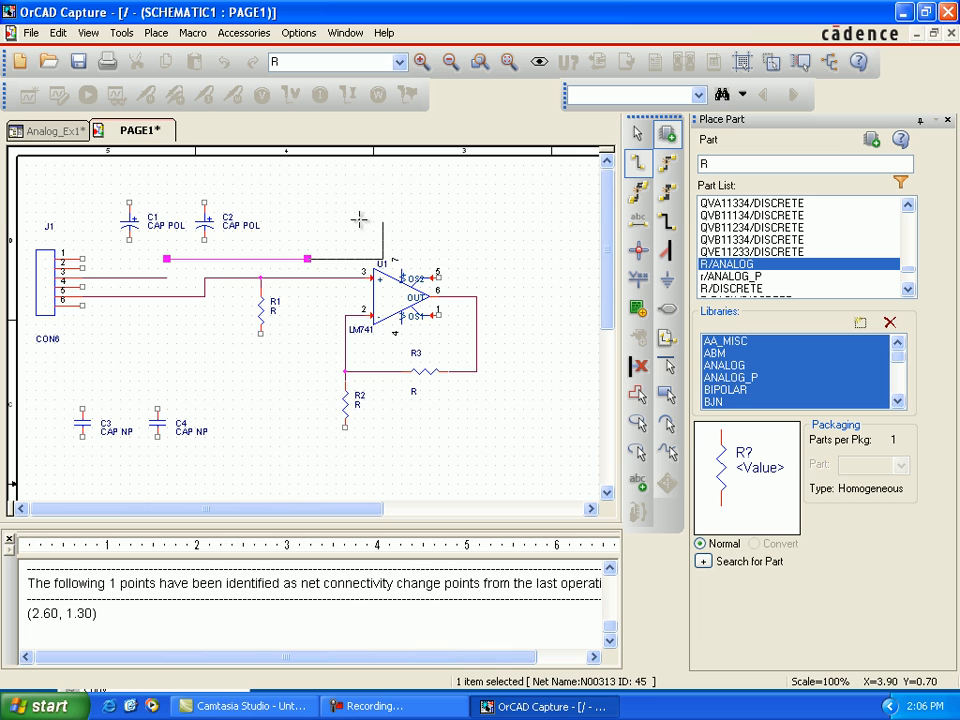
Step: Complete the wire from J1 pin 3 to the op-amp's output node, routing it above U1 and closing the gap near the connector
click(308, 185)
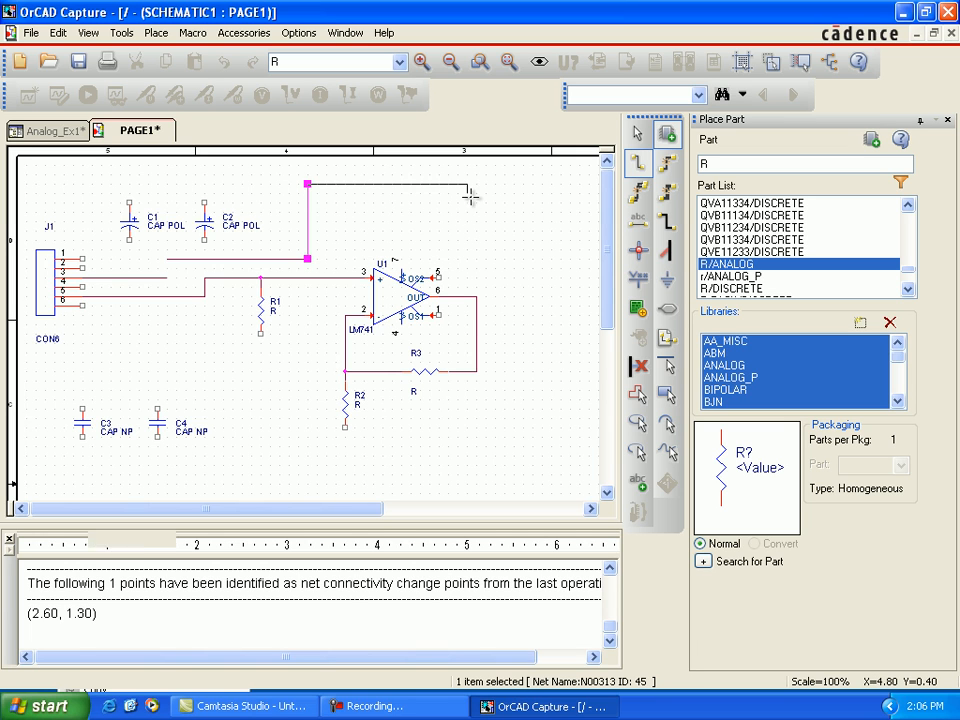
click(477, 297)
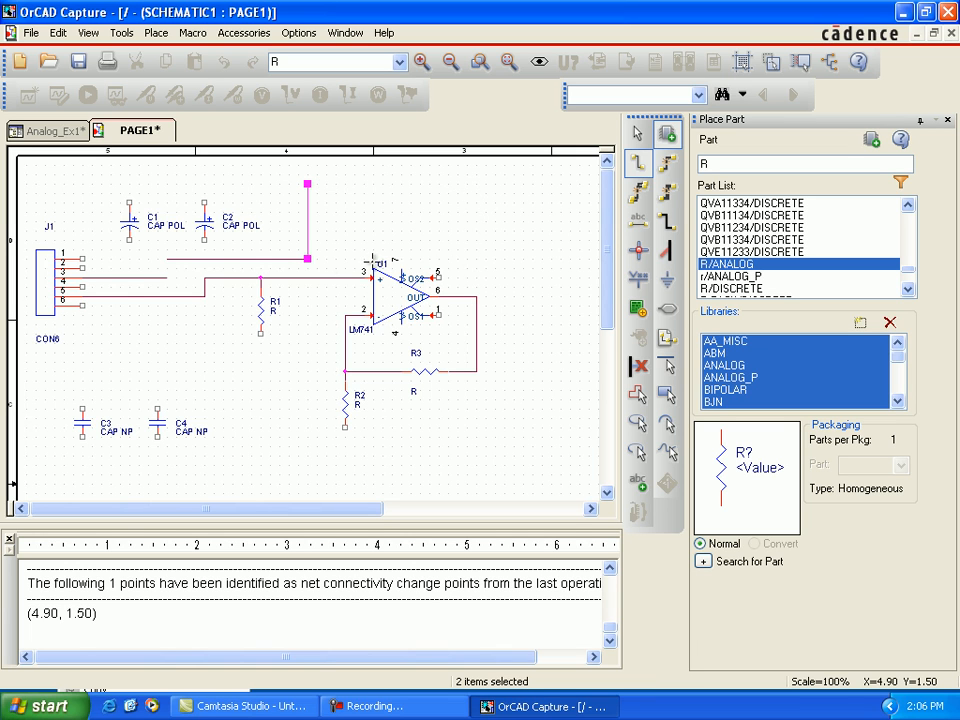
click(166, 258)
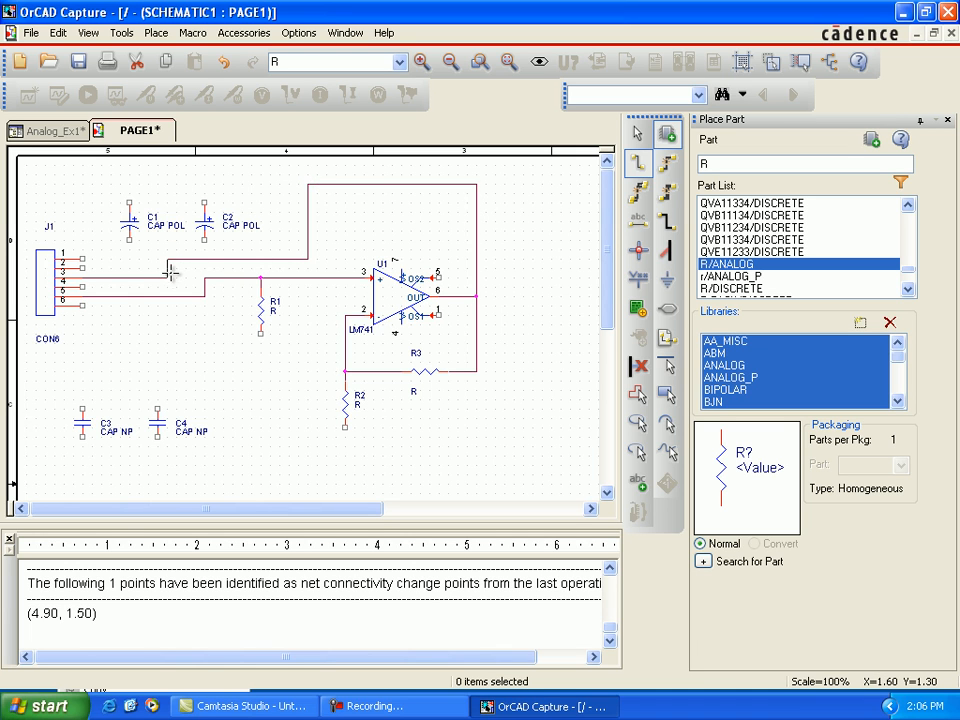
click(166, 277)
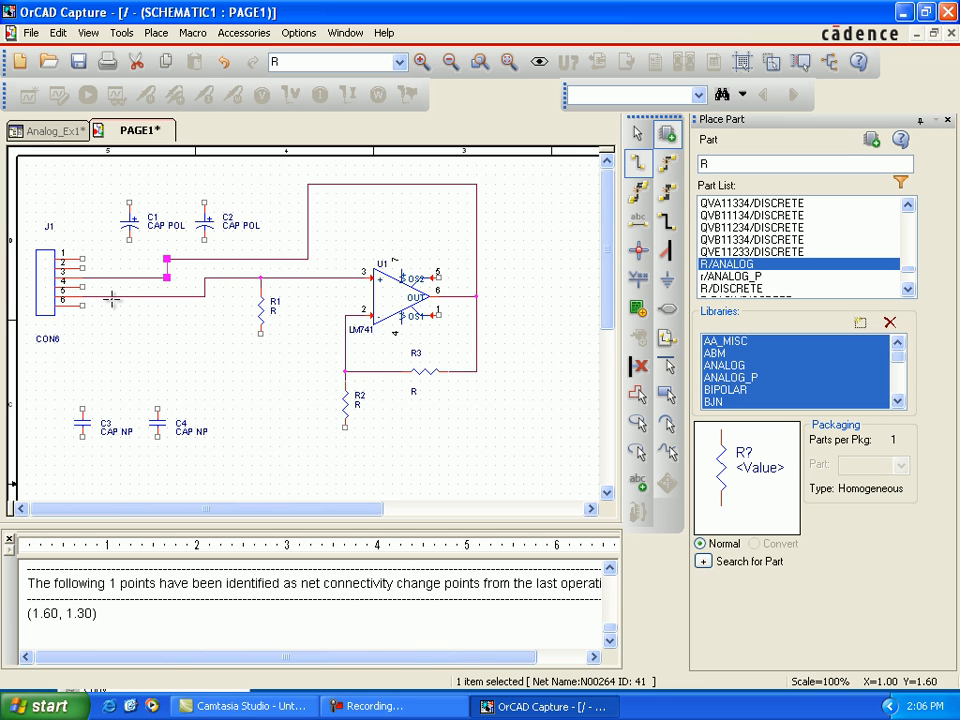
Step: Wire the positive terminal of C1 to J1 pin 1 and J1 pin 2 to the positive terminal of C2
click(129, 200)
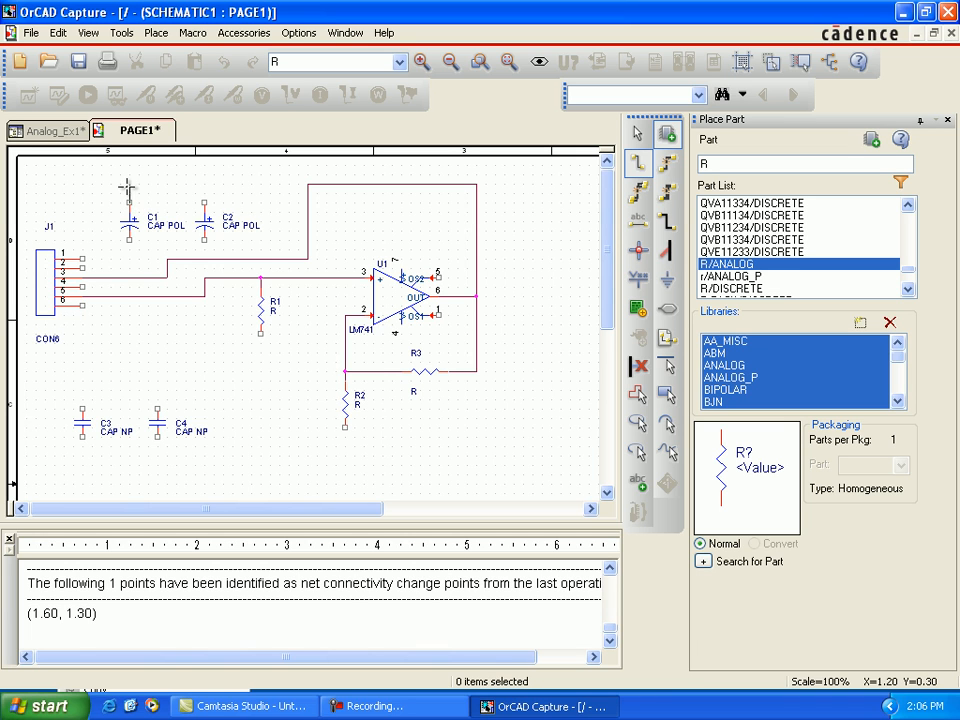
click(129, 183)
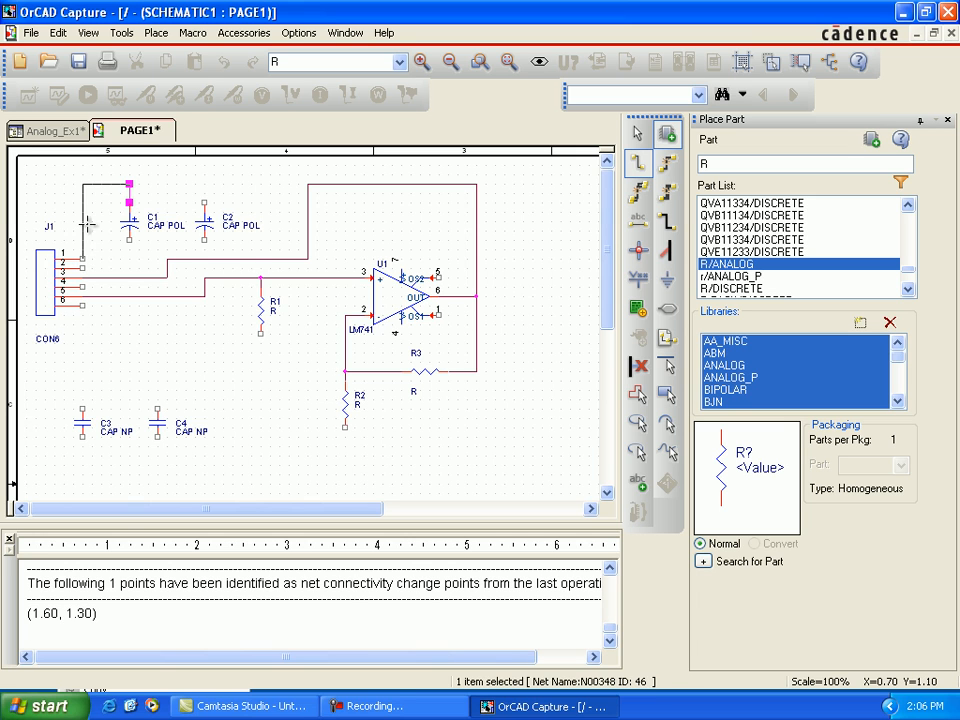
click(84, 259)
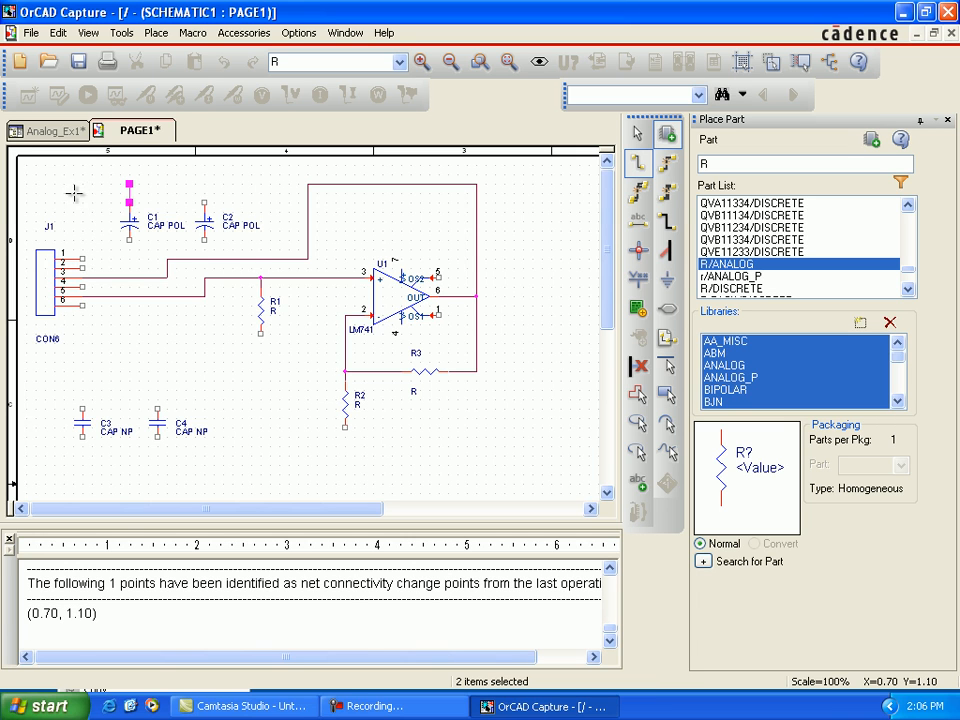
click(85, 268)
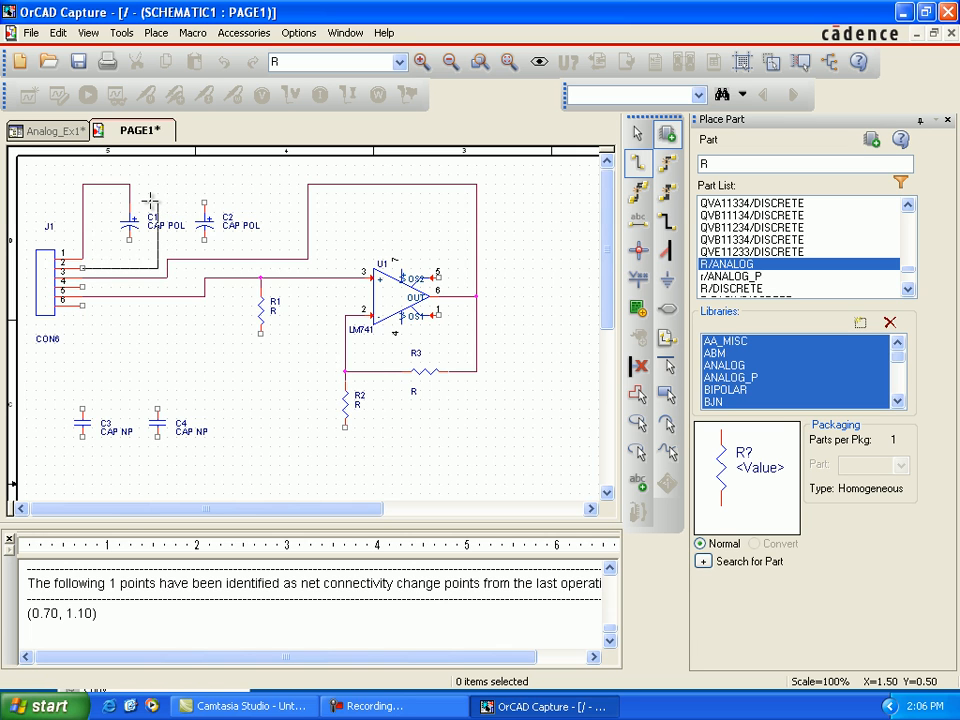
double_click(158, 200)
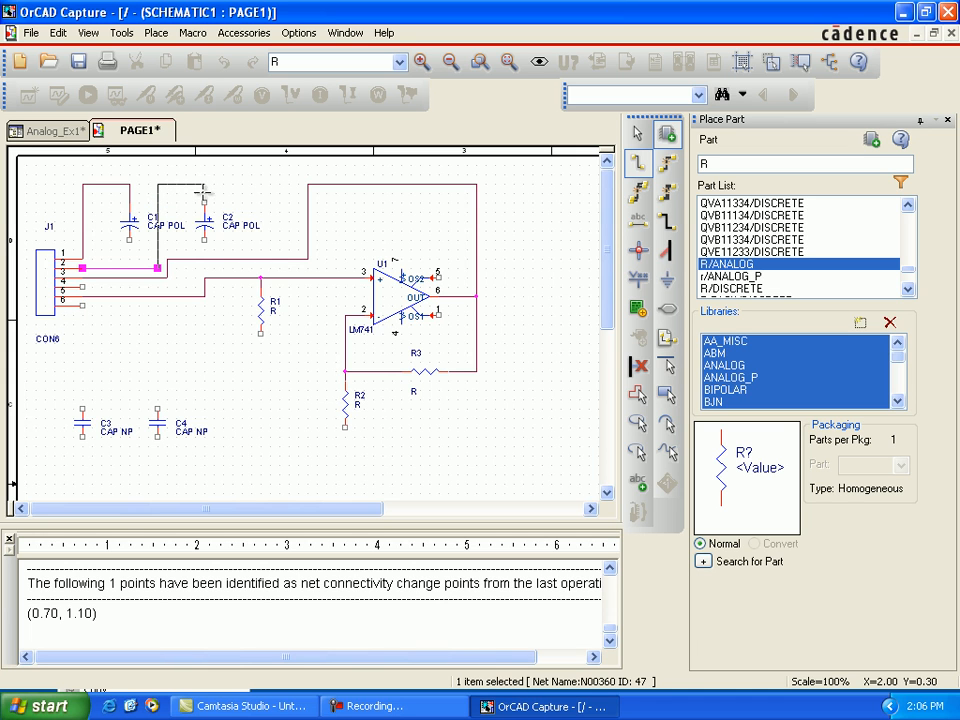
click(203, 200)
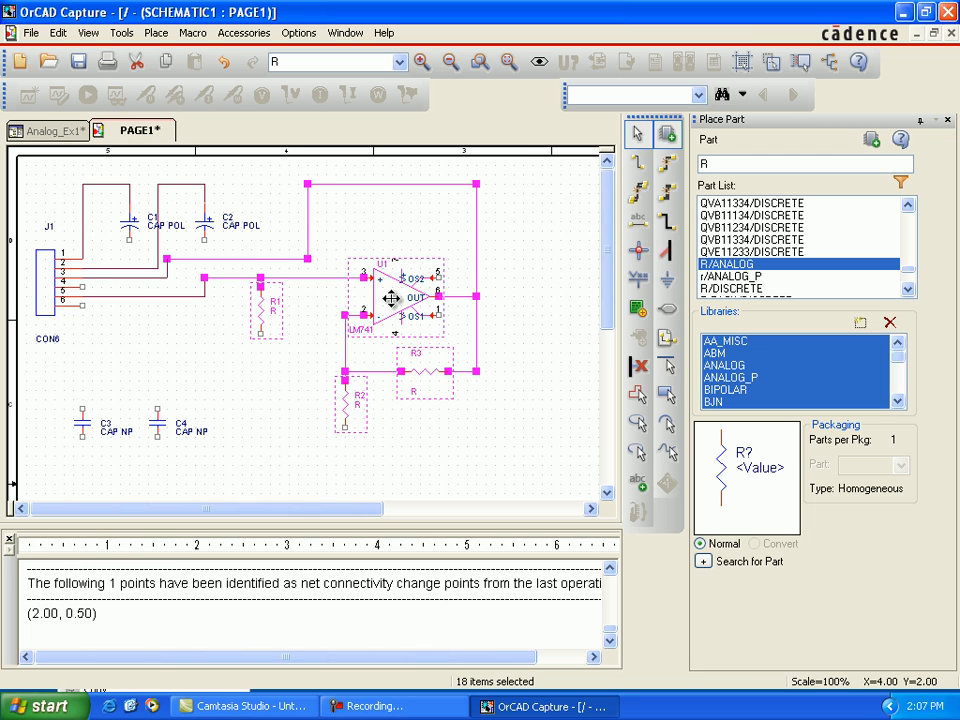
Step: Move the selected op-amp circuit with R1, R2, R3 and its wires farther from the connector and slightly lower
drag(390, 298, 449, 313)
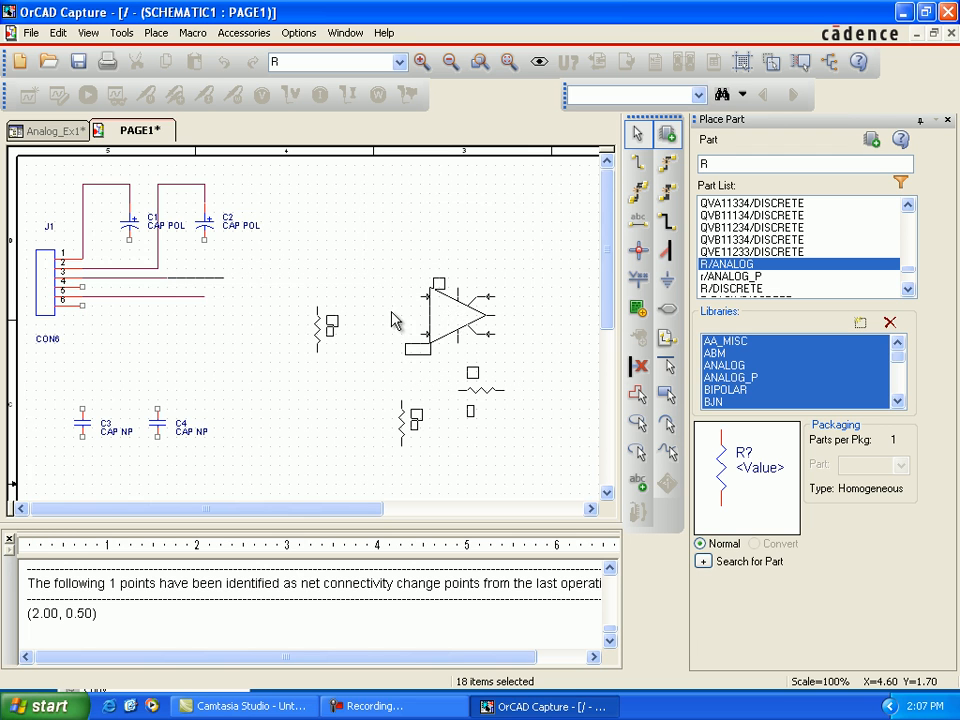
click(220, 361)
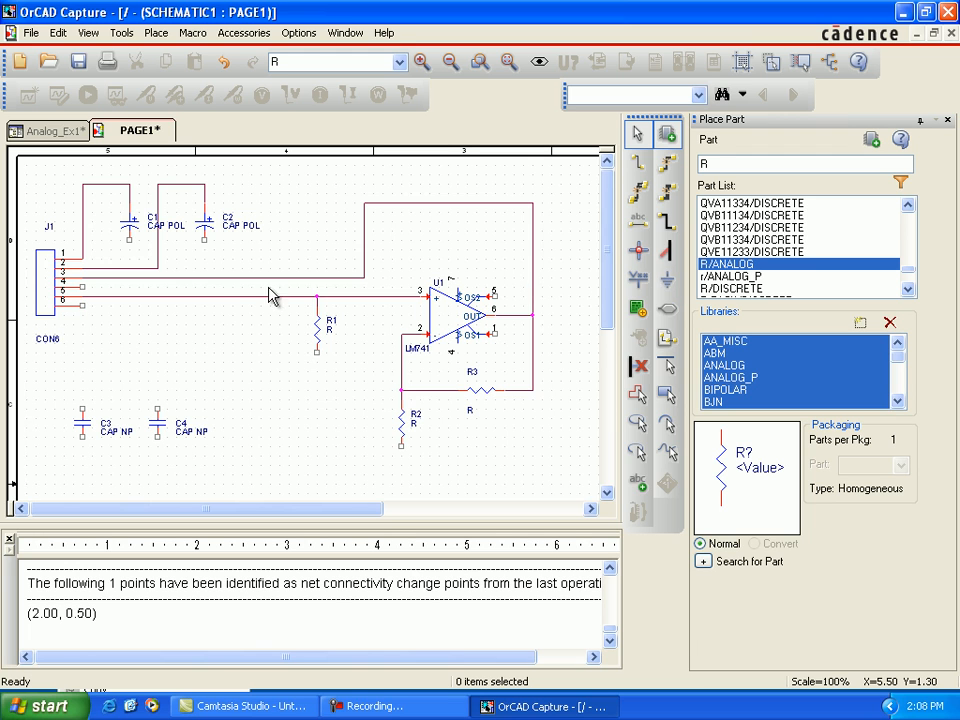
Step: Preview the available ground symbols, including 0/SOURCE, GND, GND_EARTH, GND_FIELD SIGNAL and GND_POWER
click(667, 287)
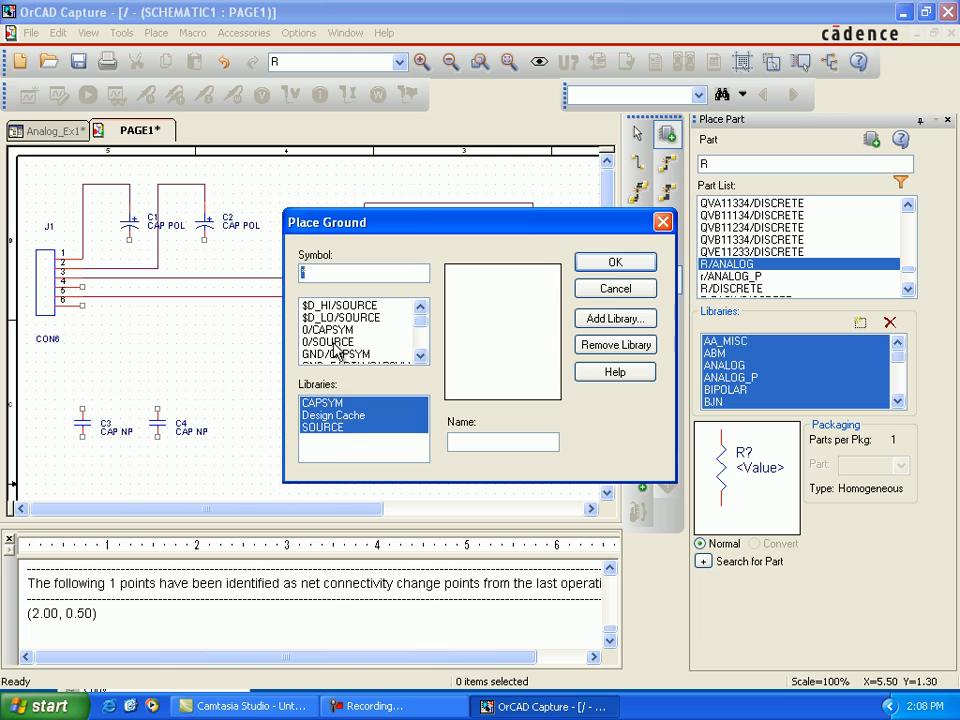
click(333, 333)
click(337, 343)
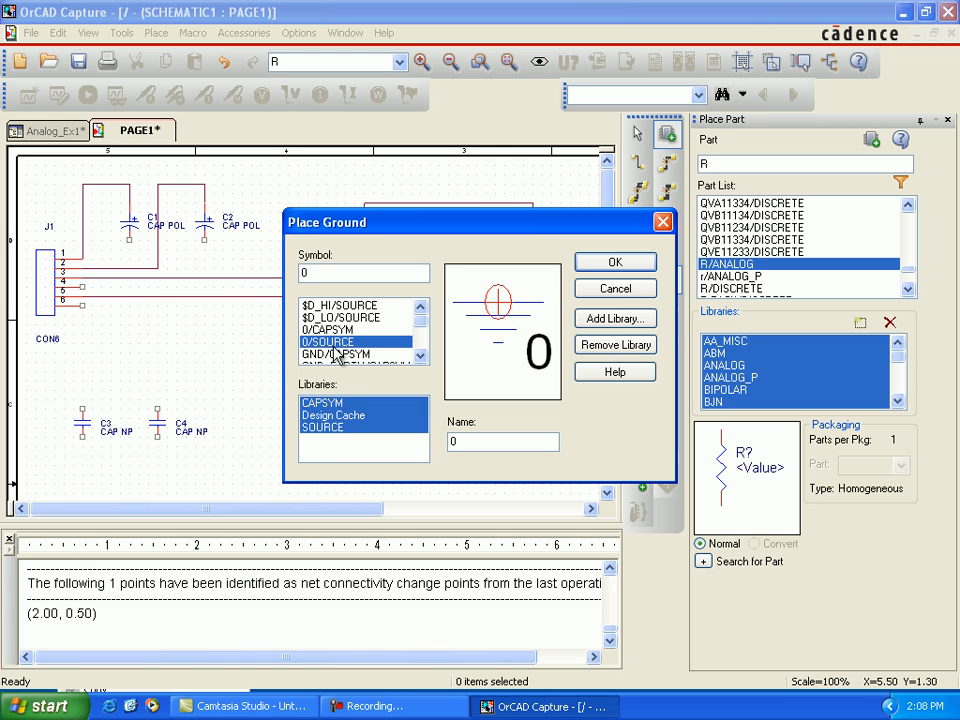
click(420, 360)
click(420, 360)
click(420, 360)
click(352, 318)
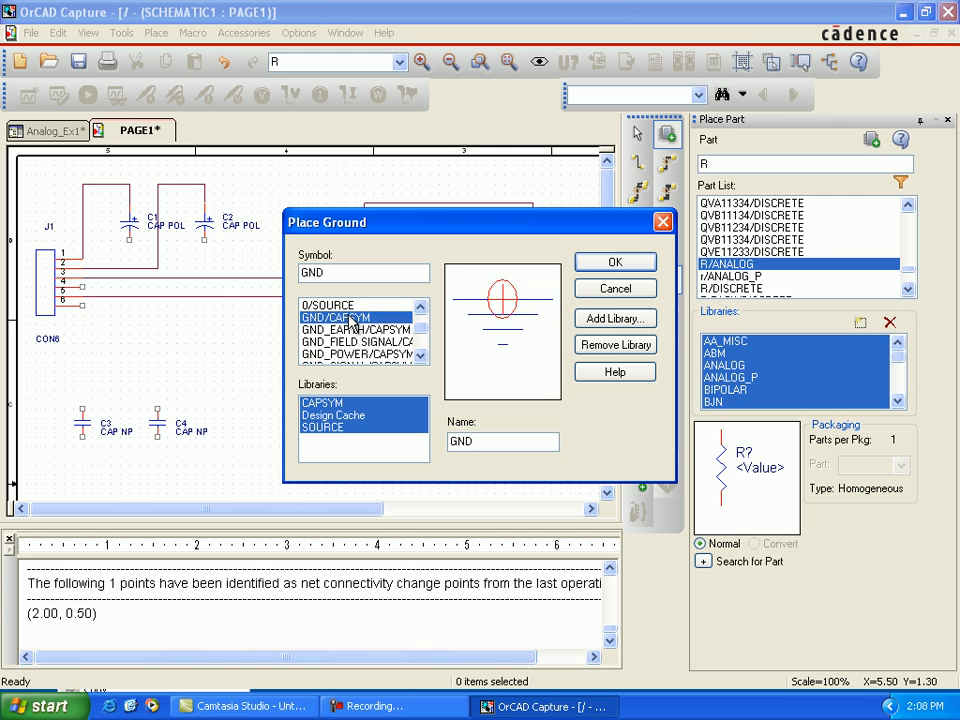
click(354, 330)
click(352, 318)
click(353, 330)
click(353, 342)
click(352, 355)
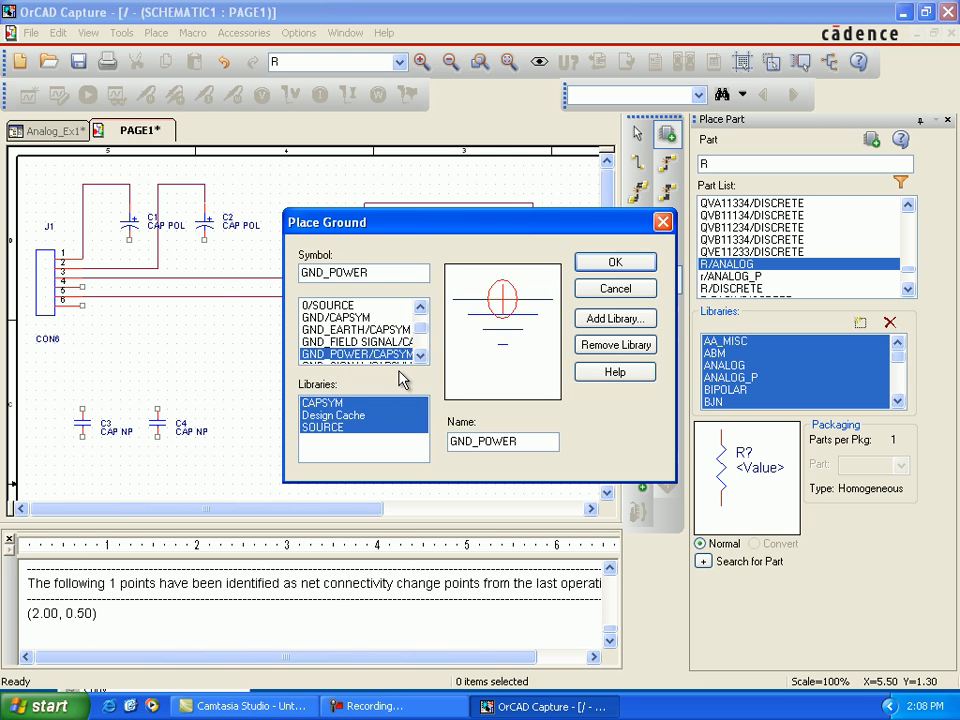
click(389, 343)
click(419, 357)
click(419, 357)
click(418, 357)
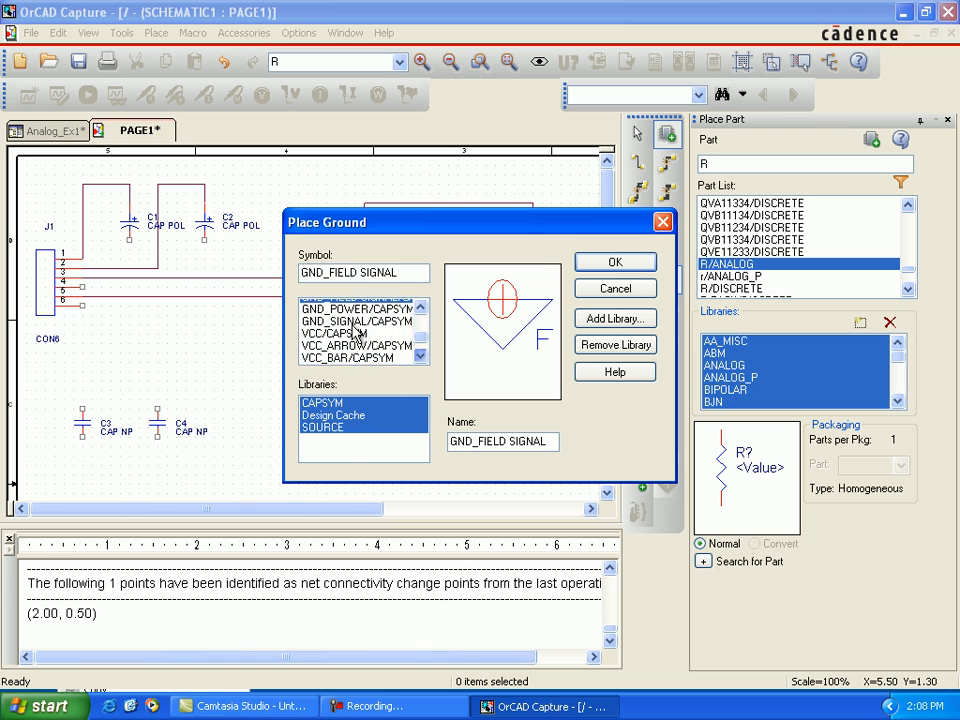
Step: Choose the GND_SIGNAL ground symbol from the CAPSYM library and place one below R2 and one below R1
click(322, 403)
click(385, 329)
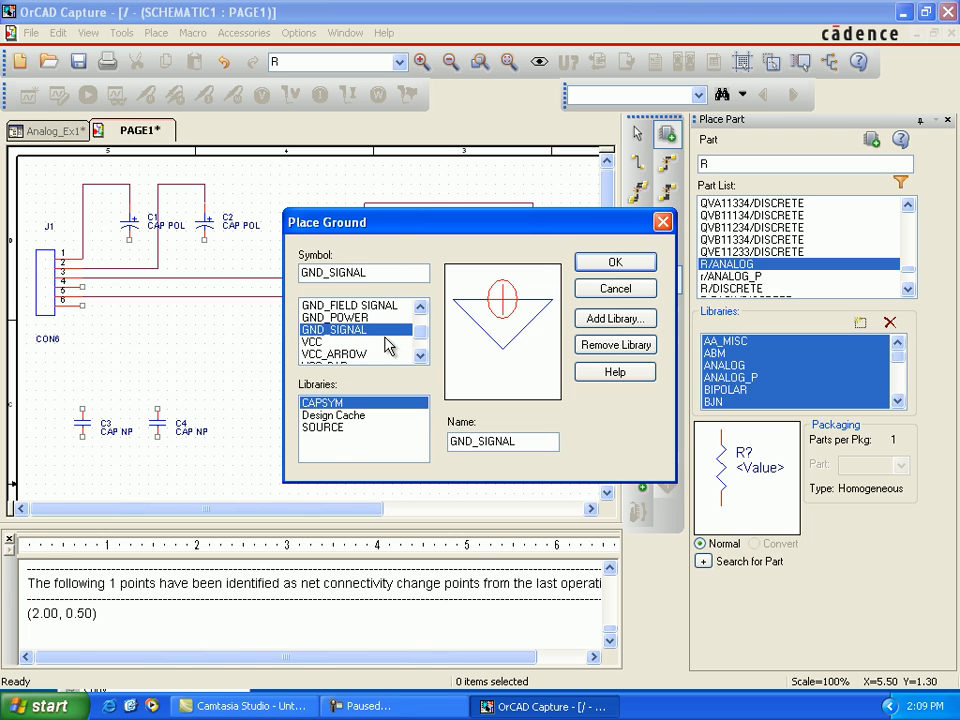
click(615, 261)
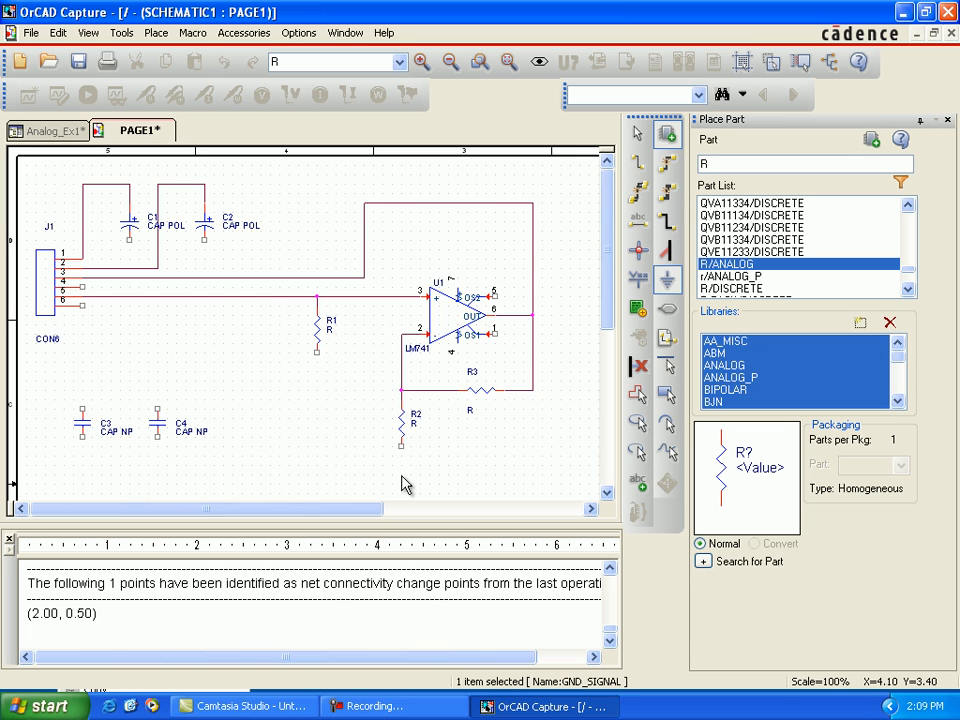
click(401, 463)
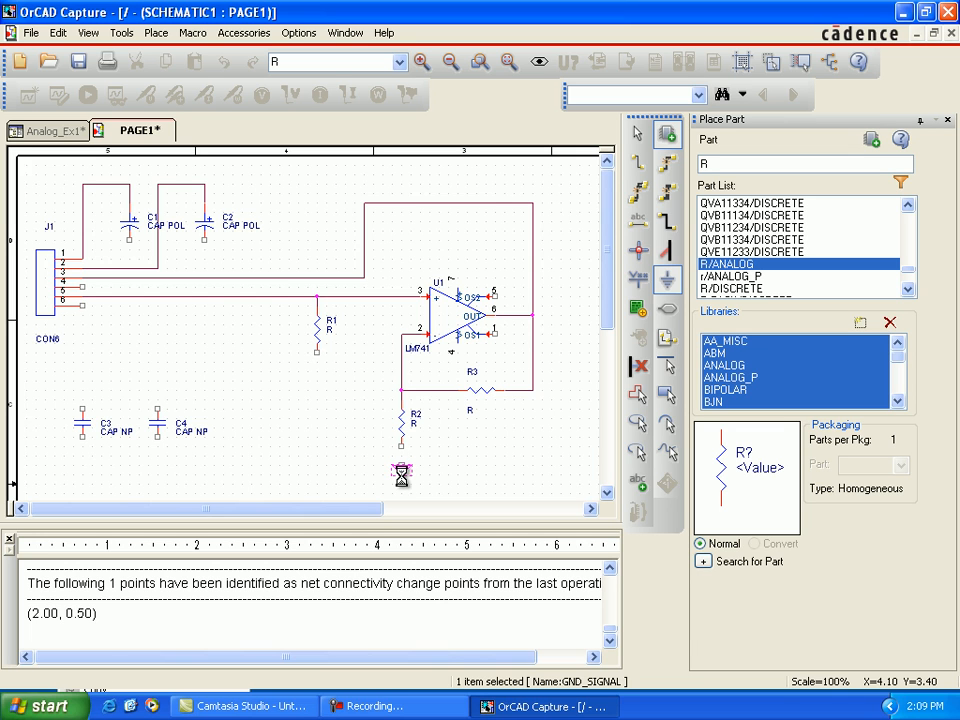
click(322, 368)
key(Escape)
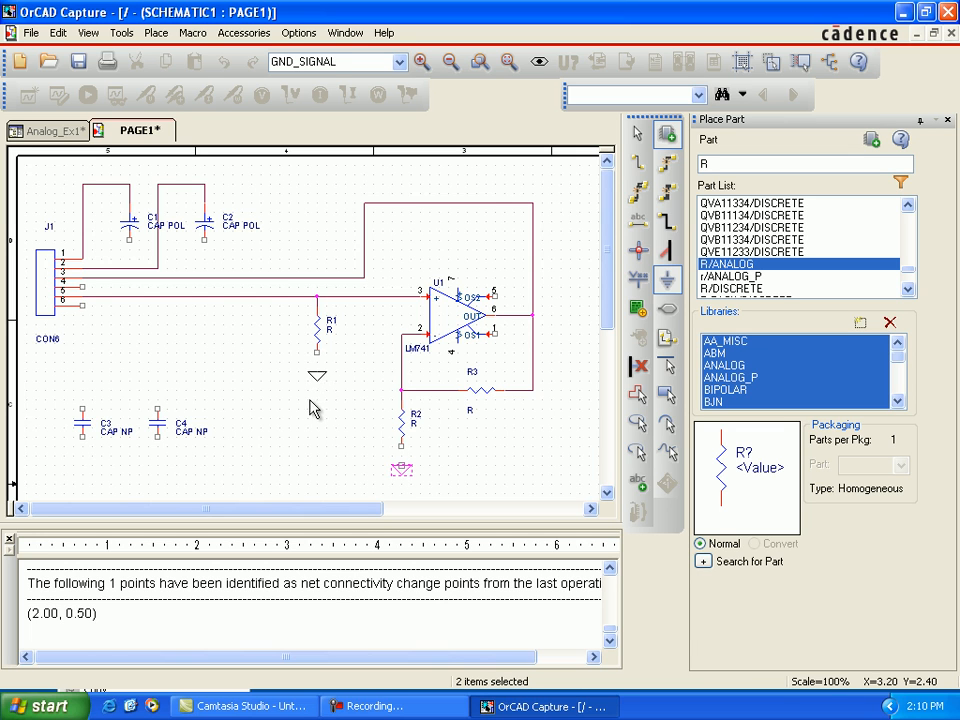
Step: Place GND_SIGNAL symbols below C4, C3, C1 and C2, plus one near J1 pin 6
click(157, 468)
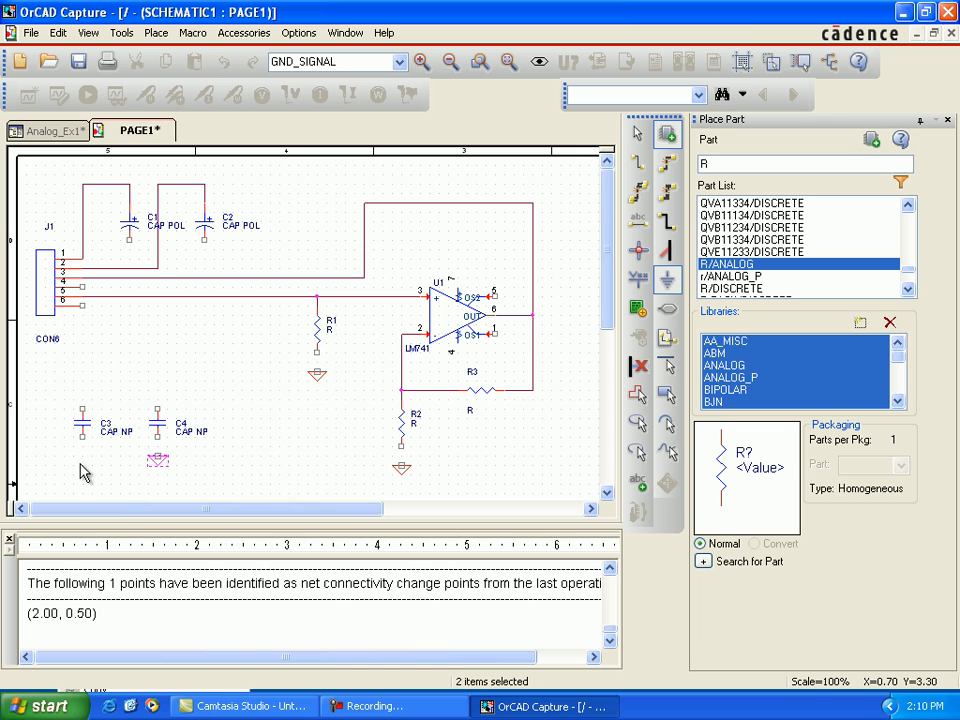
click(83, 468)
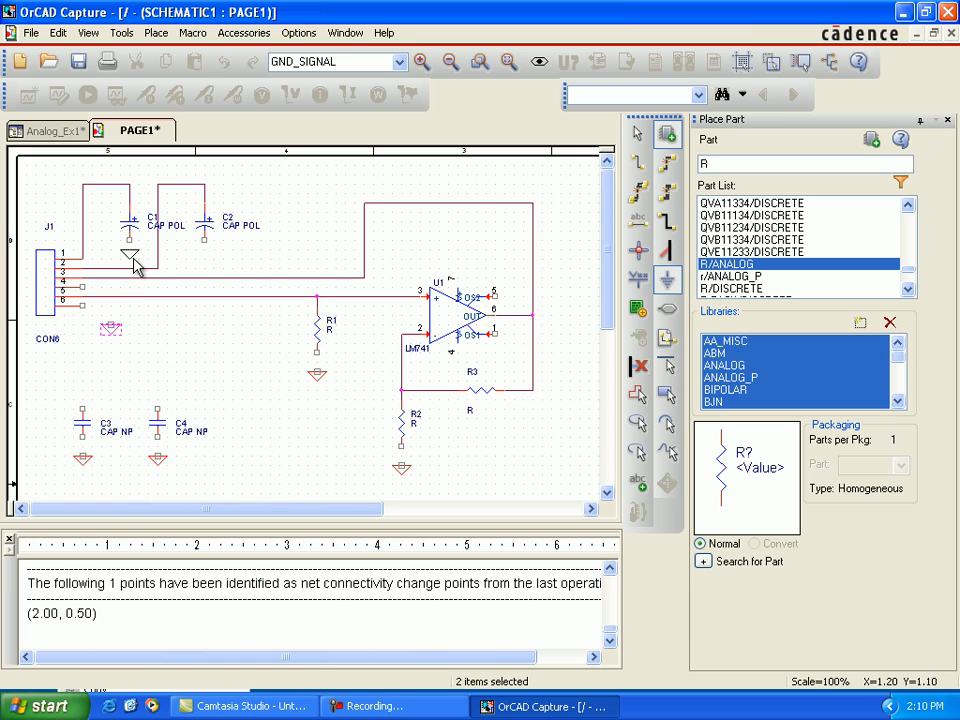
click(130, 267)
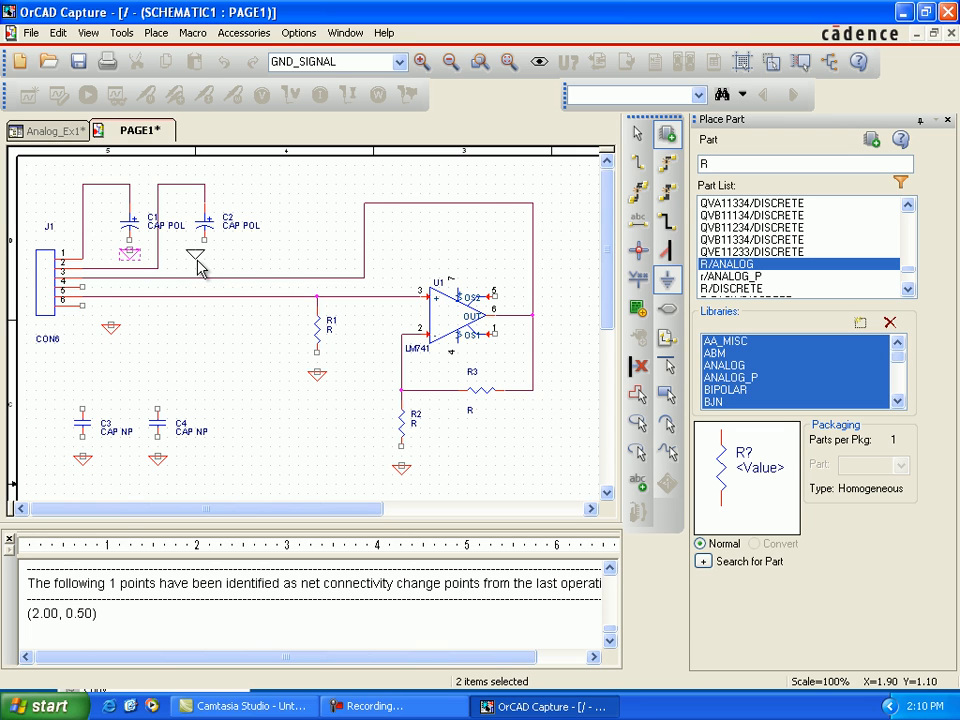
click(205, 262)
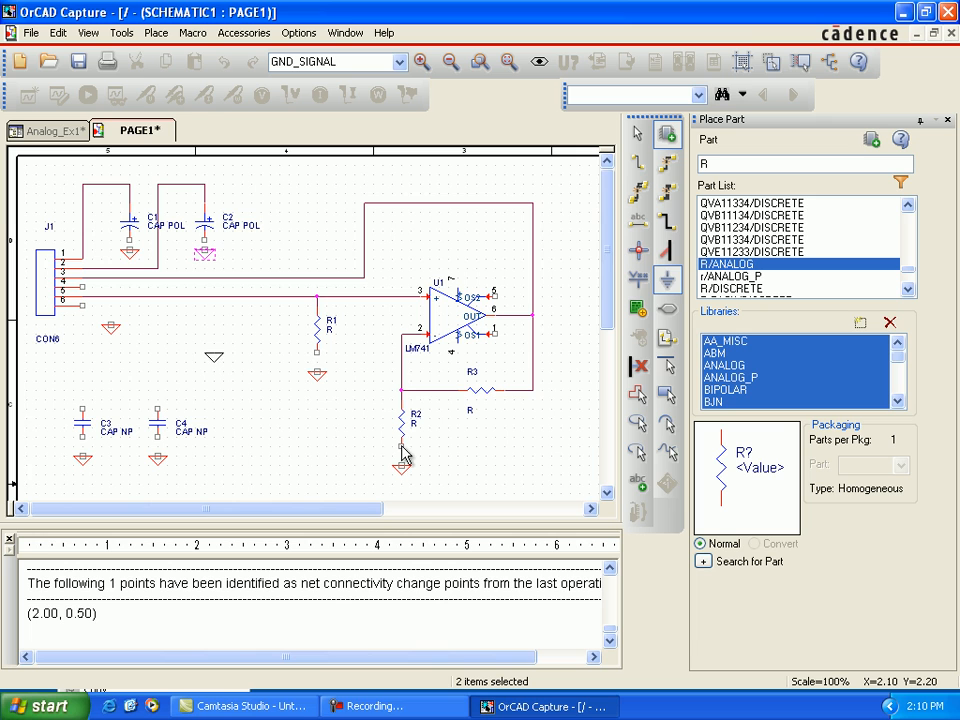
Step: Wire the lower ends of R2 and R1 to the ground symbols beneath them
key(w)
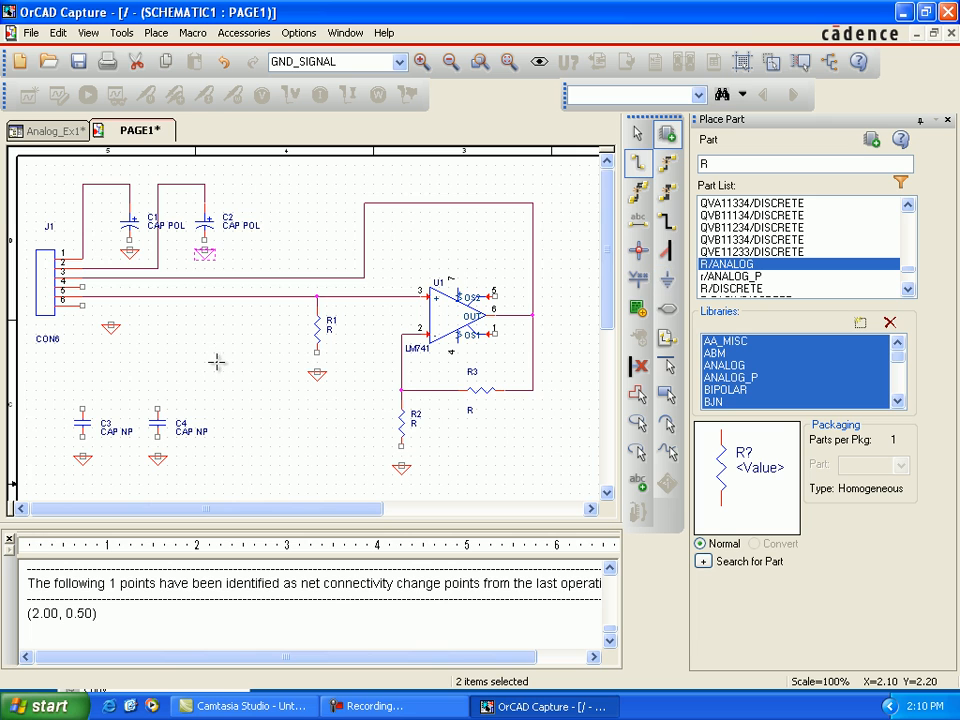
click(399, 452)
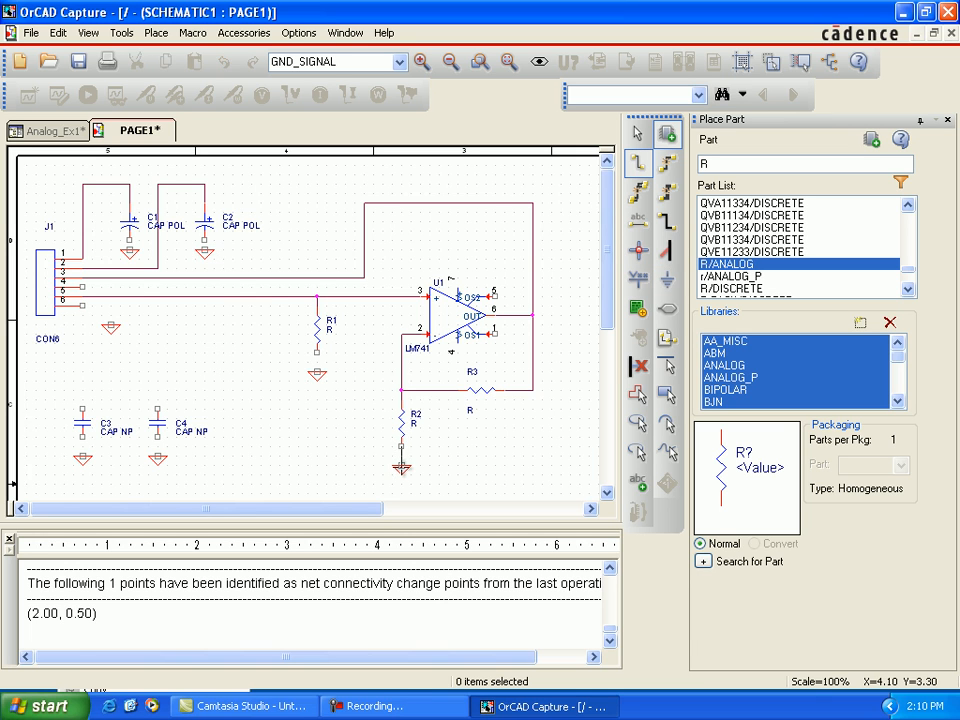
click(399, 463)
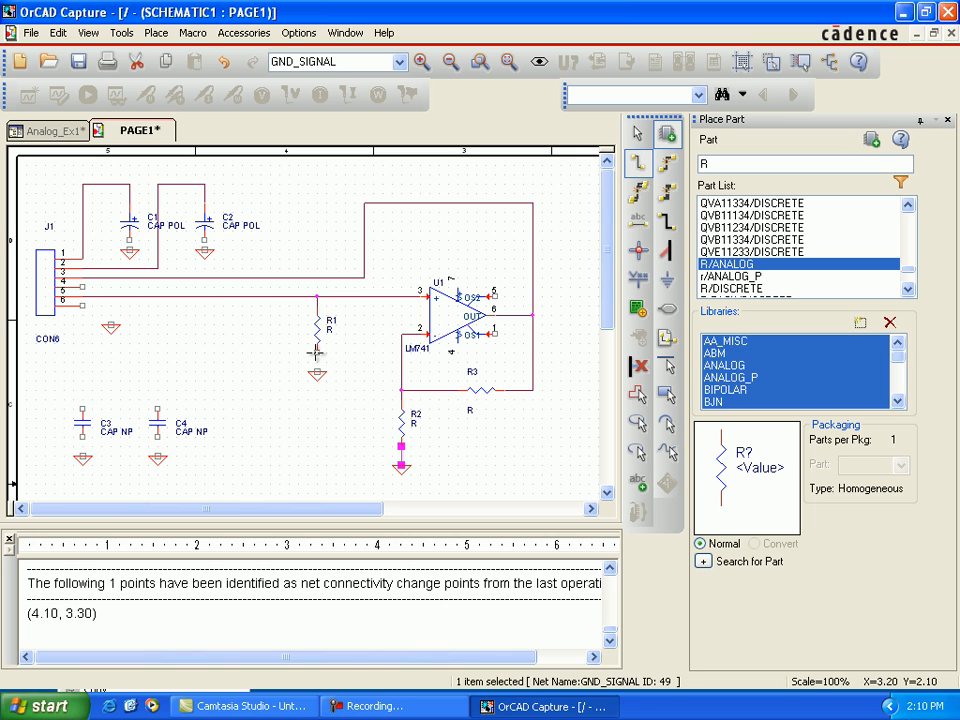
click(317, 356)
click(317, 373)
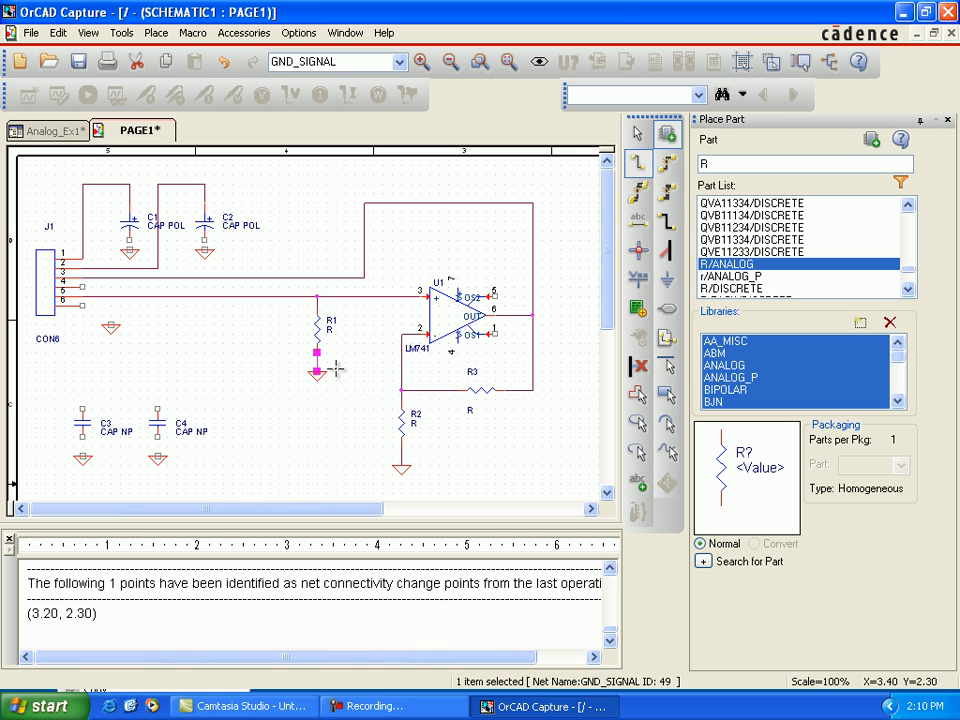
Step: Wire the lower terminals of C4, C3, C1 and C2 to the ground symbols beneath them
click(157, 438)
click(157, 457)
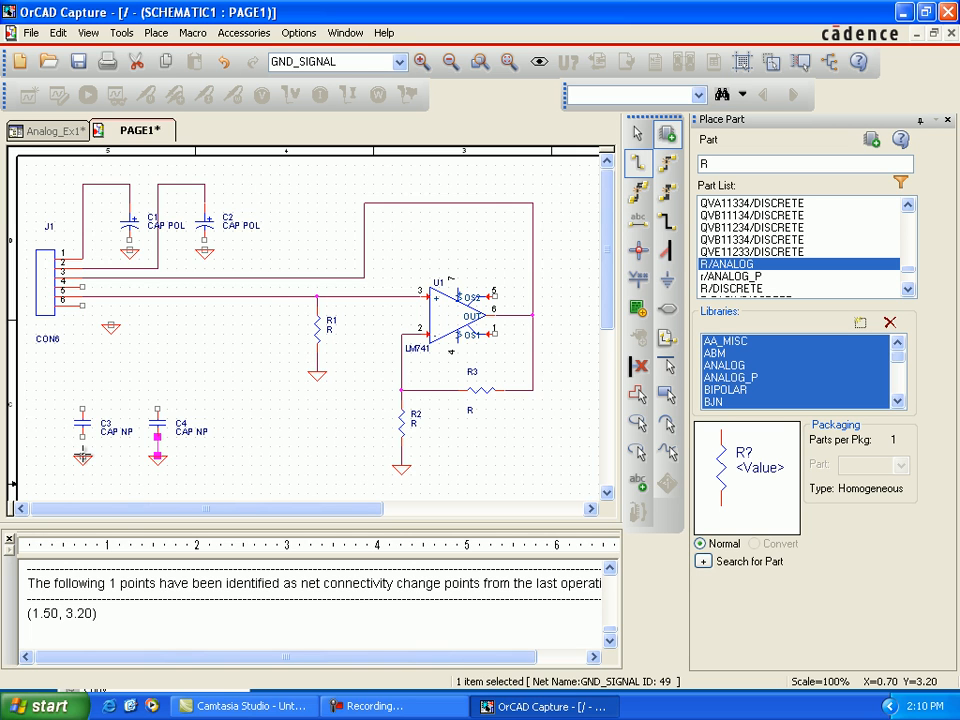
click(82, 438)
click(82, 457)
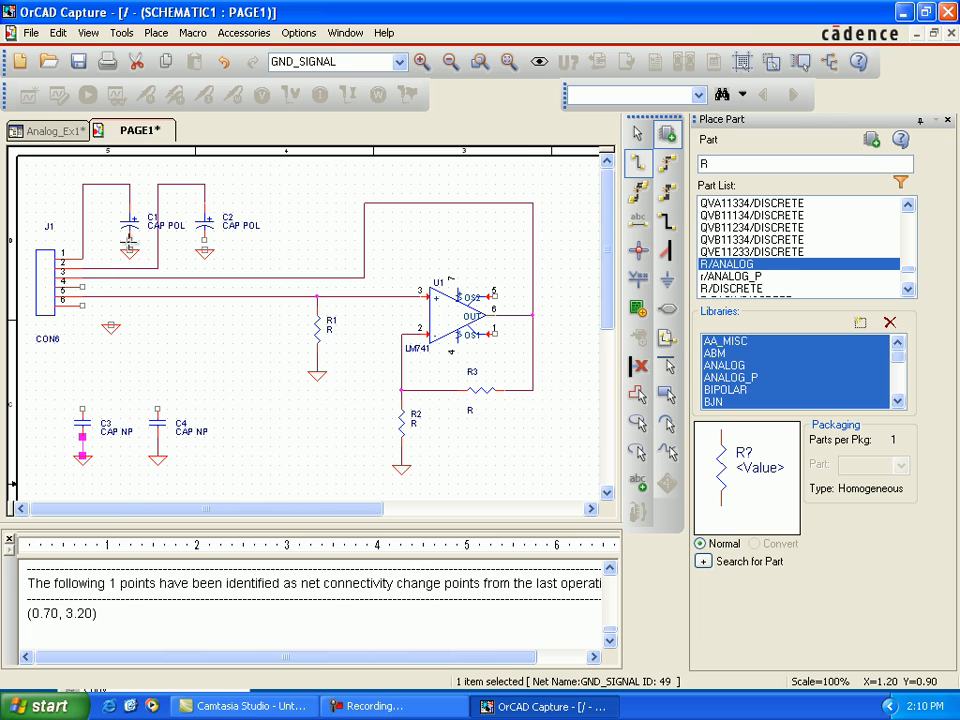
click(129, 243)
click(129, 251)
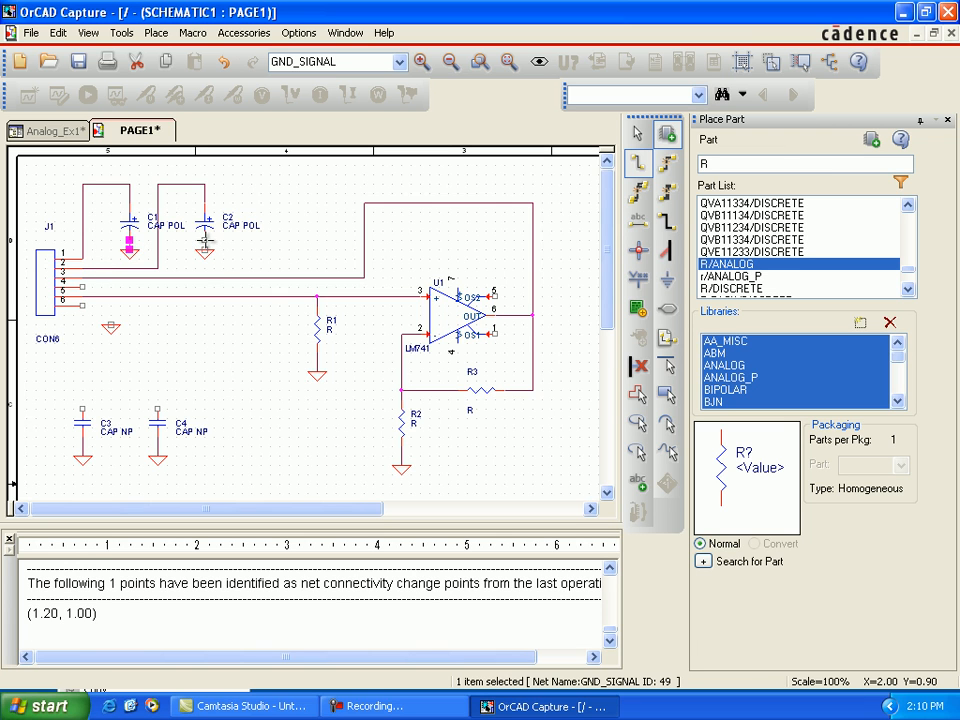
click(204, 243)
click(204, 251)
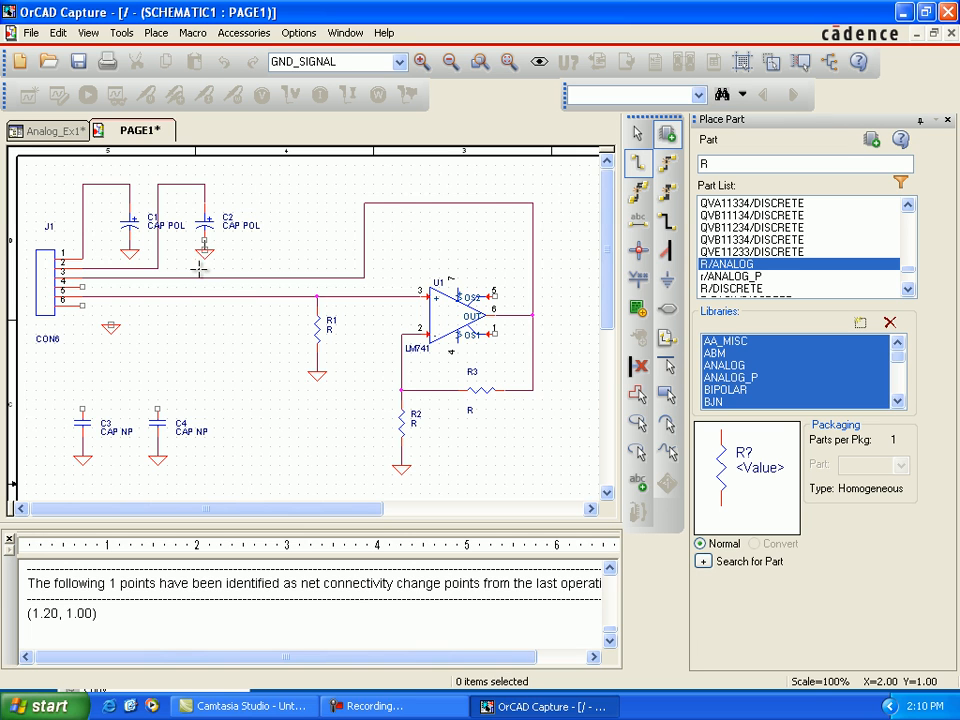
Step: Wire J1 pin 6 to the nearby ground symbol
click(86, 305)
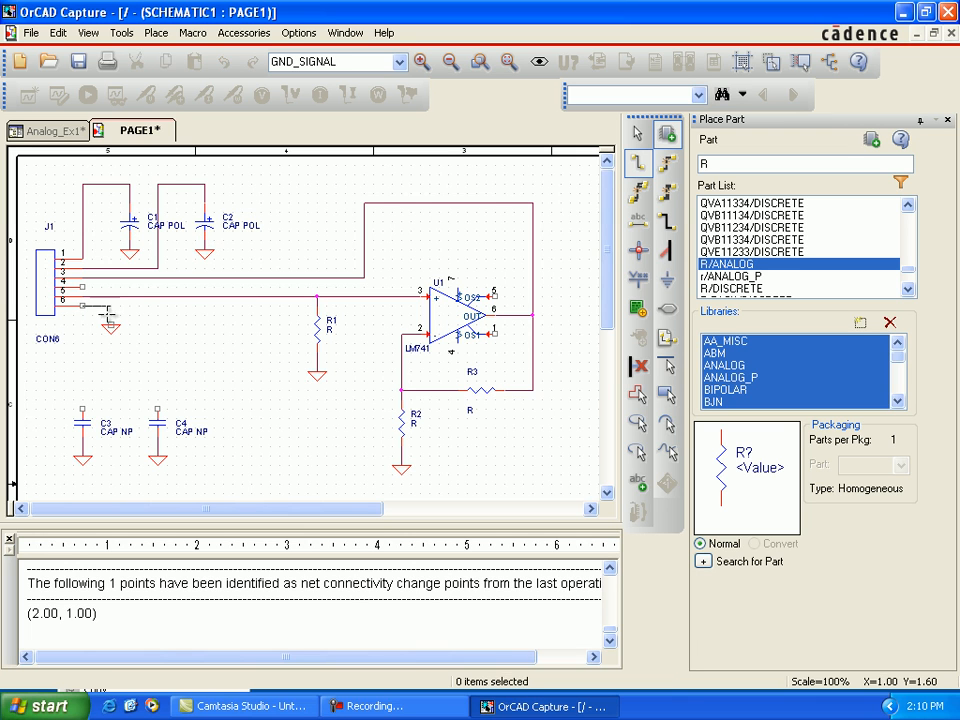
click(110, 322)
click(88, 288)
click(110, 306)
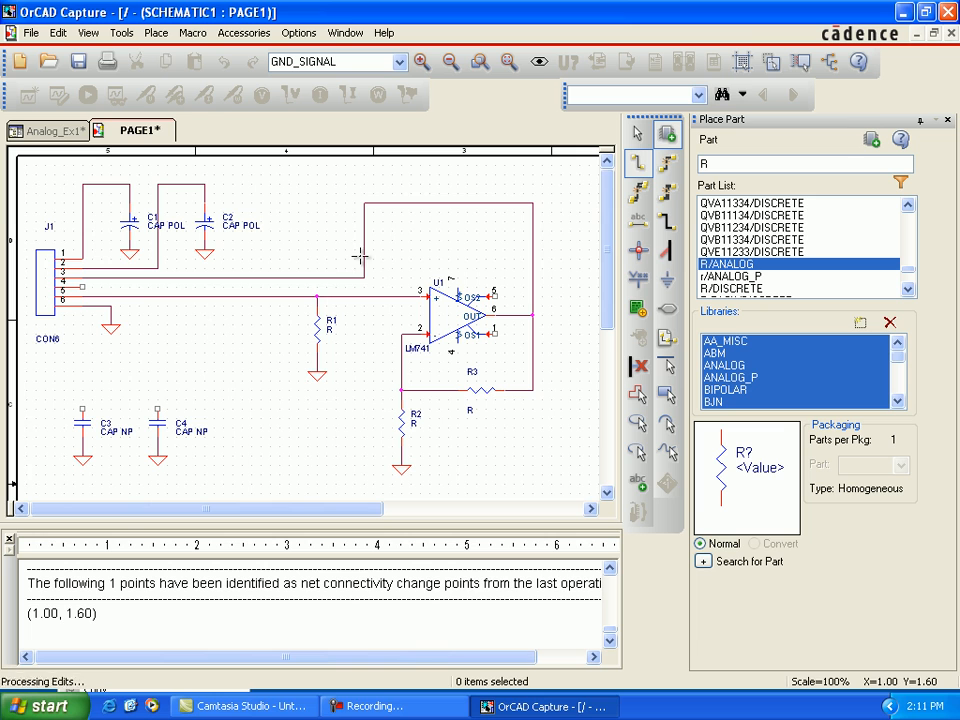
Step: Place VCC_CIRCLE power symbols named V+ on top of C3, at the corner of C1's supply wire and above U1 pin 7
key(Escape)
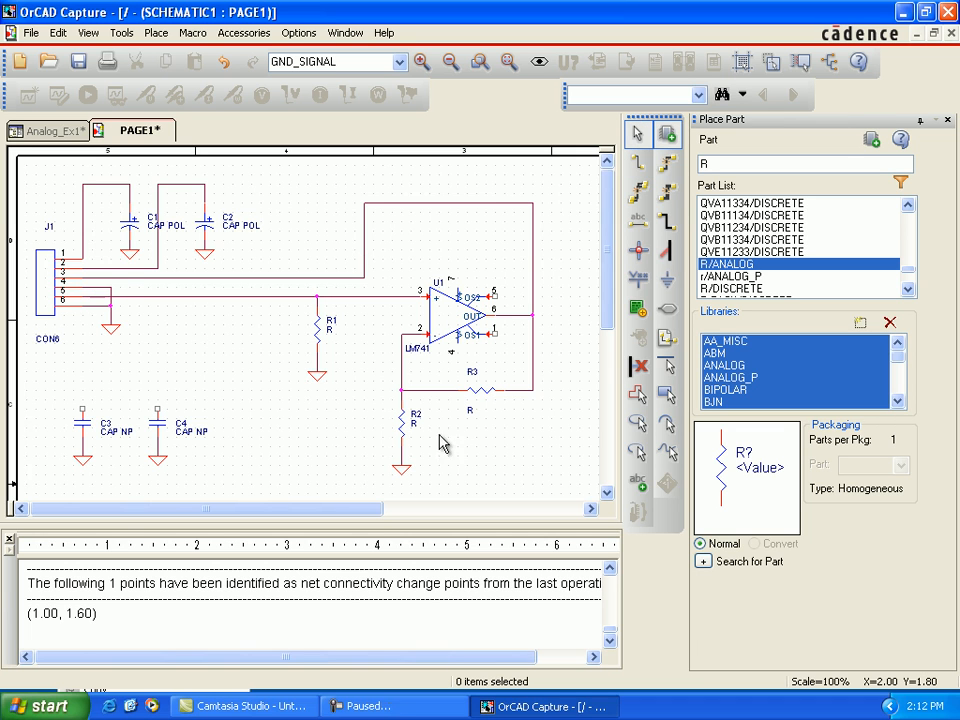
click(643, 285)
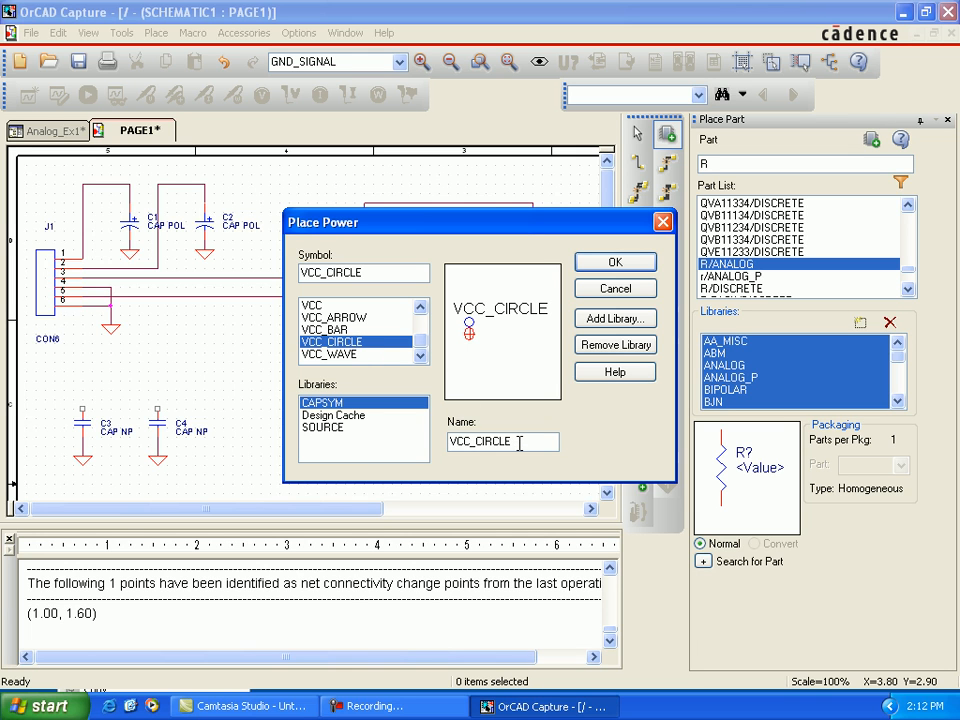
drag(509, 443, 470, 443)
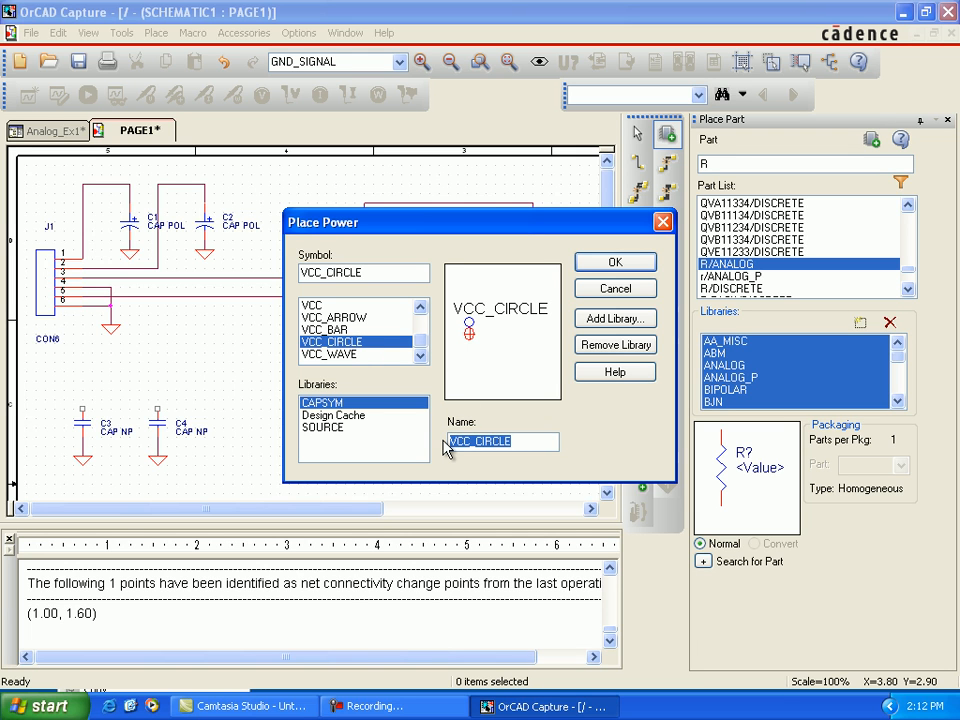
text(V+)
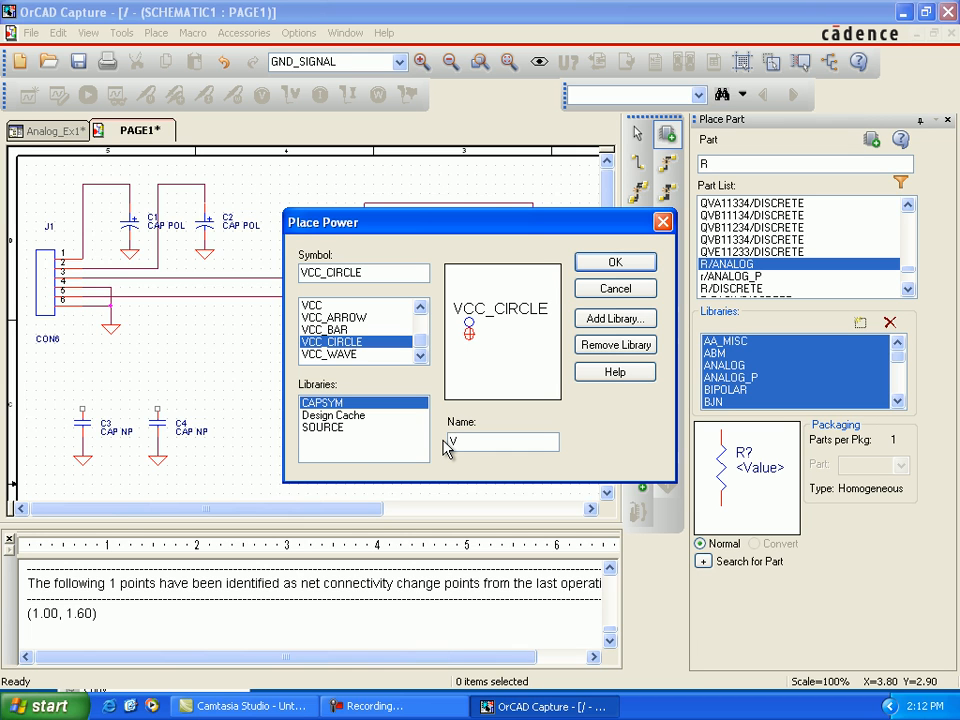
click(631, 265)
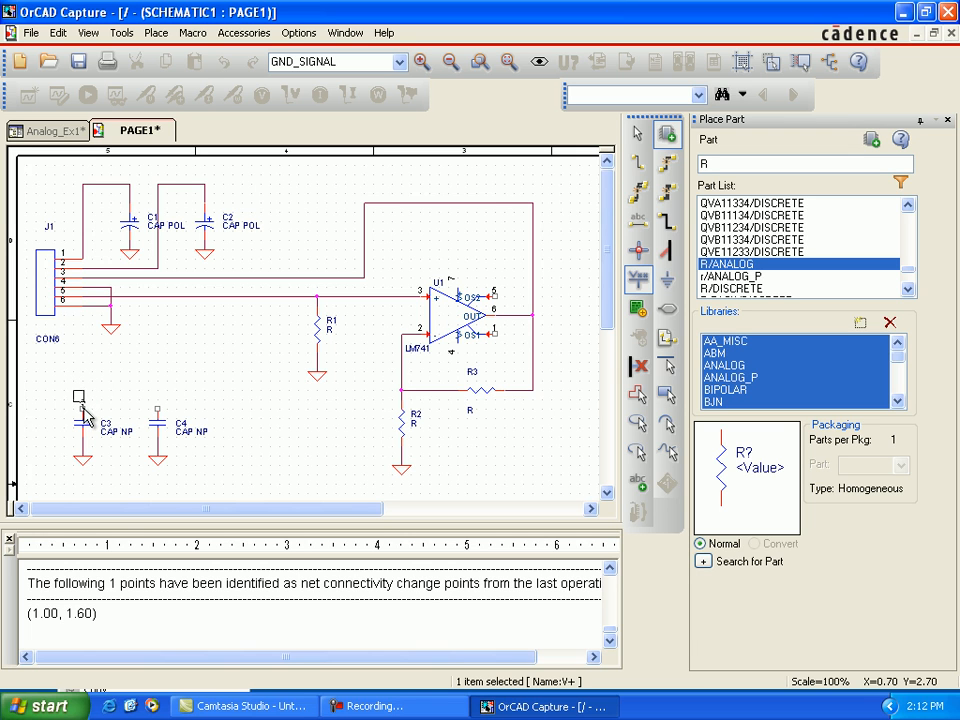
click(87, 410)
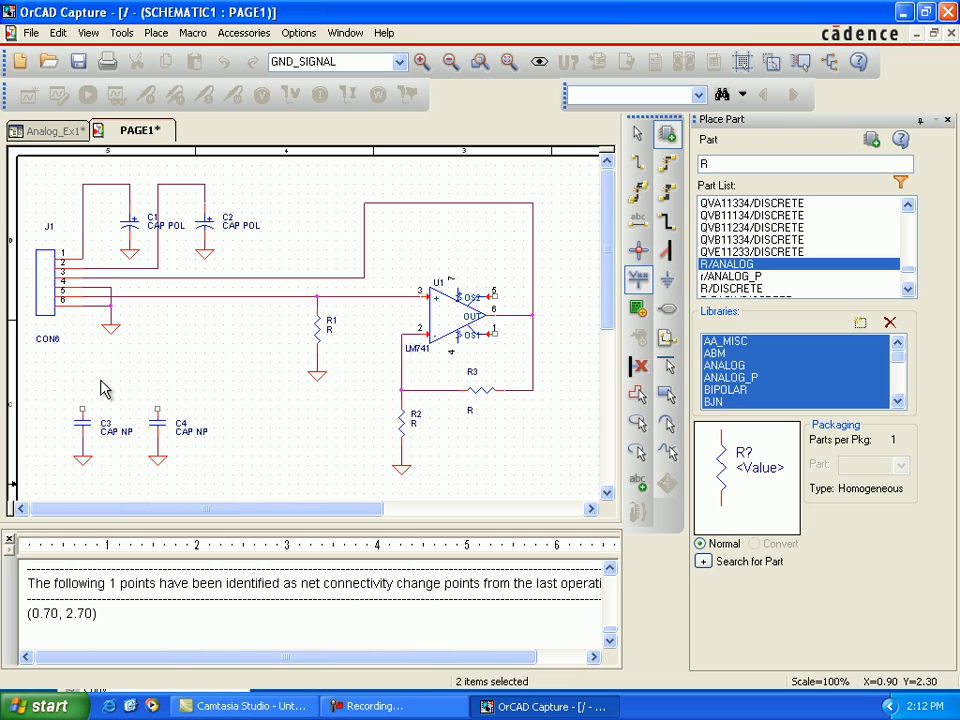
click(82, 187)
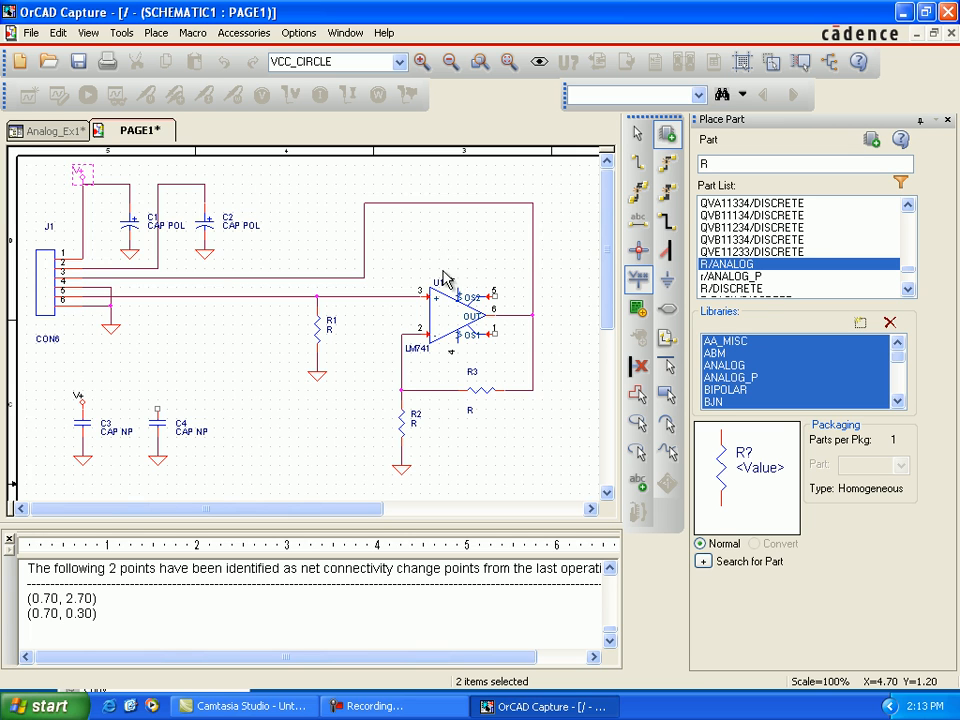
click(449, 256)
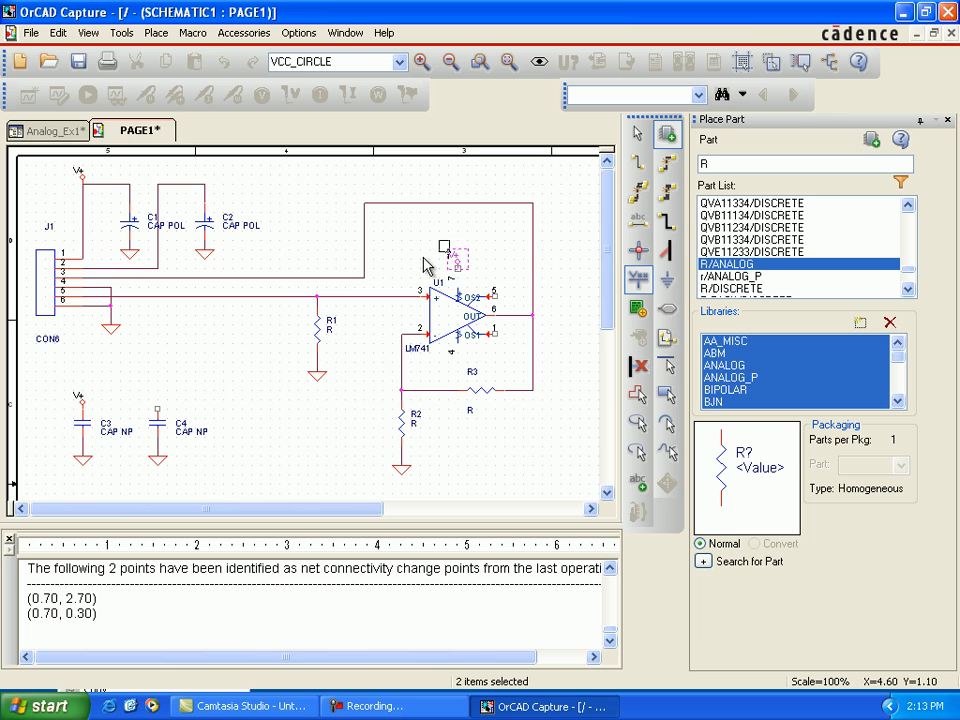
key(Escape)
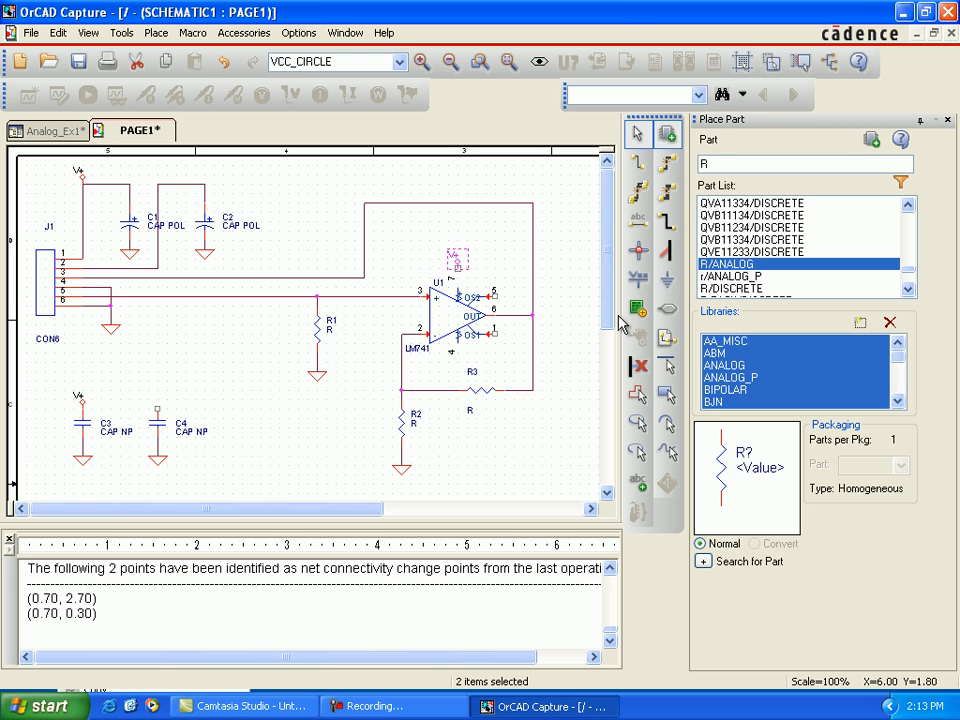
Step: Choose the VCC_ARROW power symbol from CAPSYM and name it V-
click(637, 281)
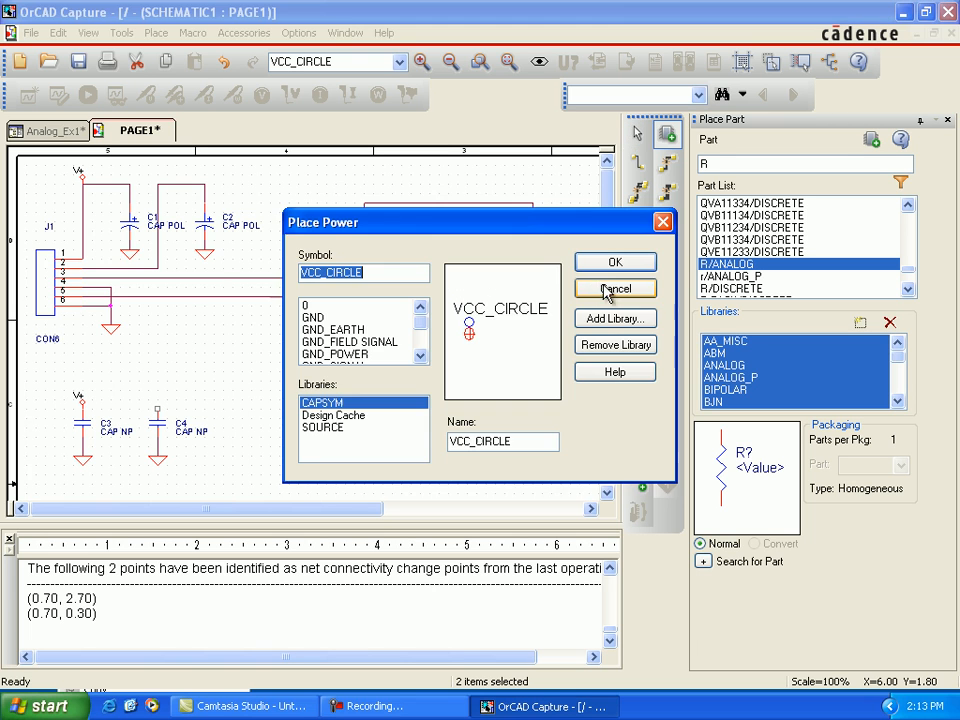
click(520, 441)
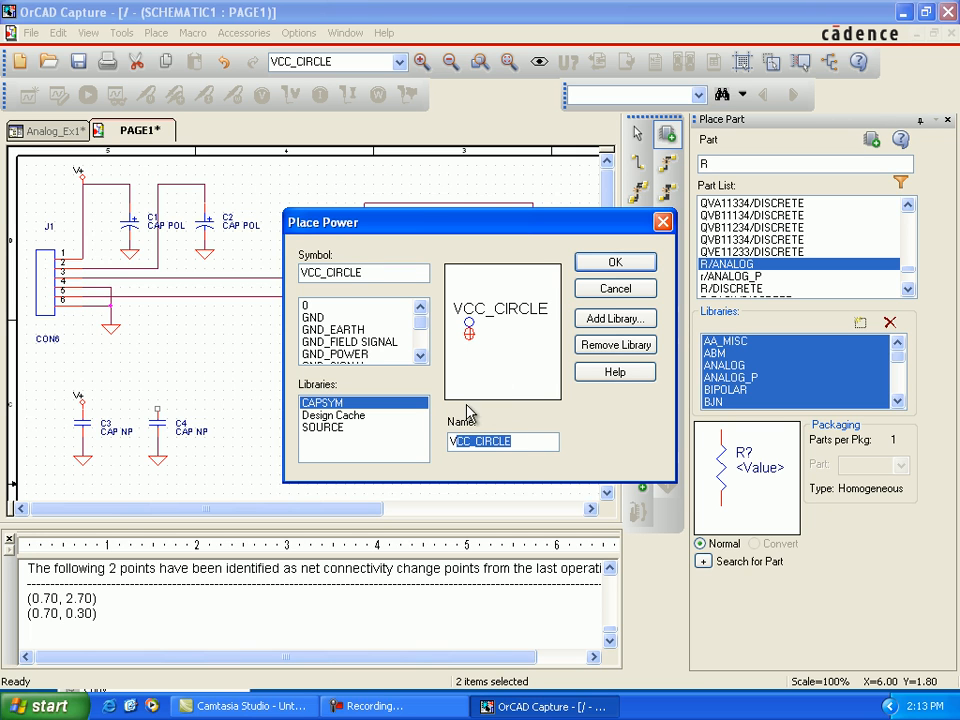
click(421, 356)
click(421, 356)
click(421, 356)
click(421, 356)
click(421, 357)
scroll(363, 352, down, 3)
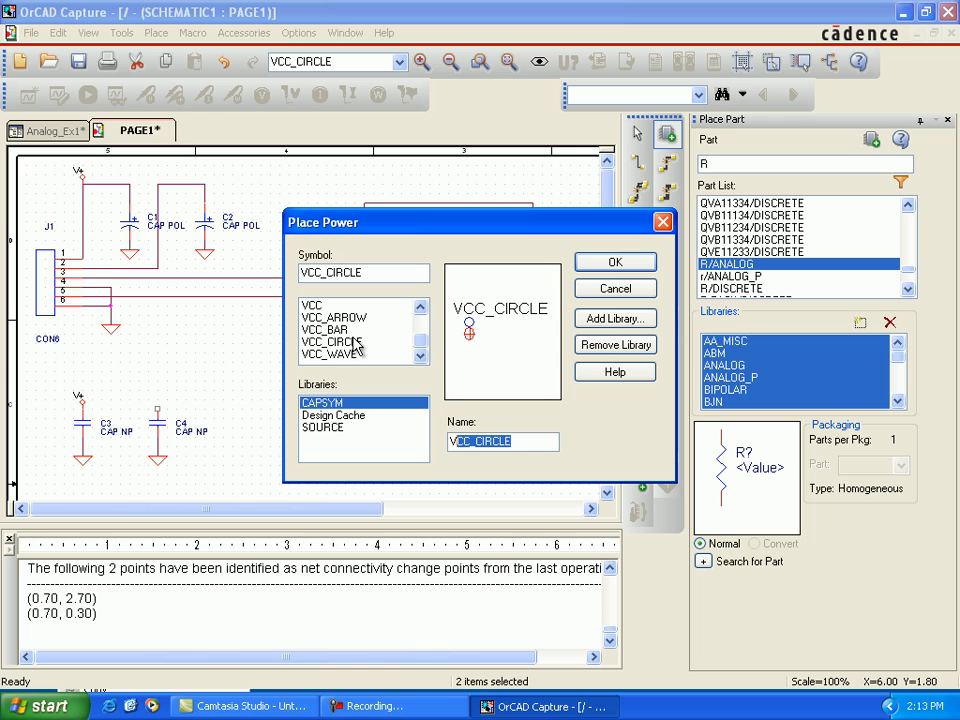
click(352, 318)
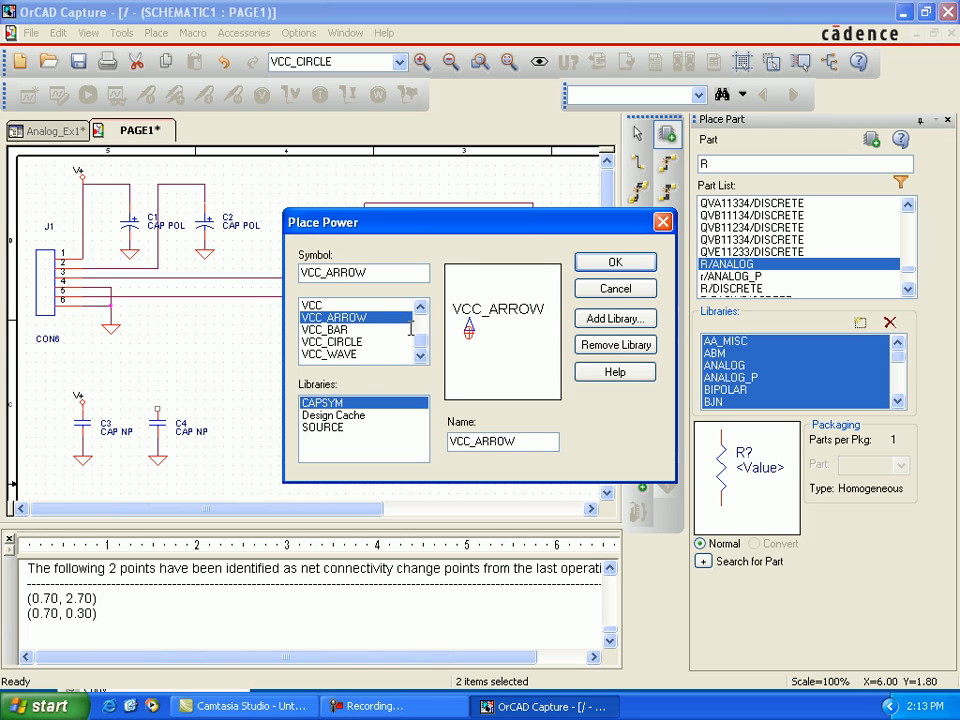
drag(512, 443, 460, 446)
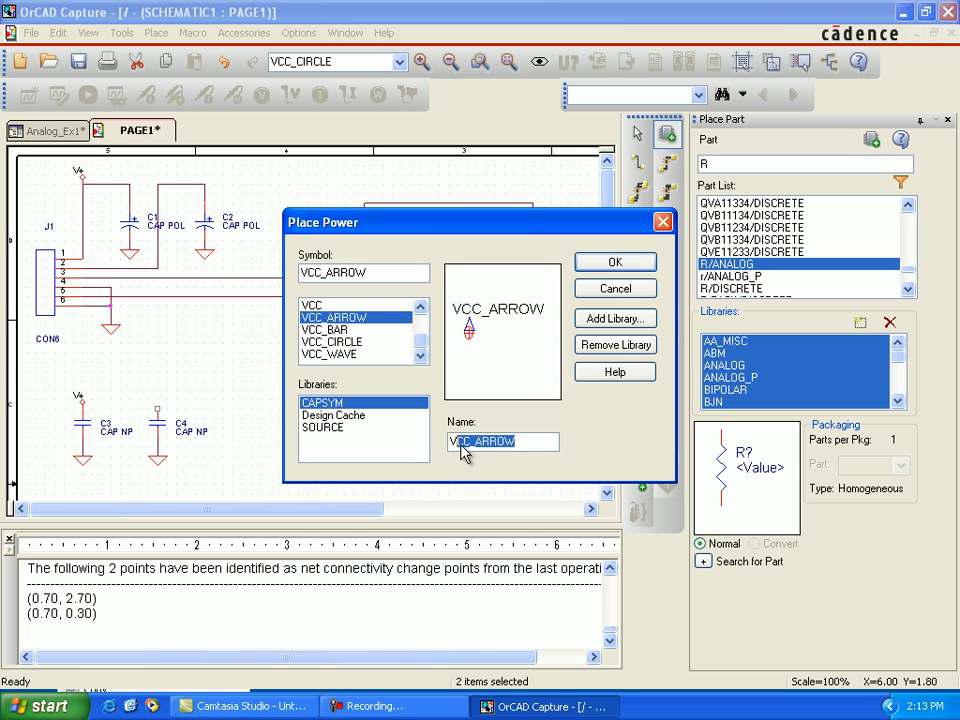
key(BackSpace)
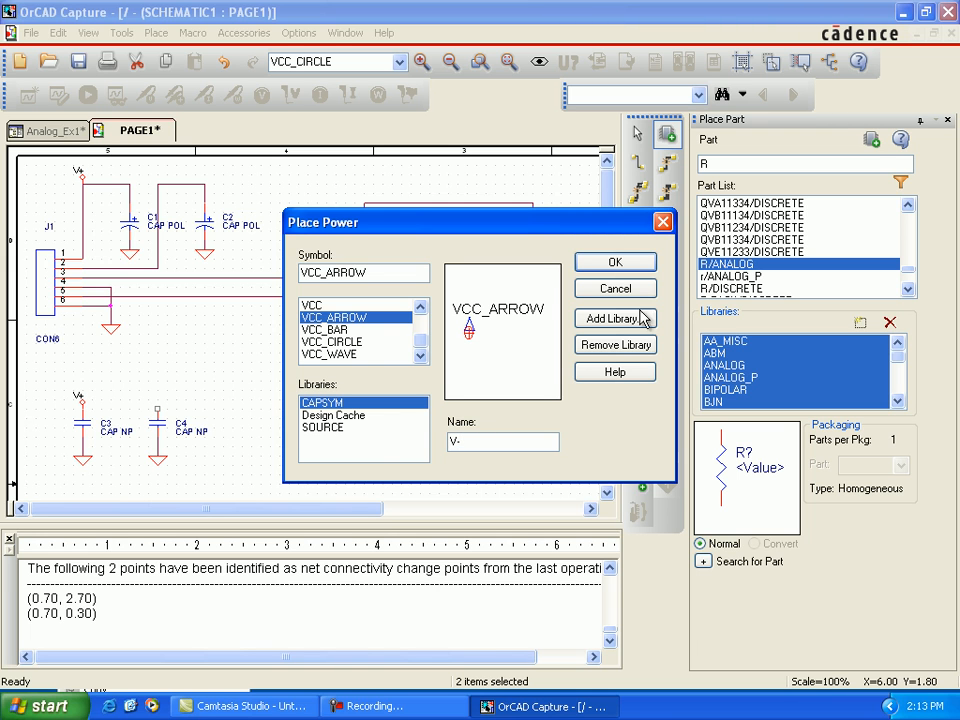
click(618, 261)
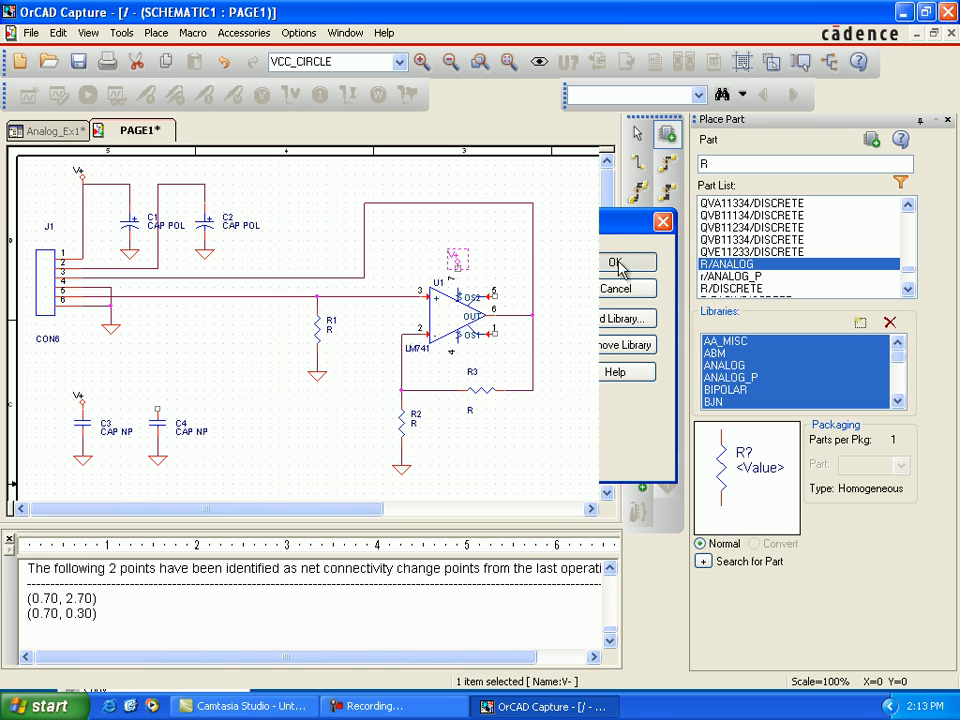
Step: Place V- symbols above C4 and at the corner of C2's supply wire, plus an upside-down one below U1 pin 4
click(159, 406)
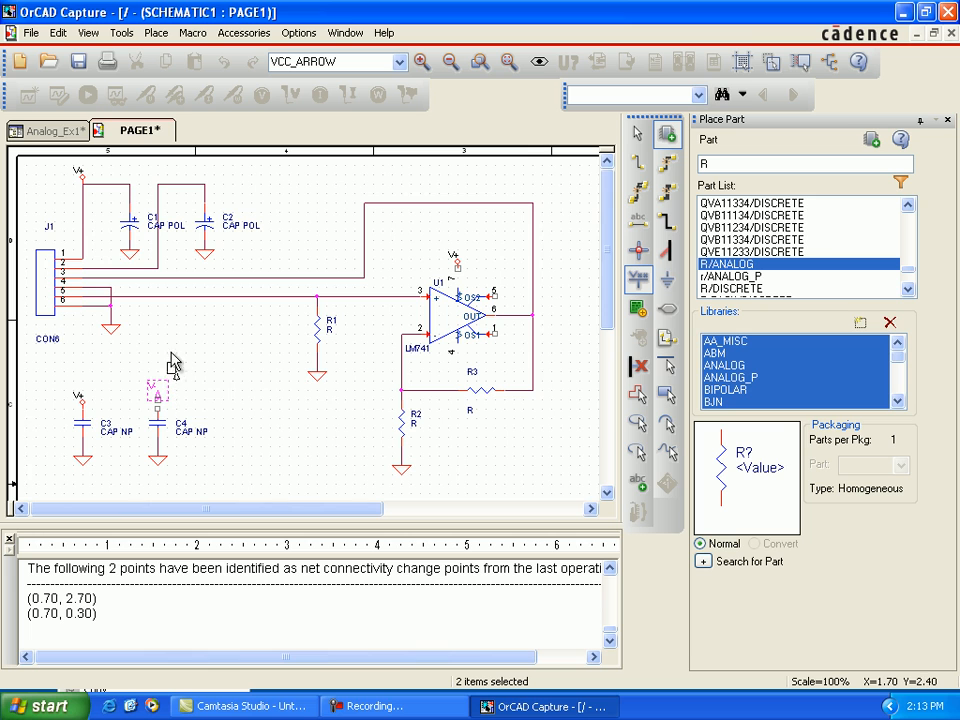
click(160, 184)
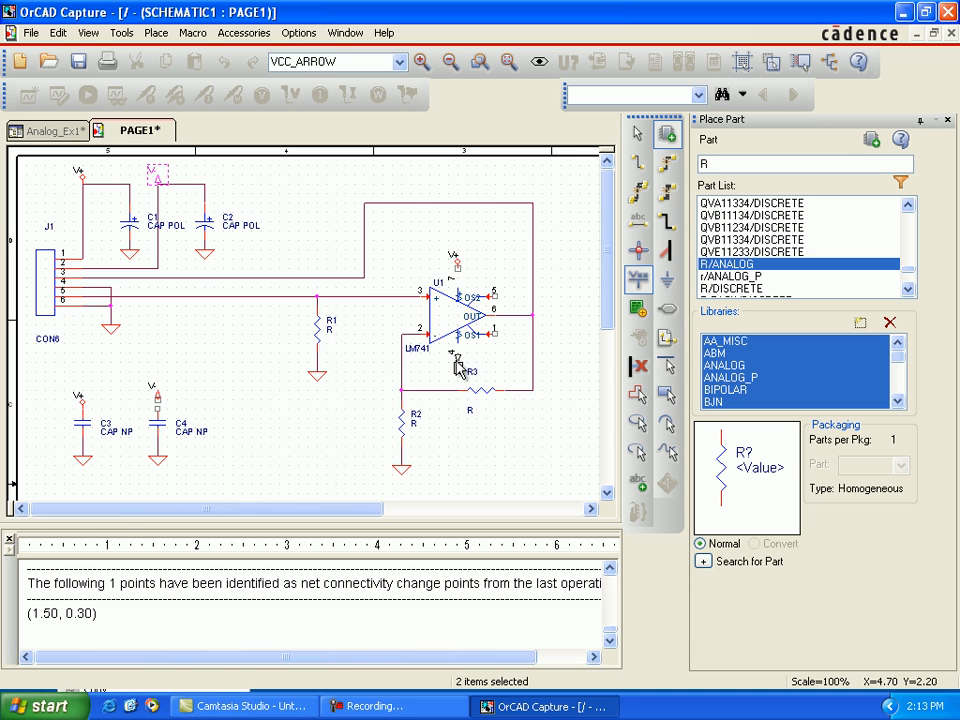
click(460, 366)
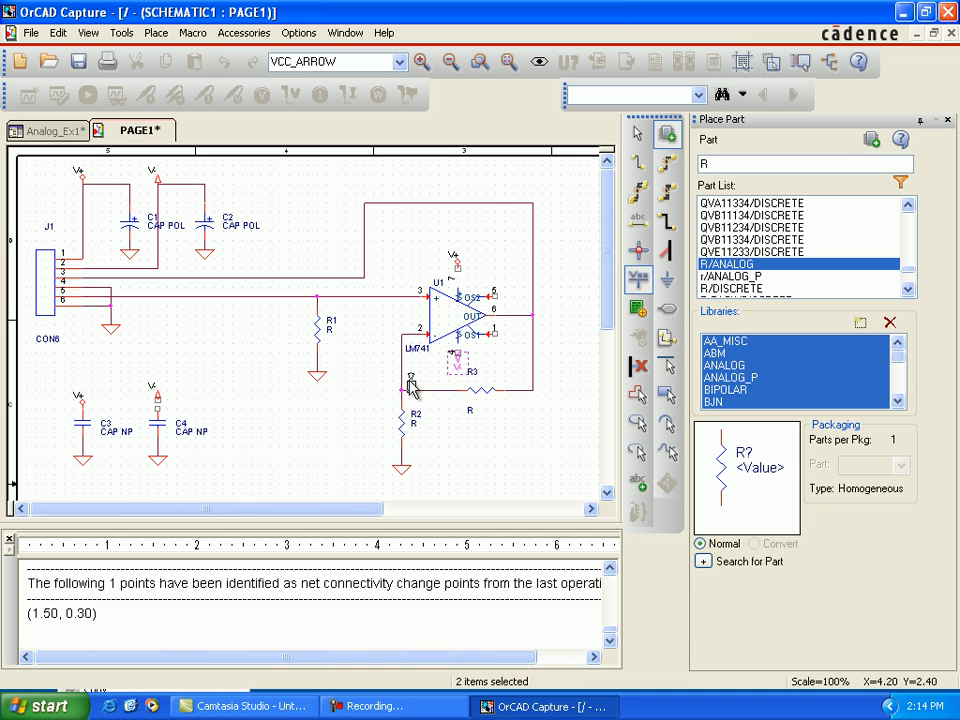
key(Escape)
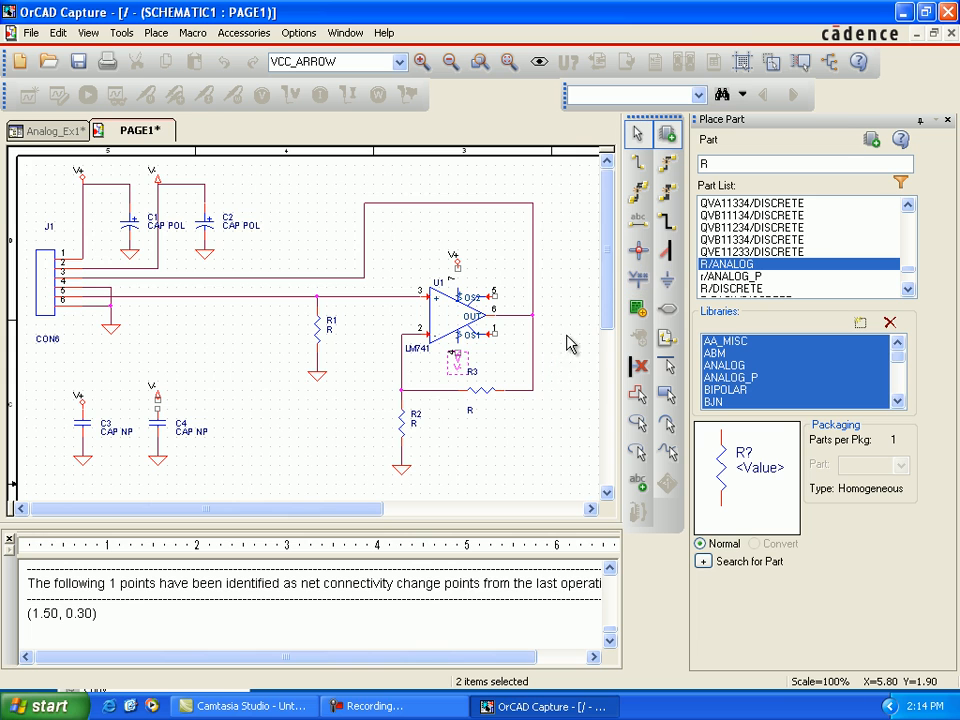
Step: Wire the power symbols to their pins: V- to C4's upper terminal, V+ to U1 pin 7 and V- to U1 pin 4
click(637, 162)
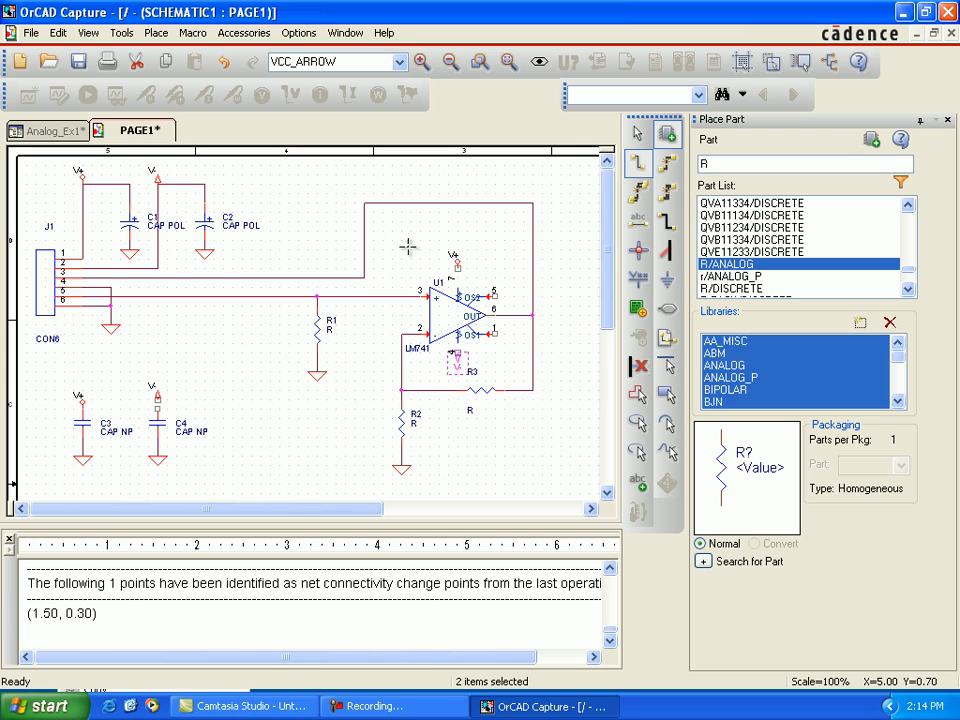
click(157, 405)
click(157, 408)
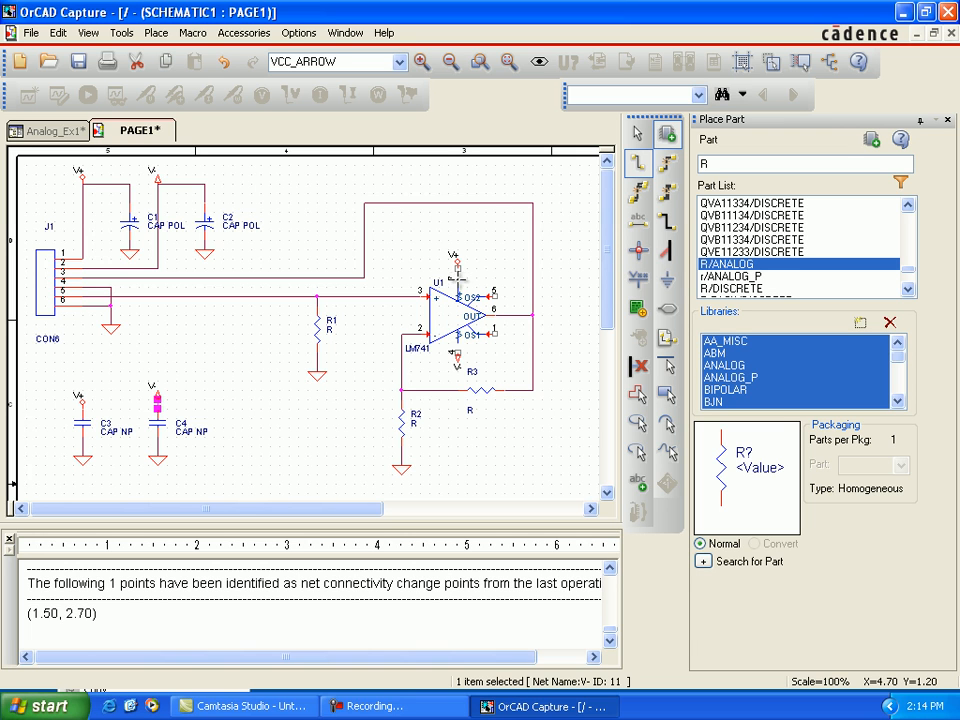
click(458, 271)
click(457, 288)
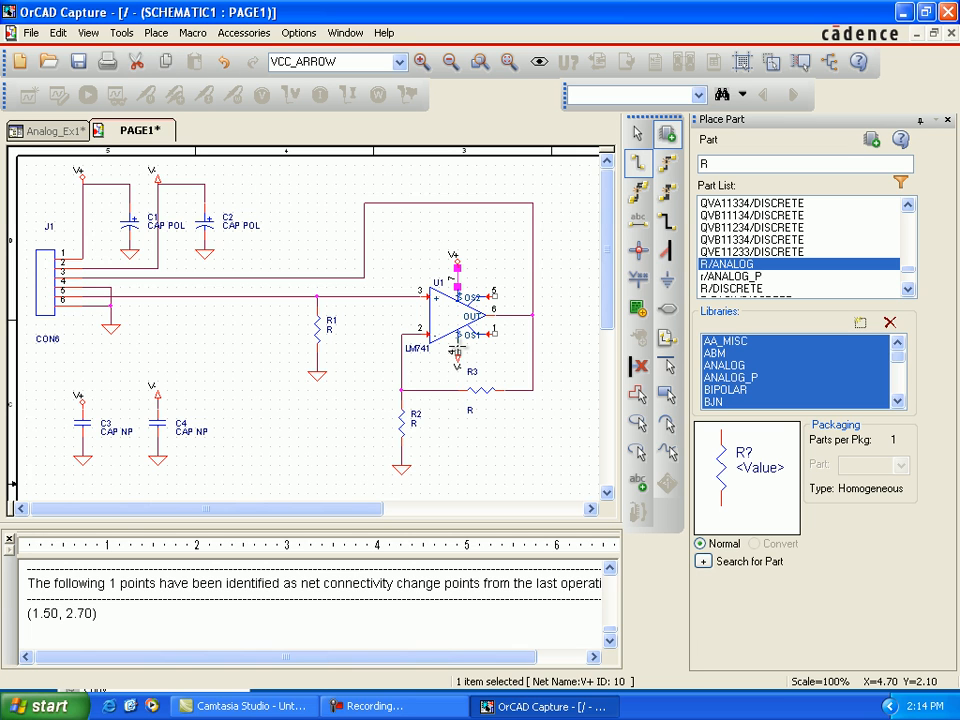
click(458, 348)
click(458, 358)
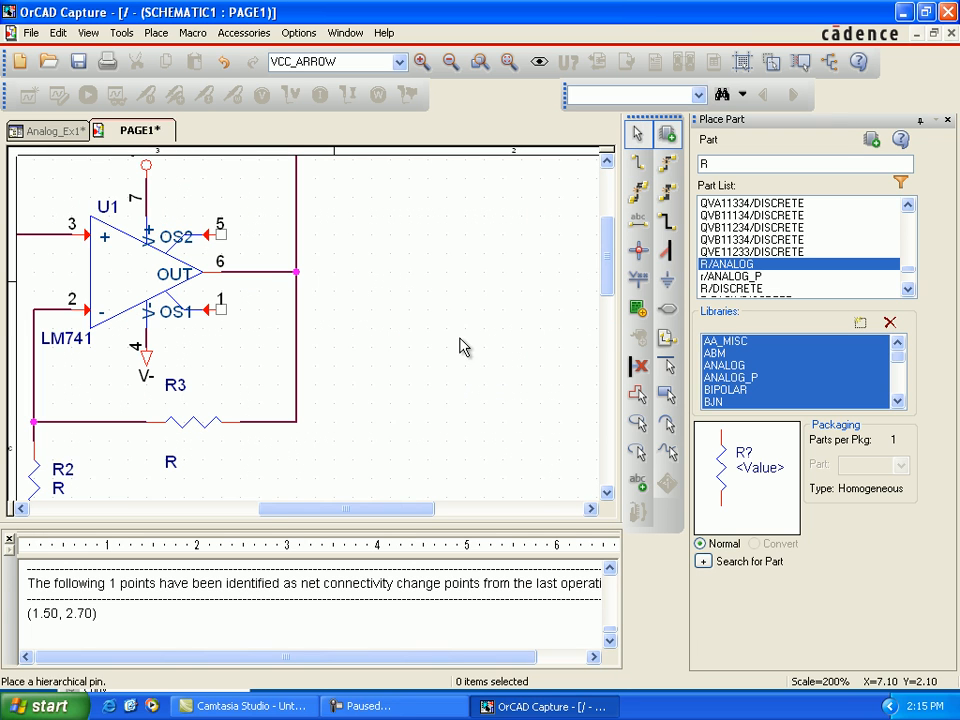
Step: Place no-connect markers on U1's unused offset pins 5 and 1
click(639, 368)
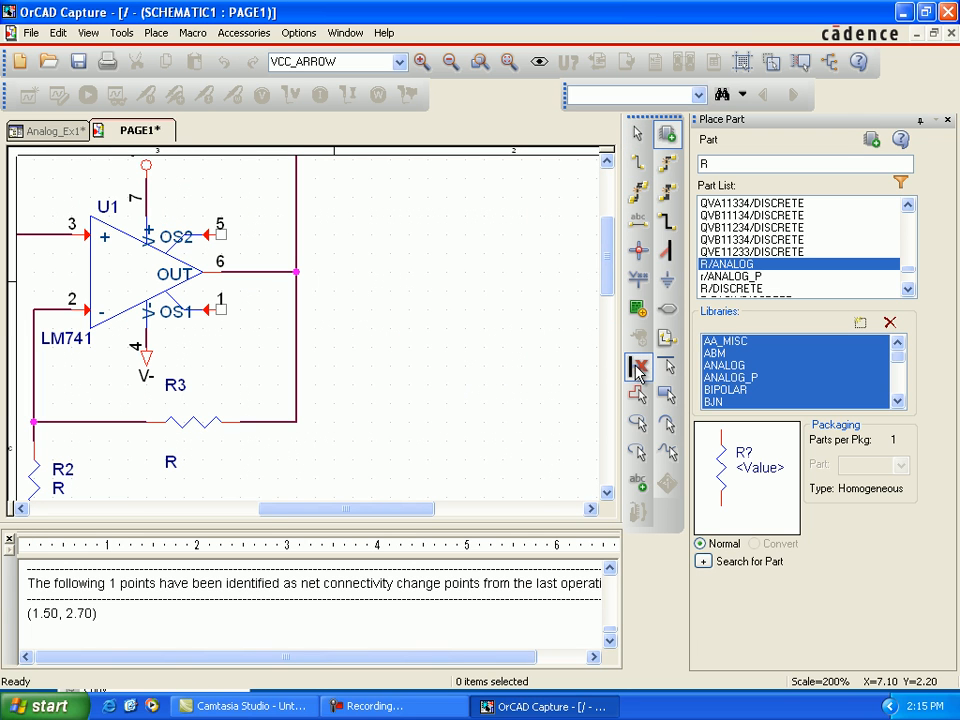
click(222, 236)
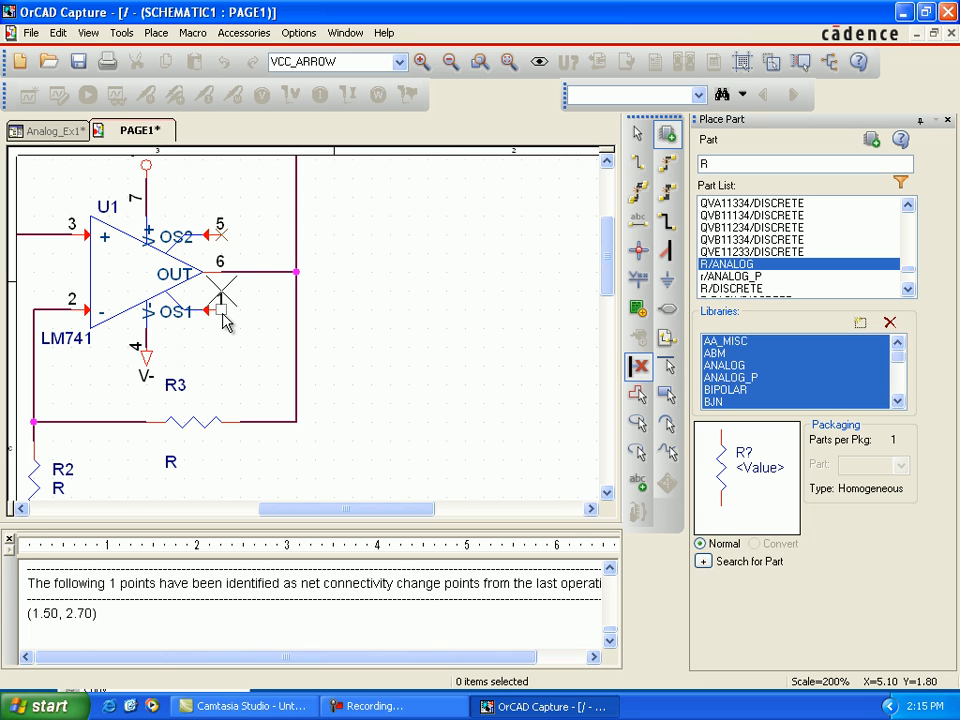
click(222, 311)
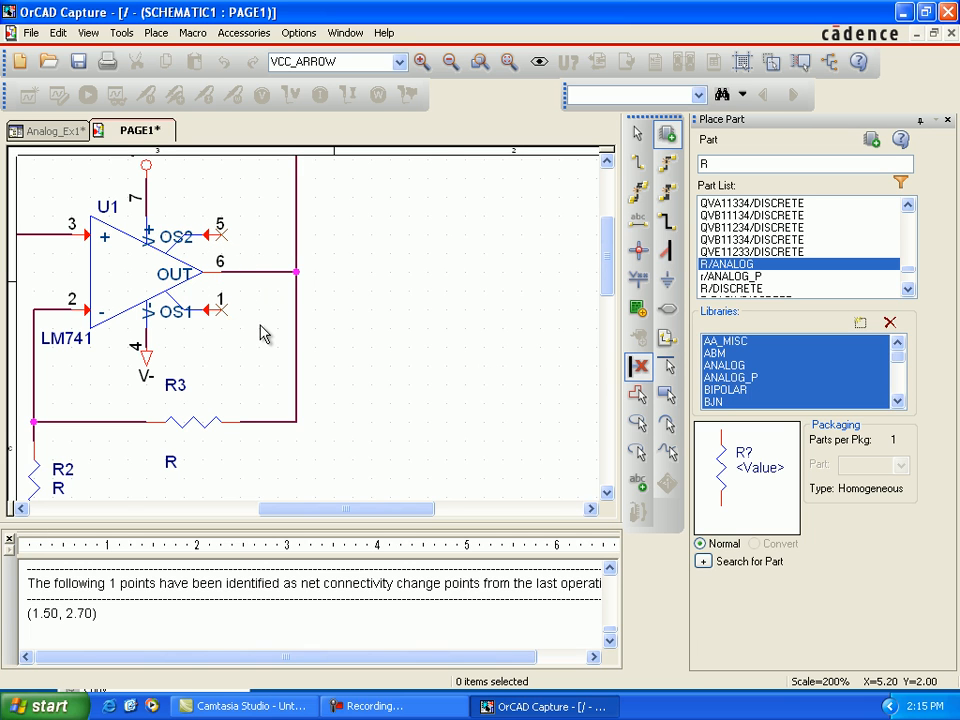
key(Escape)
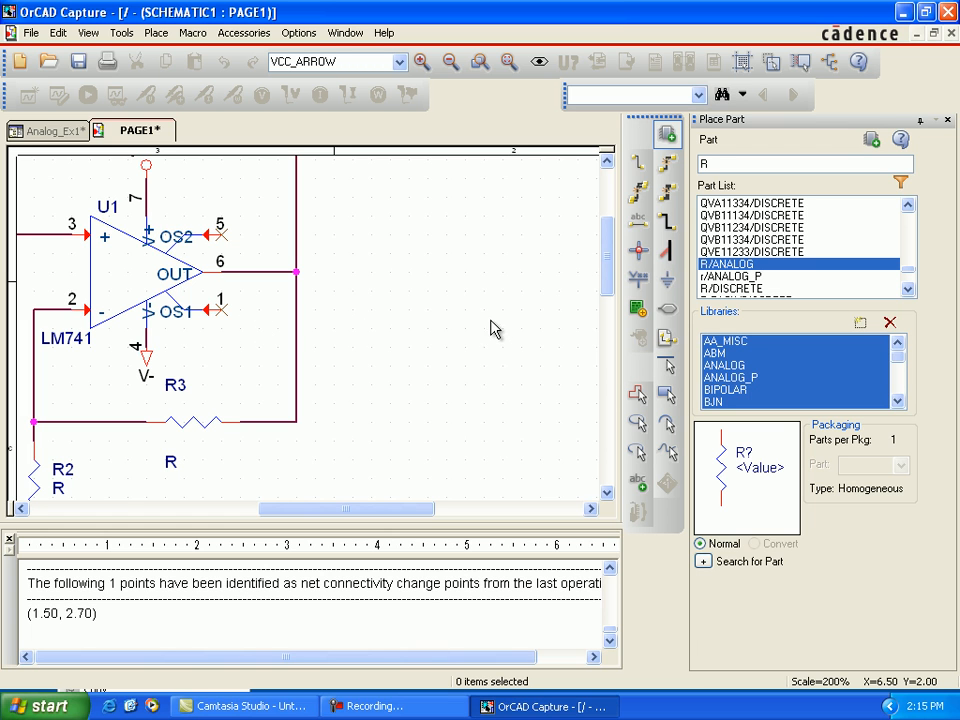
Step: Set the value of resistor R1 to 1k
key(o)
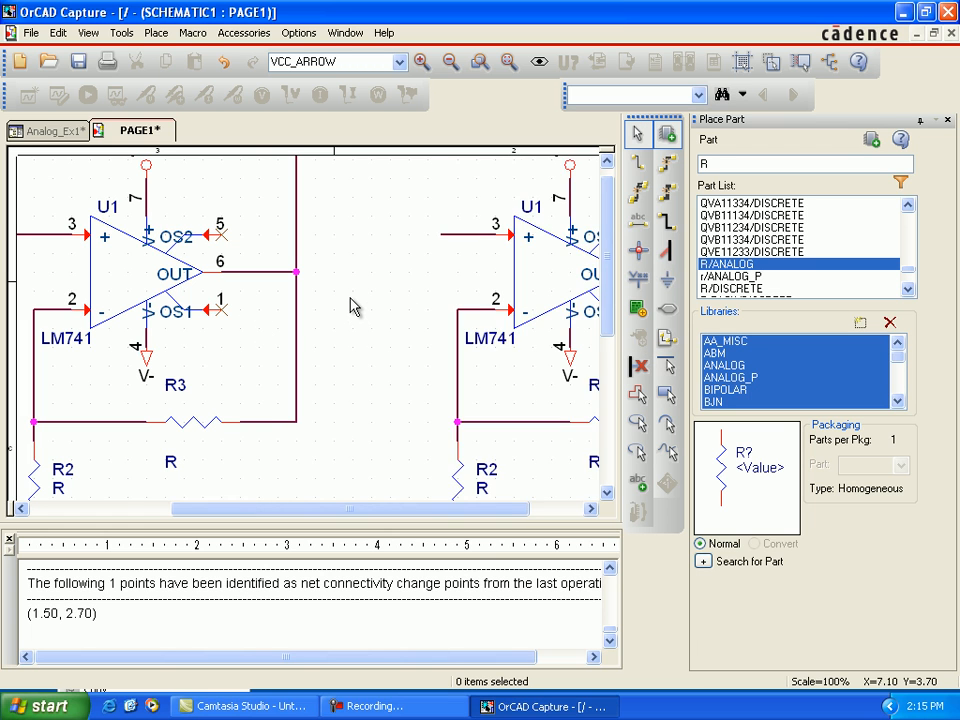
scroll(350, 306, down, 1)
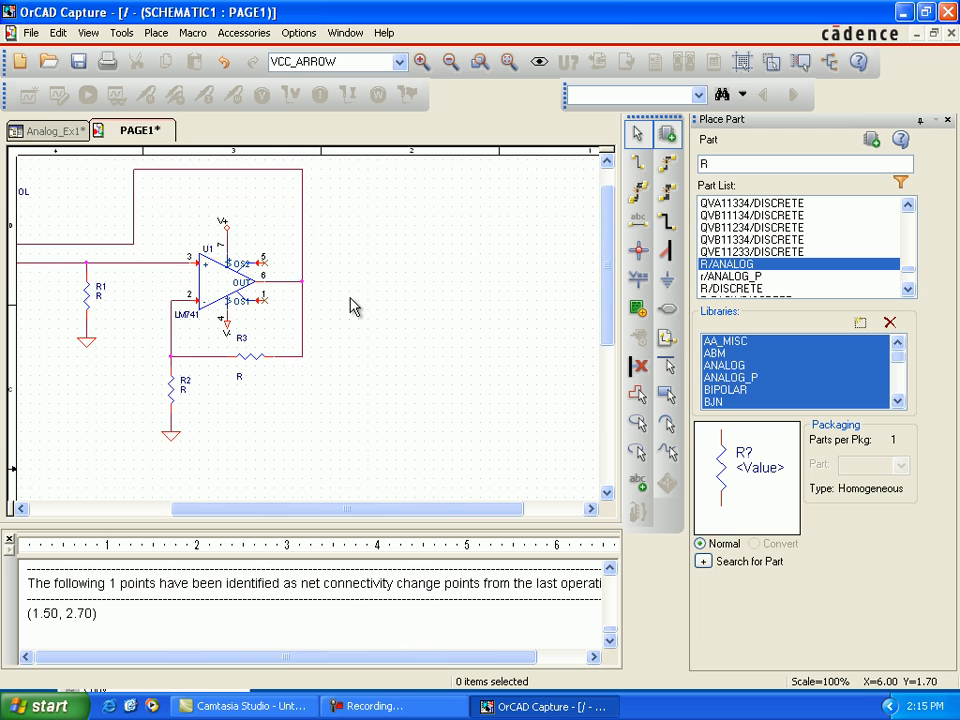
click(114, 507)
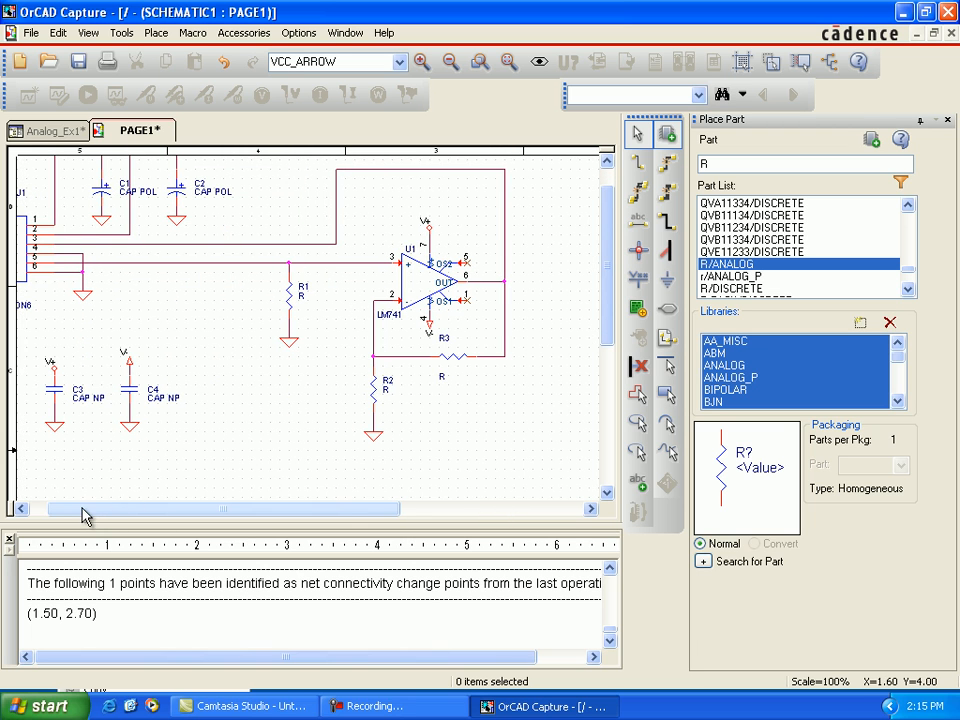
click(46, 513)
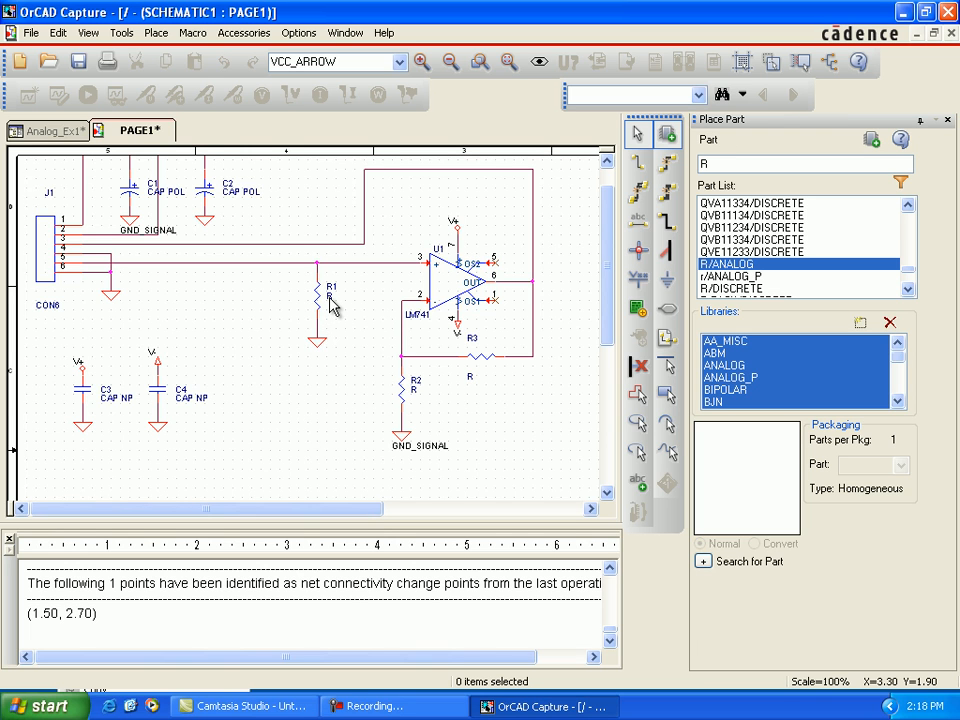
click(333, 307)
double_click(333, 307)
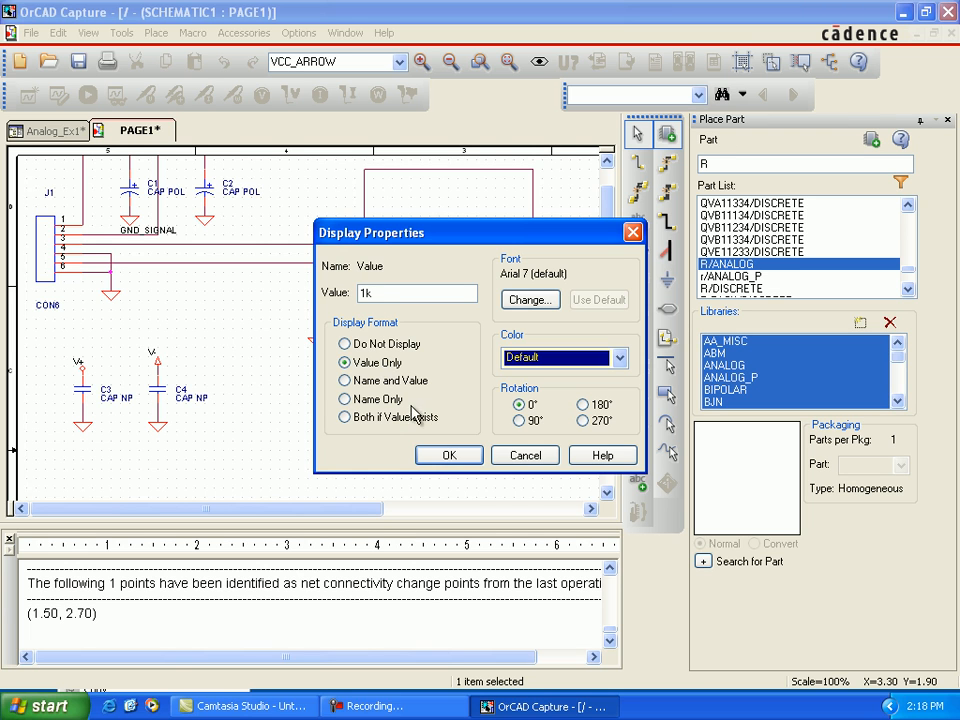
click(440, 456)
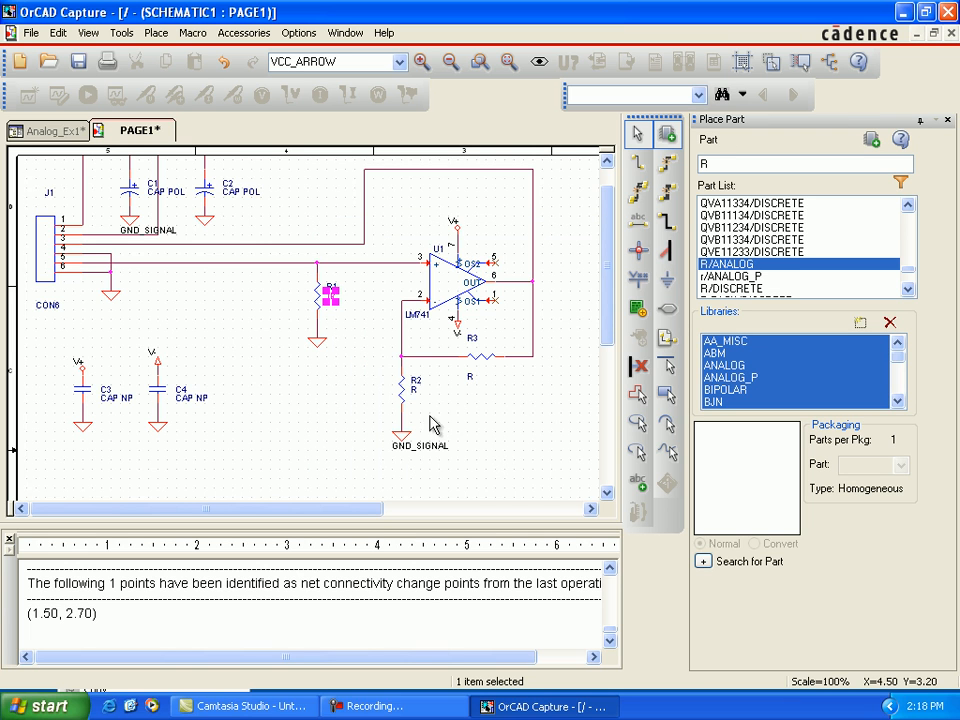
click(417, 398)
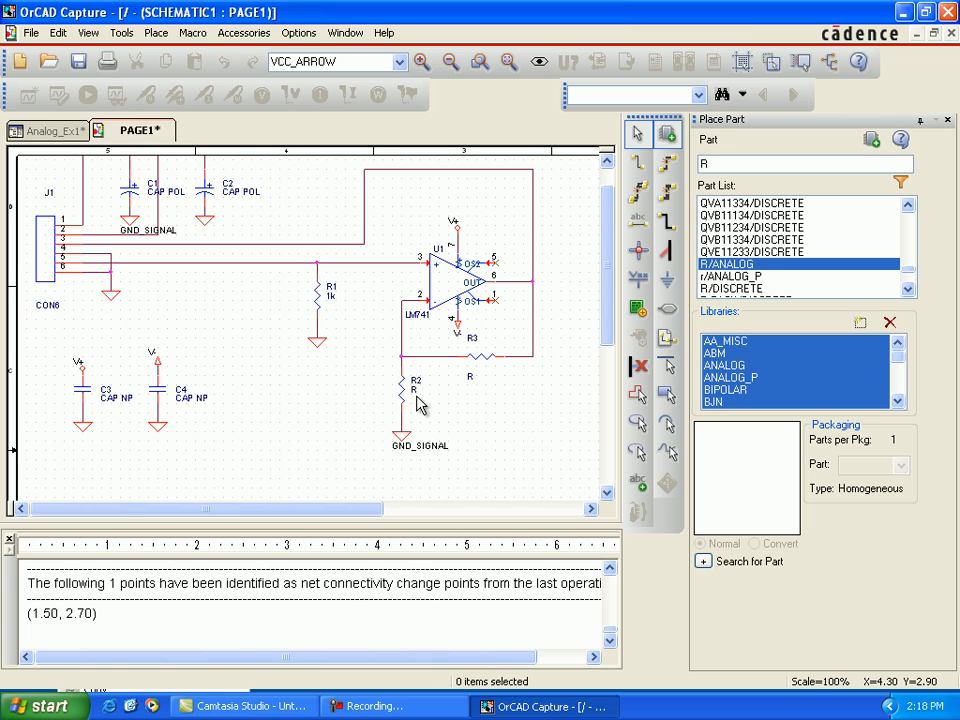
Step: Set the values of resistors R2 and R3 to 2k
click(417, 398)
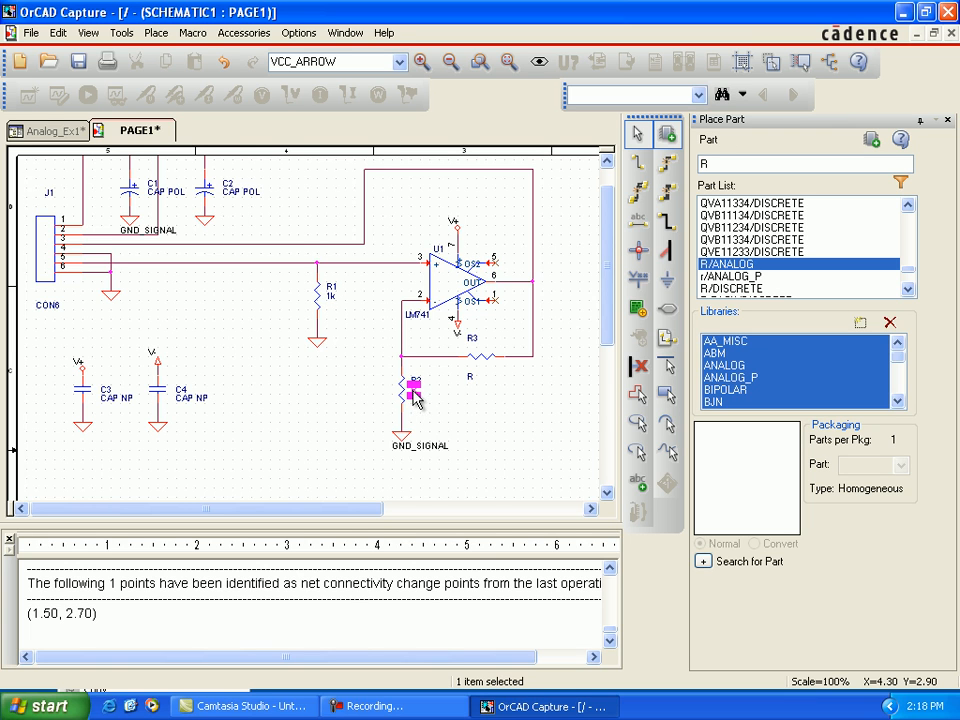
double_click(417, 398)
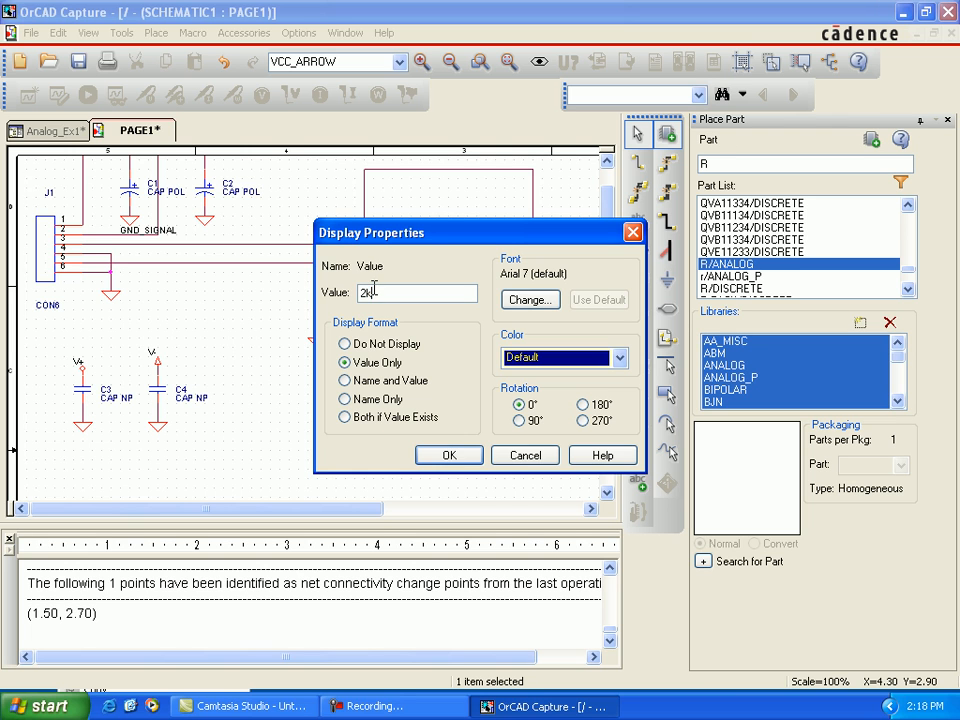
click(465, 459)
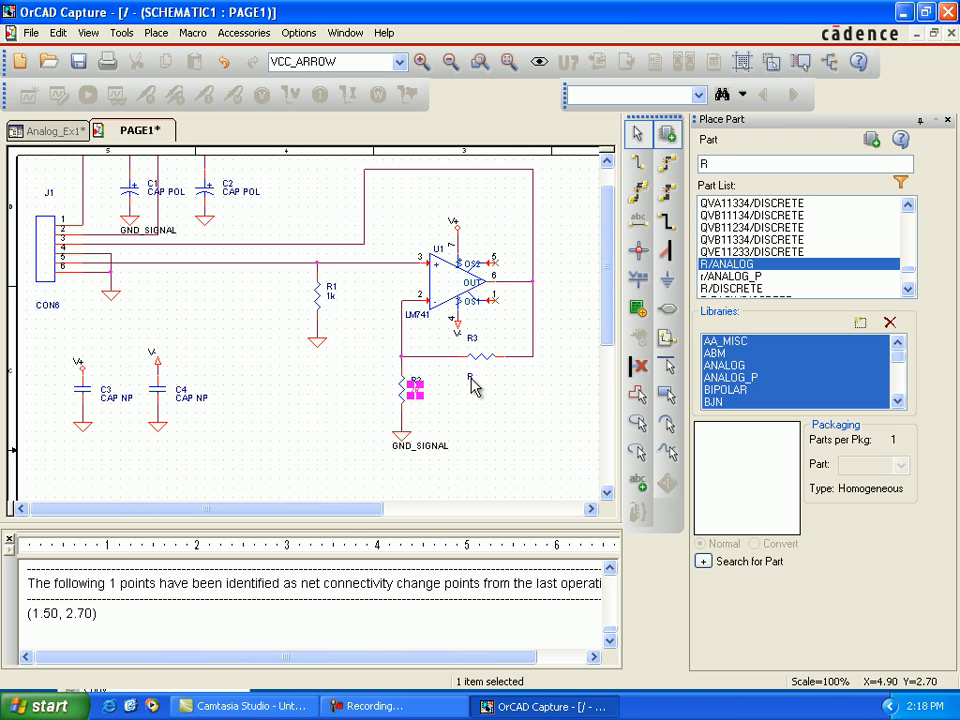
click(472, 380)
double_click(471, 382)
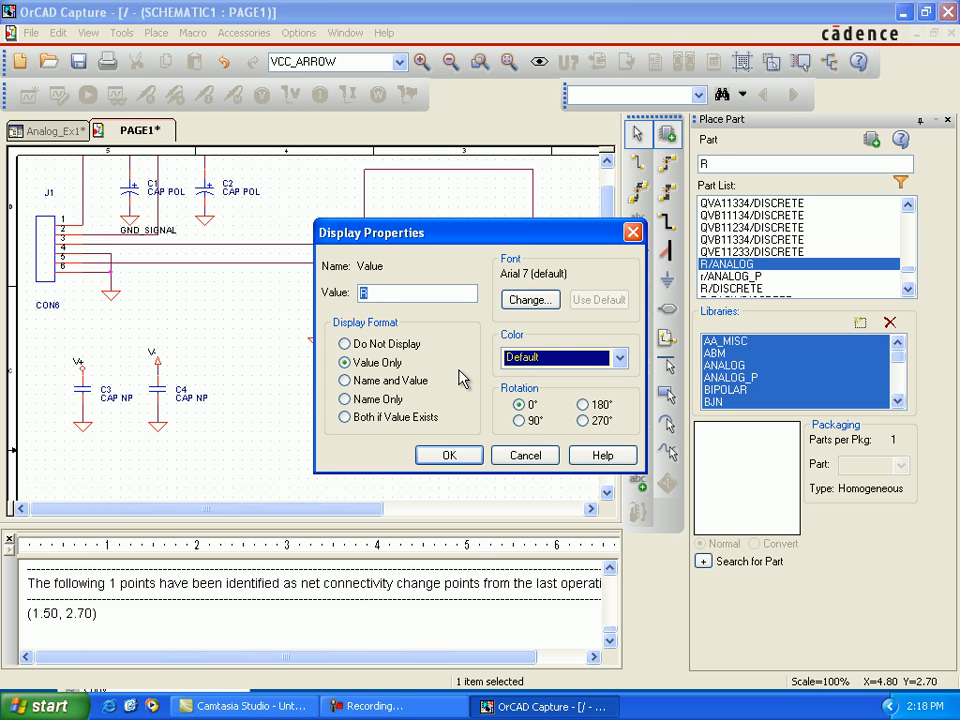
click(432, 452)
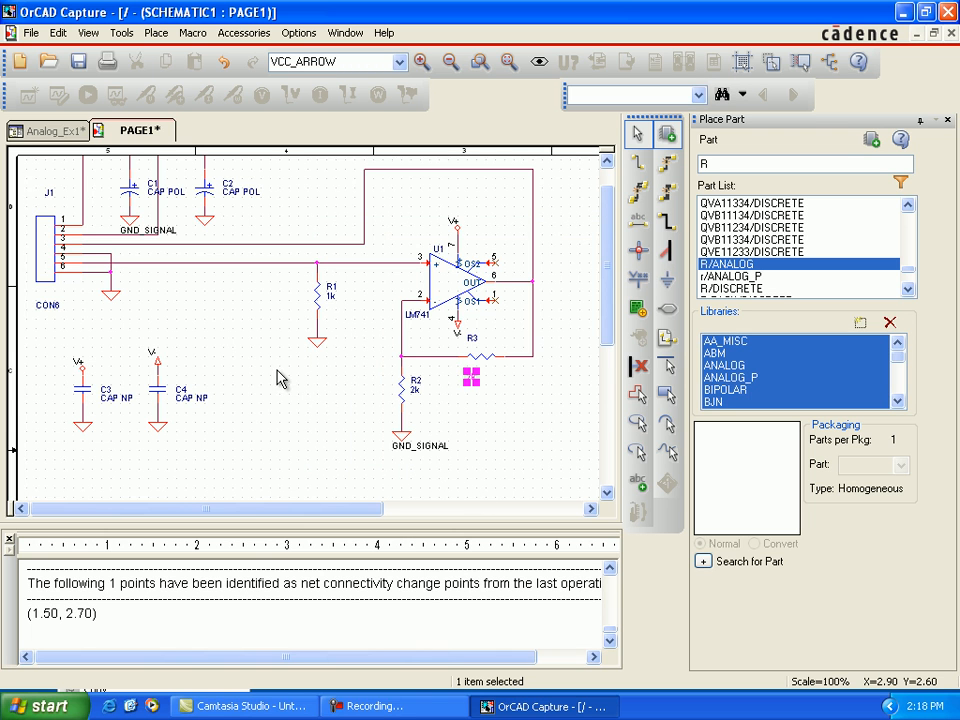
Step: Set the values of polarized capacitors C2 and C1 to 10uF
double_click(240, 191)
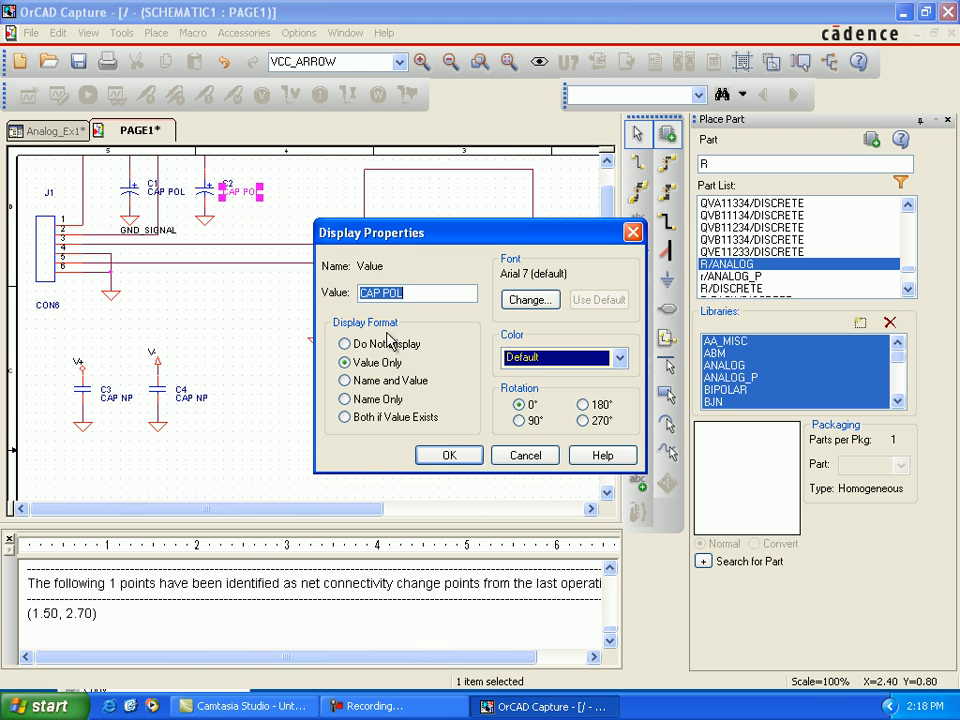
text(10uF)
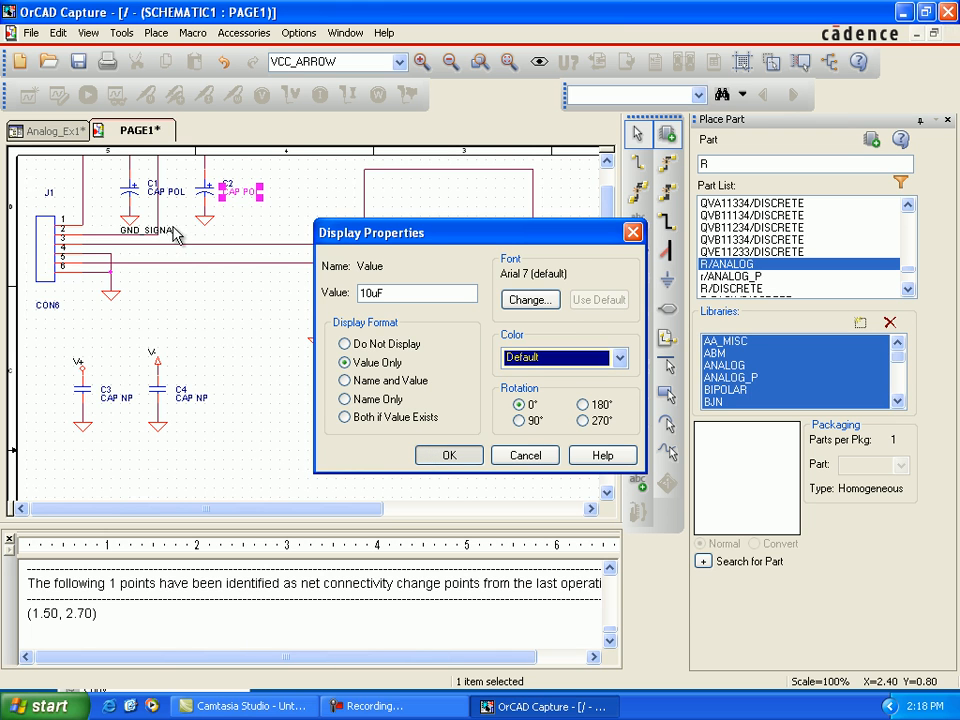
key(Return)
click(163, 193)
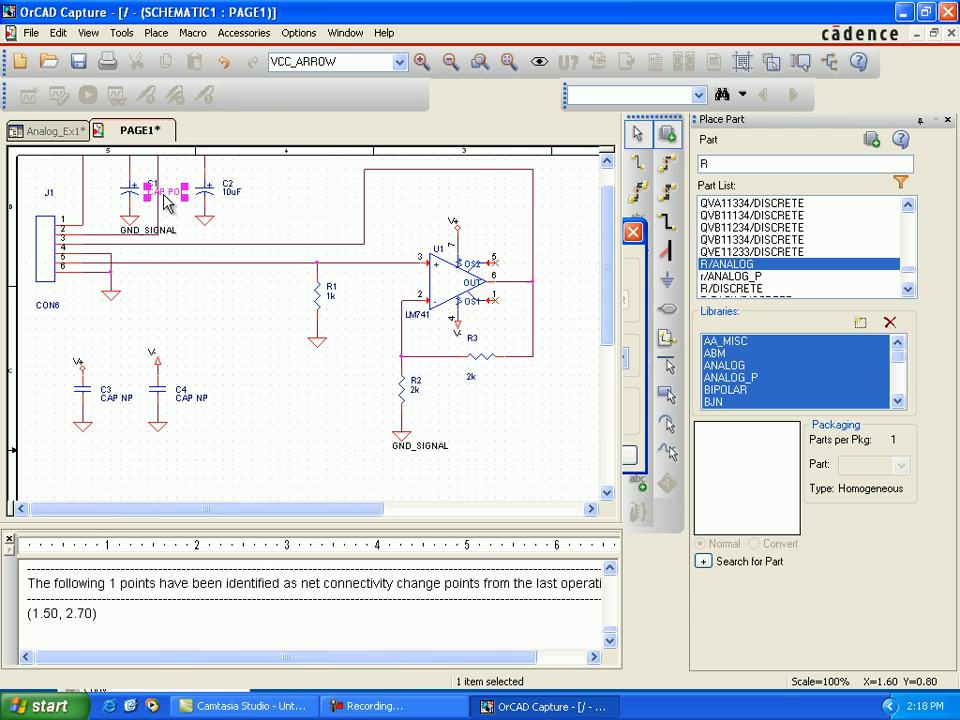
double_click(163, 193)
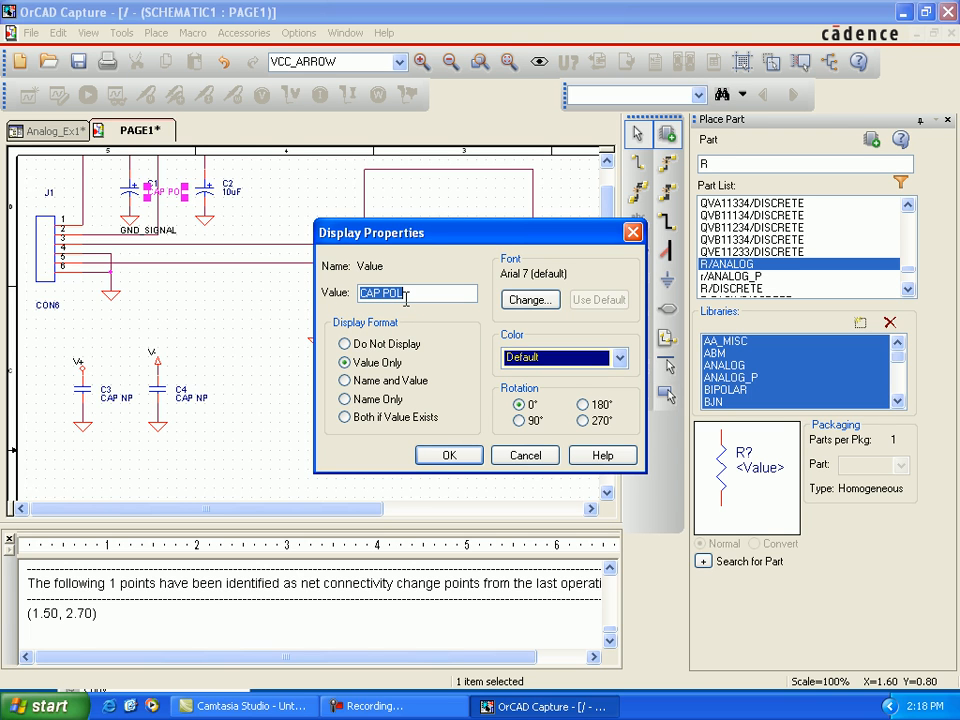
text(10uF)
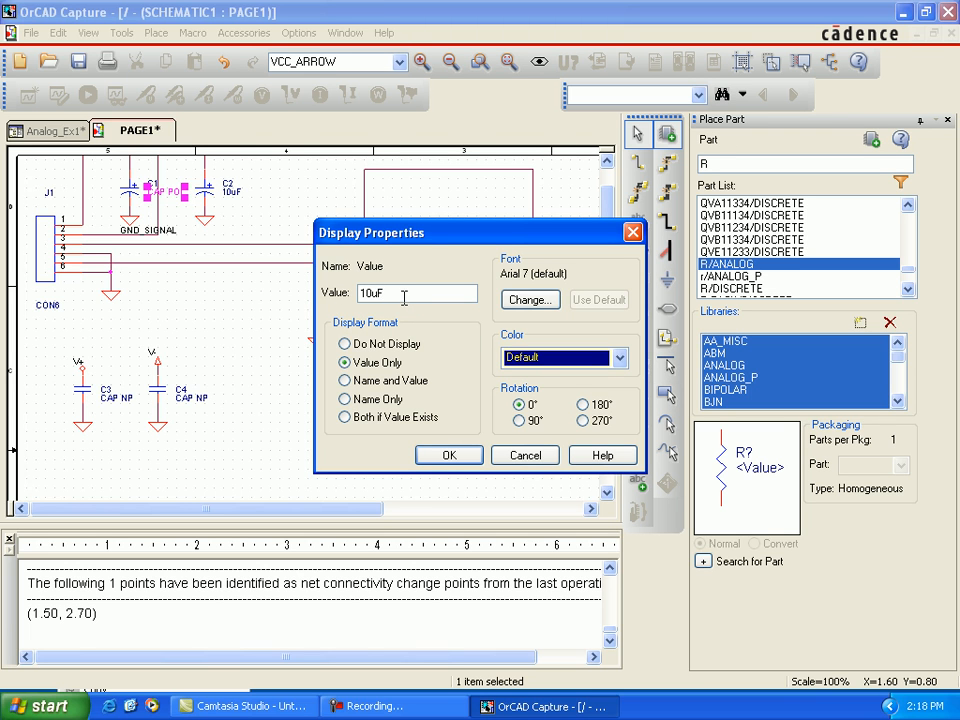
click(449, 455)
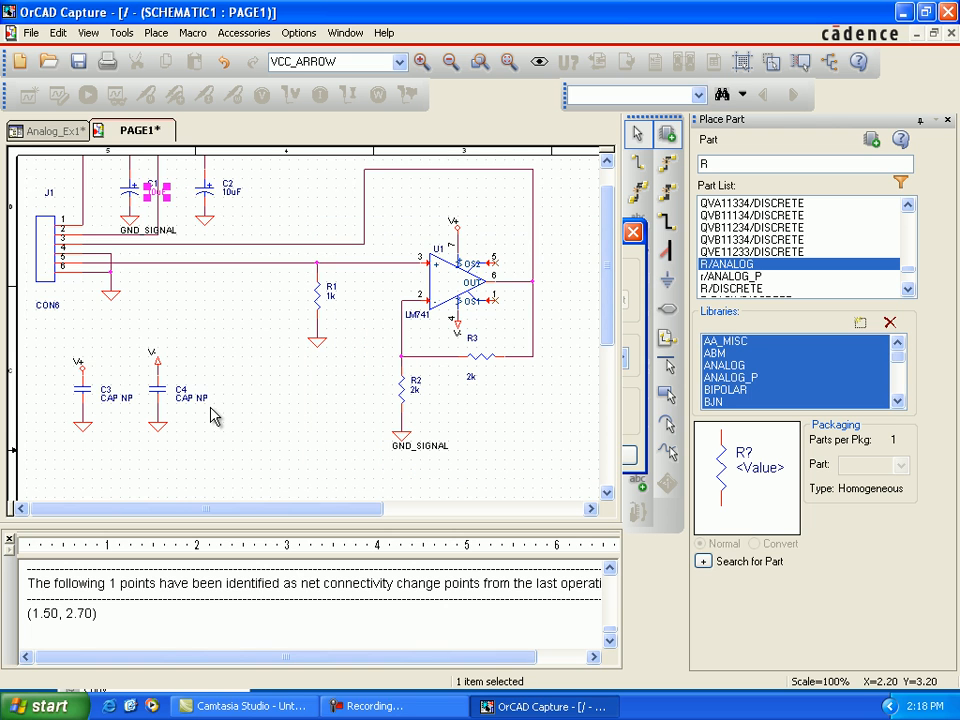
Step: Set the values of non-polarized capacitors C4 and C3 to 0.1uF
click(202, 398)
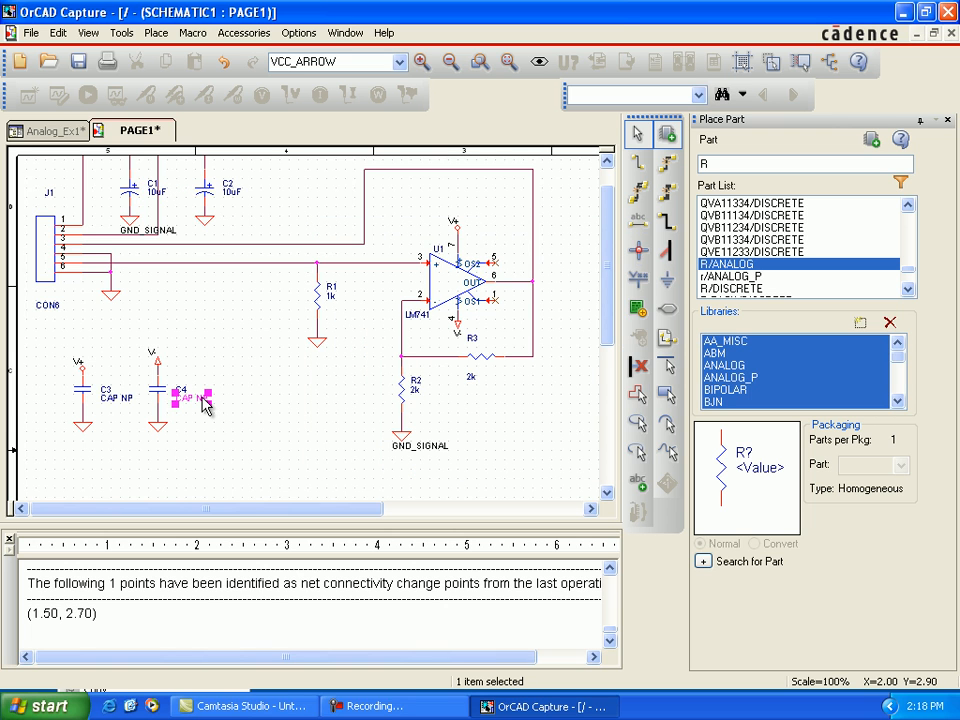
double_click(203, 399)
text(0.1uF)
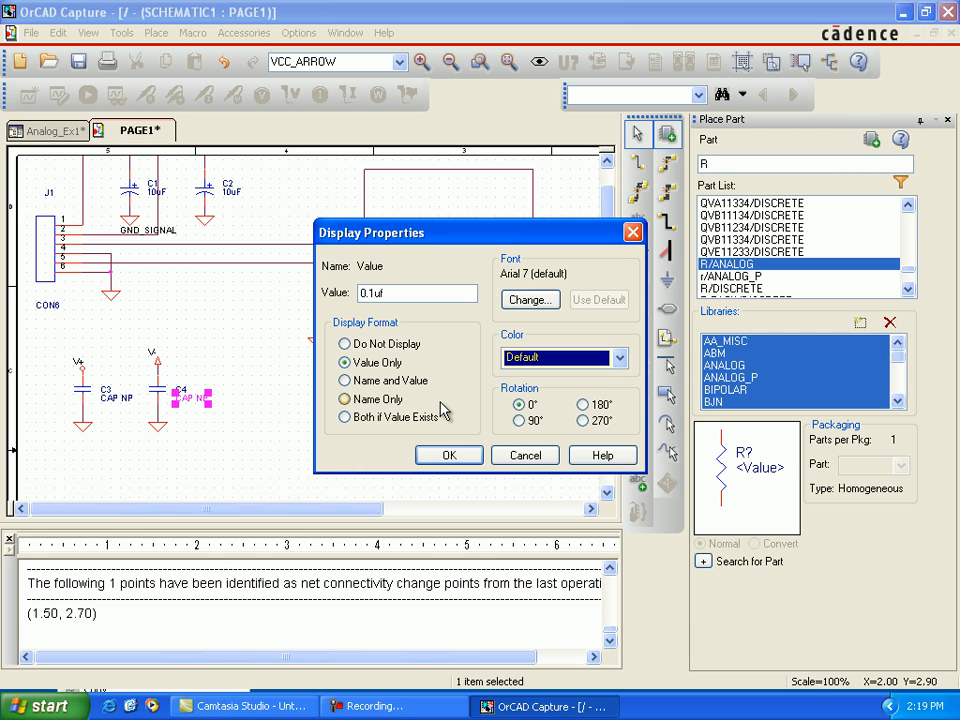
click(452, 455)
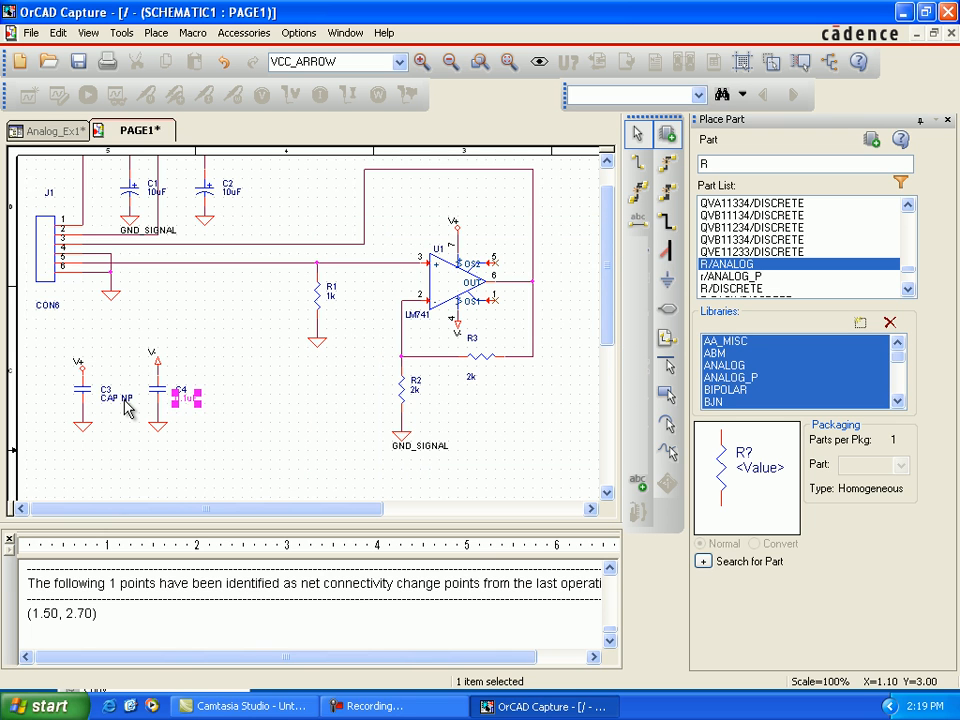
click(123, 399)
double_click(121, 399)
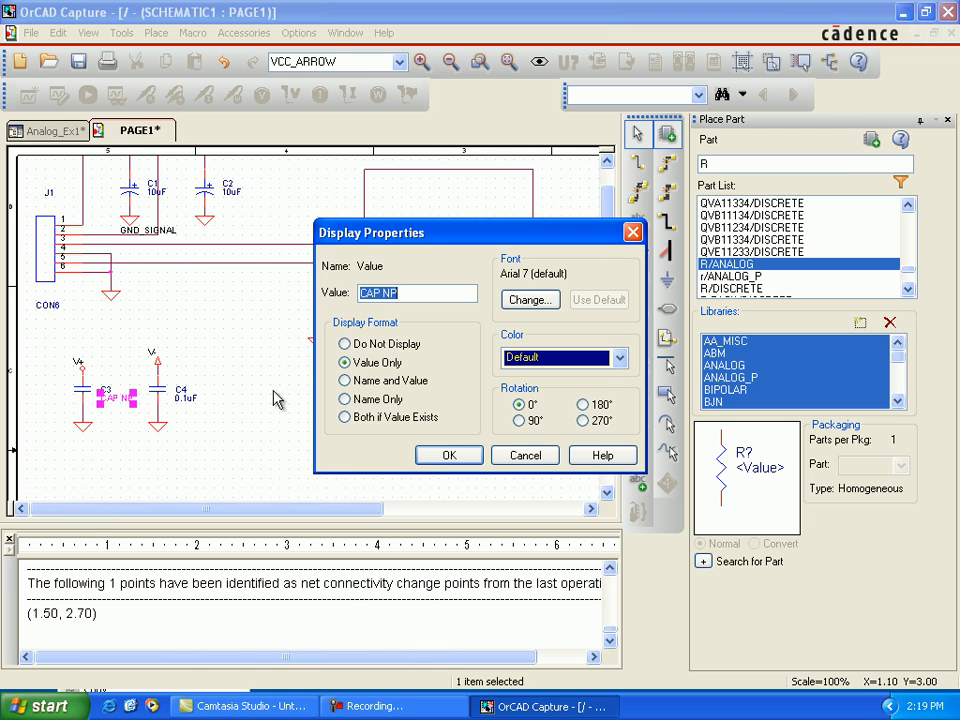
text(0.1uF)
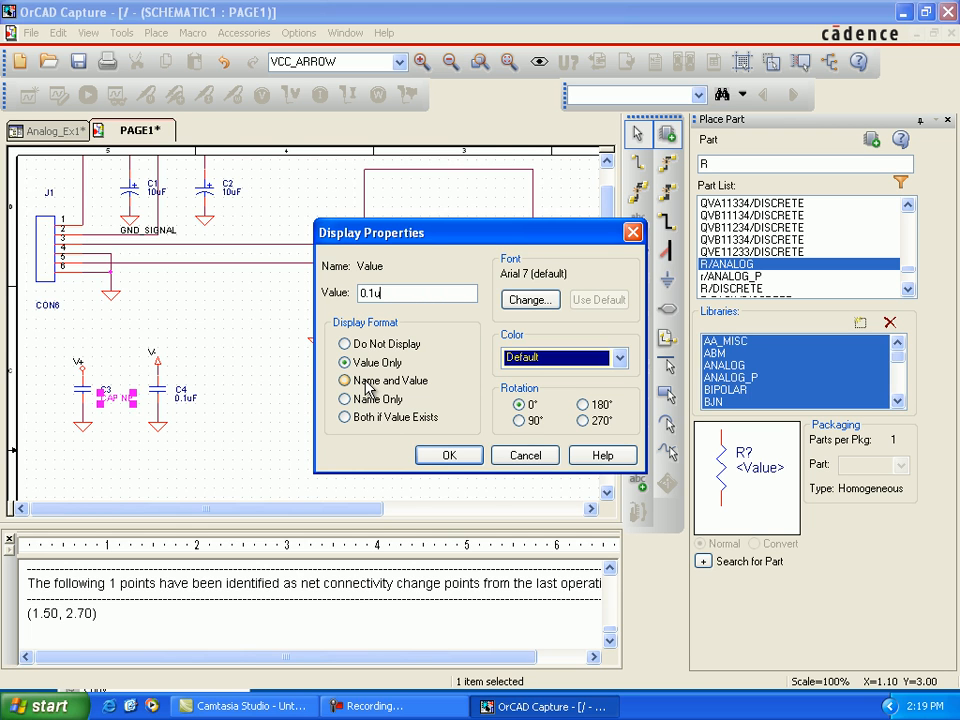
click(440, 456)
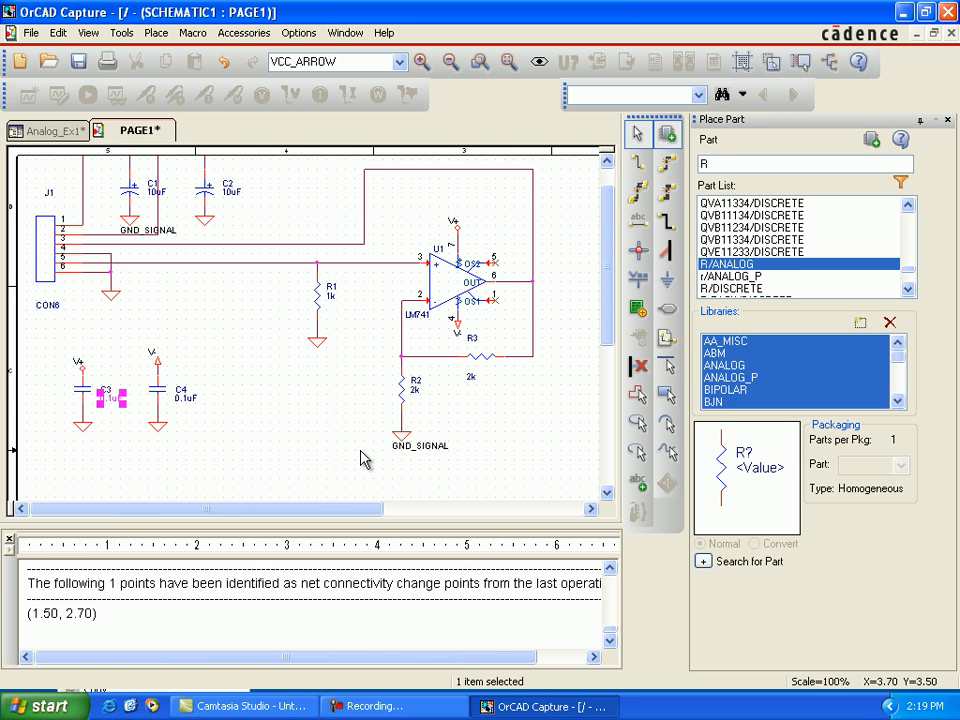
Step: Show the GND_SIGNAL name at C4's ground symbol using the Value Only display format, and return to the schematic page
click(305, 436)
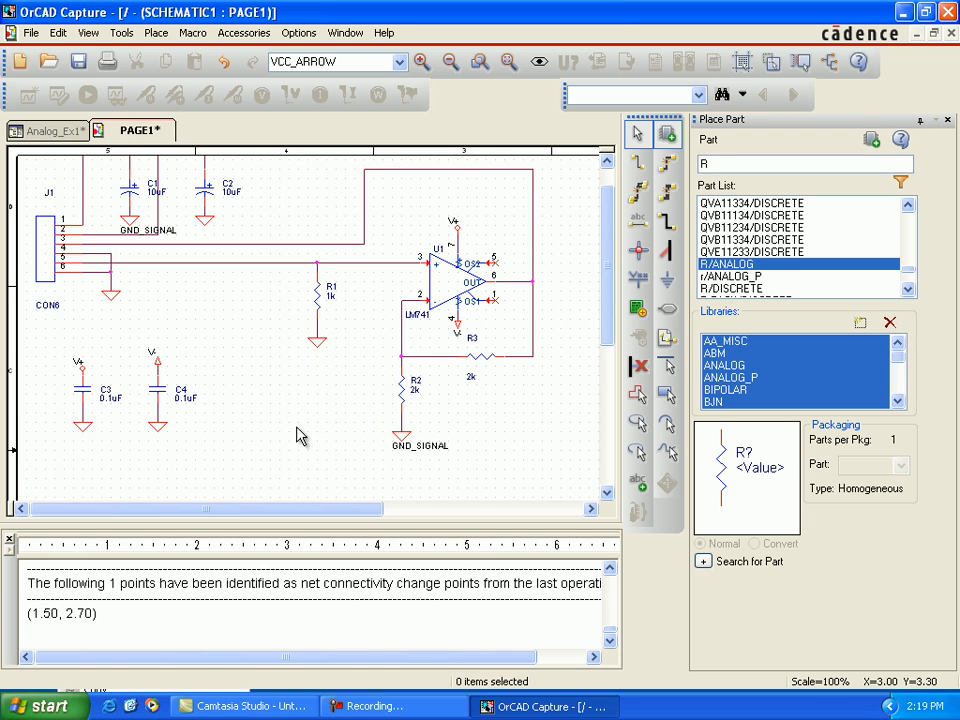
click(160, 432)
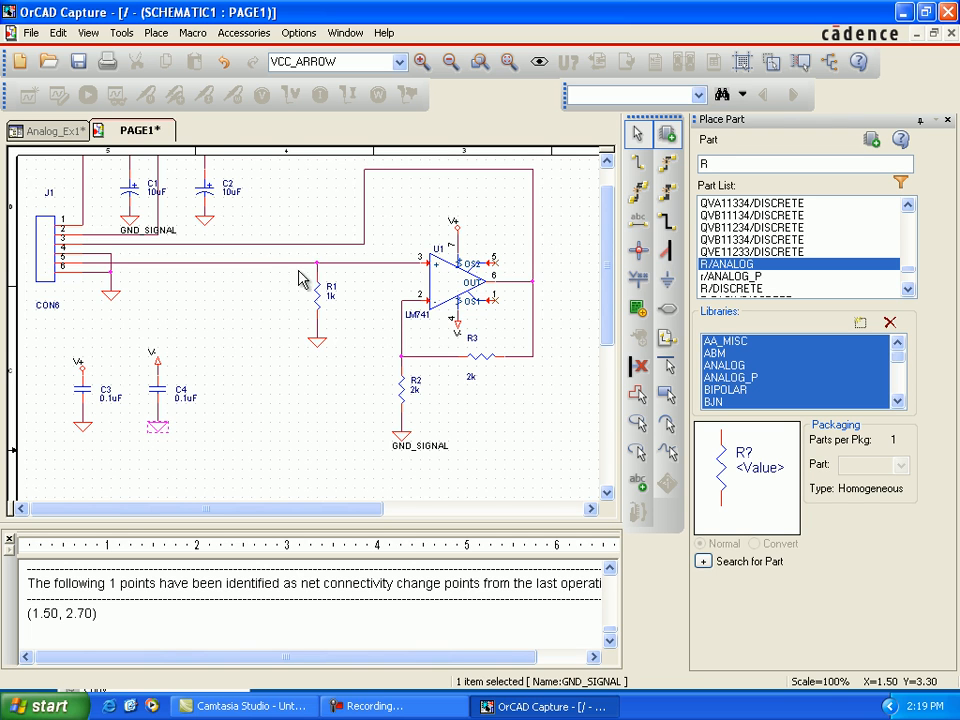
double_click(256, 263)
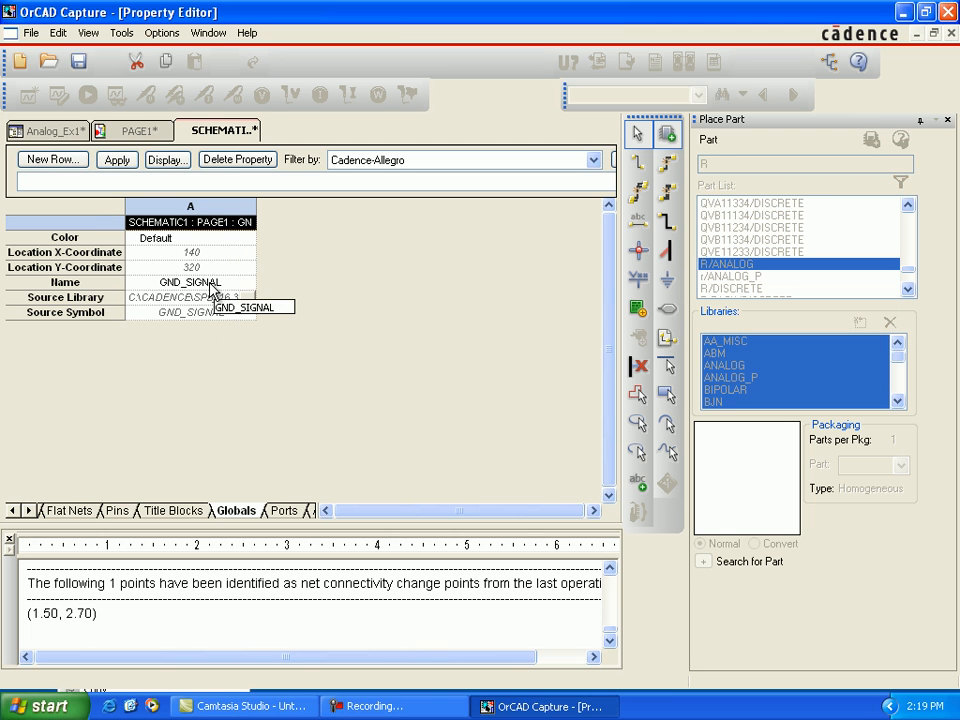
click(204, 286)
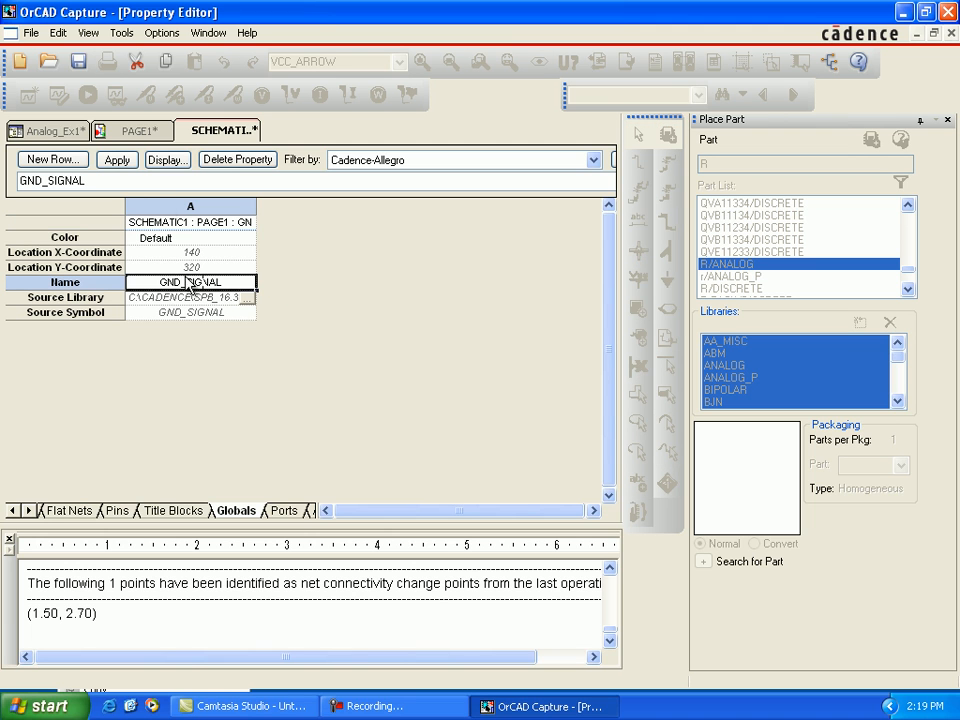
click(170, 162)
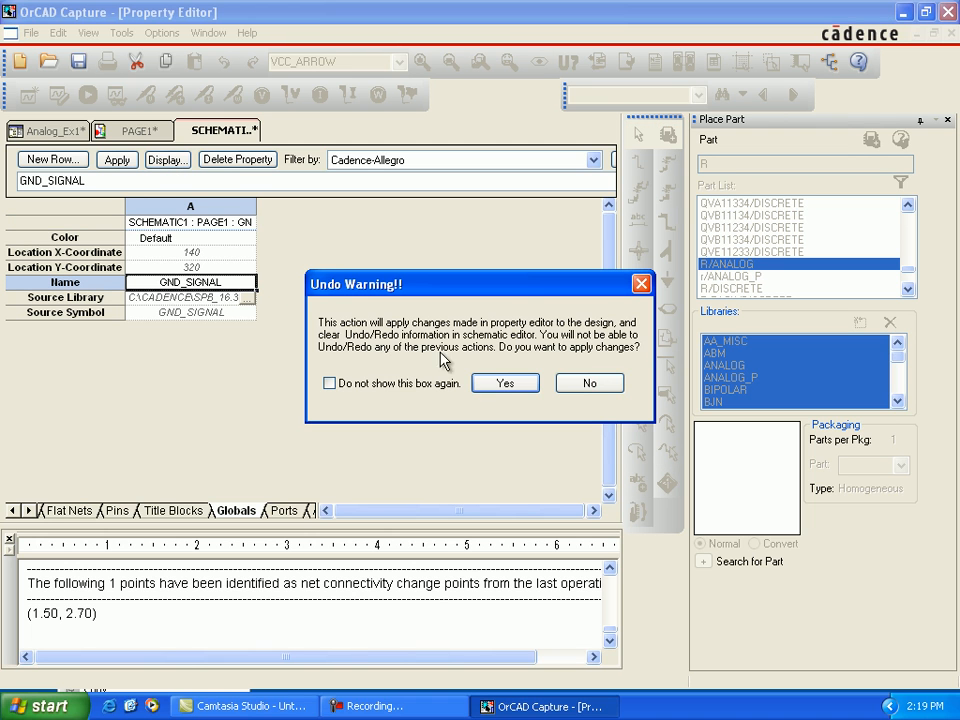
click(500, 384)
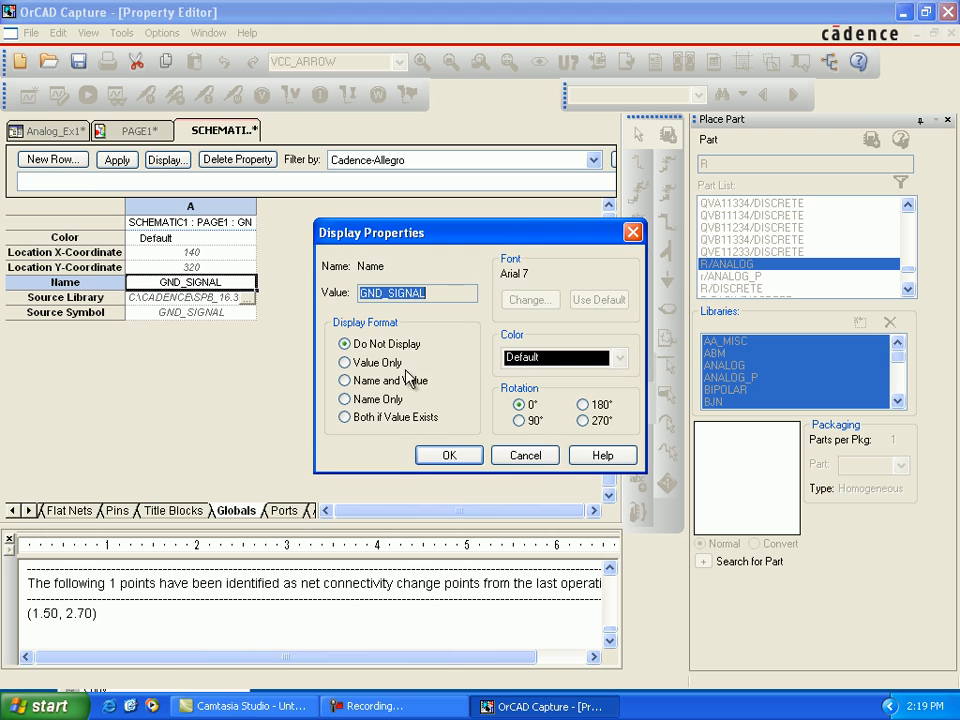
click(347, 364)
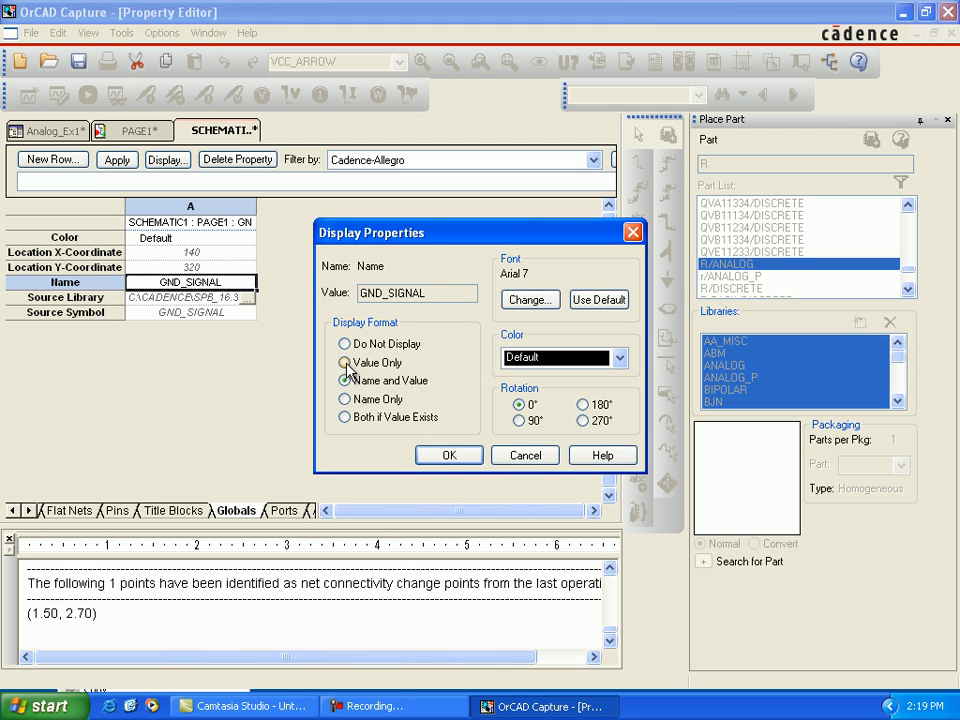
click(527, 455)
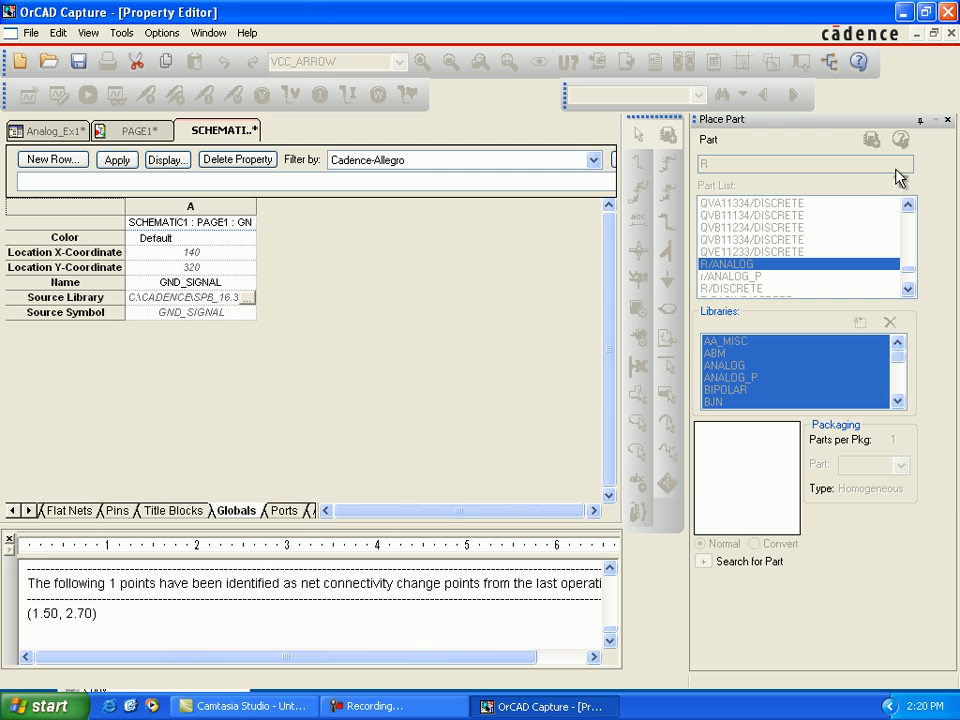
click(952, 35)
click(245, 450)
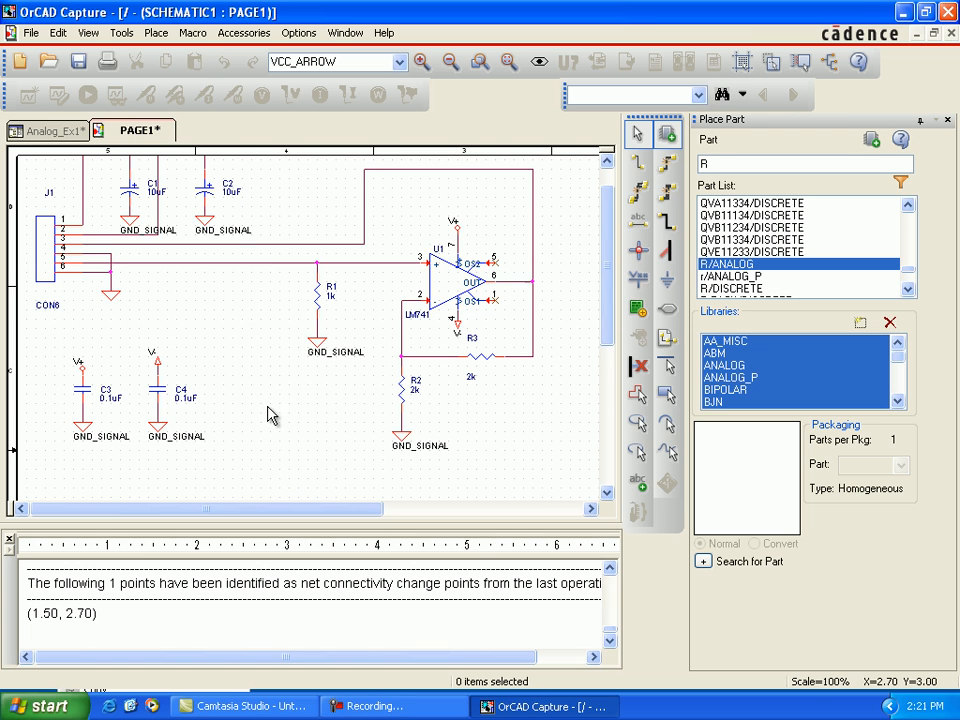
Step: Select the analog_ex1.dsn design in the project and open the Bill of Materials settings for it
scroll(268, 414, up, 3)
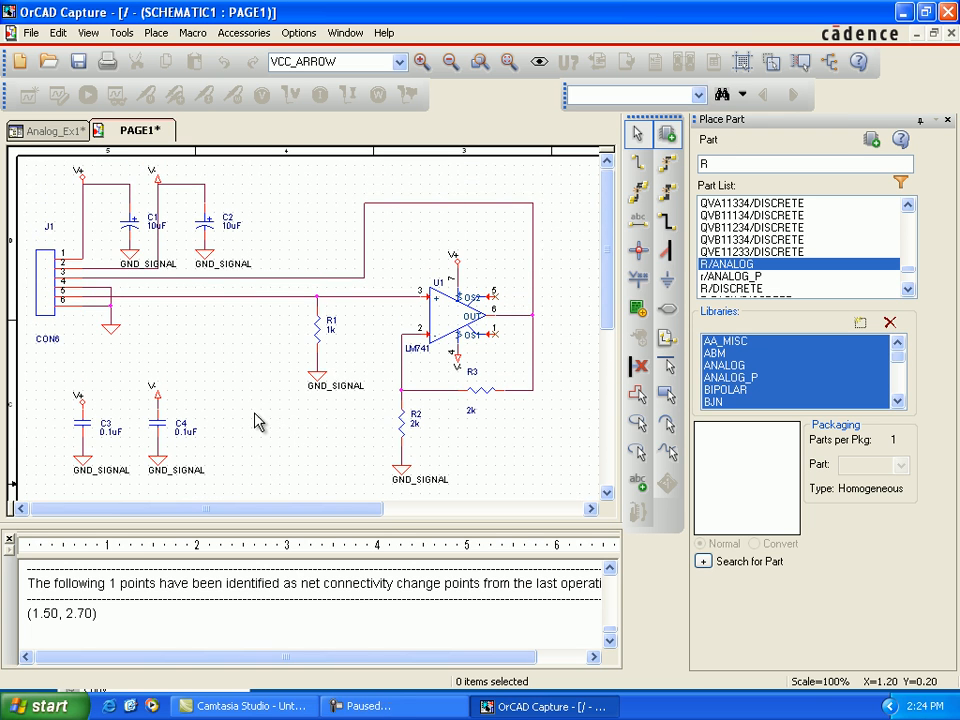
click(58, 131)
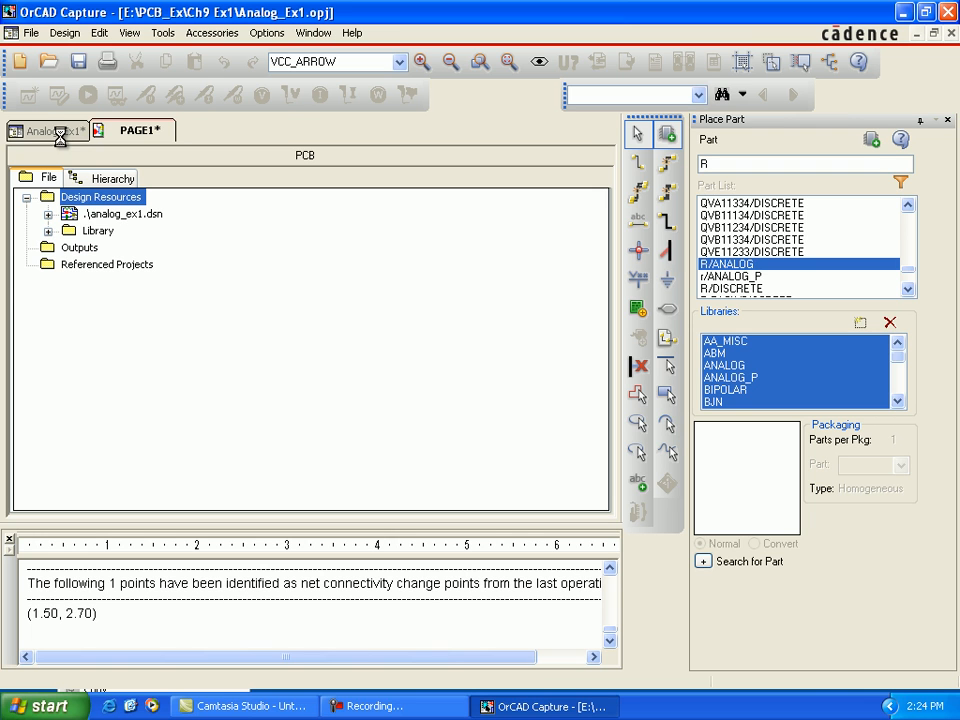
click(120, 215)
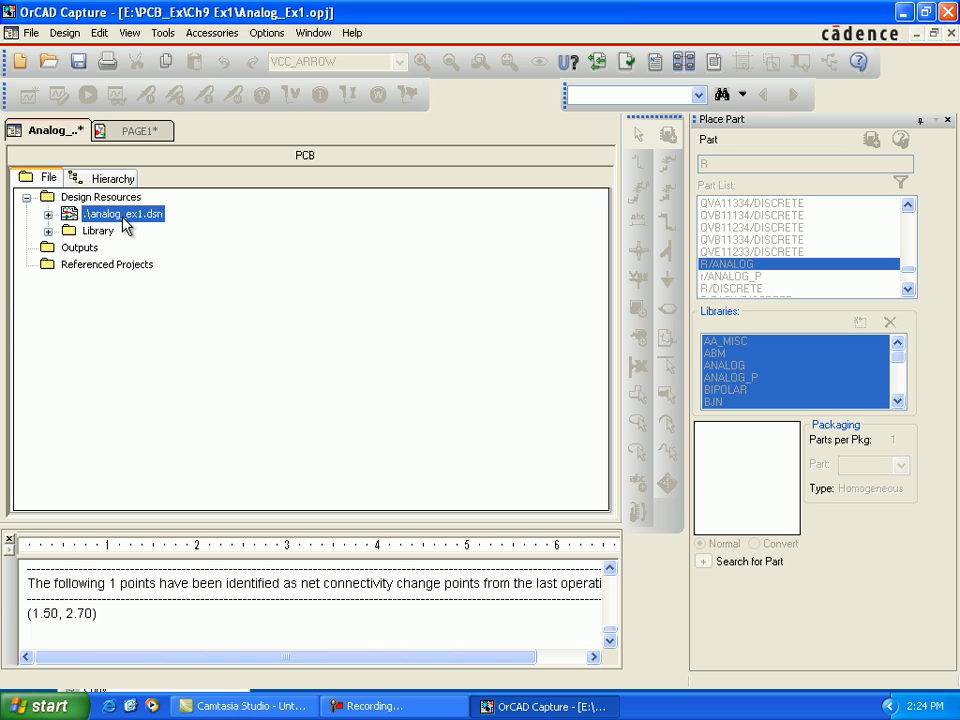
click(163, 34)
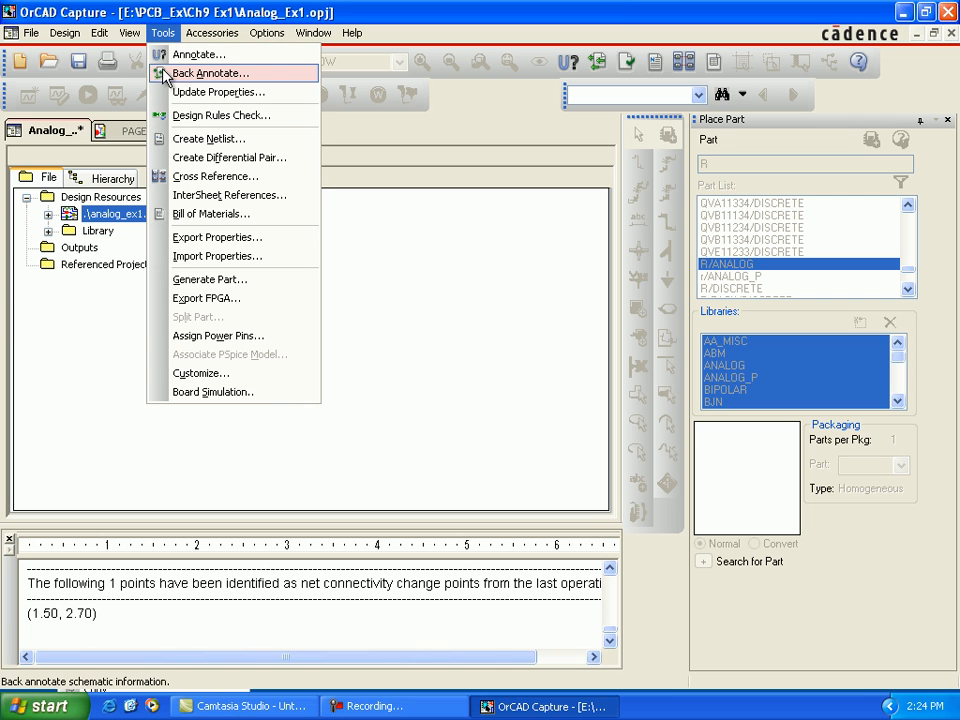
click(188, 214)
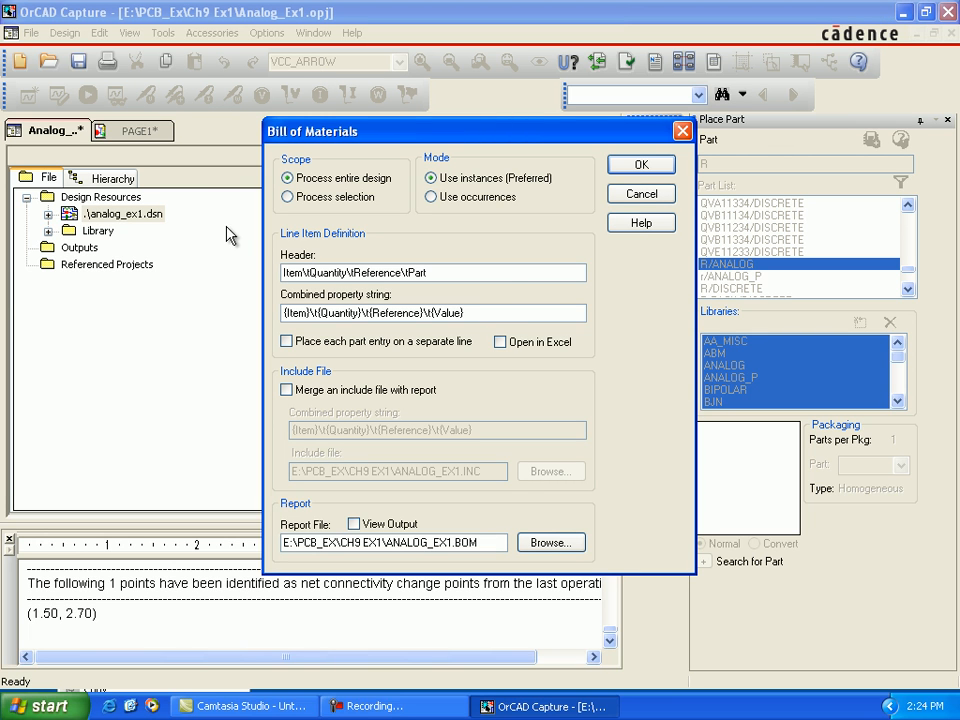
Step: Append \tFootprint to the report header and \t{PCB Footprint} to the combined property string, and have the bill of materials open in Excel
click(500, 276)
text(\tFootprint)
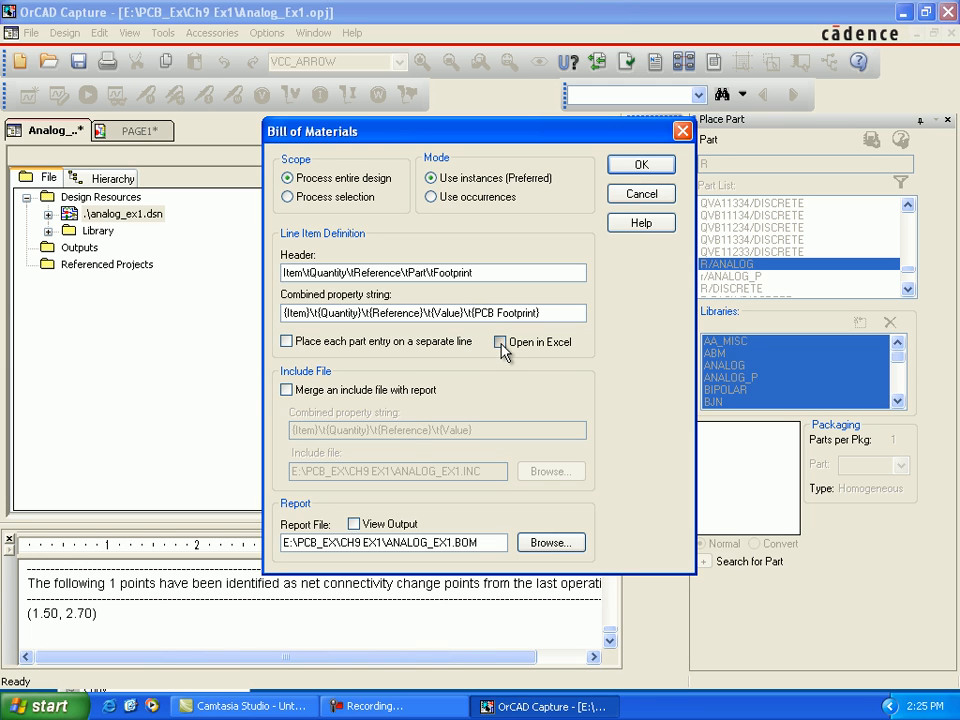
click(501, 342)
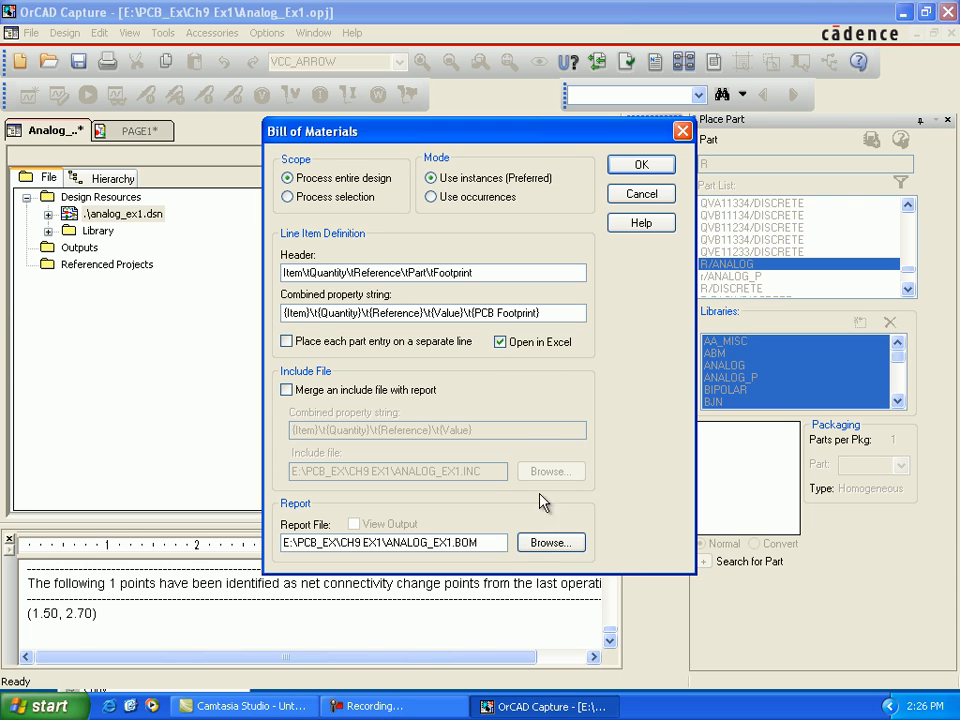
click(544, 542)
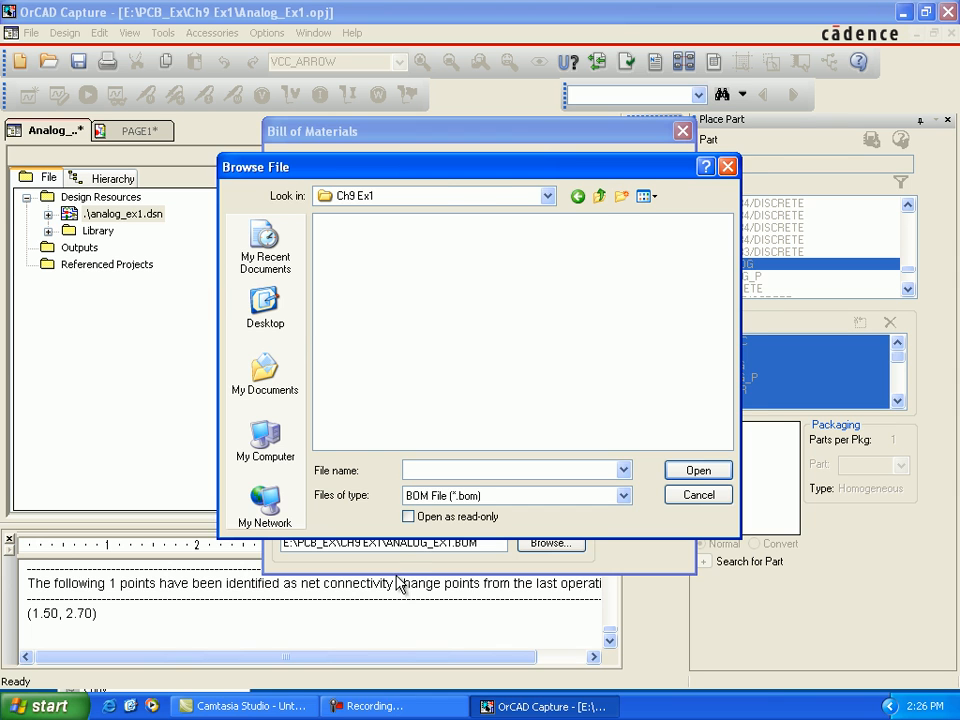
key(Escape)
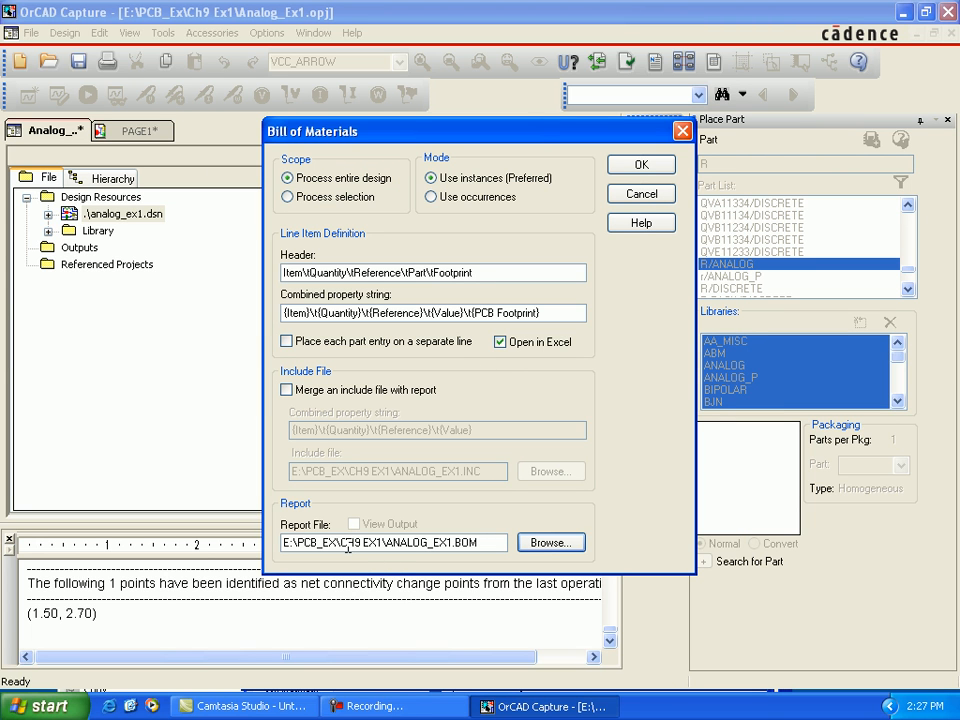
Step: Generate the bill of materials for the entire design to the report file ANALOG_EX1.BOM in the CH9 EX1 folder
drag(341, 544, 386, 544)
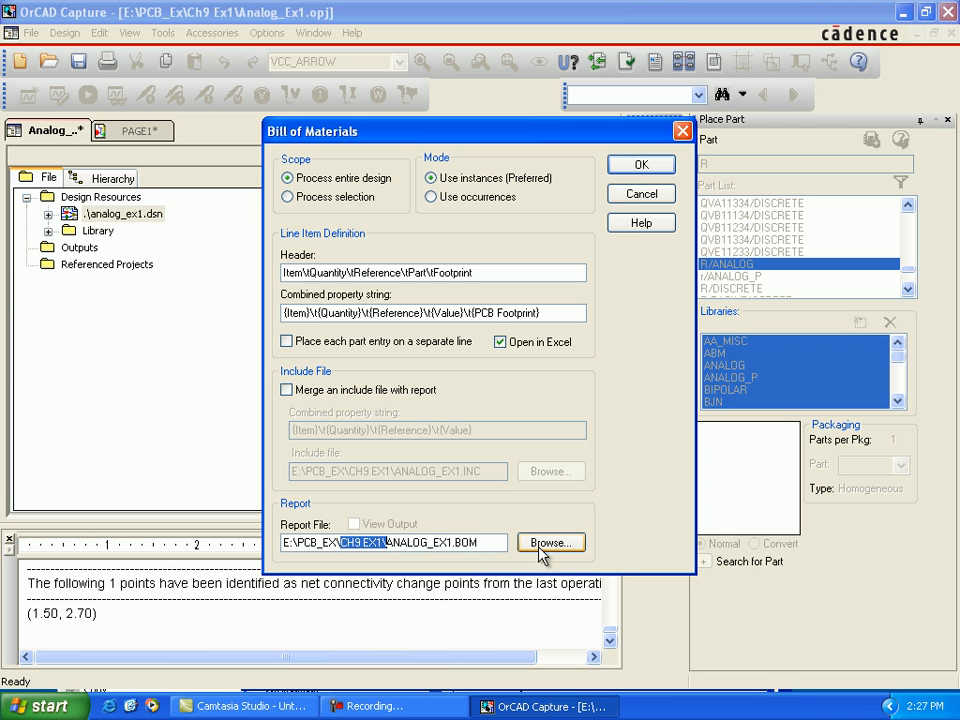
click(628, 170)
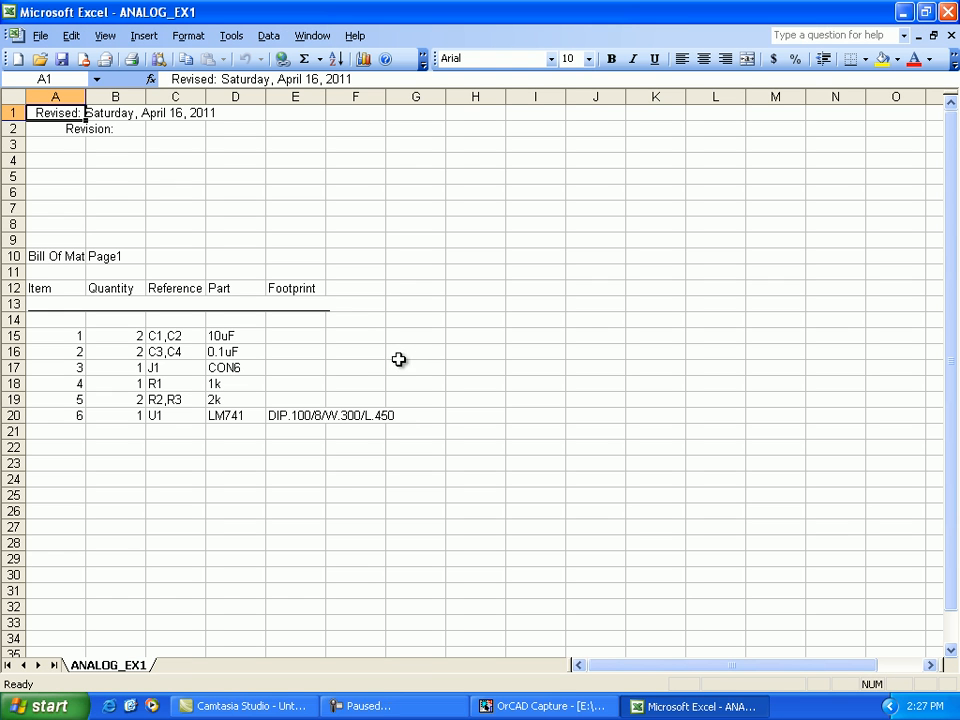
Step: Examine the Footprint column for items 1 to 5 in the Excel bill of materials, and close Excel
click(308, 338)
drag(308, 357, 306, 404)
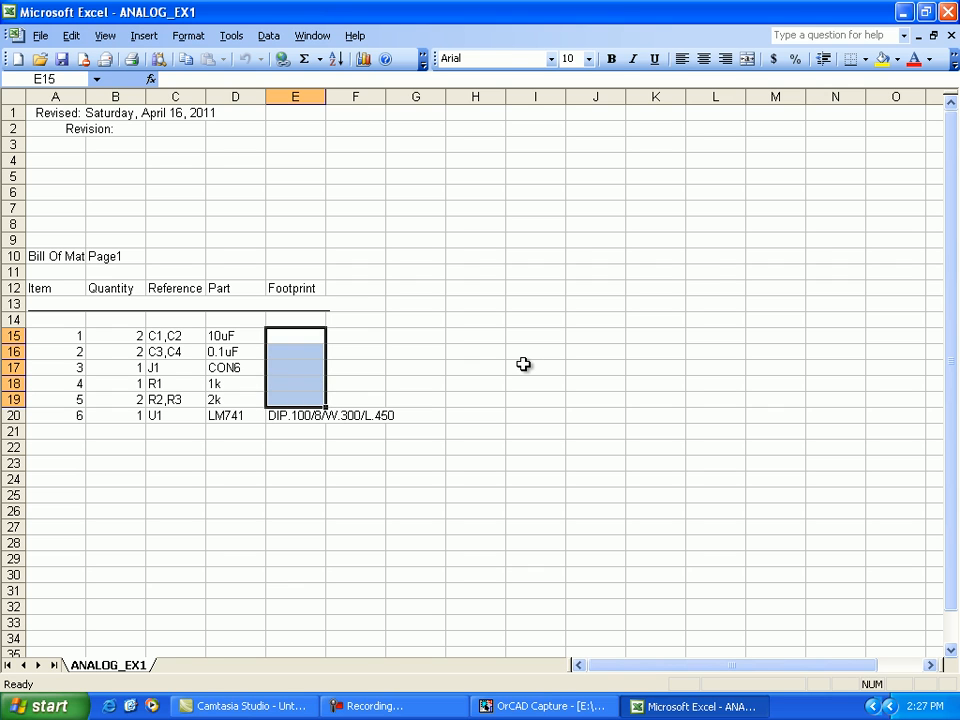
key(Right)
key(Right)
key(Right)
key(F9)
key(F9)
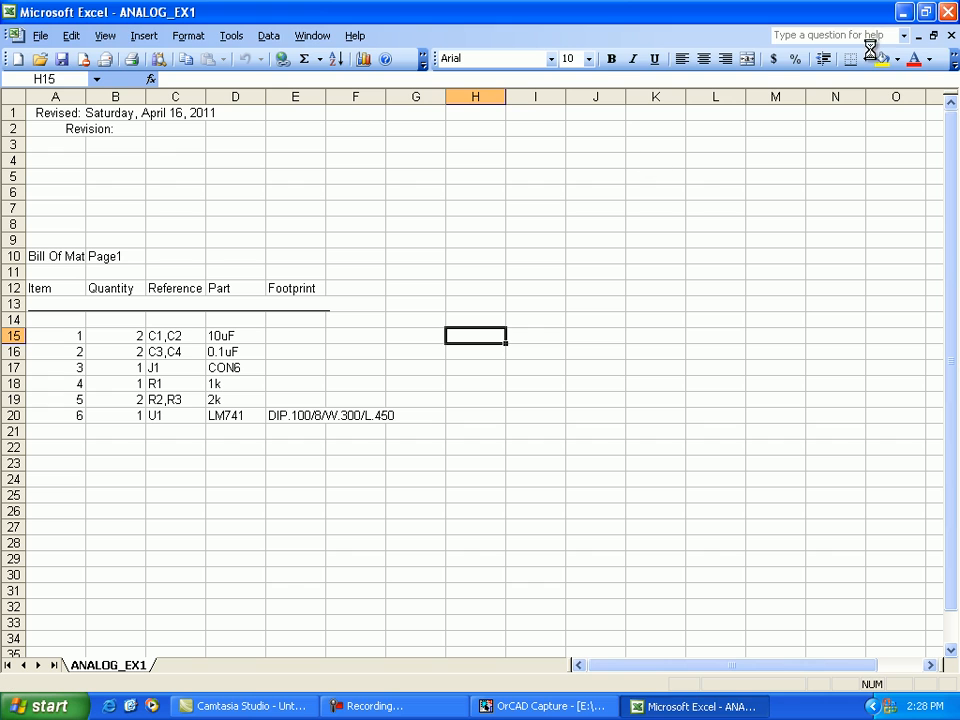
click(945, 13)
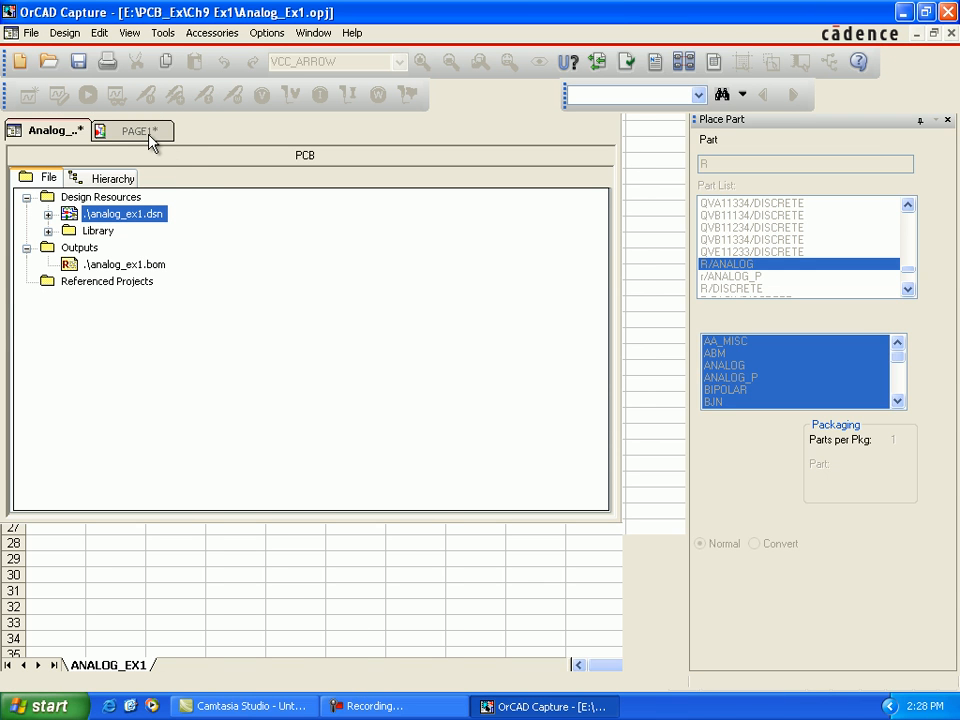
Step: Return to schematic PAGE1 and open the shared properties of polarized capacitors C1 and C2 for editing
click(150, 140)
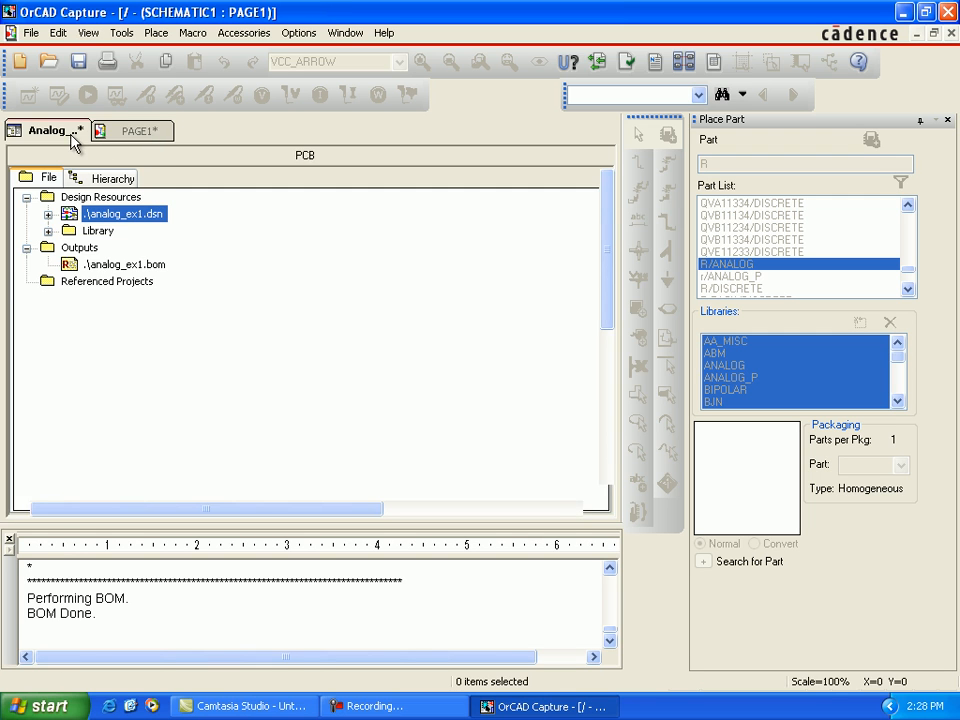
click(71, 133)
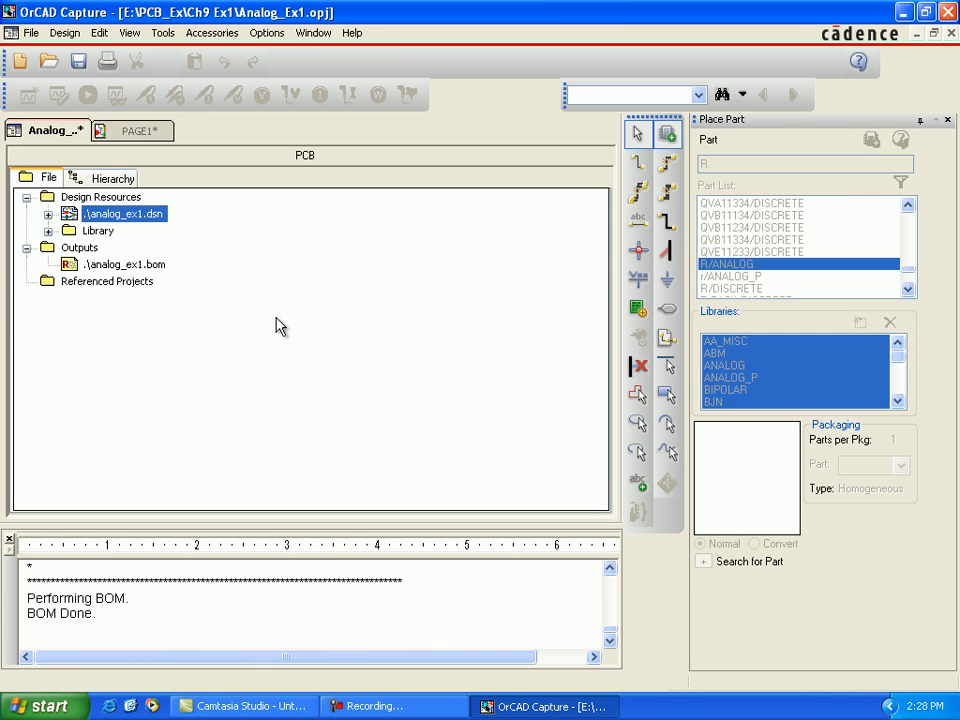
click(145, 140)
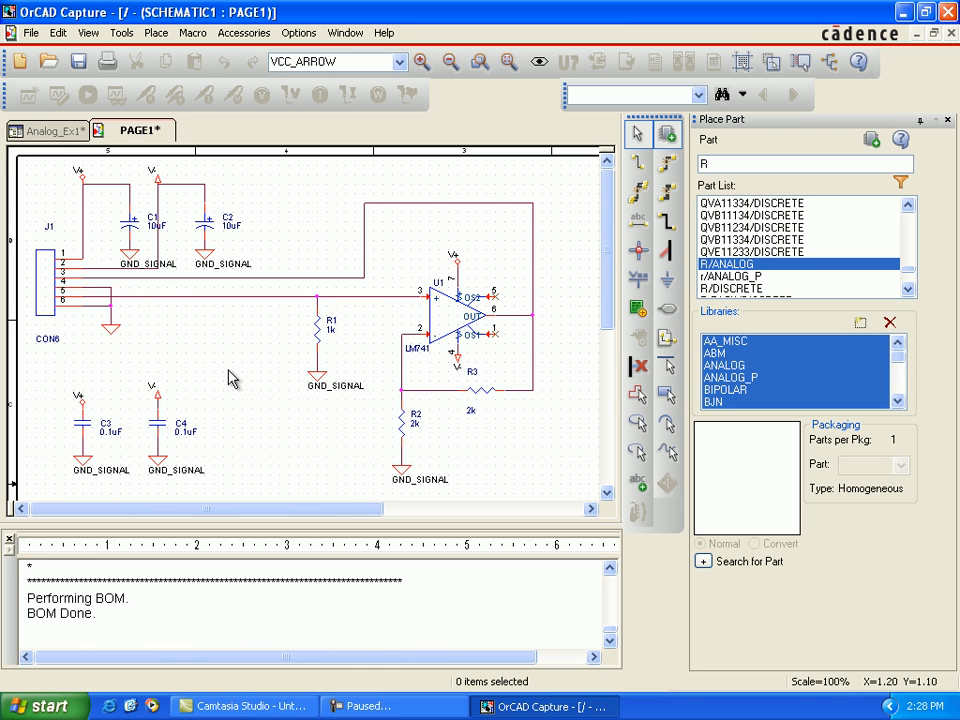
click(135, 234)
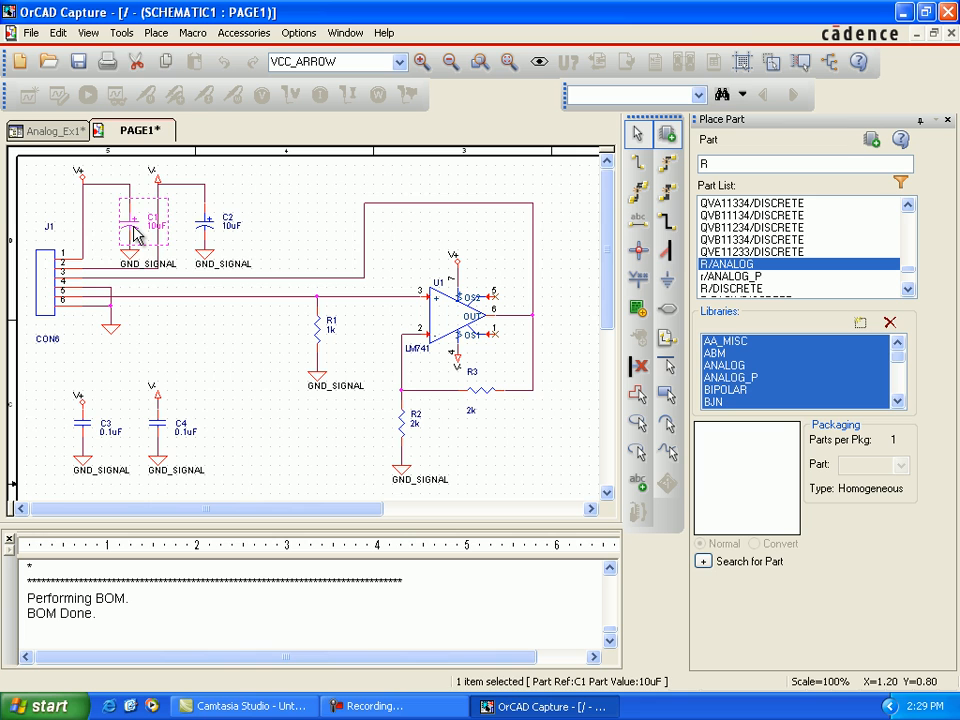
ctrl+click(205, 227)
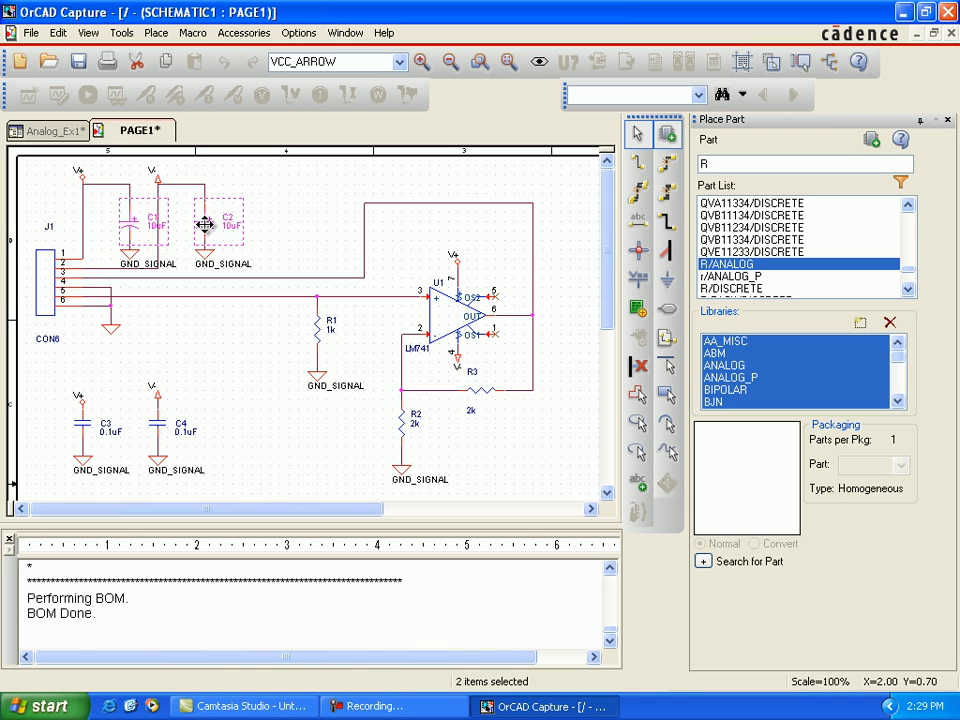
right_click(207, 230)
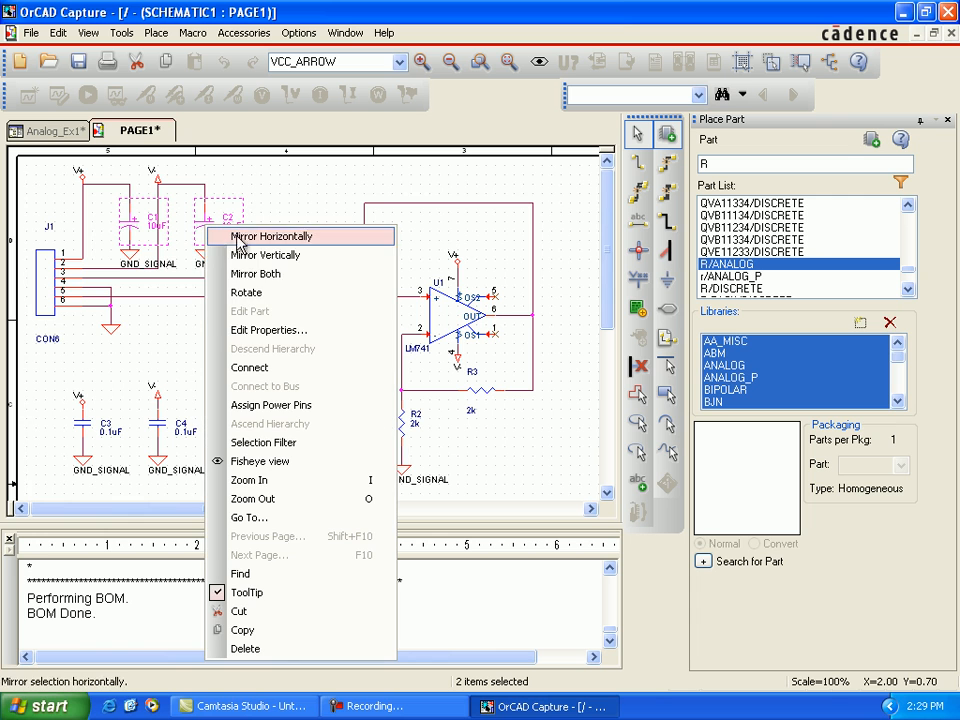
click(262, 330)
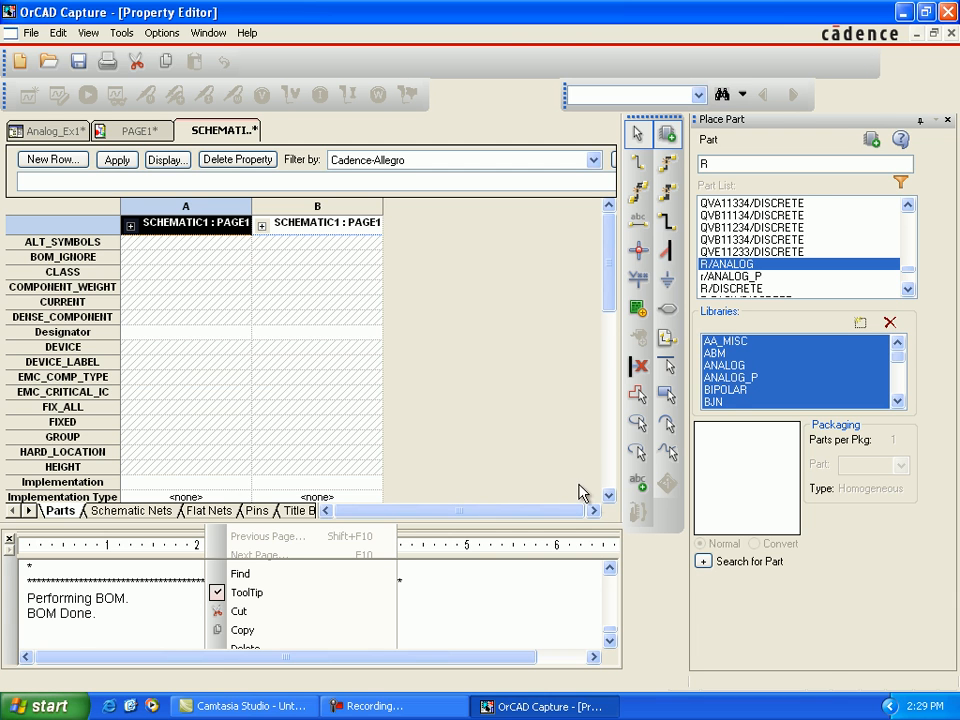
double_click(609, 497)
click(609, 497)
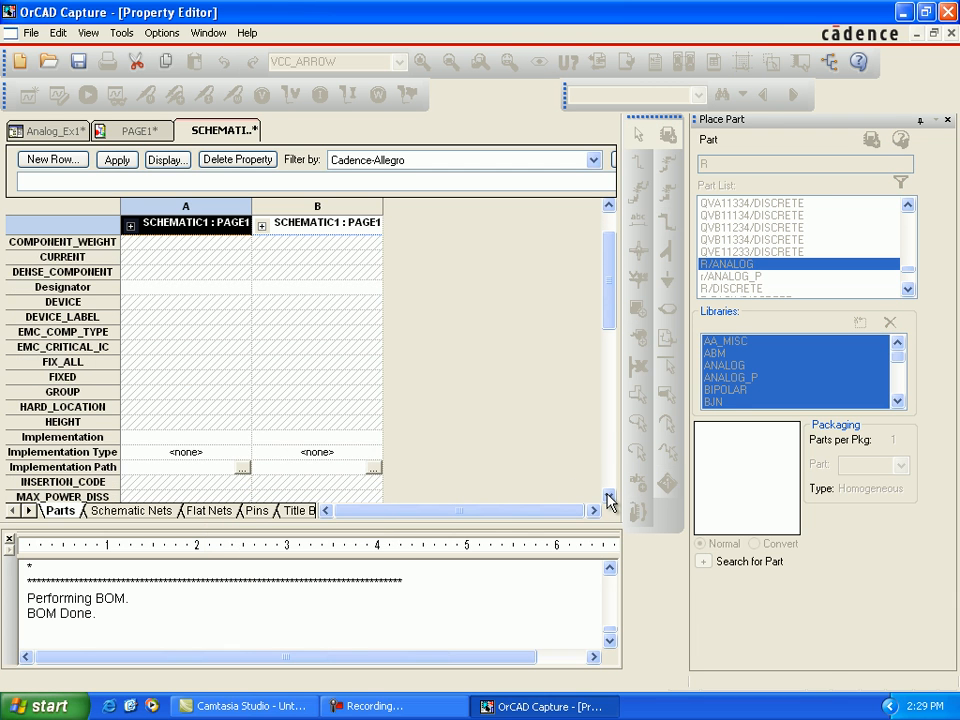
click(609, 497)
double_click(609, 497)
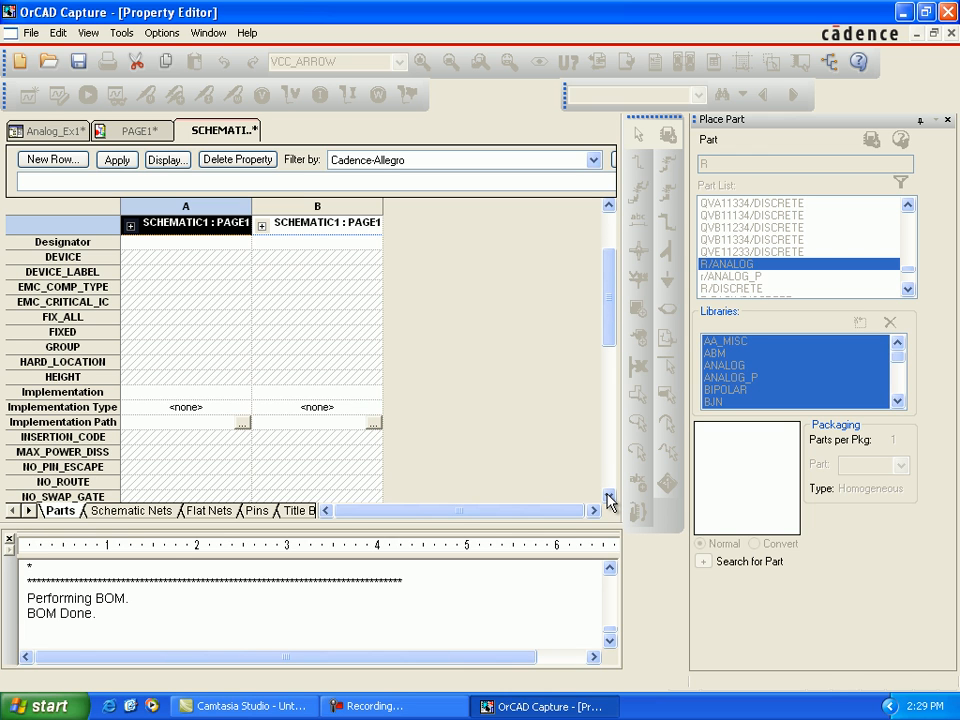
scroll(167, 395, down, 2)
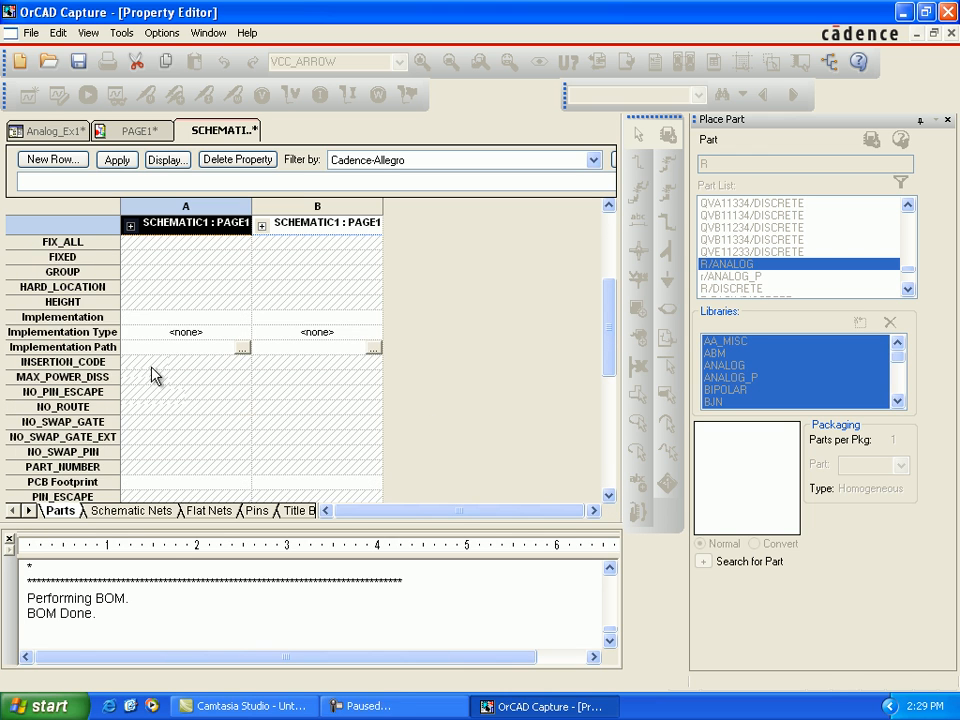
click(147, 484)
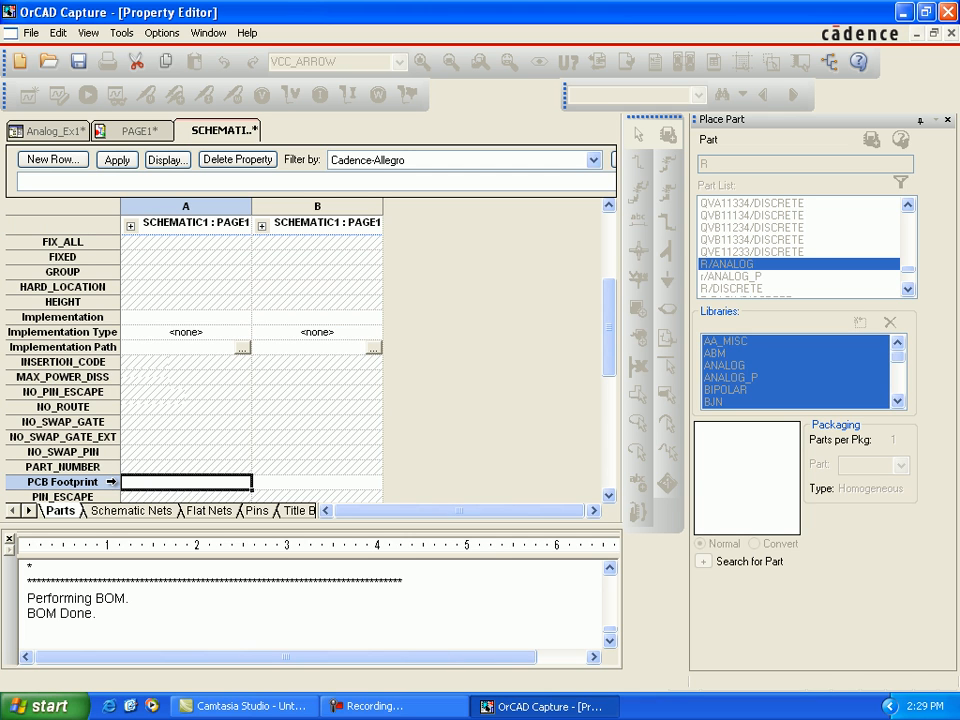
click(105, 485)
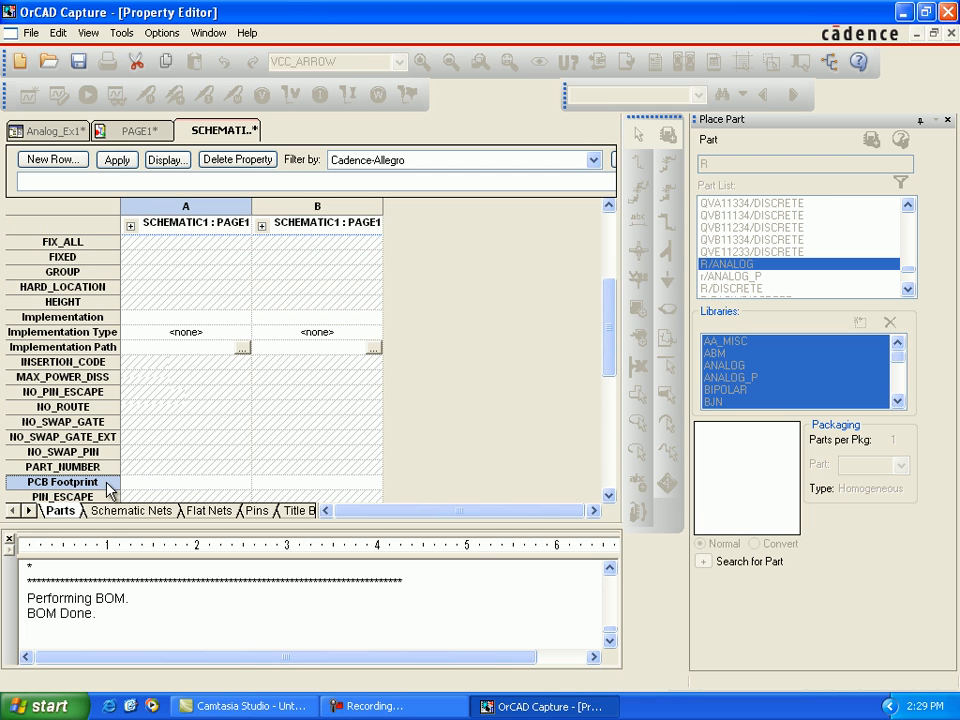
right_click(110, 489)
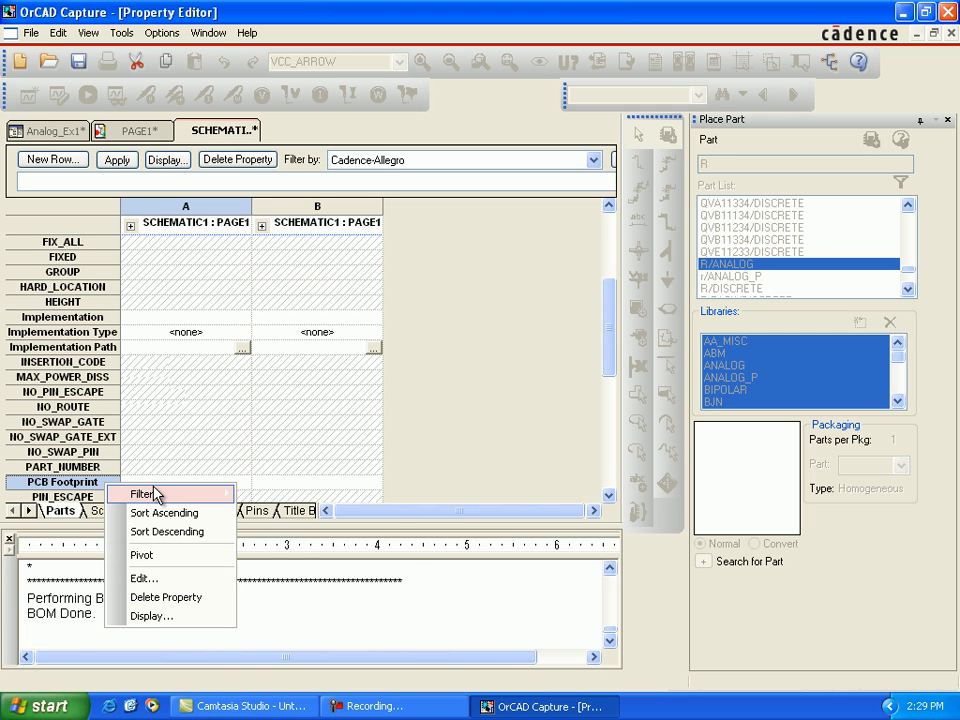
mouse_move(155, 494)
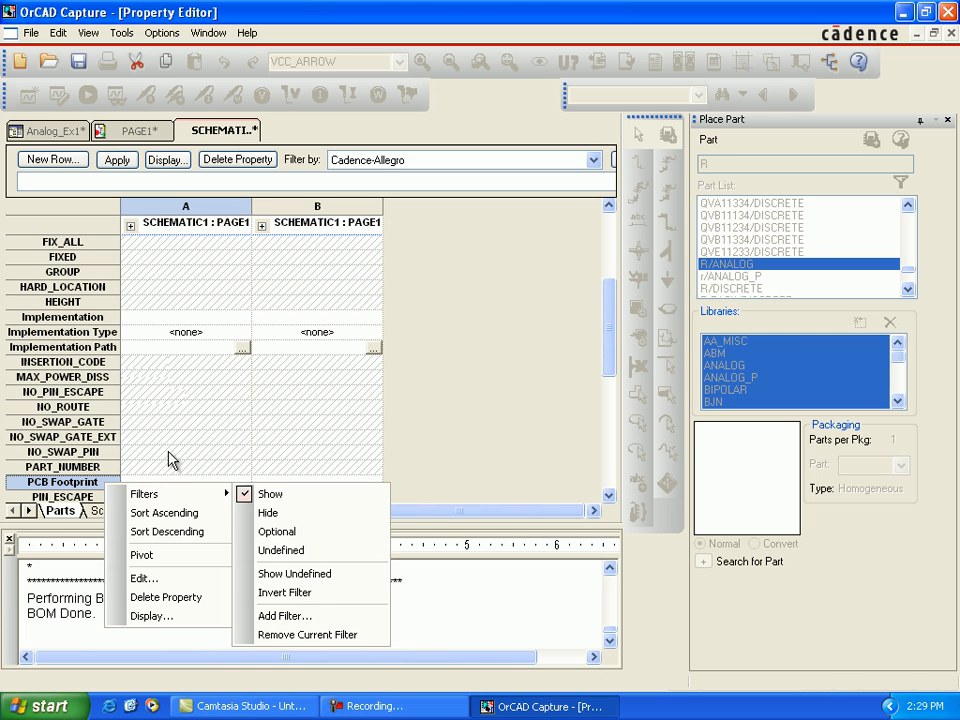
click(163, 579)
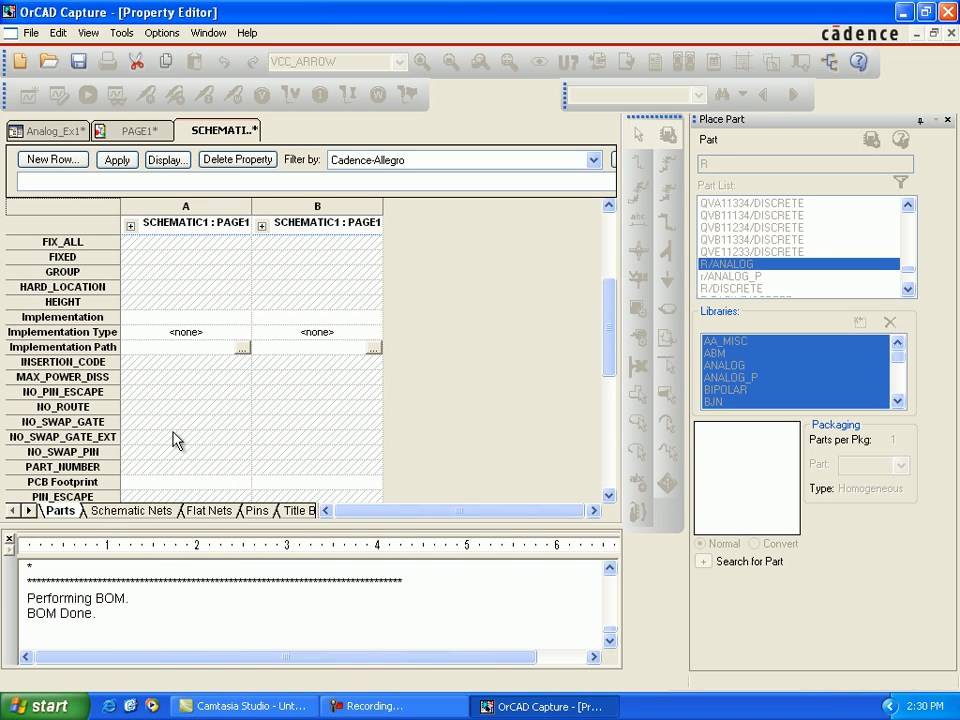
click(609, 495)
click(609, 495)
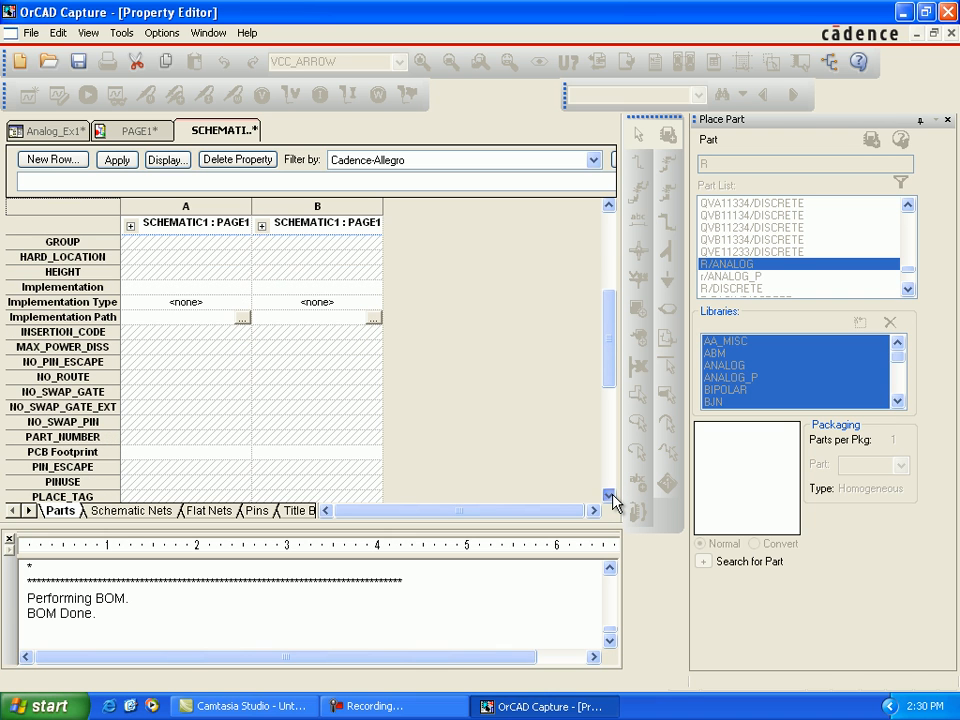
click(609, 495)
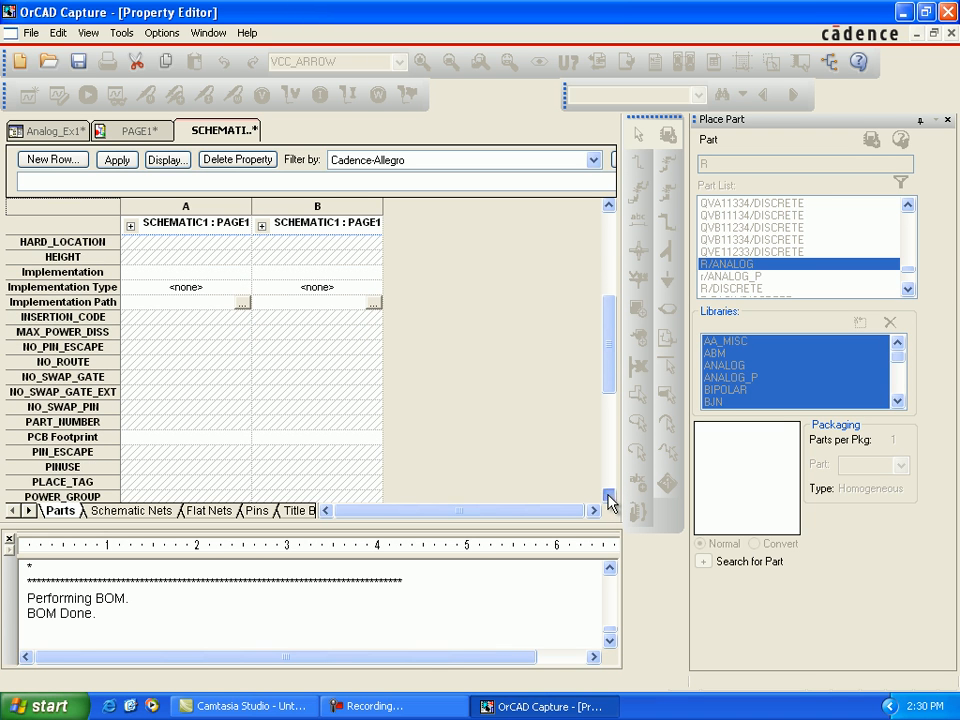
click(609, 495)
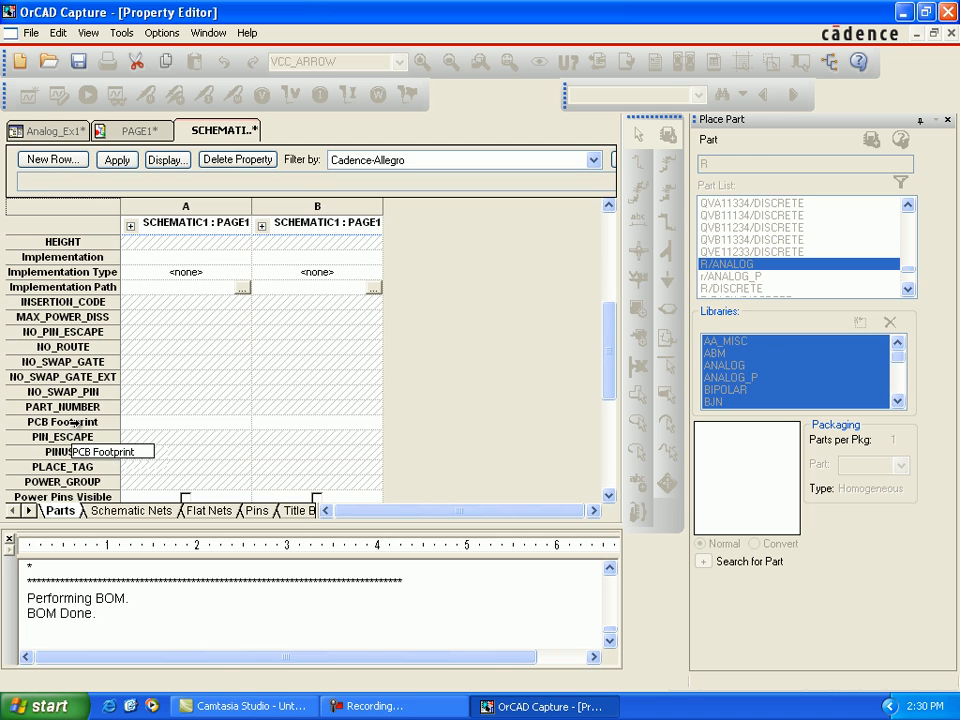
click(74, 423)
right_click(74, 428)
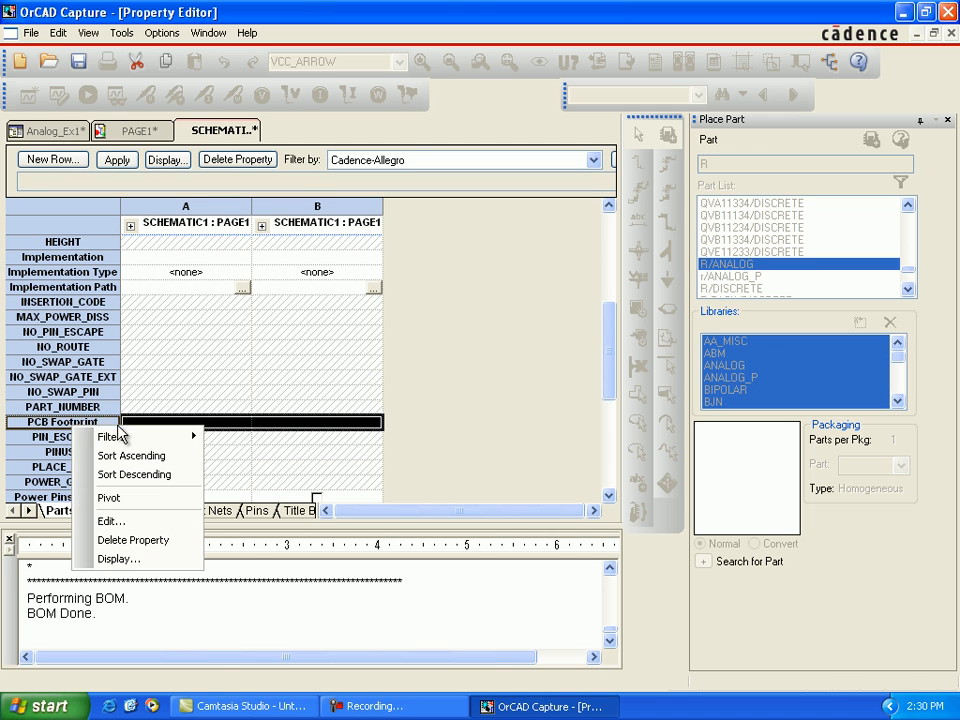
click(138, 522)
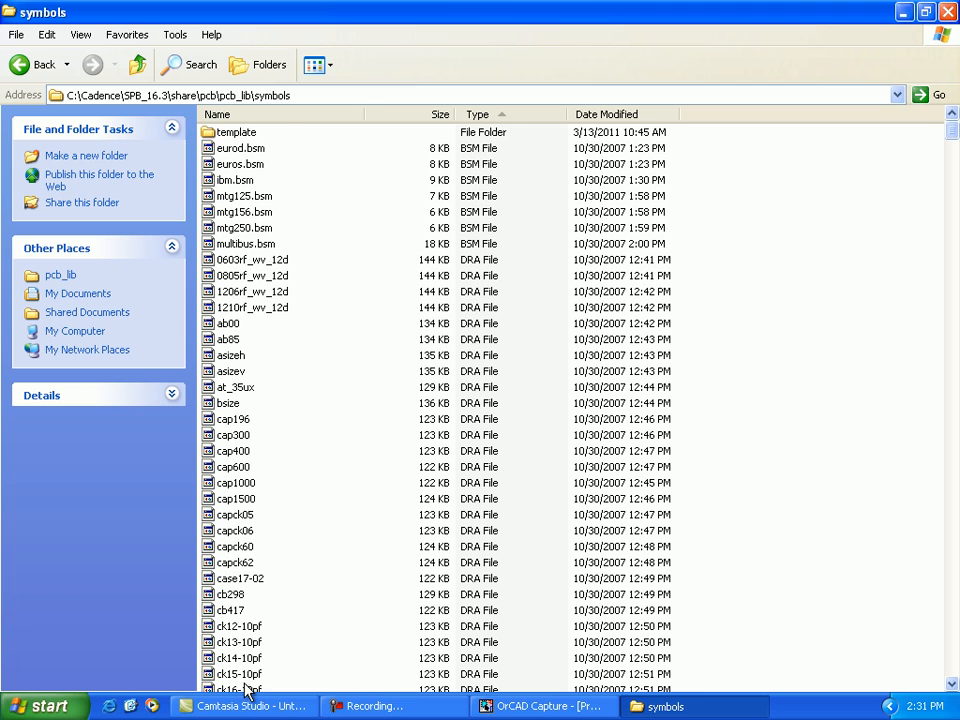
Step: Copy the name of the ck17-10pf footprint file from the Cadence pcb_lib symbols folder
scroll(250, 676, down, 3)
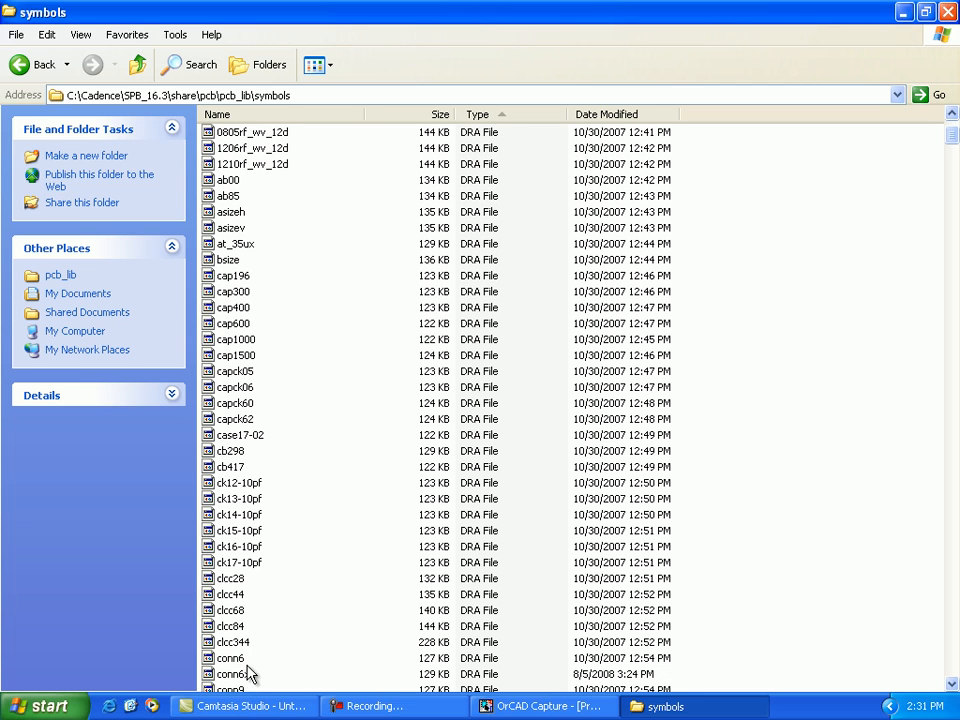
click(249, 566)
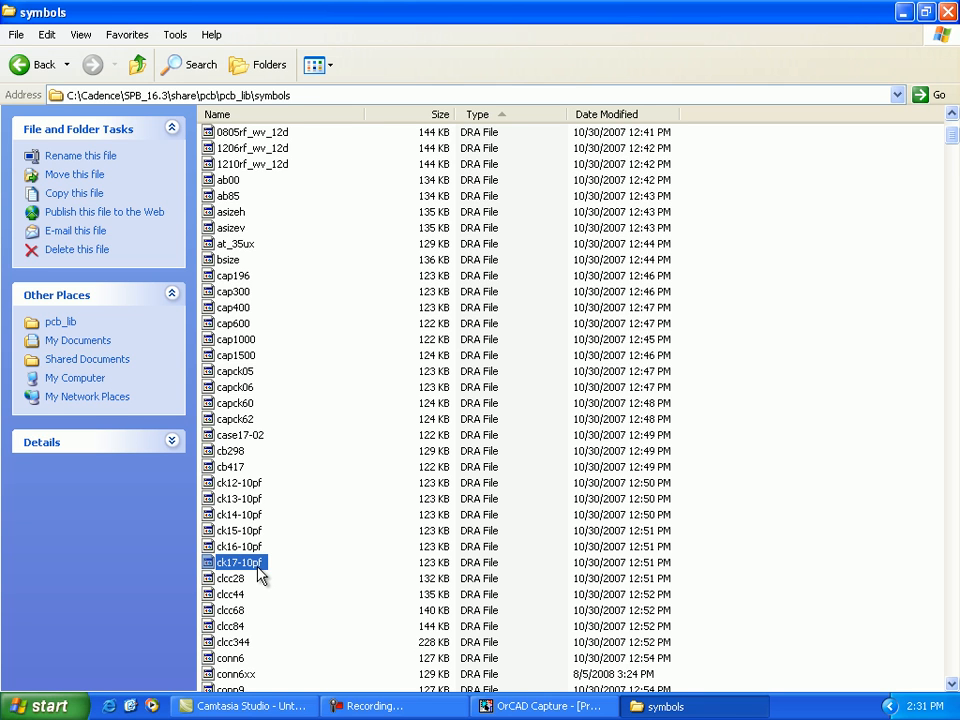
click(260, 566)
right_click(260, 566)
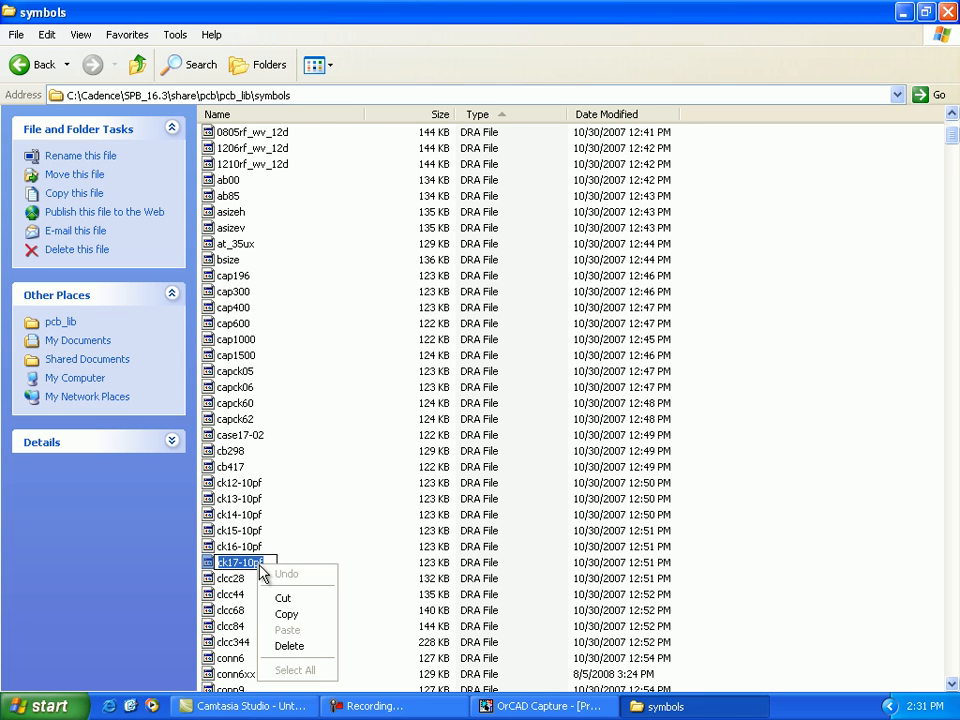
click(296, 614)
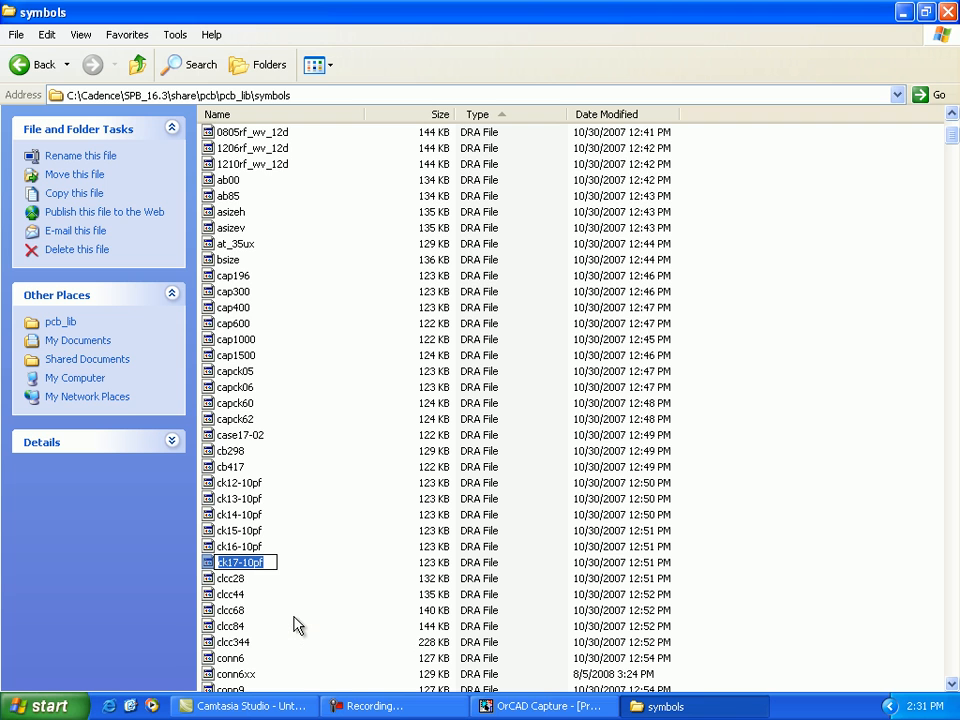
Step: Return to OrCAD Capture, set the PCB Footprint of C1 and C2 to ck17-10pf, and close the property editor
click(538, 707)
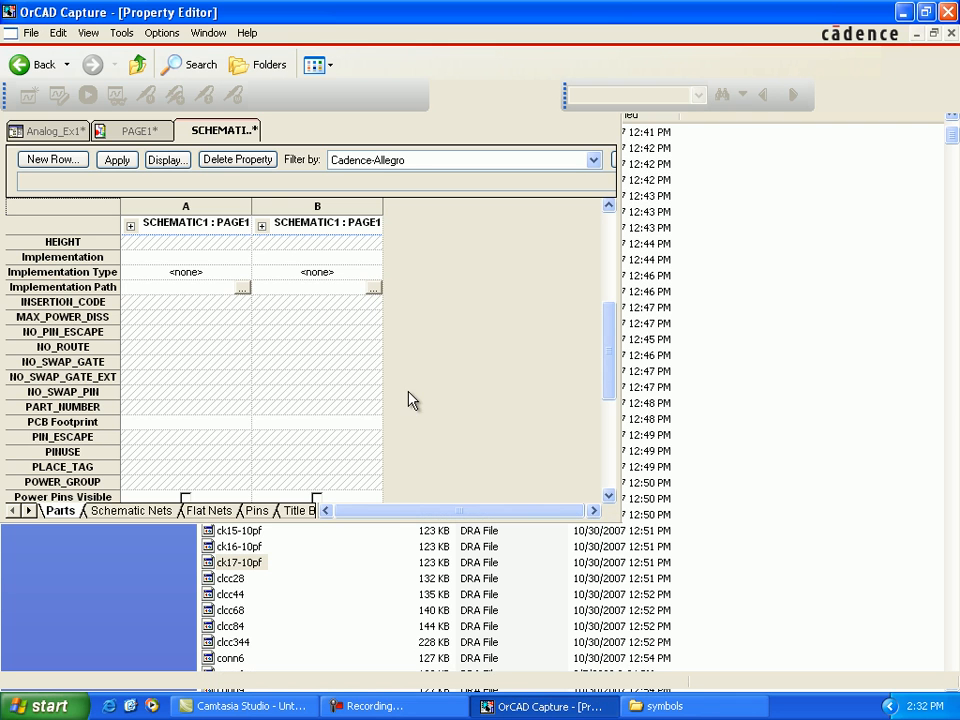
click(608, 496)
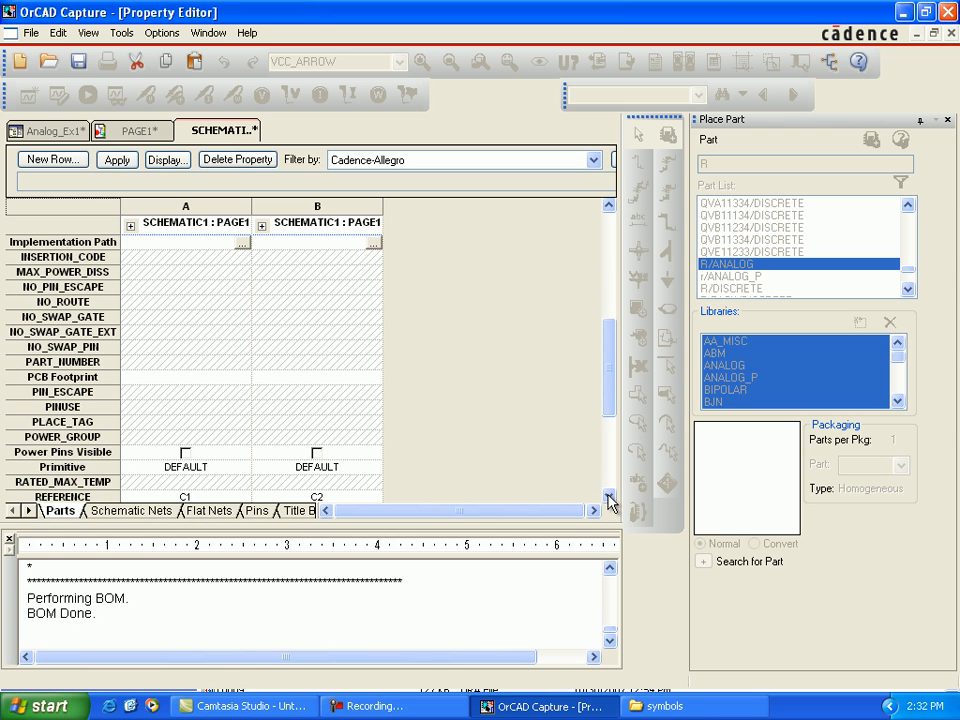
click(608, 496)
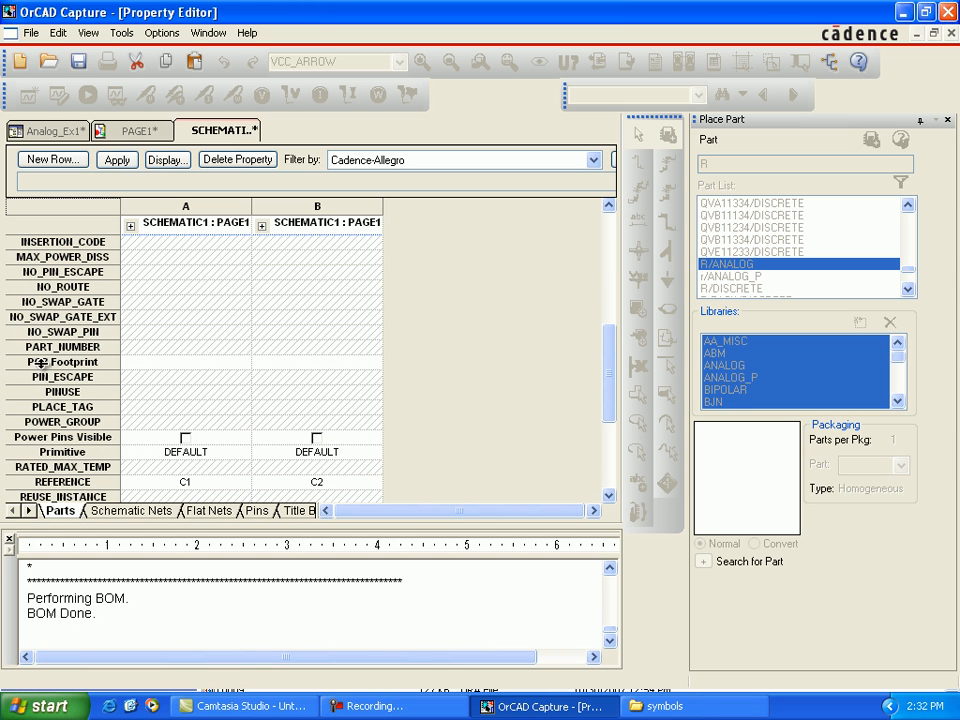
click(93, 364)
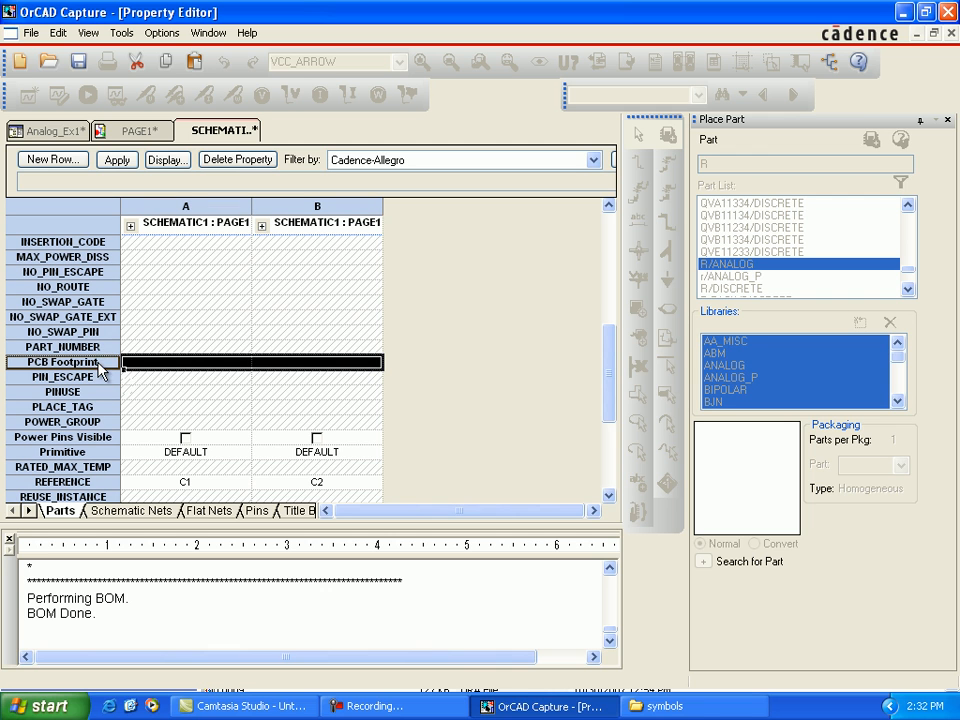
right_click(106, 367)
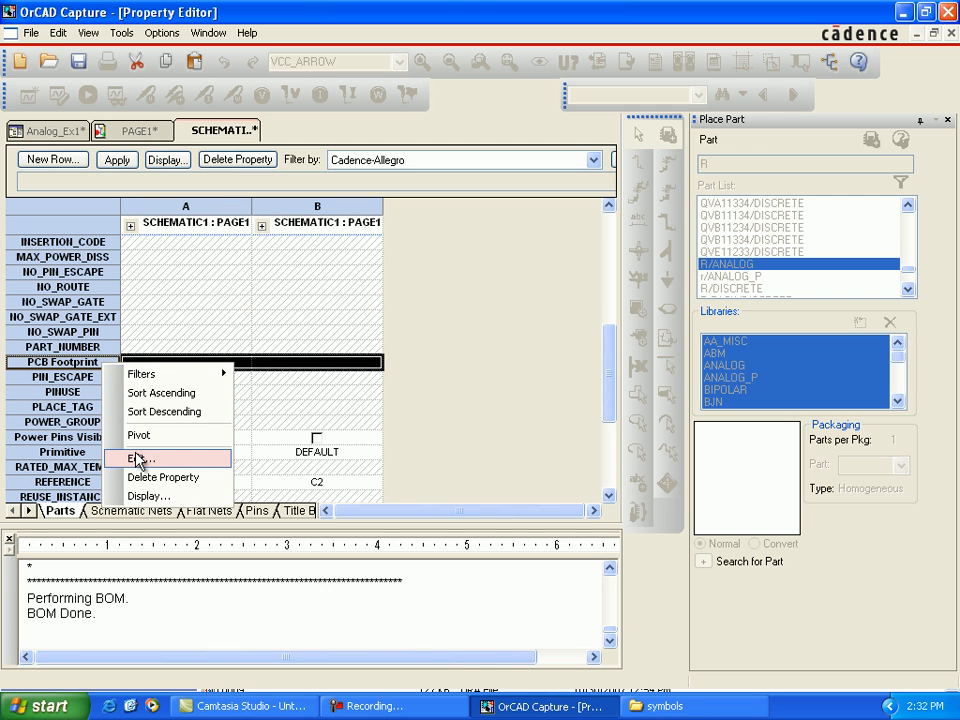
click(231, 457)
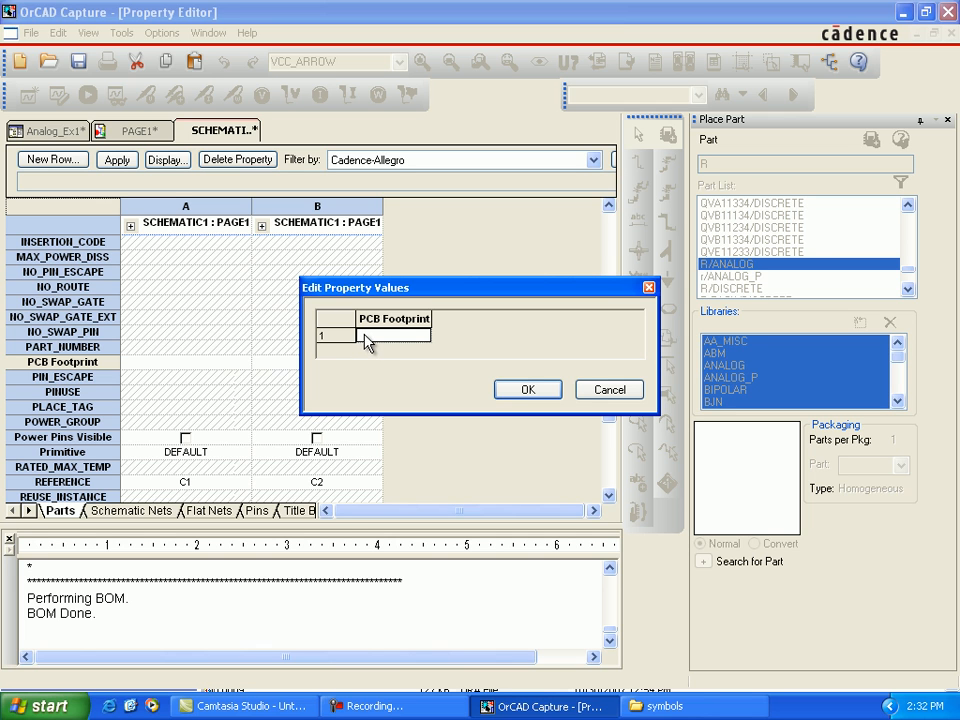
text(ck17-10pf)
click(505, 391)
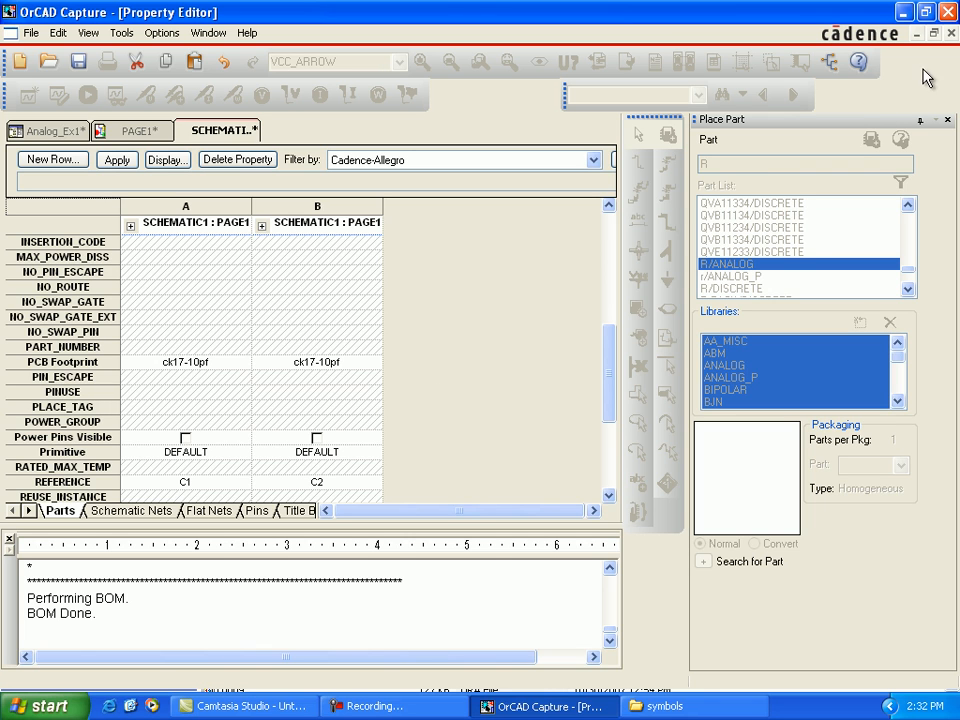
click(951, 33)
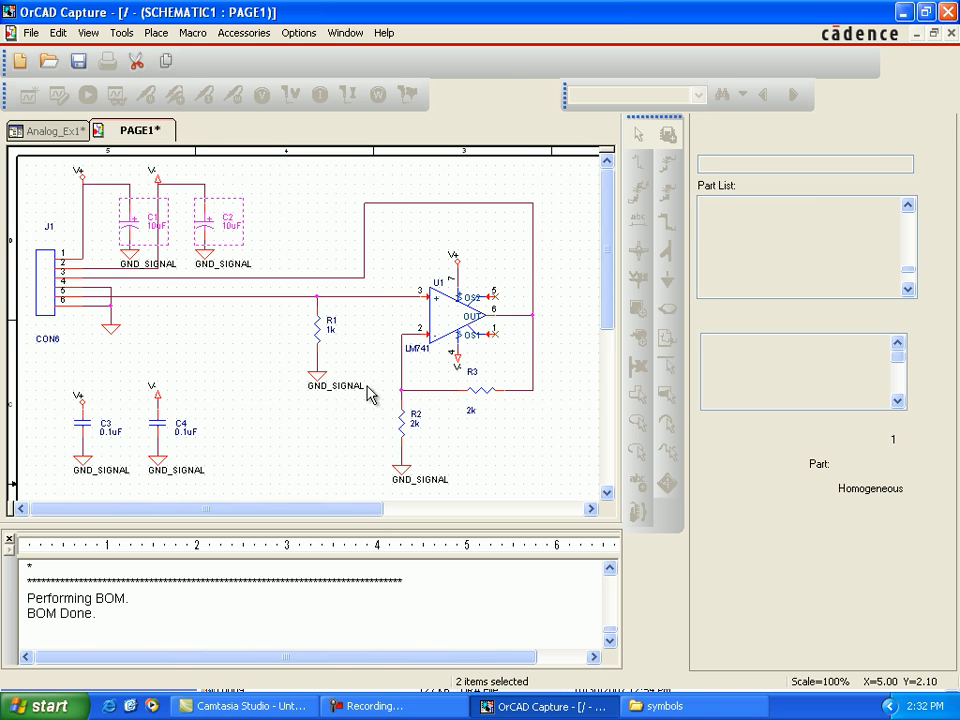
Step: Open the shared properties of the 0.1uF capacitors C3 and C4 for editing
click(83, 430)
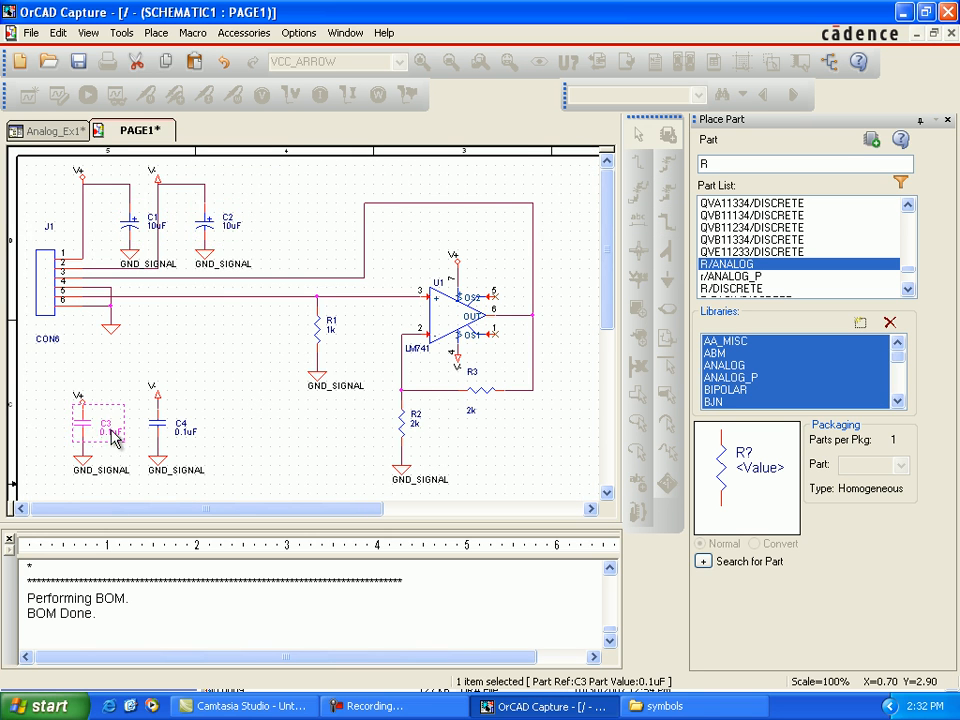
ctrl+click(158, 426)
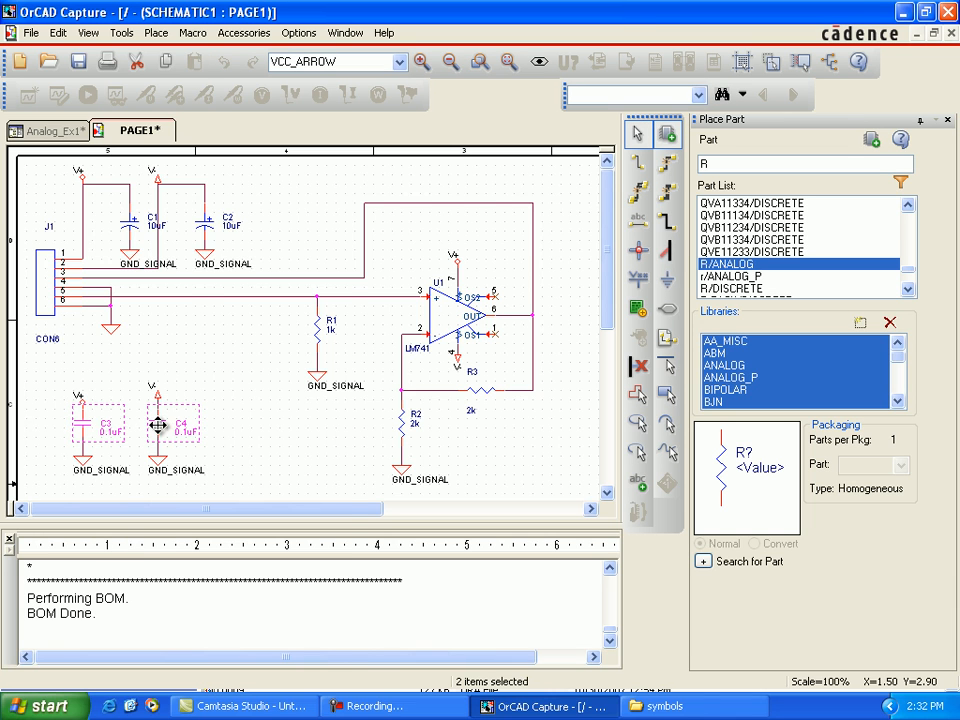
right_click(160, 432)
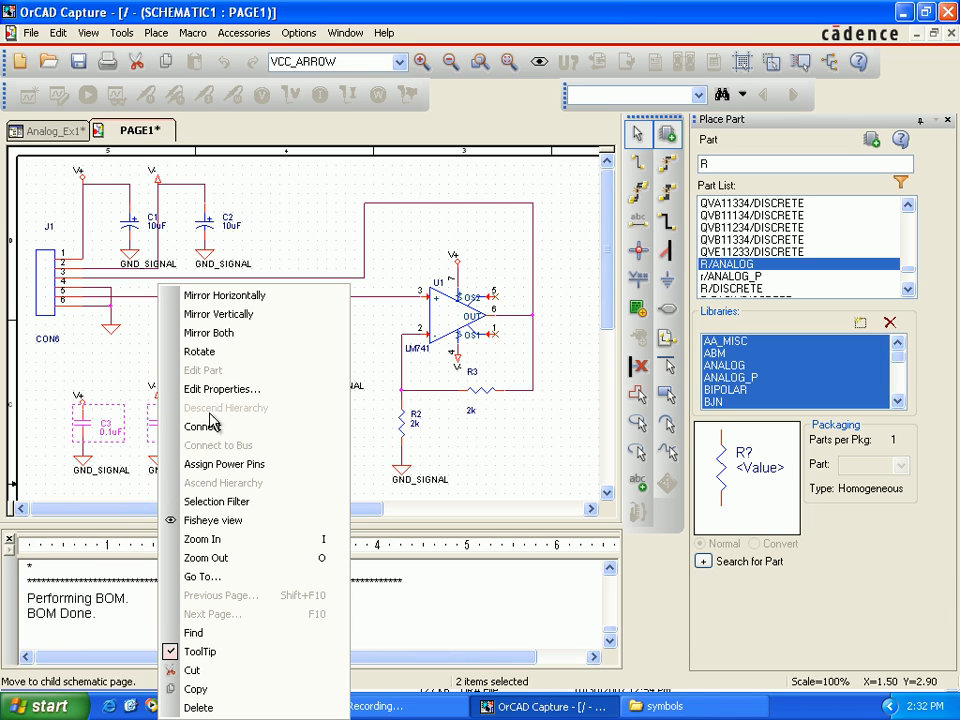
click(212, 398)
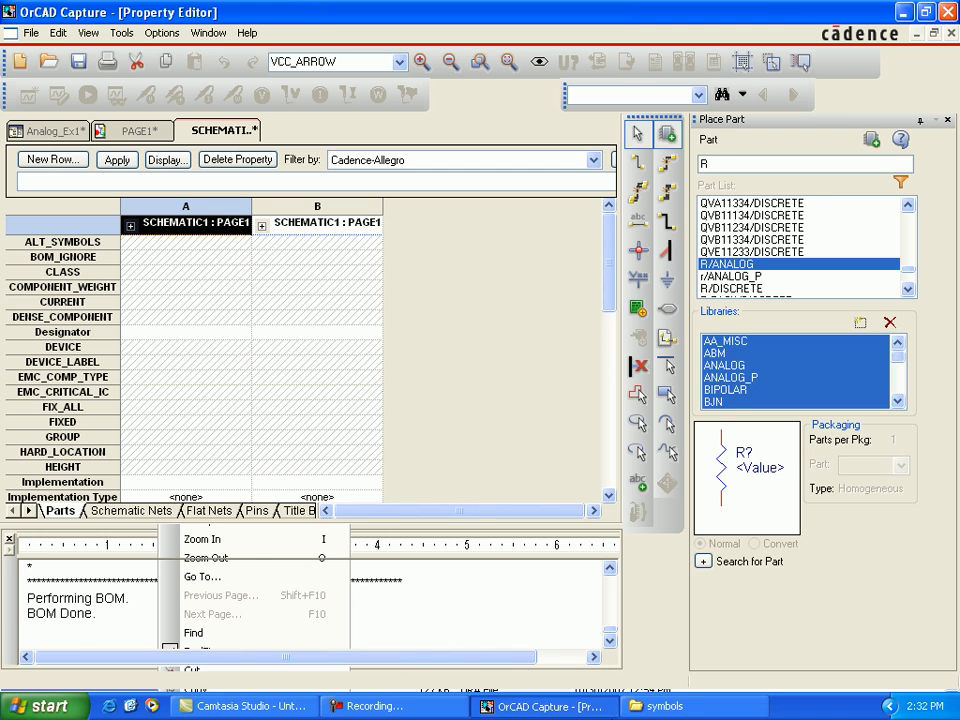
Step: Copy the name of the smdcap footprint file from the Cadence pcb_lib symbols folder
click(650, 706)
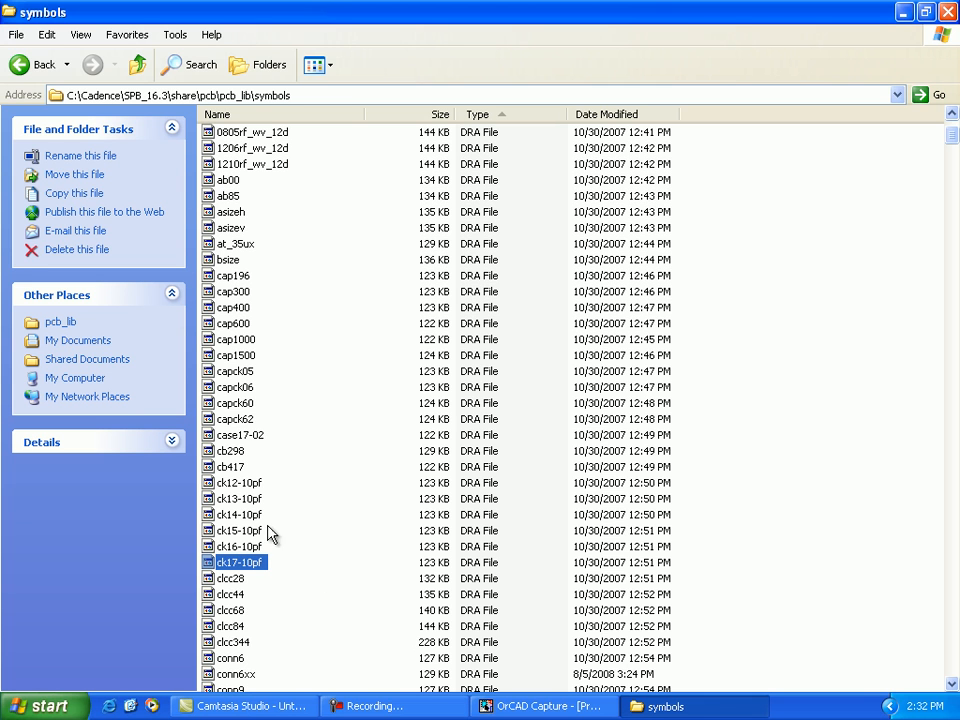
scroll(290, 548, down, 20)
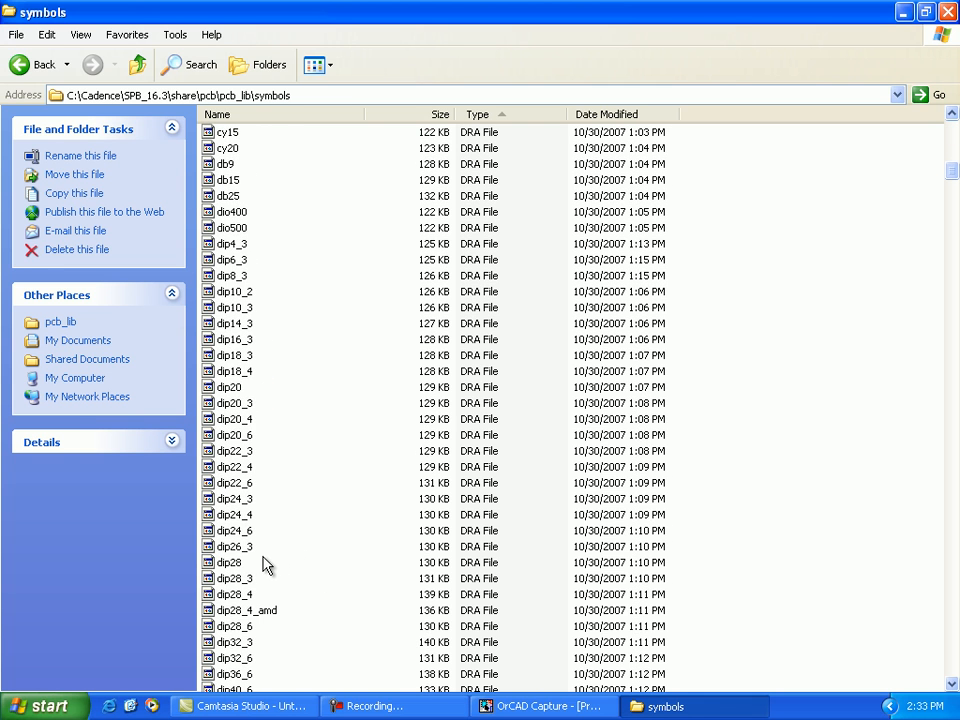
scroll(250, 568, down, 15)
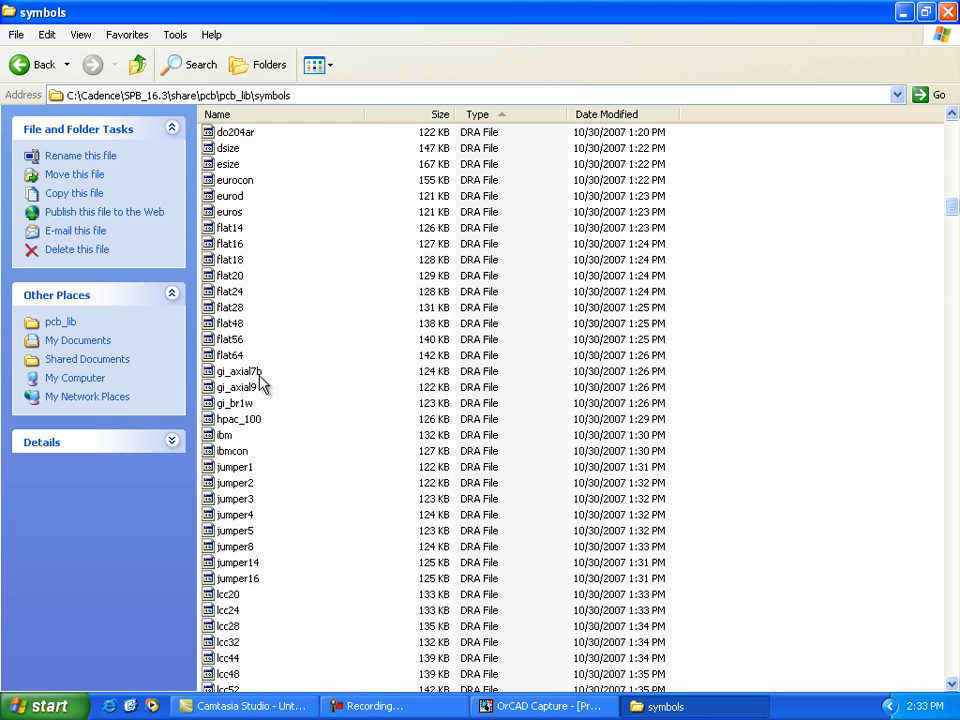
scroll(262, 385, down, 20)
click(255, 374)
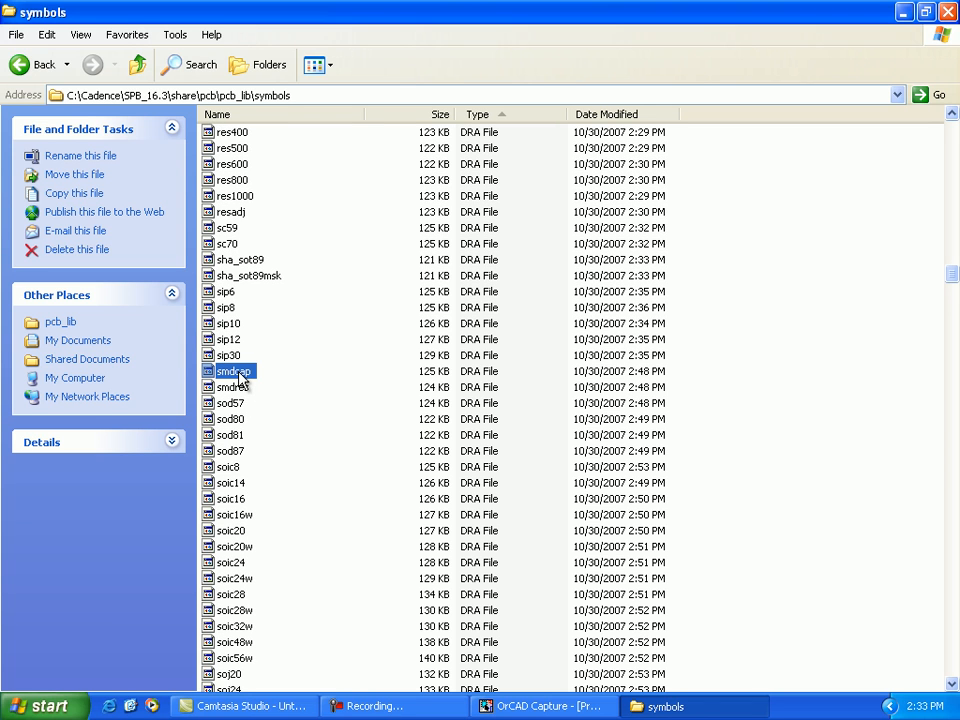
click(240, 378)
right_click(245, 379)
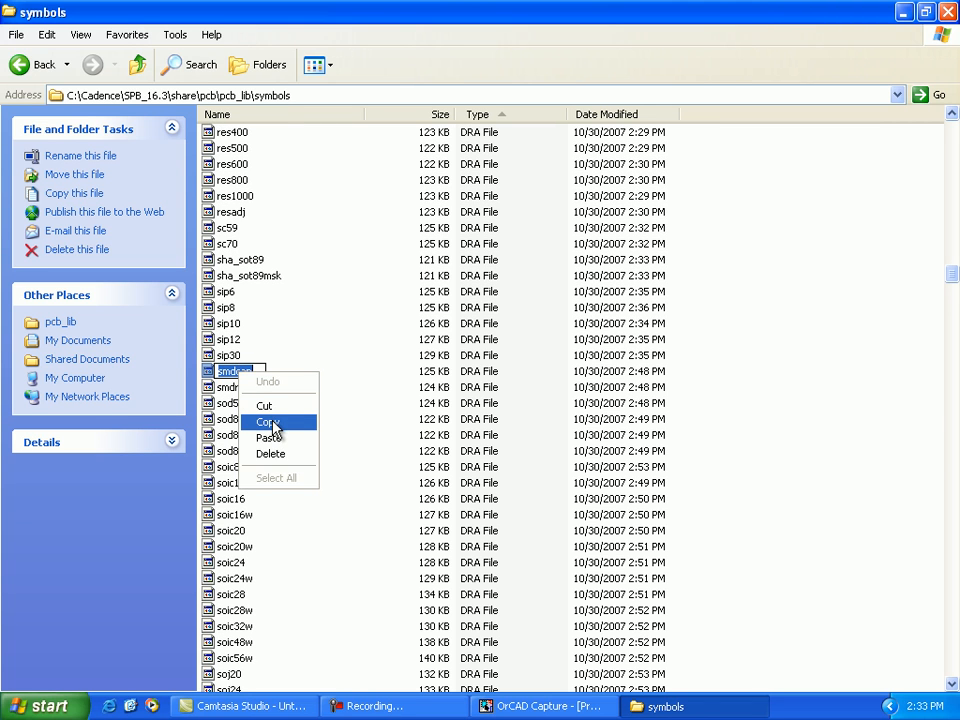
click(275, 426)
Step: Return to OrCAD Capture, set the PCB Footprint of C3 and C4 to smdcap, apply the changes, and close the property editor
click(545, 706)
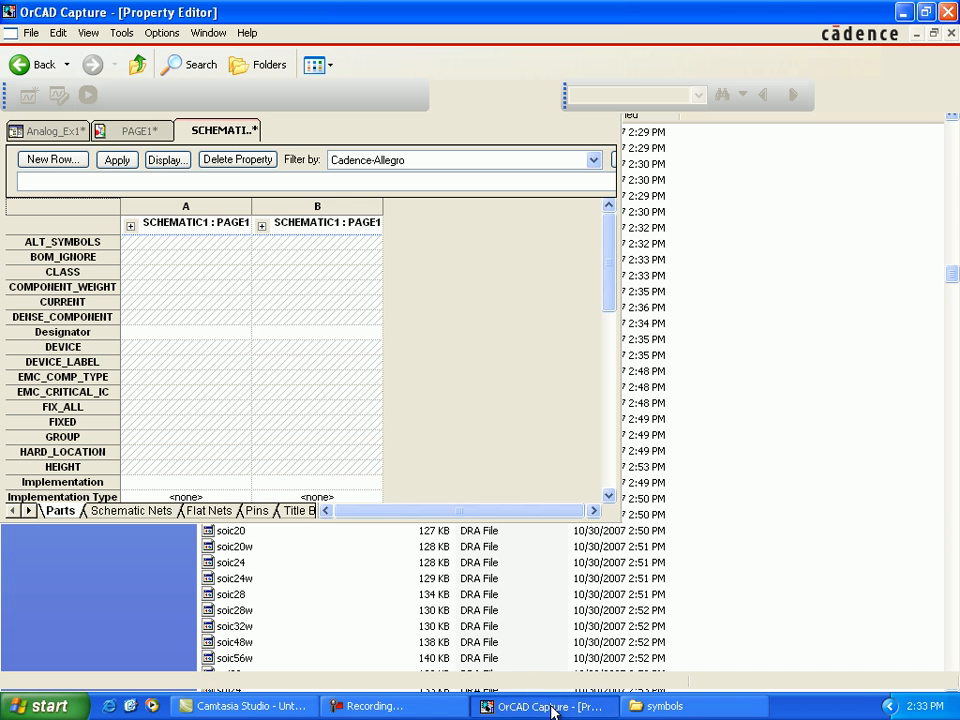
scroll(133, 455, down, 6)
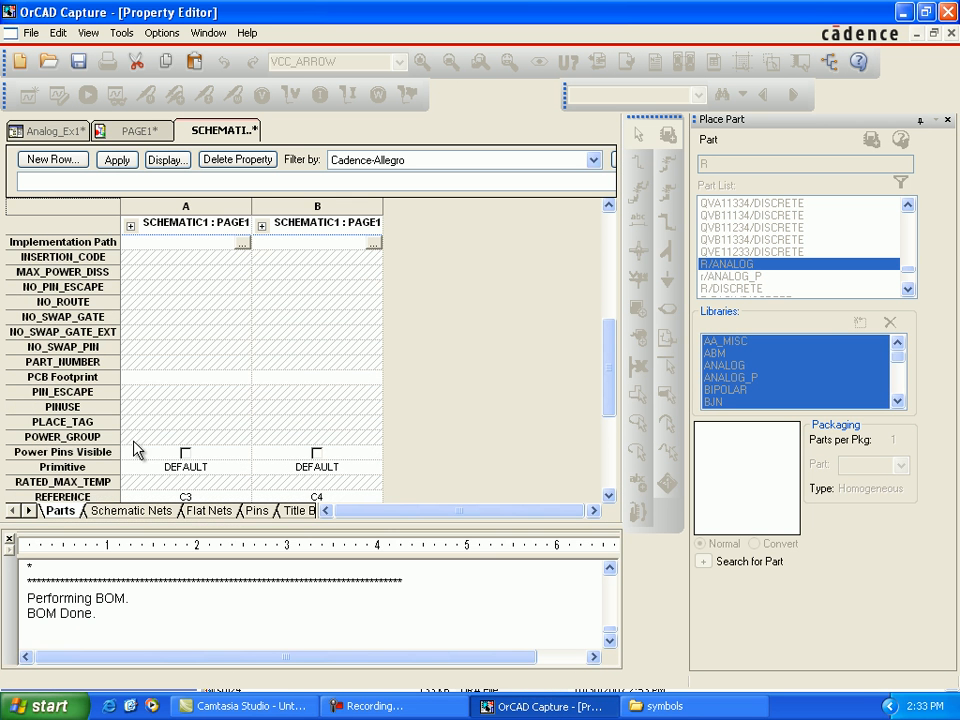
click(143, 379)
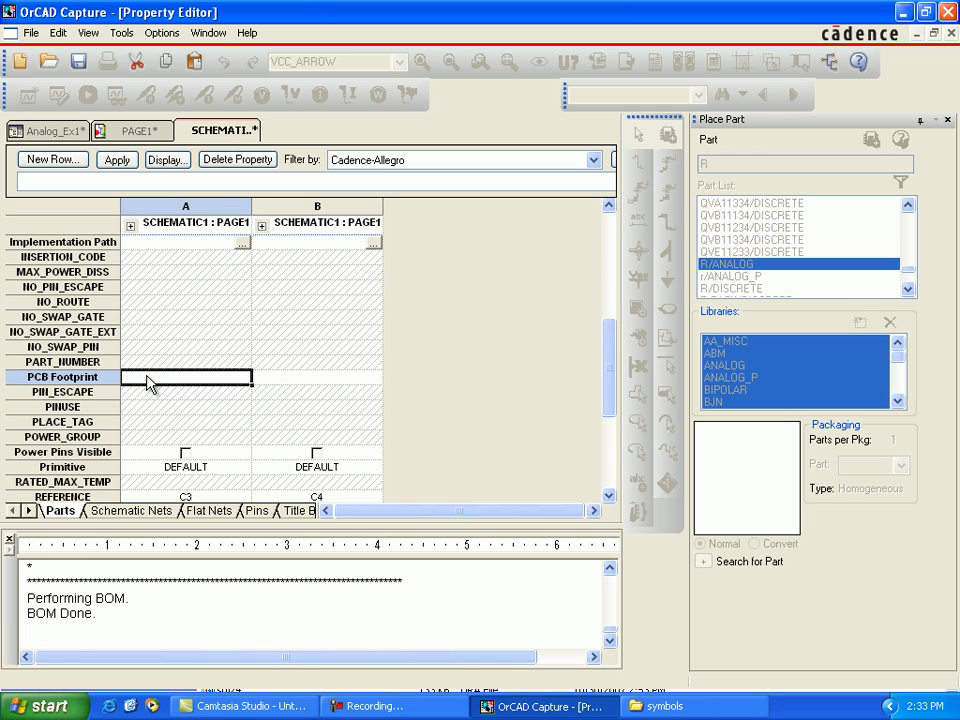
key(ctrl+v)
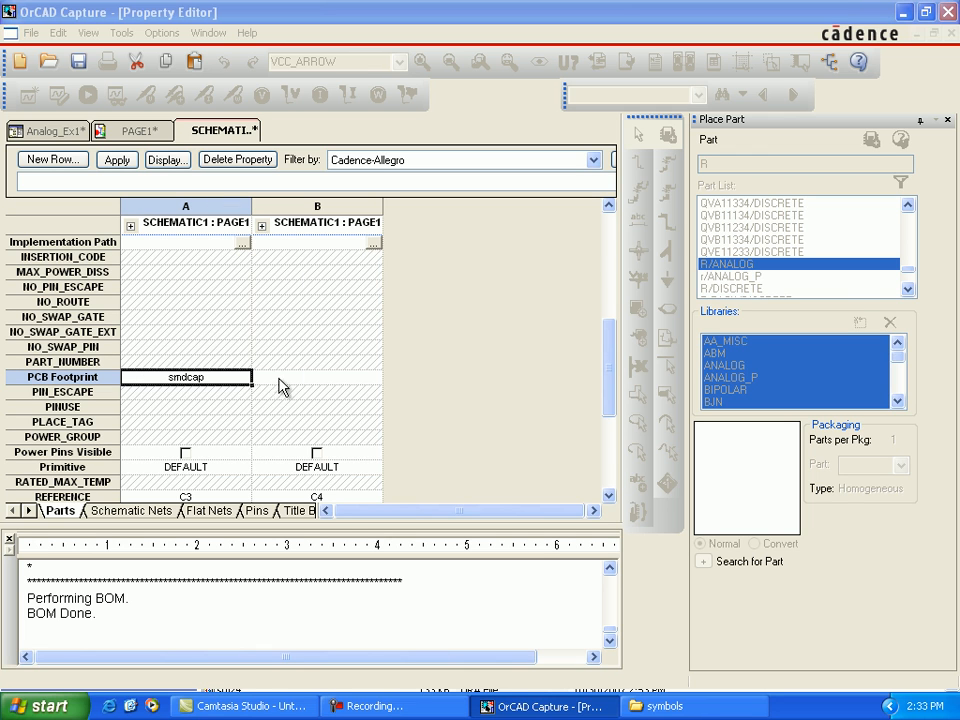
click(491, 386)
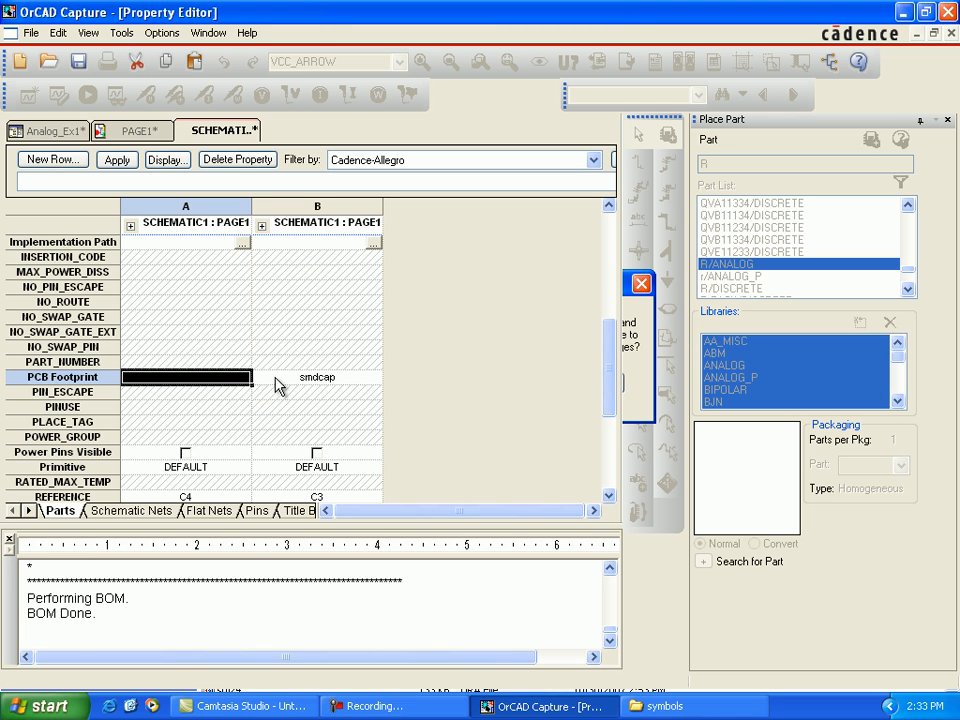
click(215, 386)
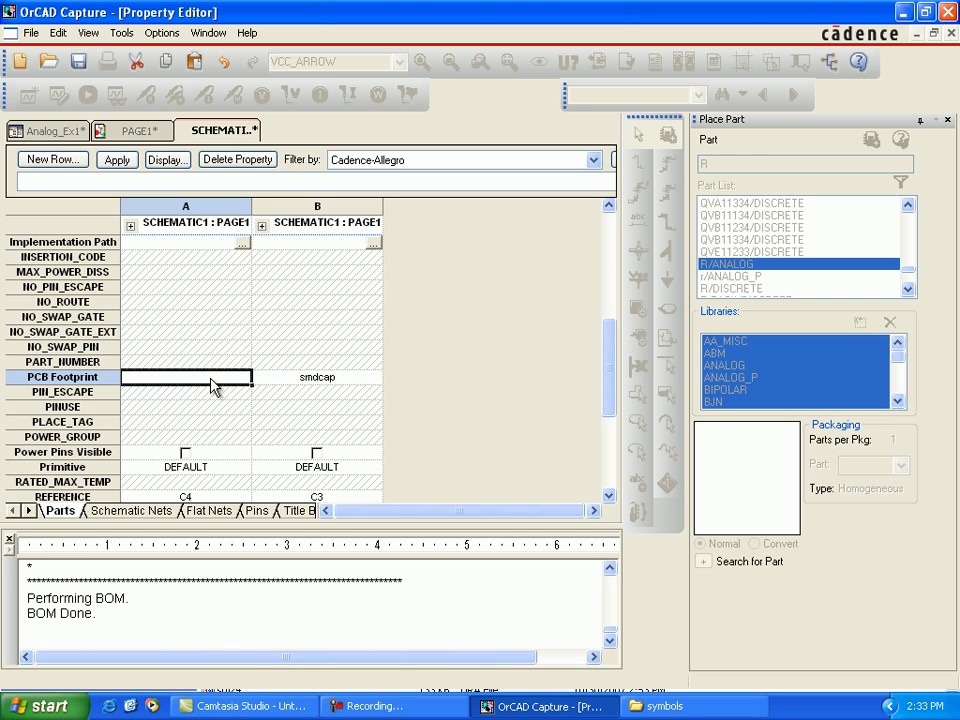
key(ctrl+v)
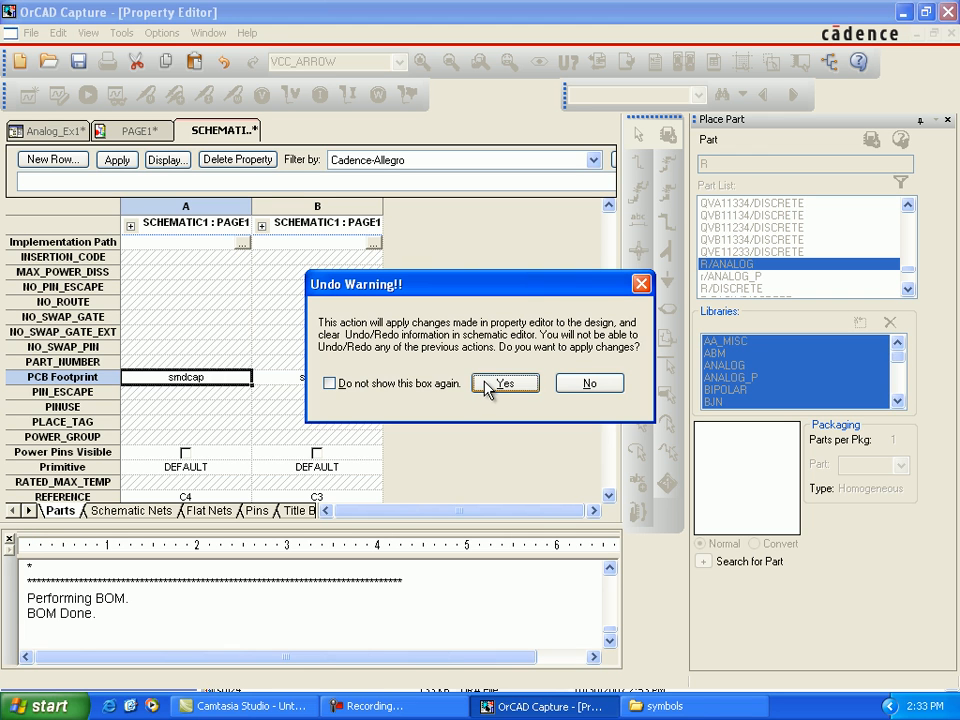
click(475, 384)
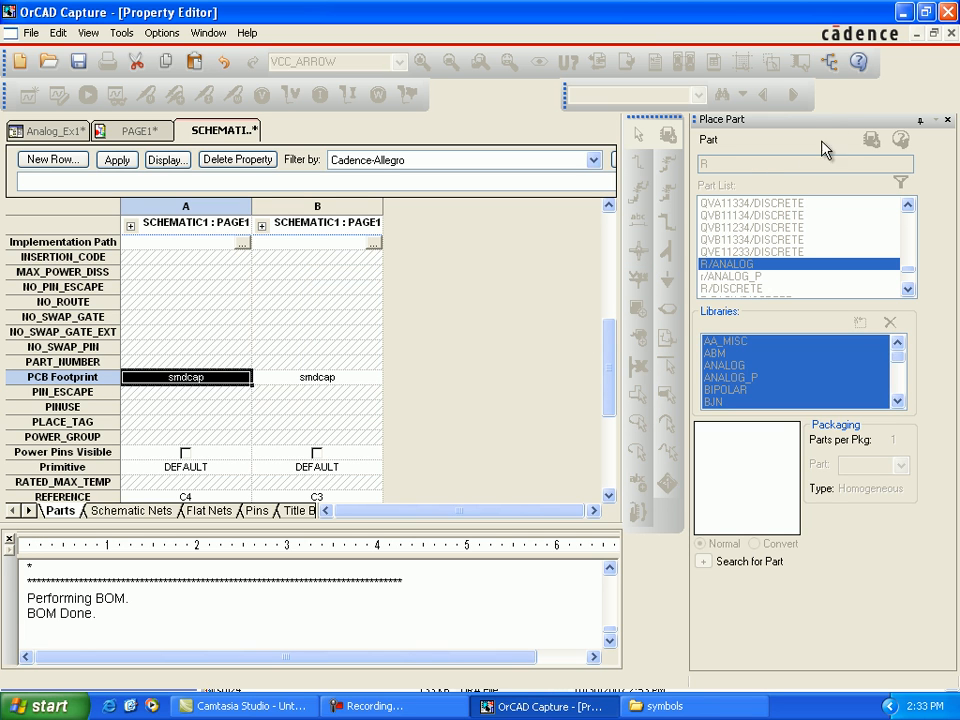
click(951, 33)
Step: Close the Place Part pane and open the shared properties of resistors R1, R2 and R3 for editing
click(947, 119)
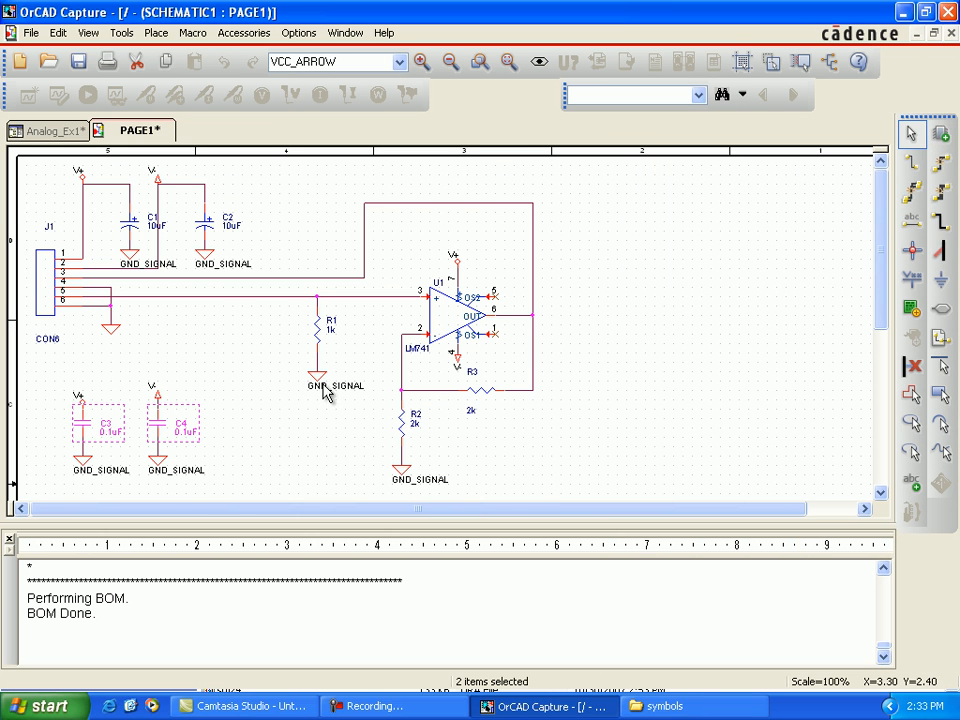
click(319, 340)
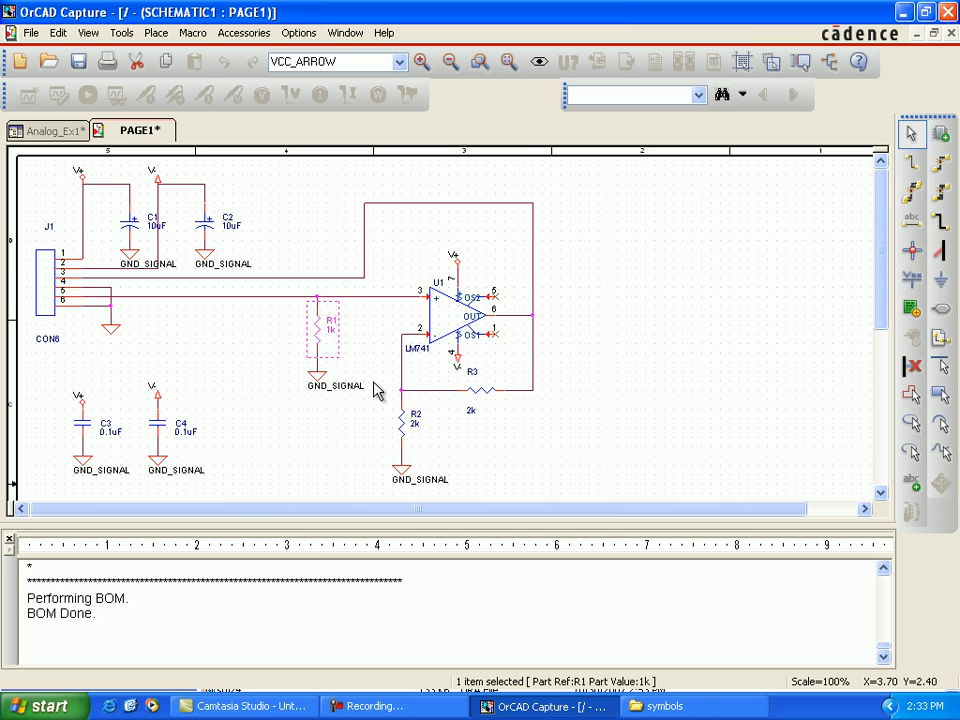
ctrl+click(405, 425)
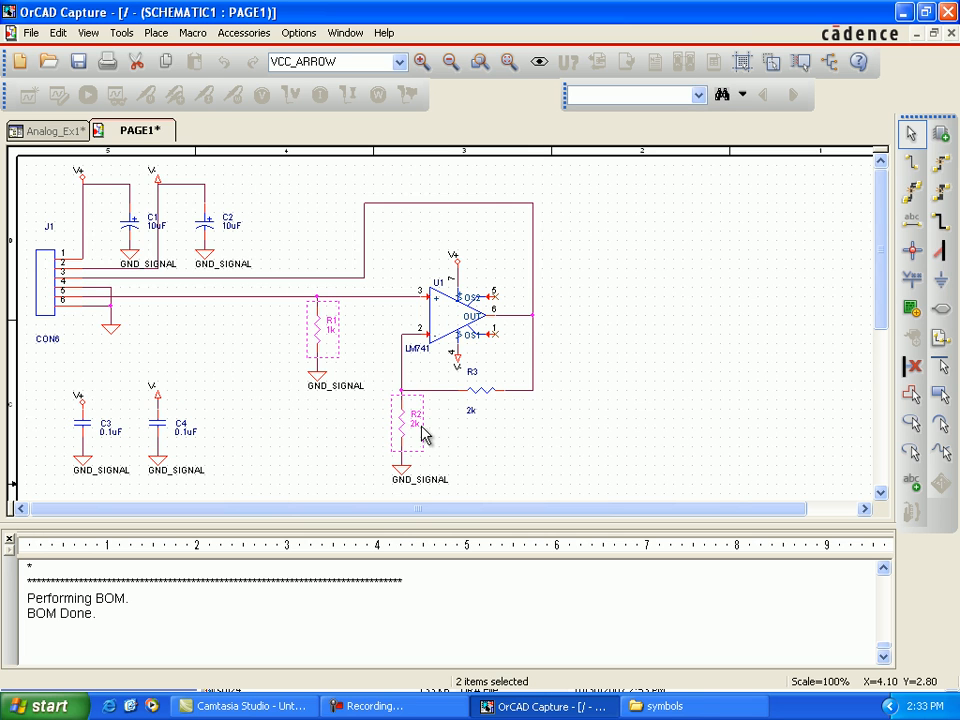
ctrl+click(478, 400)
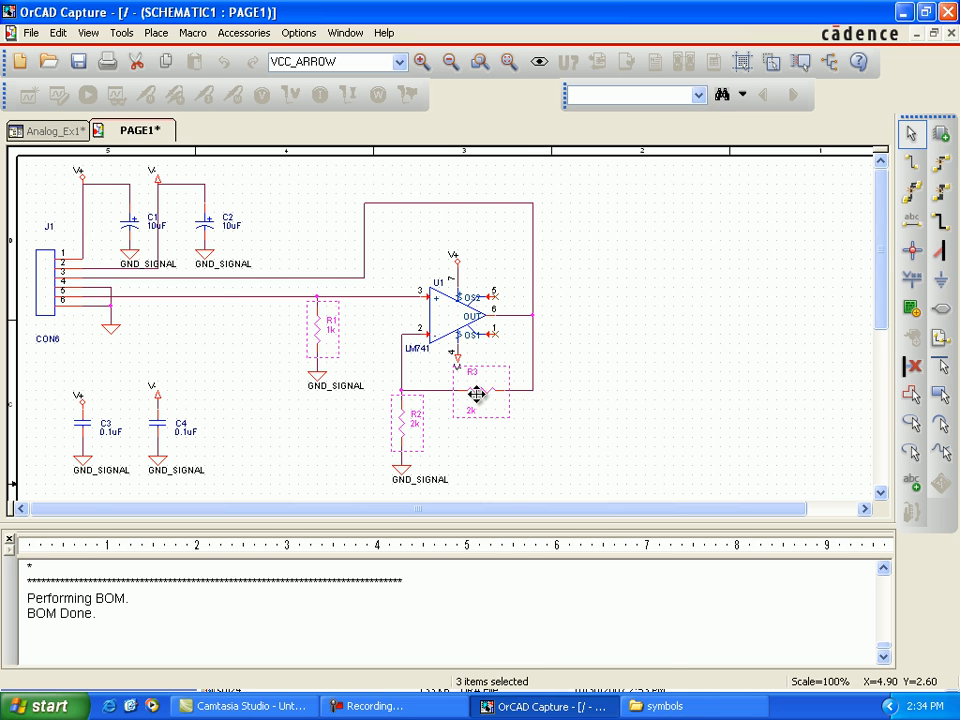
right_click(478, 400)
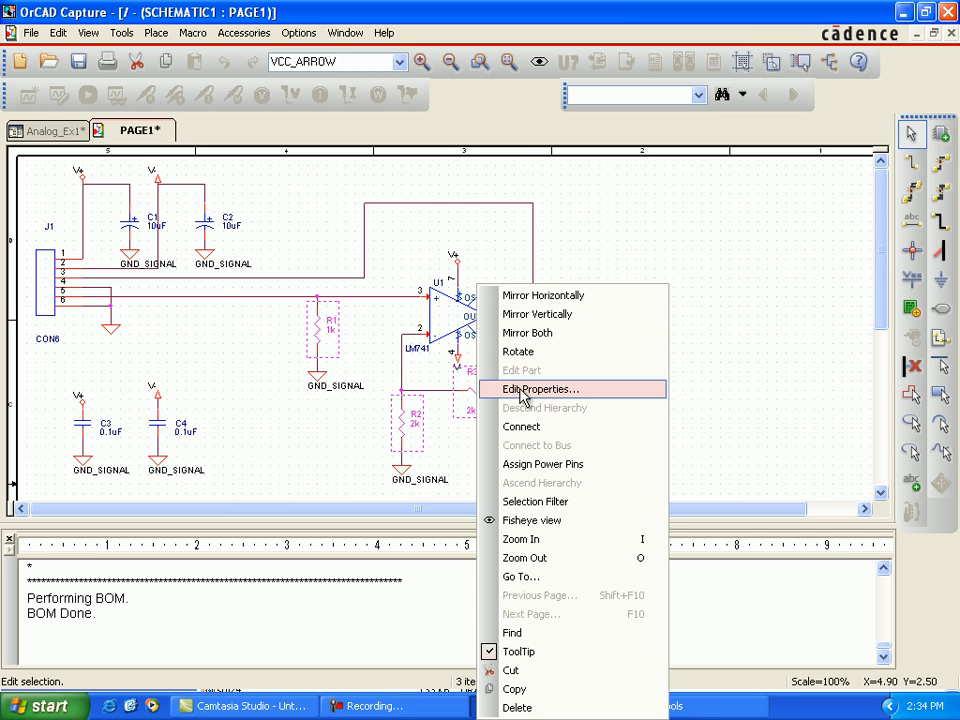
Step: Copy the name of the smdres footprint file from the Cadence pcb_lib symbols folder
click(682, 707)
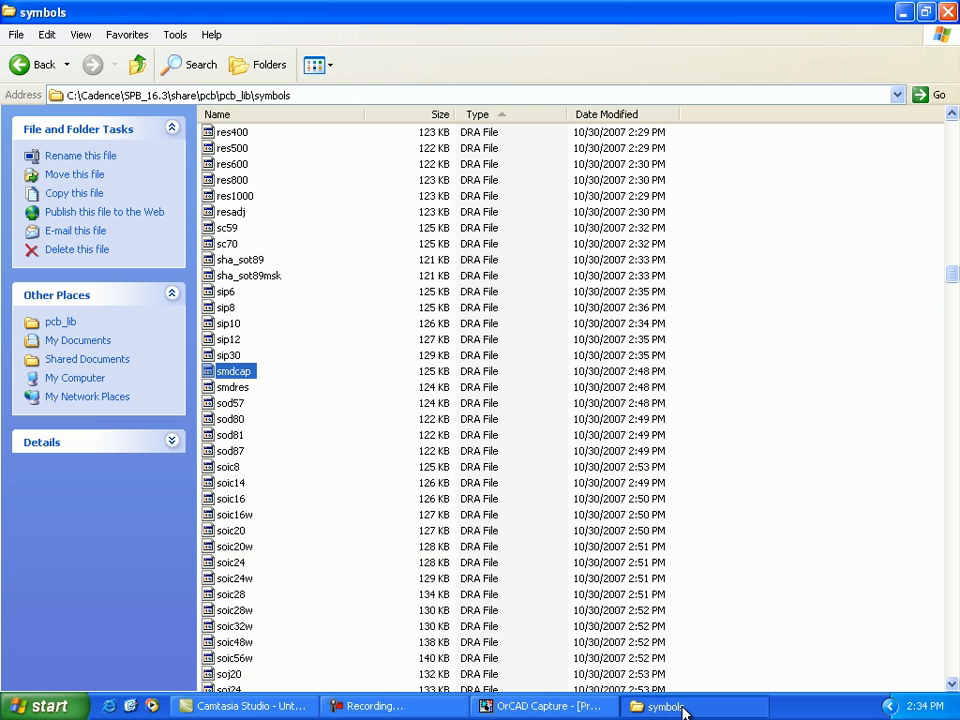
click(237, 392)
click(240, 392)
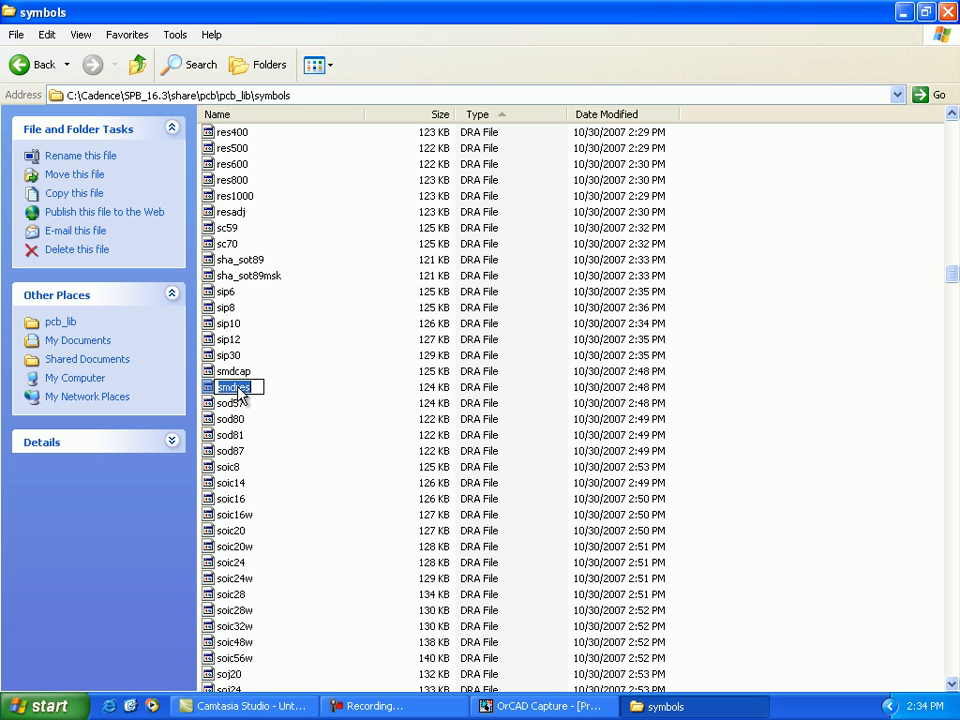
right_click(252, 388)
click(266, 437)
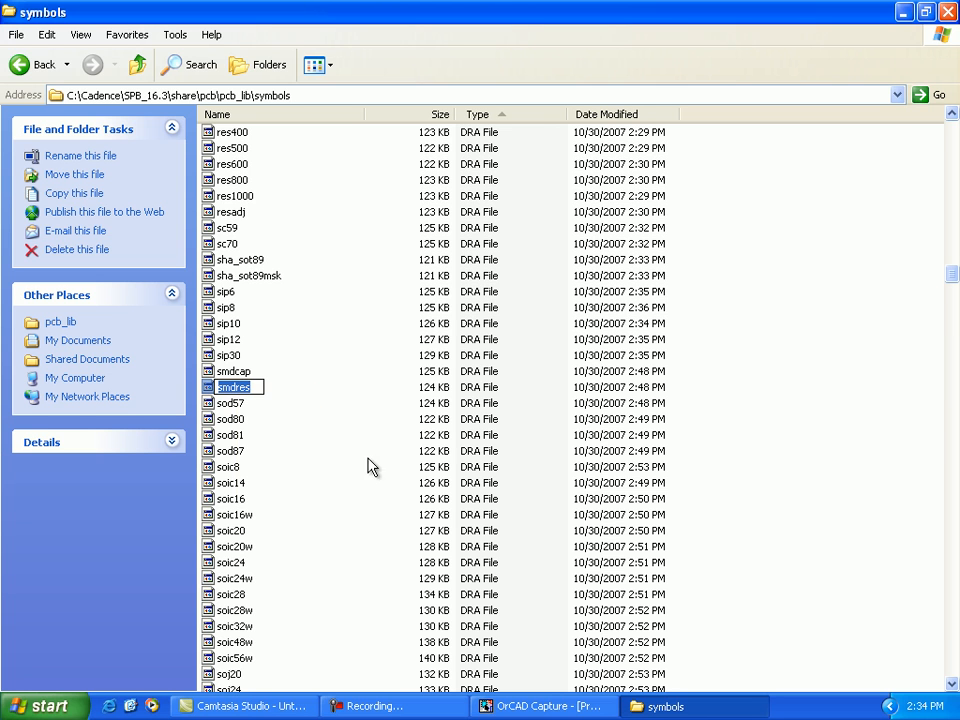
Step: Return to OrCAD Capture, set the PCB Footprint of R1, R2 and R3 to smdres, and close the property editor
click(505, 706)
scroll(92, 467, down, 3)
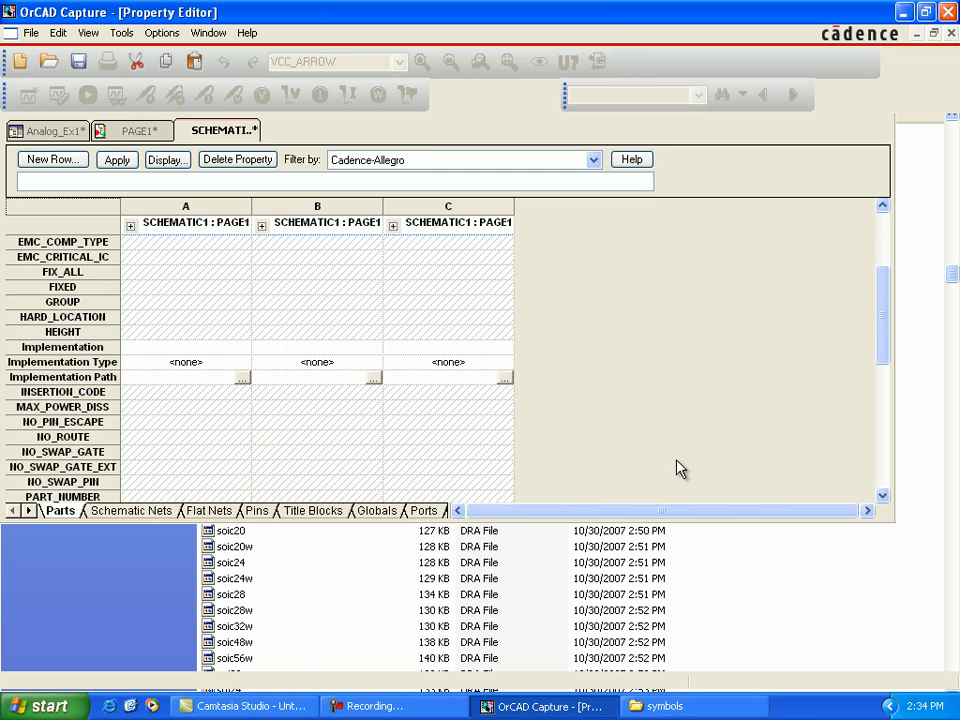
scroll(883, 357, down, 3)
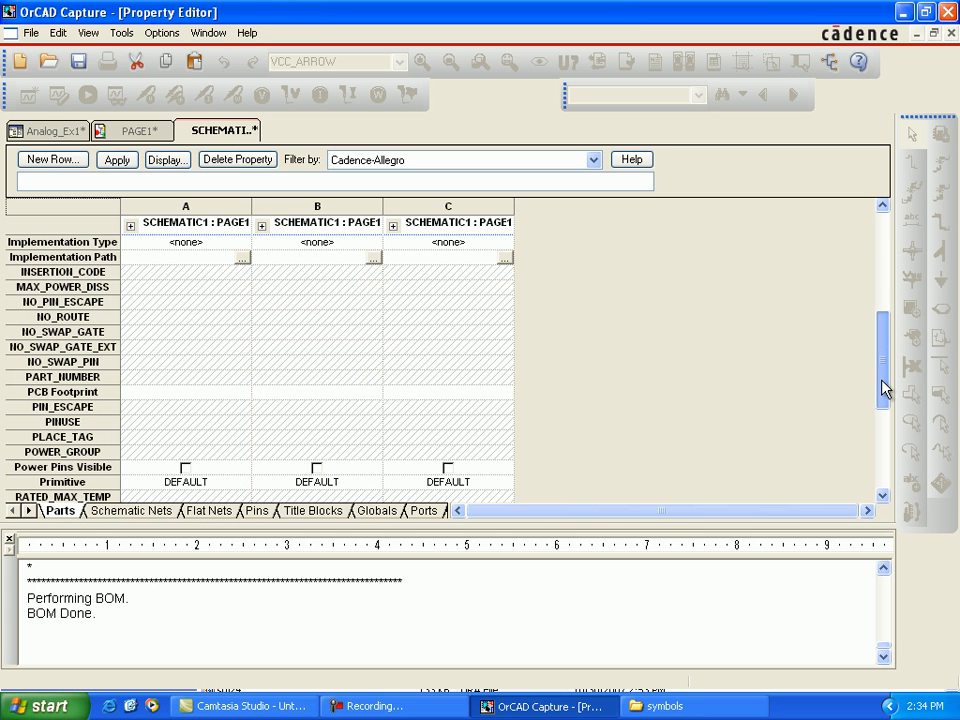
drag(883, 392, 883, 428)
click(88, 288)
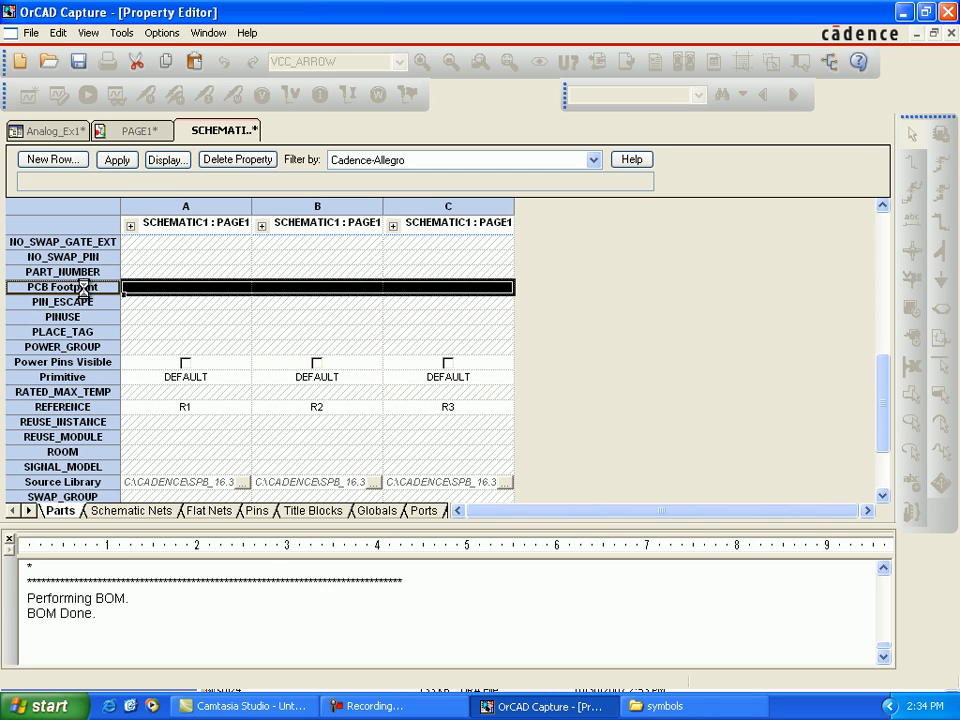
right_click(100, 291)
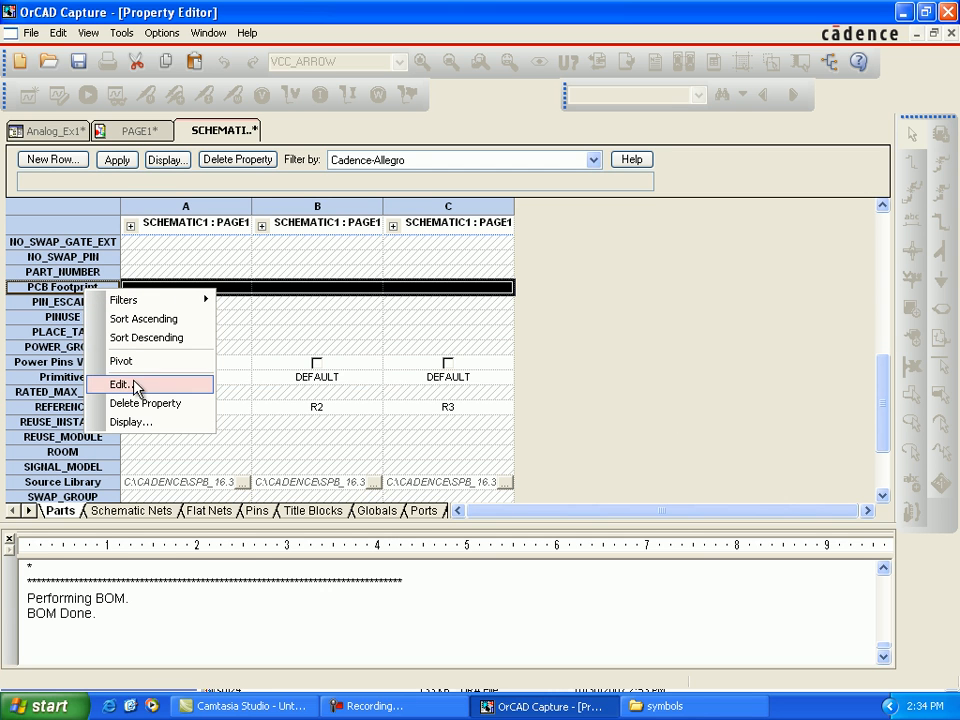
click(141, 388)
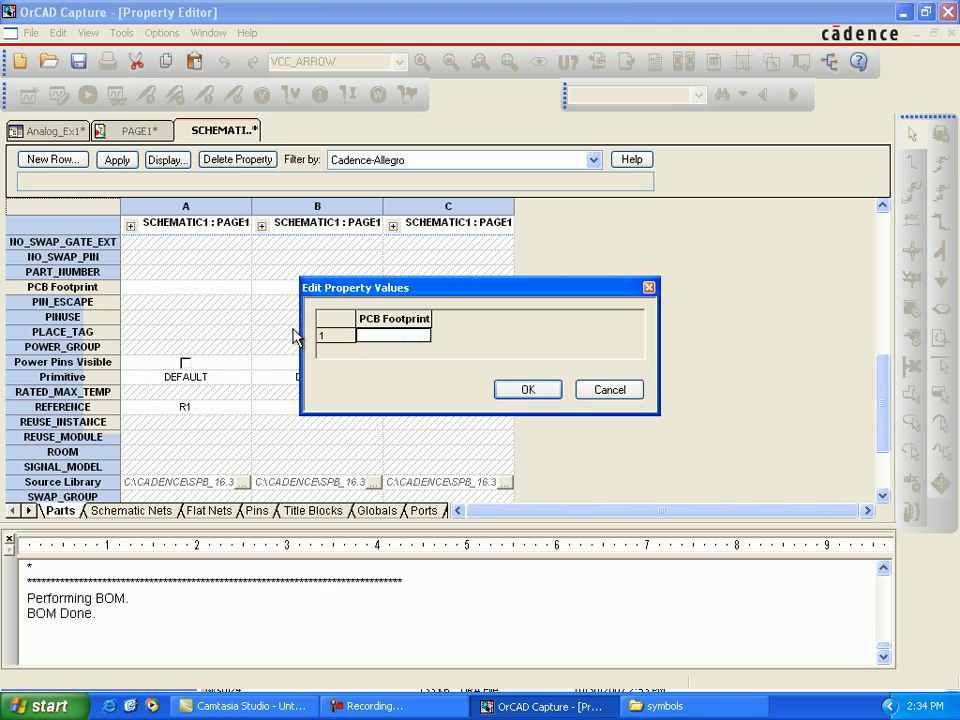
text(smdres)
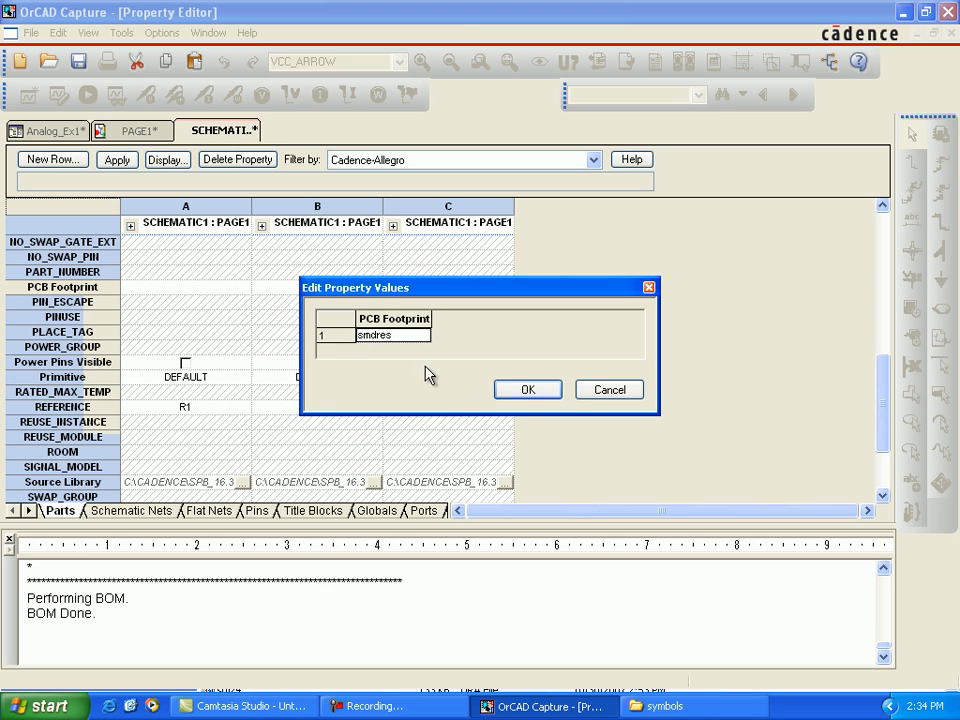
click(518, 393)
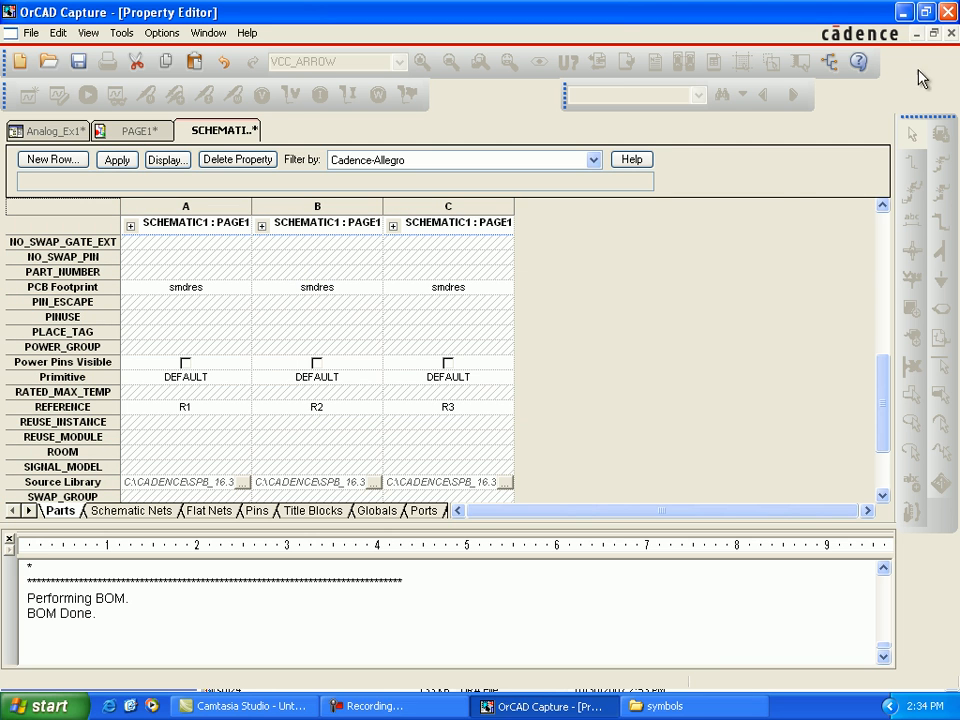
click(950, 33)
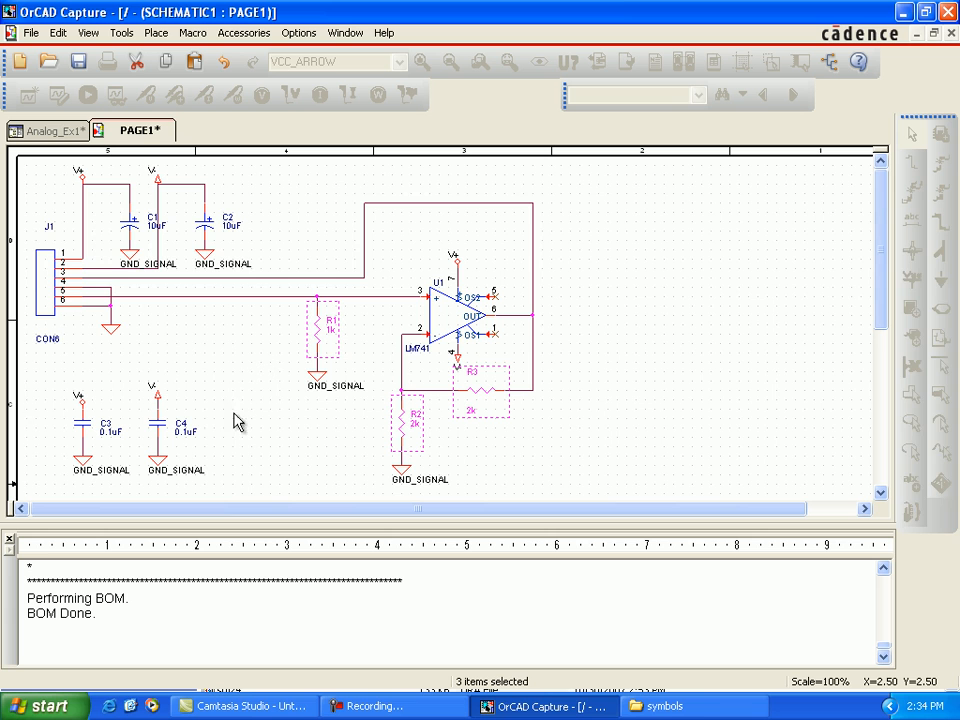
Step: Open the properties of the CON6 connector J1 for editing
click(47, 281)
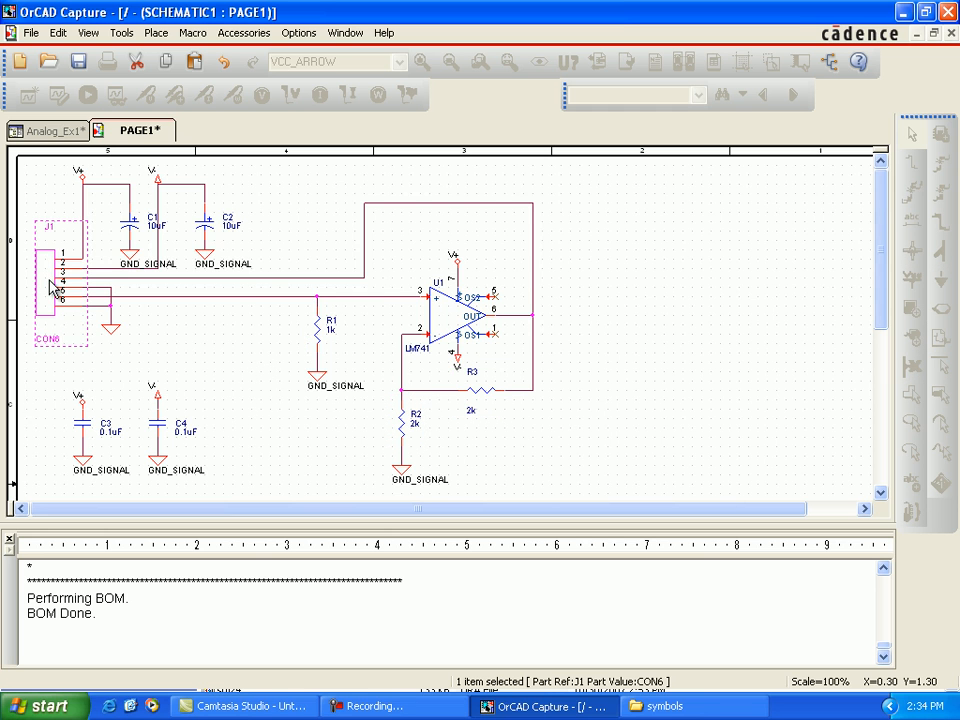
right_click(49, 212)
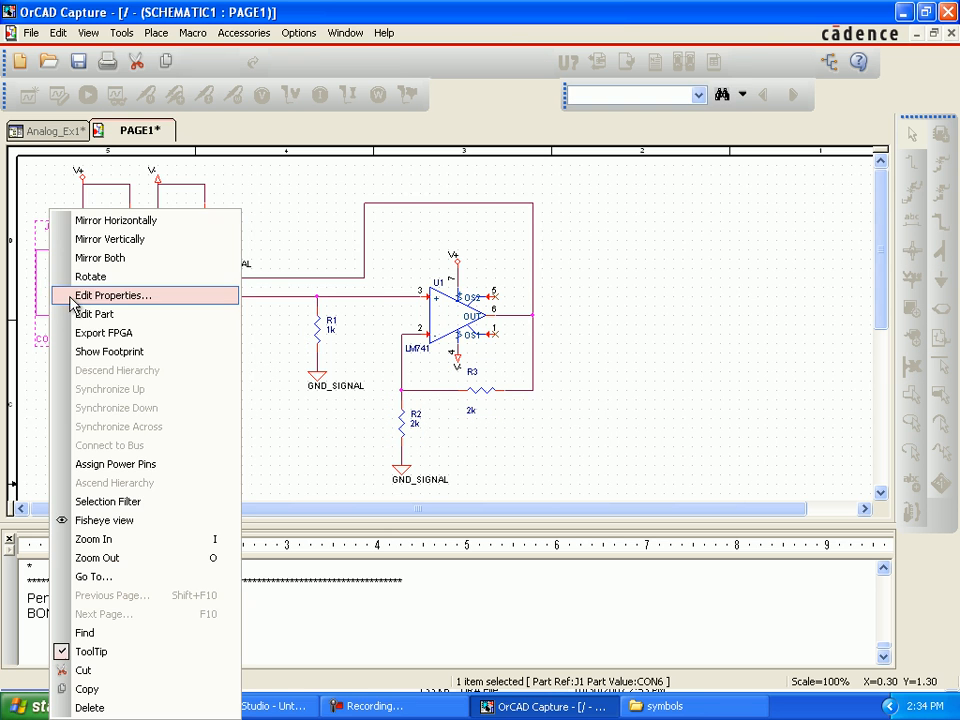
click(125, 297)
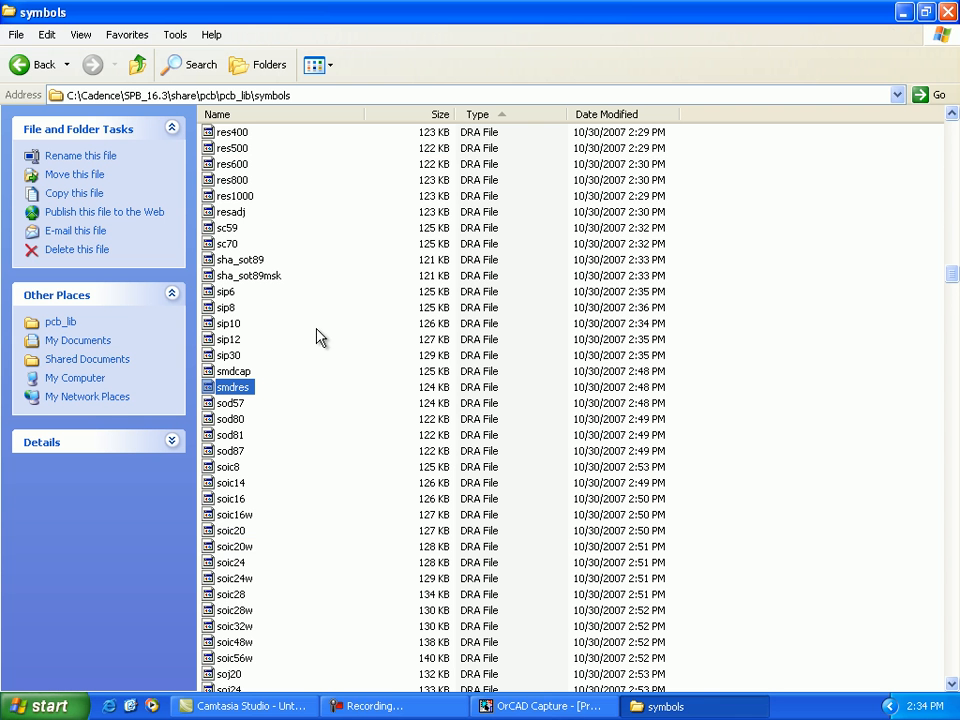
Step: Copy the name of the conn6xx footprint file from the Cadence pcb_lib symbols folder
scroll(303, 364, up, 20)
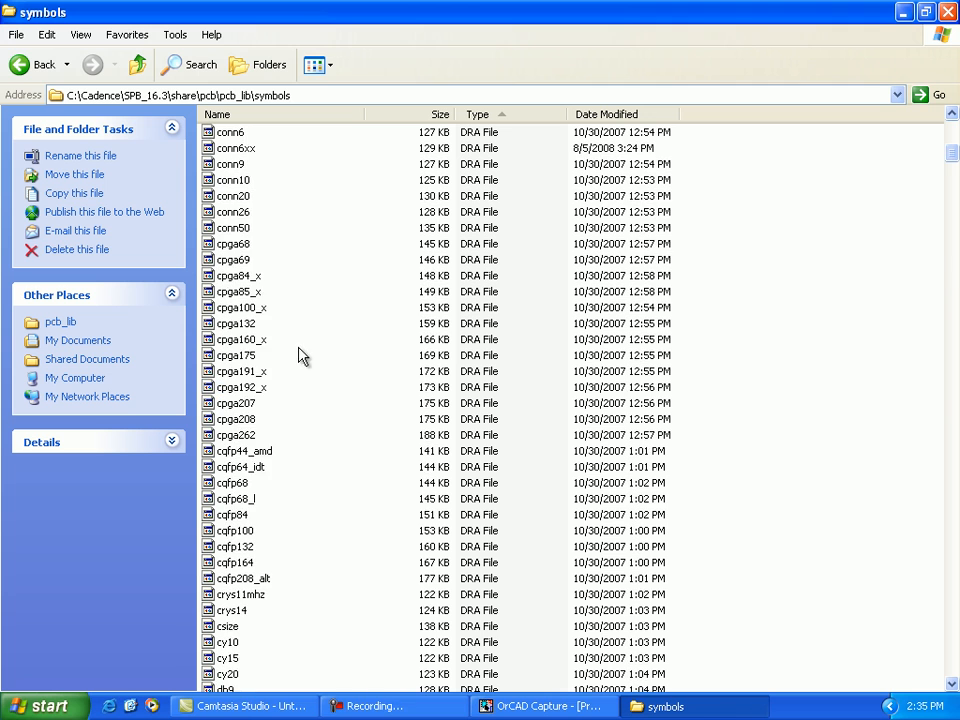
scroll(312, 359, up, 4)
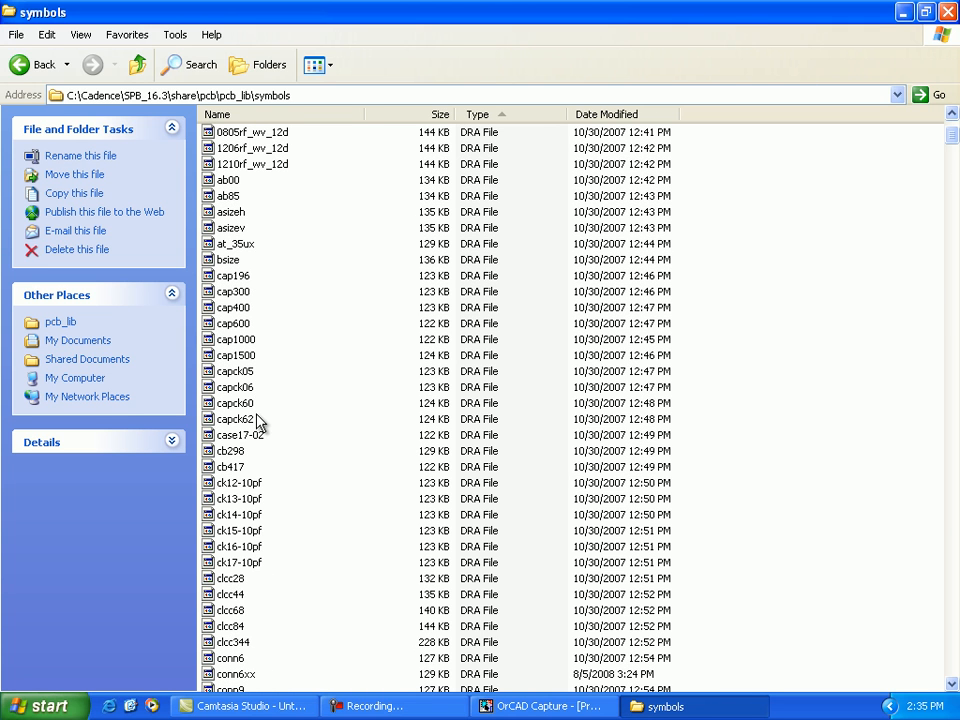
scroll(257, 420, down, 6)
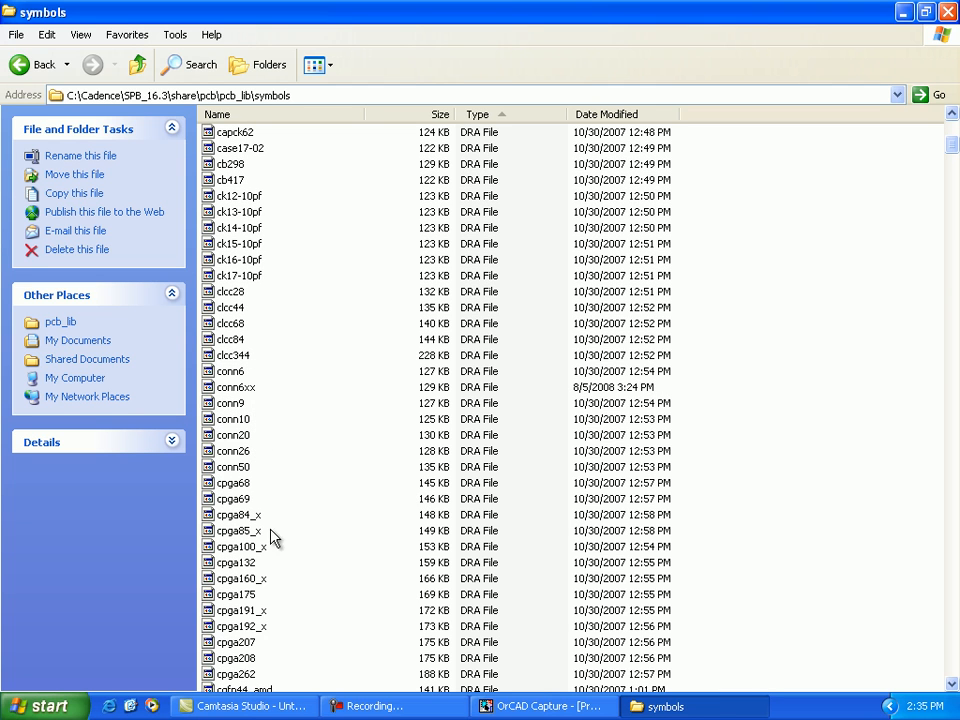
click(247, 391)
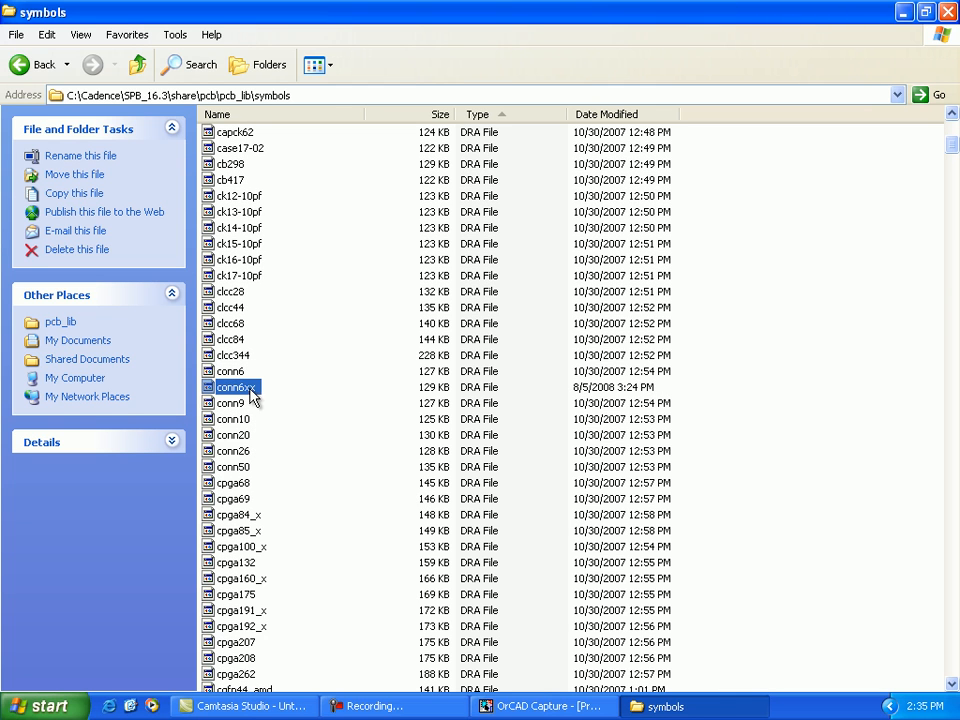
click(252, 389)
right_click(260, 391)
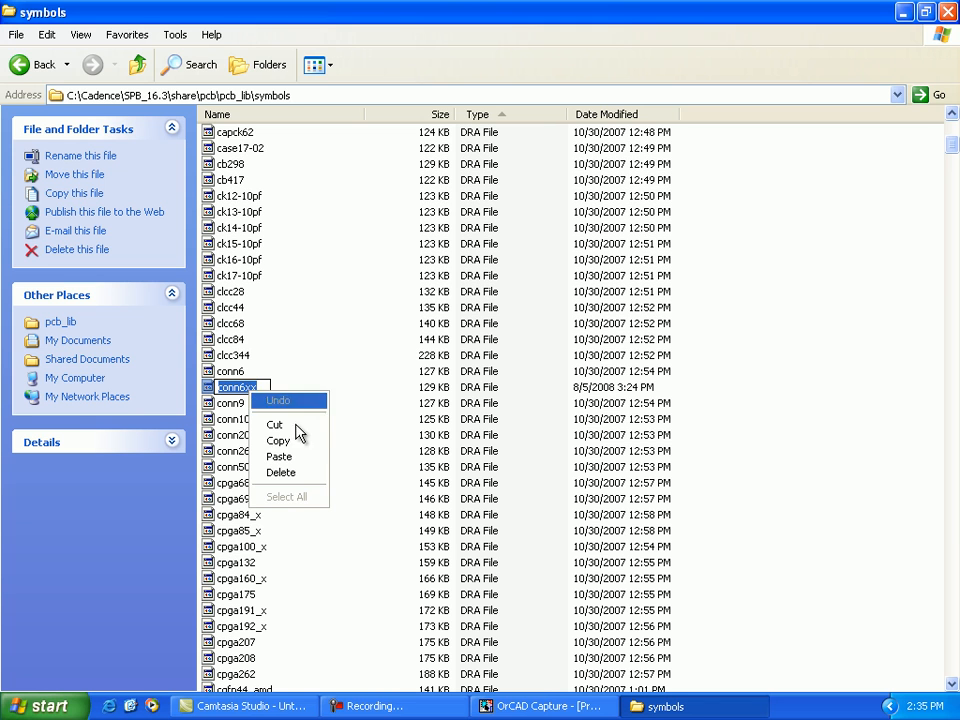
click(298, 442)
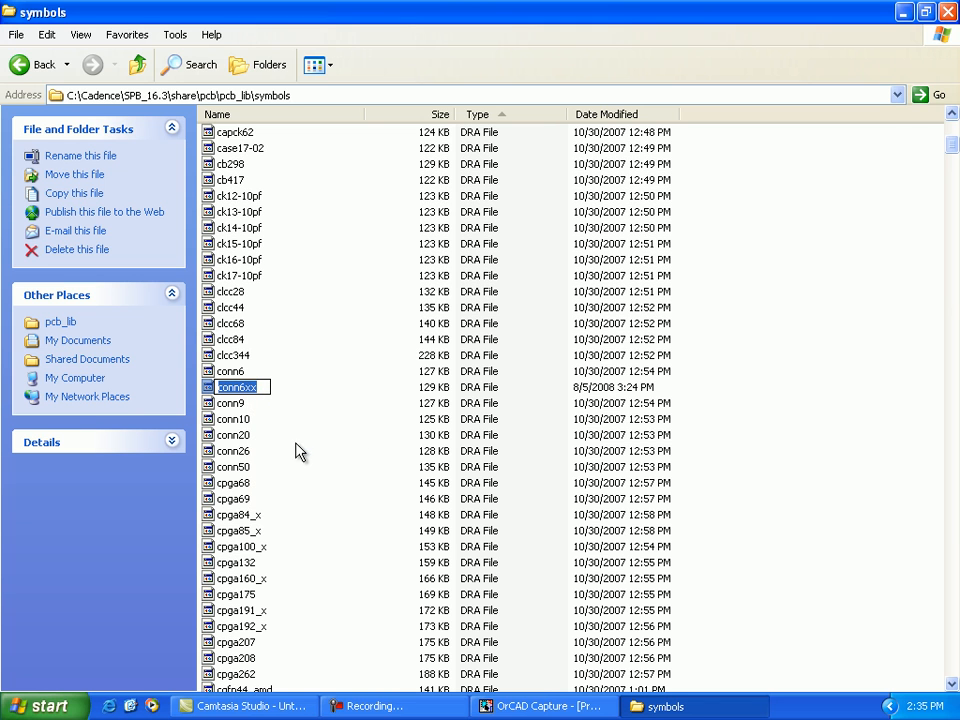
Step: Return to OrCAD Capture, set the PCB Footprint of J1 to conn6xx, apply the changes, and close the property editor
click(520, 706)
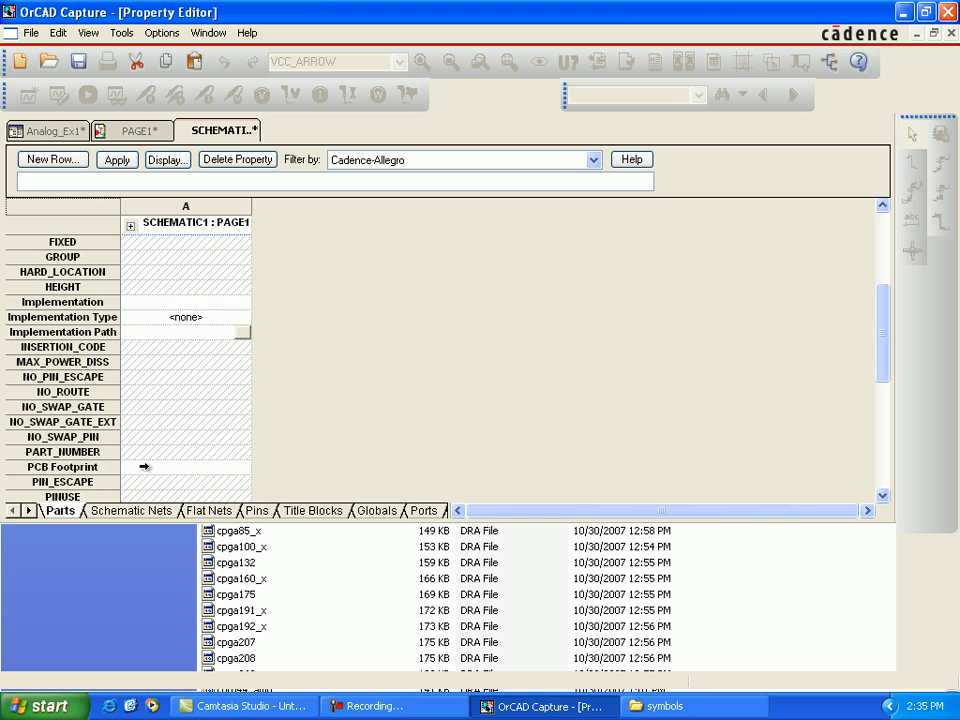
click(141, 467)
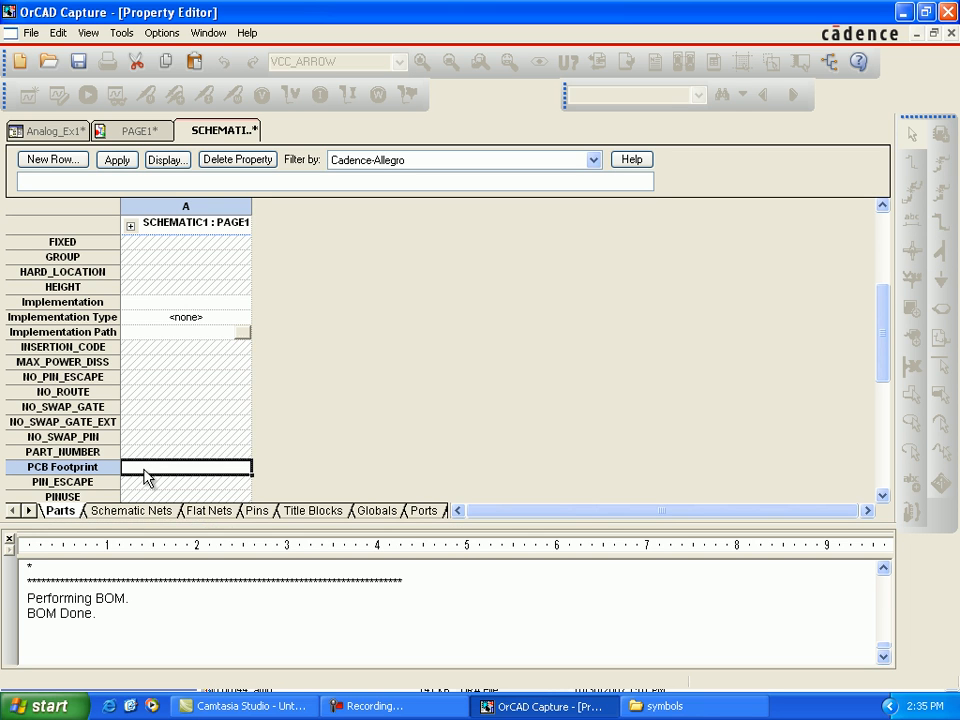
right_click(146, 477)
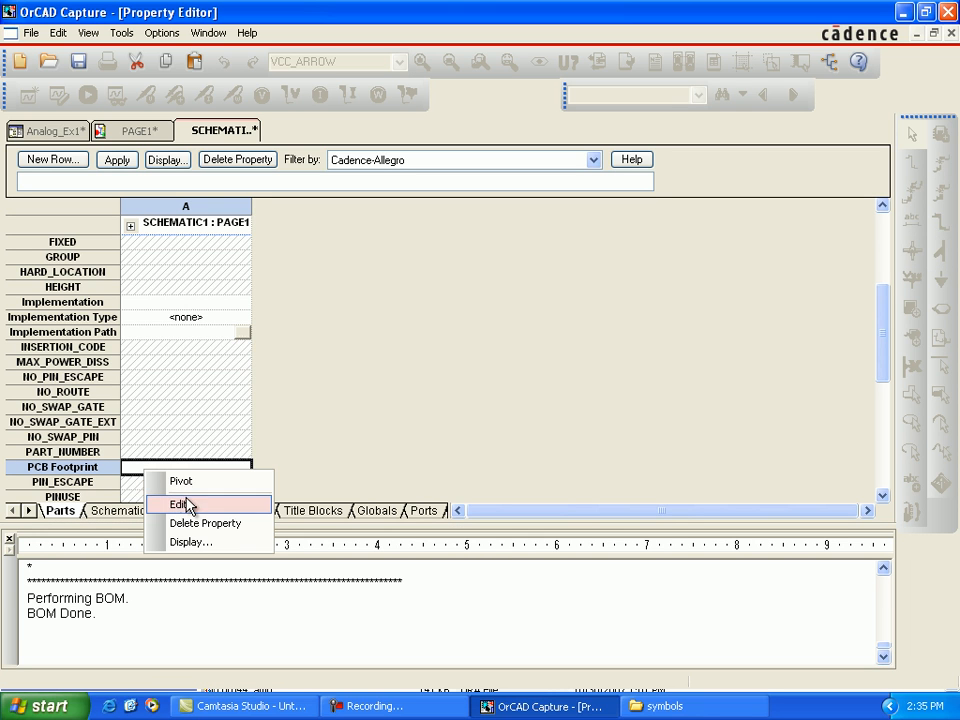
click(132, 470)
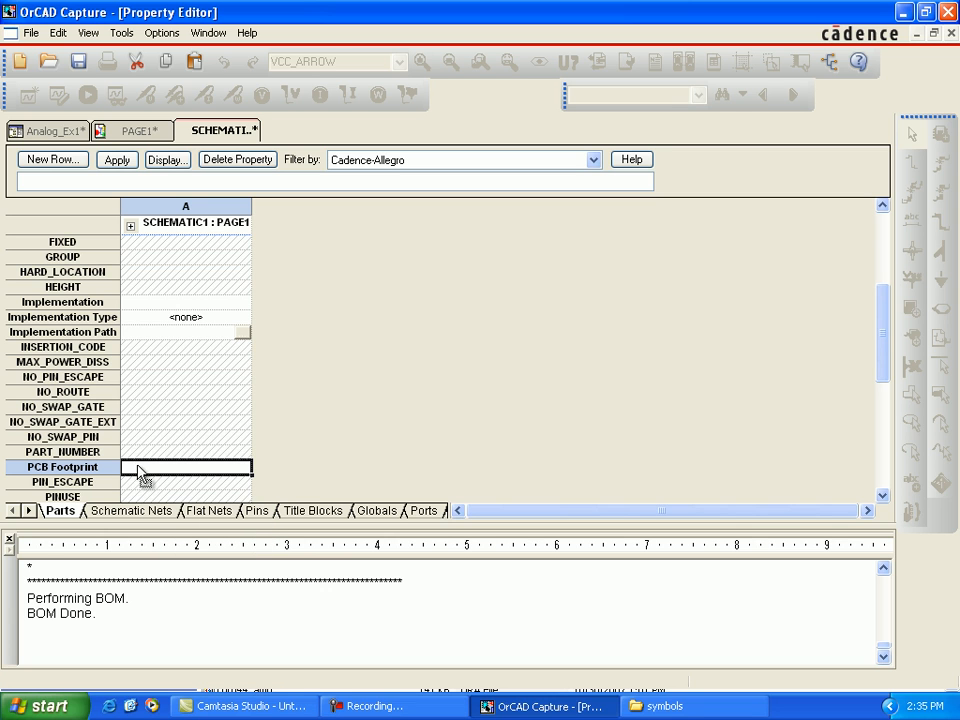
key(ctrl+v)
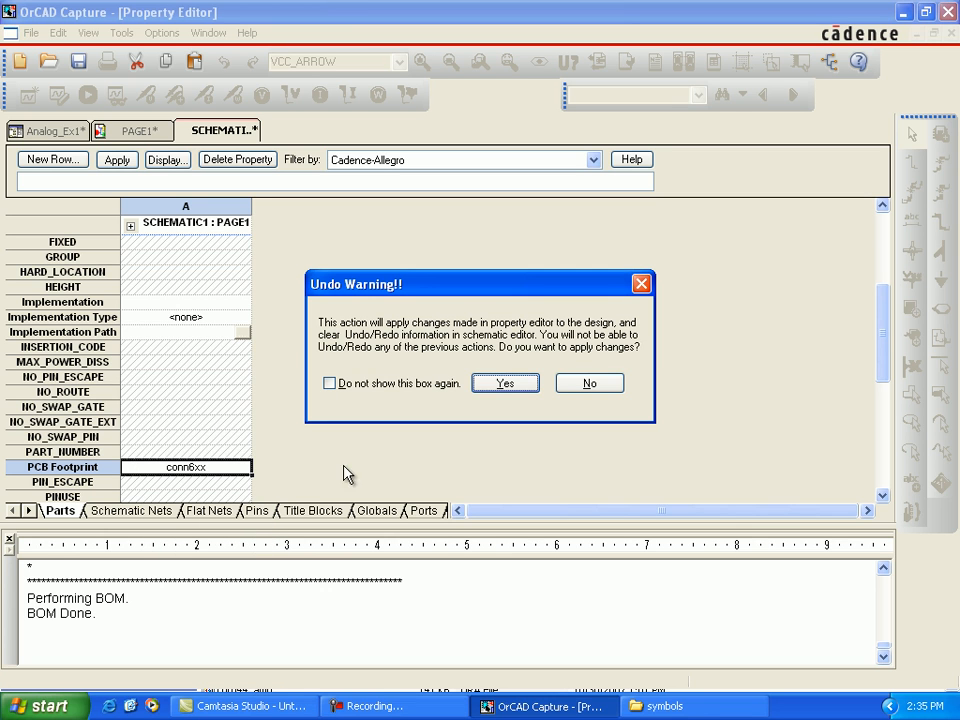
click(505, 384)
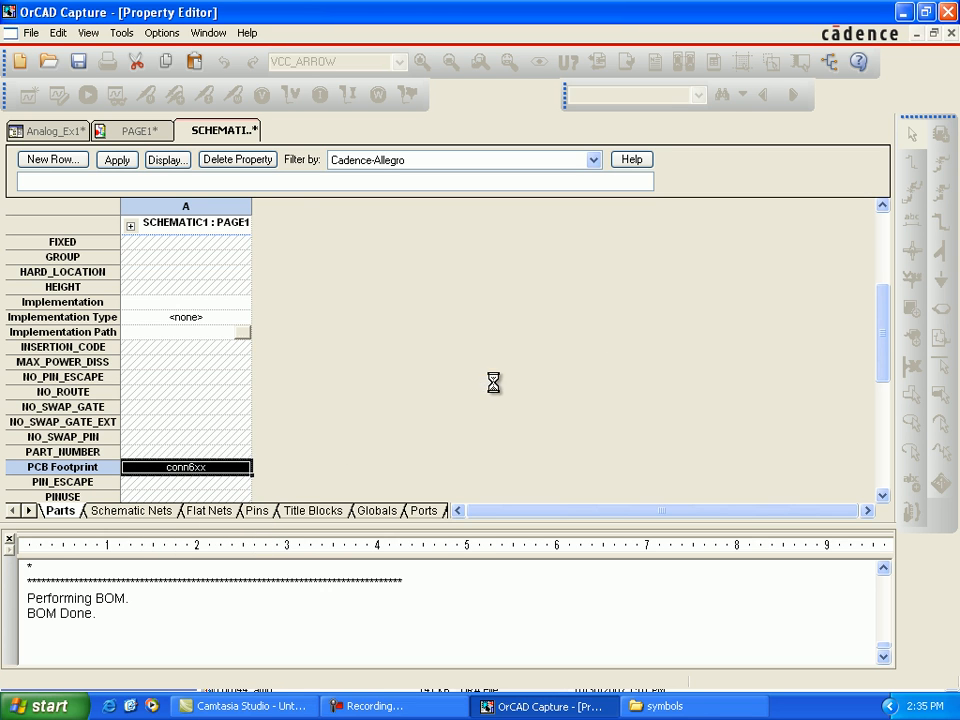
click(950, 33)
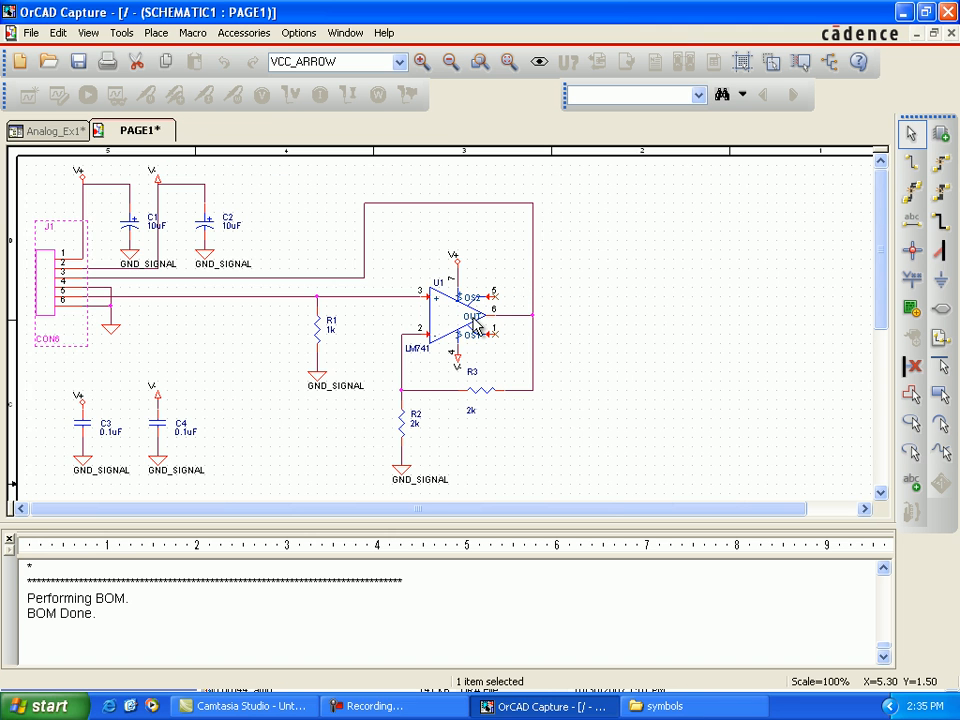
Step: Open the properties of the LM741 op-amp U1 for editing
click(478, 328)
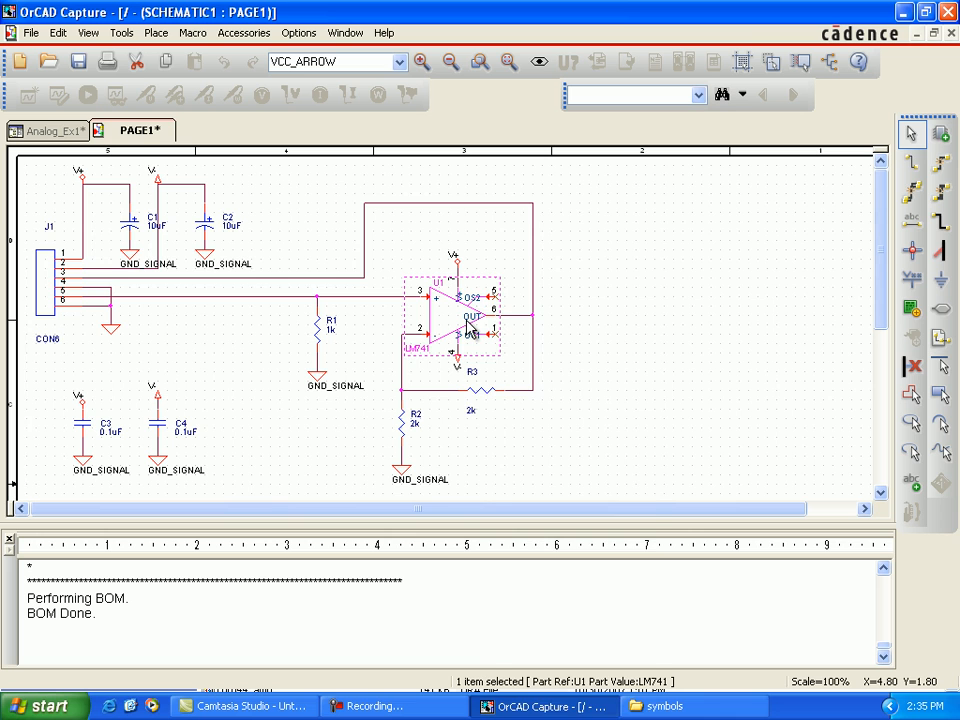
right_click(470, 328)
click(518, 296)
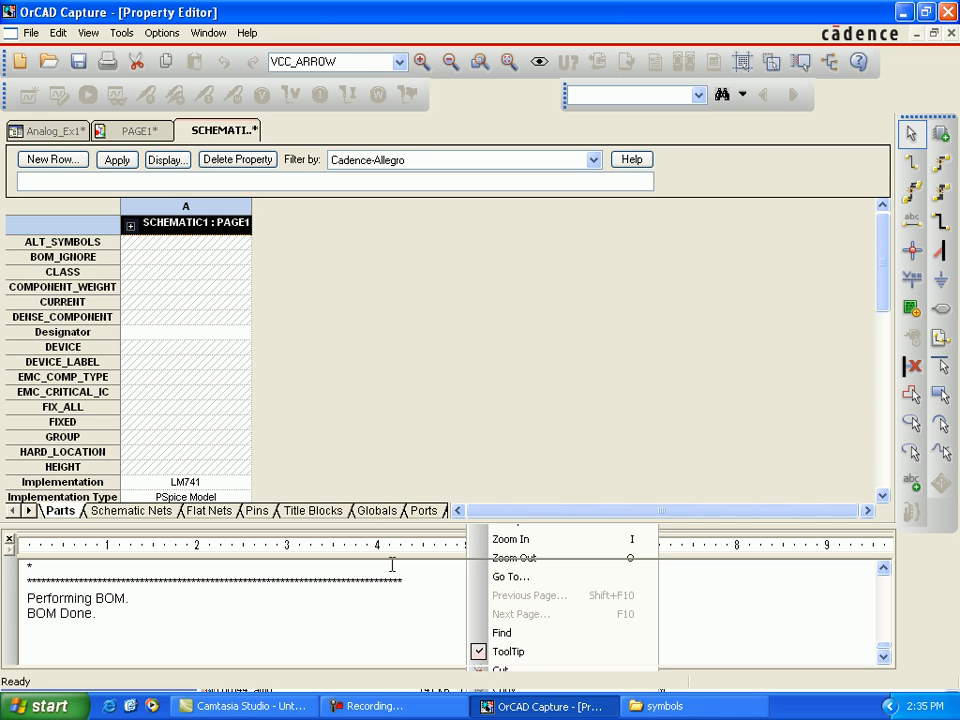
Step: Copy the name of the soic8 footprint file from the Cadence pcb_lib symbols folder and return to OrCAD Capture
click(662, 706)
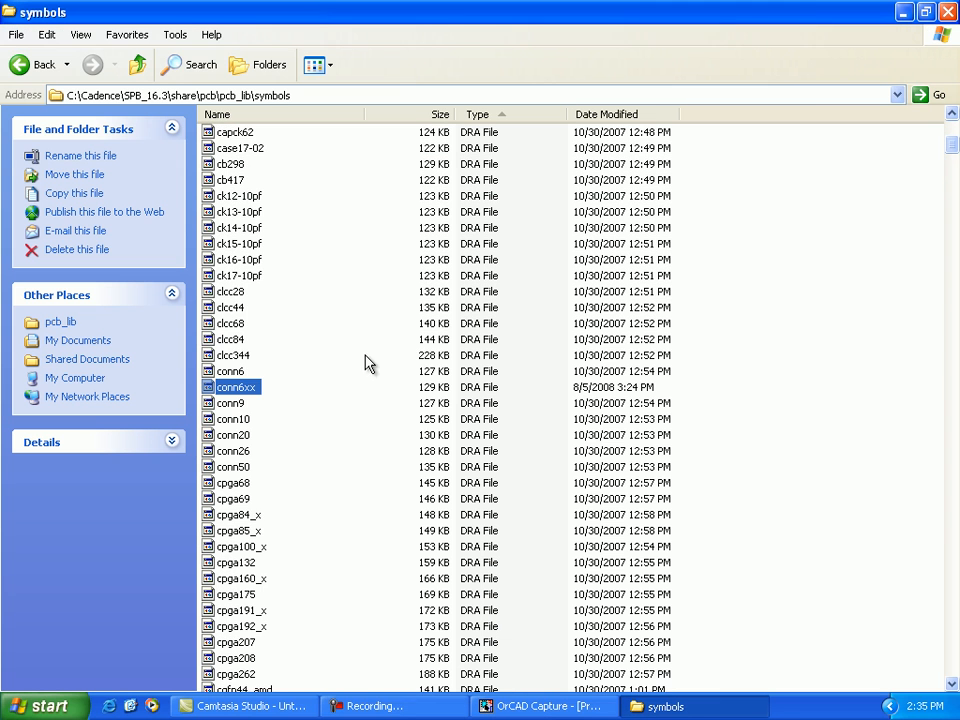
scroll(308, 460, down, 20)
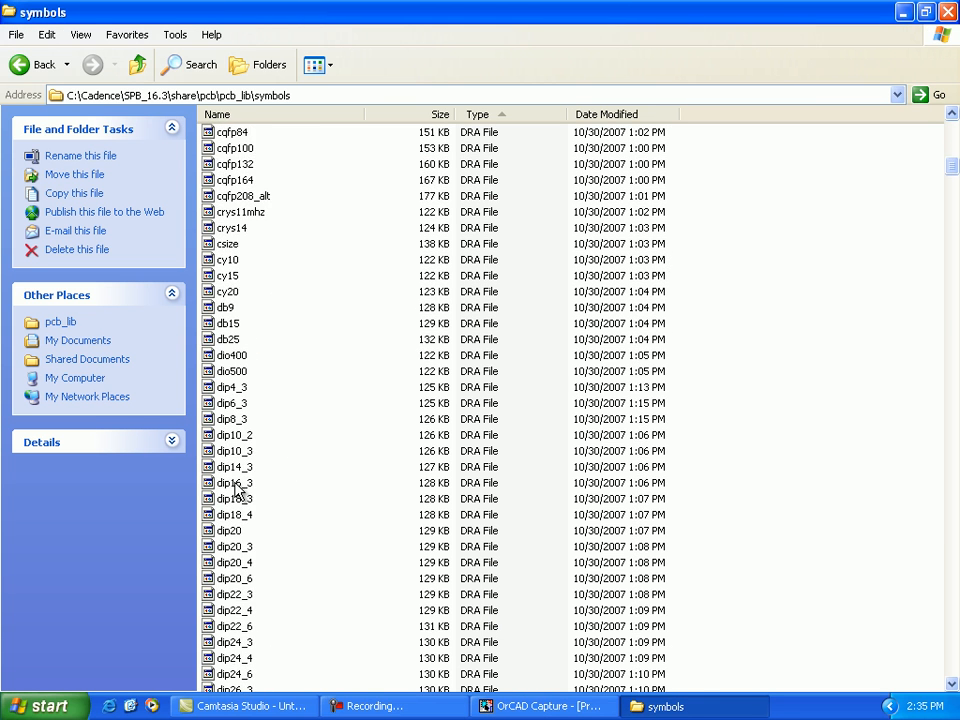
scroll(238, 598, down, 20)
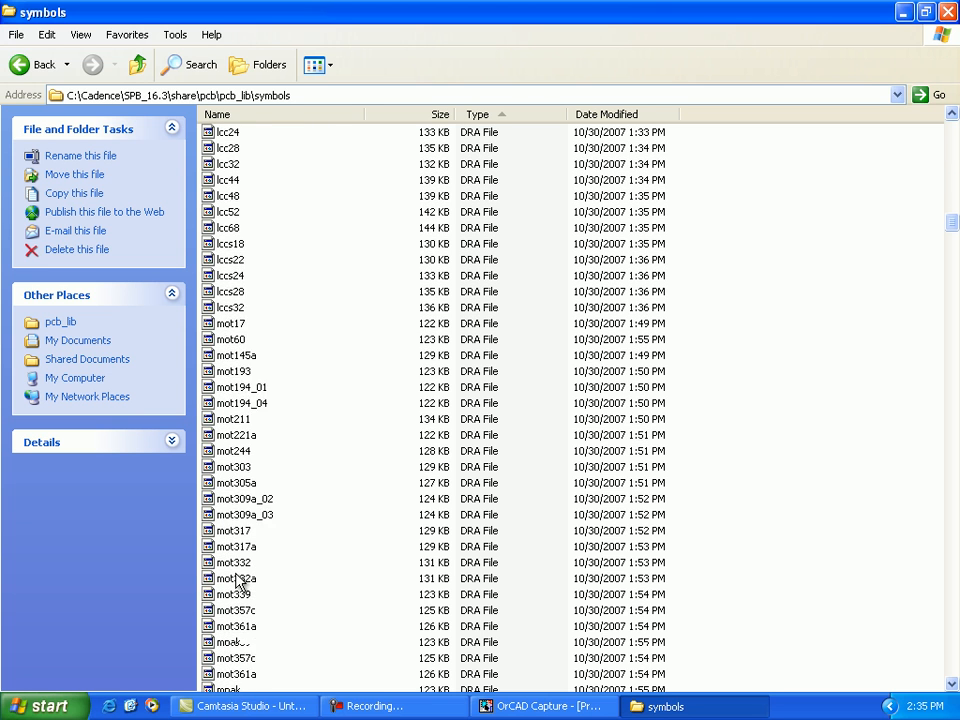
scroll(238, 582, down, 19)
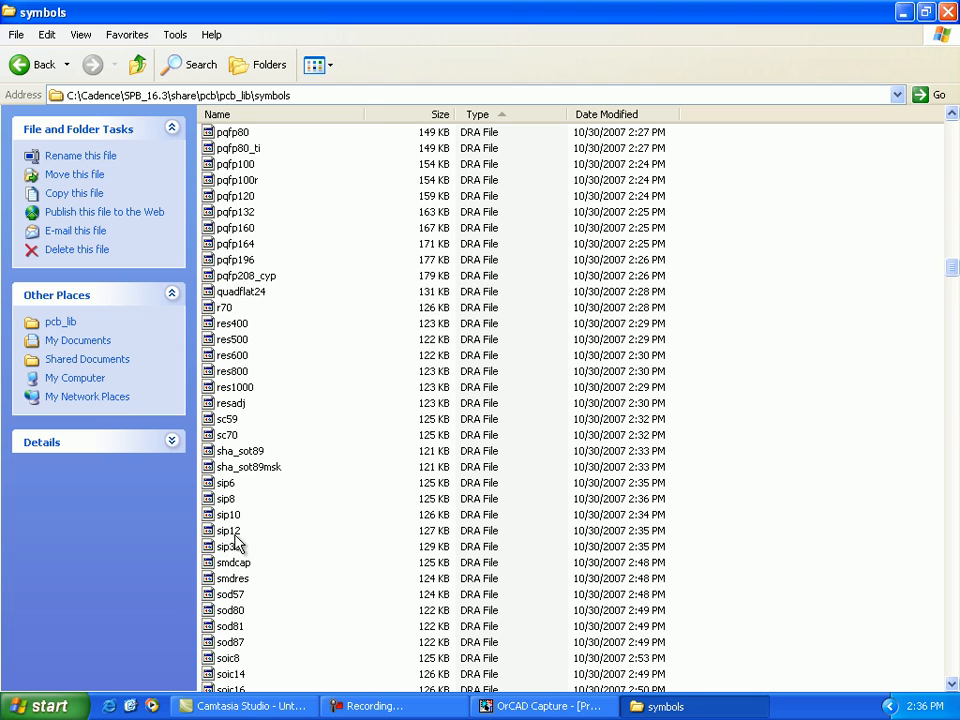
scroll(236, 514, down, 5)
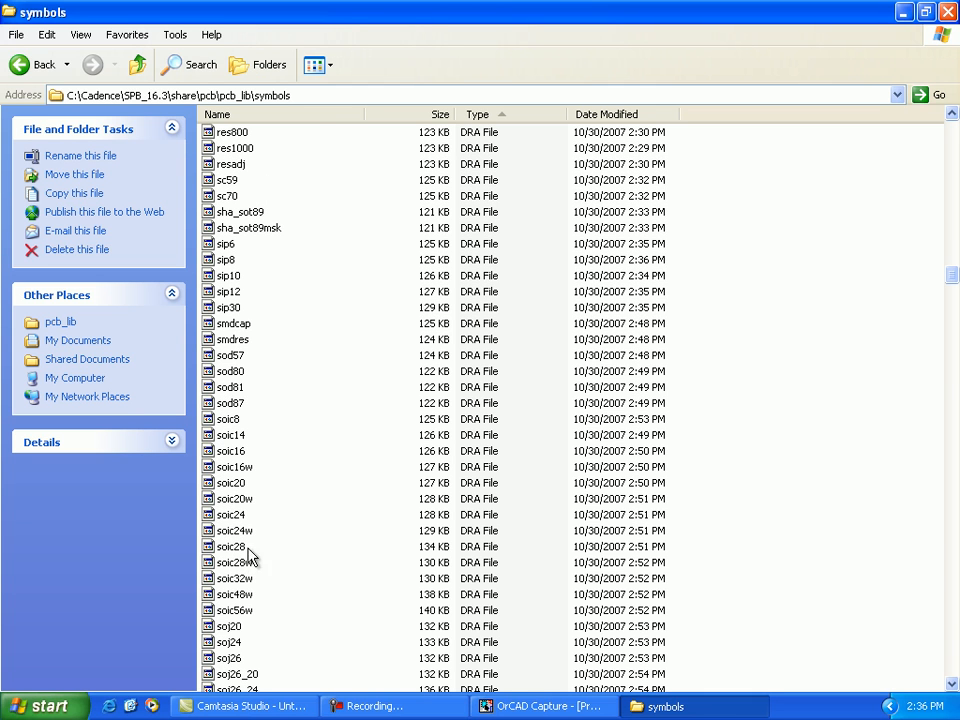
click(230, 420)
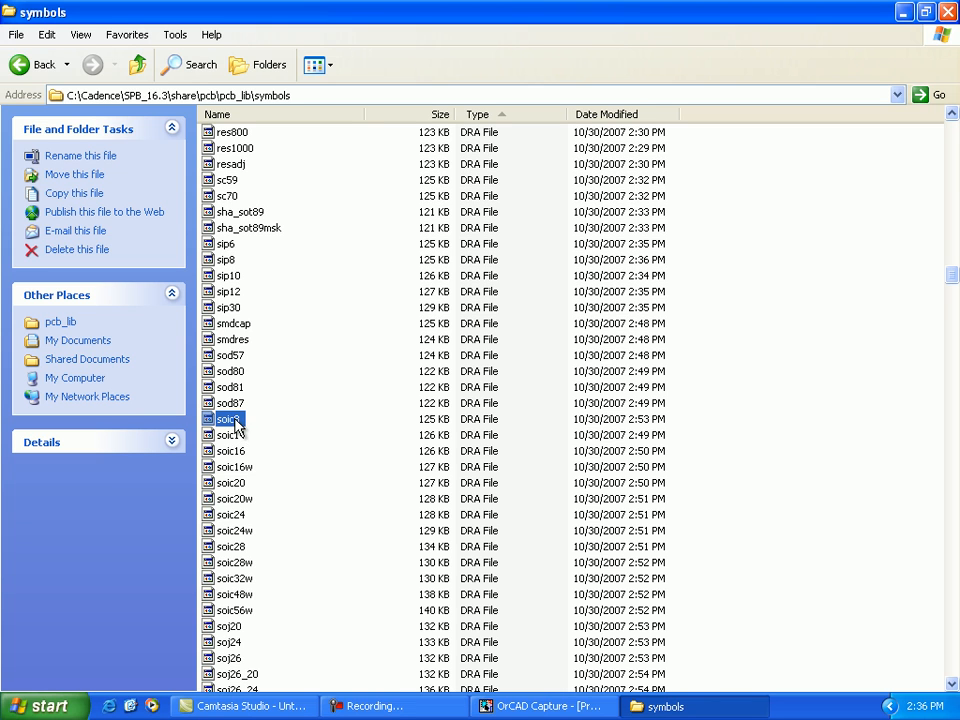
click(230, 420)
right_click(236, 421)
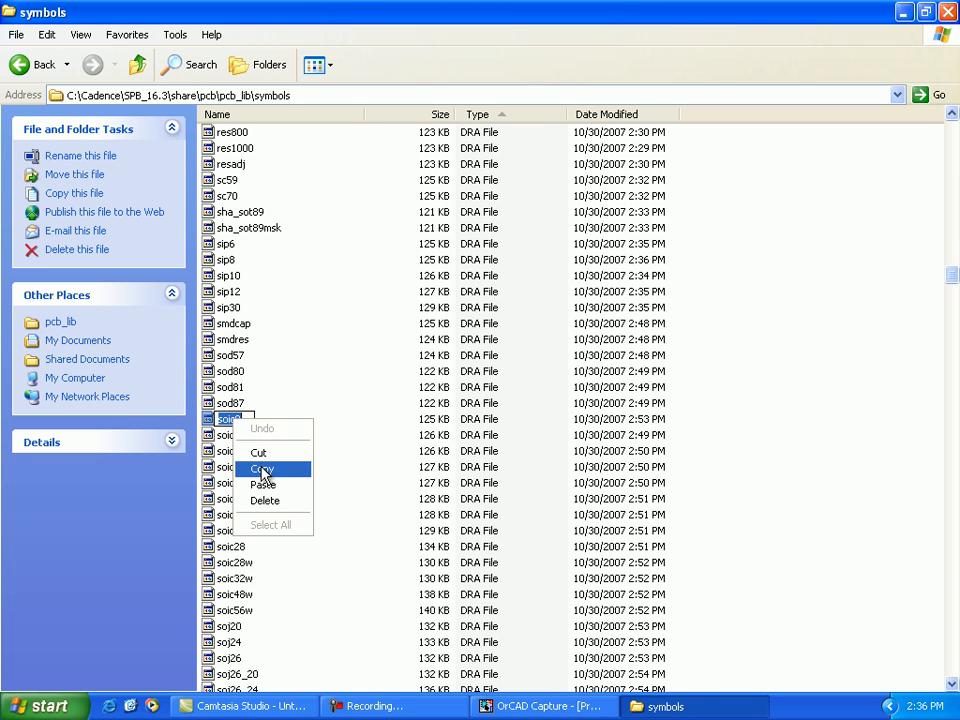
click(262, 470)
click(372, 706)
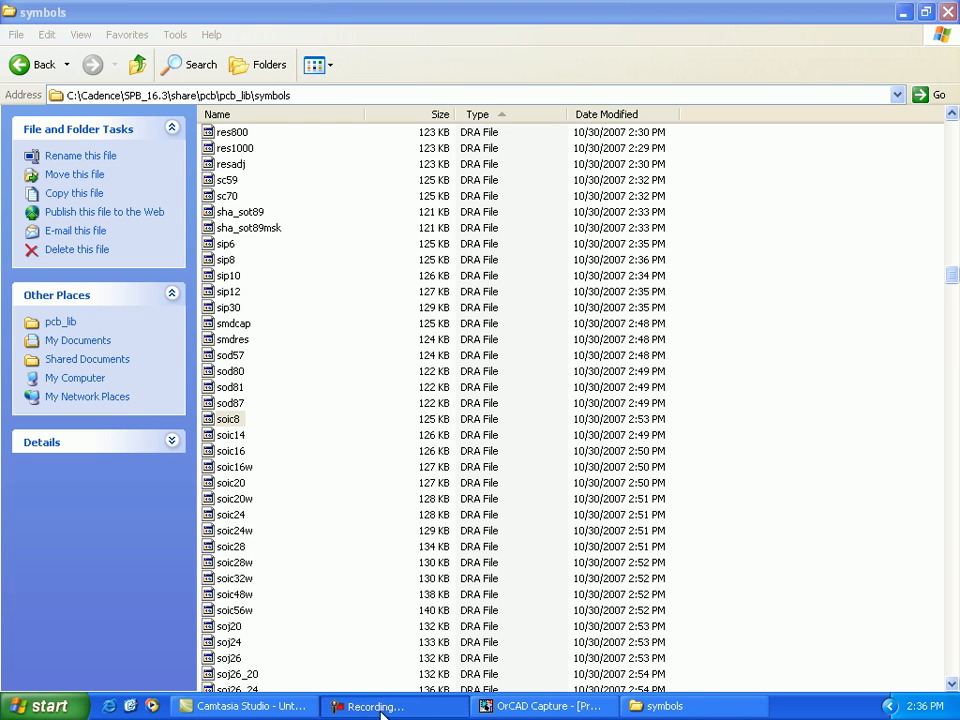
click(485, 705)
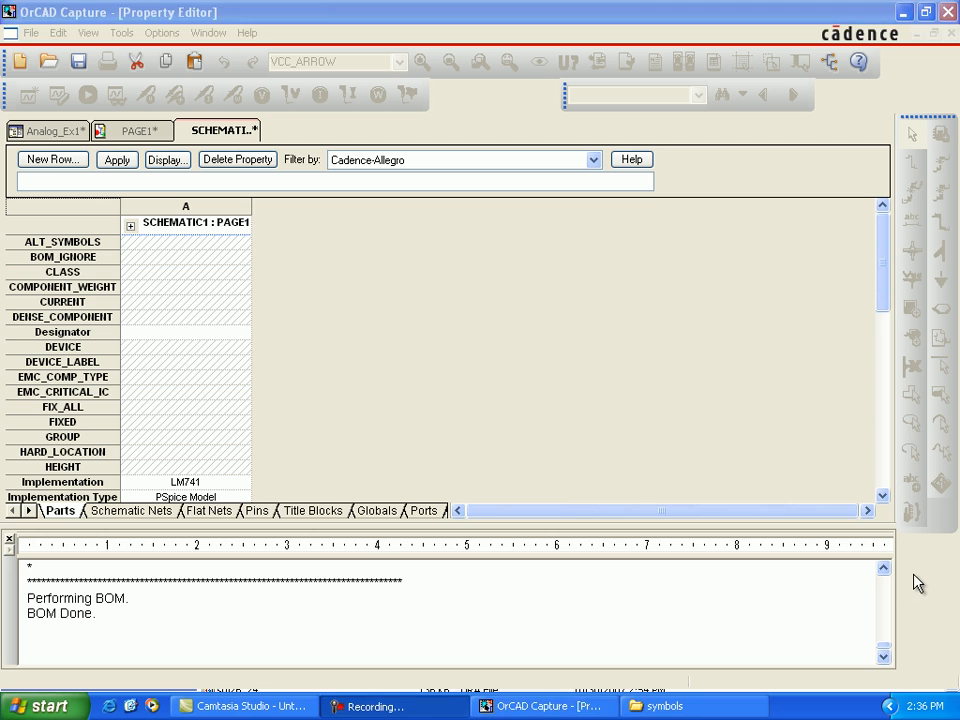
Step: Set the PCB Footprint of U1 to soic8, apply the change to the design, and close the property editor
scroll(105, 476, down, 3)
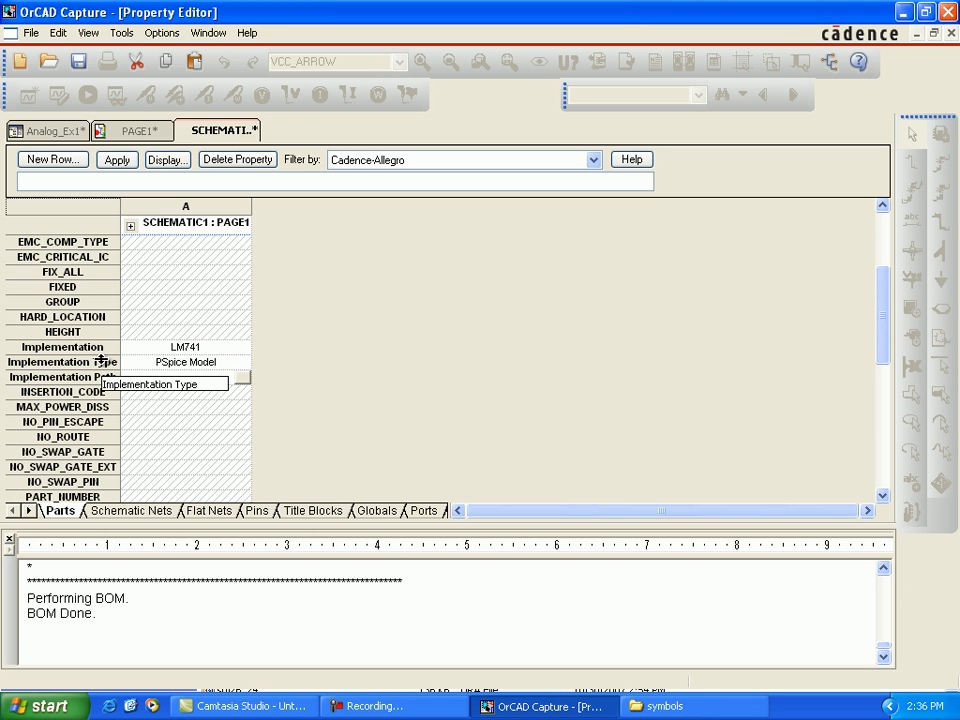
scroll(106, 345, up, 1)
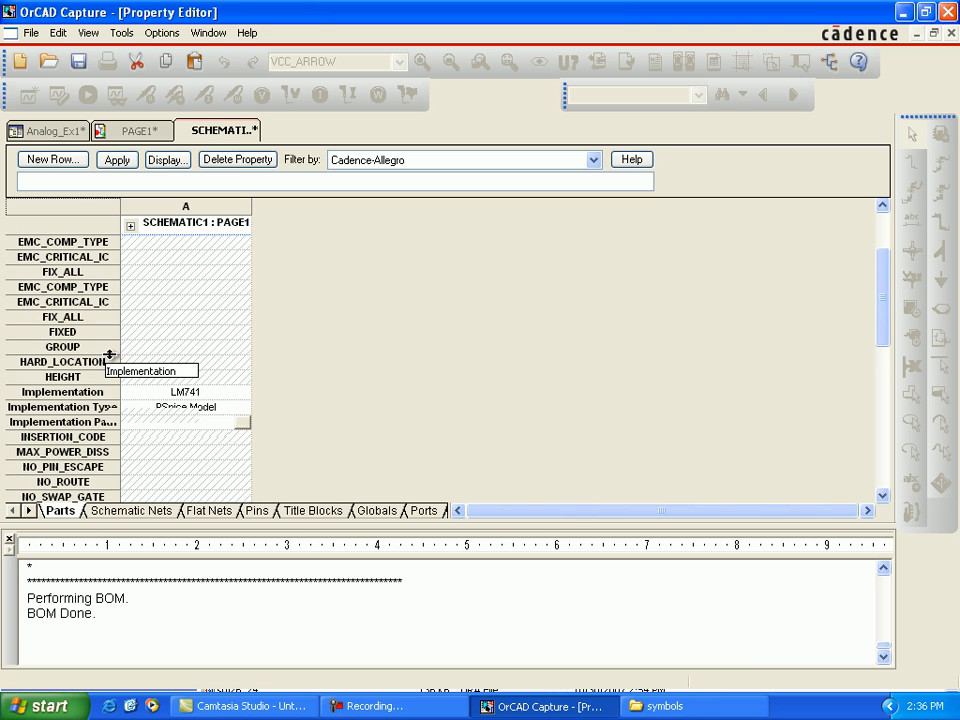
scroll(107, 352, up, 1)
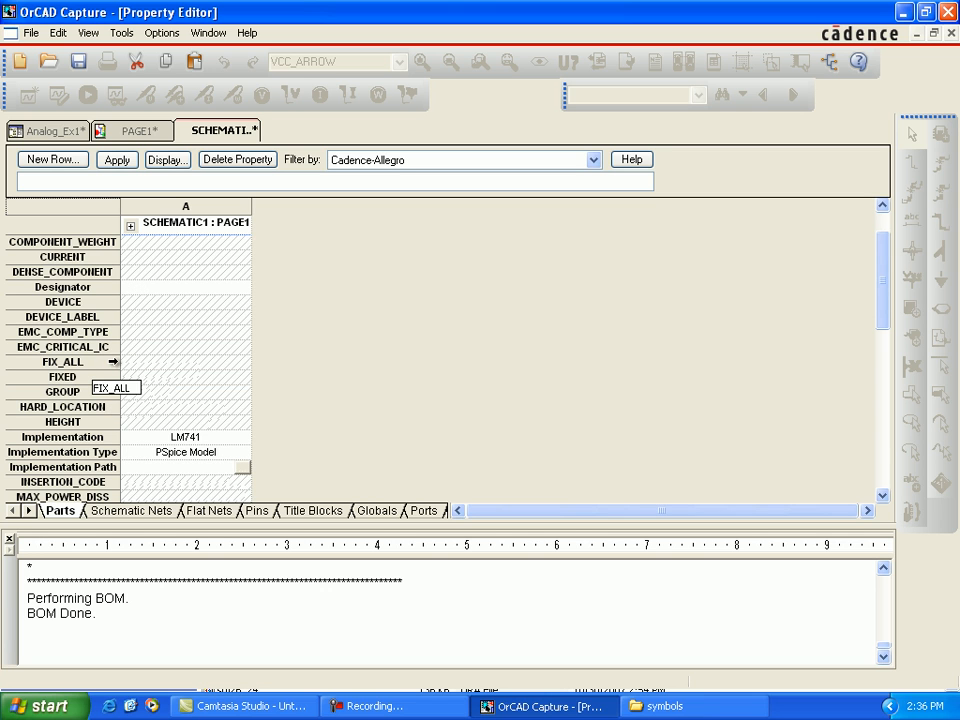
scroll(202, 351, down, 7)
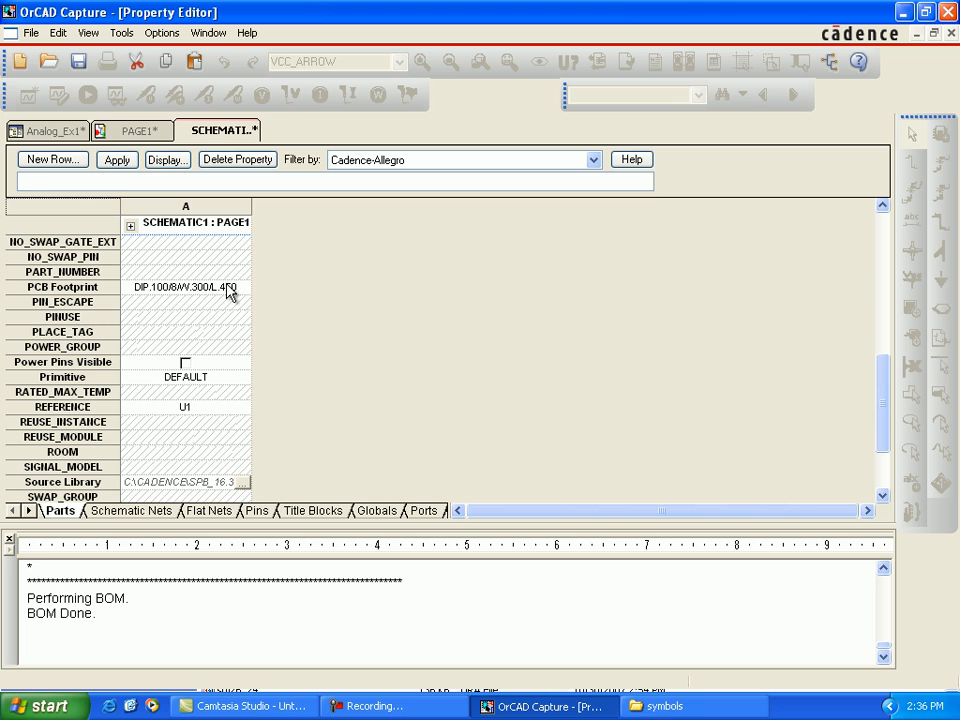
click(212, 292)
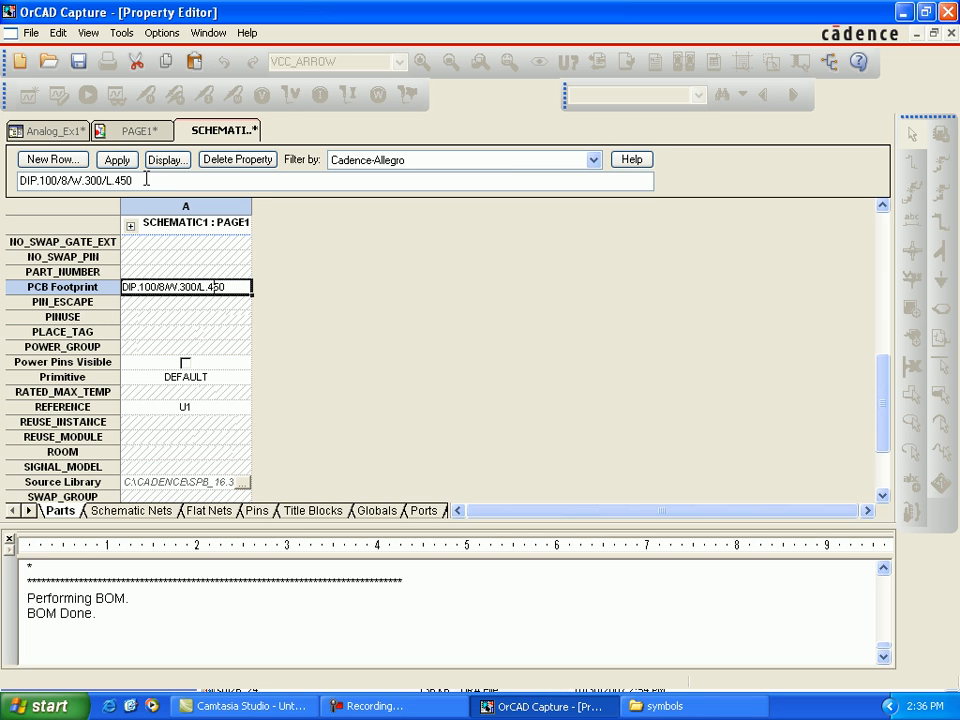
drag(97, 181, 20, 179)
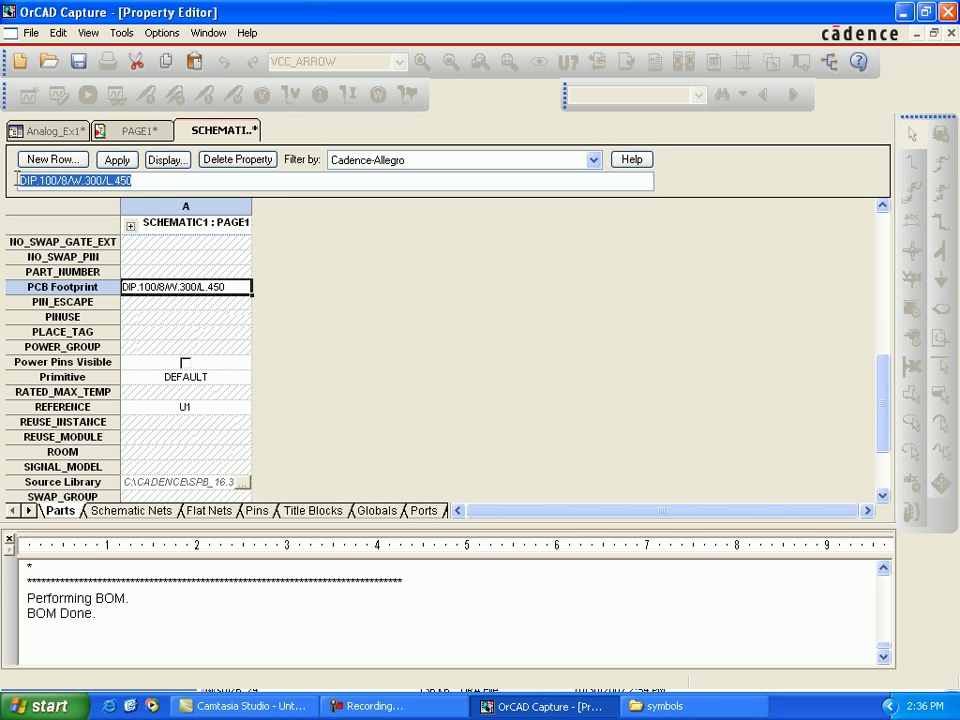
key(Delete)
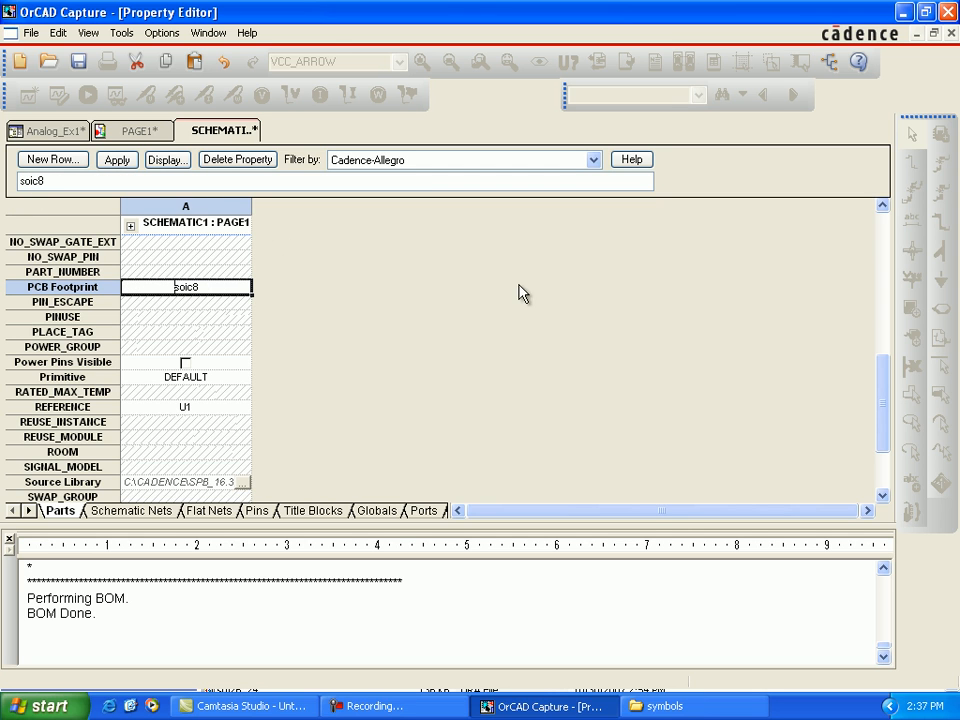
click(122, 161)
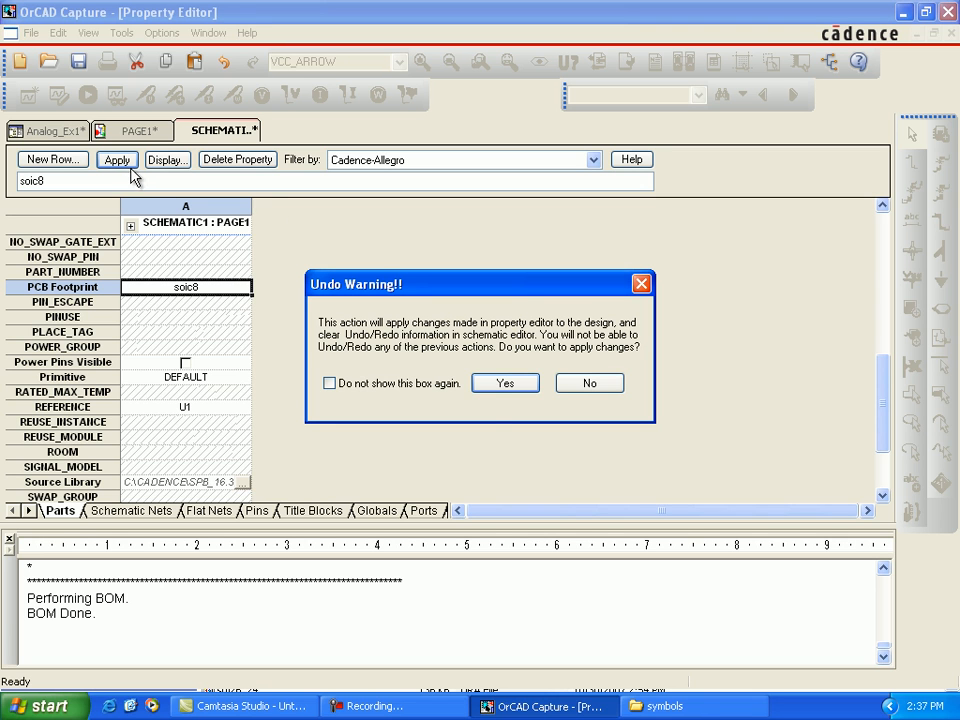
click(507, 390)
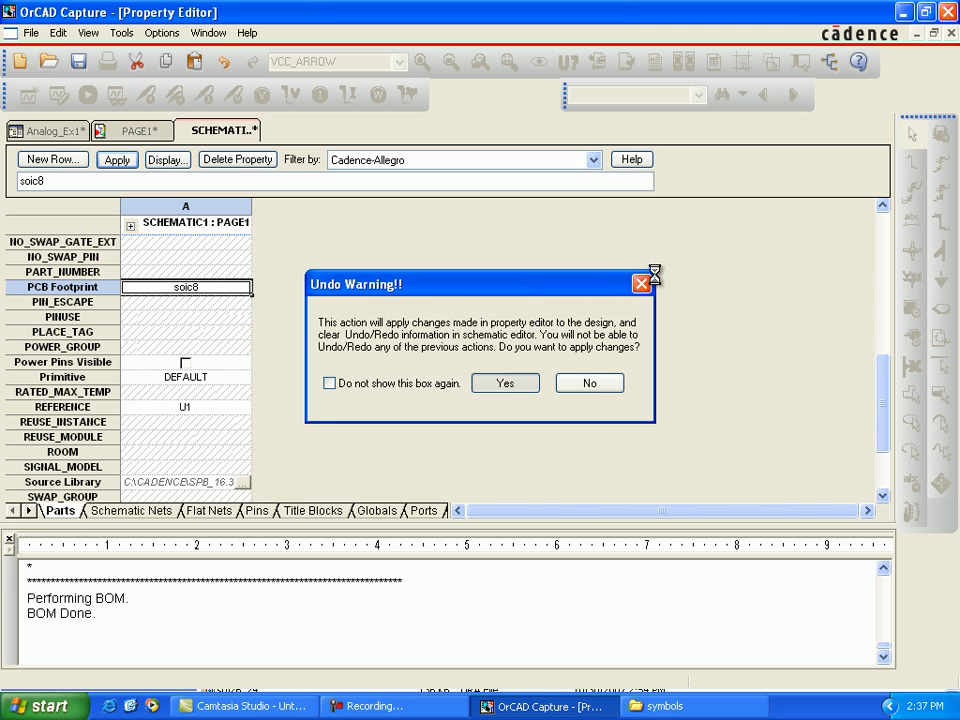
click(950, 34)
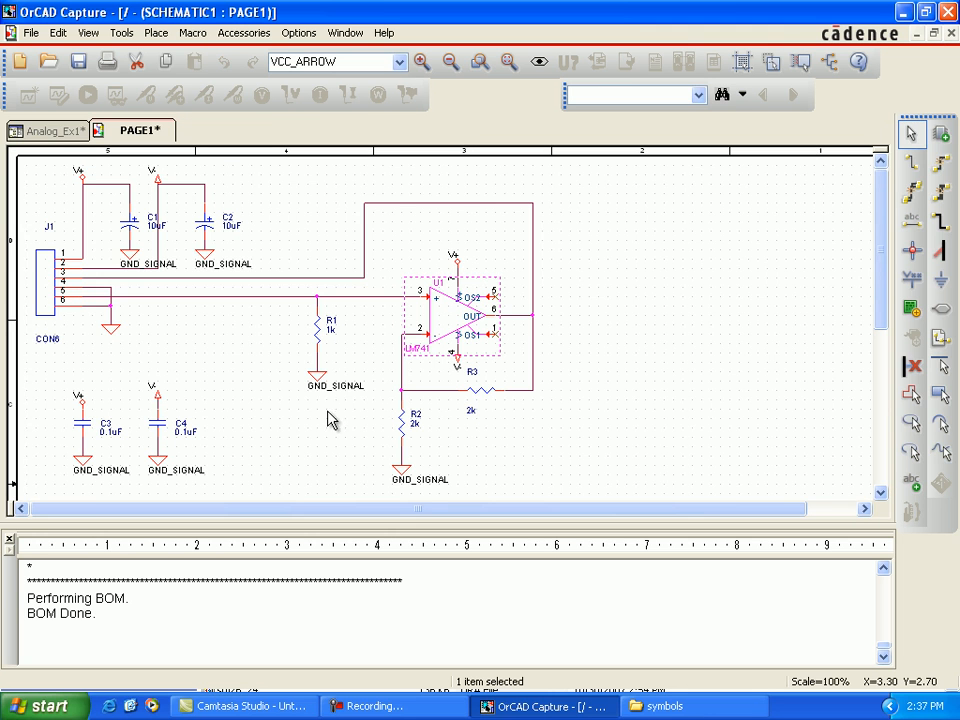
click(657, 333)
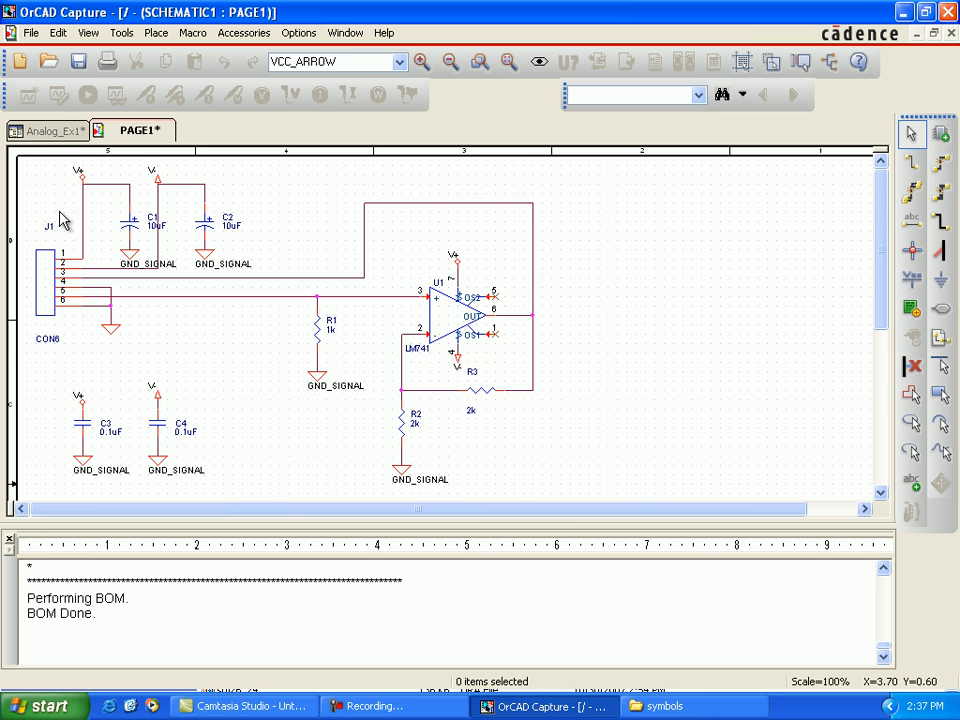
Step: Generate the bill of materials for the entire design again, including the PCB footprints, and open it in Excel
click(38, 132)
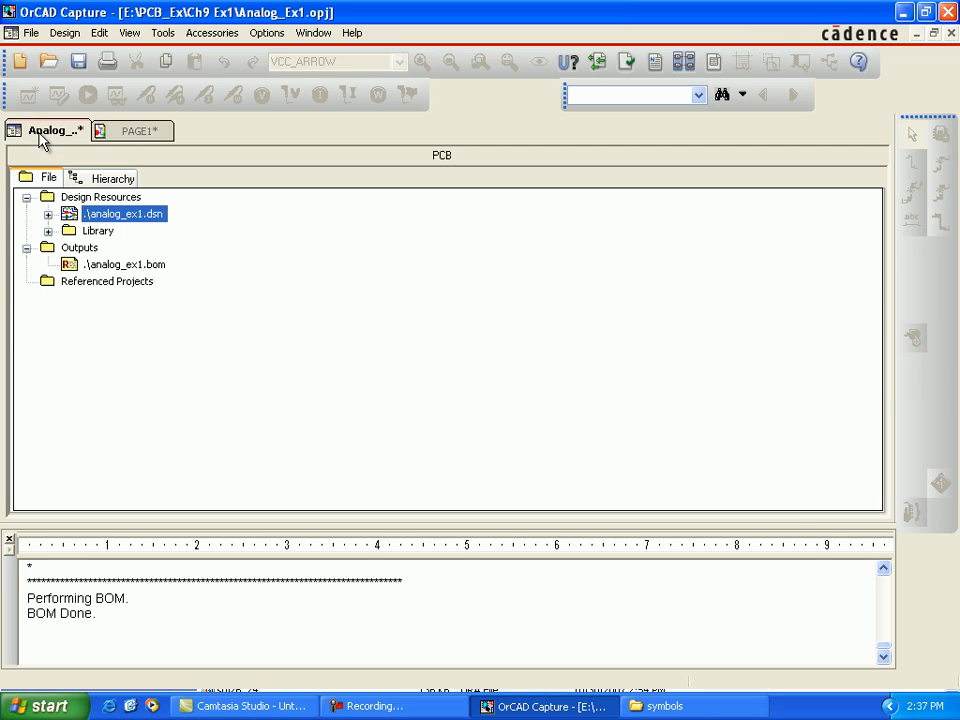
click(162, 33)
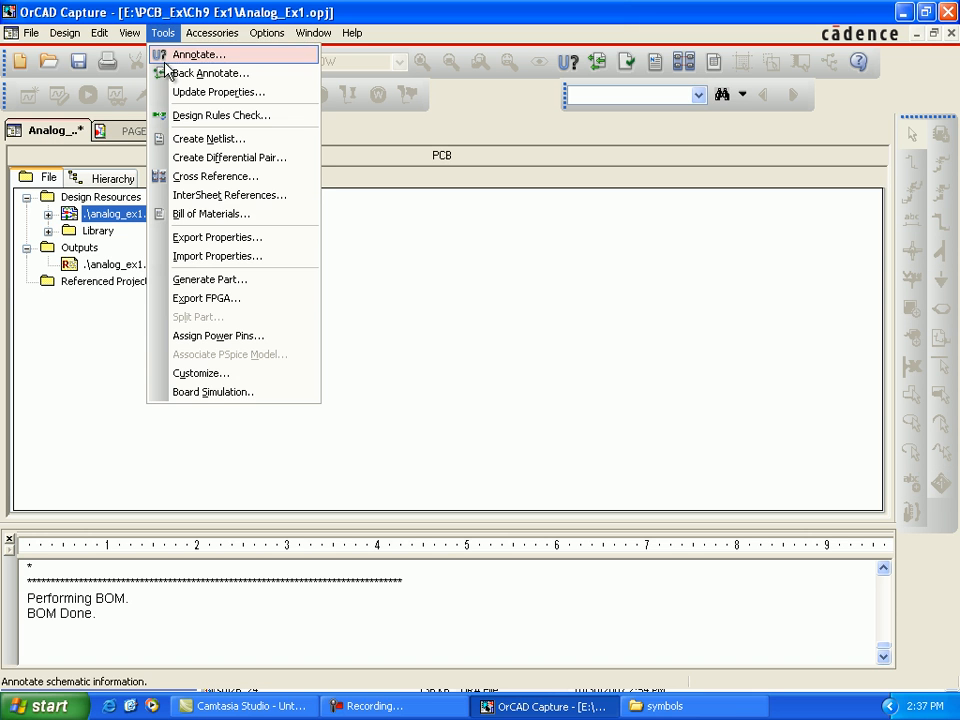
click(212, 214)
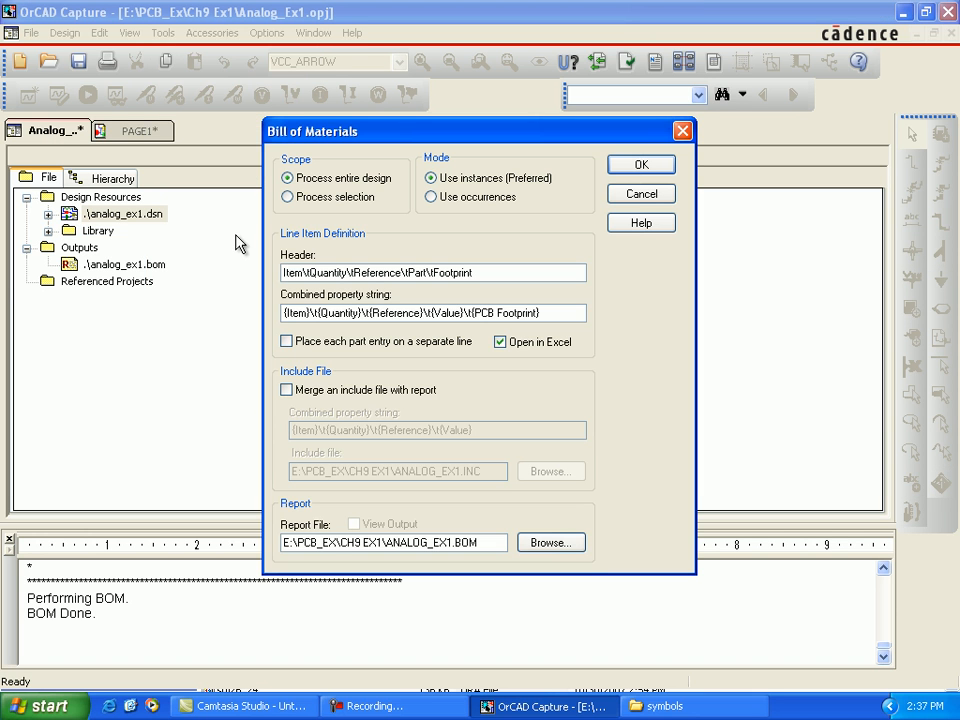
click(640, 166)
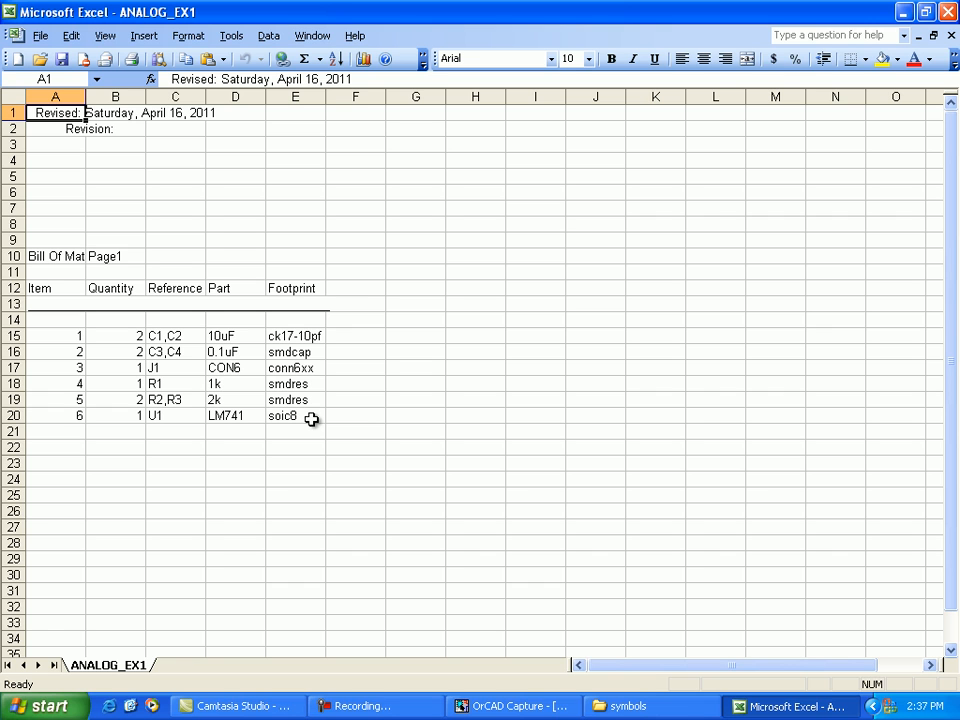
Step: Return to OrCAD Capture and open the properties of capacitors C1 and C2 and connector J1 together
click(515, 708)
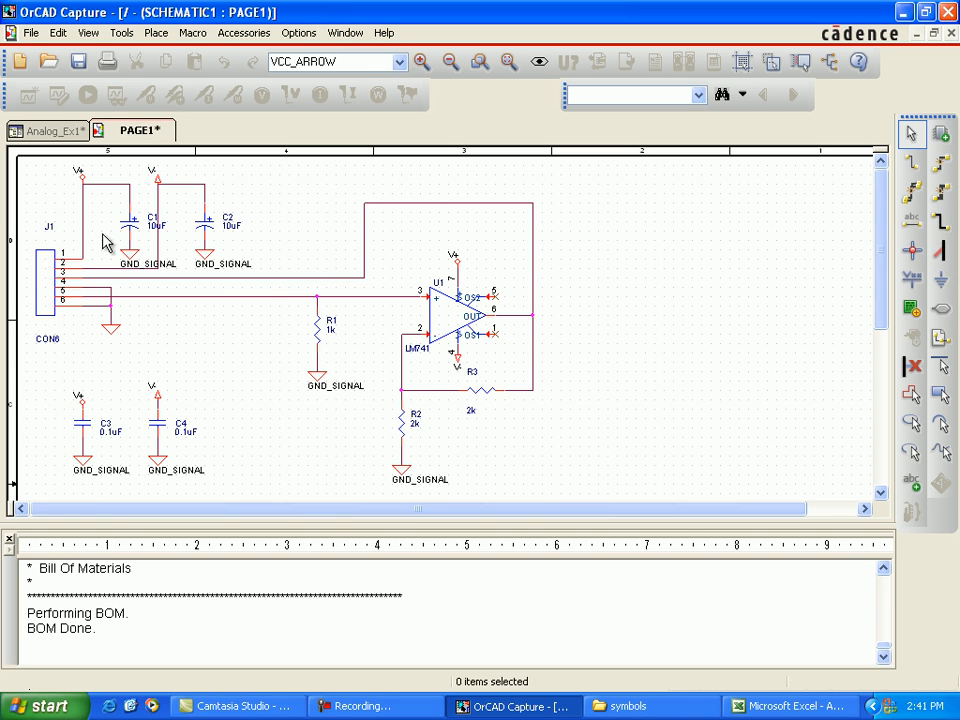
click(126, 233)
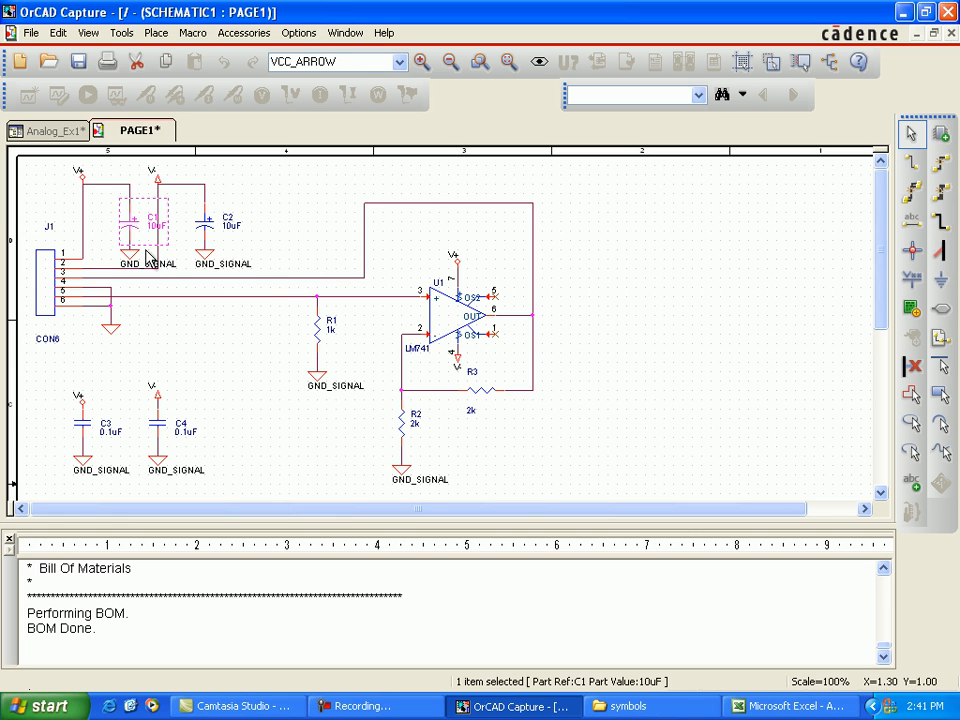
ctrl+click(207, 222)
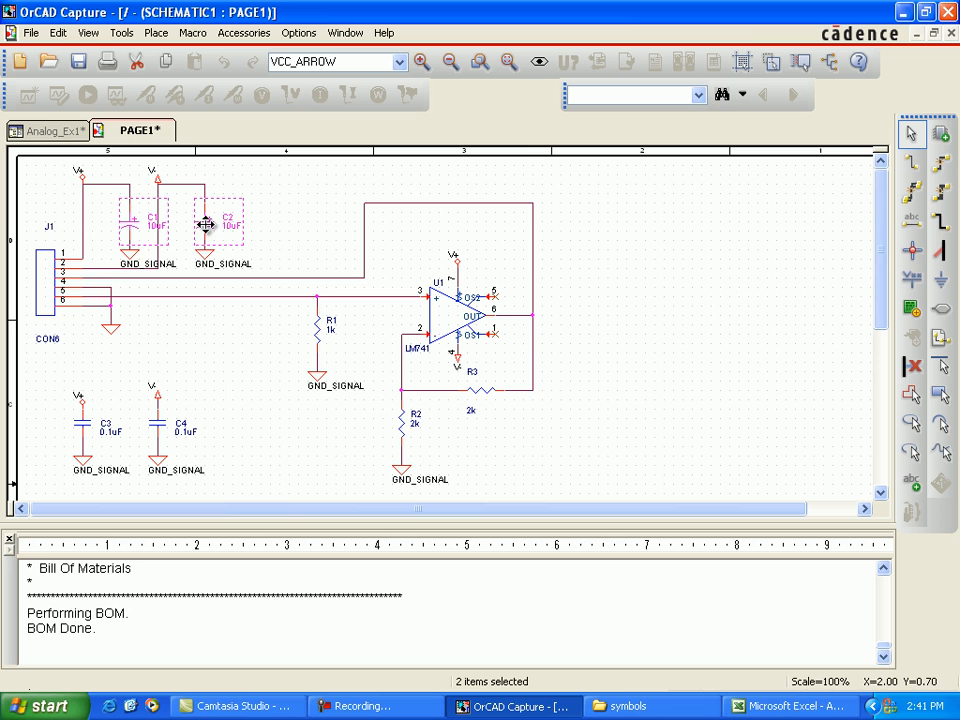
right_click(51, 285)
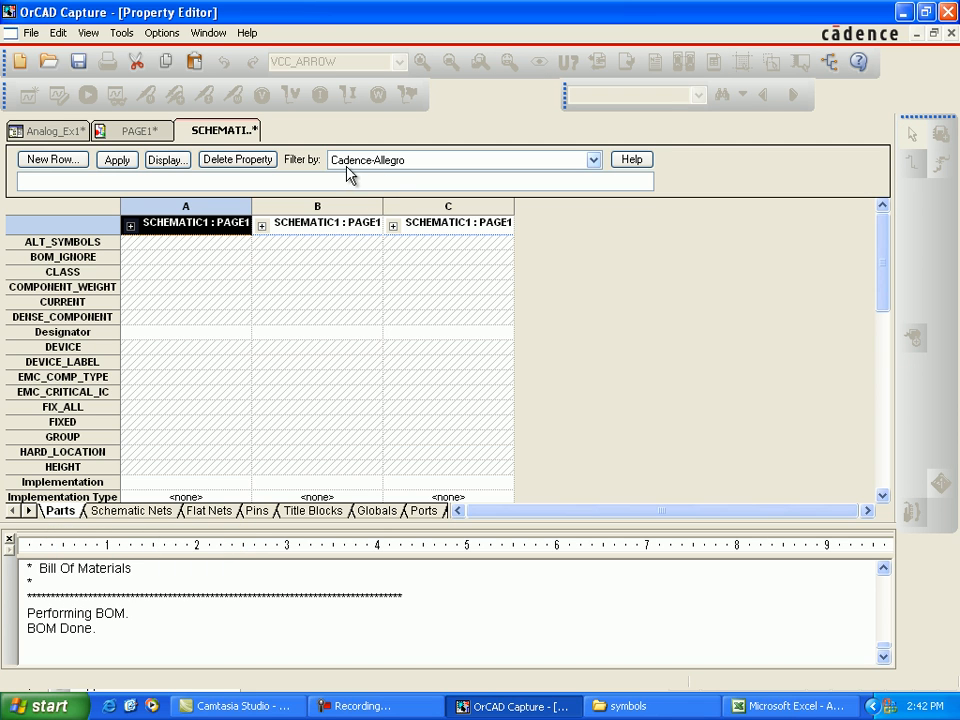
scroll(98, 404, down, 1)
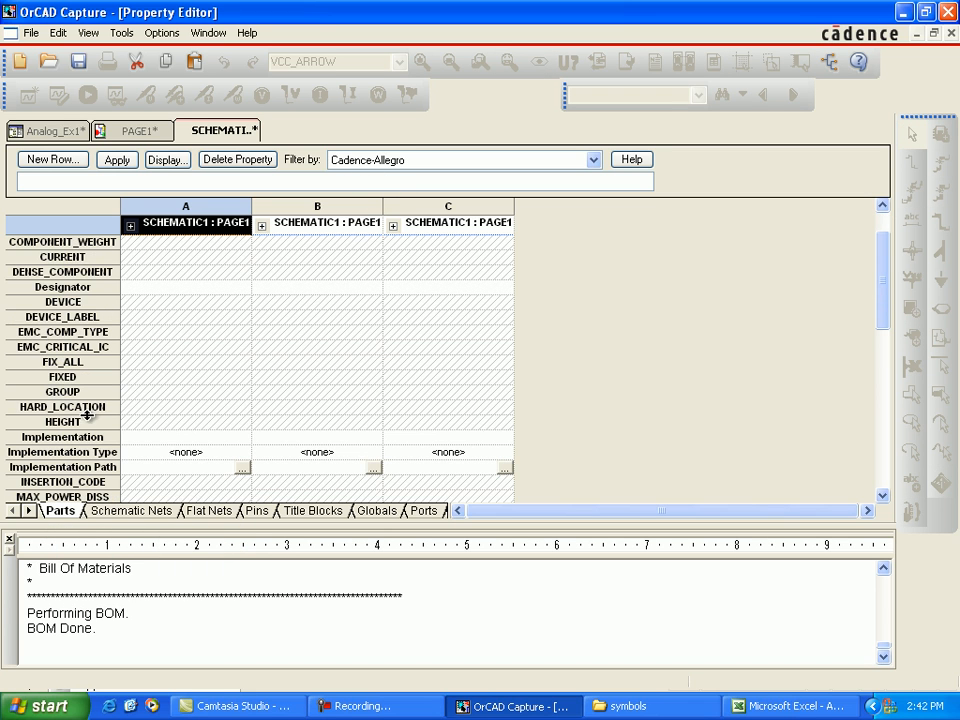
scroll(88, 422, down, 5)
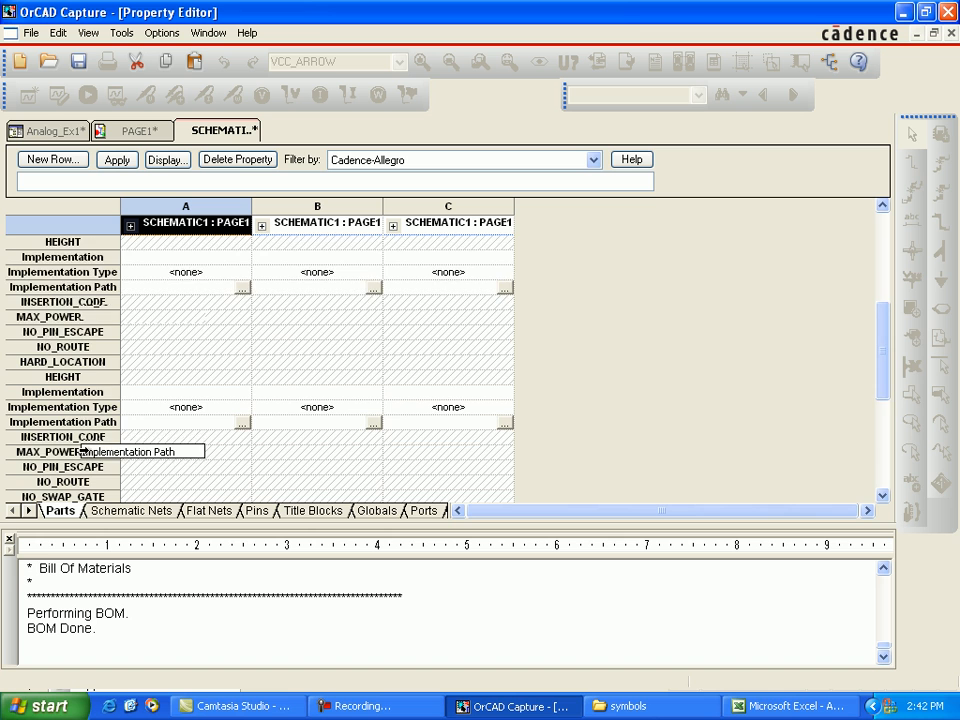
scroll(83, 451, down, 1)
scroll(83, 451, down, 1)
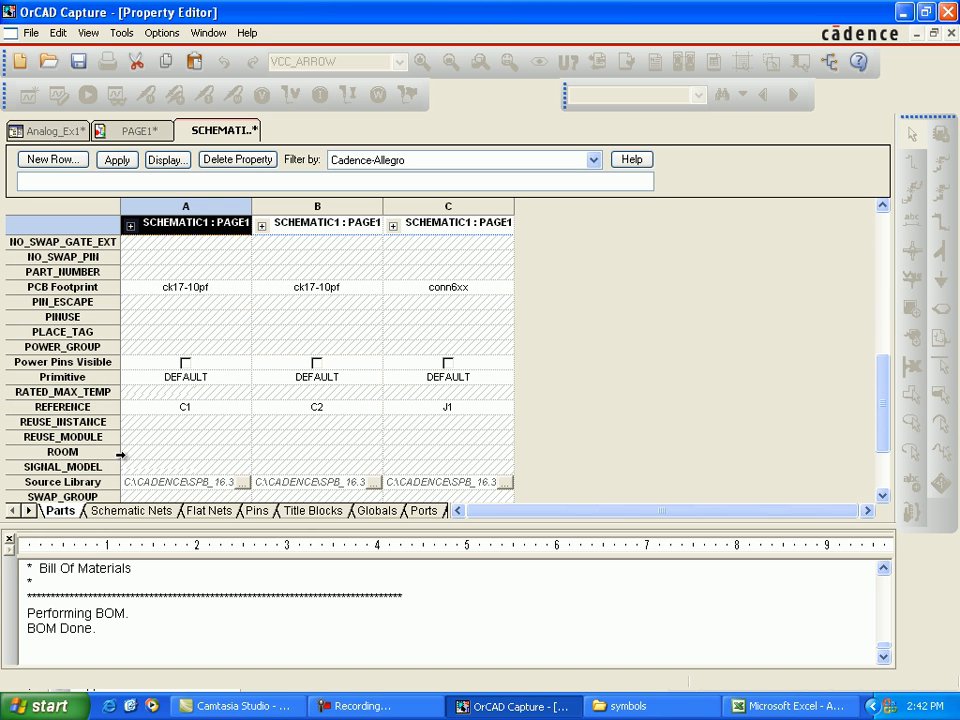
Step: Set the ROOM property of C1, C2 and J1 to 1, apply the changes, and close the property editor
click(100, 452)
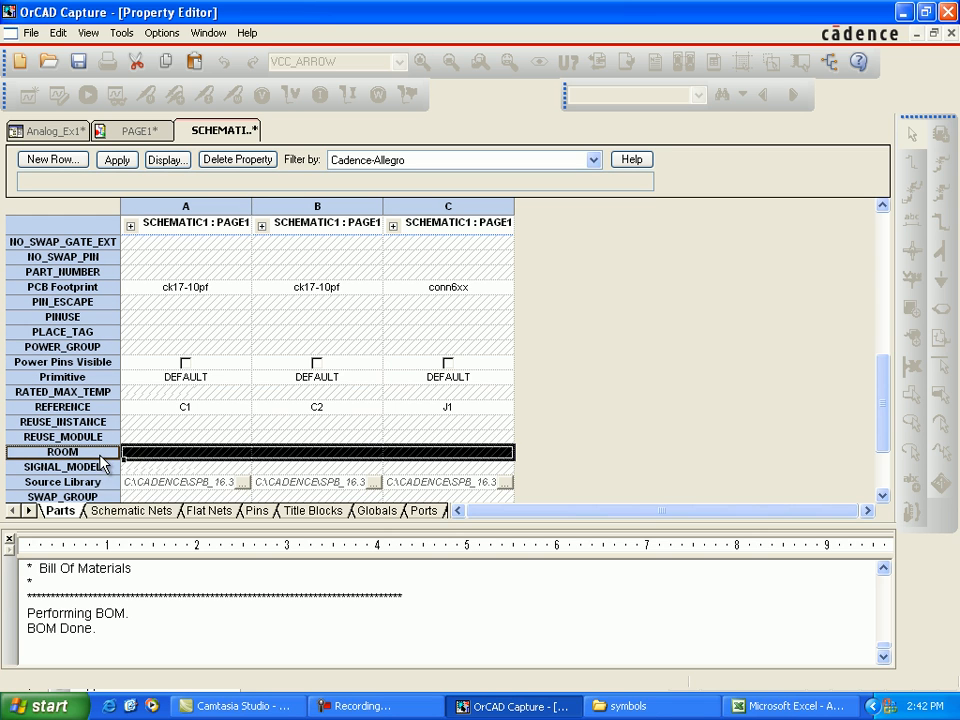
right_click(101, 456)
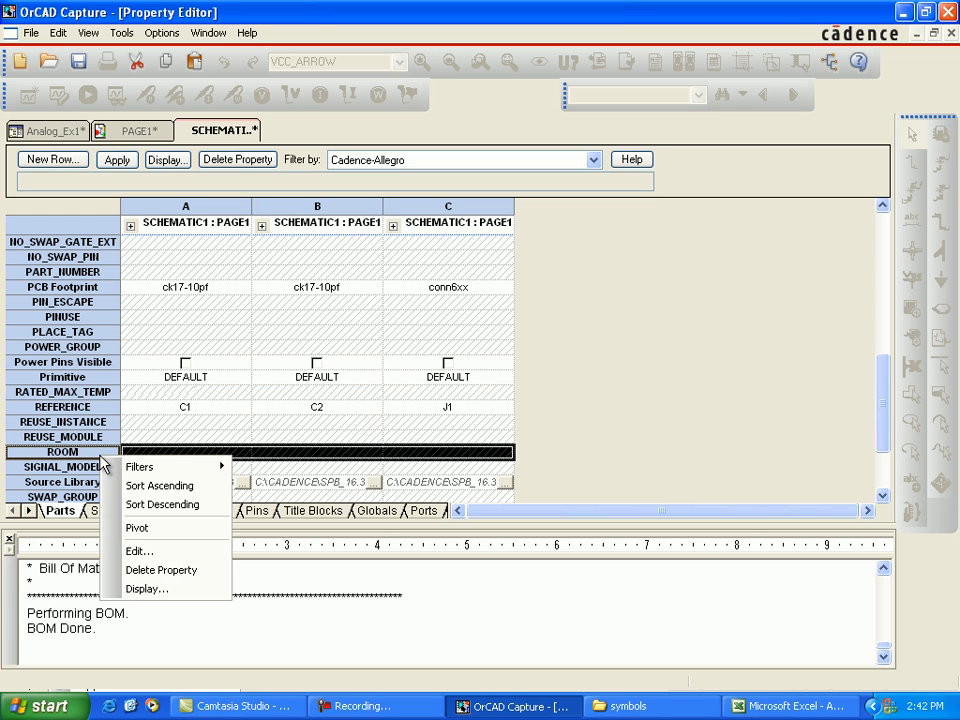
click(157, 552)
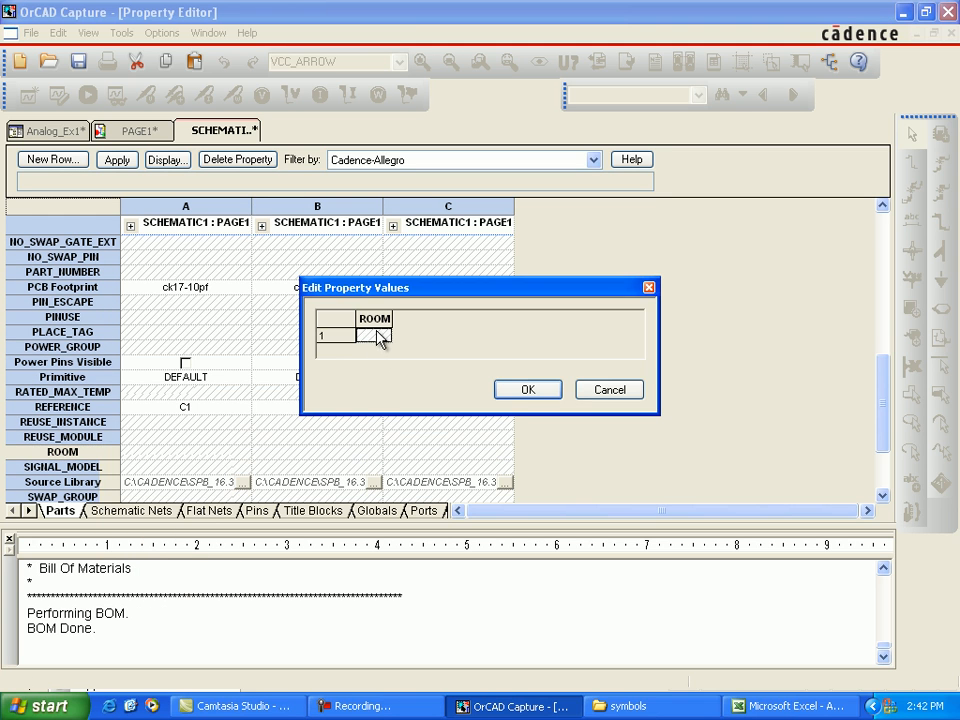
text(1)
click(510, 390)
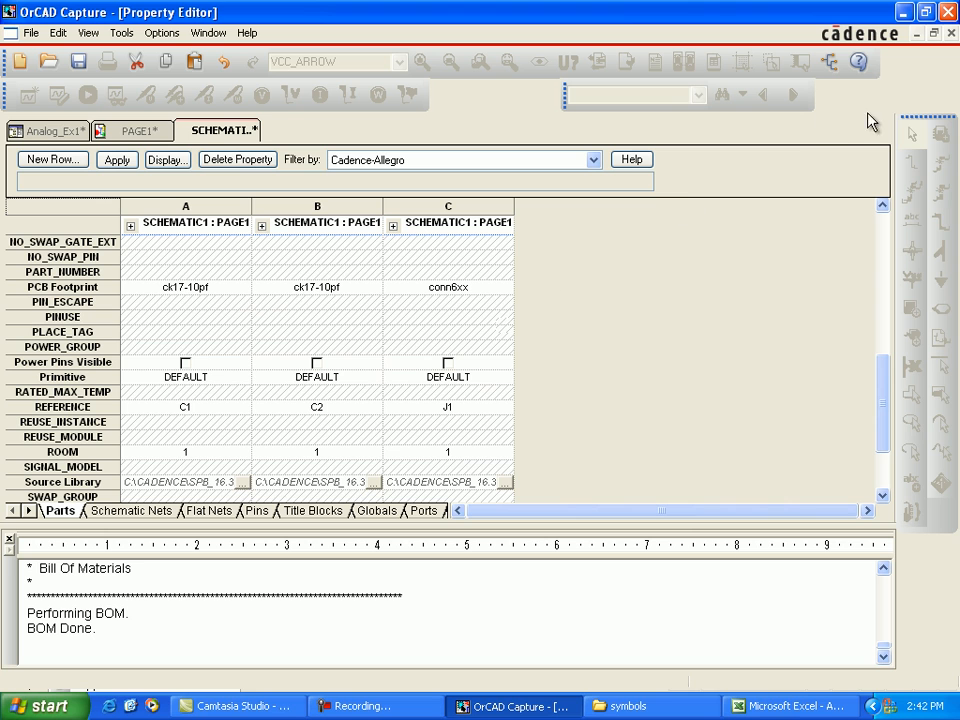
click(117, 160)
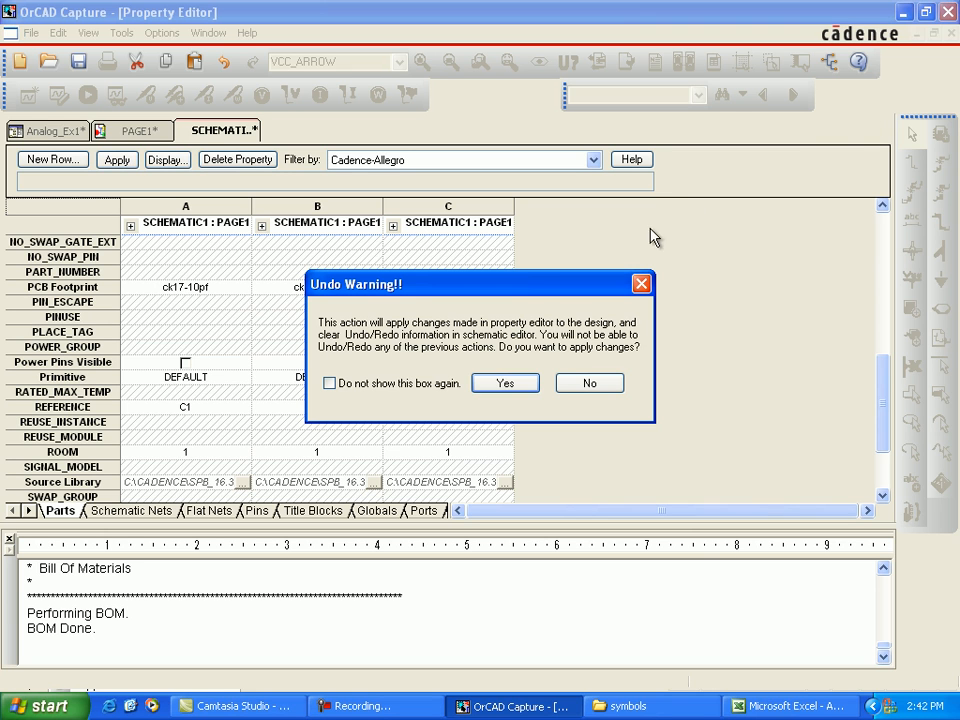
click(503, 384)
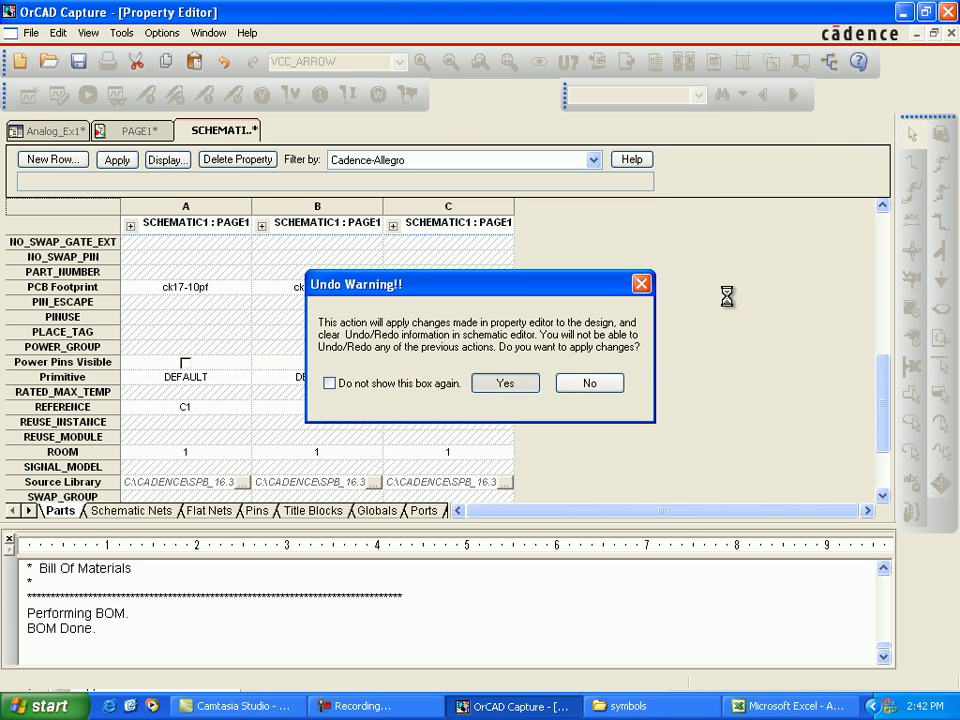
click(950, 33)
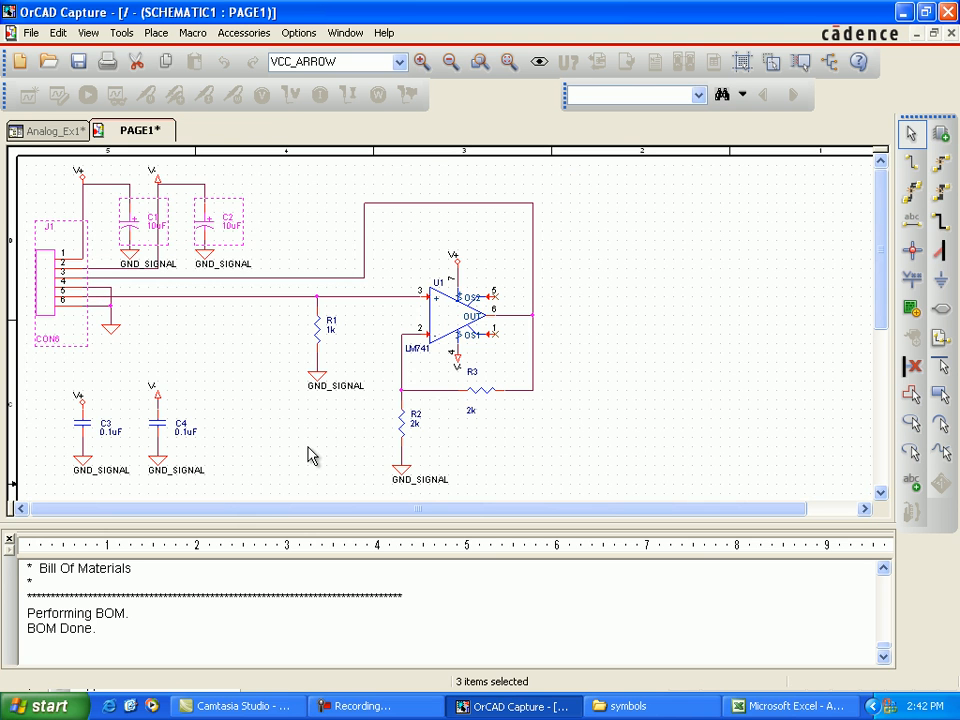
Step: Open the properties of resistors R1, R2 and R3 together
click(320, 336)
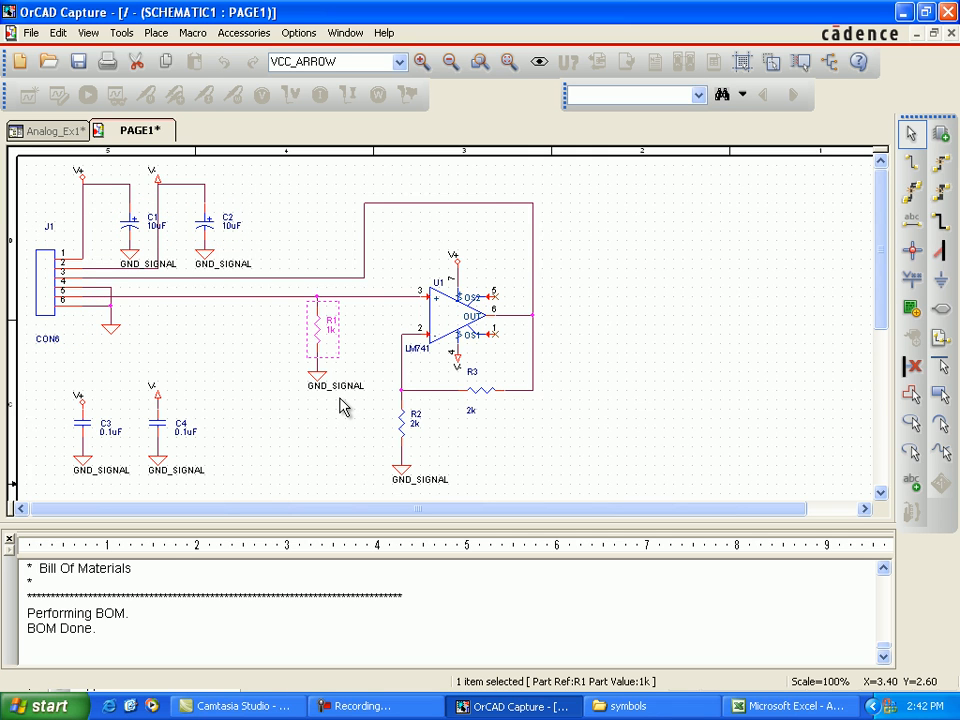
ctrl+click(407, 430)
ctrl+click(478, 395)
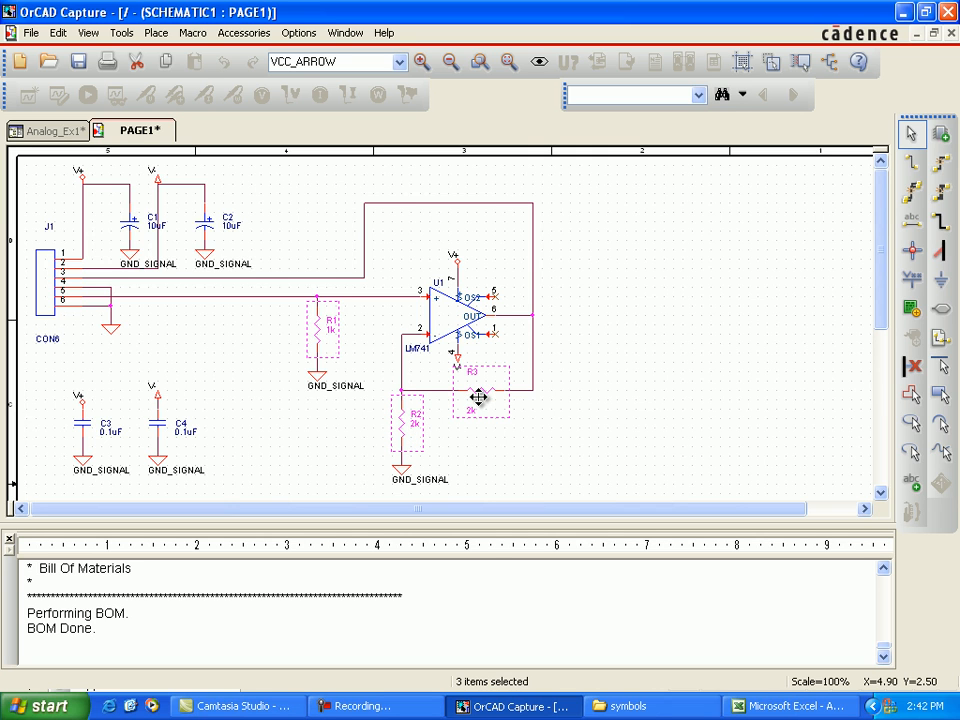
right_click(481, 398)
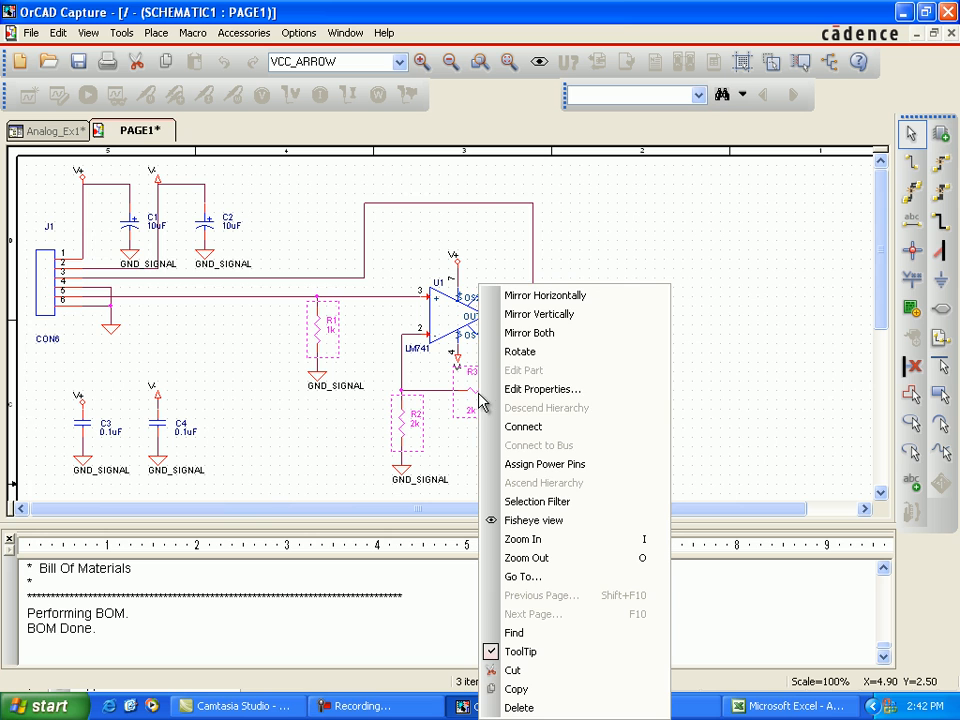
click(543, 390)
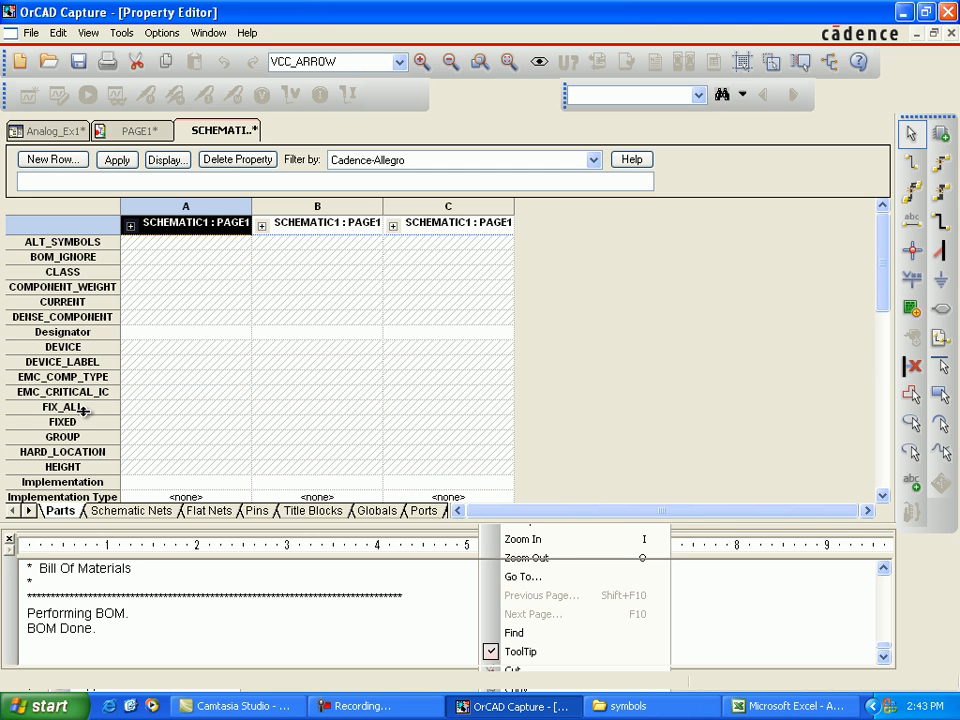
Step: Set the ROOM property of R1, R2 and R3 to resistor, apply the changes to the design, and close the property editor
scroll(90, 410, down, 7)
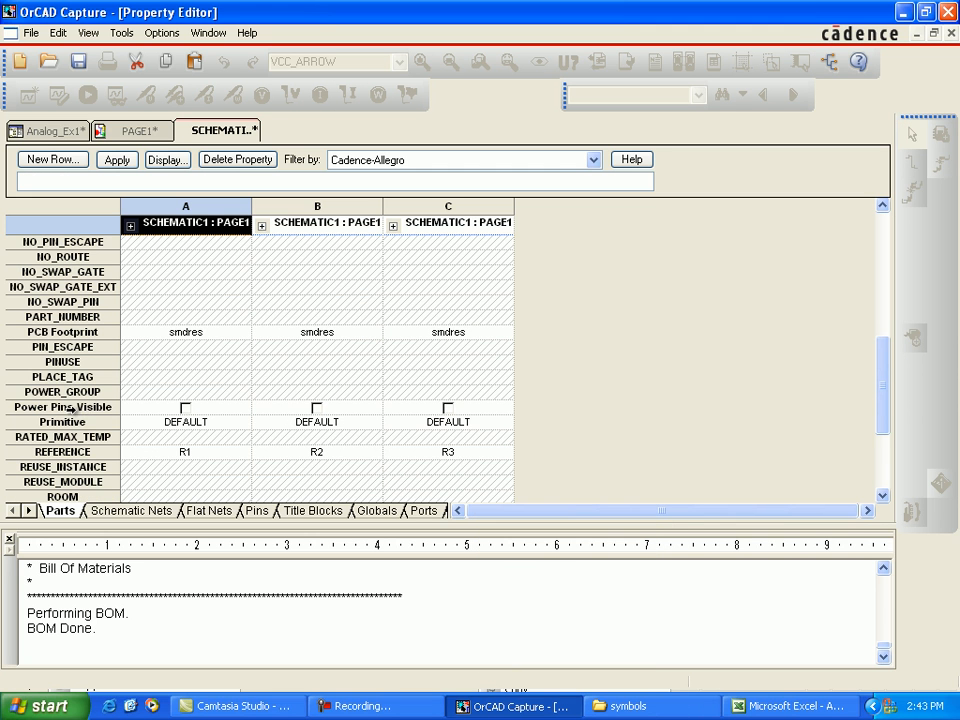
scroll(60, 370, down, 2)
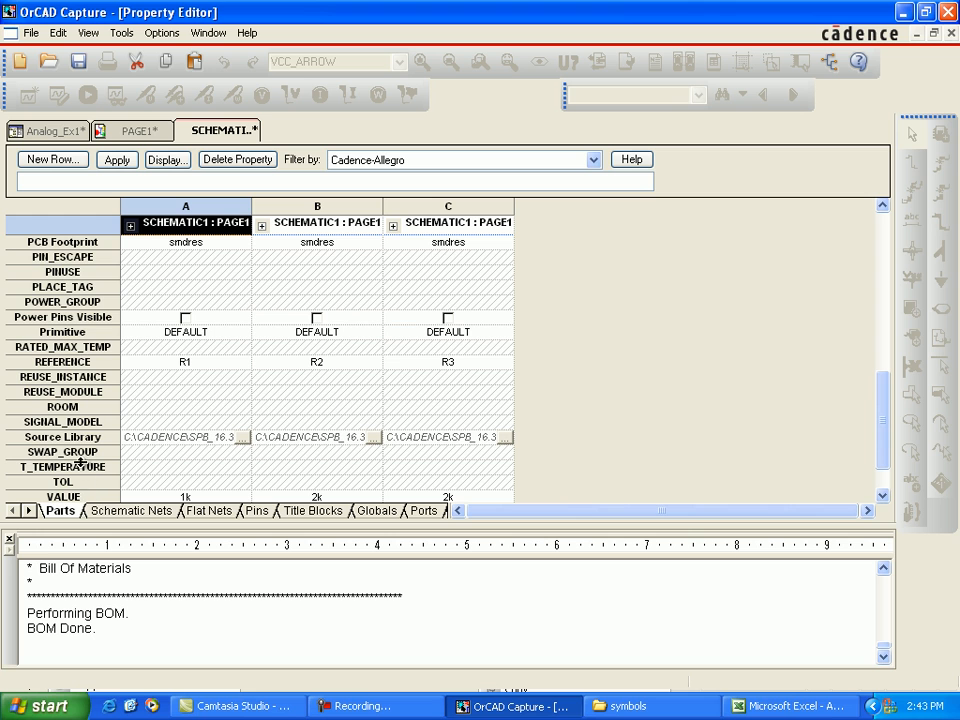
click(84, 407)
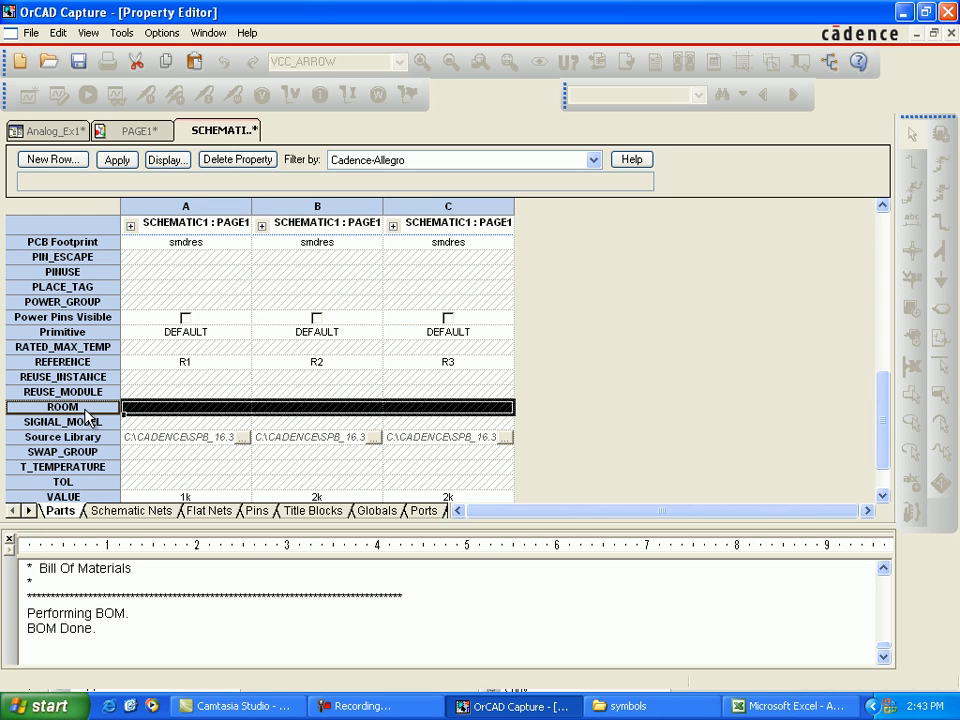
right_click(83, 411)
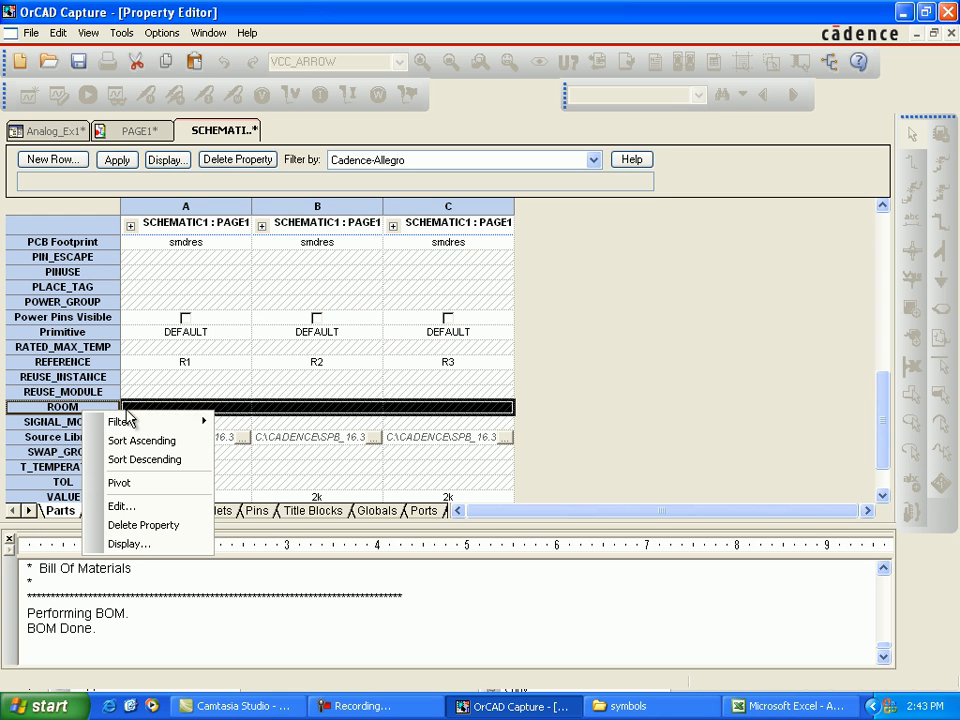
click(118, 507)
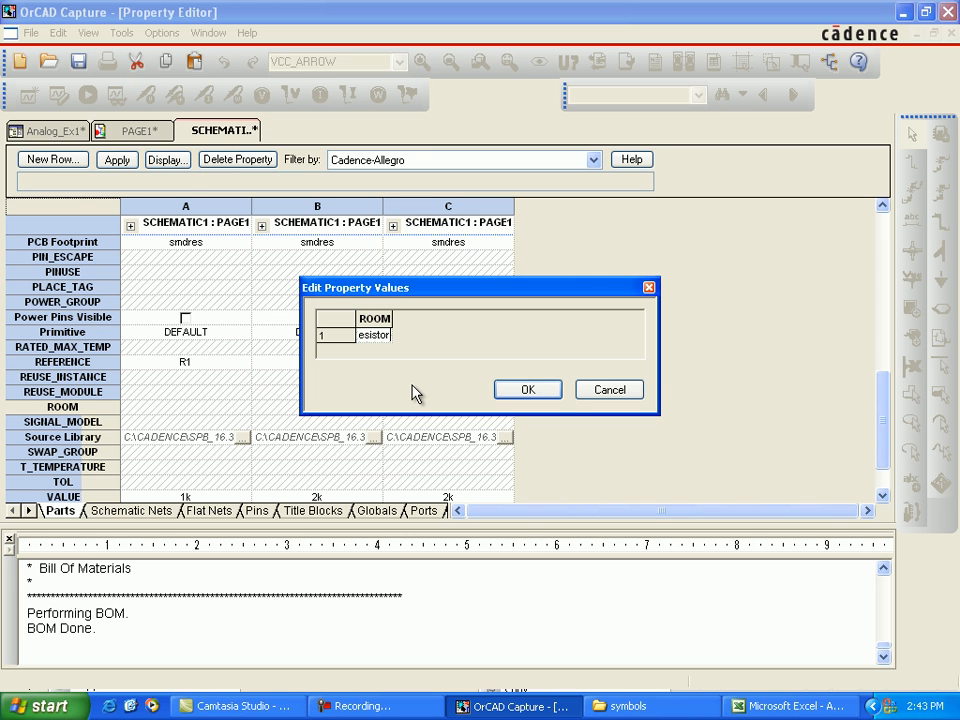
click(527, 390)
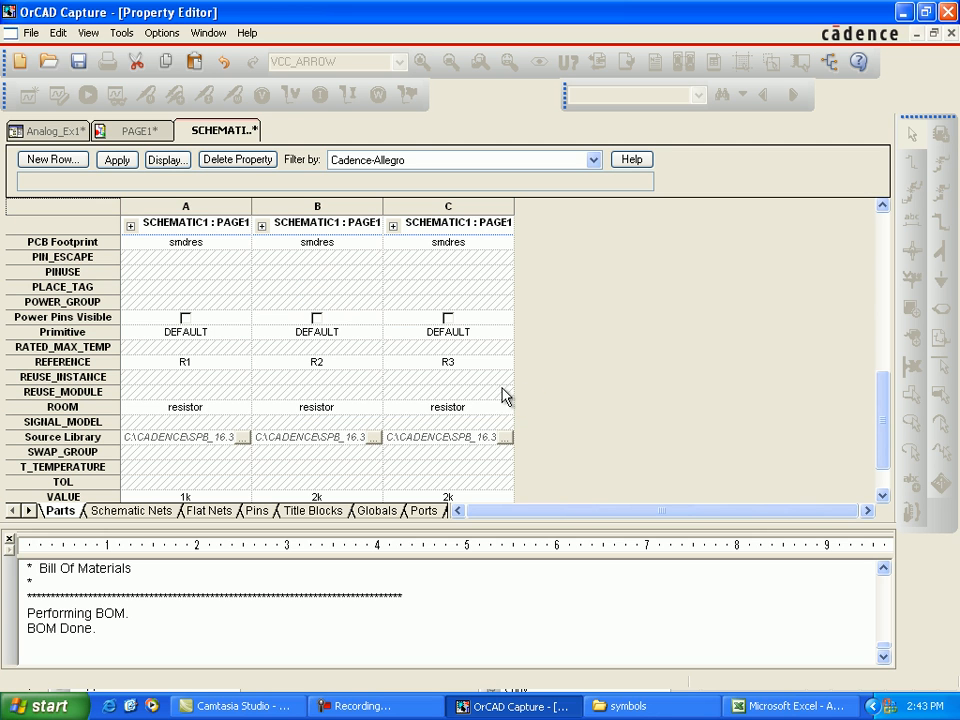
click(120, 160)
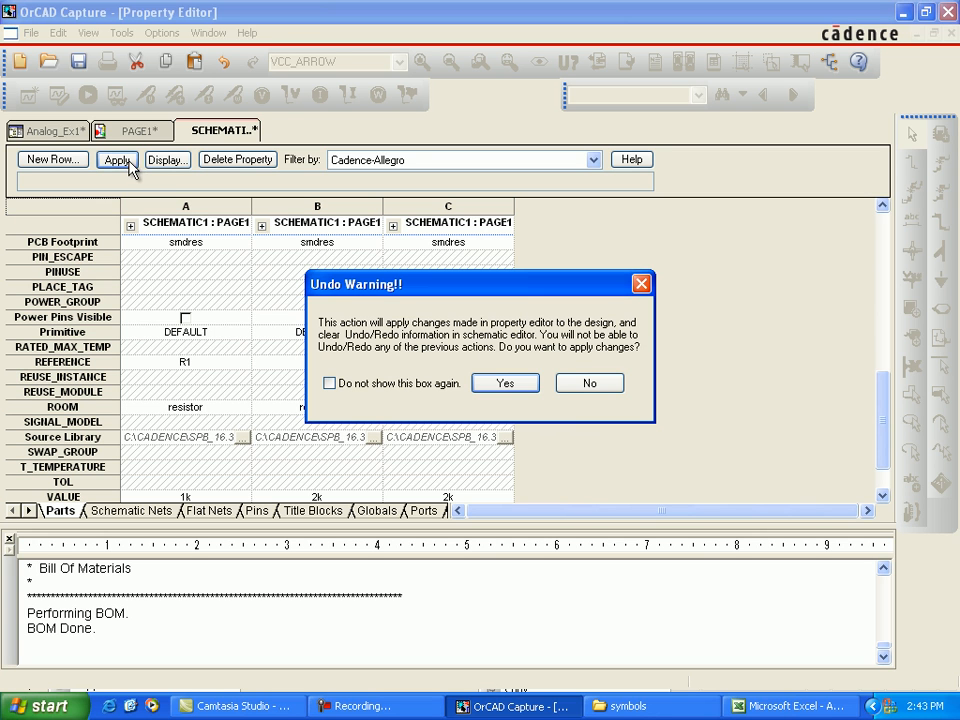
click(490, 383)
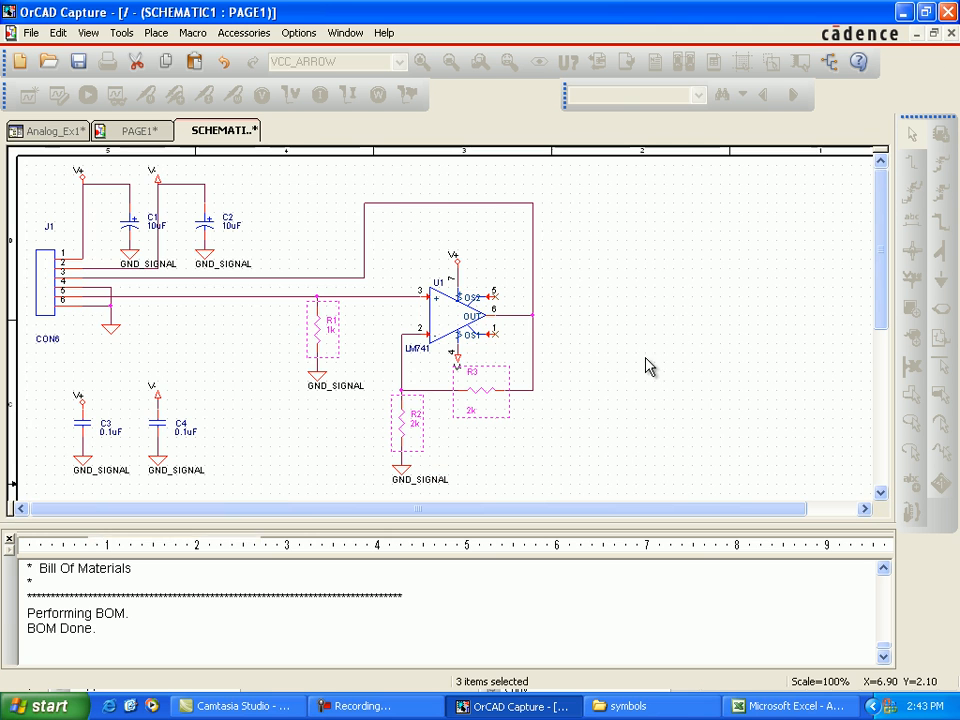
Step: Set the ROOM property of op-amp U1 to amp_stuff, apply the change to the design, and close the property editor
click(465, 333)
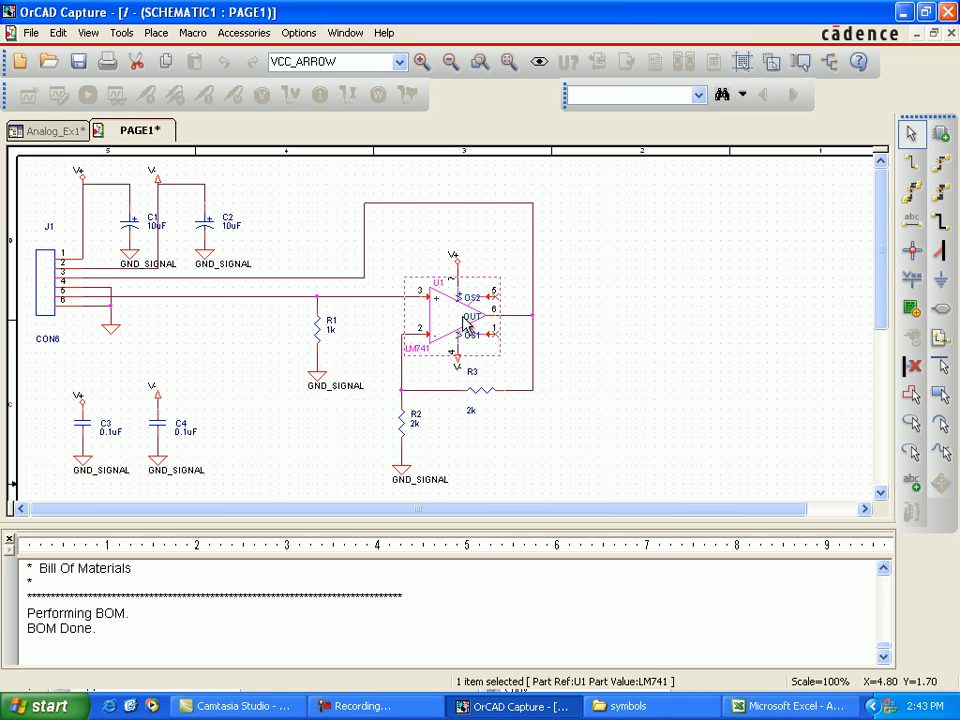
right_click(466, 328)
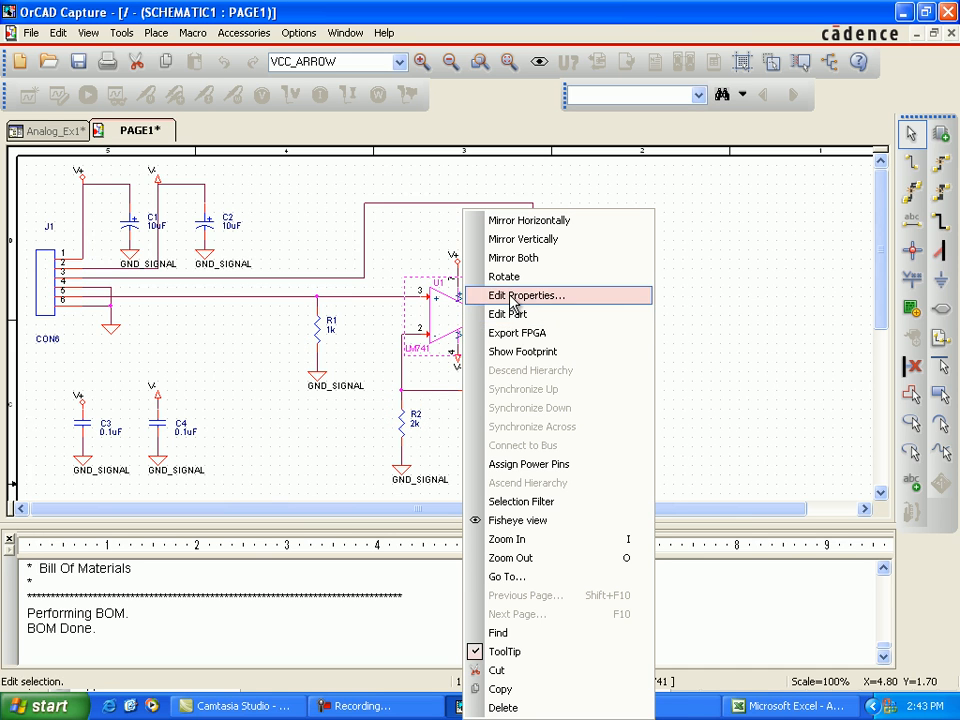
click(512, 297)
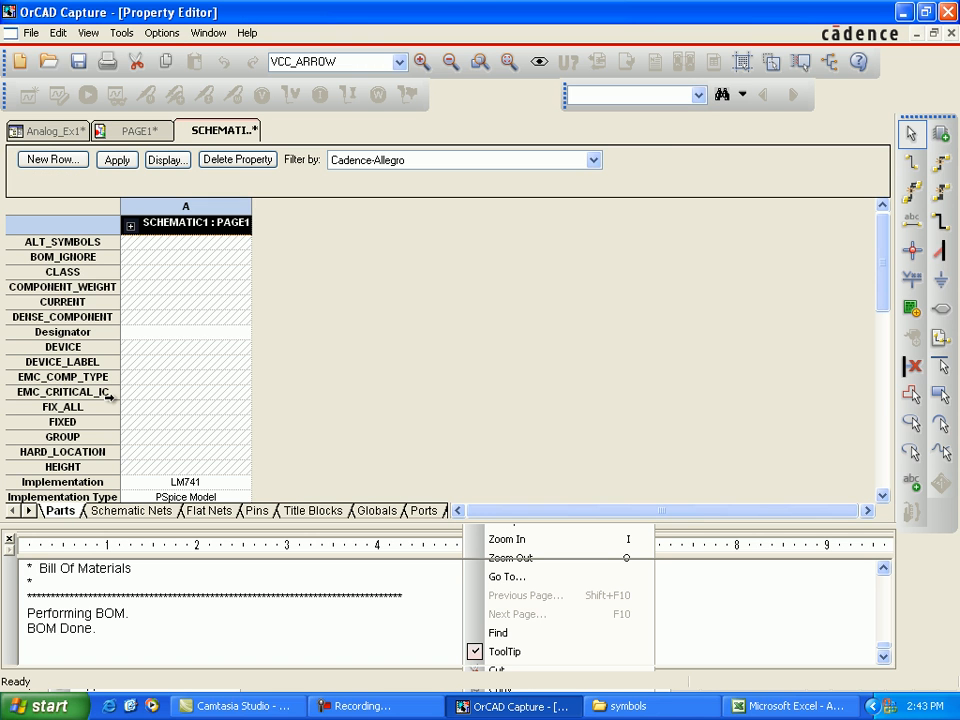
scroll(85, 421, down, 10)
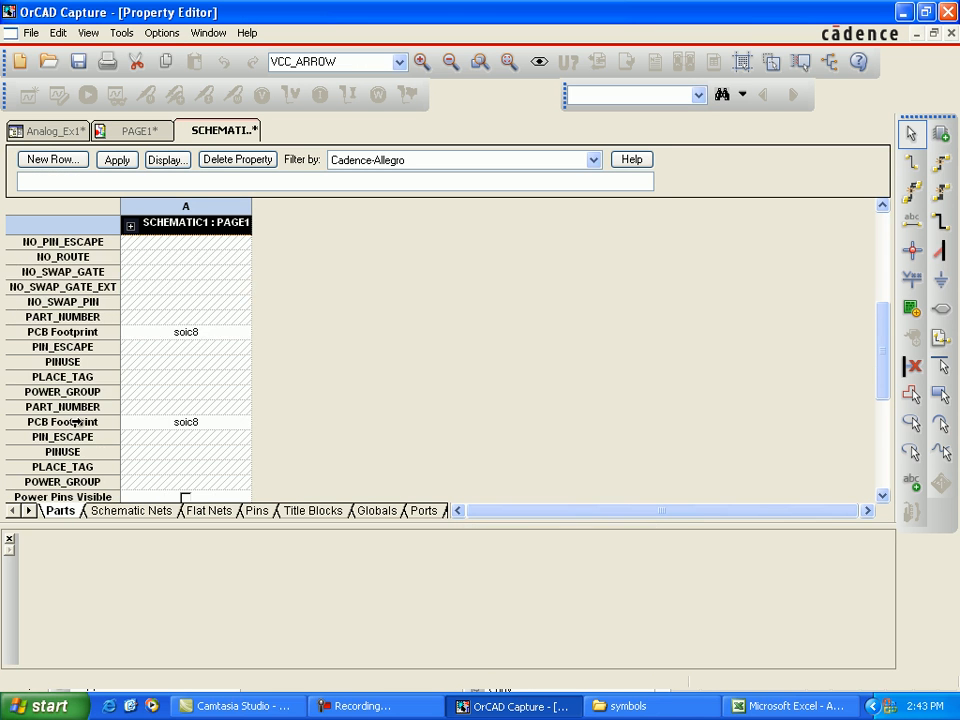
scroll(48, 384, down, 1)
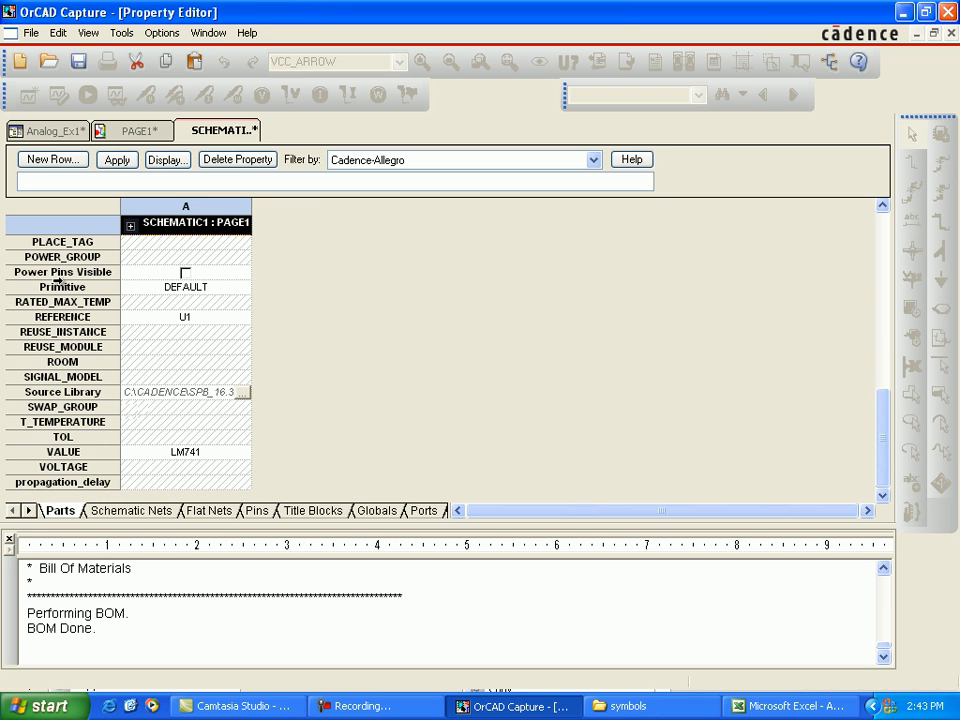
click(145, 364)
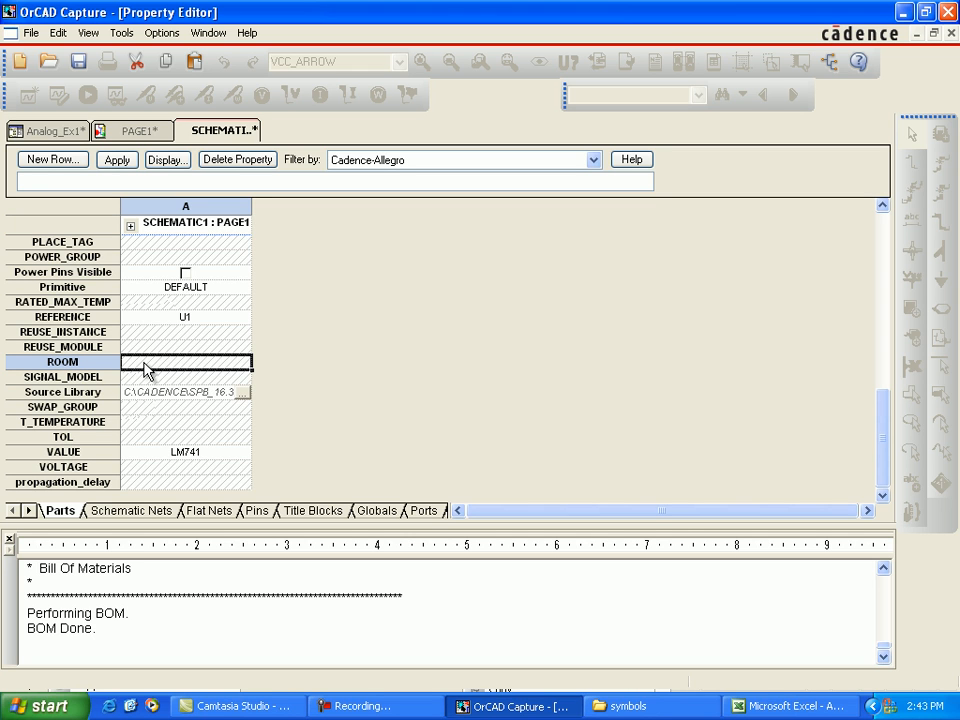
text(amp)
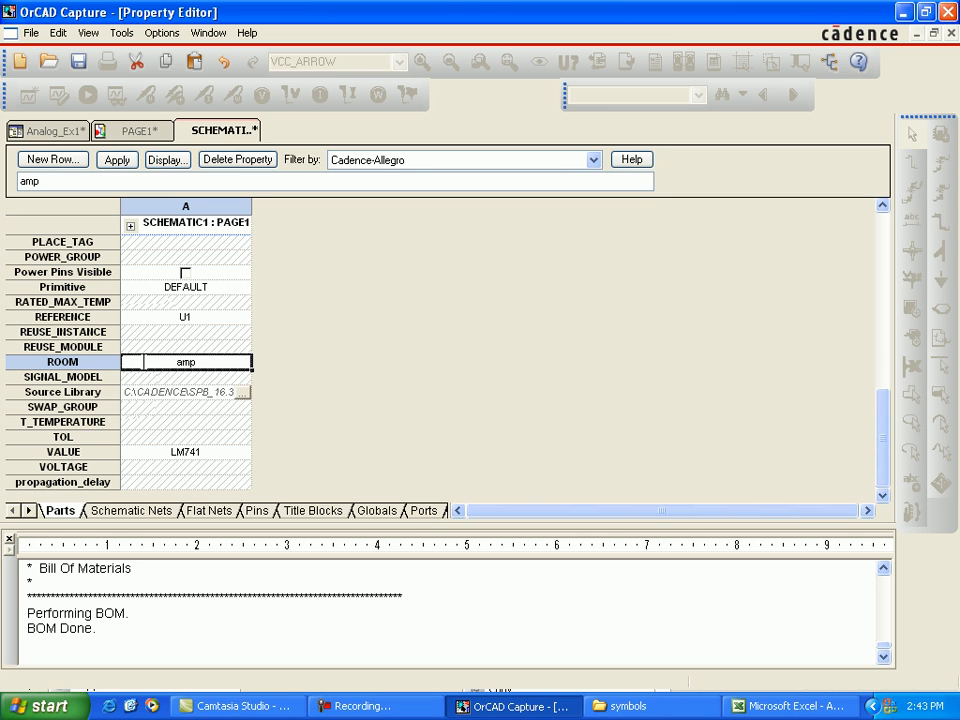
text(_stuff)
click(117, 160)
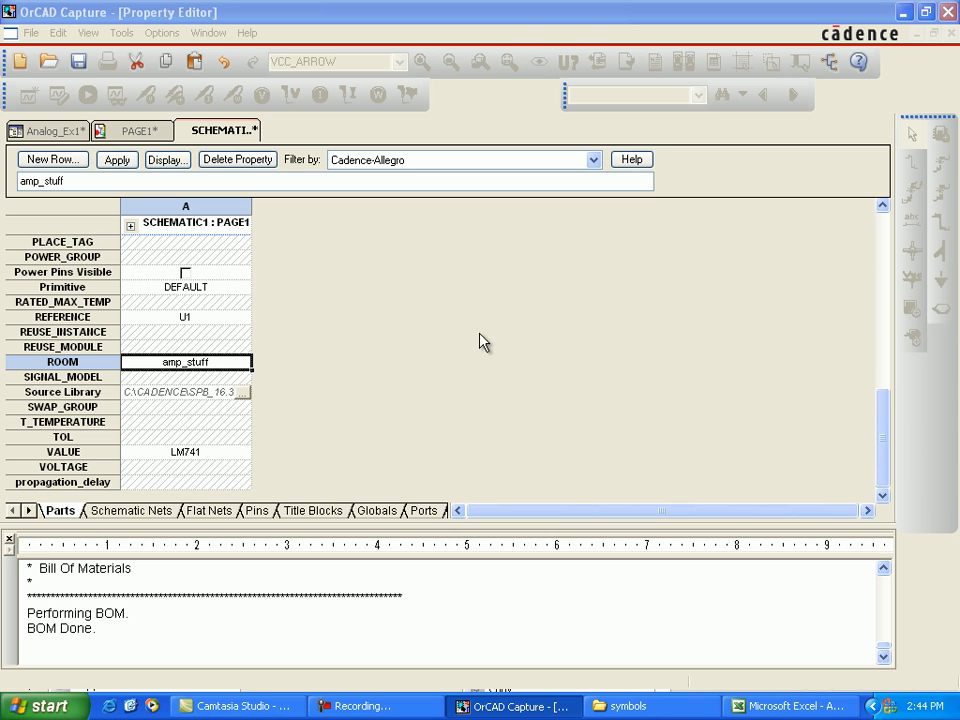
click(493, 380)
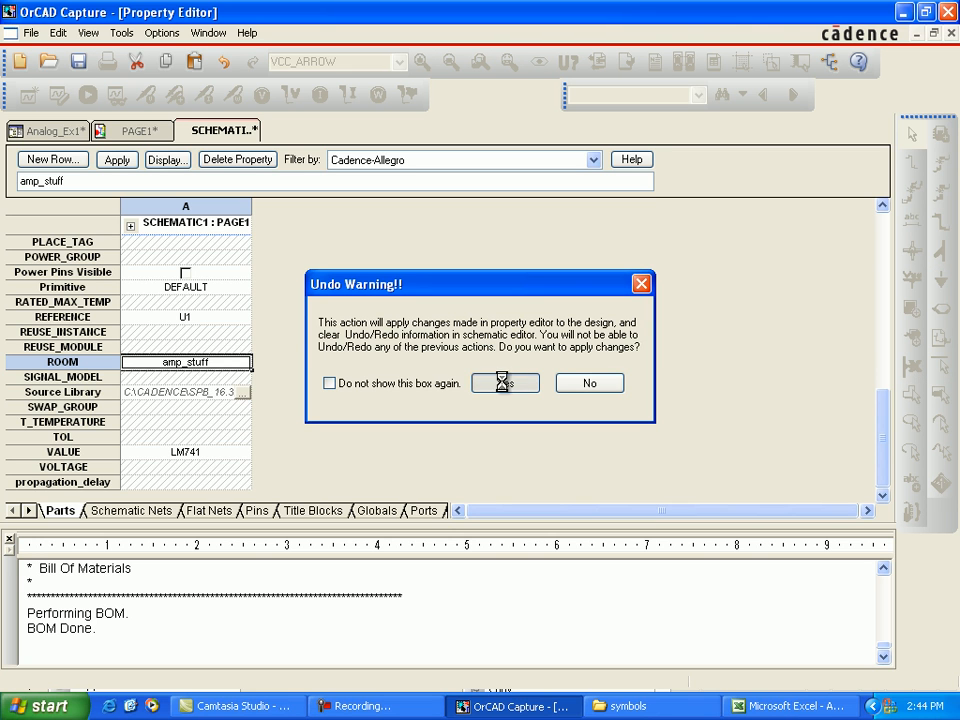
click(951, 34)
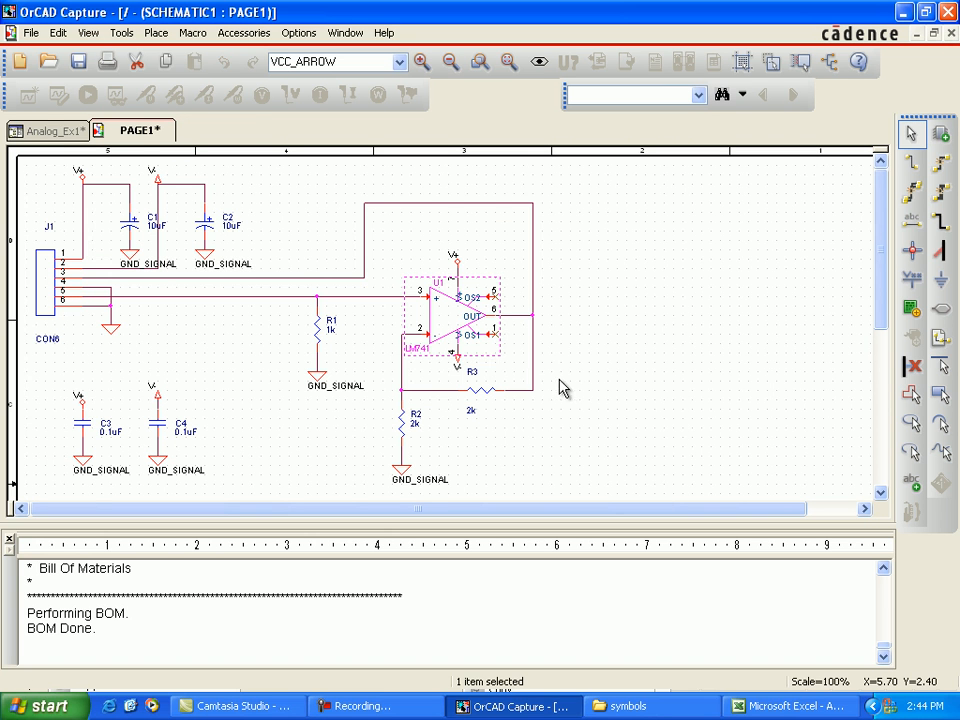
click(84, 427)
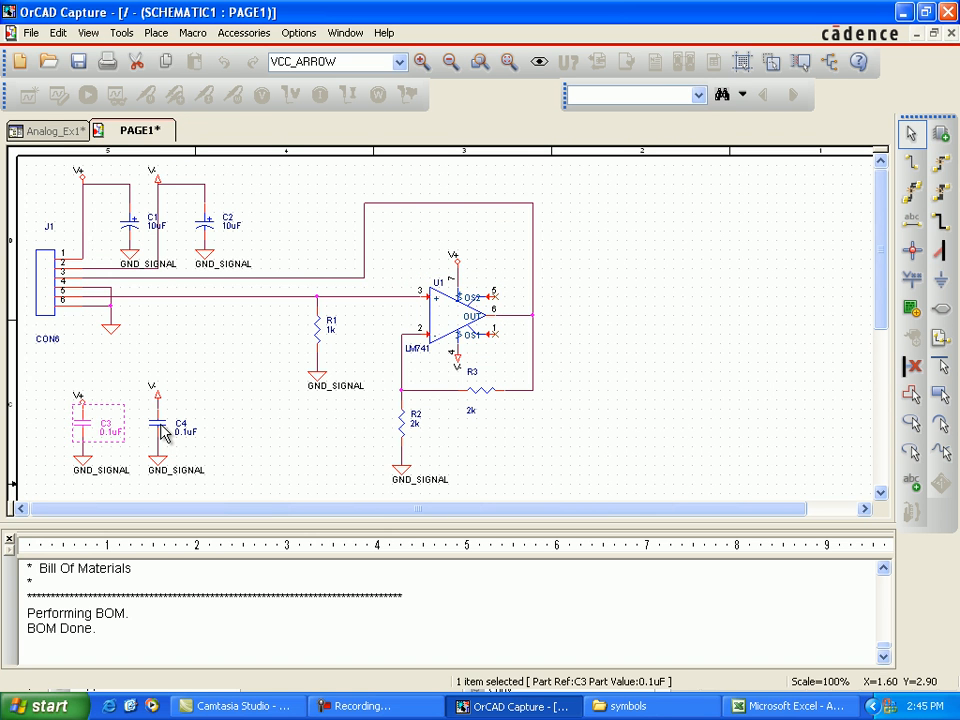
click(163, 430)
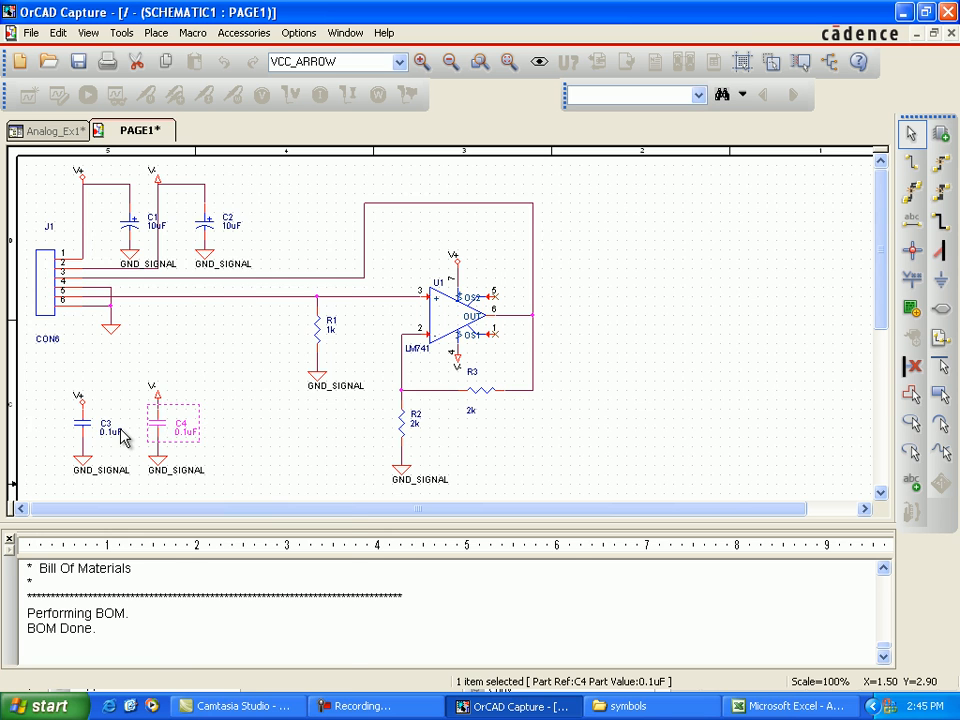
right_click(161, 432)
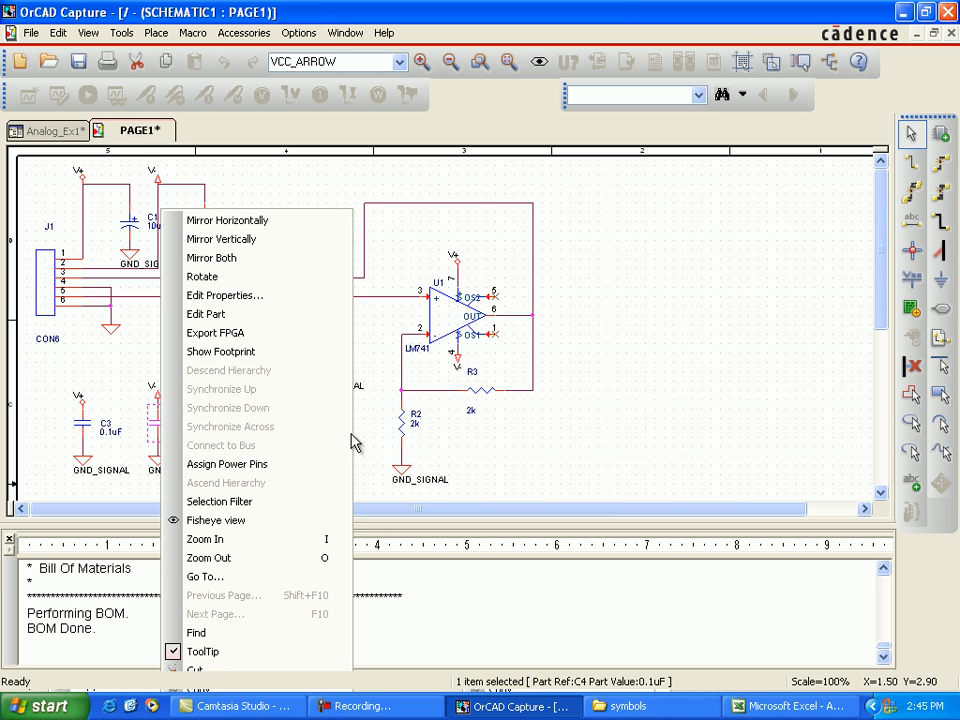
click(366, 440)
click(85, 432)
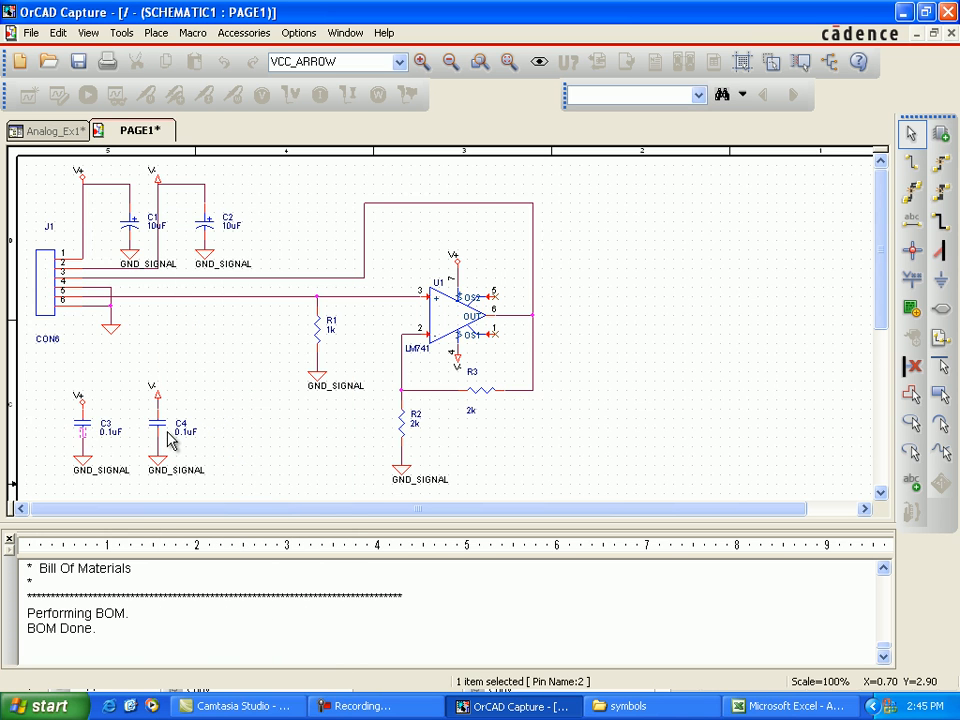
Step: Open the properties of capacitors C3 and C4 together
click(87, 432)
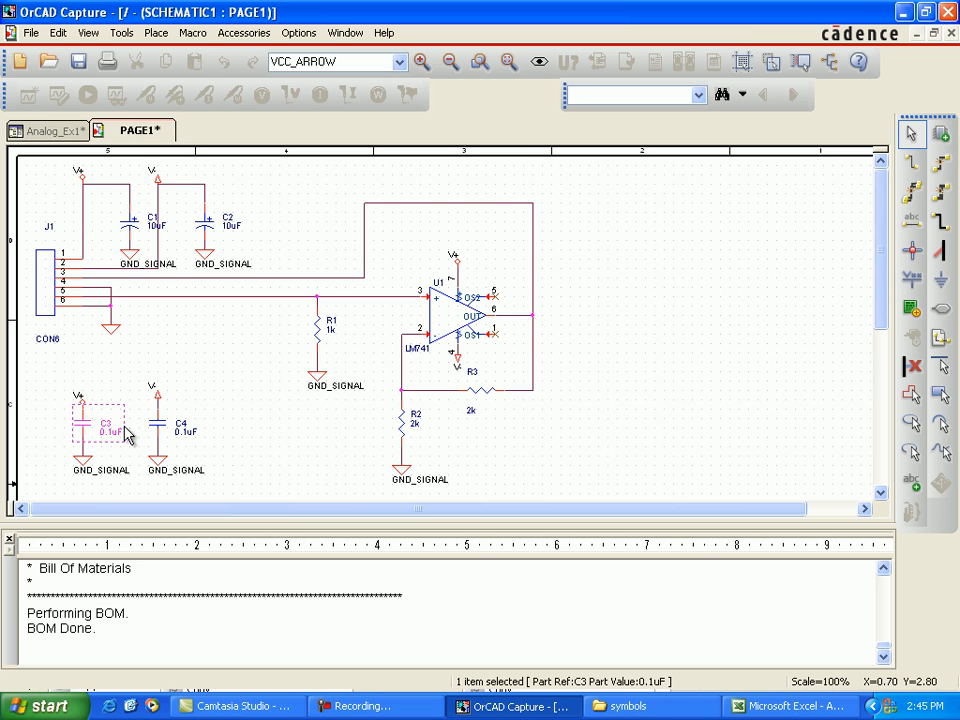
ctrl+click(163, 430)
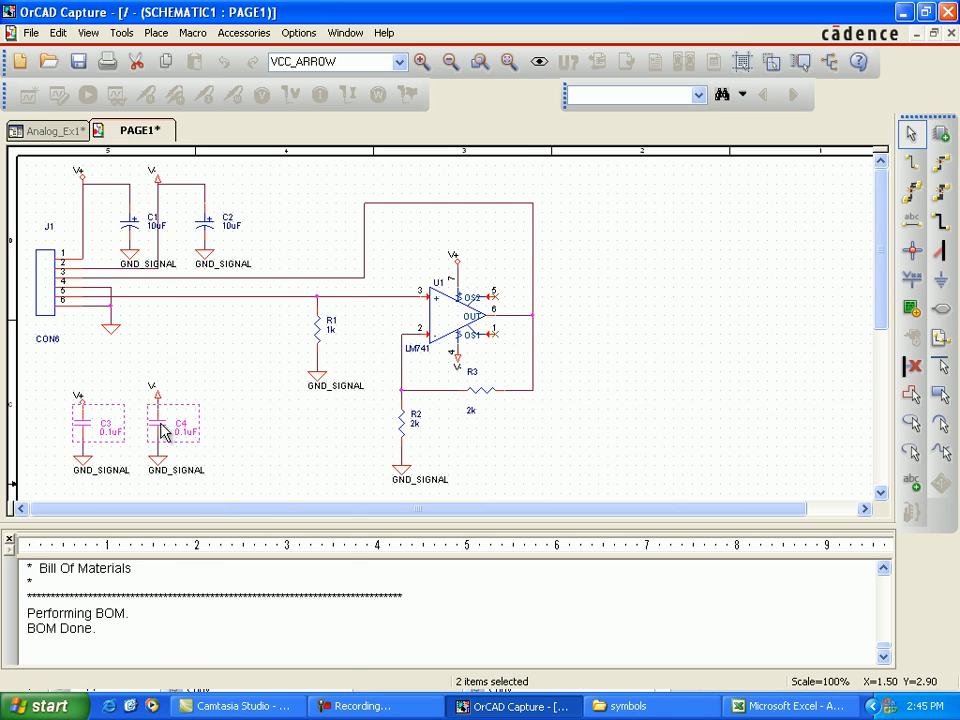
right_click(161, 426)
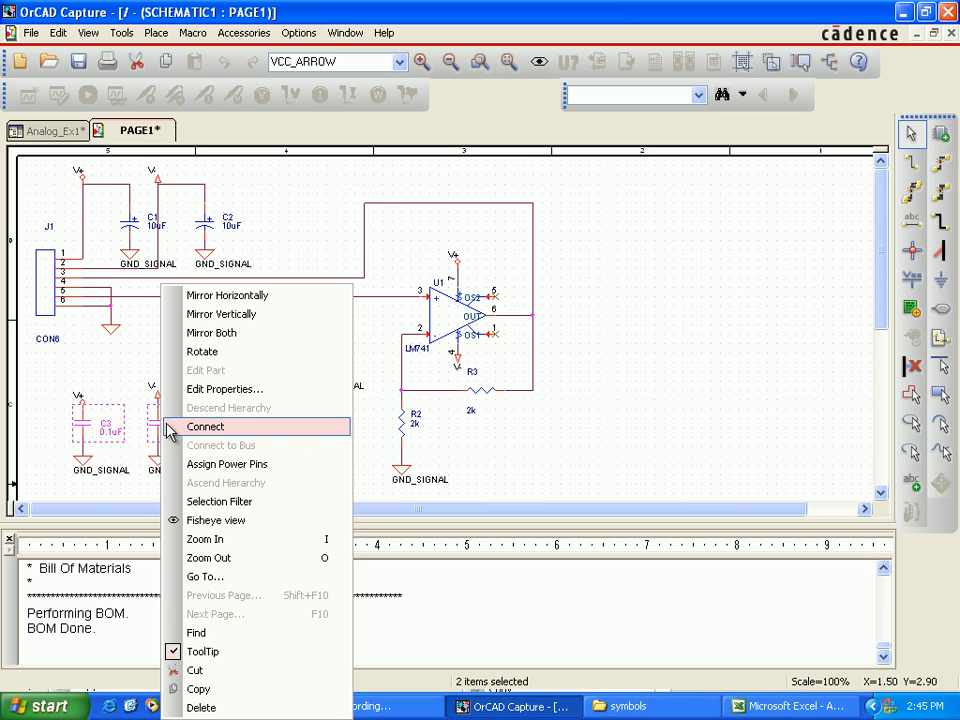
click(215, 389)
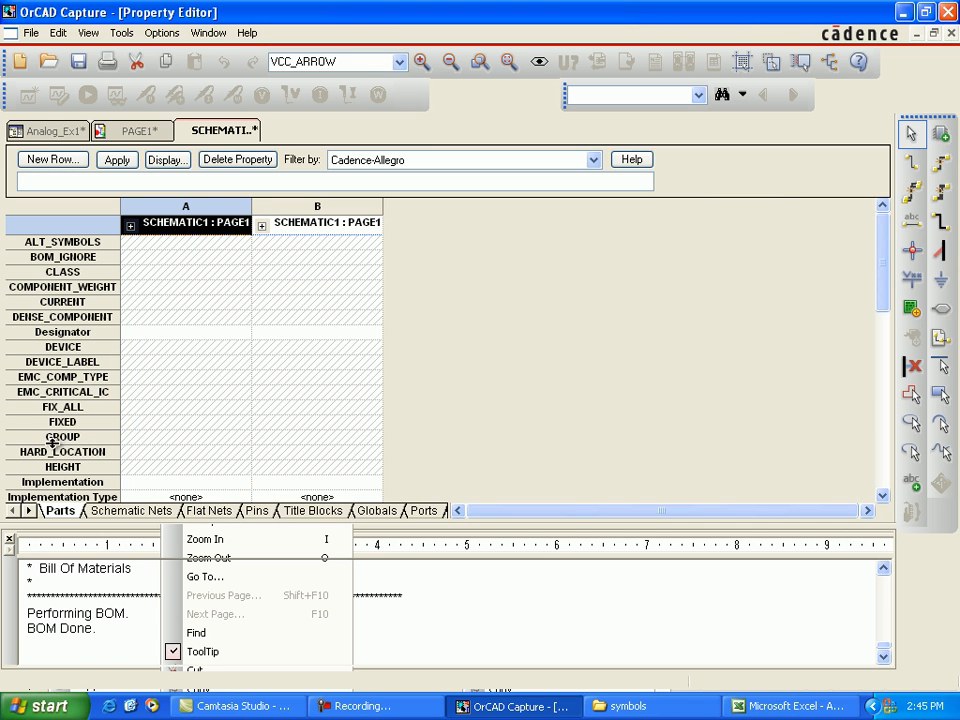
Step: Set the ROOM property of capacitors C3 and C4 to bypass_cap
scroll(60, 437, down, 5)
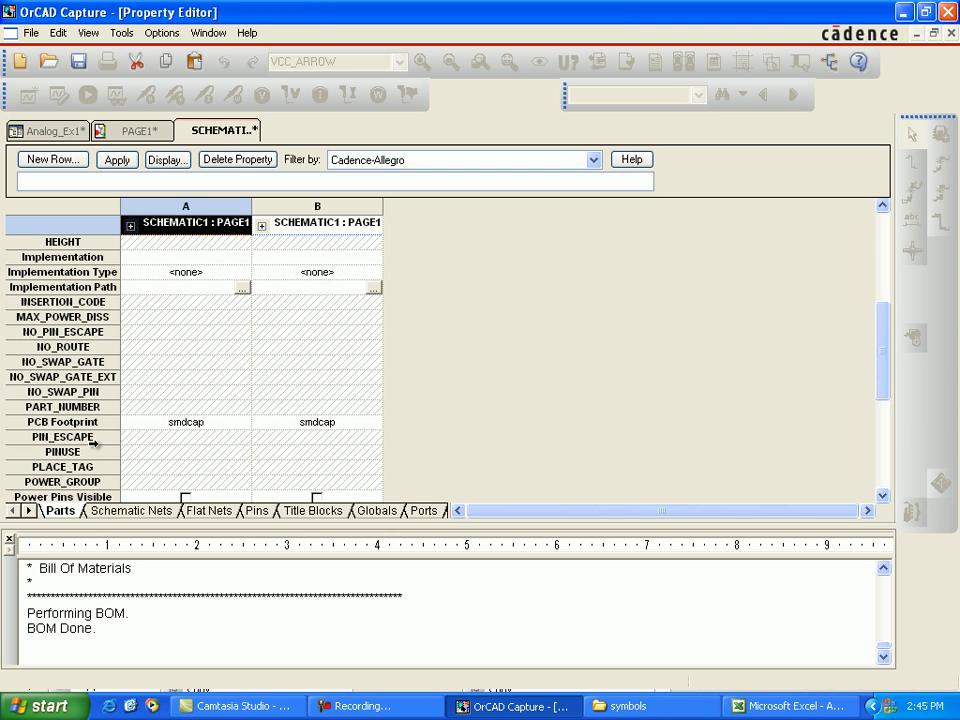
scroll(80, 422, down, 3)
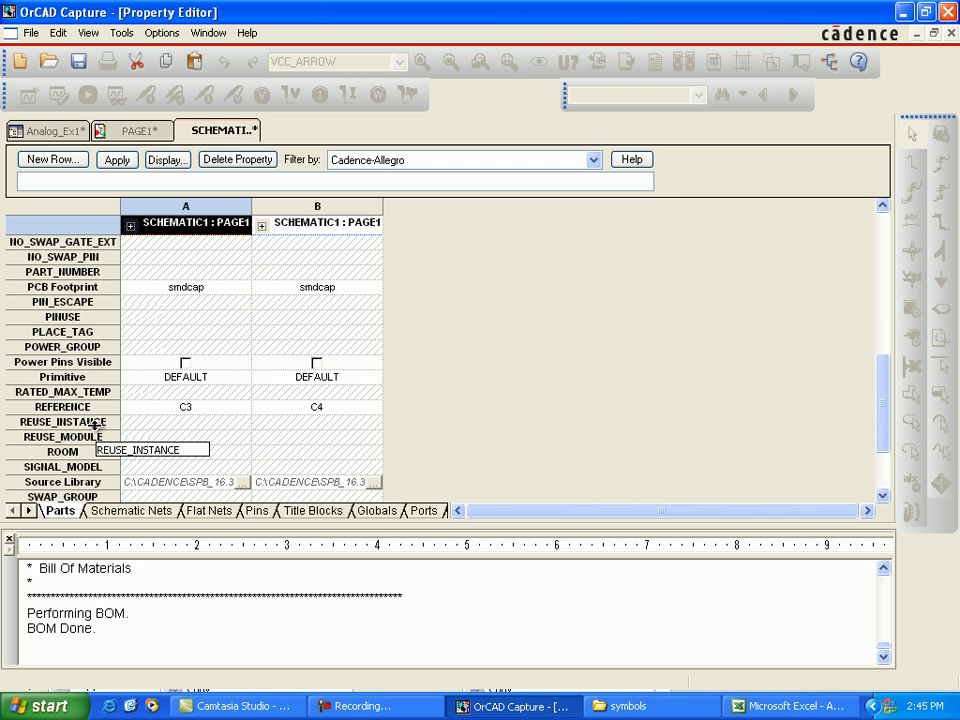
click(107, 453)
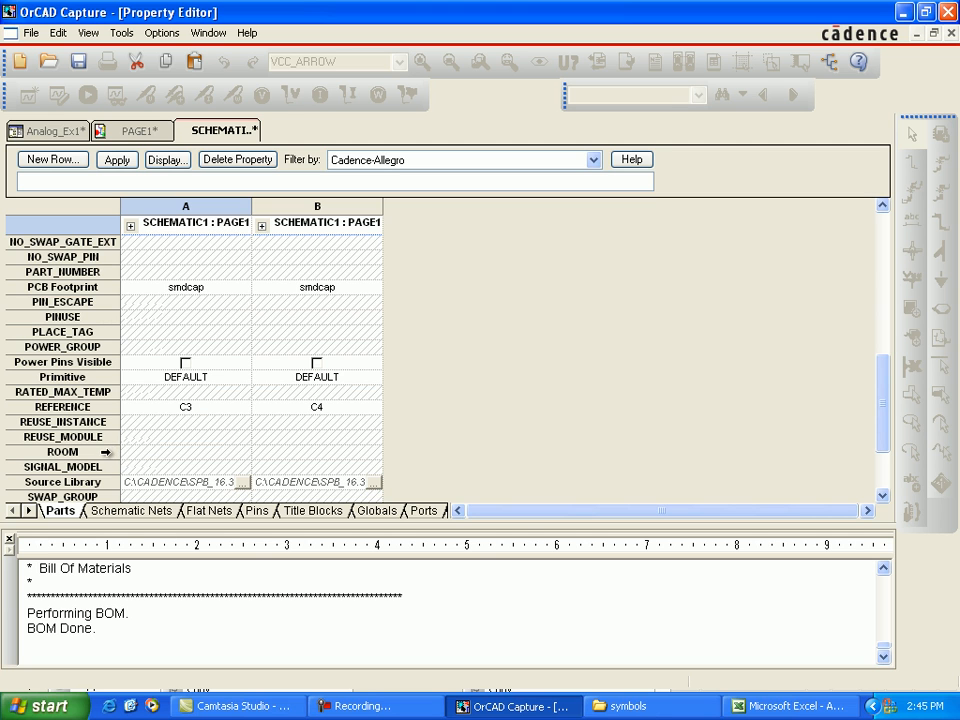
click(105, 452)
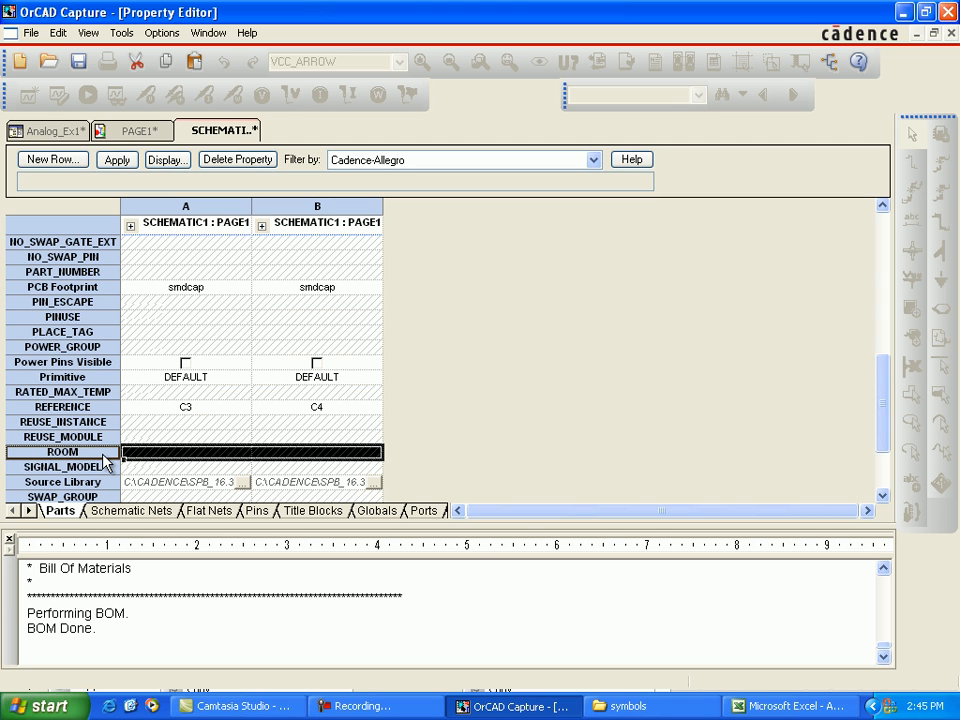
right_click(104, 456)
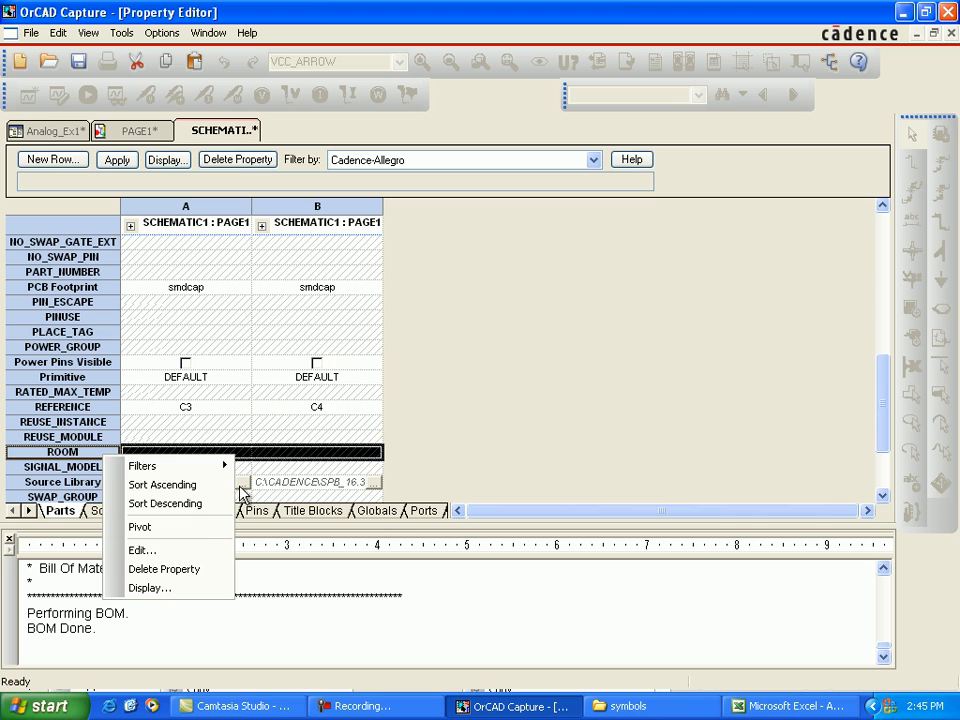
click(160, 550)
text(bypass)
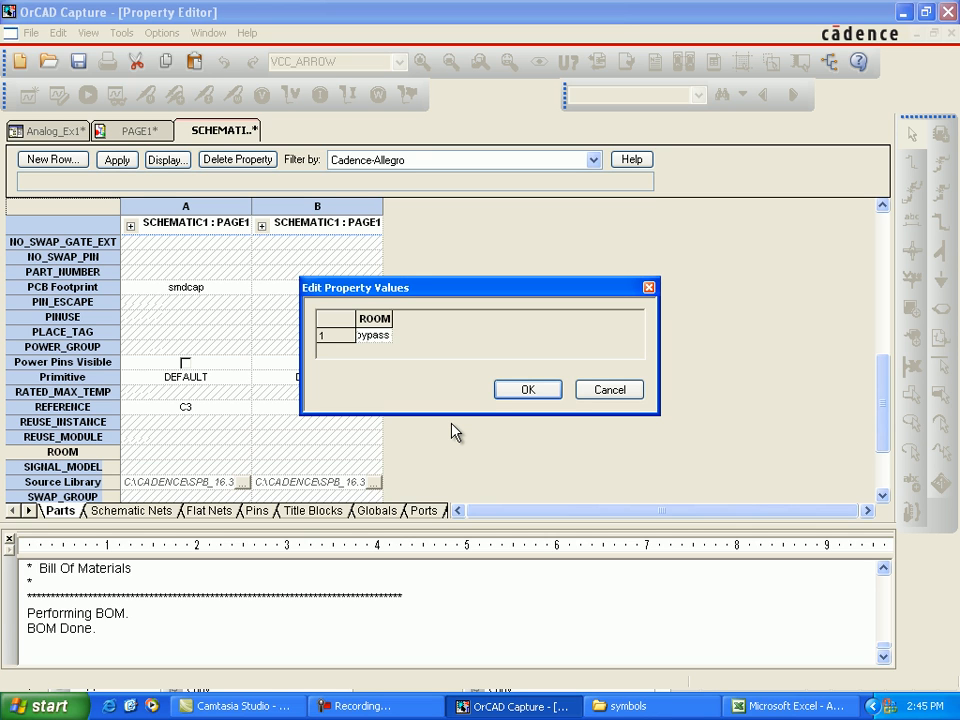
text(_cap)
click(510, 390)
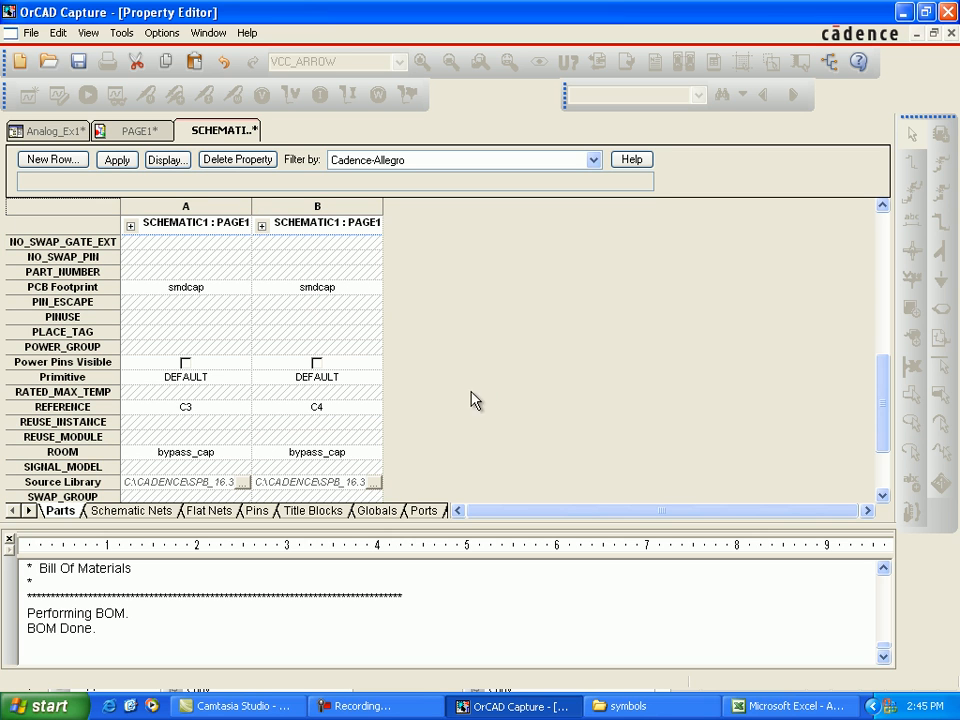
Step: Apply the C3 and C4 property changes to the design, close the property editor, and deselect the capacitors
click(119, 162)
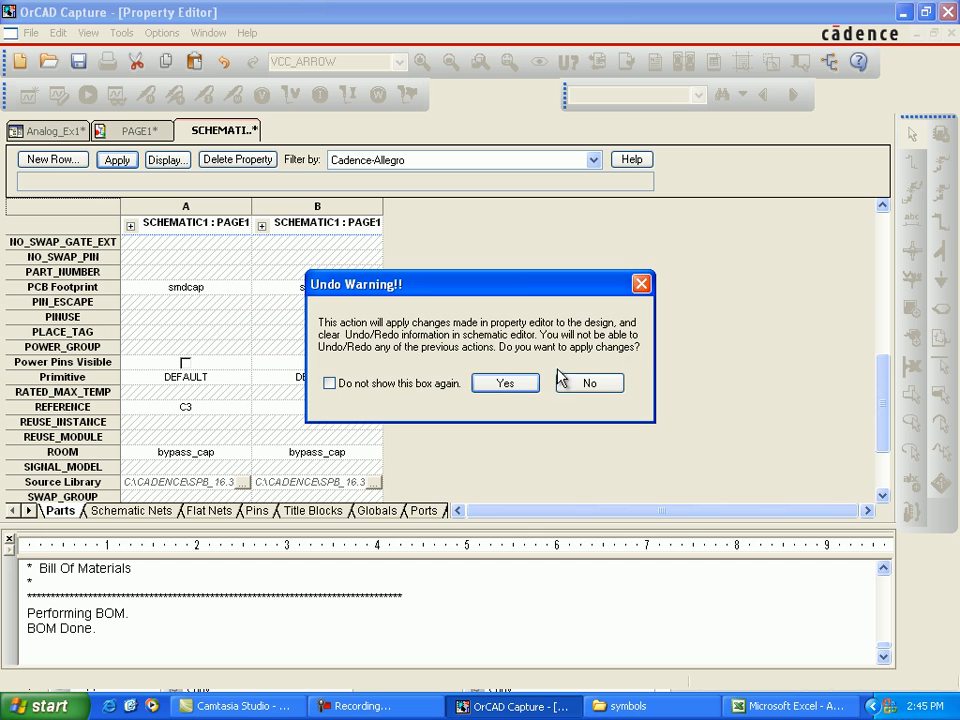
click(533, 385)
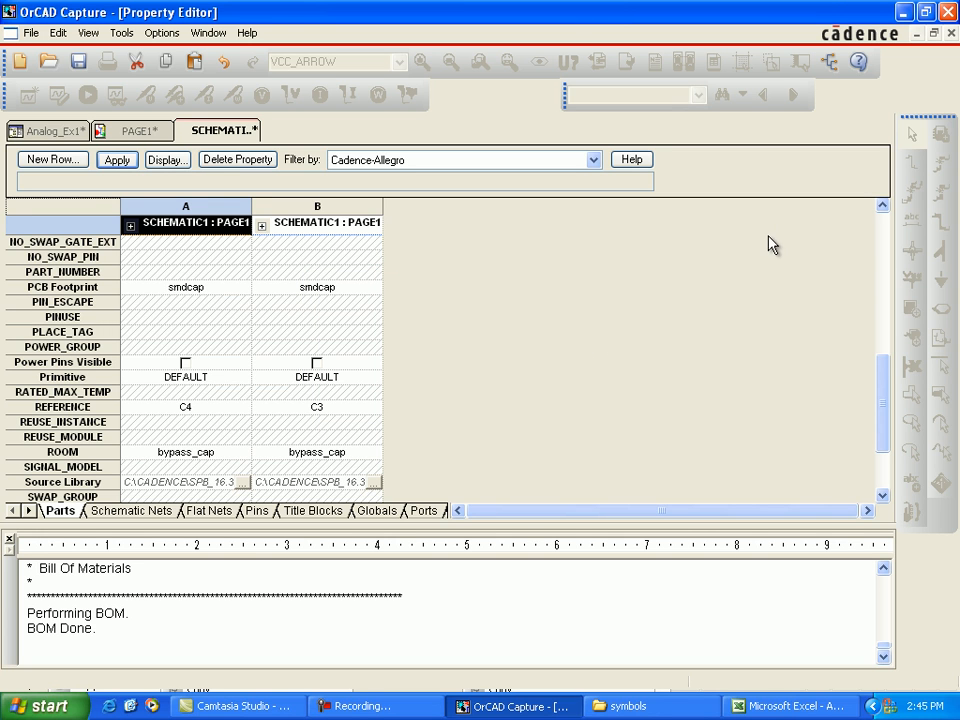
click(949, 33)
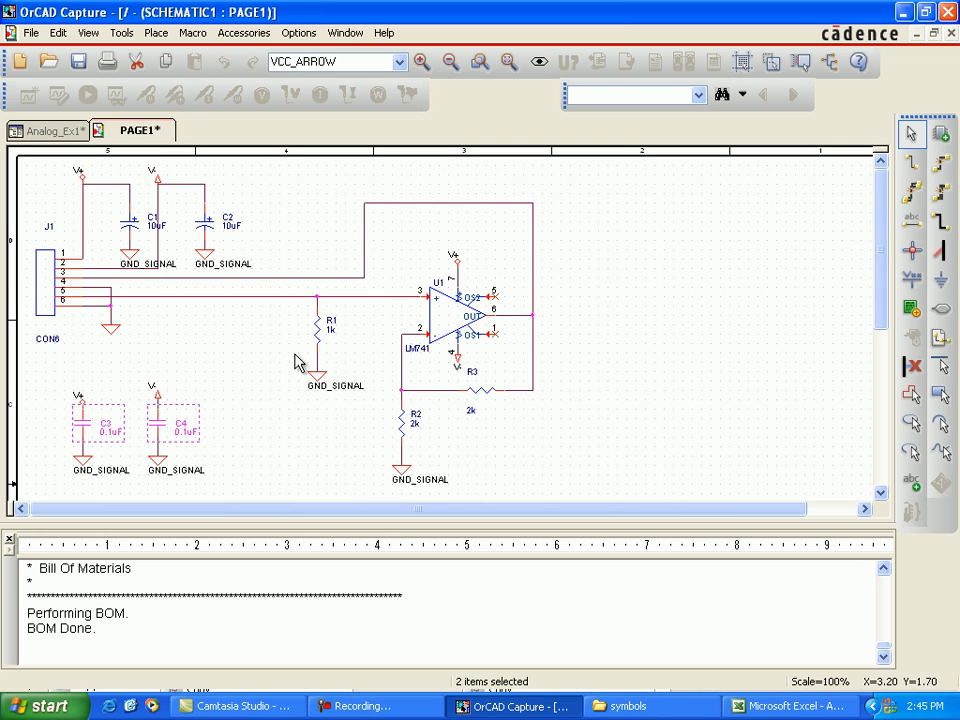
click(236, 379)
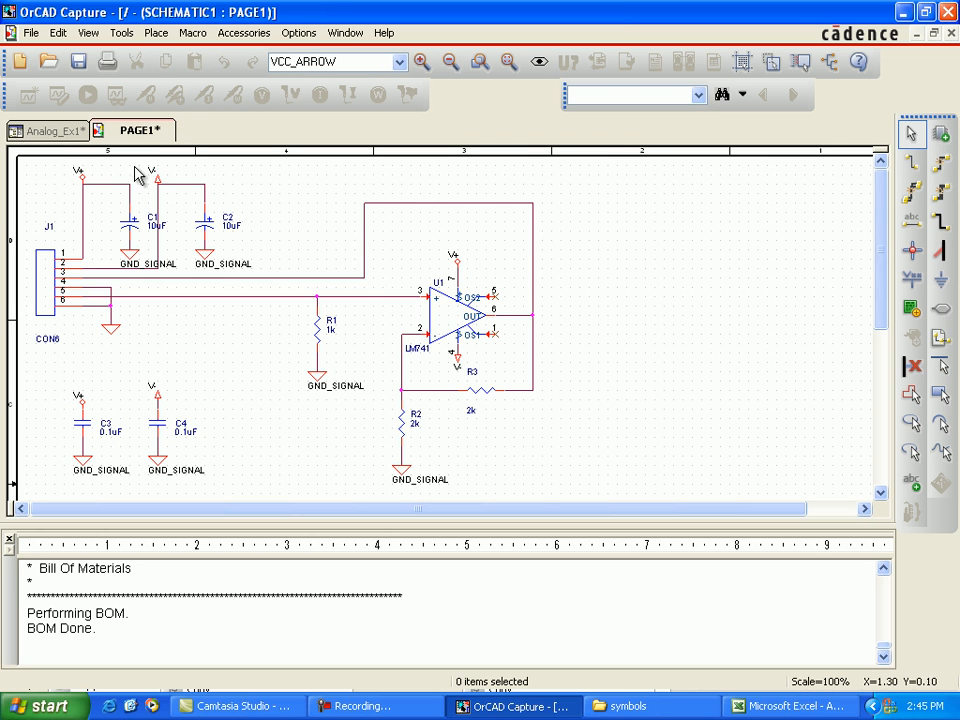
Step: Return to the Analog_Ex1 project and open the Bill of Materials settings for the analog_ex1.dsn design
click(75, 133)
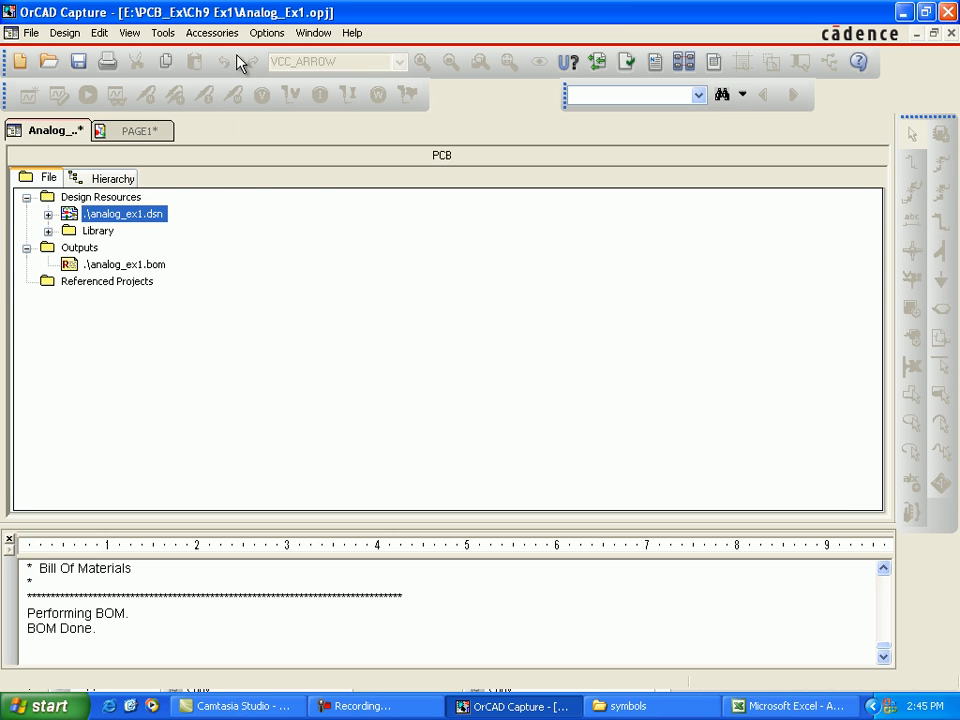
click(165, 34)
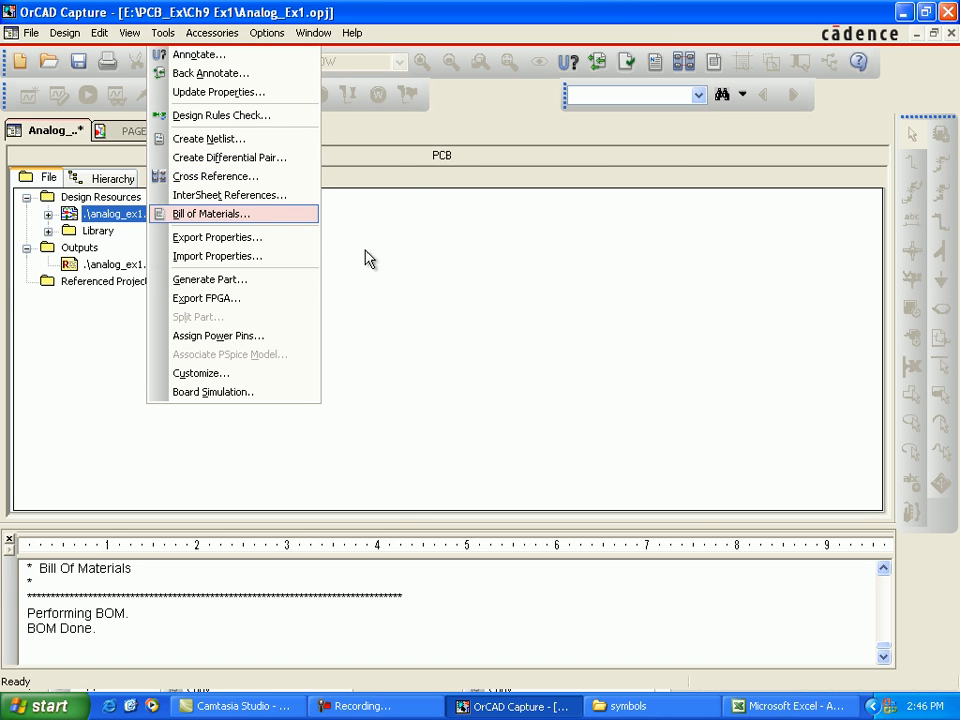
key(Return)
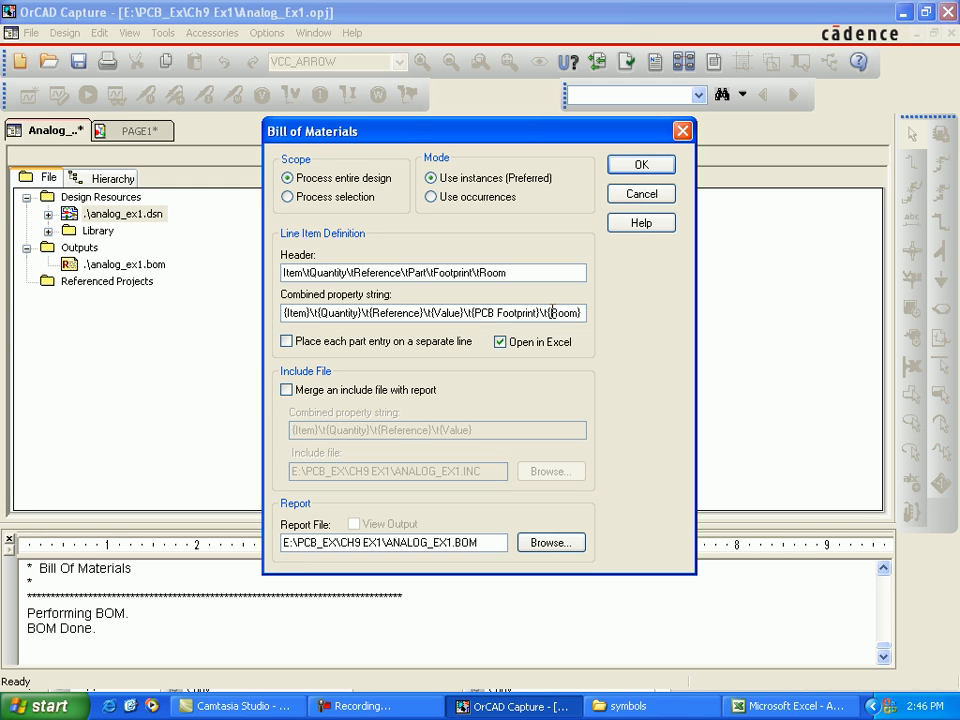
Step: Try to generate the bill of materials for the entire design and view the messages in the session log
click(624, 167)
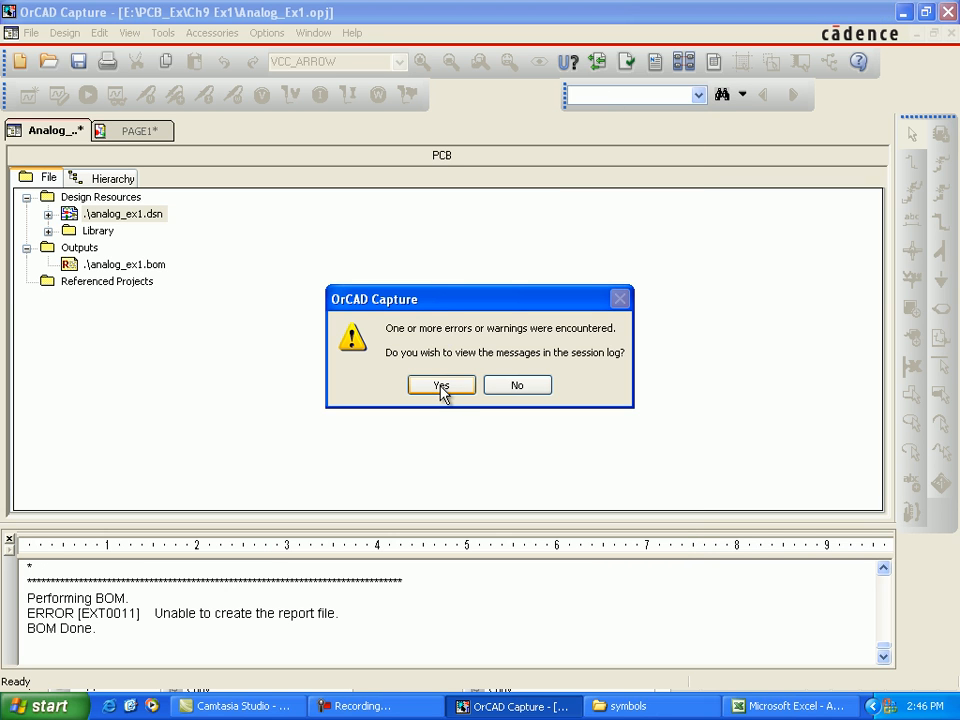
click(441, 387)
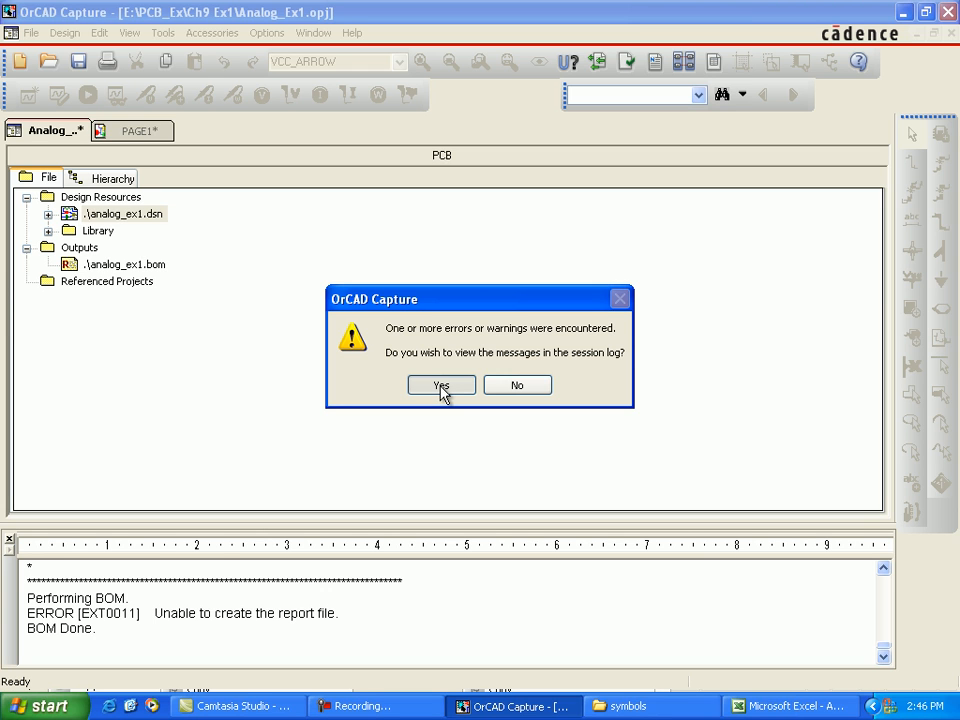
click(441, 387)
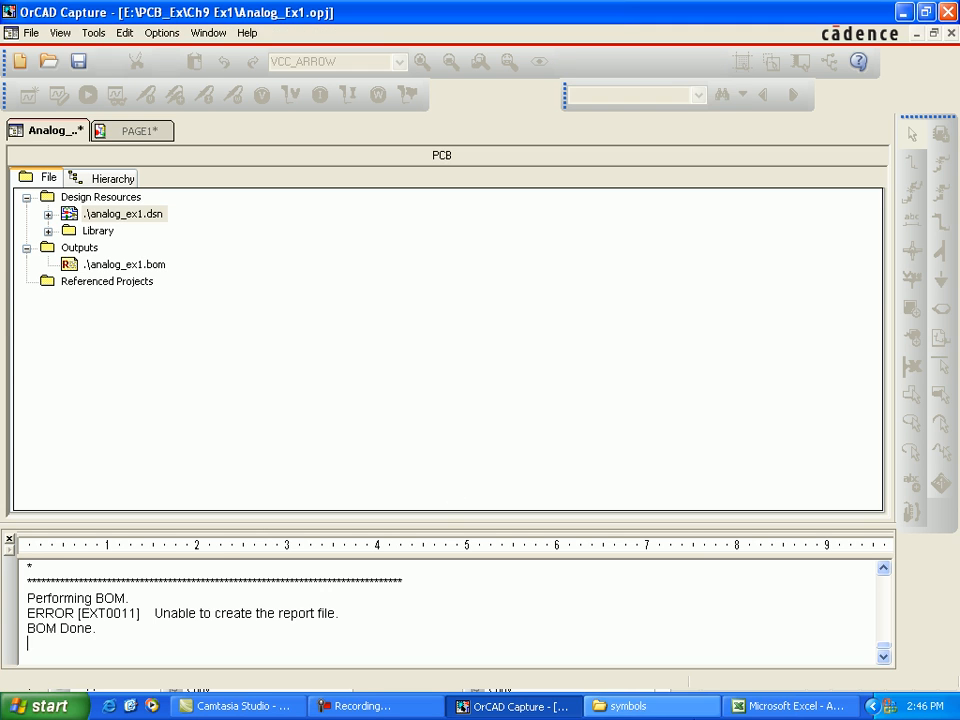
Step: Close the earlier report in Excel and generate the entire design's bill of materials with footprint and room columns, opened in Excel
click(755, 707)
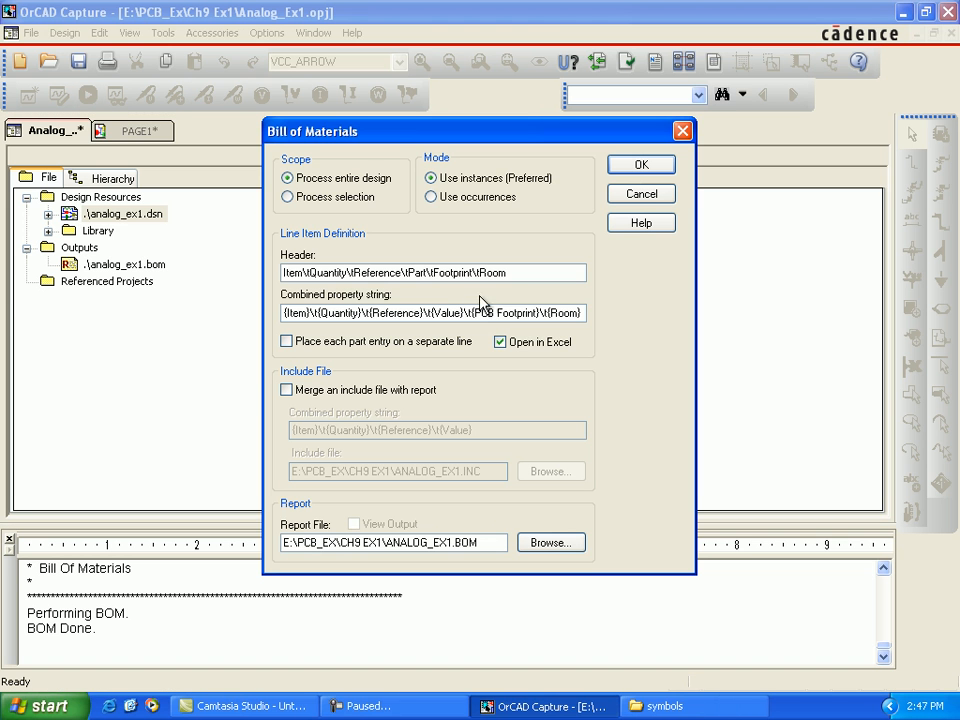
click(640, 168)
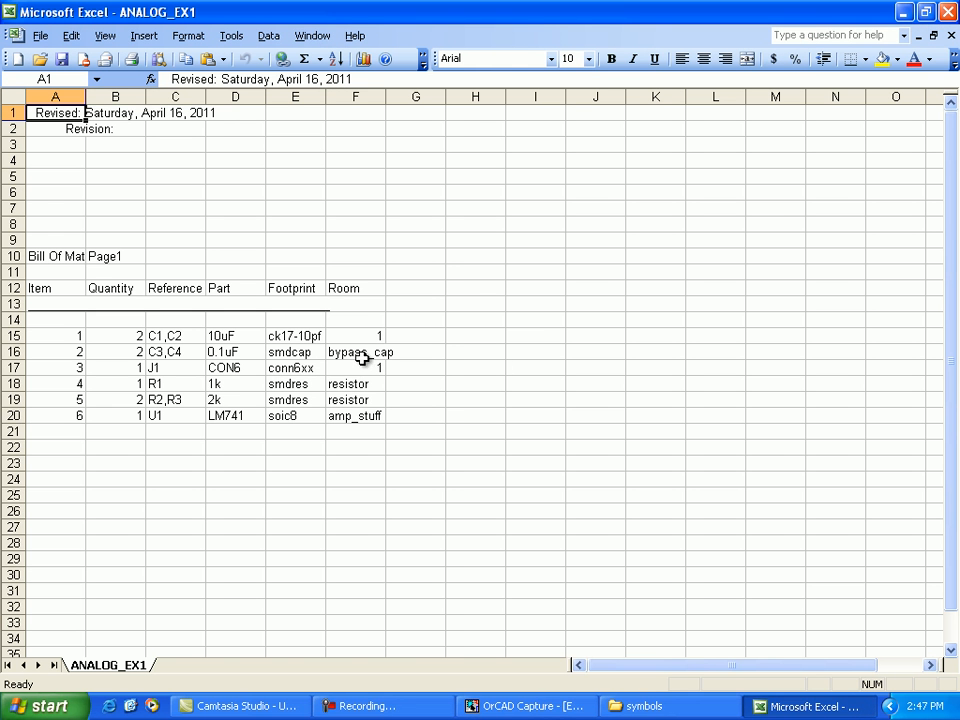
Step: Review the Room value of each part in the ANALOG_EX1 bill of materials, and close Excel
click(367, 288)
click(380, 335)
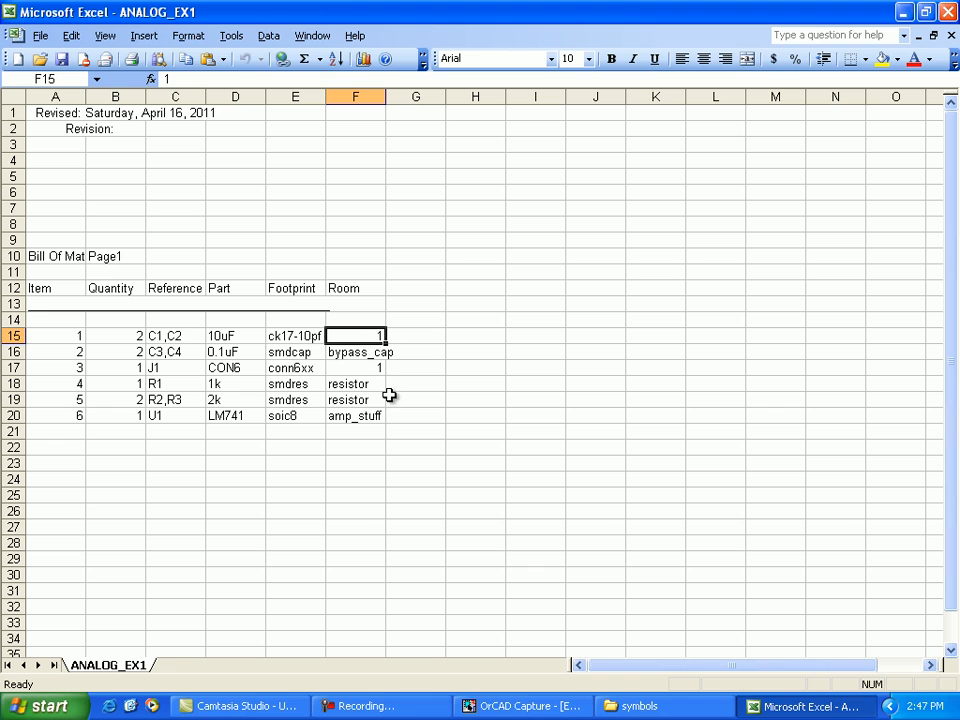
click(379, 368)
text(1)
click(377, 350)
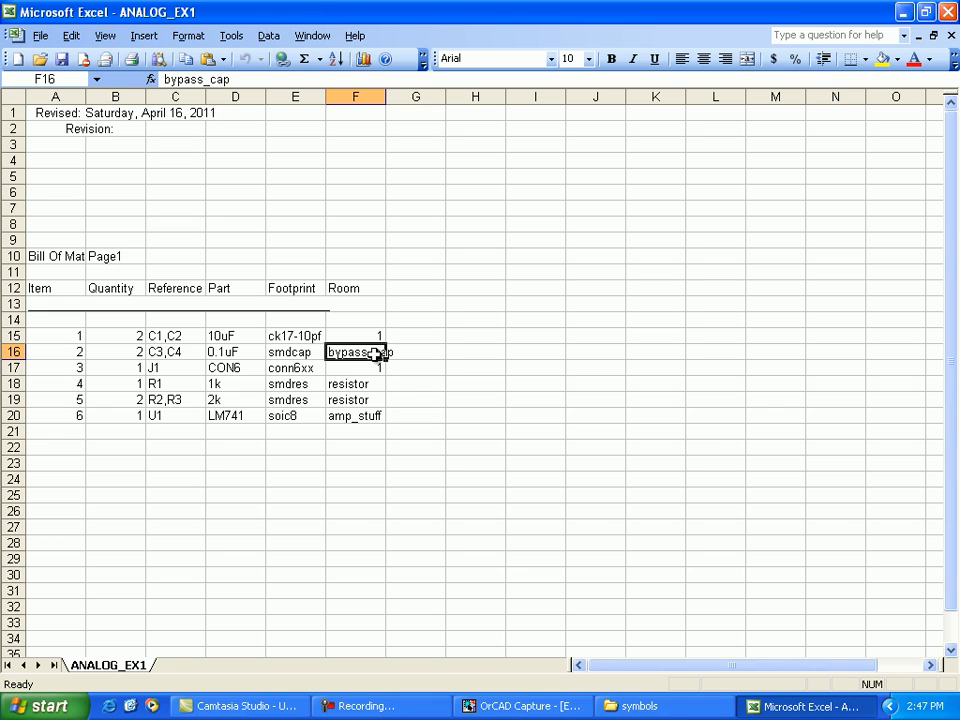
click(375, 388)
click(375, 401)
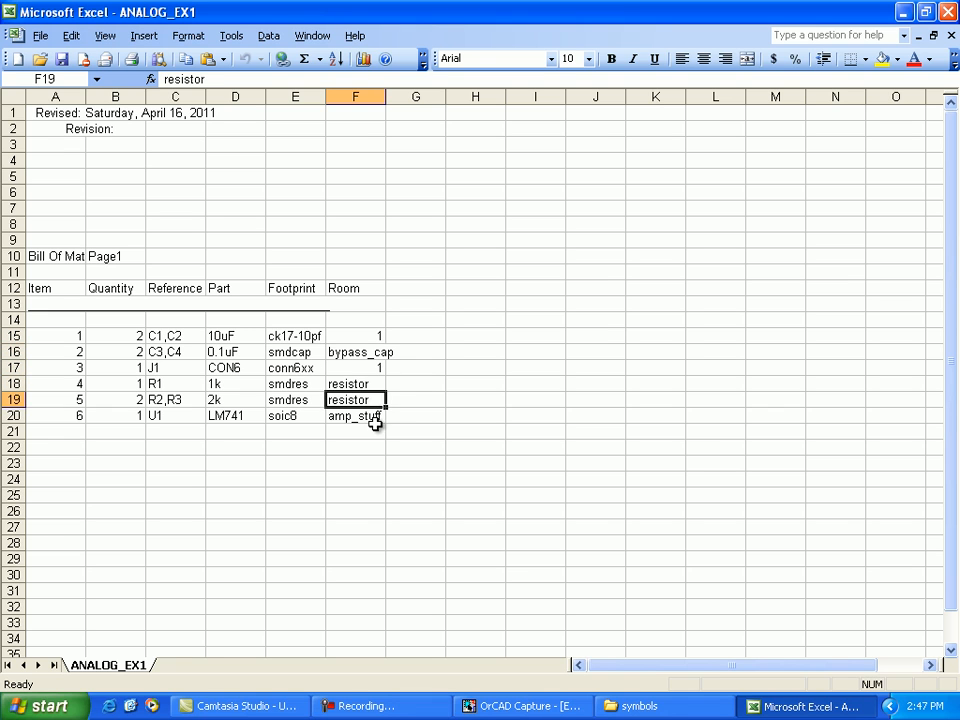
click(377, 416)
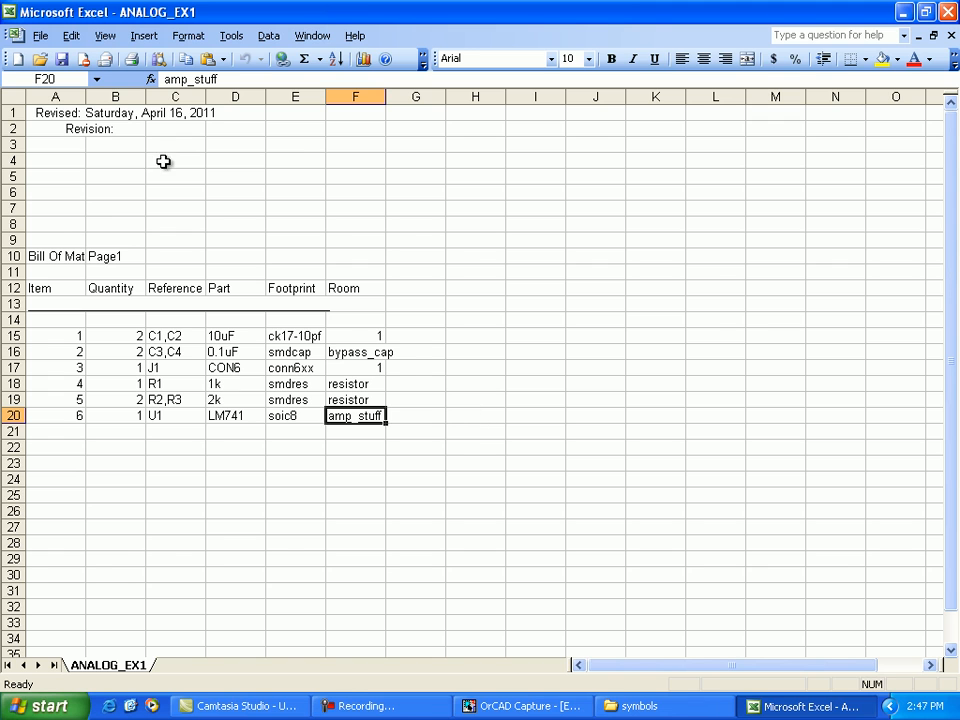
key(alt+F4)
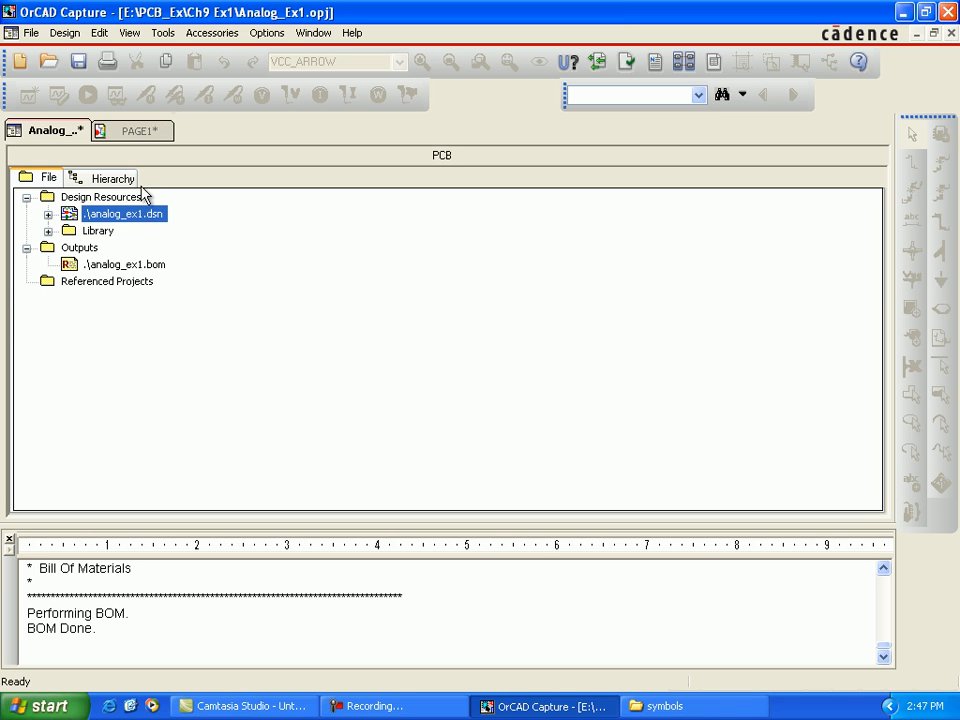
Step: Annotate the entire design with an incremental reference update of instances, accepting the save of the design
click(163, 33)
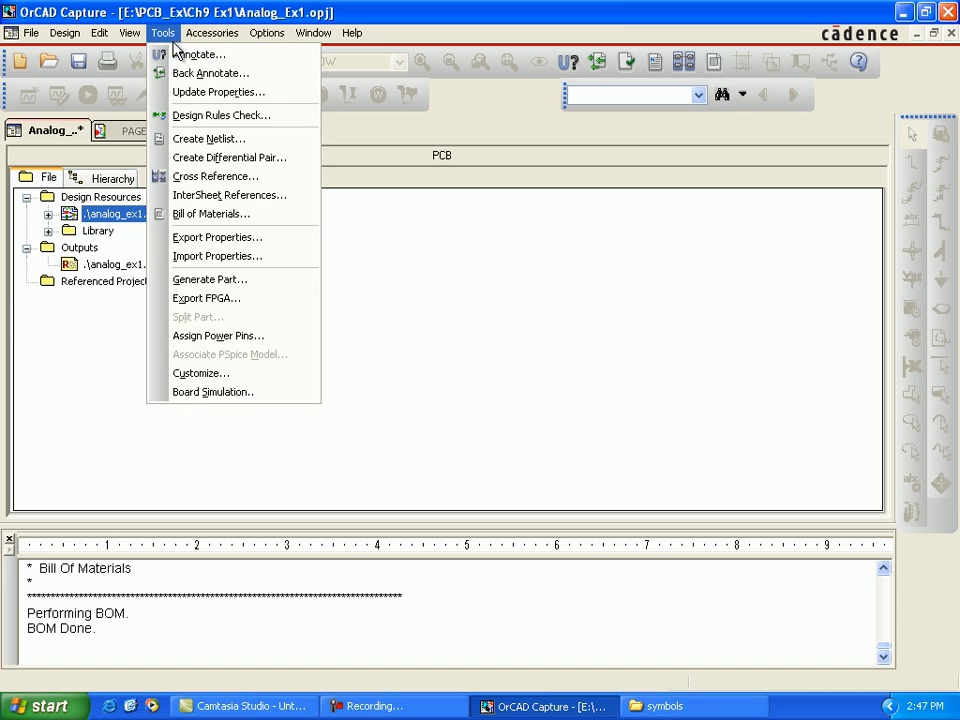
click(190, 55)
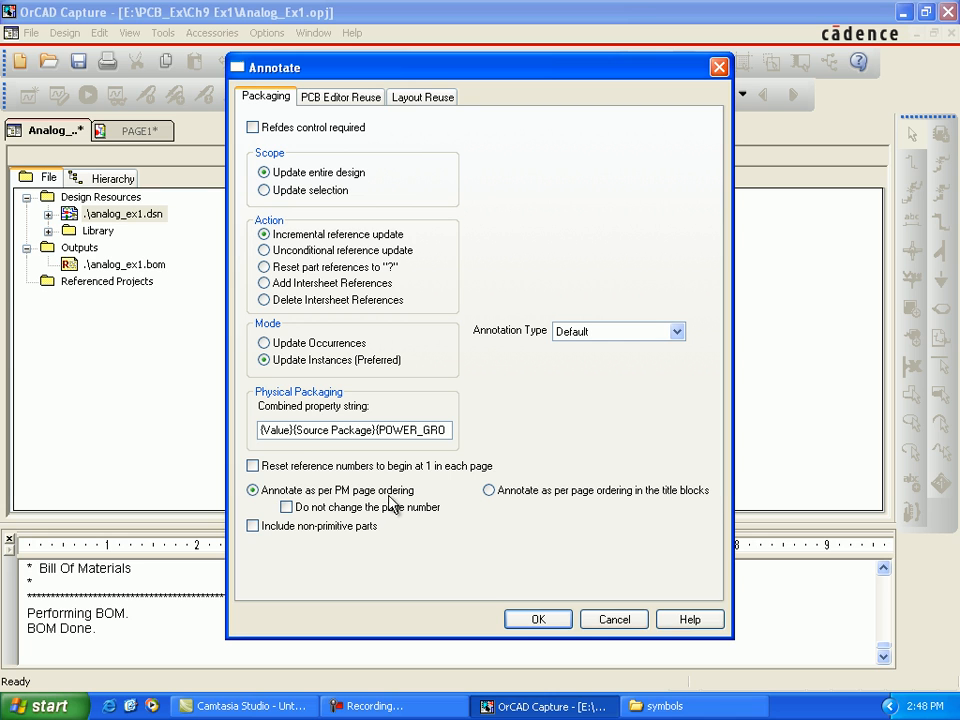
click(558, 622)
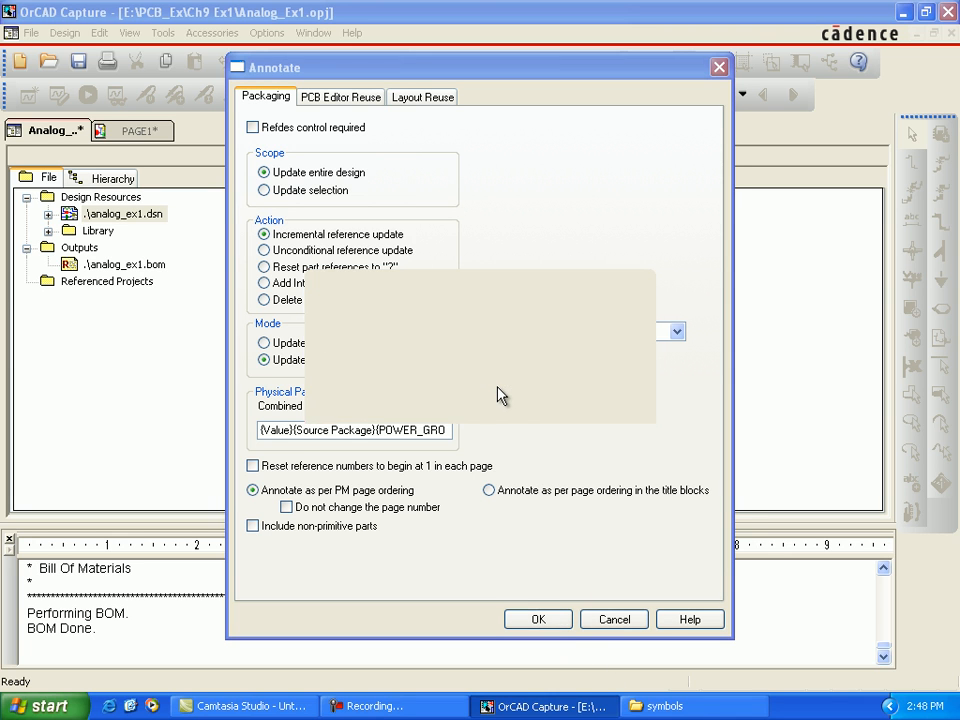
click(502, 386)
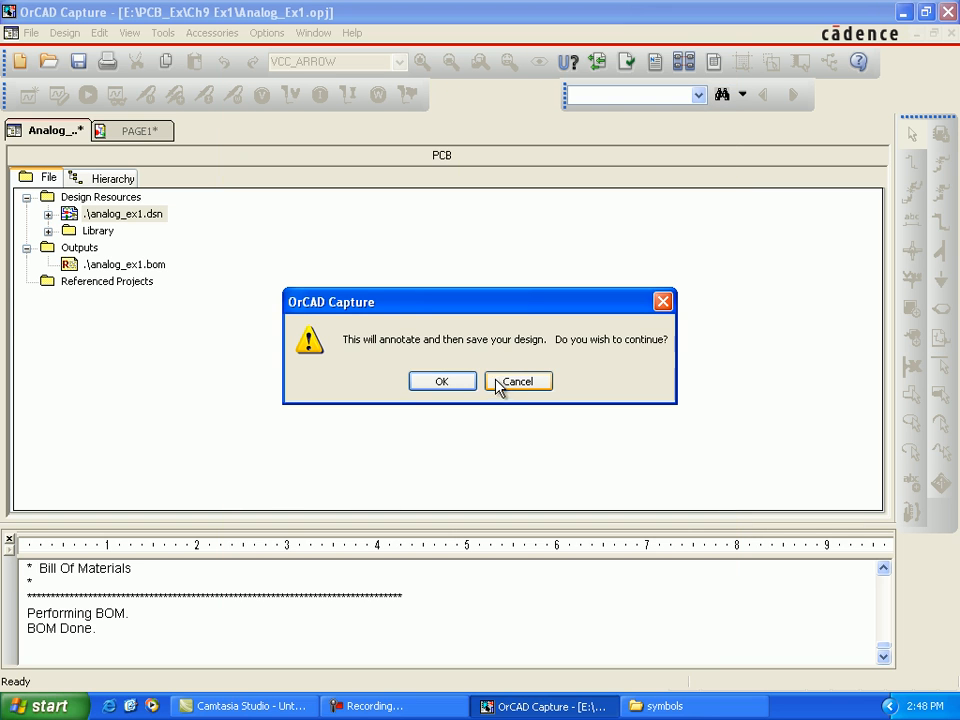
click(449, 386)
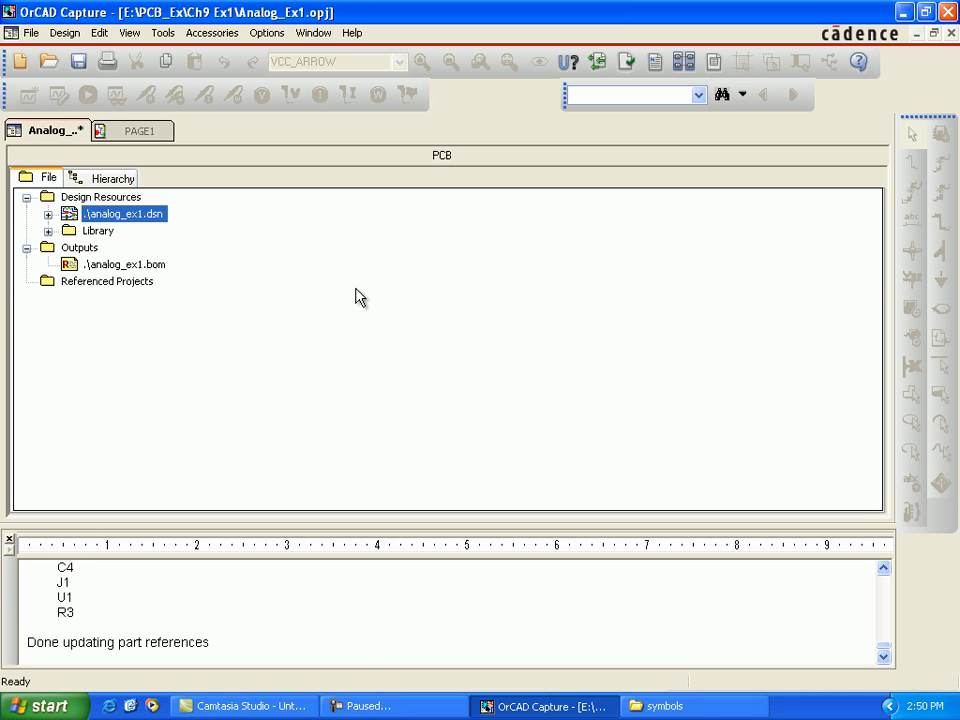
Step: Clean up the cache of the analog_ex1.dsn design, accepting the loss of undo history and the save of the entire design
click(66, 34)
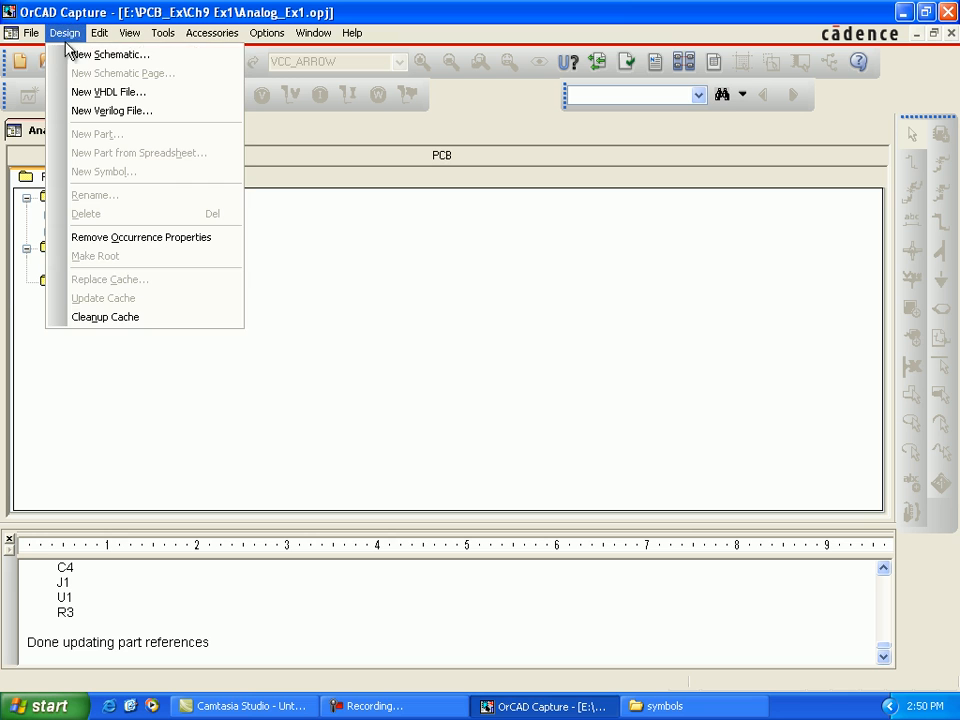
click(137, 318)
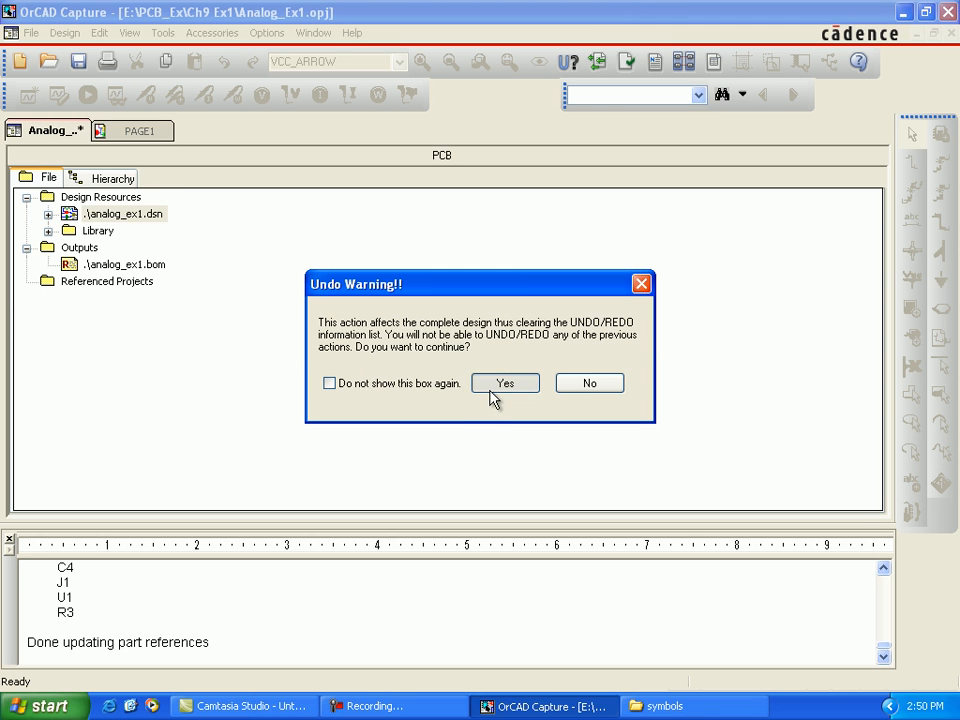
click(497, 388)
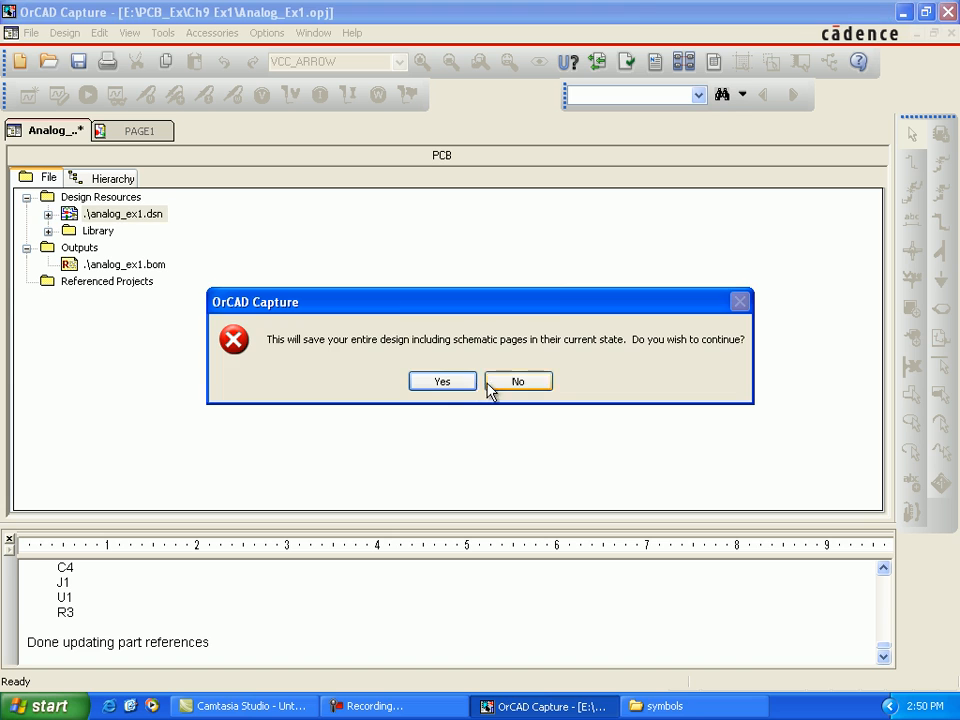
click(436, 386)
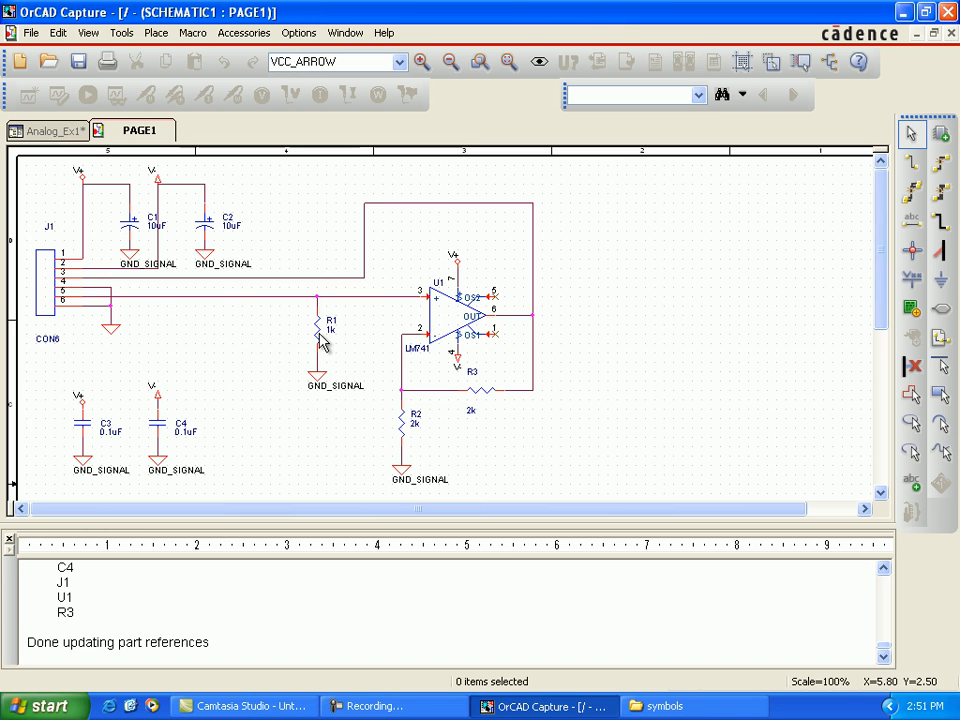
Step: Return to the Analog_Ex1 project and open the Design Rules Check settings for the design
click(42, 134)
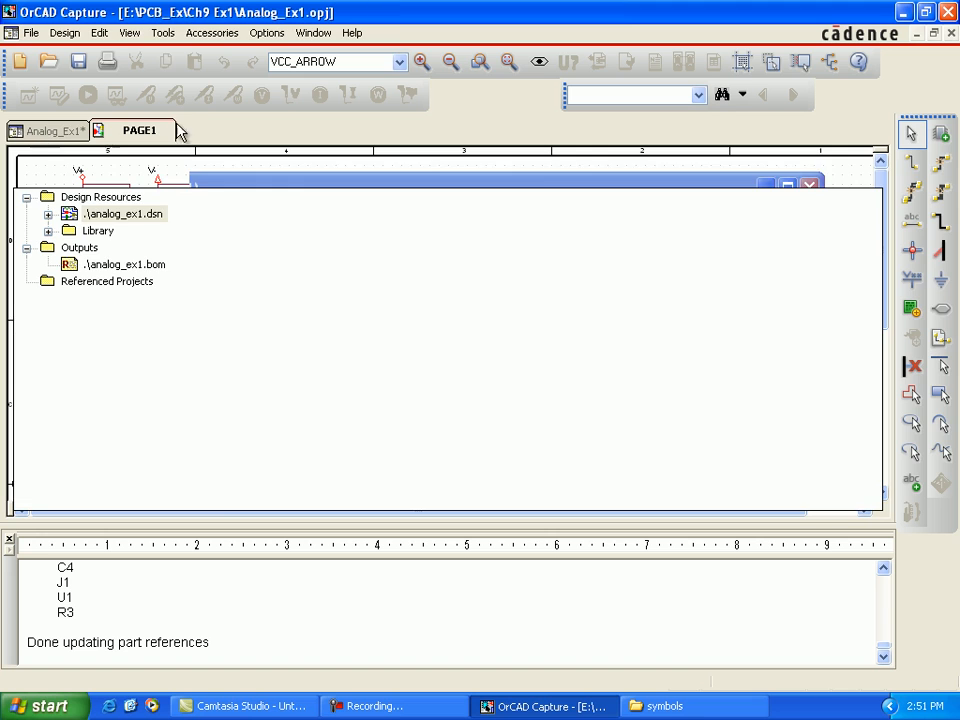
click(163, 33)
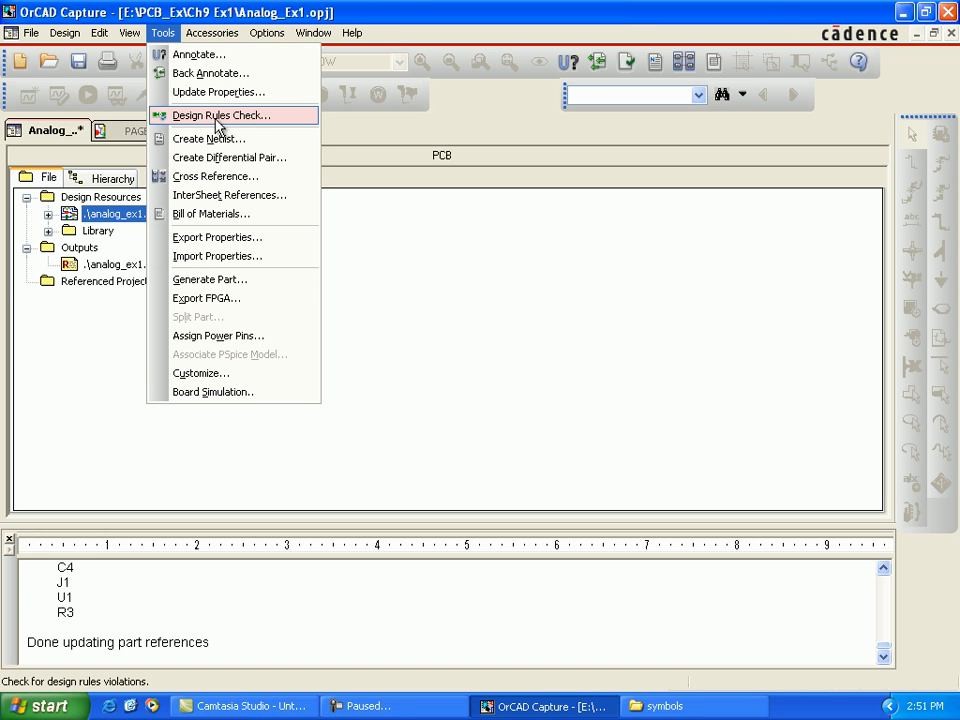
click(286, 124)
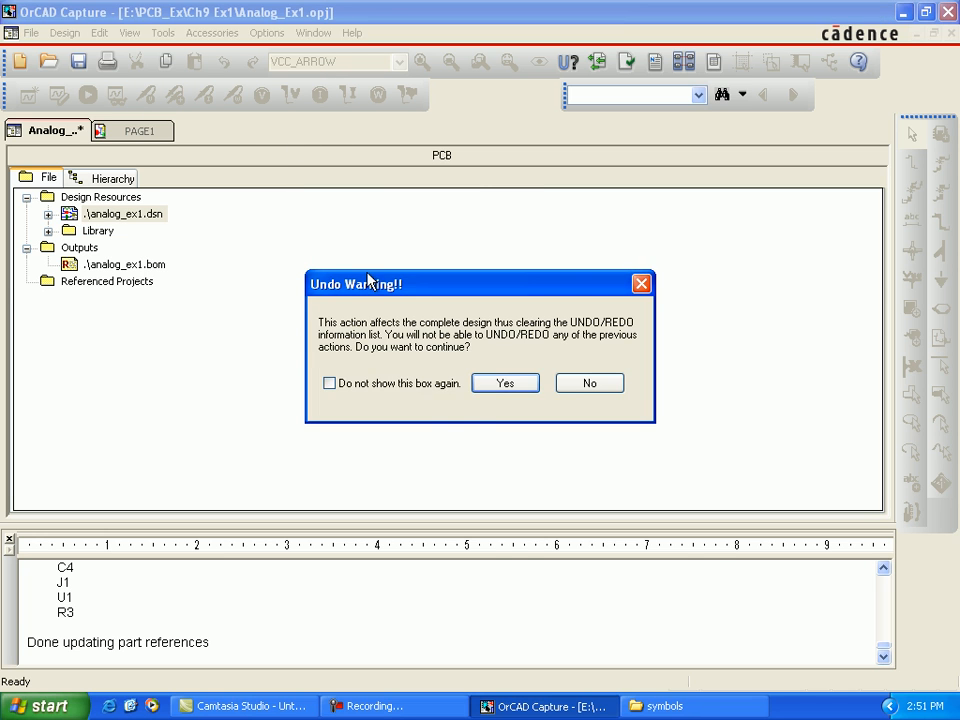
click(477, 386)
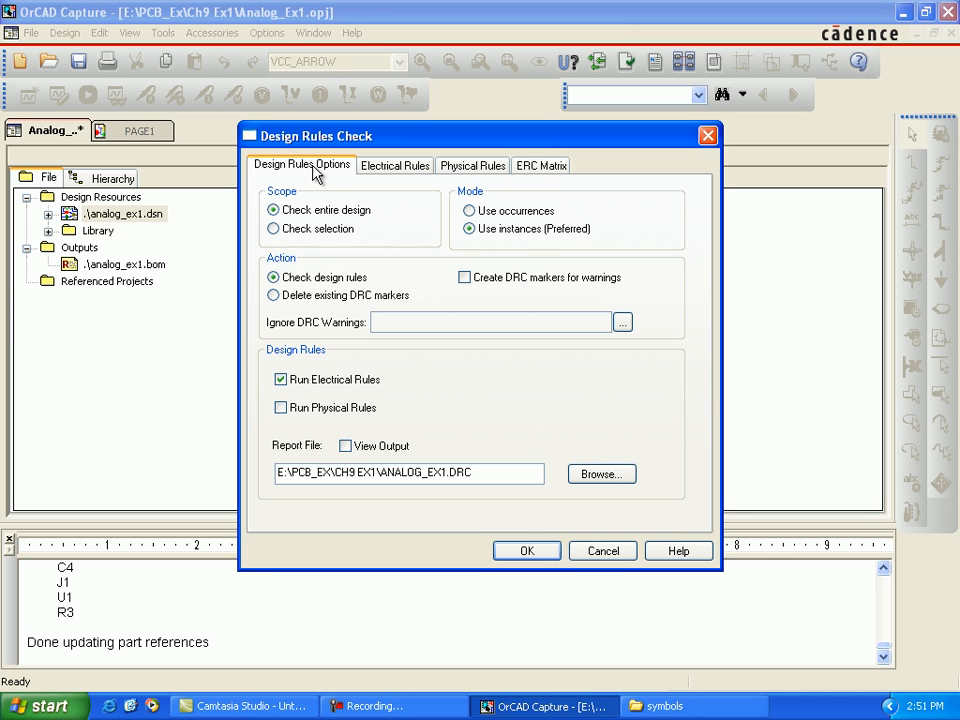
Step: Review the electrical rules, physical rules and ERC matrix, and run the electrical rules check on the entire design
click(418, 168)
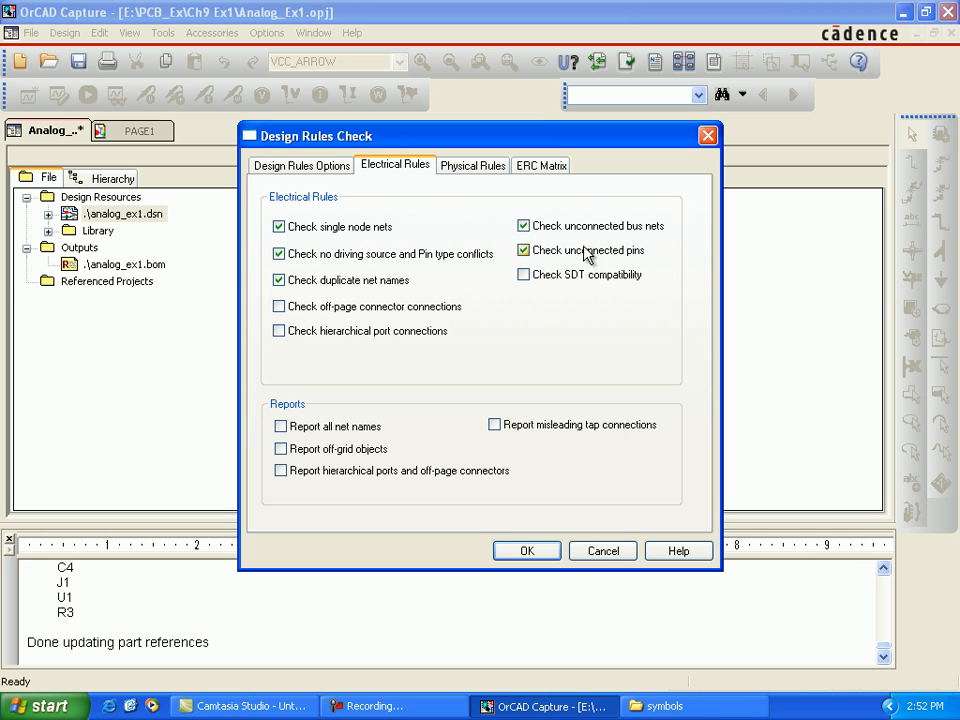
click(491, 170)
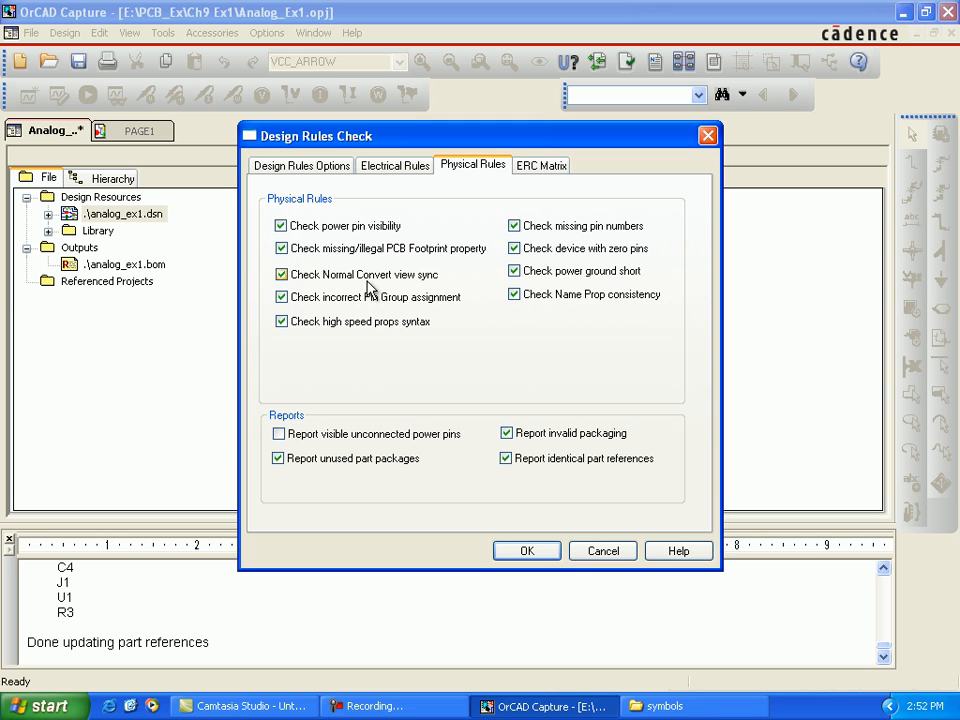
click(539, 168)
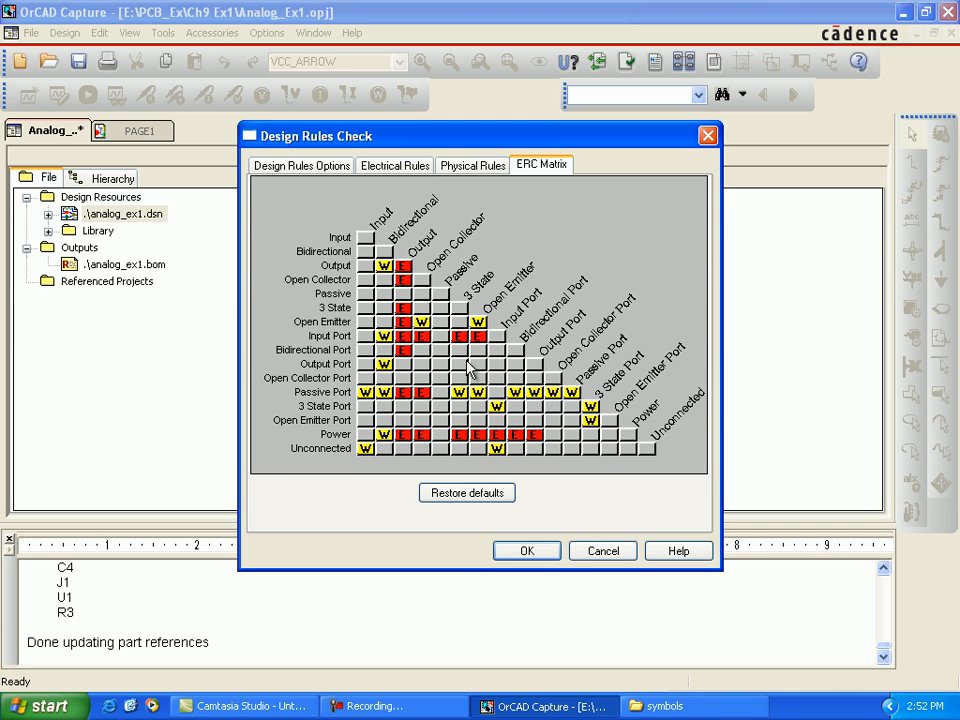
key(ctrl+Tab)
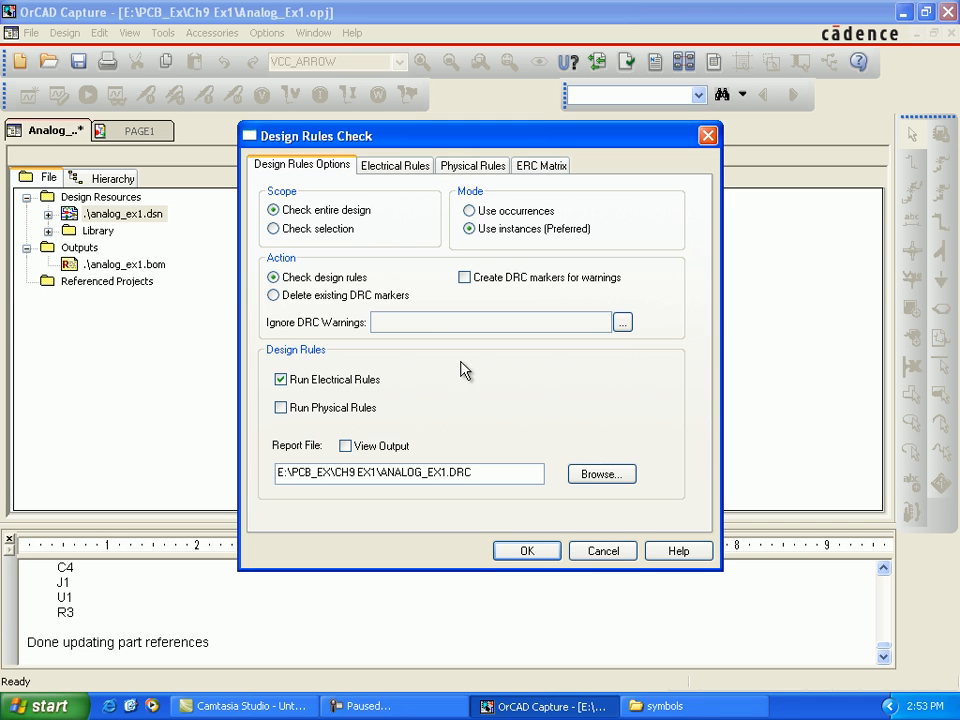
click(529, 552)
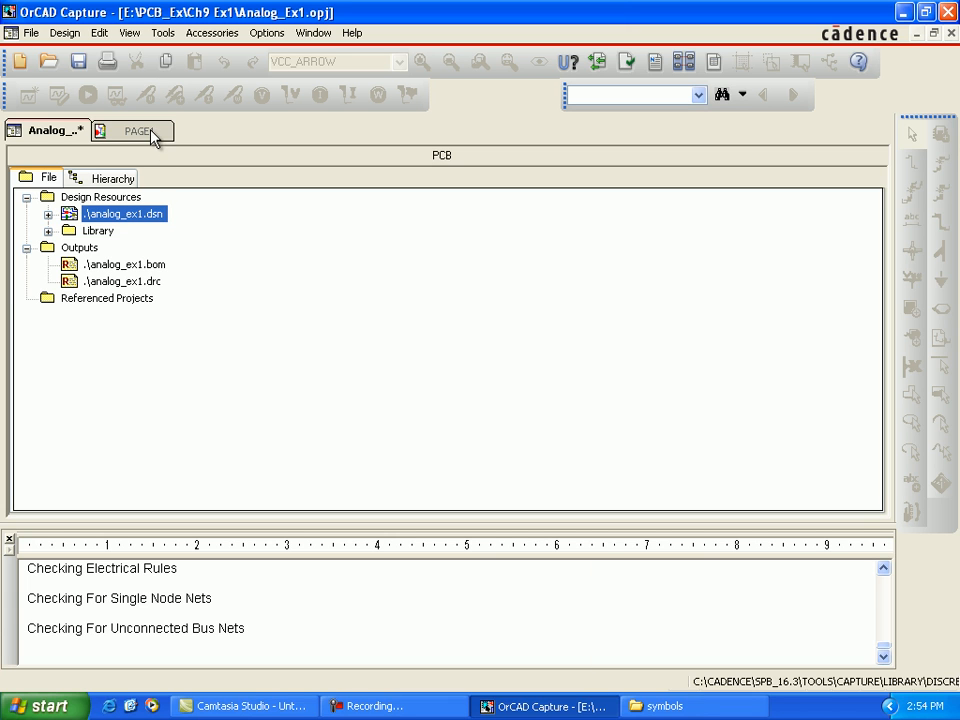
Step: Open the Create Netlist settings, enable creating or updating the PCB Editor board, and choose to open the board in OrCAD PCB Editor
click(162, 36)
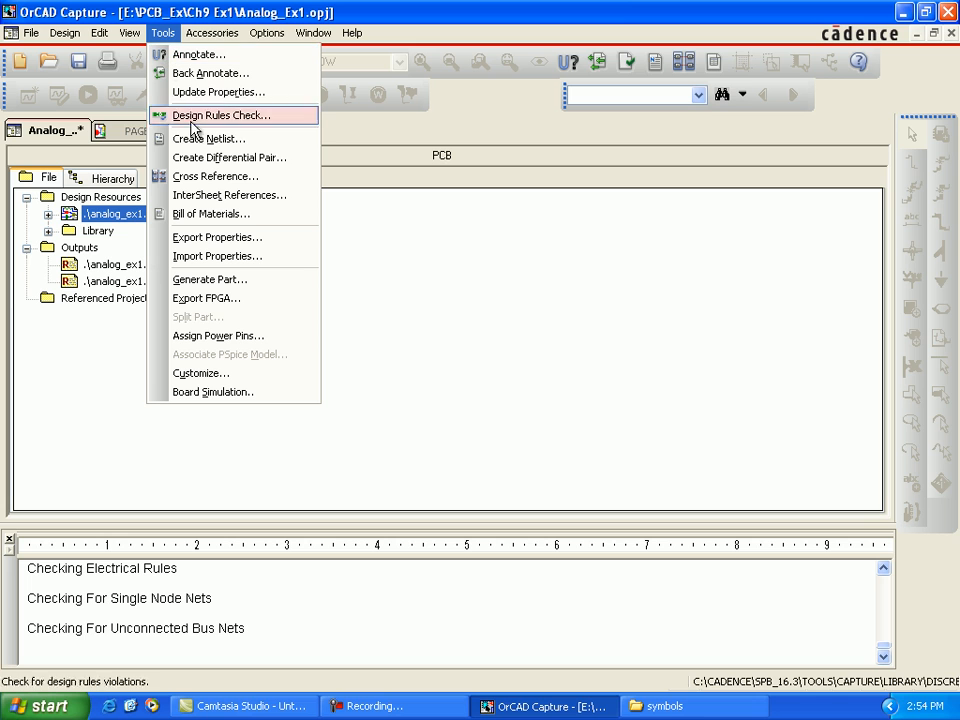
click(207, 148)
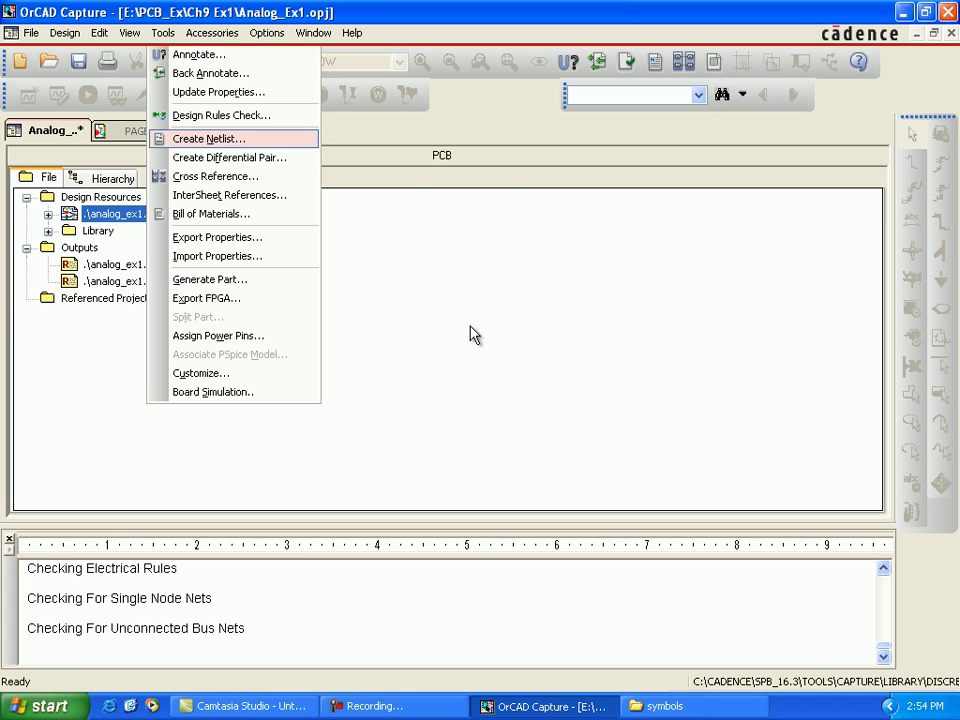
click(495, 387)
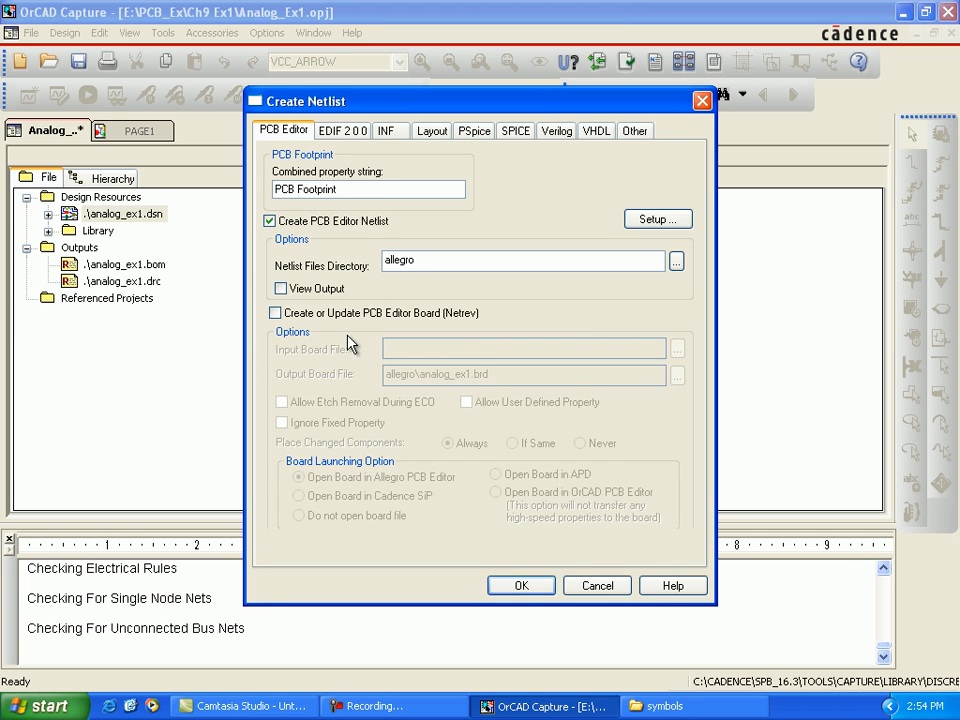
click(276, 314)
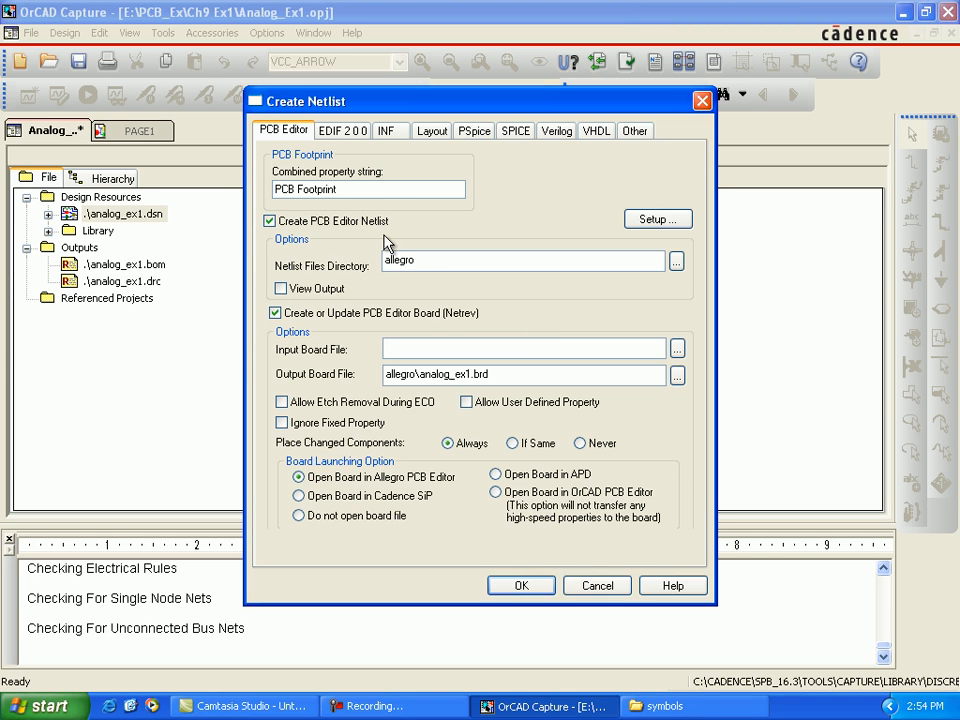
click(496, 492)
Step: Generate the netlist and board with output file allegro\analog_ex1.brd, creating the missing allegro directory and letting the design be saved
click(677, 376)
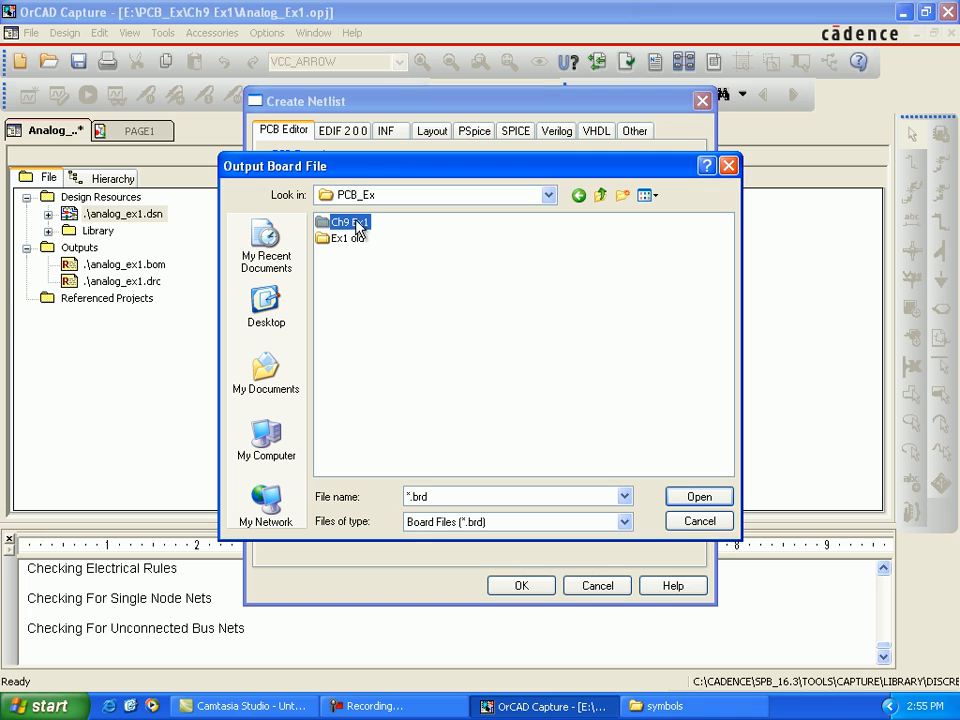
double_click(357, 224)
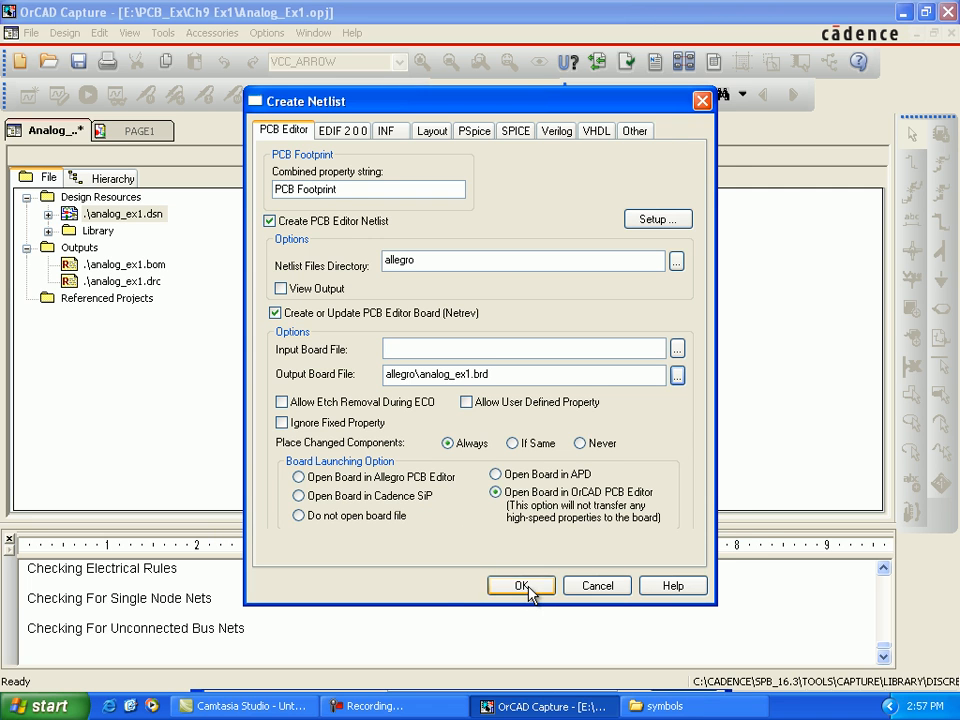
click(521, 584)
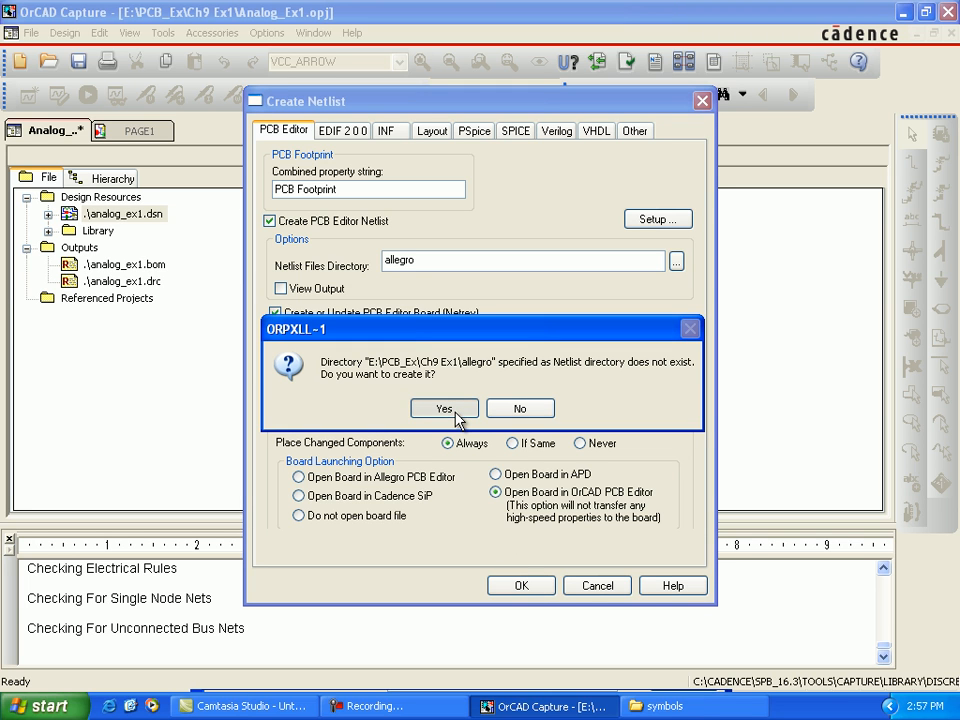
click(456, 414)
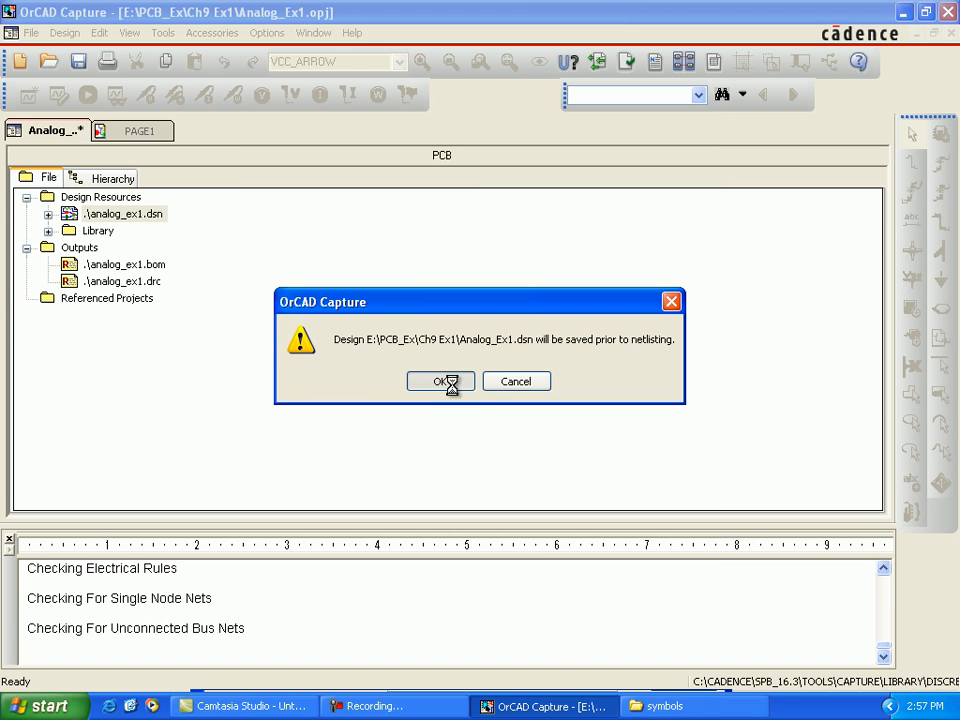
click(453, 388)
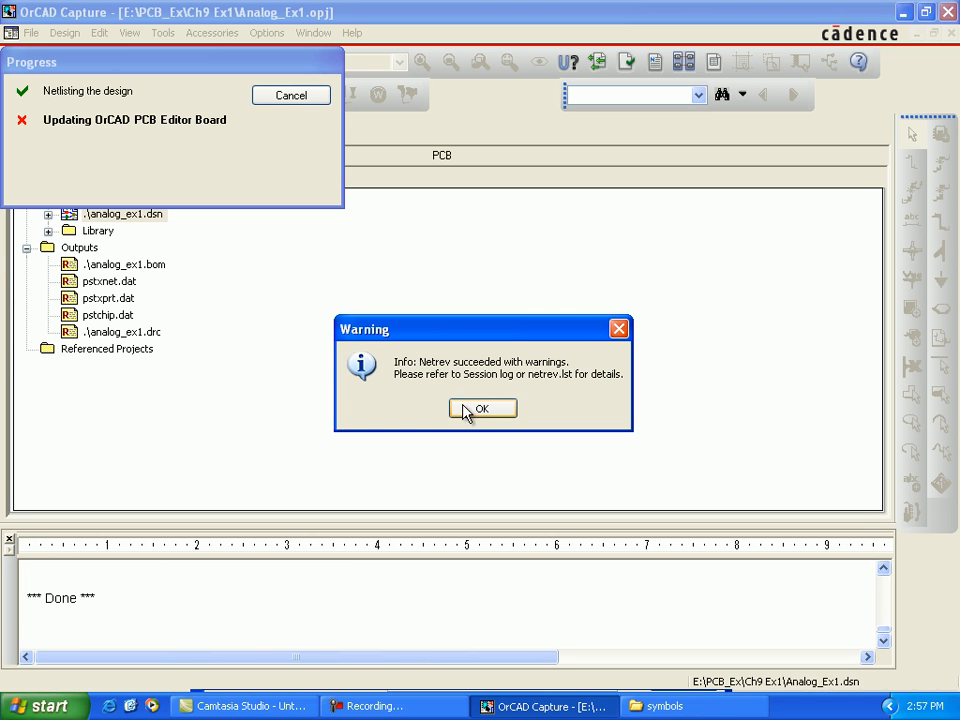
click(470, 410)
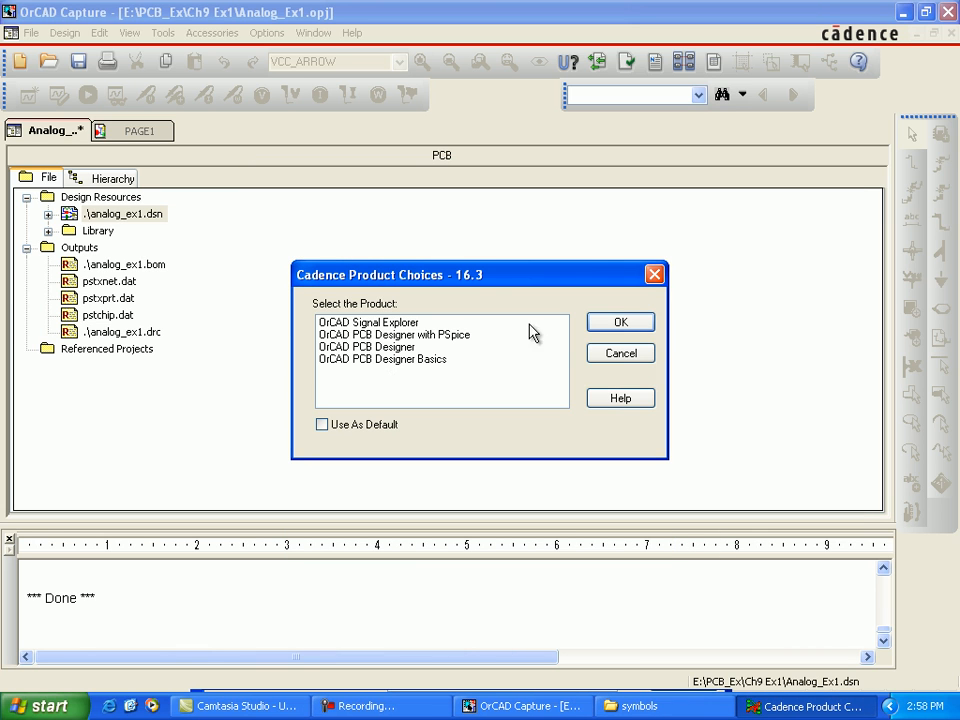
Step: Open the generated analog_ex1.brd board with the OrCAD PCB Designer product and accept the higher-tier database warnings
click(415, 347)
click(617, 324)
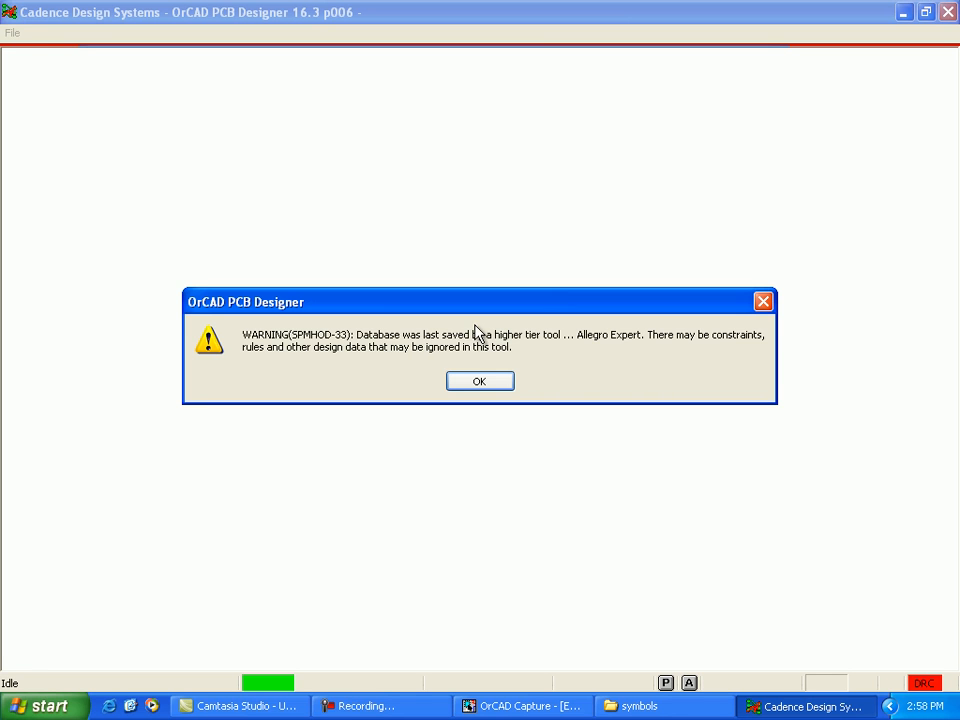
click(473, 385)
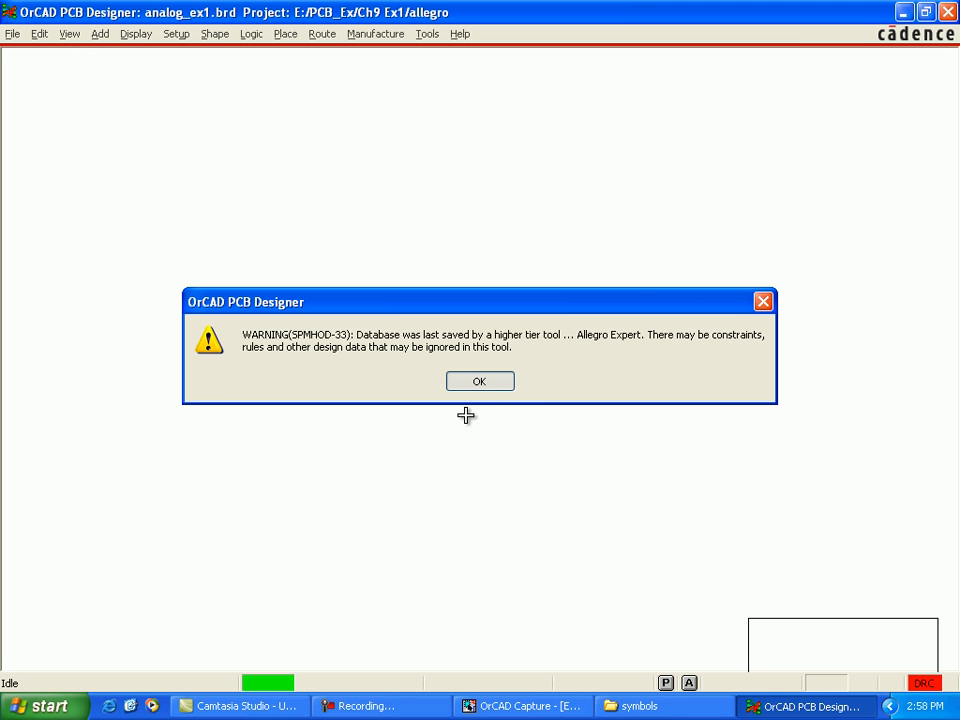
click(477, 386)
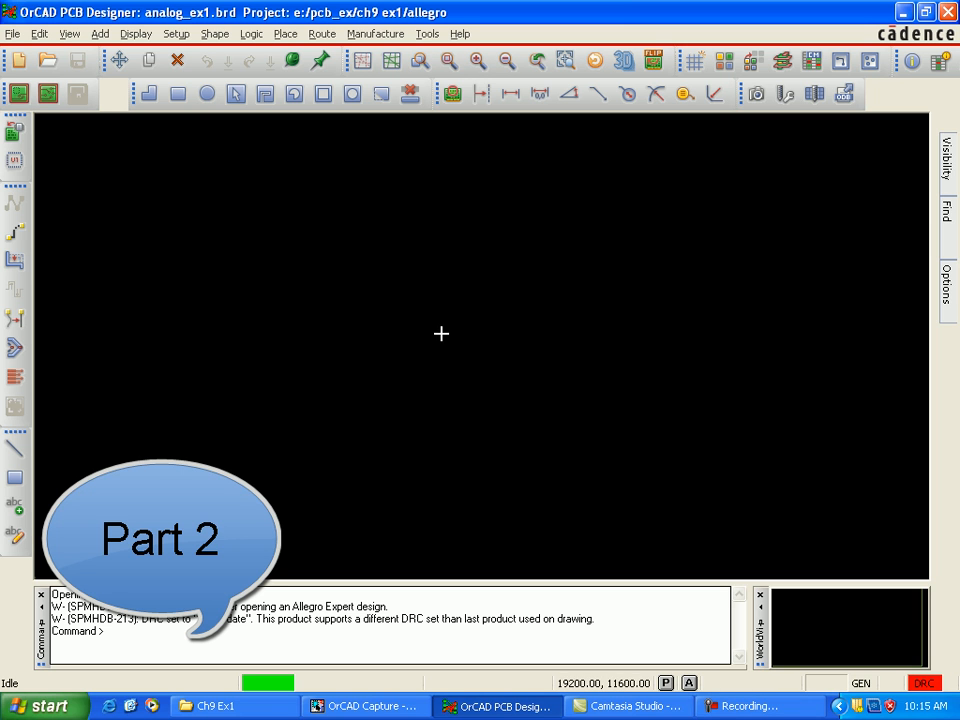
Step: Review the board's design parameters for user units, drawing size, accuracy and extents, and accept them
click(180, 33)
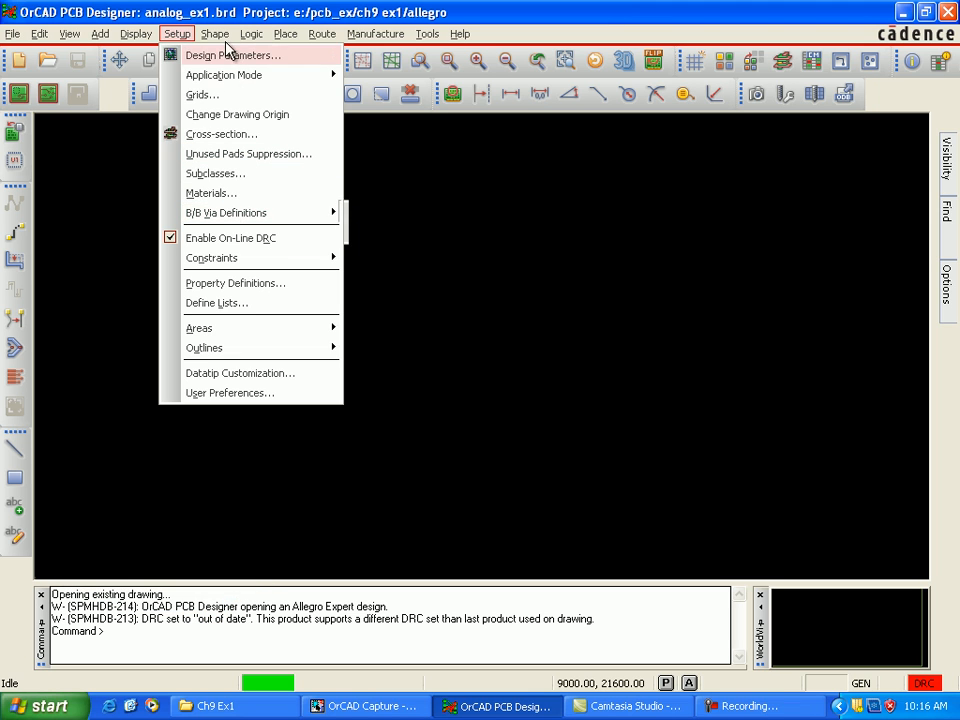
click(231, 33)
click(228, 54)
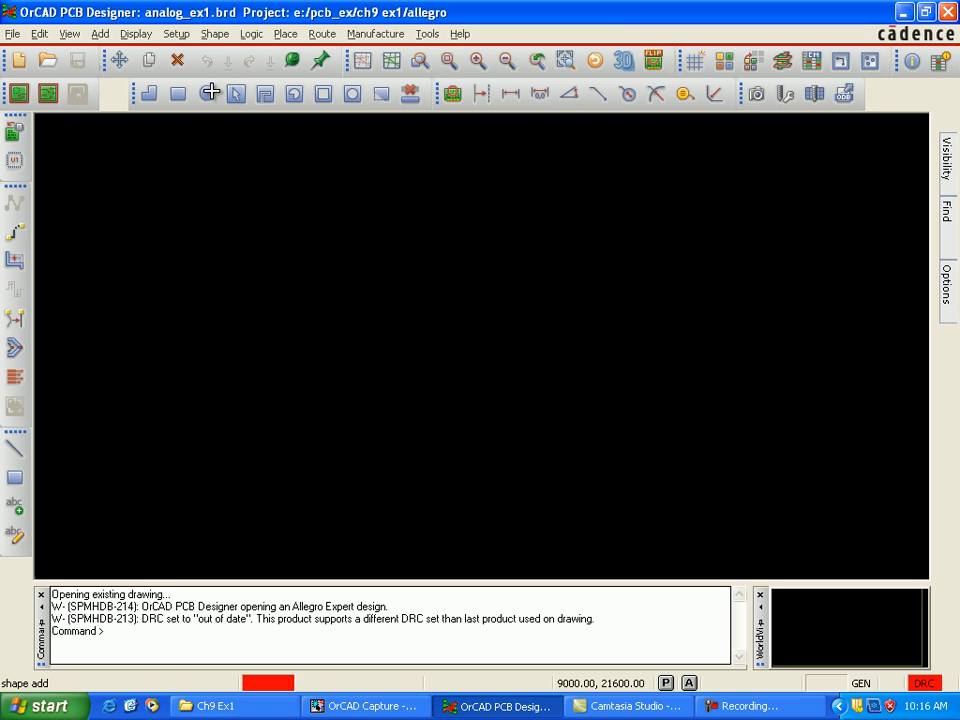
click(177, 36)
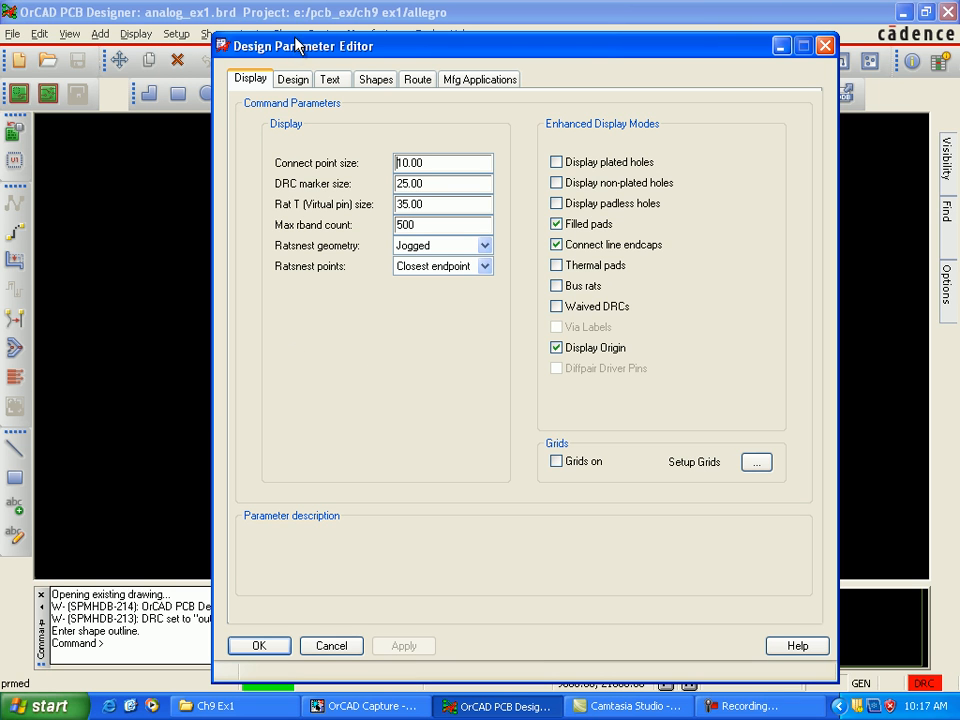
click(298, 82)
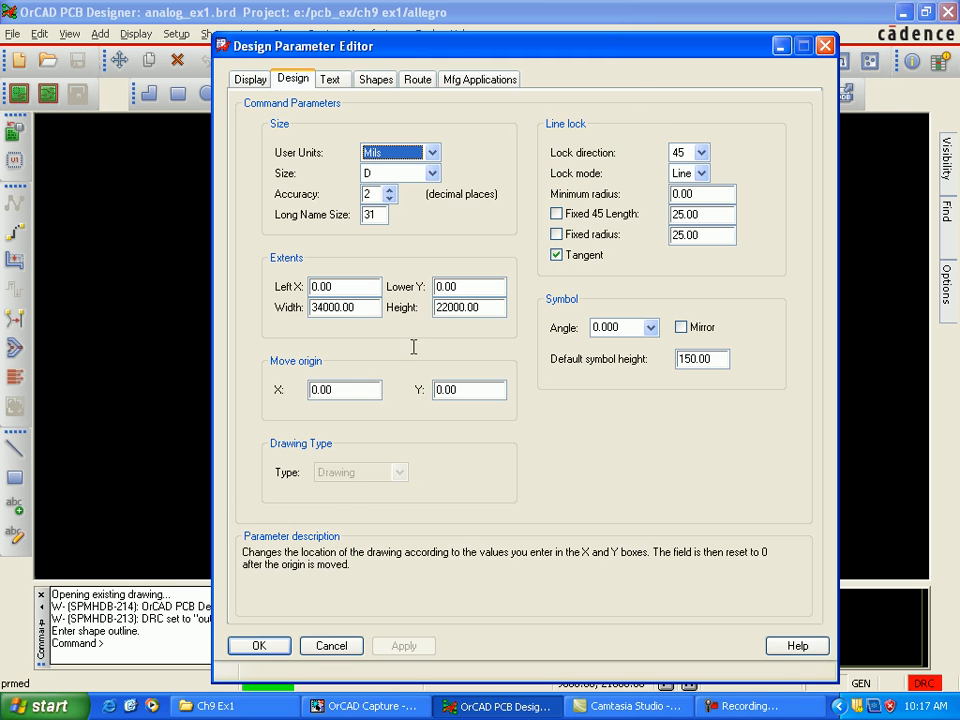
click(364, 310)
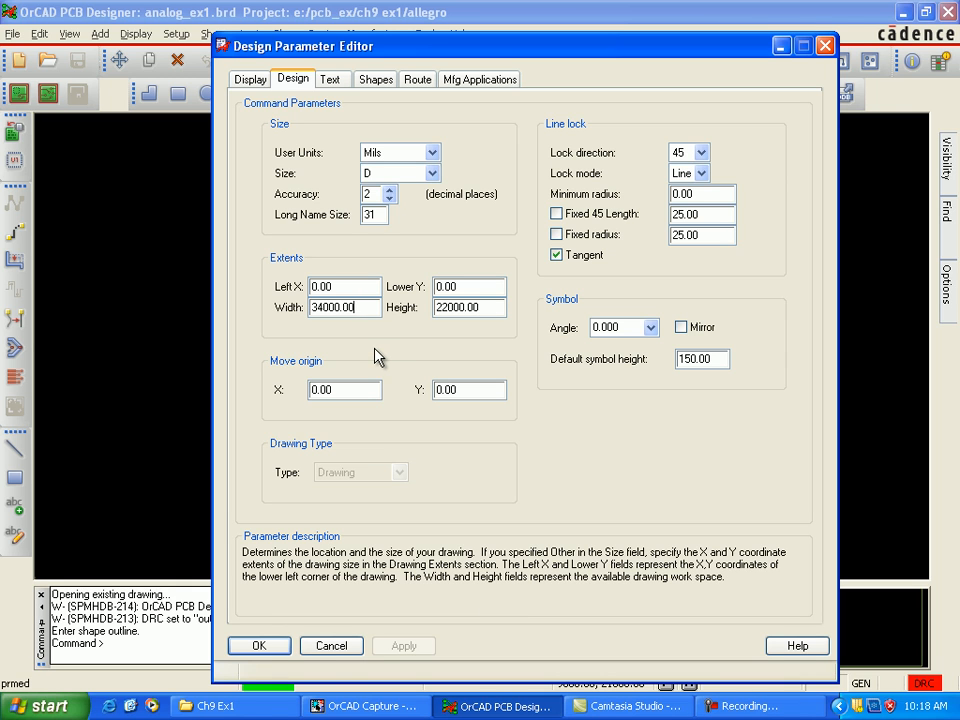
click(259, 648)
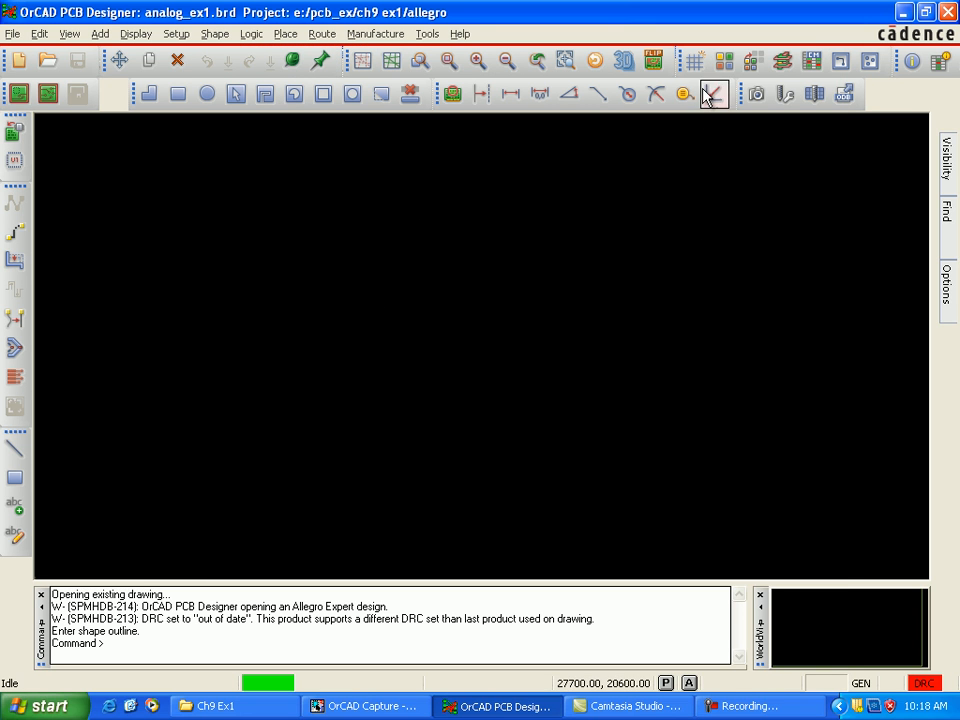
Step: Turn on the grid display and accept 100 mil non-etch spacing with 25 mil spacing on the TOP and BOTTOM layers
click(696, 63)
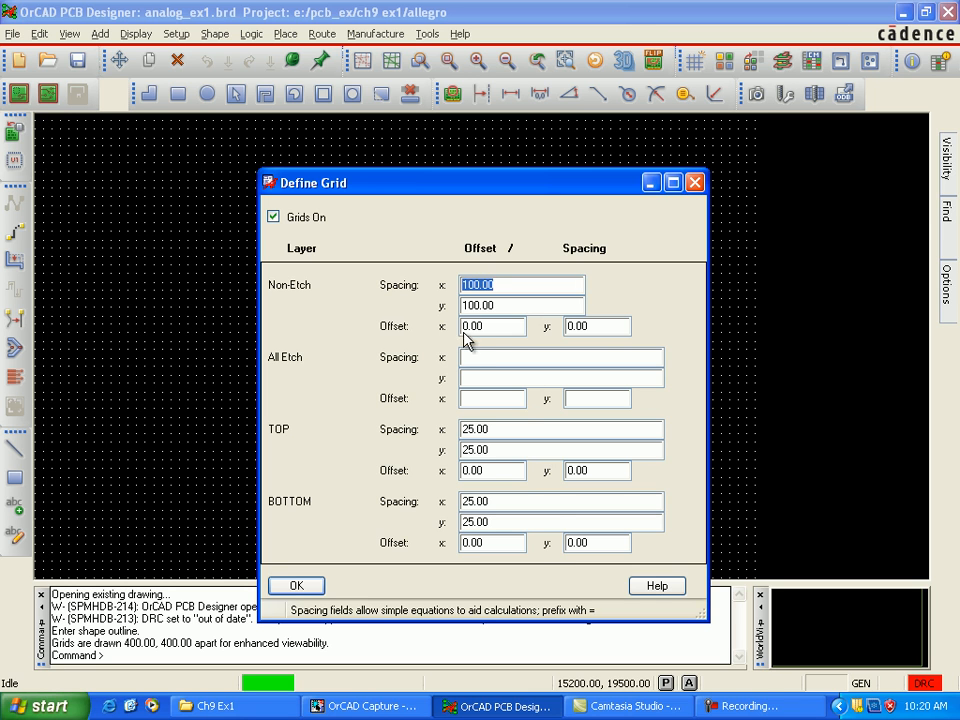
click(311, 588)
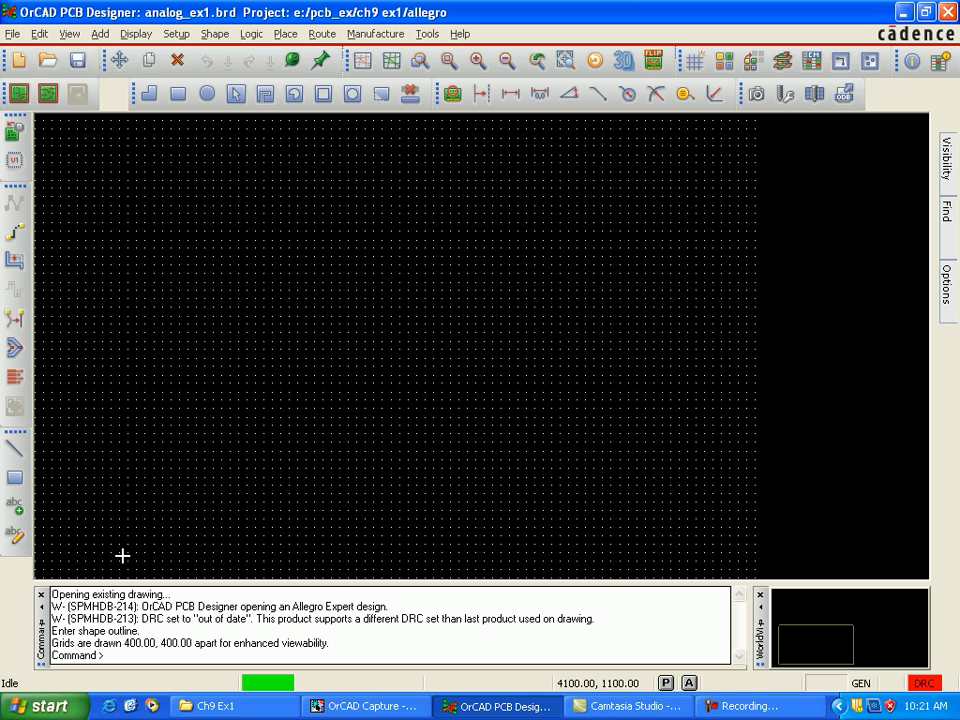
Step: Begin creating a board outline near the drawing origin with a 200 mil board edge clearance, using the Draw Polygon option
scroll(122, 556, up, 3)
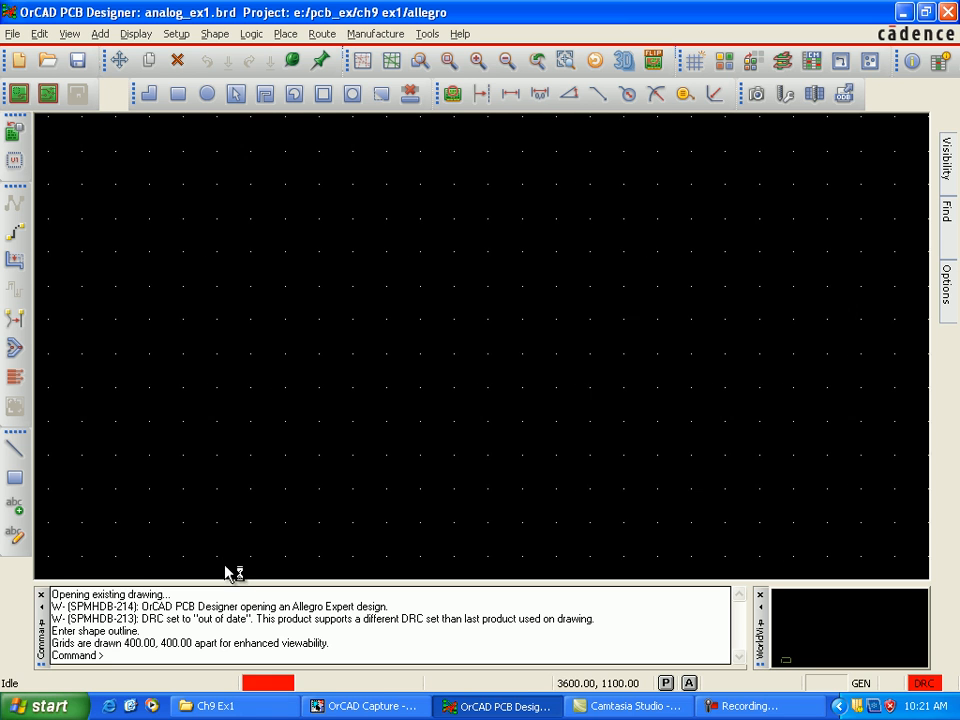
key(Left)
key(Left)
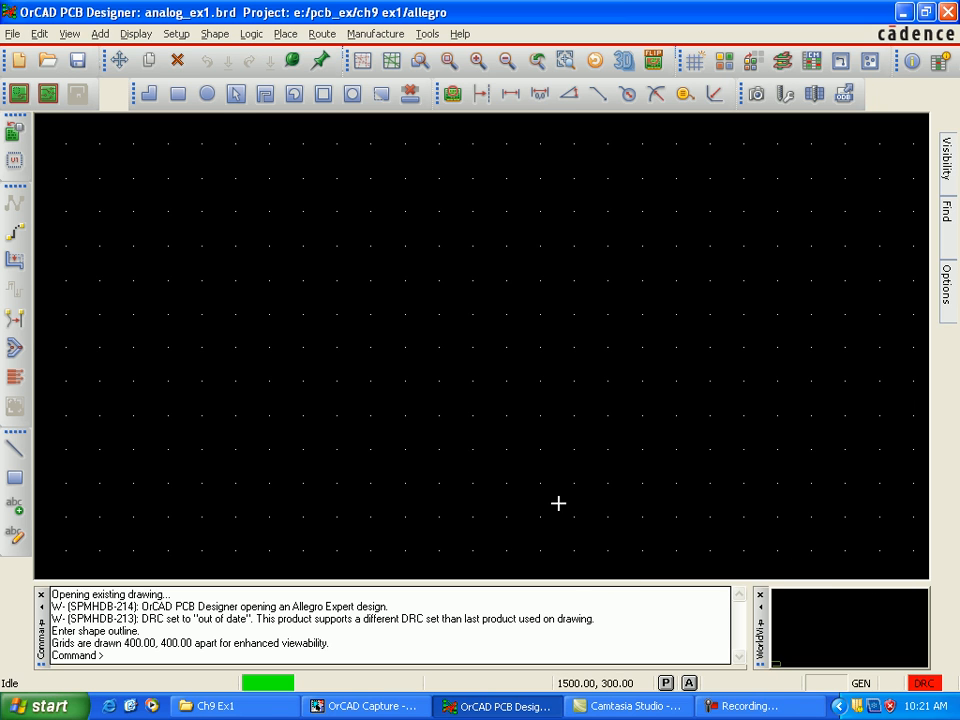
click(177, 34)
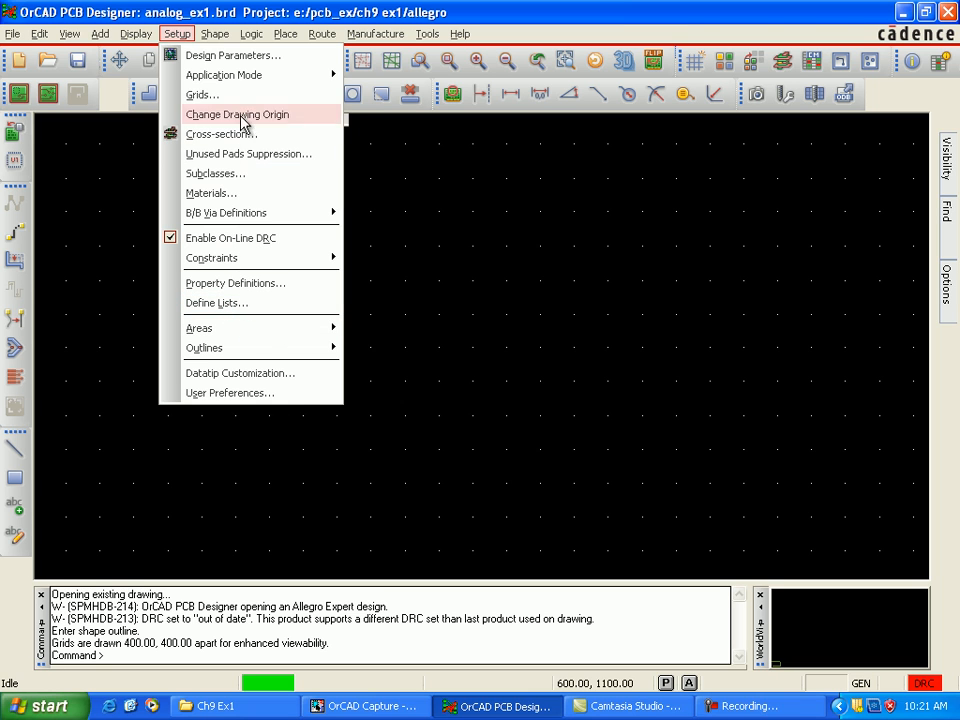
mouse_move(261, 350)
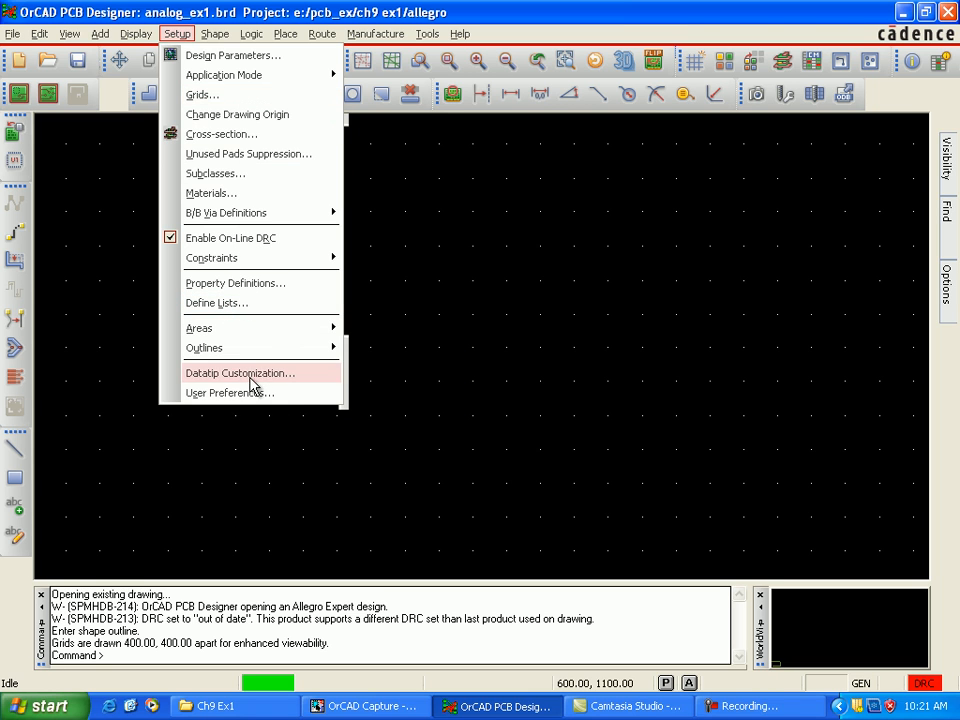
mouse_move(306, 358)
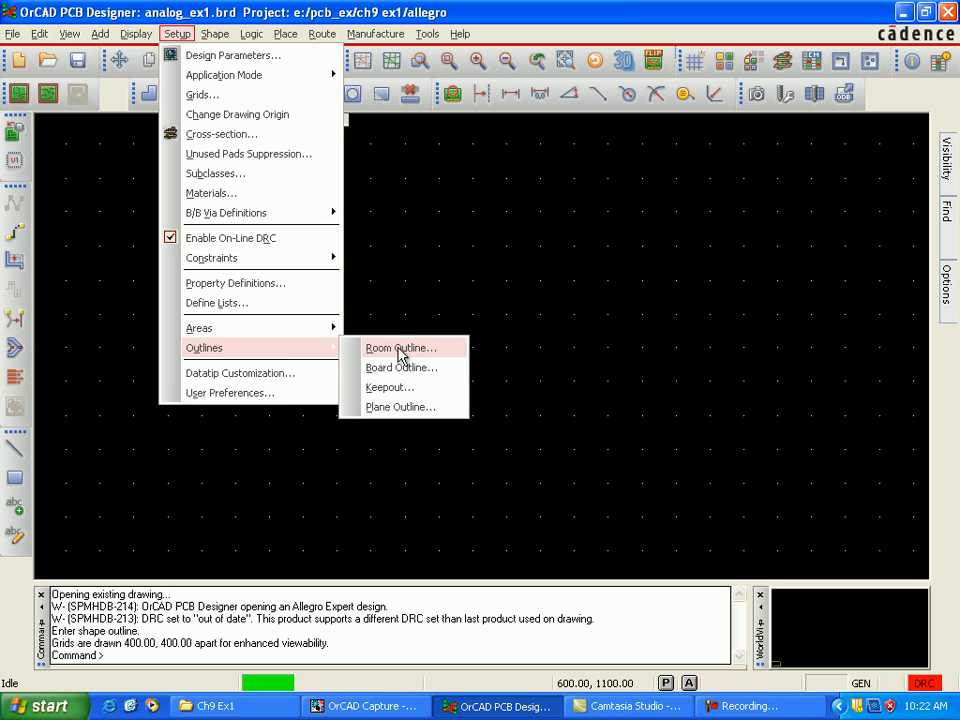
click(418, 370)
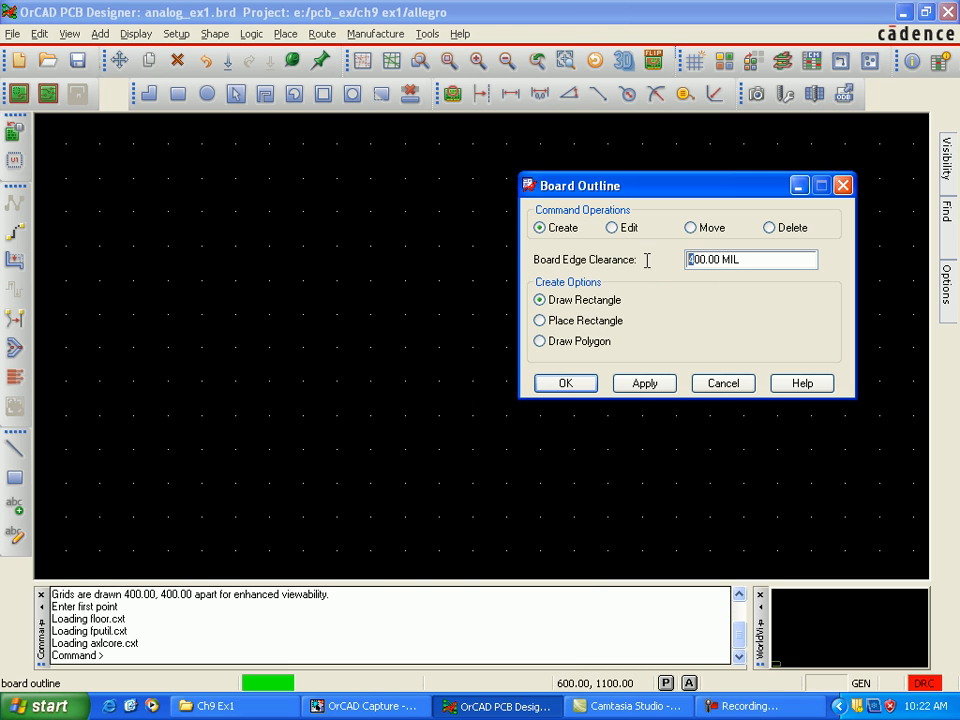
text(2)
click(541, 343)
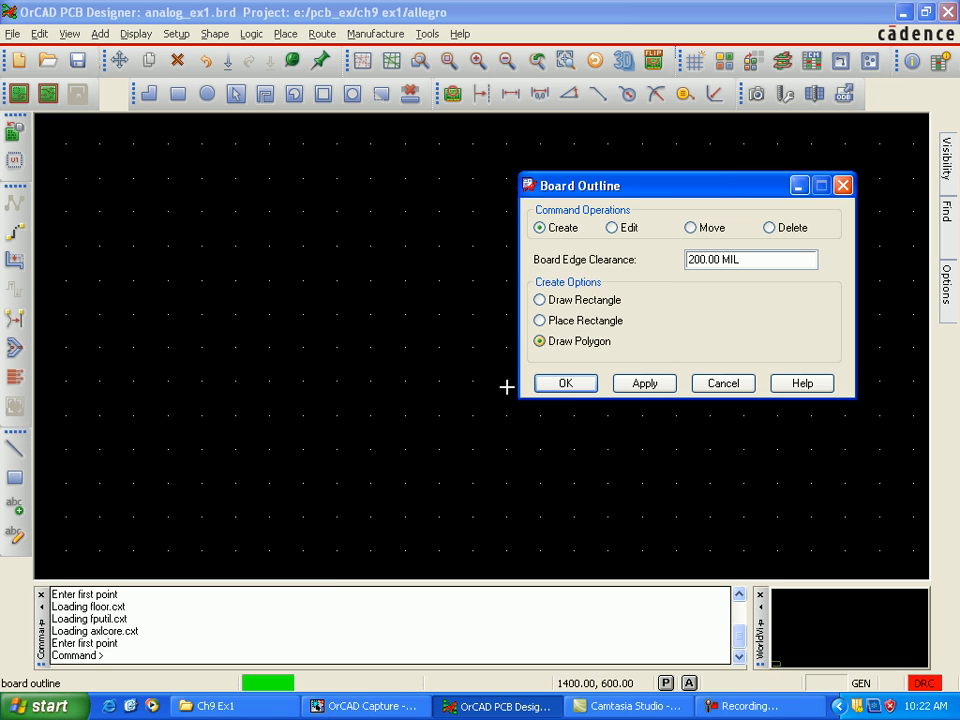
Step: Draw a closed board outline from the origin, 5000 by 2600 mil, with a tab 1900 mil wide and 400 mil high on its upper edge
click(34, 577)
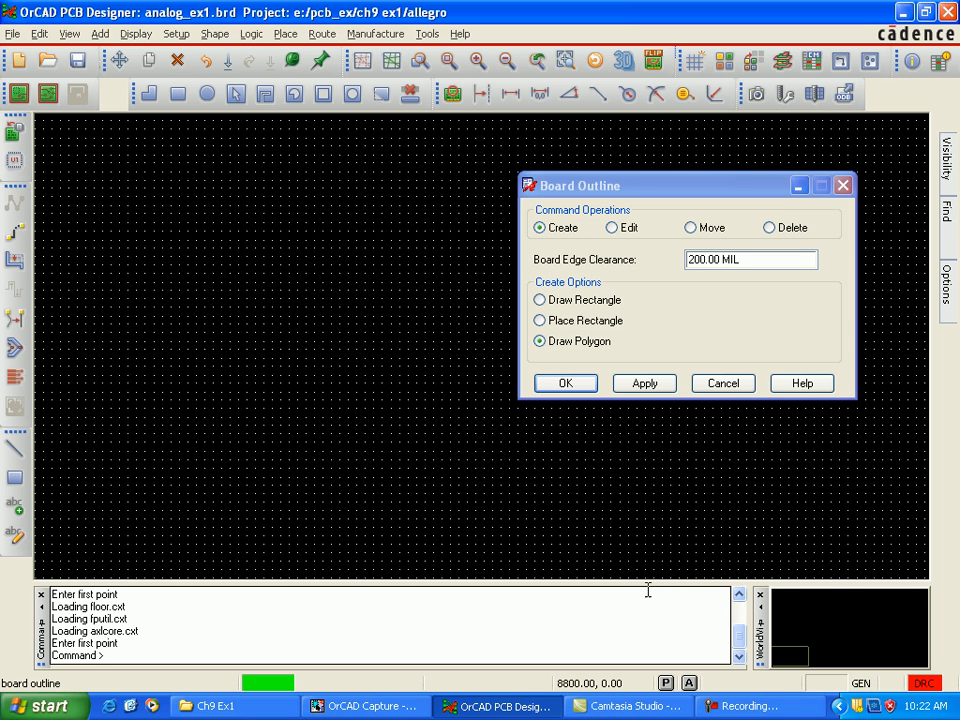
click(459, 578)
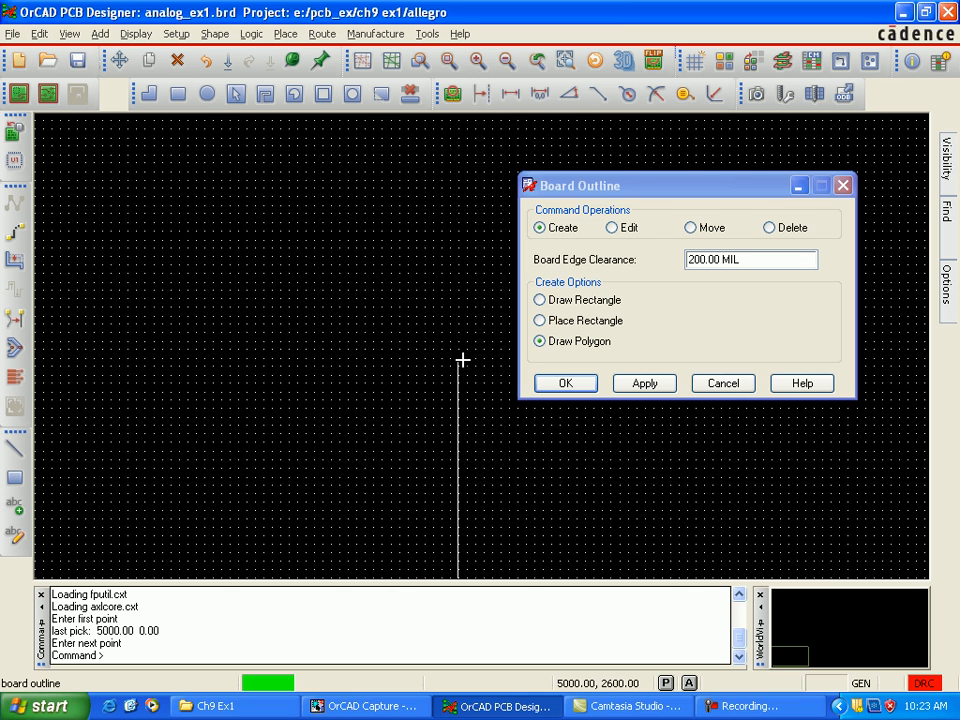
click(461, 360)
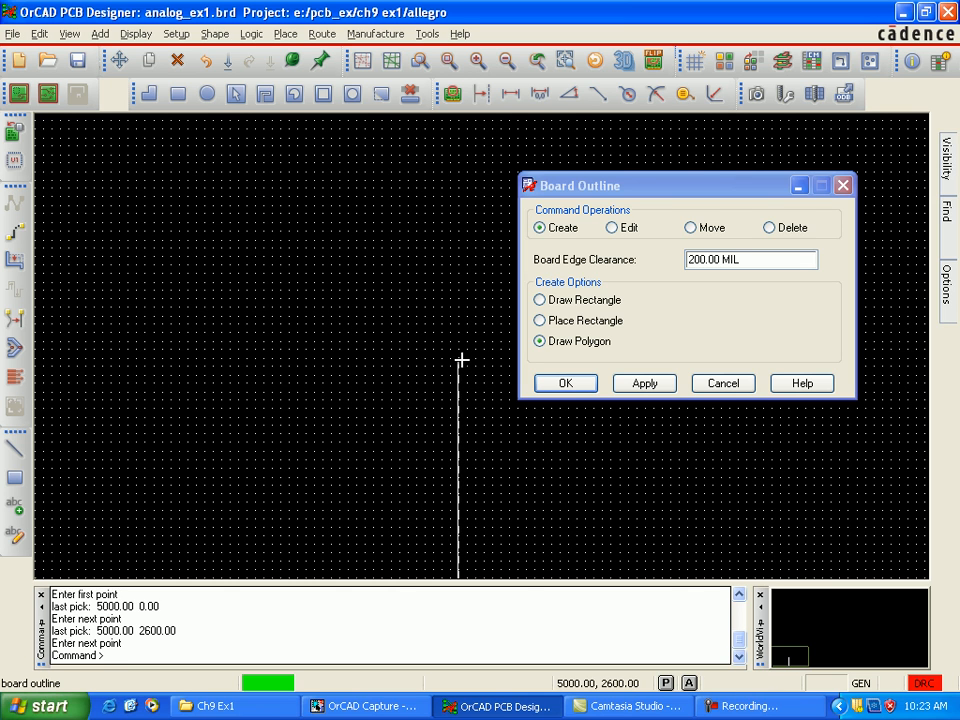
click(266, 358)
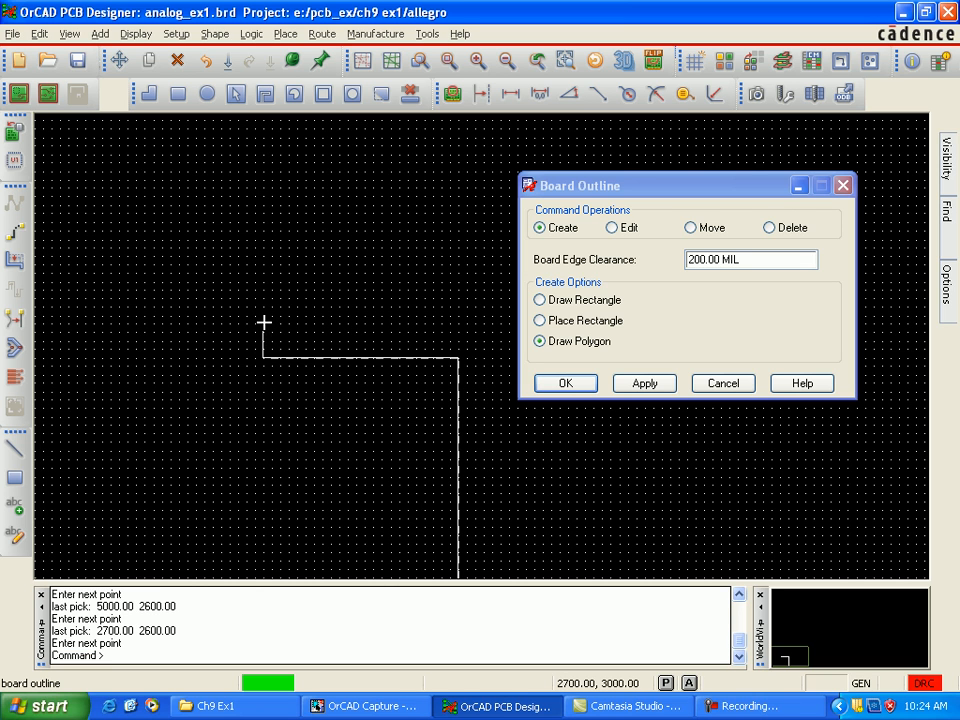
click(263, 322)
click(103, 322)
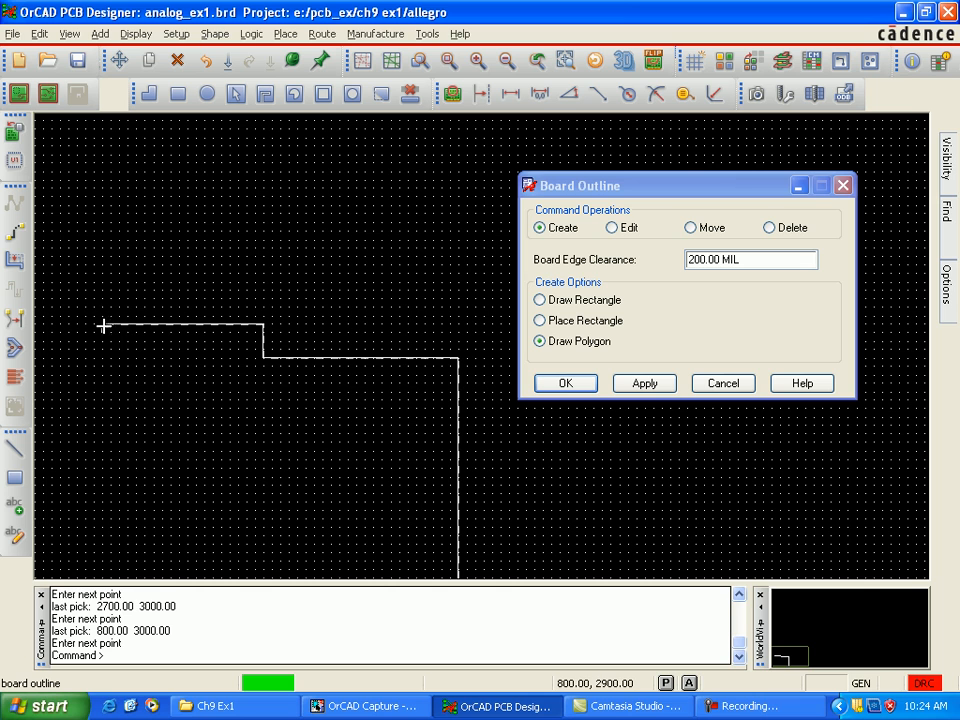
click(104, 357)
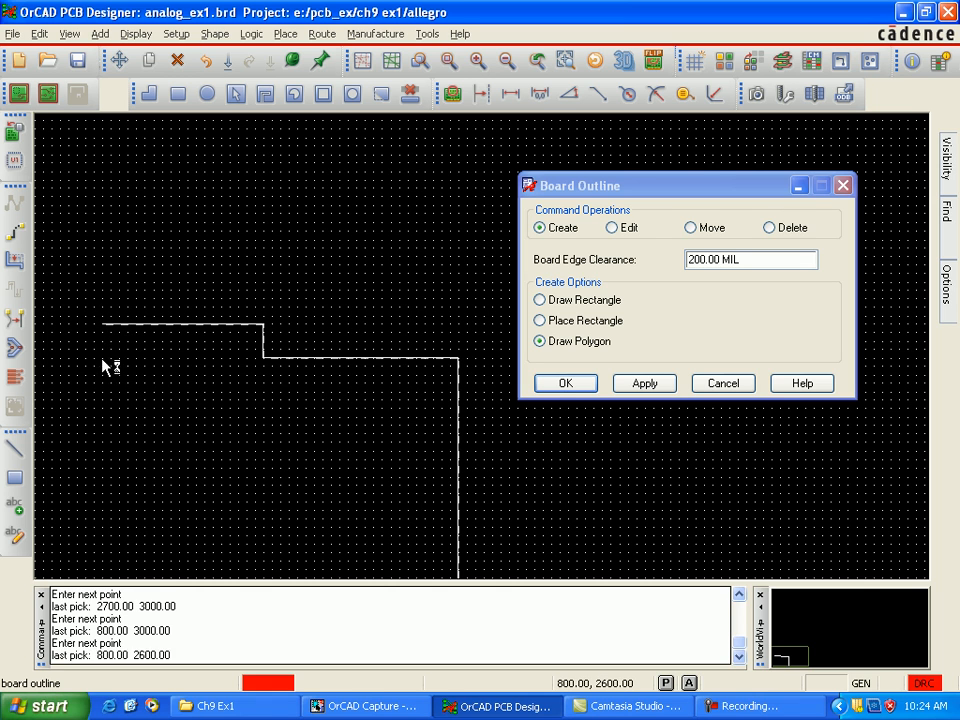
click(36, 361)
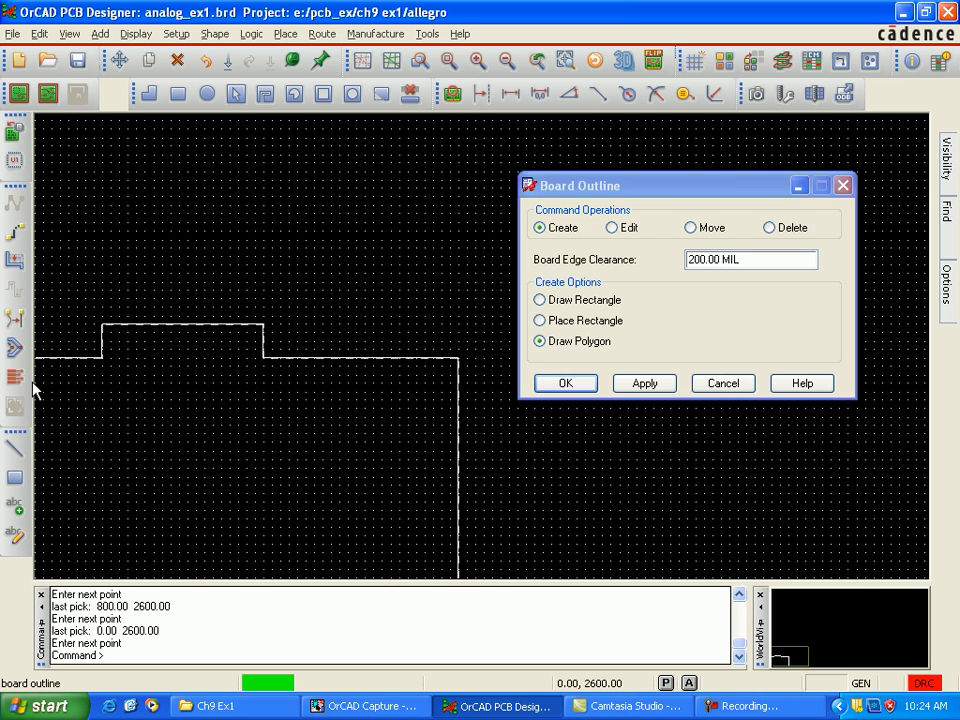
click(35, 578)
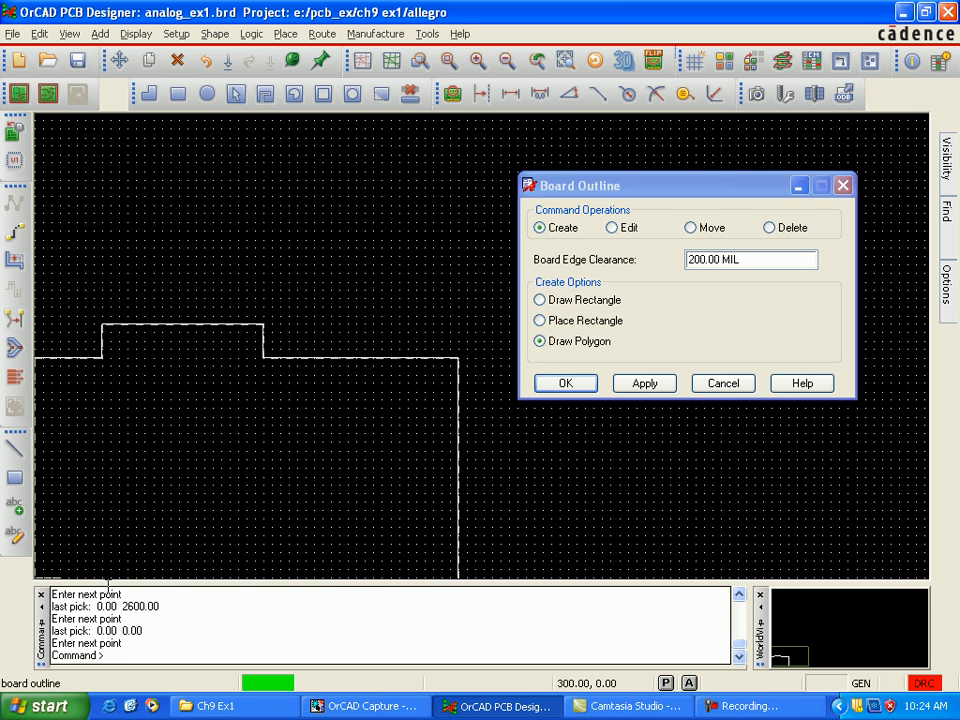
click(458, 578)
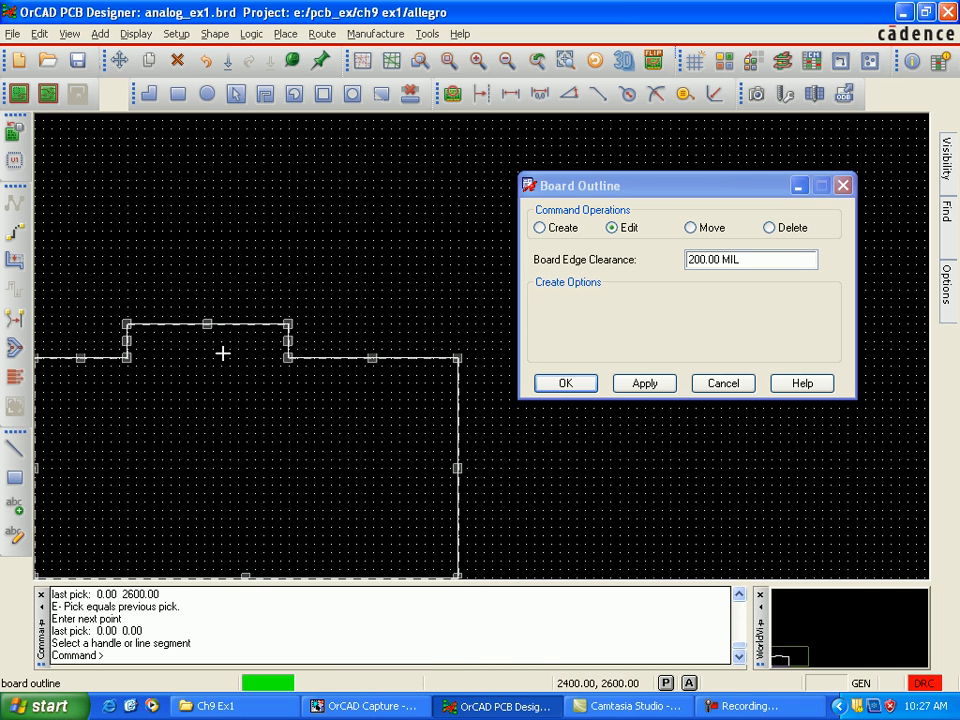
click(641, 386)
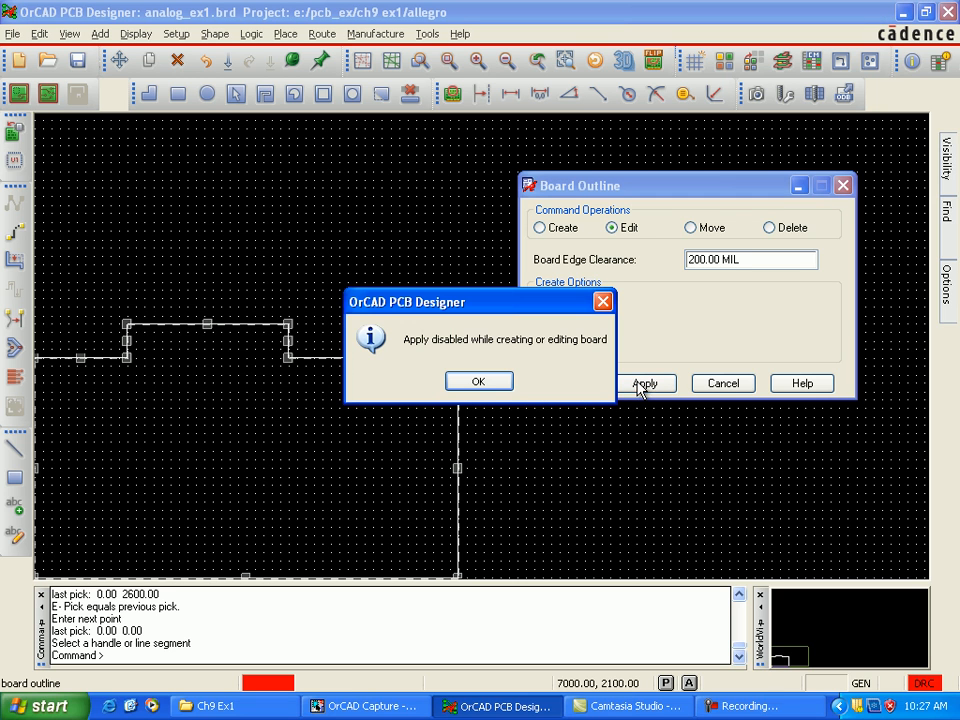
Step: Finish the board outline edit and accept the outline with its 200 mil board edge clearance
click(482, 384)
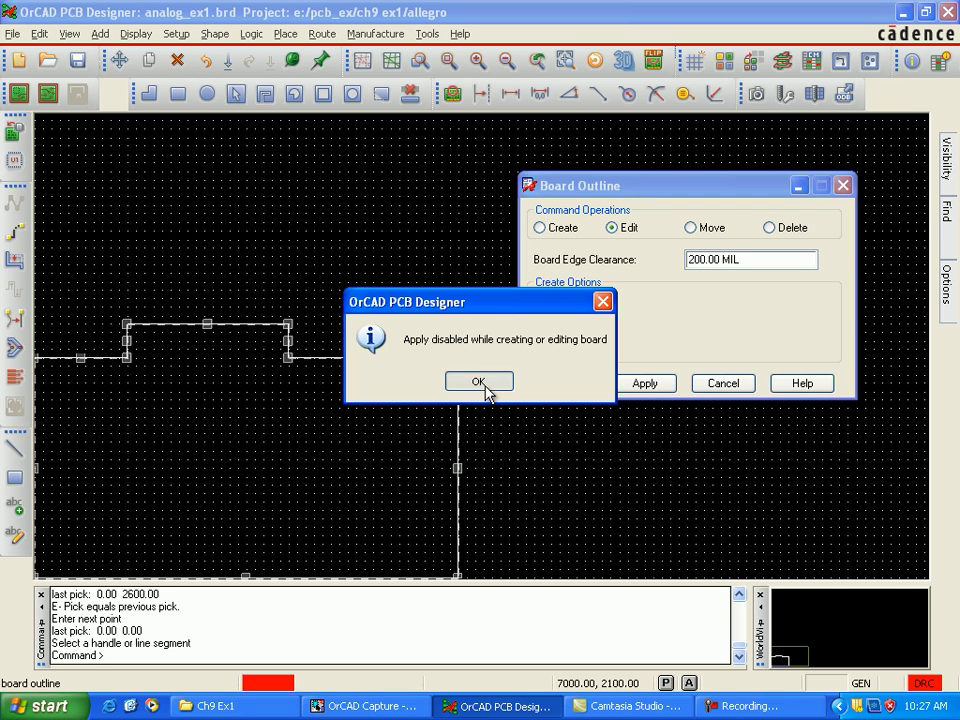
click(566, 384)
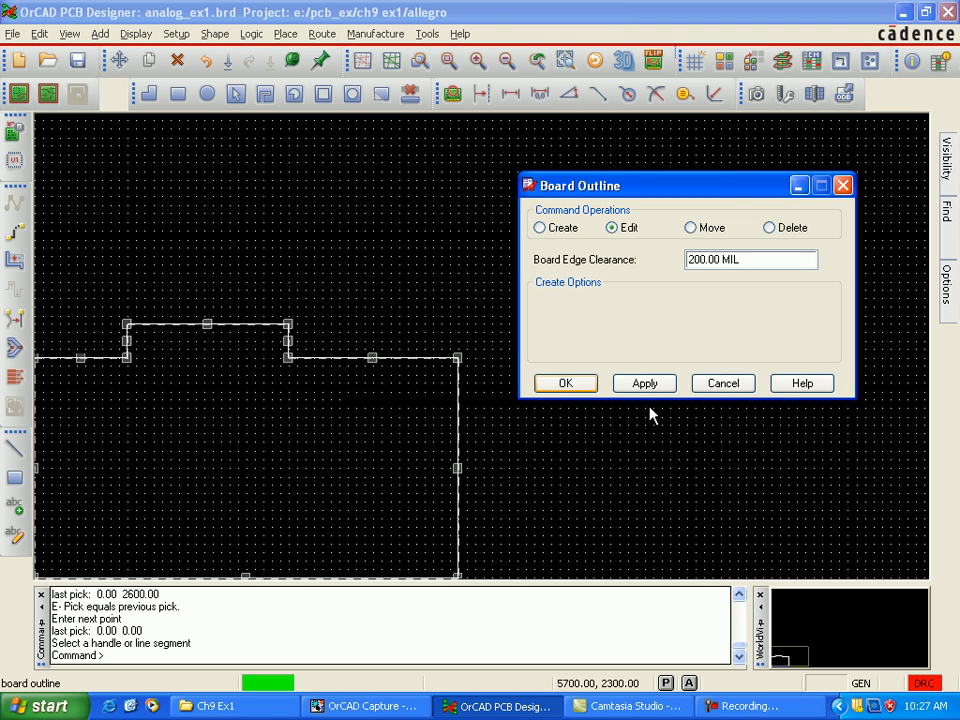
click(585, 386)
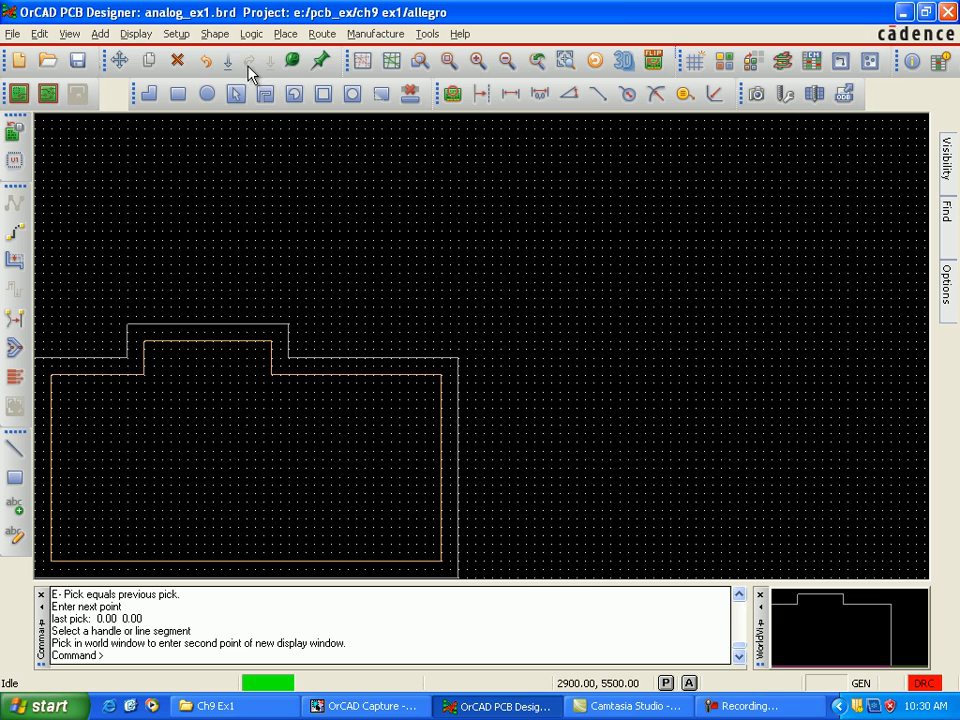
Step: Set the non-etch grid's x spacing to 10 mil and accept the grid definition
click(177, 34)
click(212, 98)
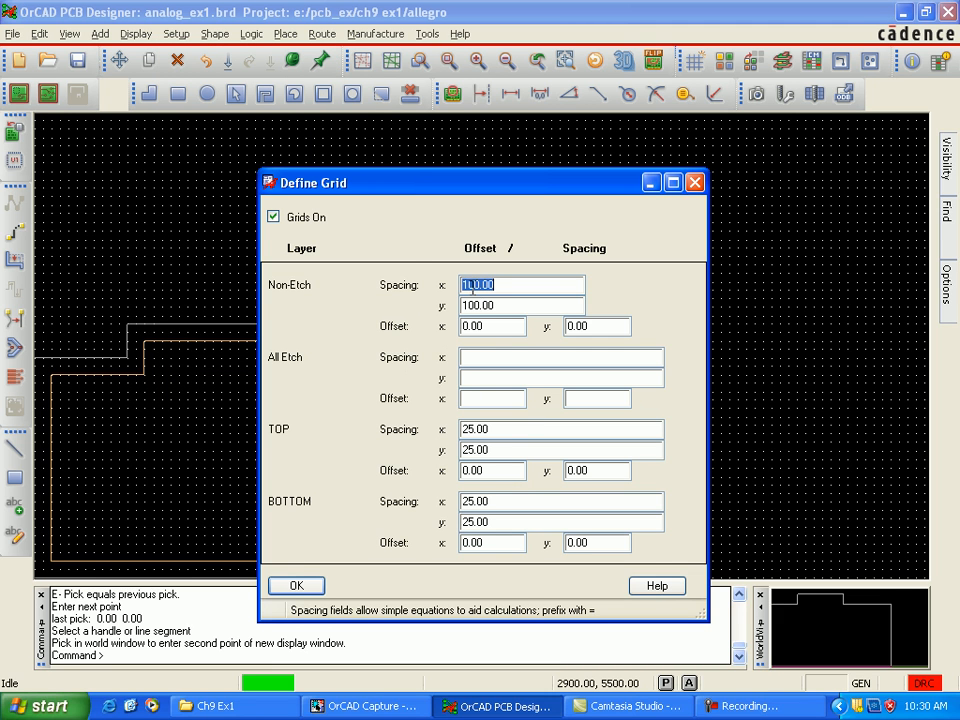
drag(481, 285, 476, 285)
click(481, 296)
click(316, 585)
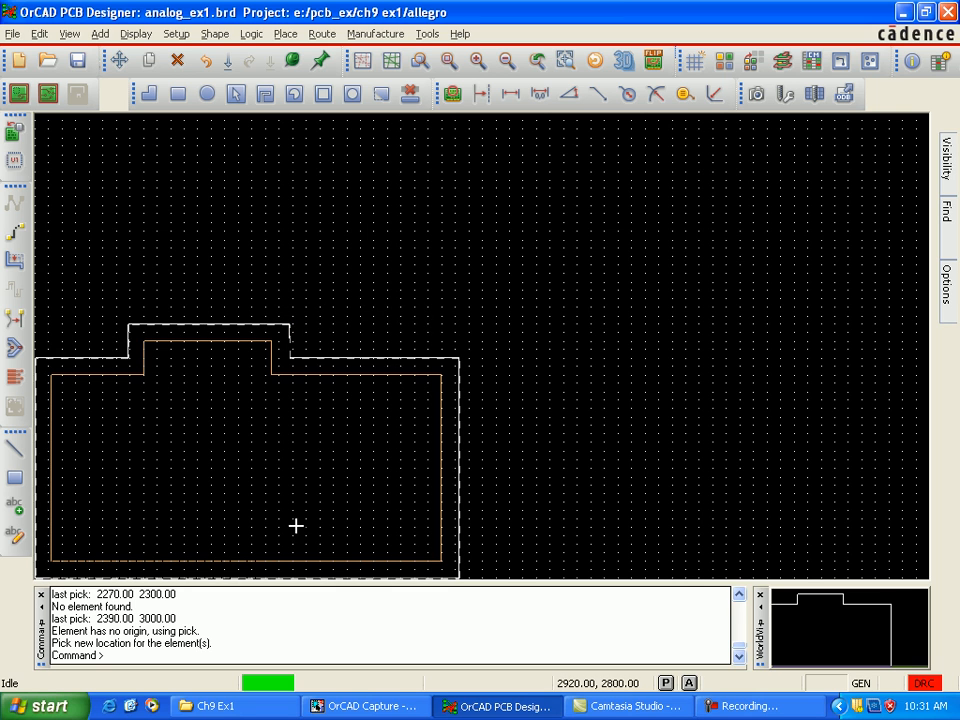
Step: Move the board outline away from the drawing origin, up and to the right toward the middle of the drawing
click(234, 523)
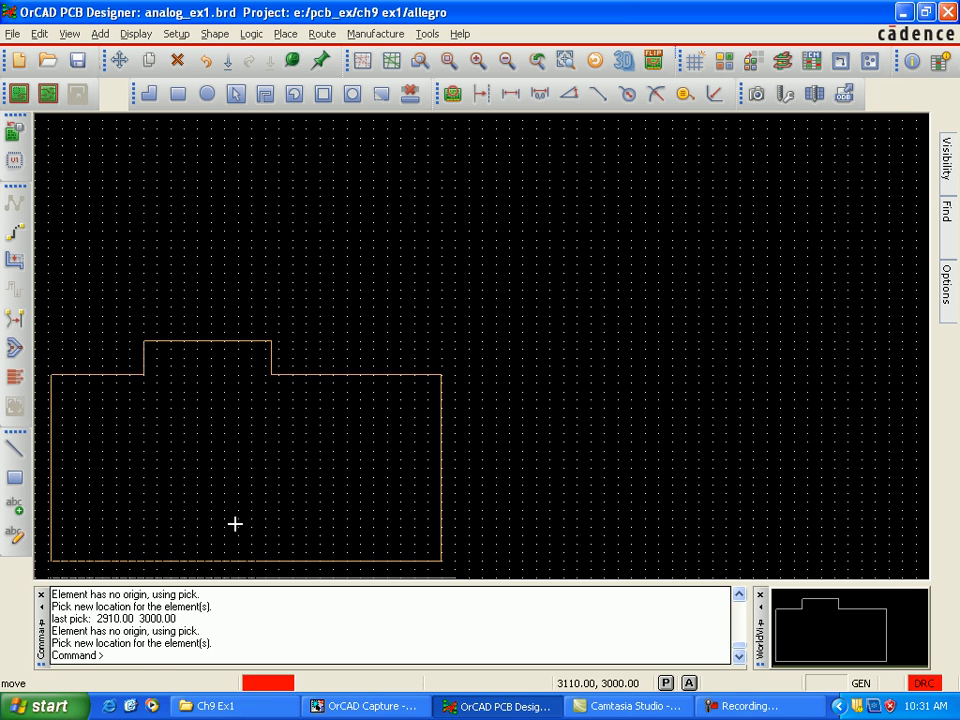
click(234, 523)
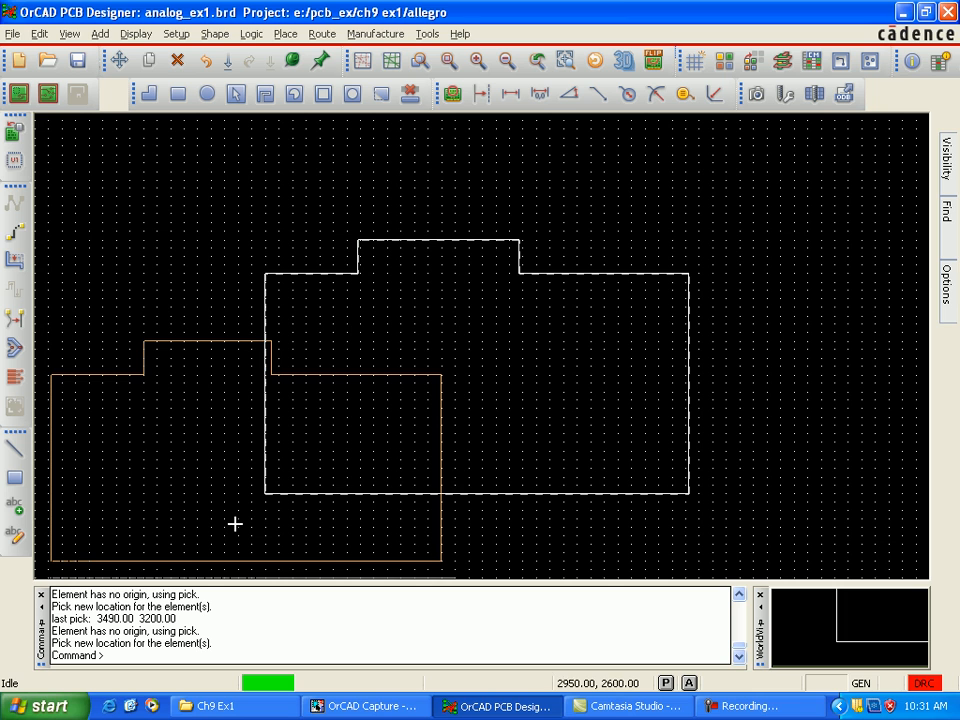
click(234, 523)
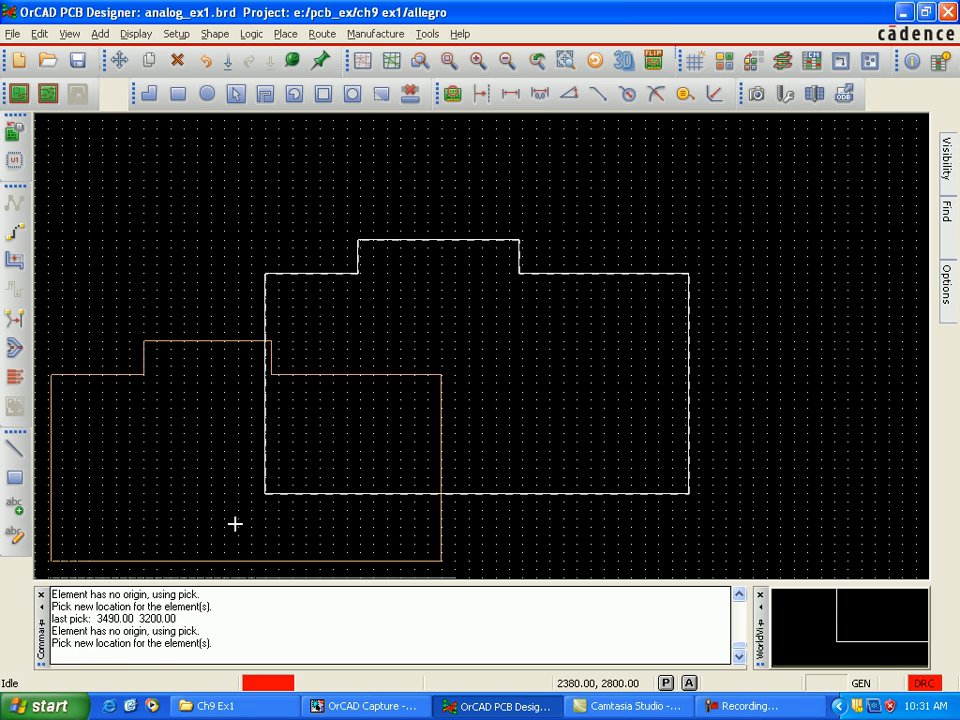
Step: Move both keepin shapes into the relocated board outline so they overlap and keep a margin to its edges
click(234, 523)
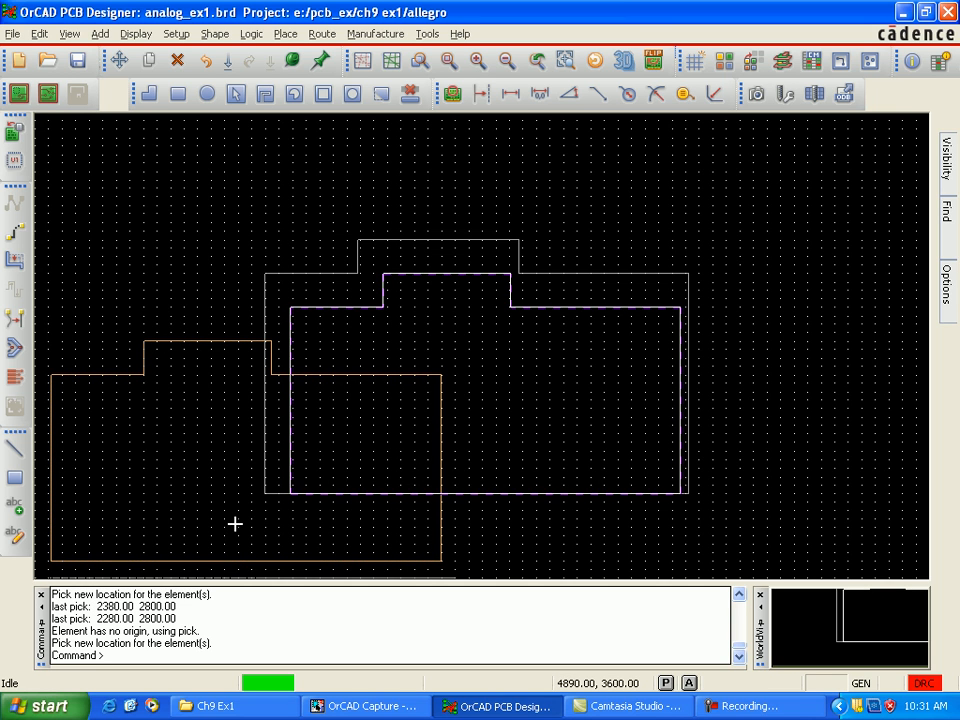
click(236, 522)
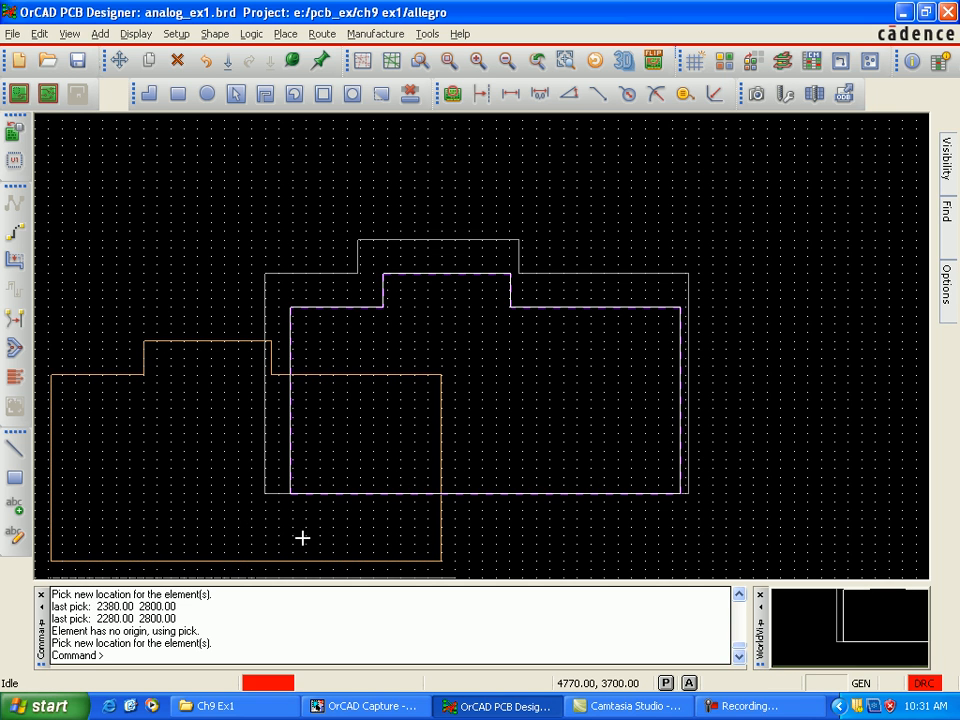
click(688, 684)
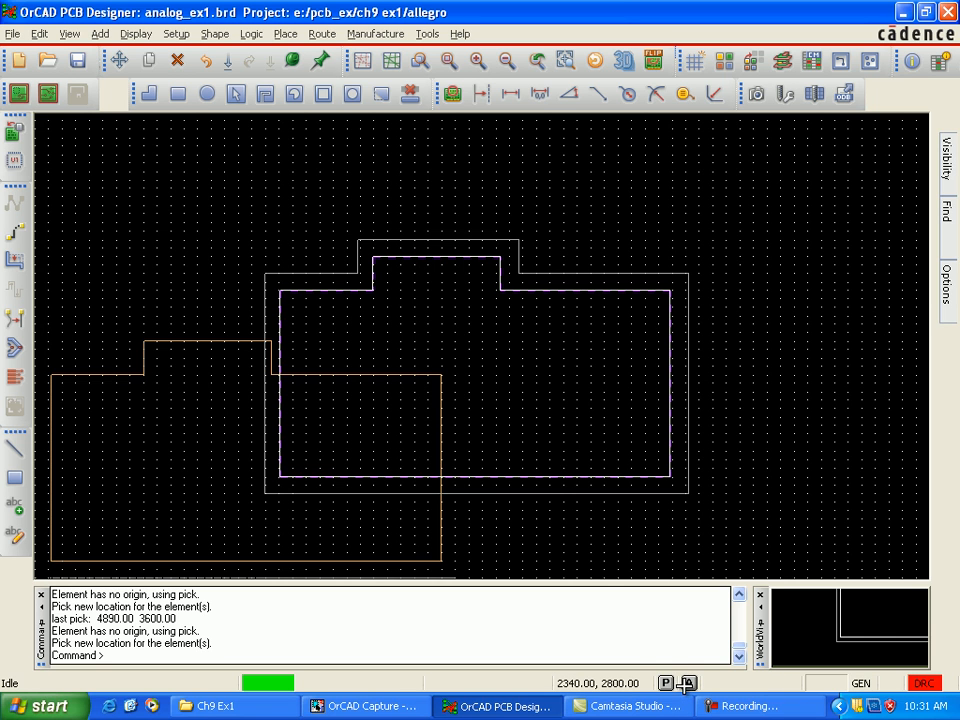
click(688, 684)
click(457, 578)
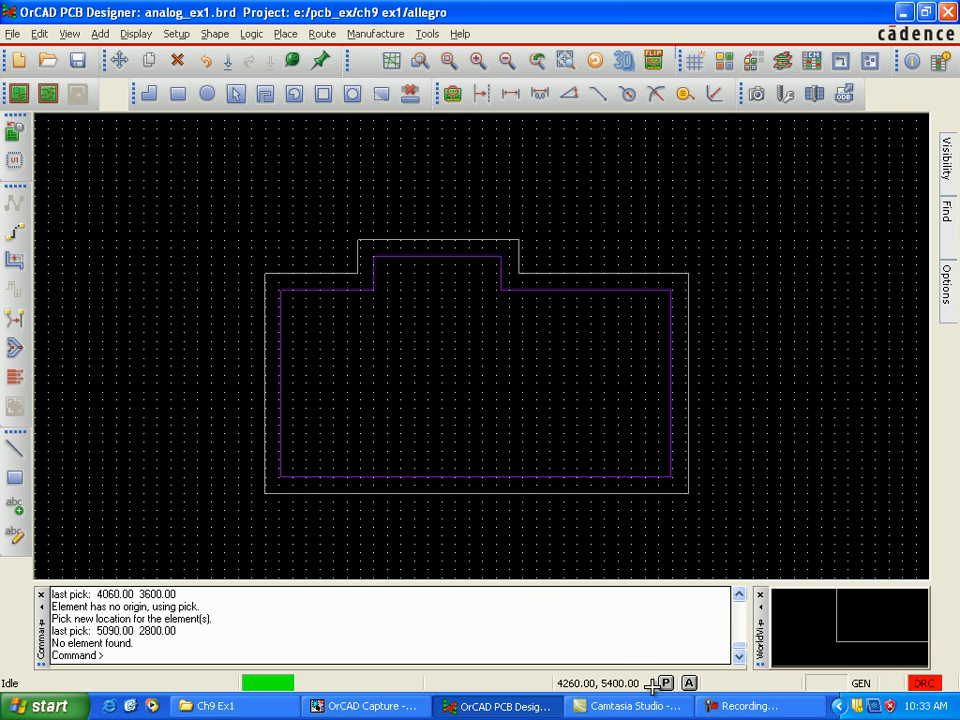
Step: Try to add a vertical linear dimension beside the board outline's lower-left corner, from 2620, 1000 to 2620, 1200
click(376, 33)
key(Down)
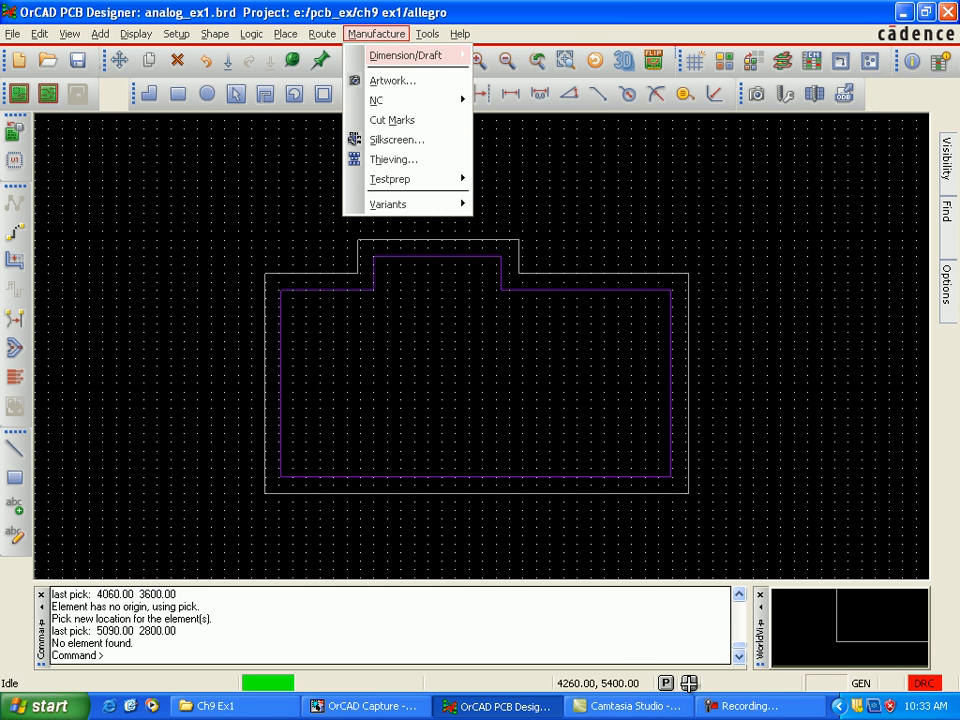
key(Right)
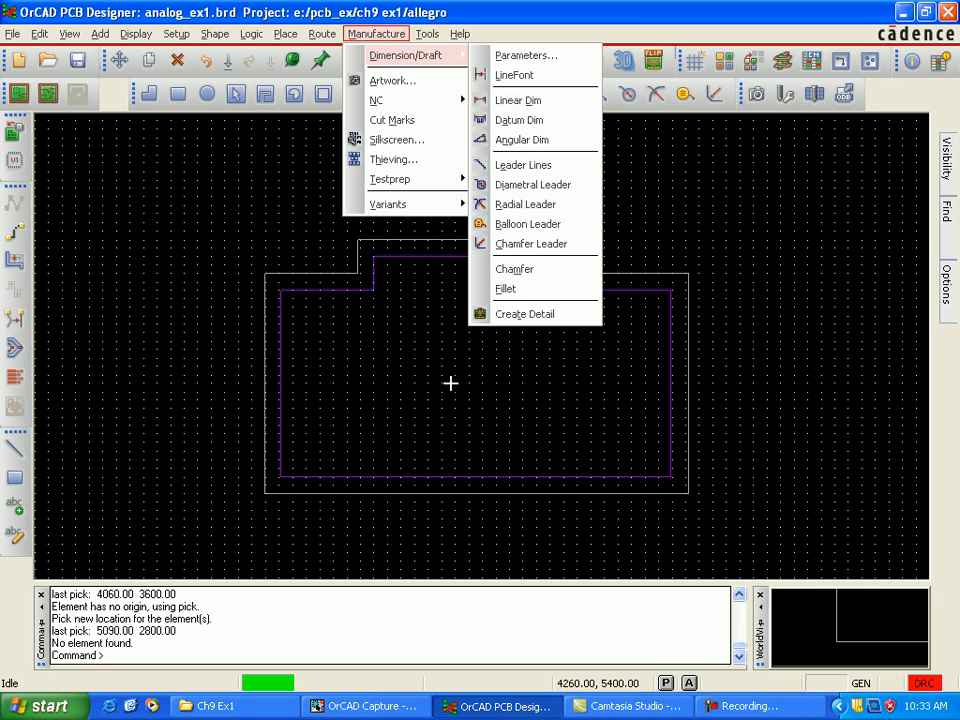
key(Down)
key(Up)
key(Down)
key(Return)
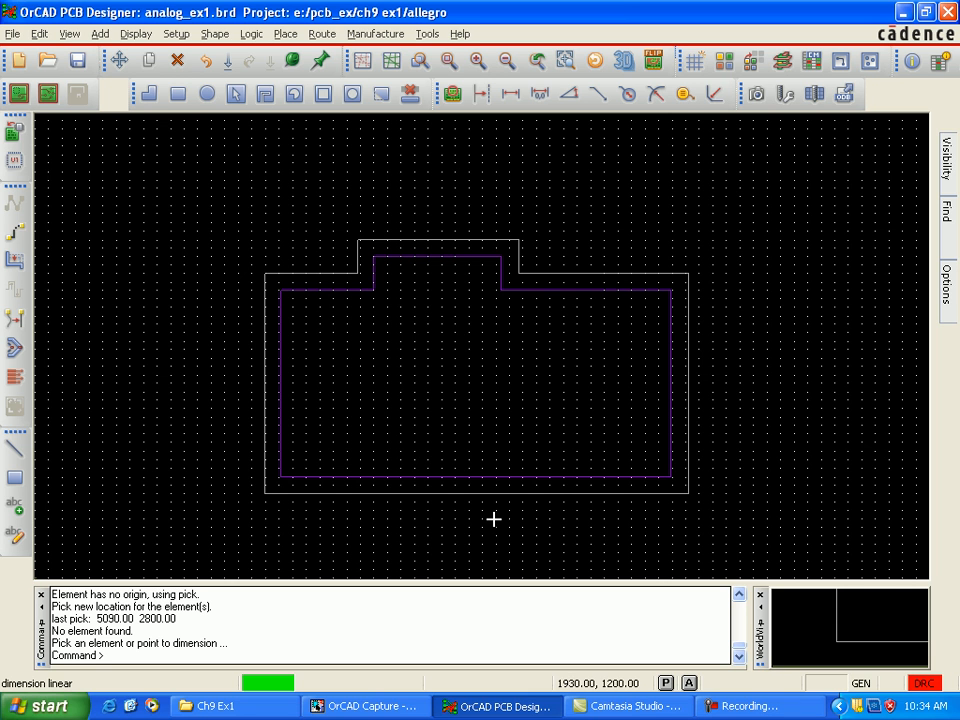
scroll(353, 380, down, 1)
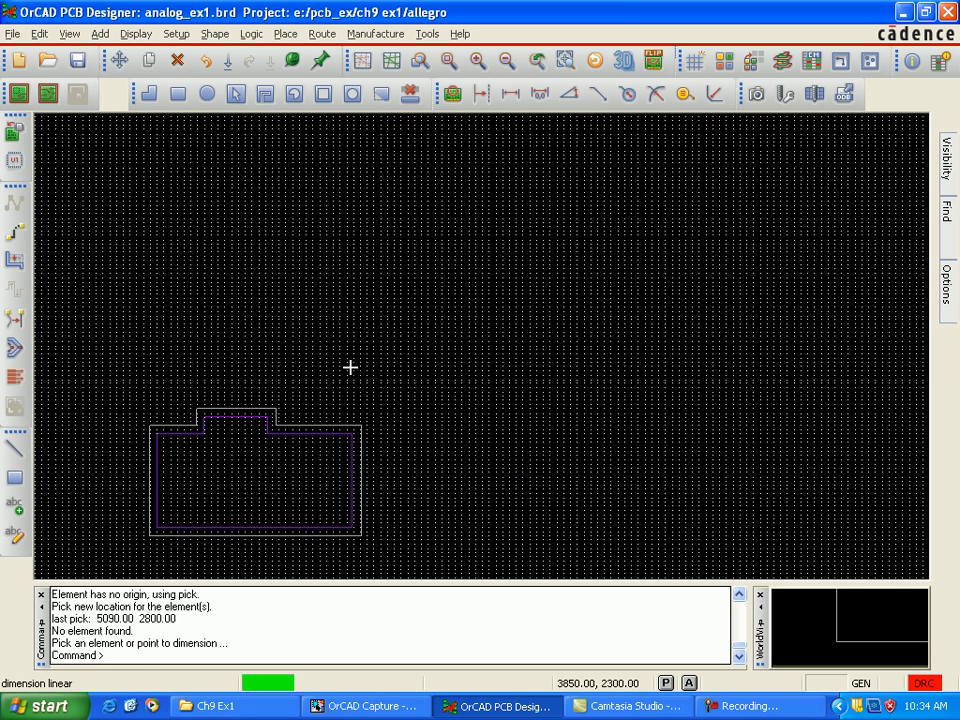
scroll(279, 330, up, 2)
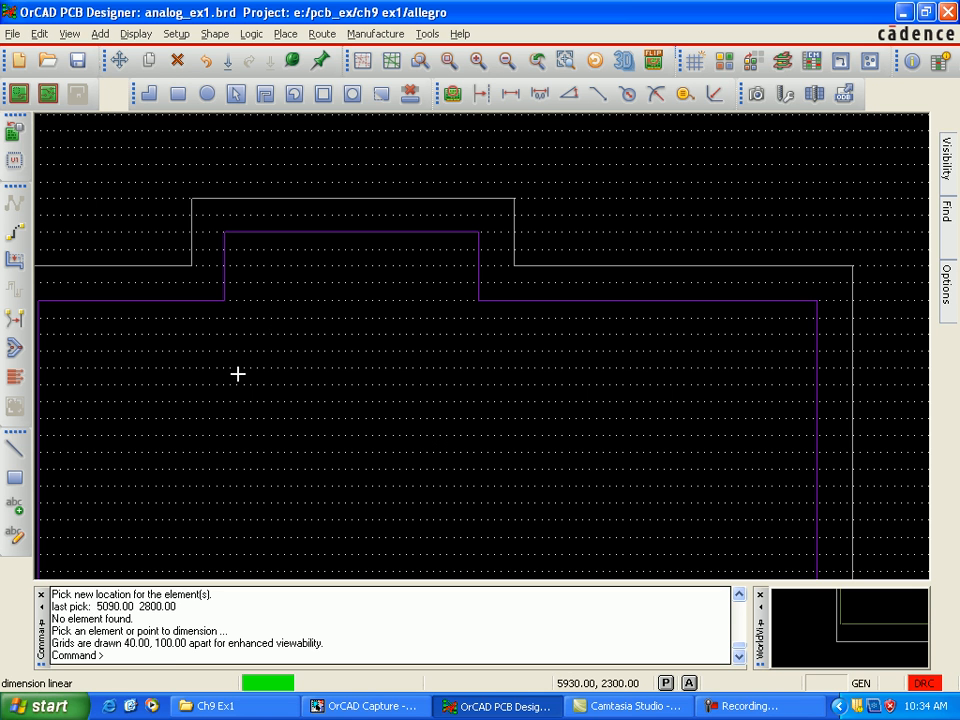
key(Left)
key(Left)
key(Left)
key(Left)
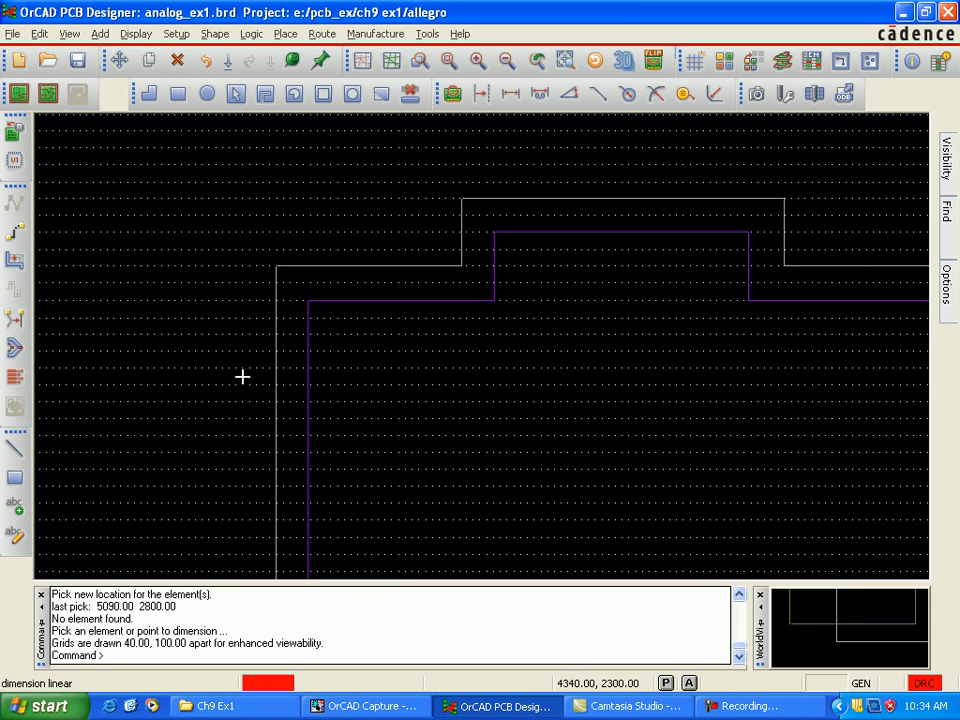
key(Down)
key(Down)
key(Down)
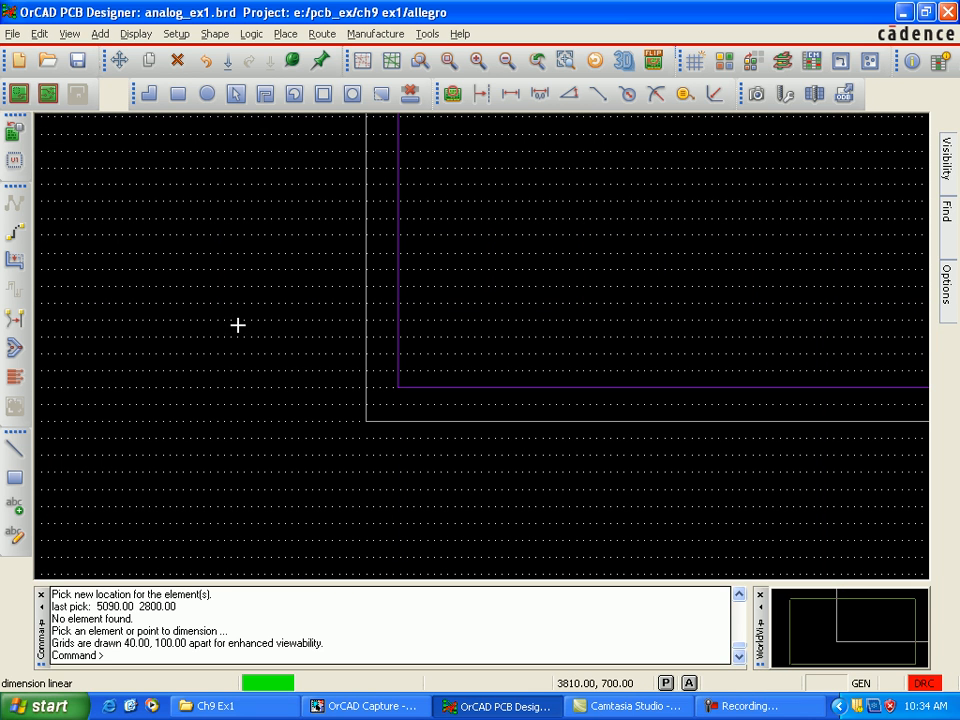
key(Up)
key(Up)
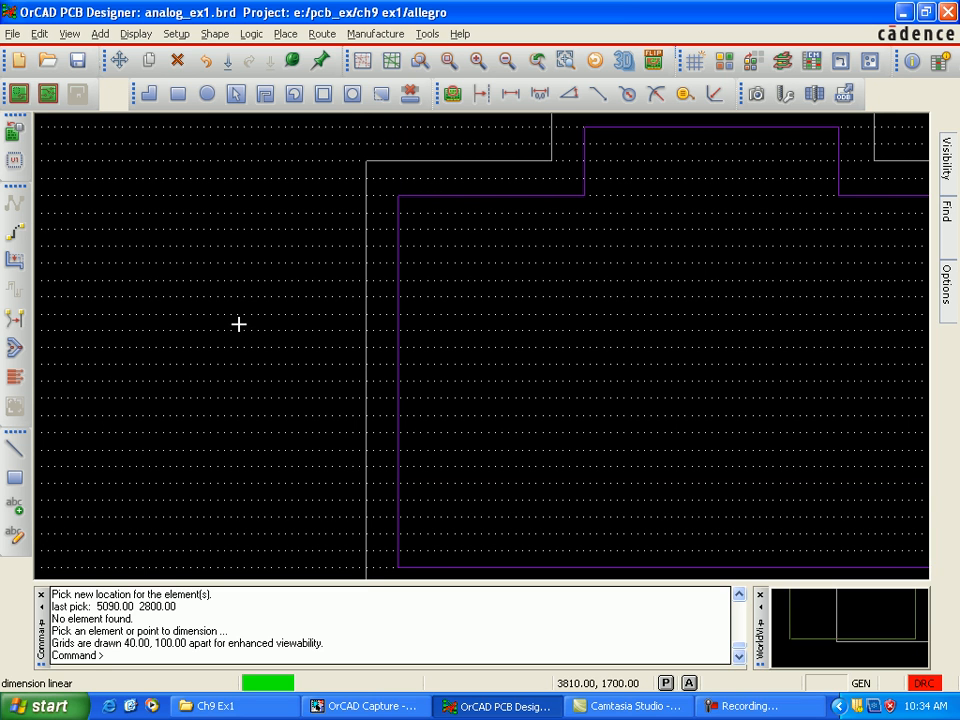
key(Down)
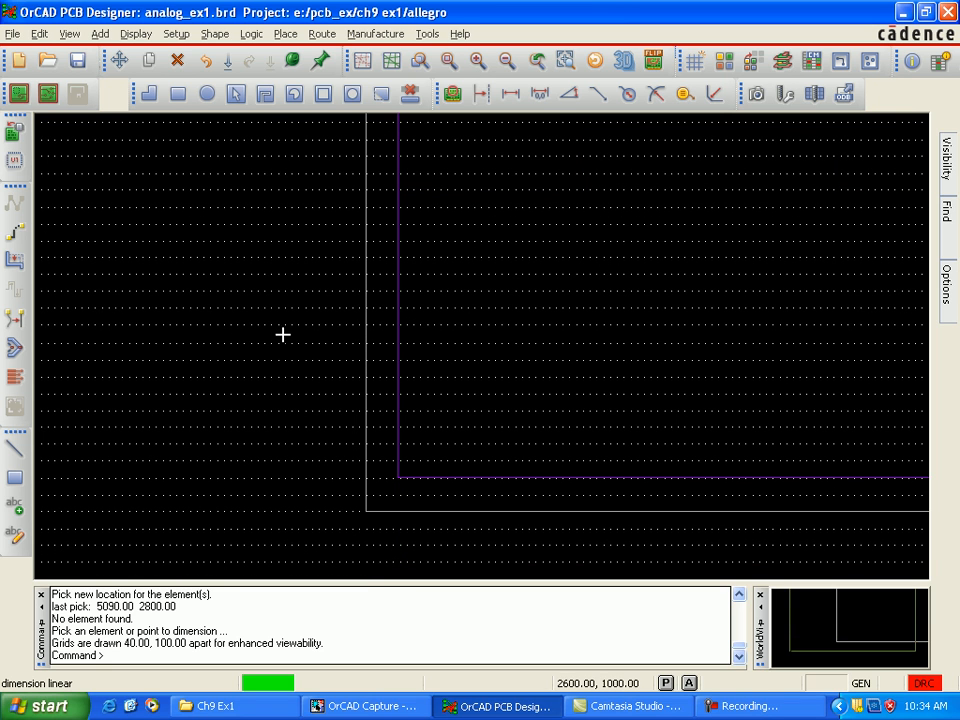
click(282, 326)
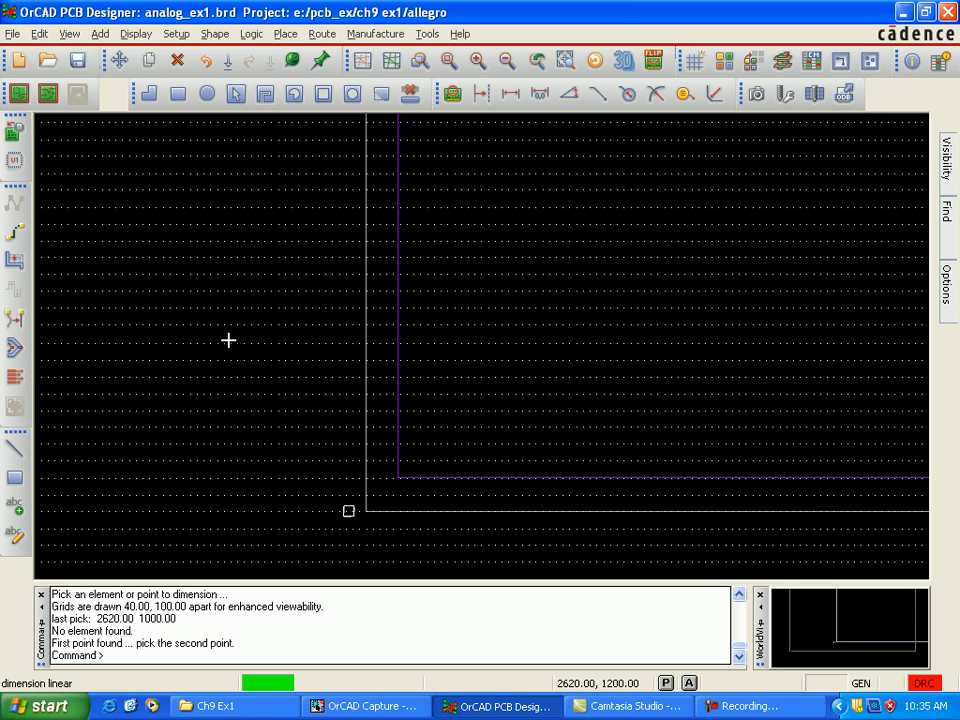
click(458, 281)
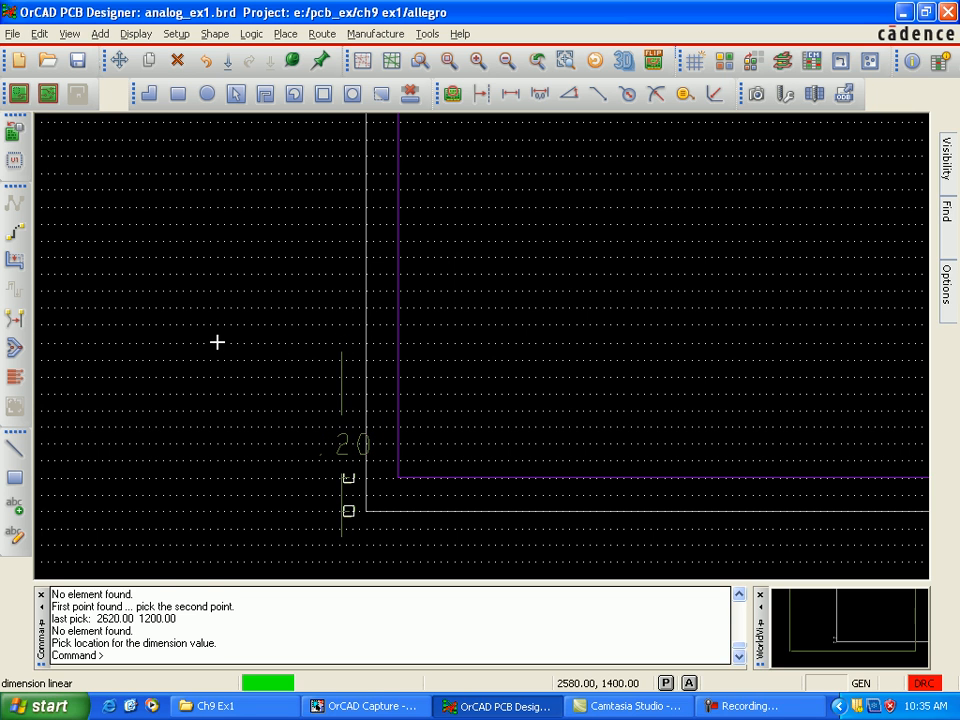
key(Escape)
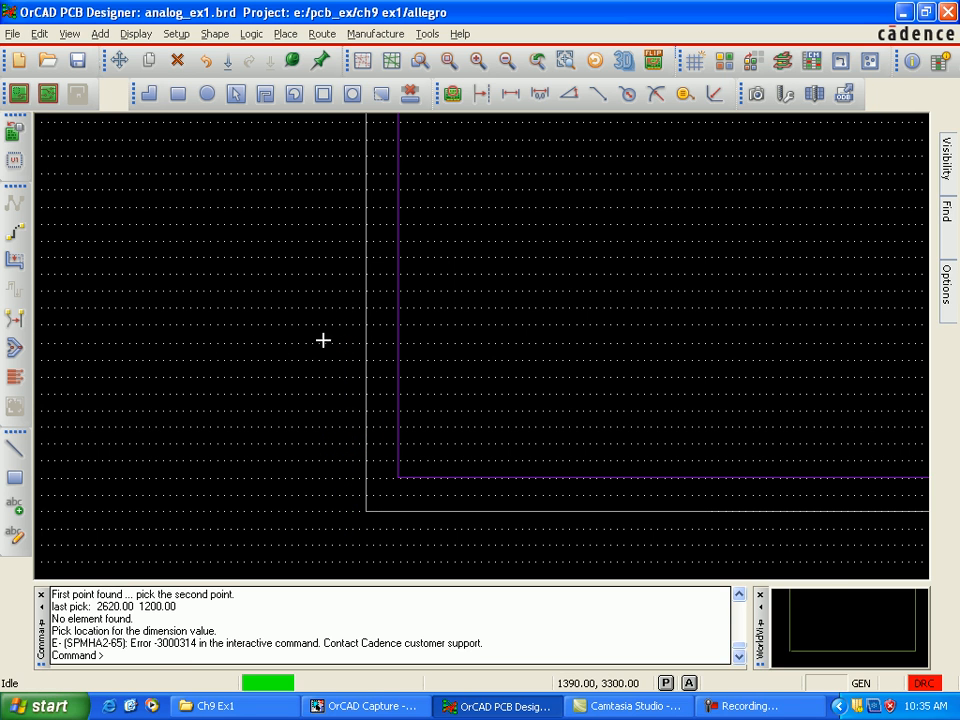
Step: Set the non-etch grid's y spacing to 10 mil and accept the grid definition
click(177, 34)
key(Down)
key(Down)
key(Down)
key(Down)
key(Down)
key(Up)
key(Up)
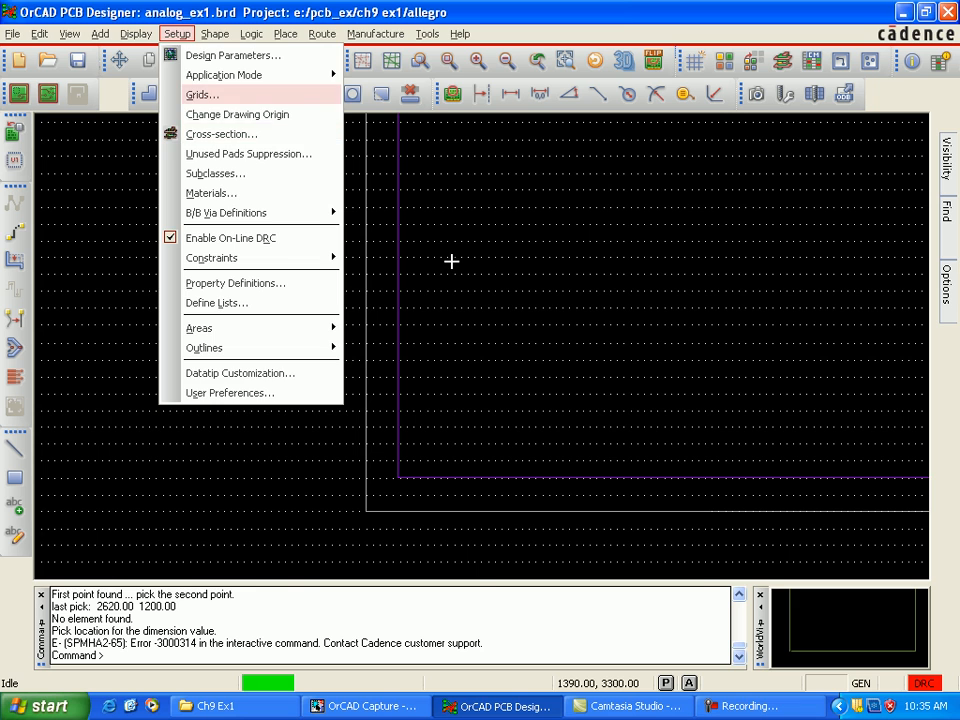
key(Return)
key(Tab)
key(BackSpace)
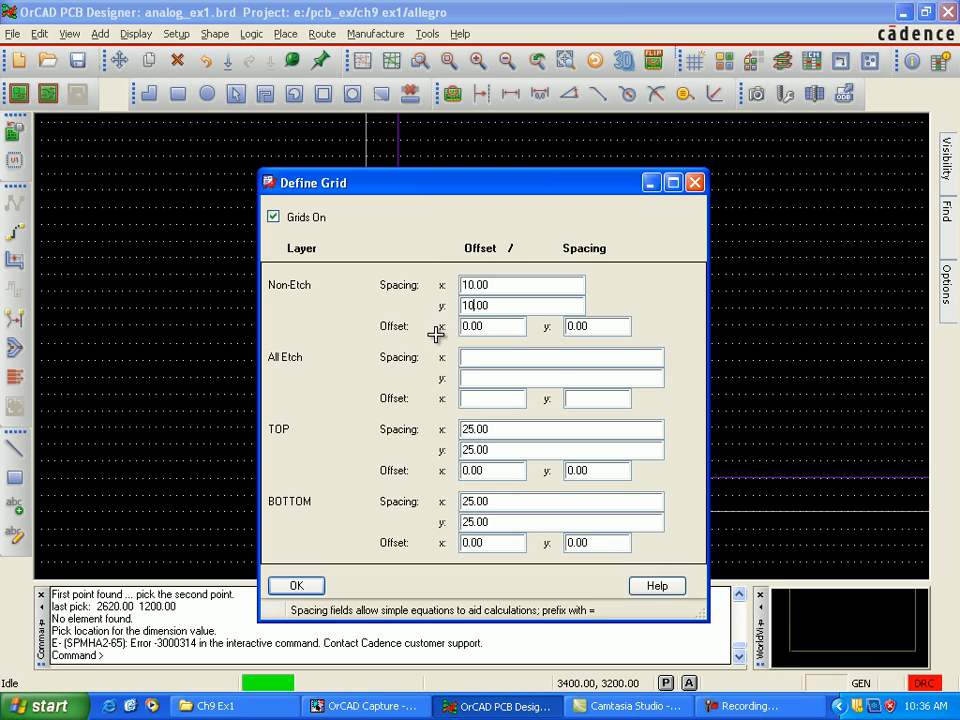
key(Return)
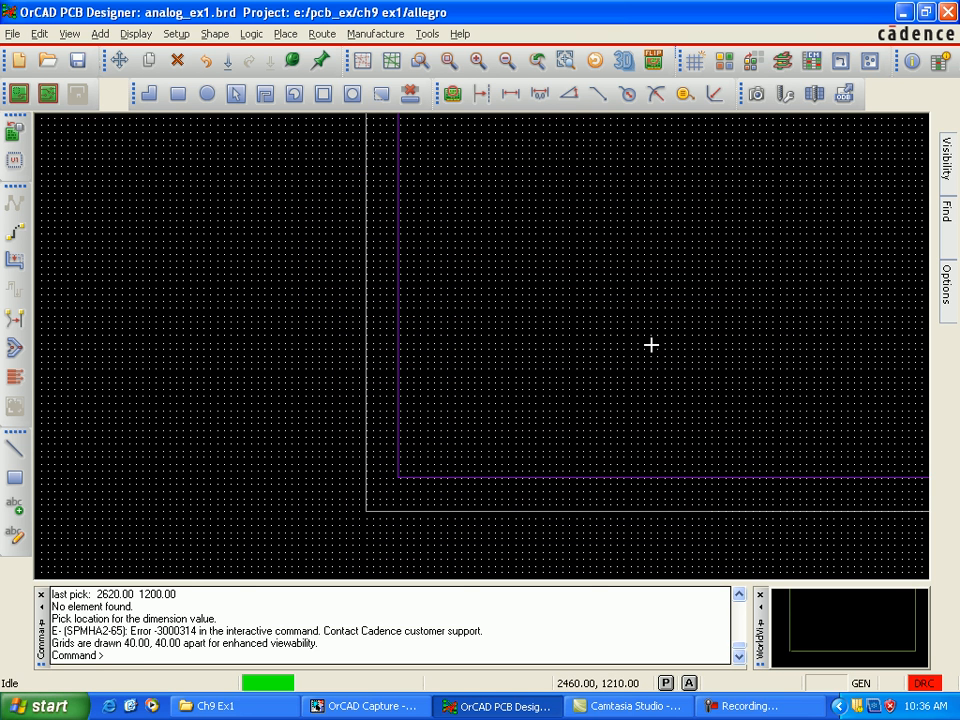
Step: Try to add a linear dimension along the board outline's left edge, between points 2550, 1040 and 2560, 1900
key(F2)
key(alt+m)
mouse_move(405, 56)
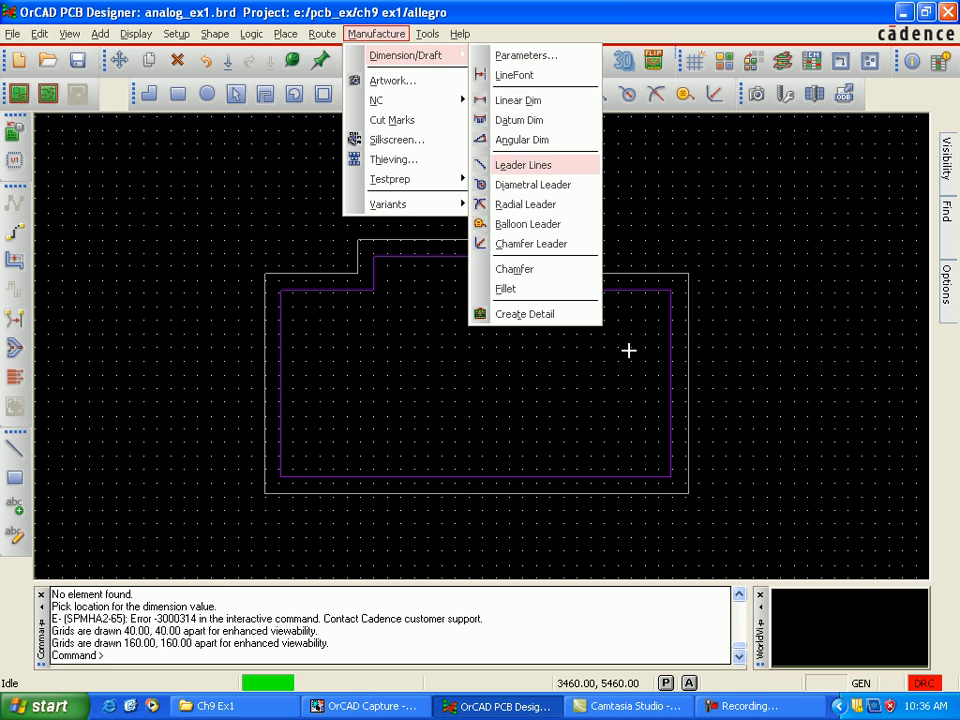
key(Up)
key(Up)
key(Up)
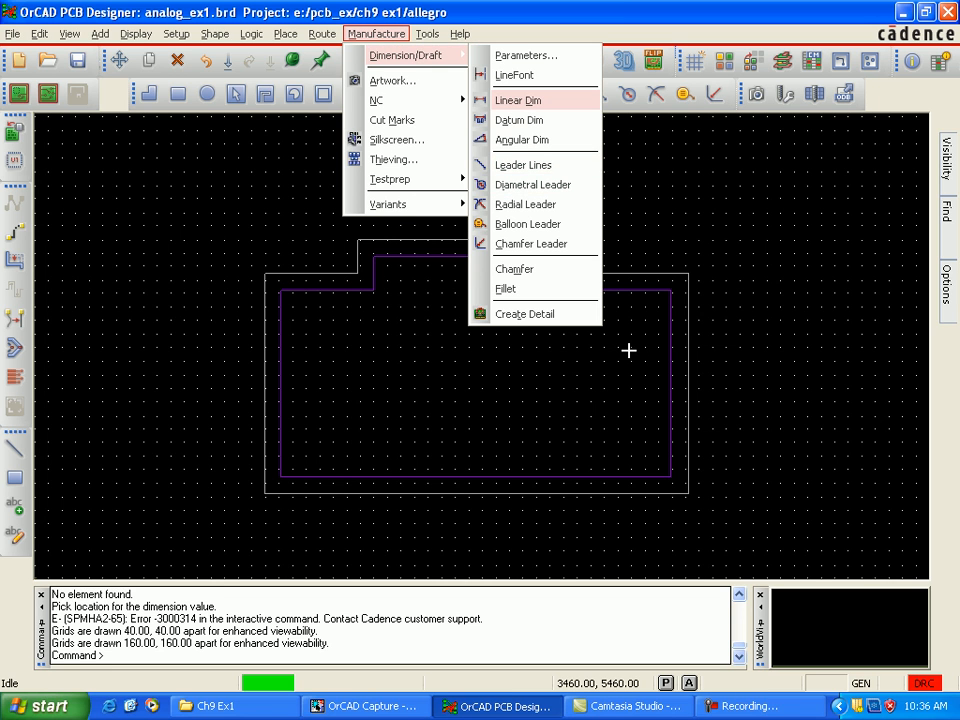
key(Return)
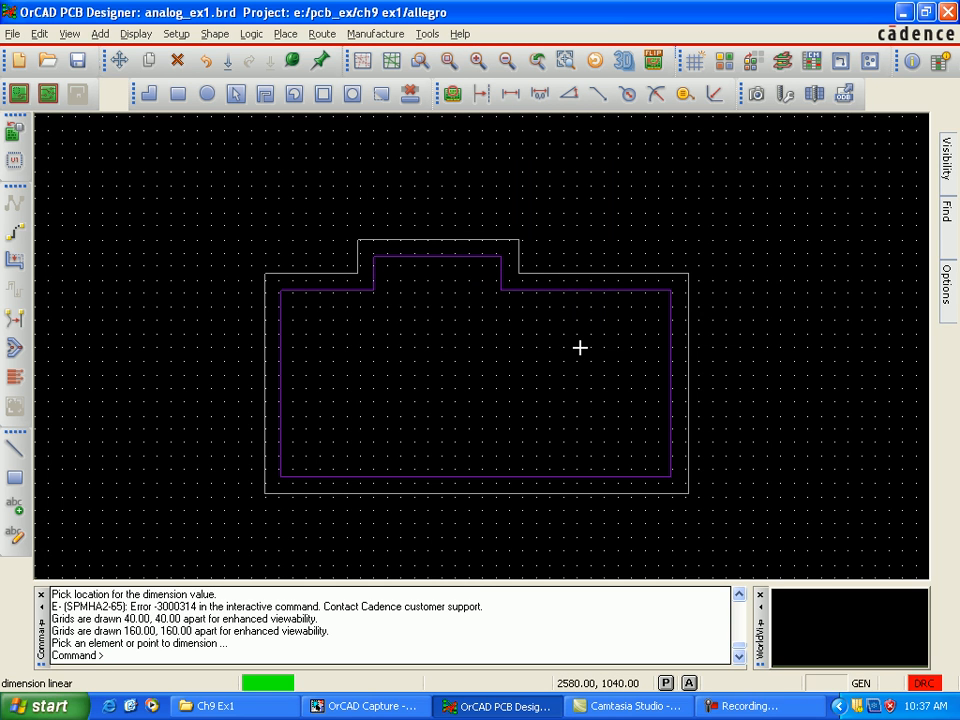
click(510, 381)
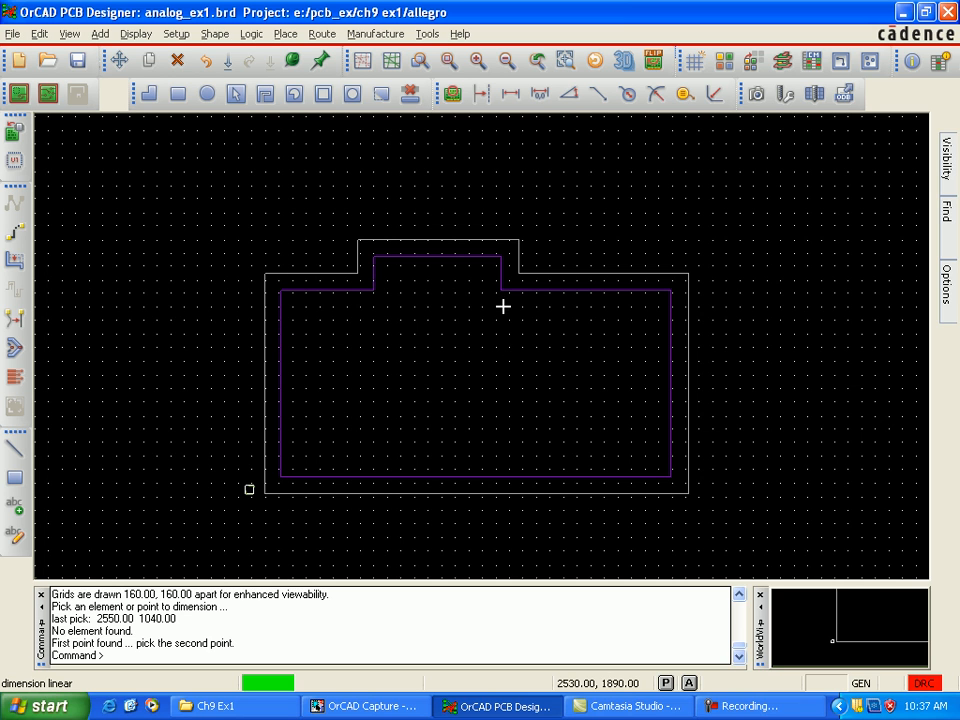
key(F9)
key(F9)
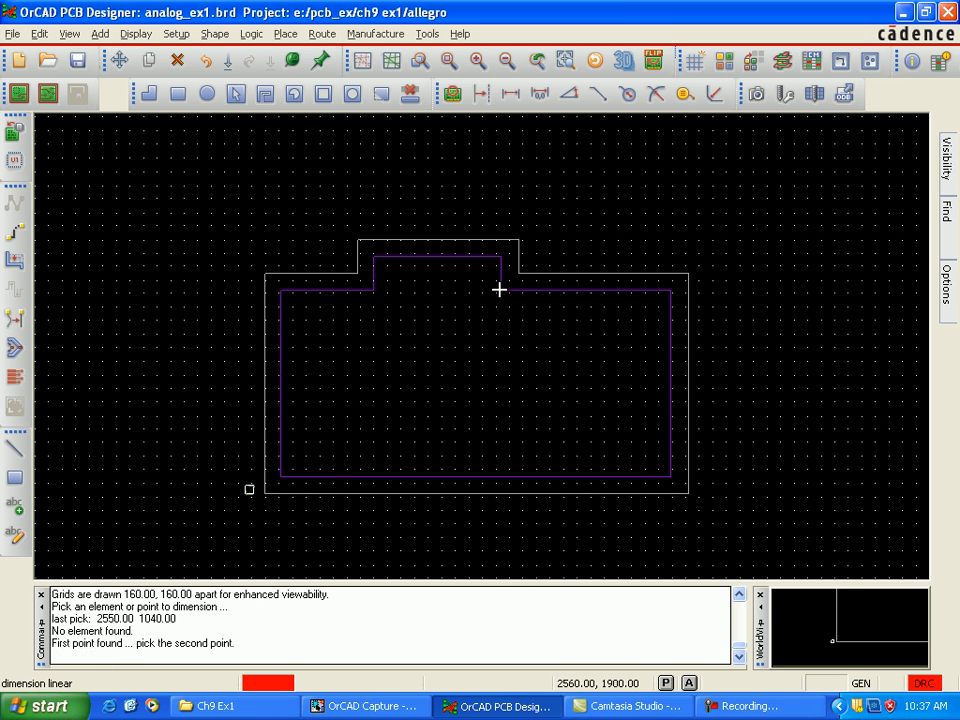
click(496, 289)
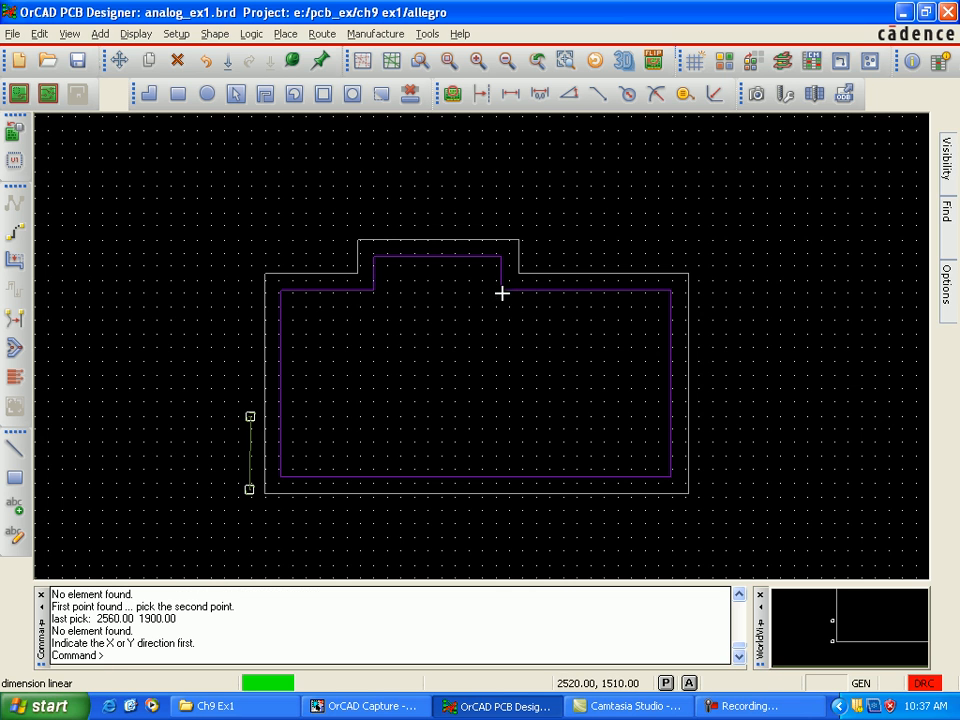
click(508, 271)
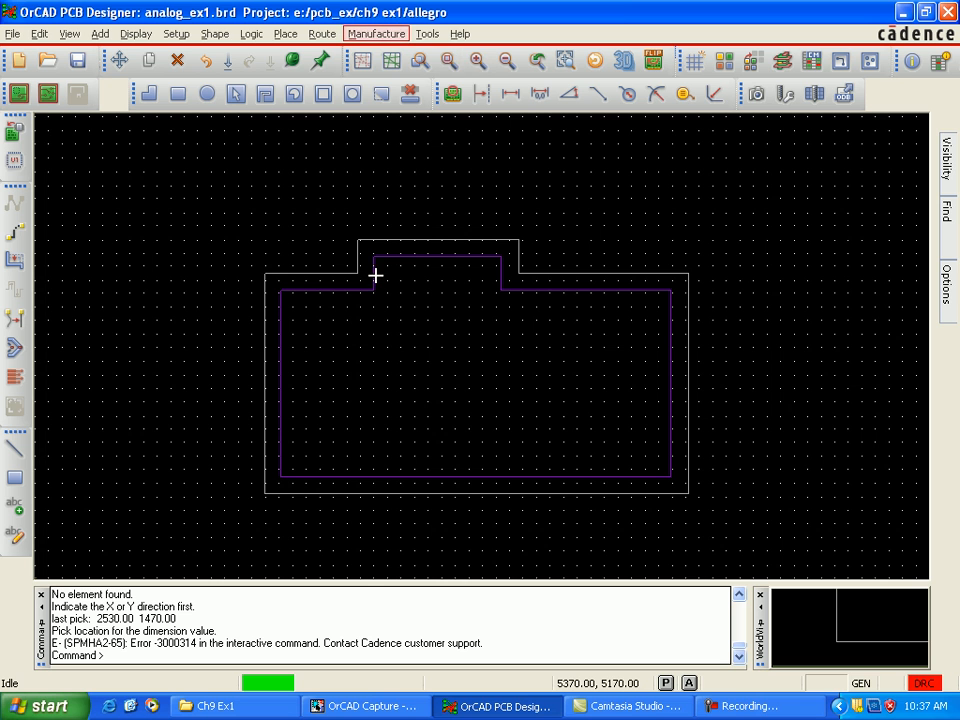
scroll(376, 277, up, 1)
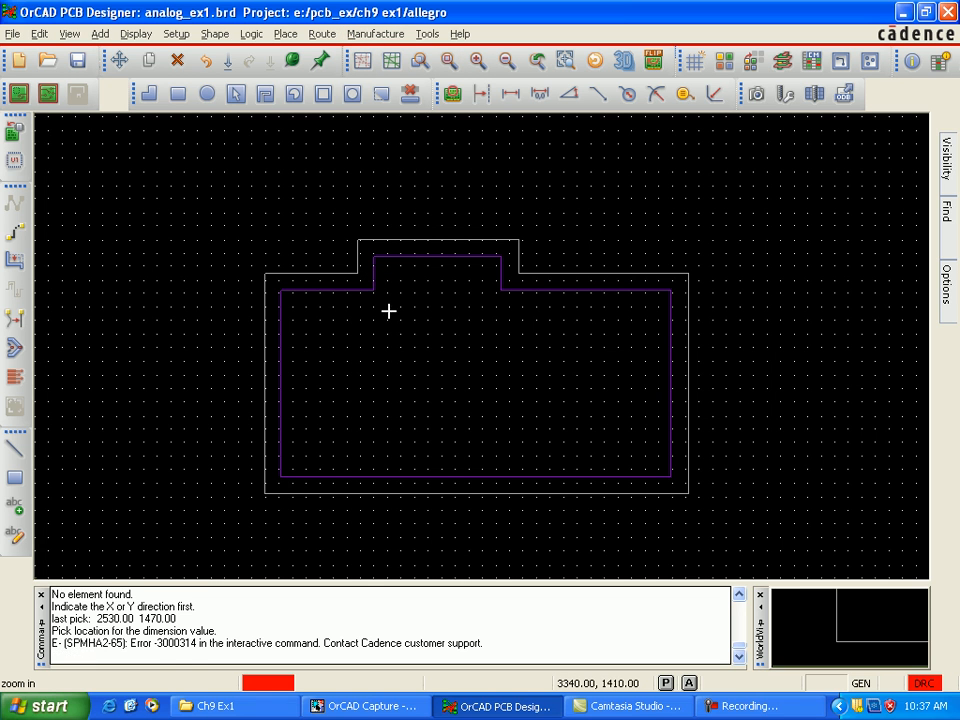
Step: Add a vertical linear dimension beside the board outline's lower-left corner, from 2570, 1010 to 2560, 2010, with its value at 2560, 1550
scroll(373, 278, up, 1)
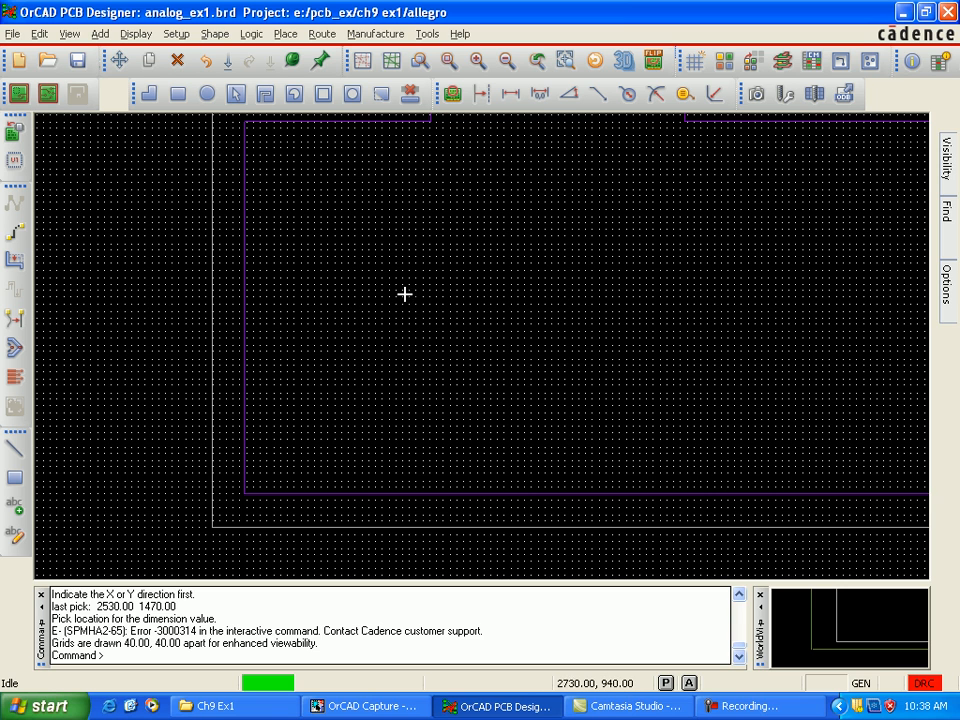
key(alt+m)
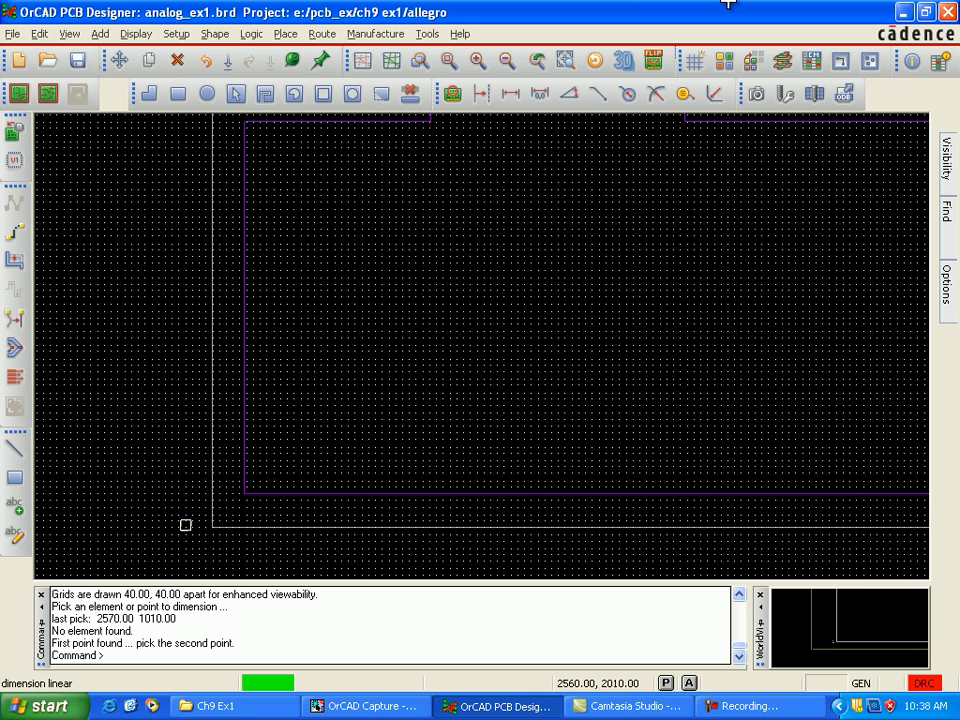
click(439, 315)
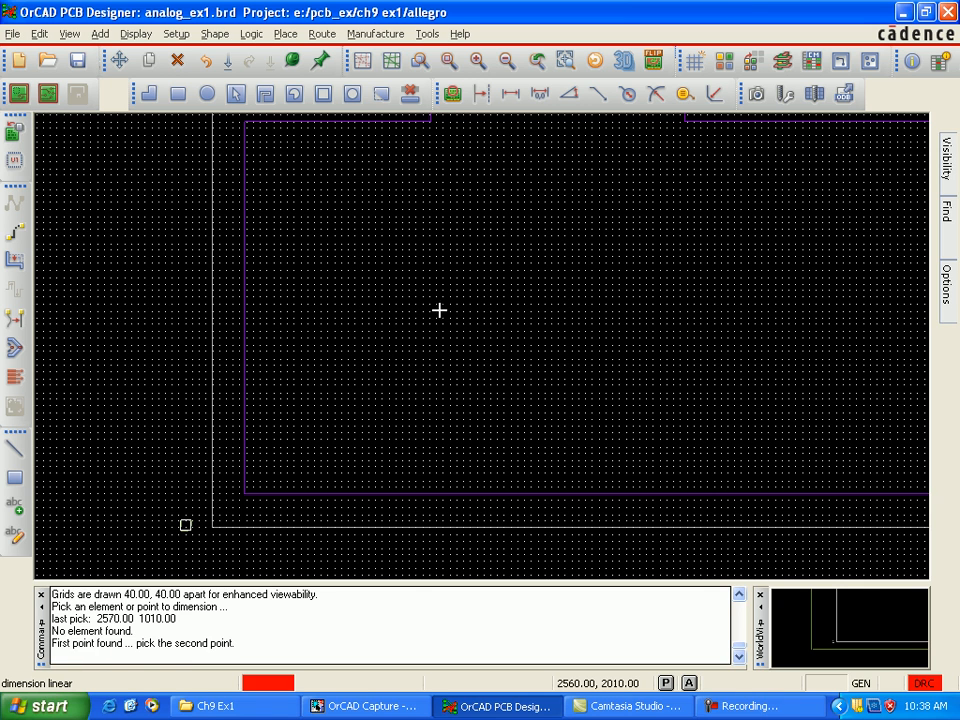
click(512, 240)
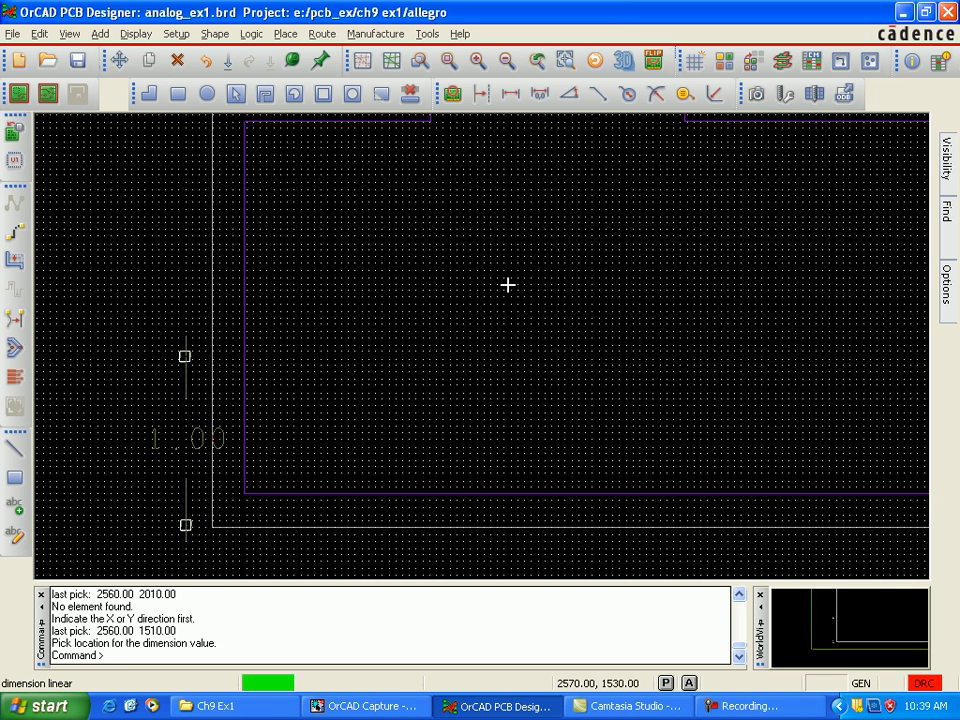
click(456, 258)
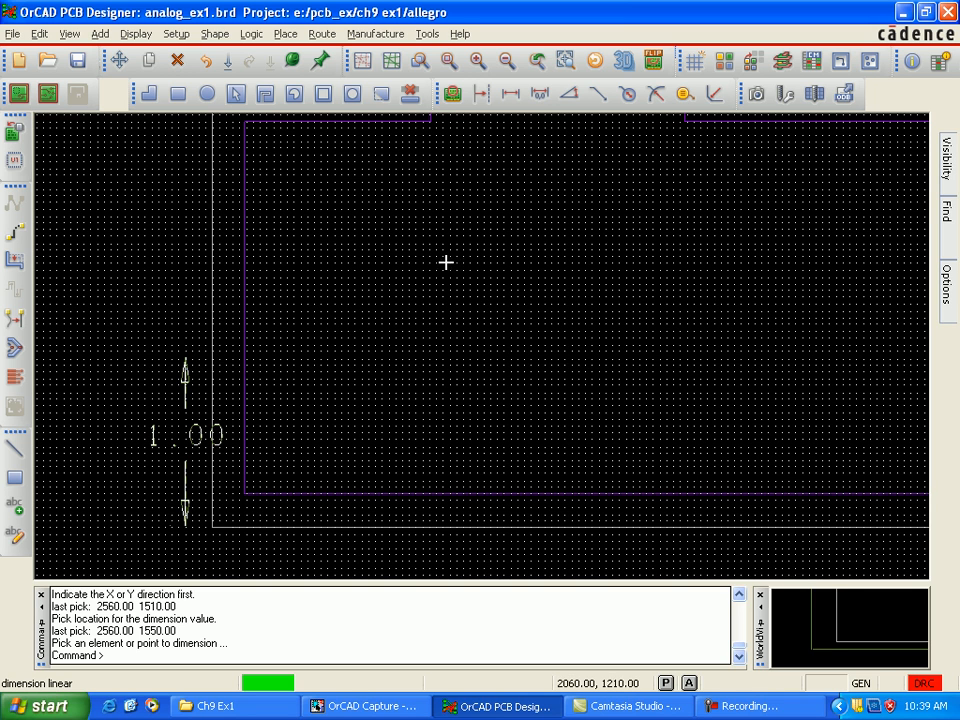
Step: Draw a horizontal extension line across the dimension's lower arrow tip, from 2360, 1020 to 2660, 1020
click(14, 449)
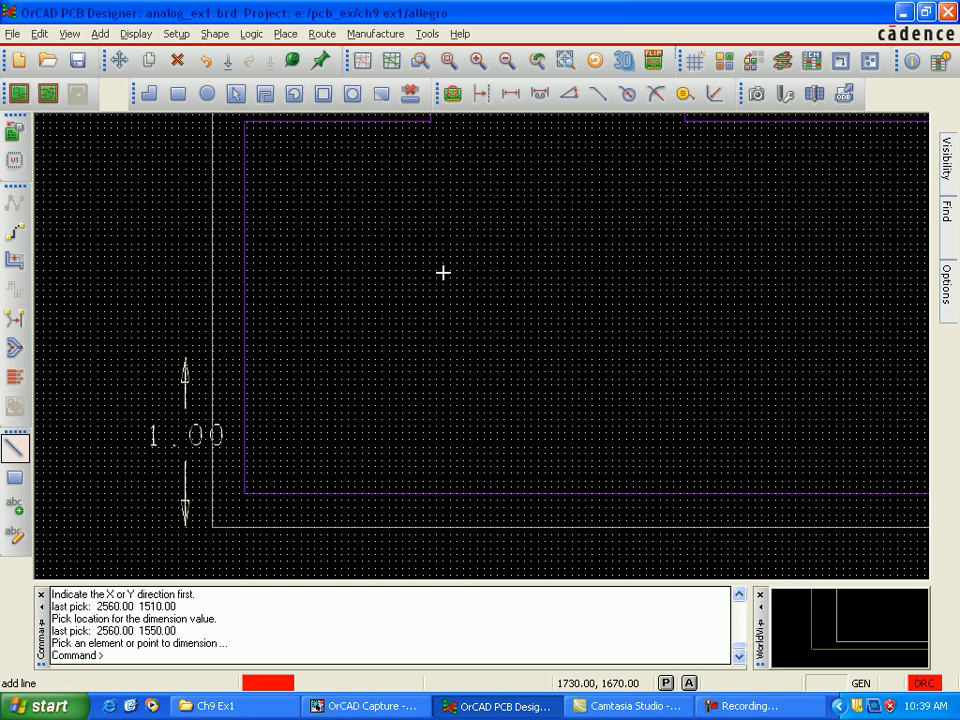
click(372, 272)
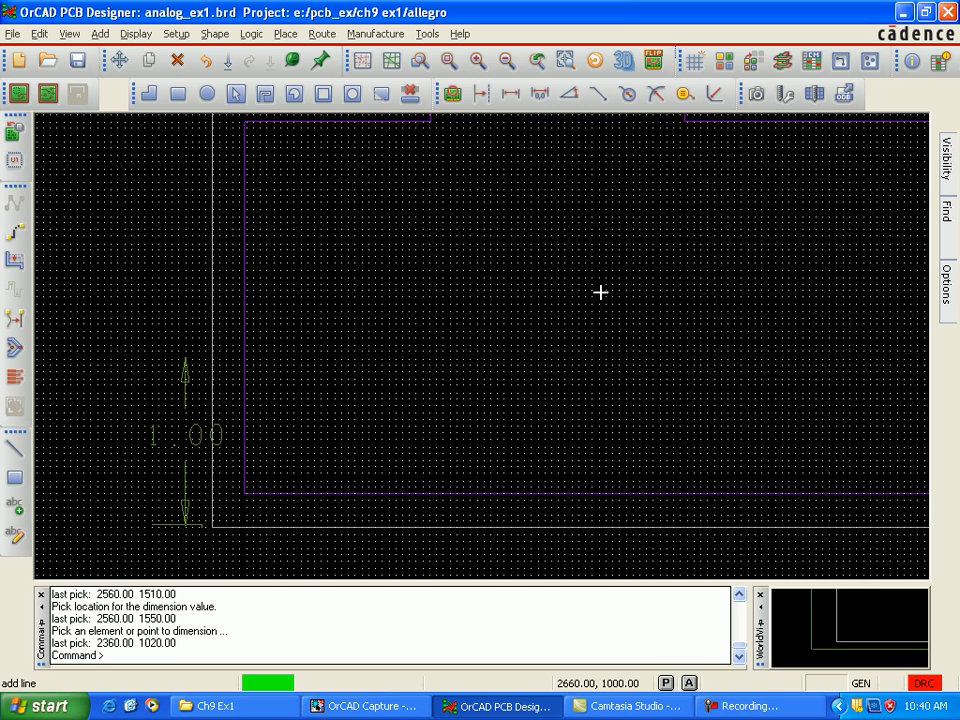
click(571, 438)
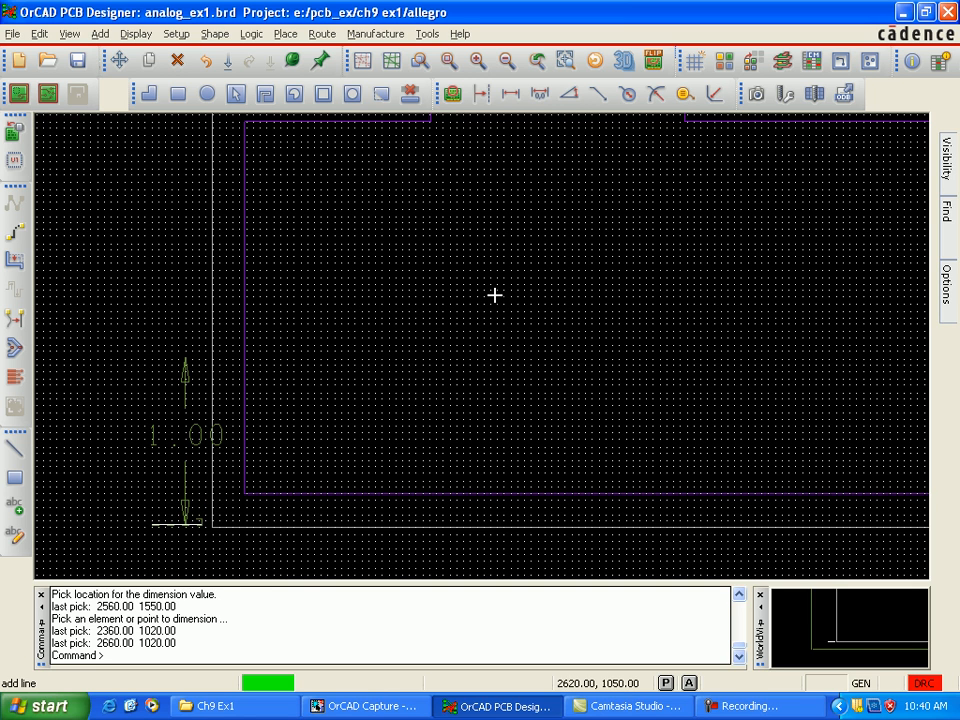
right_click(197, 520)
click(238, 531)
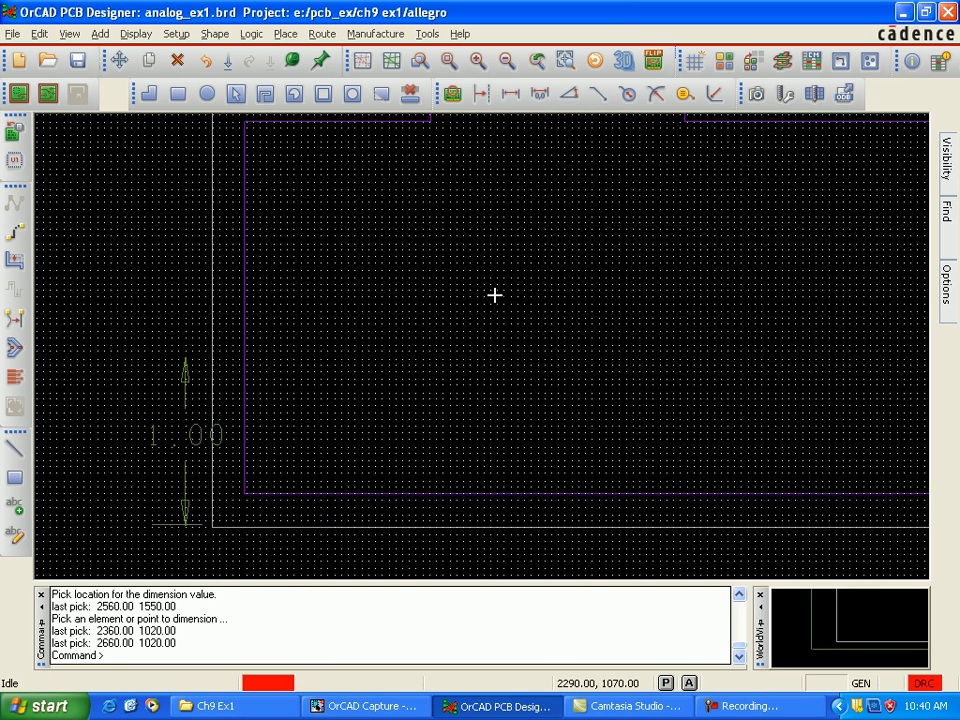
Step: Draw a horizontal extension line across the dimension's upper arrow tip, from about 2400, 2000 to 2660, 2000
click(15, 448)
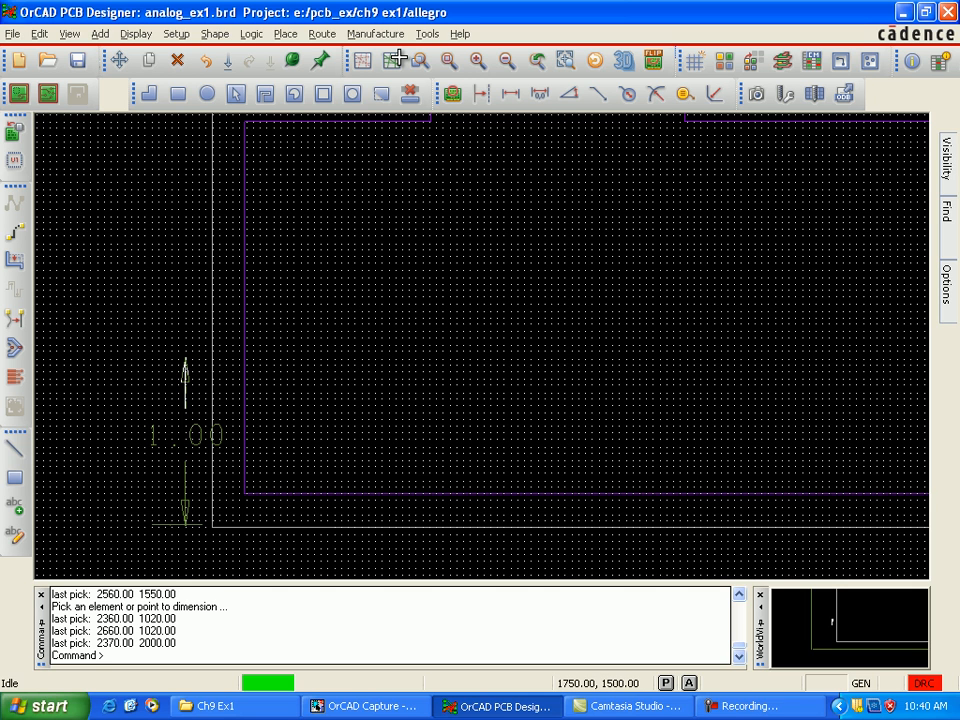
click(15, 449)
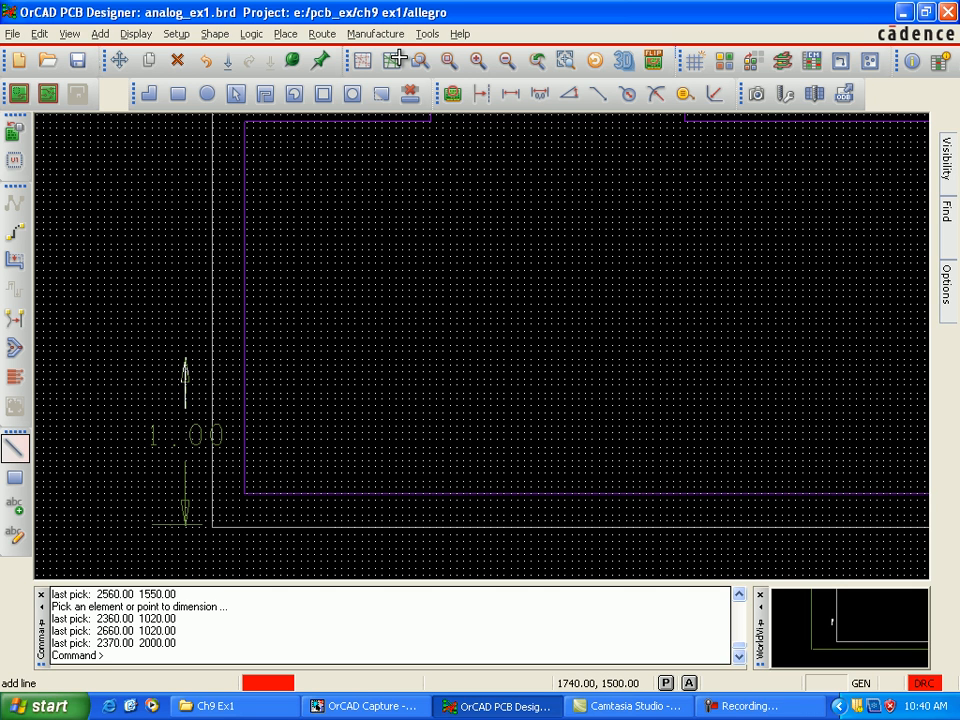
click(159, 358)
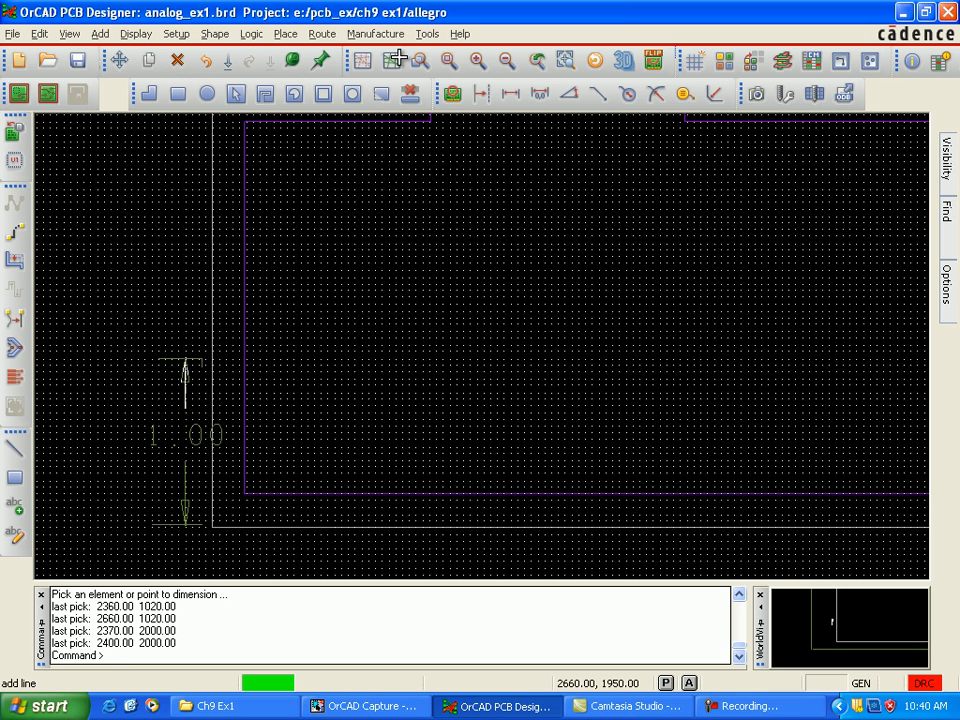
click(203, 358)
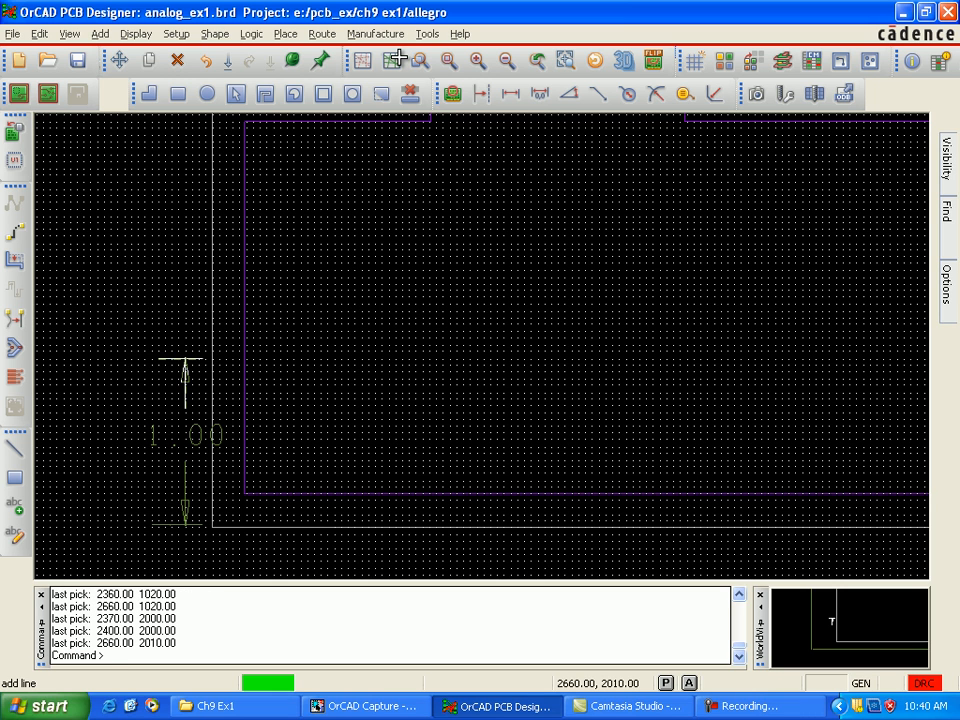
right_click(203, 360)
click(240, 369)
Step: Open manual placement and list the mechanical symbols, with definitions displayed from both the database and the library
key(Right)
key(Right)
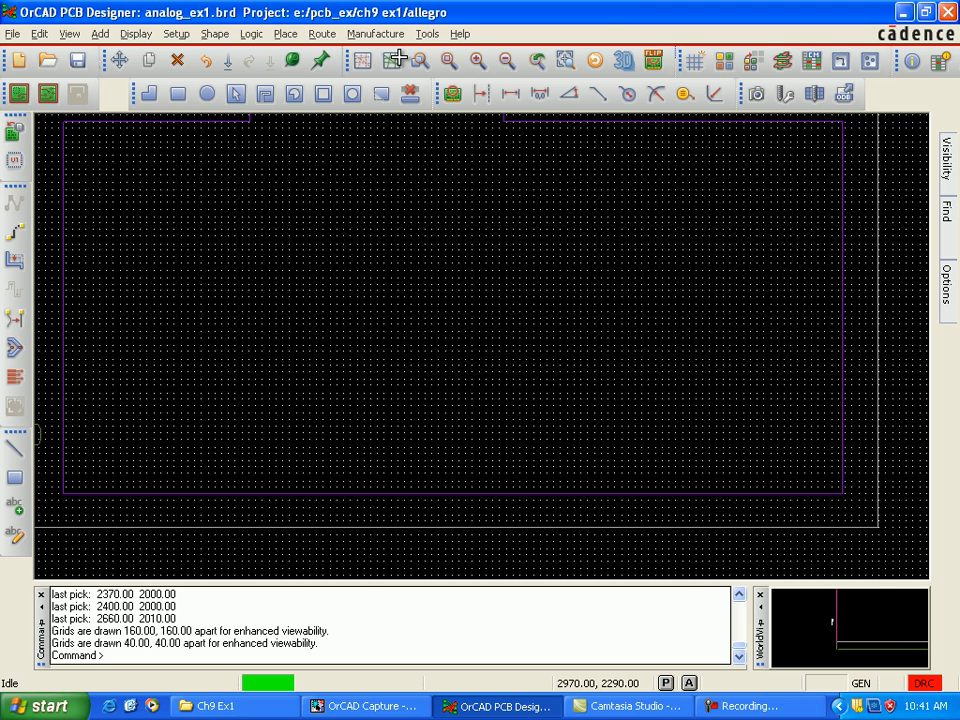
key(Down)
key(alt+p)
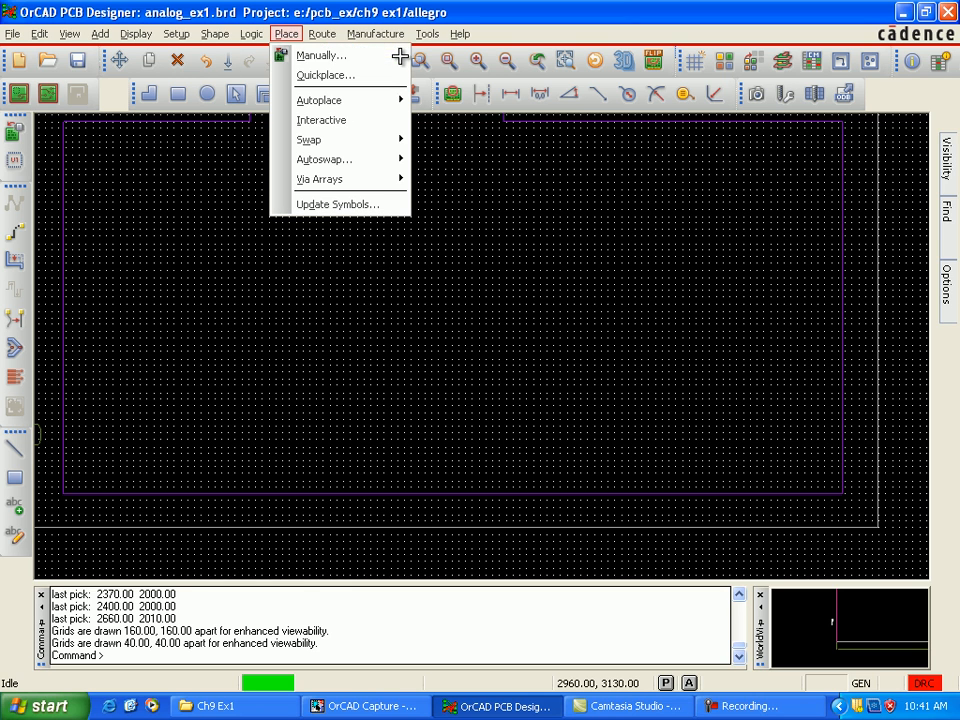
click(399, 56)
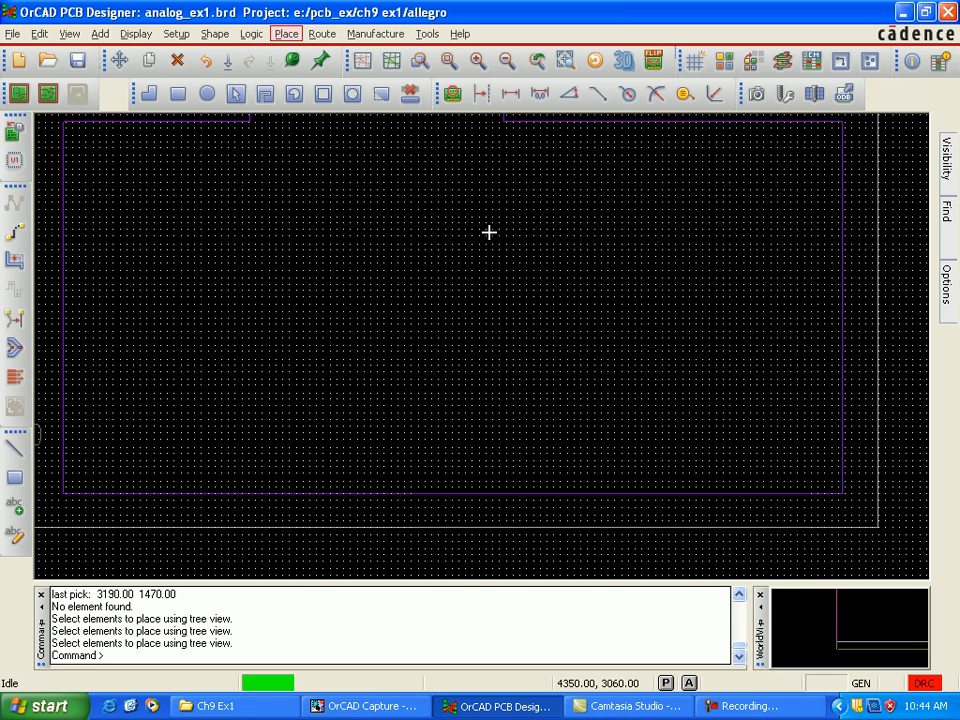
click(286, 34)
click(321, 56)
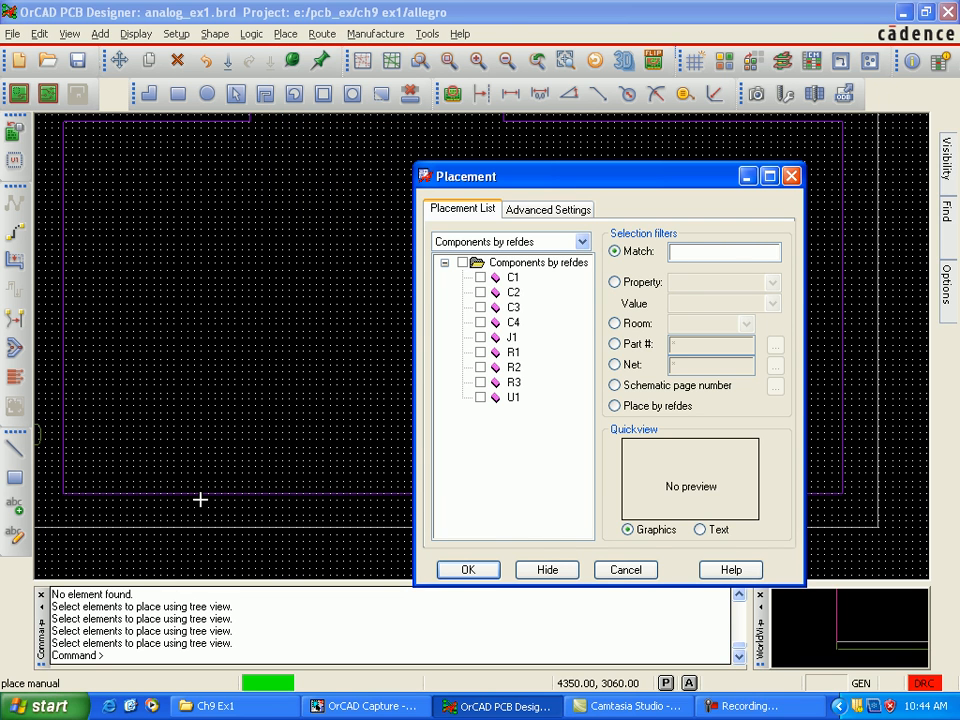
click(582, 242)
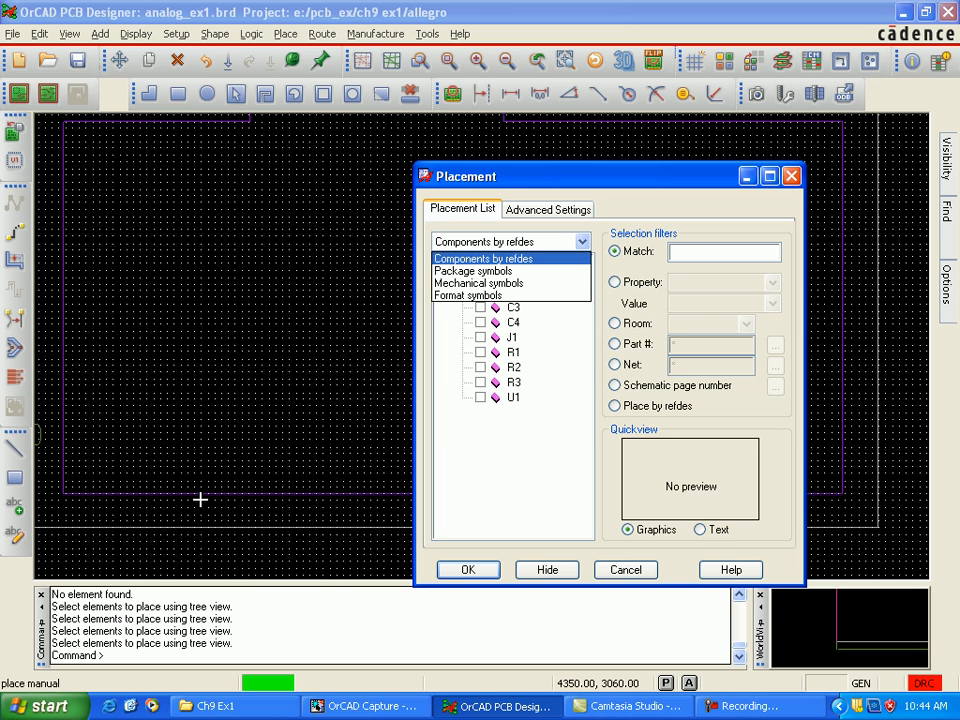
click(480, 283)
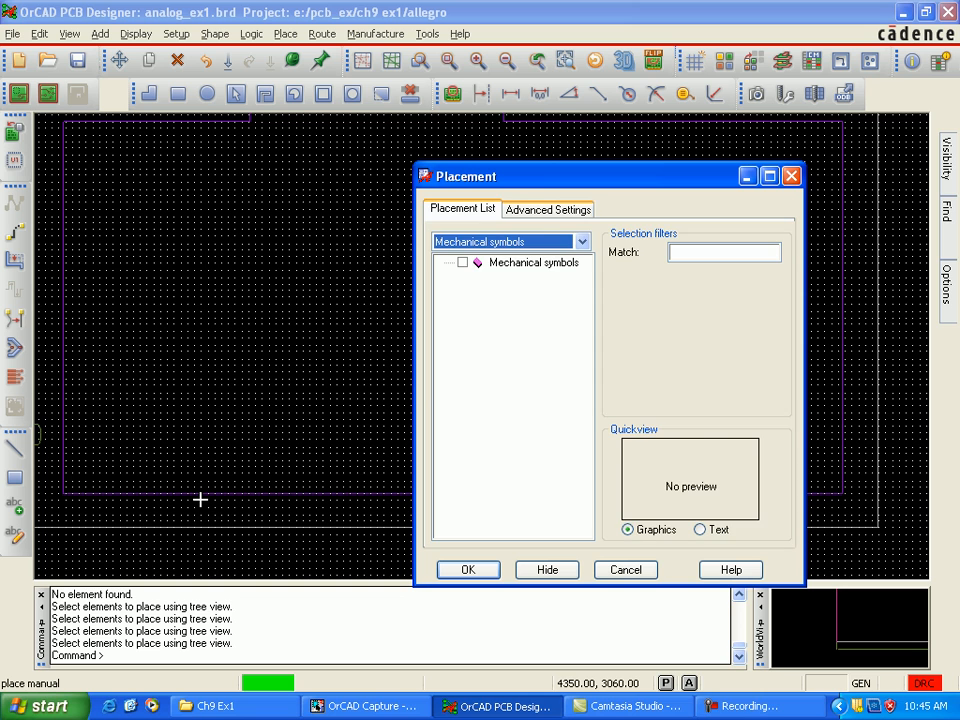
click(548, 210)
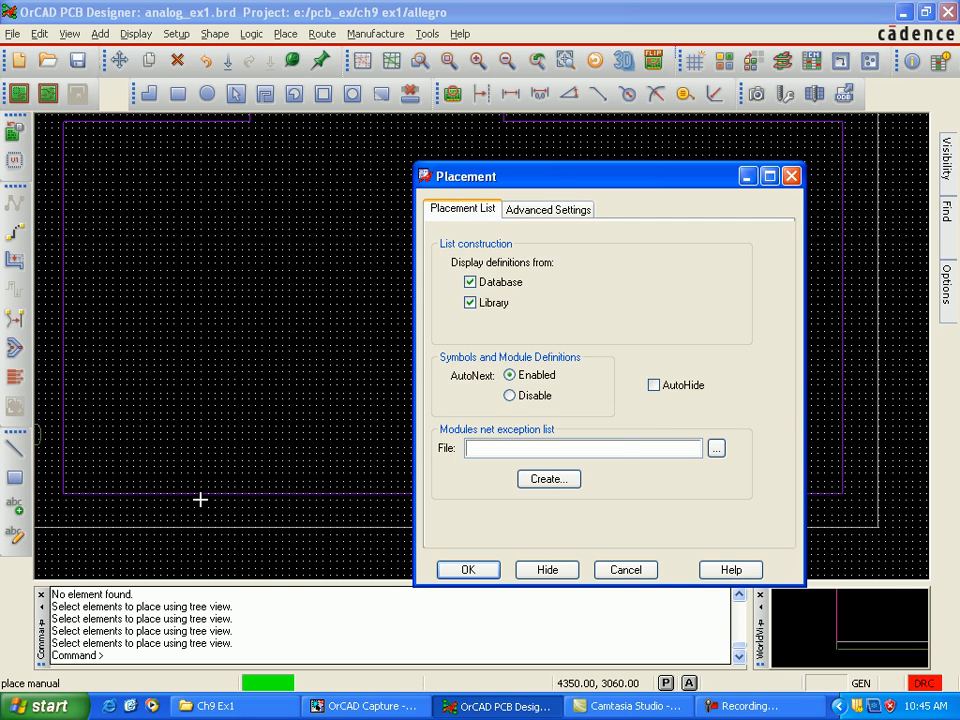
click(462, 209)
Step: Place MTG125 mounting holes in the keepin's lower corners, at 3020, 1300 on the left and 7410, 1310 on the right
click(445, 263)
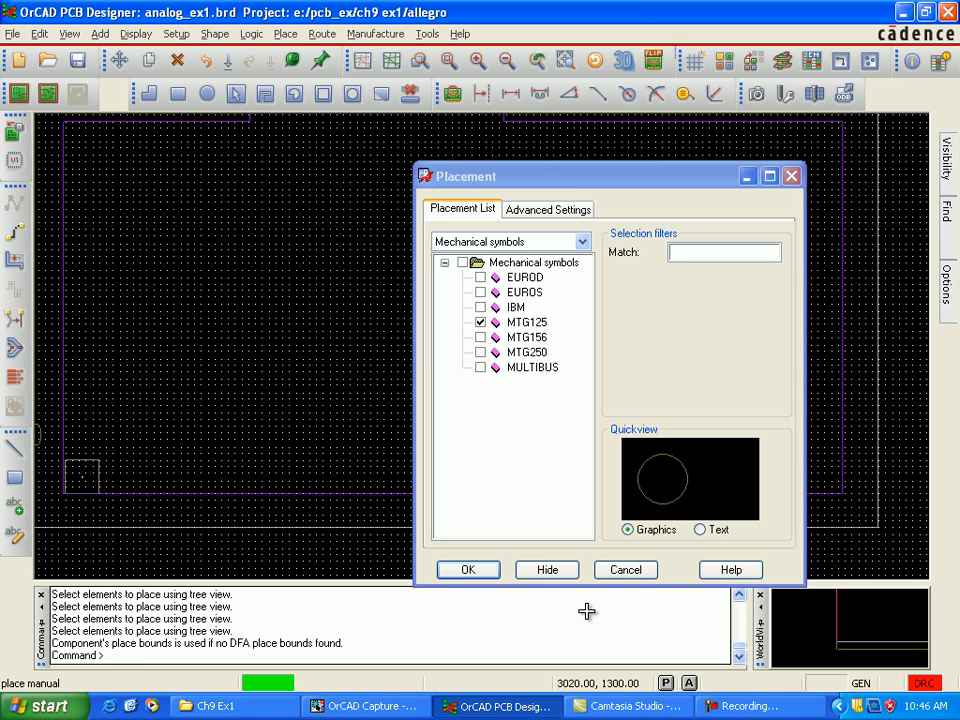
click(82, 476)
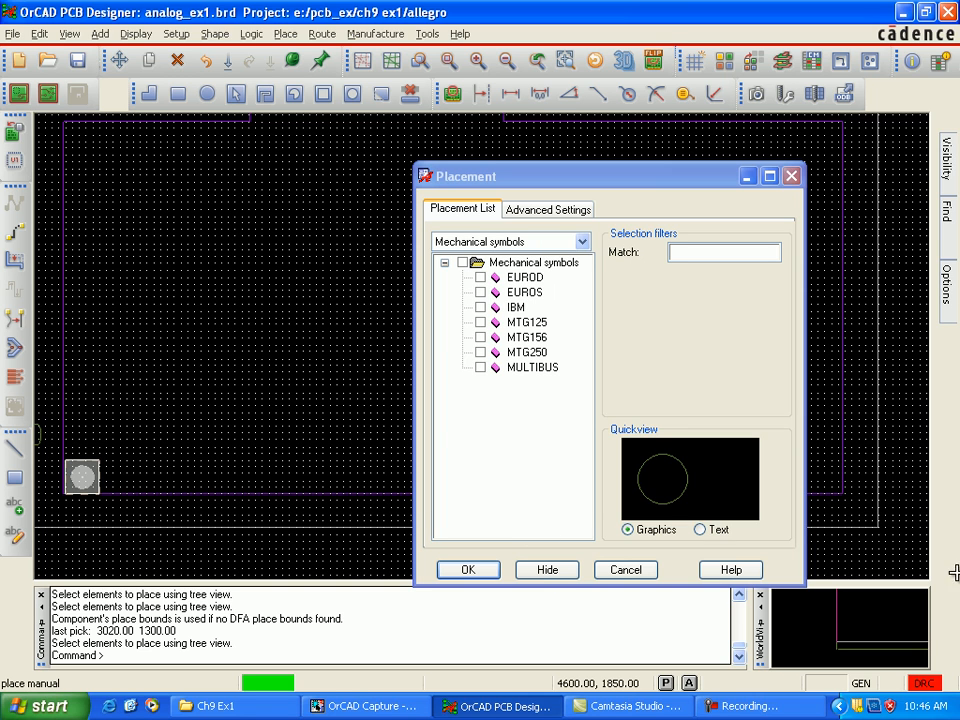
click(480, 322)
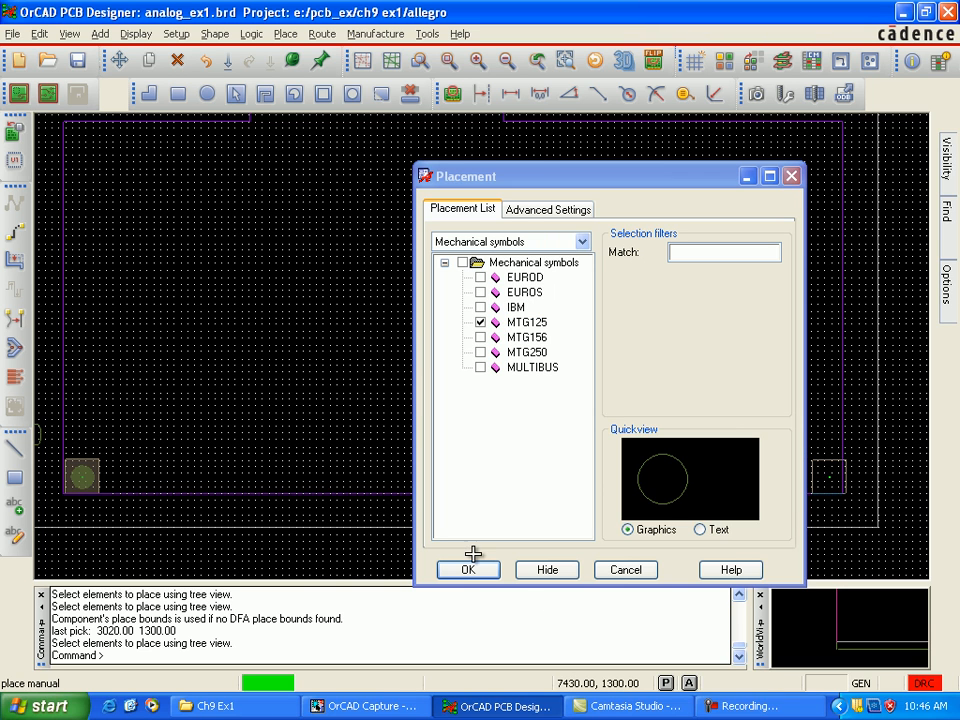
click(829, 476)
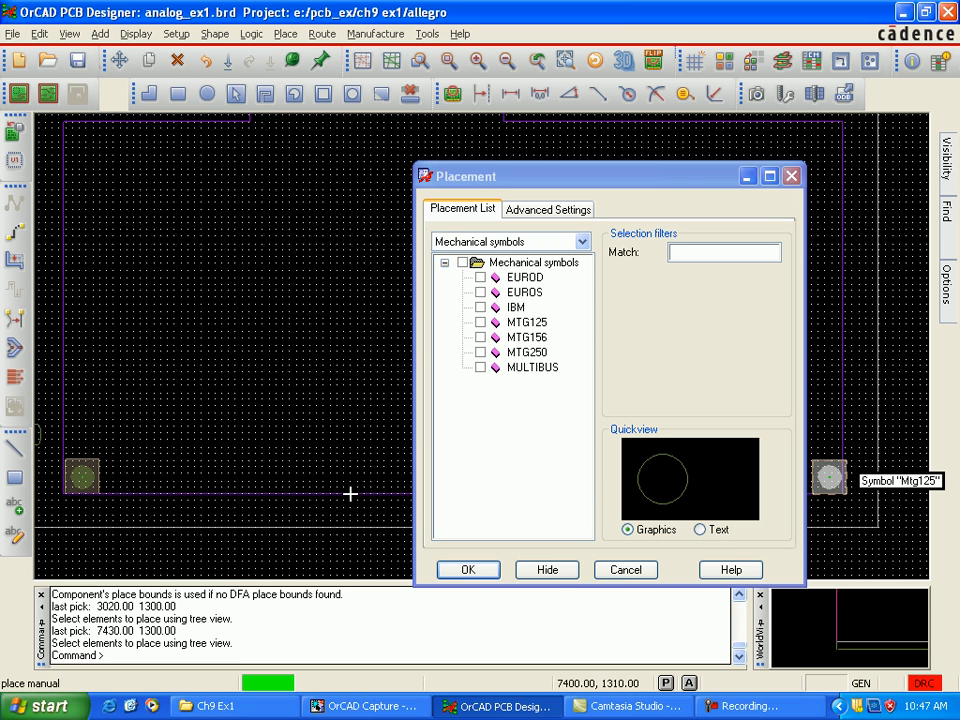
click(829, 479)
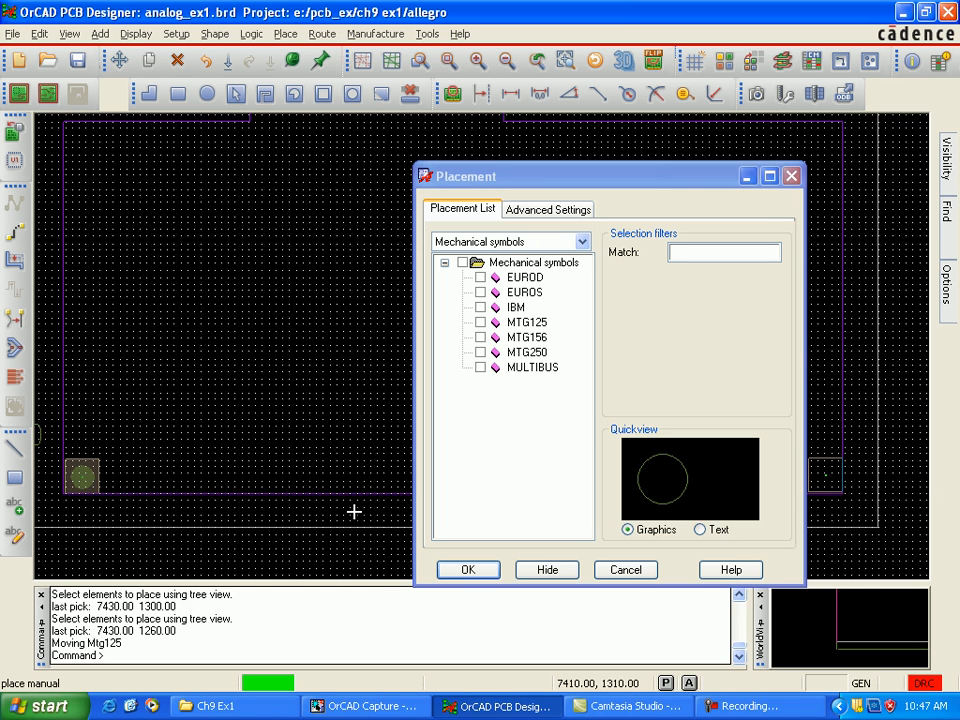
click(352, 497)
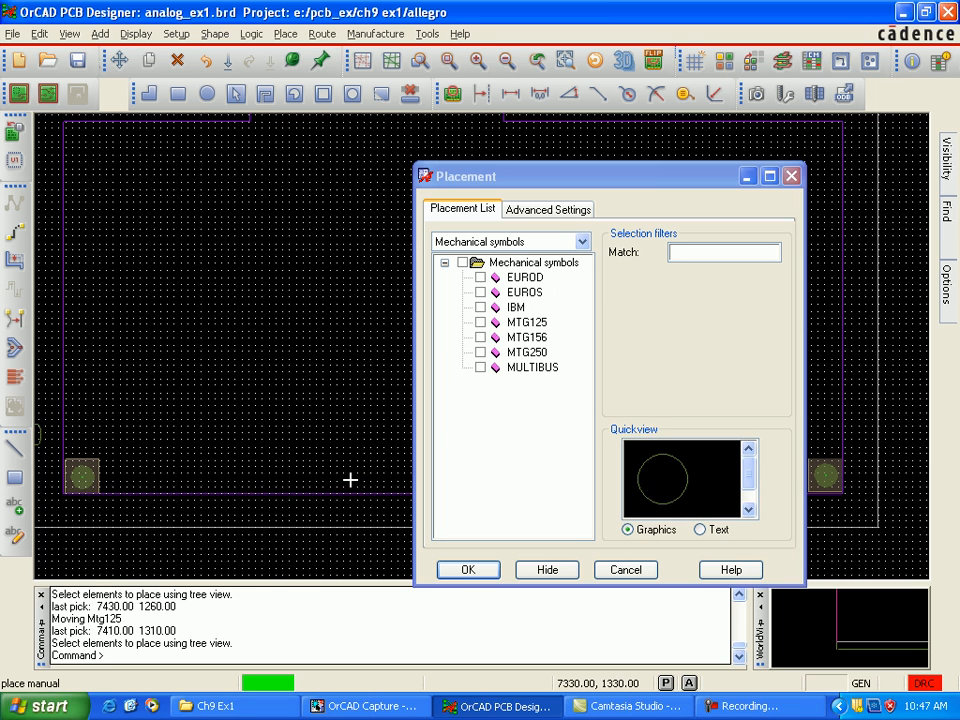
Step: Place MTG125 mounting holes in the keepin's upper corners, at 7400, 3300 and 3020, 3290, and finish the placement
click(480, 322)
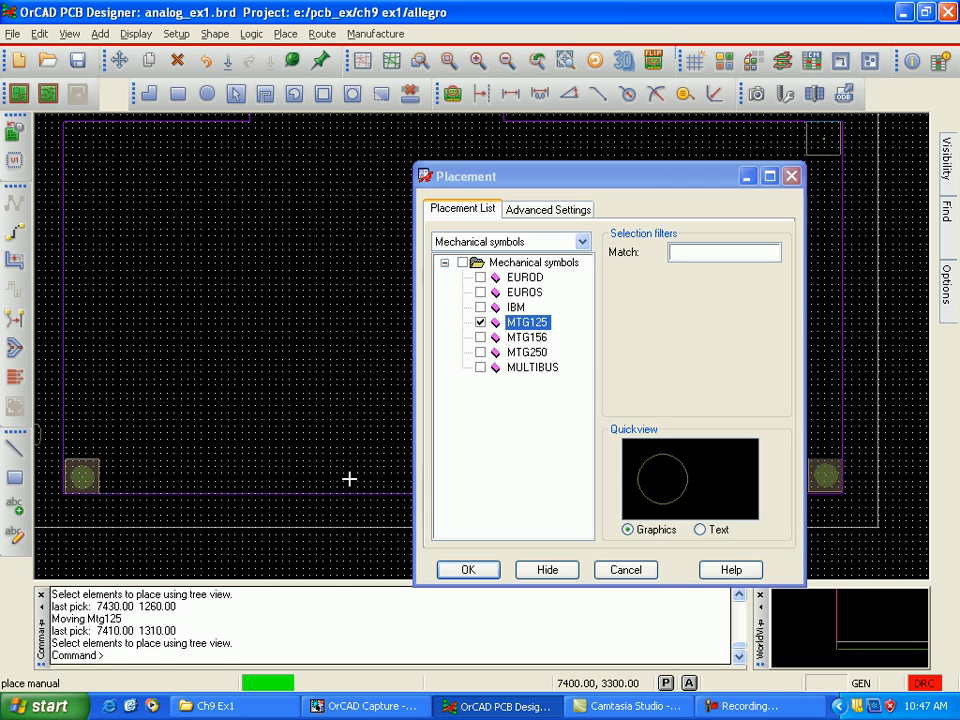
click(349, 479)
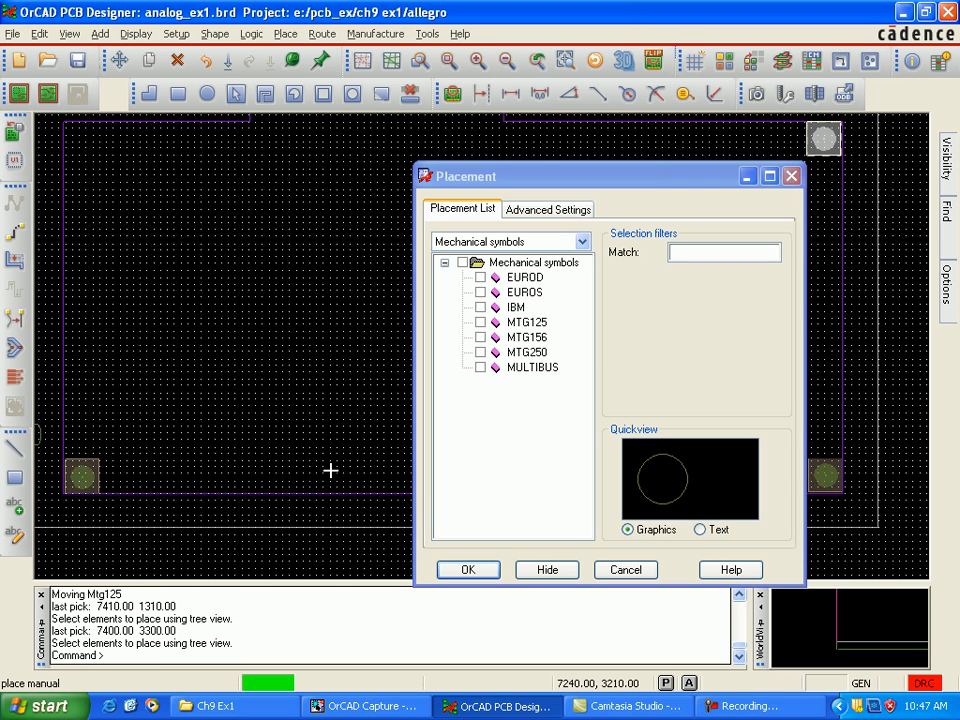
click(480, 322)
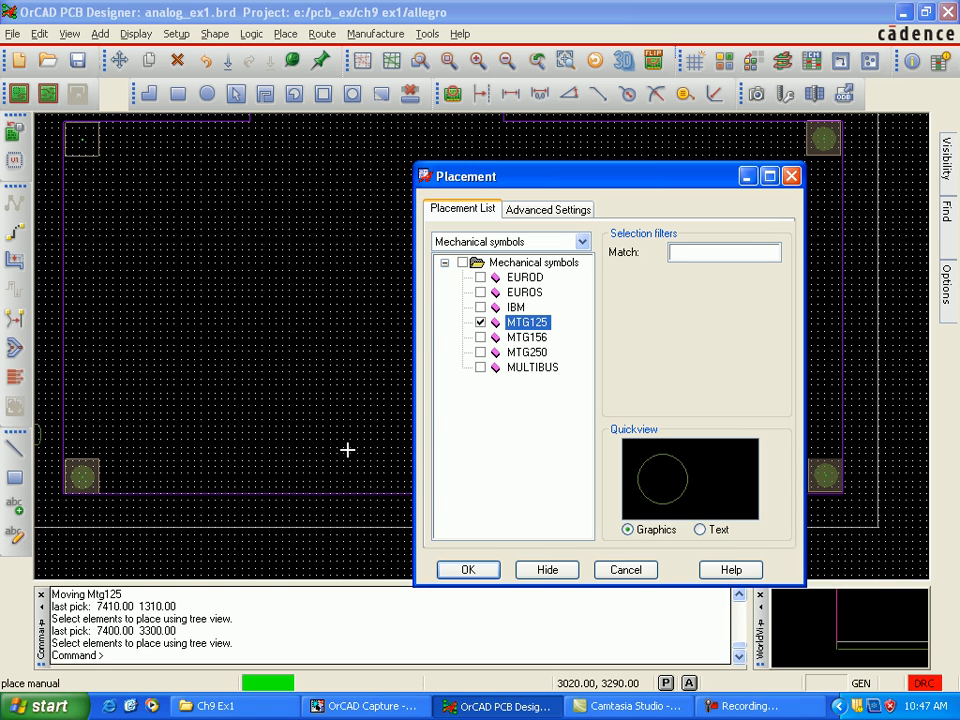
click(347, 421)
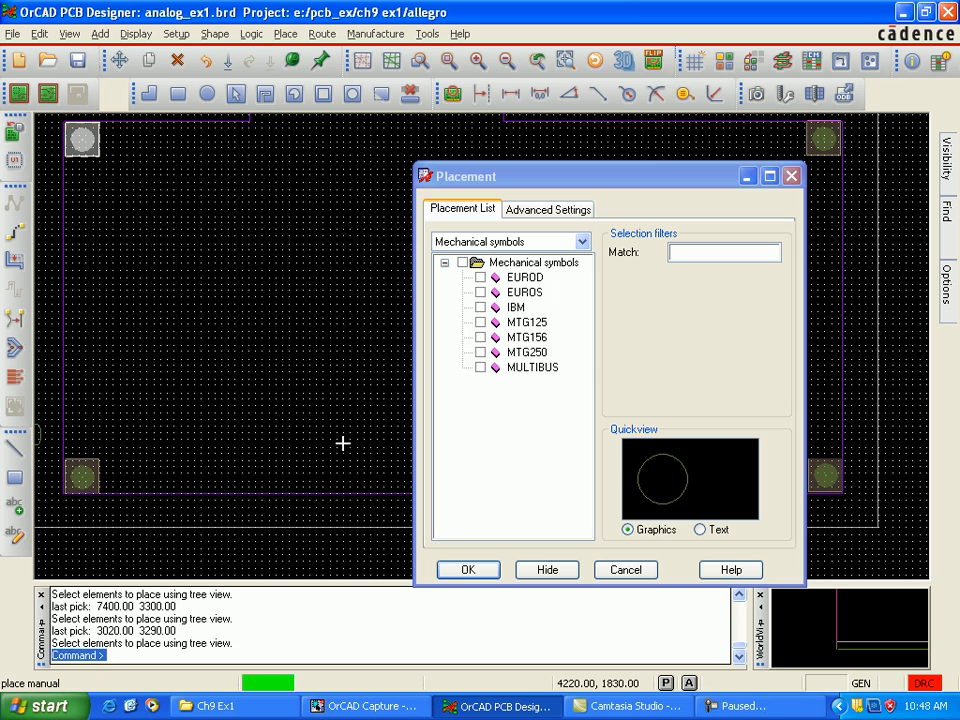
click(468, 570)
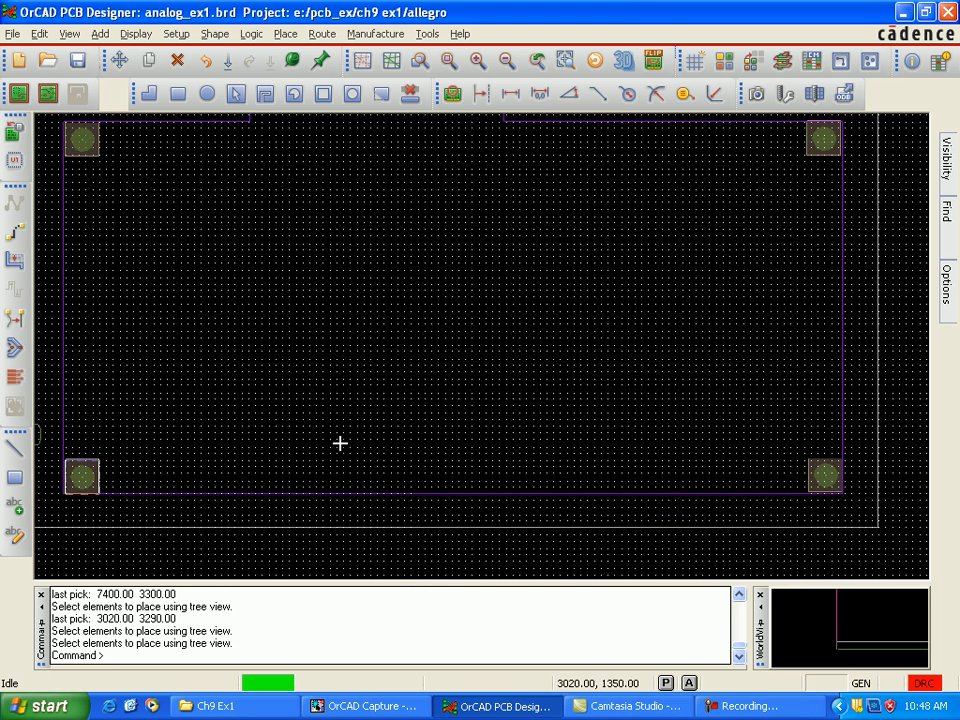
right_click(81, 468)
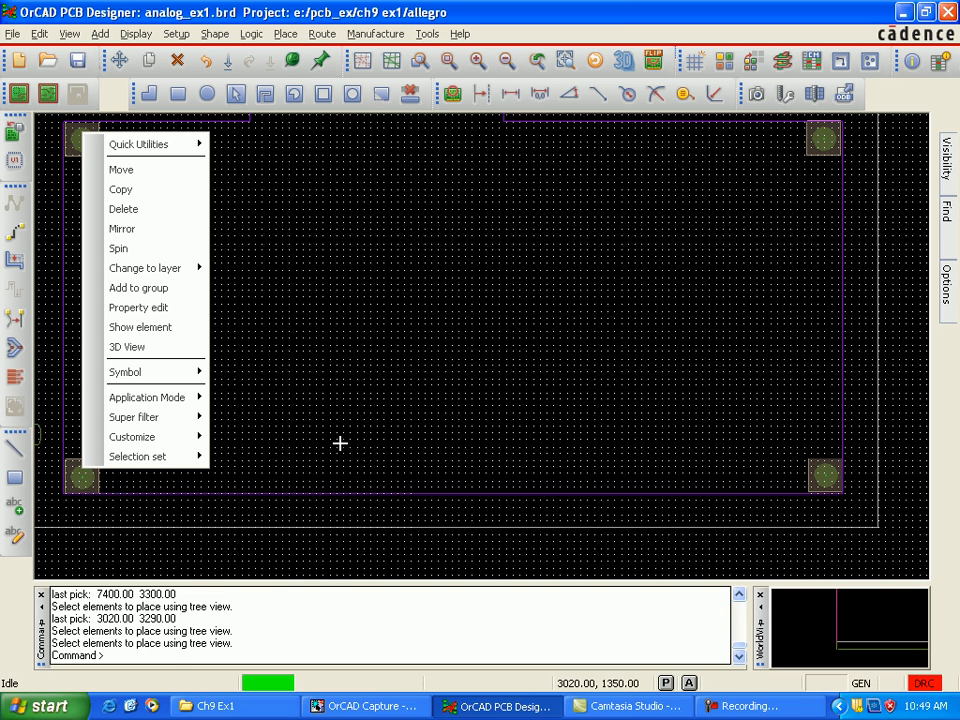
click(82, 486)
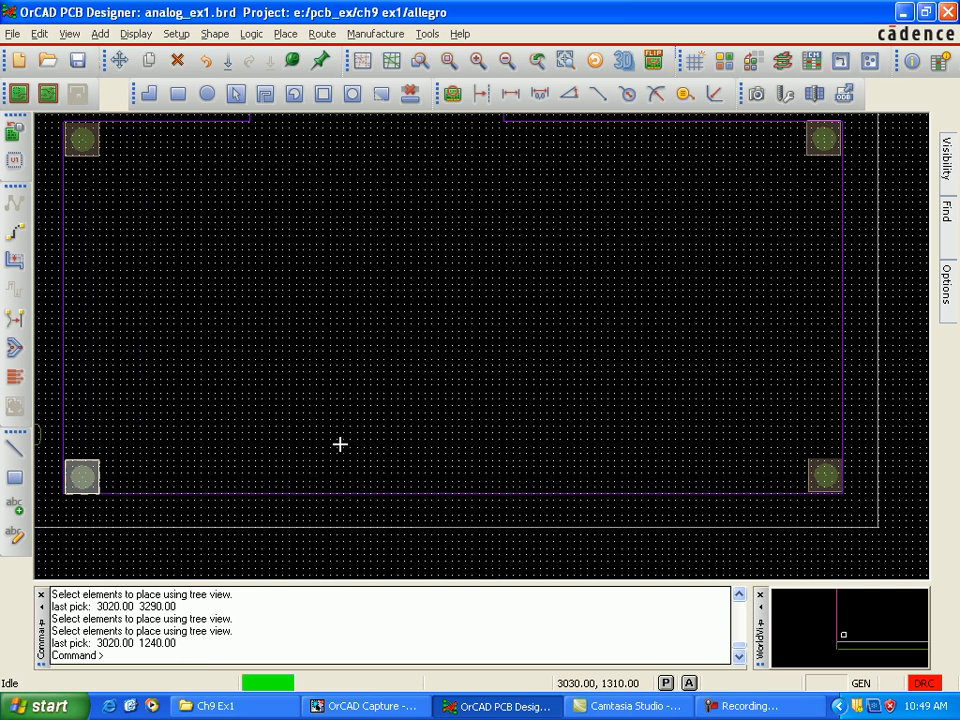
right_click(82, 474)
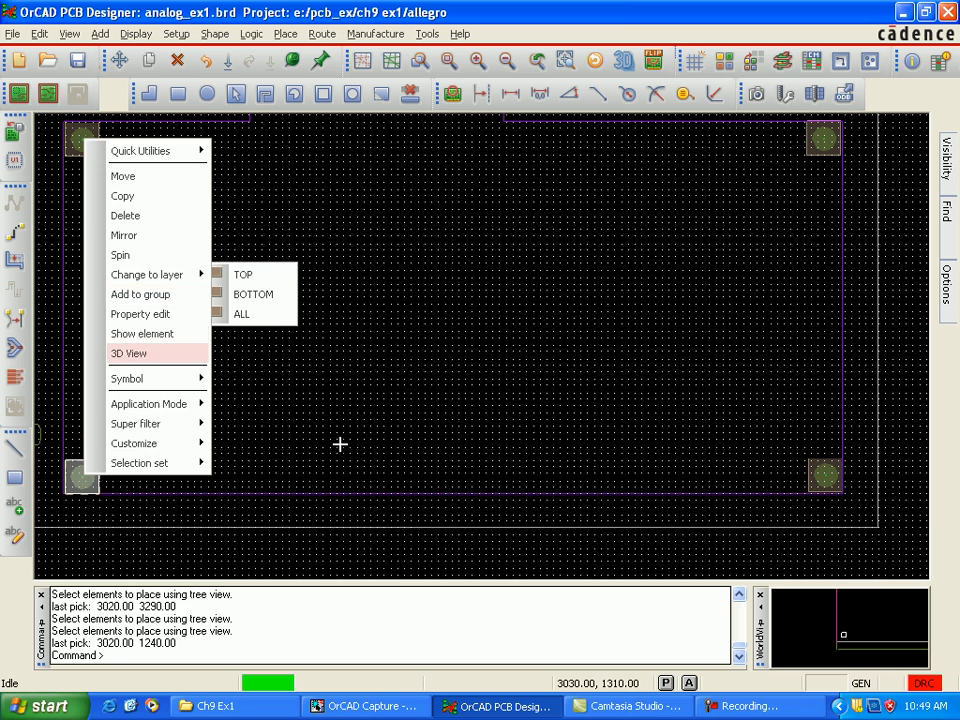
click(340, 444)
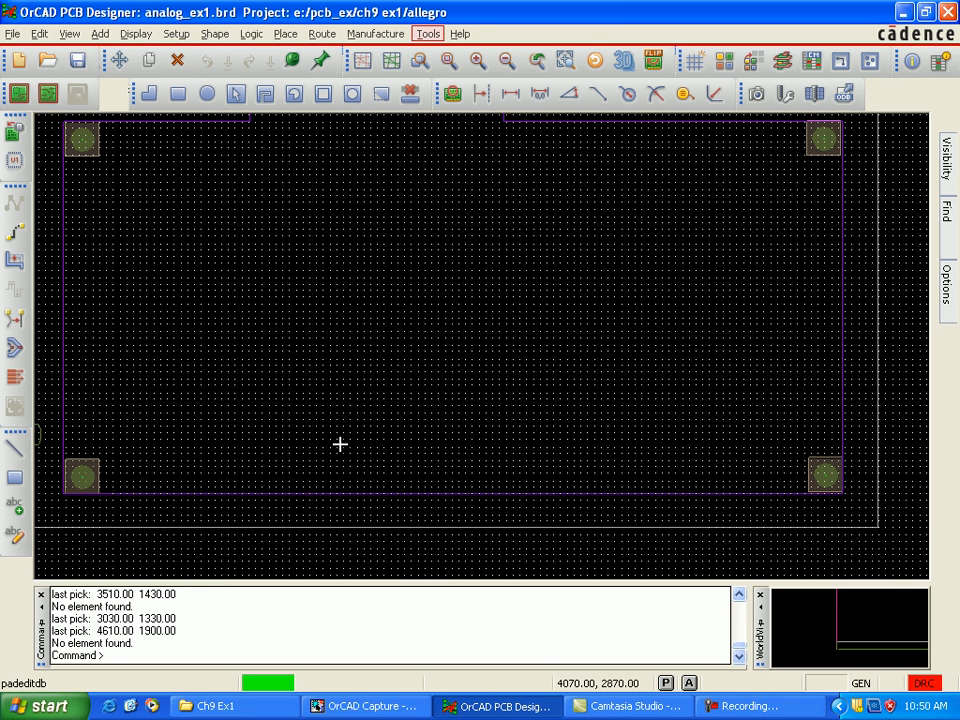
Step: Open the design padstack PAD125 of the lower-left mounting hole for editing
click(428, 34)
mouse_move(458, 55)
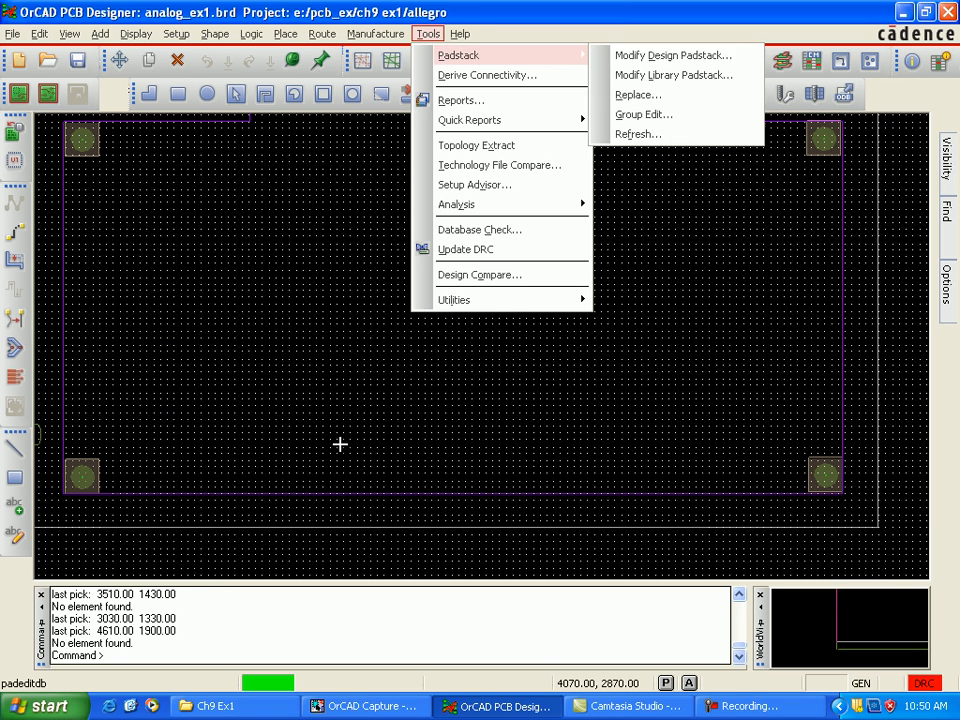
click(660, 55)
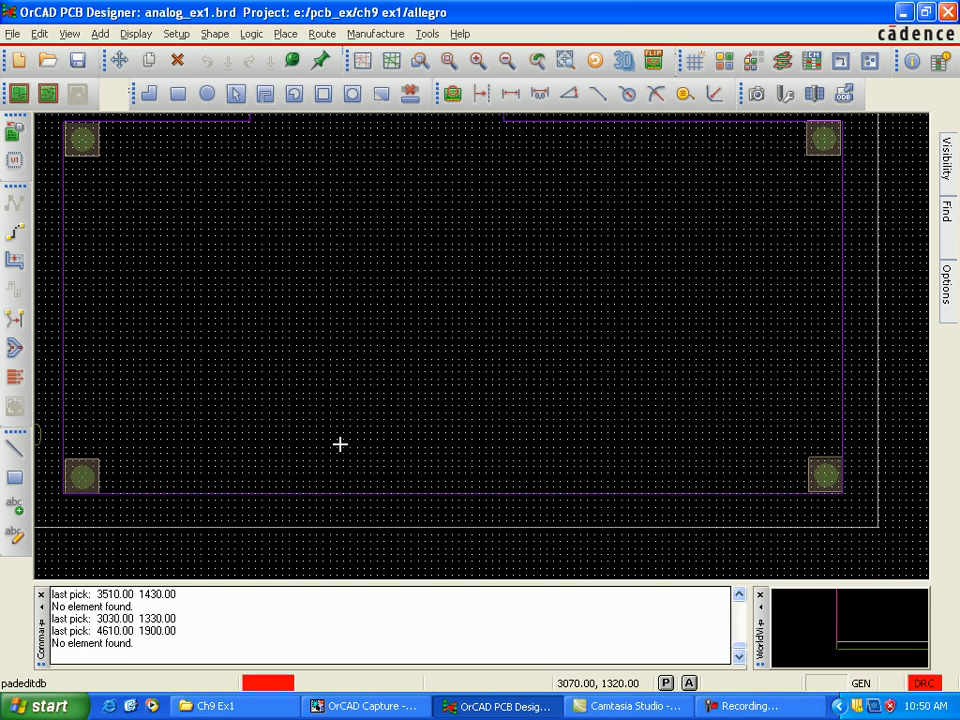
click(82, 477)
right_click(88, 473)
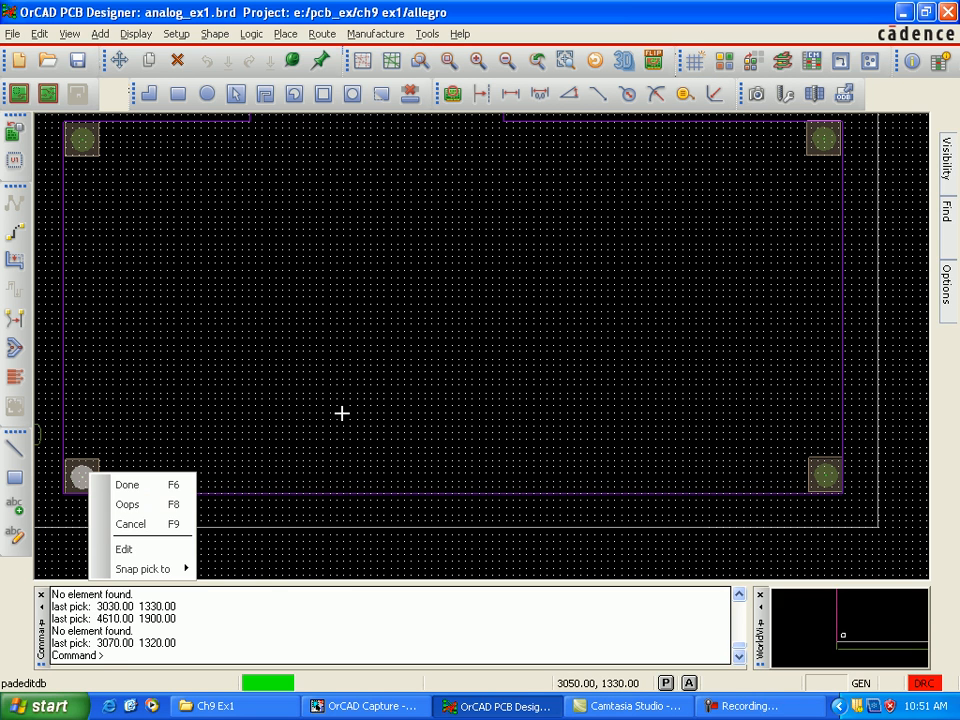
click(124, 549)
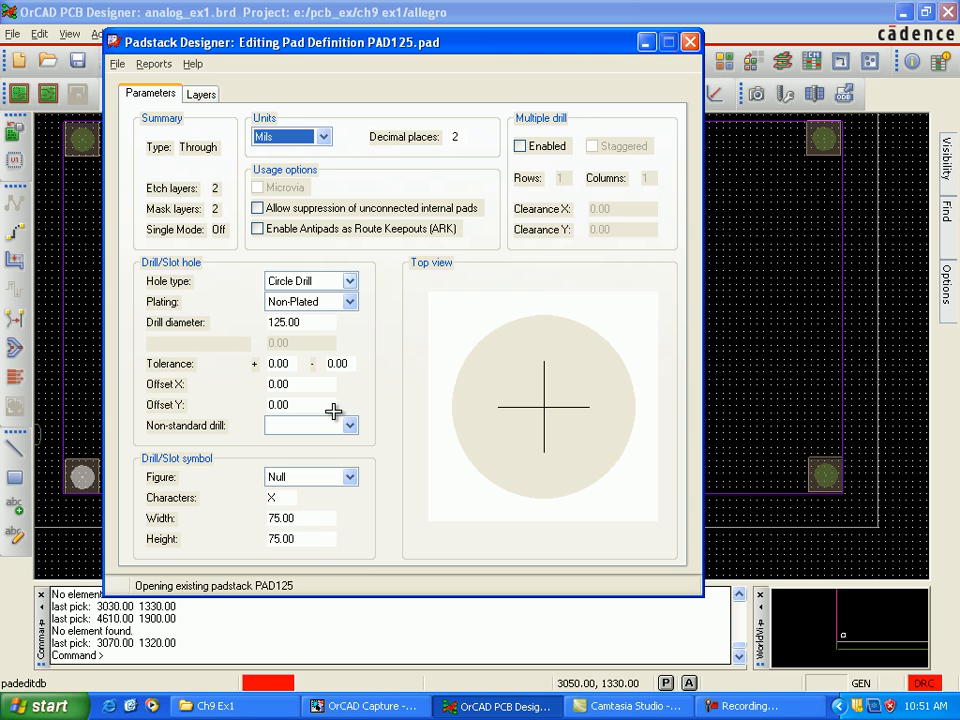
Step: Set the PAD125 hole plating to Non-Plated and update the padstack to the design
click(350, 302)
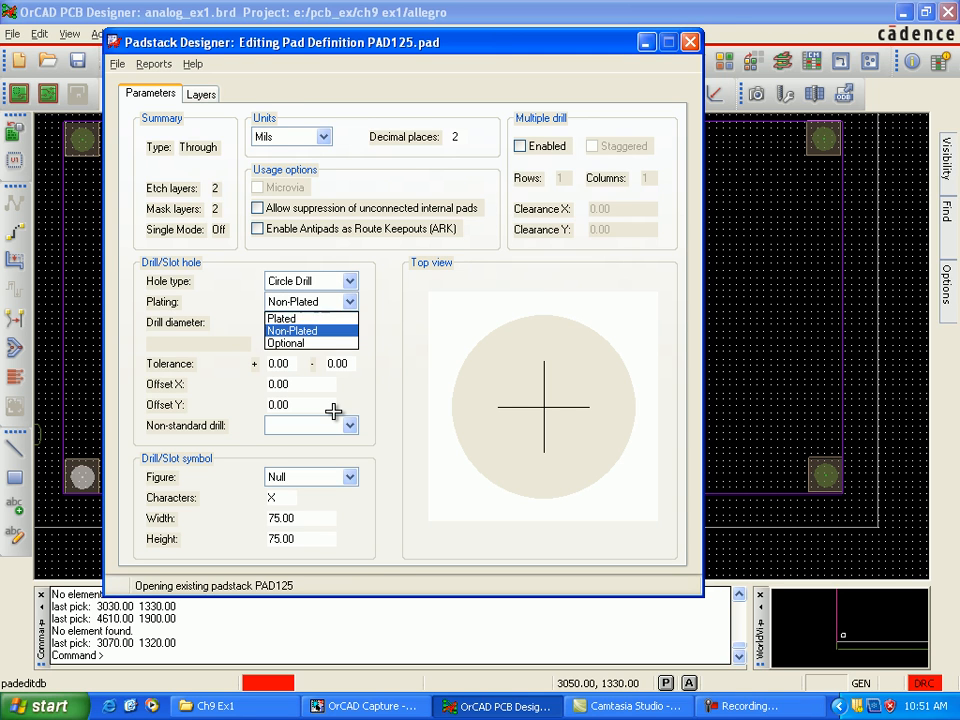
click(291, 330)
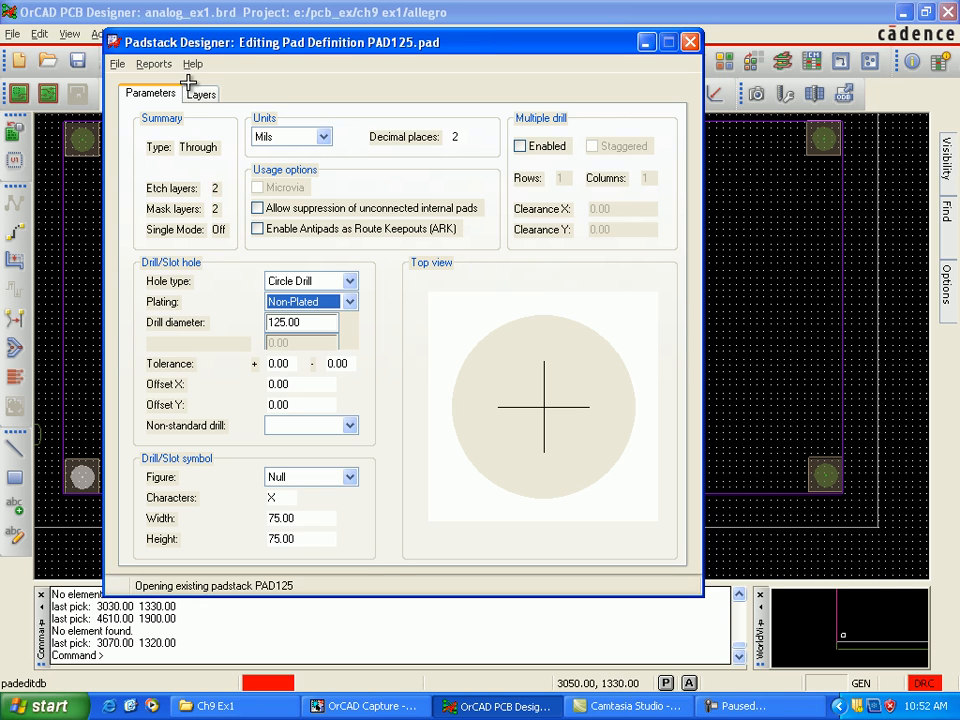
key(alt)
click(118, 64)
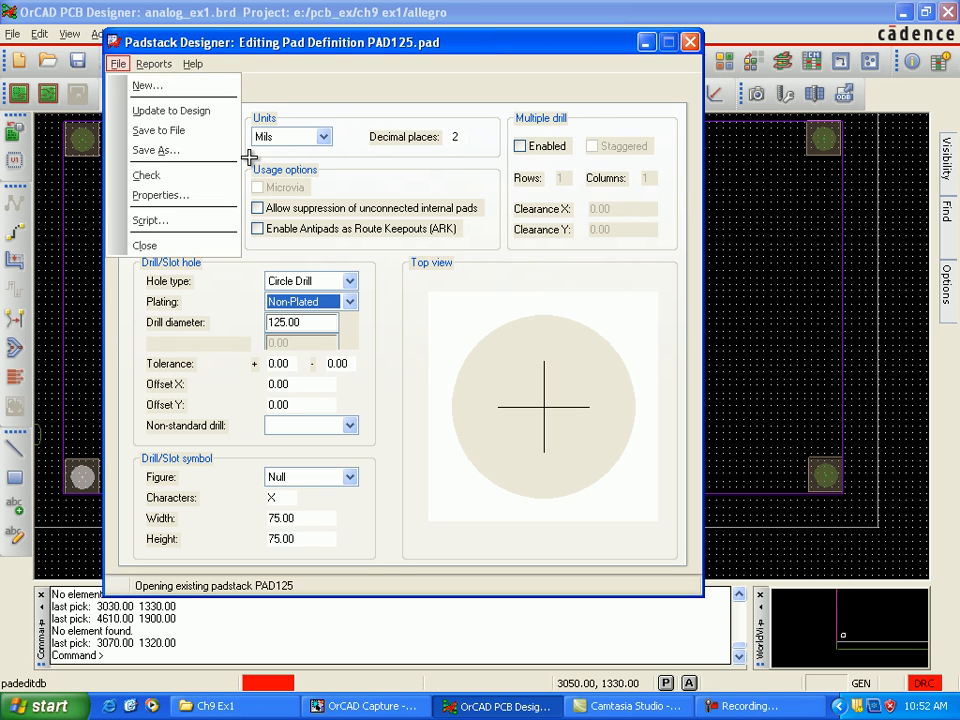
click(171, 109)
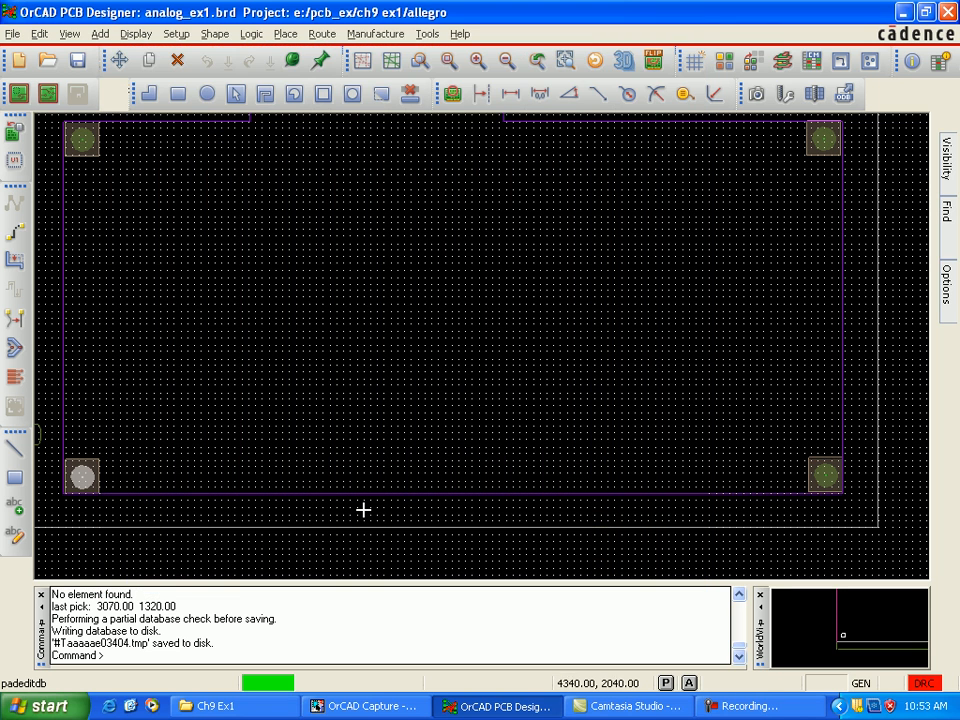
click(362, 495)
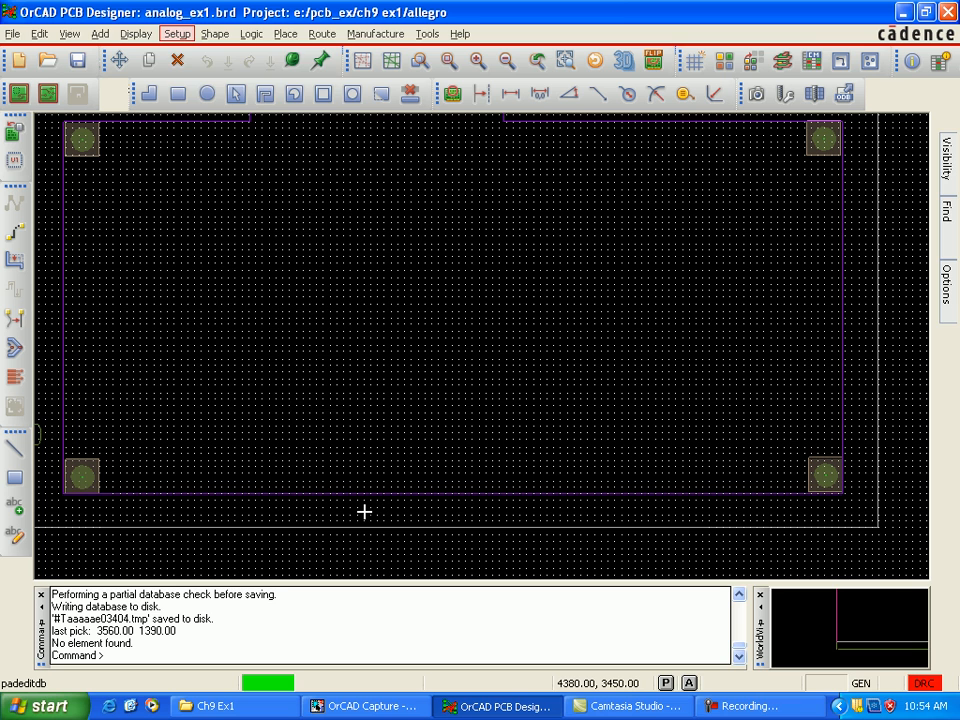
Step: Set the non-etch grid spacing to 50 in both x and y
click(177, 34)
click(202, 95)
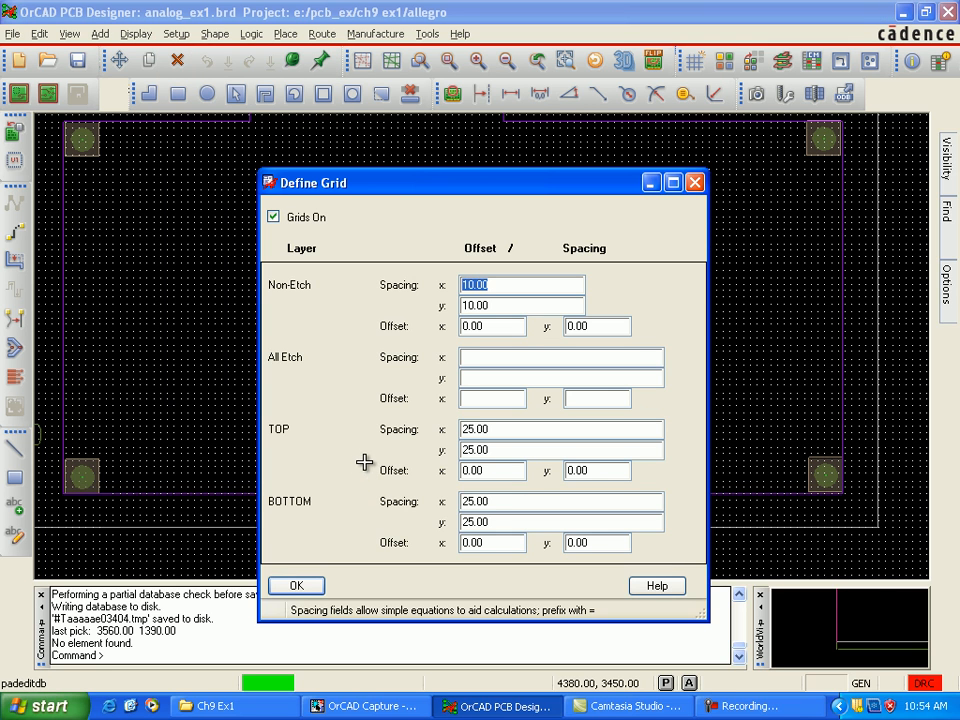
key(Home)
key(shift+Right)
key(shift+Right)
text(5)
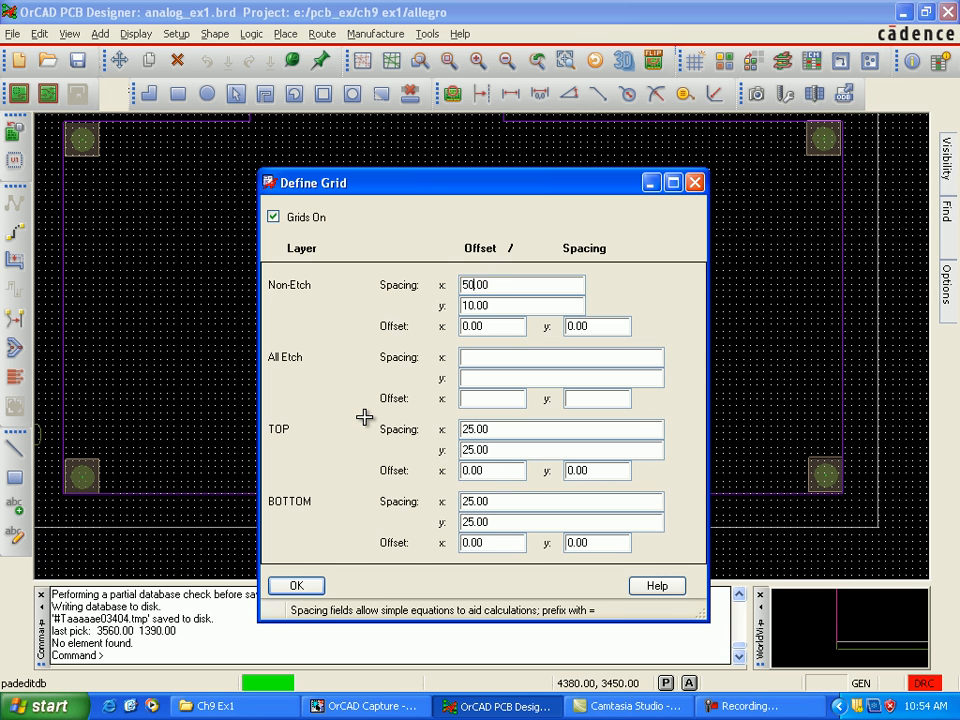
key(Right)
key(Right)
text(5)
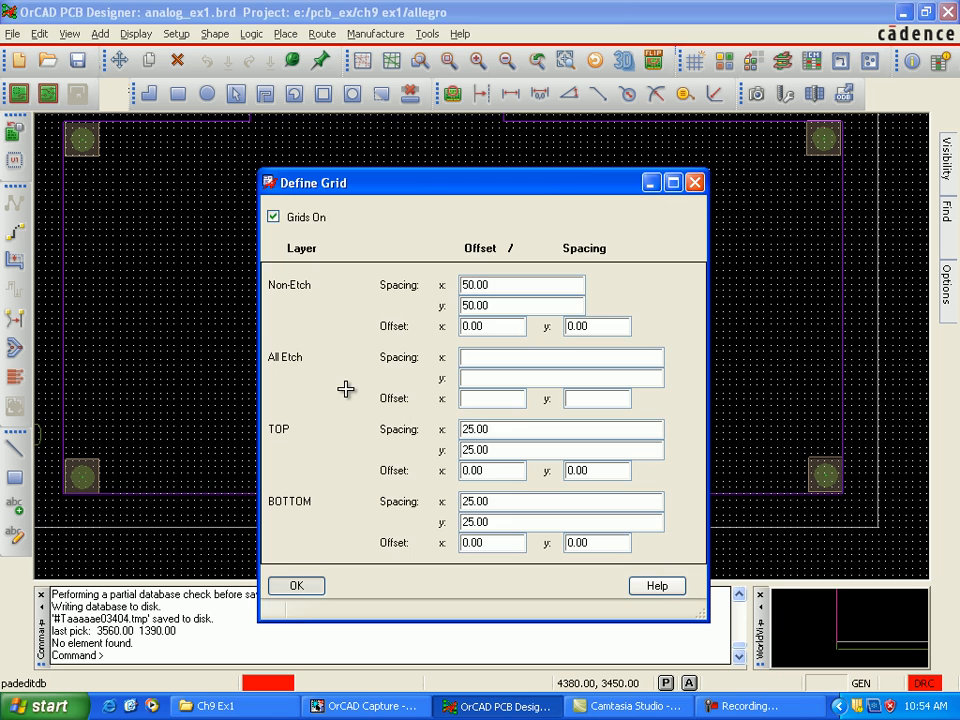
key(Return)
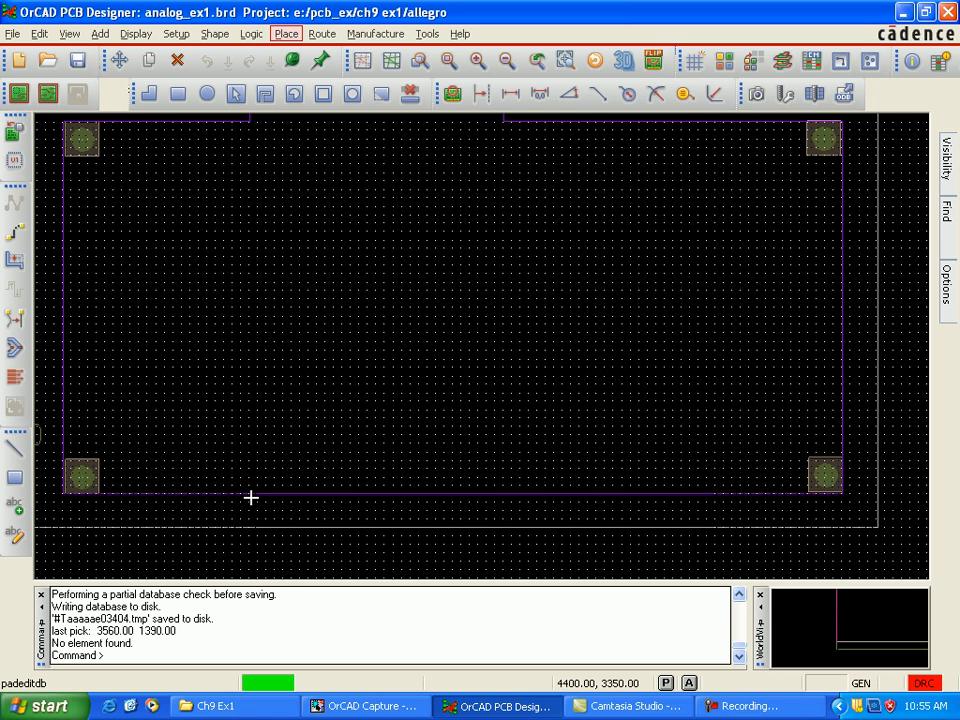
Step: Open Quickplace and examine its placement filter and placement position options
key(alt+p)
key(Down)
key(Down)
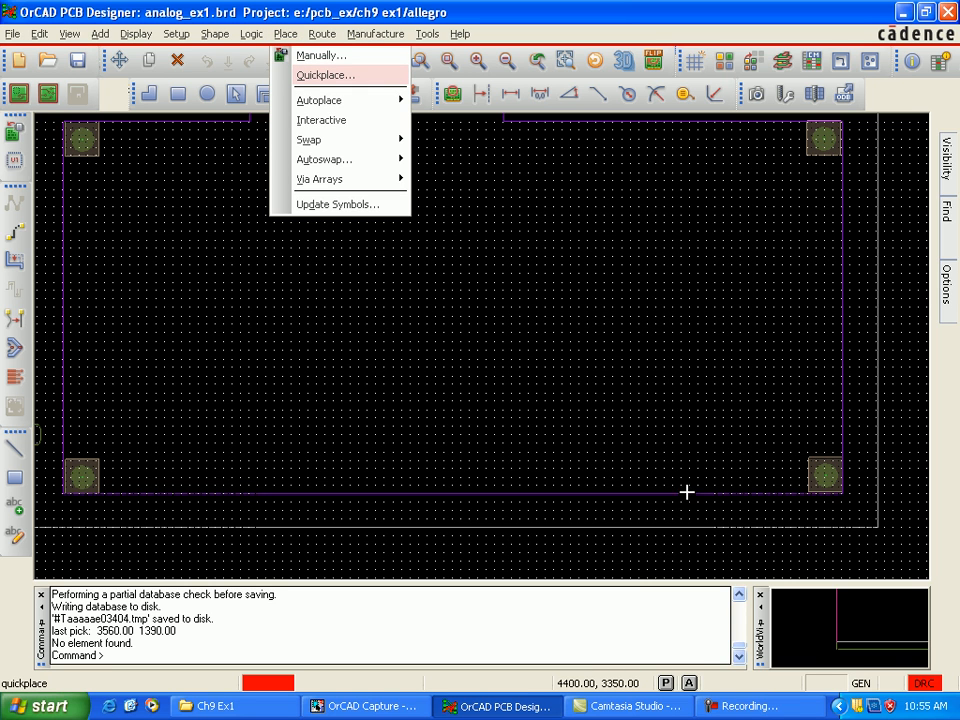
key(Return)
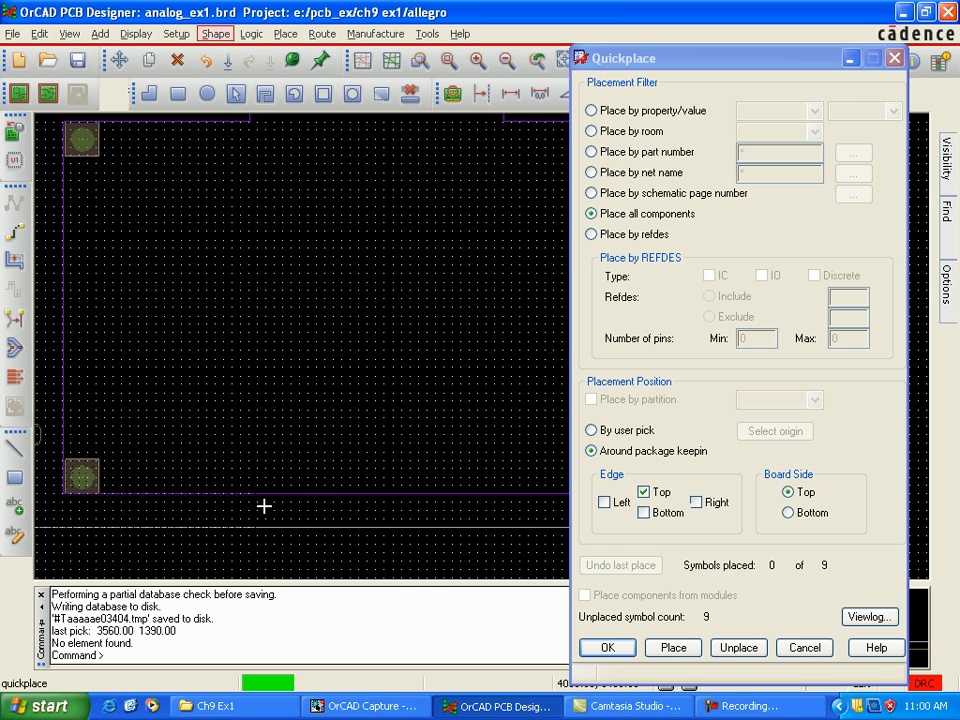
Step: Create the AMP_STUFF room on both board sides as a hard rectangle from 4350, 3050 to 5250, 1400
click(177, 33)
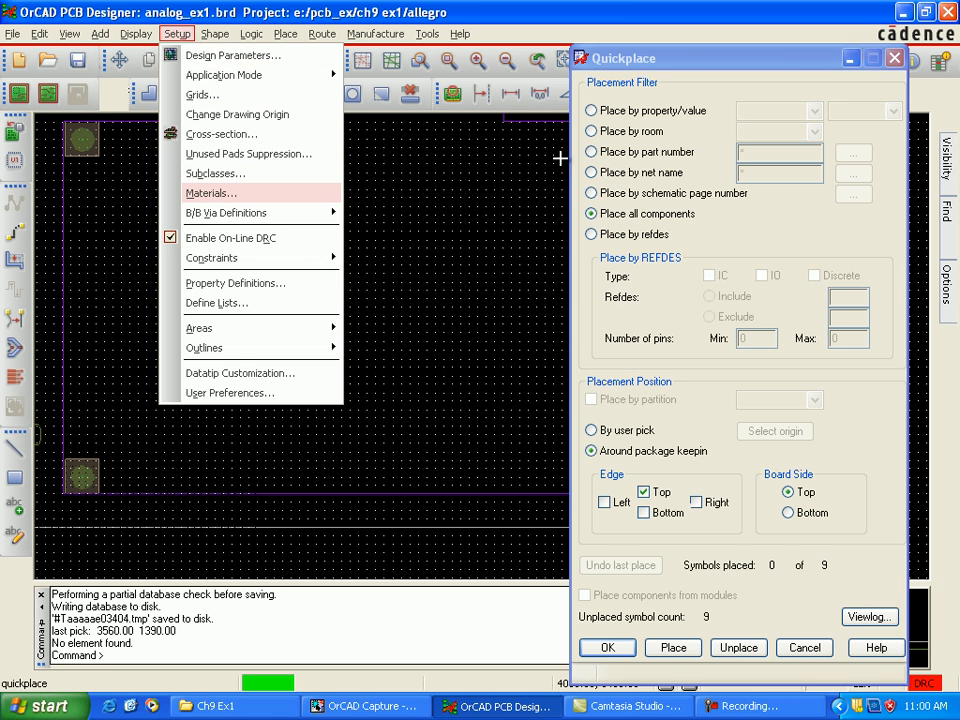
key(Down)
key(Down)
key(Down)
key(Down)
key(Down)
key(Down)
key(Down)
key(Down)
key(Down)
key(Down)
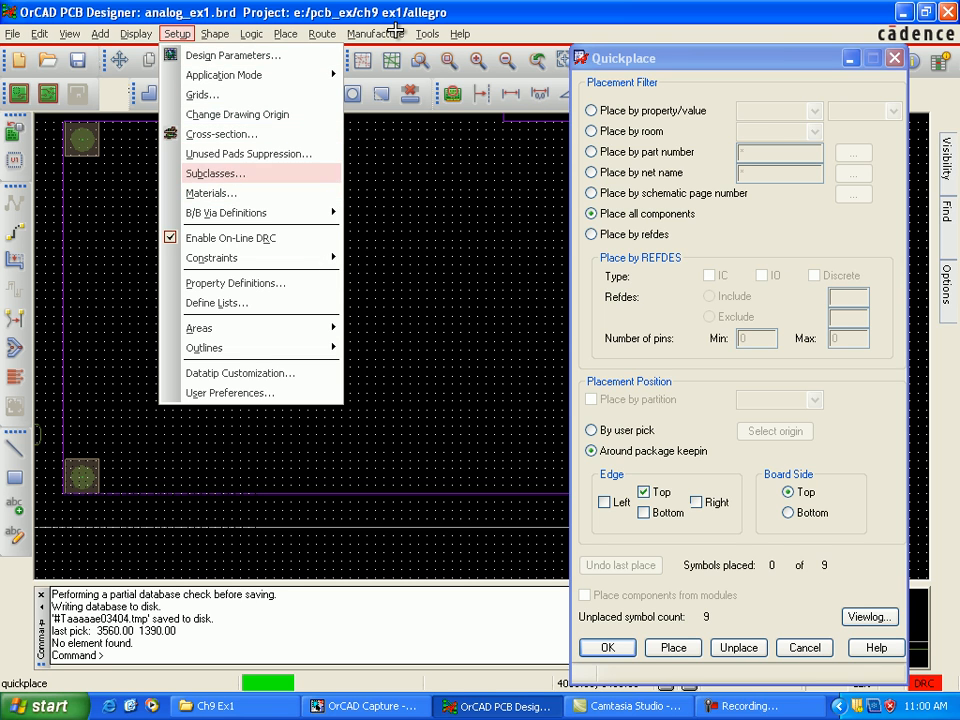
key(Right)
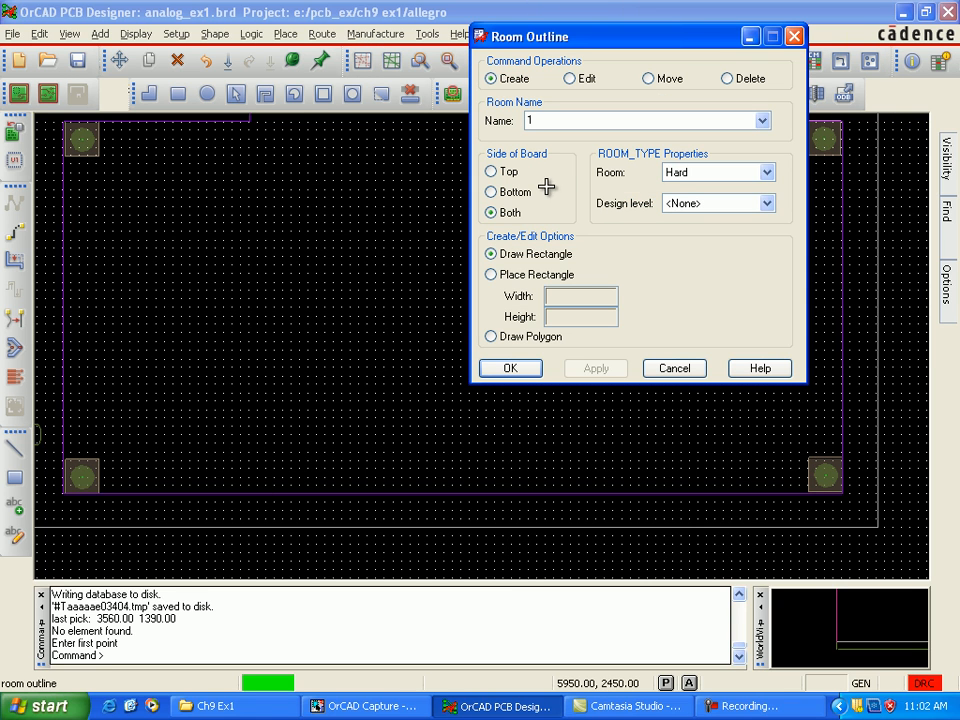
click(762, 121)
click(545, 150)
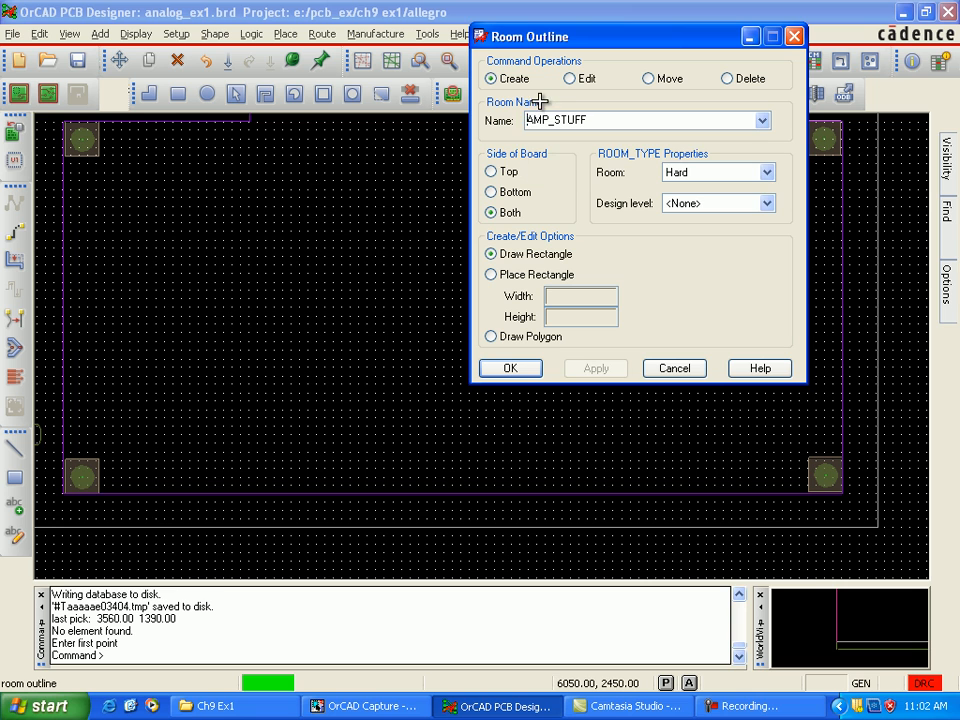
click(240, 508)
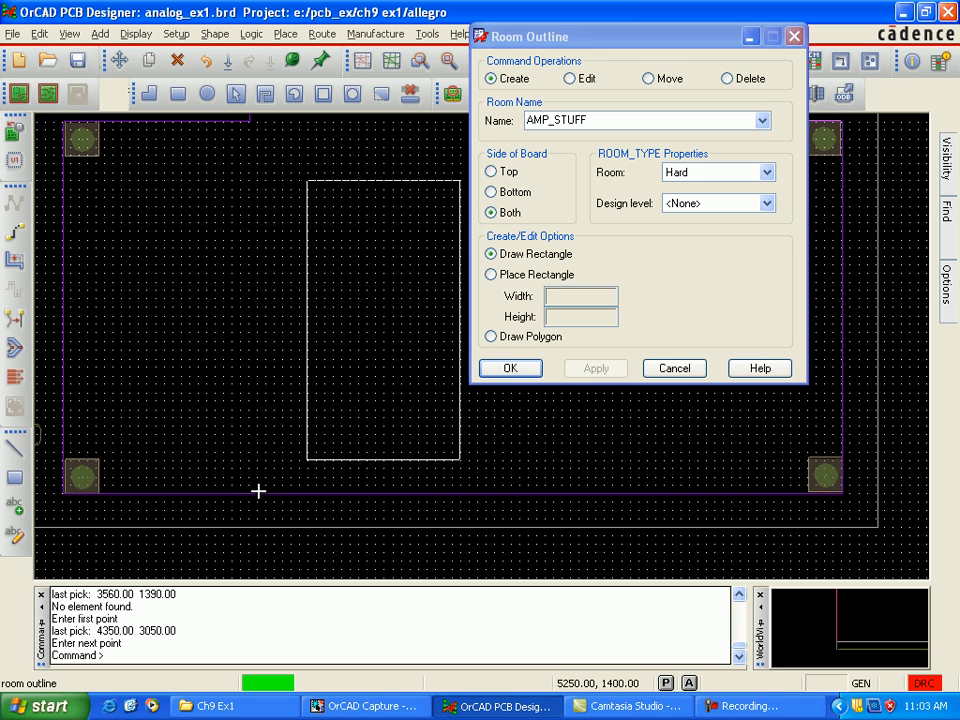
click(247, 441)
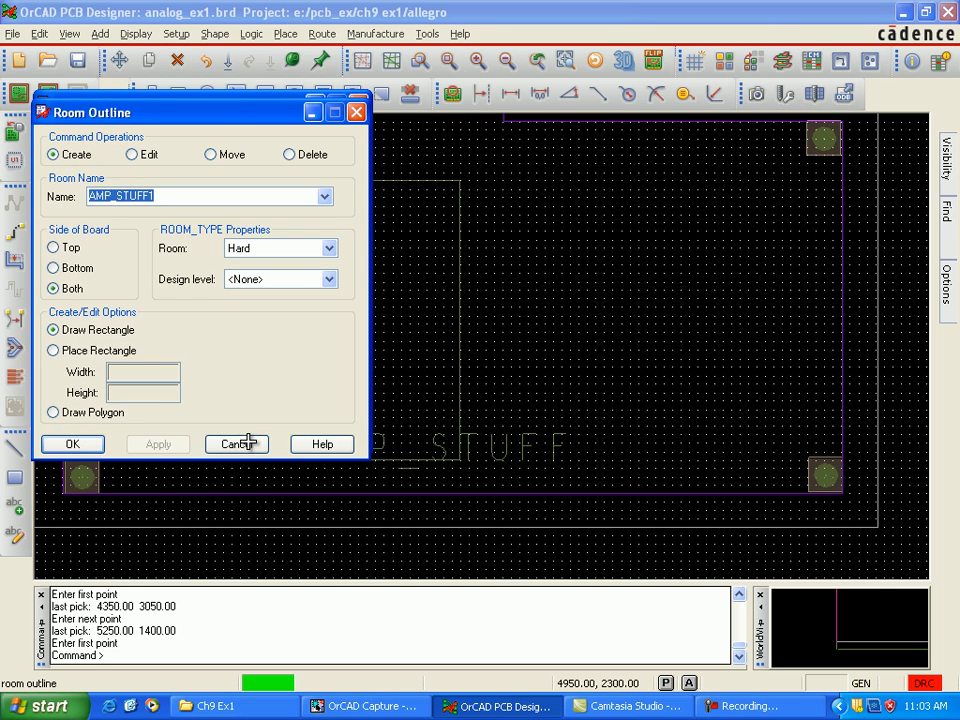
Step: Create the BYPASS_CAP room on both board sides as a rectangle from 3800, 2300 to 4250, 1600, and finish the room outlines
key(alt+Down)
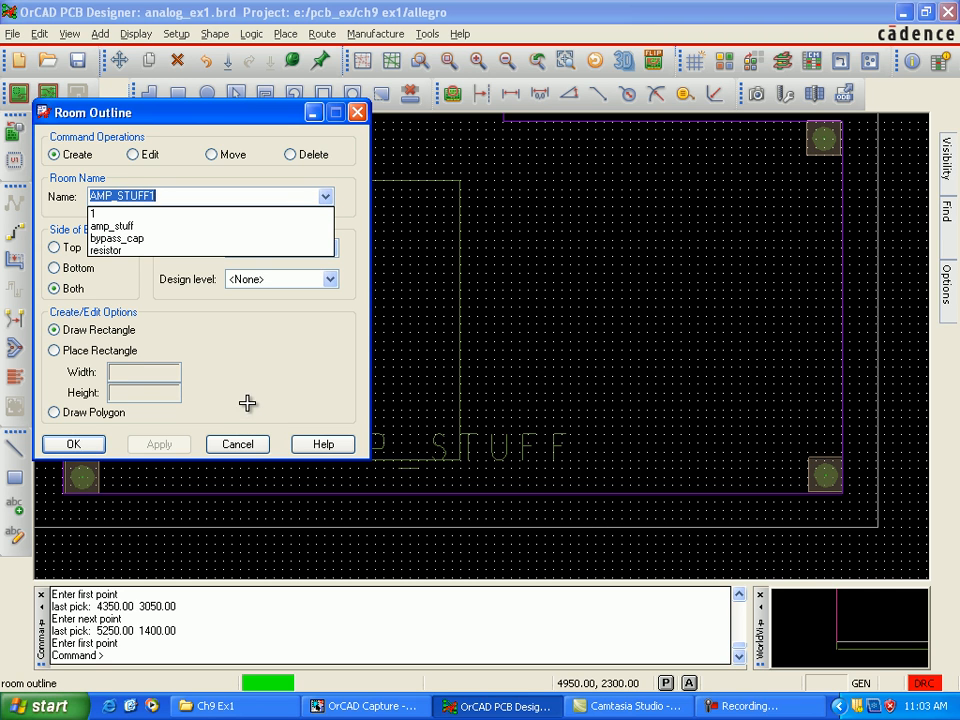
key(Down)
key(Down)
key(Down)
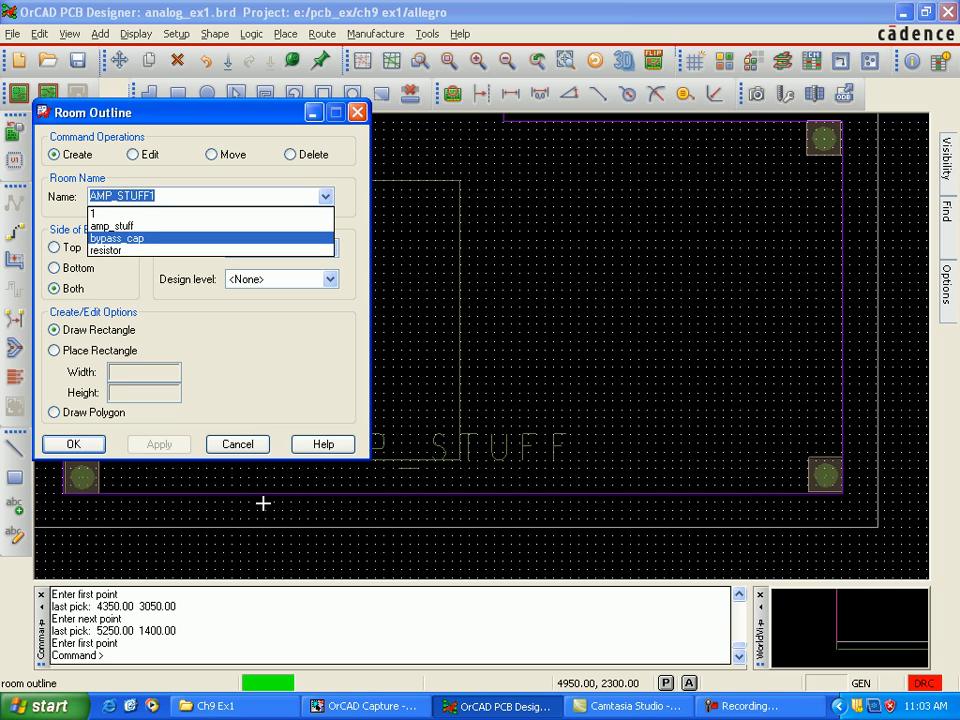
key(Return)
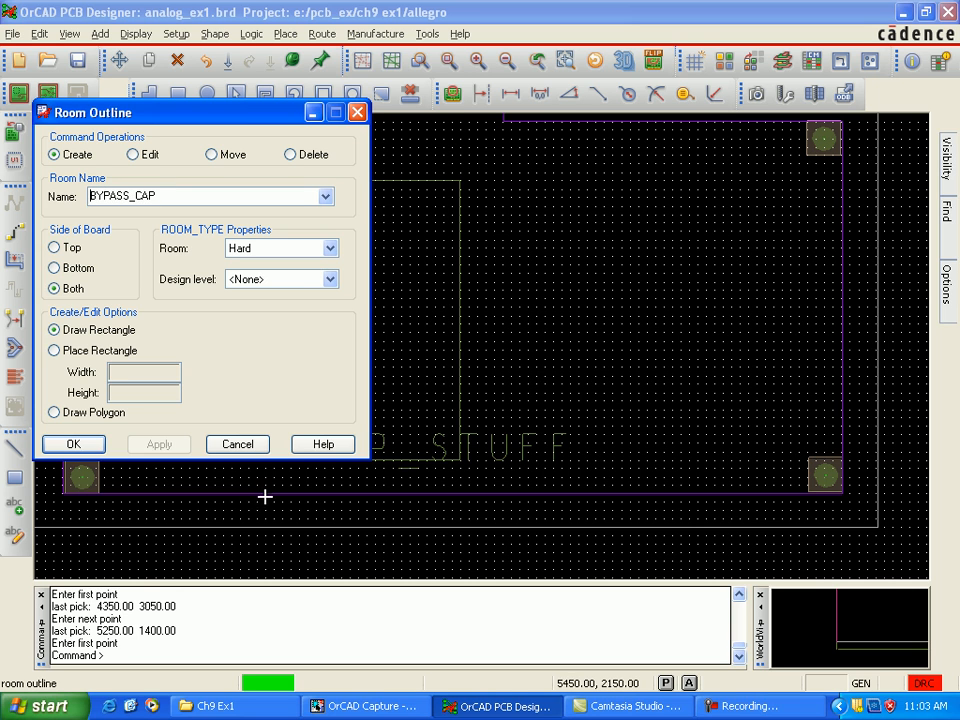
drag(225, 113, 606, 132)
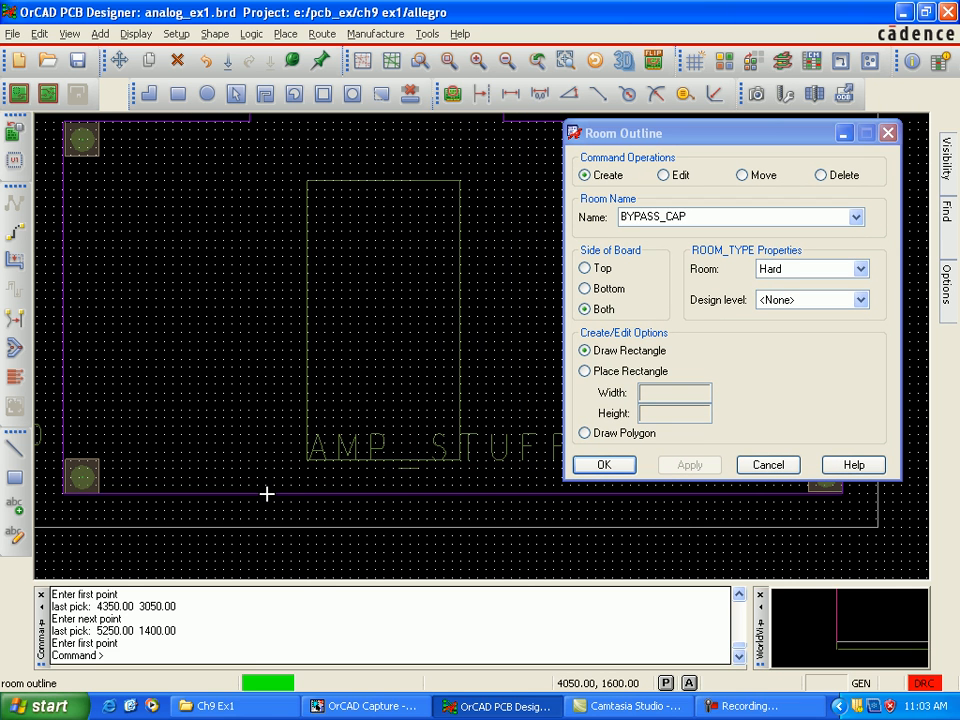
click(214, 307)
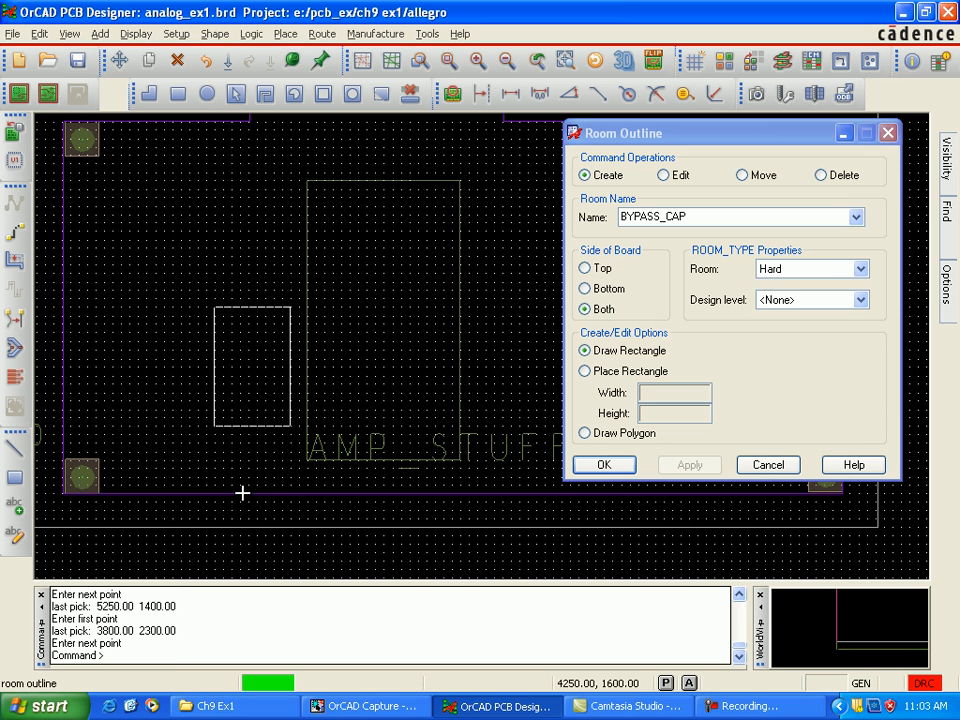
click(242, 493)
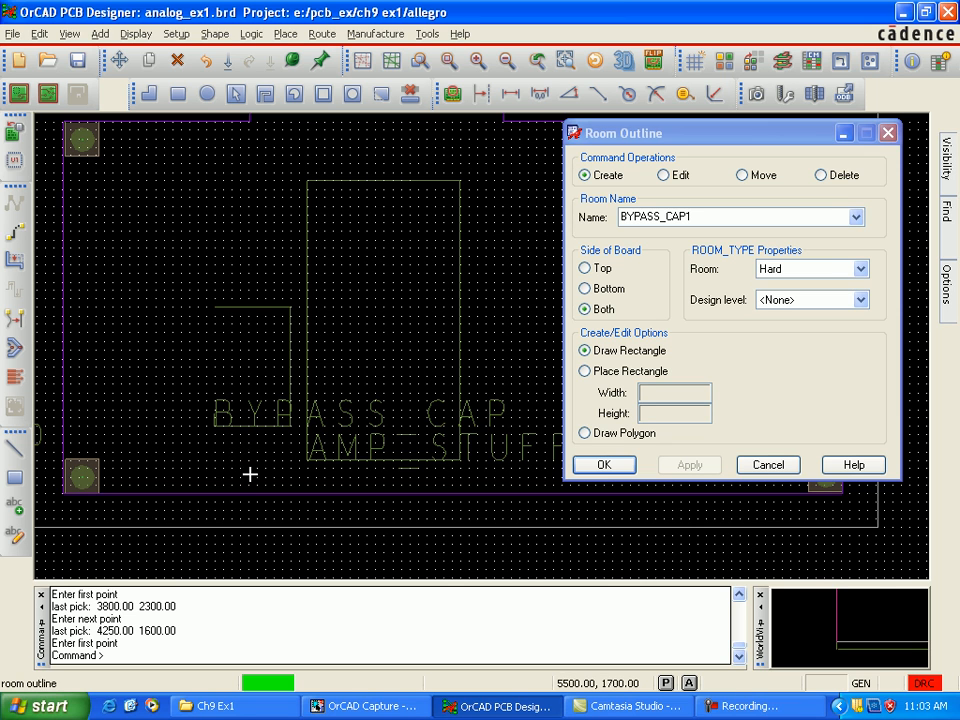
click(598, 463)
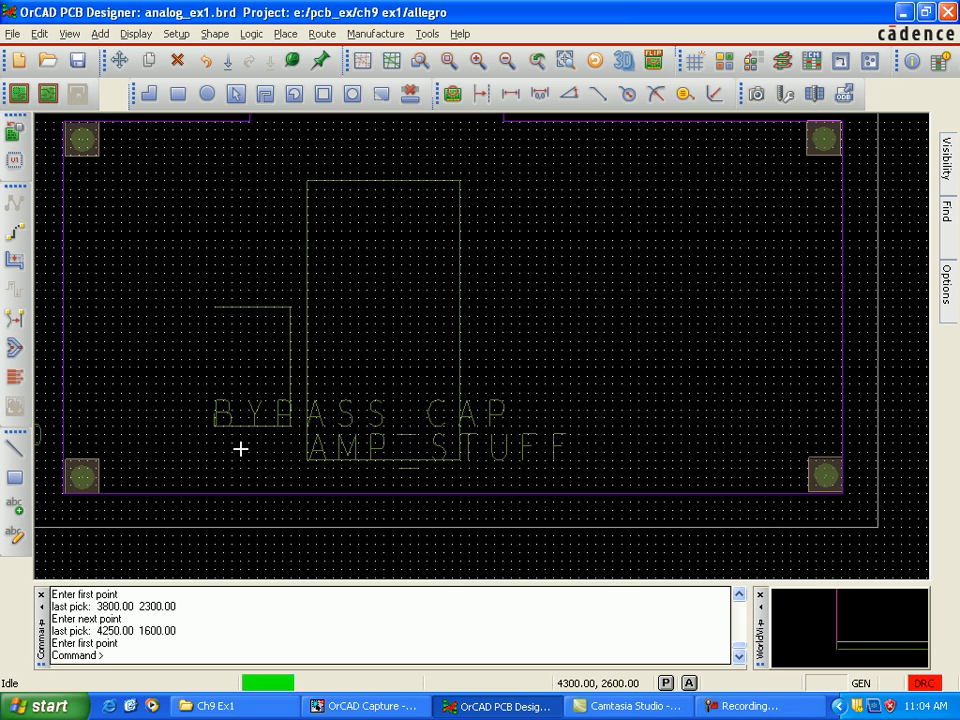
Step: Try to quickplace the components of the Amp_Stuff room on the top side of the board
click(286, 33)
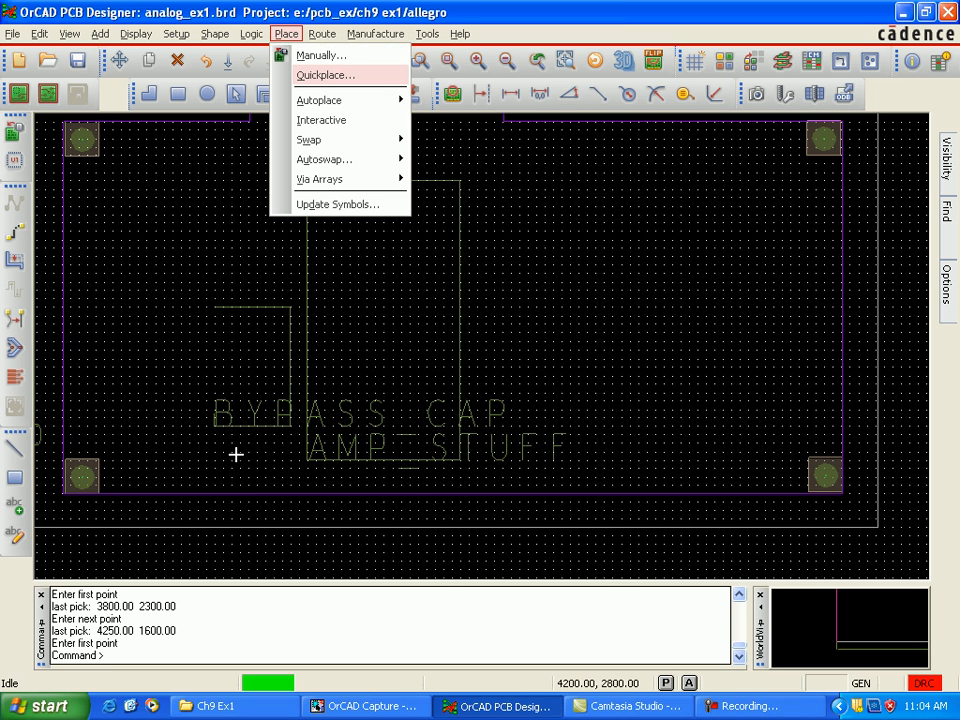
click(325, 75)
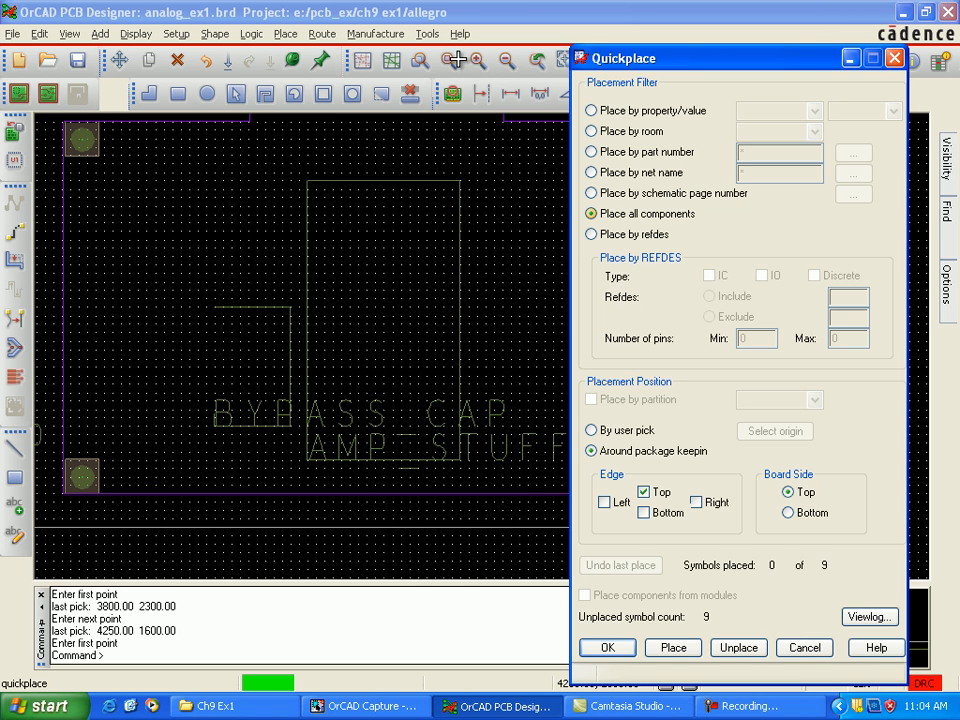
click(591, 131)
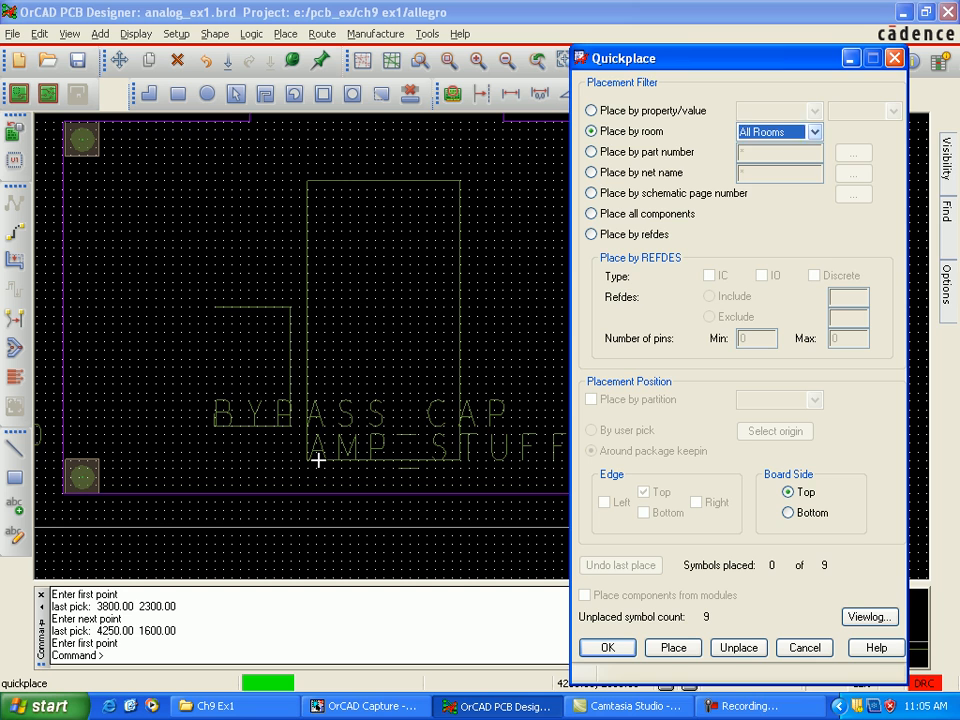
click(815, 132)
click(765, 161)
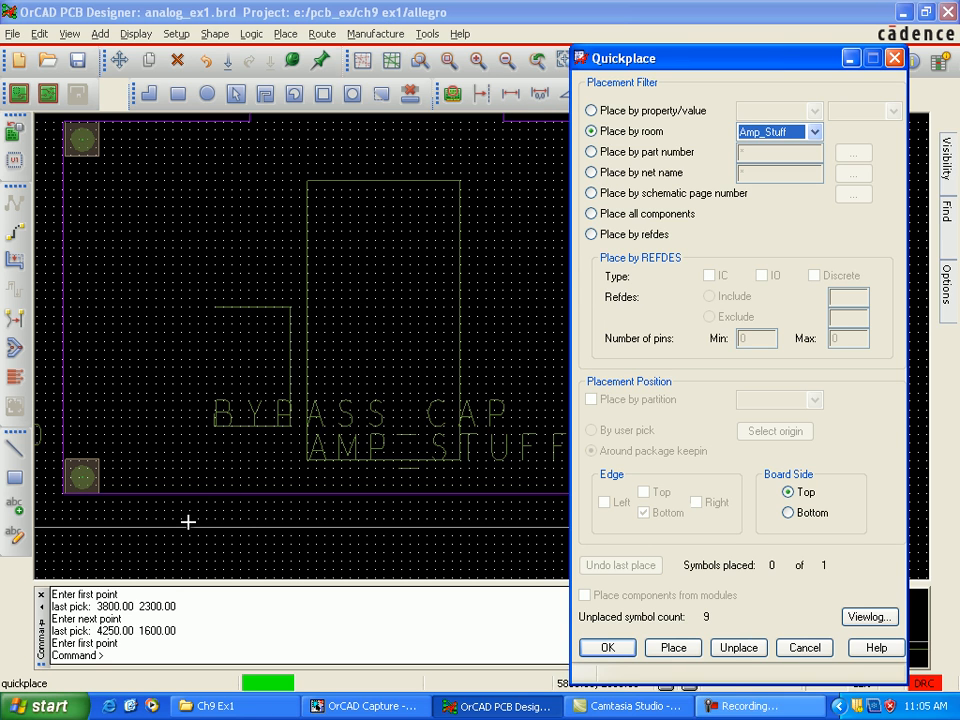
click(673, 648)
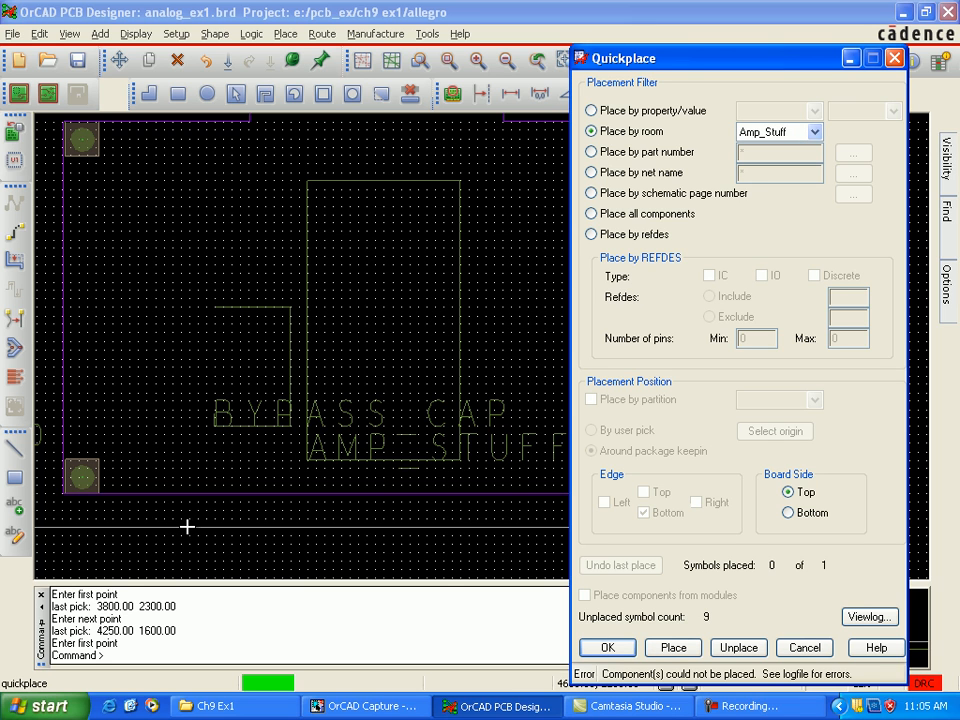
click(188, 523)
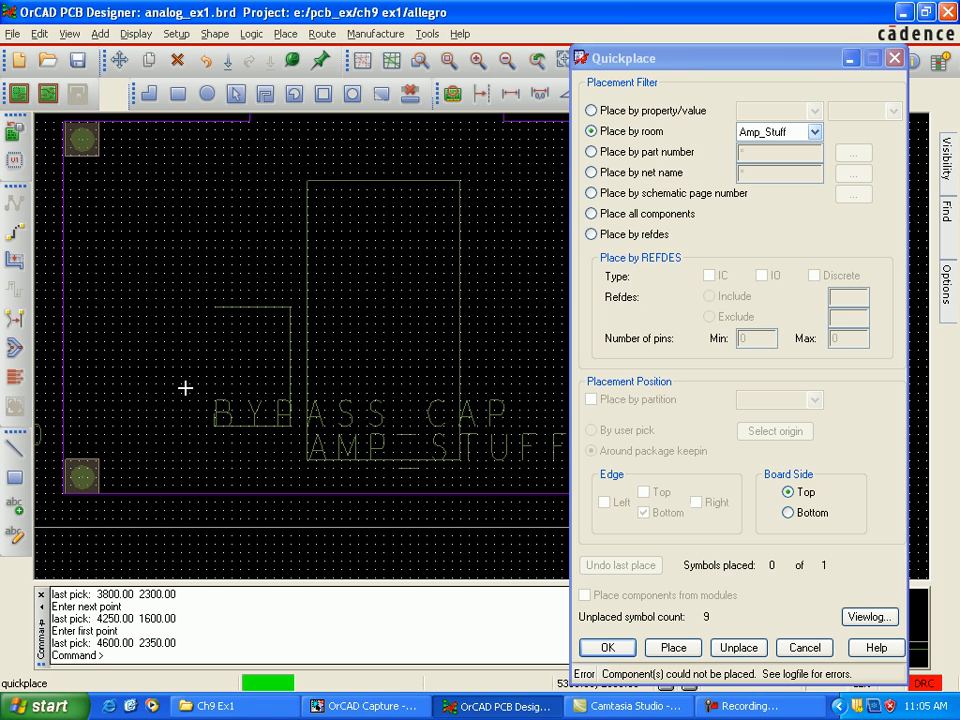
Step: Quickplace the components of the Bypass_Cap room on the top side of the board
click(815, 132)
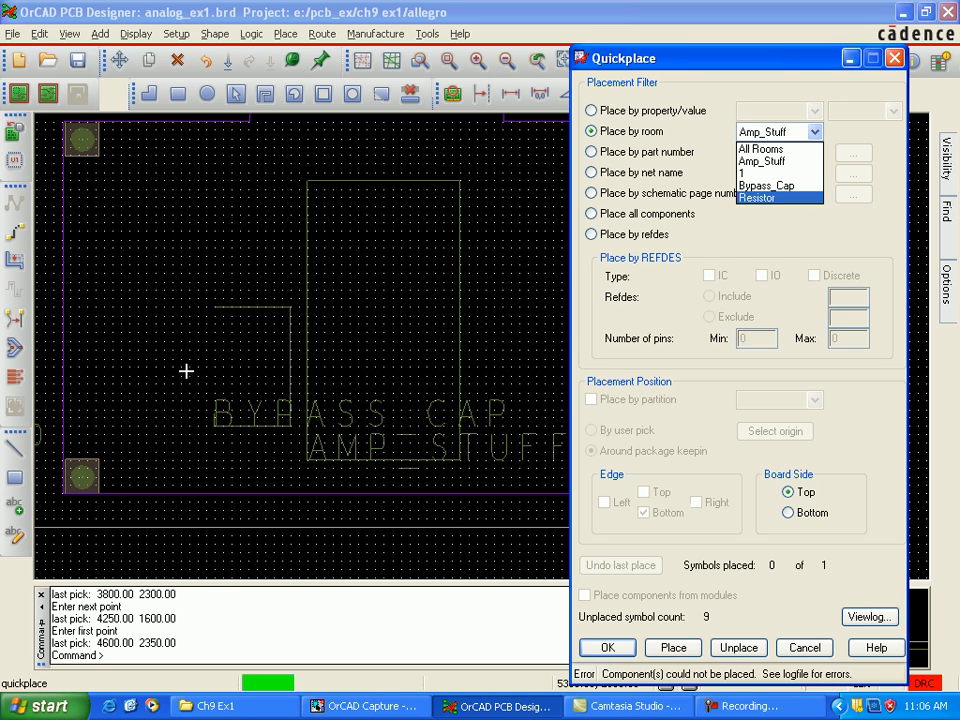
click(767, 186)
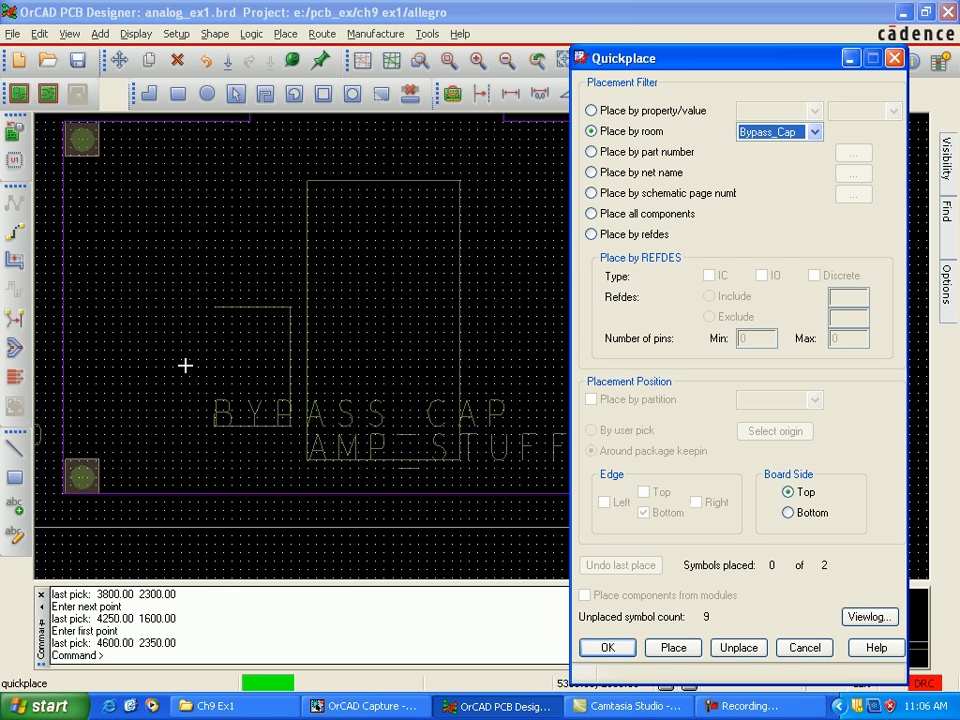
click(673, 647)
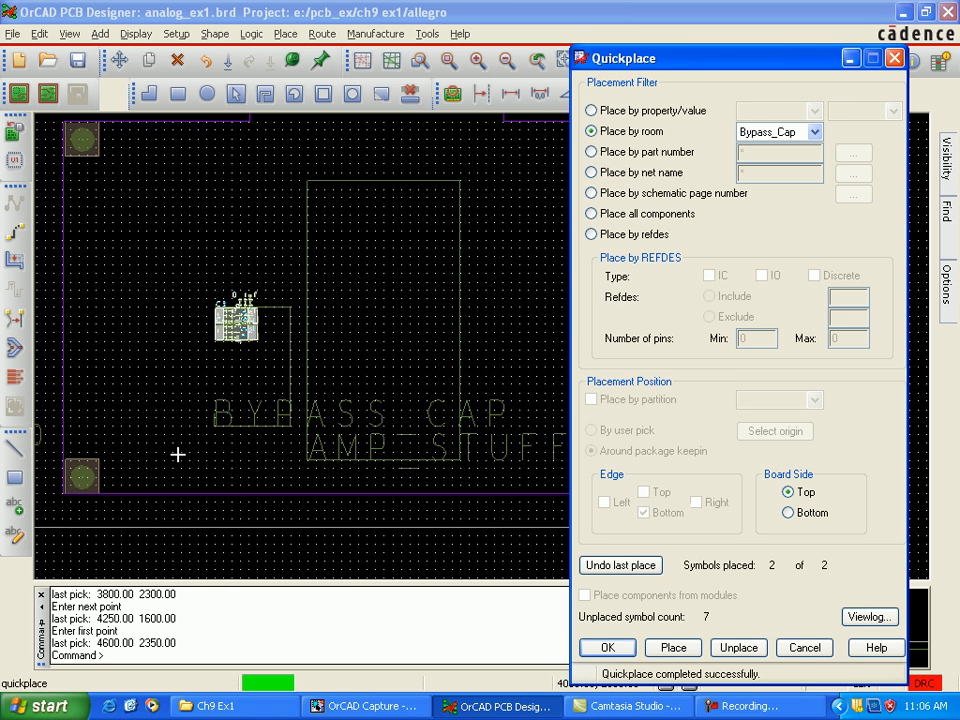
click(240, 332)
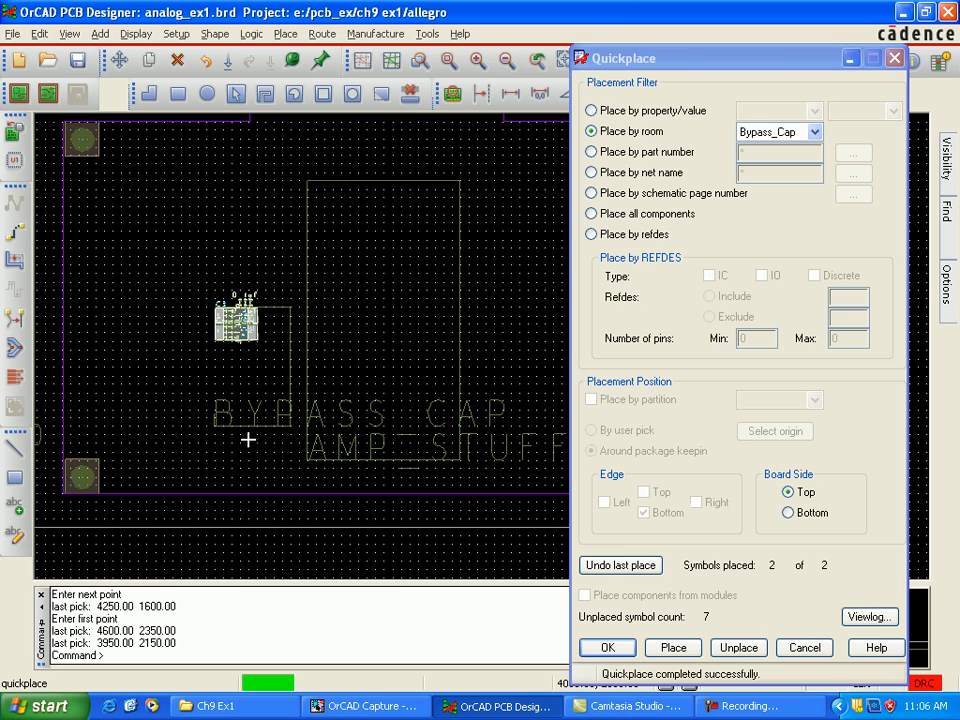
click(190, 526)
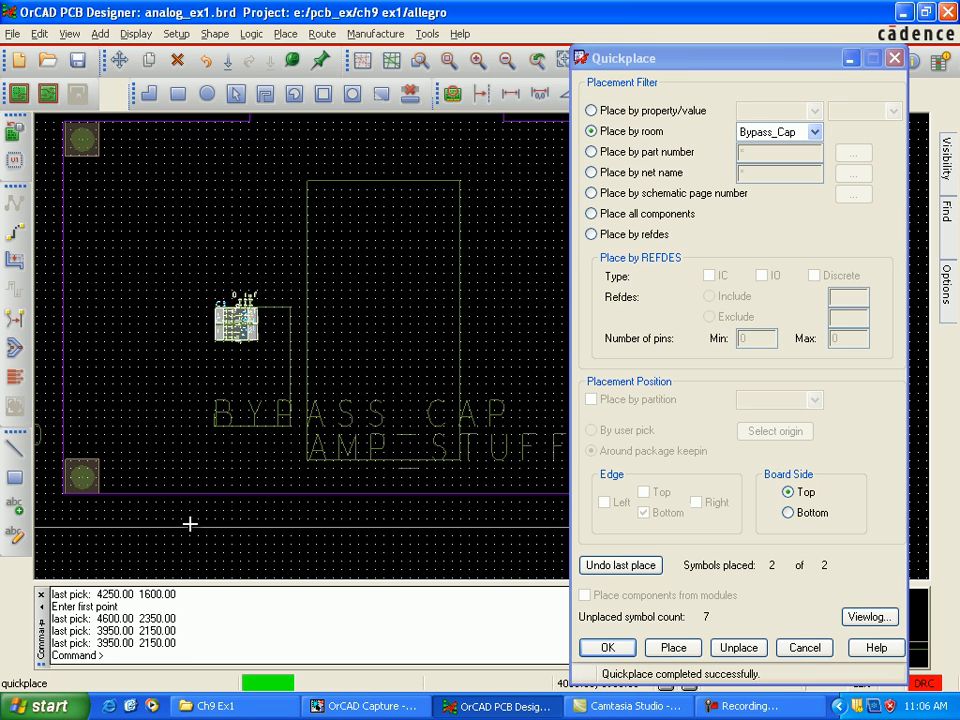
click(190, 511)
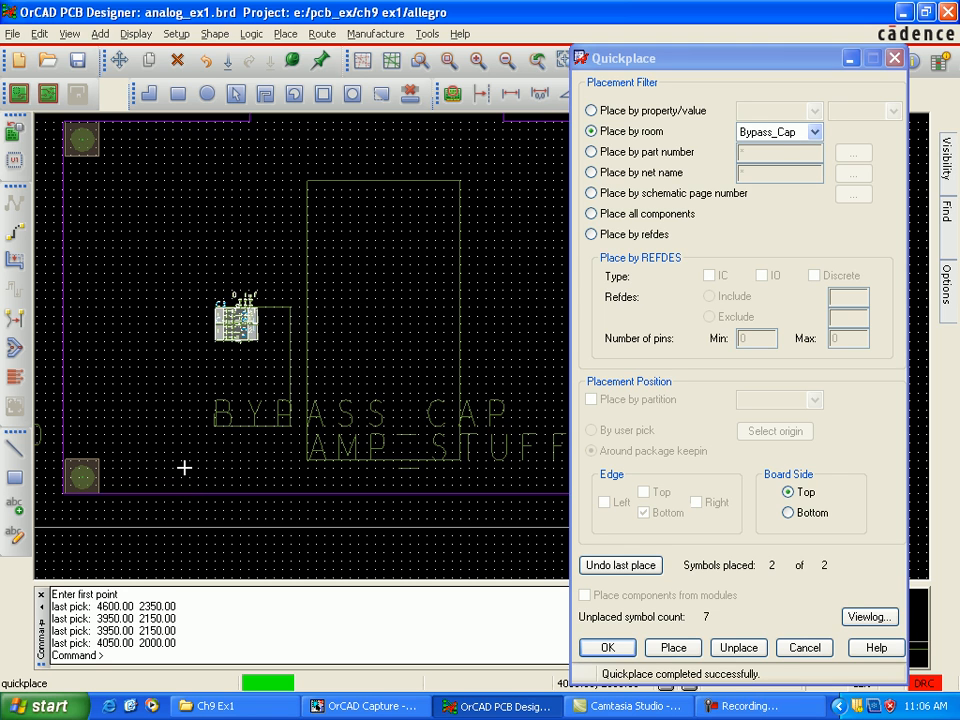
Step: Try to quickplace the components of room 1 on the top side of the board
click(815, 132)
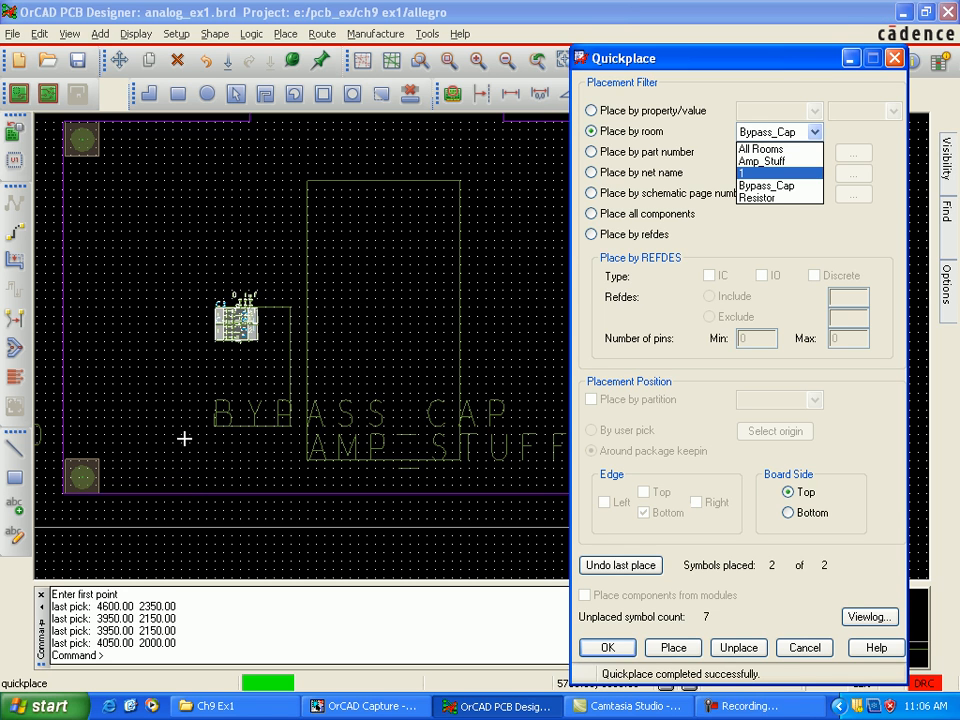
click(766, 173)
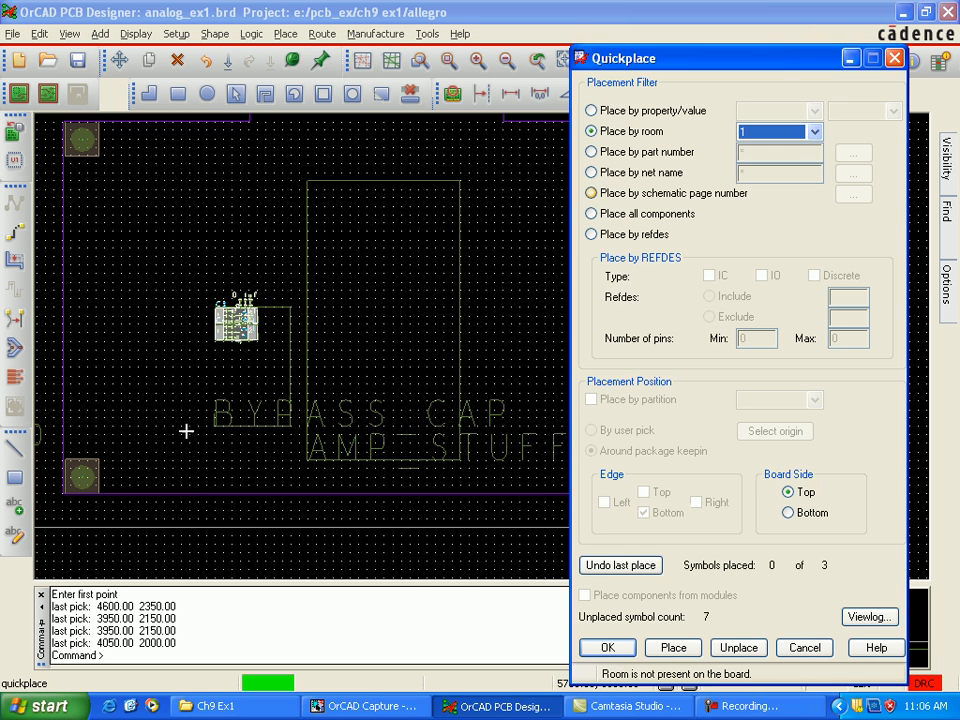
click(673, 648)
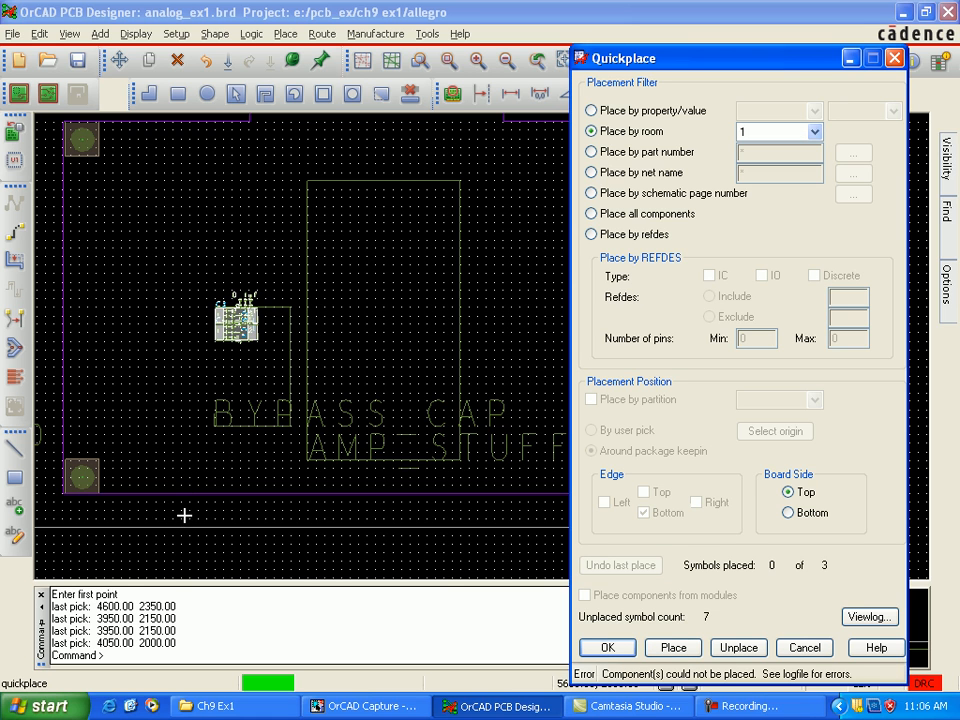
drag(700, 58, 843, 64)
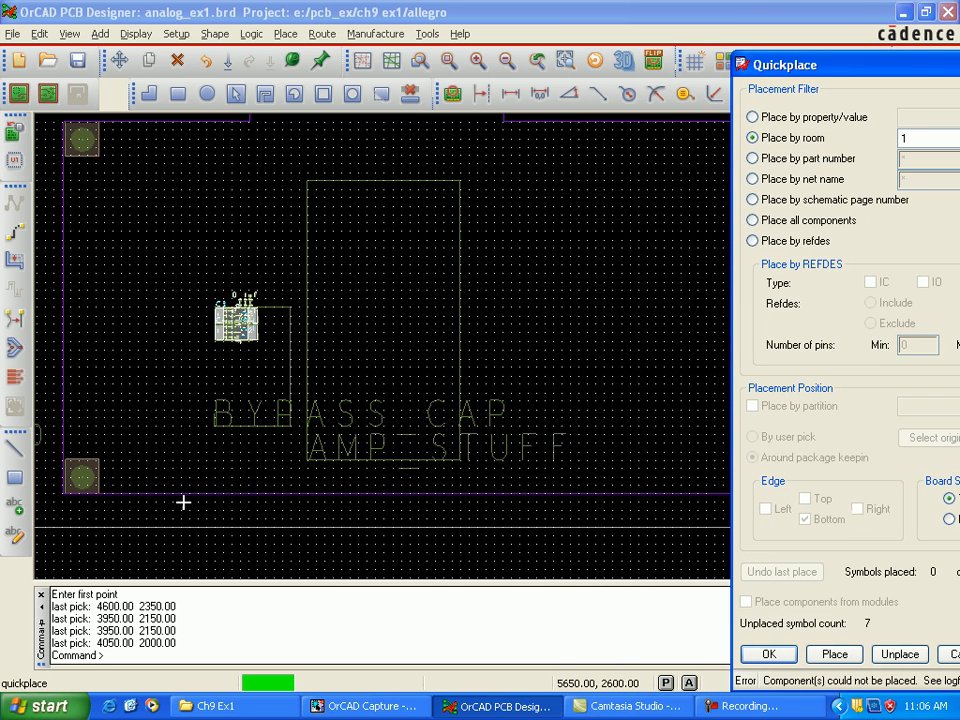
click(184, 497)
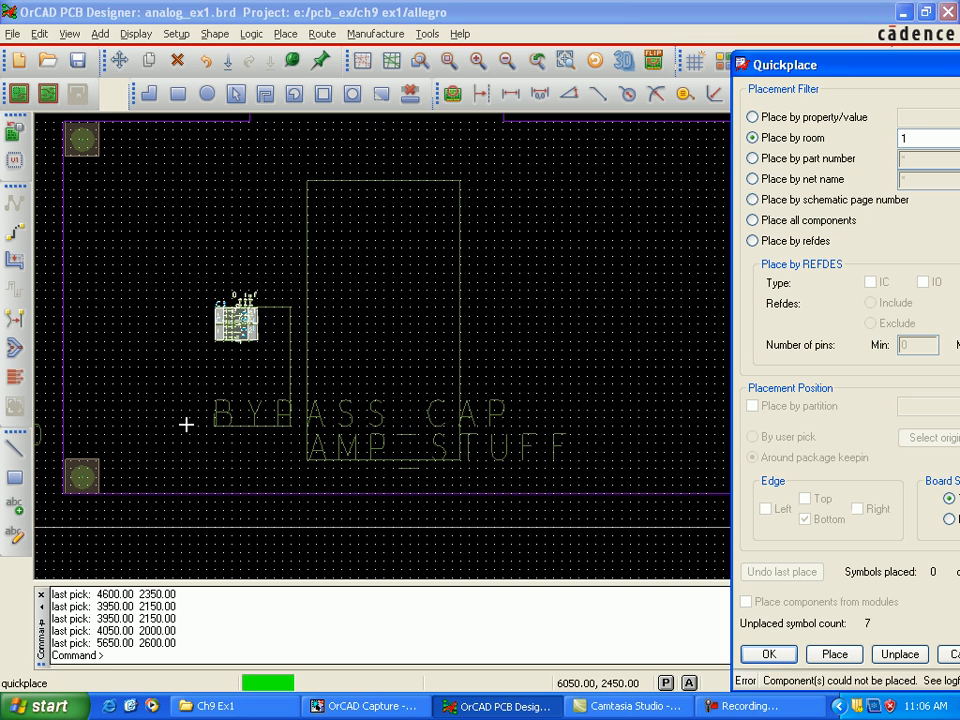
Step: Quickplace the remaining components of All Rooms on the top side of the board and finish Quickplace
click(185, 362)
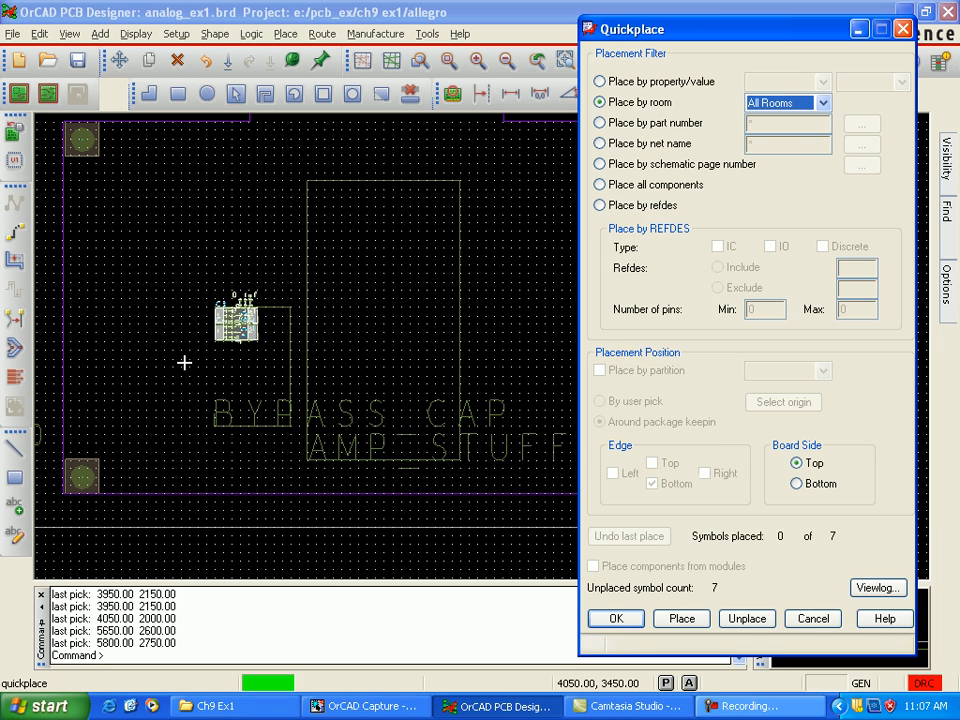
click(682, 619)
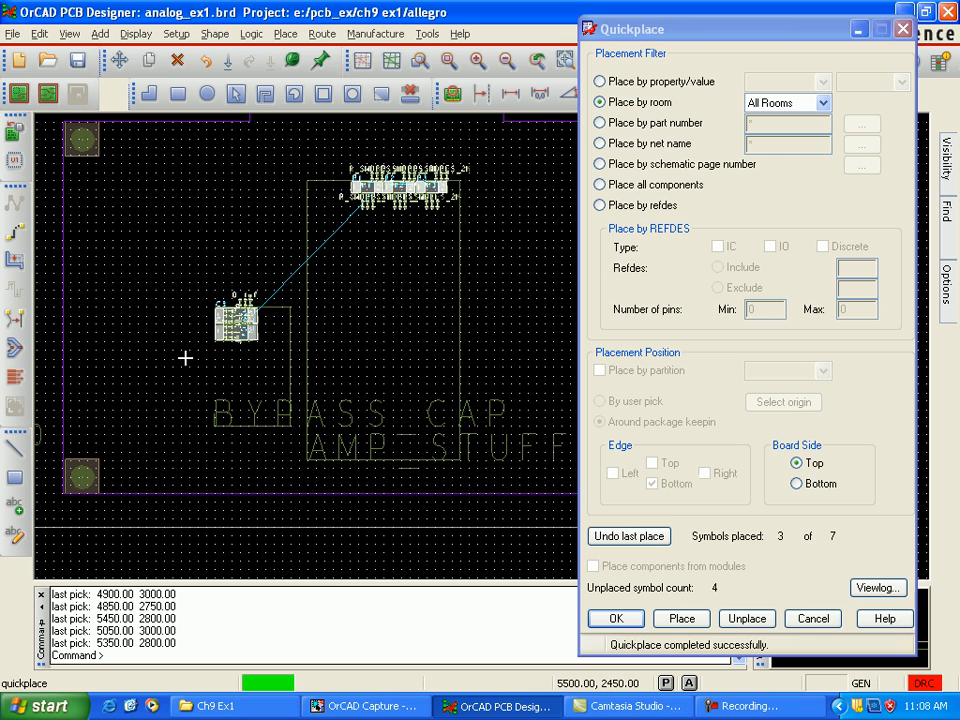
click(185, 356)
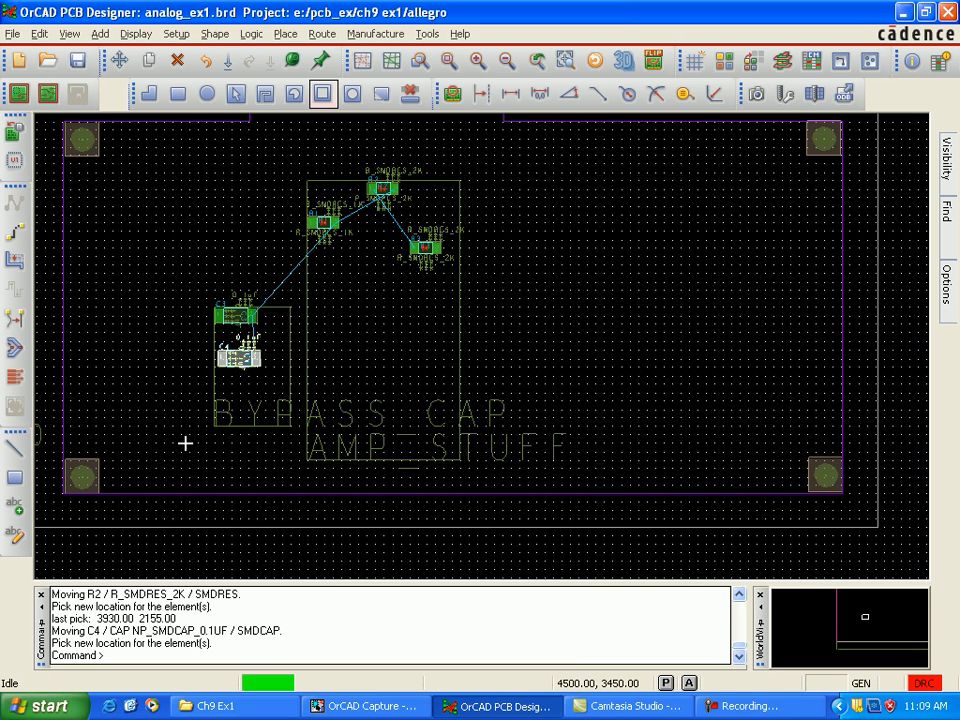
Step: Spread the three resistors apart within the AMP_STUFF room and move capacitor C4 to 3950, 2000 in the BYPASS_CAP room
key(alt+p)
key(Return)
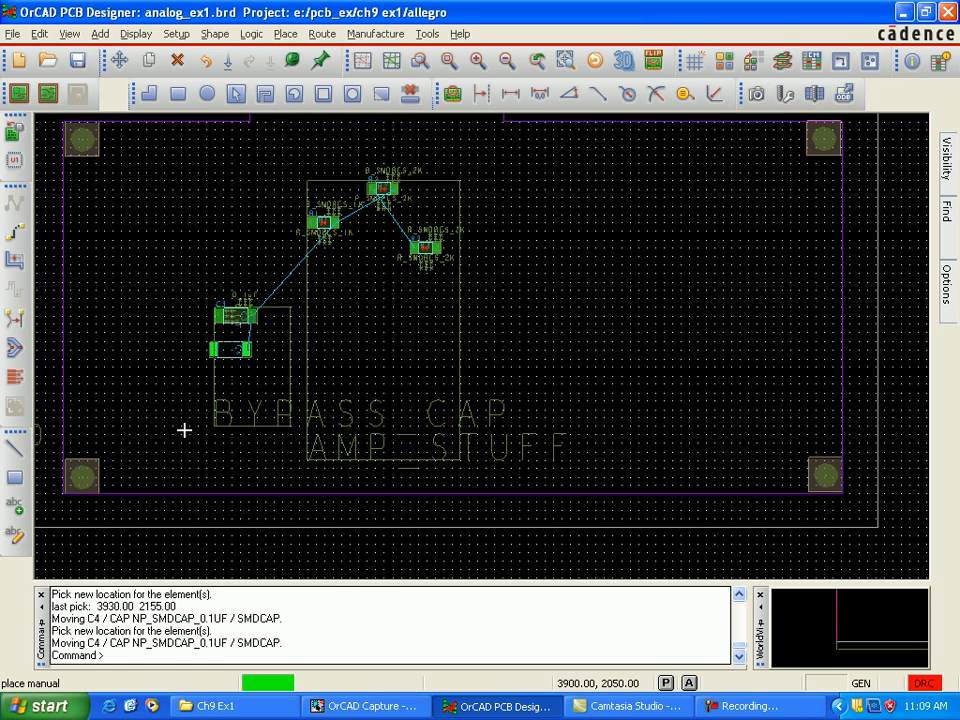
click(185, 435)
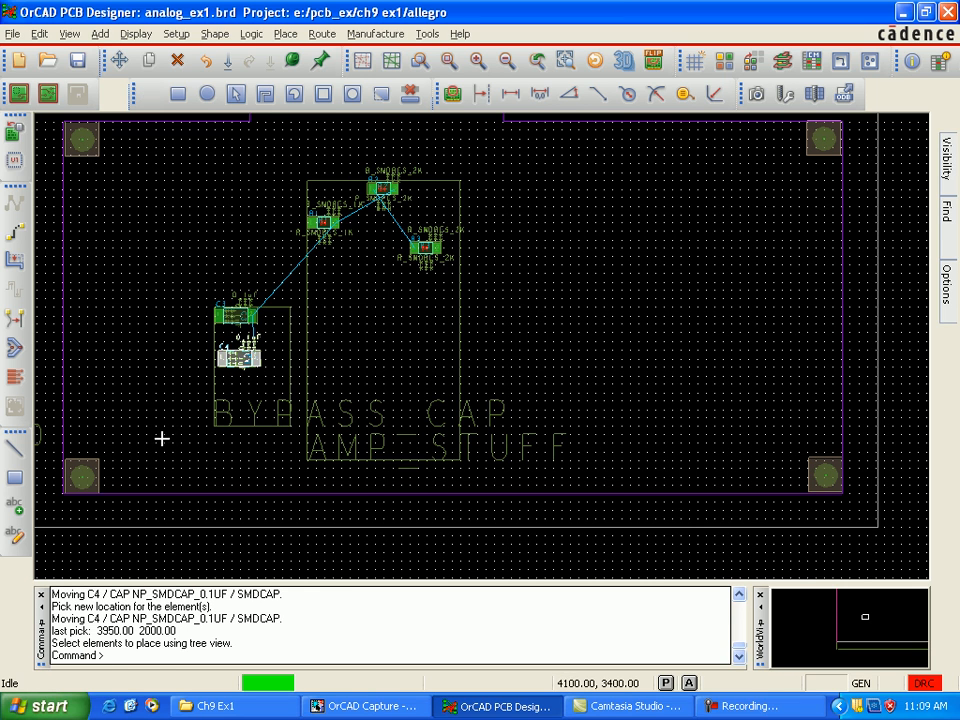
click(15, 131)
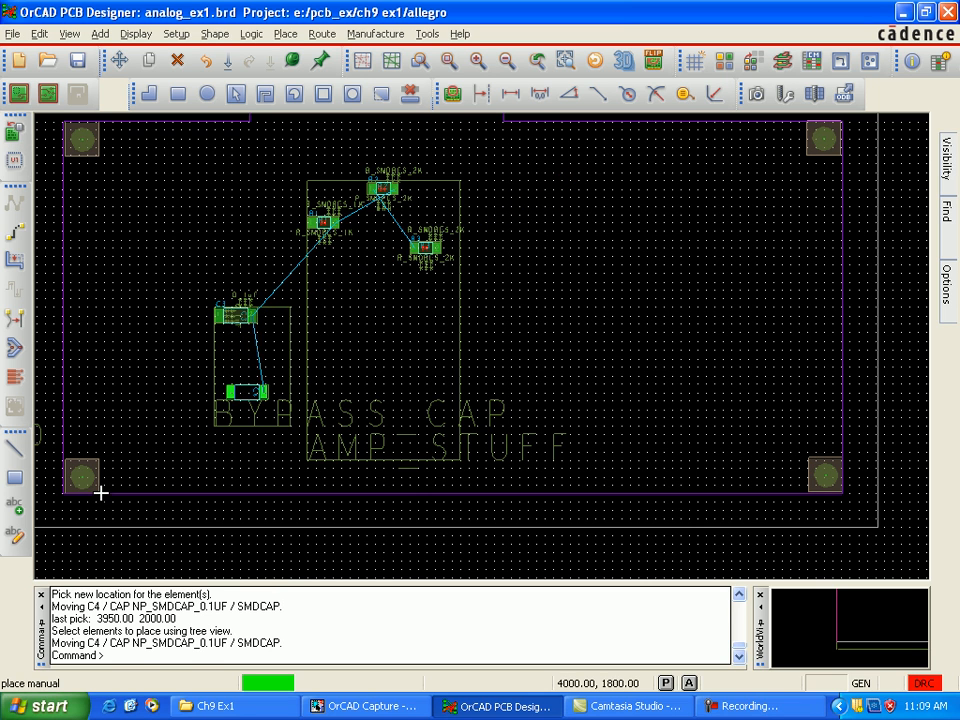
click(239, 358)
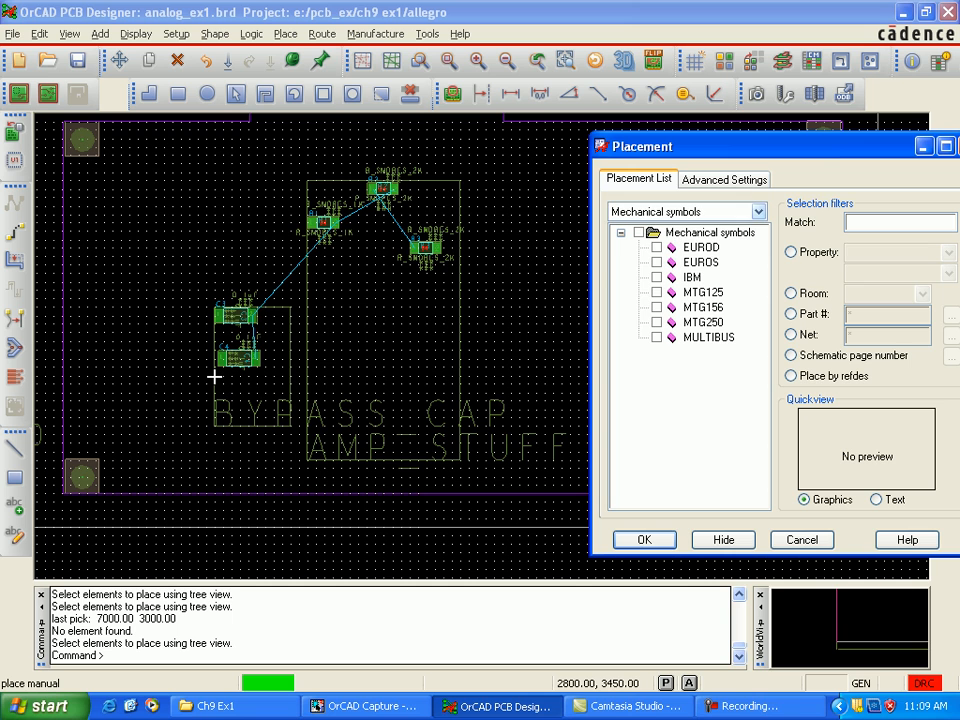
Step: List the manual placement parts as Components by refdes and place connector J1 at 5250, 3350
click(759, 212)
click(690, 228)
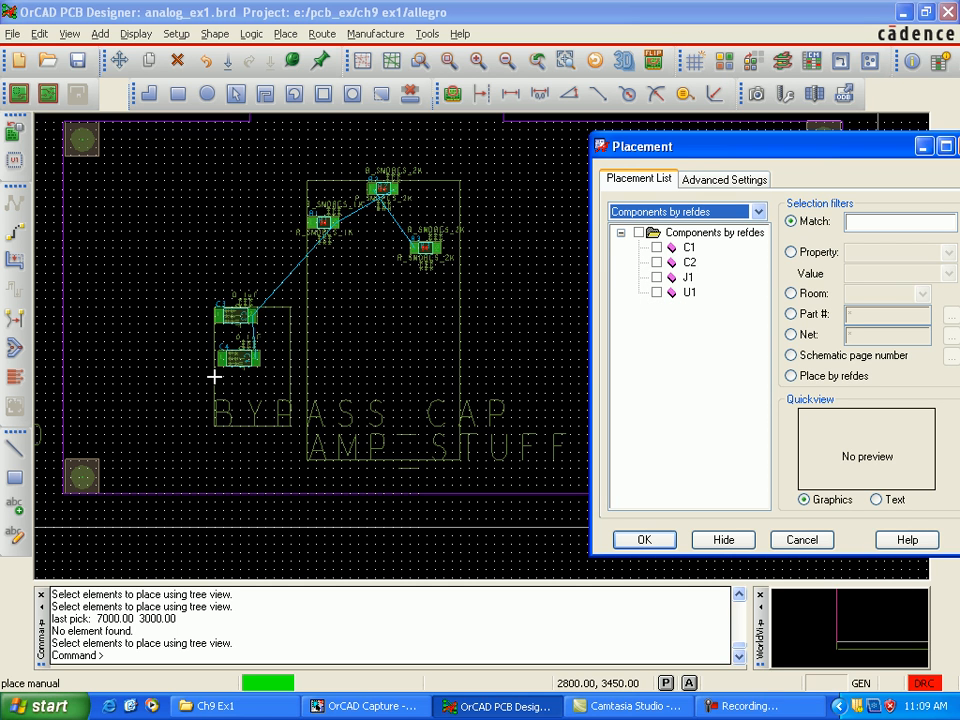
click(656, 277)
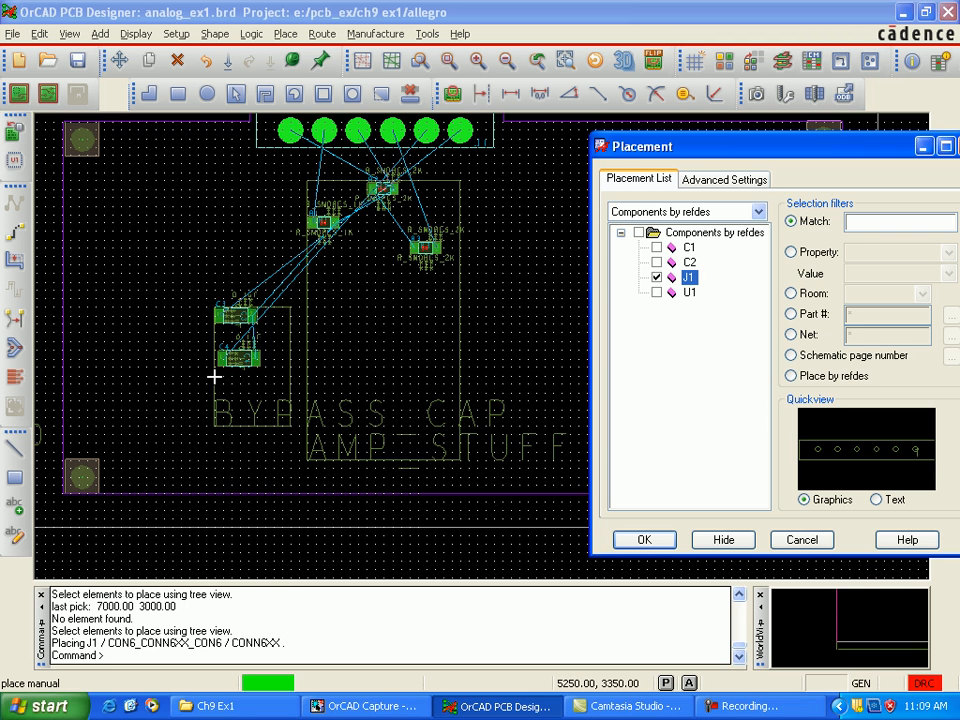
click(460, 130)
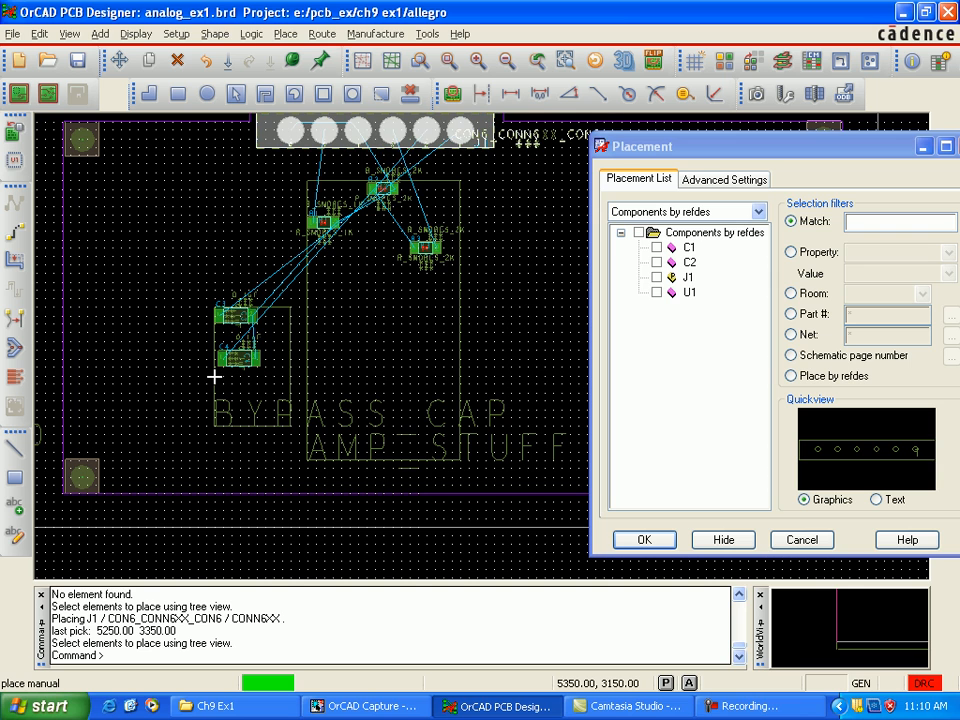
Step: Manually place capacitor C1 at 5550, 2250 and capacitor C2 at 5600, 2800, outside the AMP_STUFF room
click(657, 247)
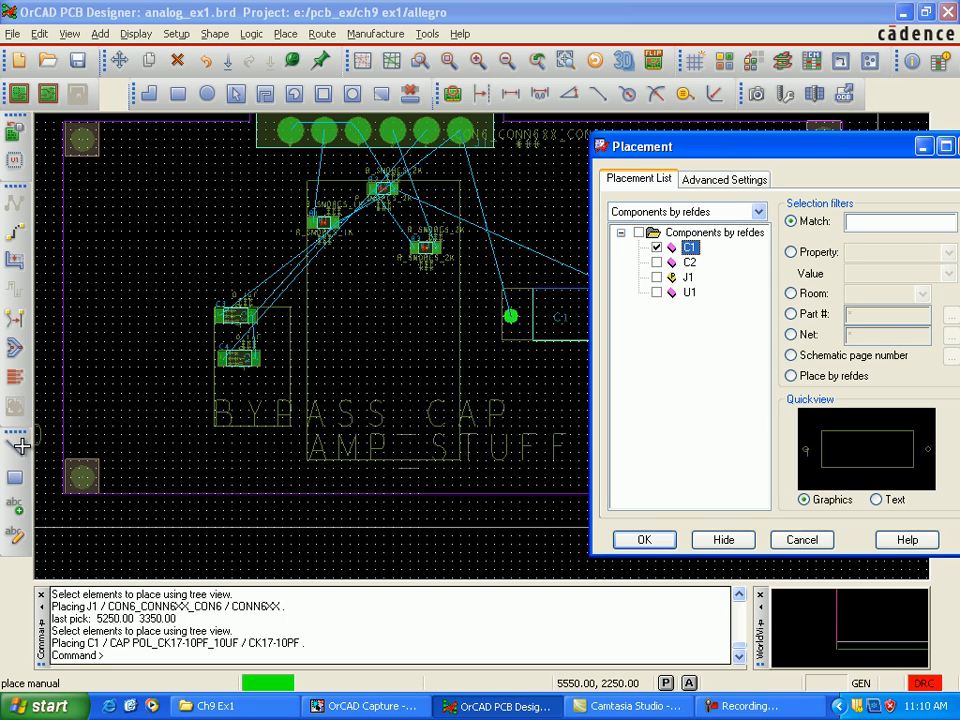
click(511, 316)
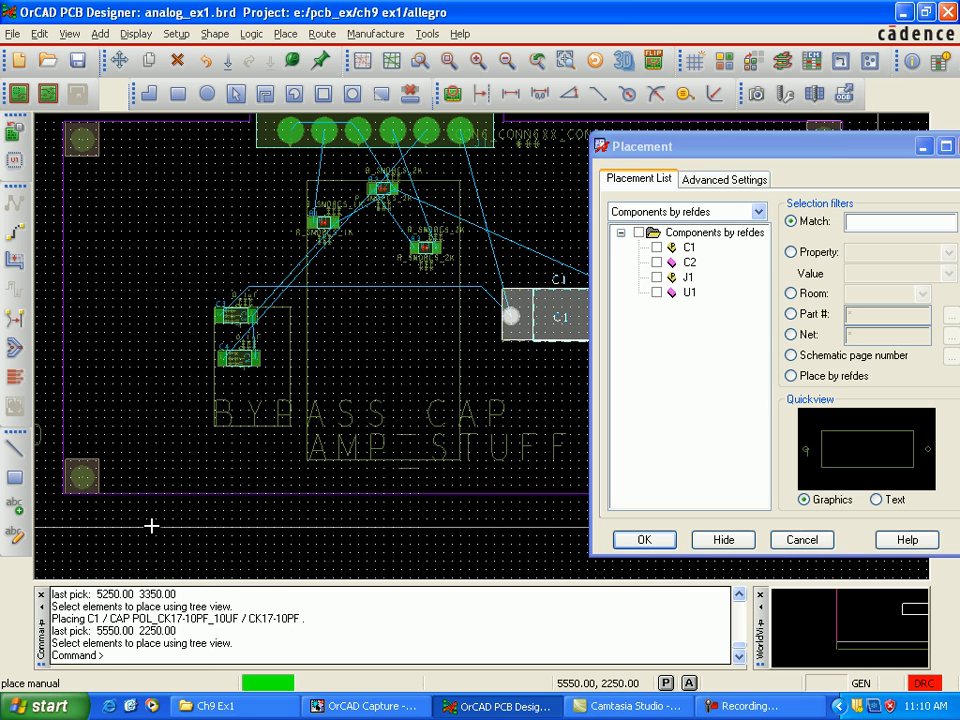
click(656, 262)
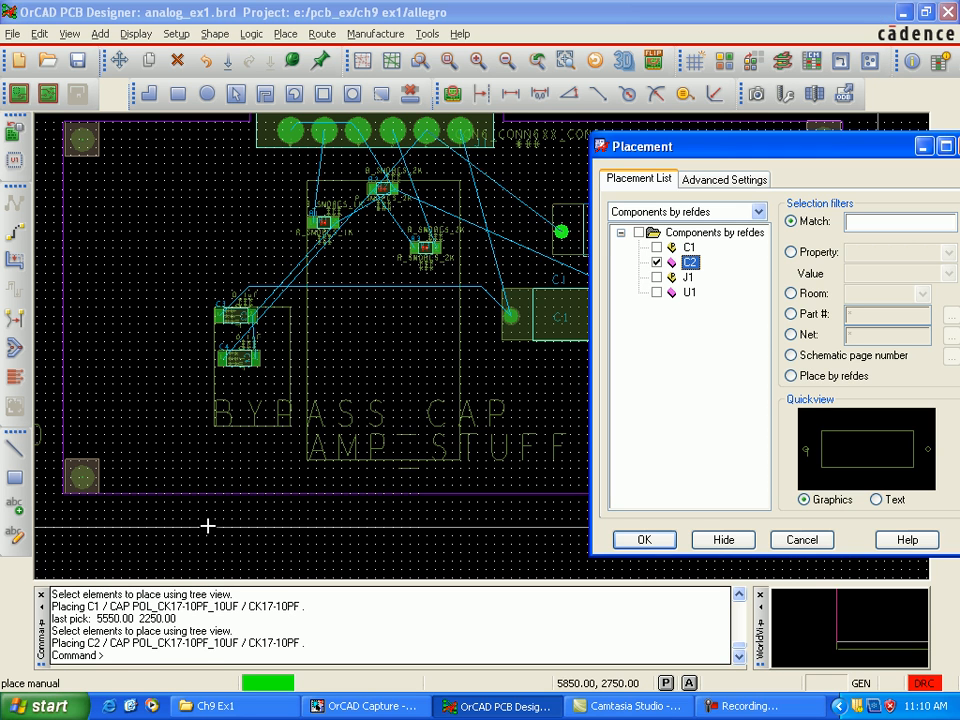
click(205, 526)
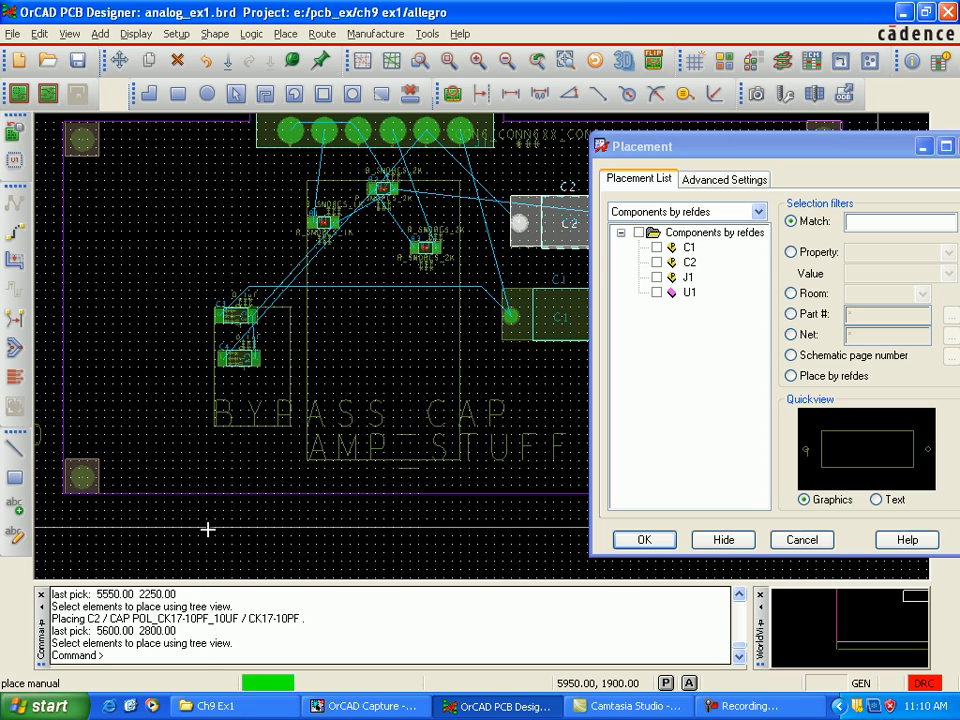
click(208, 529)
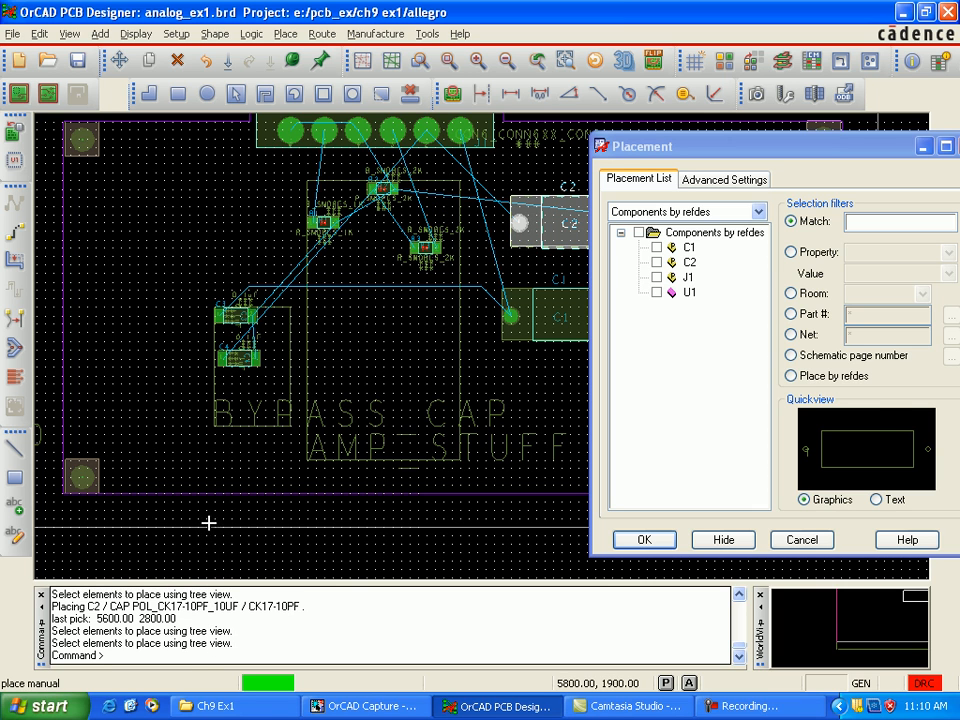
Step: Try to place U1 in the AMP_STUFF room at 4800, 2050 and at 4750, 2150, and end manual placement
click(656, 292)
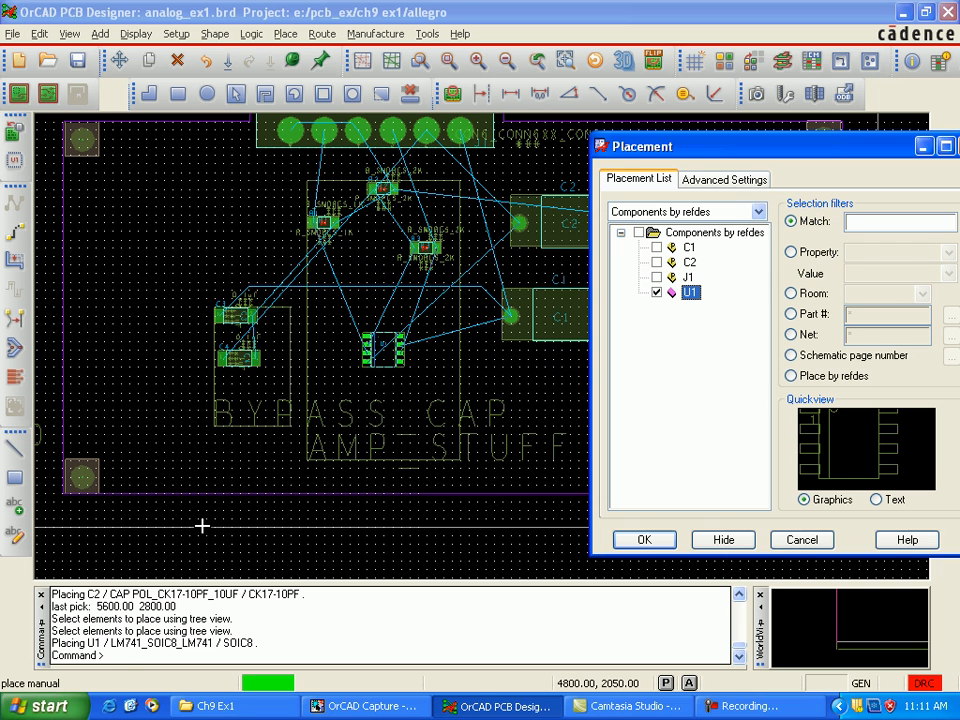
click(201, 524)
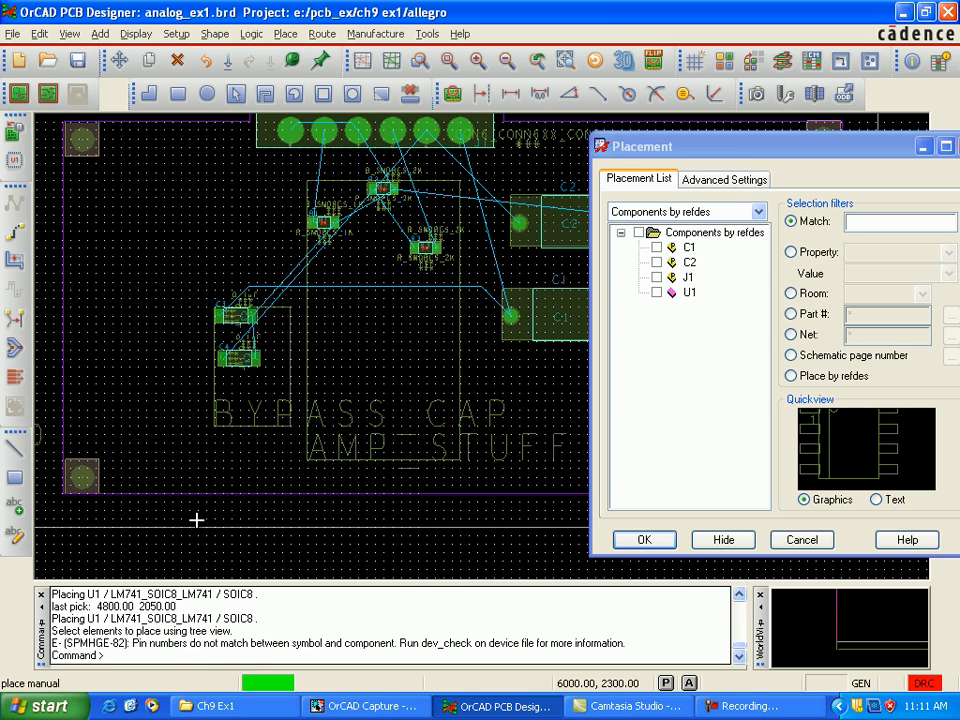
click(656, 292)
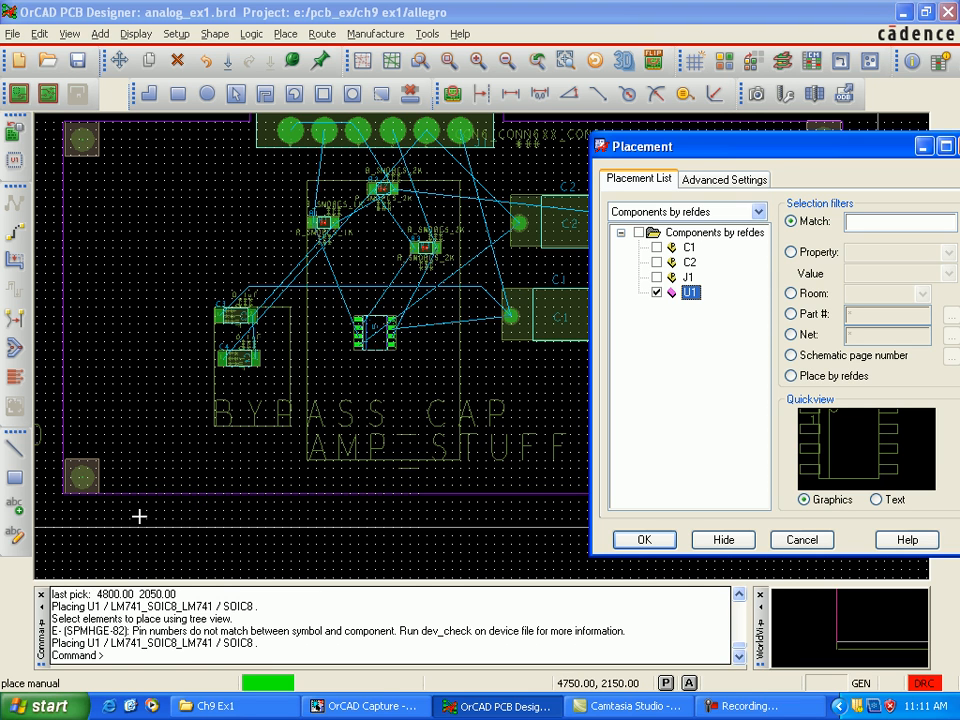
click(374, 332)
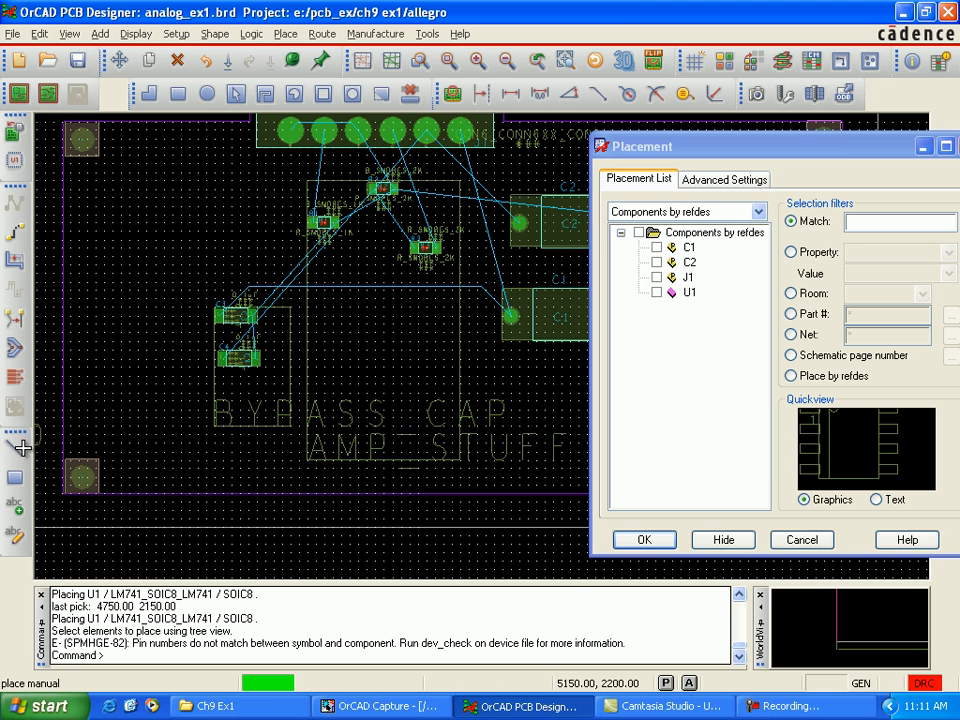
click(645, 540)
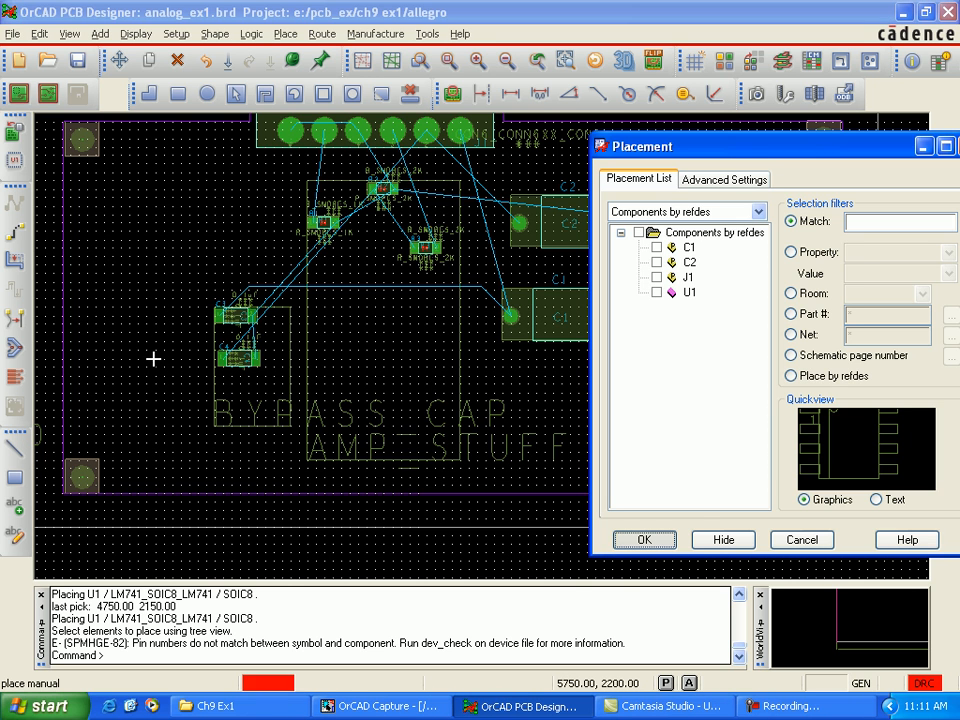
Step: Move connector J1 toward the projecting tab on the board's upper edge, to about 4900, 3700
middle_drag(519, 246, 573, 390)
click(573, 388)
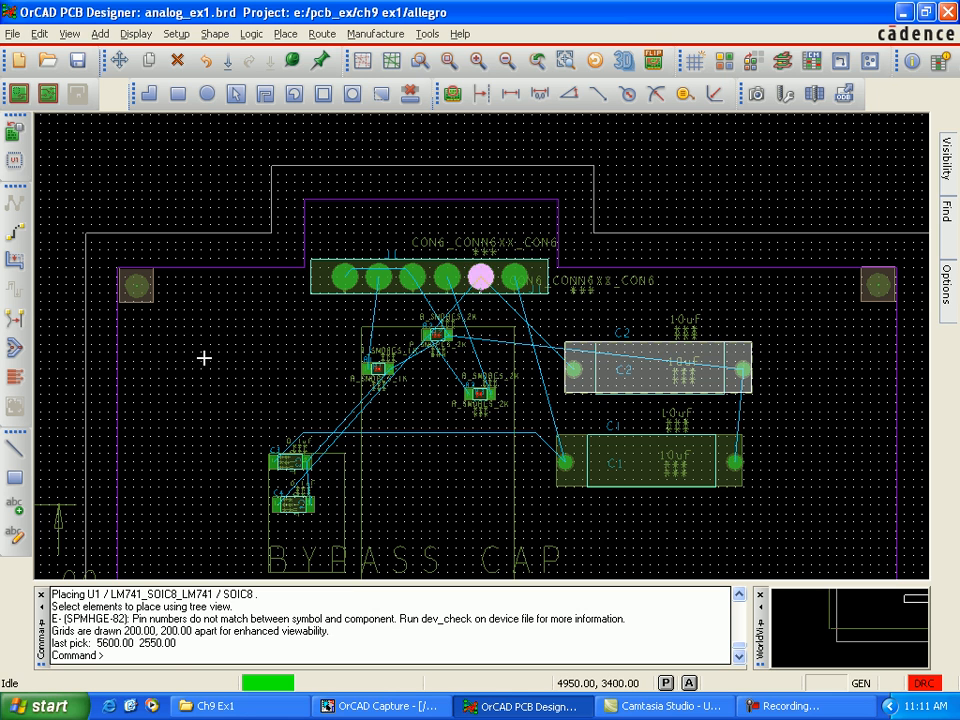
click(204, 359)
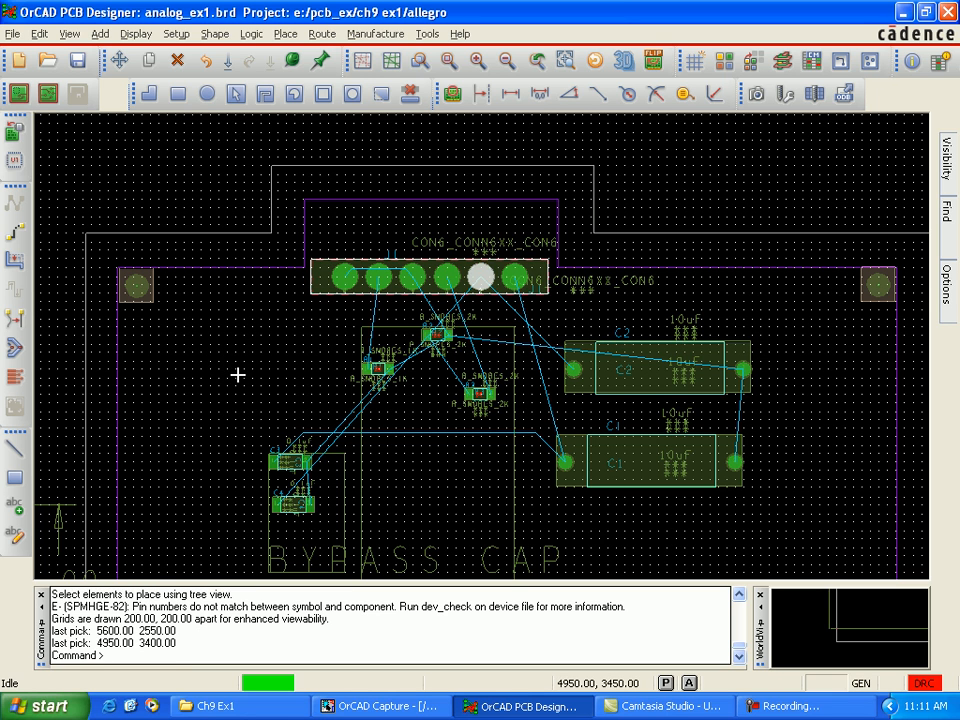
drag(192, 358, 177, 355)
click(177, 355)
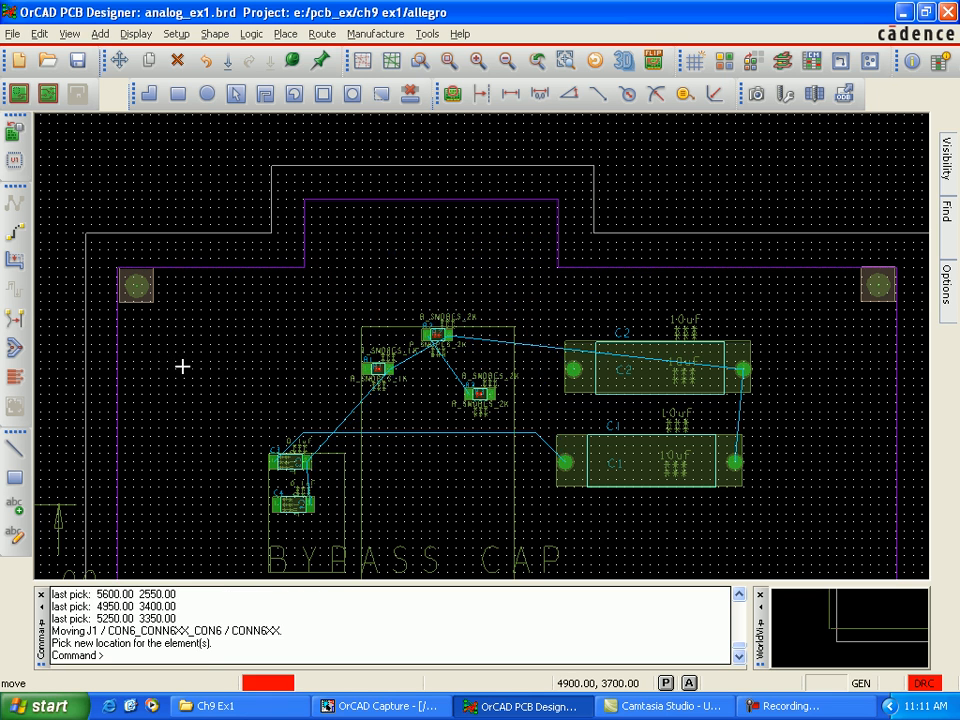
click(150, 362)
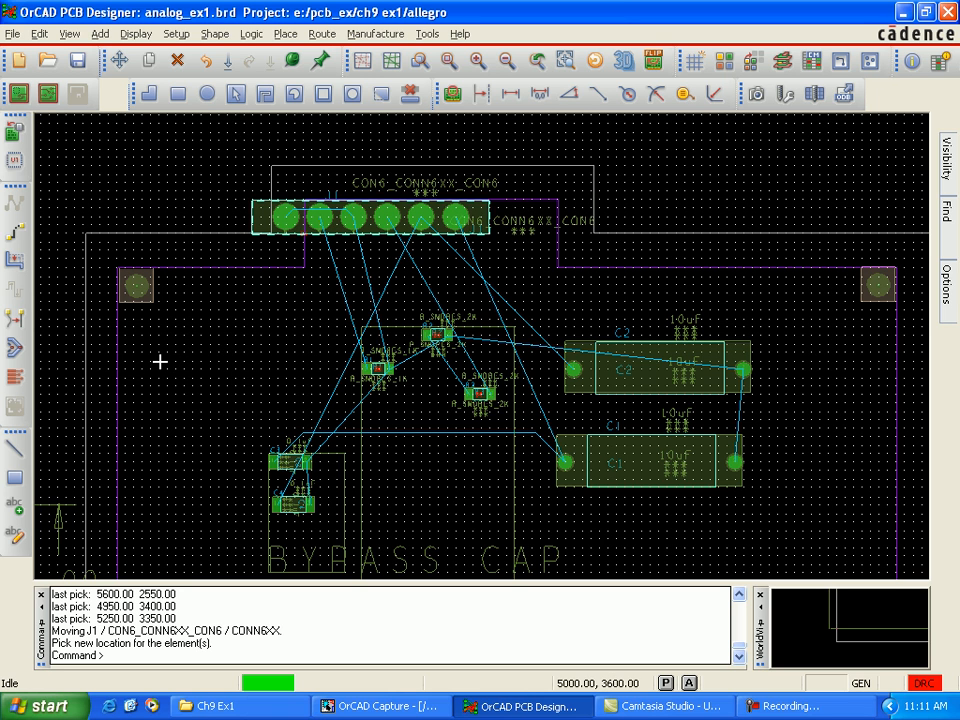
Step: Move the CON6_CONN6XX_CON6 text of connector J1 slightly lower, just below the connector's last pin
click(182, 357)
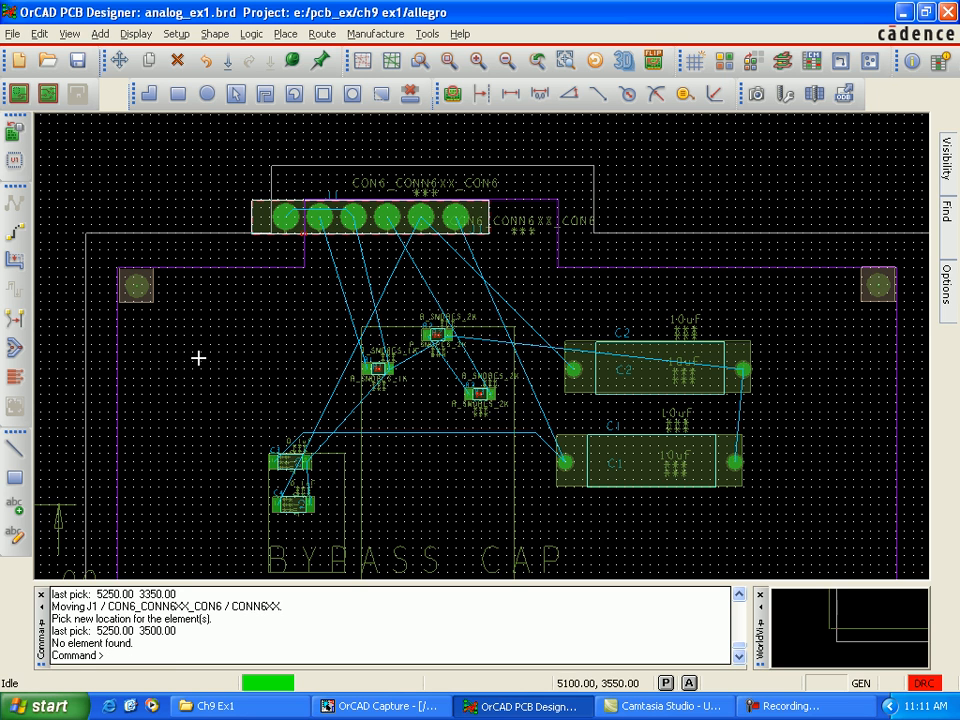
click(14, 447)
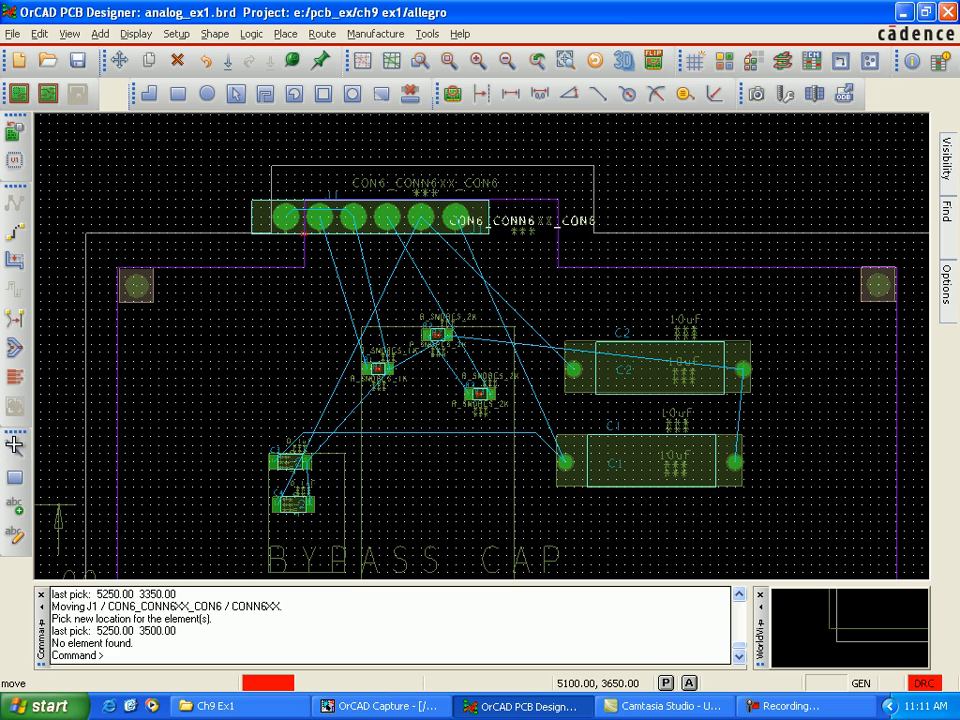
click(160, 362)
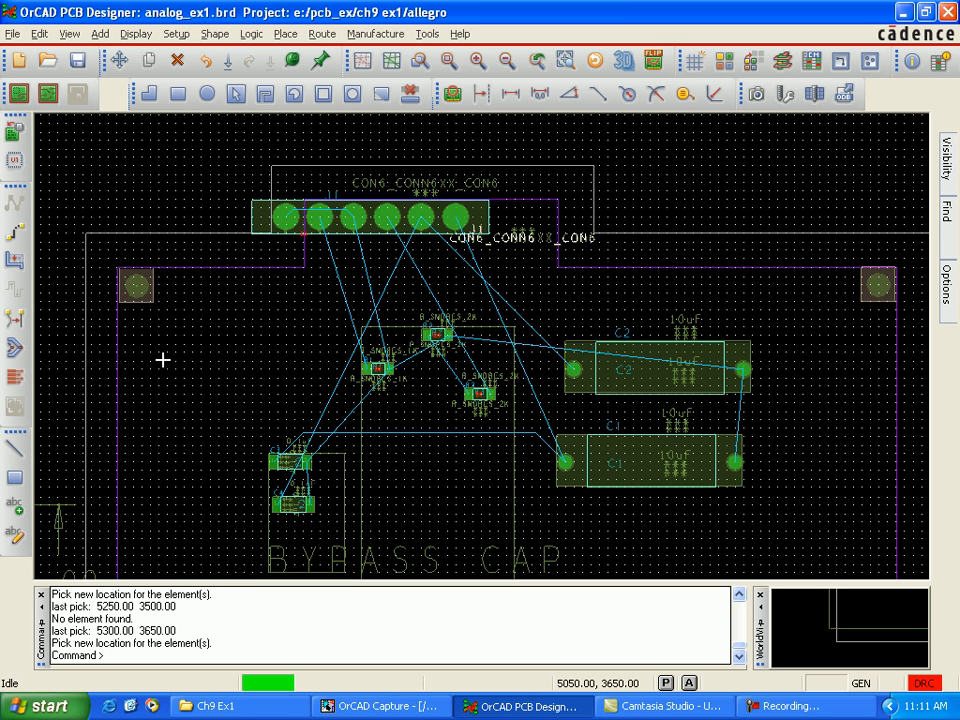
click(200, 360)
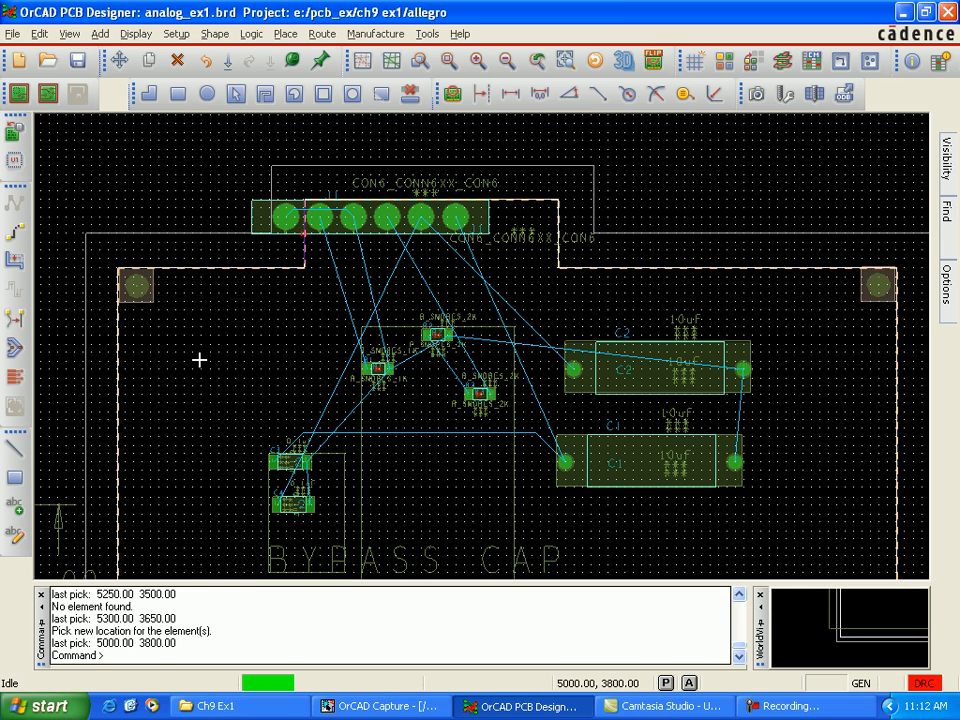
click(200, 360)
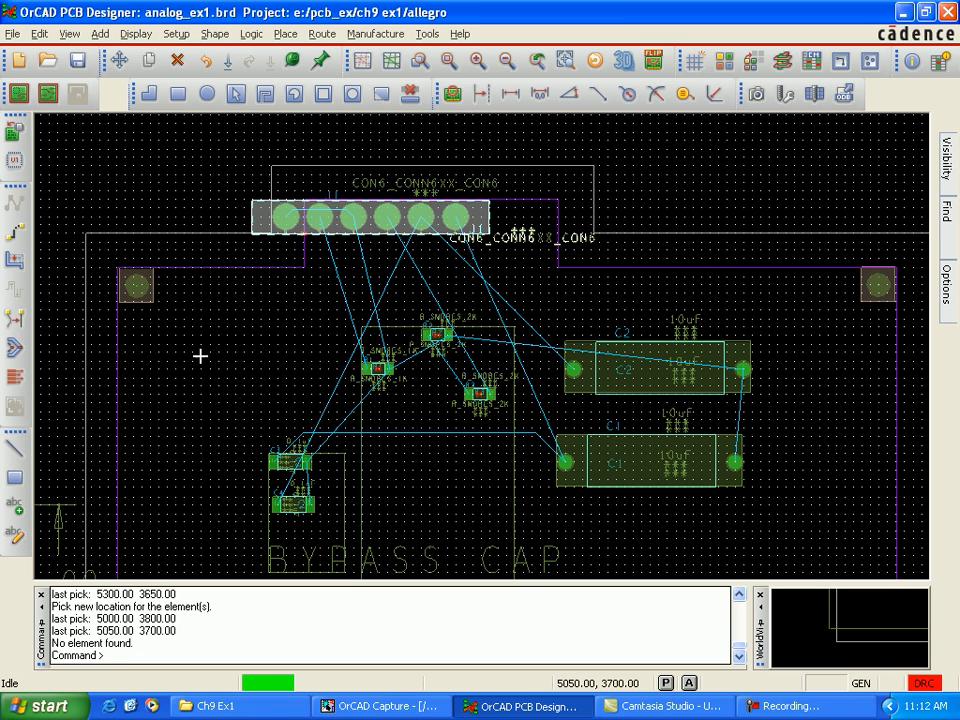
click(78, 314)
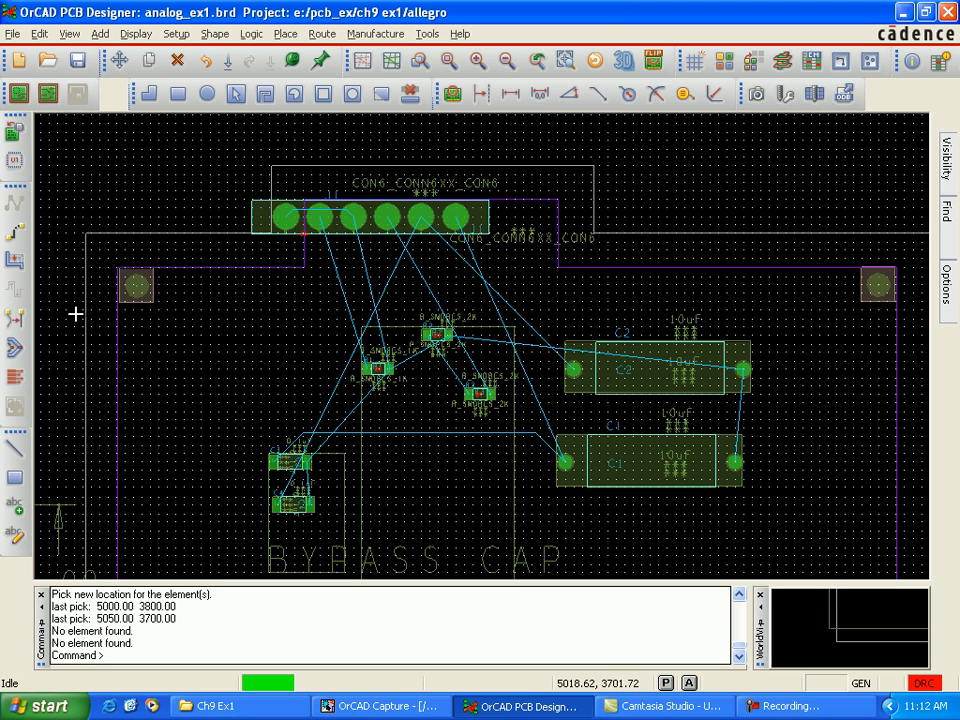
Step: Move connector J1 so that it sits inside the keepin boundary of the projecting tab on the board's upper edge
right_click(476, 217)
mouse_move(456, 217)
mouse_down()
mouse_move(473, 209)
mouse_move(498, 234)
mouse_move(515, 242)
mouse_move(523, 233)
mouse_move(515, 233)
mouse_up()
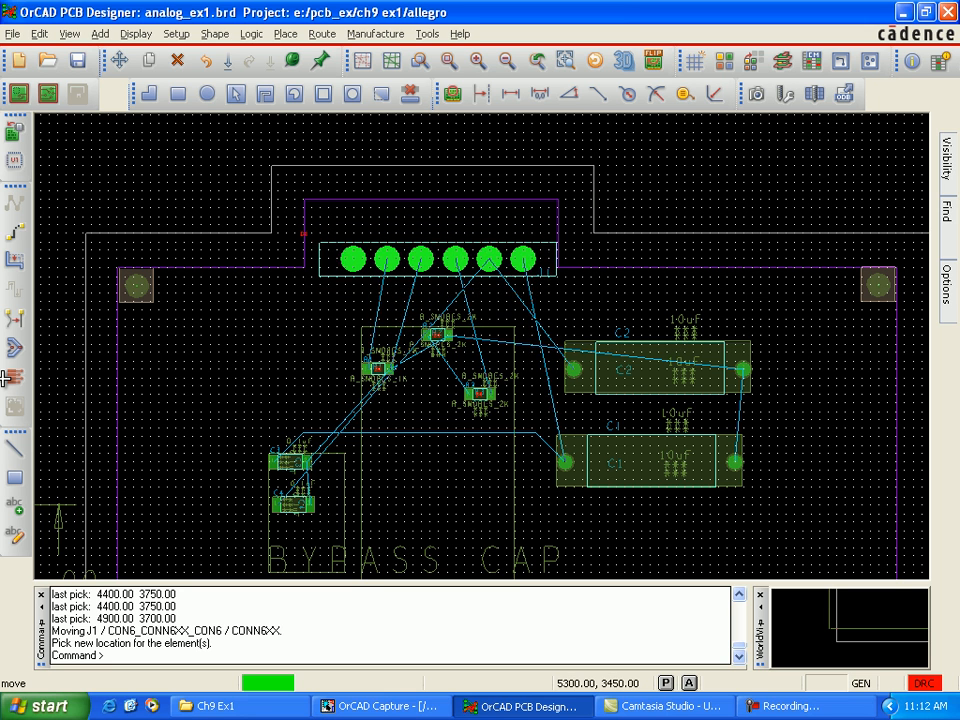
click(514, 233)
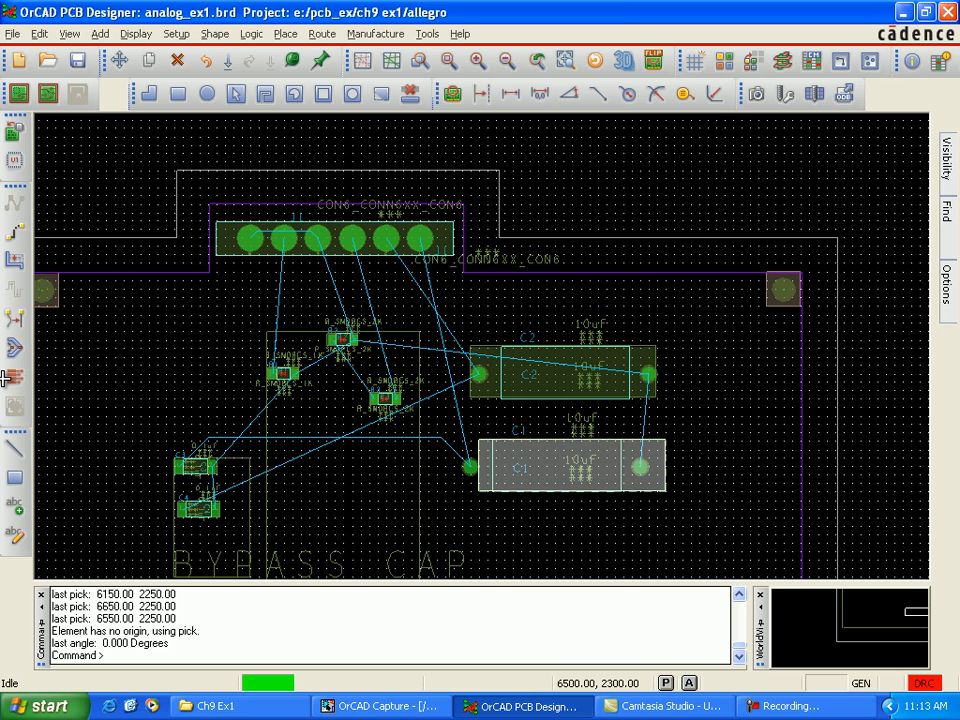
Step: Try to spin the placement boundary shape of capacitor C1 to 270 degrees, and spin the one of capacitor C2
right_click(633, 122)
click(670, 238)
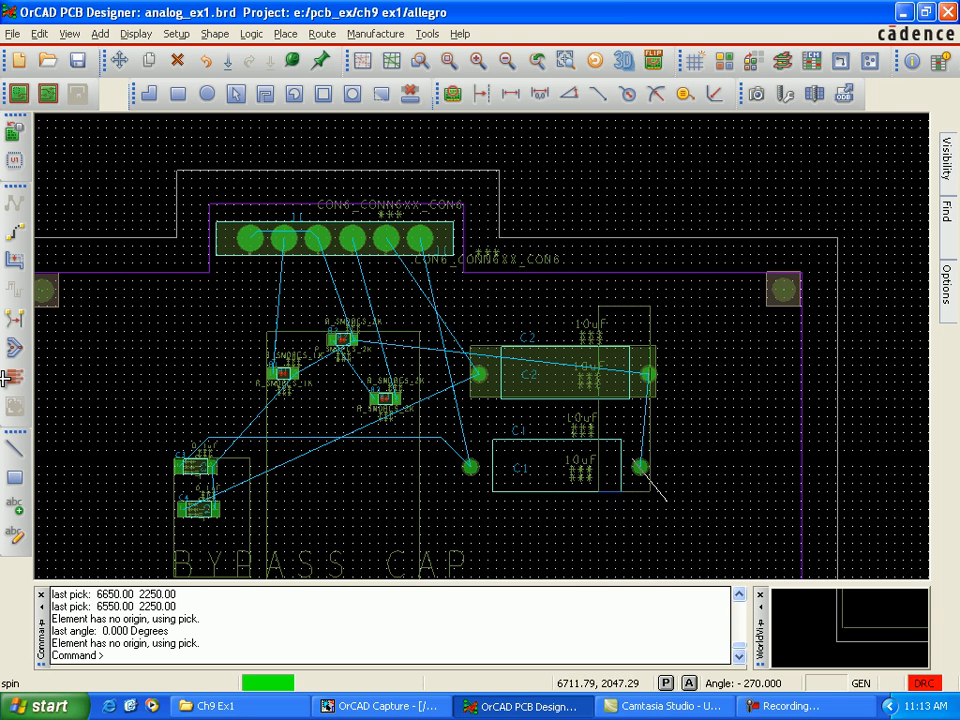
click(665, 500)
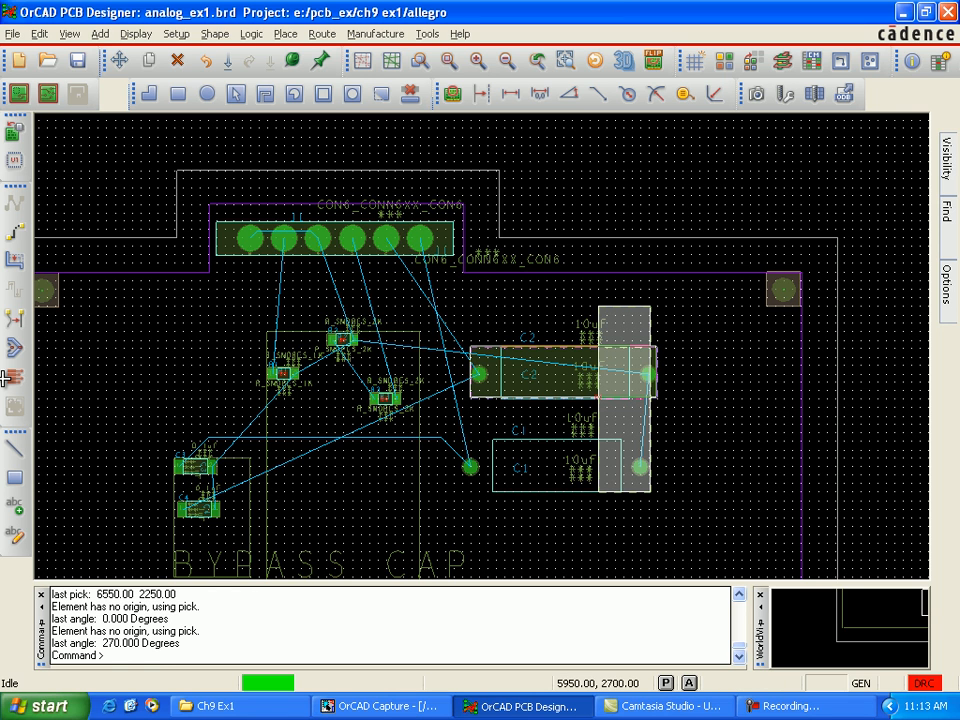
right_click(530, 379)
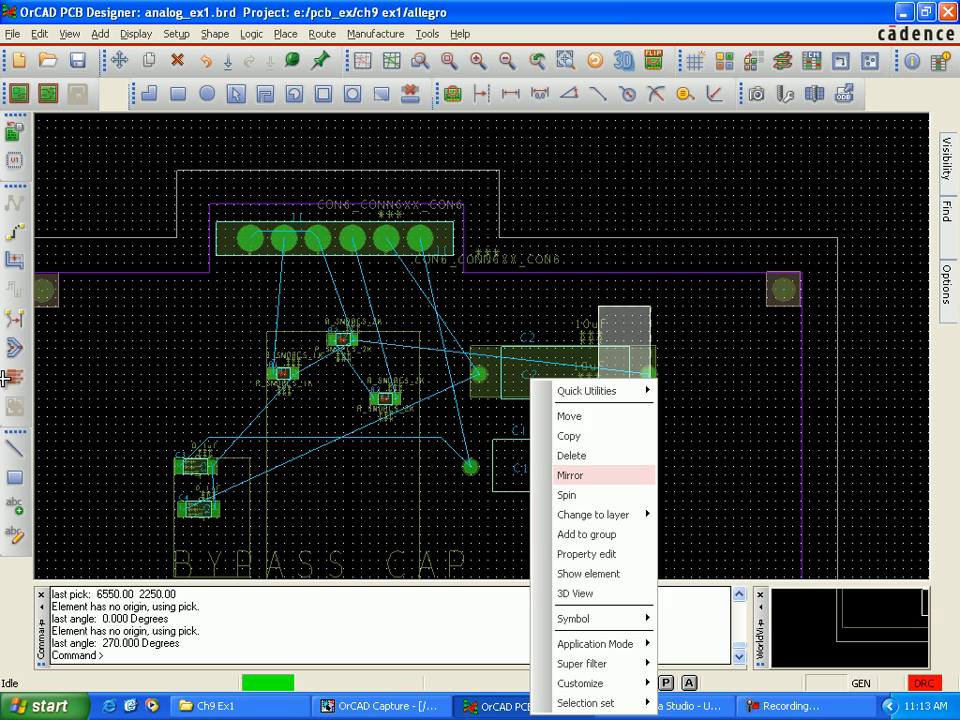
click(566, 494)
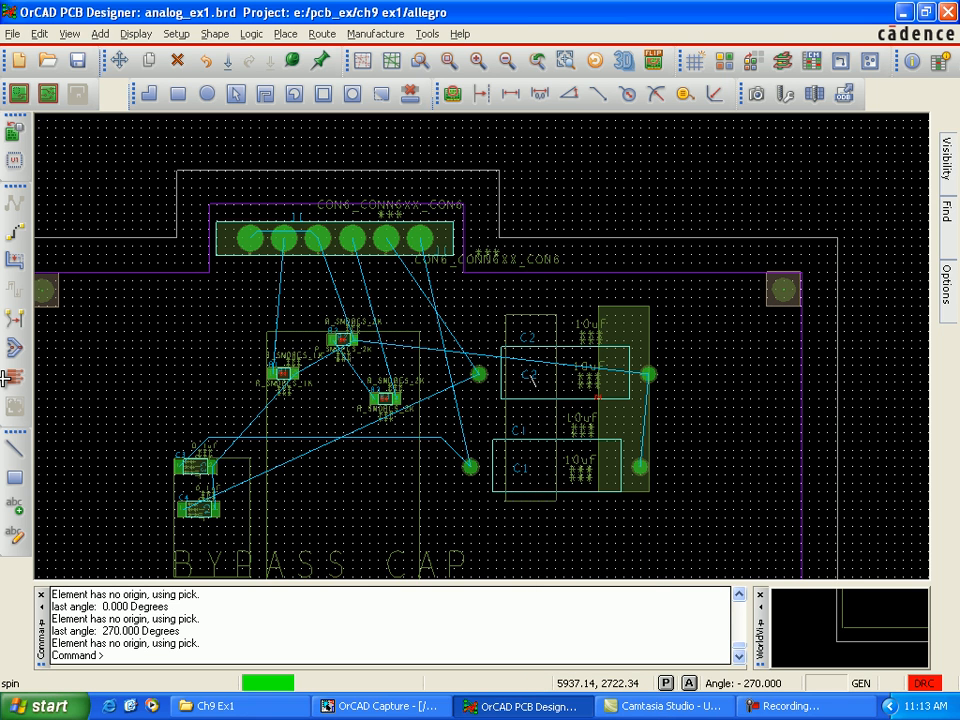
click(7, 319)
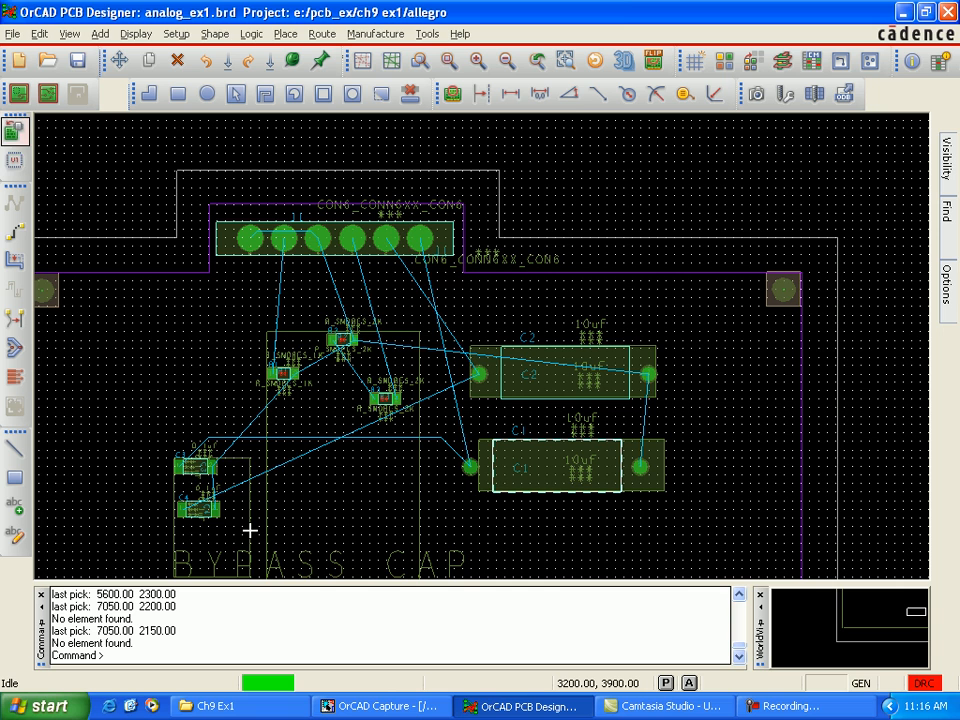
Step: Start manual component placement
click(15, 131)
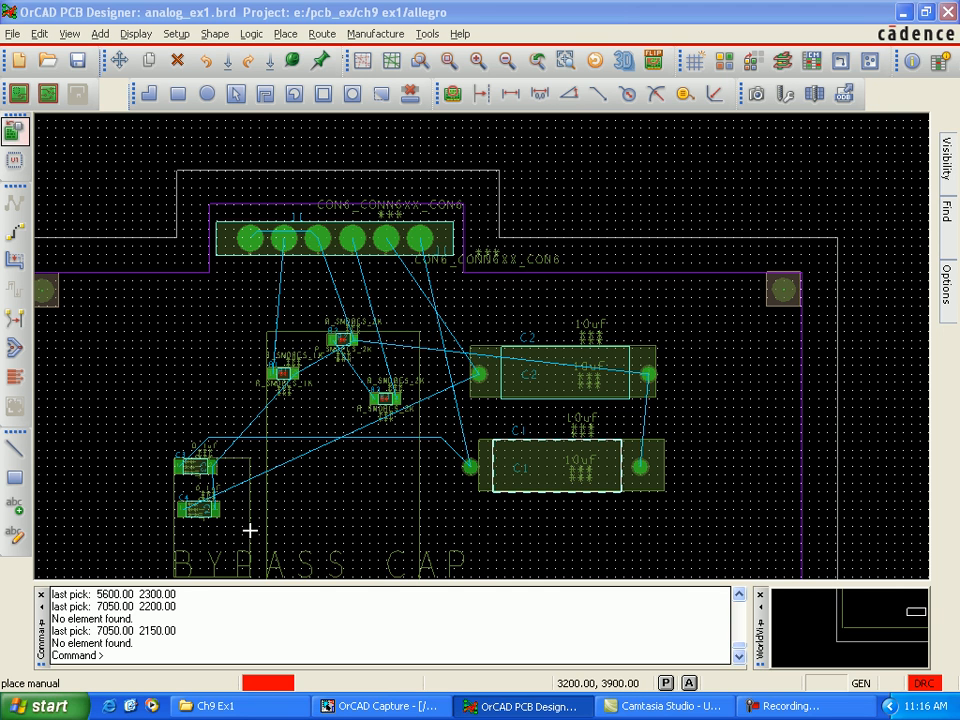
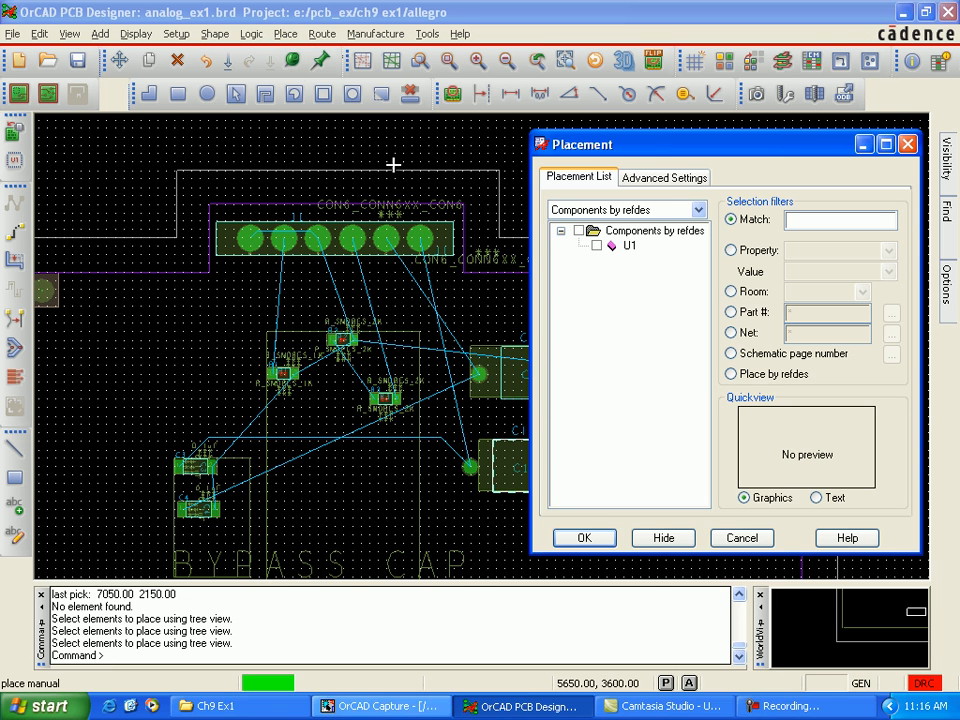
Step: Switch to the OrCAD Capture schematic and cross-select resistor R1 and capacitor C2 to locate them in the board layout
click(380, 706)
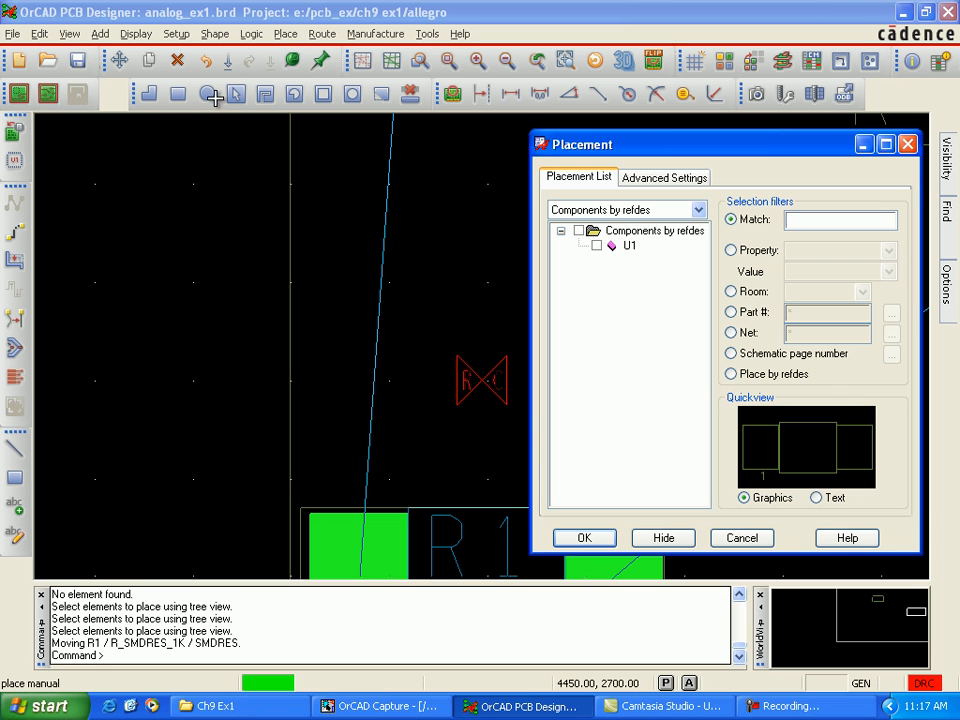
key(alt+Tab)
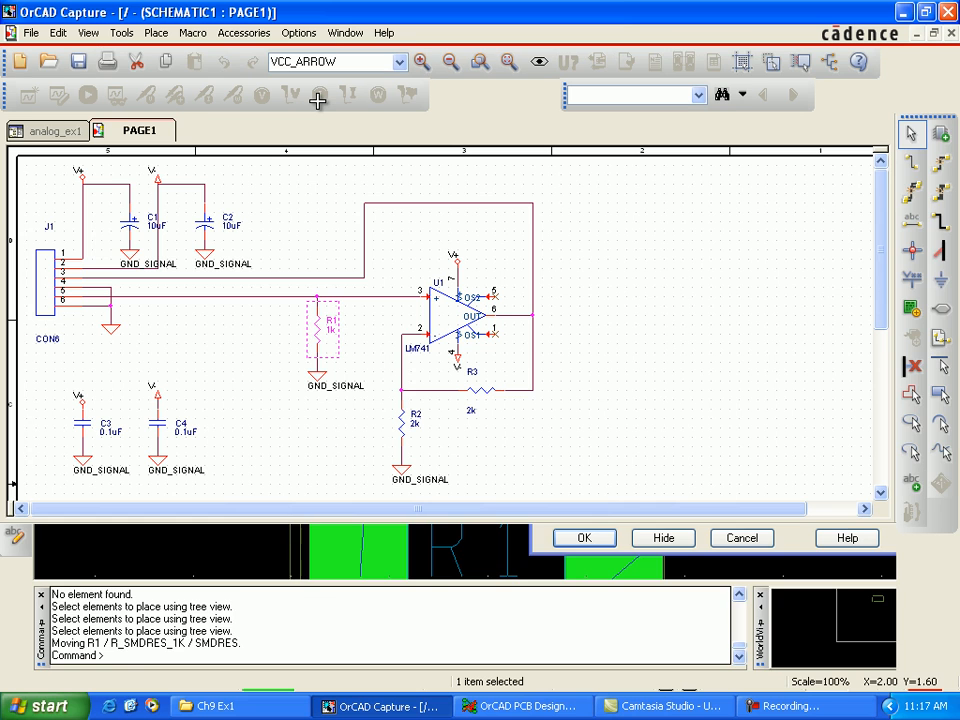
click(205, 222)
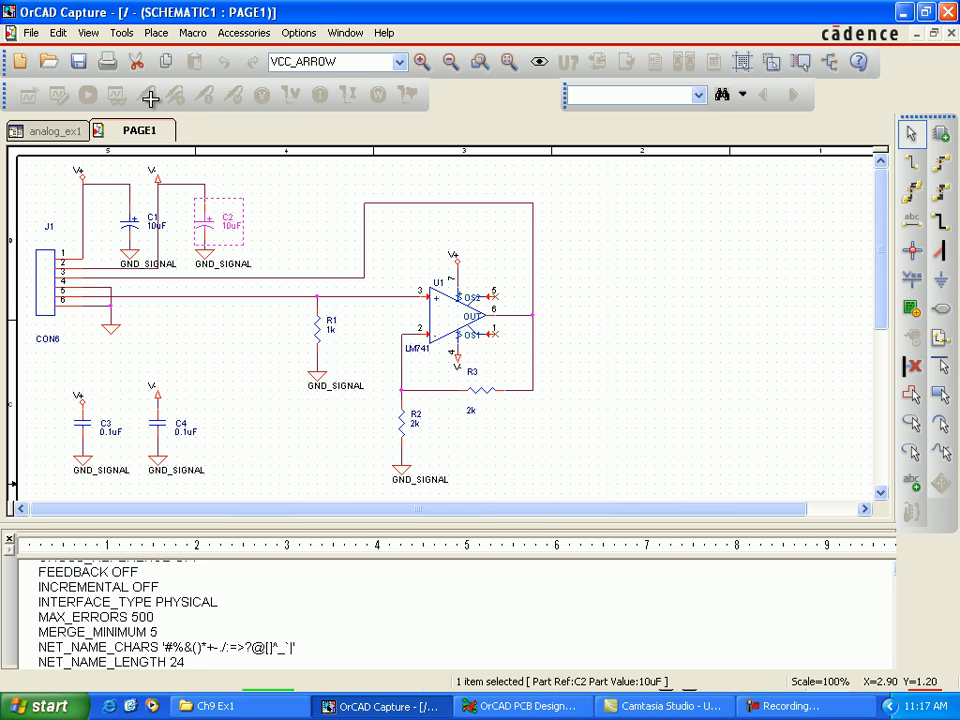
click(523, 706)
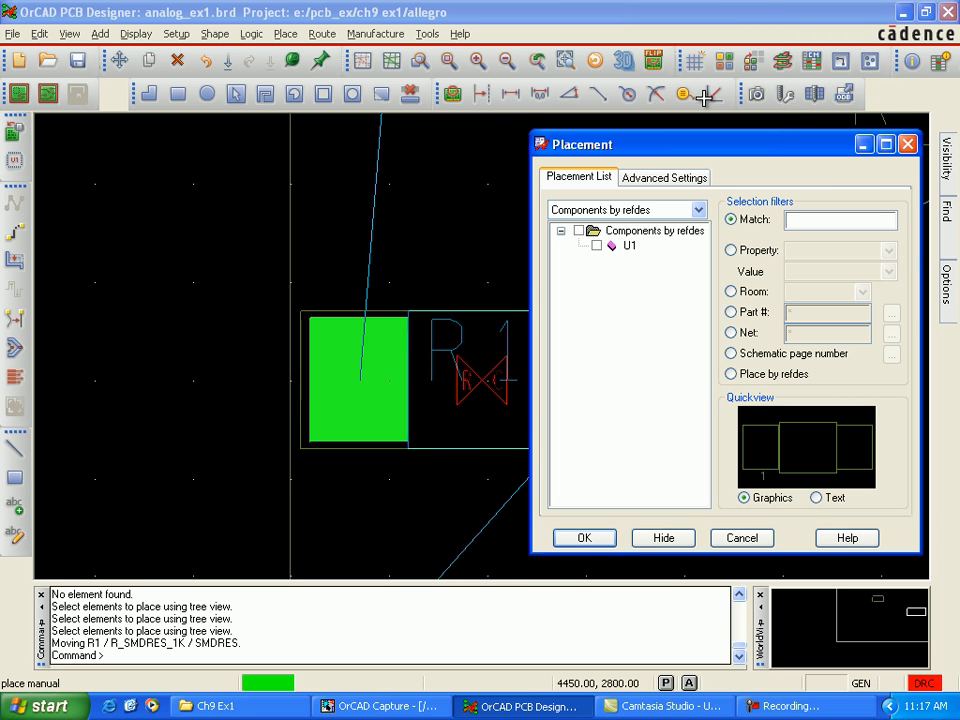
key(alt+Tab)
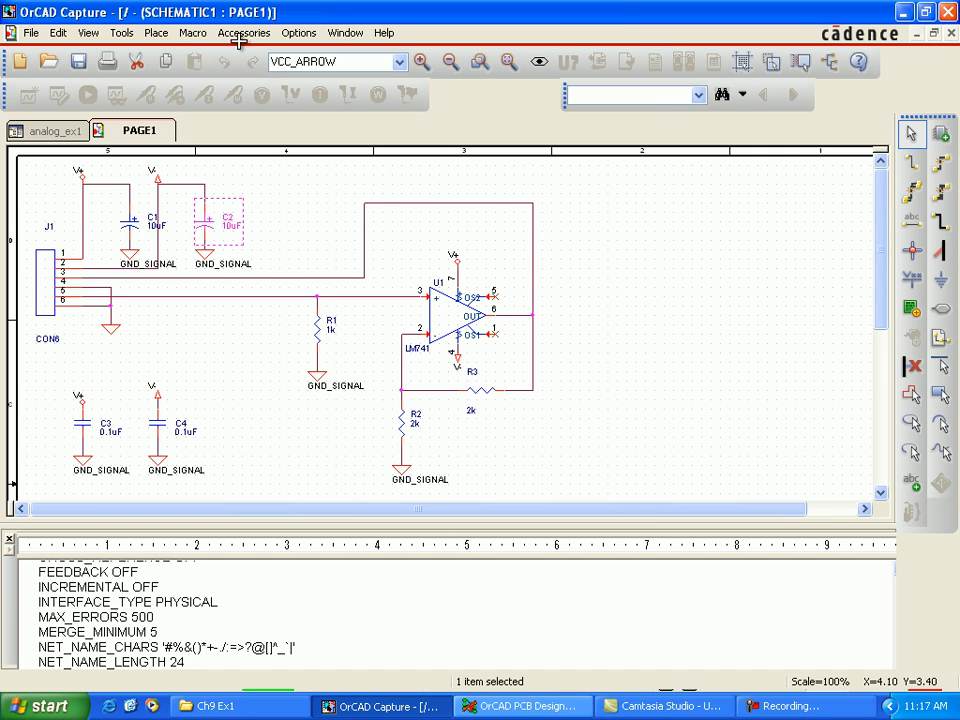
key(alt+Tab)
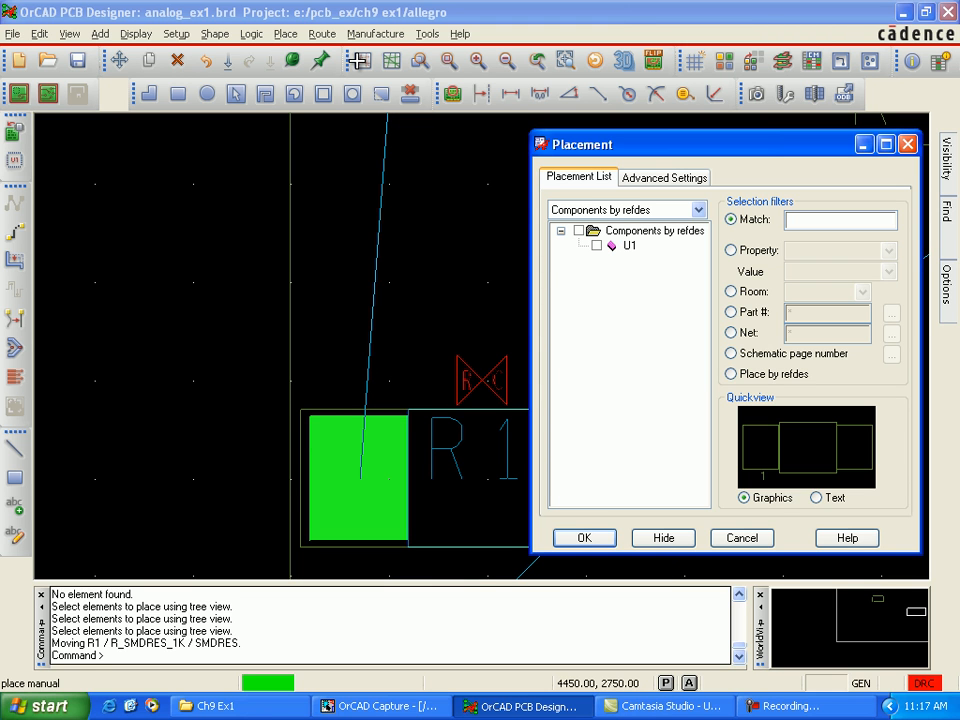
Step: Select capacitor C1 in the OrCAD Capture schematic, place it on the board at 5600, 2000, and finish manual placement
key(alt+Tab)
click(317, 212)
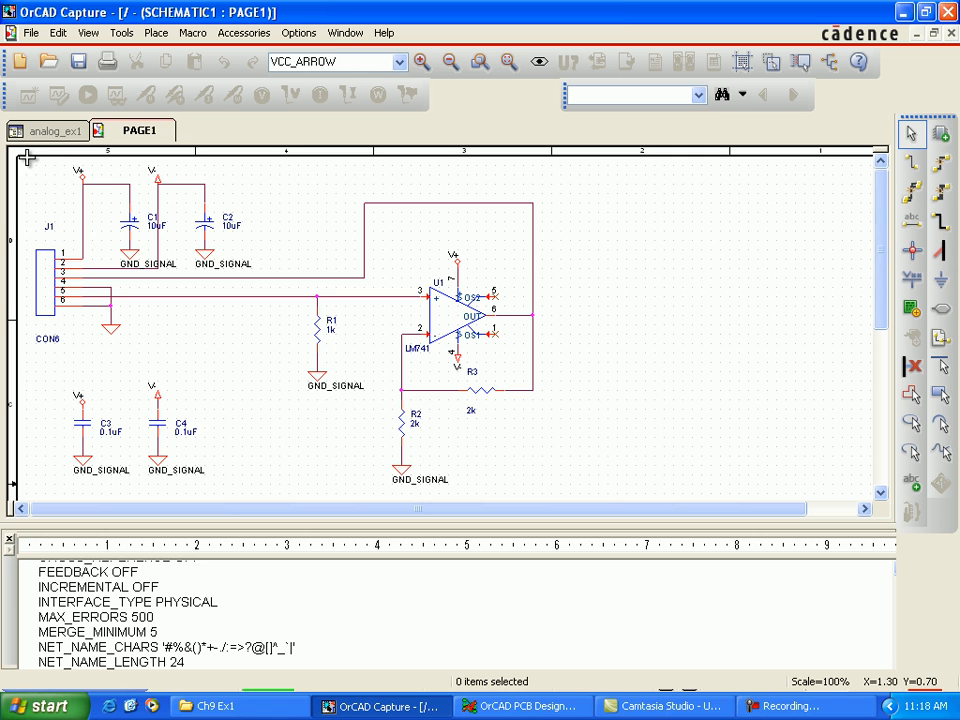
click(129, 222)
click(522, 706)
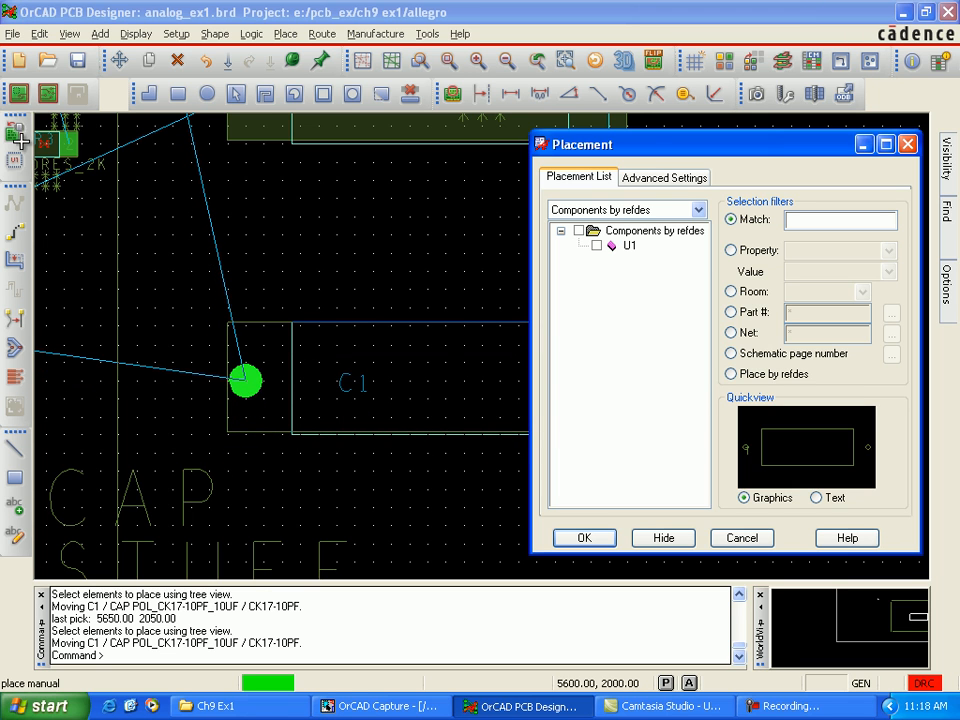
click(245, 380)
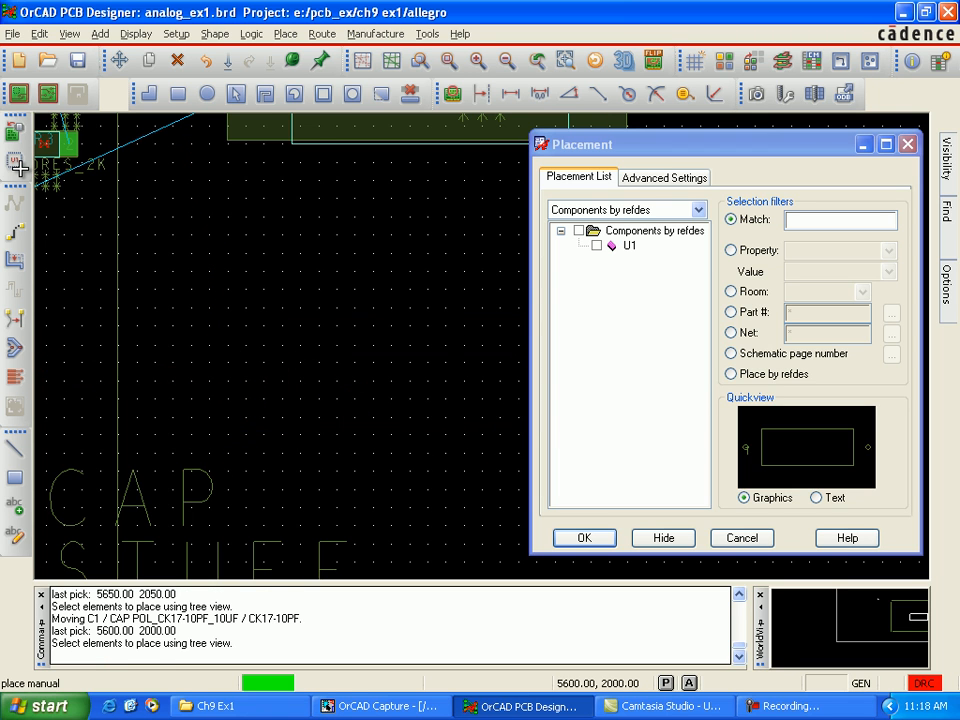
click(585, 539)
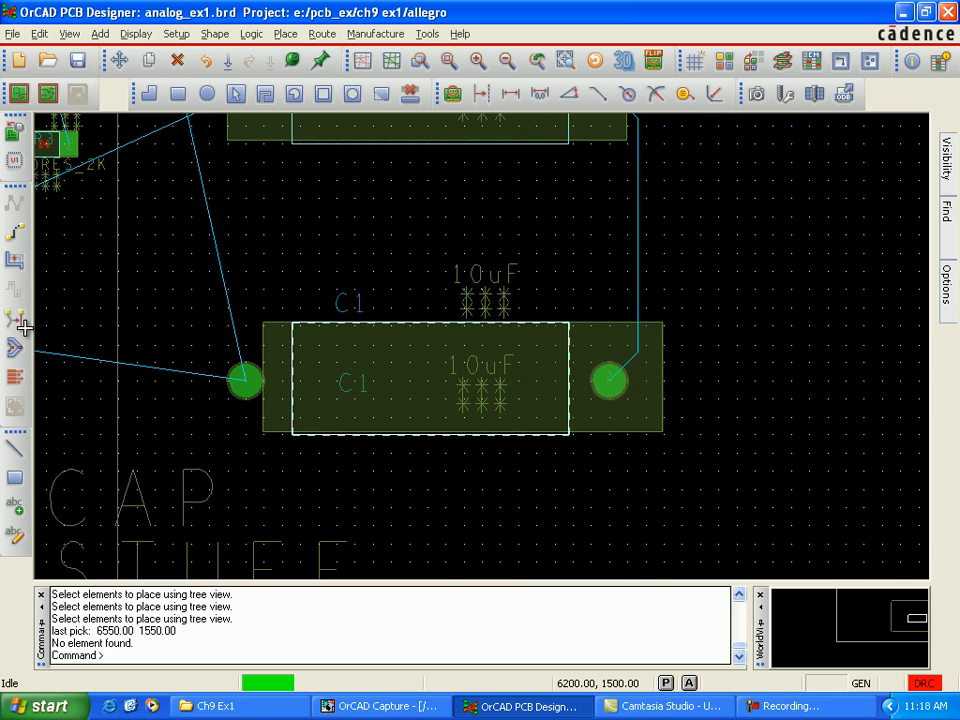
Step: Rotate capacitor C1 to 90 degrees and move it to 5750, 1600 on the board
scroll(470, 545, down, 1)
key(F9)
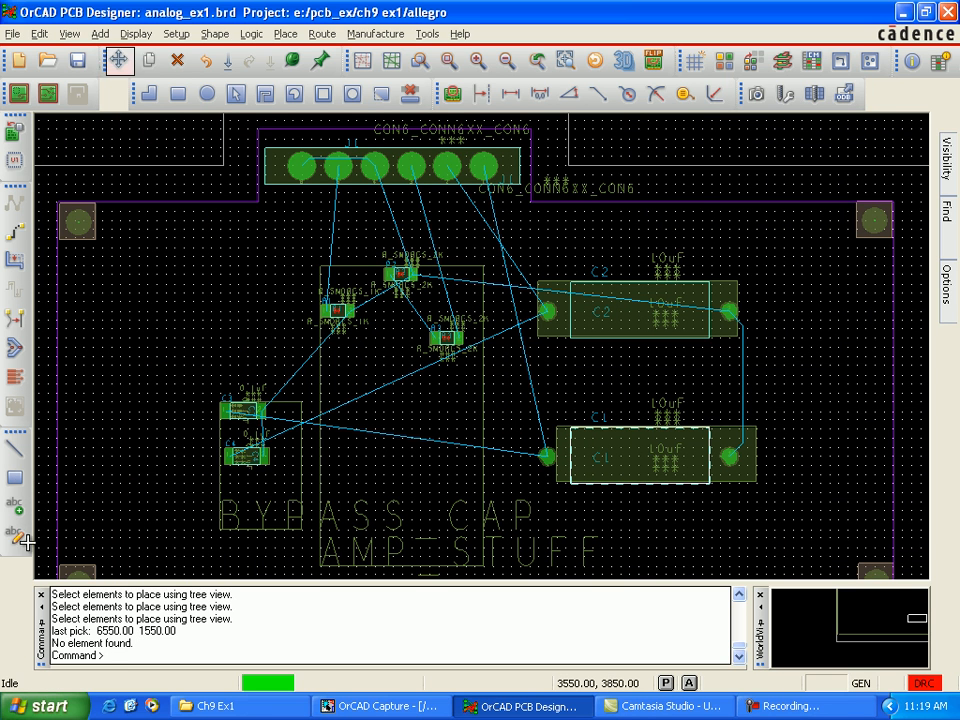
key(shift+F6)
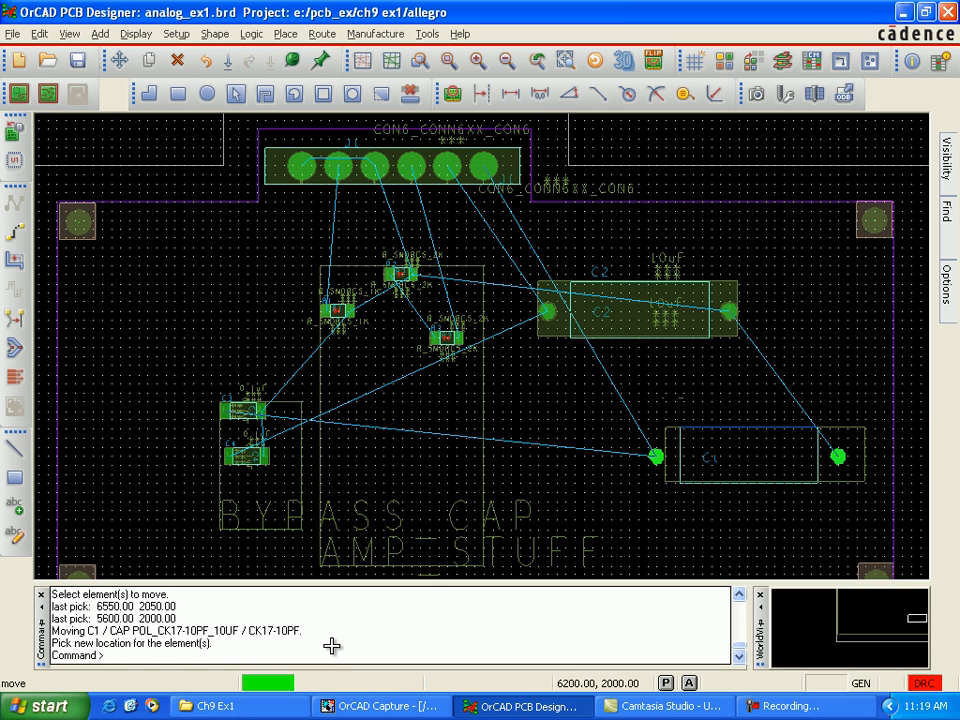
right_click(575, 466)
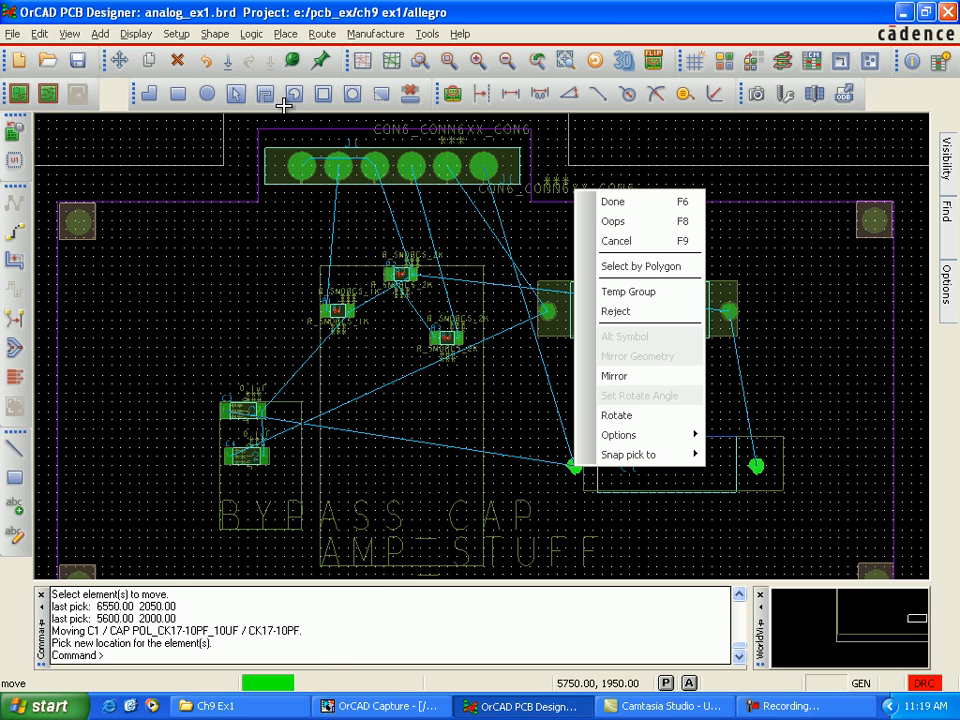
click(617, 415)
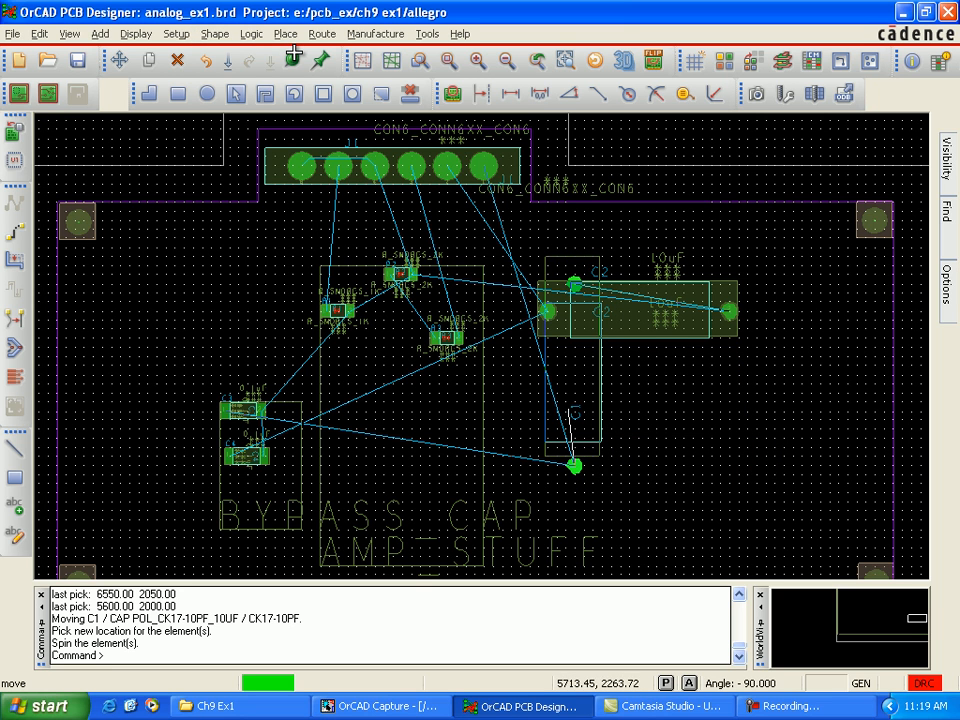
click(61, 494)
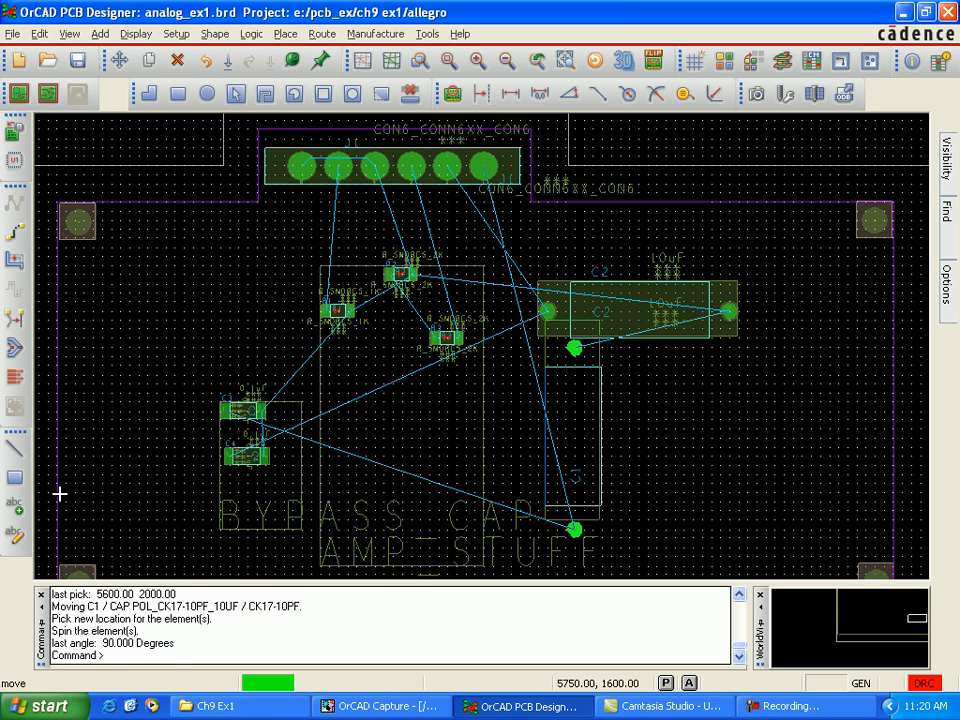
click(59, 494)
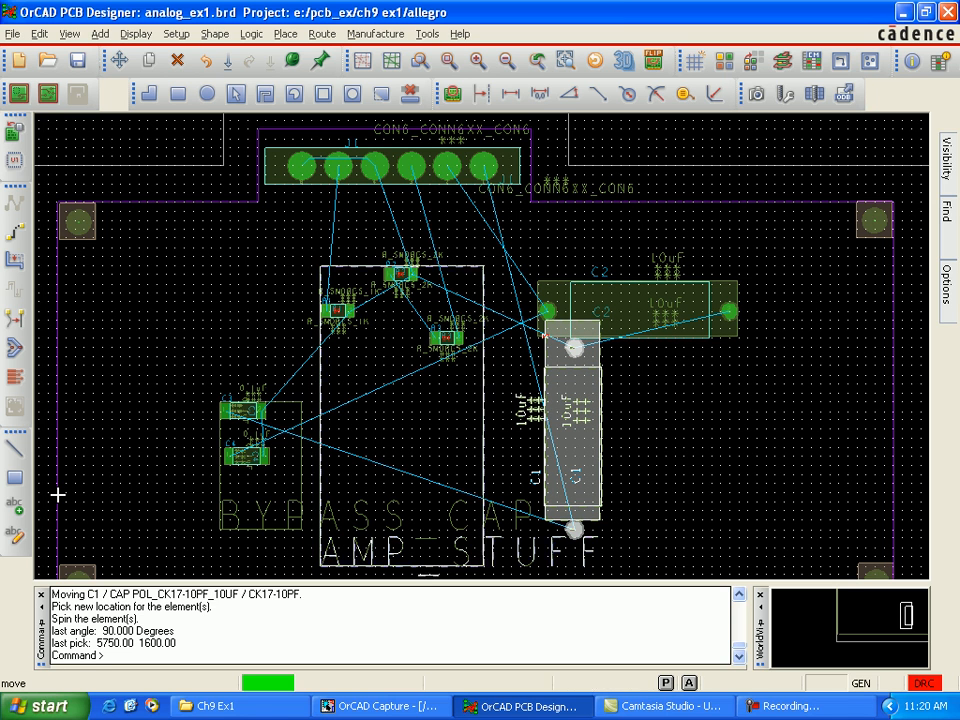
Step: Rotate capacitor C2 to 270 degrees and move it to 6950, 2700, near the board's right edge
click(119, 60)
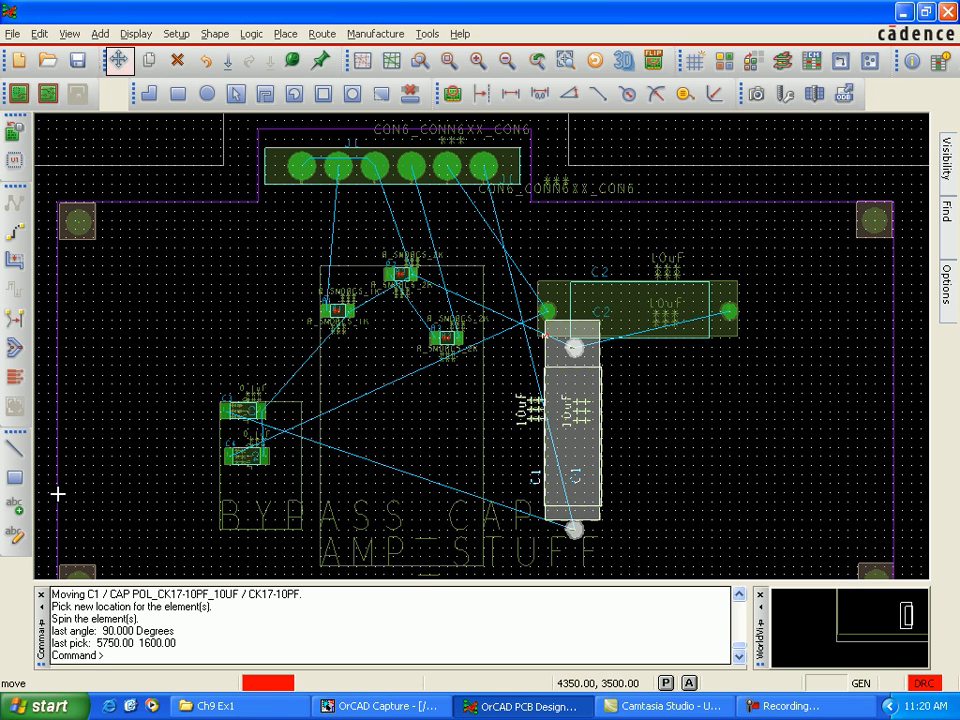
click(675, 312)
right_click(661, 307)
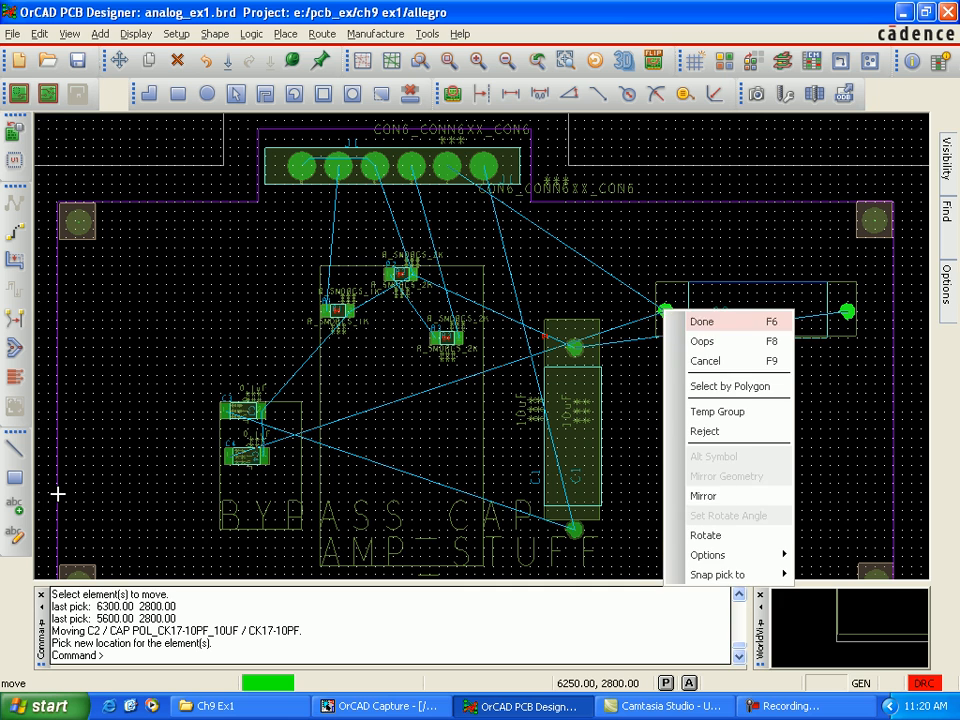
click(705, 535)
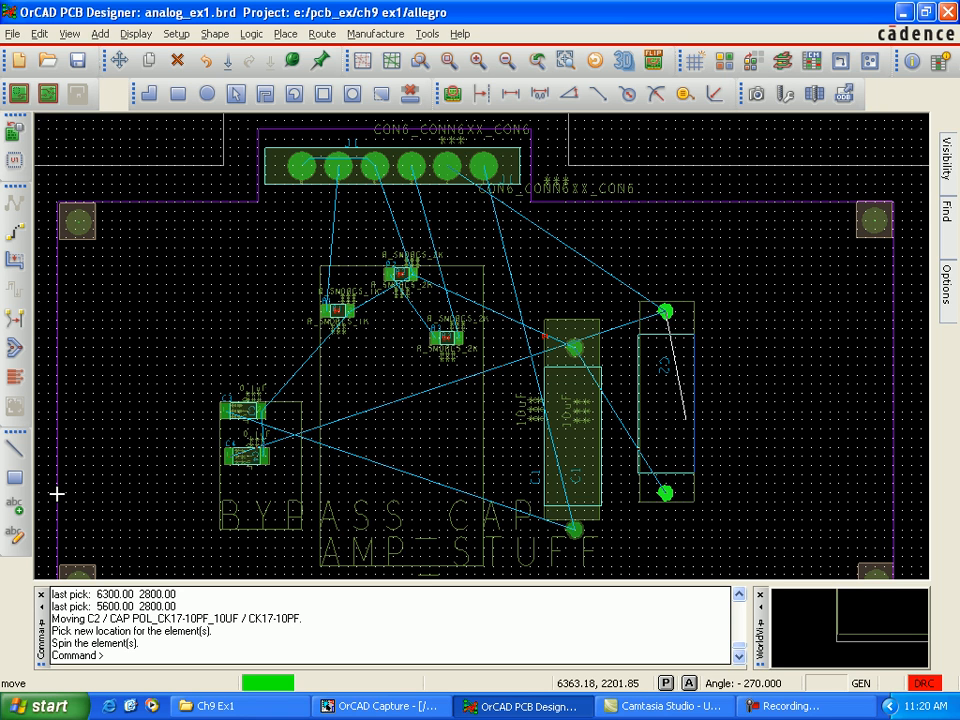
click(688, 418)
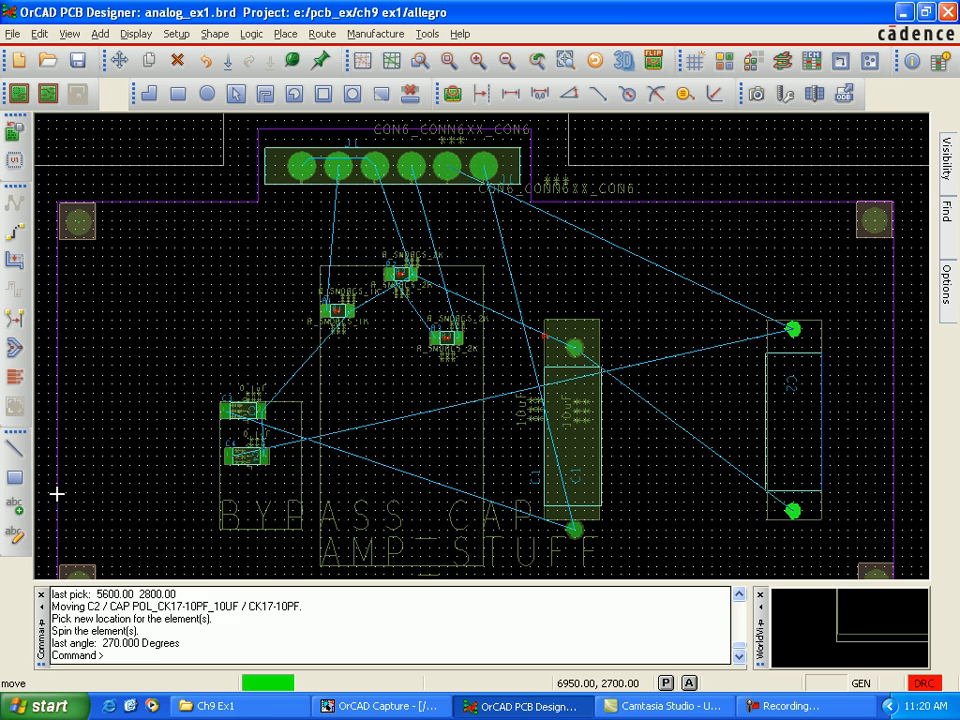
click(793, 329)
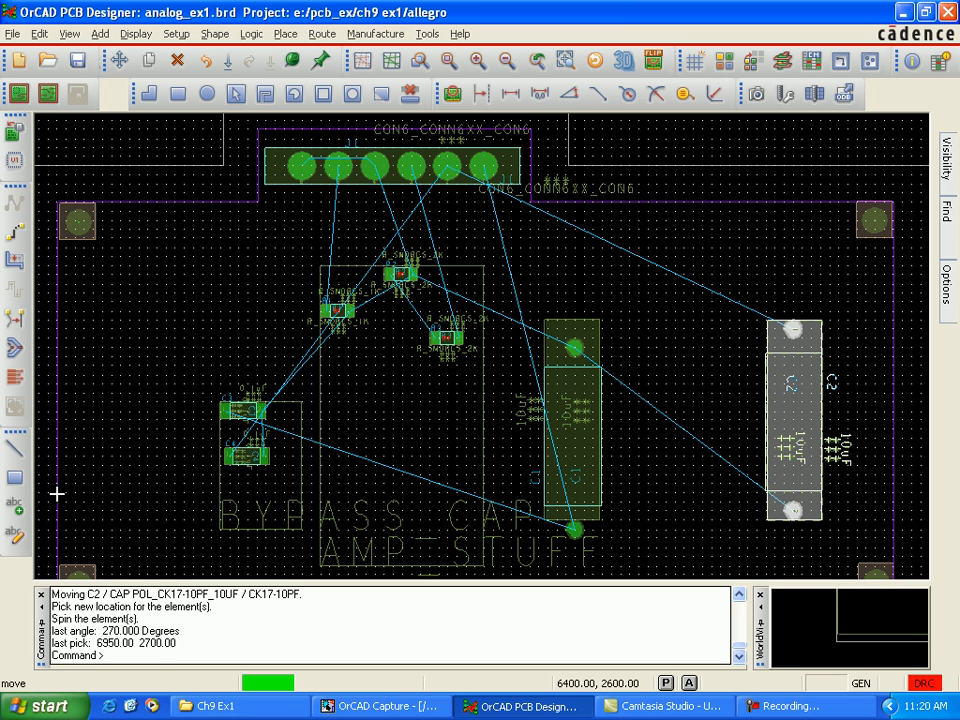
Step: Rotate capacitor C1 to 270 degrees and move it to 5950, 2750, parallel to capacitor C2
click(573, 411)
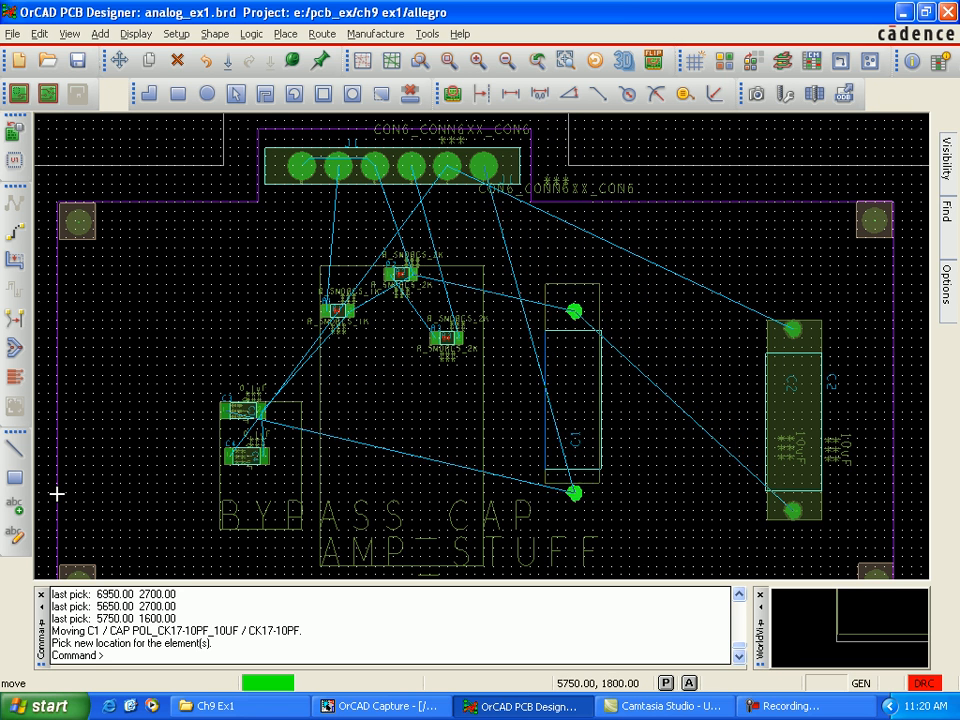
right_click(618, 232)
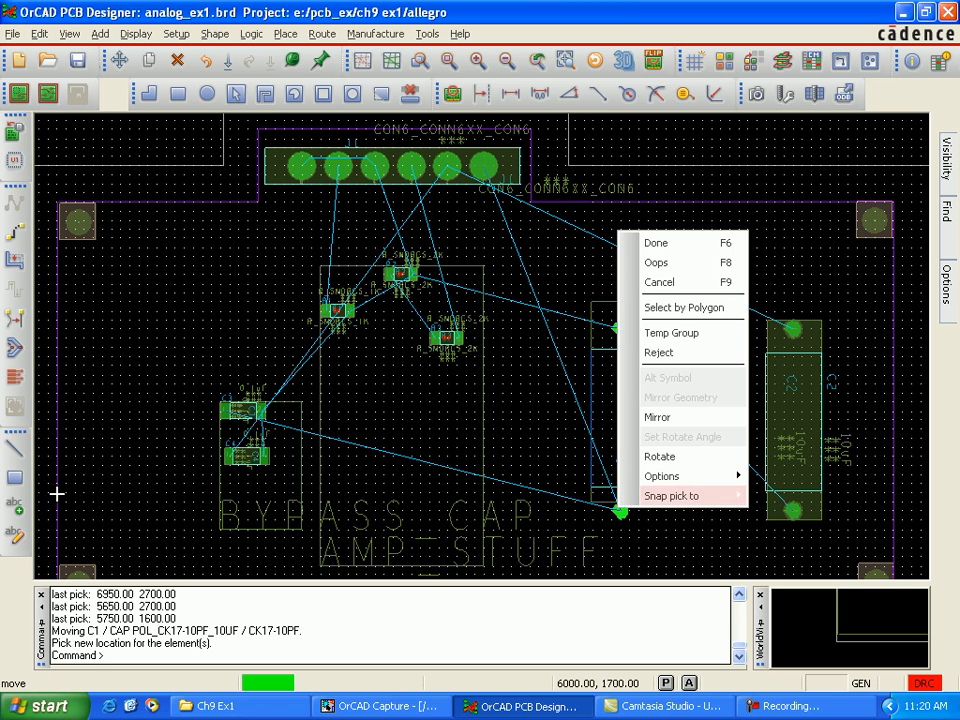
click(660, 456)
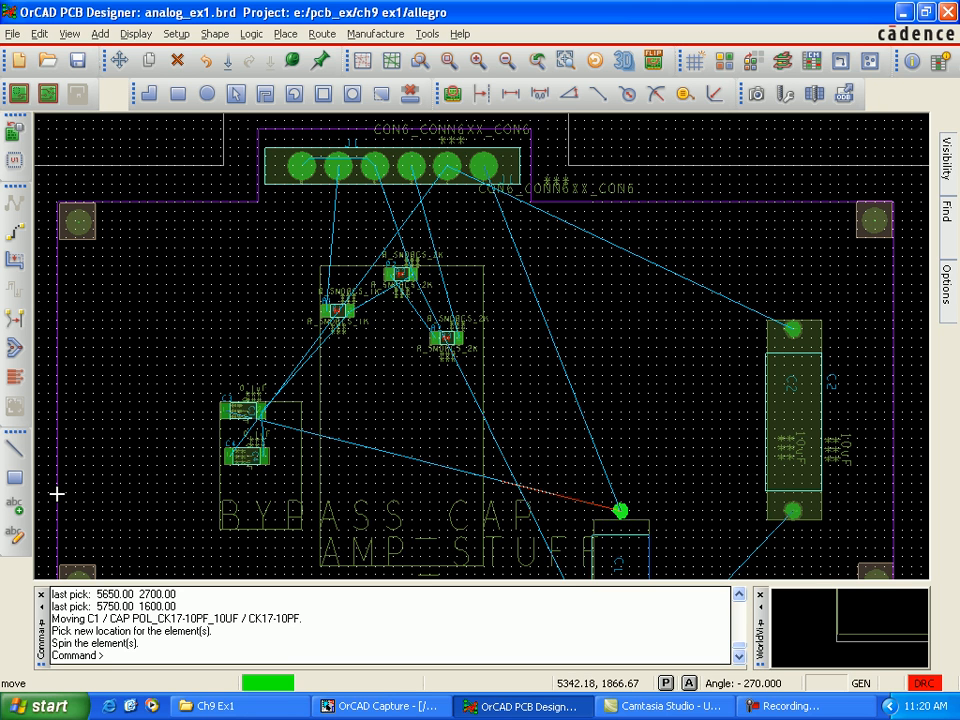
click(57, 493)
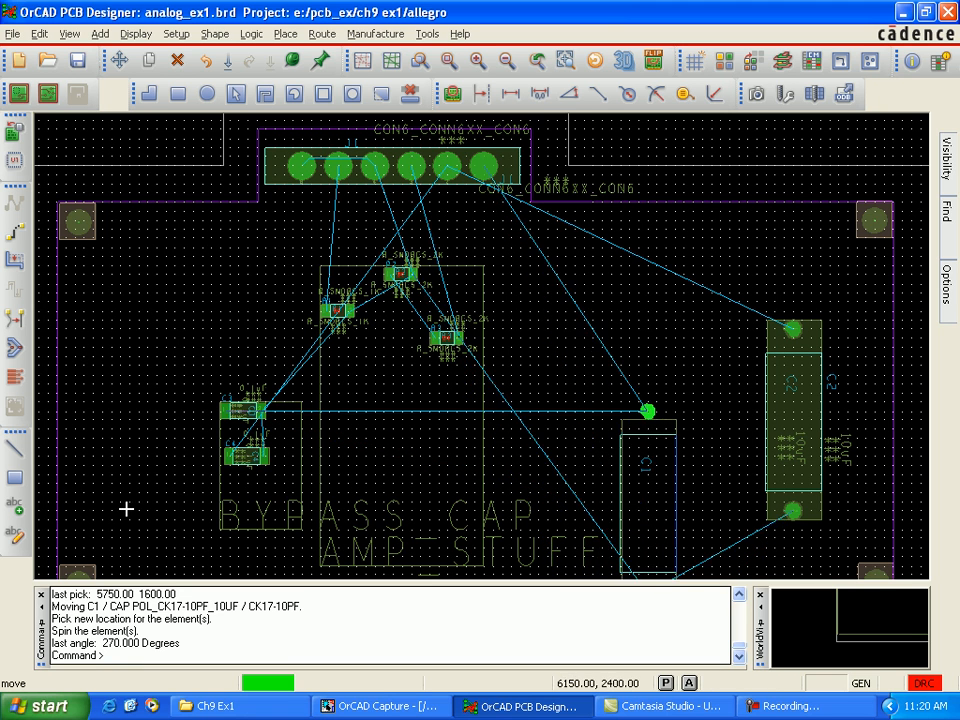
click(71, 510)
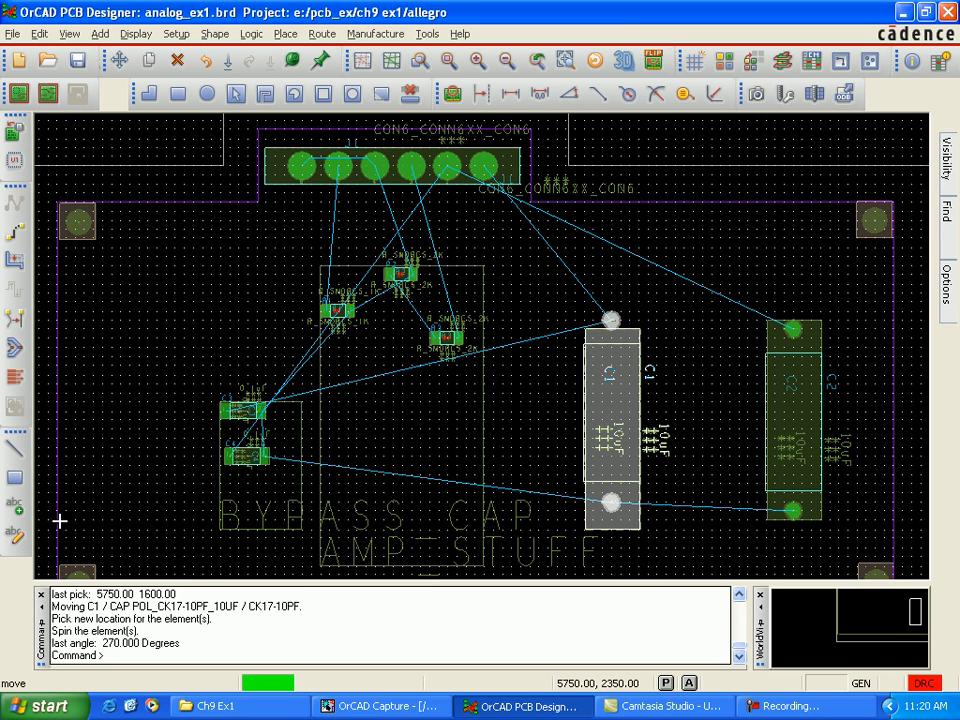
click(59, 520)
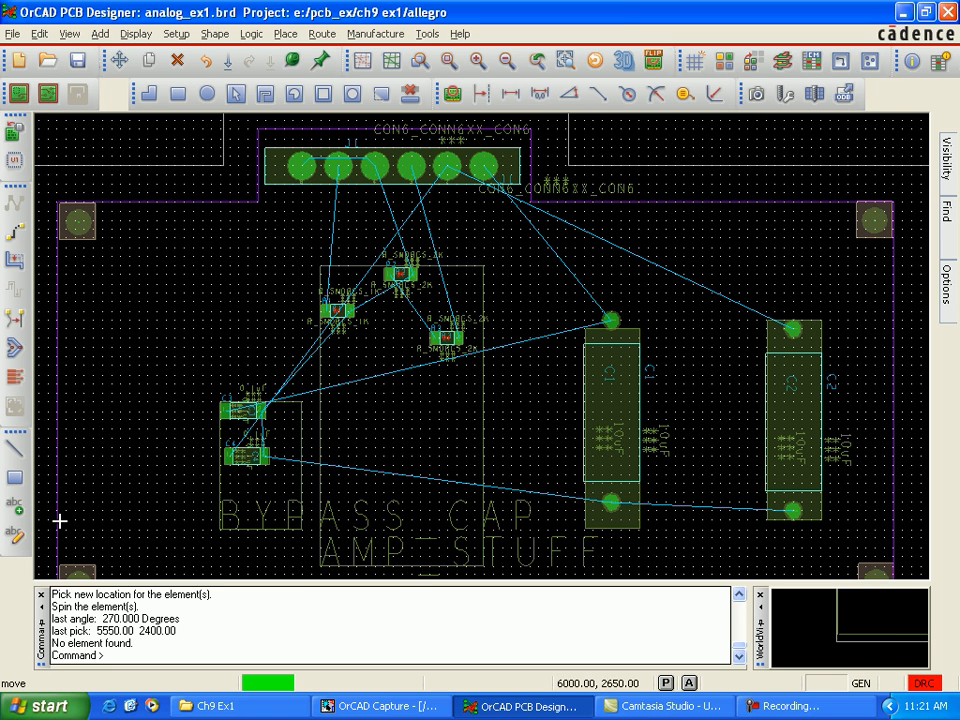
Step: Switch to the OrCAD Capture schematic and open the LM741 op-amp U1 for part editing
click(382, 706)
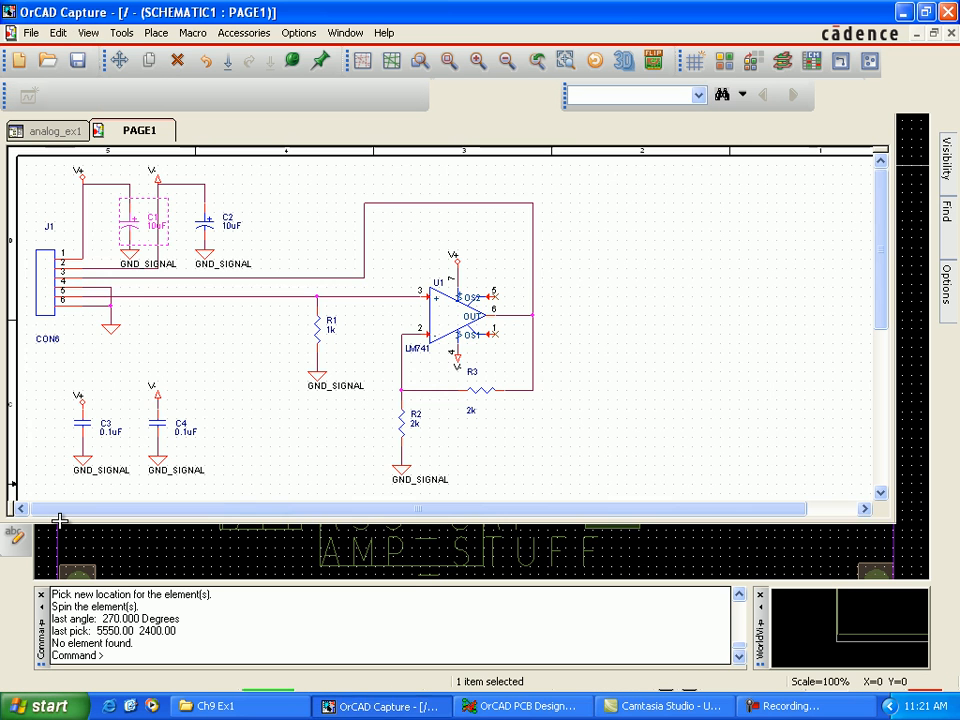
click(457, 322)
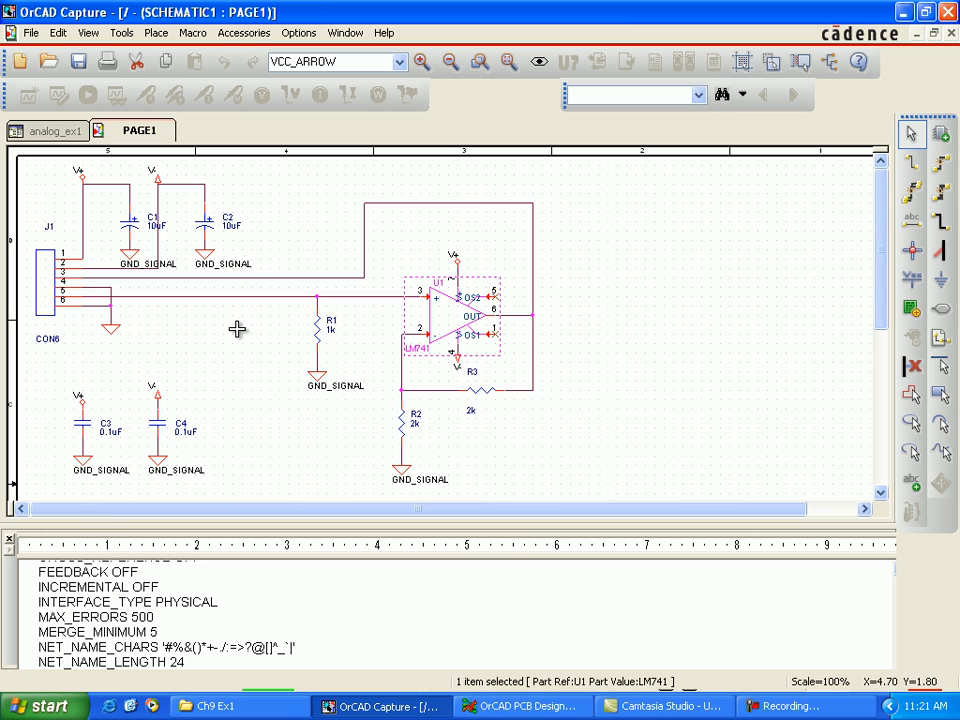
right_click(458, 316)
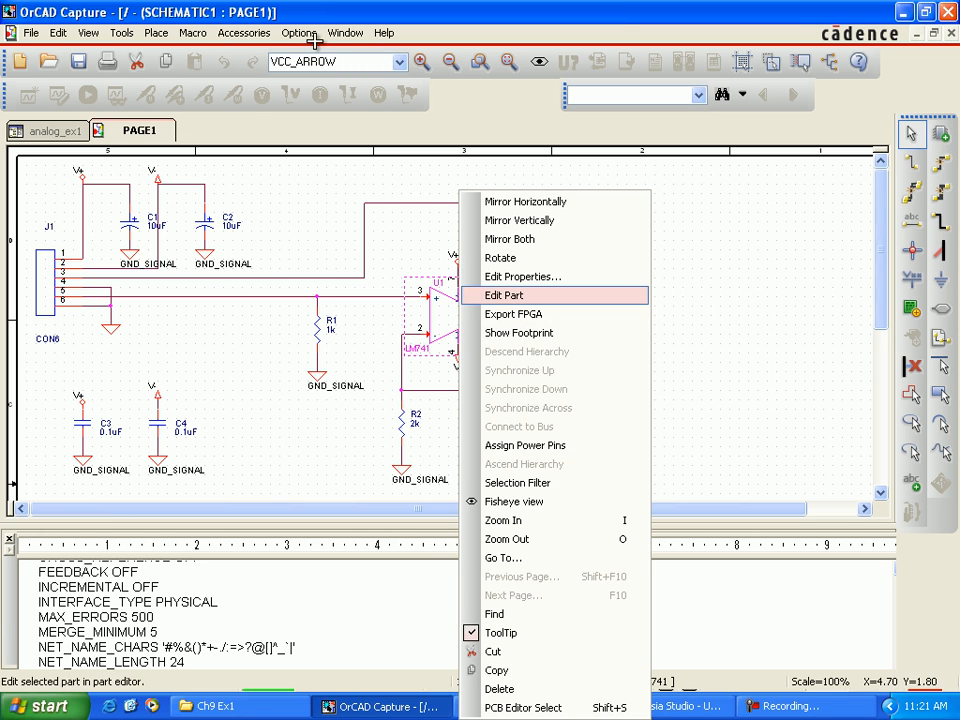
click(504, 295)
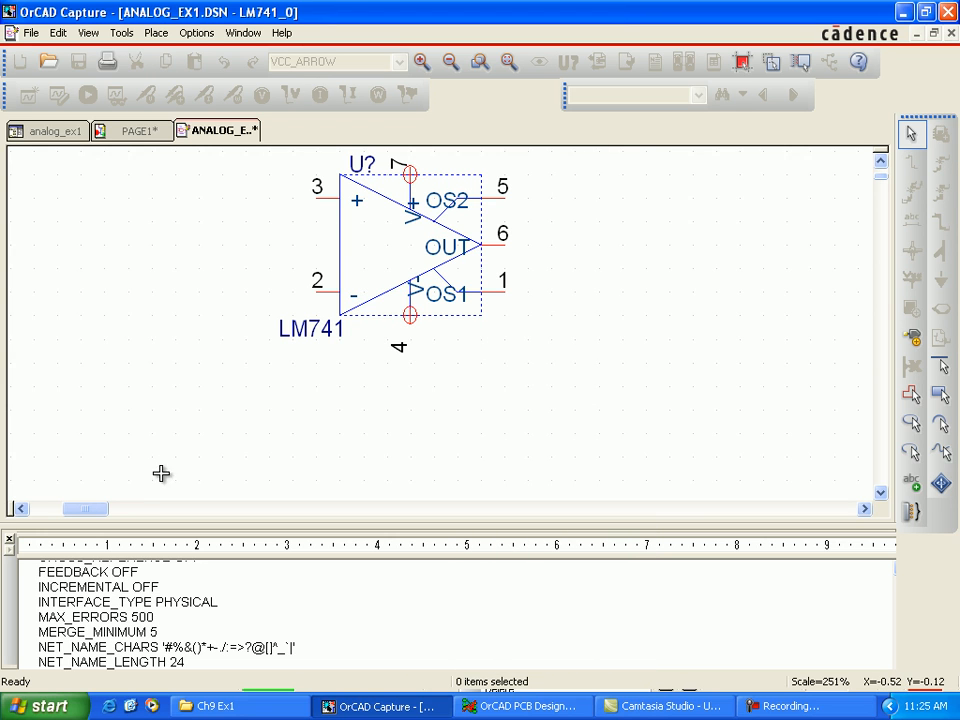
Step: Add a pin named NC, number 8, with Short shape and Passive type to the LM741's lower edge, beside pin 4
key(alt+p)
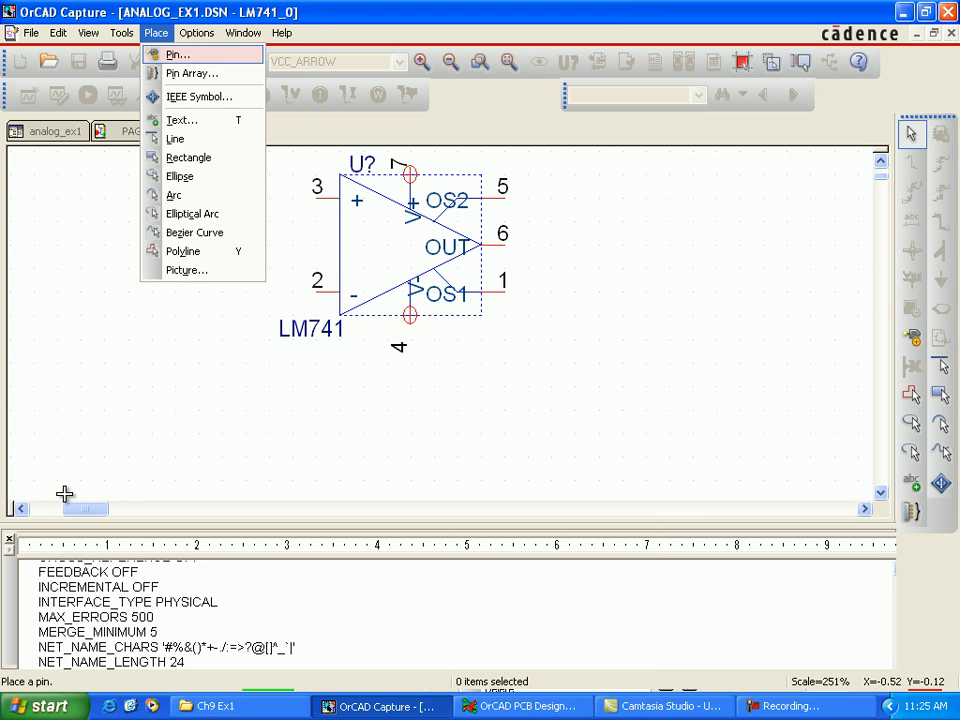
key(Return)
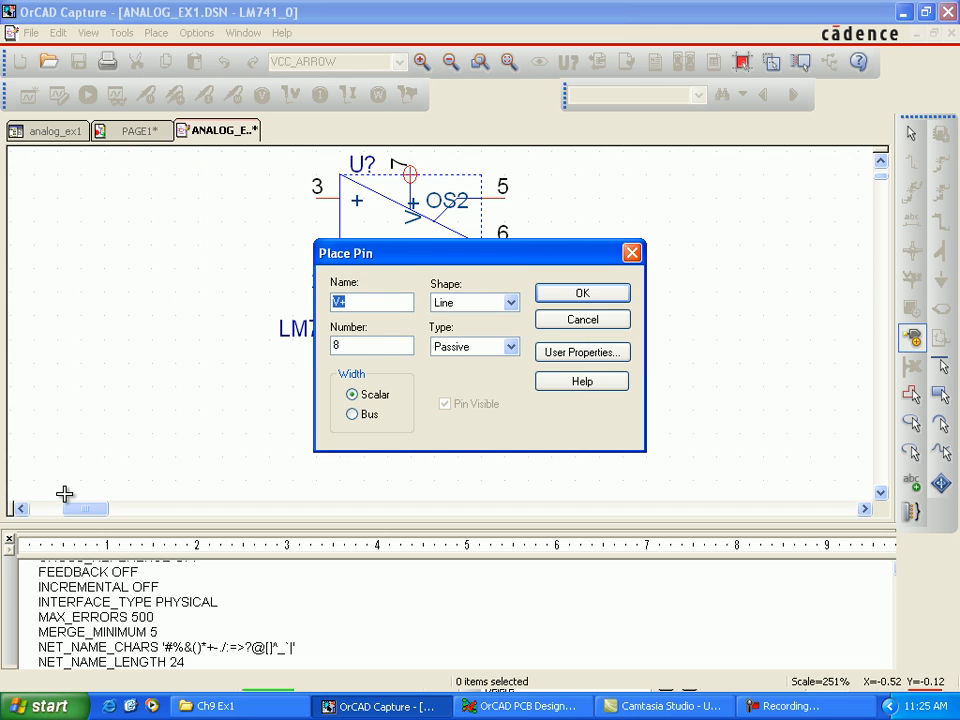
drag(443, 253, 878, 95)
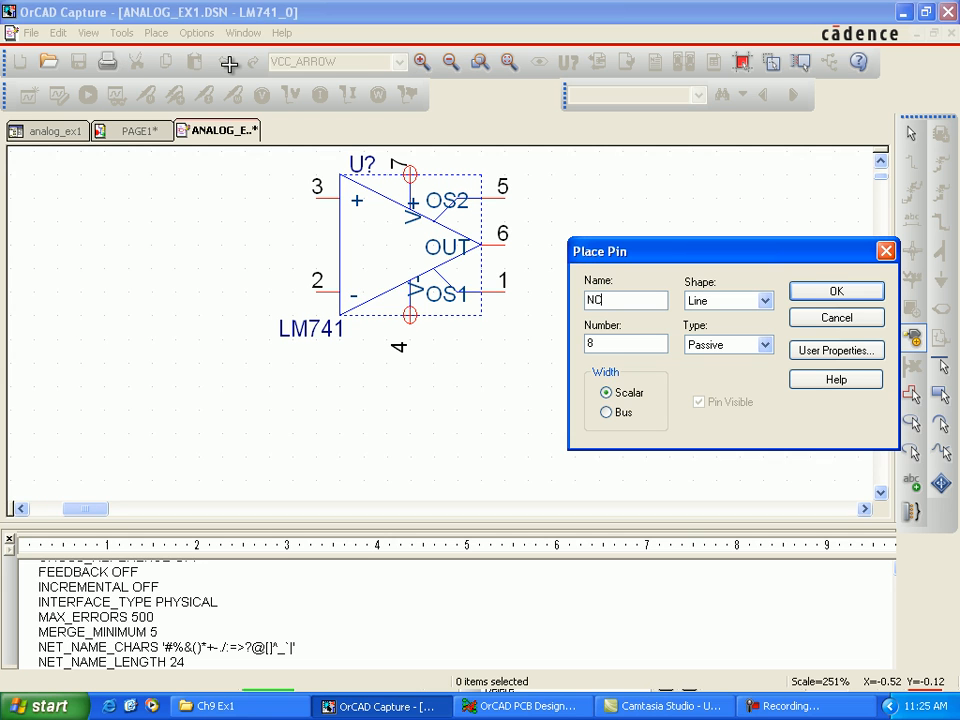
click(765, 300)
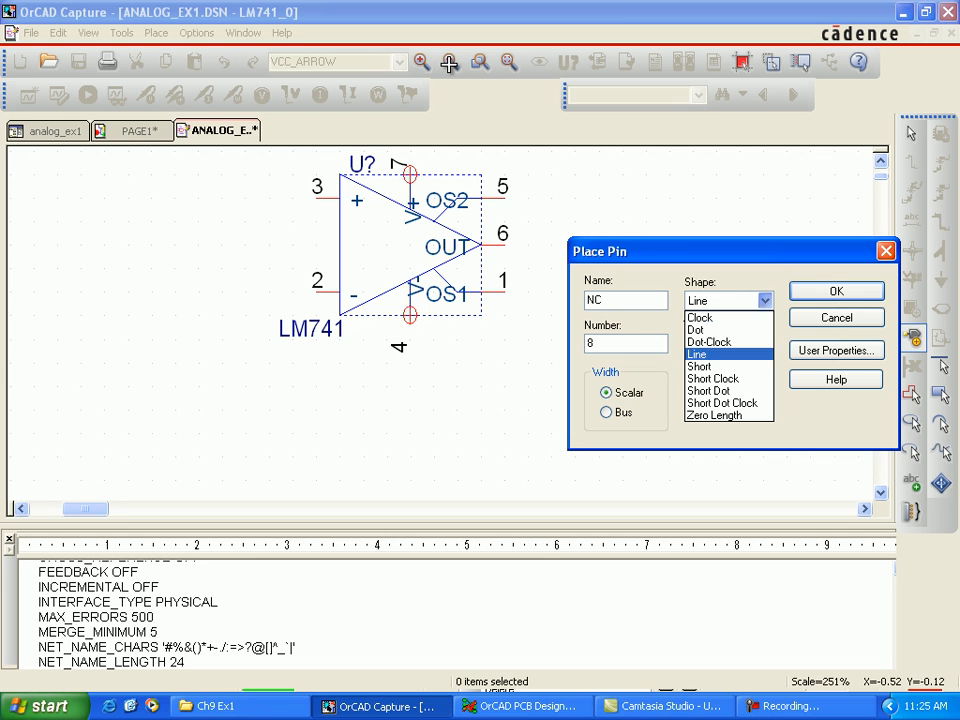
click(700, 366)
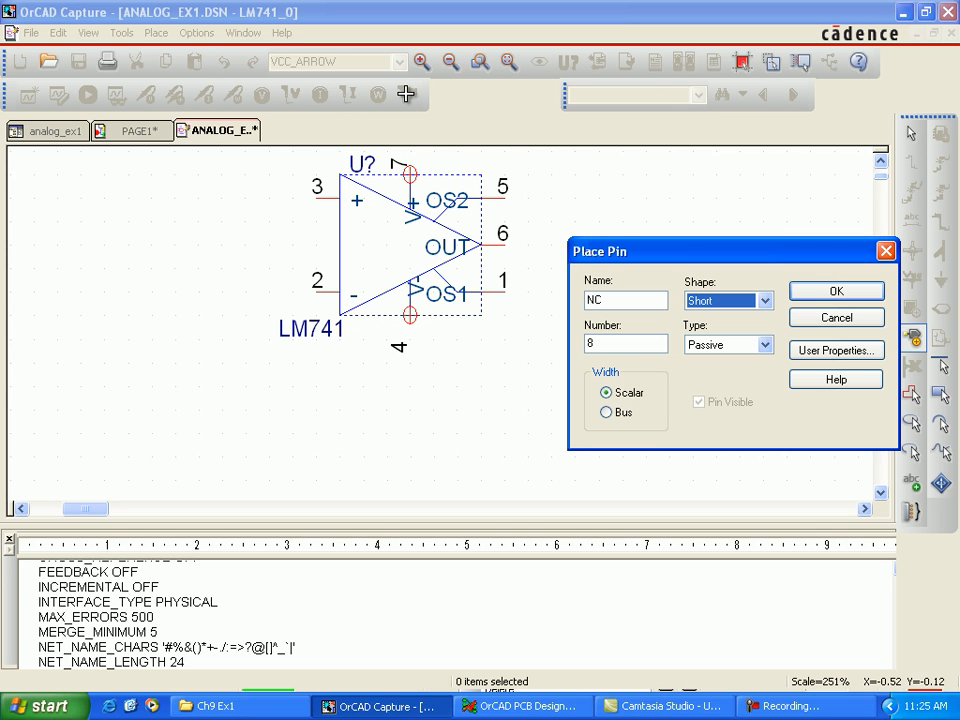
click(837, 291)
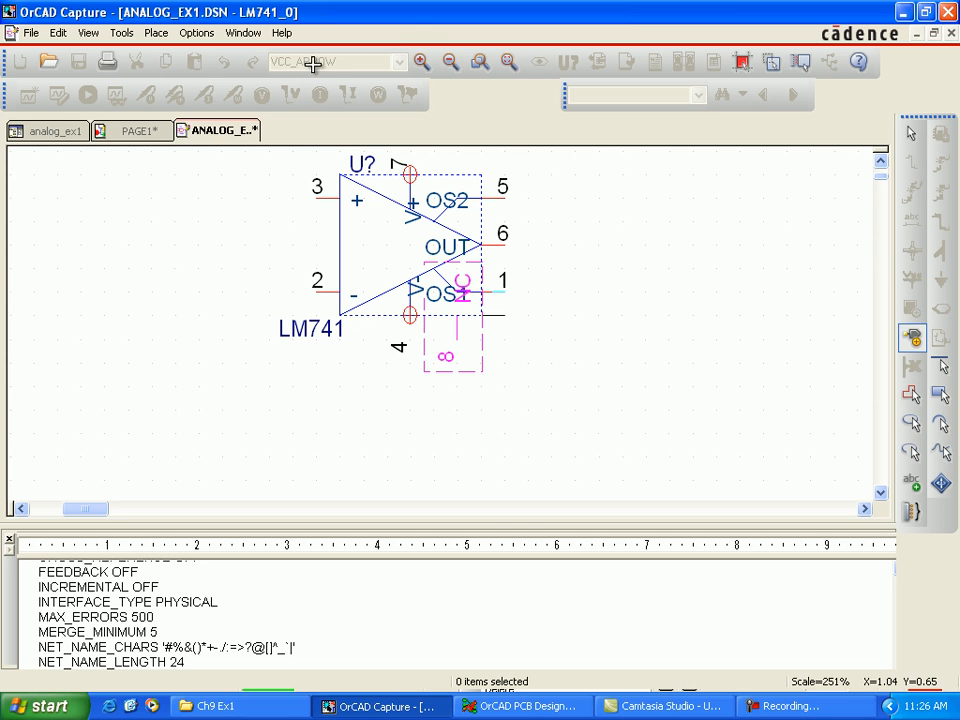
key(Escape)
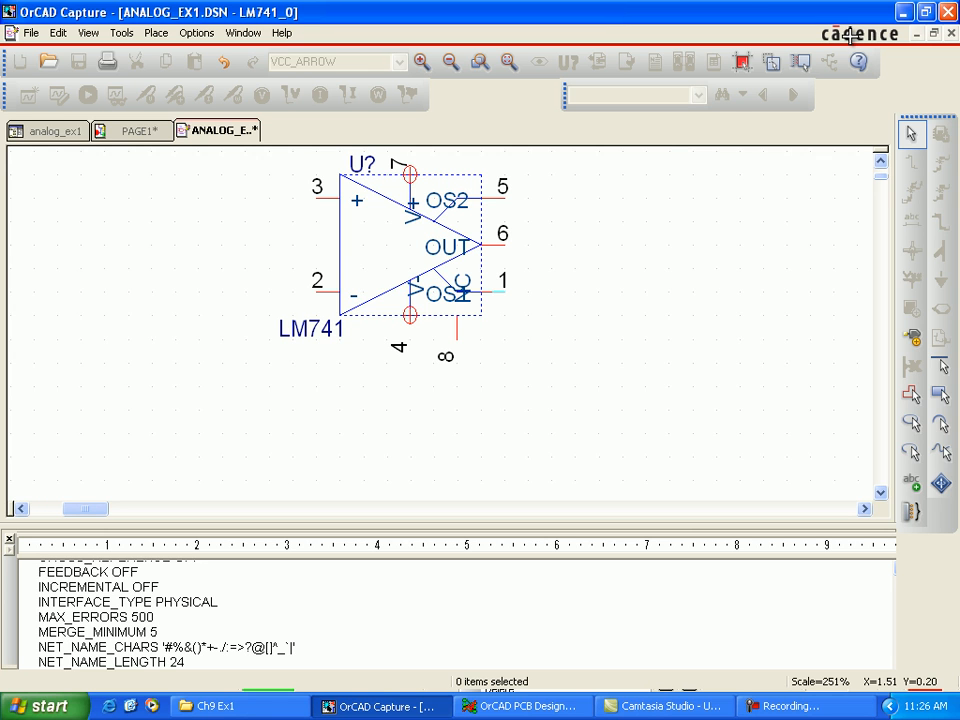
Step: Close the LM741 part editor and update only the current part instance in the schematic
key(ctrl+F4)
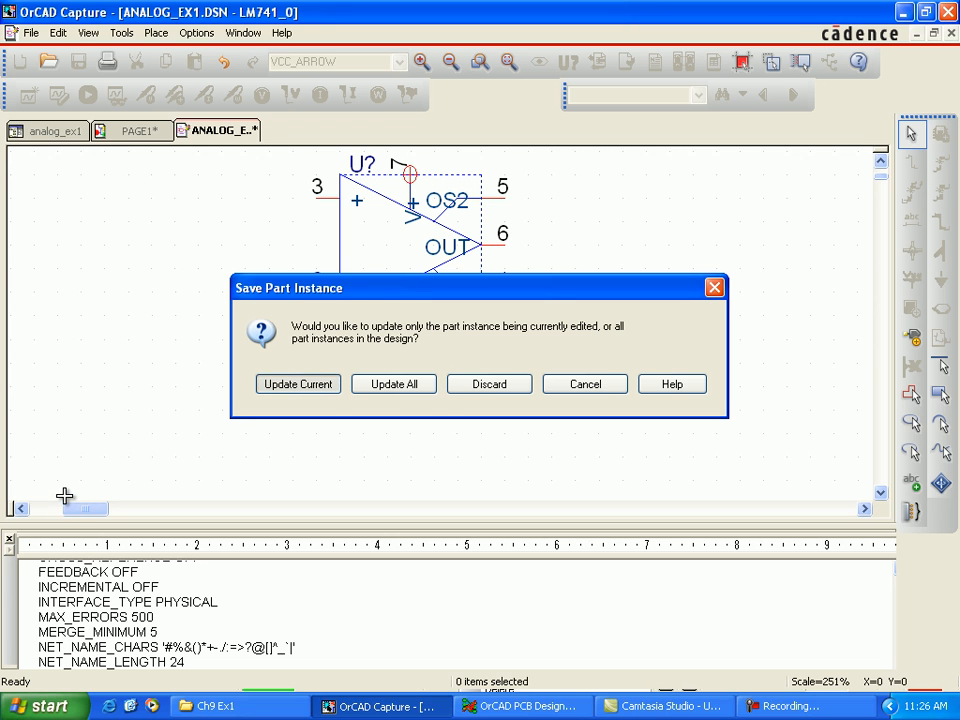
key(Return)
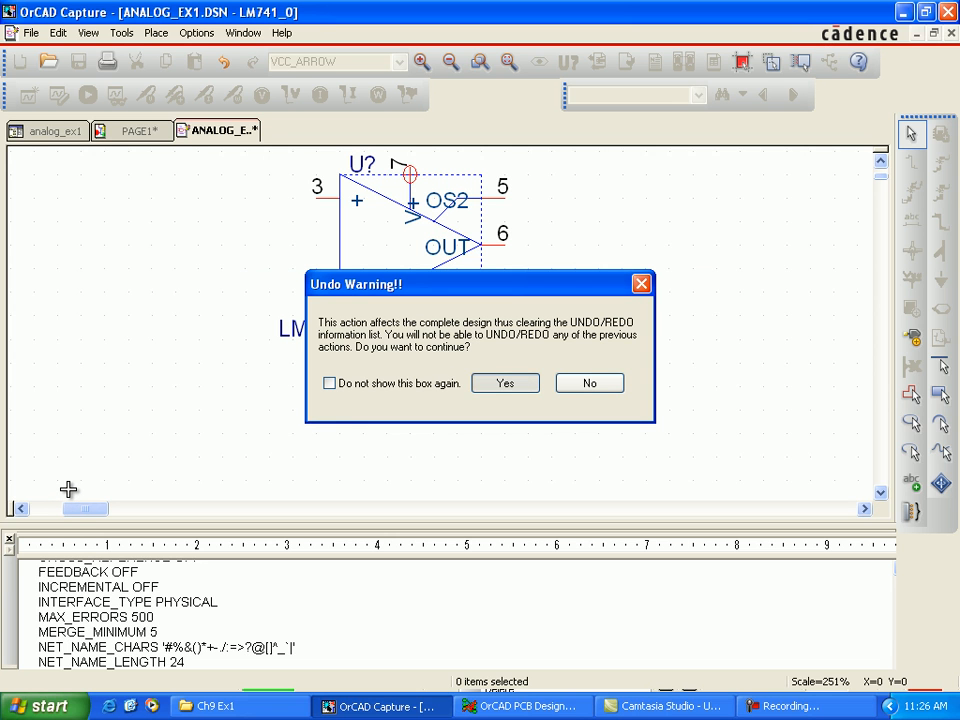
key(Return)
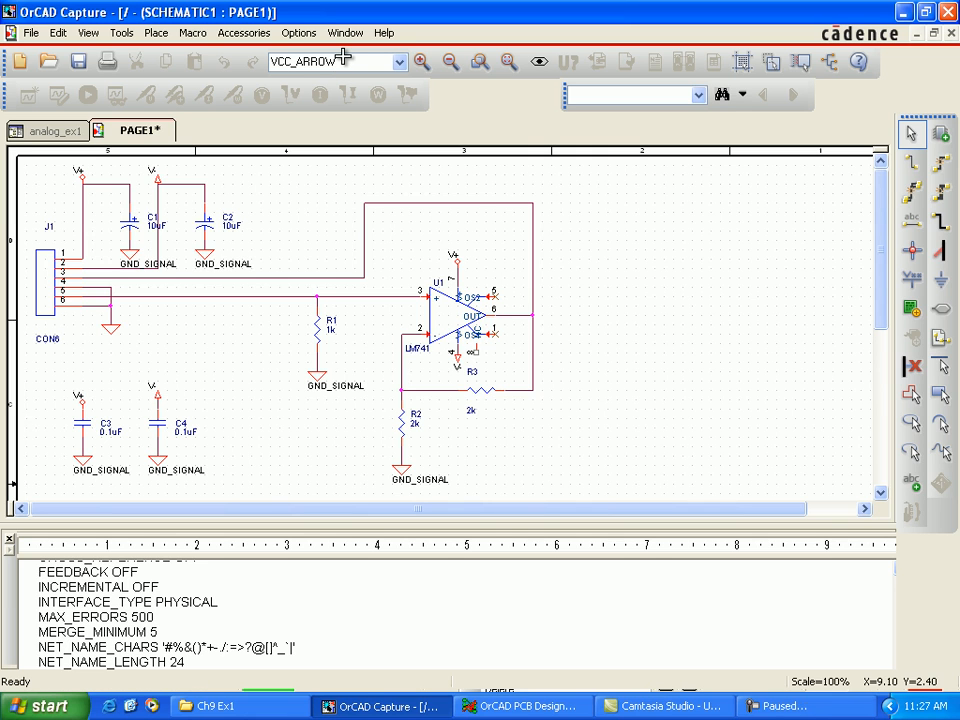
Step: Place a no-connect marker on U1's pin 8 and save the schematic
key(x)
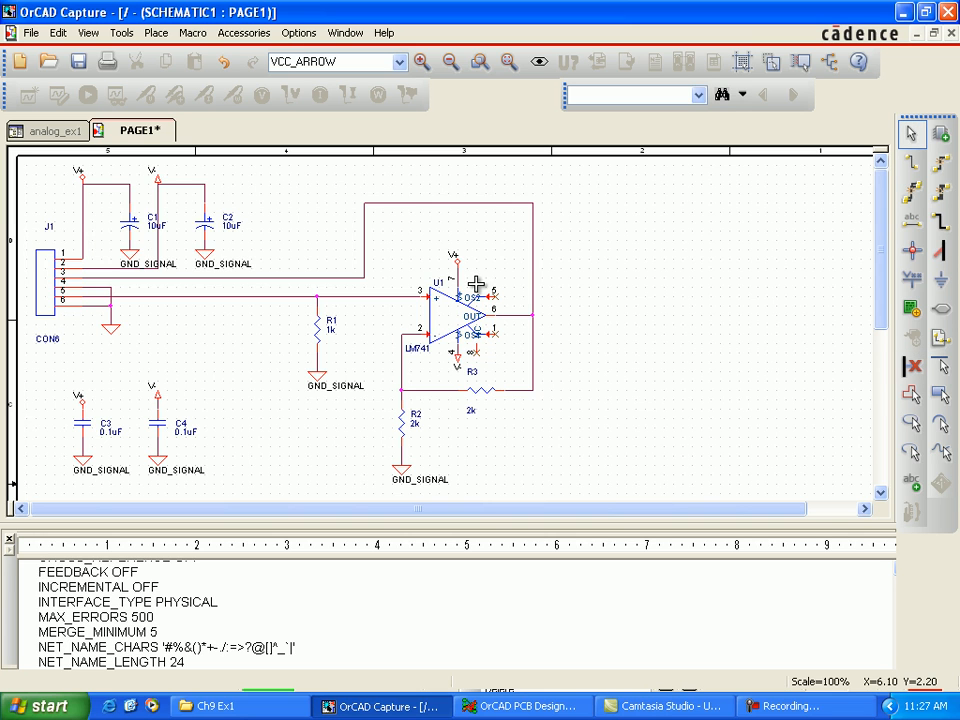
key(Escape)
key(ctrl+s)
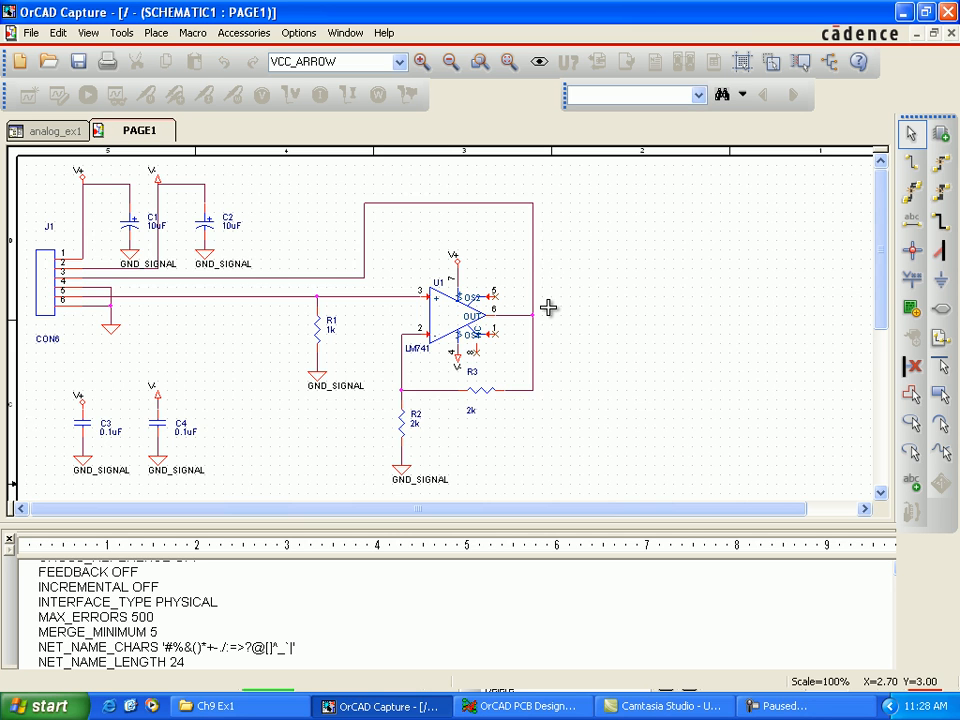
Step: Return to the analog_ex1 project and open netlist creation for the design, accepting that the undo history is cleared
key(ctrl+Tab)
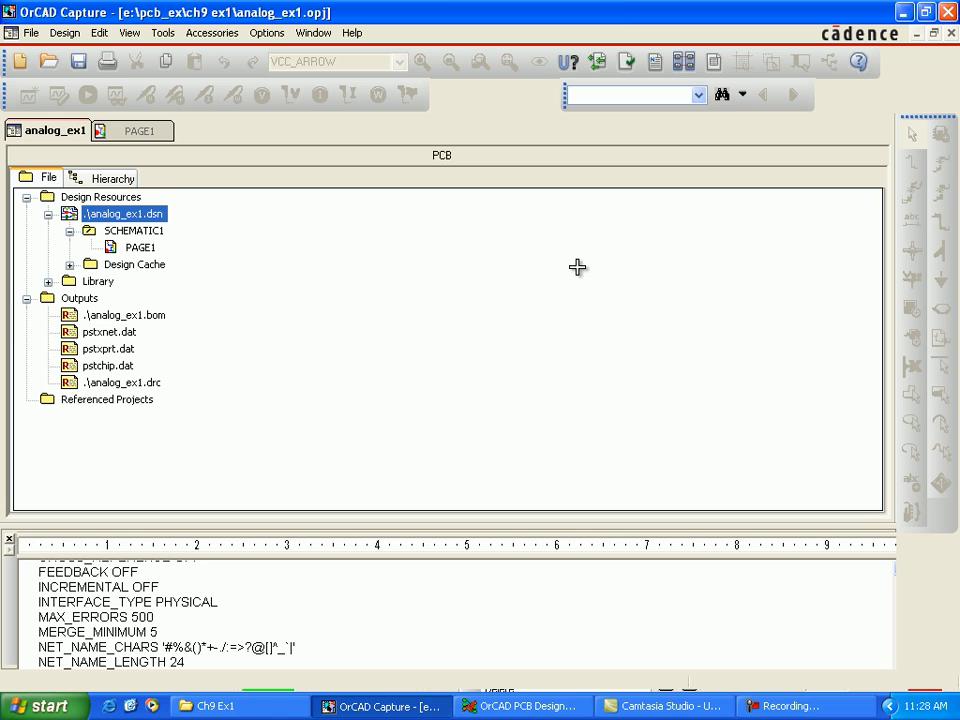
key(alt+t)
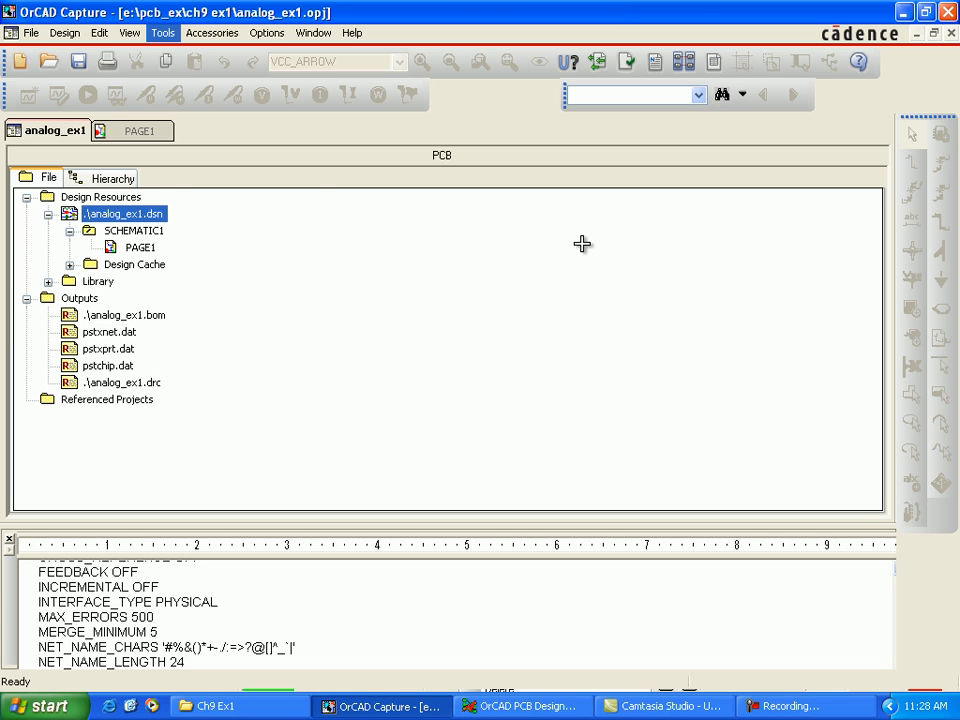
key(Down)
key(Down)
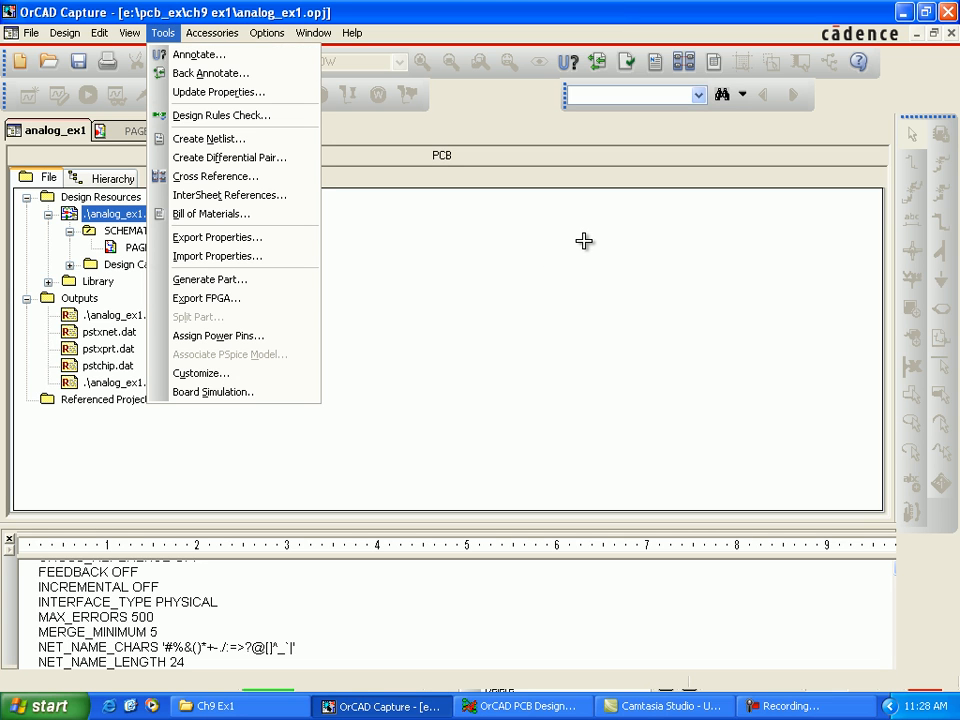
key(Down)
key(Down)
key(Down)
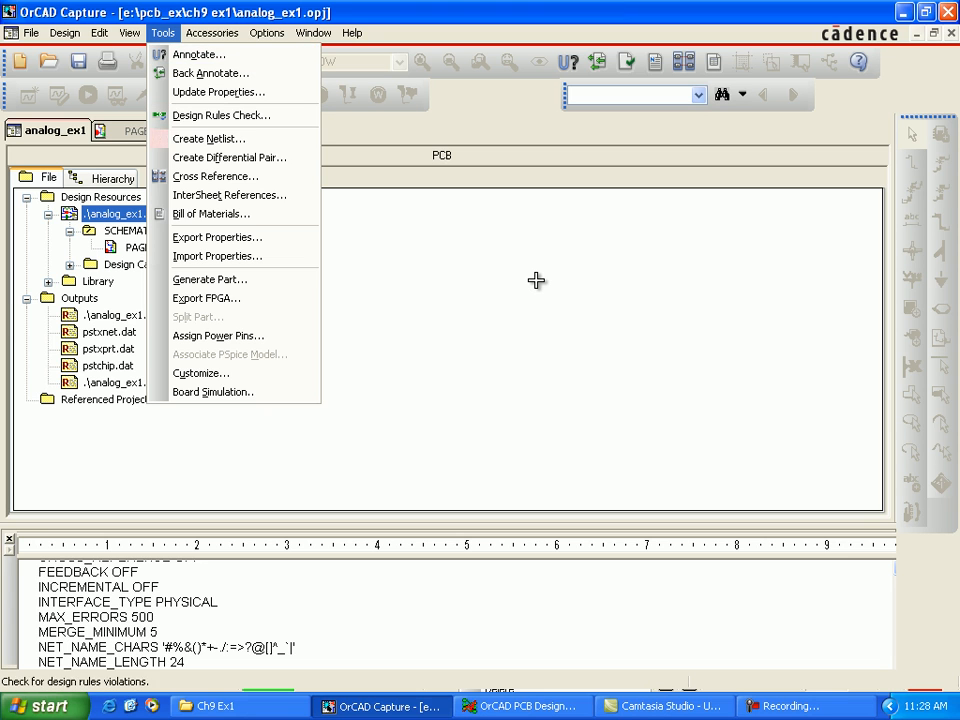
key(Down)
key(Return)
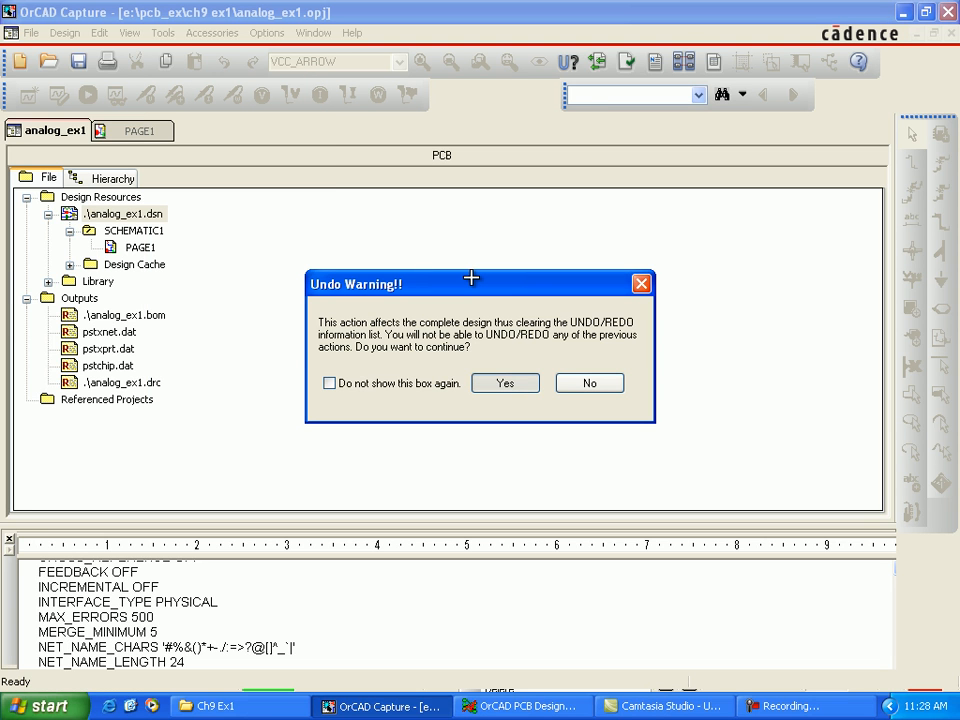
key(Return)
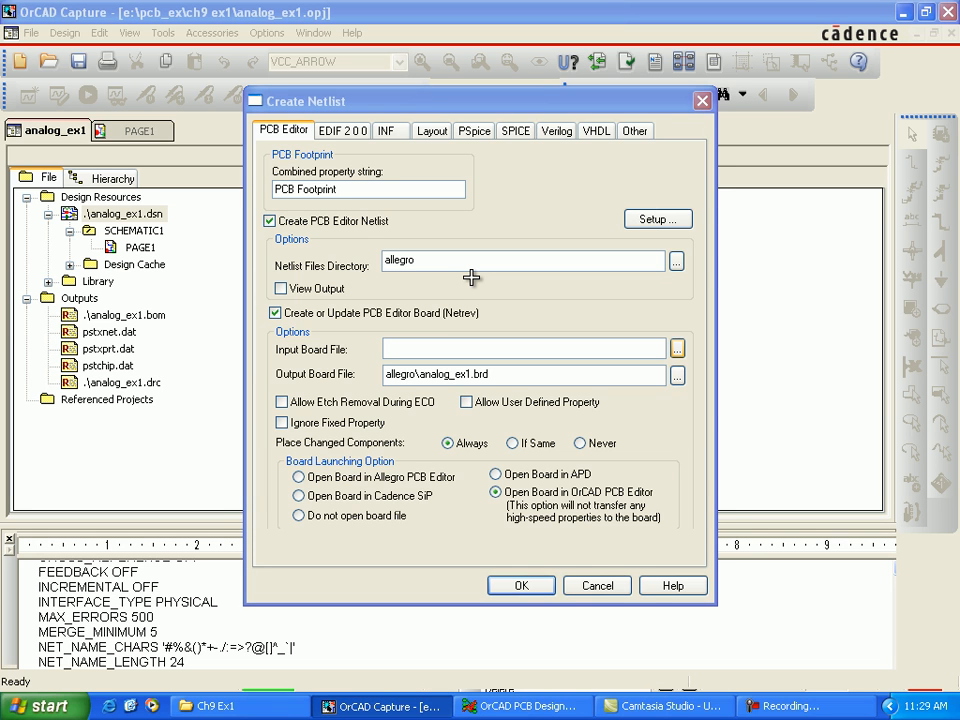
Step: Choose analog_ex1.brd in the allegro folder as the netlist's input board file
click(677, 349)
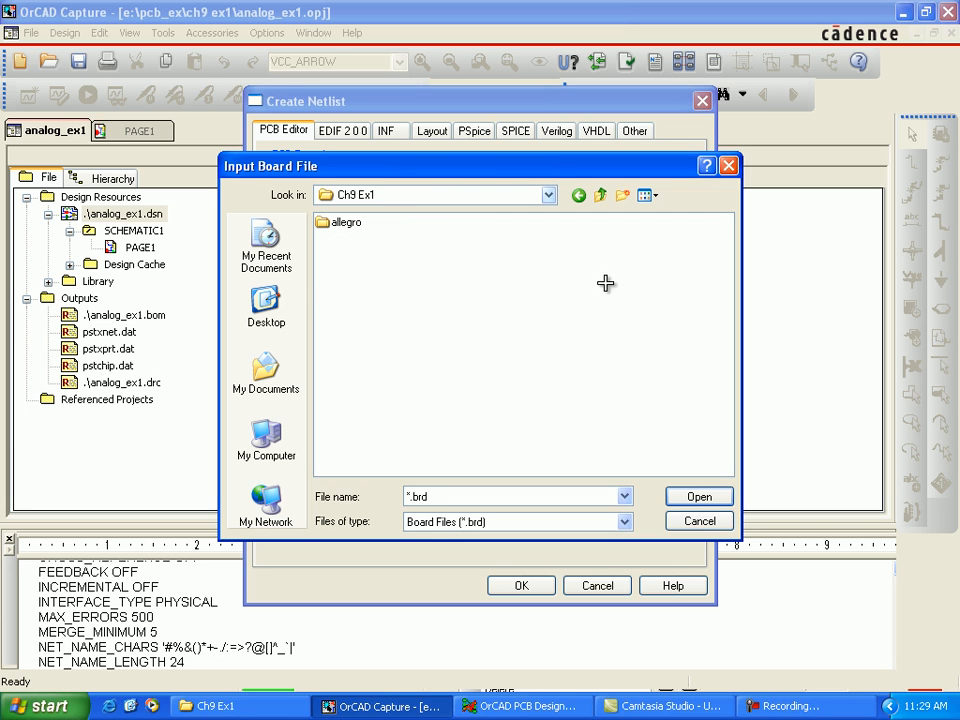
double_click(346, 222)
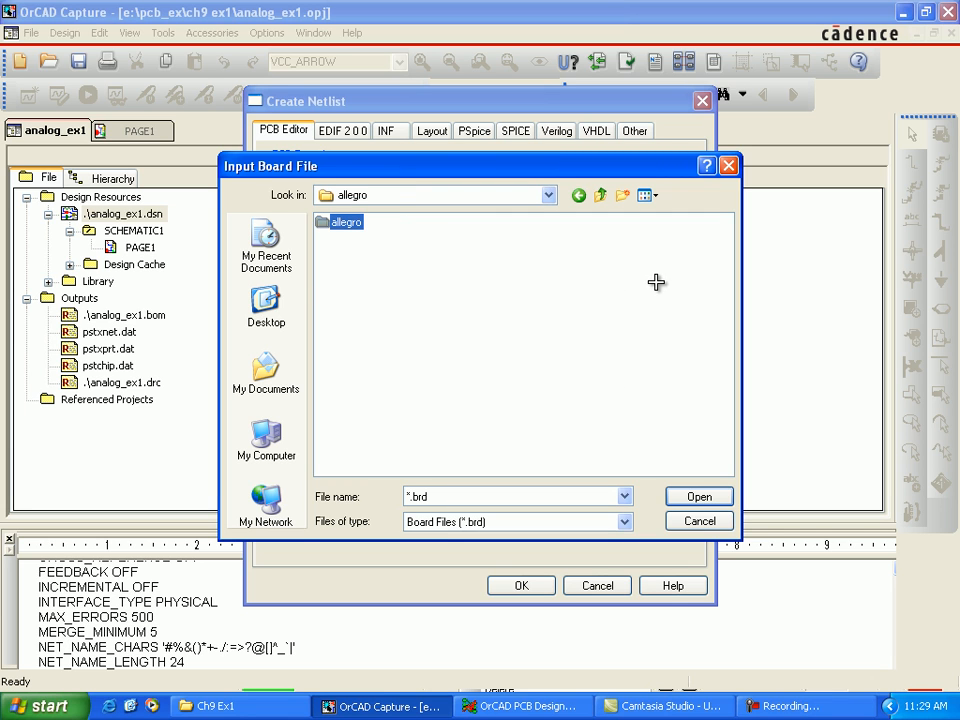
click(352, 222)
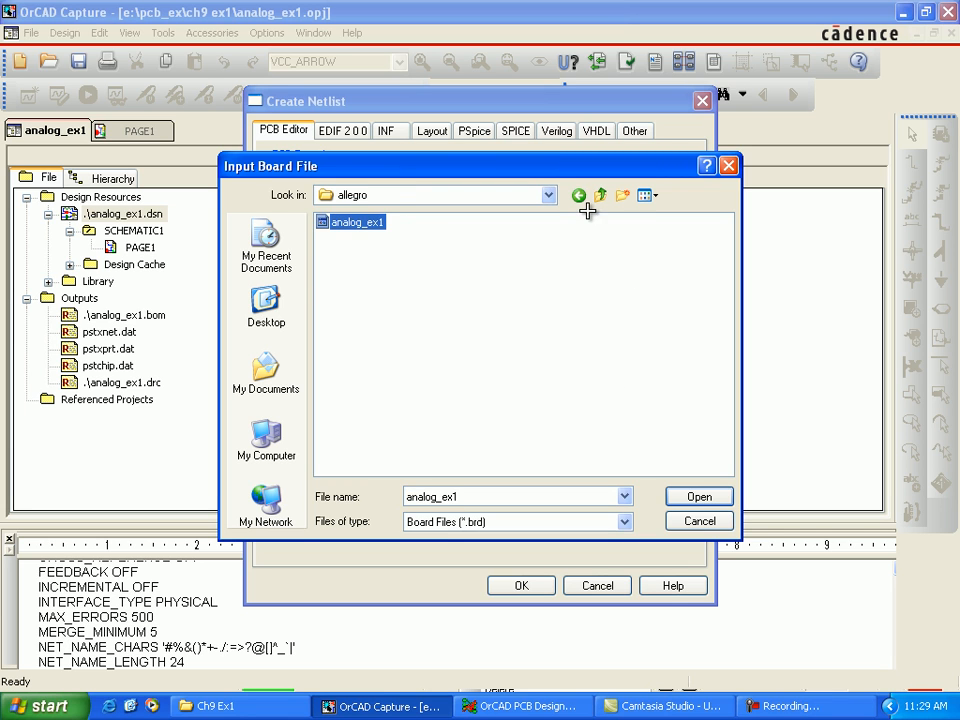
double_click(357, 222)
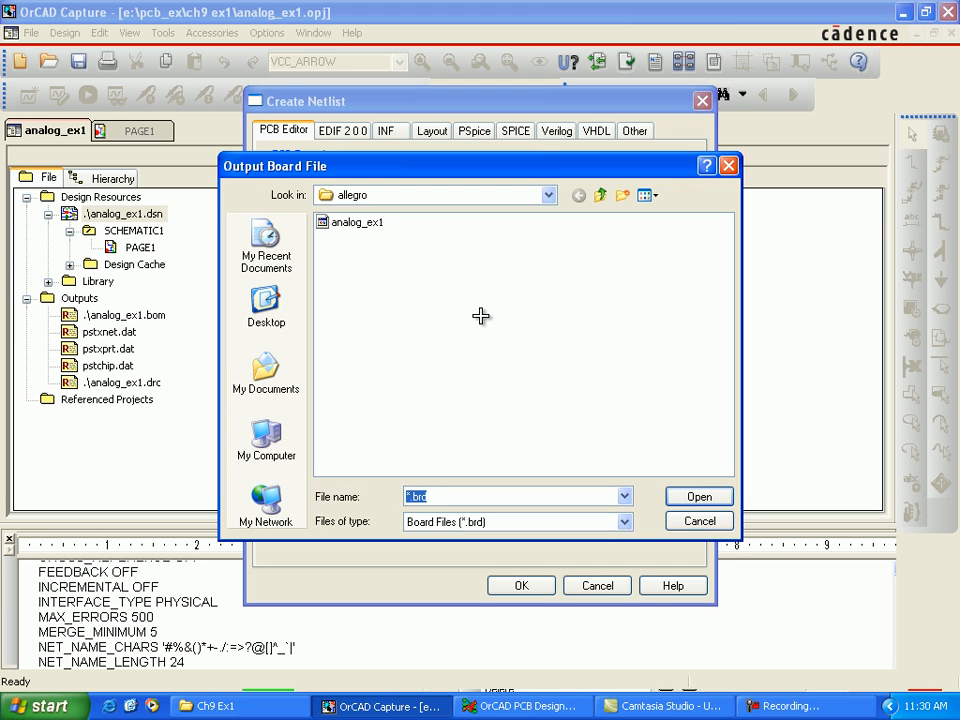
Step: Choose analog_ex1.brd in the allegro folder as the netlist's output board file
click(482, 200)
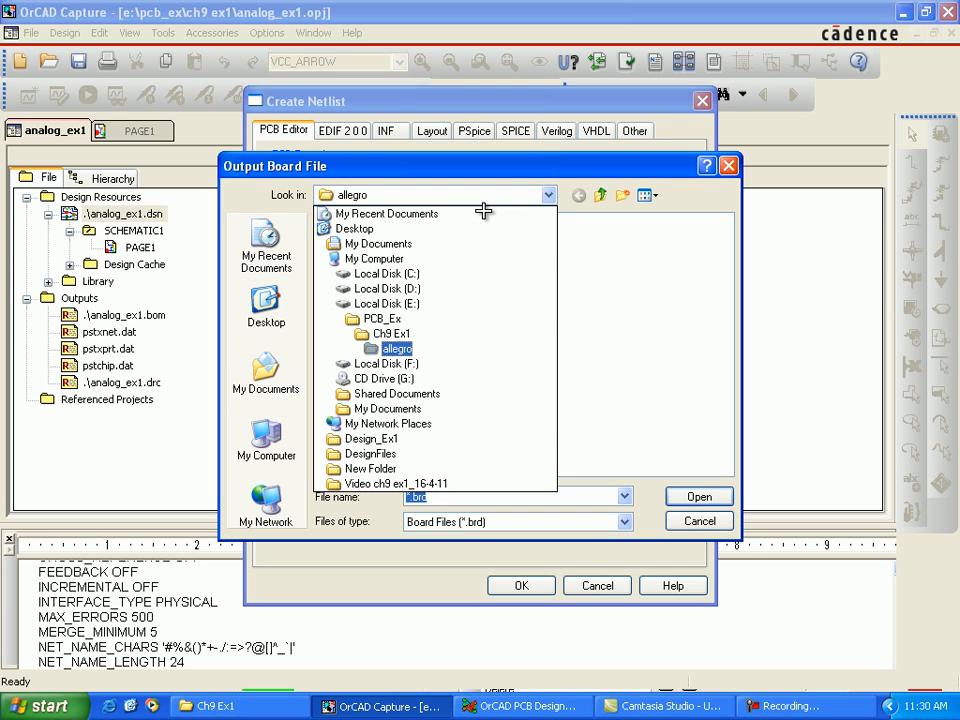
key(Up)
key(Up)
key(Up)
key(Down)
key(Down)
key(Down)
key(Return)
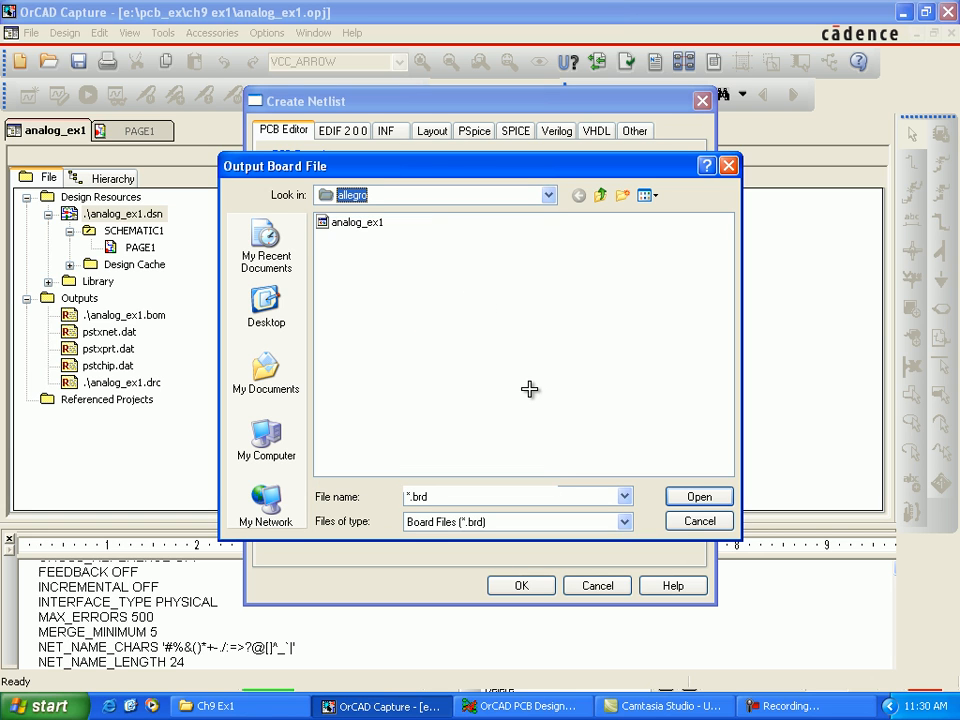
key(Tab)
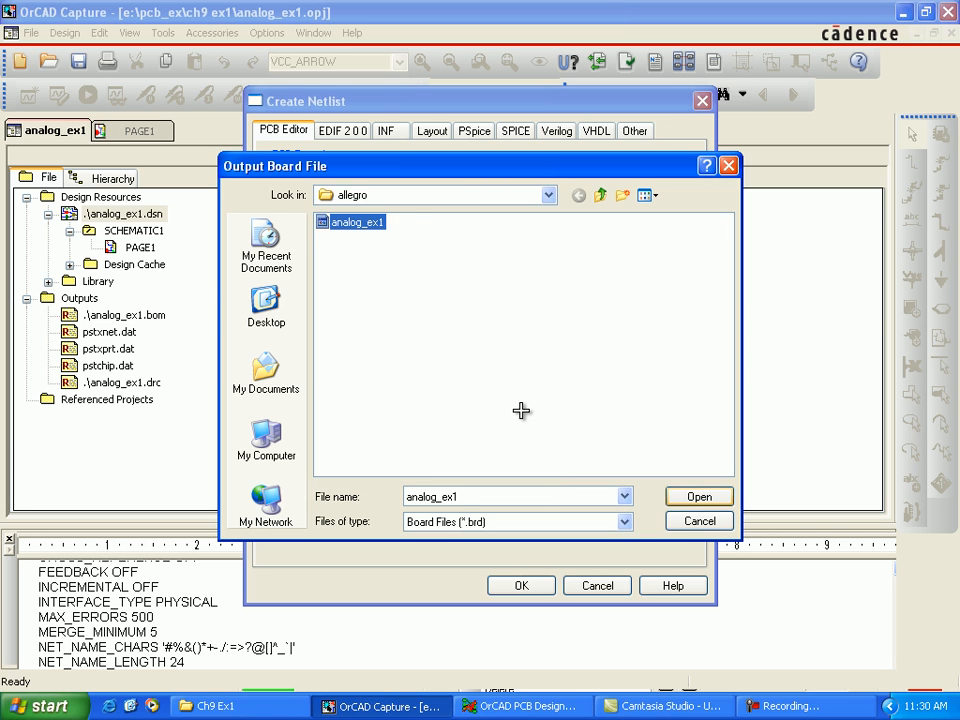
key(Return)
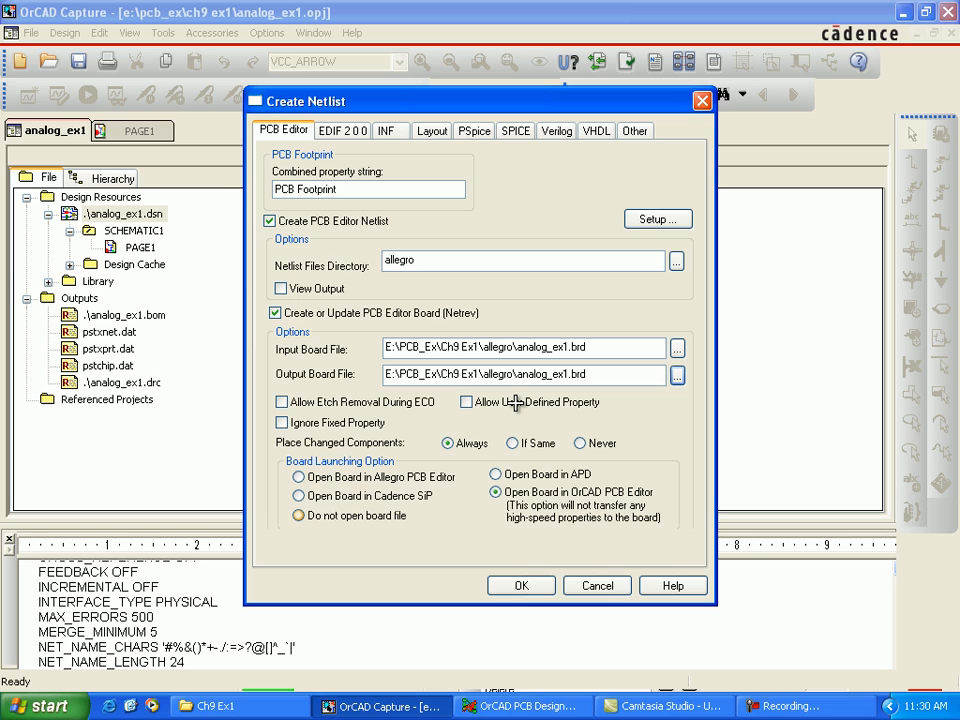
Step: Set the board launching option to Do not open board file and create the netlist, allowing the design to be saved
click(298, 515)
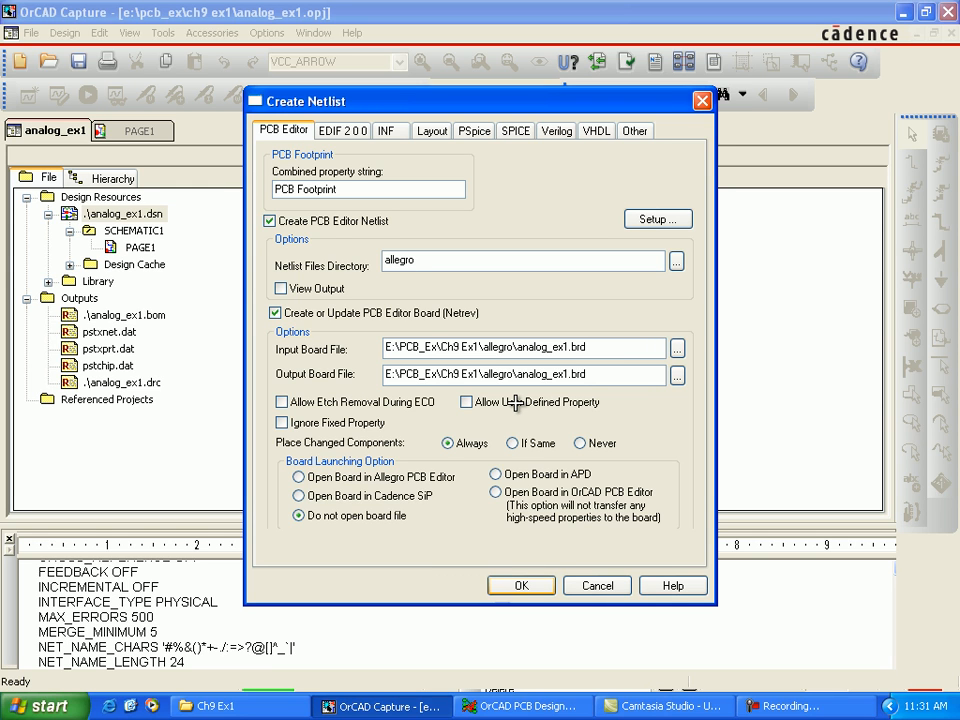
key(Return)
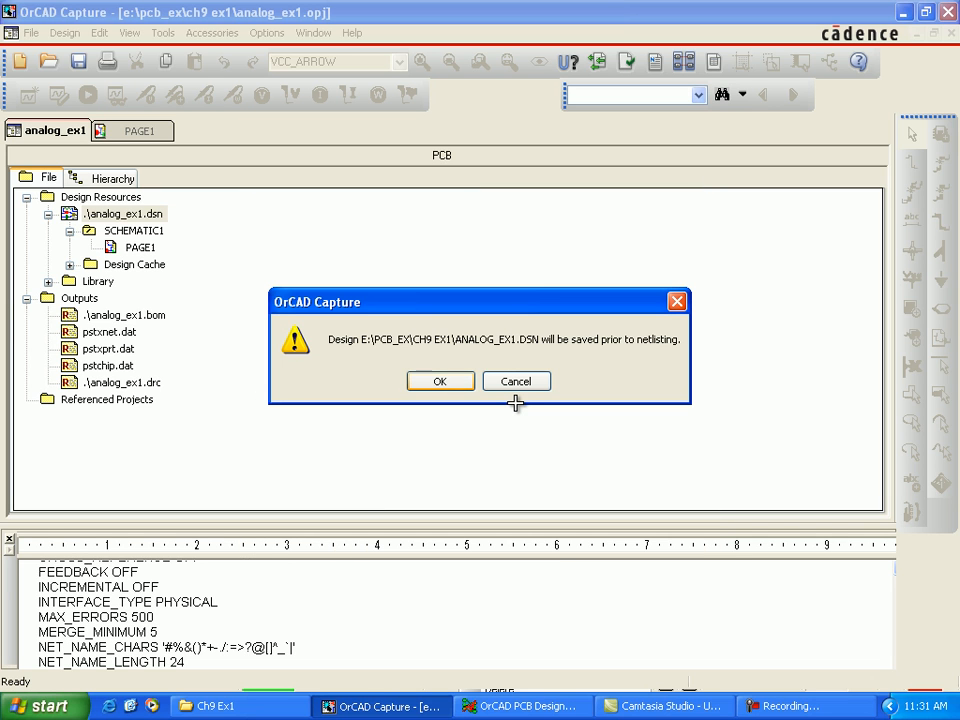
key(Return)
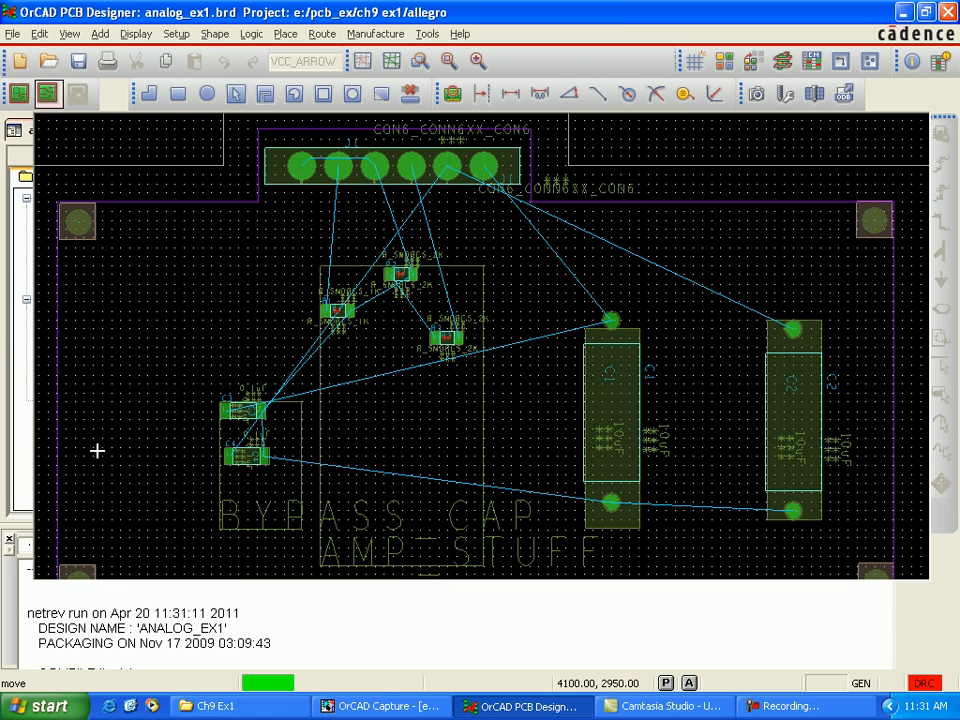
Step: Switch to OrCAD PCB Designer and open the logic import for the analog_ex1 board
key(alt+f)
key(Down)
key(Down)
key(Down)
key(Down)
key(Down)
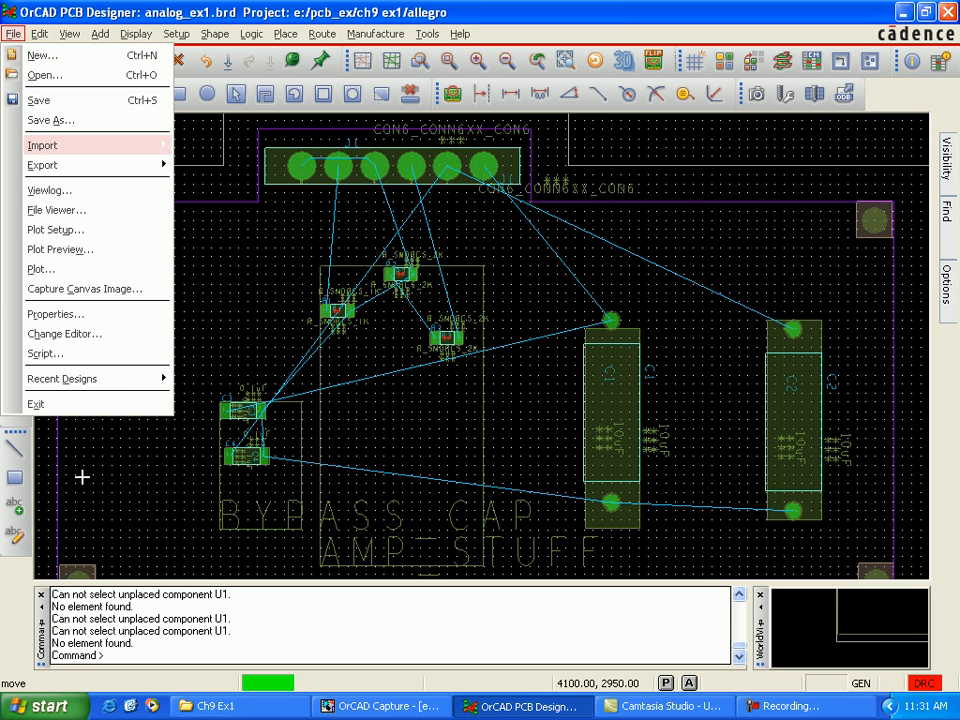
key(Right)
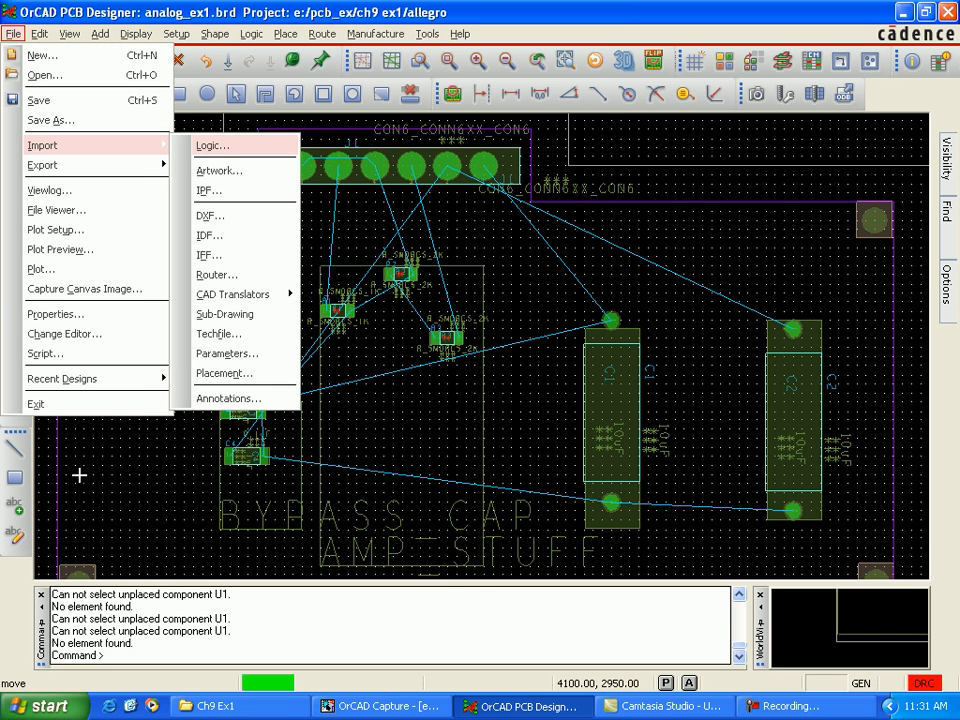
key(Return)
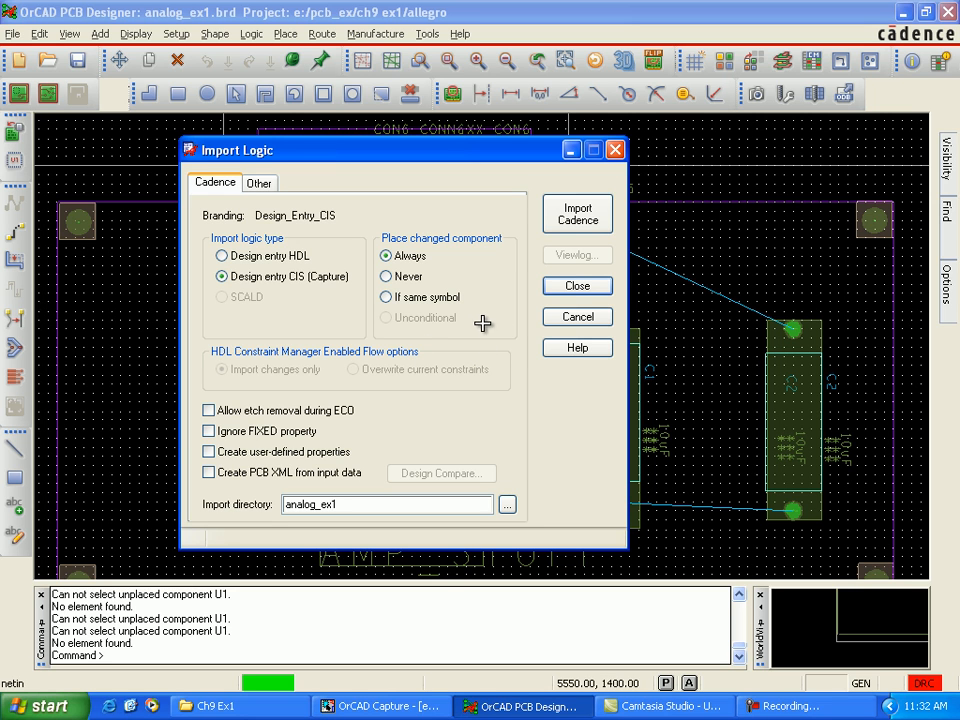
Step: Set the import directory to E:/PCB_Ex/Ch9 Ex1/allegro and import the Design entry CIS (Capture) logic
click(508, 504)
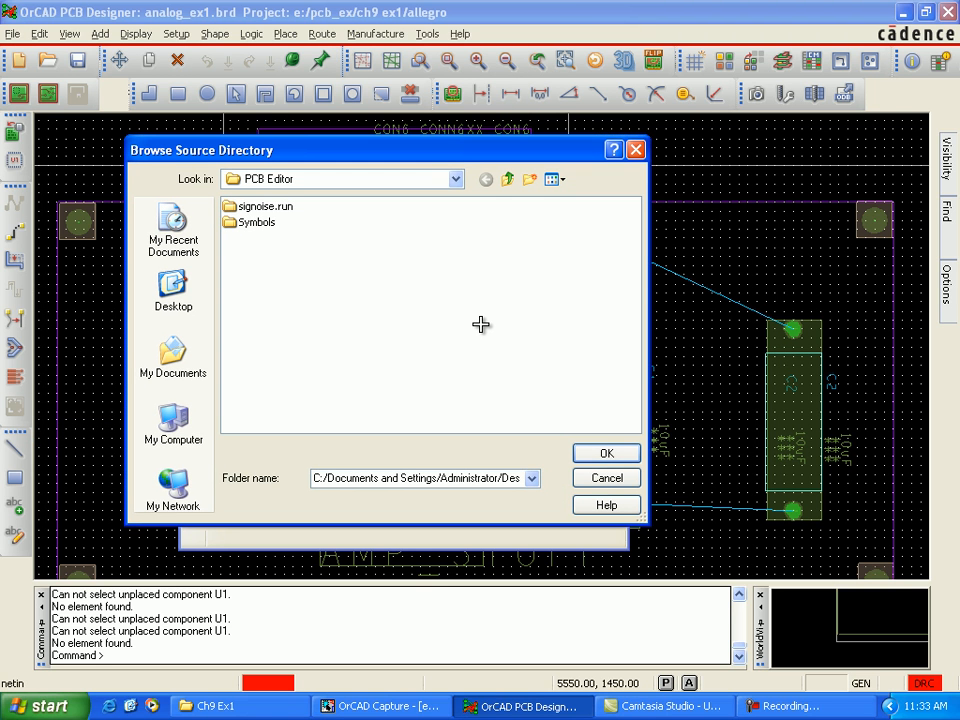
key(F4)
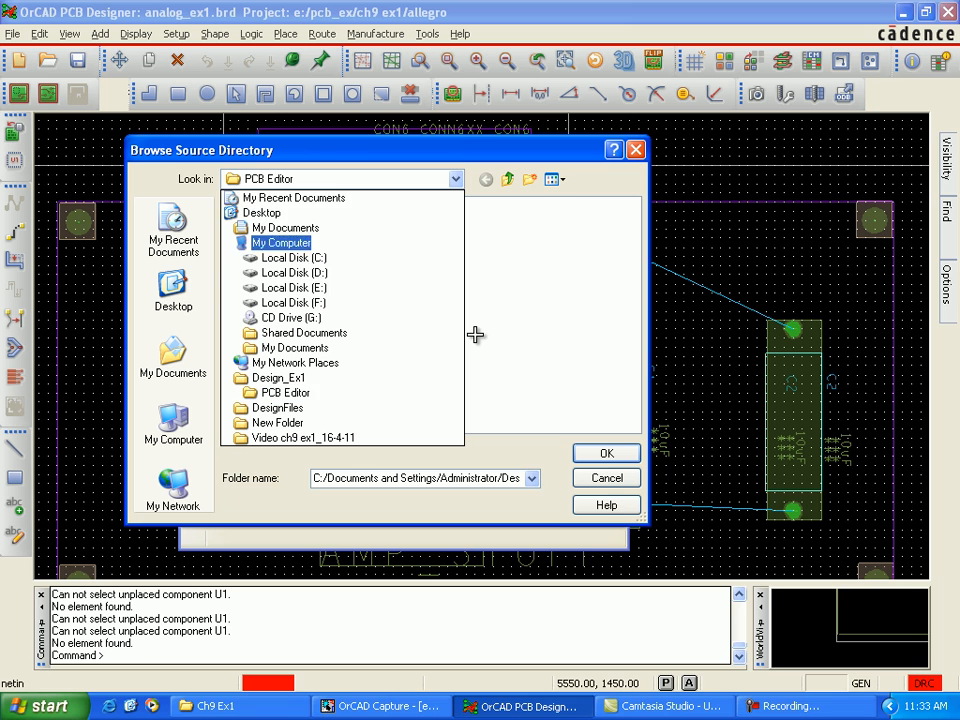
key(Return)
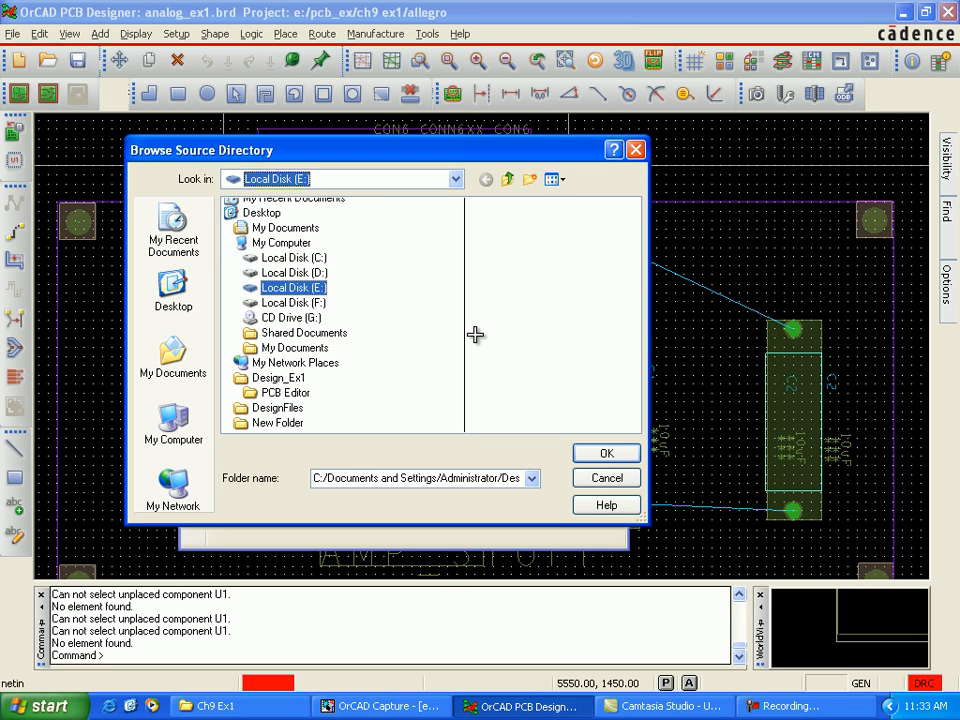
double_click(255, 254)
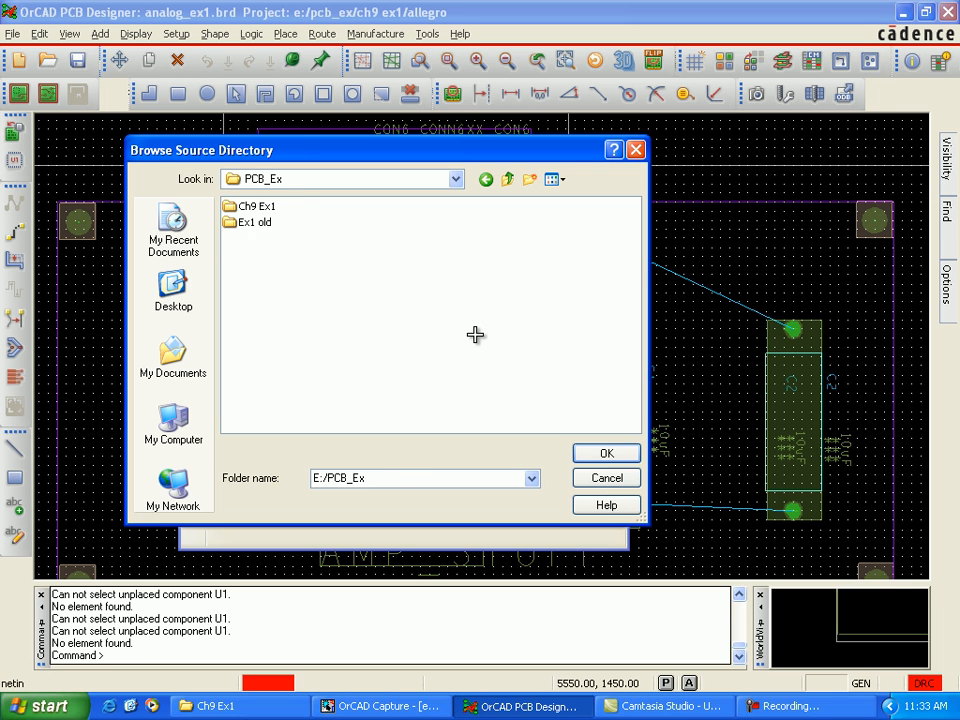
double_click(257, 206)
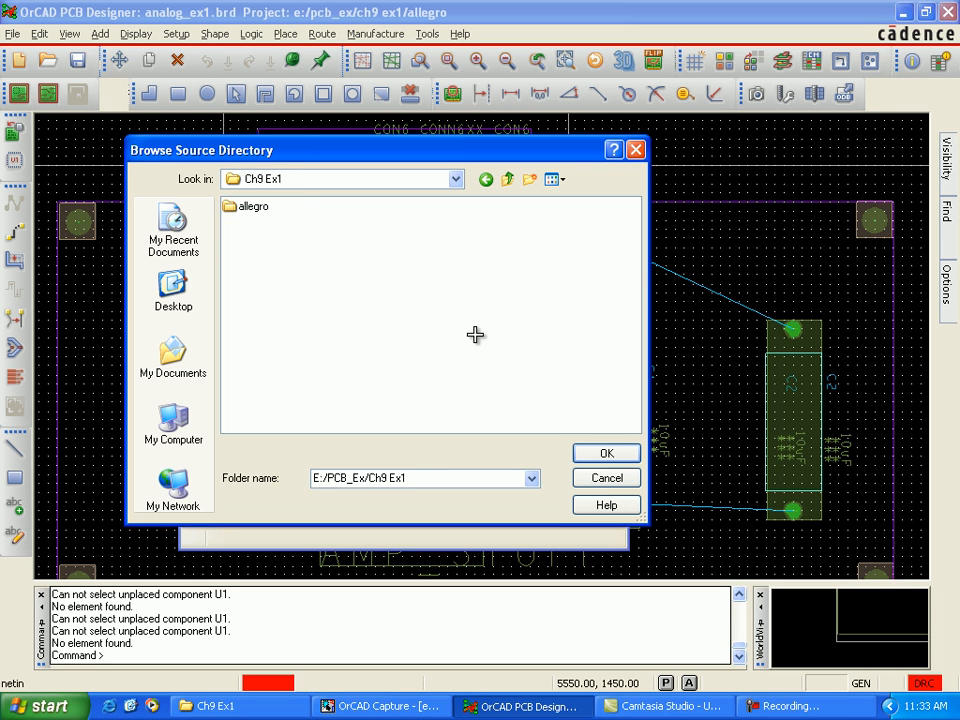
double_click(253, 206)
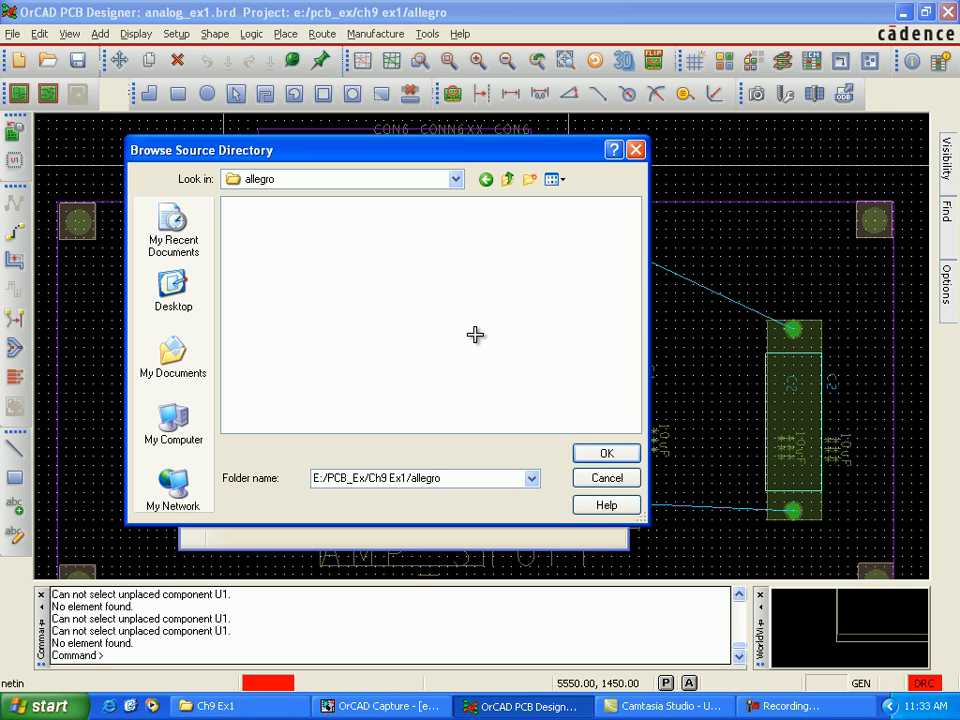
key(Return)
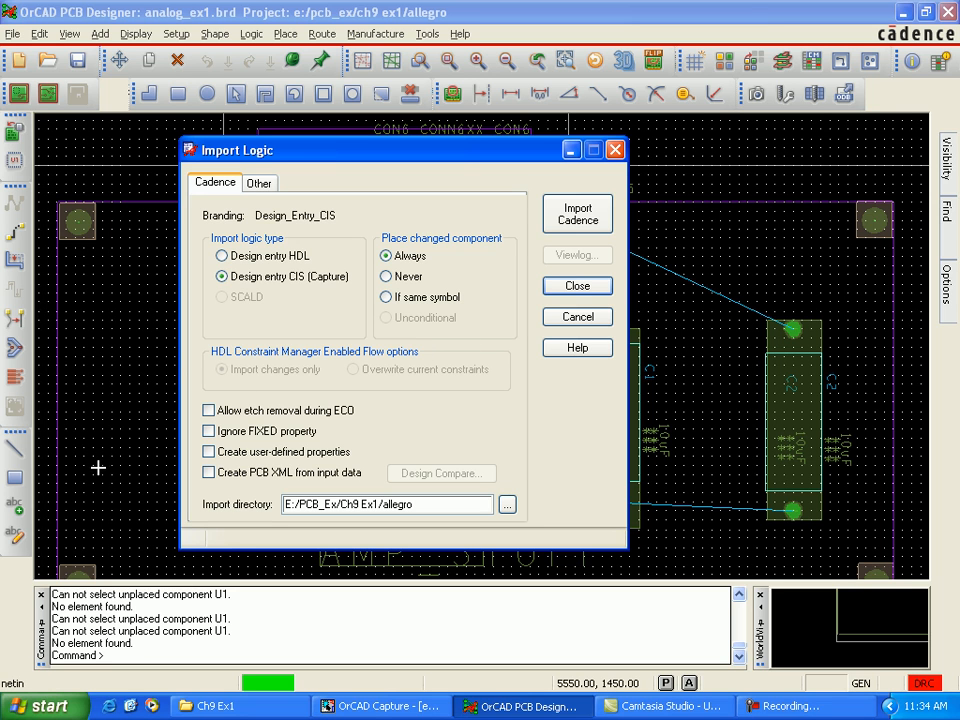
click(578, 214)
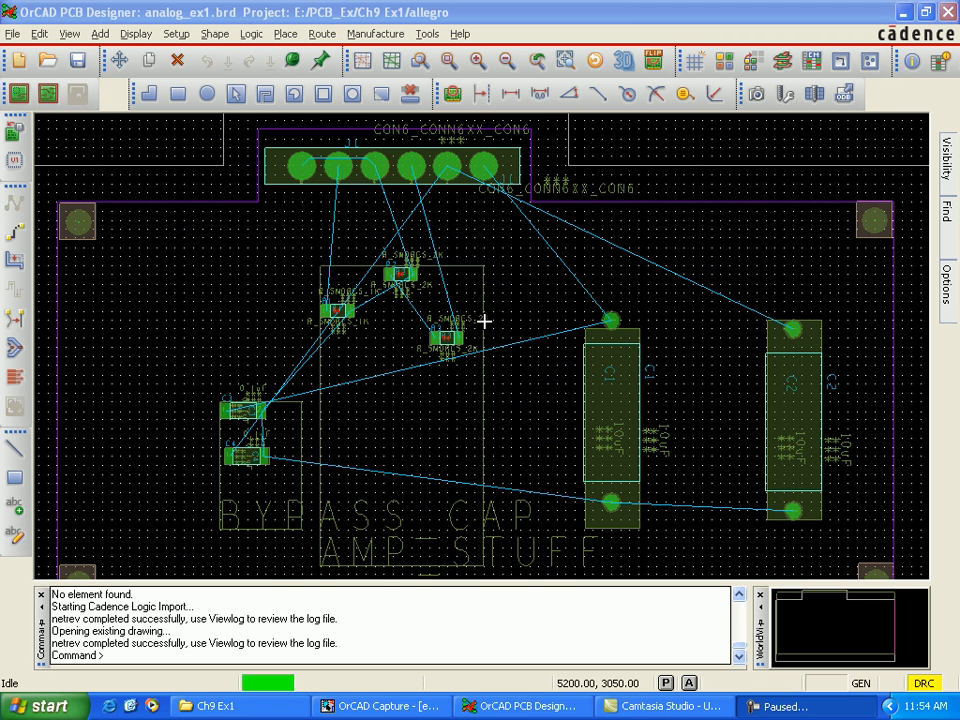
Step: Manually place component U1 inside the AMP_STUFF room, below the resistors
click(872, 510)
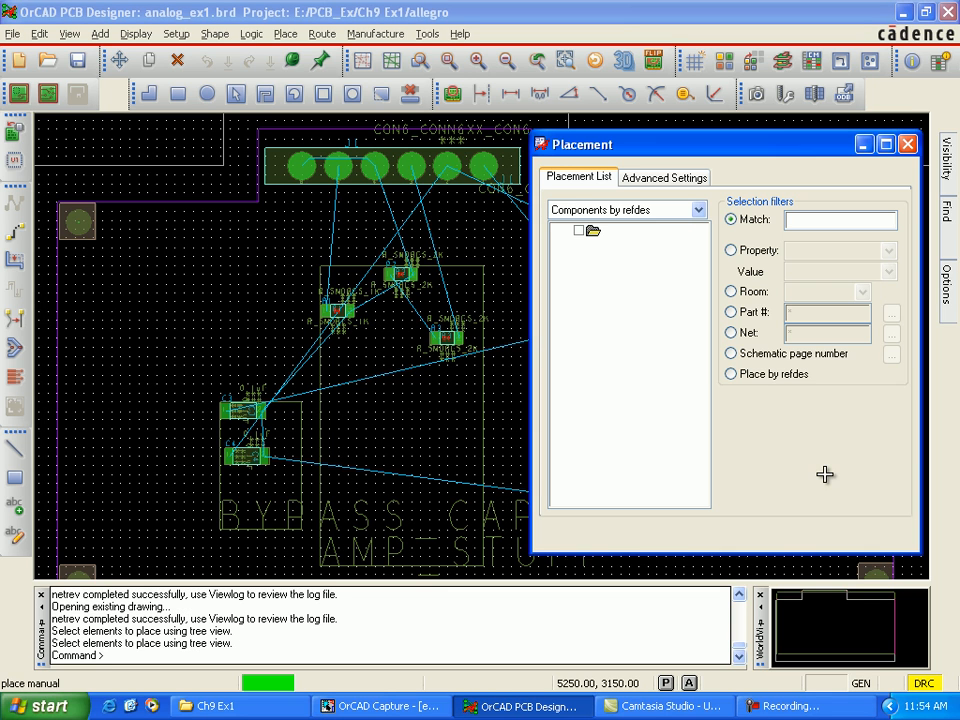
click(597, 245)
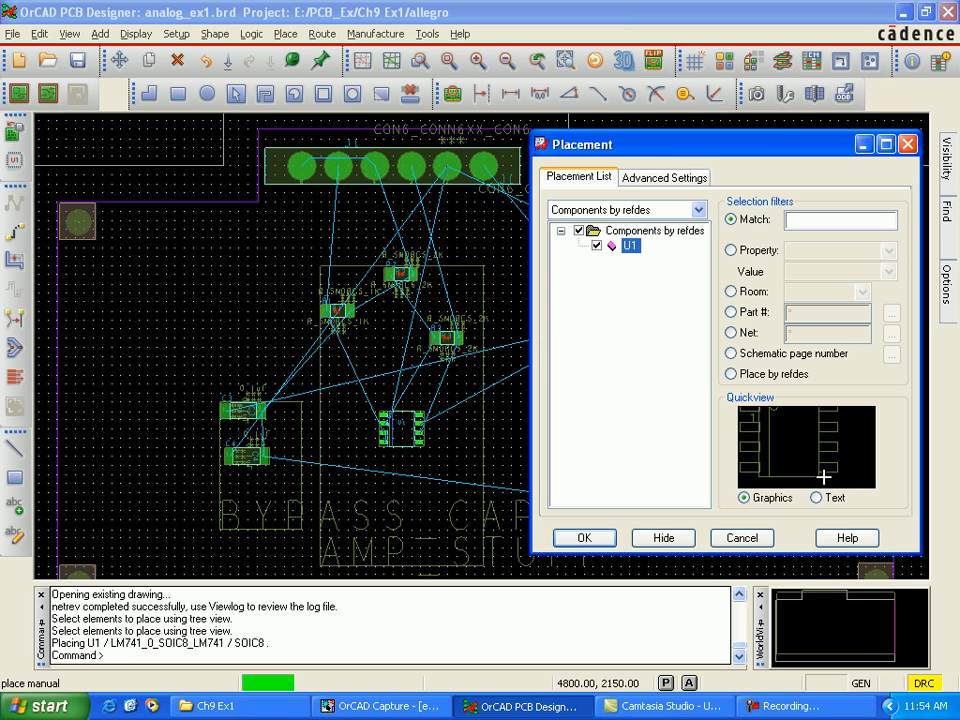
click(400, 428)
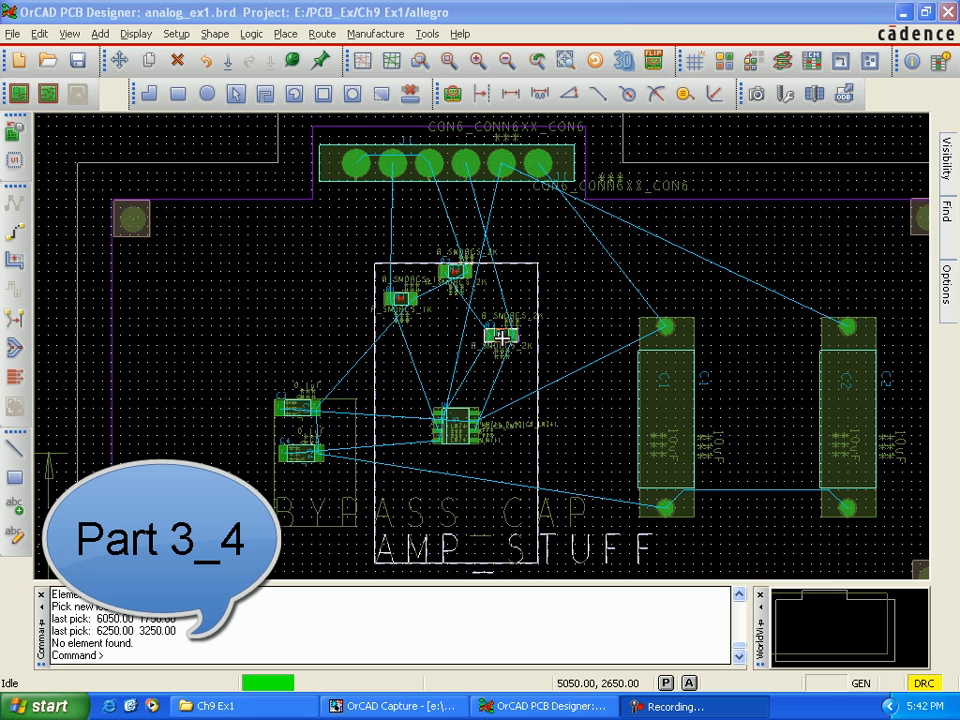
Step: Move resistor R1 to the left, just outside the AMP_STUFF room outline
click(500, 338)
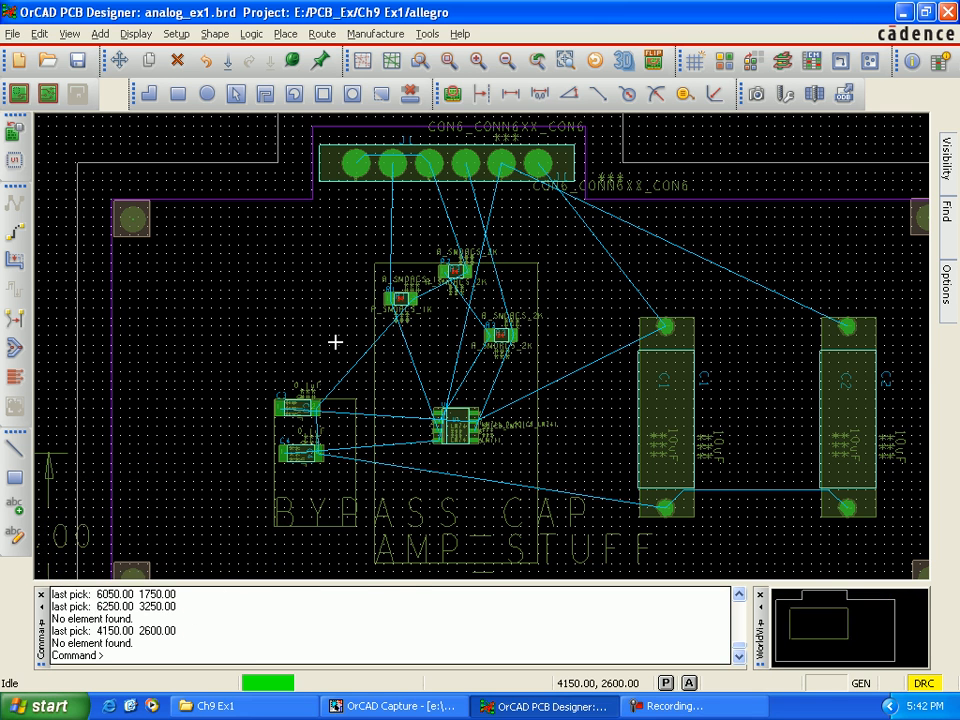
scroll(337, 342, up, 2)
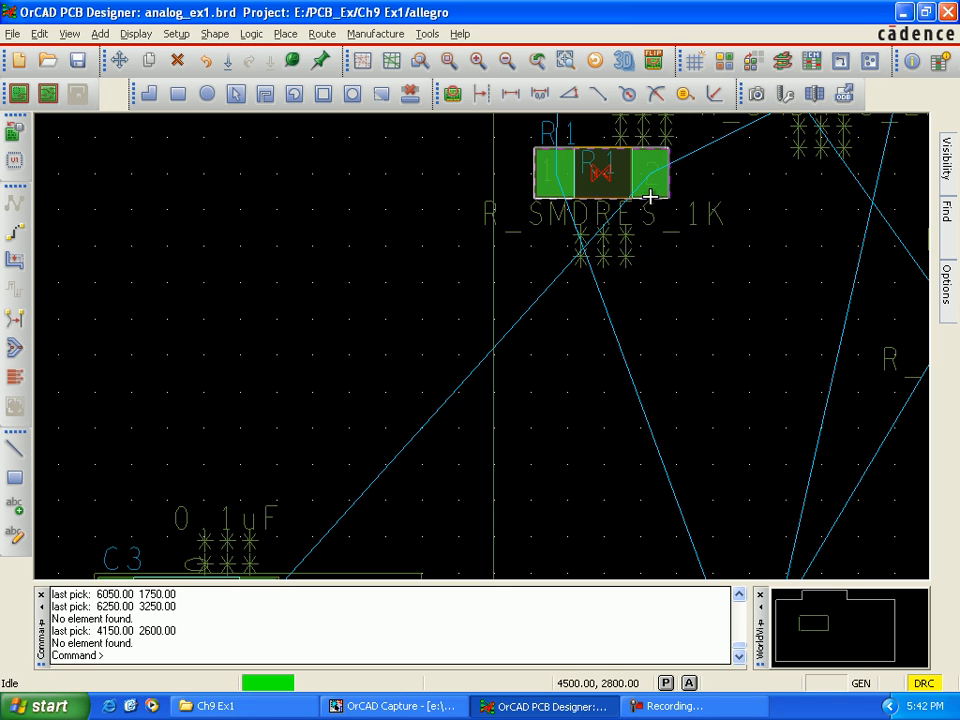
click(570, 176)
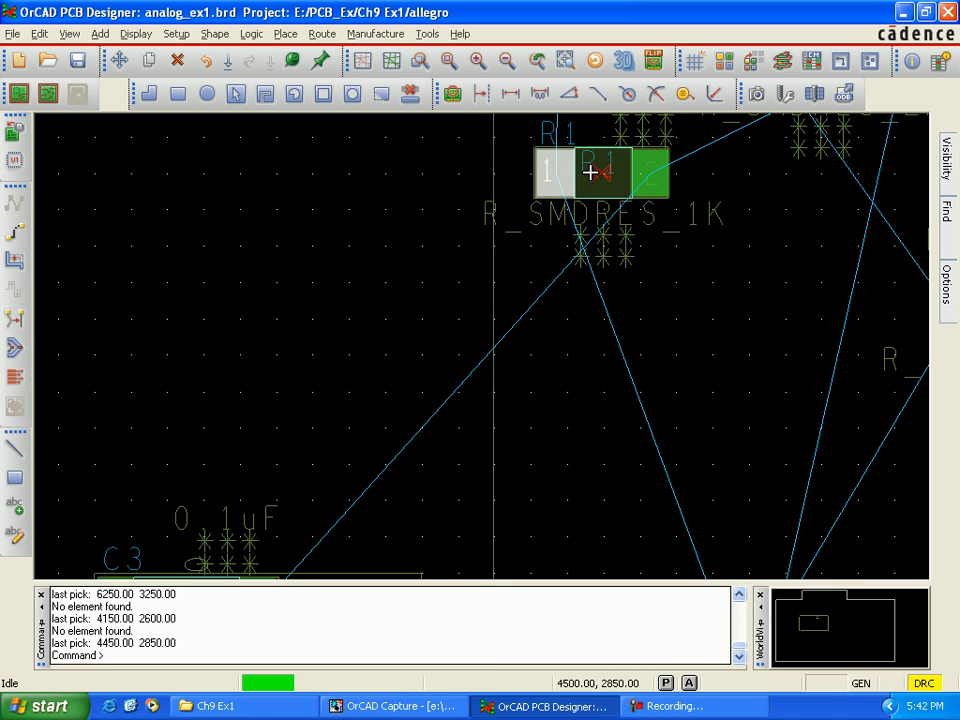
click(589, 173)
mouse_move(589, 173)
mouse_down()
mouse_move(410, 183)
mouse_move(419, 228)
mouse_up()
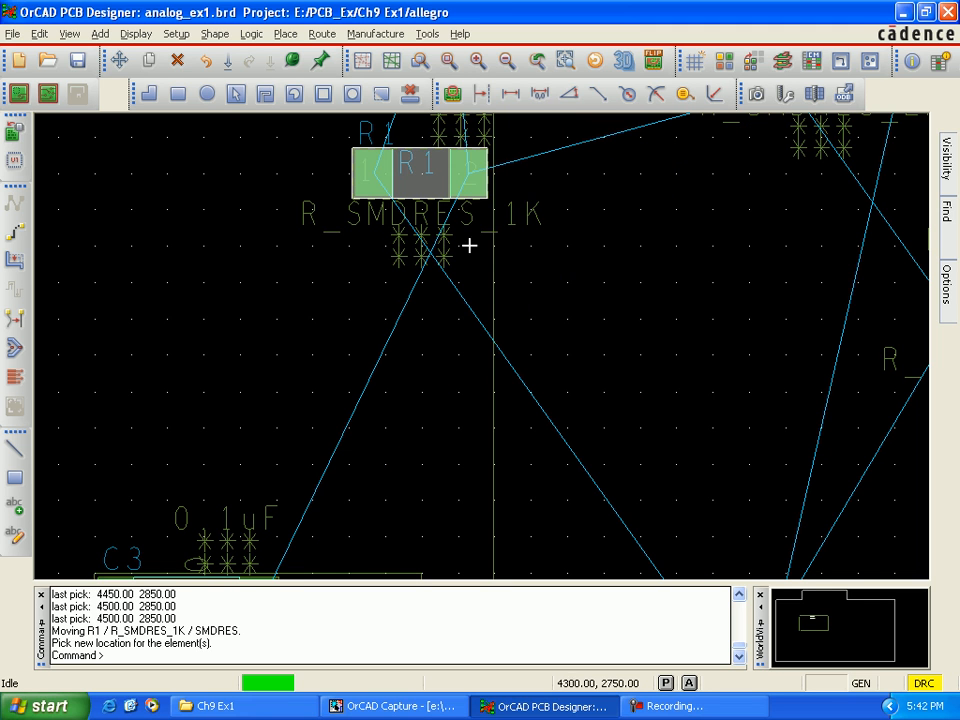
Step: Move resistors R2 and R3 side by side above the AMP_STUFF room, just below connector J1
scroll(600, 275, down, 1)
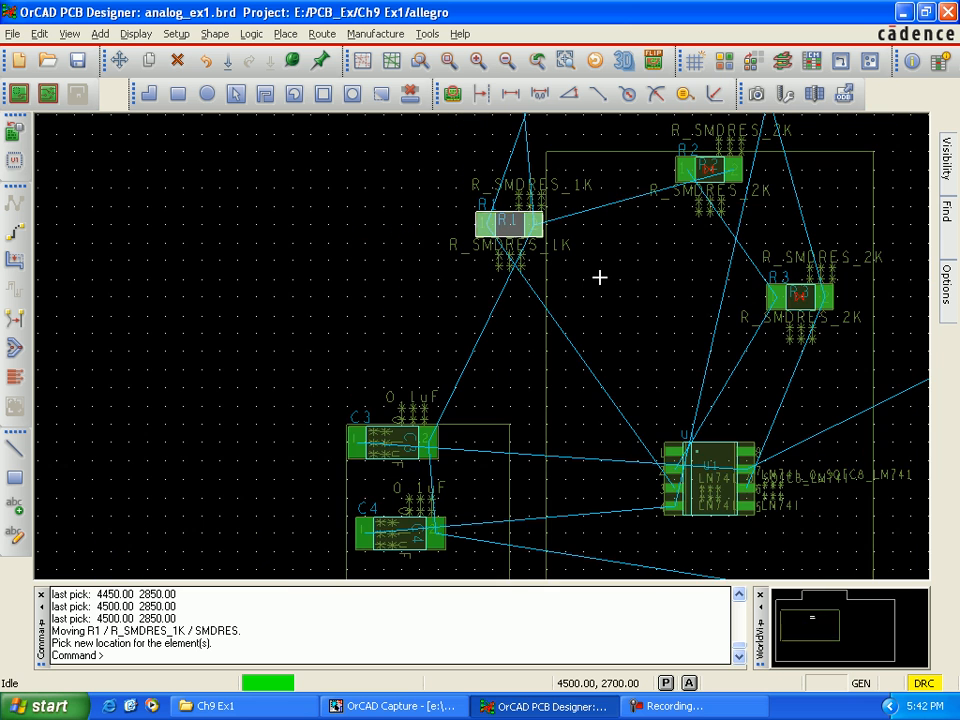
scroll(605, 280, down, 1)
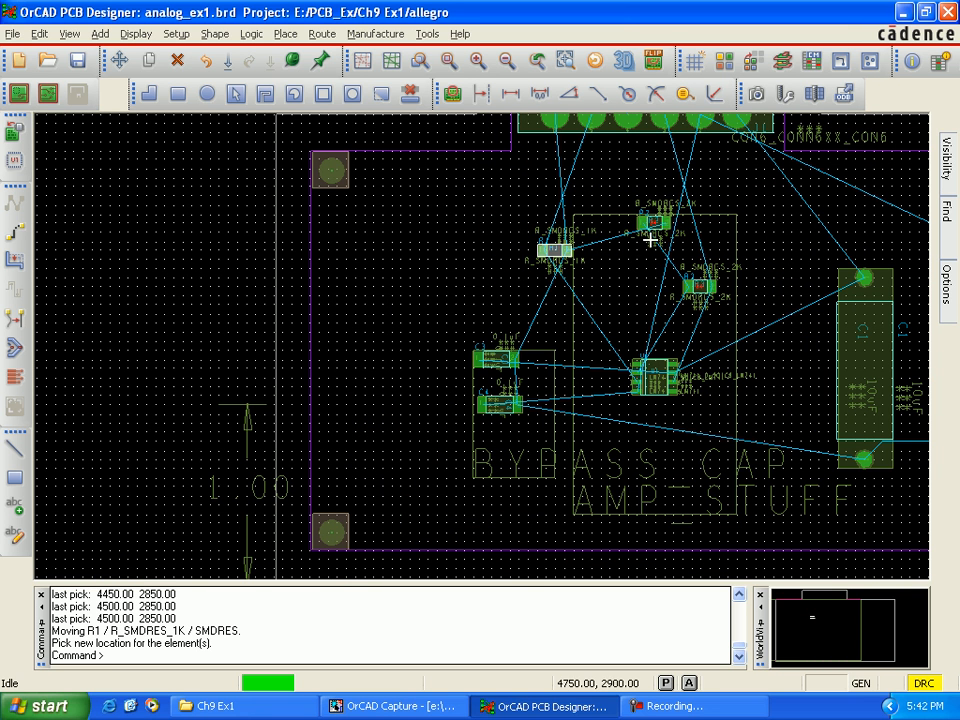
drag(652, 223, 611, 186)
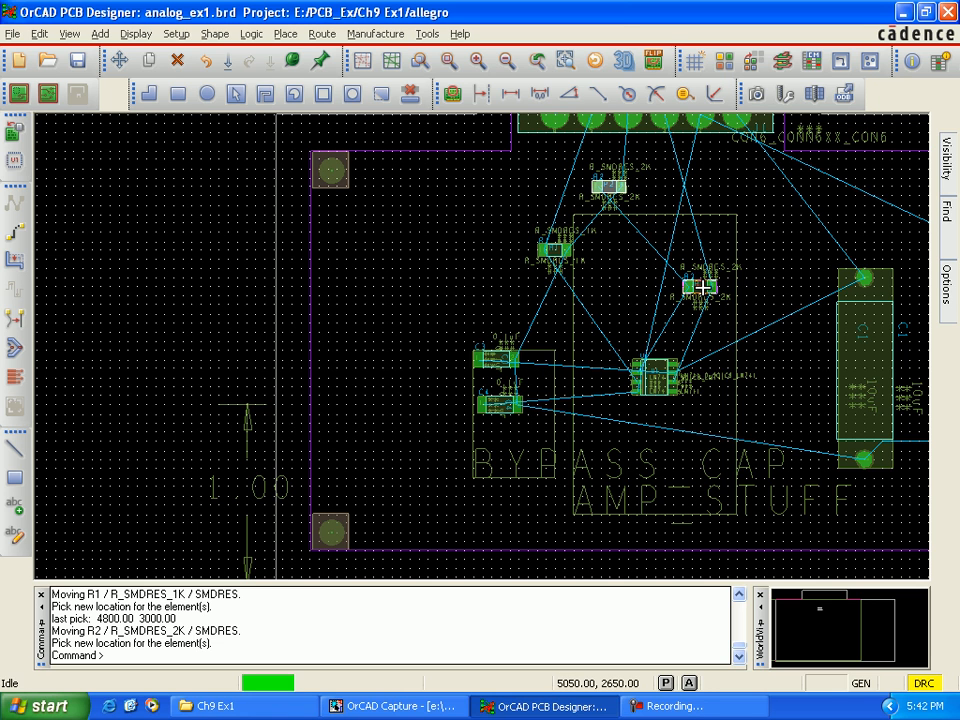
drag(698, 286, 676, 187)
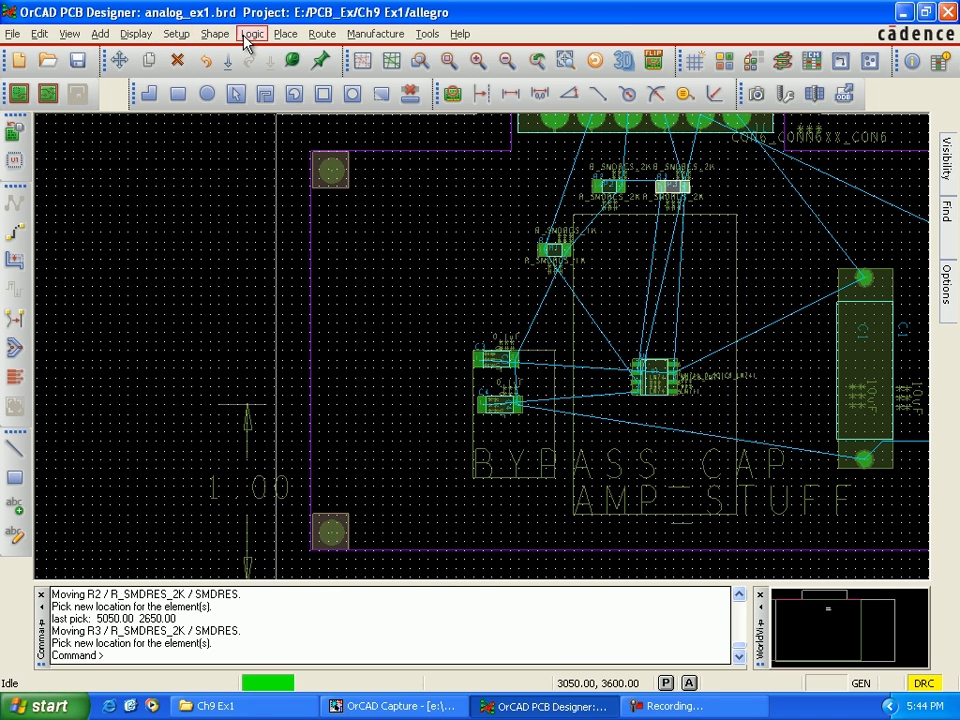
Step: Check the board's status and its Design Rules Check quick report, closing both windows when done
click(140, 34)
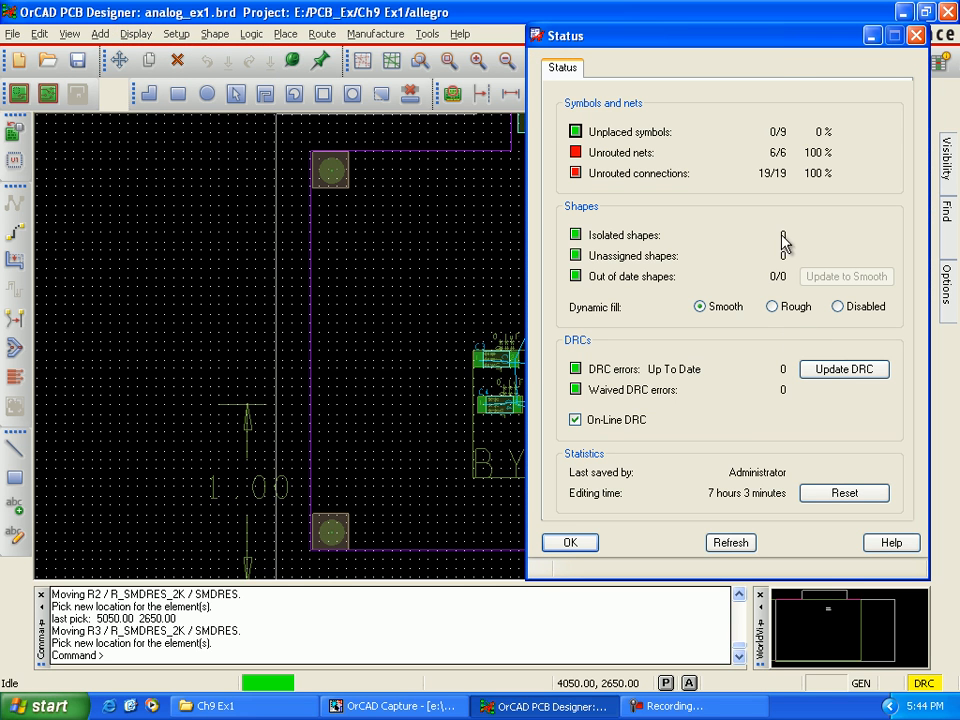
drag(585, 38, 330, 118)
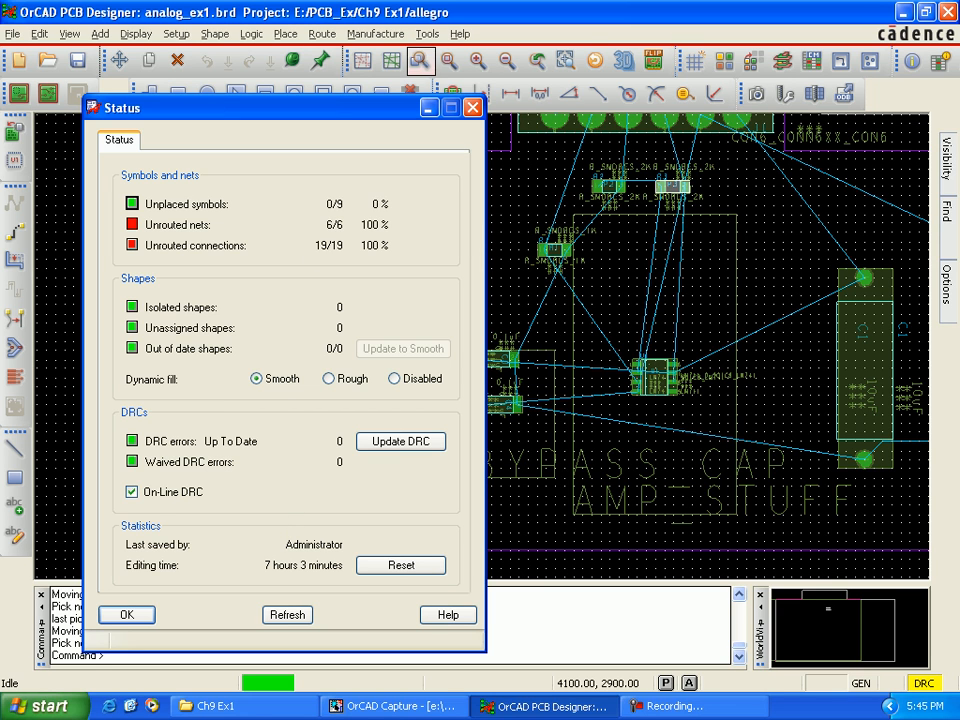
click(428, 34)
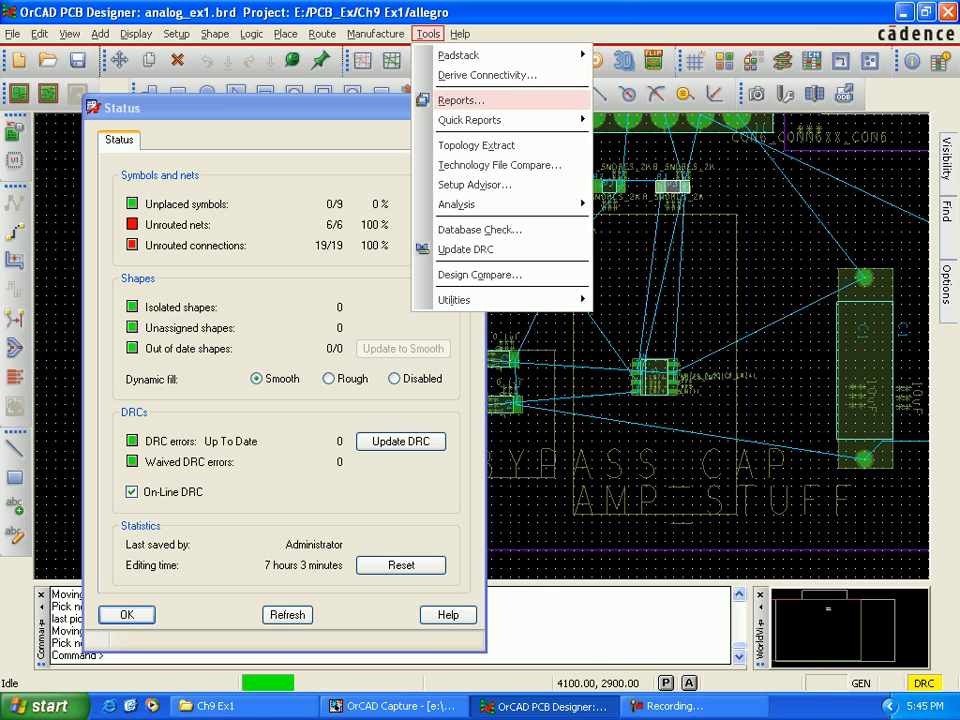
mouse_move(470, 119)
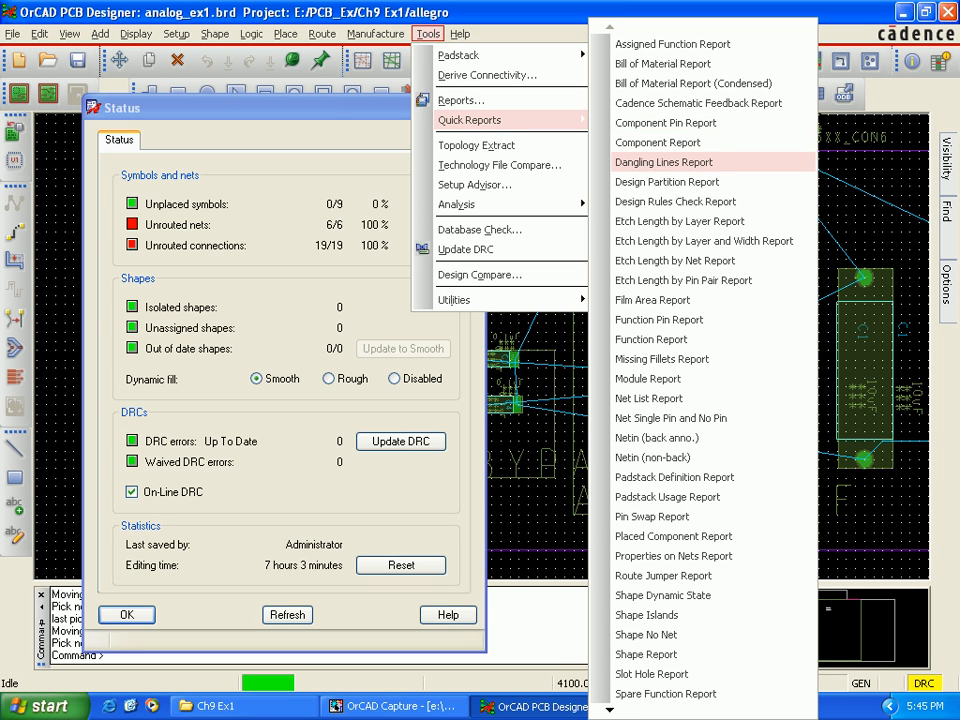
click(675, 201)
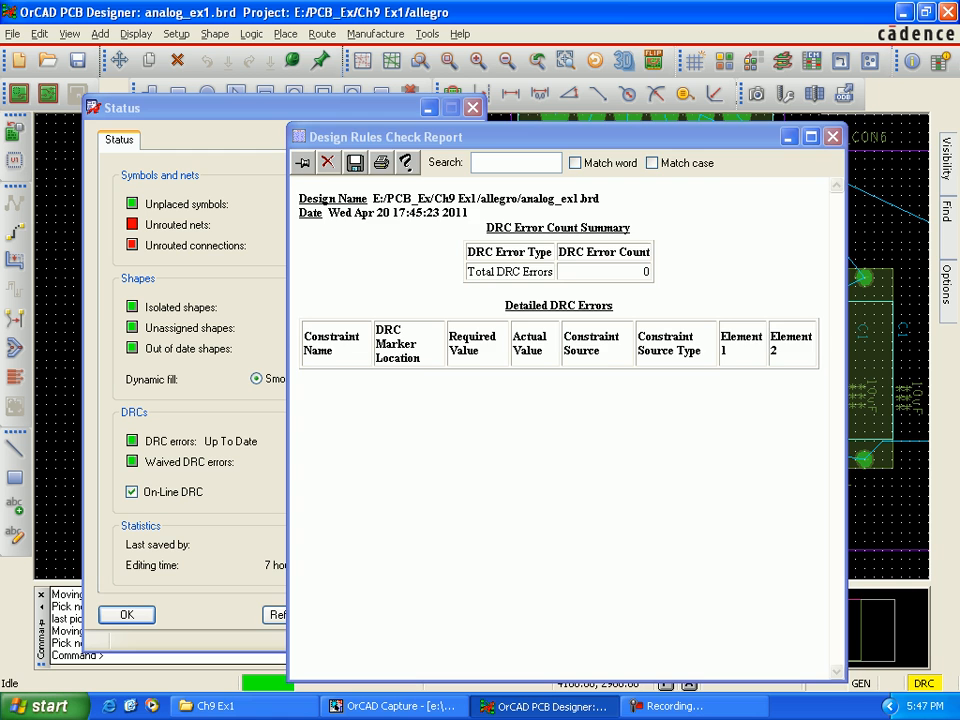
click(833, 136)
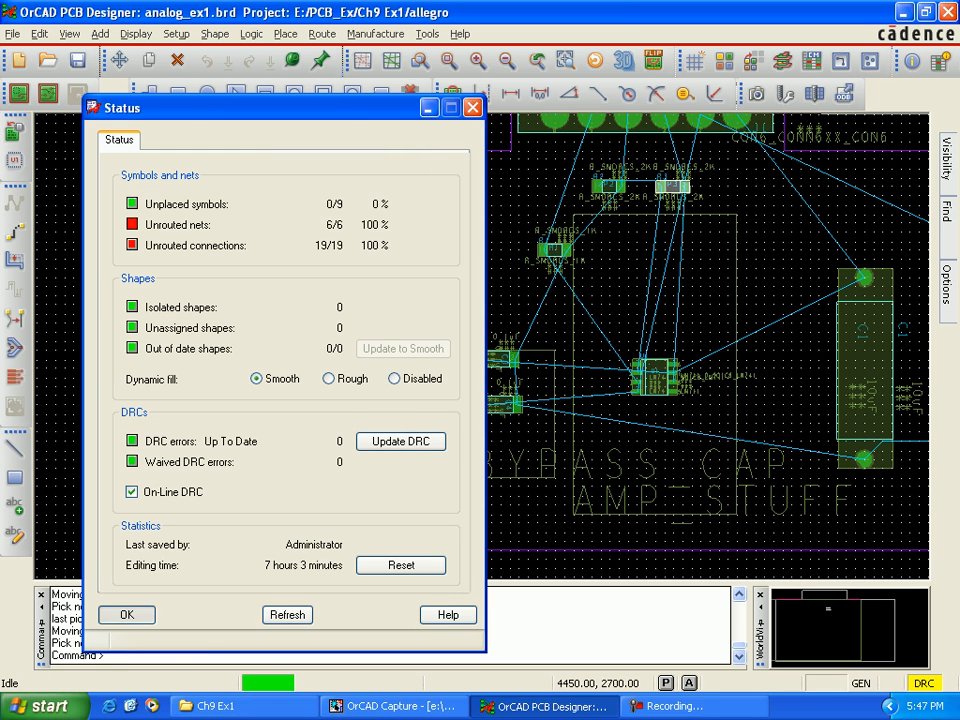
click(127, 615)
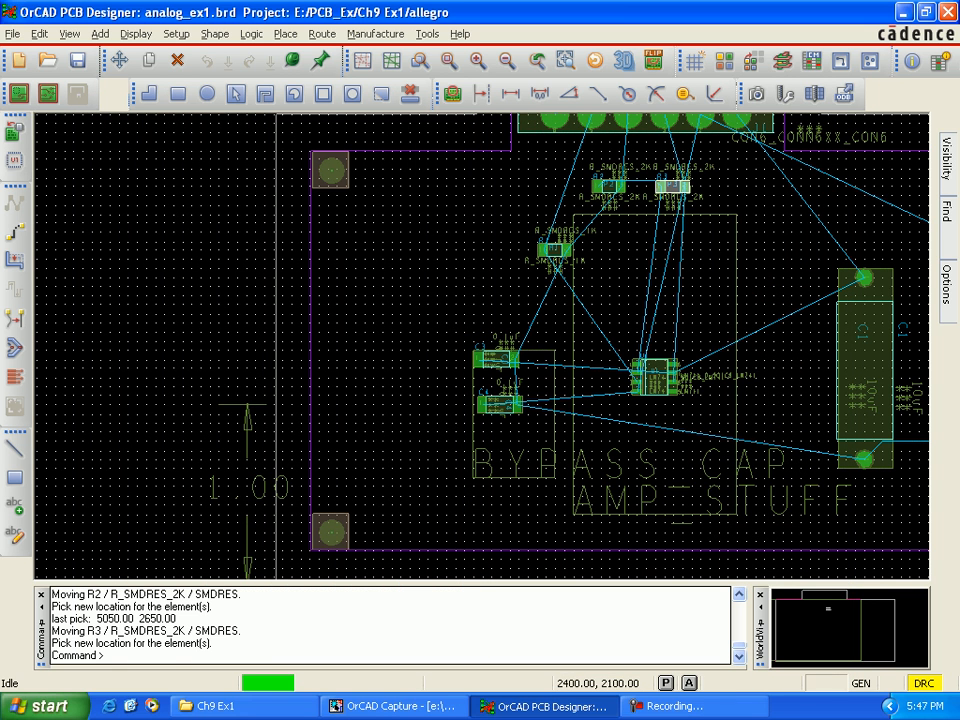
Step: Open the board's layout cross section for editing the layer stackup
key(Up)
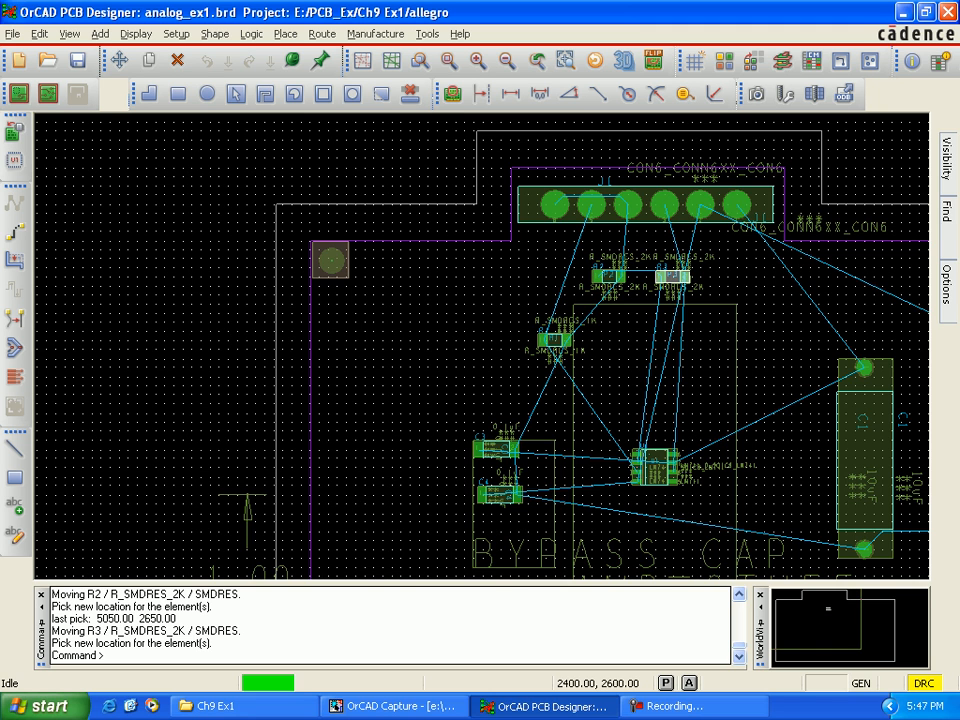
key(Right)
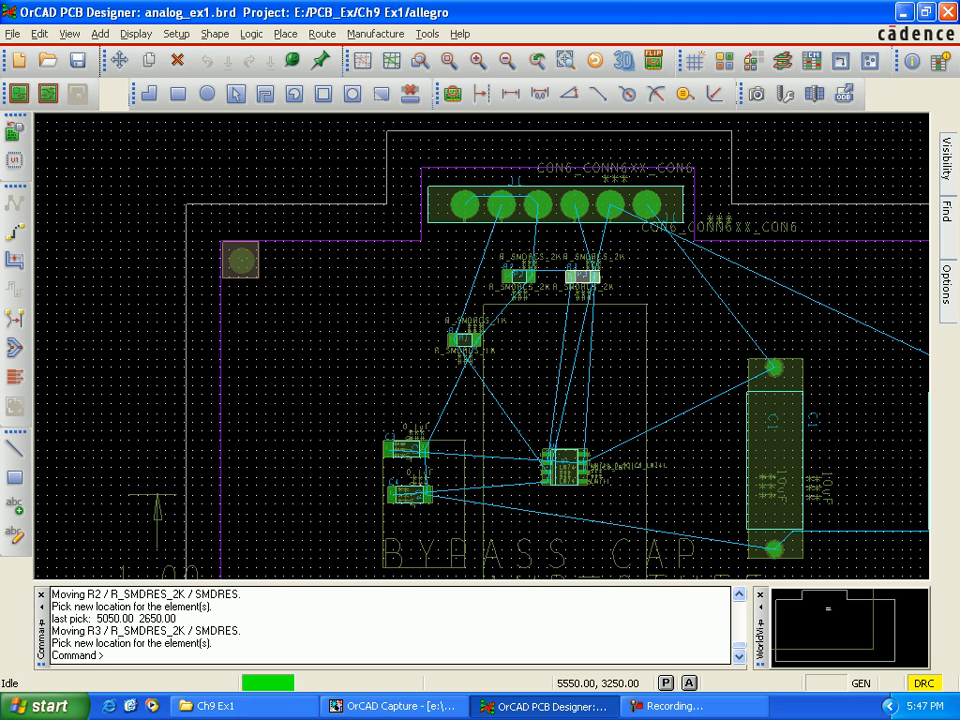
key(Right)
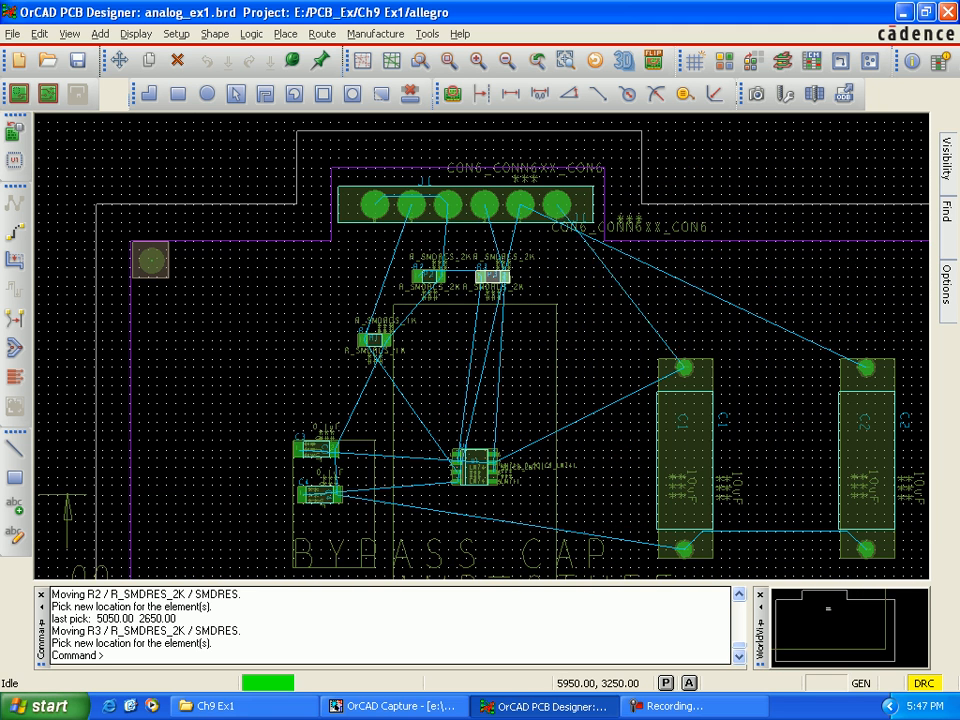
click(783, 61)
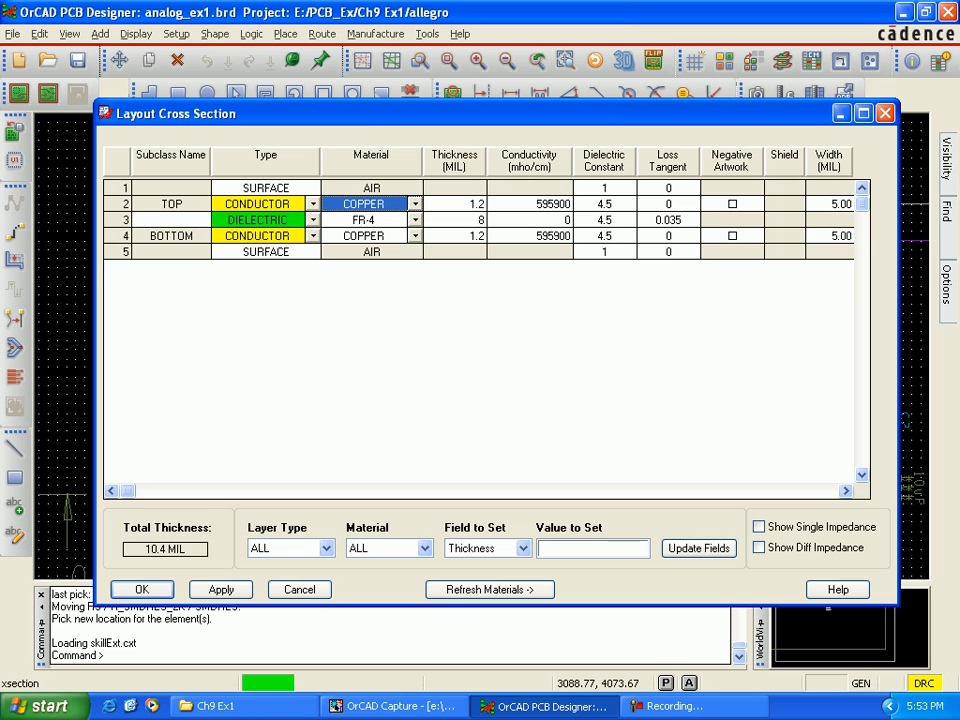
Step: Try to add a layer below the TOP conductor in the cross section
right_click(390, 206)
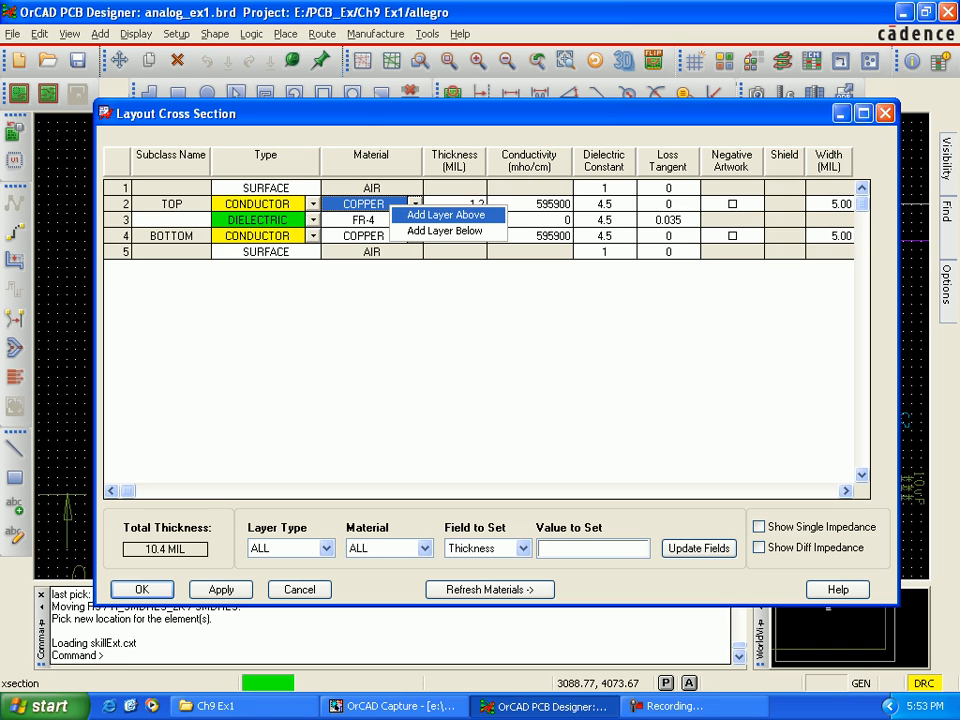
click(445, 231)
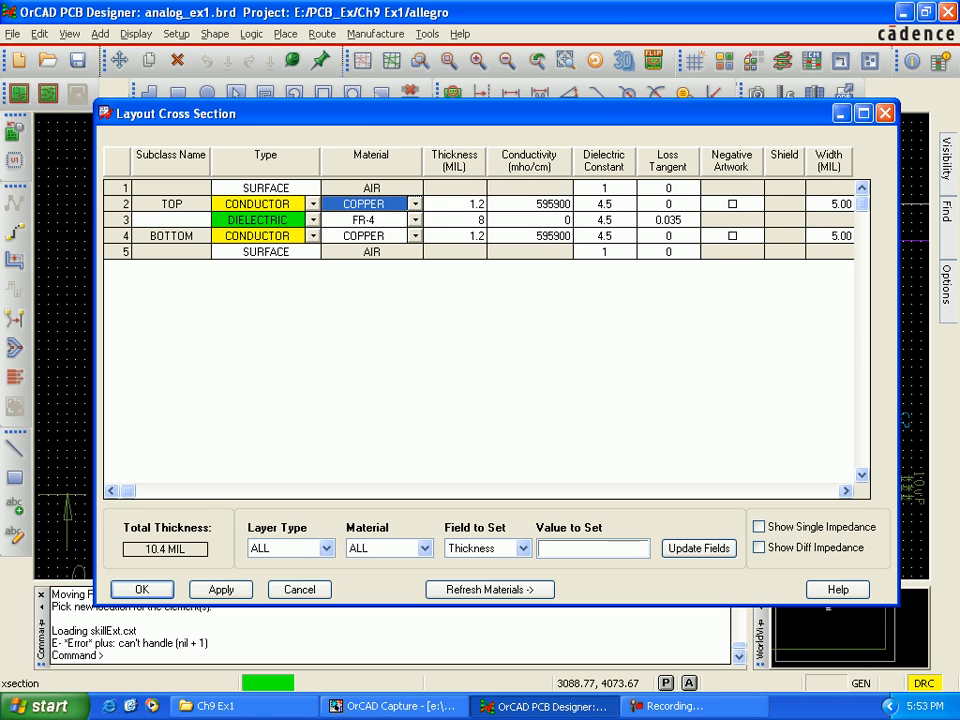
right_click(390, 206)
click(445, 230)
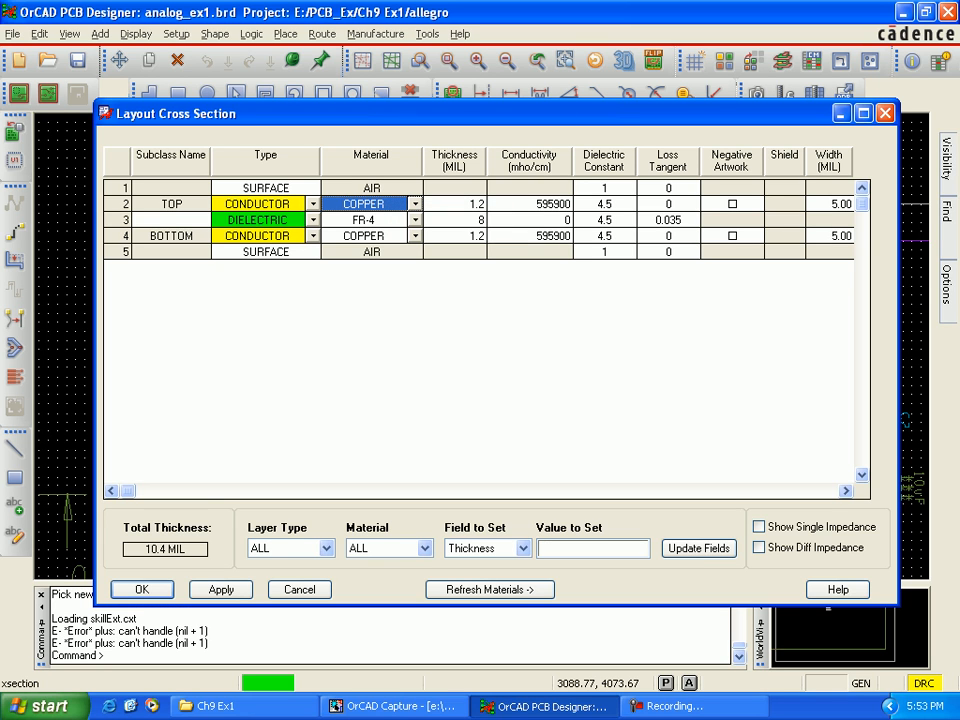
Step: Add a dielectric layer between the upper SURFACE layer and the TOP conductor, and try to add another there
right_click(301, 192)
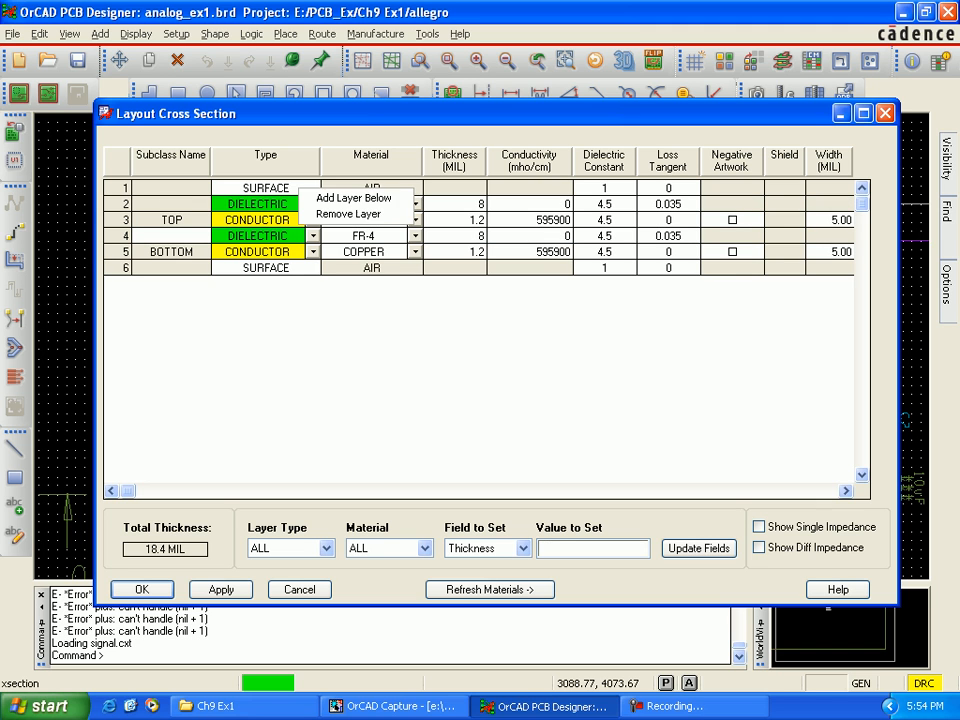
click(352, 198)
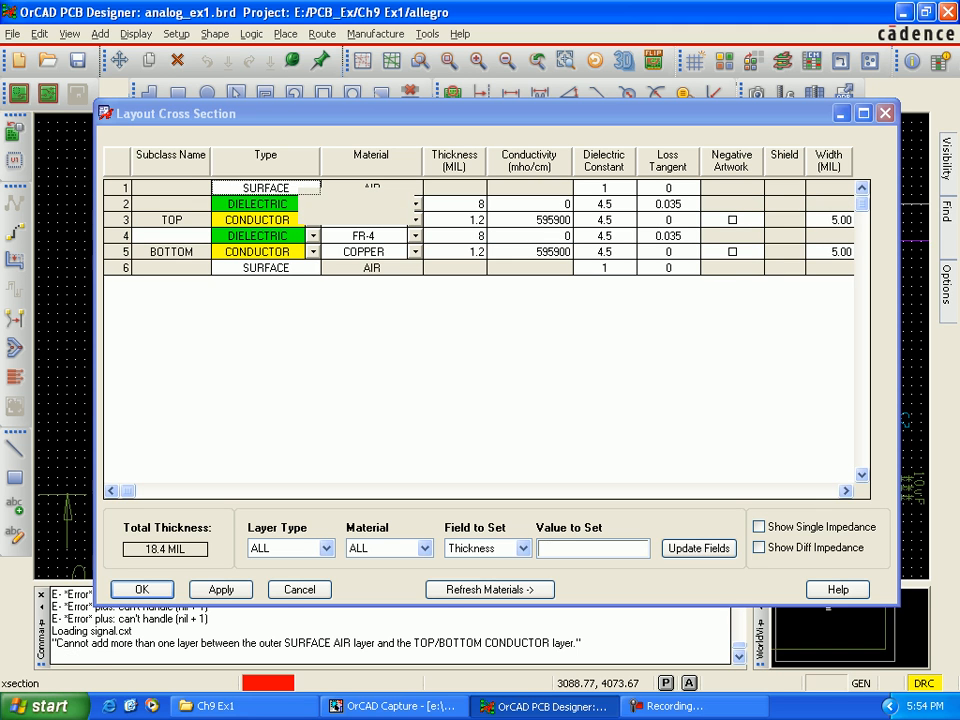
Step: Discard the edits in the layout cross section and reopen it for editing
key(Return)
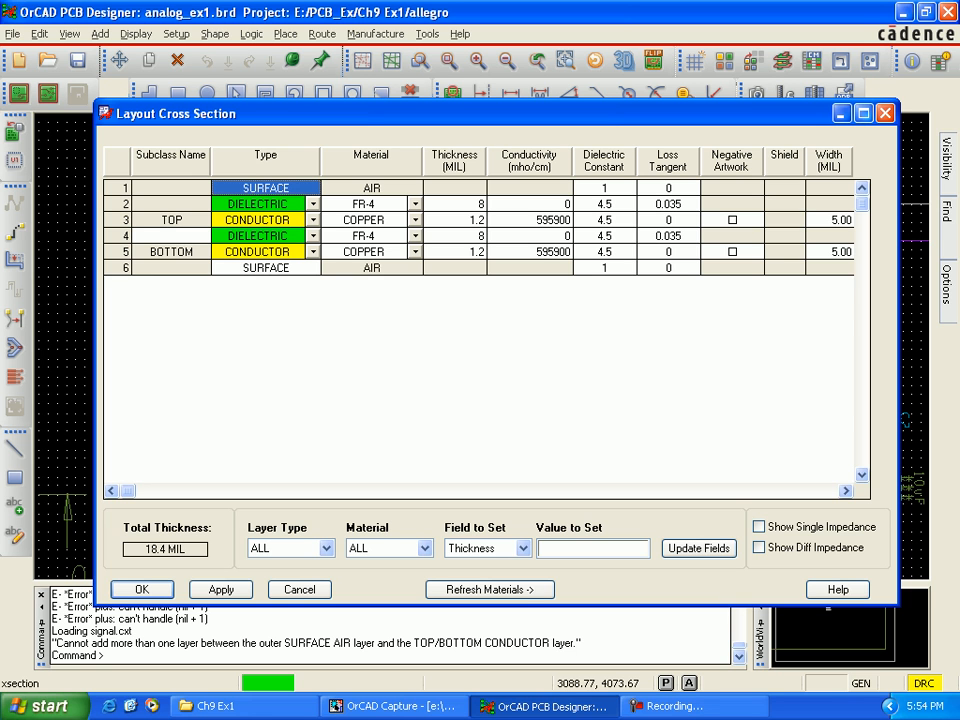
click(885, 113)
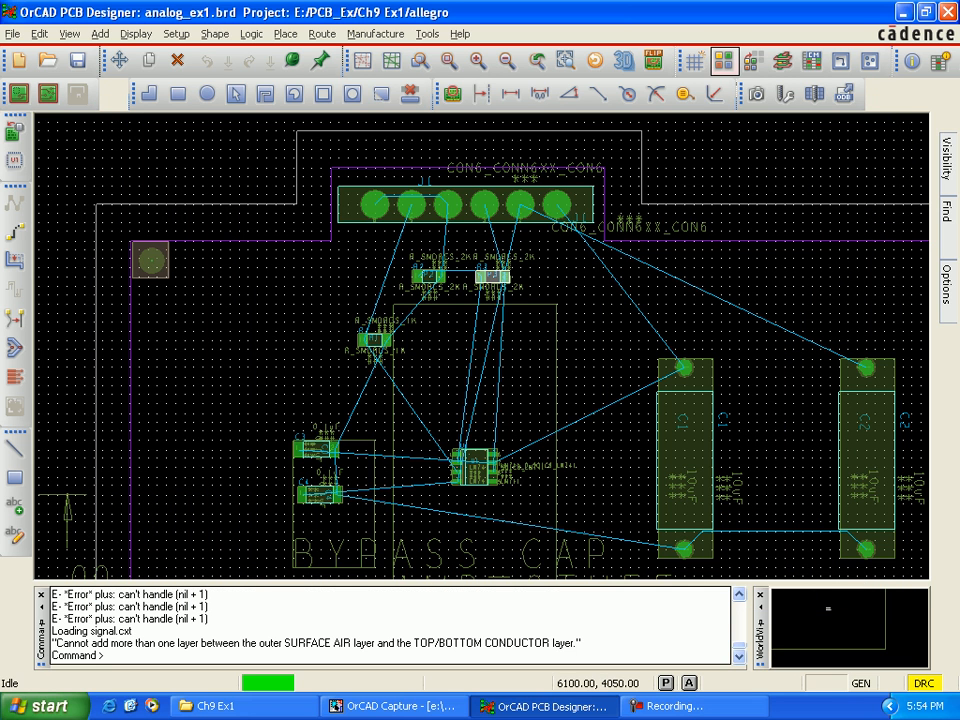
click(783, 61)
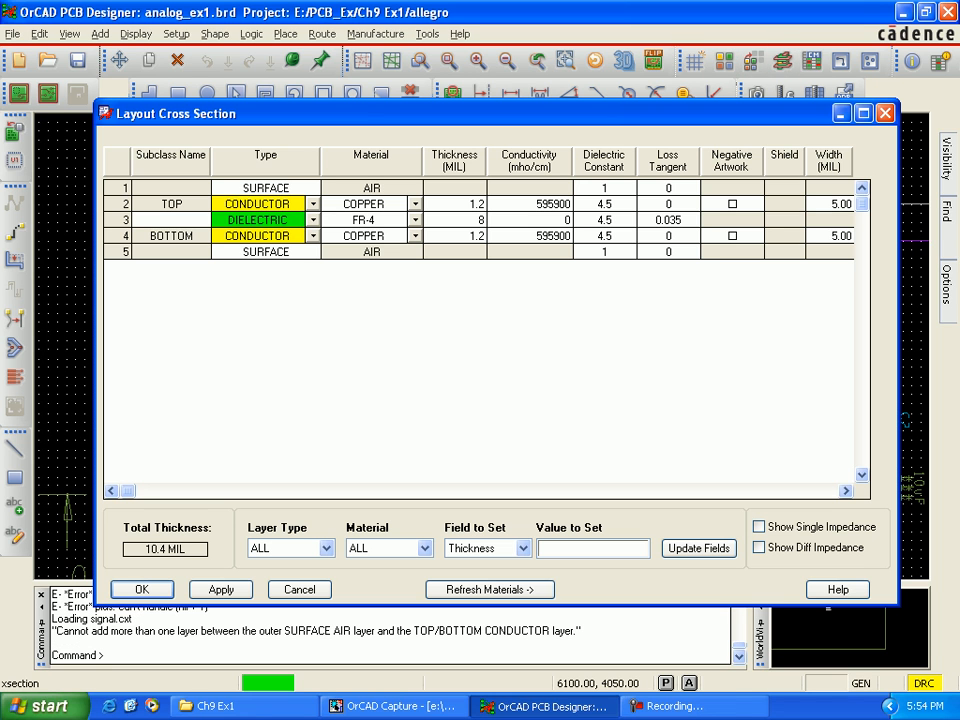
Step: Add eight more dielectric layers between the TOP and BOTTOM conductors in the cross section
right_click(228, 204)
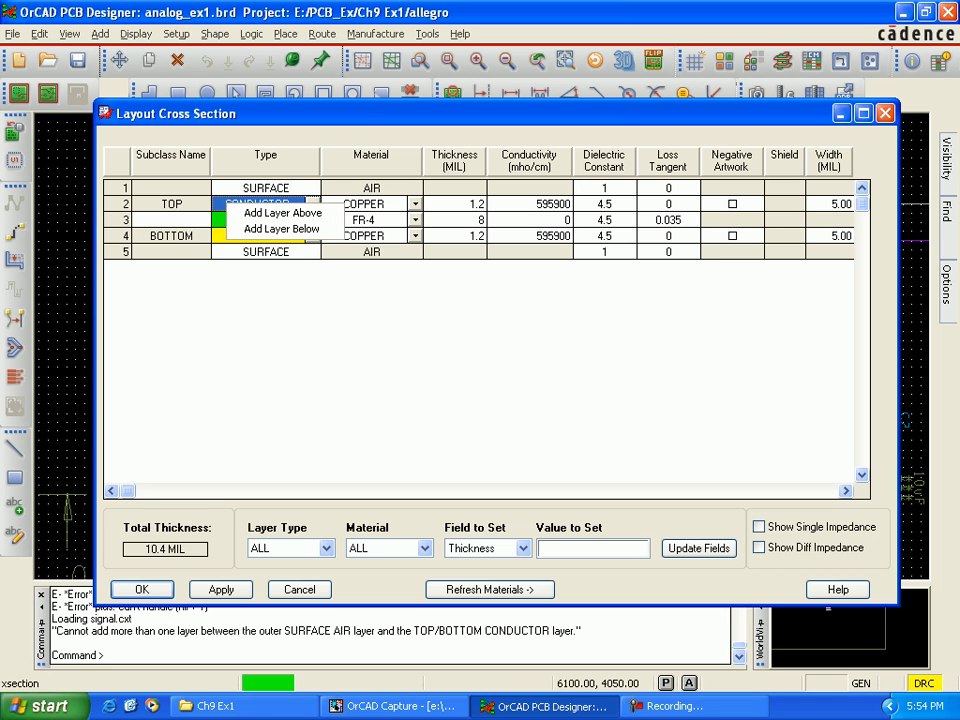
click(283, 228)
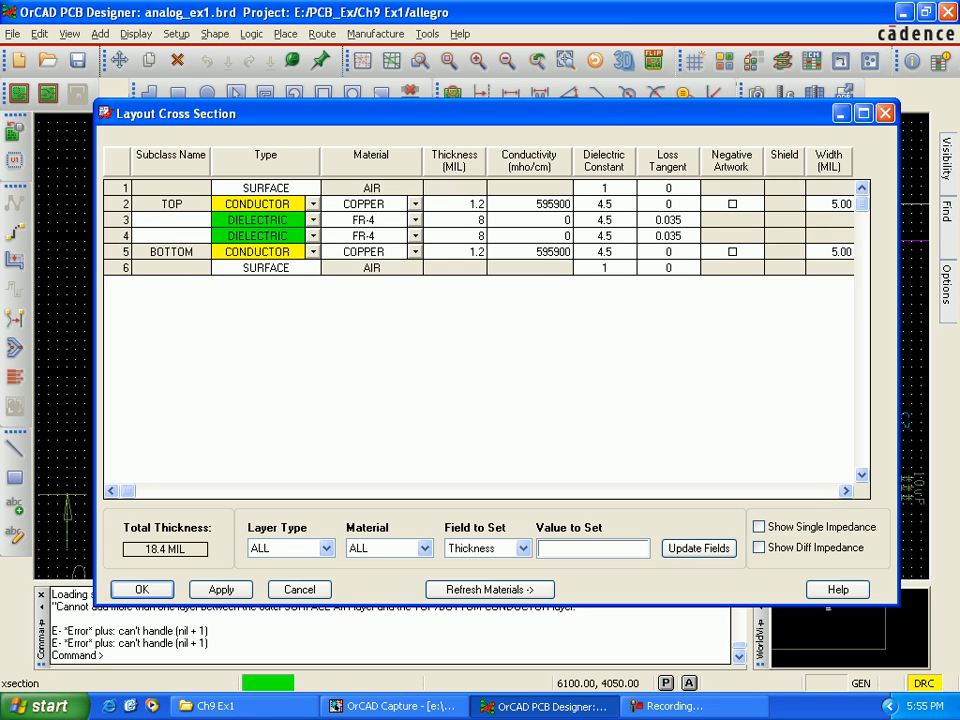
right_click(176, 251)
click(233, 258)
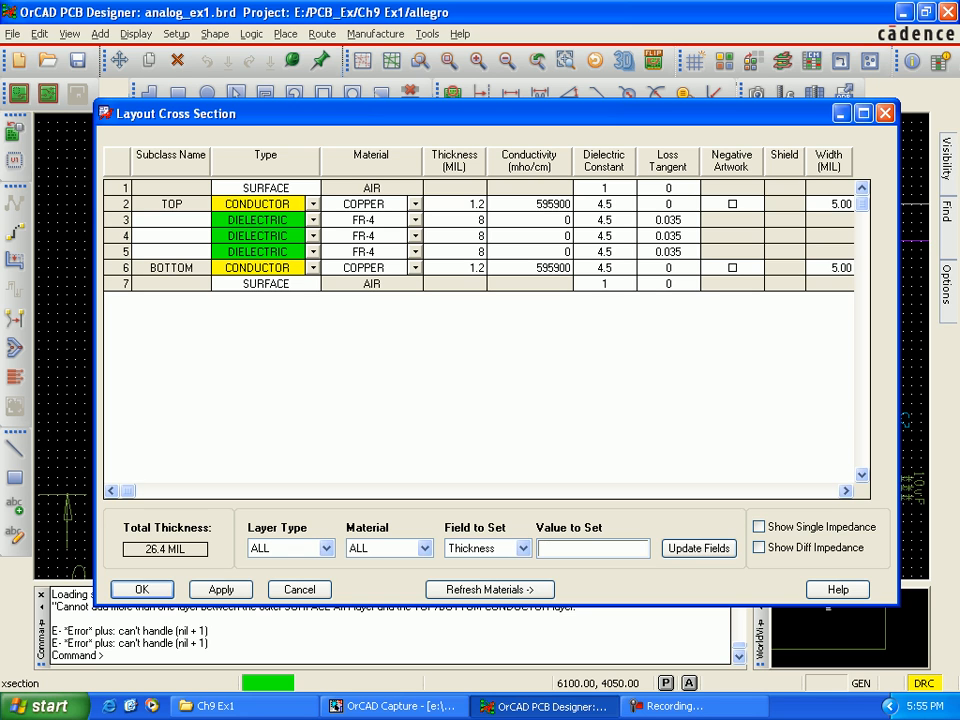
right_click(198, 266)
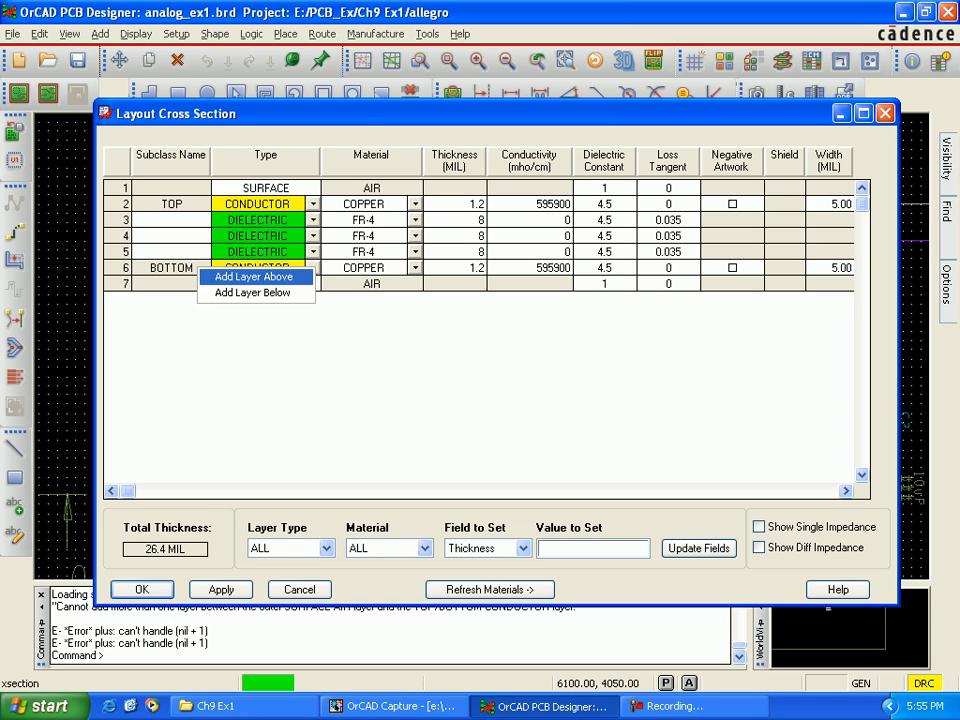
click(240, 274)
right_click(194, 284)
click(220, 295)
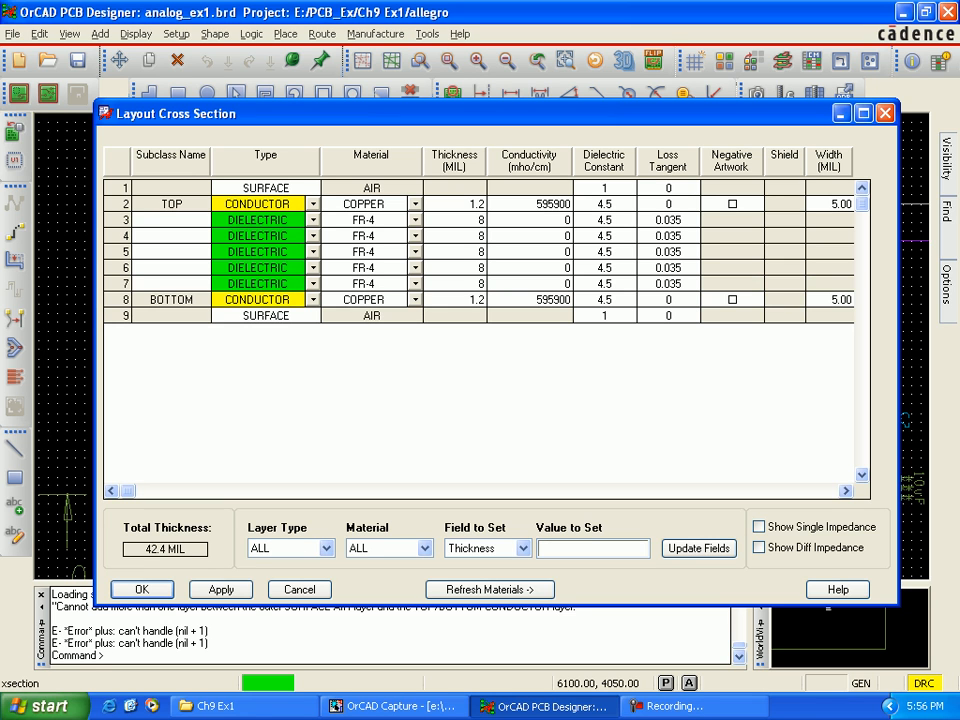
right_click(170, 298)
click(220, 306)
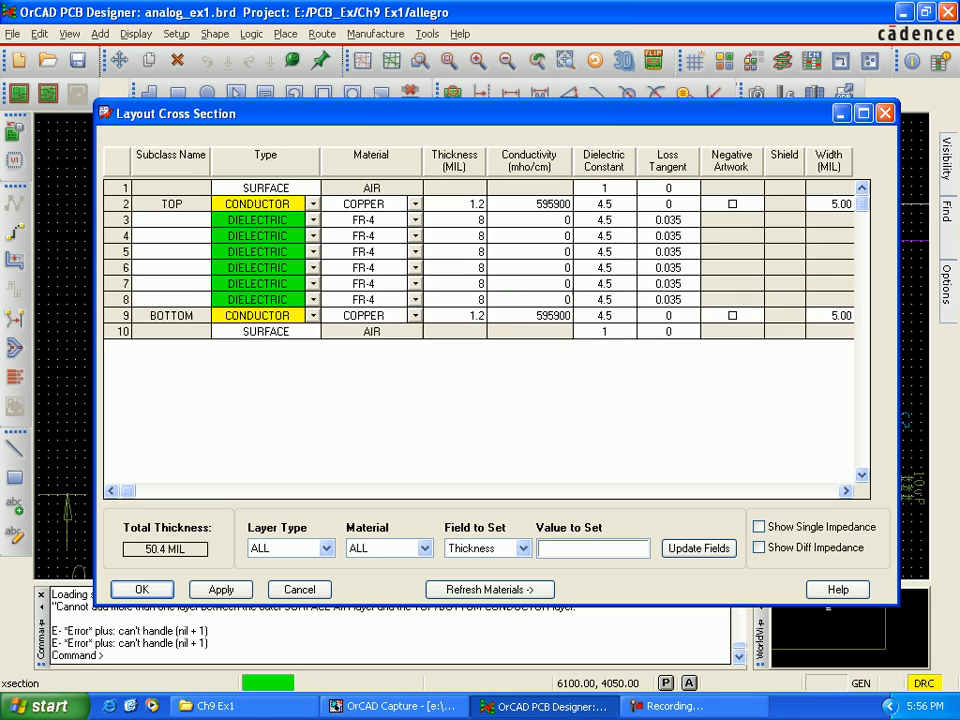
right_click(180, 318)
click(235, 328)
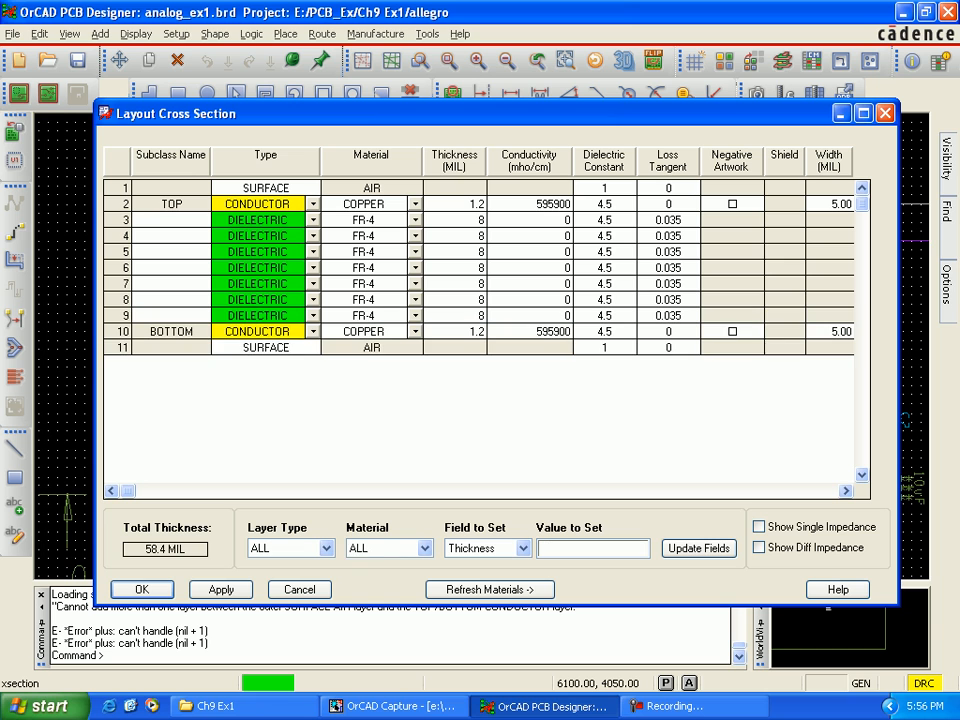
right_click(188, 328)
click(235, 337)
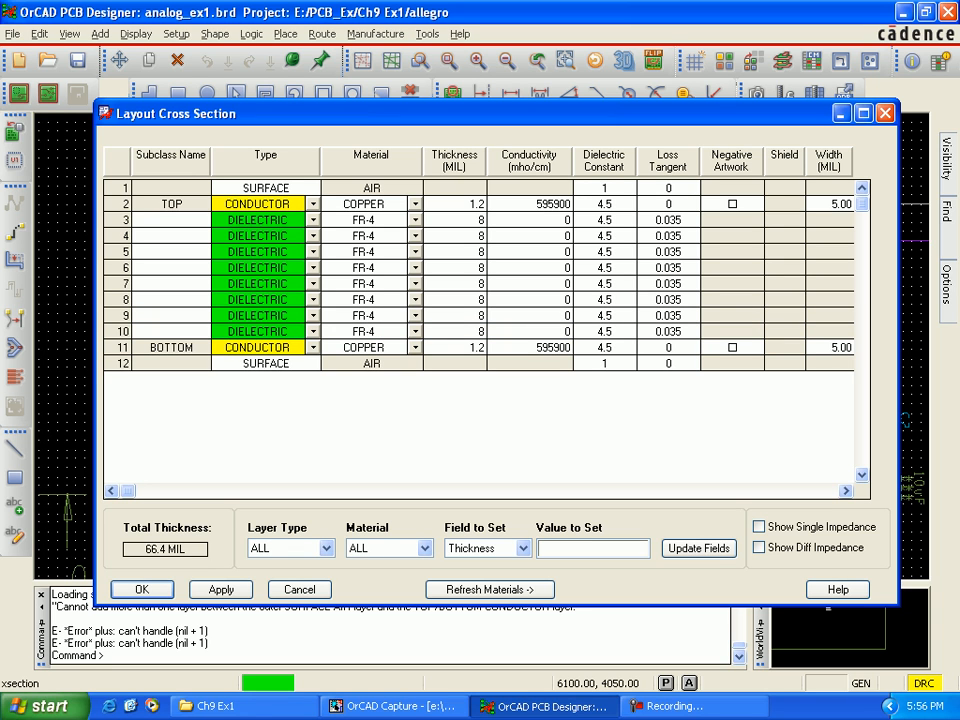
right_click(189, 347)
click(243, 355)
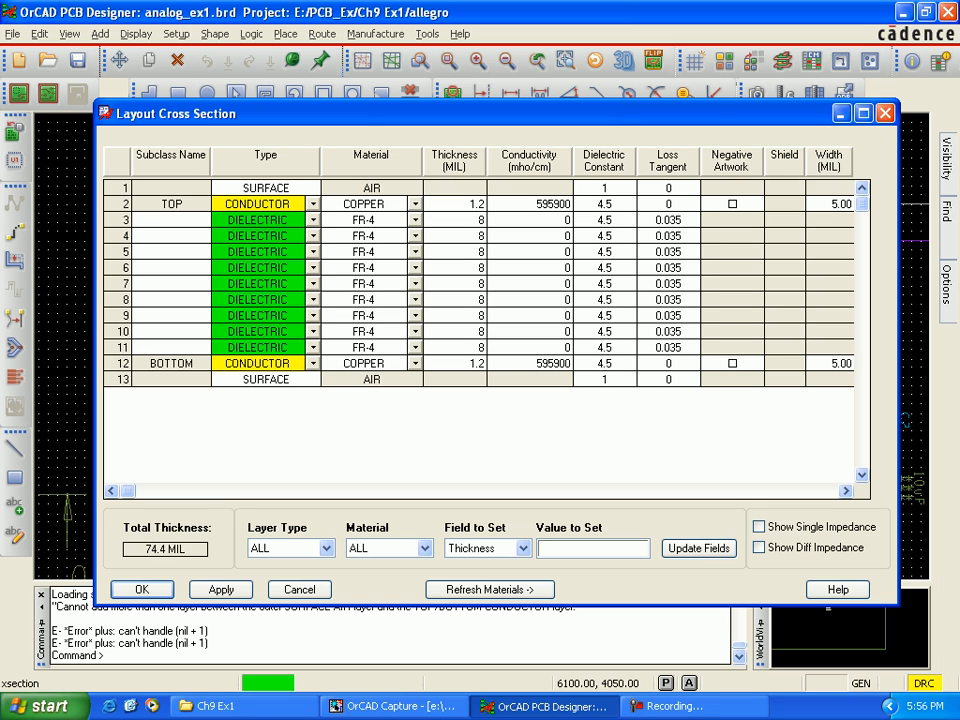
Step: Change the type of layers 4, 6, 8 and 10 to PLANE
click(313, 236)
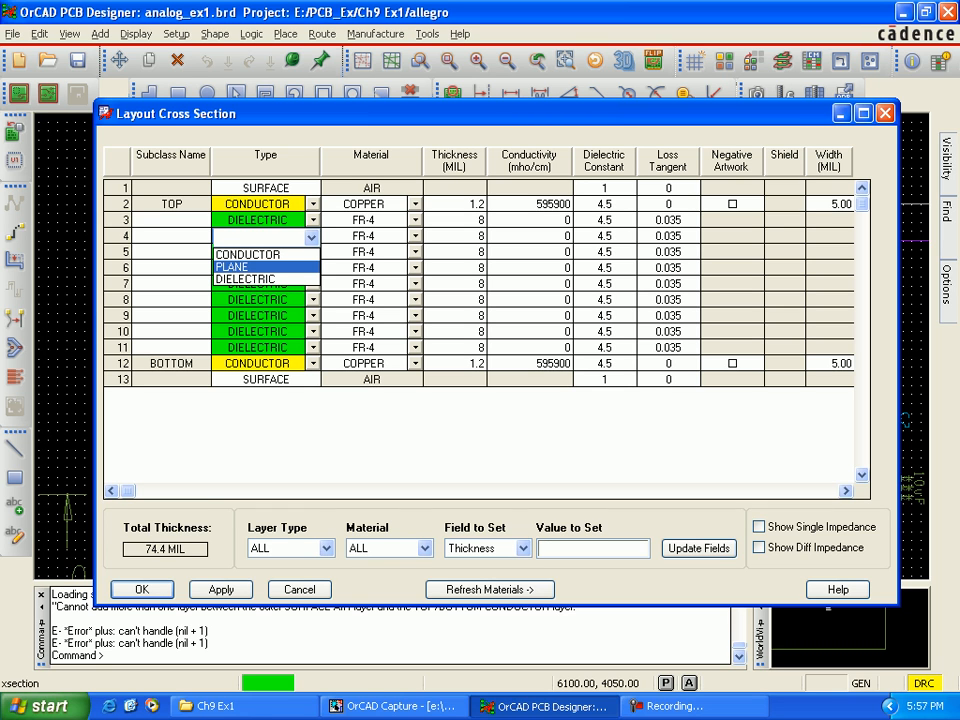
key(Up)
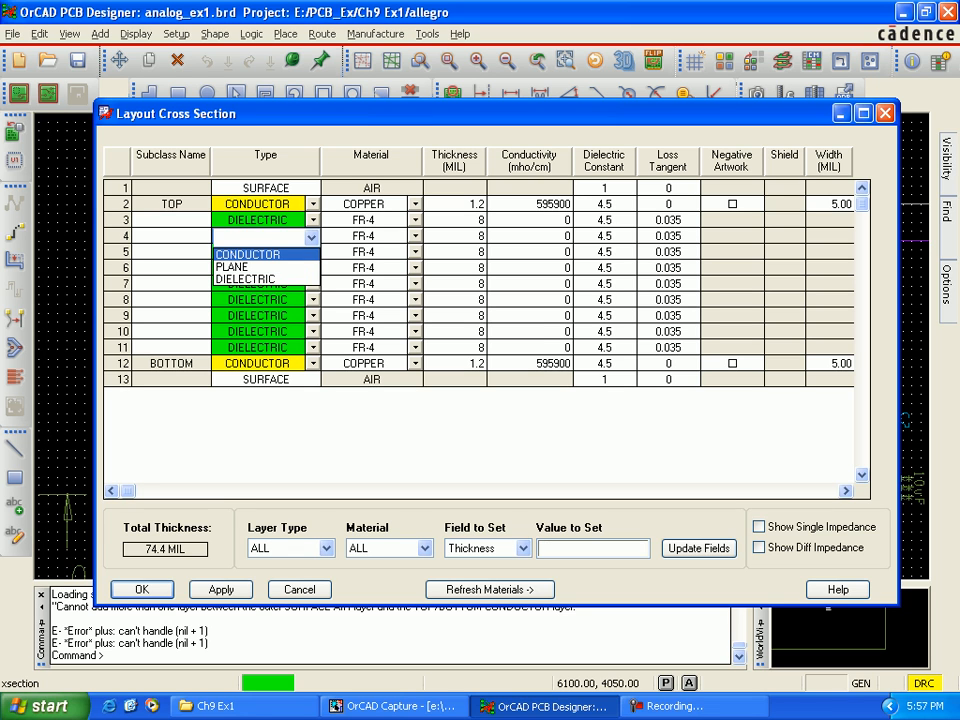
click(248, 255)
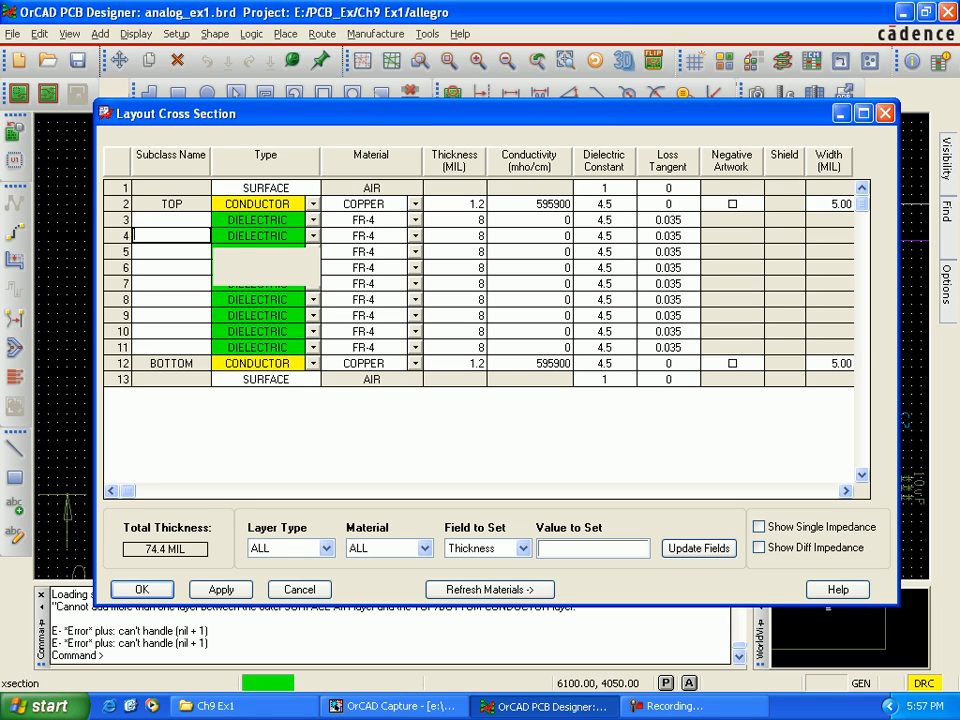
click(313, 236)
click(250, 268)
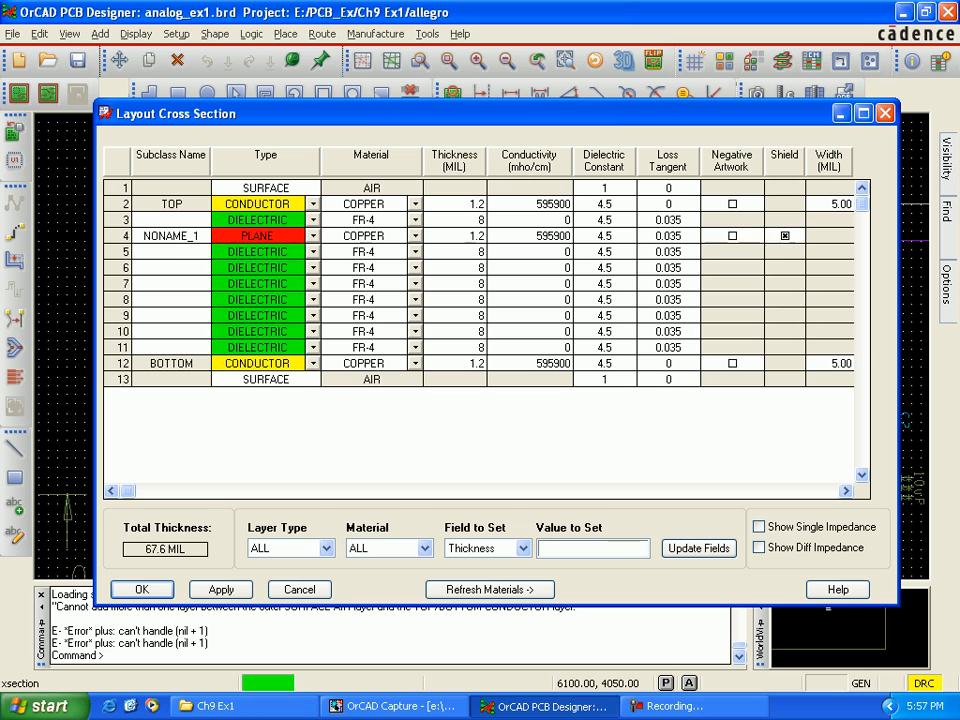
click(313, 268)
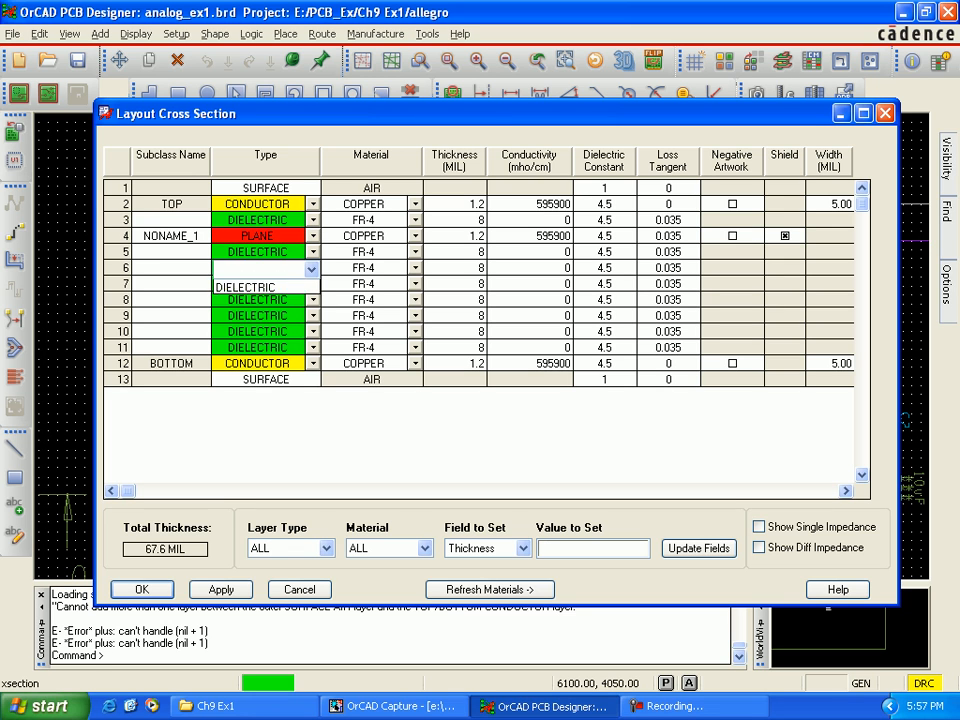
click(250, 298)
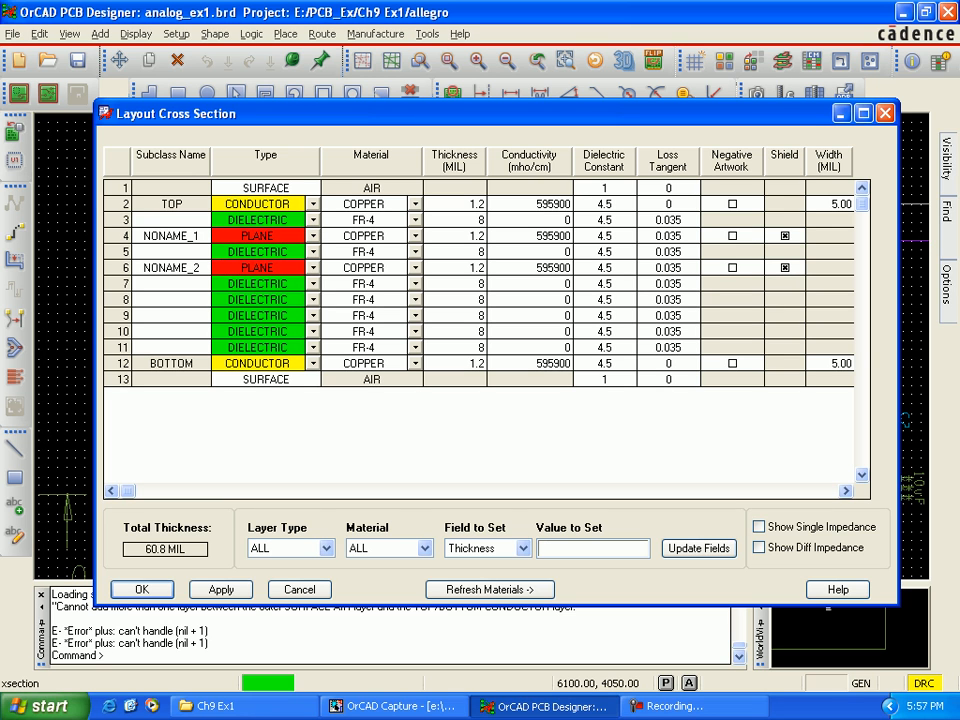
click(313, 299)
click(250, 325)
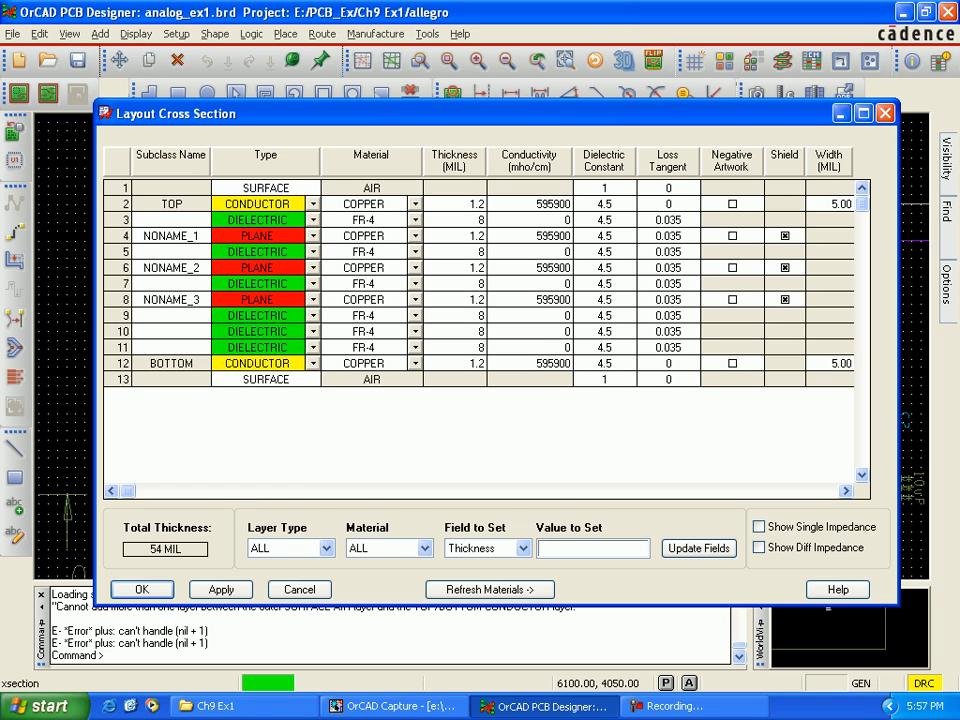
click(313, 331)
click(250, 357)
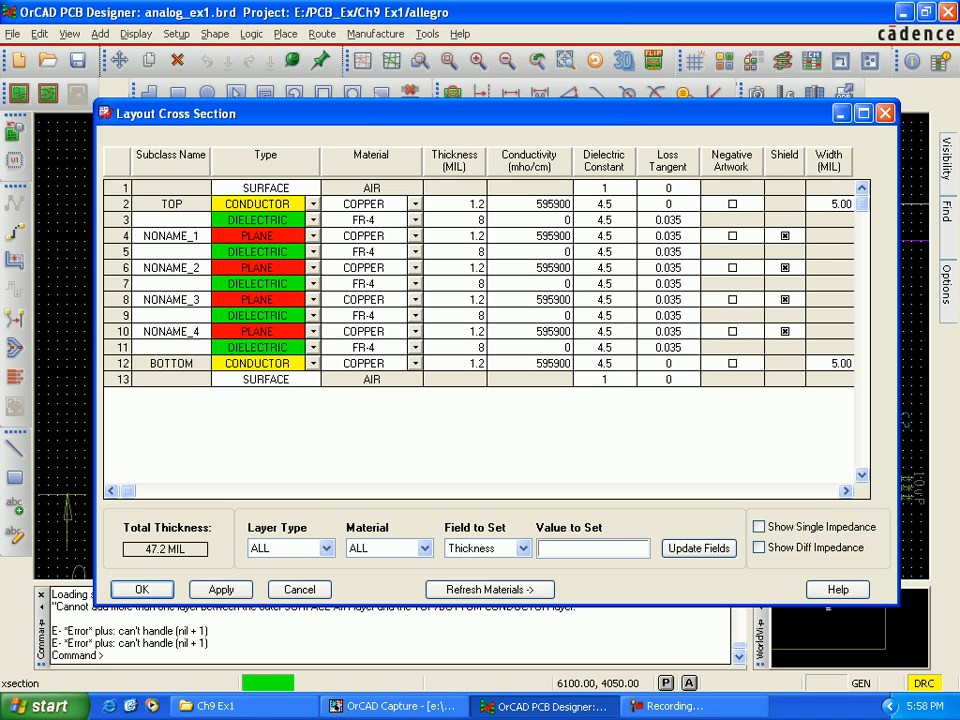
Step: Enable negative artwork for the four plane layers
click(732, 236)
click(732, 268)
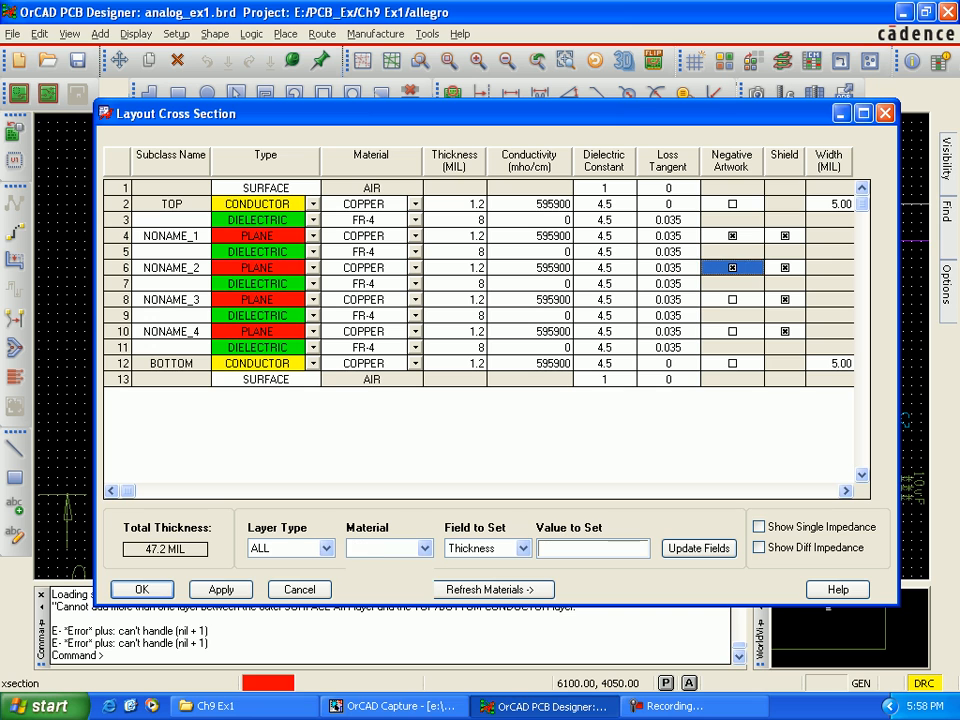
click(732, 300)
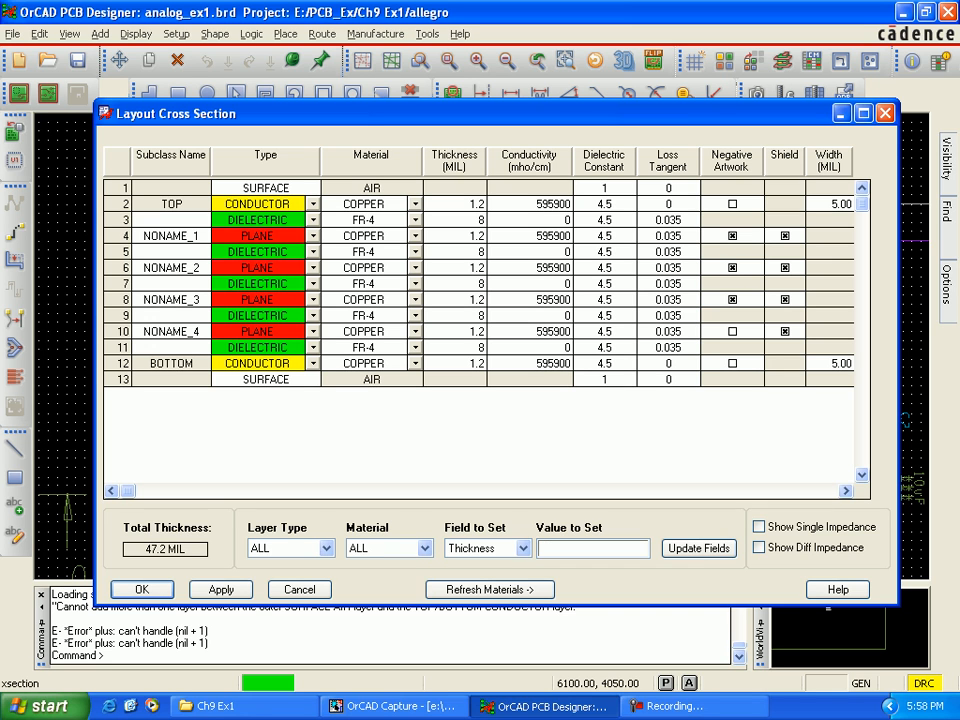
click(732, 331)
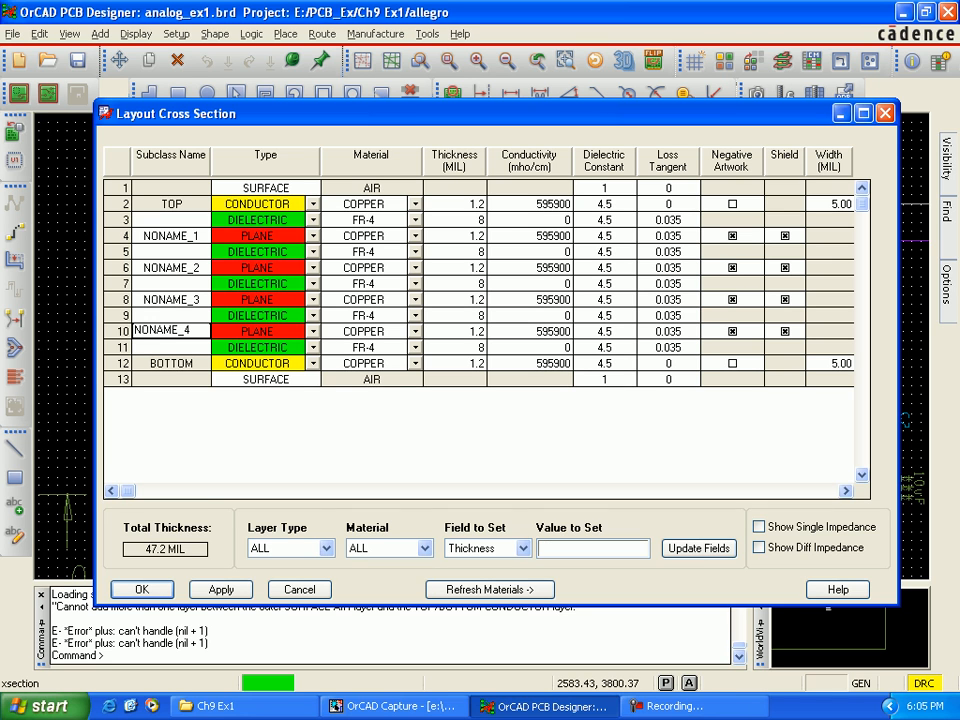
Step: Name the plane on layer 4 GND_T and the plane on layer 6 VPOS
click(160, 236)
drag(190, 236, 133, 236)
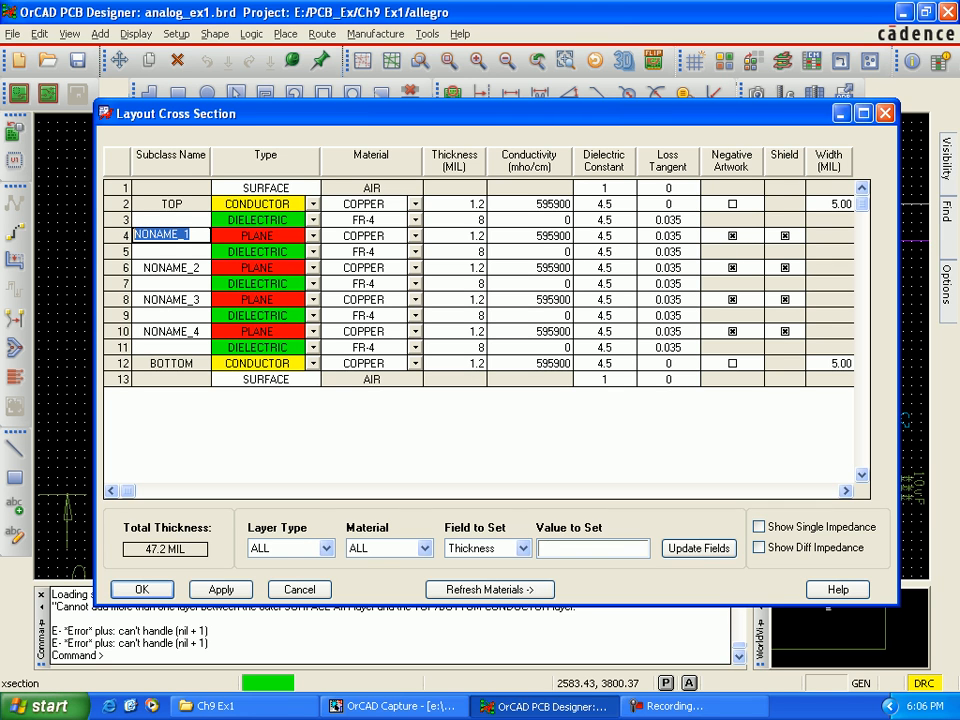
text(GN)
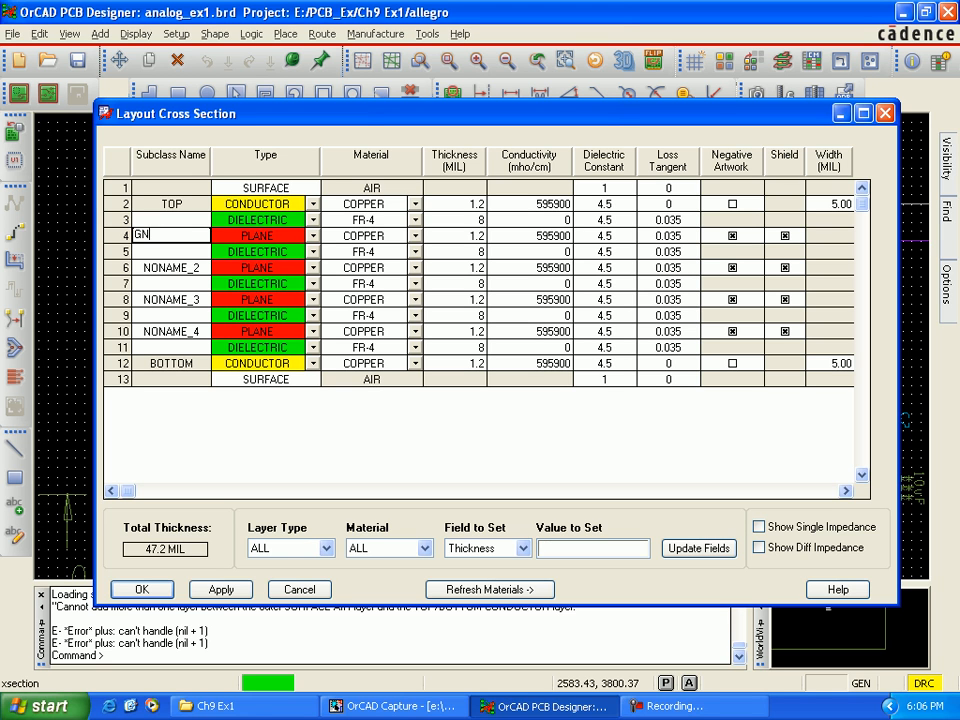
text(D_T)
key(Return)
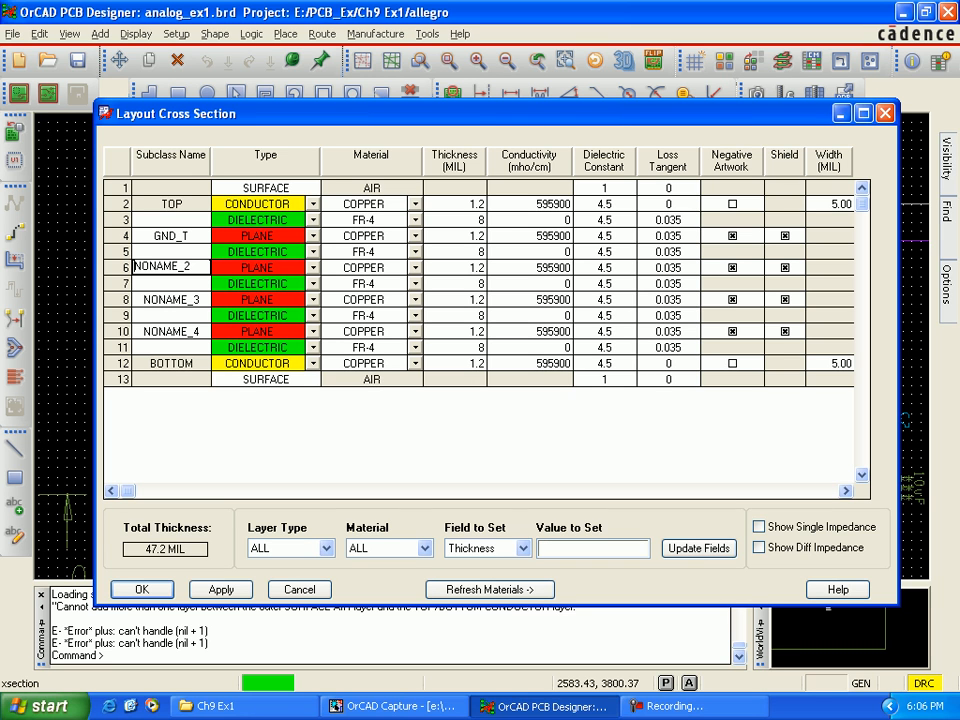
text(VPOS)
key(Delete)
key(Delete)
key(Delete)
key(Delete)
key(Delete)
key(Delete)
key(Delete)
key(Delete)
Step: Name the plane on layer 8 VNEG and the plane on layer 10 GND_B
click(171, 299)
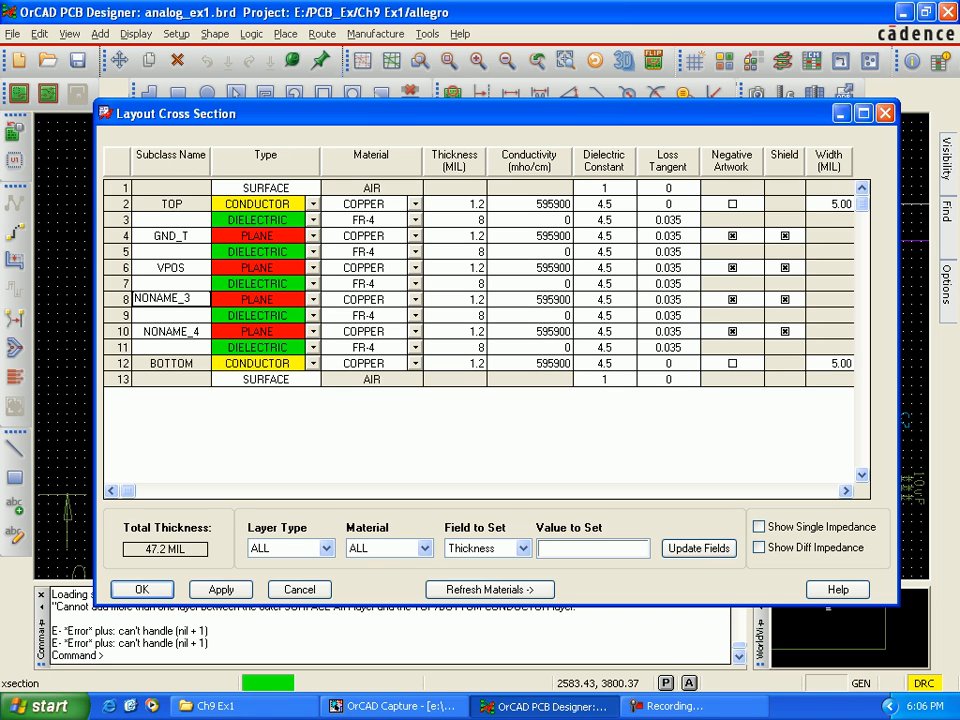
text(VNEG)
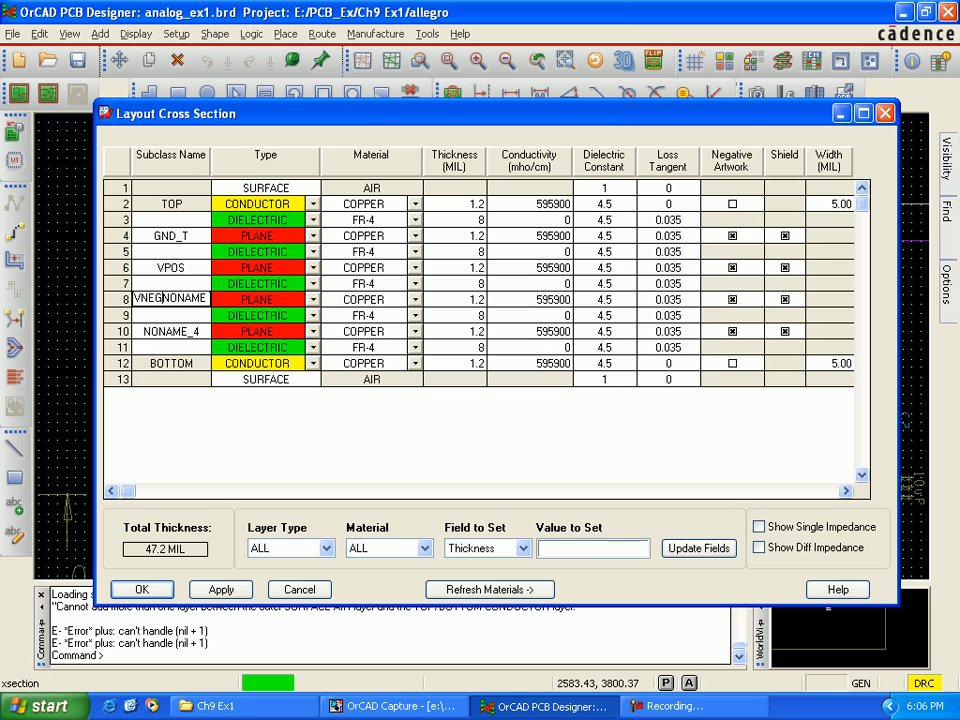
key(Delete)
key(Delete)
key(Delete)
key(Delete)
key(Delete)
key(Delete)
key(Delete)
key(Delete)
click(171, 331)
text(GND_)
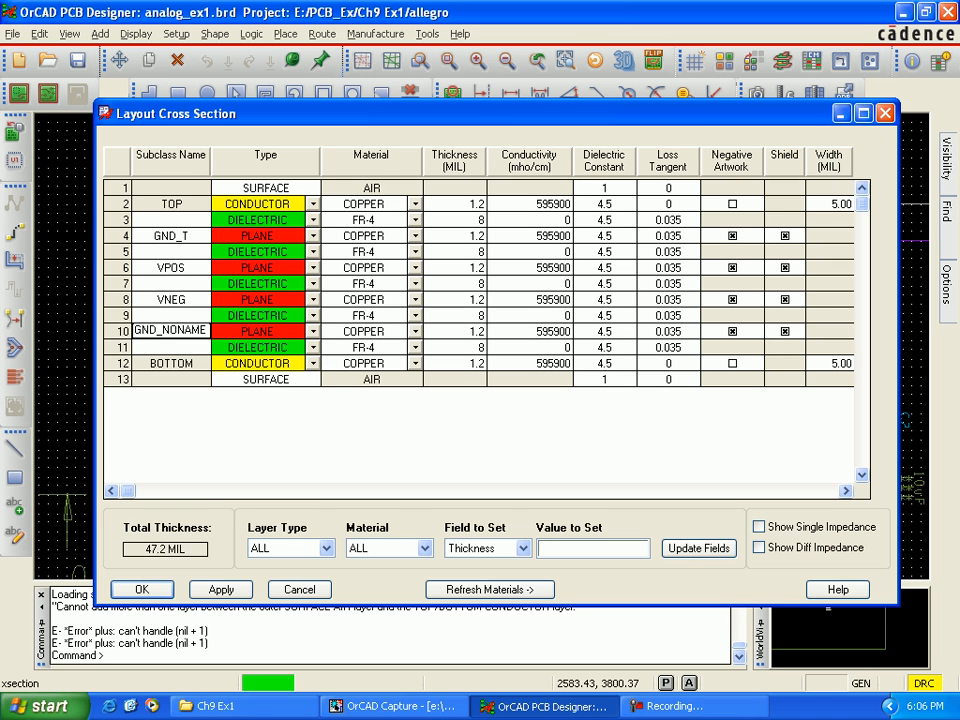
text(B)
key(Delete)
key(Delete)
key(Delete)
key(Delete)
key(Delete)
key(Delete)
key(Delete)
key(Delete)
Step: Turn off the shield option for all four plane layers, then apply the stackup and close the cross section
click(785, 236)
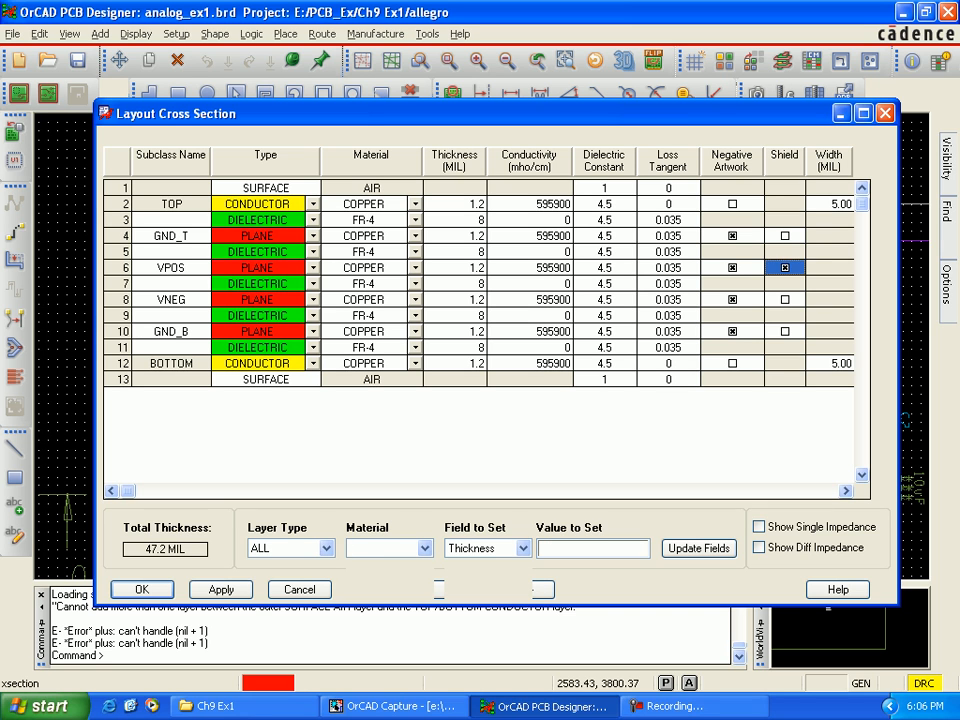
click(785, 236)
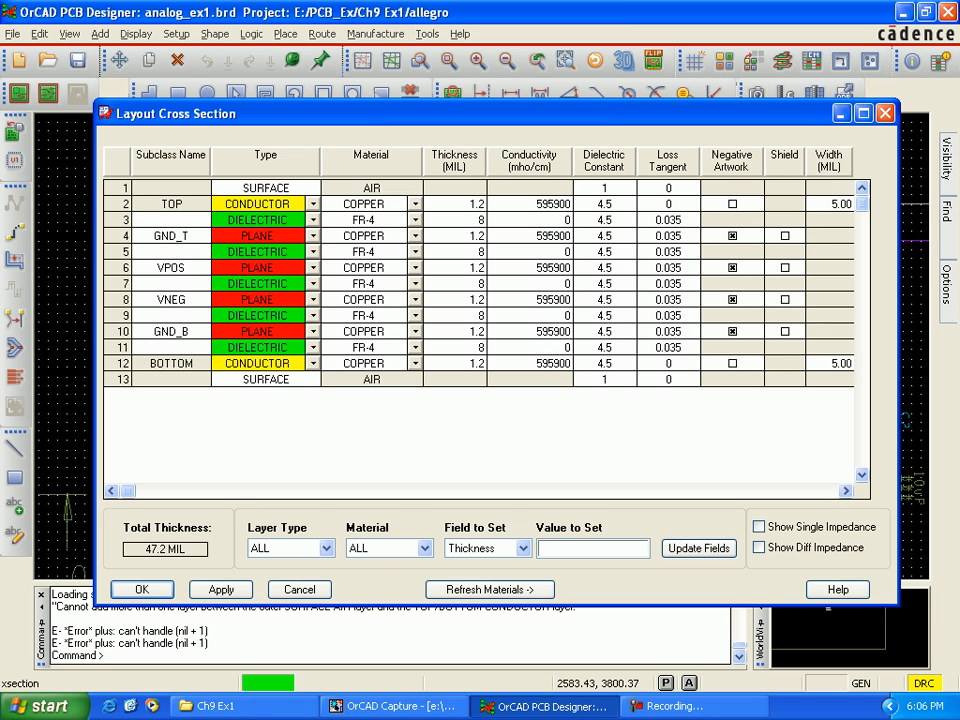
click(221, 589)
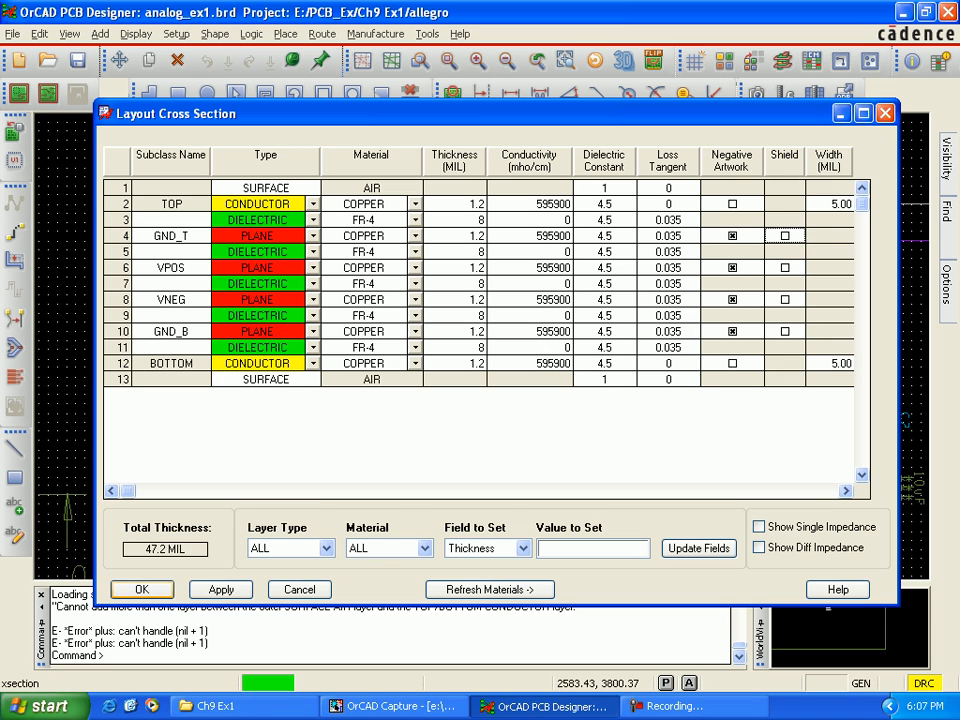
click(141, 589)
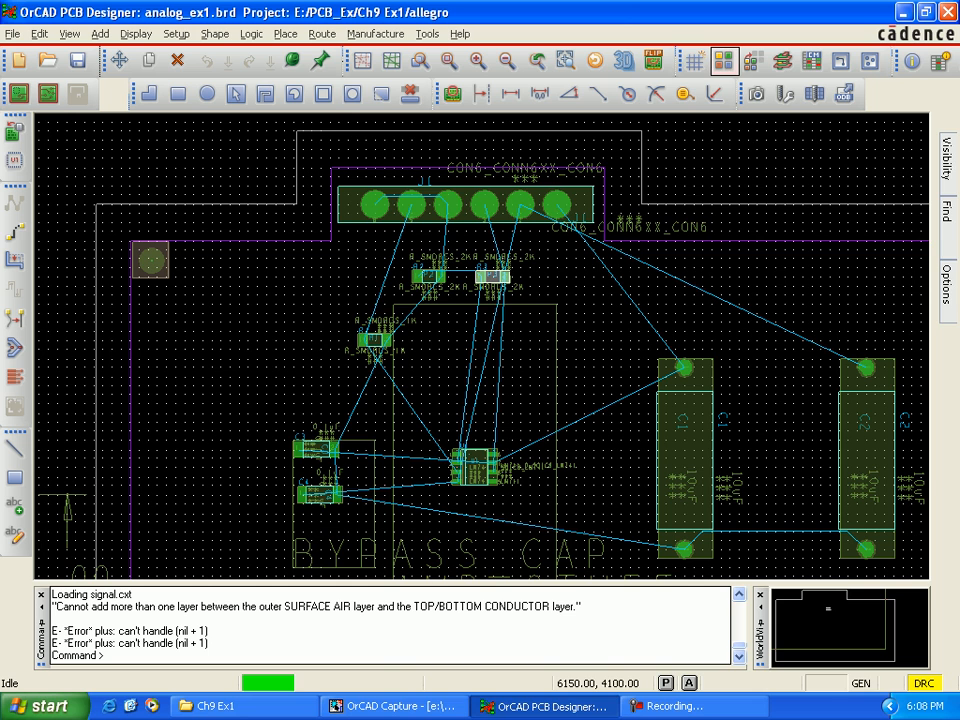
Step: Open the color settings for the stack-up and assign pale yellow to every Gnd_T element
click(724, 60)
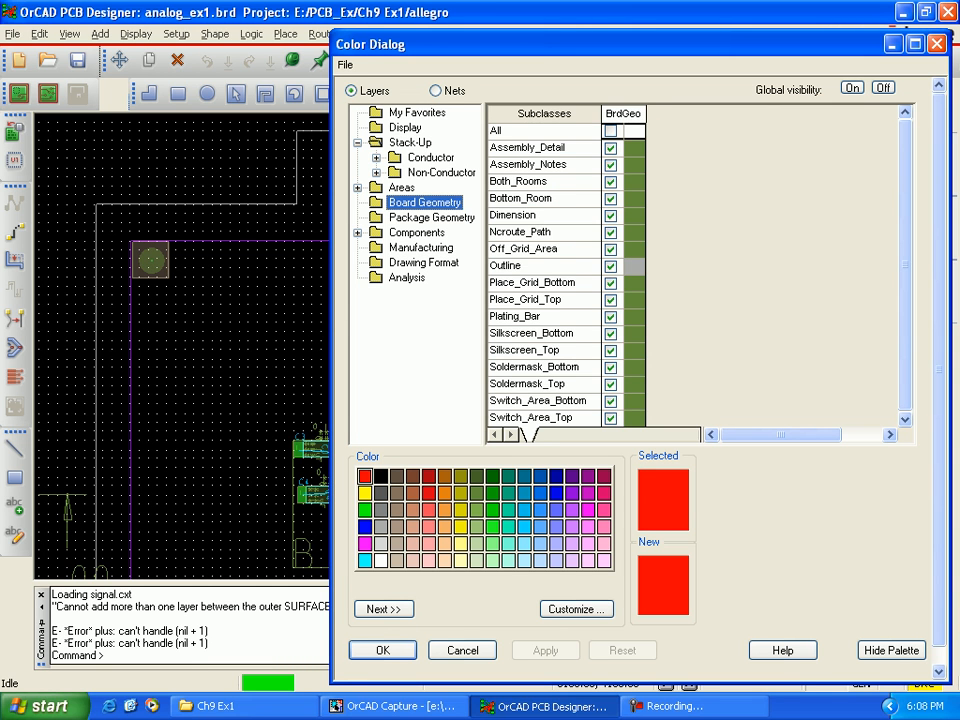
click(410, 143)
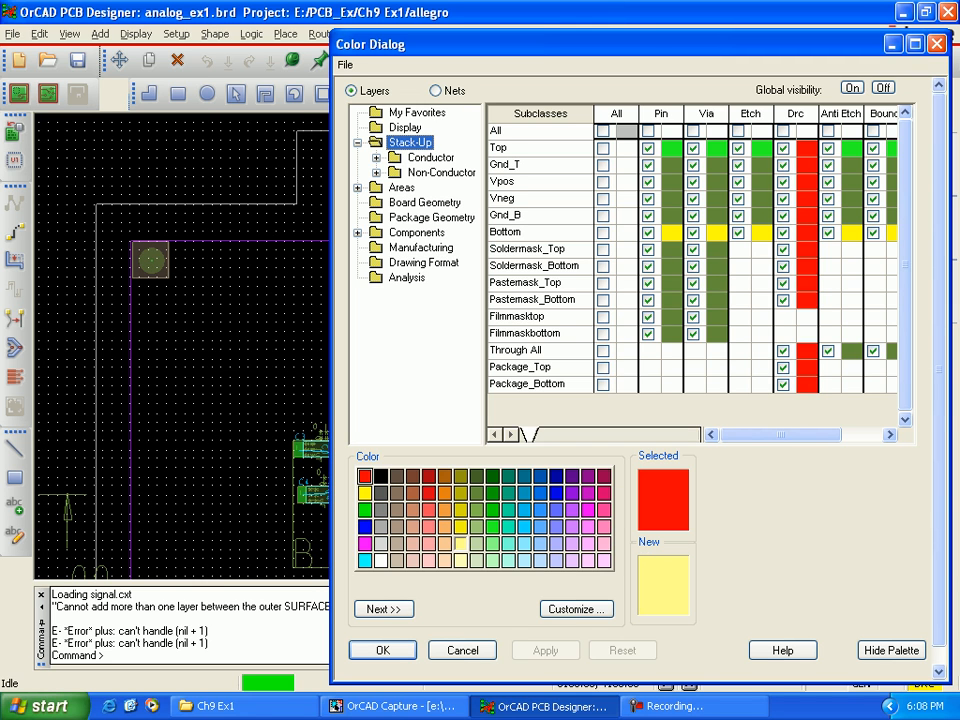
click(460, 560)
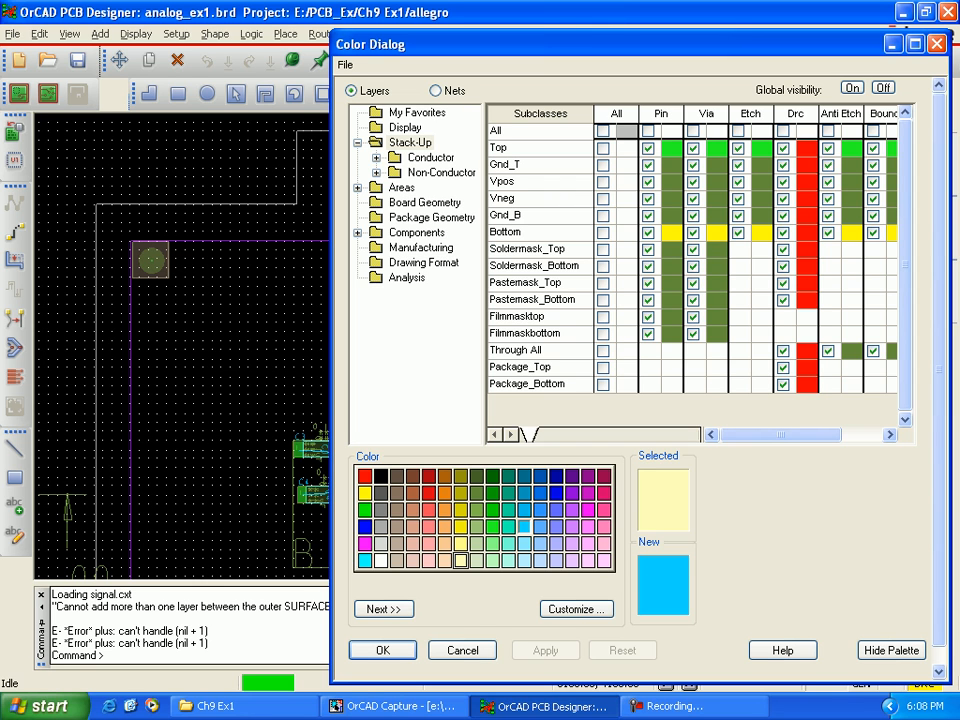
click(626, 164)
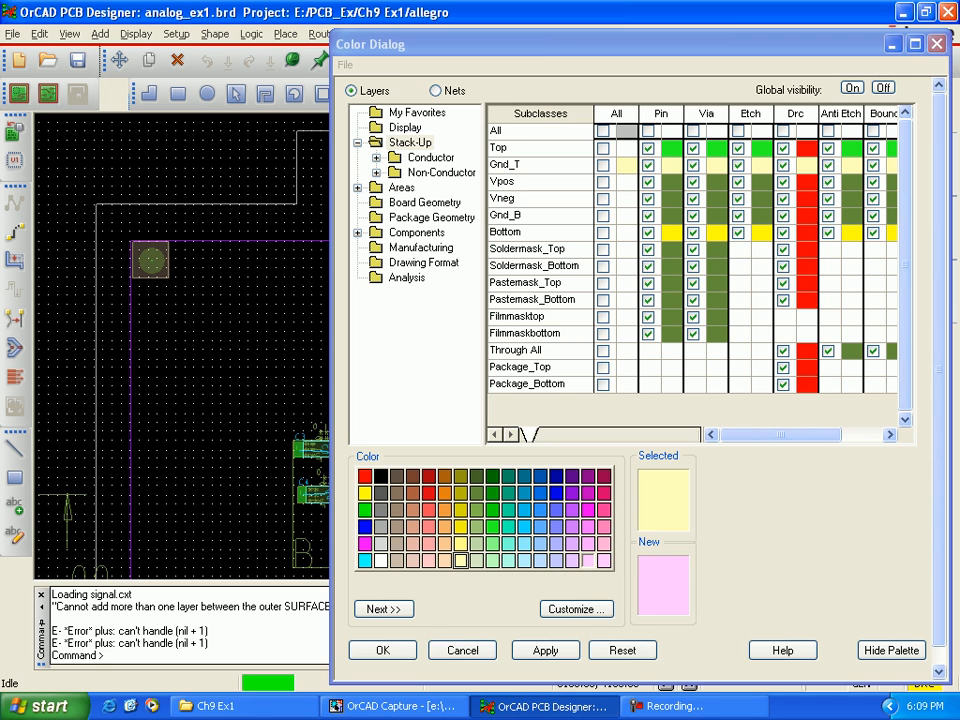
Step: Assign light pink to the Vpos layer's pin, via, etch, DRC, anti-etch and boundary elements
click(588, 561)
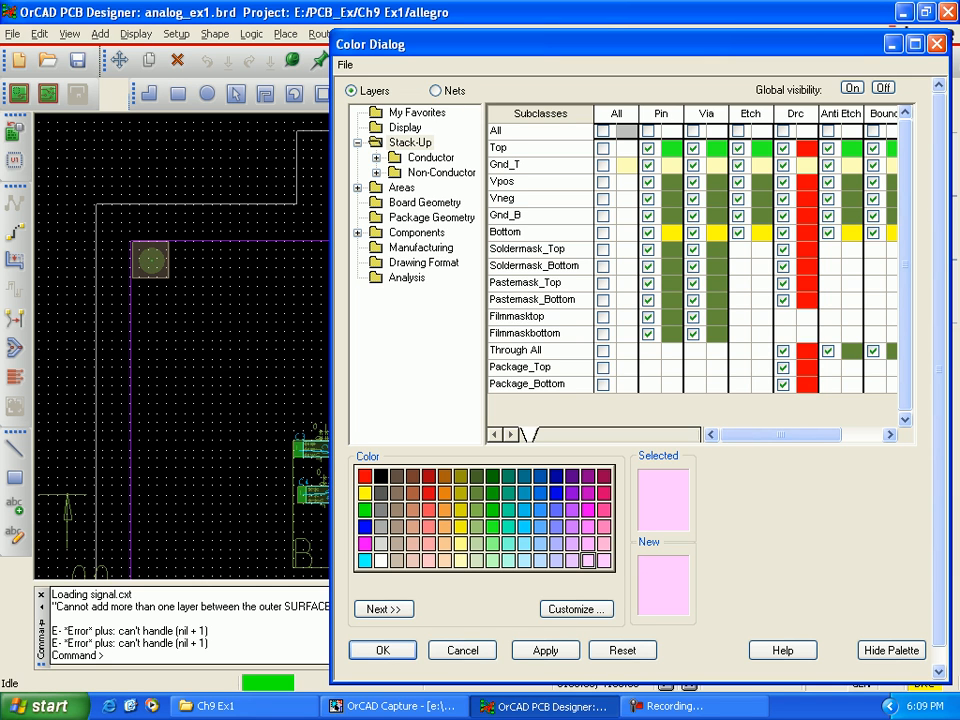
click(672, 182)
click(717, 182)
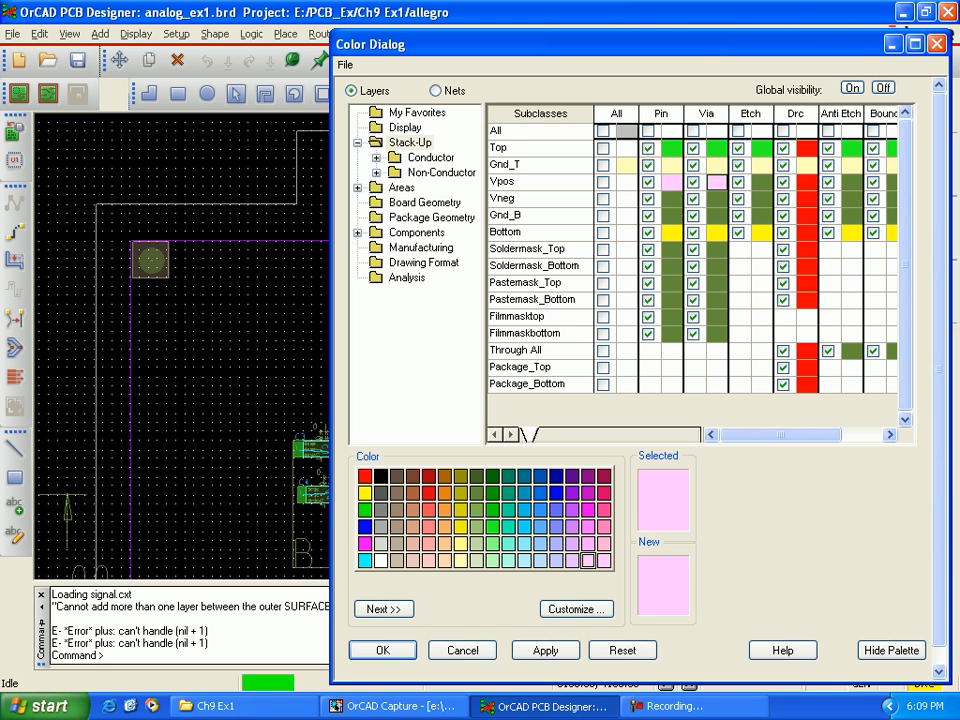
click(762, 182)
click(806, 182)
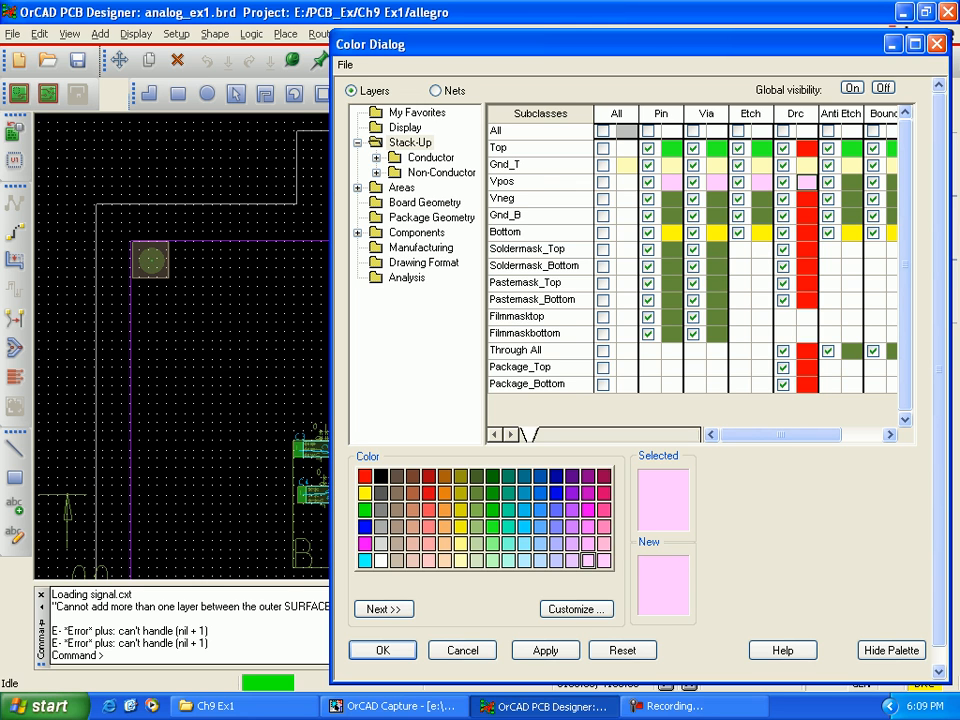
click(851, 182)
click(891, 182)
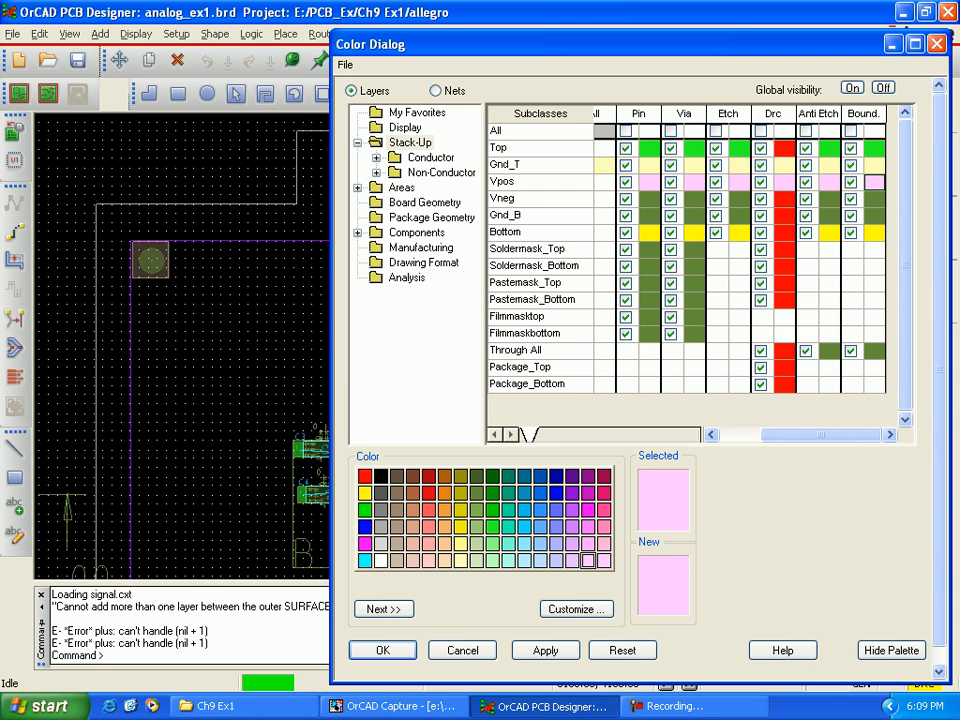
Step: Assign light blue to the Vneg layer's pin, via, etch, DRC, anti-etch and boundary elements
click(523, 560)
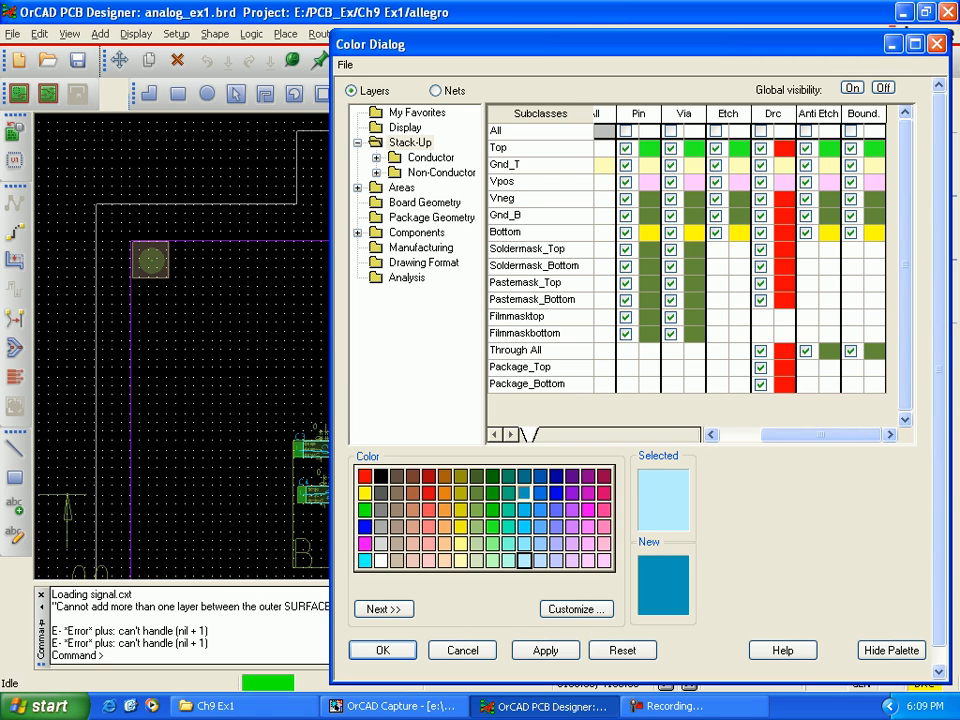
click(649, 198)
click(694, 198)
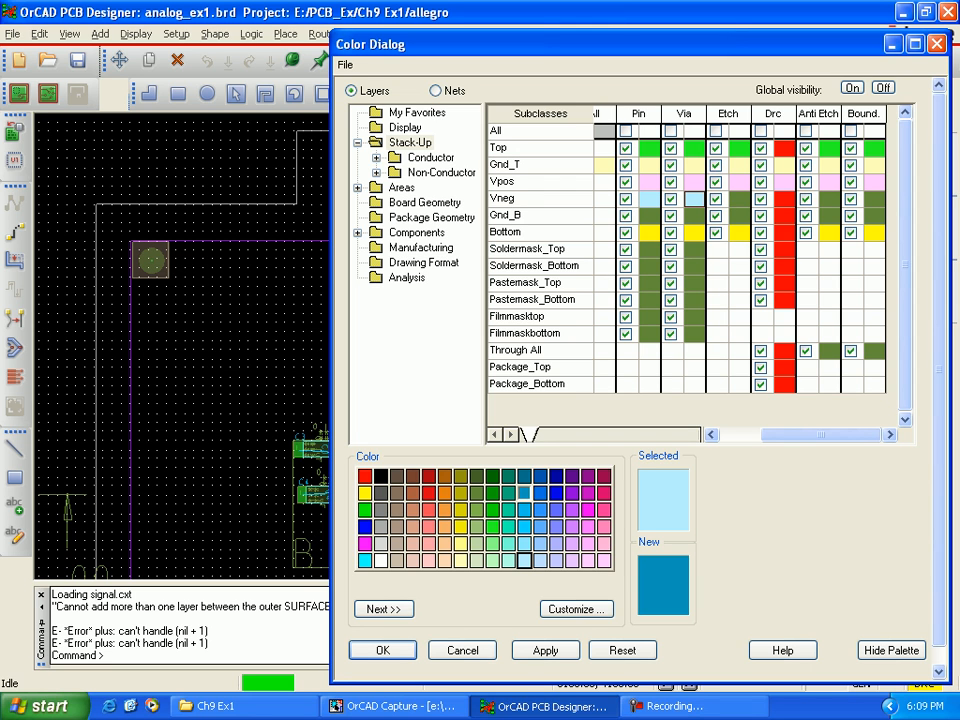
click(739, 198)
click(784, 198)
click(829, 198)
click(874, 199)
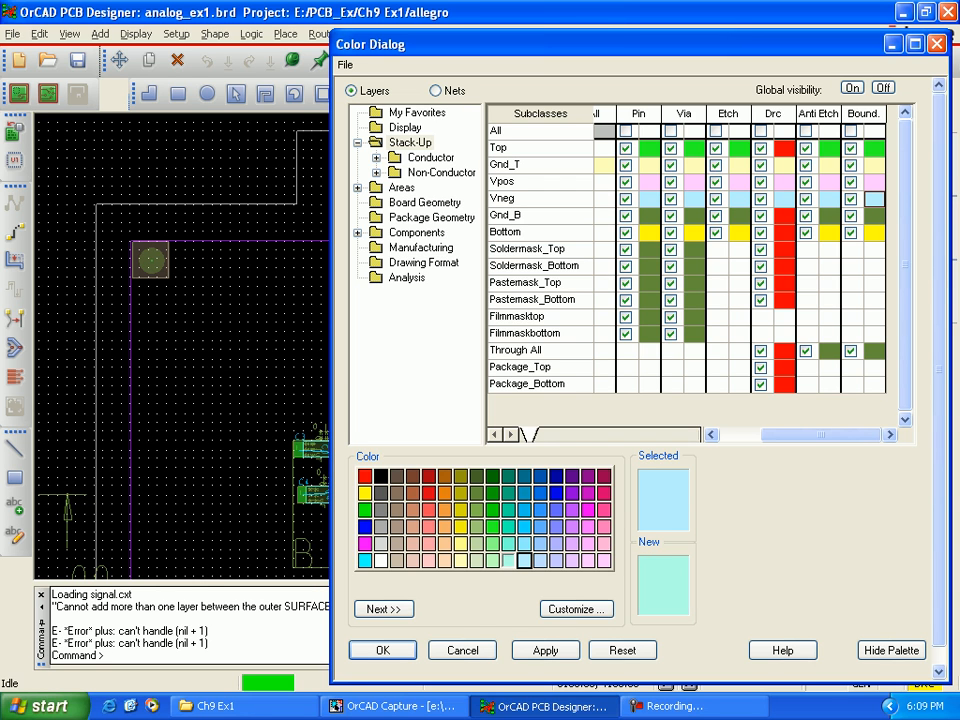
Step: Assign pale yellow to the Gnd_B layer's pin, via, etch, DRC, anti-etch and boundary elements
click(460, 560)
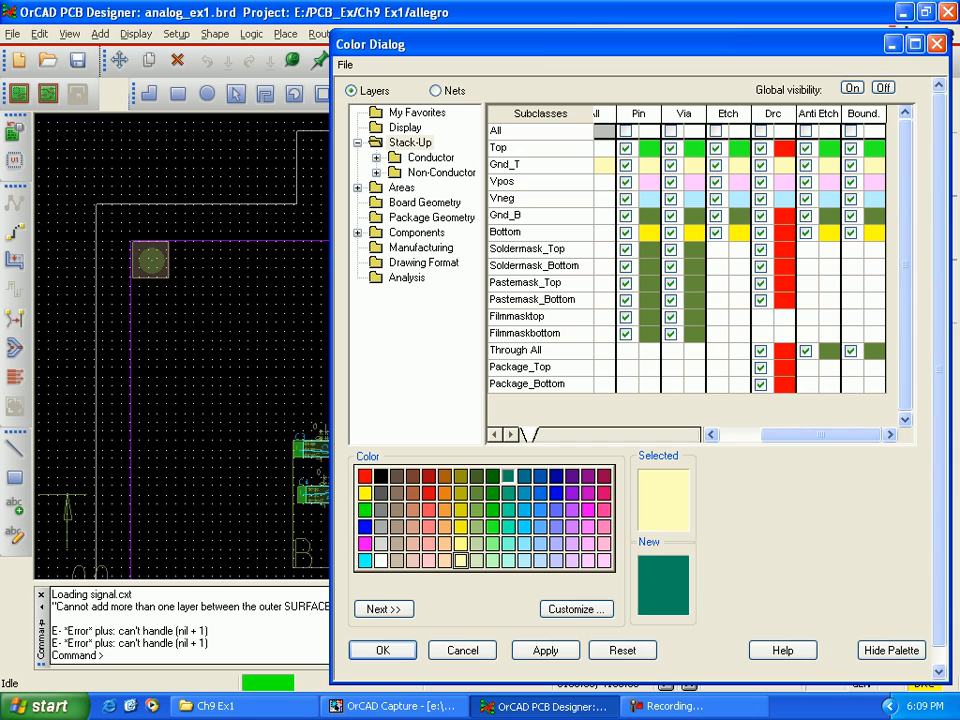
click(650, 216)
click(694, 216)
click(739, 216)
click(784, 216)
click(829, 216)
click(874, 216)
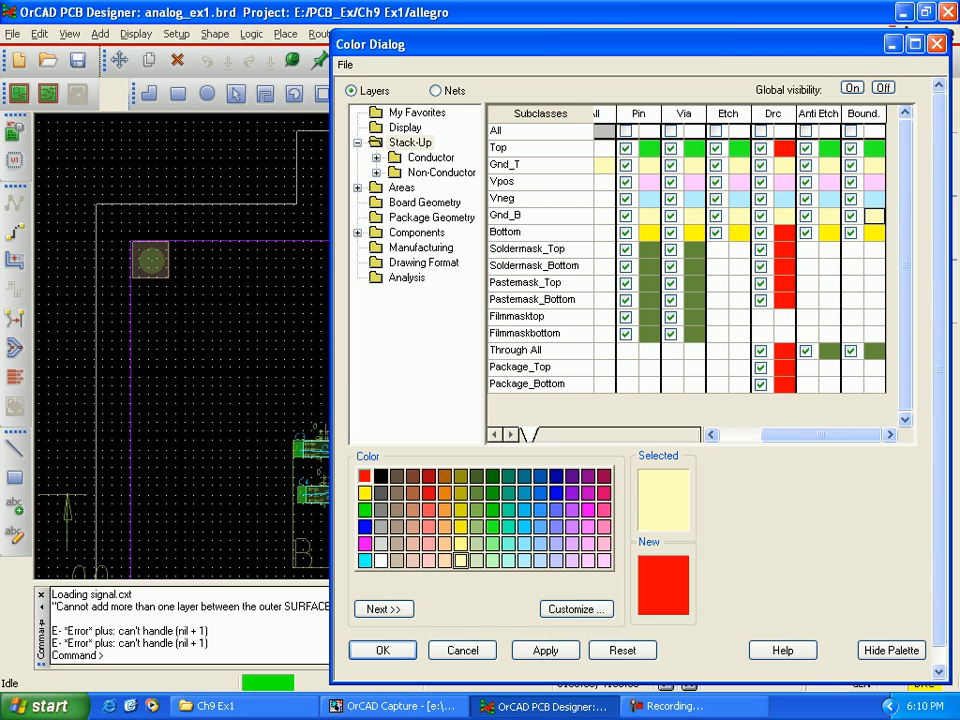
Step: Assign red to the Bottom layer's pin, via, etch, anti-etch and boundary elements
click(365, 476)
click(649, 233)
click(694, 233)
click(739, 233)
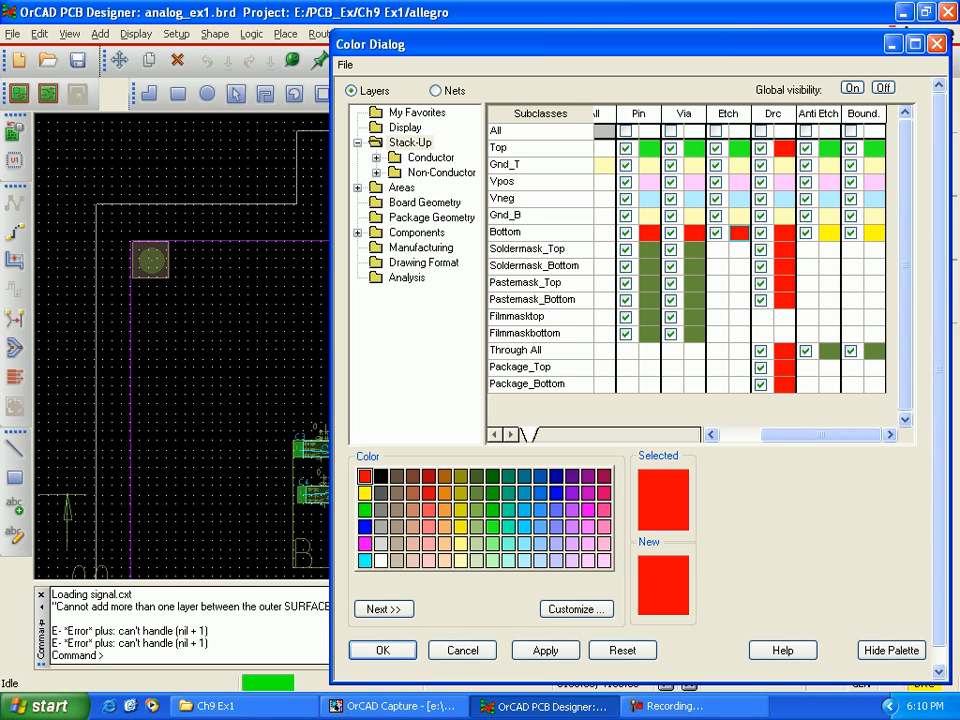
click(829, 233)
click(874, 233)
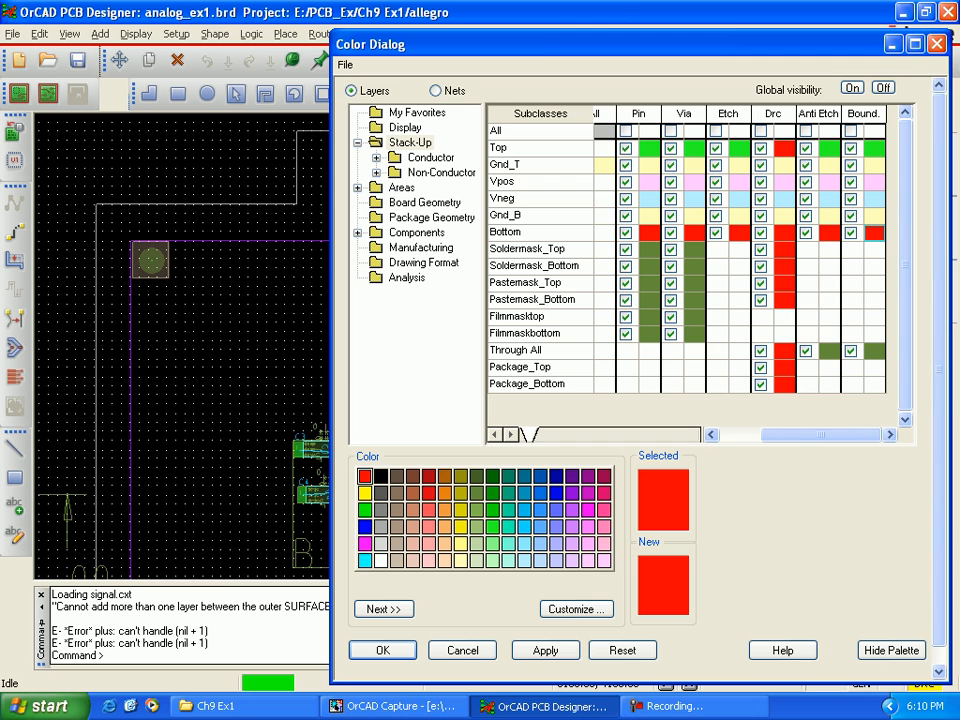
Step: Color all Soldermask_Top elements medium teal-blue and all Soldermask_Bottom elements magenta
click(540, 561)
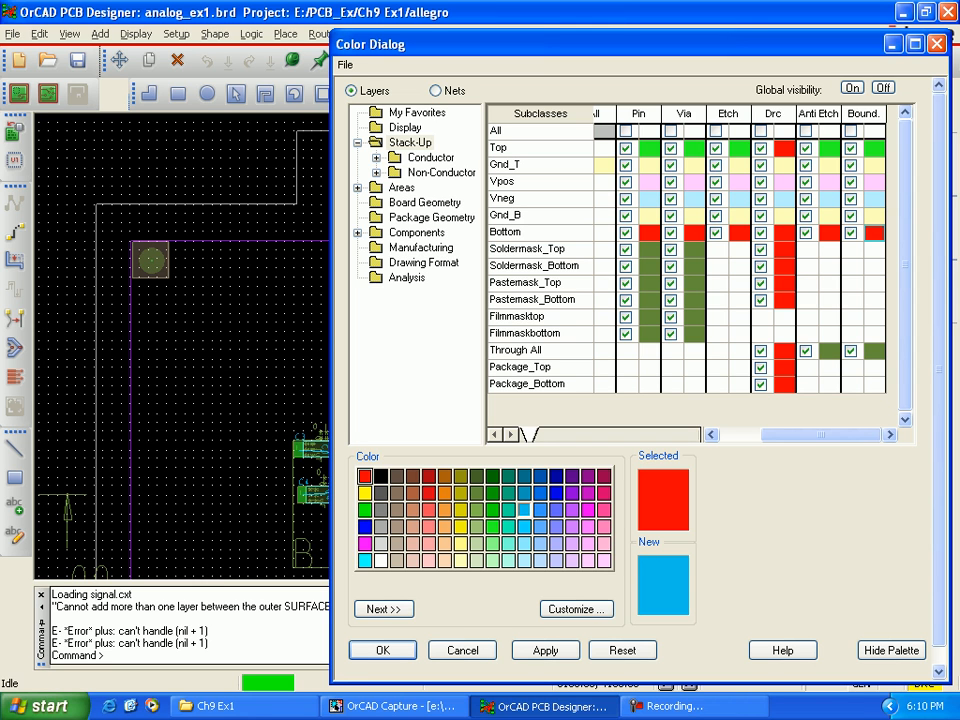
click(523, 492)
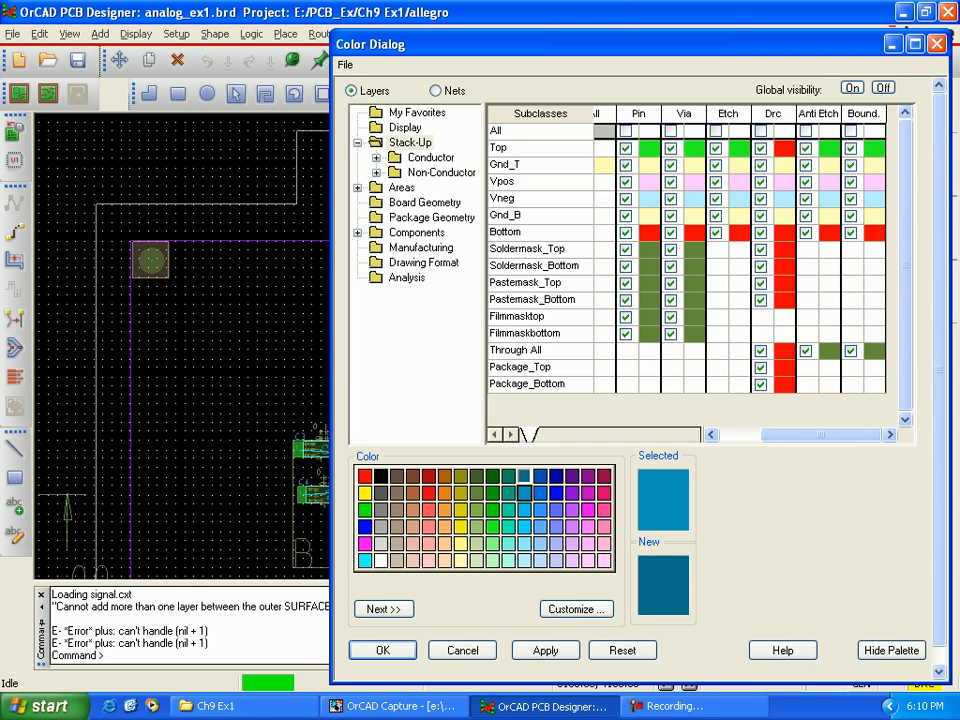
click(604, 250)
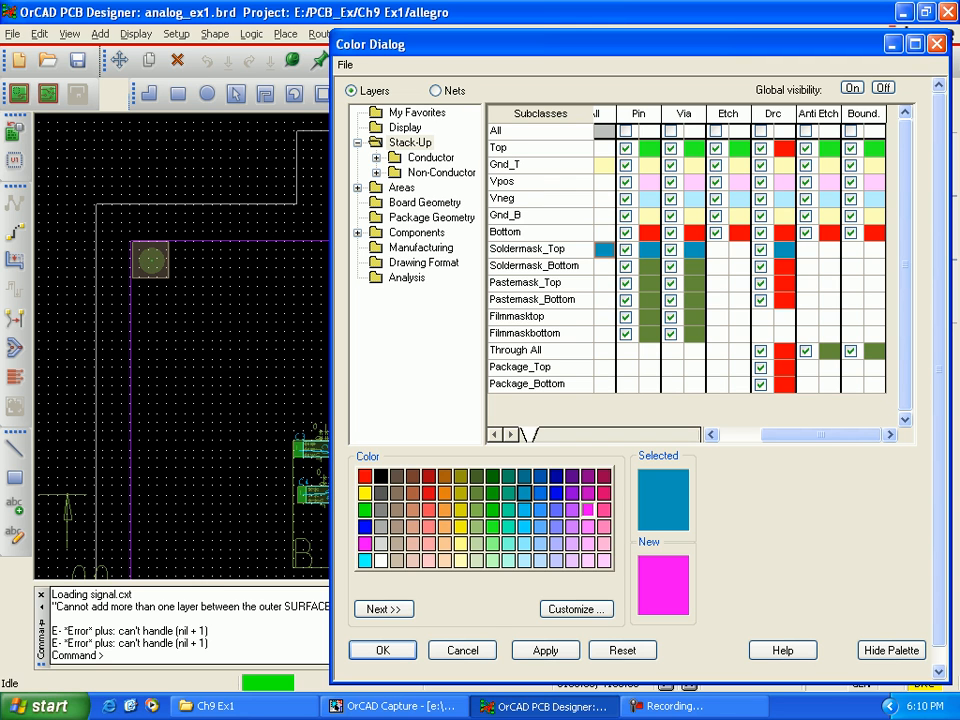
click(587, 509)
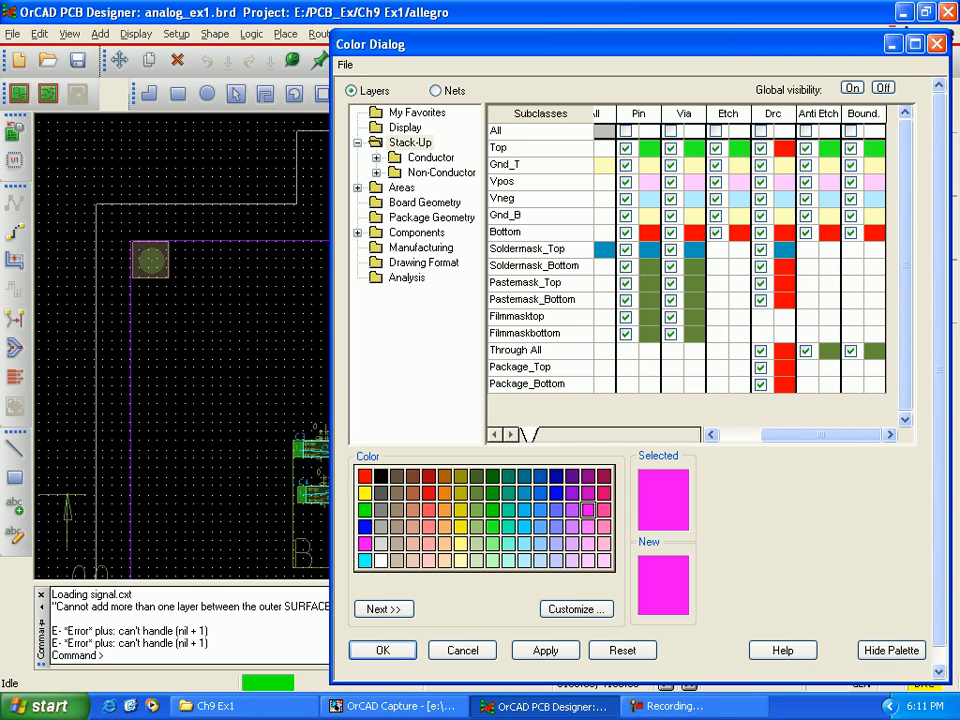
click(604, 266)
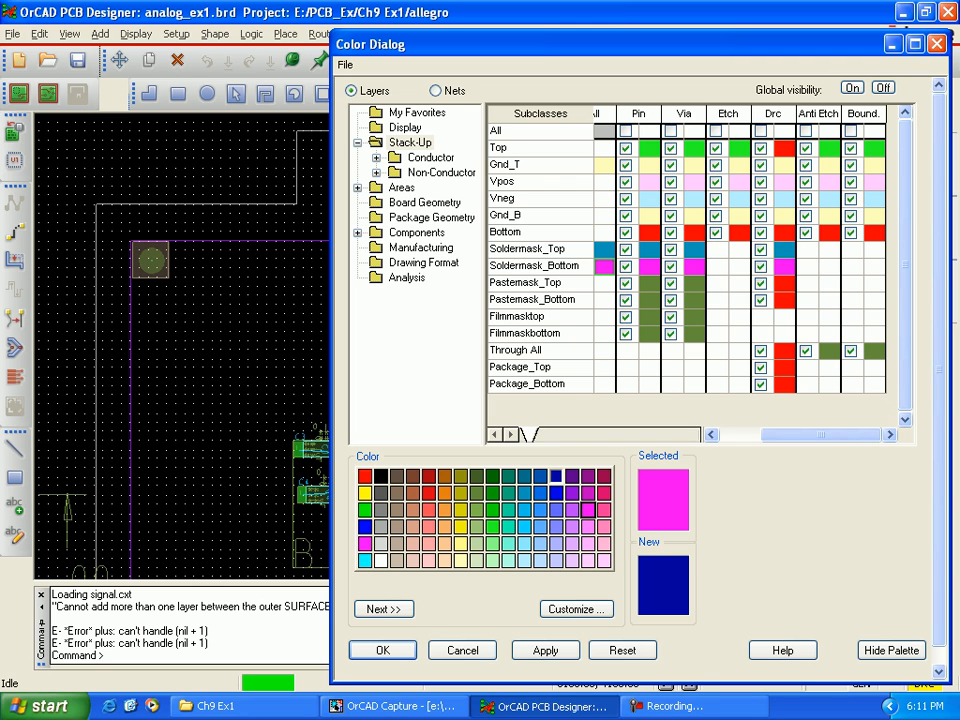
Step: Color all Pastemask_Top elements dark blue and all Pastemask_Bottom elements red
click(556, 476)
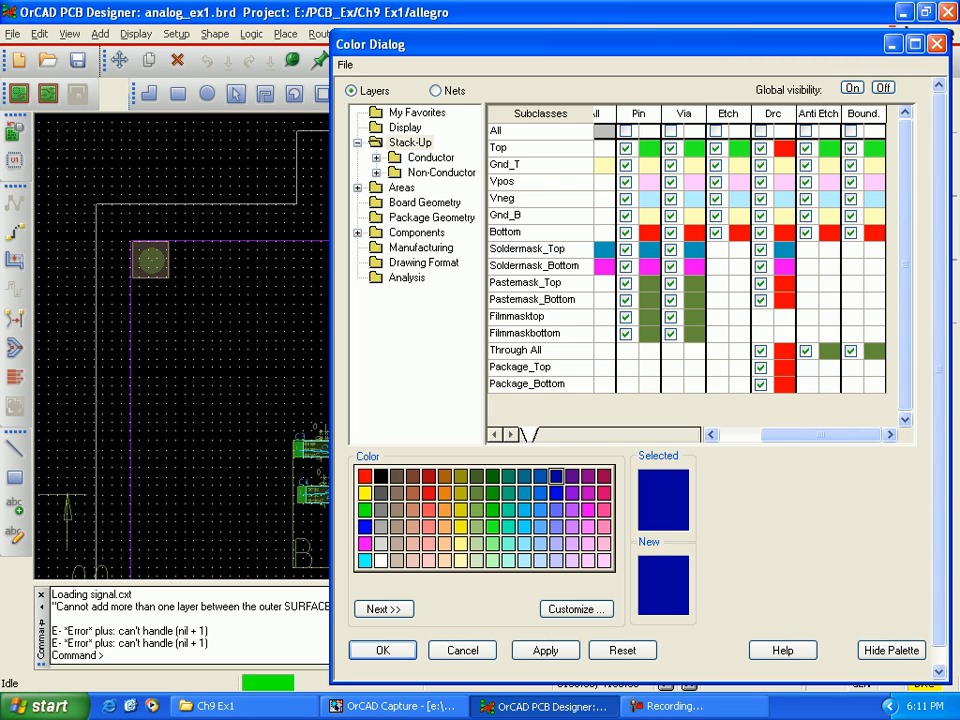
click(604, 283)
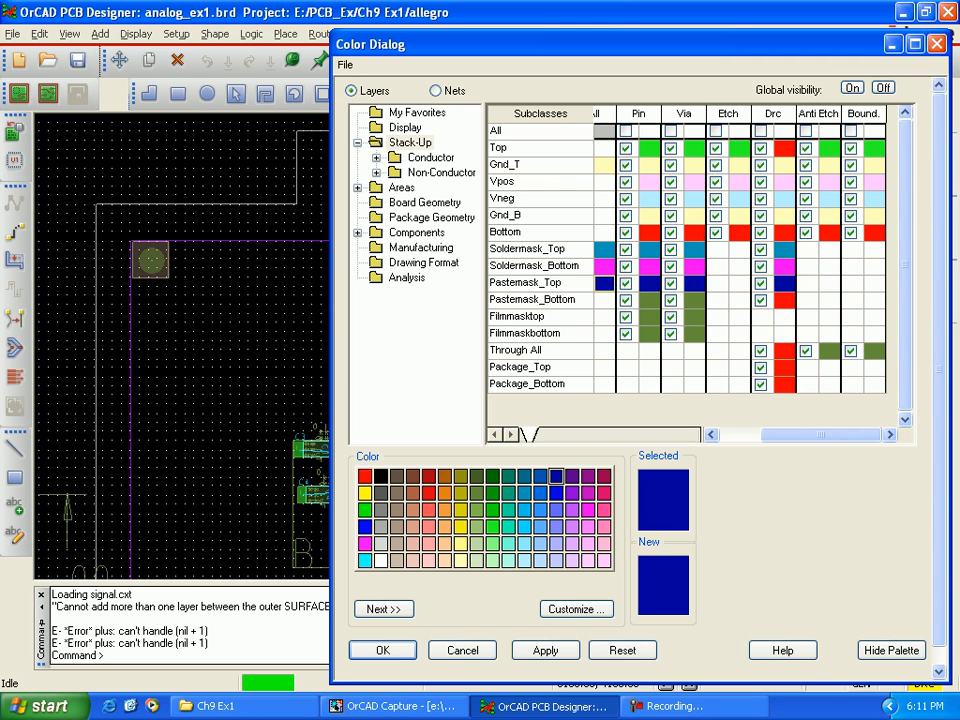
click(365, 476)
click(604, 300)
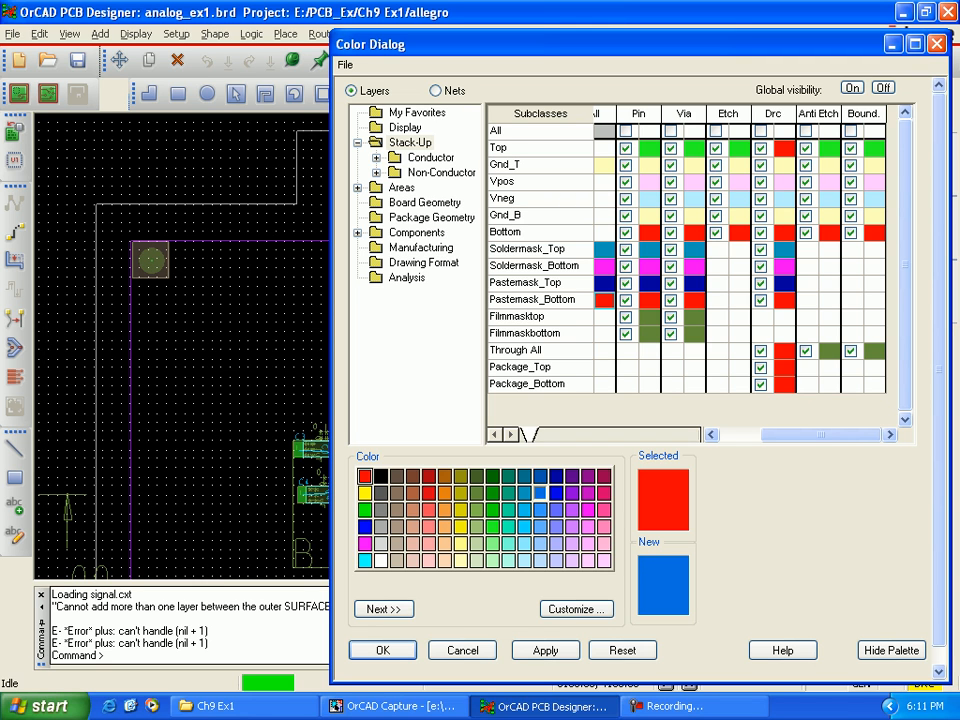
Step: Color Filmmasktop medium teal-blue and Filmmaskbottom purple, then apply the layer colors and close the color settings
click(525, 491)
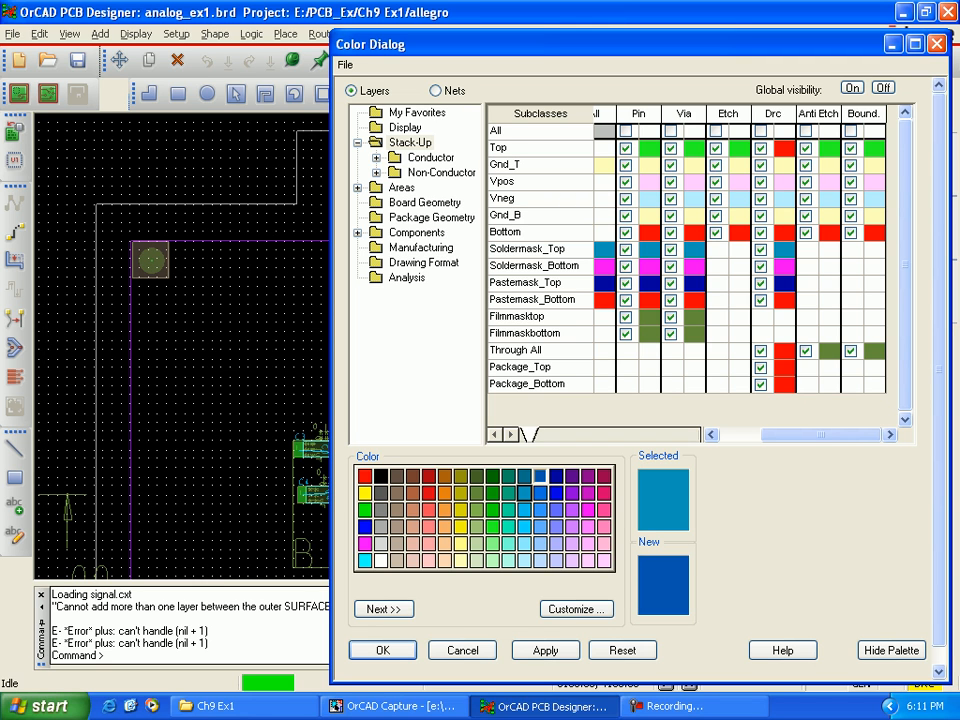
click(604, 317)
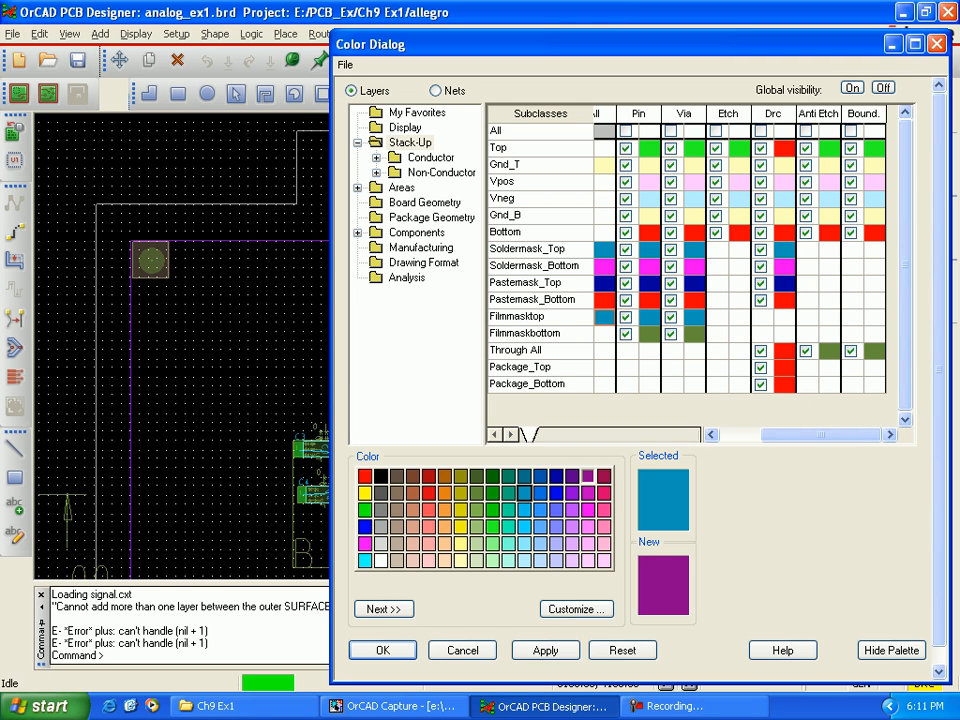
click(588, 476)
click(604, 334)
click(649, 334)
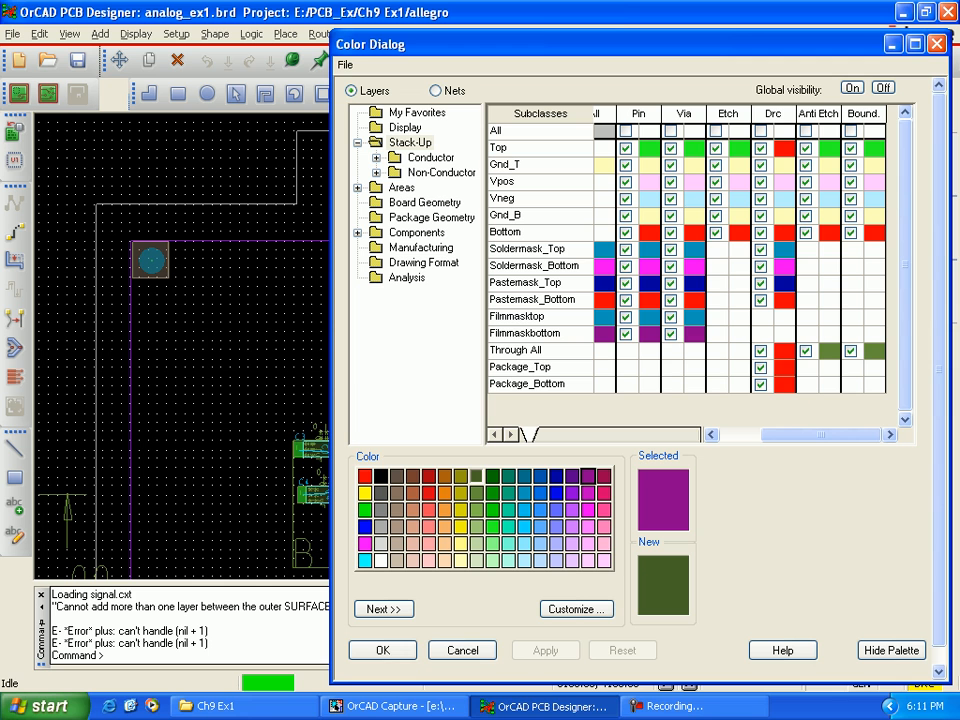
click(382, 650)
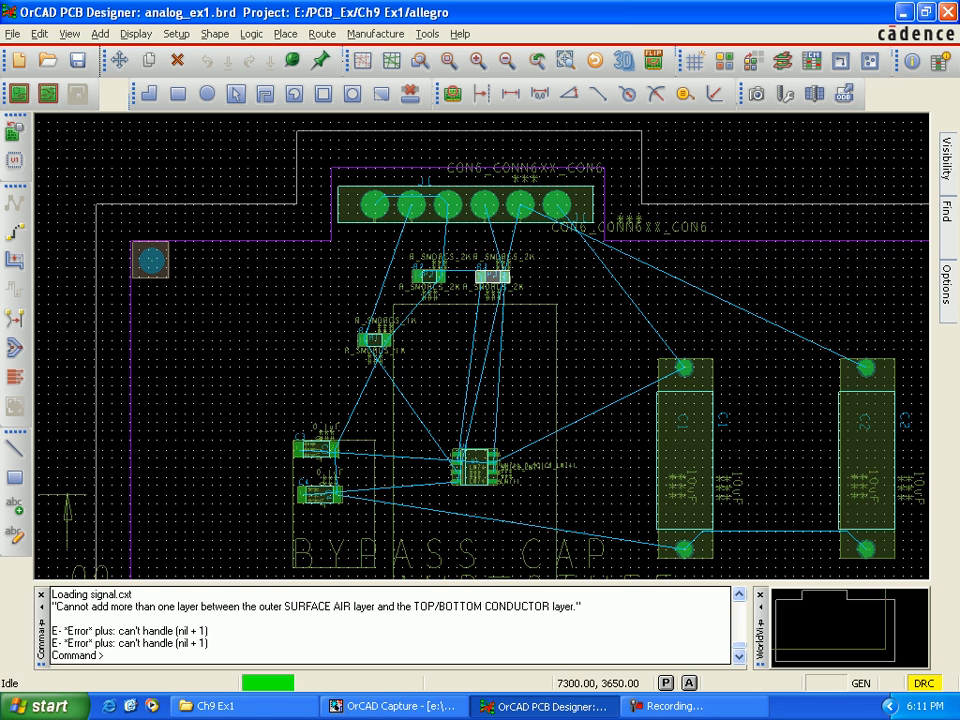
Step: Set the grid spacing for all etch layers to 100 in both x and y
mouse_move(946, 160)
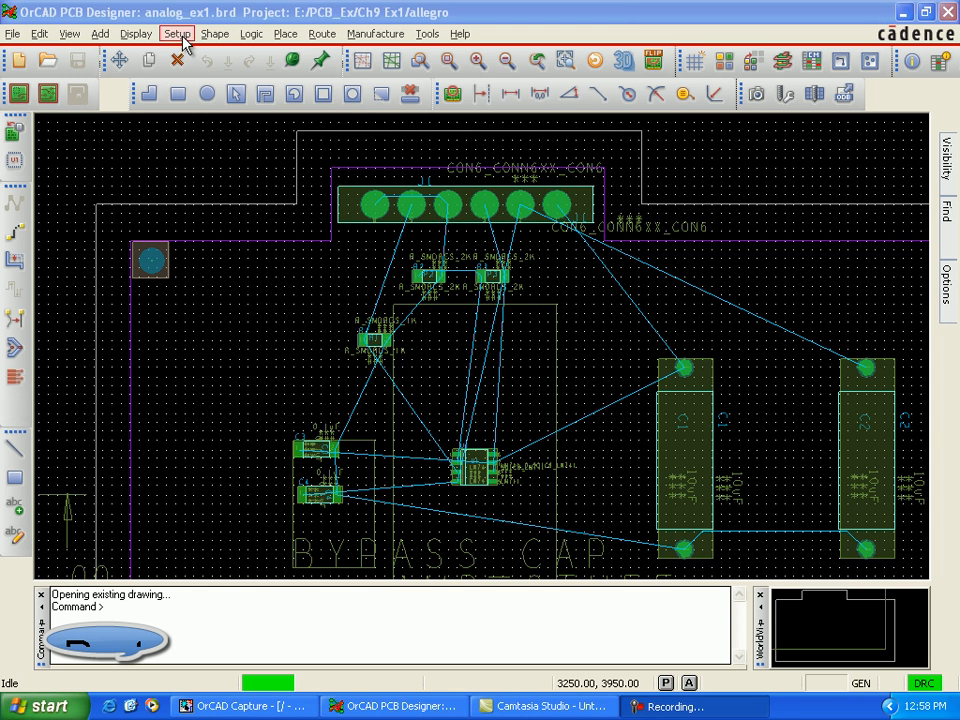
click(178, 34)
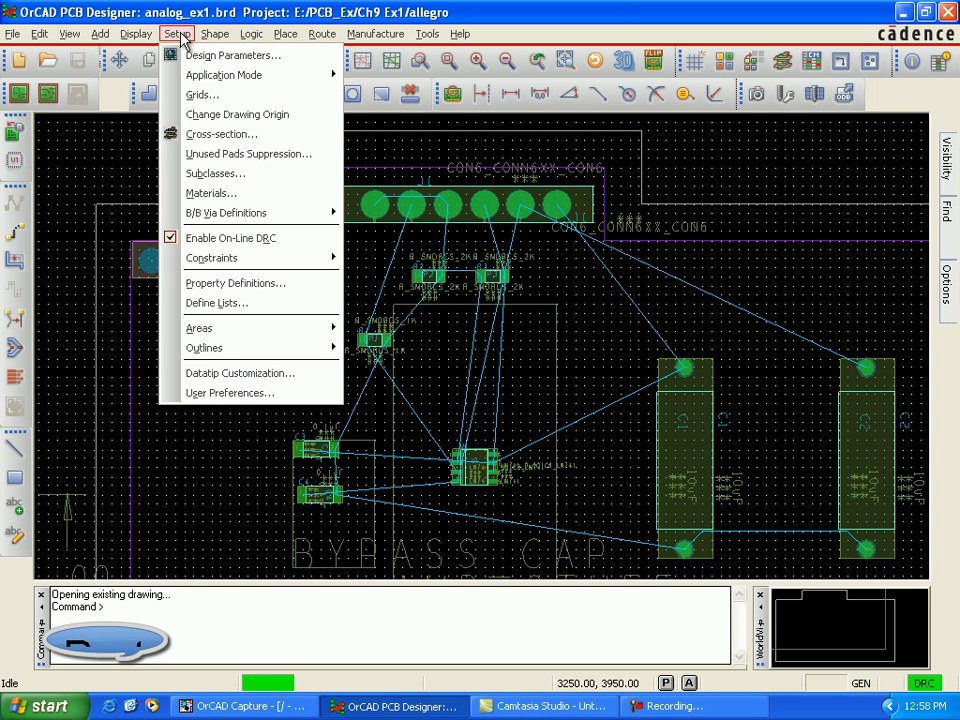
click(197, 94)
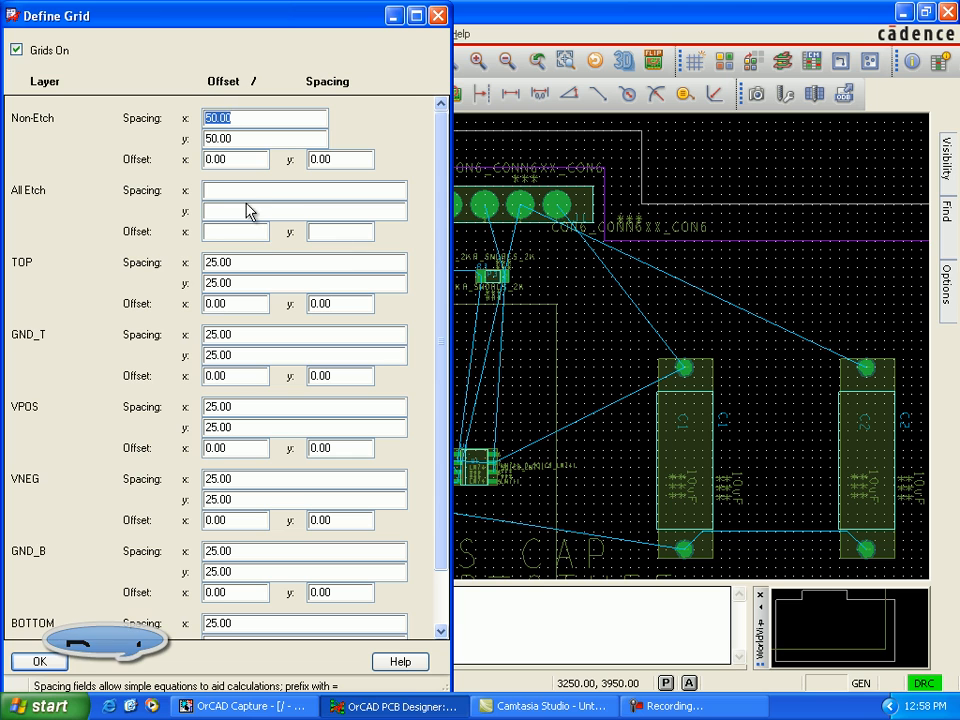
click(243, 191)
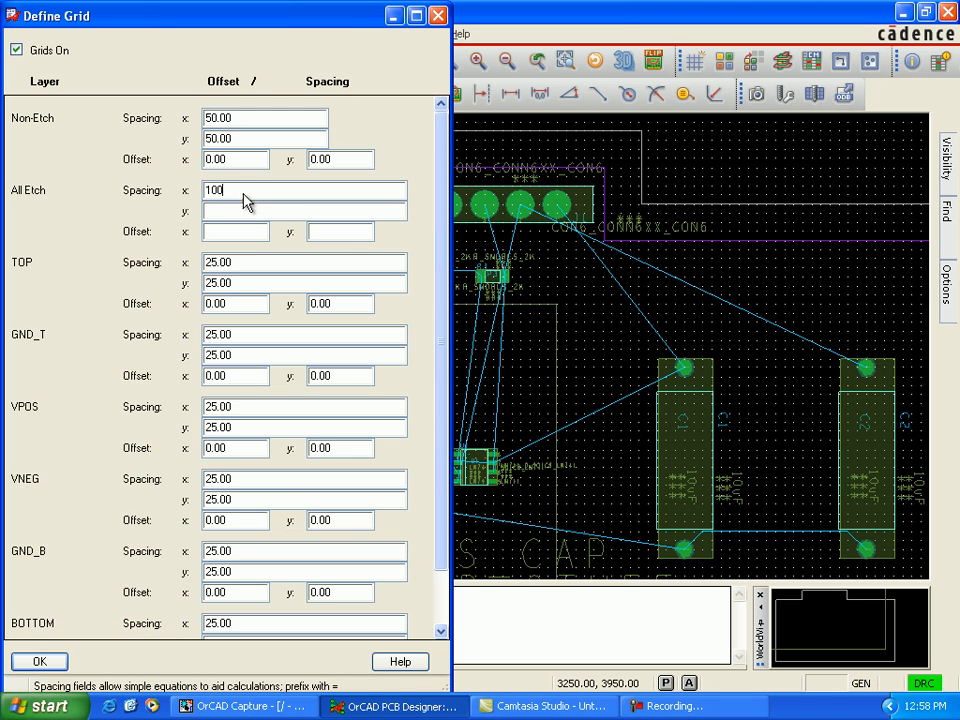
click(245, 211)
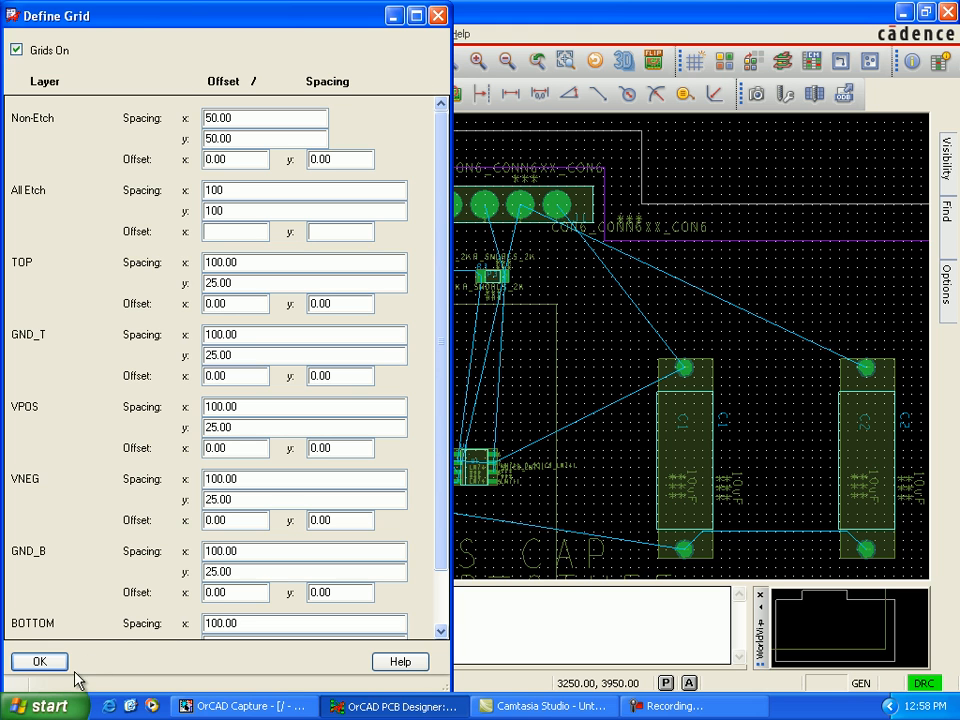
click(40, 661)
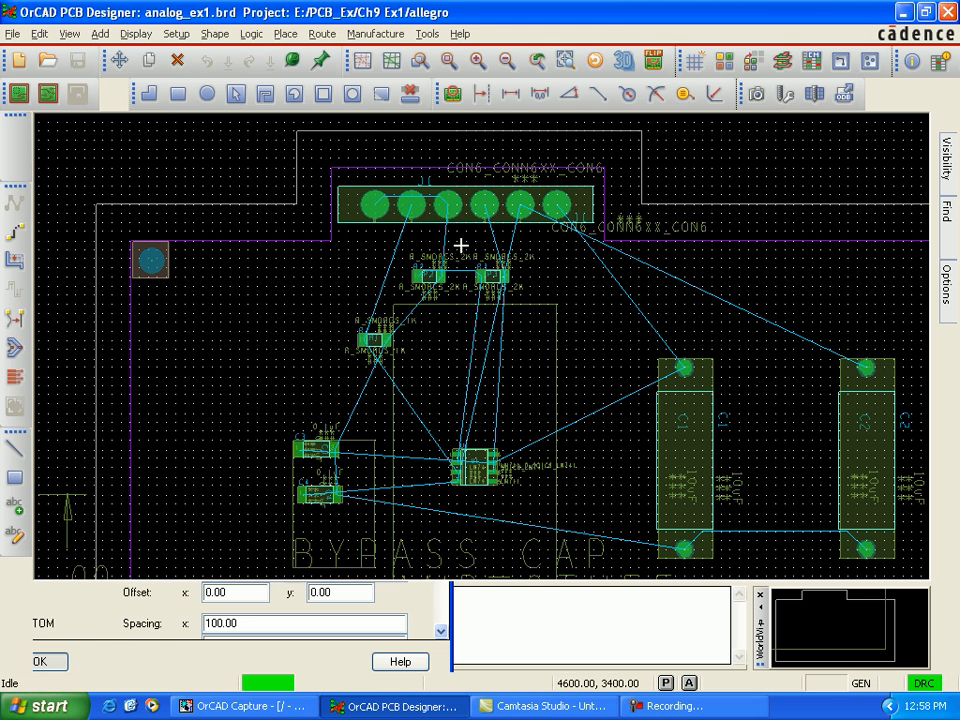
Step: Set the active class to Etch and the active subclass to Gnd_T
mouse_move(945, 287)
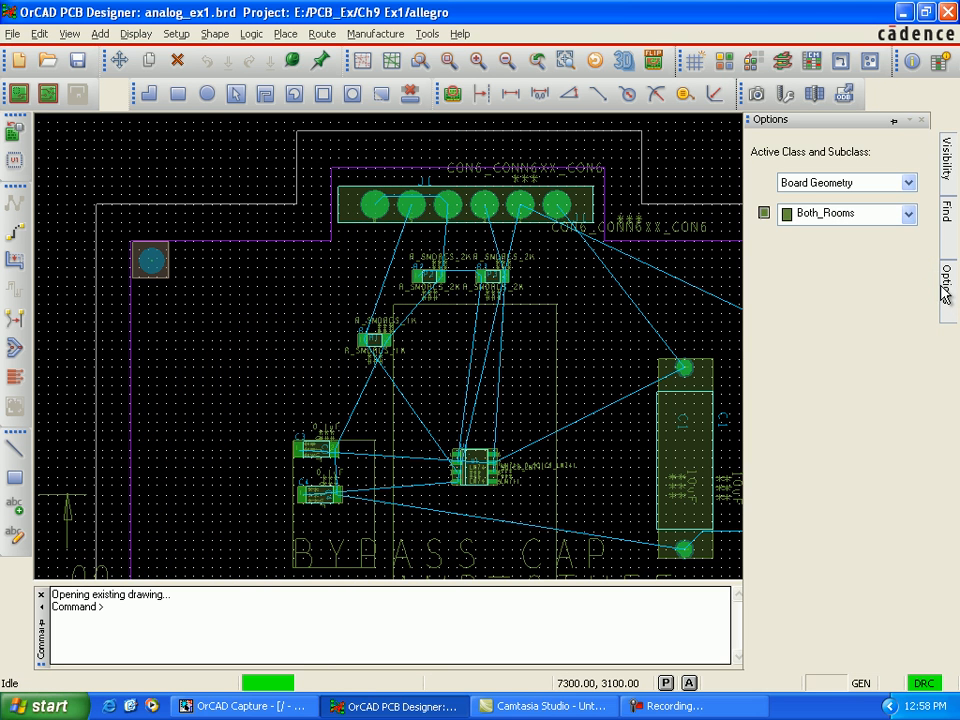
click(908, 182)
click(852, 297)
click(908, 216)
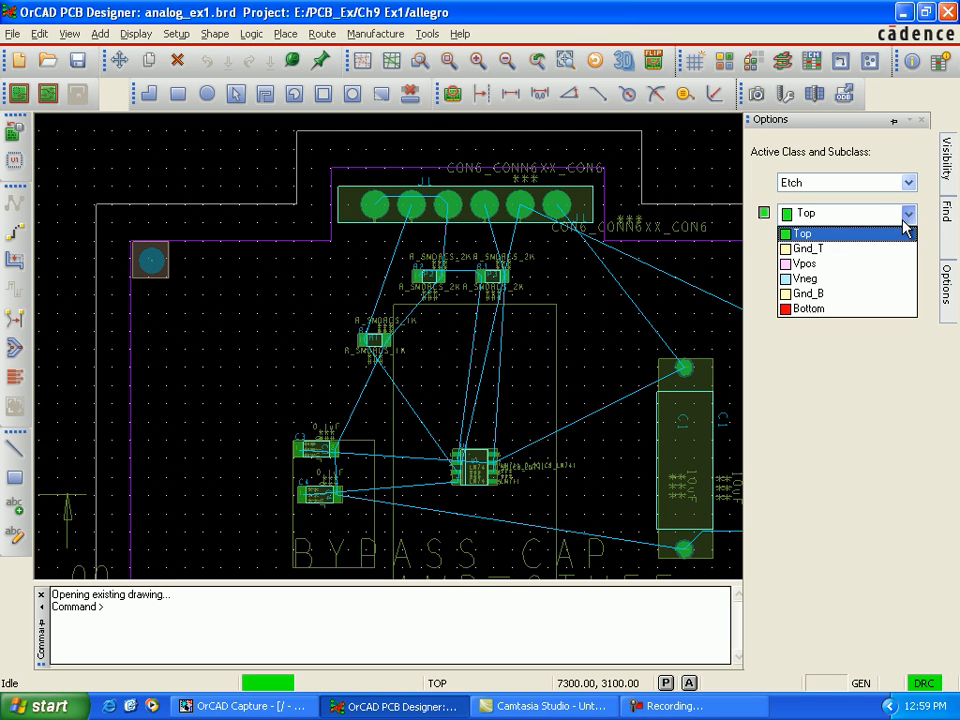
click(880, 250)
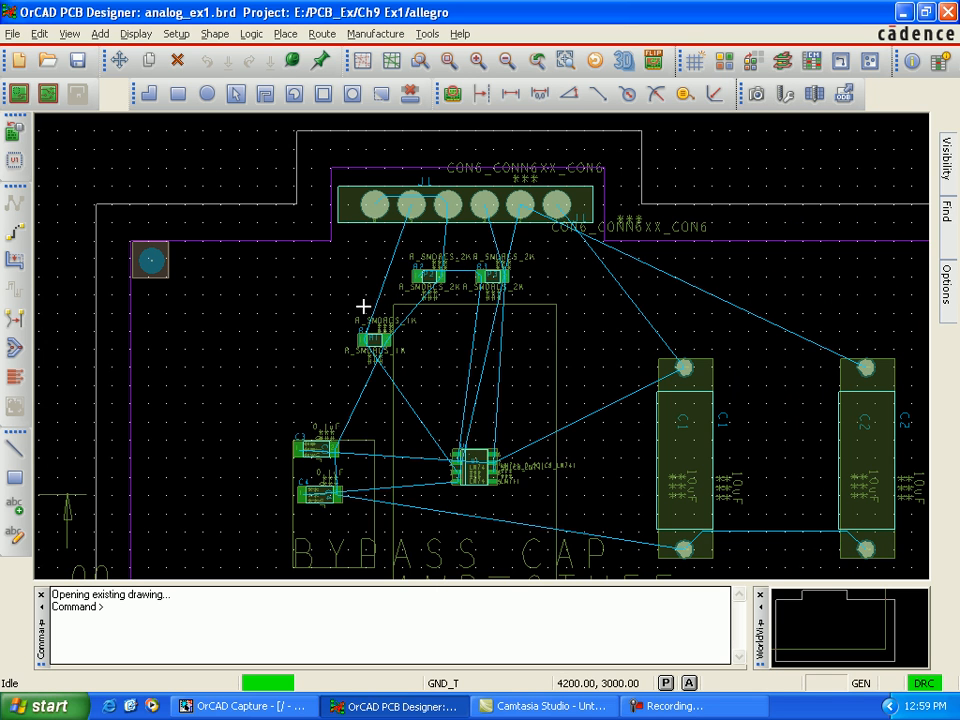
Step: Set up a new plane outline on layer GND_T with net GND_SIGNAL, using the Draw Polygon option
click(177, 34)
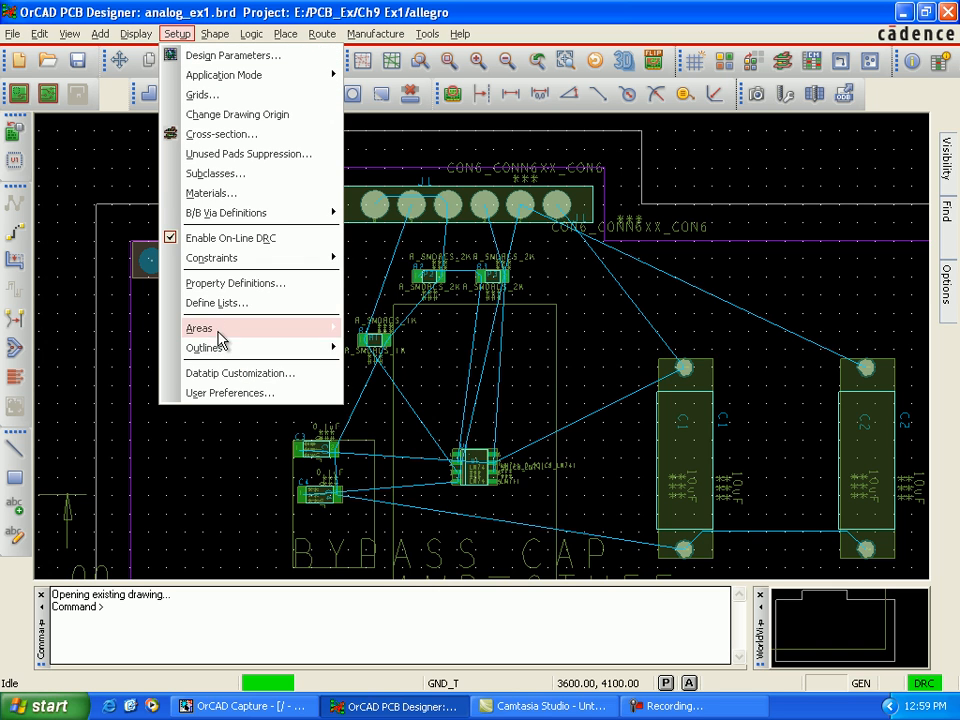
mouse_move(253, 350)
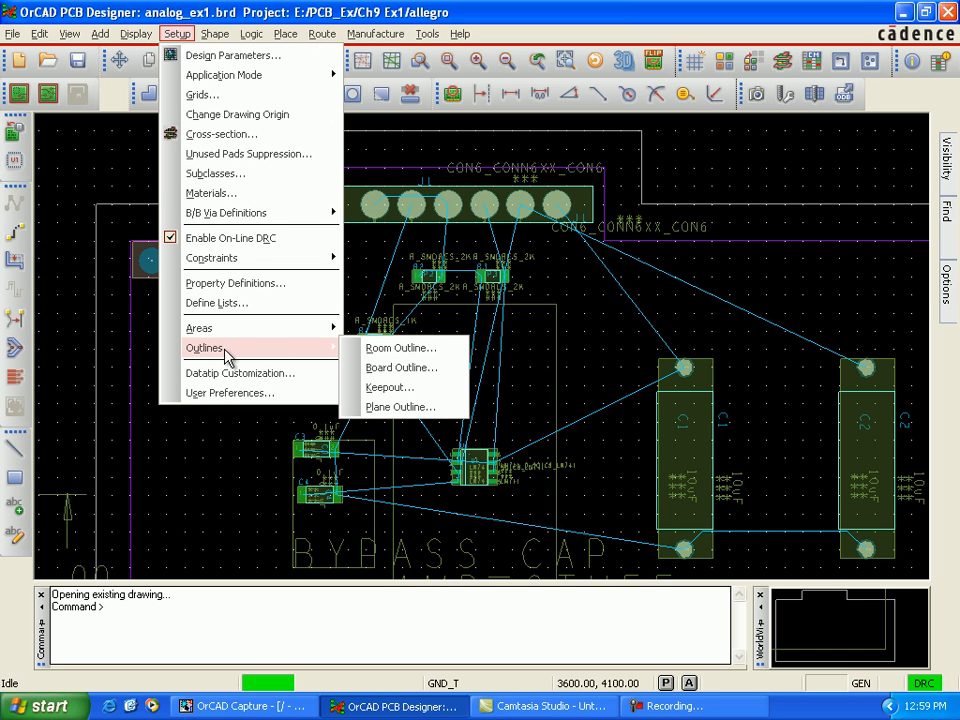
click(375, 410)
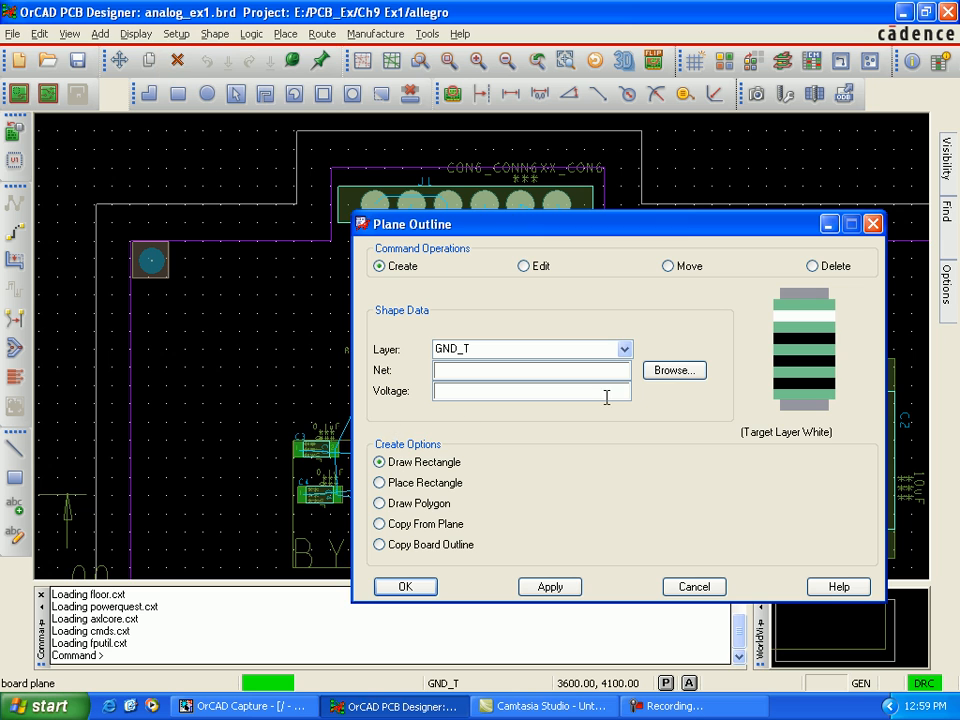
click(668, 371)
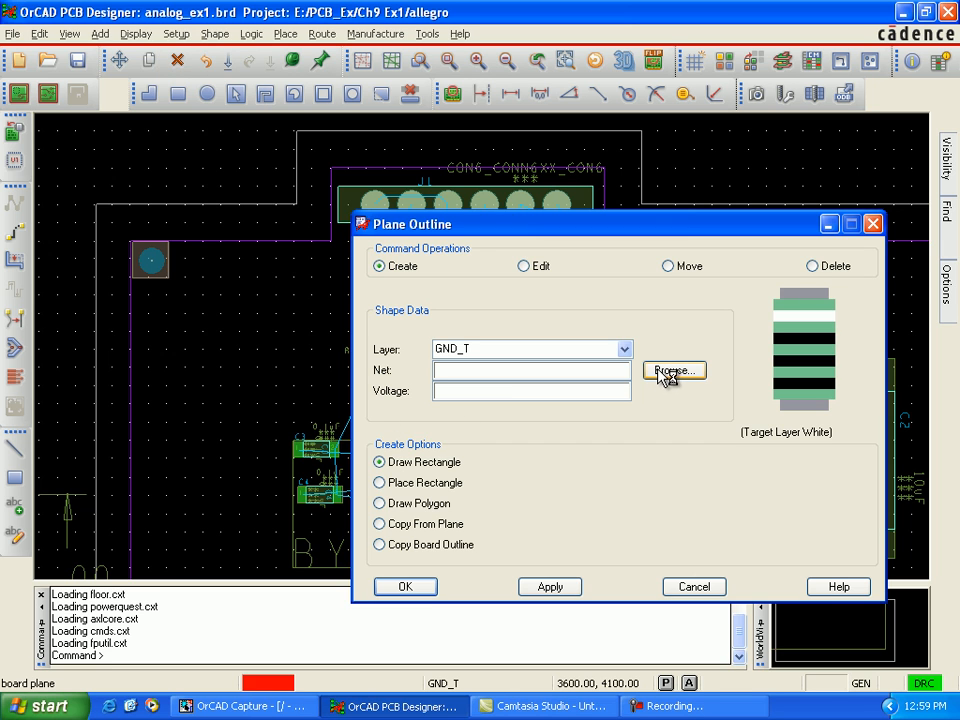
click(66, 144)
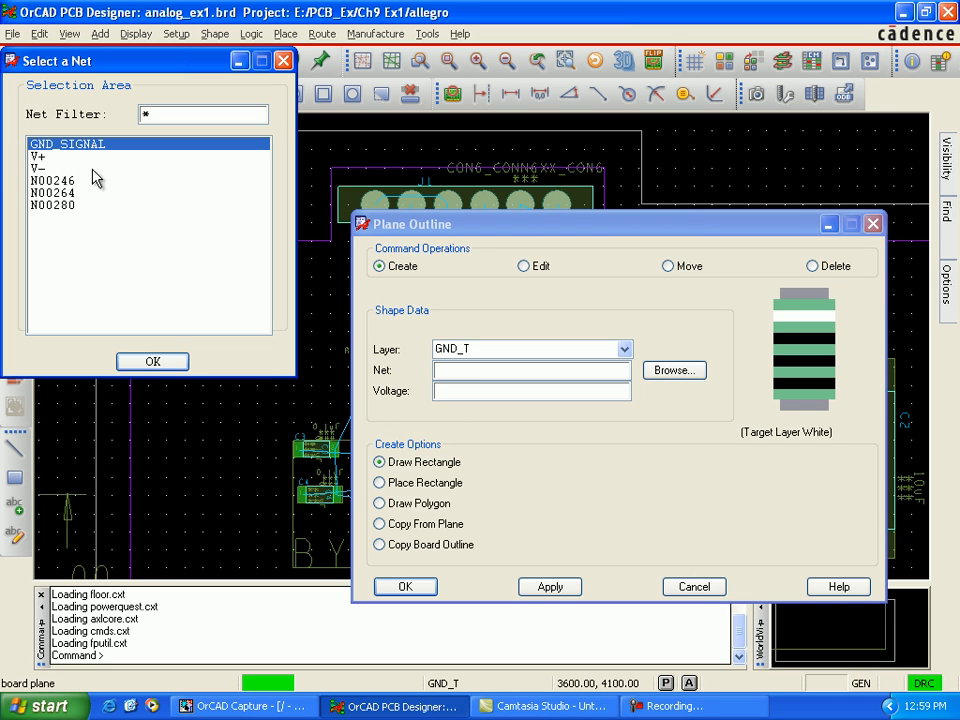
click(152, 361)
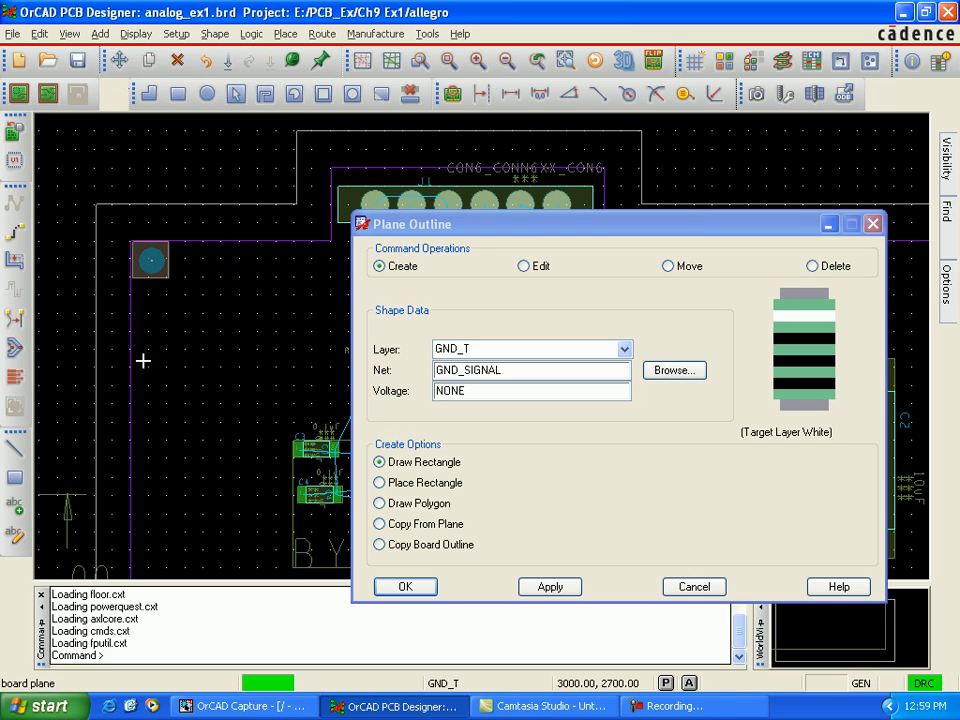
click(380, 505)
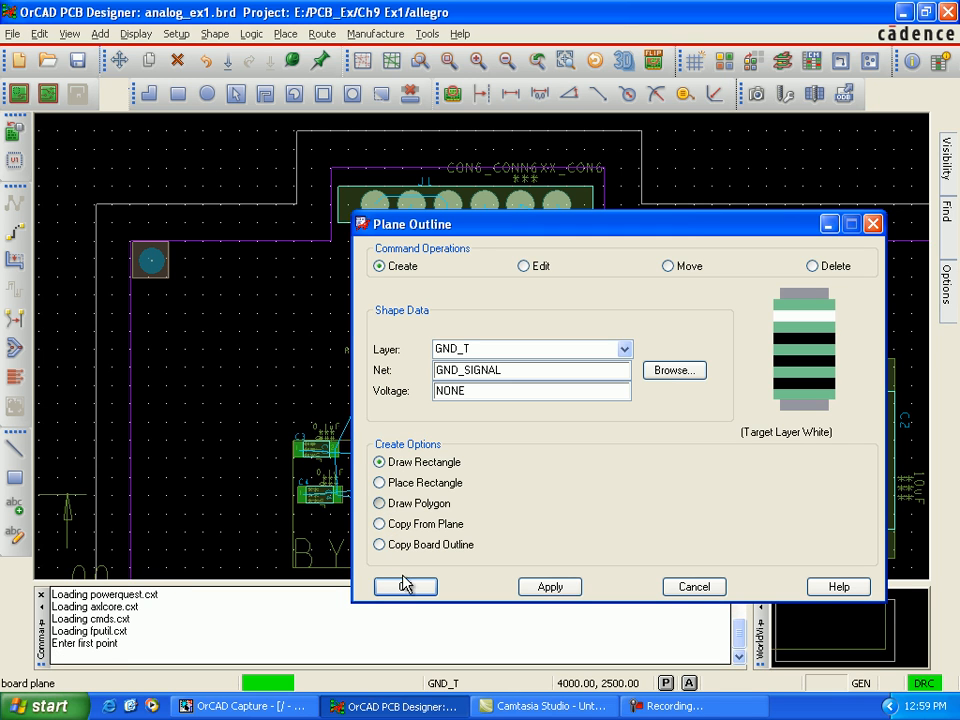
click(829, 224)
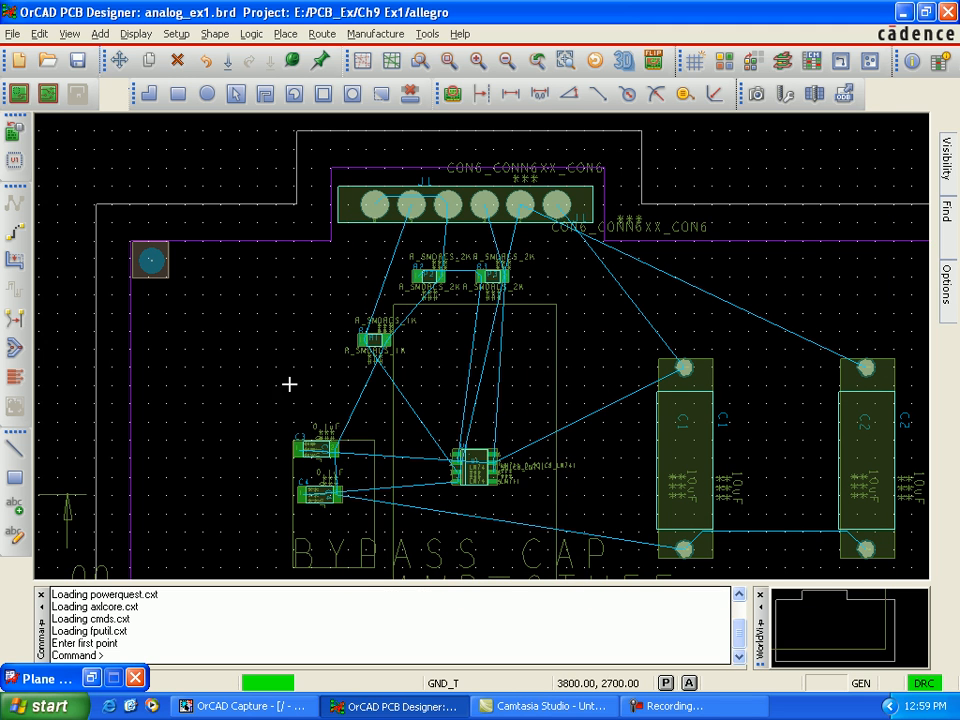
Step: Draw the GND_T plane polygon along the purple outline's top and connector bump, with sides at x 3300 and 7200 and bottom at y 1400, and finish
click(201, 385)
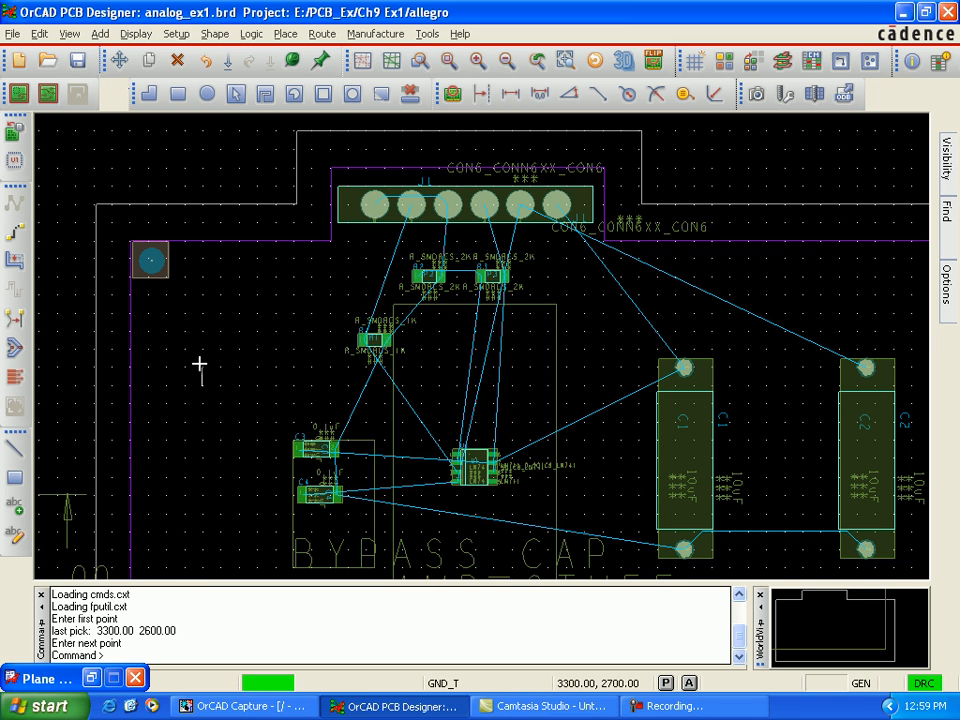
click(201, 241)
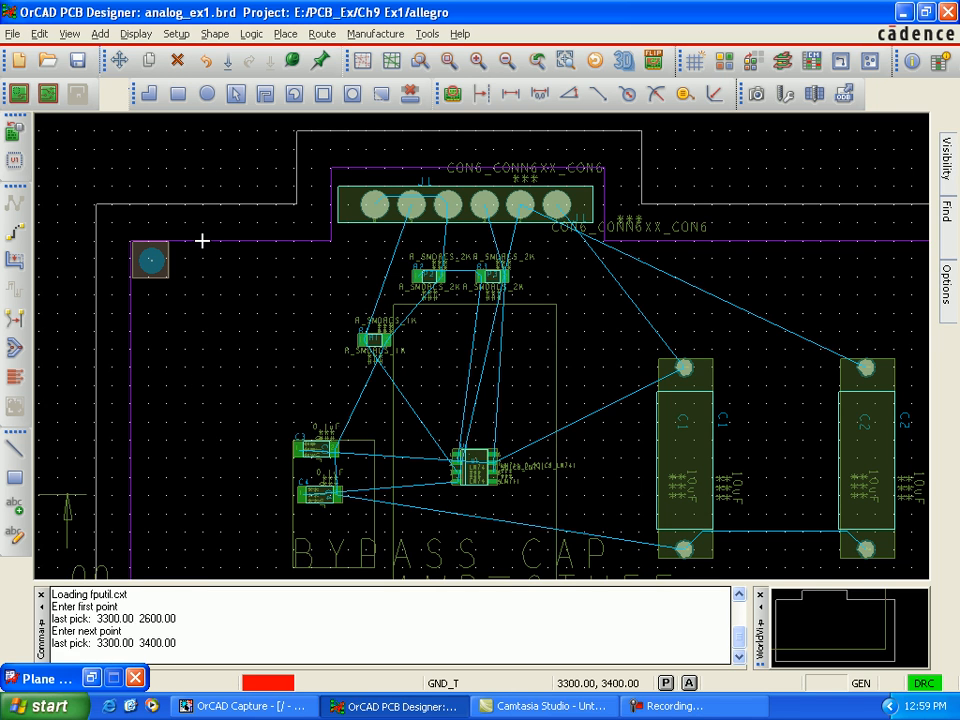
click(329, 241)
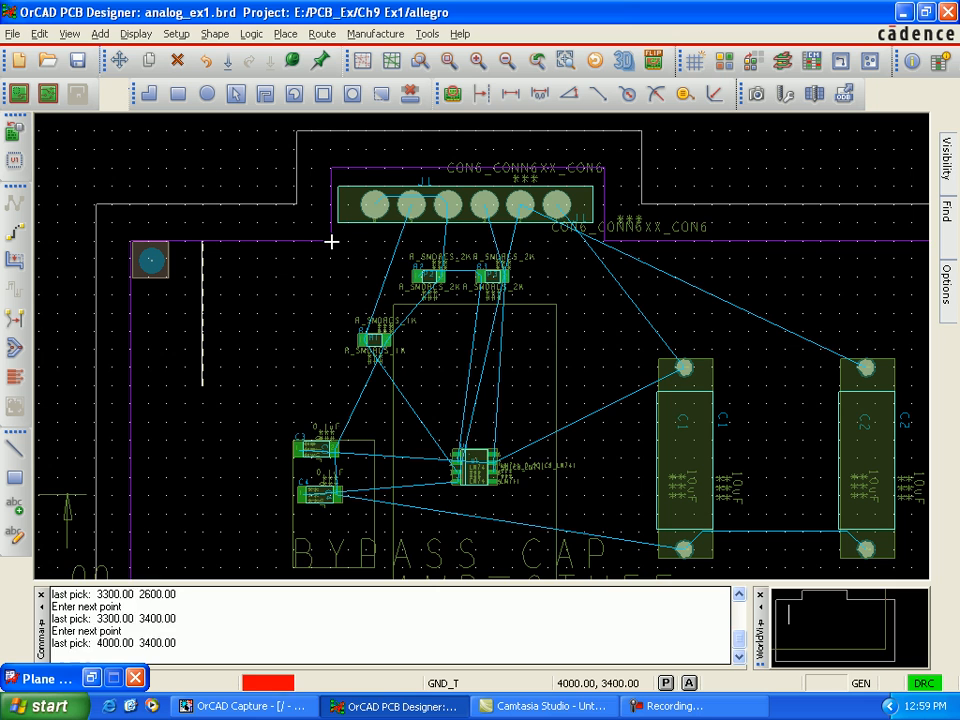
click(331, 170)
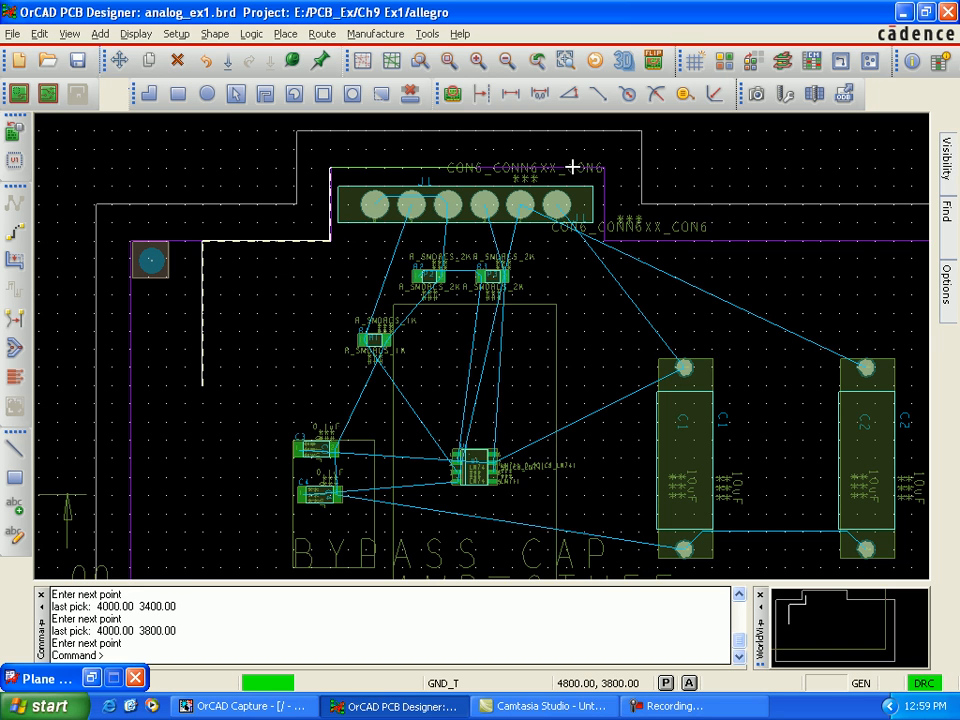
click(603, 170)
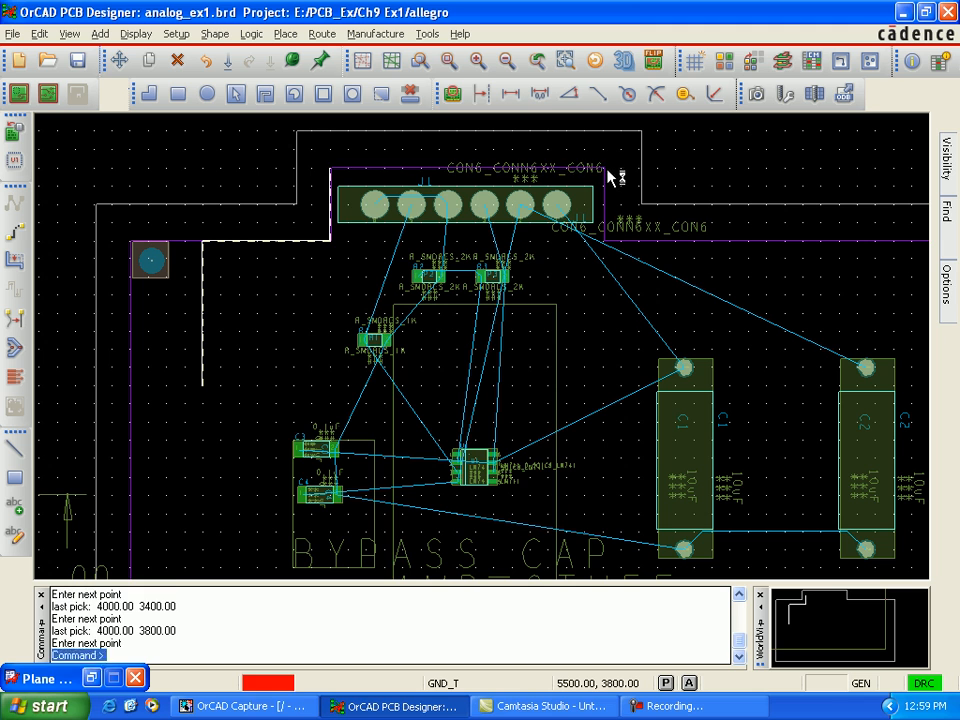
click(606, 238)
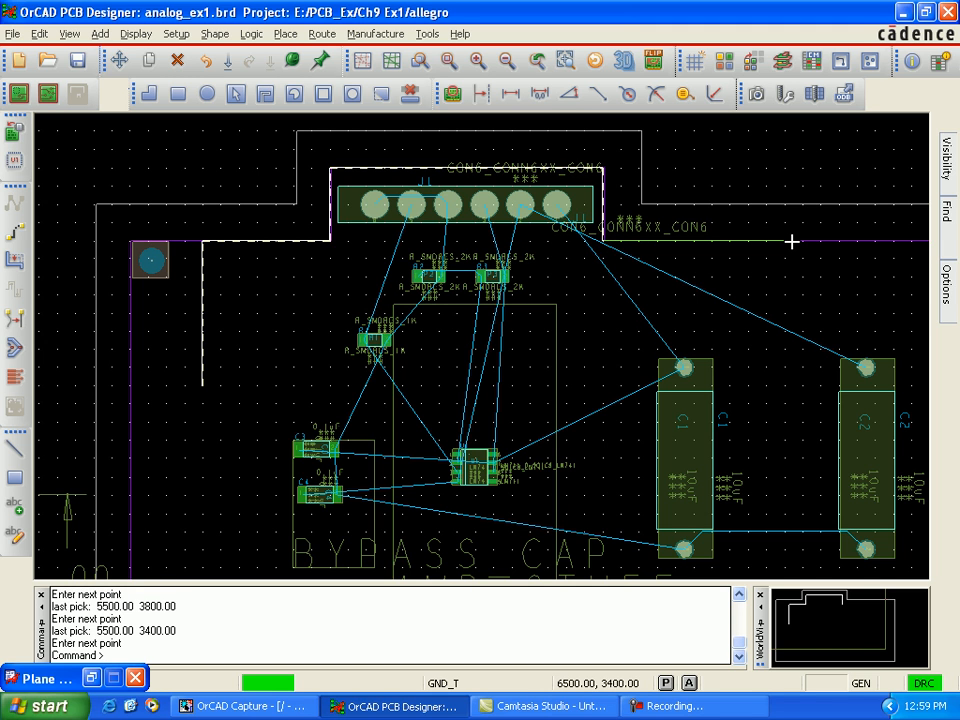
key(Right)
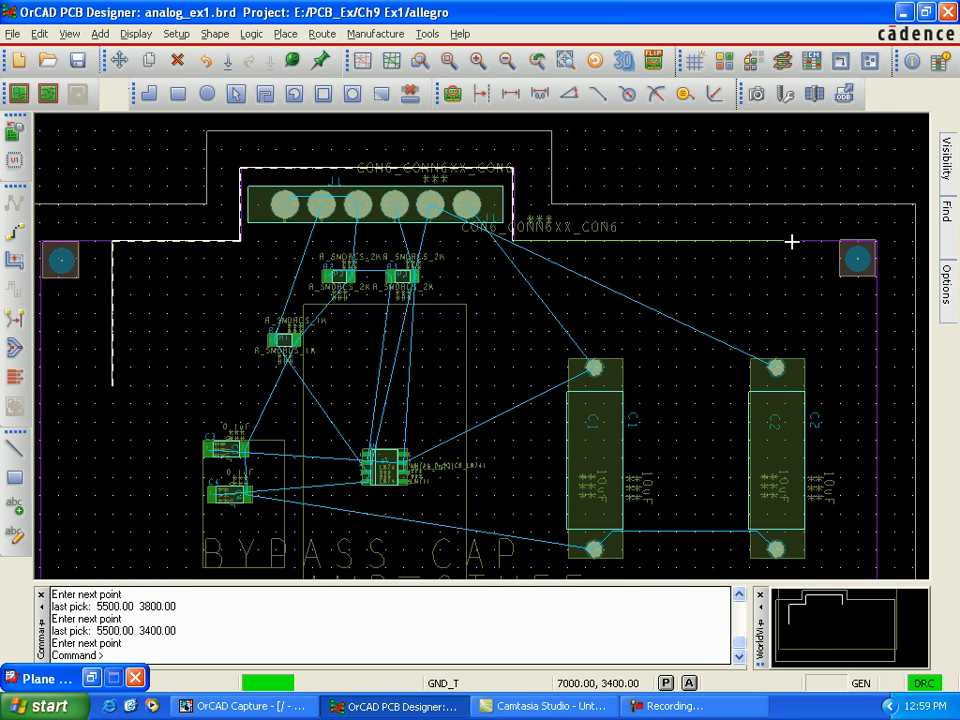
click(820, 241)
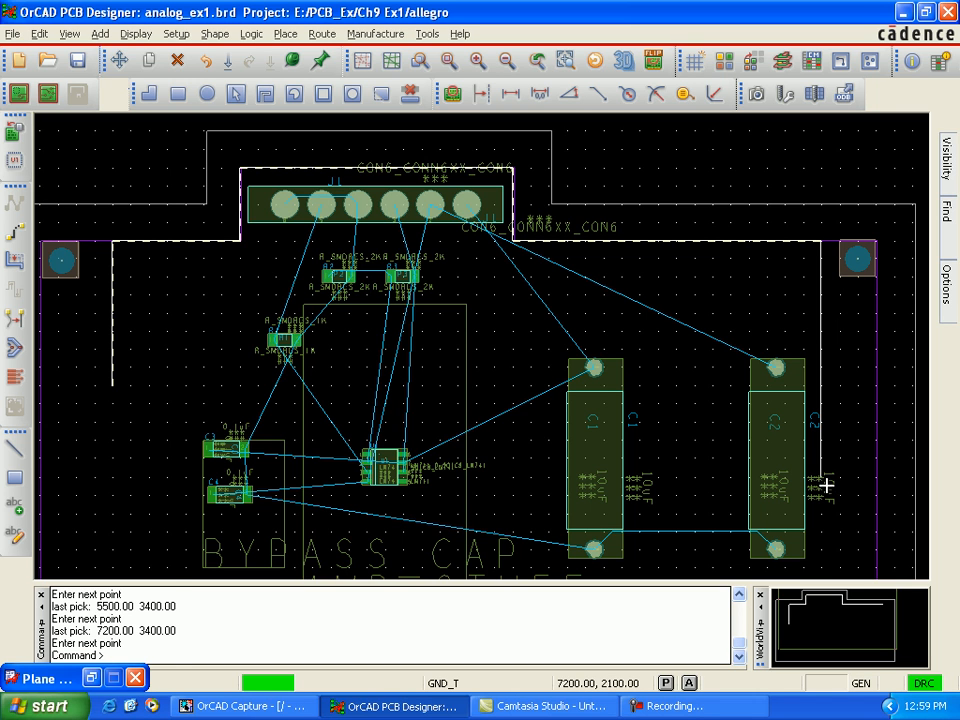
key(Down)
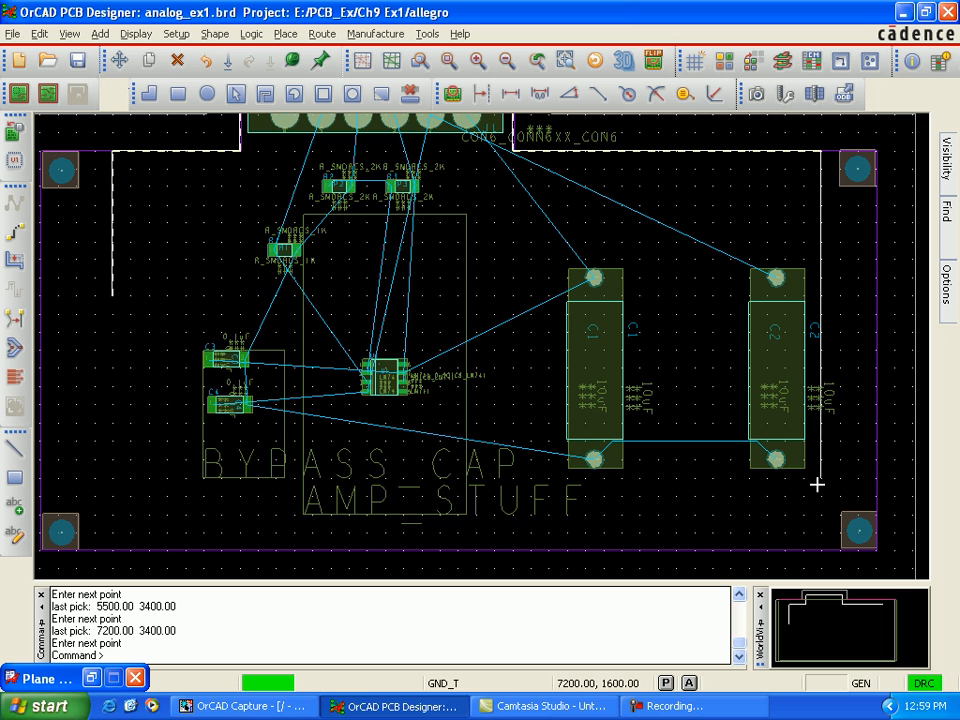
click(820, 511)
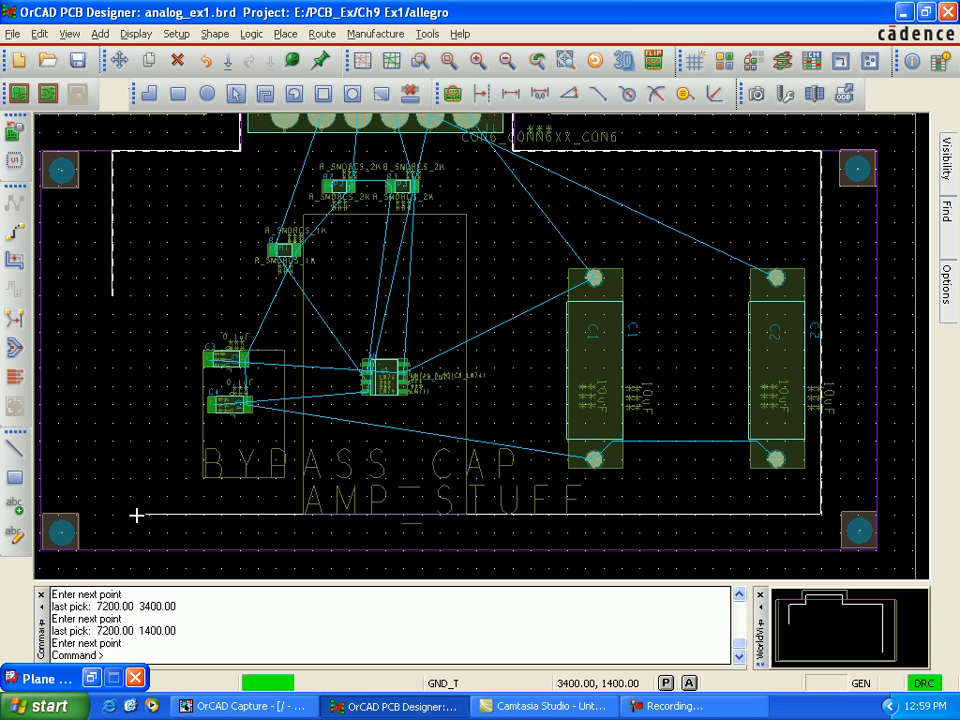
click(113, 514)
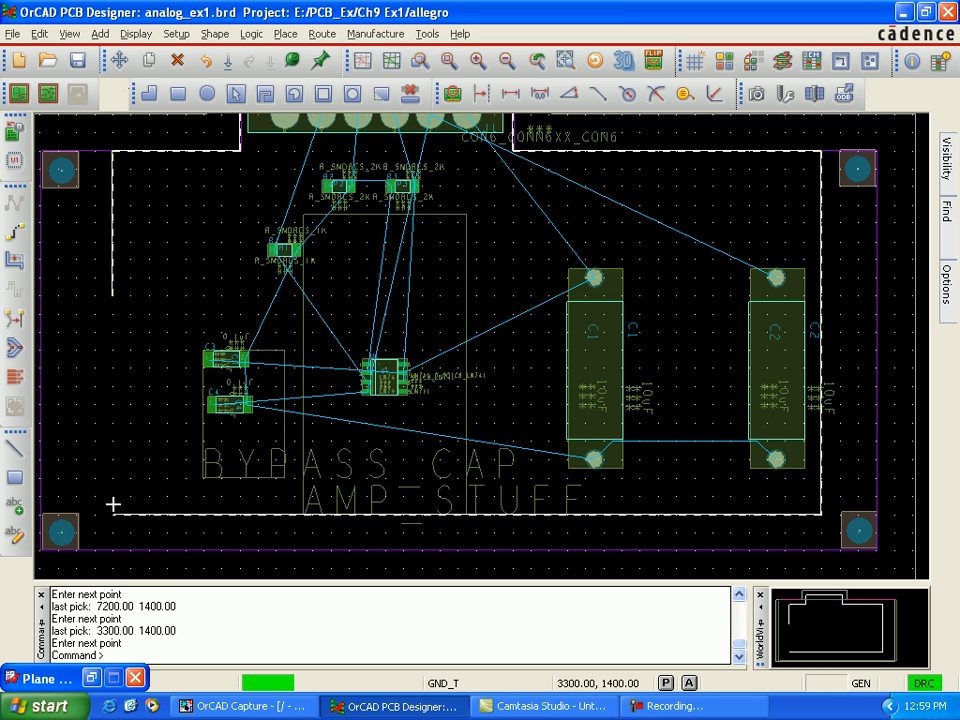
click(113, 295)
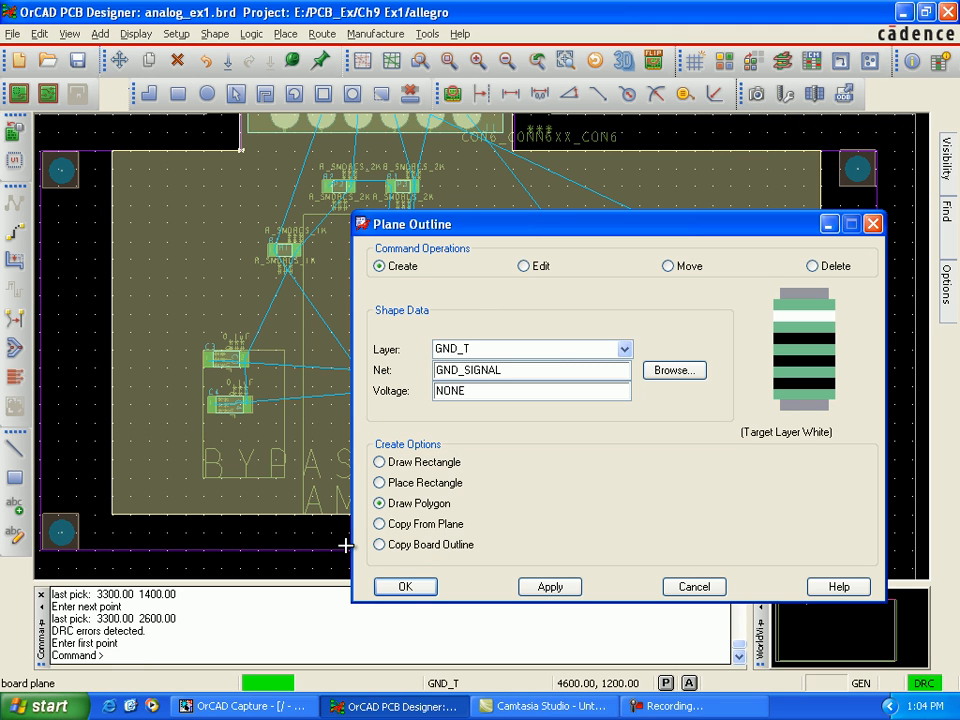
click(548, 587)
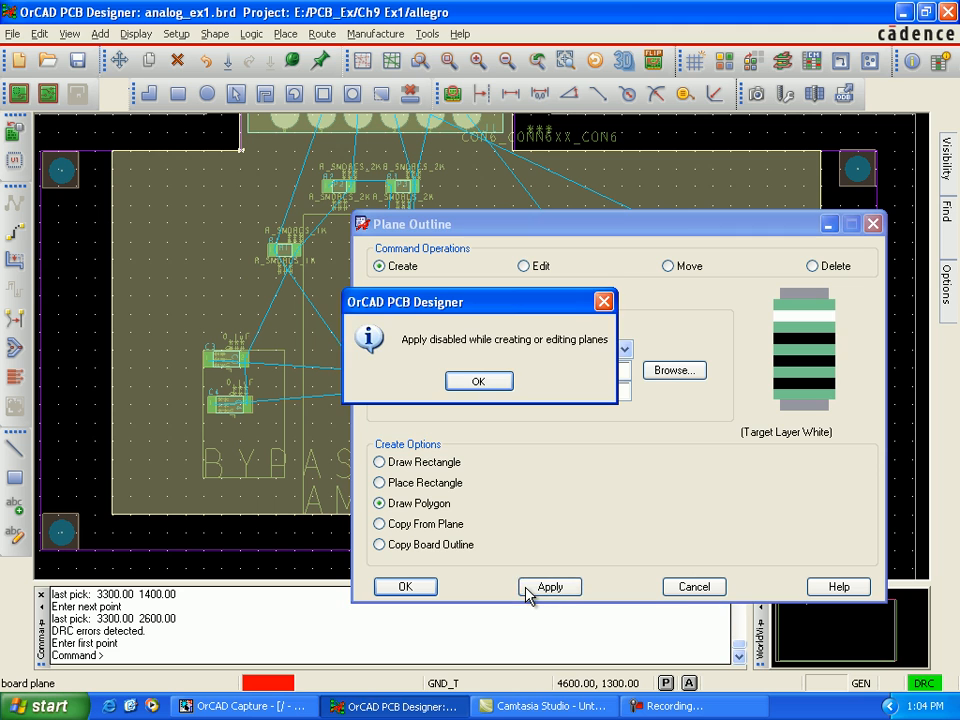
click(479, 383)
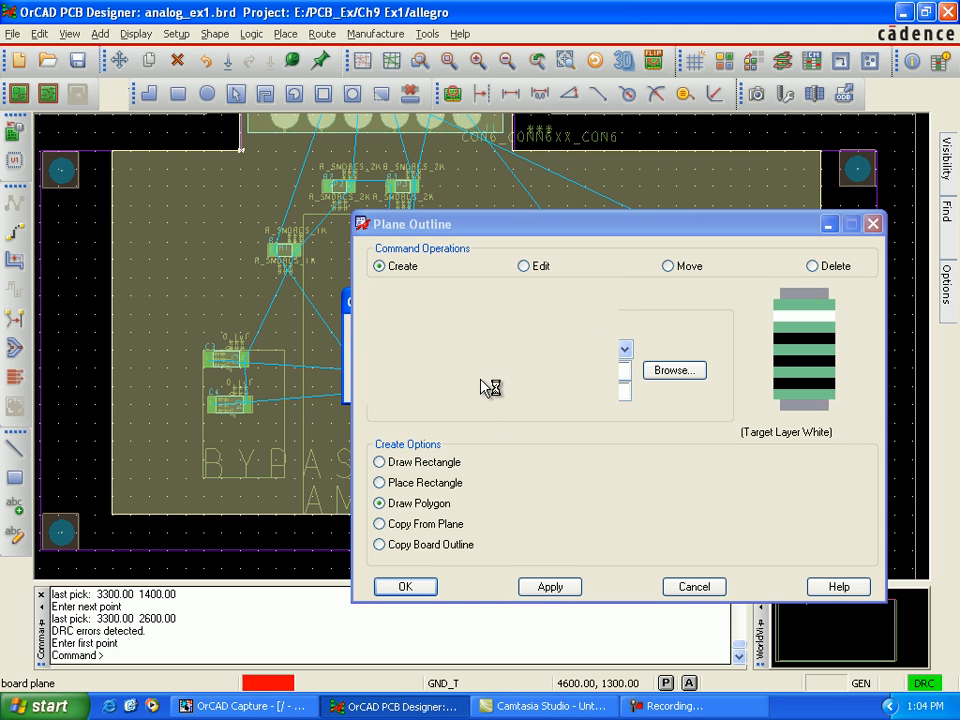
click(433, 591)
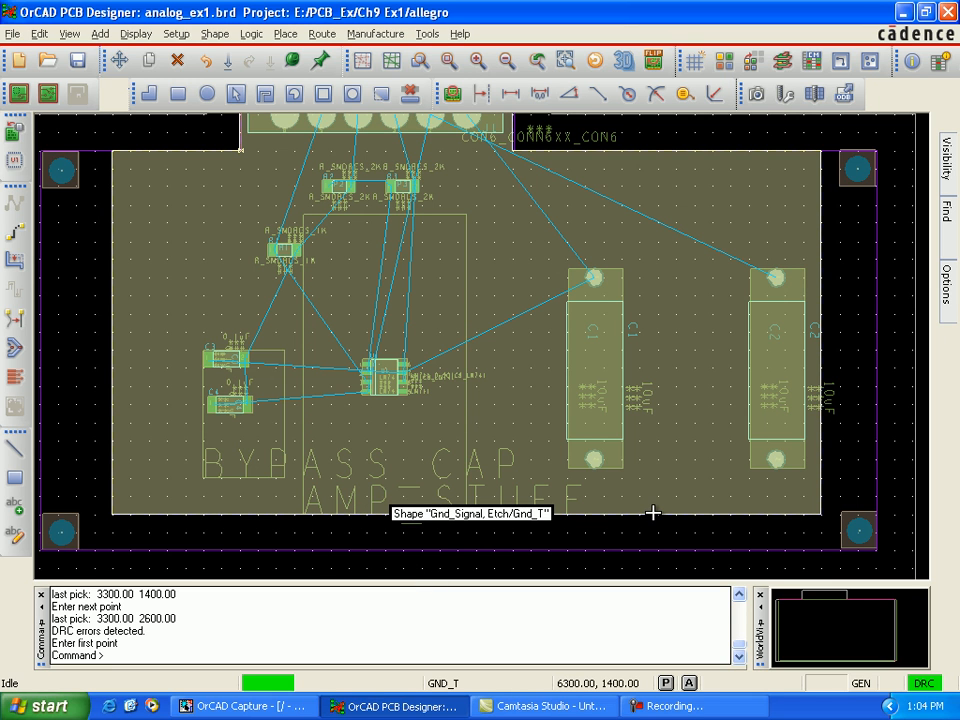
Step: Make Vpos the active etch subclass
middle_drag(653, 513, 588, 254)
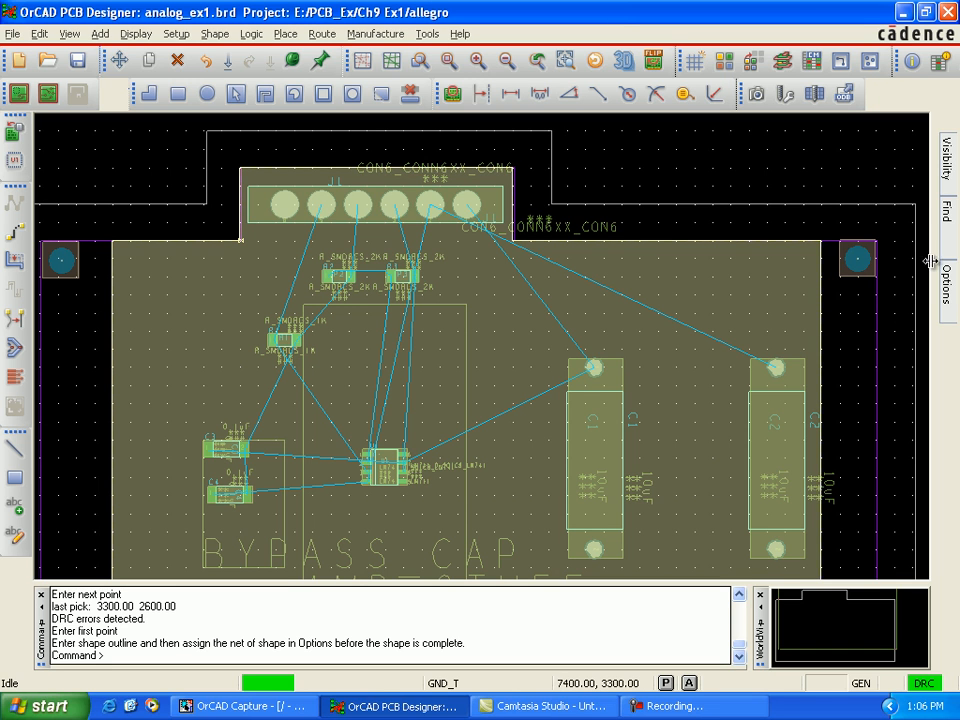
mouse_move(951, 291)
click(908, 214)
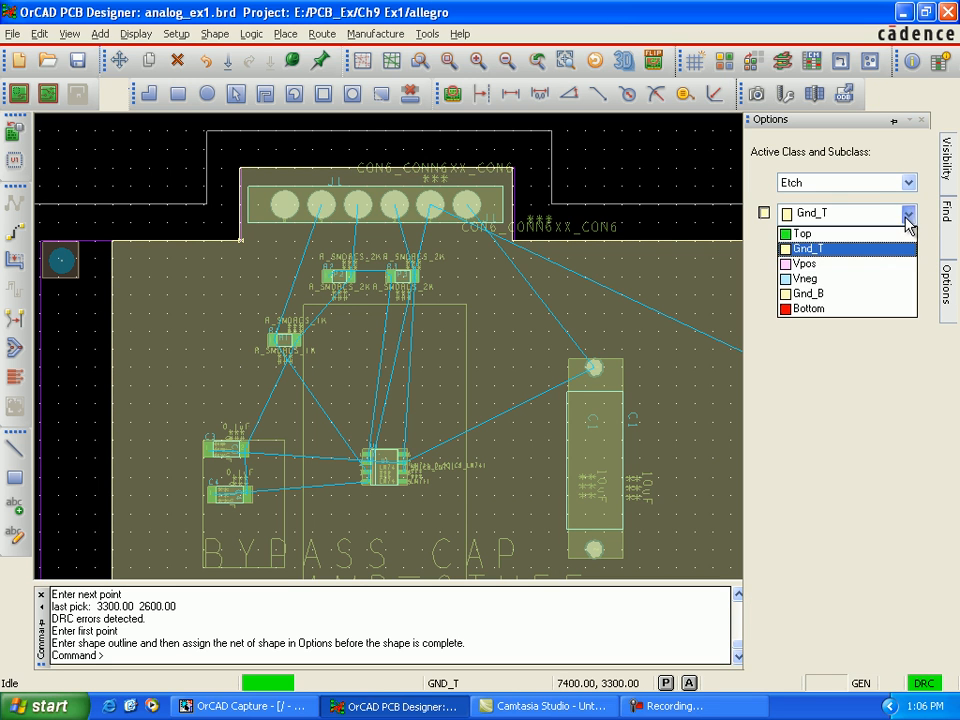
click(878, 265)
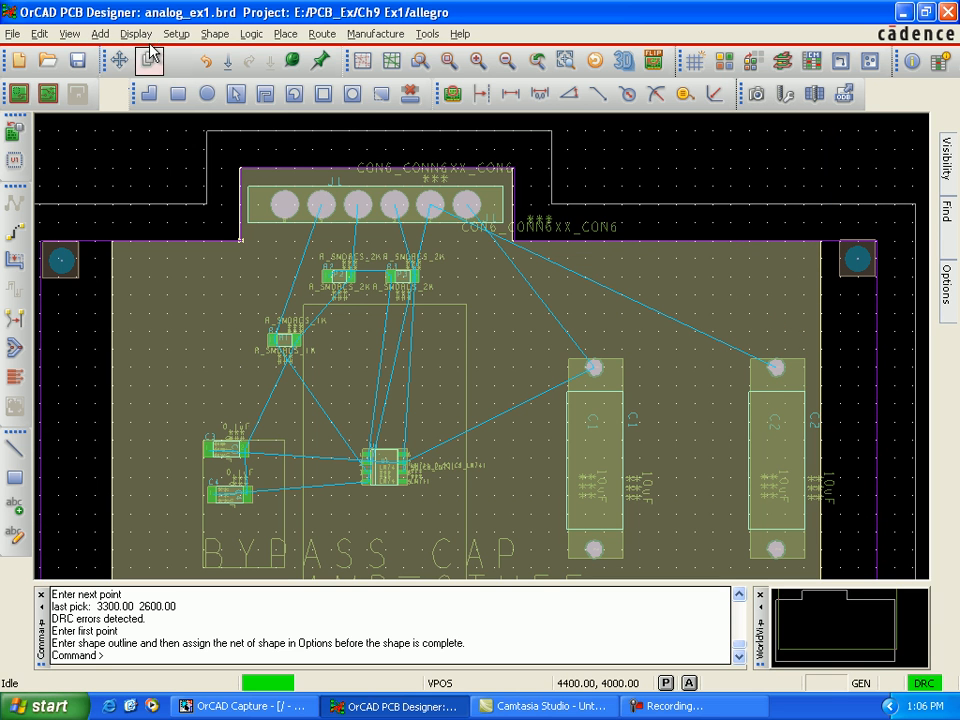
Step: Start a dynamic copper polygon shape on the Vpos etch subclass and assign it to net V+
click(216, 38)
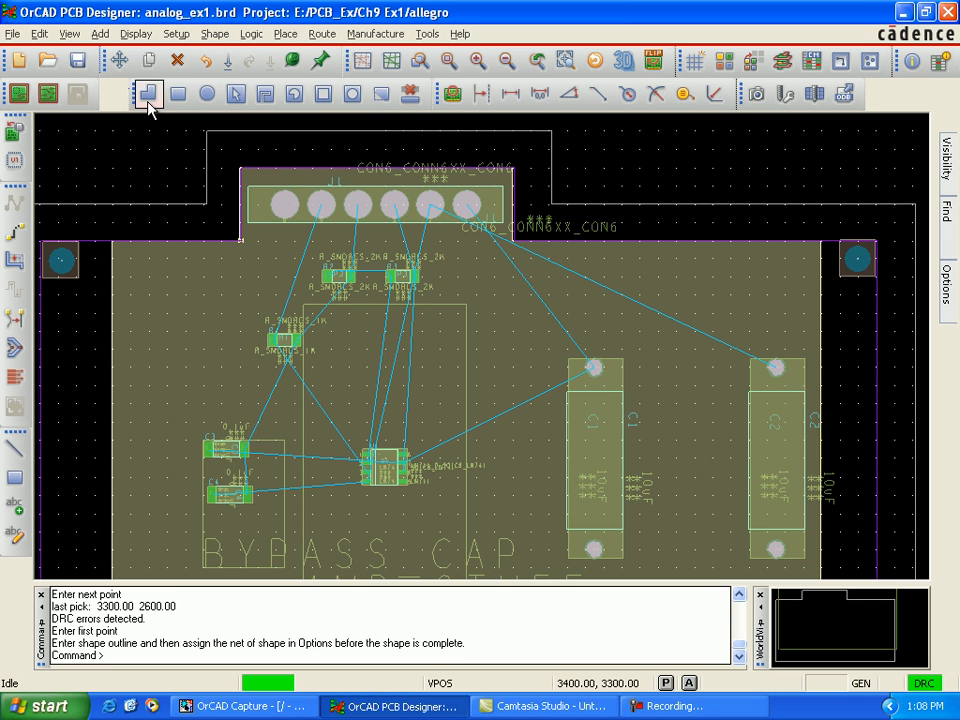
click(150, 95)
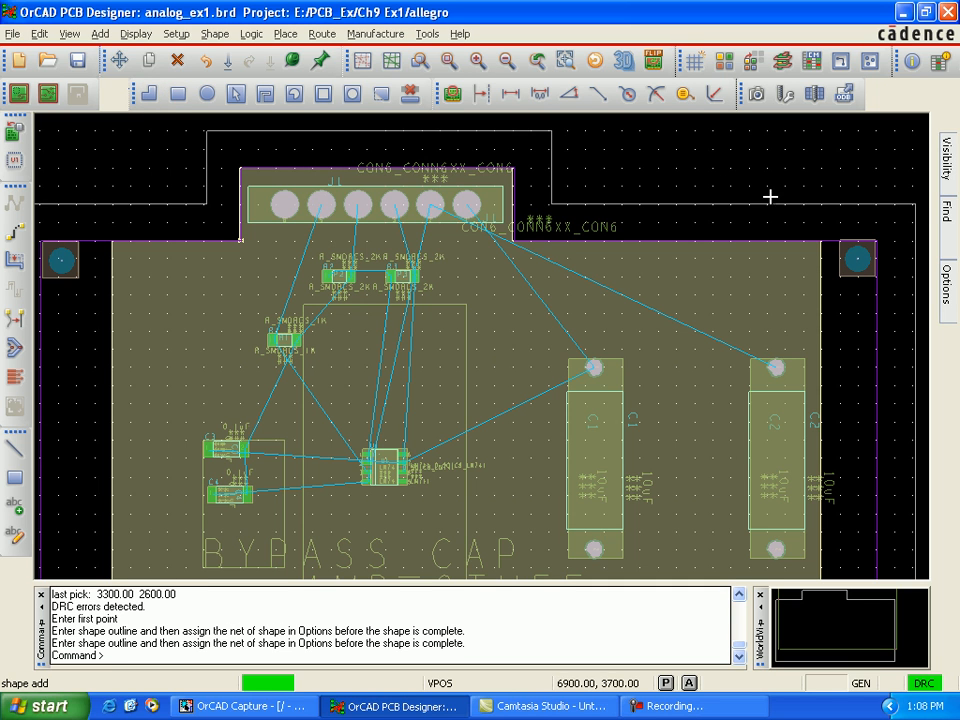
mouse_move(946, 283)
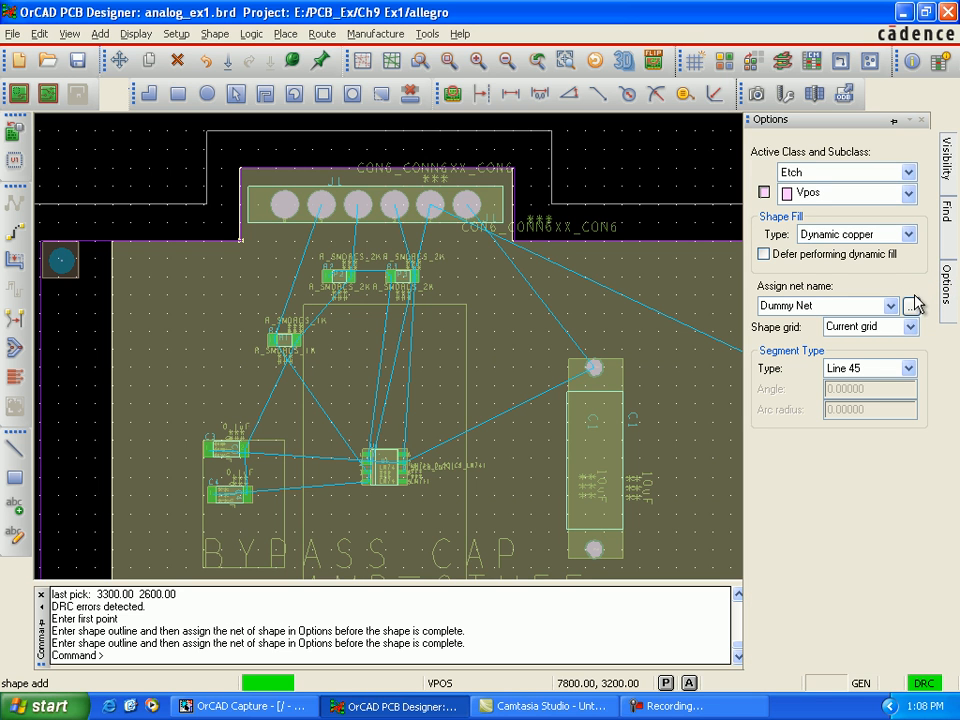
click(912, 306)
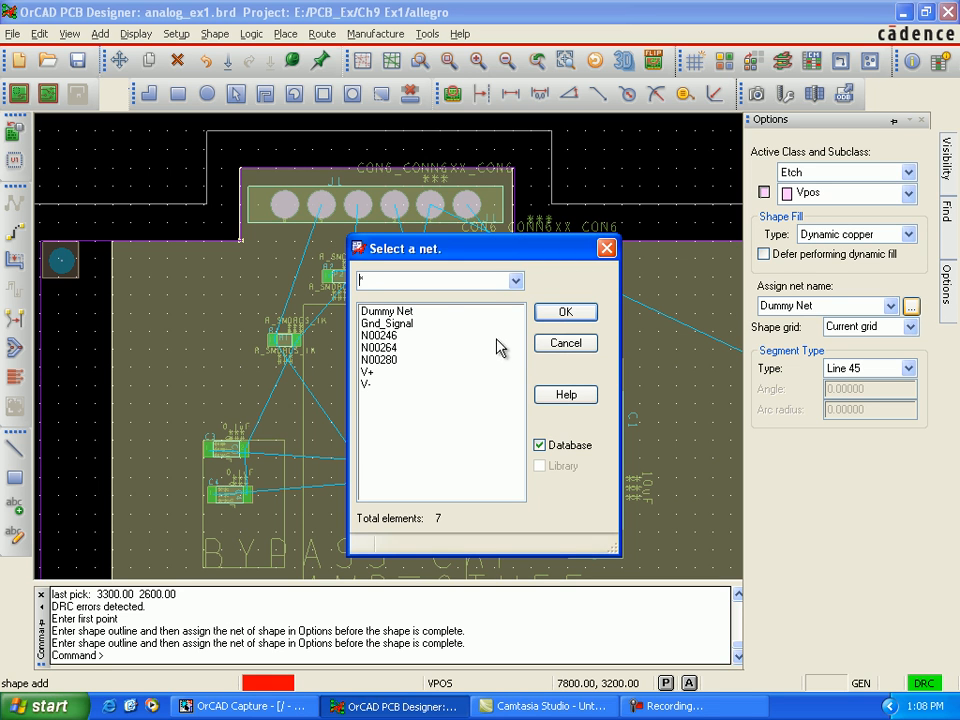
click(432, 371)
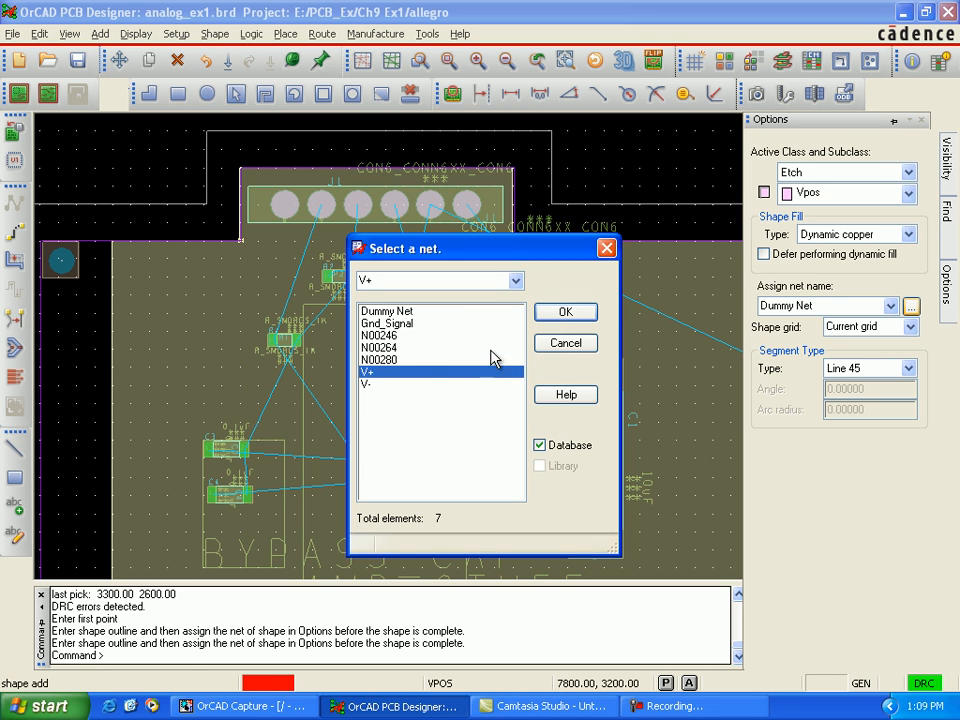
click(556, 316)
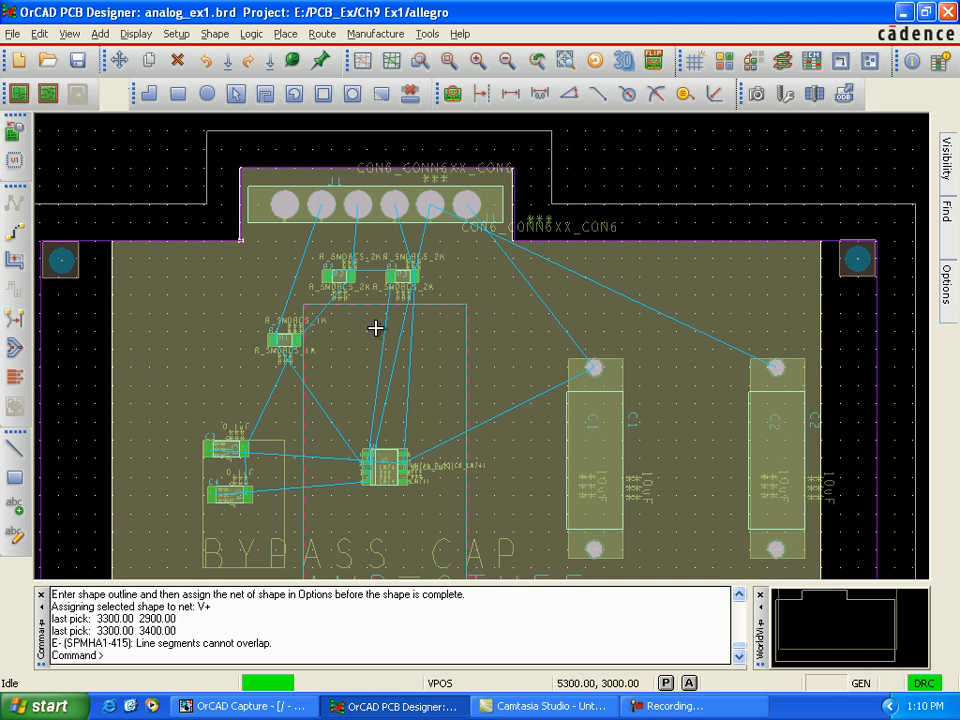
Step: Draw the V+ polygon over the Gnd_T plane's outline, with sides at x 3300 and 7200, bottom at y 1400 and connector bump to y 3800, and finish
click(113, 366)
click(113, 358)
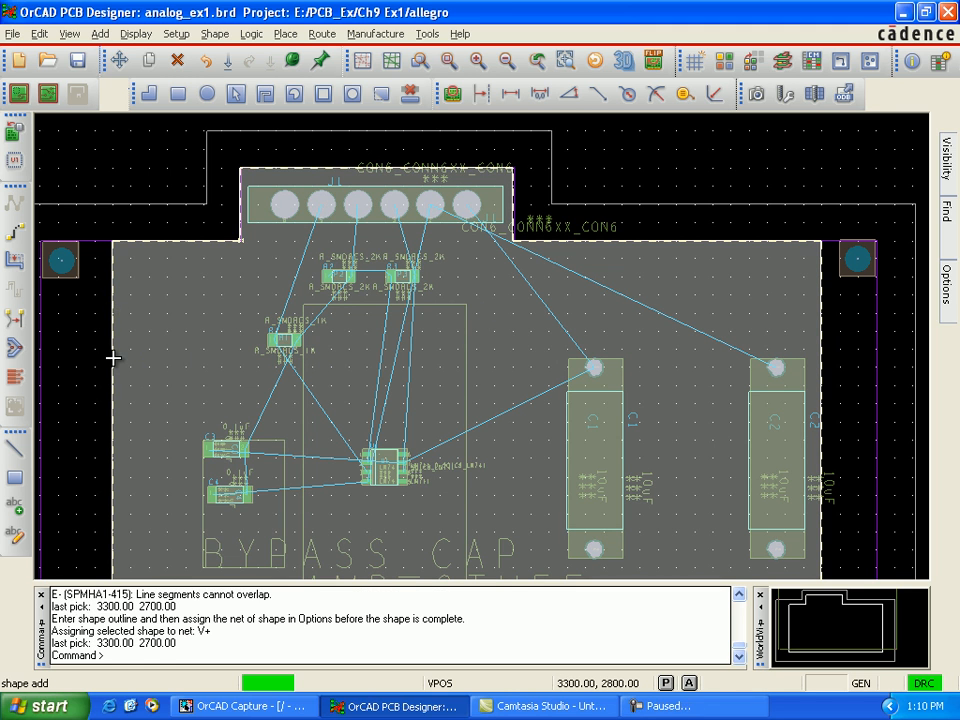
click(111, 241)
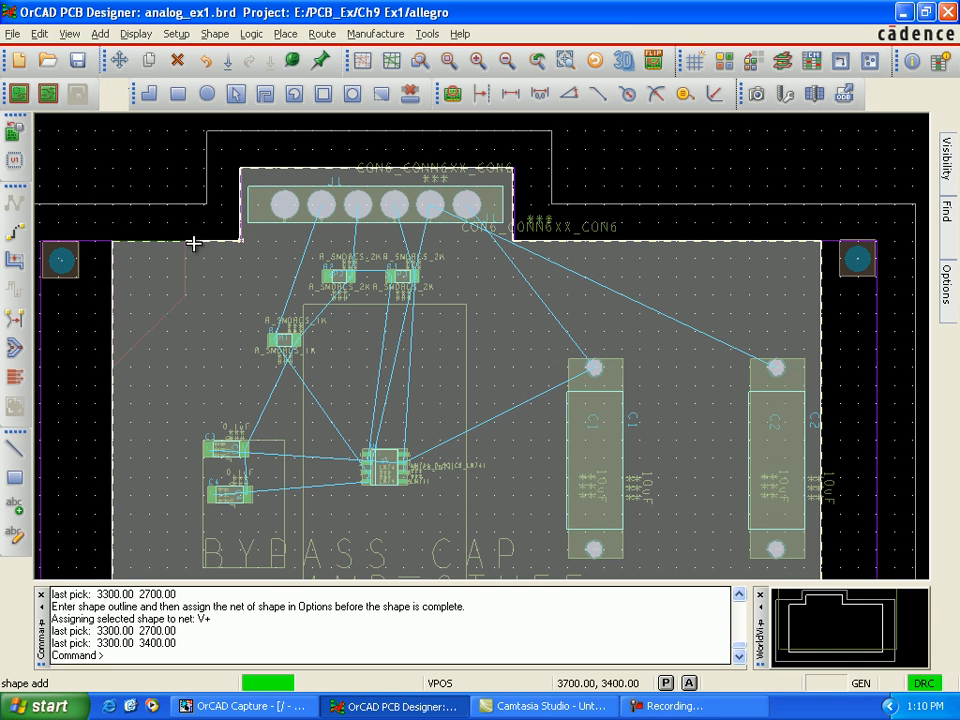
click(113, 242)
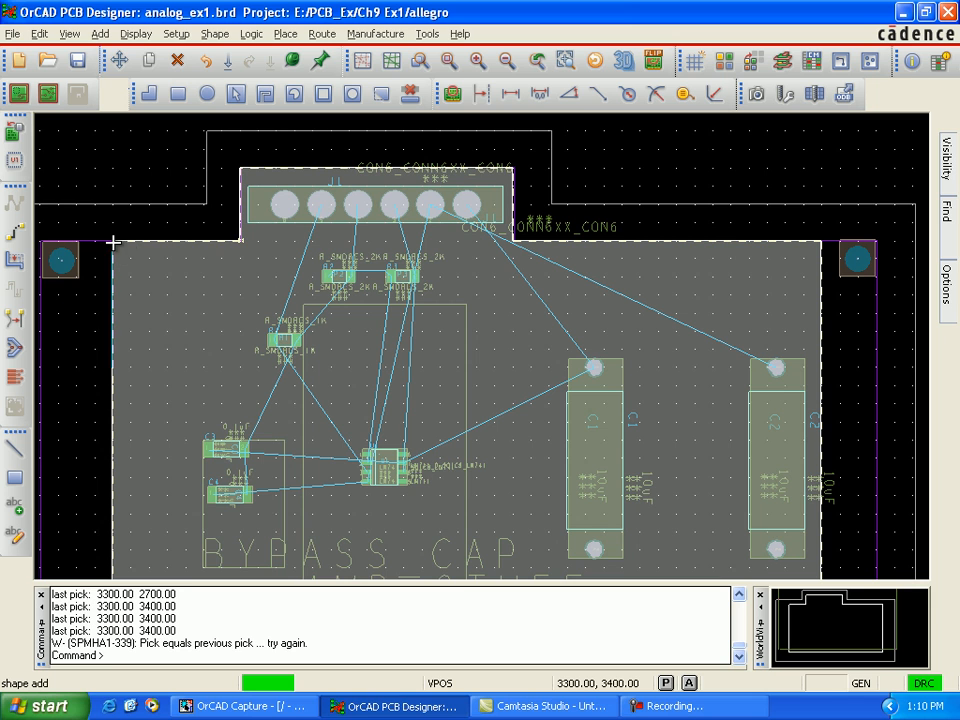
click(240, 241)
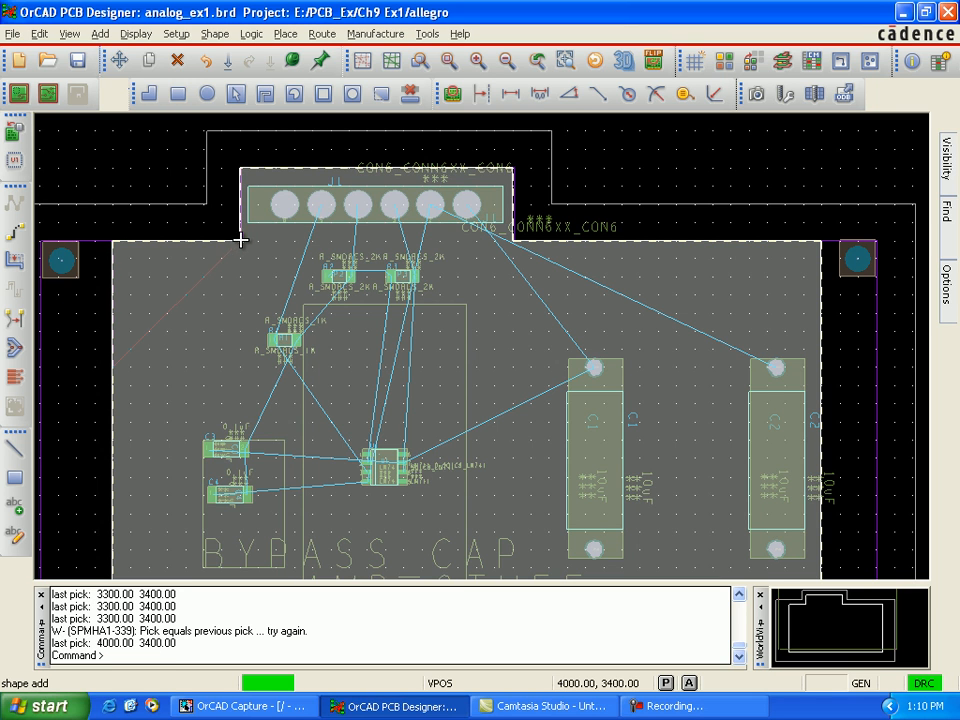
click(241, 172)
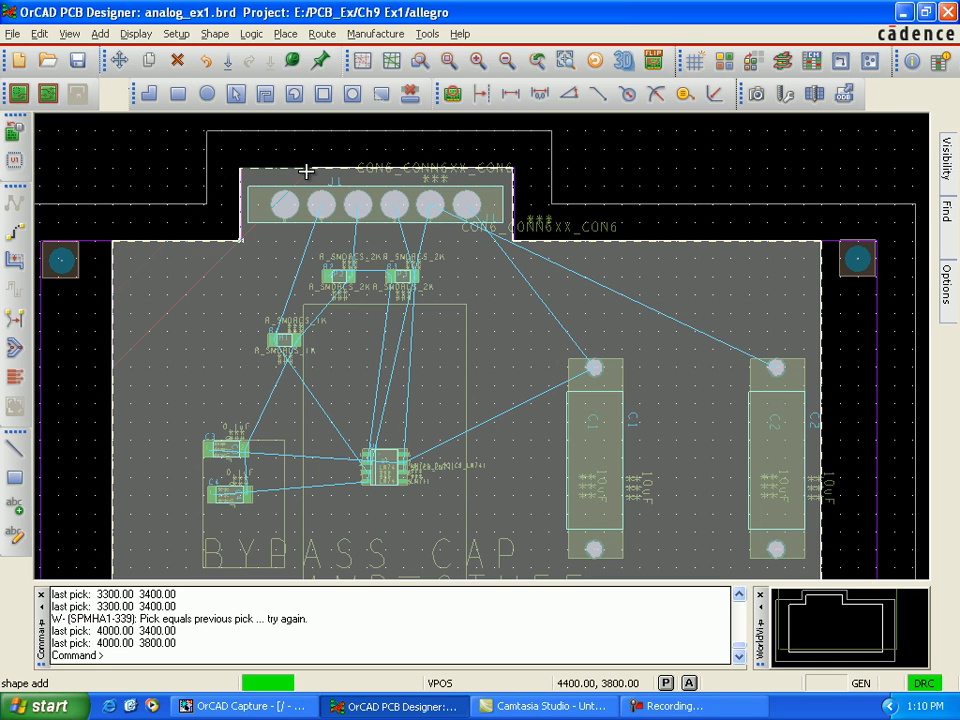
click(511, 171)
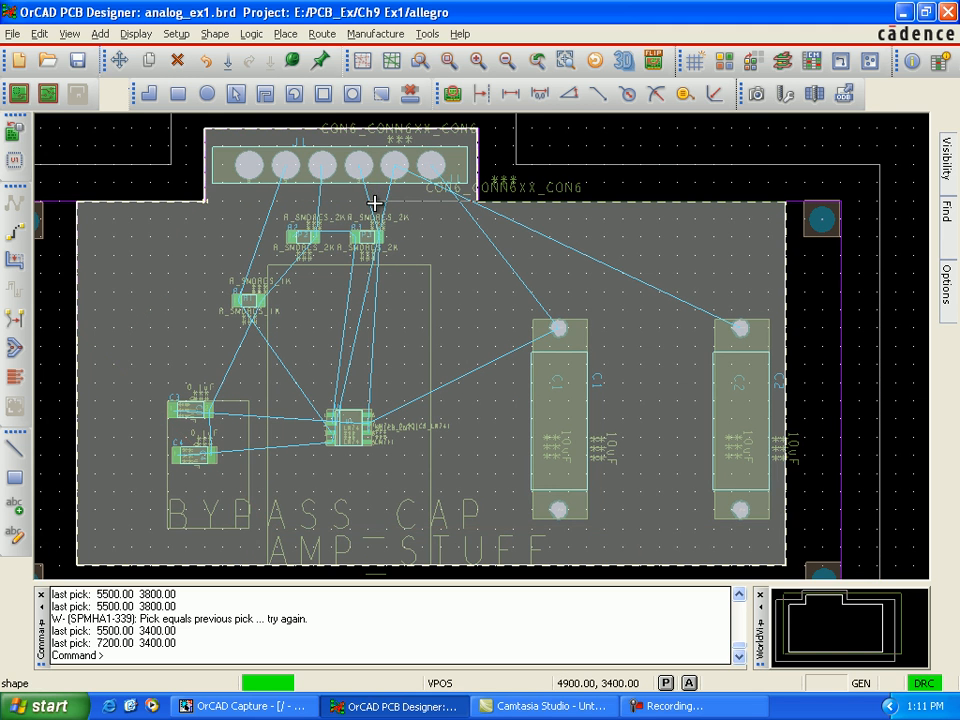
click(786, 566)
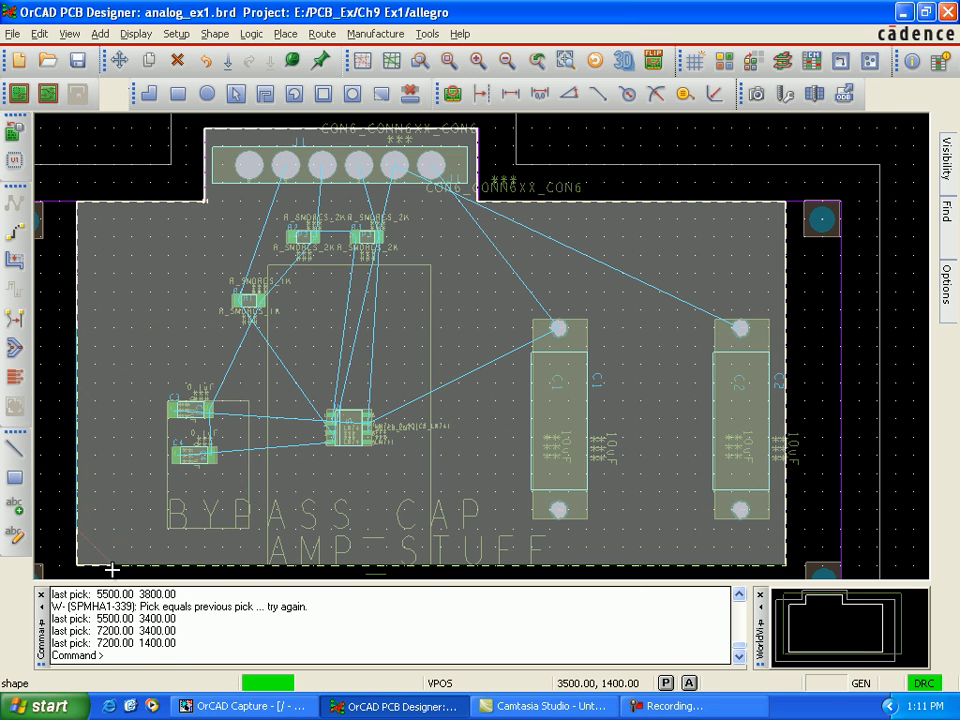
click(77, 351)
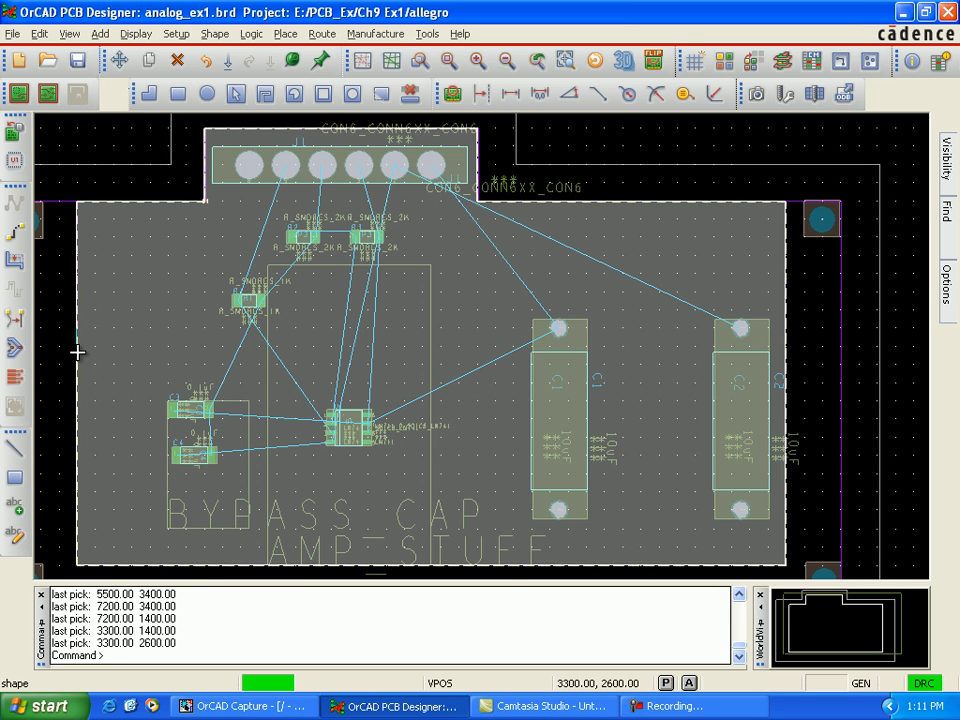
right_click(77, 351)
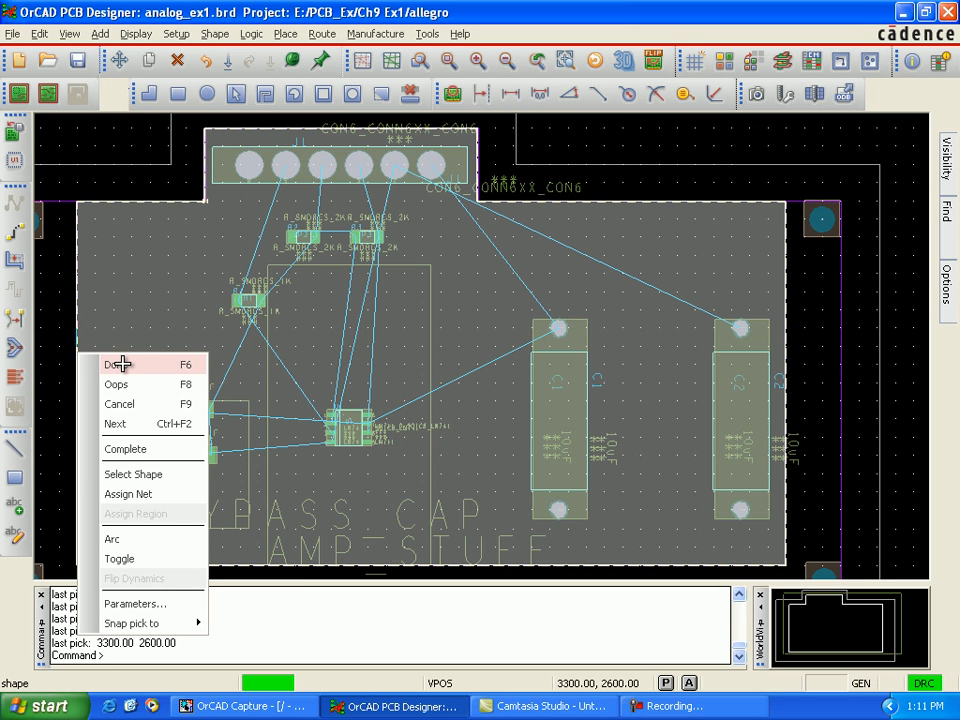
click(120, 364)
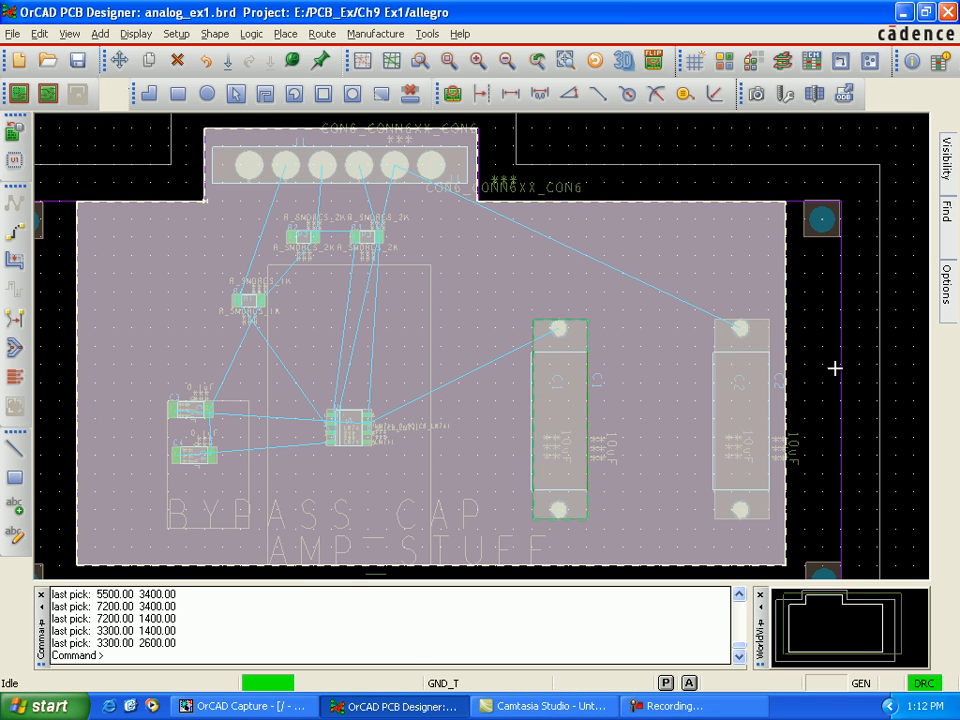
Step: Hide the Gnd_T etch subclass and make Vpos the active subclass
mouse_move(953, 297)
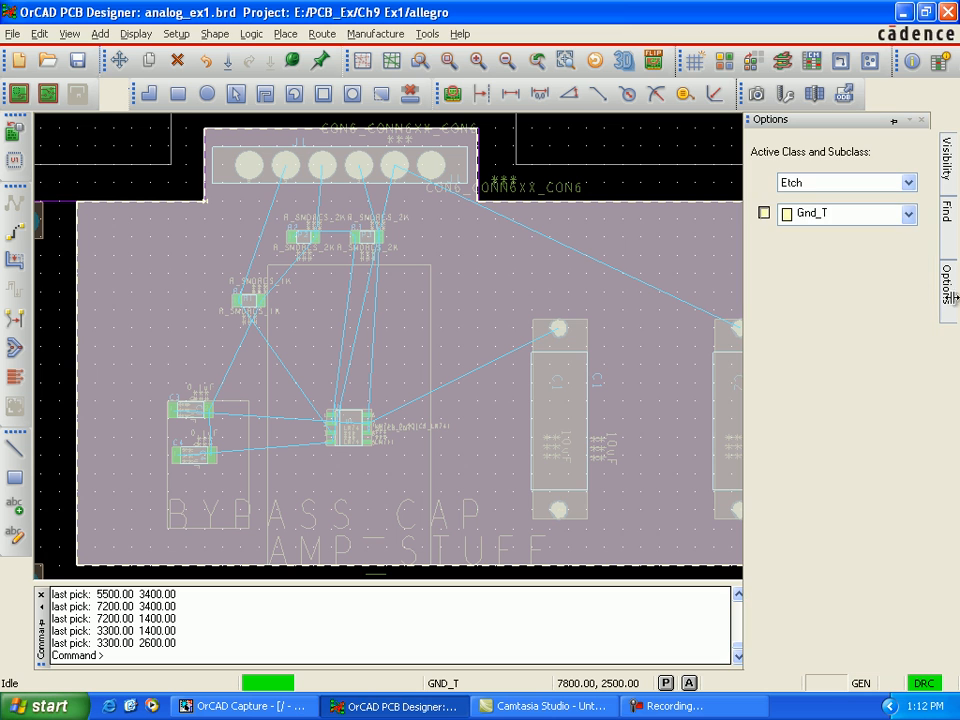
click(765, 213)
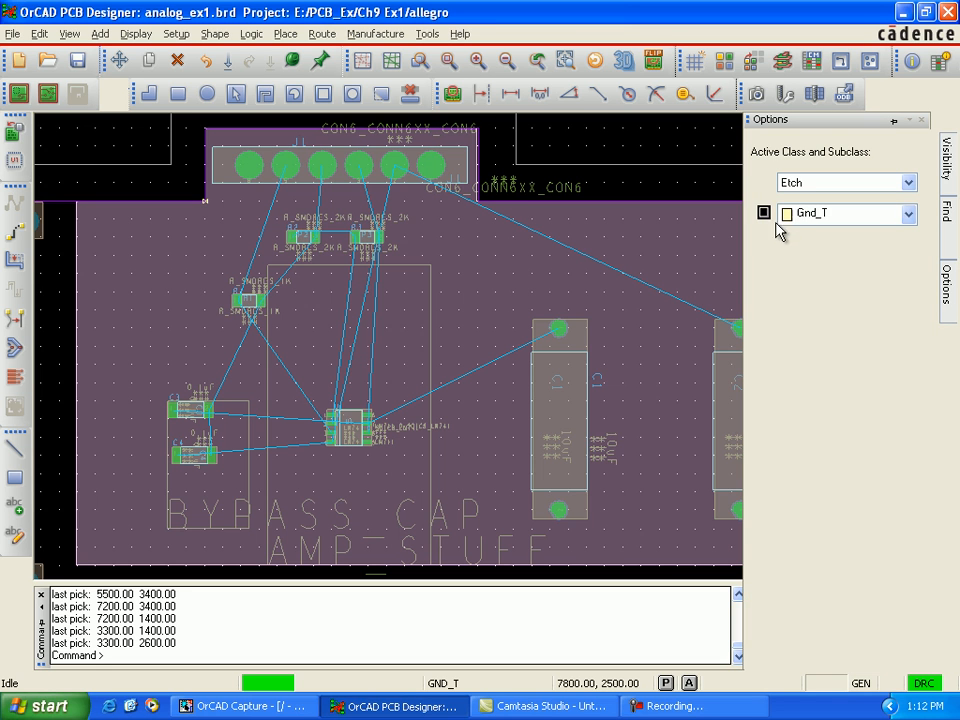
click(908, 215)
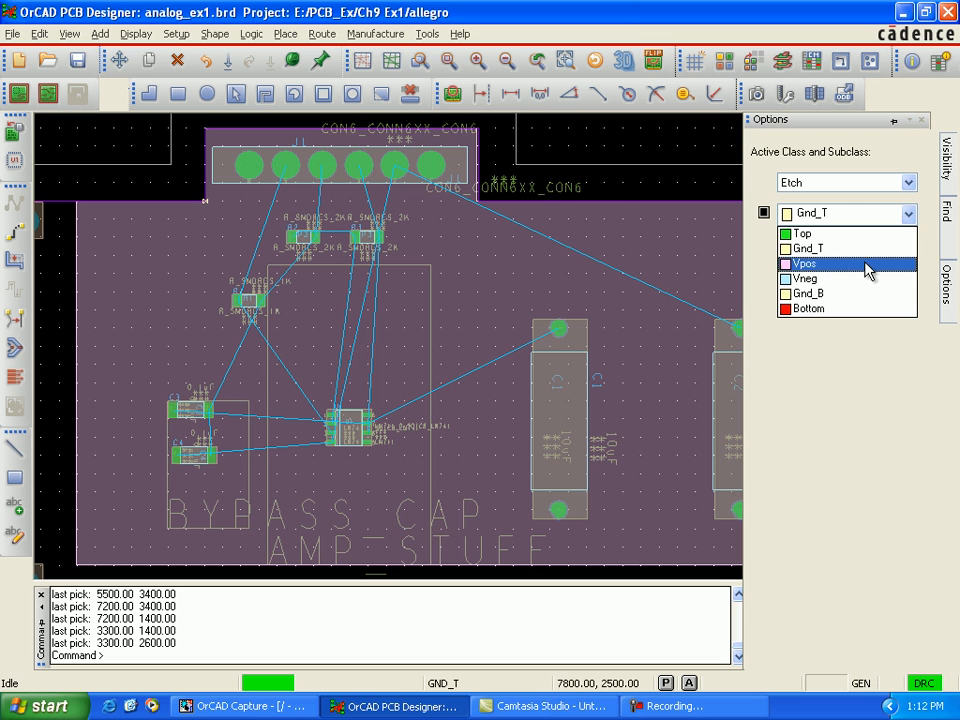
click(868, 268)
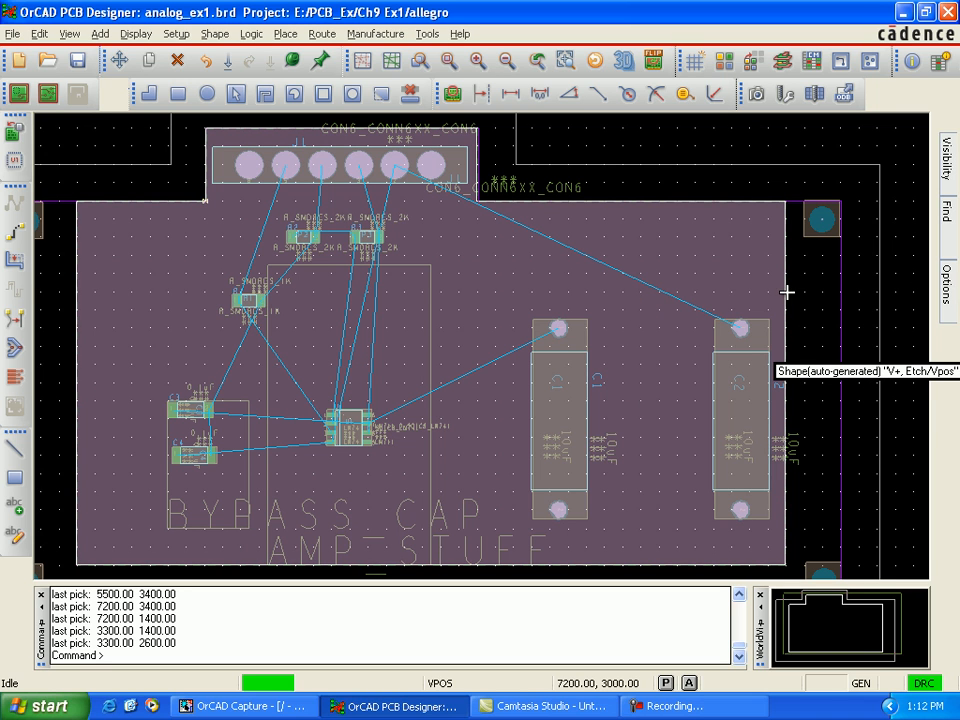
Step: Make Vneg the active etch subclass and set up a new plane outline on layer VNEG with net V-
click(909, 213)
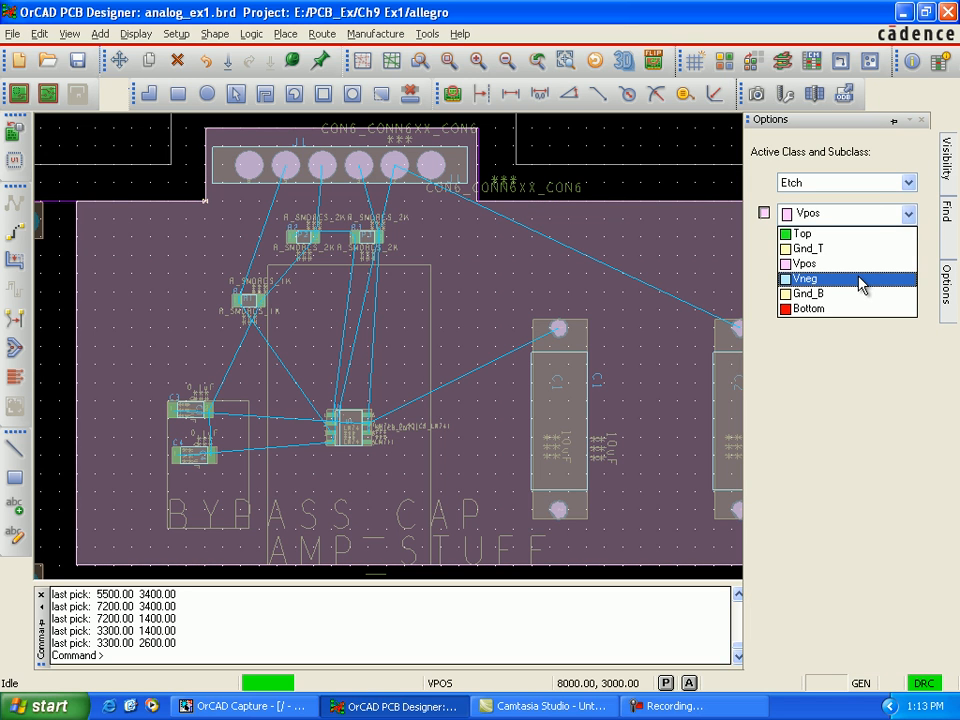
click(862, 285)
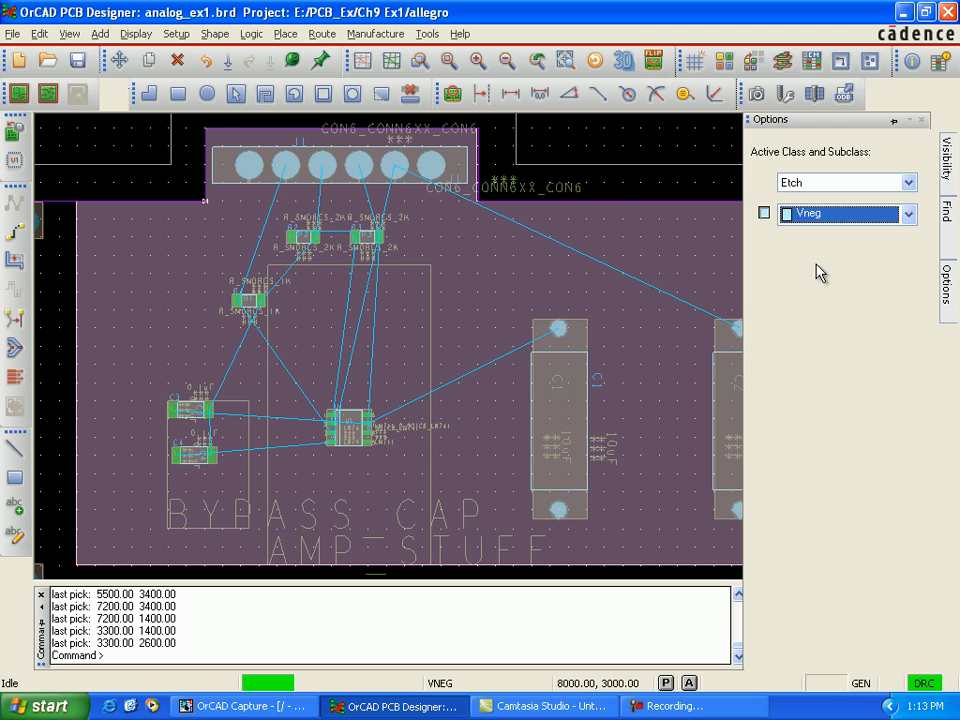
click(177, 34)
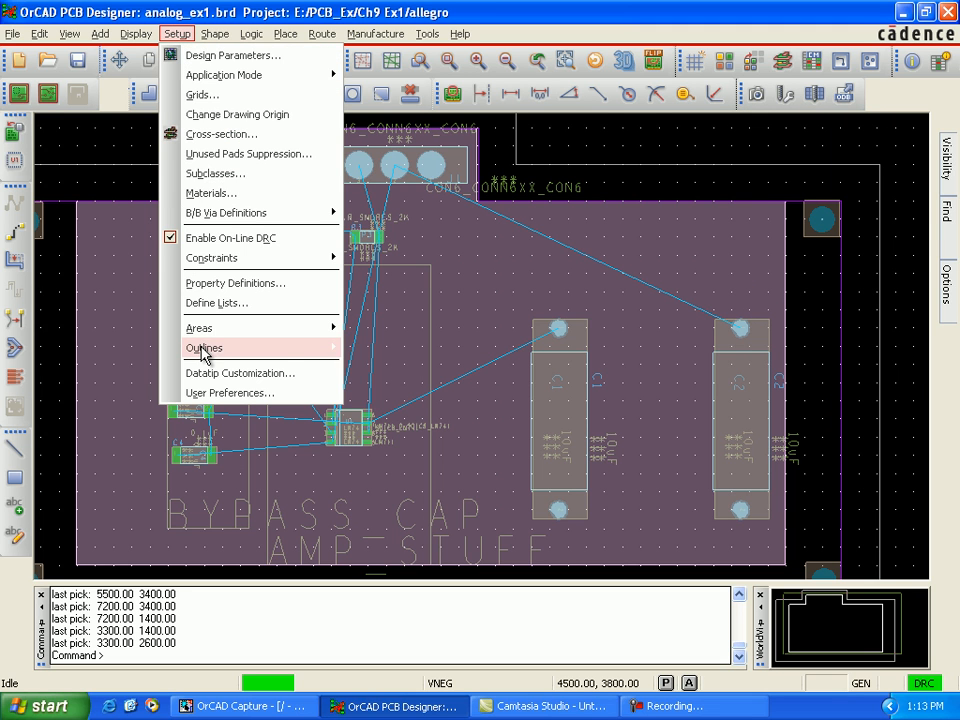
mouse_move(204, 349)
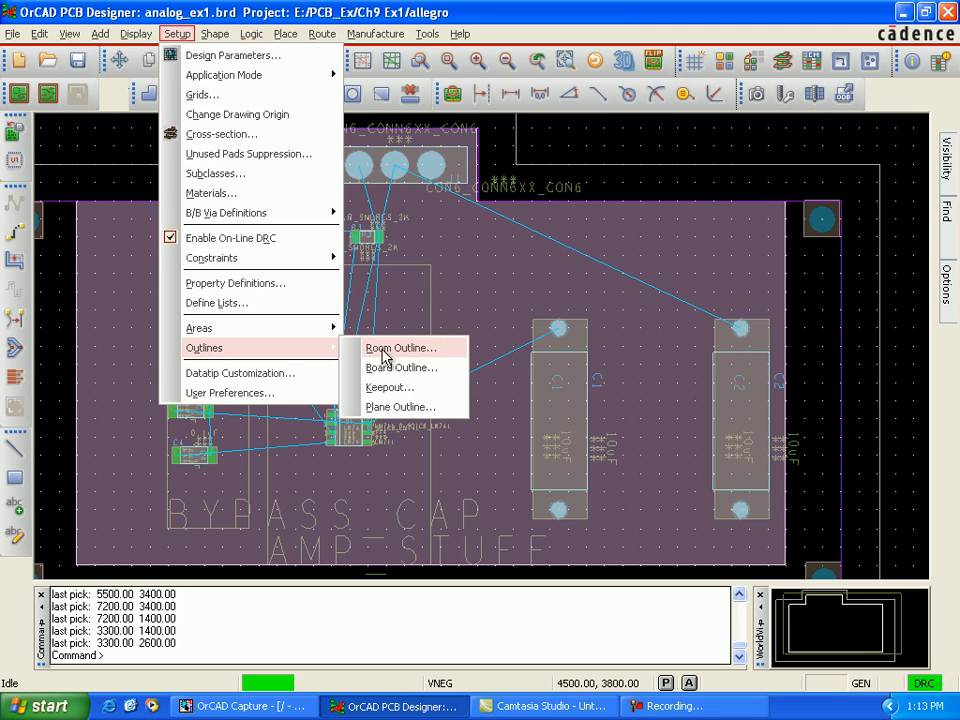
click(420, 407)
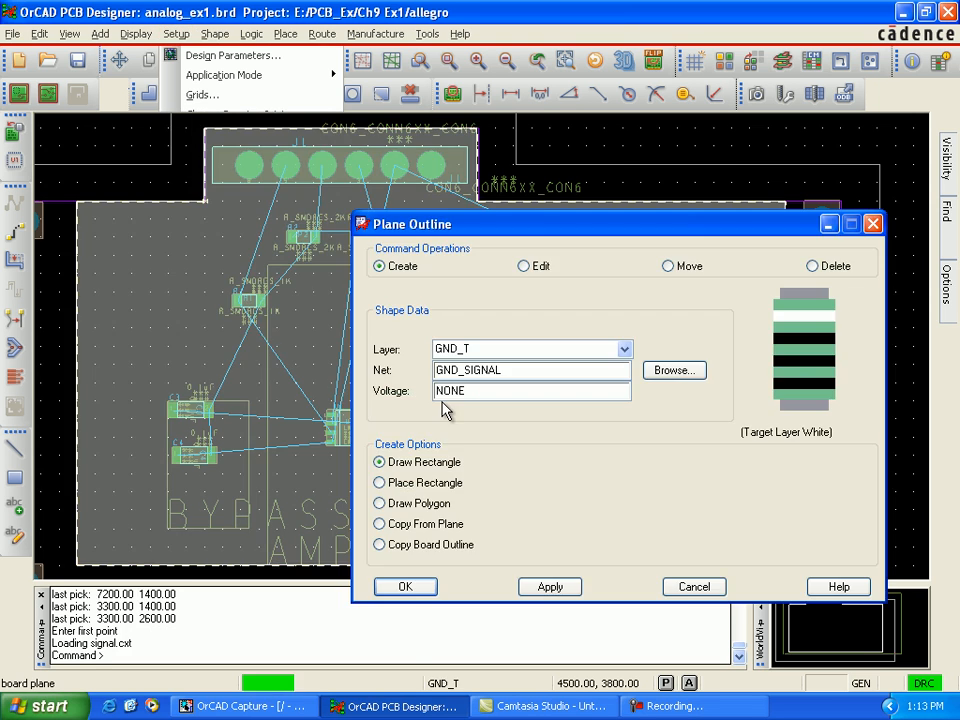
drag(611, 222, 639, 171)
click(651, 298)
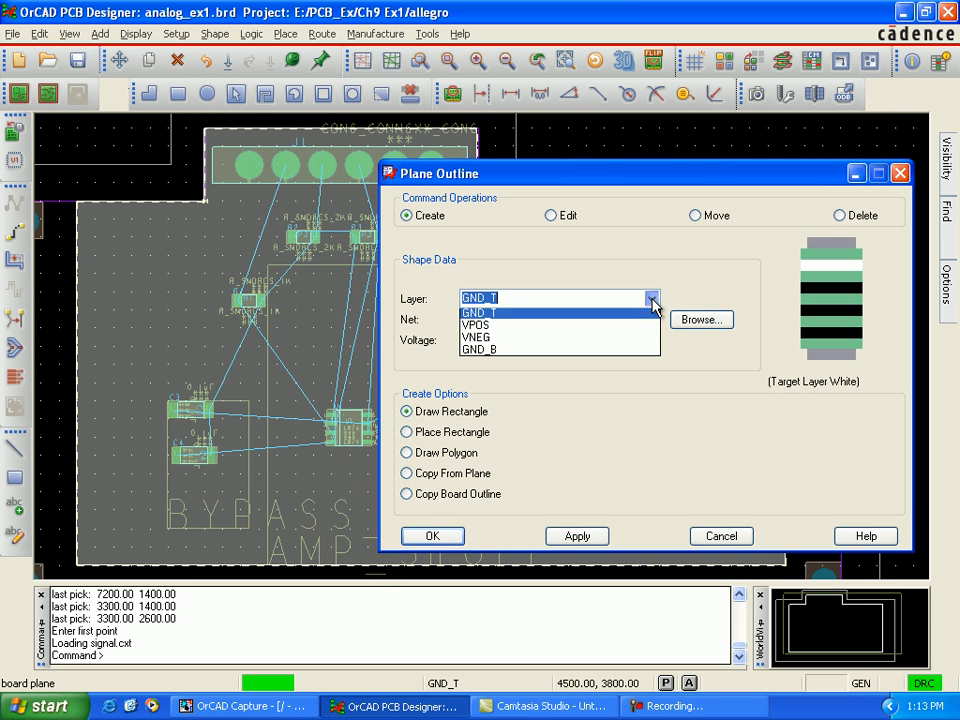
click(572, 343)
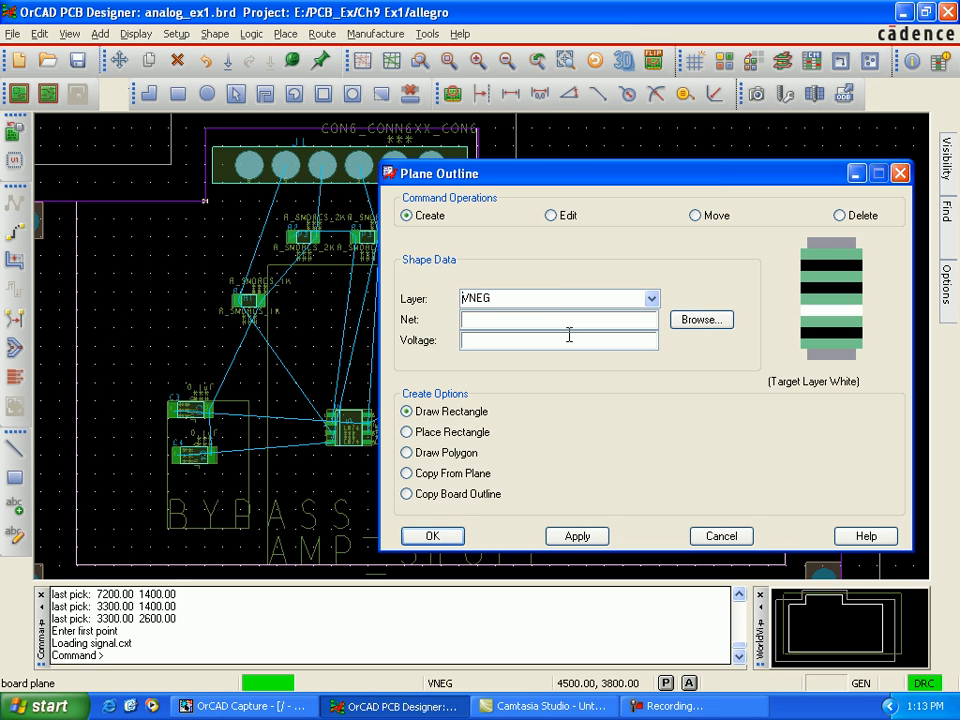
click(728, 321)
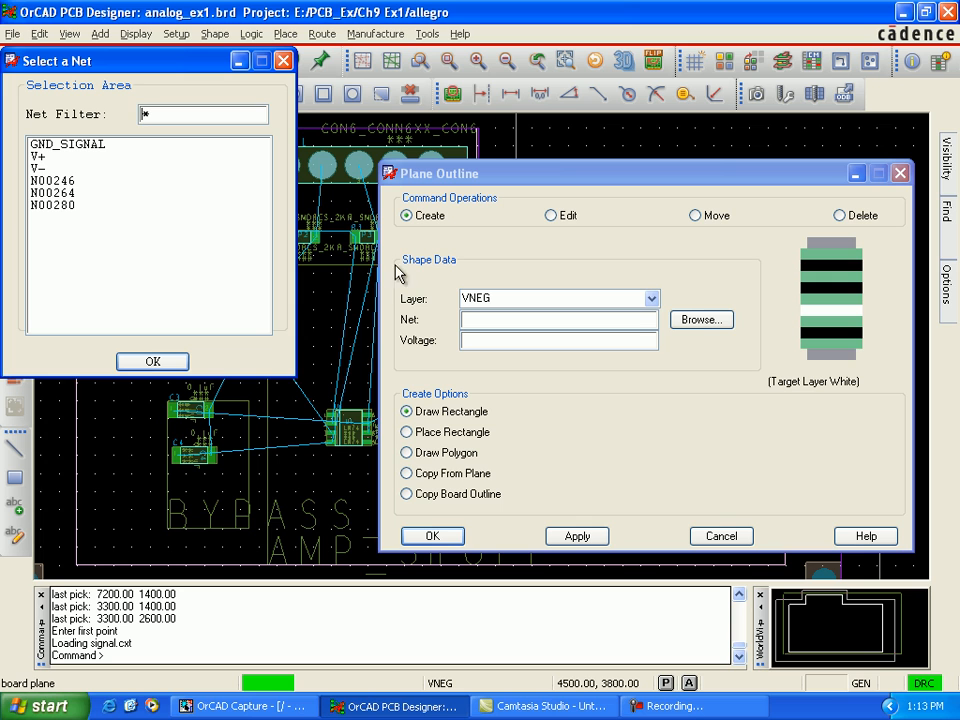
click(42, 166)
click(150, 362)
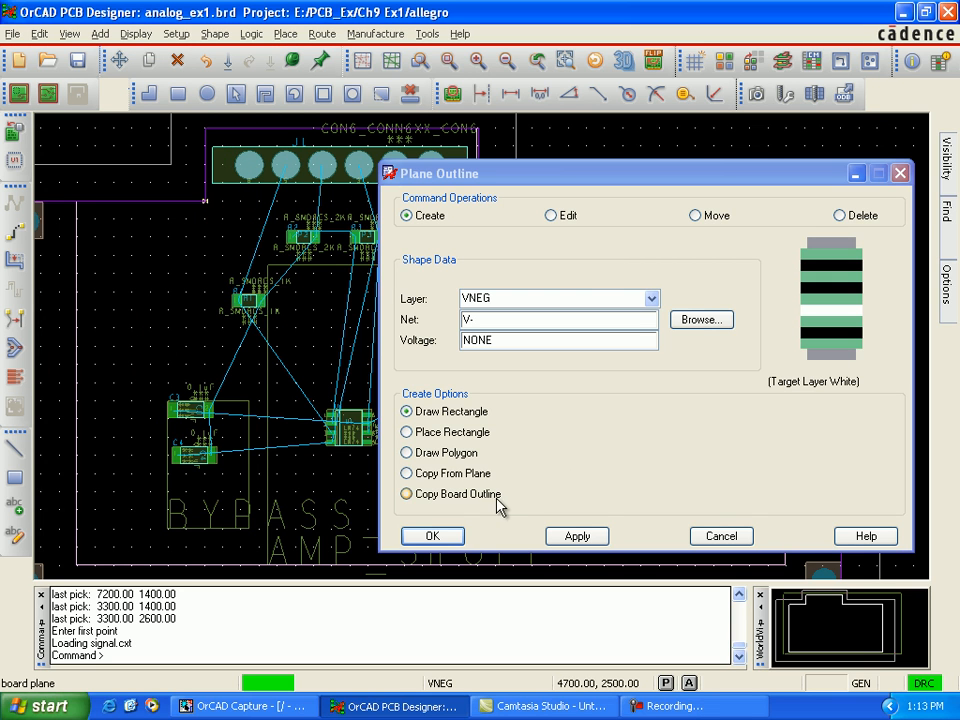
Step: Create the V- plane on VNEG by copying the GND_T plane with the Copy From Plane option, and close the plane outline settings
click(407, 476)
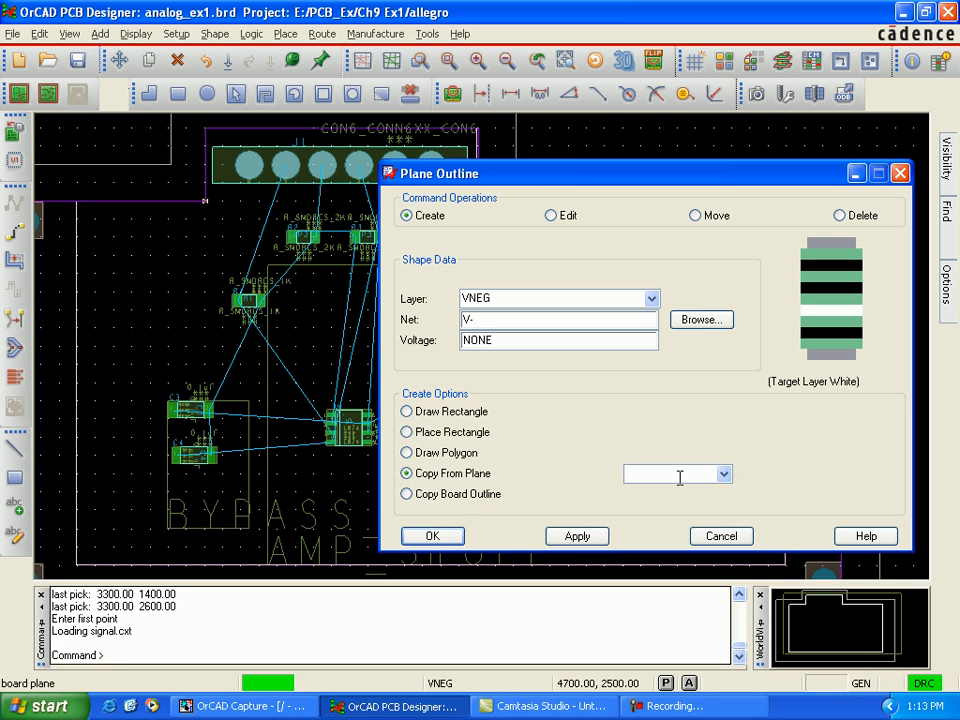
click(724, 474)
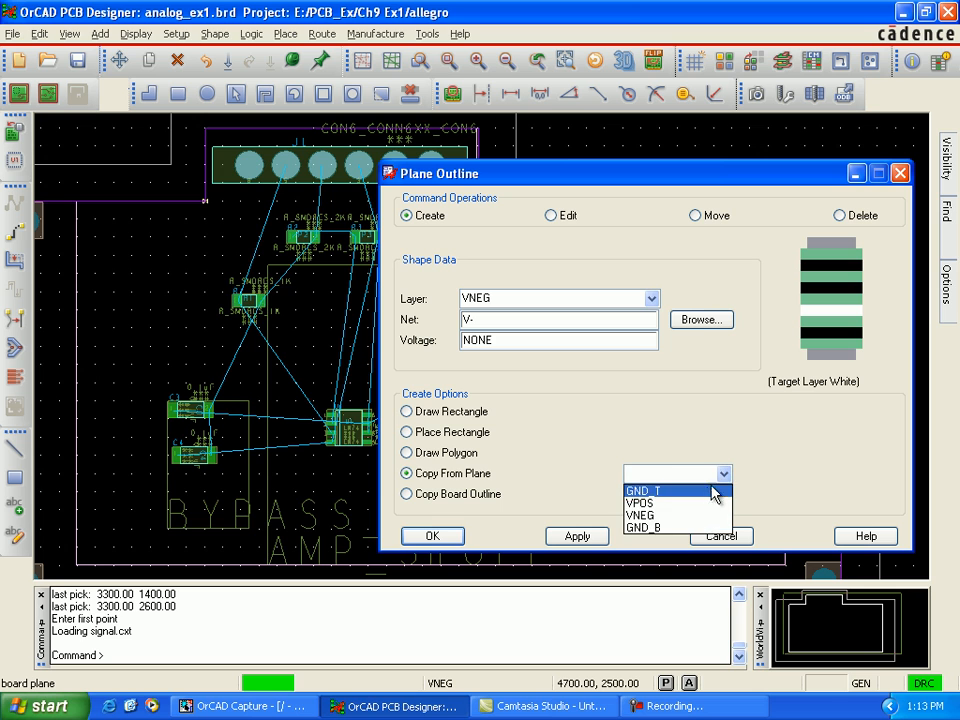
click(717, 491)
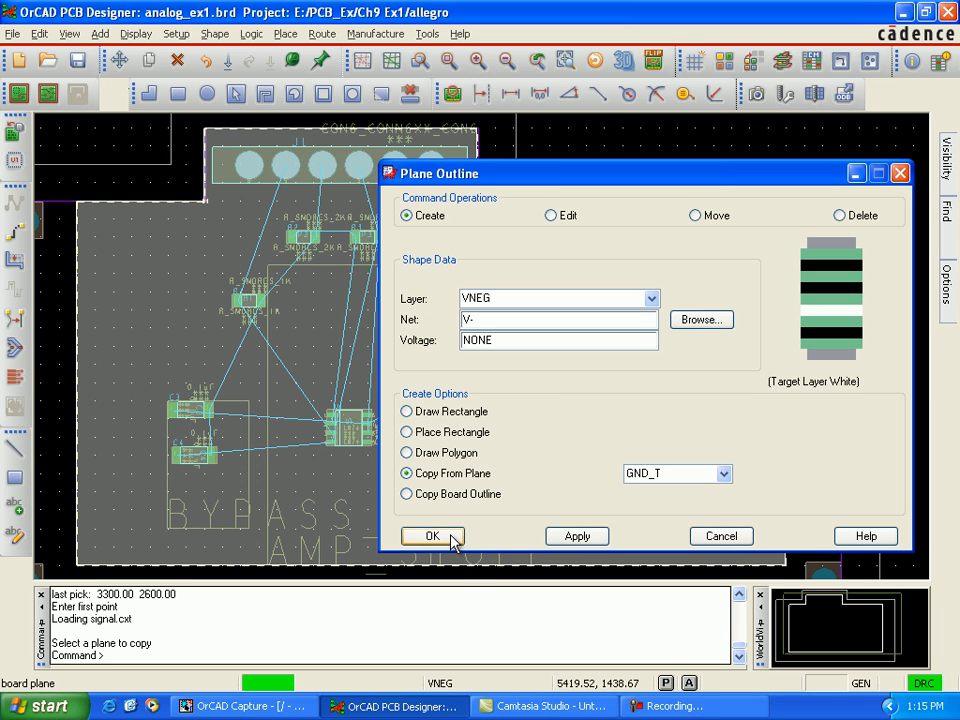
click(451, 535)
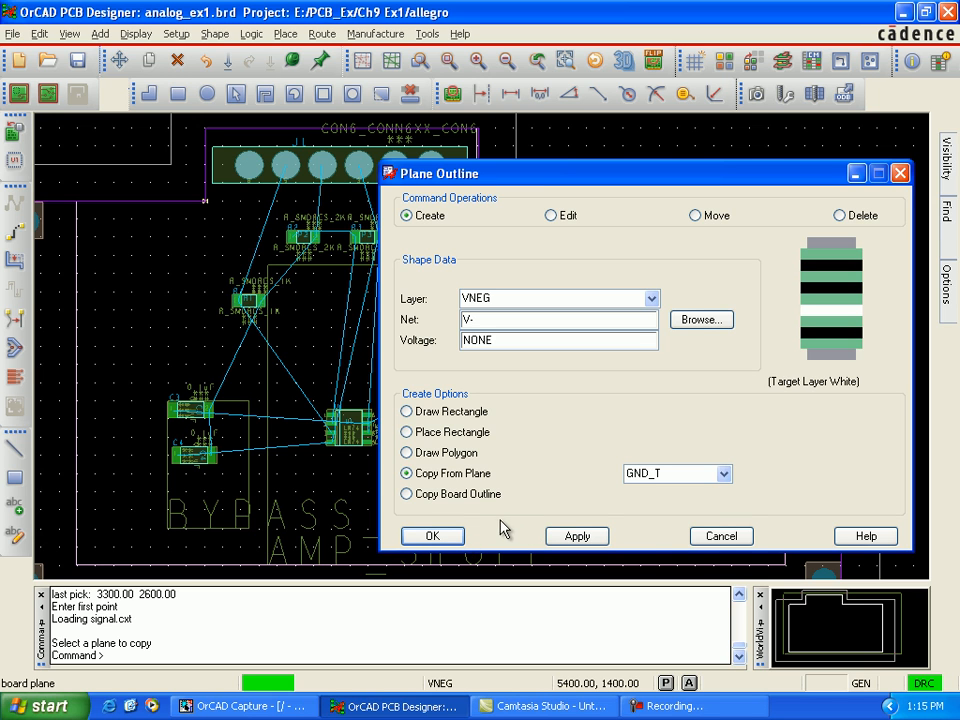
click(573, 538)
click(479, 385)
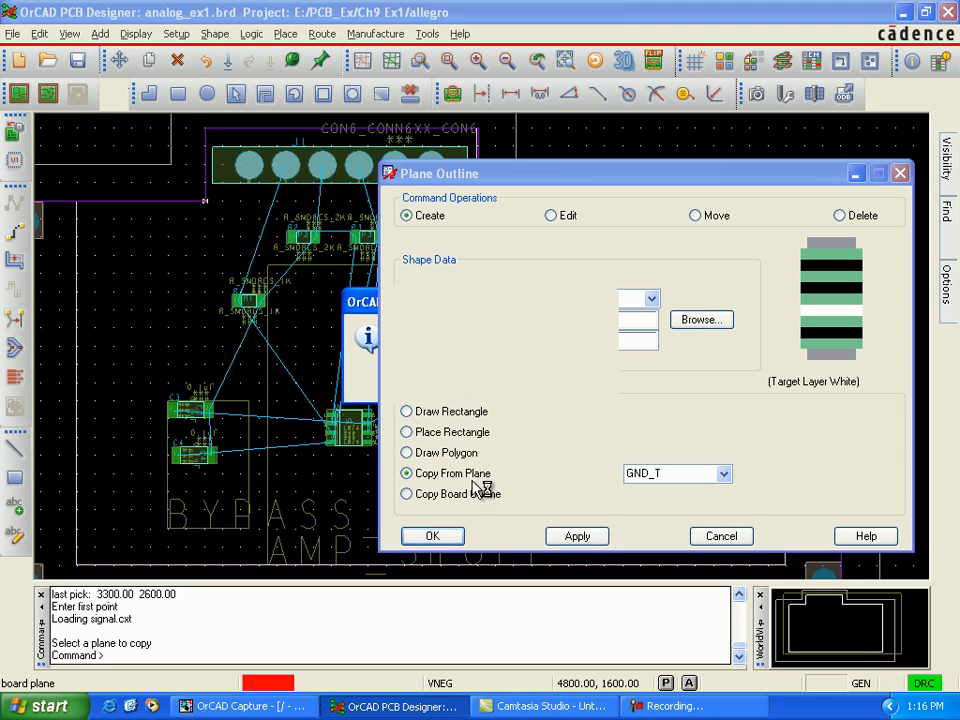
click(454, 541)
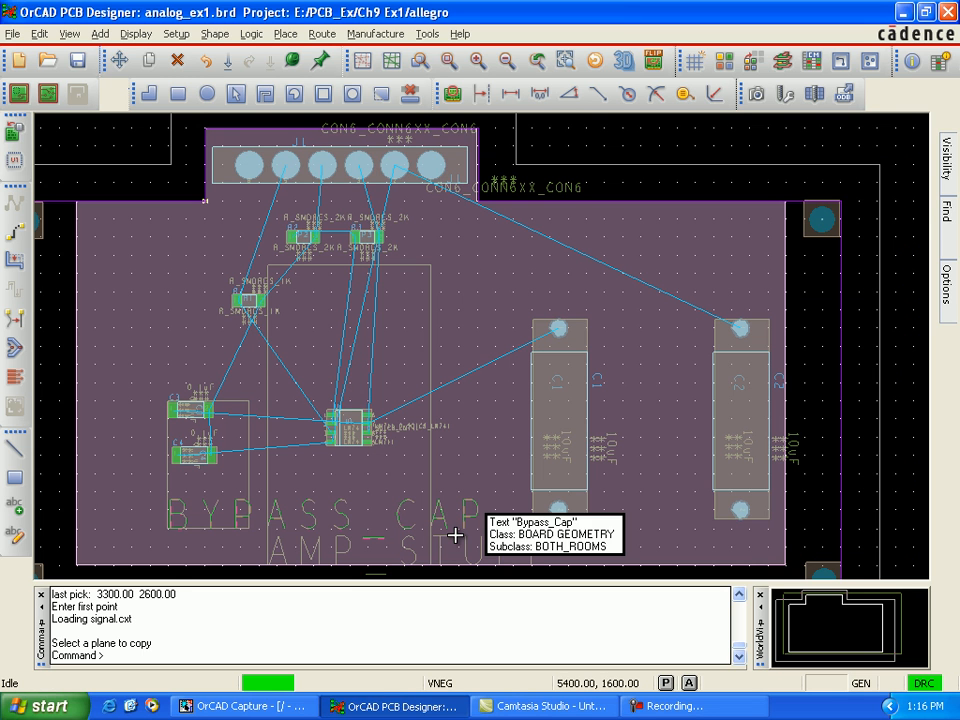
mouse_move(946, 302)
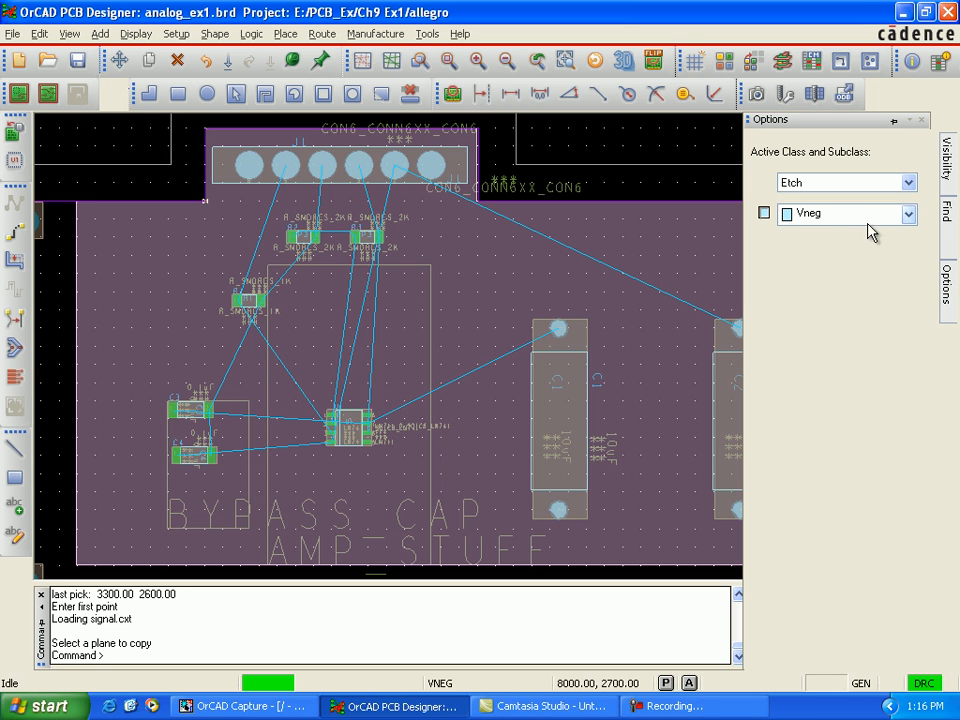
Step: Make Vpos the active etch subclass and hide it
click(908, 214)
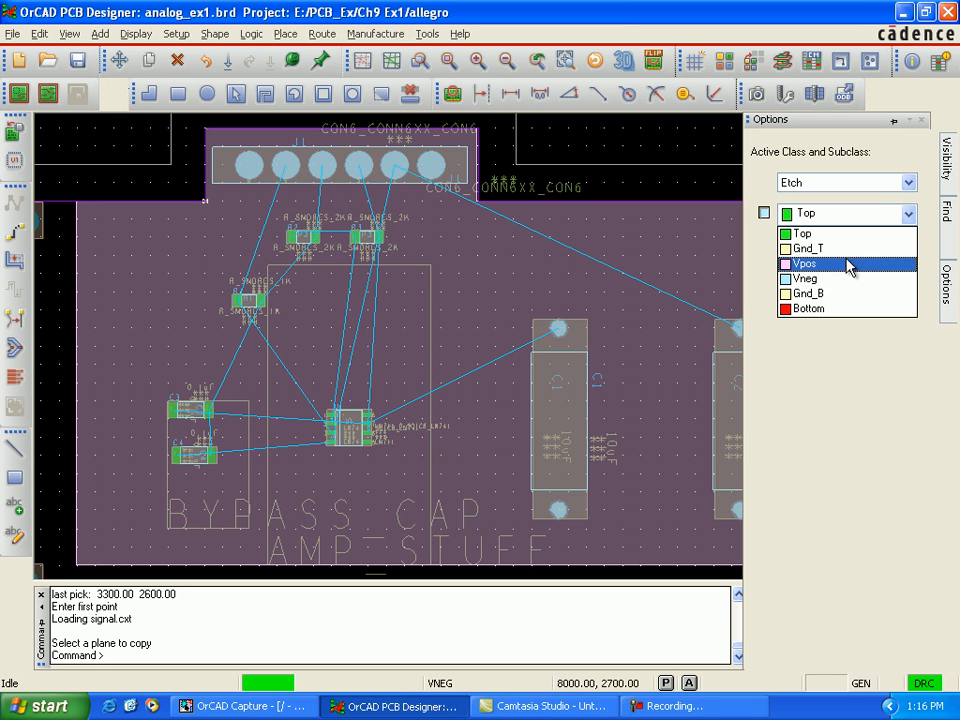
click(795, 263)
click(765, 212)
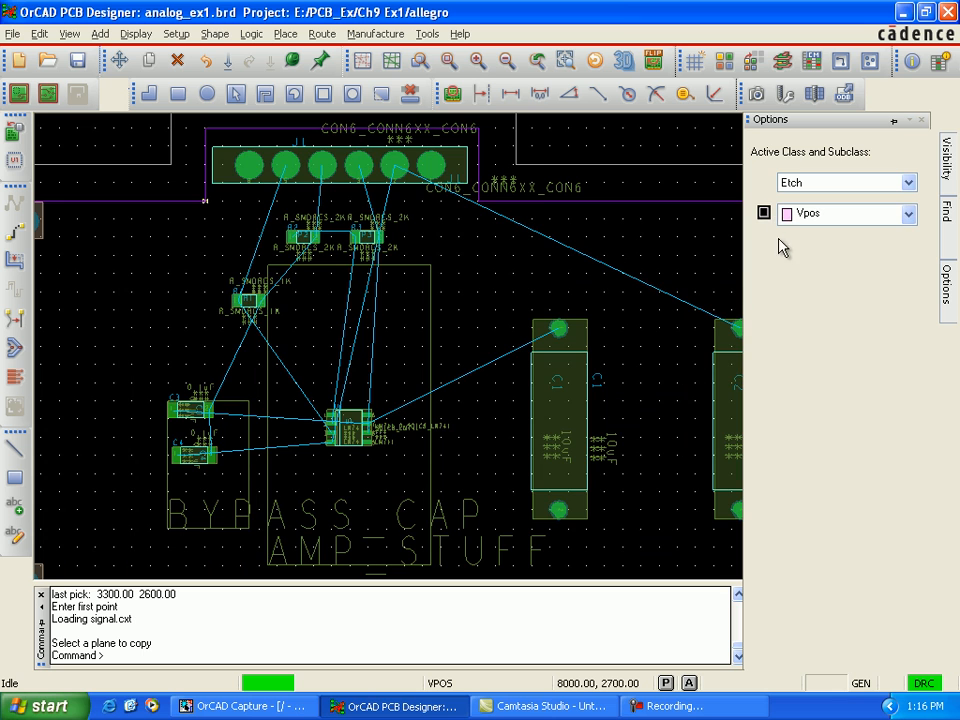
Step: Switch the active etch subclass to Gnd_B, and from there to Vneg
click(909, 214)
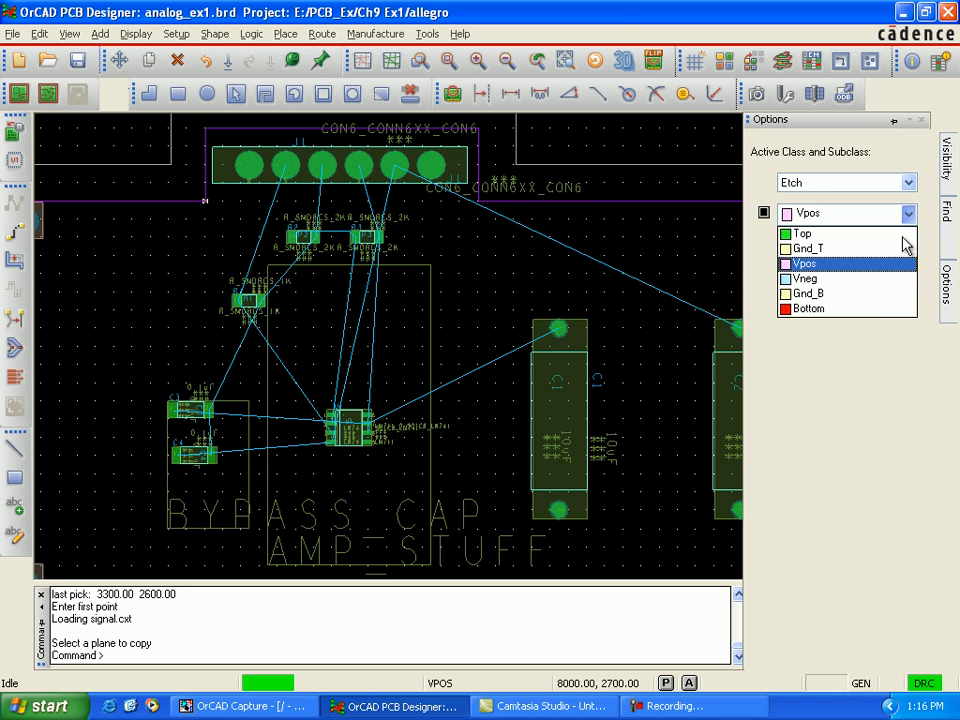
click(869, 294)
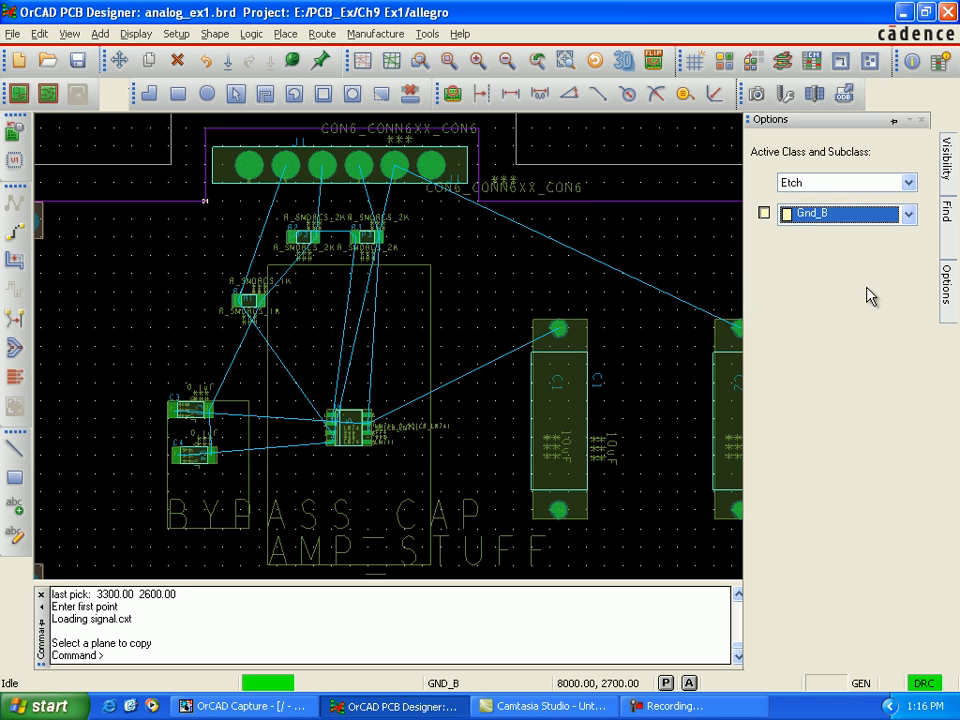
click(908, 215)
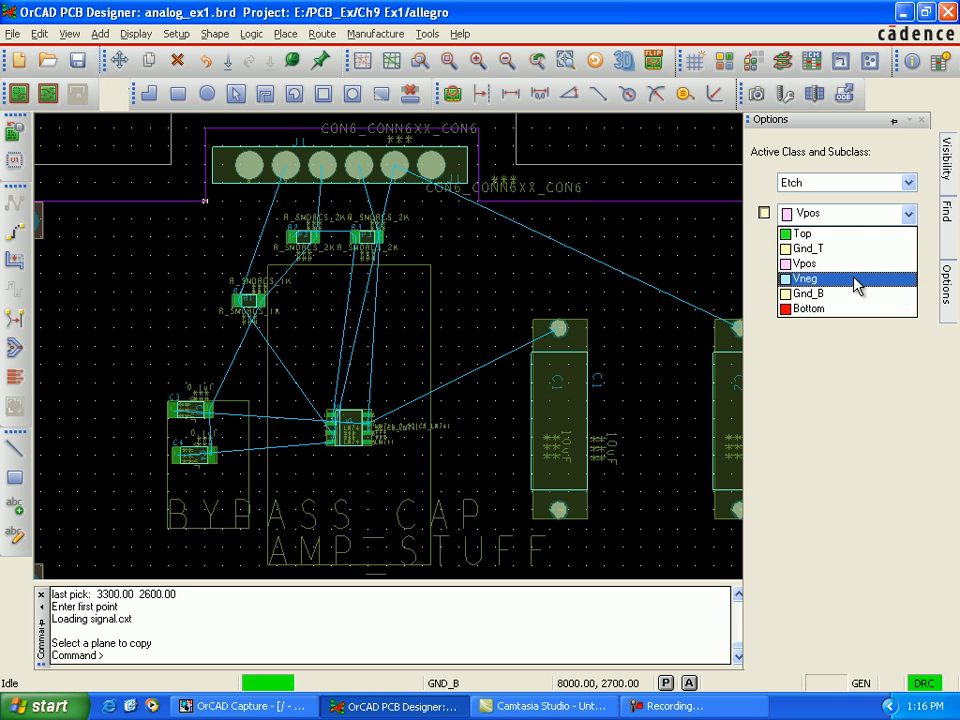
click(852, 282)
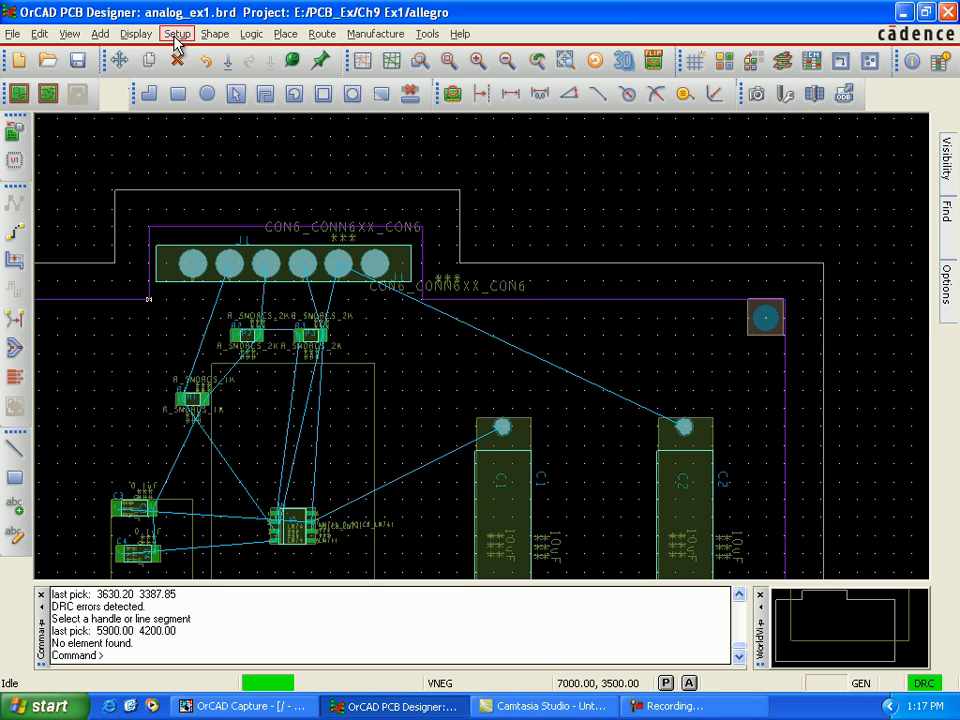
Step: Set up a new plane outline on layer VNEG and assign it the net V-
click(176, 34)
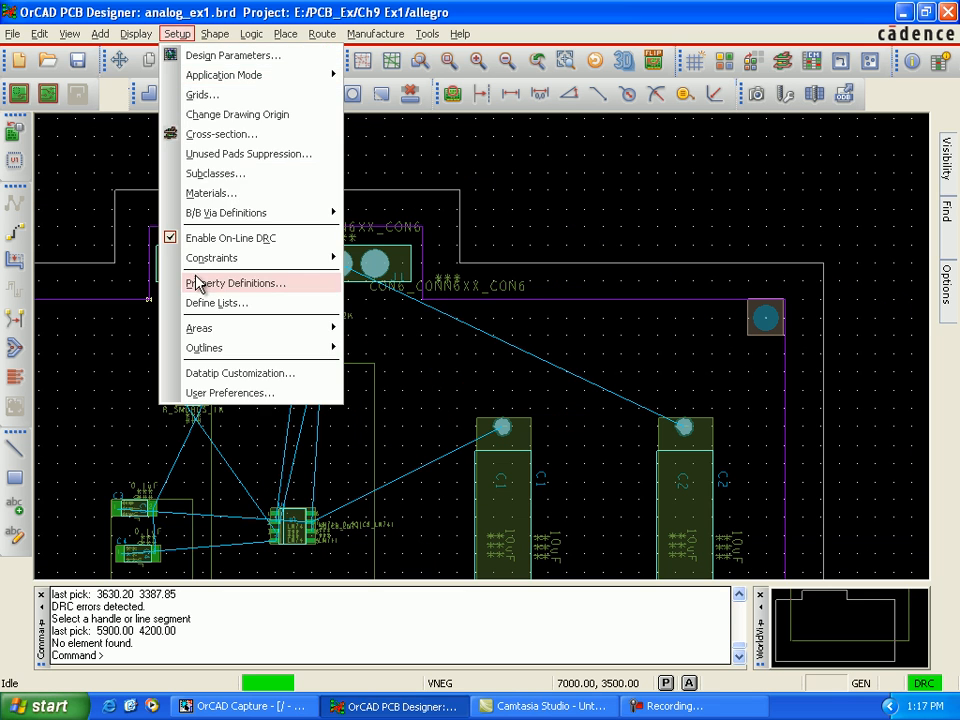
mouse_move(233, 350)
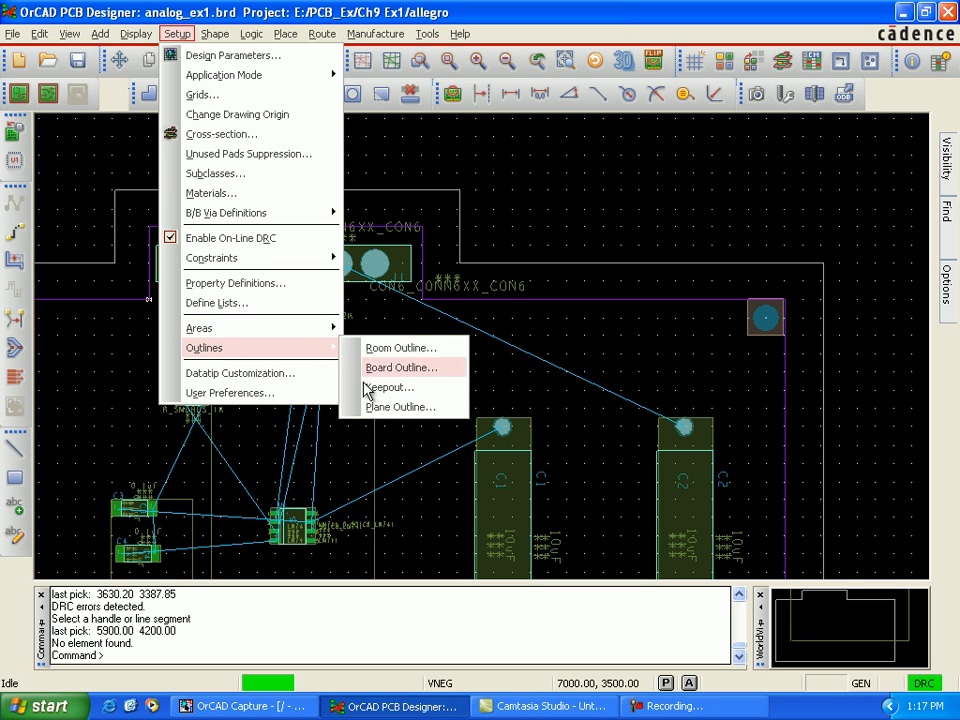
click(420, 408)
click(664, 200)
click(613, 241)
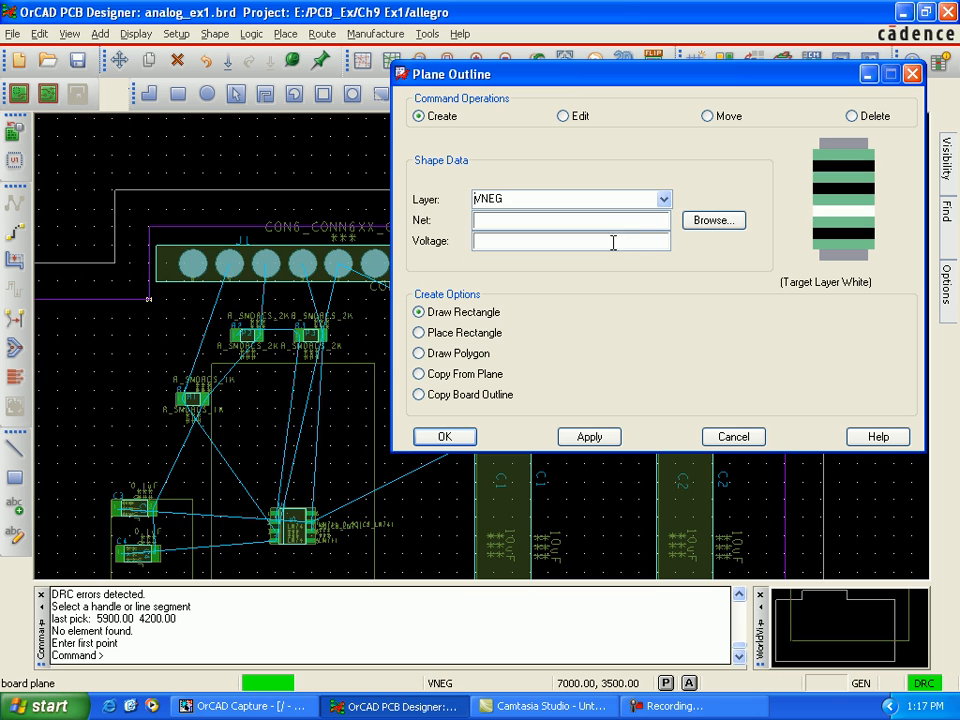
click(705, 221)
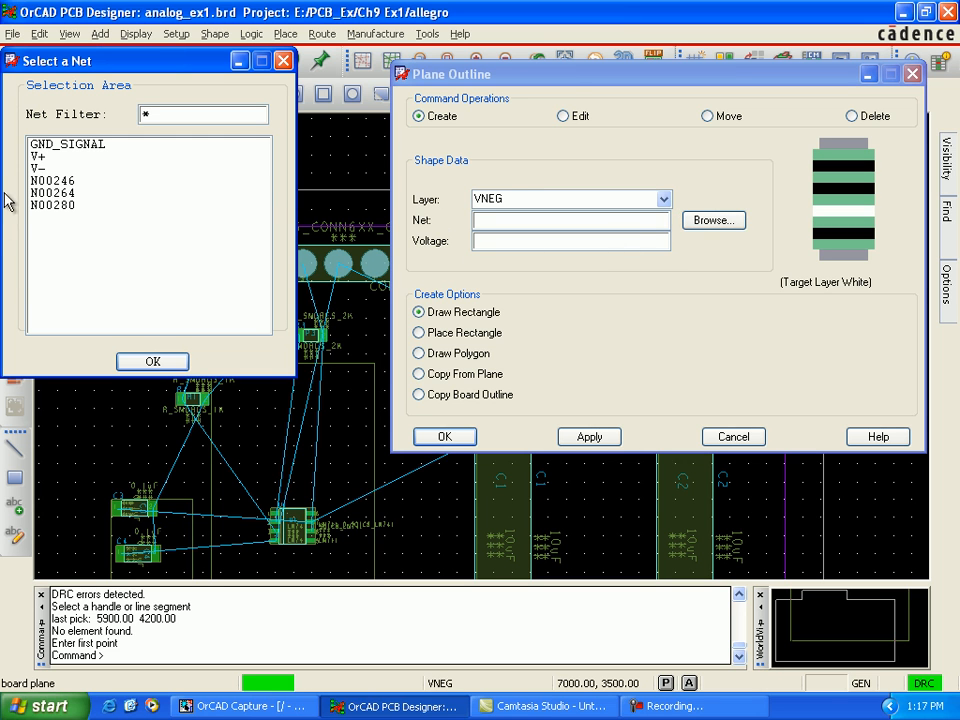
click(42, 168)
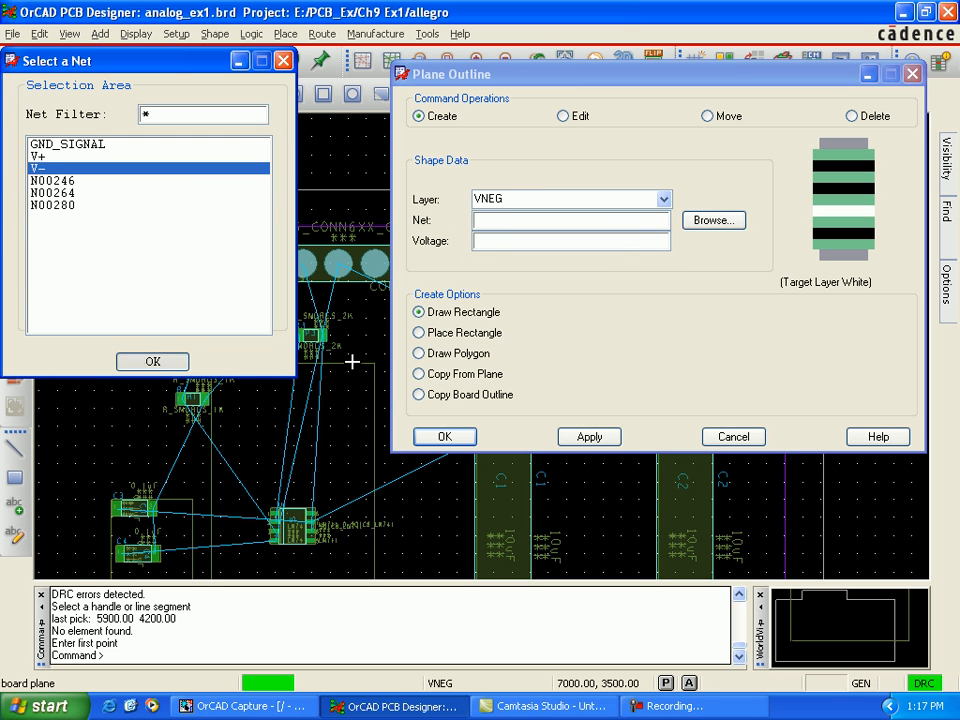
Step: Create the VNEG plane by copying the GND_T plane with Copy From Plane, and finish the plane outline
click(419, 374)
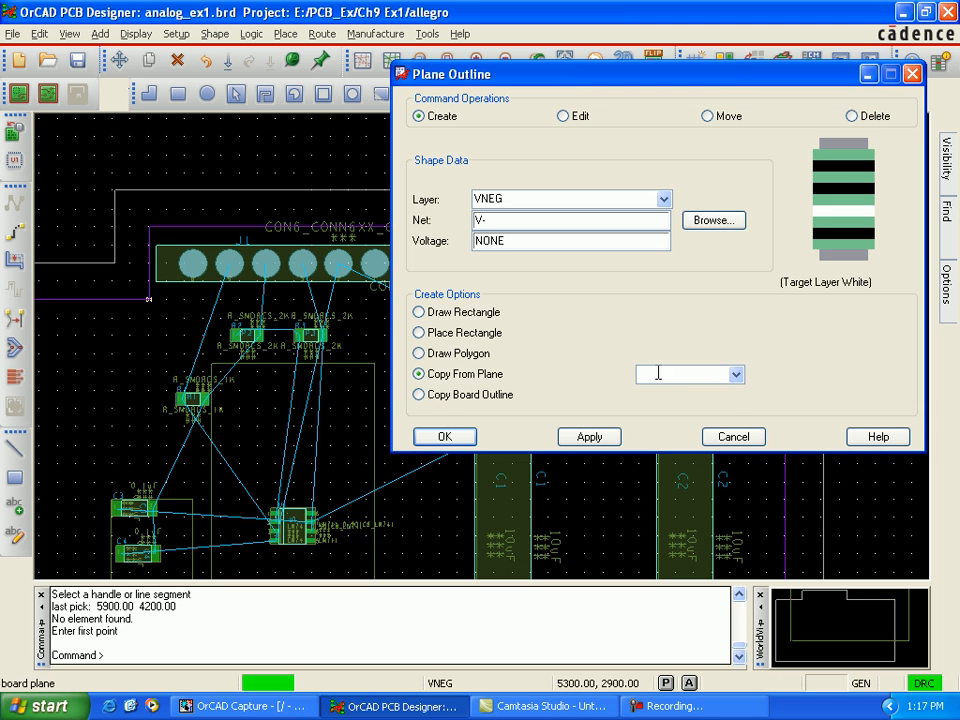
click(738, 376)
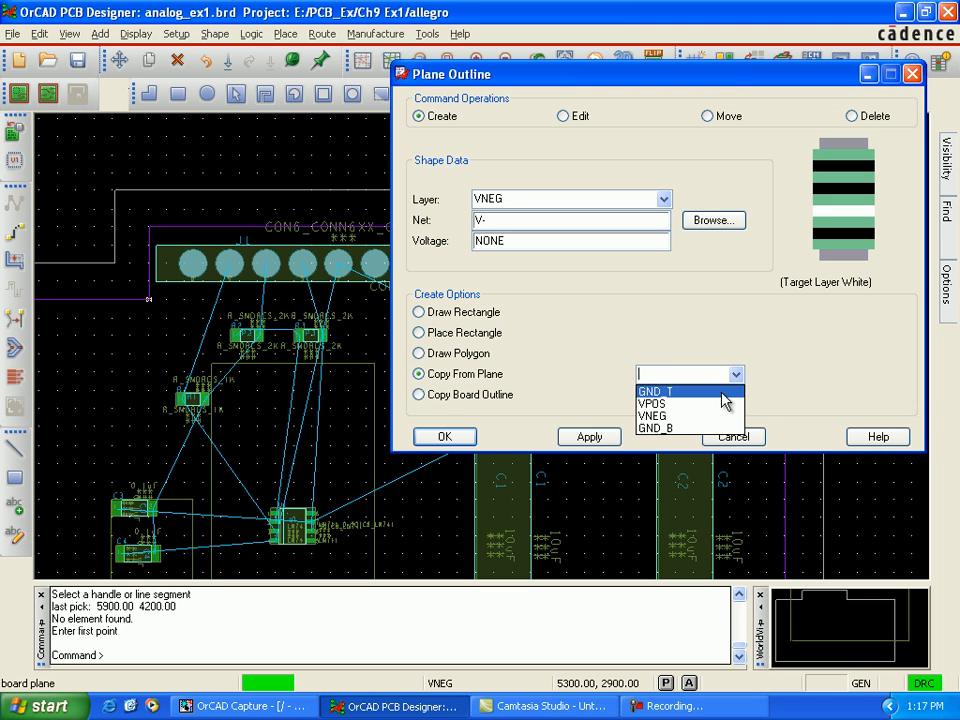
click(714, 392)
click(125, 300)
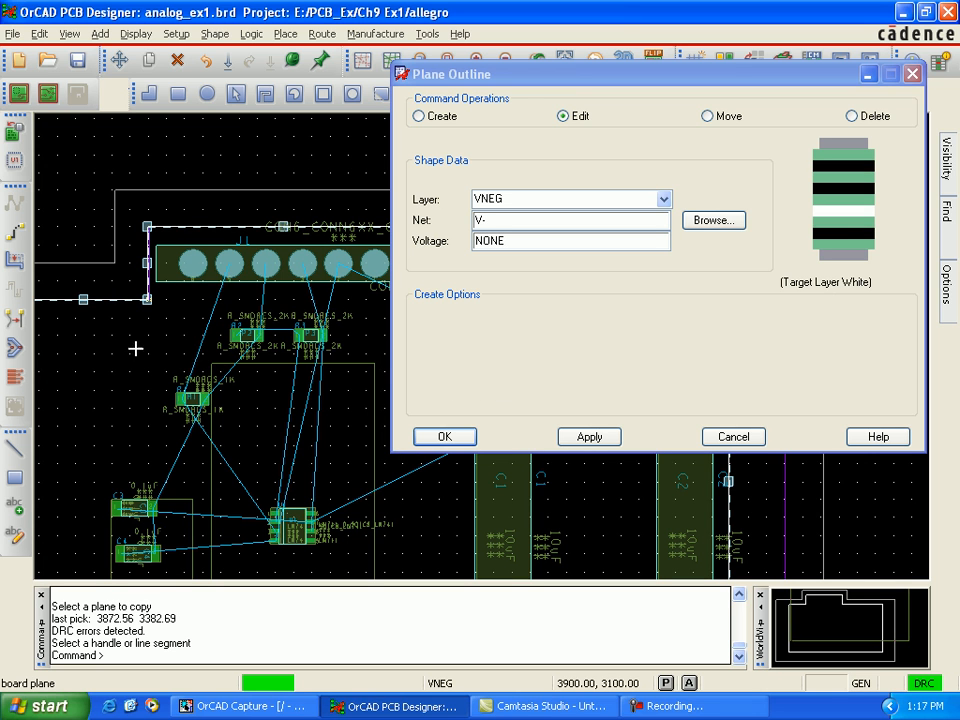
click(590, 438)
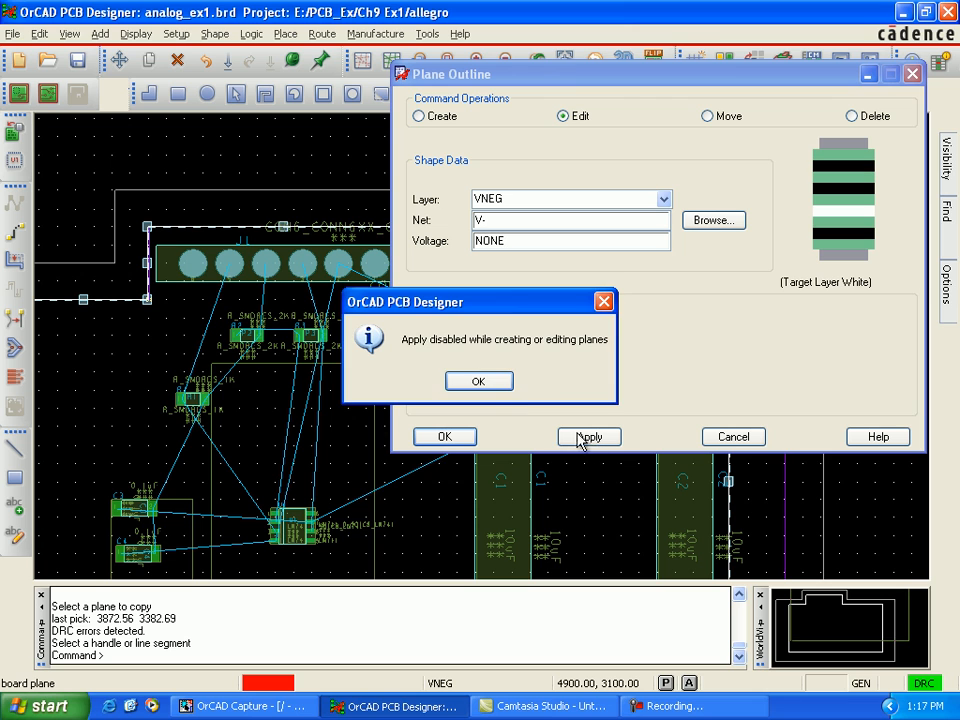
click(502, 387)
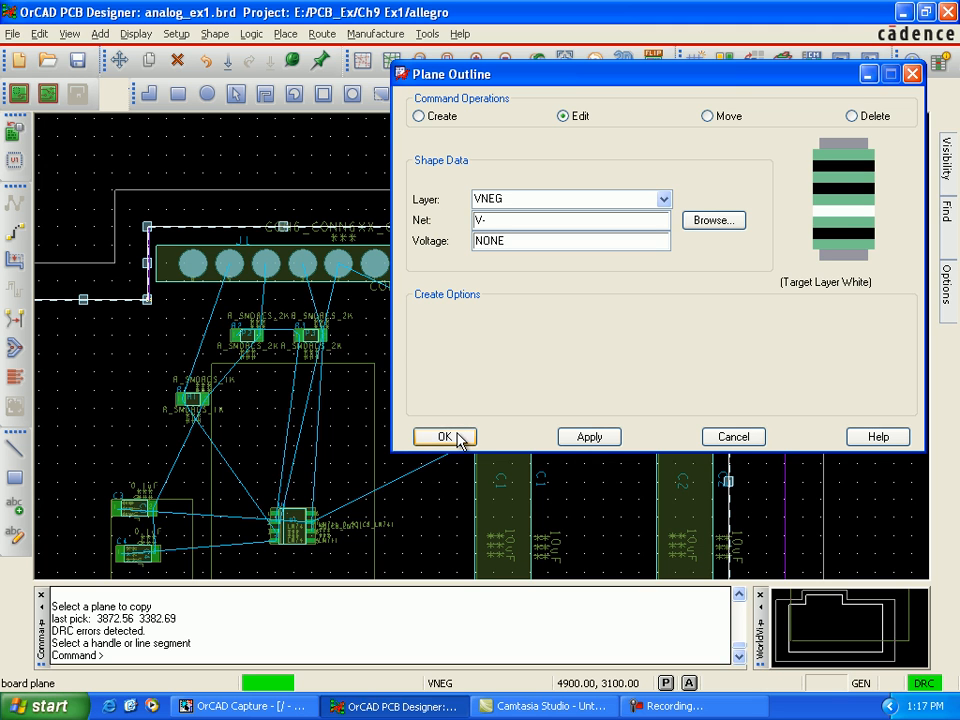
click(446, 437)
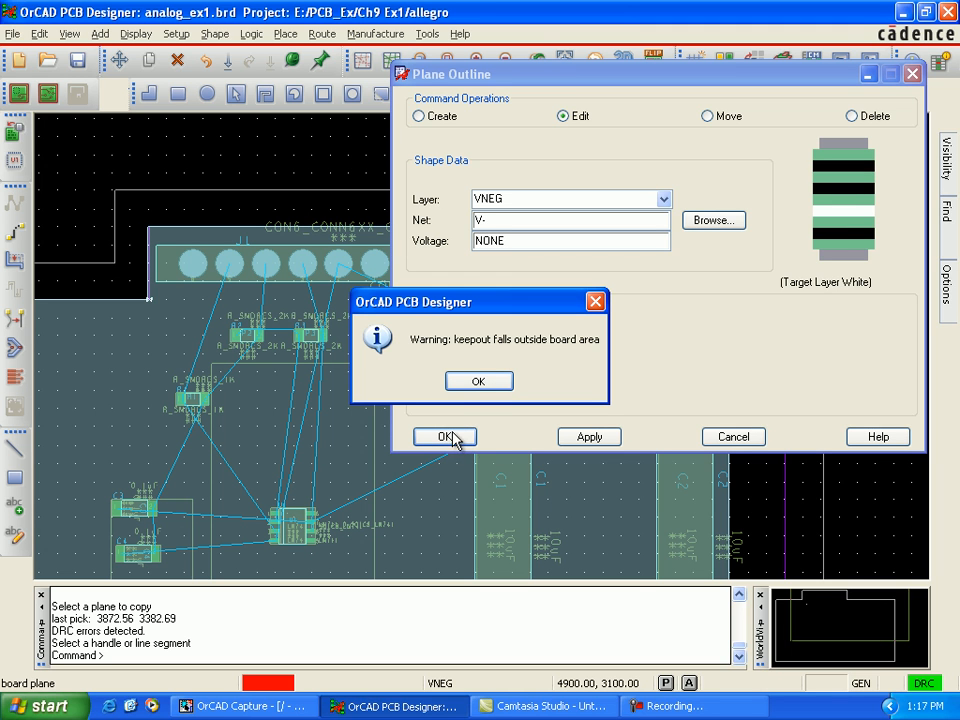
click(477, 382)
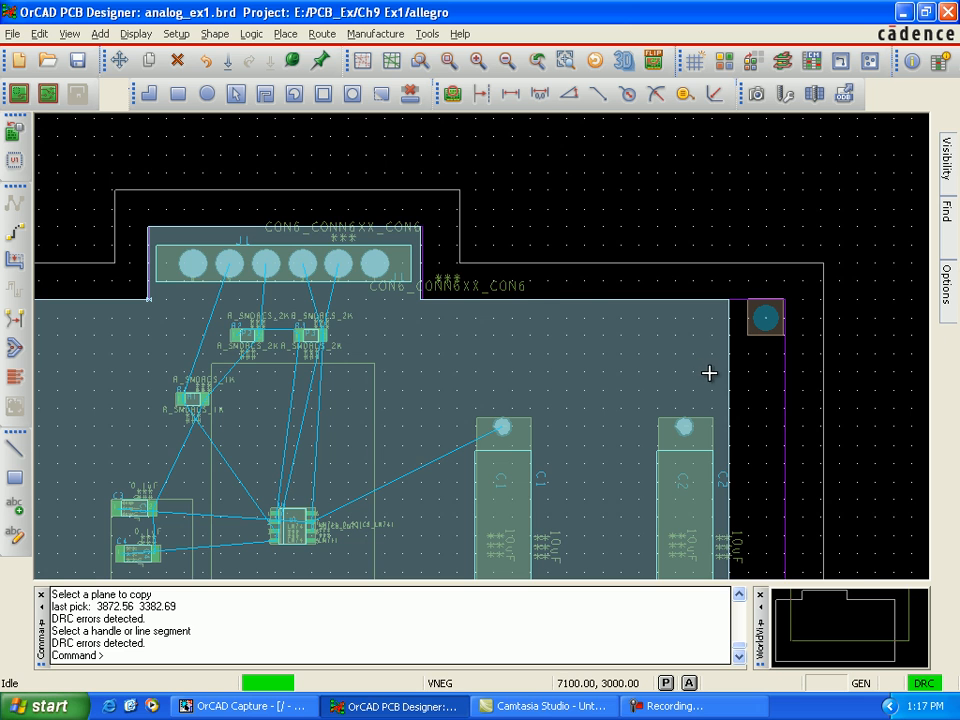
scroll(710, 373, down, 2)
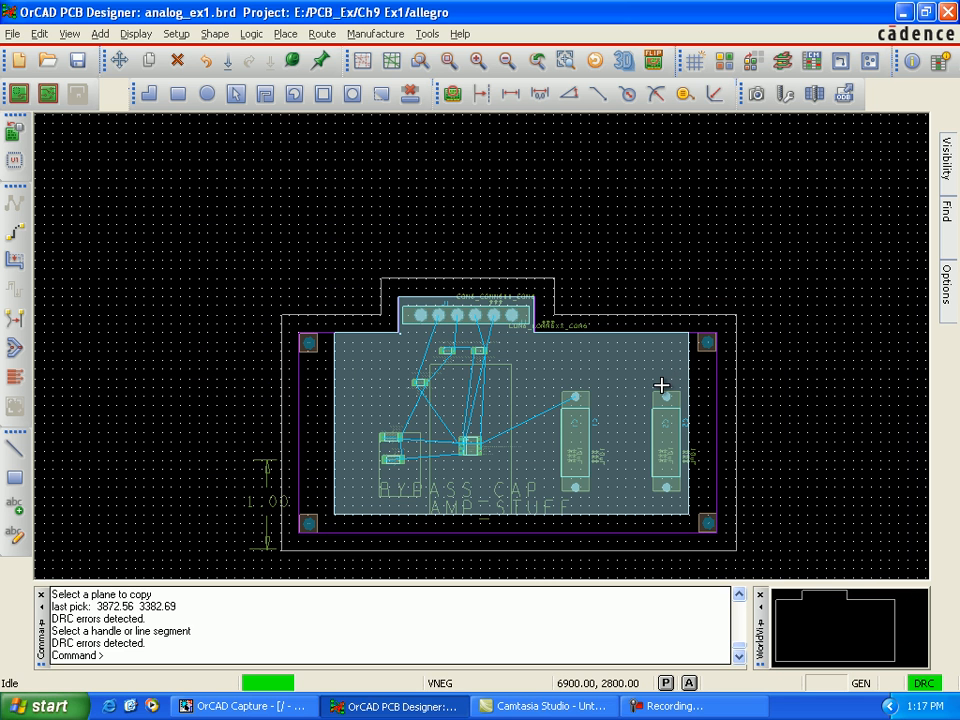
scroll(661, 385, up, 2)
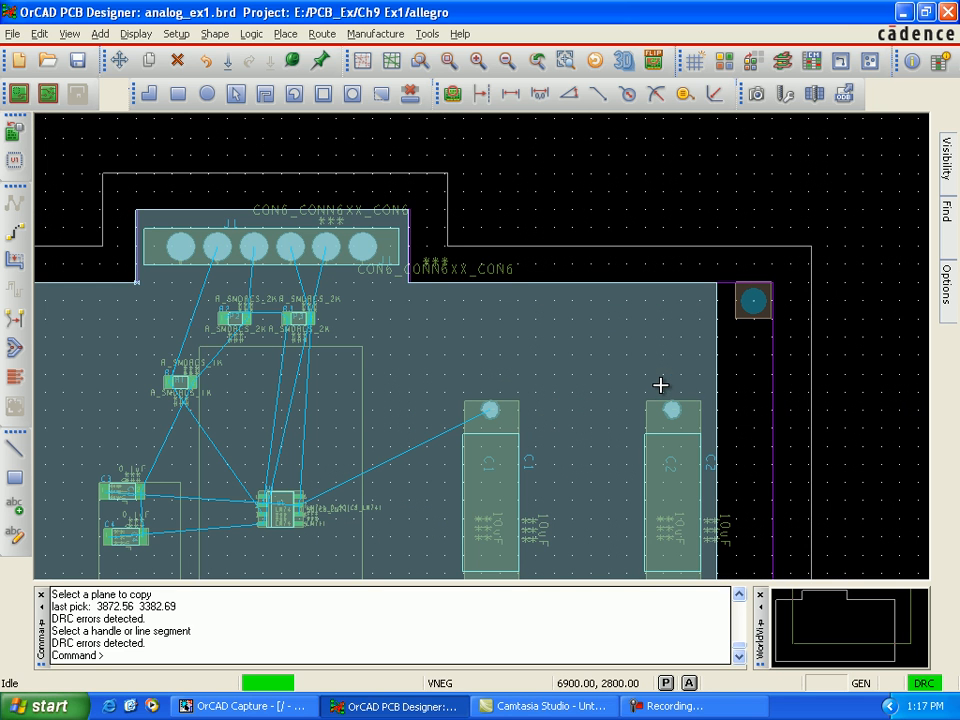
scroll(623, 381, down, 2)
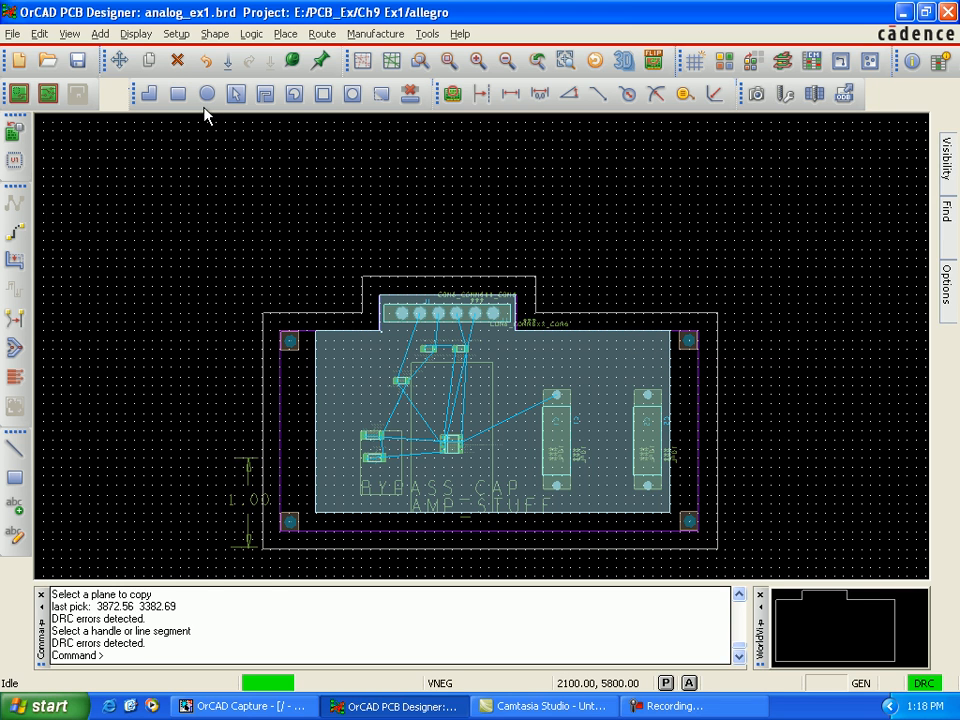
Step: Create a plane outline on layer GND_B by copying the GND_T plane with Copy From Plane, with no net assigned
click(184, 40)
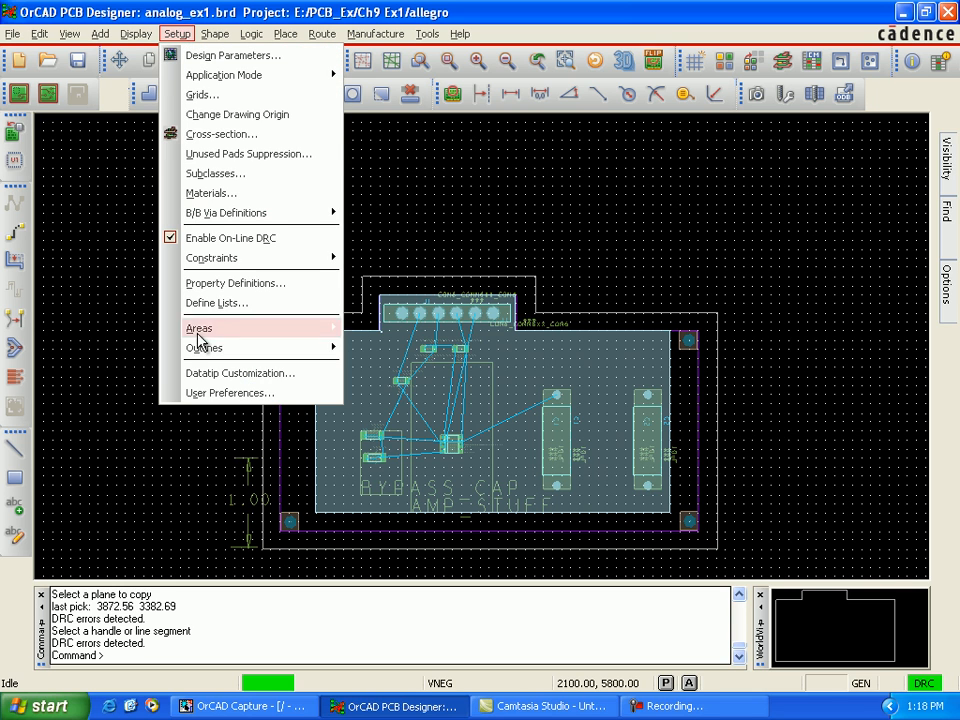
mouse_move(256, 351)
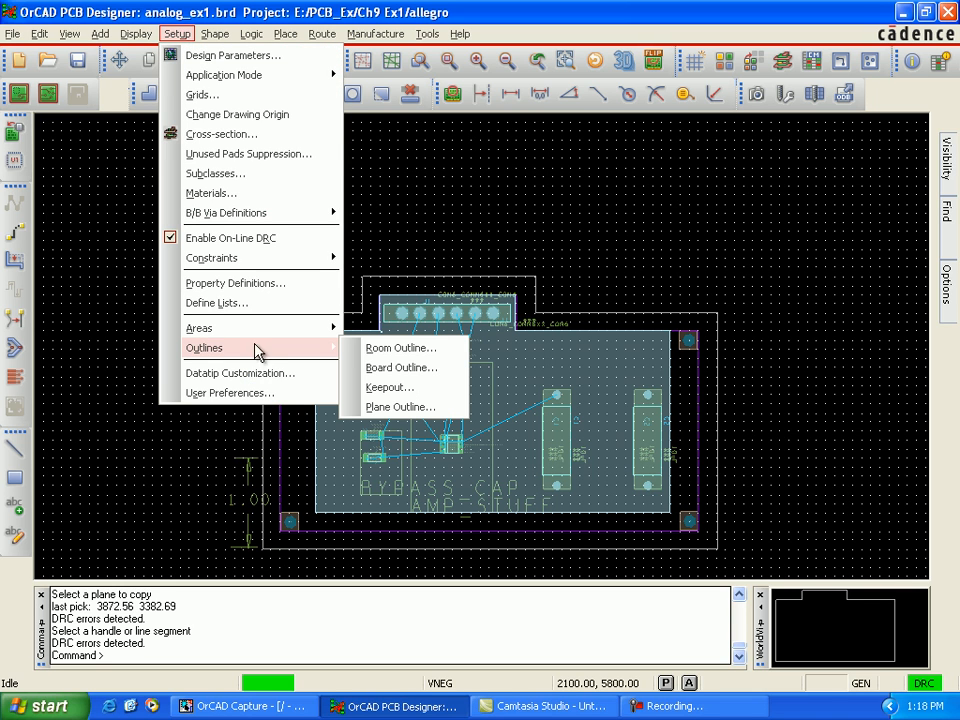
click(410, 410)
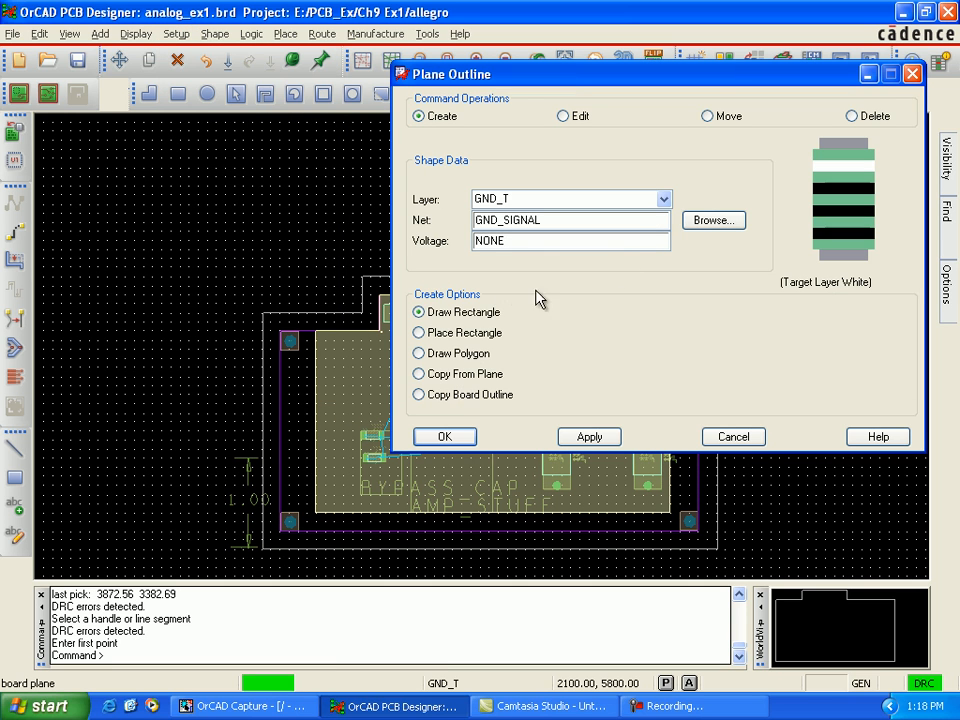
click(664, 199)
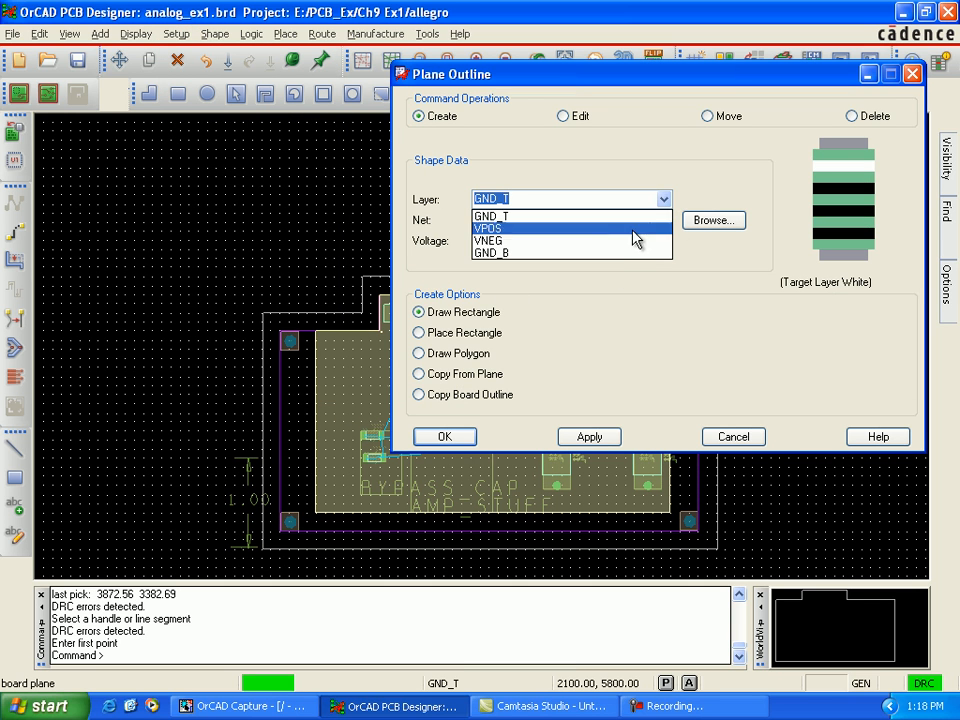
click(607, 252)
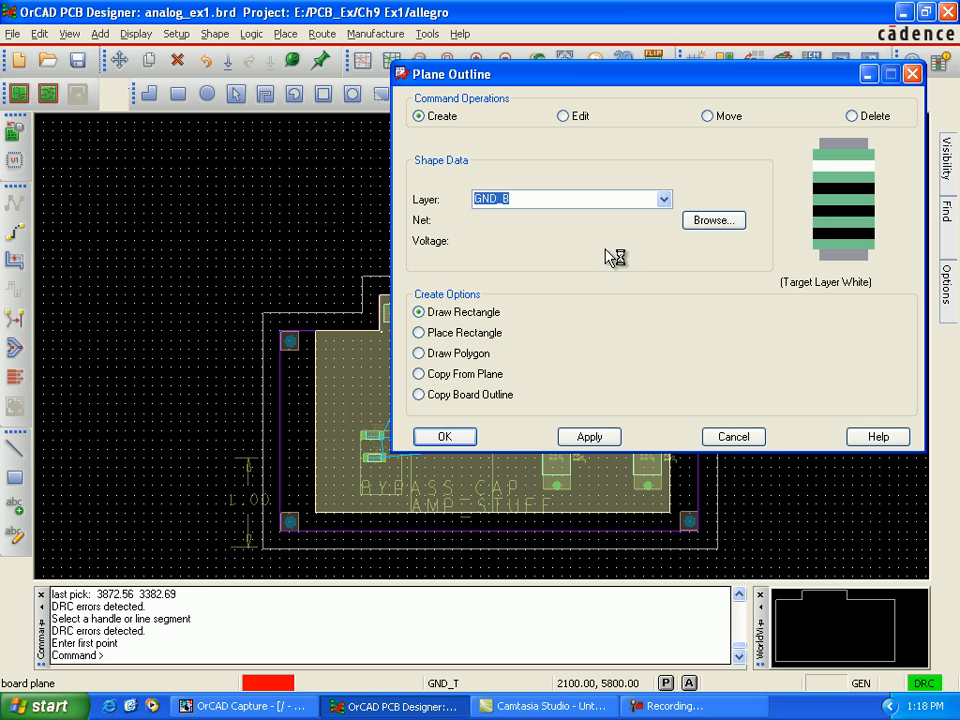
click(428, 377)
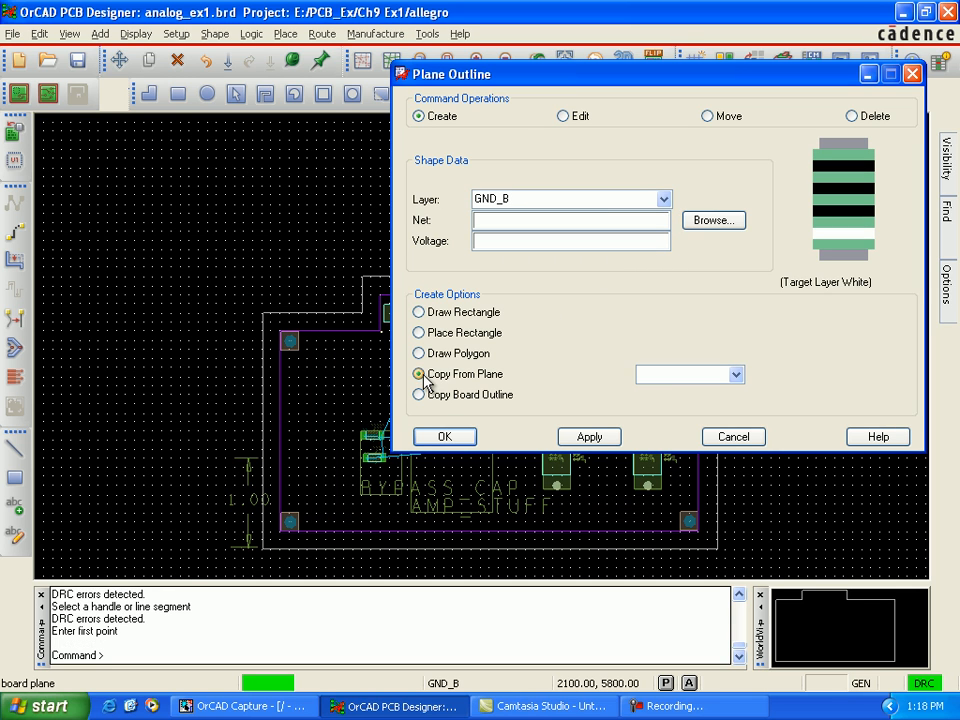
click(735, 375)
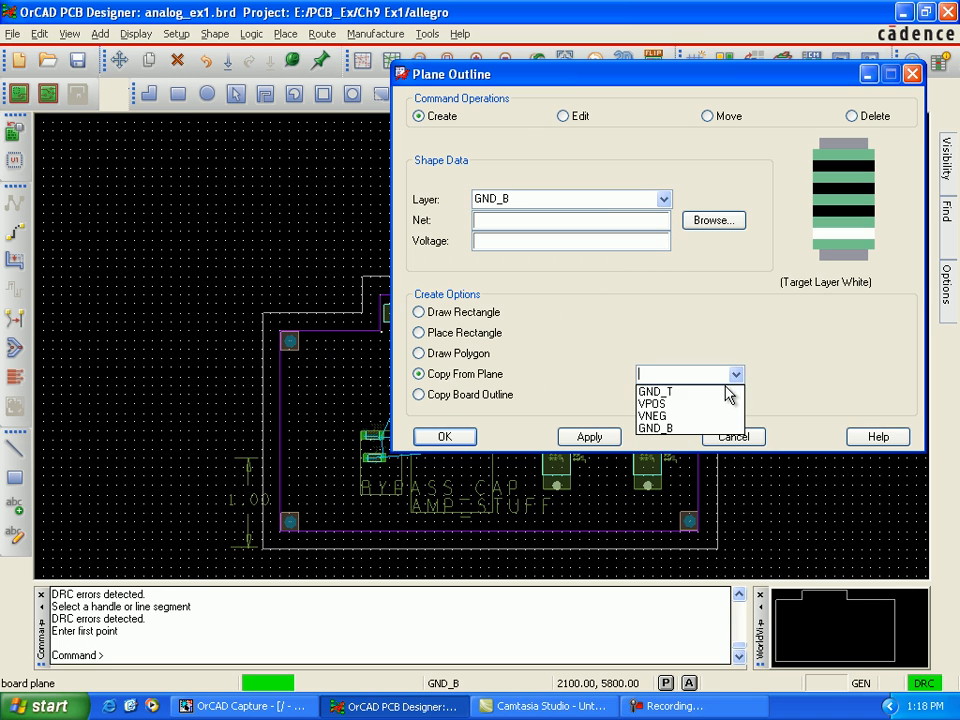
click(729, 391)
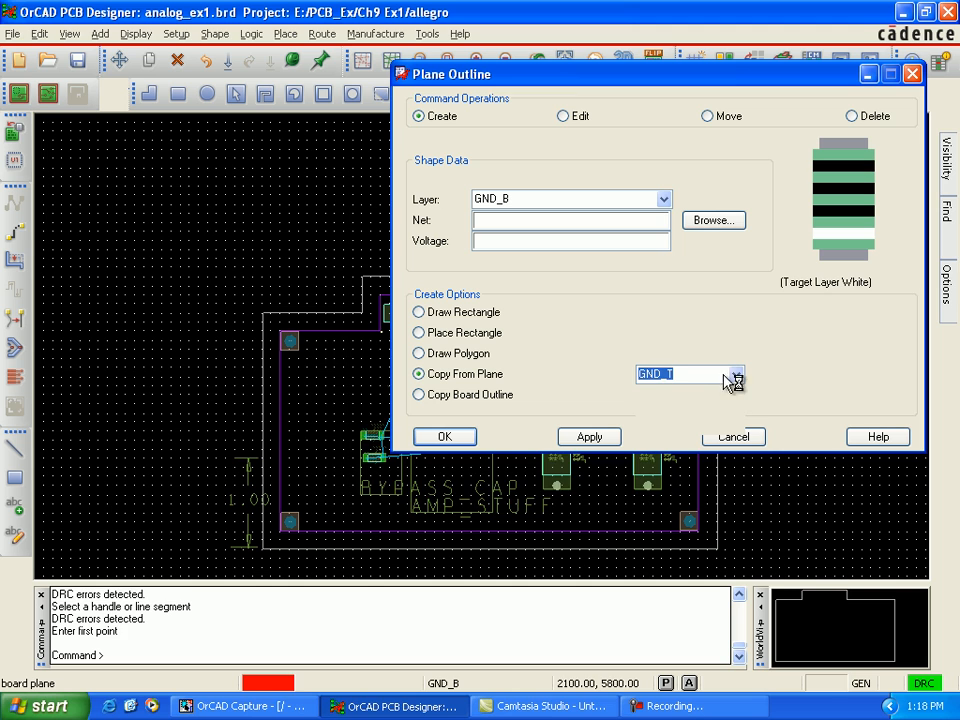
click(316, 346)
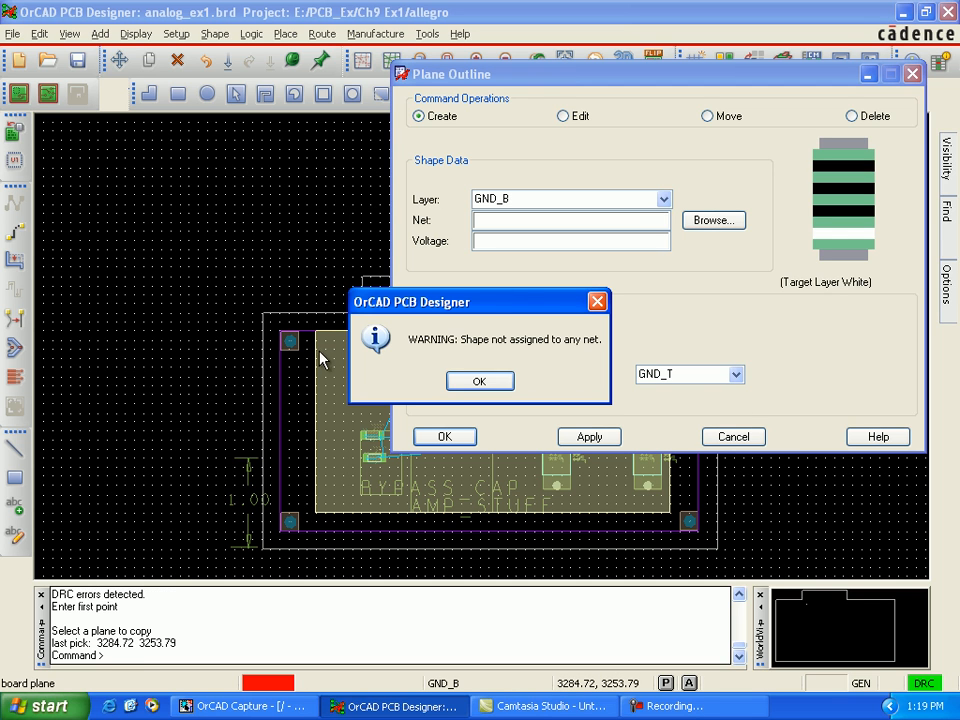
click(478, 382)
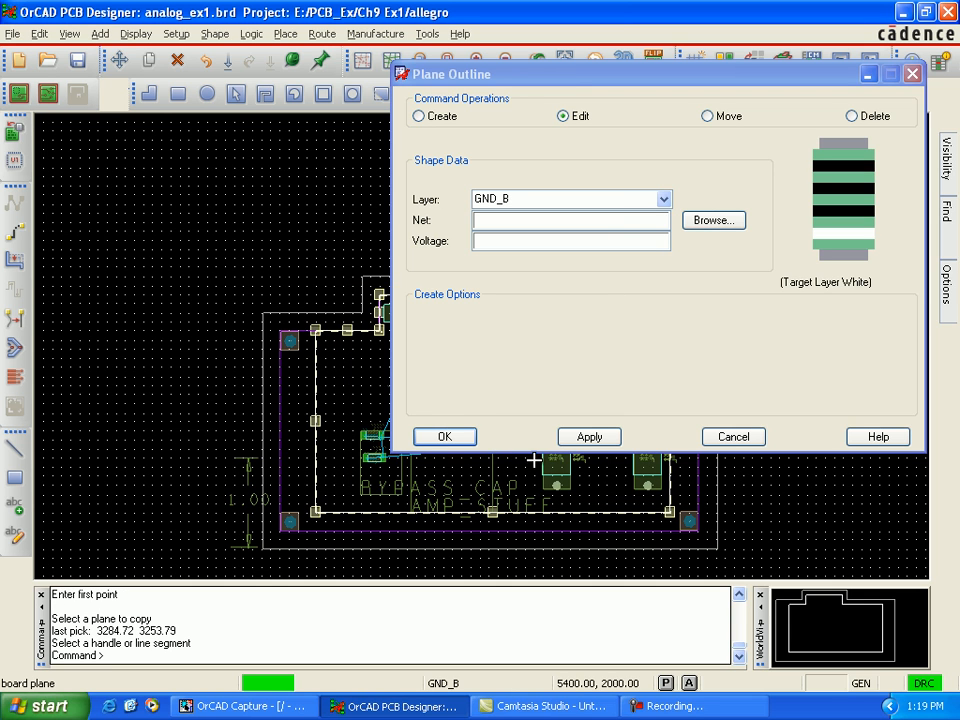
click(472, 440)
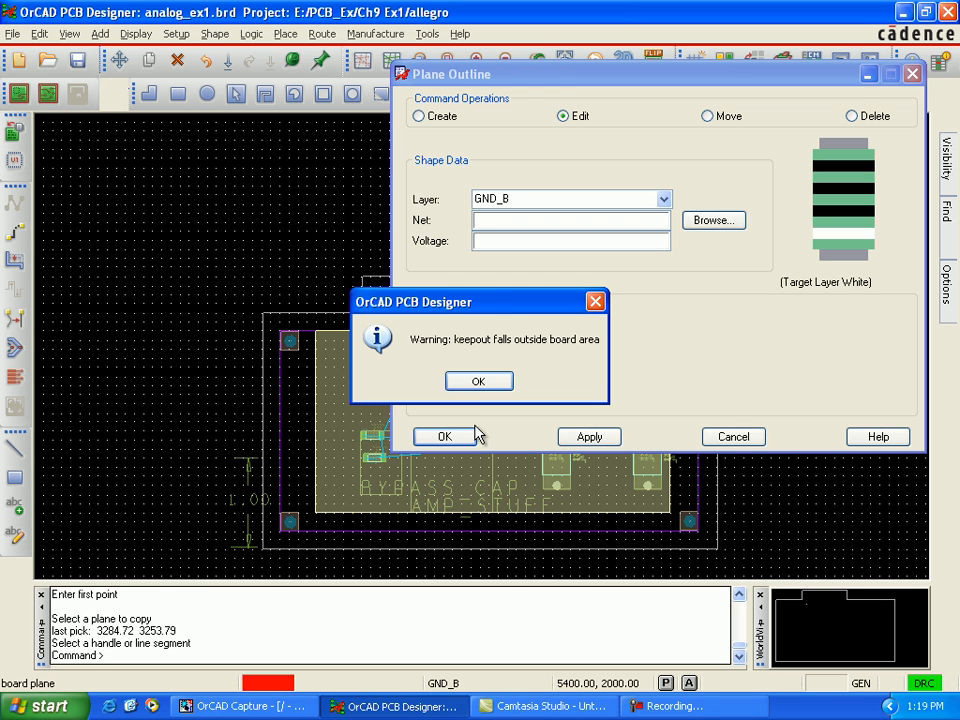
click(482, 385)
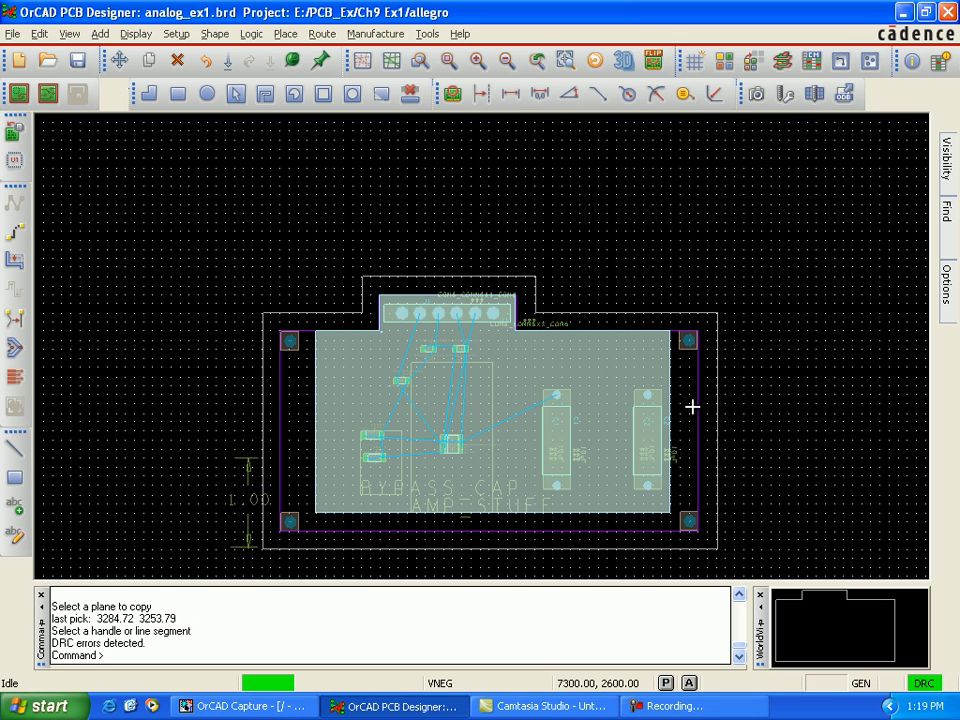
Step: Hide the Vneg etch subclass, switch the active subclass to Gnd_T, and from there to Gnd_B
mouse_move(949, 300)
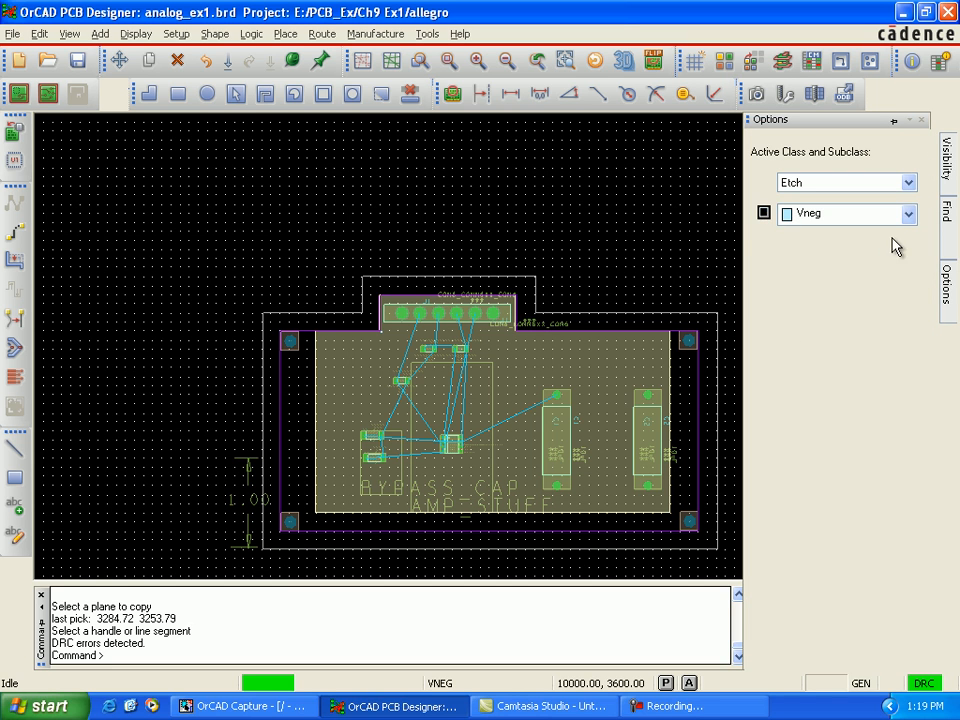
click(908, 214)
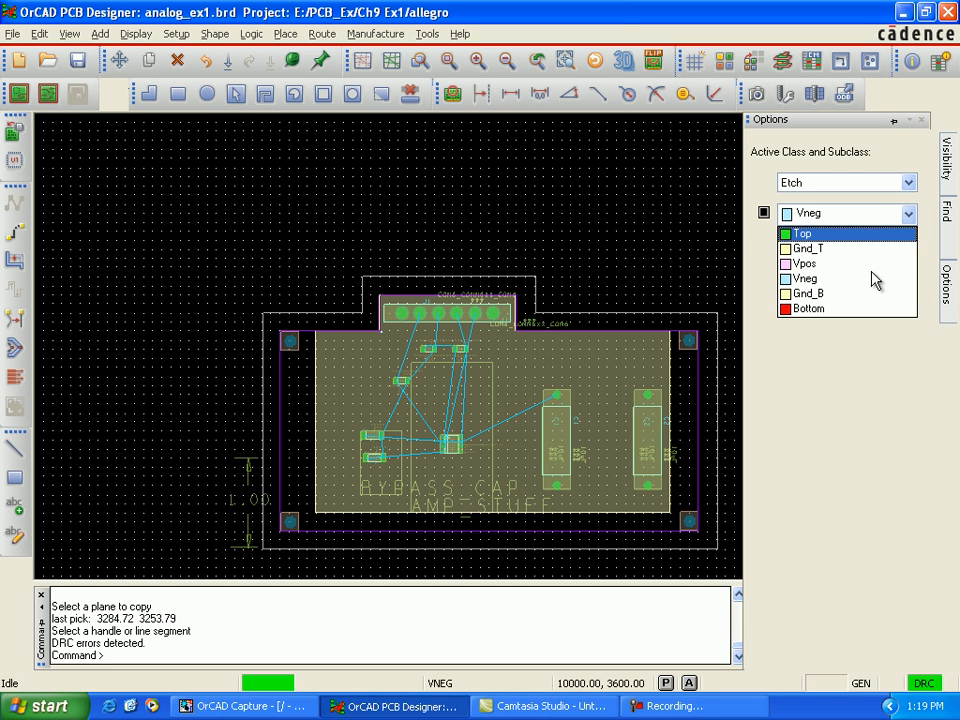
click(799, 249)
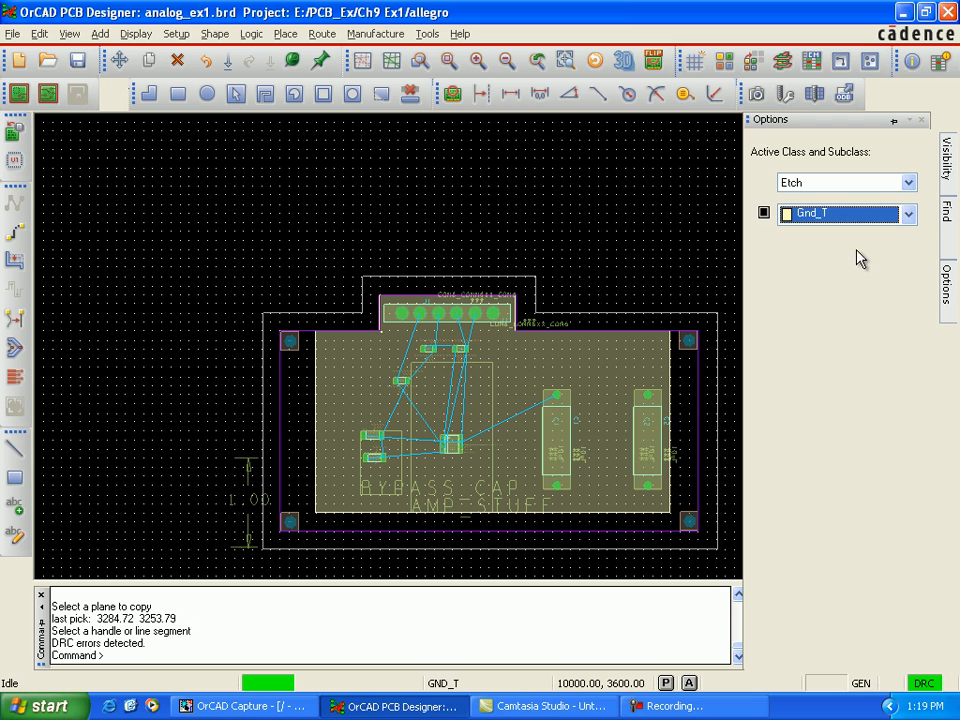
click(908, 214)
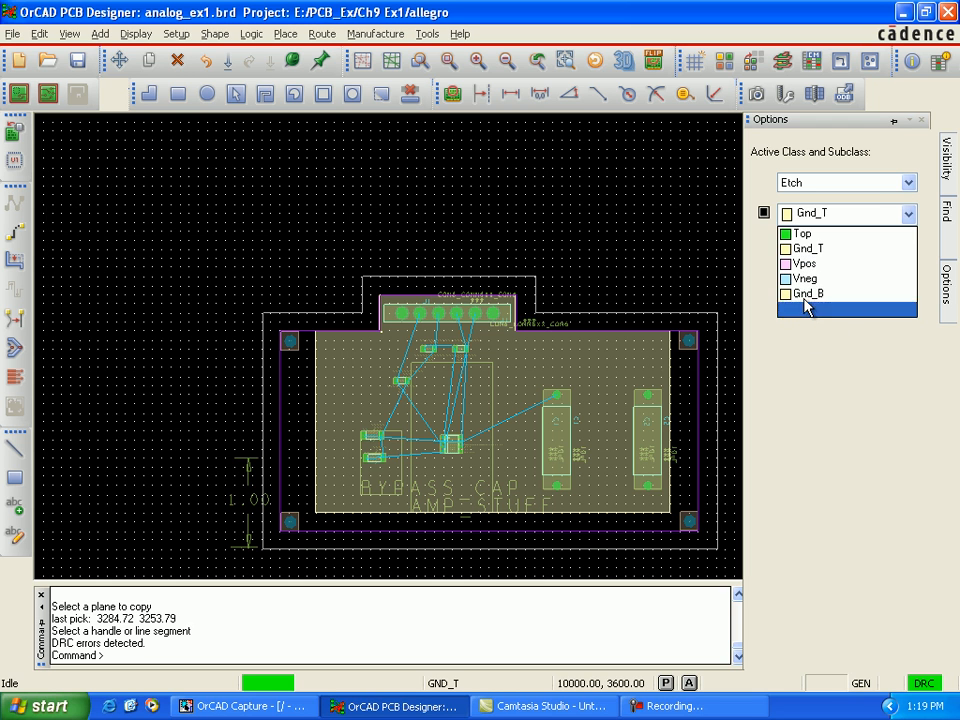
click(800, 285)
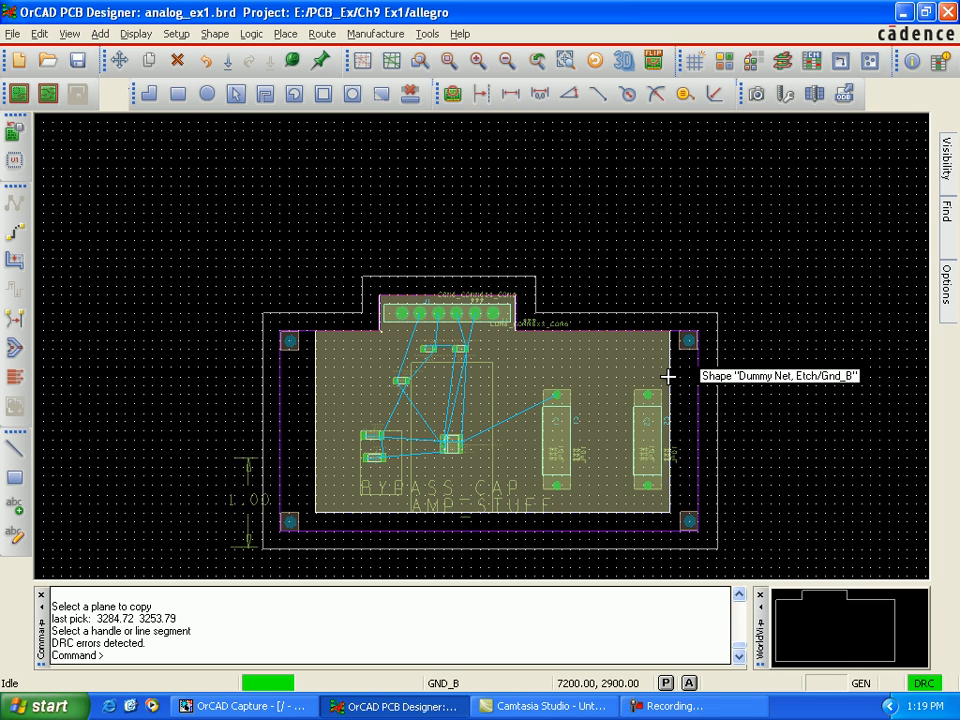
Step: Hide the Gnd_B etch subclass, and make Gnd_T the active, visible one
scroll(567, 365, up, 1)
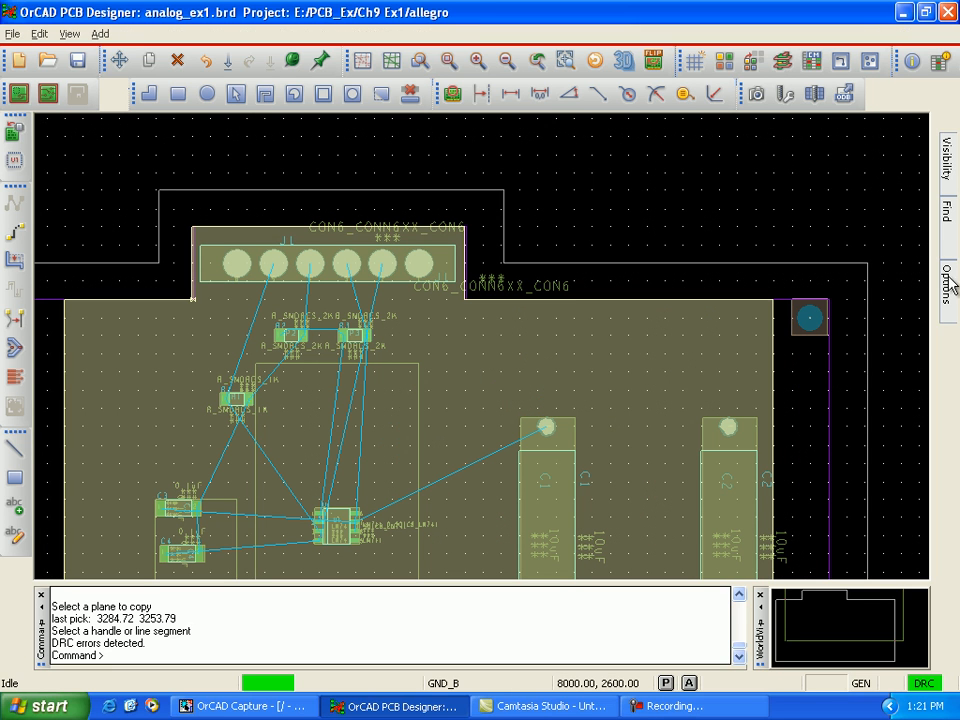
mouse_move(953, 289)
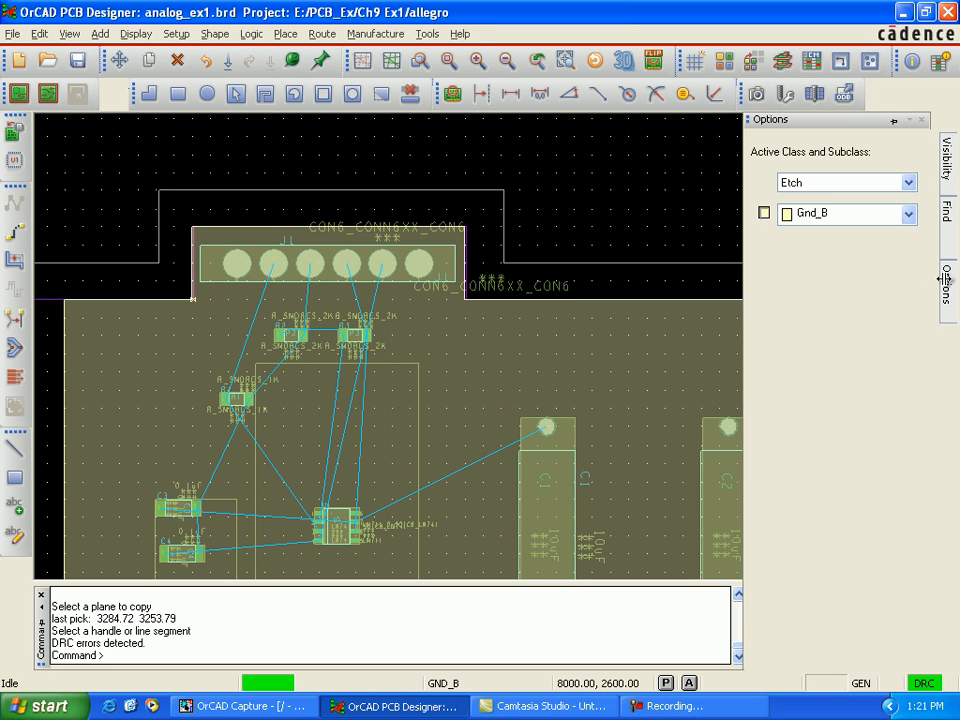
click(766, 213)
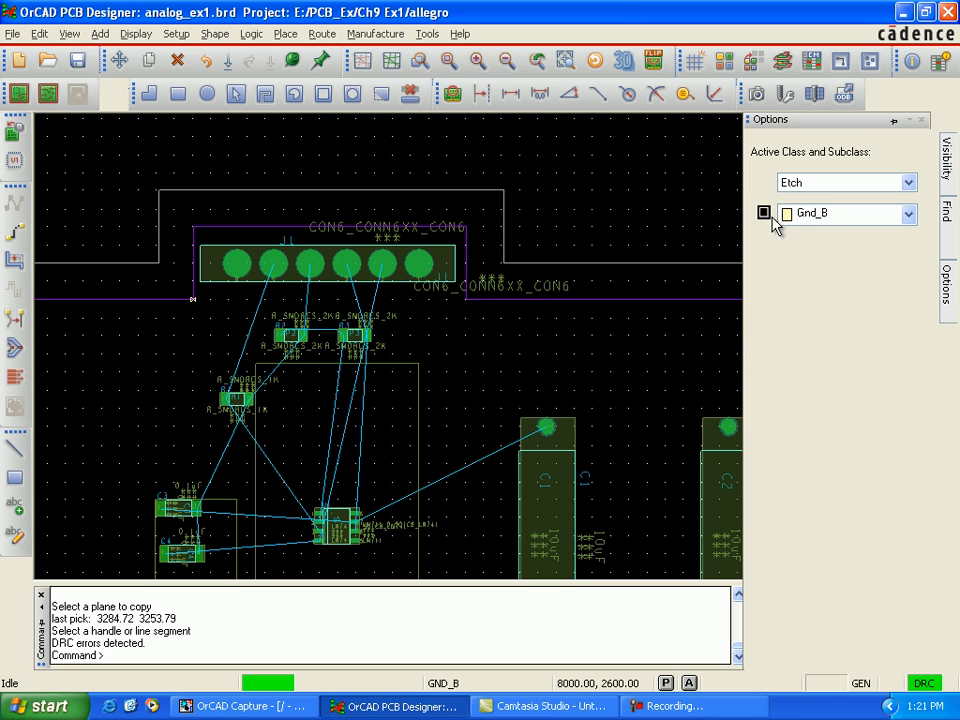
click(903, 216)
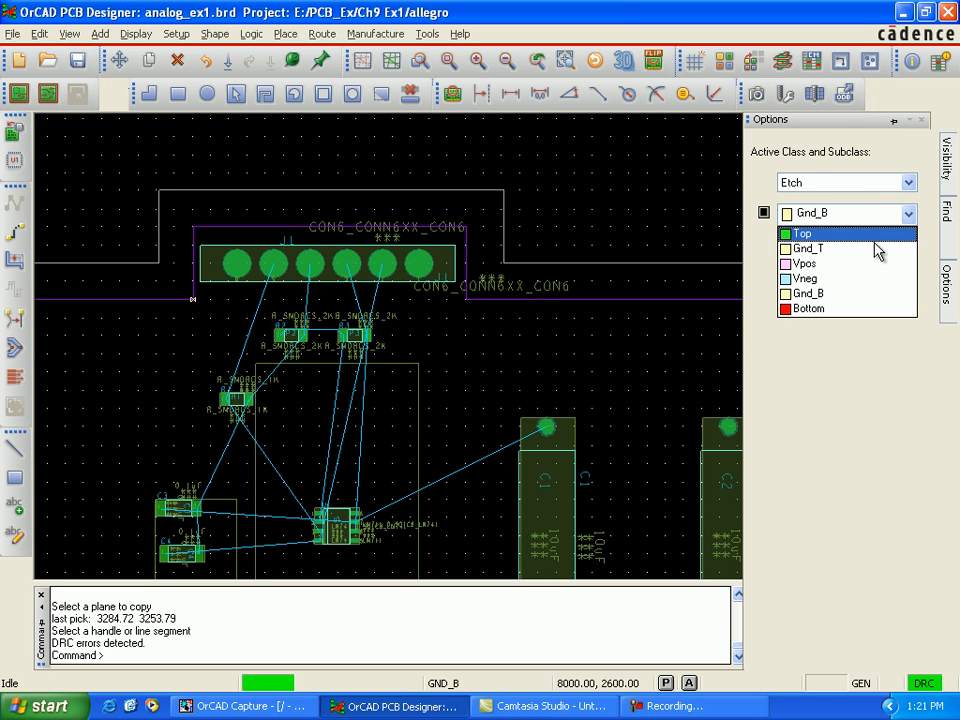
click(870, 248)
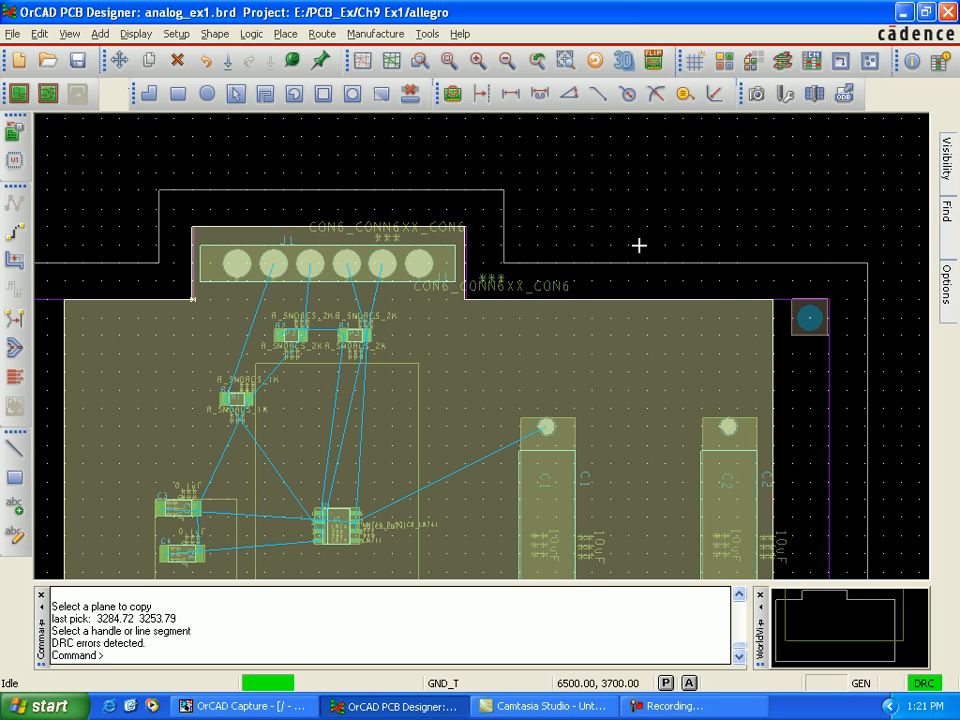
Step: Make Top the active etch subclass and hide it, keeping connector J1 and resistors R1 to R3 in view
scroll(421, 339, up, 1)
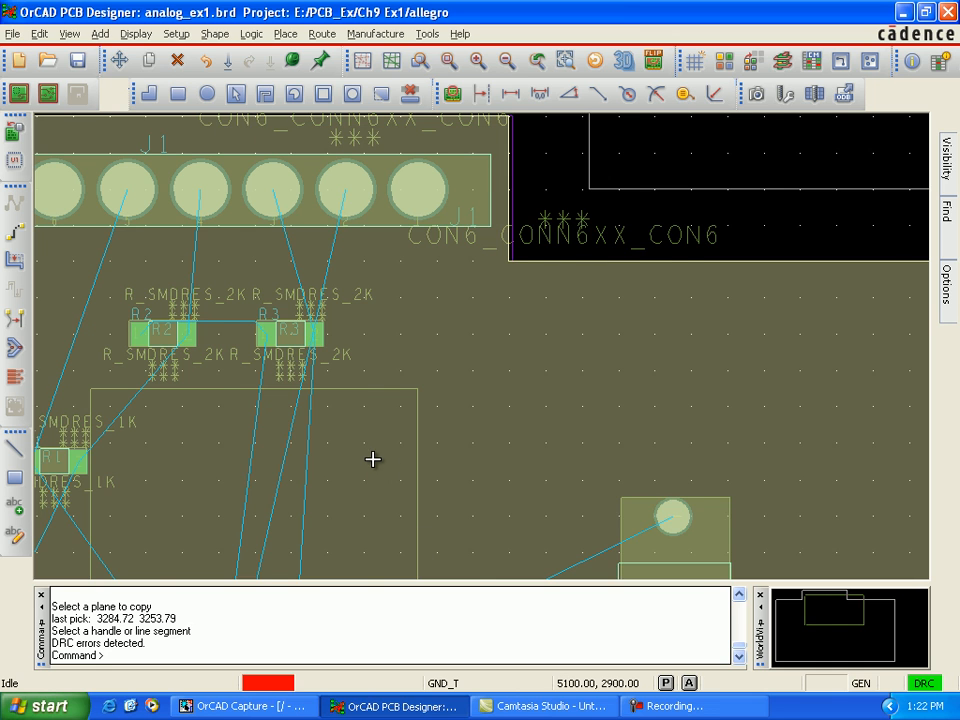
key(Left)
key(Left)
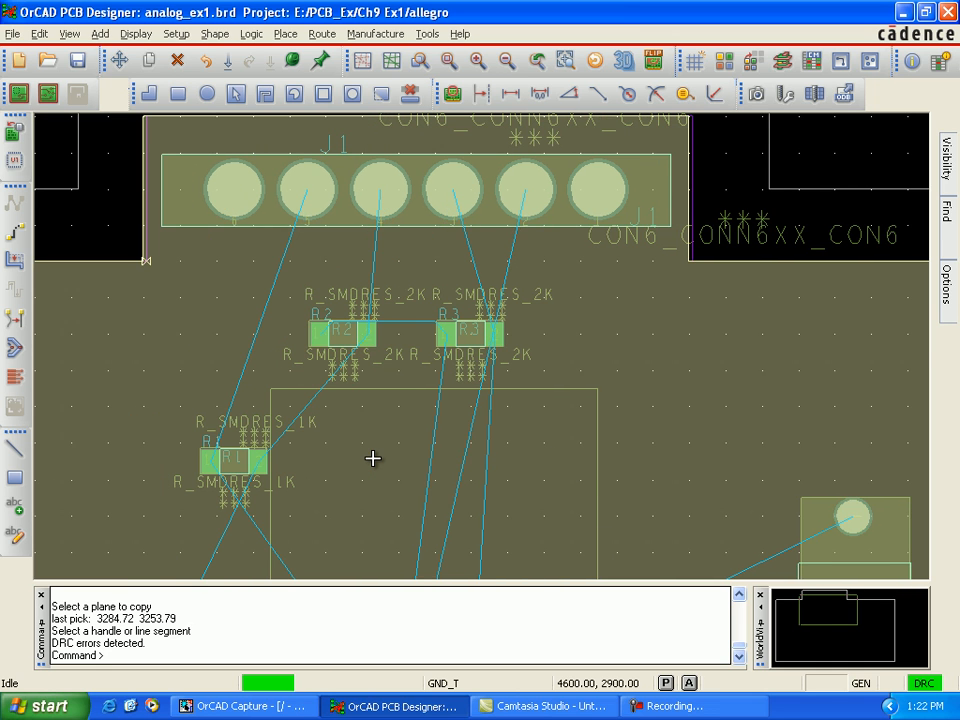
key(Up)
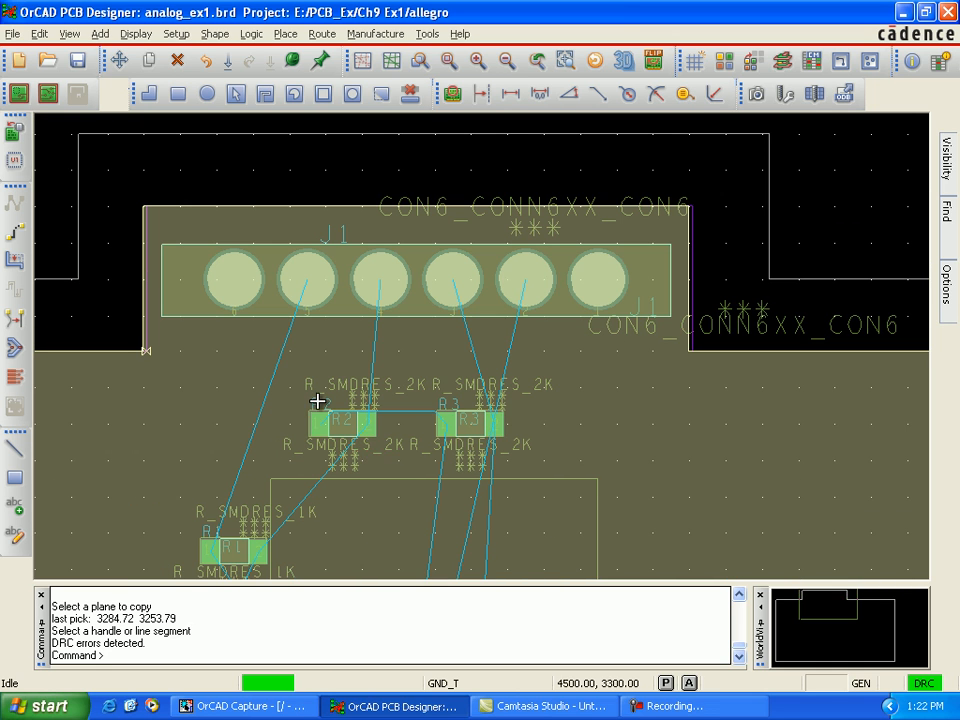
mouse_move(955, 315)
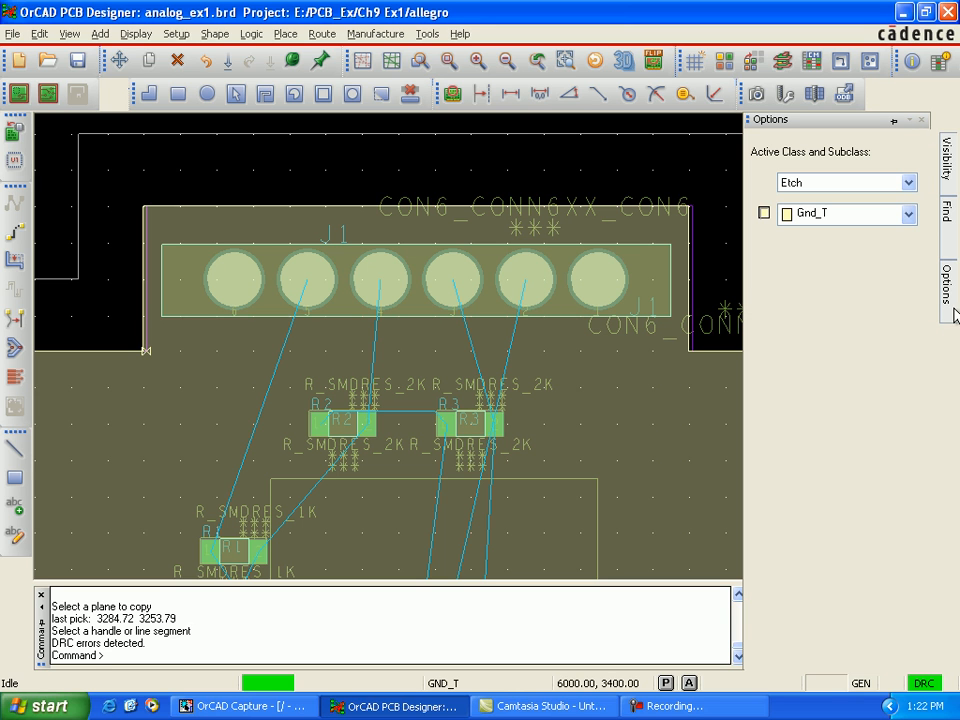
click(908, 216)
click(800, 231)
click(765, 212)
Step: Check the visibility of the Vpos, Gnd_B and Vneg etch subclasses by making each one active in turn
click(908, 214)
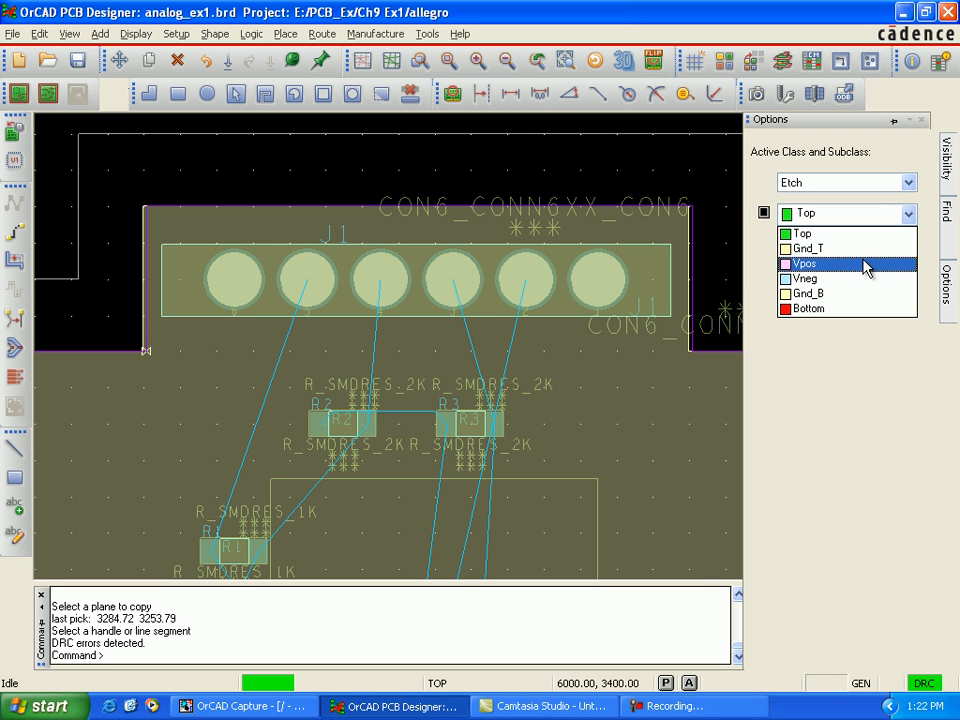
click(866, 264)
click(907, 216)
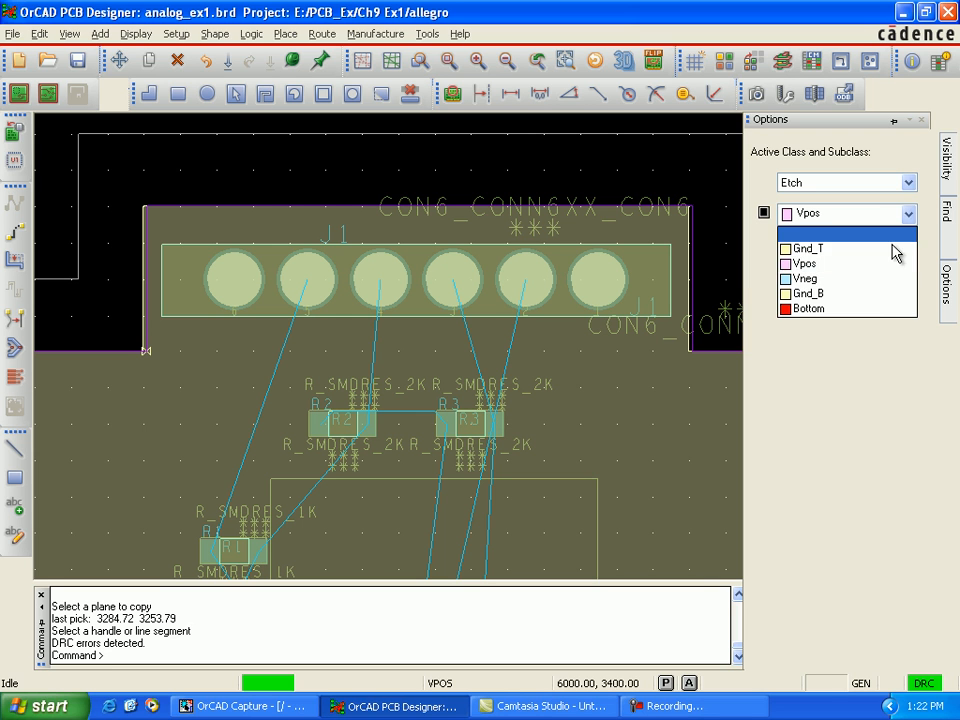
click(870, 295)
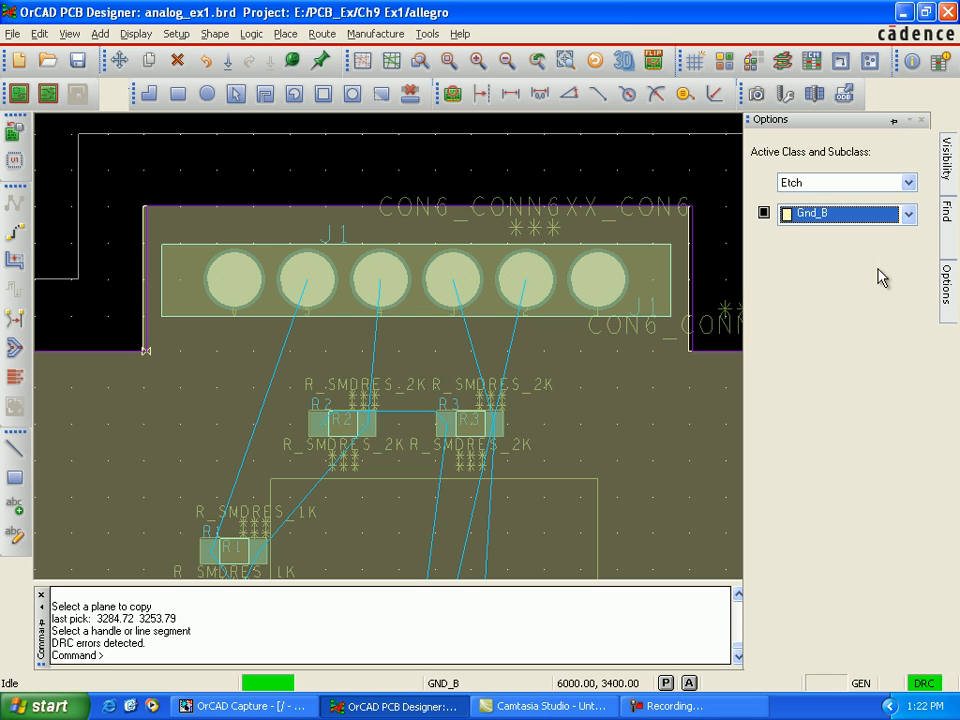
click(908, 214)
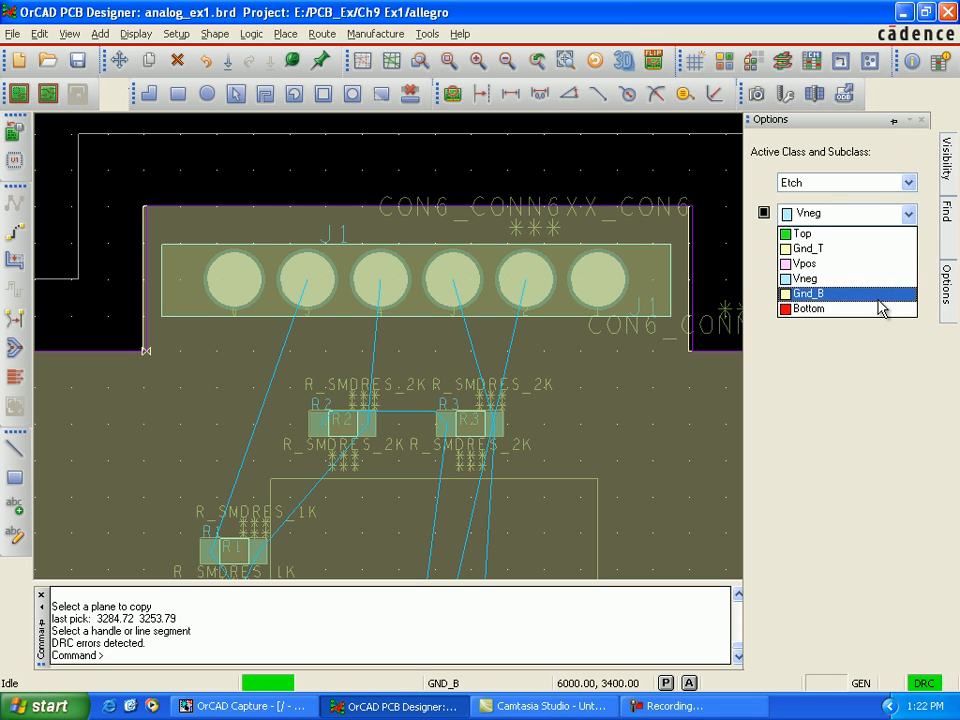
Step: Make Bottom the active etch subclass and hide it, and return the active subclass to Gnd_T
click(881, 309)
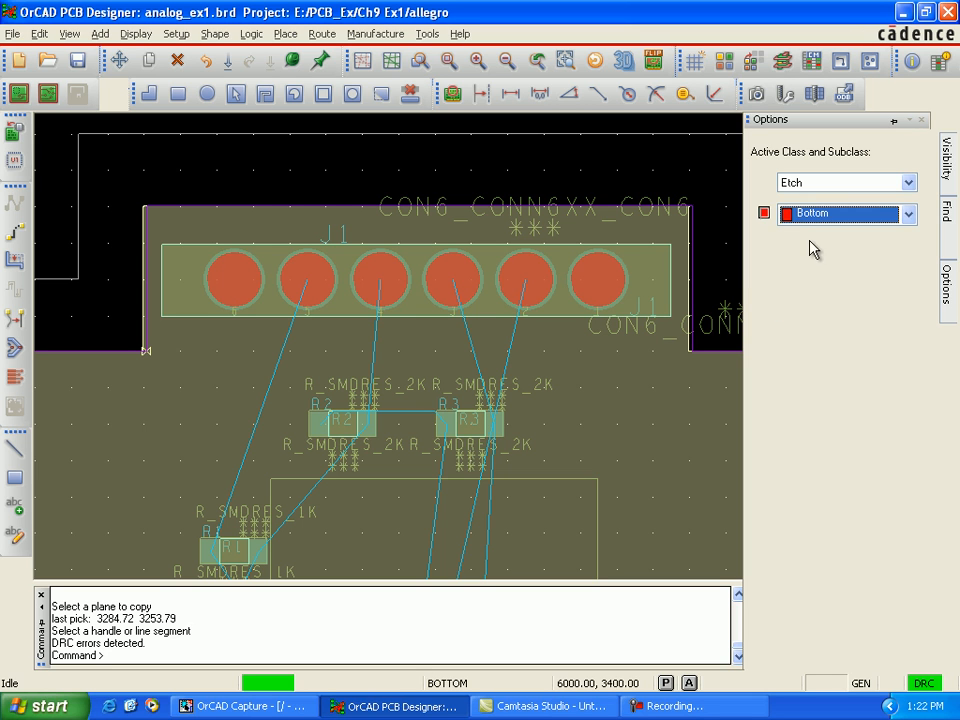
click(763, 213)
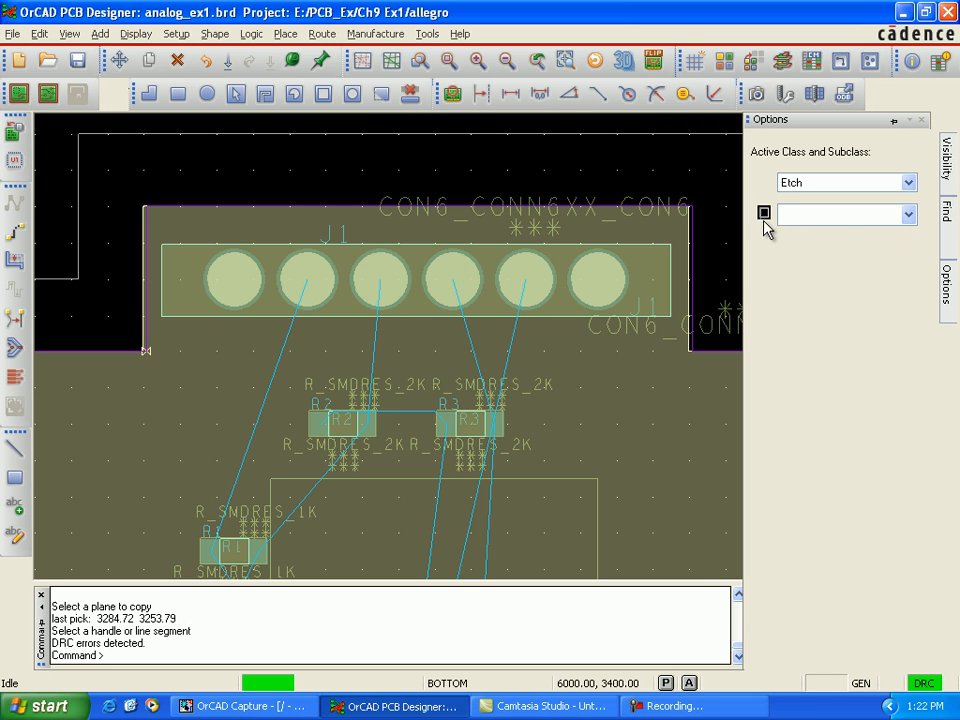
click(763, 213)
click(763, 213)
click(908, 213)
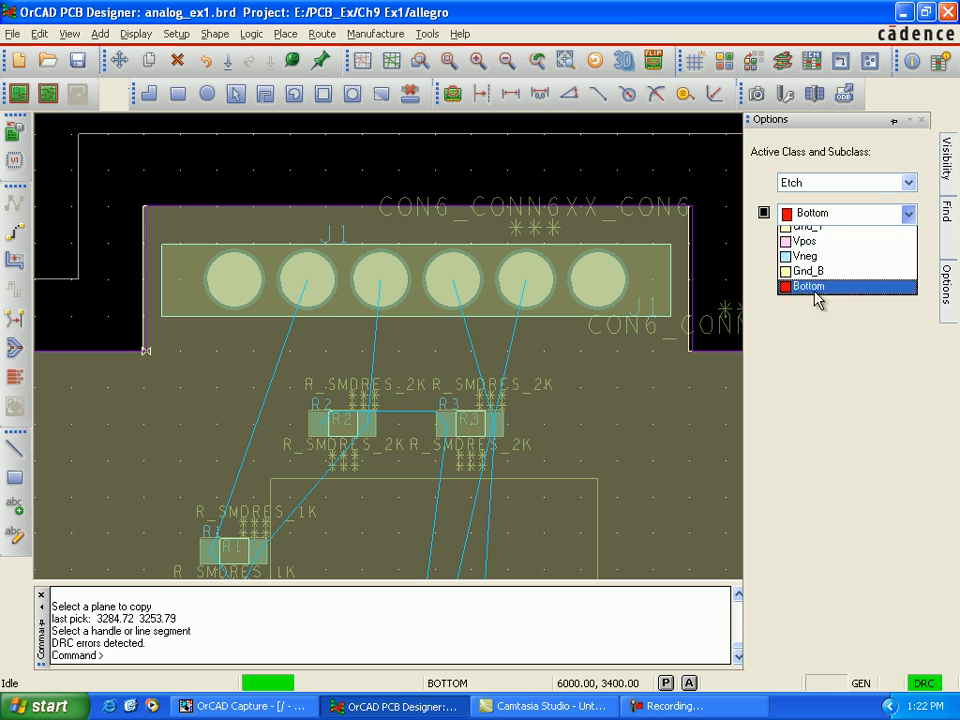
click(797, 252)
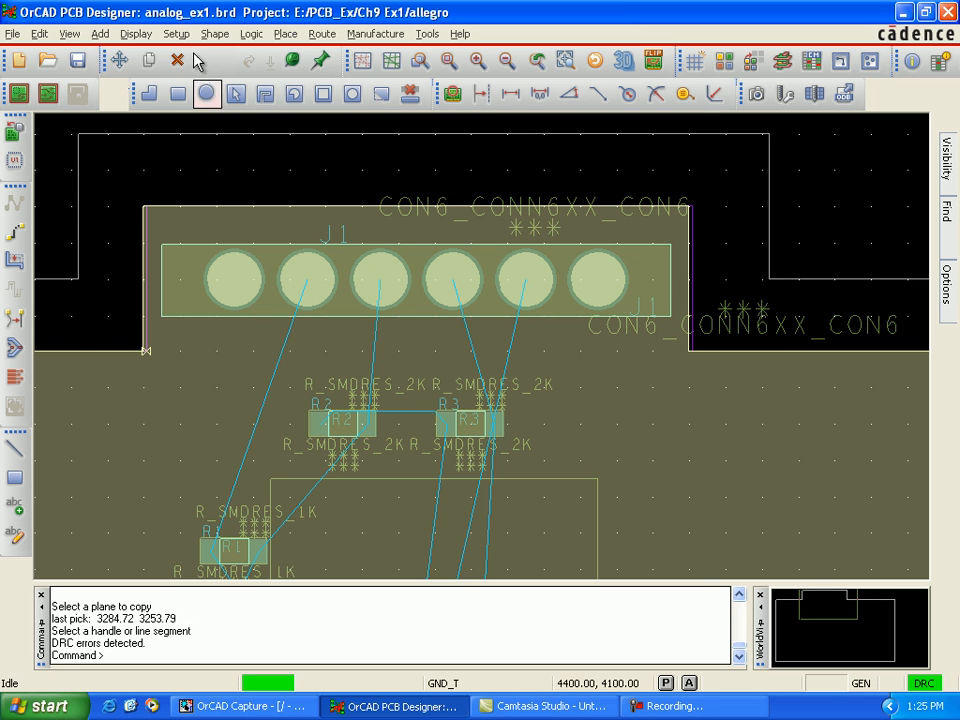
Step: Turn on the Thermal pads display mode in the design parameters and apply it
click(180, 37)
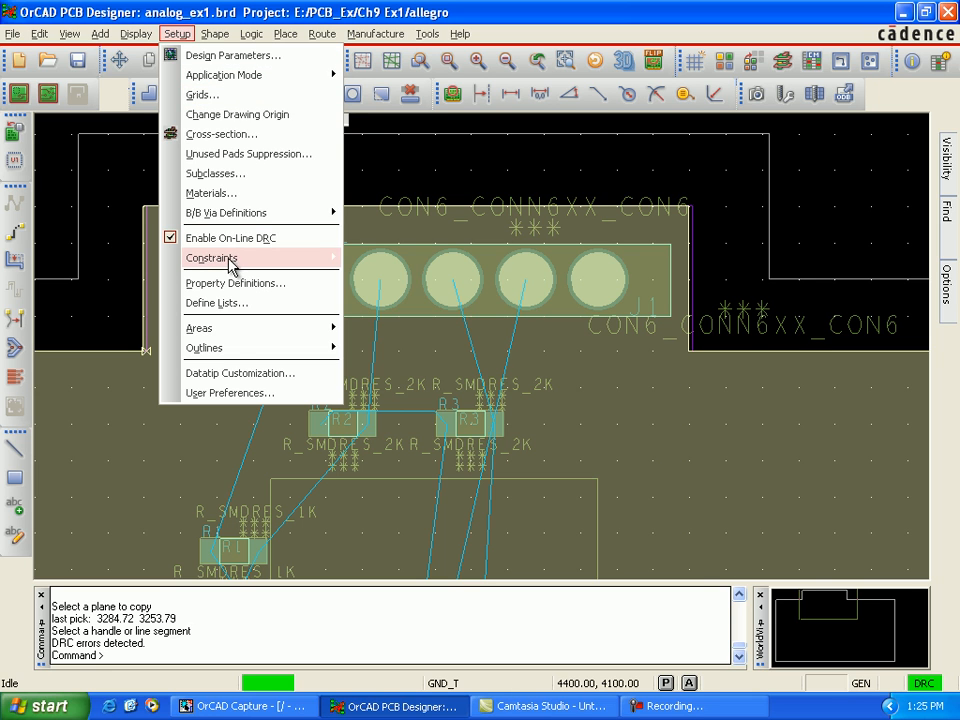
click(232, 56)
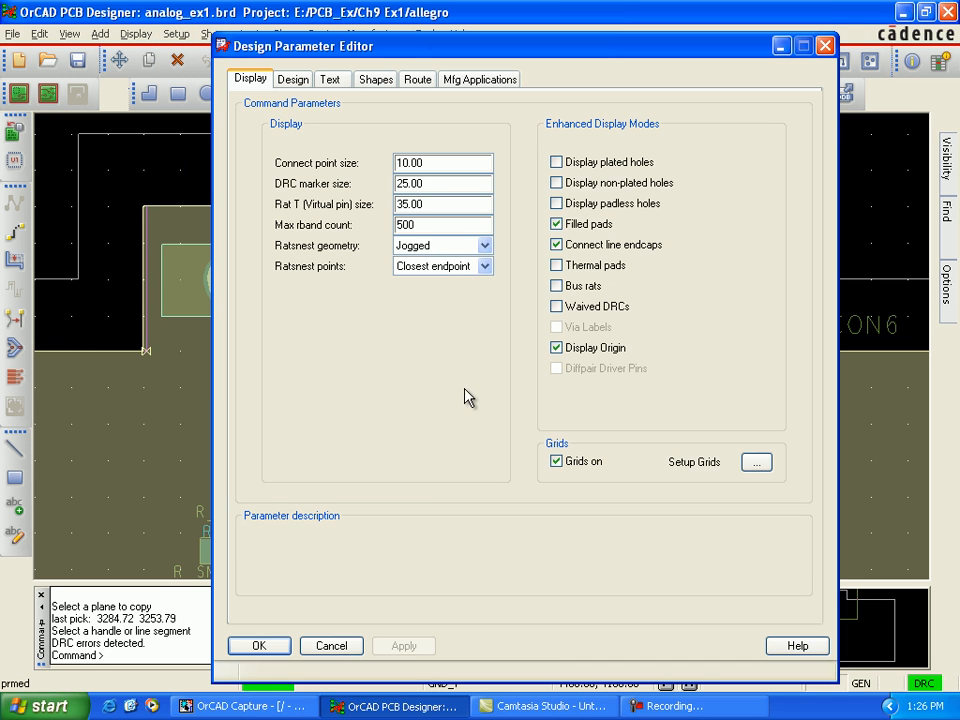
click(557, 266)
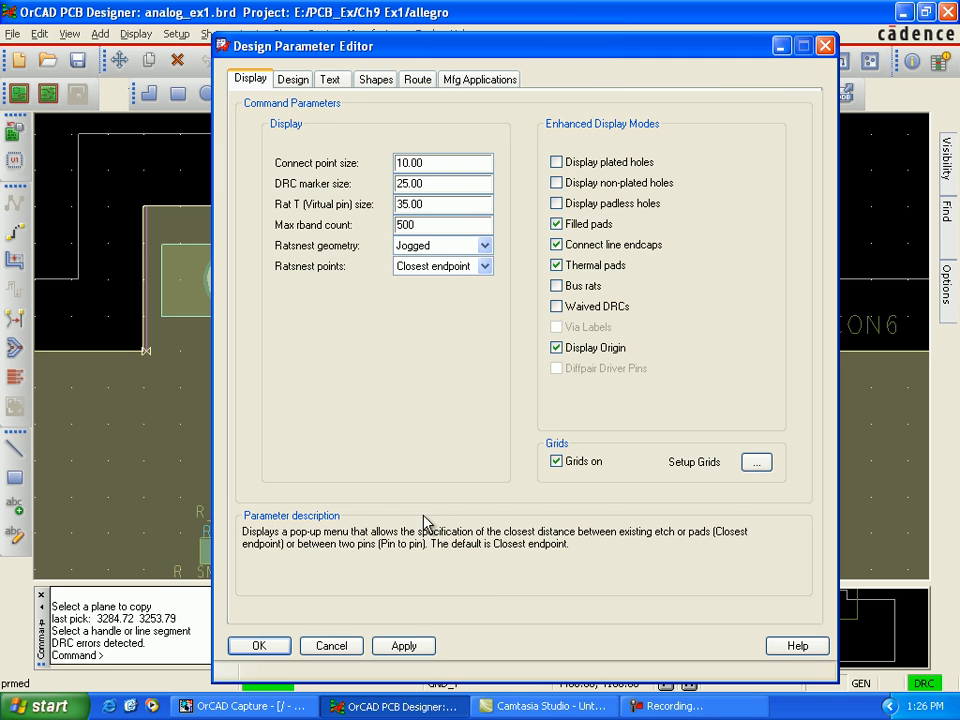
click(403, 646)
click(259, 645)
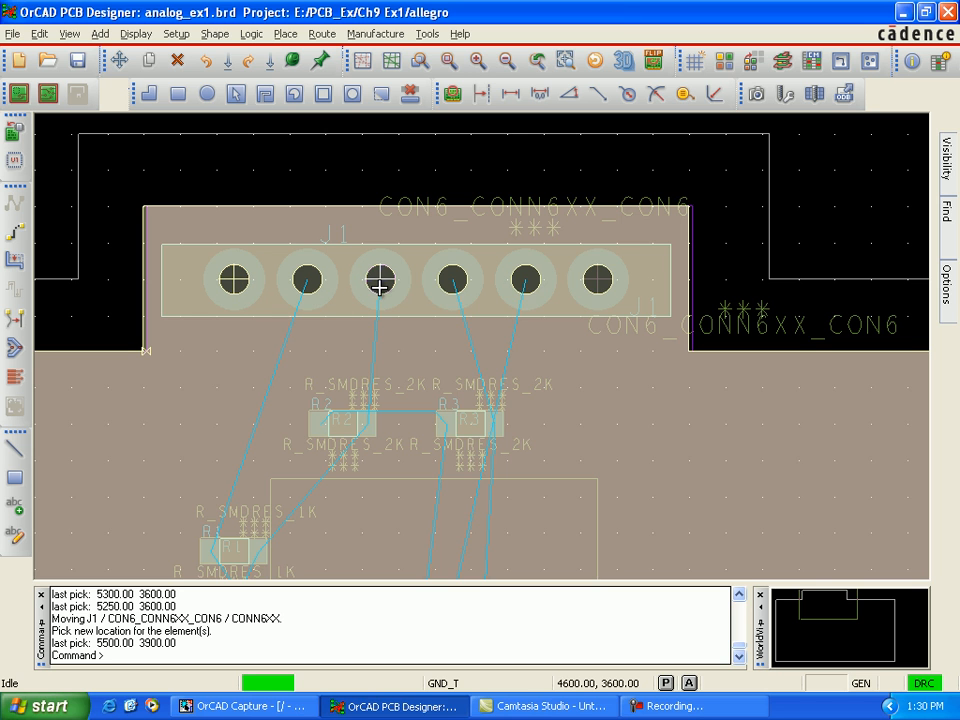
Step: Examine the thermal reliefs and clearances on the Gnd_T plane around the pins of J1, C1 and C2
key(Down)
key(Down)
key(Down)
key(Down)
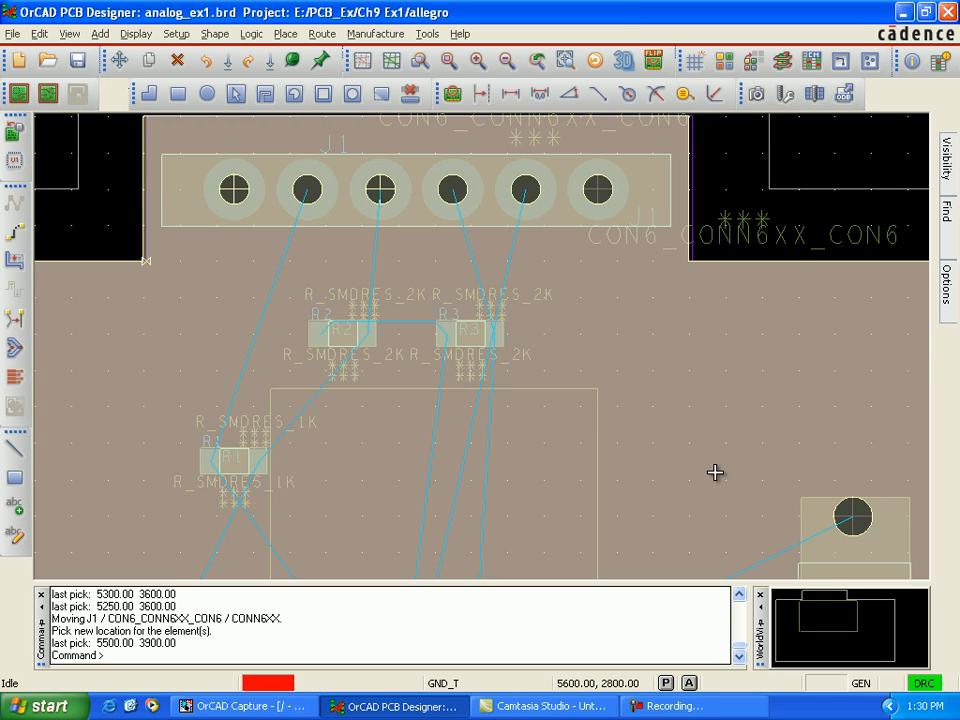
key(Down)
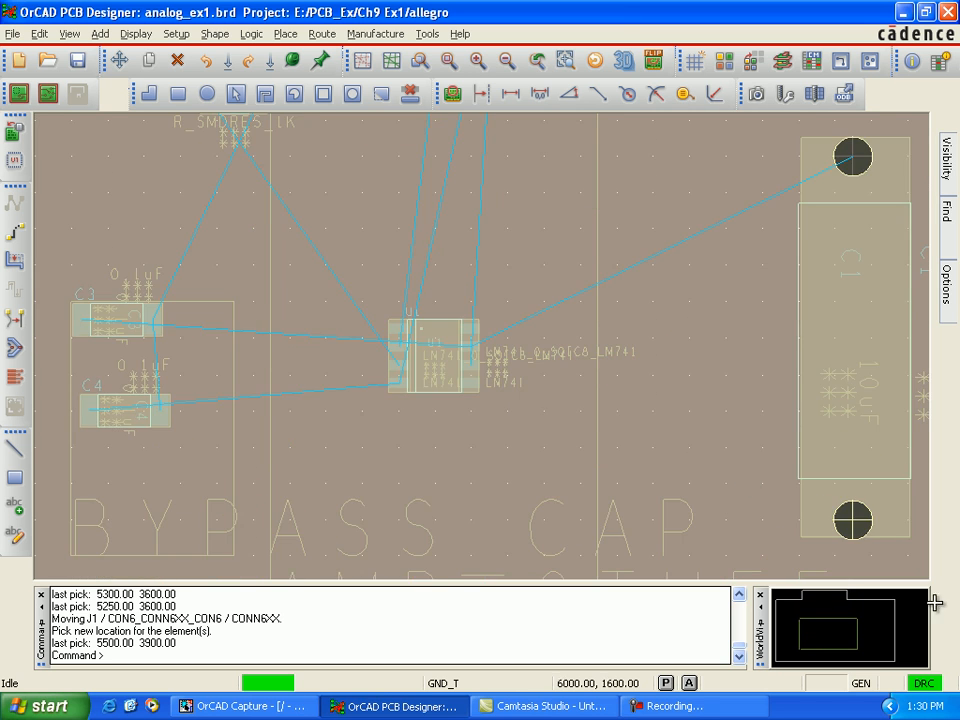
key(Right)
key(Right)
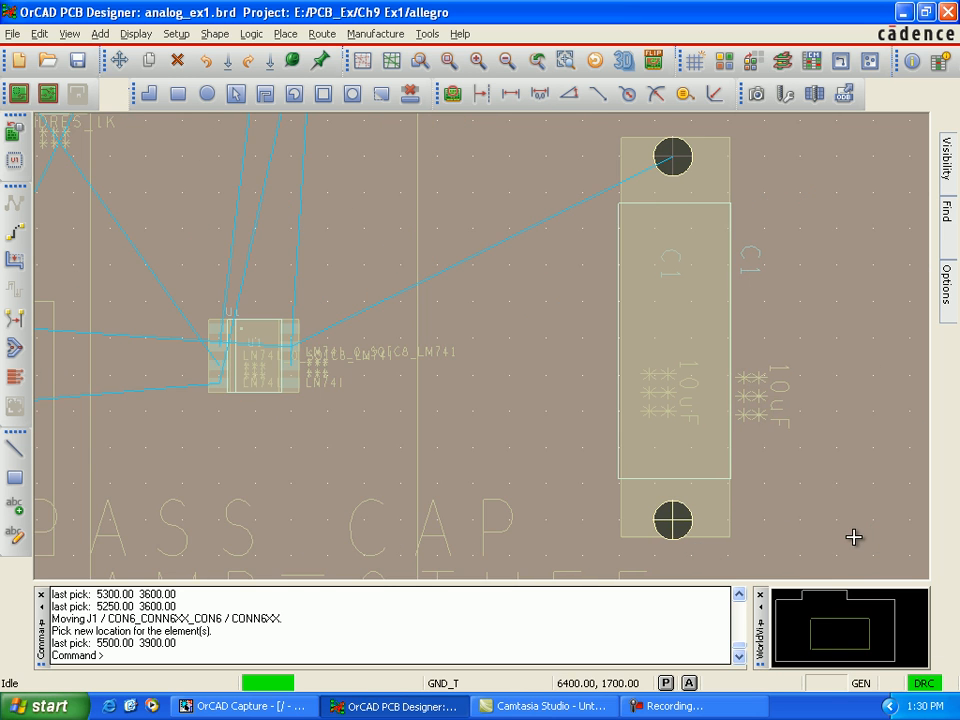
key(Right)
key(Right)
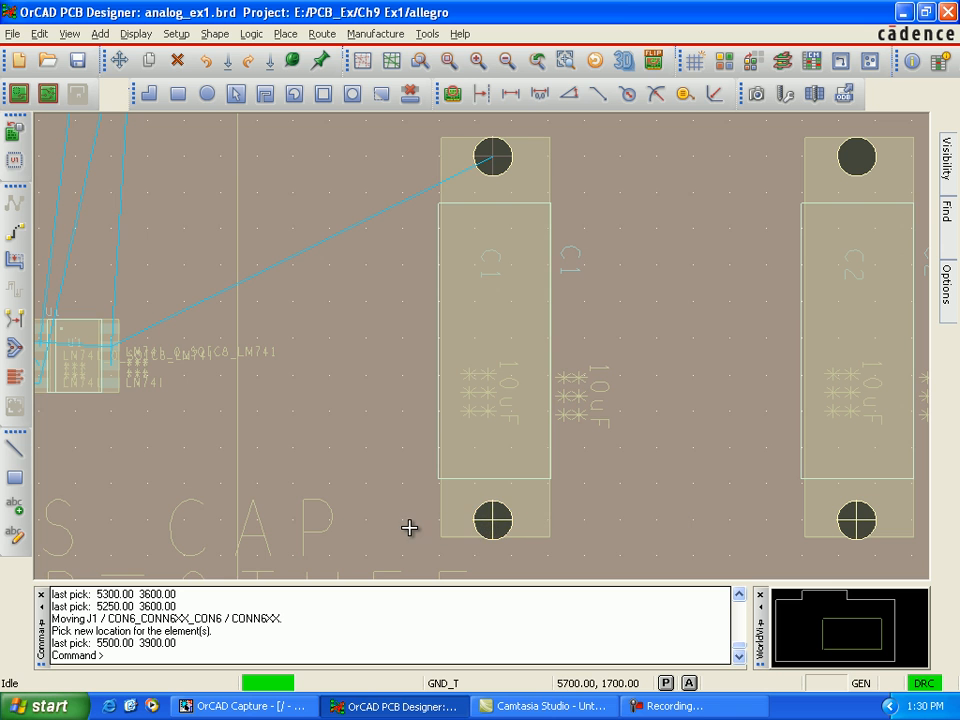
key(Up)
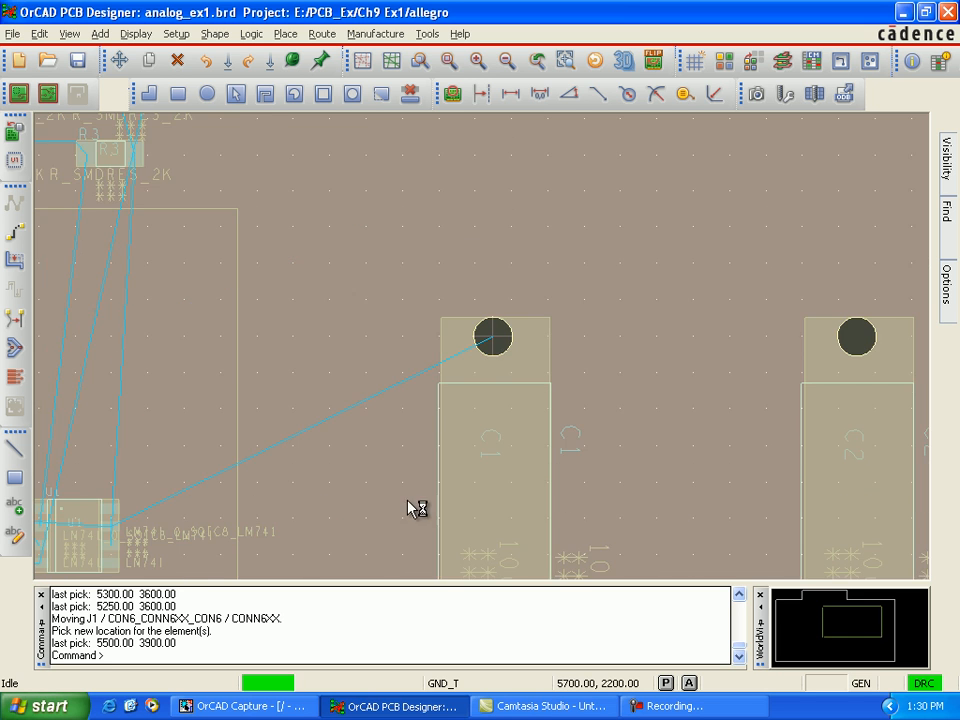
key(Up)
key(Left)
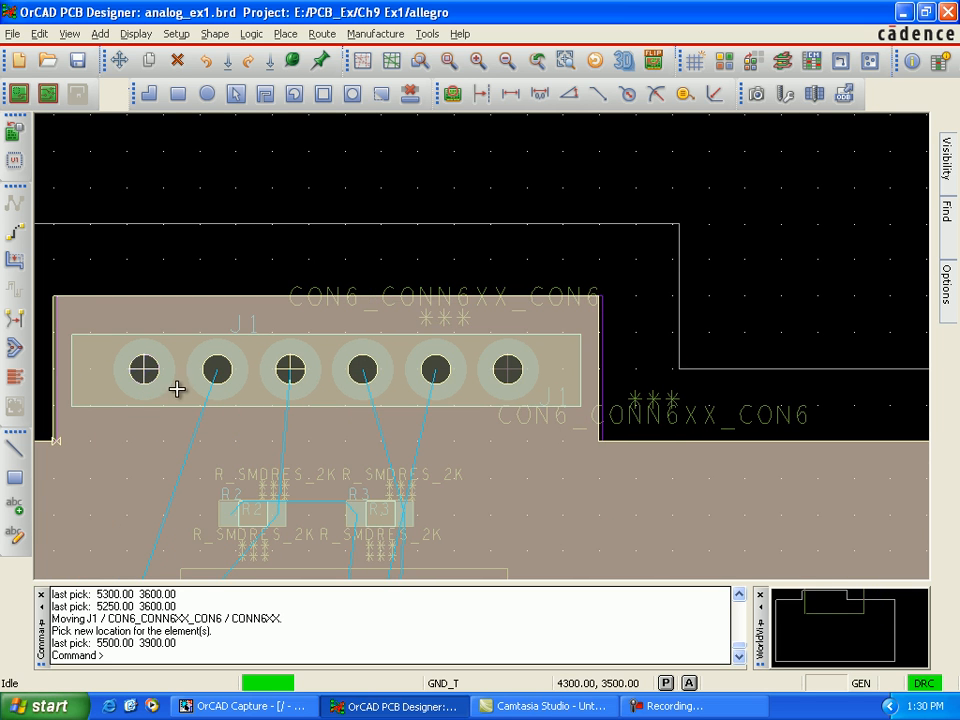
key(Down)
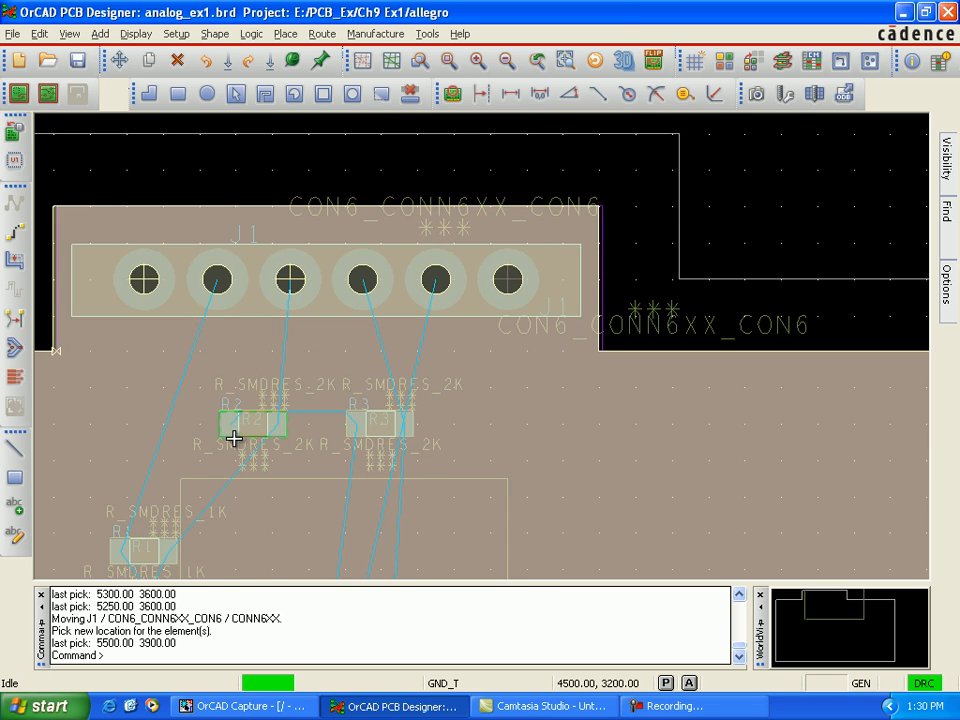
scroll(233, 439, down, 1)
key(Down)
key(Down)
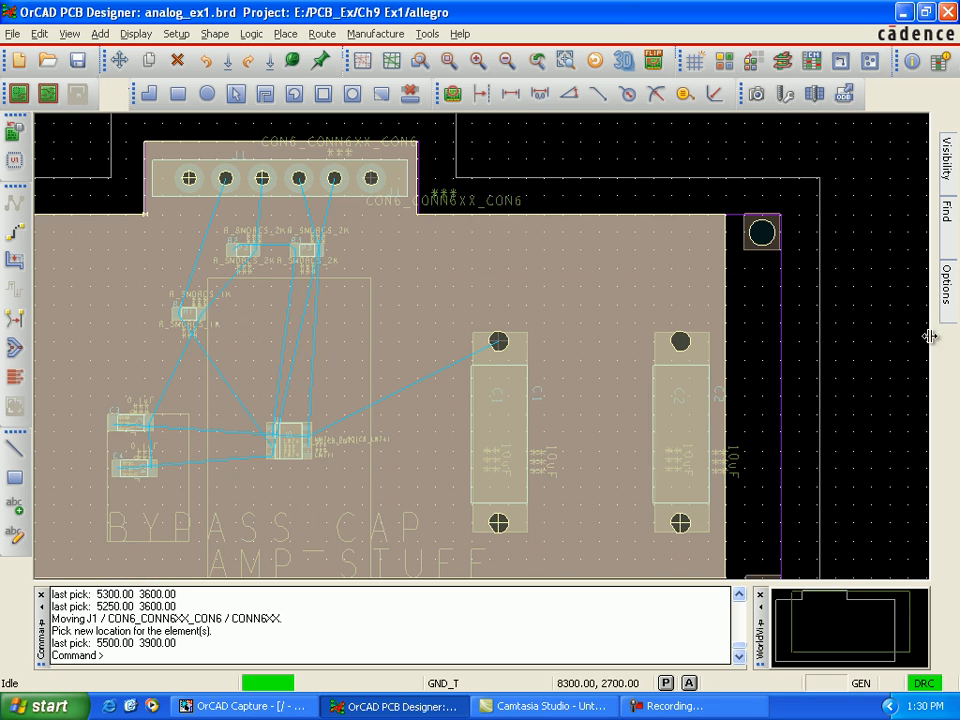
Step: Hide the Gnd_T etch subclass and make Vpos the active one to inspect its plane connections
mouse_move(948, 303)
click(908, 214)
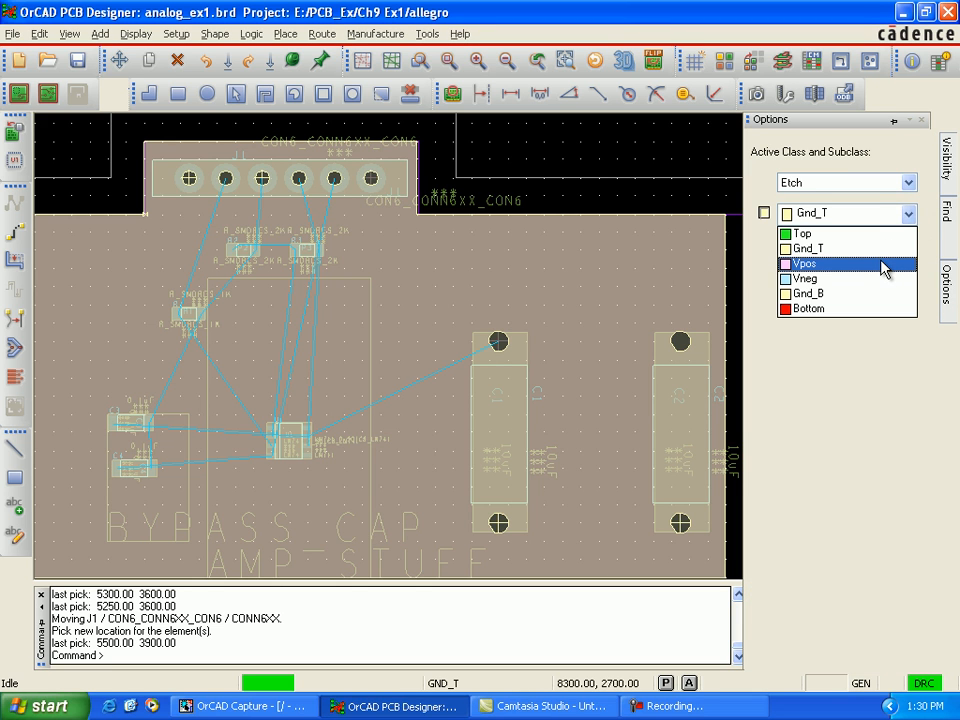
click(830, 248)
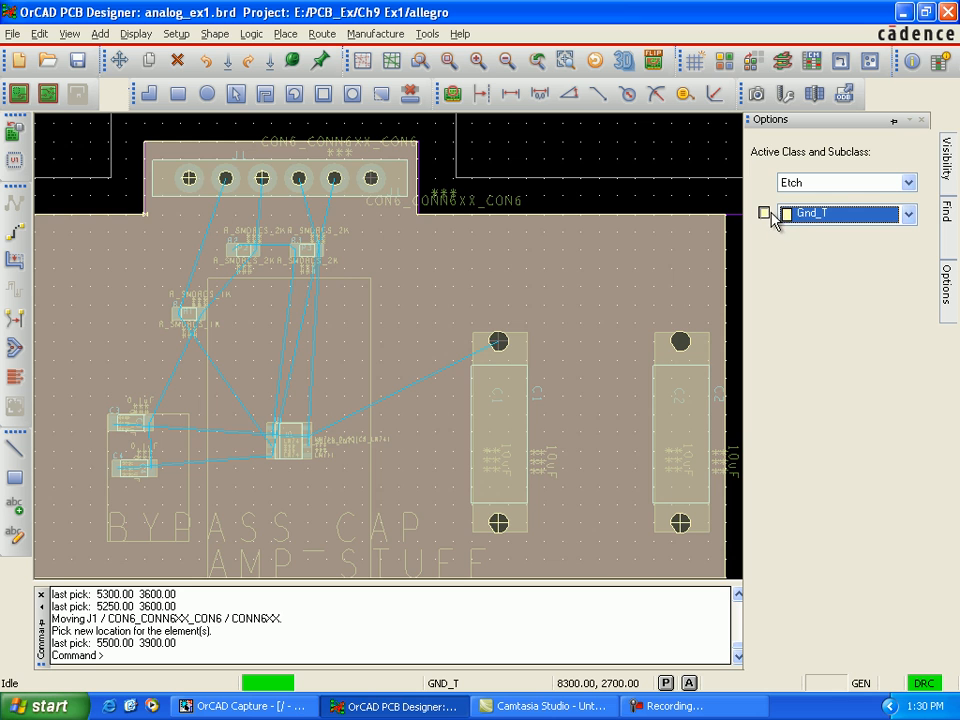
click(764, 214)
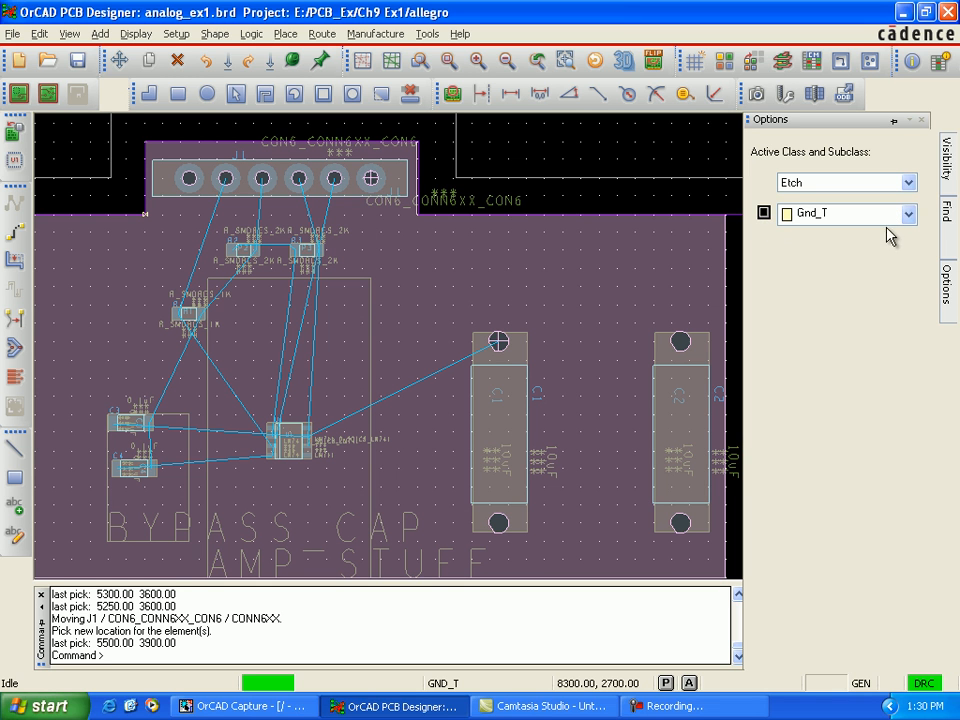
click(848, 215)
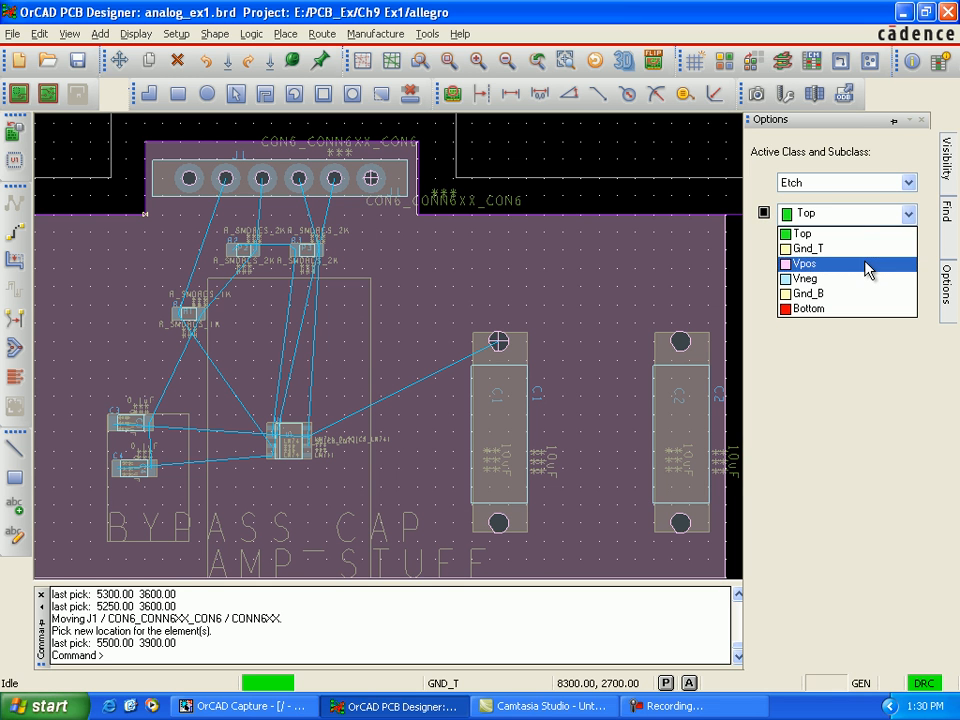
click(866, 265)
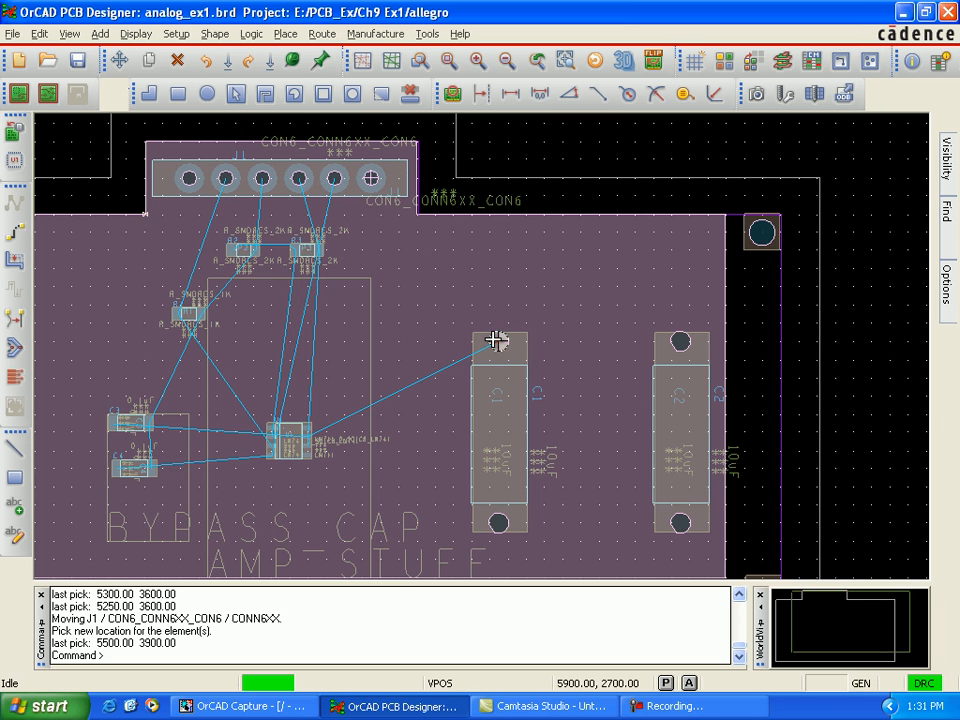
Step: Hide the Vpos etch subclass, and make Vneg the active, visible one
mouse_move(955, 278)
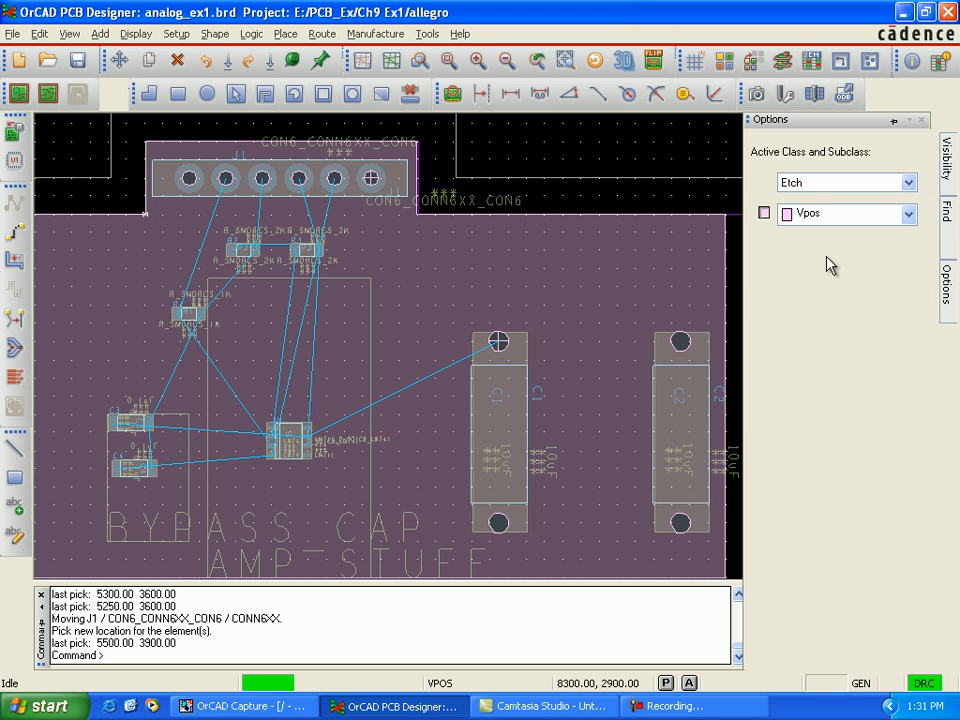
click(765, 214)
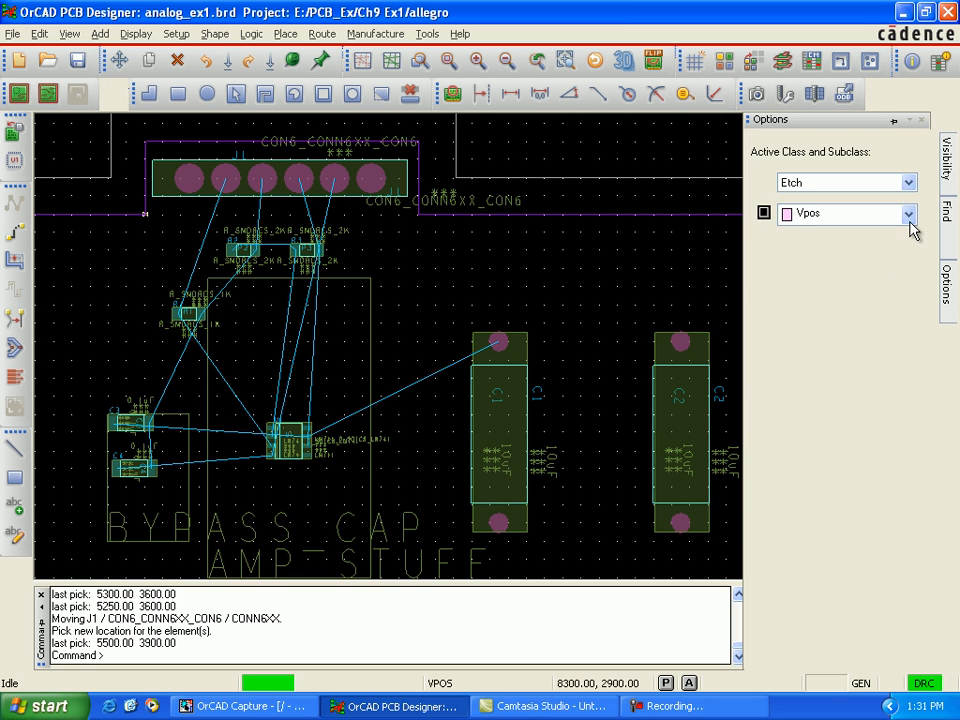
click(908, 218)
click(805, 279)
click(765, 214)
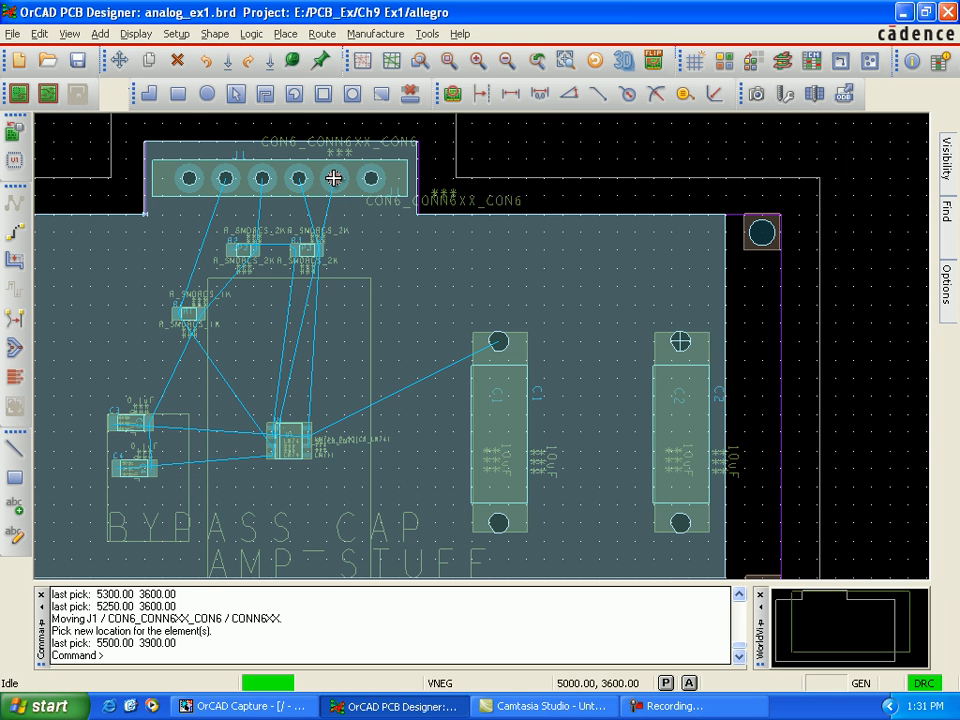
Step: Hide the Vneg etch subclass, and make Gnd_B the active, visible one
mouse_move(945, 316)
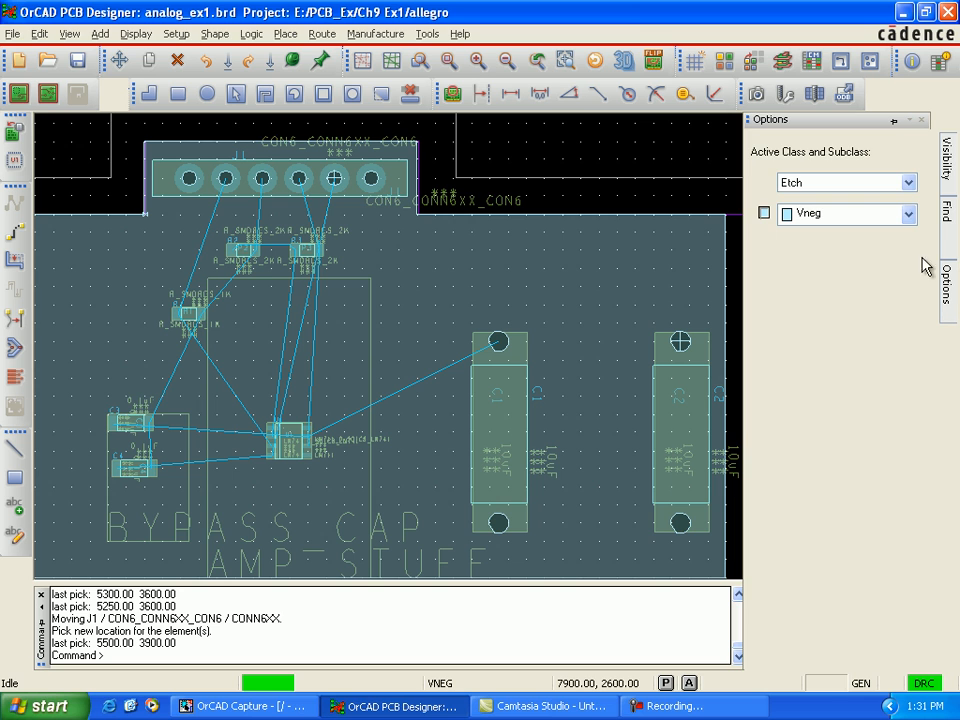
mouse_move(955, 250)
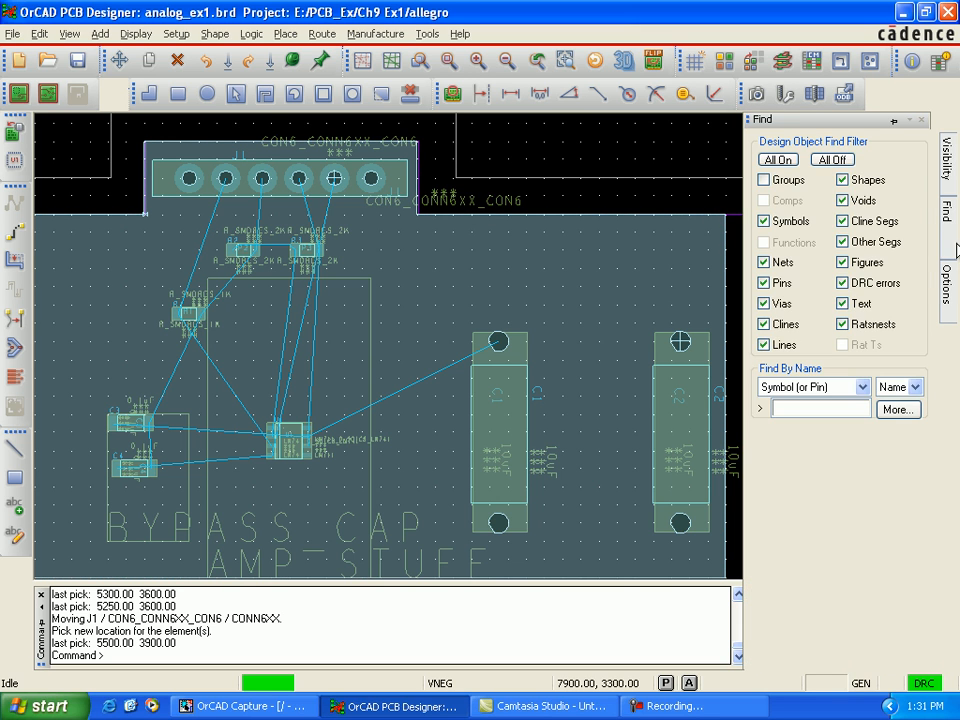
mouse_move(951, 284)
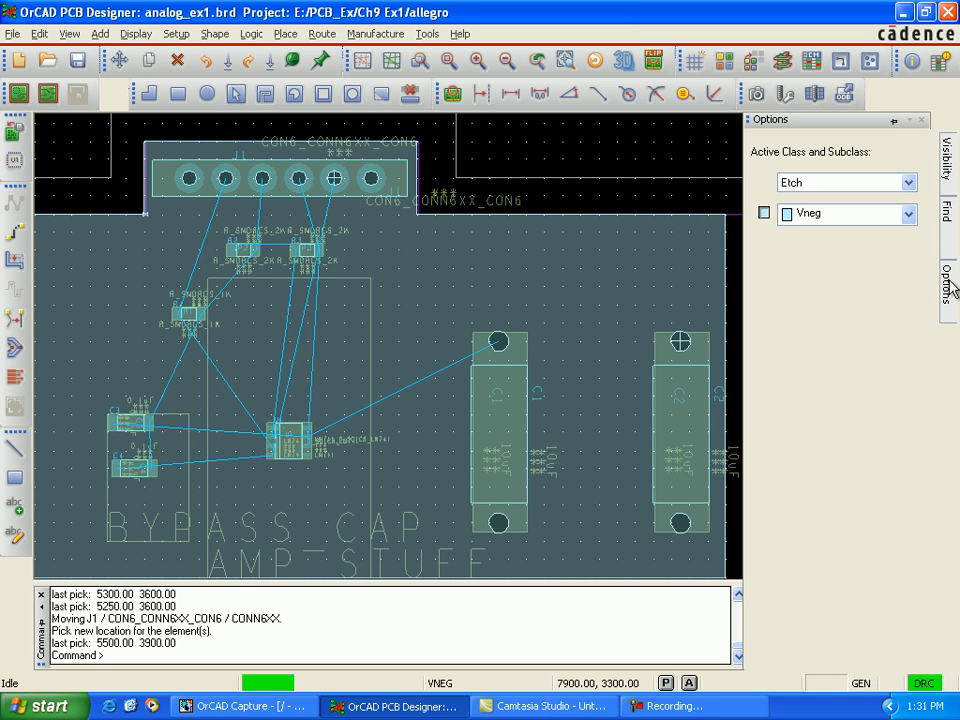
click(764, 214)
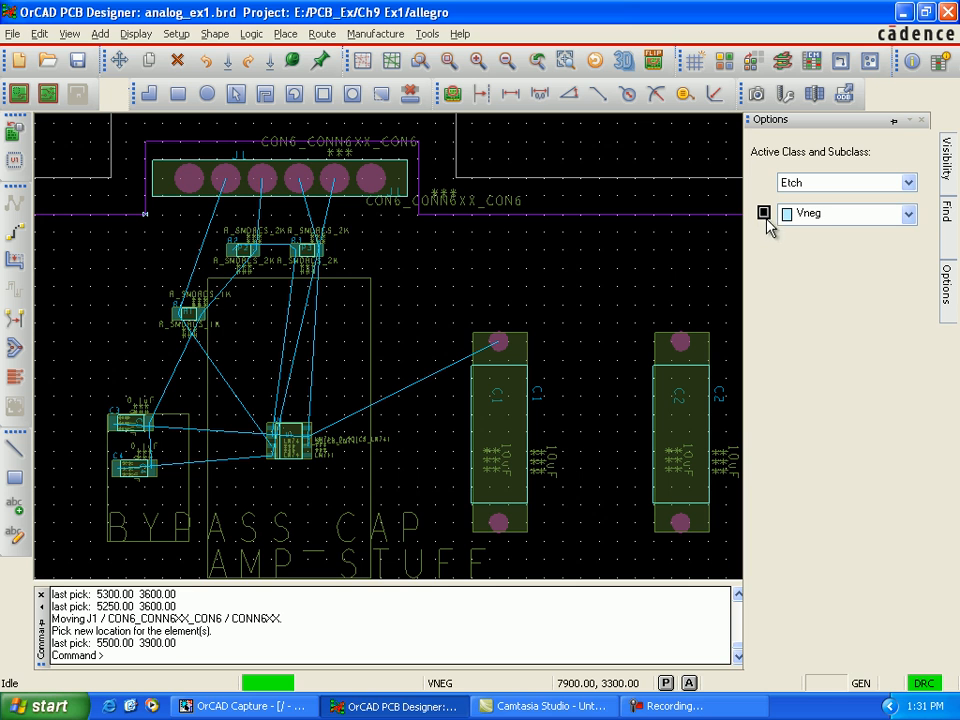
click(908, 216)
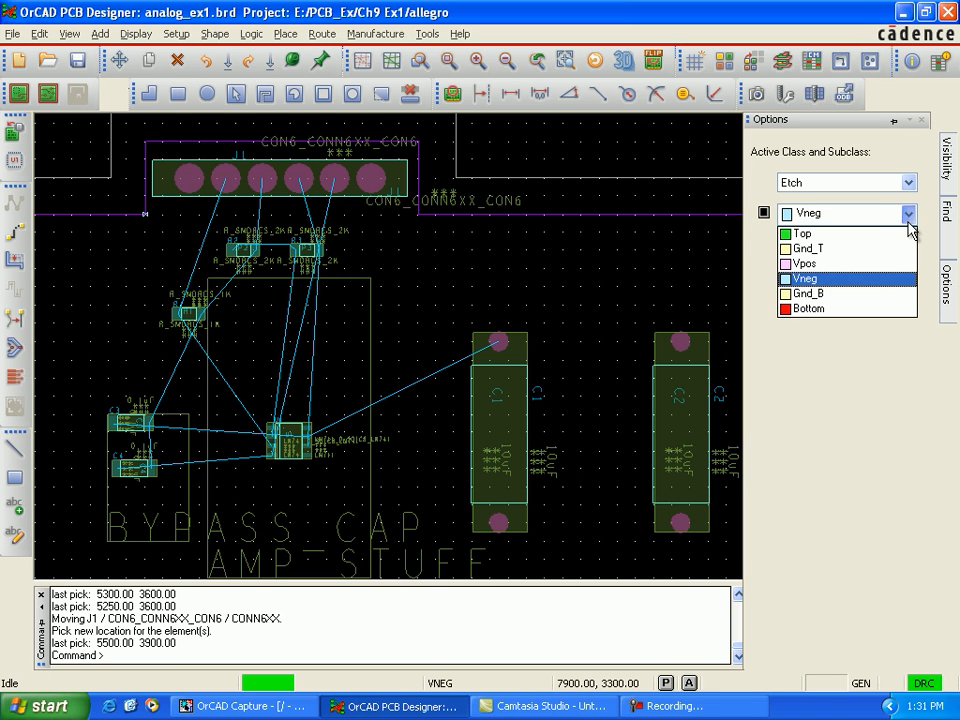
click(860, 294)
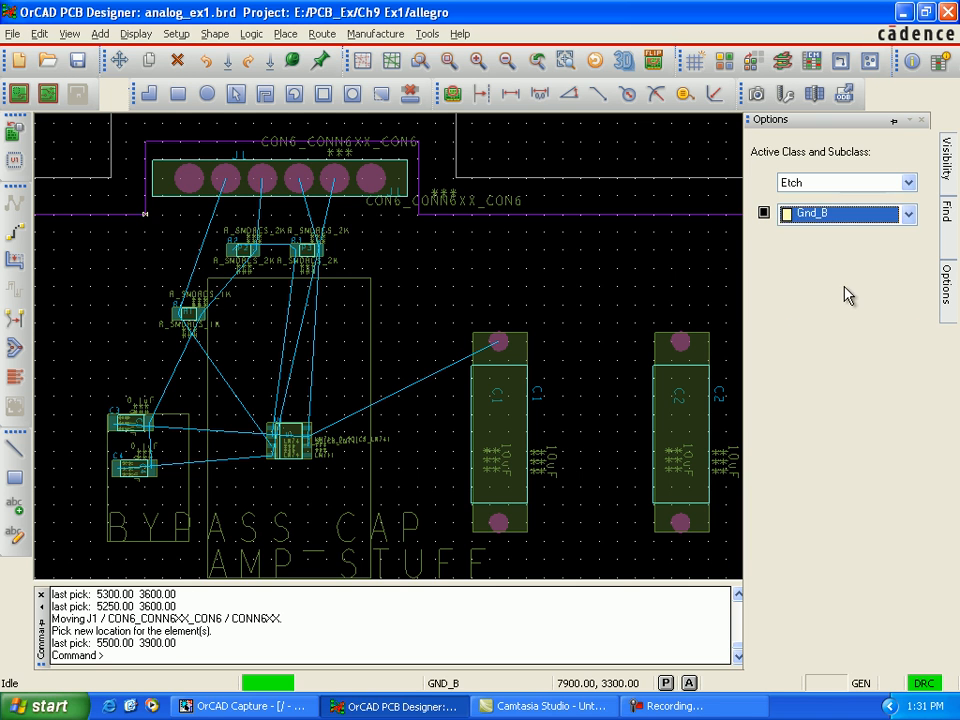
click(764, 214)
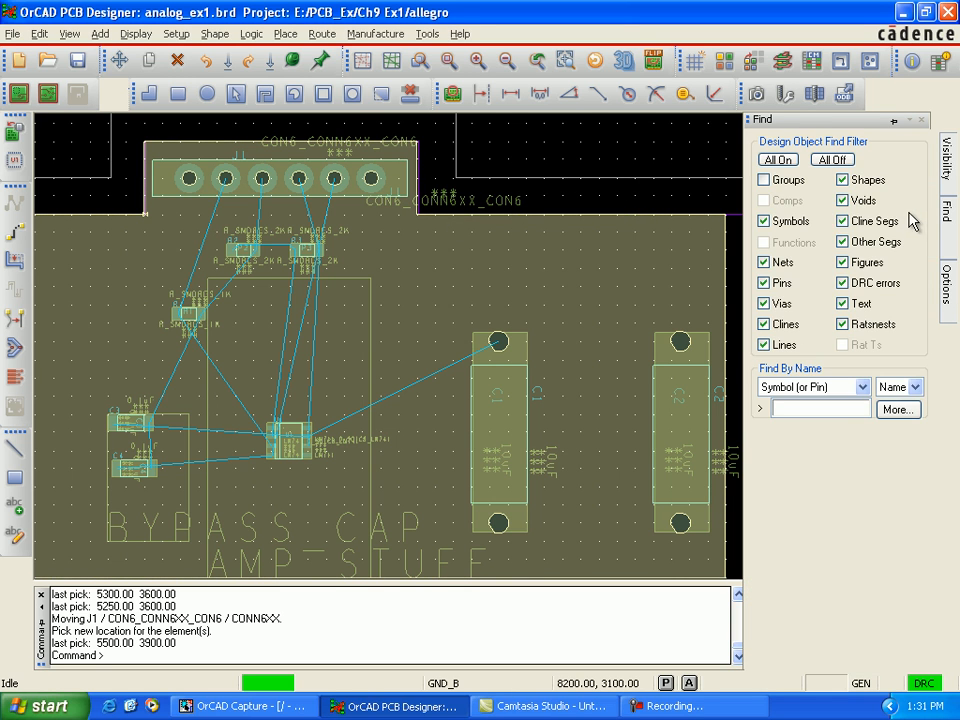
Step: Make Gnd_T the active etch subclass again and turn its visibility on
mouse_move(953, 287)
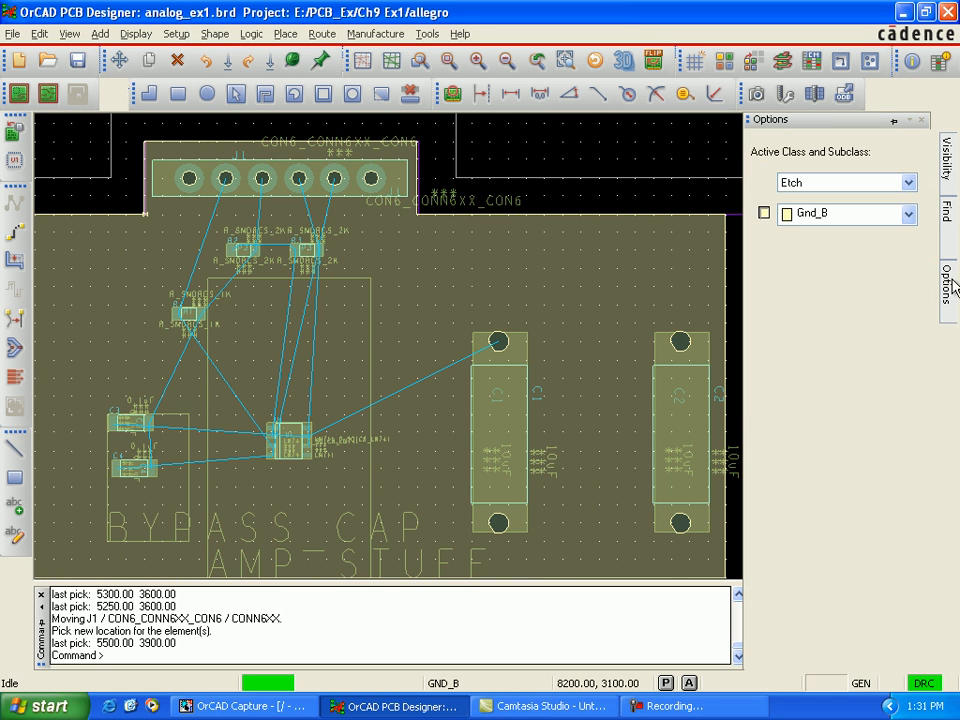
click(908, 215)
click(826, 248)
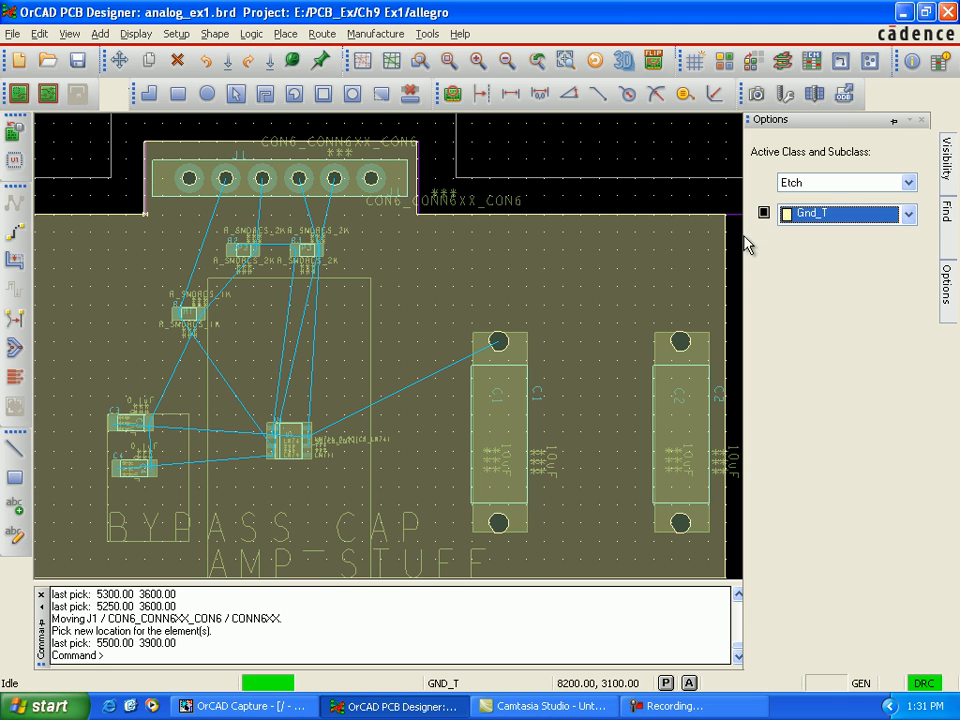
click(763, 214)
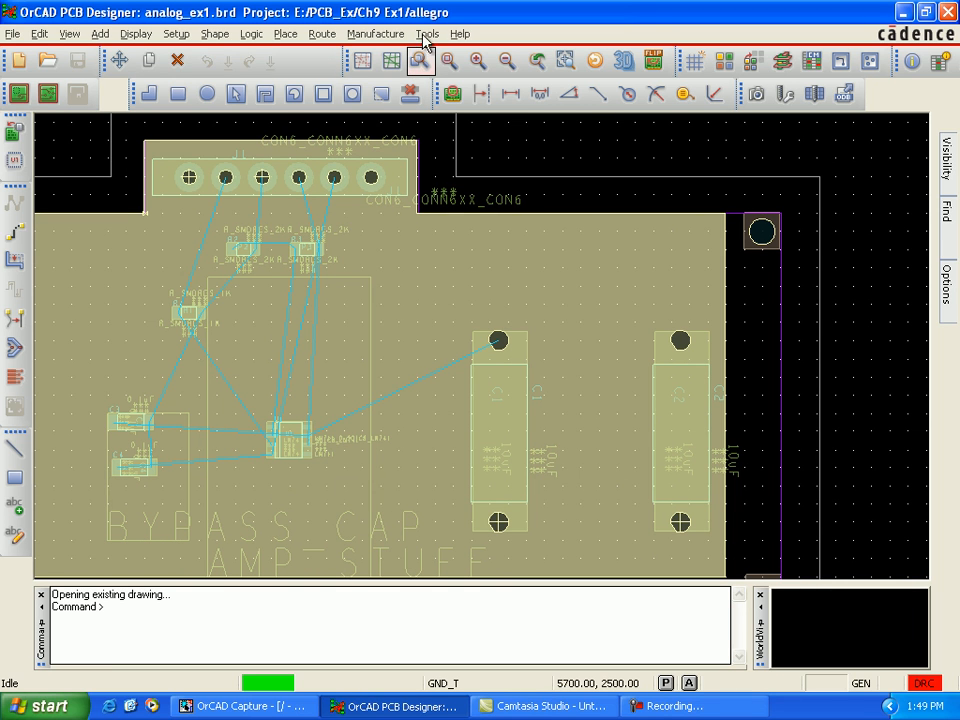
Step: Open the design padstack of connector J1's pin 1 (net V+) for editing in Padstack Designer
click(430, 35)
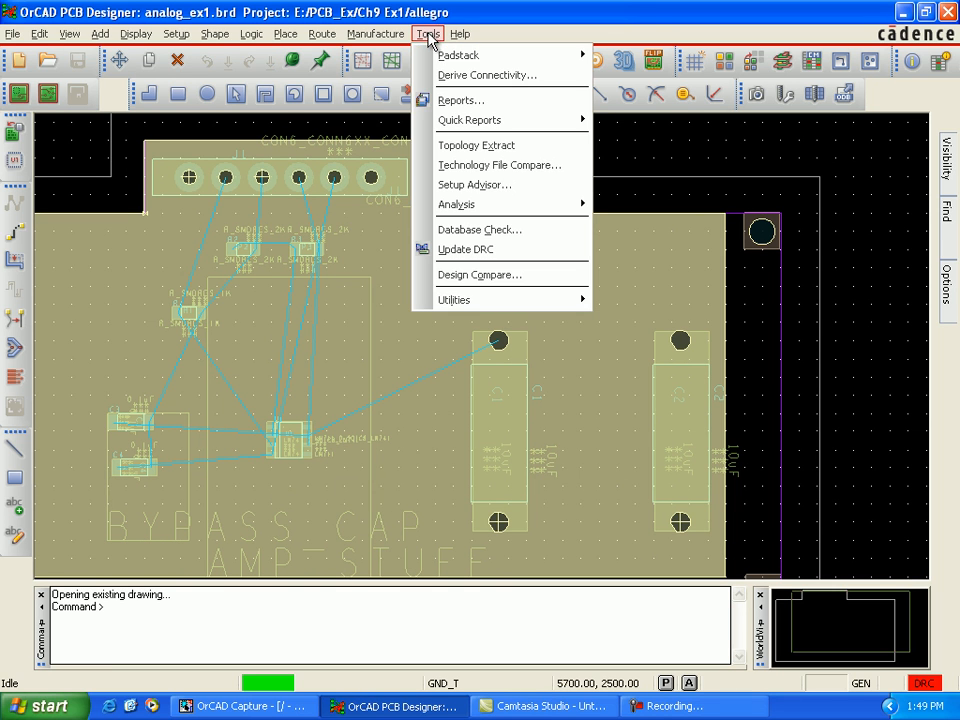
mouse_move(458, 58)
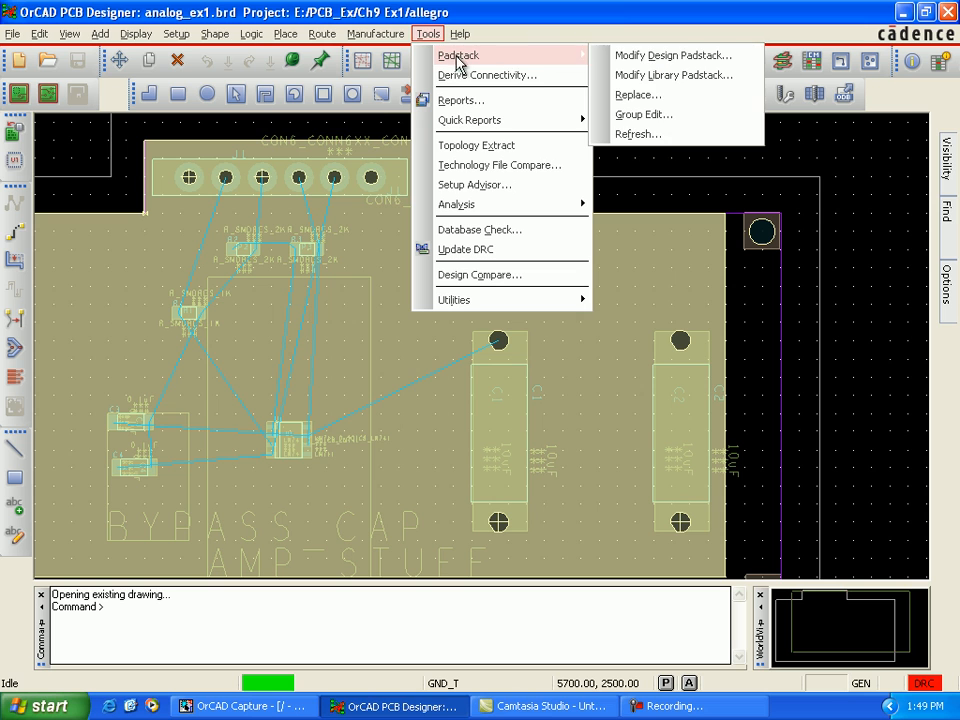
click(686, 57)
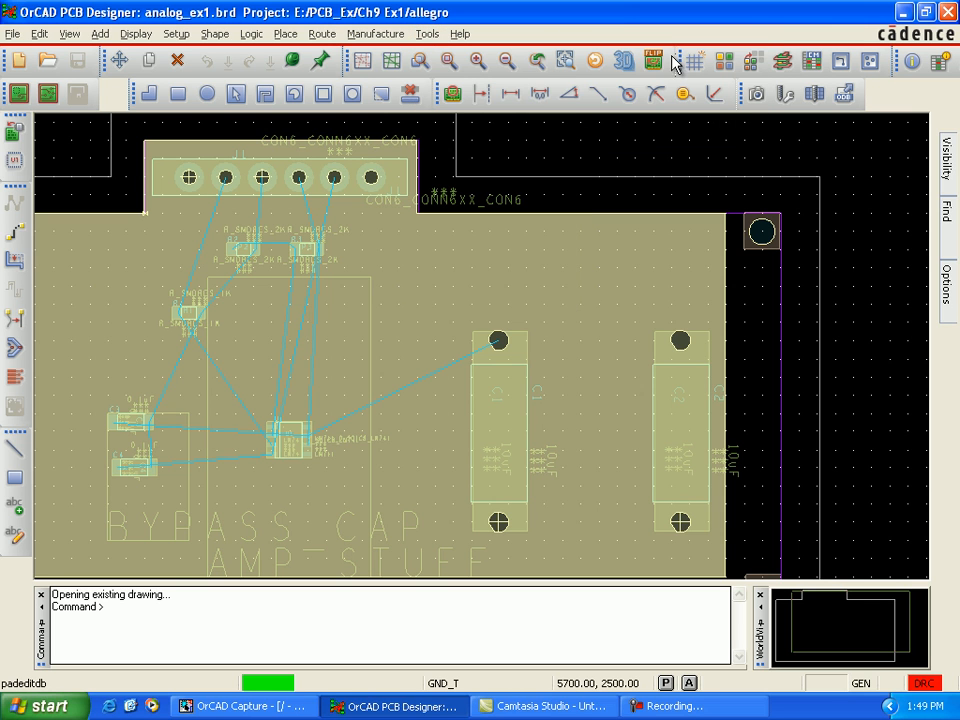
click(370, 176)
right_click(370, 176)
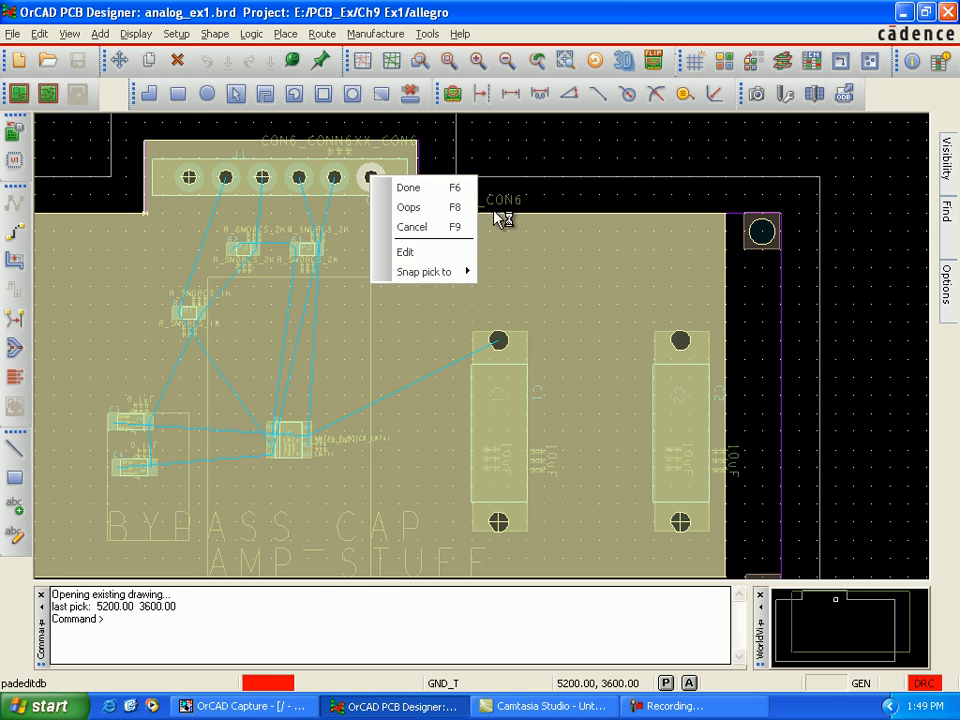
click(405, 252)
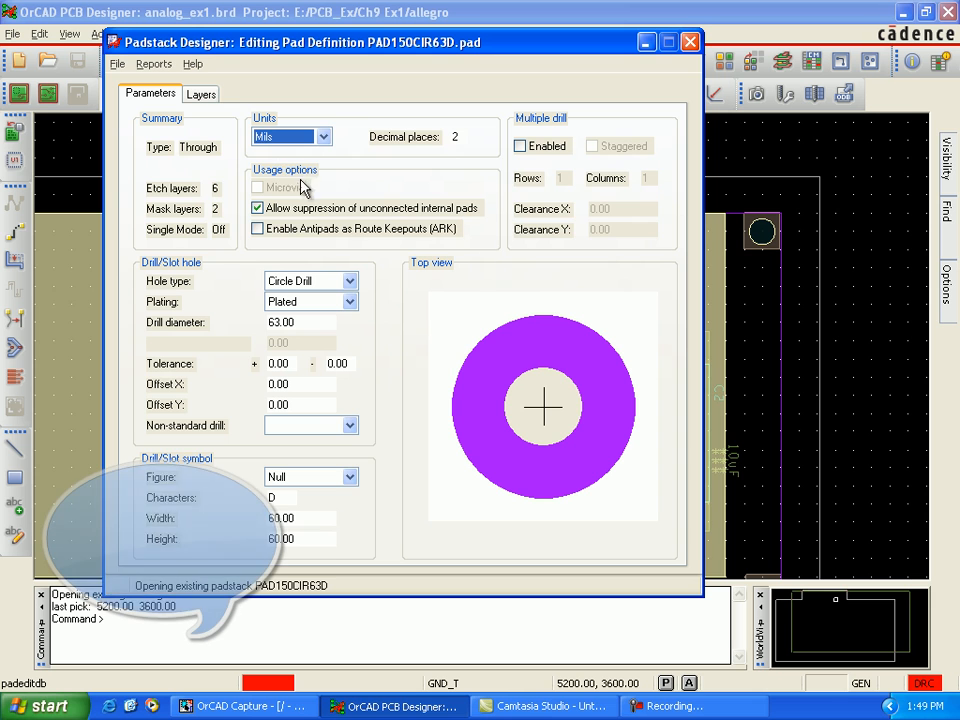
Step: On the padstack's TOP layer, set the thermal relief to flash symbol Tr_180_150 and the circular anti pad to 180 mils wide and high
click(204, 96)
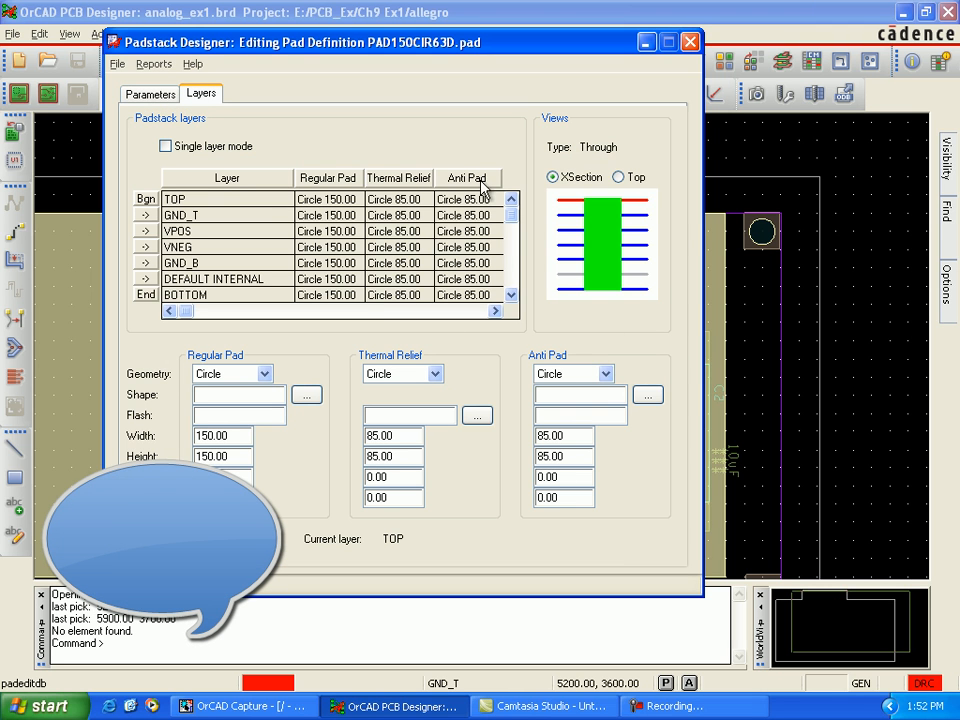
click(265, 200)
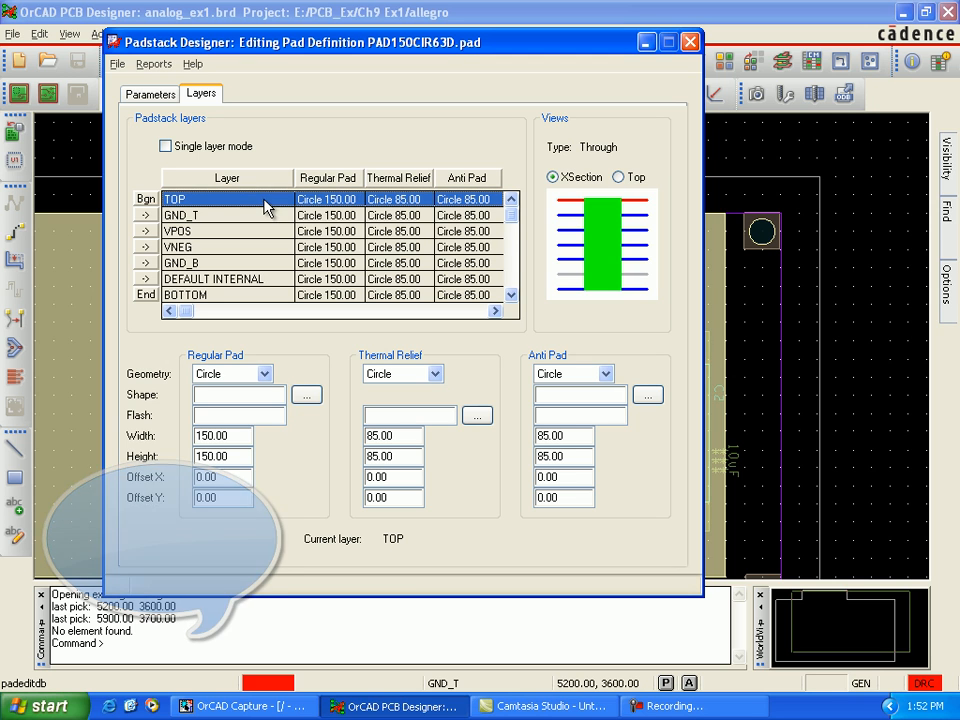
click(436, 375)
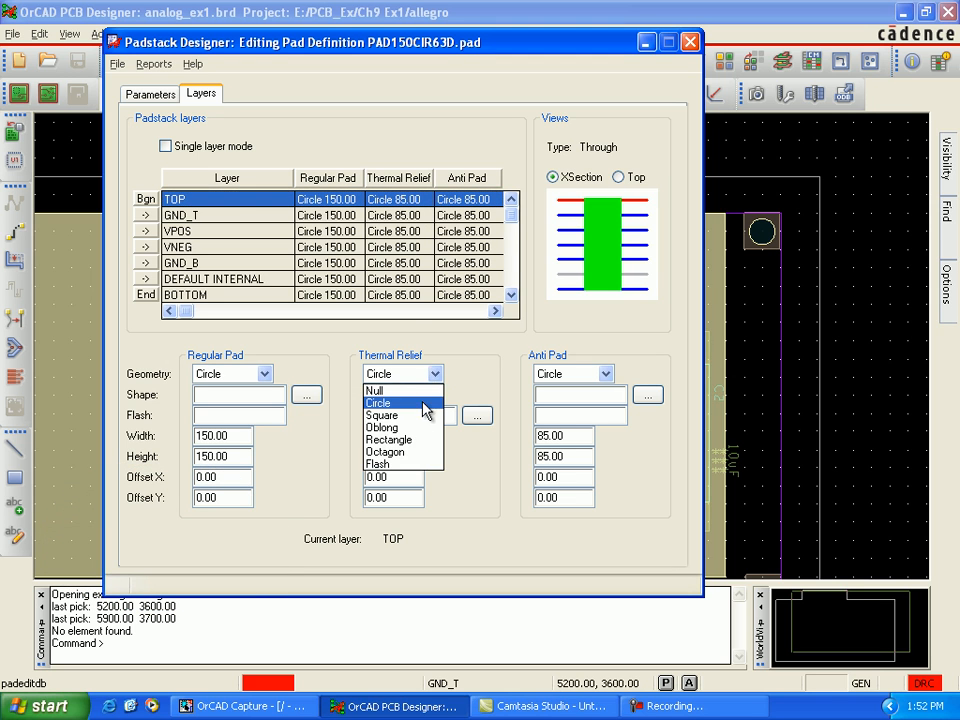
click(420, 464)
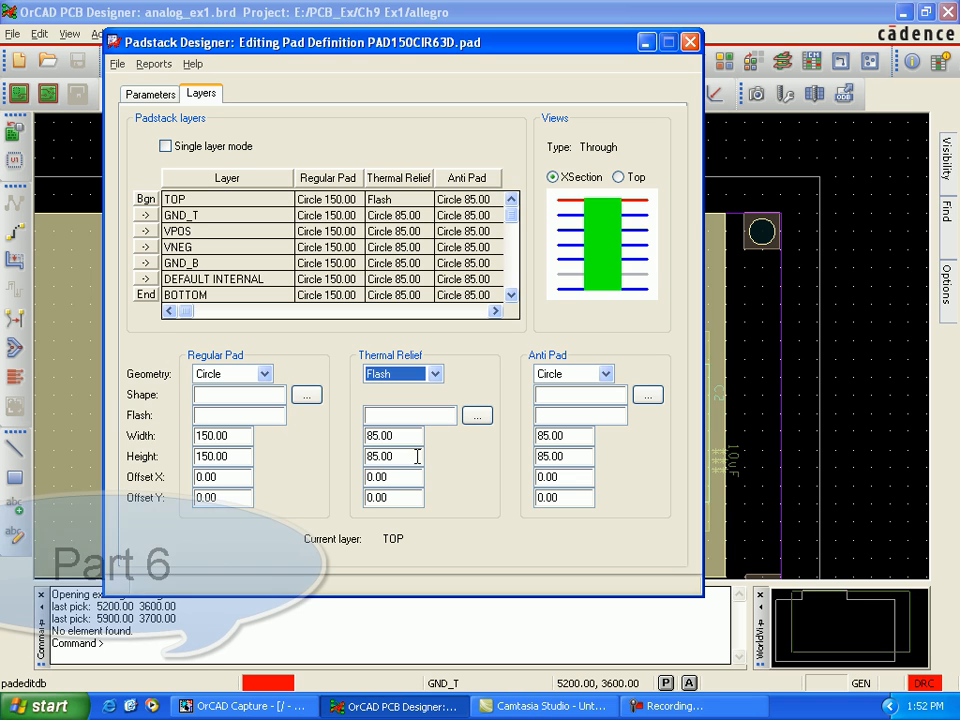
click(476, 415)
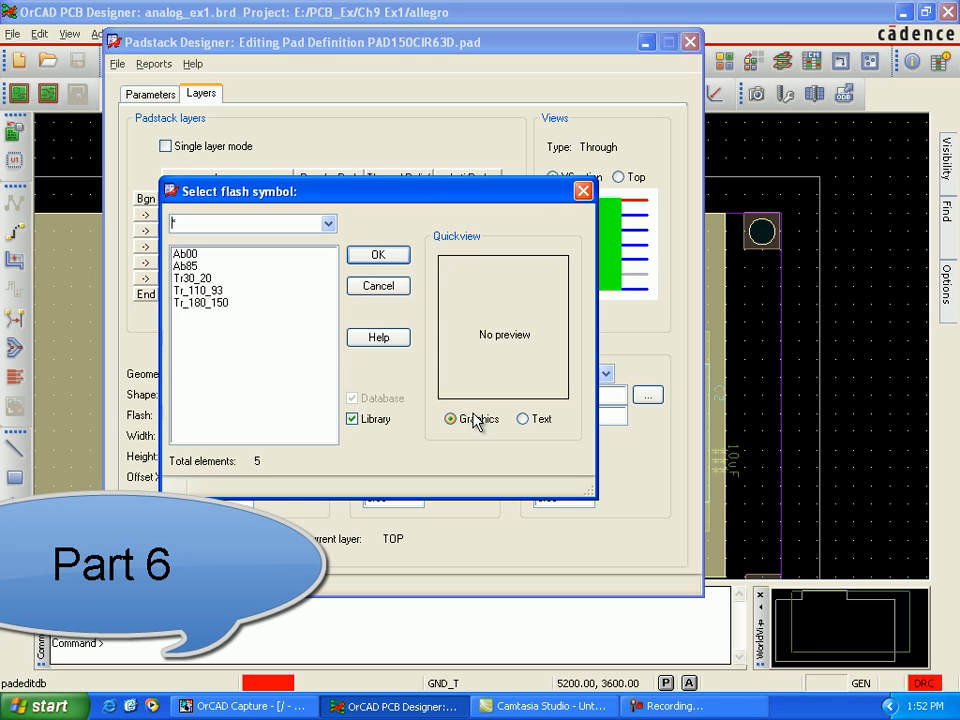
click(207, 305)
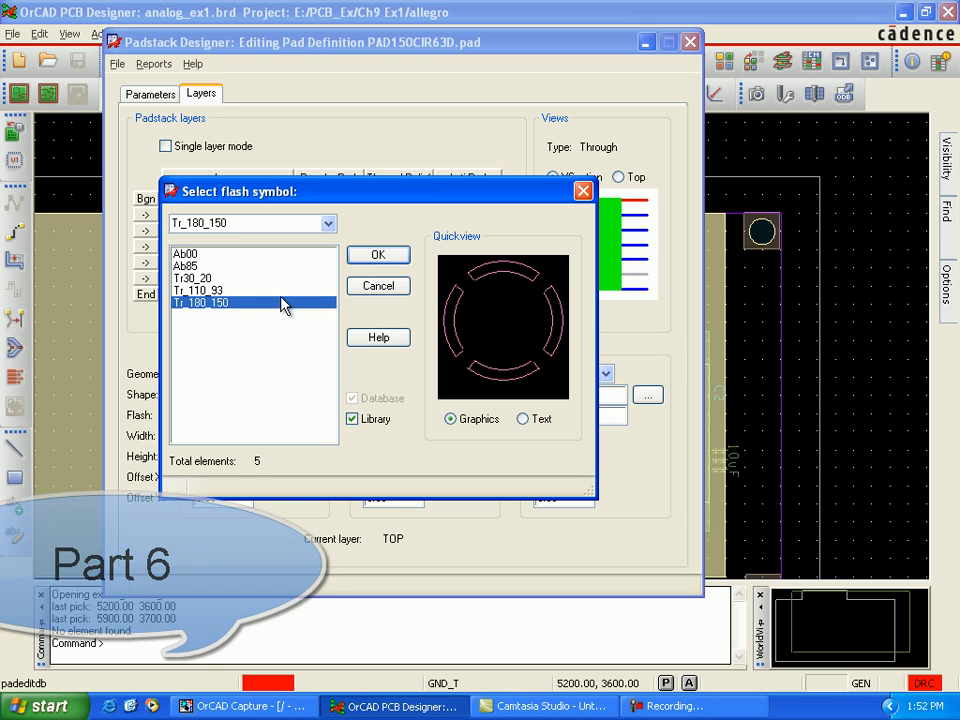
click(374, 258)
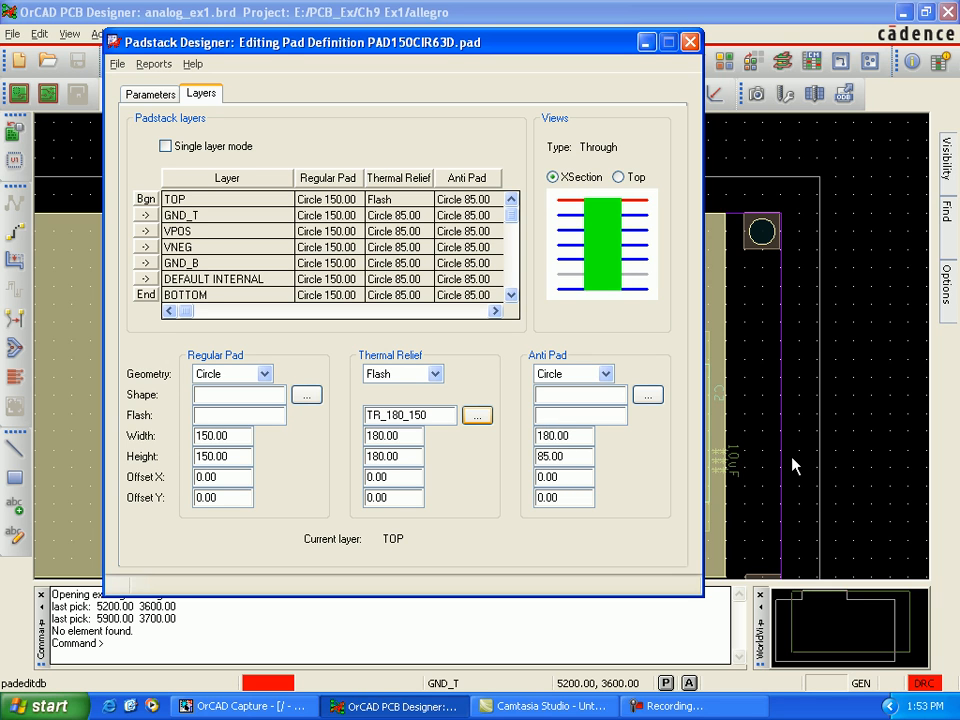
click(568, 457)
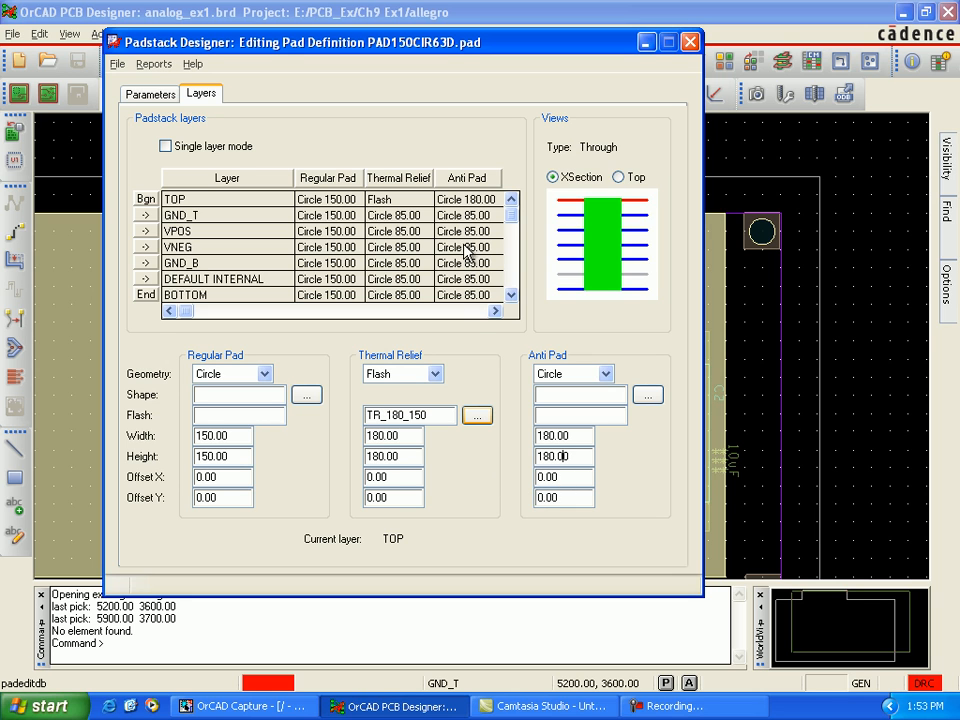
Step: Give the GND_T layer flash Tr_180_150 as thermal relief and a 188 mil circular anti pad, and enlarge TOP's anti pad to 188 mils
click(378, 220)
click(436, 374)
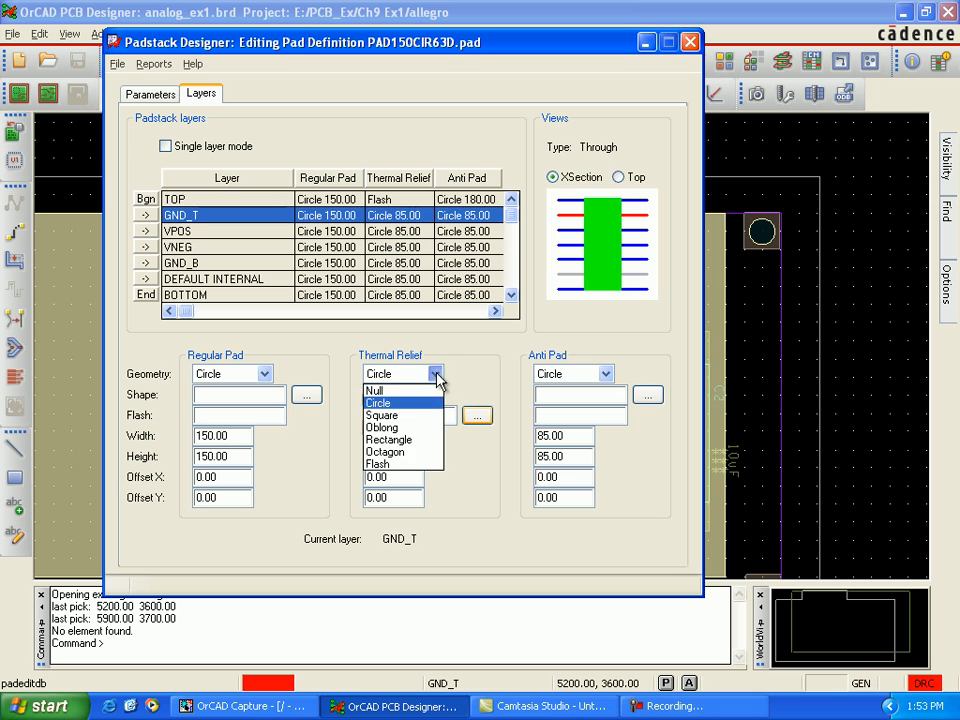
click(424, 463)
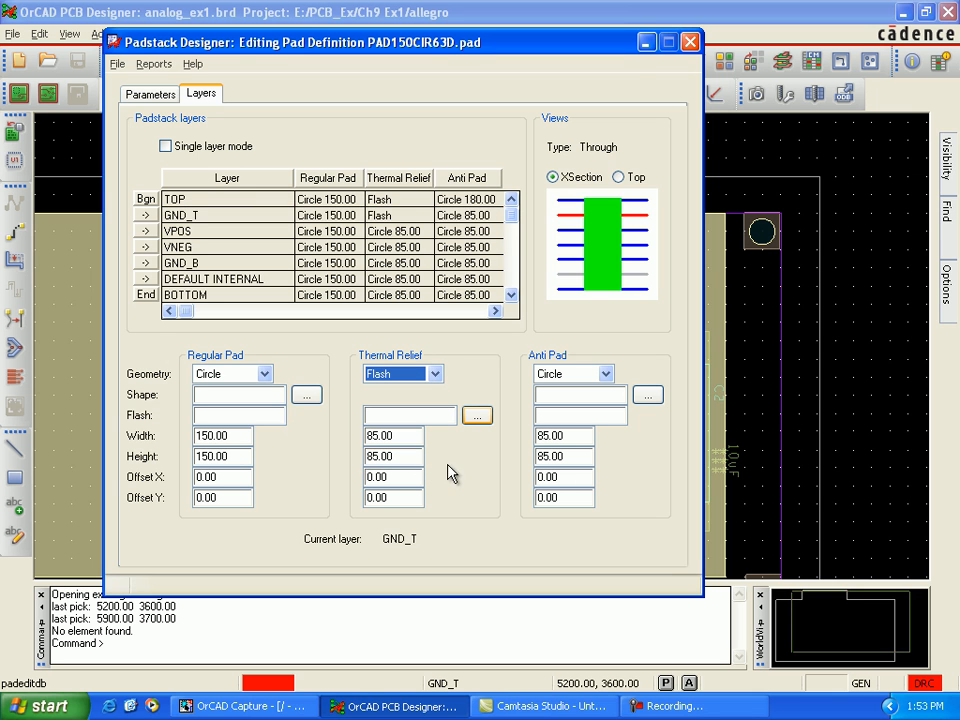
click(478, 416)
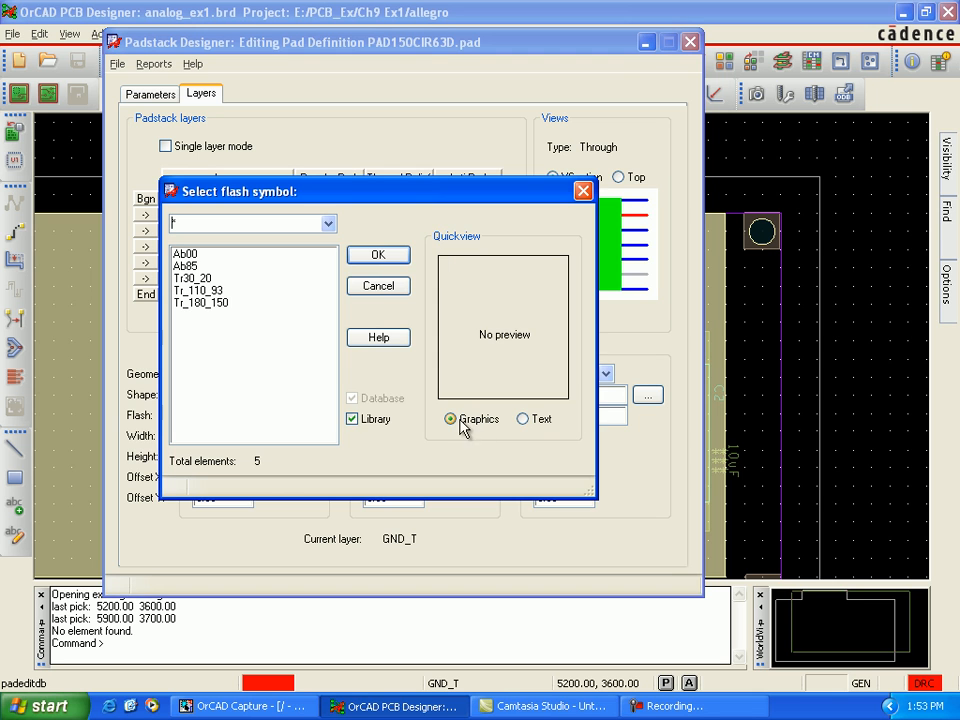
click(221, 304)
click(373, 259)
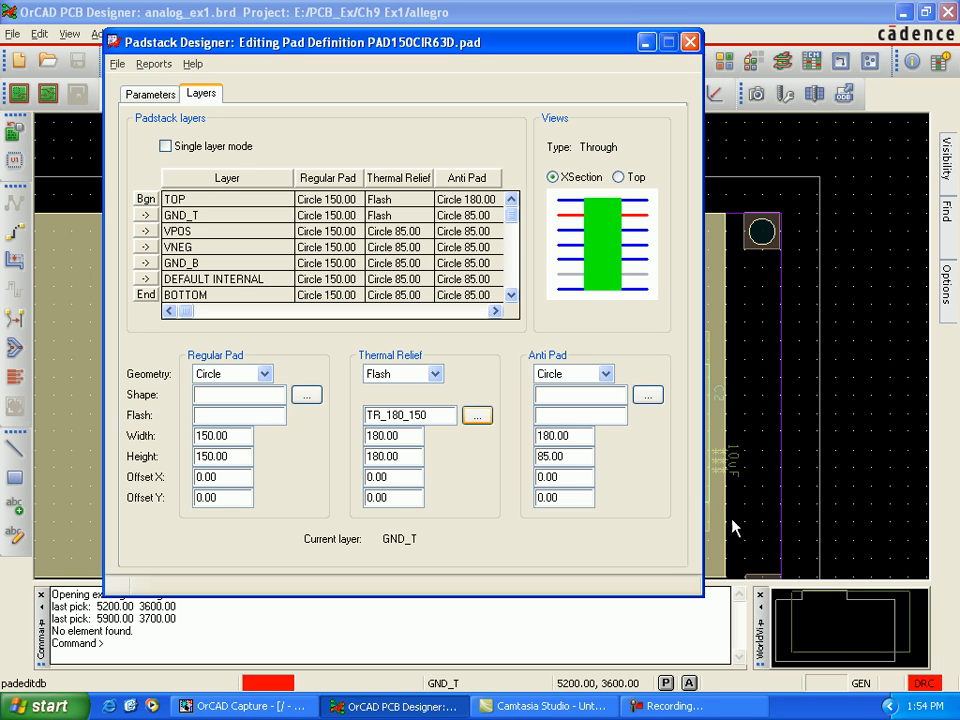
click(578, 459)
click(464, 205)
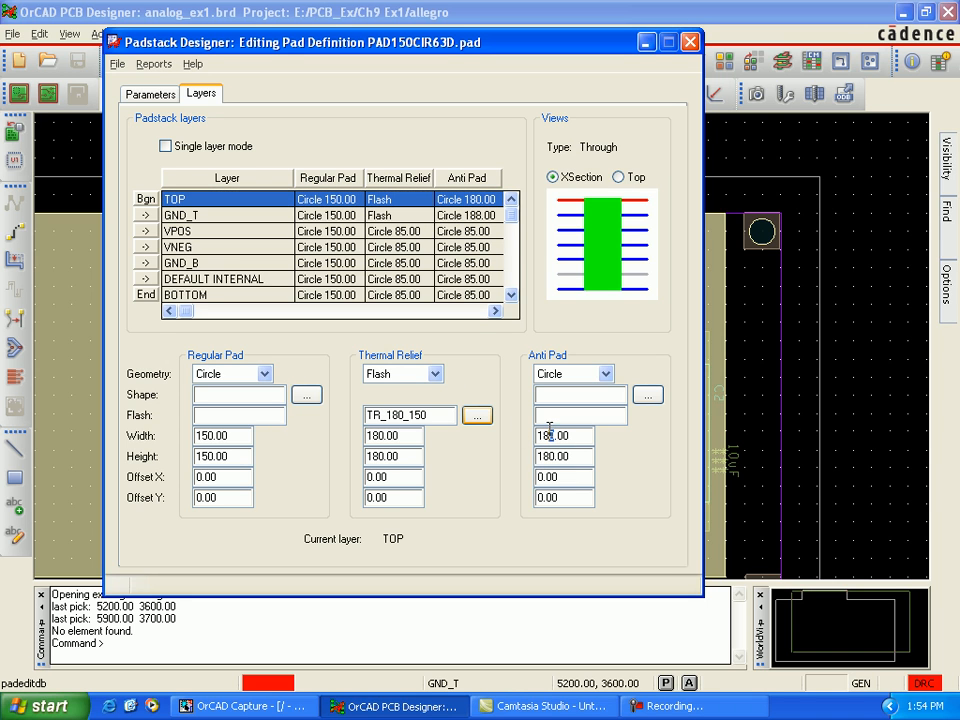
Step: On the VPOS layer, set the thermal relief to flash symbol Tr_180_150 and the anti pad's width and height to 188 mils
click(400, 233)
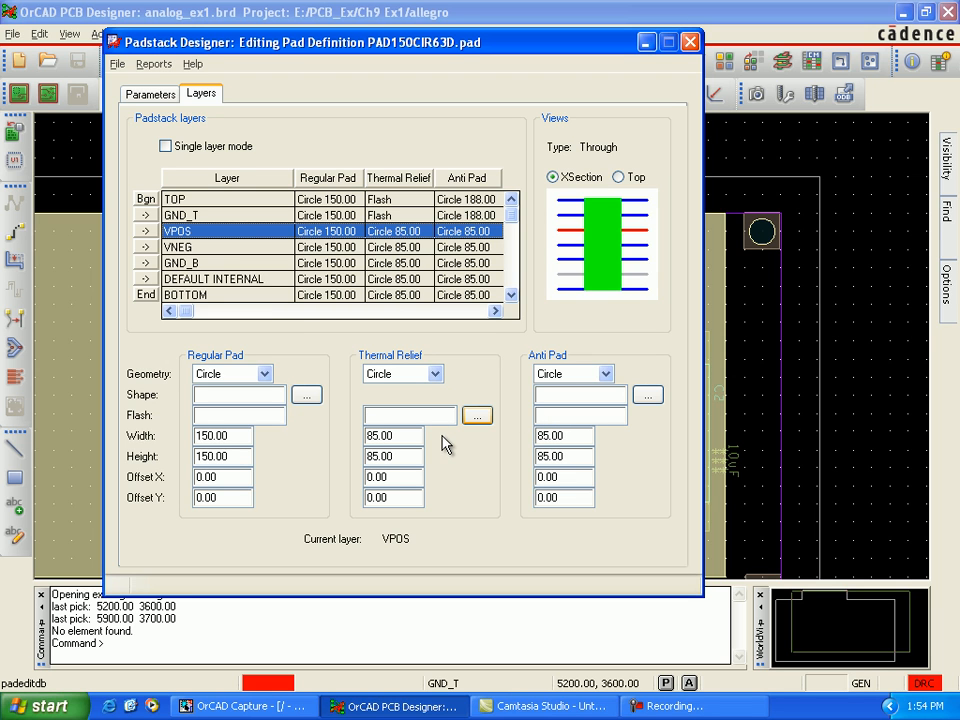
click(435, 374)
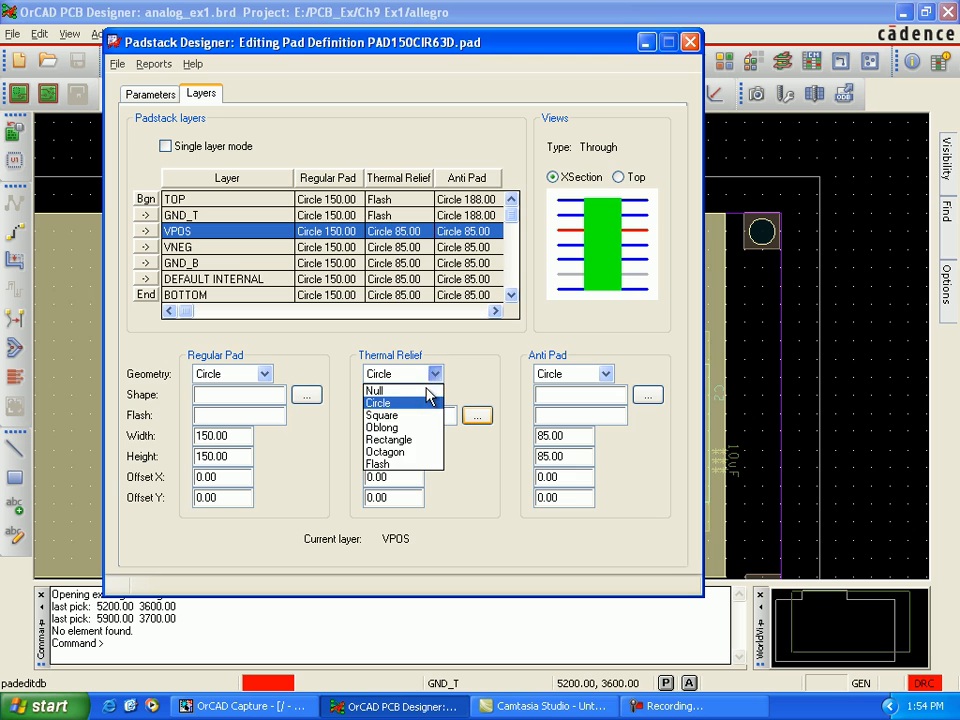
click(415, 464)
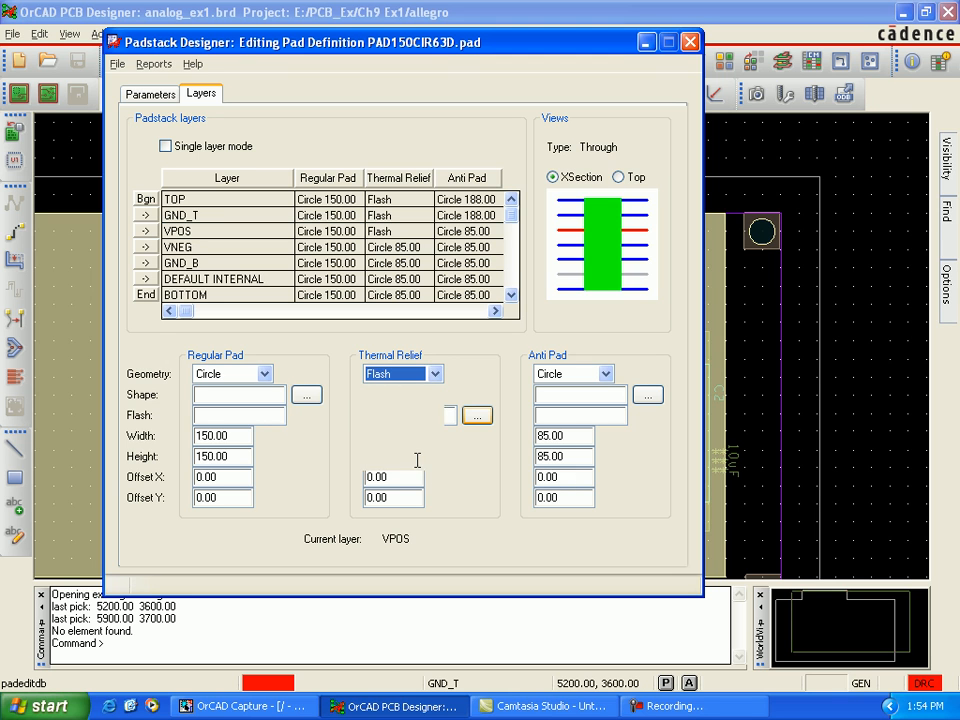
click(477, 415)
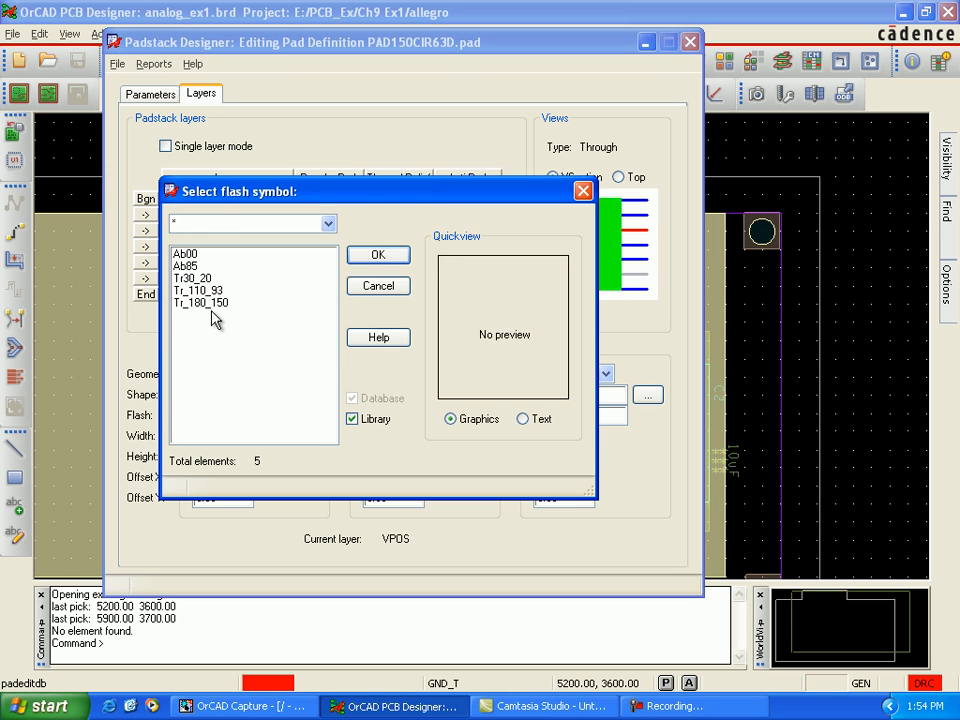
click(212, 303)
click(378, 254)
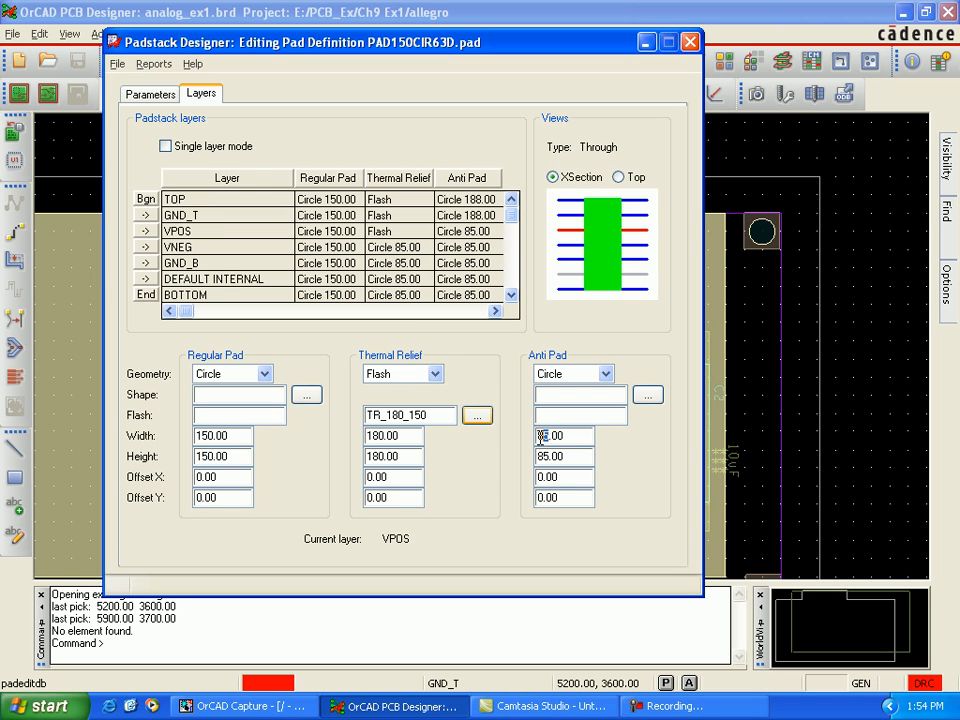
text(8)
click(553, 456)
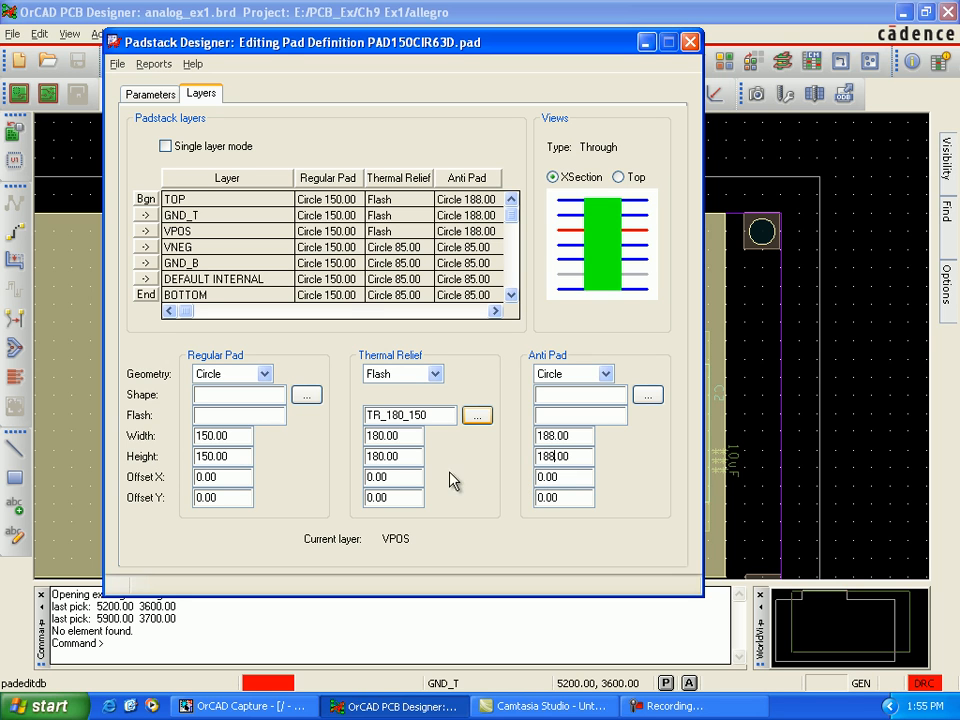
Step: On the VNEG layer, set the thermal relief to flash symbol Tr_180_150 and the anti pad's width and height to 188 mils
click(397, 250)
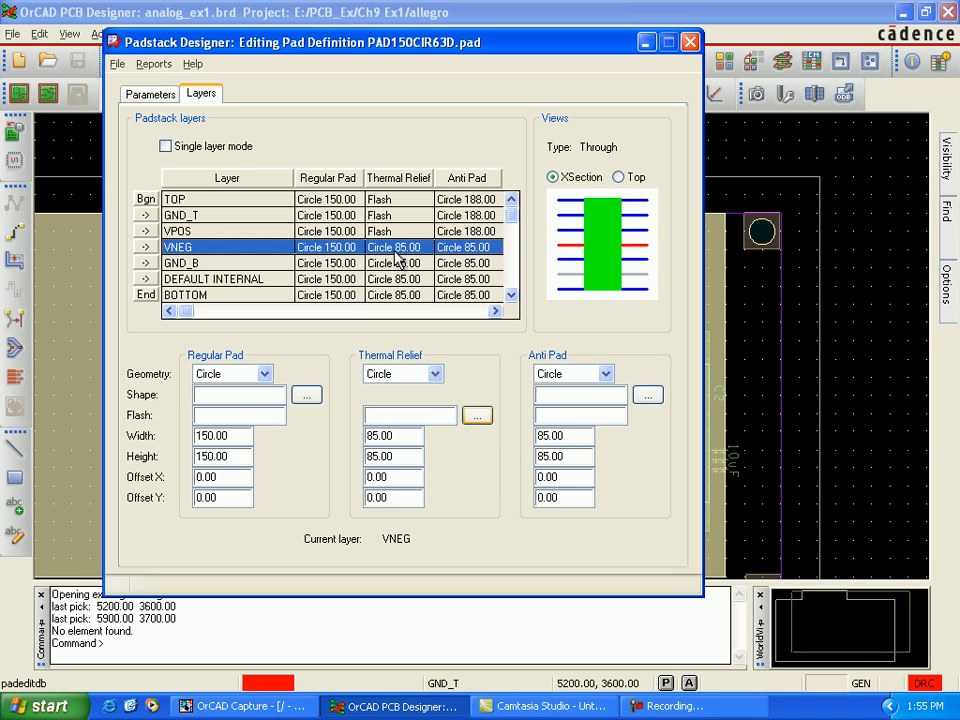
click(435, 374)
click(420, 465)
click(472, 416)
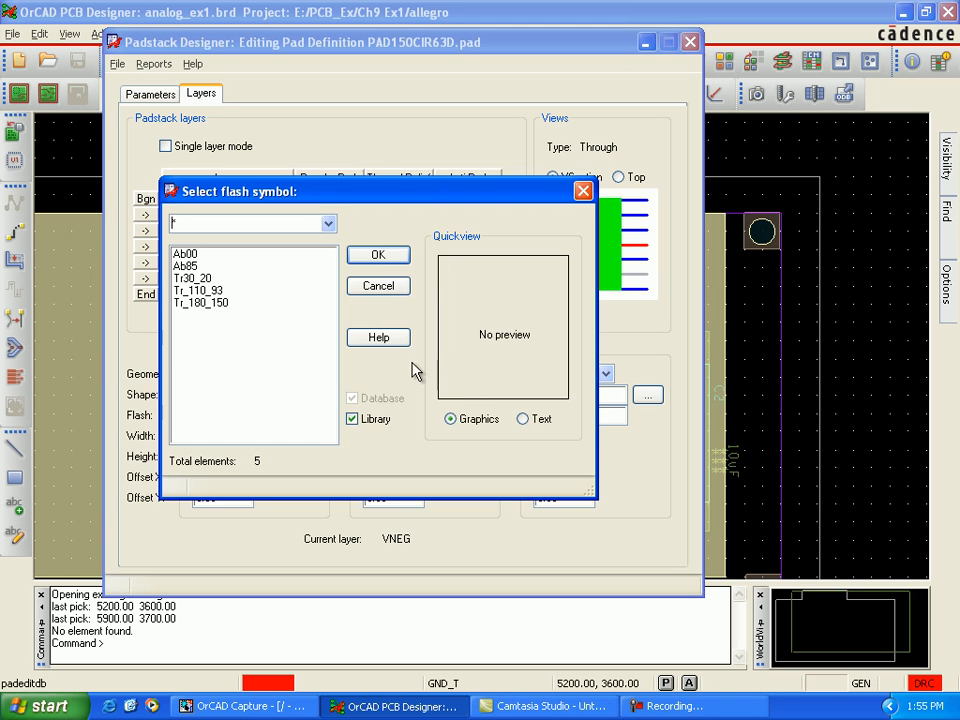
click(226, 305)
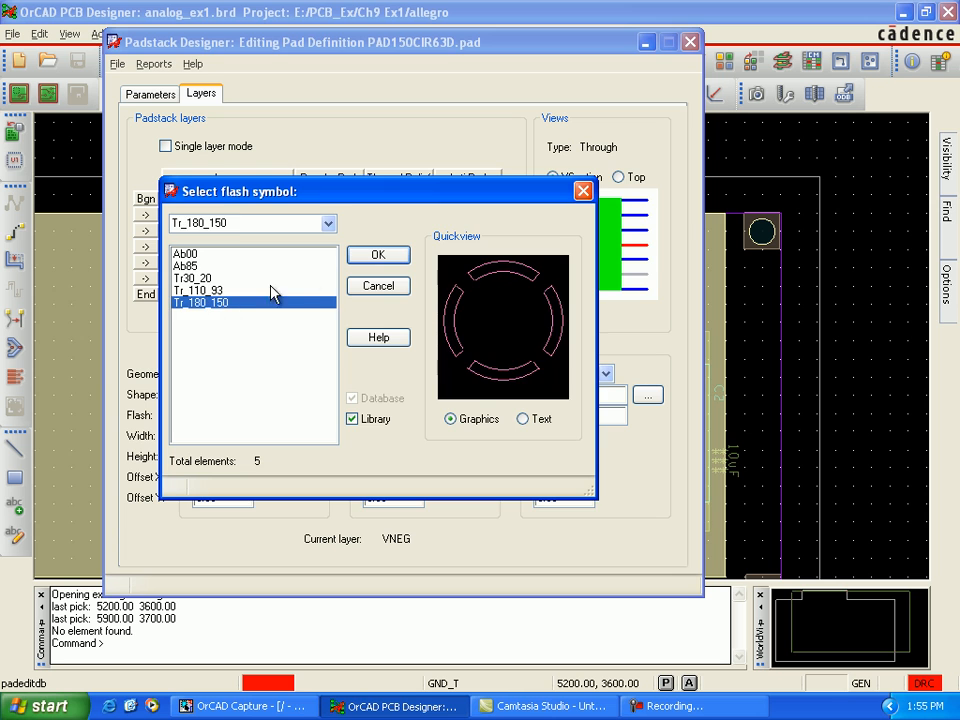
click(377, 256)
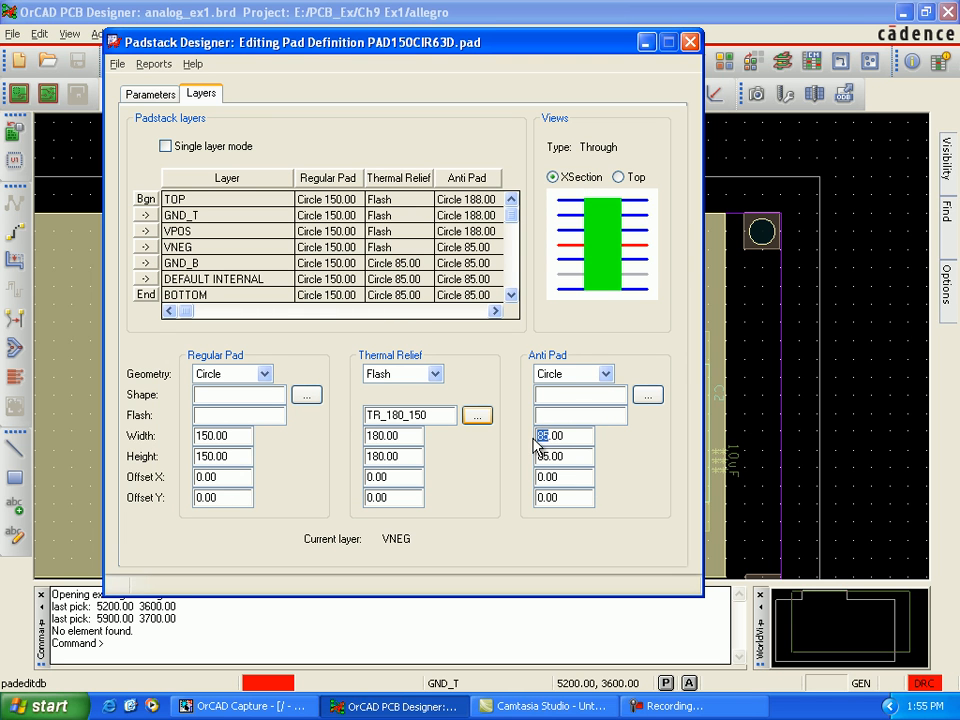
click(565, 457)
Step: On the GND_B layer, set the thermal relief to flash symbol Tr_180_150 and the circular anti pad to 188 mils
click(411, 267)
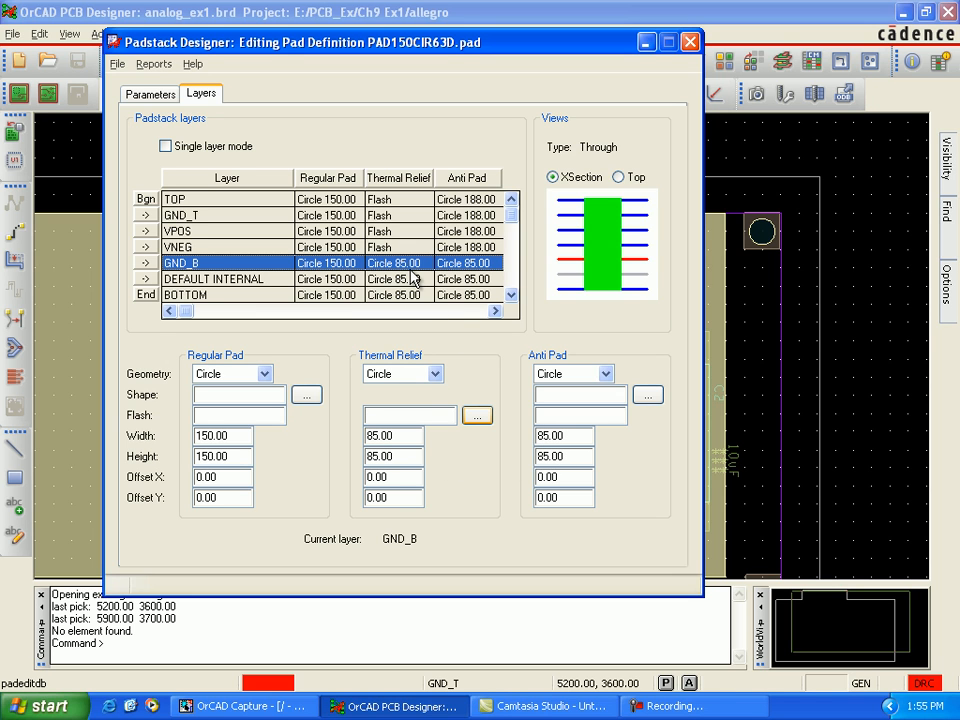
click(435, 374)
click(430, 464)
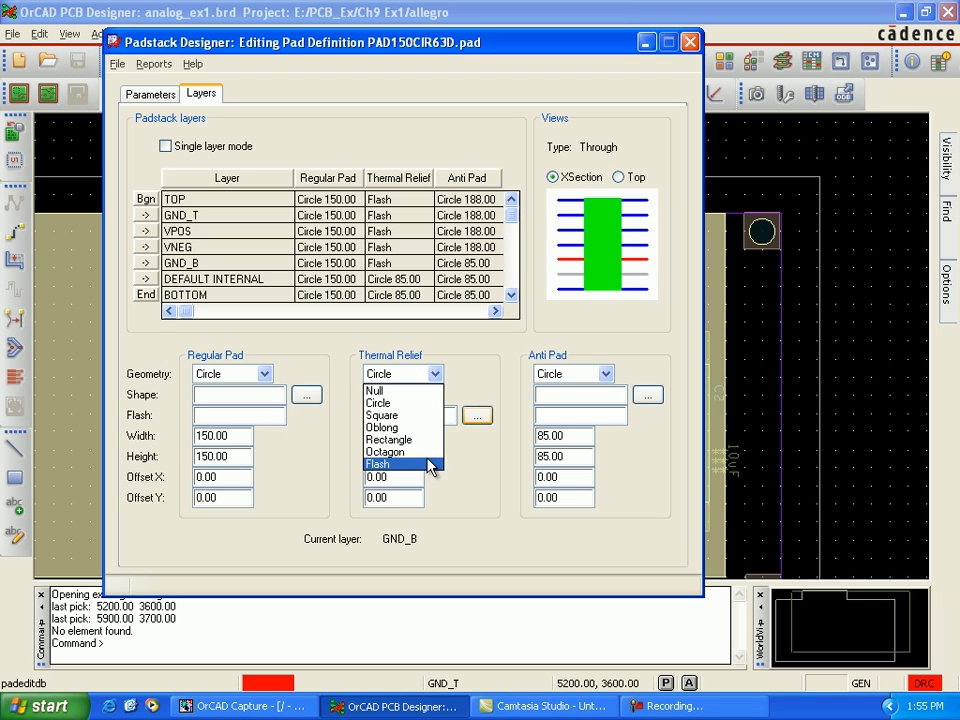
click(477, 418)
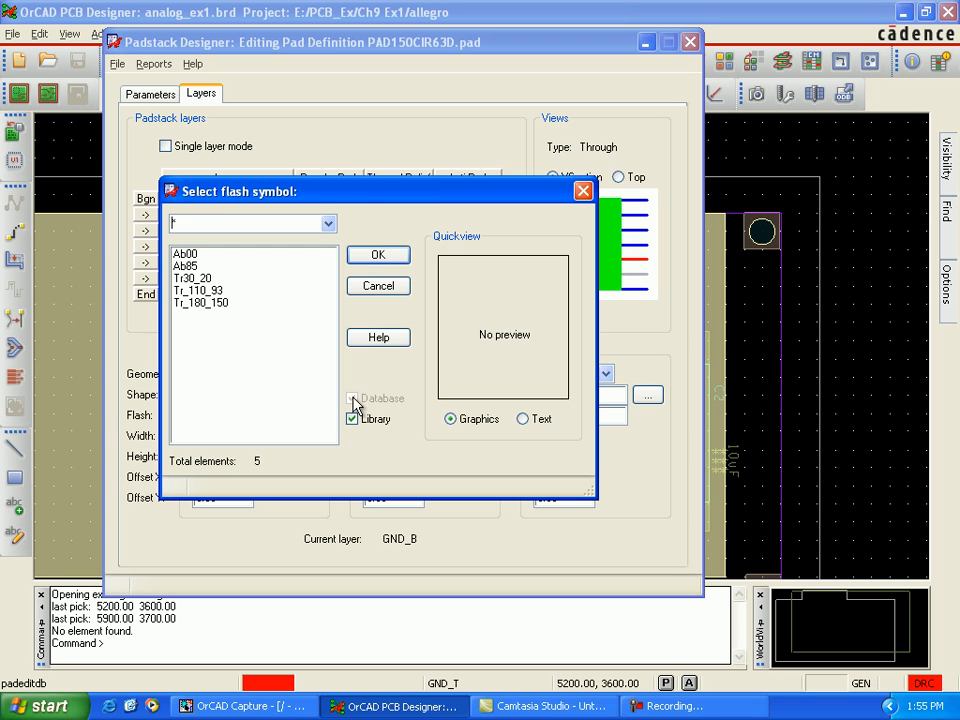
click(205, 302)
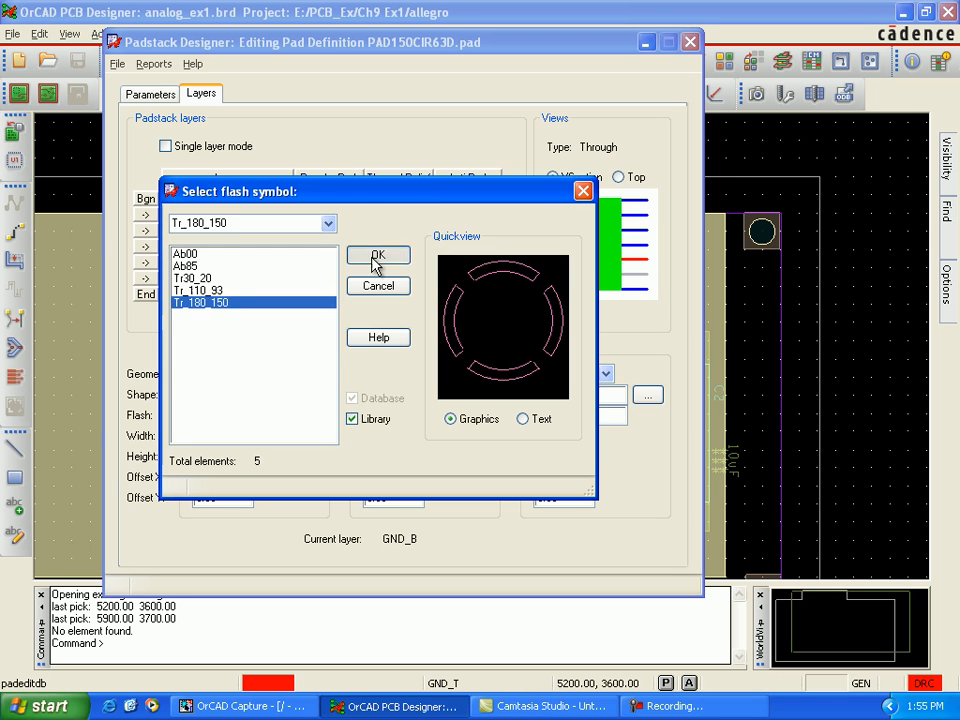
click(378, 255)
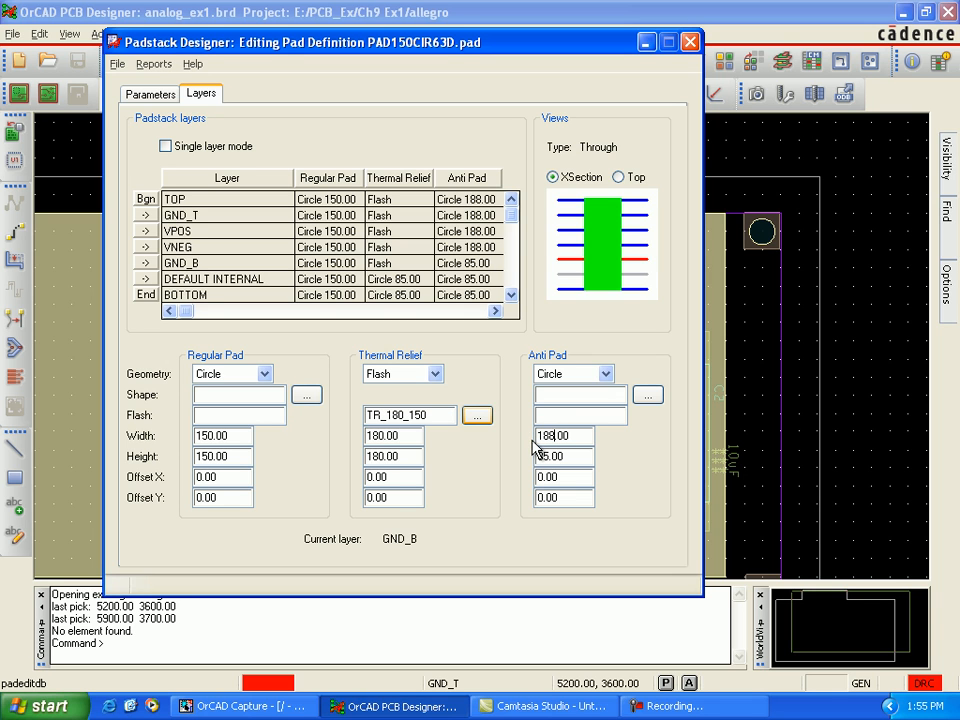
Step: On the DEFAULT INTERNAL layer, set the thermal relief geometry to Flash and the anti pad's width and height to 188 mils
click(445, 279)
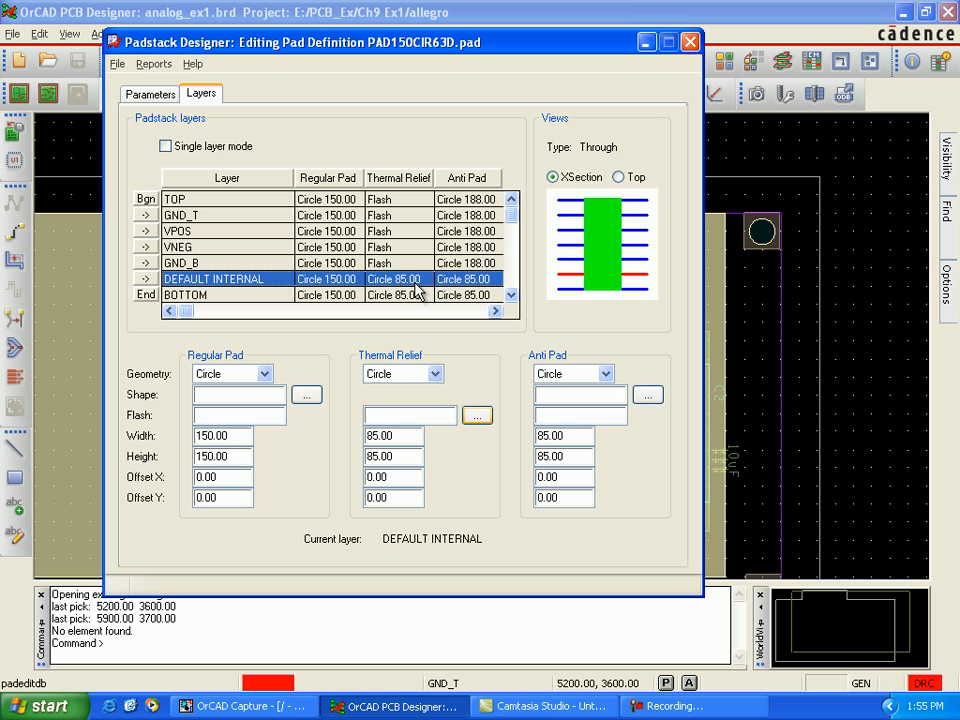
click(435, 373)
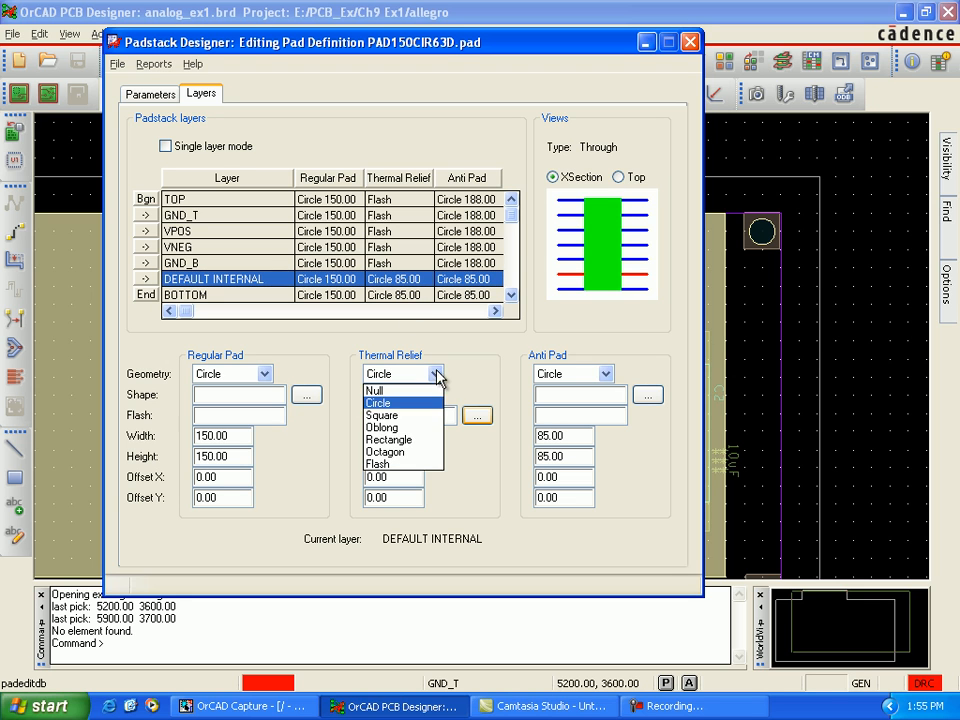
click(421, 465)
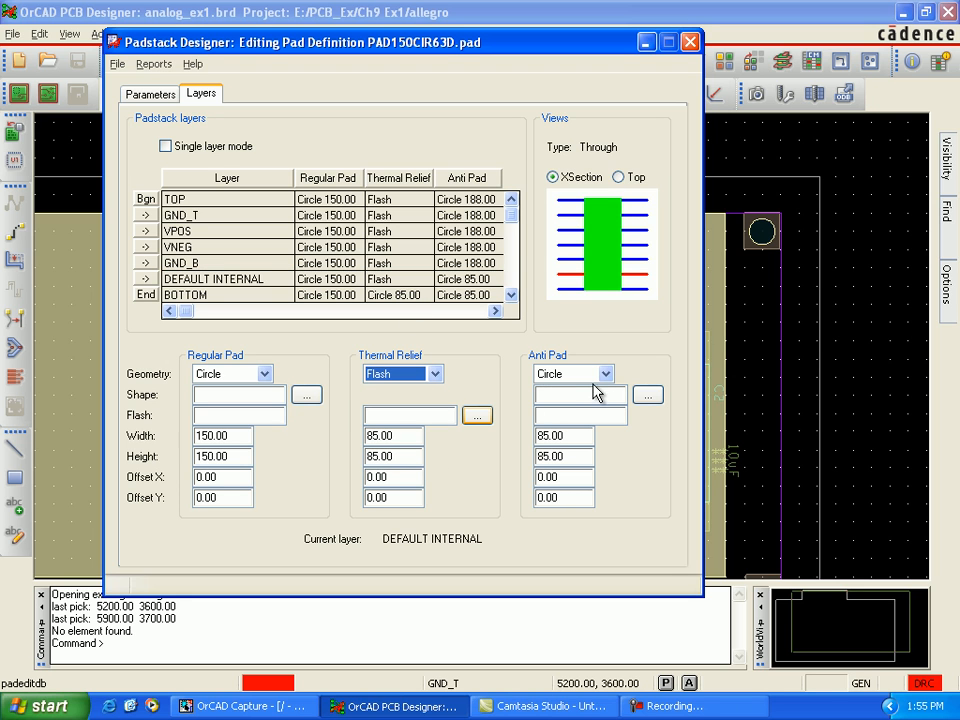
drag(549, 436, 539, 436)
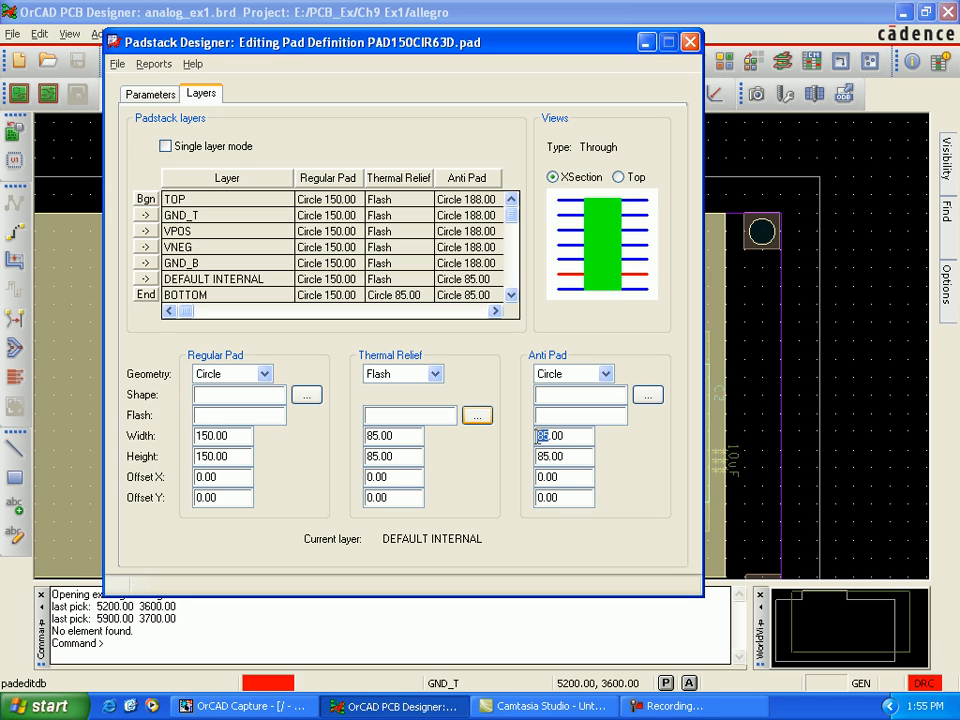
text(188)
click(560, 457)
Step: On the BOTTOM layer, set the thermal relief to flash symbol Tr_180_150 and the anti pad's width and height to 188 mils
click(410, 296)
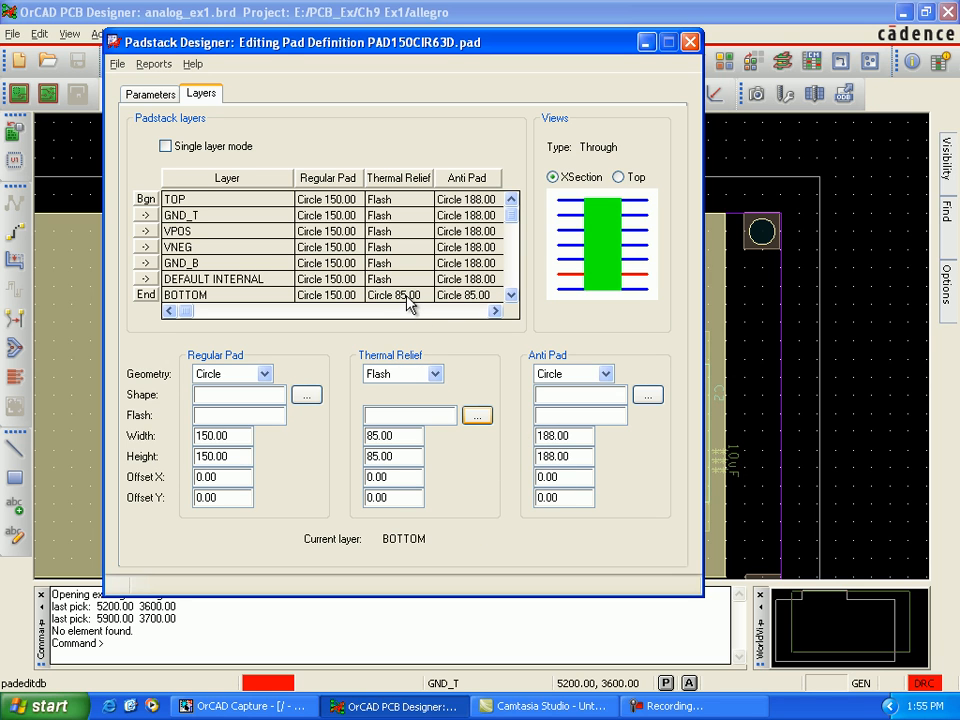
click(436, 374)
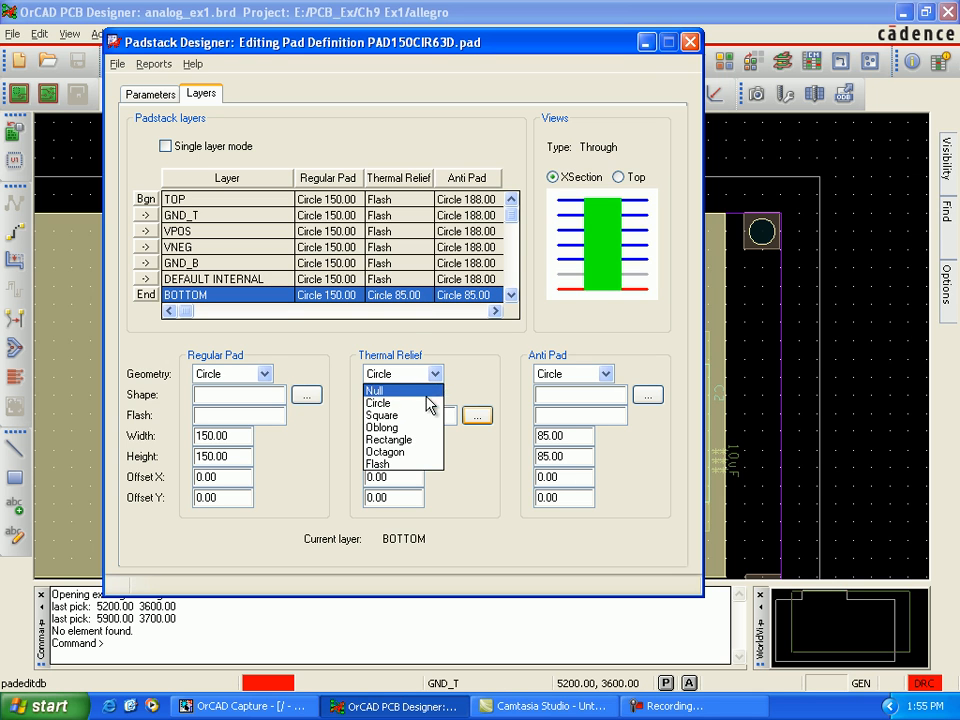
click(431, 462)
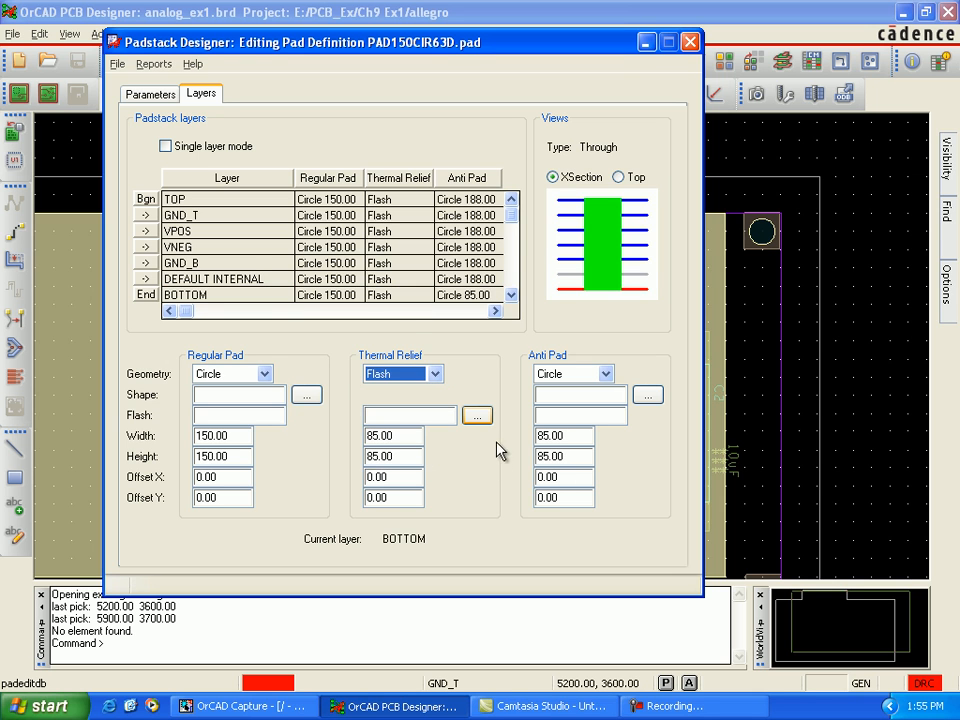
click(478, 417)
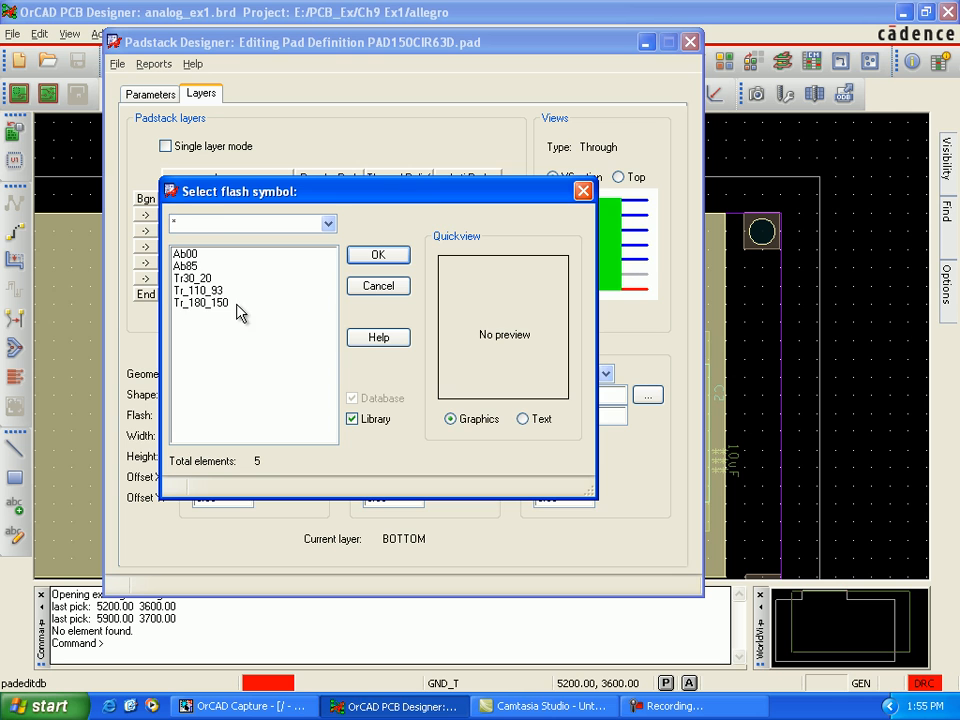
click(222, 303)
click(376, 256)
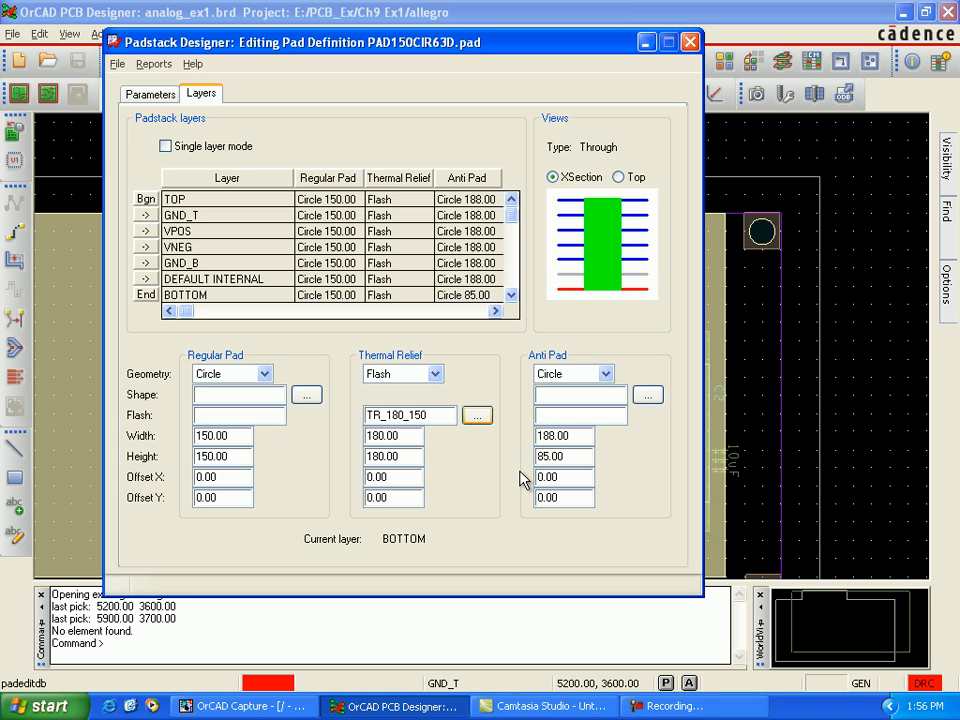
click(547, 458)
Step: Update padstack PAD150CIR63D to the design, close its editor, and finish the padstack modification command
click(116, 63)
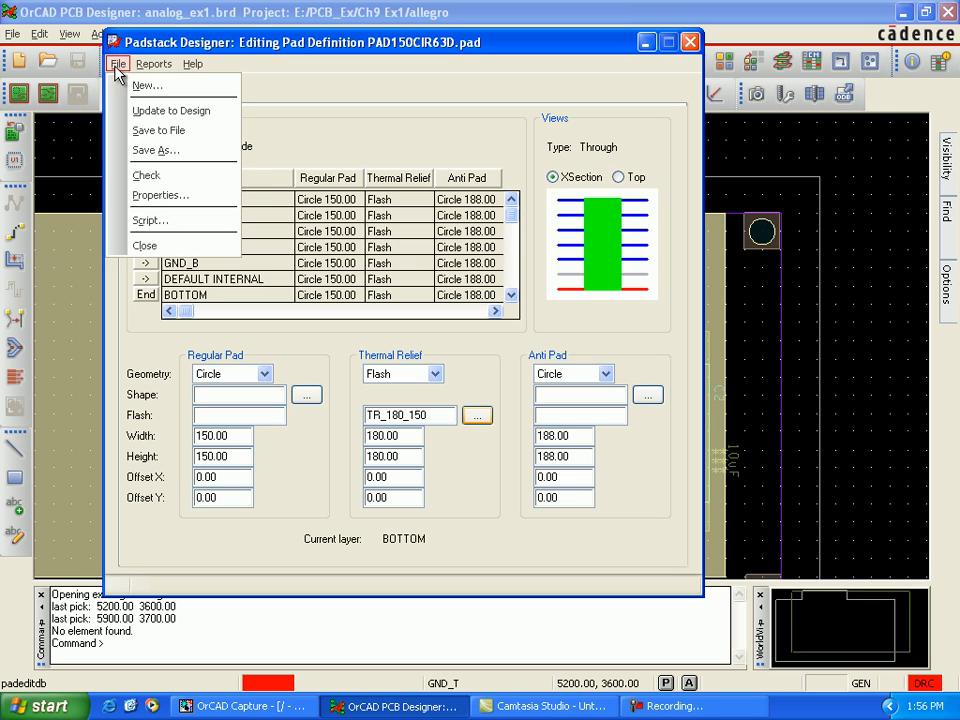
click(146, 112)
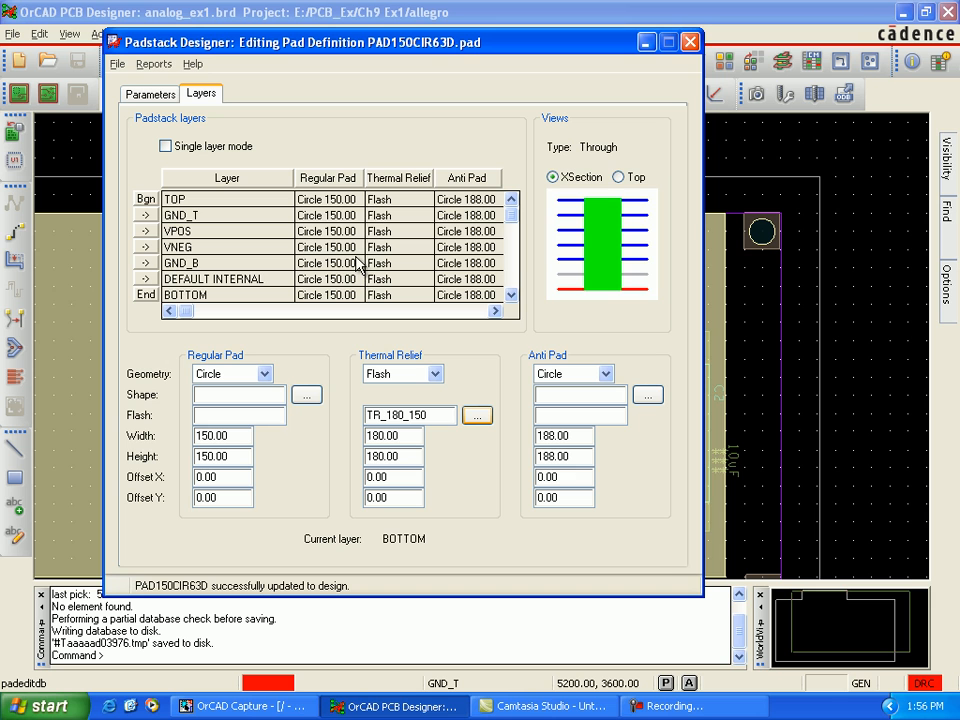
click(380, 295)
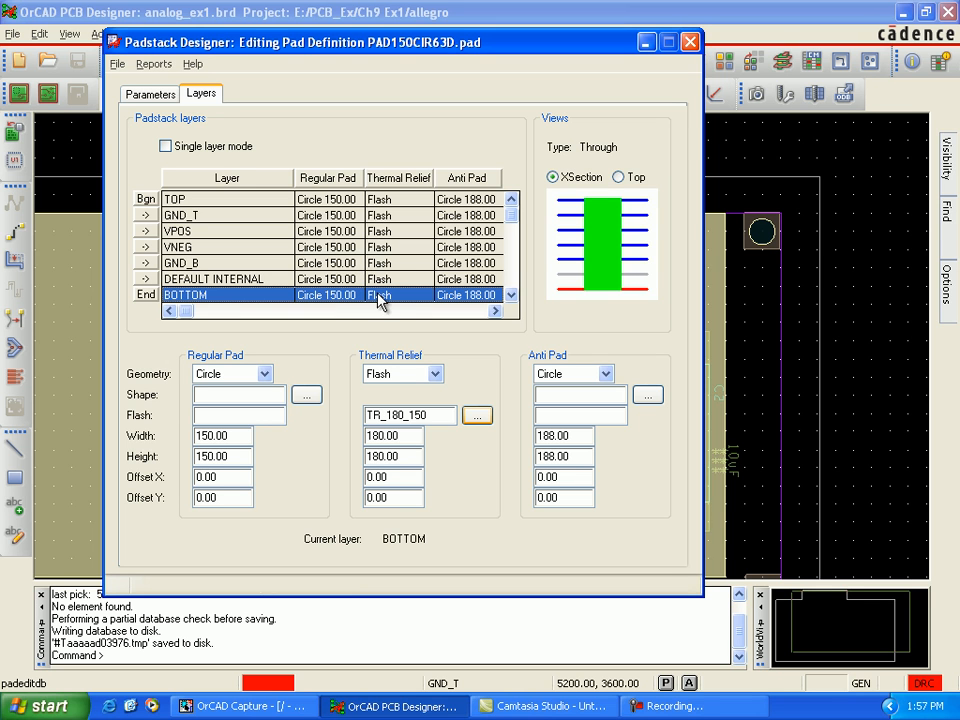
click(690, 42)
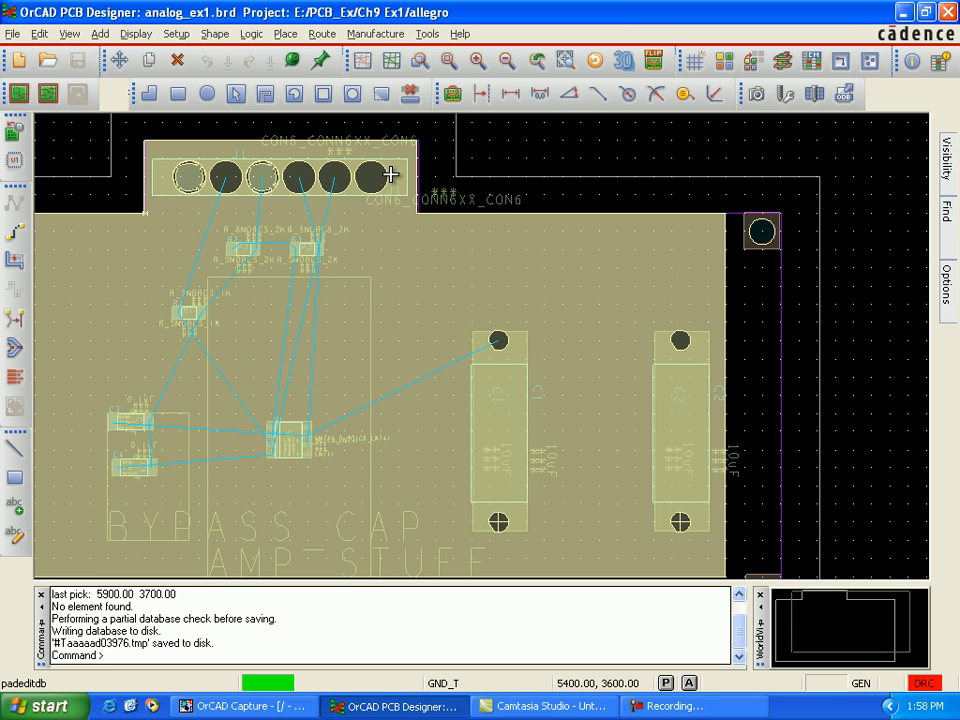
right_click(390, 175)
click(422, 186)
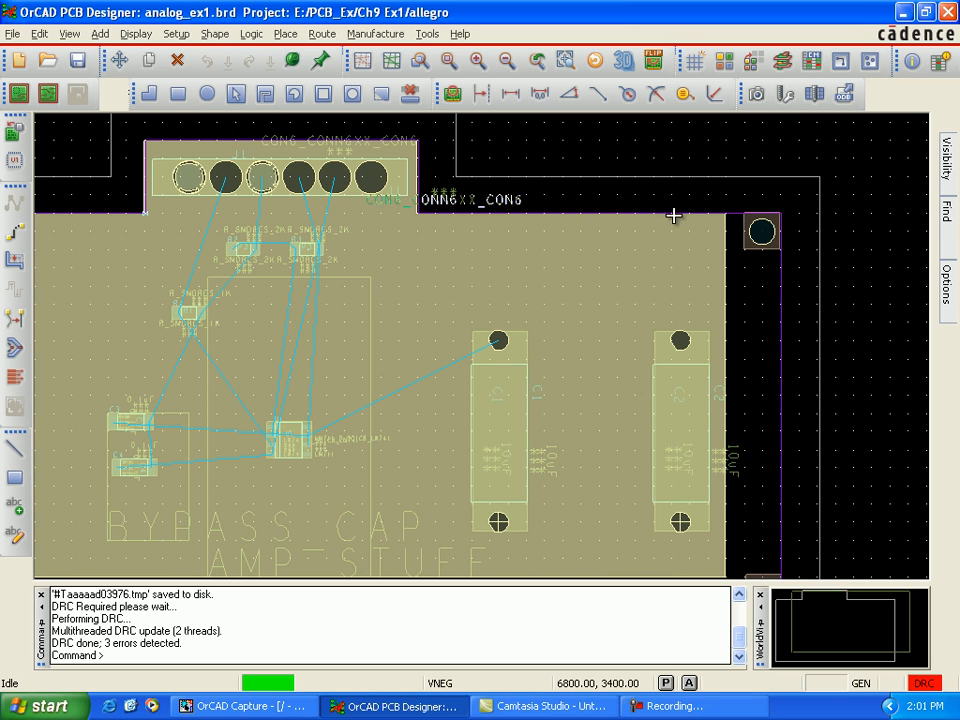
Step: Display the Vneg, Vpos and Gnd_T etch planes in turn to examine the thermal reliefs and clearances around the connector and capacitor pins
mouse_move(945, 290)
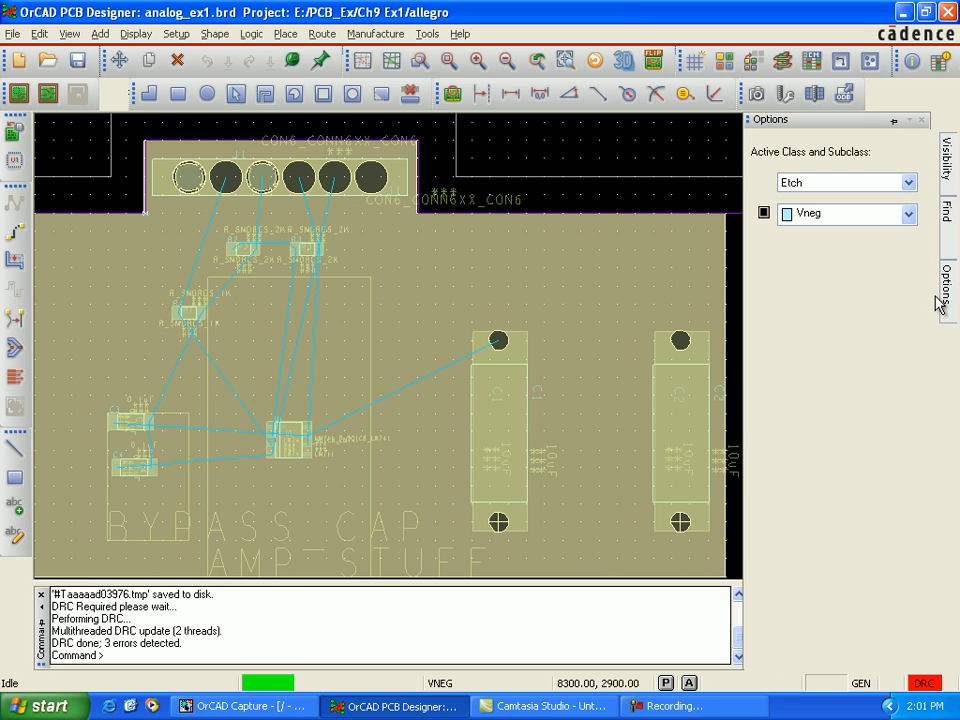
click(764, 214)
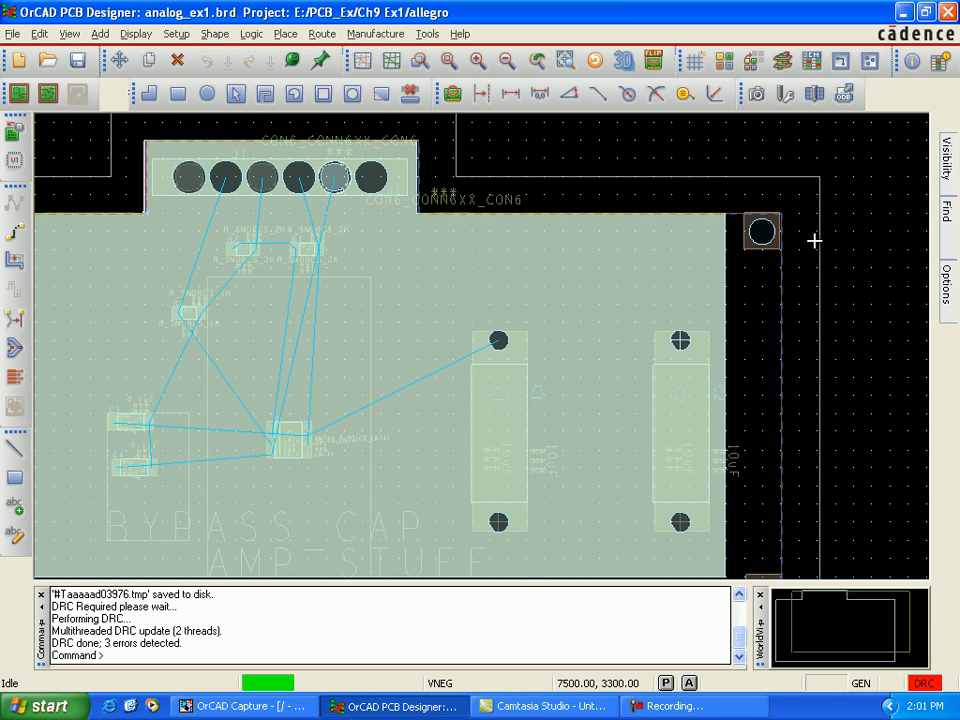
mouse_move(946, 298)
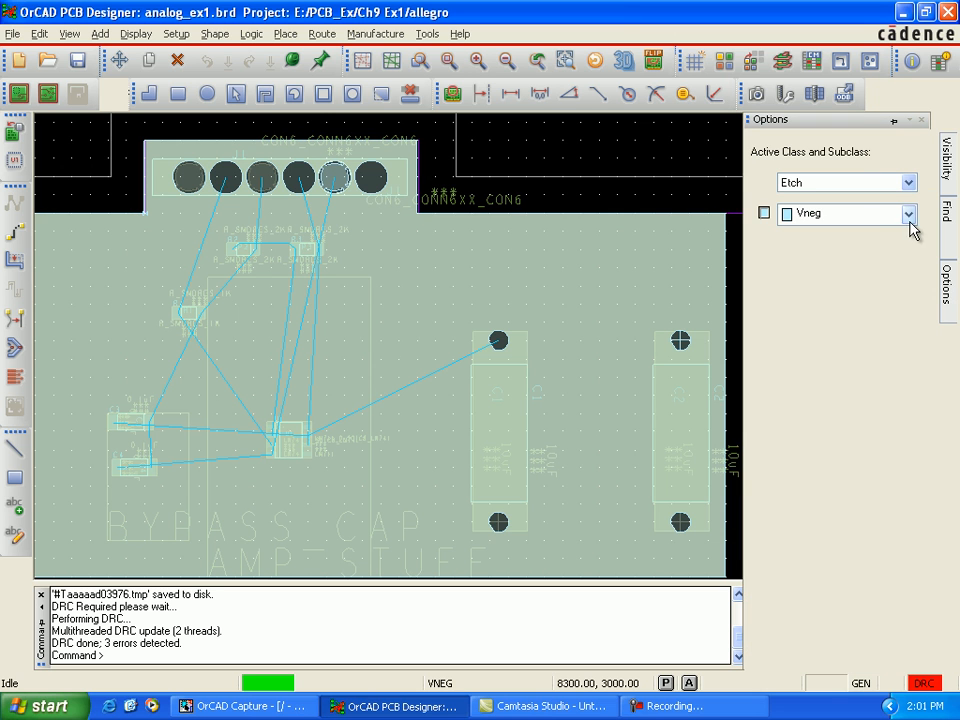
click(909, 216)
click(844, 263)
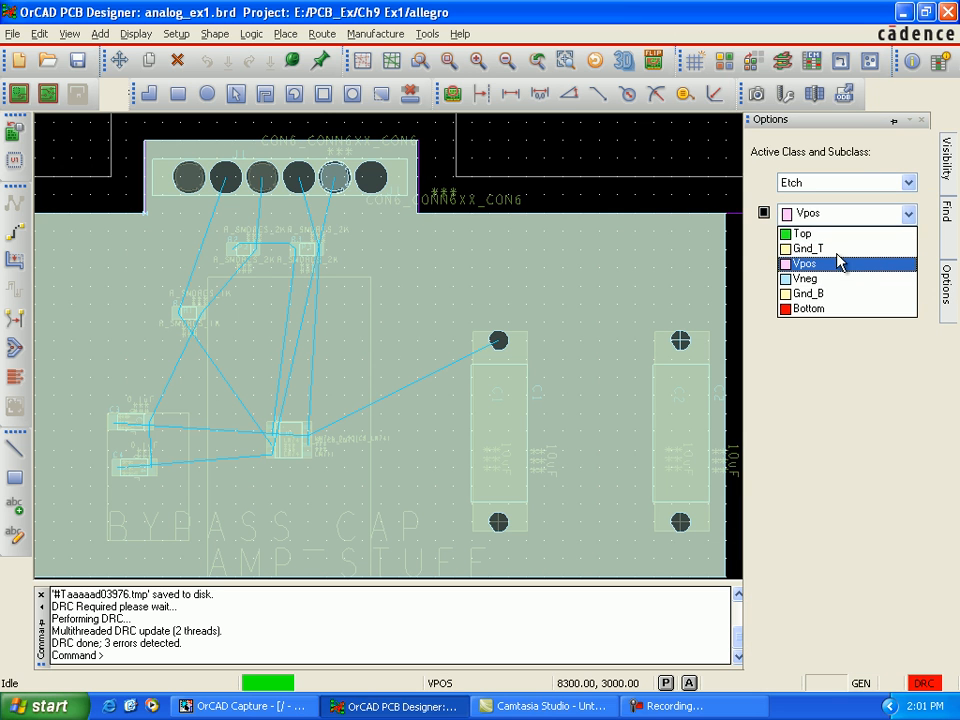
click(764, 214)
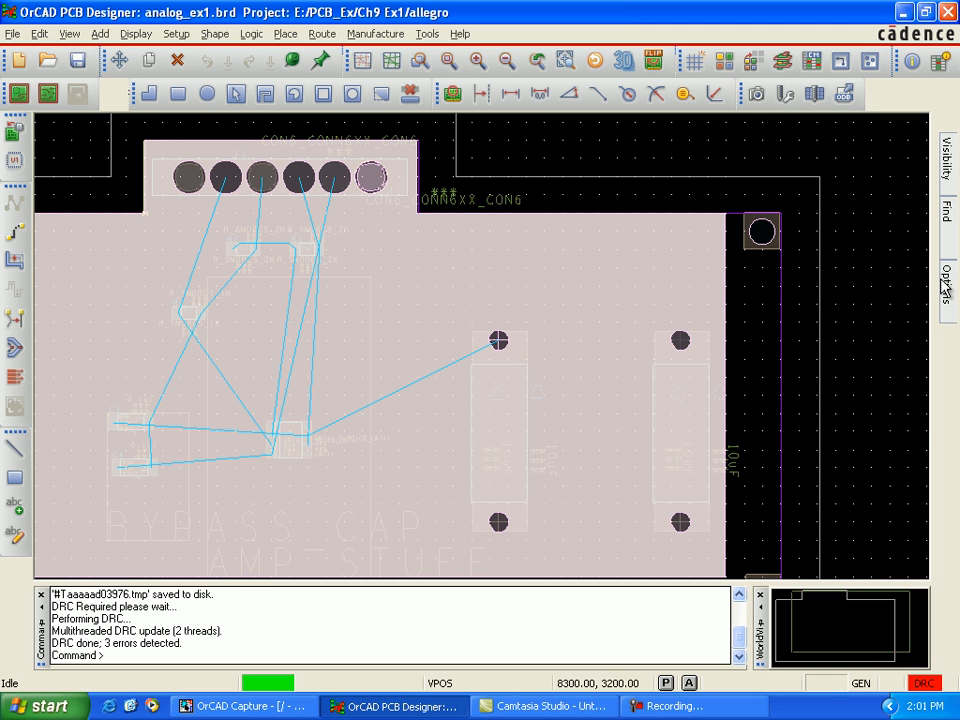
mouse_move(935, 296)
click(909, 216)
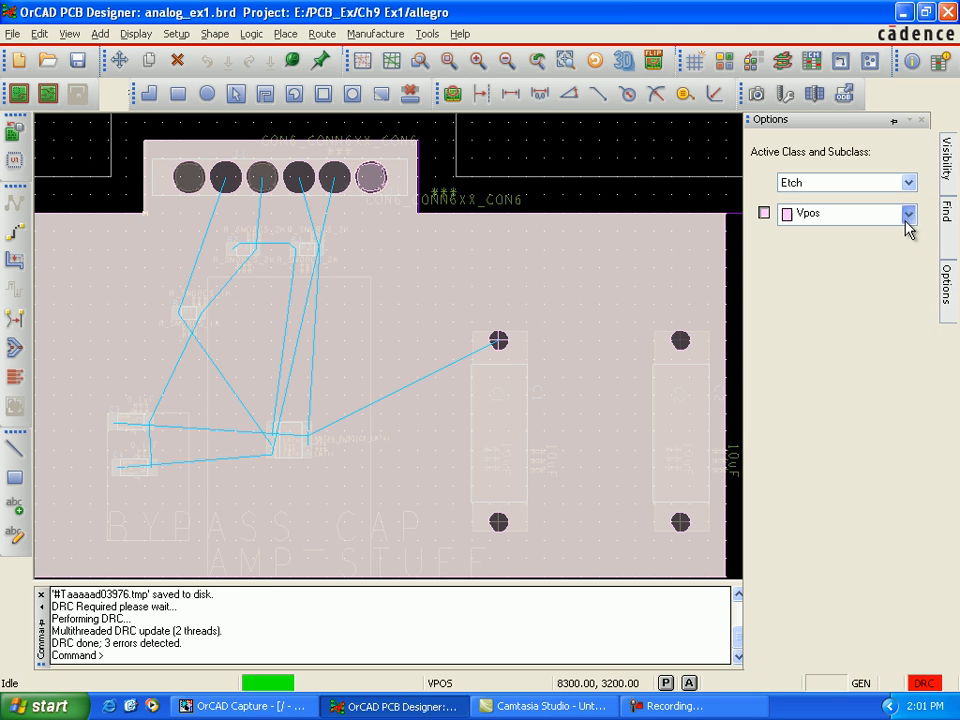
click(868, 248)
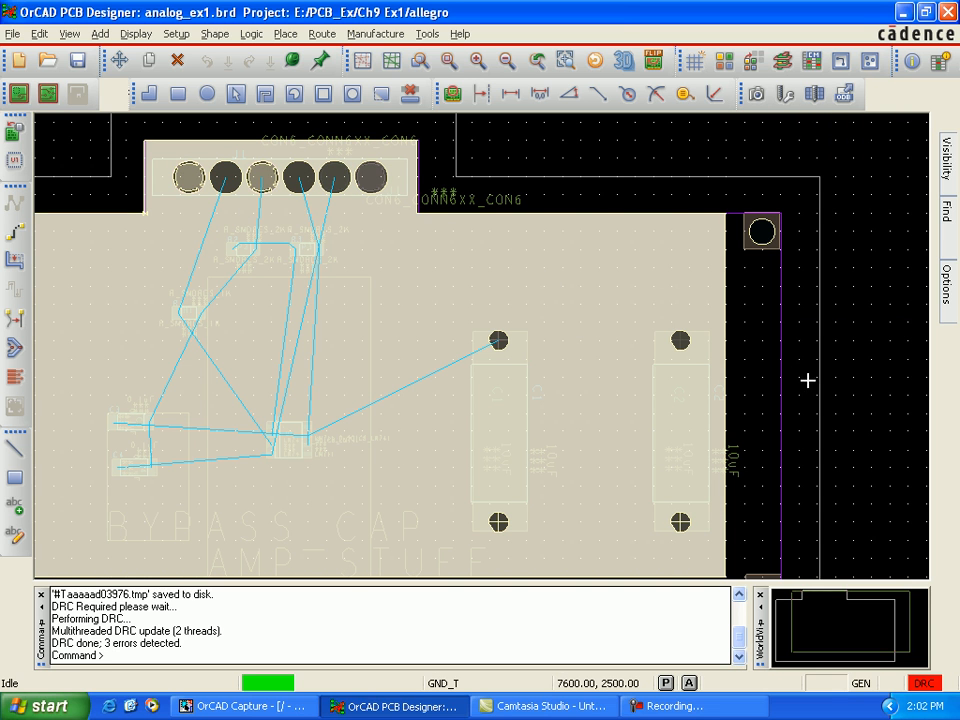
Step: Open the design padstack of capacitor C1's lower pin for editing
middle_drag(792, 396, 787, 401)
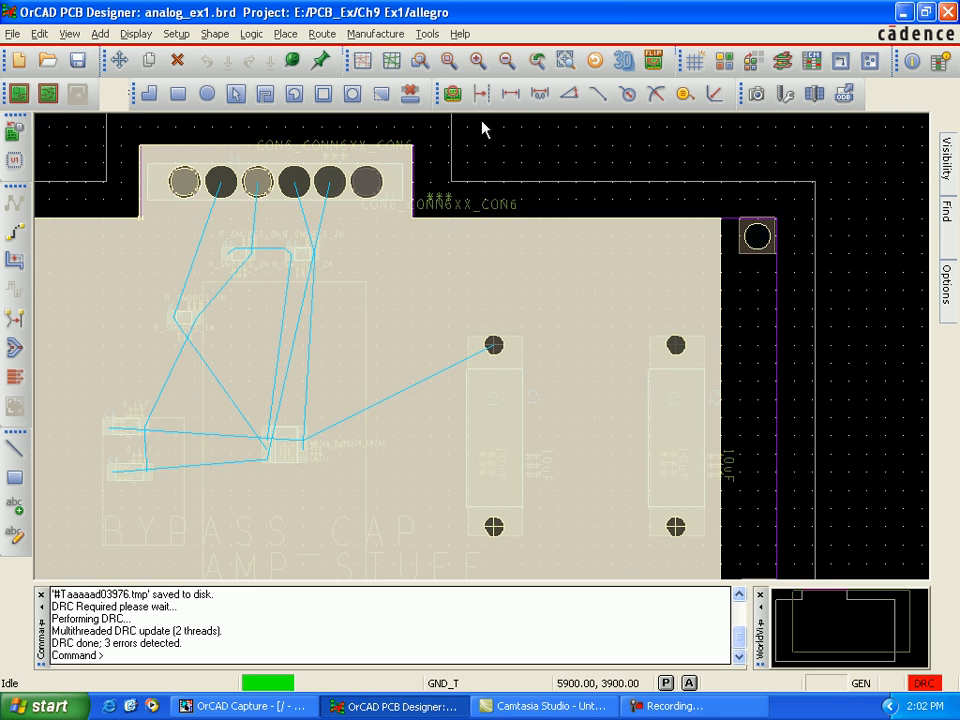
click(430, 38)
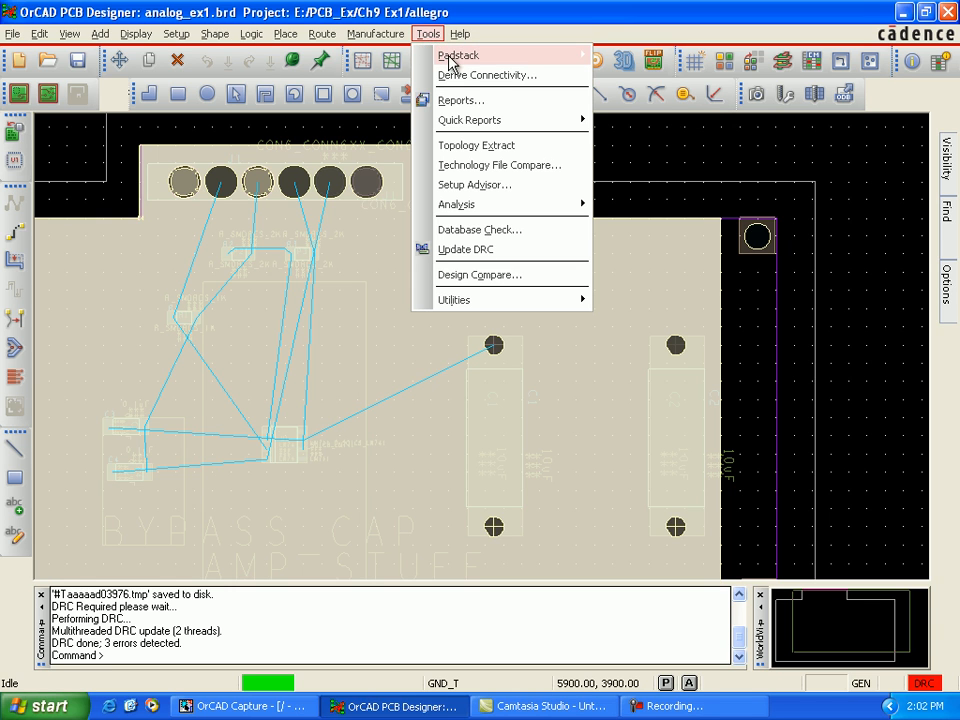
mouse_move(437, 56)
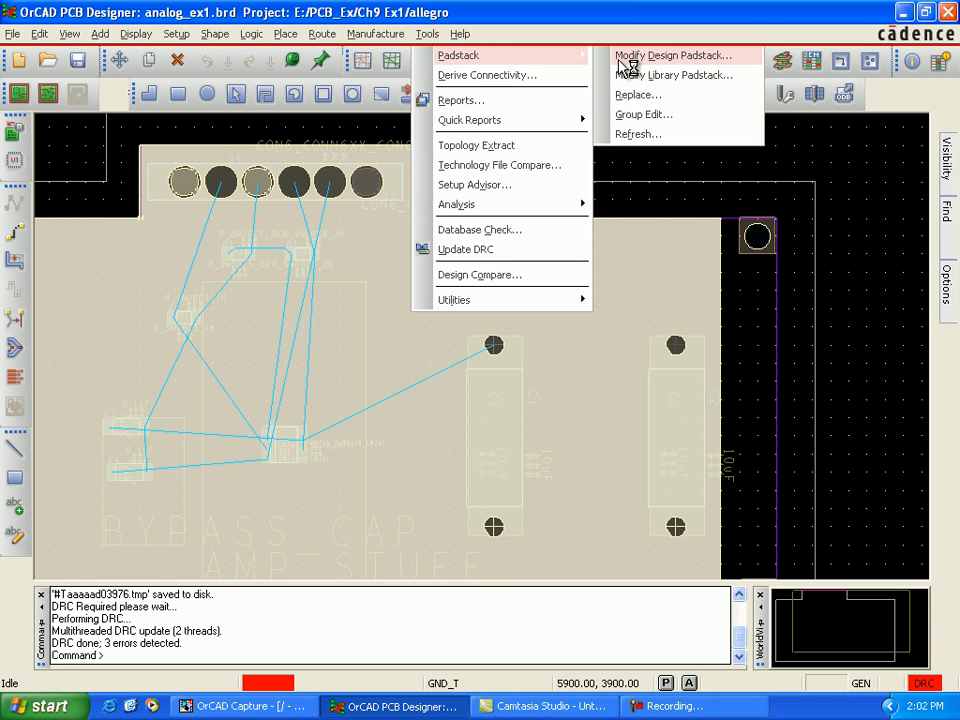
click(624, 57)
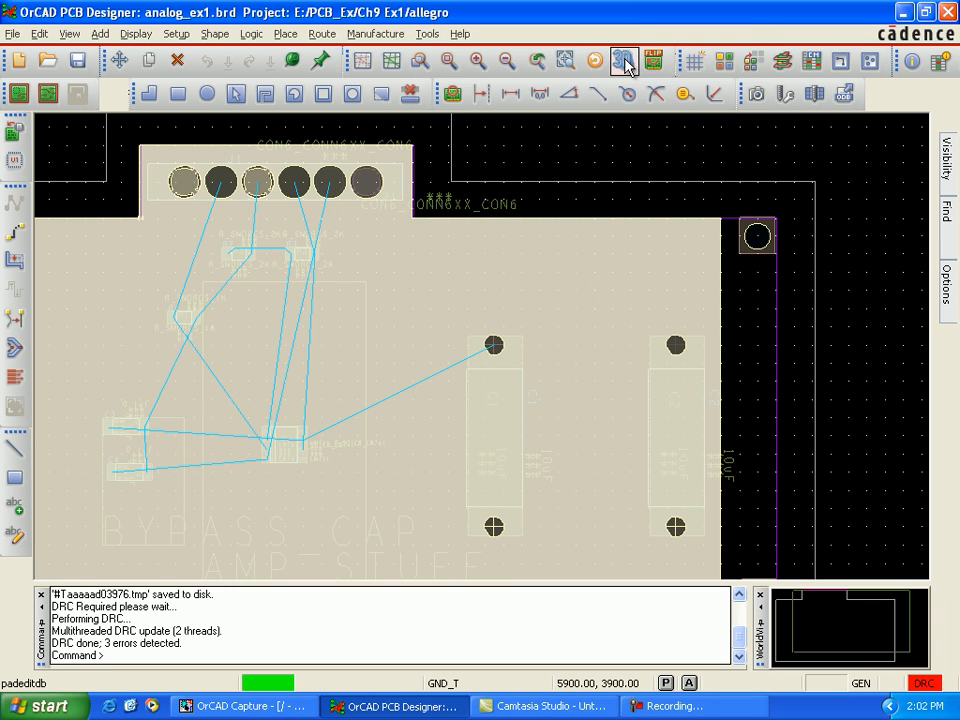
click(494, 527)
right_click(494, 527)
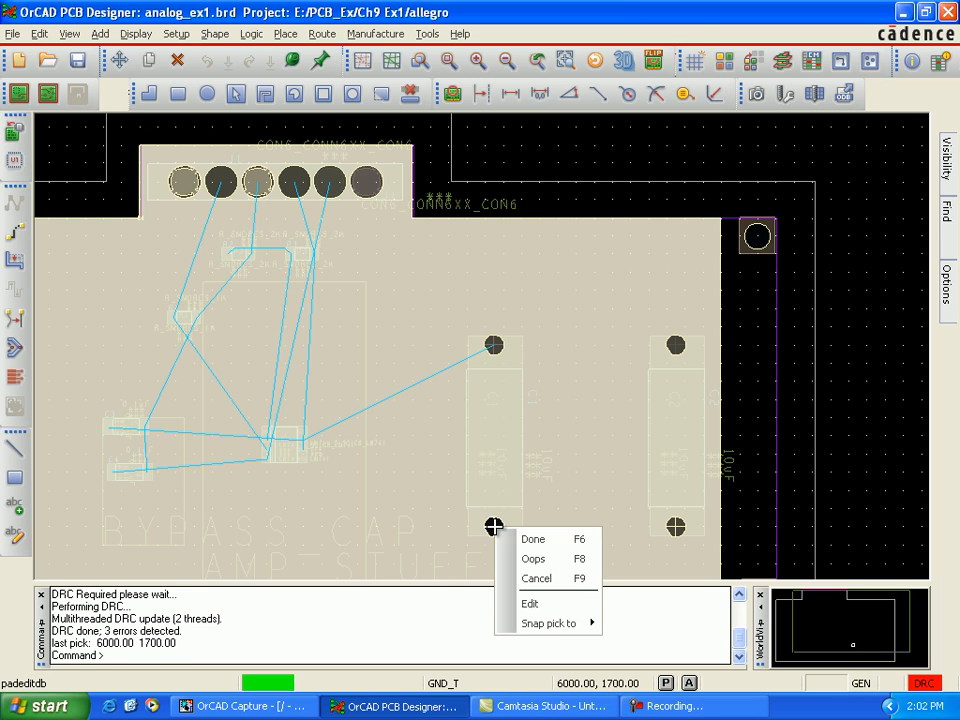
click(527, 603)
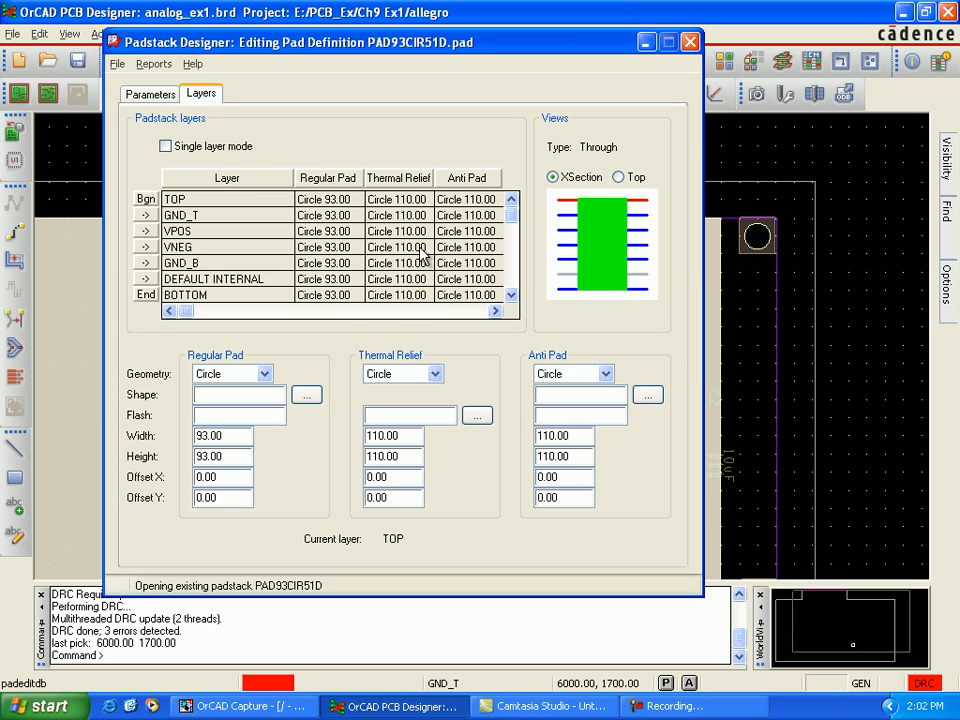
Step: On padstack PAD93CIR51D's TOP layer, set the thermal relief geometry to Flash with flash symbol Tr_110_93
click(405, 205)
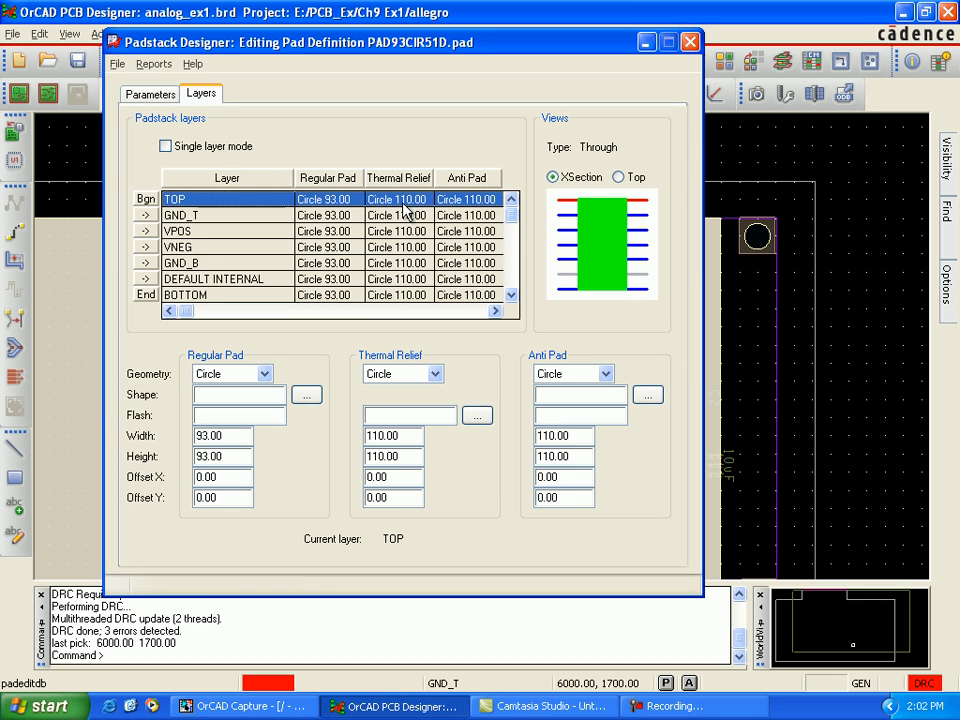
click(437, 375)
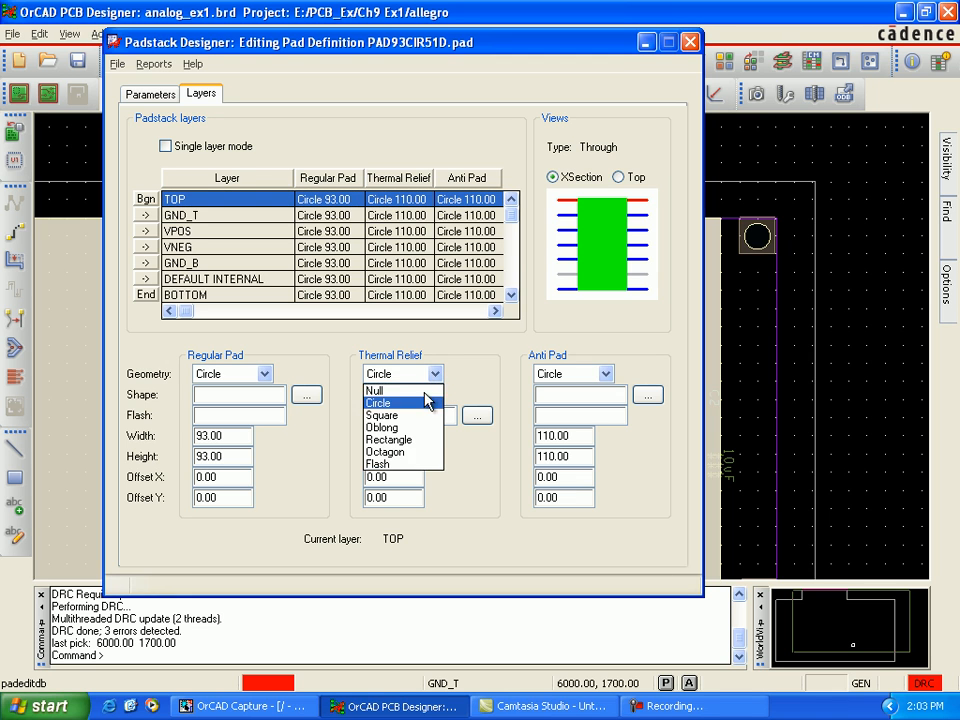
click(400, 464)
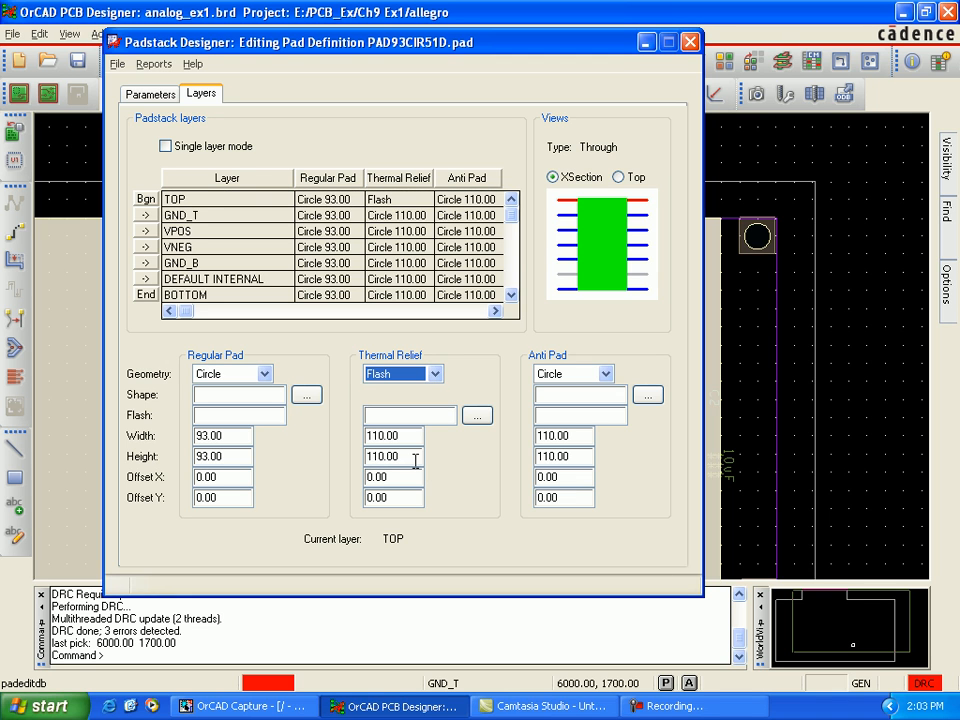
click(476, 415)
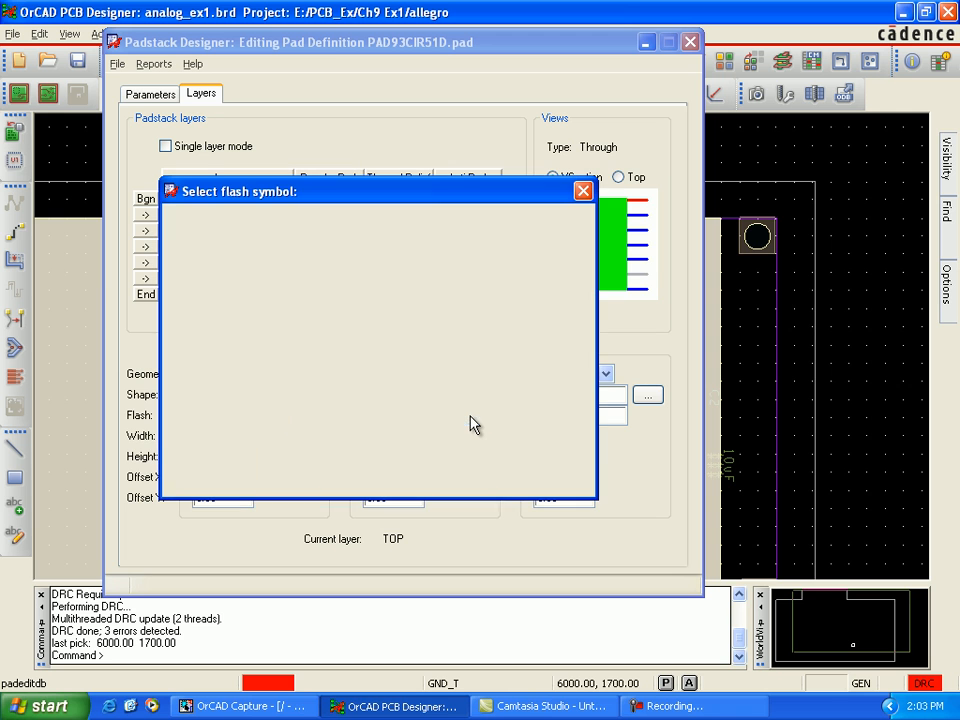
click(203, 291)
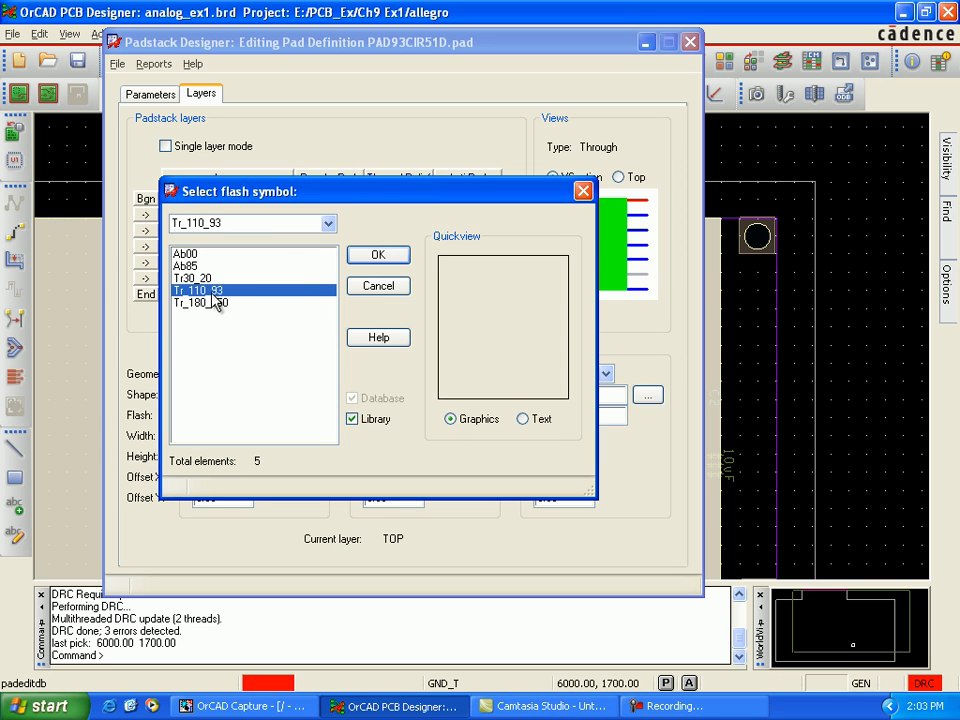
click(372, 256)
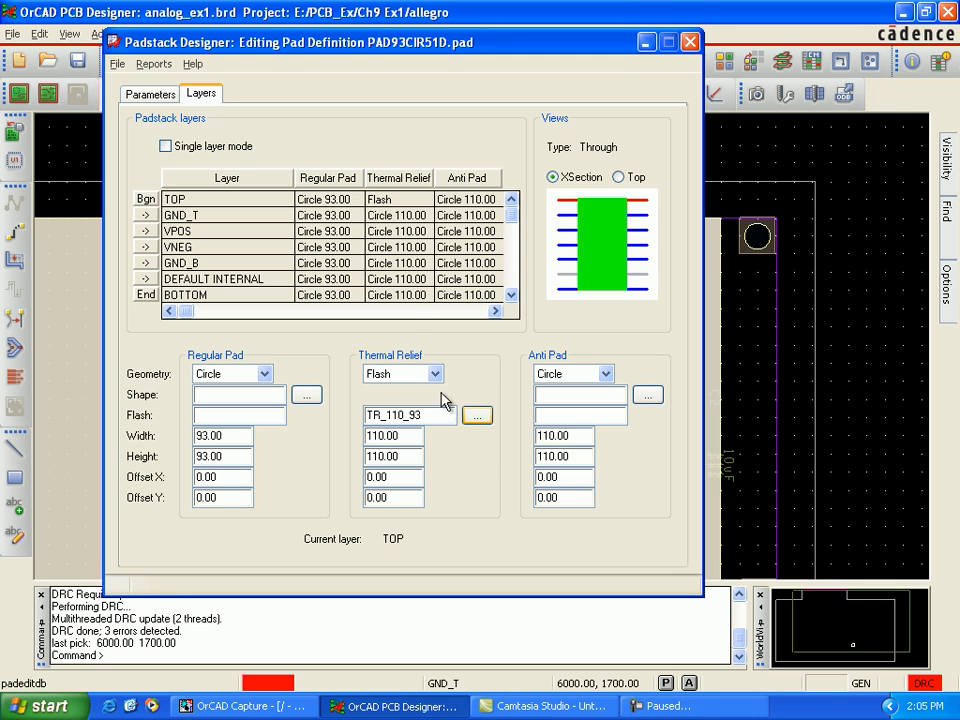
Step: On the GND_T layer, set the thermal relief geometry to Flash with flash symbol Tr_110_93
click(401, 216)
click(432, 373)
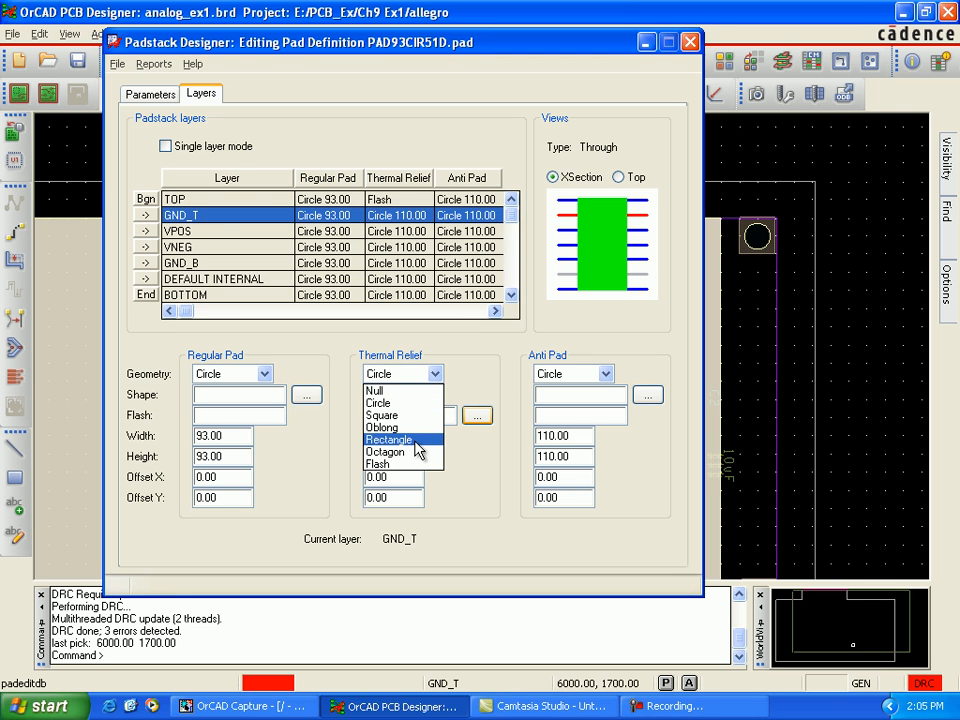
click(421, 463)
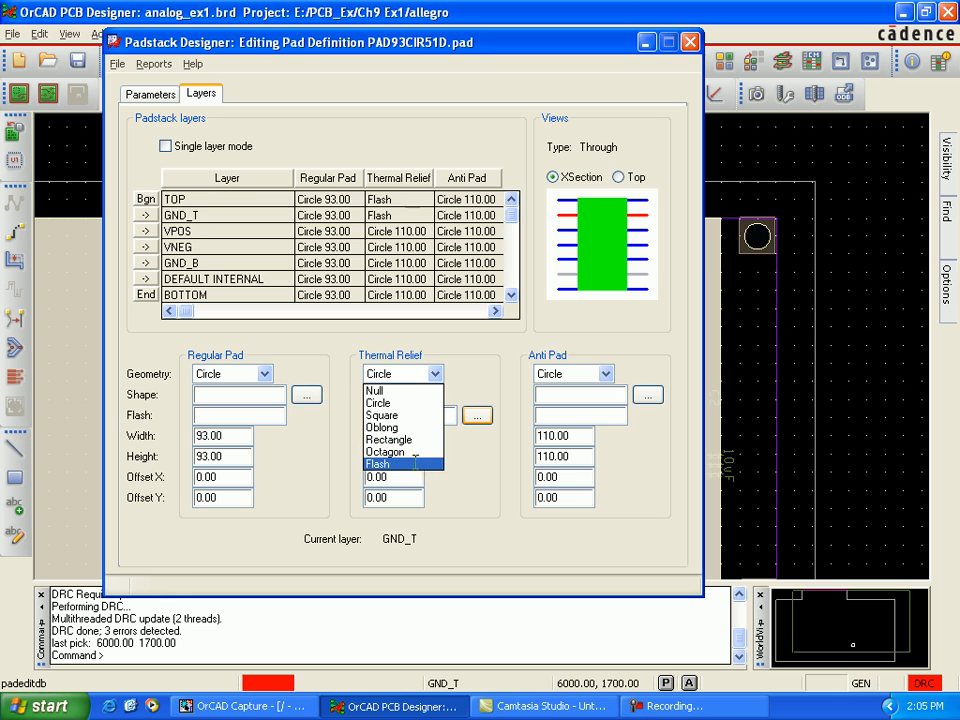
click(476, 416)
click(214, 292)
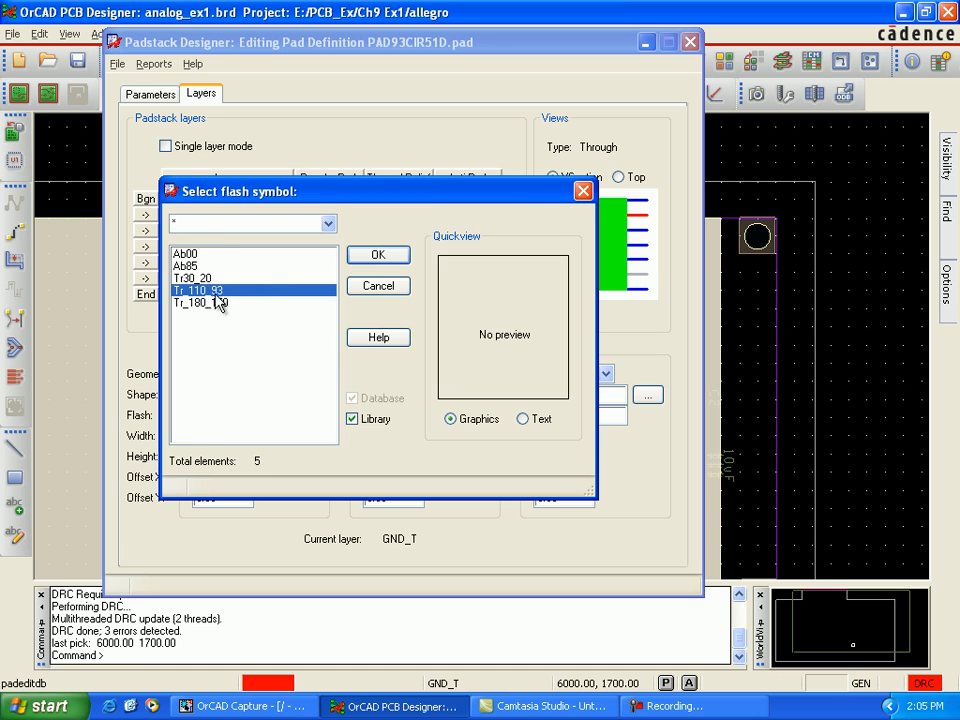
click(378, 256)
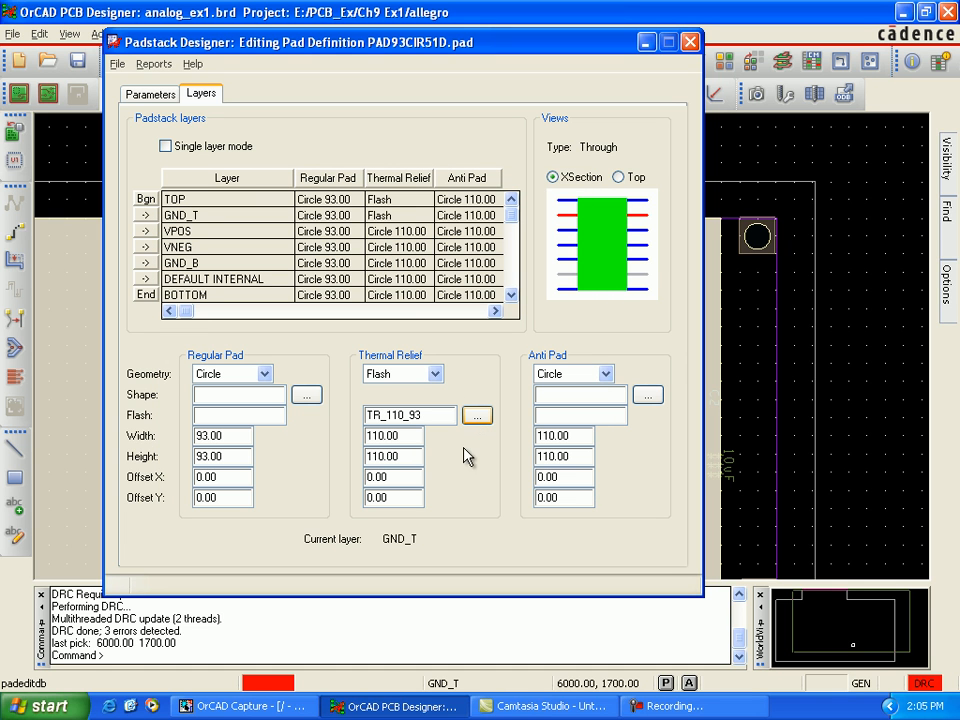
Step: On padstack PAD93CIR51D's VPOS layer, set the thermal relief geometry to Flash with flash symbol Tr_110_93
click(415, 237)
click(435, 374)
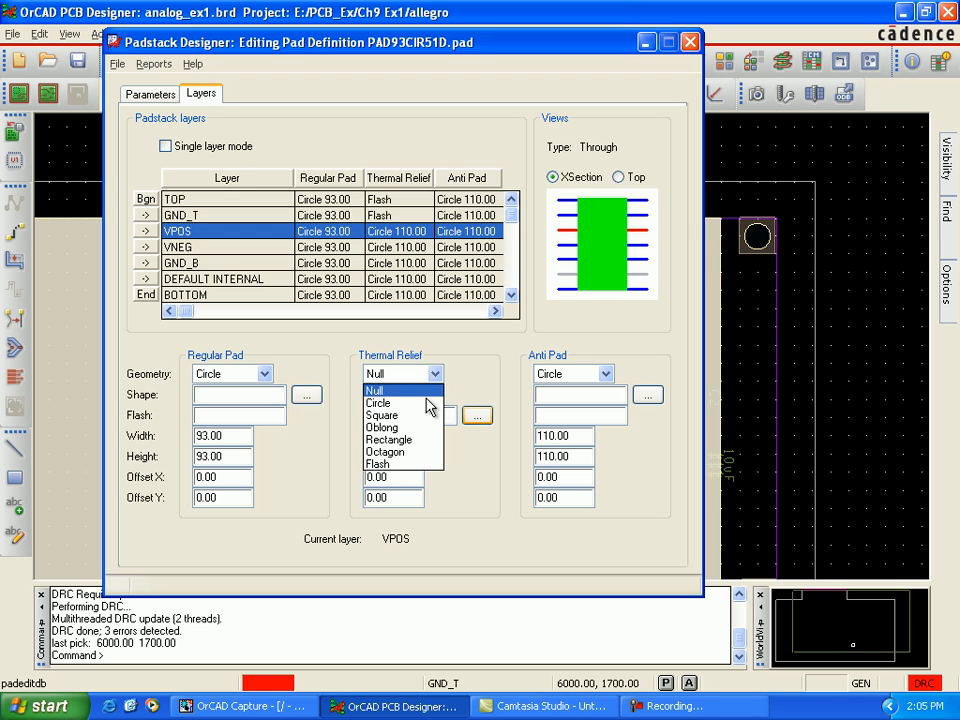
click(424, 474)
click(476, 416)
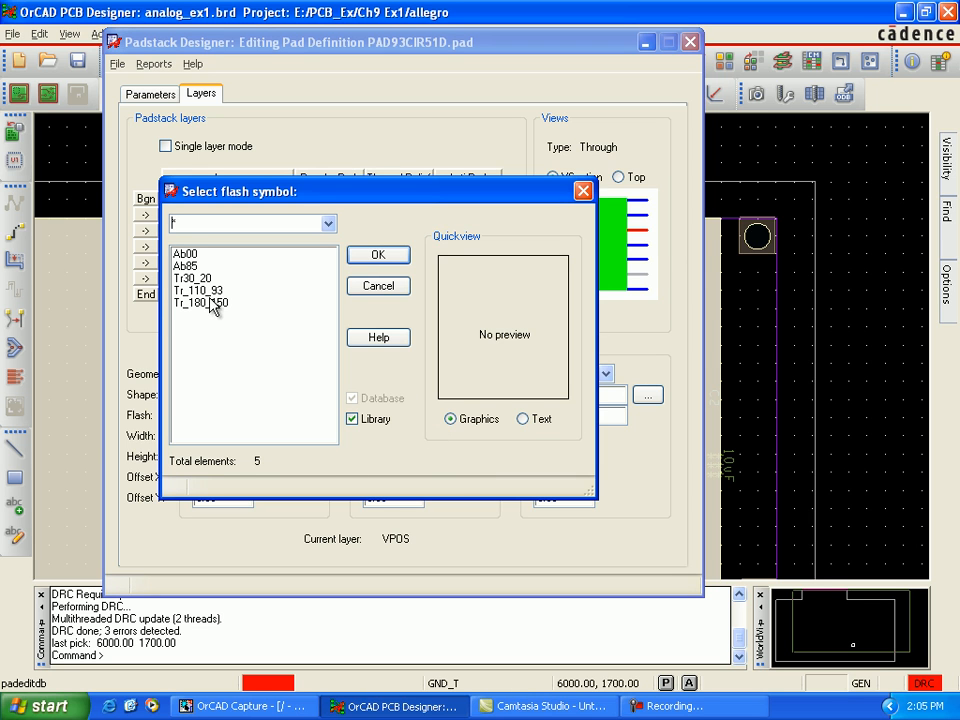
click(212, 291)
click(378, 255)
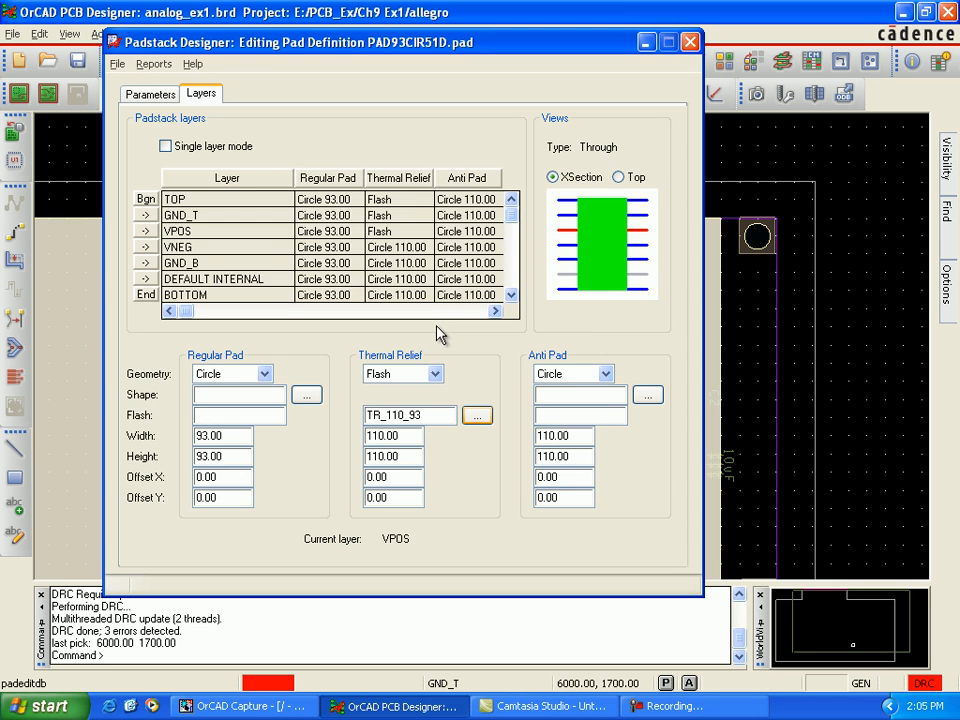
Step: On the VNEG layer, set the thermal relief geometry to Flash with flash symbol Tr_110_93
click(409, 250)
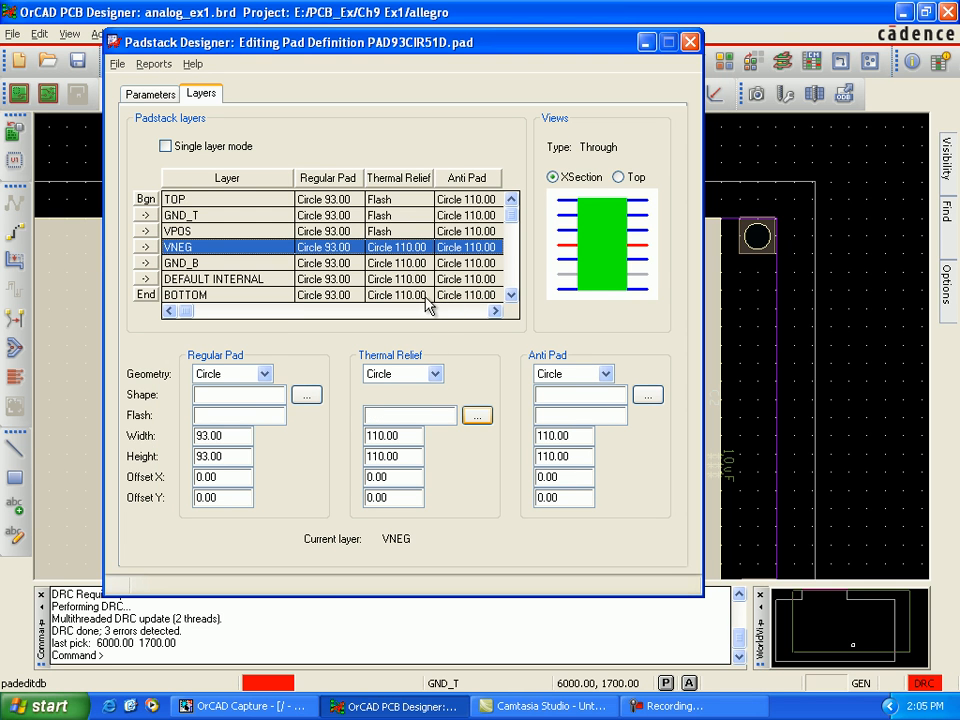
click(435, 376)
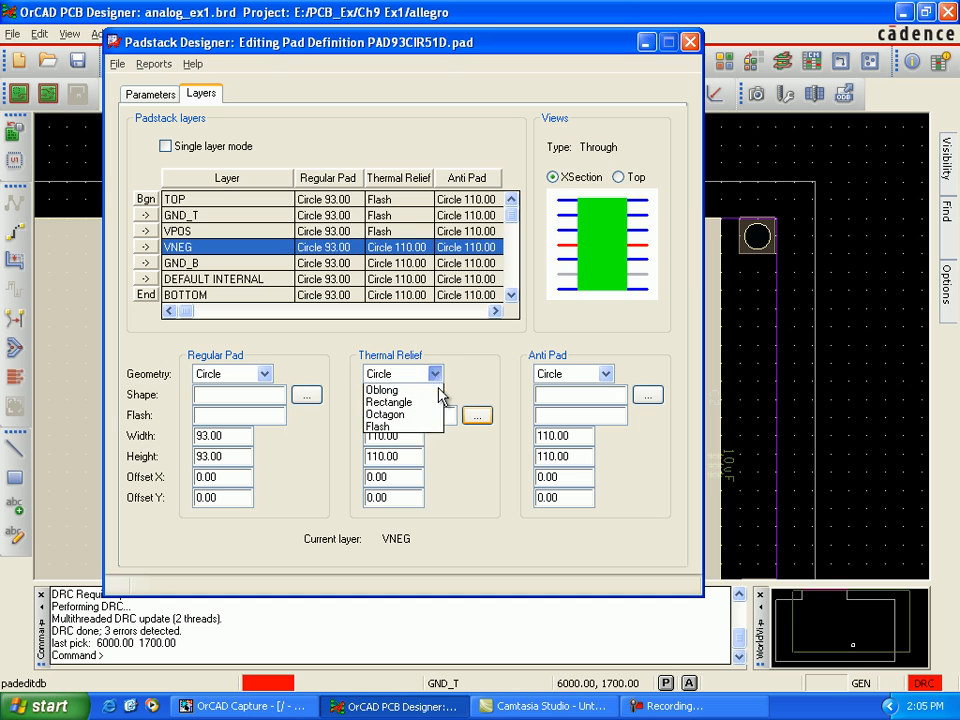
click(430, 466)
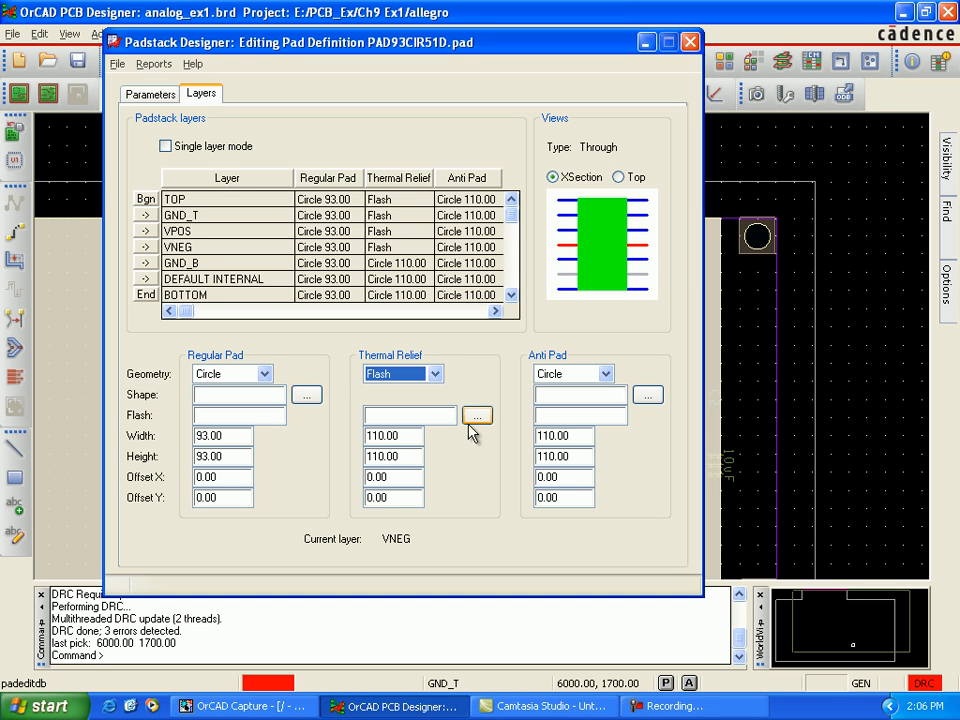
click(474, 417)
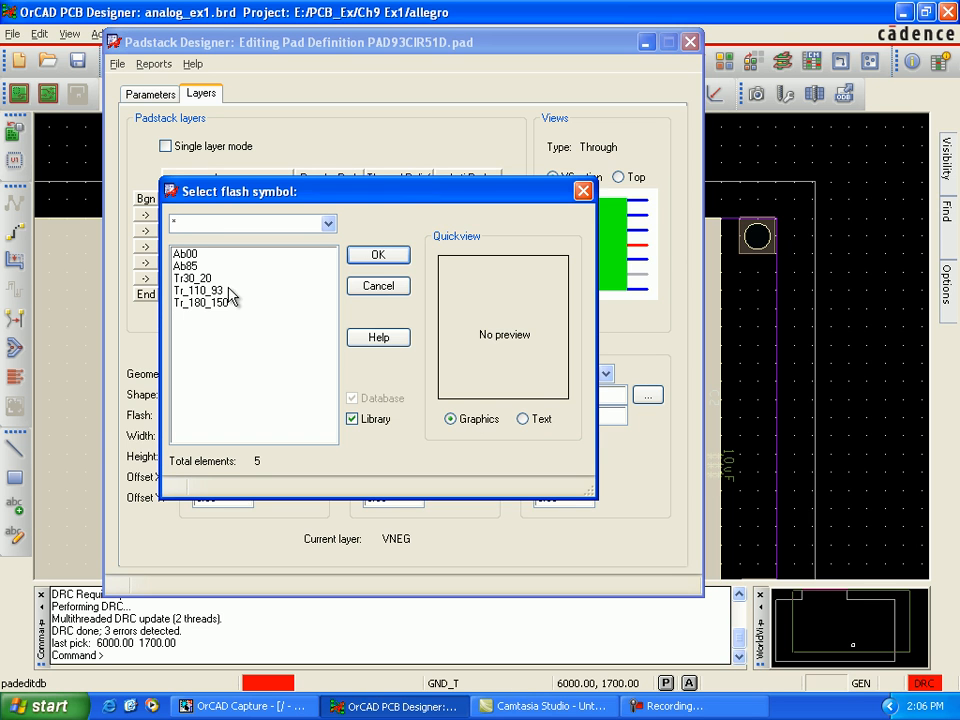
click(300, 289)
click(366, 254)
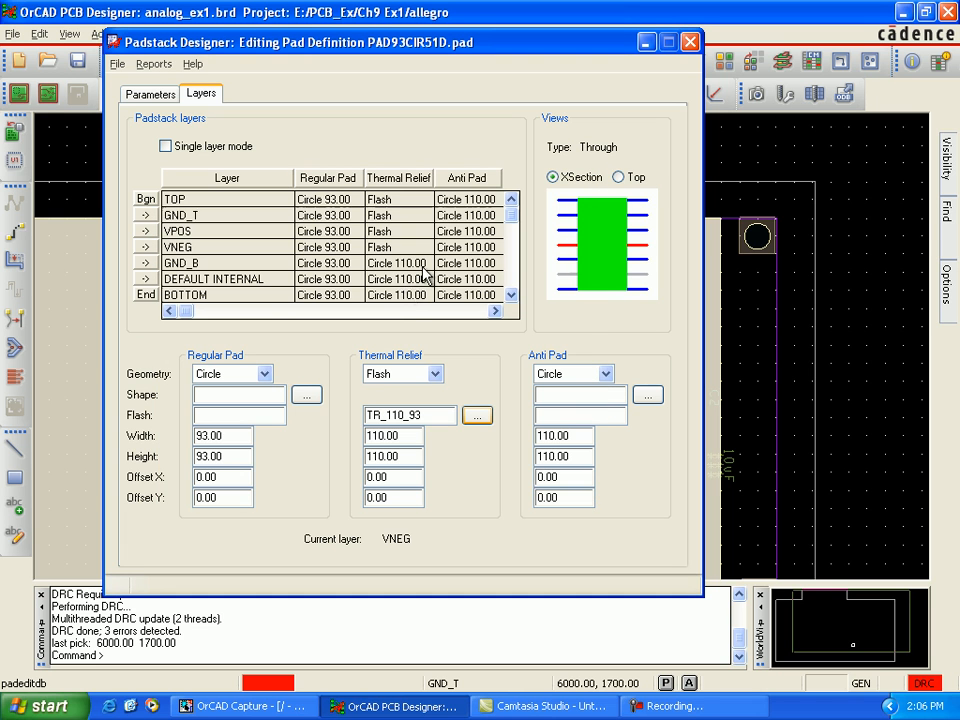
Step: On the GND_B layer, set the thermal relief geometry to Flash with flash symbol Tr_110_93
click(390, 263)
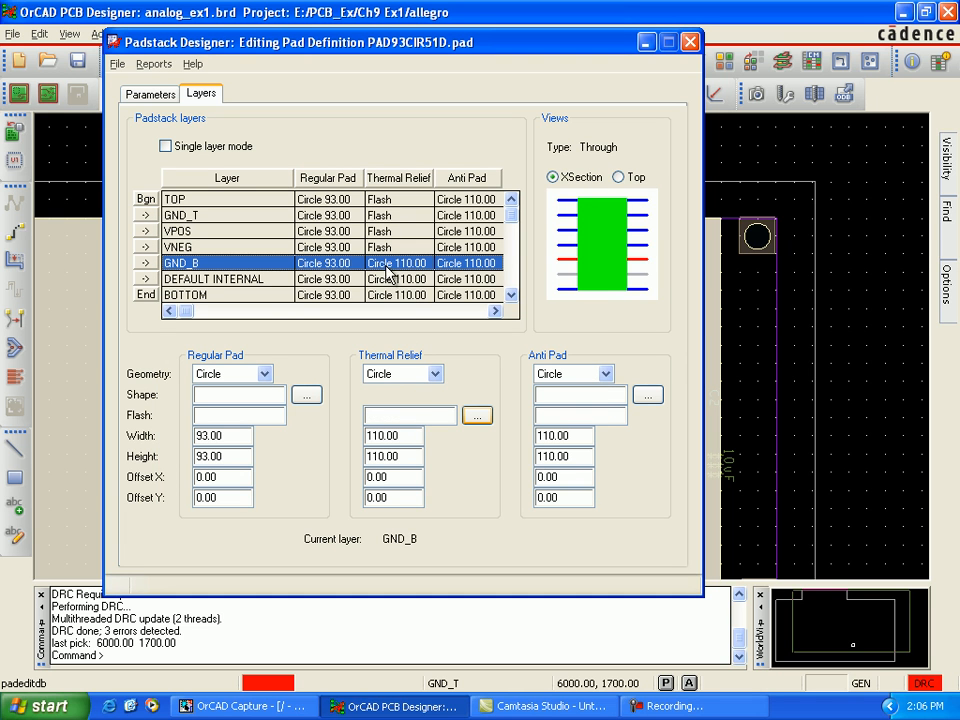
click(435, 374)
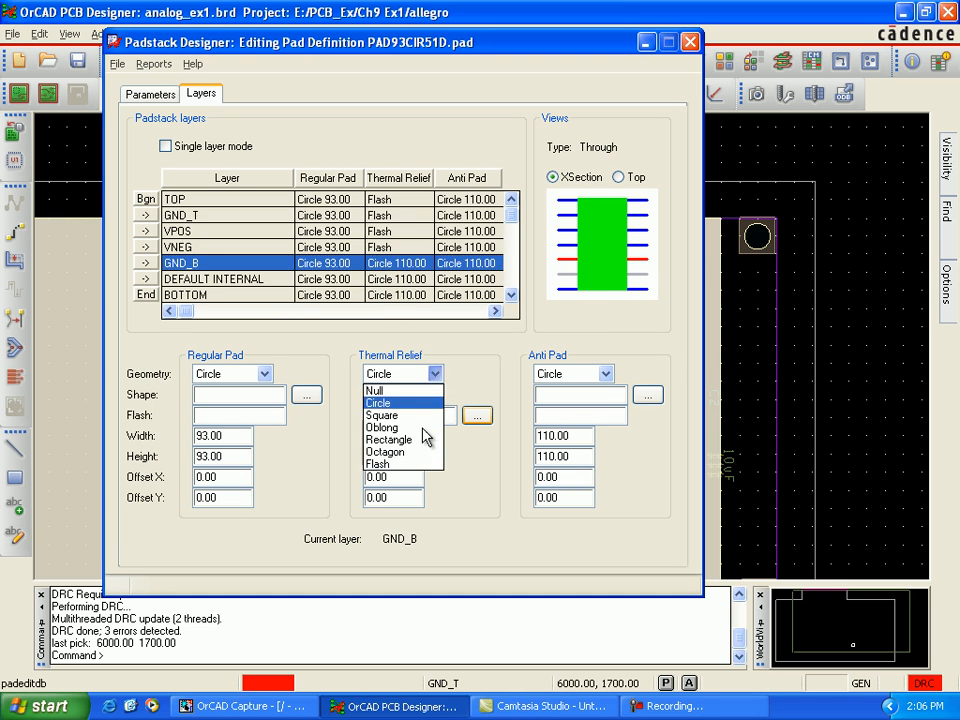
click(427, 464)
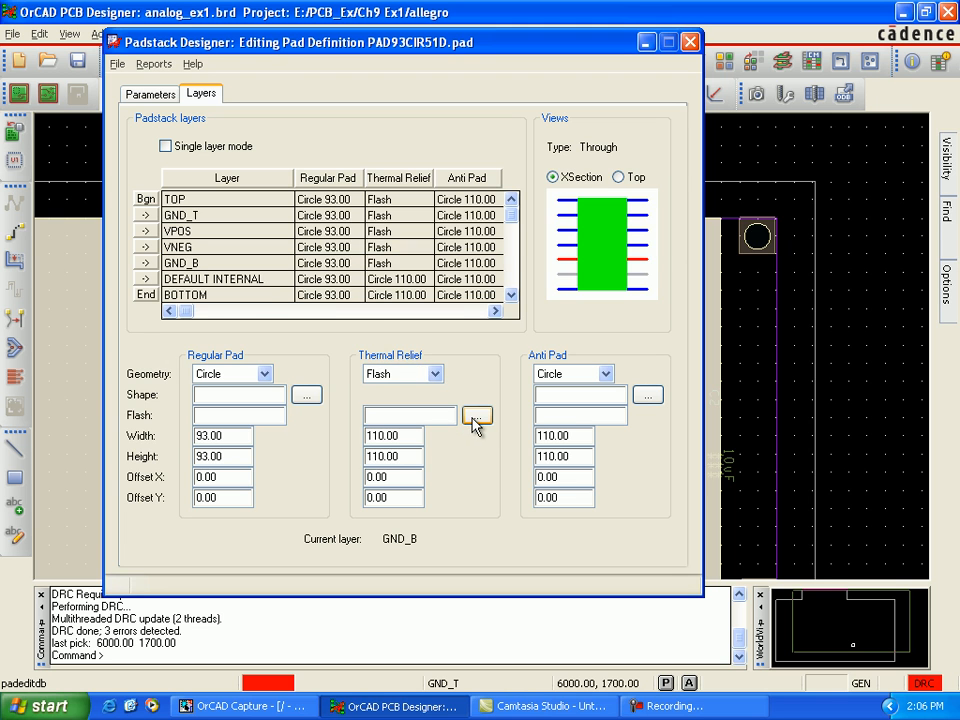
click(470, 415)
click(215, 290)
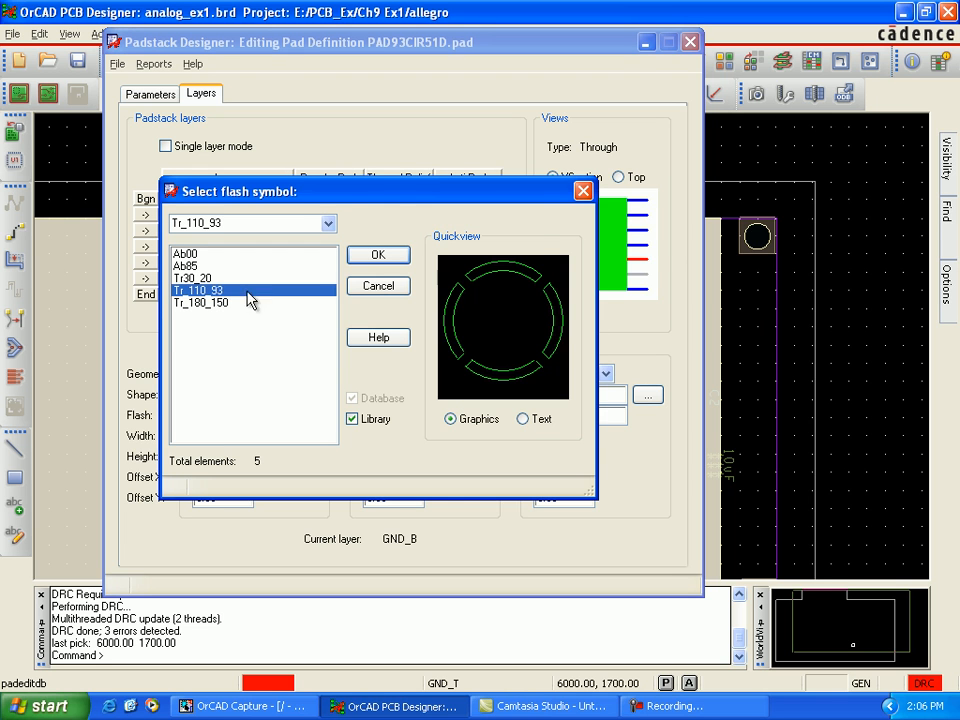
click(370, 258)
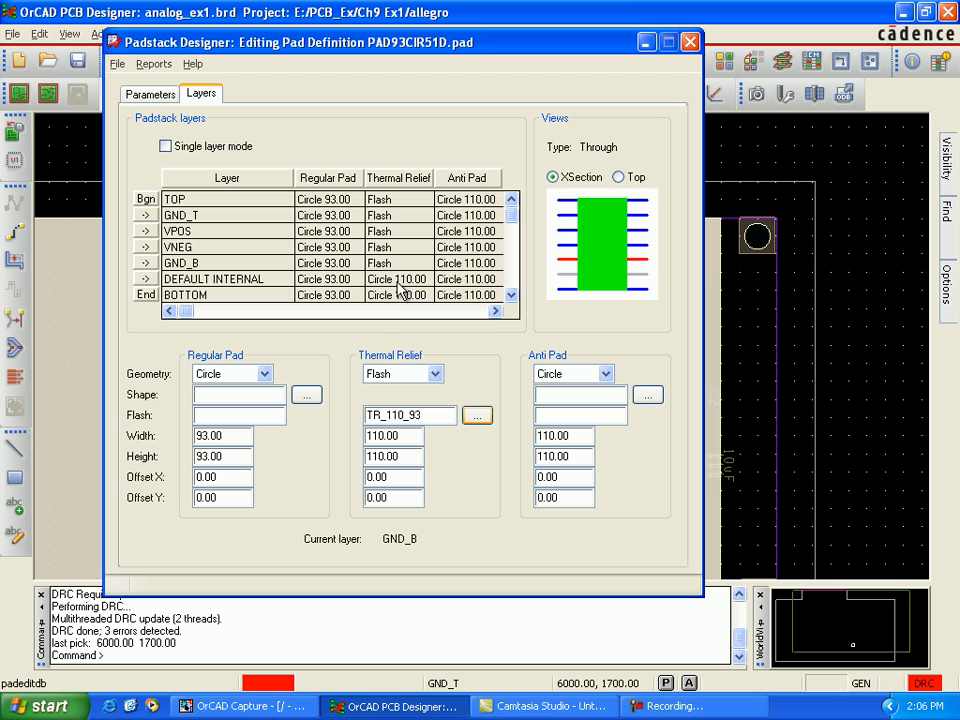
Step: On the DEFAULT INTERNAL layer, set the thermal relief geometry to Flash with flash symbol Tr_110_93
click(397, 280)
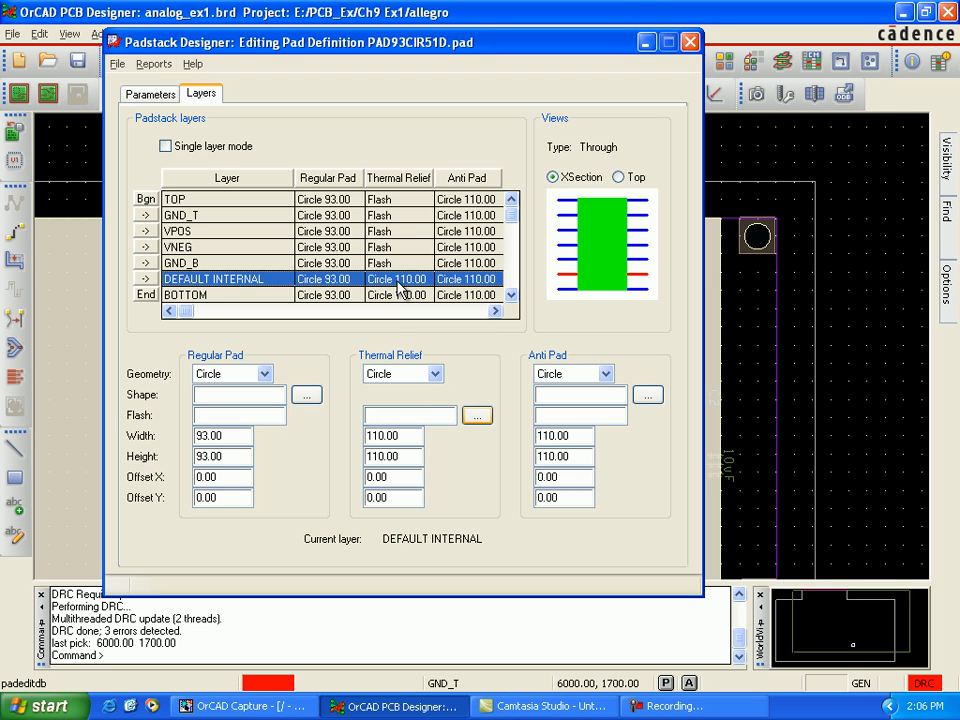
click(437, 376)
click(428, 462)
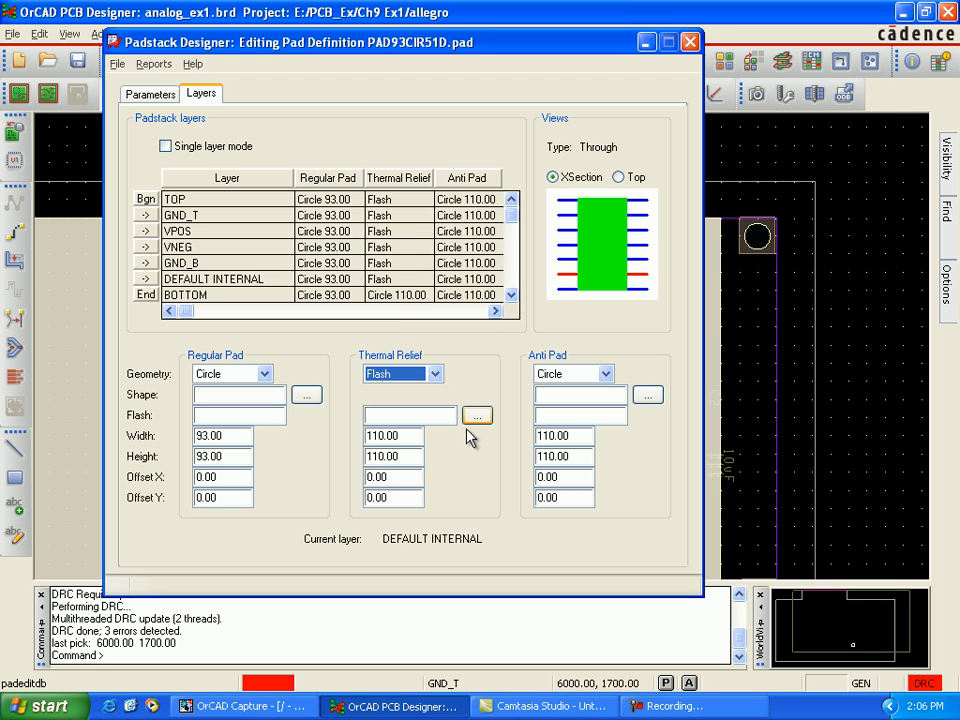
click(477, 415)
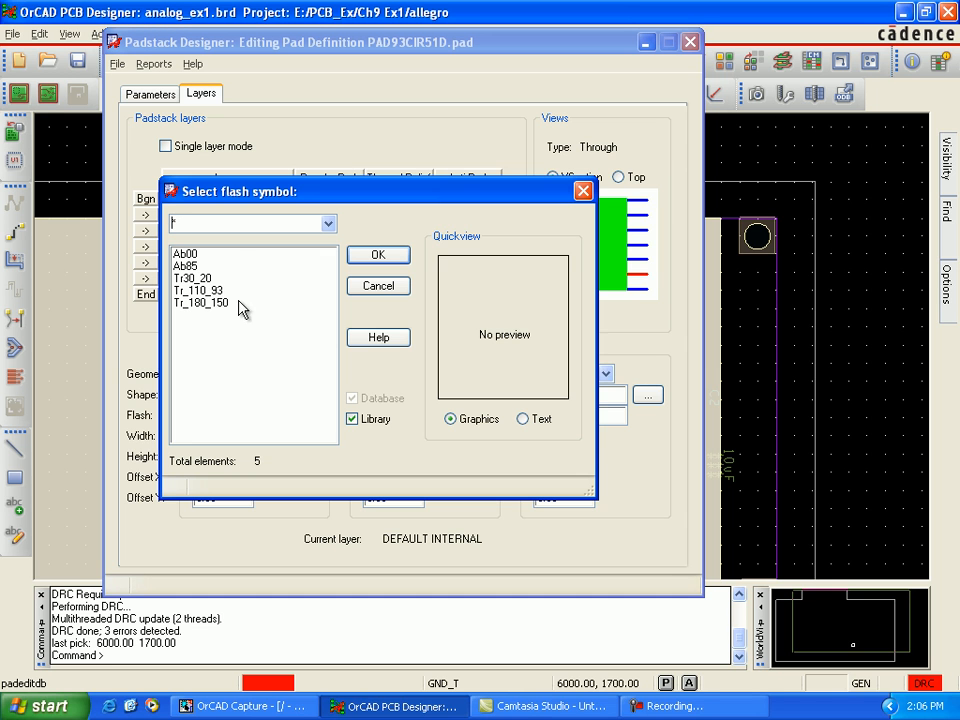
click(200, 290)
click(378, 255)
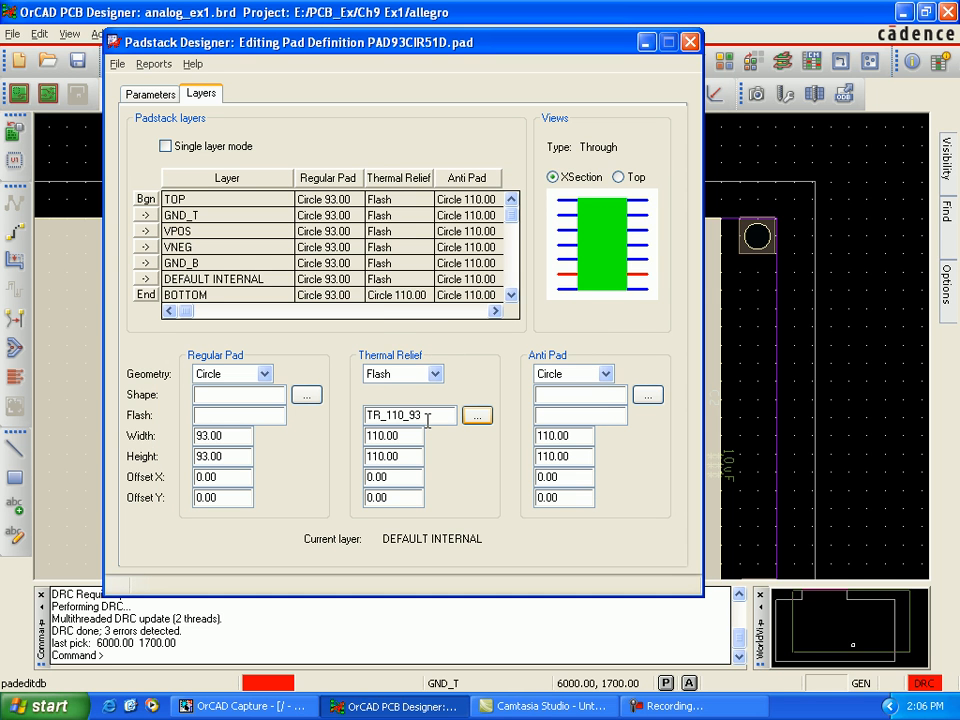
Step: On the BOTTOM layer, set the thermal relief geometry to Flash with flash symbol Tr_110_93
click(388, 296)
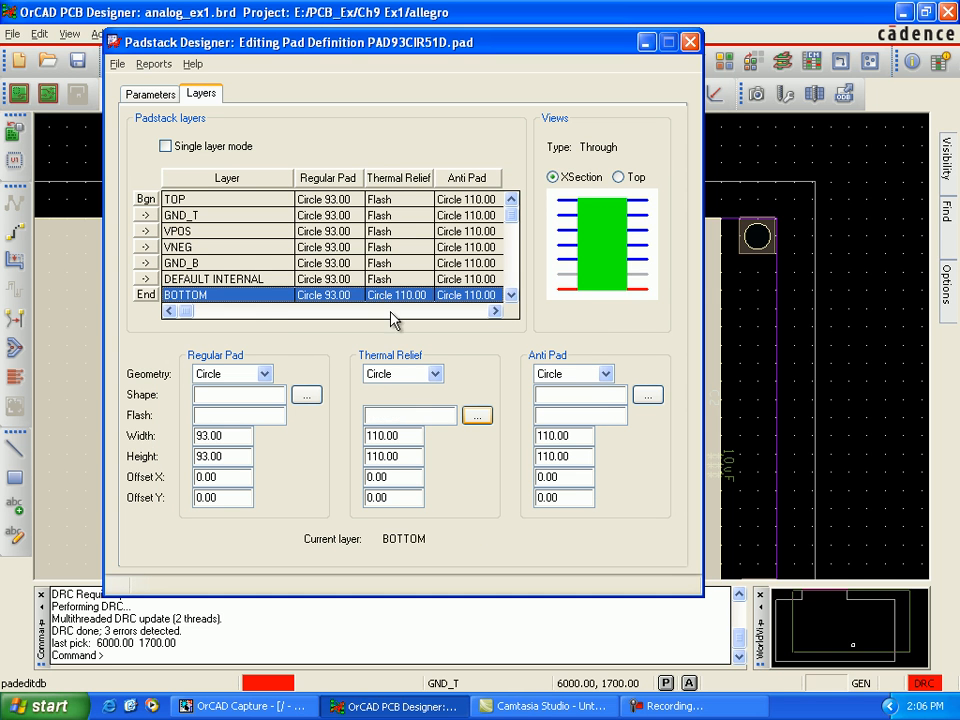
click(435, 375)
click(420, 467)
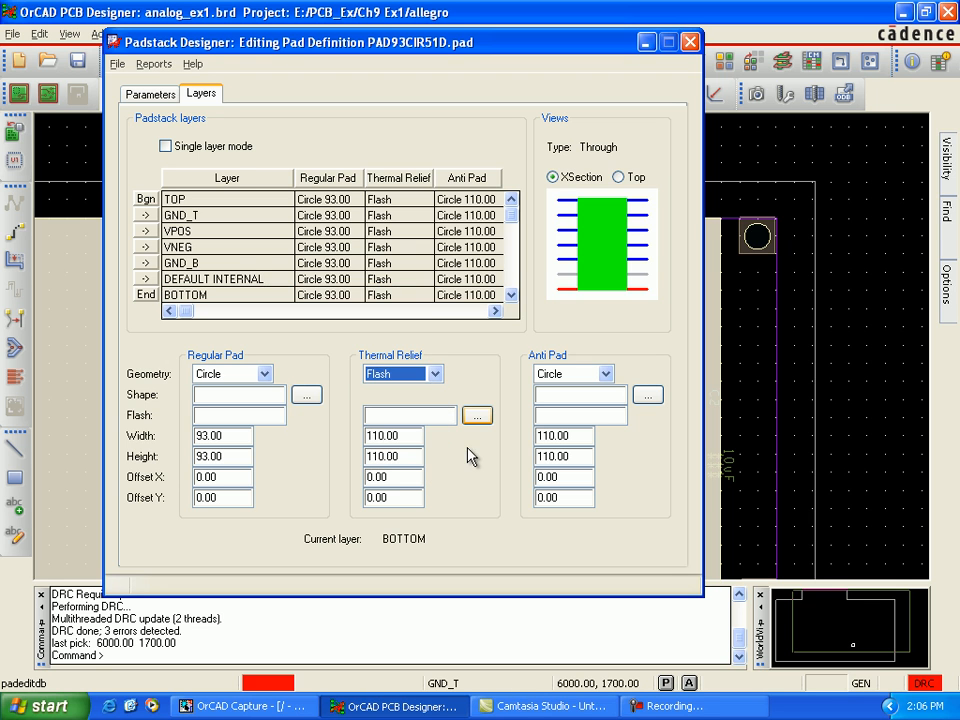
click(385, 418)
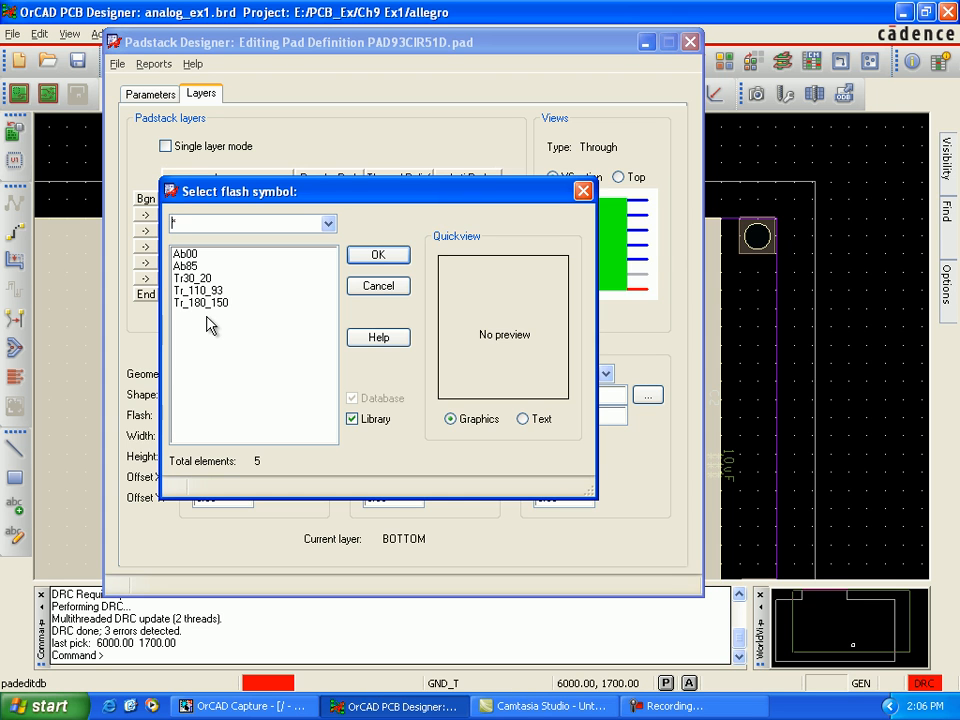
click(203, 291)
click(376, 259)
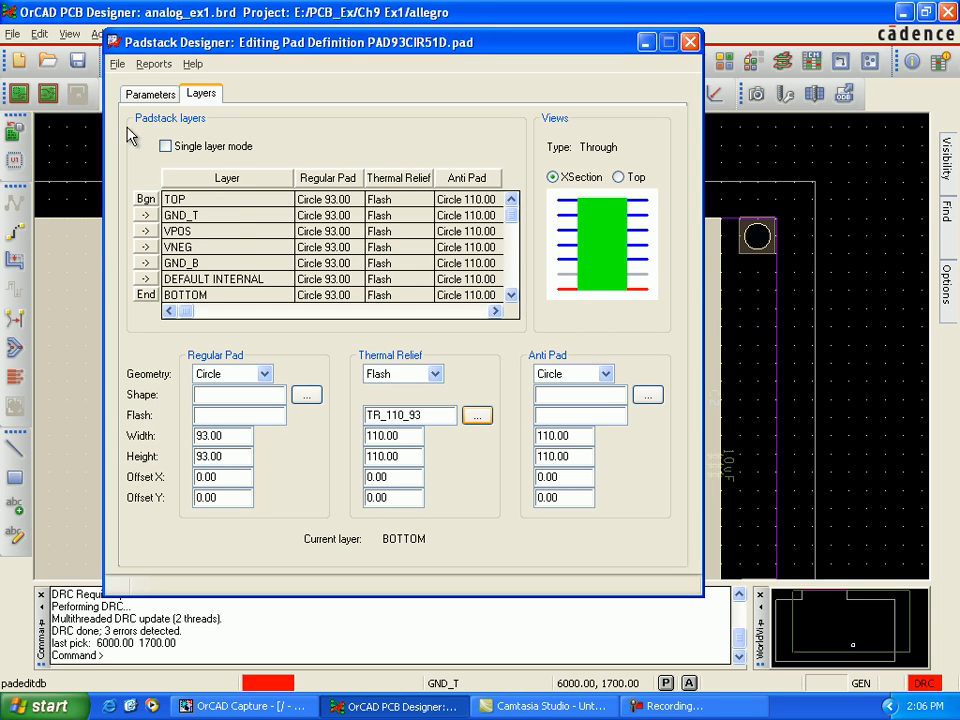
Step: Update the design with the edited padstack PAD93CIR51D and close the padstack editor
click(117, 63)
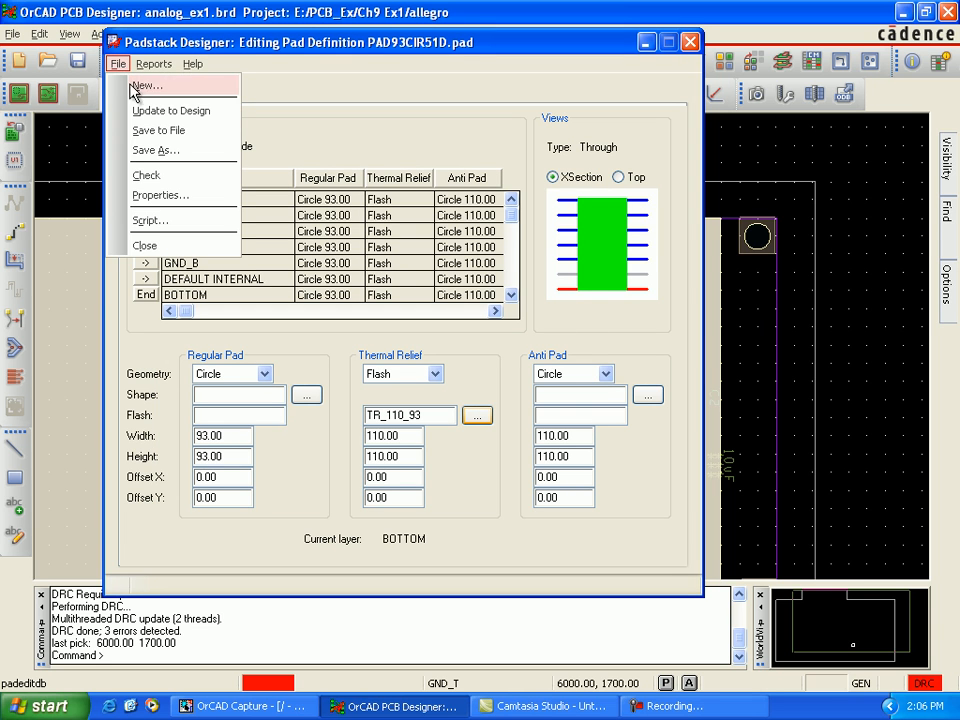
click(147, 112)
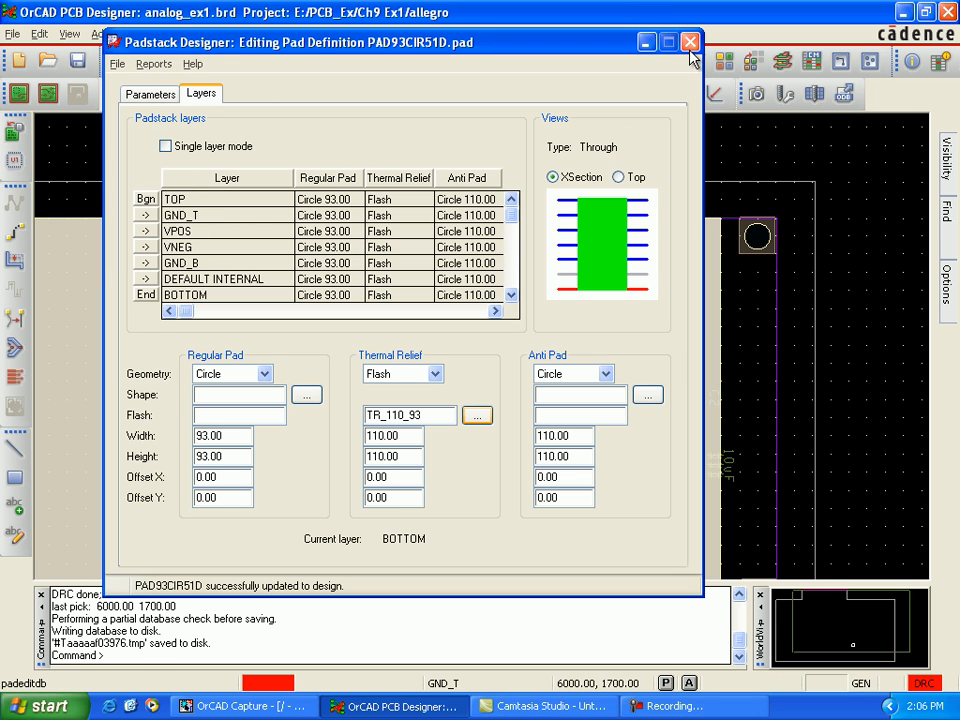
click(690, 42)
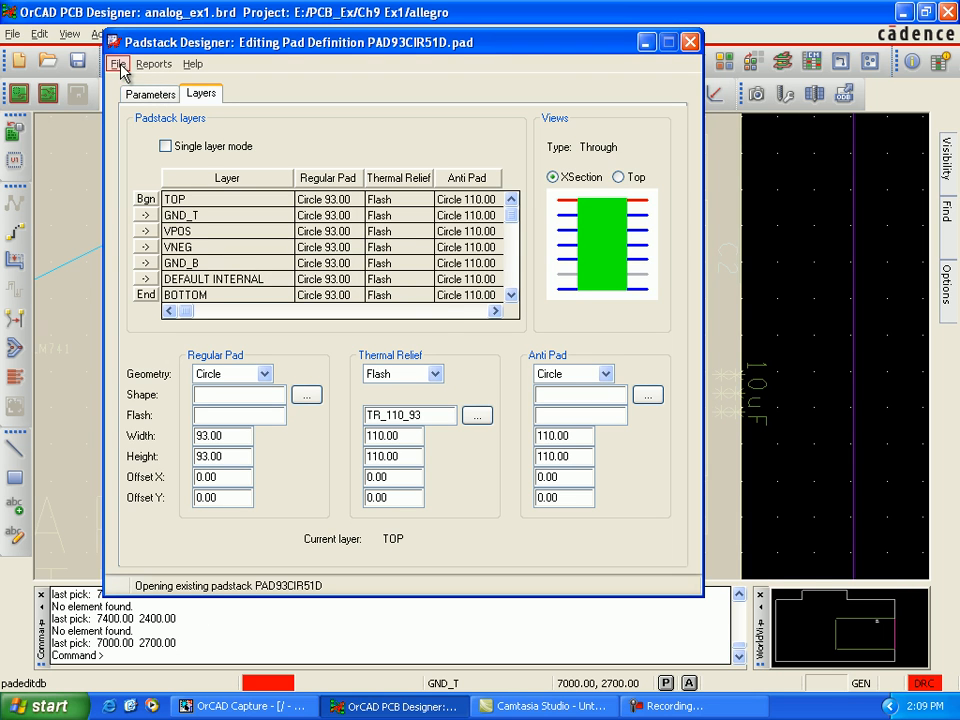
Step: Open the padstack of capacitor C2's upper pin, update the design with it and close the padstack editor
click(689, 43)
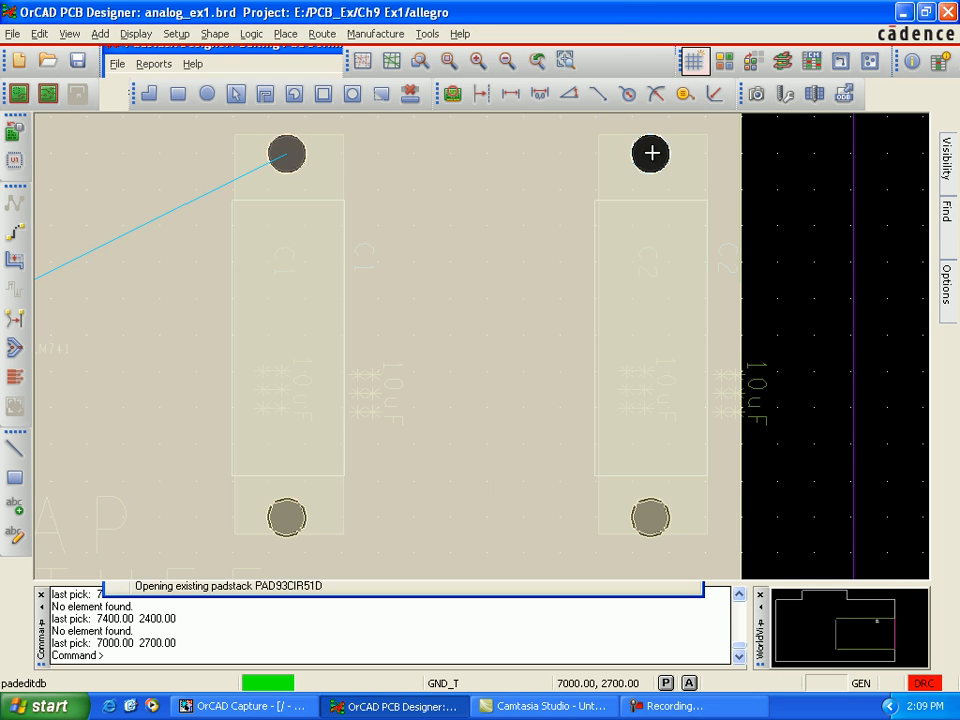
right_click(651, 153)
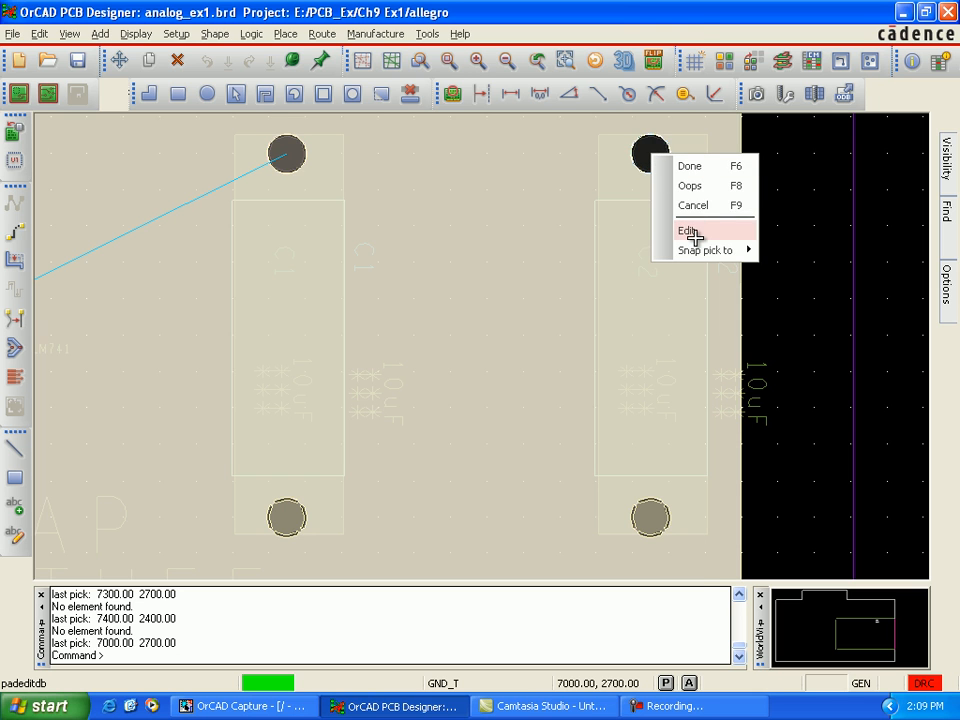
click(700, 238)
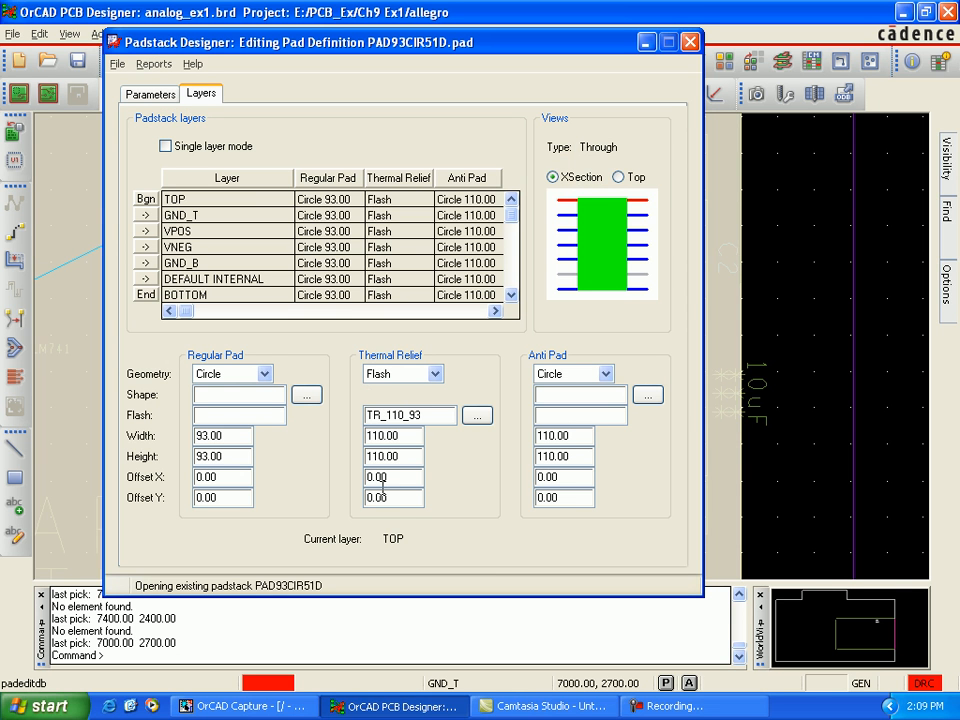
click(118, 65)
click(126, 108)
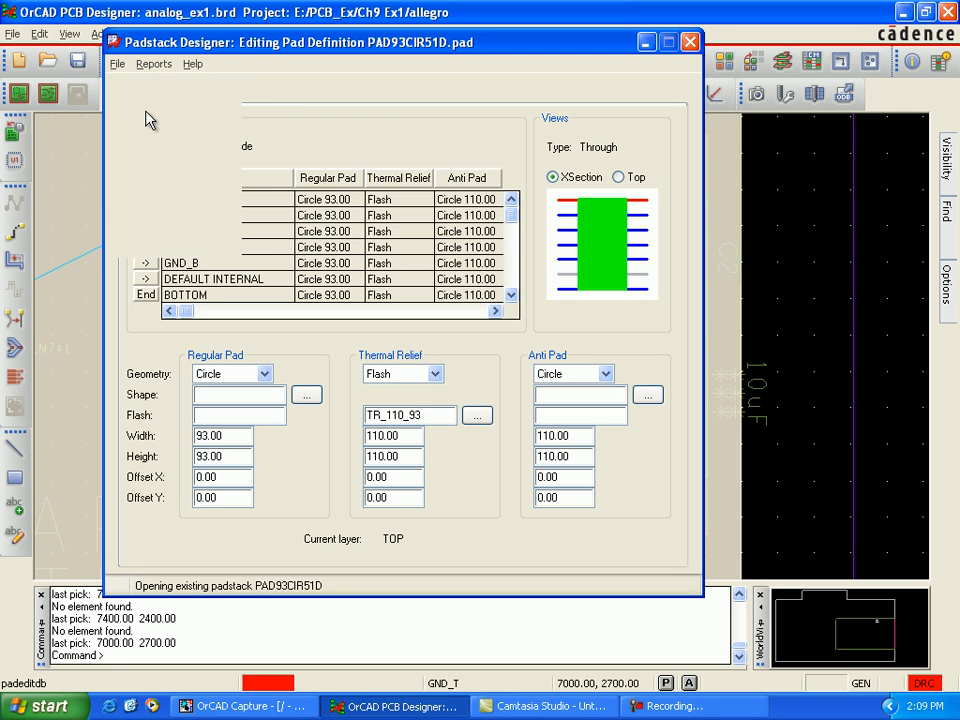
click(690, 42)
Step: Open the padstack of capacitor C1's upper pin, update the design with it and close the padstack editor
right_click(290, 154)
click(334, 231)
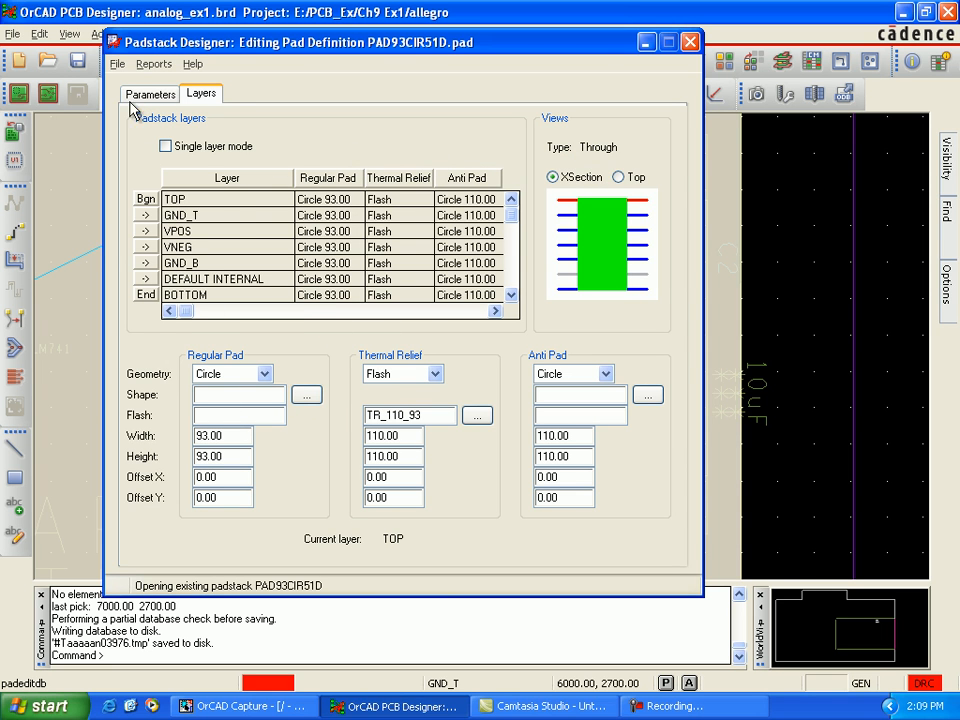
click(116, 65)
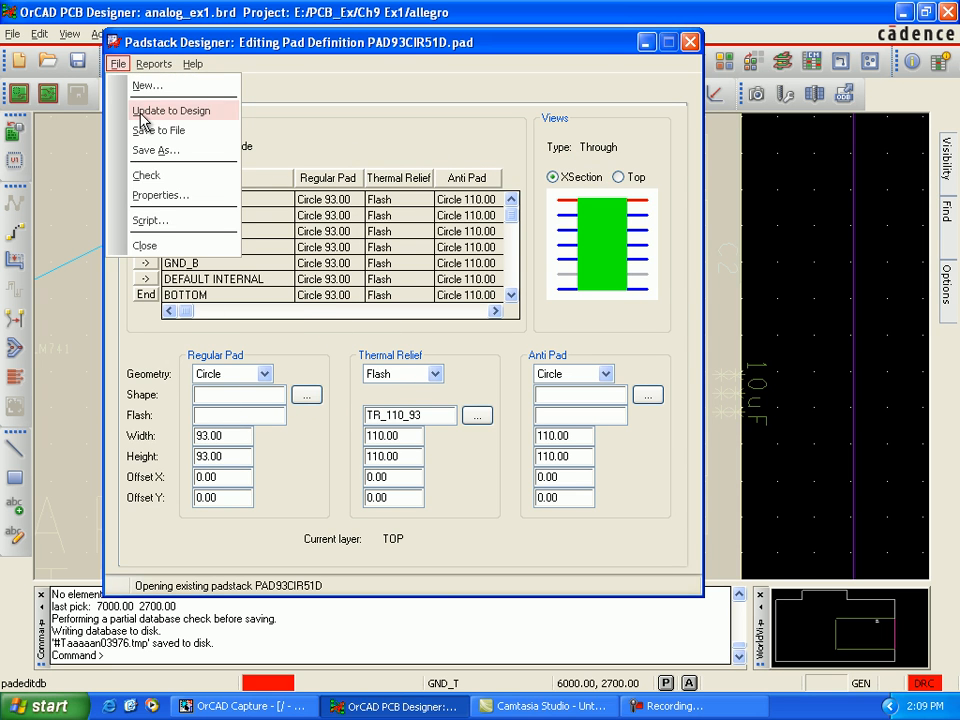
click(141, 119)
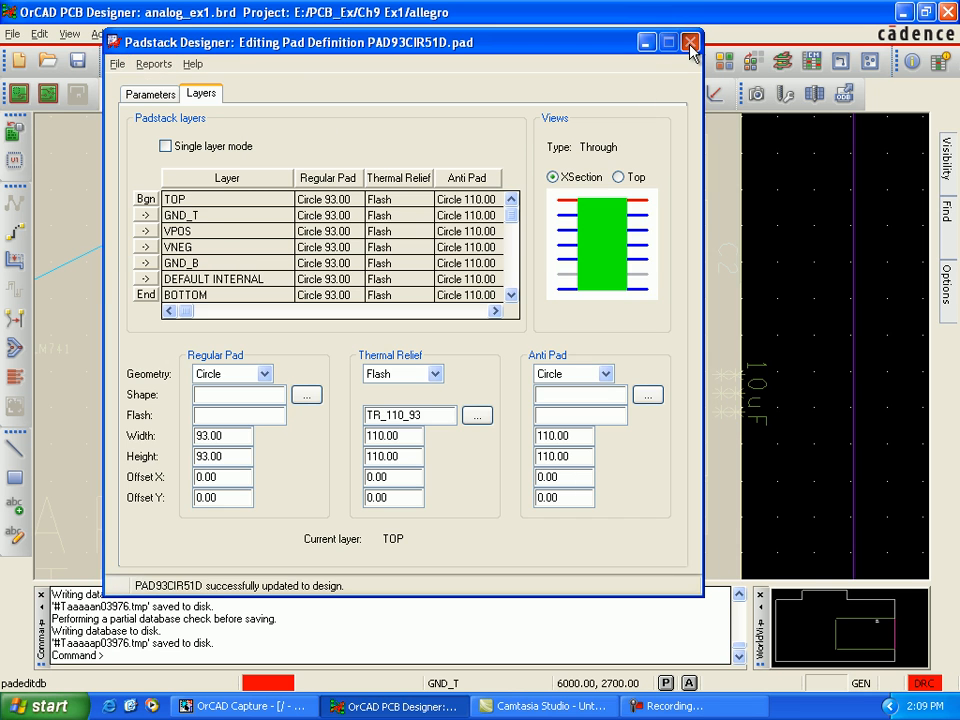
click(690, 43)
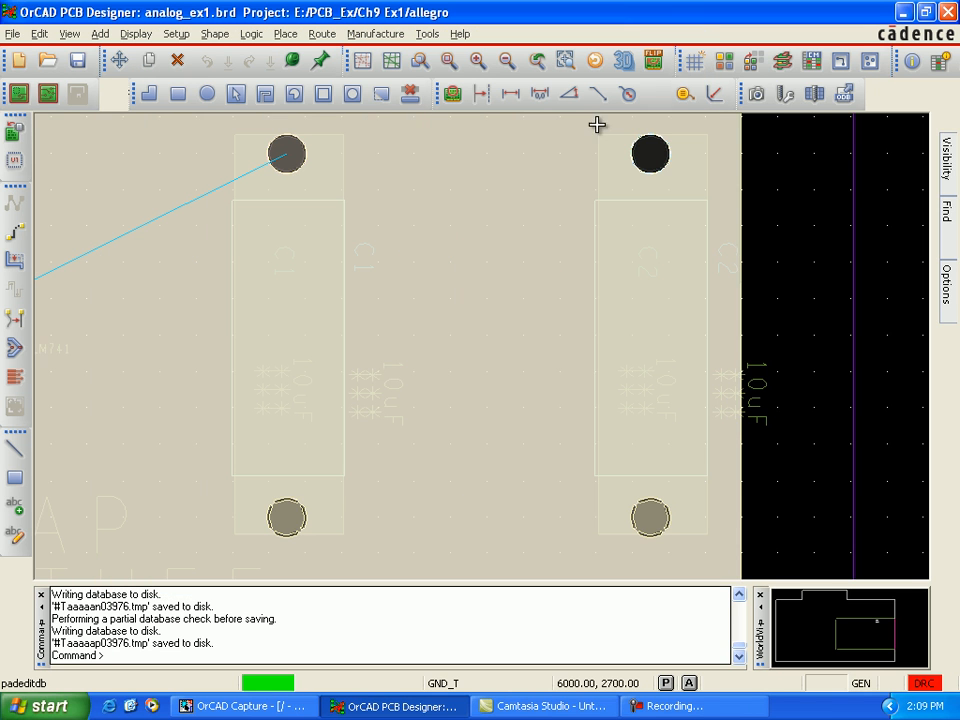
Step: Open the padstack of capacitor C1's lower pin and update the design with it
right_click(289, 516)
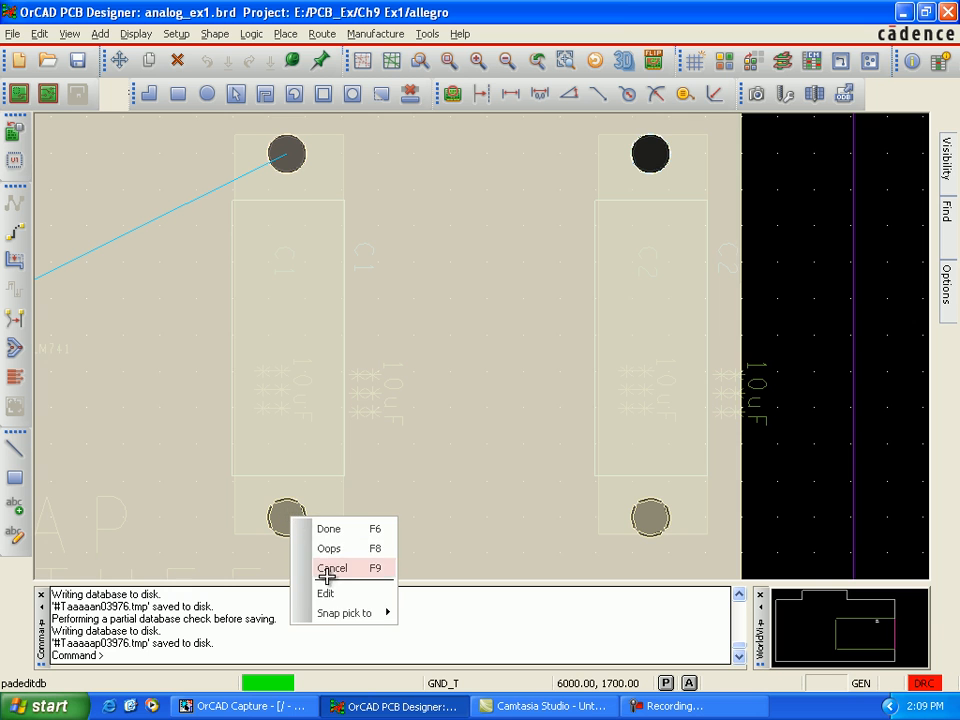
click(328, 592)
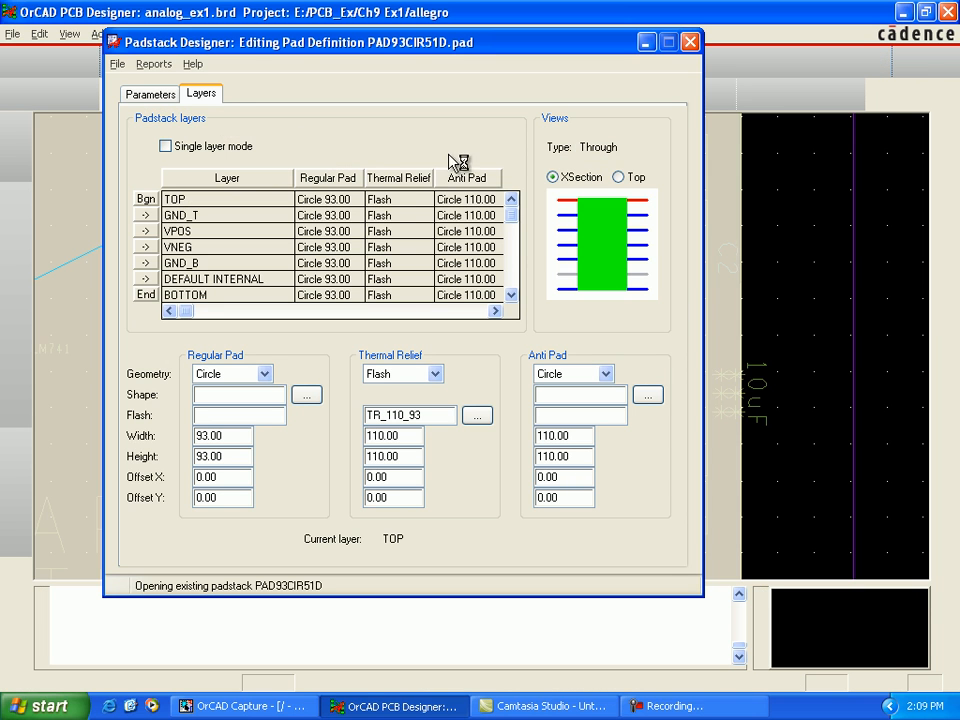
click(119, 66)
click(150, 115)
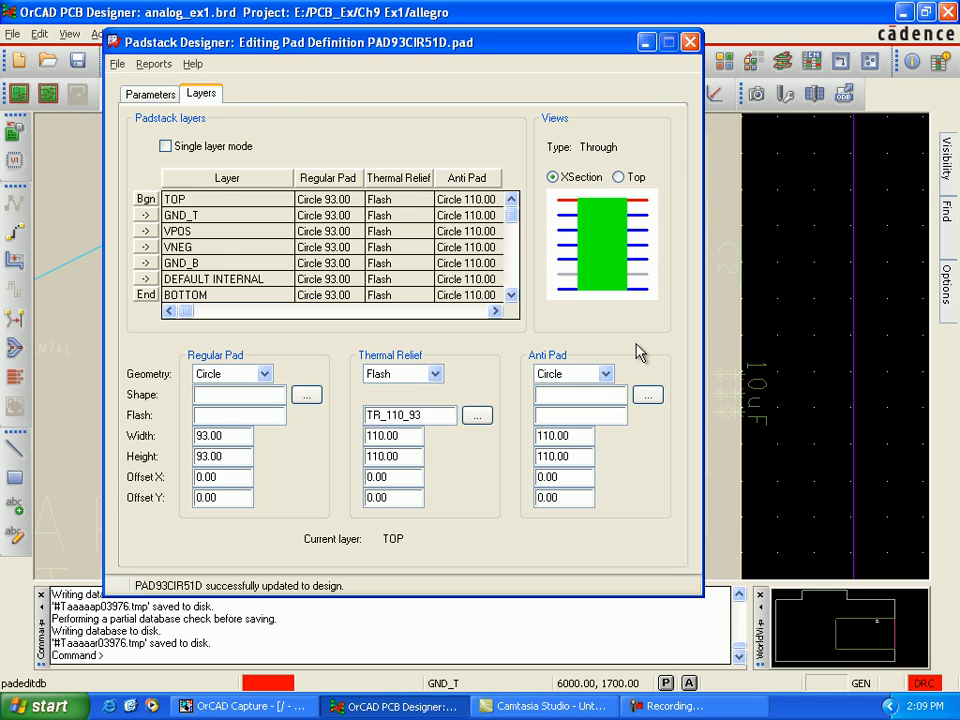
Step: Close the padstack editor and finish the padstack editing command on the board
click(690, 42)
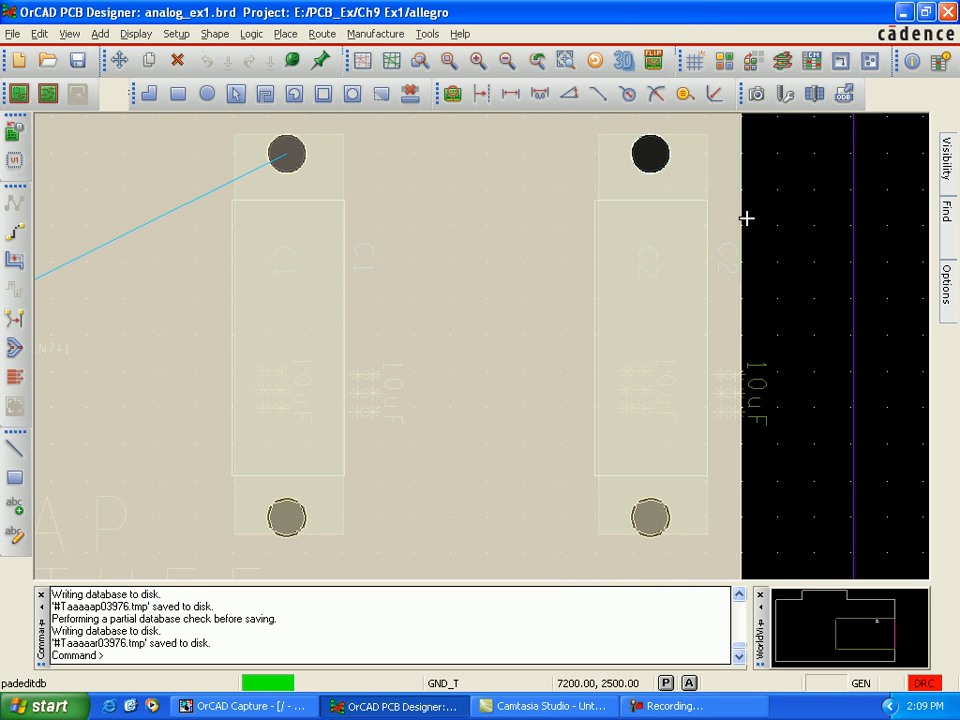
right_click(781, 213)
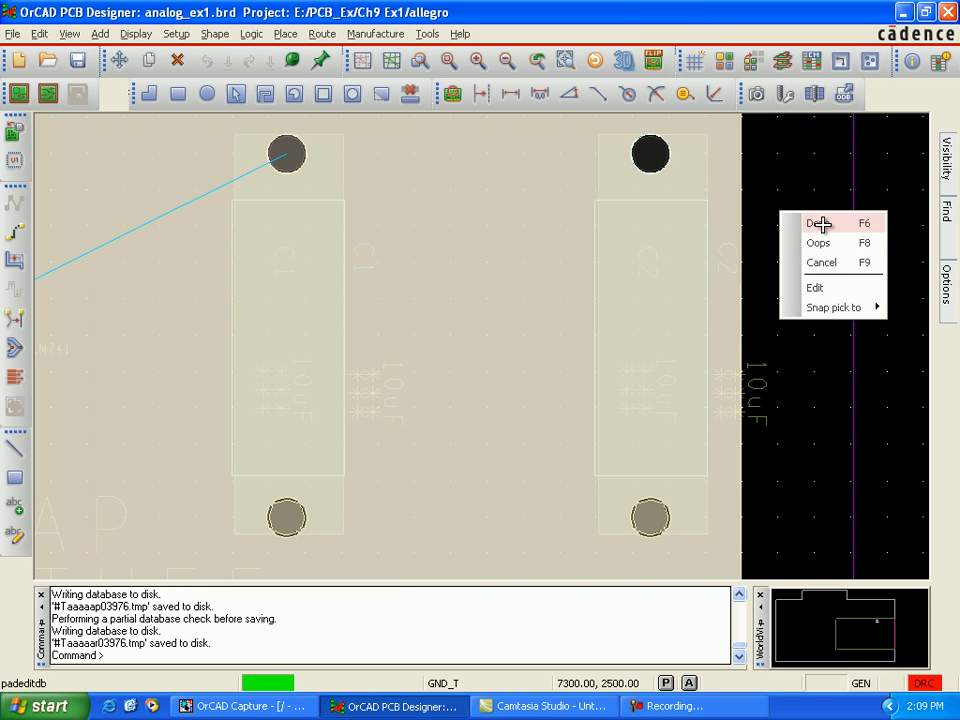
click(820, 224)
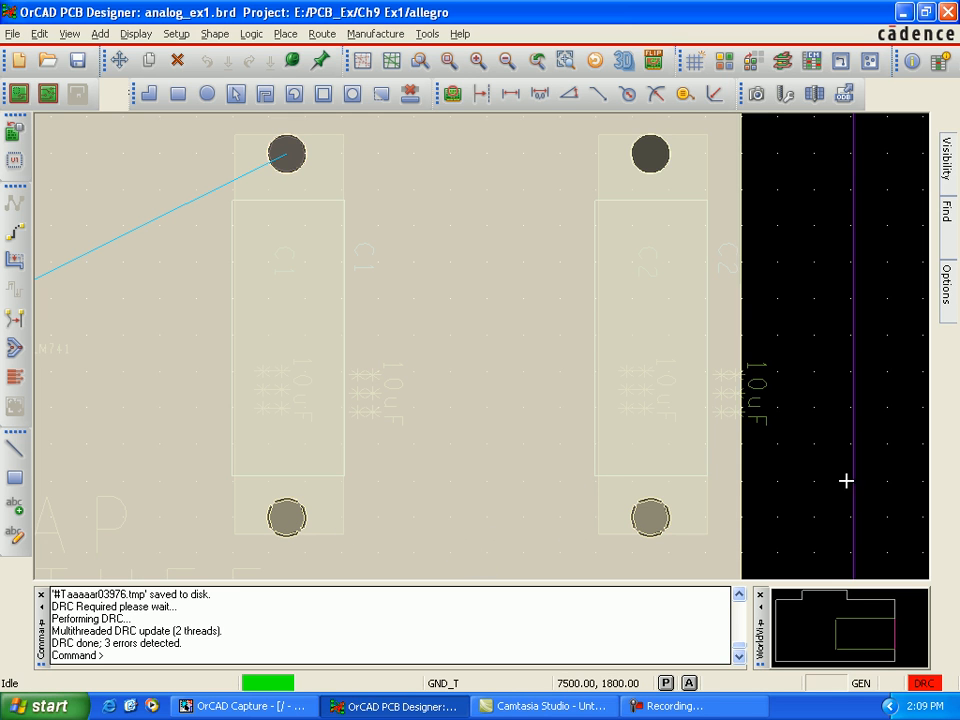
Step: Make the Vpos and Vneg etch layers active in turn to inspect the thermal reliefs on the pins of C1 and C2
mouse_move(948, 306)
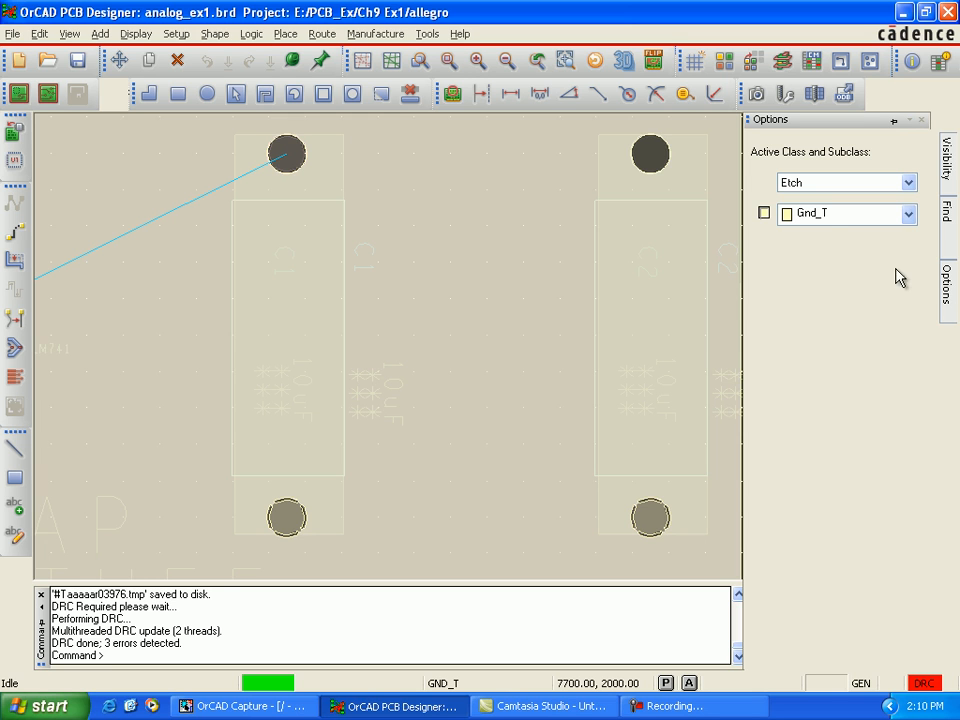
click(908, 214)
click(878, 264)
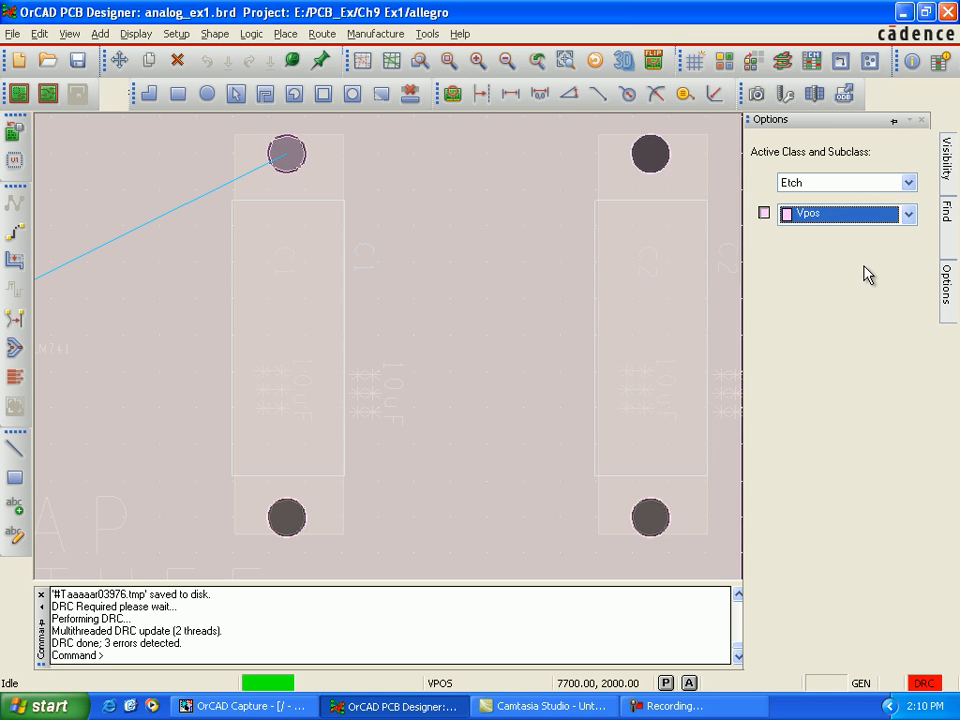
mouse_move(947, 300)
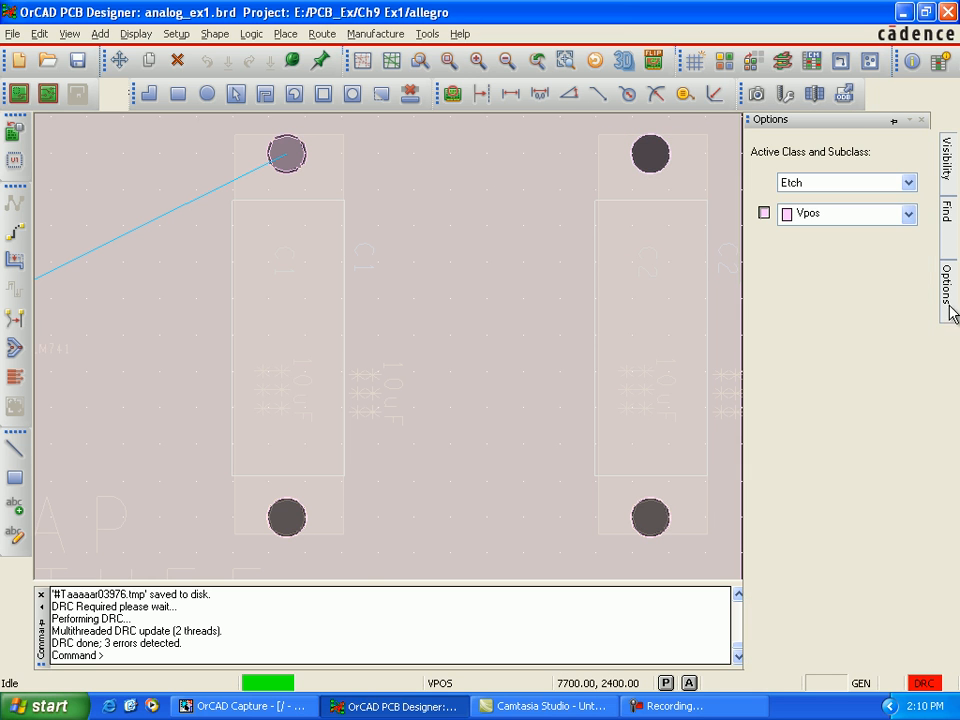
click(906, 216)
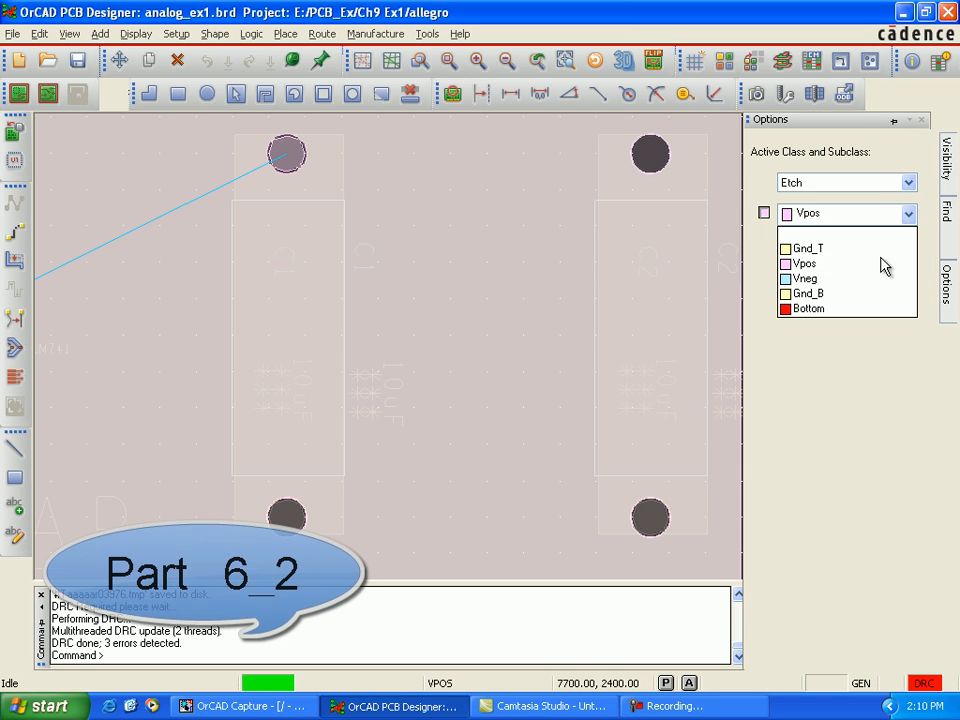
click(881, 279)
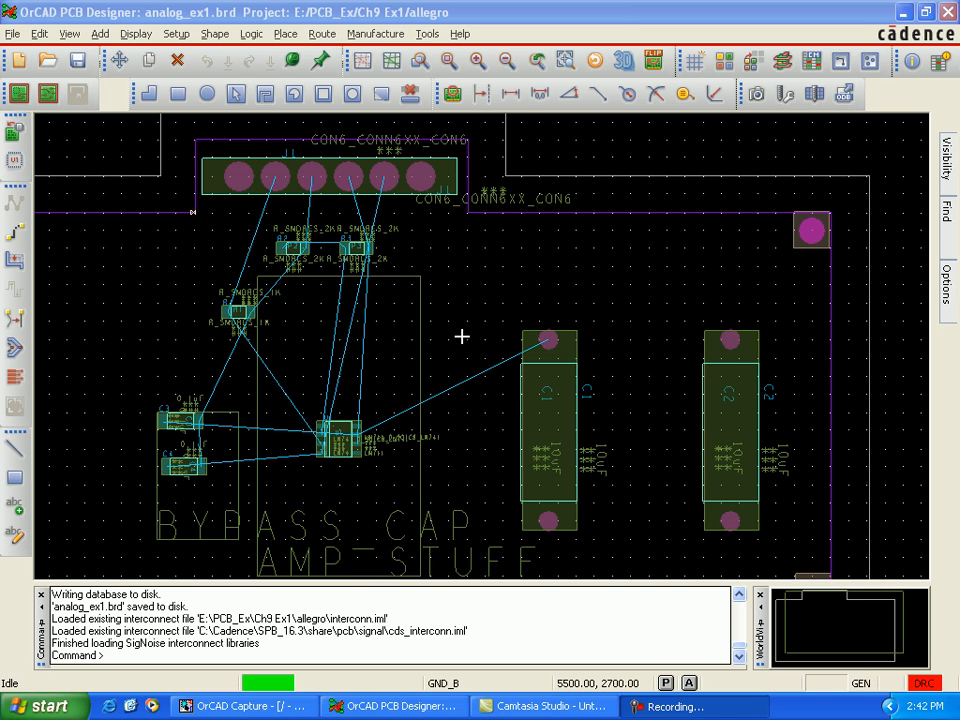
Step: In Constraint Manager's physical net constraints for all layers, set GND_SIGNAL's line width to 8 mil minimum and 10 mil maximum
click(811, 62)
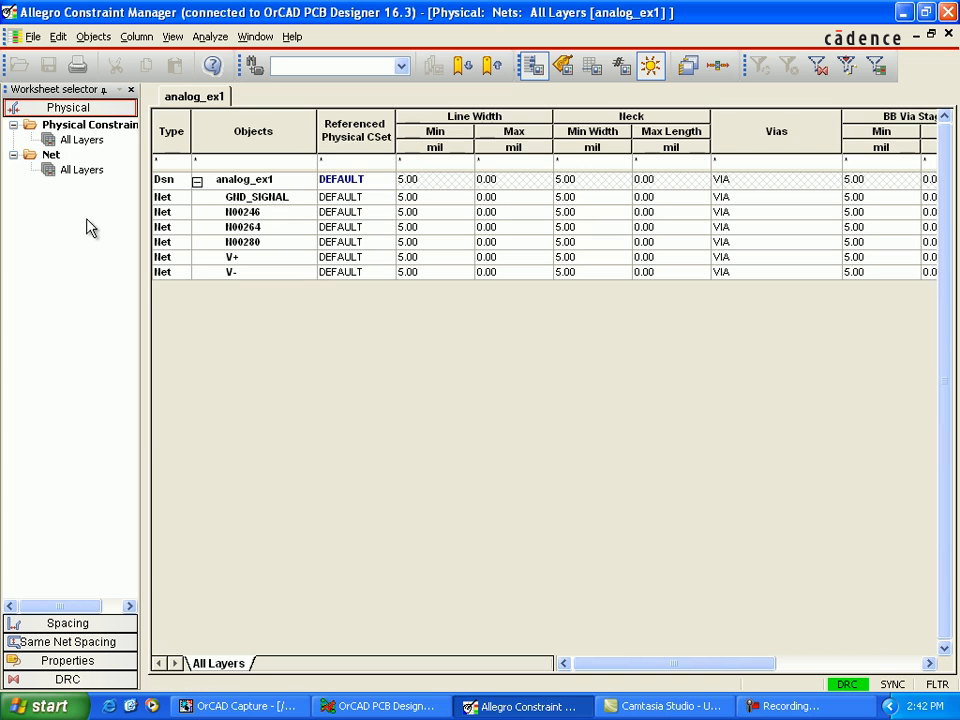
click(84, 172)
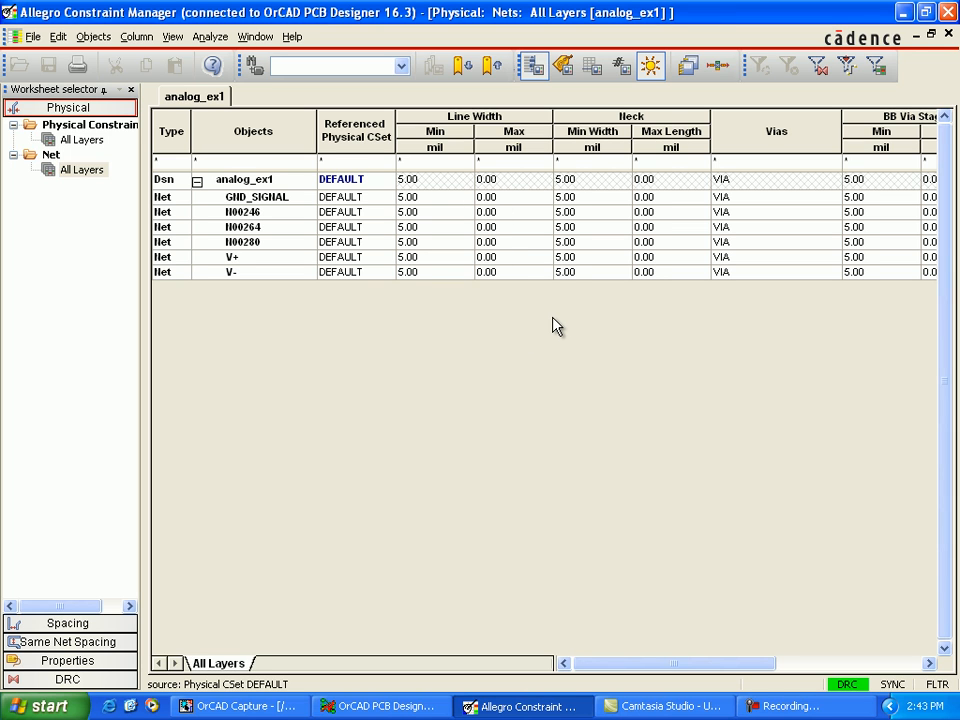
key(Right)
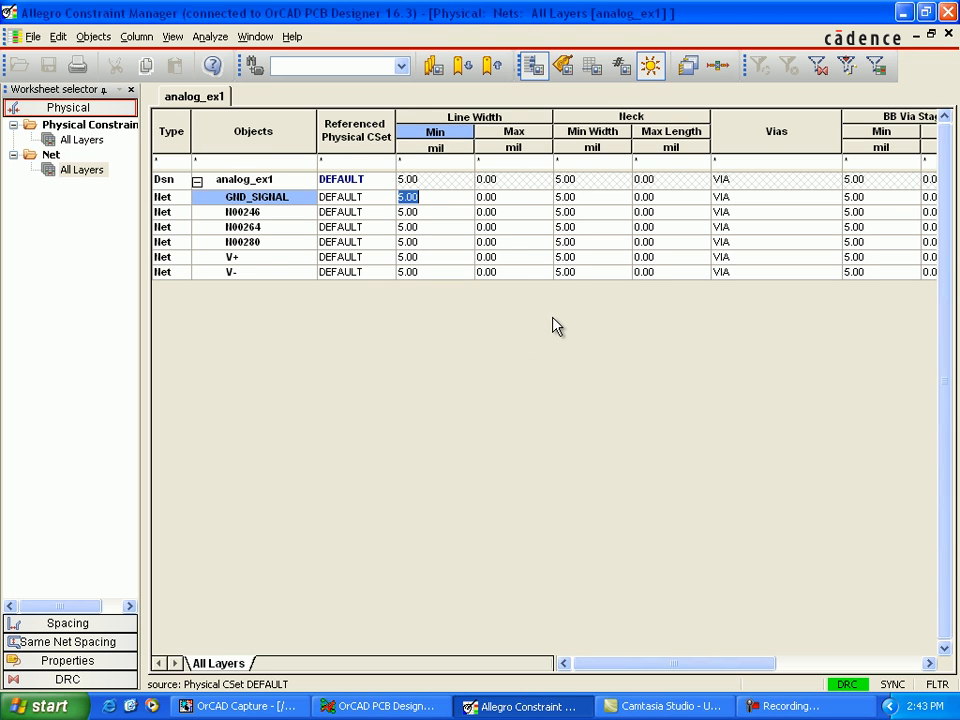
key(Left)
key(shift+Right)
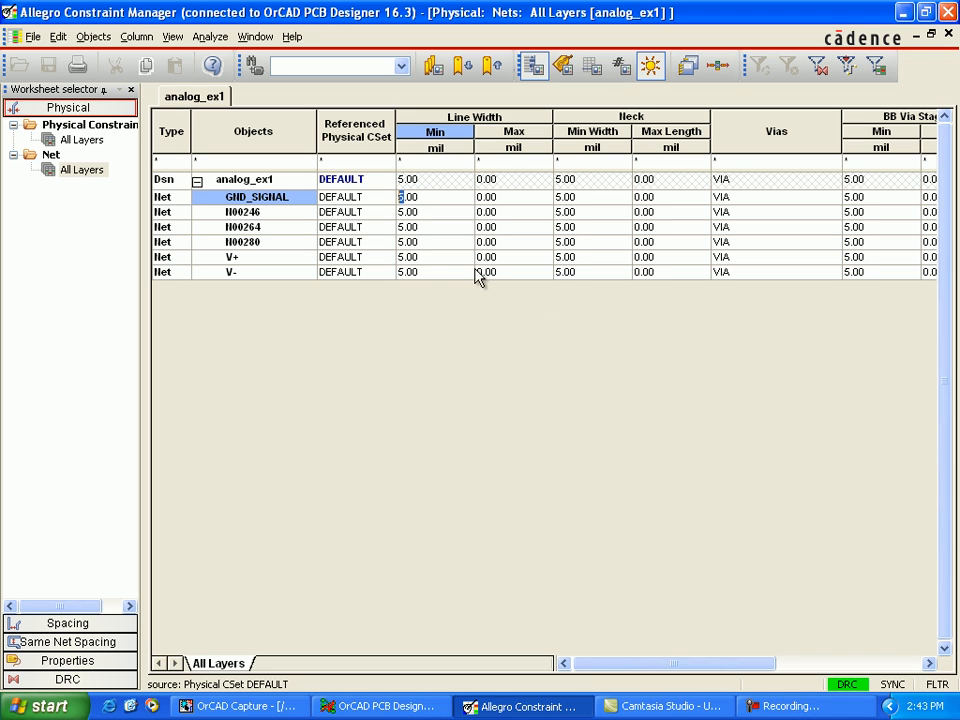
text(8)
key(Tab)
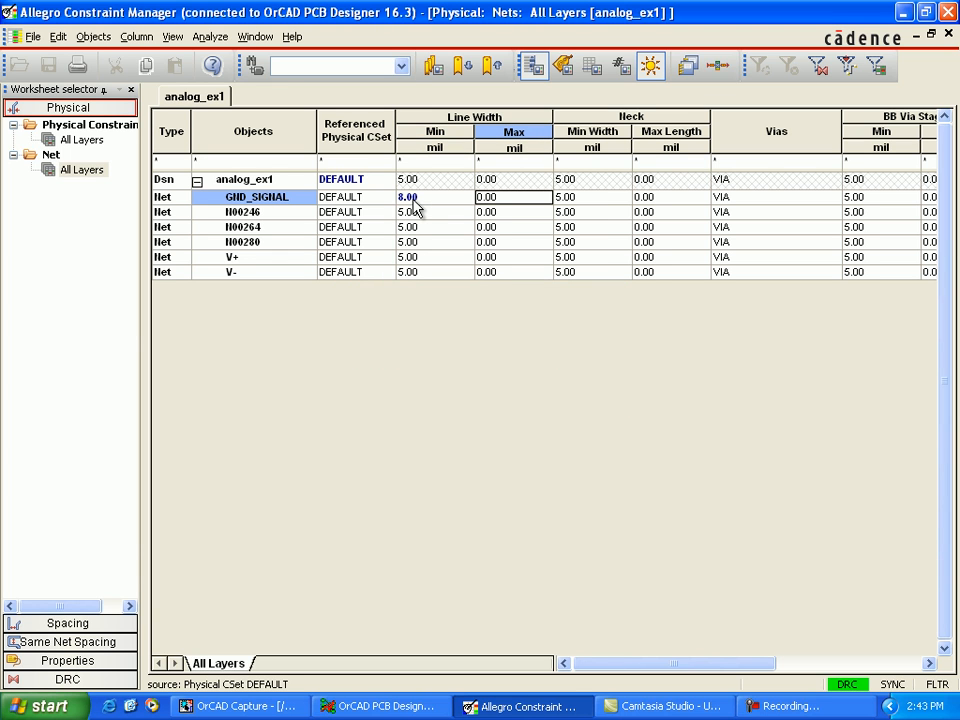
text(1)
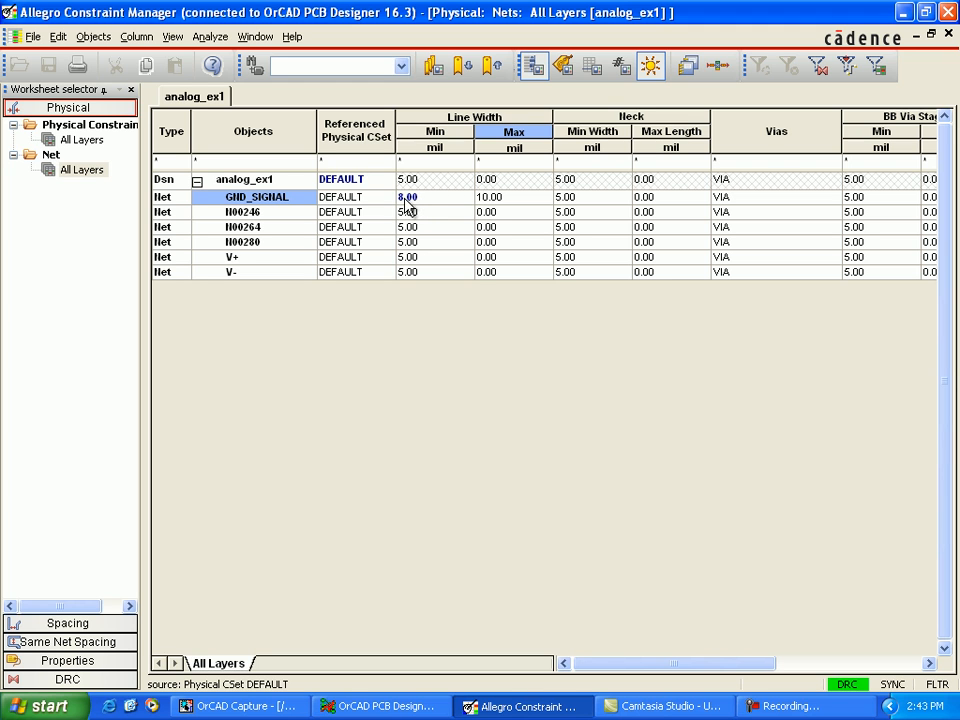
Step: Set net N00246's physical line width to 12 mil minimum and 20 mil maximum
click(402, 211)
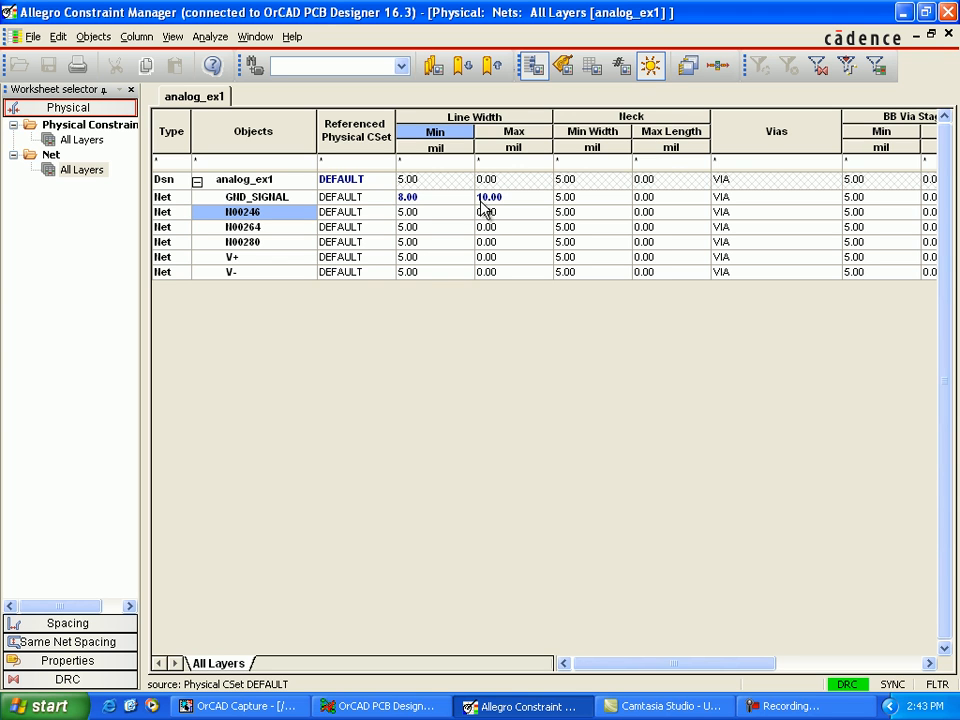
text(12)
key(Delete)
key(Tab)
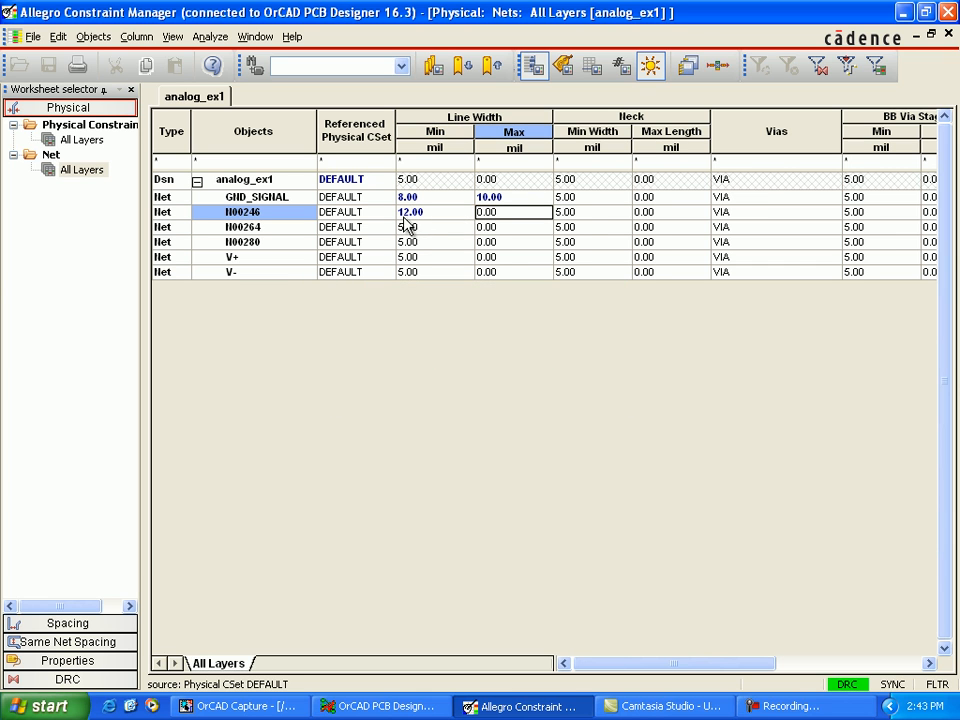
text(2)
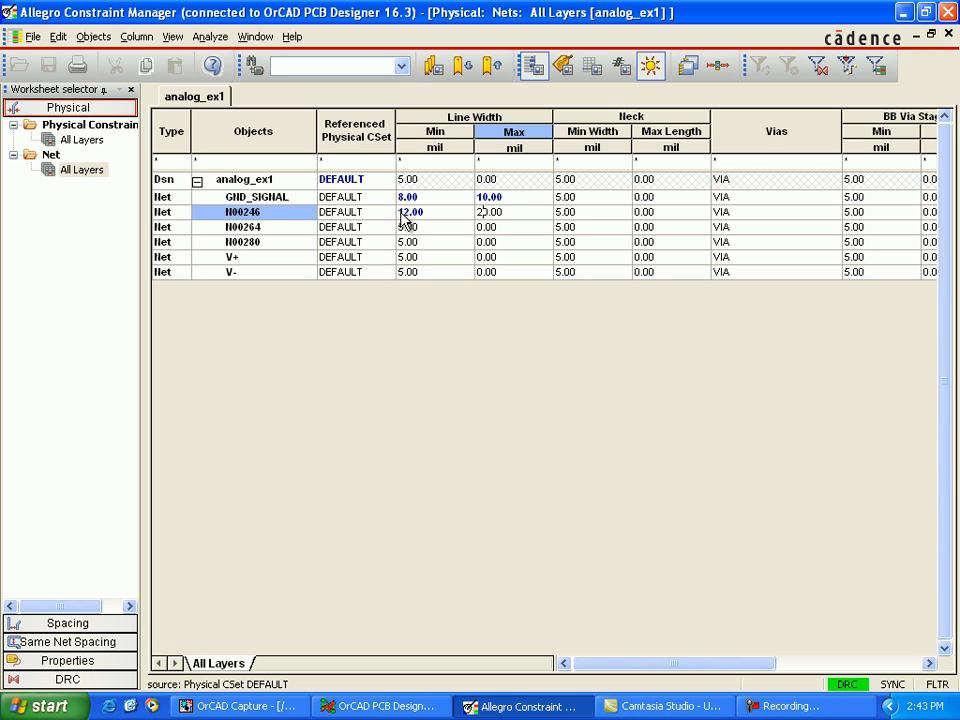
Step: Set net N00264's physical line width to 12 mil minimum and 20 mil maximum
click(408, 223)
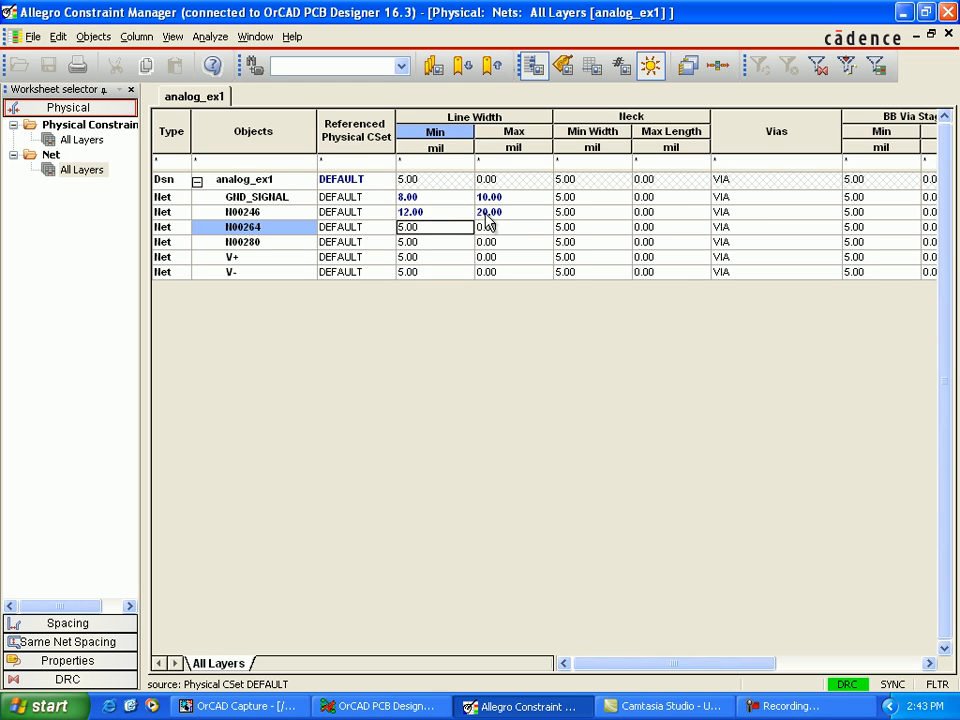
click(427, 232)
text(12)
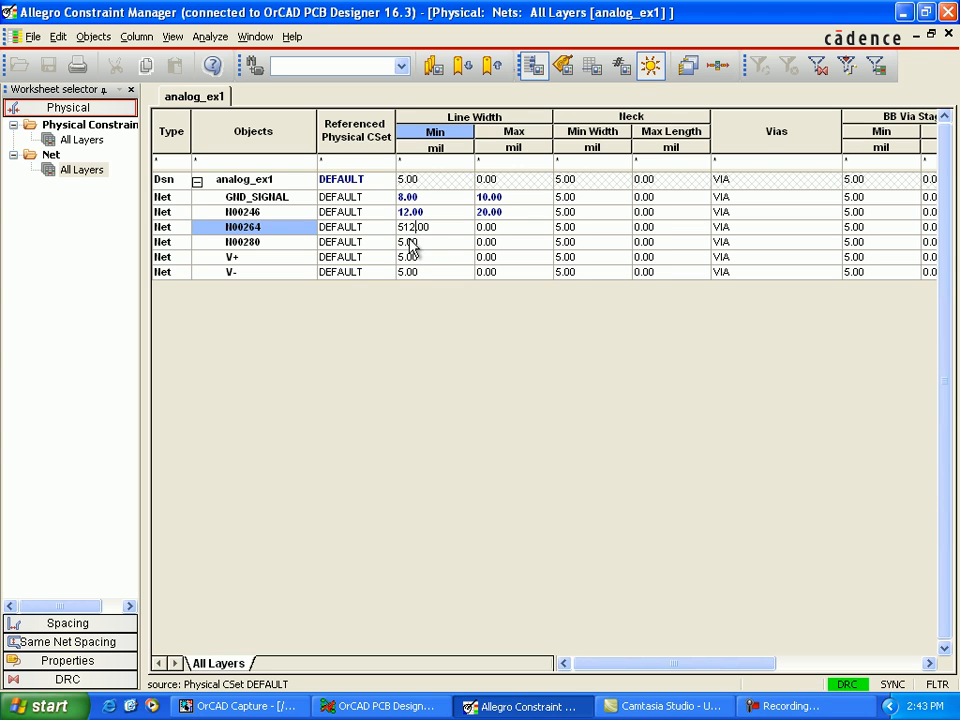
key(BackSpace)
key(BackSpace)
key(BackSpace)
text(12.)
key(Return)
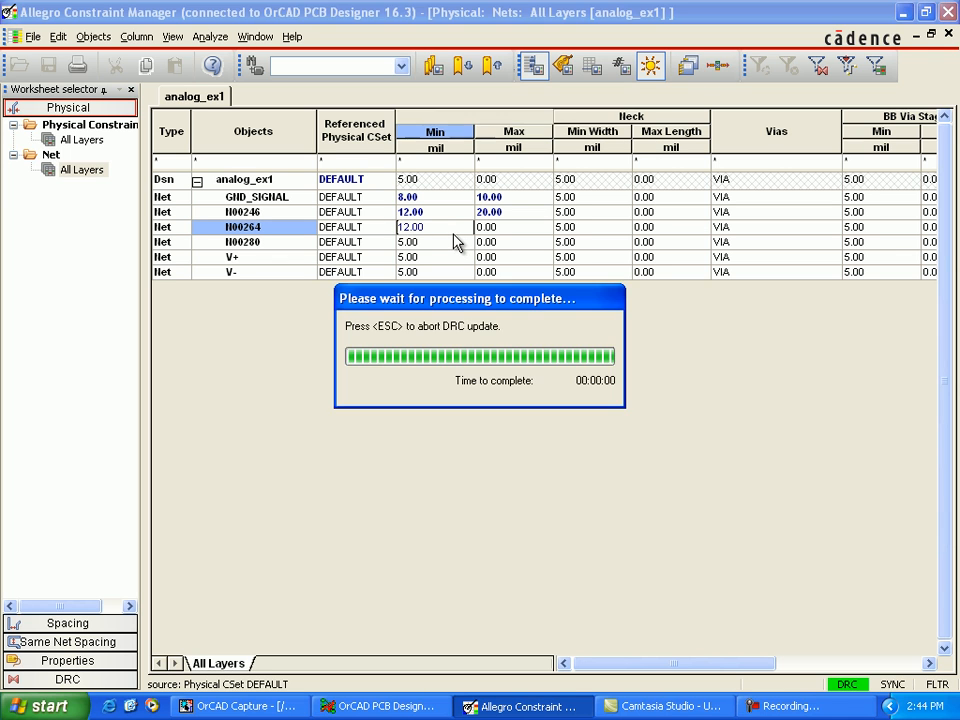
key(F2)
text(2)
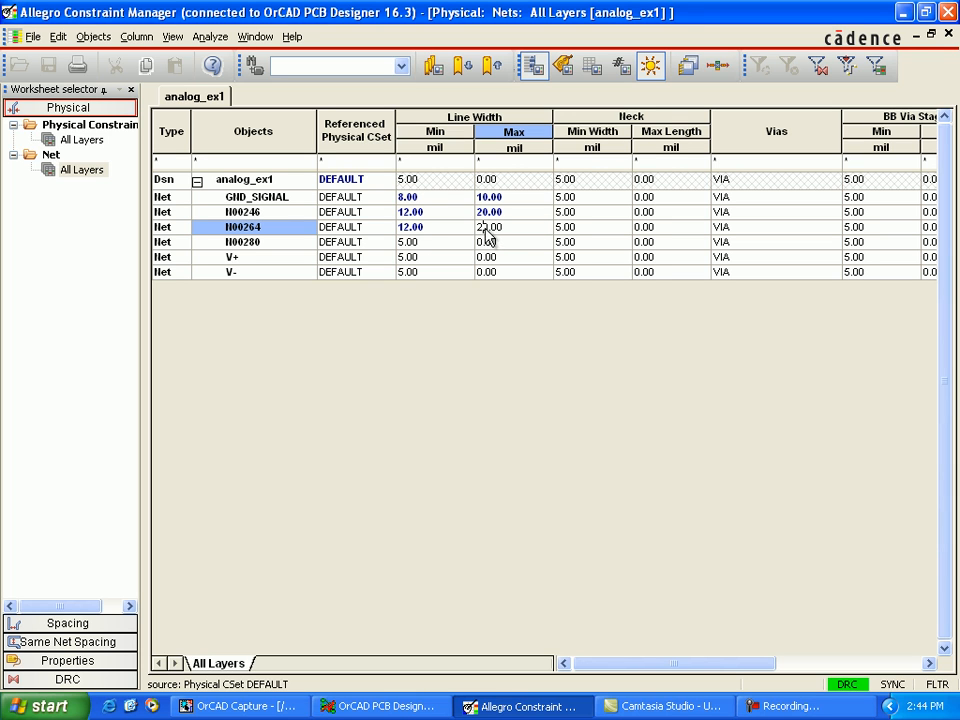
key(Return)
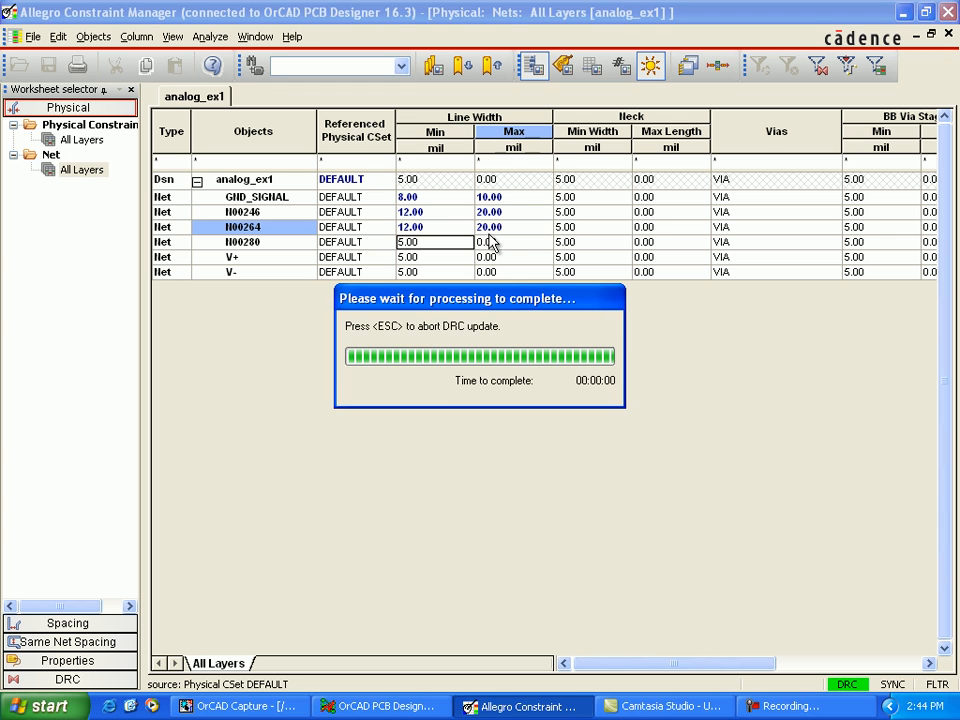
Step: Set net N00280's physical line width to 12 mil minimum and 20 mil maximum
click(413, 245)
text(12)
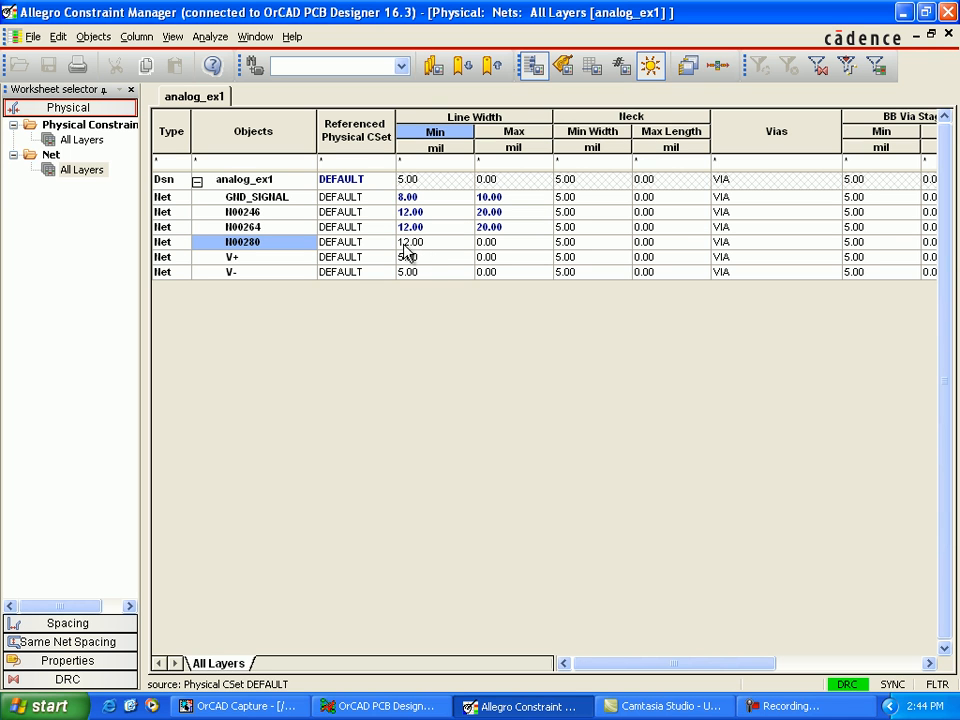
key(Return)
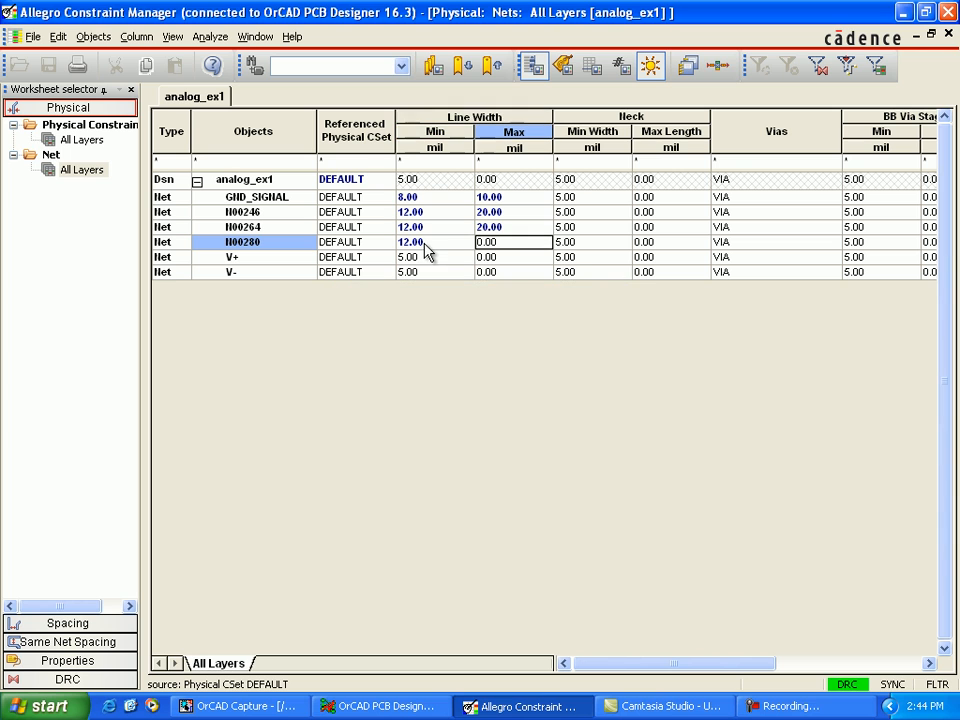
click(502, 246)
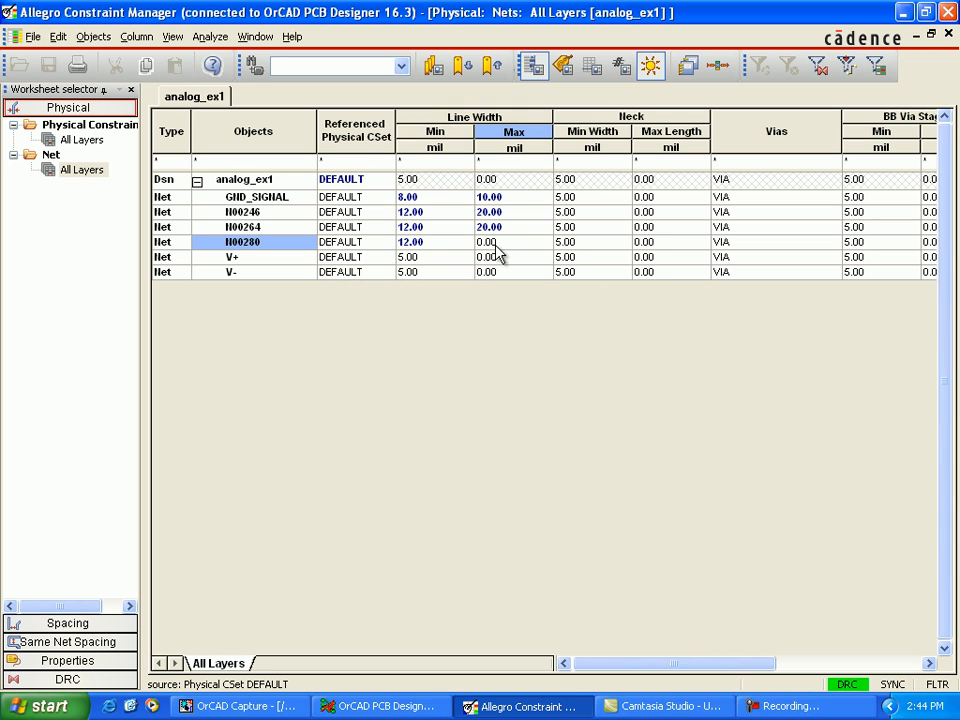
text(2)
click(507, 259)
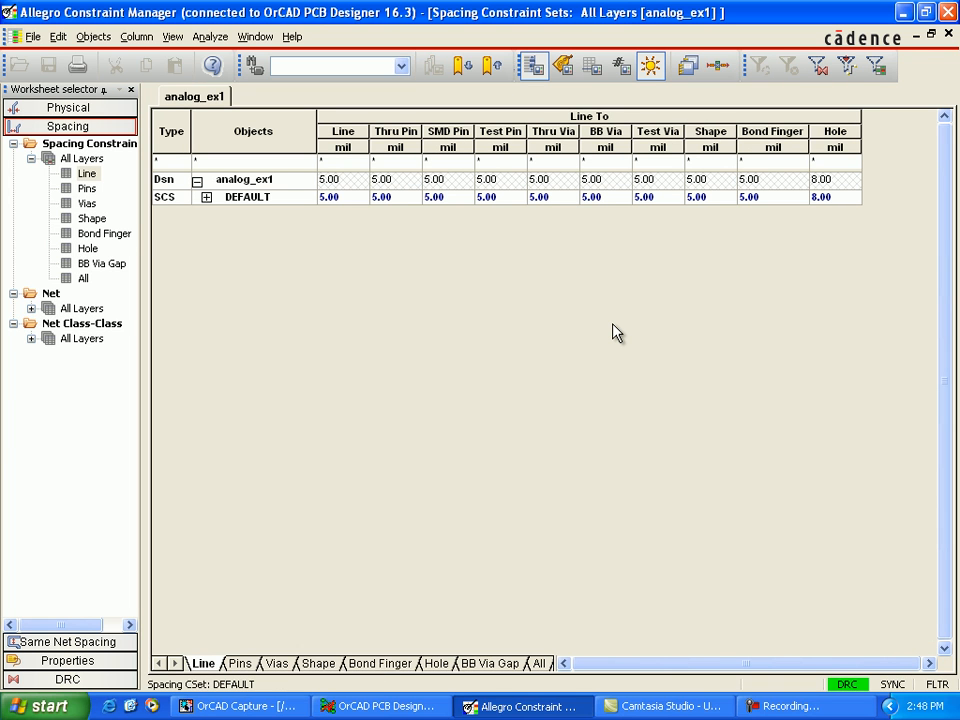
Step: Open the line spacing constraints of the nets and set GND_SIGNAL's line-to-line spacing to 10 mil
click(206, 197)
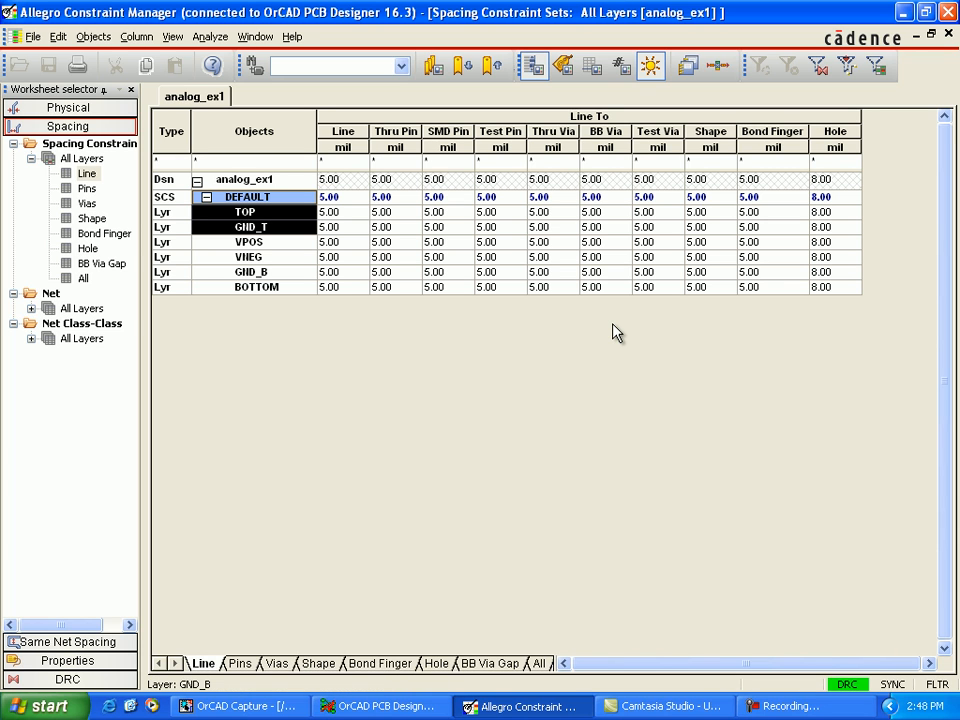
double_click(81, 308)
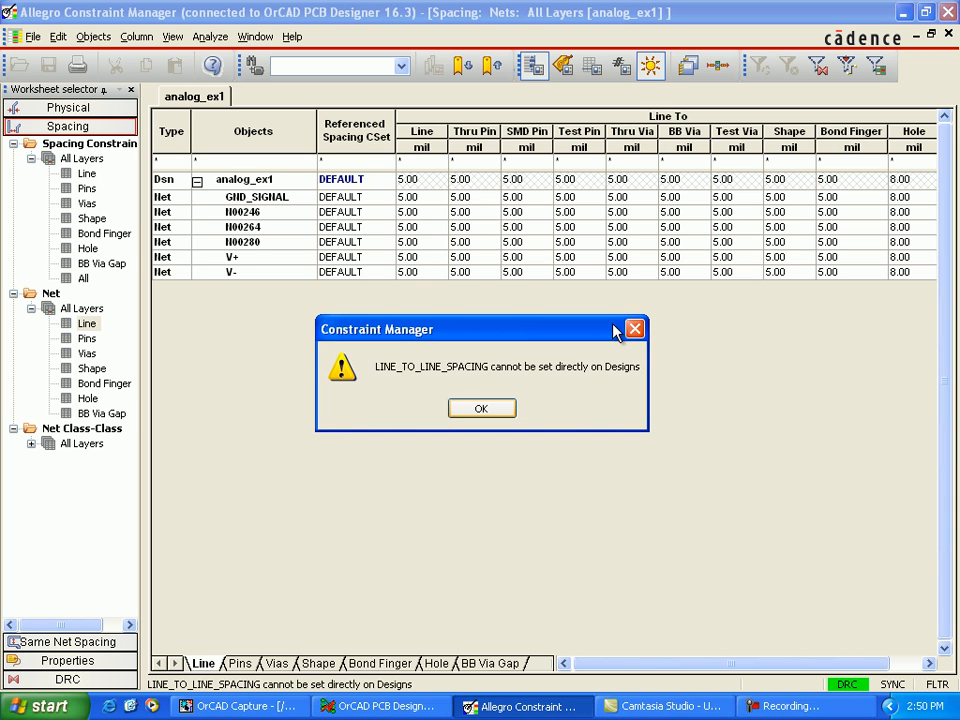
key(Return)
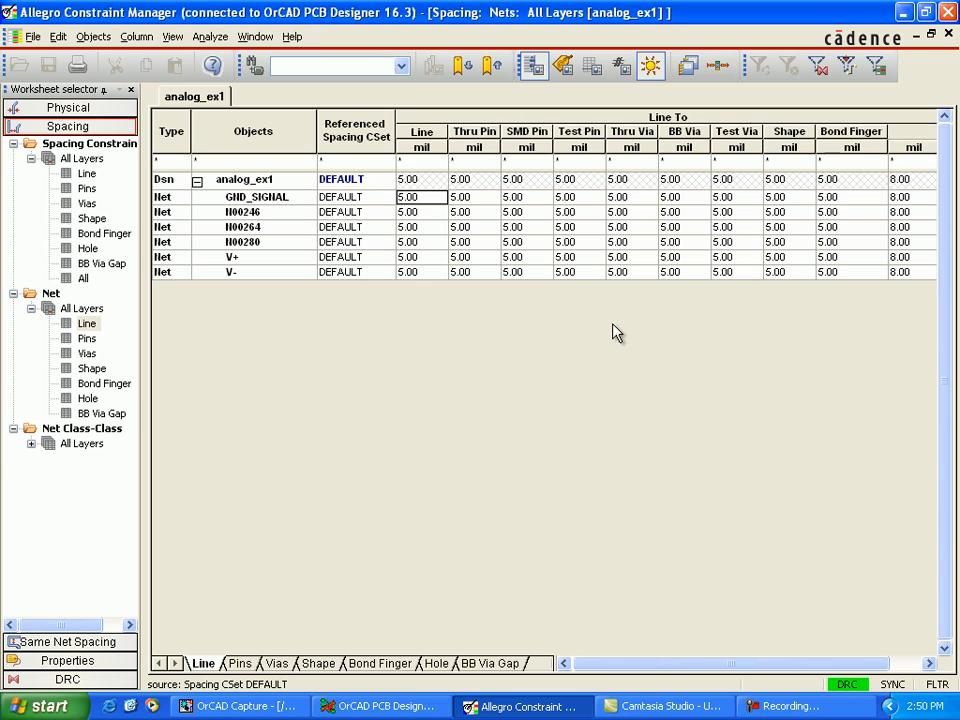
text(10)
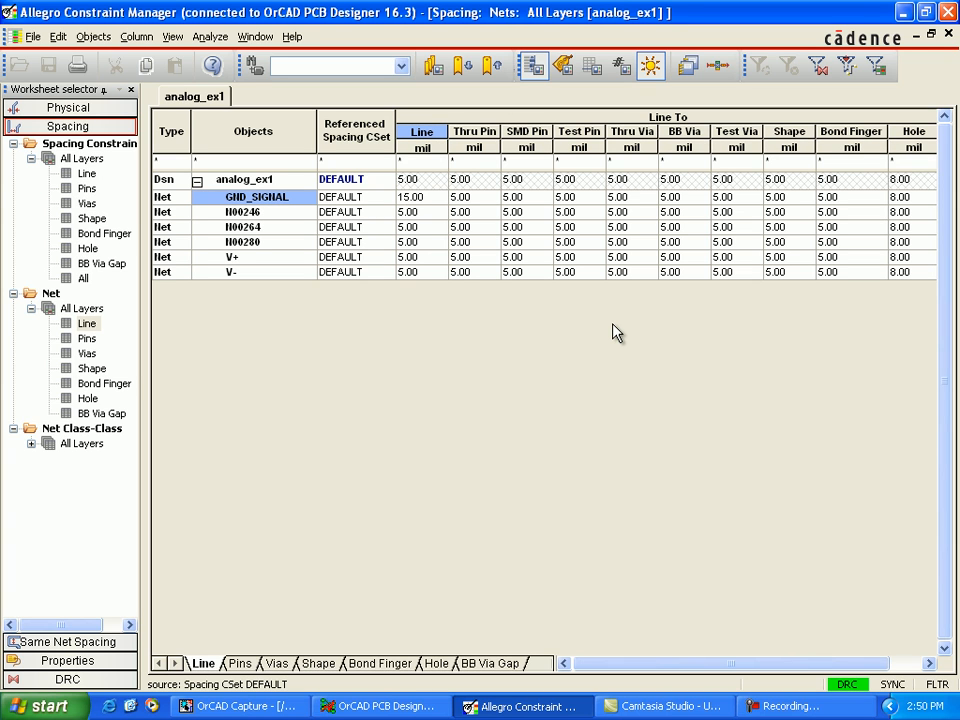
key(Delete)
key(Delete)
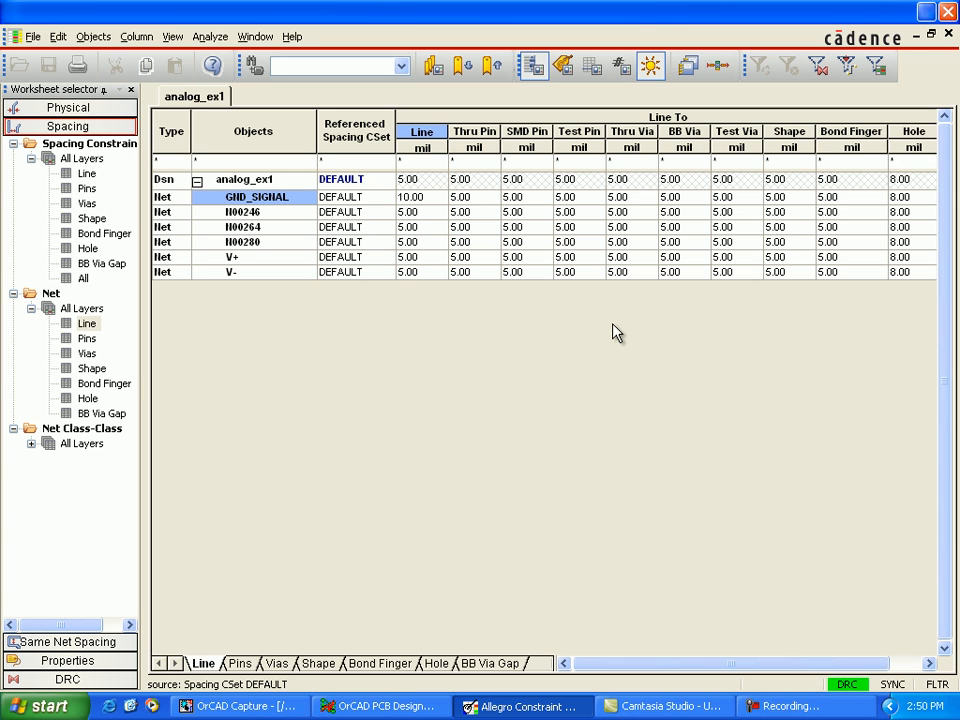
key(Return)
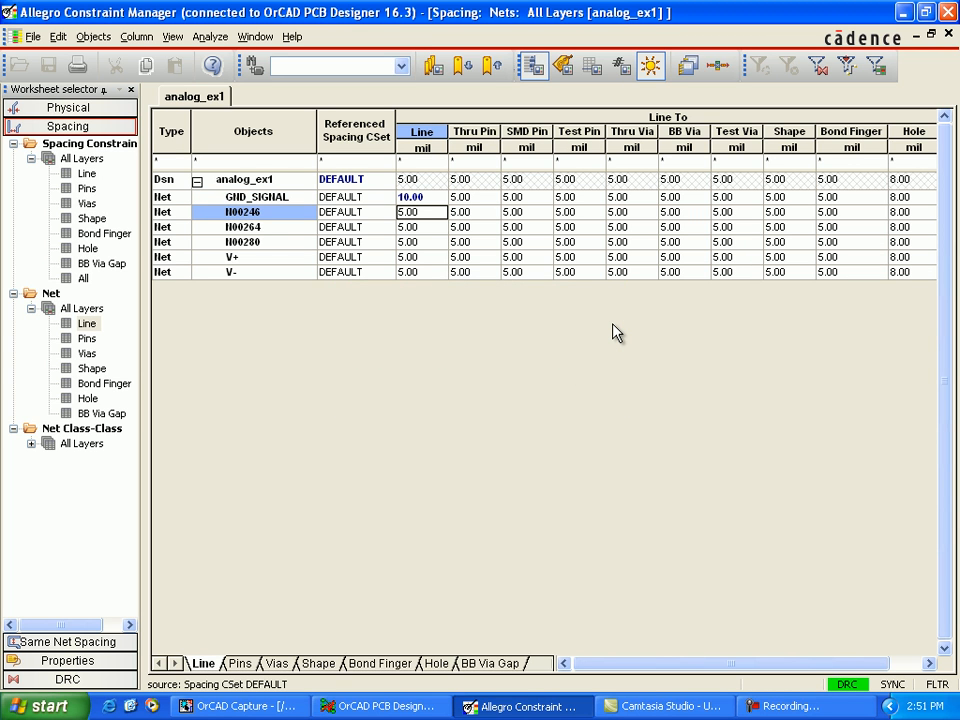
Step: Set the line-to-line spacing of nets N00246 and N00264 to 10 mil
key(F2)
key(shift+Left)
text(10)
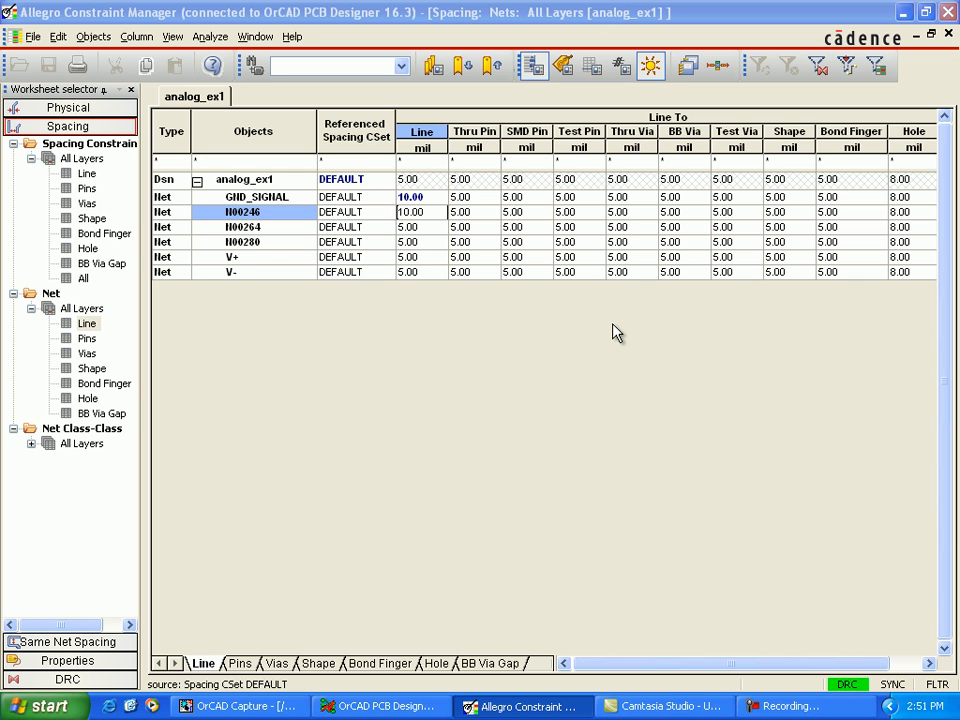
key(Return)
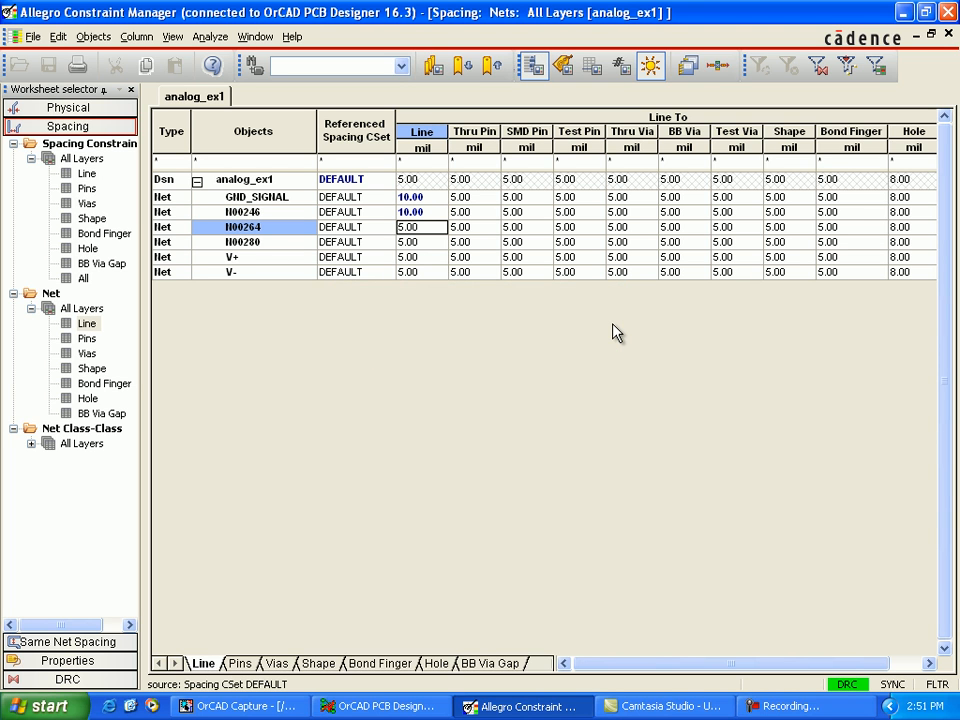
key(F2)
key(Left)
key(shift+Left)
text(10)
key(Return)
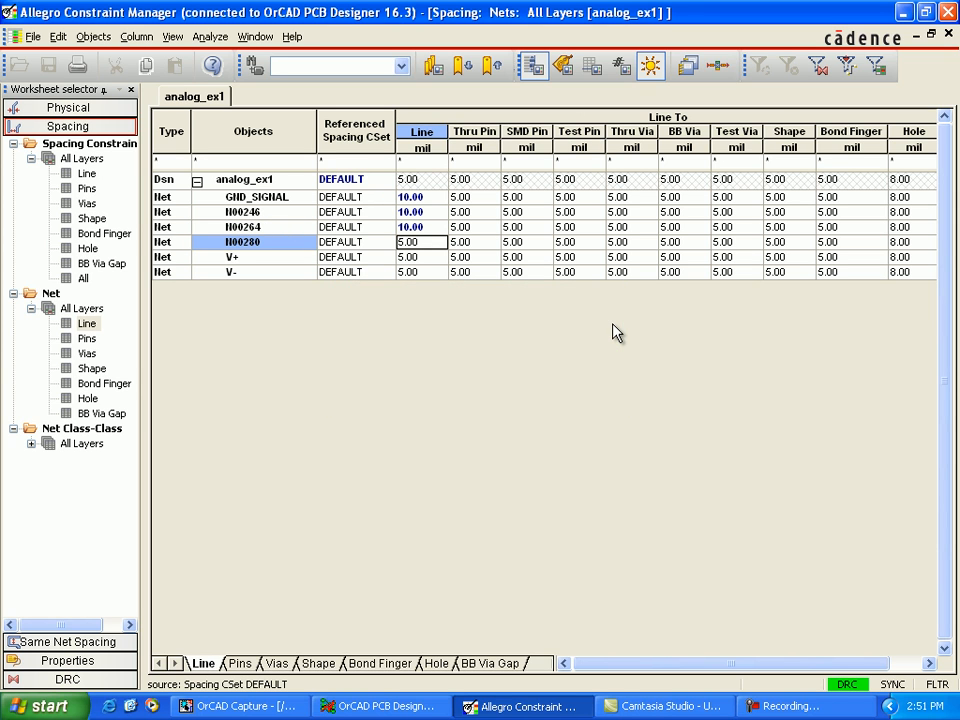
Step: Set the line-to-line spacing of net N00280 to 10 mil
text(1)
text(10)
key(Delete)
key(Return)
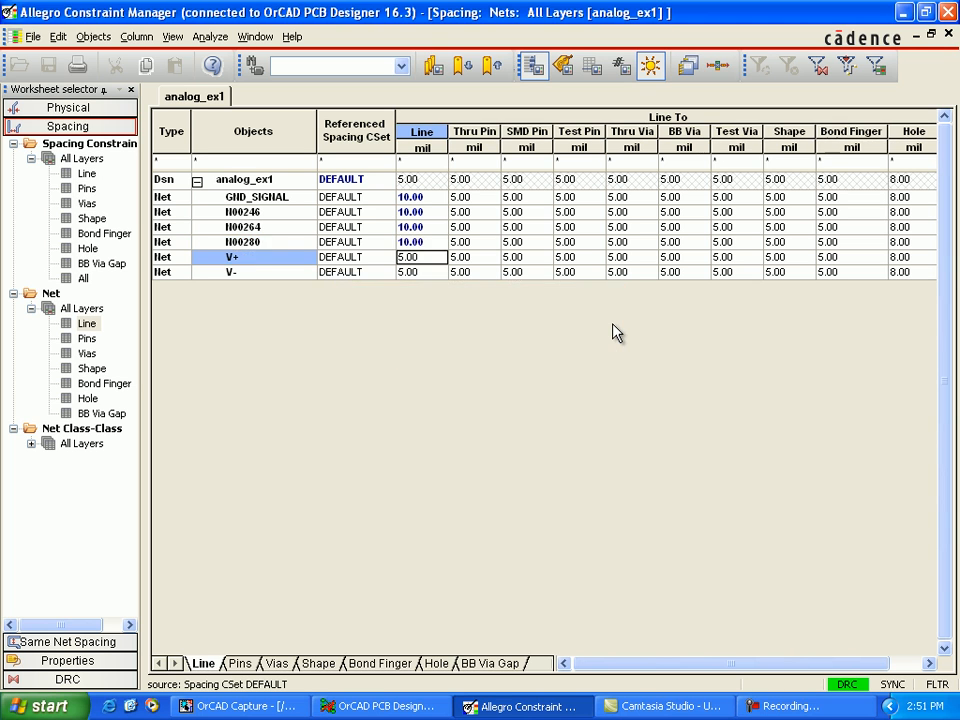
Step: Set the line-to-line spacing of nets V+ and V- to 10 mil
key(F2)
text(10)
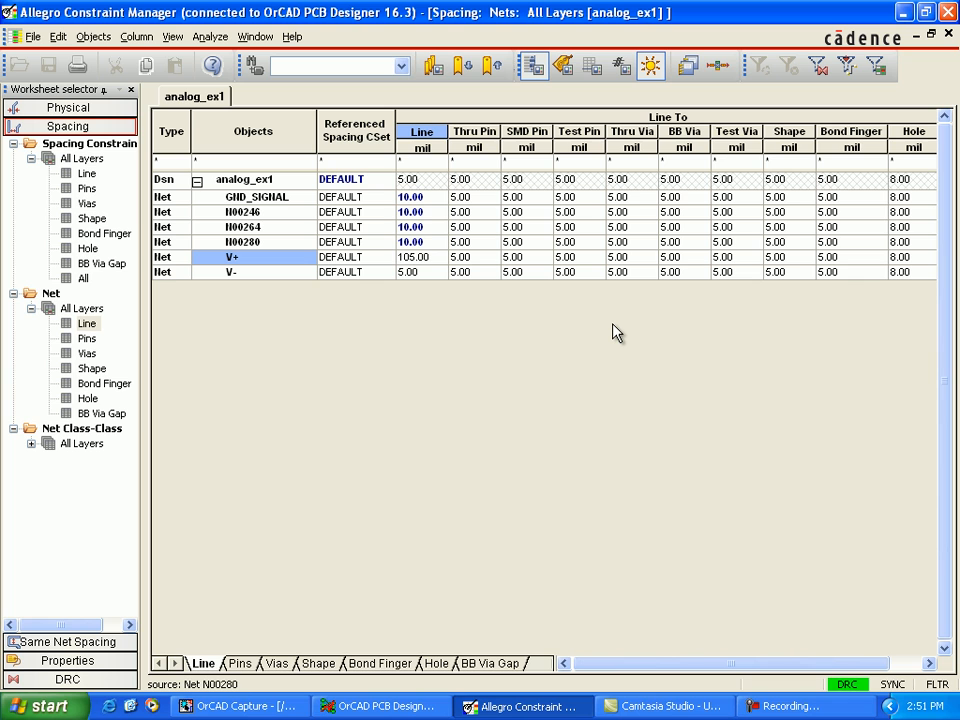
key(Delete)
key(Escape)
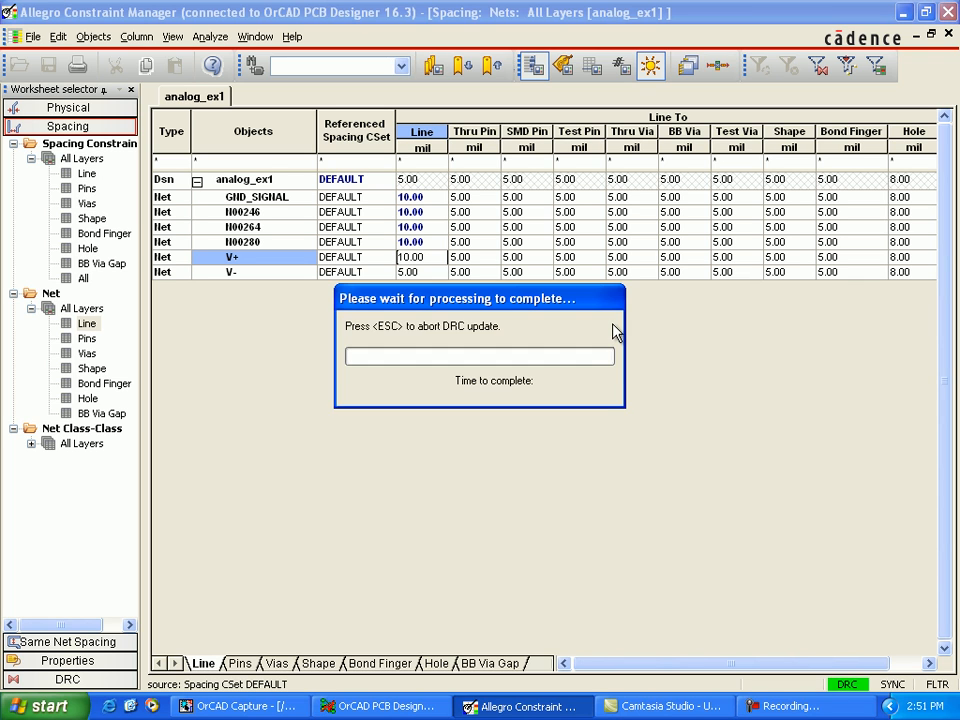
key(F2)
text(10)
key(Delete)
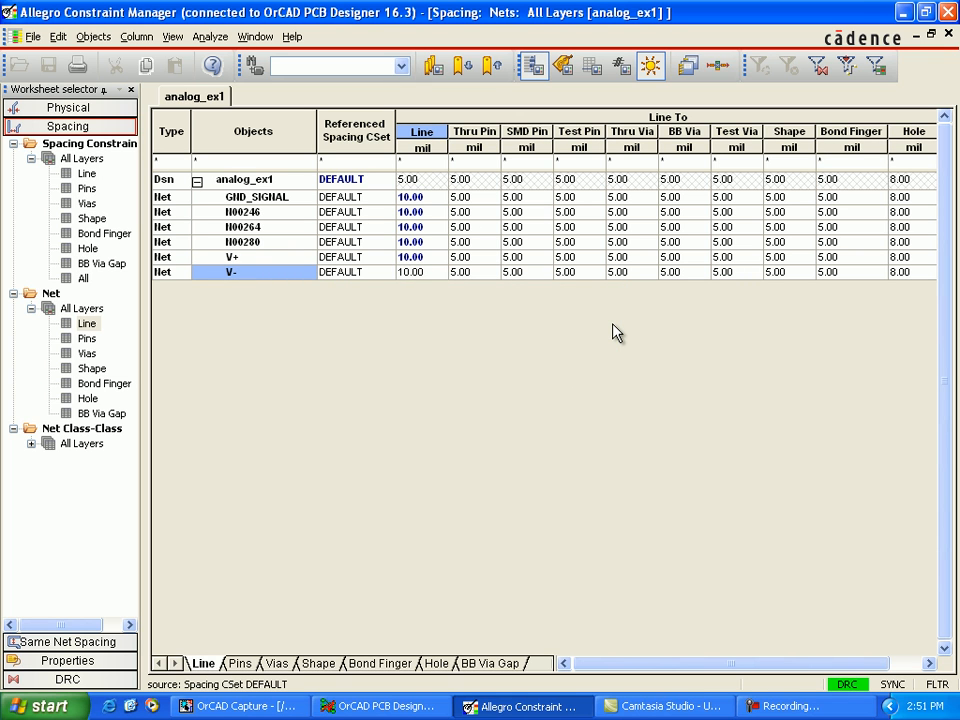
key(Return)
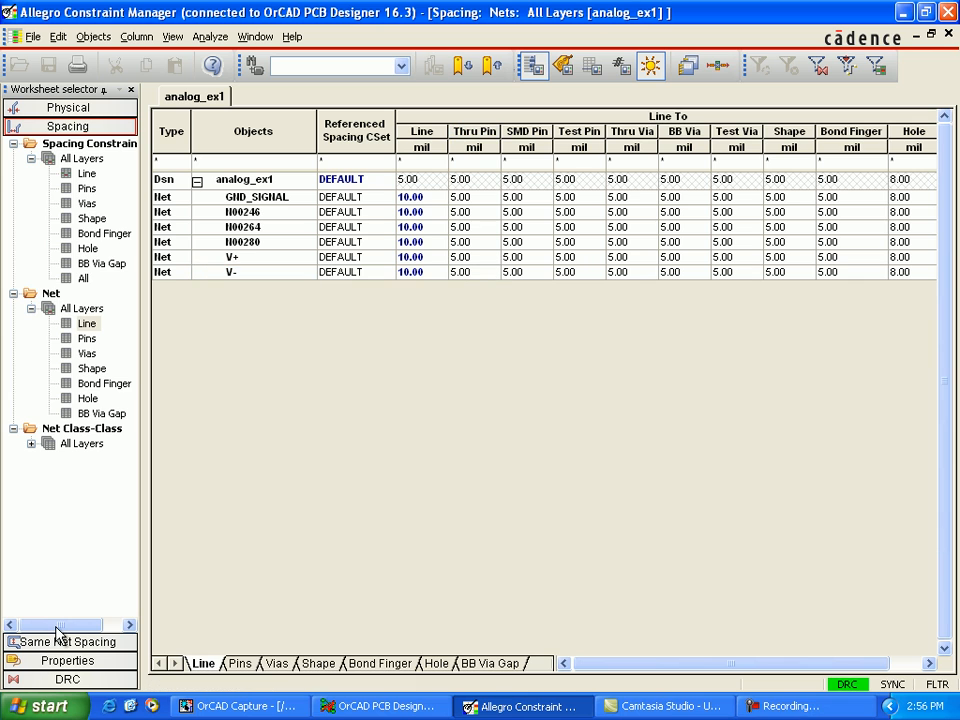
Step: Open the general properties of the nets and set No Rat to On for N00246, N00264 and N00280
click(58, 638)
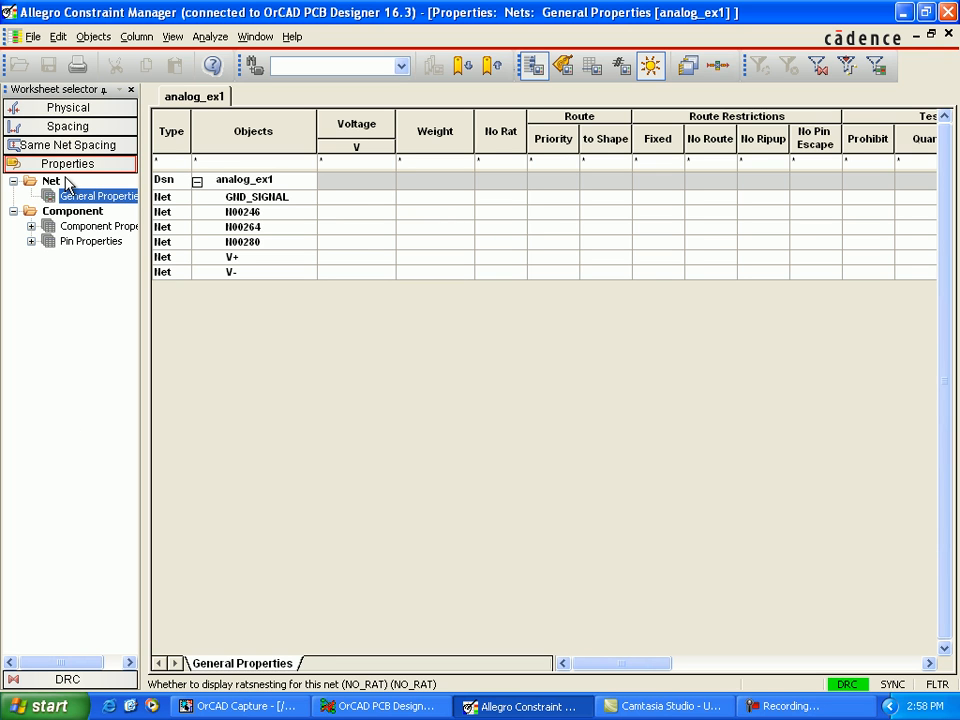
click(52, 181)
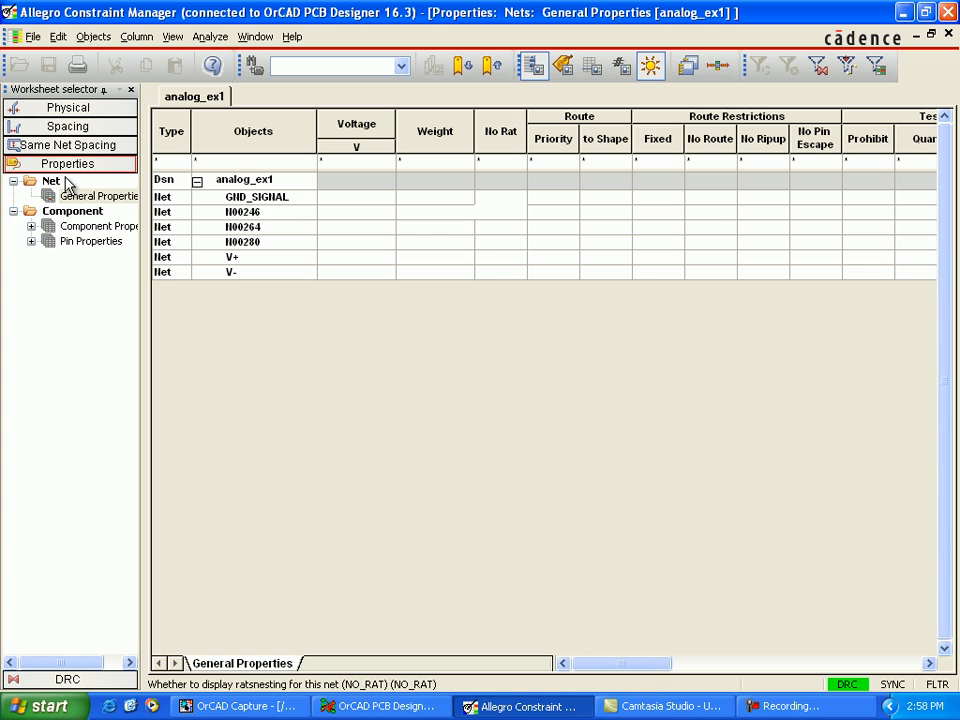
click(500, 212)
click(486, 231)
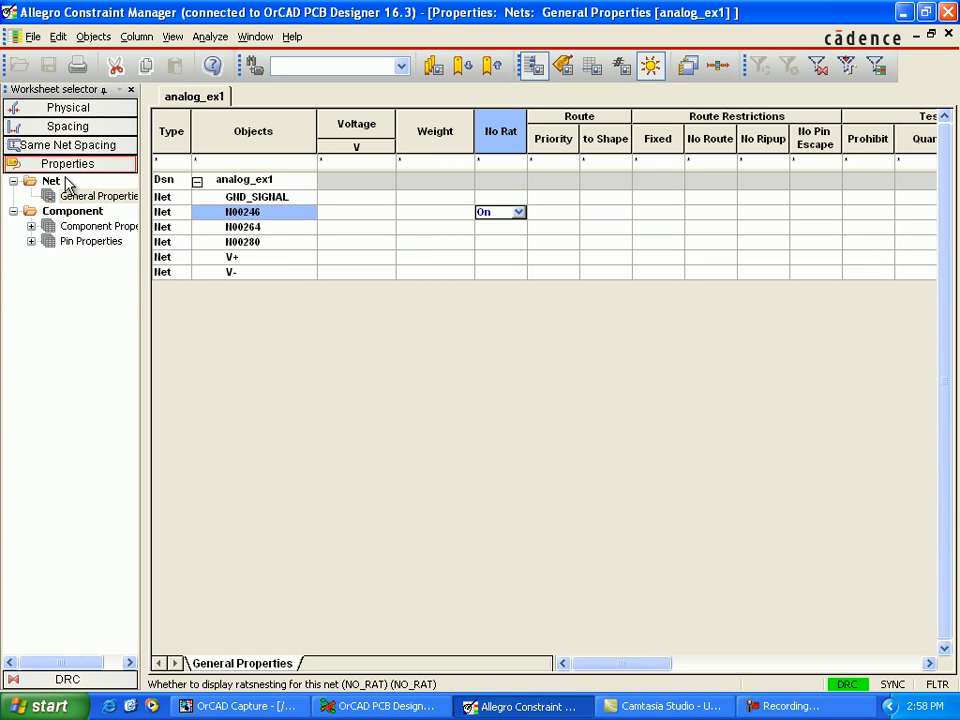
click(500, 227)
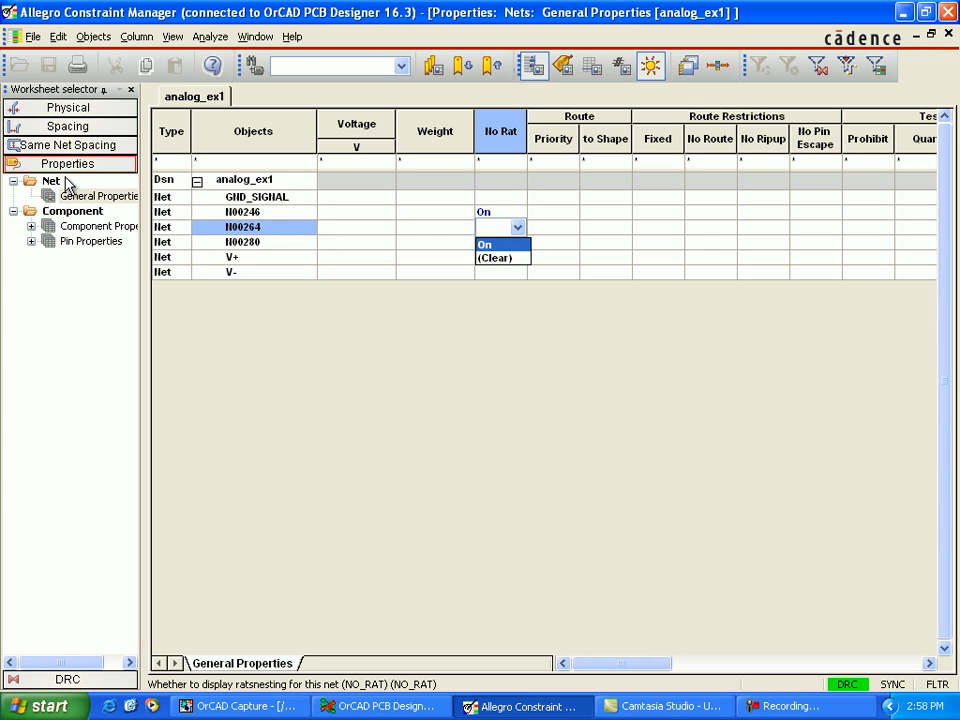
click(486, 244)
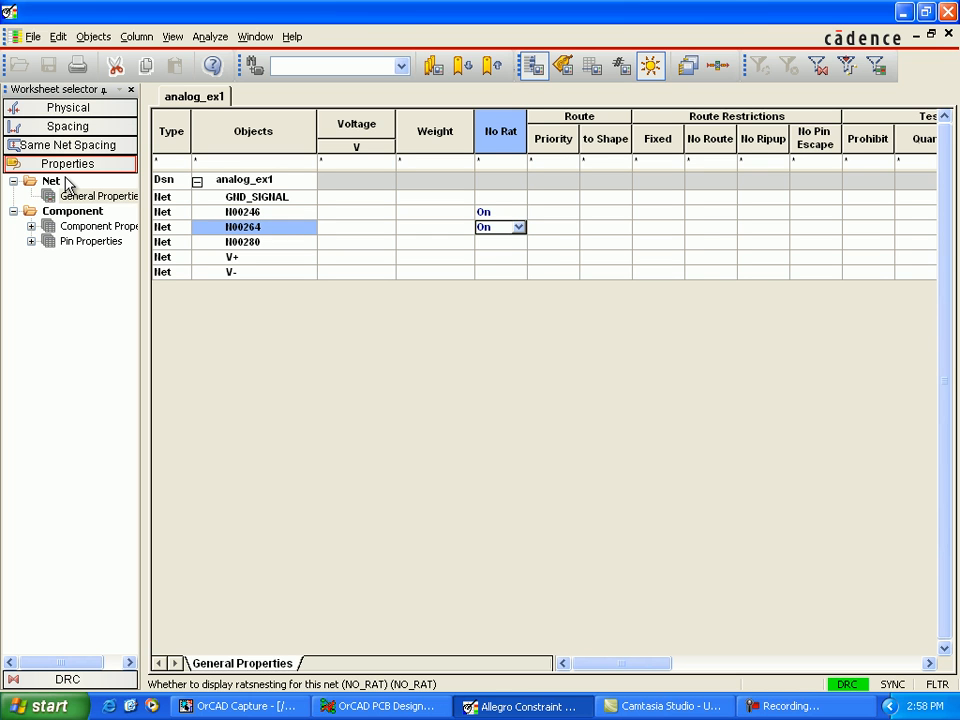
click(500, 242)
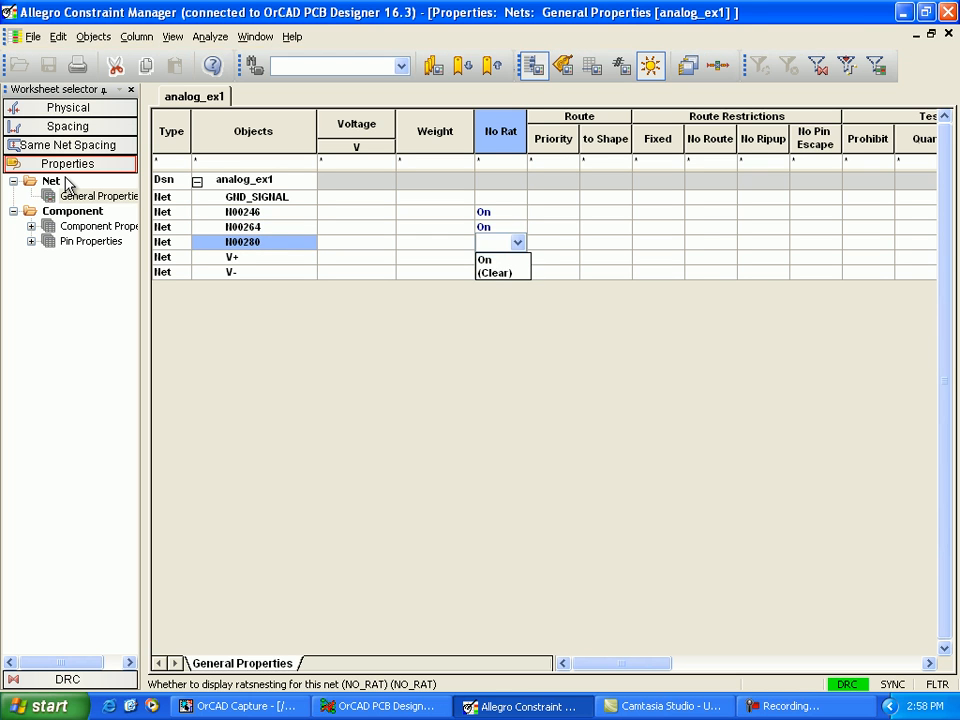
click(486, 260)
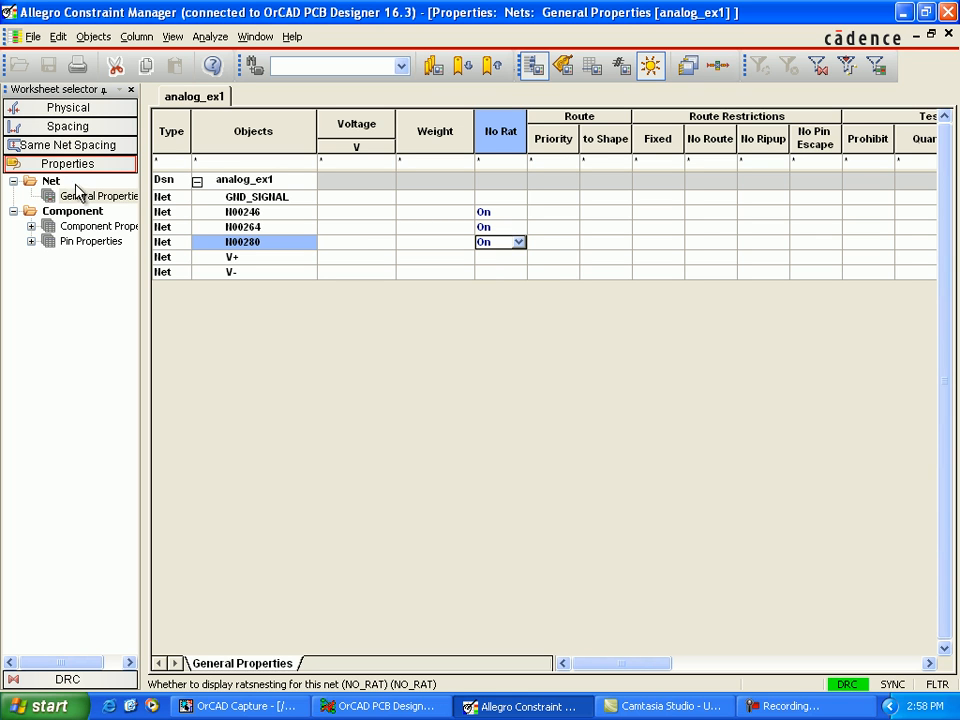
Step: Set the No Rat property to On for nets V+ and V-
click(518, 257)
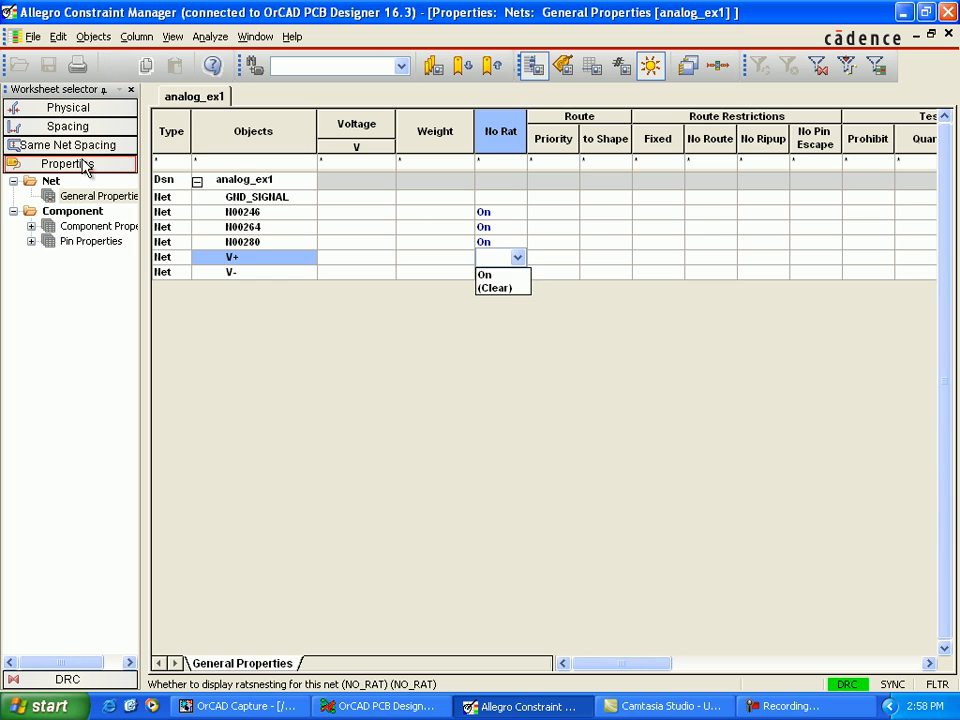
click(486, 274)
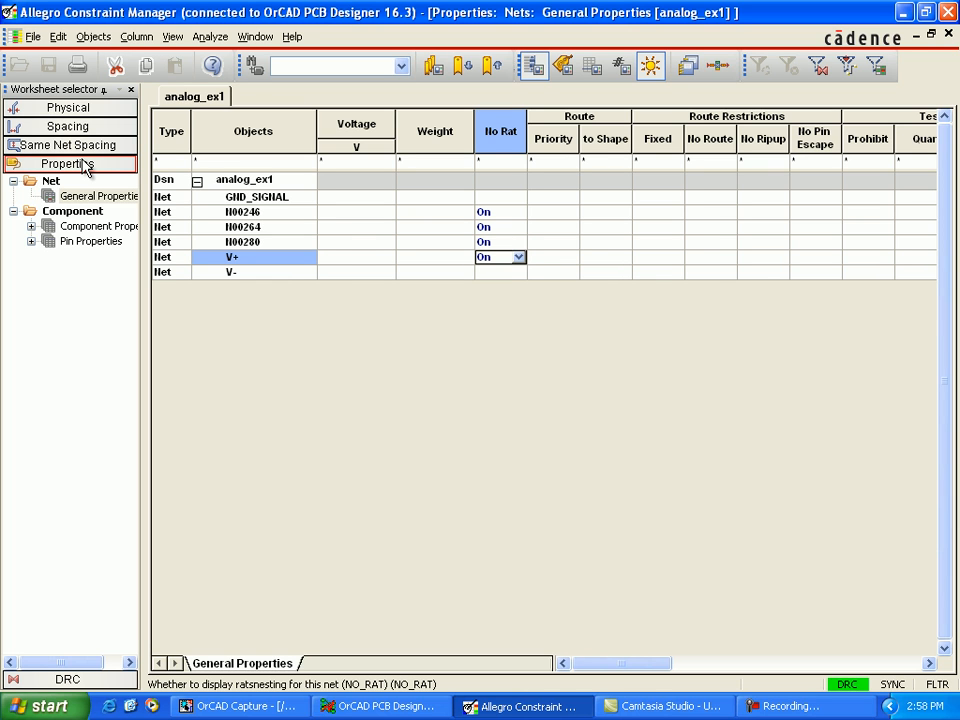
click(502, 272)
click(518, 272)
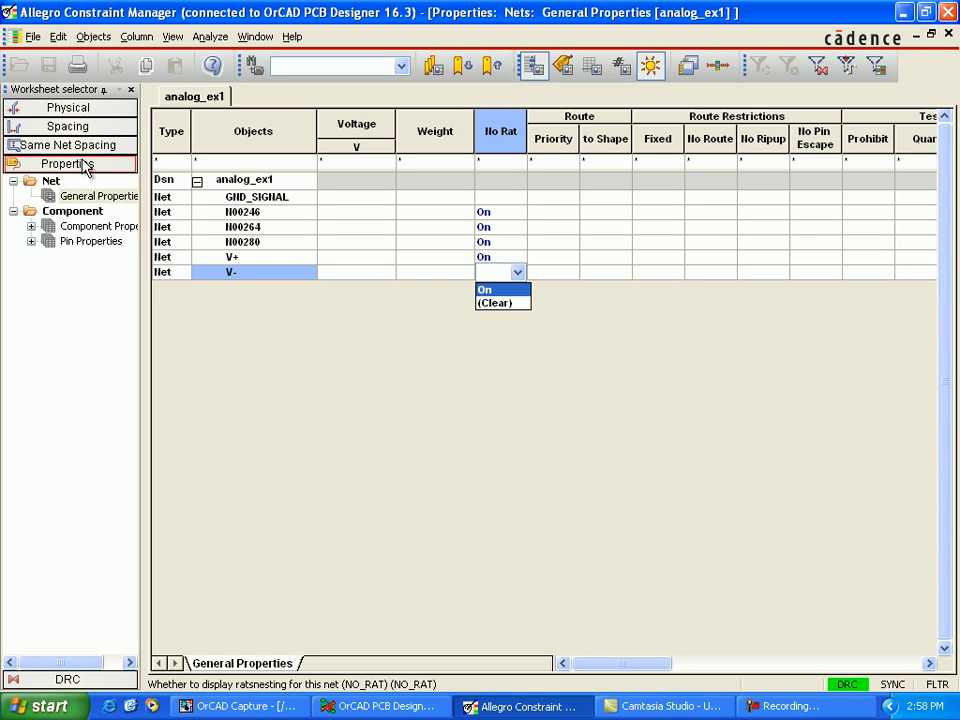
click(486, 290)
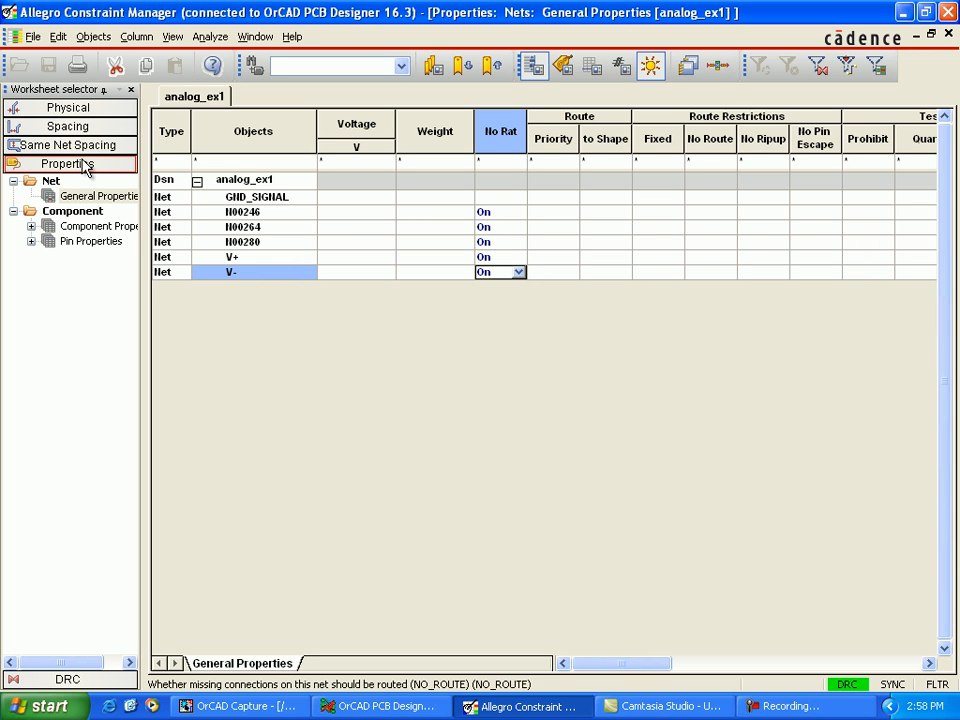
Step: Set the No Route restriction to On for nets V+ and V-, and switch to the board in OrCAD PCB Designer
click(711, 257)
click(728, 257)
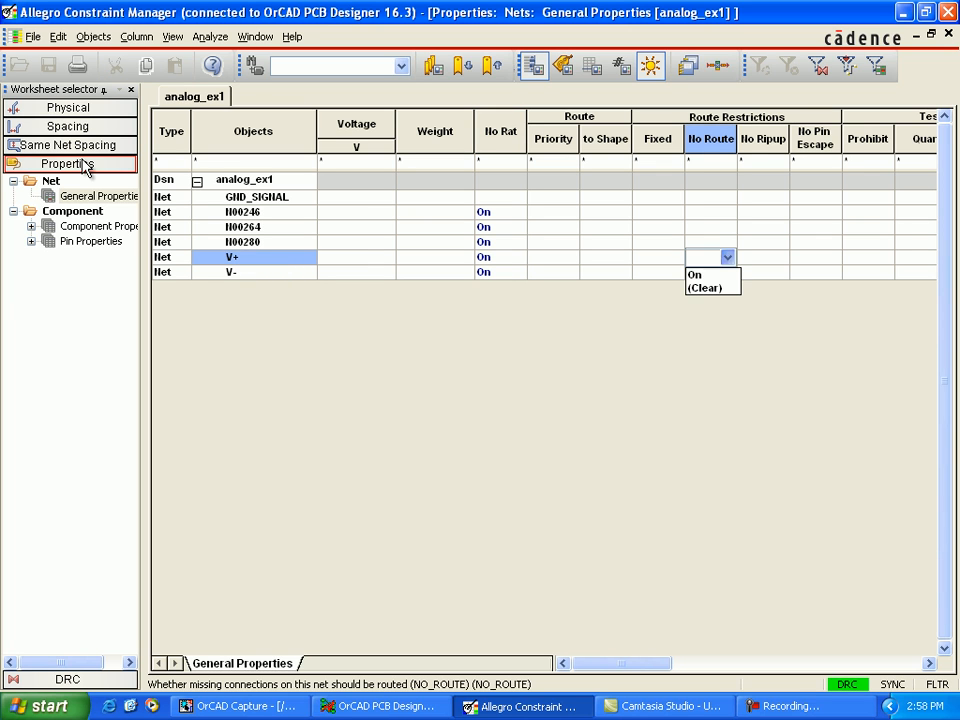
key(Down)
key(Return)
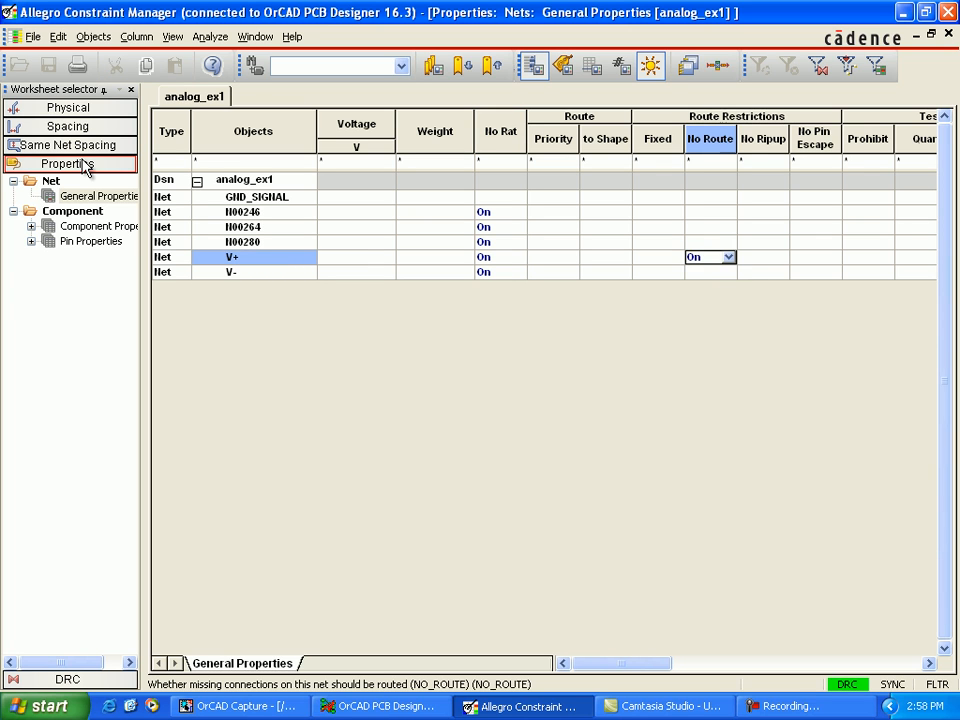
key(Down)
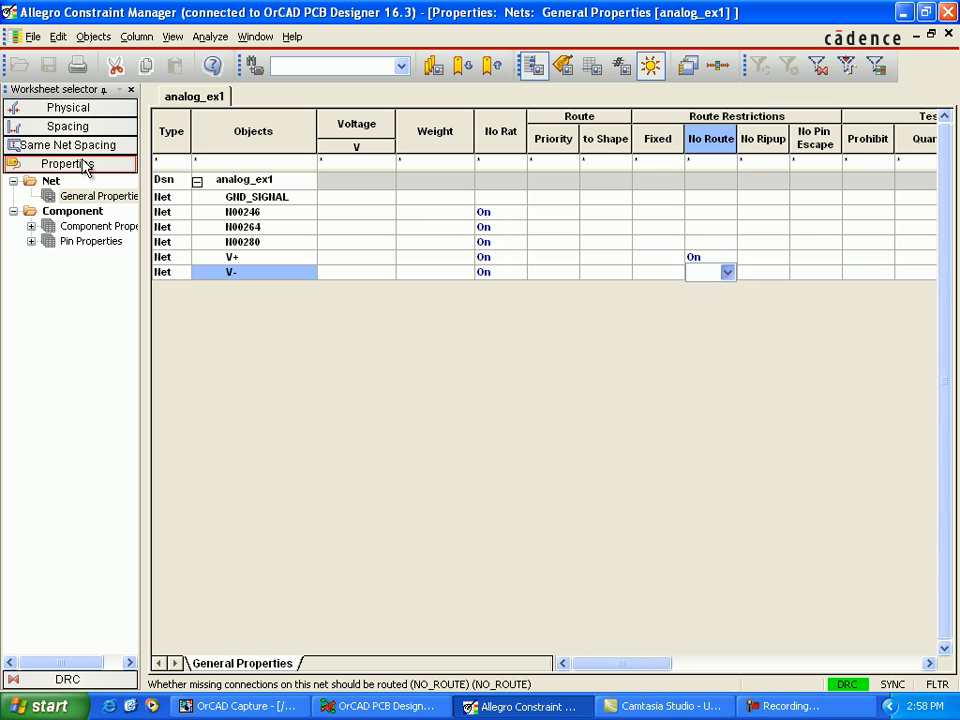
click(728, 272)
click(710, 290)
key(Return)
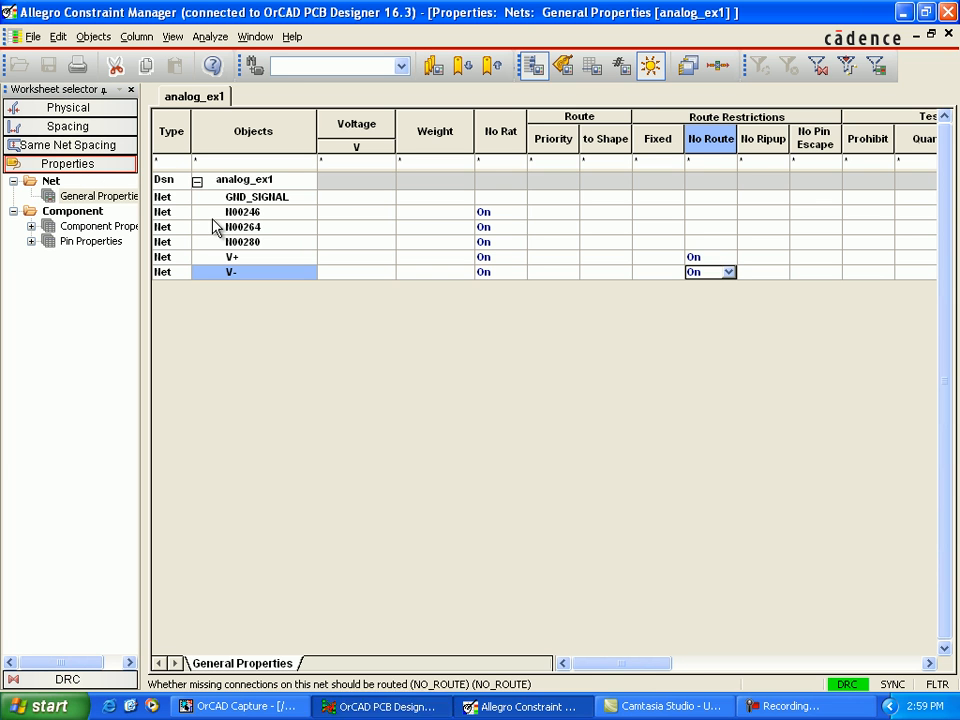
key(alt+Tab)
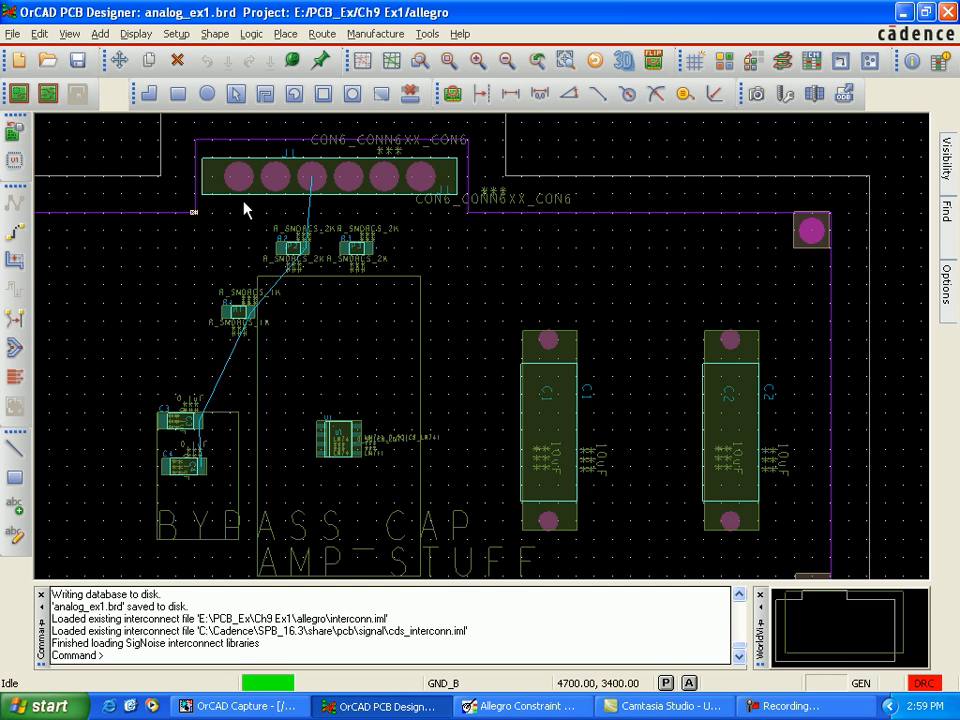
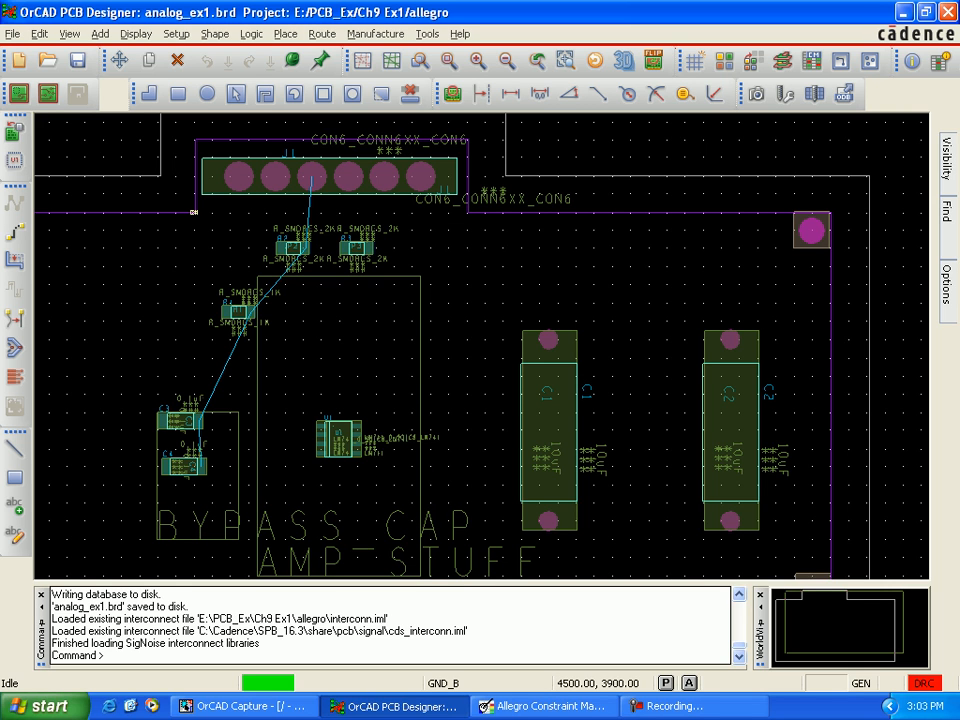
Step: Open the automatic router and enable the Fanout pass while disabling the Route and Clean passes
click(322, 33)
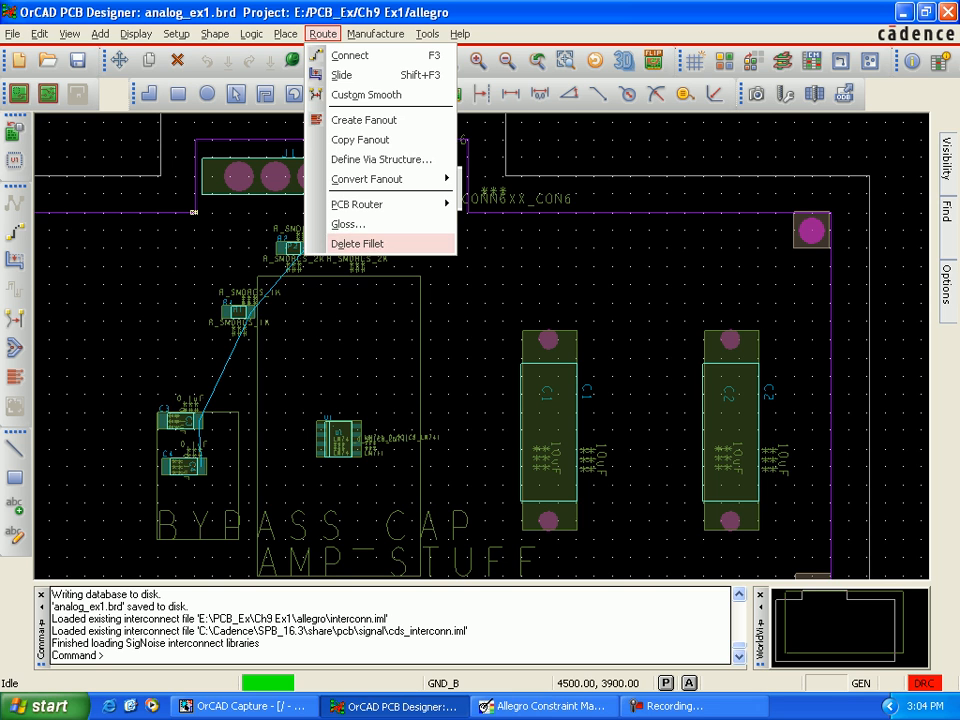
click(421, 251)
click(322, 33)
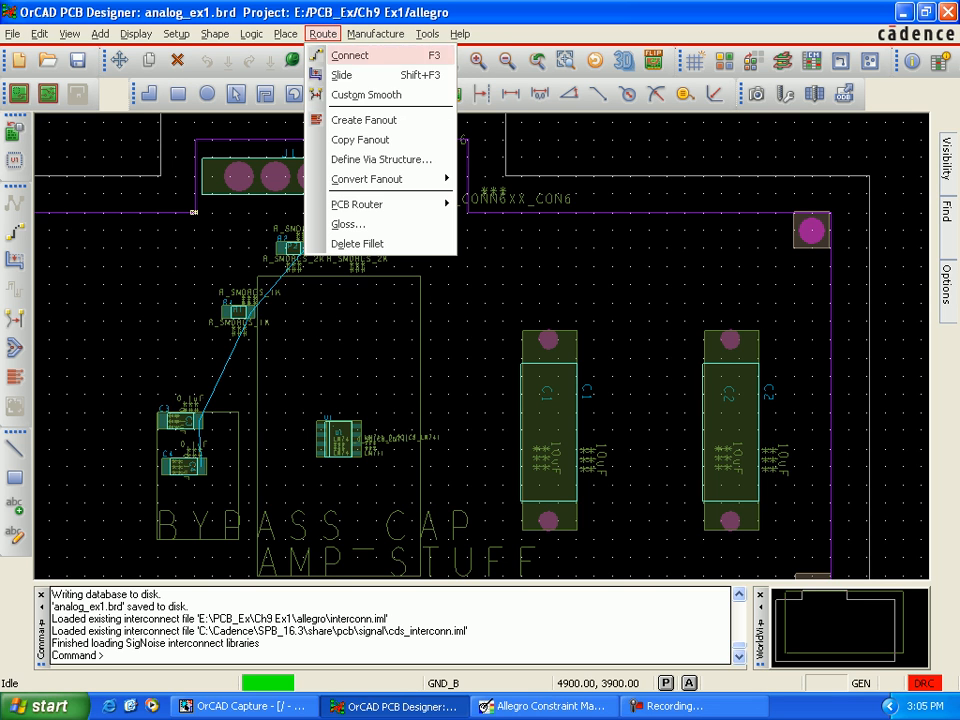
mouse_move(380, 204)
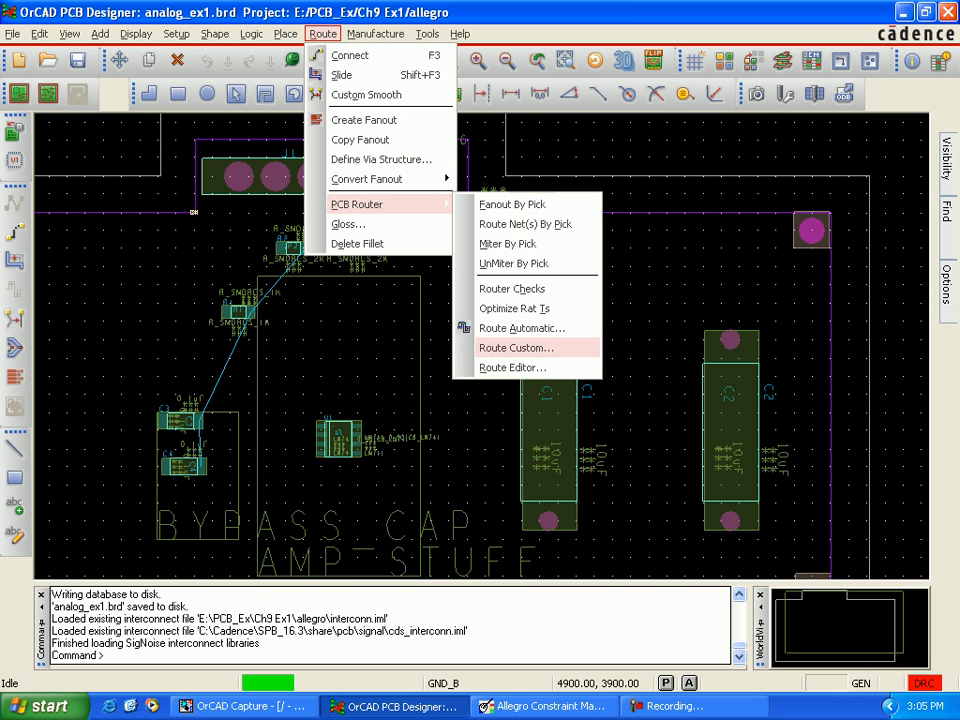
click(522, 328)
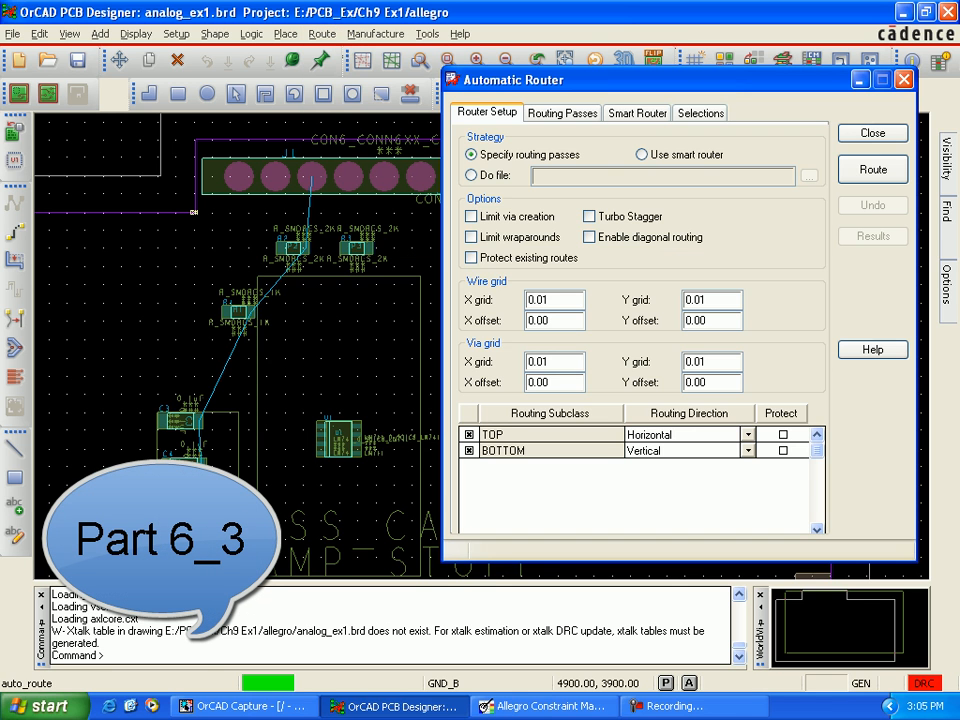
drag(520, 80, 468, 75)
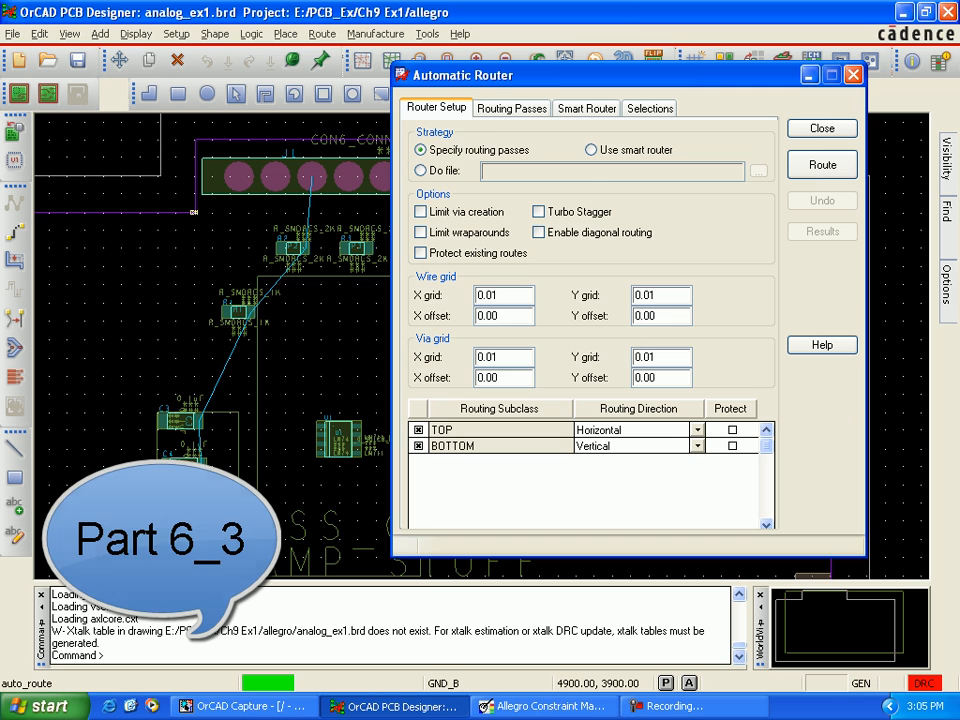
click(512, 108)
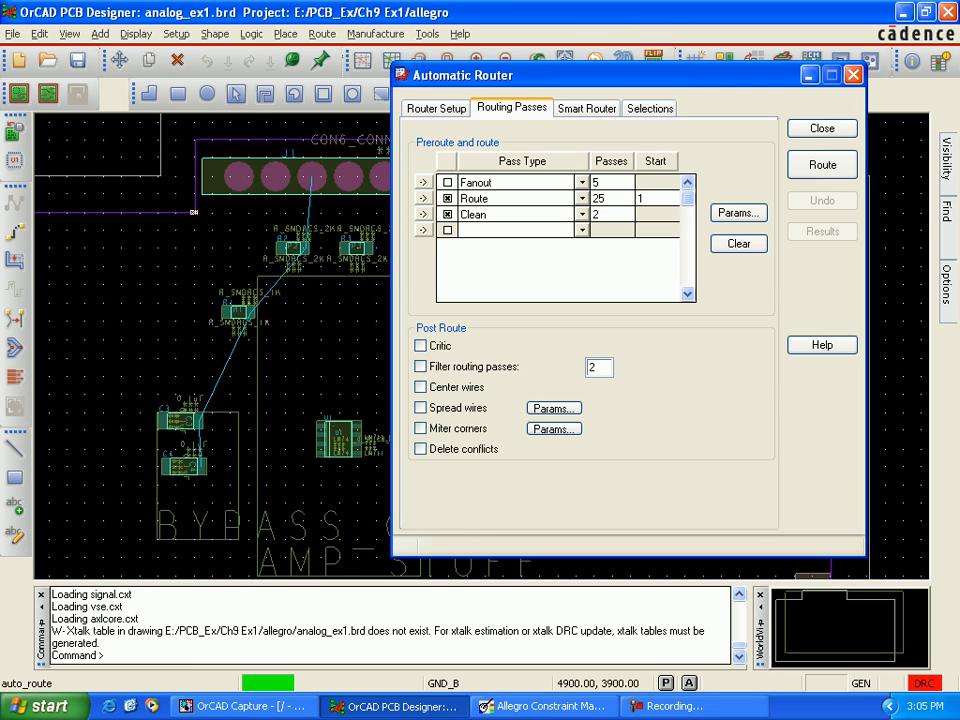
click(448, 182)
click(448, 198)
click(448, 214)
Step: Exclude signal nets from the fanout pin types, leaving power nets specified, and run the automatic router
click(738, 212)
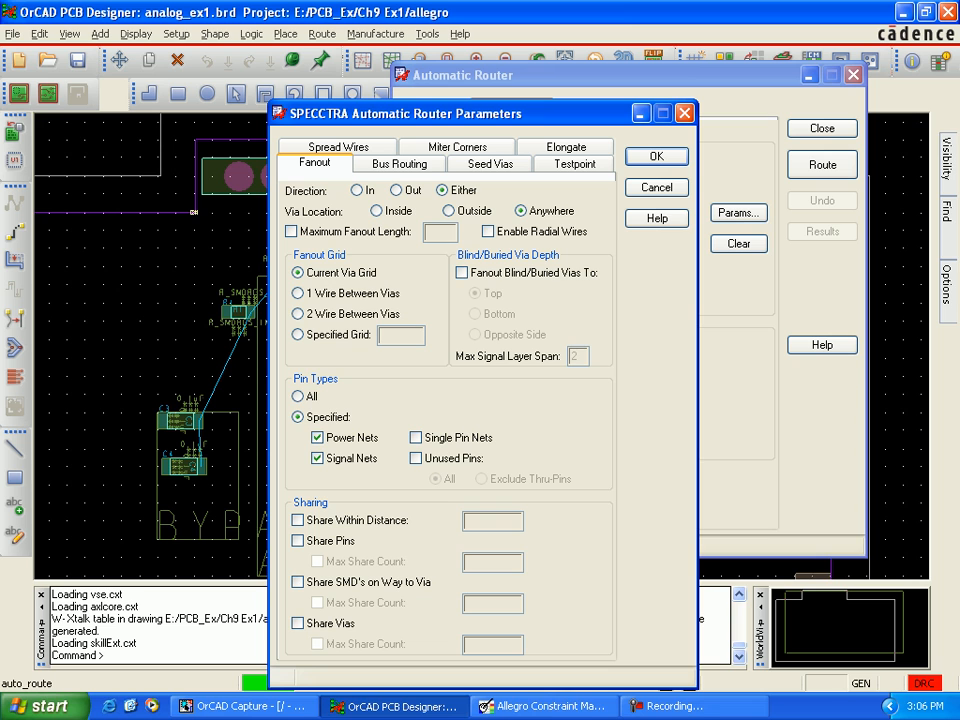
click(317, 458)
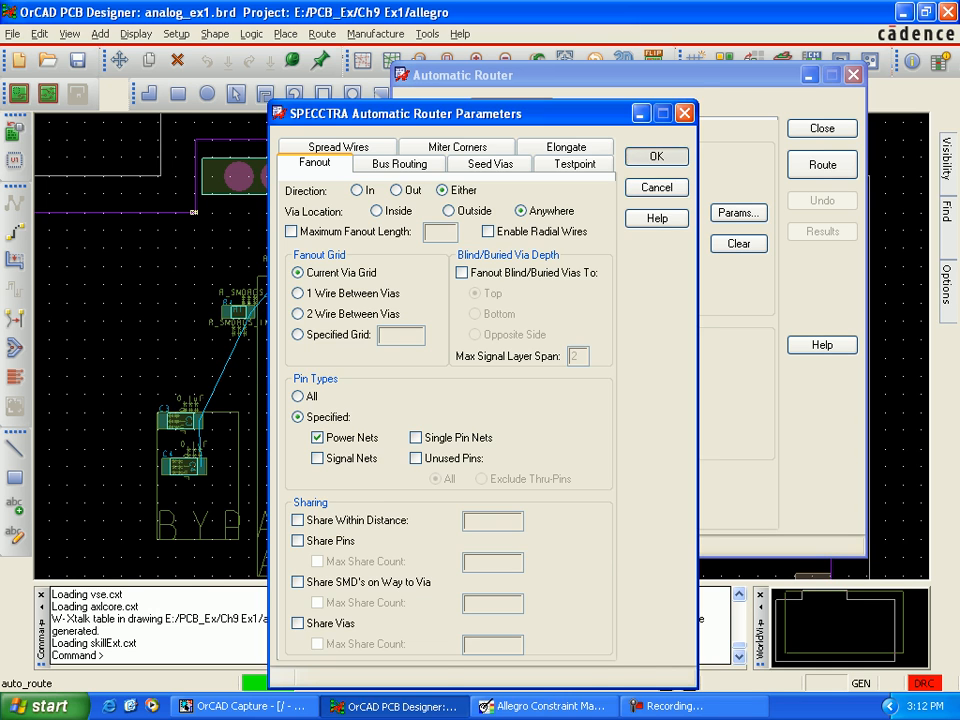
click(657, 156)
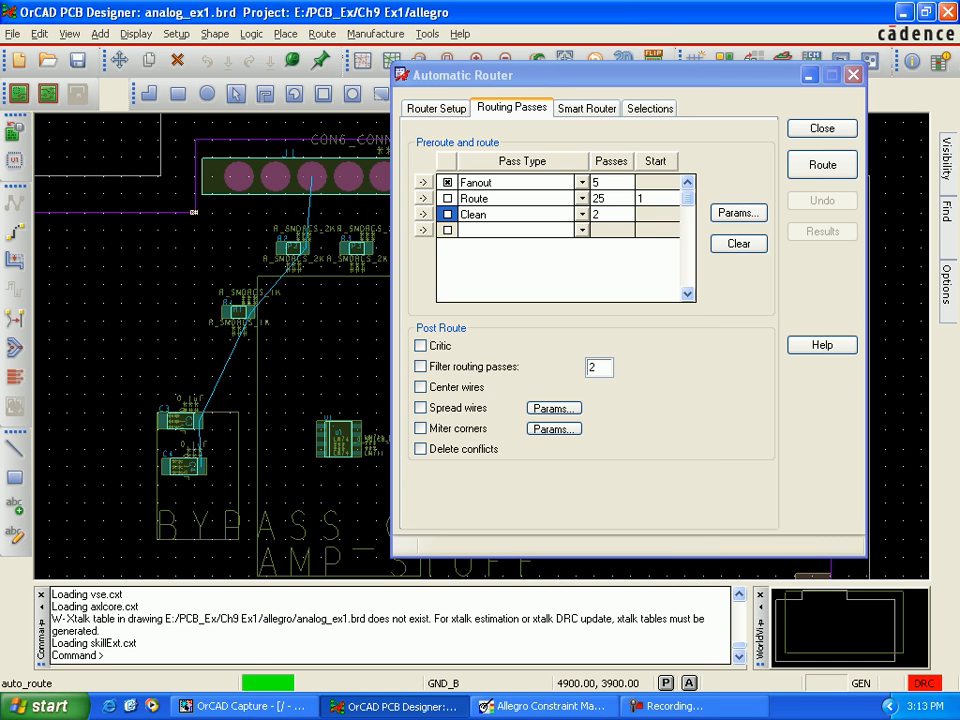
click(822, 165)
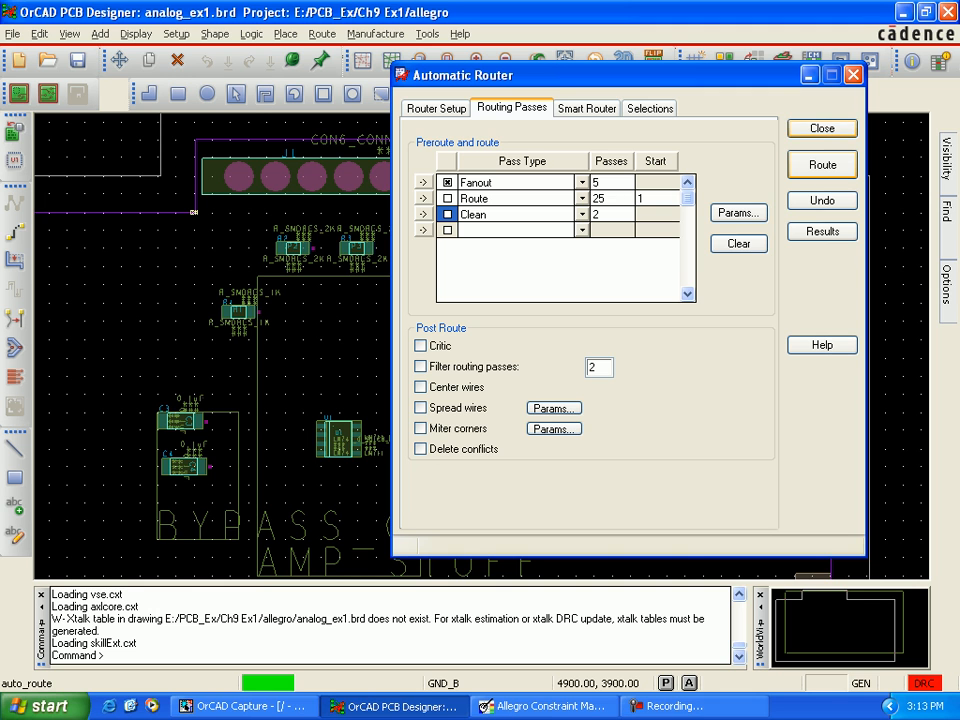
click(822, 129)
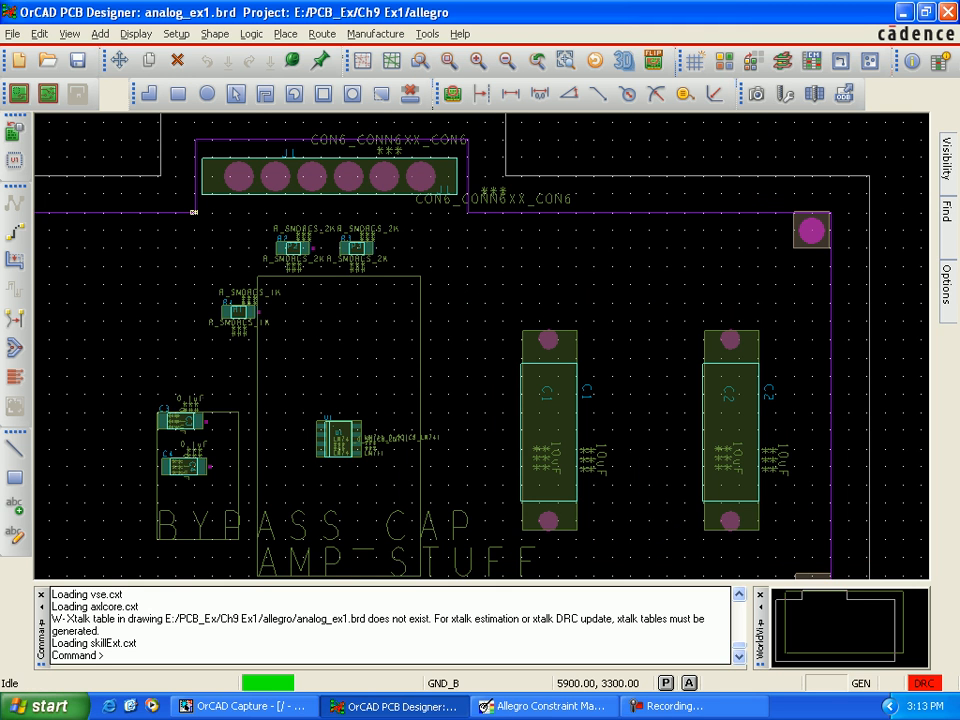
Step: Switch to Allegro Constraint Manager and clear the No Route restriction on nets V- and V+
click(545, 706)
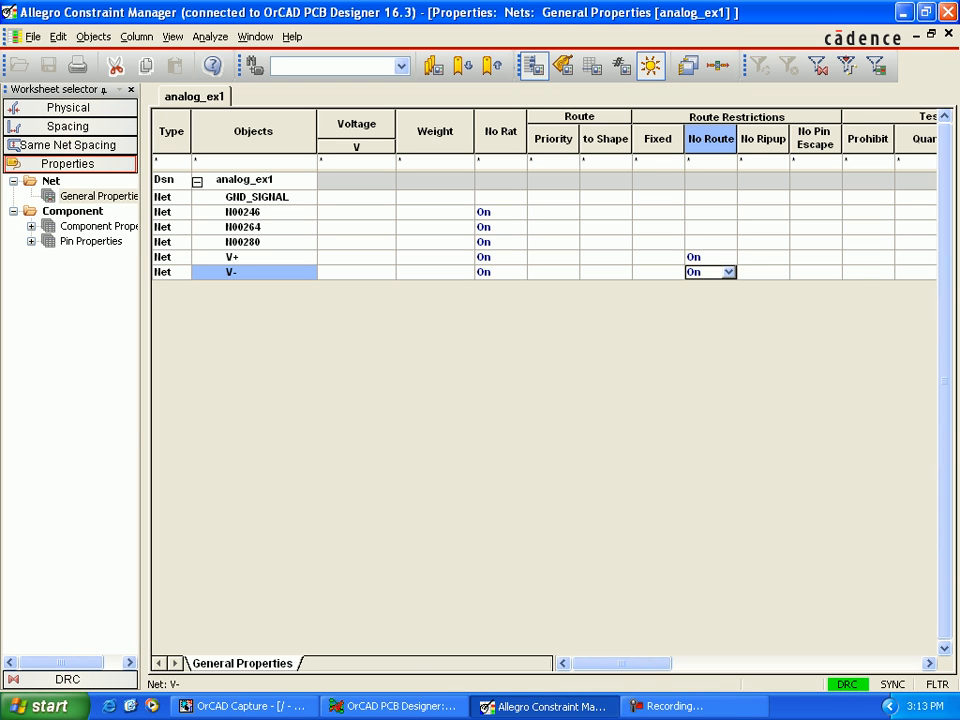
click(728, 272)
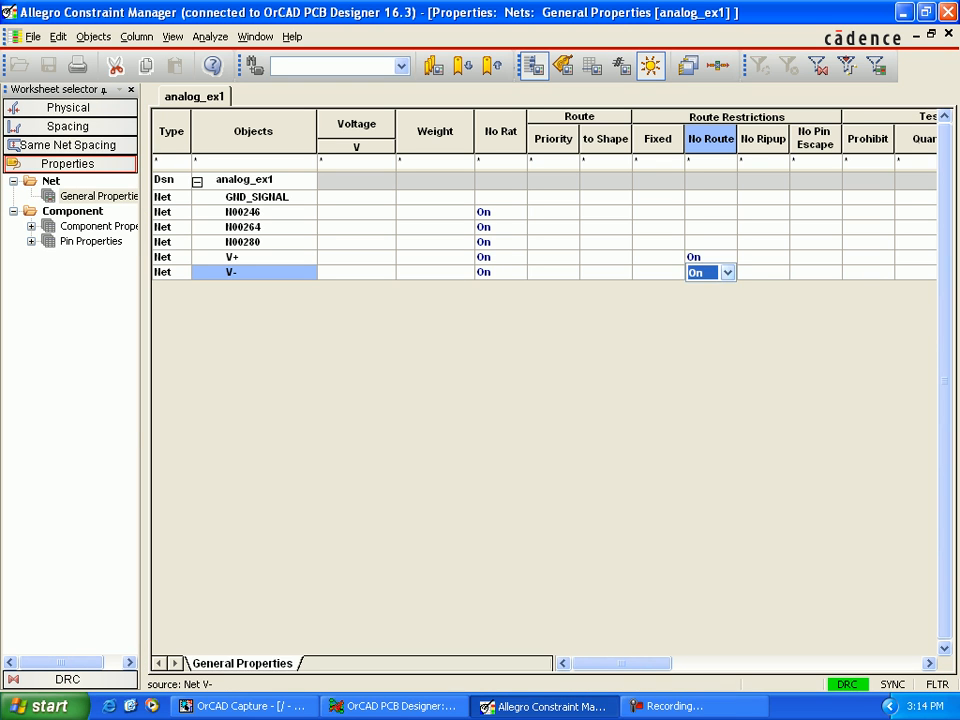
click(728, 272)
click(709, 303)
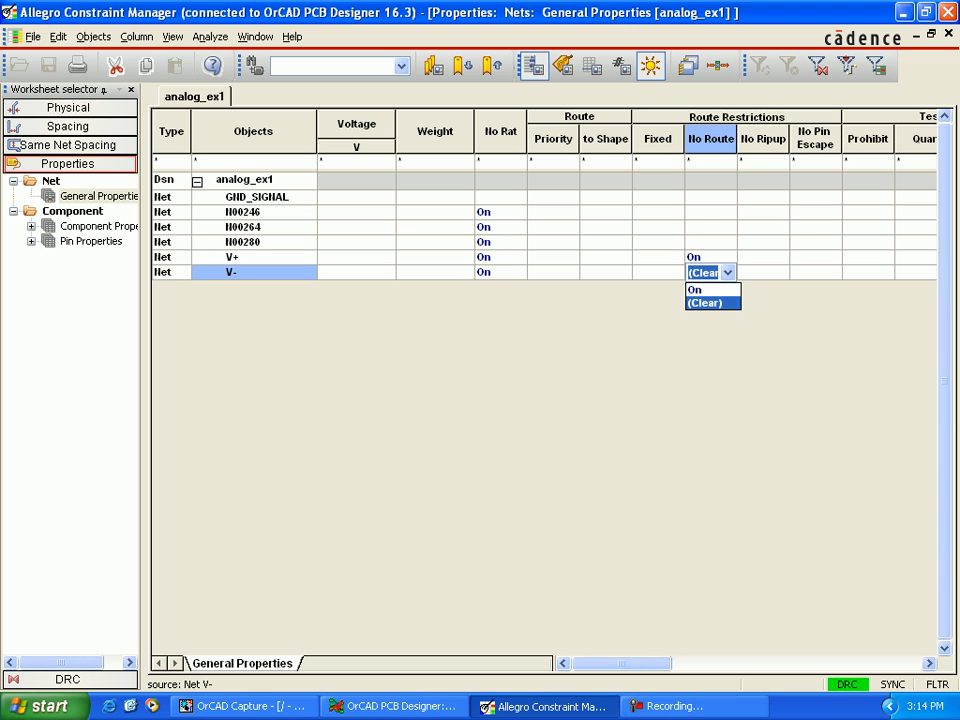
click(715, 257)
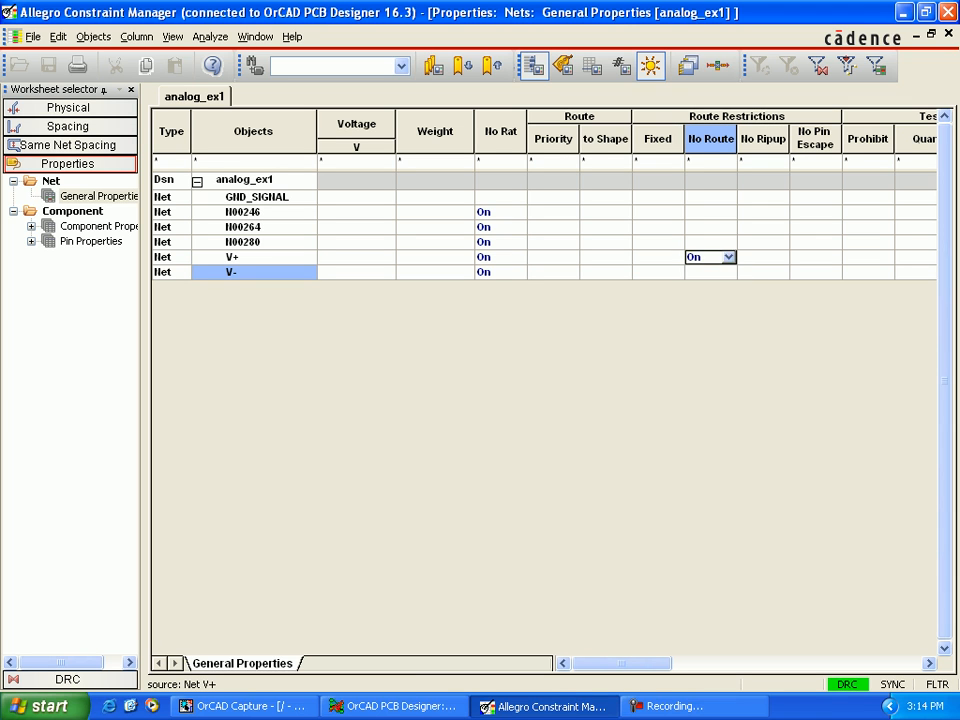
click(728, 257)
click(710, 286)
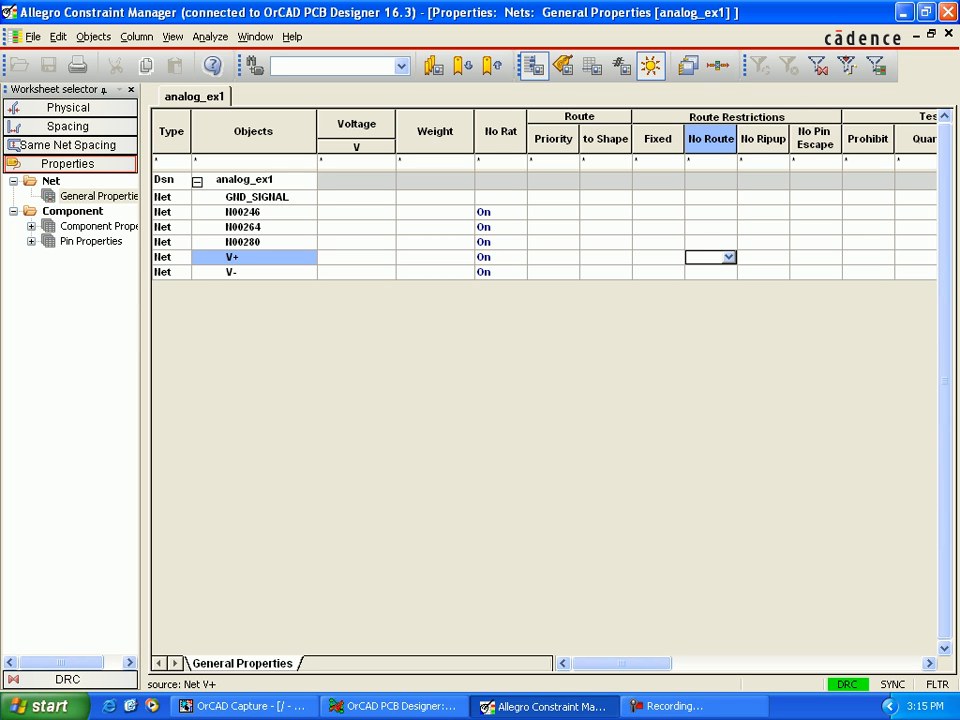
Step: Switch back to OrCAD PCB Designer and run the automatic router's Fanout pass again with the power-nets-only parameters
click(395, 706)
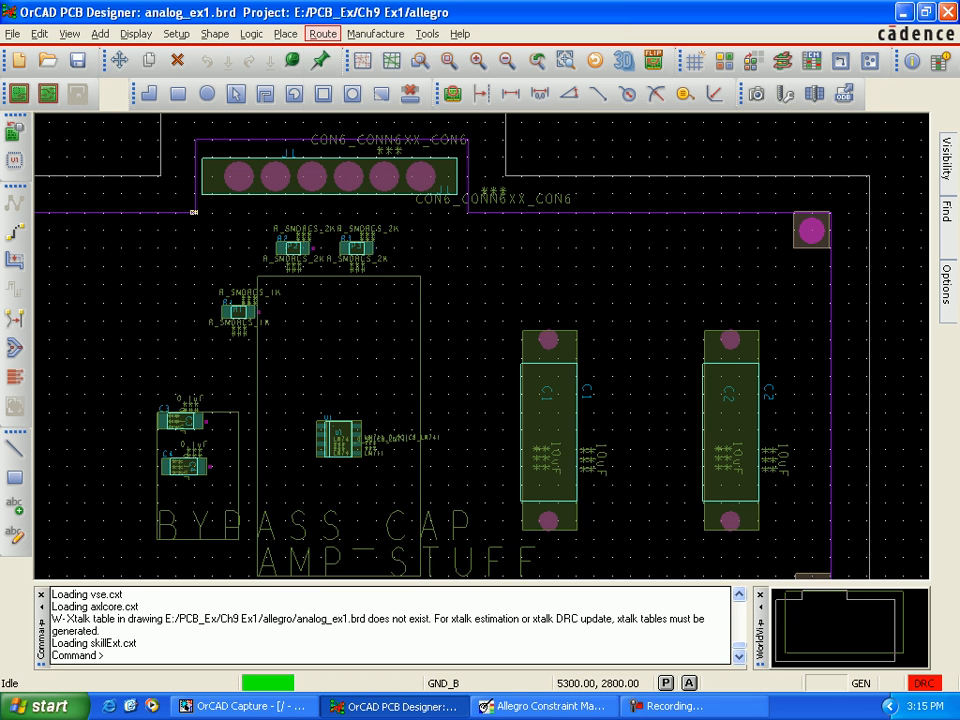
click(322, 34)
mouse_move(370, 204)
click(522, 328)
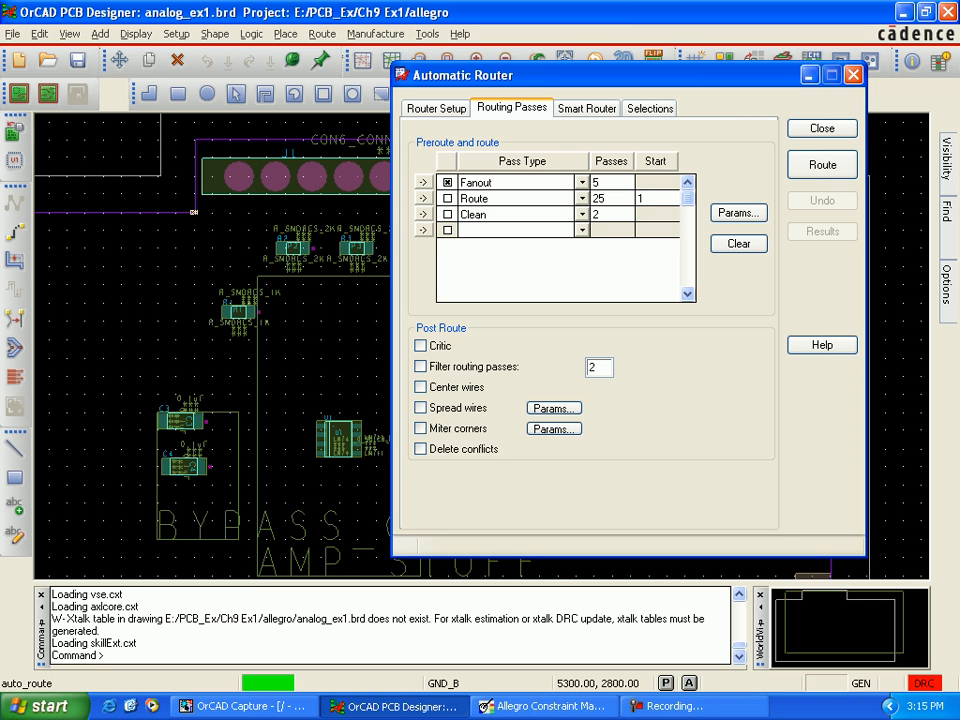
click(739, 212)
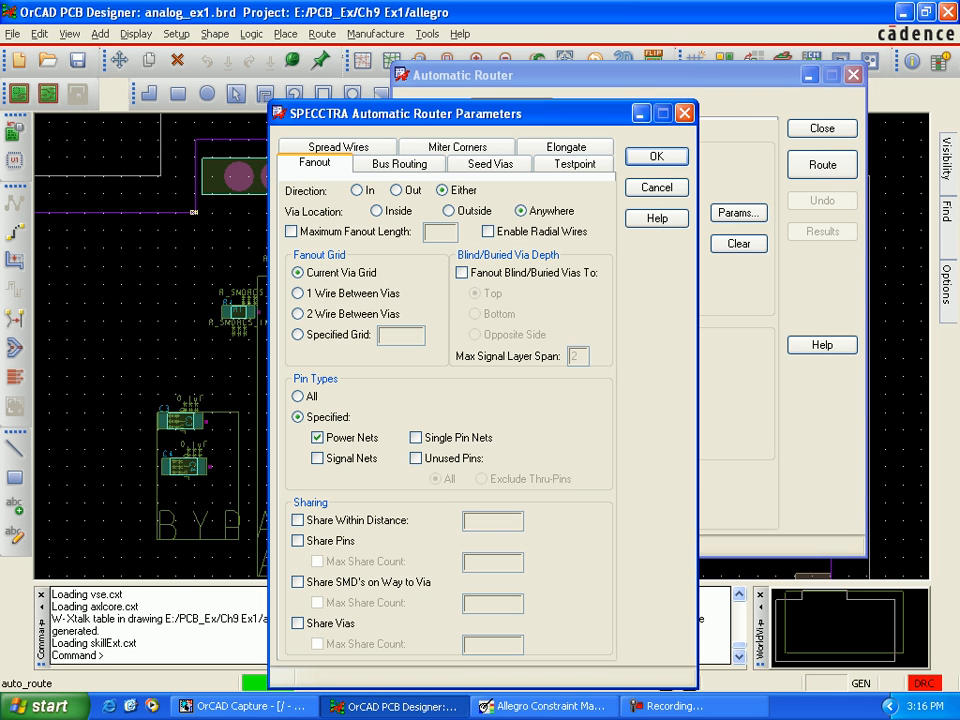
click(657, 156)
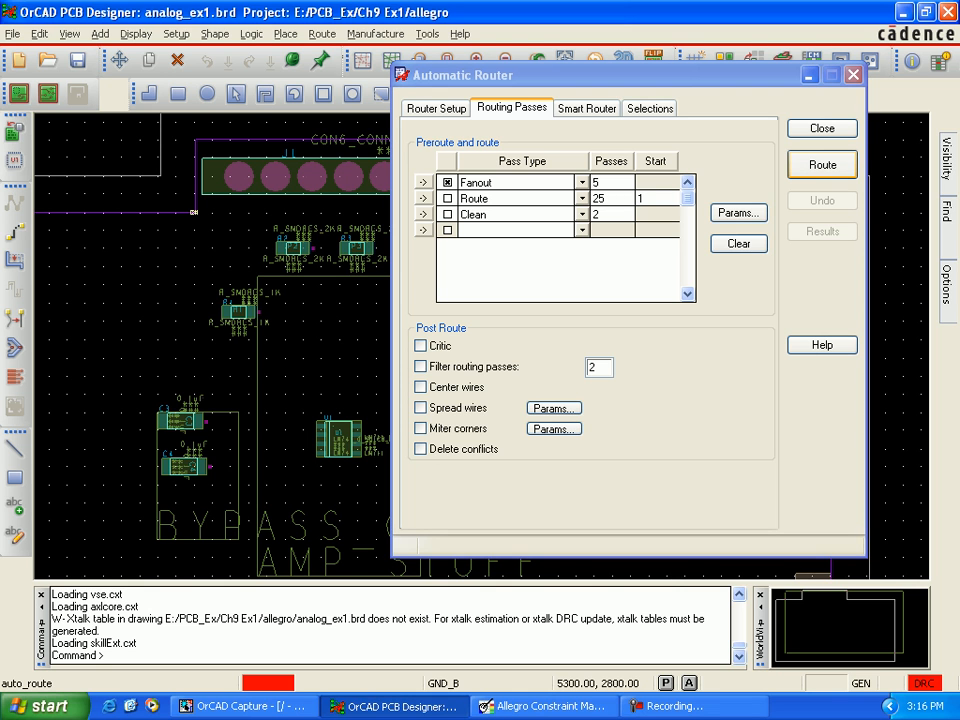
click(822, 164)
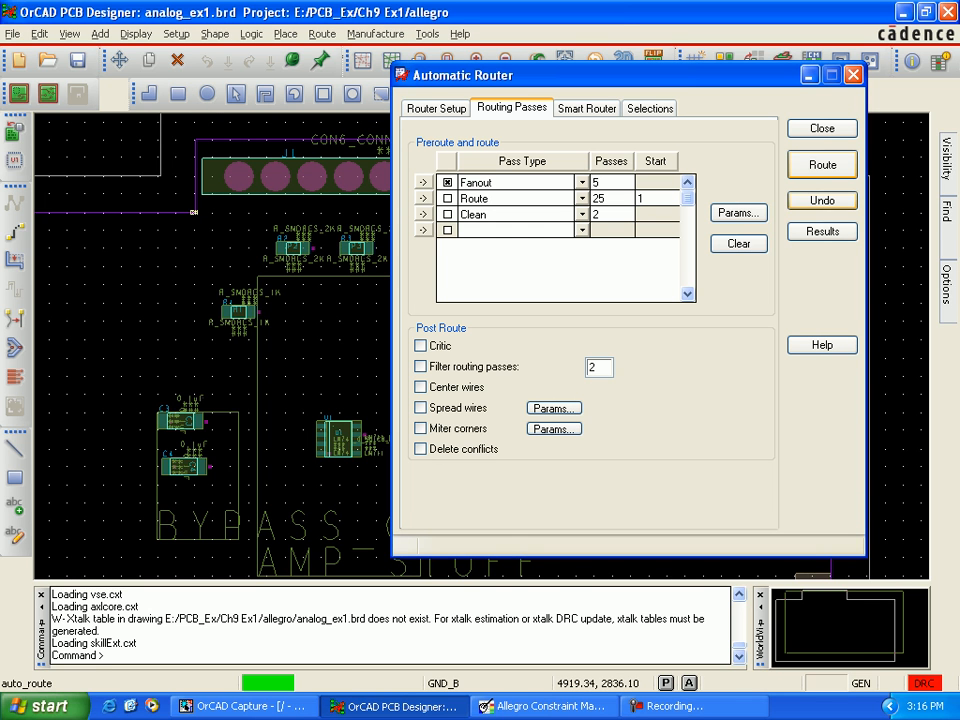
click(822, 128)
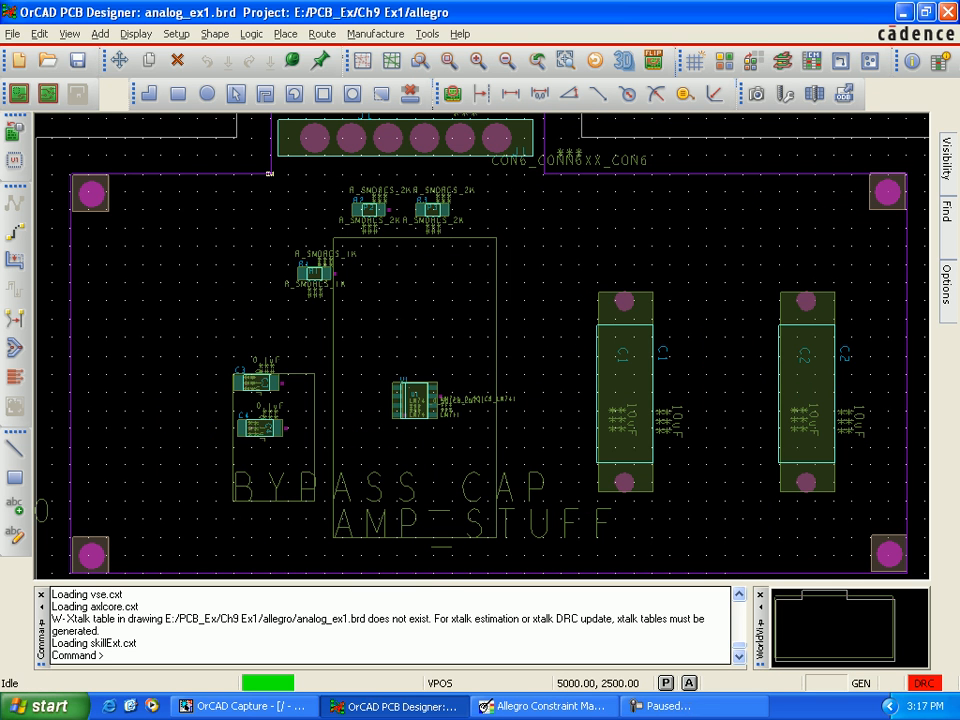
Step: Display the Vpos plane and examine the via connections around U1, C3 and C4
mouse_move(946, 285)
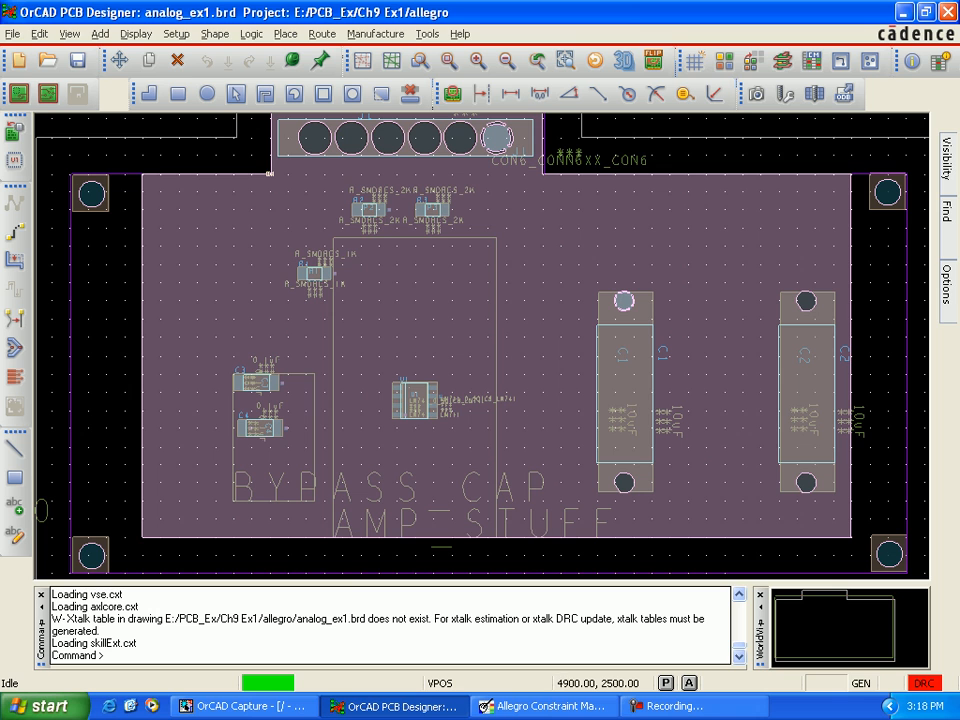
scroll(452, 410, up, 2)
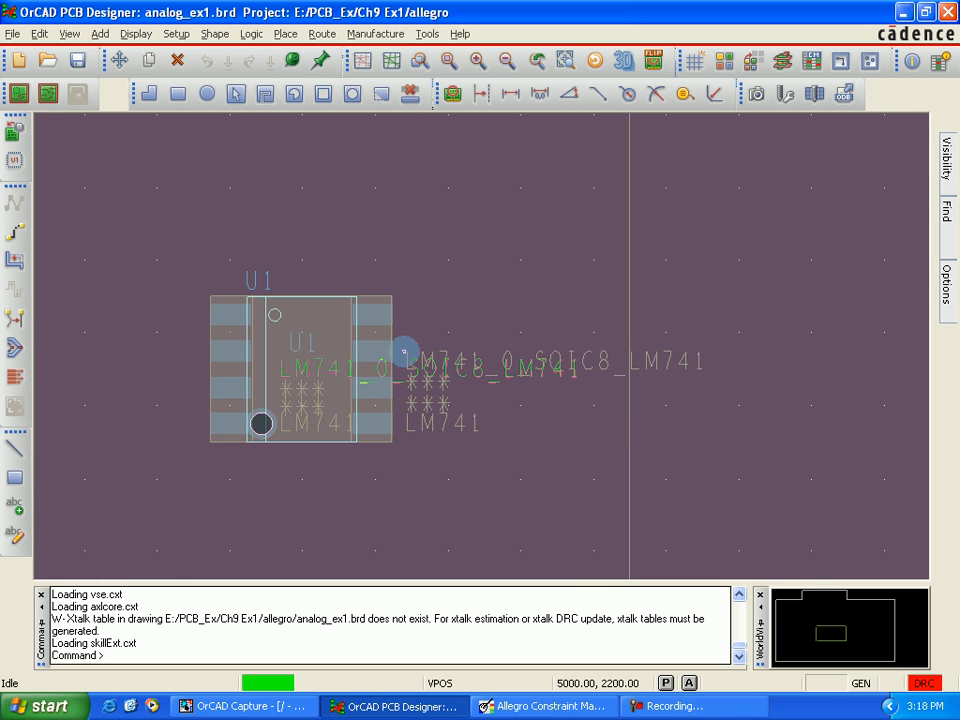
scroll(404, 352, down, 1)
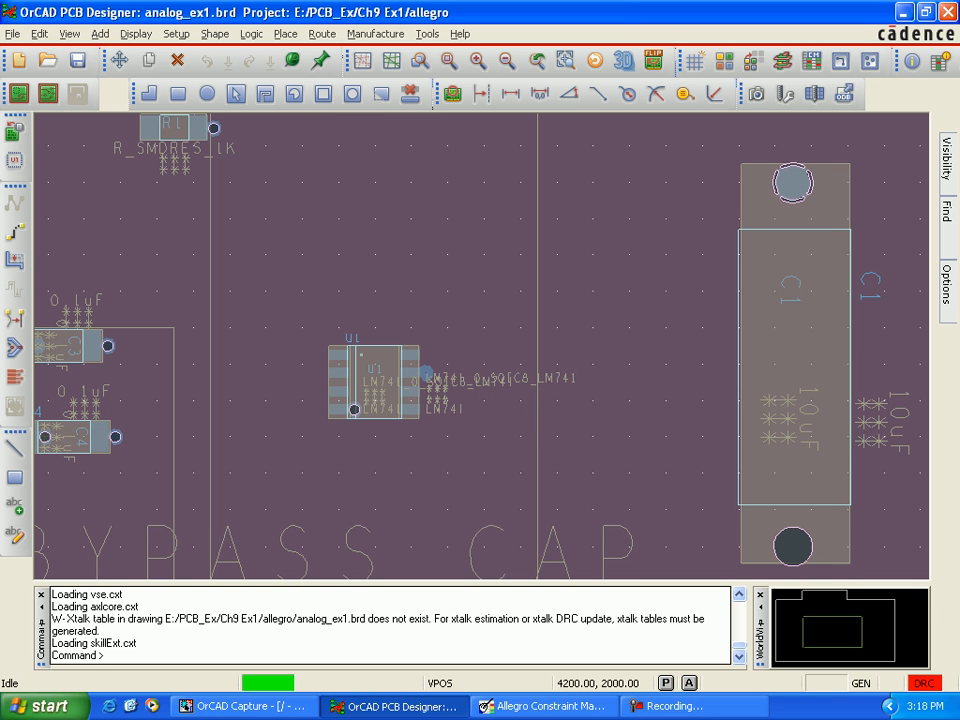
key(Left)
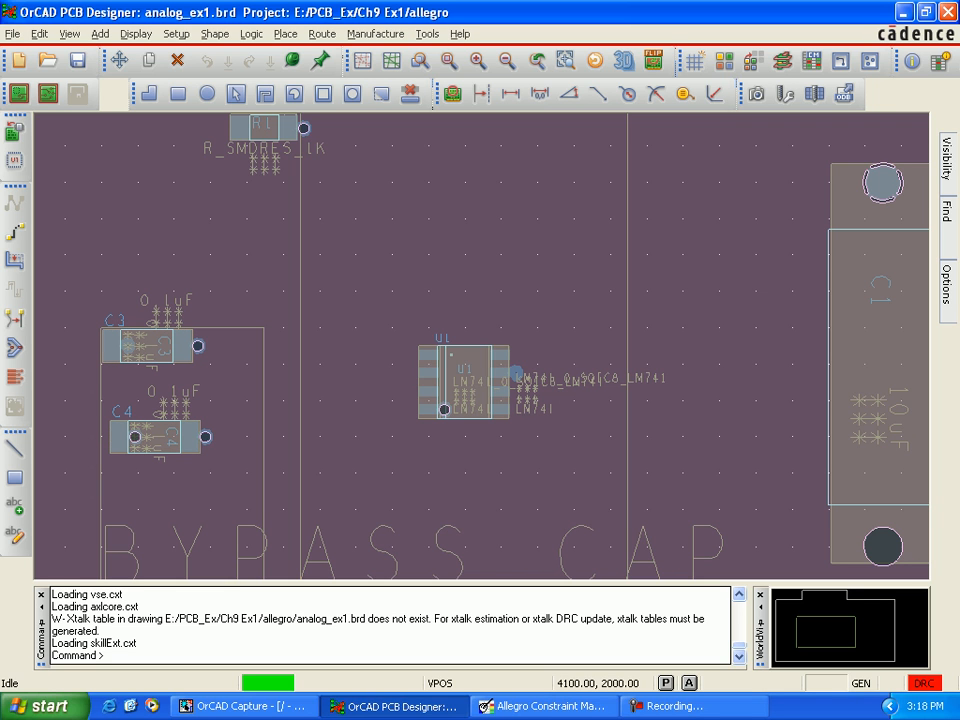
scroll(131, 348, up, 2)
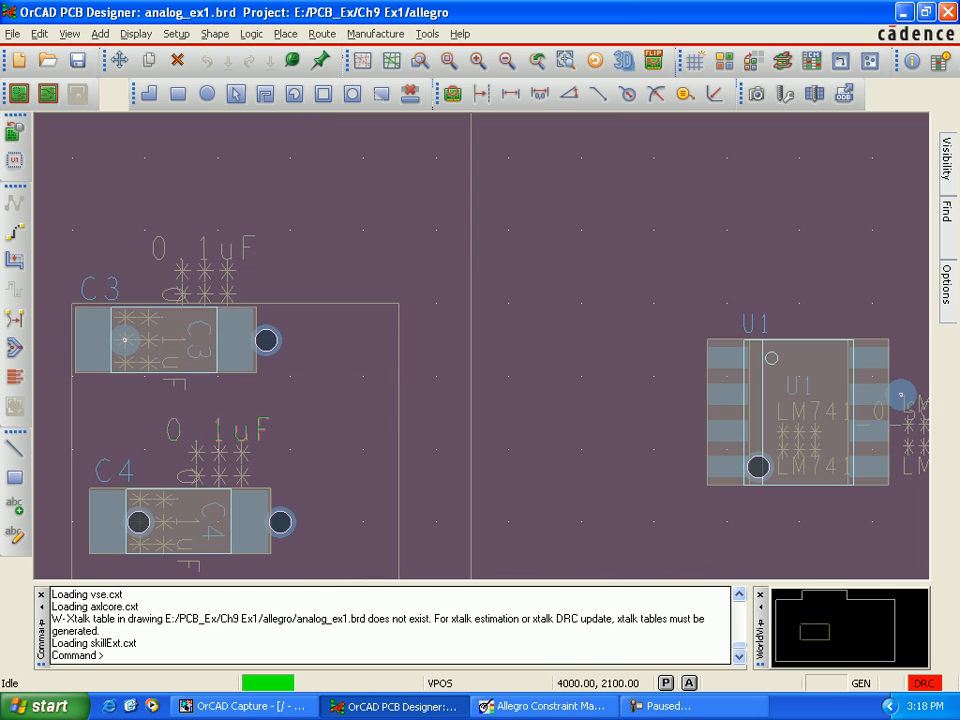
scroll(124, 340, up, 2)
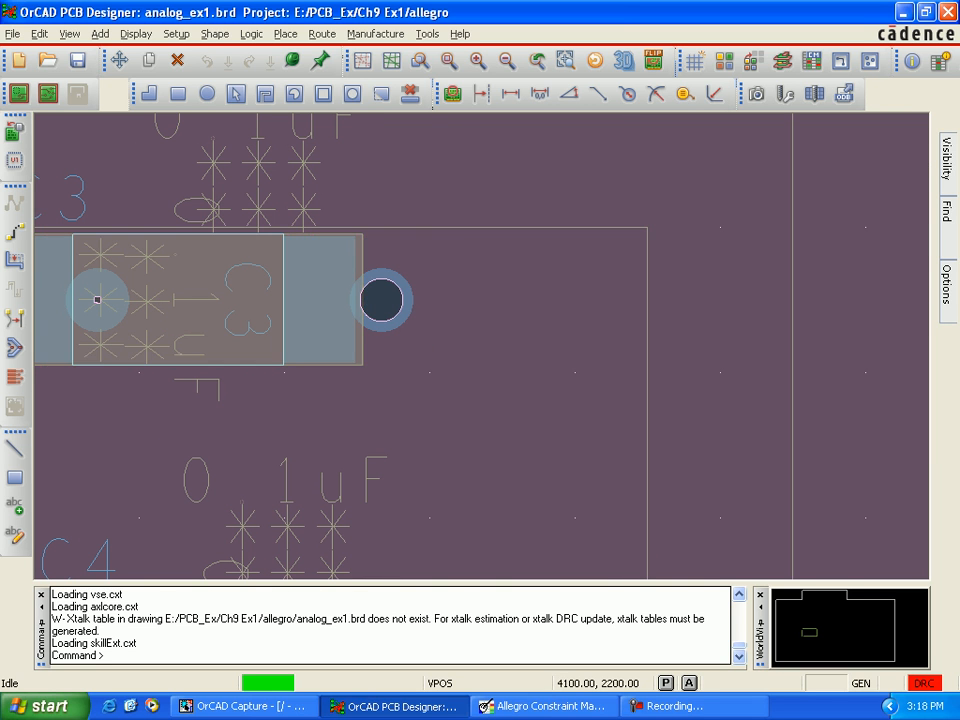
scroll(213, 442, down, 3)
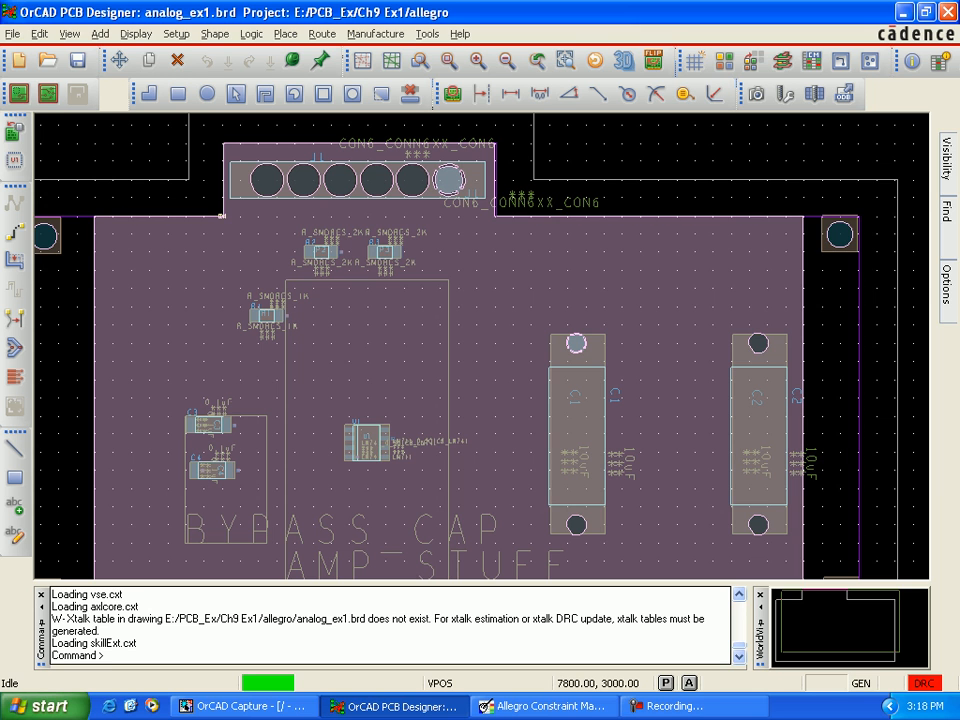
Step: Make Vneg the active Etch subclass and examine the via connections around U1, C3 and C4 on that plane
mouse_move(946, 286)
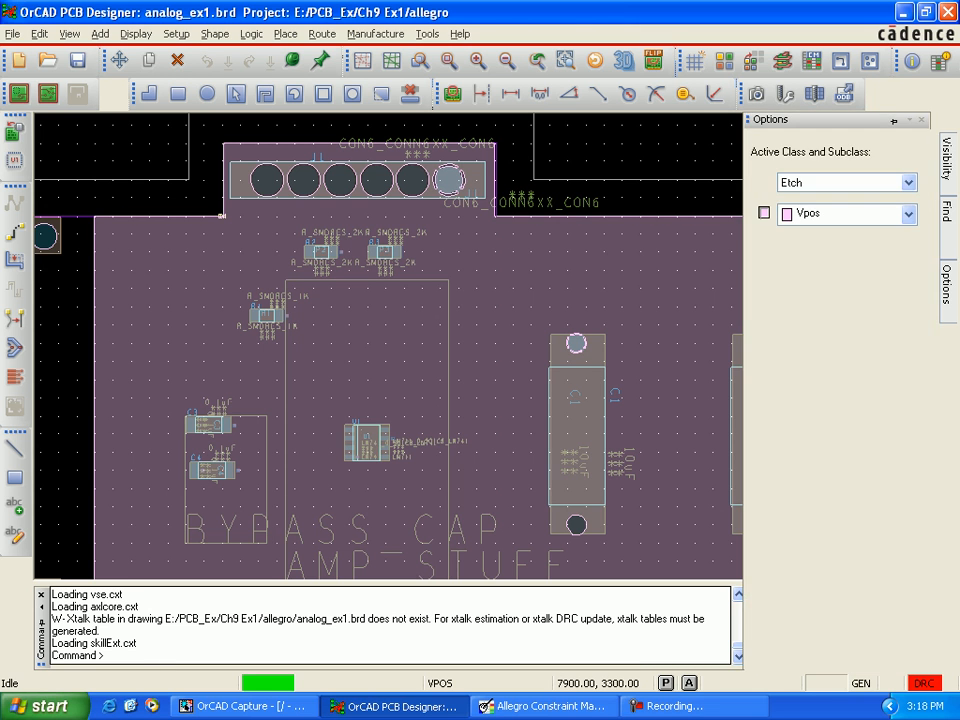
click(908, 214)
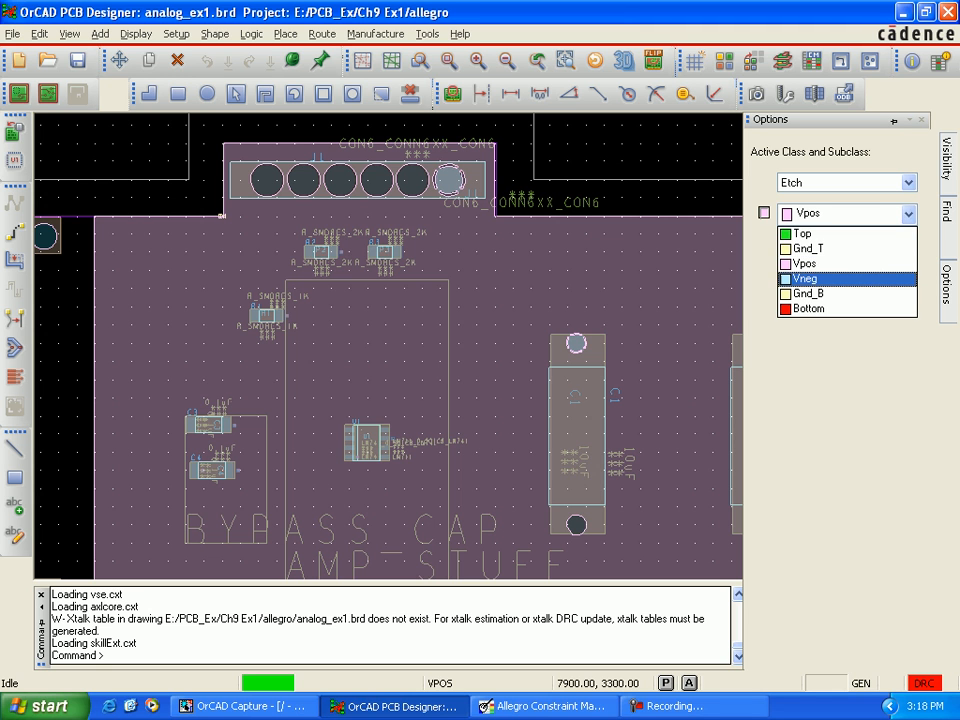
click(805, 278)
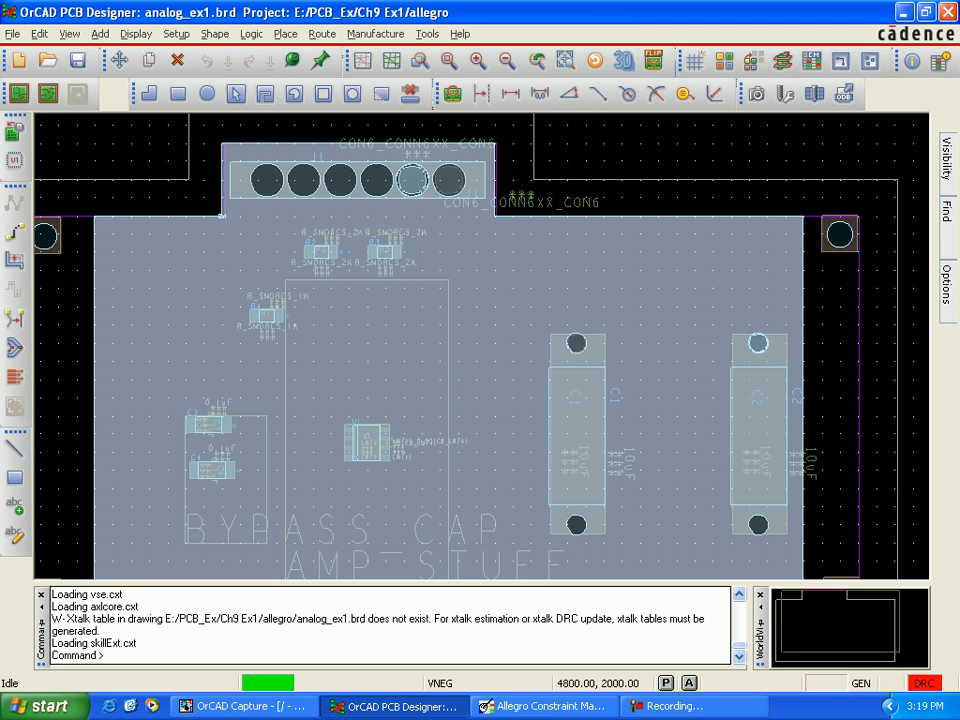
scroll(361, 468, up, 3)
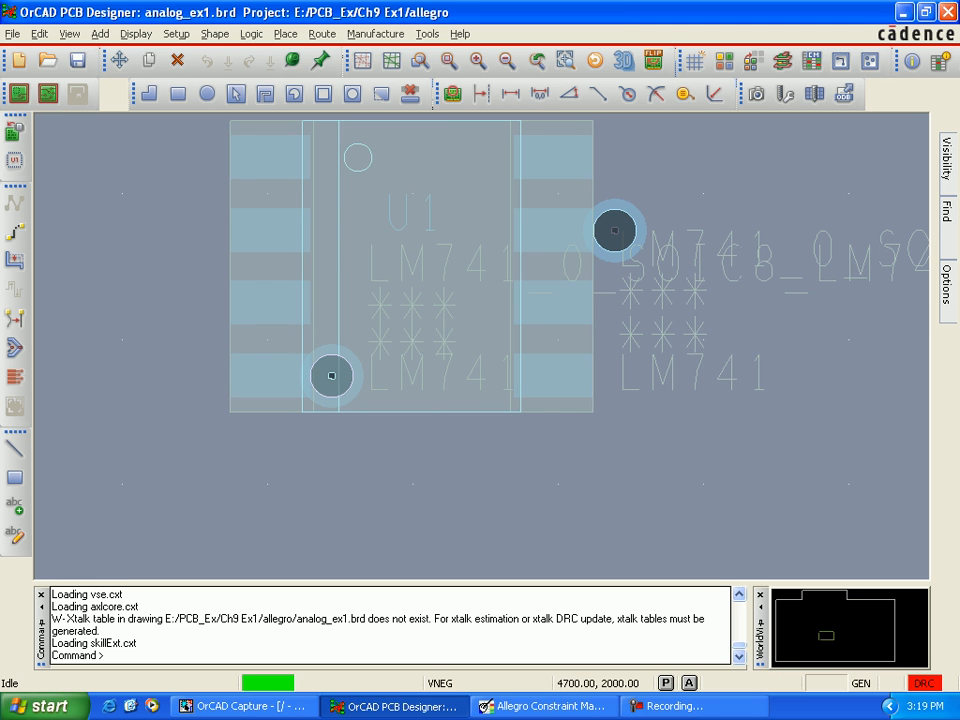
key(Left)
key(Left)
key(Left)
key(Left)
key(Left)
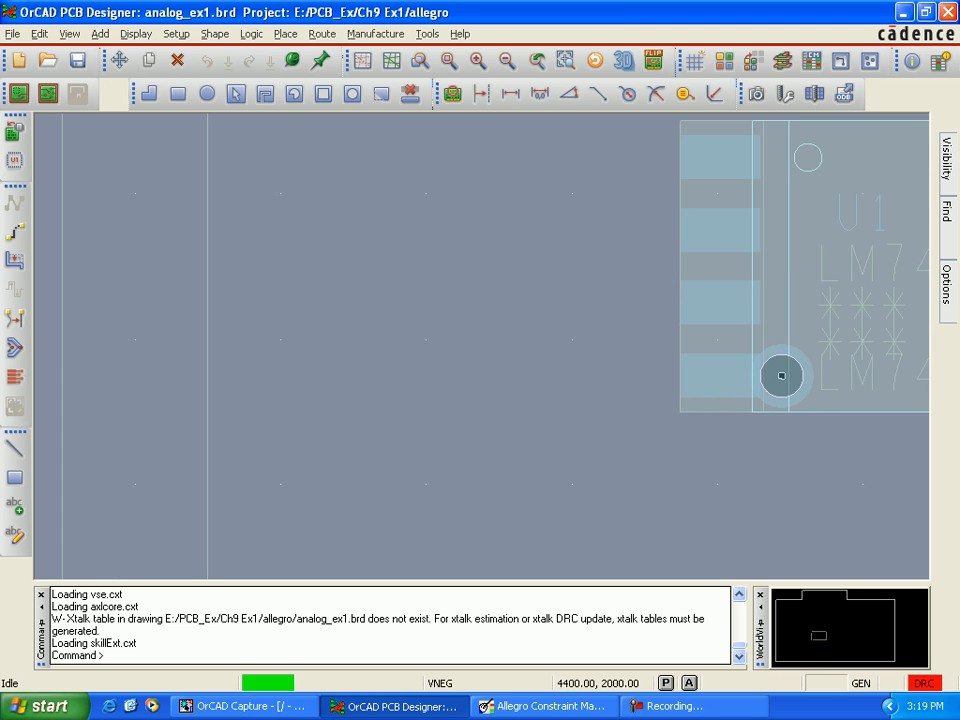
key(Left)
key(Left)
key(Left)
key(Left)
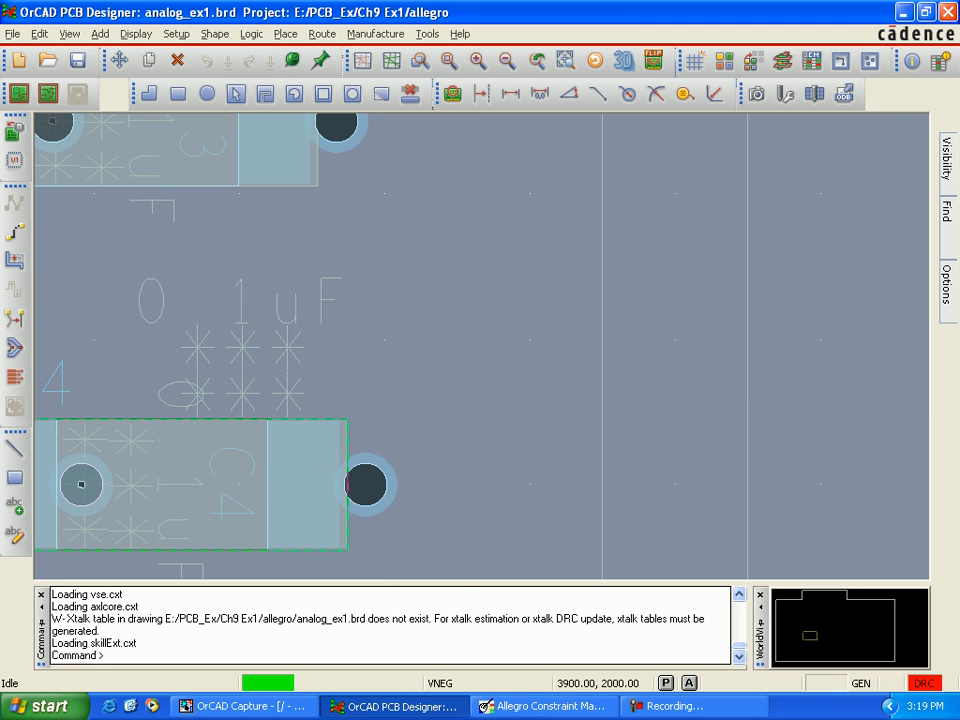
Step: Make Gnd_T the active Etch subclass and turn on its visibility
scroll(515, 485, down, 3)
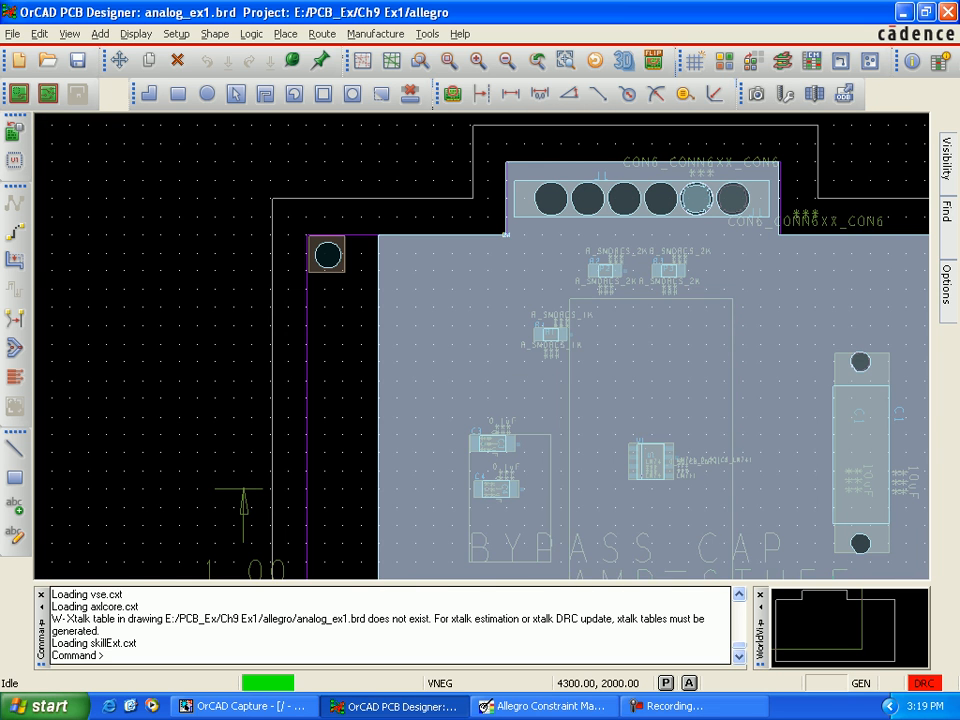
key(Right)
key(Right)
key(Right)
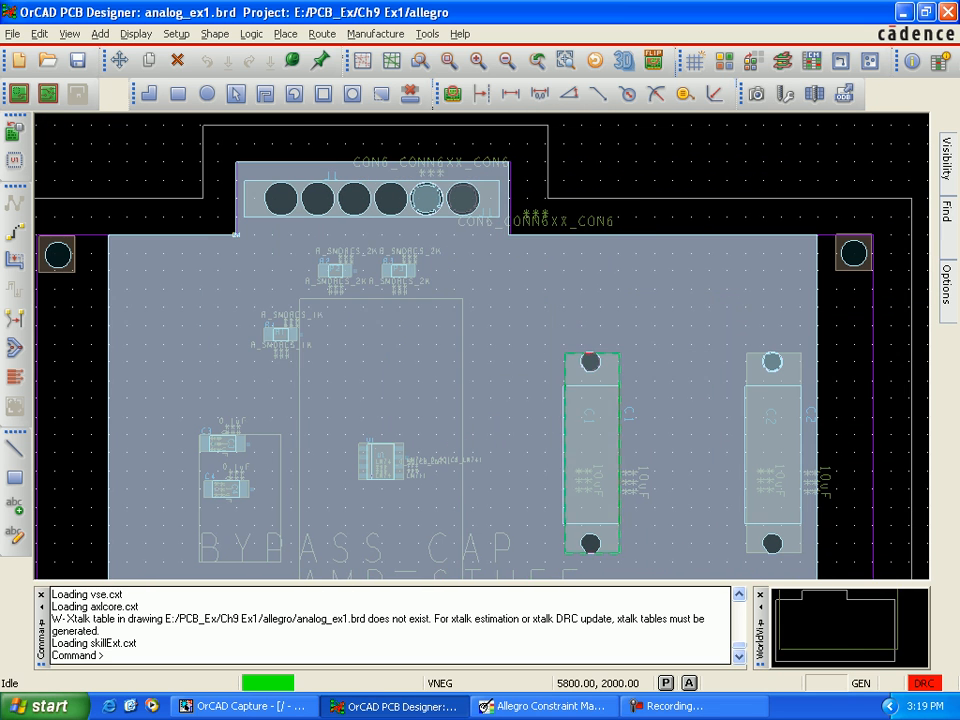
mouse_move(946, 286)
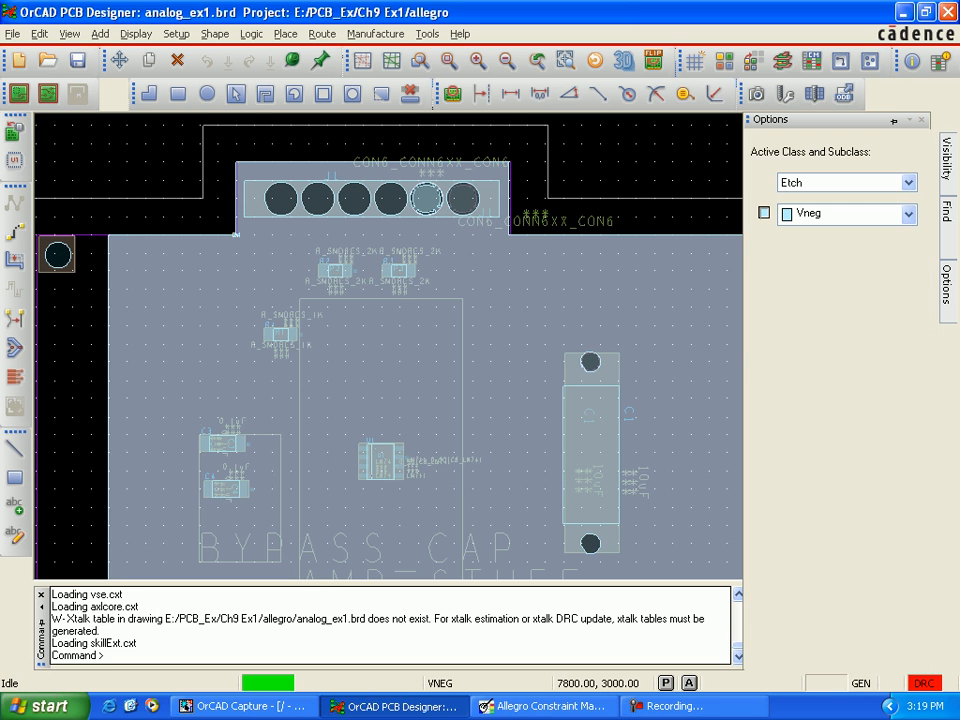
click(908, 213)
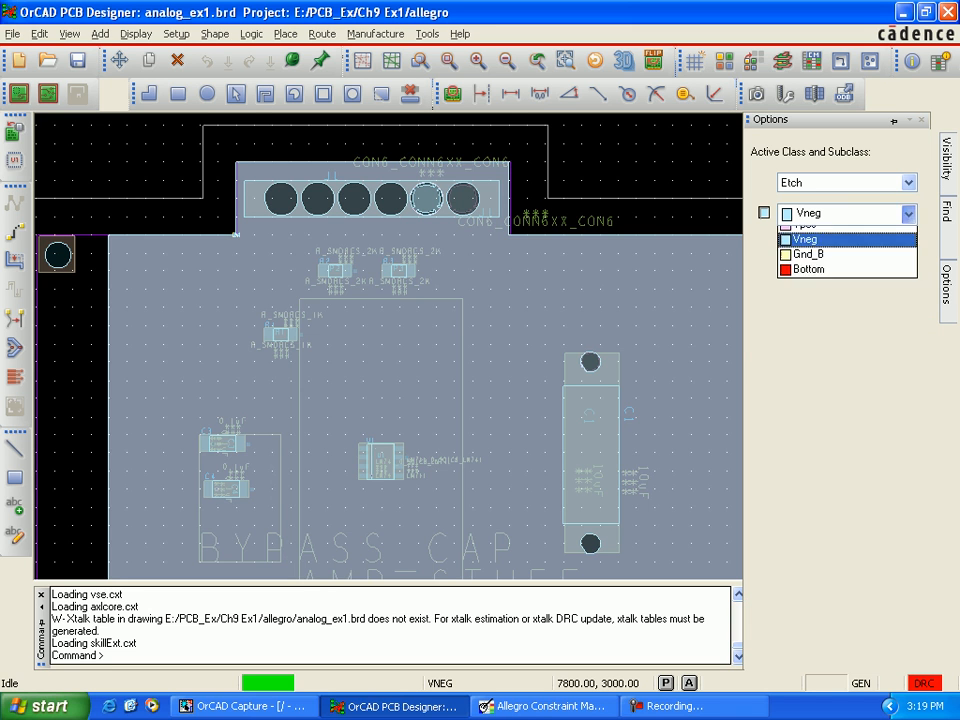
click(840, 249)
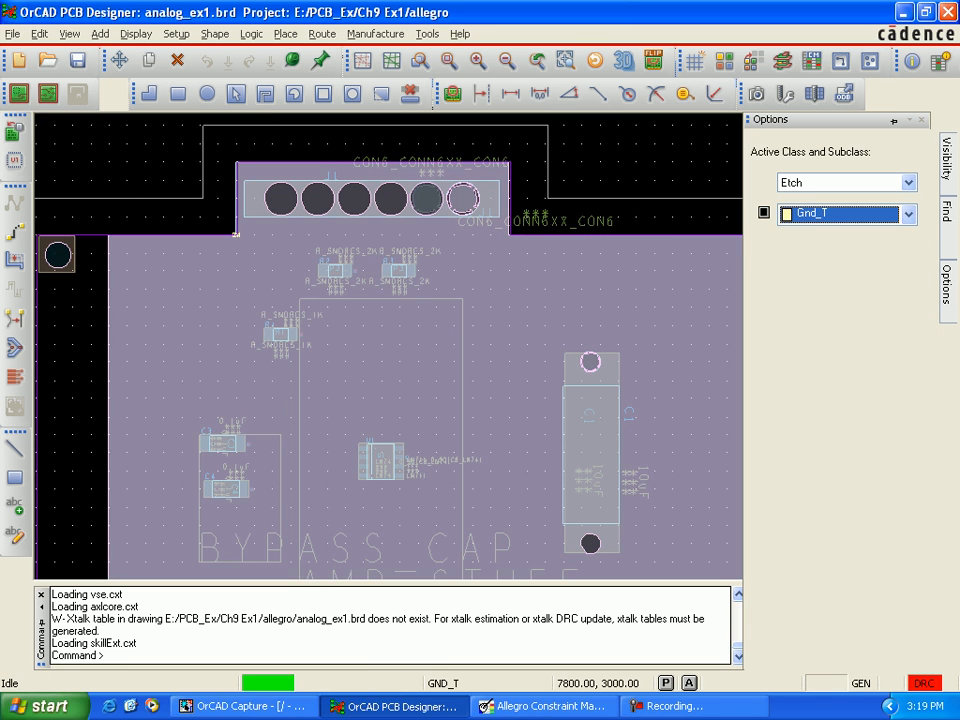
click(764, 213)
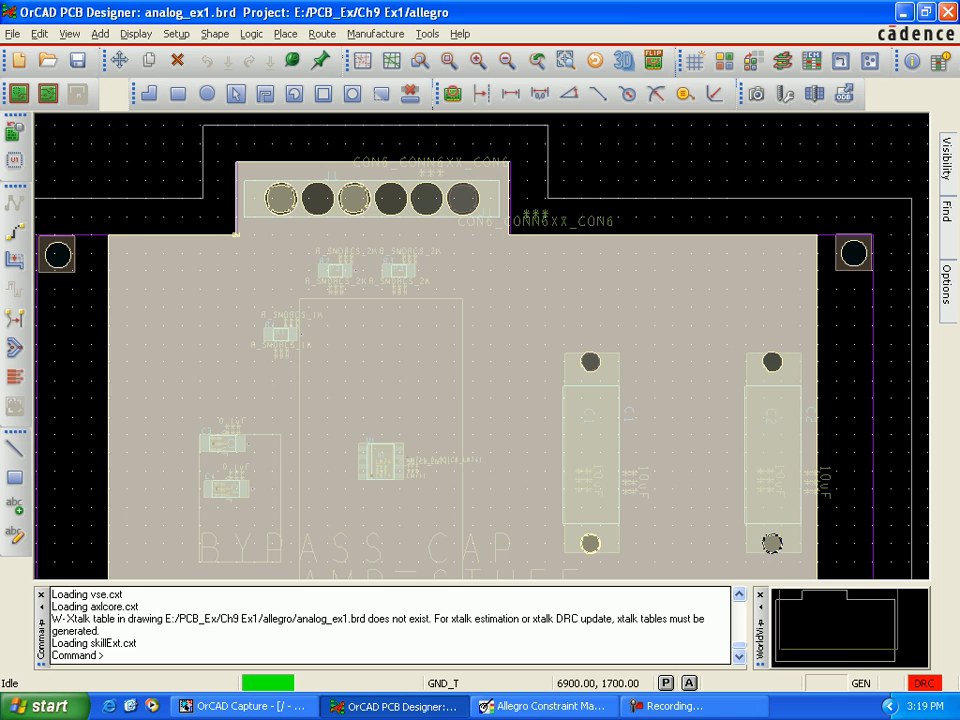
Step: Examine the via connections to the Gnd_T plane around U1, C4 and C3
scroll(391, 488, up, 2)
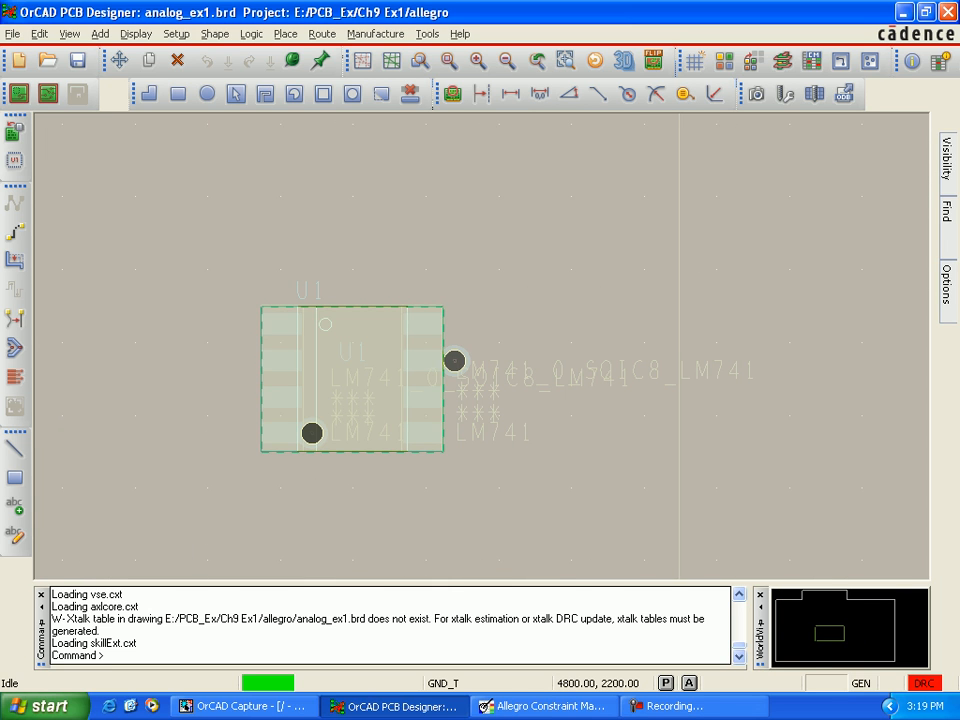
scroll(352, 313, down, 1)
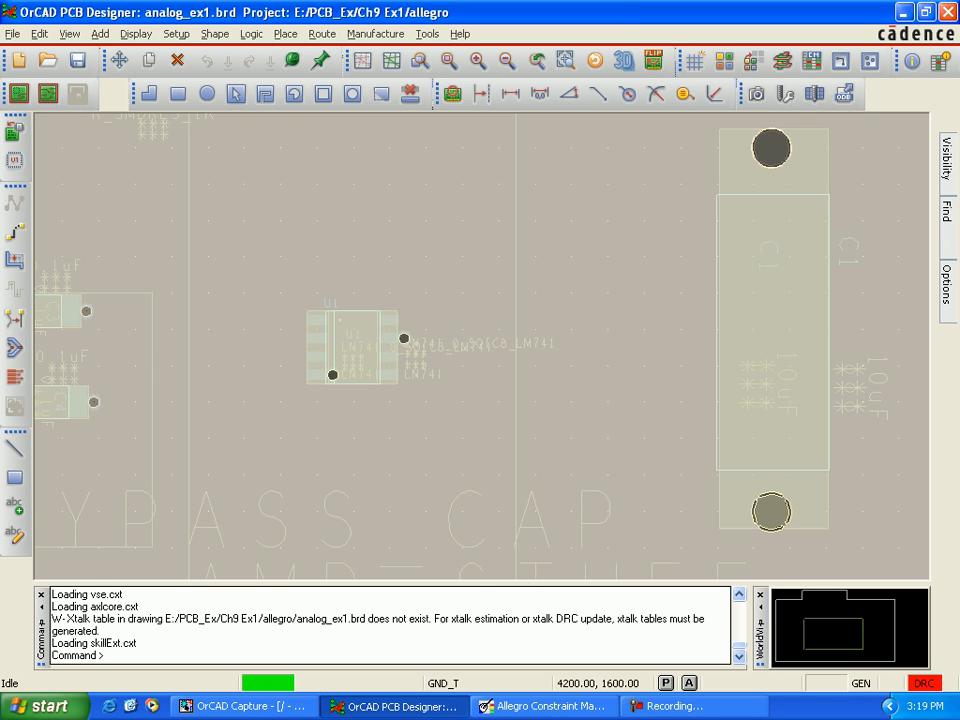
key(Left)
key(Left)
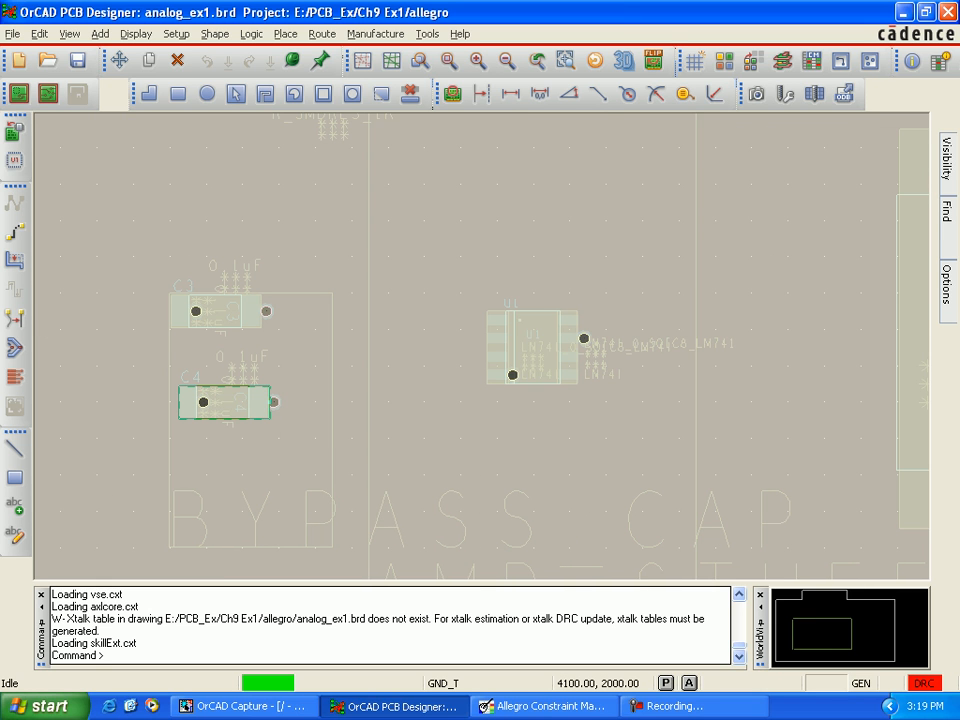
scroll(297, 416, up, 2)
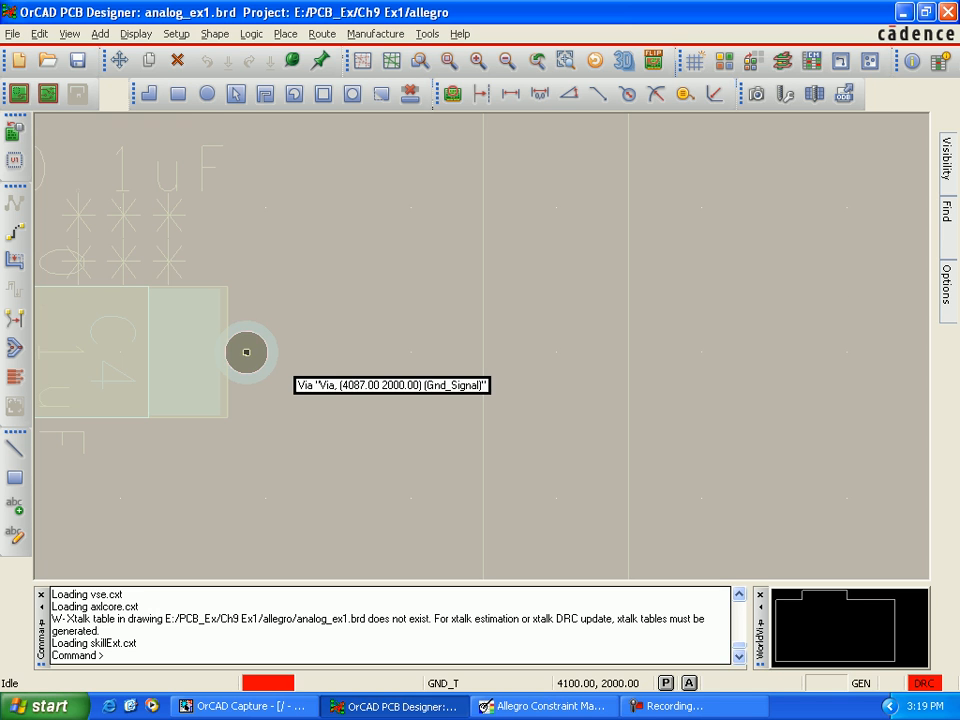
key(Up)
key(Up)
key(Up)
key(Up)
key(Up)
key(Up)
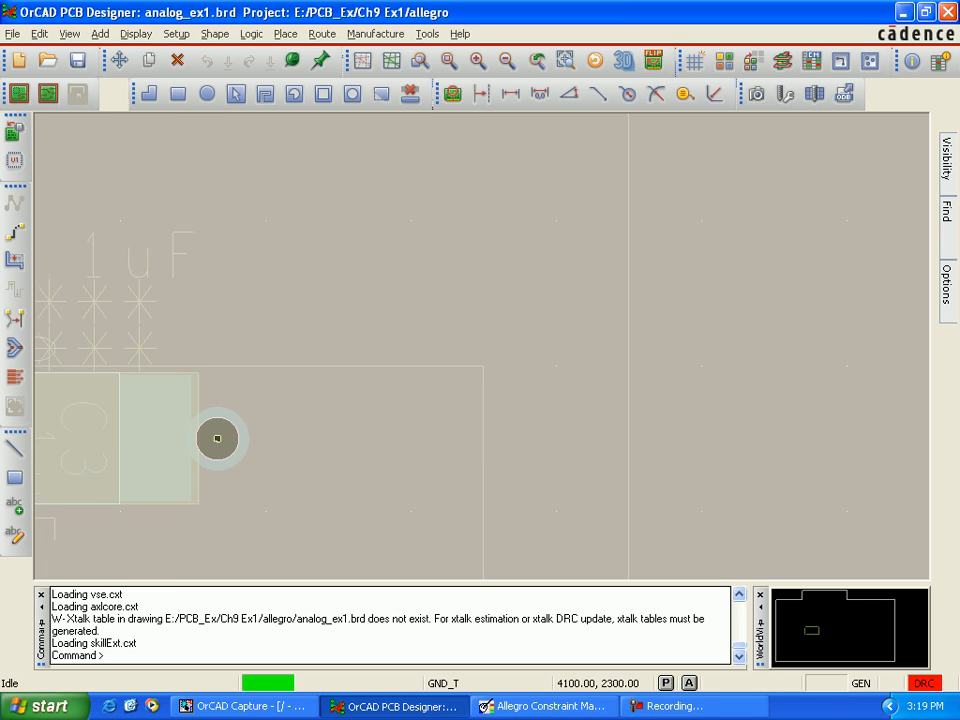
Step: Examine the ground vias at resistors R1 and R2 and the J1 connector pins on the Gnd_T plane
scroll(327, 329, down, 1)
scroll(327, 333, down, 2)
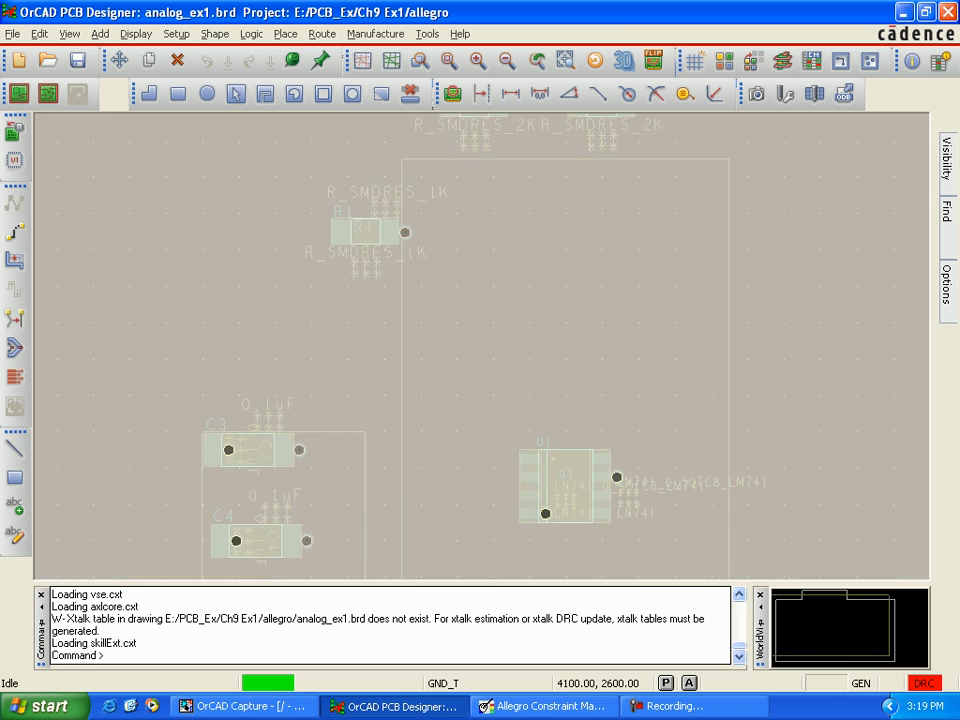
scroll(331, 330, up, 1)
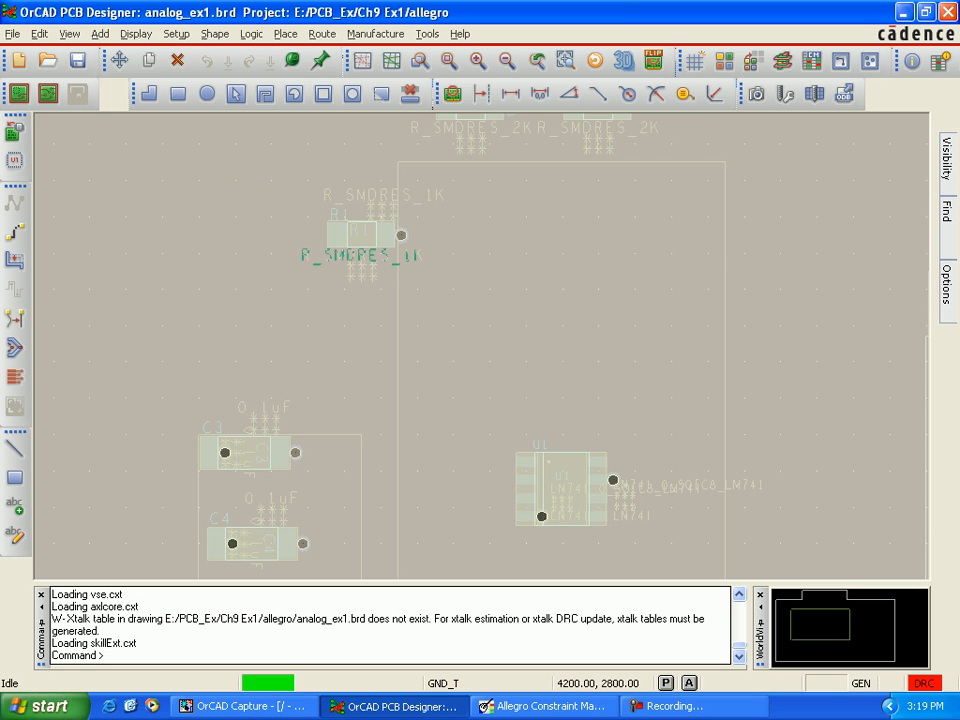
scroll(401, 235, up, 1)
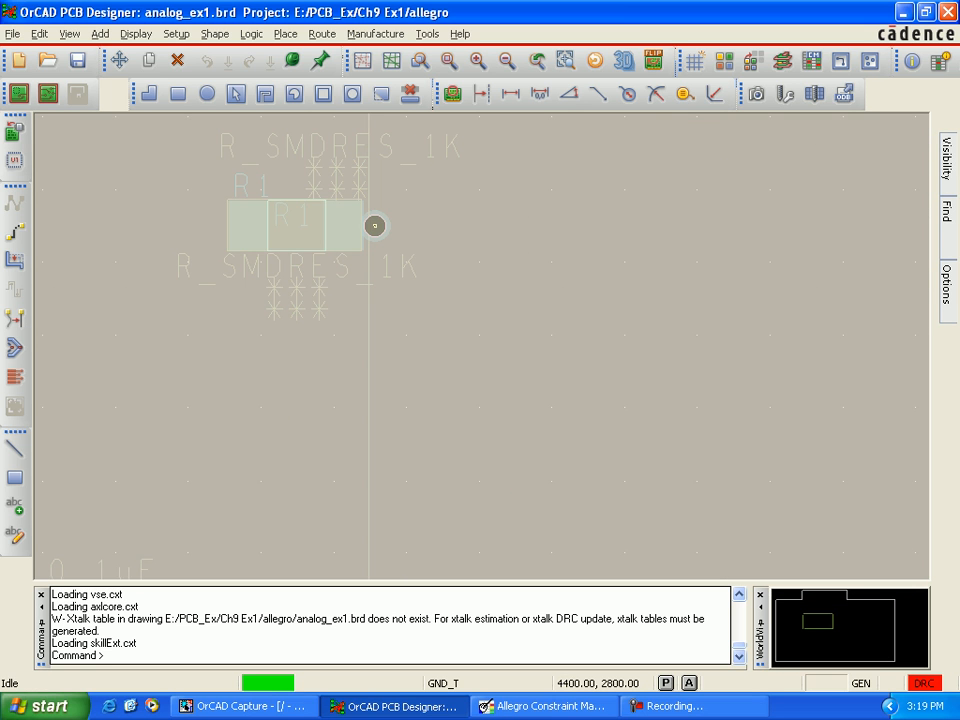
middle_drag(374, 226, 374, 495)
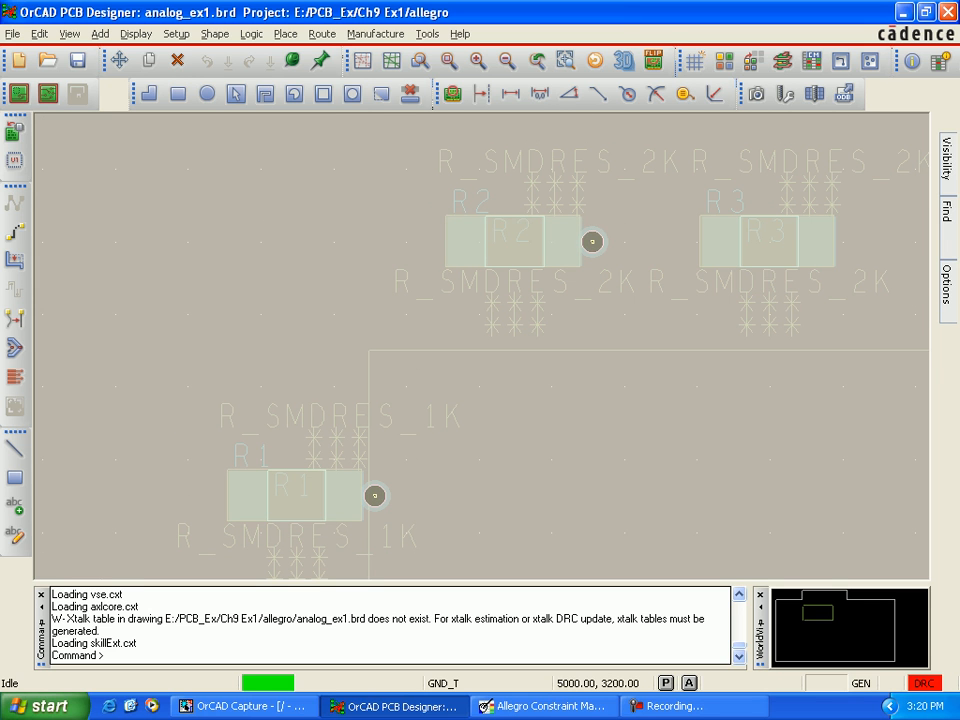
scroll(554, 464, down, 1)
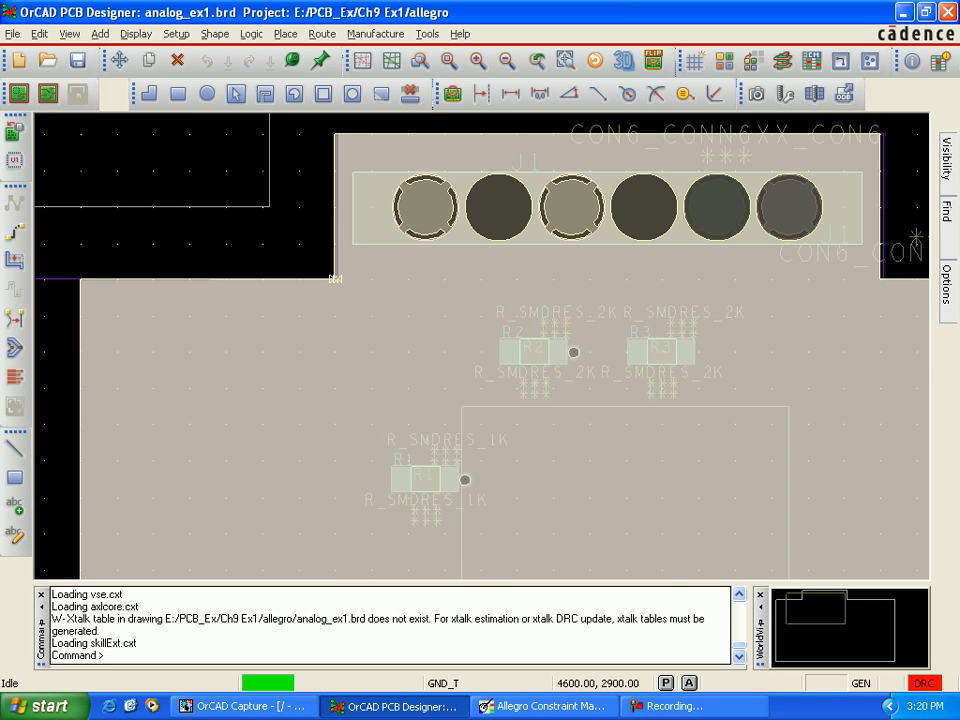
scroll(558, 465, down, 1)
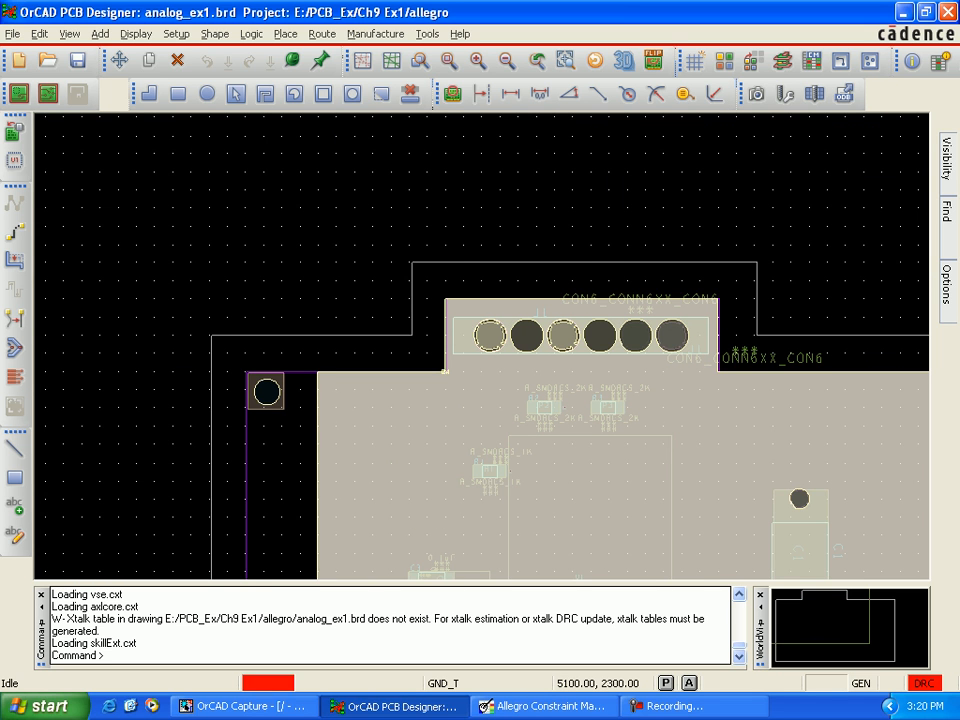
Step: Make Top the active Etch subclass and turn on its visibility
key(Down)
key(Down)
key(Right)
key(Right)
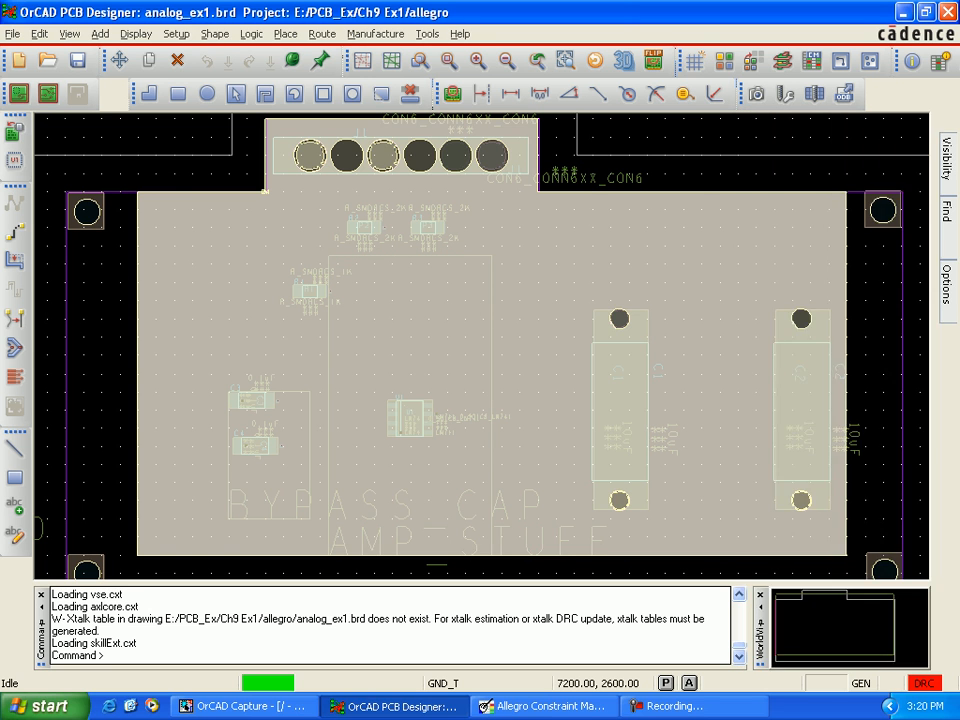
mouse_move(947, 286)
click(908, 214)
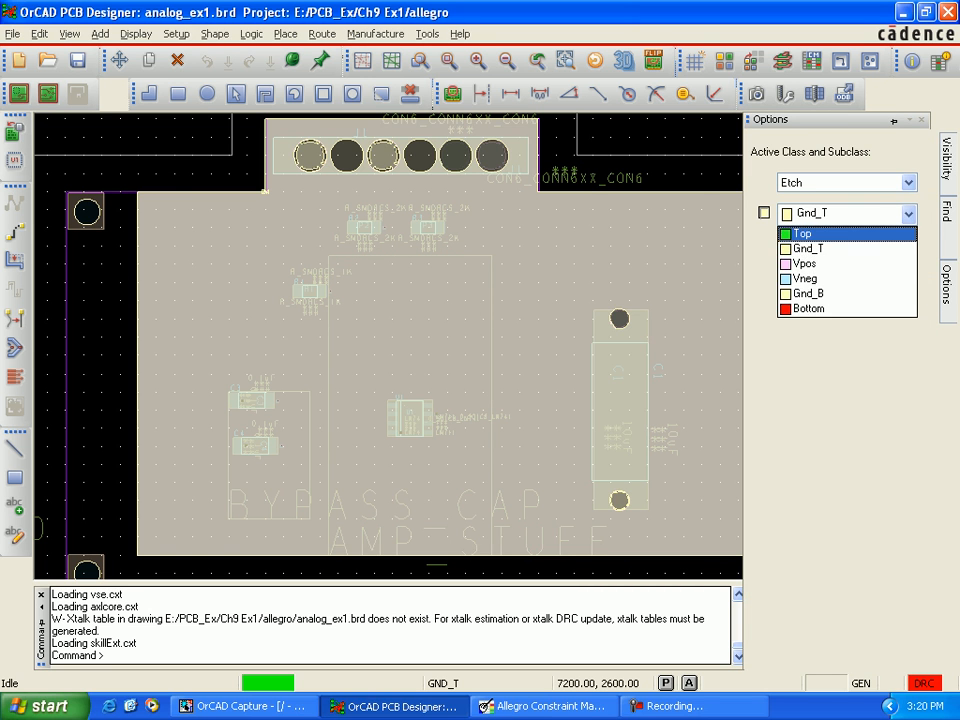
click(805, 229)
click(709, 300)
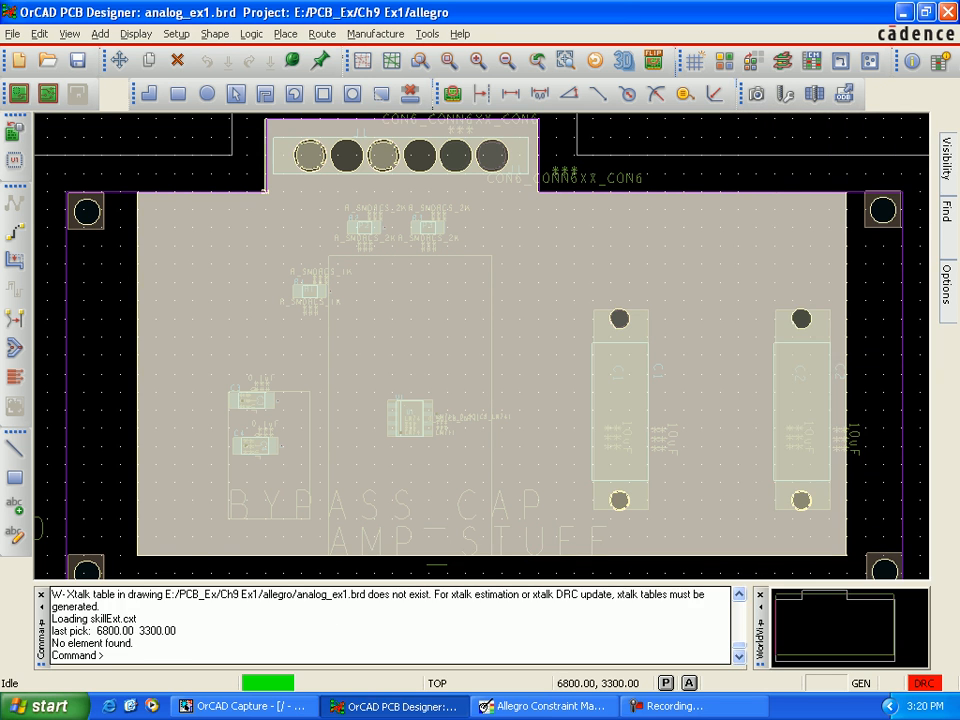
mouse_move(947, 286)
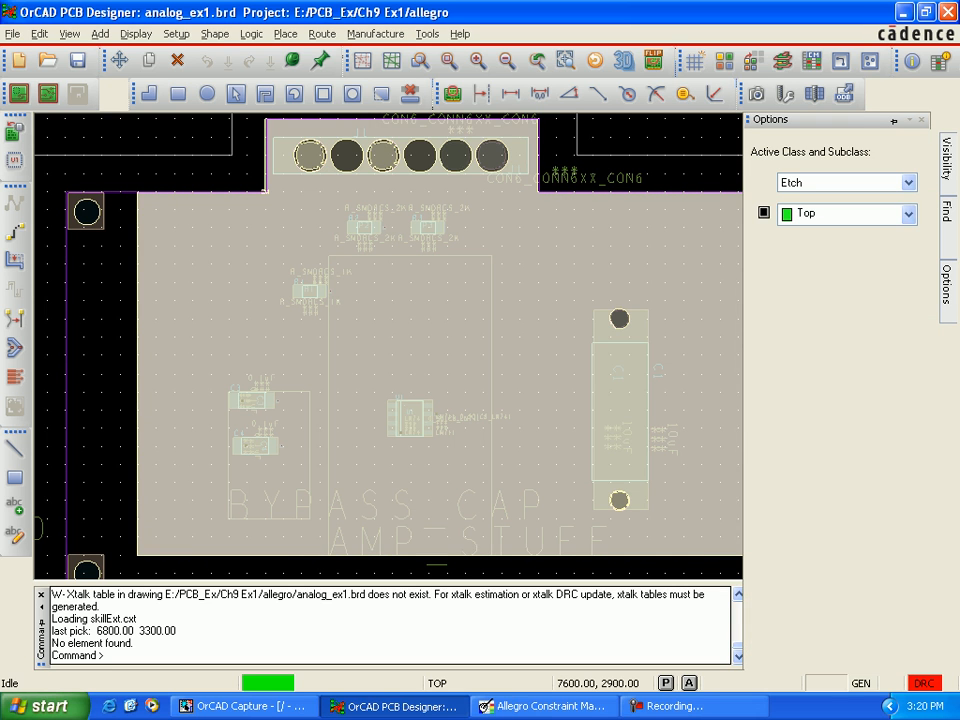
click(764, 212)
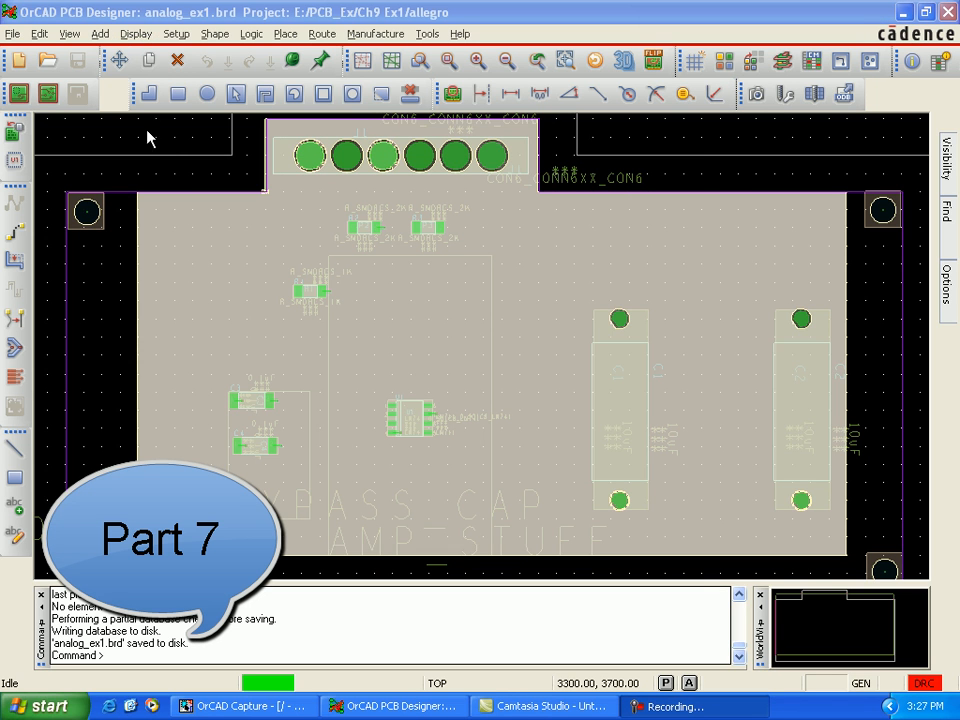
Step: Review the board's unrouted nets and connections, shapes and DRC errors in the Status dialog, and close it
click(136, 34)
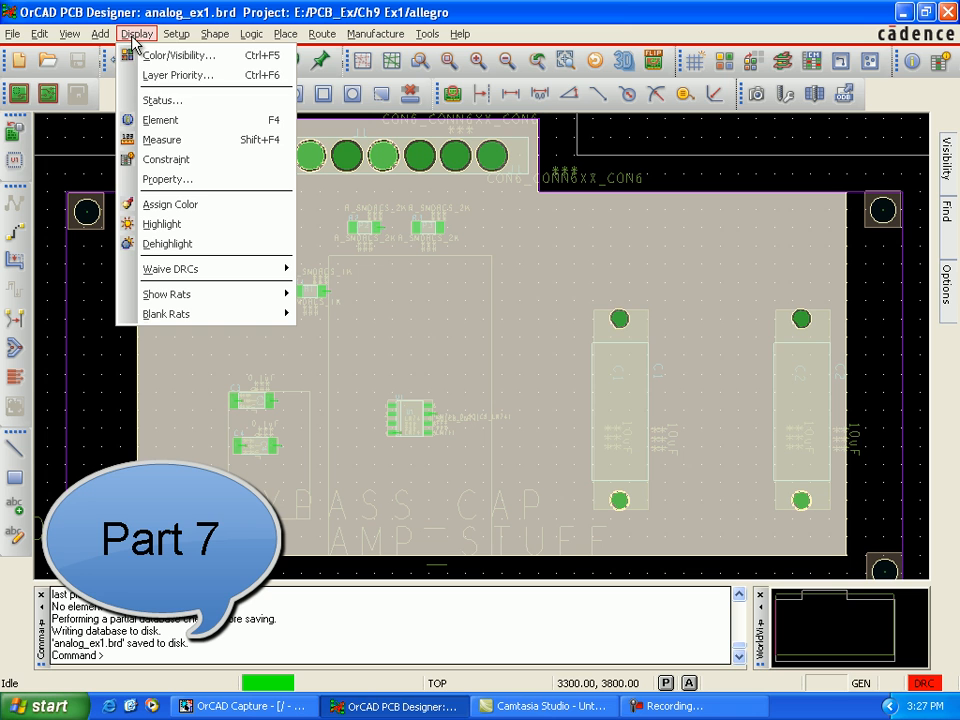
click(158, 100)
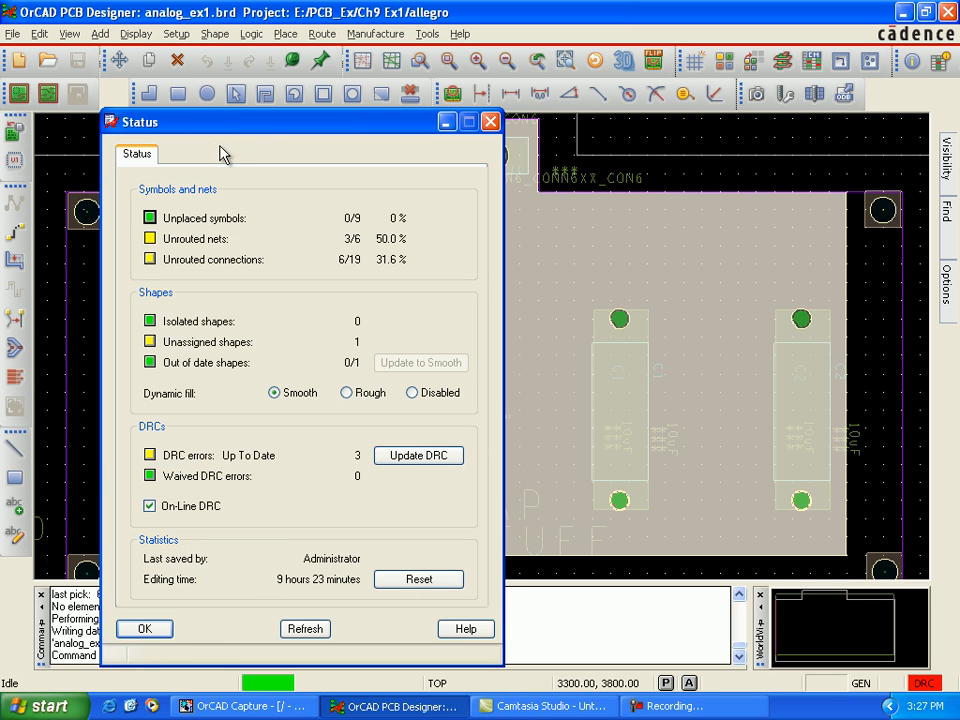
drag(274, 128, 318, 130)
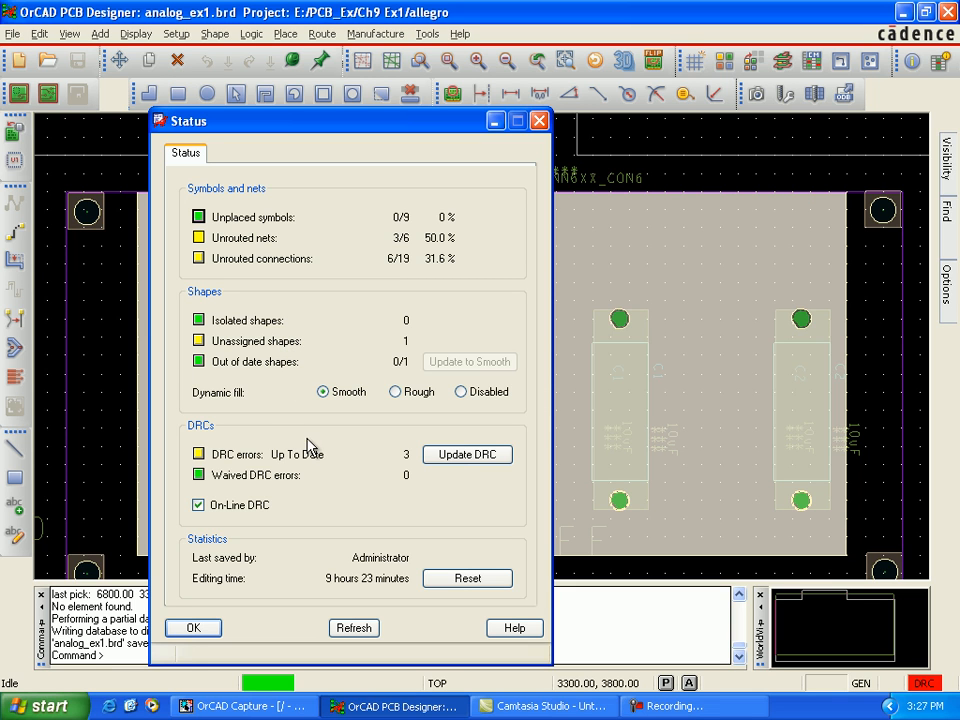
click(193, 627)
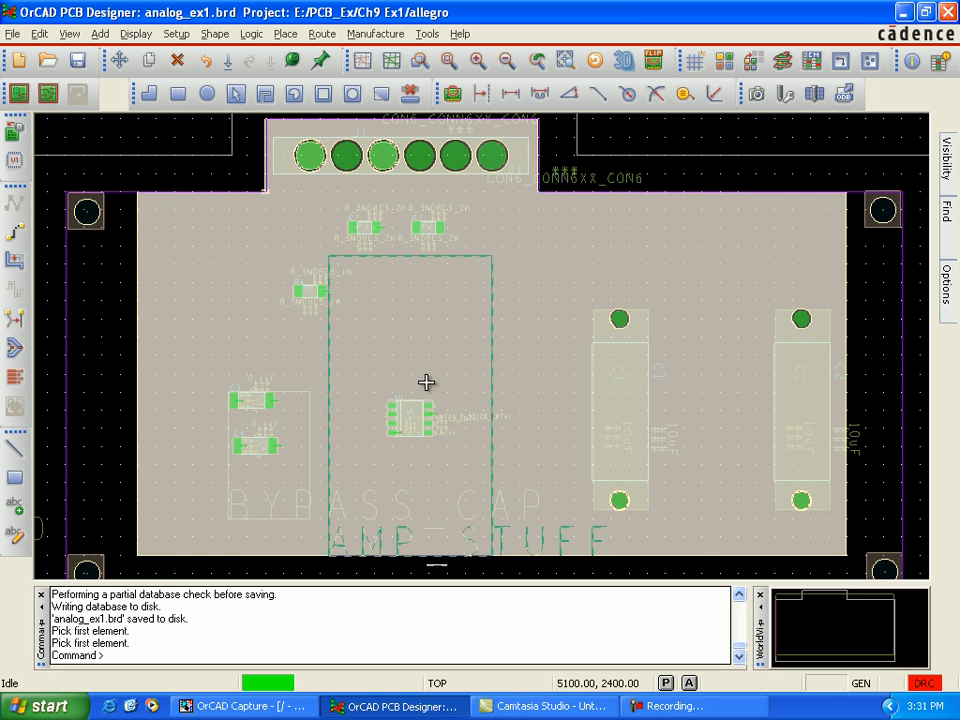
Step: In Allegro Constraint Manager's net General Properties, clear the No Rat setting on nets N00246, N00264 and N00280
click(811, 60)
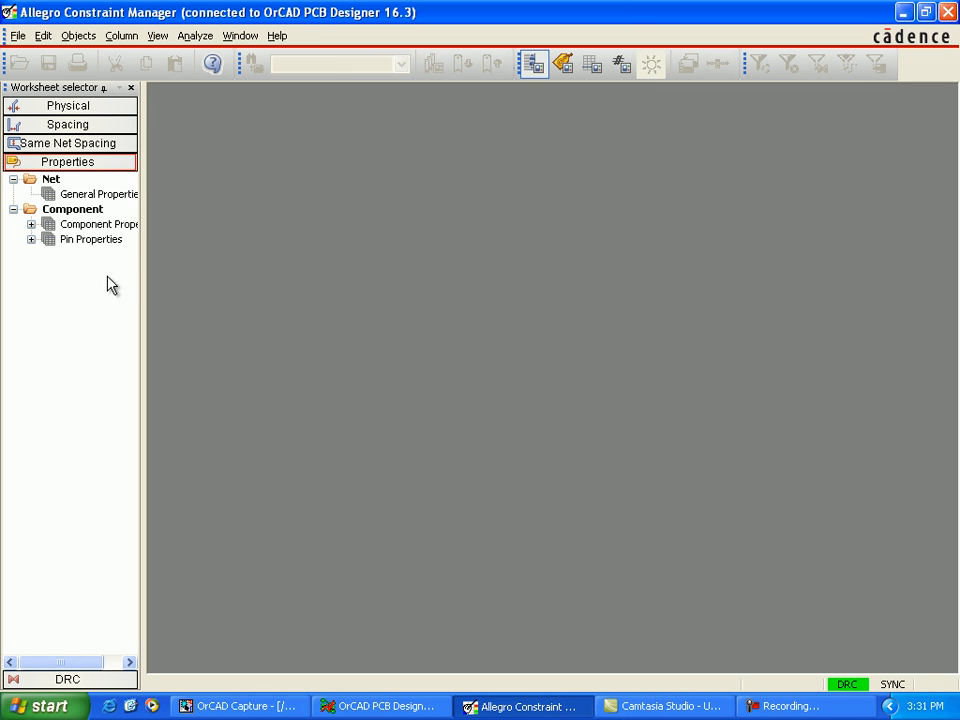
click(88, 192)
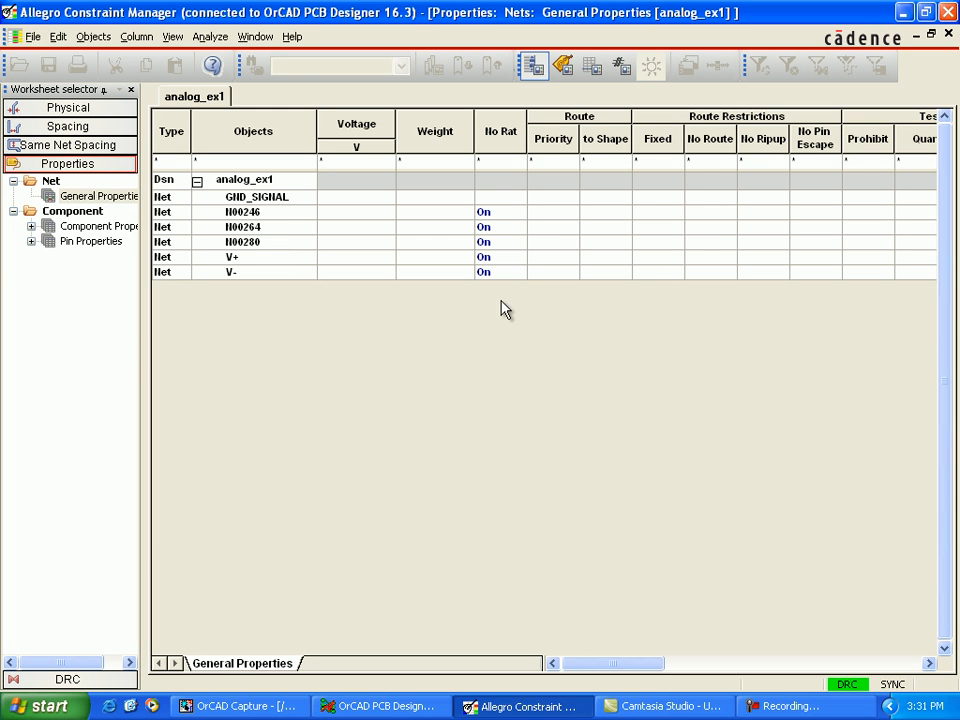
click(490, 214)
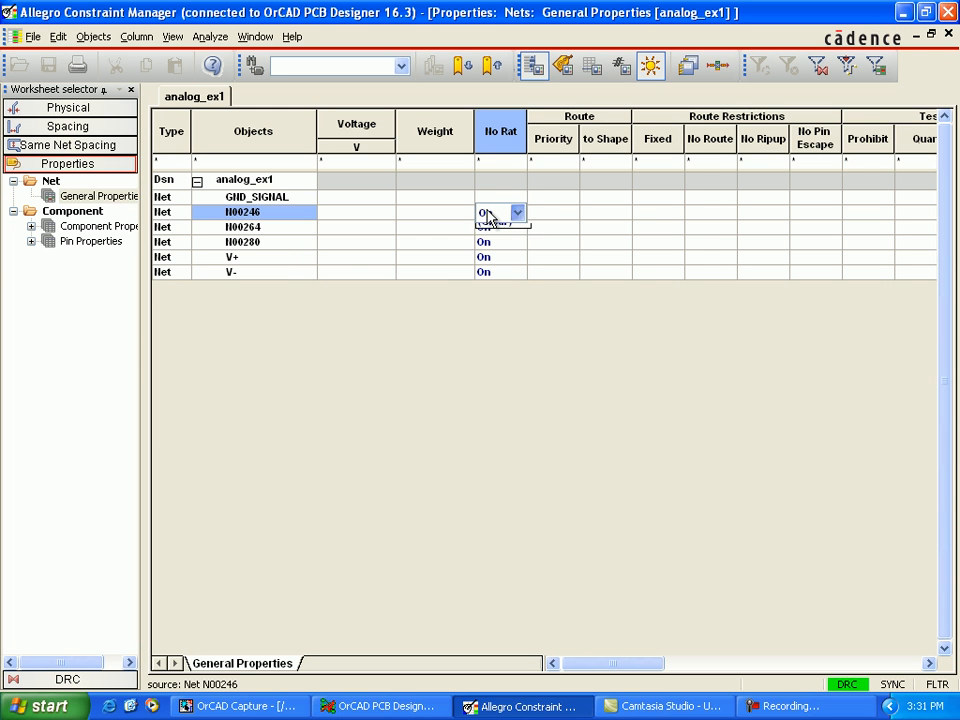
click(511, 247)
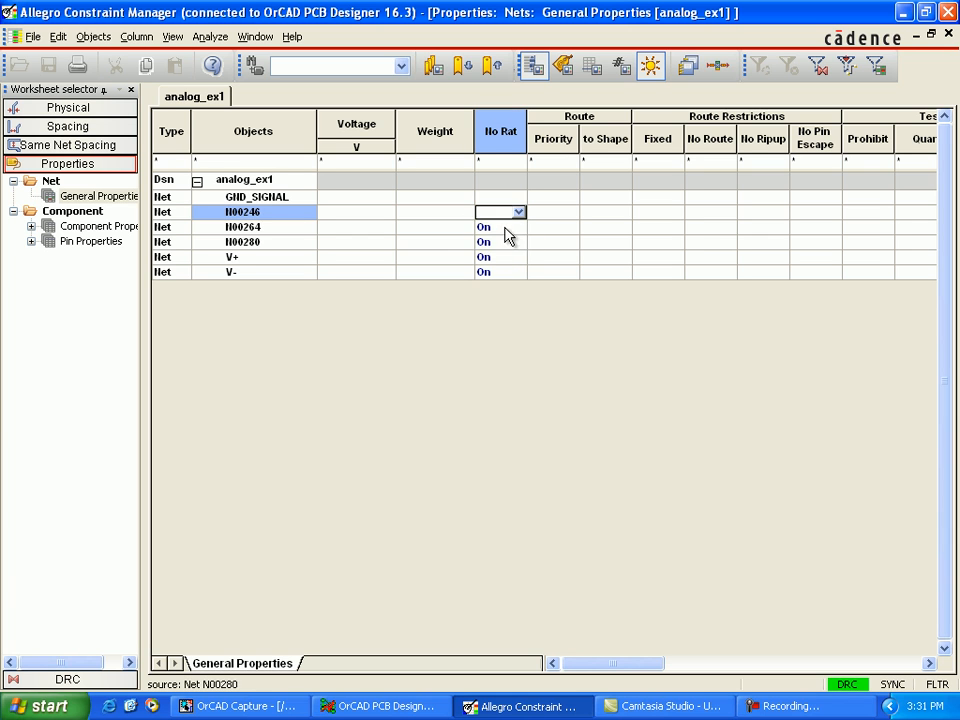
click(509, 228)
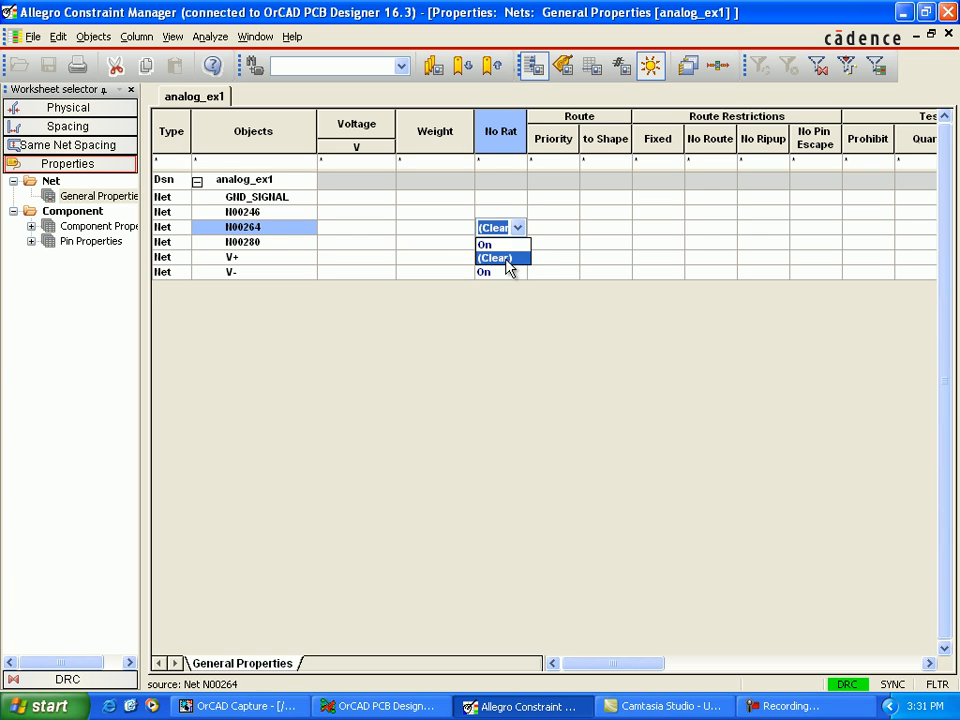
click(508, 258)
click(505, 243)
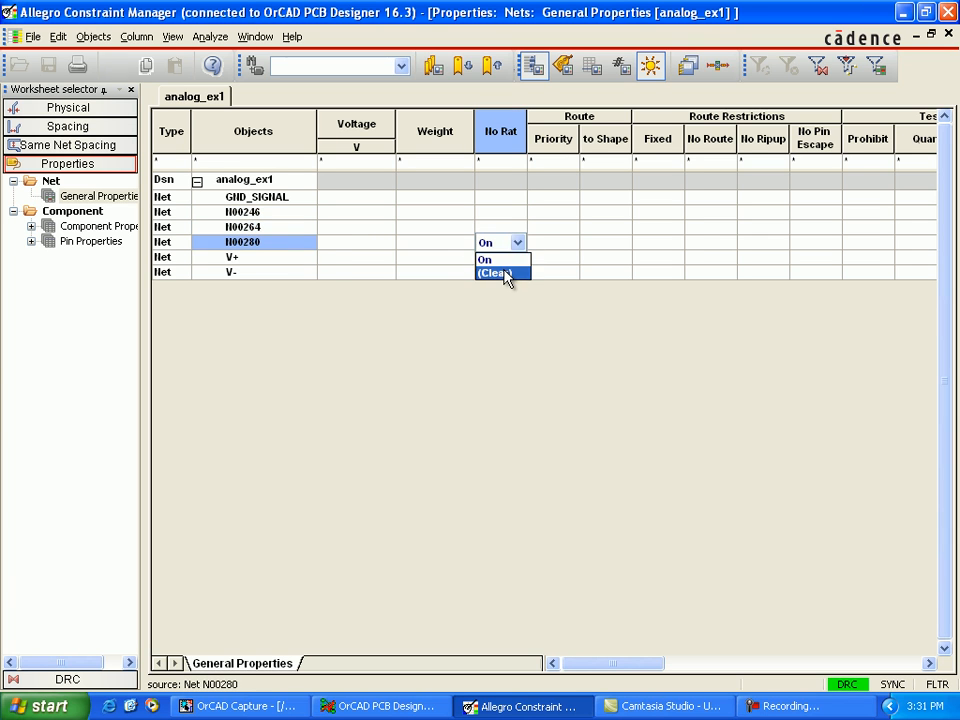
click(504, 272)
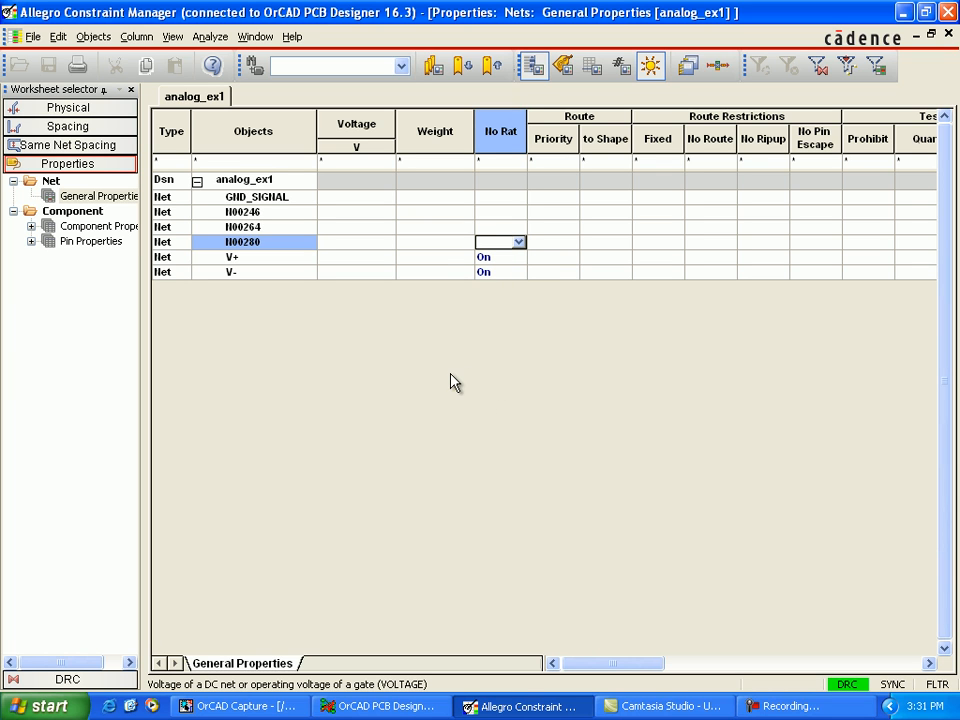
Step: Switch to OrCAD PCB Designer and hide the Gnd_T and Vpos etch subclasses
click(401, 712)
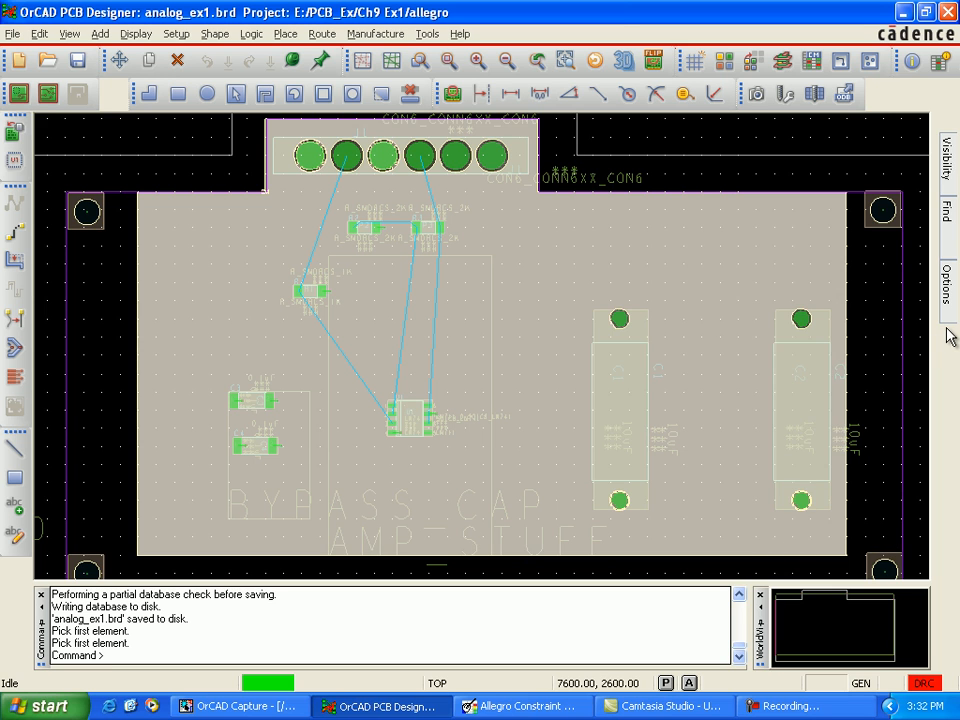
mouse_move(943, 317)
click(910, 216)
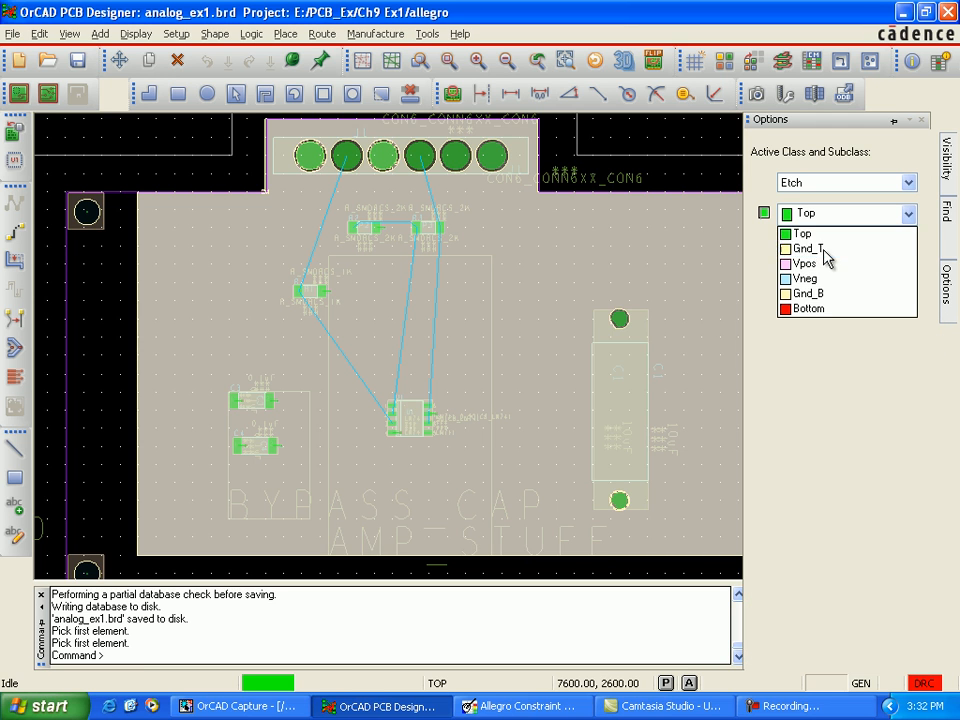
click(895, 250)
click(764, 214)
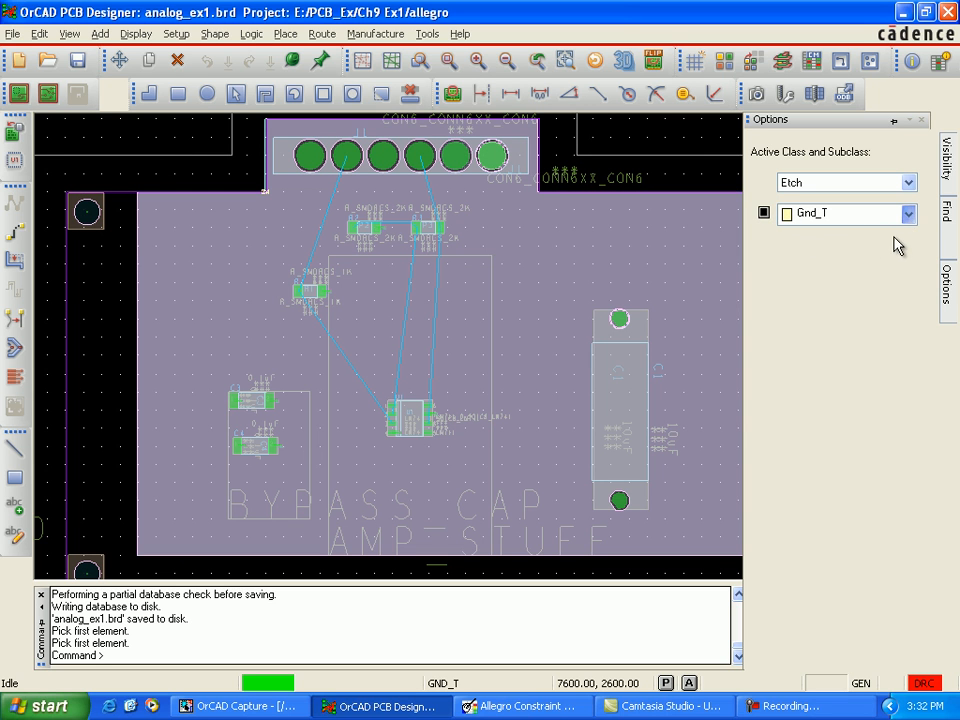
click(906, 214)
click(795, 264)
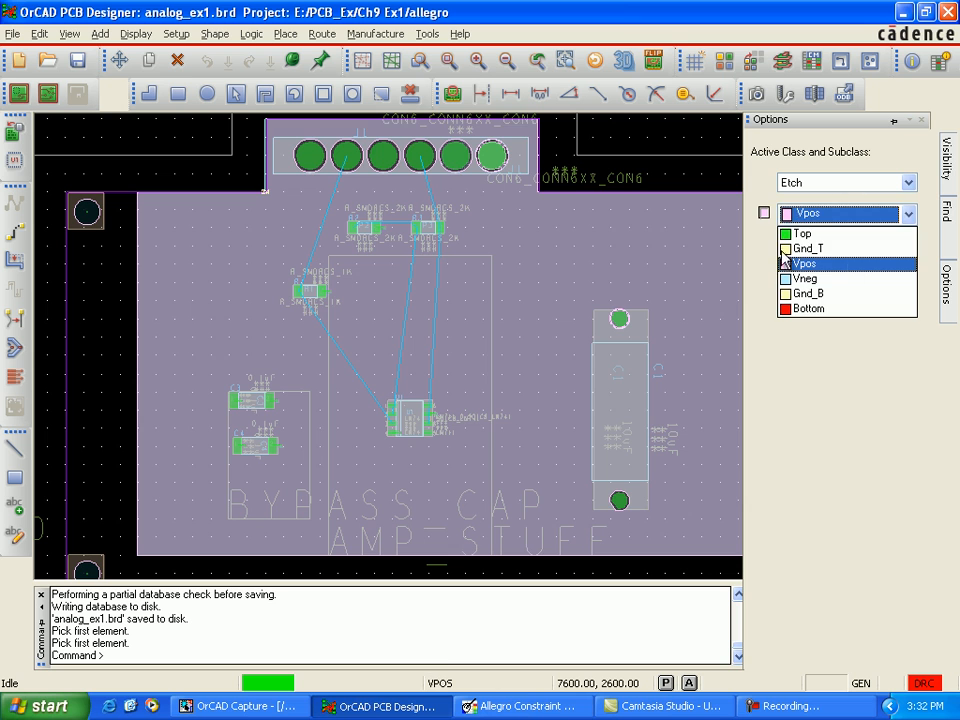
click(764, 213)
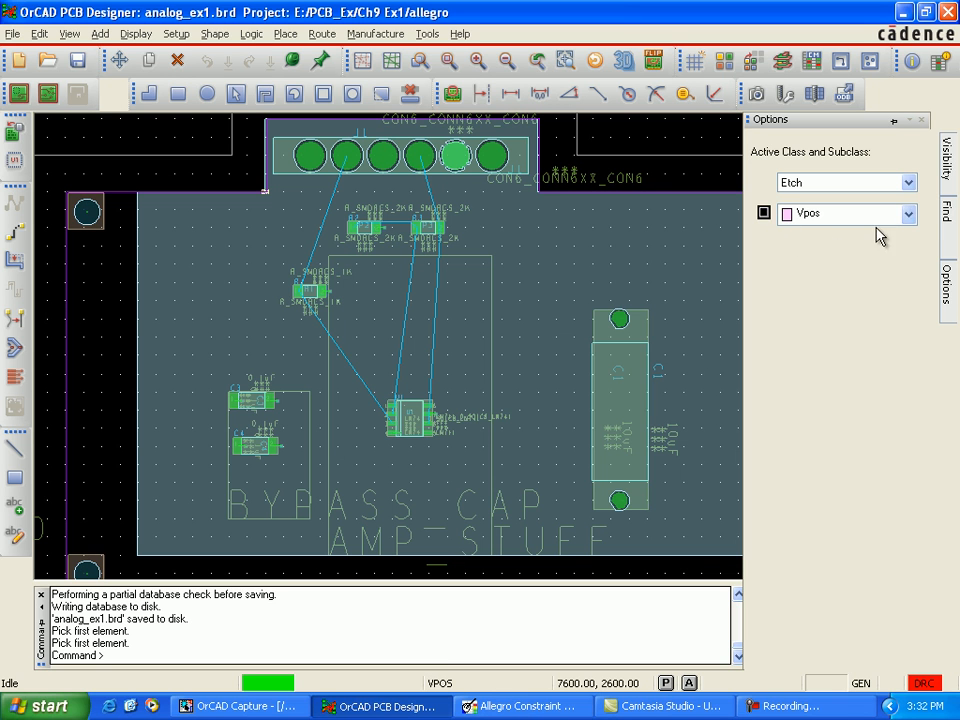
Step: Hide the Vneg etch subclass and make Top the active Etch subclass
click(906, 214)
click(848, 282)
click(764, 213)
click(907, 215)
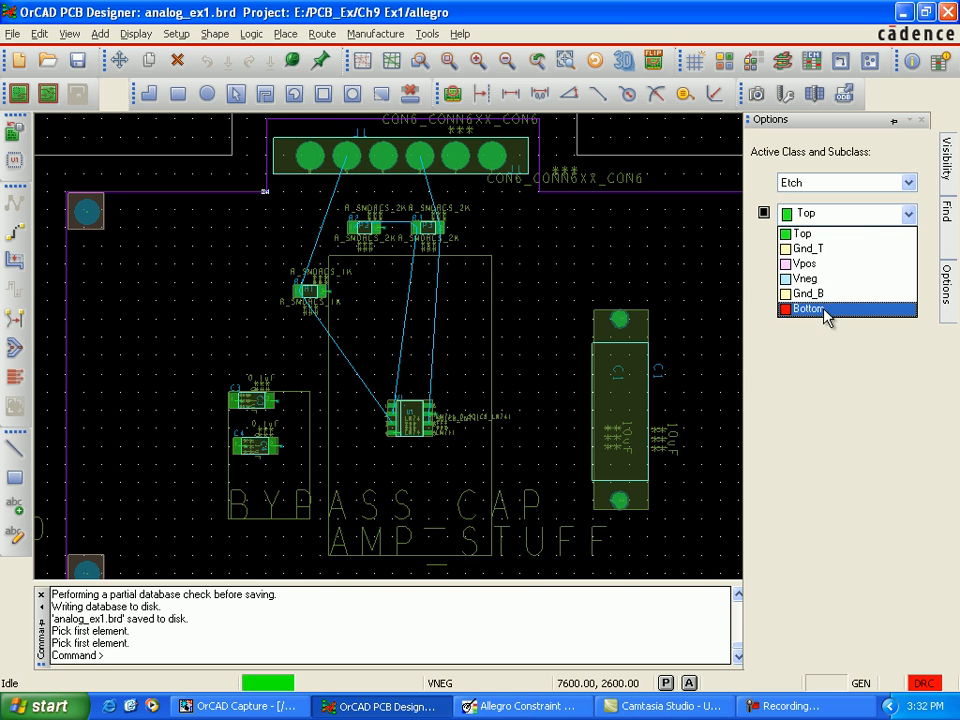
click(826, 312)
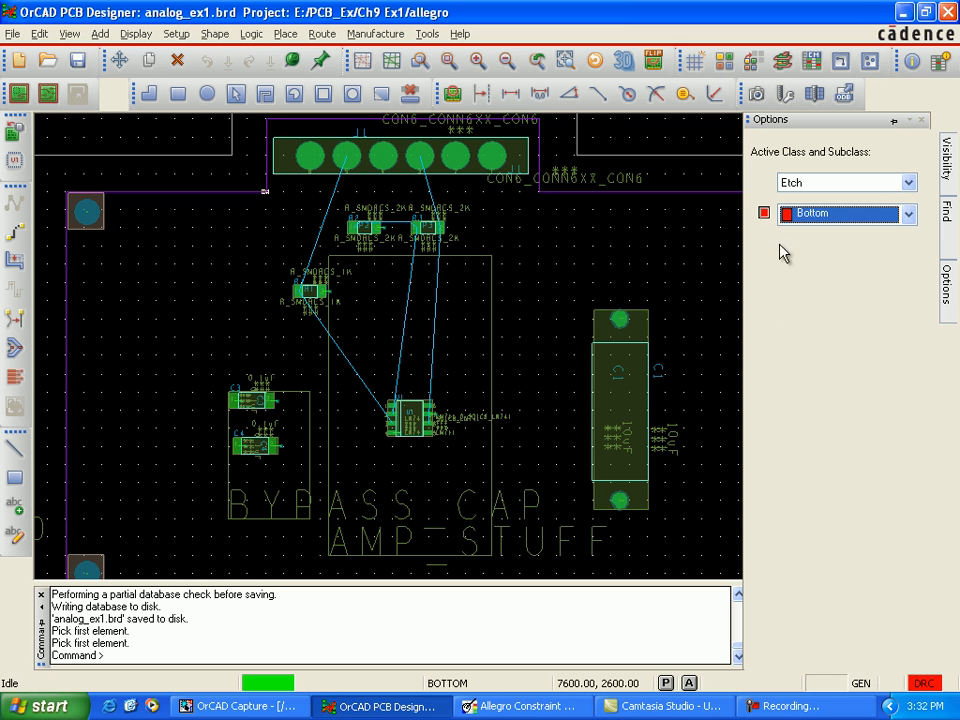
click(910, 216)
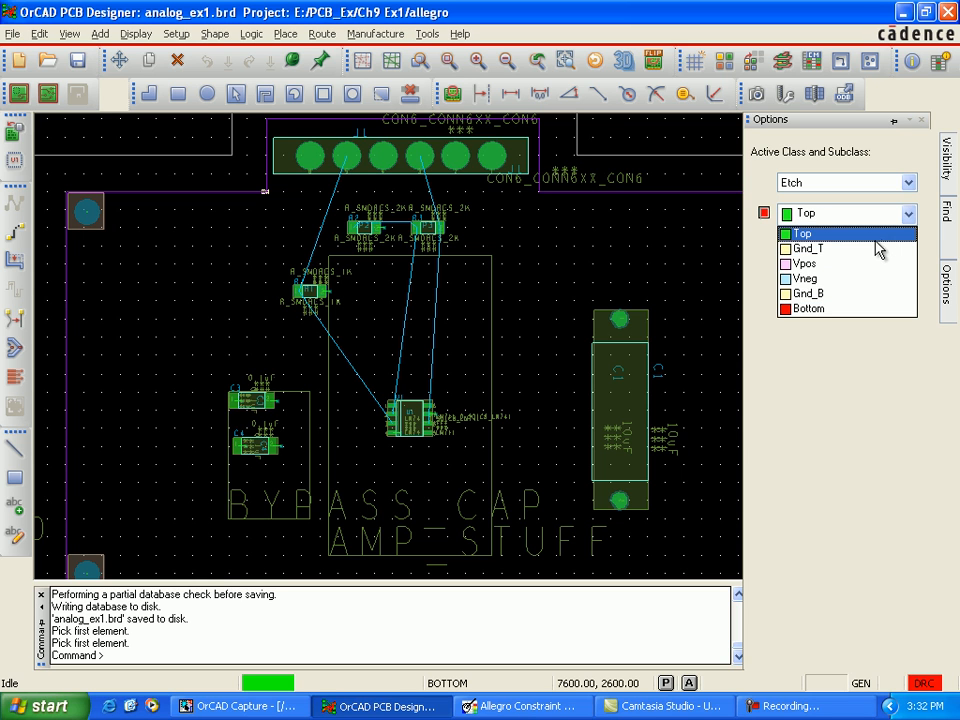
click(878, 234)
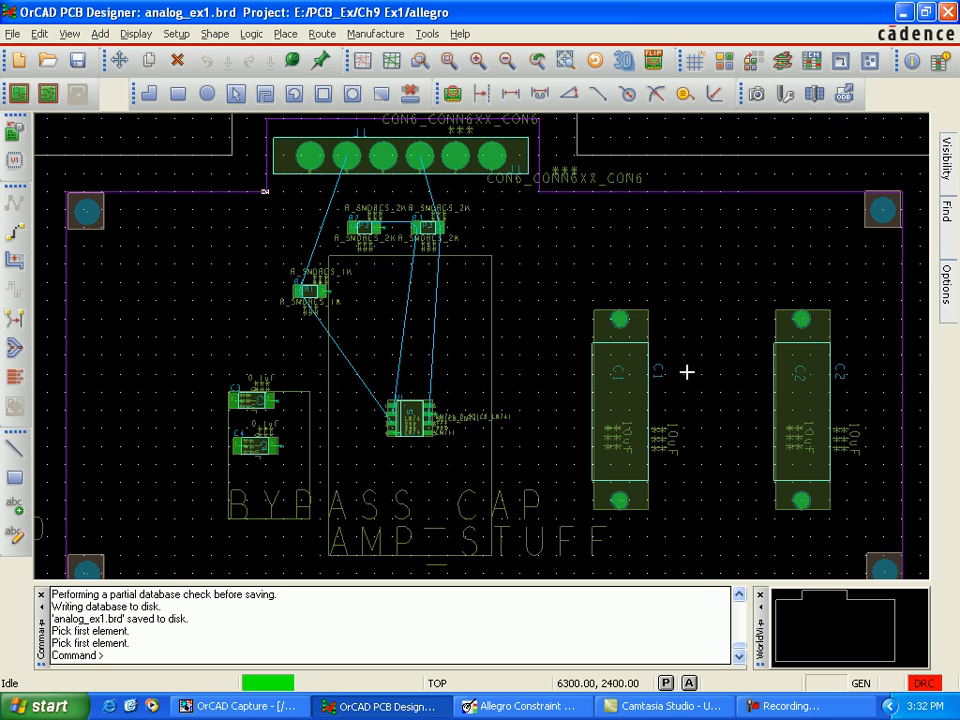
Step: Route net N00280 on the Top layer from pin 5 of connector J1 to pin 1 of resistor R1 with Add Connect
scroll(686, 371, down, 1)
scroll(650, 386, up, 1)
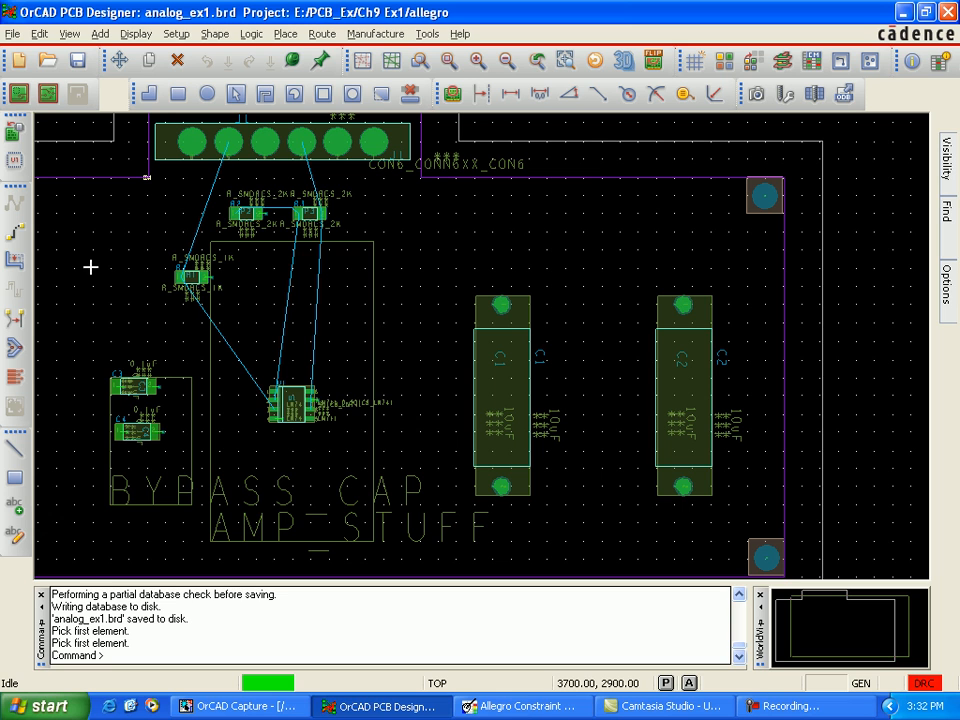
click(16, 232)
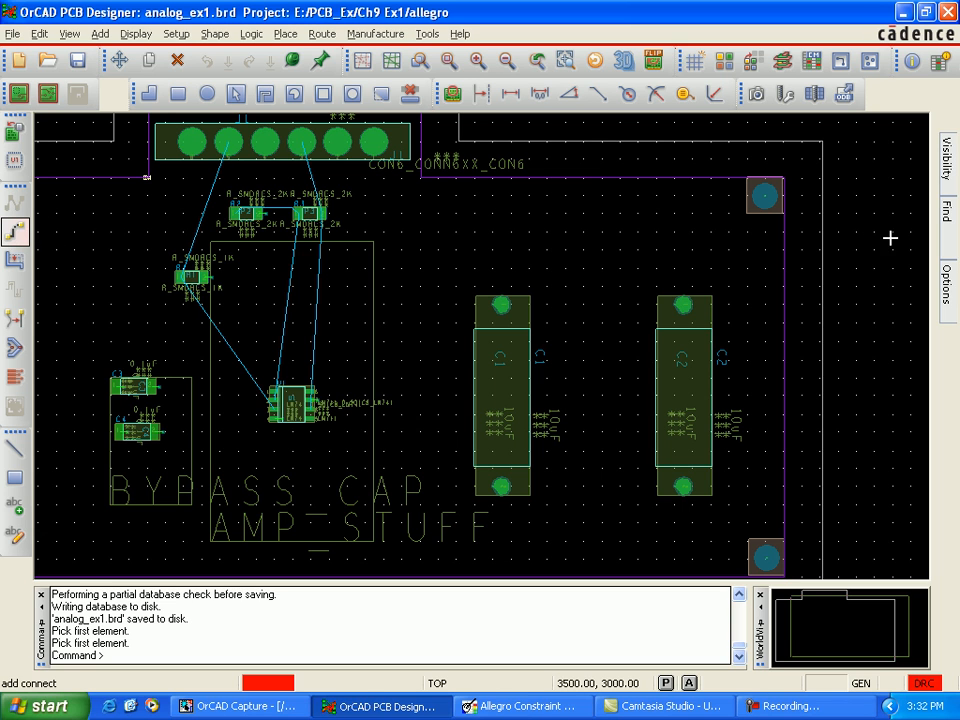
mouse_move(942, 280)
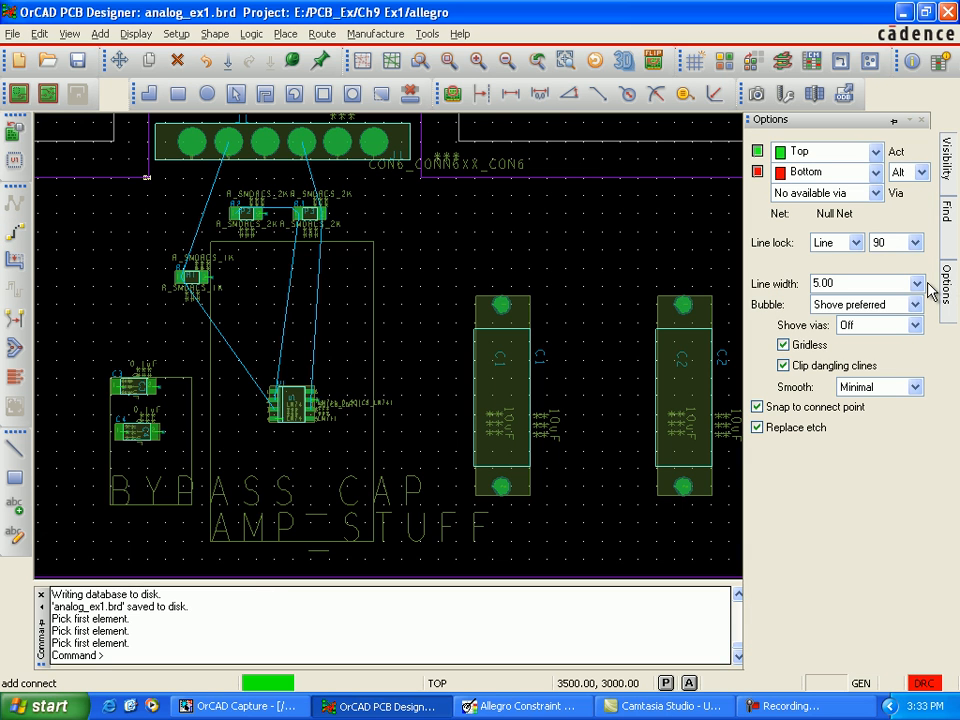
double_click(814, 283)
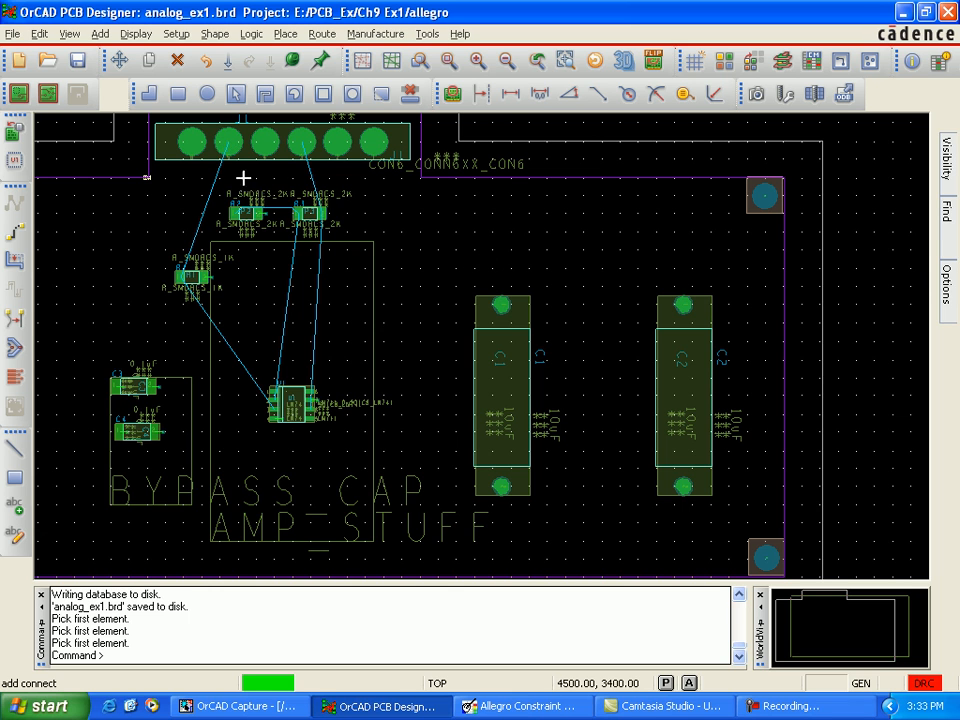
click(230, 148)
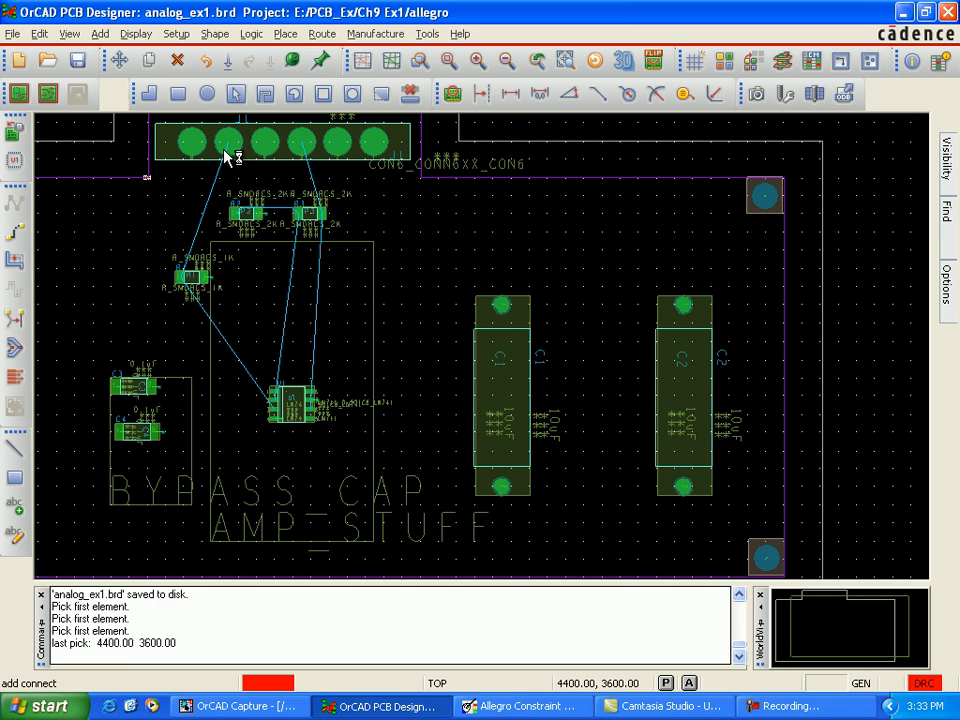
click(233, 148)
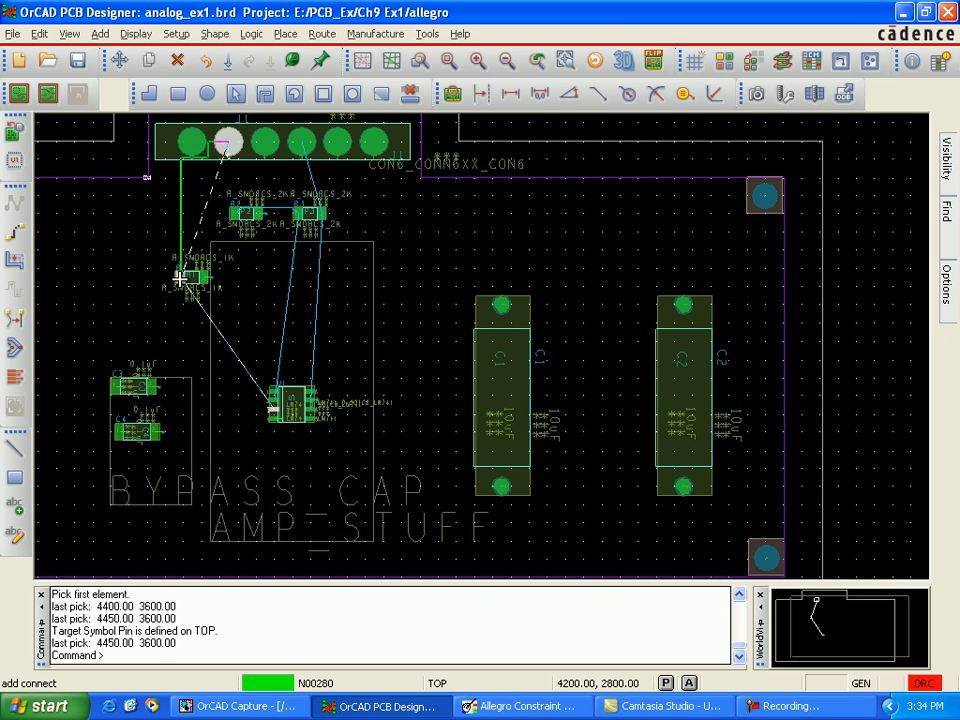
click(180, 278)
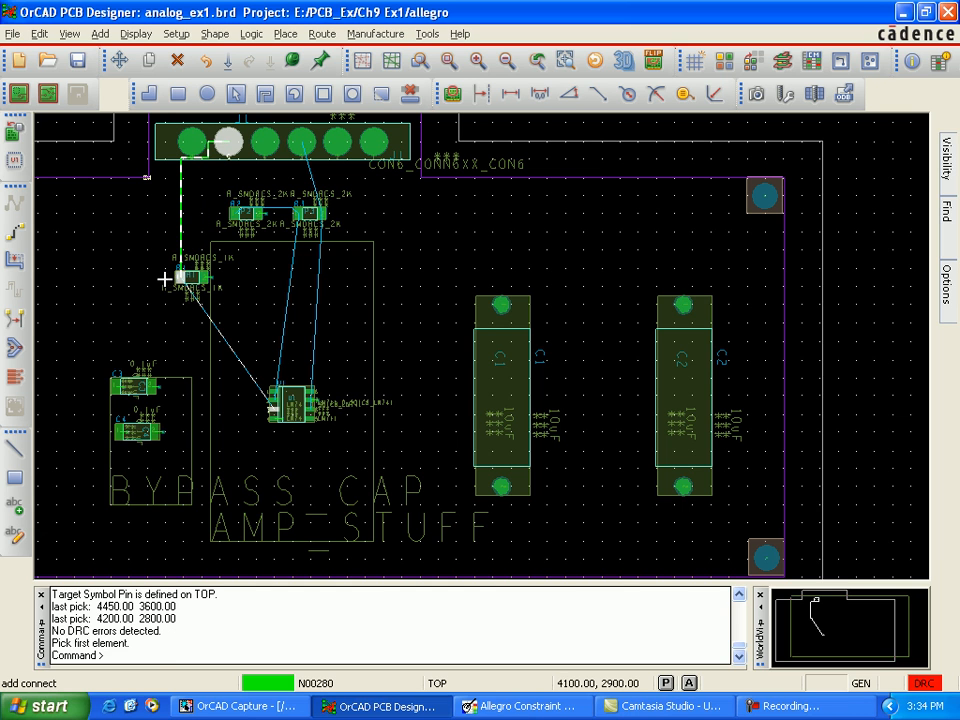
Step: Slide the vertical segment of the J1-to-R1 trace over to X 4300 mil, between connector J1's first two pads
click(19, 265)
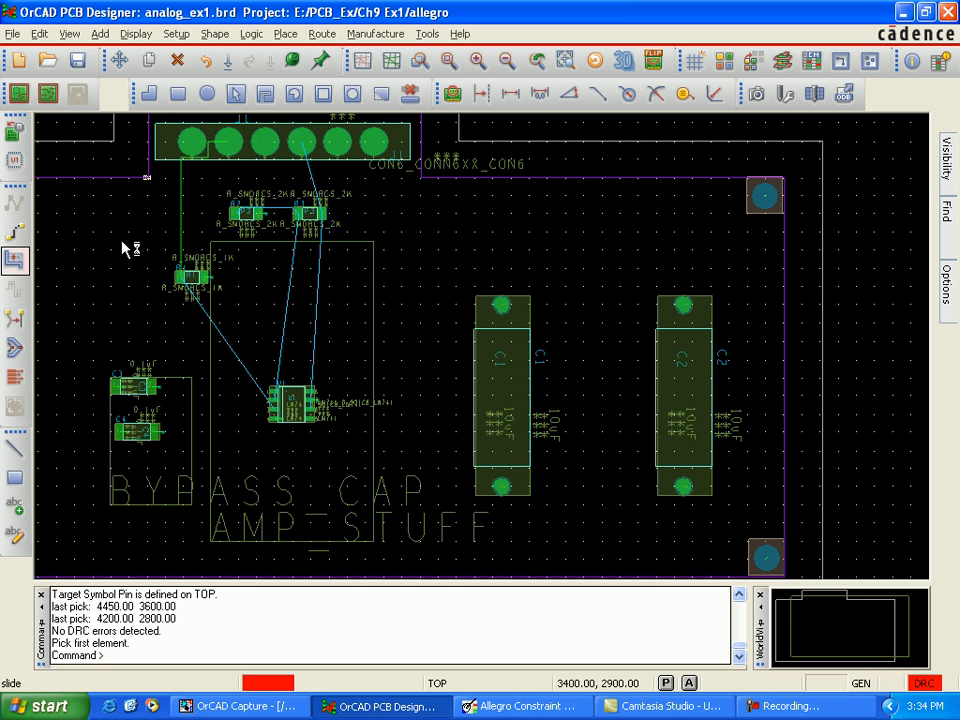
click(181, 157)
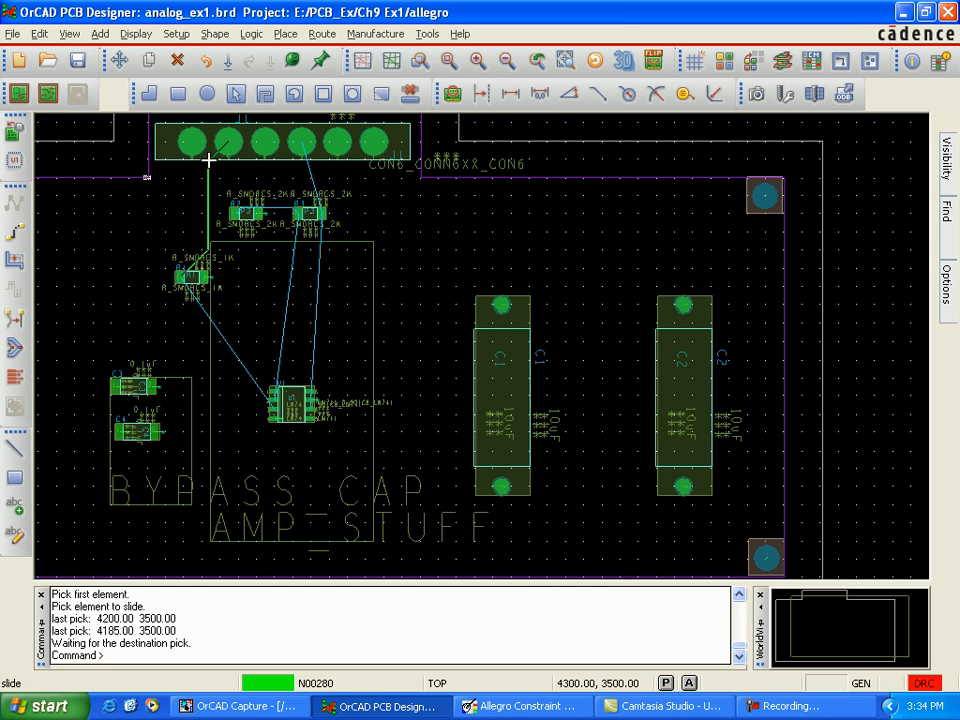
click(210, 172)
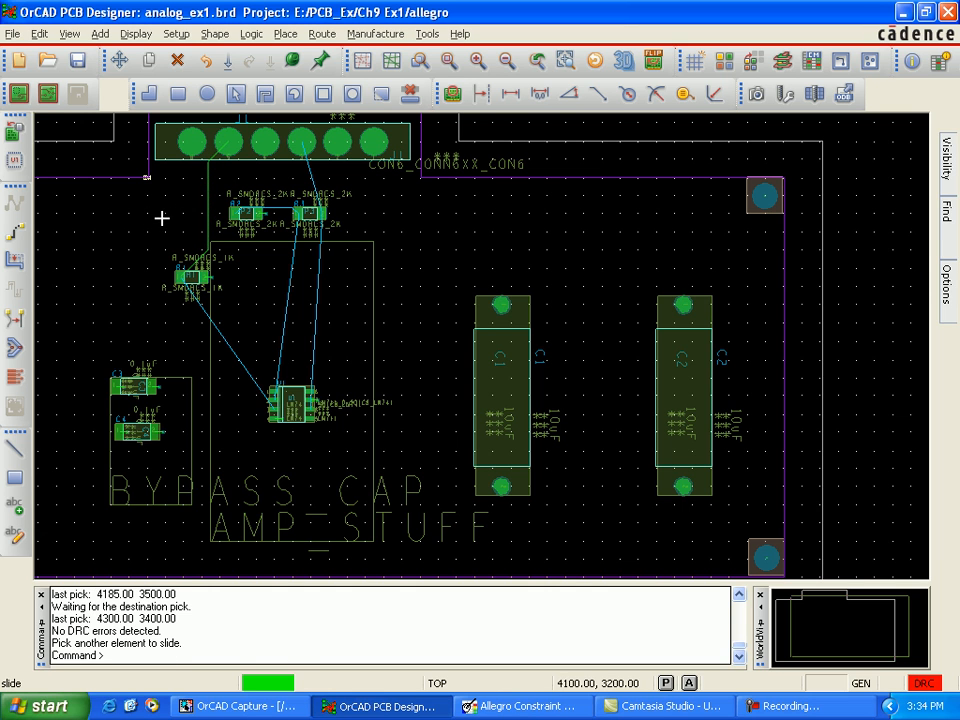
key(F9)
key(F9)
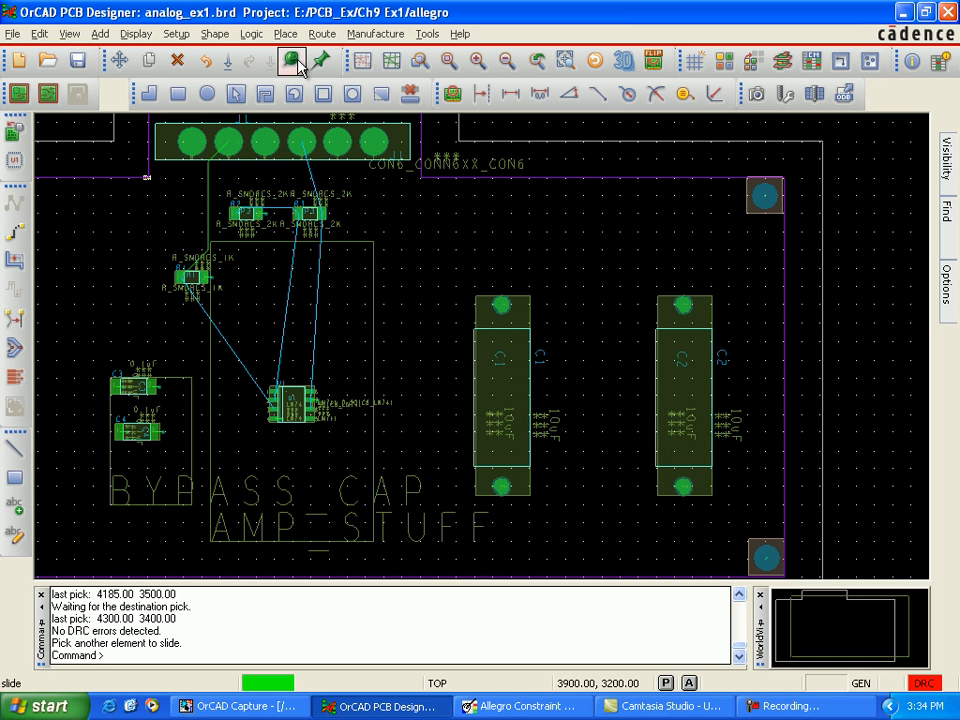
Step: Try to fix the routed trace between connector J1 and resistor R1
click(293, 63)
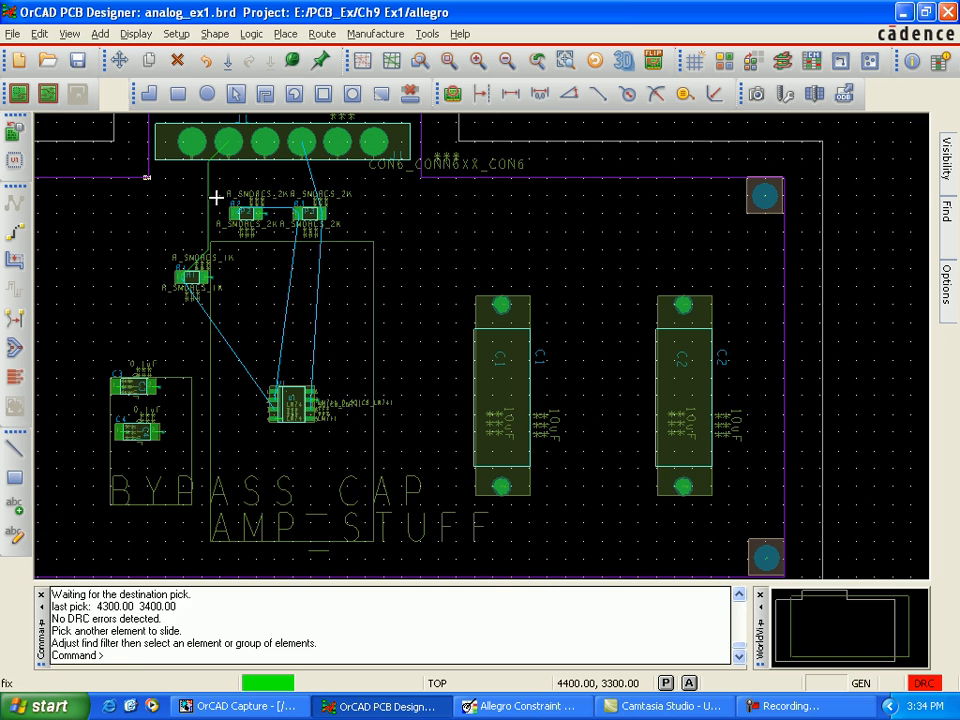
click(208, 196)
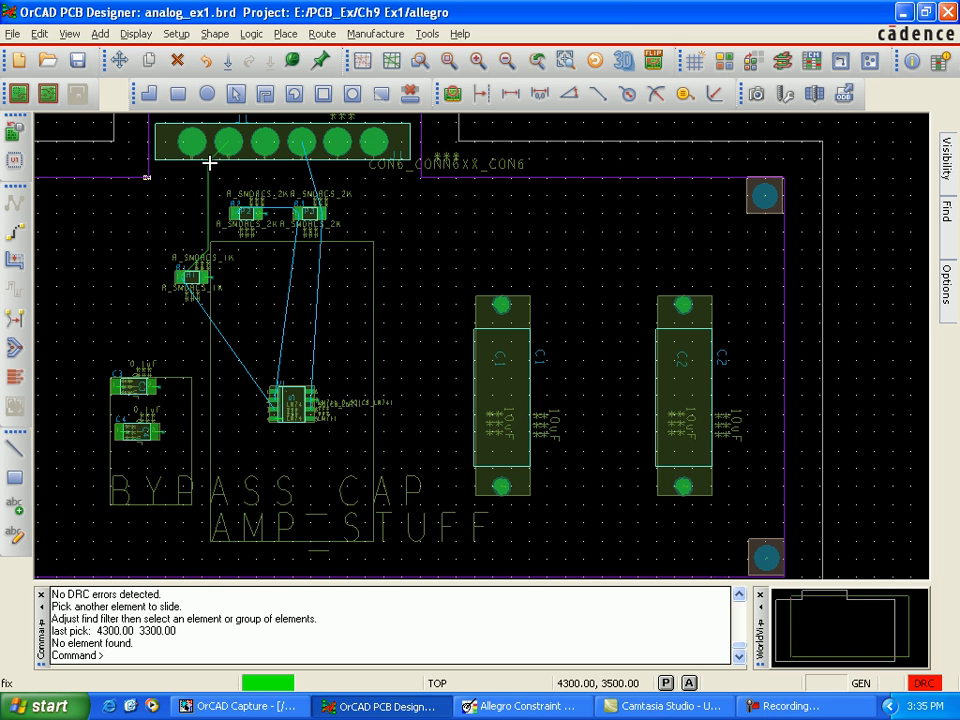
click(208, 163)
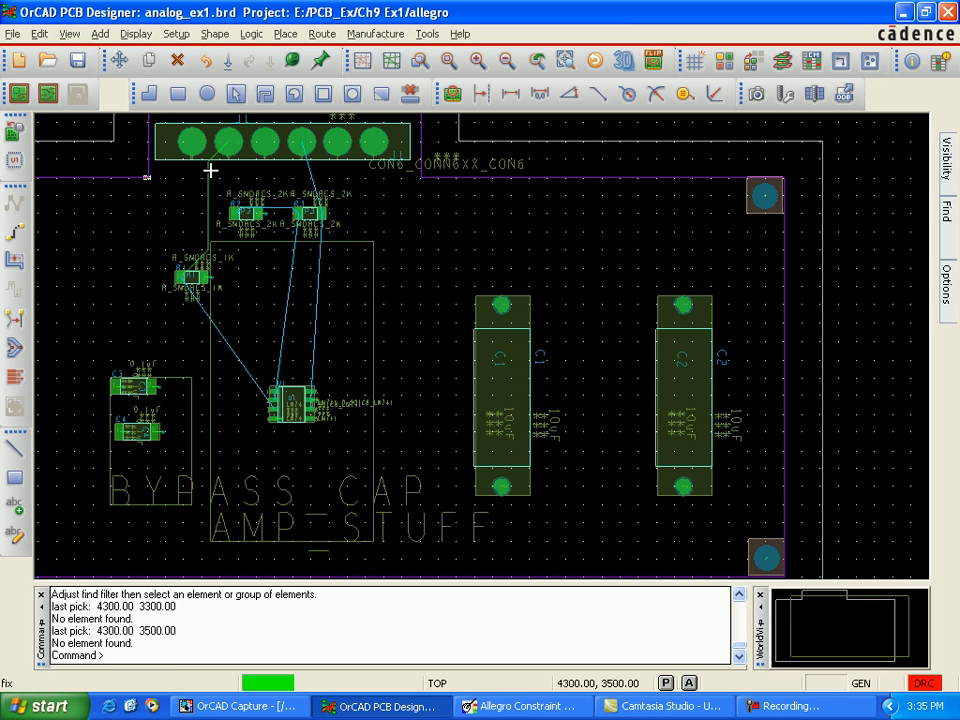
click(291, 61)
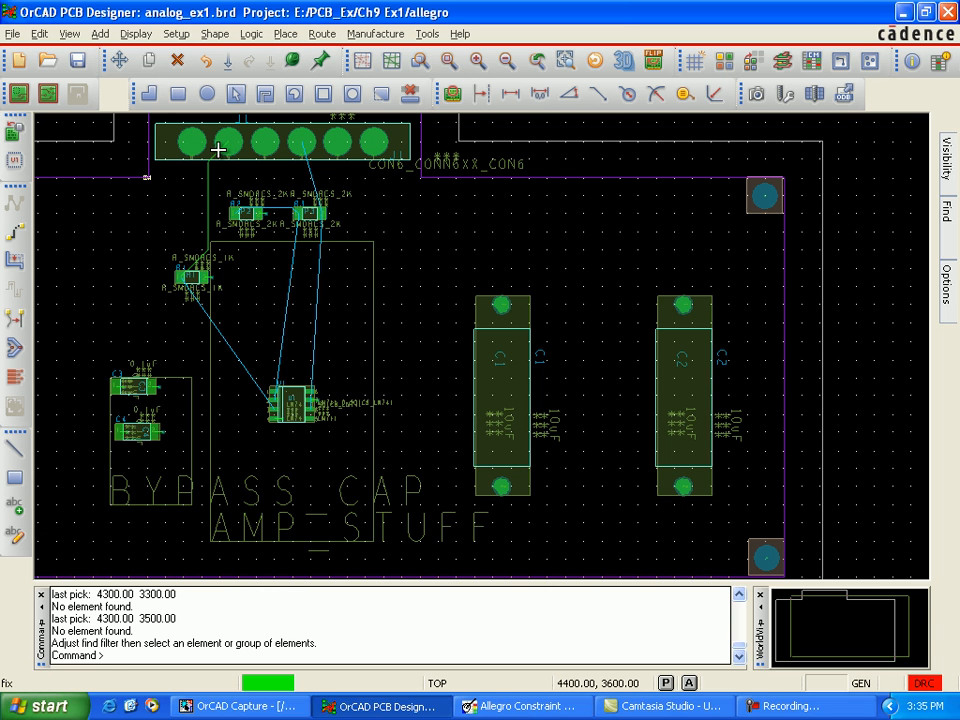
click(217, 154)
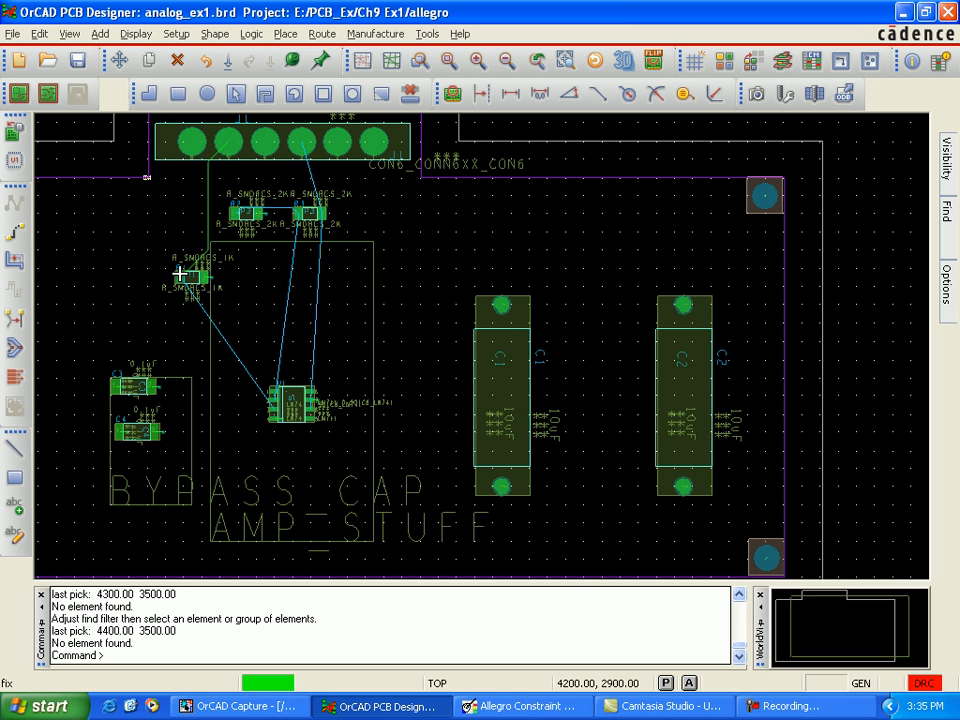
click(179, 273)
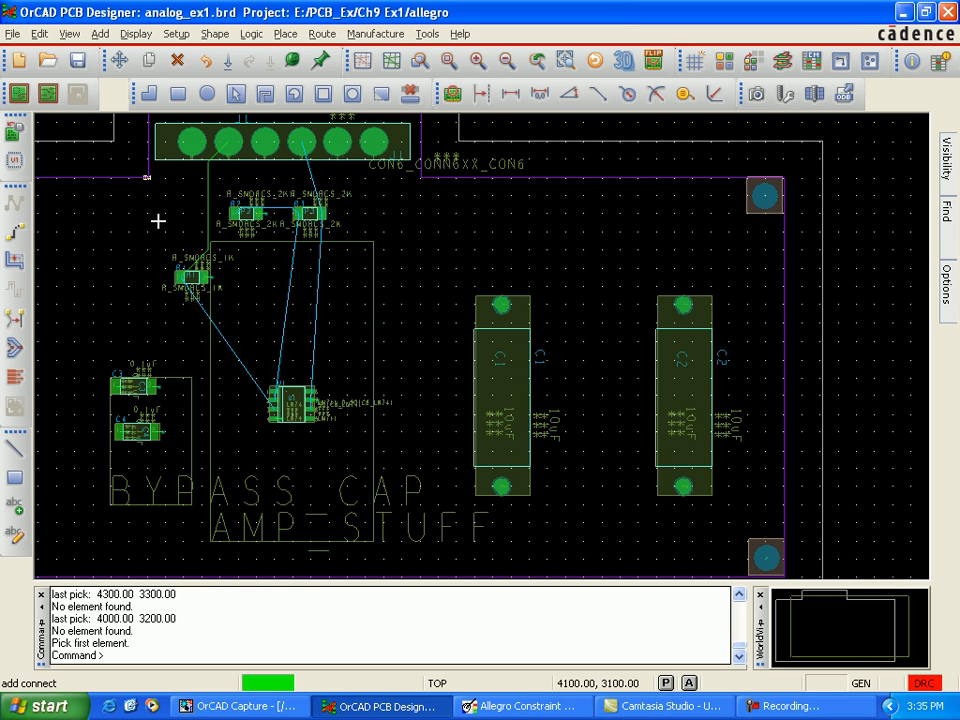
right_click(160, 218)
click(217, 238)
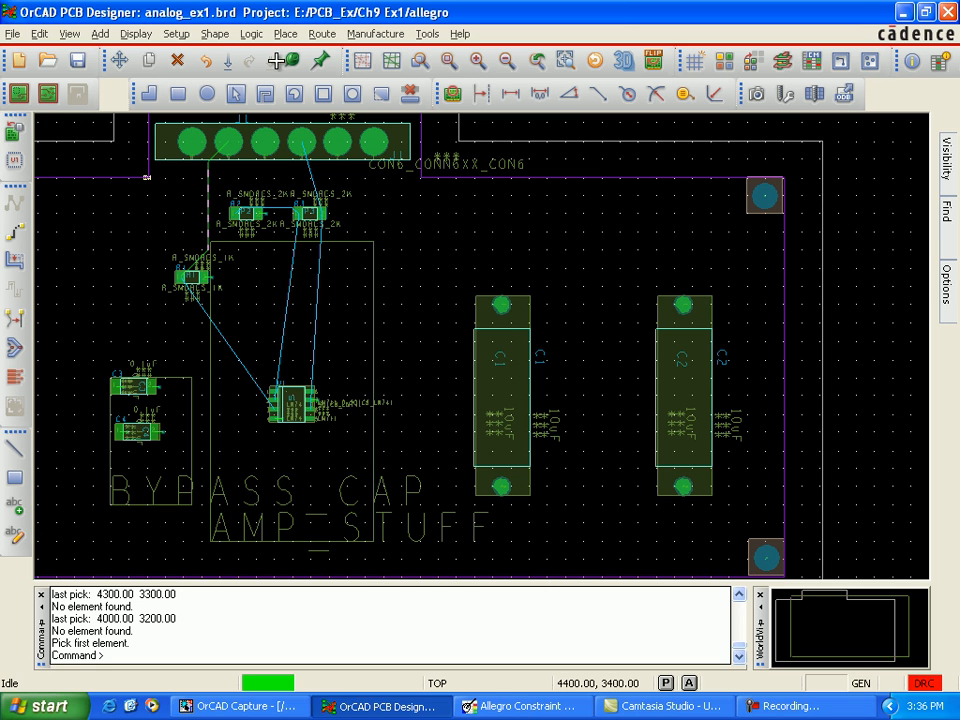
Step: Add the FIXED property to net N00280 by applying Fix to its J1-to-R1 trace
click(291, 60)
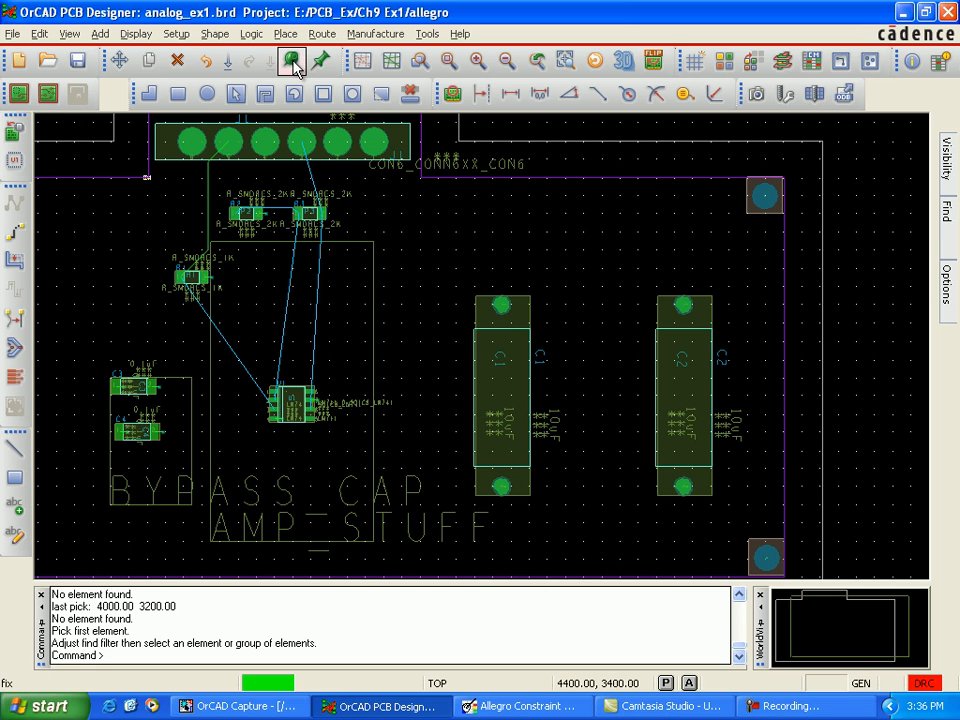
click(208, 191)
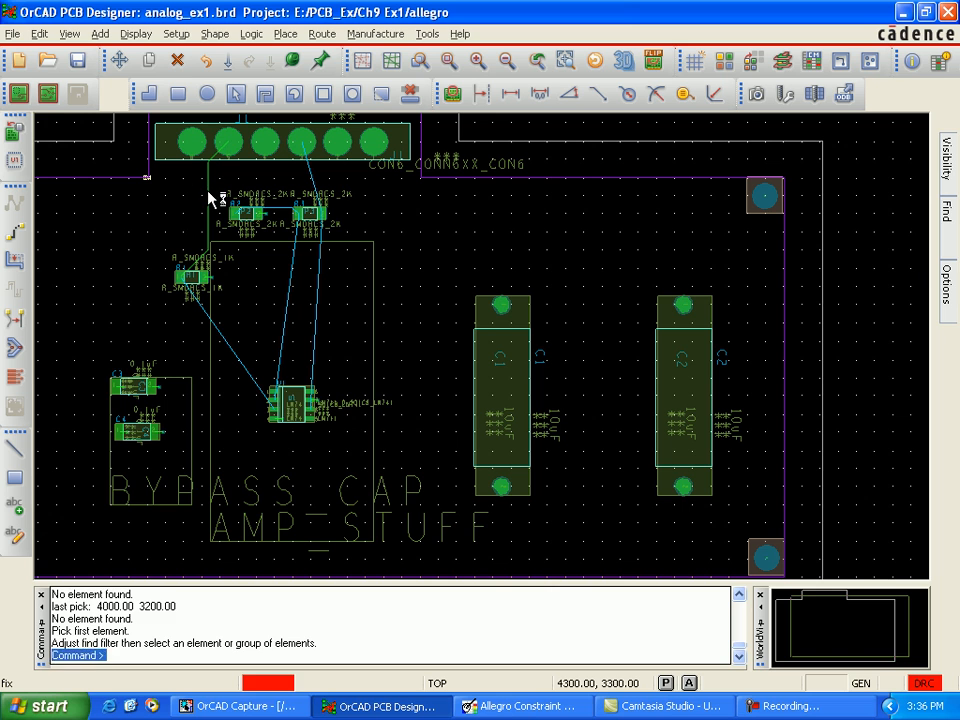
click(208, 191)
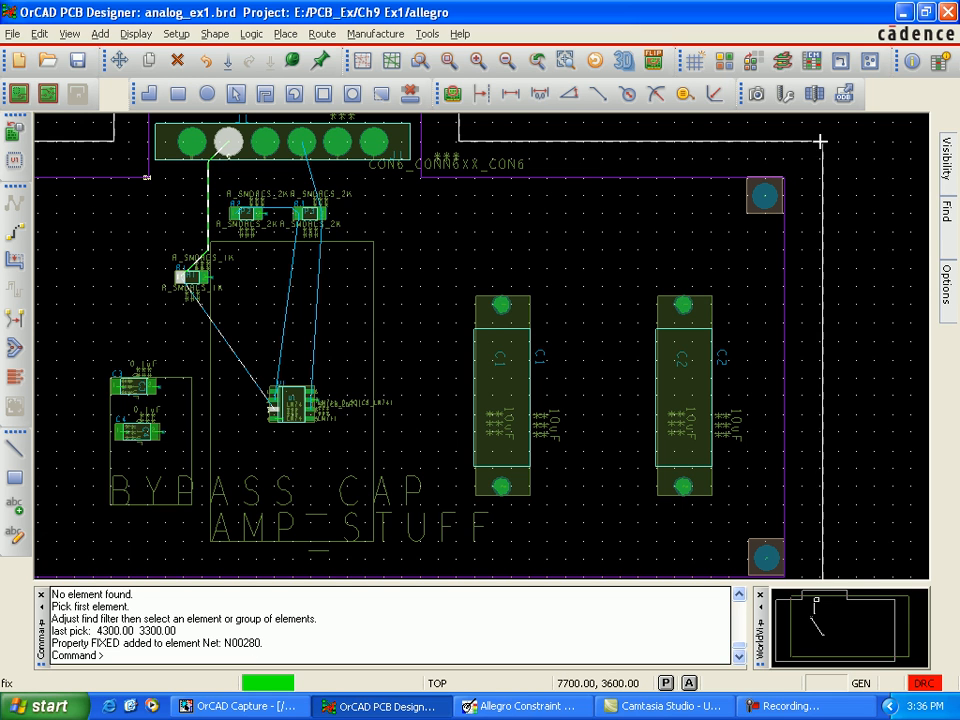
Step: Check the properties attached to net N00280 in the Show Element listing, including FIXED, and close it
click(912, 66)
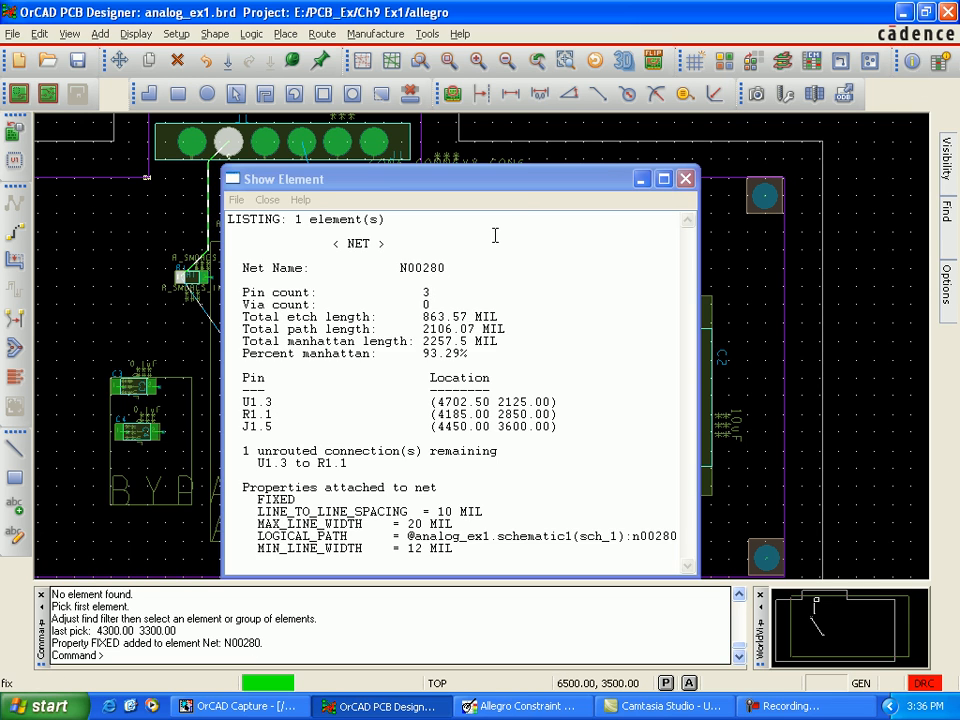
drag(483, 184, 542, 142)
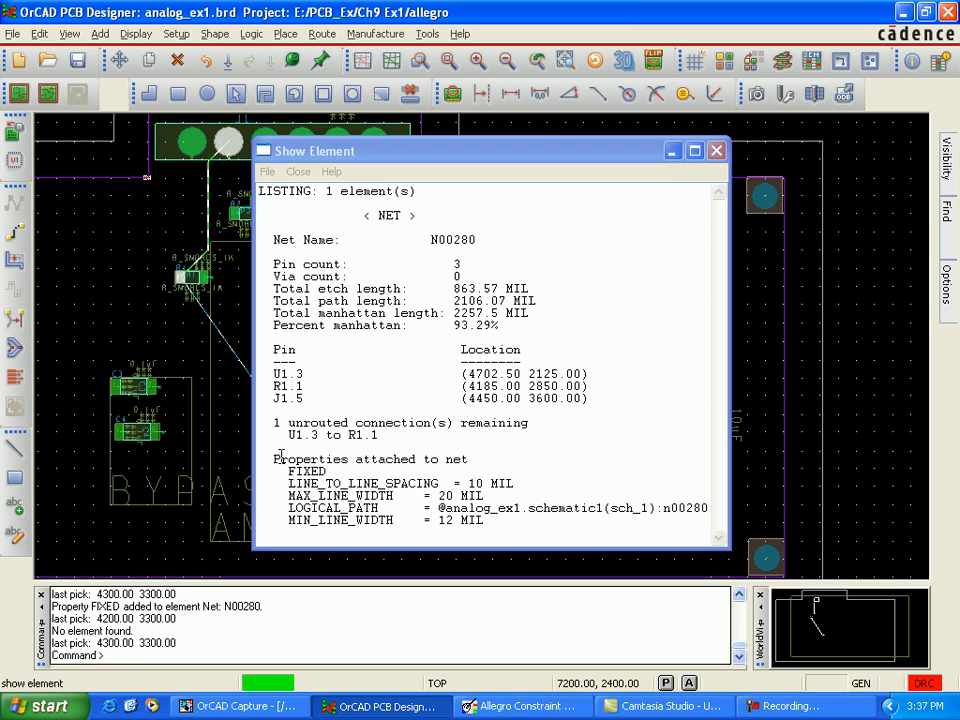
drag(282, 470, 312, 471)
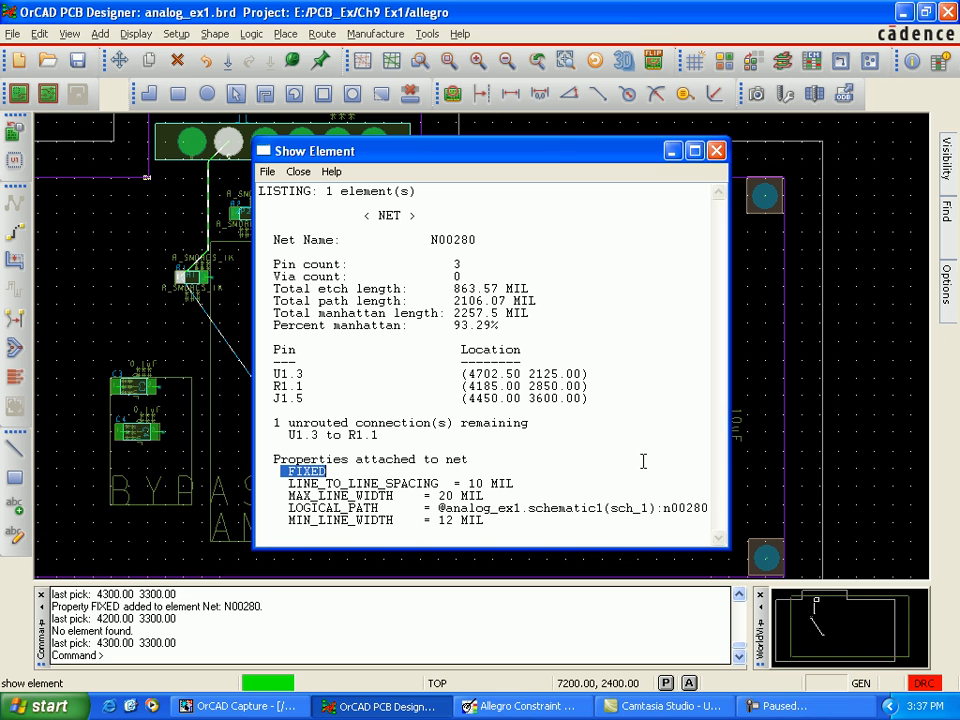
click(716, 151)
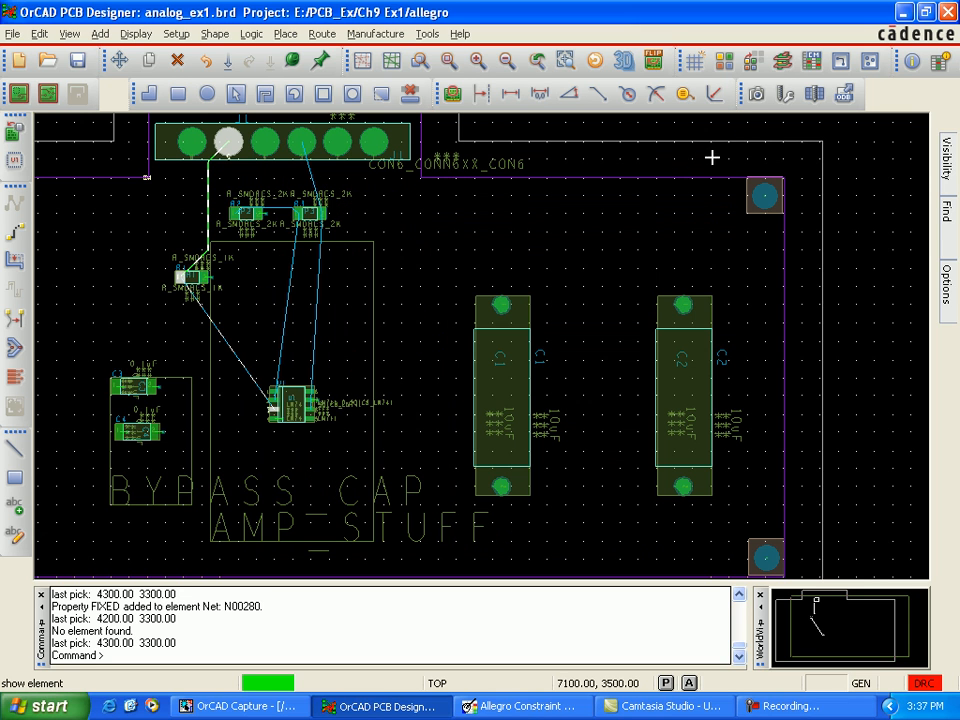
click(414, 249)
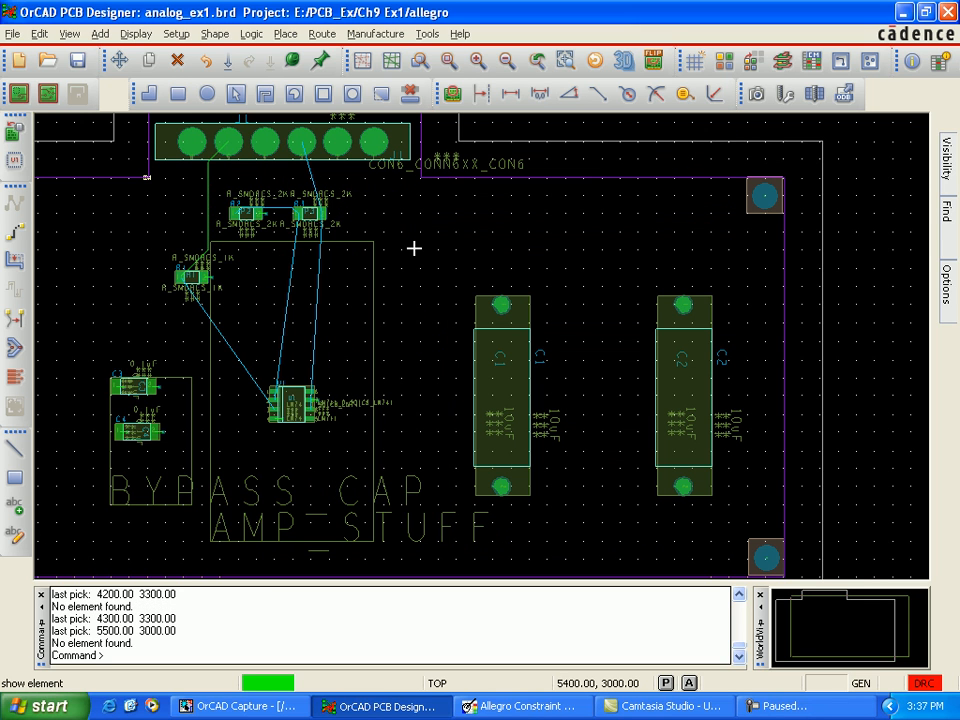
Step: Set up the Automatic Router with the smart router strategy, enabling the minimum via grid and minimum wire grid at 0.01
click(323, 36)
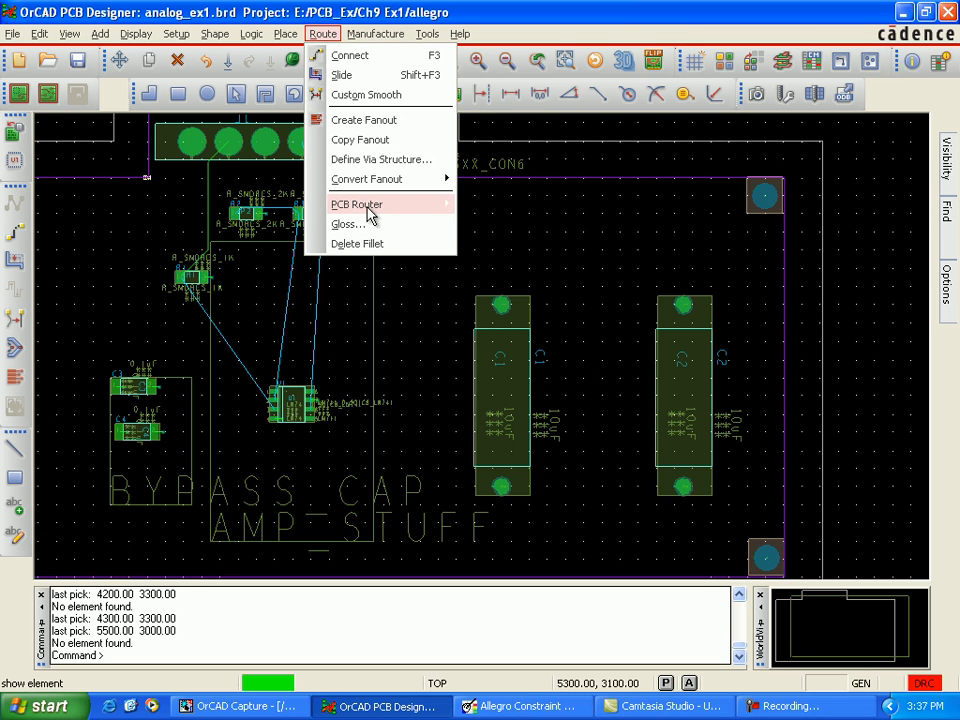
mouse_move(372, 205)
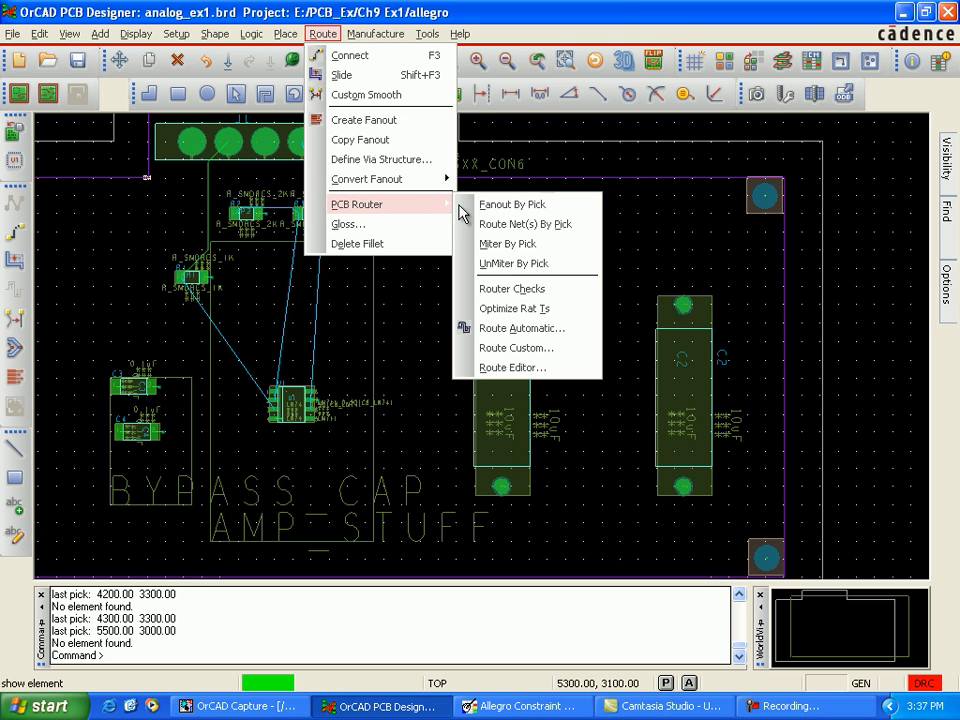
click(521, 333)
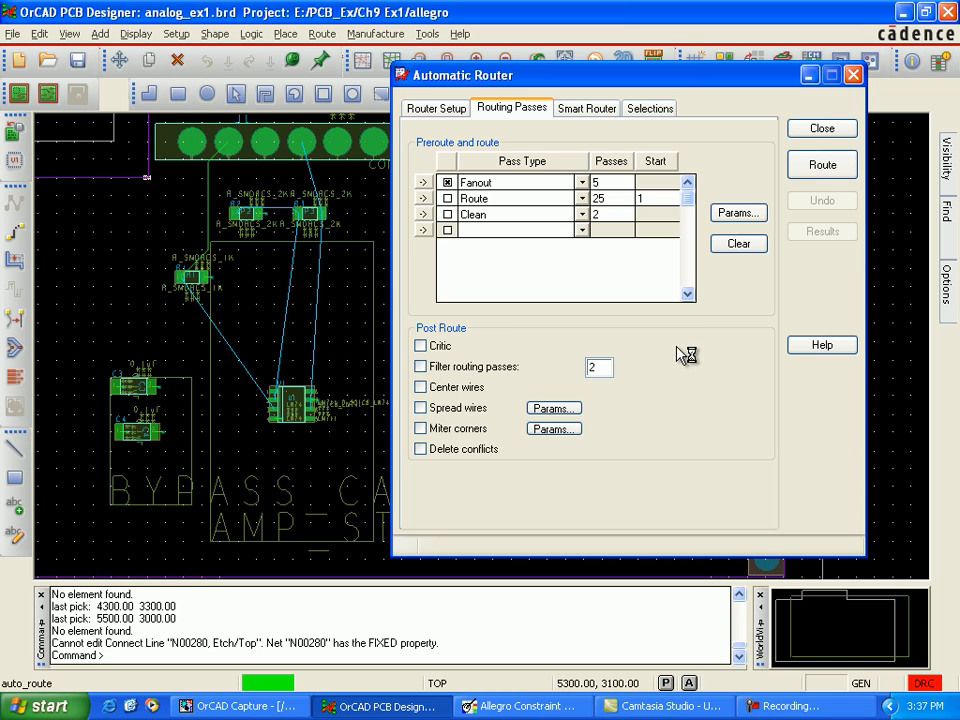
click(455, 110)
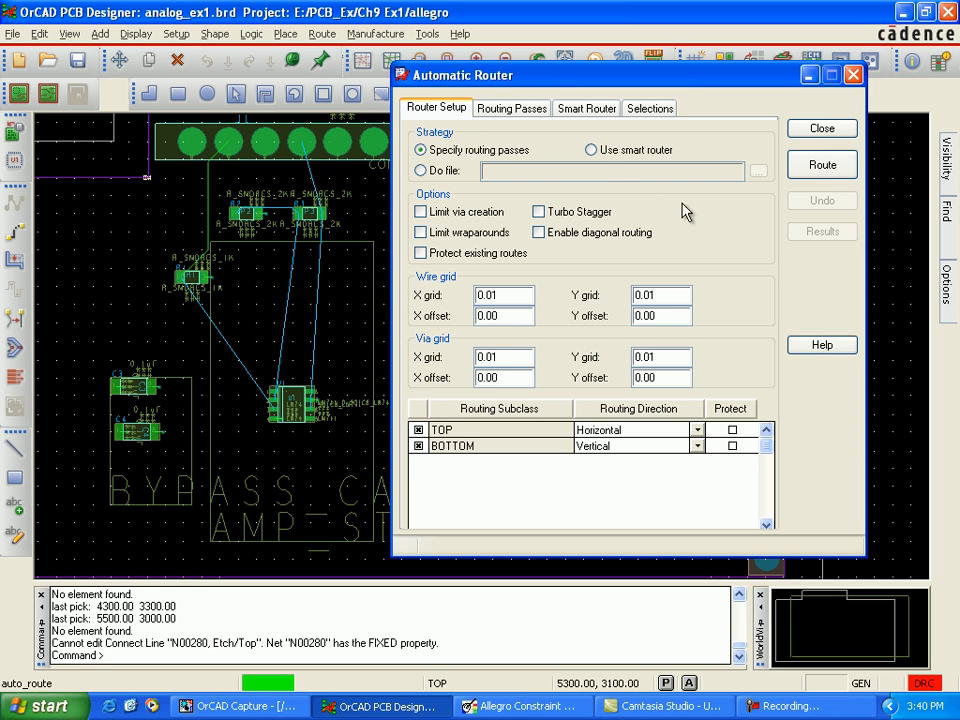
click(594, 153)
click(588, 107)
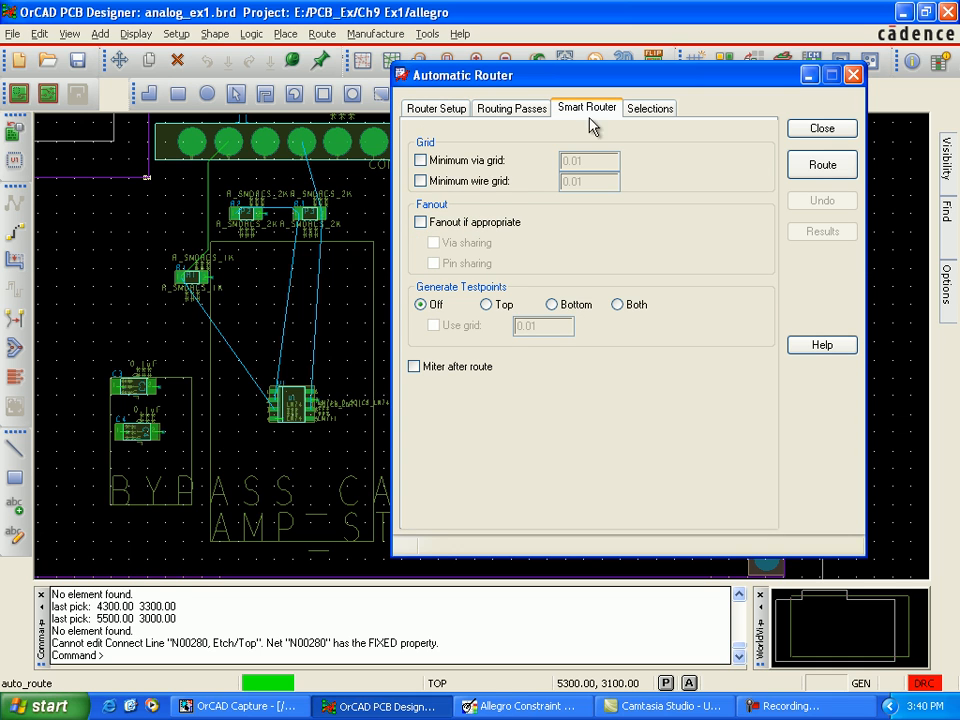
click(423, 162)
click(432, 182)
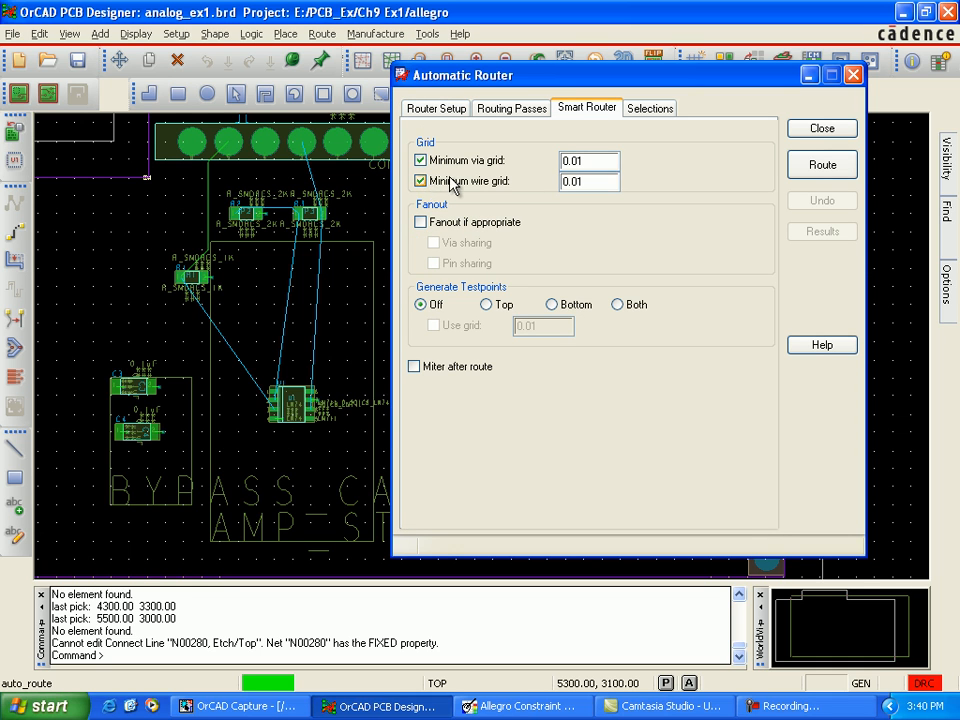
Step: Autoroute the unrouted nets with the smart router and close the Automatic Router dialog
click(511, 108)
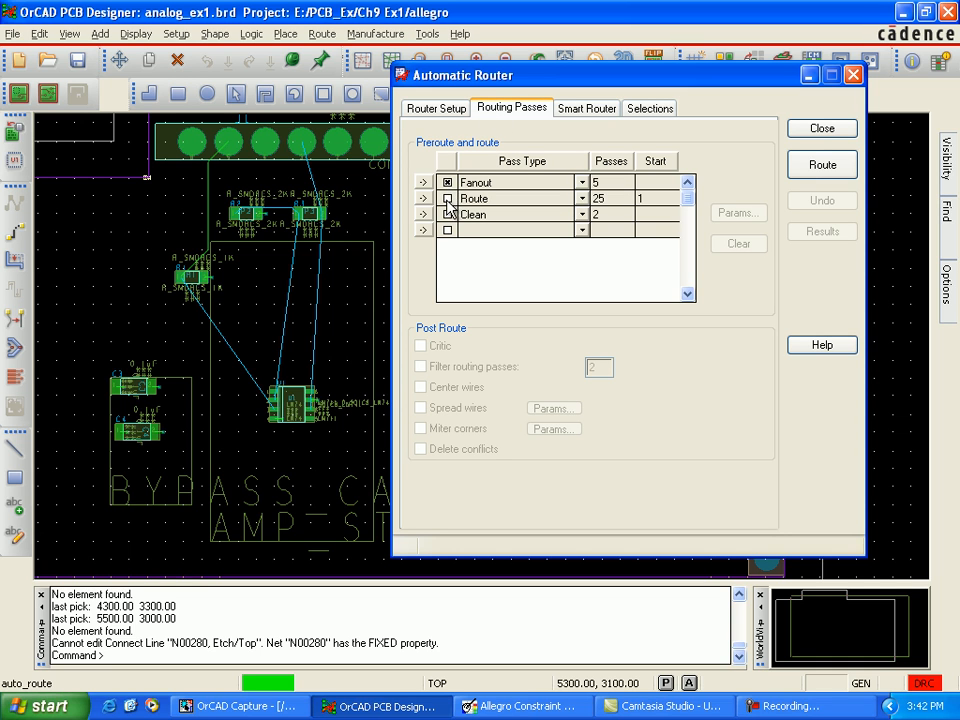
click(587, 108)
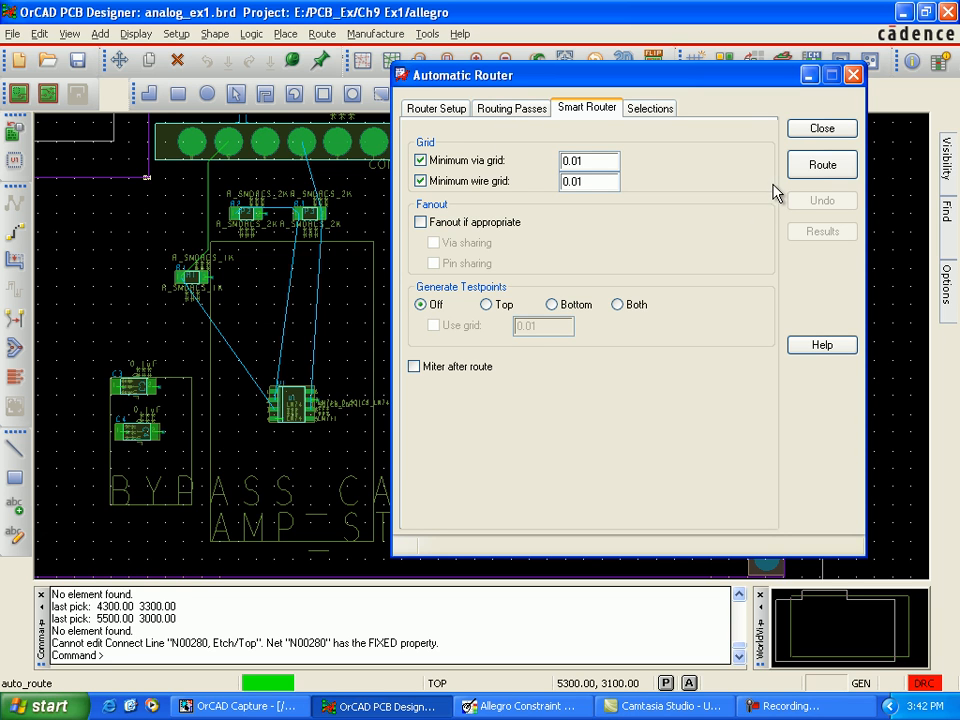
click(815, 166)
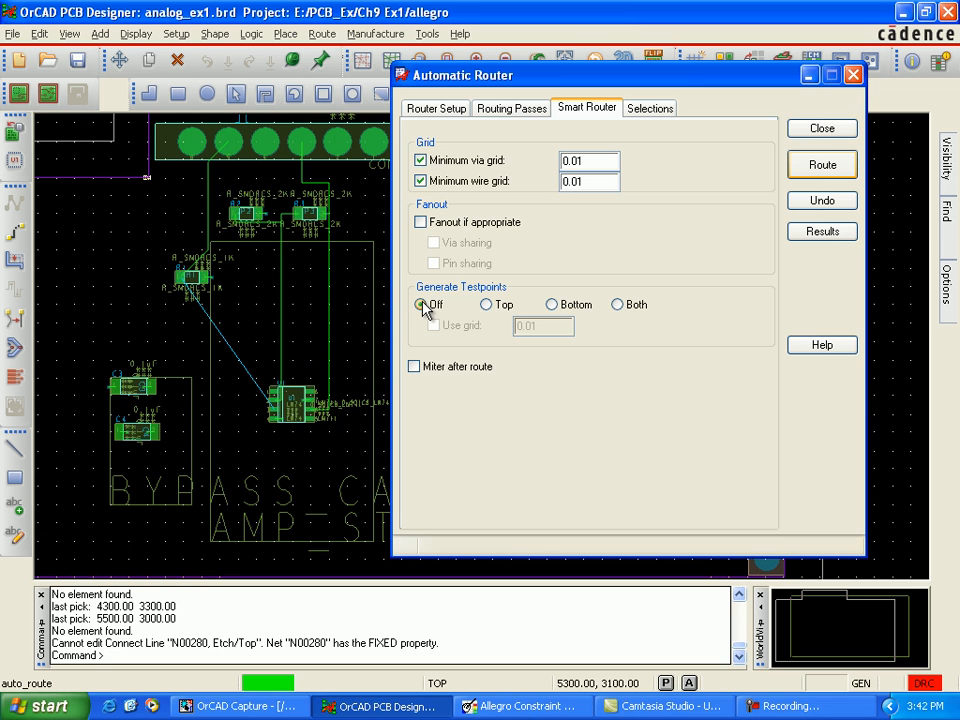
drag(444, 90, 385, 93)
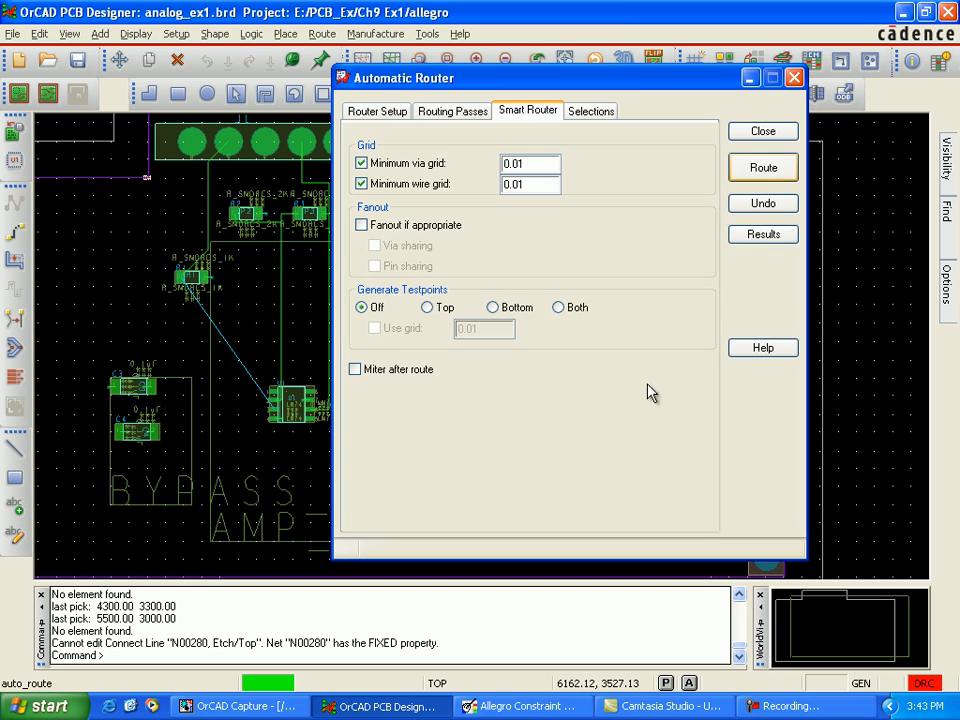
click(754, 135)
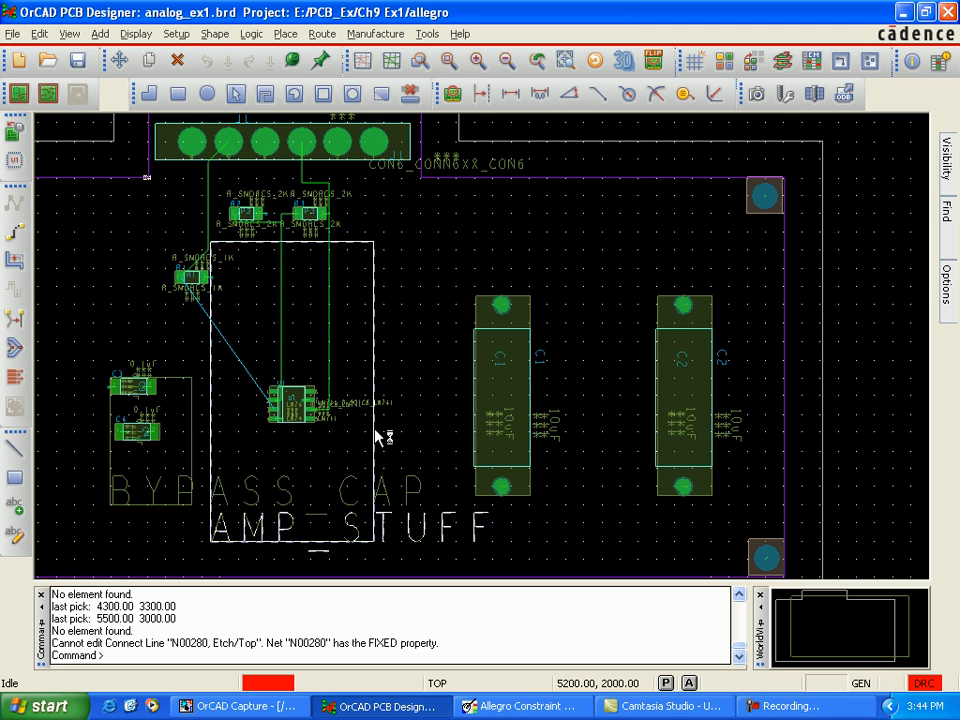
Step: Examine the autorouted traces at U1's pins and the unrouted connection between R1 and U1
scroll(377, 433, up, 3)
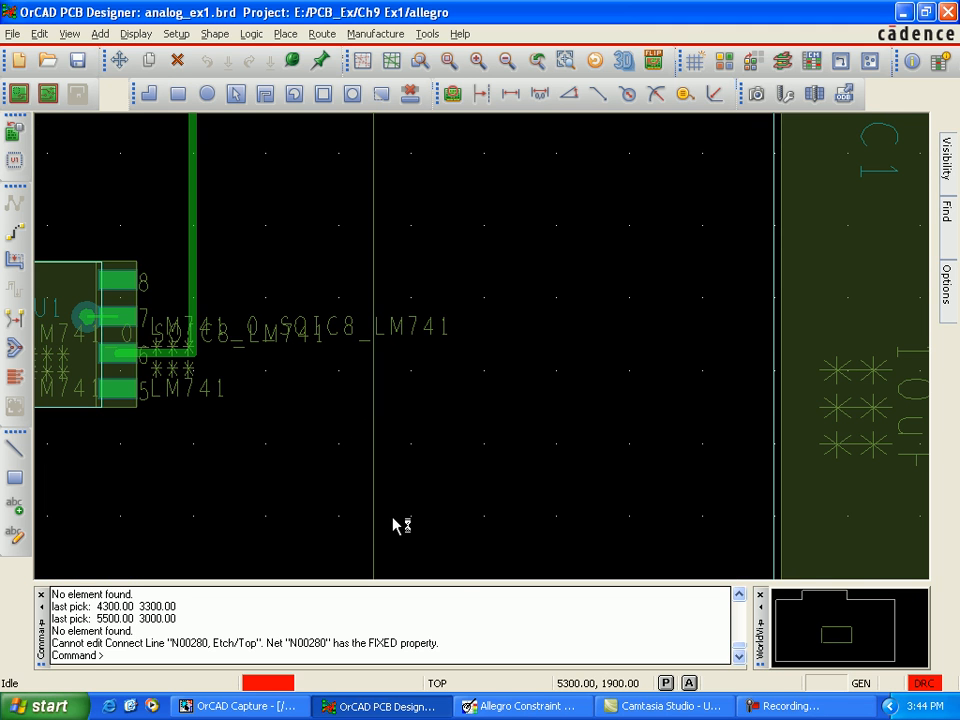
key(Left)
key(Left)
key(Left)
key(Left)
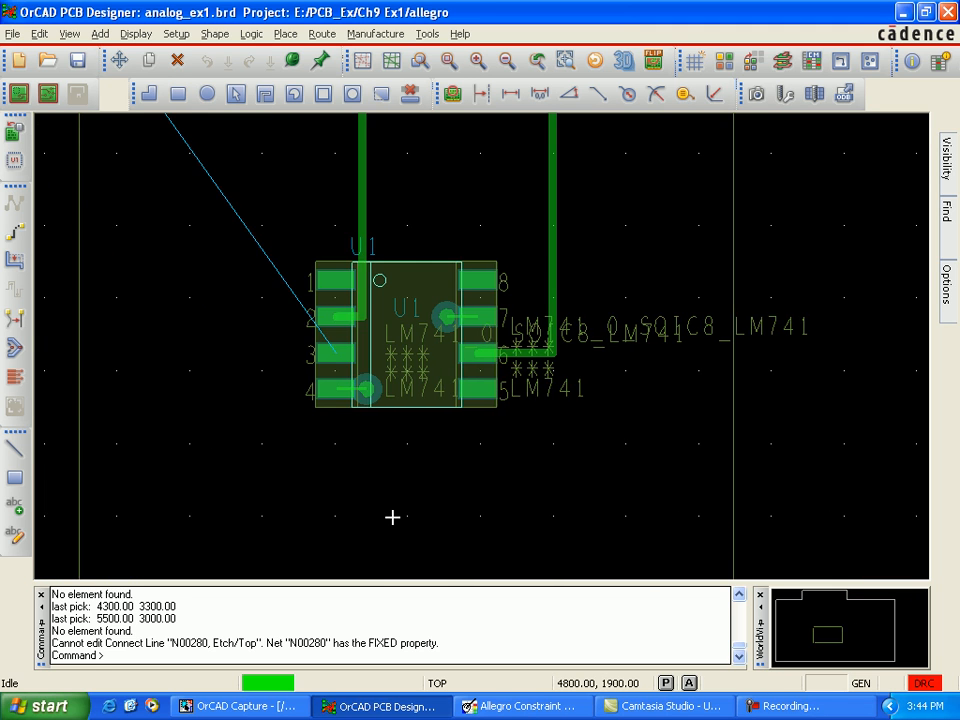
key(Up)
key(Up)
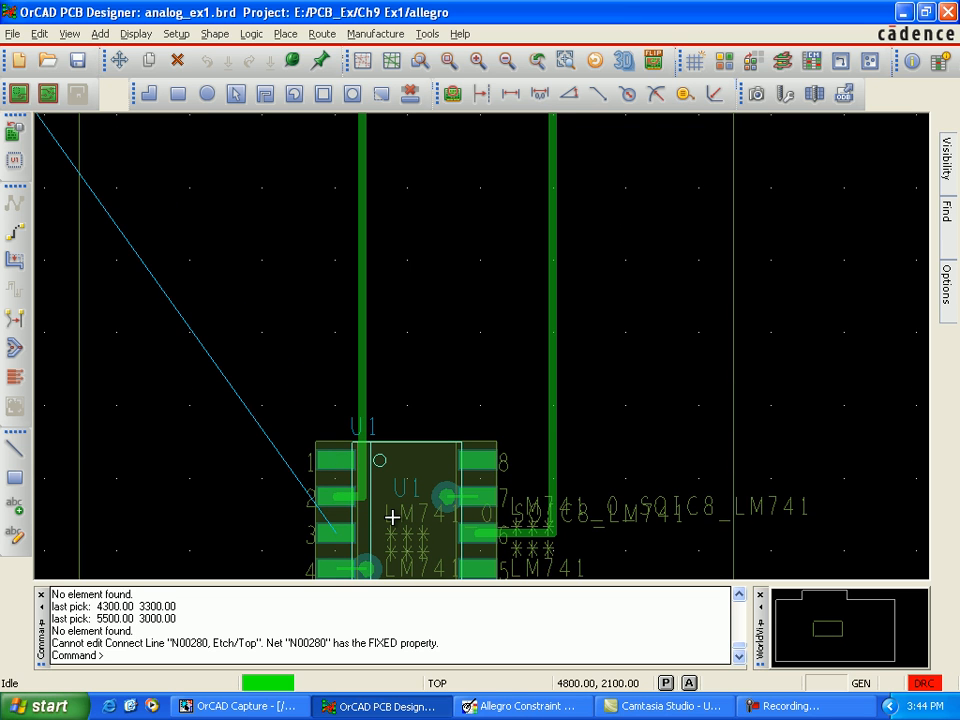
key(Left)
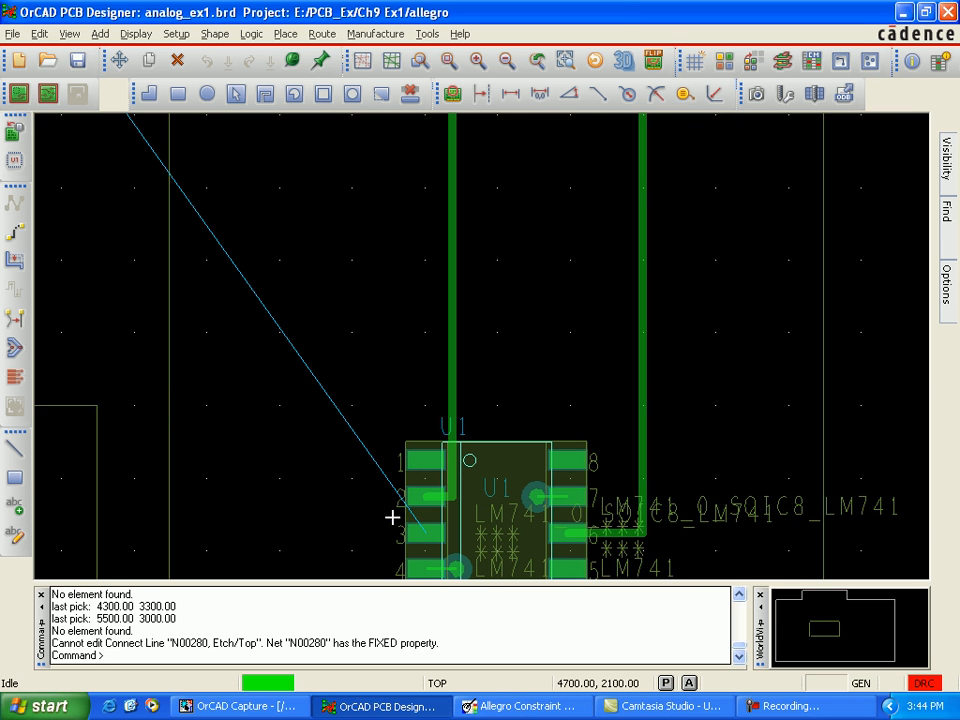
scroll(392, 506, down, 1)
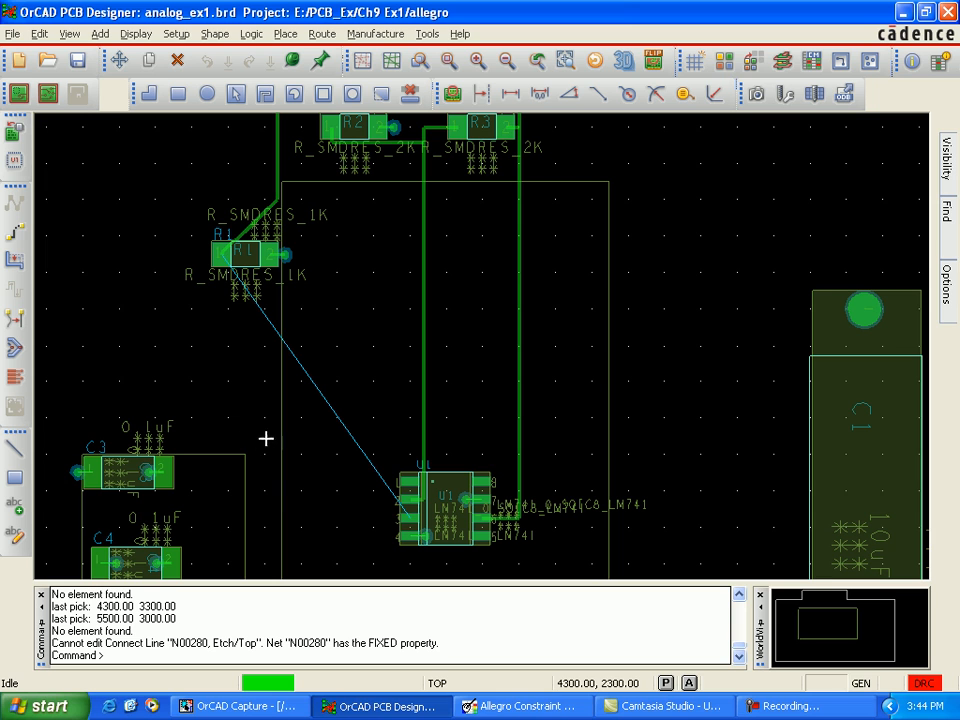
Step: Route a stepped Top-layer trace with line width 12 from R1 pin 1 to U1 pin 3, picking (4200, 2700), (4400, 2300) and (4500, 2100)
click(16, 233)
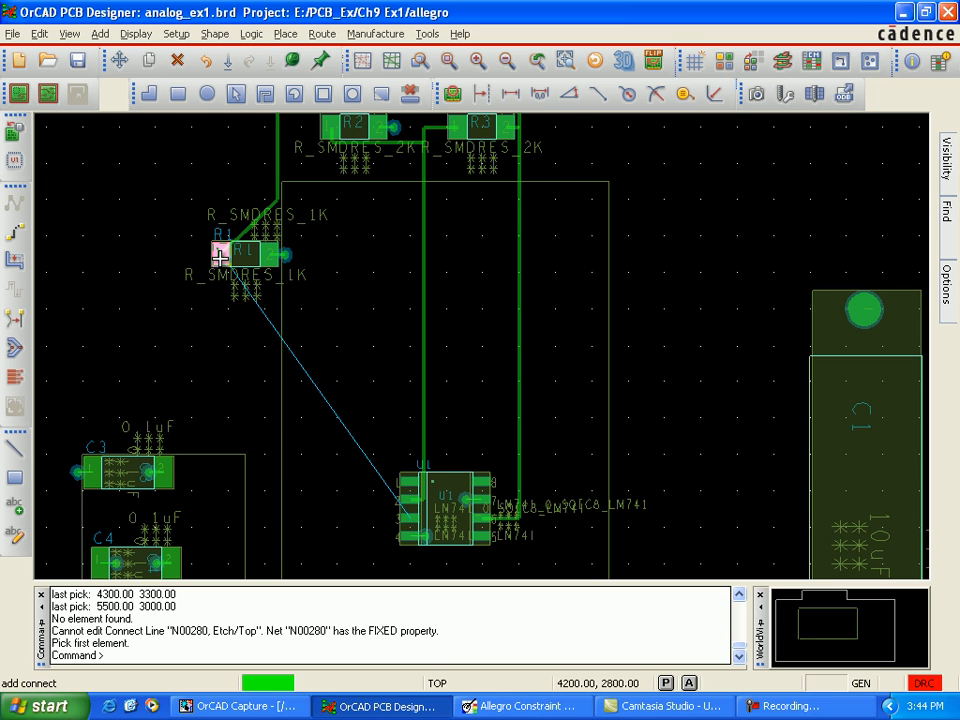
mouse_move(955, 285)
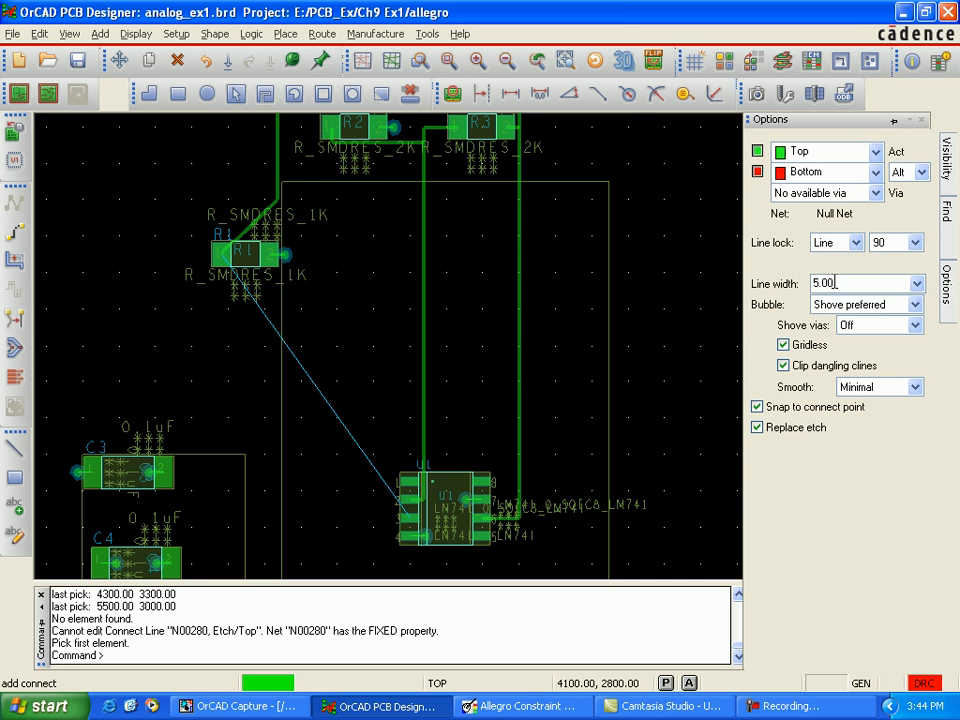
double_click(815, 283)
click(815, 283)
text(12)
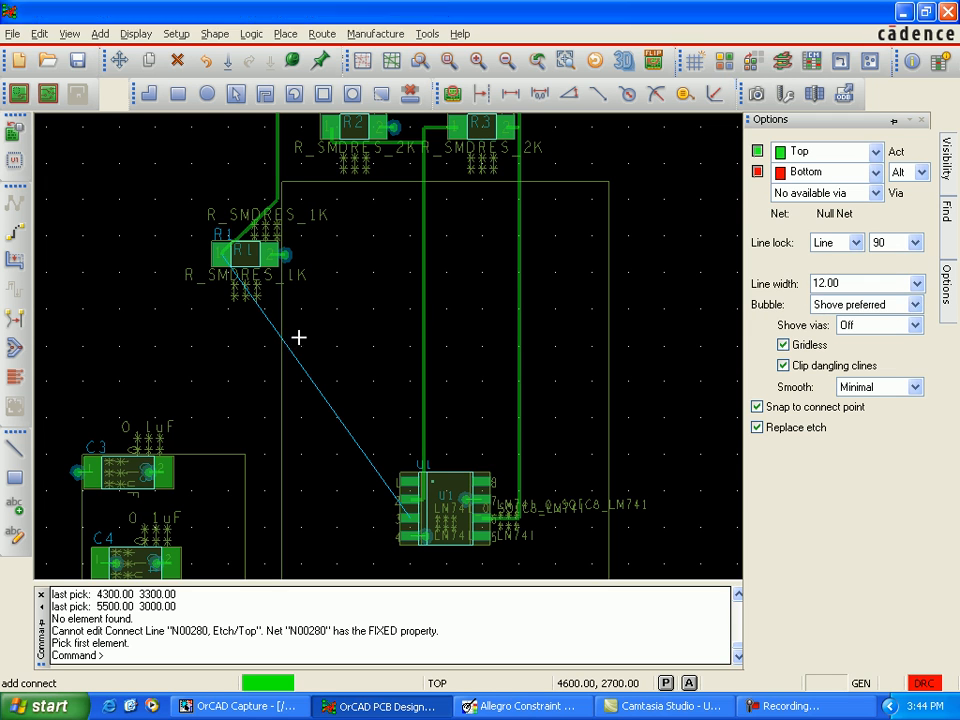
click(221, 256)
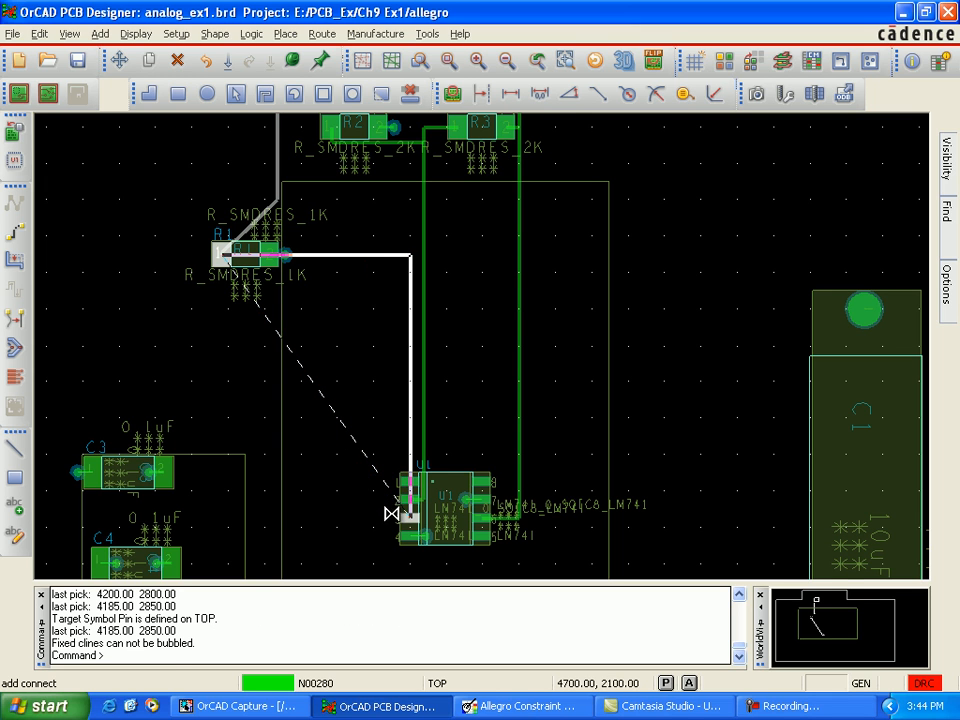
click(264, 491)
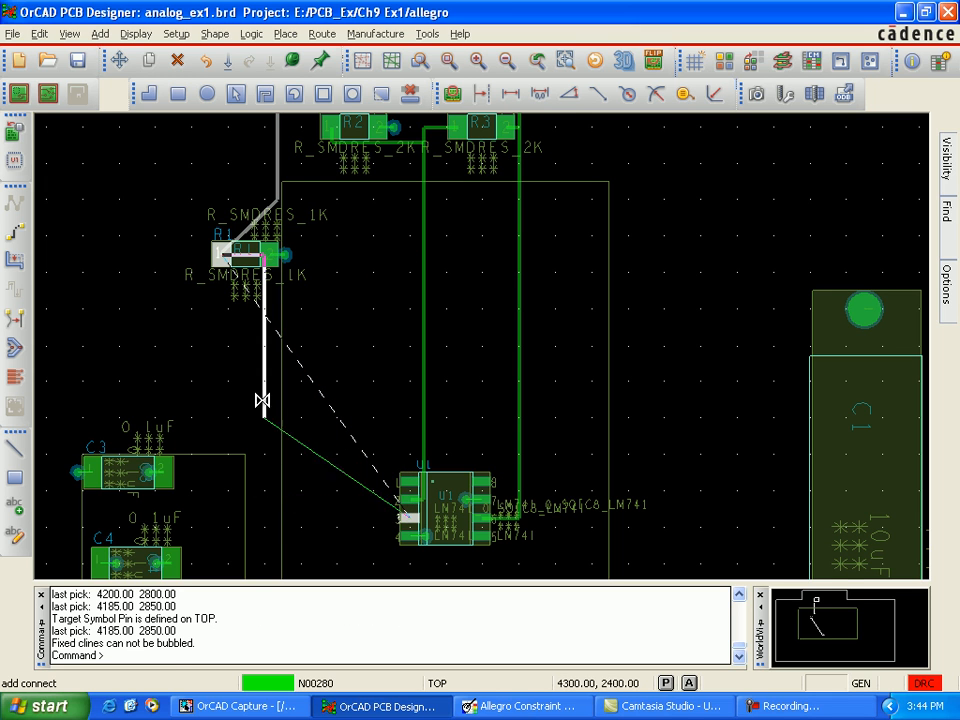
click(227, 319)
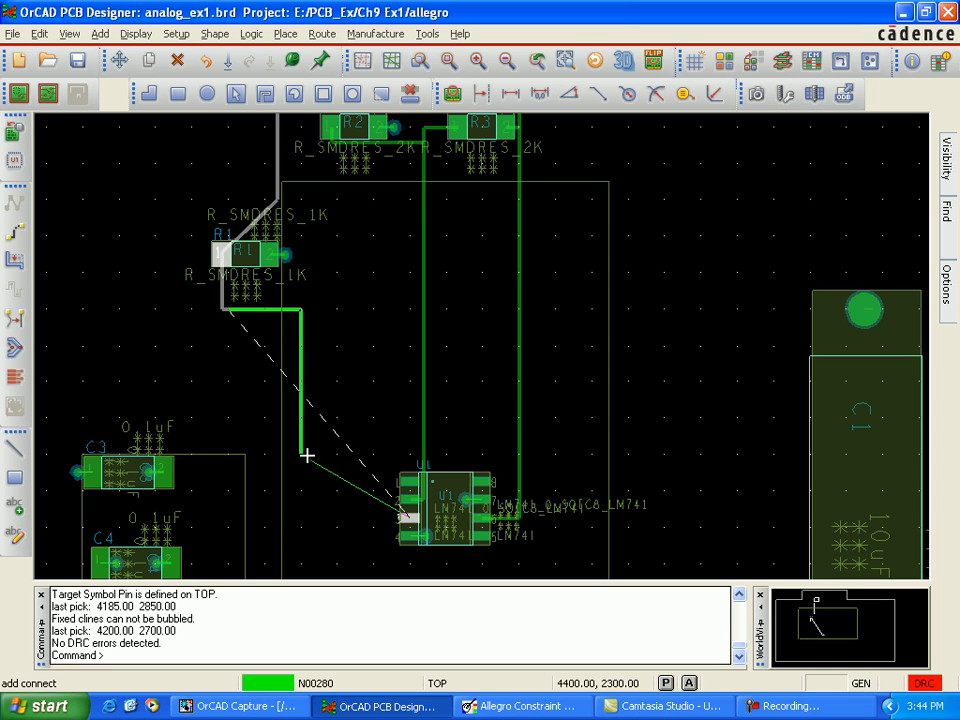
double_click(307, 456)
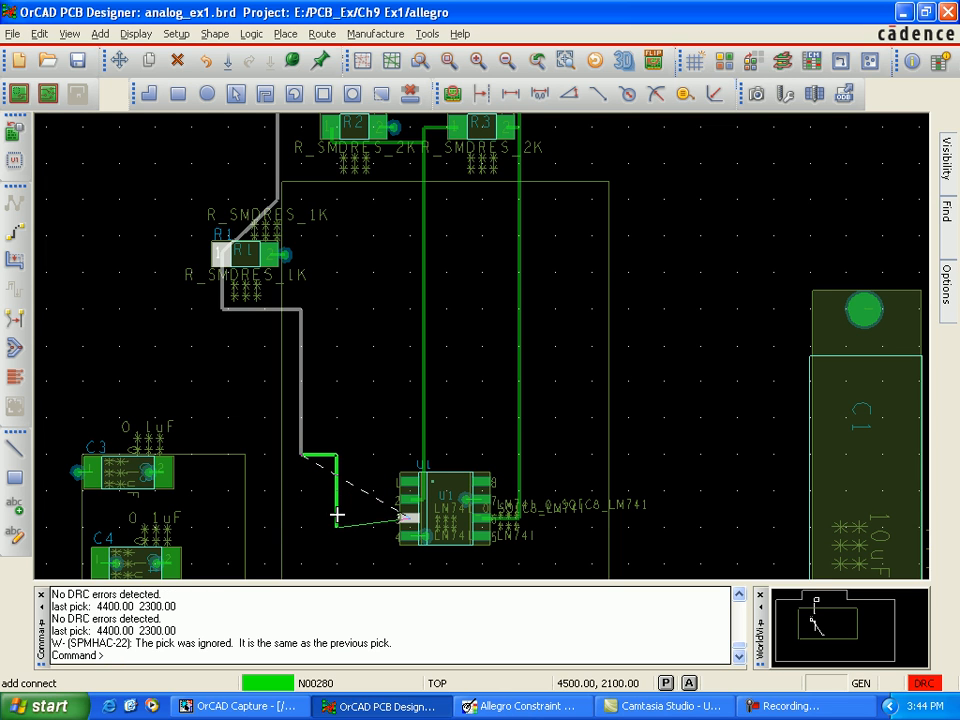
click(337, 515)
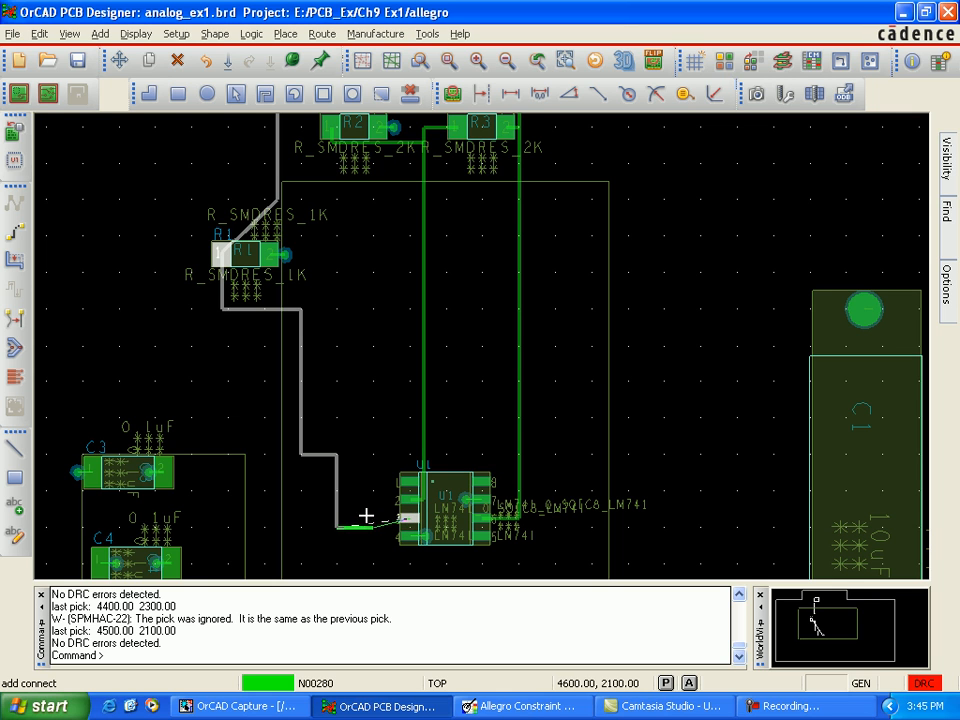
click(377, 515)
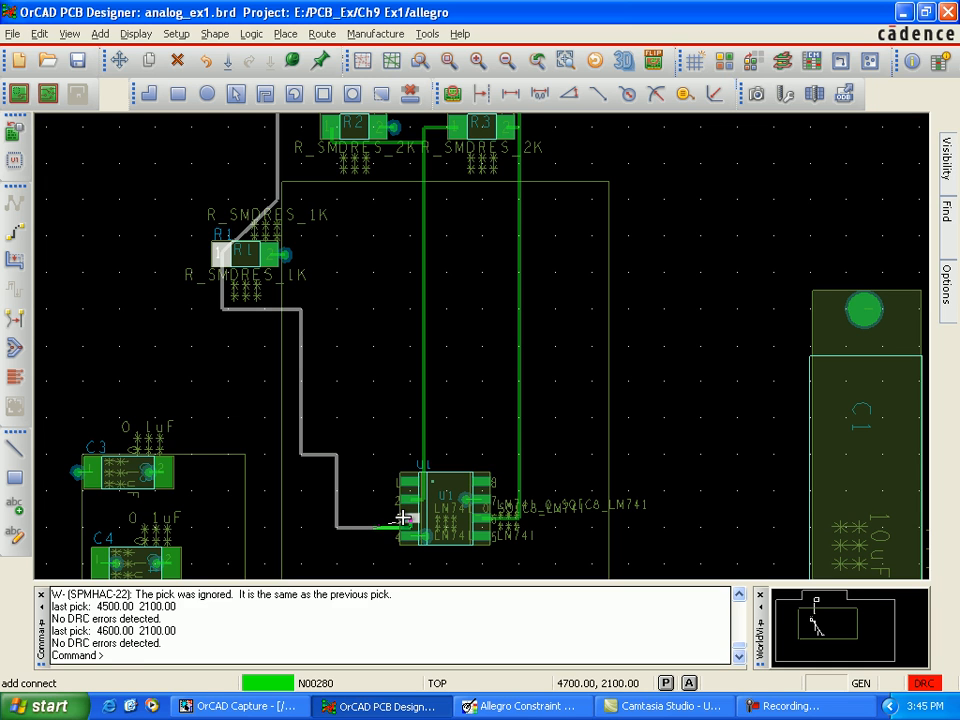
click(402, 517)
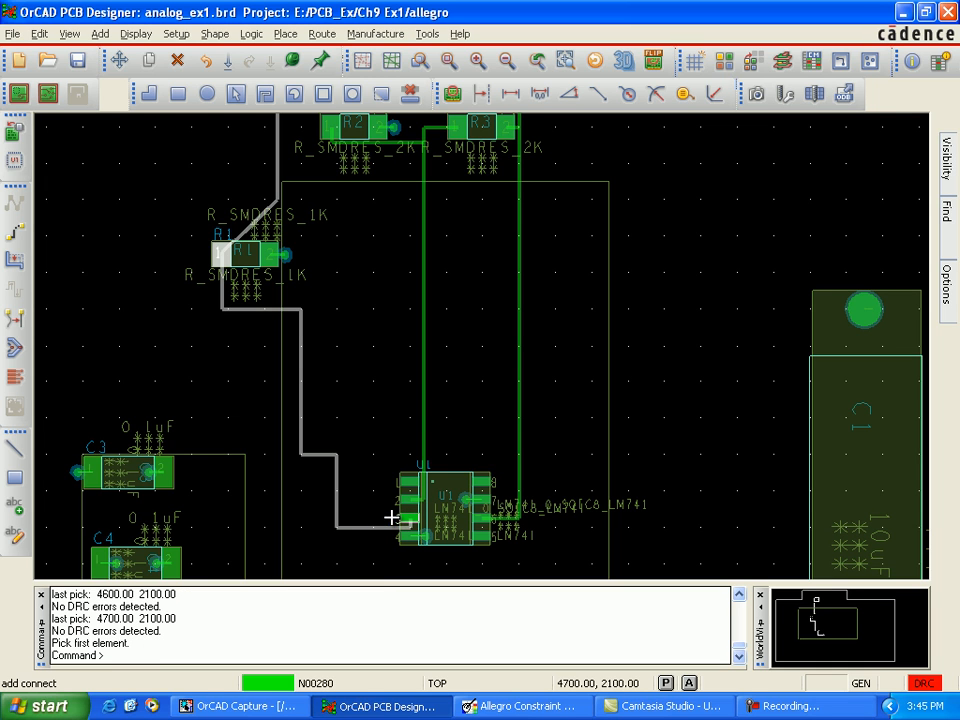
Step: Try to slide segments of the R1-to-U1 trace at its lower corner near U1 and its upper corner below R1
click(15, 264)
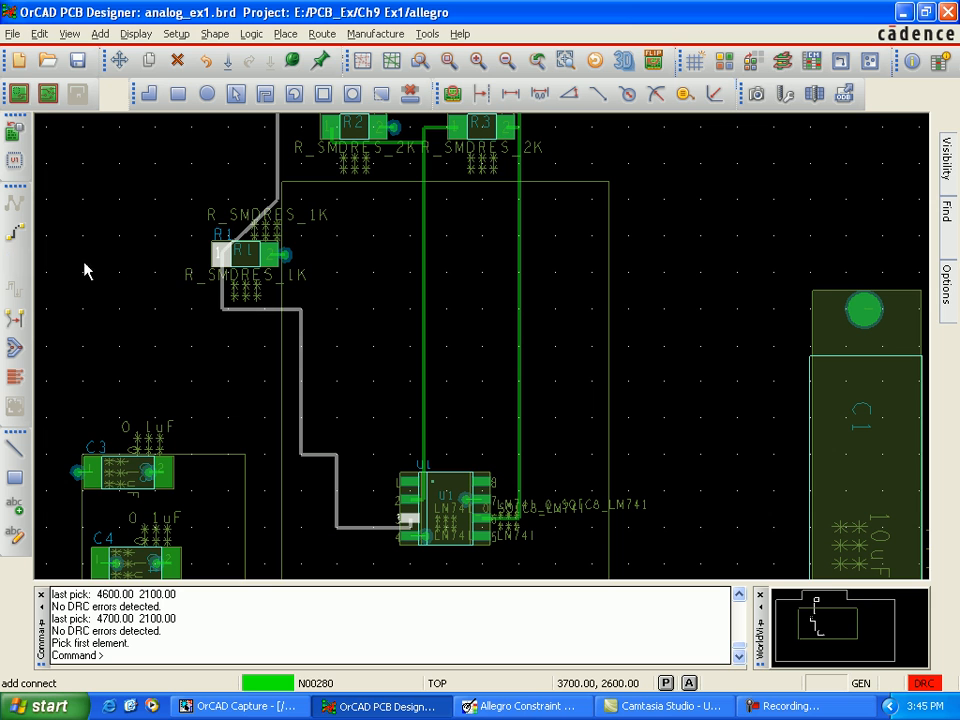
click(340, 535)
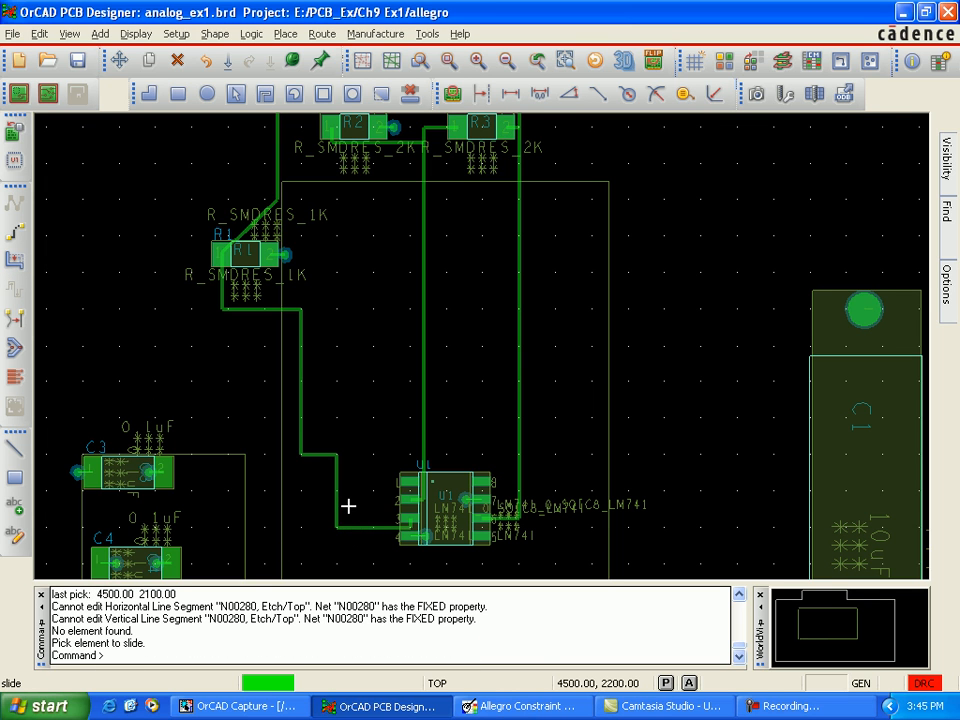
click(342, 510)
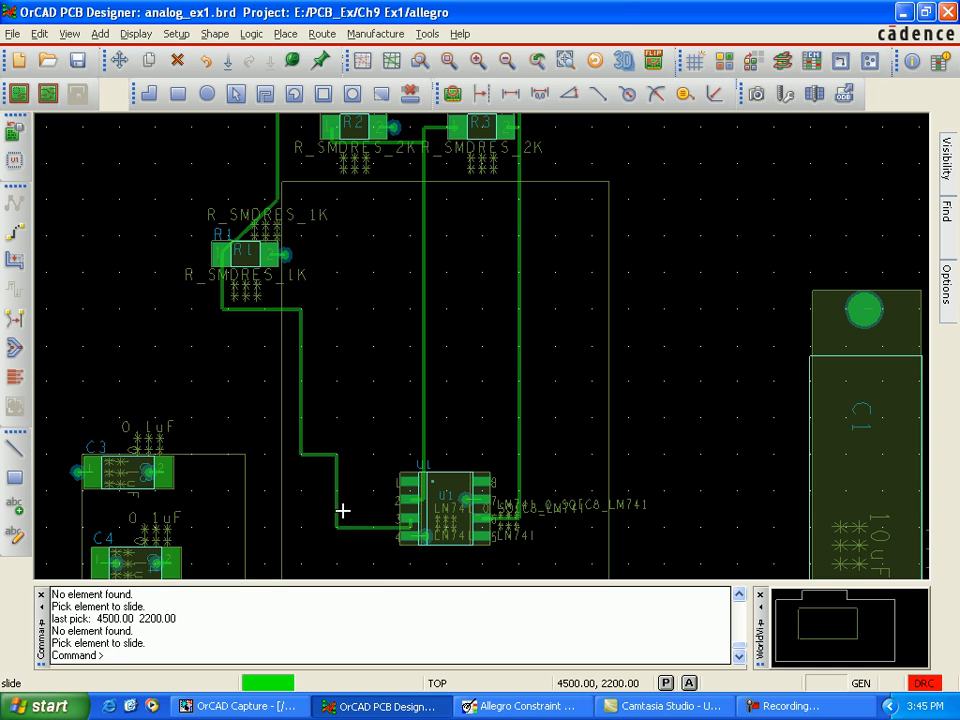
click(288, 318)
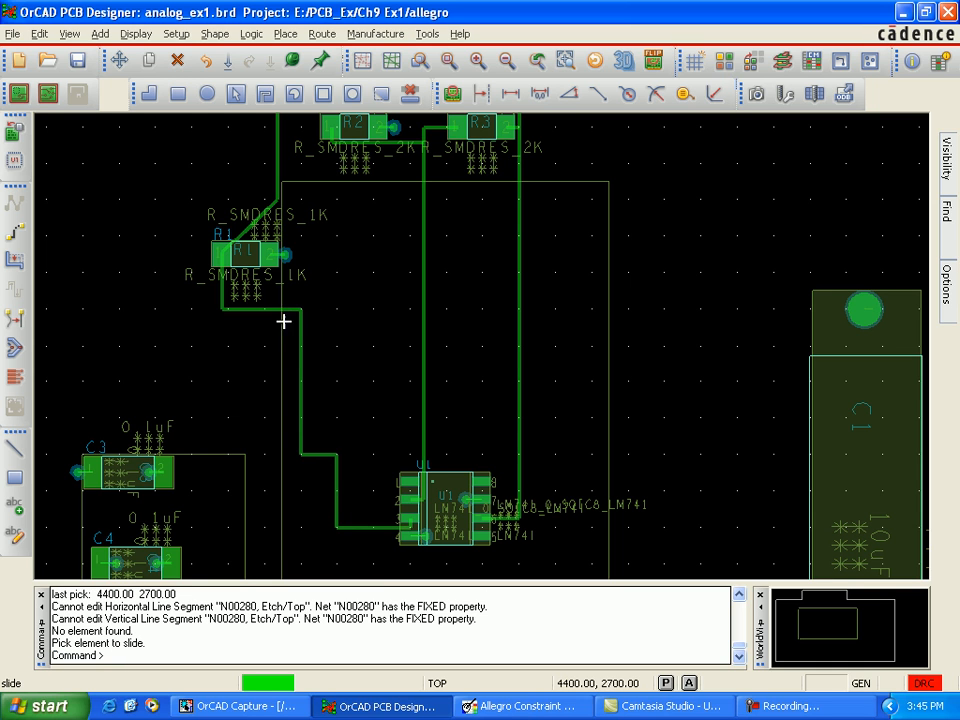
click(273, 336)
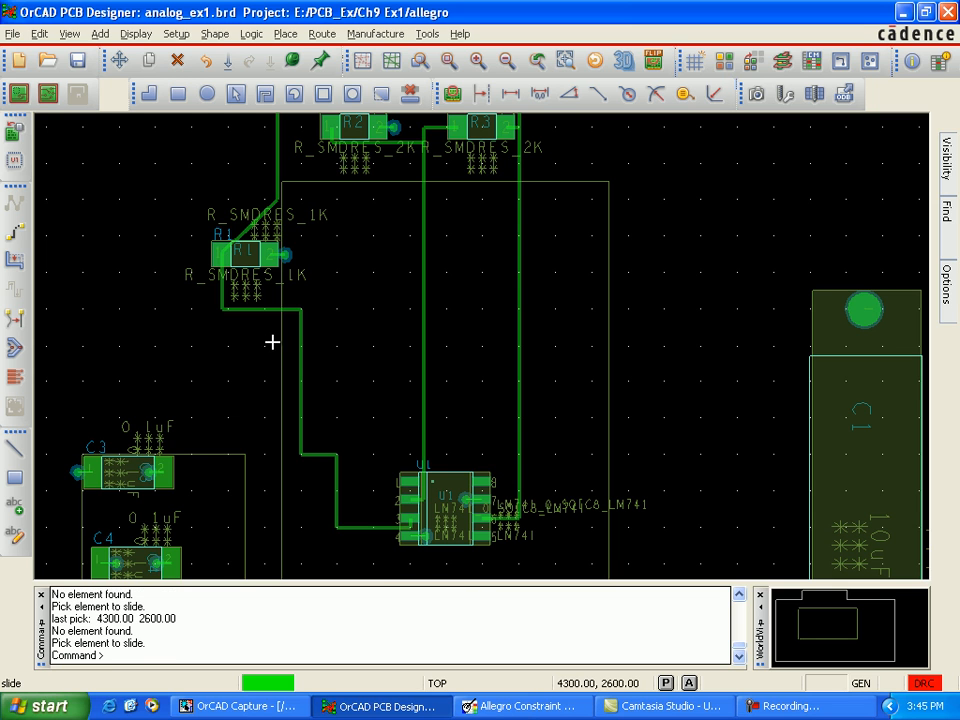
click(14, 259)
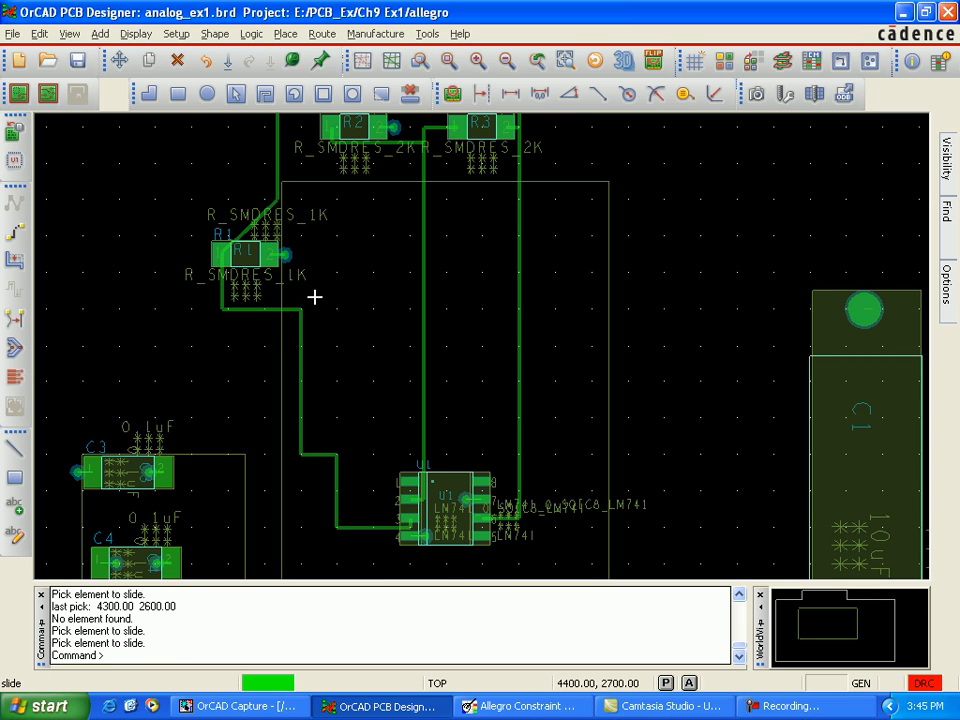
mouse_move(314, 293)
mouse_down()
mouse_move(287, 311)
mouse_move(279, 332)
mouse_up()
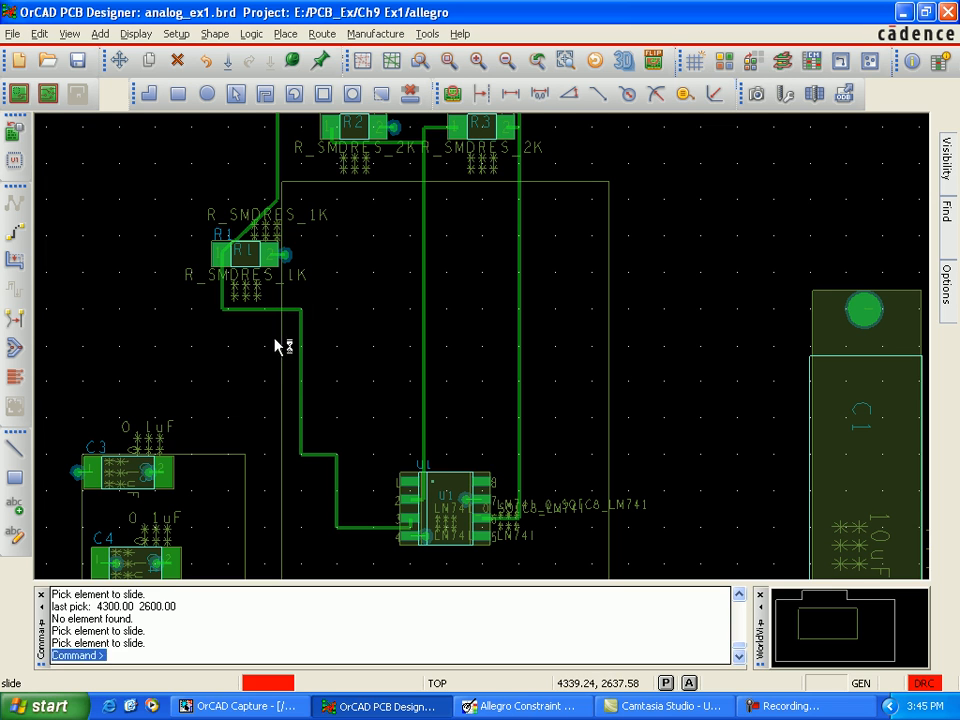
click(262, 338)
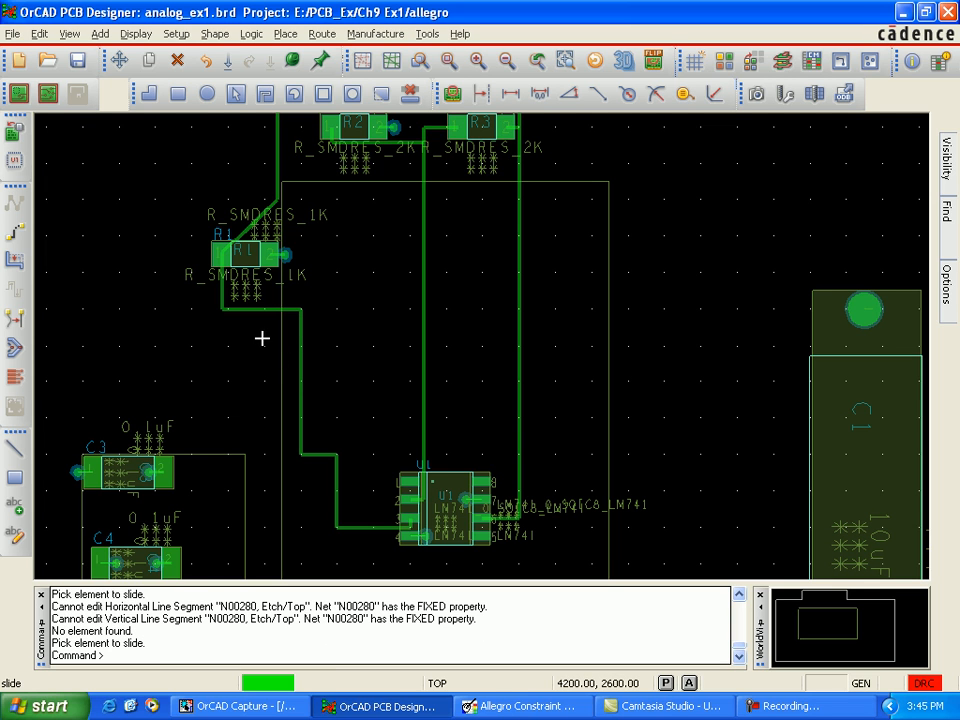
Step: Try Custom Smooth on the R1-to-U1 trace, and remove the FIXED property from that trace
click(14, 317)
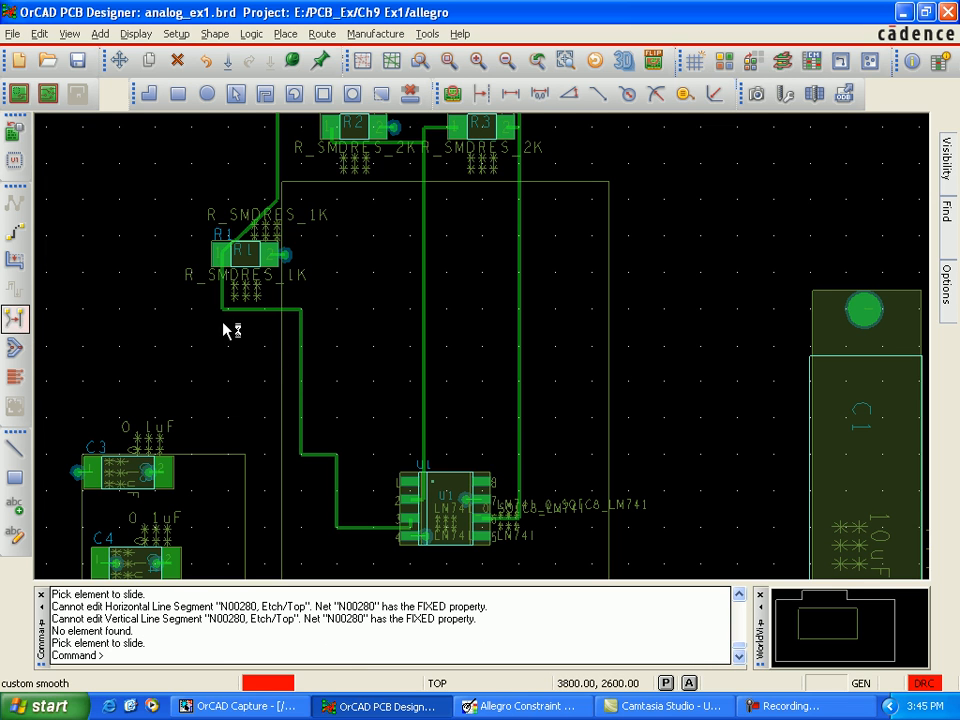
click(300, 315)
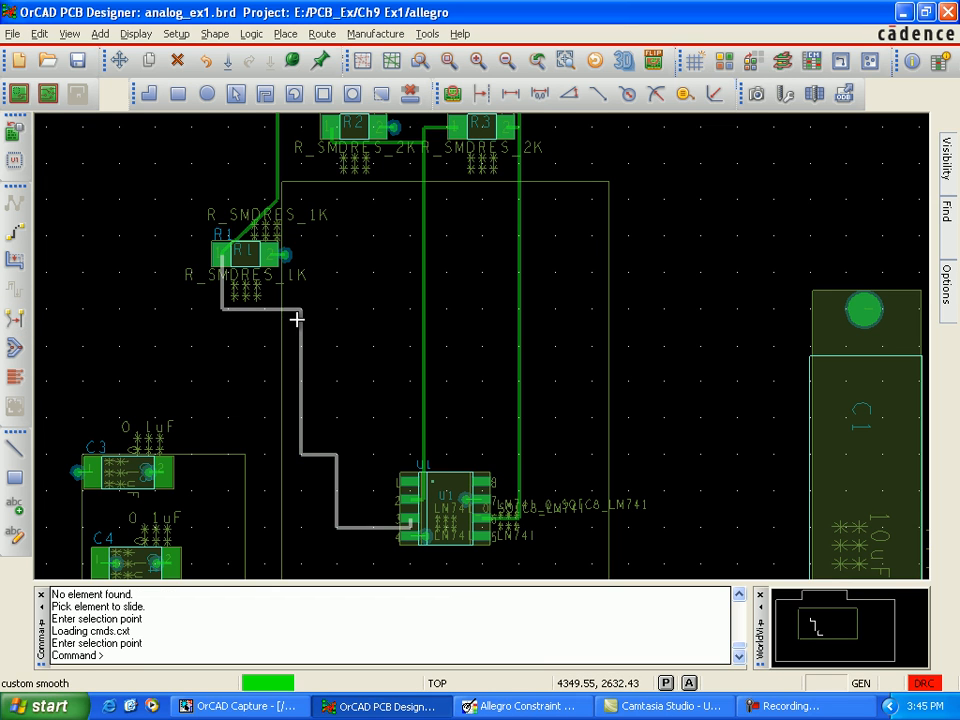
click(268, 345)
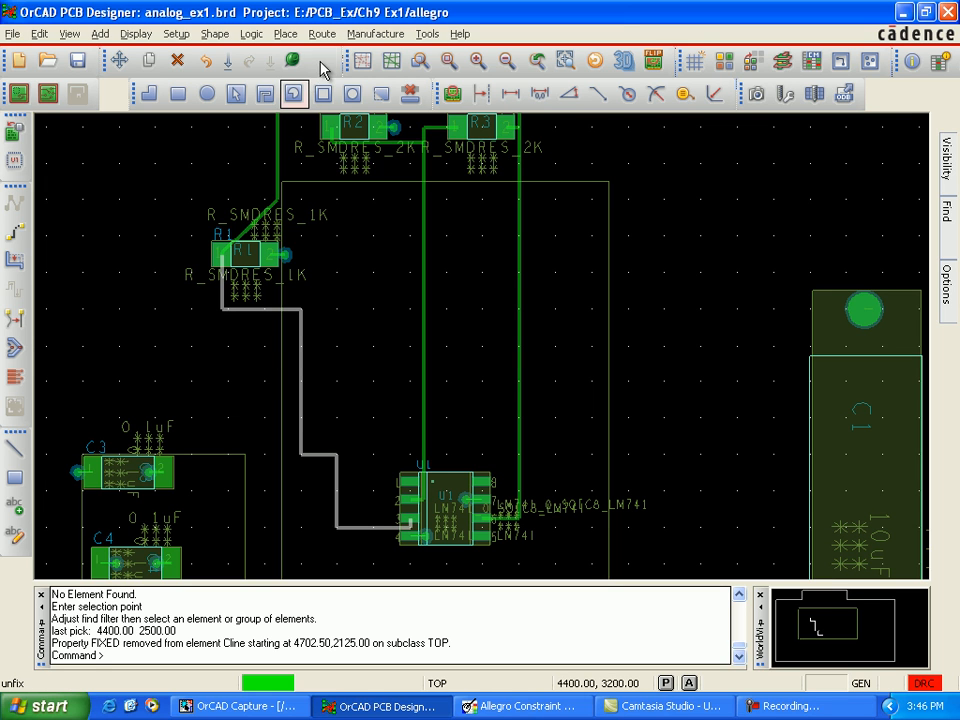
click(321, 66)
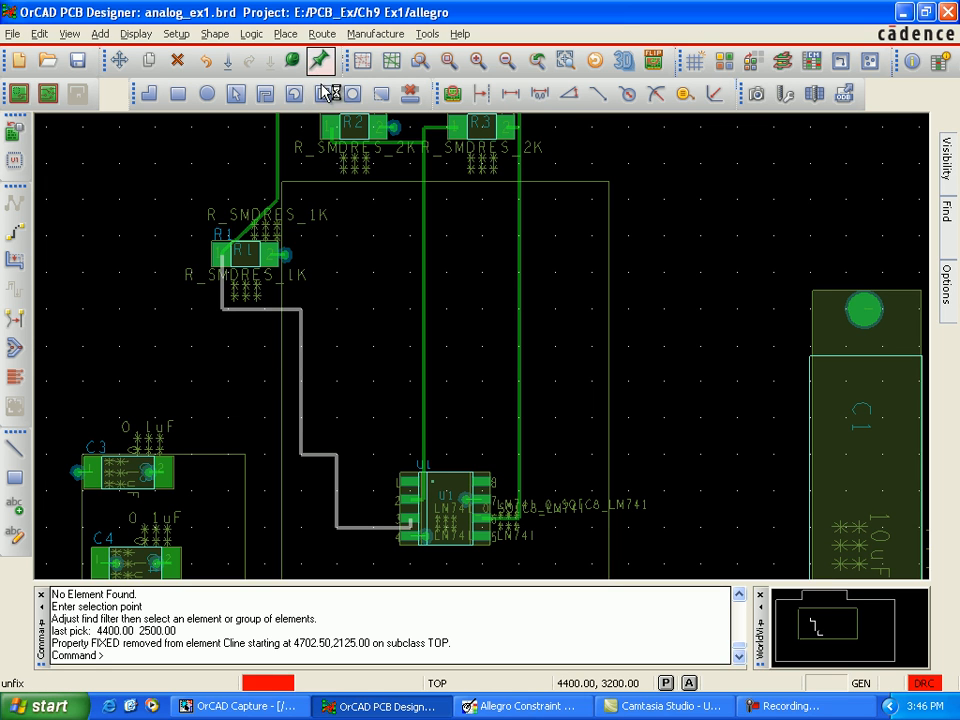
click(300, 365)
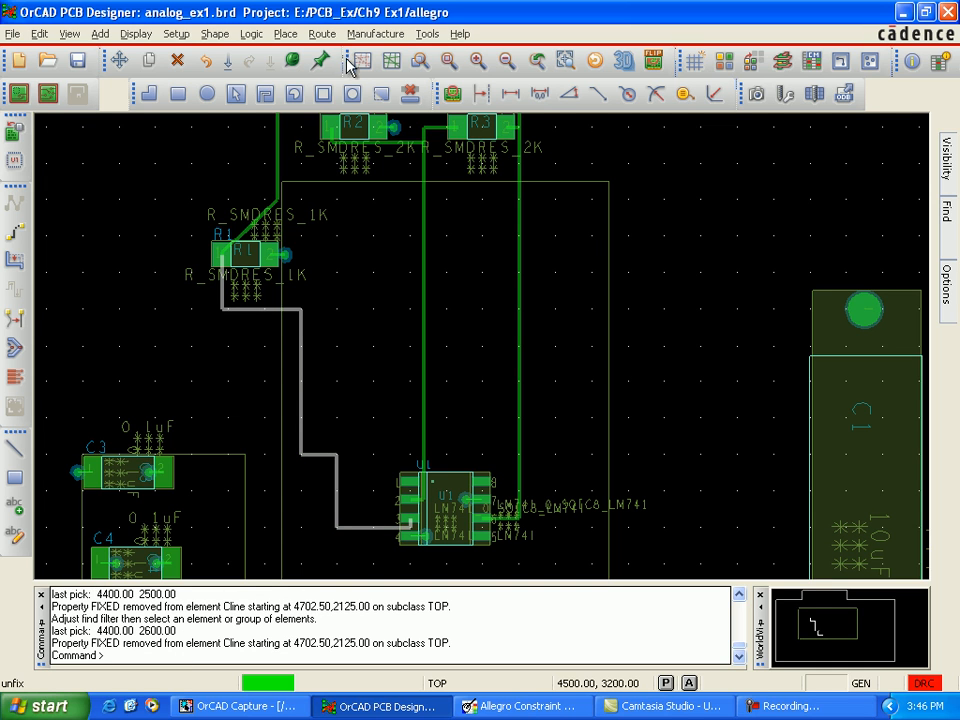
Step: Run the automatic router again with the smart router, and close the Automatic Router dialog
click(322, 34)
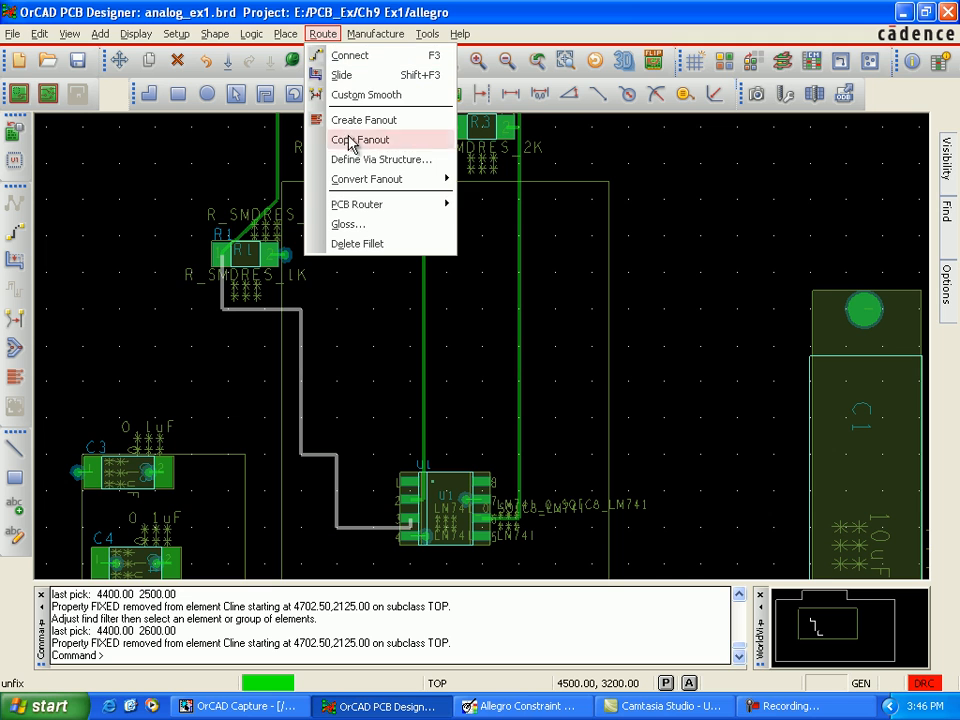
mouse_move(388, 209)
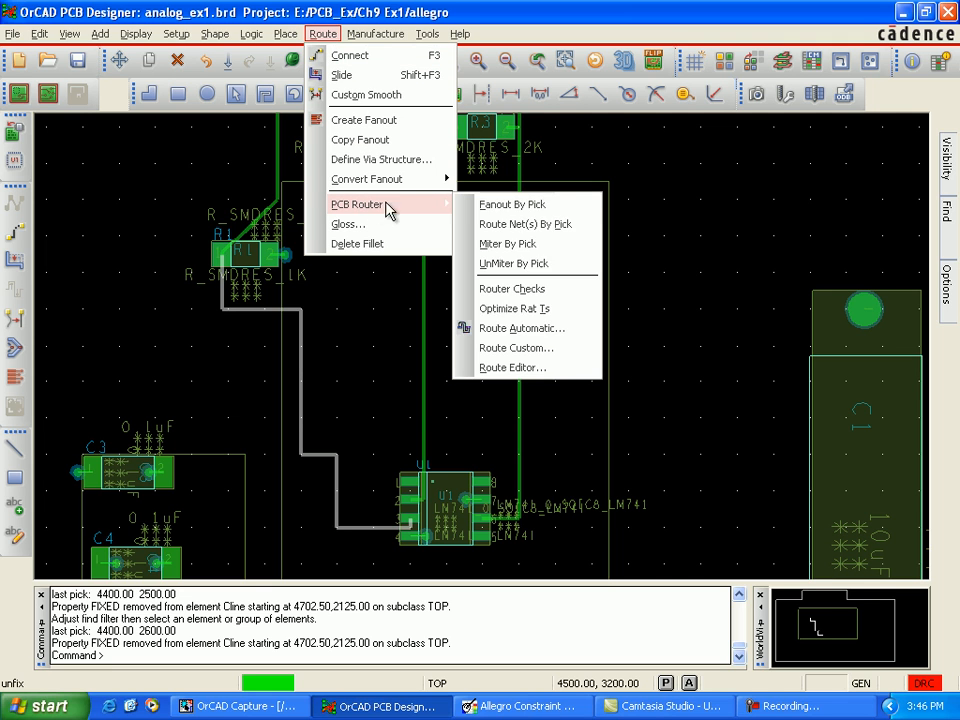
click(528, 330)
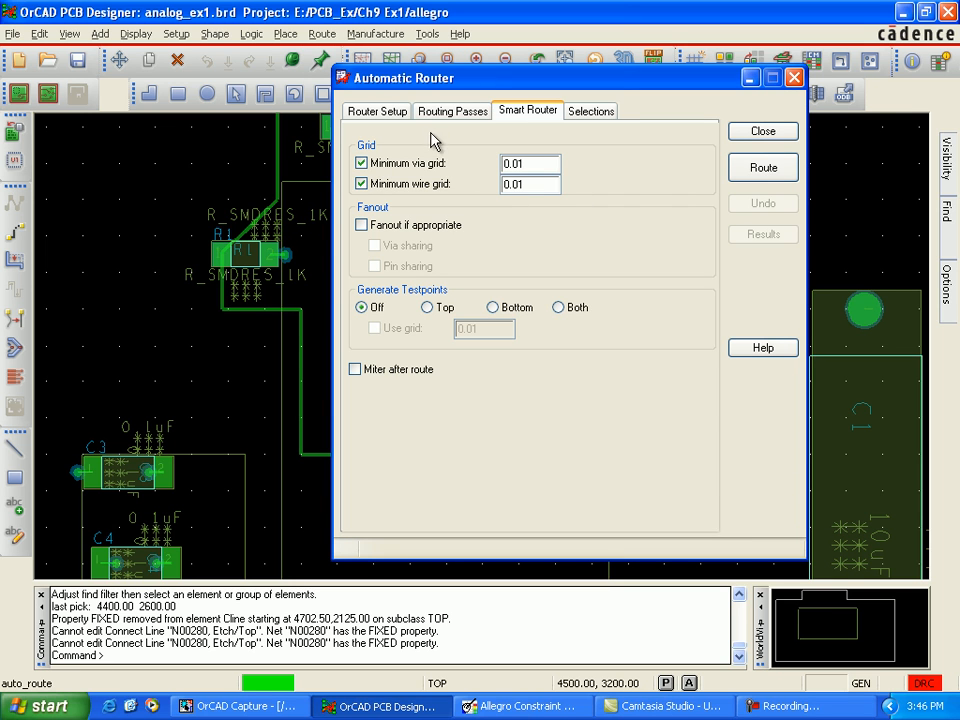
click(388, 113)
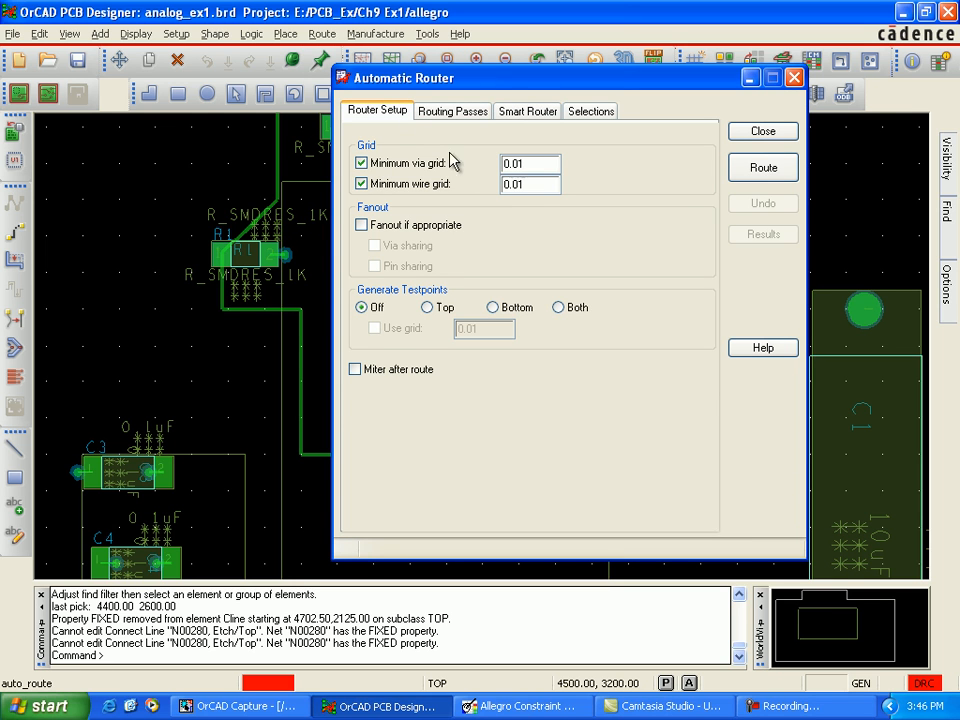
click(528, 111)
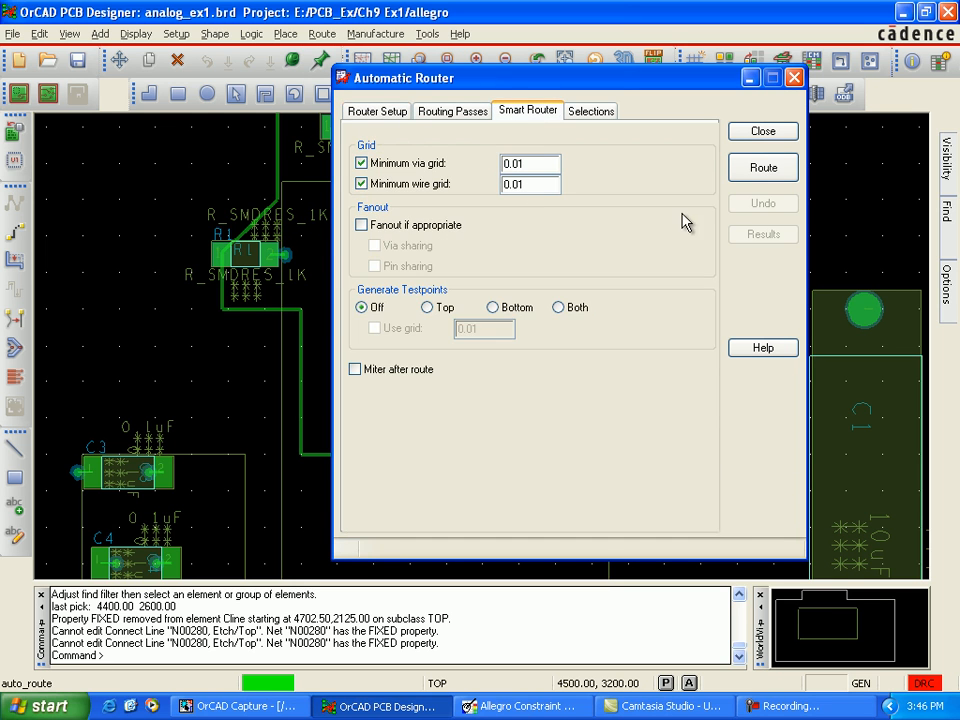
click(752, 170)
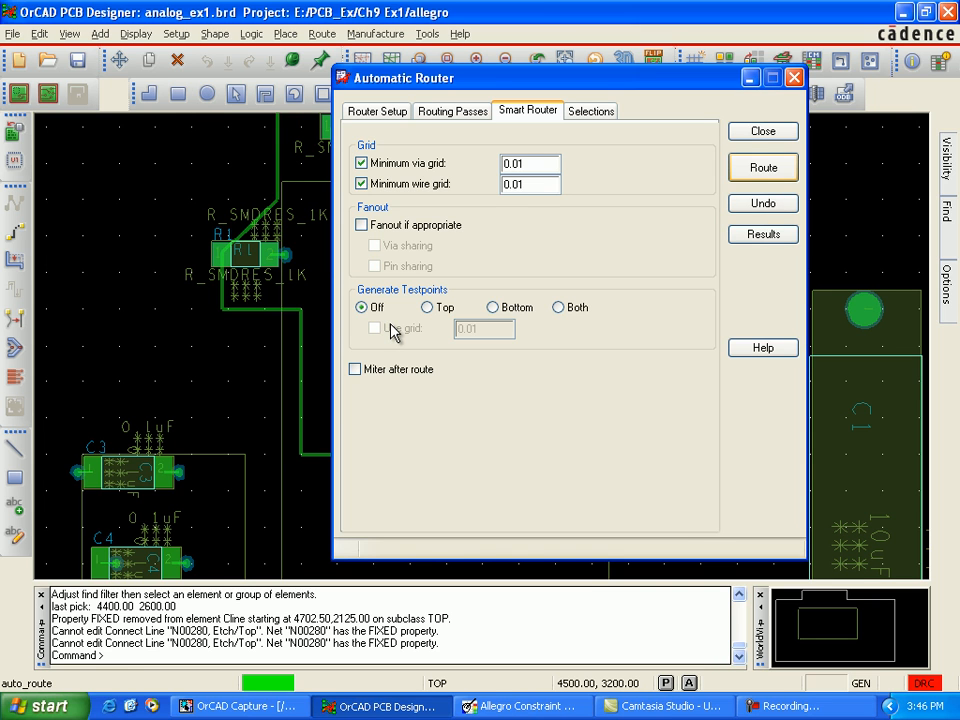
click(762, 132)
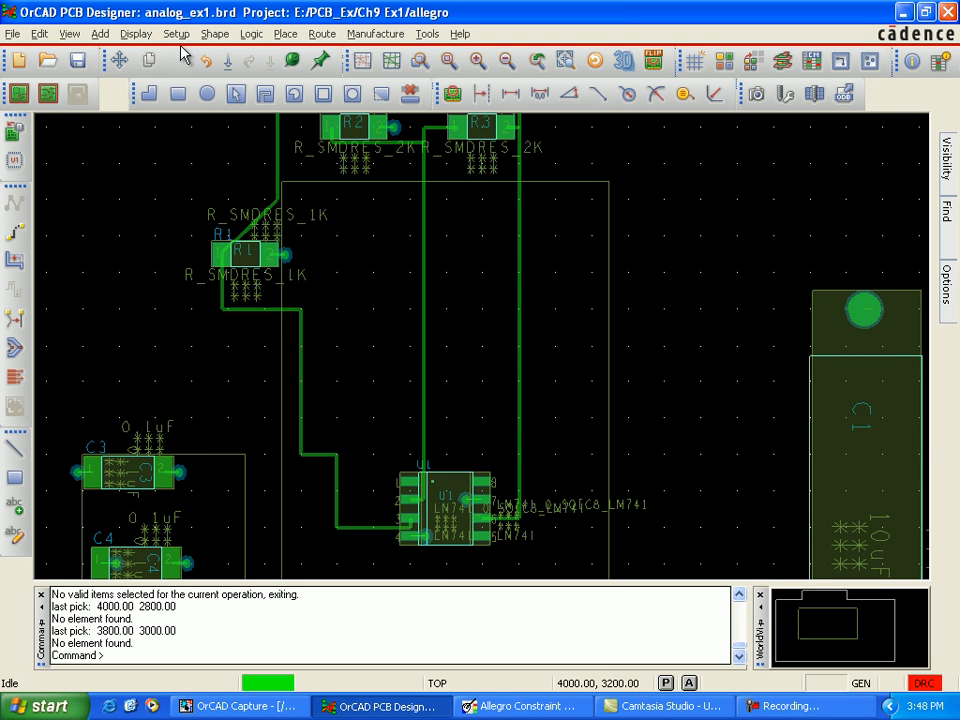
Step: Set the All Etch grid spacing to 25 in both x and y
click(177, 34)
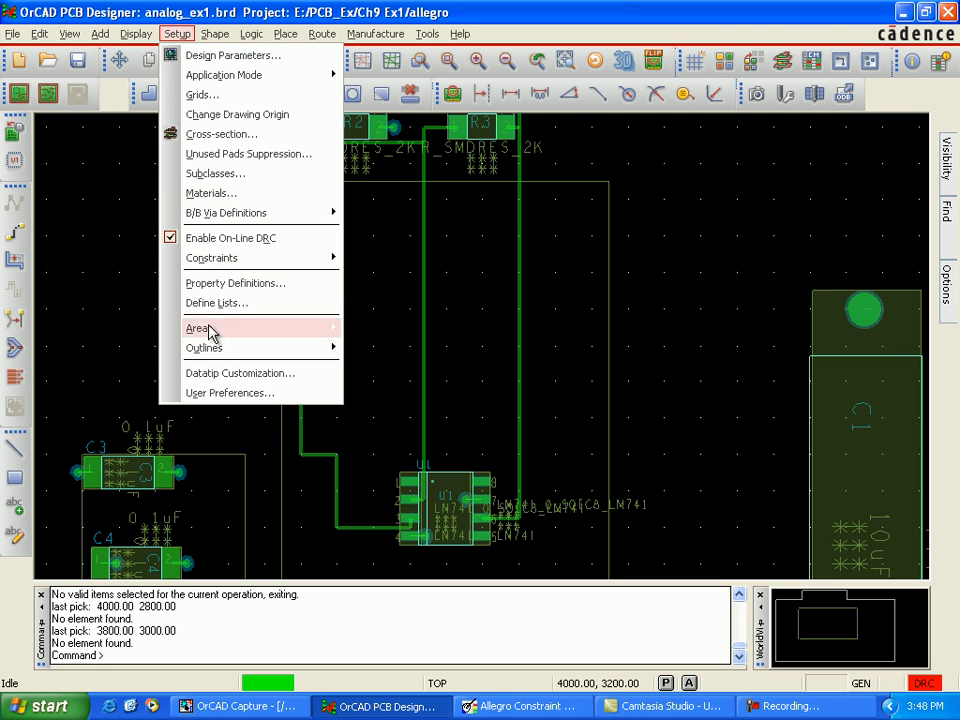
click(205, 96)
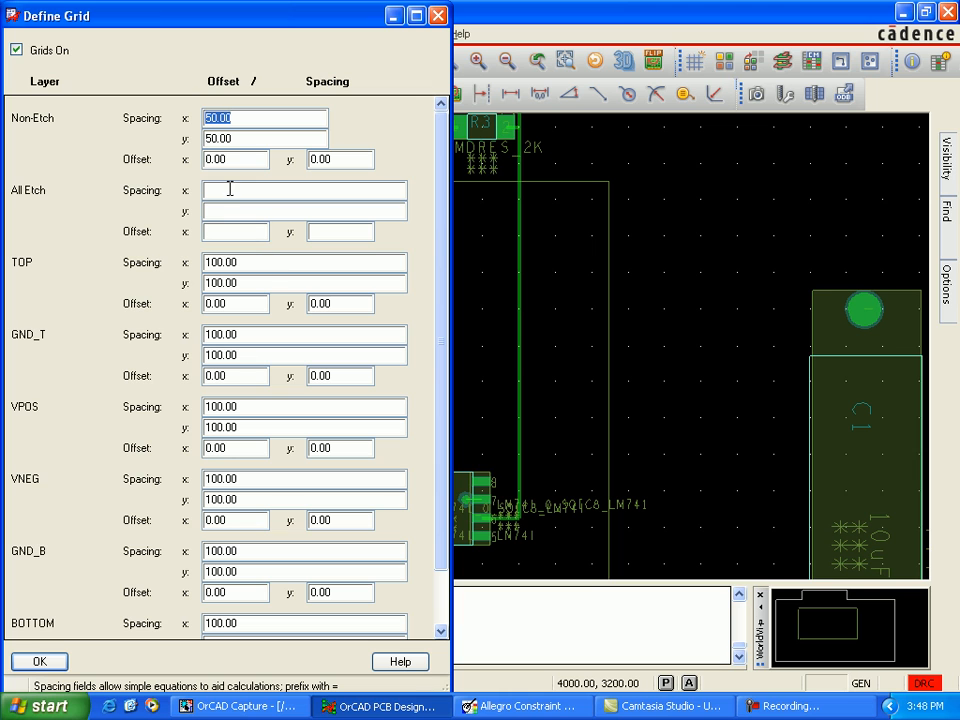
click(223, 191)
click(225, 211)
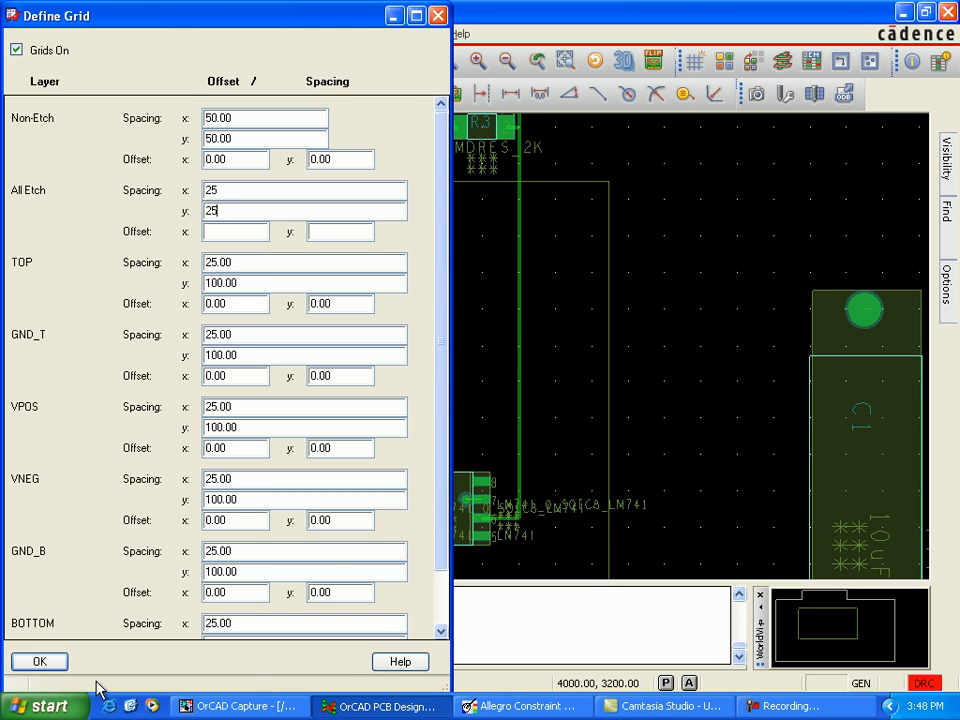
click(40, 662)
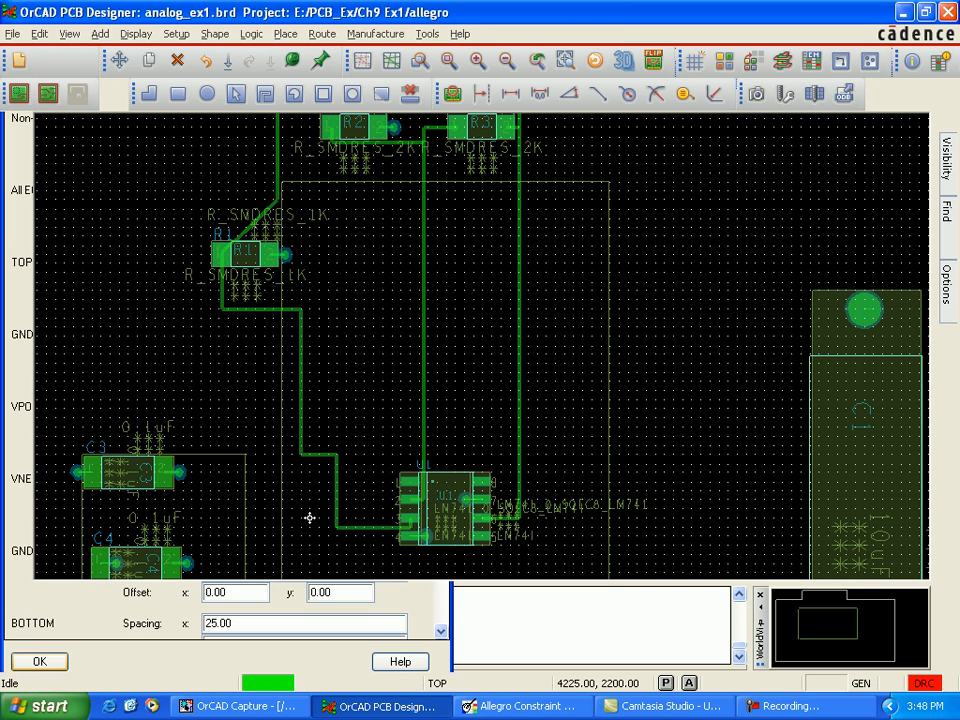
Step: Slide the R1-to-U1 trace's stepped corners into diagonals, moving one from (4500, 2225) to (4400, 2625), and finish the Slide command
click(338, 522)
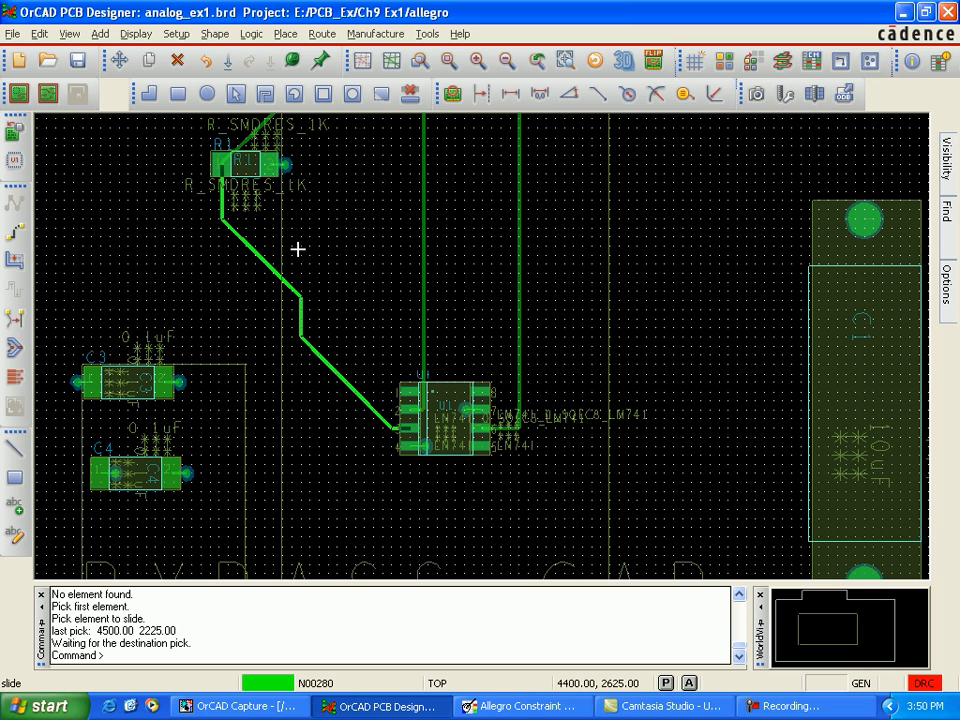
click(300, 256)
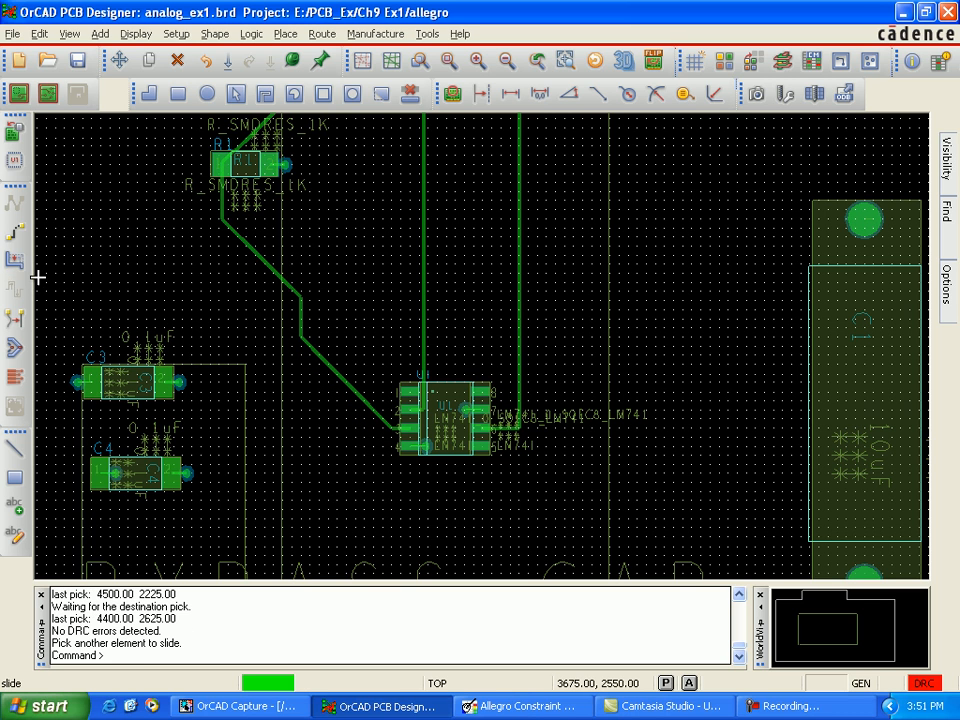
click(178, 233)
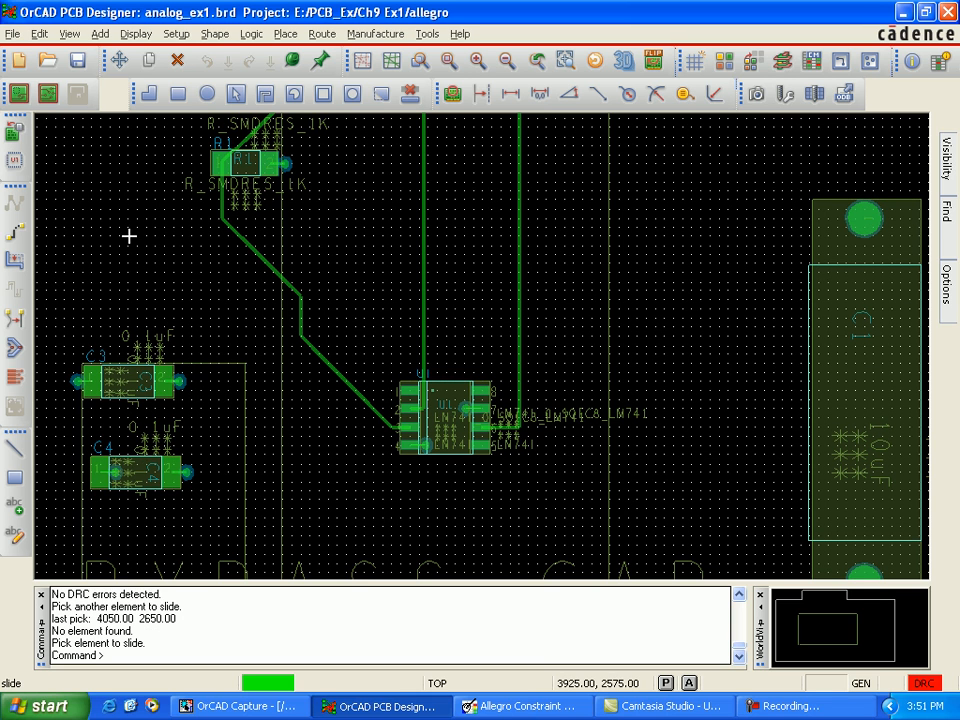
right_click(131, 230)
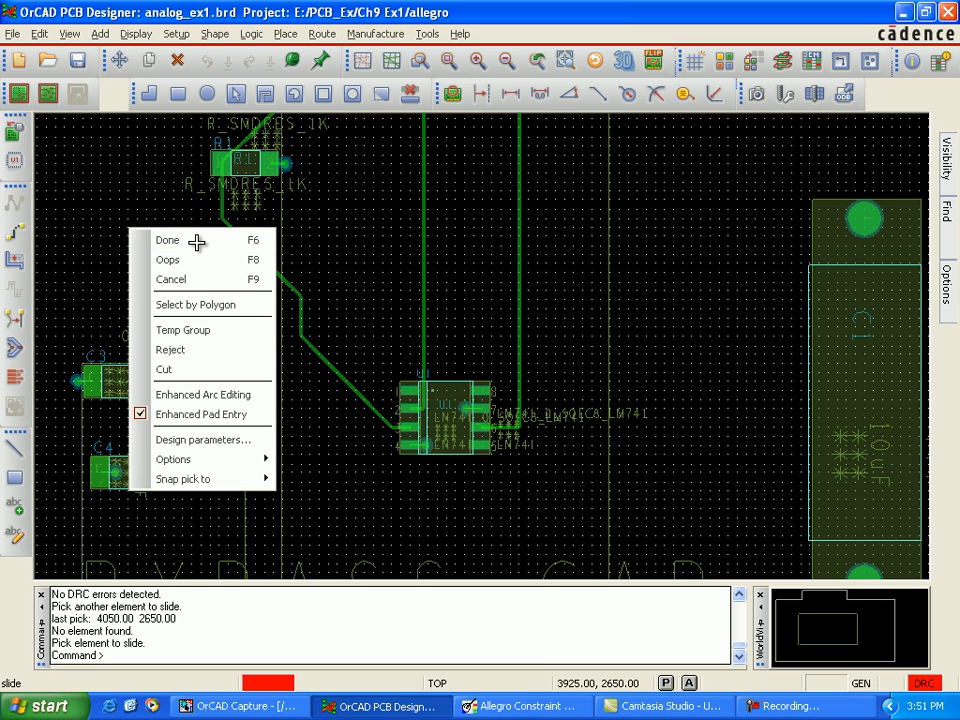
click(224, 240)
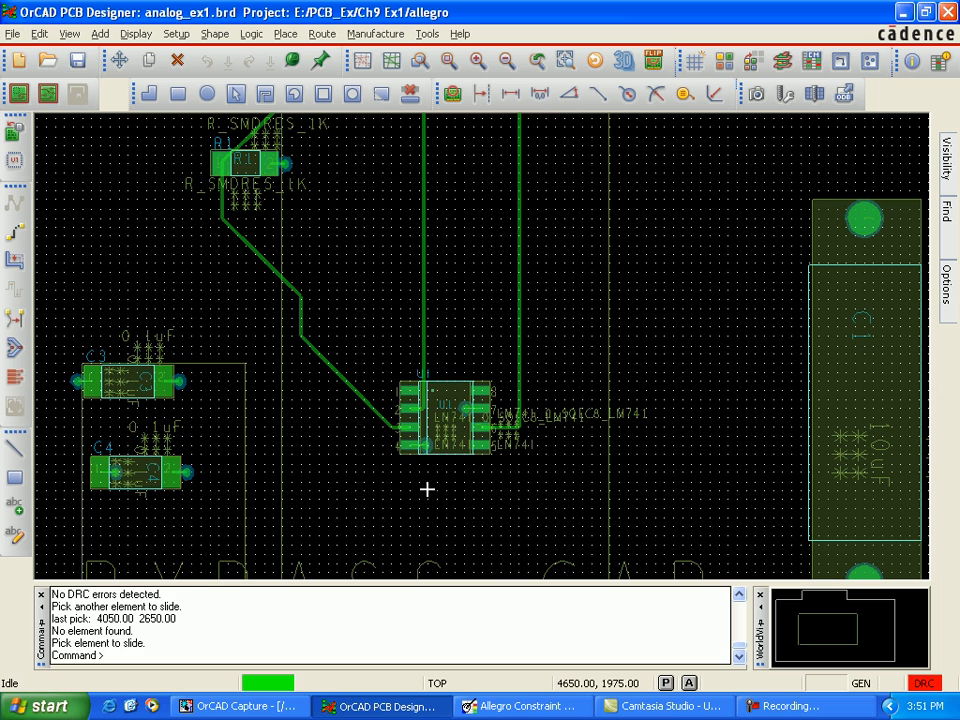
Step: Update the DRC from the board's Status dialog, check the routing status, and close the dialog
scroll(378, 247, down, 1)
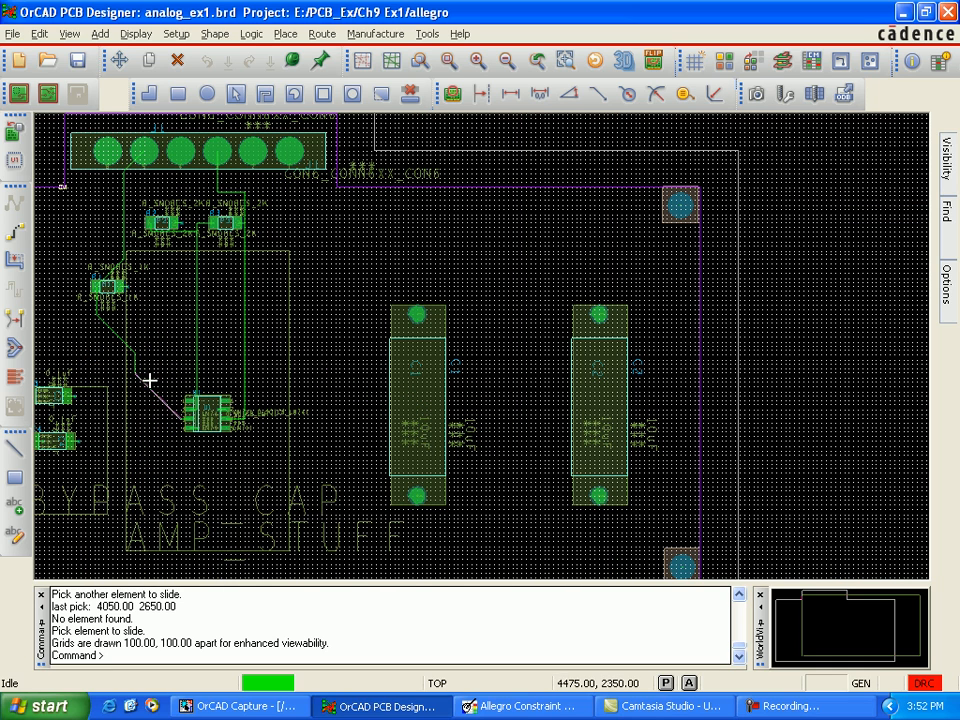
click(137, 34)
click(156, 101)
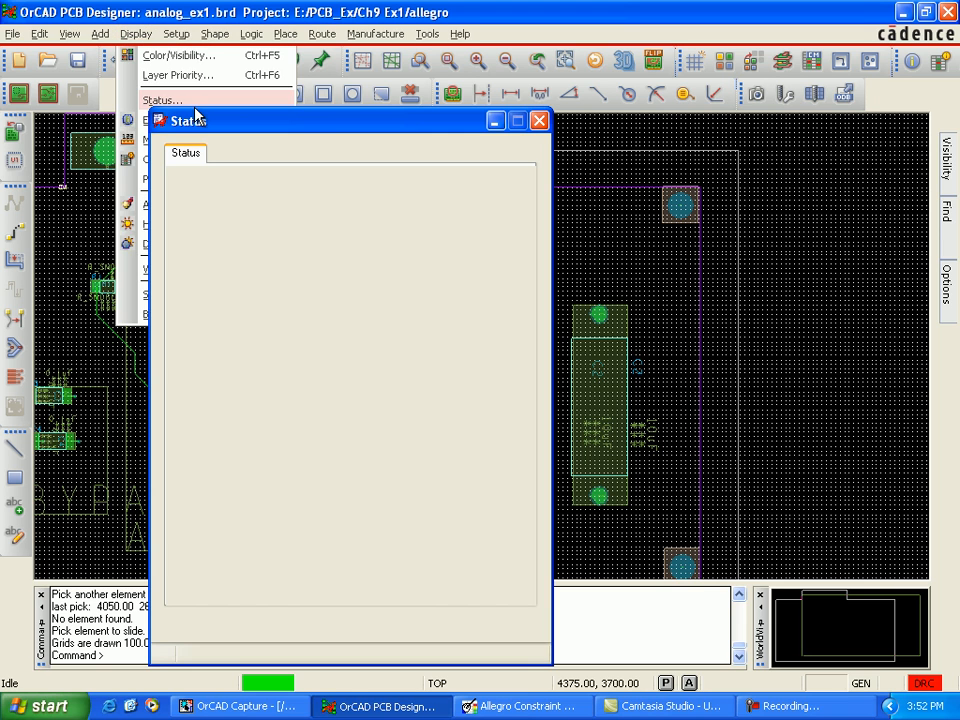
click(446, 460)
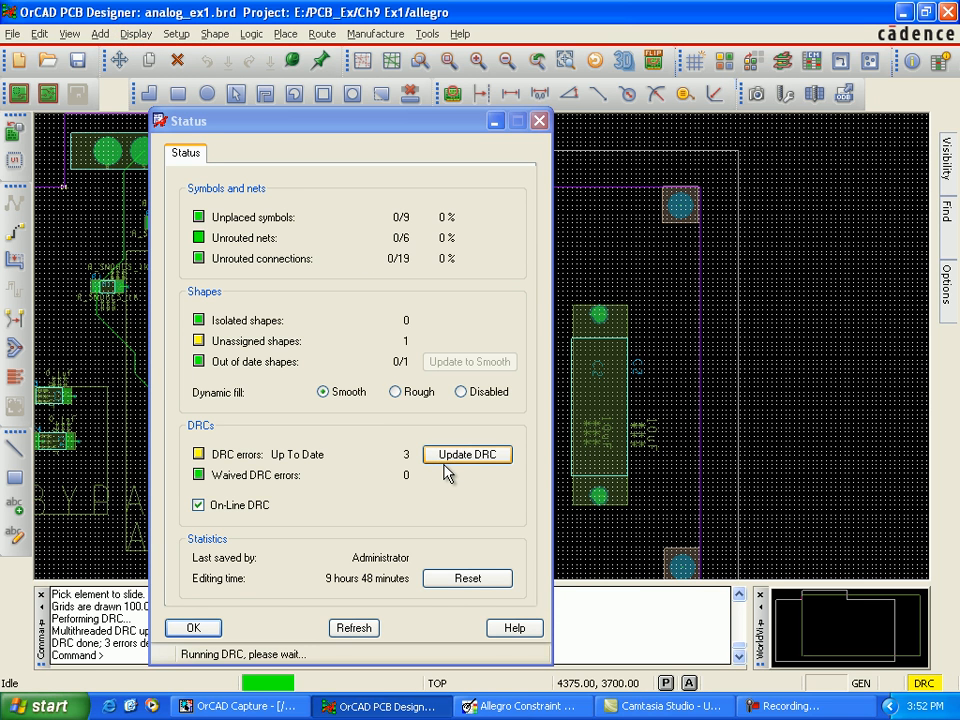
click(198, 629)
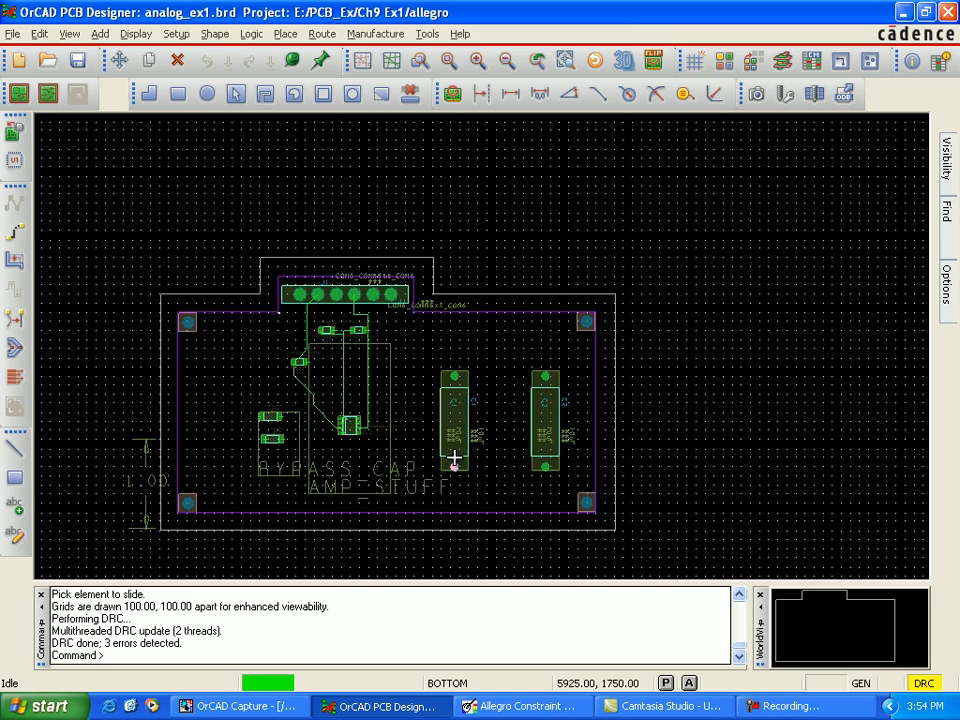
Step: Slide the trace corner below J1 pin 3 to (4925, 3425) and the corner between R2 and R3 to (4750, 3150)
scroll(440, 450, up, 1)
scroll(416, 437, up, 1)
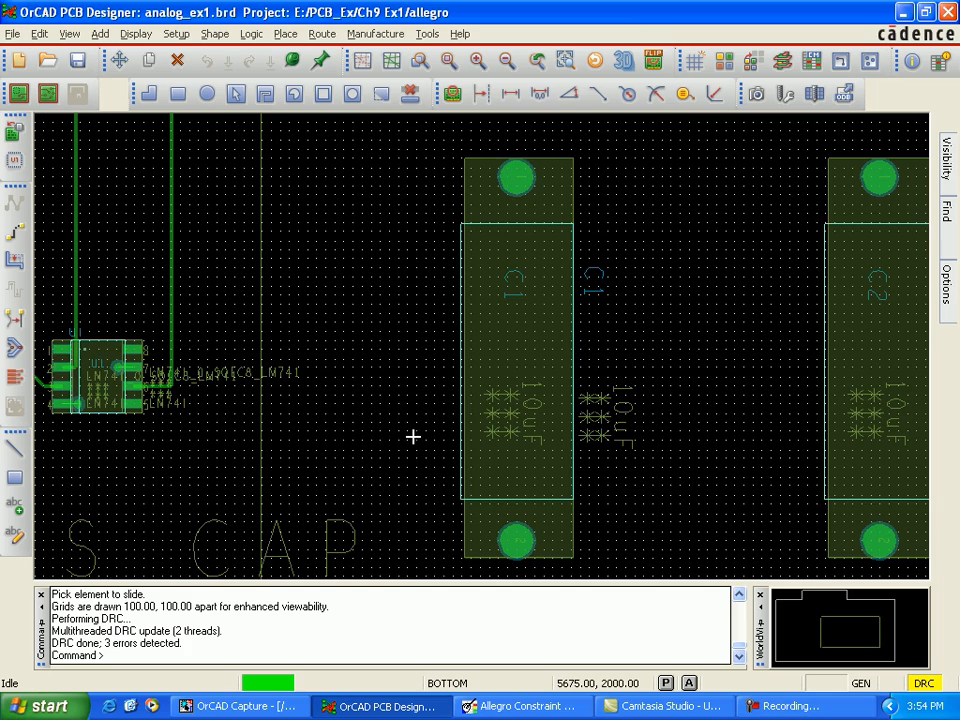
key(Up)
key(Up)
key(Up)
key(Up)
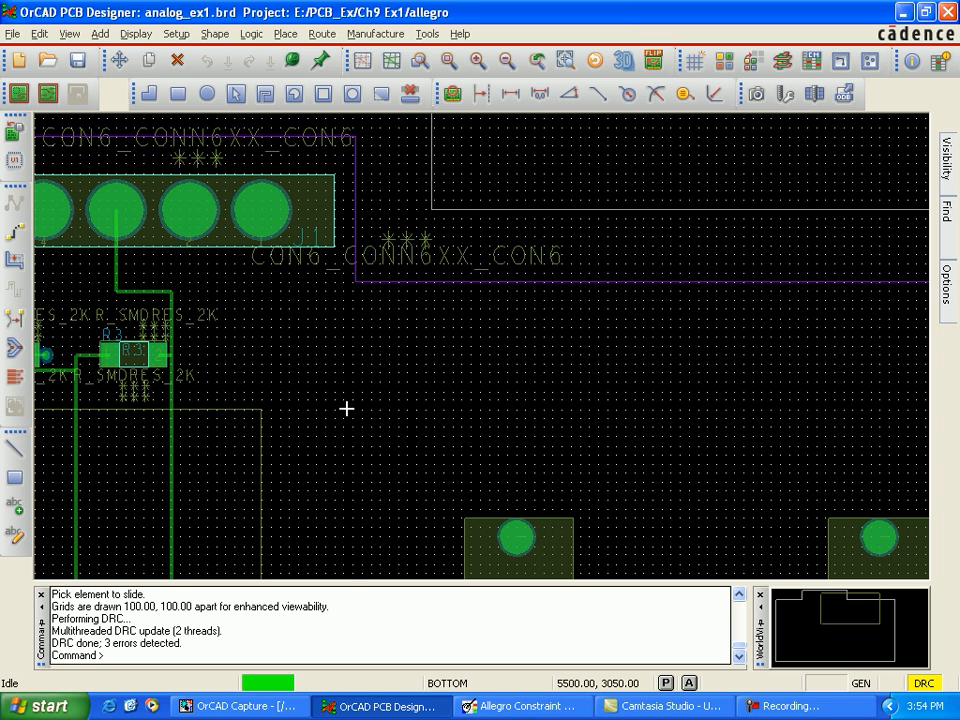
key(Left)
key(Left)
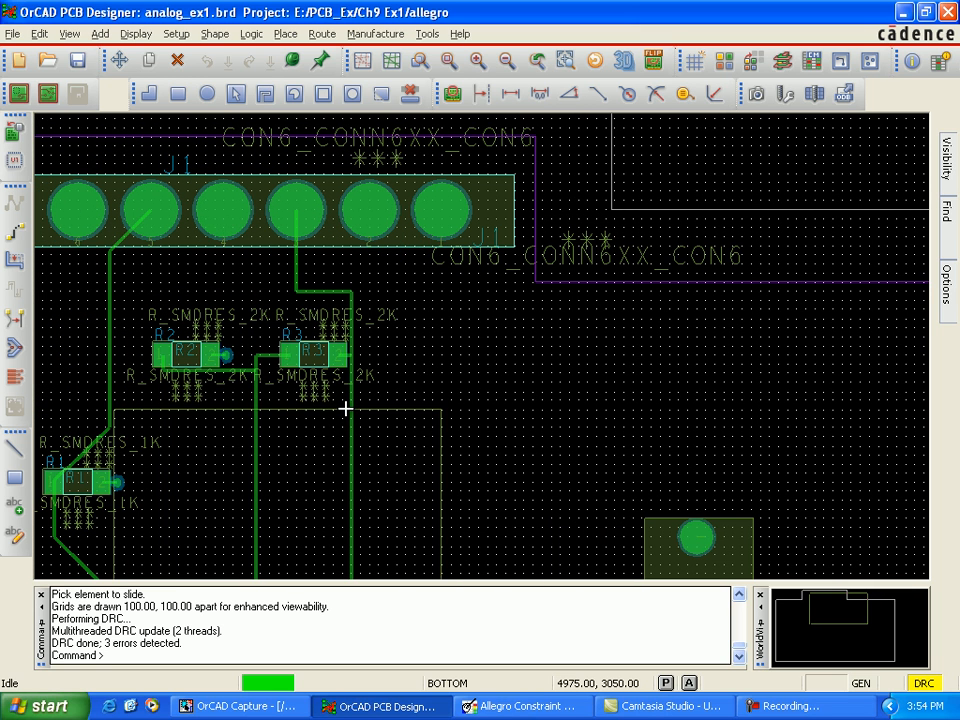
click(16, 263)
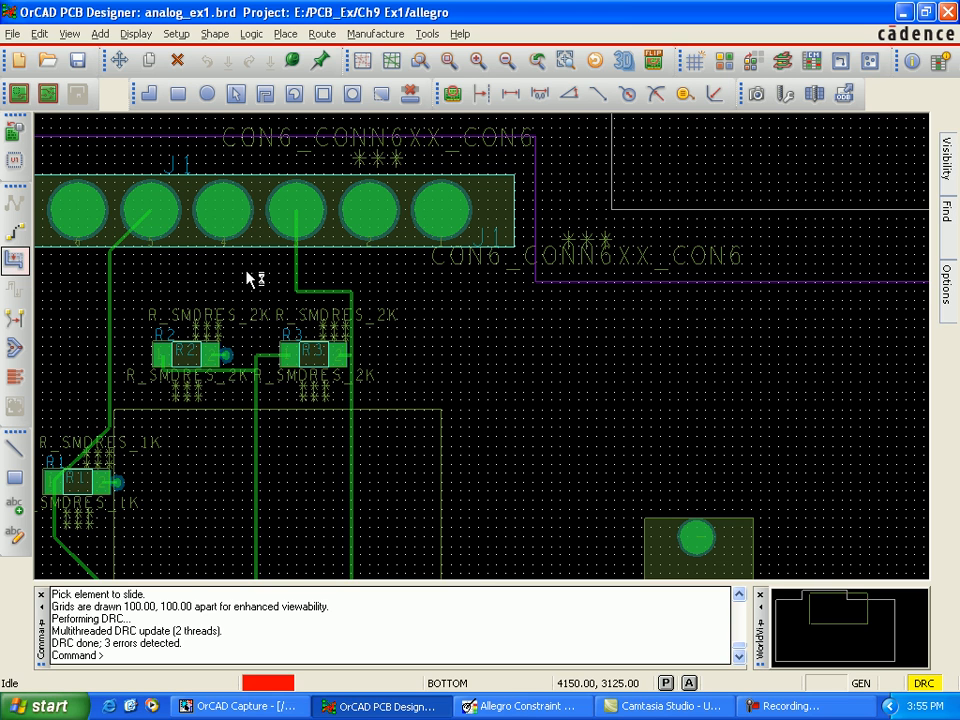
click(298, 291)
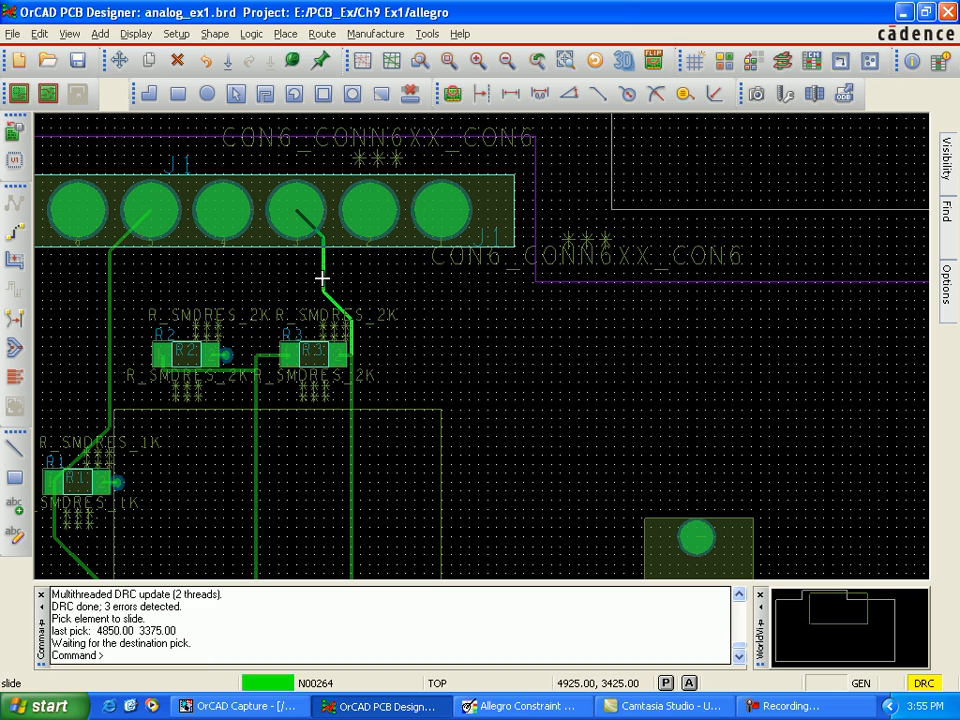
click(321, 278)
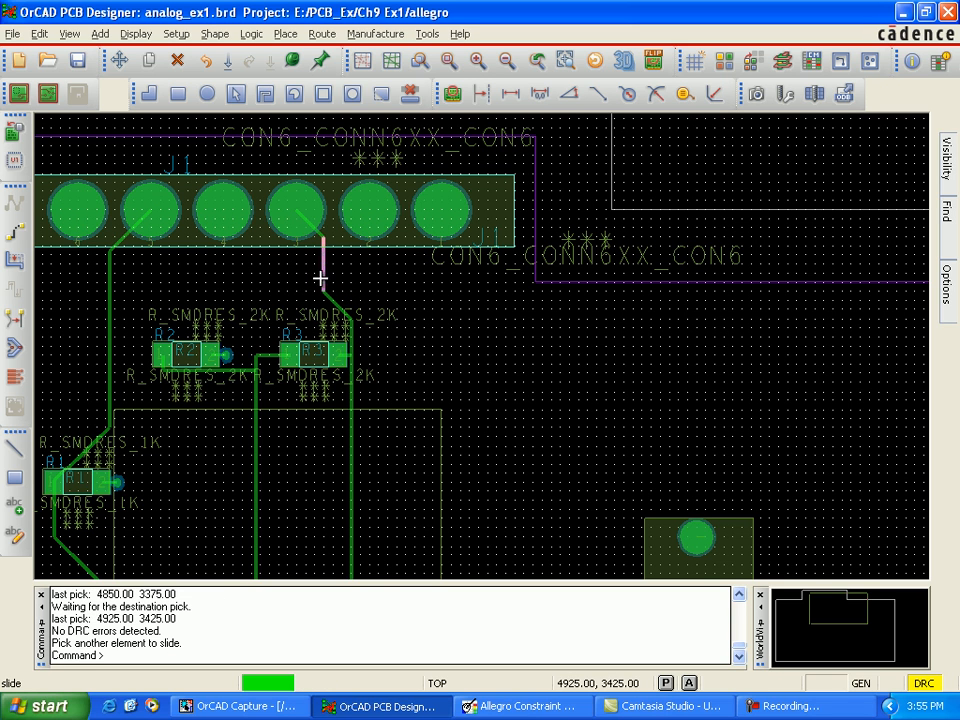
click(257, 354)
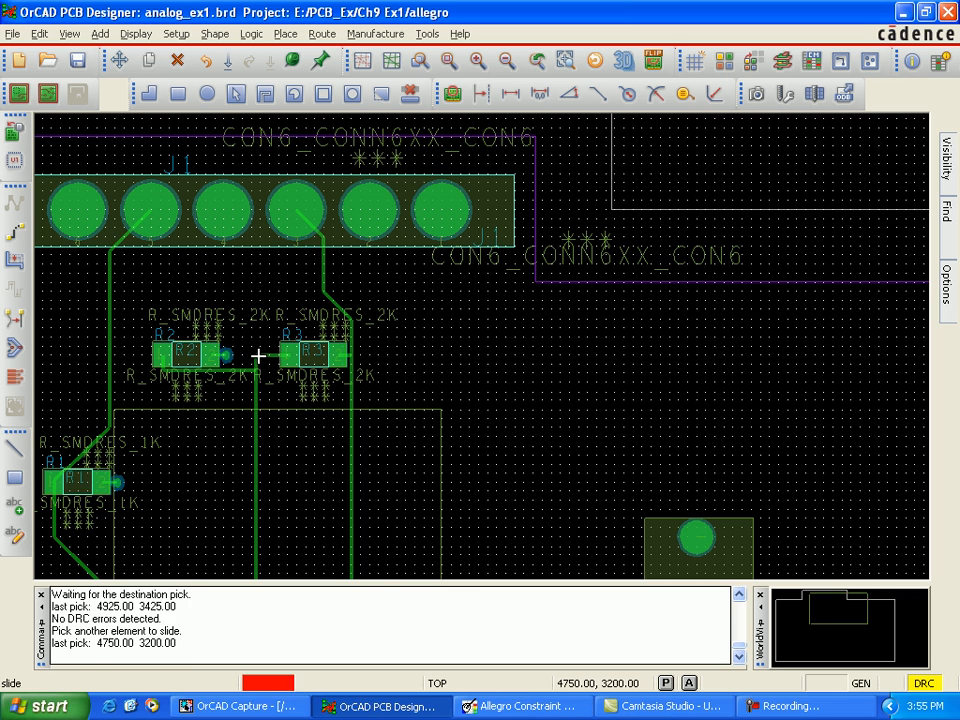
click(263, 371)
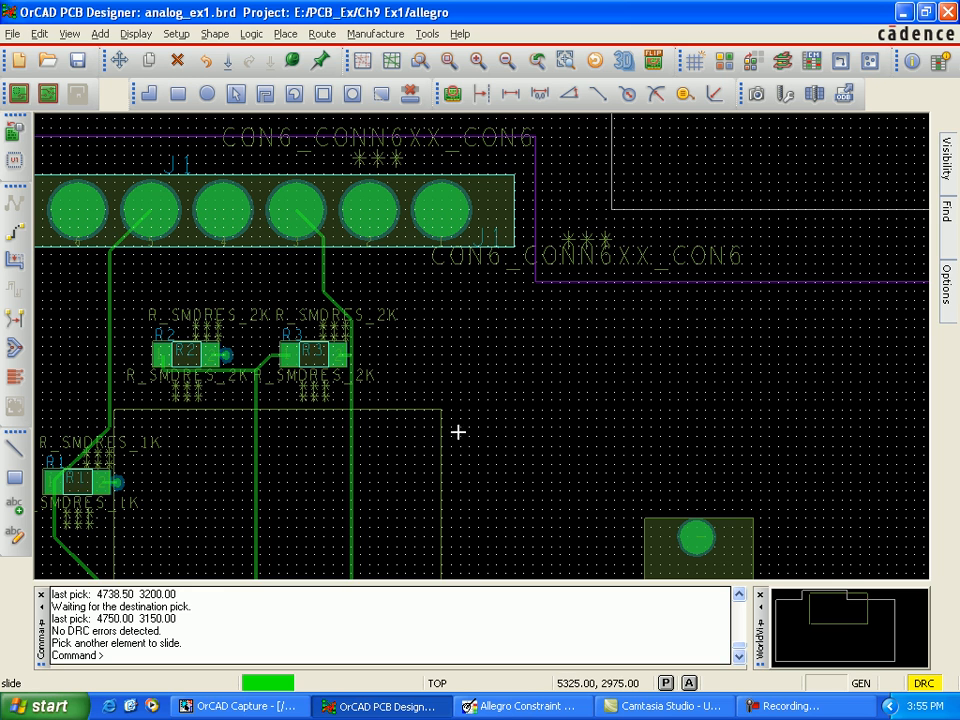
Step: Slide the corner of the trace entering U1 pin 6 from (5000, 2125) to (5025, 2125), forming a diagonal into the pin
scroll(454, 431, down, 1)
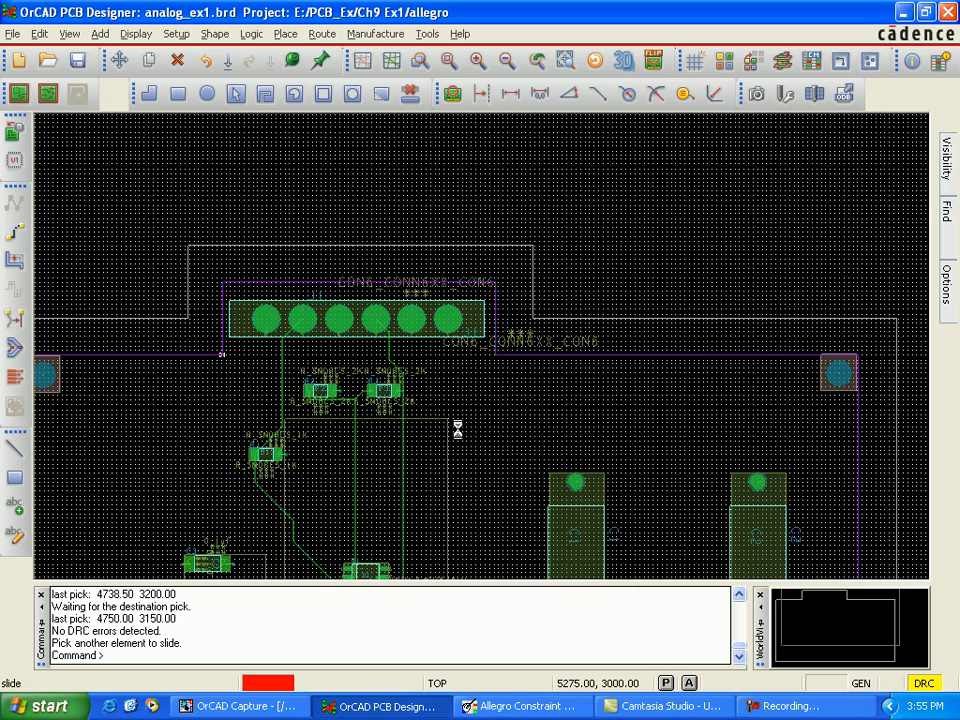
scroll(481, 397, up, 1)
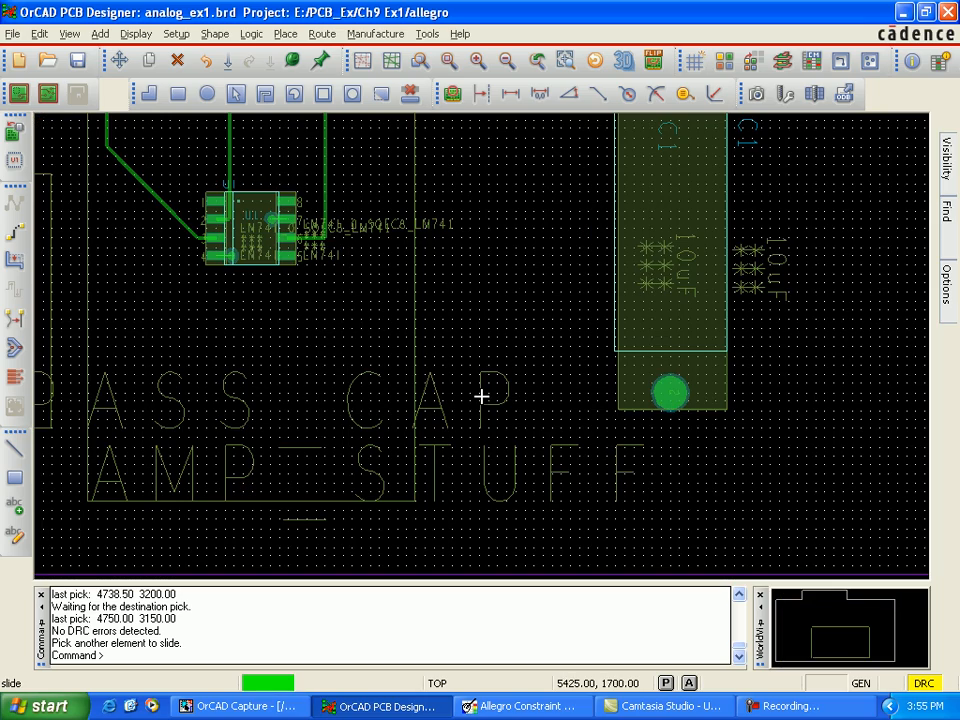
click(325, 235)
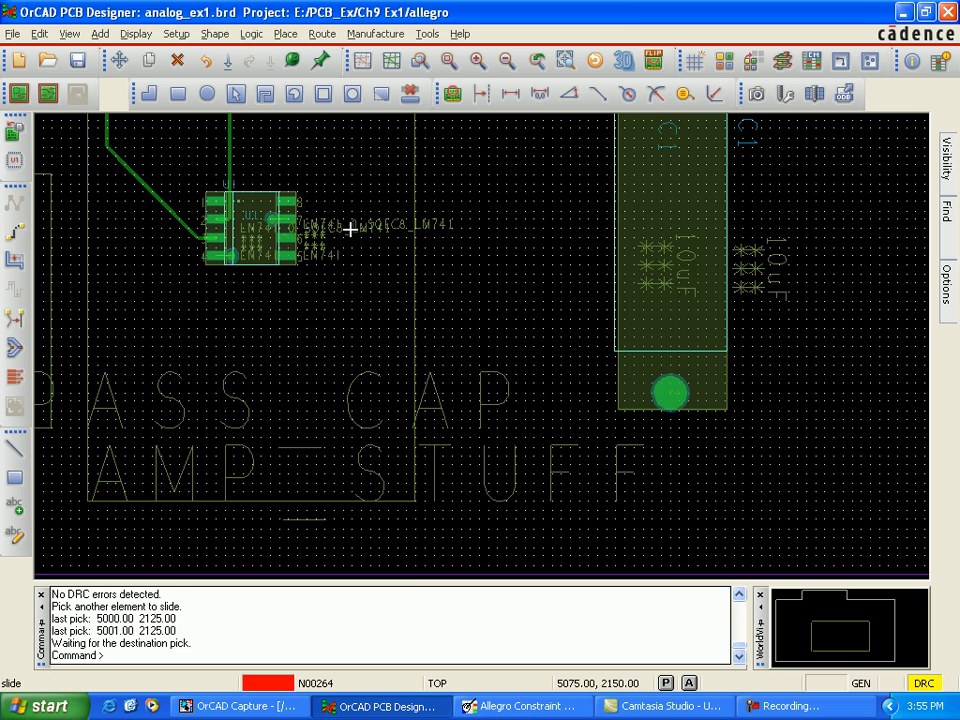
key(Up)
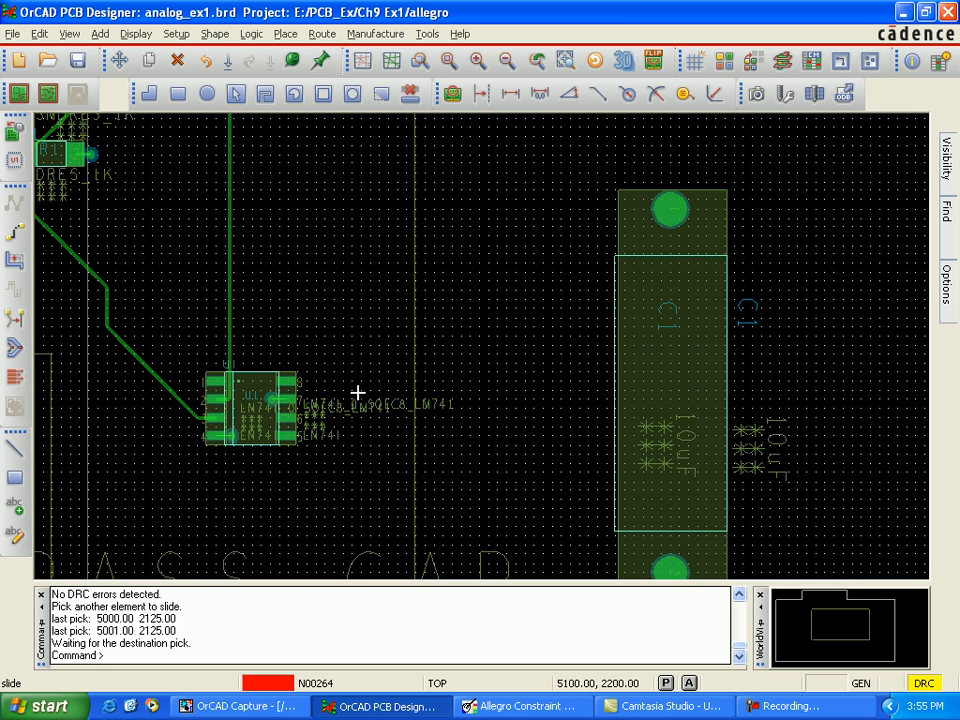
key(Up)
key(Up)
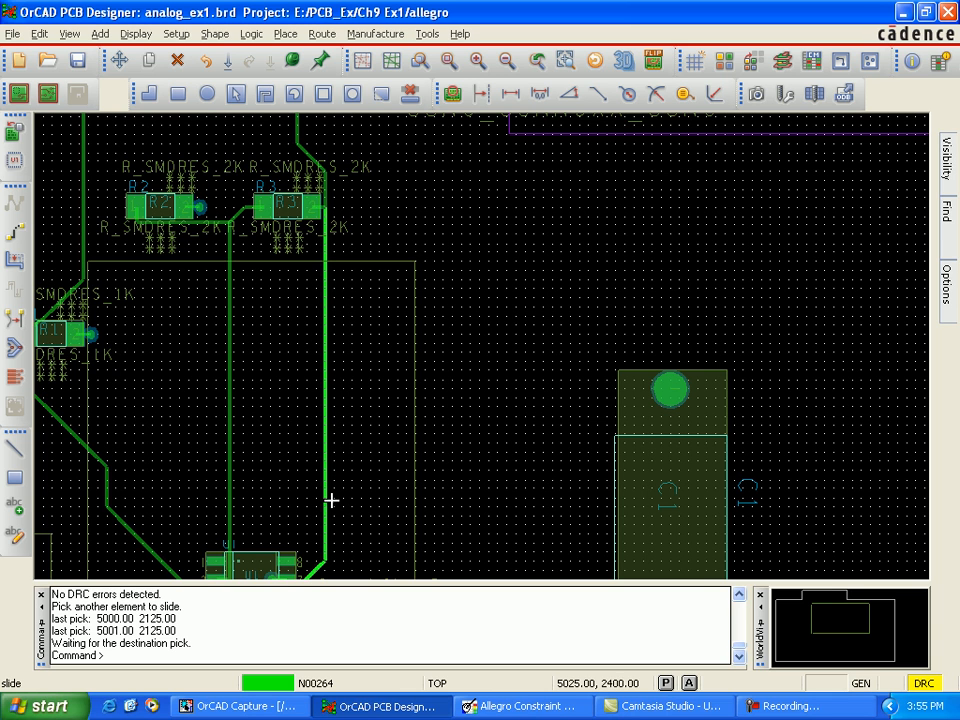
key(Down)
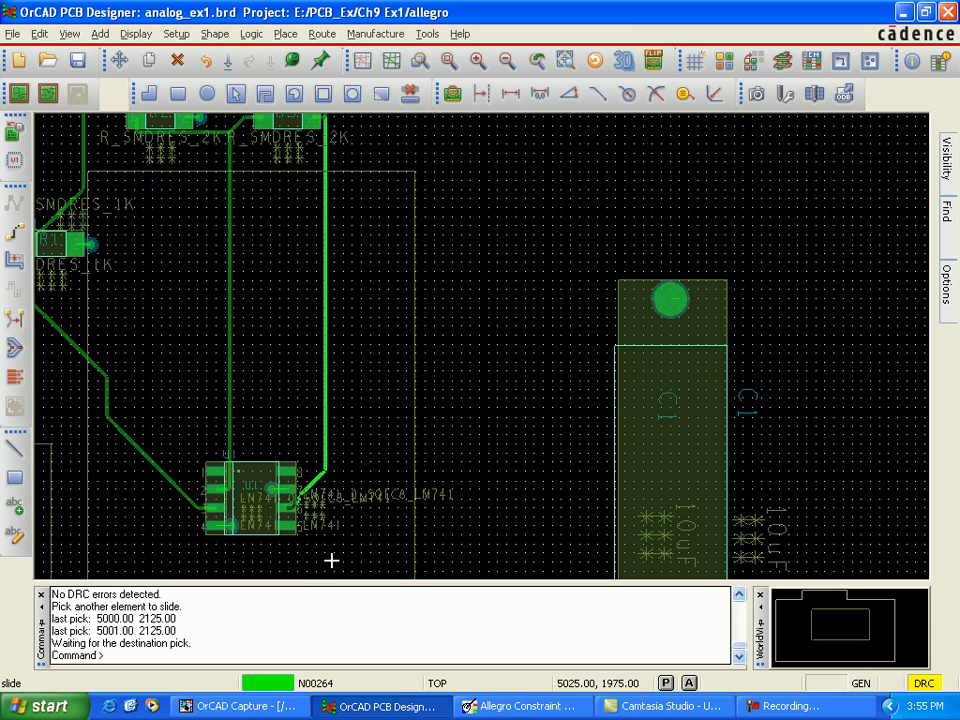
key(Down)
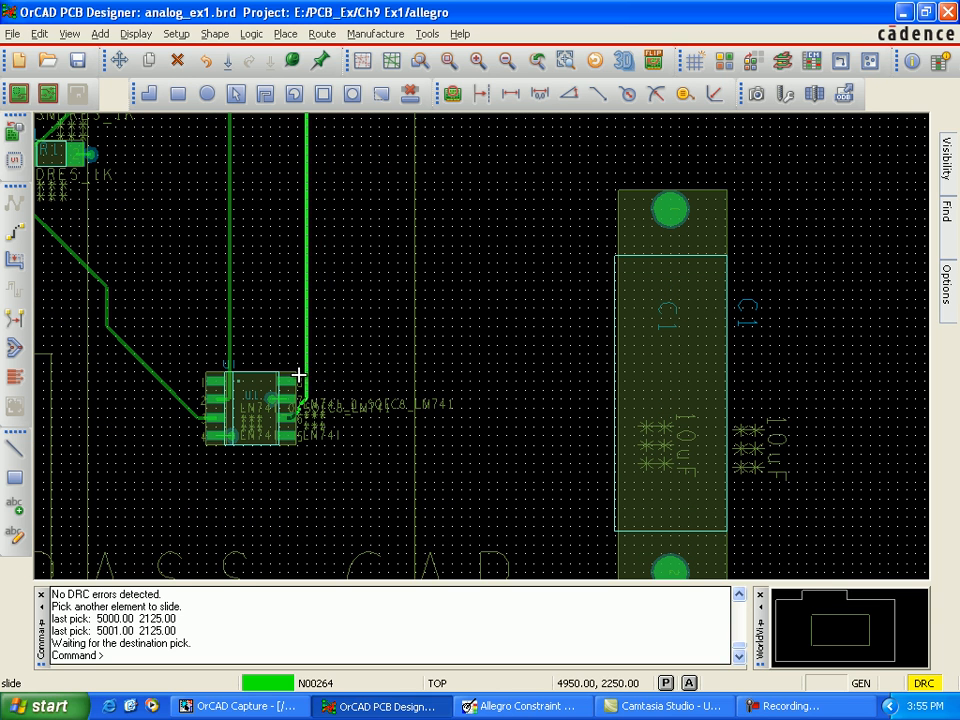
click(334, 418)
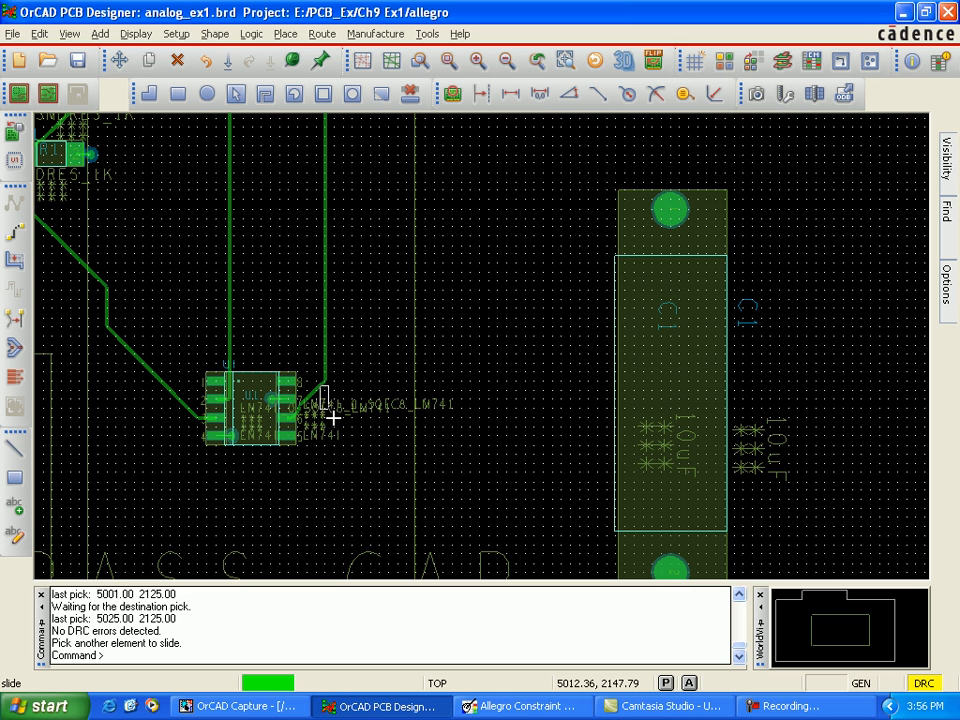
Step: Slide the diagonal beside U1 pin 6 down to about (5000, 2175), and its outer corner down to (5000, 2150)
click(328, 411)
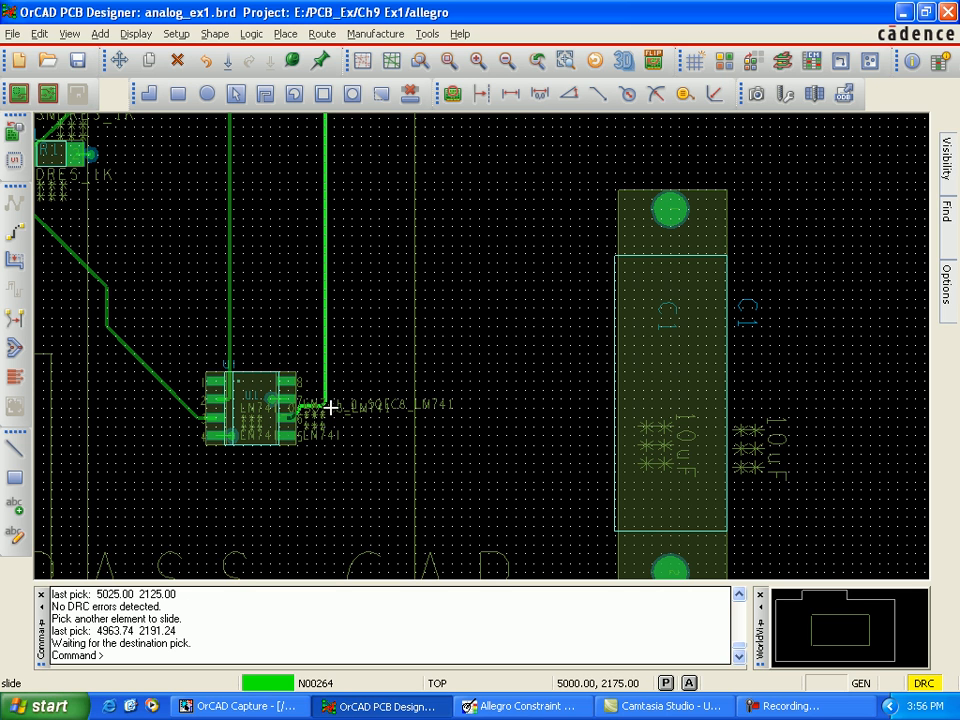
click(344, 410)
click(344, 410)
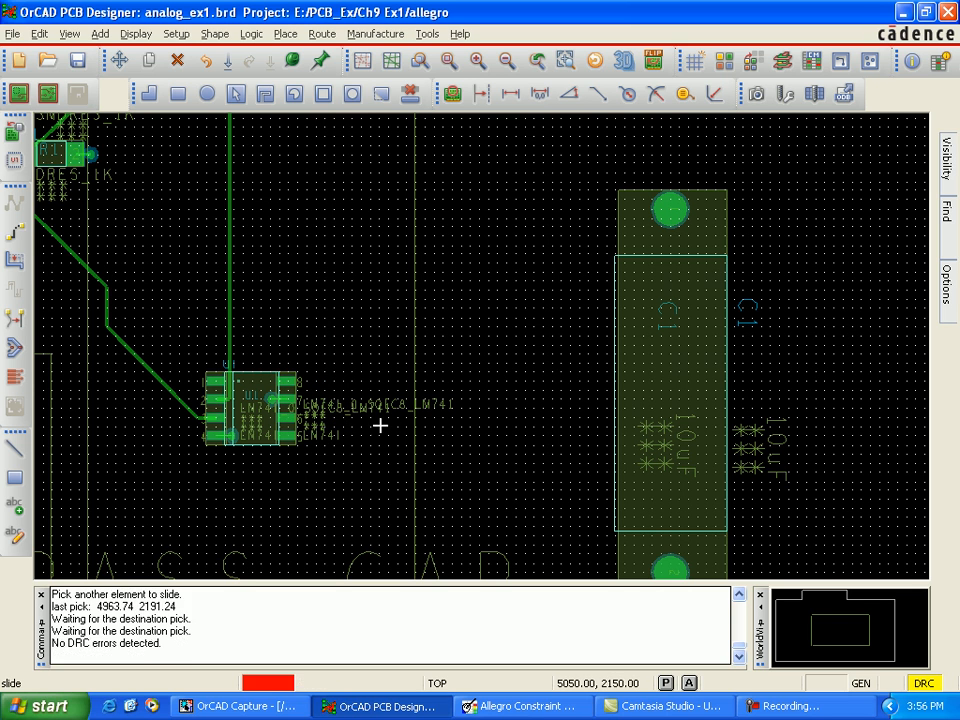
click(316, 413)
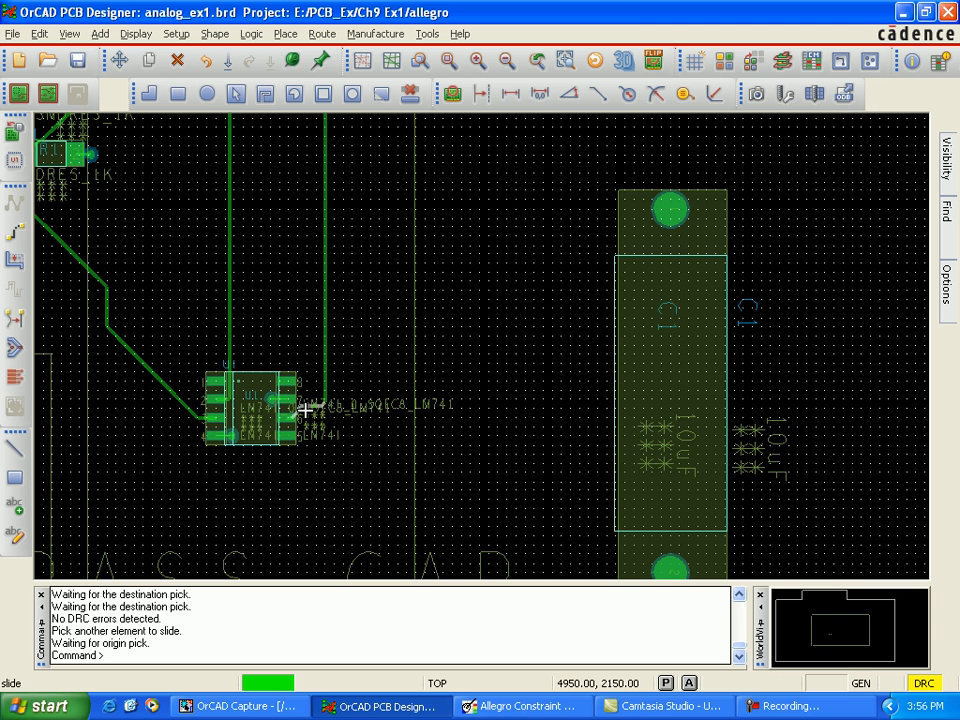
scroll(303, 408, up, 5)
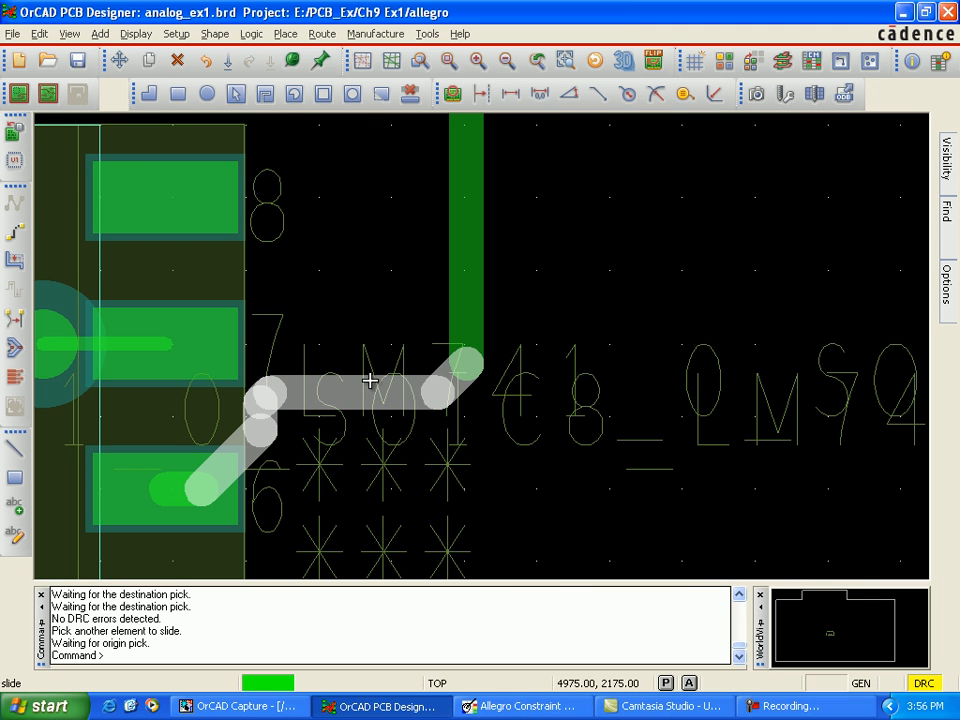
click(467, 325)
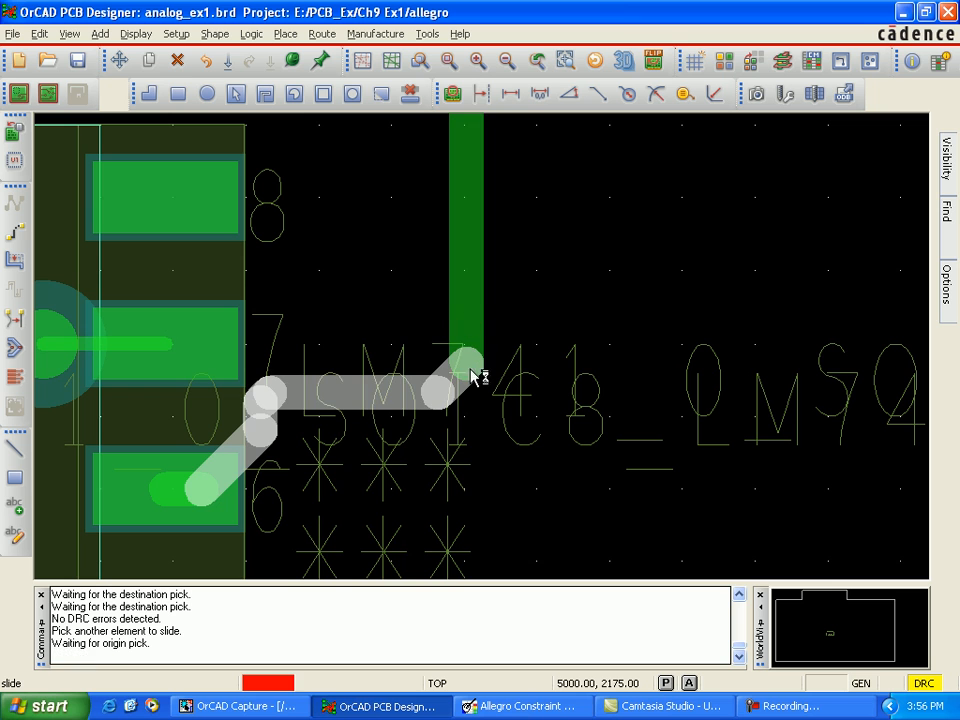
click(458, 466)
click(457, 452)
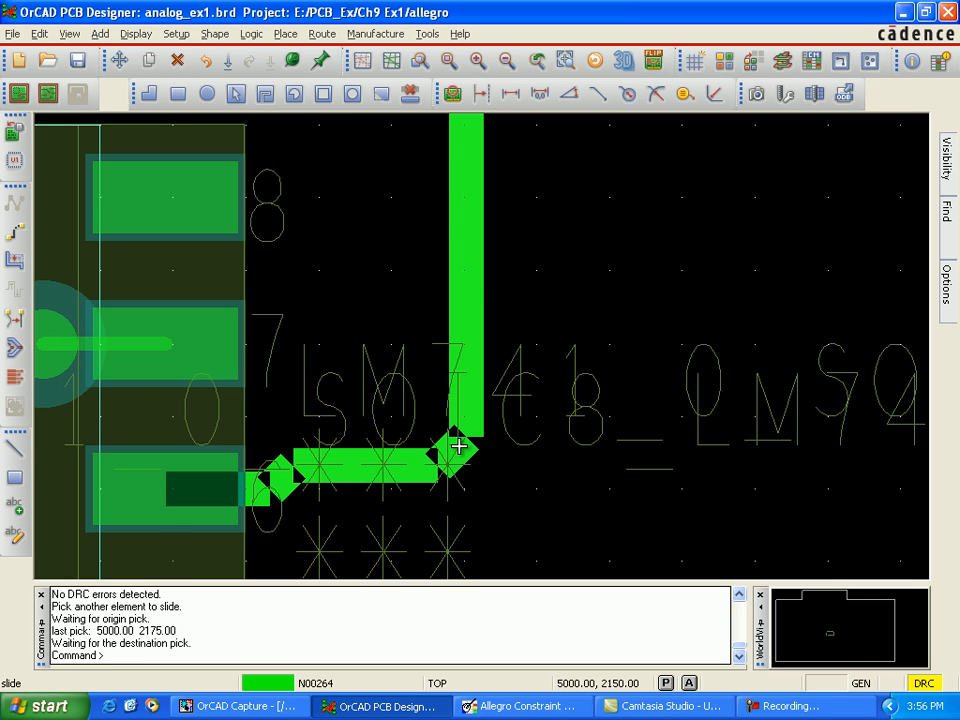
click(458, 446)
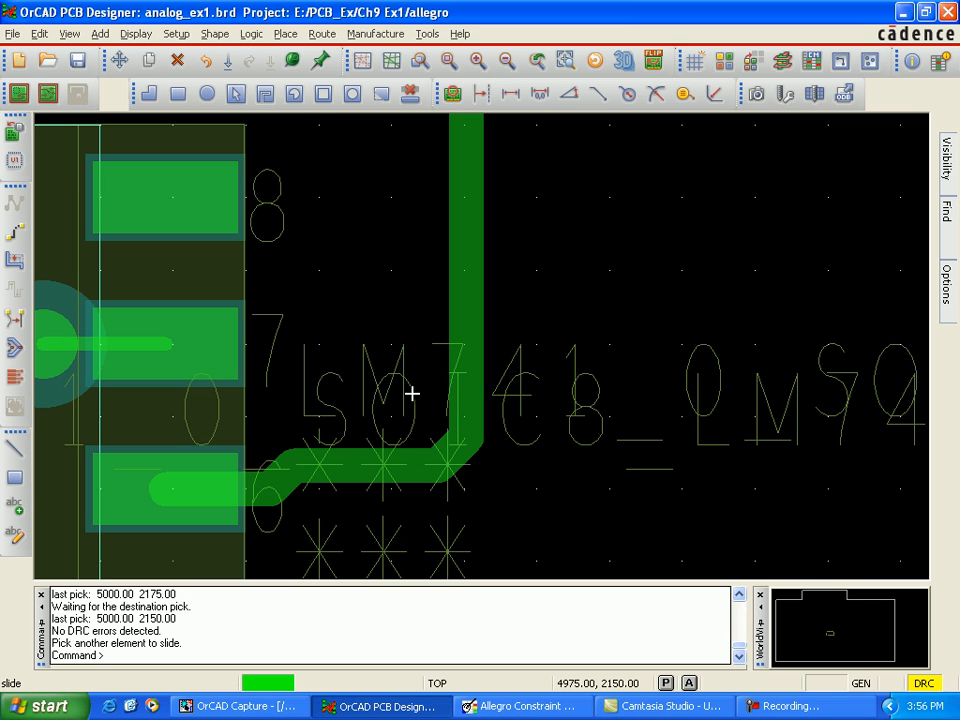
Step: Slide the corner of the trace at U1 pin 2 from (4750, 2175) to (4775, 2175), making a diagonal into the pin
key(Up)
key(Up)
key(Up)
key(Up)
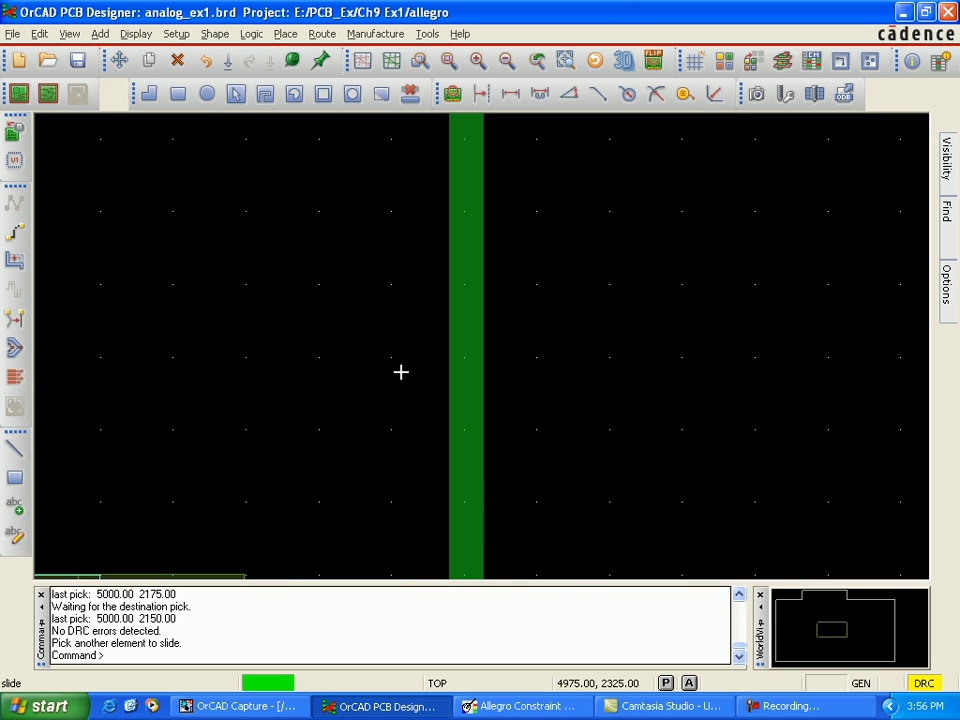
scroll(398, 370, down, 3)
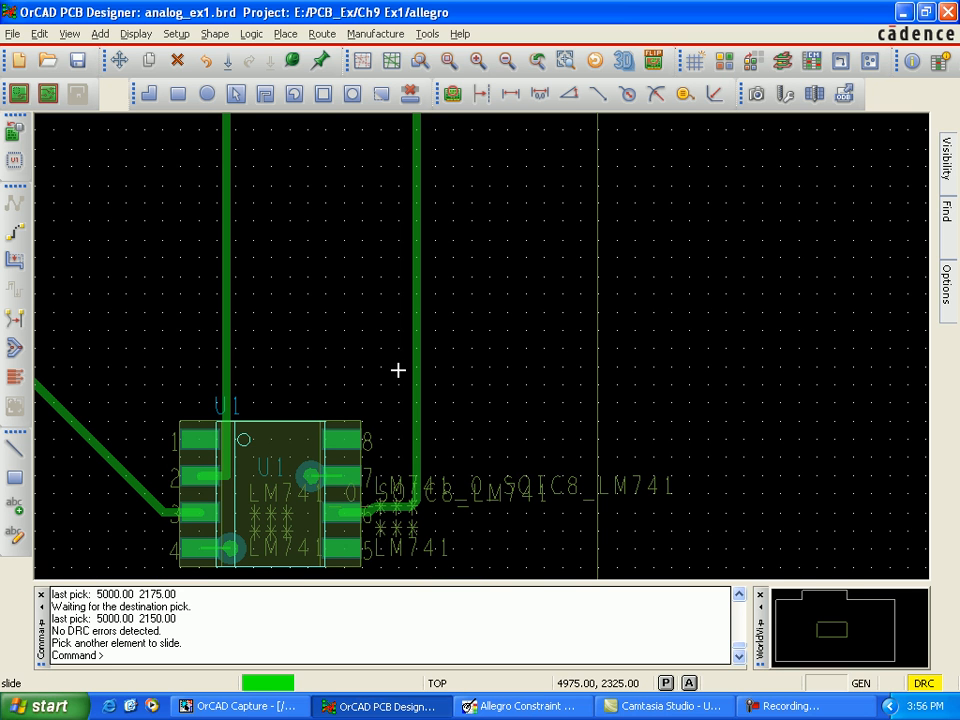
click(227, 477)
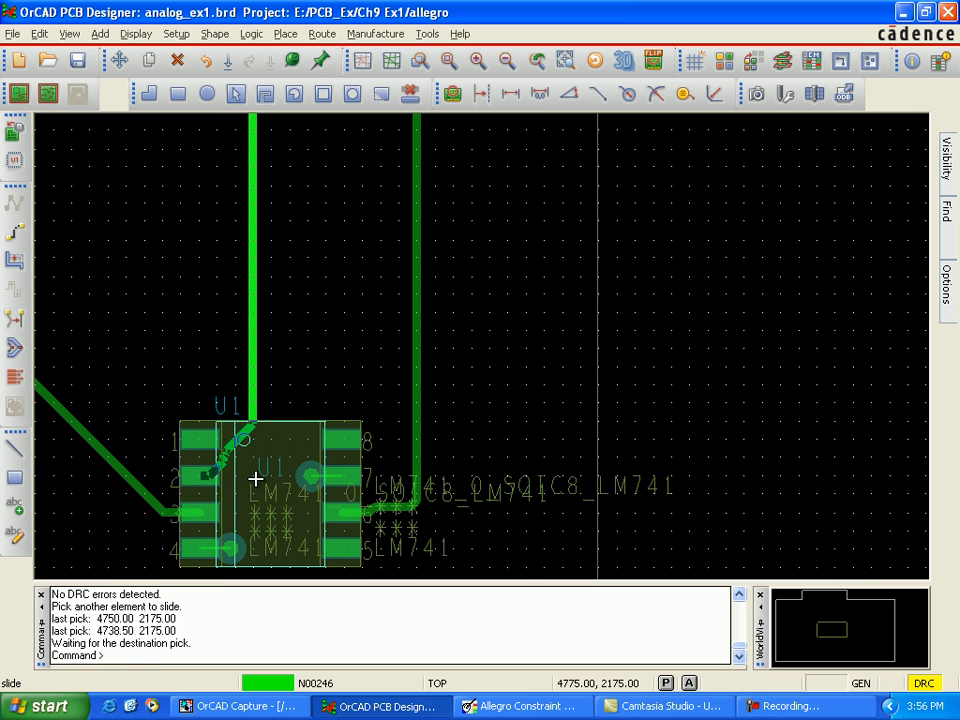
scroll(255, 479, down, 2)
scroll(255, 479, up, 2)
scroll(255, 479, up, 4)
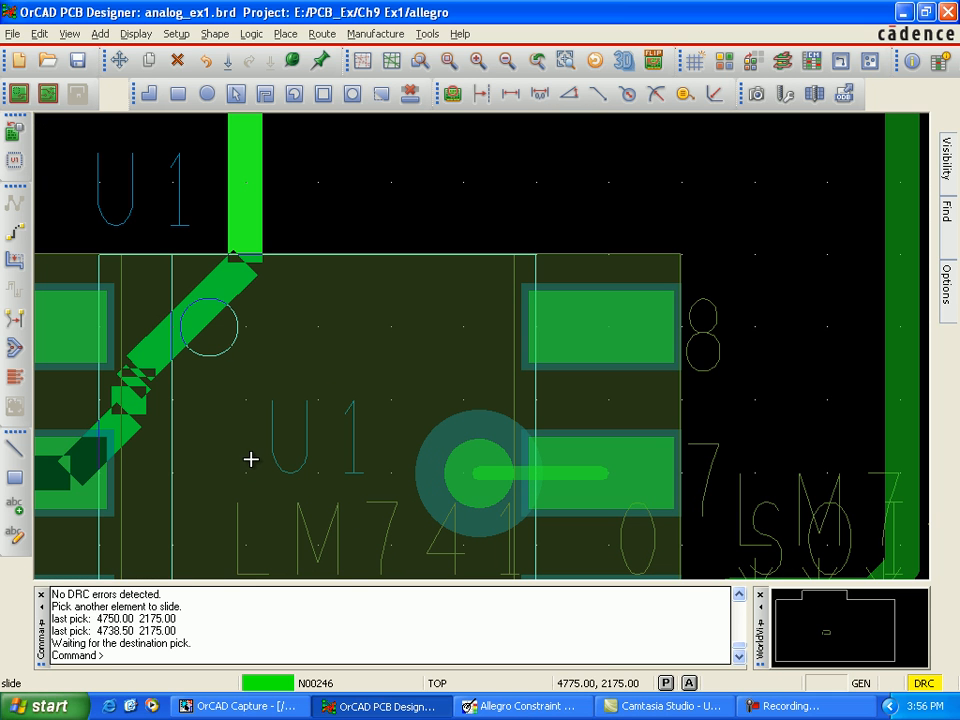
click(243, 235)
click(242, 465)
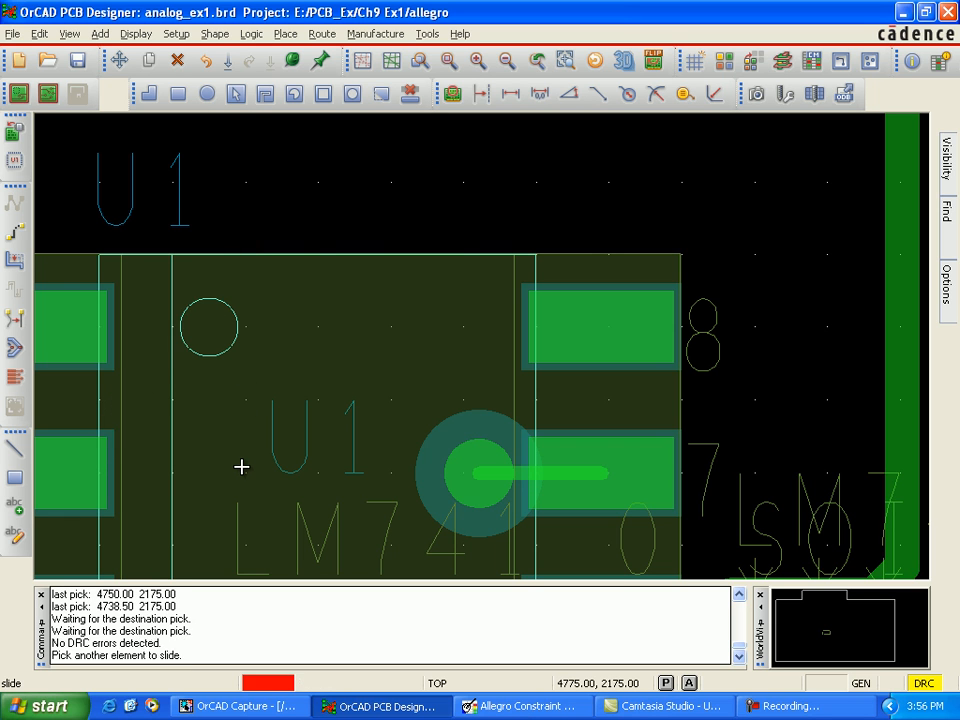
Step: Try to smooth the jog at U1 pin 2 by sliding its lower diagonal to (4750, 2225) and its upper corner at (4775, 2250)
click(94, 467)
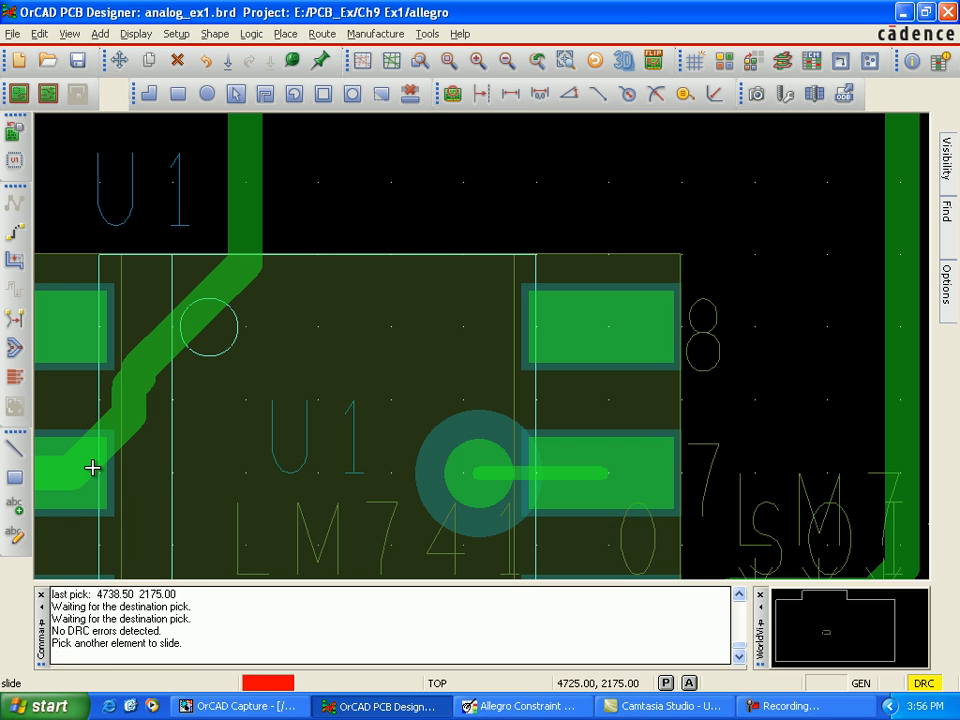
click(146, 366)
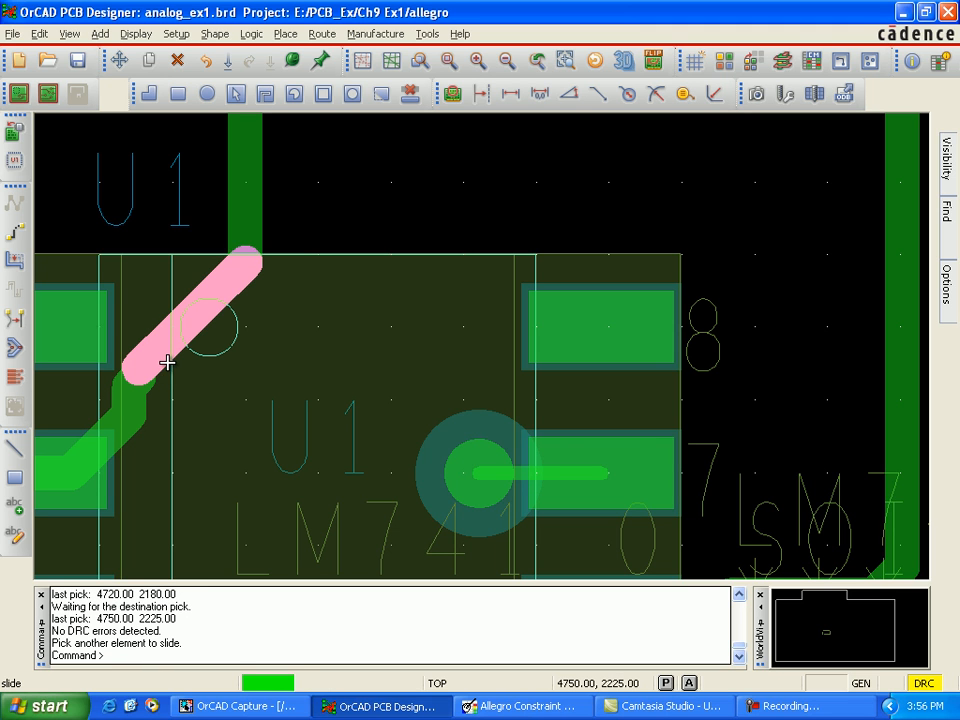
click(208, 438)
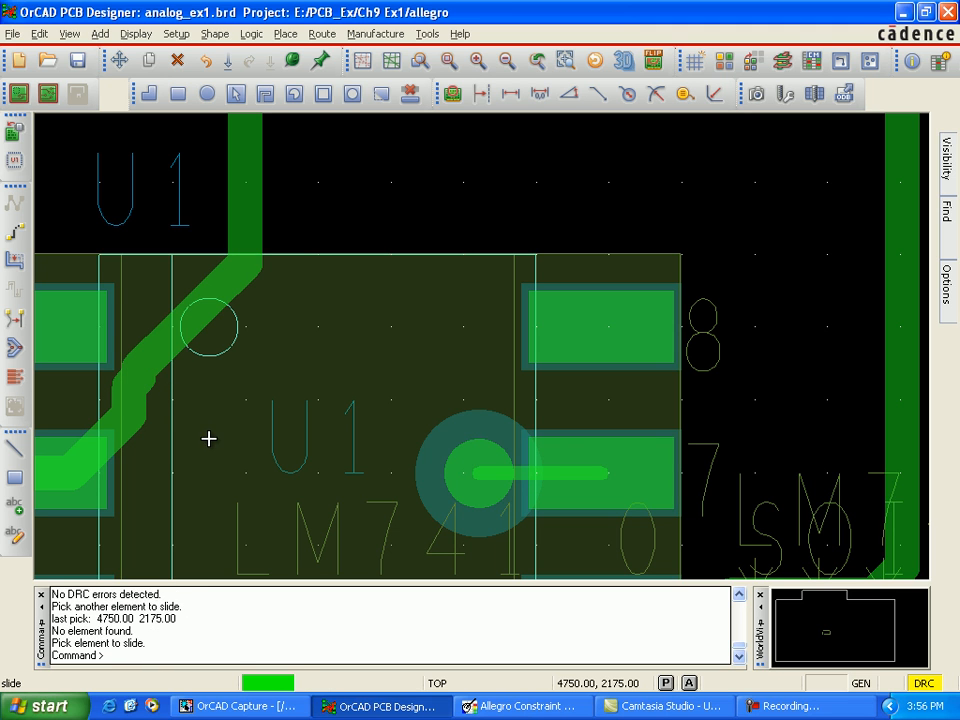
click(244, 227)
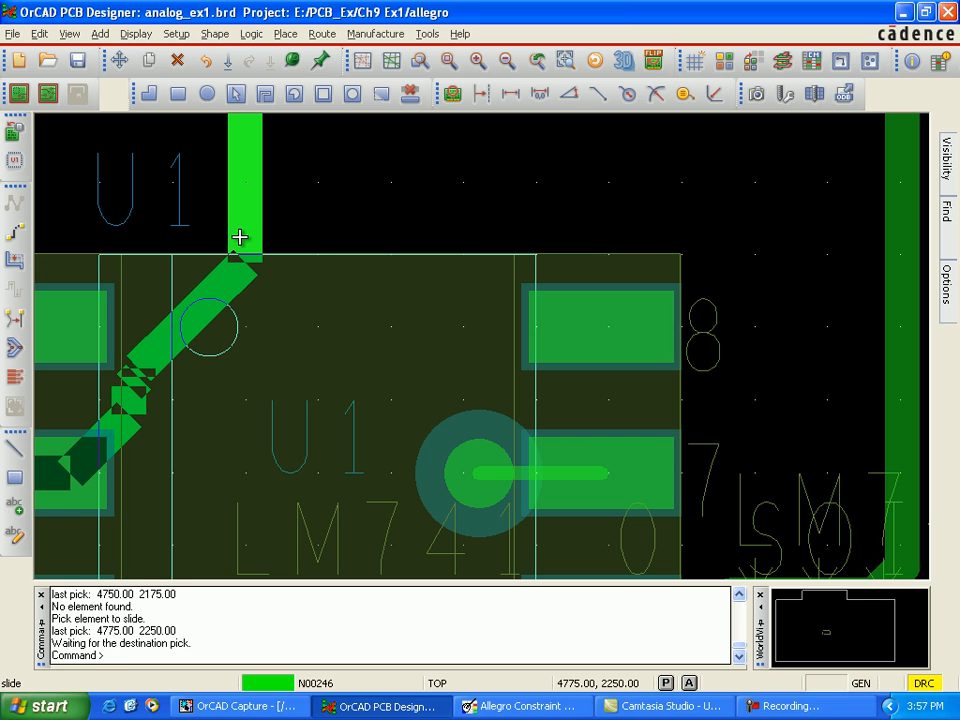
click(240, 233)
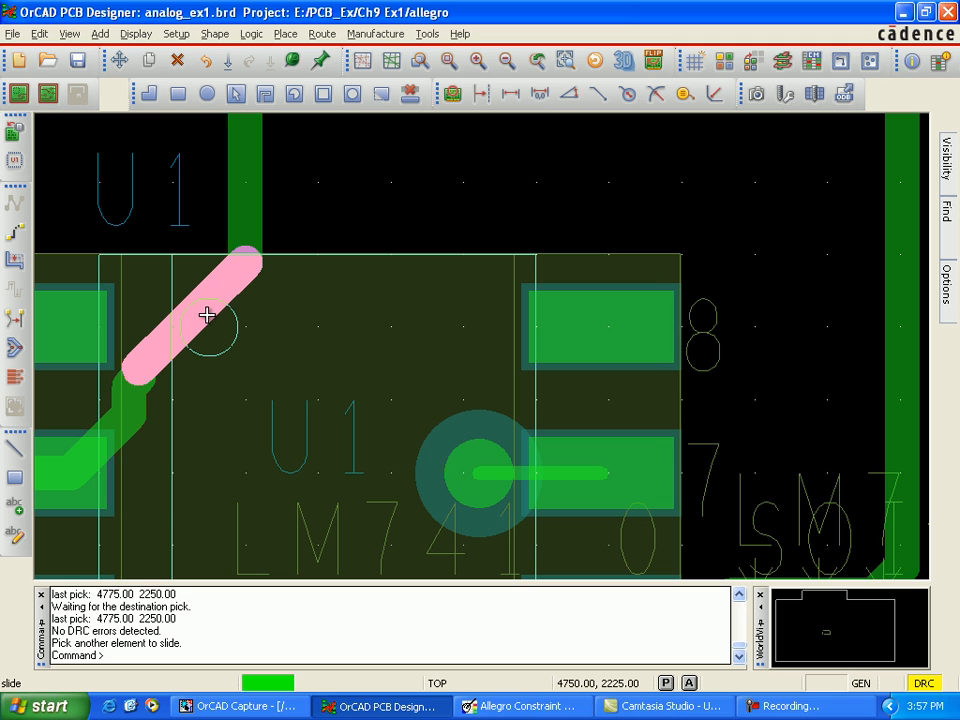
click(243, 256)
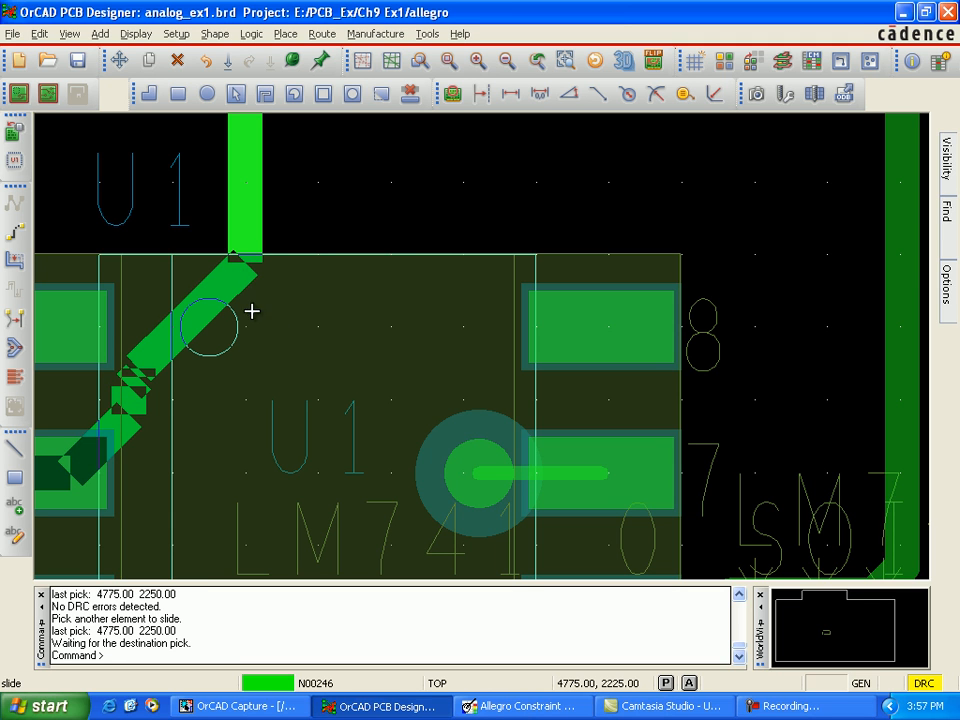
click(251, 258)
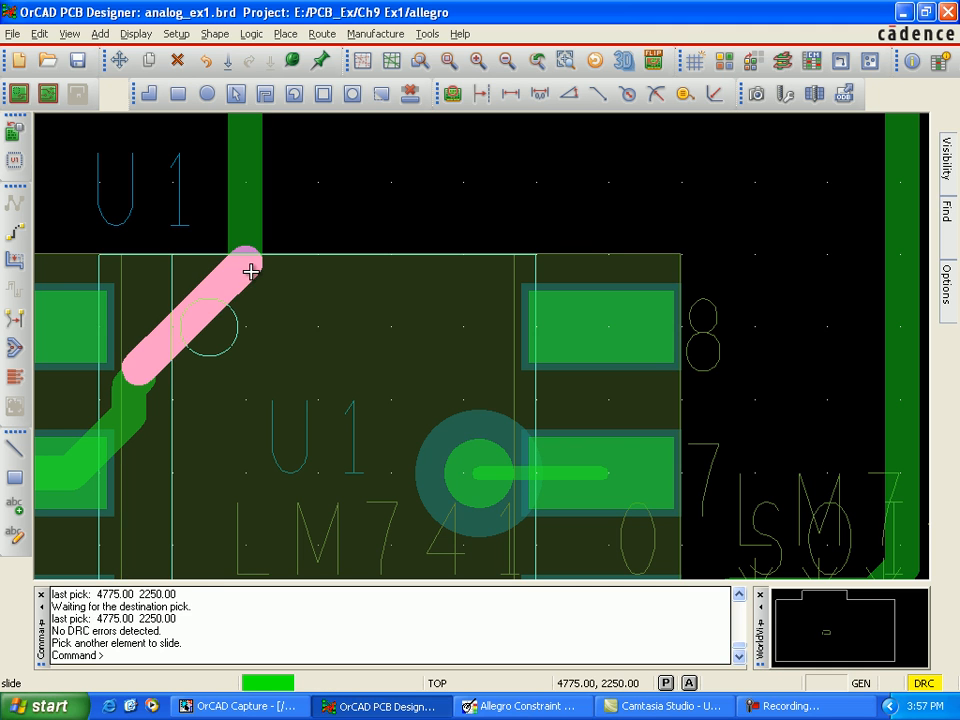
Step: Try to slide the jogged segments between U1 pin 2 and the vertical trace outward to remove the short kink
click(231, 411)
click(246, 402)
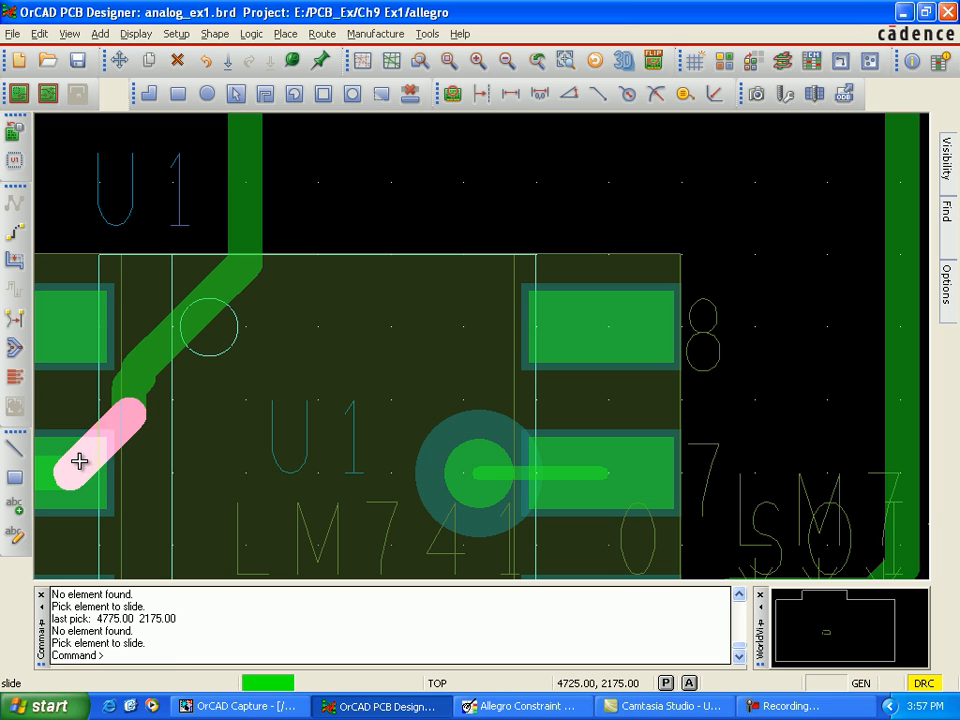
drag(78, 461, 244, 478)
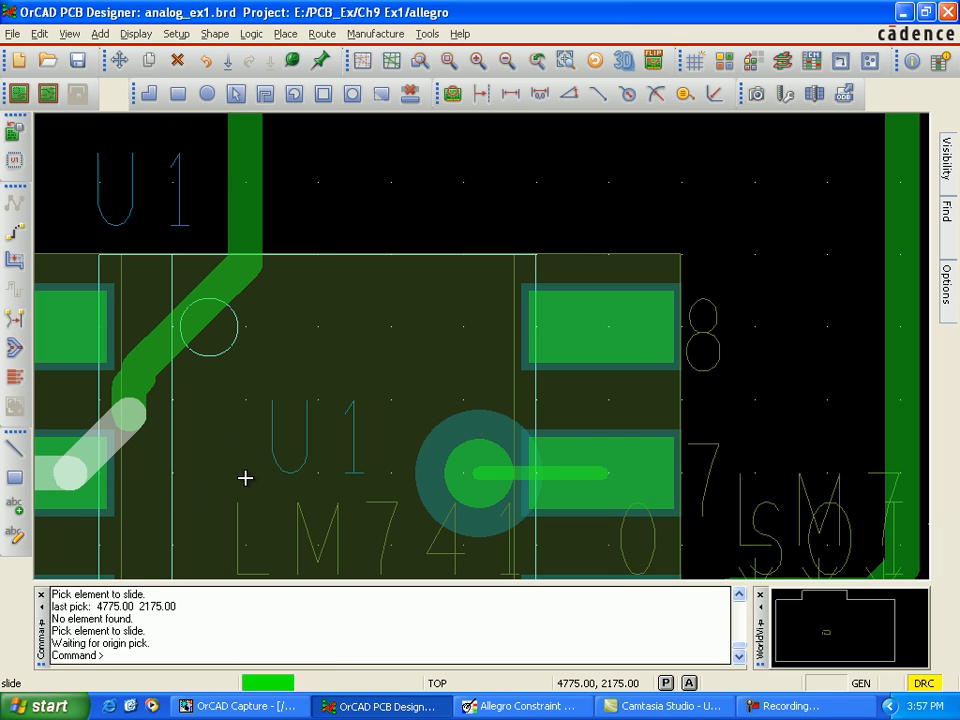
click(150, 382)
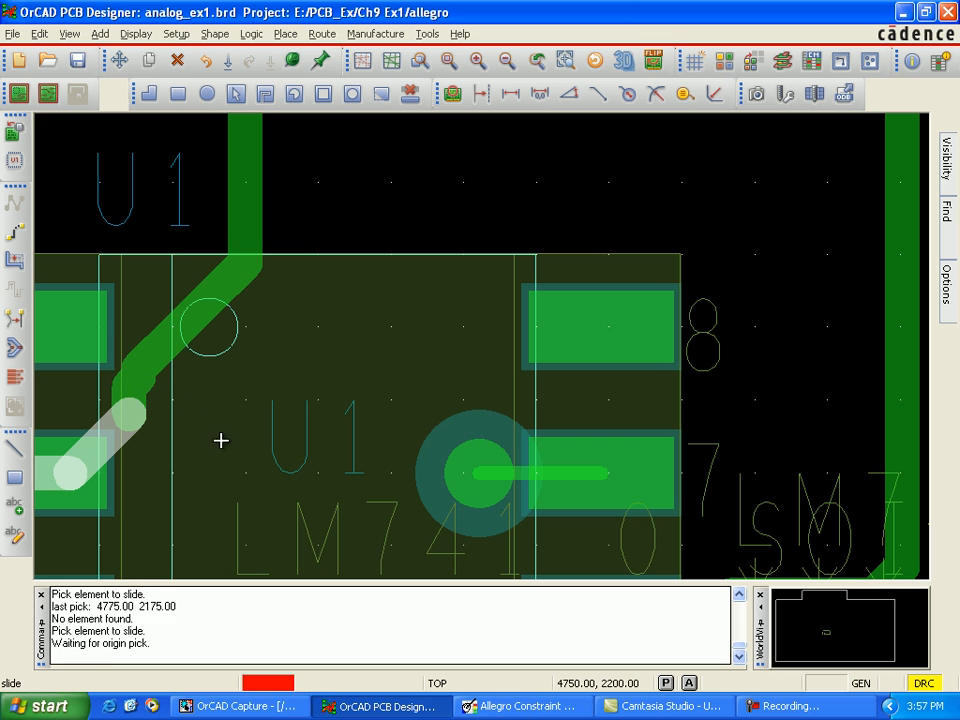
click(250, 477)
click(252, 267)
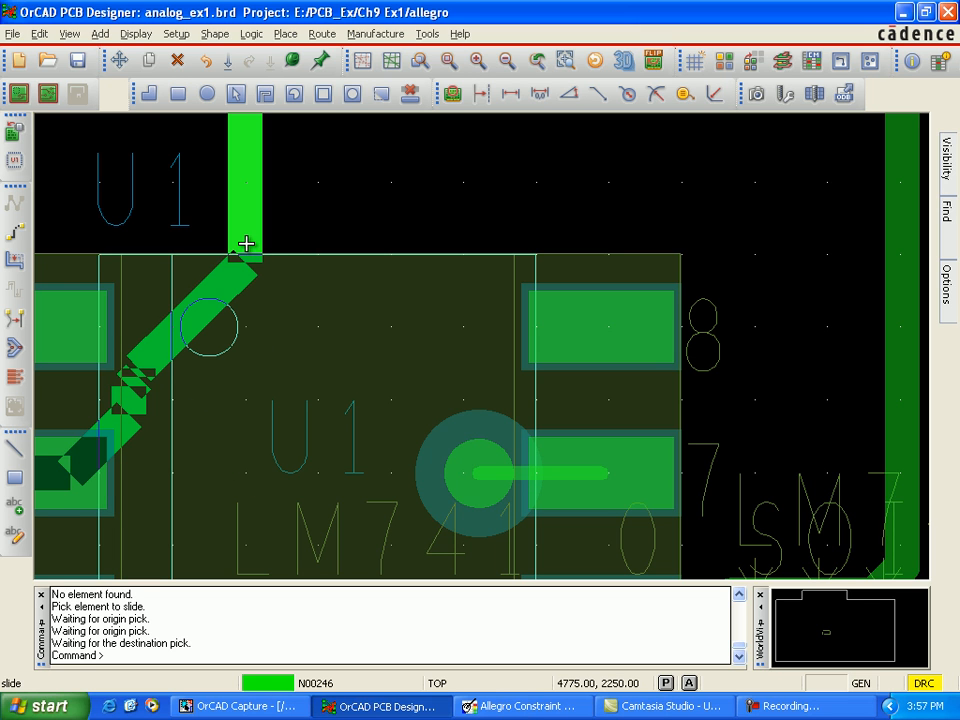
click(314, 329)
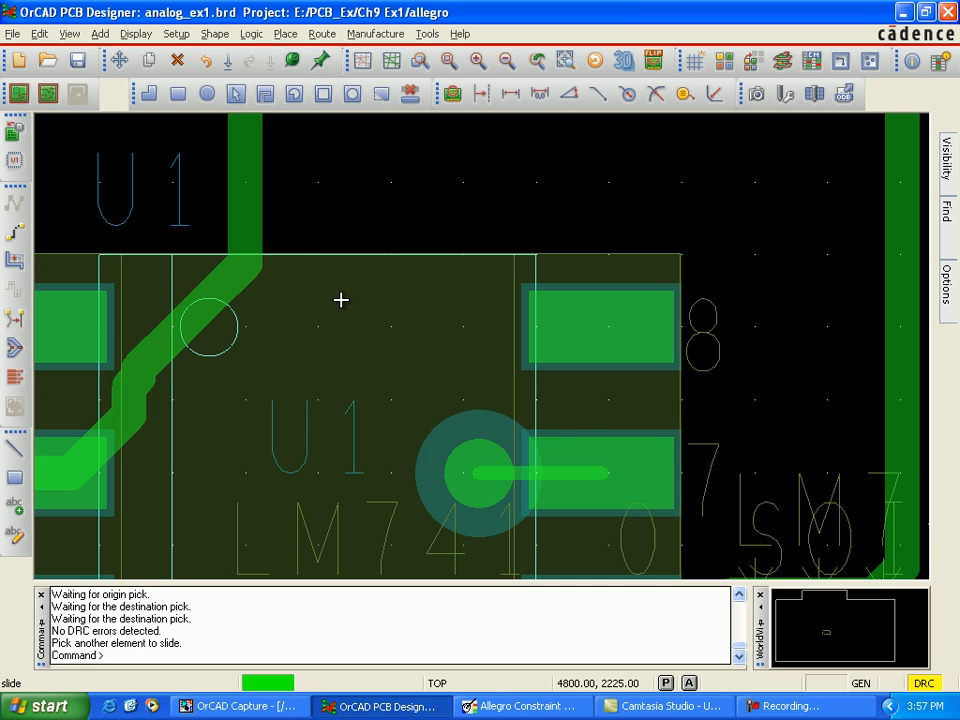
Step: Slide the vertical trace above U1 pin 2 from (4800, 2275) to (4800, 2225), leaving one clean diagonal, and finish the Slide command
scroll(341, 299, down, 2)
click(341, 299)
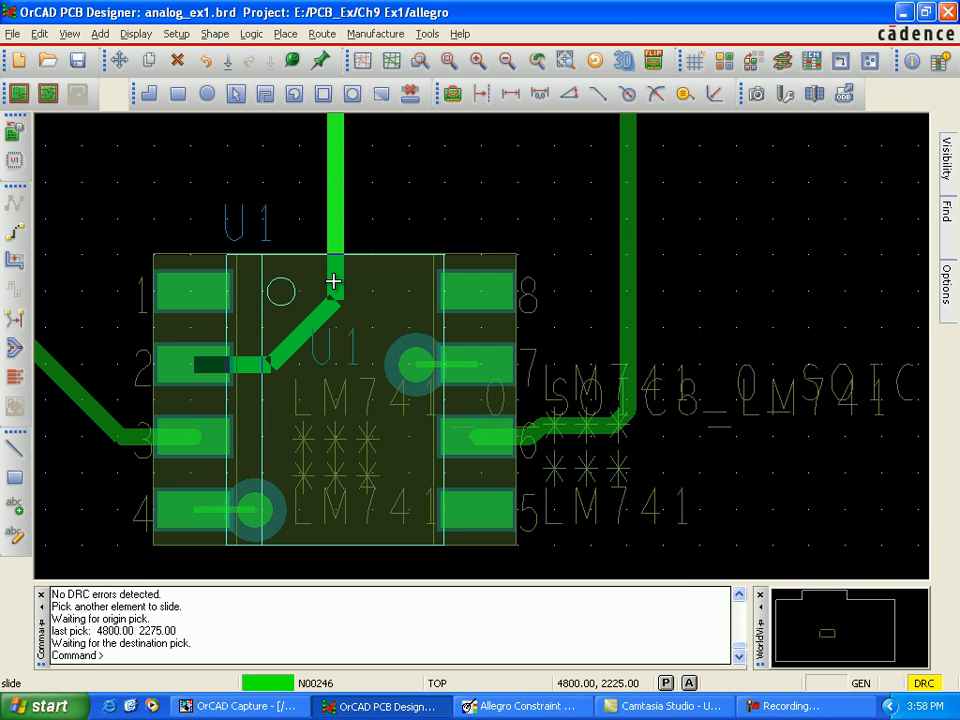
click(333, 282)
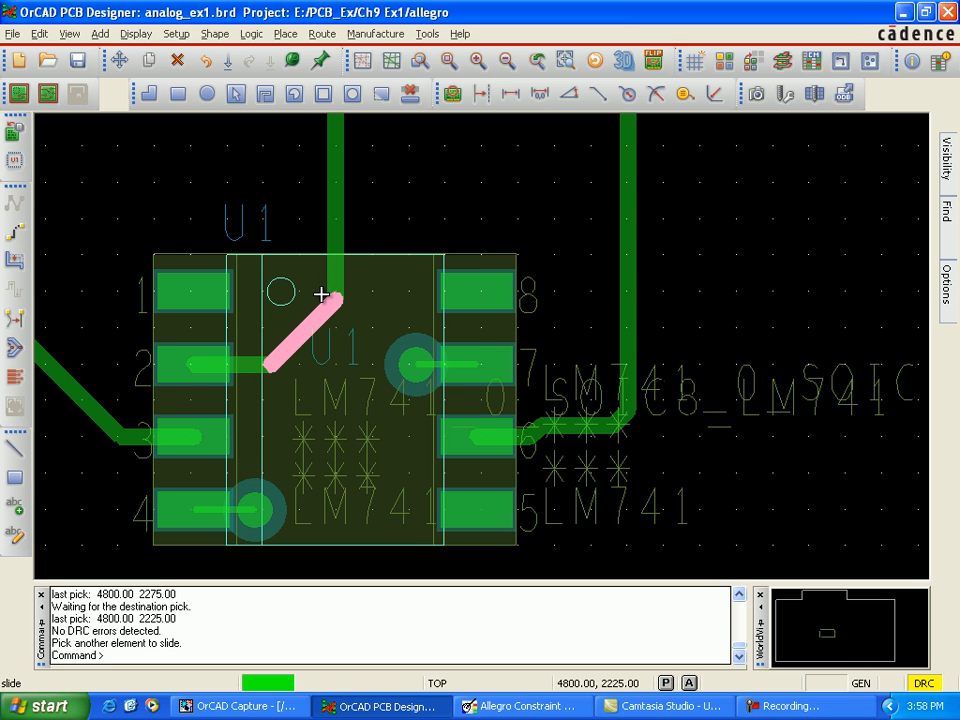
right_click(282, 176)
click(305, 190)
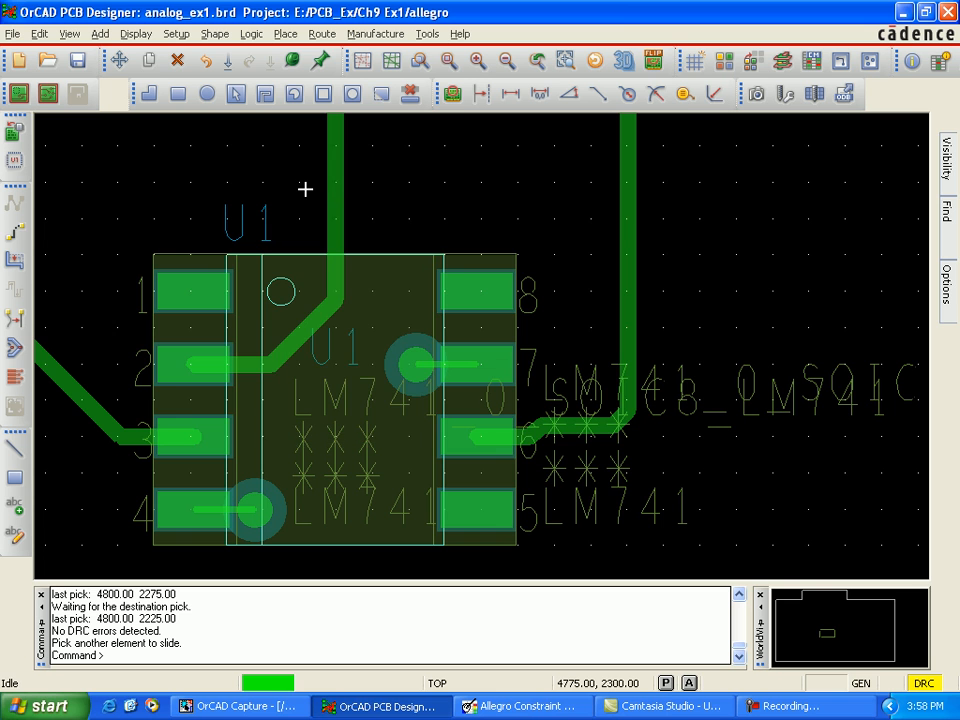
scroll(325, 422, down, 2)
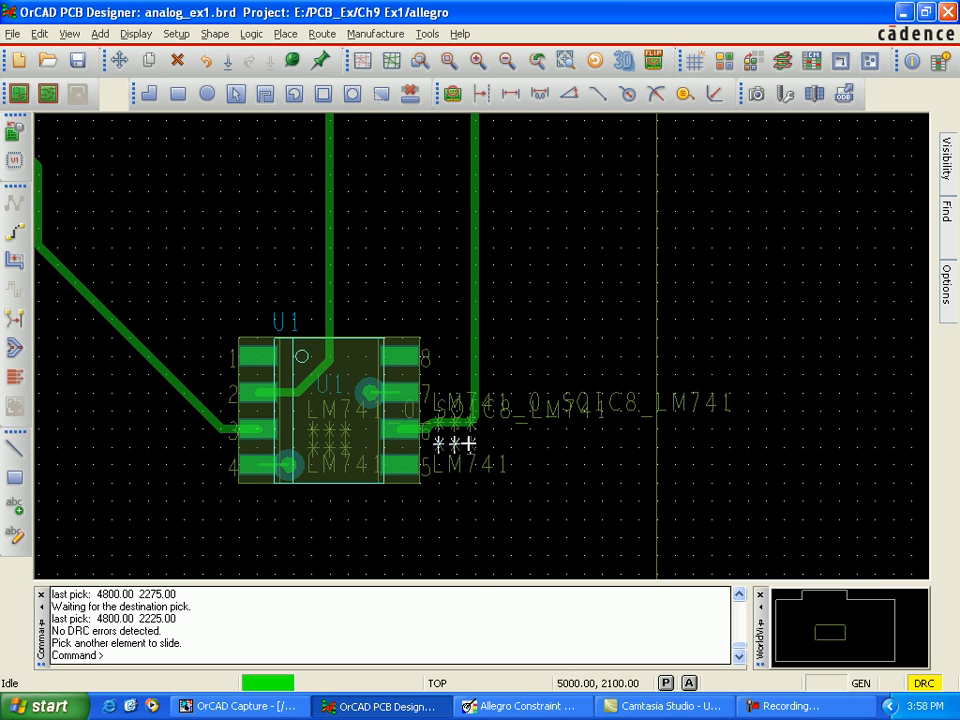
Step: Check the board's routing and error status, update the DRC from the Status window, and close it
scroll(360, 372, up, 1)
scroll(358, 371, down, 2)
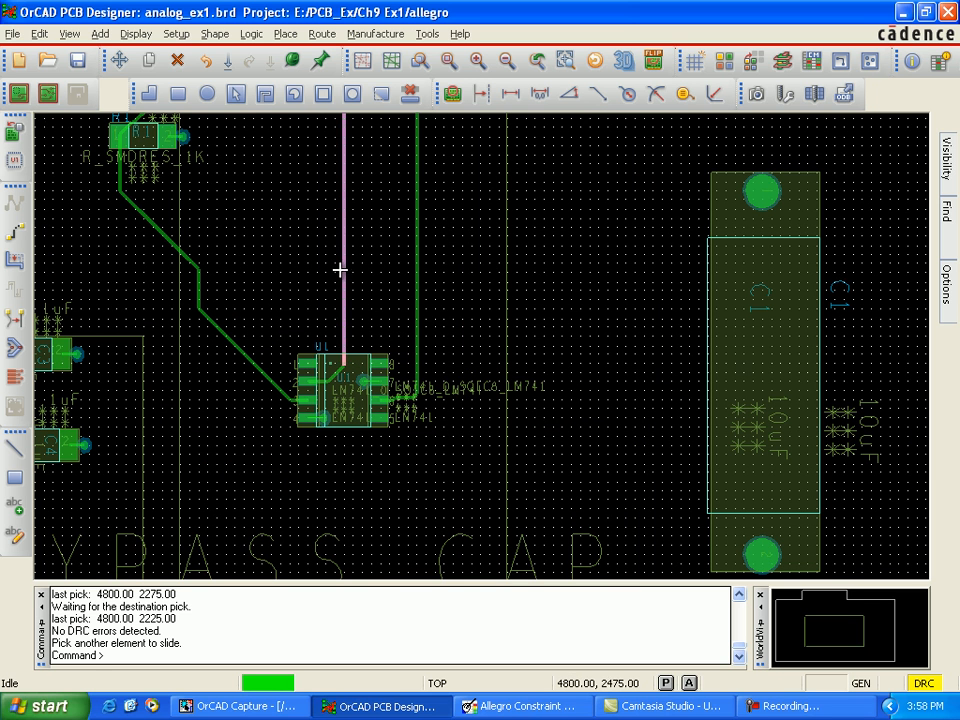
key(Up)
key(Up)
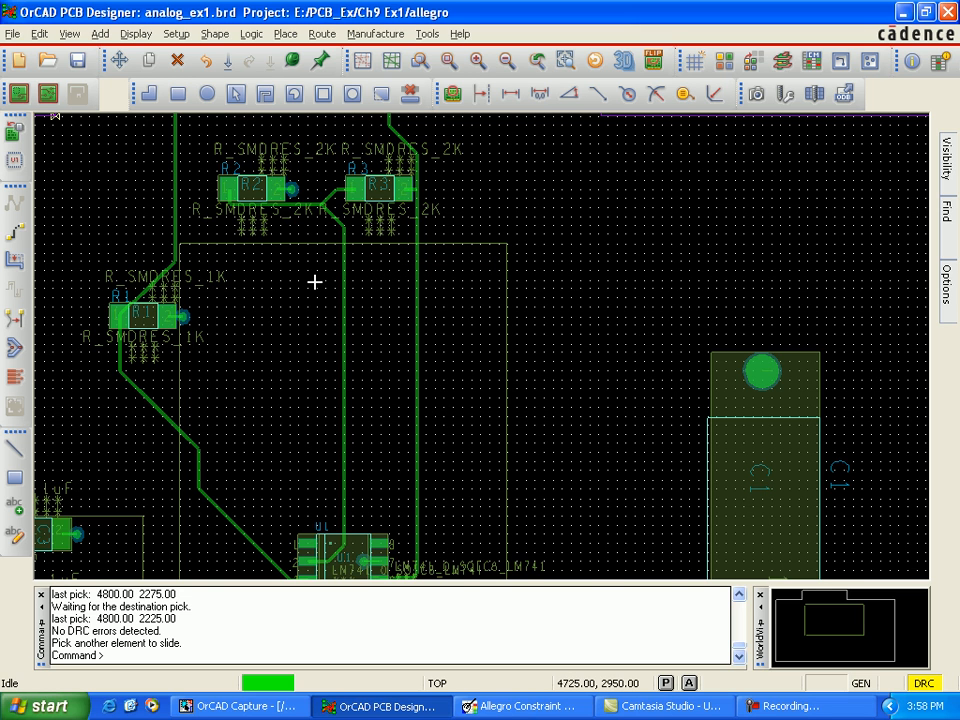
key(Up)
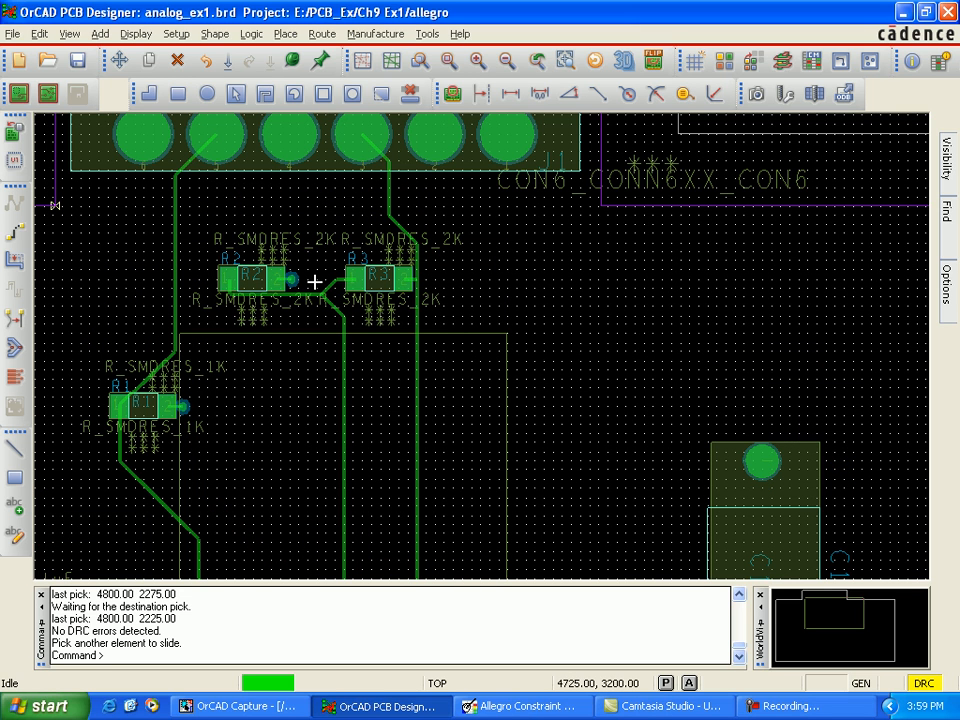
click(135, 34)
click(230, 101)
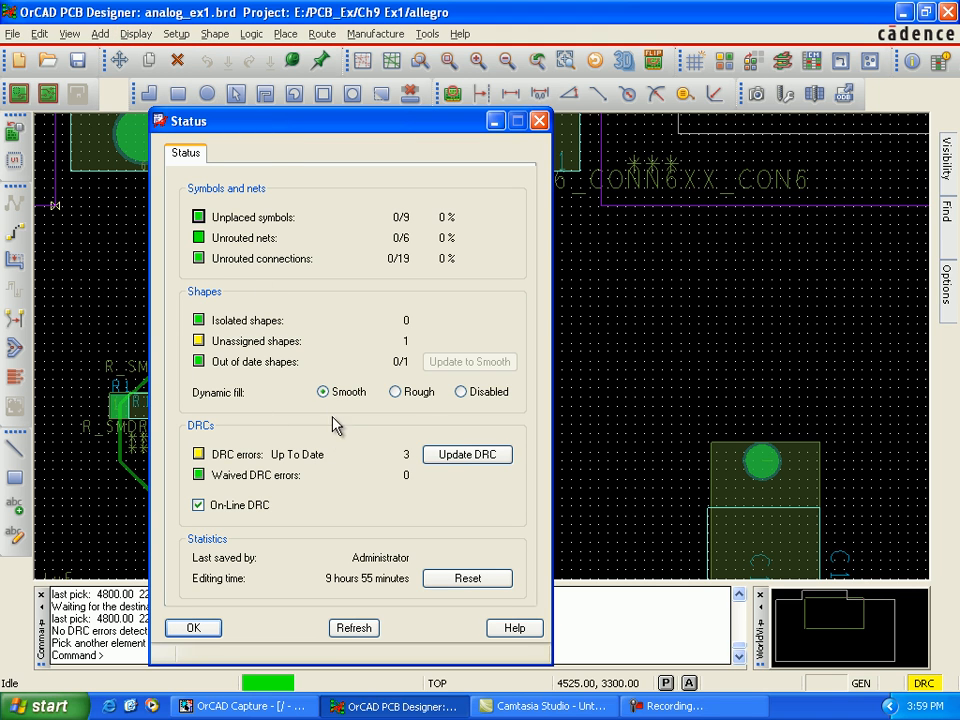
click(453, 462)
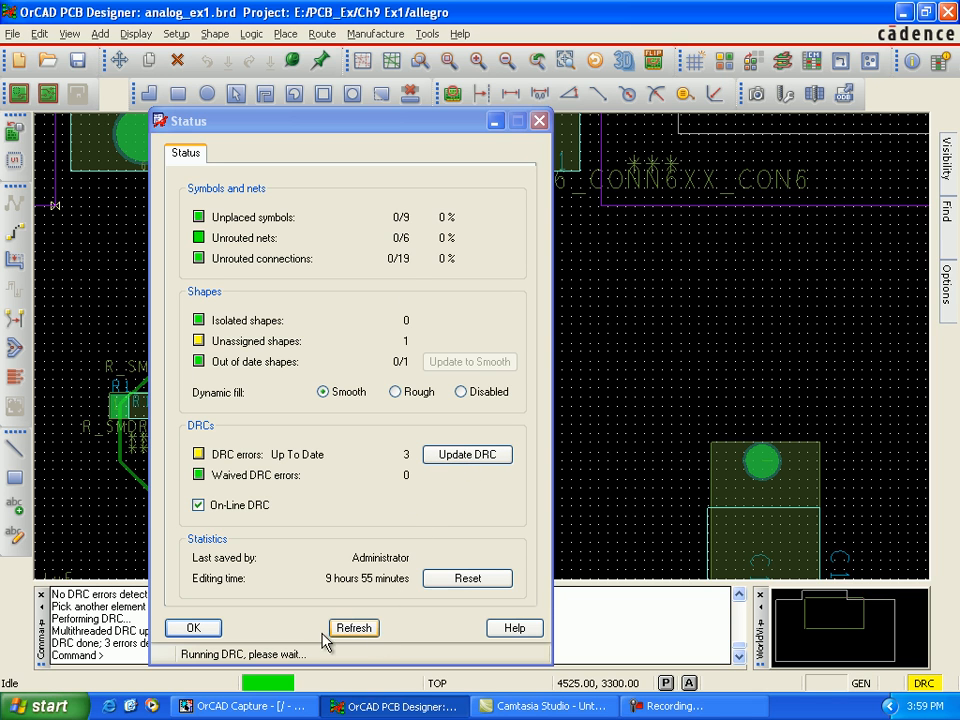
click(193, 627)
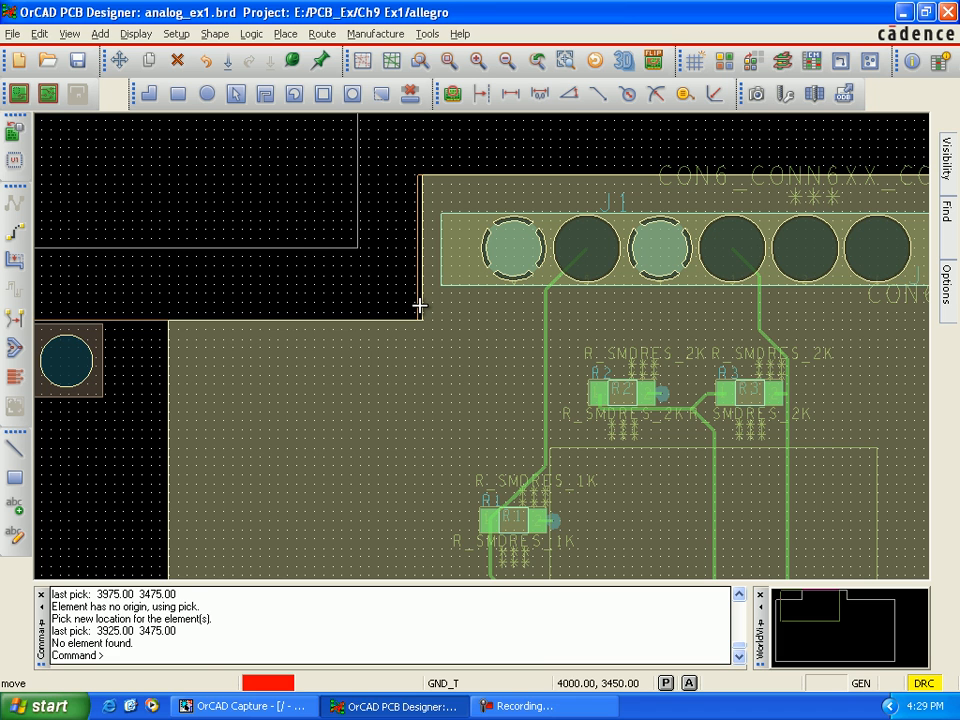
Step: Nudge the keepin outline at J1's inner corner near (4000, 3450) and update the DRC from the board status
click(419, 305)
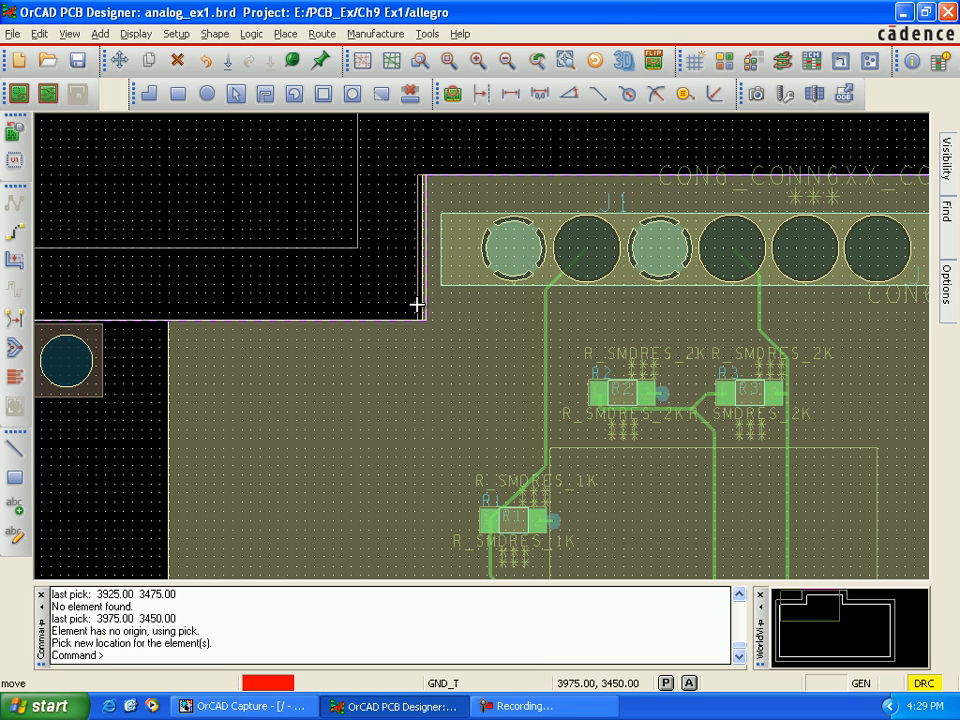
click(419, 305)
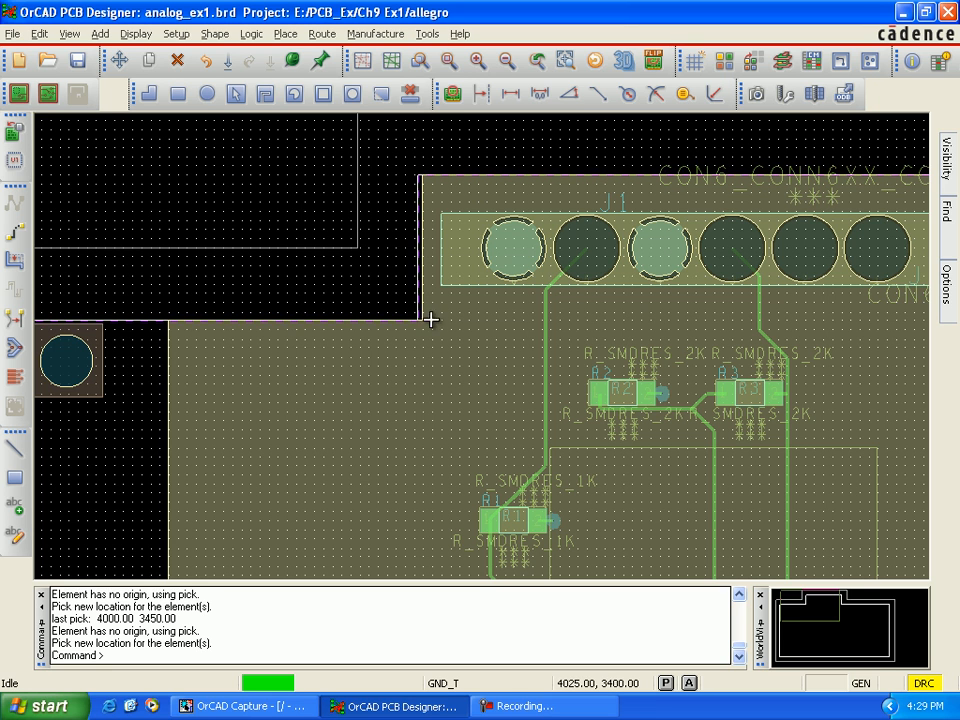
click(136, 34)
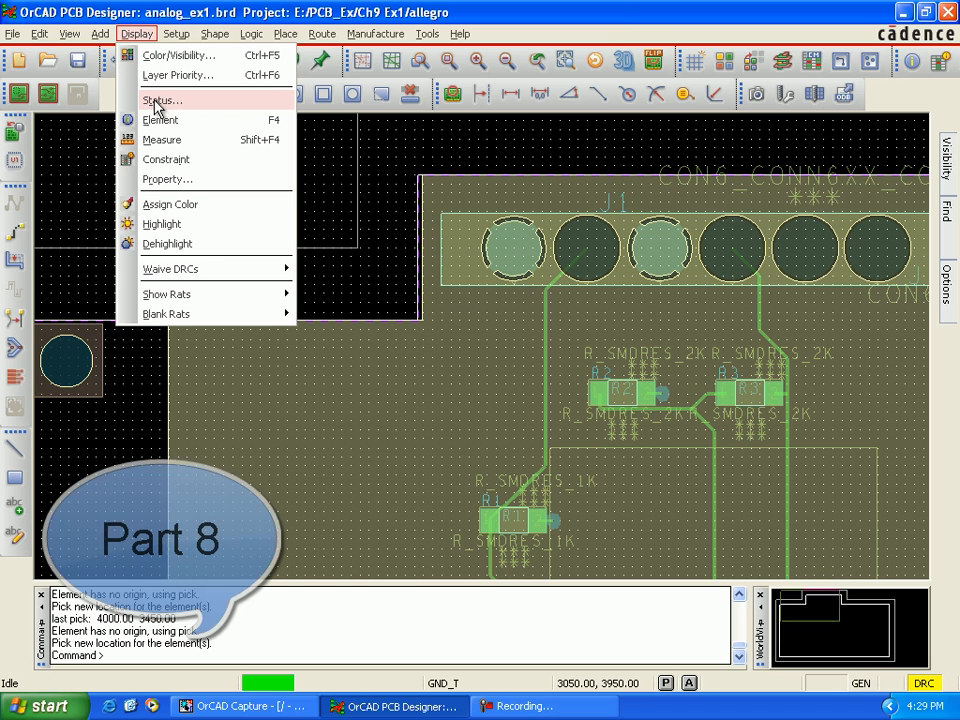
click(264, 104)
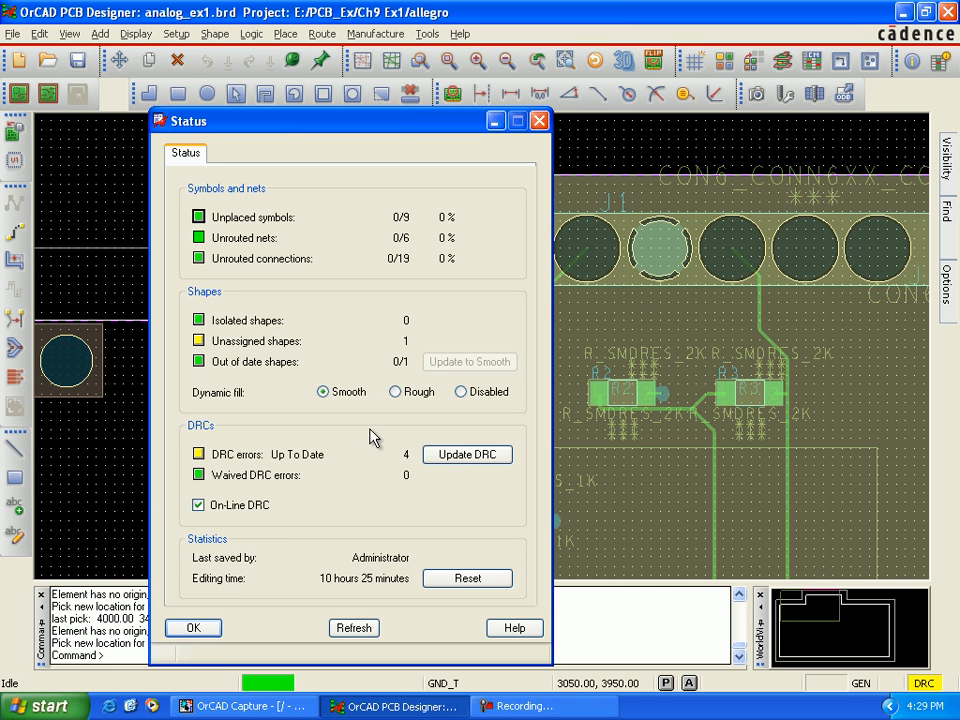
click(439, 457)
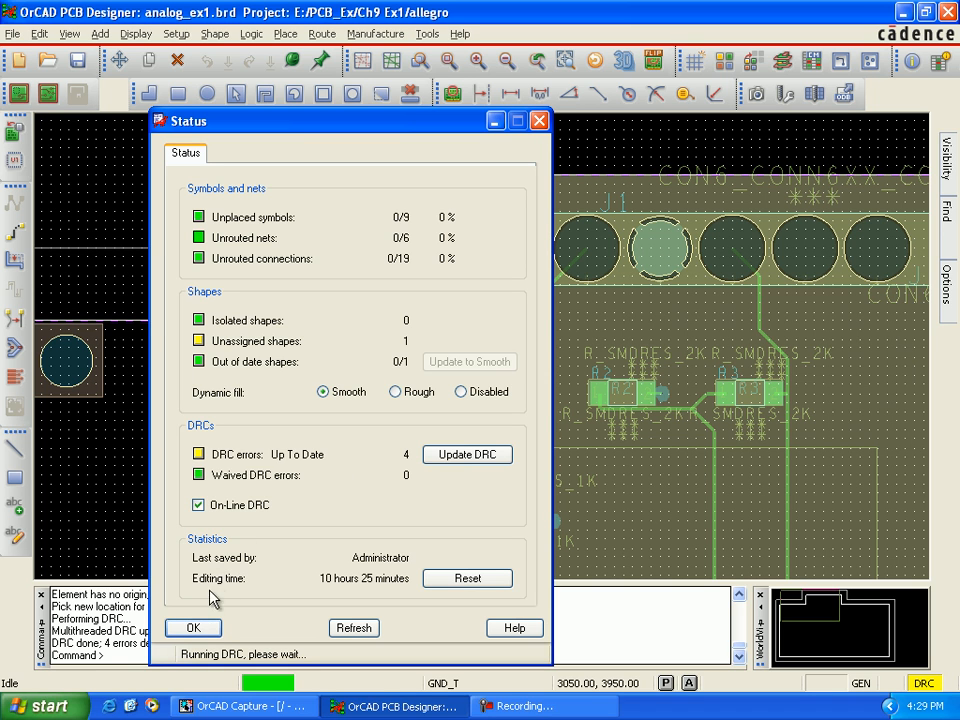
click(205, 629)
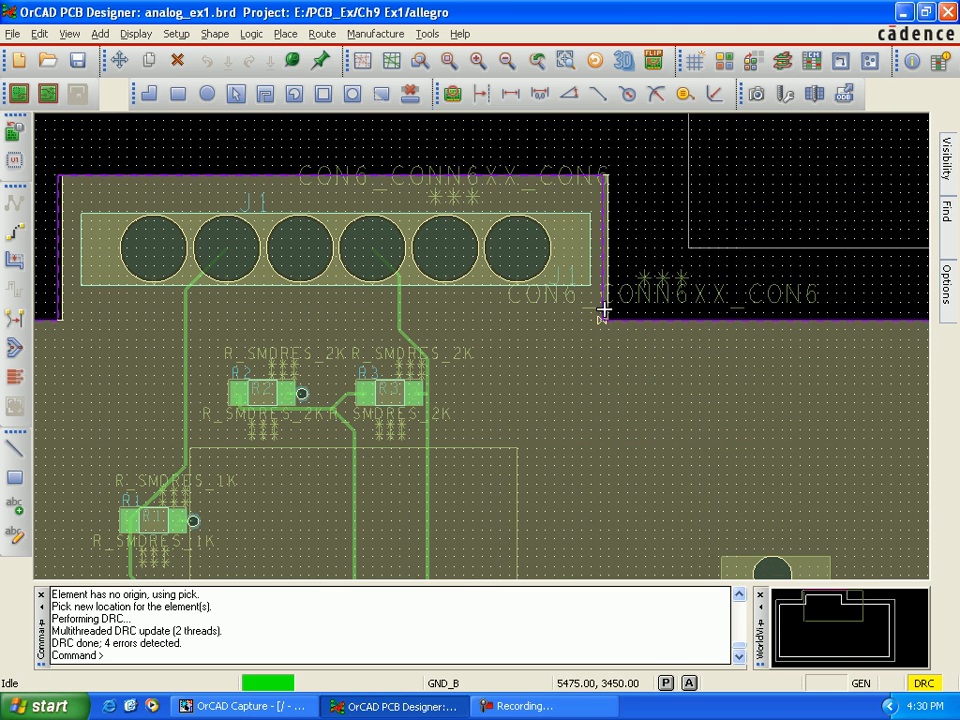
Step: Move the magenta keepin outline at the GND_B error marker beside J1 from (5475, 3425) to (5500, 3425)
scroll(610, 334, up, 3)
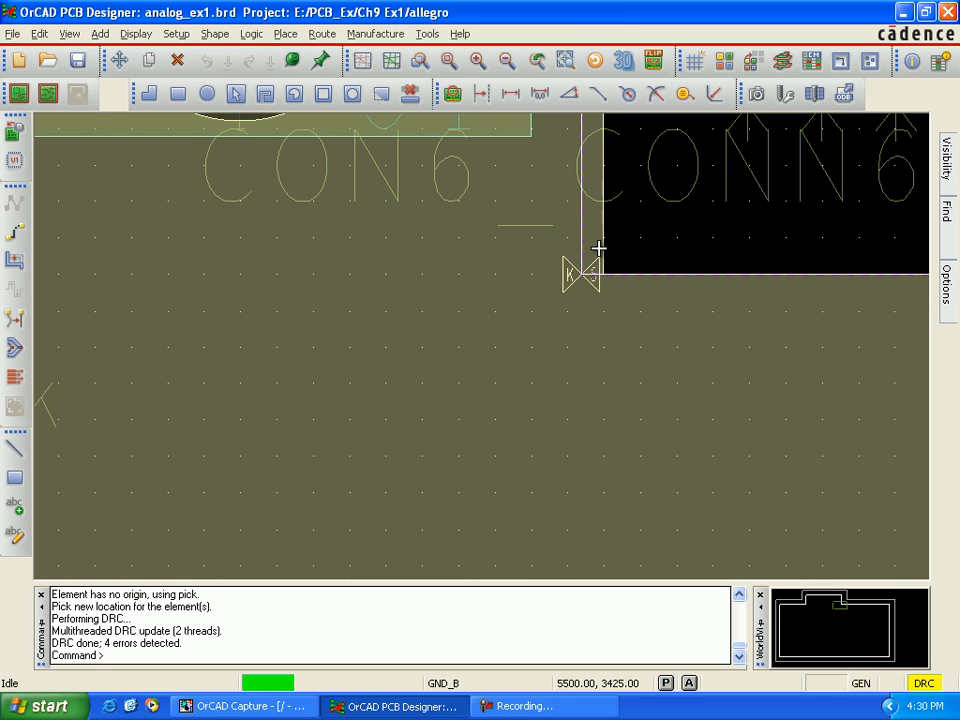
mouse_move(582, 243)
mouse_down()
mouse_move(596, 242)
mouse_move(584, 245)
mouse_up()
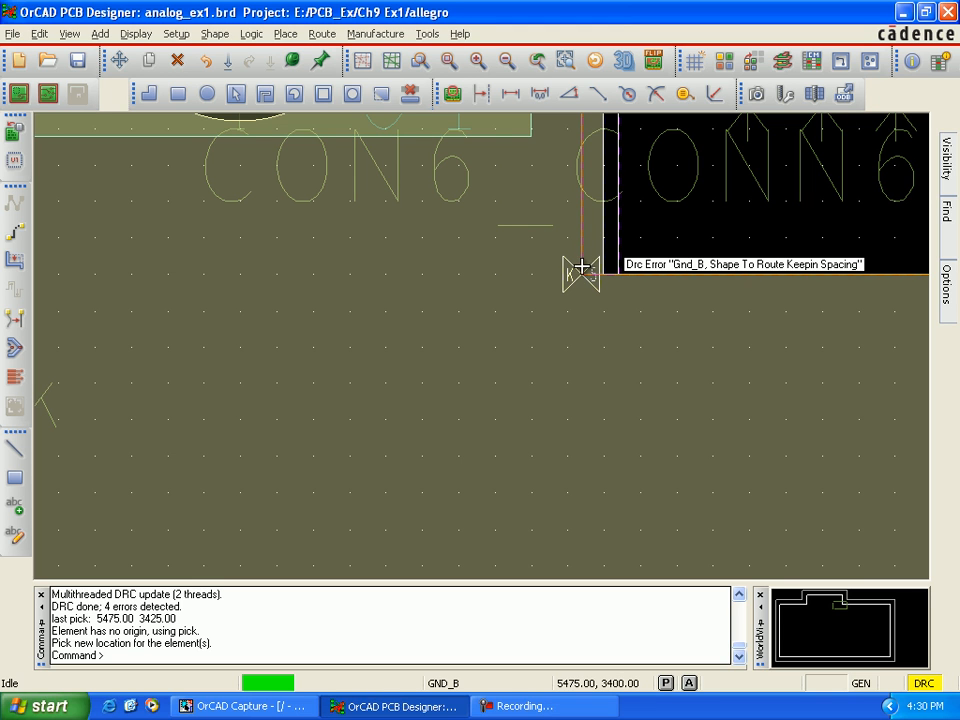
scroll(572, 270, down, 3)
scroll(570, 292, down, 3)
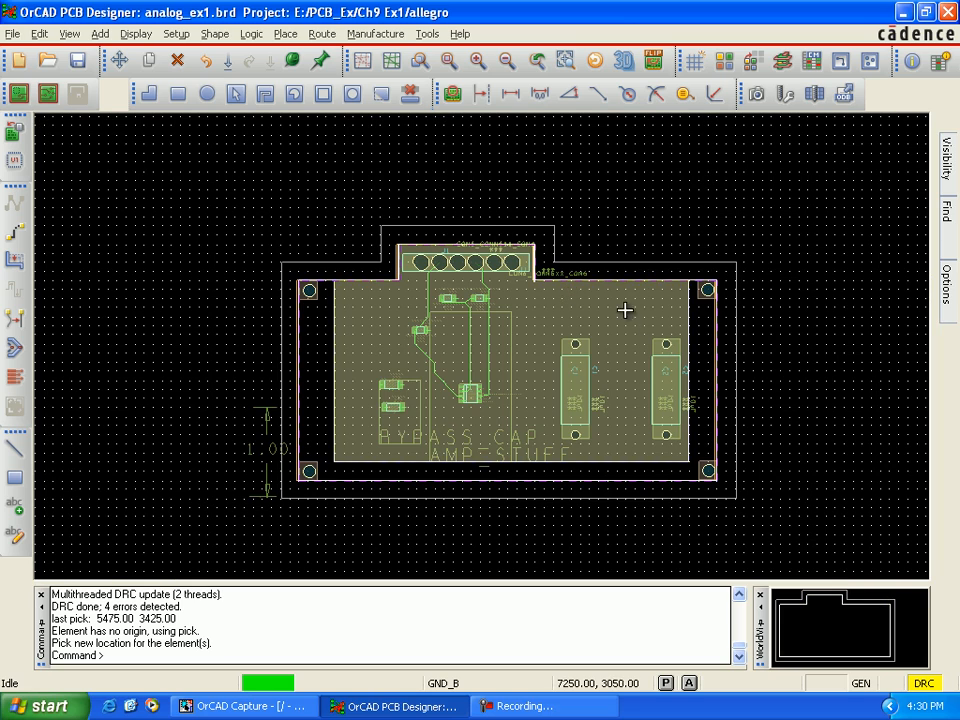
Step: Move the route keepin outline beside J1 from (5475, 3425) to (5500, 3425) to clear the GND_B shape-to-keepin error
scroll(524, 291, up, 3)
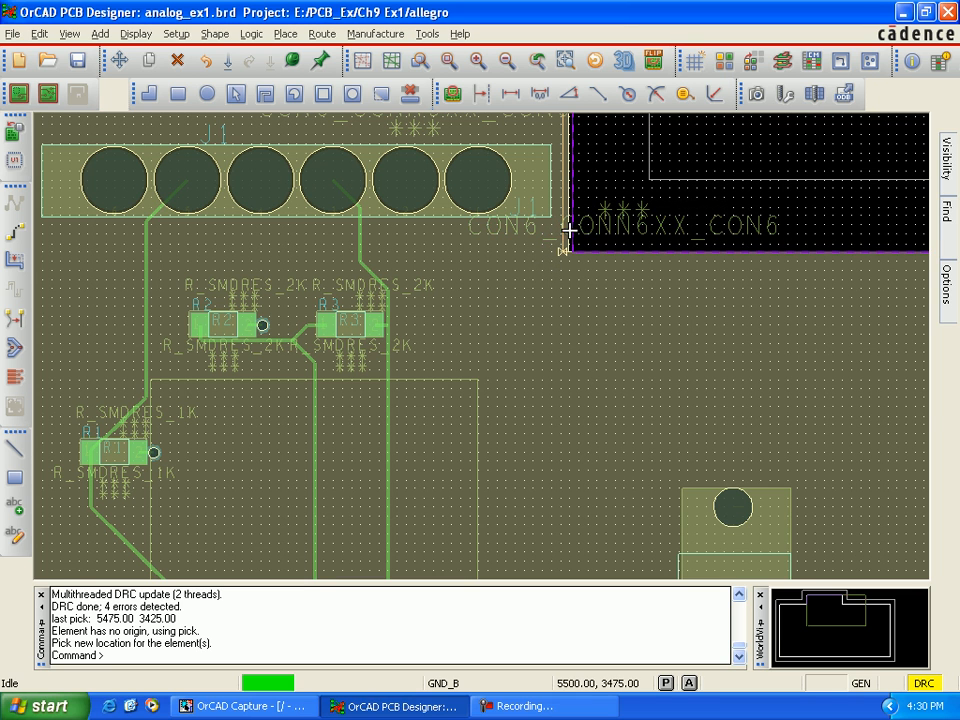
scroll(561, 231, up, 2)
drag(614, 257, 601, 257)
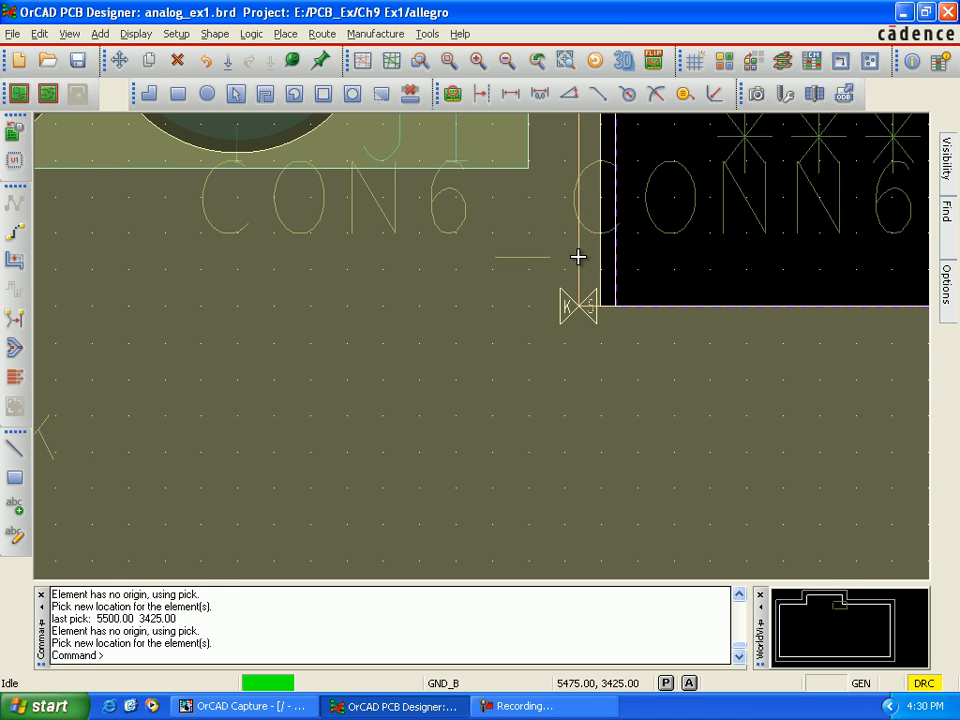
click(578, 259)
click(577, 260)
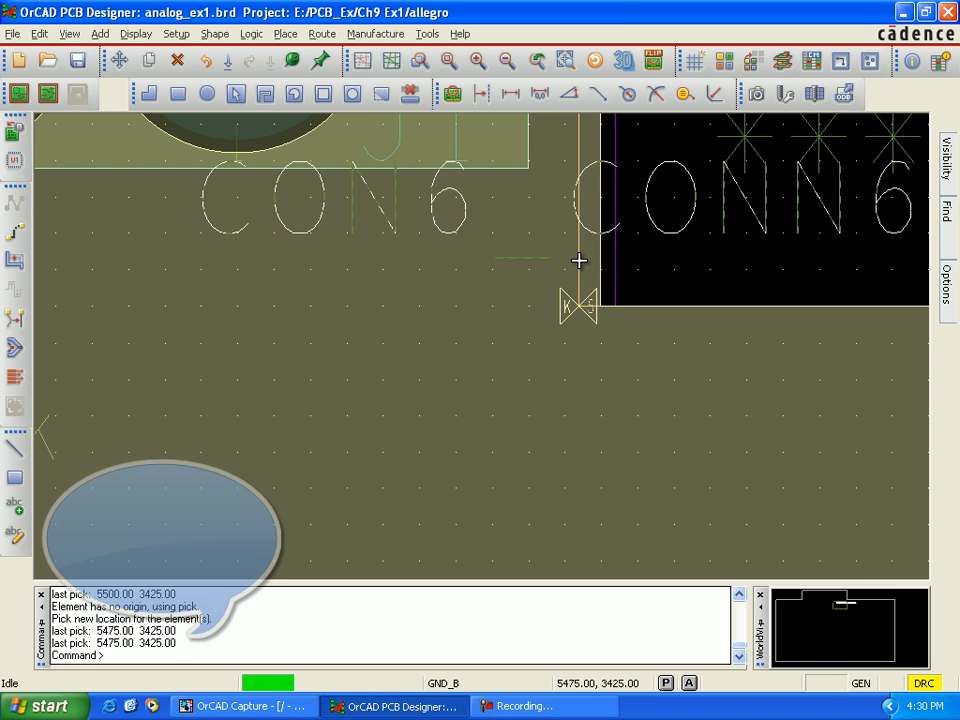
drag(579, 281, 602, 276)
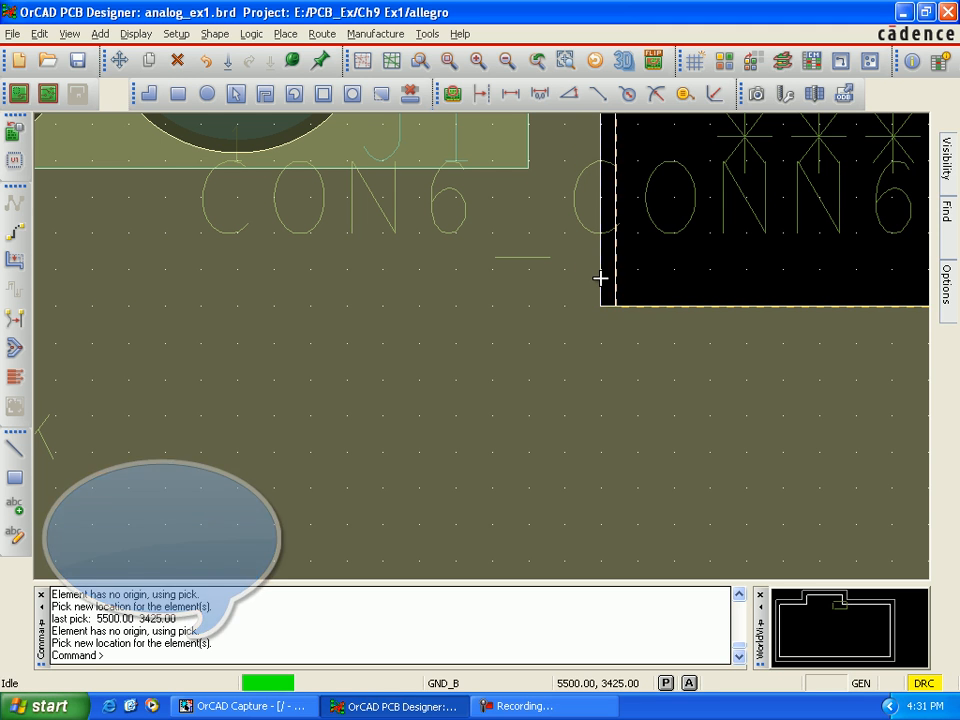
Step: Try to move the route keepin edge by the error marker at J1's opposite corner, picking it near (4000, 3425)
scroll(487, 334, down, 1)
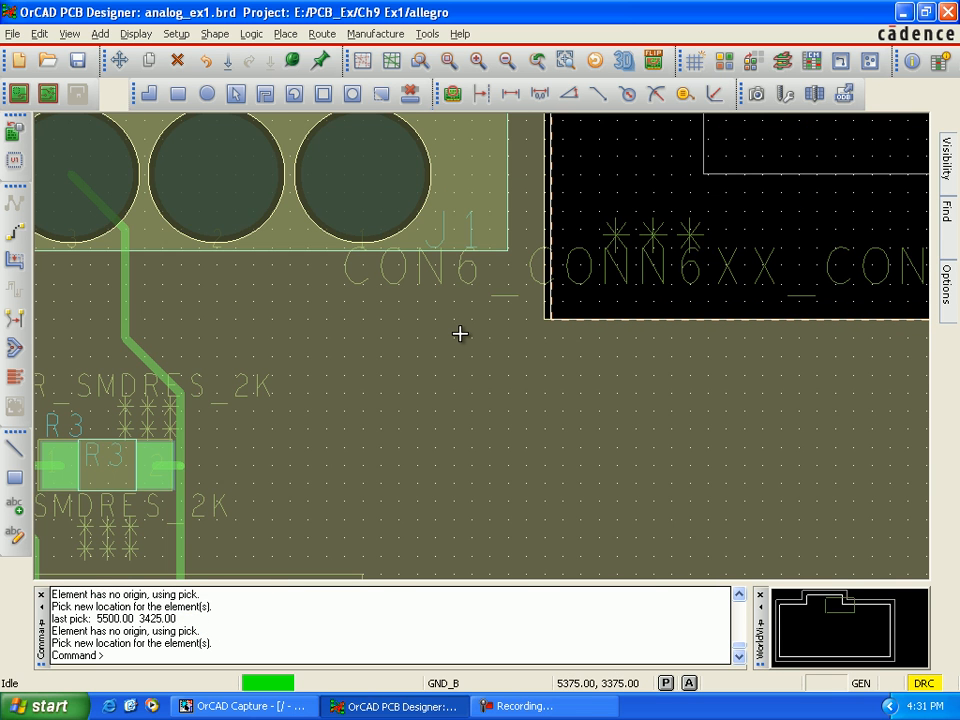
scroll(463, 332, down, 1)
key(Left)
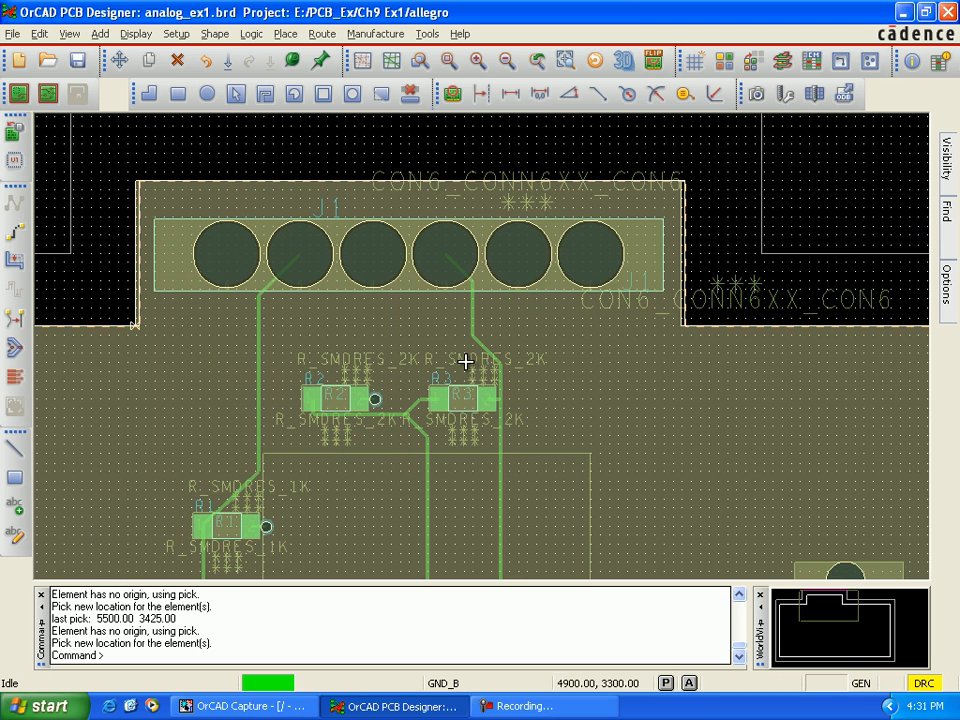
key(Left)
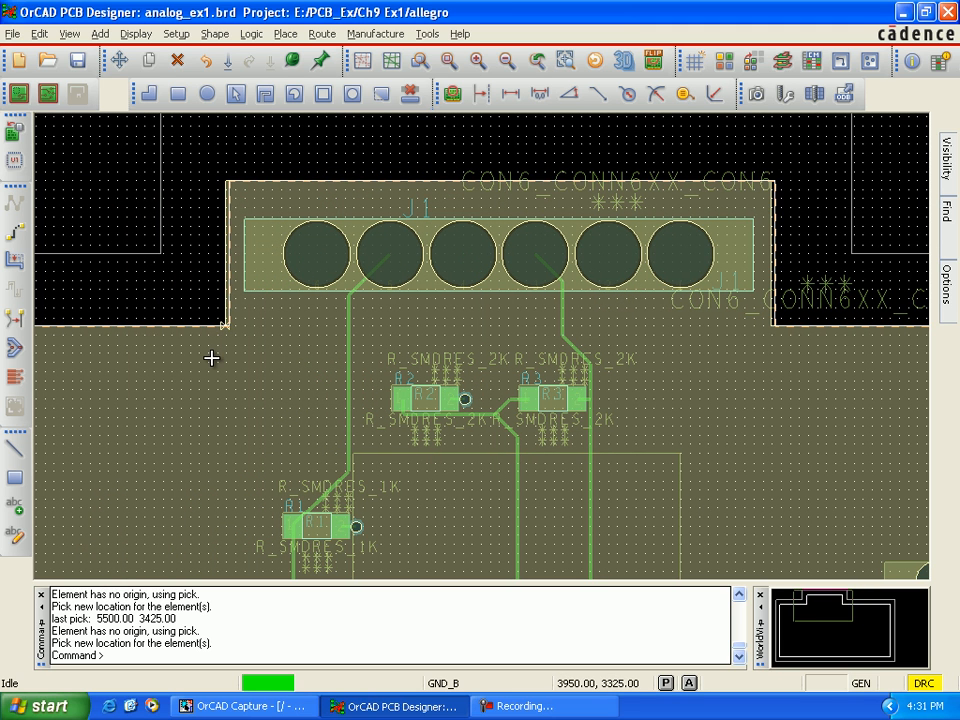
scroll(226, 336, up, 2)
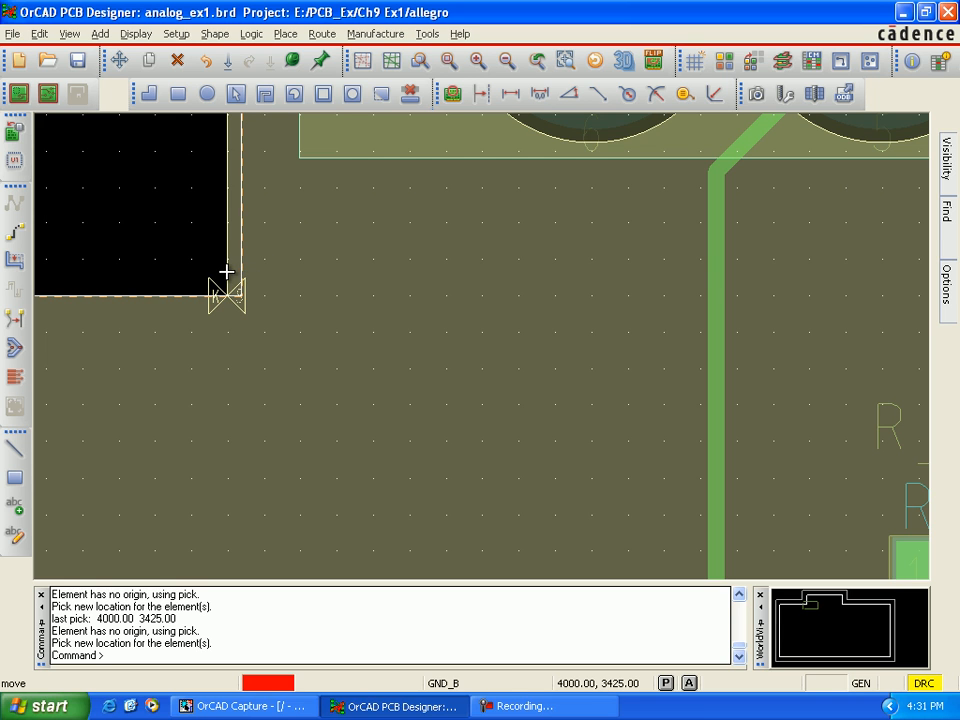
drag(242, 261, 227, 262)
click(227, 262)
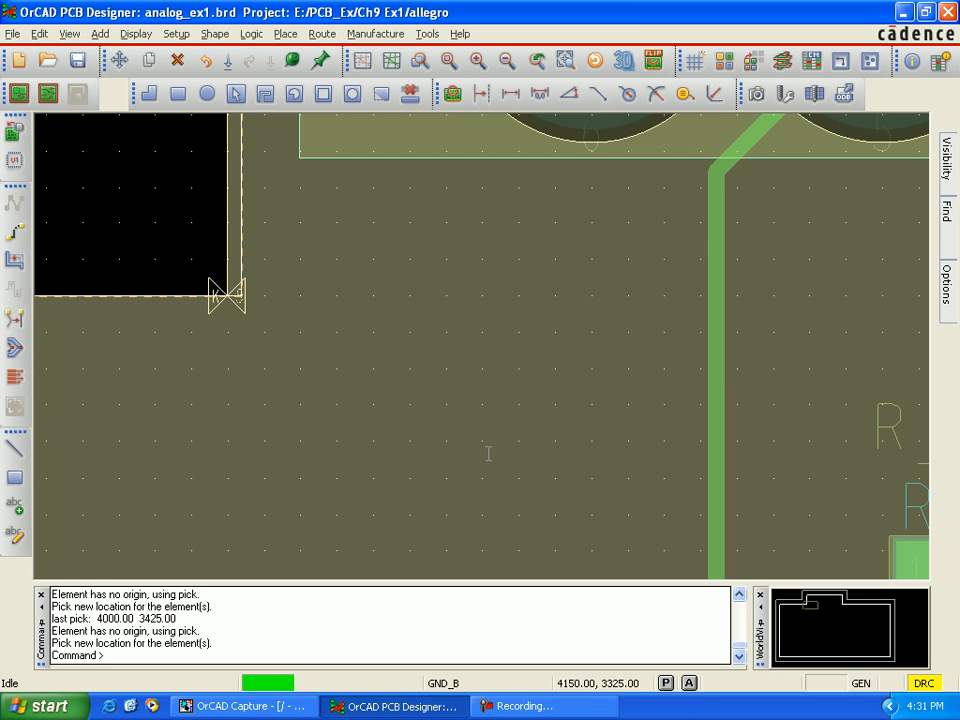
Step: Gloss the traces with Line Smoothing, eliminating bubbles, jogs and dangling lines and converting 90's to 45's with 45 corners
scroll(521, 452, down, 2)
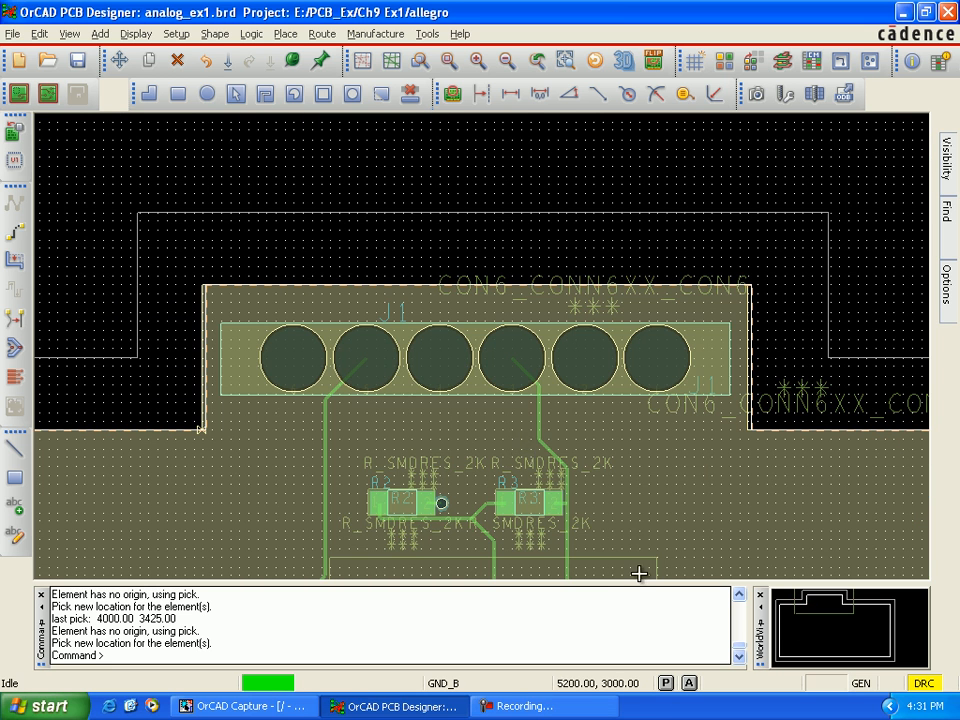
click(322, 34)
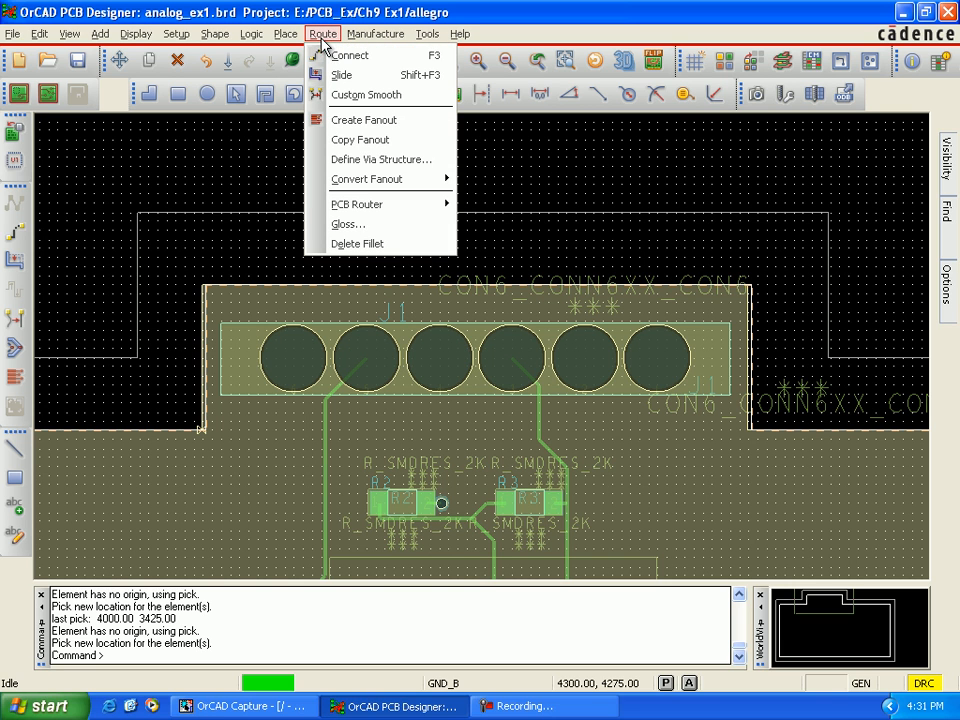
click(342, 224)
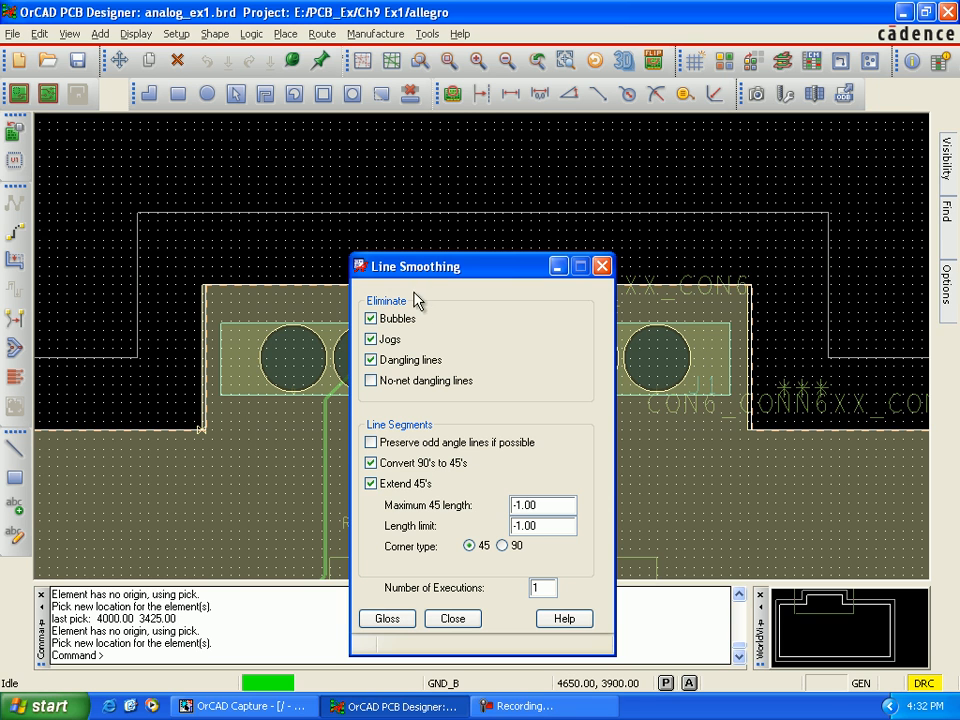
click(405, 620)
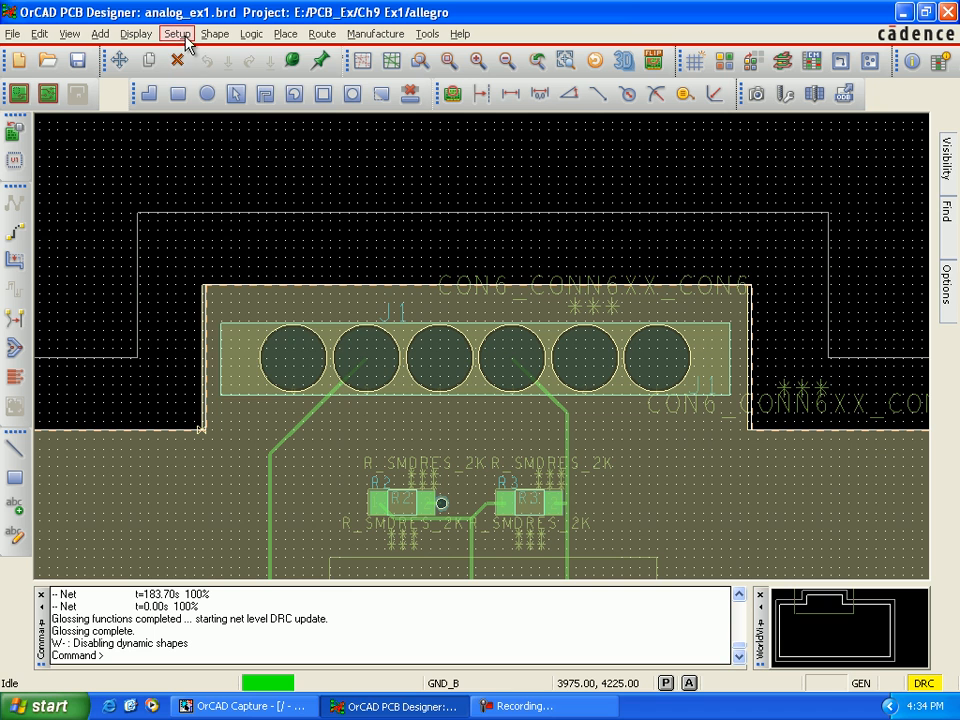
Step: Check in the Logic category of the user preferences that schematic_editor is set to capture
click(184, 38)
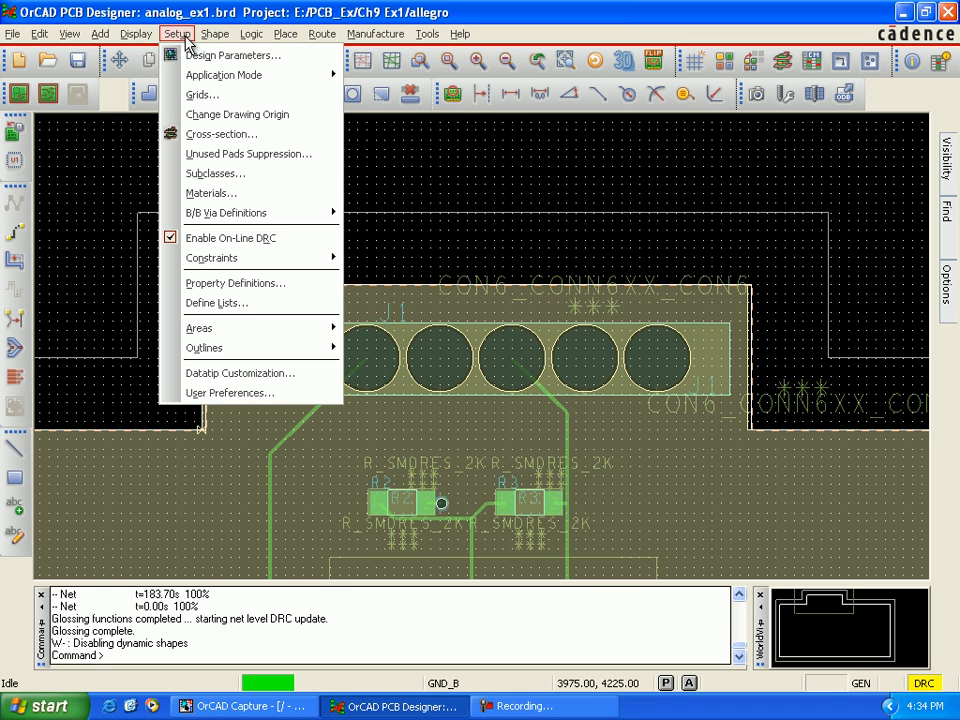
click(229, 394)
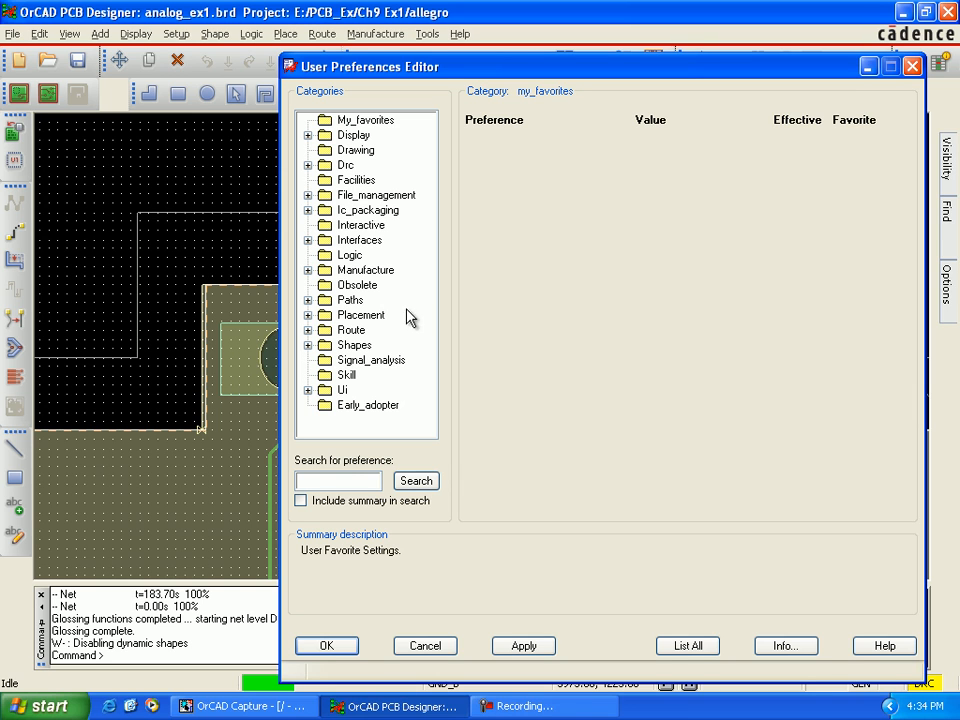
click(352, 258)
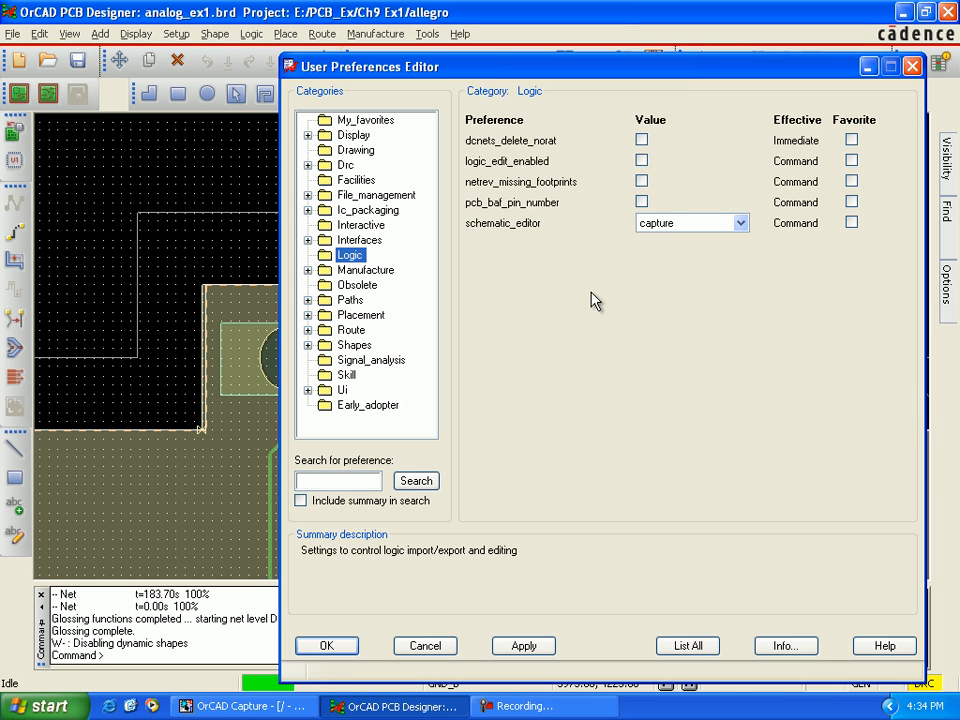
click(713, 230)
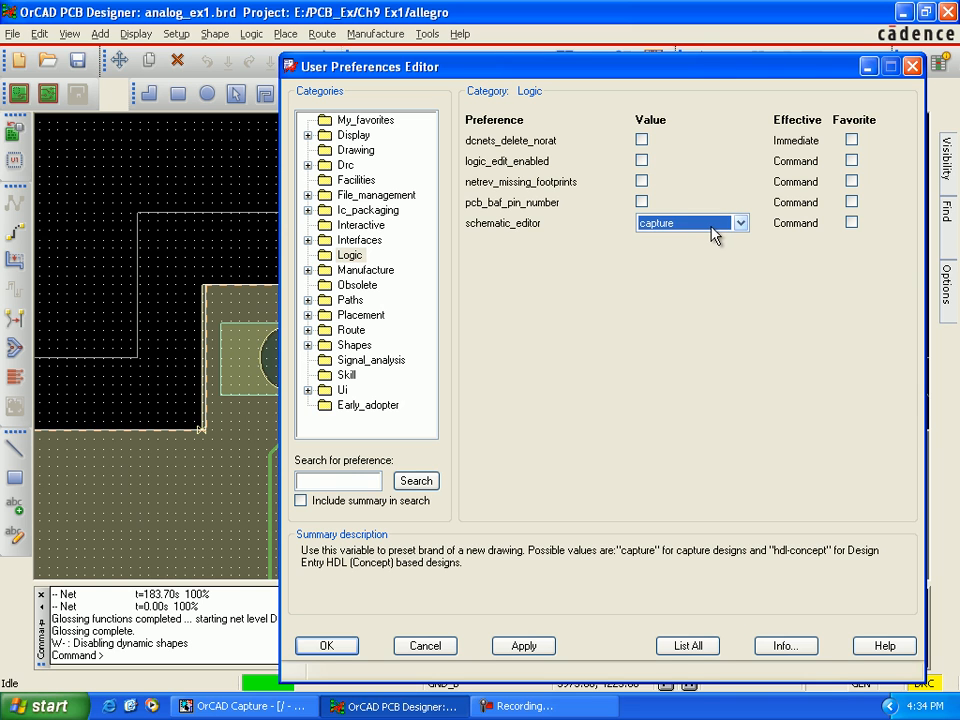
click(629, 378)
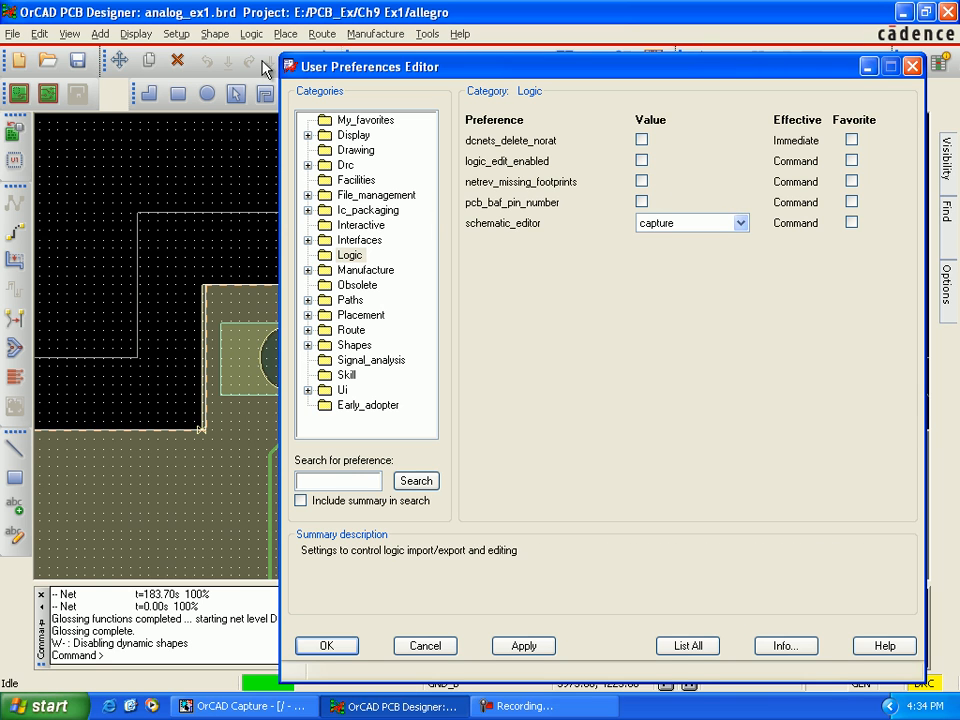
Step: Export the board's logic as Design entry CIS to the directory E:/PCB_Ex/Ch9 Ex1/allegro
click(12, 37)
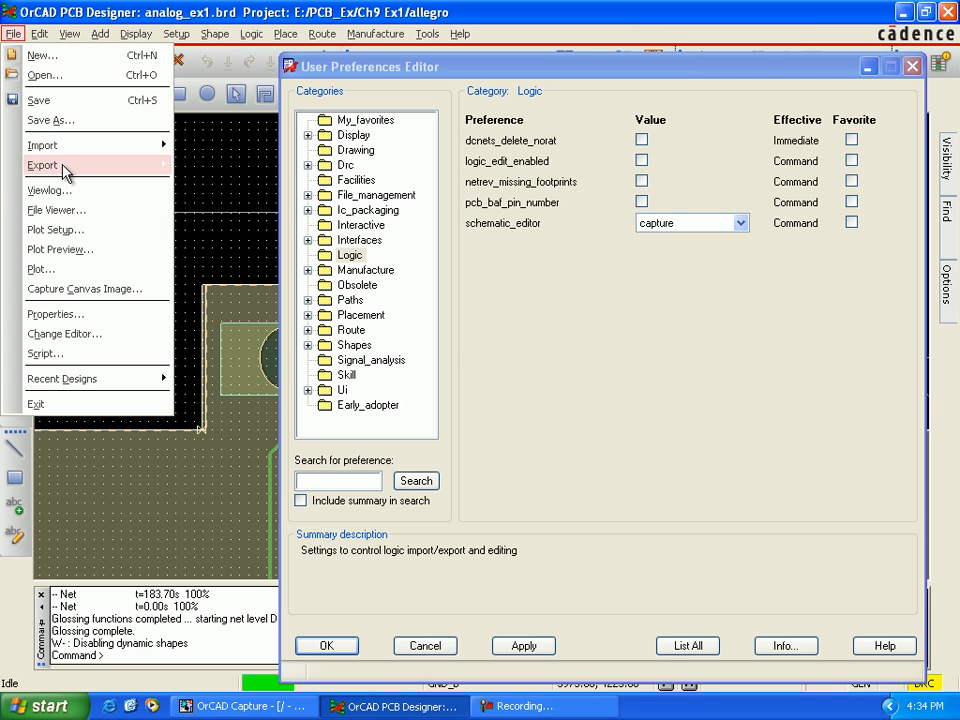
mouse_move(64, 170)
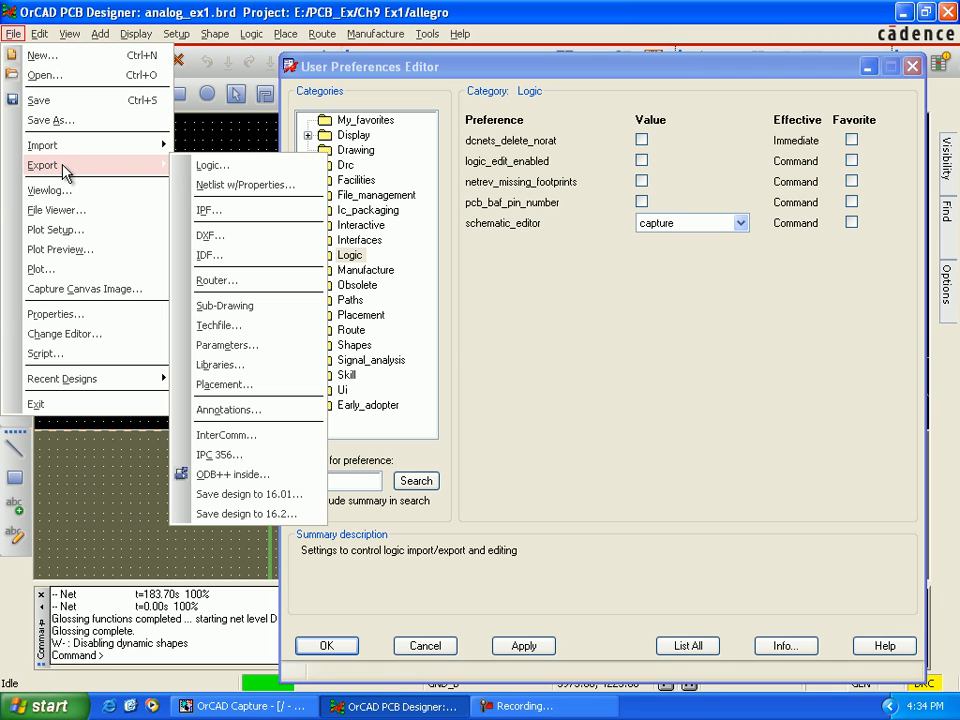
click(209, 168)
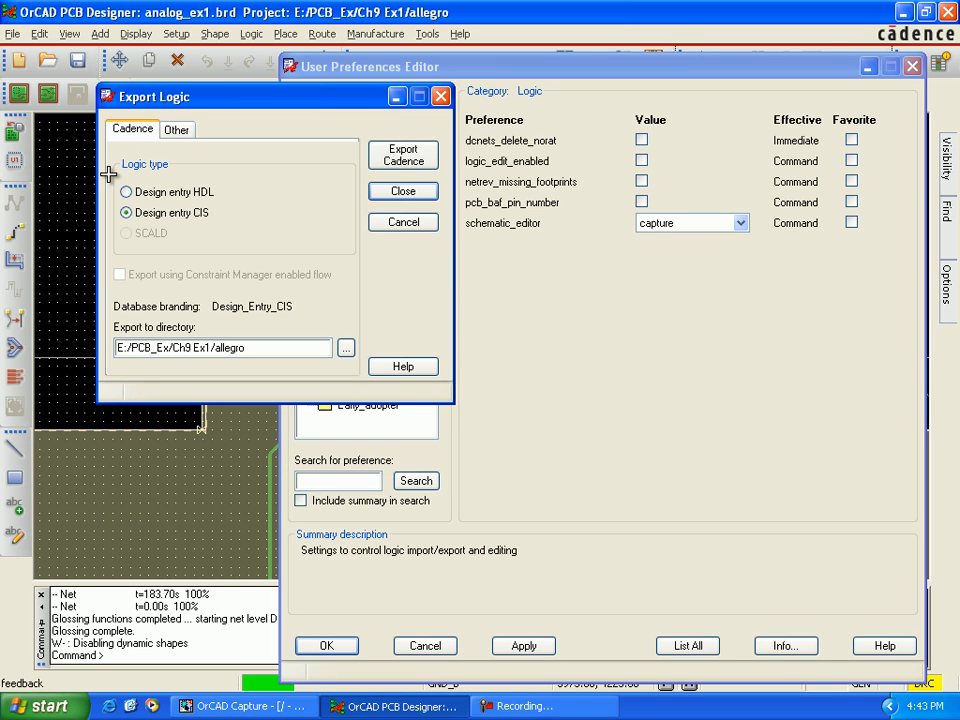
click(420, 163)
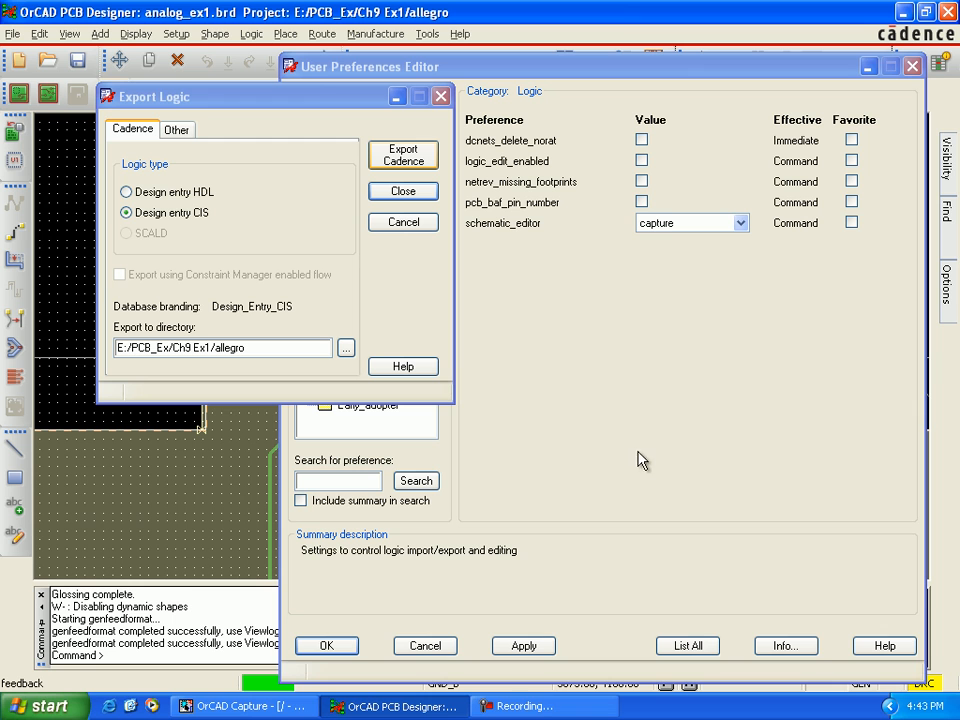
Step: Switch to OrCAD Capture and open the PCB Editor back annotation settings for the analog_ex1.dsn design
click(300, 707)
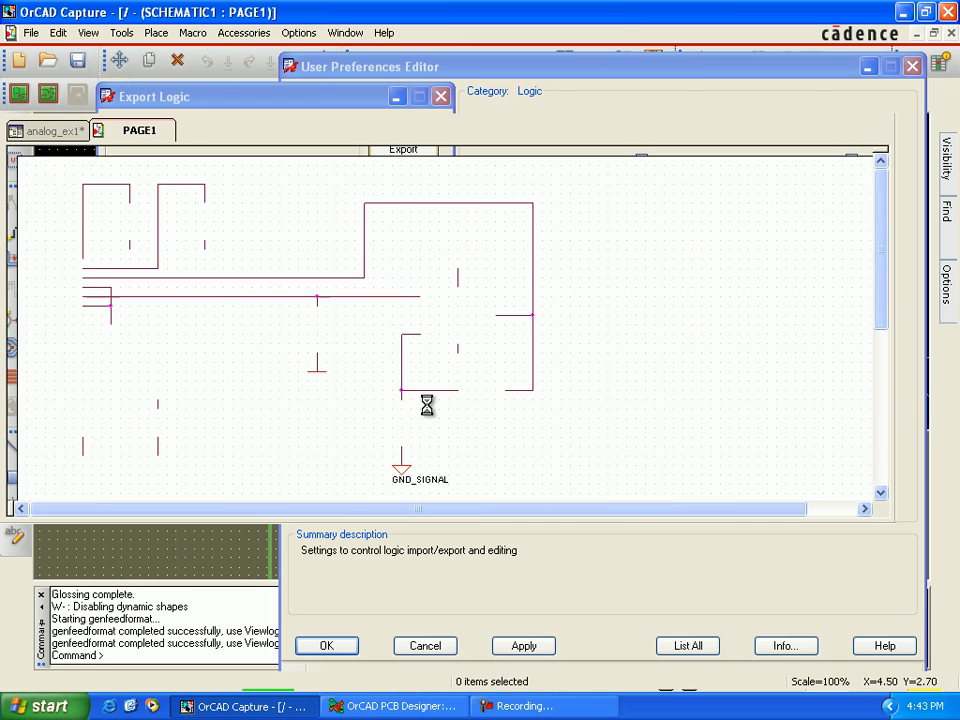
click(65, 136)
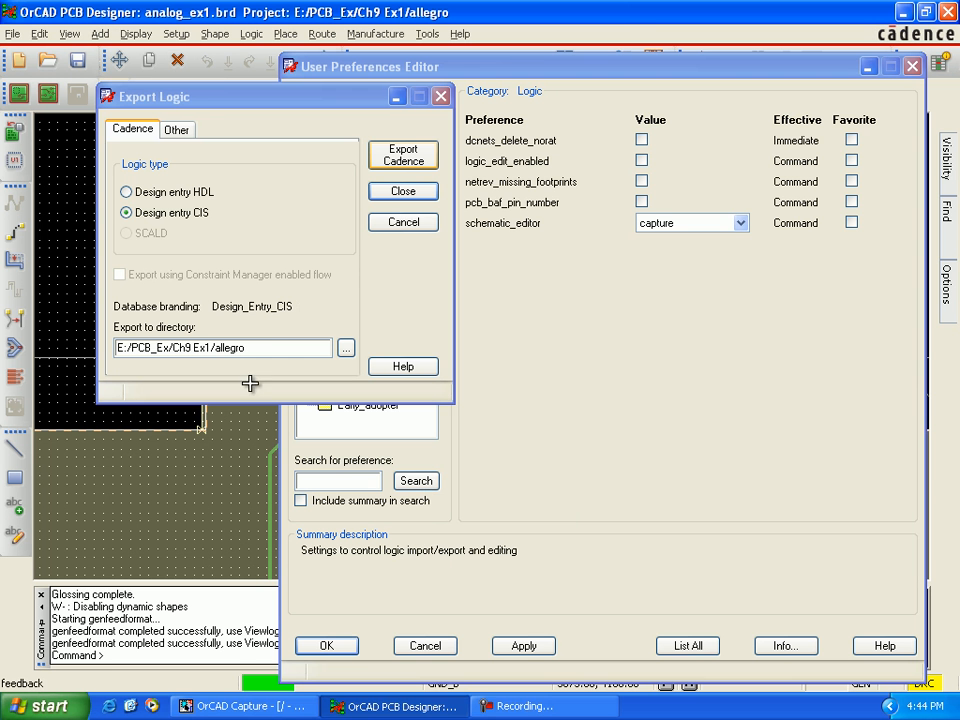
click(295, 706)
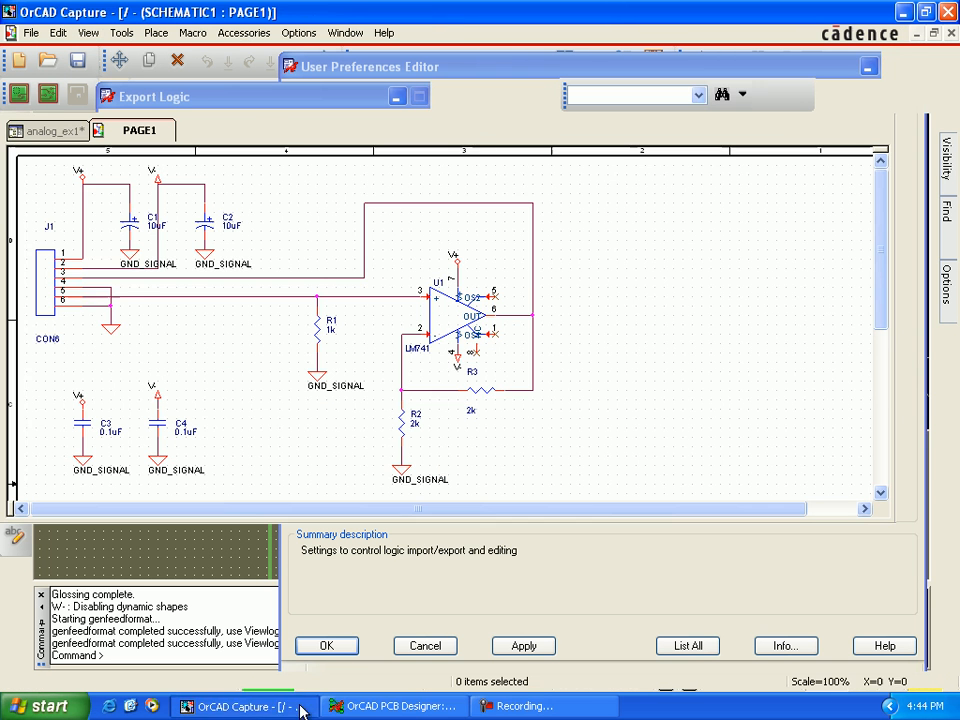
click(57, 131)
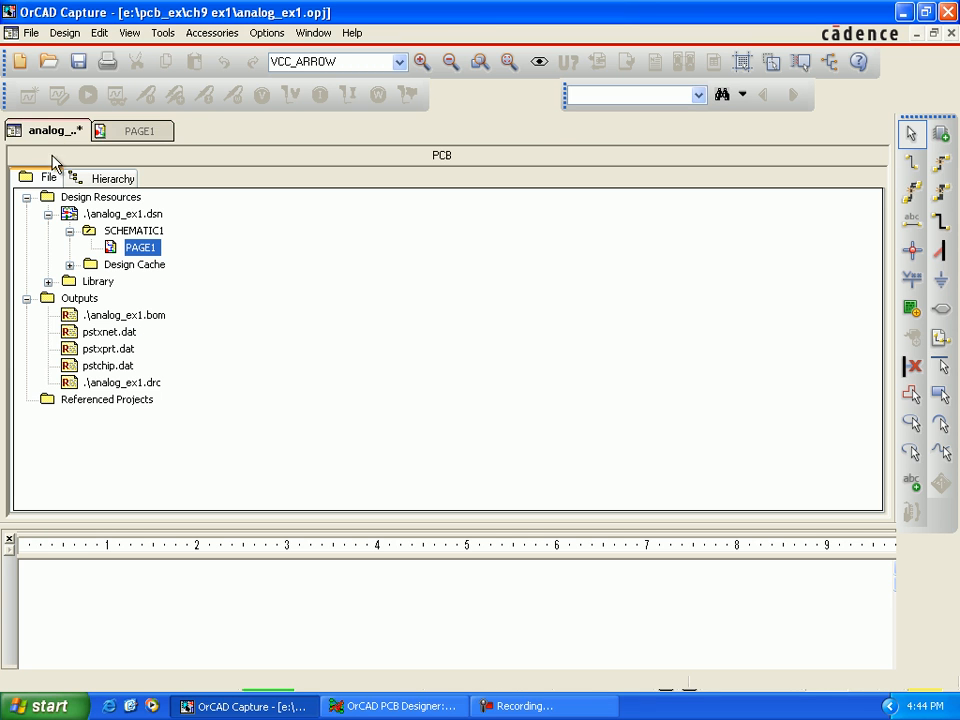
click(90, 214)
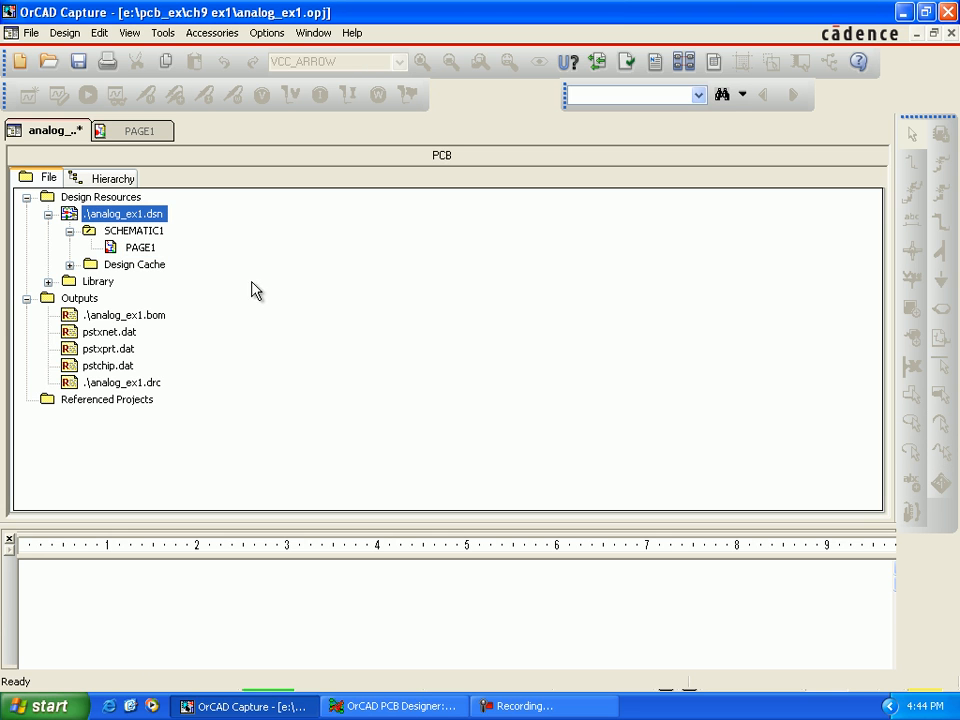
click(163, 34)
click(155, 73)
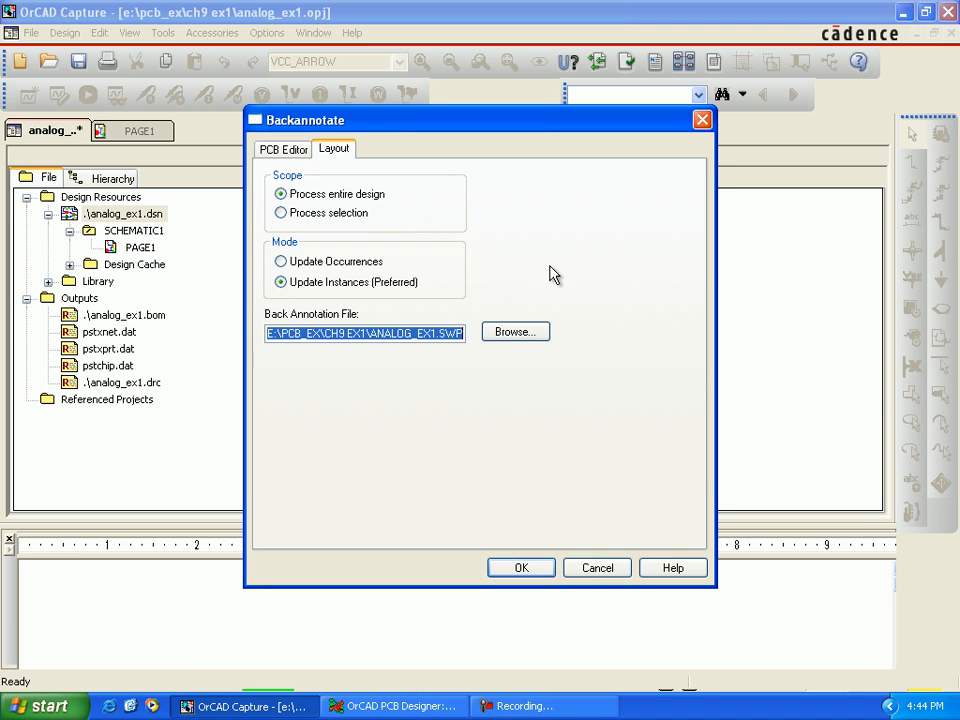
click(290, 149)
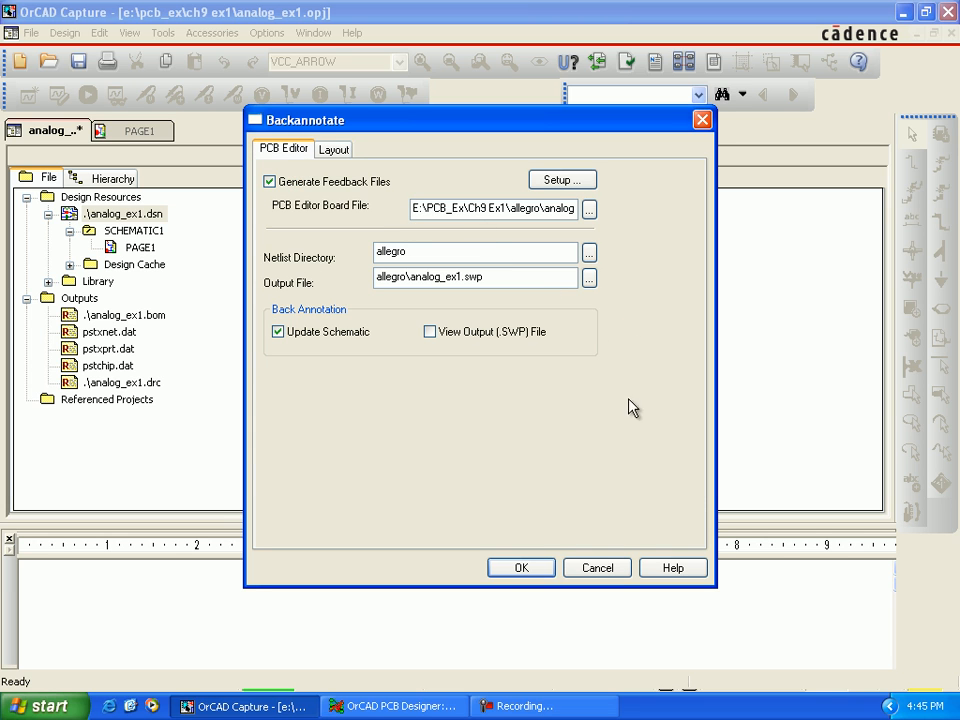
Step: Review the properties listed in the back annotation configuration file allegro.cfg, including ELECTRICAL_CONSTRAINT_SET, and leave the setup unchanged
click(584, 182)
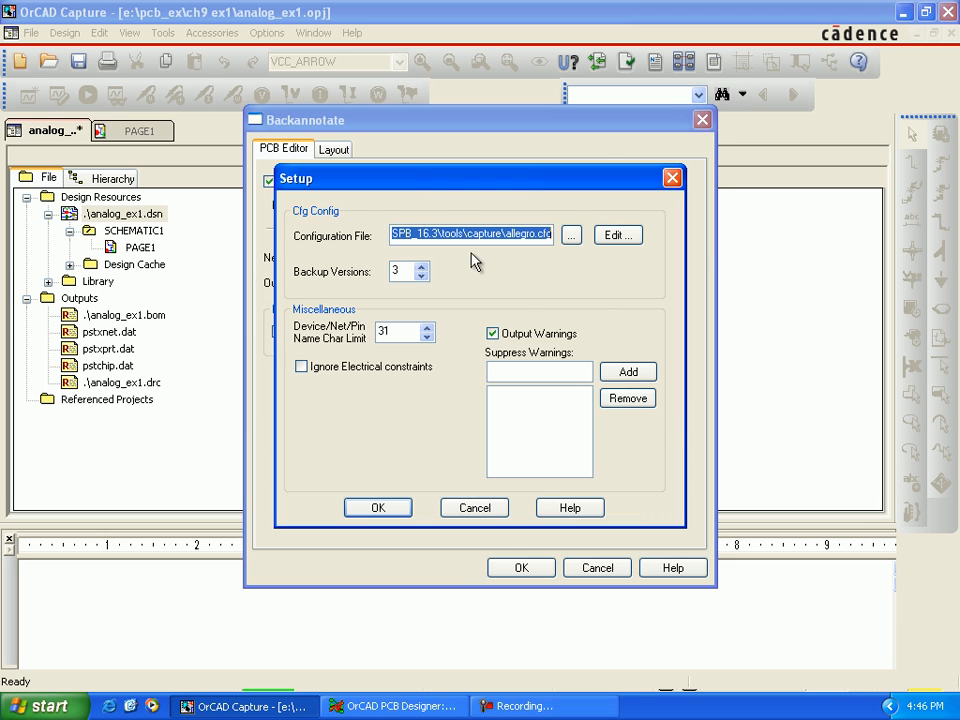
drag(470, 178, 510, 248)
click(676, 306)
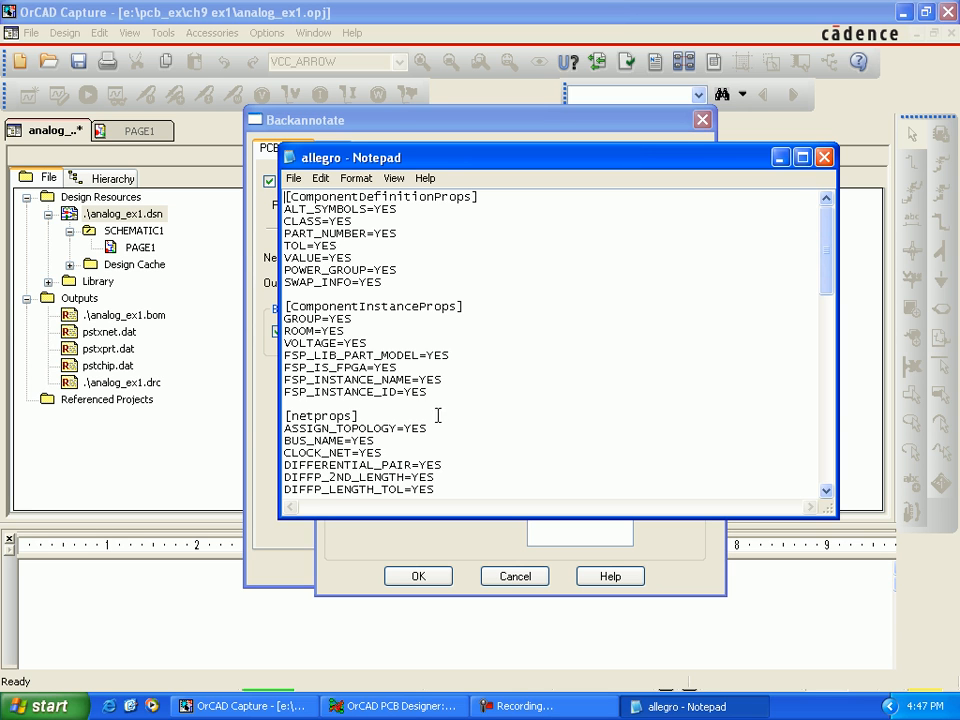
scroll(325, 422, down, 2)
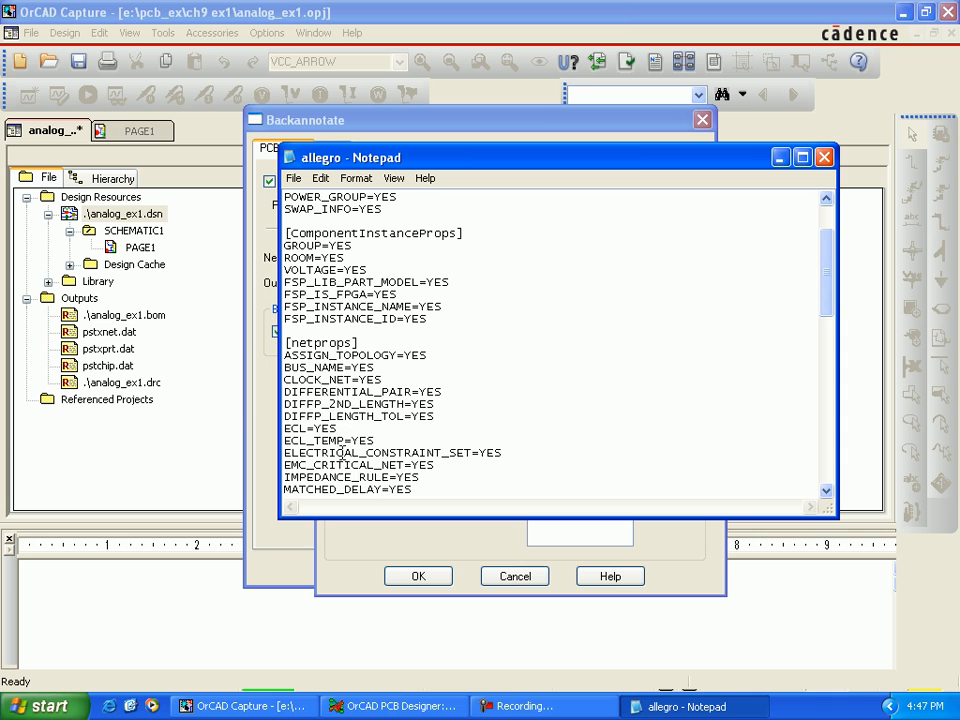
drag(498, 452, 291, 452)
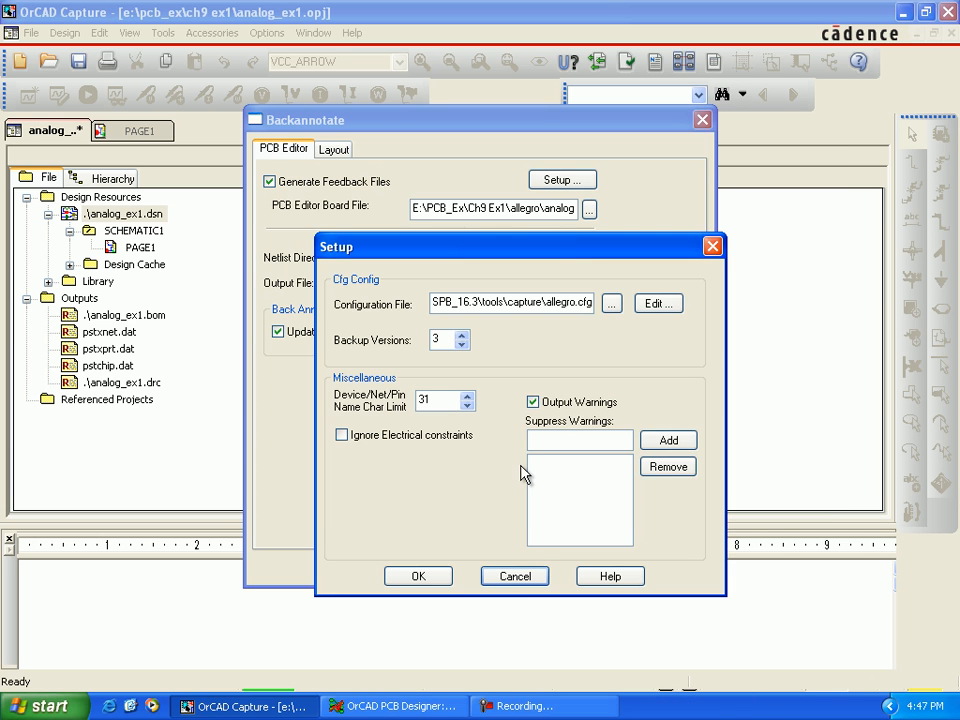
click(520, 578)
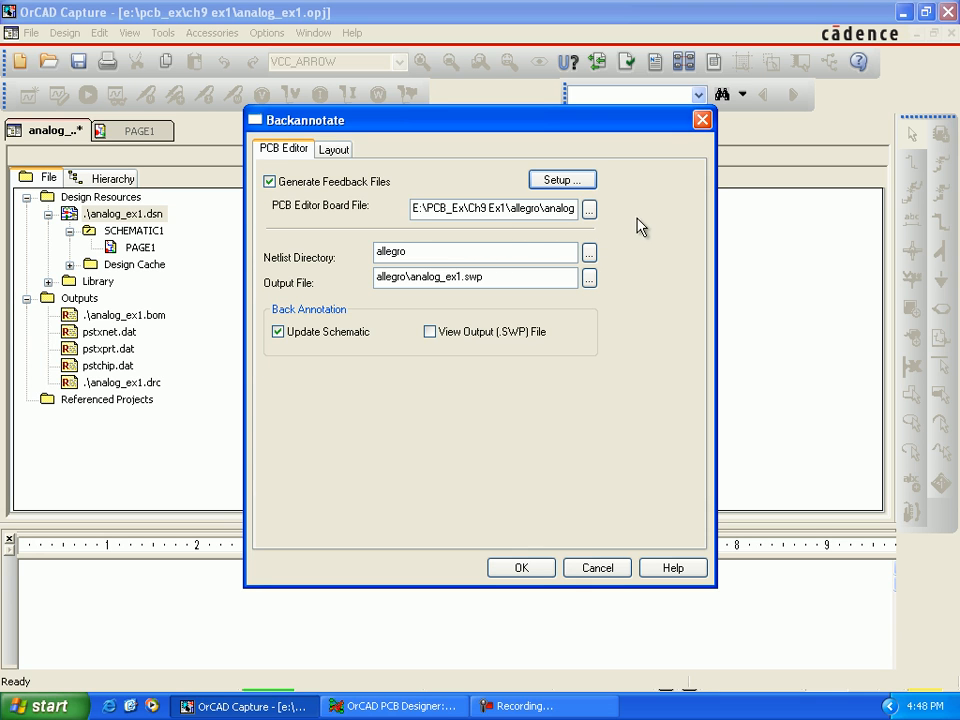
Step: Back annotate the schematic from the board with feedback files and output to allegro\analog_ex1.swp, saving the modified design
click(522, 570)
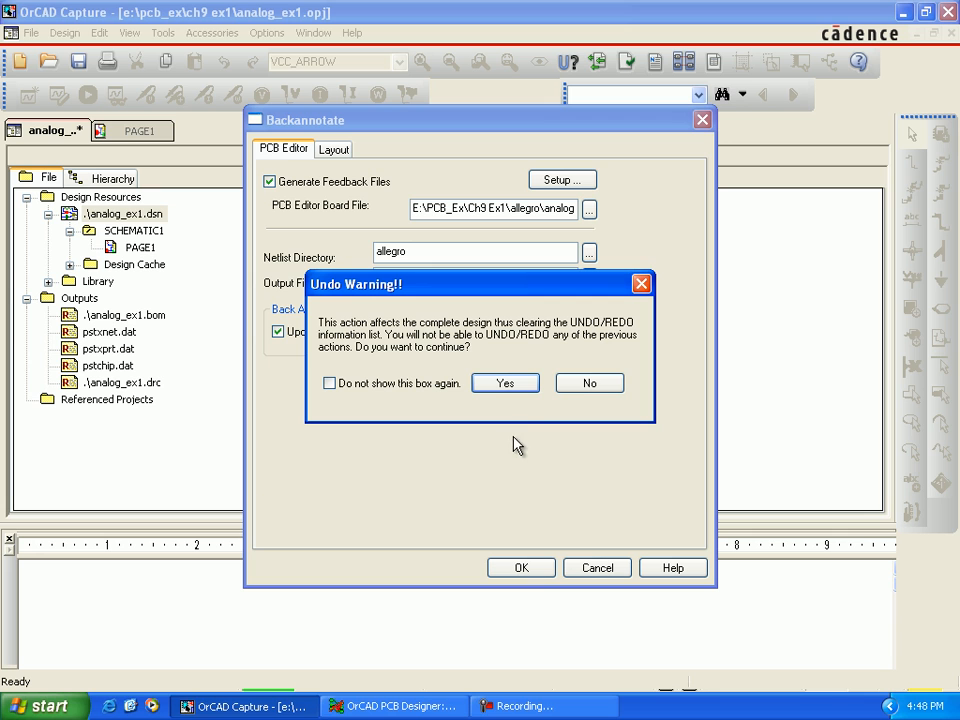
click(506, 384)
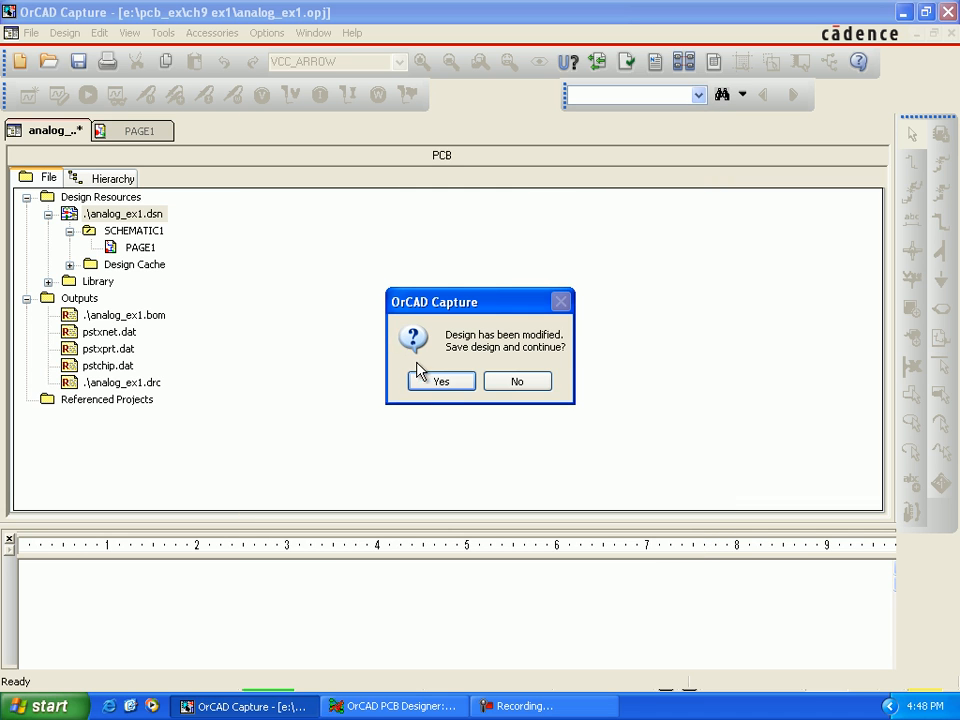
click(438, 385)
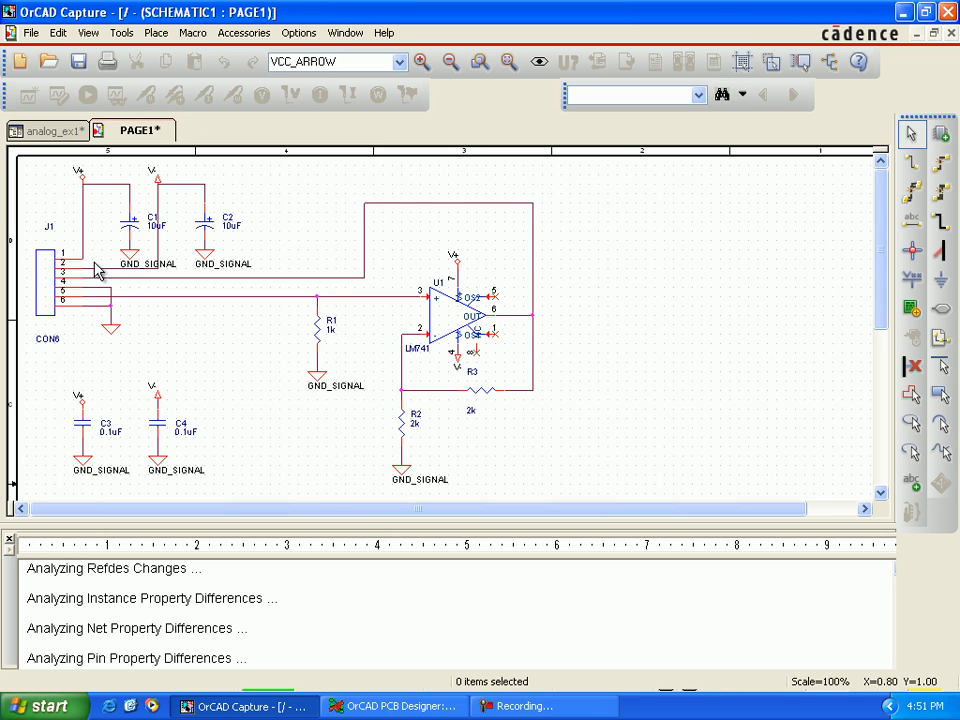
Step: Check the MIN_LINE_WIDTH property of the net running from J1 to R1 and U1 pin 3
click(139, 299)
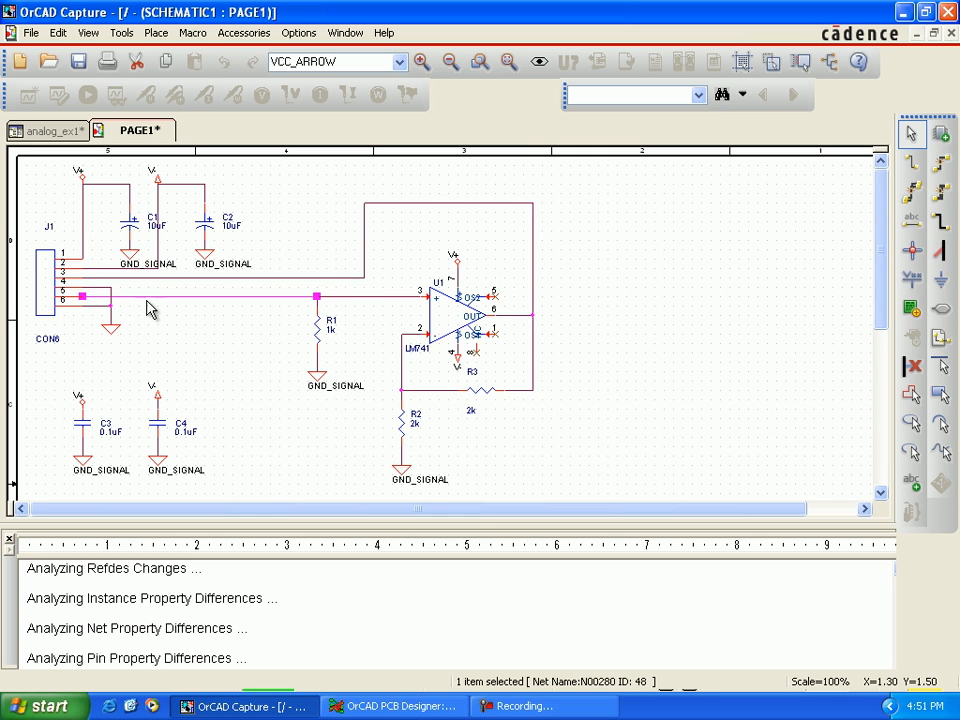
double_click(152, 297)
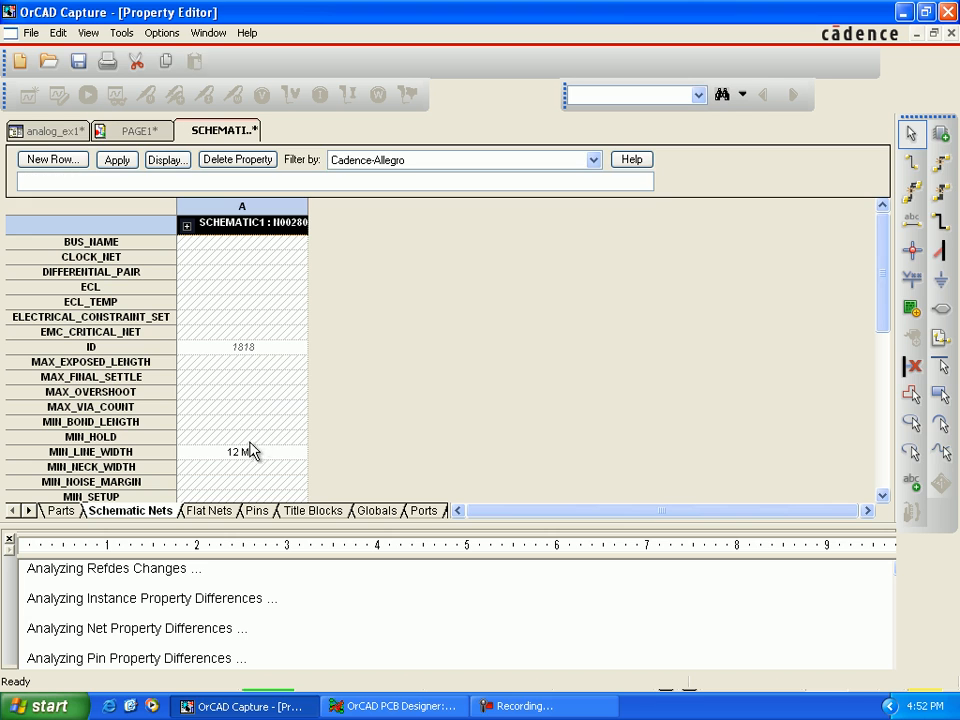
click(200, 455)
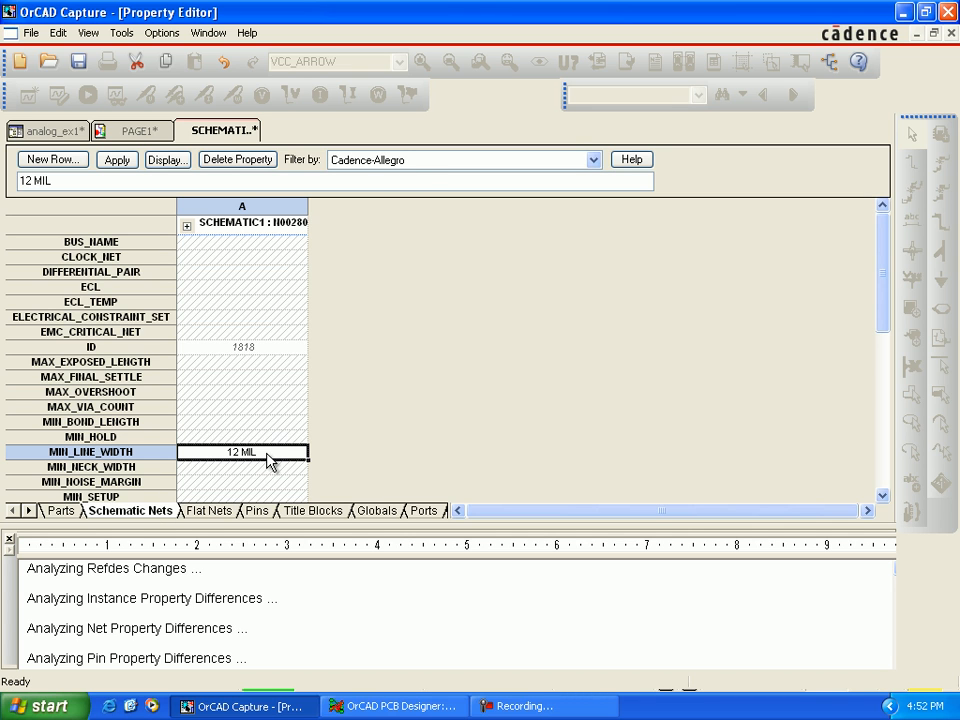
click(951, 33)
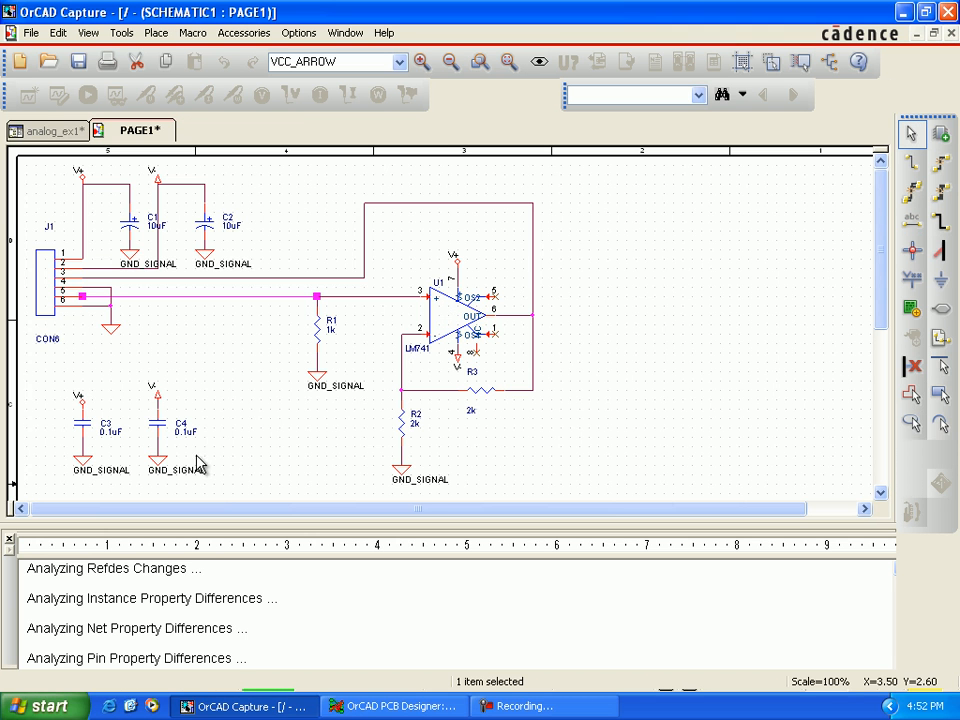
Step: Check the MIN_LINE_WIDTH property of the GND_SIGNAL net below capacitor C4
click(158, 452)
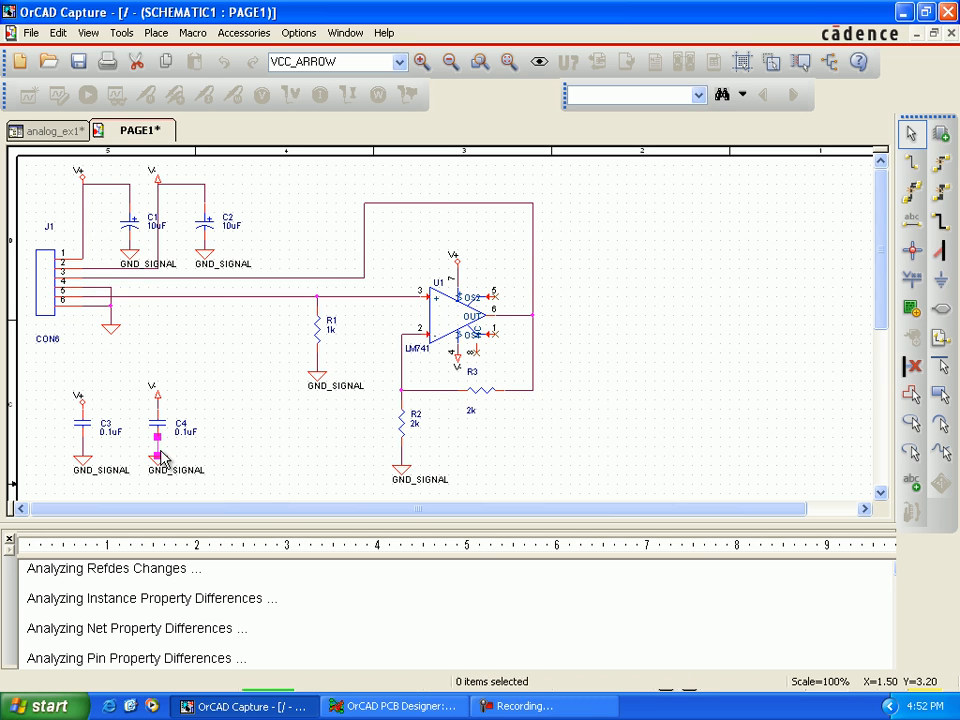
double_click(158, 454)
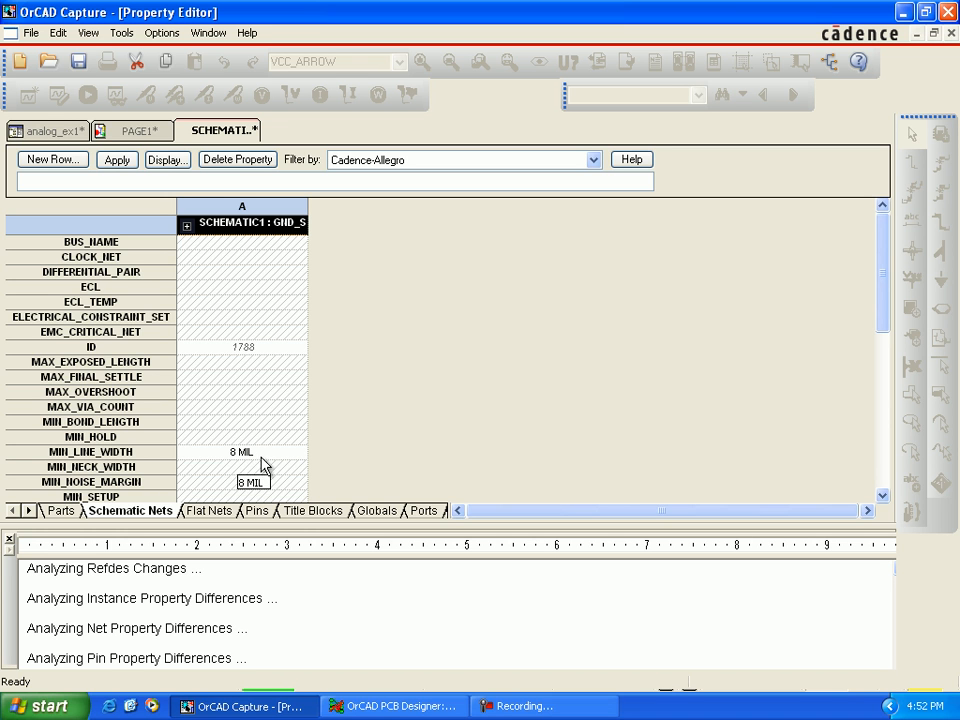
click(950, 33)
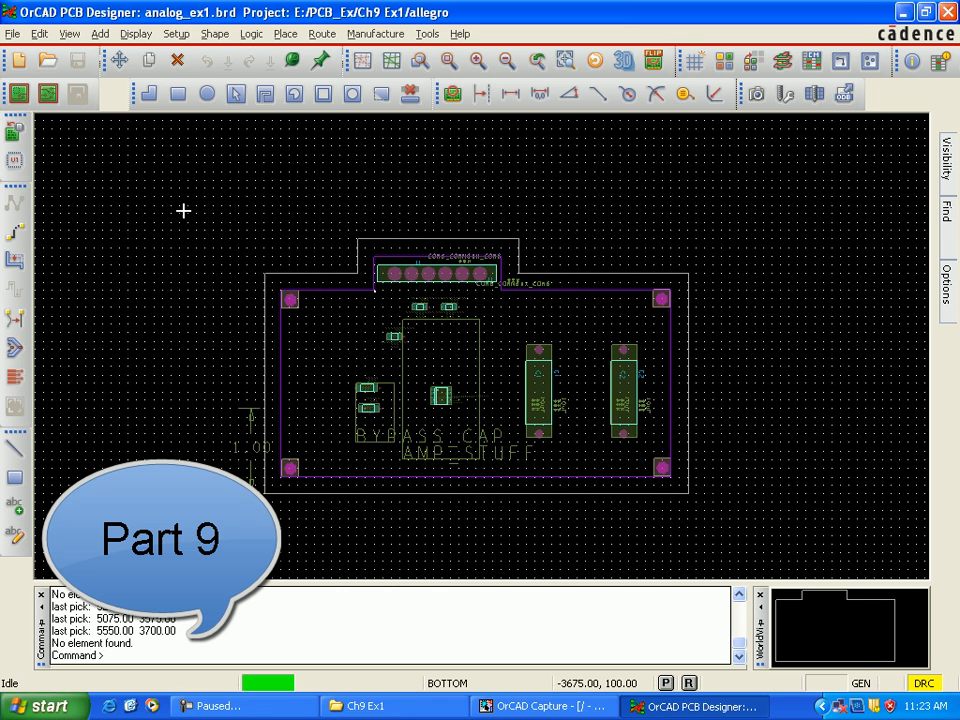
Step: Switch to OrCAD PCB Designer and open the subclass definitions for the BOARD GEOMETRY class
click(178, 33)
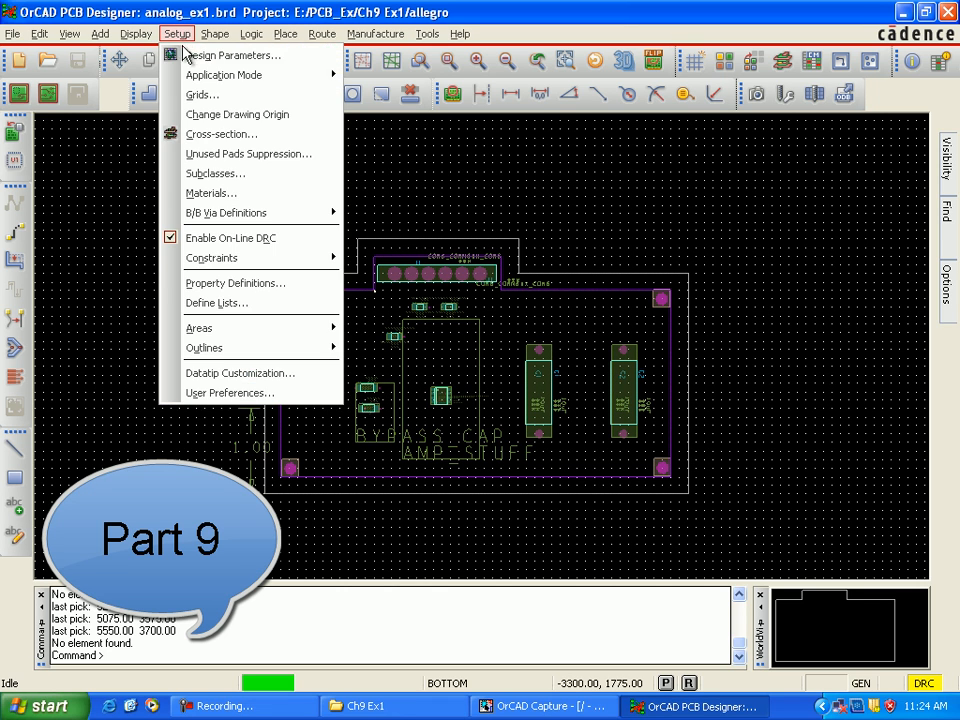
click(226, 175)
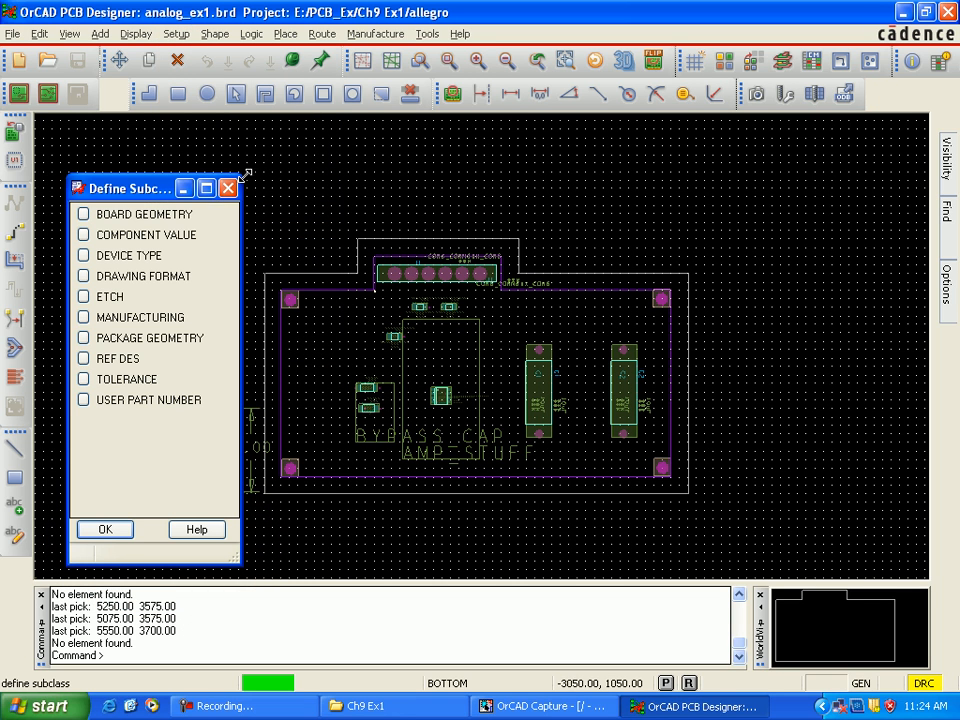
click(88, 219)
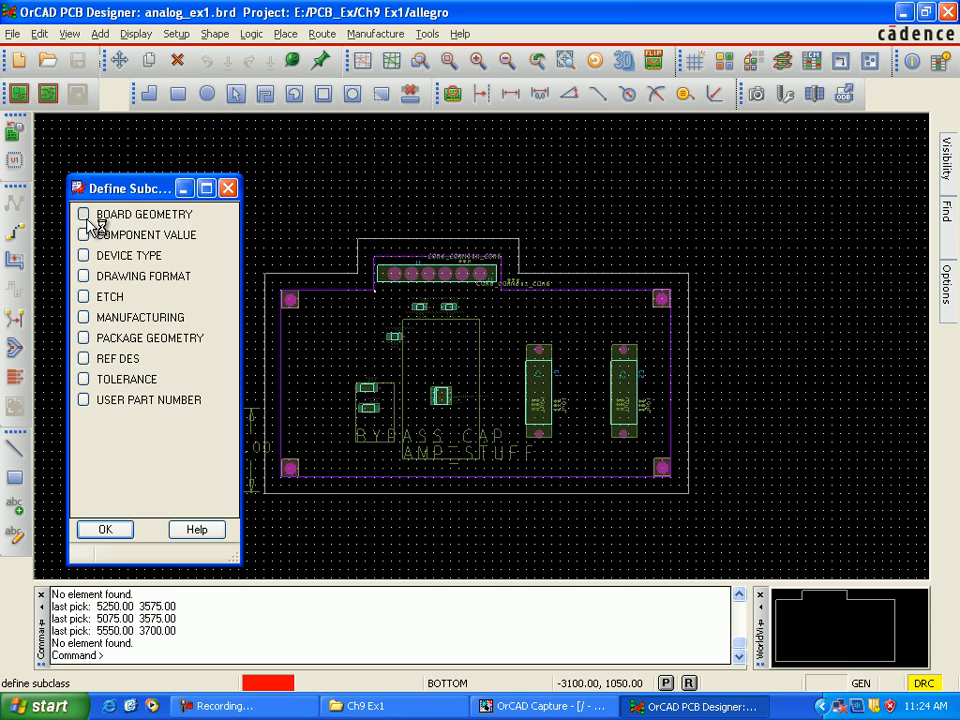
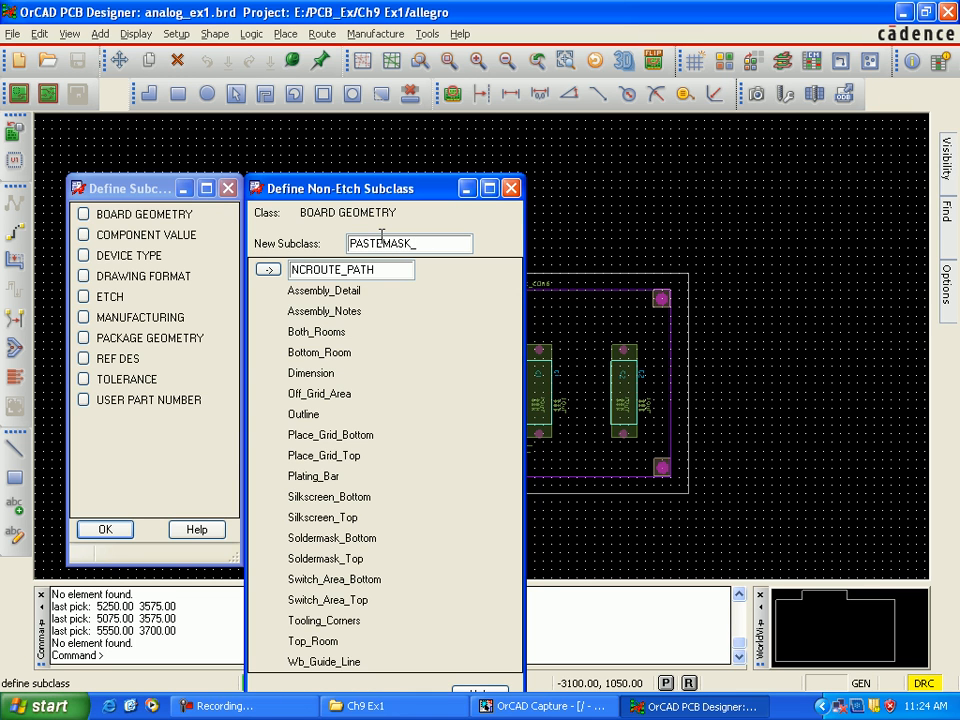
Step: Add a PASTEMASK_TOP subclass to the BOARD GEOMETRY class
text(OP)
drag(421, 191, 432, 140)
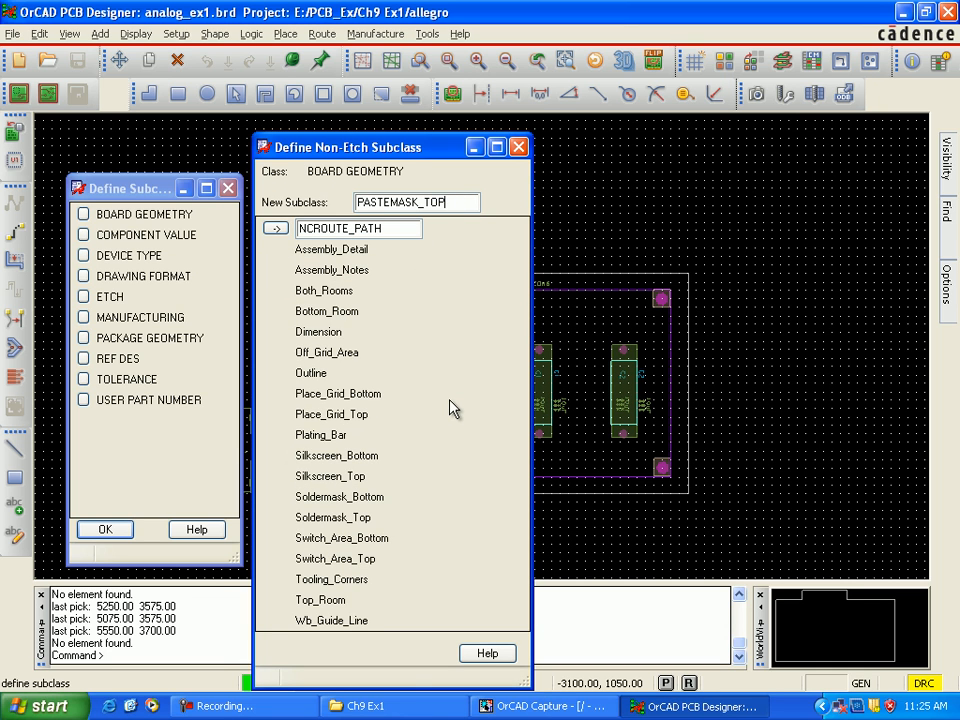
key(Return)
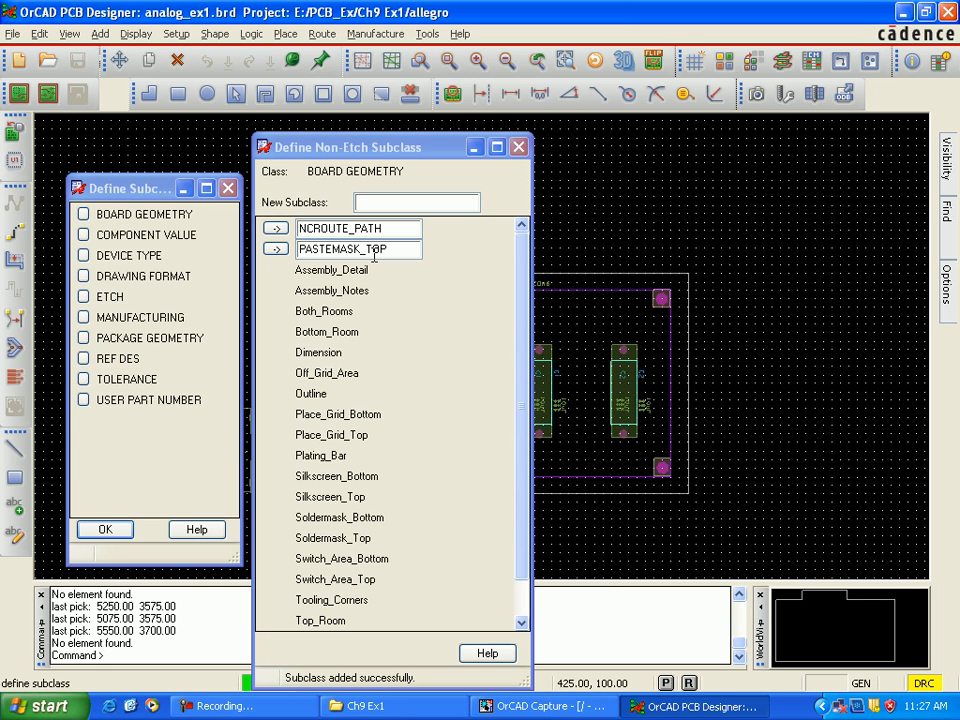
Step: Make Board Geometry the active class, check its subclass list for Pastemask_Top, and close the subclass definitions
mouse_move(943, 290)
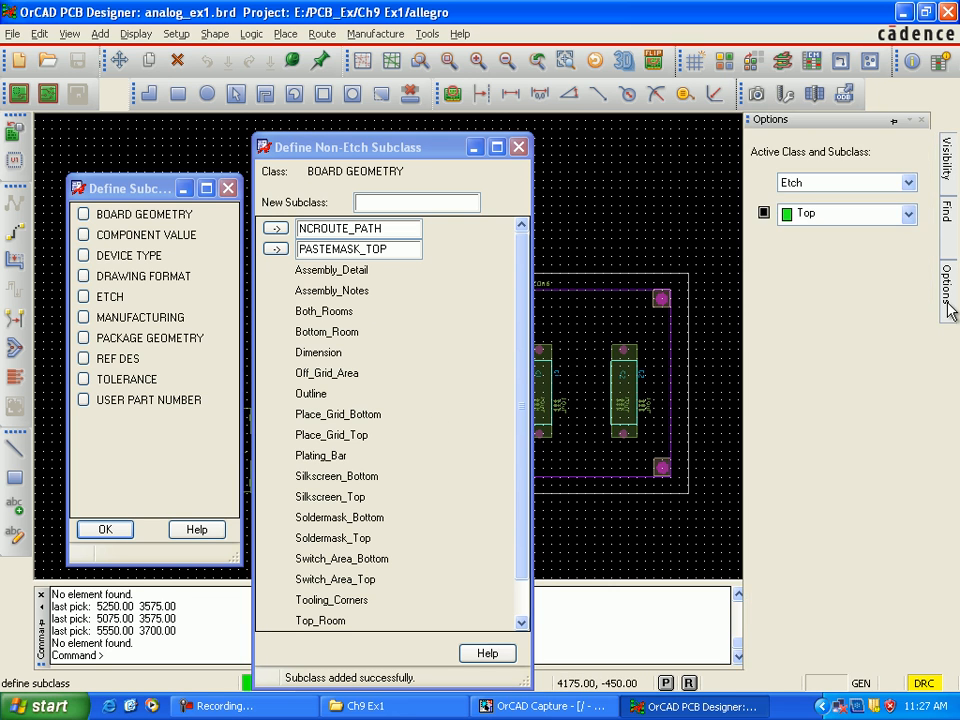
click(908, 183)
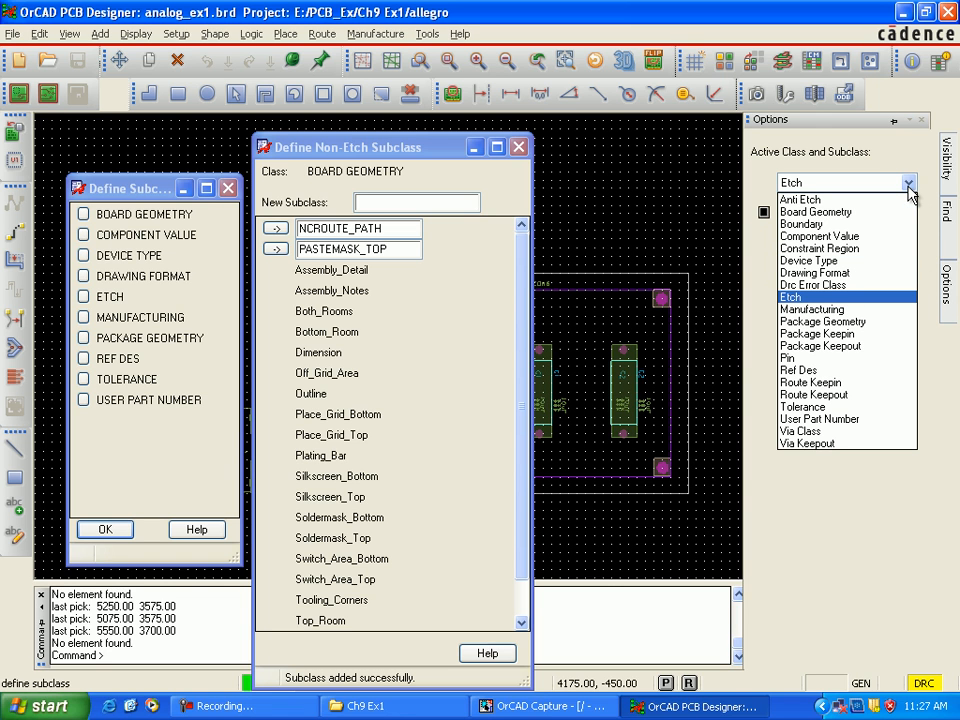
click(877, 213)
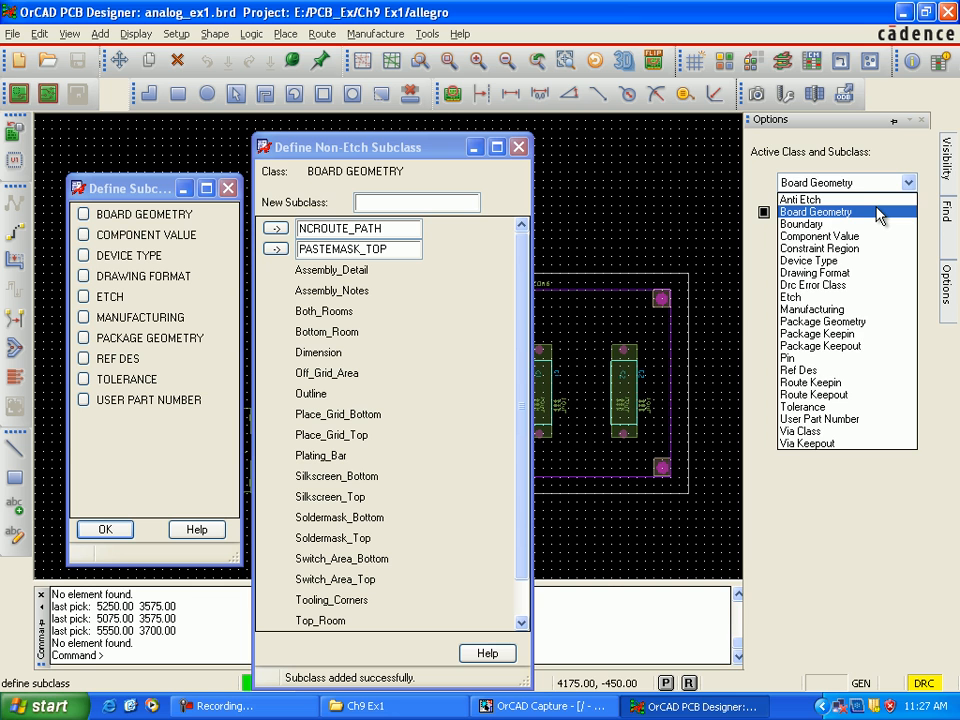
click(908, 216)
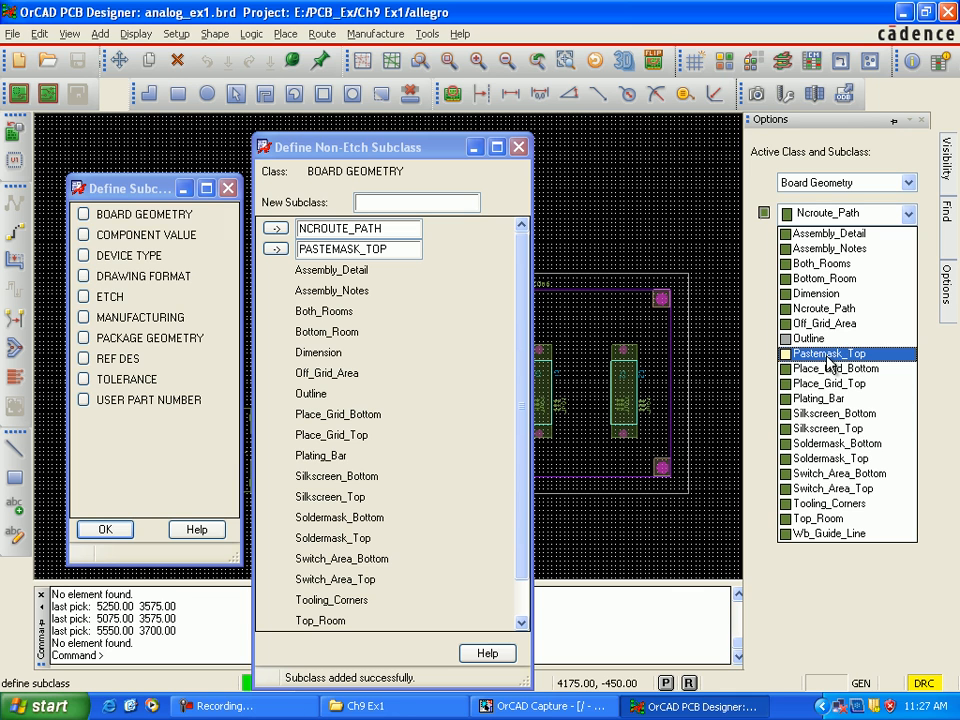
click(678, 242)
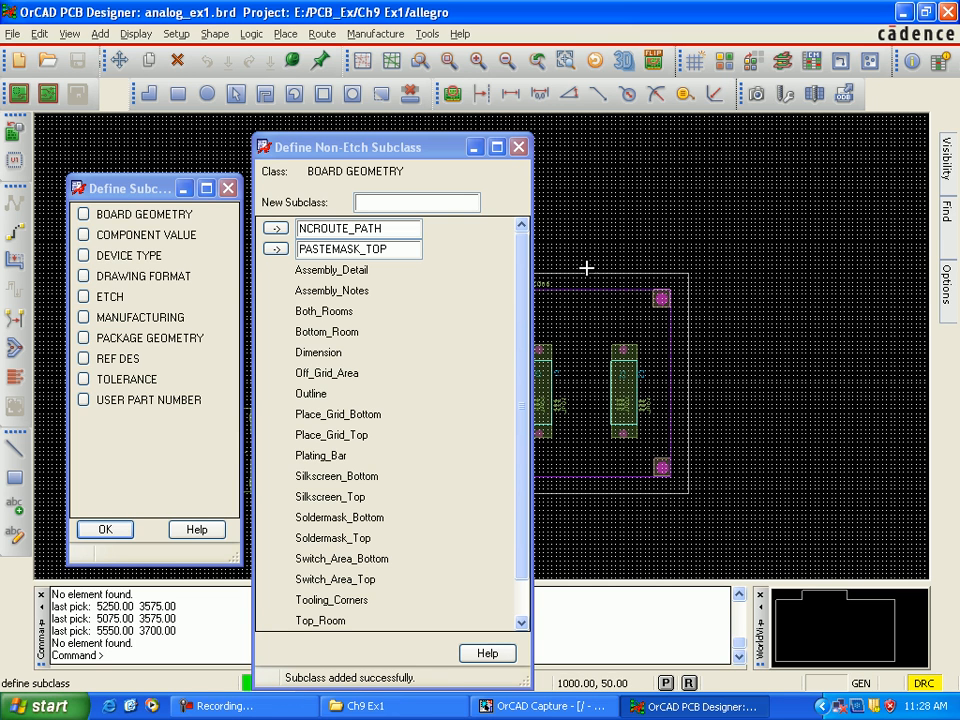
click(518, 149)
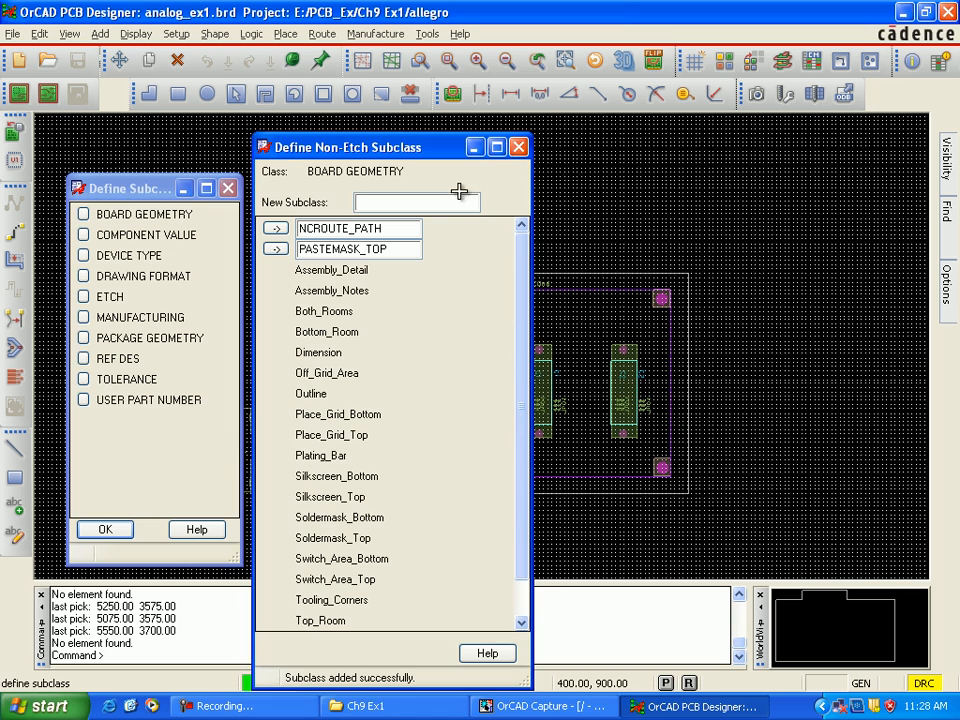
click(108, 530)
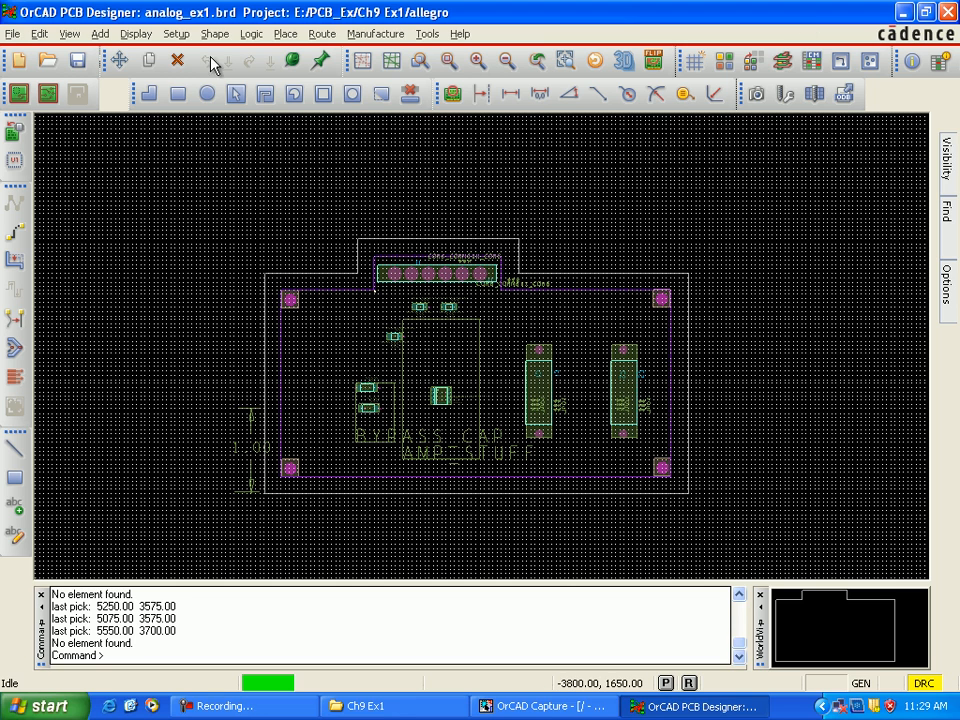
Step: Set the grid spacing of all etch layers to 10 in both x and y
click(182, 38)
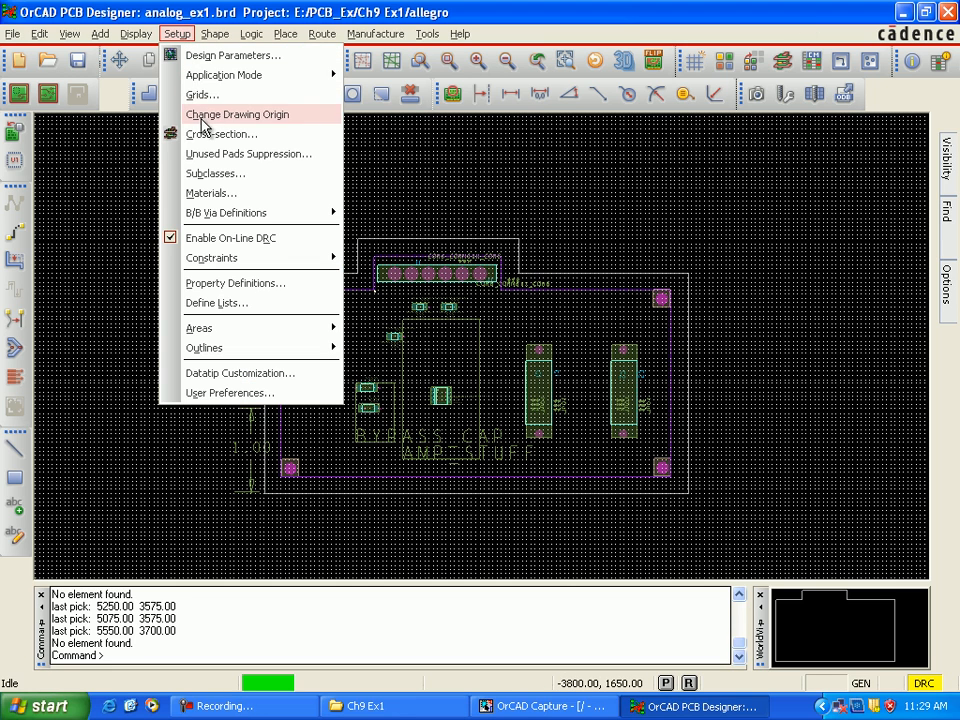
click(210, 98)
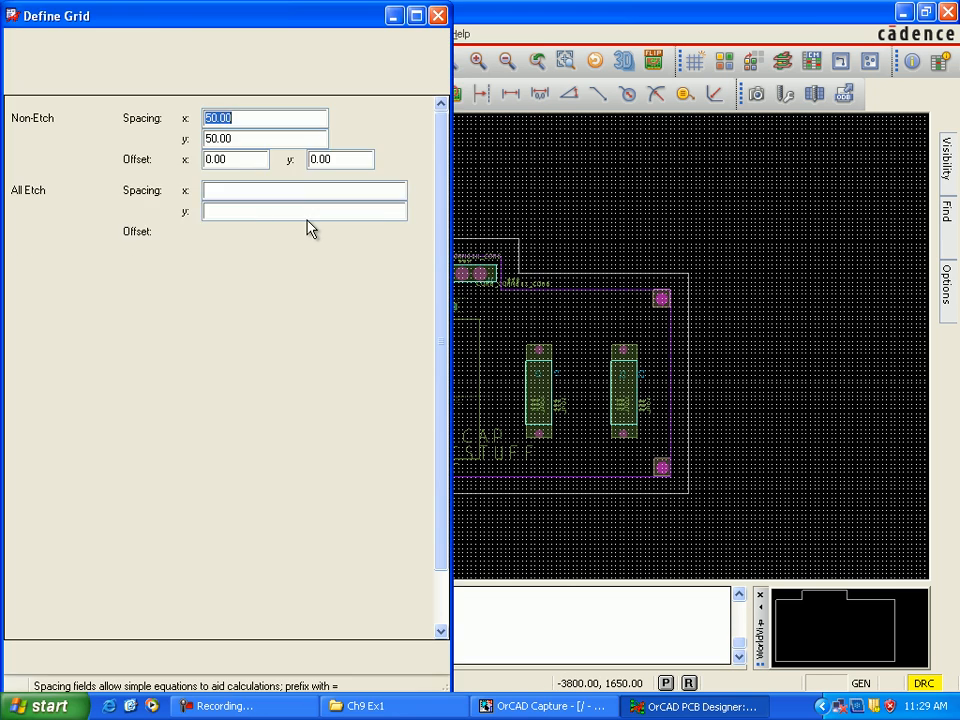
click(232, 190)
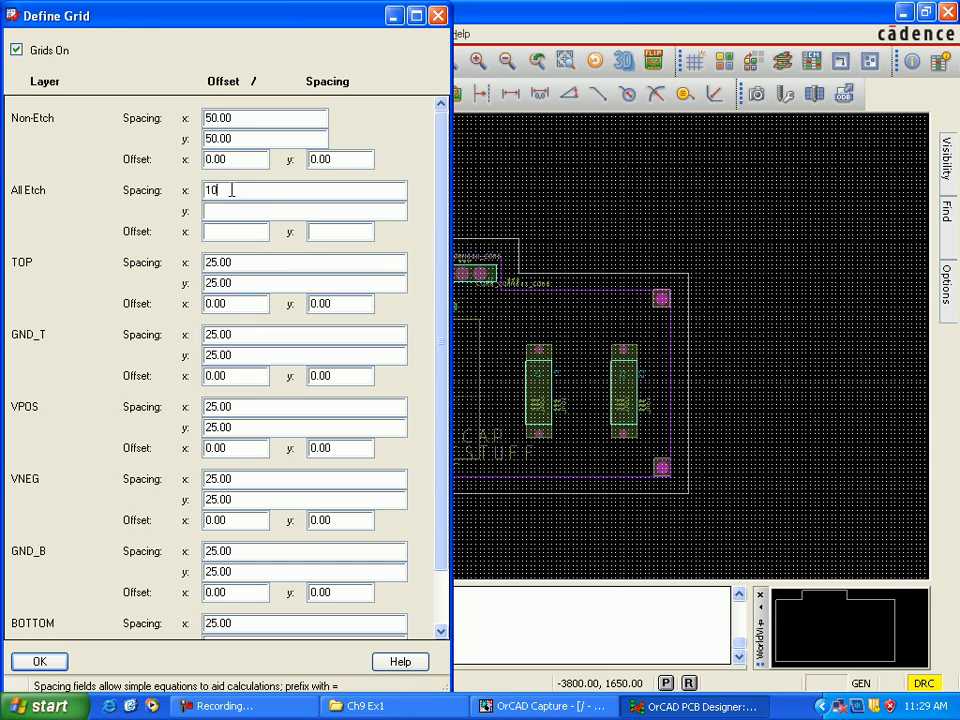
click(234, 211)
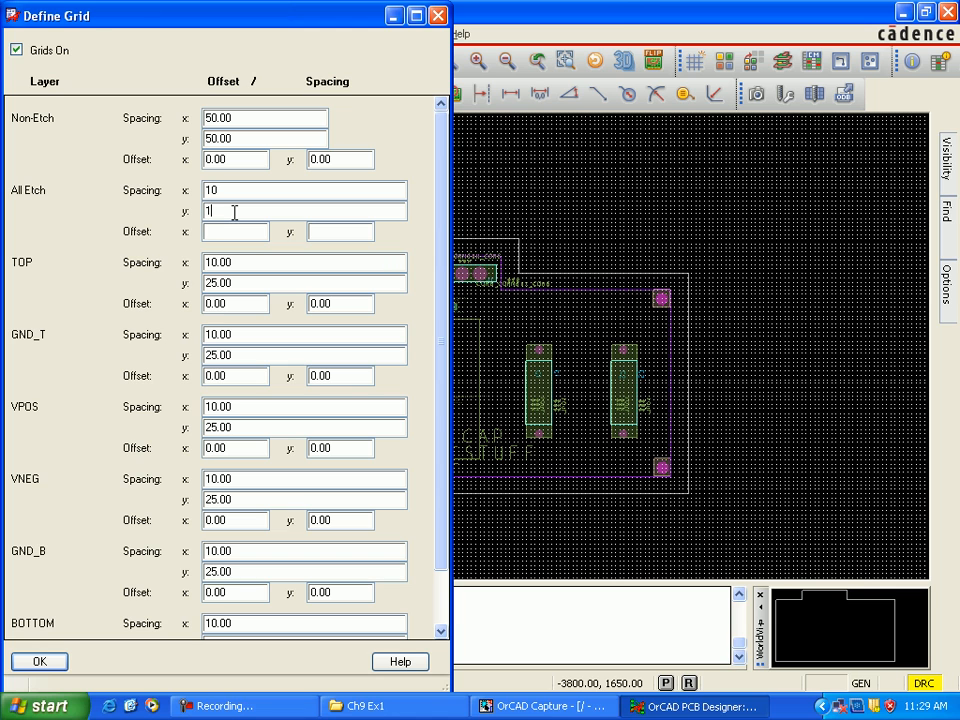
click(229, 232)
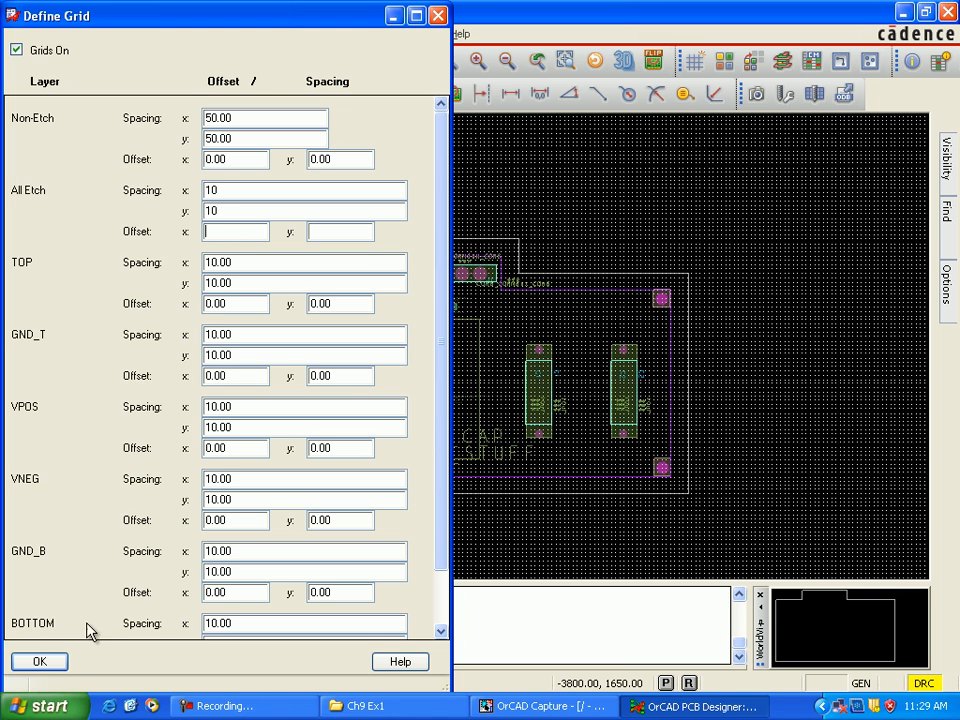
click(62, 663)
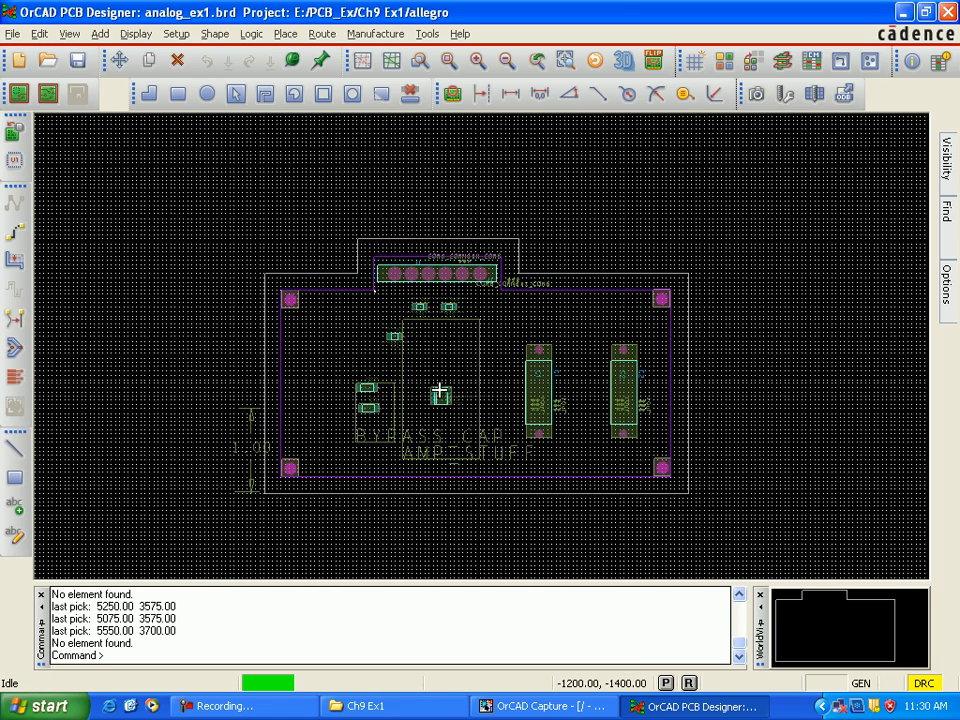
Step: Make Etch/Top the active class and subclass and turn on the visibility of the top etch layer
scroll(457, 363, up, 1)
scroll(457, 360, up, 2)
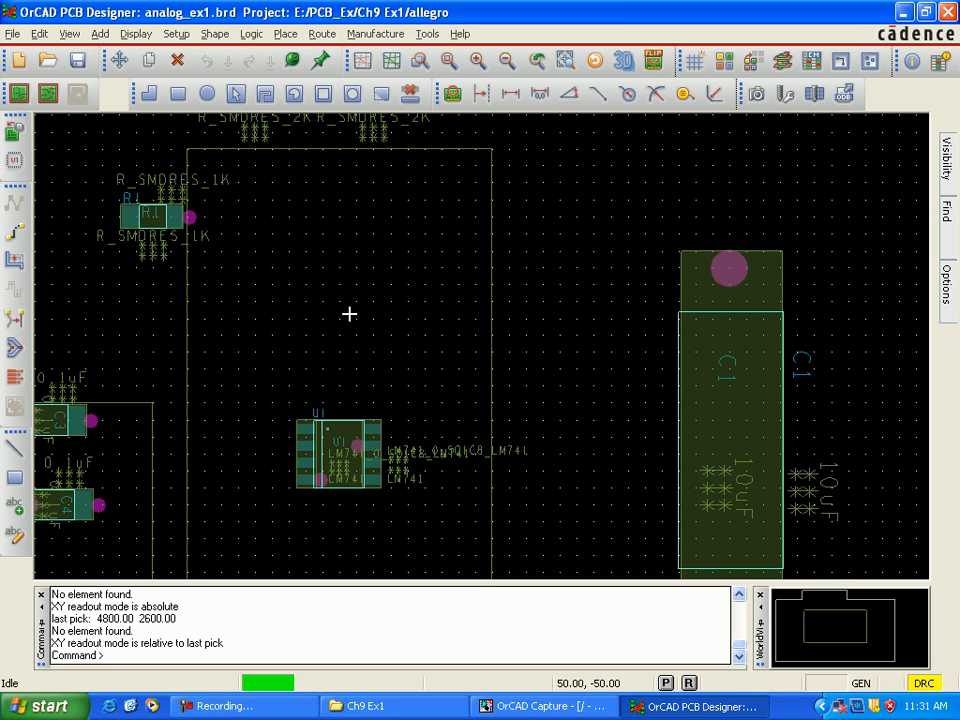
click(952, 310)
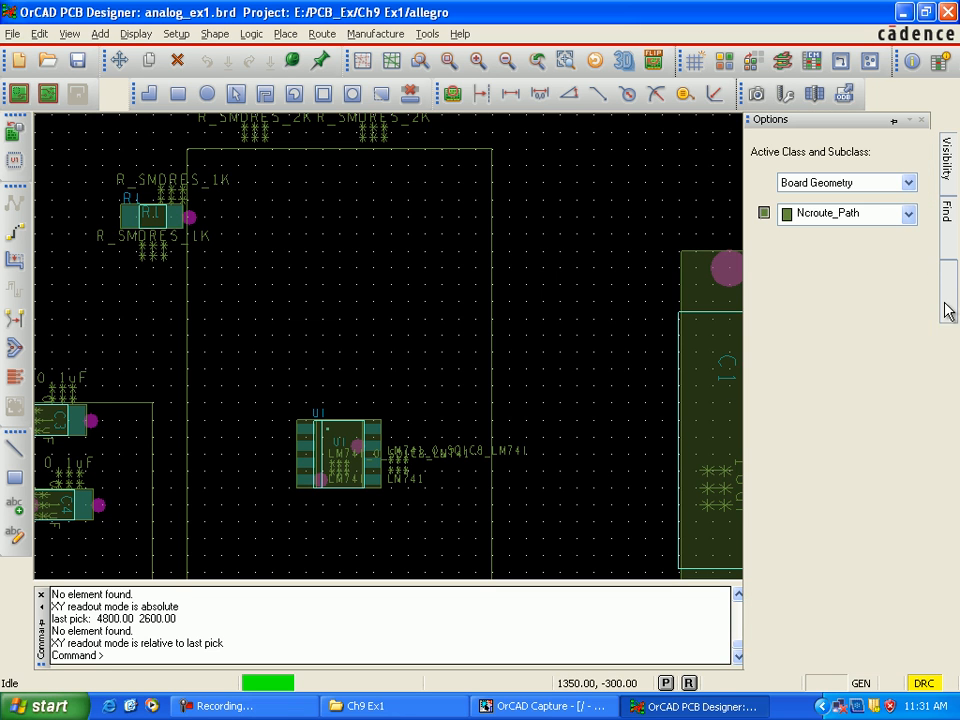
click(908, 182)
click(856, 297)
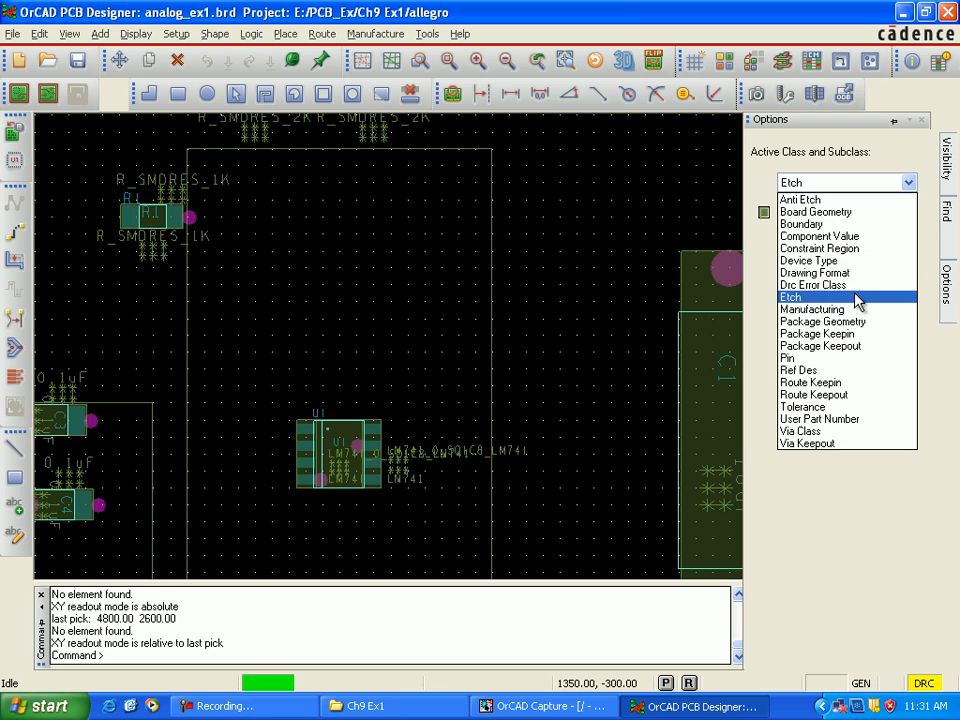
click(763, 212)
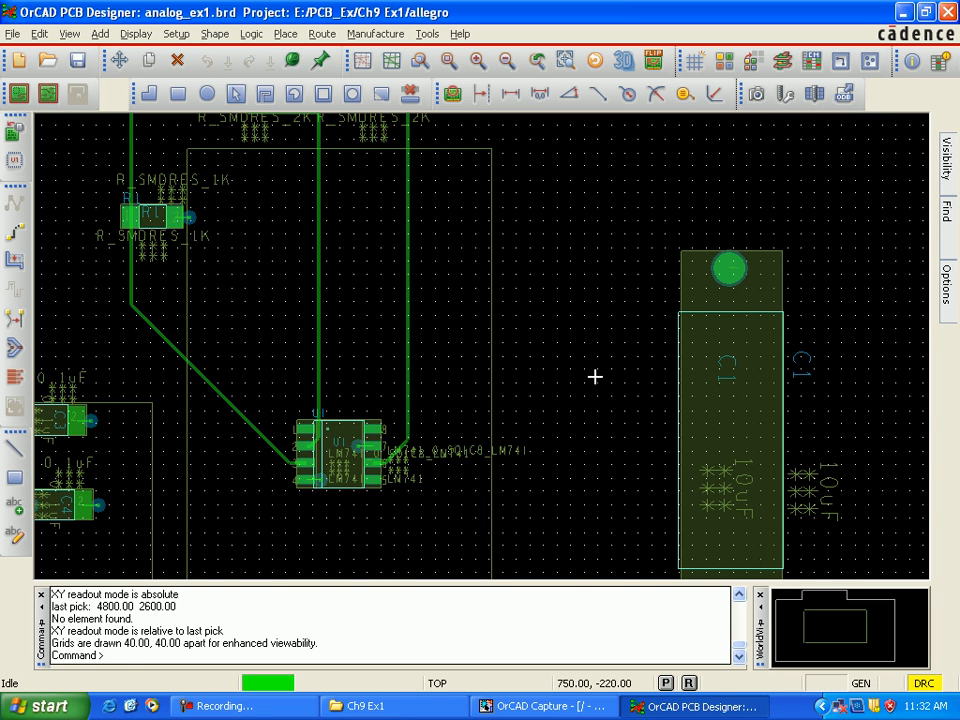
Step: Pick a reference point at (3490, 3020) in the empty area beside R1 and keep the coordinate readout relative to it
scroll(595, 376, down, 3)
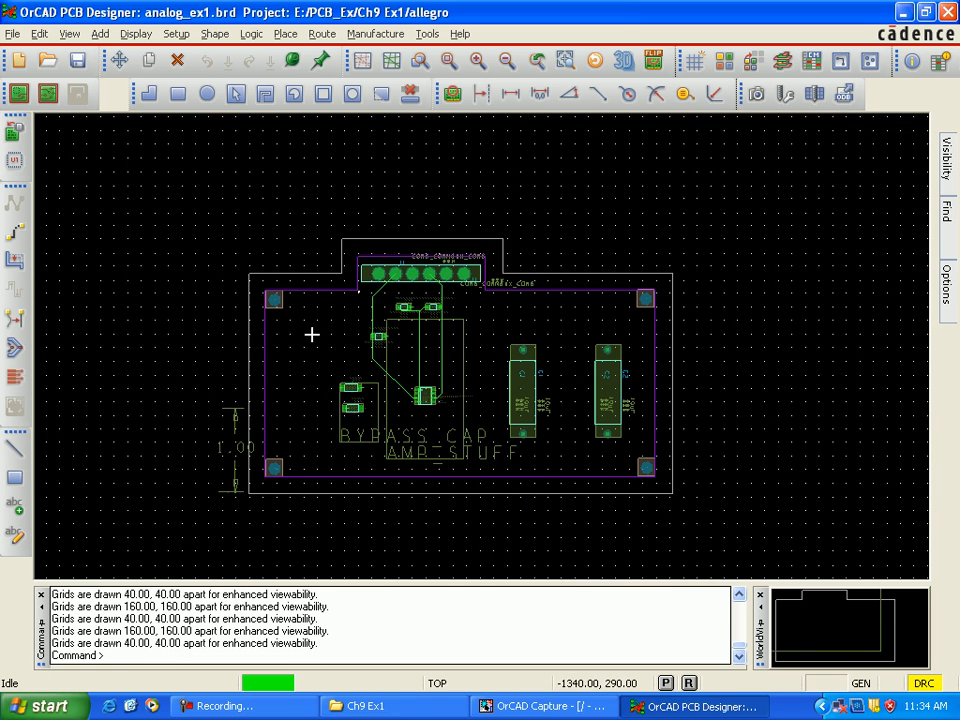
scroll(312, 334, up, 5)
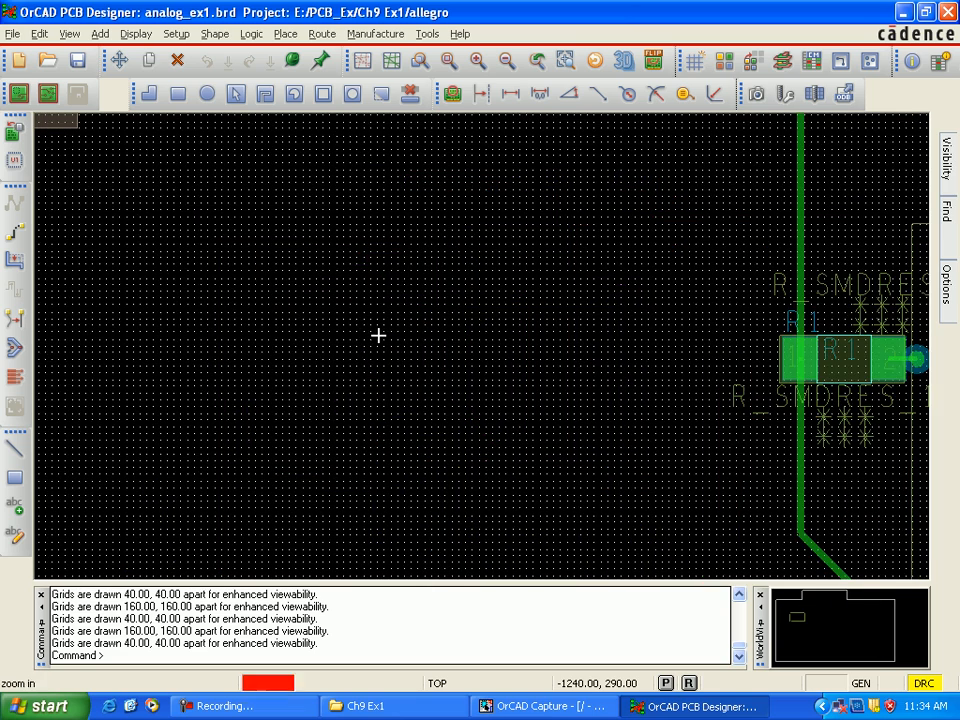
scroll(407, 332, up, 1)
scroll(416, 326, down, 1)
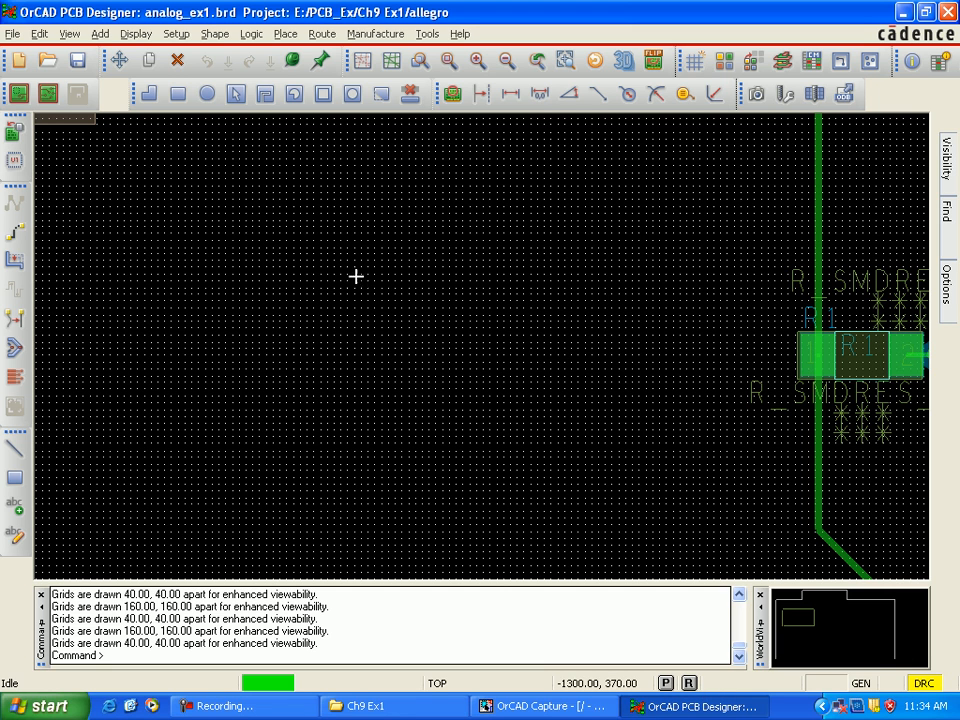
click(352, 243)
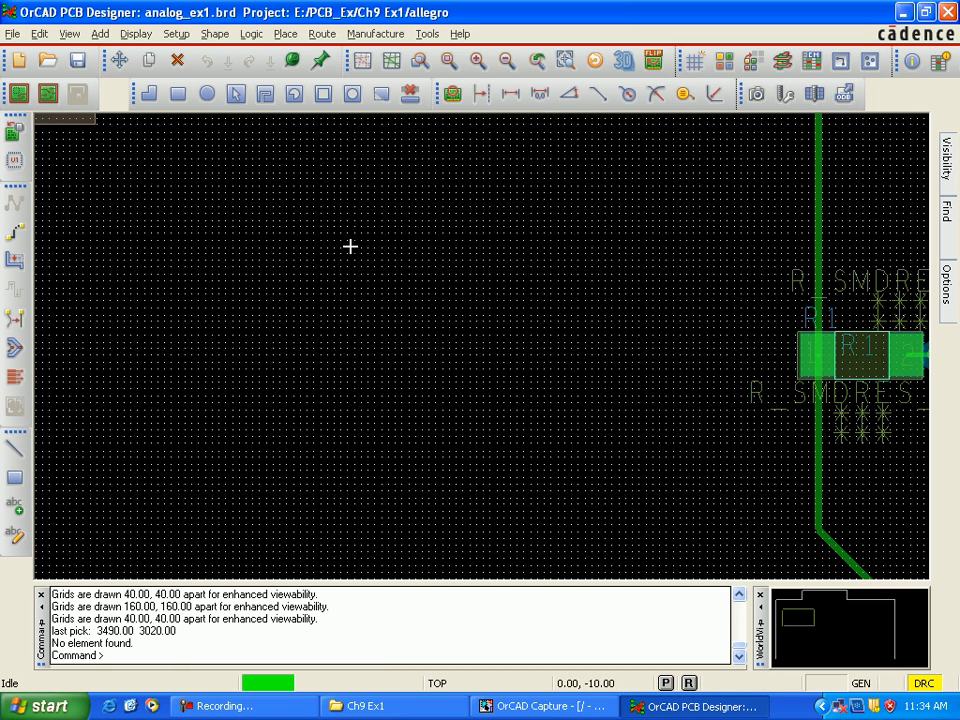
click(688, 683)
click(689, 683)
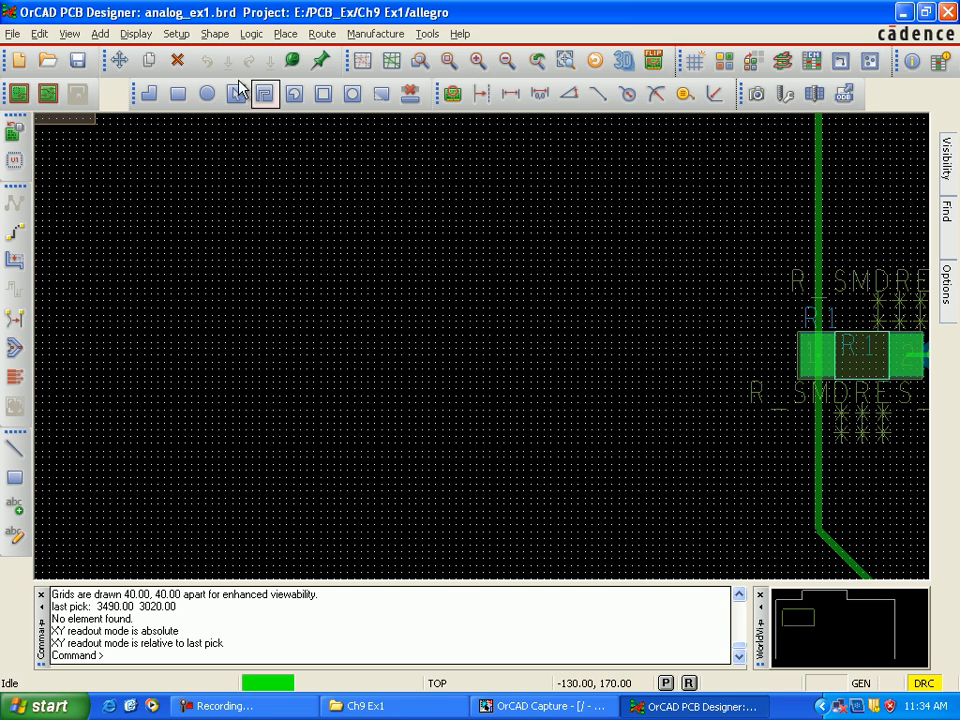
Step: Draw a 40 by 40 rectangular shape on the top etch layer with opposite corners at (3470, 3000) and (3510, 3040)
click(216, 36)
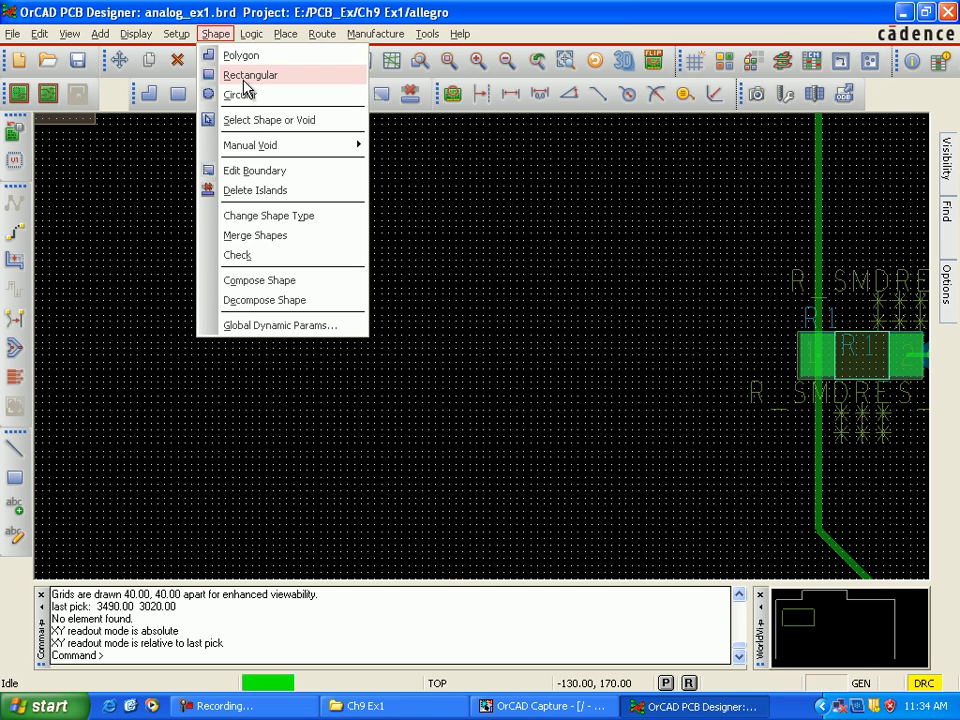
click(244, 79)
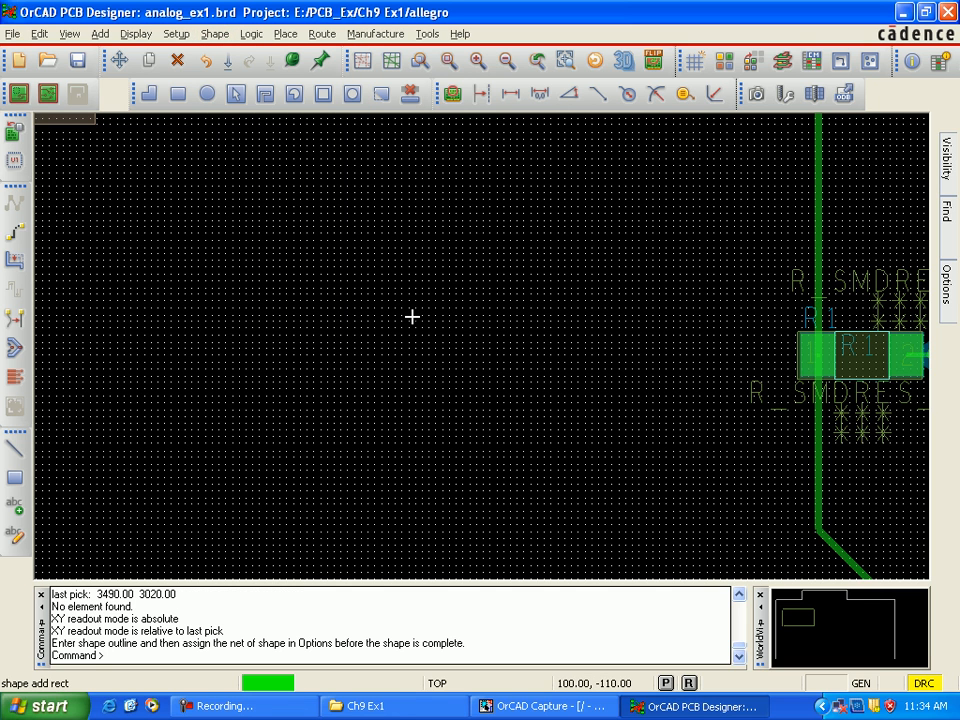
scroll(412, 316, up, 2)
scroll(412, 316, up, 2)
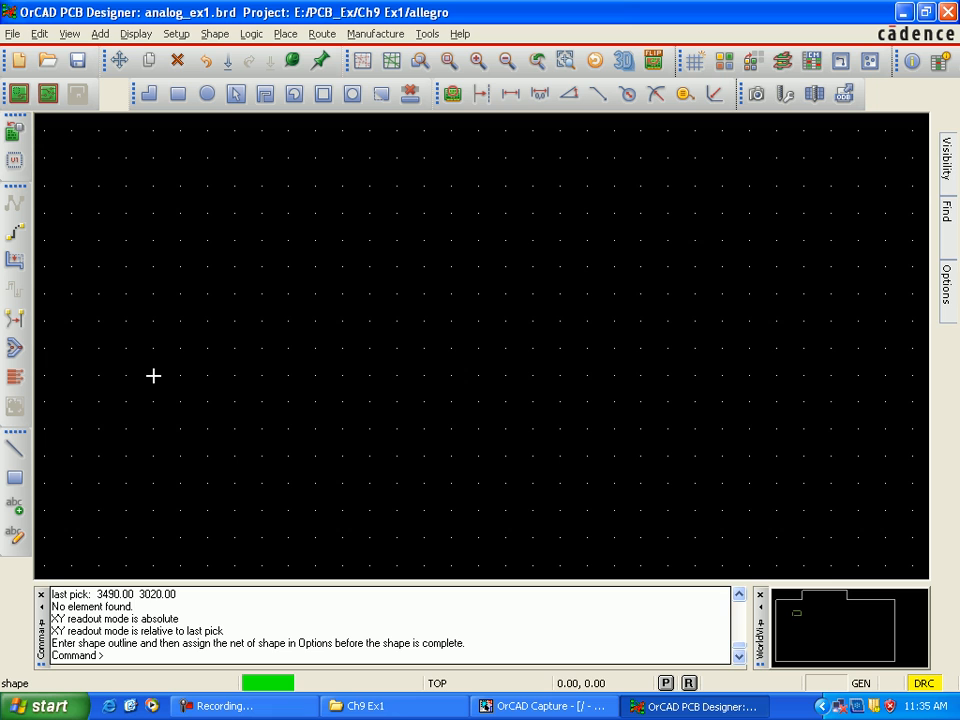
click(99, 429)
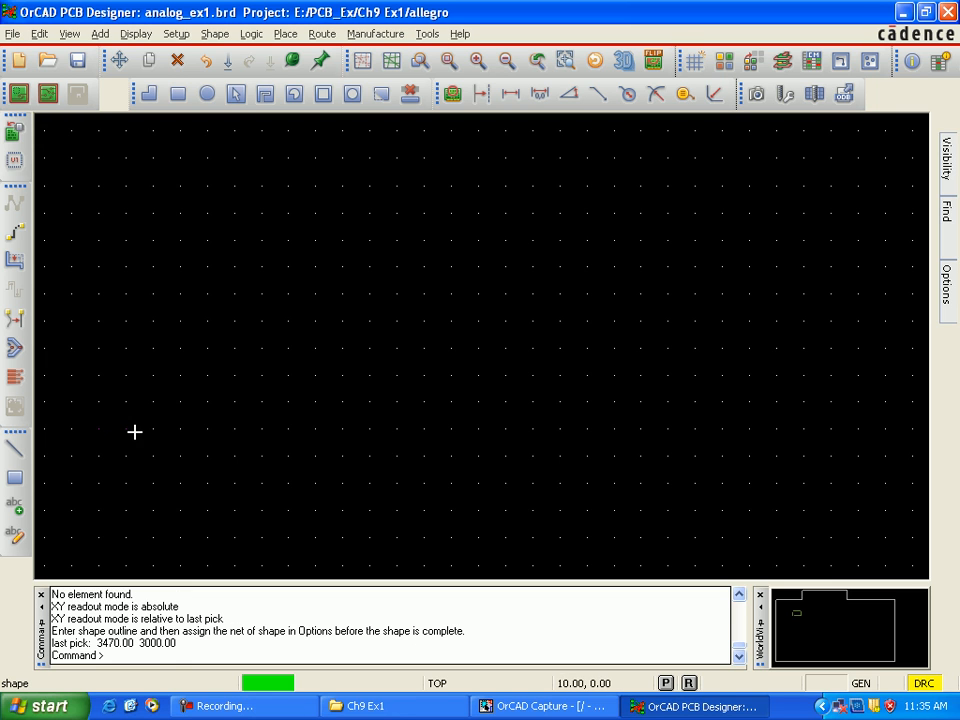
click(205, 429)
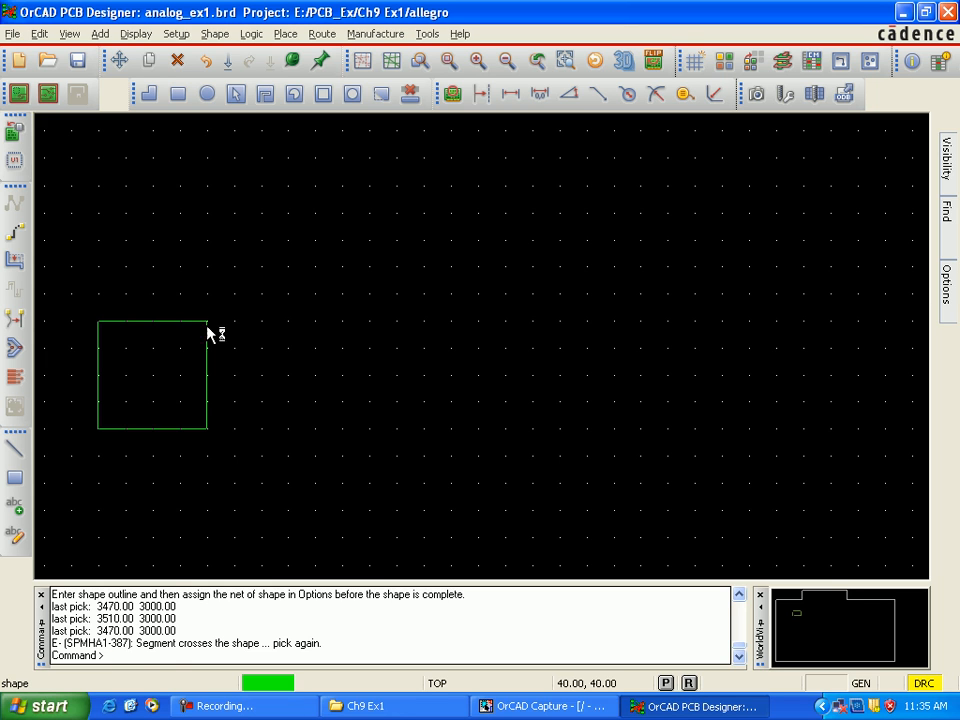
click(206, 325)
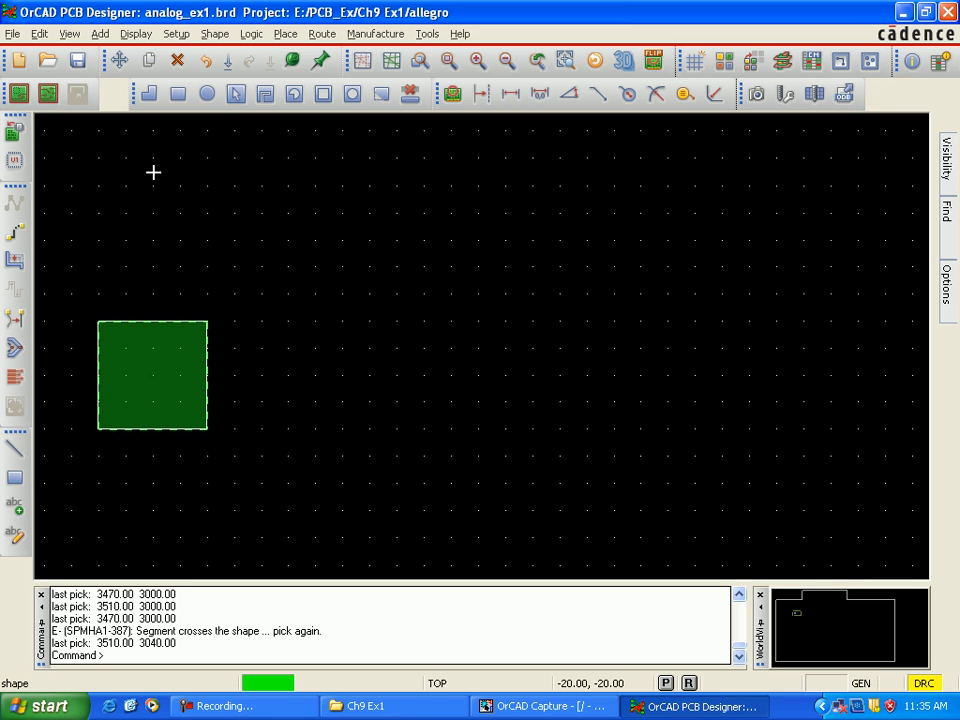
Step: Pick up the square shape by its centre with Move and place it at (3490, 3020), finishing the command
click(119, 60)
click(156, 380)
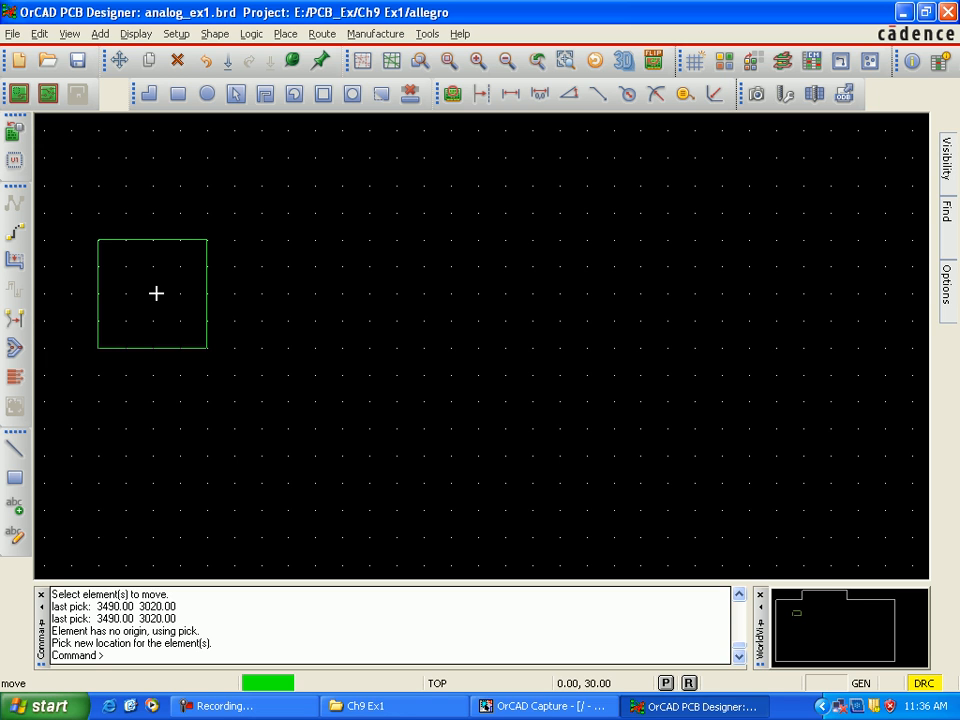
click(153, 375)
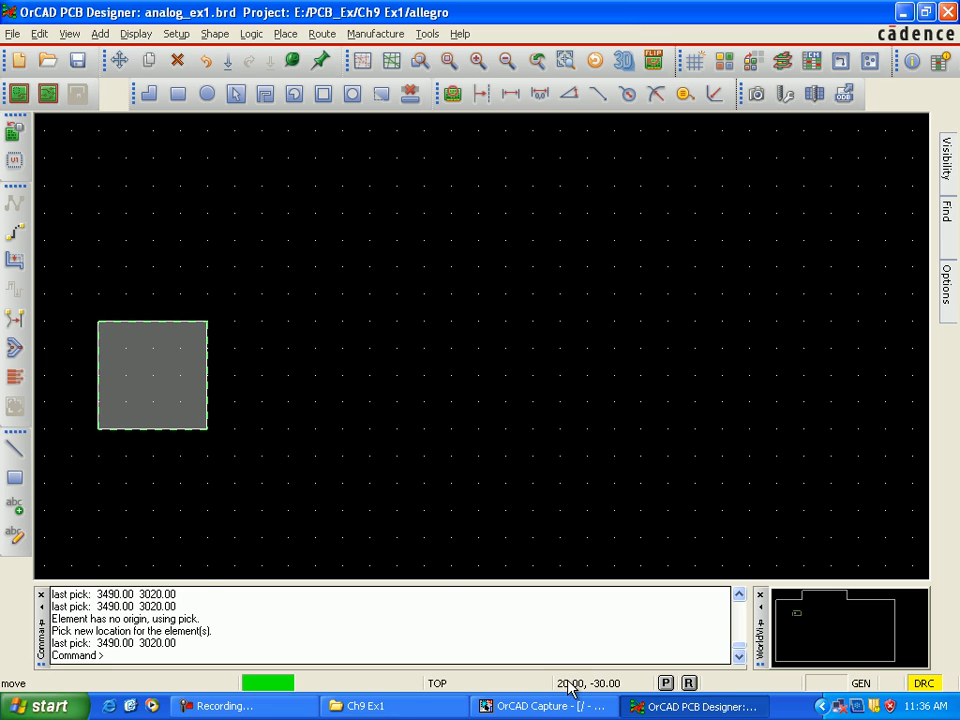
right_click(294, 355)
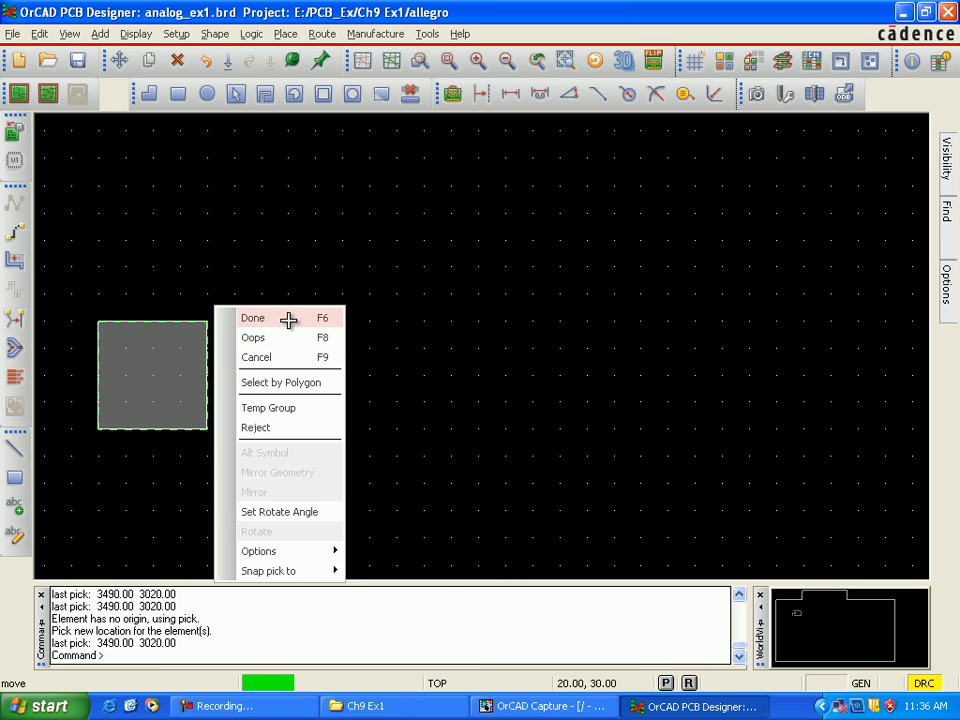
click(288, 319)
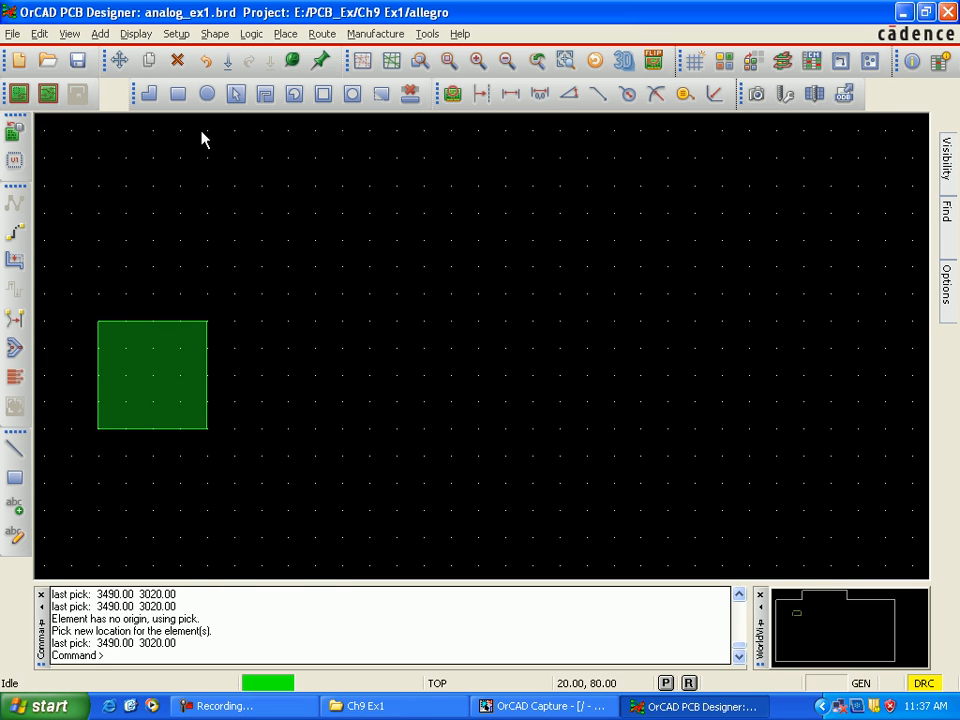
Step: Set the Non-Etch grid spacing to 5.00 in both x and y
click(186, 37)
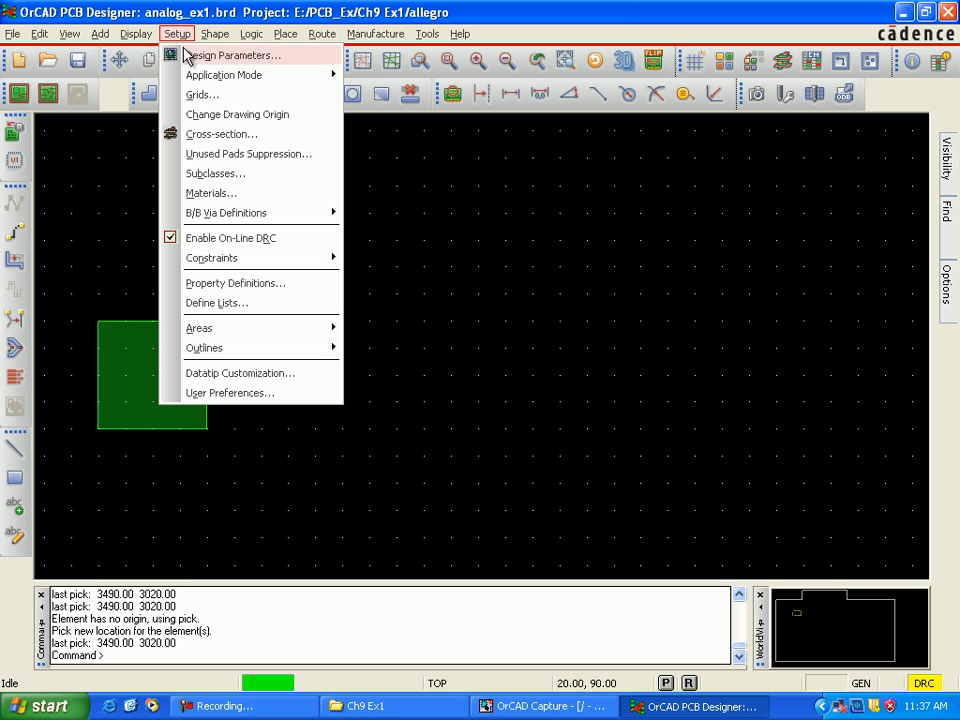
click(205, 98)
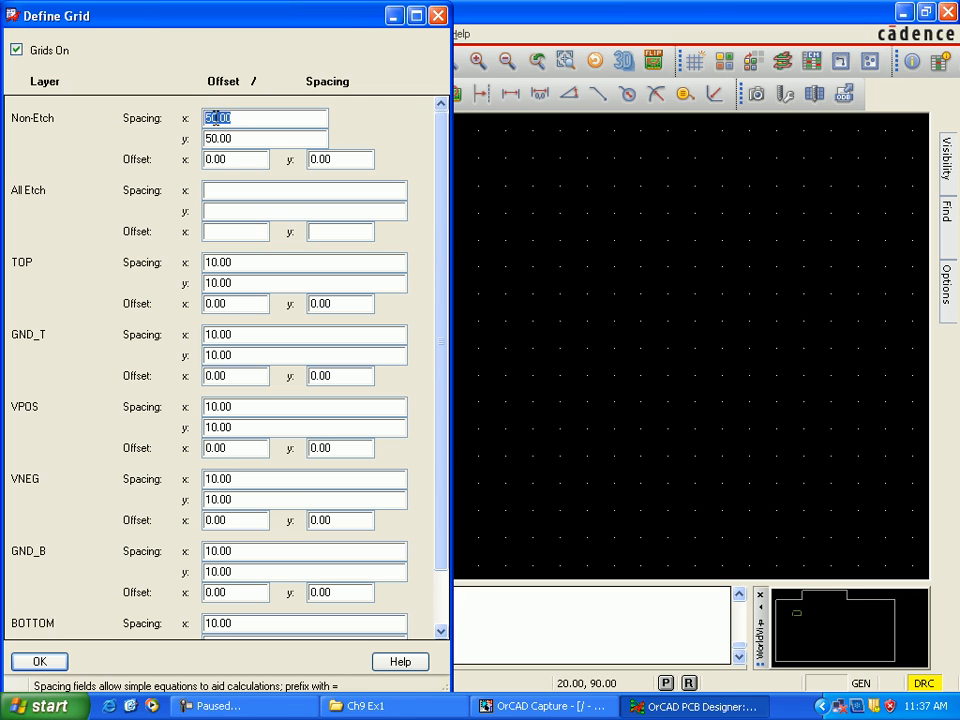
click(212, 118)
text(5)
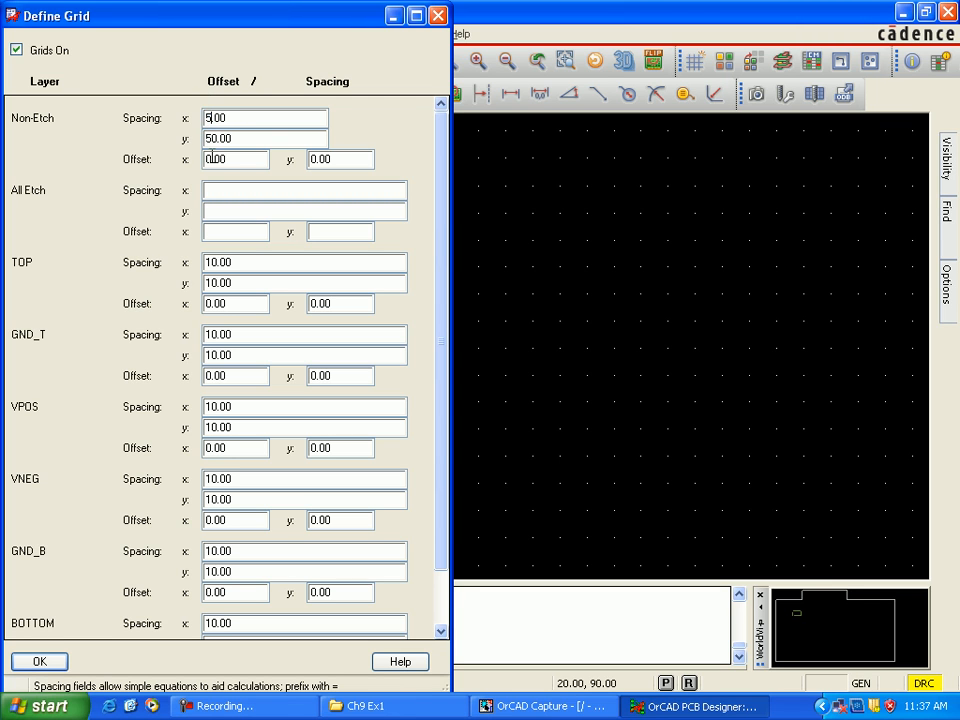
drag(216, 139, 205, 139)
text(5)
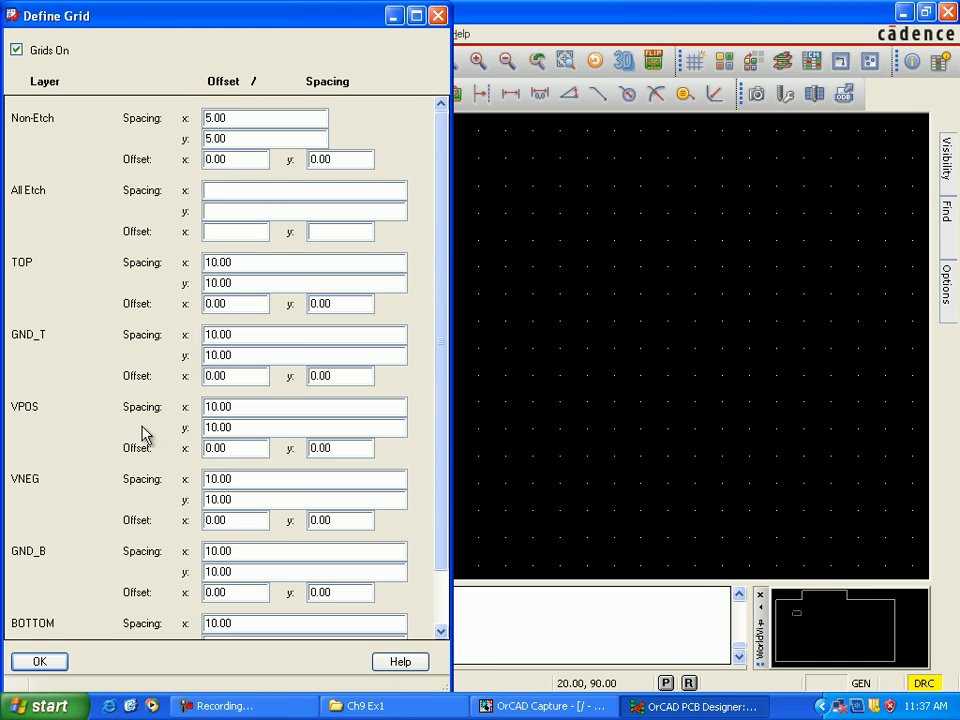
click(45, 662)
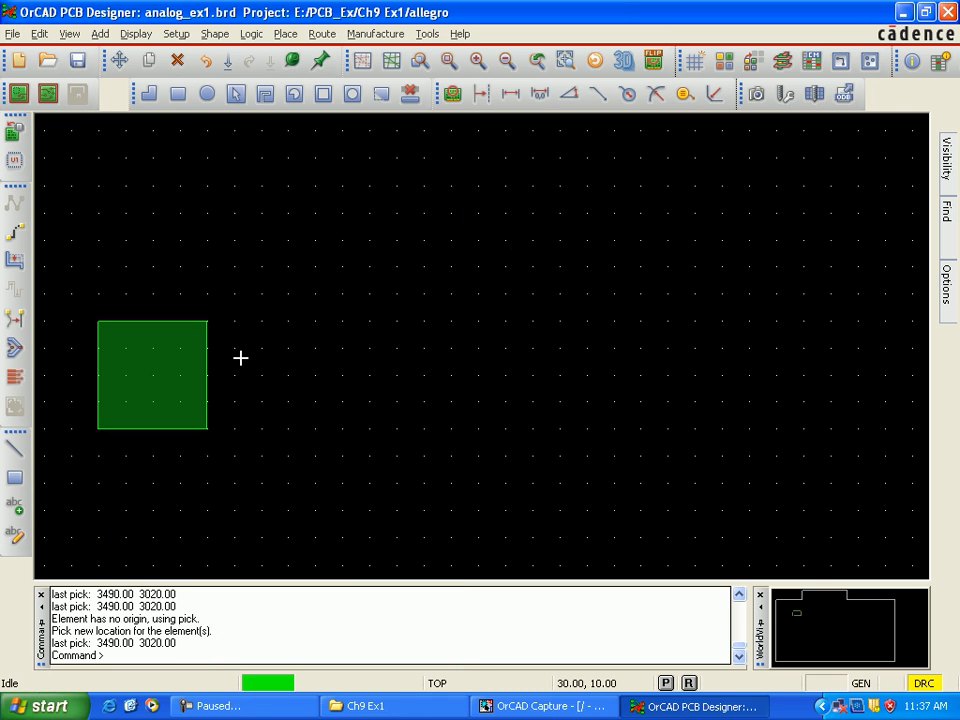
Step: Make Board Geometry the active class with Soldermask_Top as the active subclass
mouse_move(948, 307)
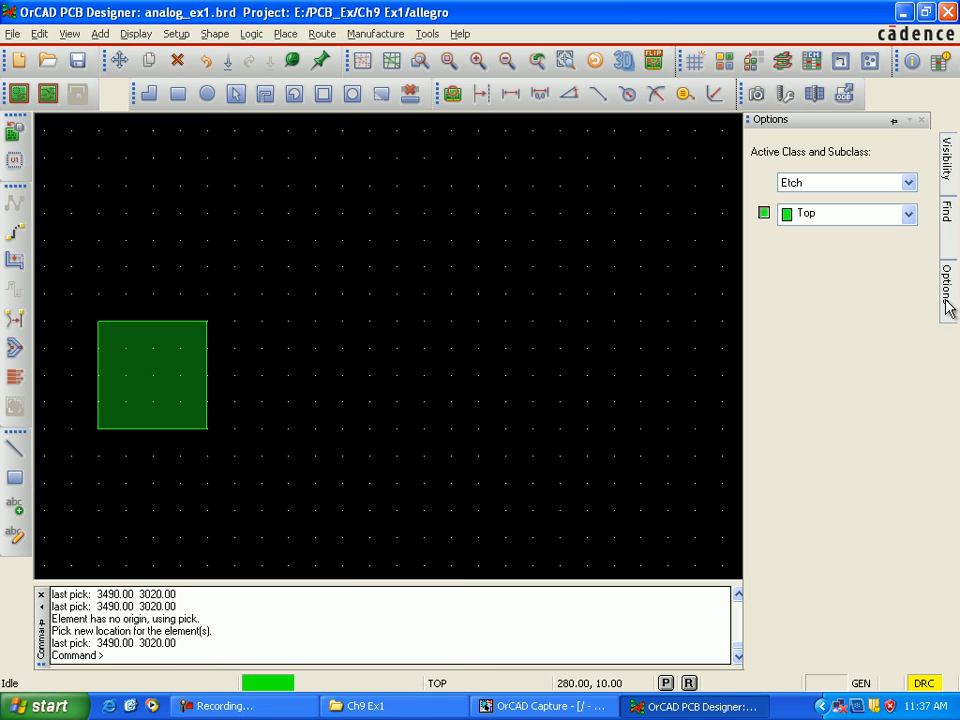
click(908, 183)
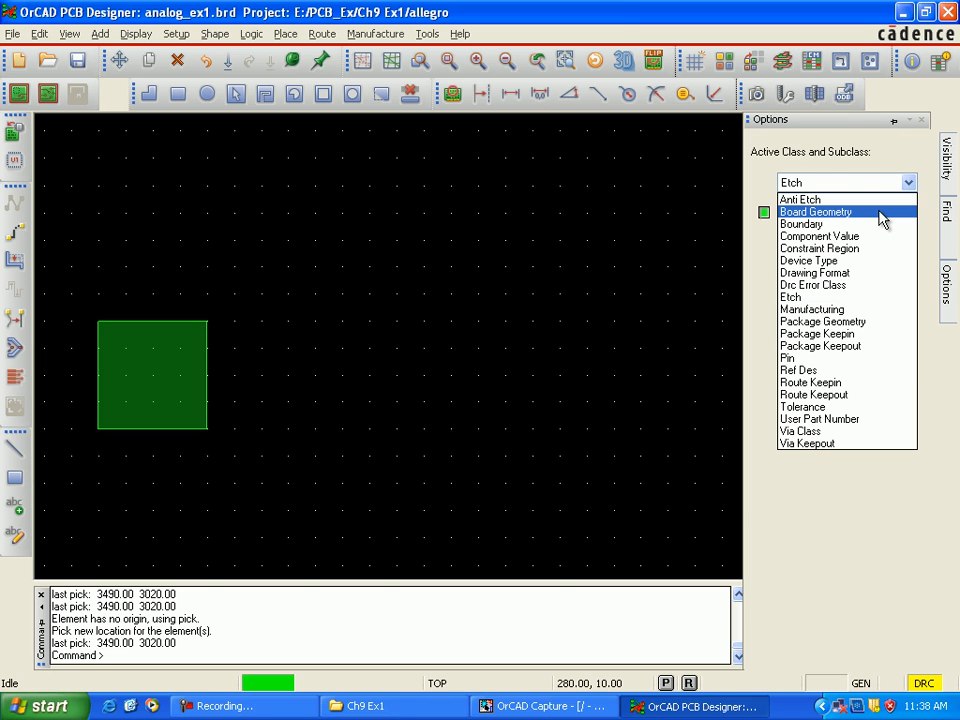
click(882, 212)
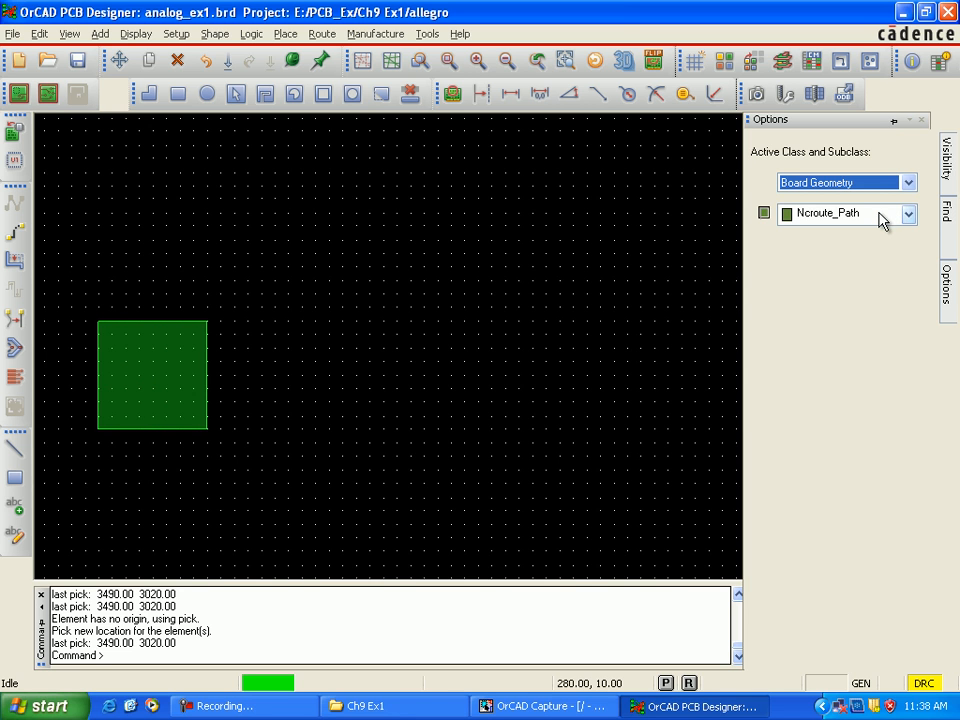
click(906, 216)
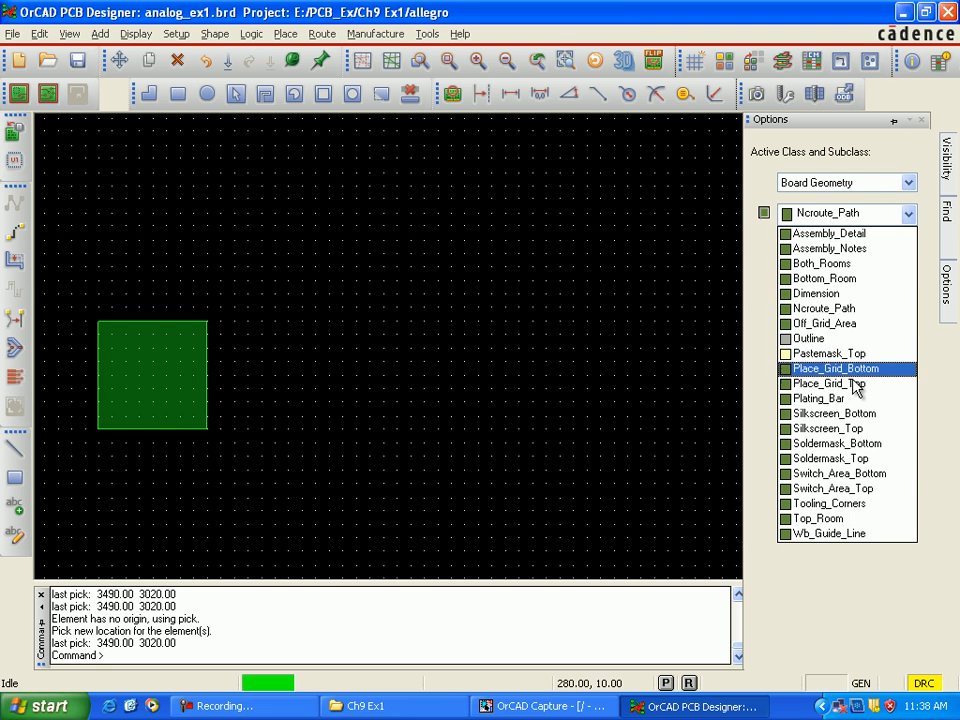
click(875, 459)
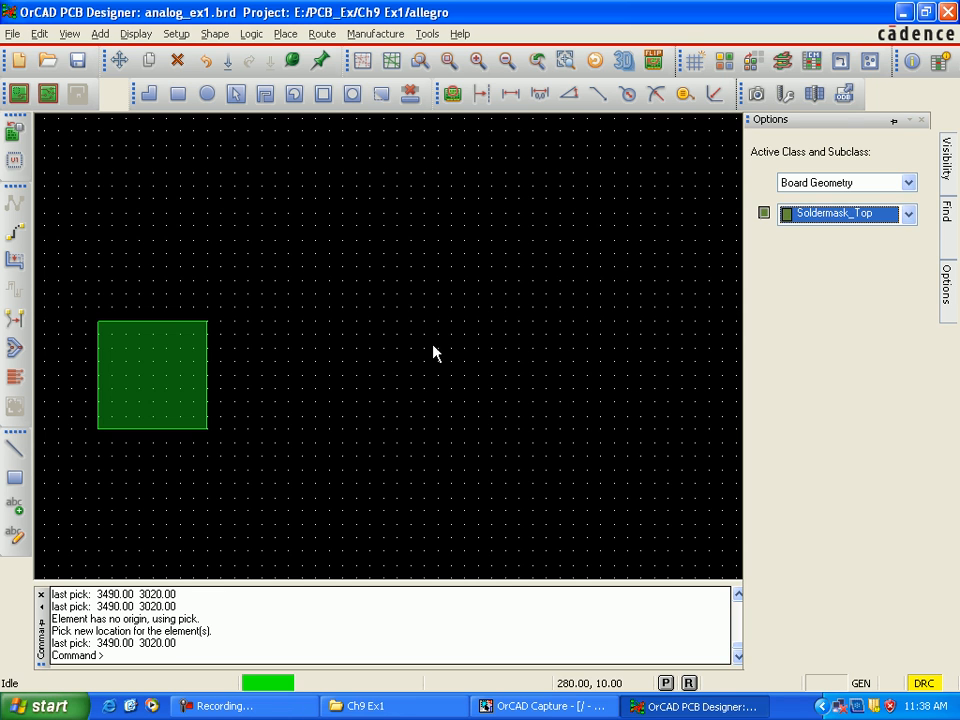
click(220, 35)
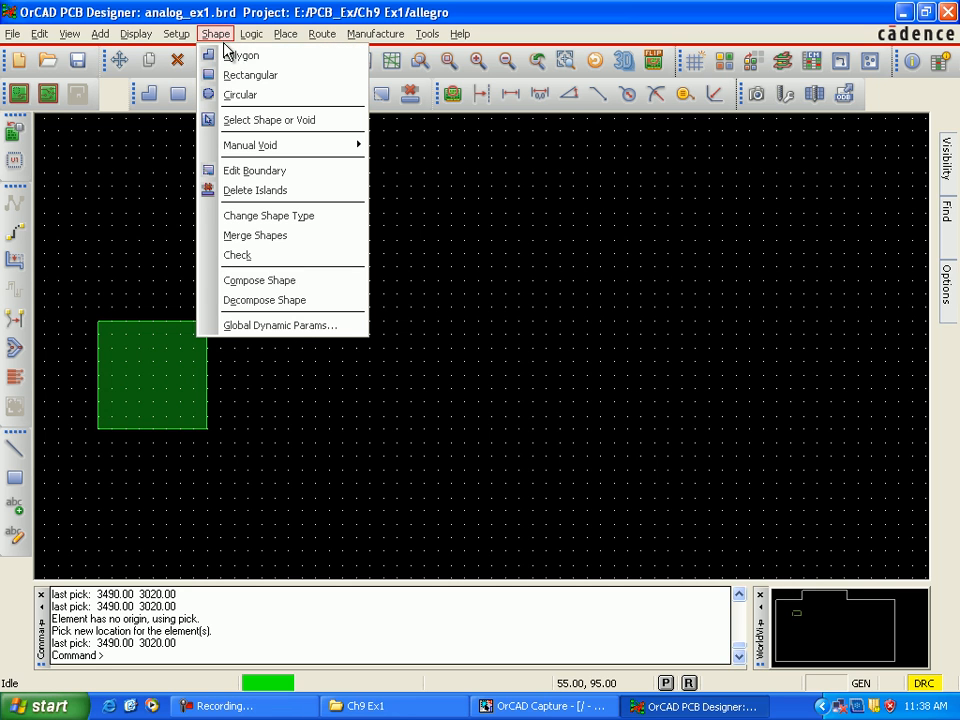
click(236, 96)
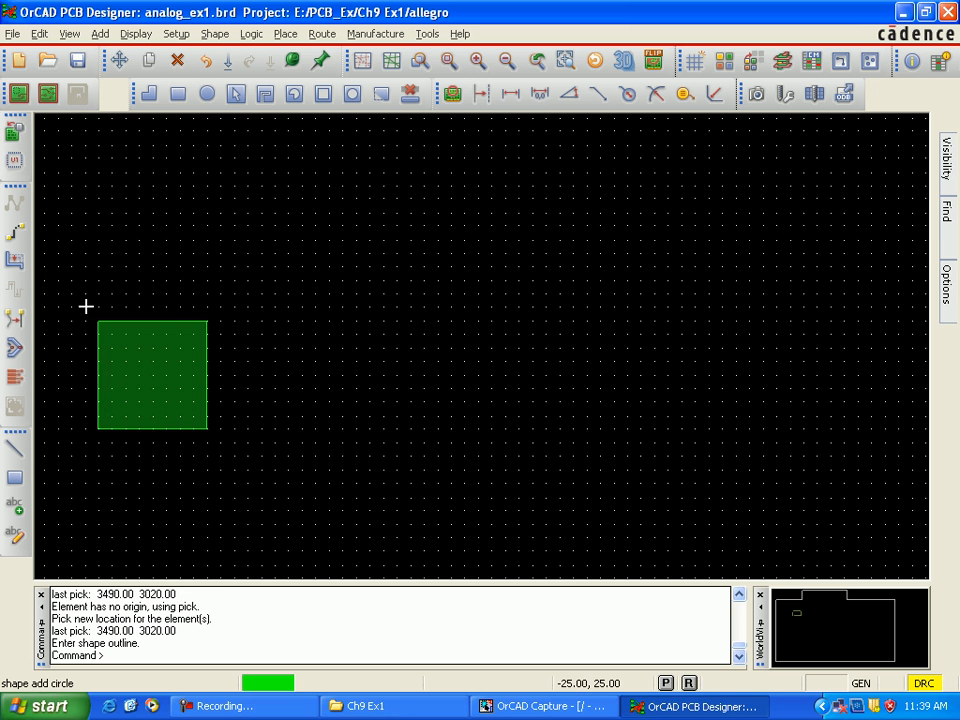
click(220, 306)
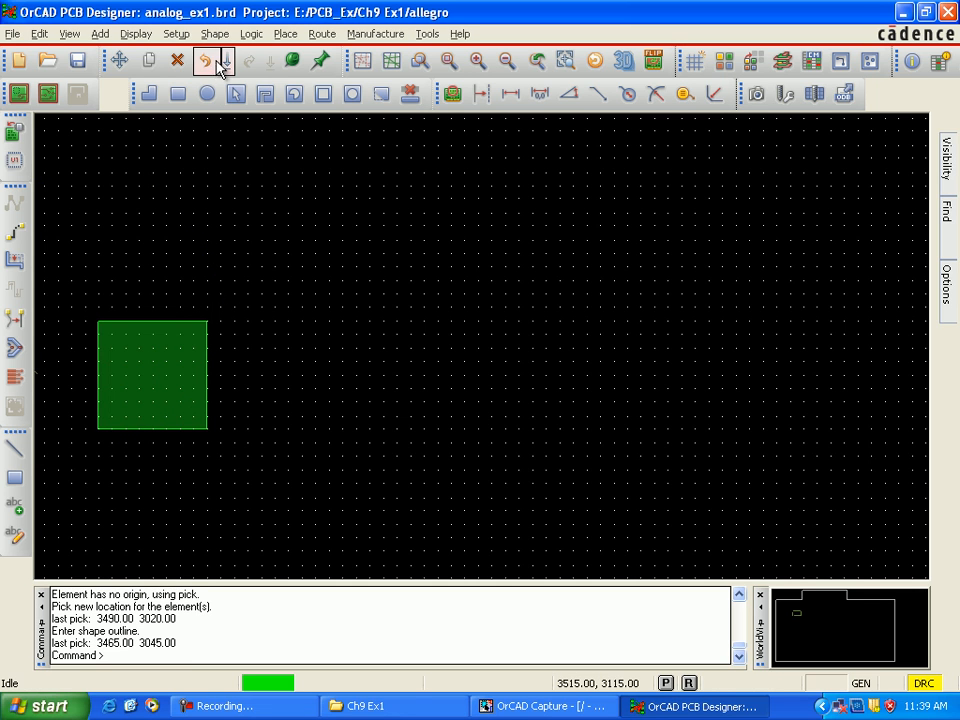
Step: Draw a 50 by 50 rectangular shape on Soldermask_Top around the copper square, with opposite corners at (3465, 3045) and (3515, 2995)
click(215, 38)
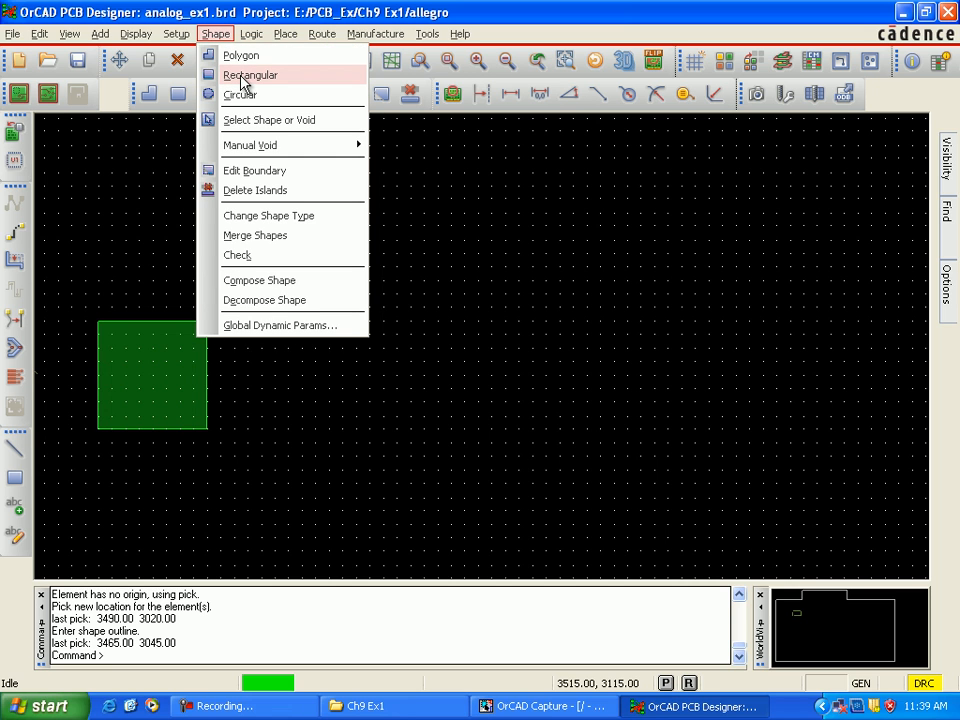
click(241, 78)
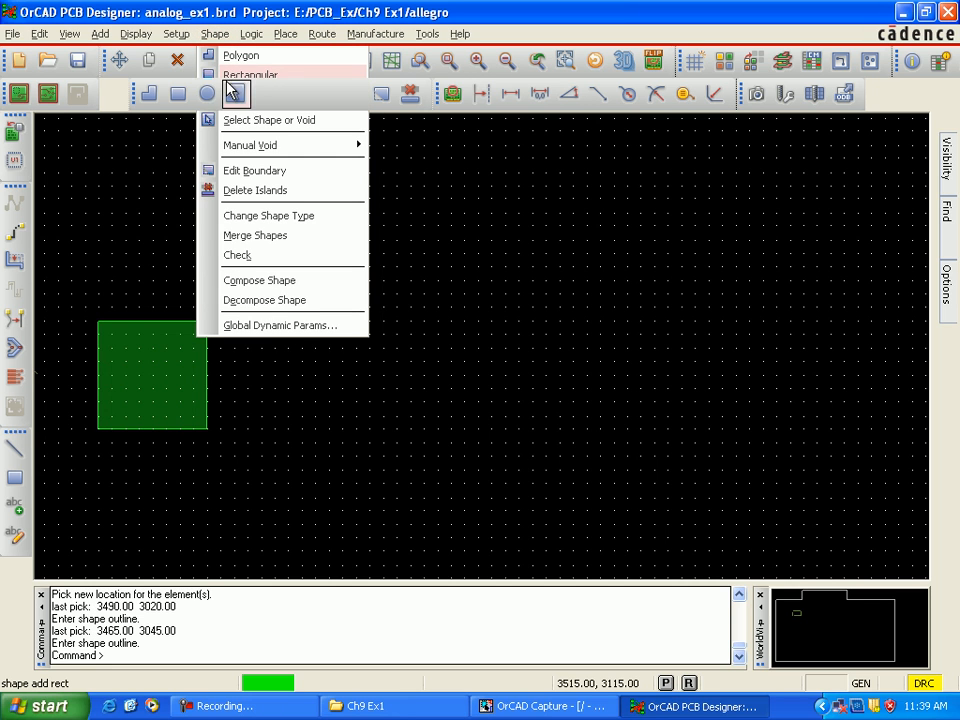
click(86, 305)
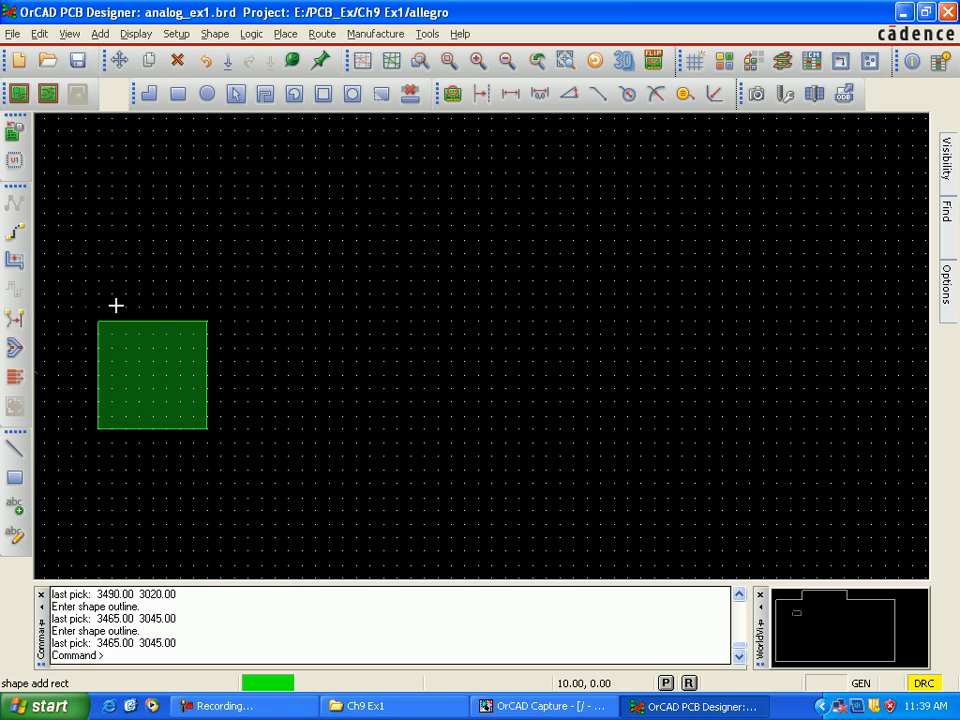
click(217, 315)
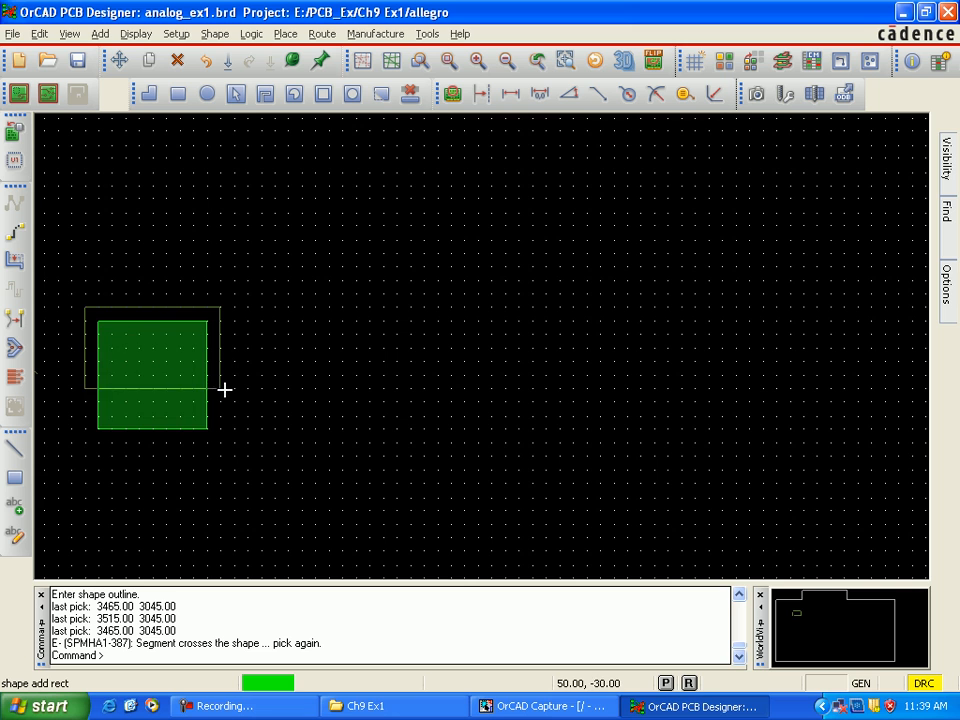
click(222, 440)
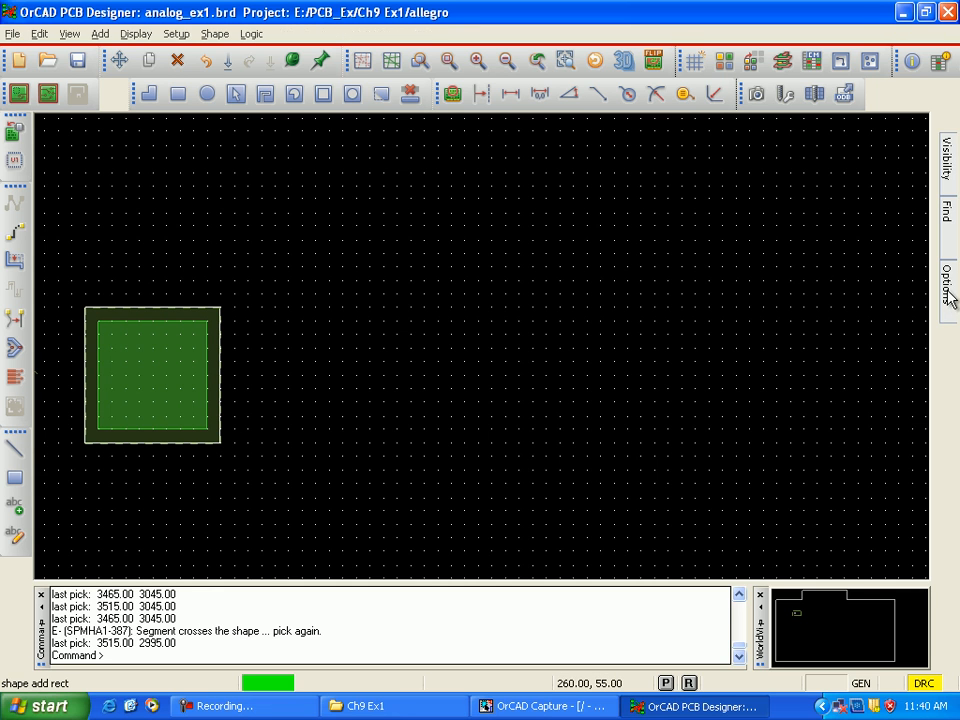
Step: Switch the active Board Geometry subclass to Pastemask_Top and leave the rectangular shape command
mouse_move(951, 296)
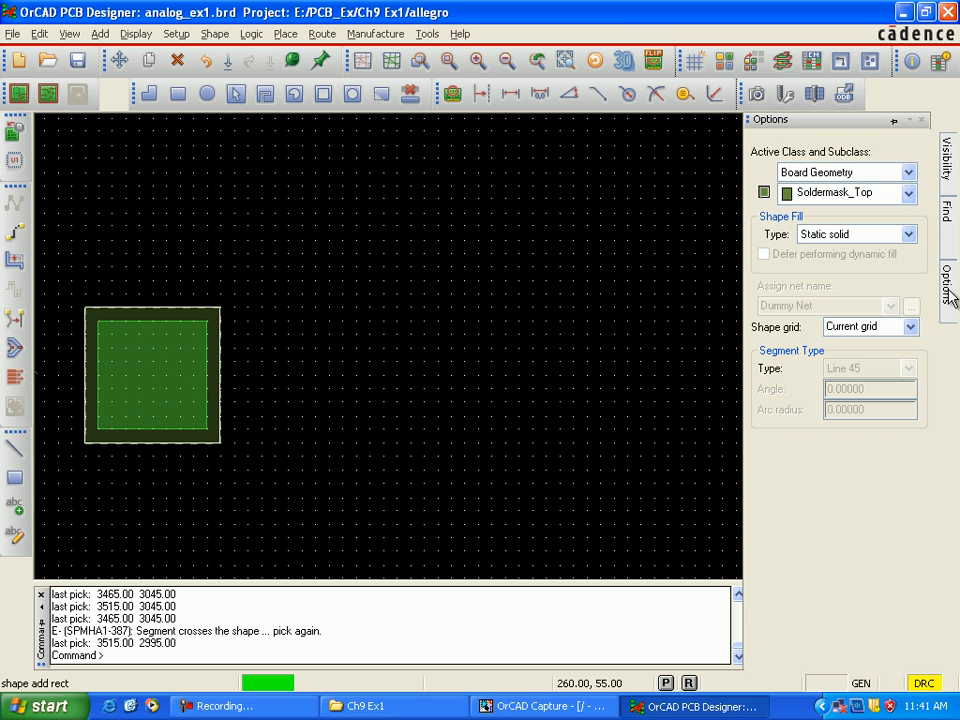
click(909, 195)
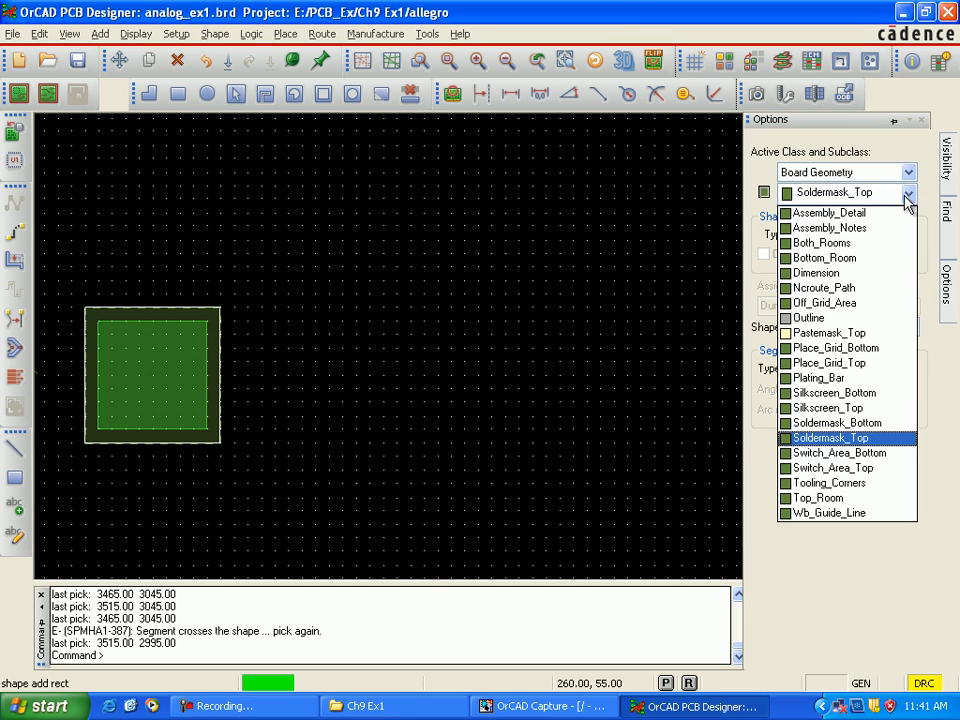
click(878, 333)
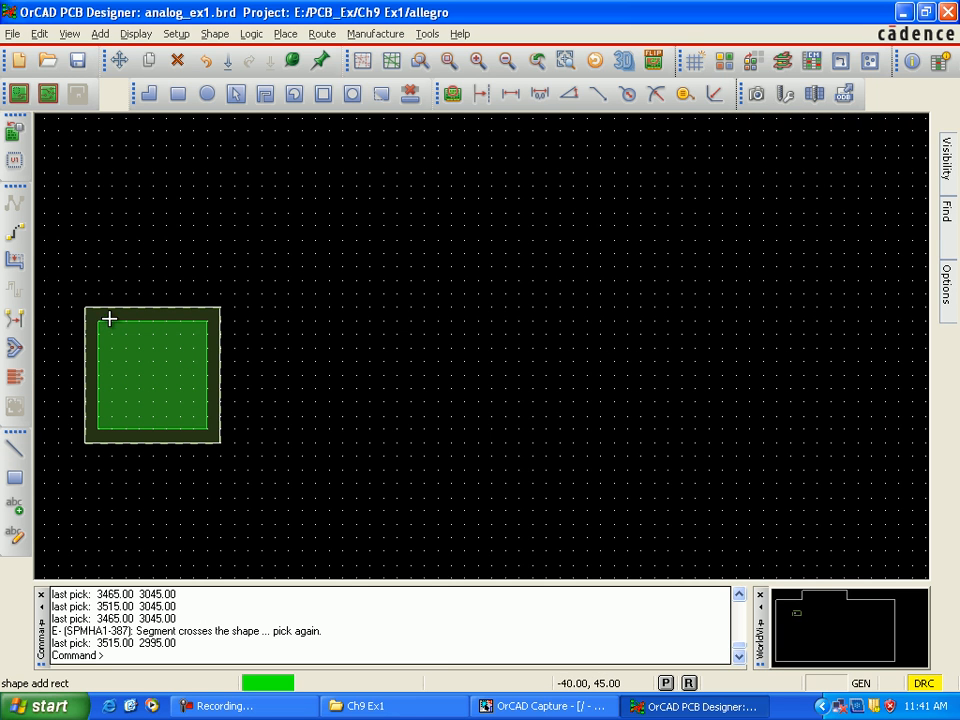
key(F9)
key(F9)
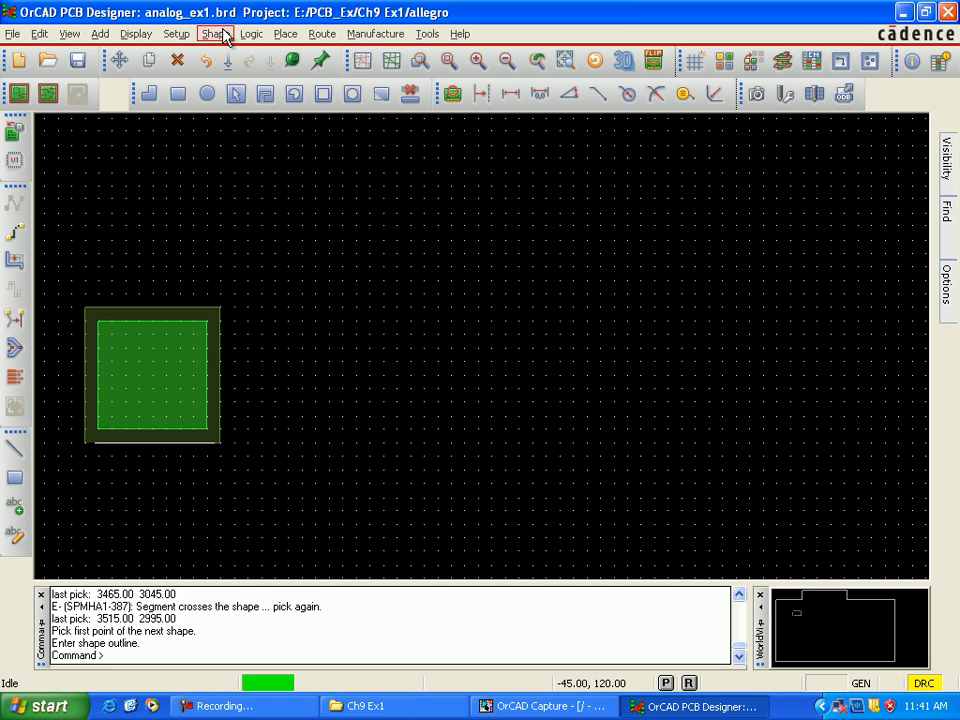
Step: Draw a 40 by 40 rectangular shape on Pastemask_Top from (3470, 3040) to (3510, 3000), then save the board over analog_ex1.brd
click(224, 37)
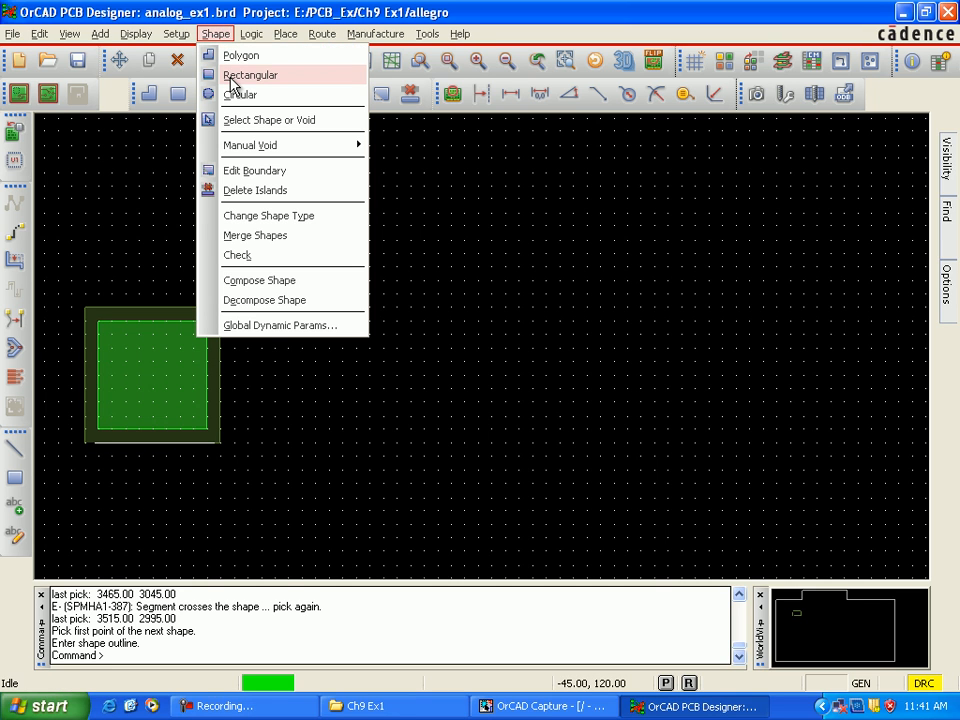
click(231, 80)
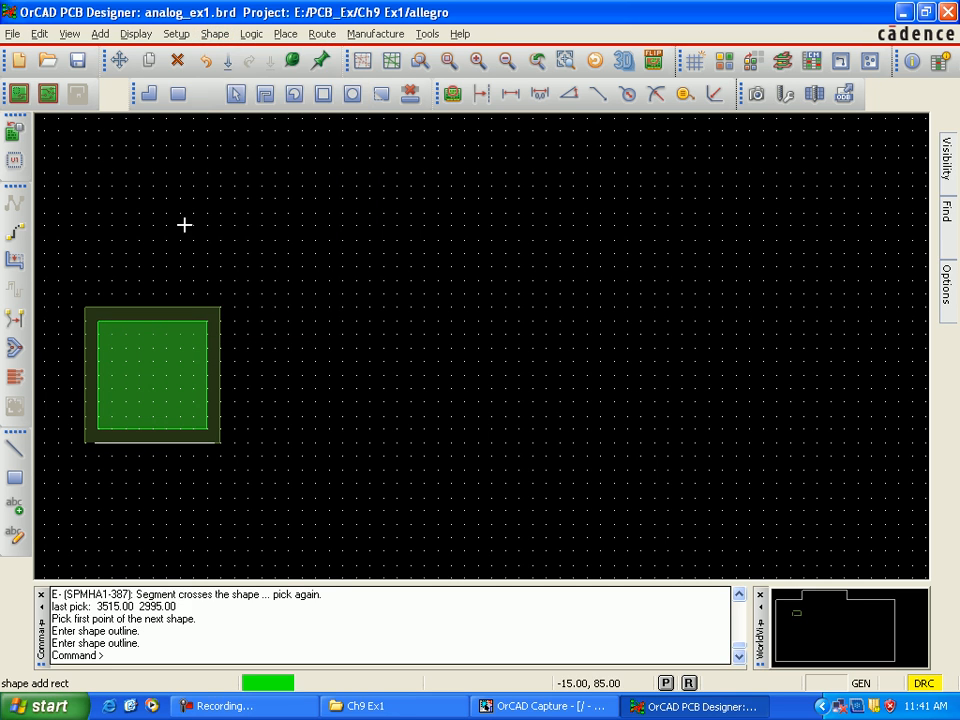
click(97, 321)
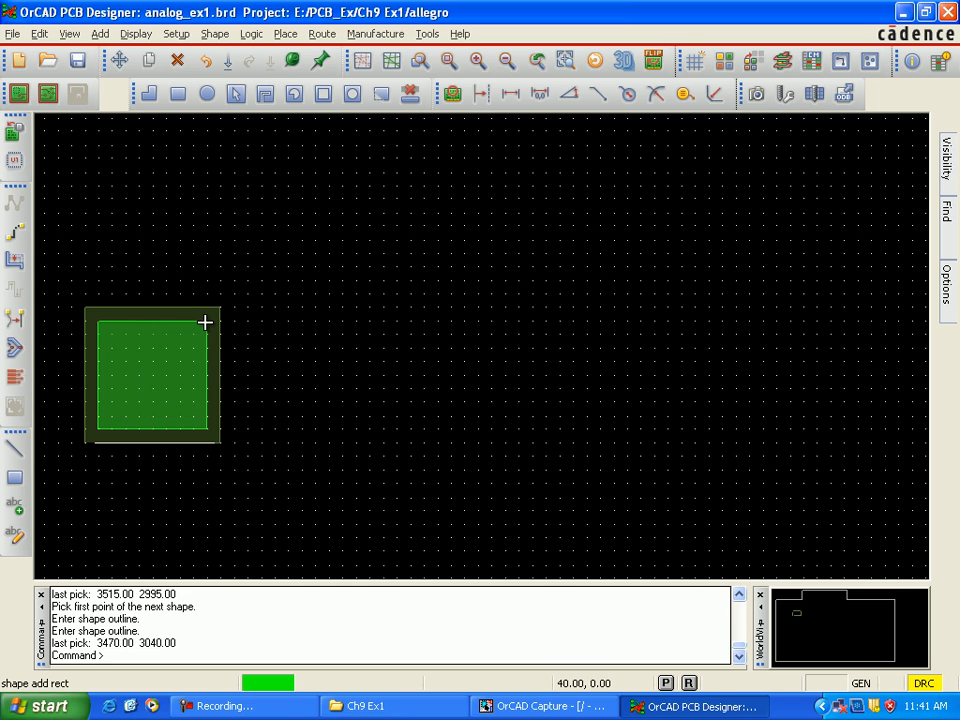
click(206, 321)
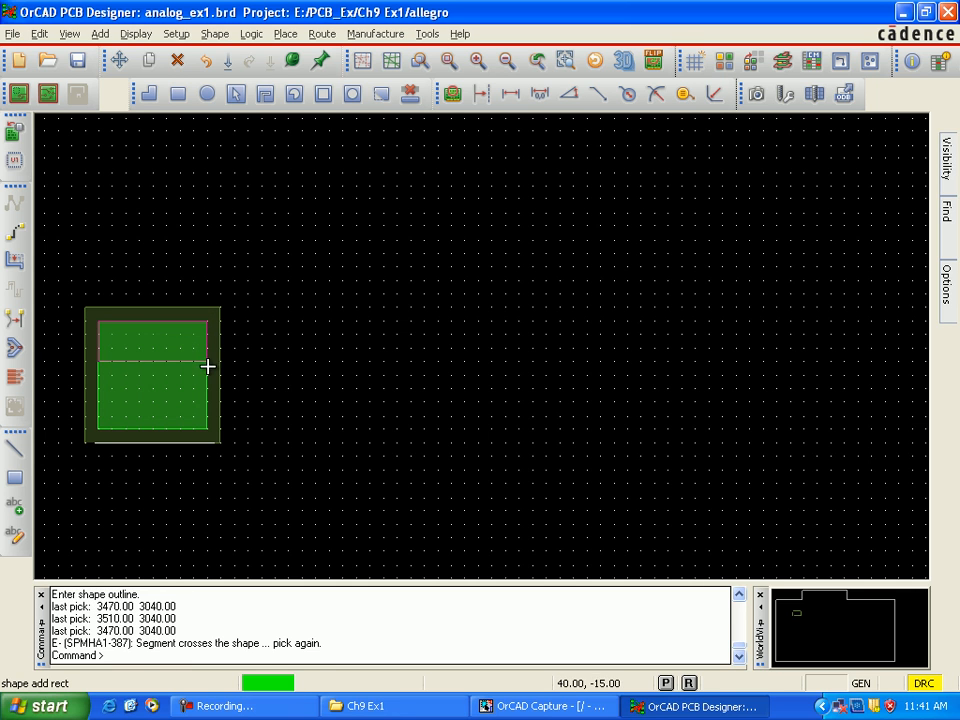
click(204, 429)
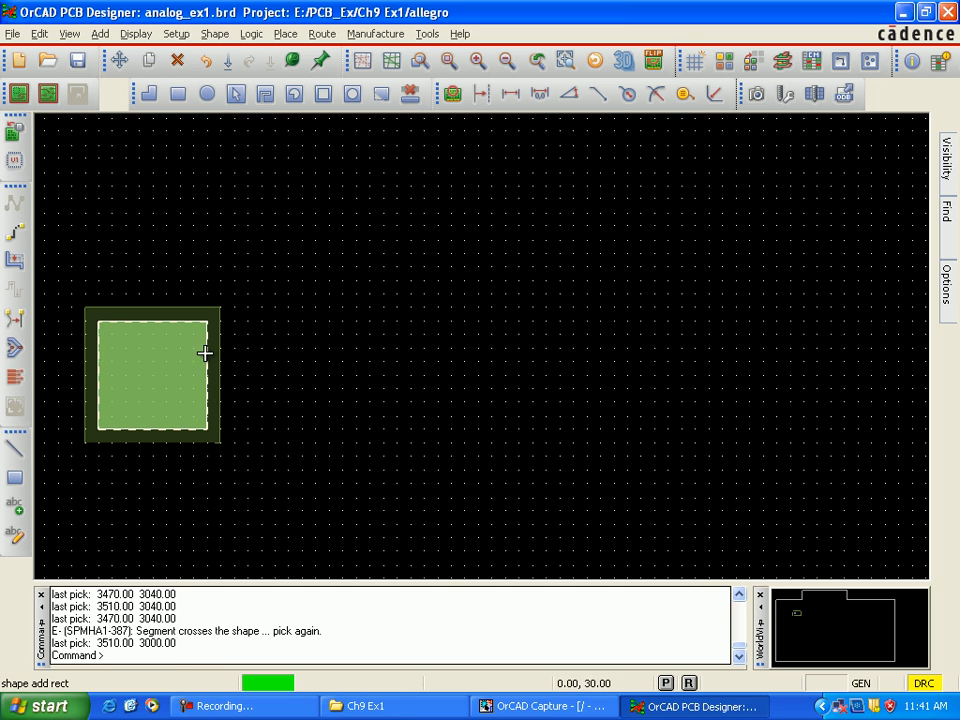
right_click(197, 288)
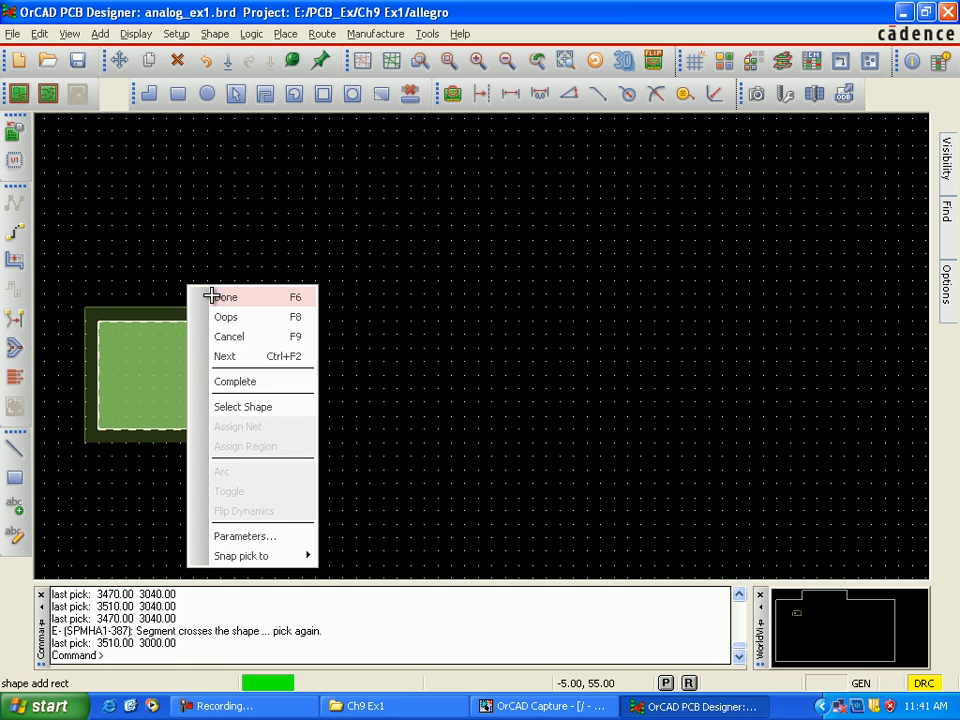
click(212, 296)
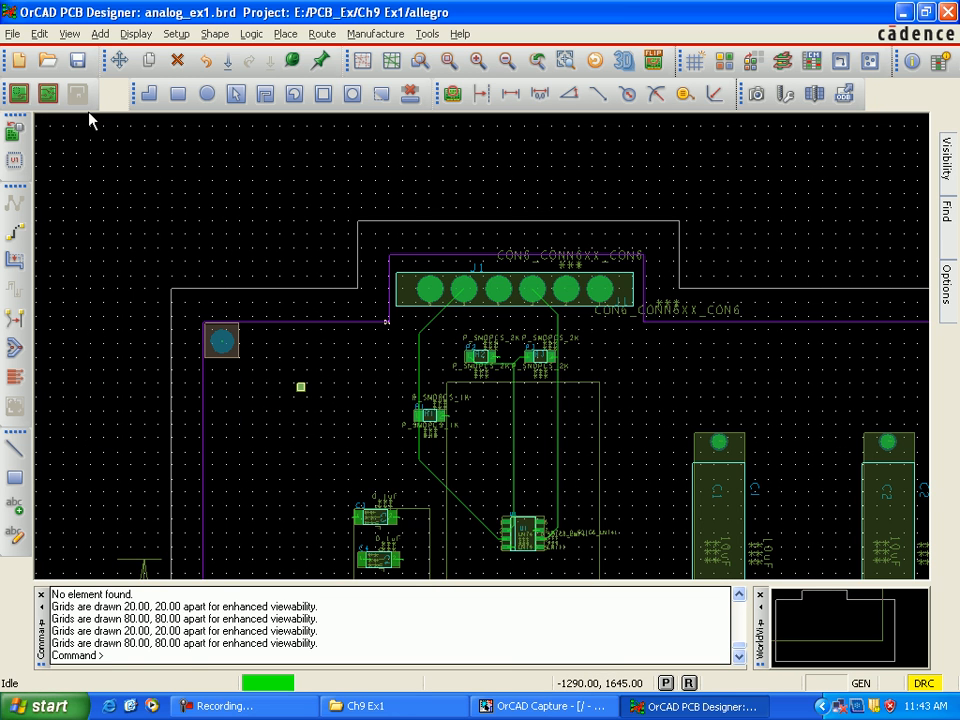
click(82, 64)
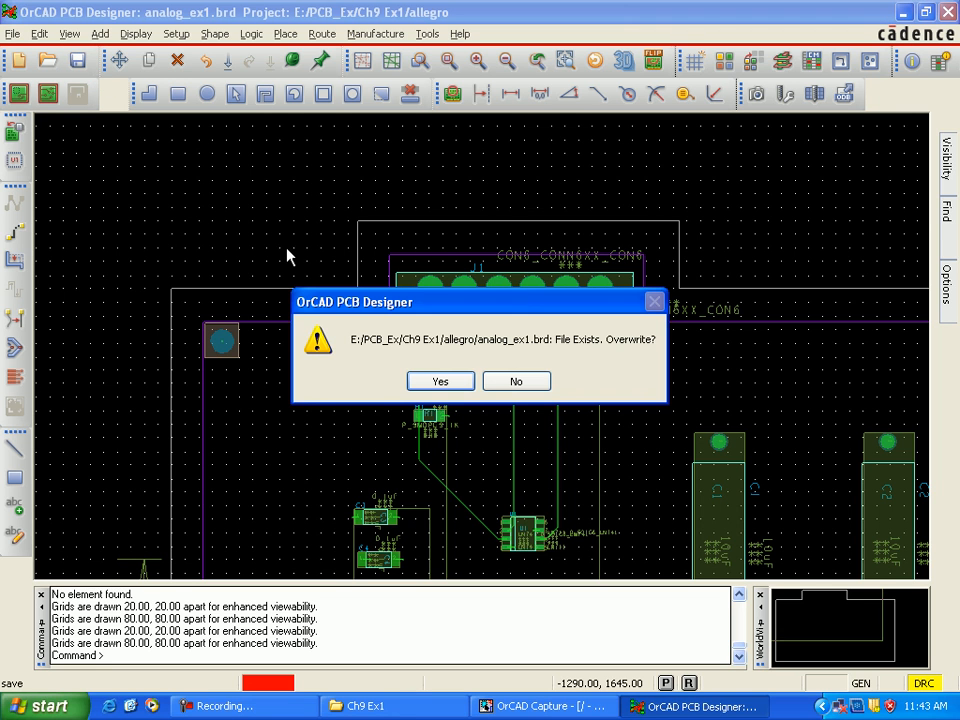
click(450, 383)
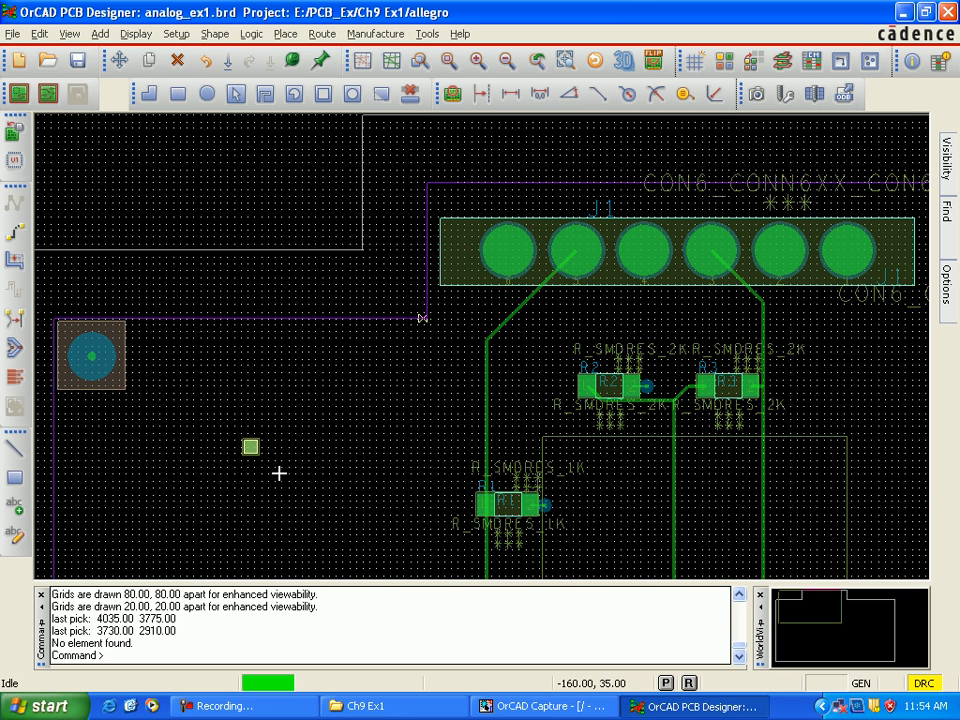
Step: Copy the stacked copper, soldermask and pastemask squares to (4035, 3780), inside the purple outline's upper-left corner above connector J1
scroll(291, 465, up, 2)
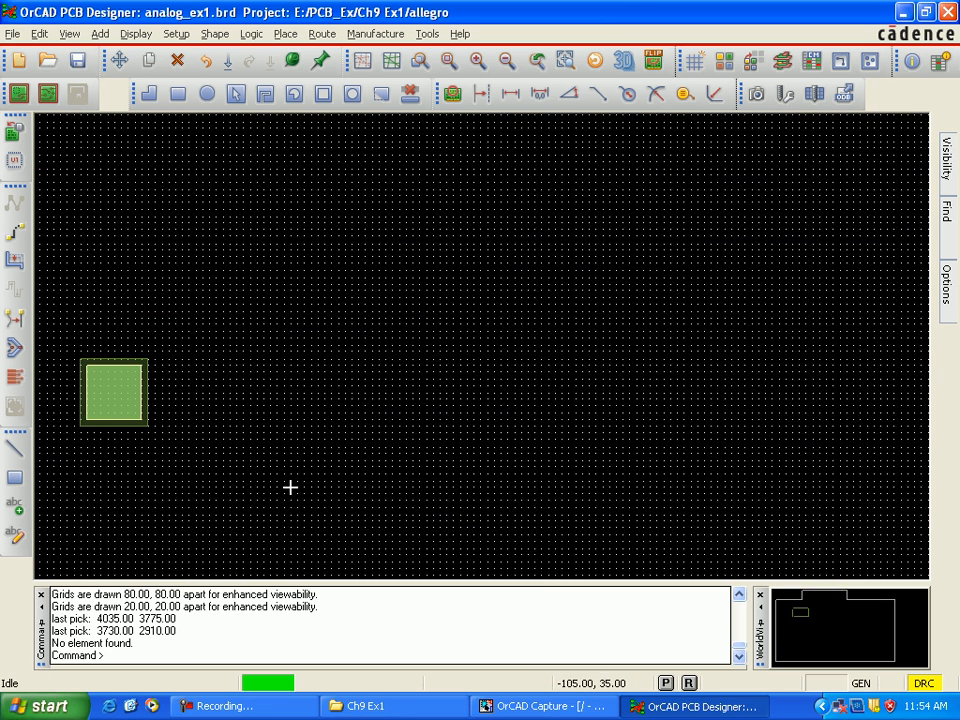
scroll(266, 454, up, 2)
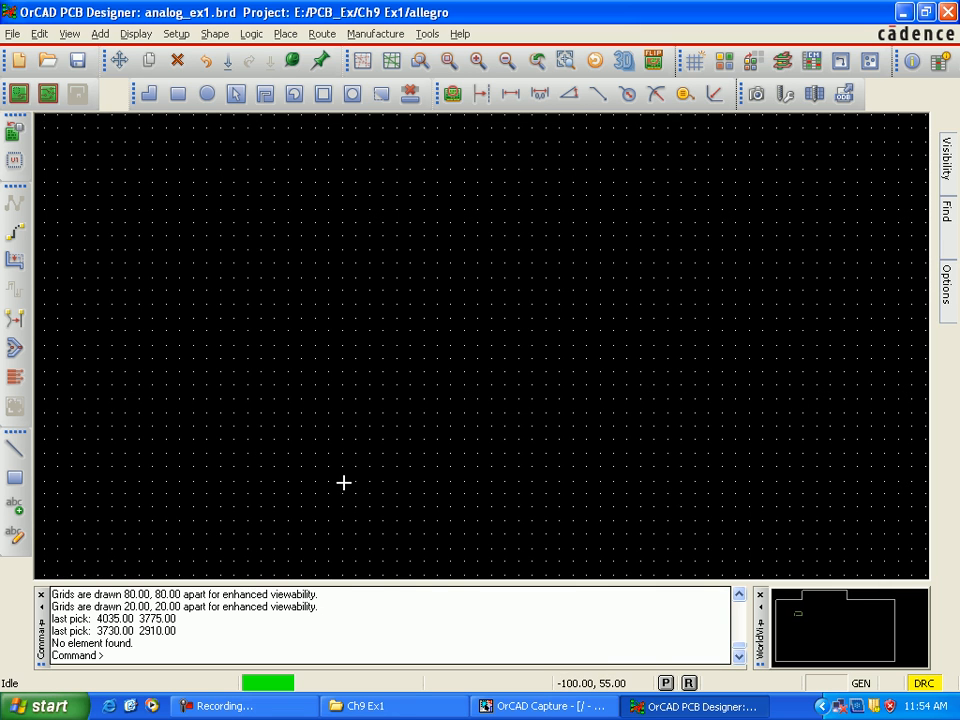
key(Left)
key(Left)
key(Left)
key(Left)
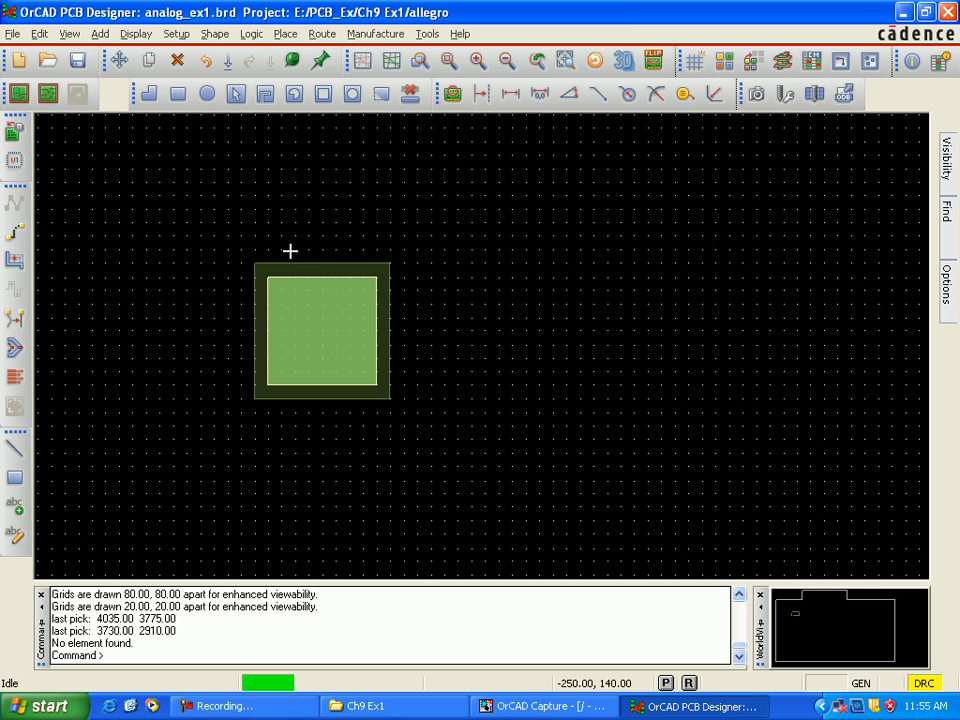
drag(244, 257, 403, 409)
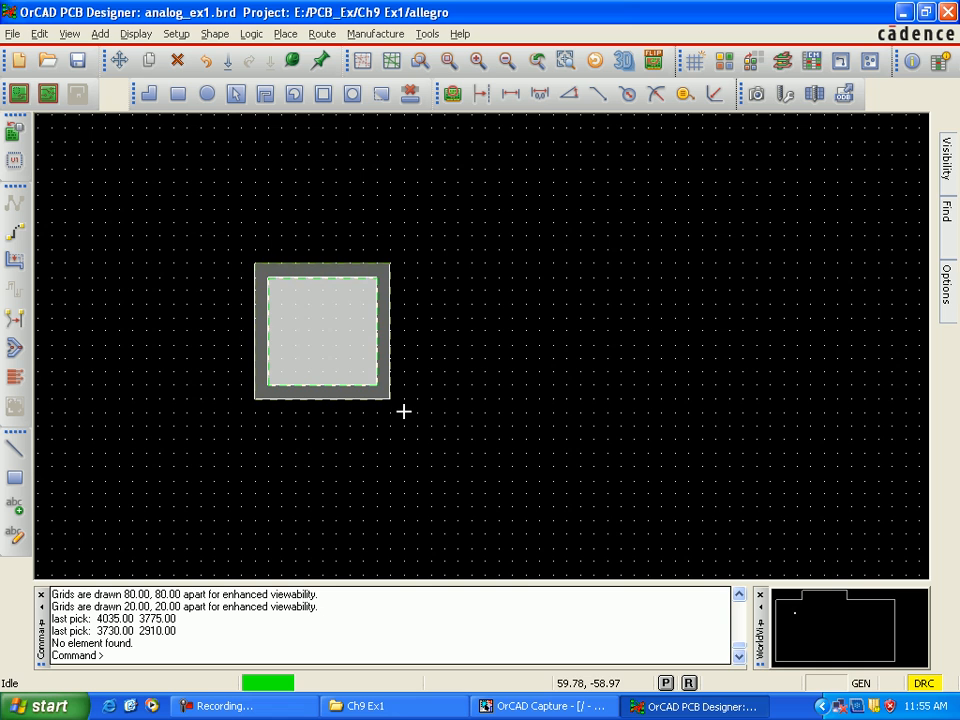
right_click(312, 317)
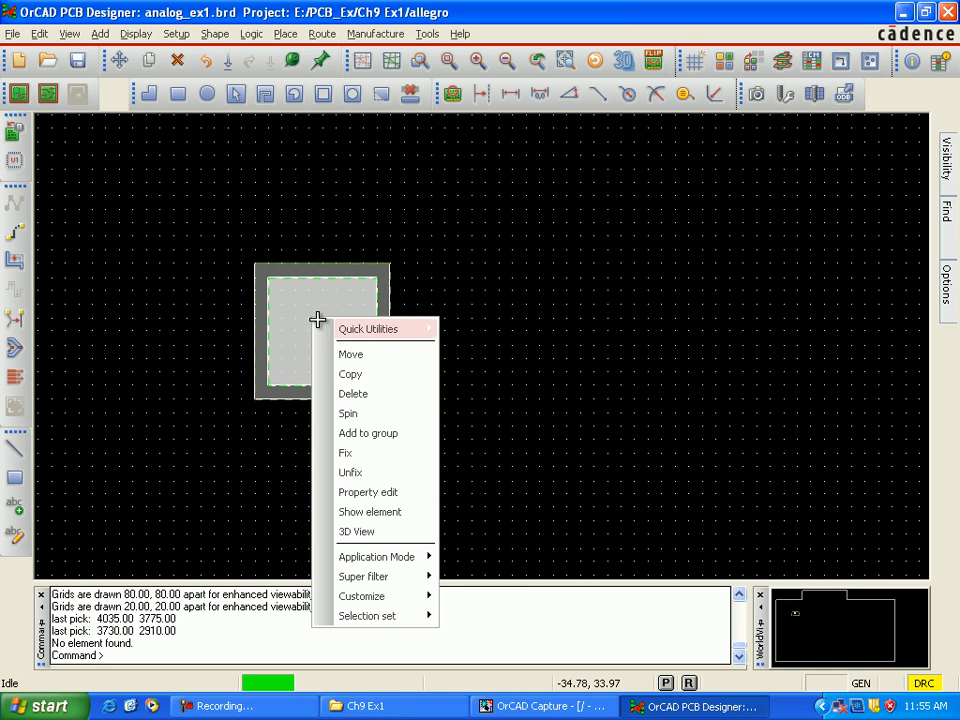
click(369, 377)
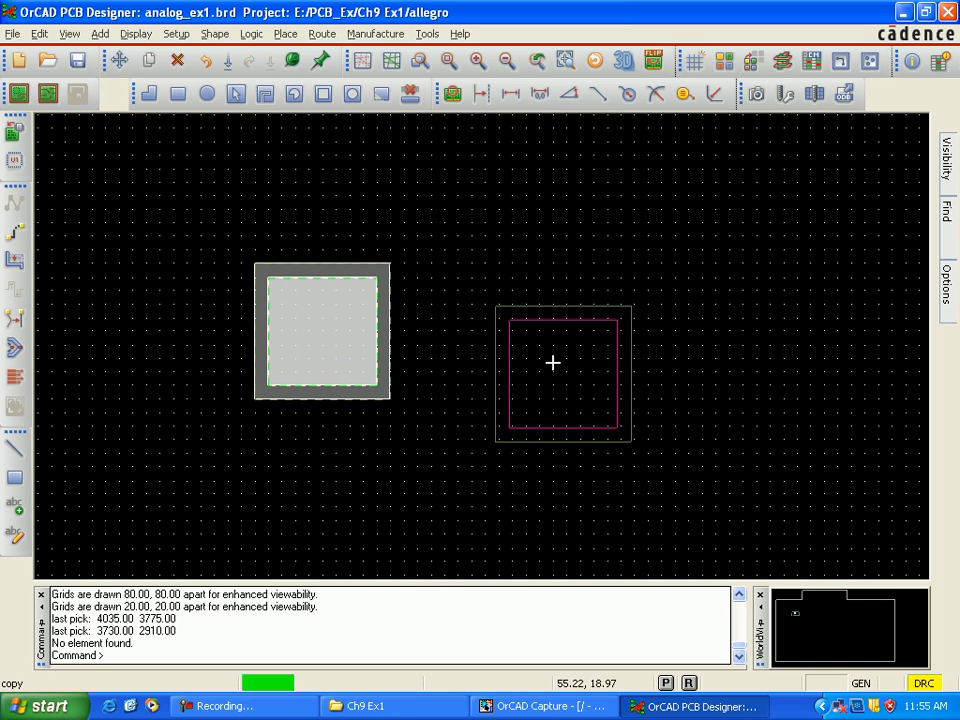
key(Up)
key(Up)
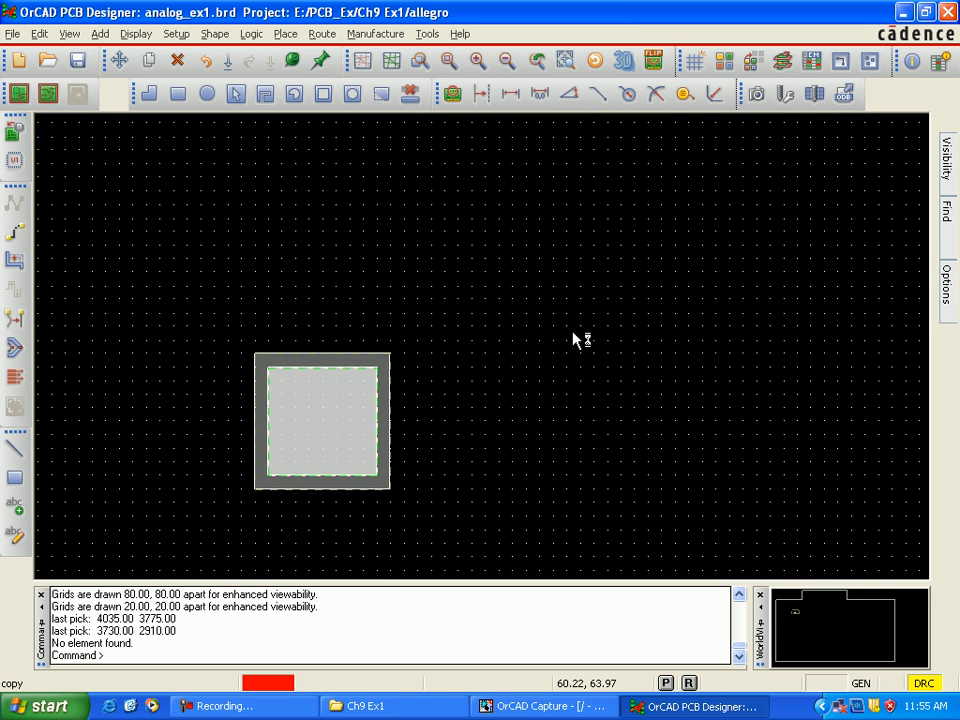
key(Up)
key(Up)
key(Up)
key(Up)
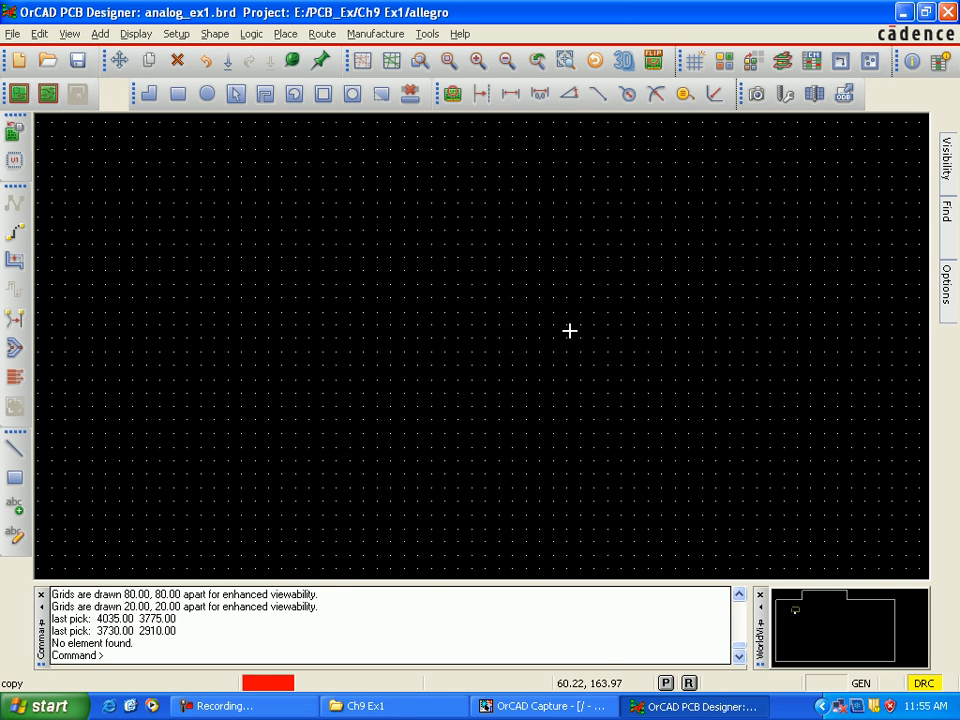
key(Up)
key(Up)
key(Up)
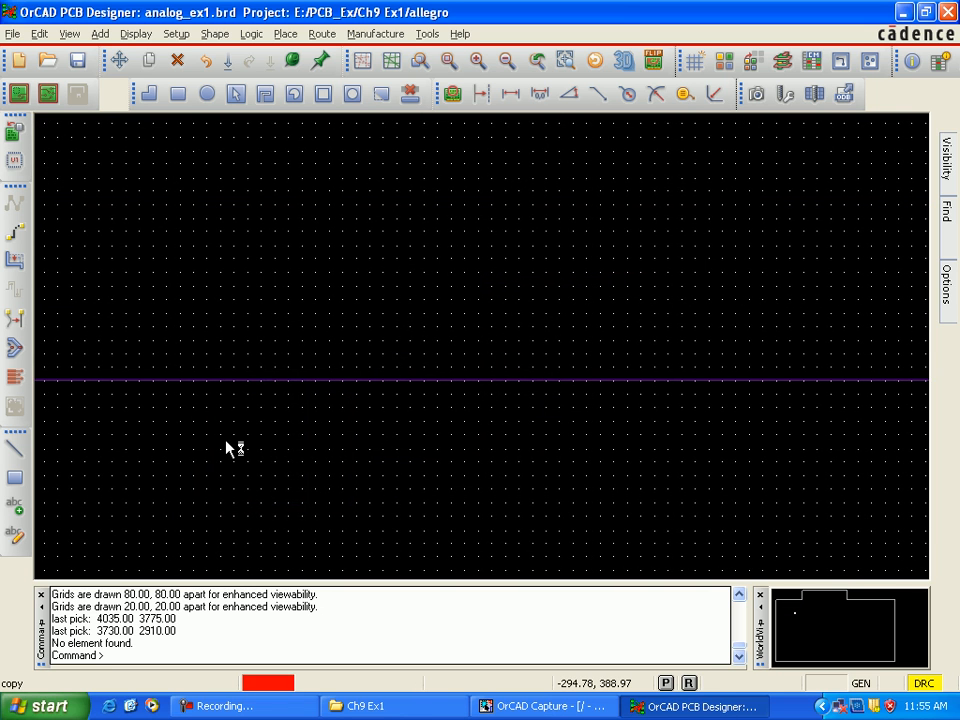
key(Right)
key(Right)
key(Right)
key(Right)
key(Right)
key(Right)
key(Right)
key(Right)
key(Right)
key(Right)
key(Right)
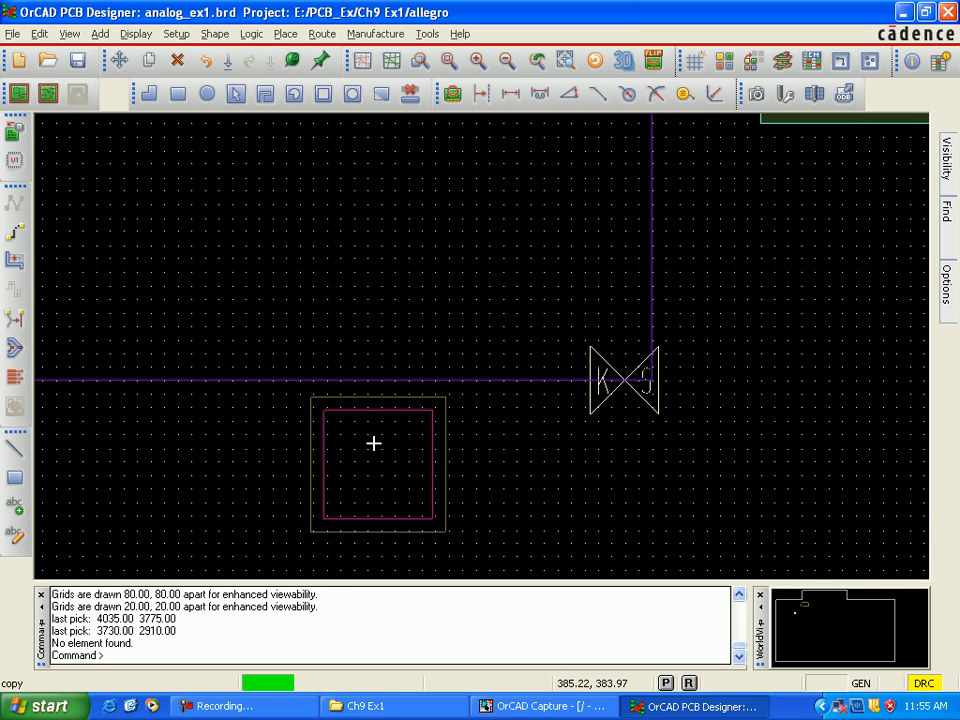
key(Right)
click(675, 408)
key(Up)
key(Up)
key(Up)
key(Up)
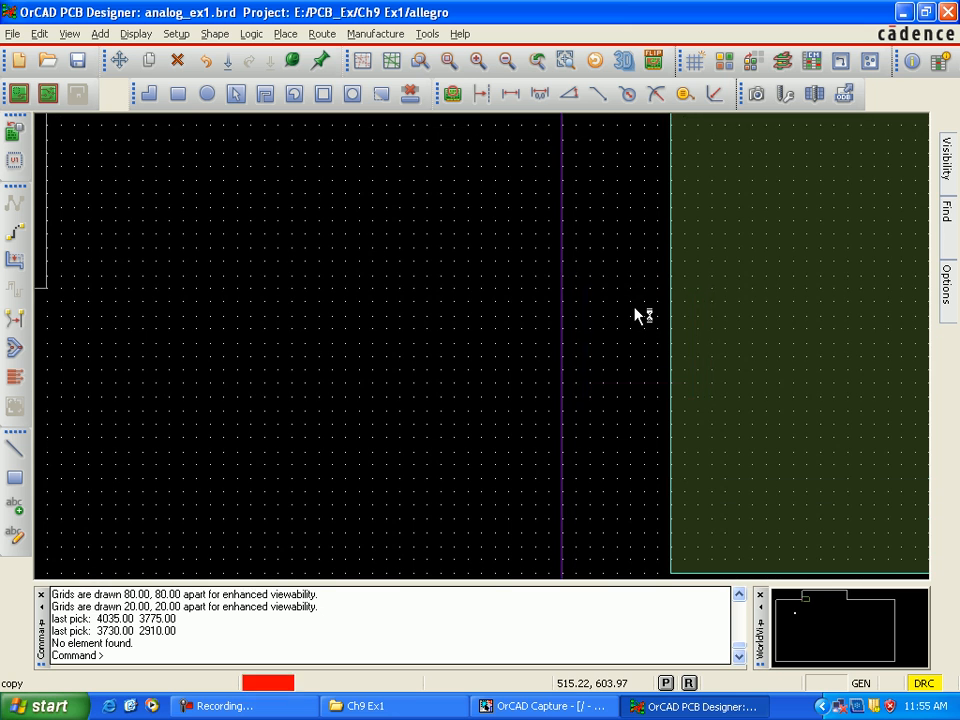
key(Up)
key(Up)
key(Up)
key(Up)
key(Up)
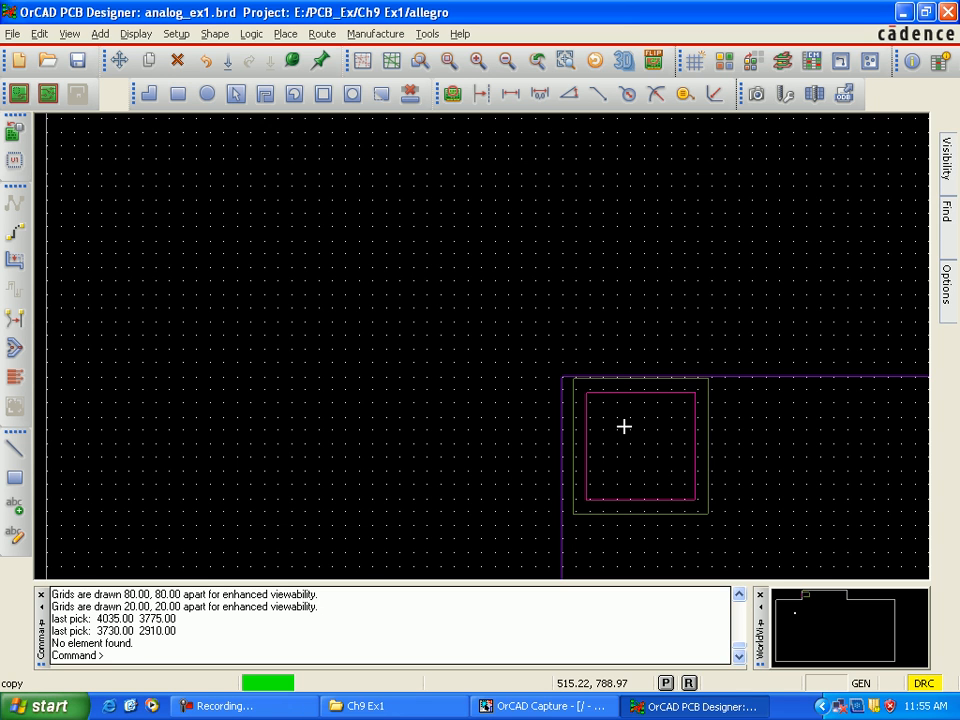
scroll(635, 427, up, 1)
scroll(635, 427, up, 1)
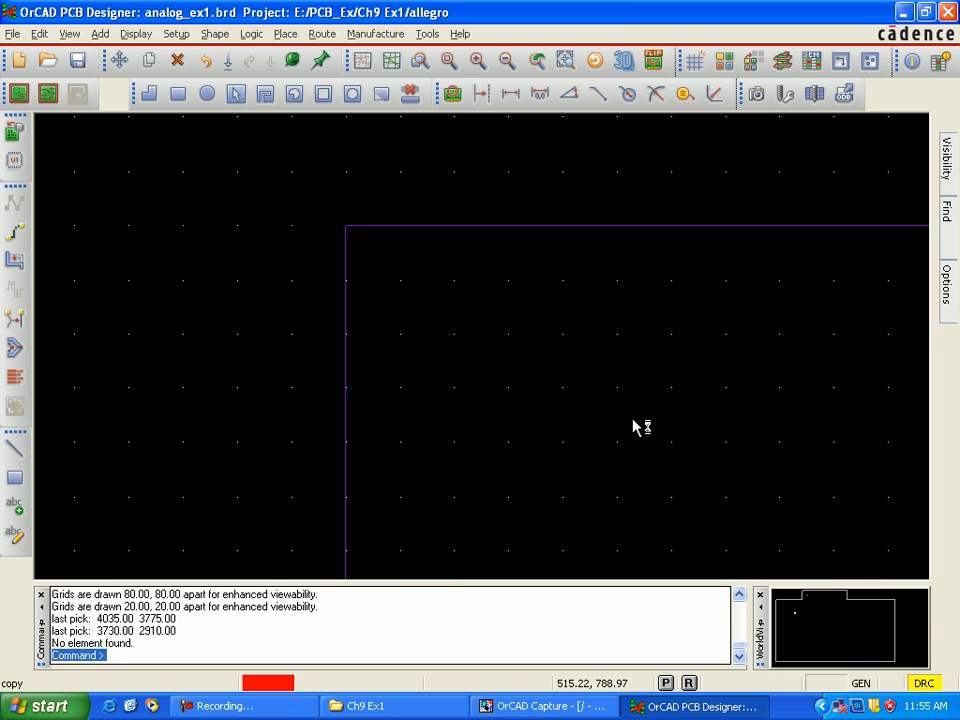
click(633, 421)
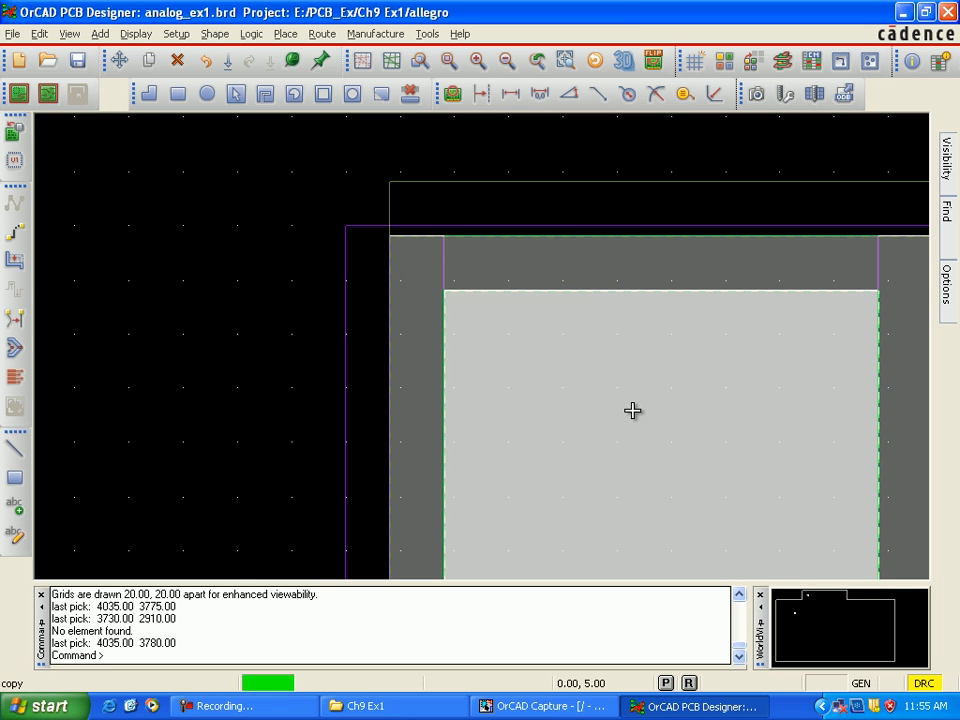
Step: Place a second copy of the stacked squares at (5480, 3780), inside the purple outline's upper-right corner beside connector J1
scroll(622, 395, down, 2)
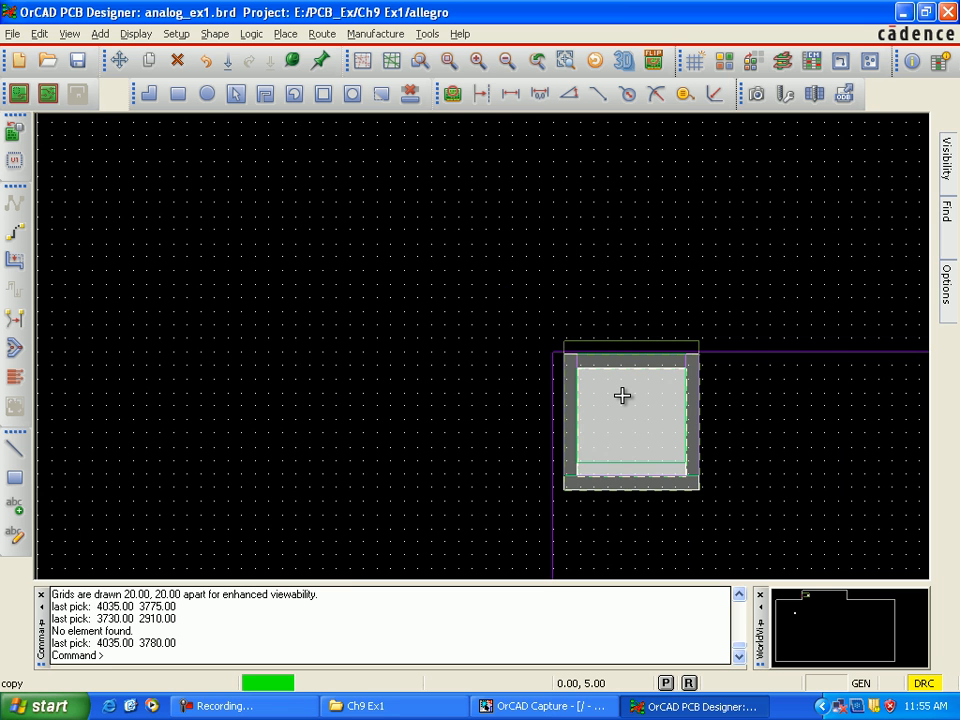
click(840, 450)
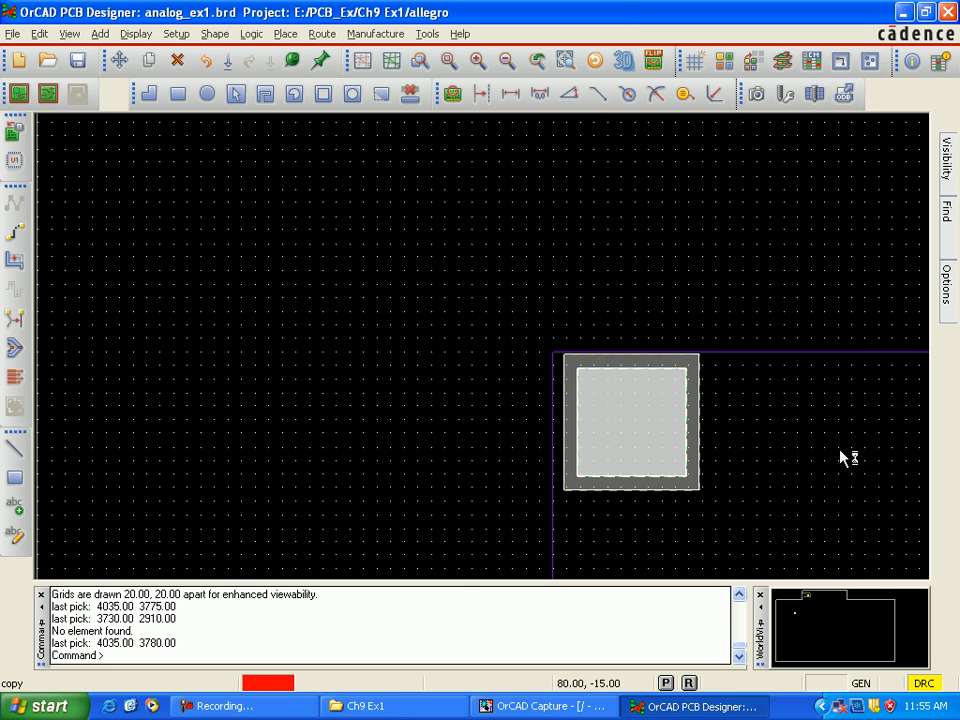
key(Right)
key(Right)
key(Right)
key(Right)
key(Right)
key(Right)
key(Right)
key(Right)
key(Right)
key(Right)
key(Right)
key(Right)
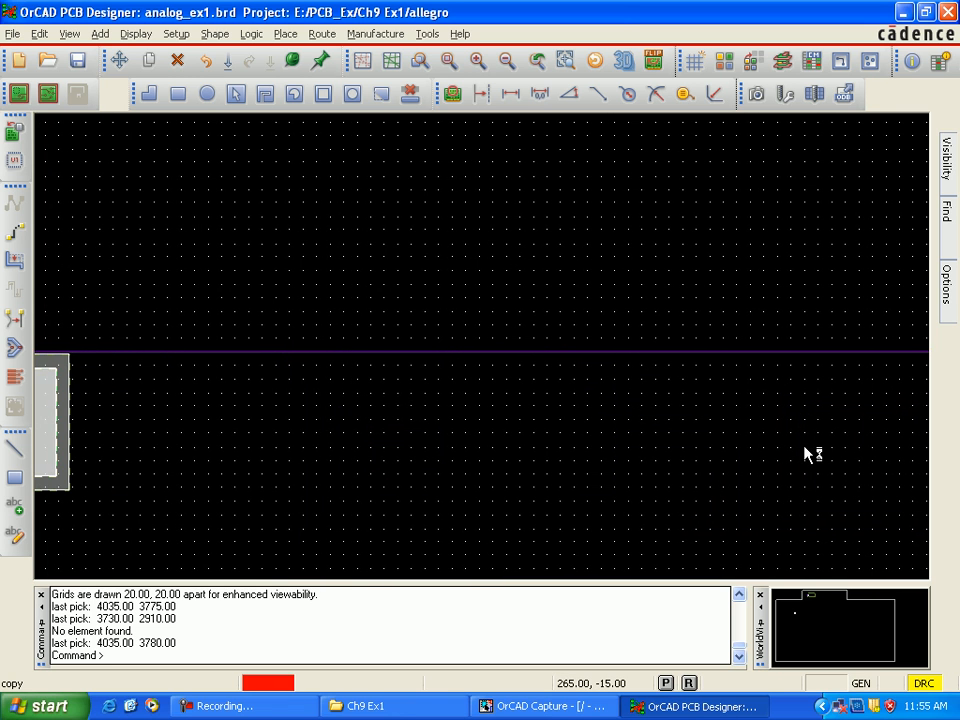
key(Right)
key(Right)
key(Right)
key(Right)
key(Right)
key(Right)
key(Right)
key(Right)
key(Right)
key(Right)
key(Right)
key(Right)
key(Right)
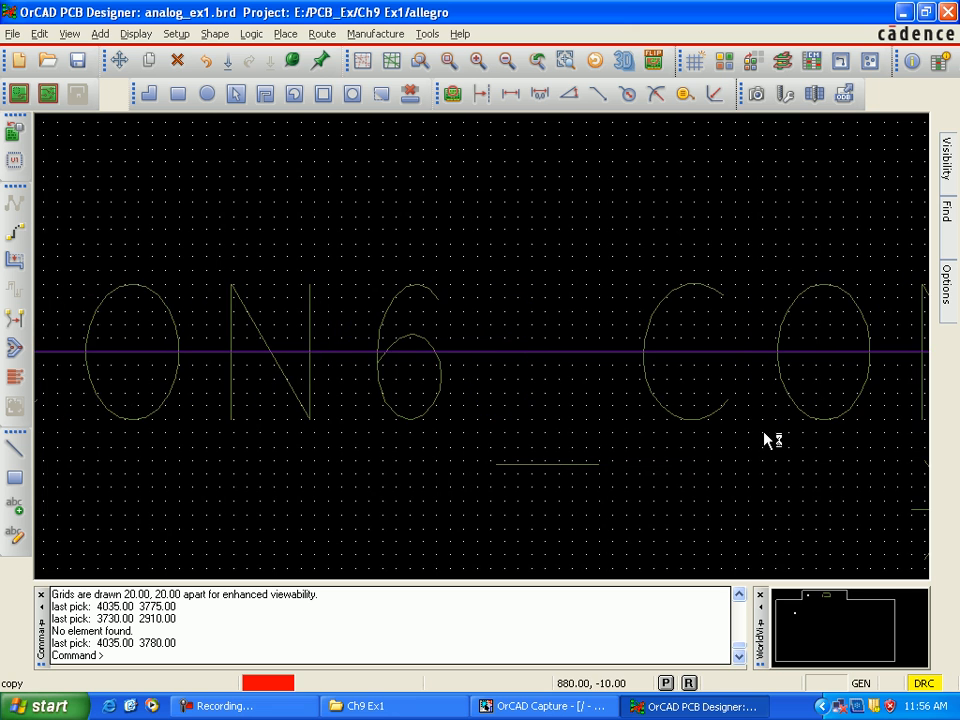
key(Right)
key(Right)
key(Right)
key(Right)
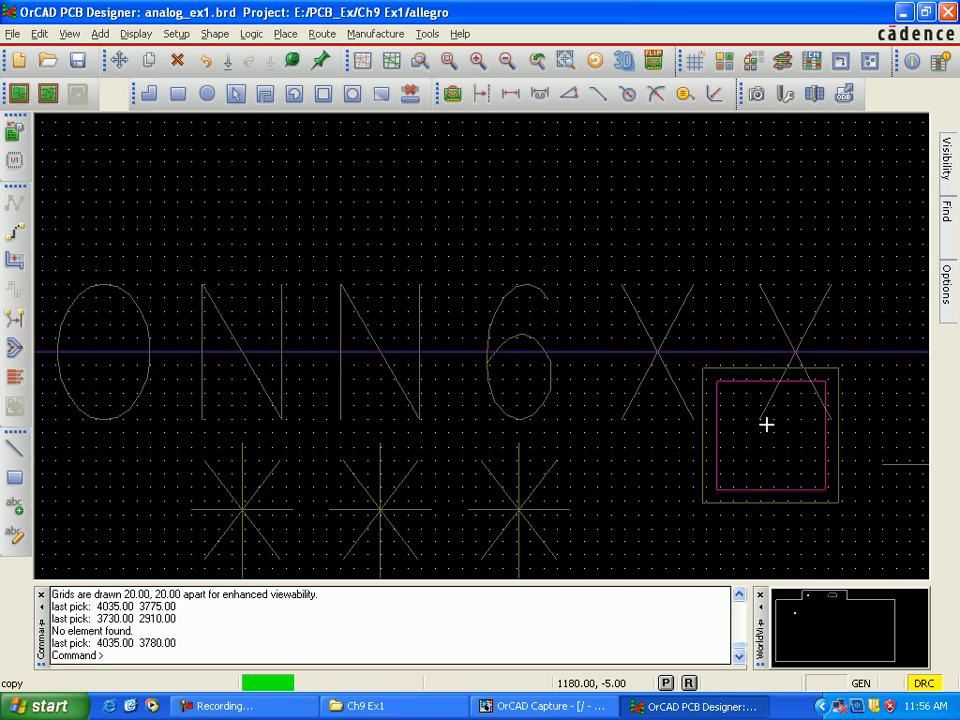
key(Right)
key(Right)
key(Right)
key(Right)
key(Right)
key(Right)
key(Right)
key(Right)
key(Right)
key(Right)
key(Right)
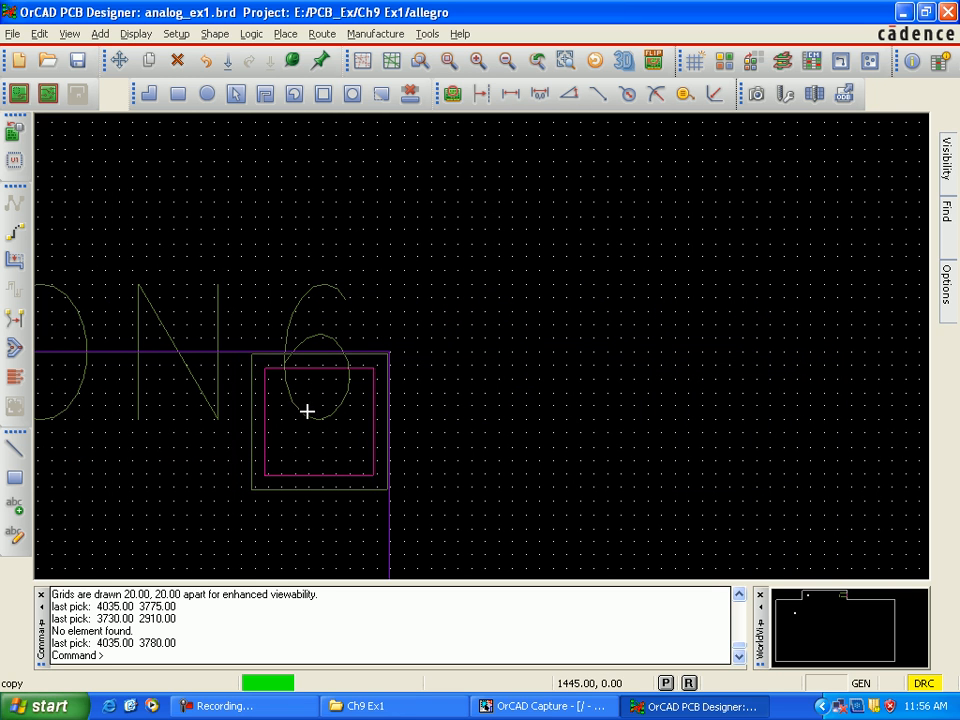
scroll(300, 412, up, 2)
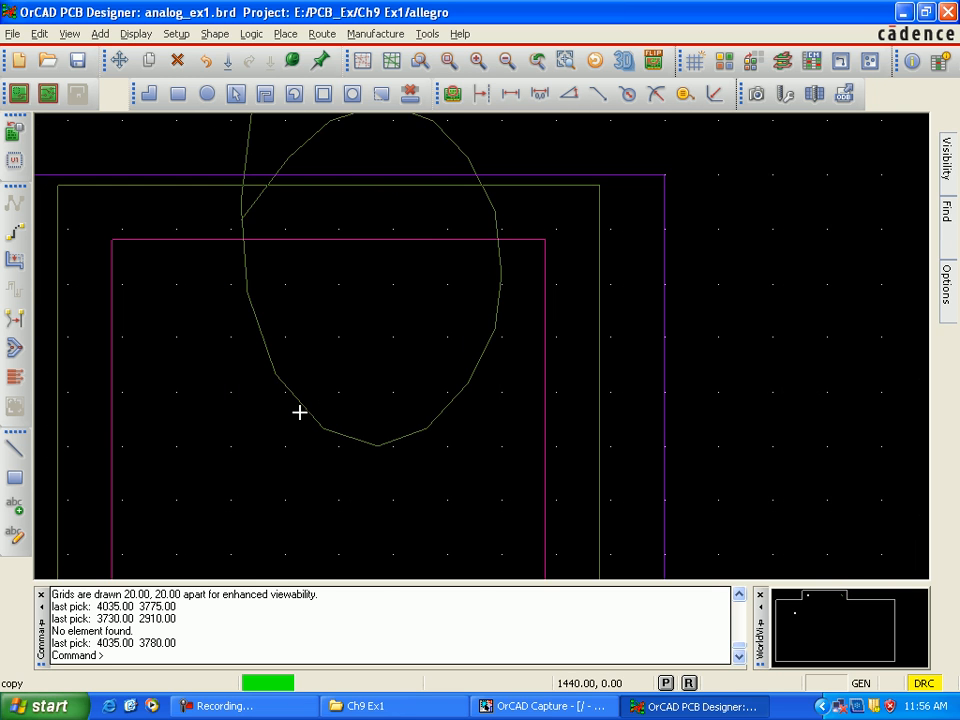
click(316, 414)
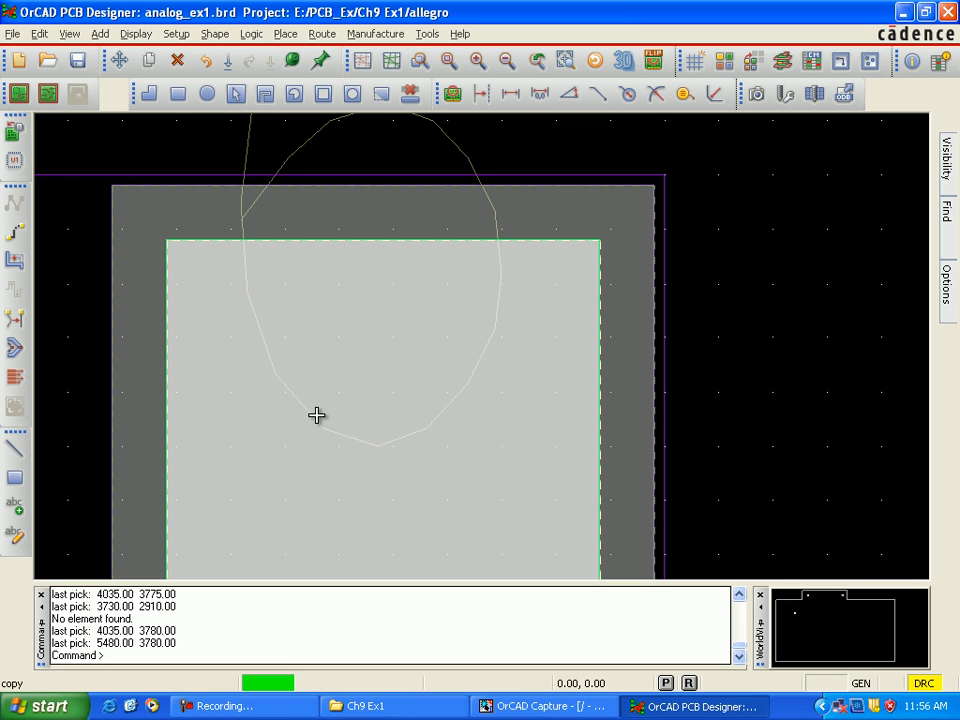
Step: Place a copy of the stacked squares at (7480, 1445), inside the purple outline just above the lower-right mounting hole's keepout
scroll(317, 407, down, 2)
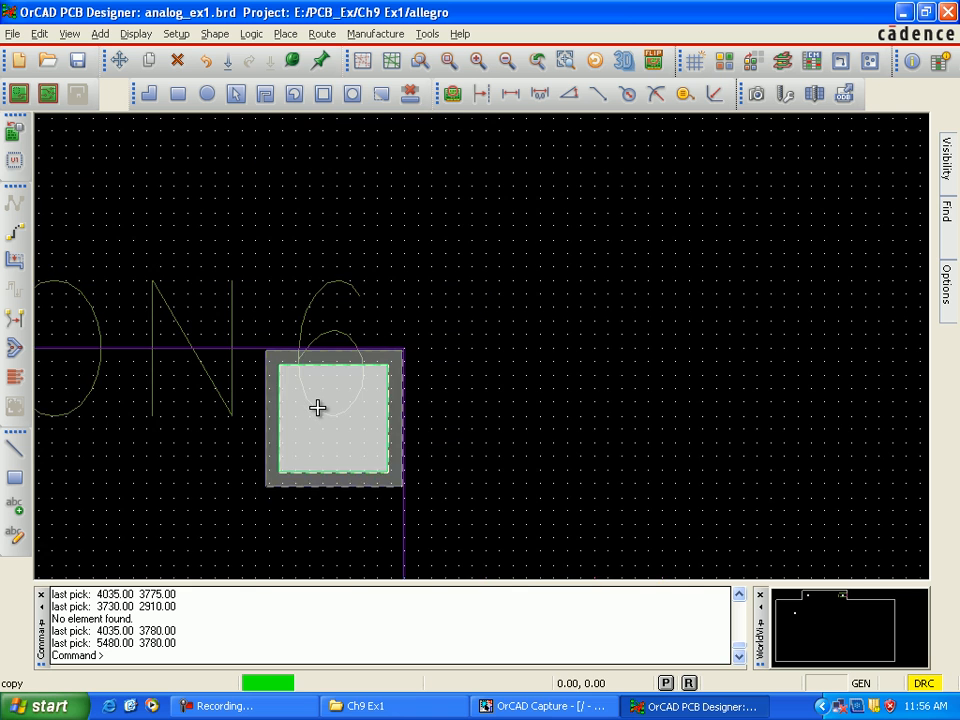
scroll(317, 407, down, 1)
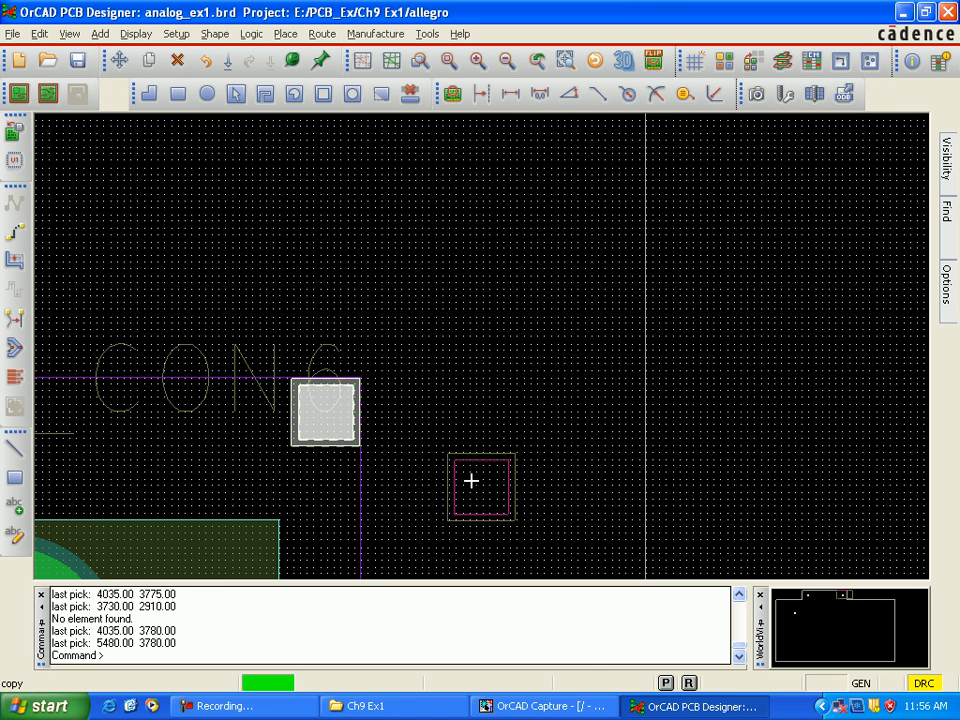
scroll(460, 451, down, 1)
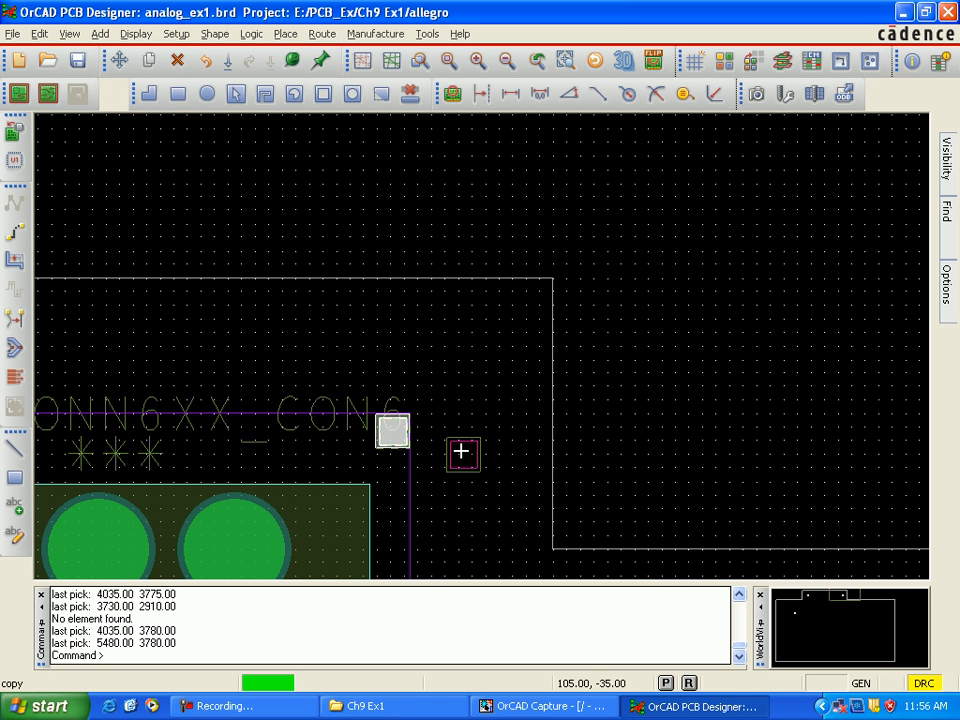
click(461, 449)
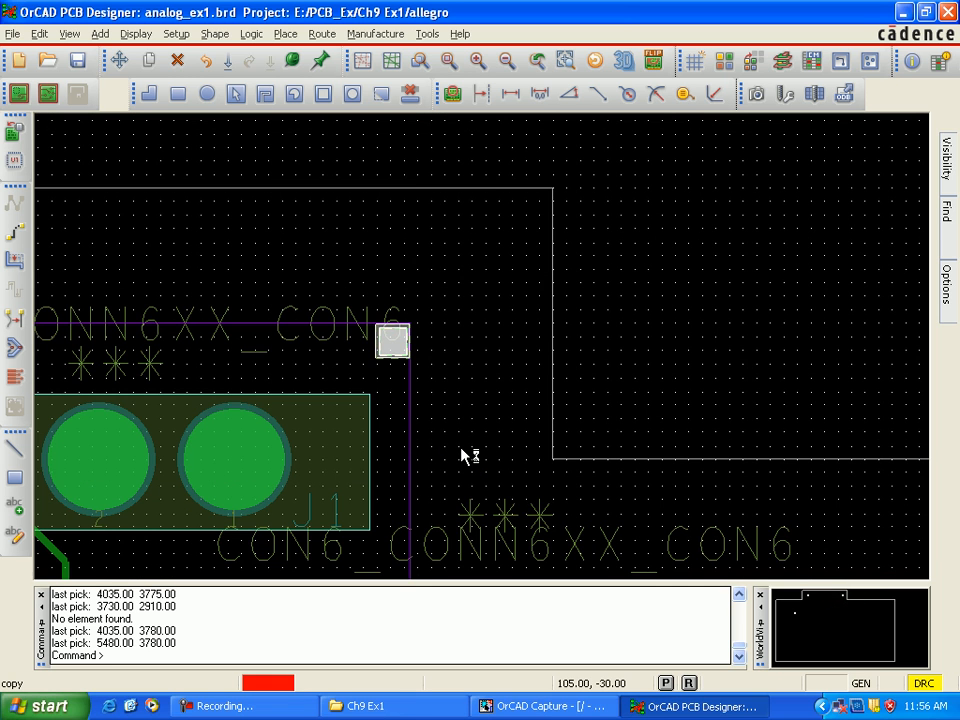
key(Down)
key(Down)
key(Down)
key(Down)
key(Down)
key(Down)
key(Down)
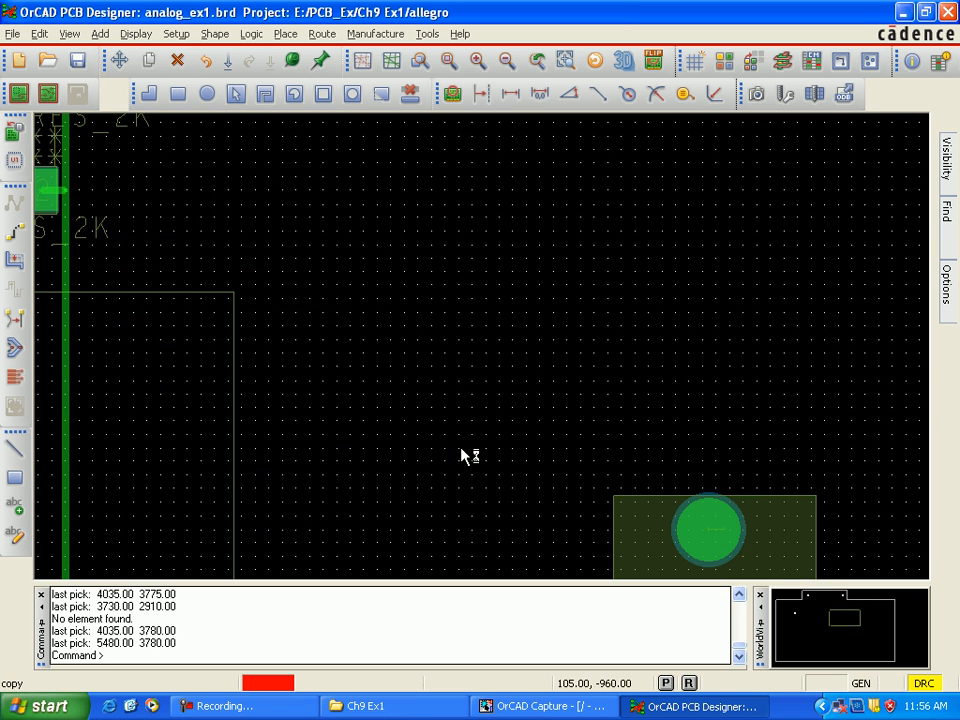
key(Down)
key(Down)
key(Down)
key(Down)
key(Down)
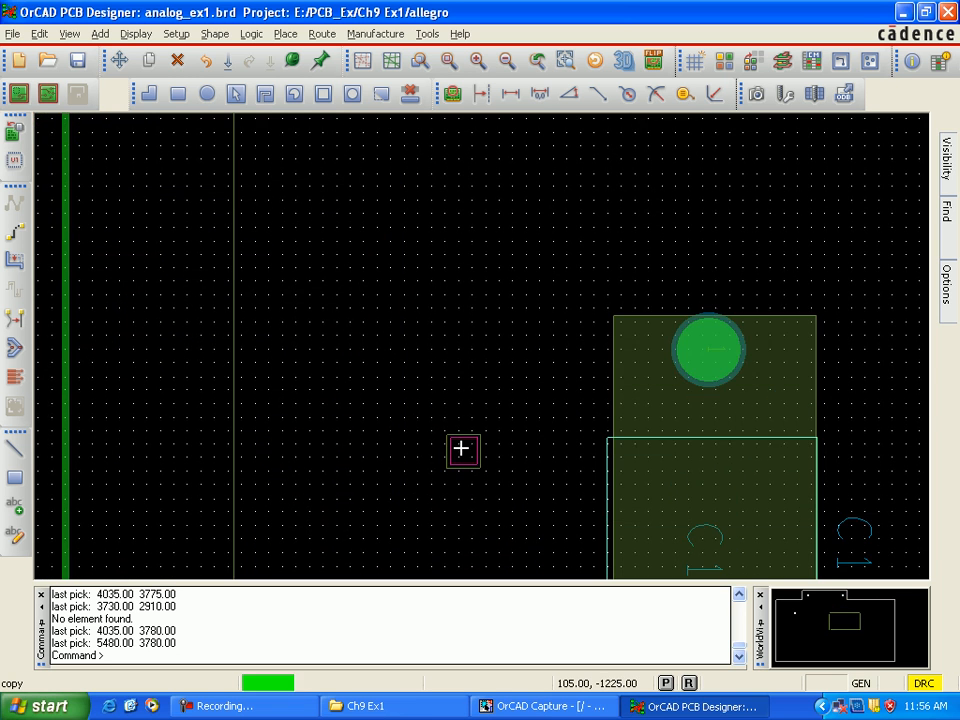
key(Down)
scroll(461, 449, down, 1)
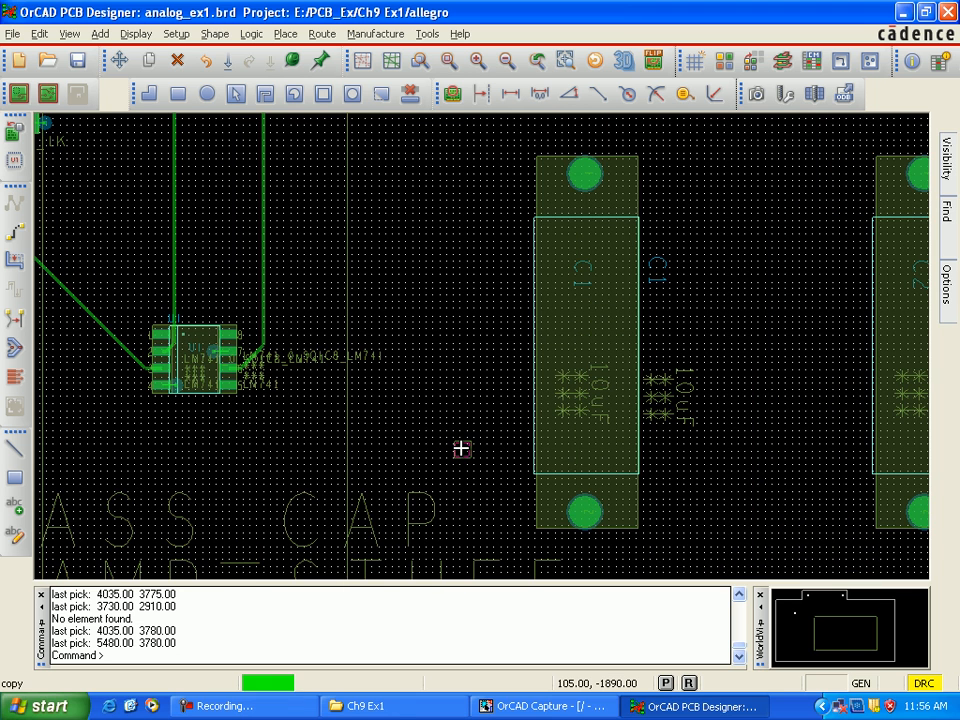
scroll(461, 449, down, 1)
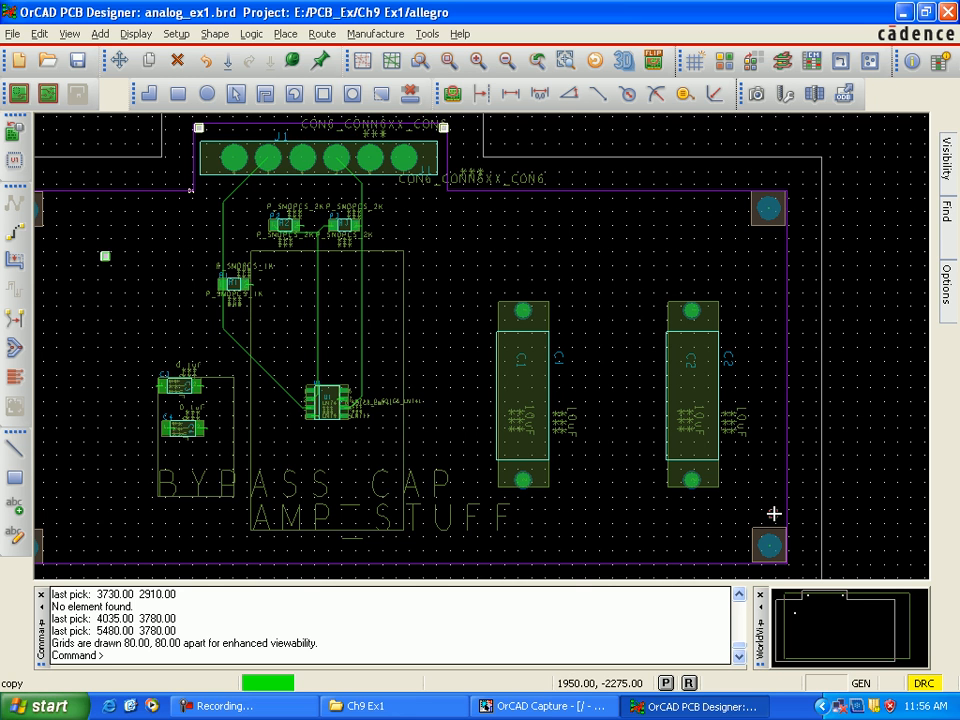
scroll(774, 513, up, 3)
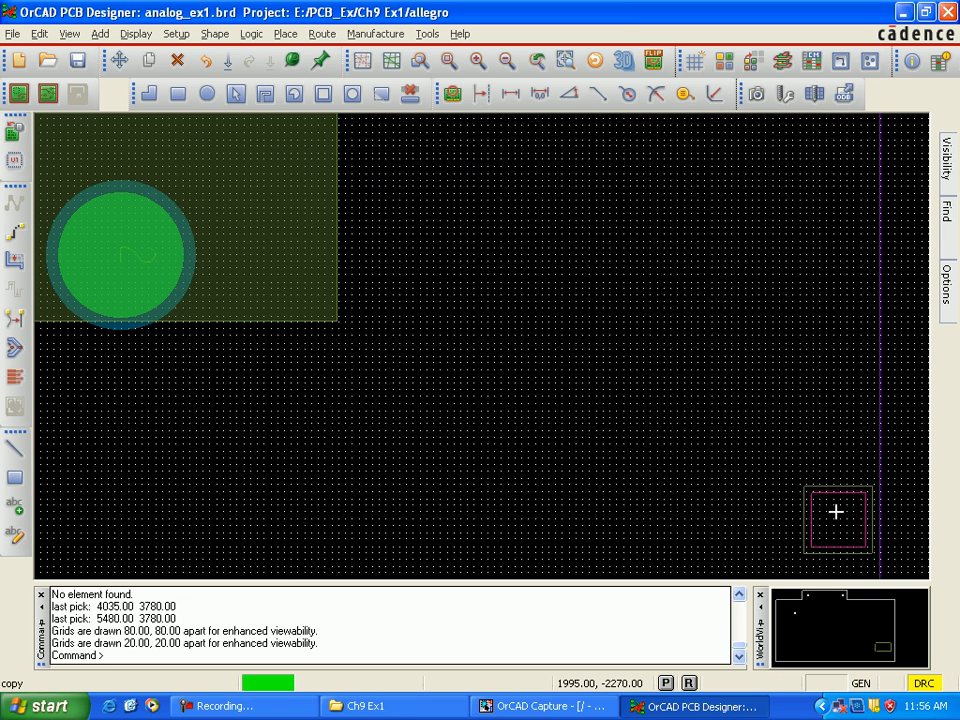
scroll(836, 512, up, 2)
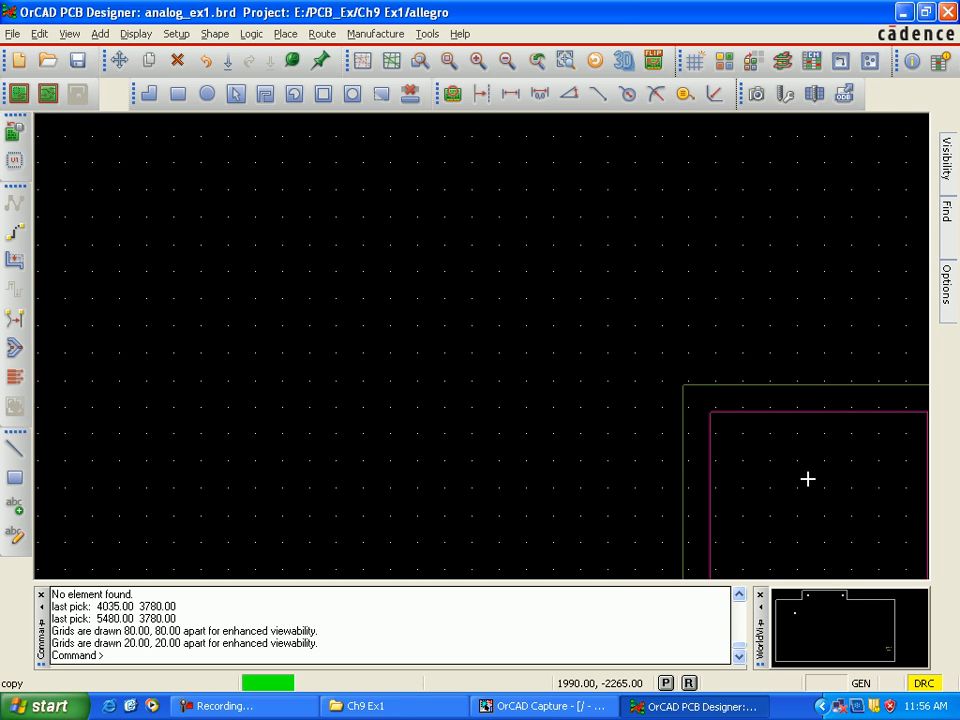
scroll(788, 468, down, 2)
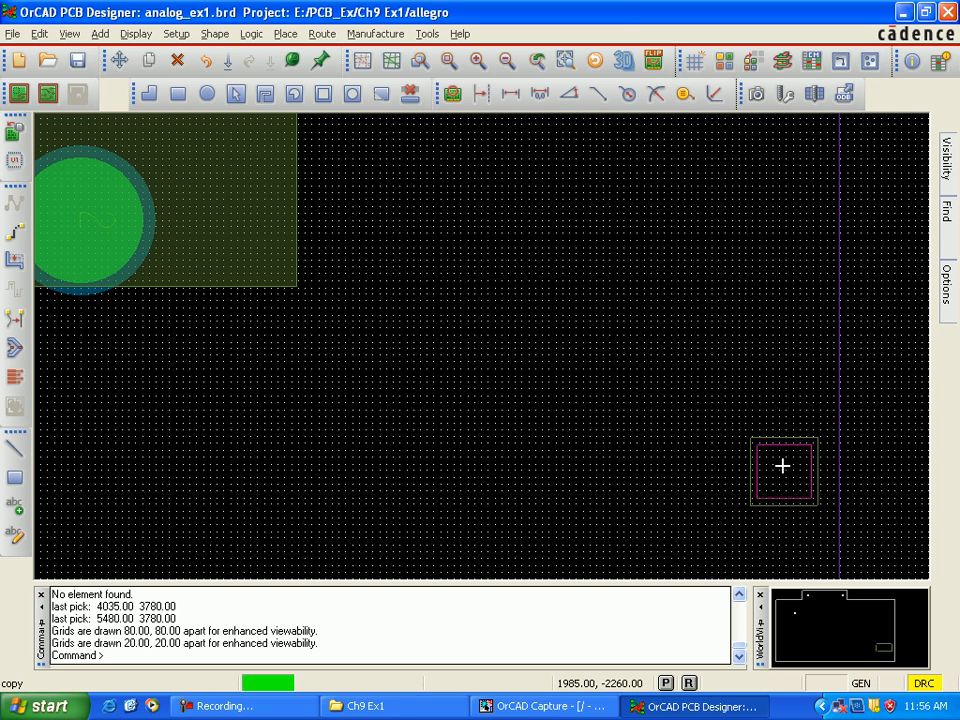
scroll(786, 478, down, 1)
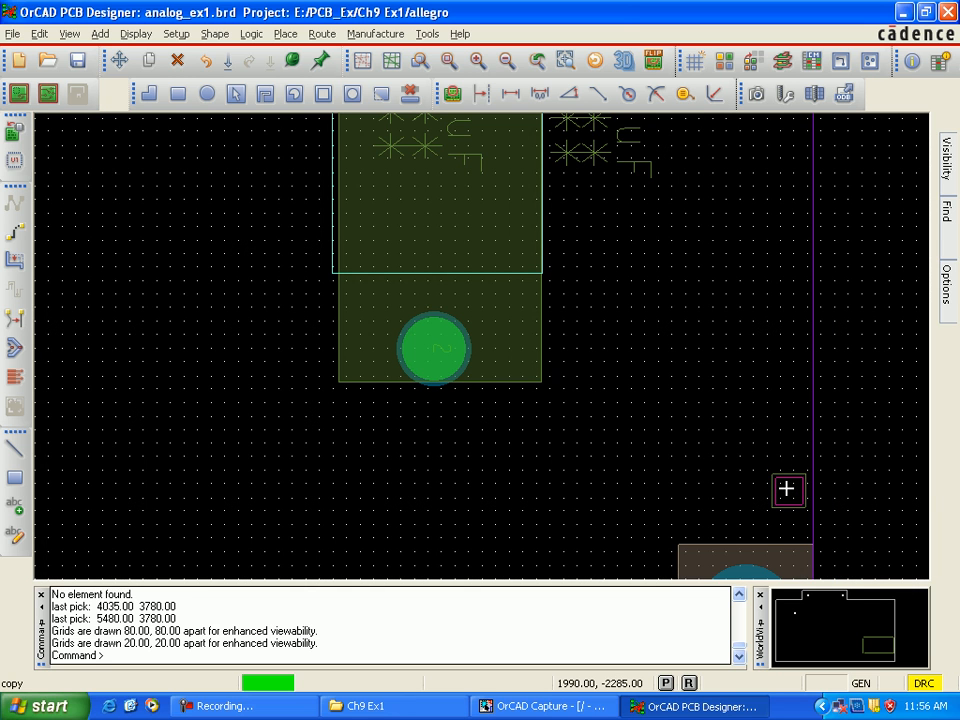
scroll(786, 488, up, 2)
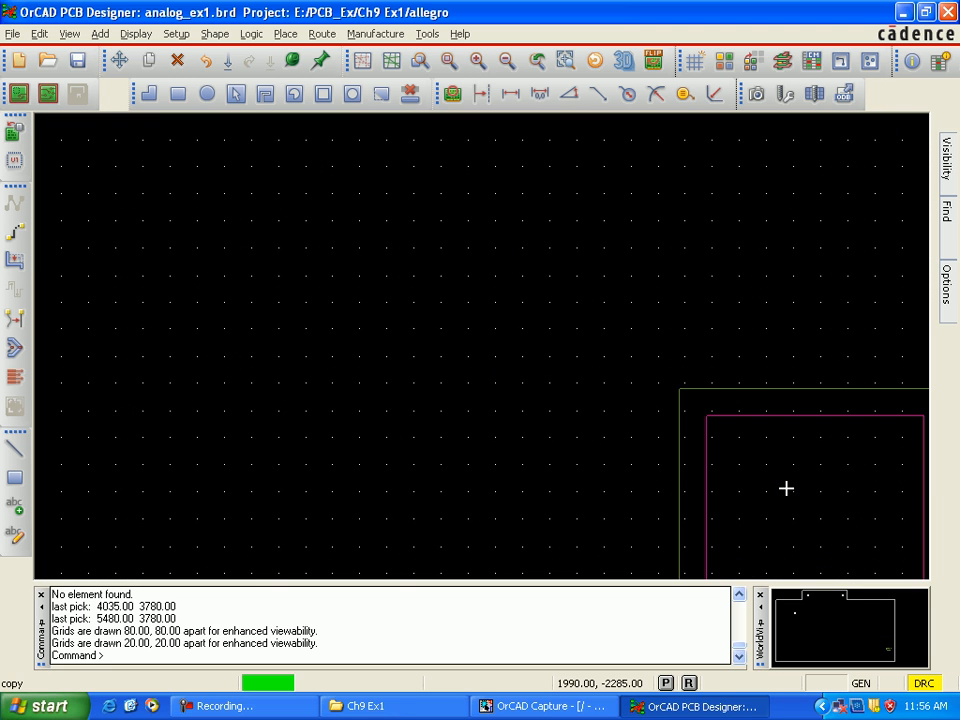
key(Right)
key(Right)
key(Right)
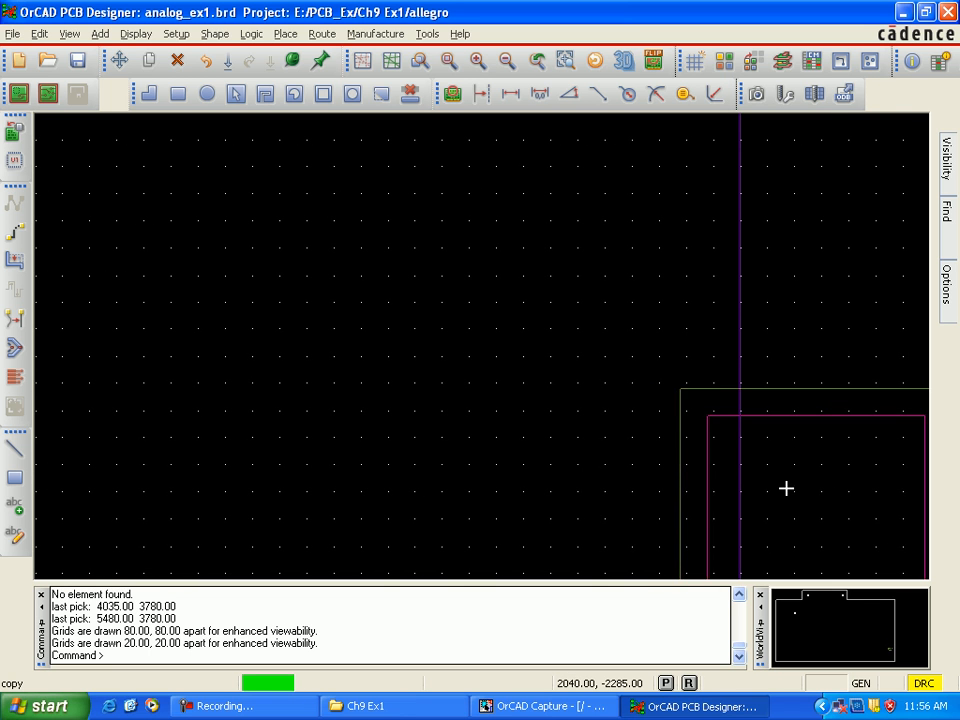
click(587, 447)
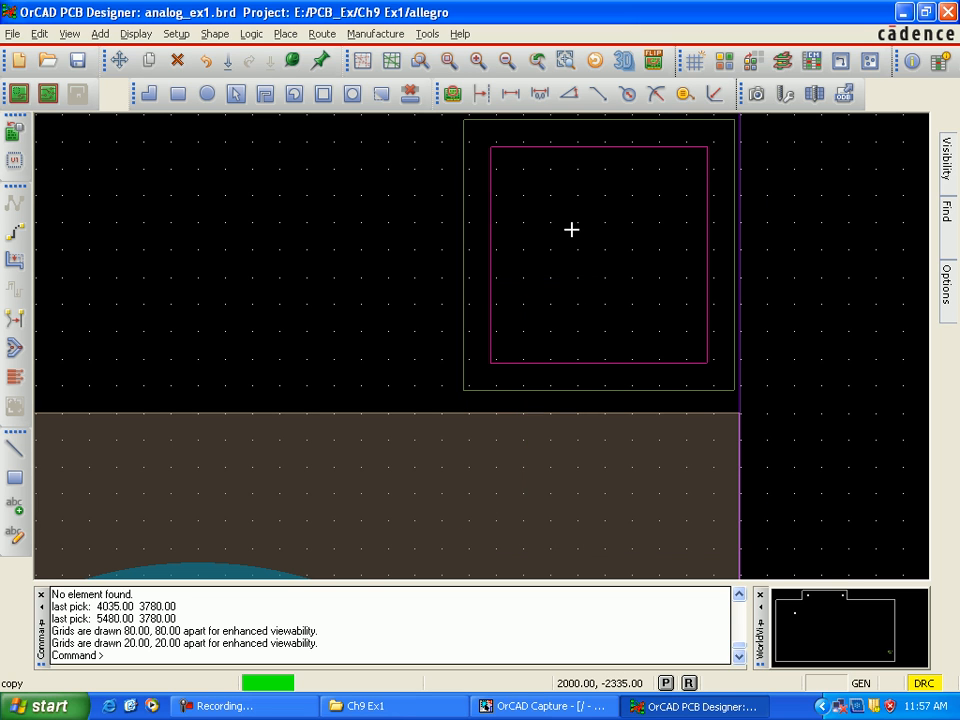
click(571, 229)
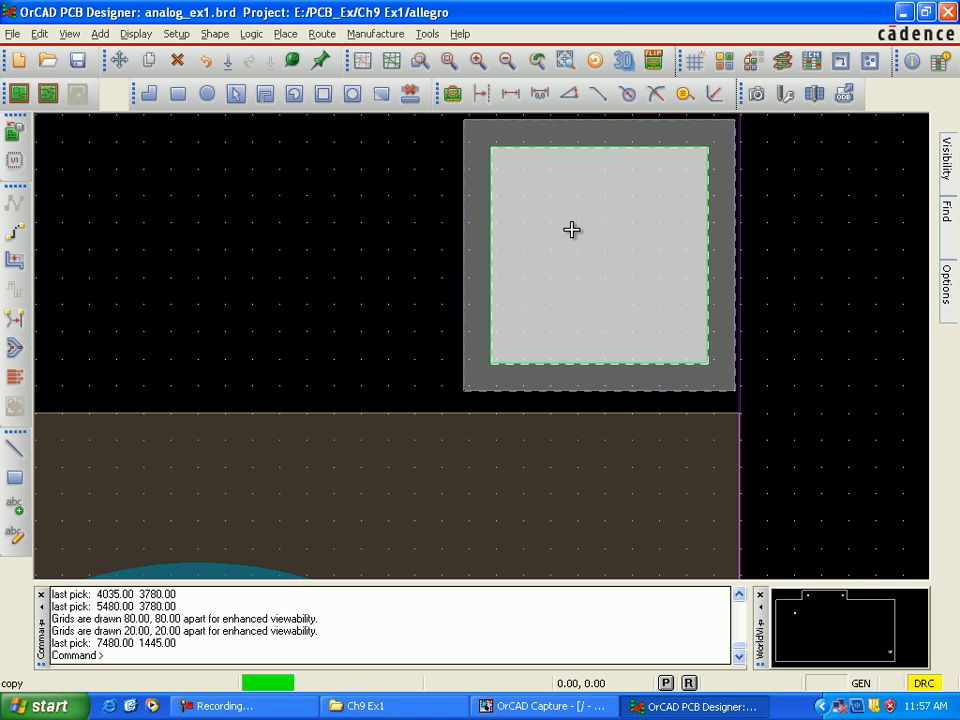
Step: Place another copy of the stacked squares at (2935, 1435), inside the purple outline just above the lower-left mounting hole's keepout
click(229, 299)
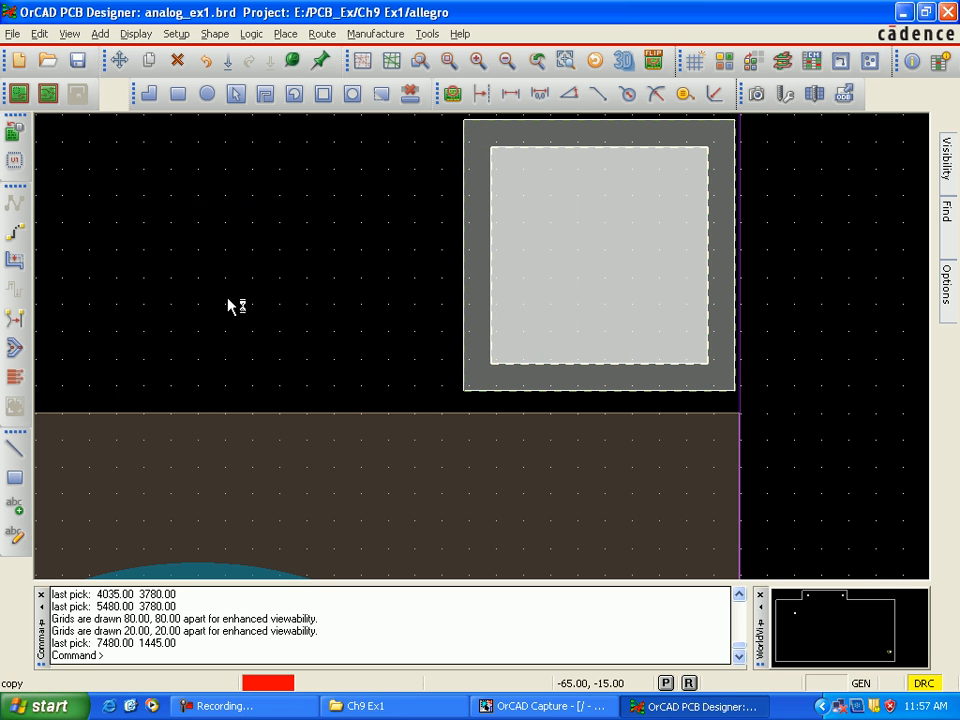
middle_drag(209, 298, 194, 298)
scroll(190, 296, down, 2)
scroll(190, 296, down, 1)
scroll(141, 291, down, 1)
scroll(135, 291, down, 1)
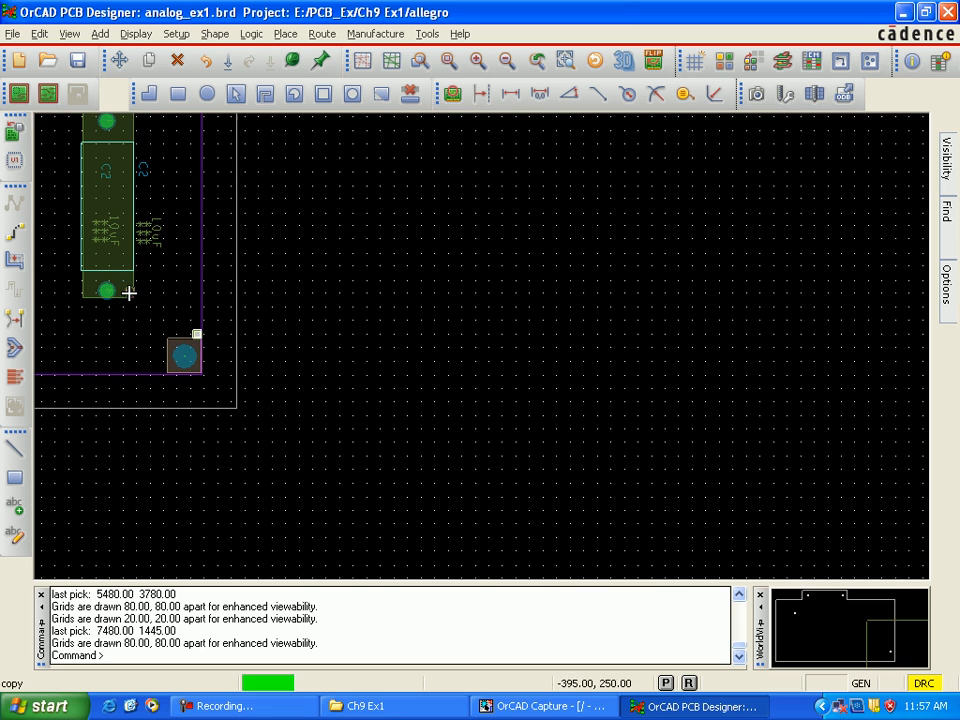
middle_drag(122, 300, 152, 336)
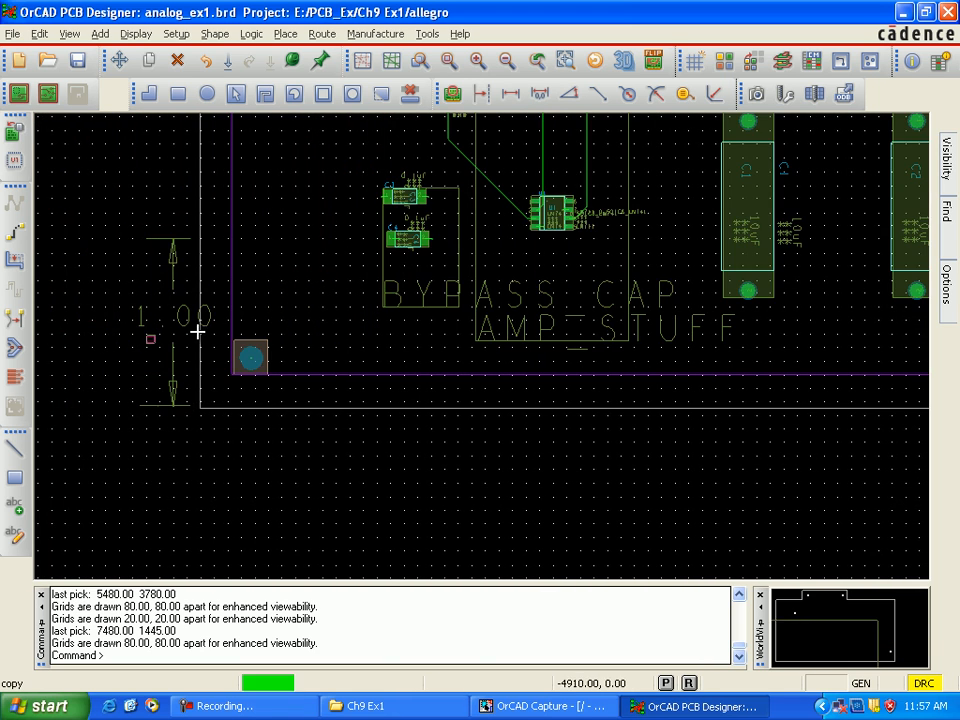
scroll(255, 317, up, 3)
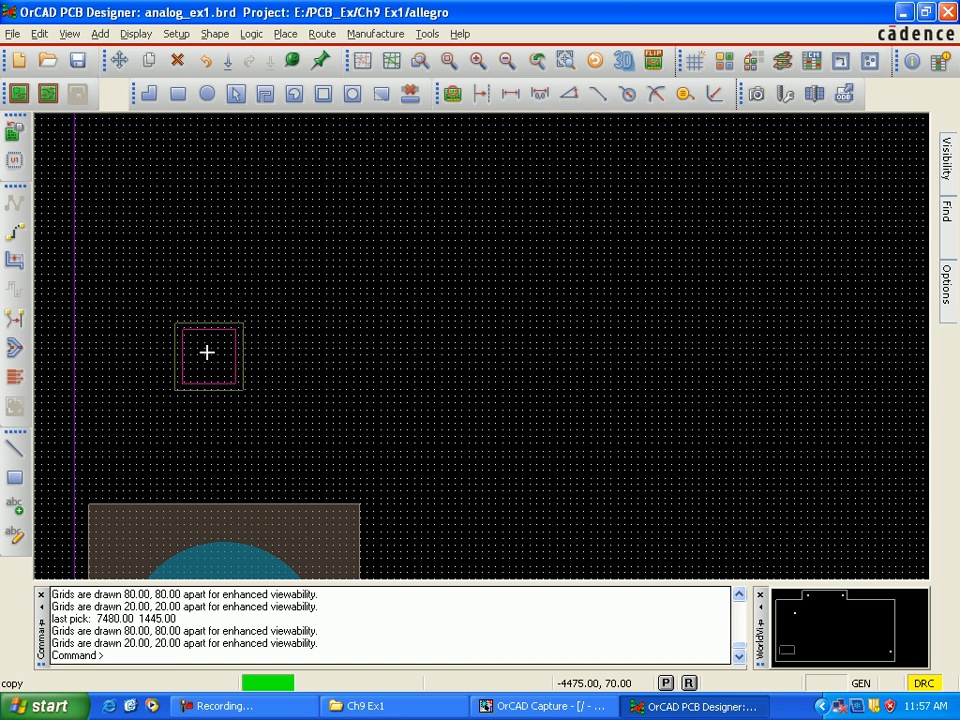
scroll(171, 376, up, 2)
key(Left)
key(Left)
key(Left)
key(Left)
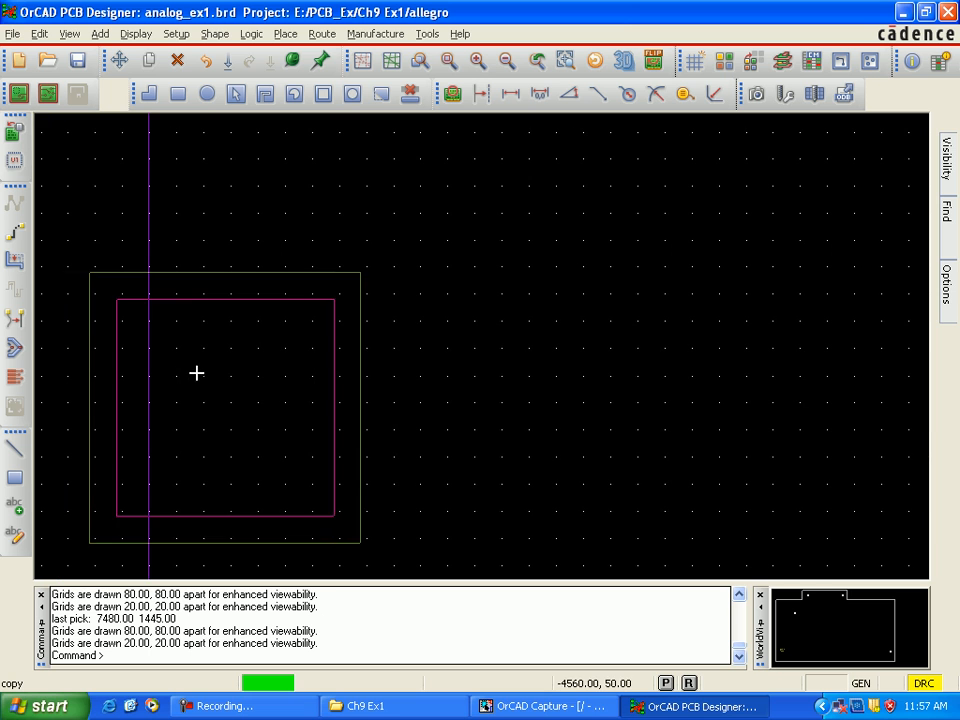
scroll(274, 375, down, 1)
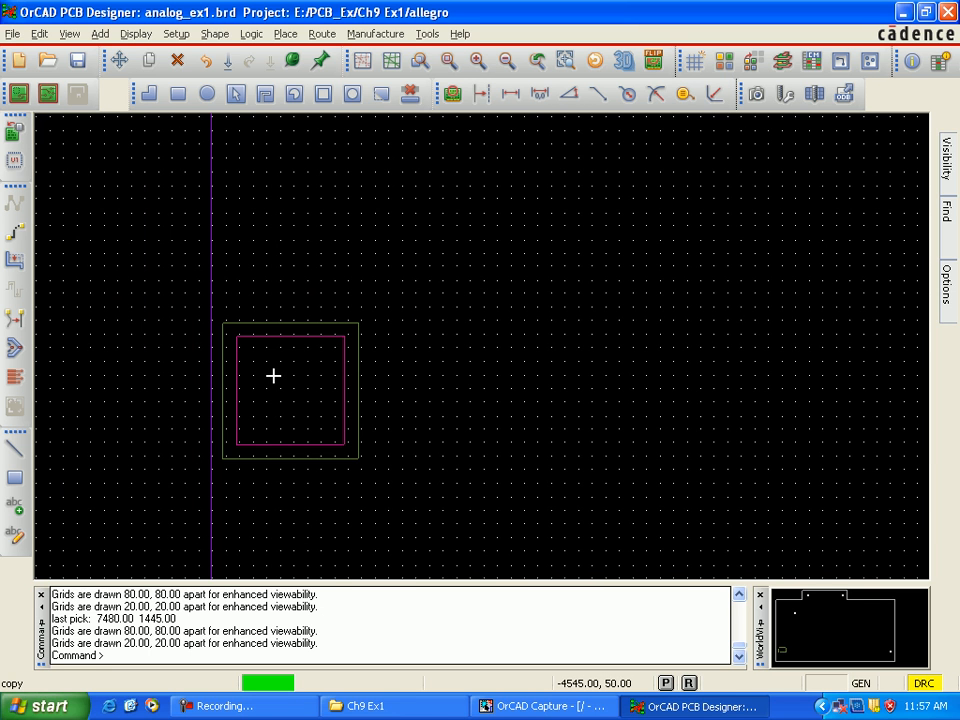
key(Down)
key(Down)
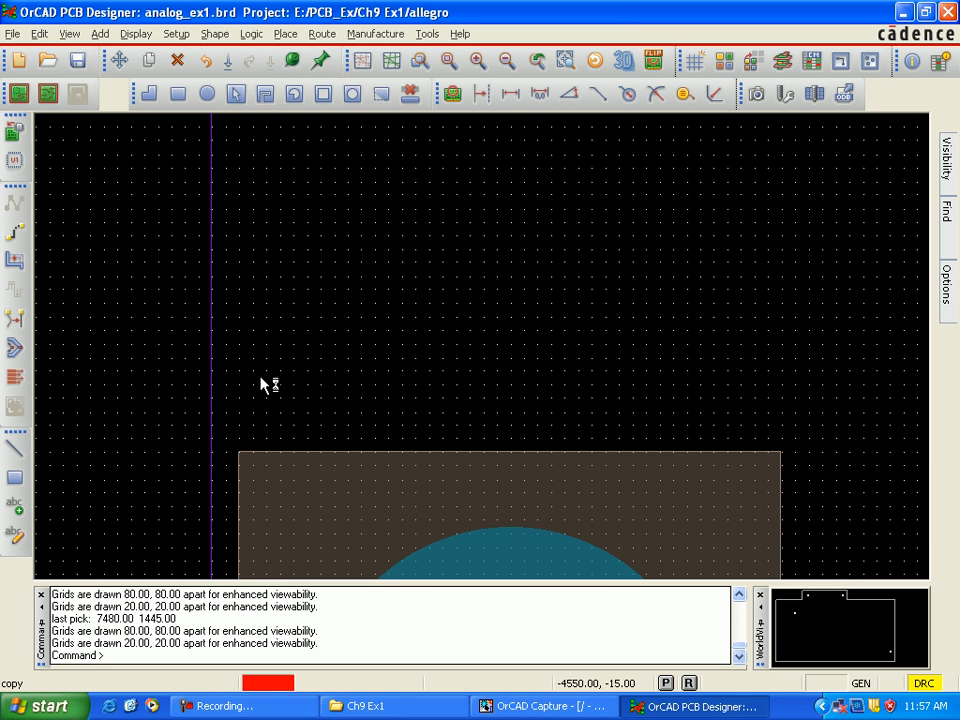
key(Down)
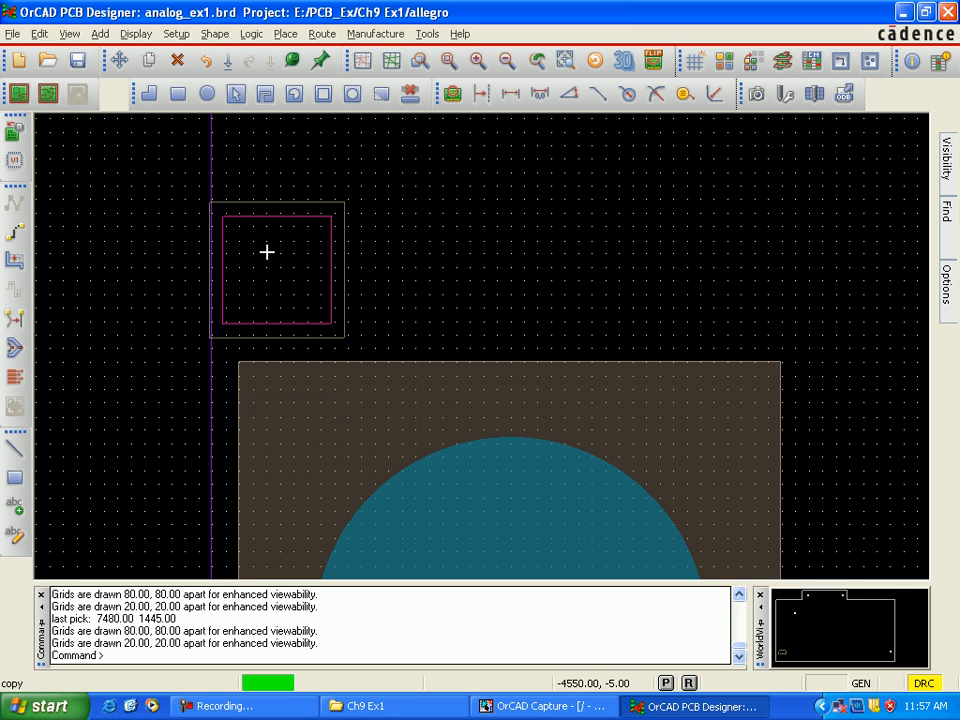
scroll(274, 252, up, 2)
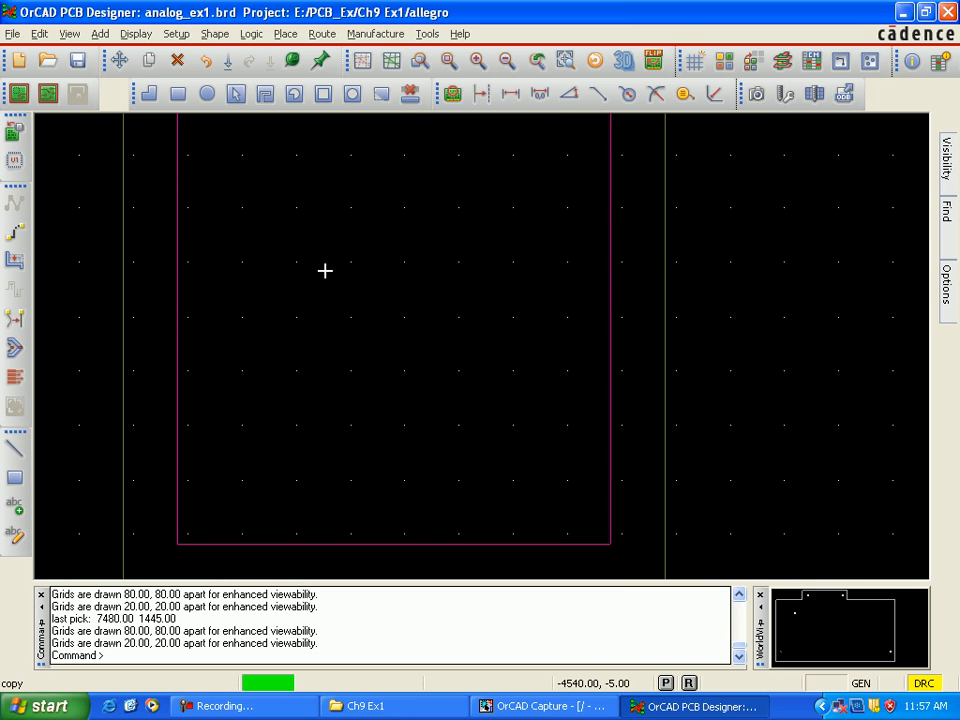
key(Down)
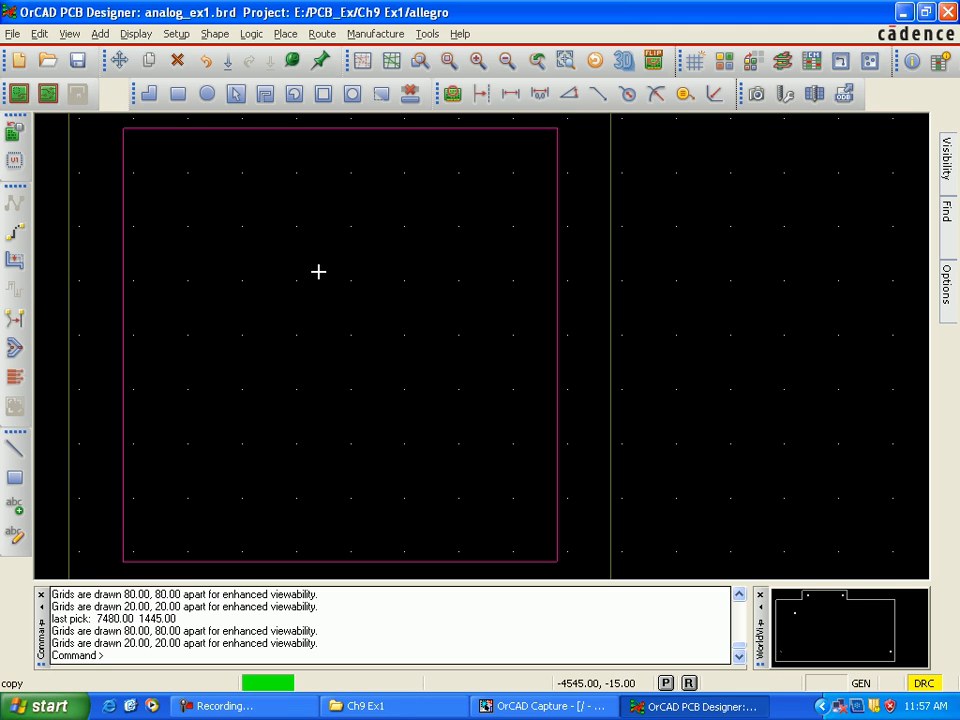
scroll(318, 271, down, 1)
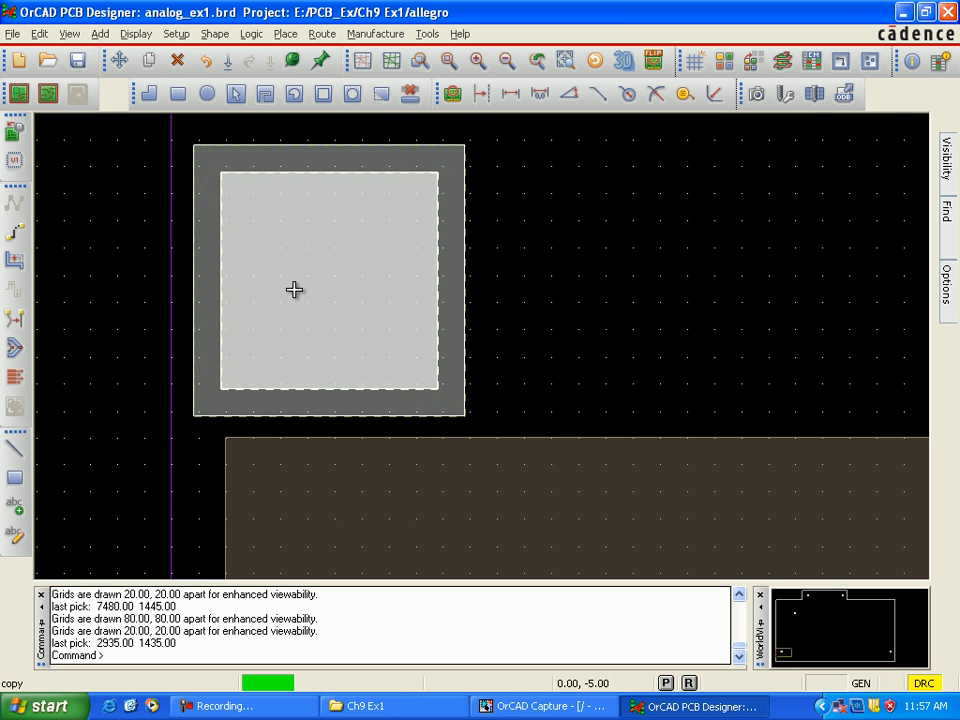
Step: Place a copy of the stacked squares at (2935, 1235), in the outline's lower-left corner over the mounting hole's keepout, and finish copying
scroll(321, 290, down, 3)
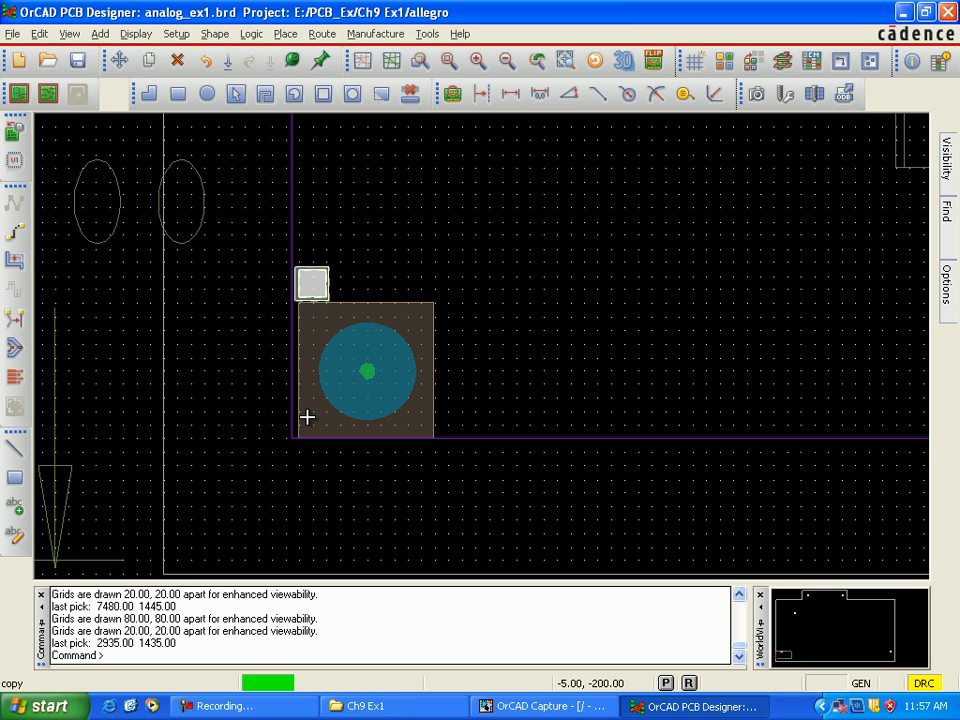
scroll(307, 417, up, 3)
key(Down)
key(Down)
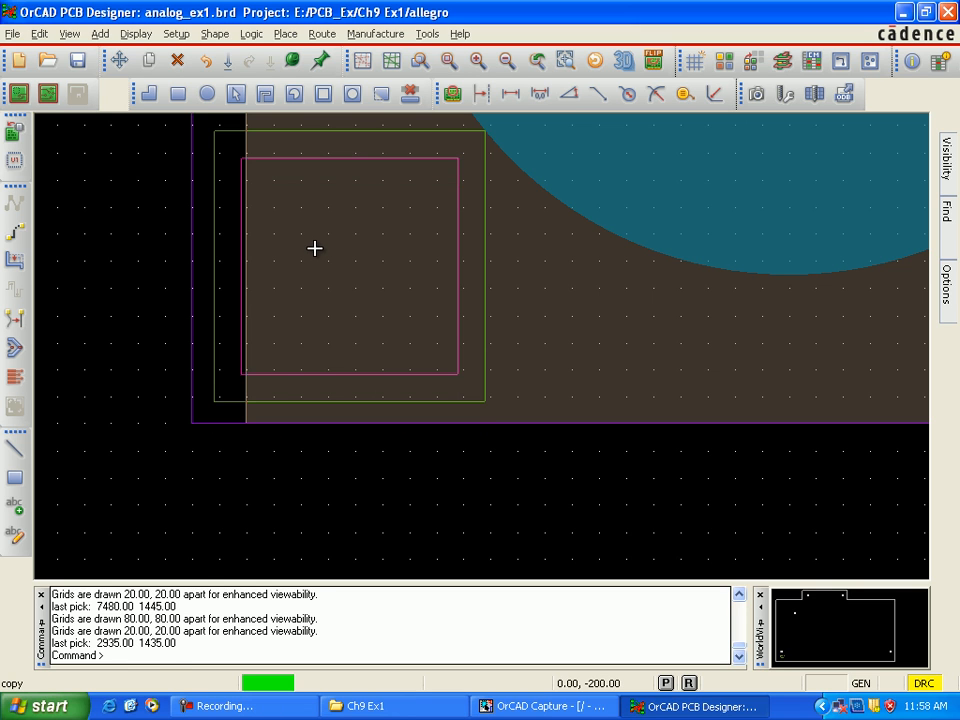
click(316, 256)
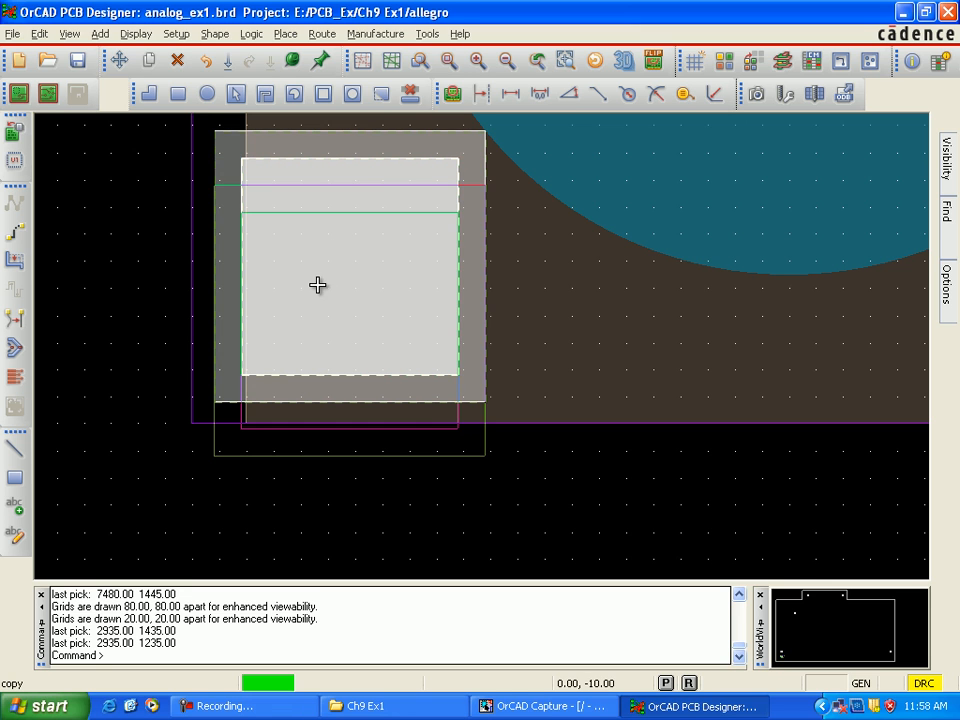
right_click(122, 283)
click(160, 298)
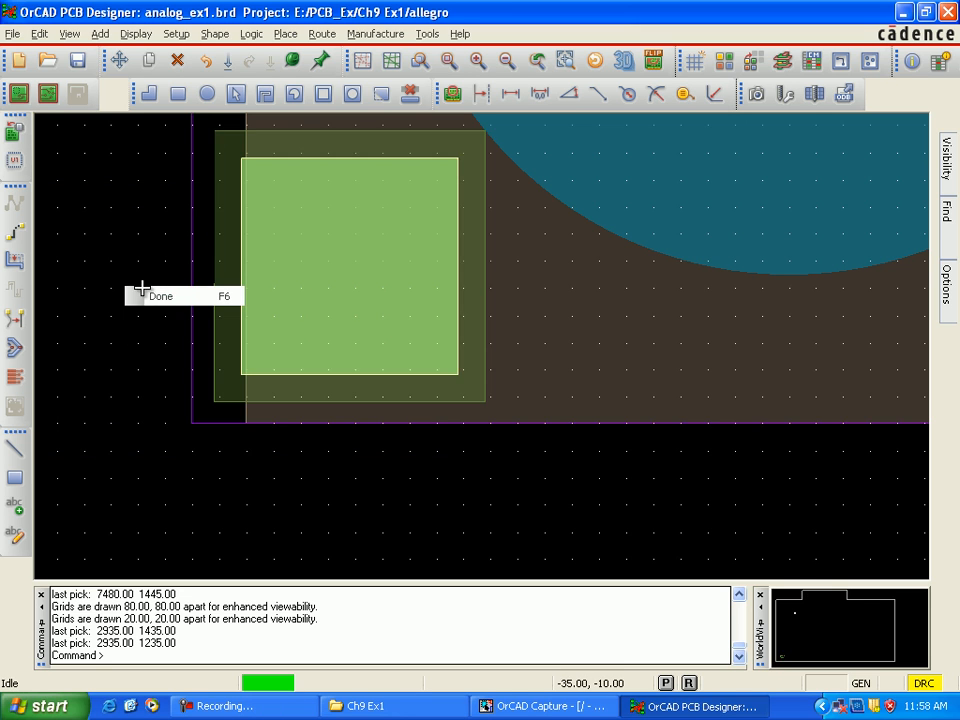
scroll(155, 315, down, 1)
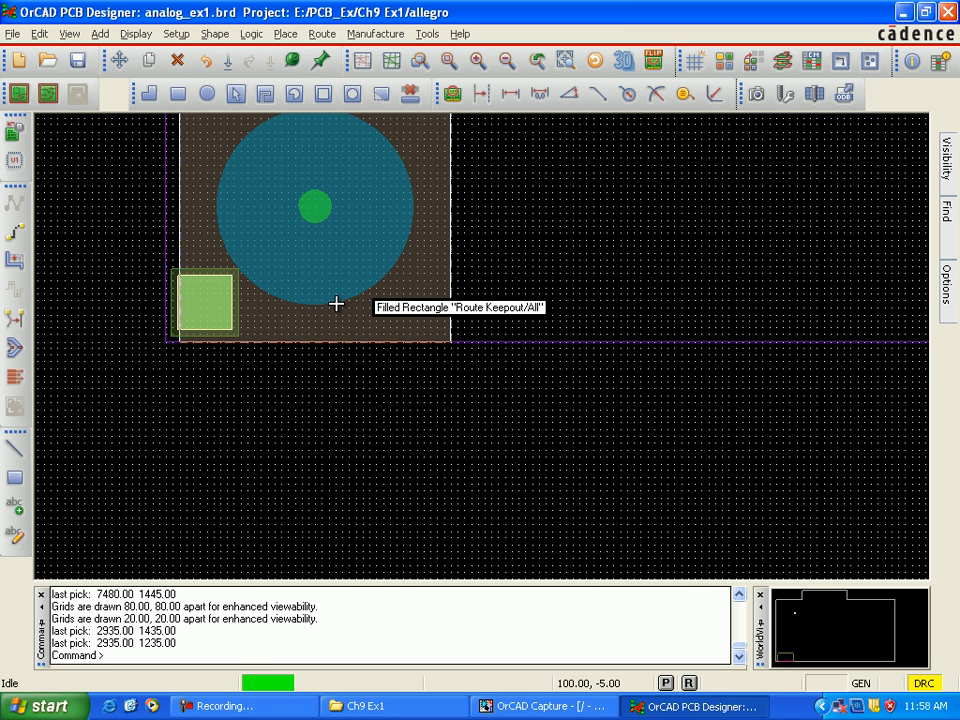
key(Up)
key(Up)
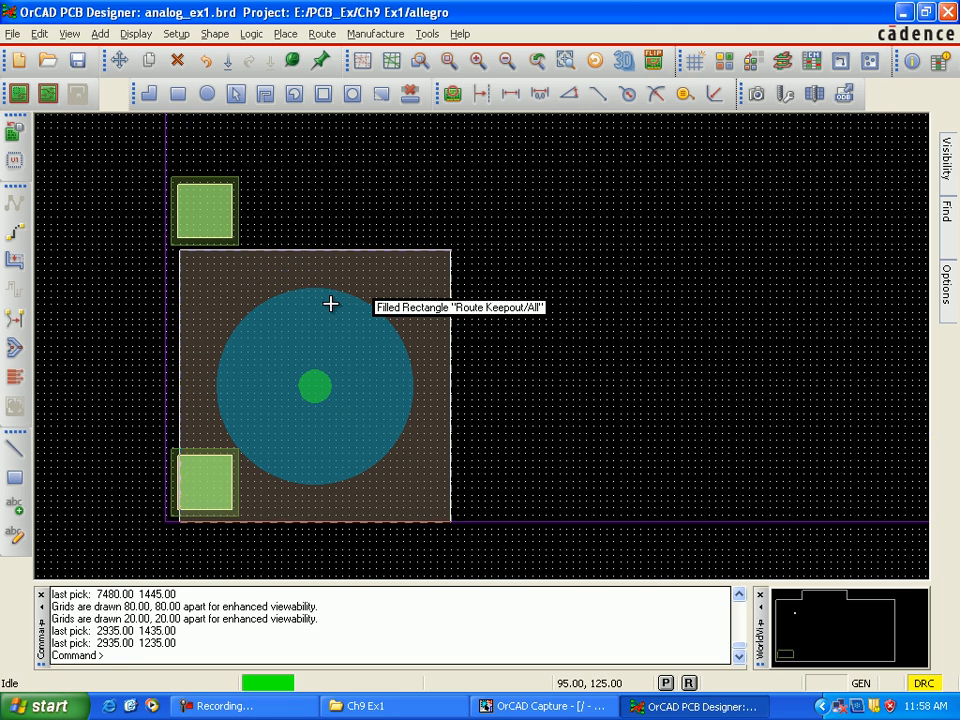
click(218, 210)
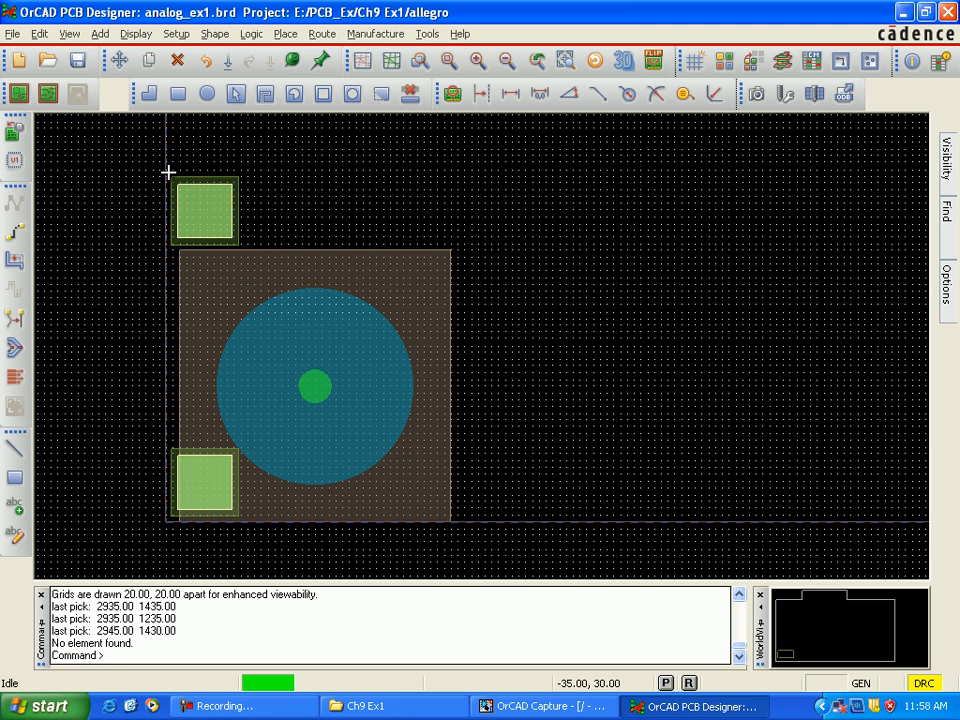
drag(168, 170, 198, 237)
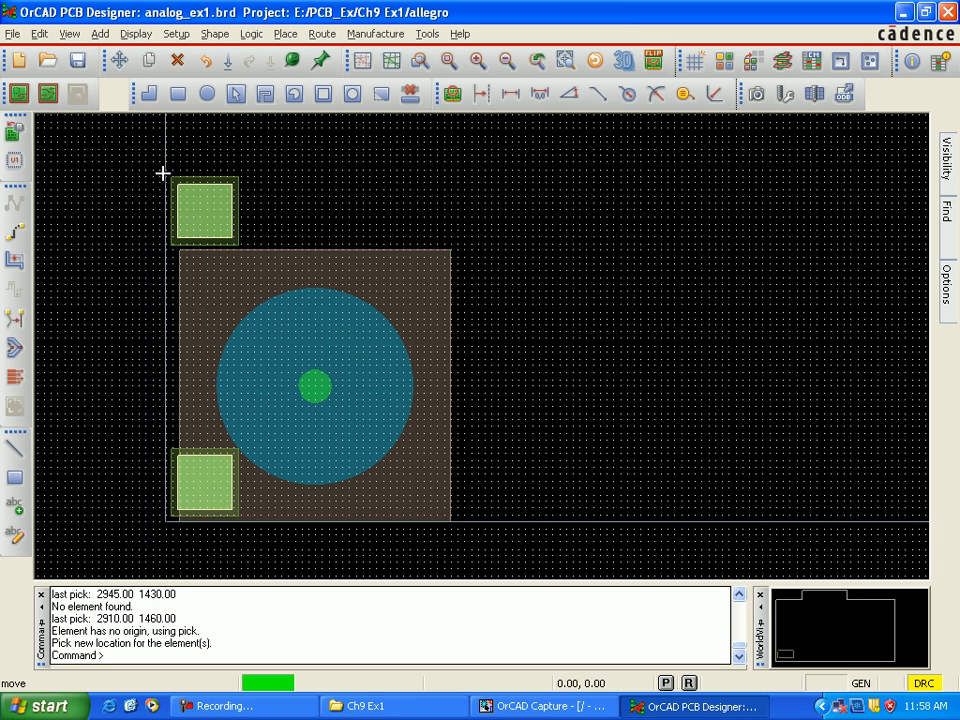
click(164, 173)
click(214, 199)
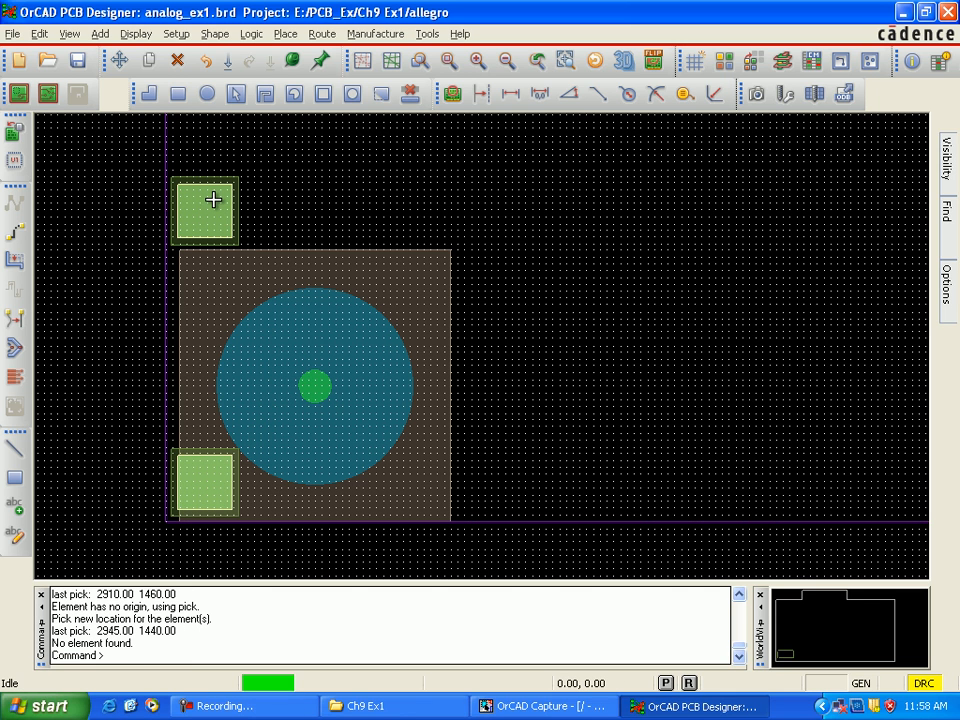
right_click(213, 199)
click(240, 178)
click(234, 177)
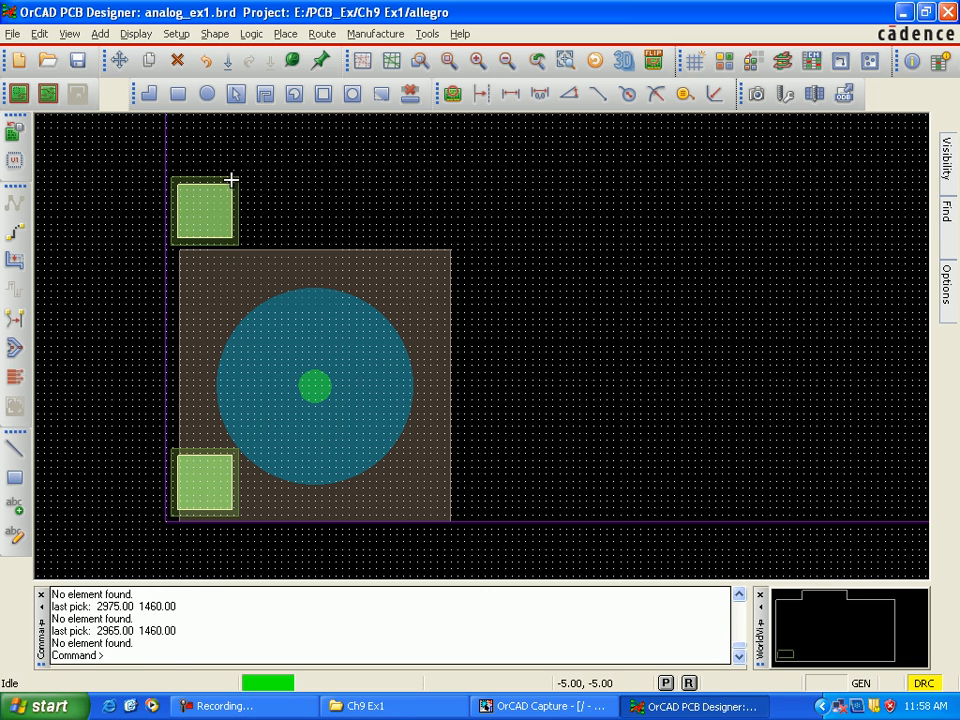
right_click(240, 173)
click(236, 167)
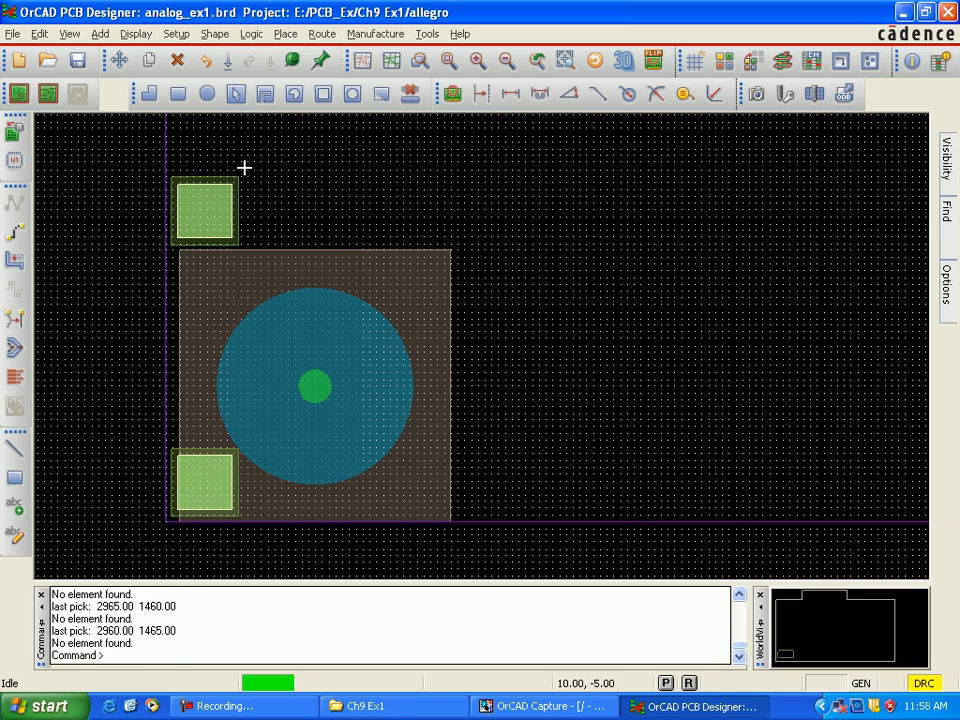
Step: Delete the extra stack of squares just above the lower-left mounting hole's keepout
drag(238, 201, 192, 242)
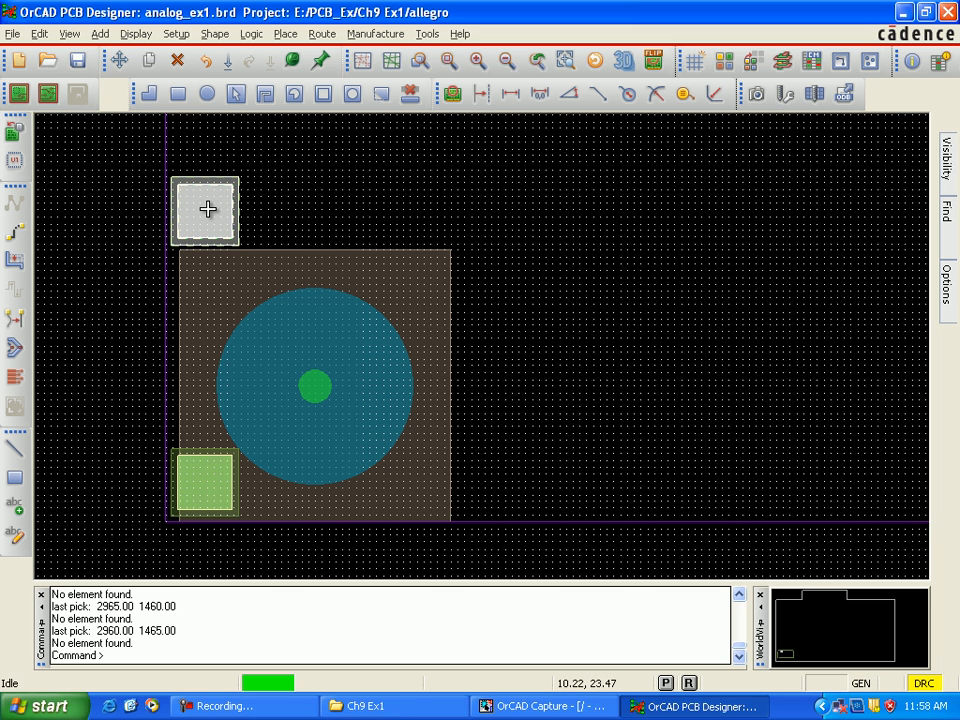
right_click(207, 208)
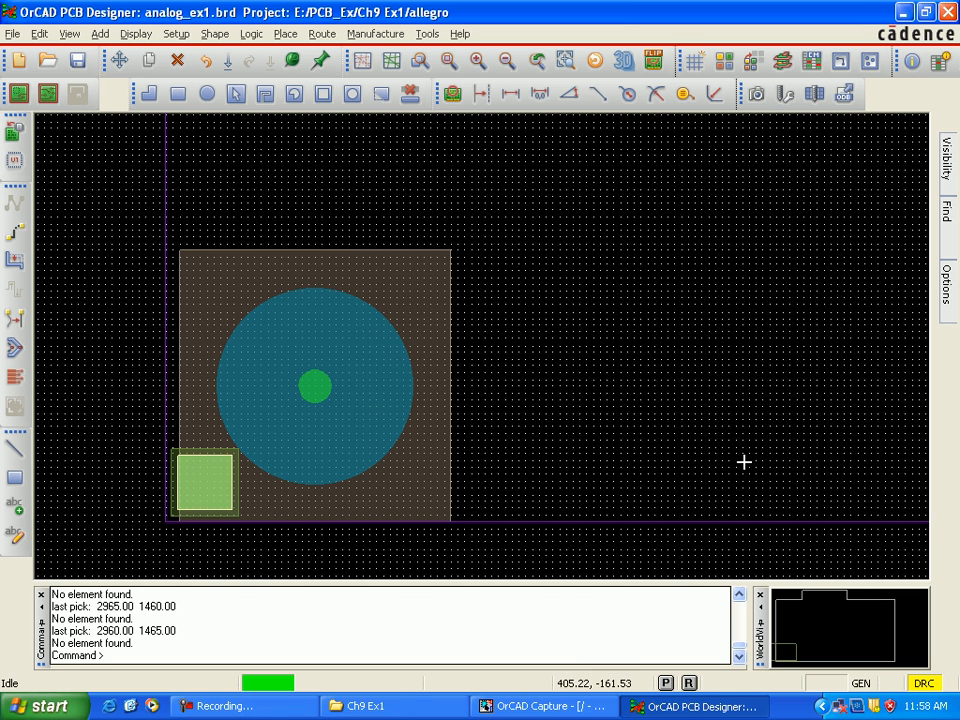
Step: Delete the stray stack of squares inside the purple outline, to the left of resistor R1
scroll(743, 462, down, 1)
key(Right)
key(Right)
key(Right)
key(Right)
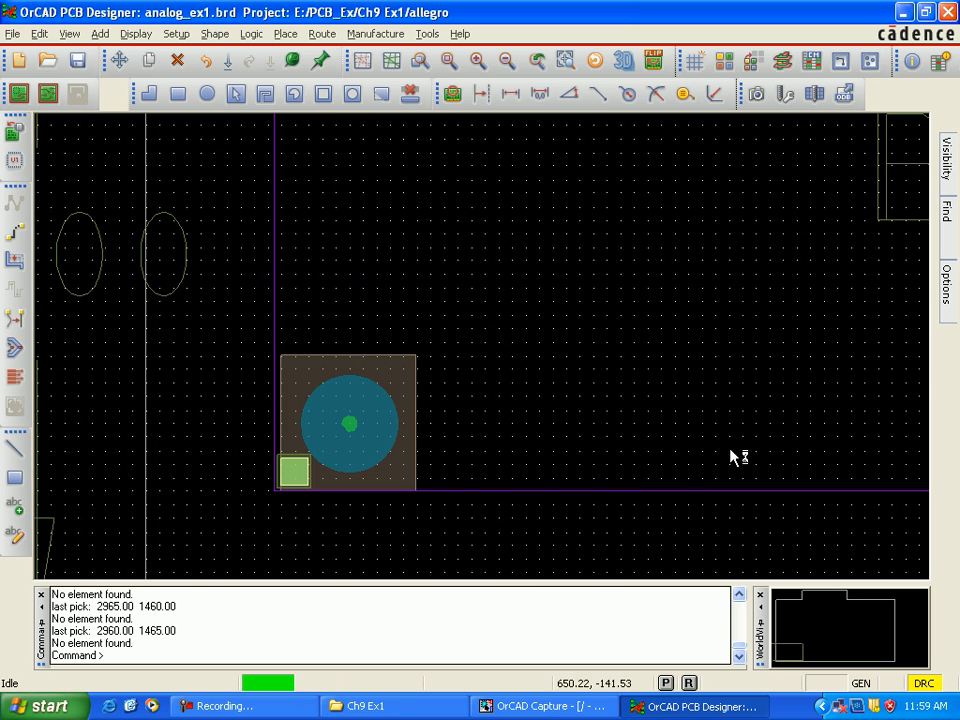
key(Right)
key(Right)
key(Right)
key(Right)
key(Right)
key(Right)
key(Right)
key(Right)
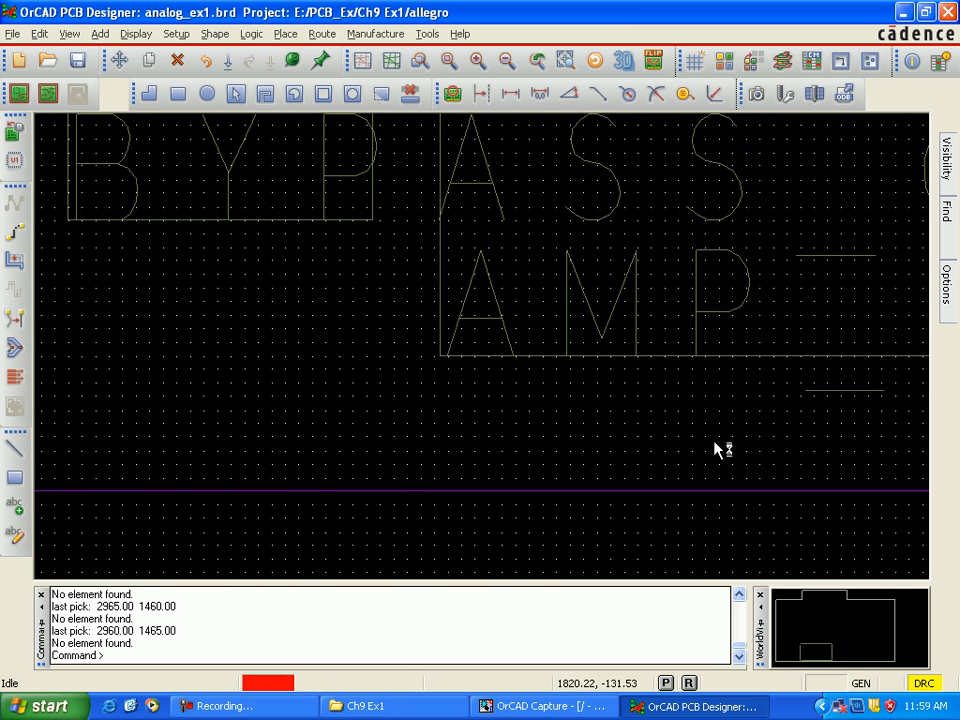
key(Right)
key(Right)
key(Right)
key(Right)
key(Right)
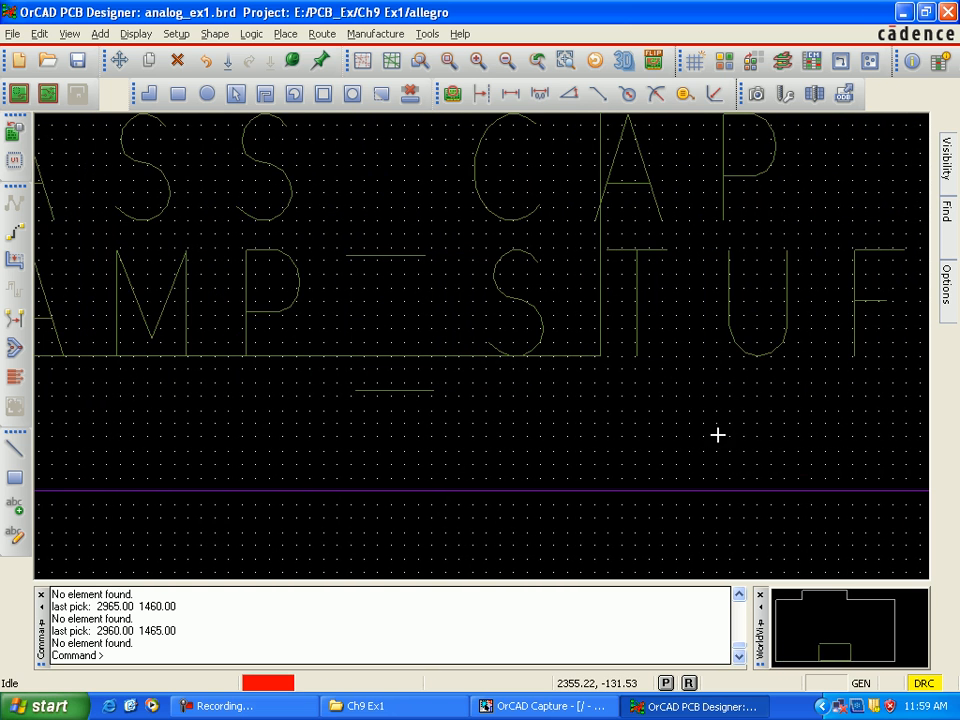
key(Right)
key(Right)
key(Right)
key(Right)
scroll(718, 435, down, 2)
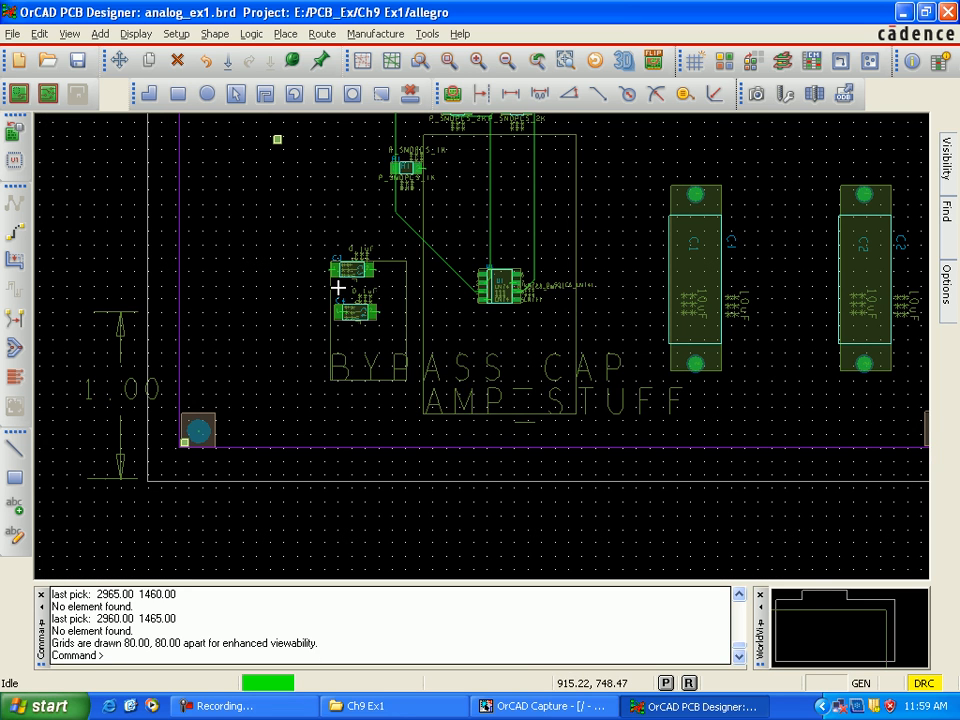
key(Right)
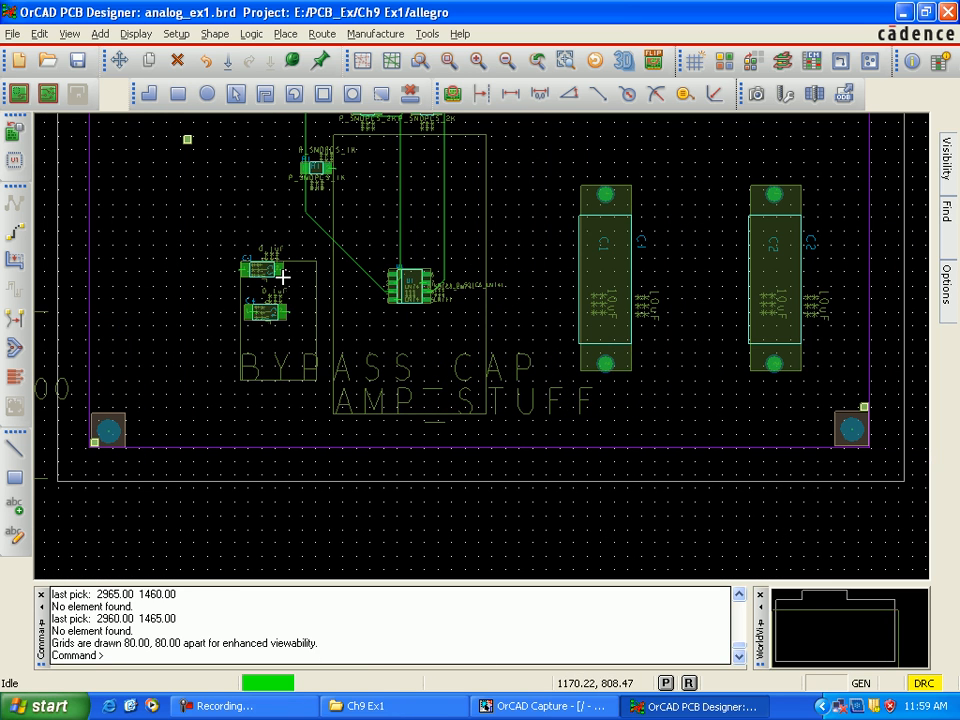
drag(163, 129, 203, 154)
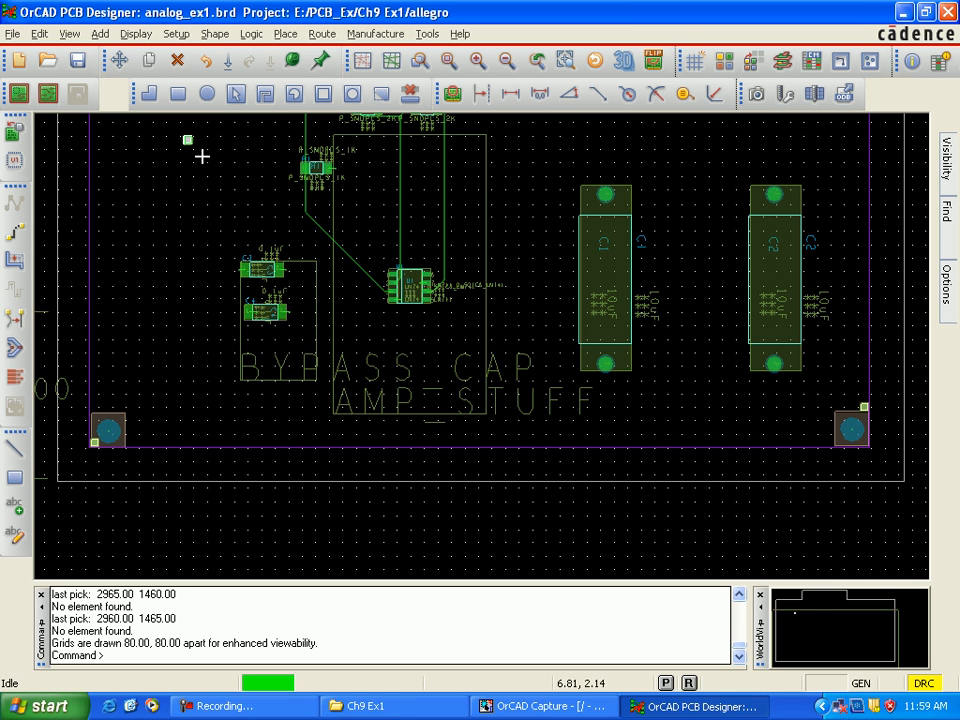
right_click(189, 141)
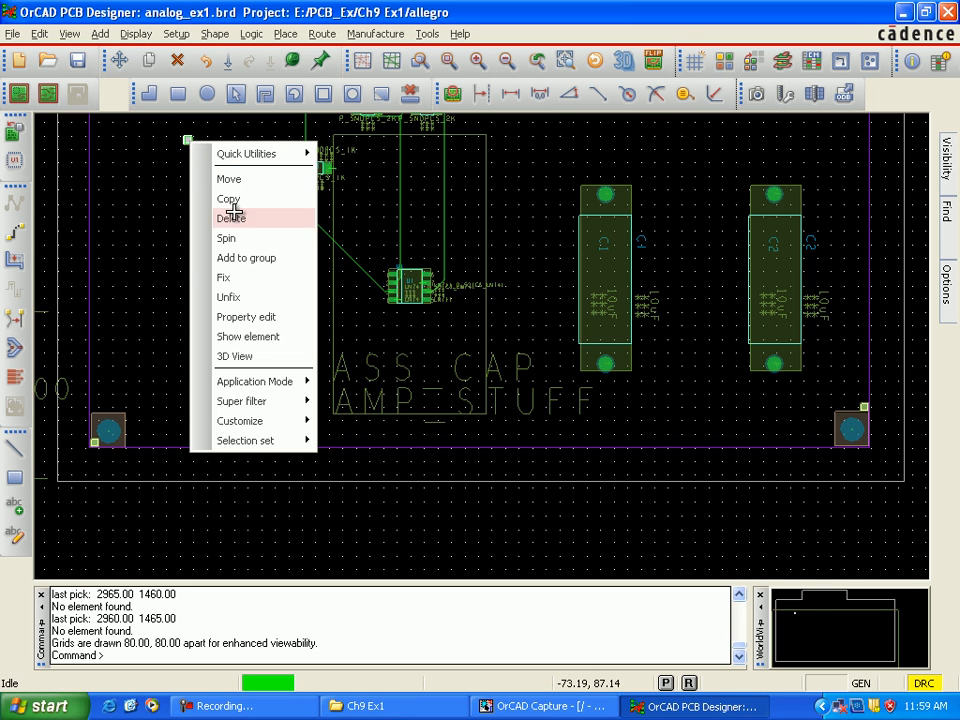
click(249, 222)
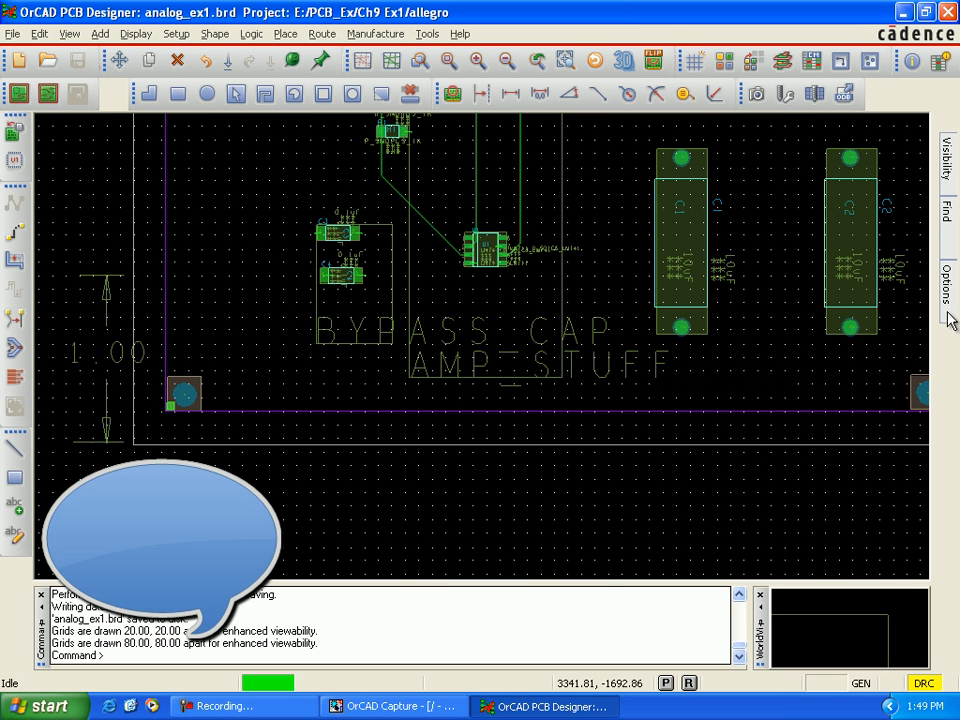
Step: Draw a rectangle on the Manufacturing class around the whole board, from (2455, 940) to (8120, 4215), and finish the command
mouse_move(949, 305)
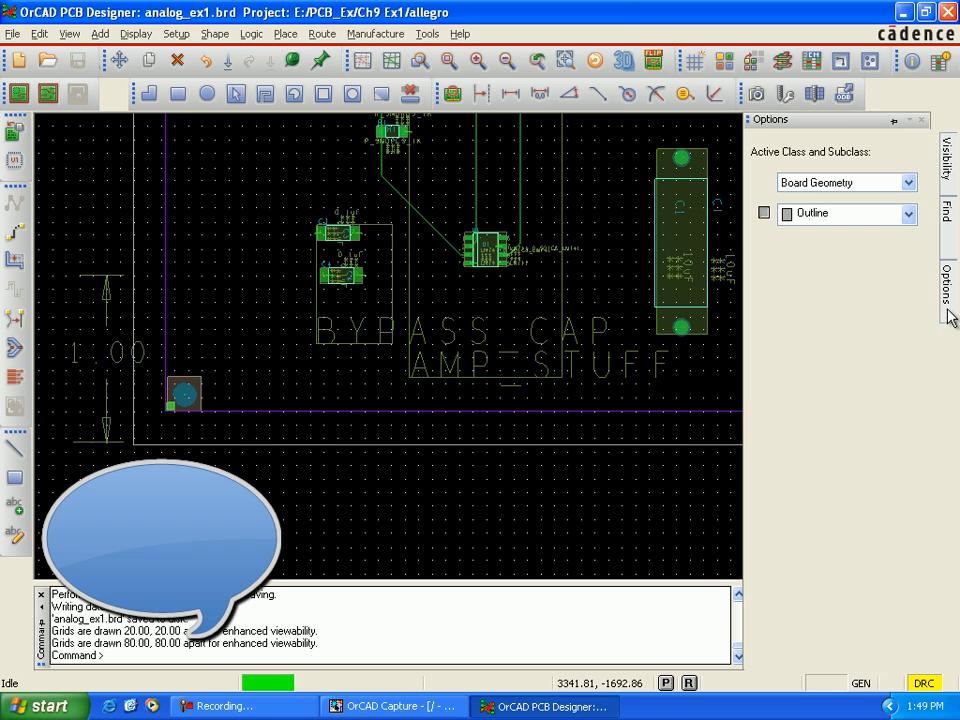
click(913, 184)
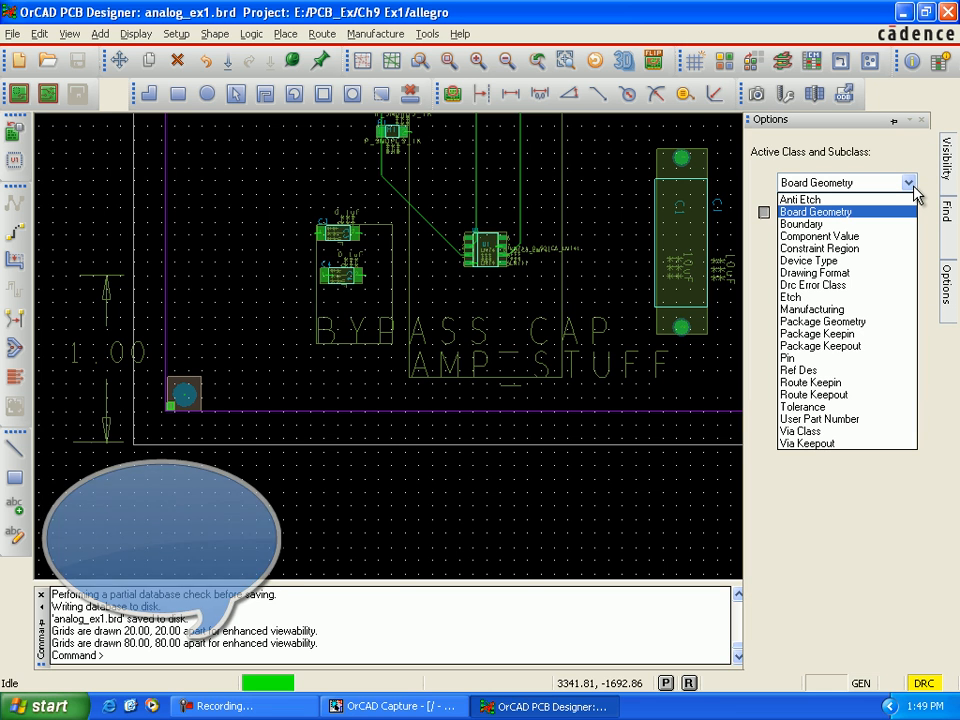
click(866, 311)
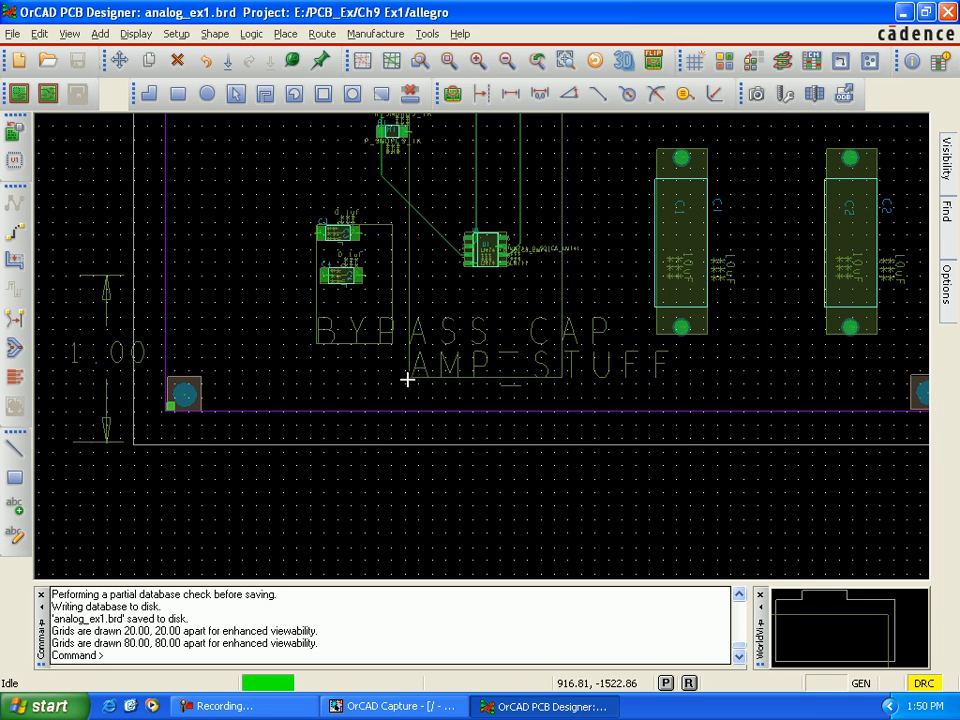
click(16, 480)
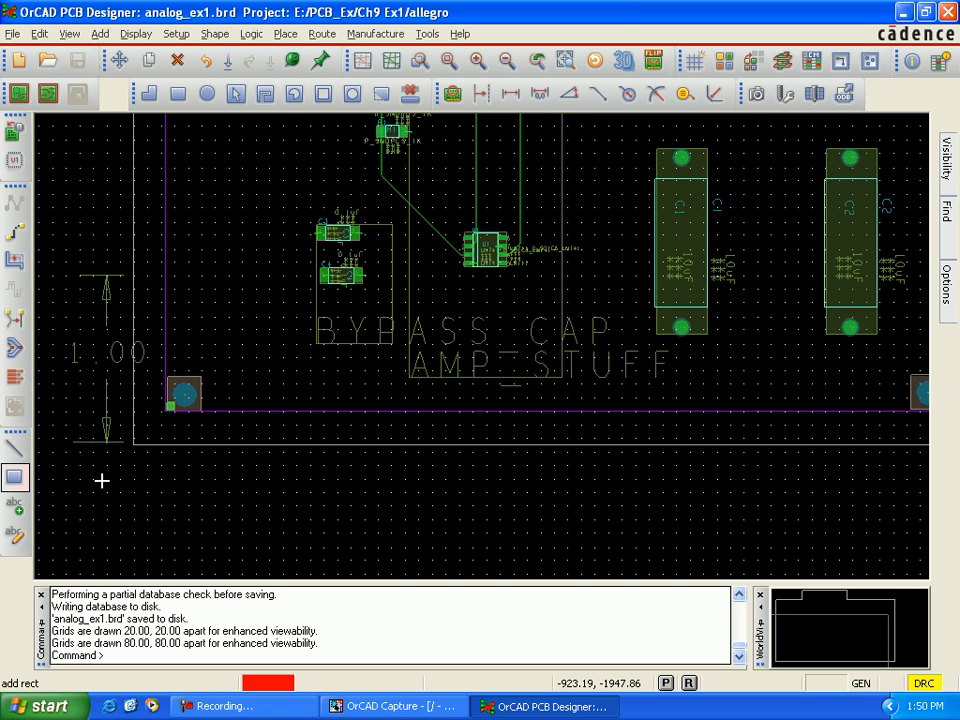
scroll(107, 465, down, 2)
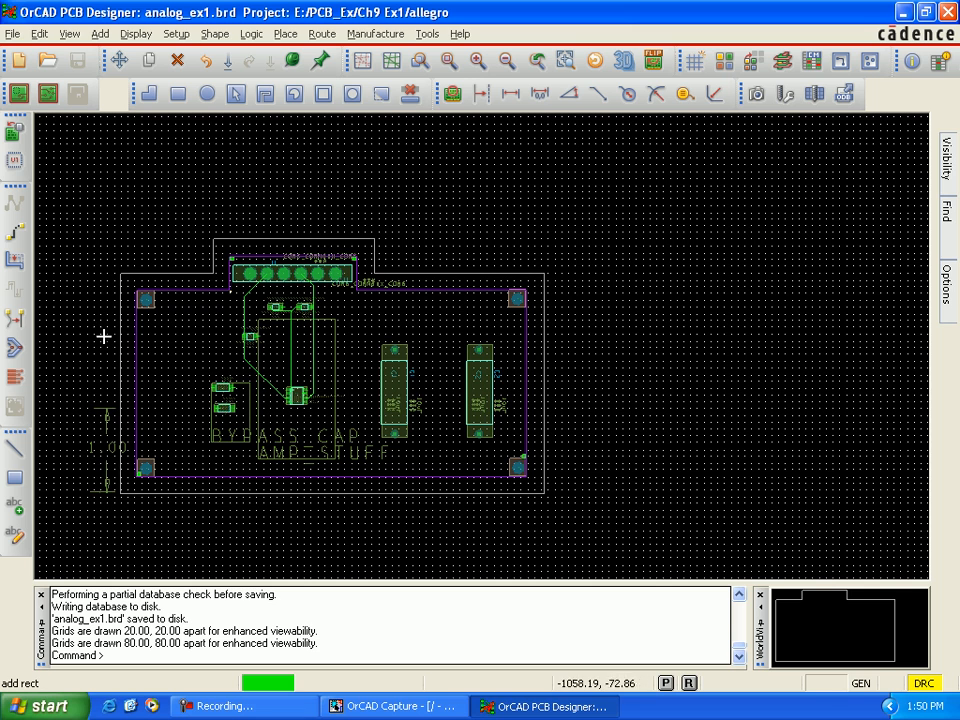
click(100, 496)
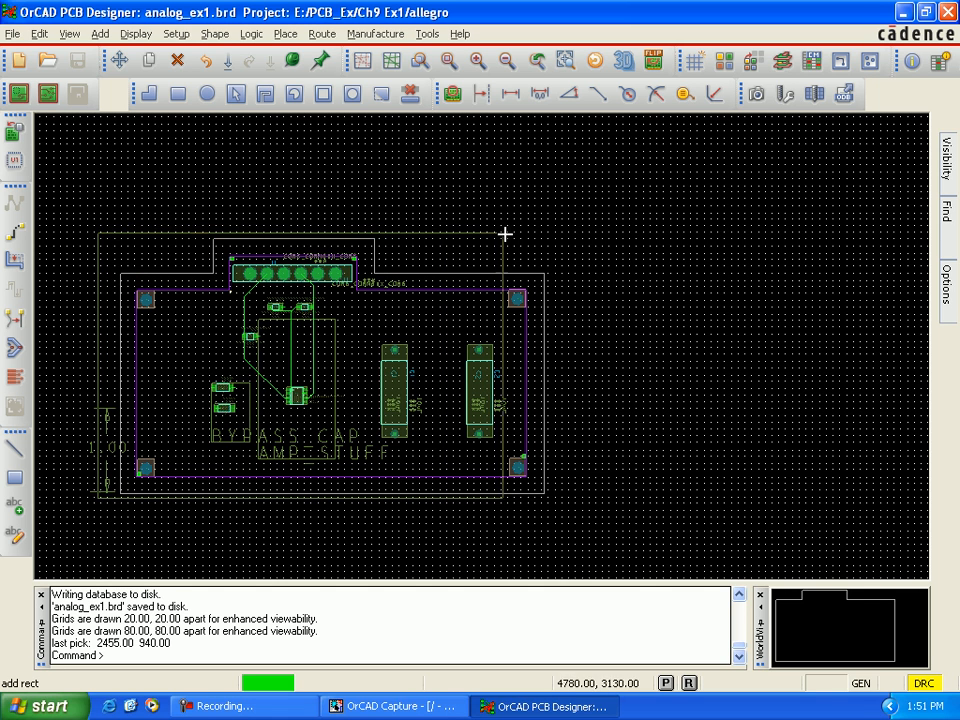
click(579, 221)
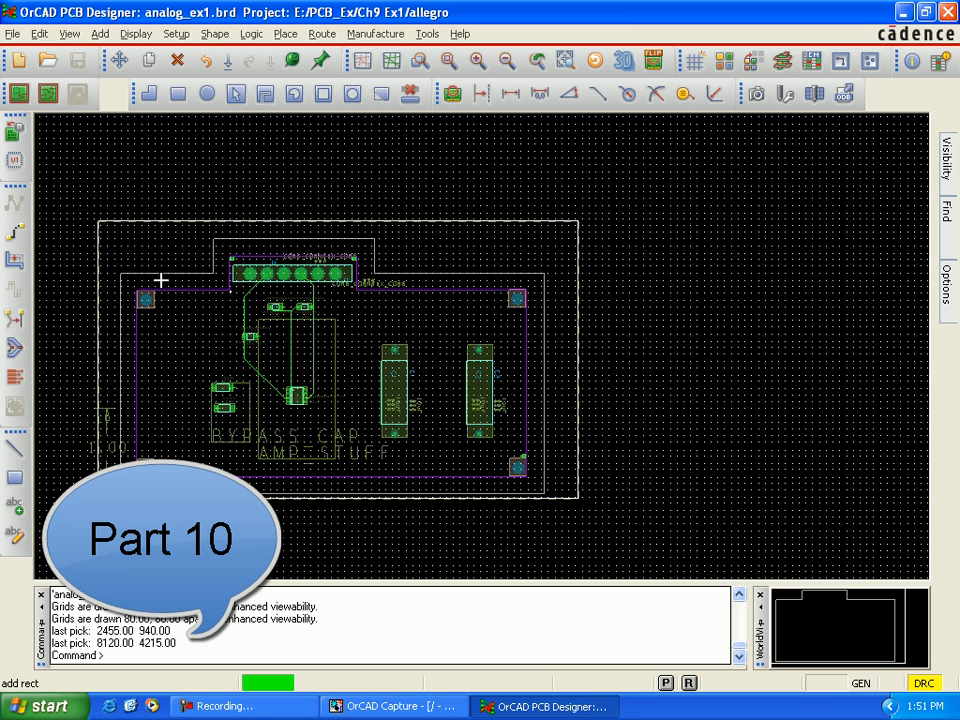
right_click(110, 208)
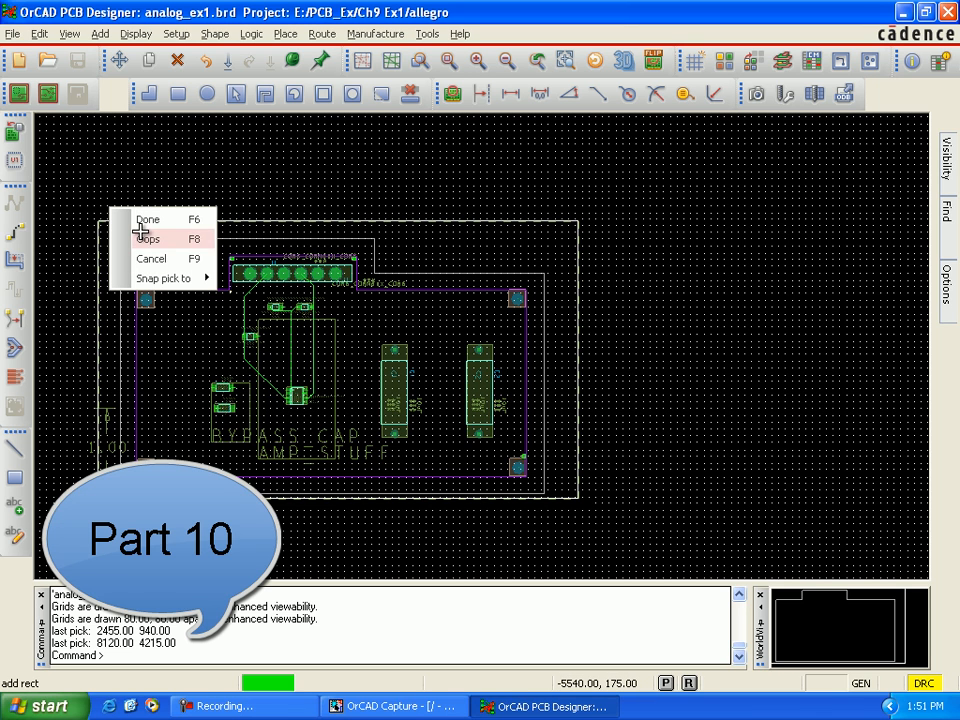
click(144, 221)
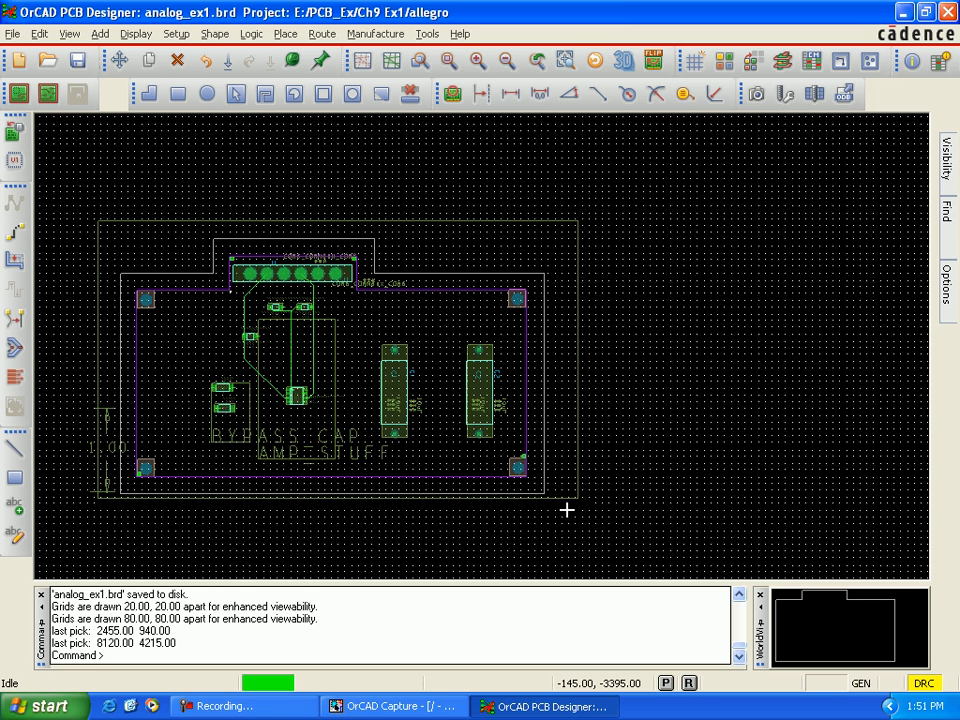
Step: Move the large rectangle around the board about 55 units left and 75 units down
drag(557, 499, 550, 508)
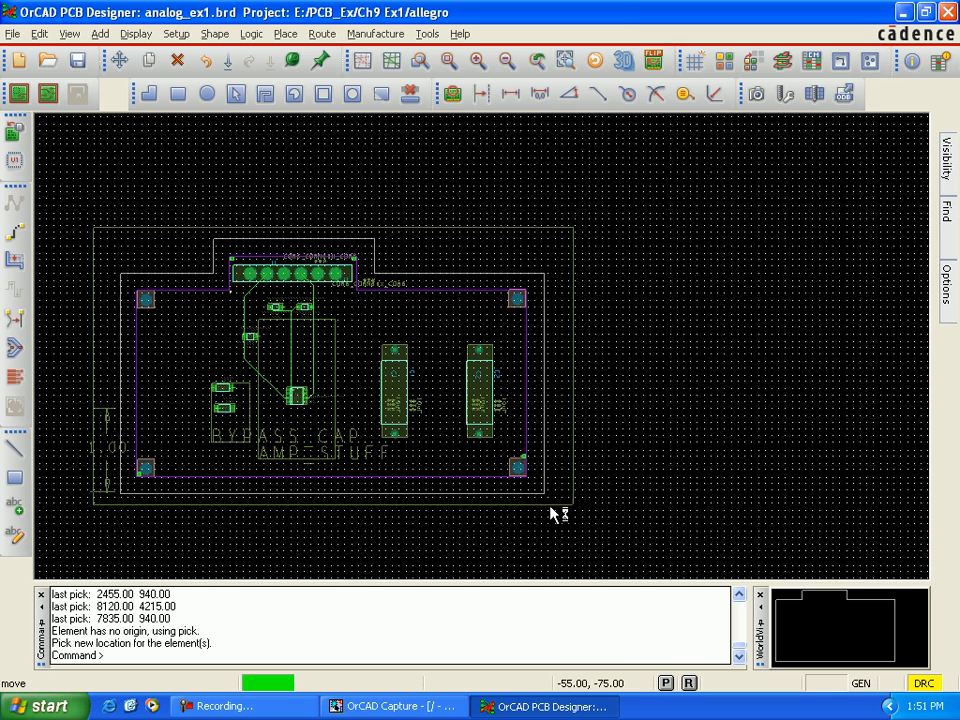
click(549, 506)
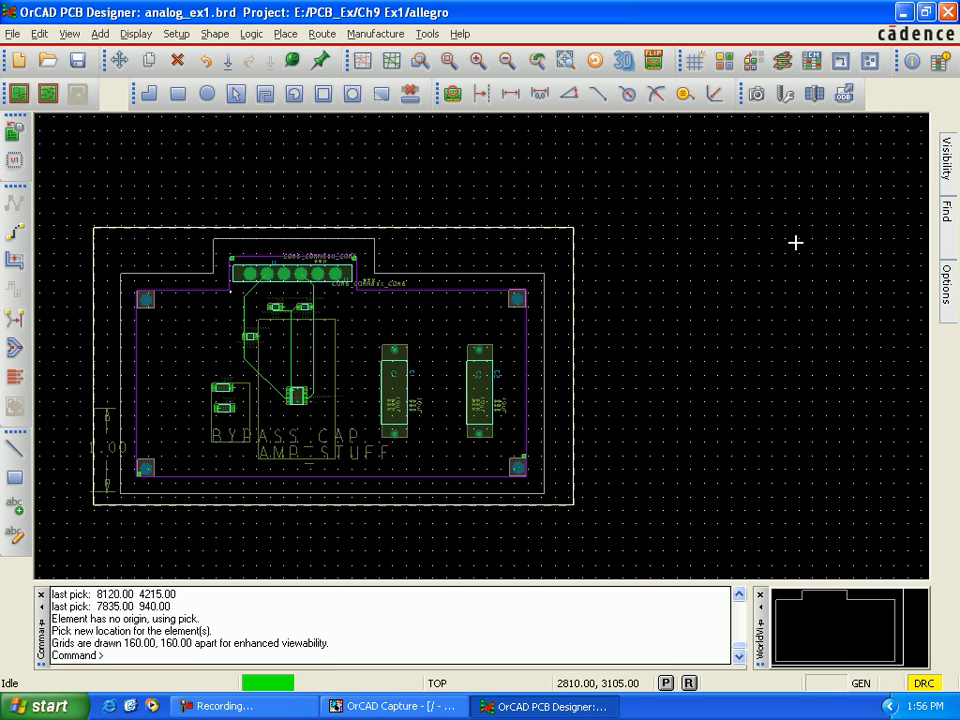
Step: Add the designer's name as text on the TOP layer at (3120, 2780), inside the purple outline left of resistor R1
mouse_move(953, 318)
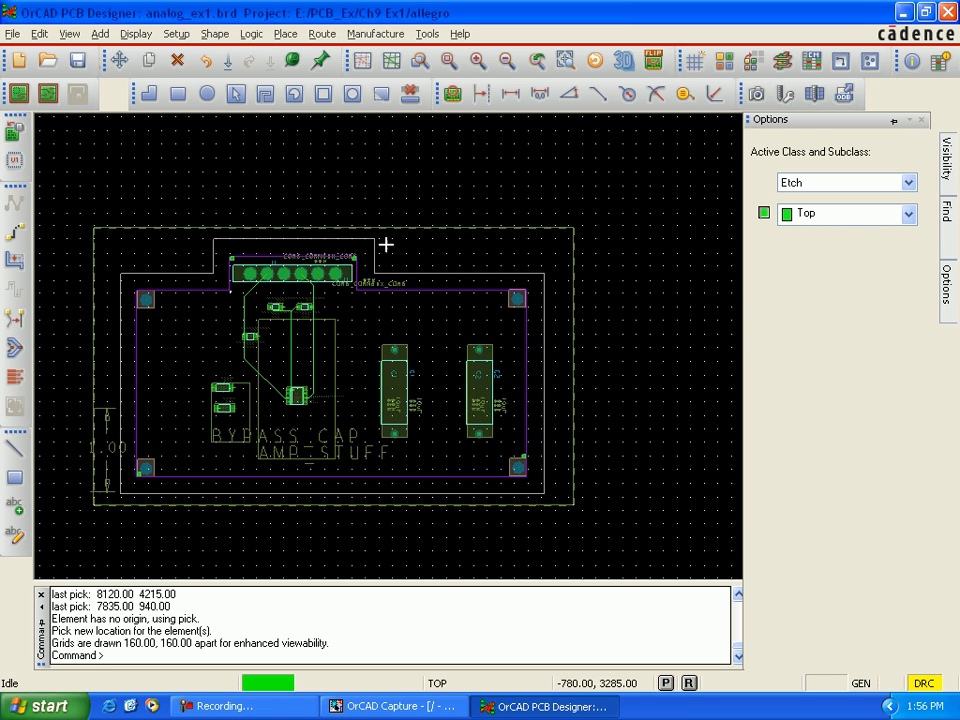
click(16, 509)
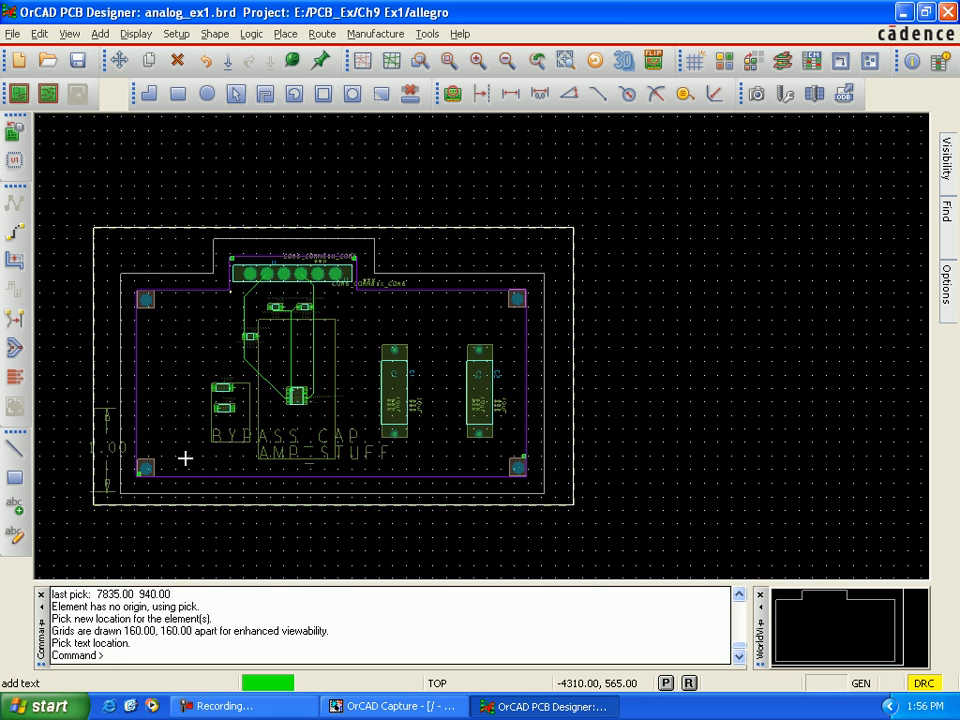
click(155, 344)
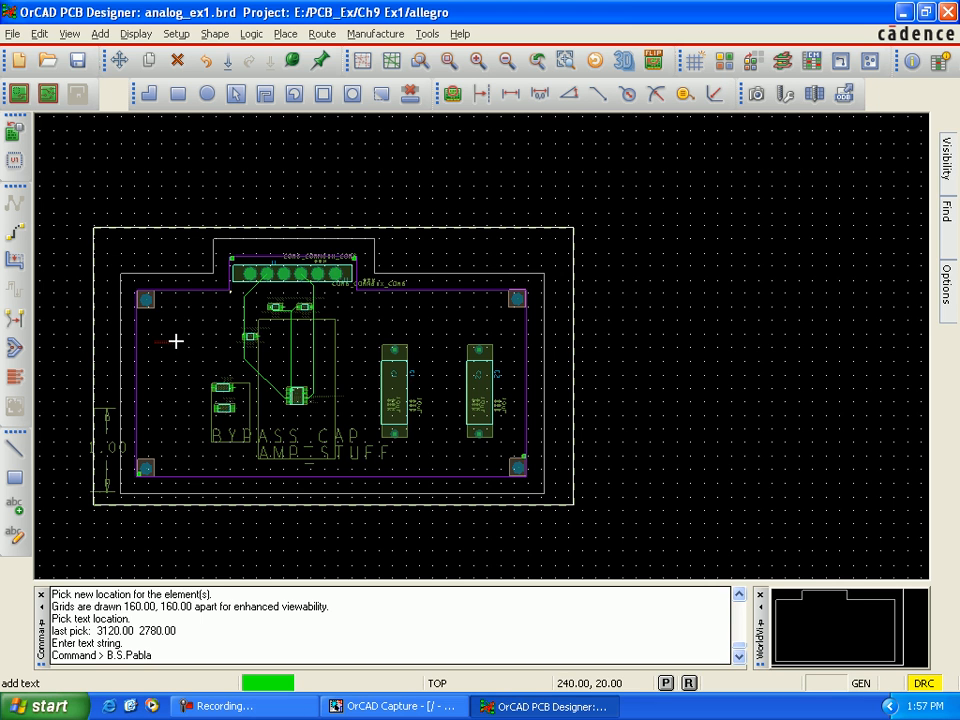
right_click(176, 342)
click(207, 352)
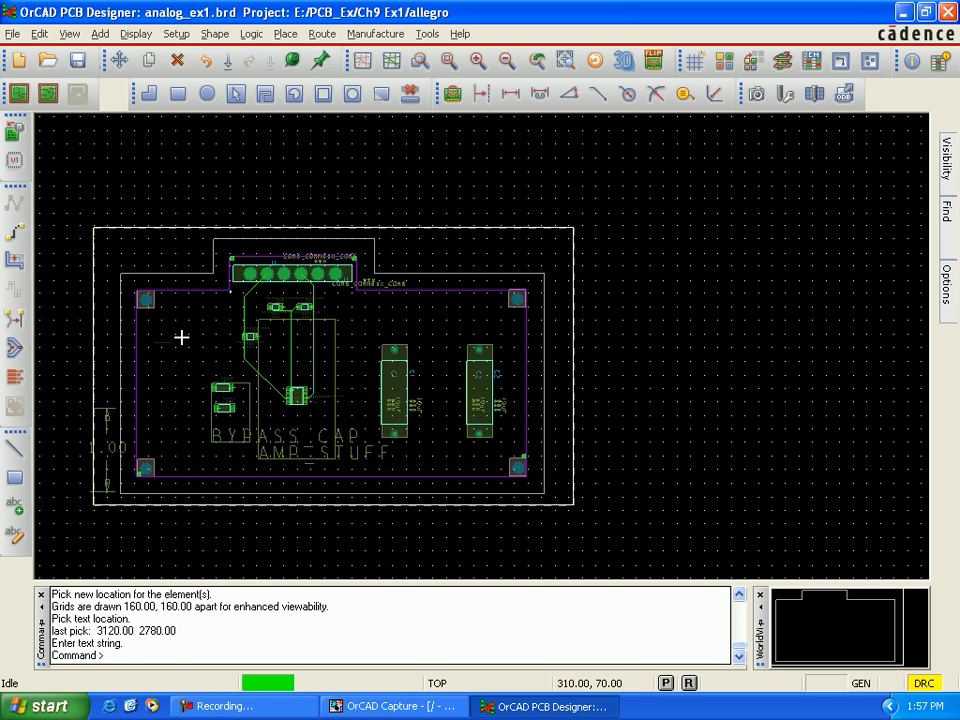
click(178, 343)
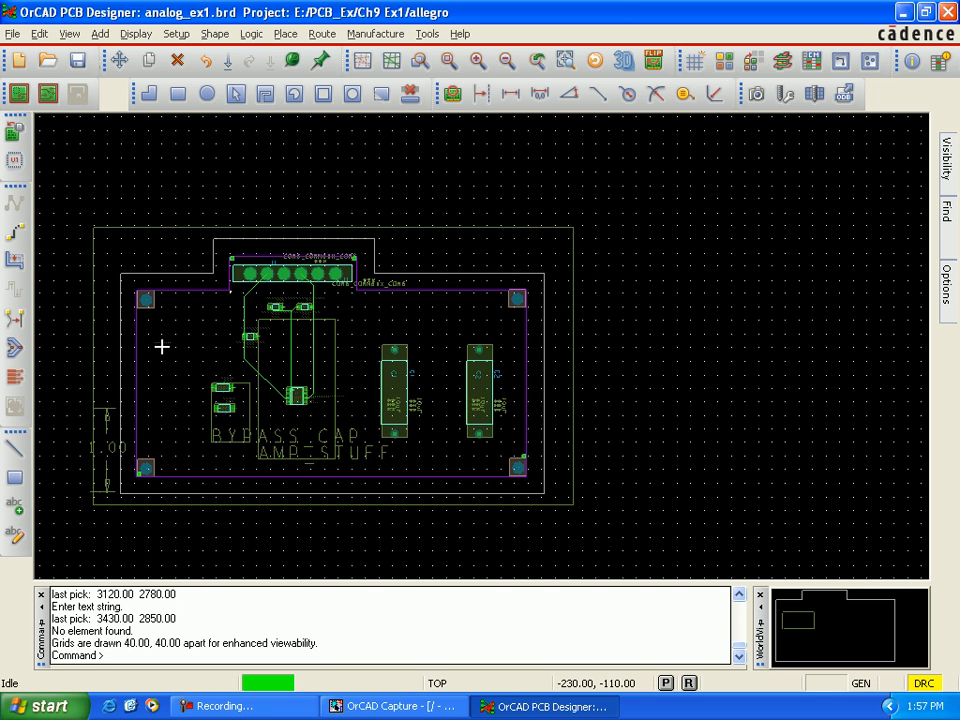
scroll(161, 346, up, 5)
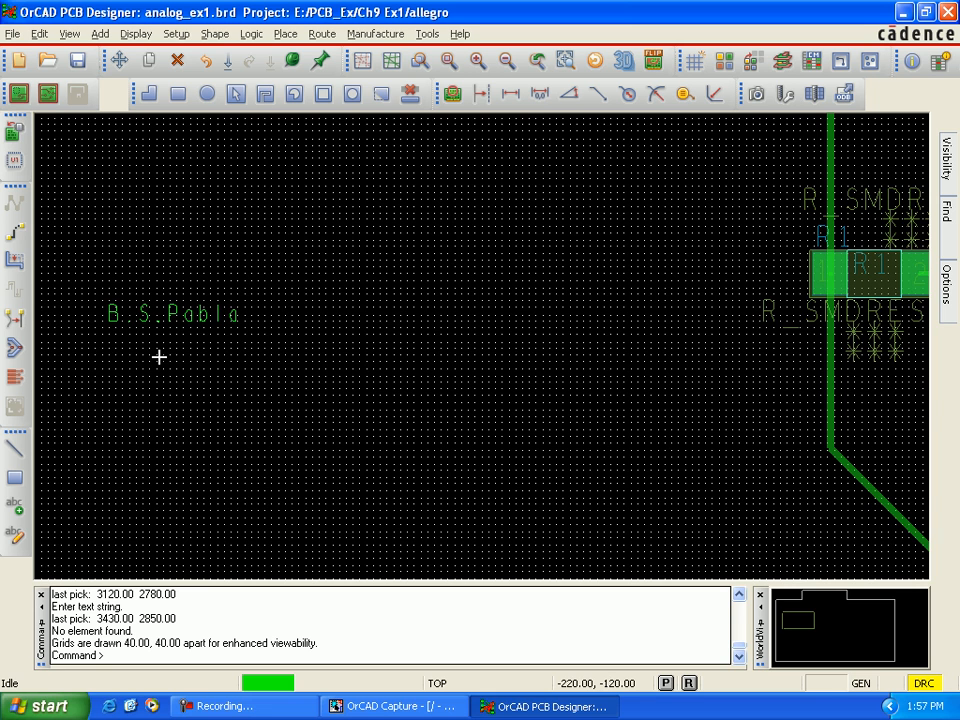
scroll(159, 356, down, 2)
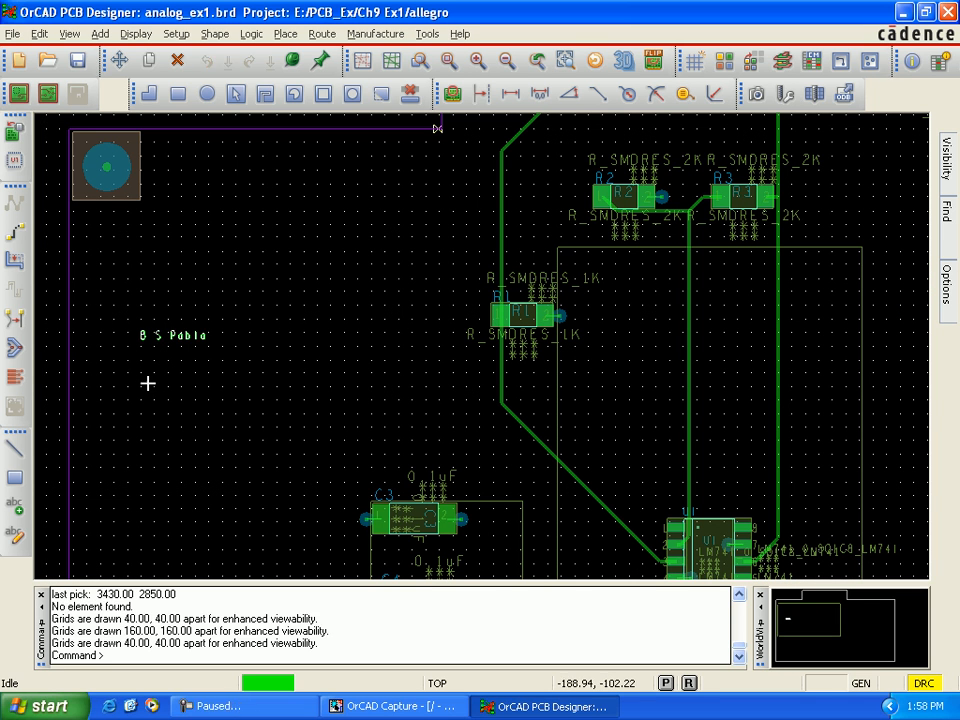
Step: Edit the board text left of resistor R1 to read the designer's name followed by "-Hartford Uni."
click(20, 546)
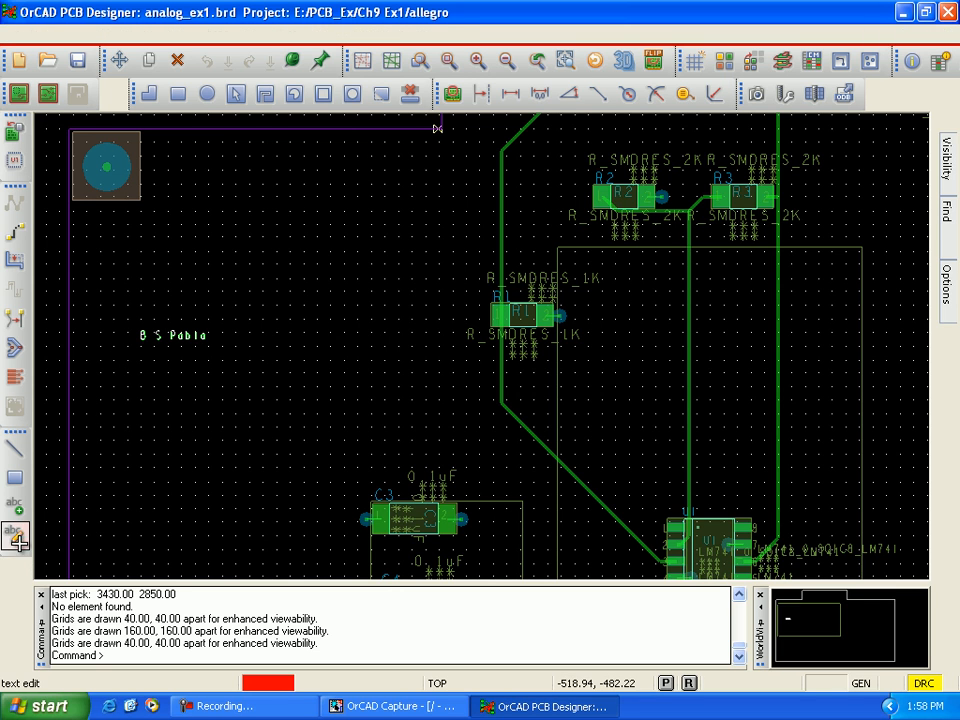
click(139, 347)
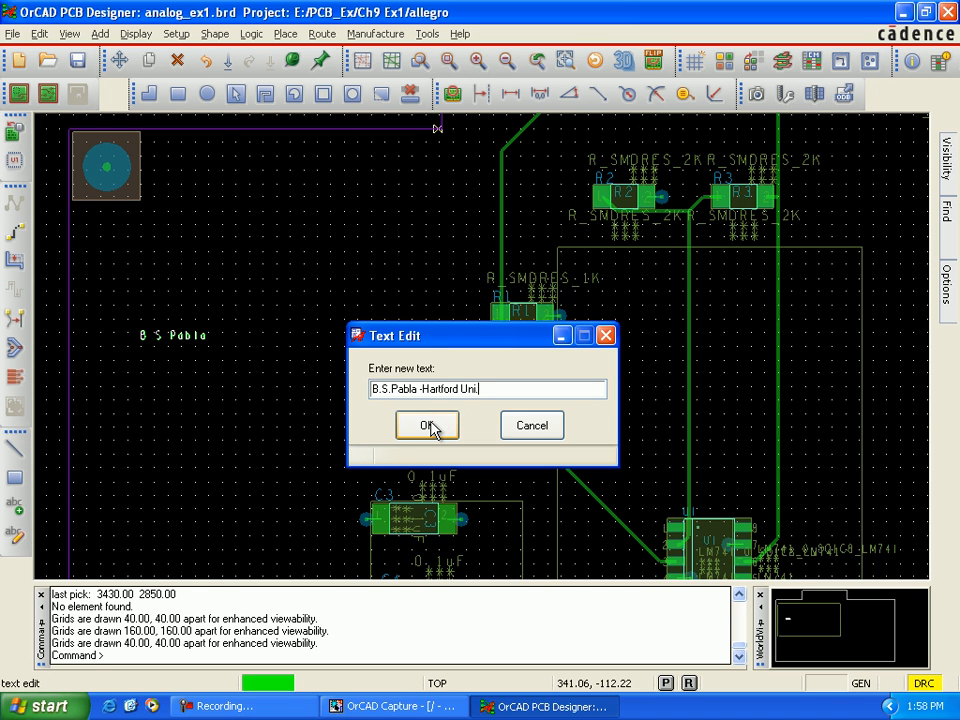
click(427, 426)
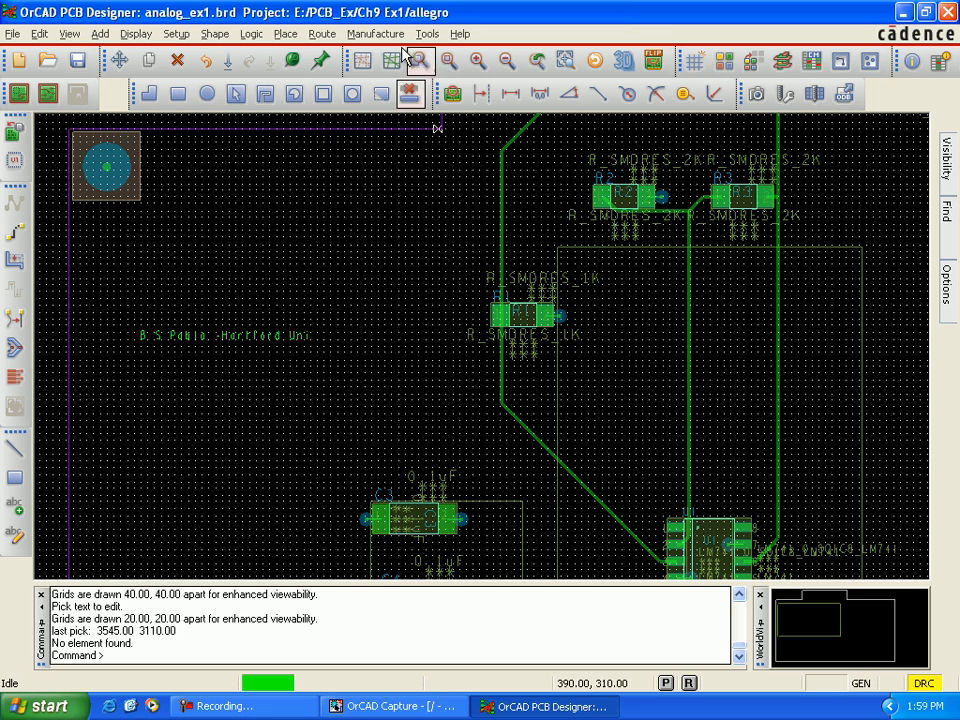
Step: Open the artwork settings and set the output to Gerber RS274X with 5 decimal places
click(390, 36)
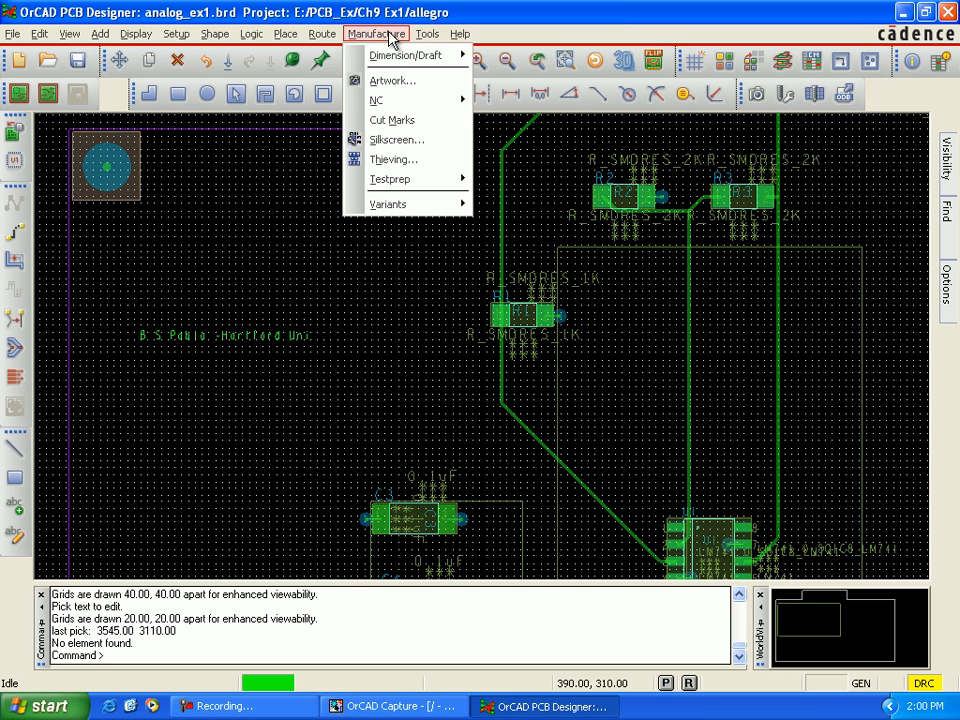
click(396, 82)
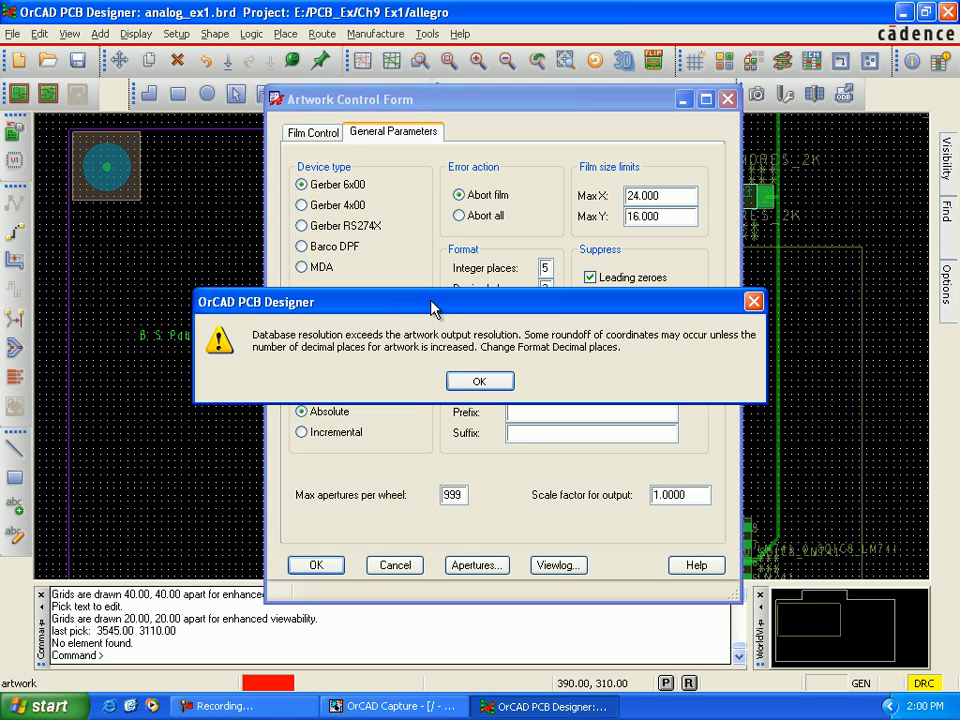
click(474, 387)
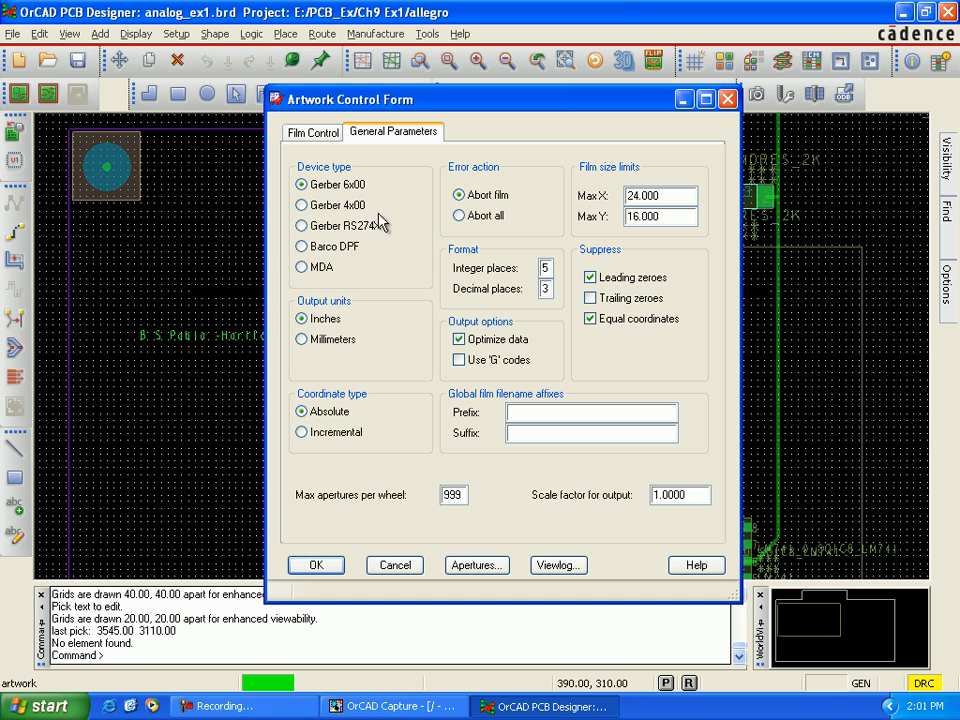
click(302, 226)
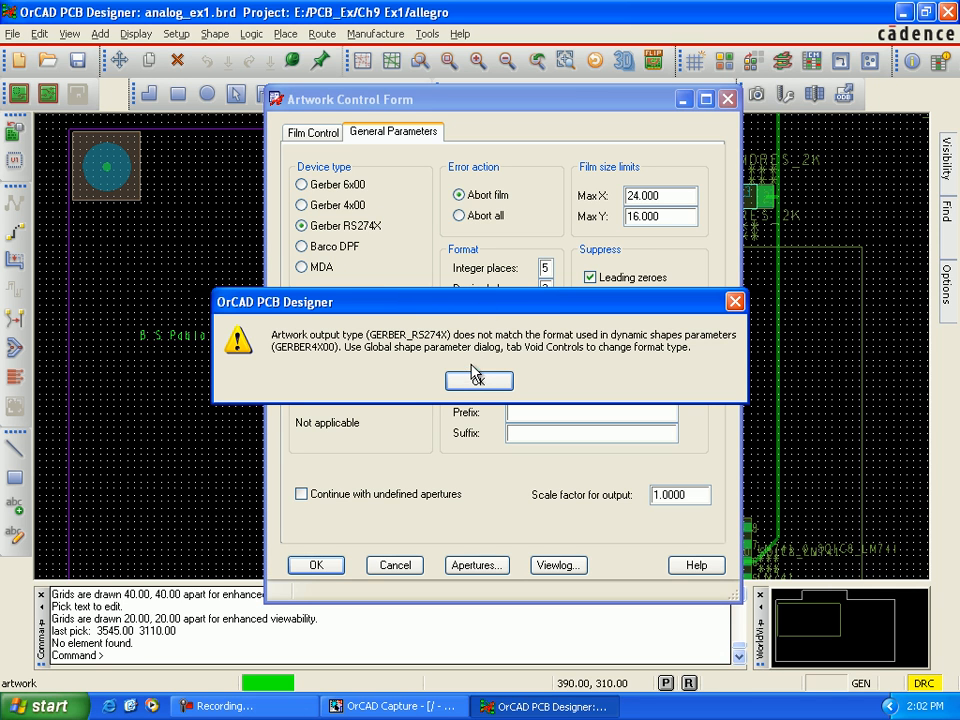
click(476, 384)
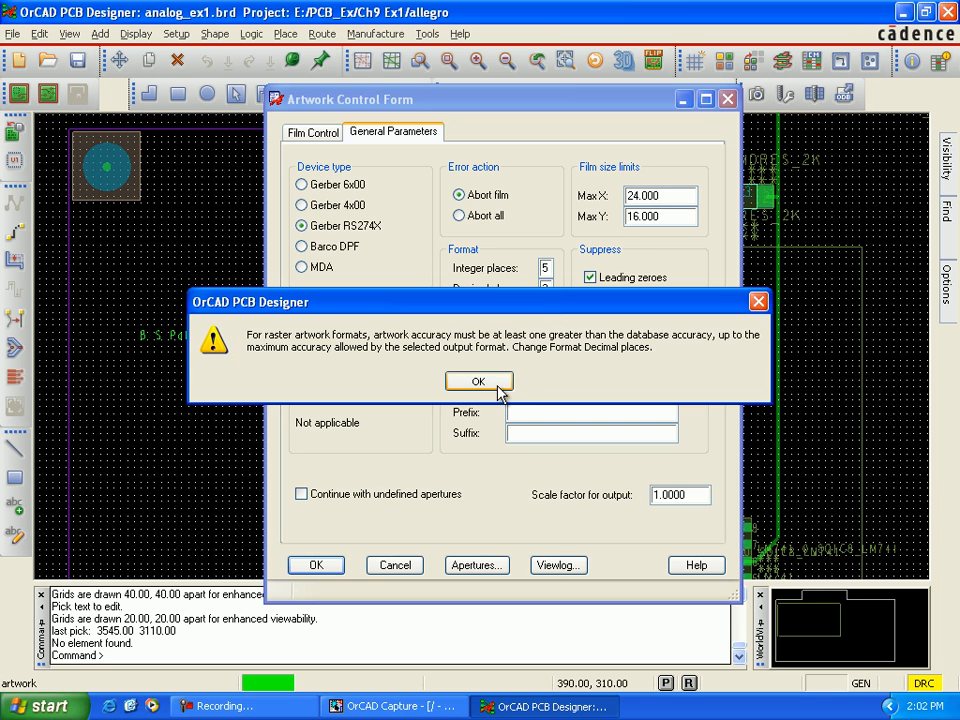
click(496, 386)
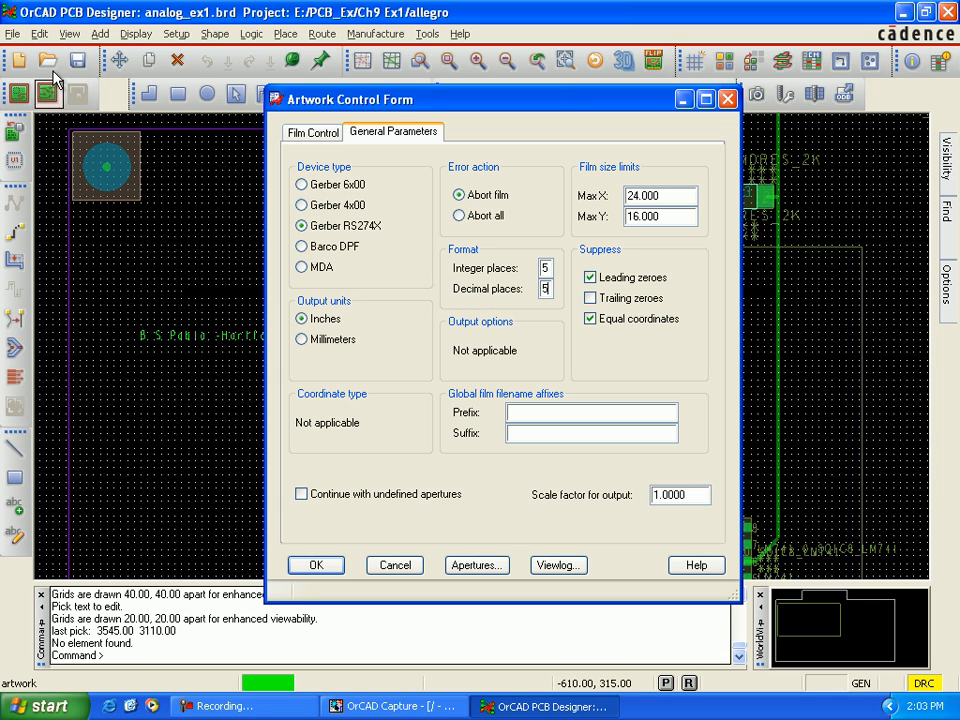
Step: Change the artwork format in the global dynamic shape parameters' void controls to Gerber RS274X and accept the design parameters
click(184, 37)
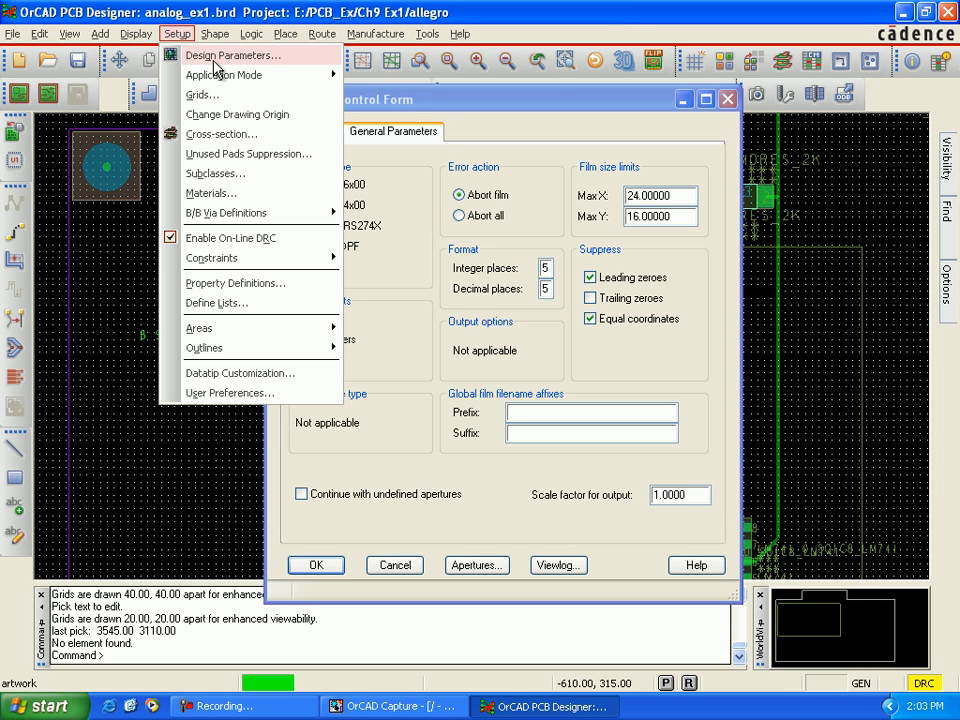
click(215, 58)
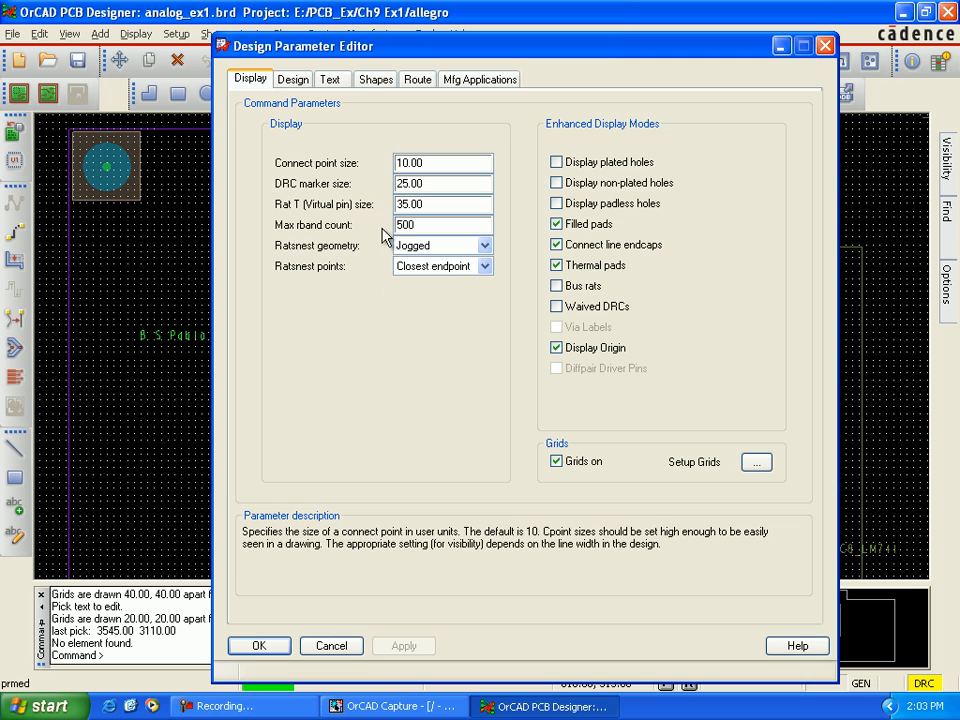
click(374, 82)
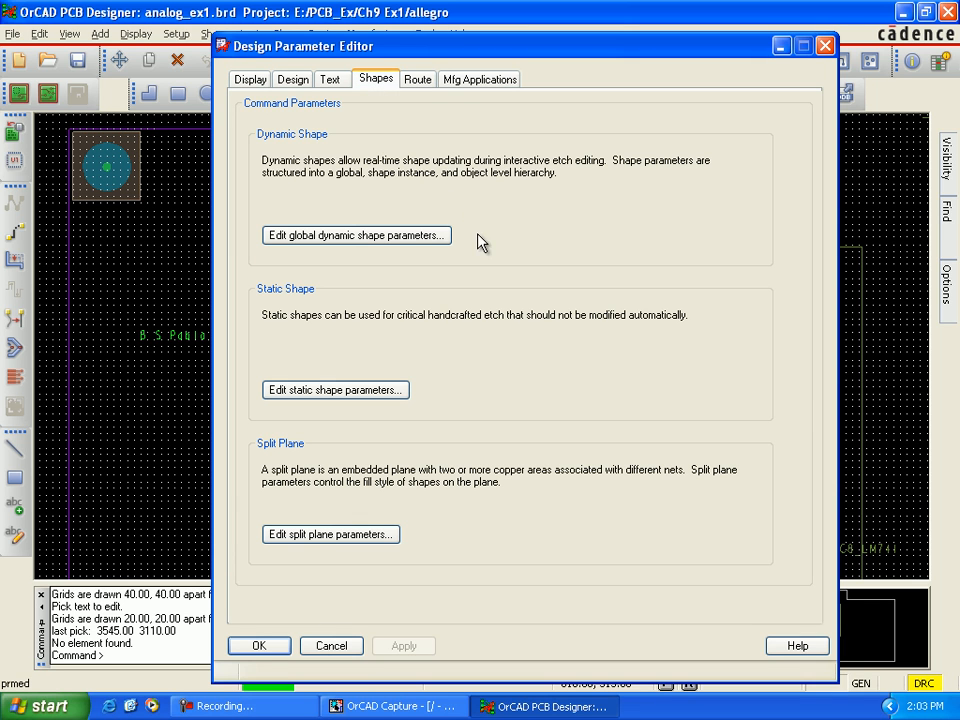
click(435, 241)
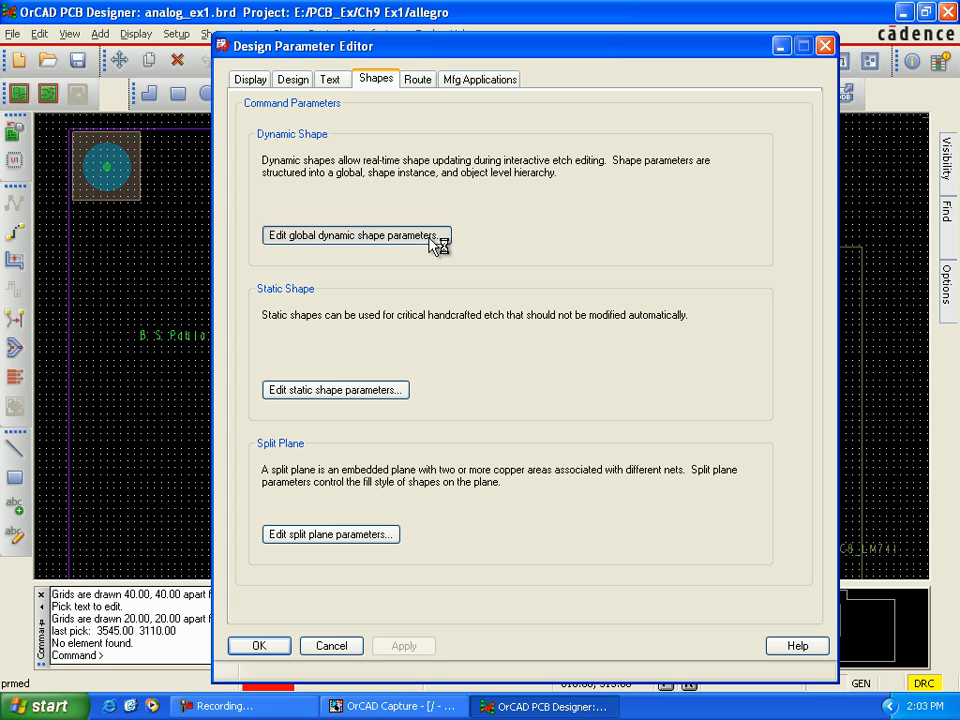
drag(196, 55, 203, 62)
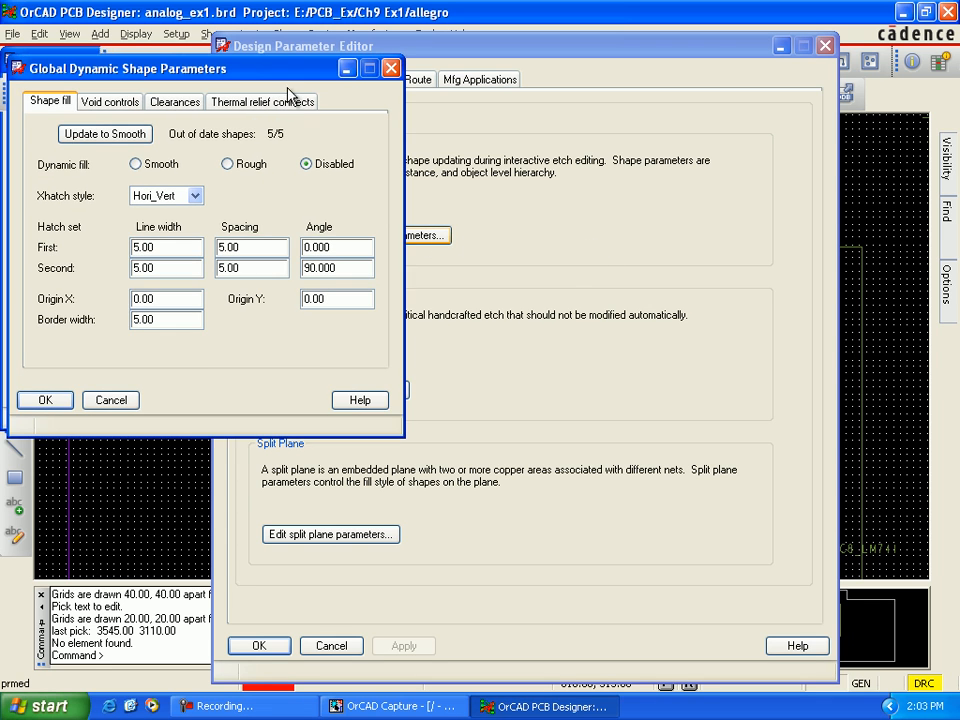
drag(265, 69, 328, 125)
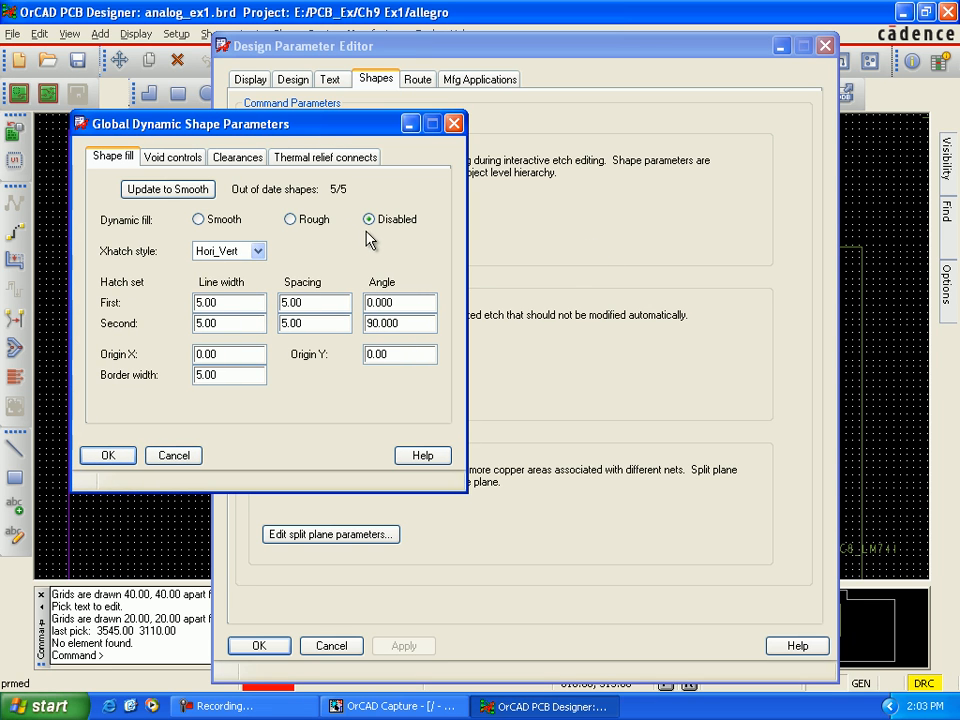
click(196, 162)
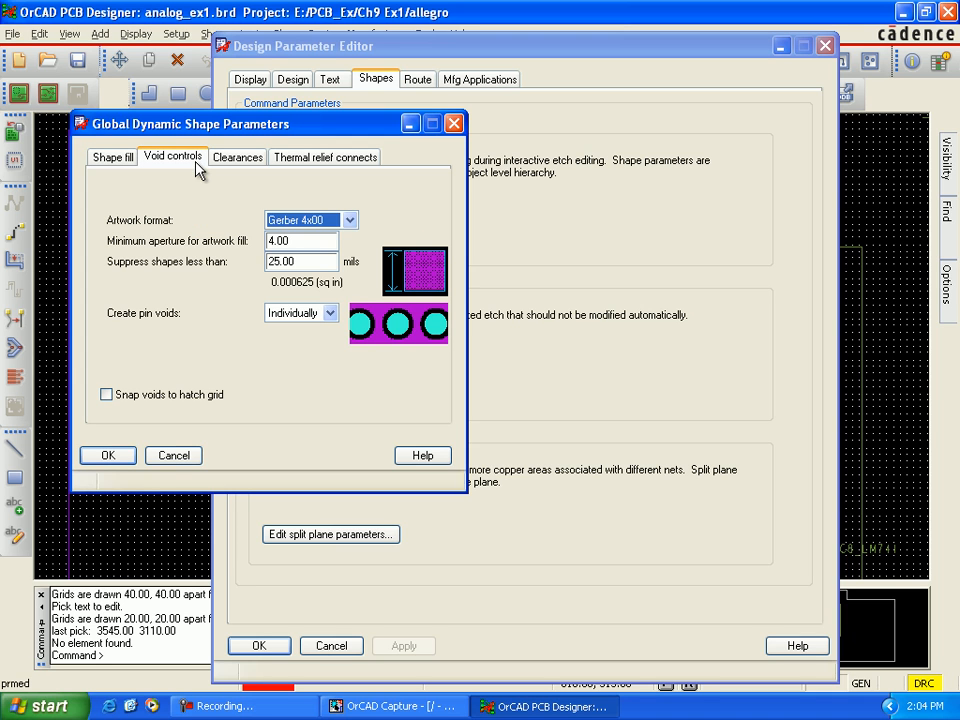
click(350, 220)
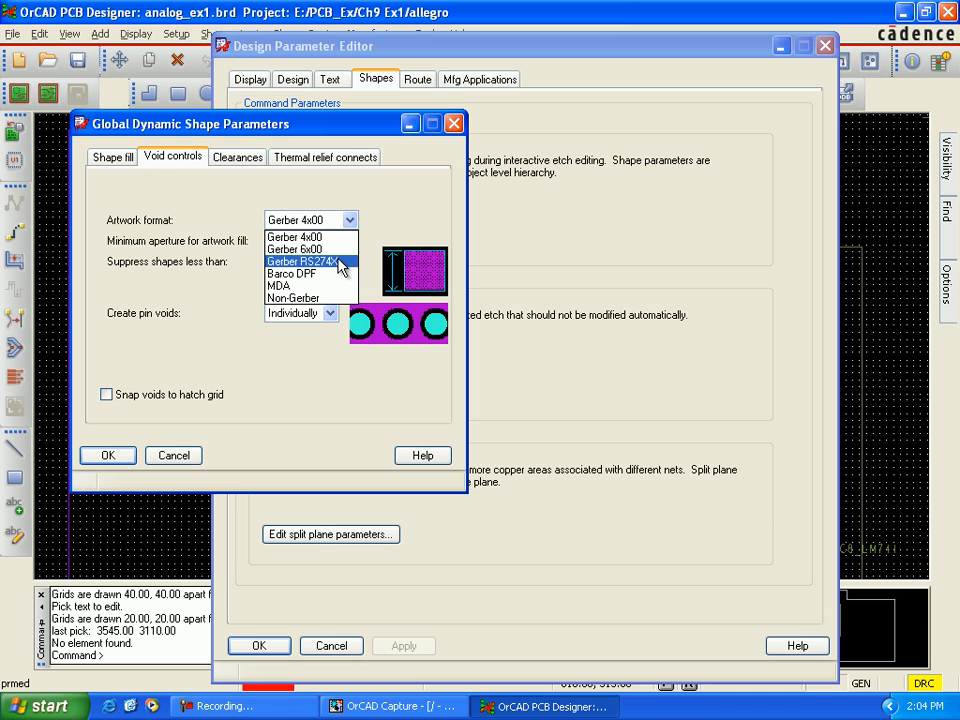
click(340, 262)
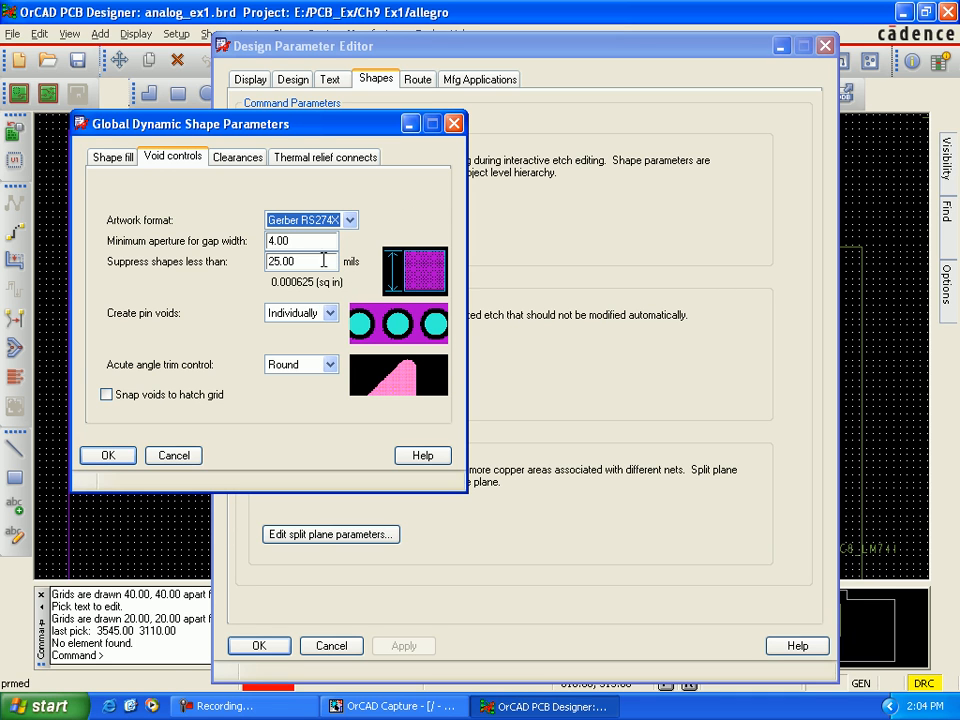
click(121, 456)
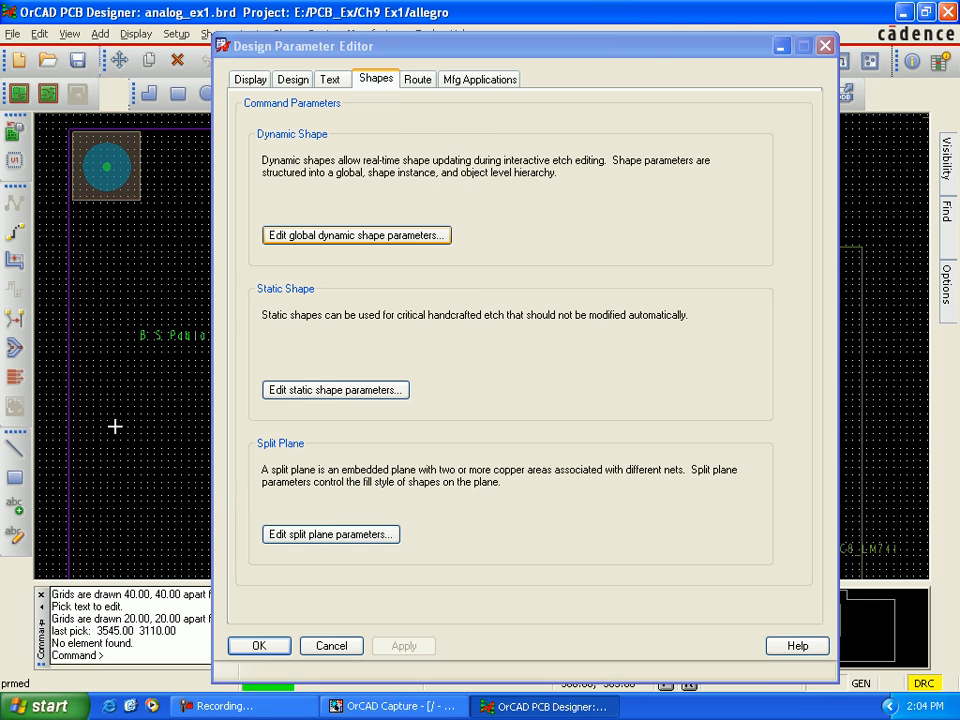
click(259, 648)
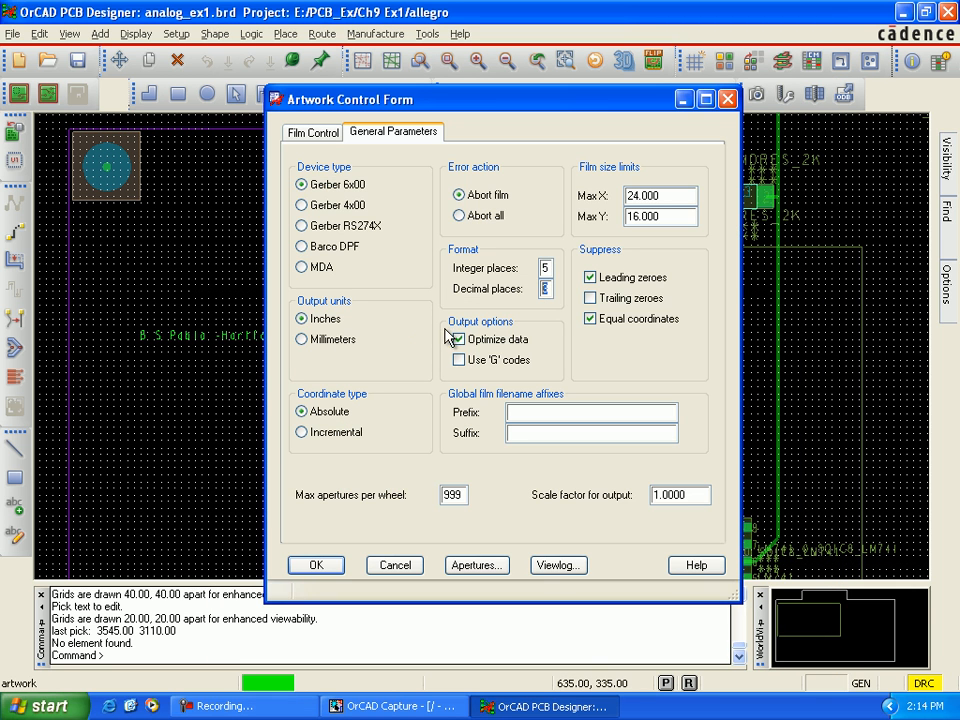
Step: Set the artwork format's decimal places to 5 and choose Gerber RS274X as the device type
text(3)
text(5)
click(302, 228)
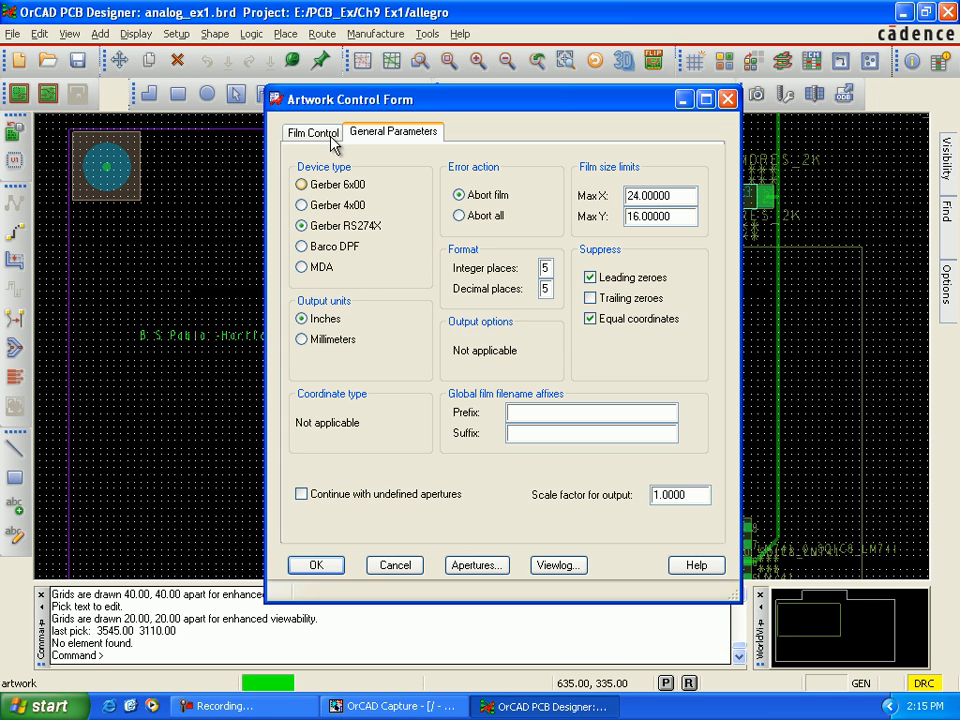
Step: Show the artwork film list and make all layer classes invisible in the color settings
click(328, 134)
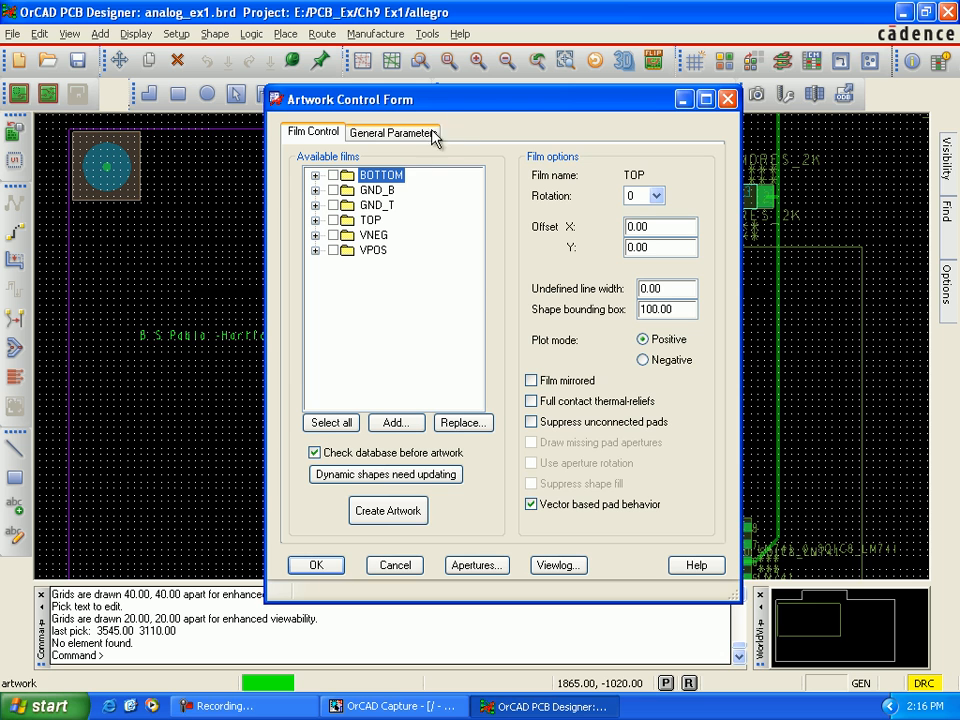
drag(473, 110, 316, 111)
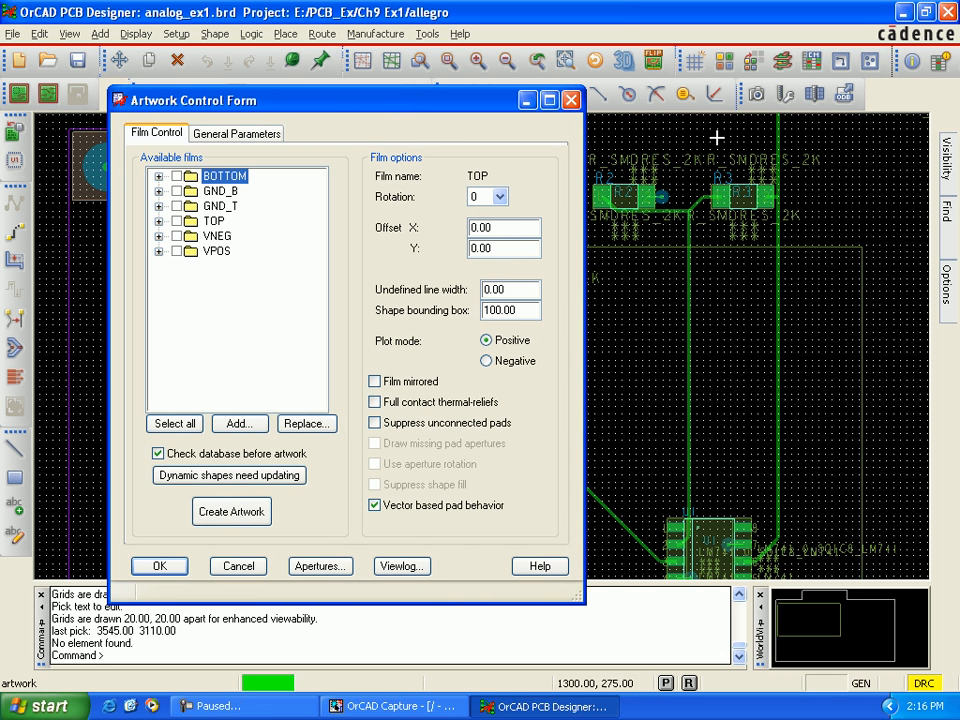
click(724, 63)
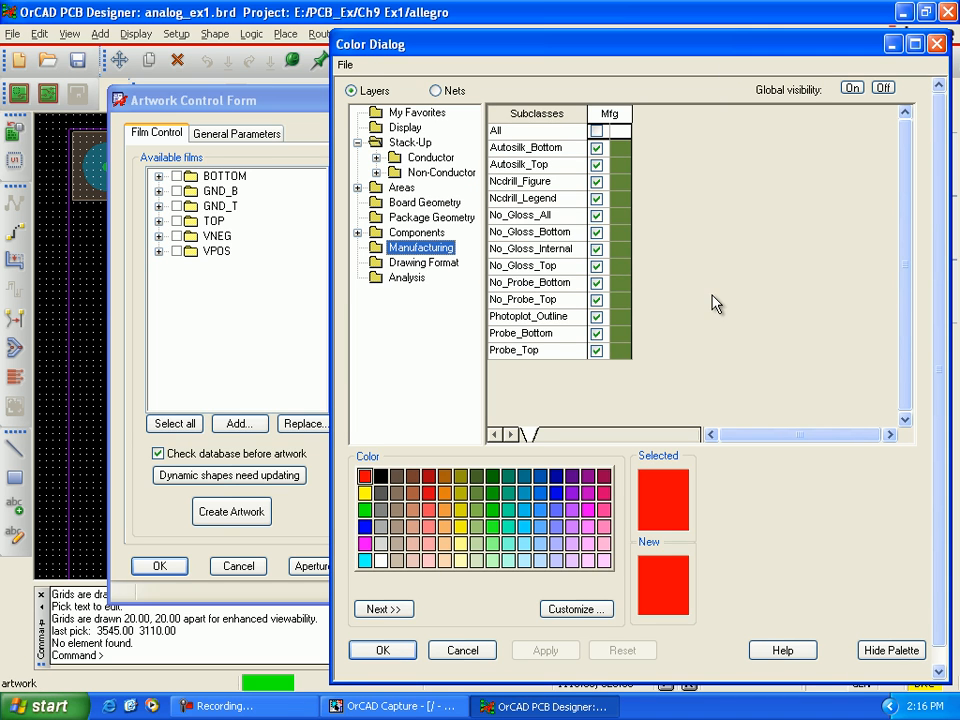
click(884, 89)
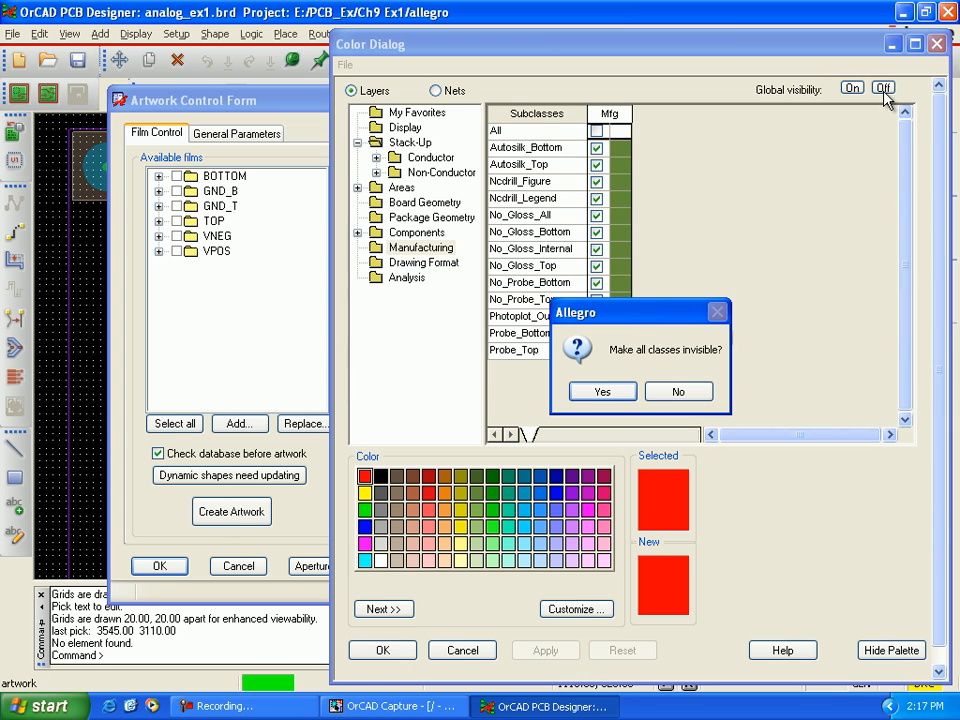
click(618, 392)
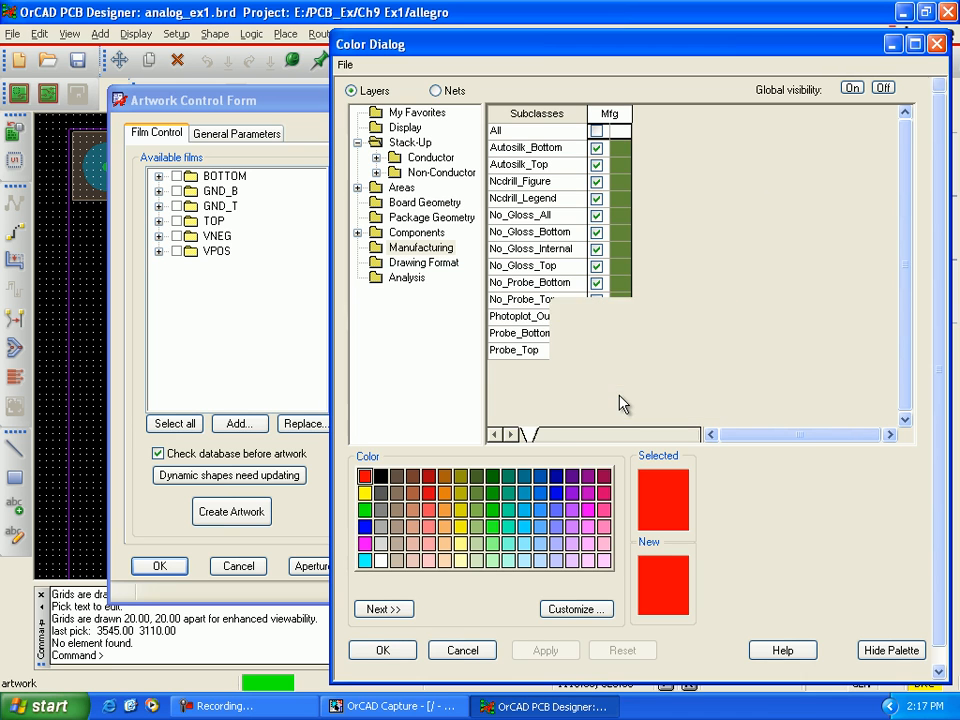
Step: Turn on visibility of the Soldermask_Top subclass for both Package Geometry and Board Geometry
click(437, 249)
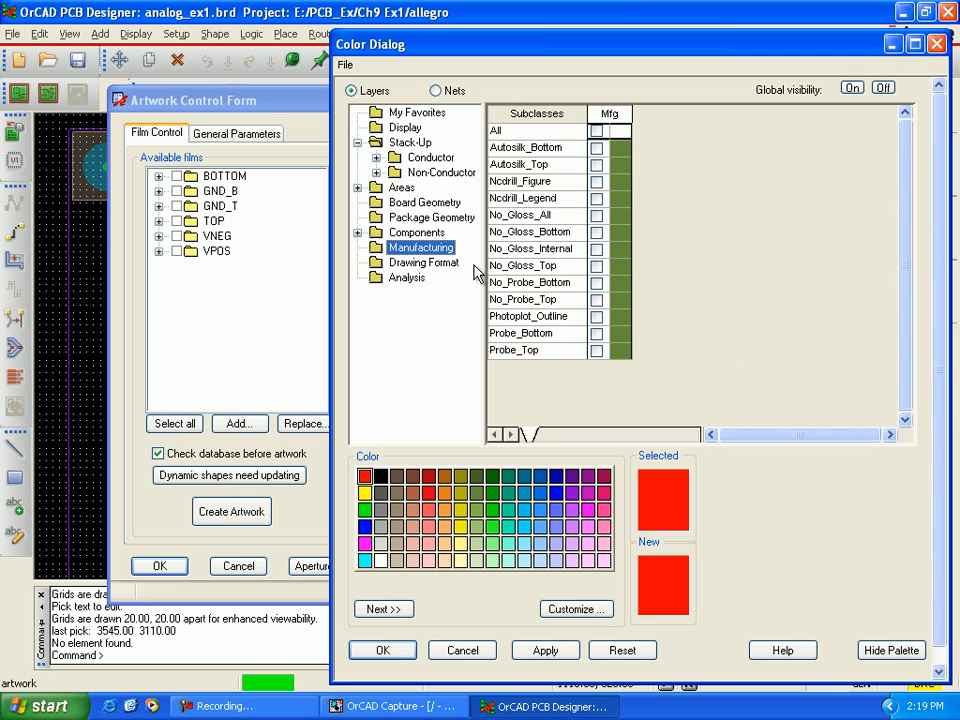
click(446, 220)
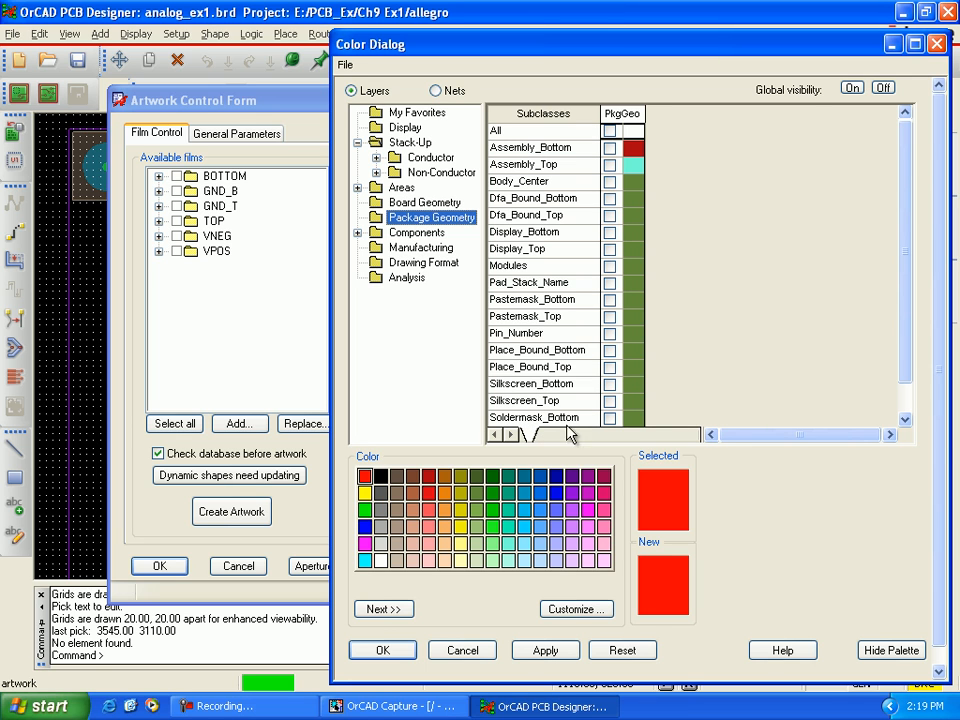
click(905, 420)
click(905, 420)
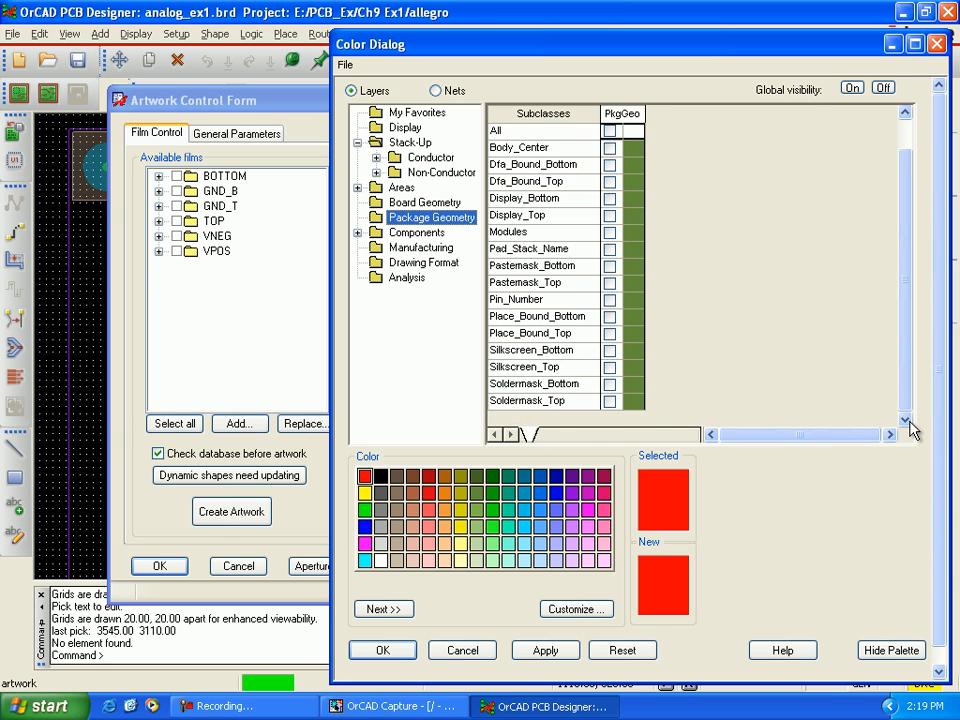
click(611, 402)
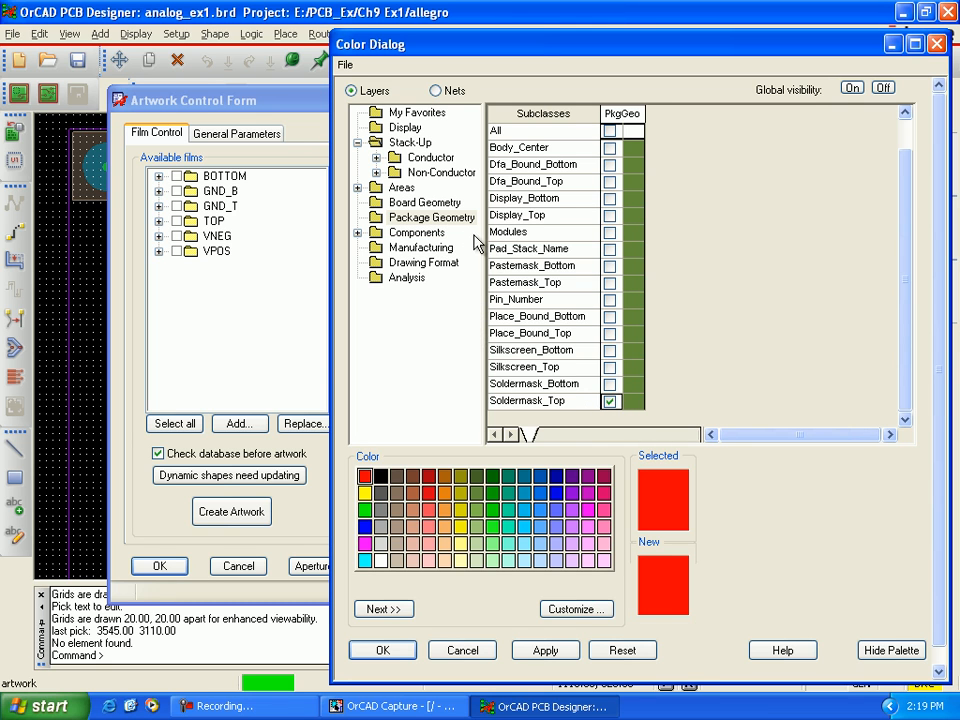
click(450, 204)
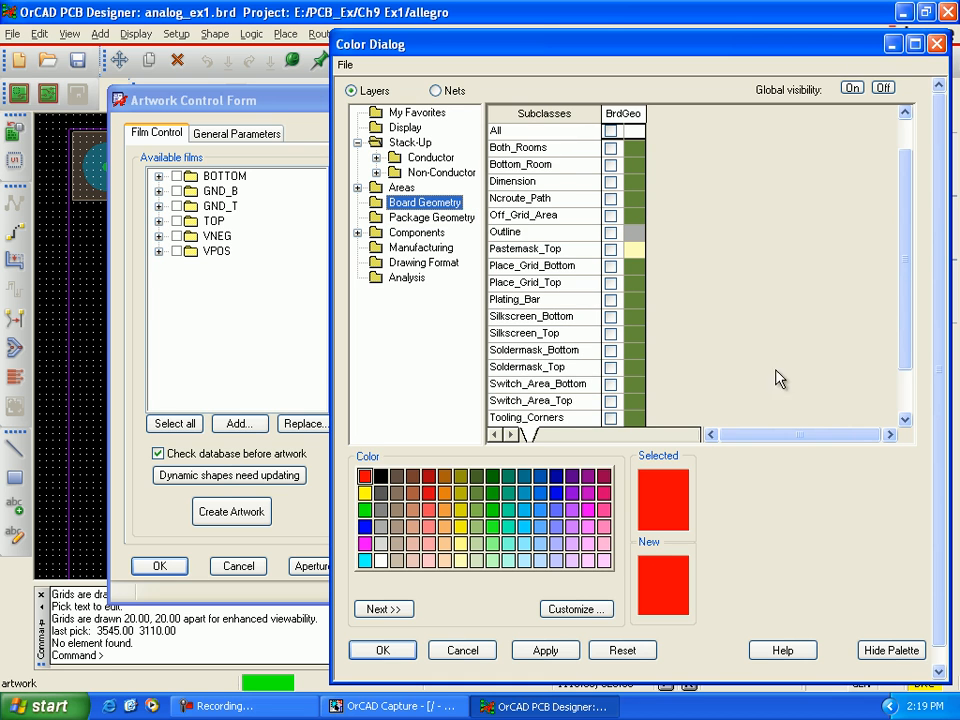
drag(903, 365, 907, 403)
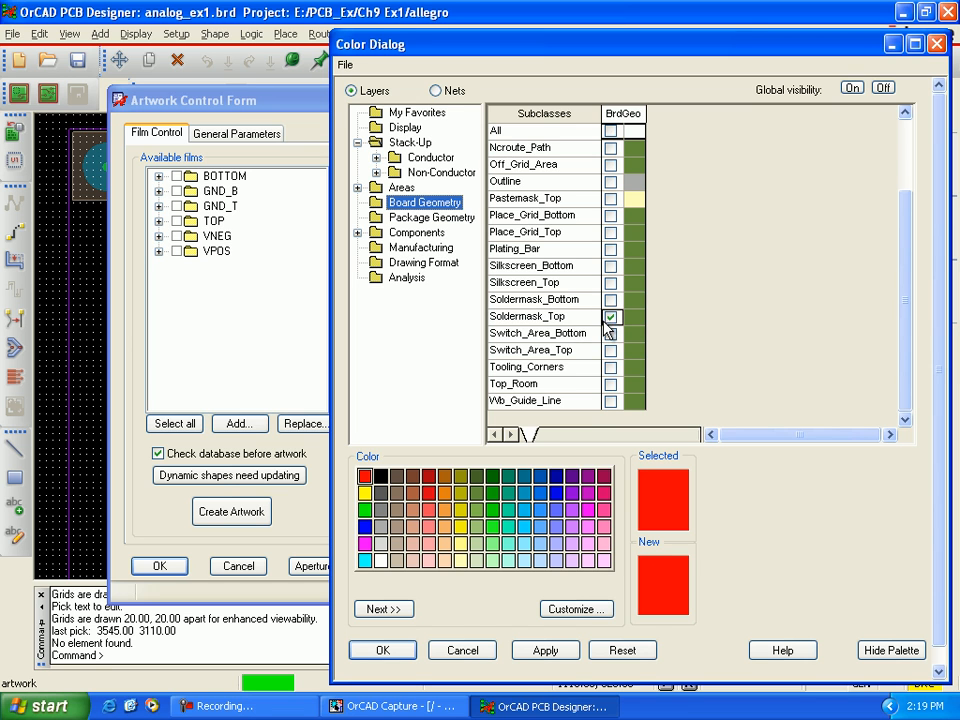
click(610, 316)
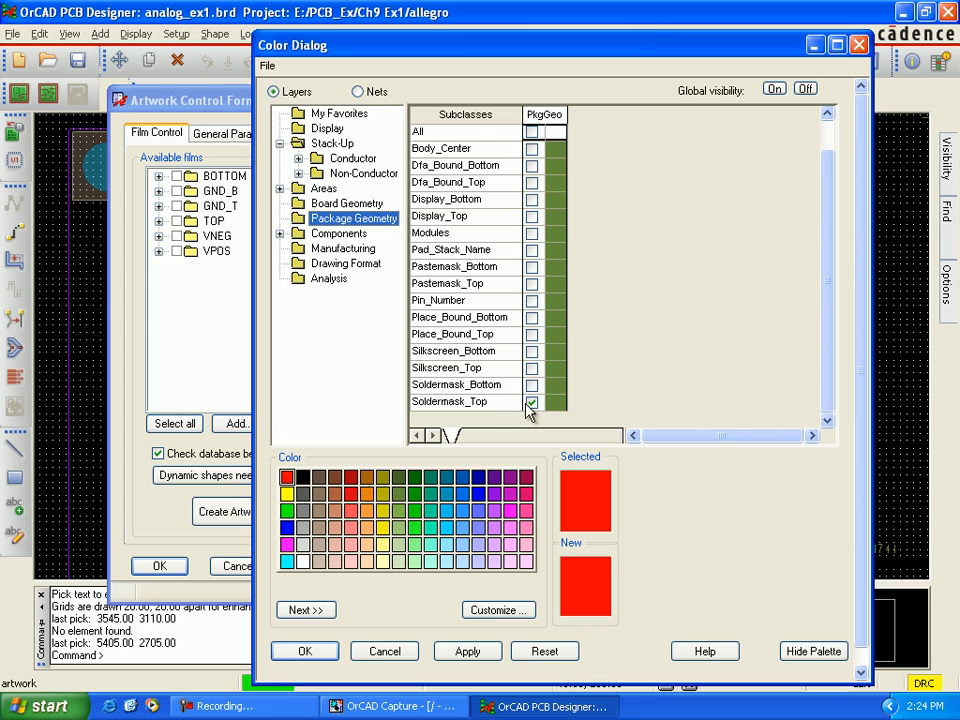
Step: Turn off visibility of the Soldermask_Top subclass for both Package Geometry and Board Geometry
click(530, 403)
click(362, 210)
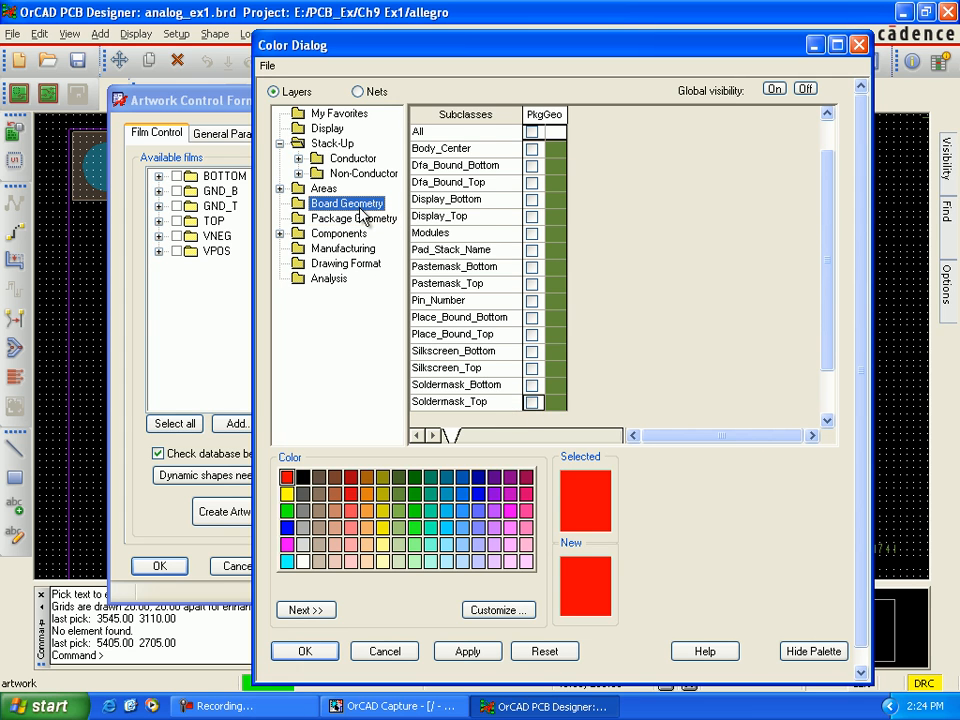
click(533, 371)
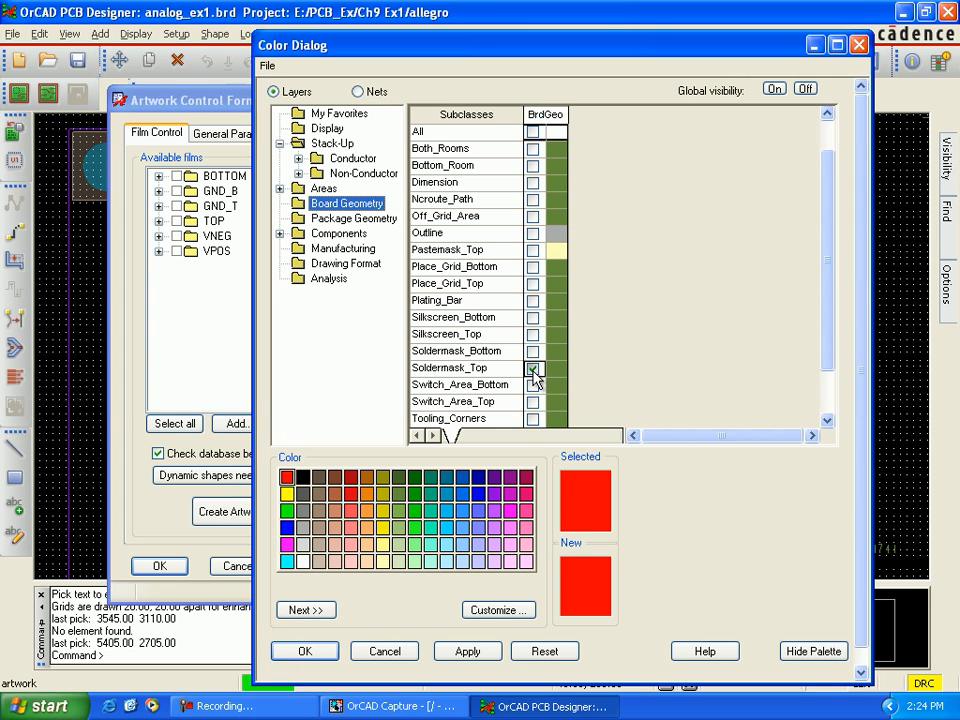
click(533, 370)
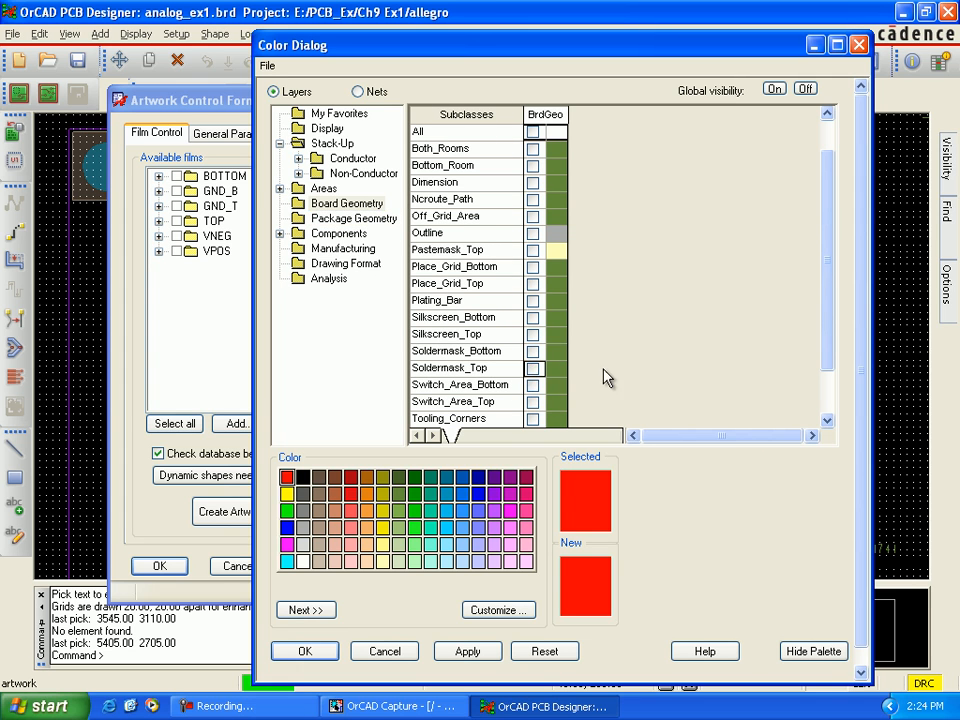
Step: Make all layer classes globally invisible, then apply and accept the color settings
click(805, 89)
click(525, 394)
click(511, 561)
click(470, 653)
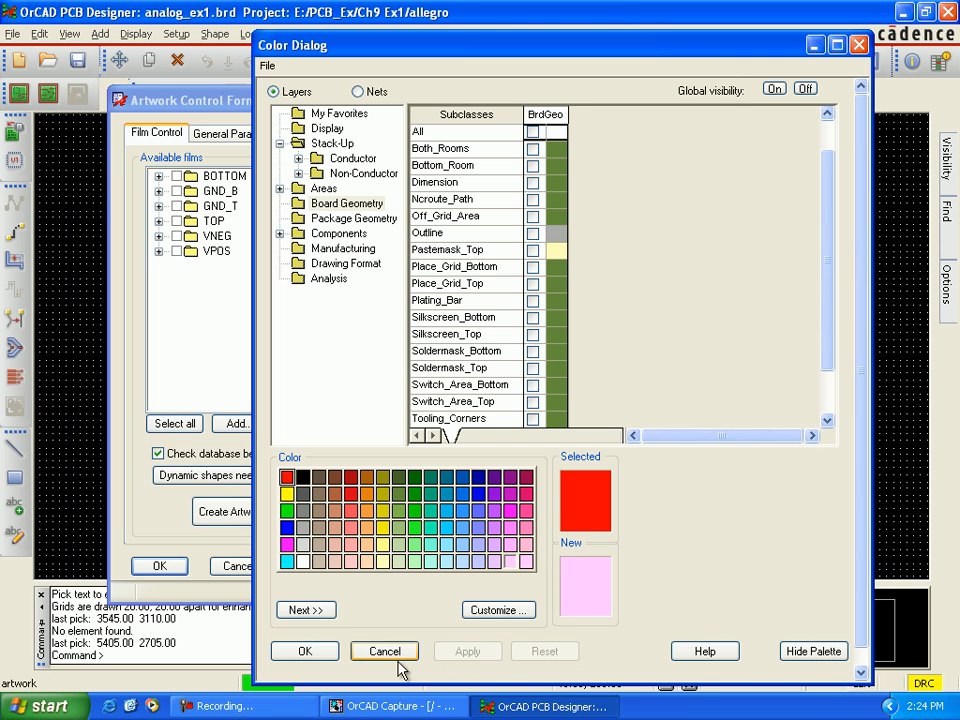
click(325, 655)
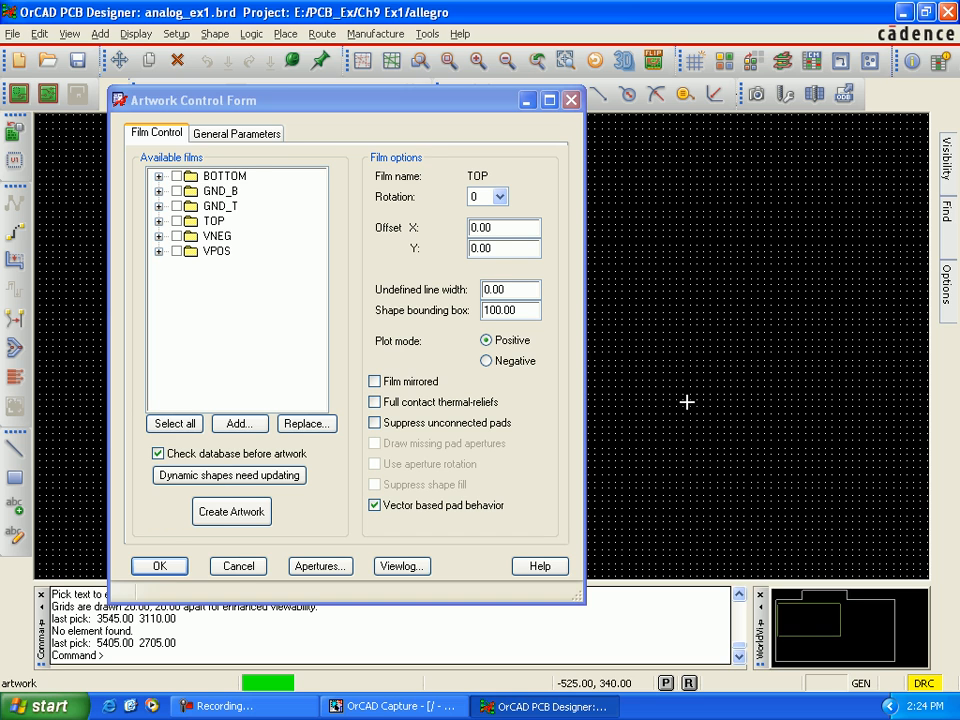
Step: Set the active class to Package Geometry with subclass Soldermask_Top and make that subclass visible
mouse_move(948, 300)
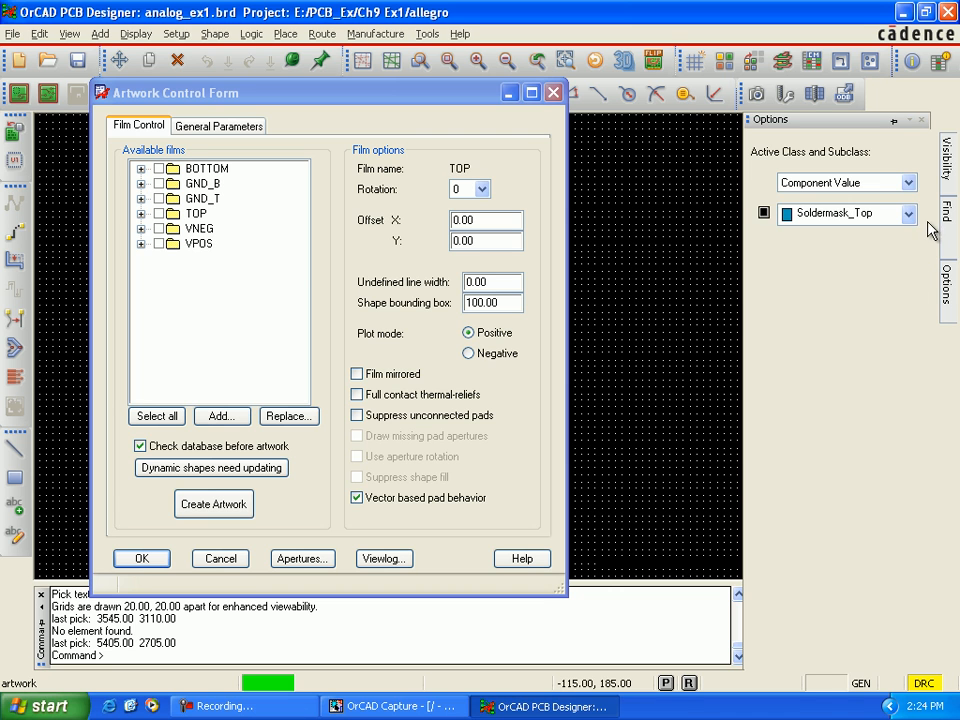
click(906, 184)
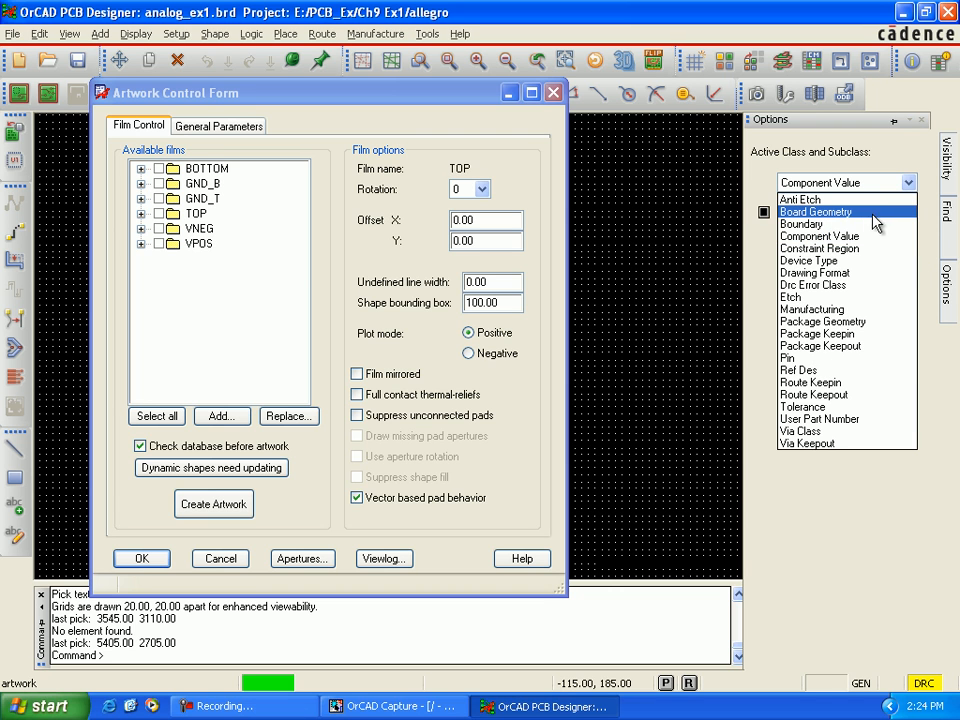
click(866, 323)
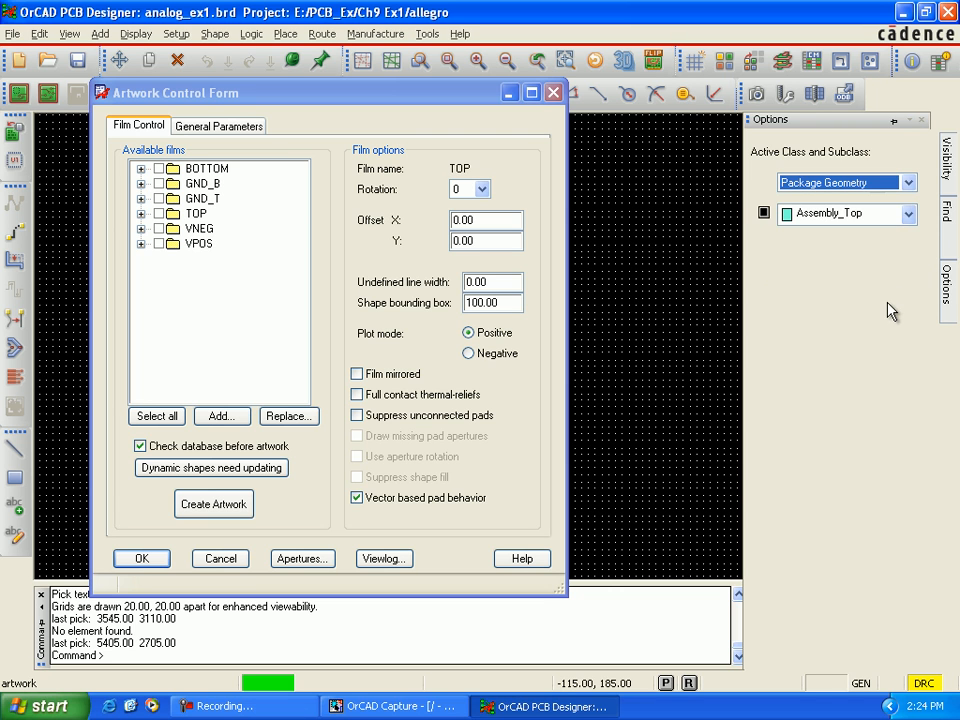
click(909, 215)
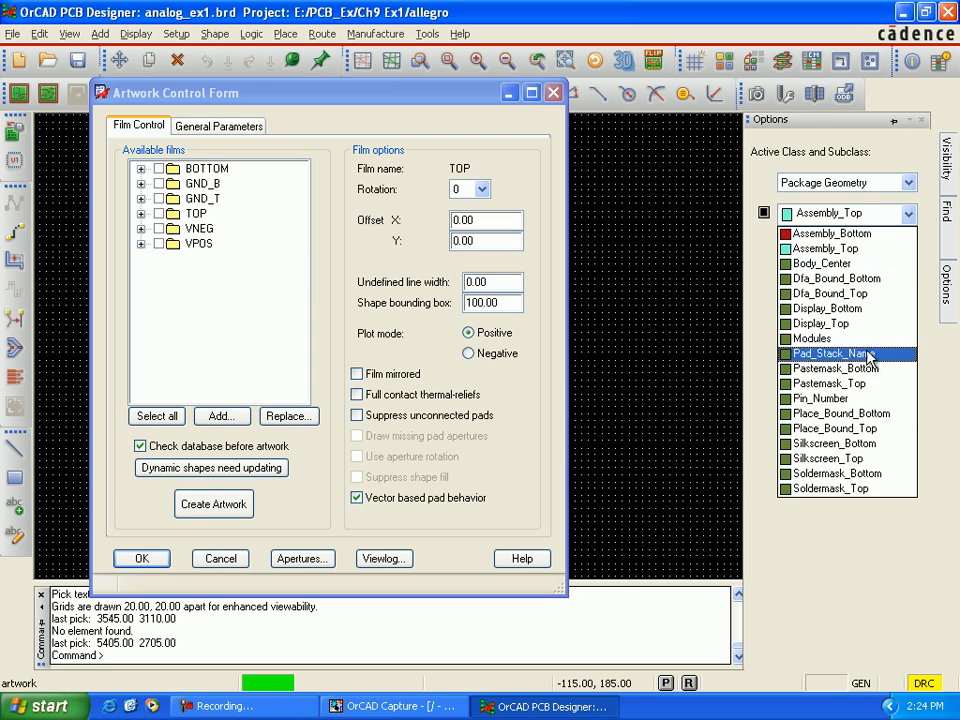
click(878, 489)
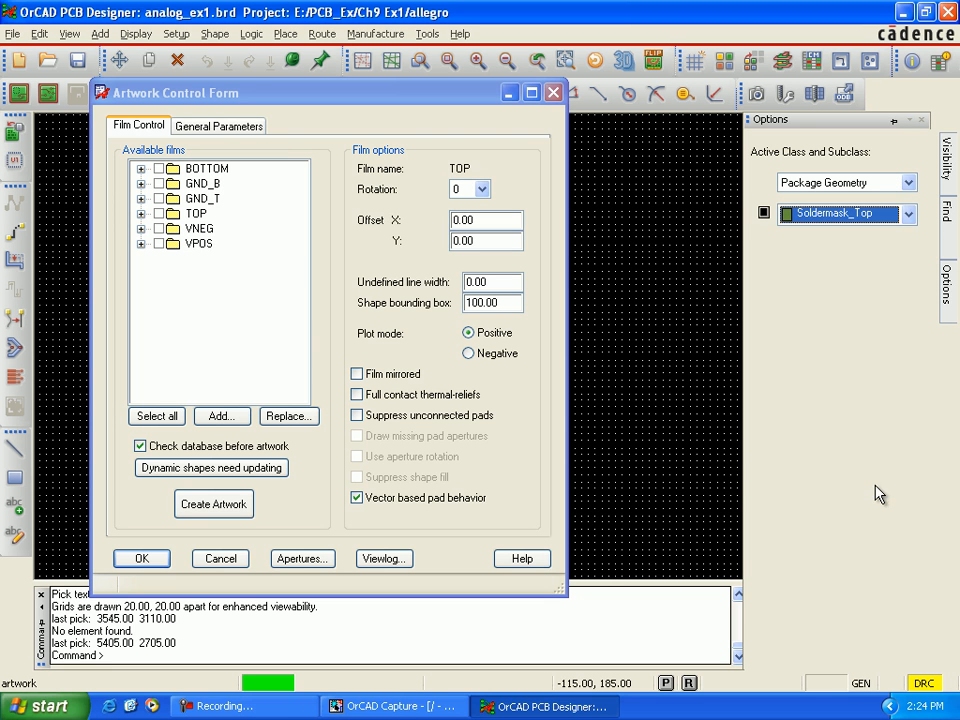
click(765, 215)
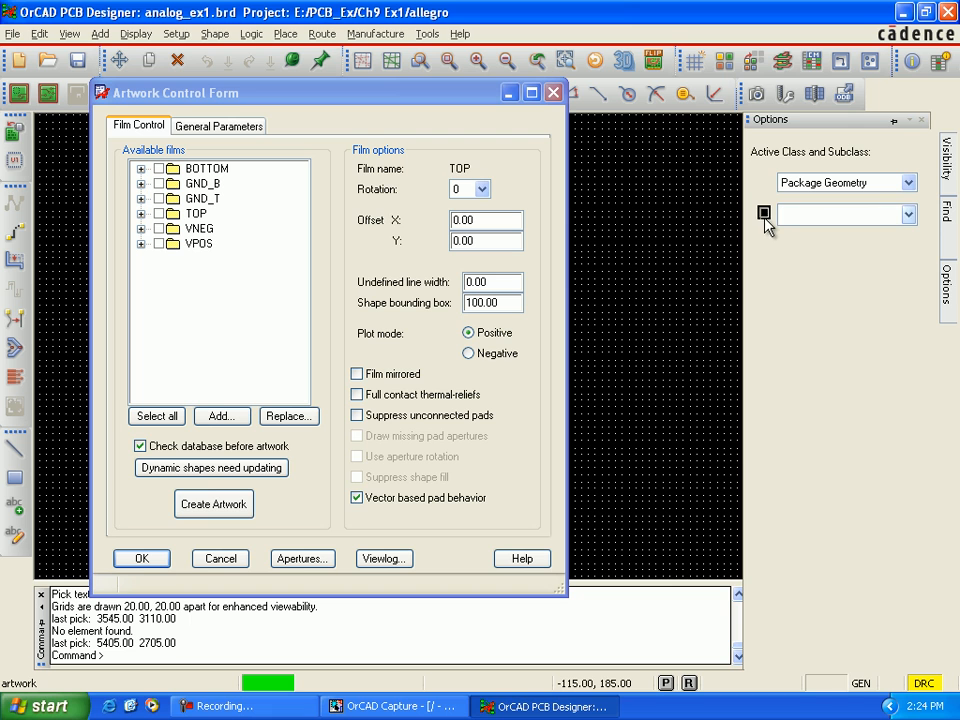
Step: Set the active class to Board Geometry with subclass Soldermask_Top and make that subclass visible
click(909, 183)
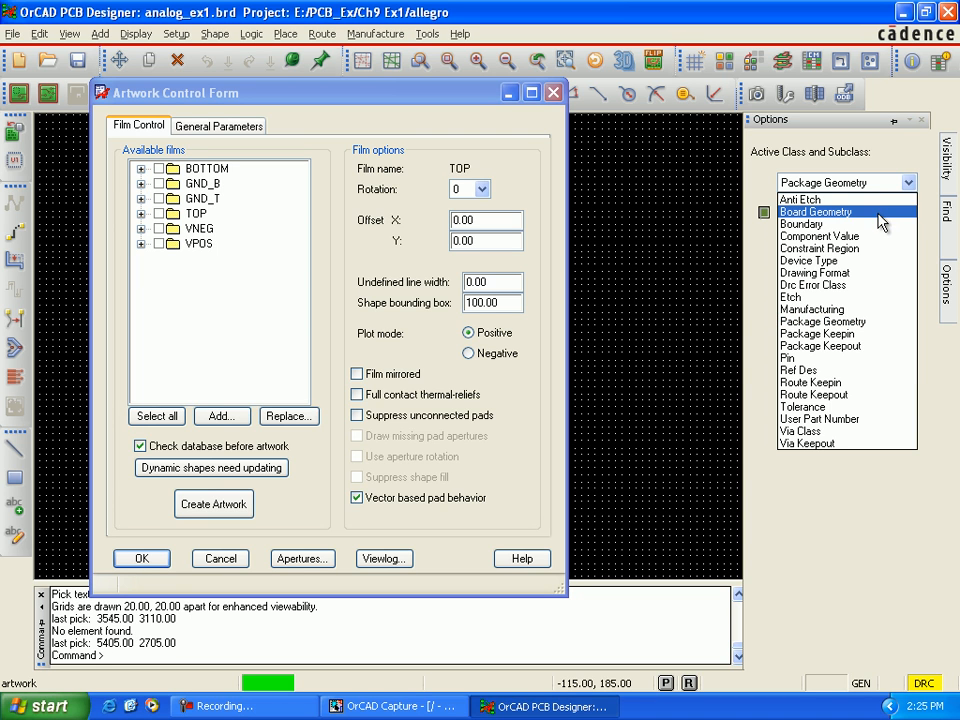
click(880, 214)
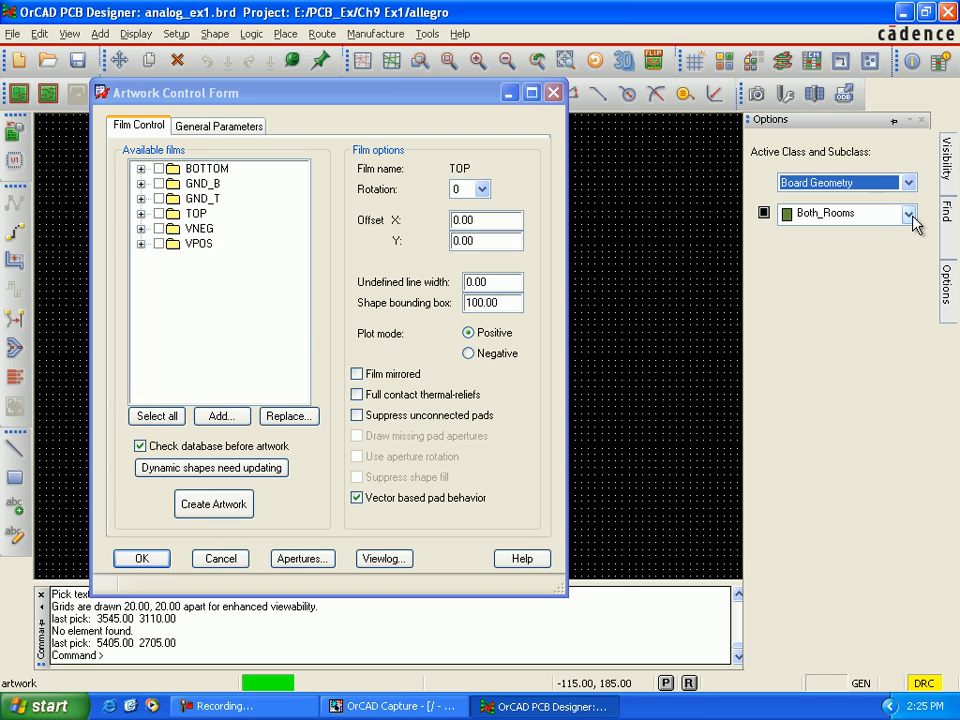
click(908, 214)
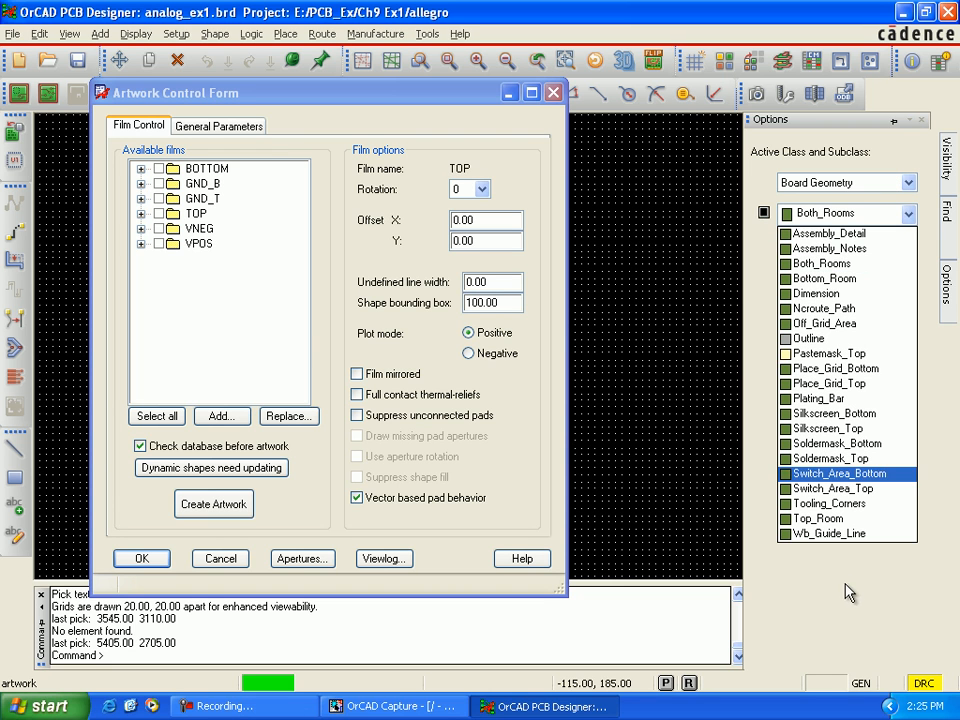
click(835, 460)
click(768, 216)
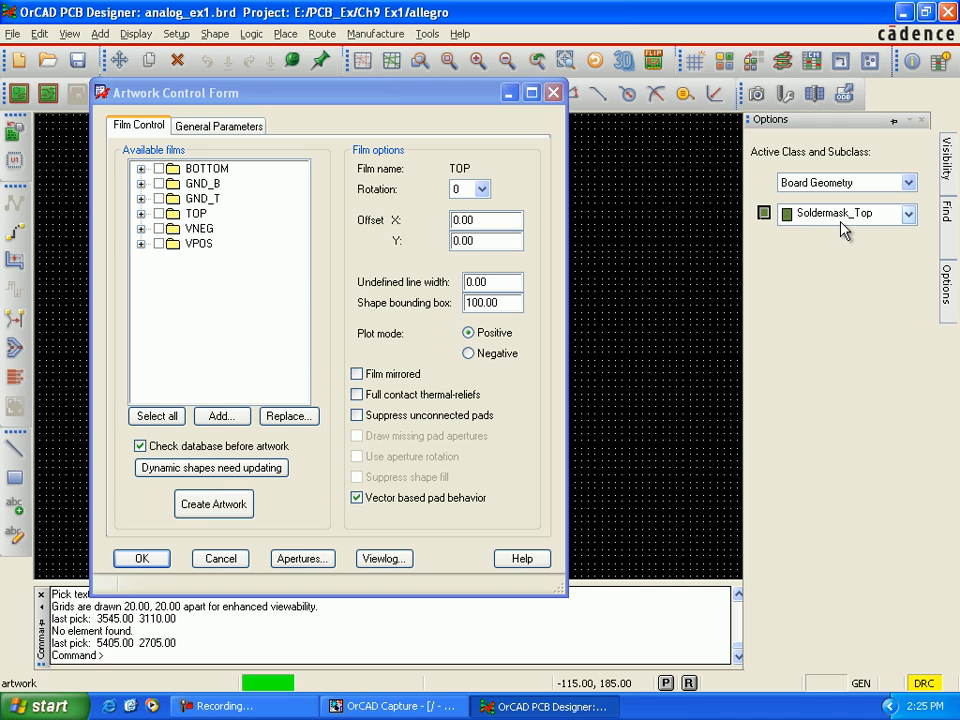
Step: Make the Soldermask_Top subclass visible for both the Pin class and the Via Class
click(906, 183)
click(834, 358)
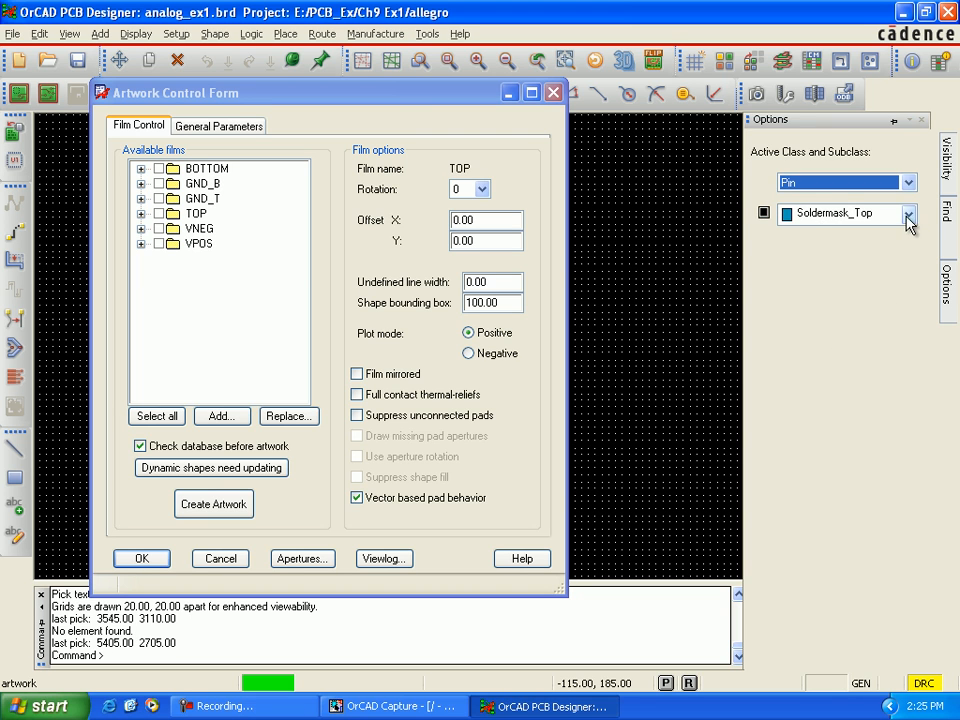
click(764, 214)
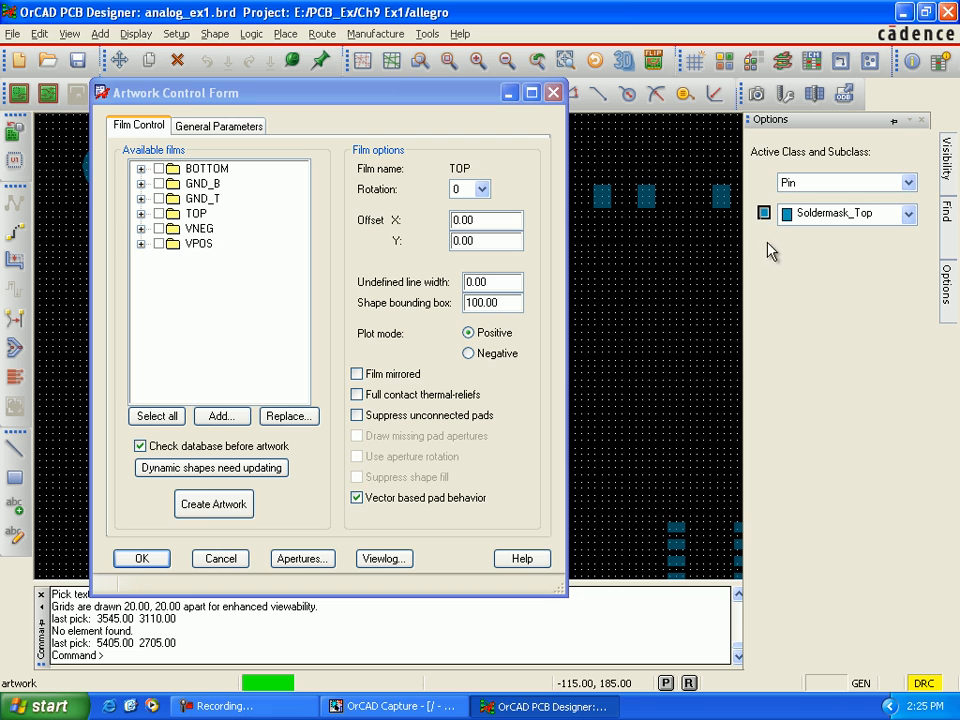
click(909, 183)
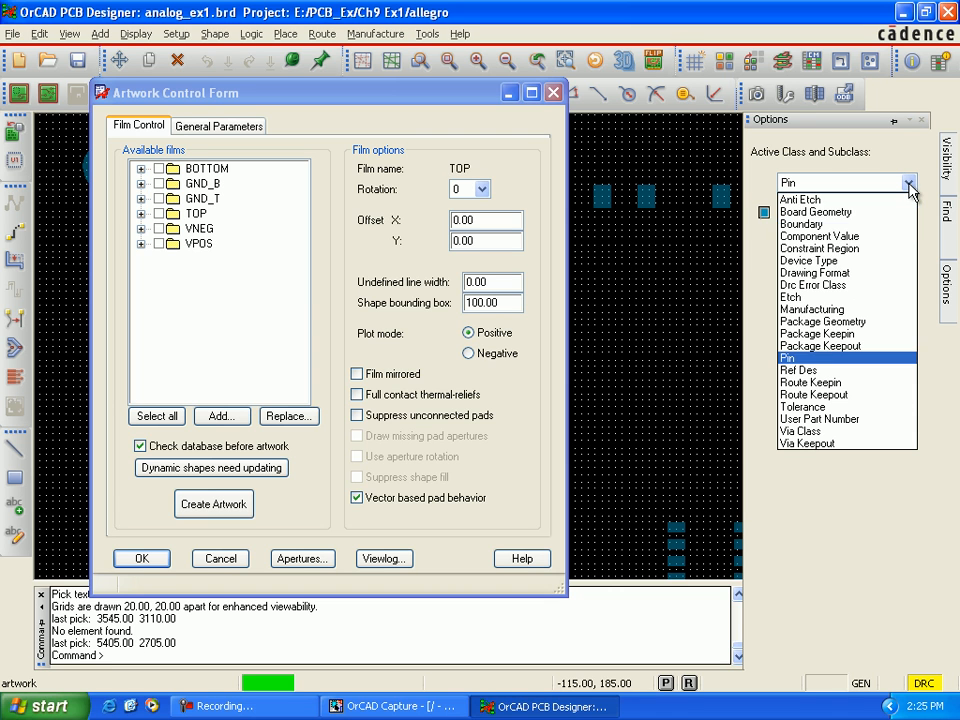
click(834, 434)
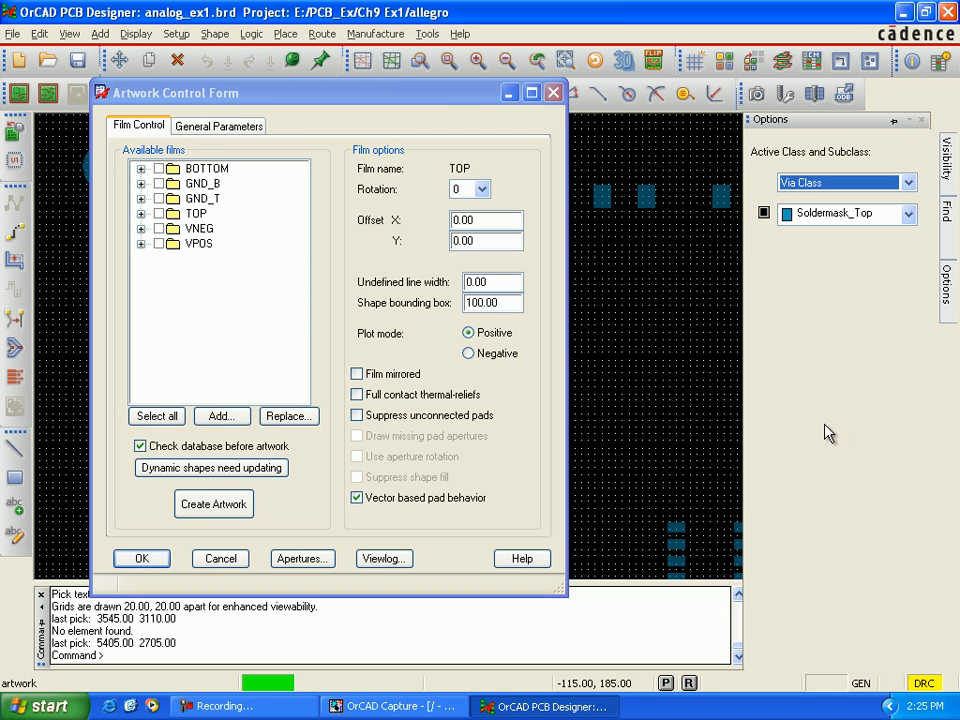
click(764, 213)
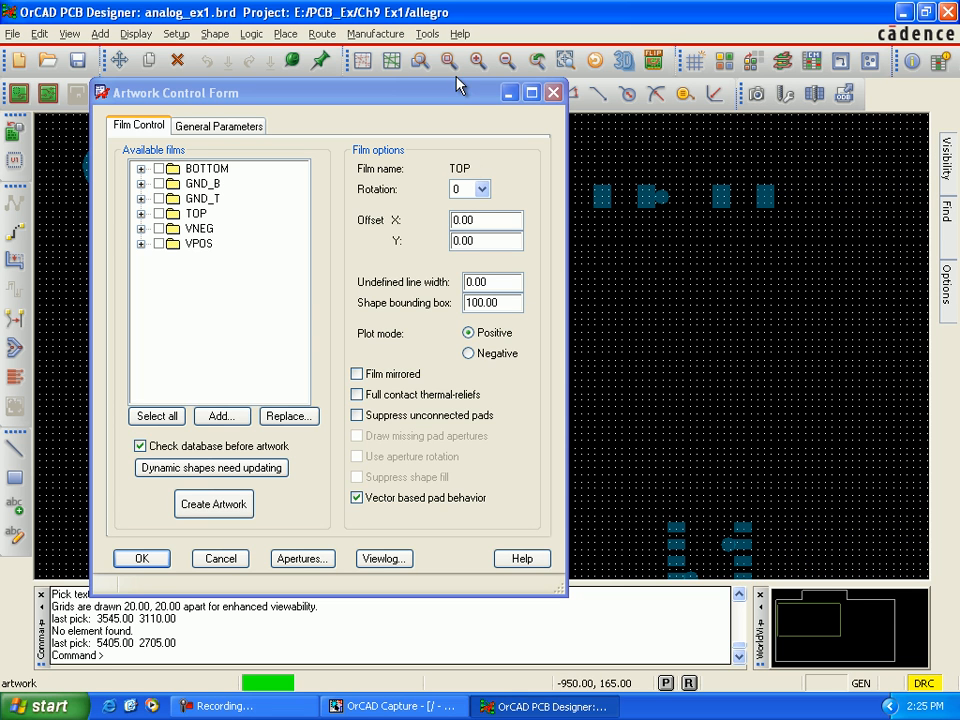
Step: Add a new artwork film named SoldermaskTop from the visible layers and check the classes it contains
drag(455, 100, 493, 202)
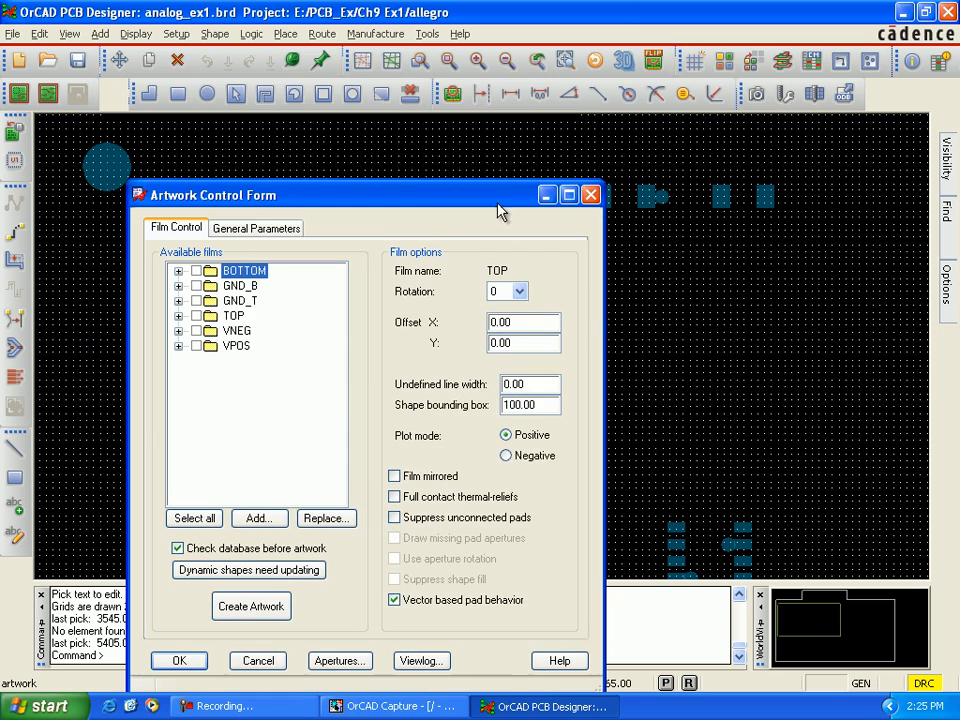
drag(593, 337, 553, 101)
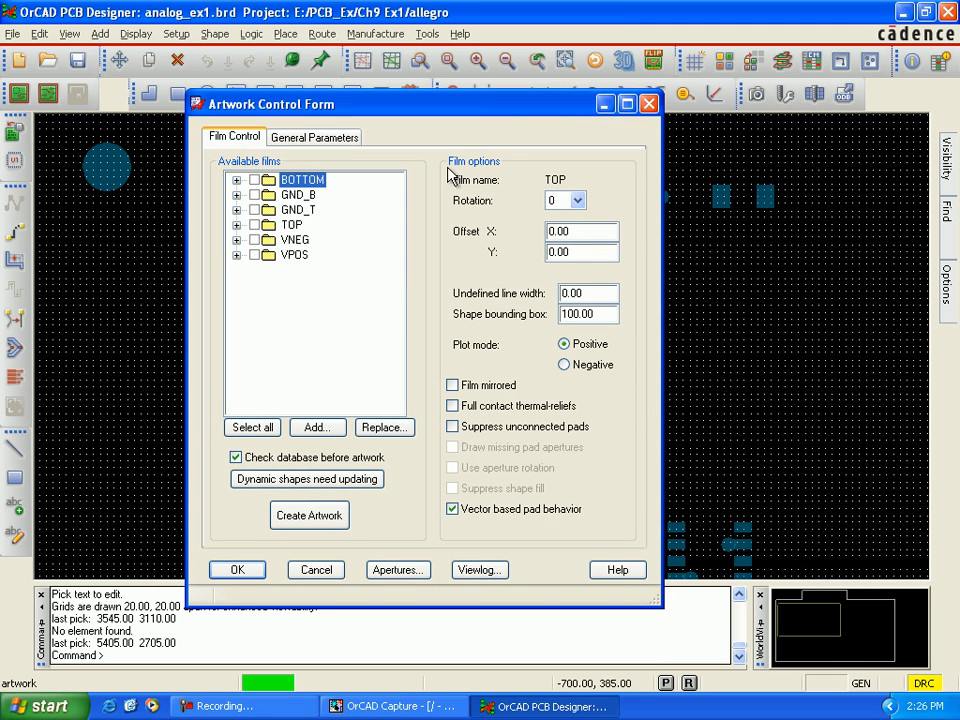
click(310, 211)
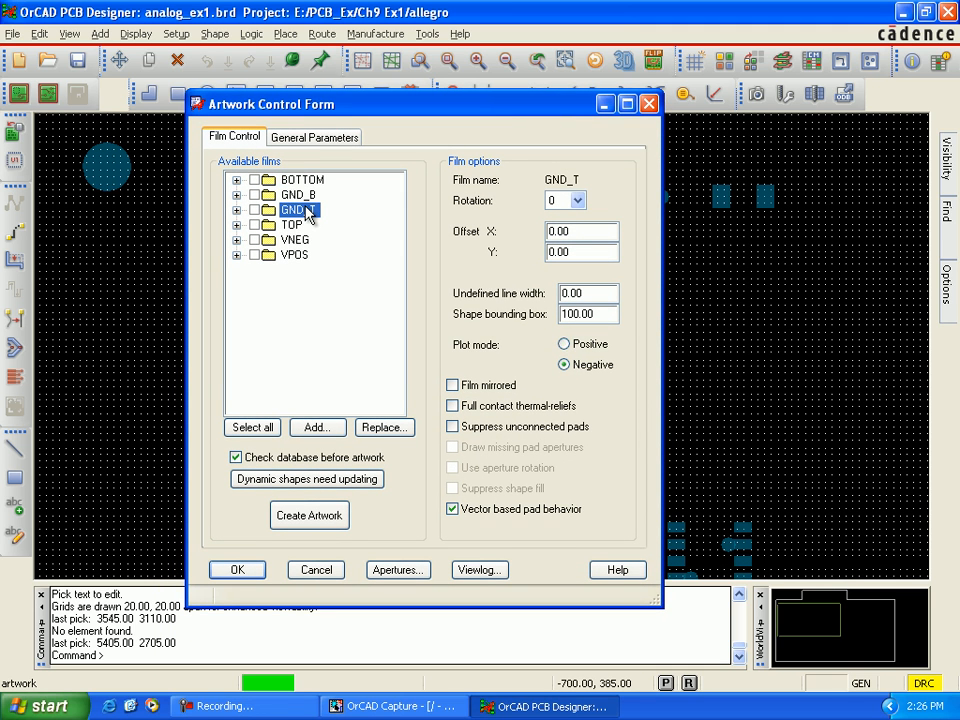
right_click(309, 213)
click(331, 247)
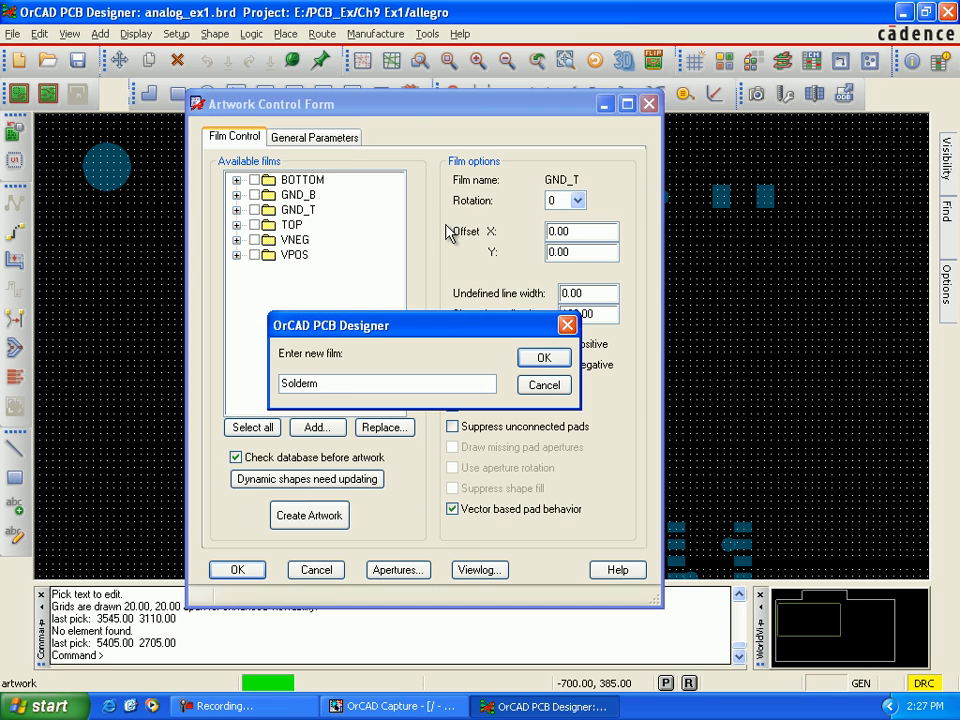
text(op)
click(527, 360)
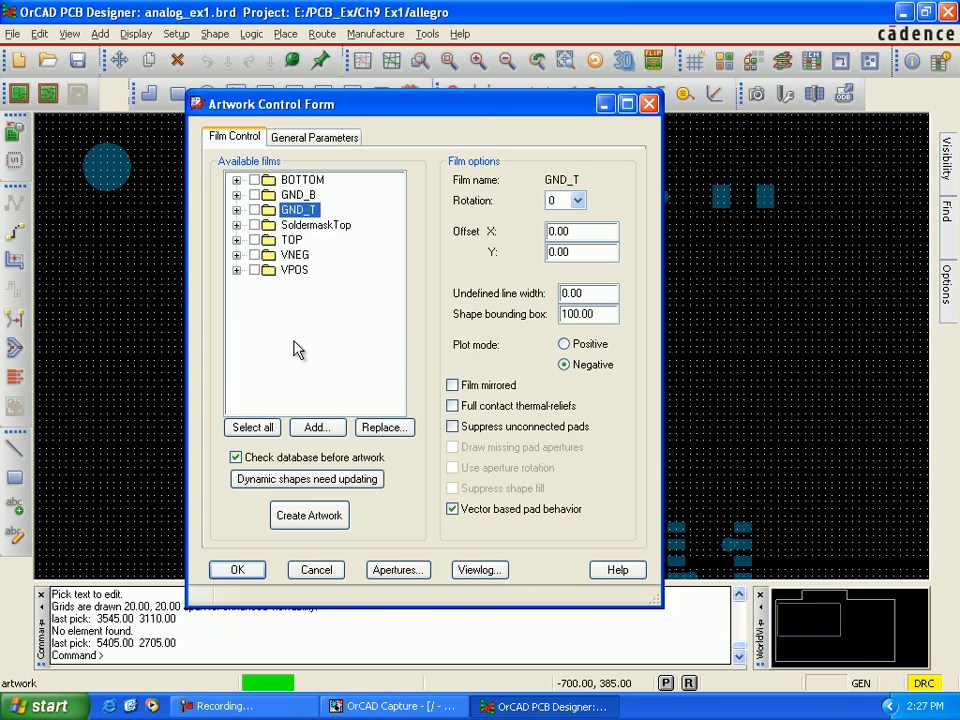
click(236, 225)
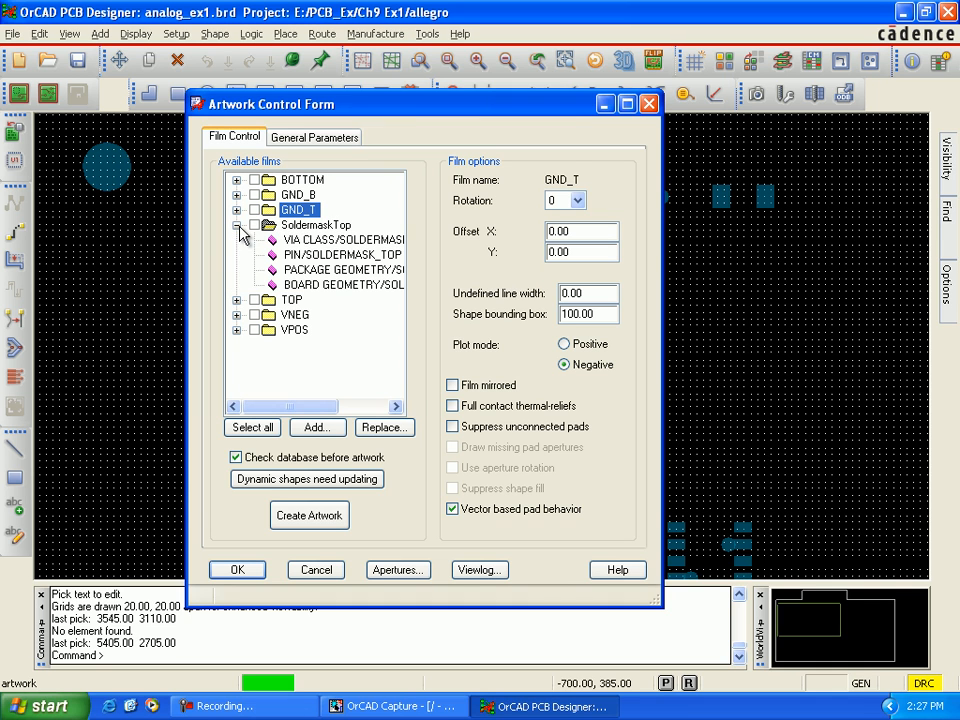
click(301, 242)
click(237, 226)
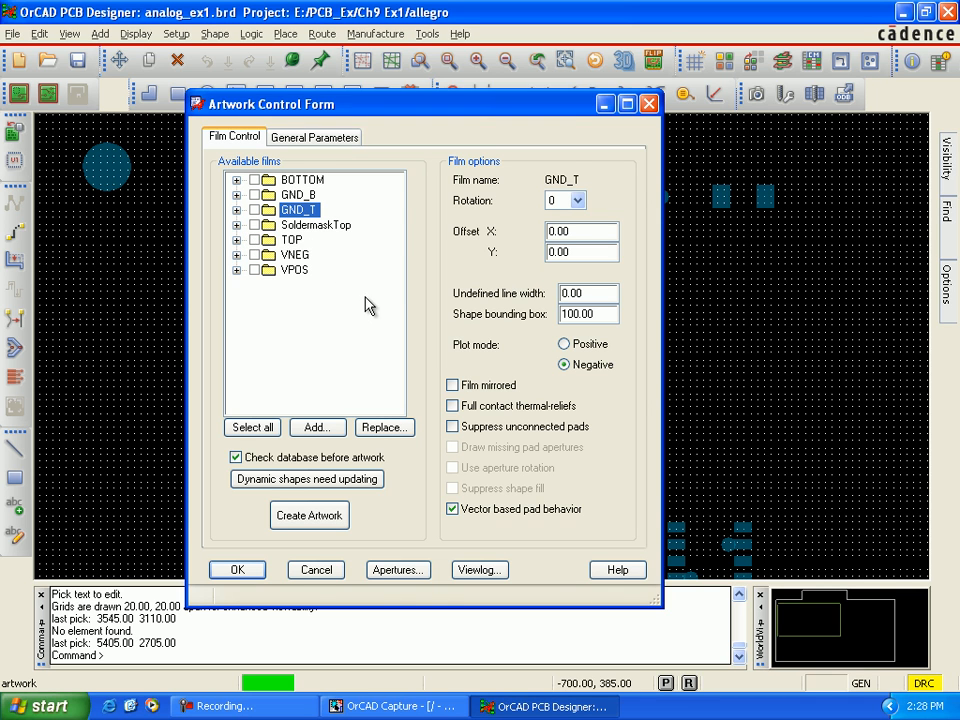
Step: Turn off global visibility of all layers in the color settings and accept the change
click(726, 62)
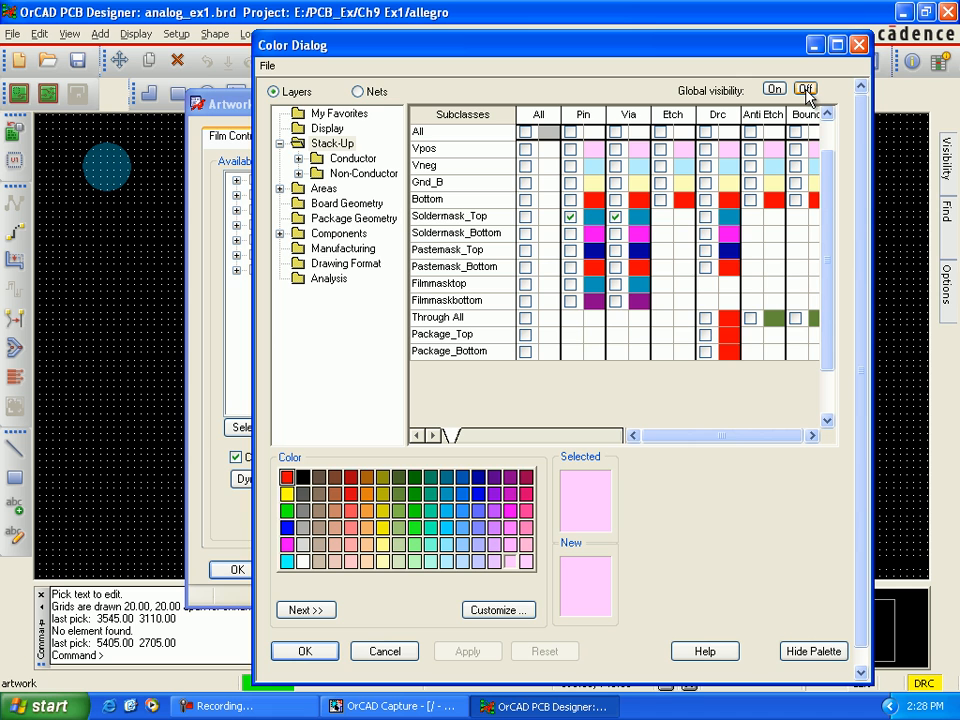
click(806, 90)
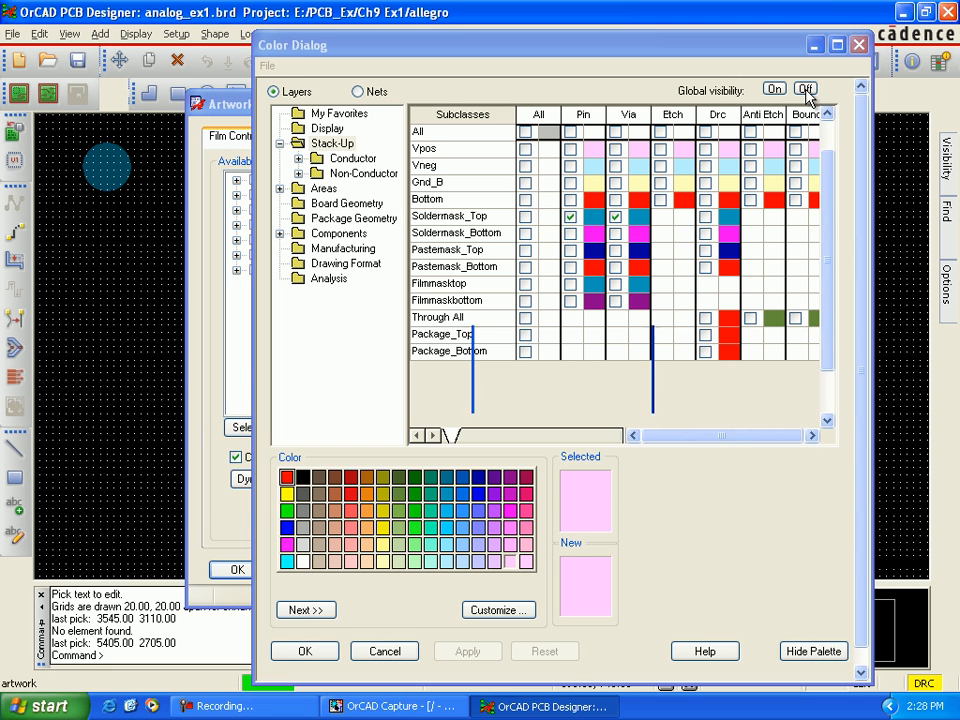
click(542, 393)
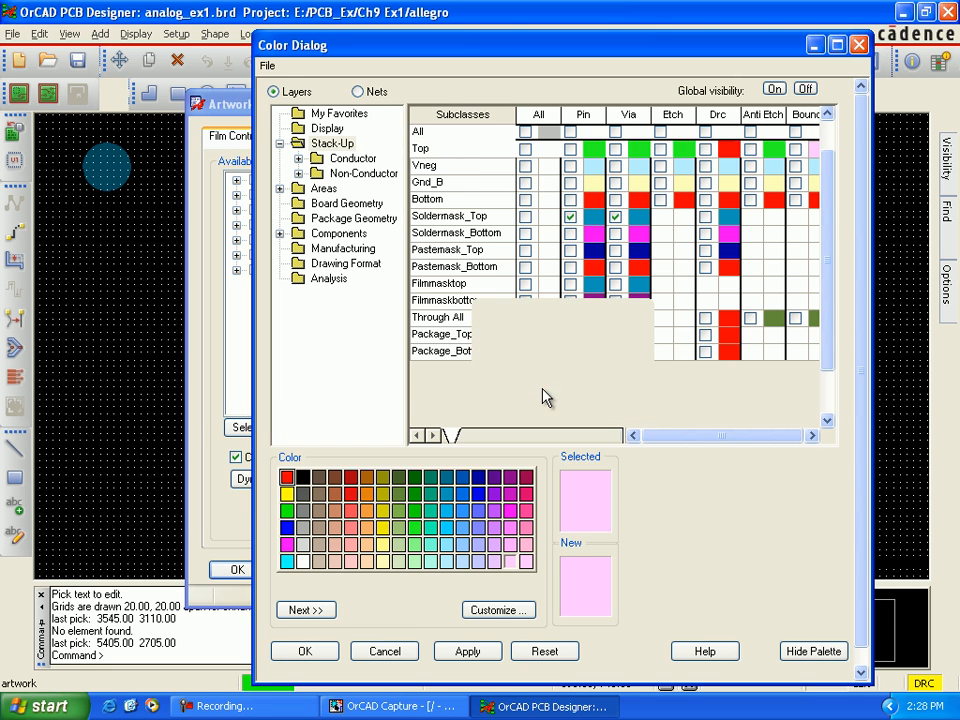
click(334, 561)
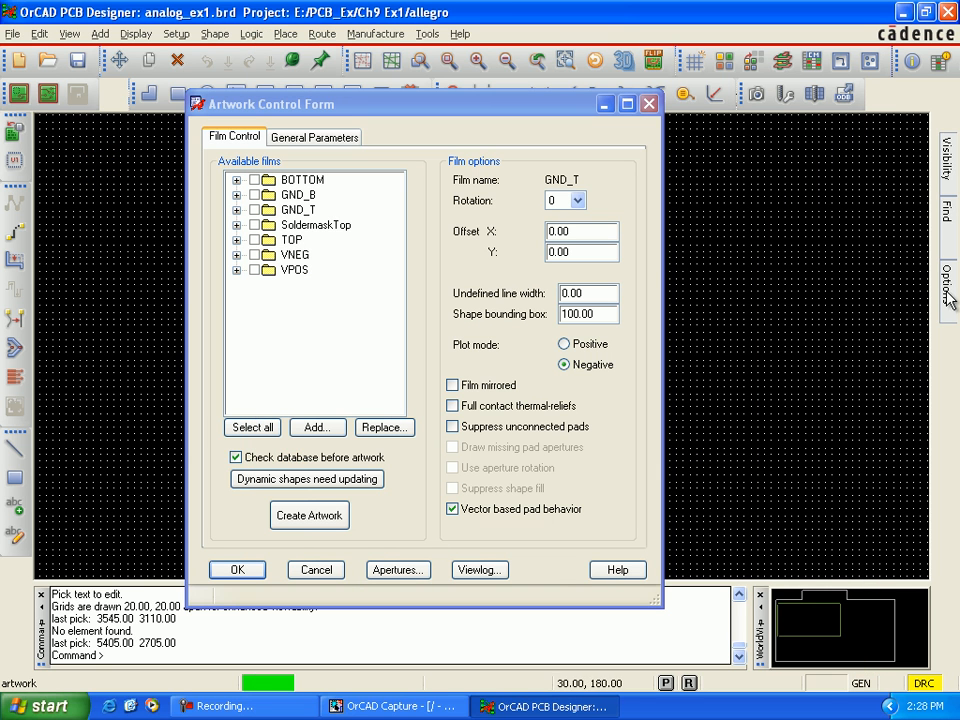
Step: Set the active class to Package Geometry with subclass Soldermask_Bottom and make that subclass visible
mouse_move(953, 296)
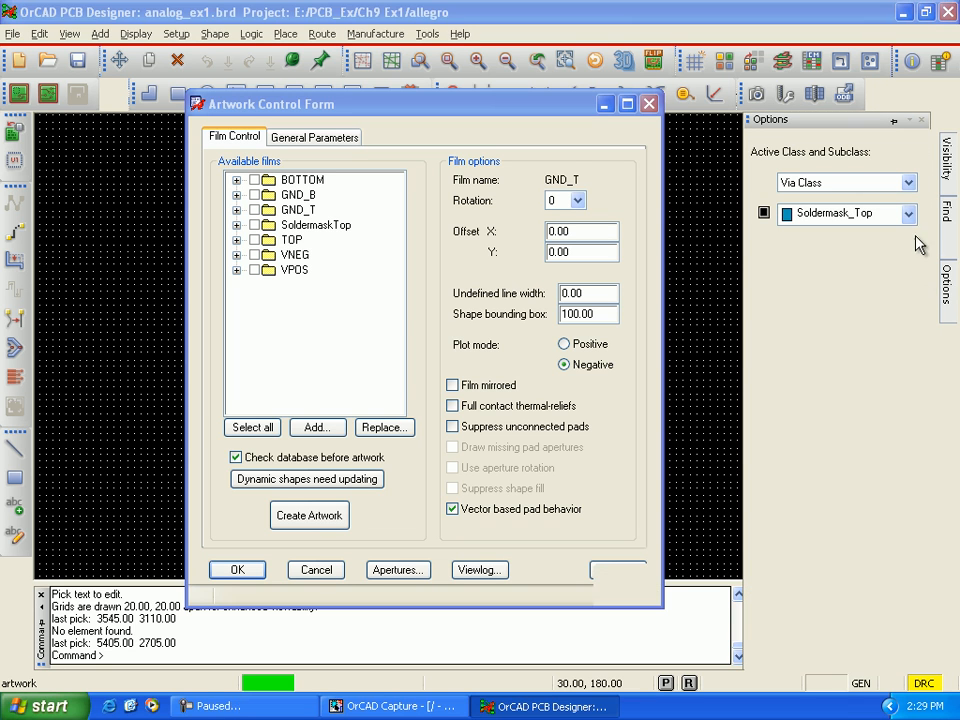
click(908, 184)
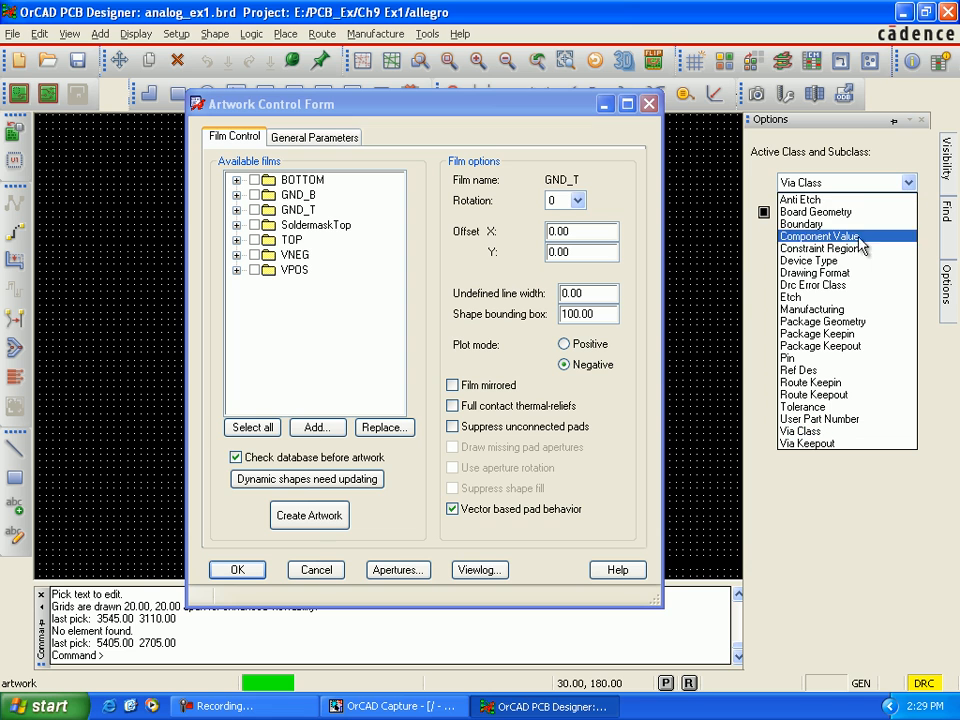
click(841, 322)
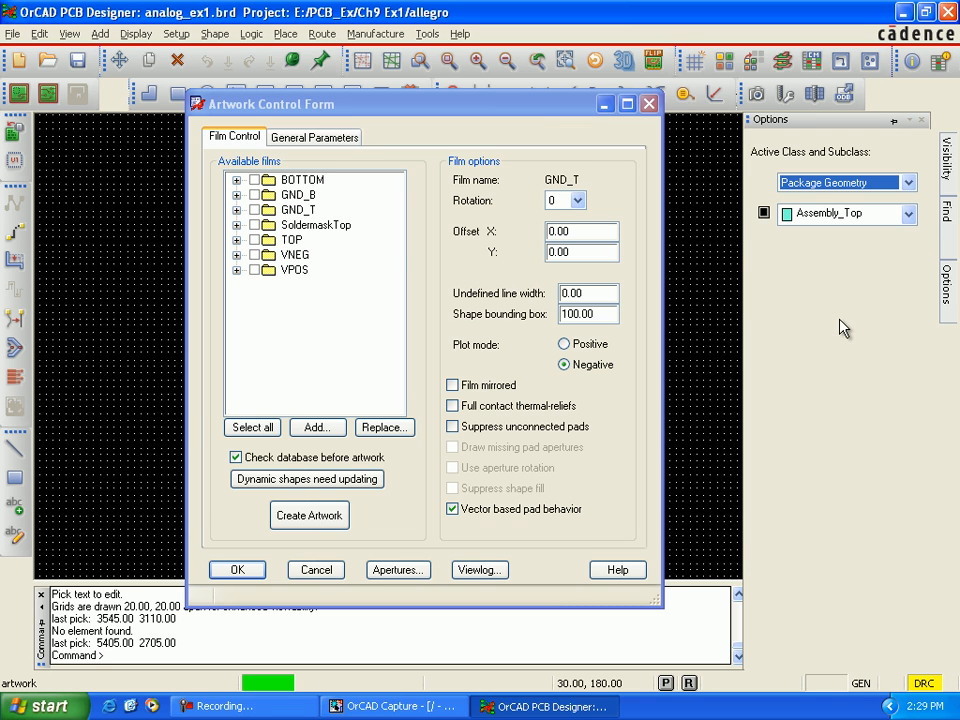
click(907, 214)
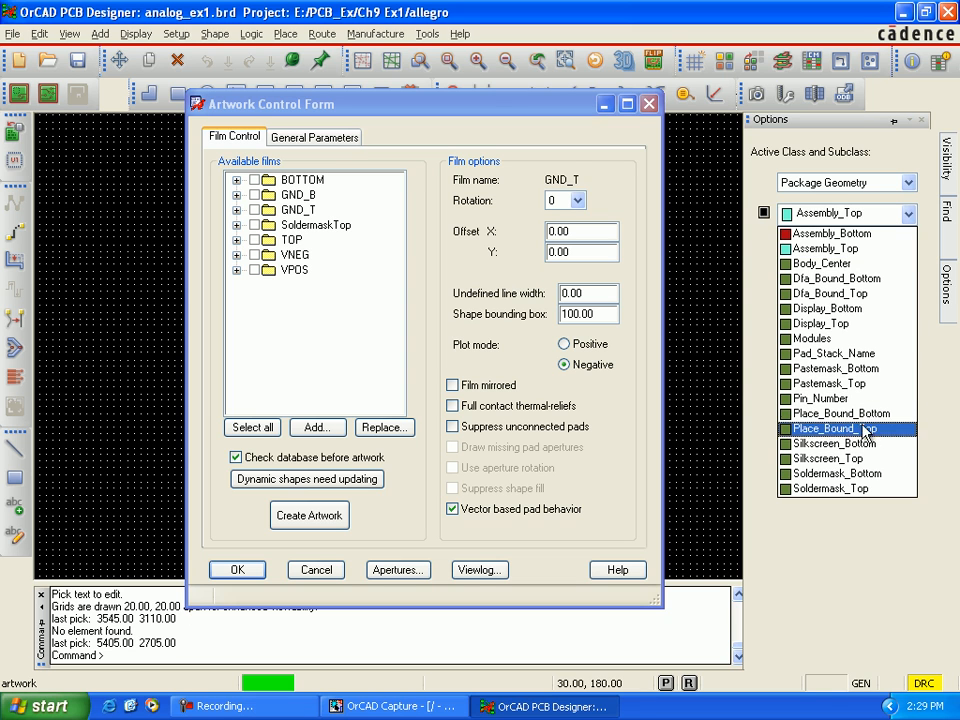
click(873, 475)
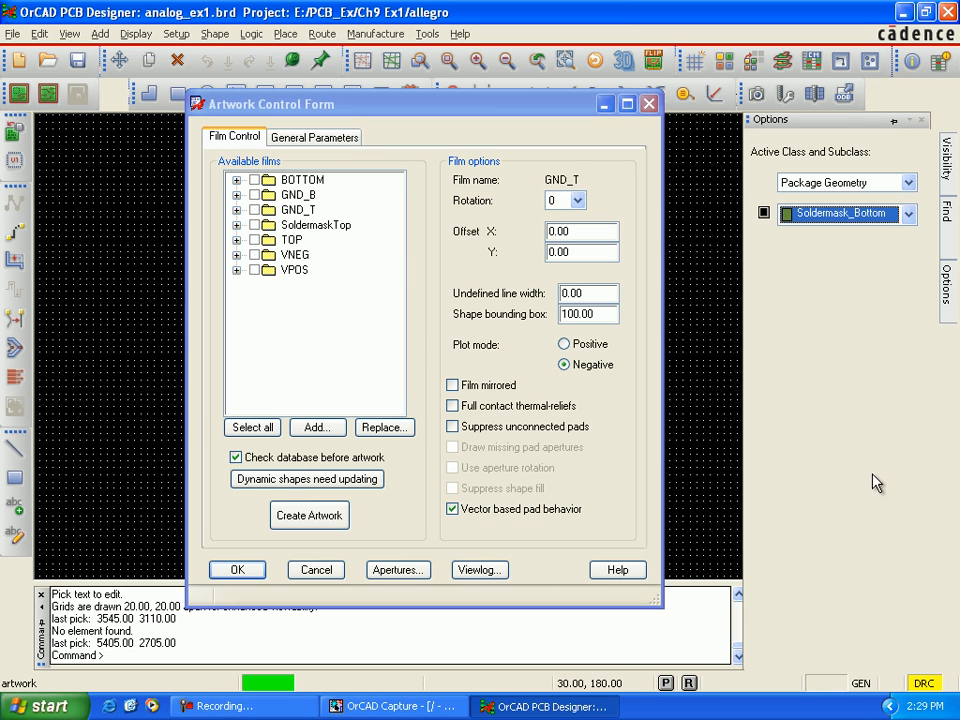
click(764, 212)
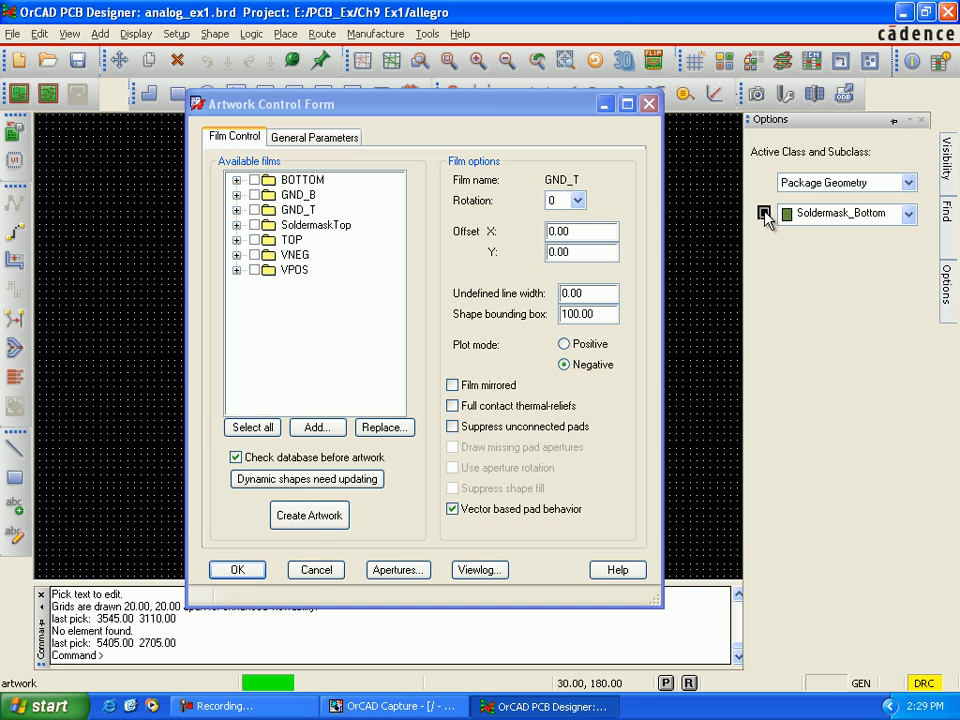
Step: Set the active class to Board Geometry with subclass Soldermask_Bottom and make that subclass visible
click(908, 184)
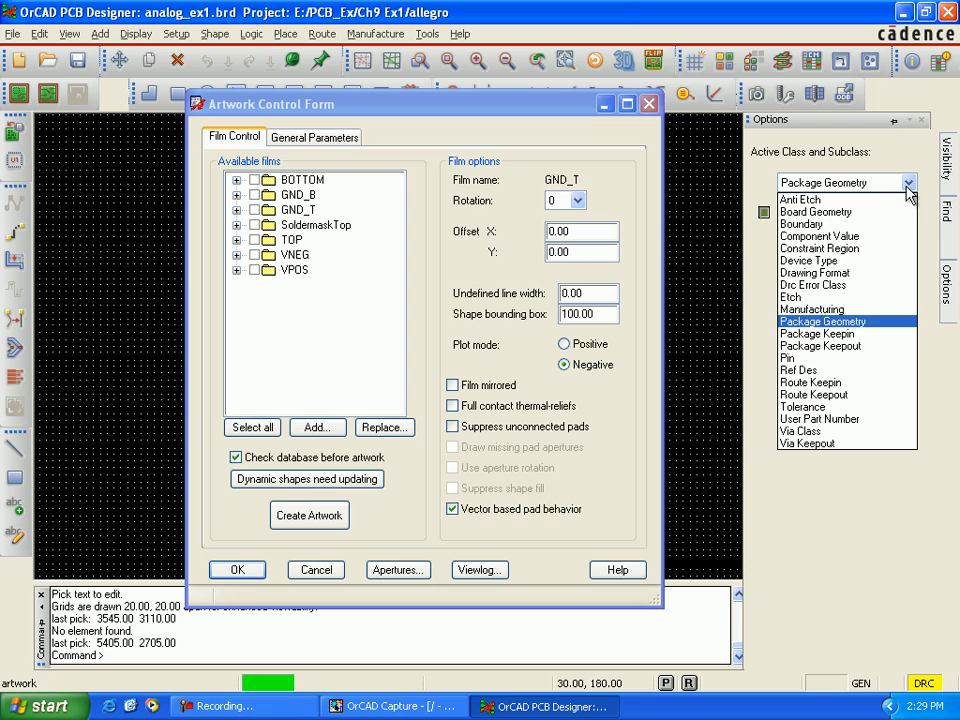
click(856, 322)
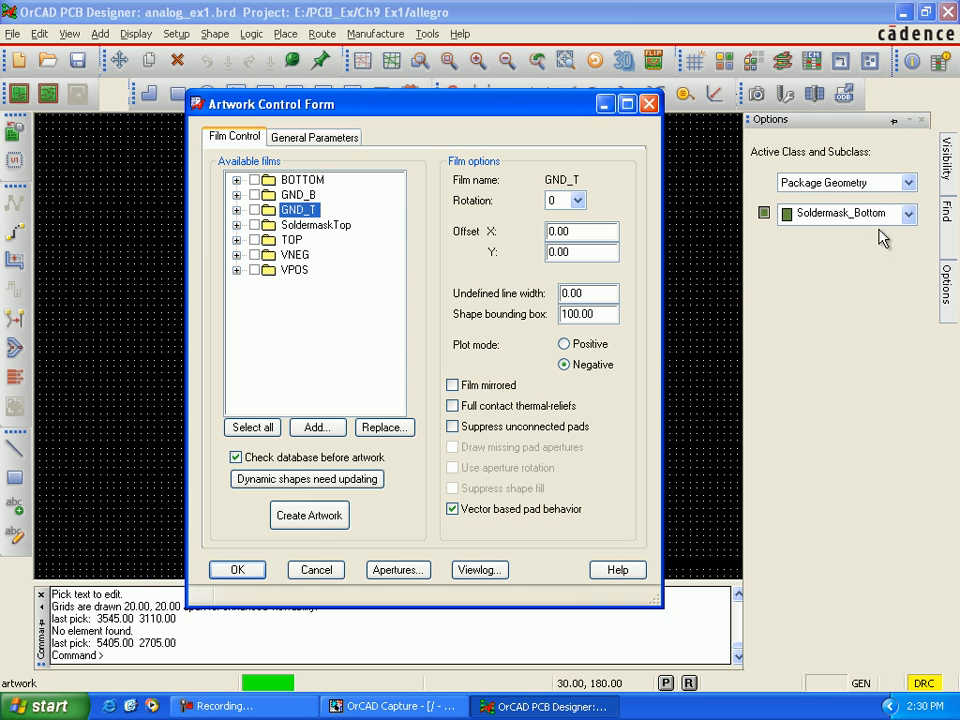
click(908, 183)
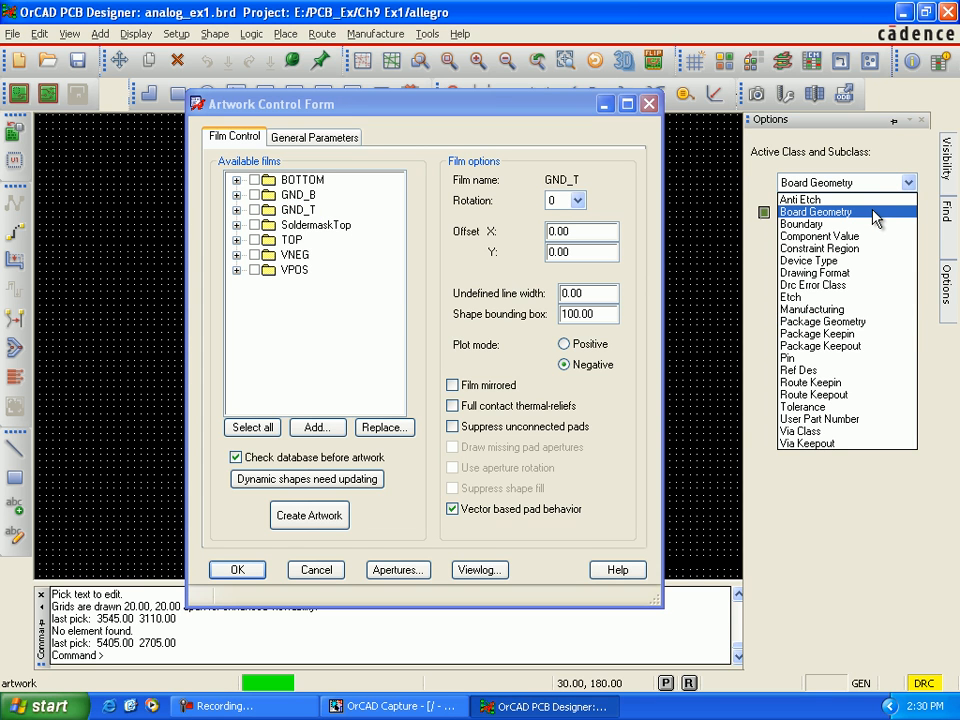
click(869, 213)
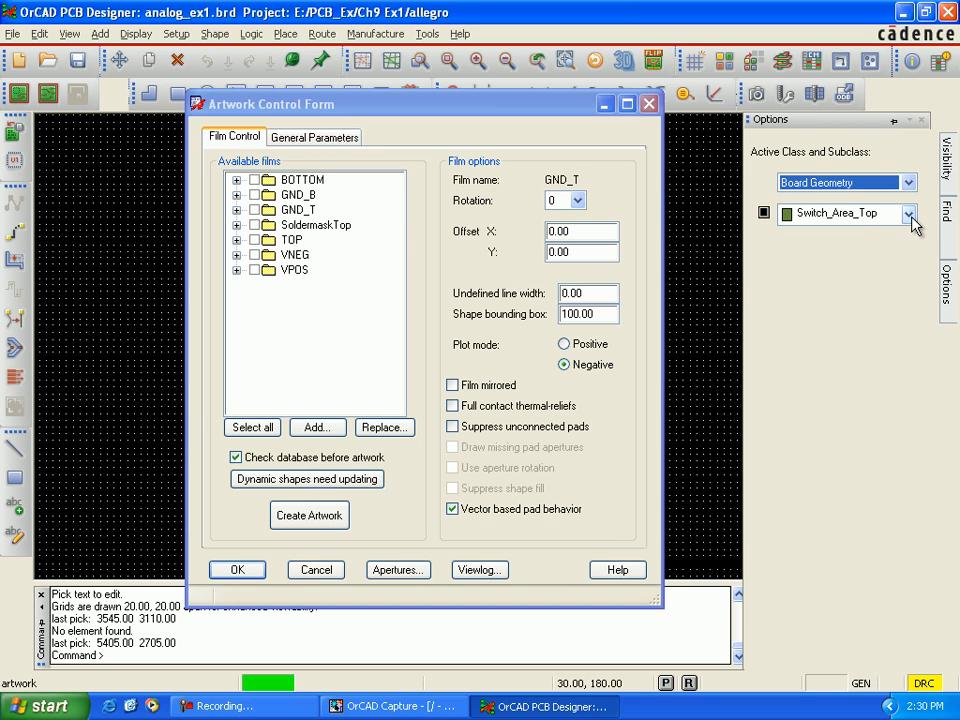
click(908, 213)
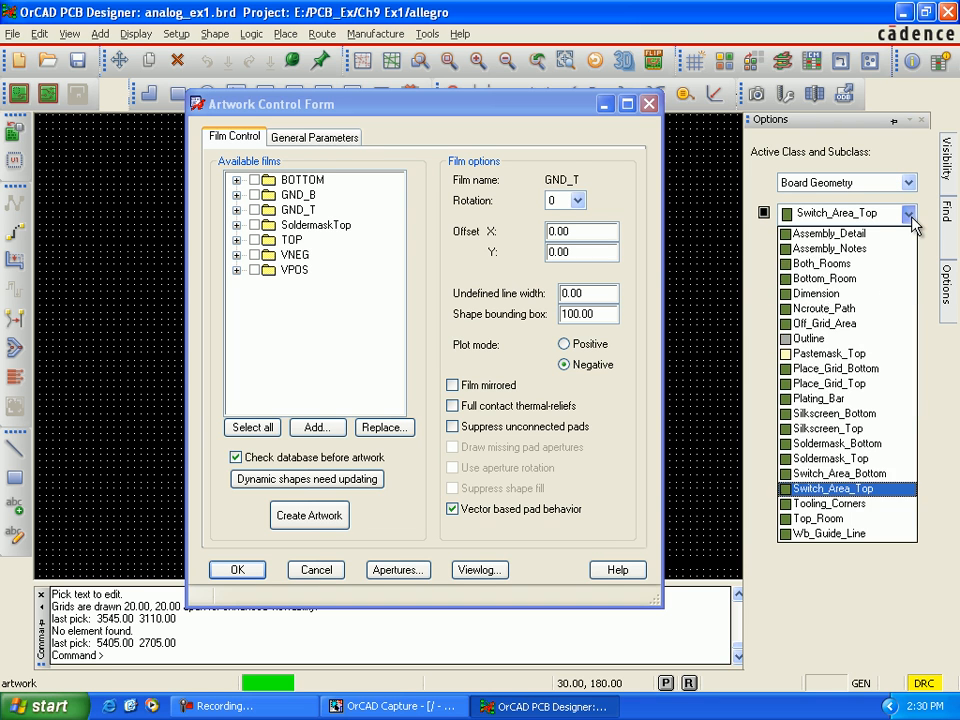
click(857, 448)
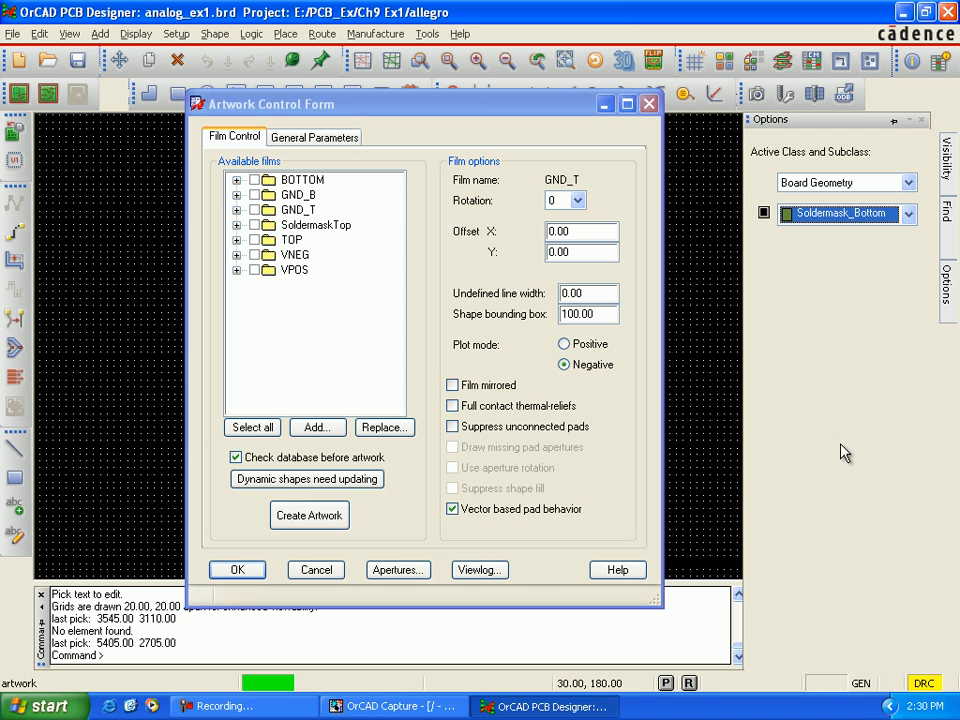
click(765, 214)
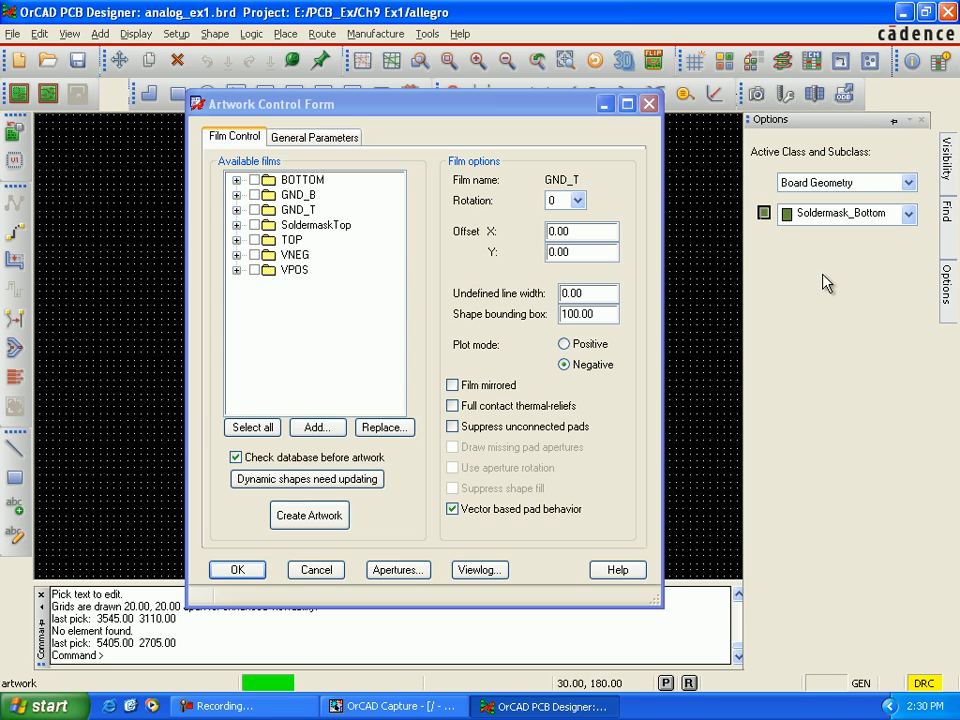
Step: Make the Soldermask_Bottom subclass visible for both the Pin class and the Via Class
click(910, 185)
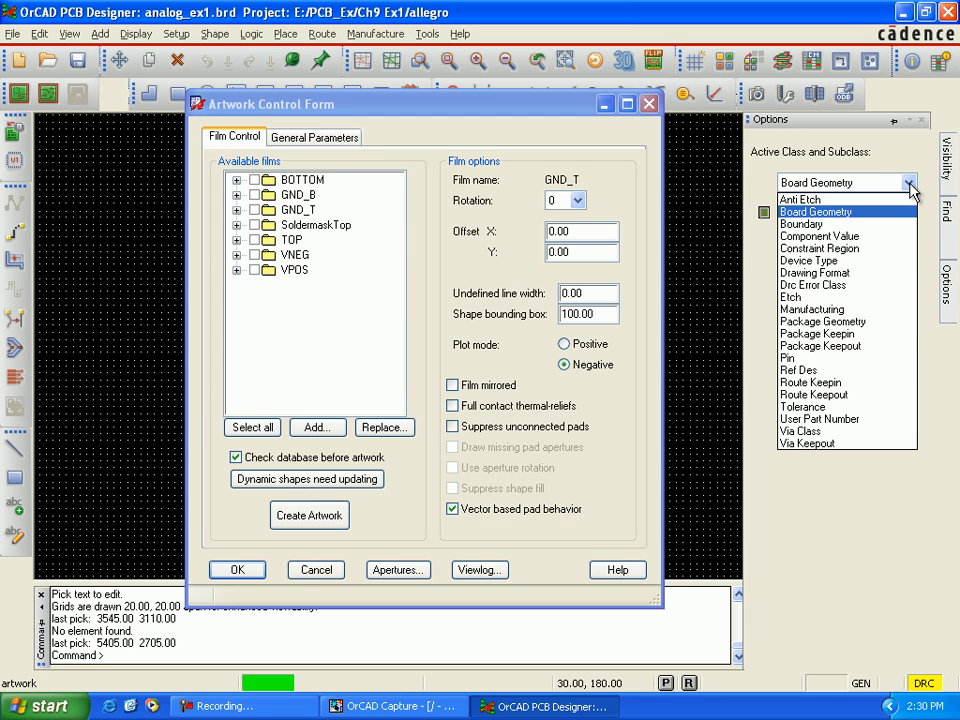
click(826, 358)
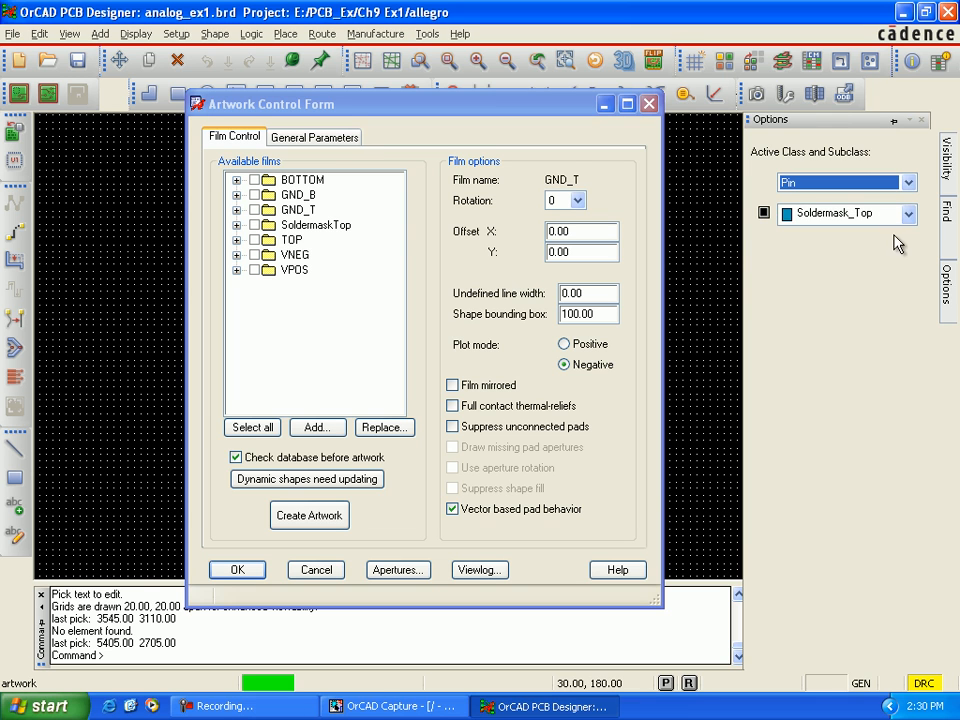
click(908, 214)
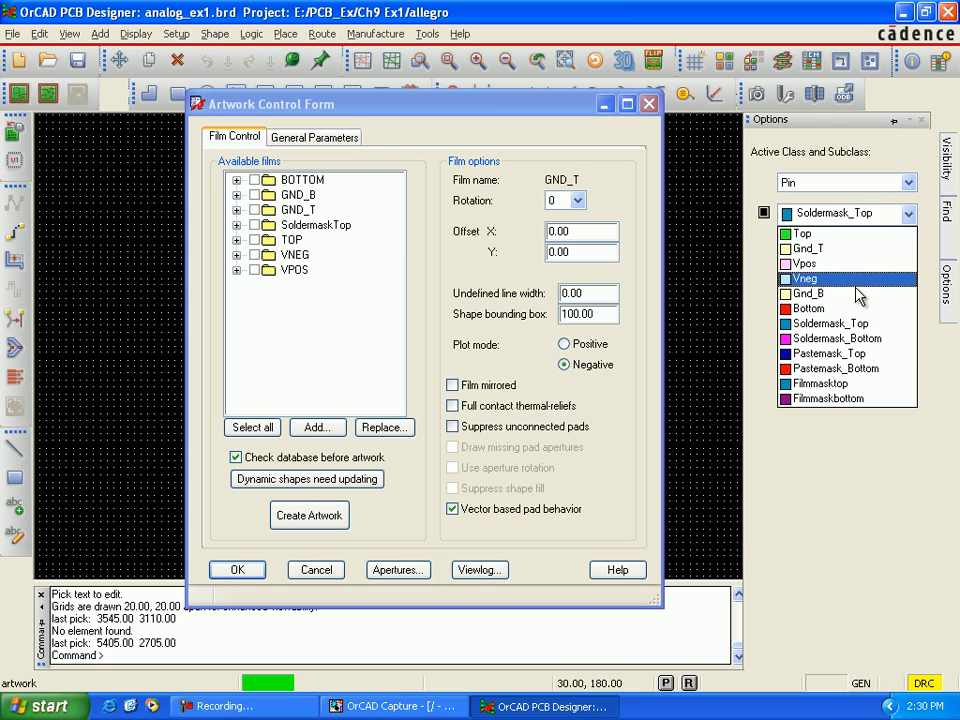
click(838, 338)
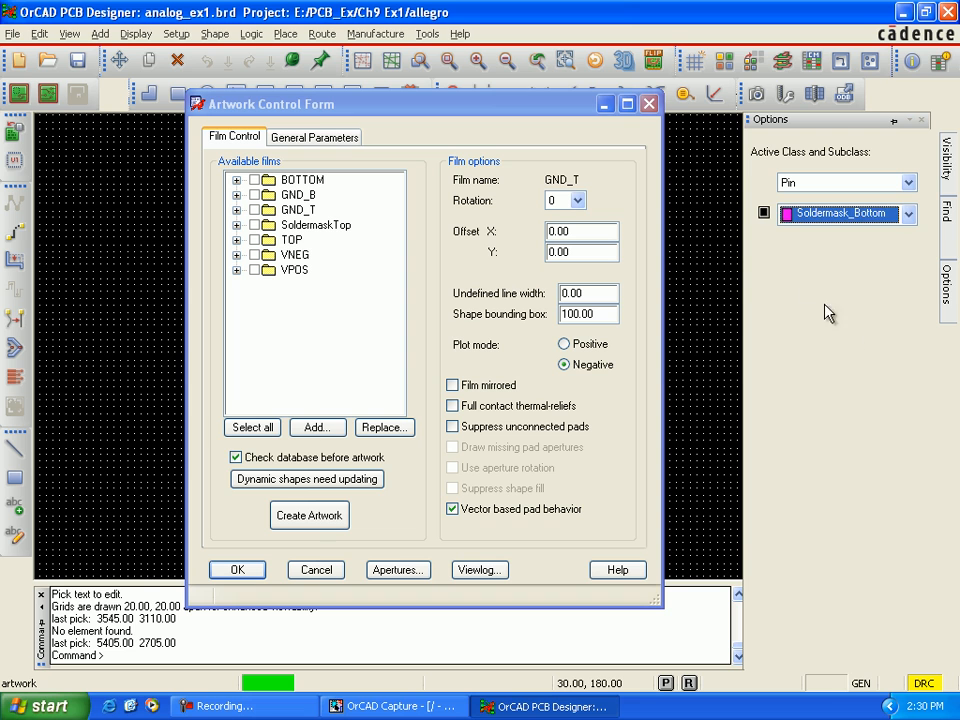
click(764, 213)
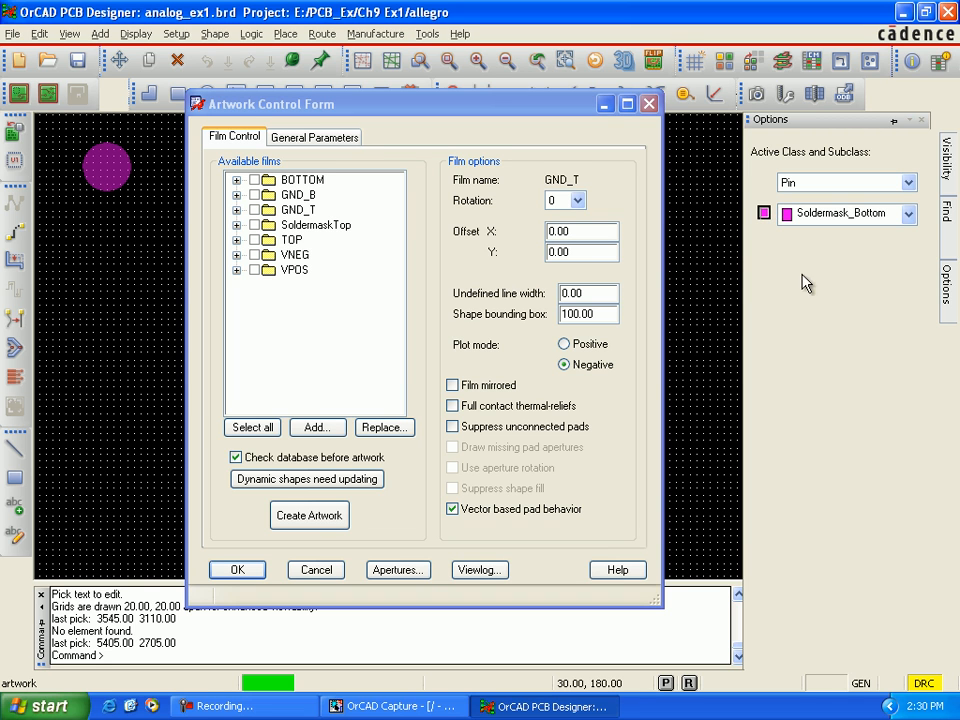
click(908, 182)
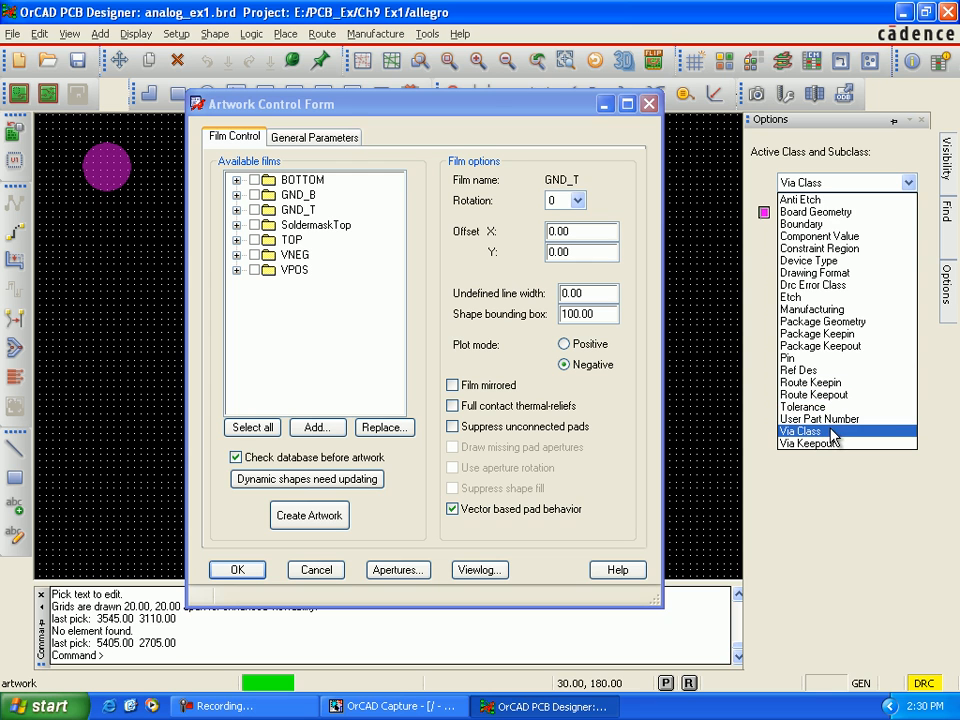
key(Return)
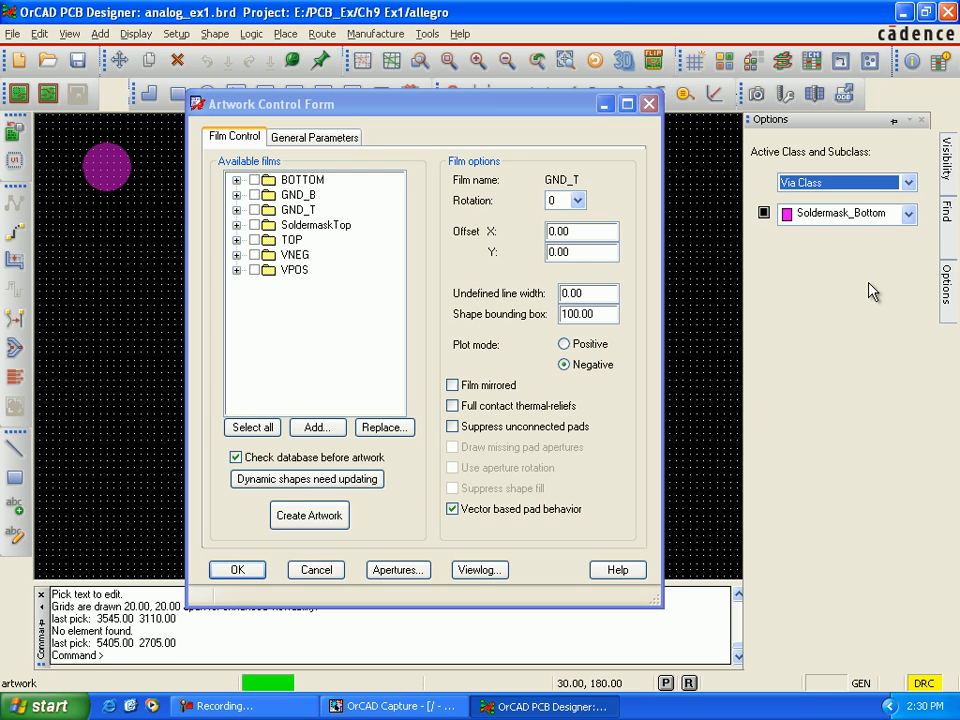
click(764, 213)
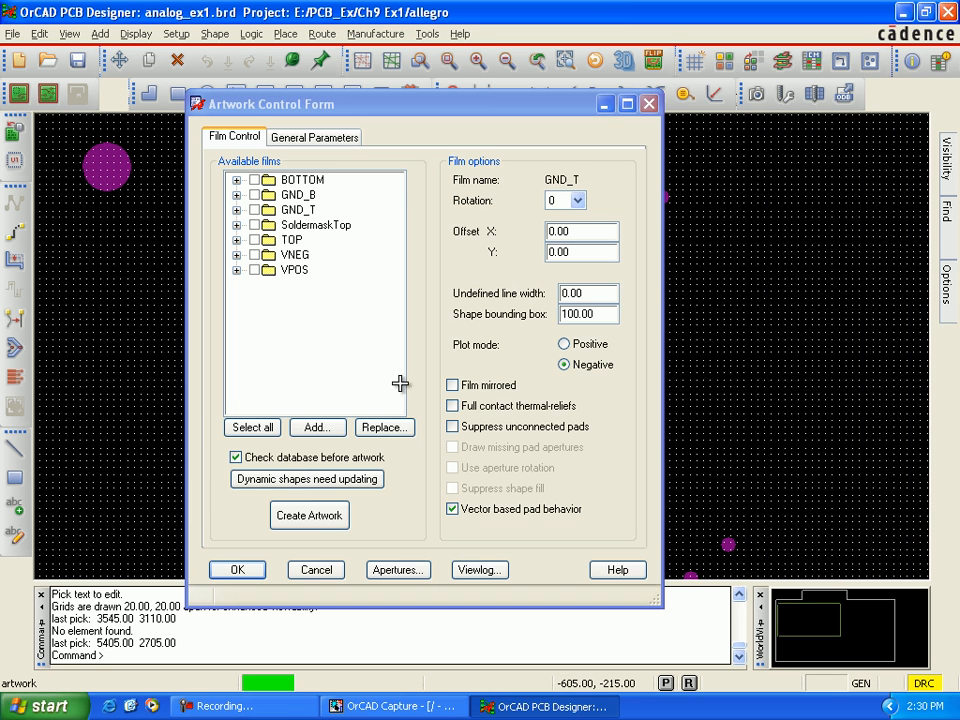
Step: Start adding a new artwork film to the available films, opening the prompt for its name
click(354, 340)
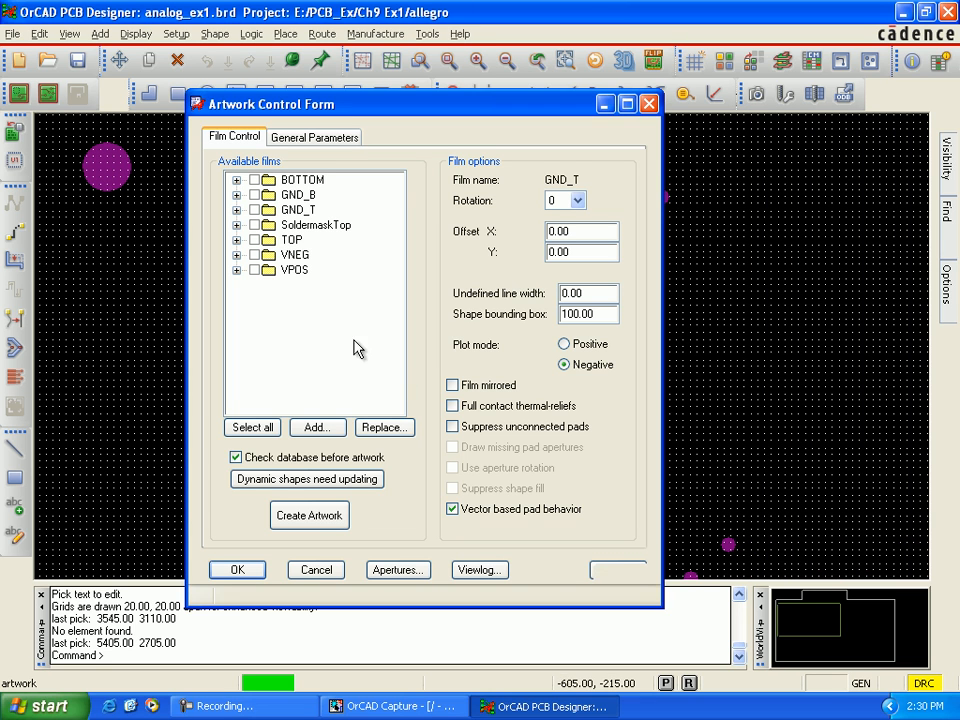
right_click(296, 214)
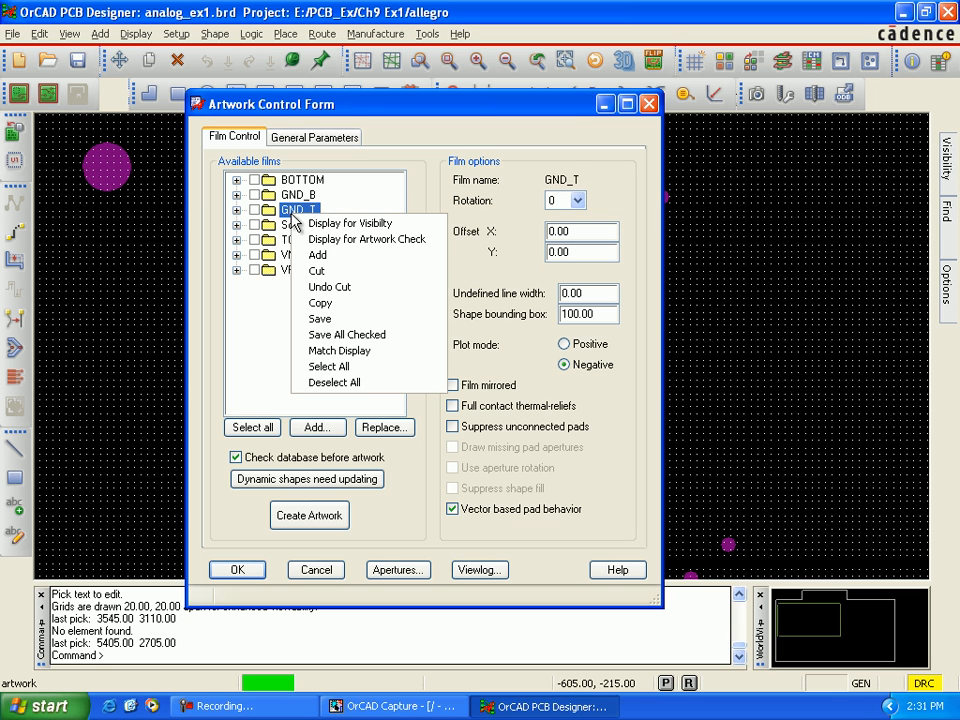
click(280, 300)
click(291, 240)
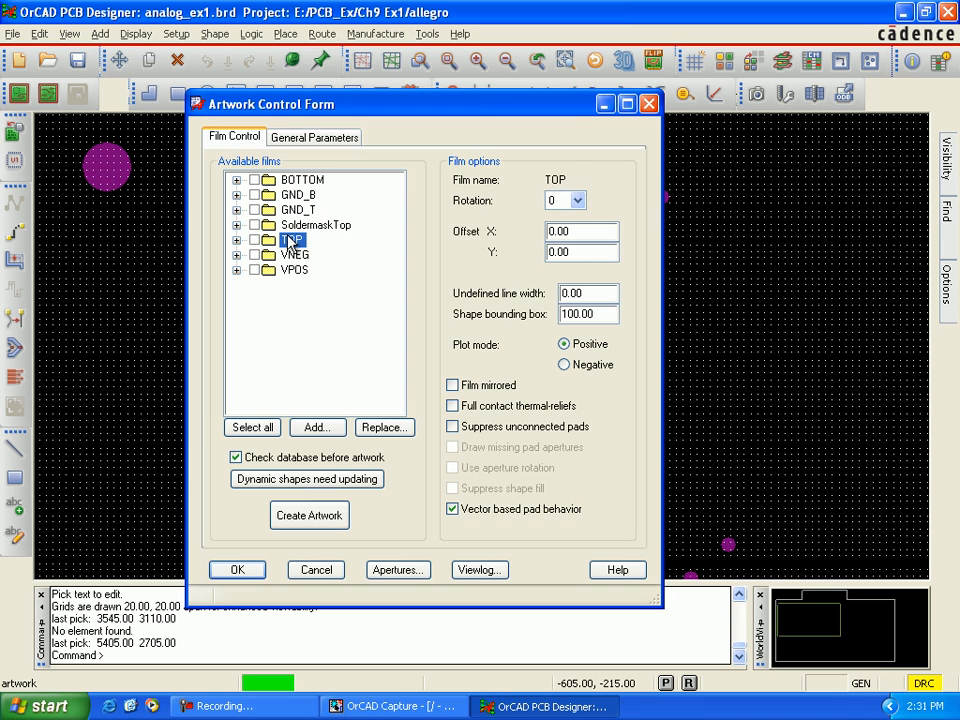
right_click(290, 242)
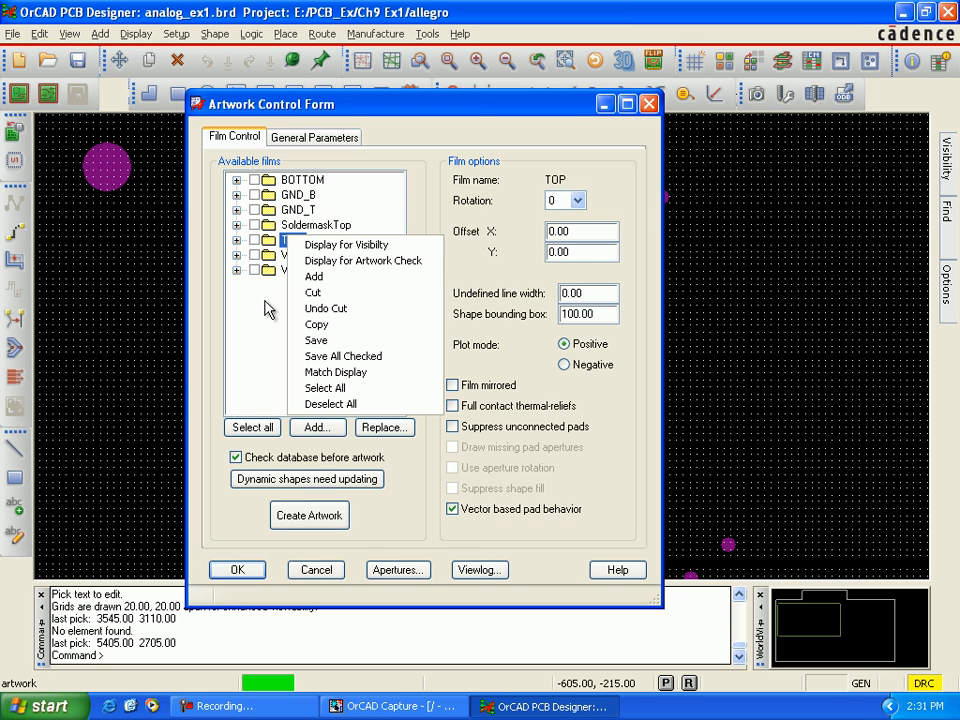
click(316, 277)
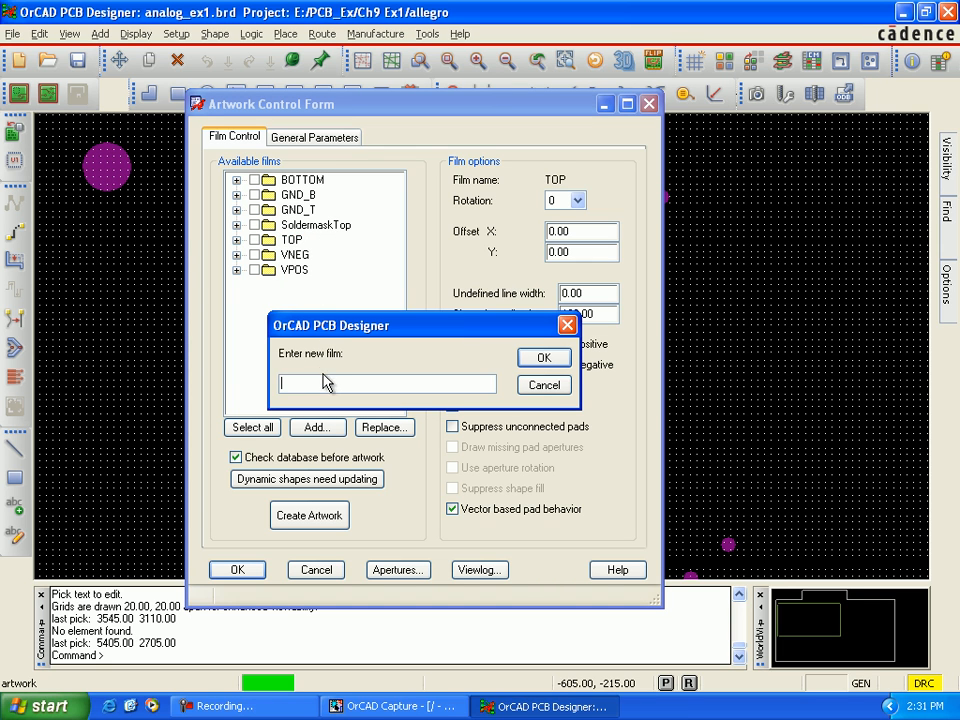
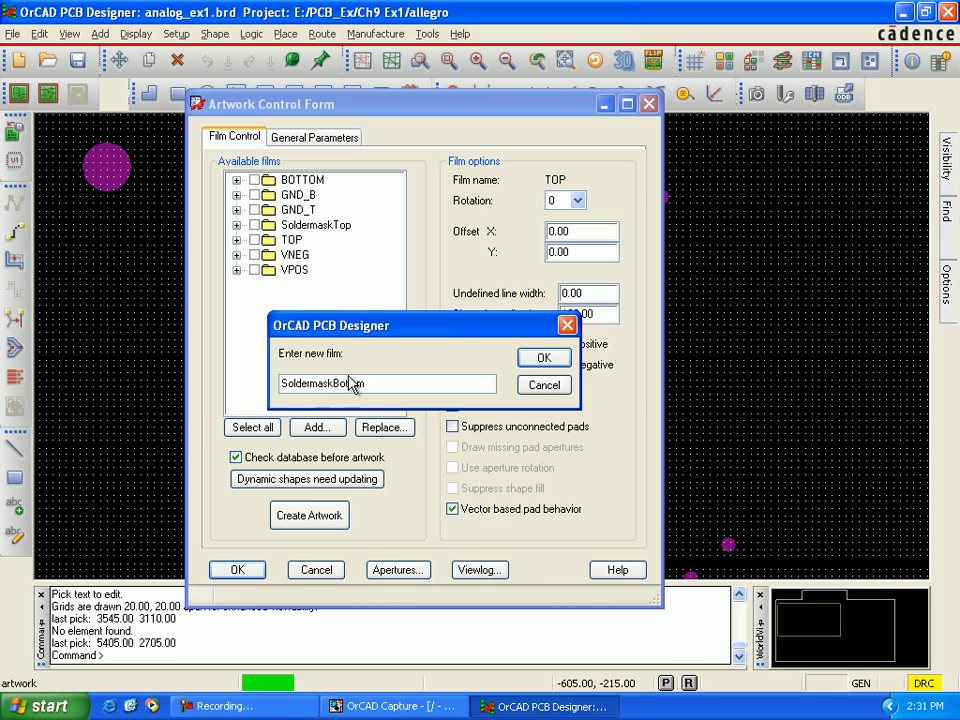
Step: Add a film named SoldermaskBottom to the available films, starting from the GND_T entry
click(541, 386)
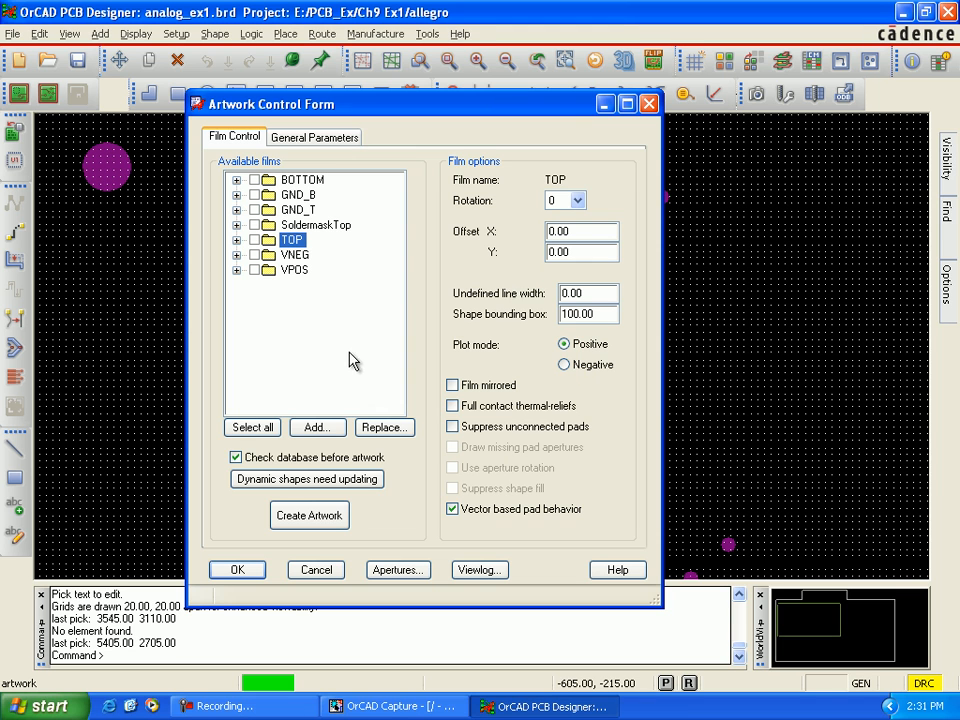
click(303, 212)
right_click(304, 214)
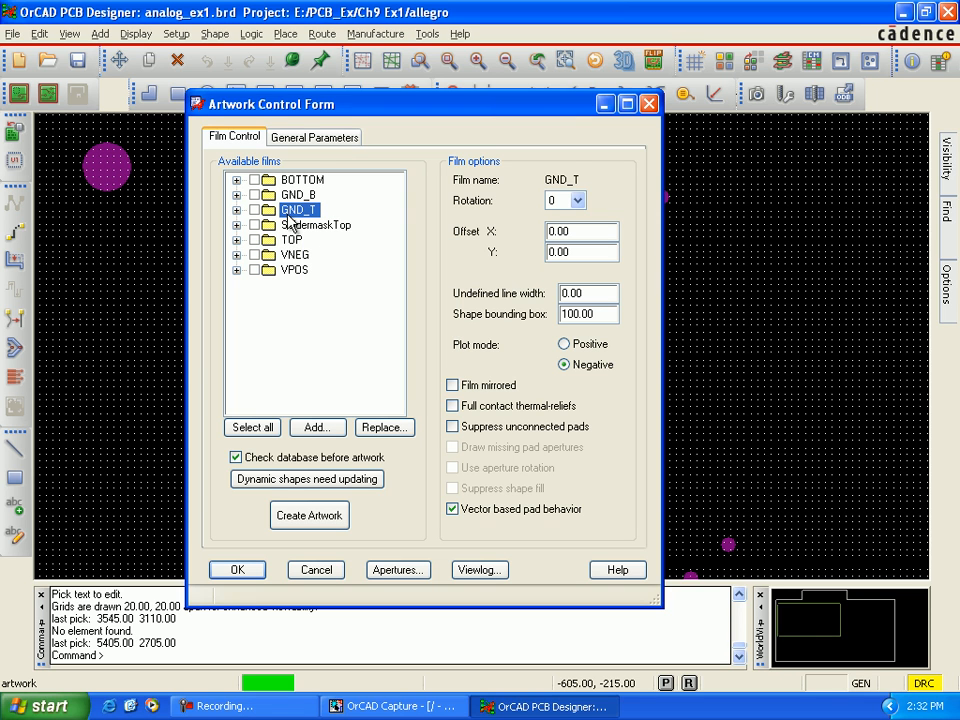
right_click(290, 218)
click(312, 257)
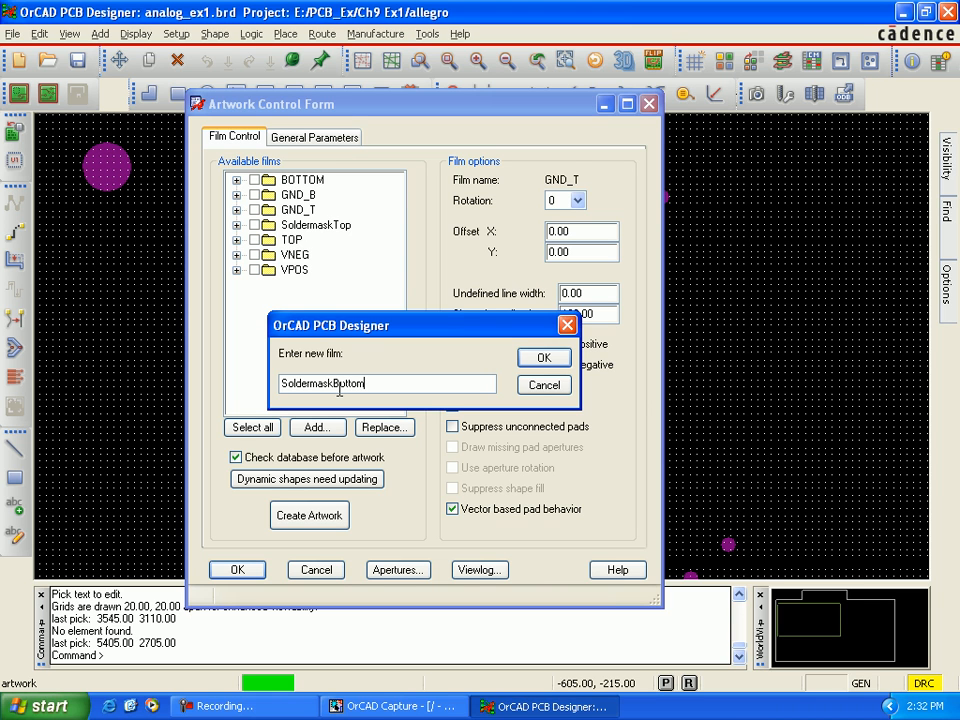
click(531, 358)
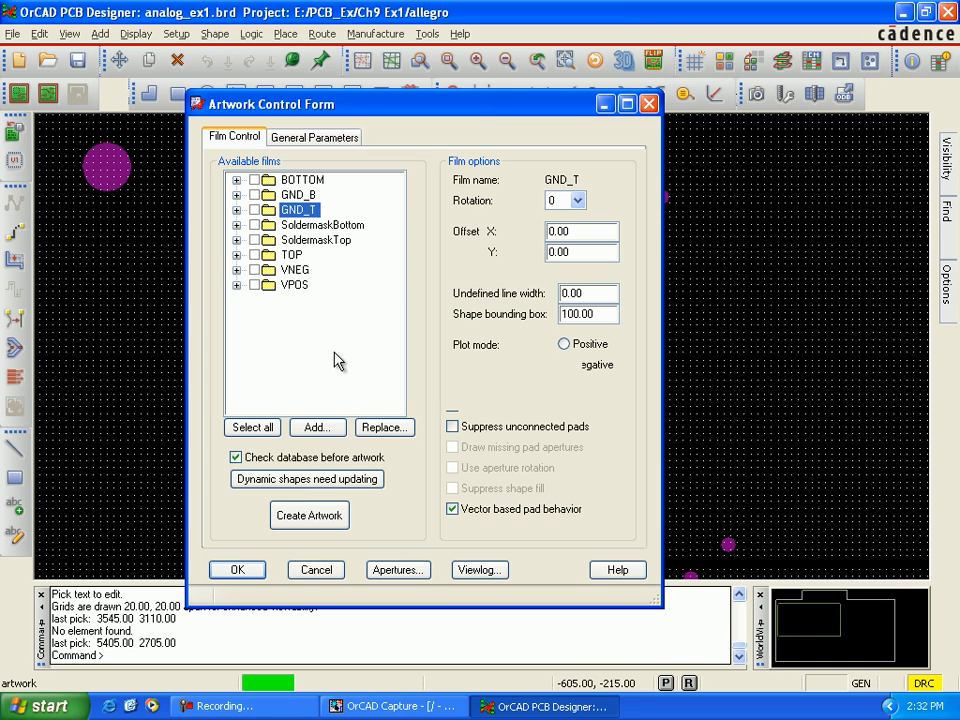
Step: Check the subclasses contained in the SoldermaskBottom film and accept the artwork settings
click(236, 225)
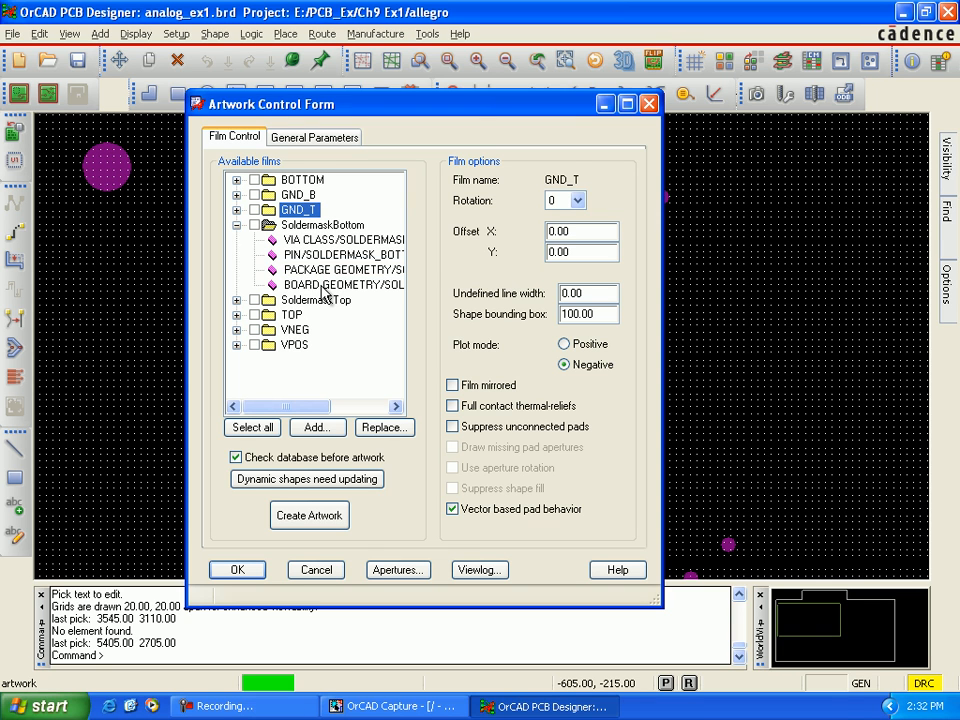
click(237, 225)
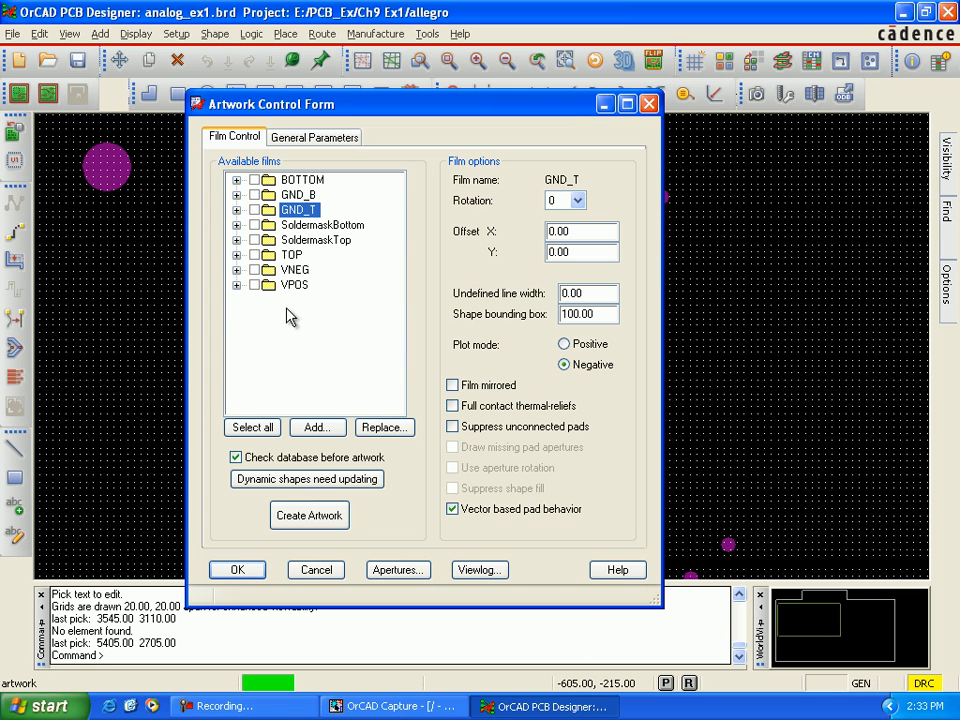
click(238, 570)
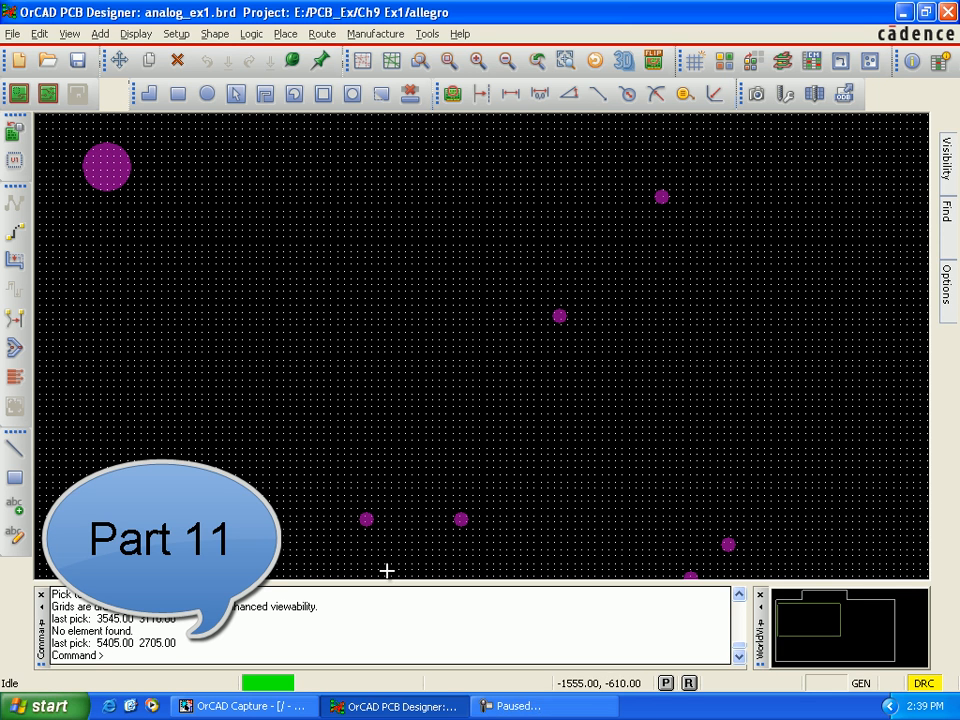
Step: Set the active class to Manufacturing with subclass Autosilk_Top and make that subclass visible
mouse_move(944, 290)
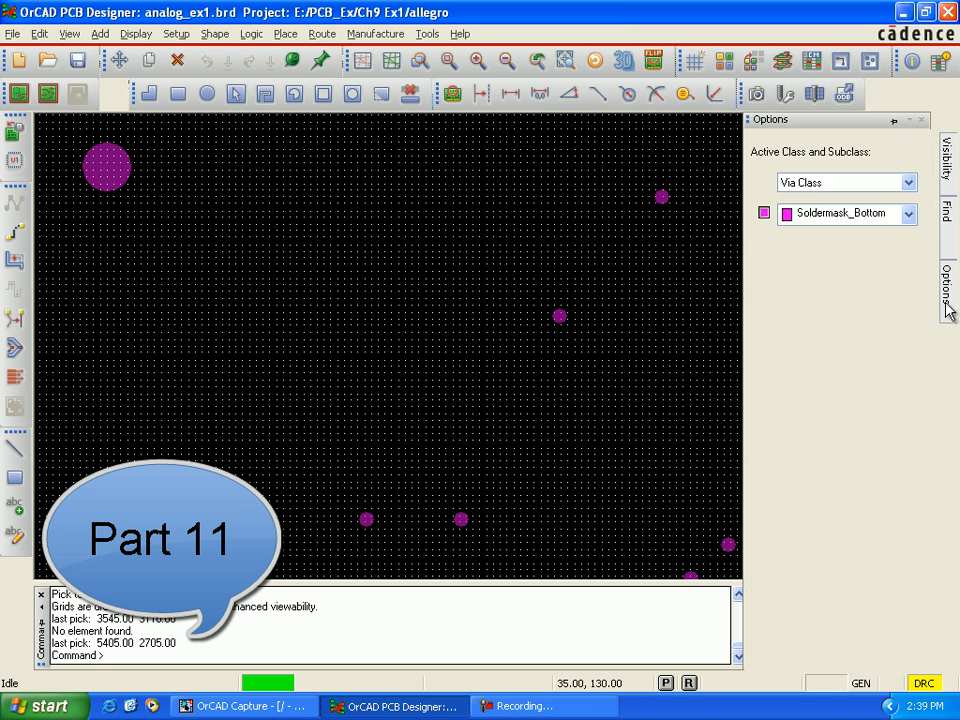
click(909, 183)
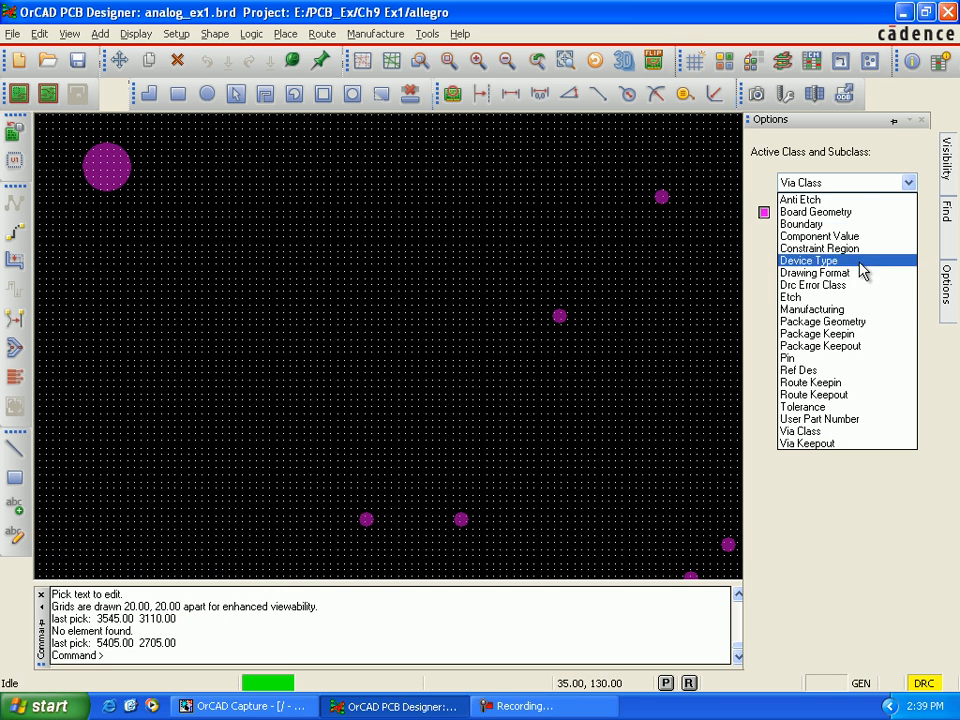
click(857, 318)
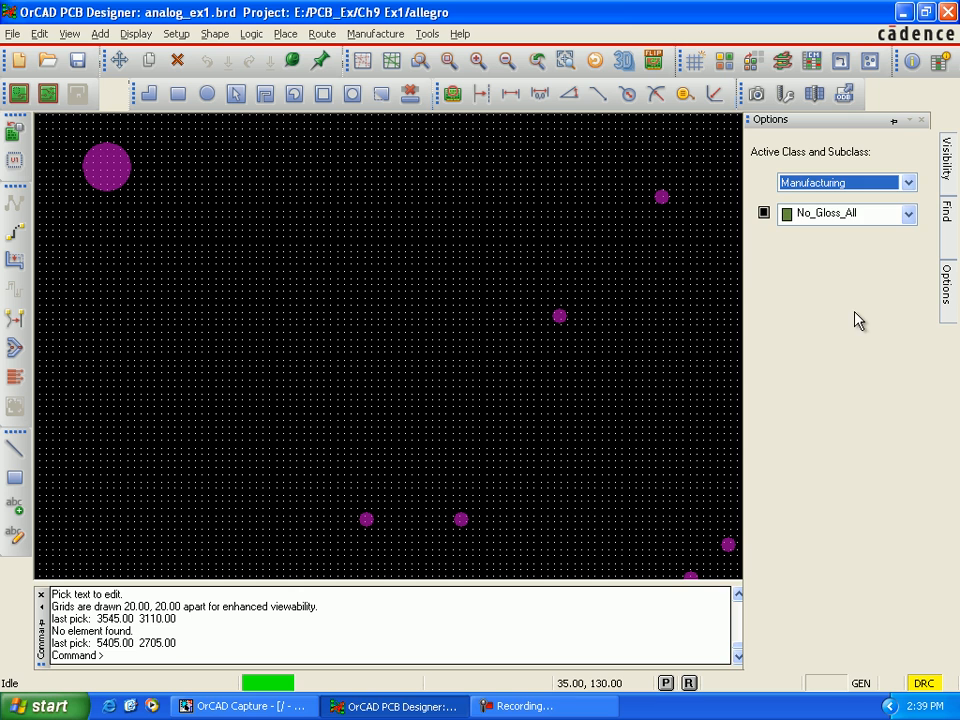
click(909, 215)
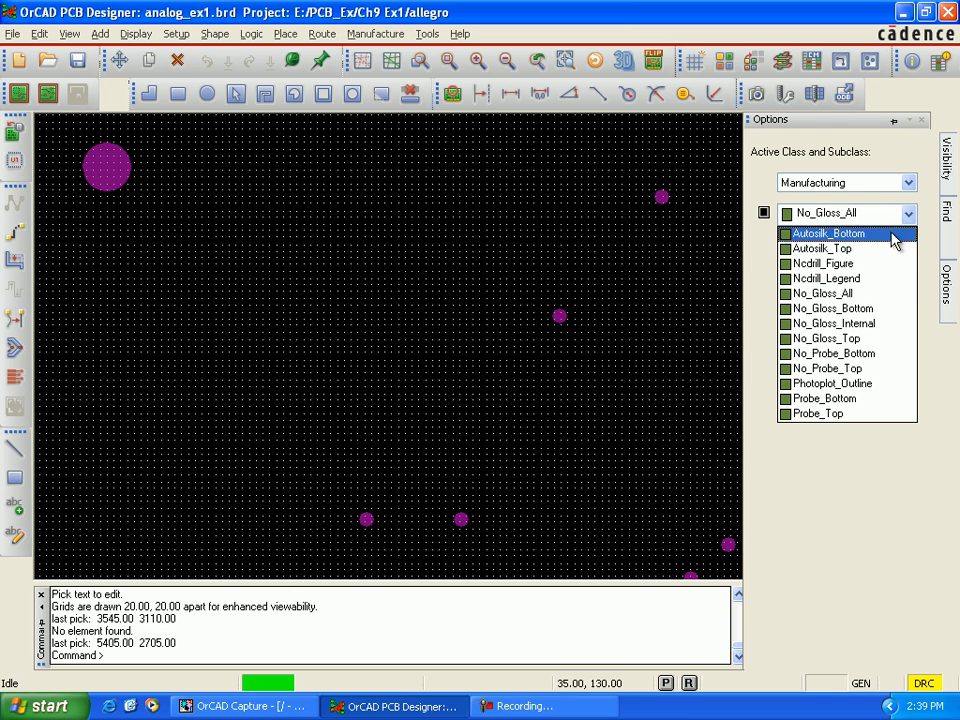
click(845, 250)
click(845, 250)
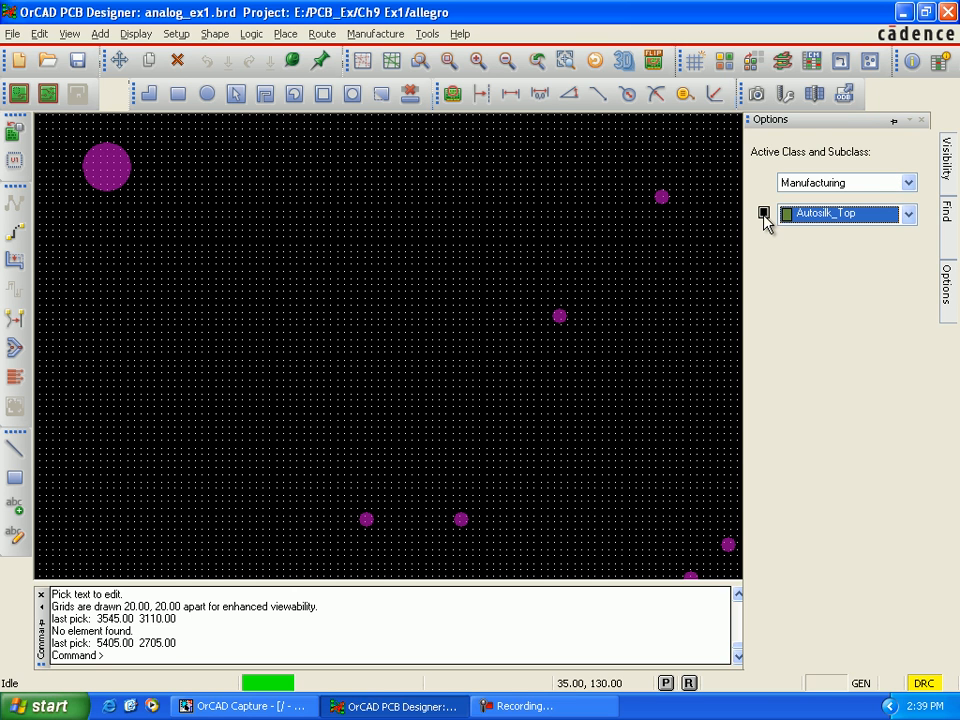
click(765, 214)
Step: Switch the active Manufacturing subclass to Autosilk_Bottom and make it visible
click(907, 216)
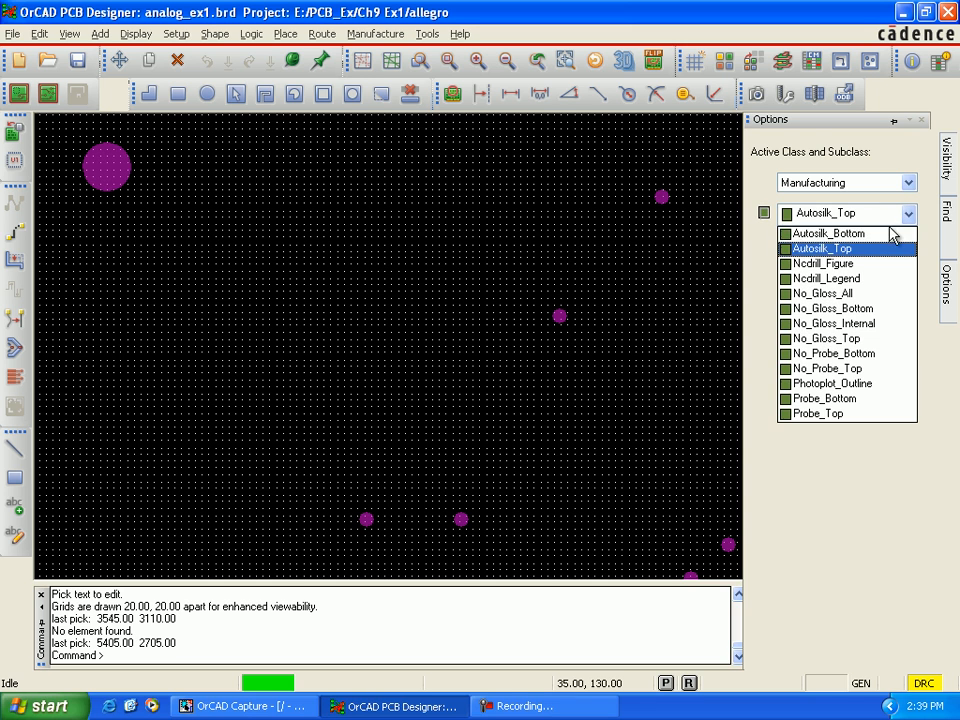
click(884, 244)
click(765, 214)
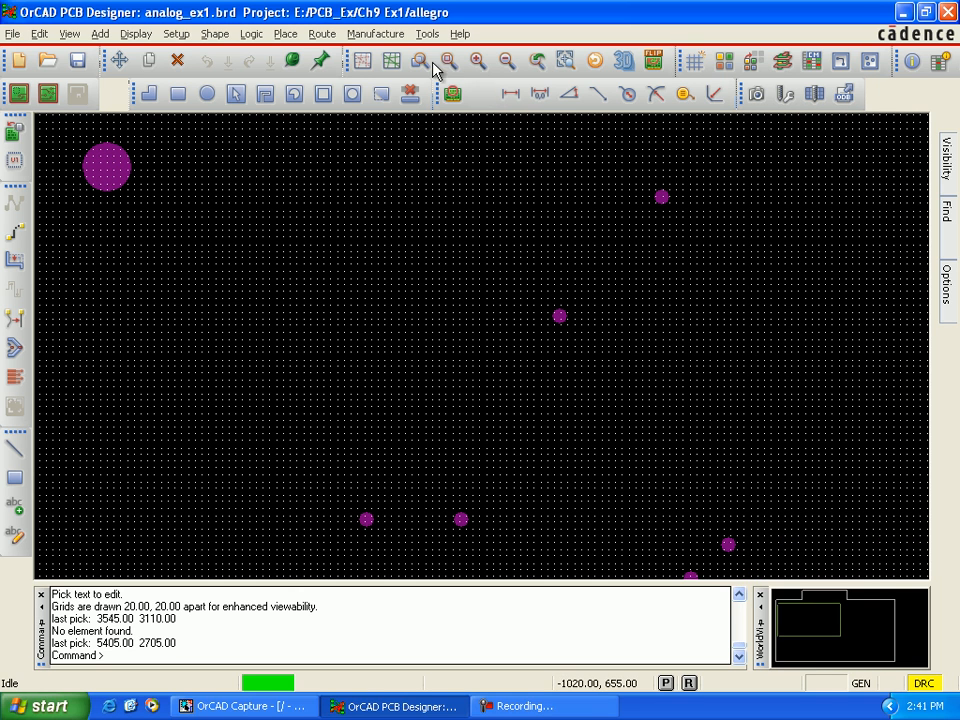
Step: In the Auto Silkscreen settings, set component value, device type, tolerance and user part number to None
click(391, 38)
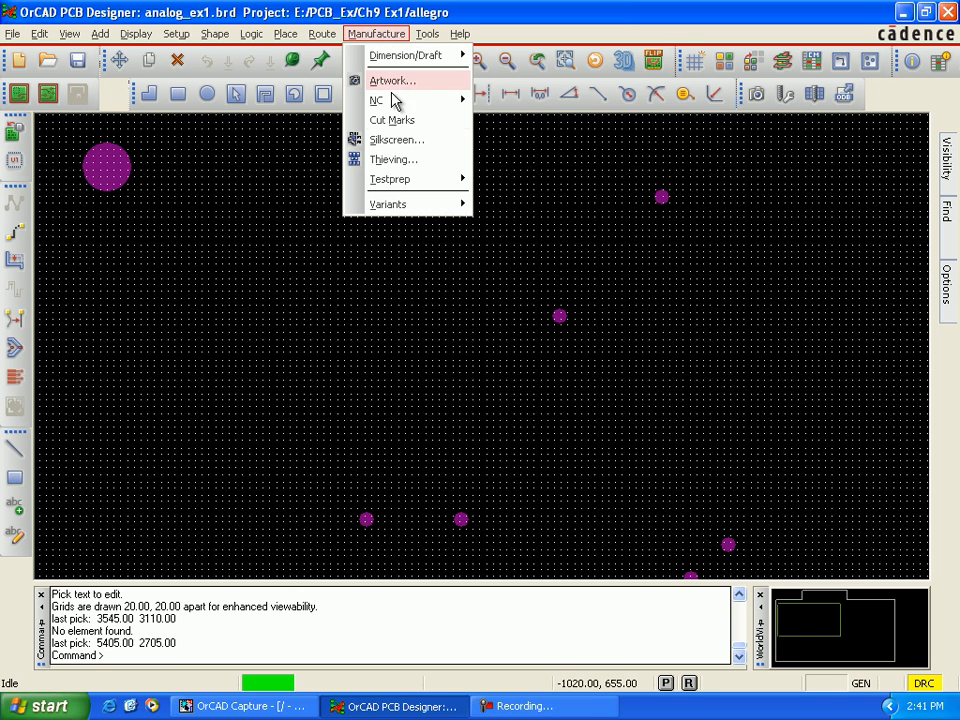
click(437, 146)
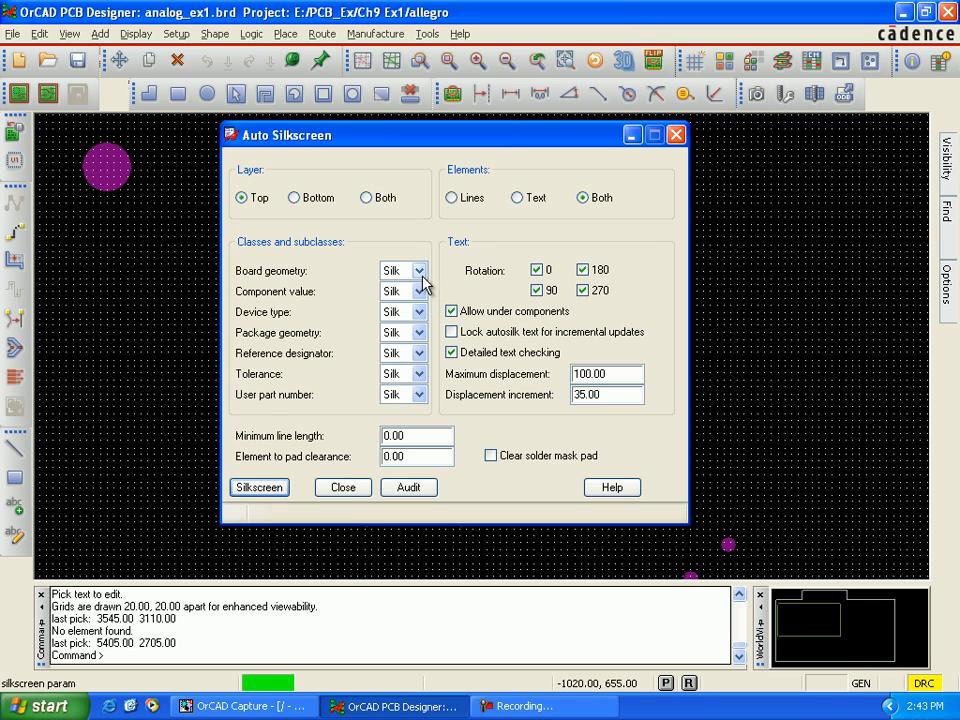
click(420, 292)
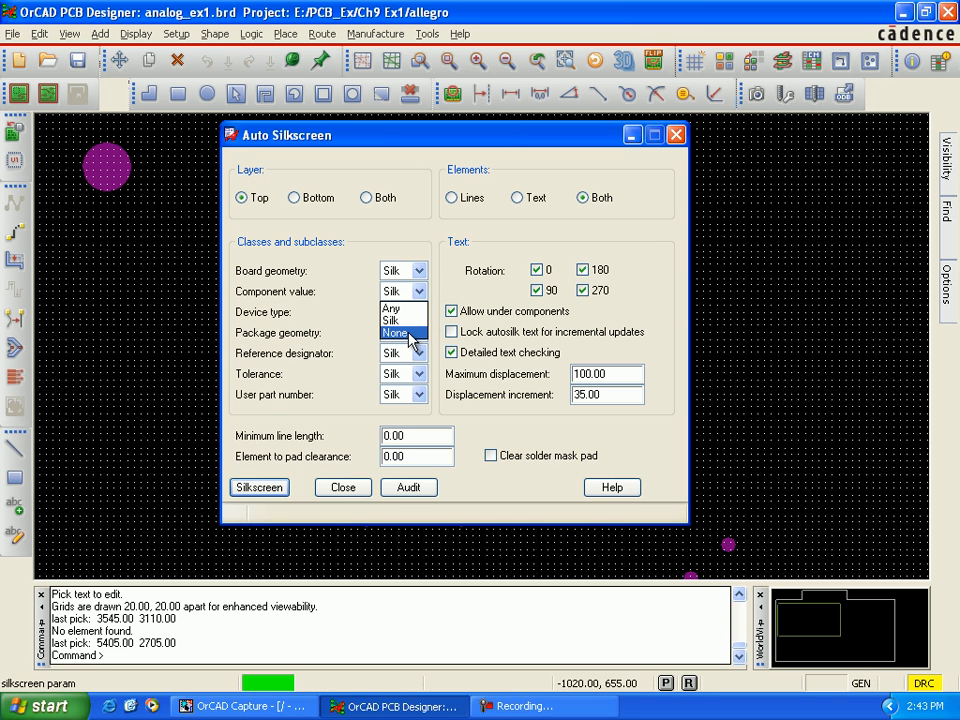
click(410, 334)
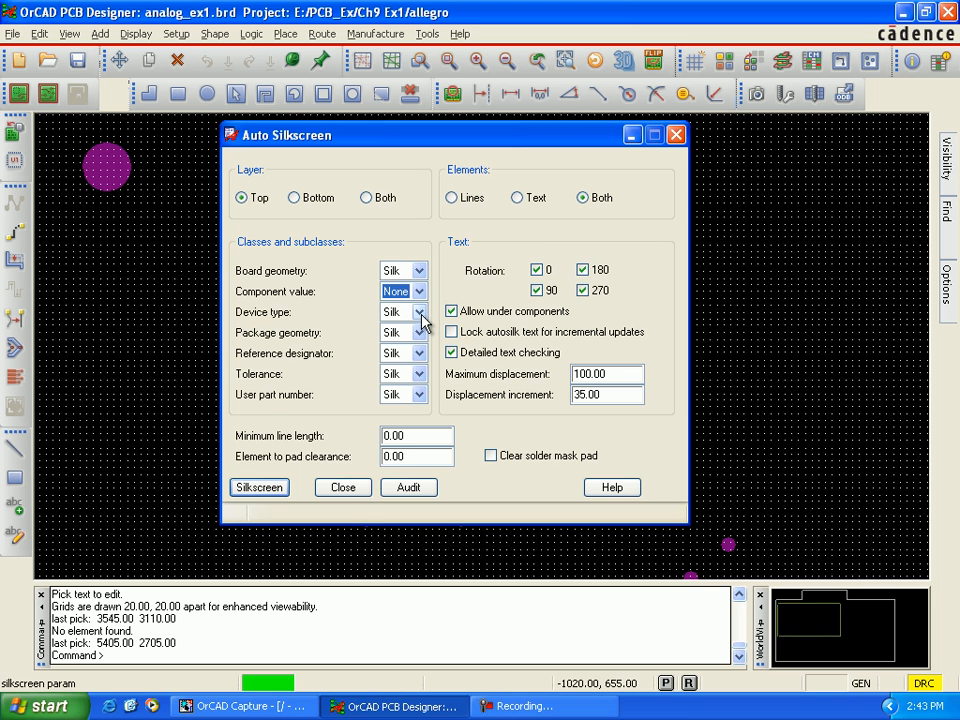
click(420, 313)
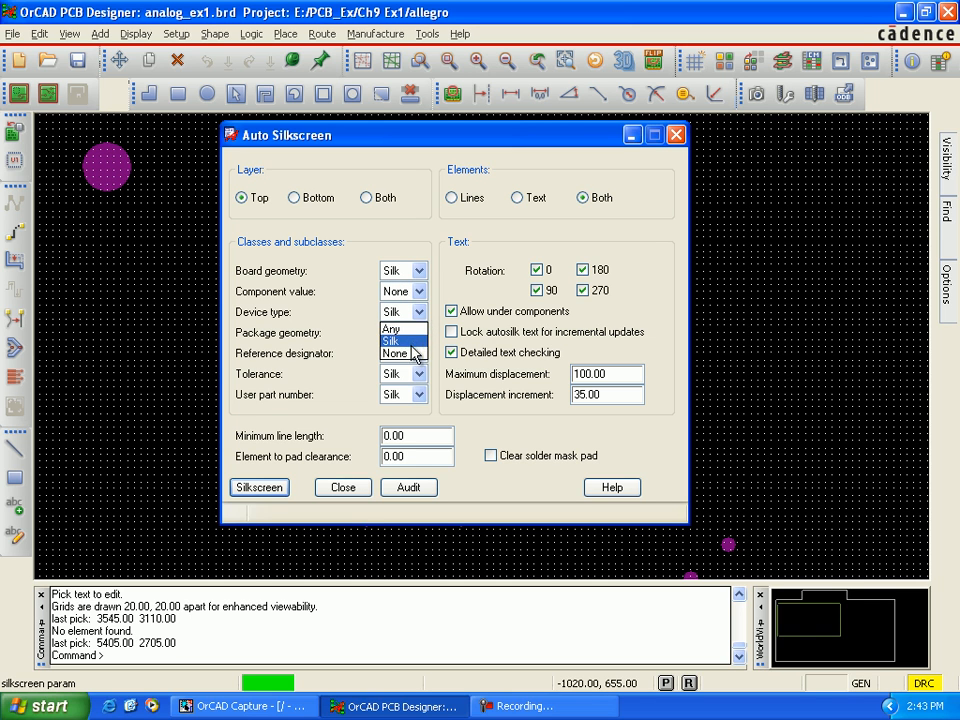
click(411, 352)
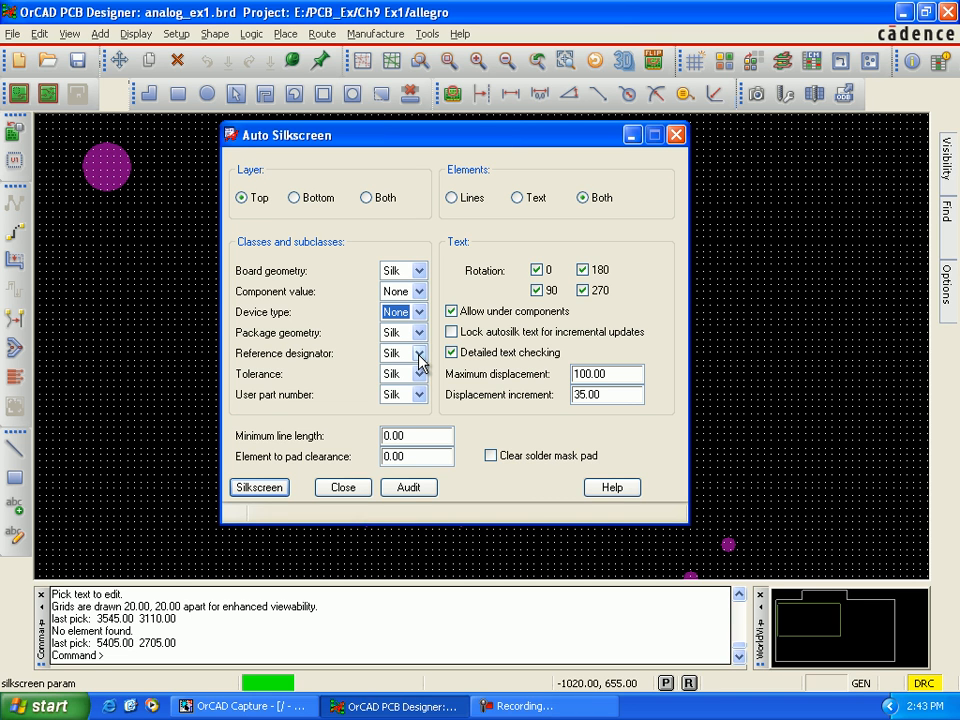
click(420, 373)
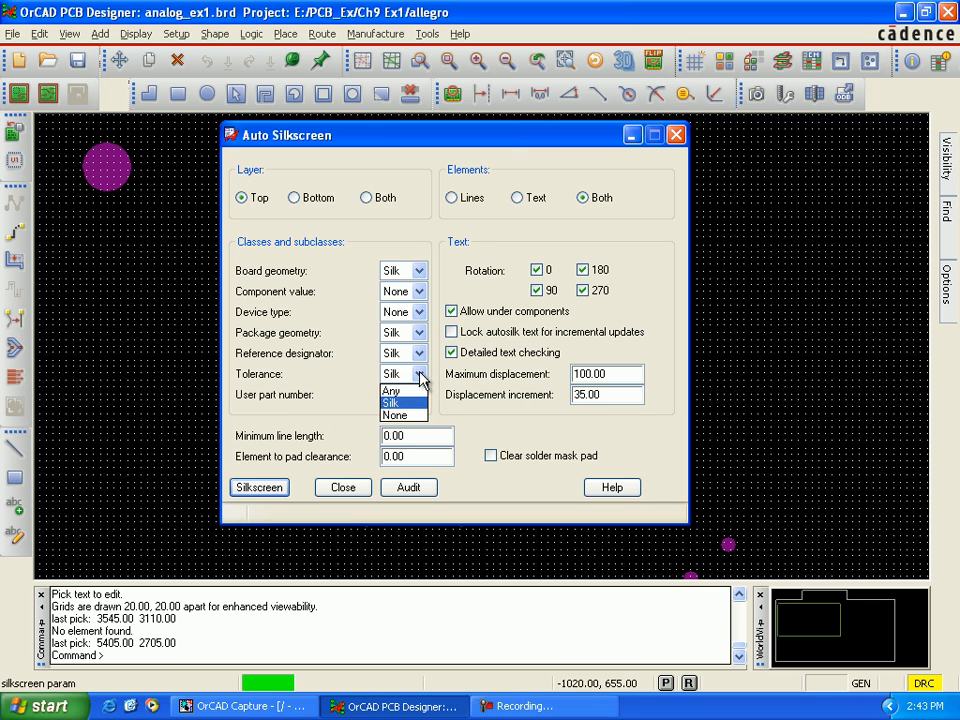
click(420, 416)
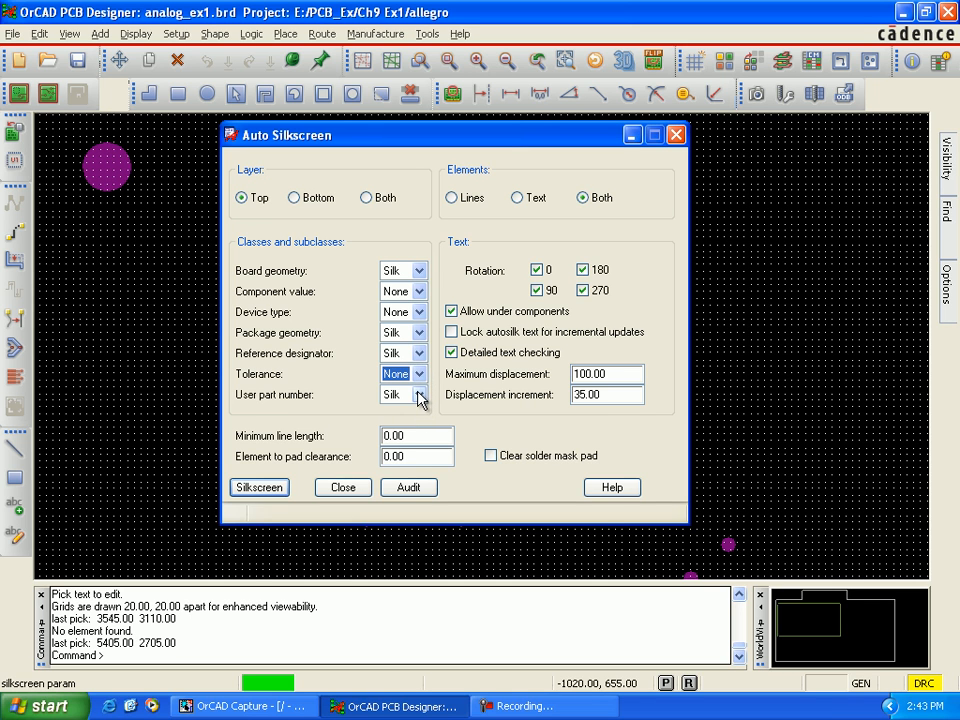
click(420, 395)
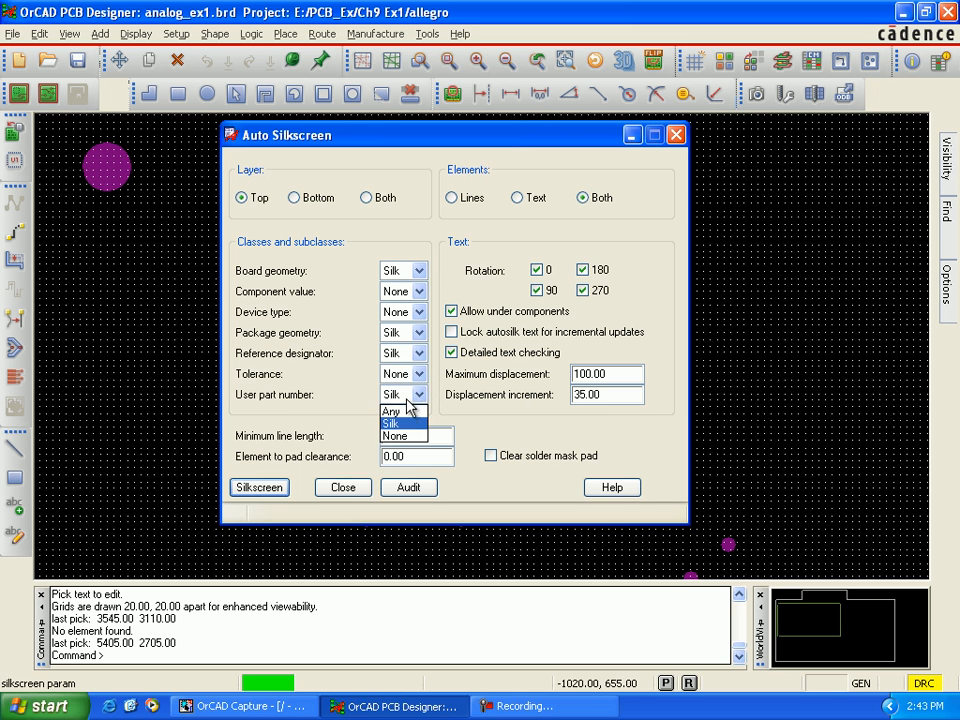
click(410, 437)
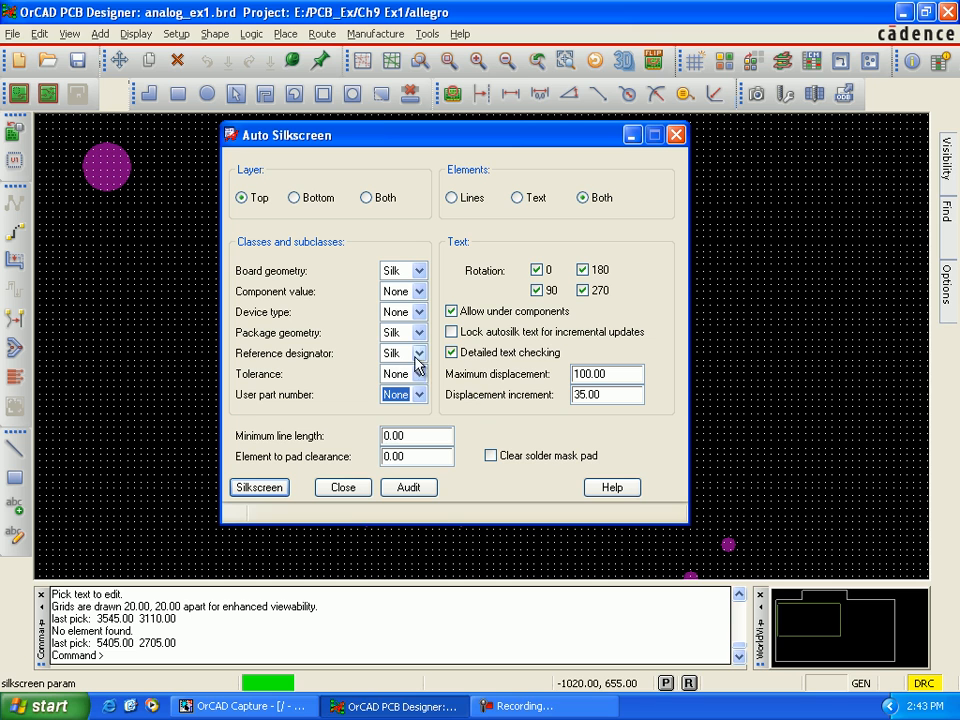
Step: Set the minimum line length to 8.00 and element to pad clearance to 5.00, and generate the silkscreen for the Top layer
click(386, 437)
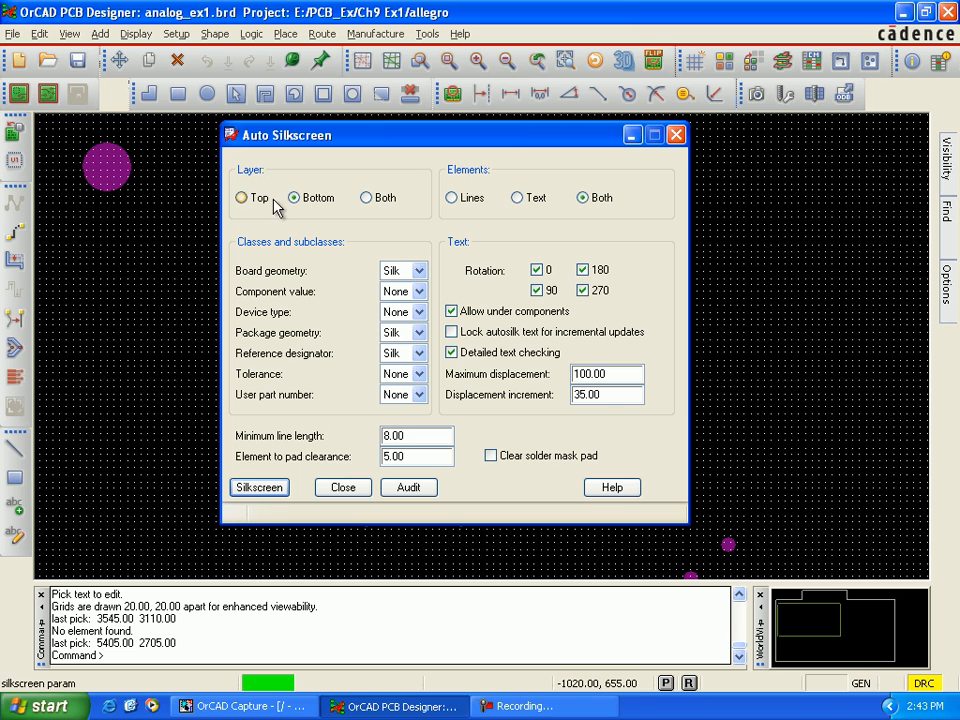
click(242, 197)
click(276, 489)
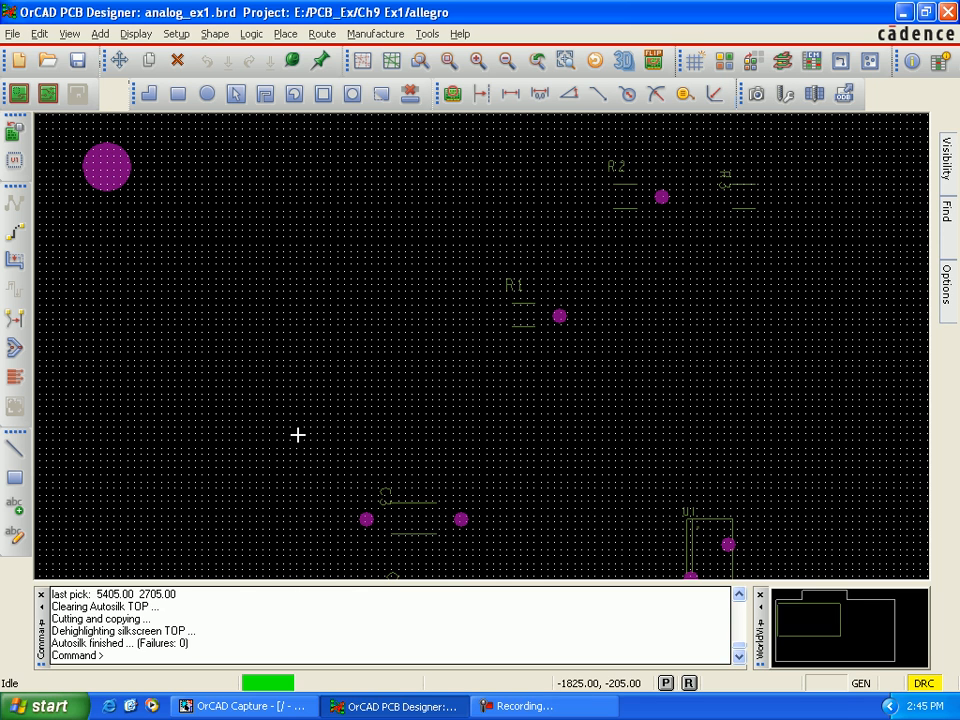
Step: Examine the generated top silkscreen's component outlines and reference designators across the board
scroll(294, 425, down, 1)
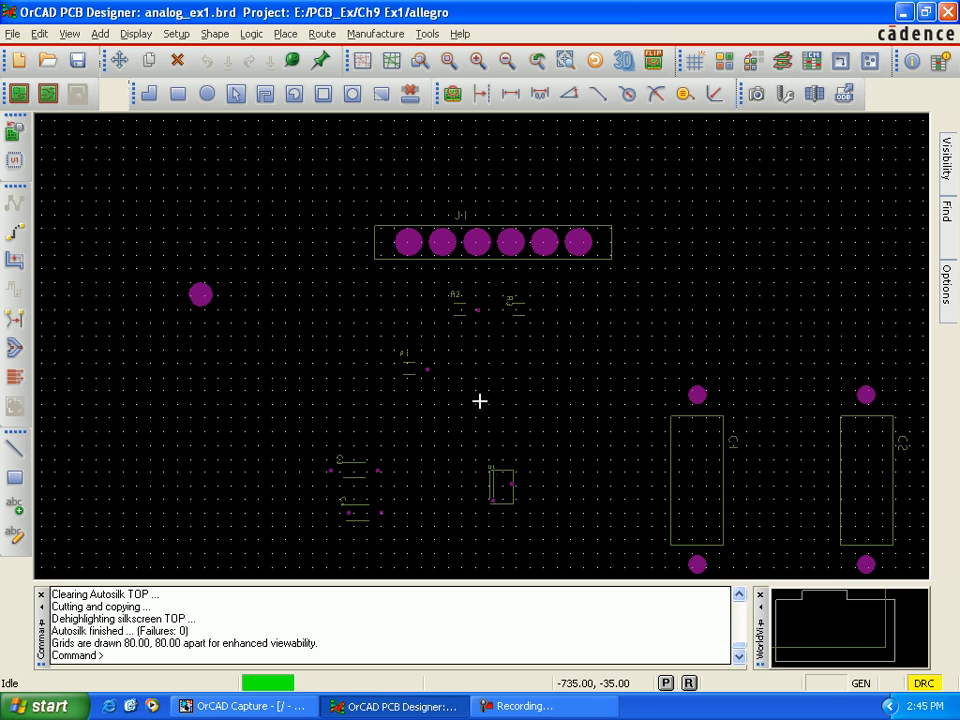
key(Down)
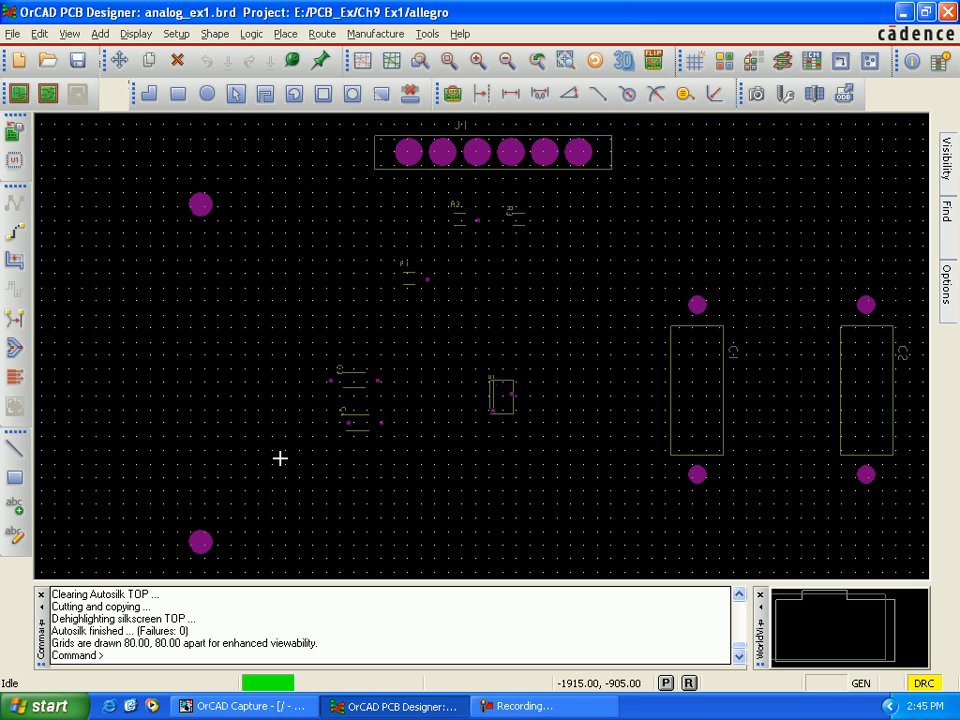
scroll(332, 450, up, 1)
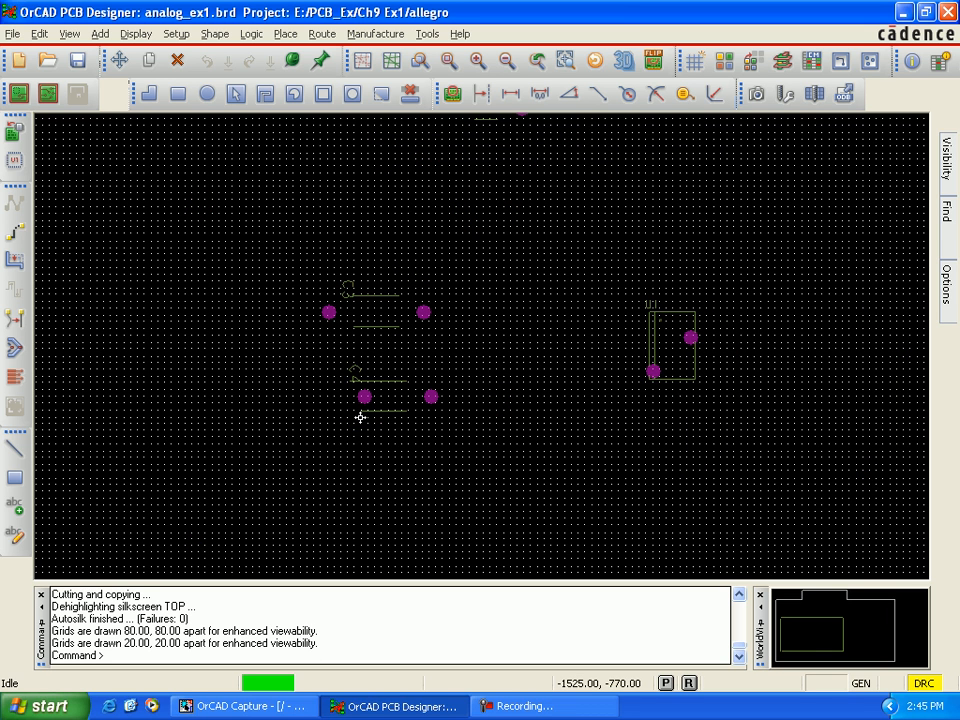
scroll(360, 414, up, 1)
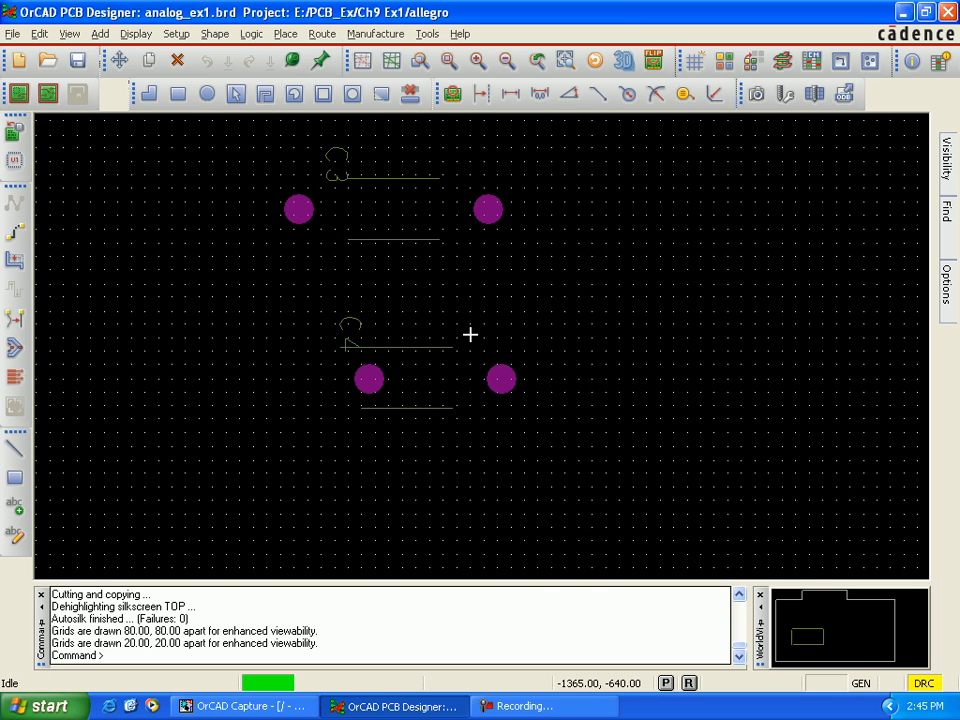
scroll(466, 334, down, 1)
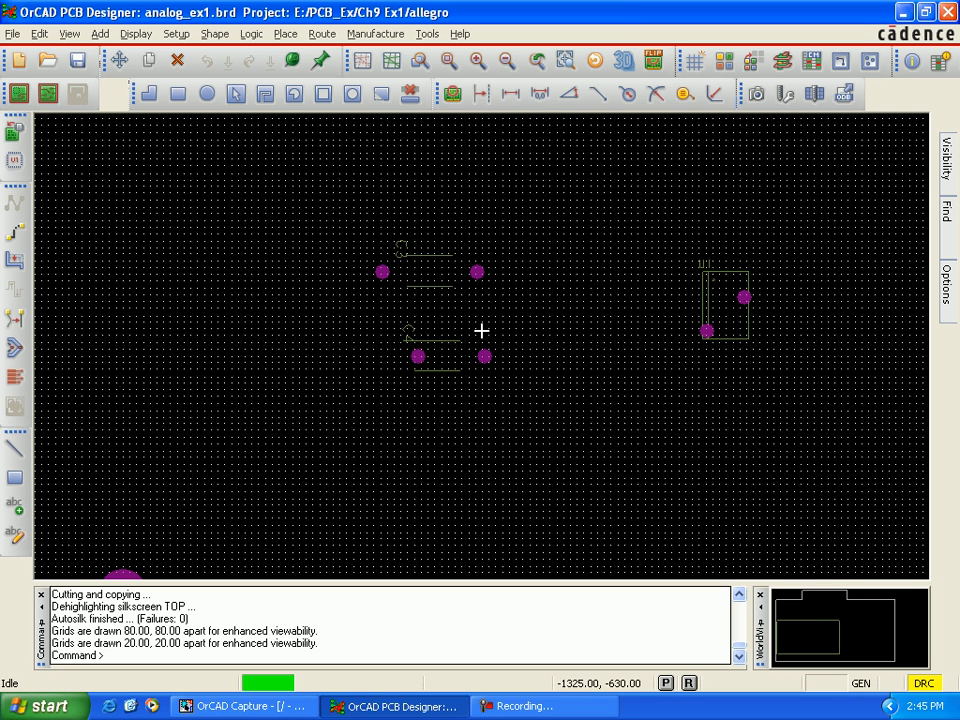
middle_drag(482, 330, 531, 467)
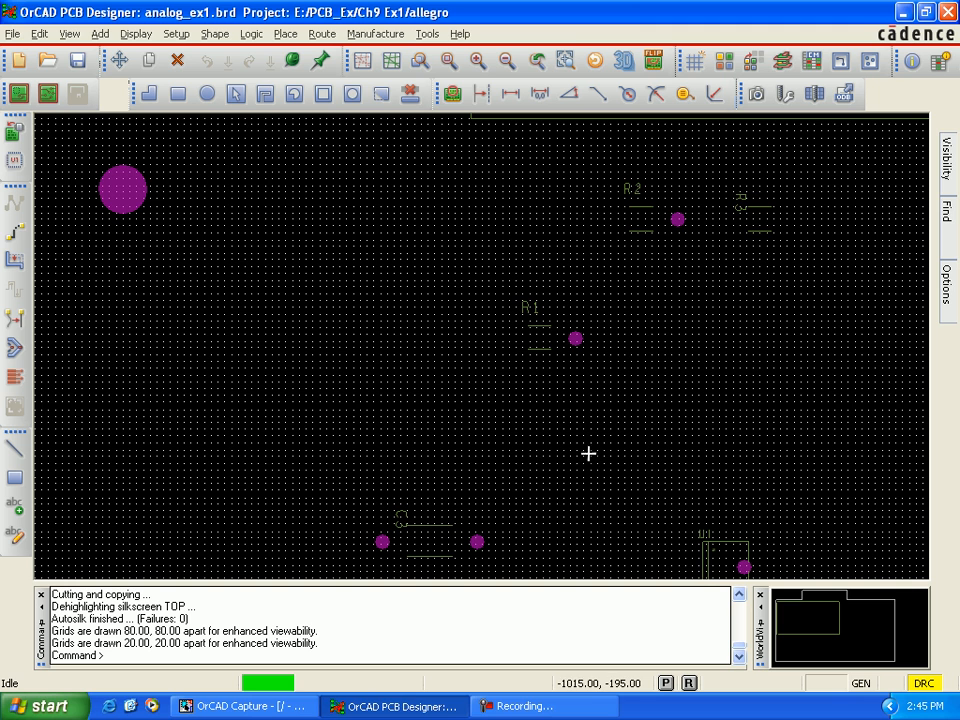
key(Up)
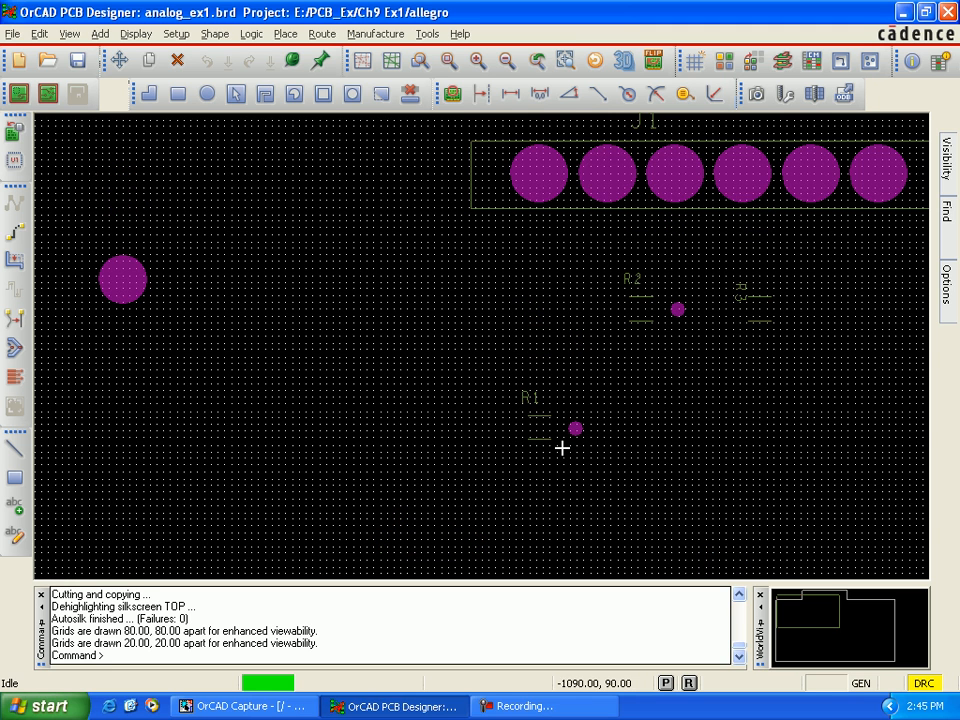
scroll(562, 448, down, 1)
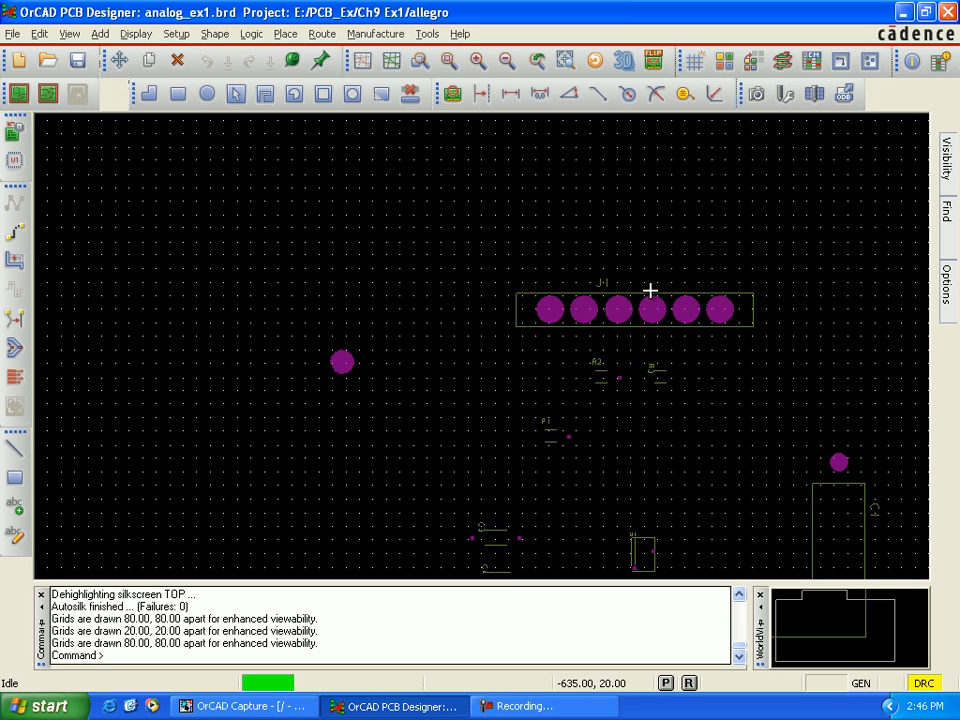
Step: Open the artwork film control form and review the subclasses in the SoldermaskBottom and SoldermaskTop films
click(378, 33)
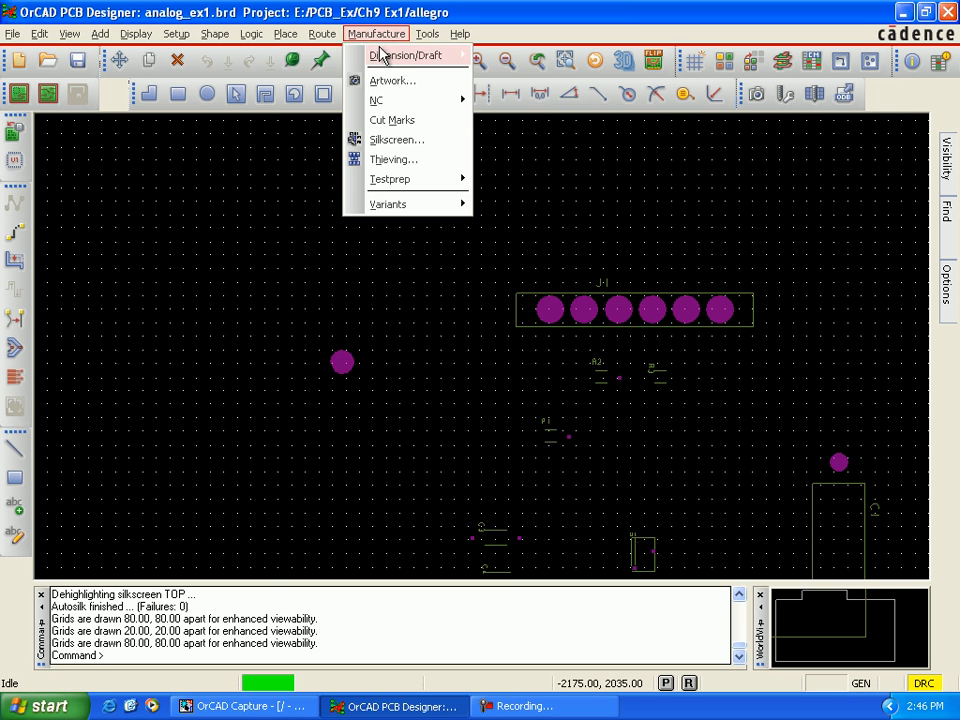
click(379, 82)
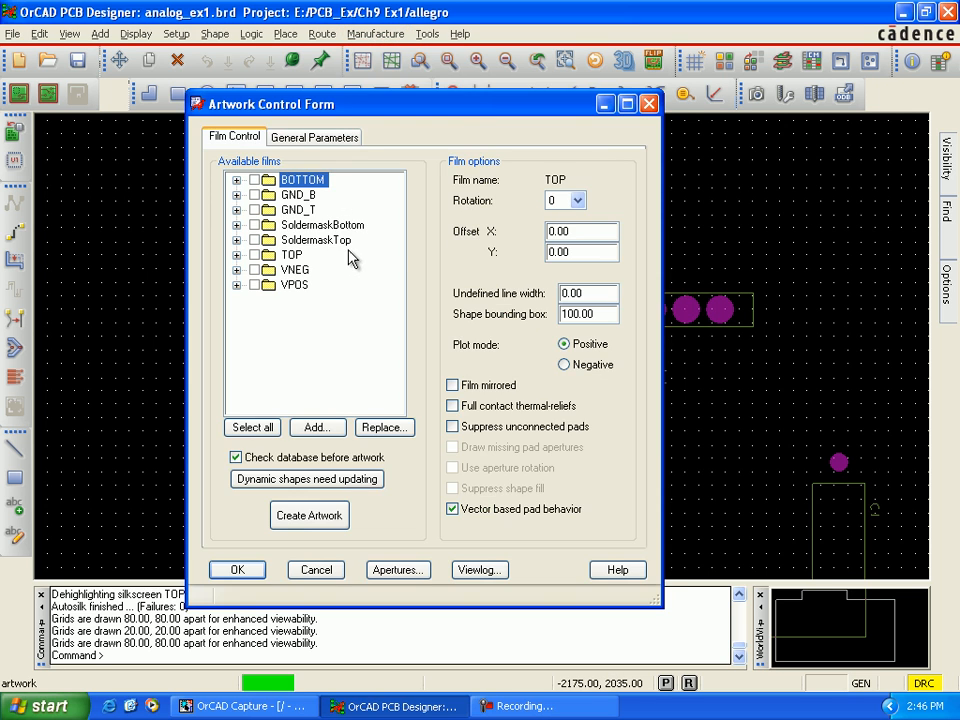
click(237, 225)
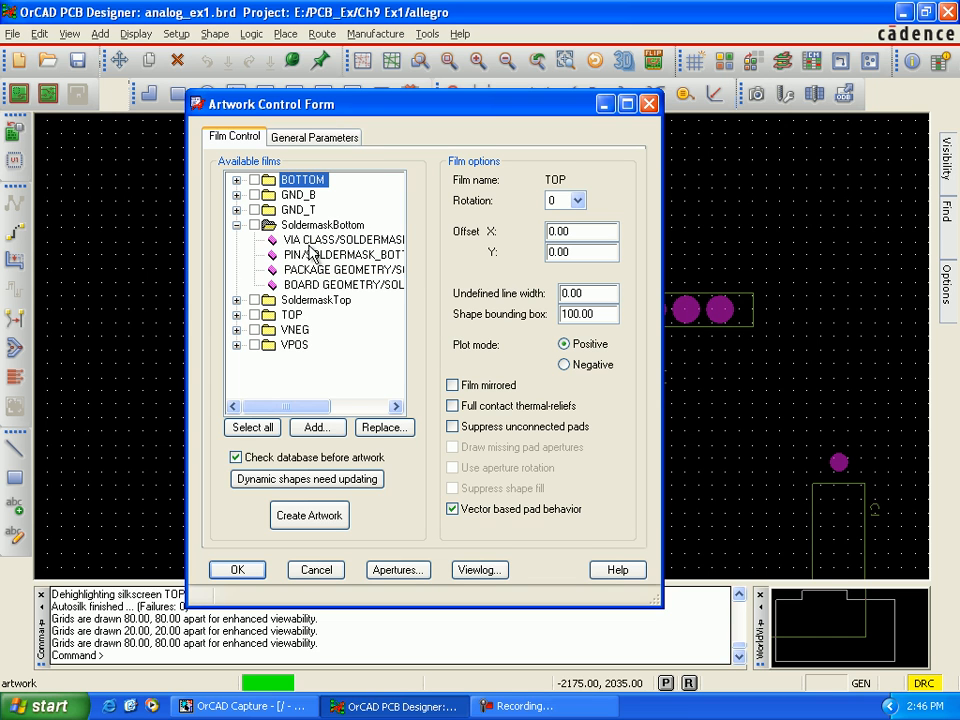
click(237, 300)
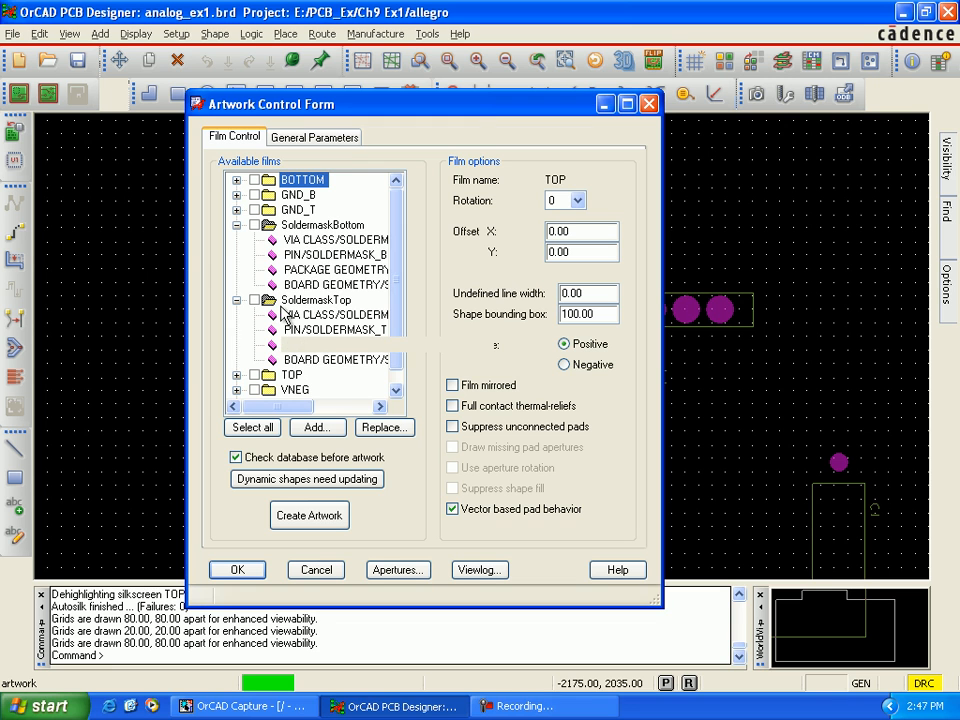
click(237, 226)
click(237, 241)
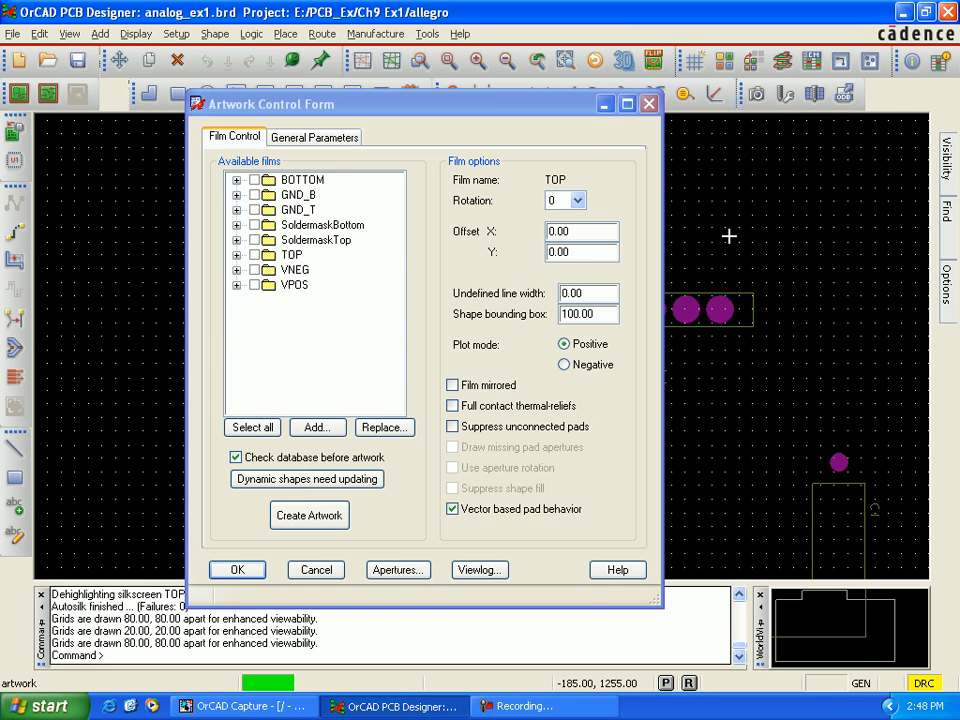
Step: Turn off the global visibility of all layers in the colour settings and accept the change
click(724, 62)
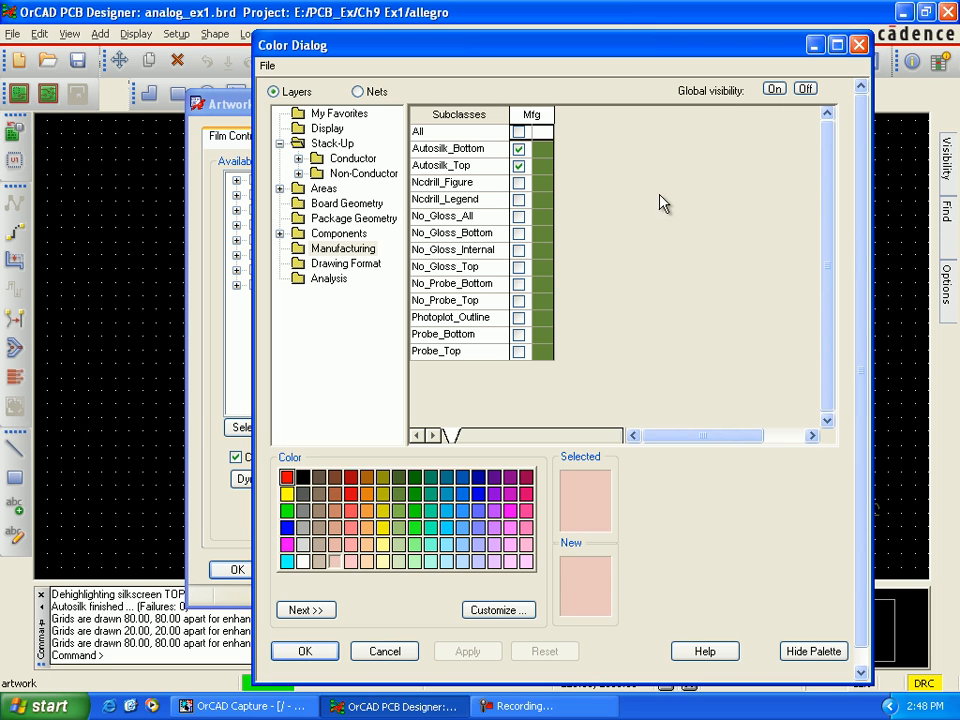
click(804, 90)
click(550, 392)
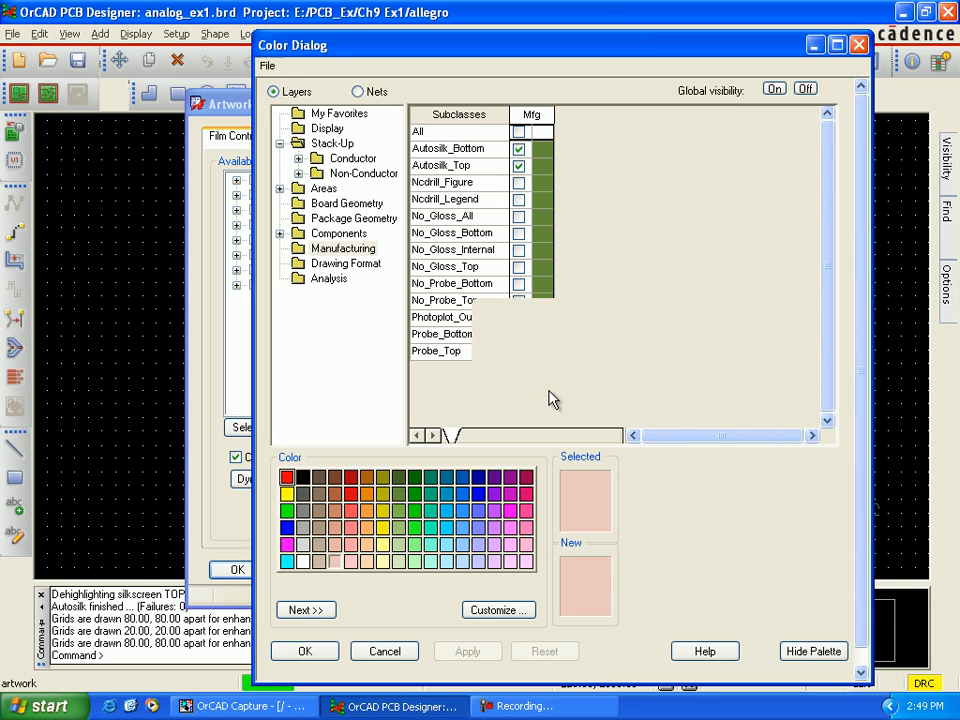
click(462, 477)
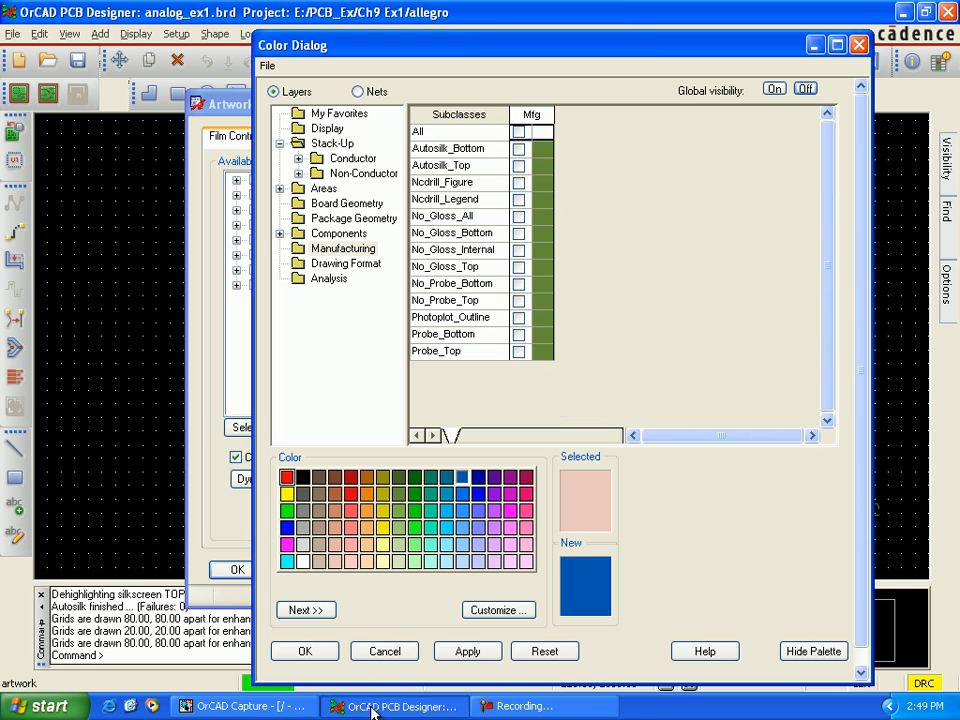
click(305, 651)
Step: Make the Manufacturing subclasses Autosilk_Bottom and Autosilk_Top visible, with Autosilk_Top as the active subclass
mouse_move(940, 285)
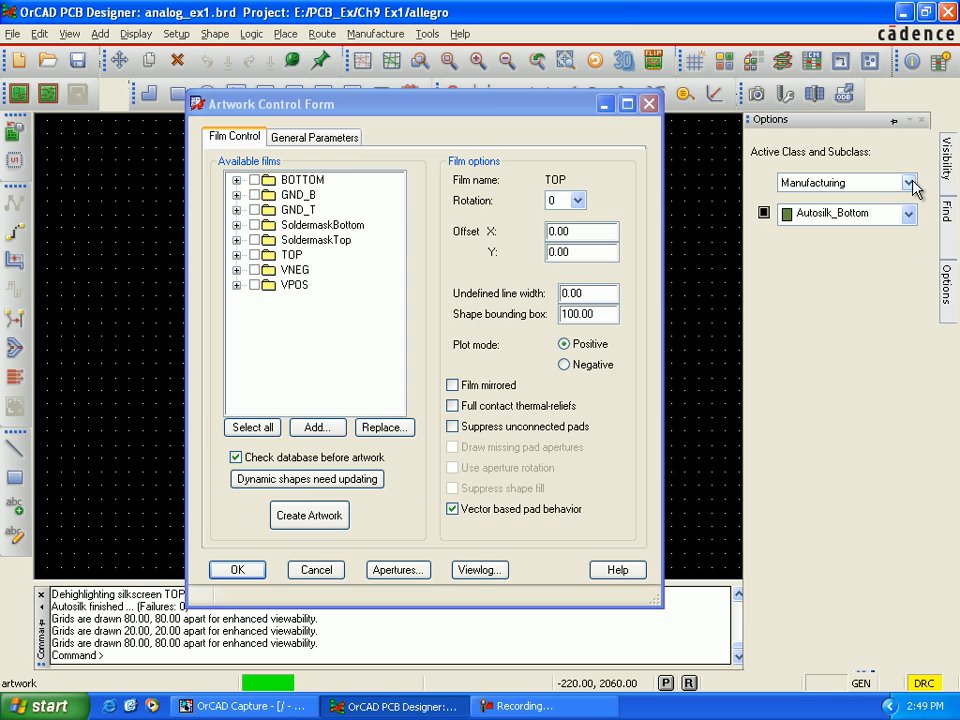
click(767, 214)
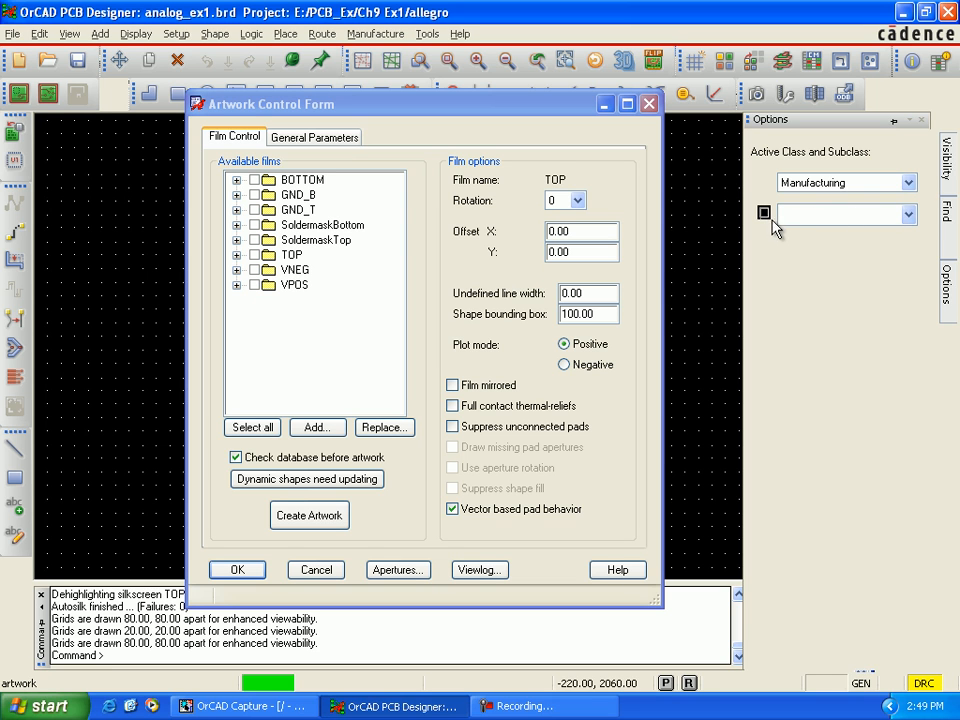
click(895, 216)
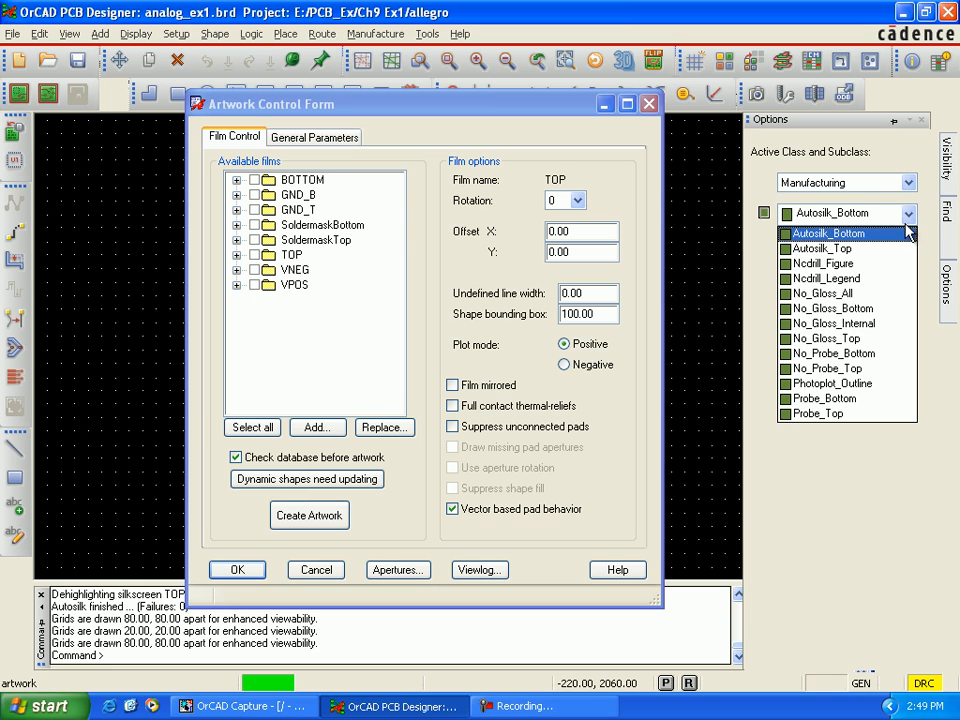
click(889, 250)
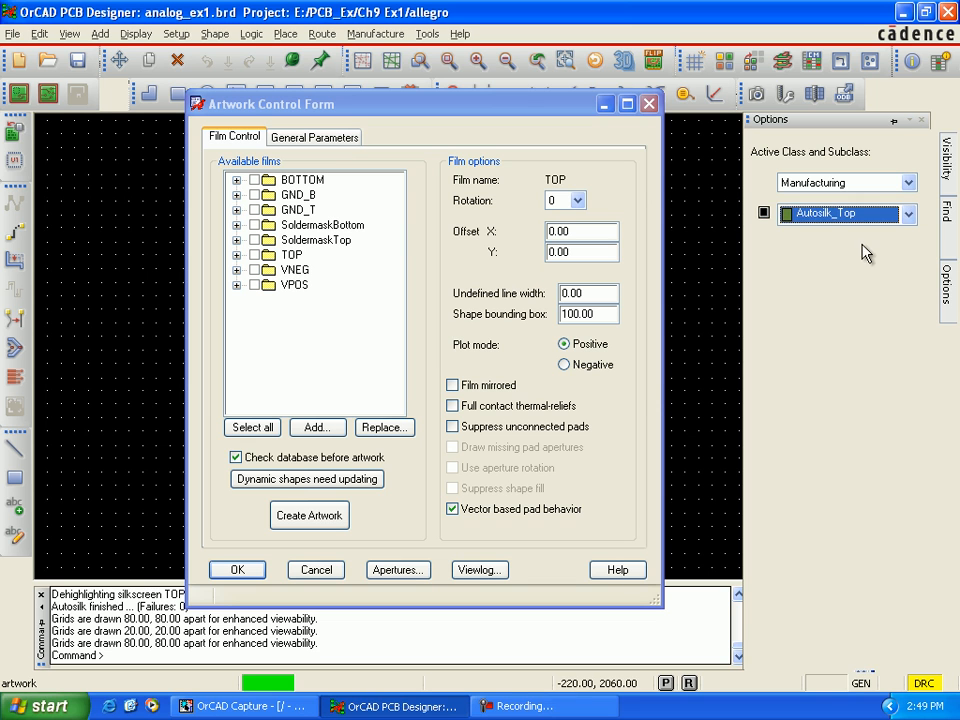
click(764, 213)
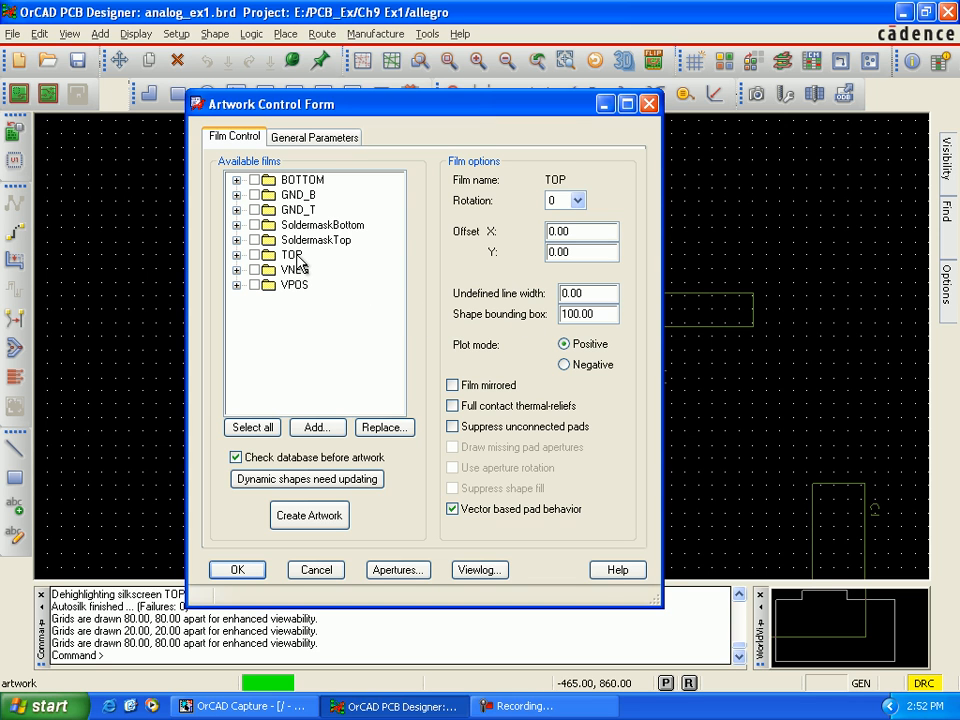
Step: Add a new film named SilkscreenTop to the available films and check which subclasses it contains
click(297, 256)
right_click(297, 262)
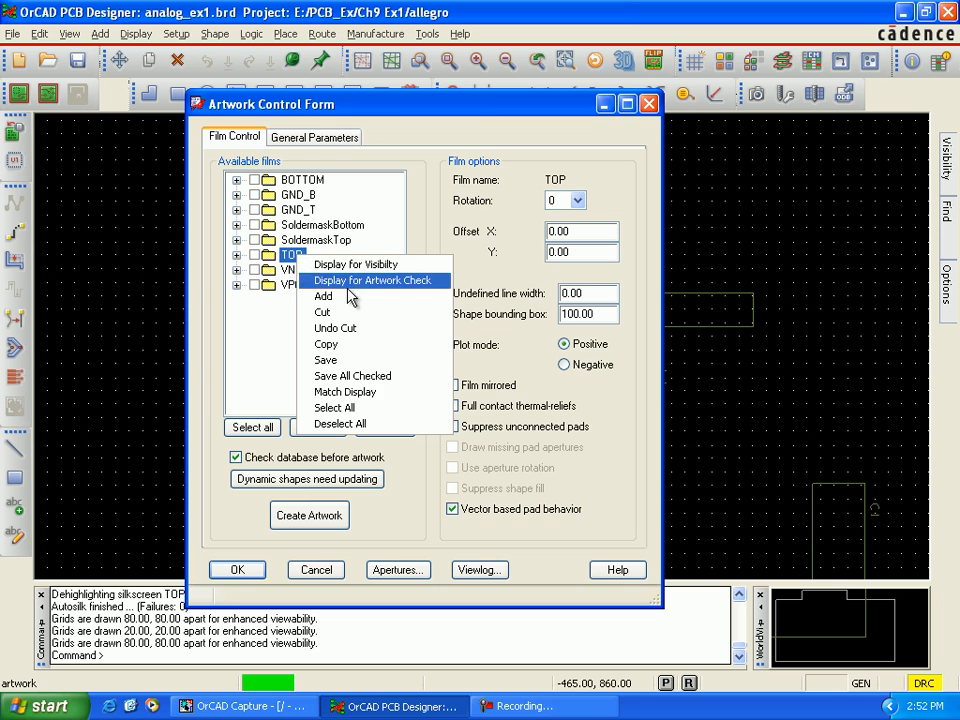
click(345, 295)
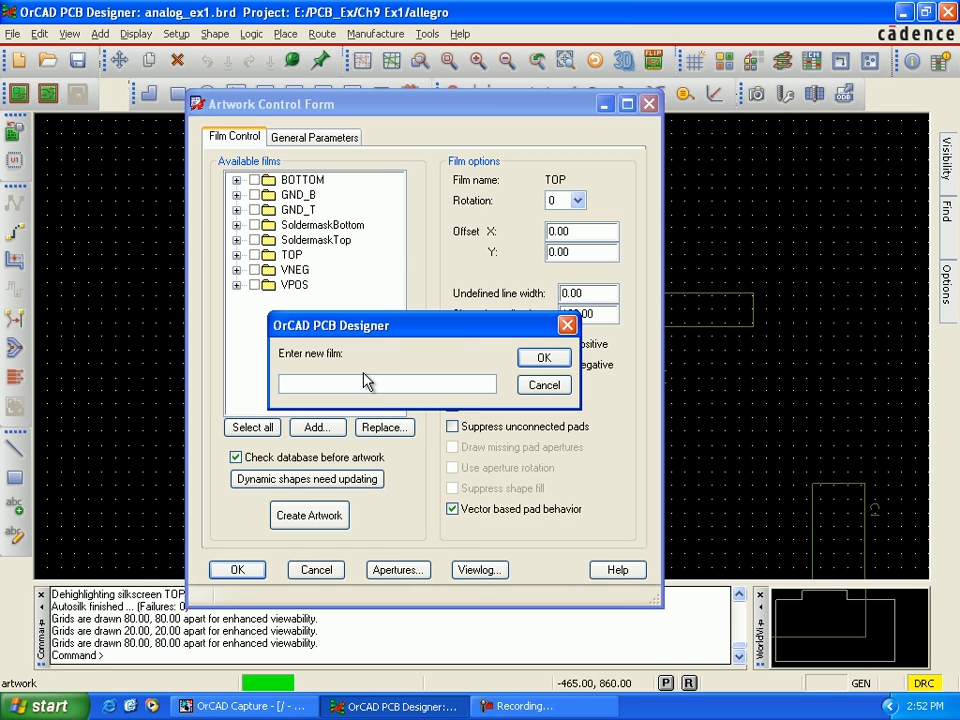
text(SilkscreenTop)
click(538, 360)
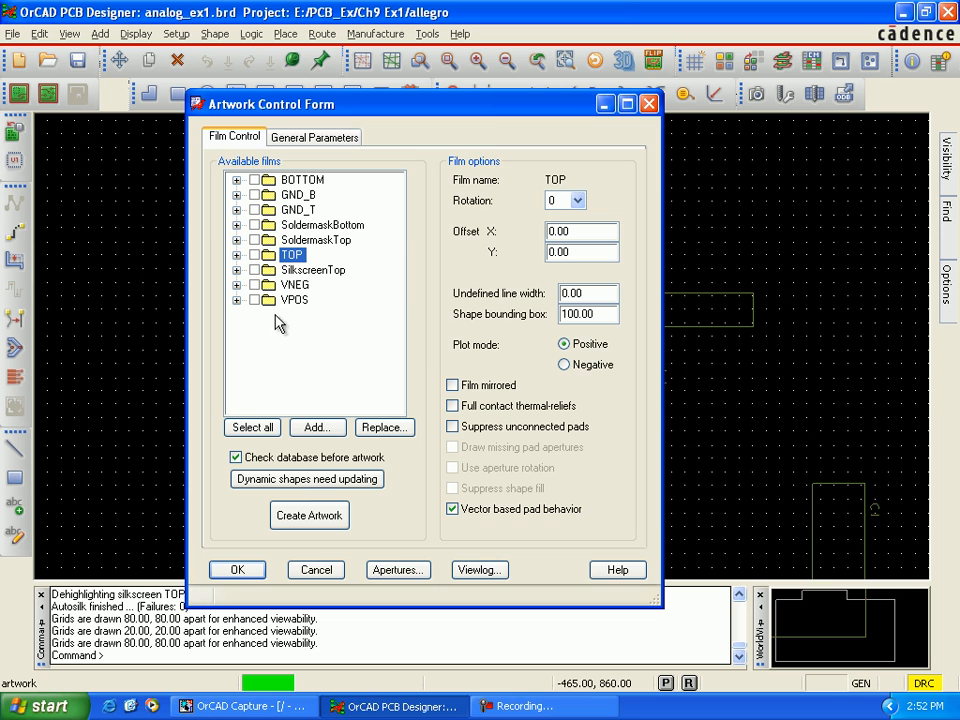
click(237, 270)
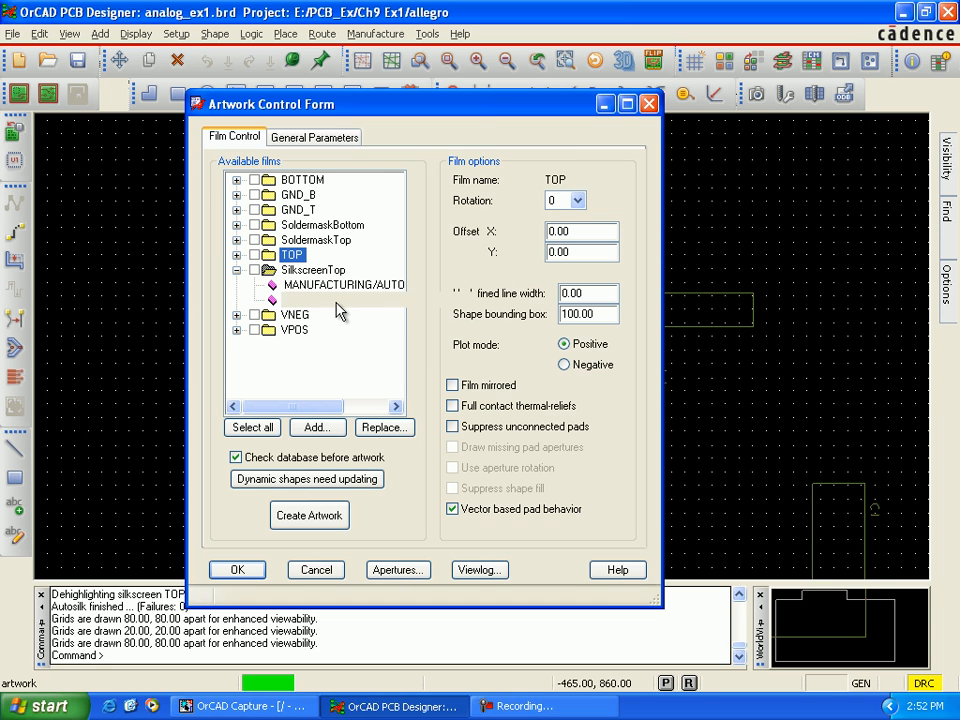
click(237, 270)
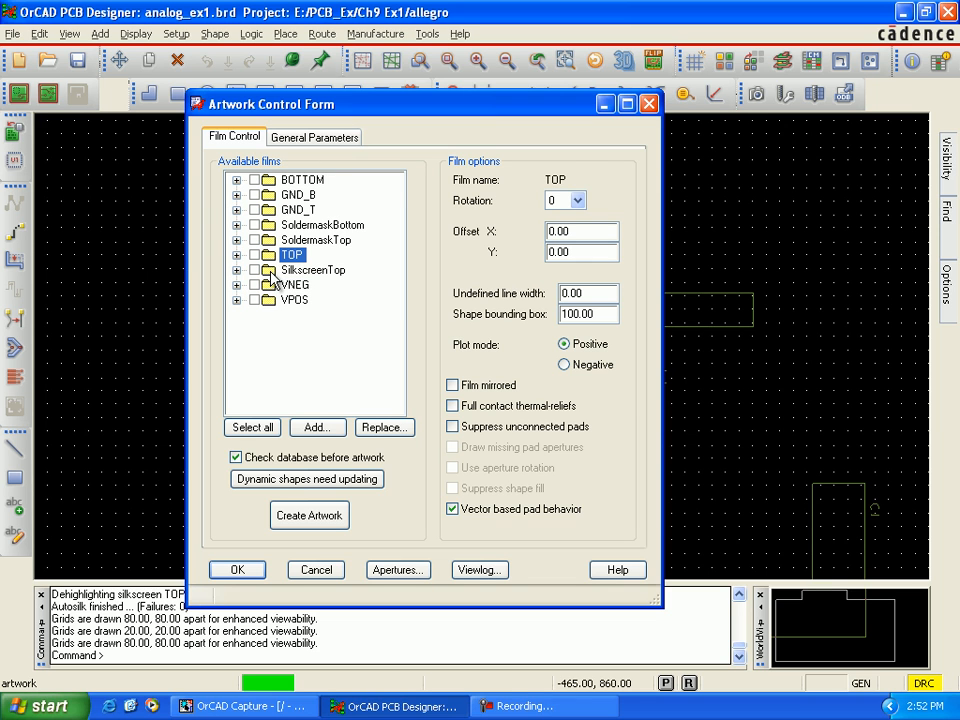
Step: Add another new film named SilkscreenBottom to the available films
click(242, 272)
right_click(272, 270)
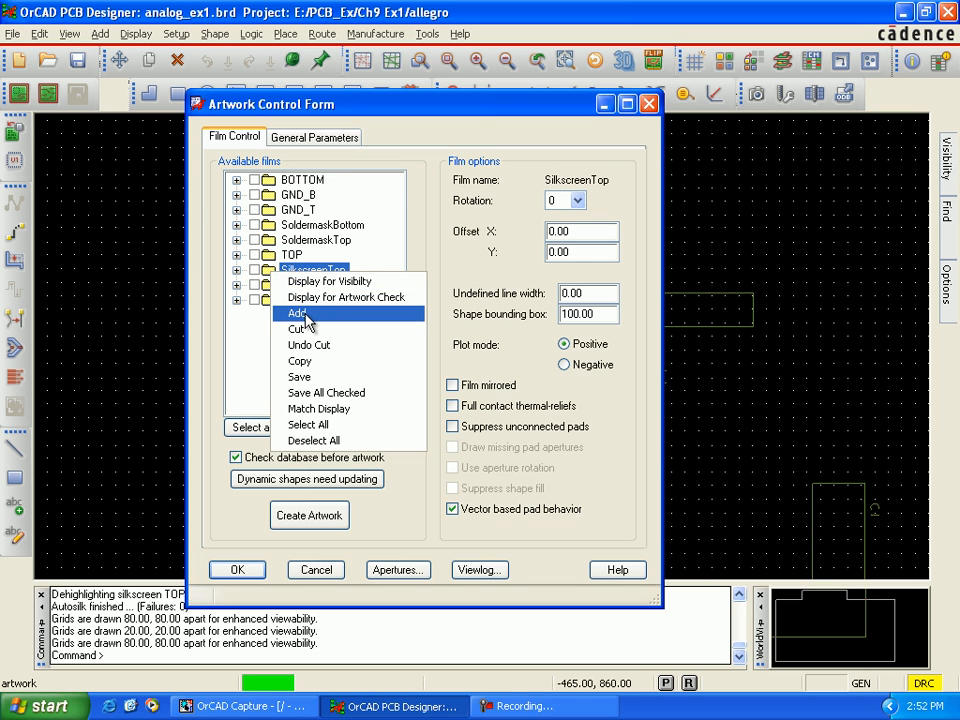
click(299, 313)
text(Sil)
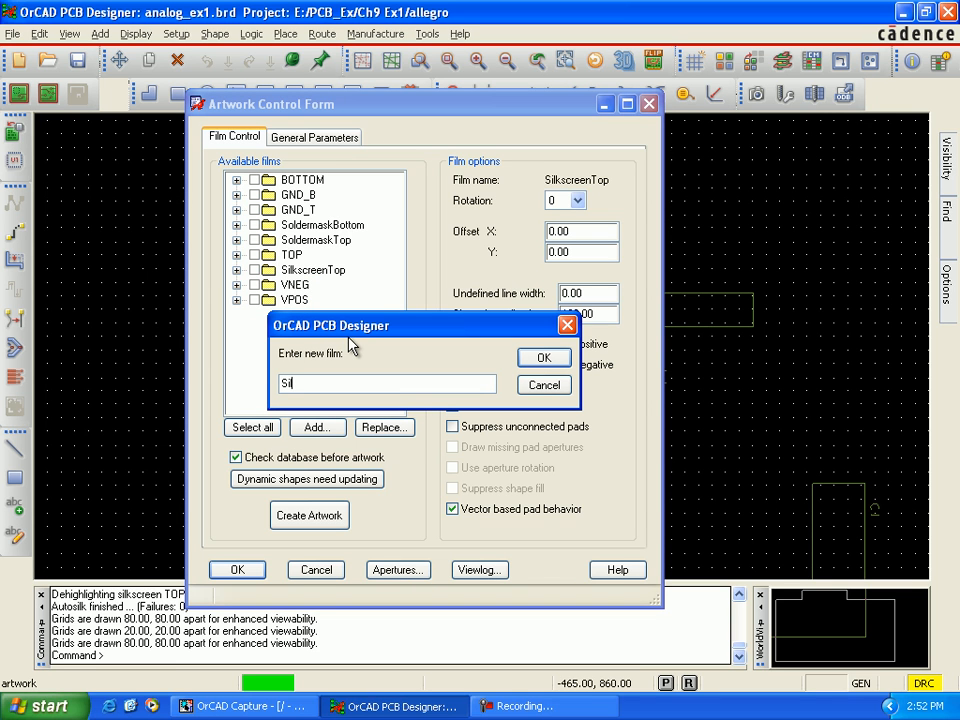
text(kscreenBottom)
click(543, 358)
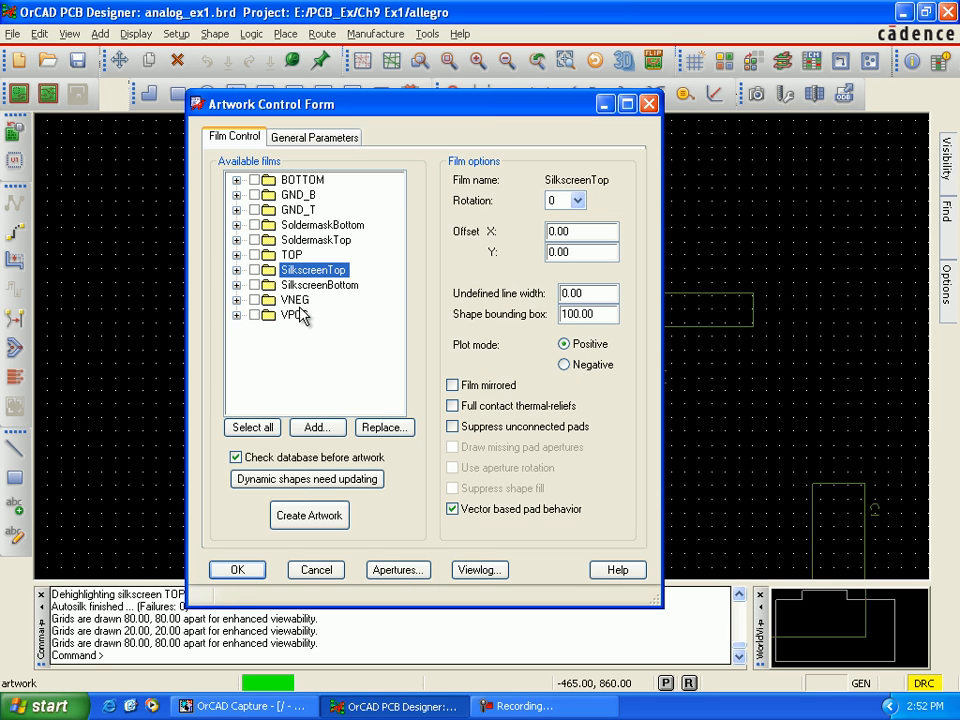
Step: Remove the second MANUFACTURING subclass from the SilkscreenTop film
click(238, 270)
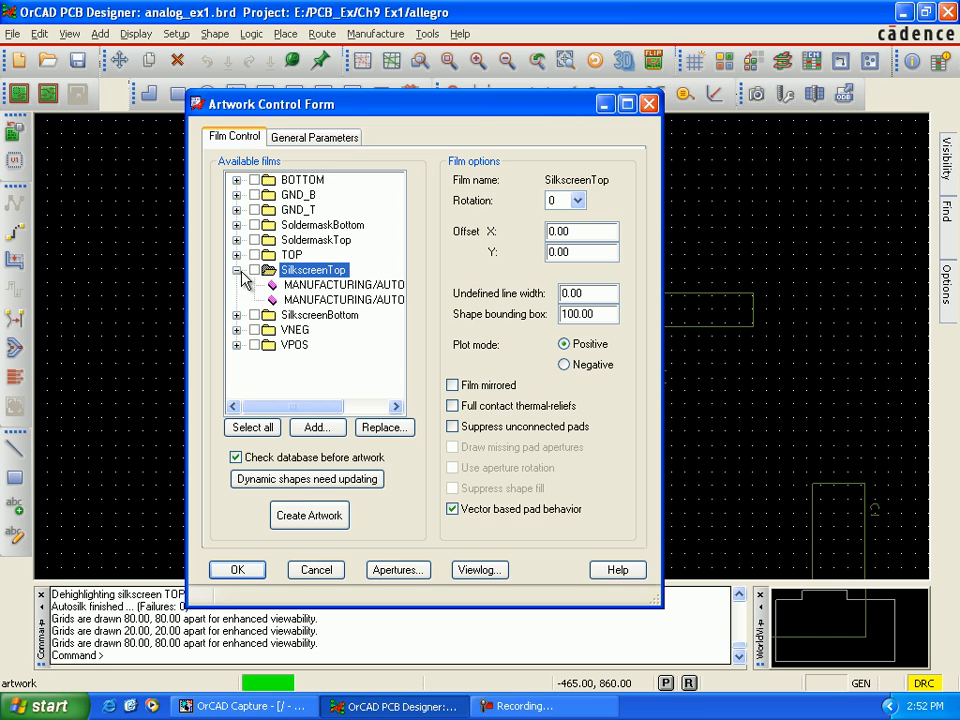
right_click(297, 307)
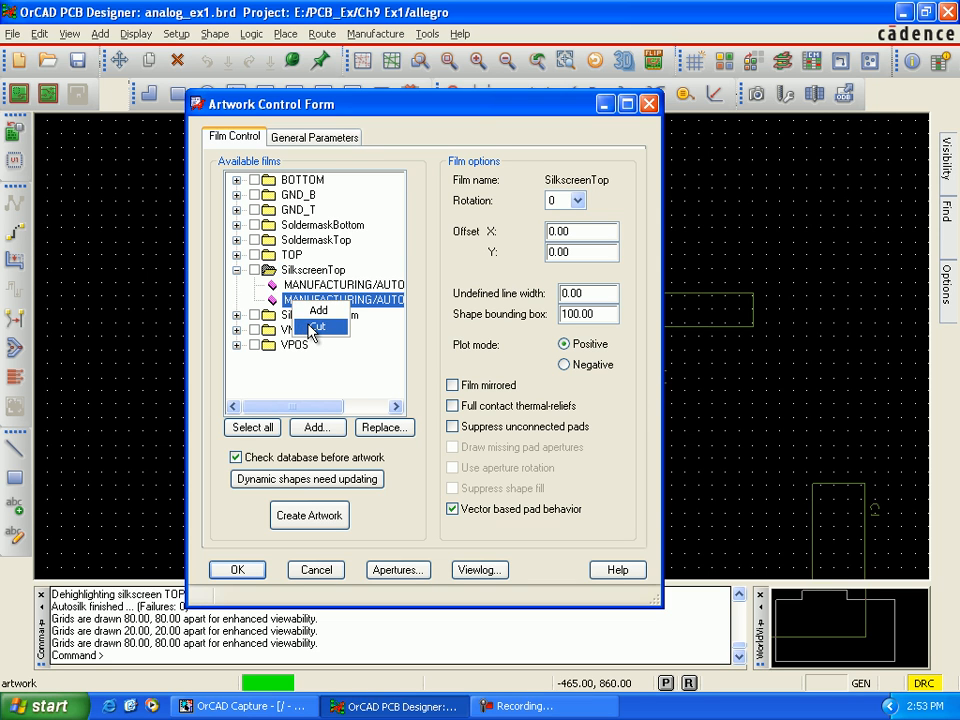
click(315, 326)
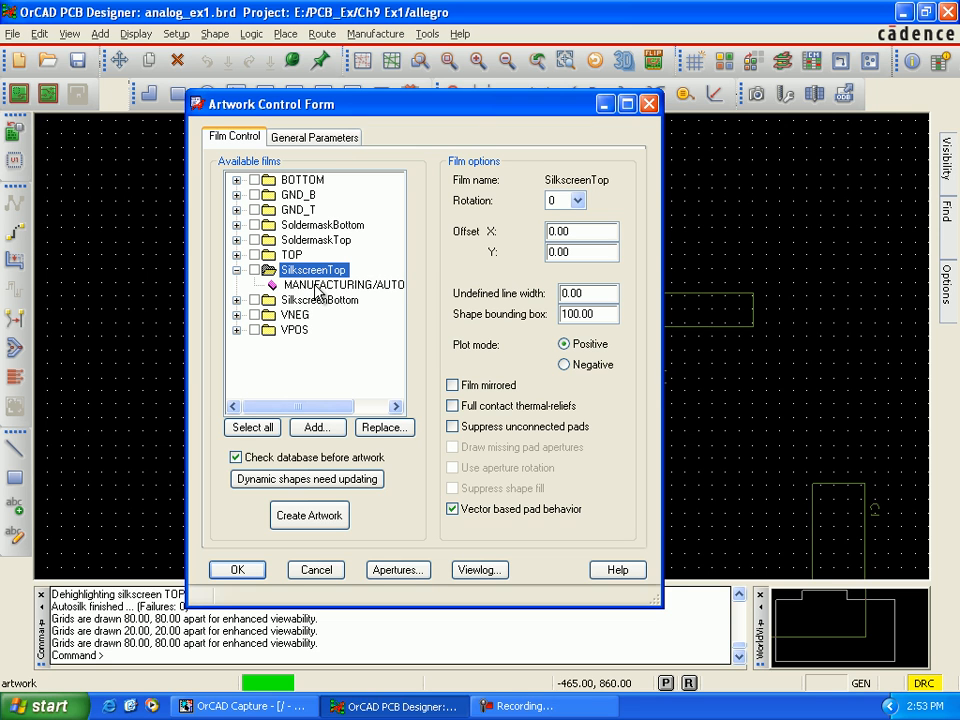
Step: Start adding subclasses to the SilkscreenTop film and select SILKSCREEN_TOP under REF DES
right_click(316, 289)
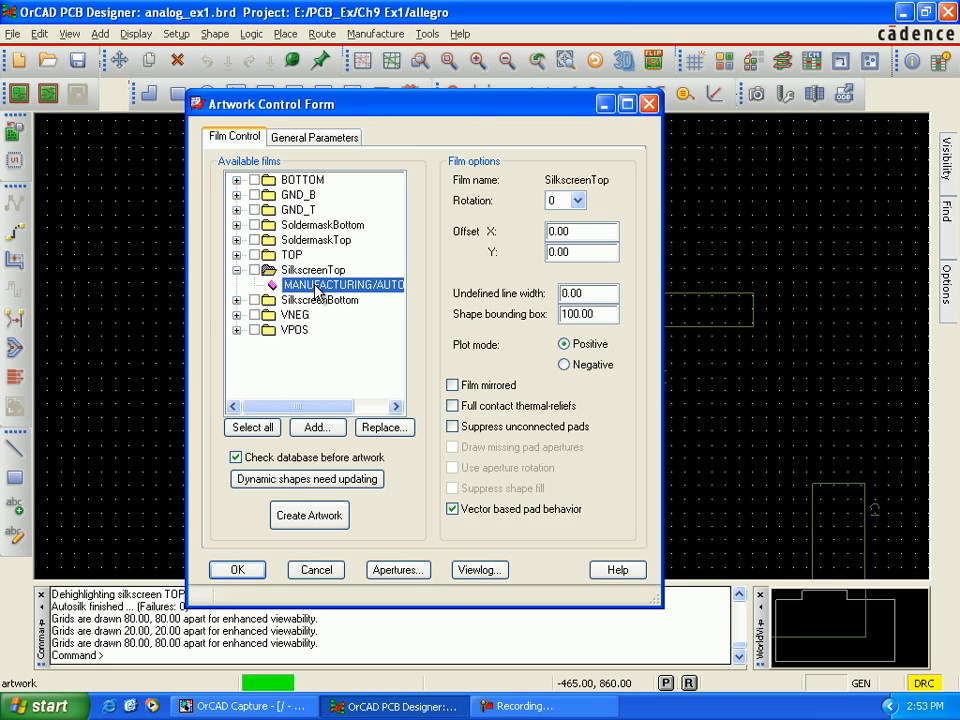
click(339, 296)
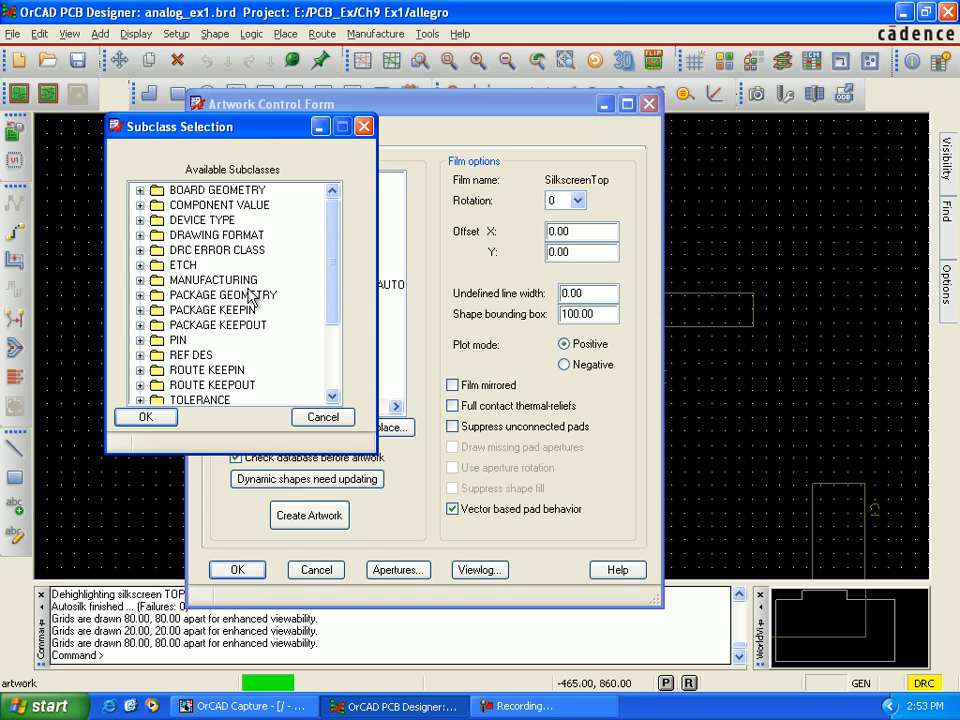
drag(256, 137, 657, 237)
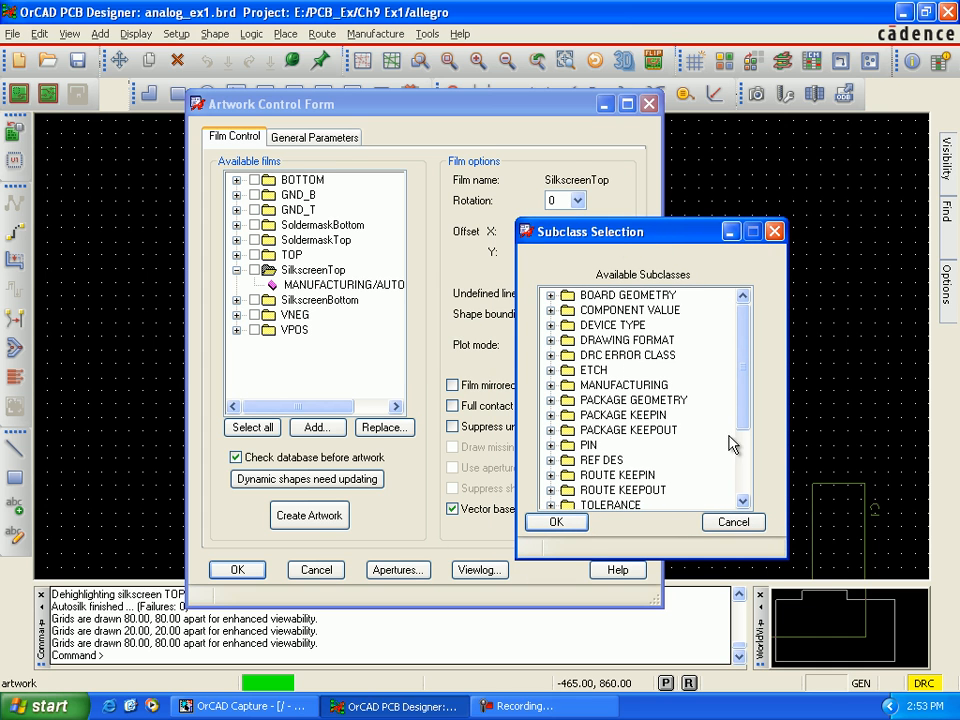
drag(750, 422, 743, 482)
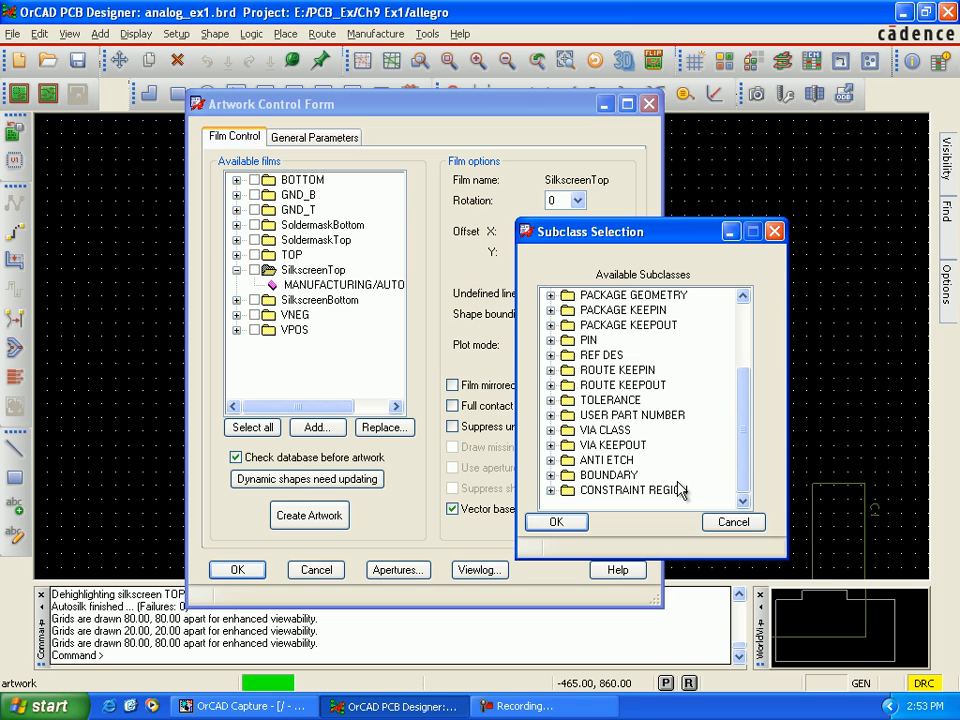
click(551, 355)
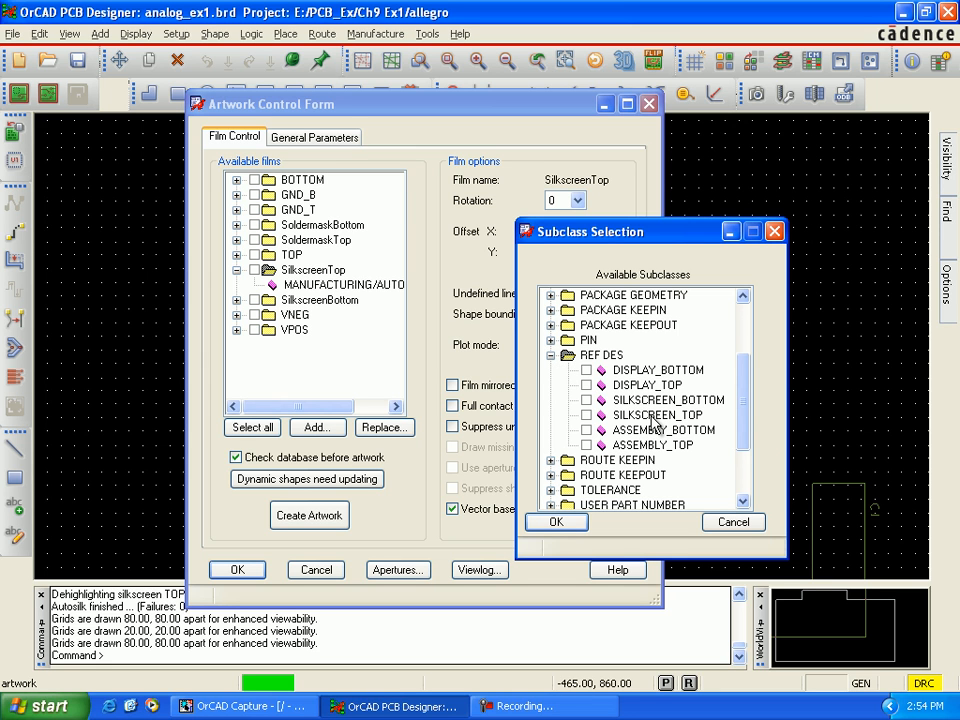
click(586, 415)
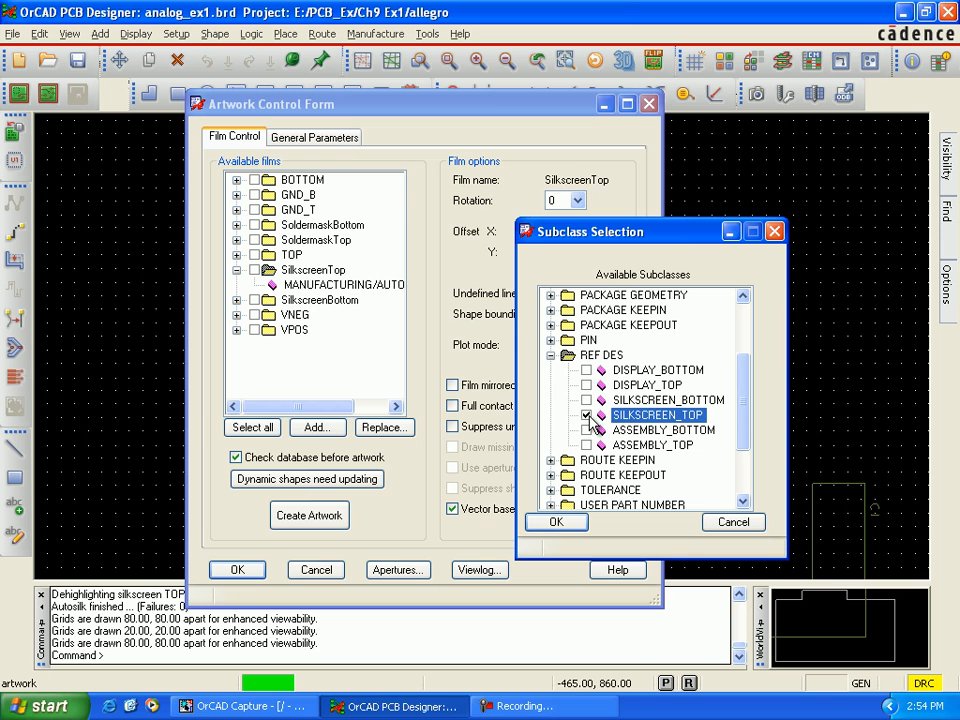
Step: Select SILKSCREEN_TOP under PACKAGE GEOMETRY as another subclass for the SilkscreenTop film
drag(744, 407, 746, 360)
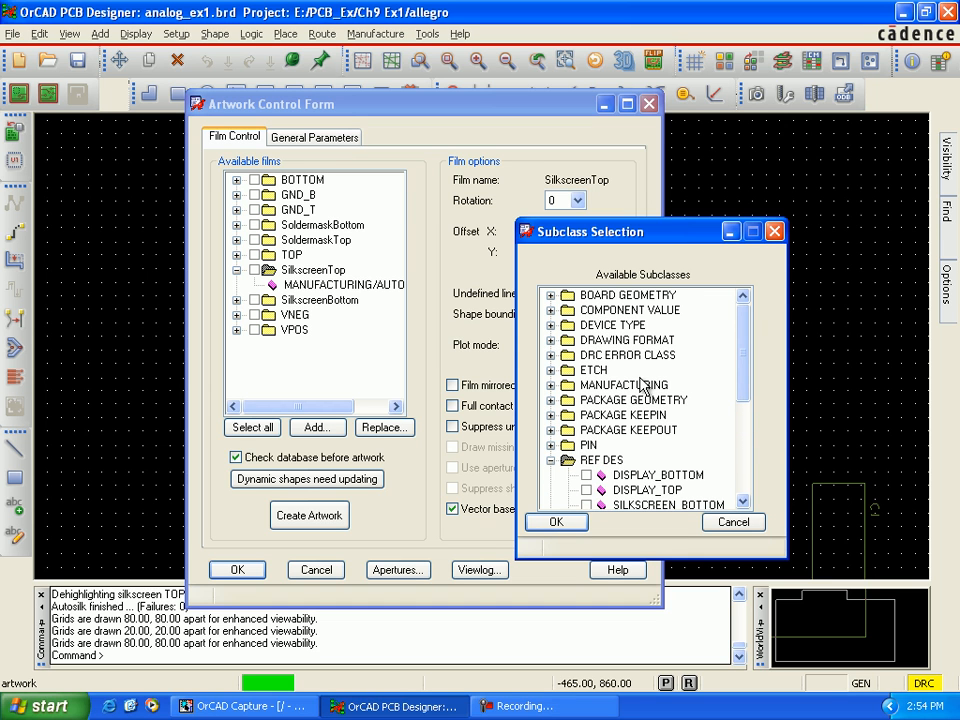
click(551, 400)
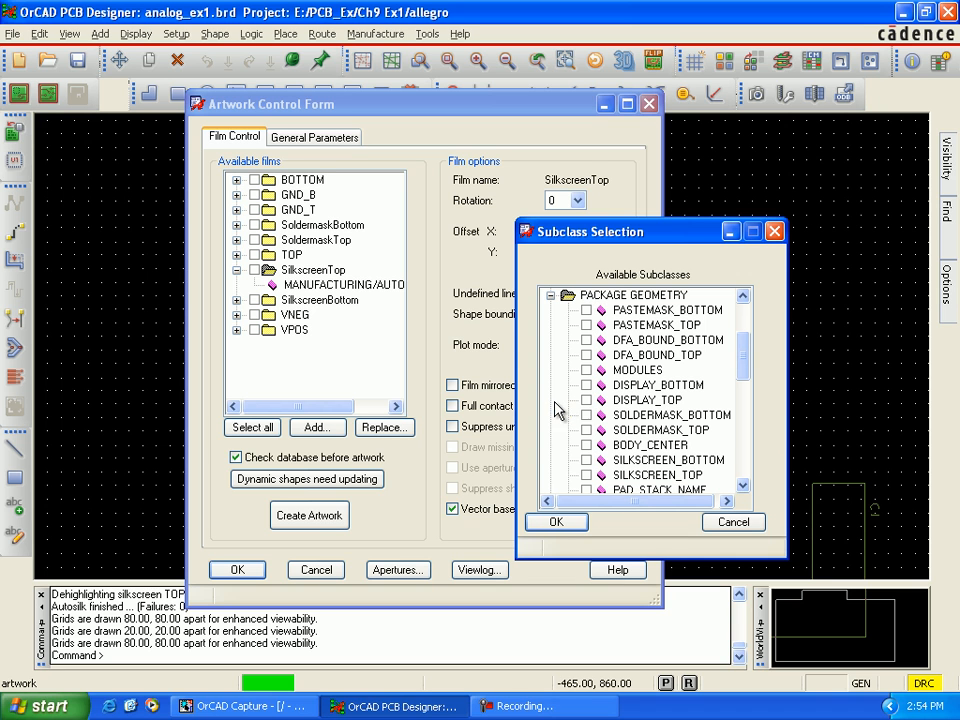
click(744, 487)
click(744, 487)
click(744, 487)
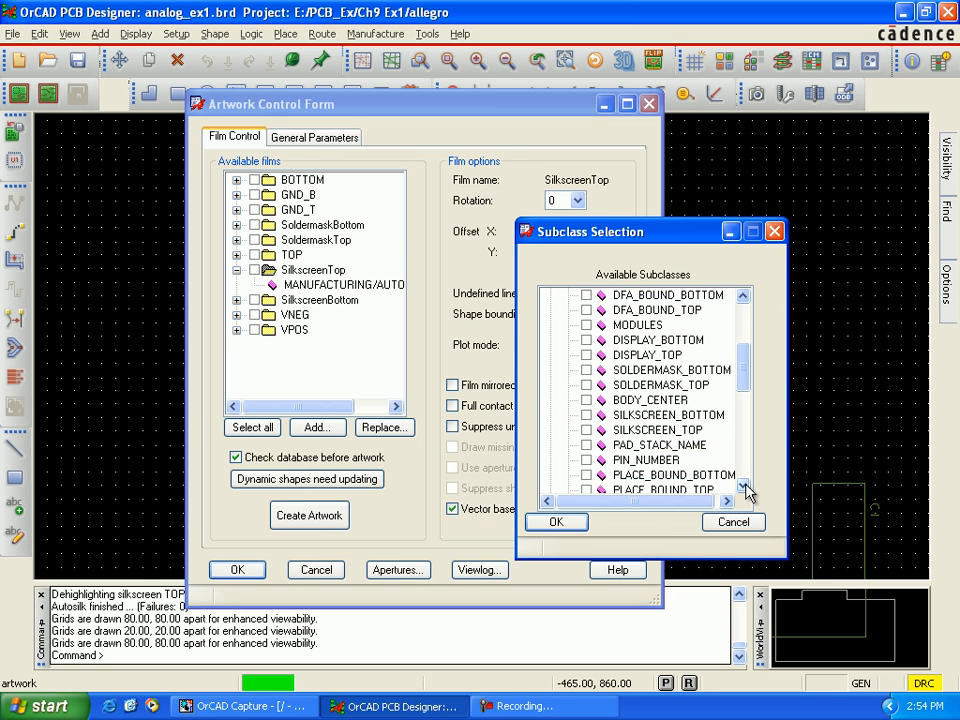
click(587, 430)
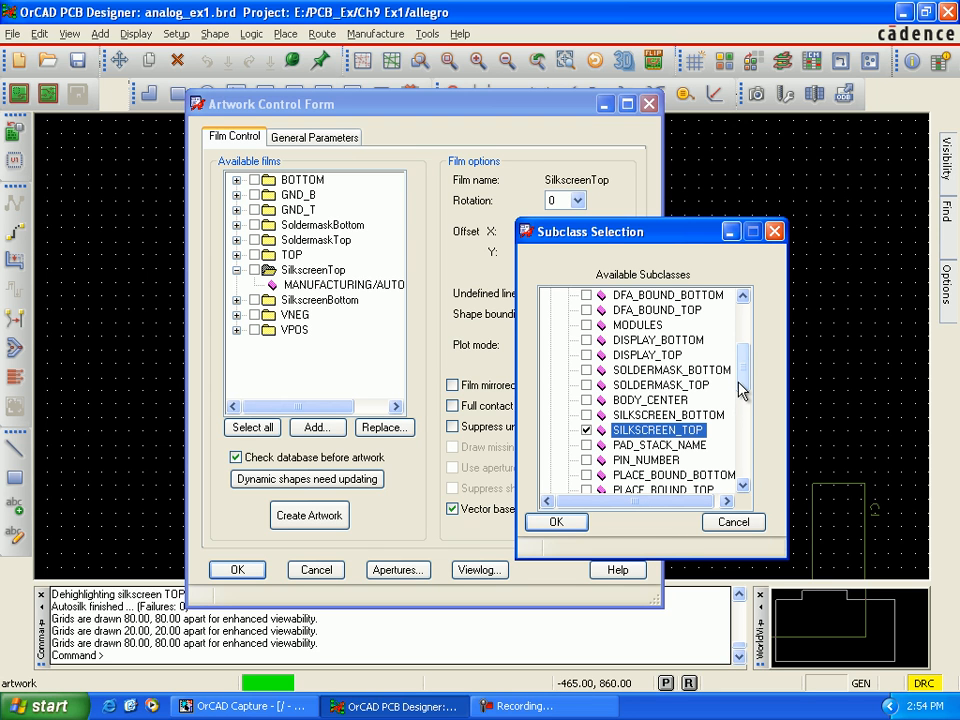
drag(746, 381, 744, 340)
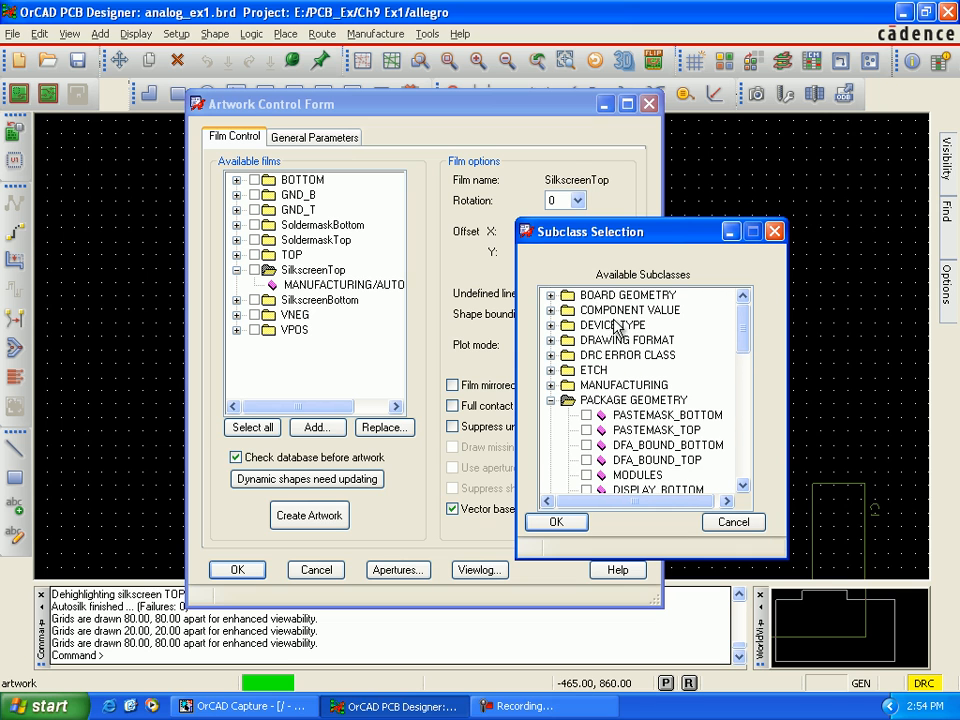
Step: Select SILKSCREEN_TOP under BOARD GEOMETRY and add the chosen subclasses to the SilkscreenTop film
click(550, 296)
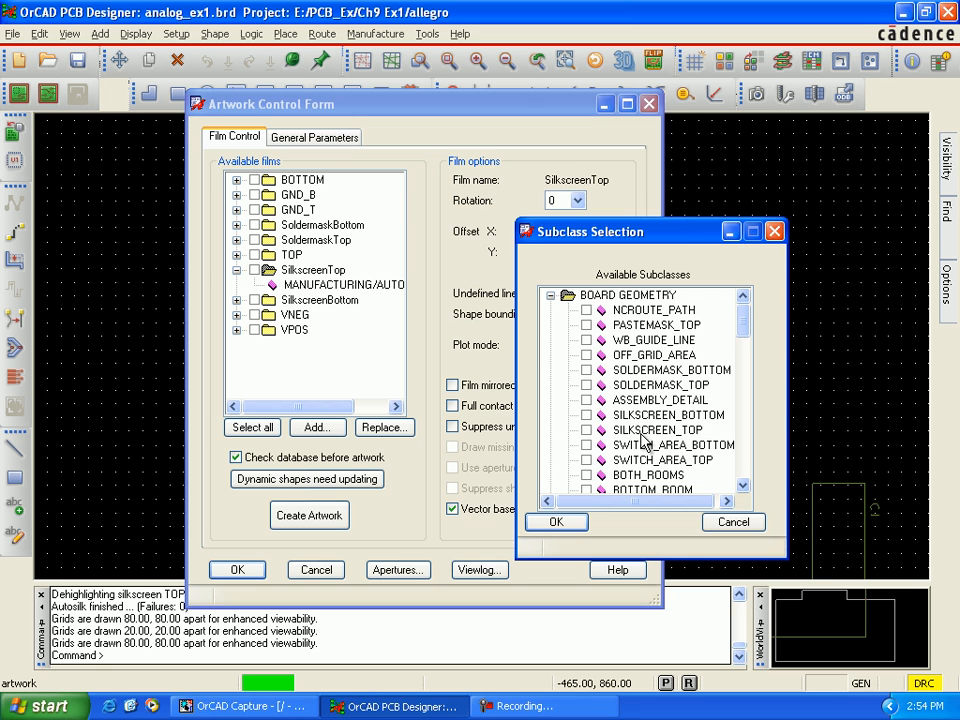
click(587, 430)
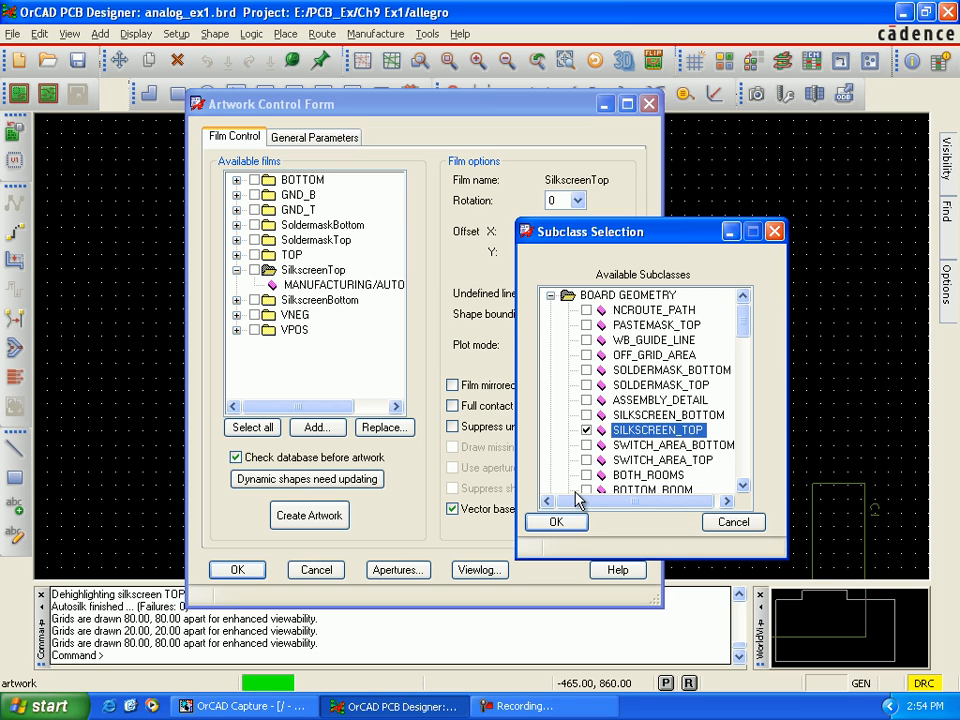
click(566, 530)
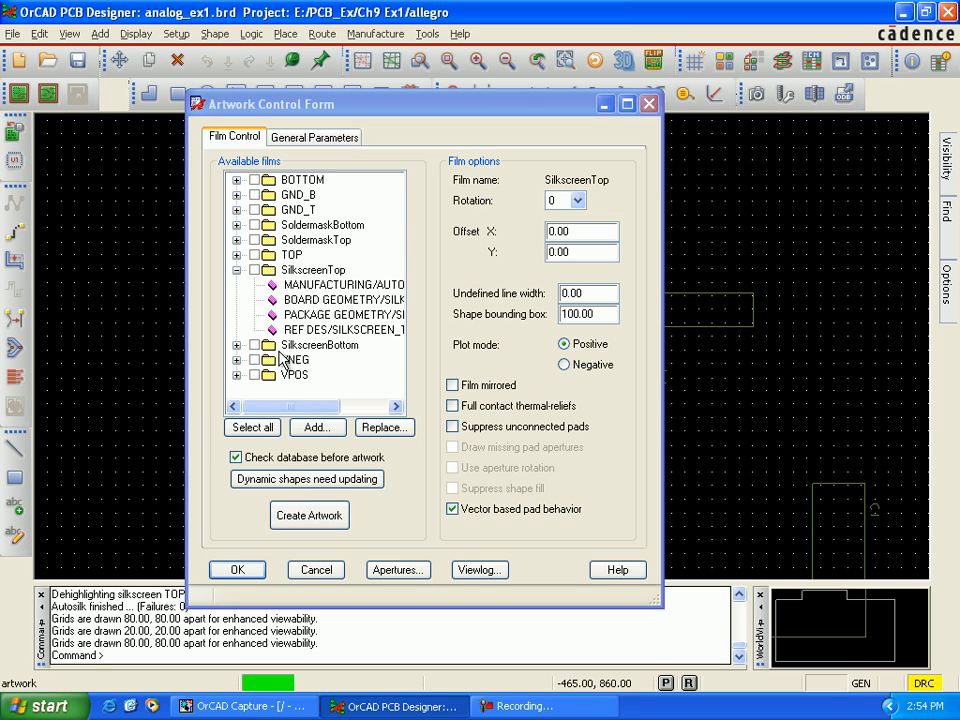
click(236, 270)
Step: Remove the first MANUFACTURING subclass from the SilkscreenBottom film
click(237, 286)
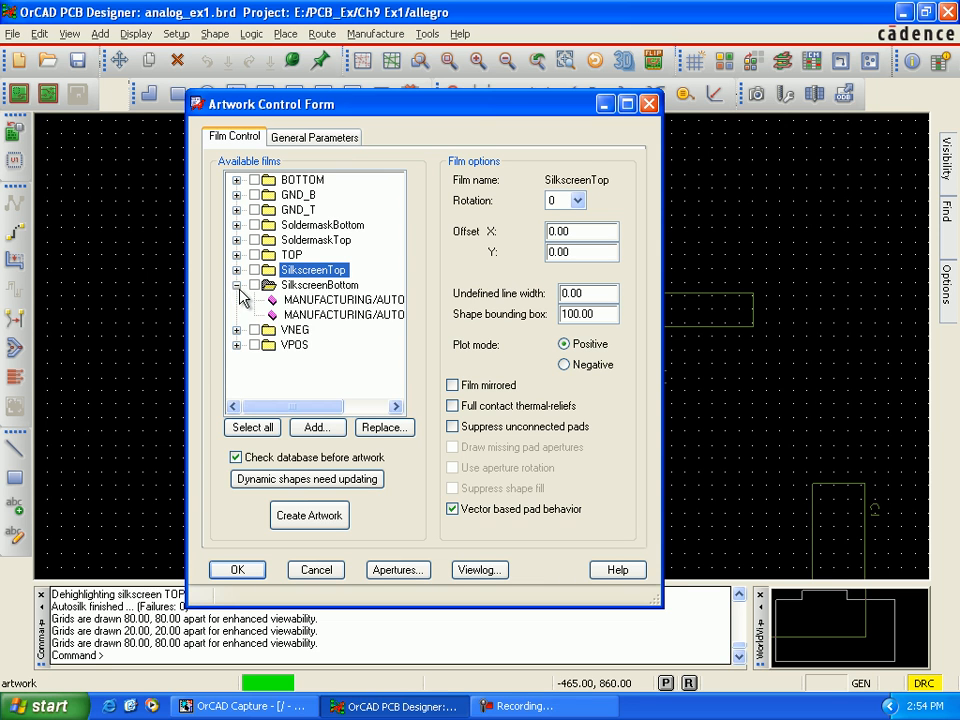
click(345, 300)
right_click(349, 302)
click(368, 325)
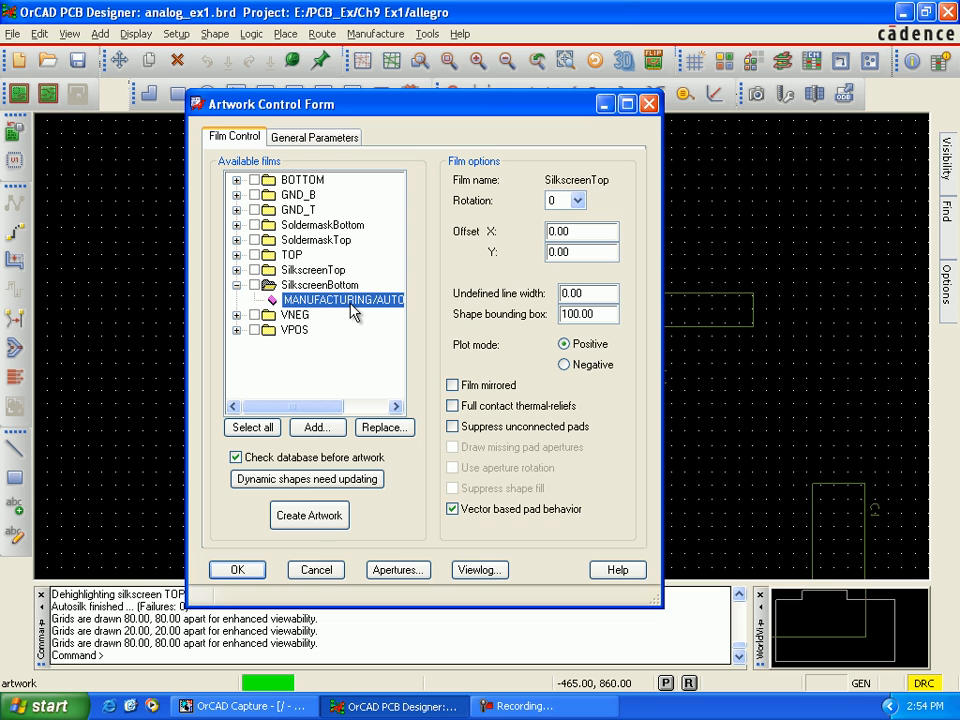
Step: Start adding subclasses to the SilkscreenBottom film and select SILKSCREEN_BOTTOM under REF DES
right_click(355, 305)
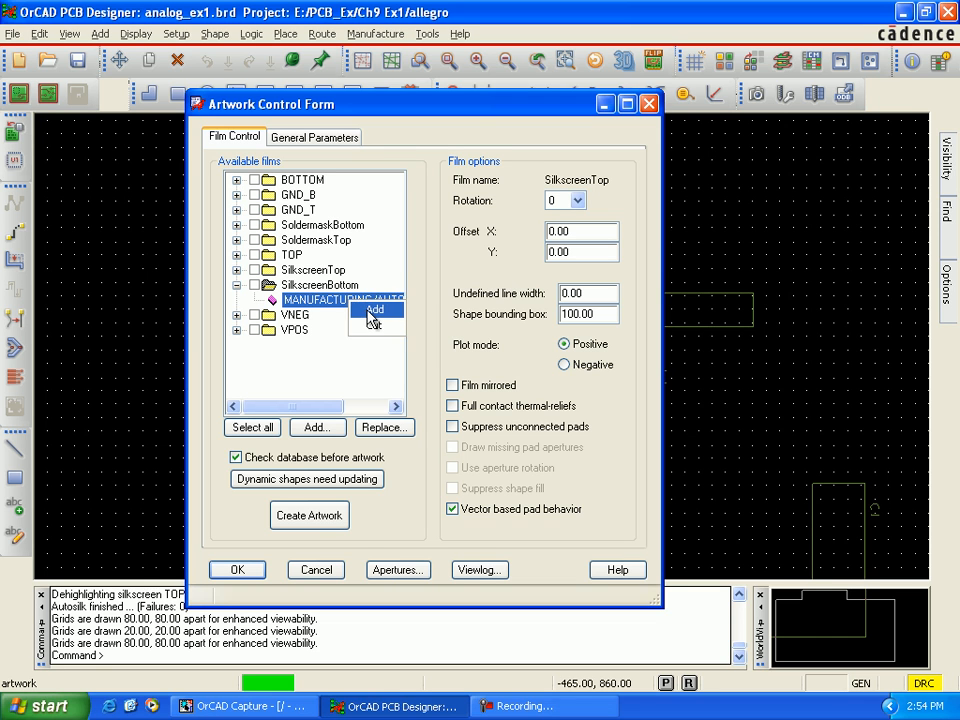
click(372, 312)
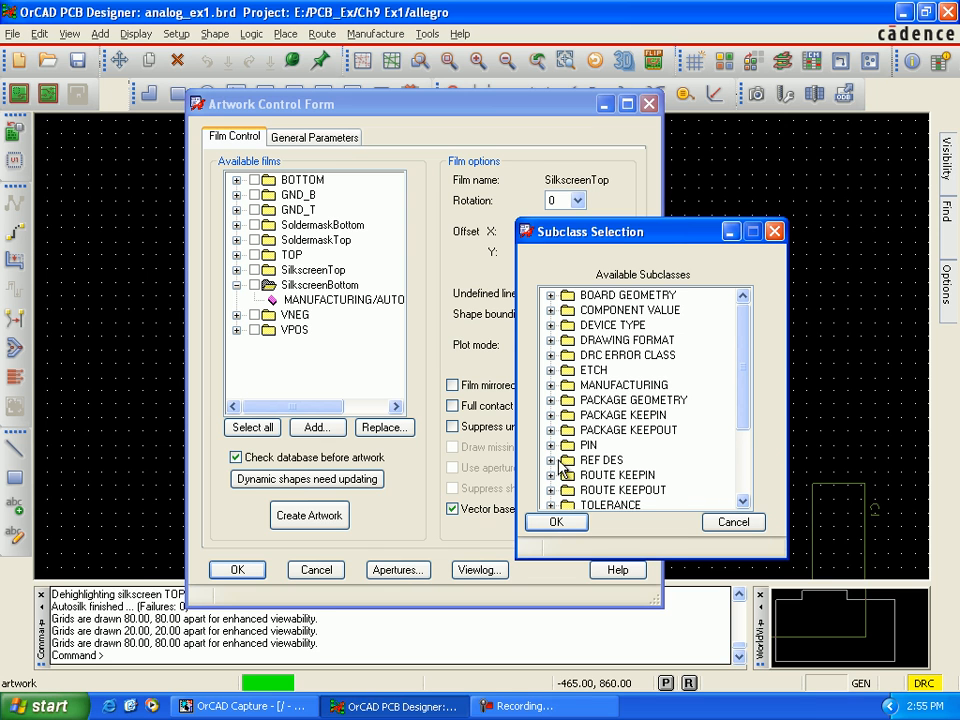
click(550, 460)
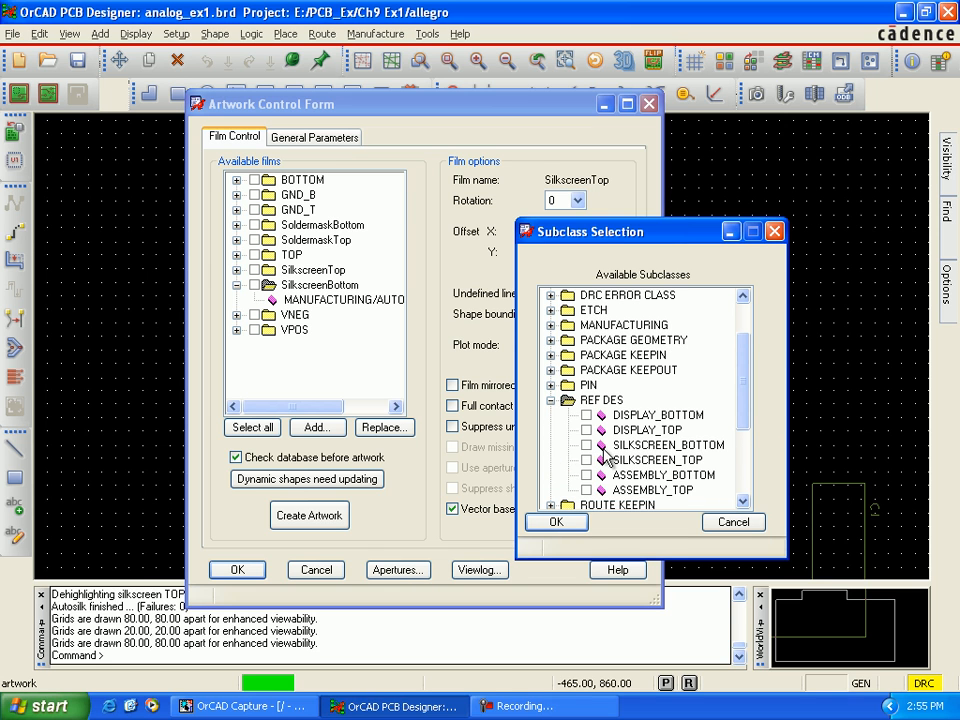
click(586, 445)
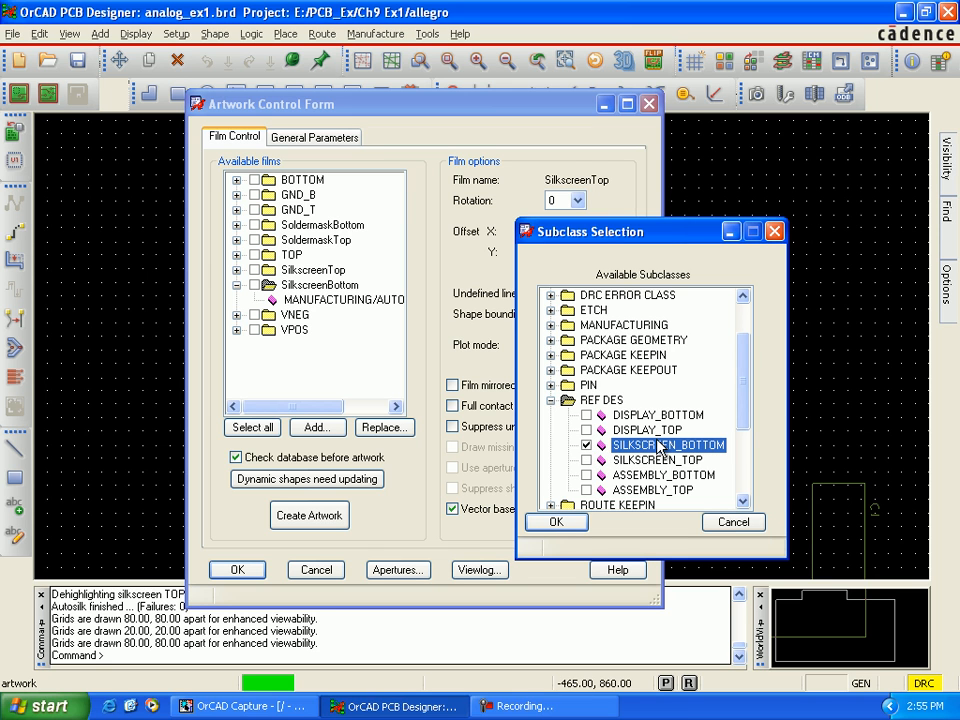
Step: Select SILKSCREEN_BOTTOM under both PACKAGE GEOMETRY and BOARD GEOMETRY and add the chosen subclasses to the SilkscreenBottom film
drag(746, 420, 746, 401)
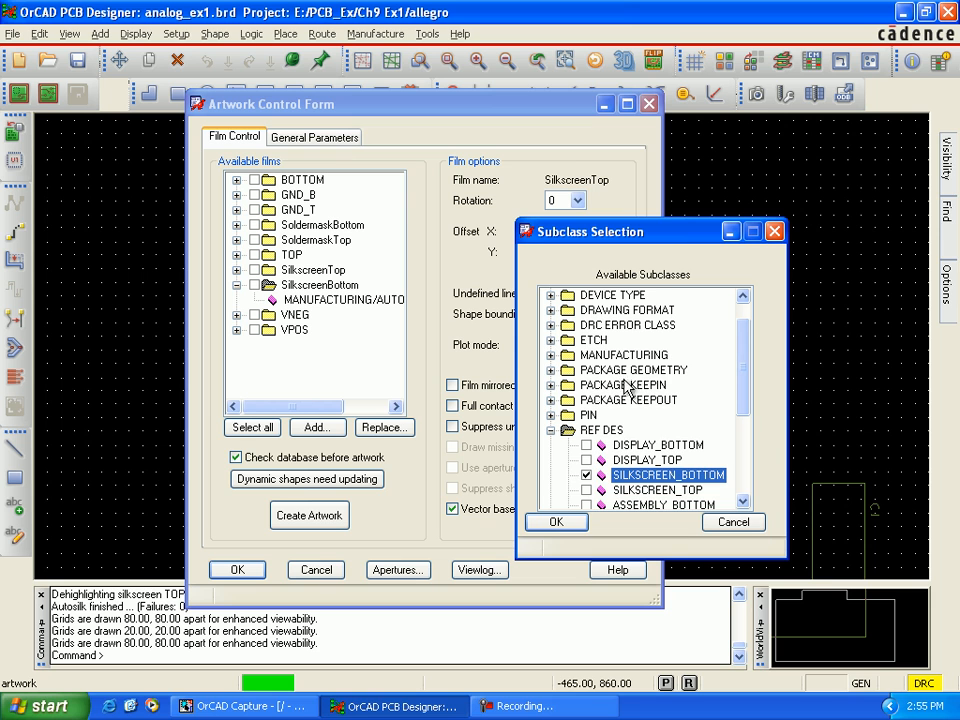
click(551, 370)
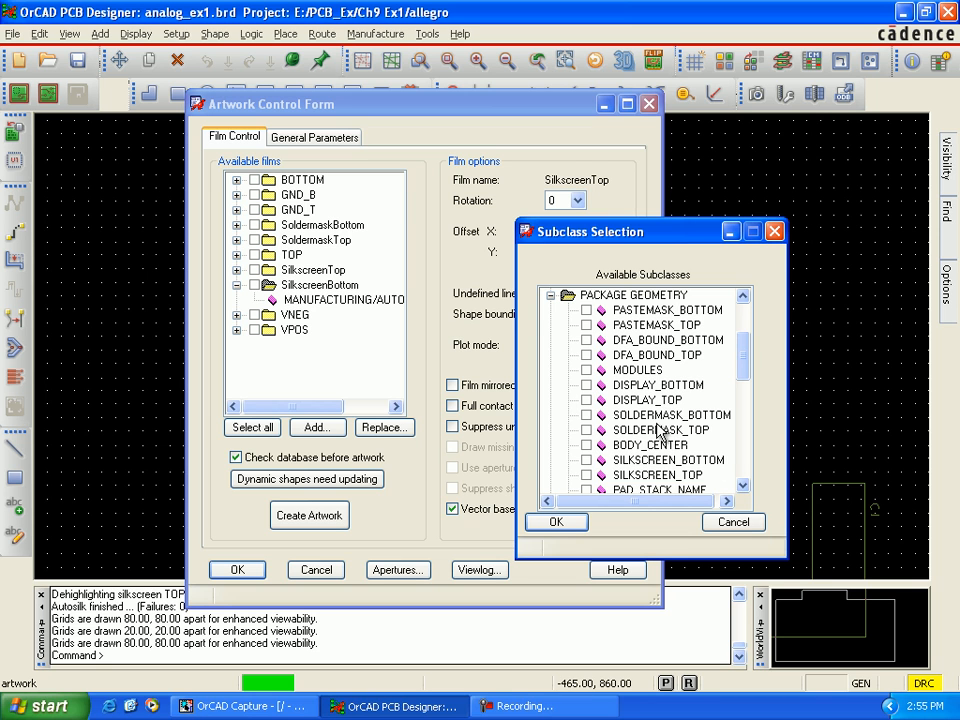
click(587, 460)
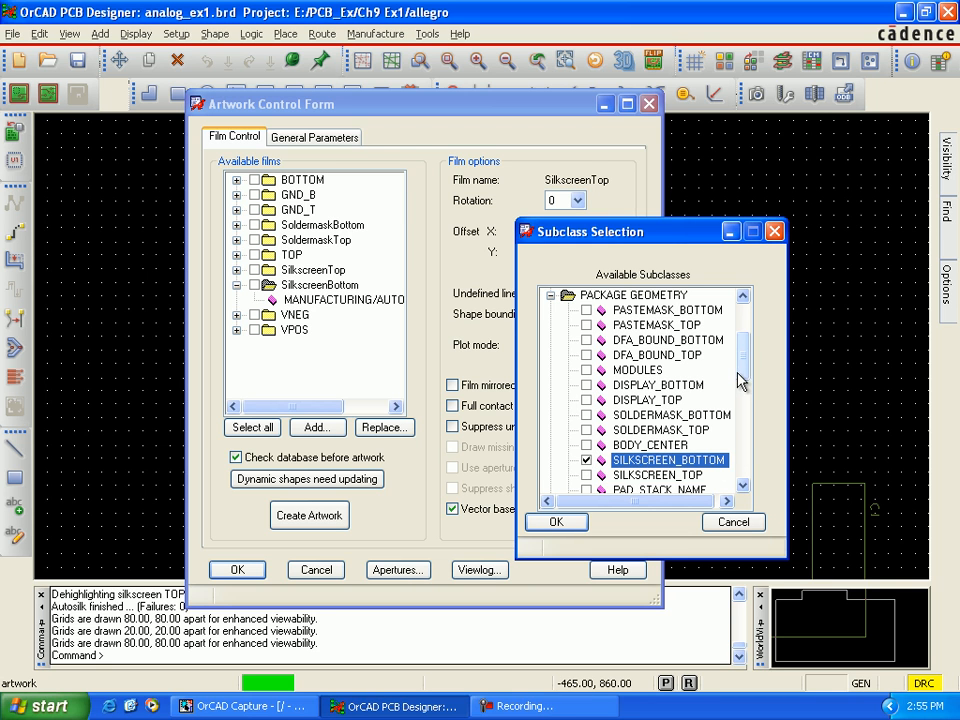
drag(745, 369, 743, 317)
click(550, 295)
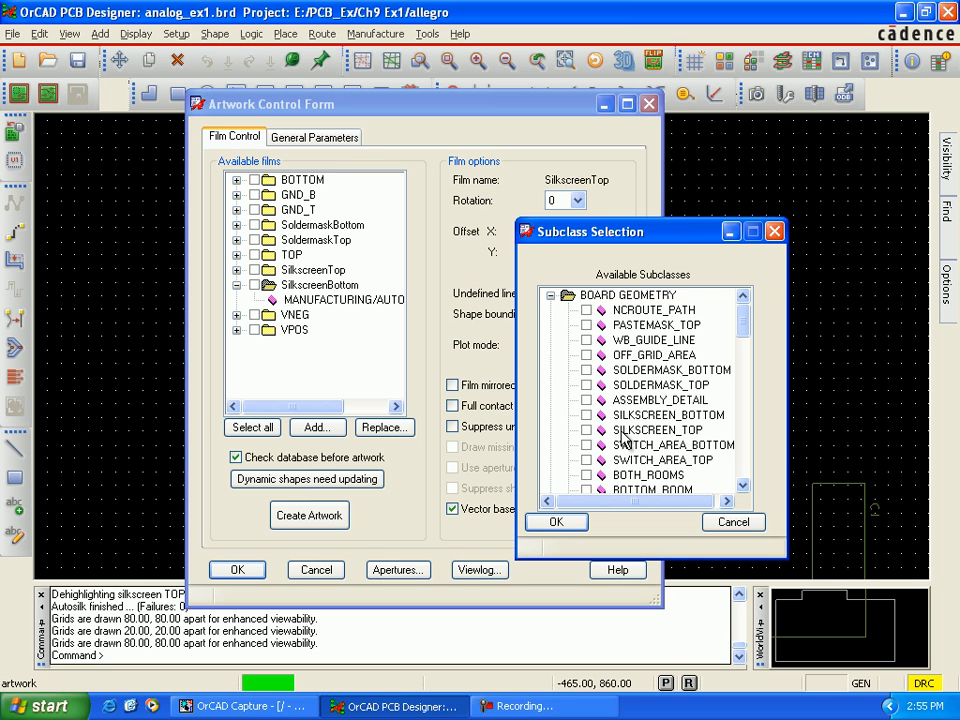
click(586, 415)
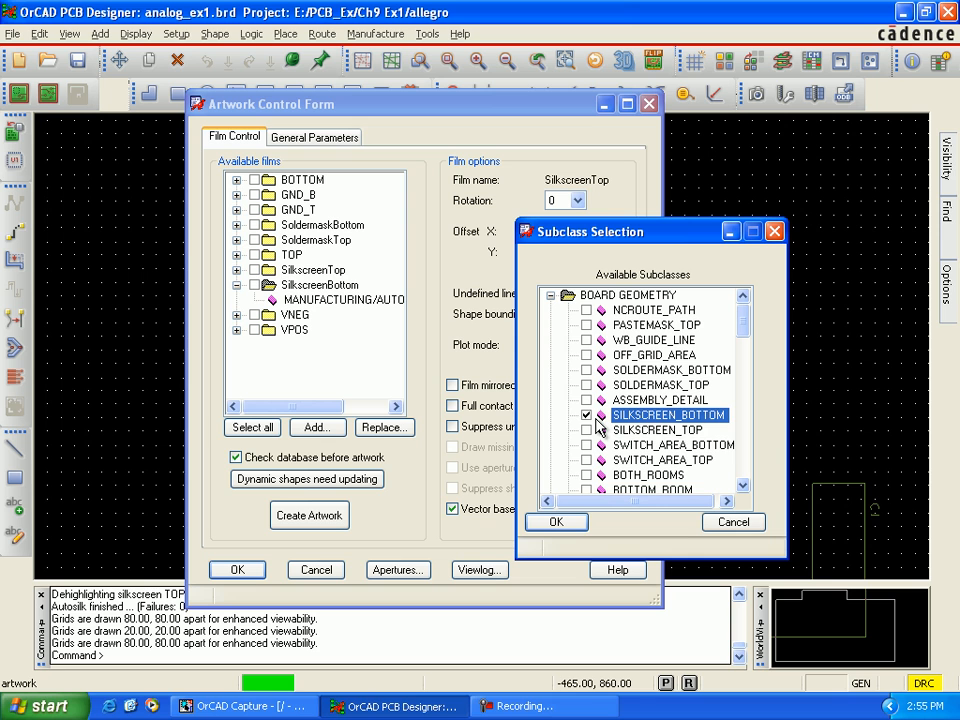
click(579, 522)
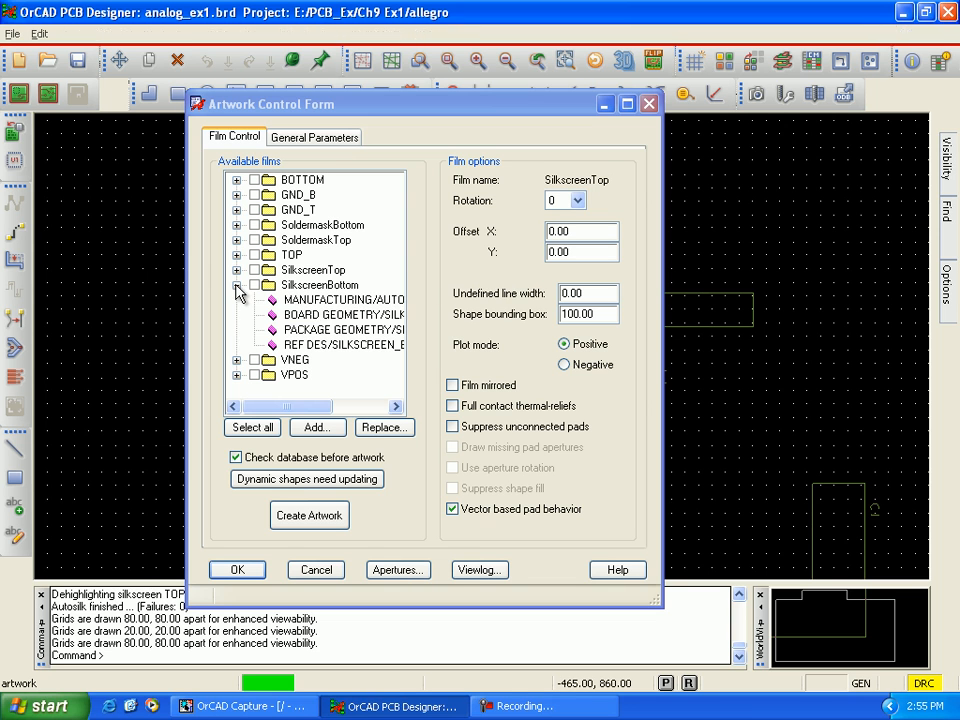
click(237, 286)
click(237, 300)
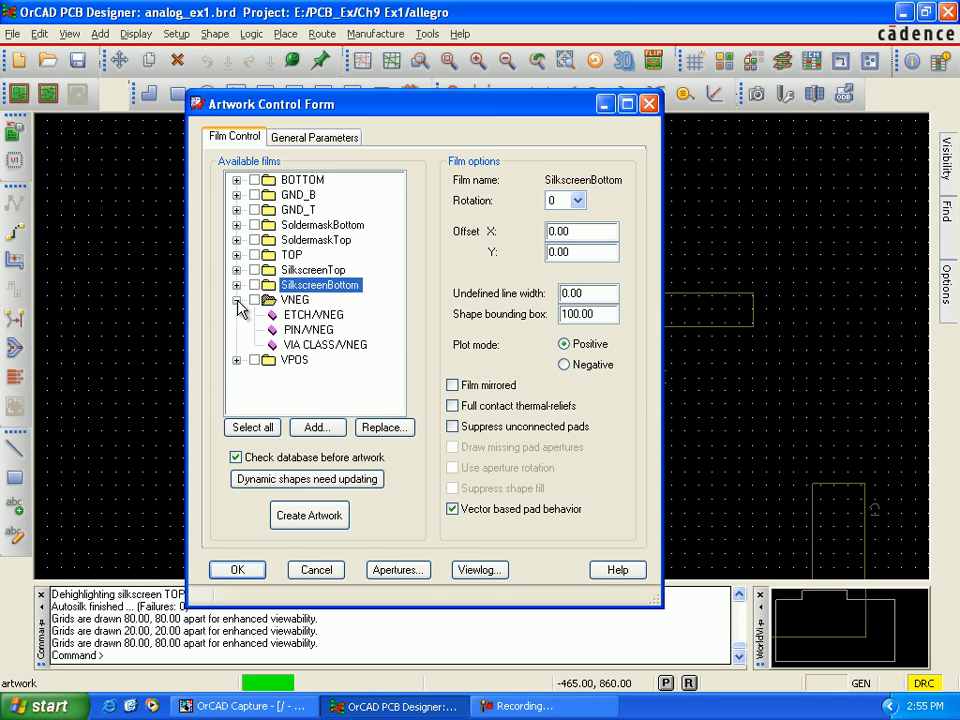
click(237, 300)
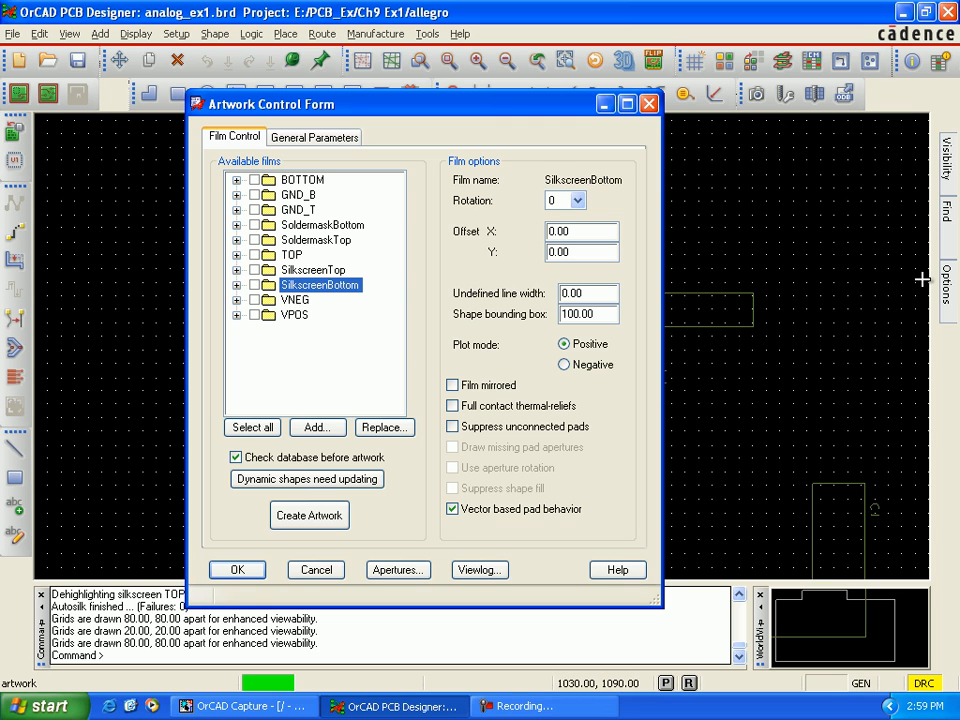
Step: Turn off the display of the Autosilk_Top and Autosilk_Bottom subclasses of the Manufacturing class
mouse_move(945, 282)
click(766, 214)
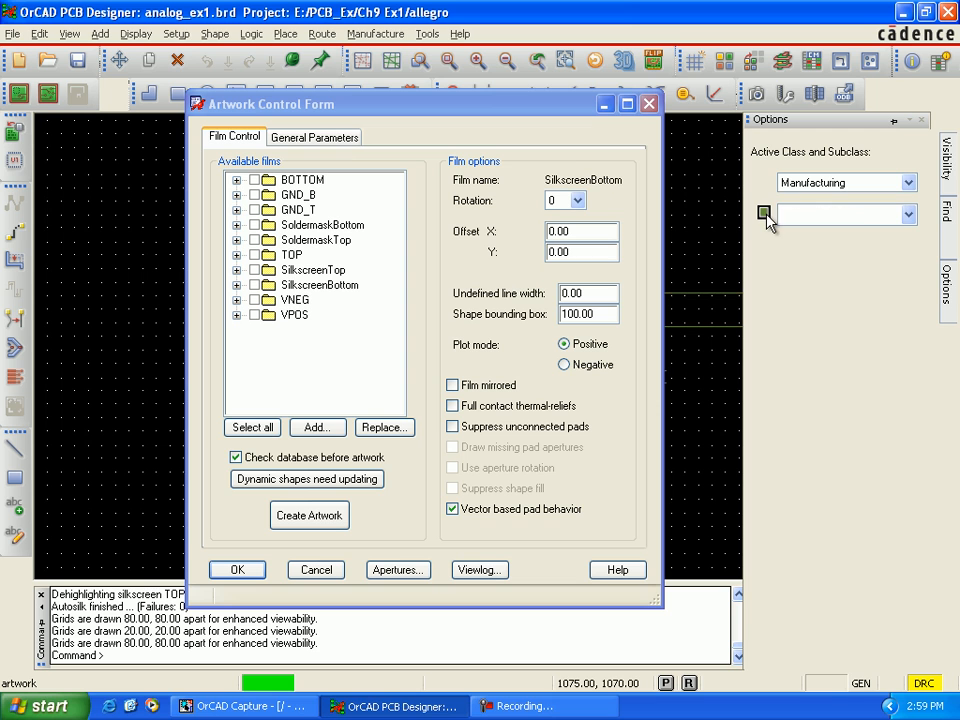
click(906, 214)
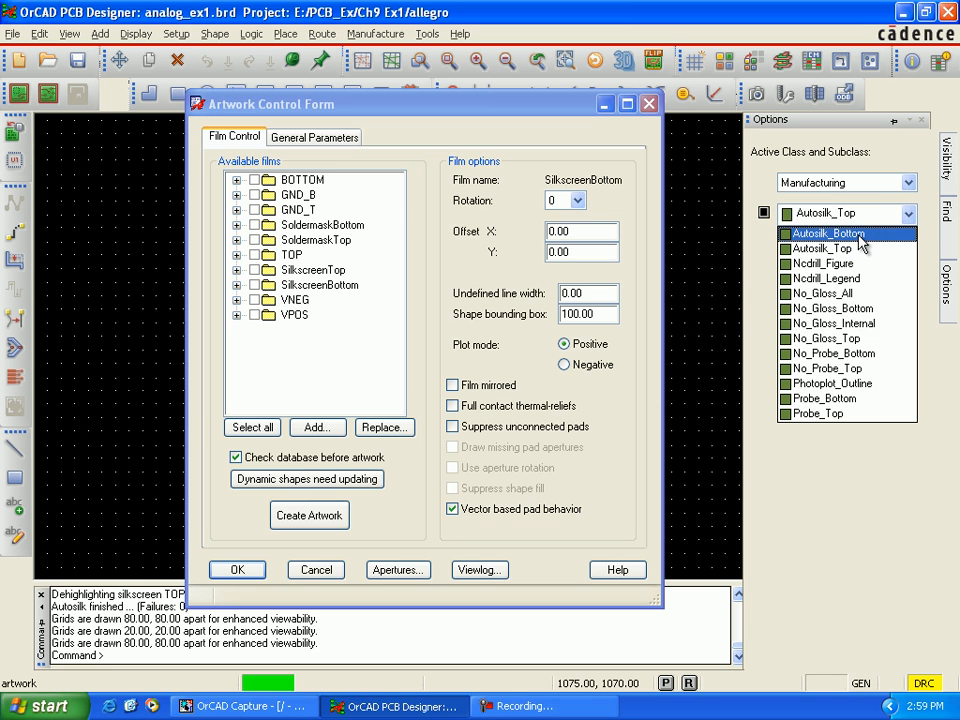
click(860, 243)
click(765, 214)
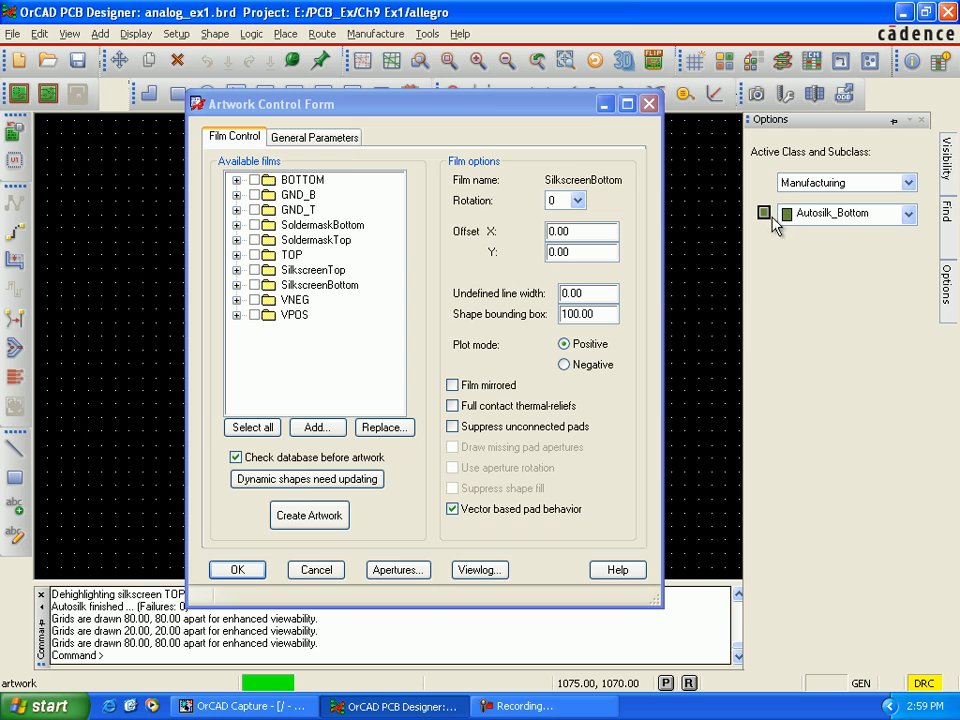
Step: Make Photoplot_Outline the active Manufacturing subclass and turn on its display
click(908, 216)
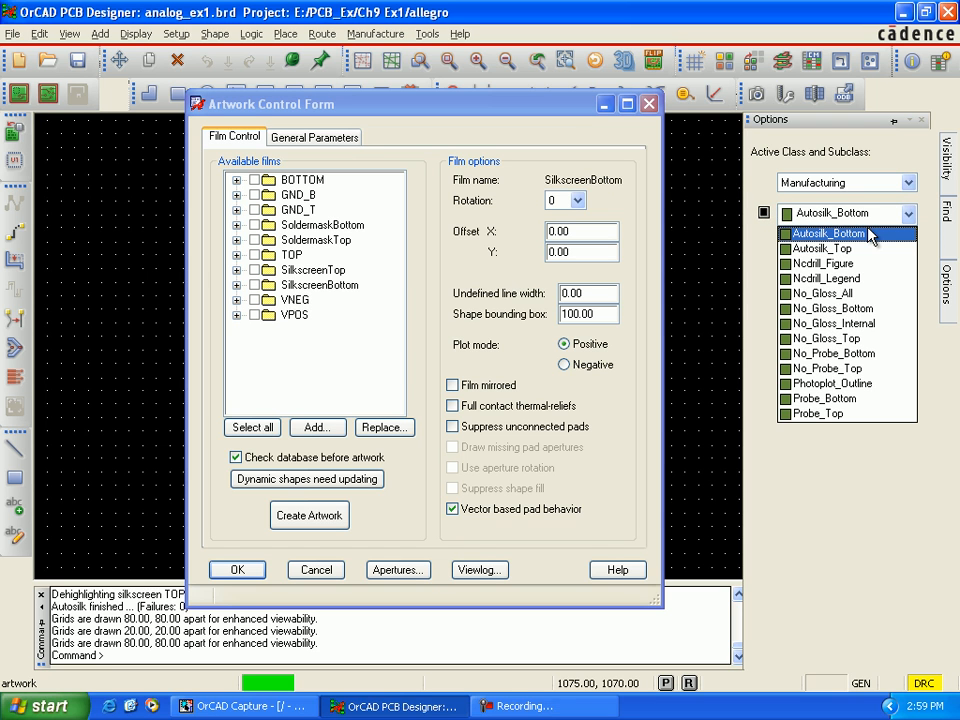
click(851, 386)
click(763, 217)
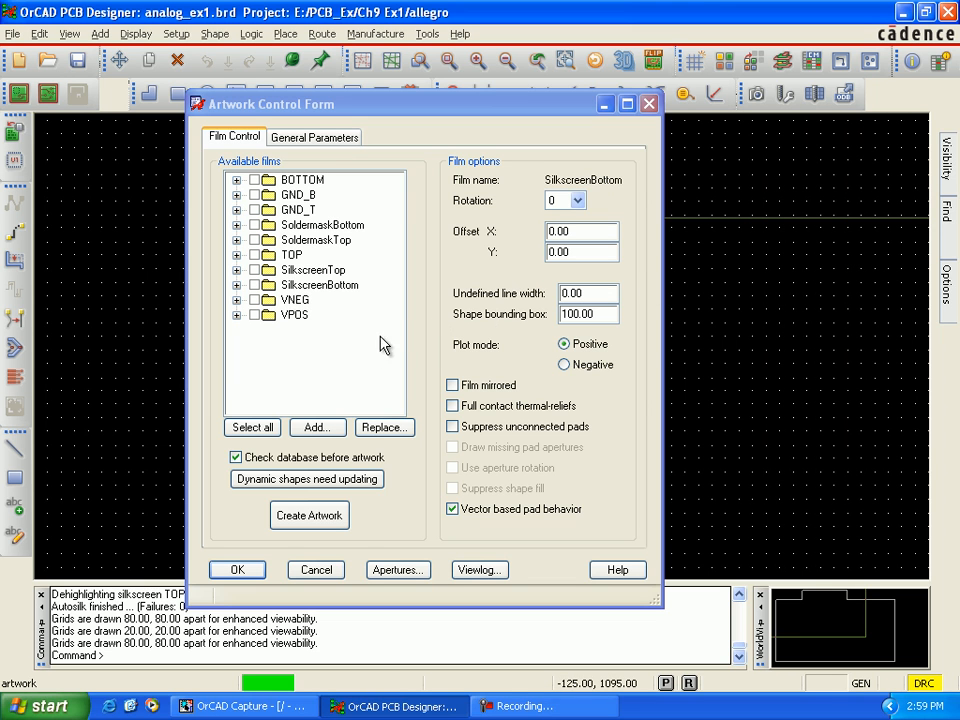
Step: Add a new film named PhotoPlotArea and check its subclass contents
right_click(290, 316)
click(305, 355)
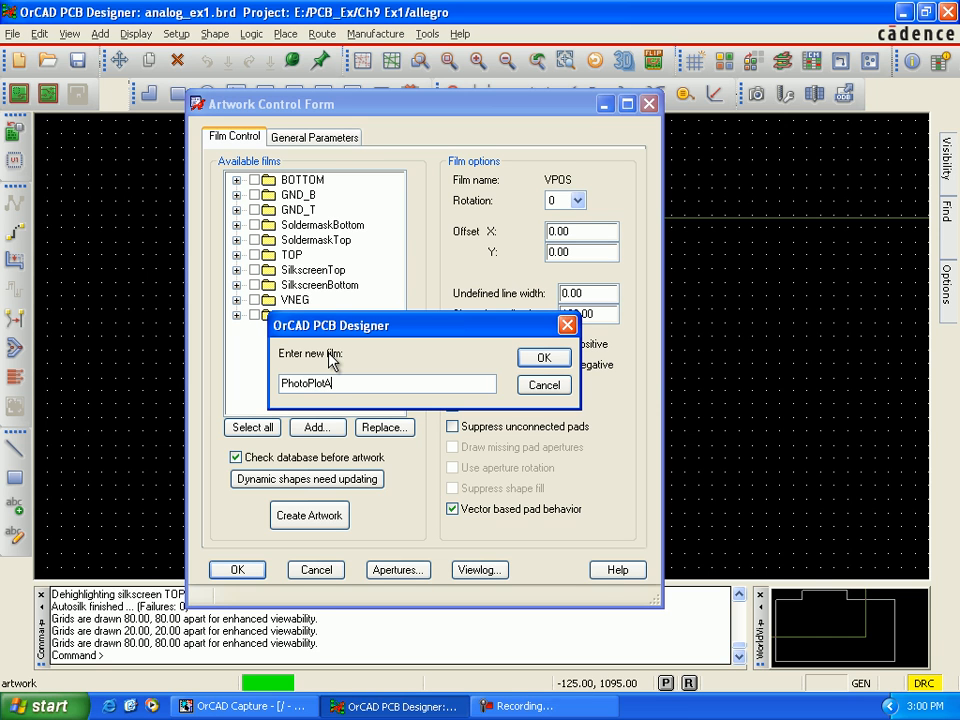
click(541, 358)
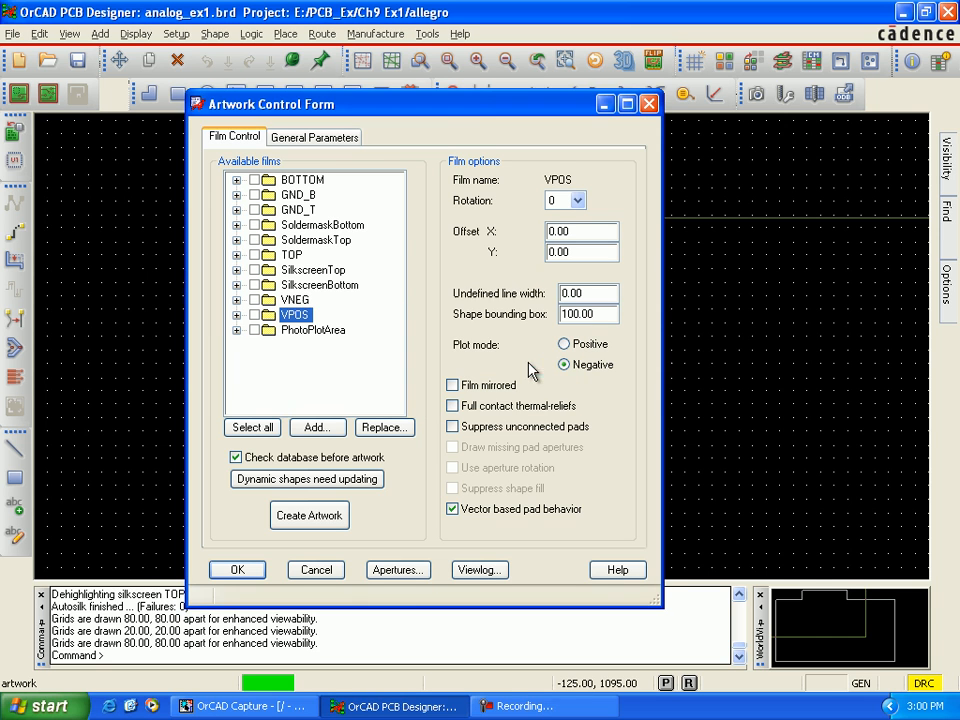
click(236, 330)
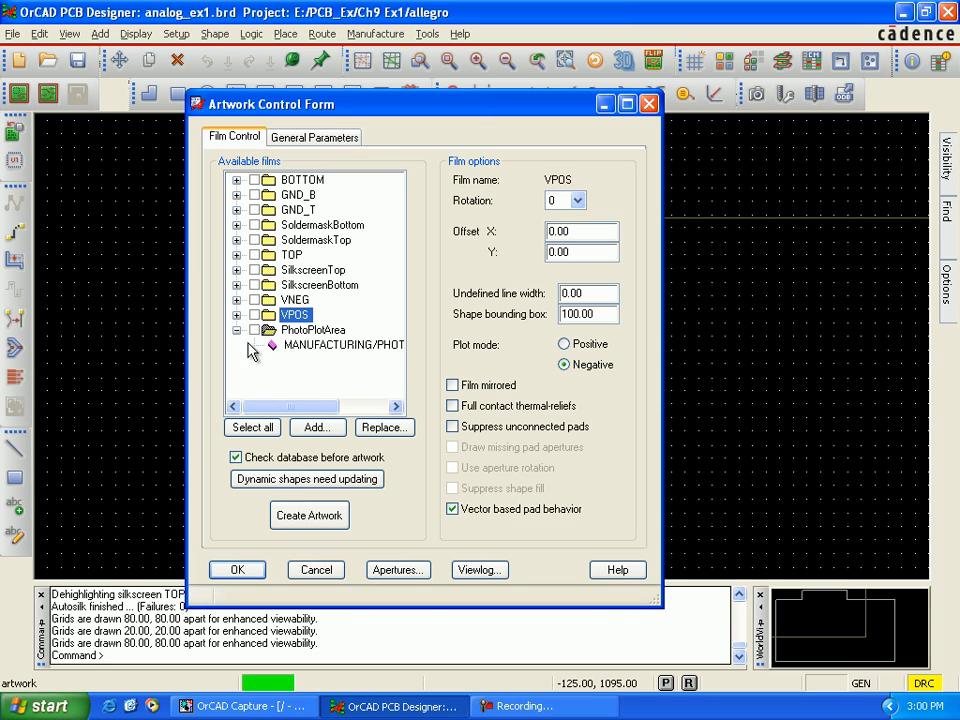
click(236, 331)
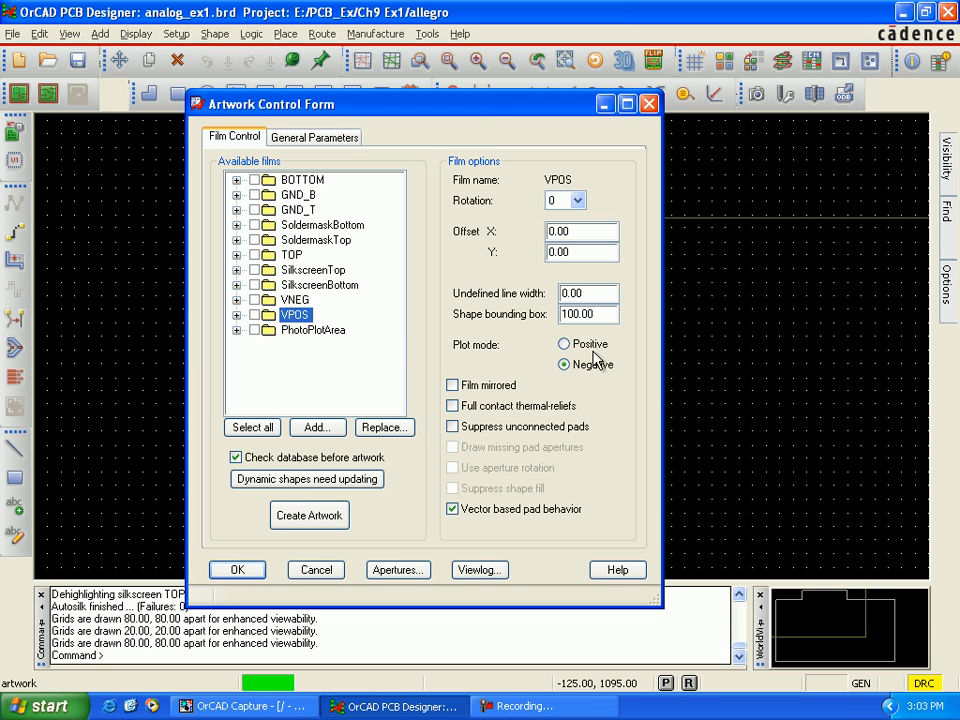
Step: Set the undefined line width of the VPOS film to 5.00
click(566, 293)
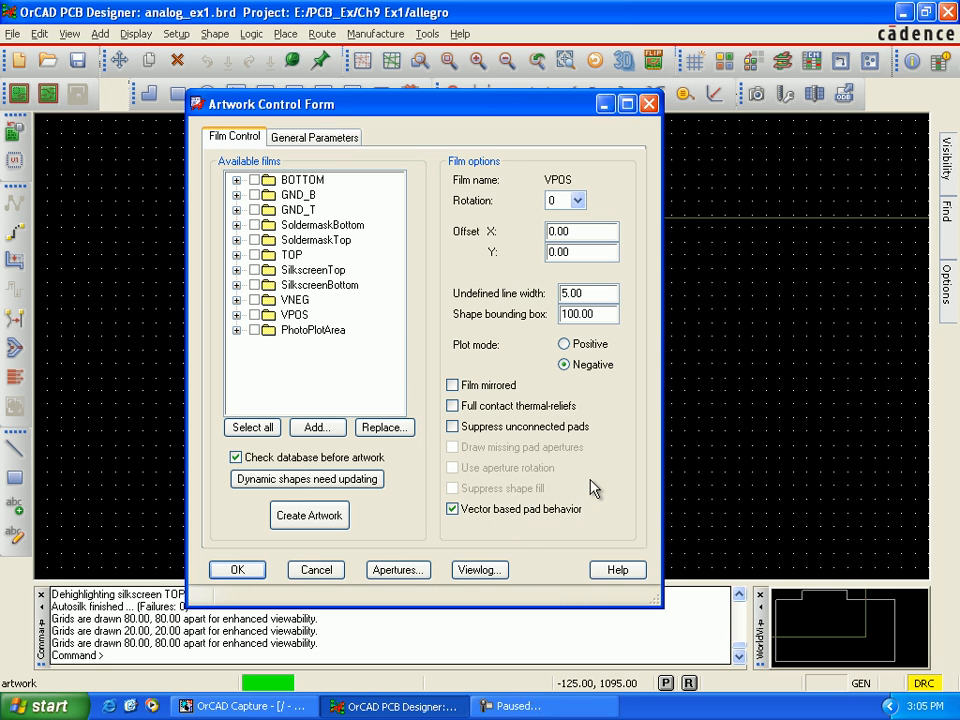
Step: Open aperture wheel 1 for editing and generate its aperture stations automatically without rotation
click(406, 572)
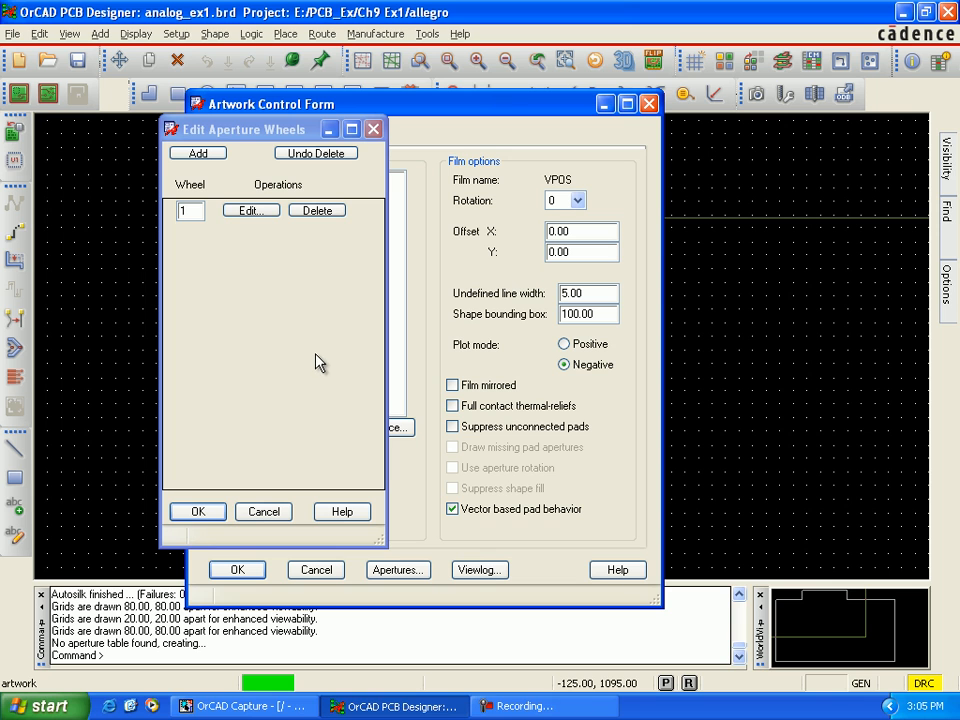
click(252, 212)
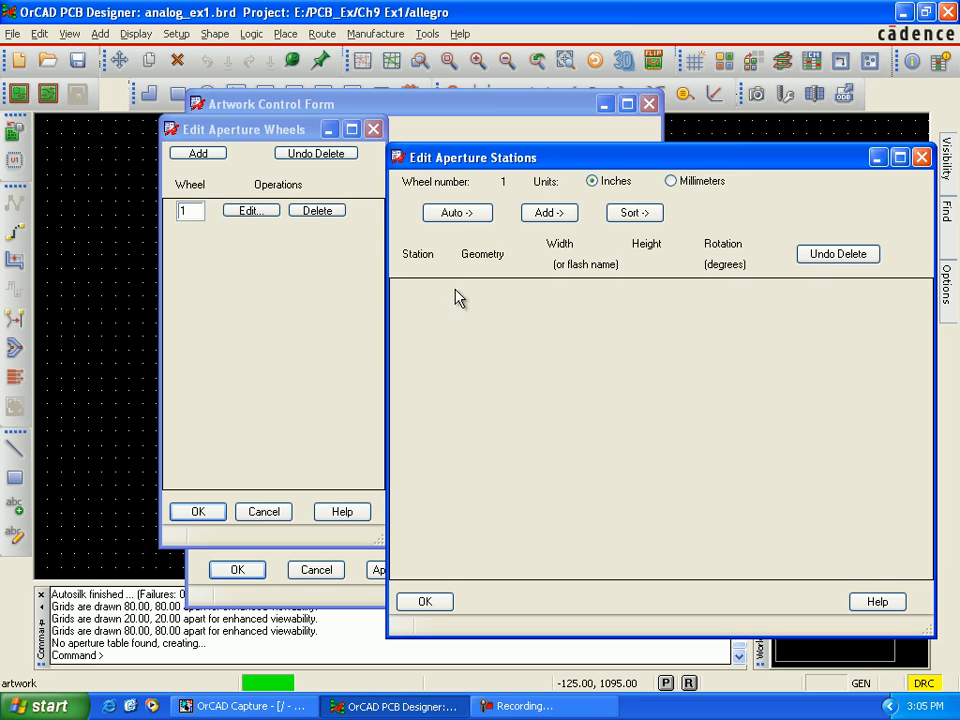
click(465, 219)
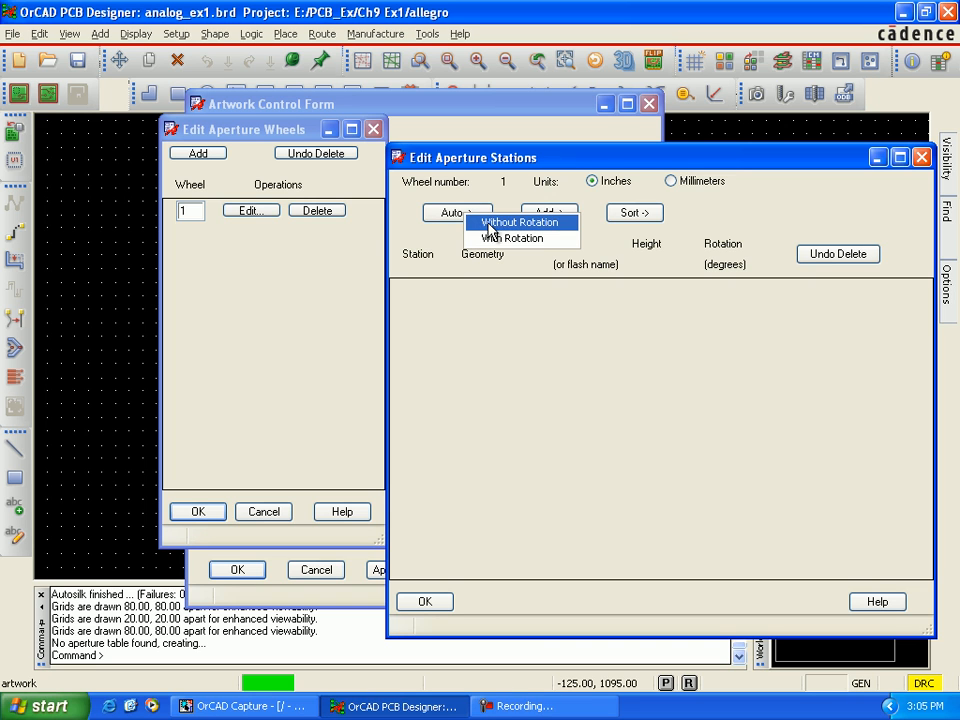
click(508, 224)
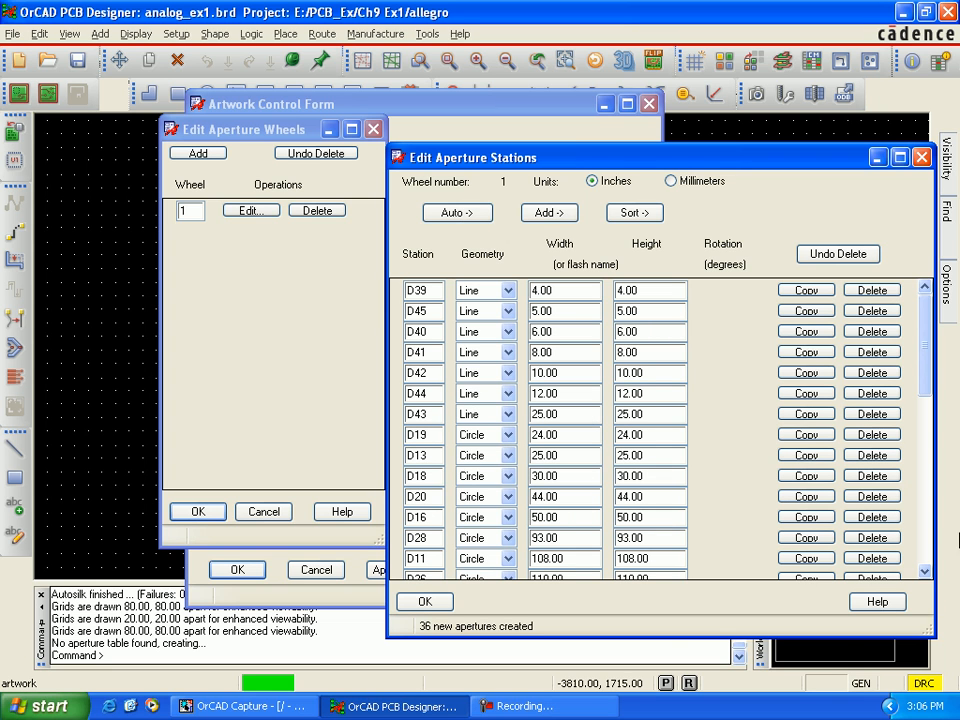
Step: Look through the generated aperture stations and accept the stations and the aperture wheel
drag(927, 390, 930, 553)
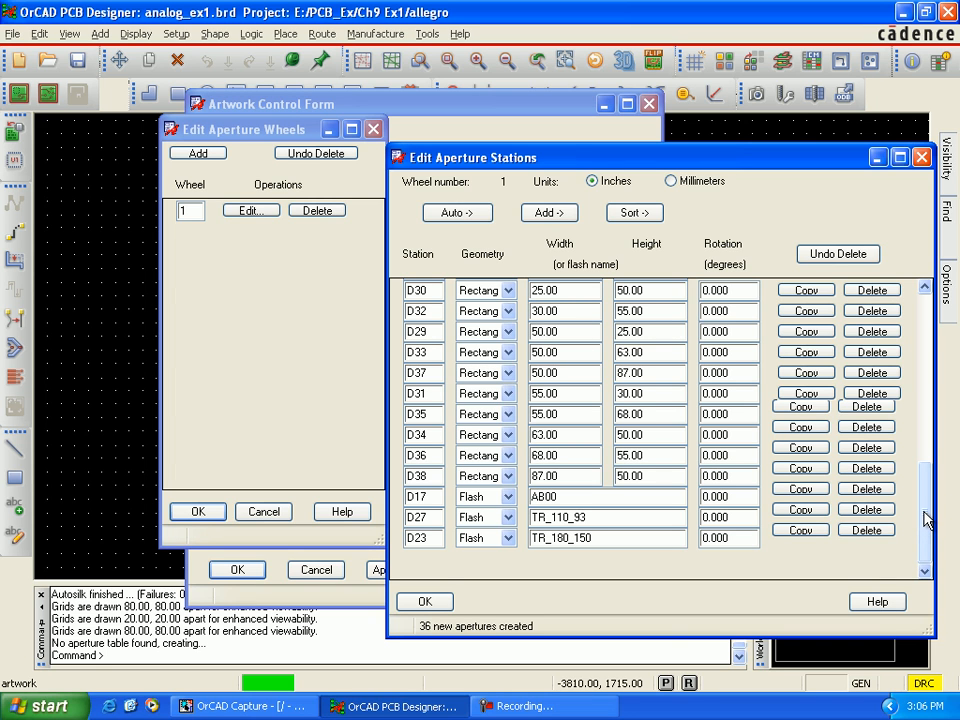
drag(929, 517, 930, 362)
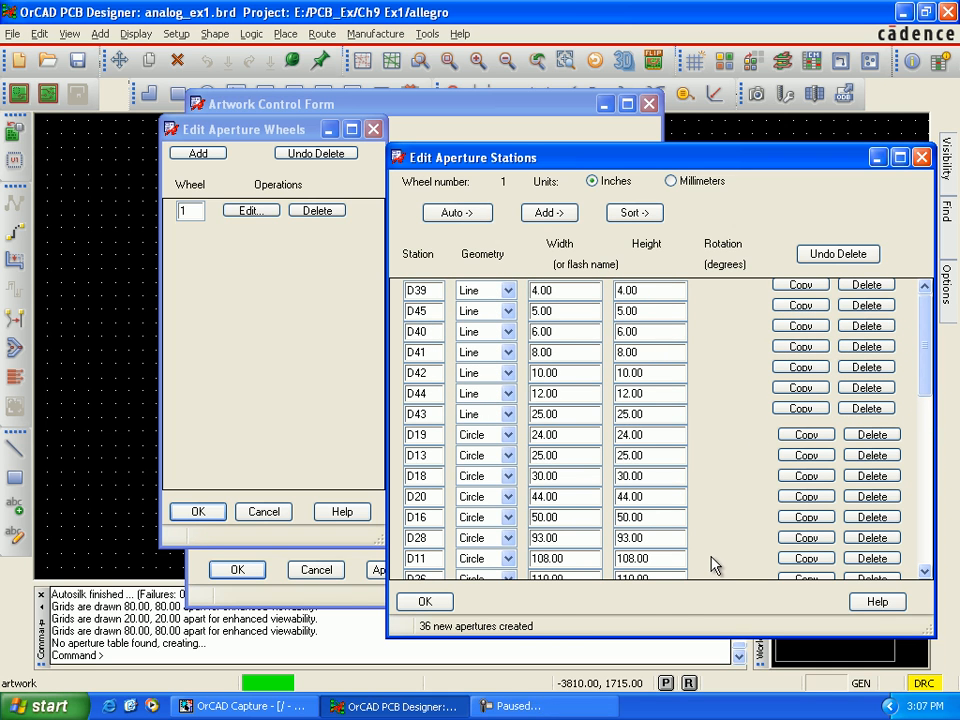
click(447, 609)
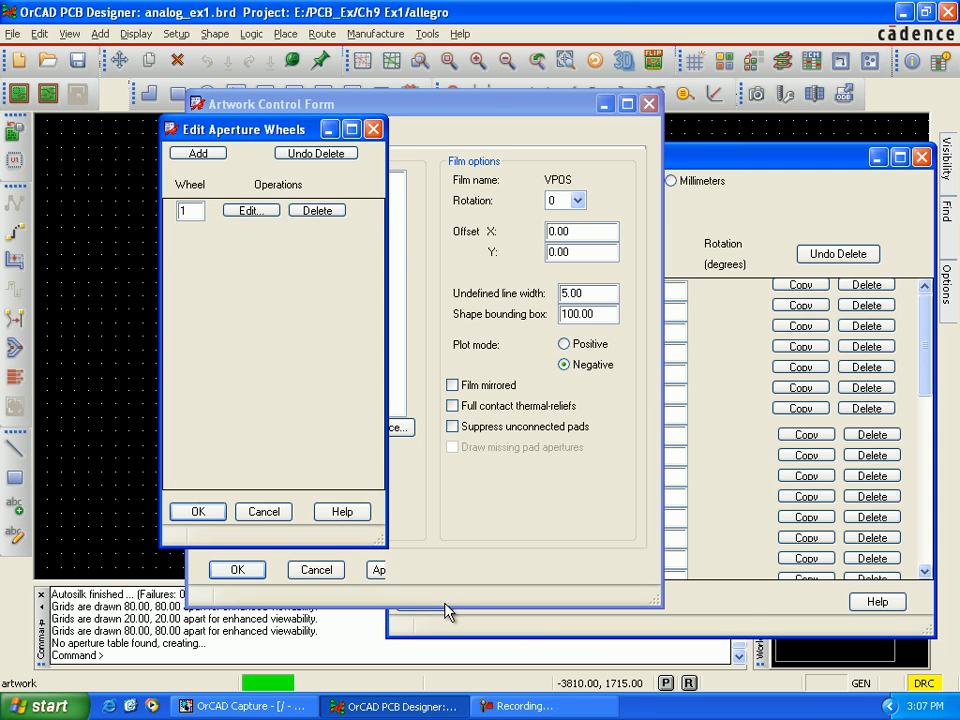
click(198, 511)
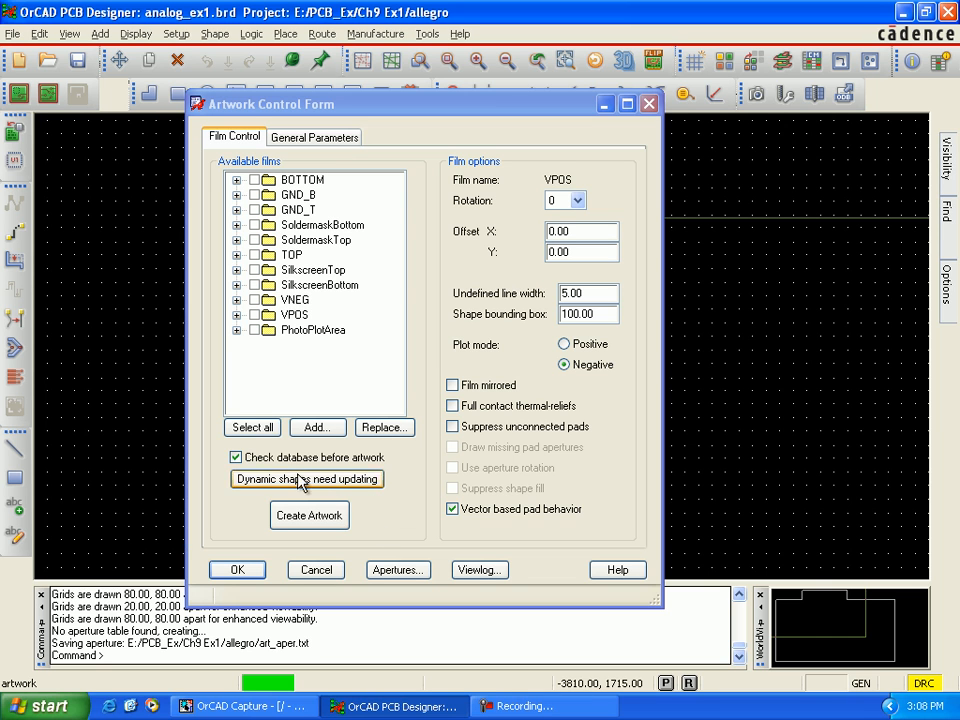
Step: Select all available films and try to create the artwork with the database check enabled
click(264, 432)
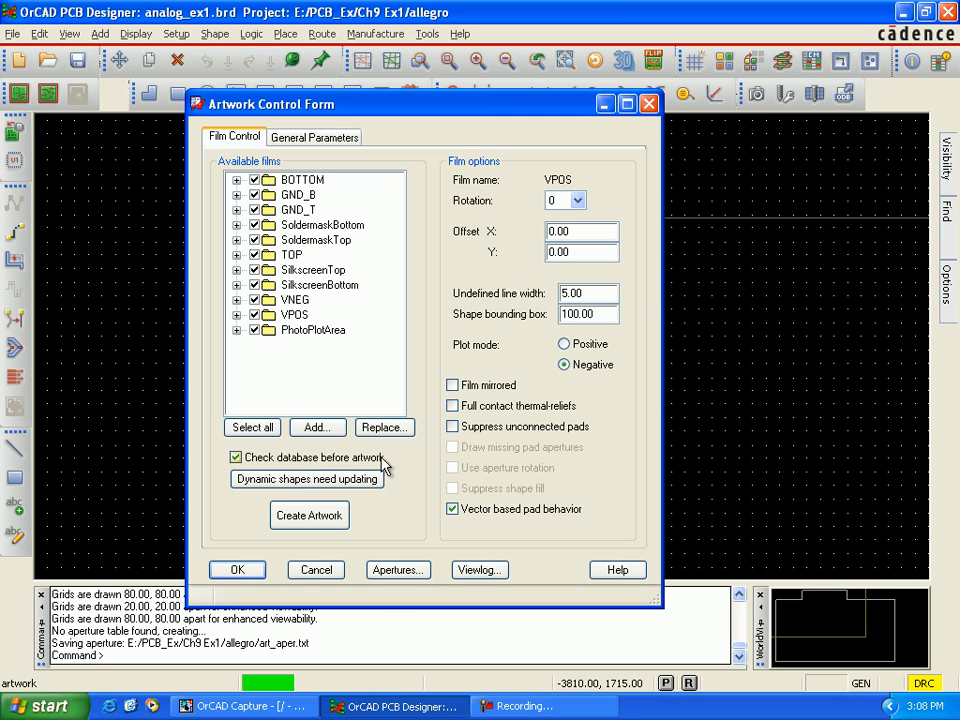
click(309, 515)
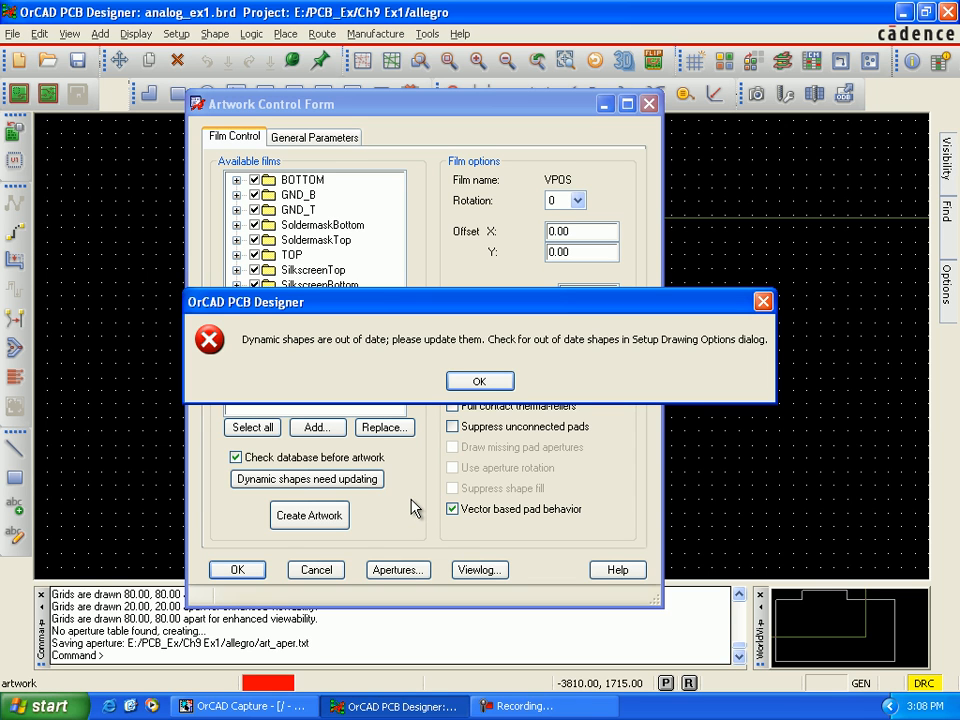
click(477, 381)
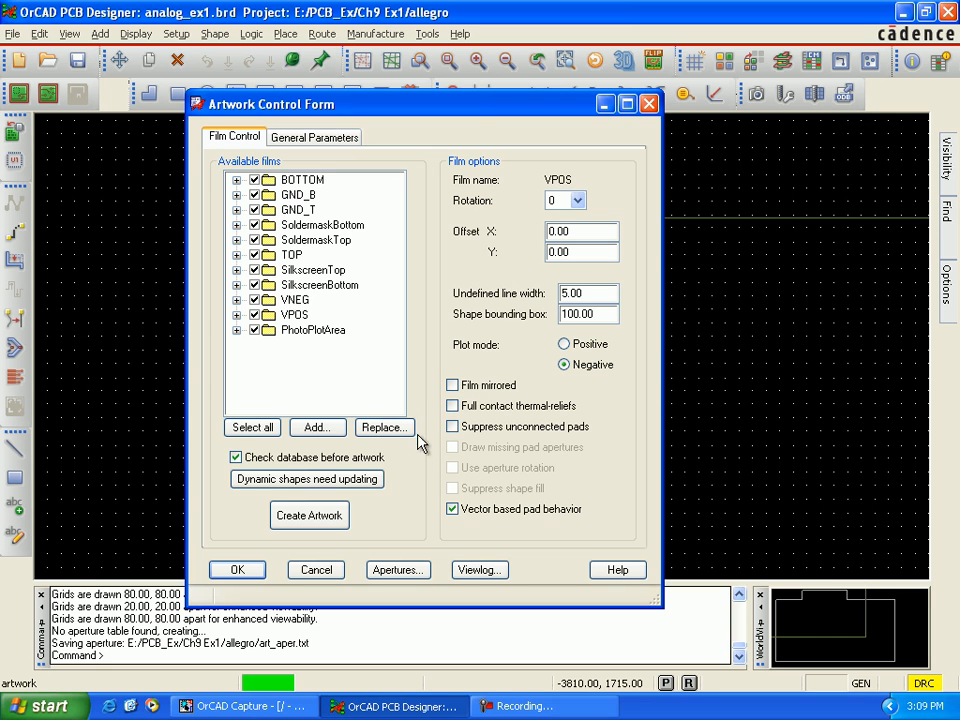
Step: Update the out-of-date dynamic shapes to smooth from the design status, running the update twice, and accept the status
click(375, 488)
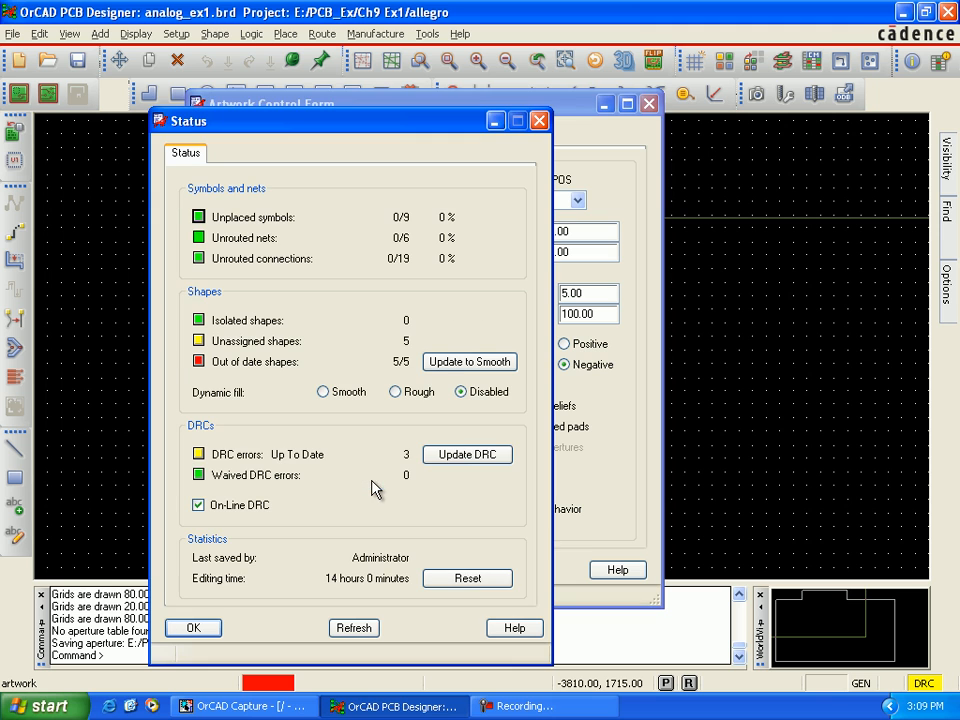
click(446, 366)
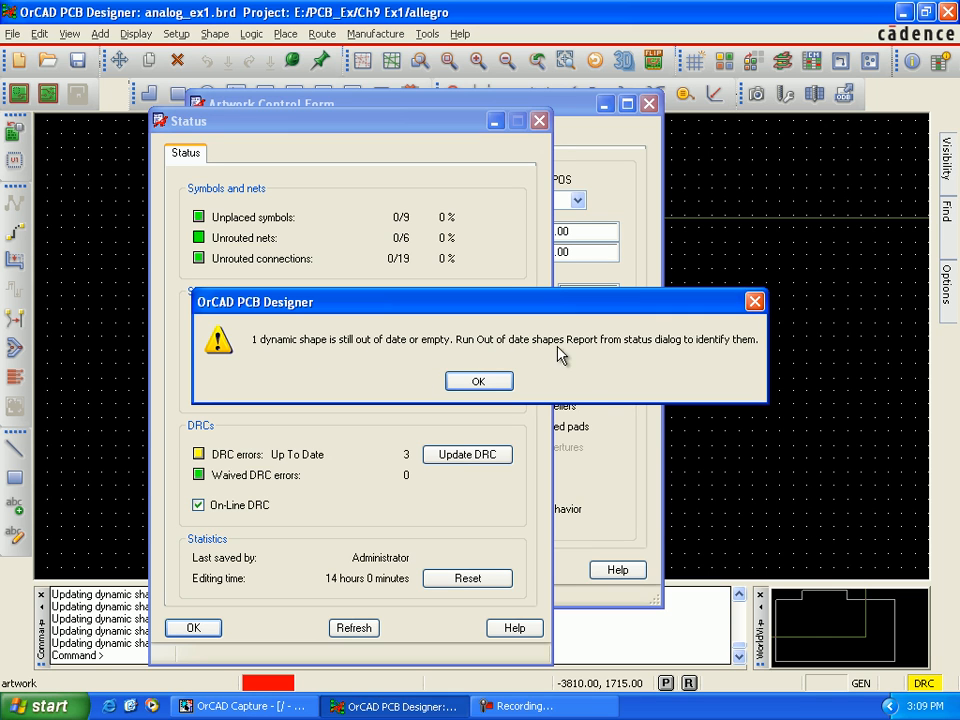
click(489, 383)
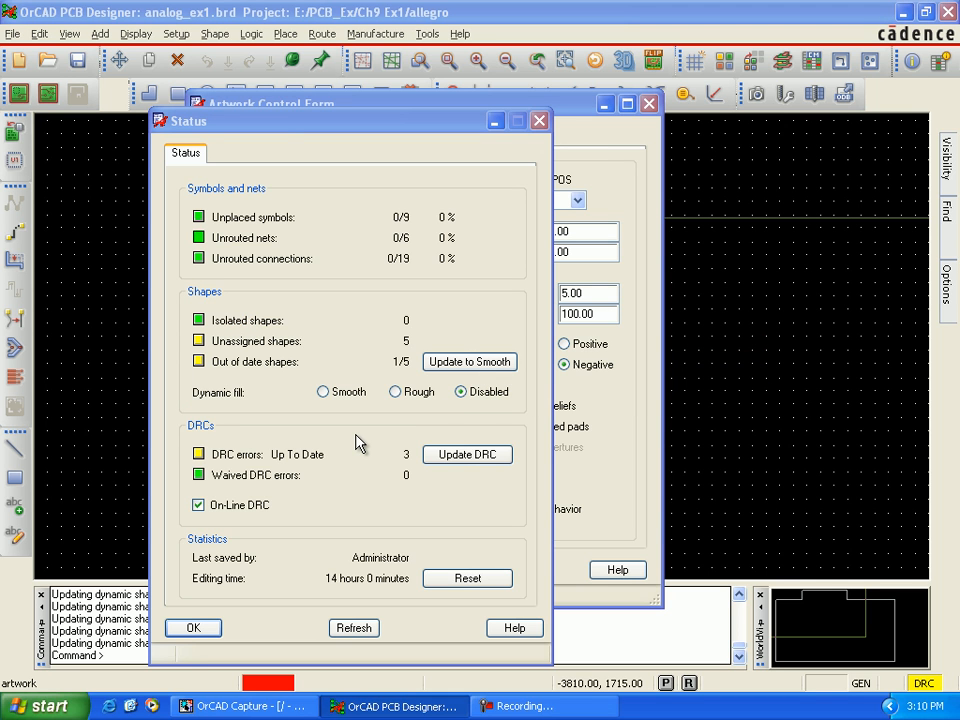
click(446, 369)
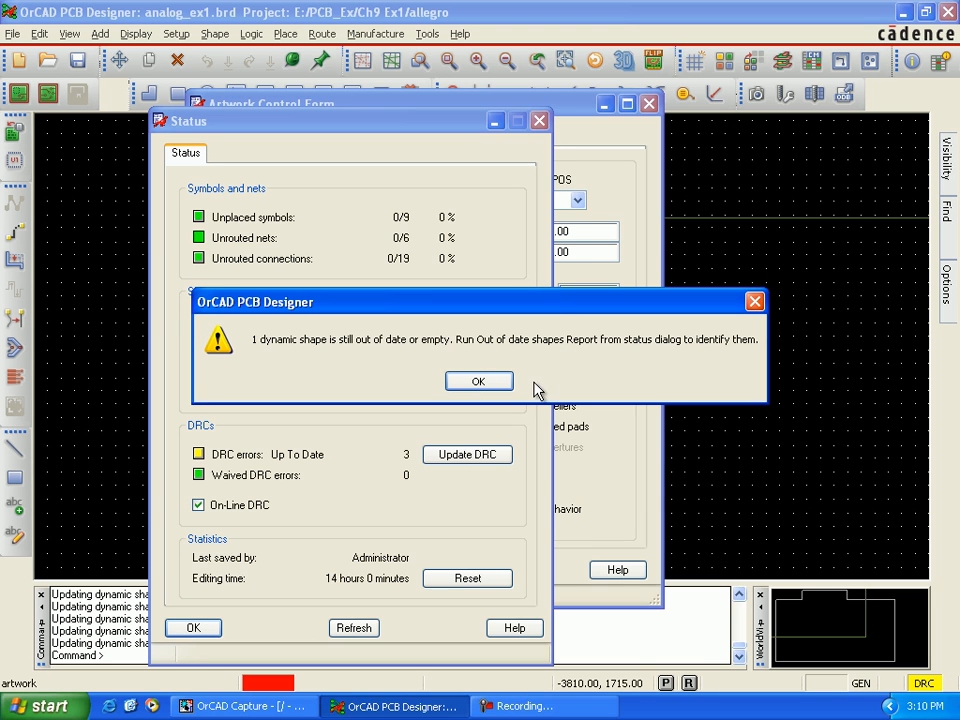
click(478, 381)
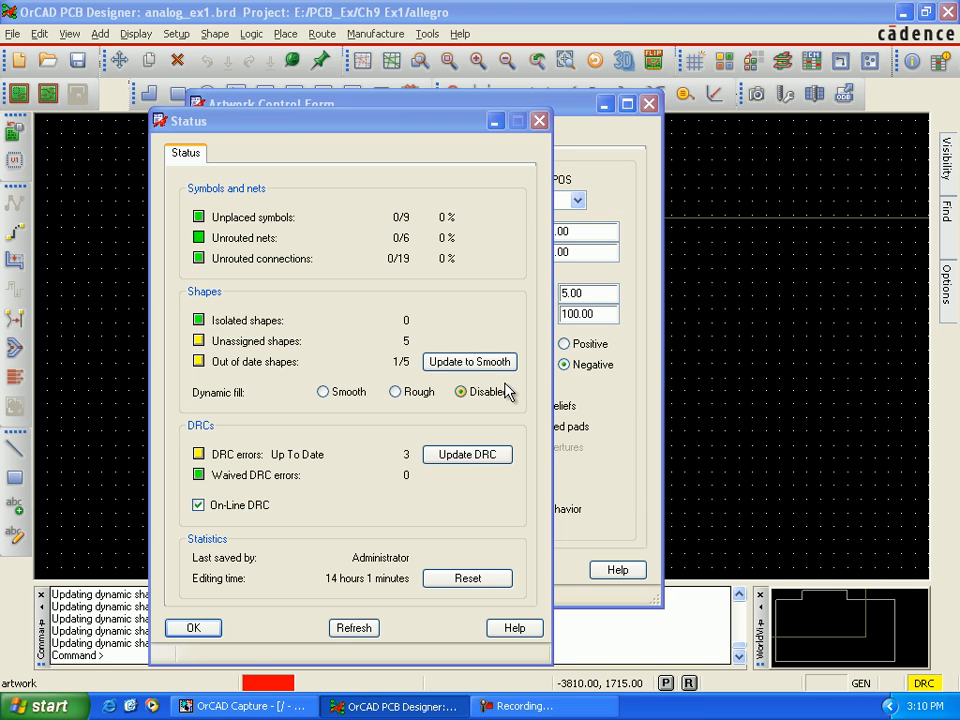
click(208, 631)
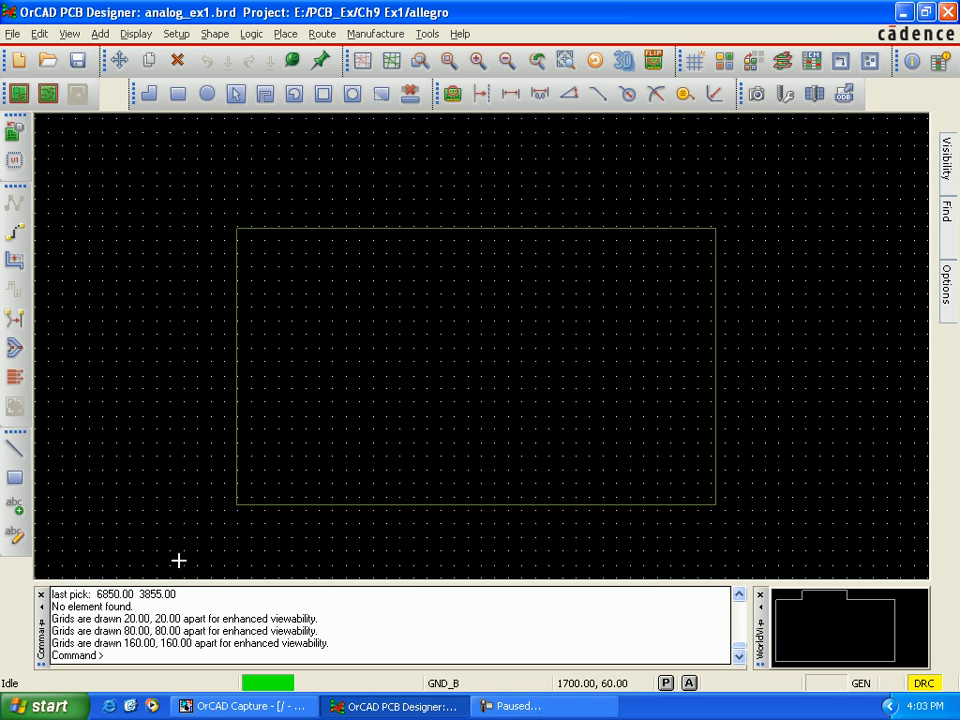
Step: Generate the Shape Dynamic State report for the board
click(428, 34)
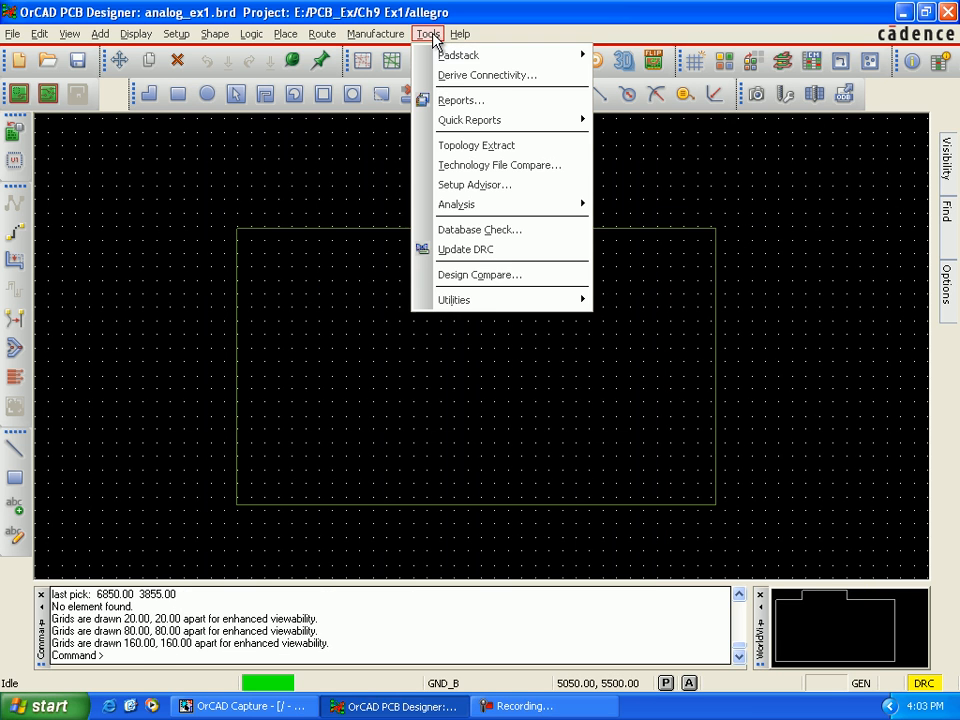
click(466, 101)
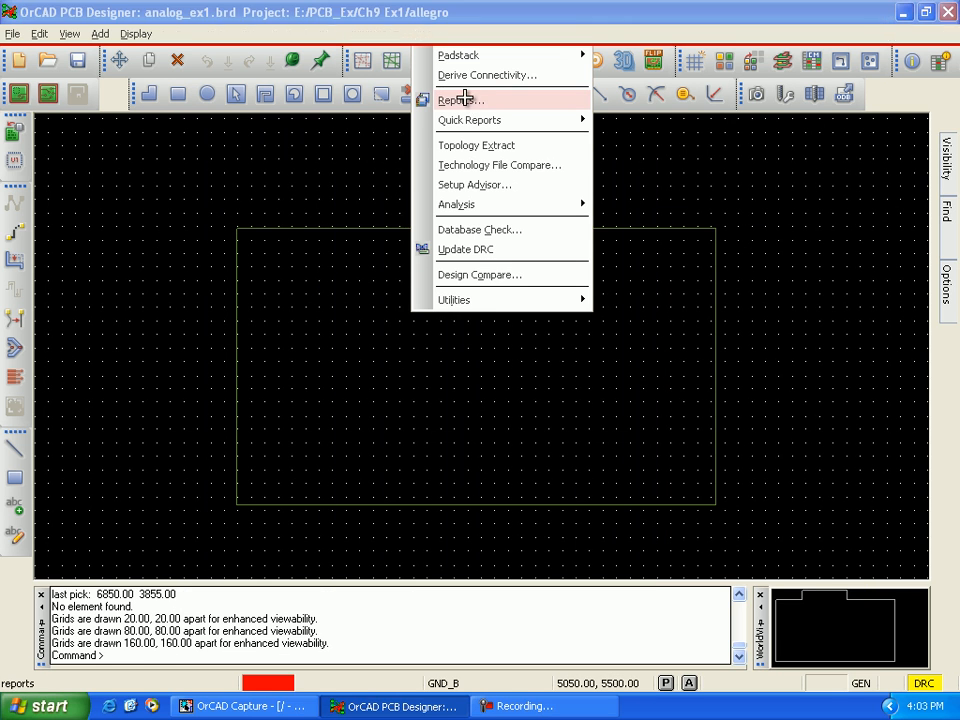
scroll(456, 283, down, 1)
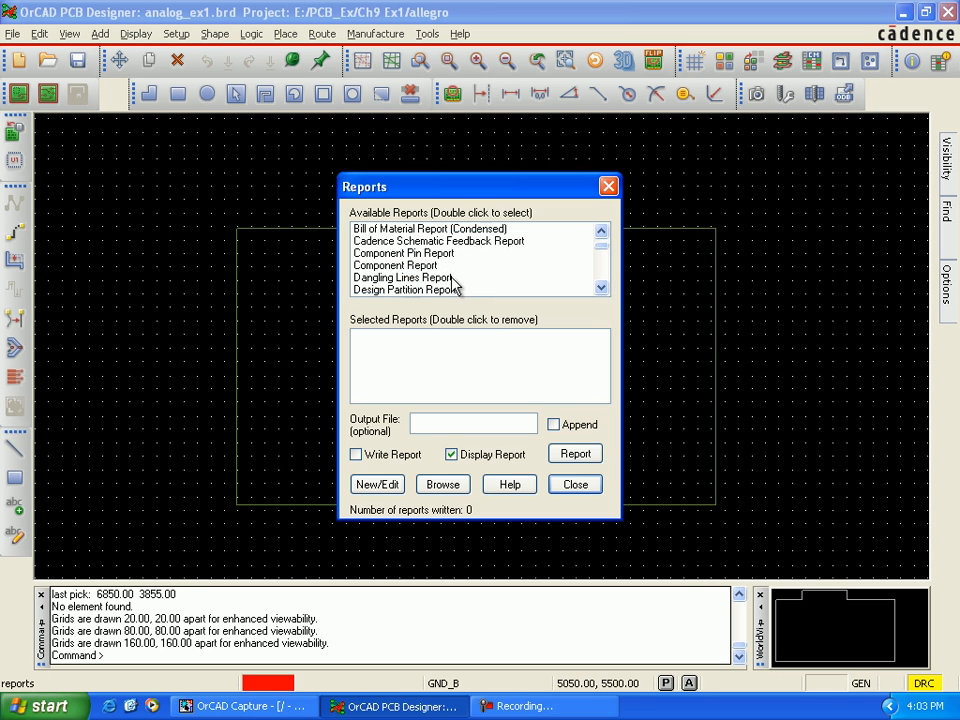
scroll(450, 285, down, 1)
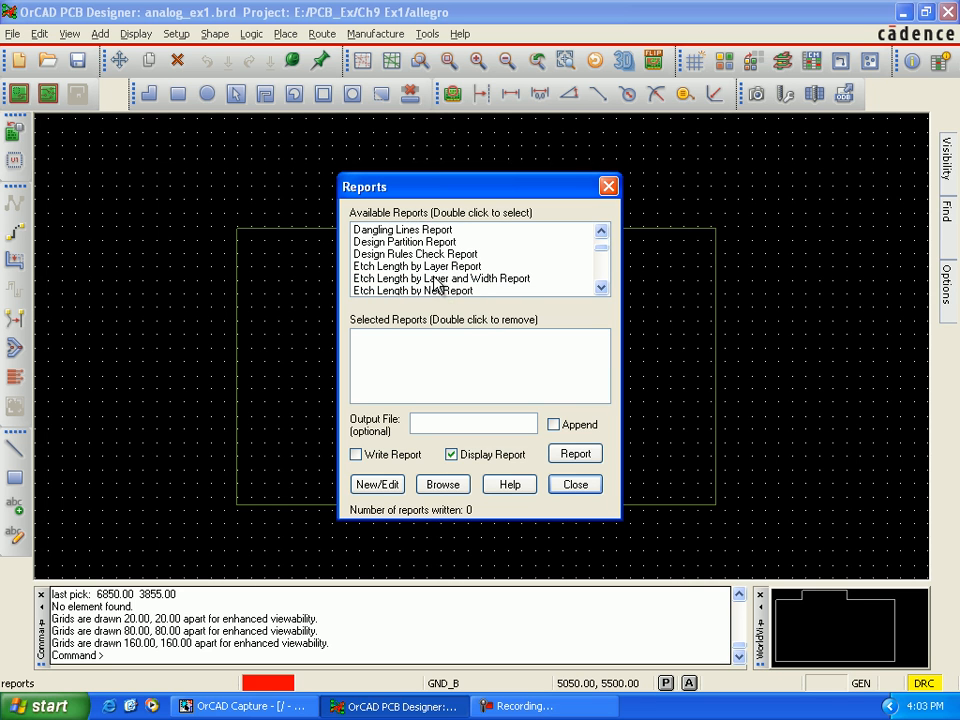
scroll(440, 280, down, 3)
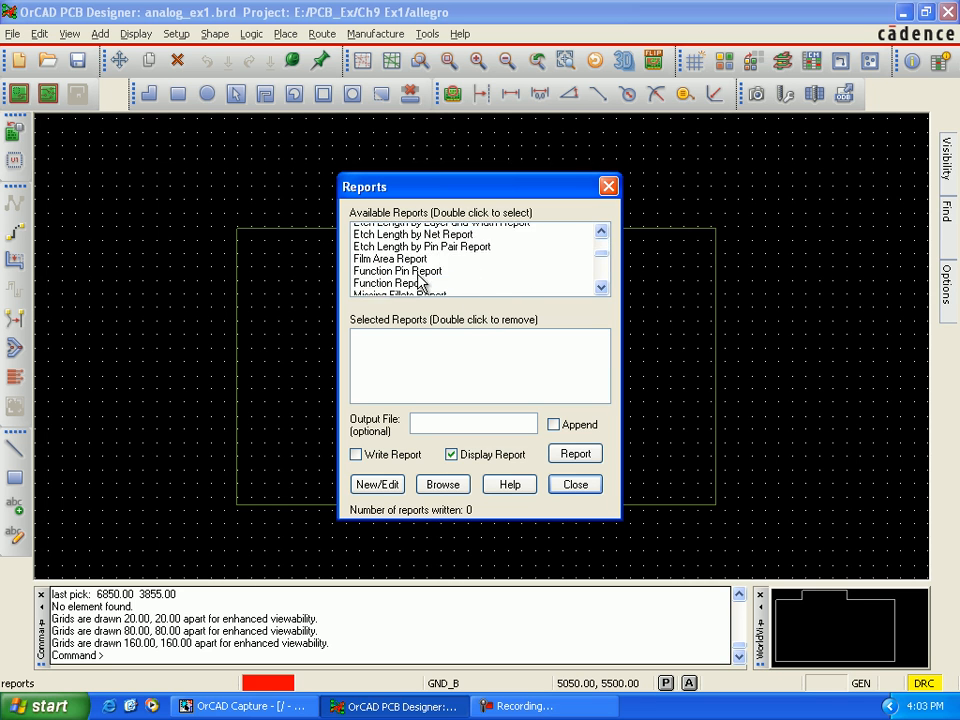
scroll(418, 283, down, 3)
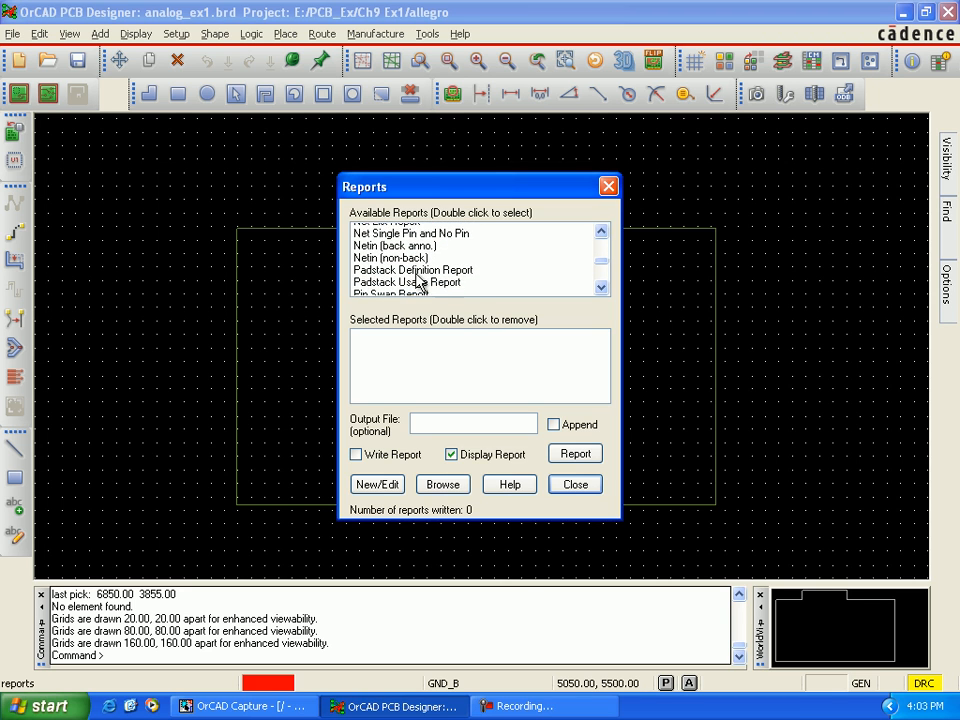
scroll(420, 285, down, 1)
scroll(418, 283, down, 1)
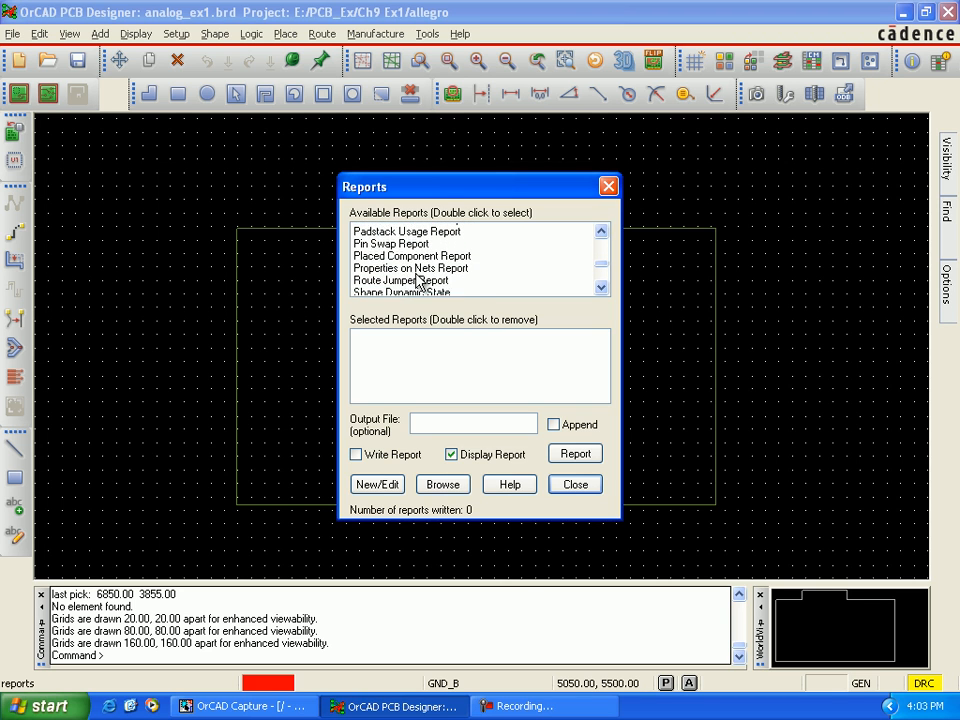
scroll(420, 270, down, 1)
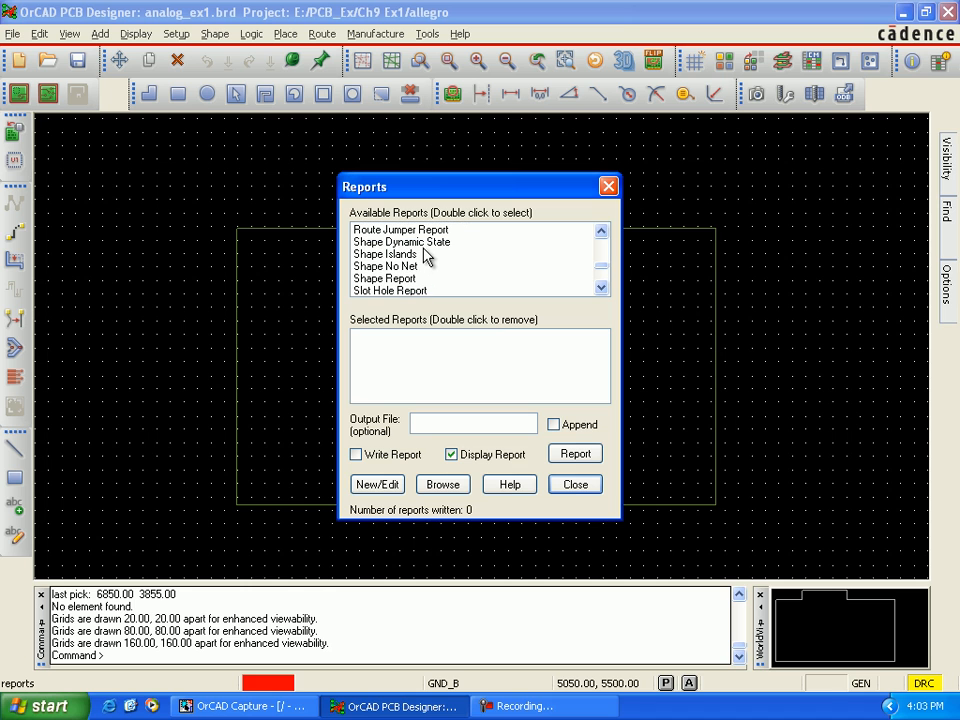
click(423, 243)
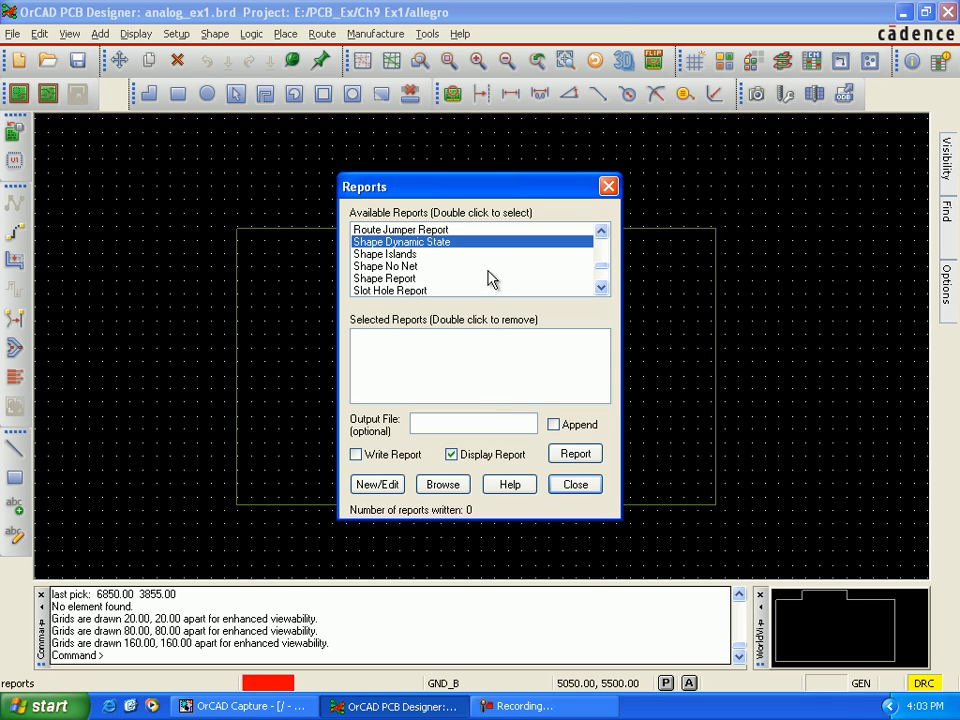
double_click(440, 249)
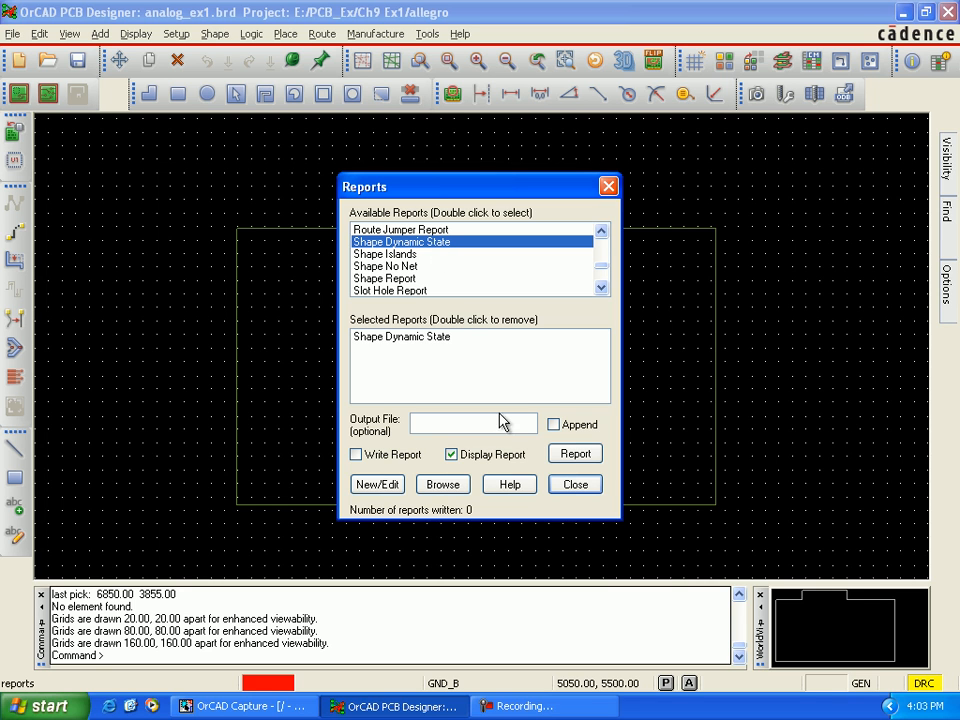
click(571, 455)
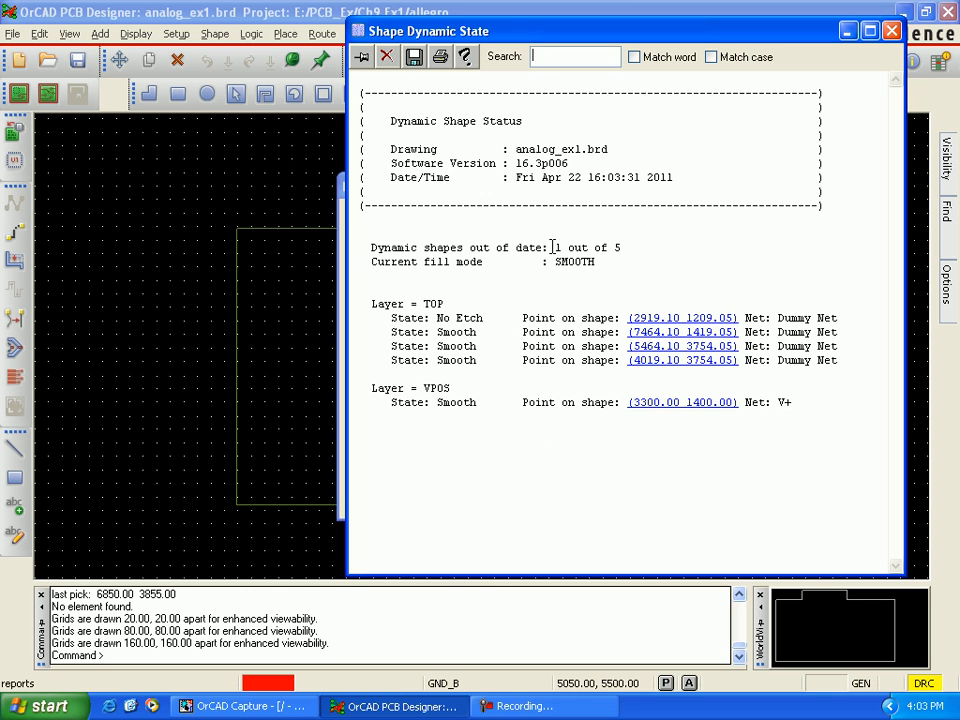
Step: Check the out-of-date shape count and the state of the first TOP layer shape, and close the report
drag(551, 247, 615, 246)
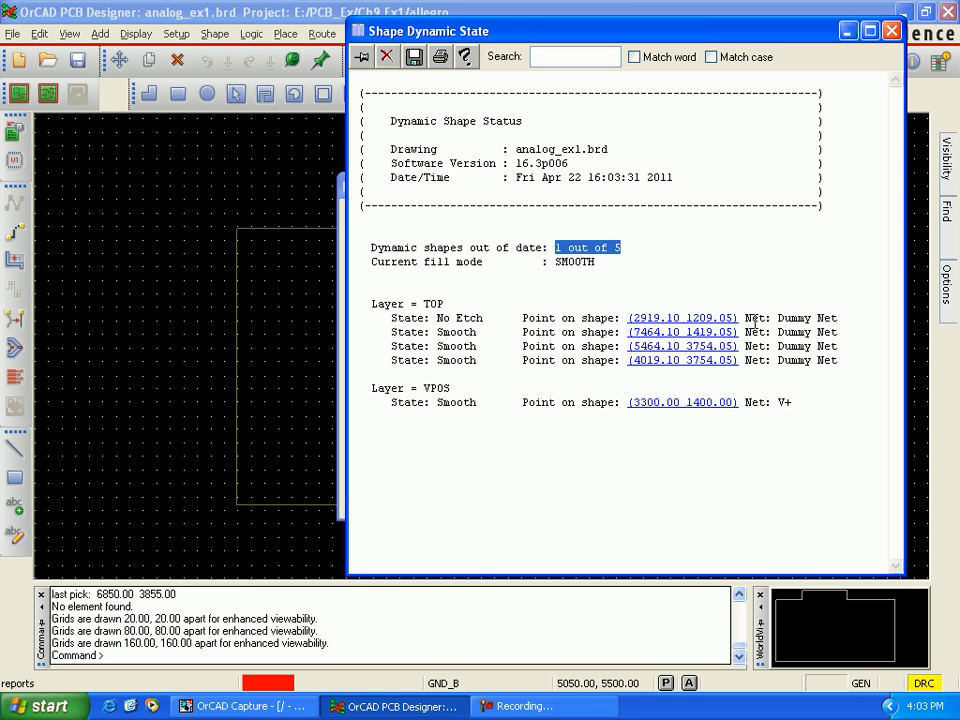
drag(436, 318, 521, 318)
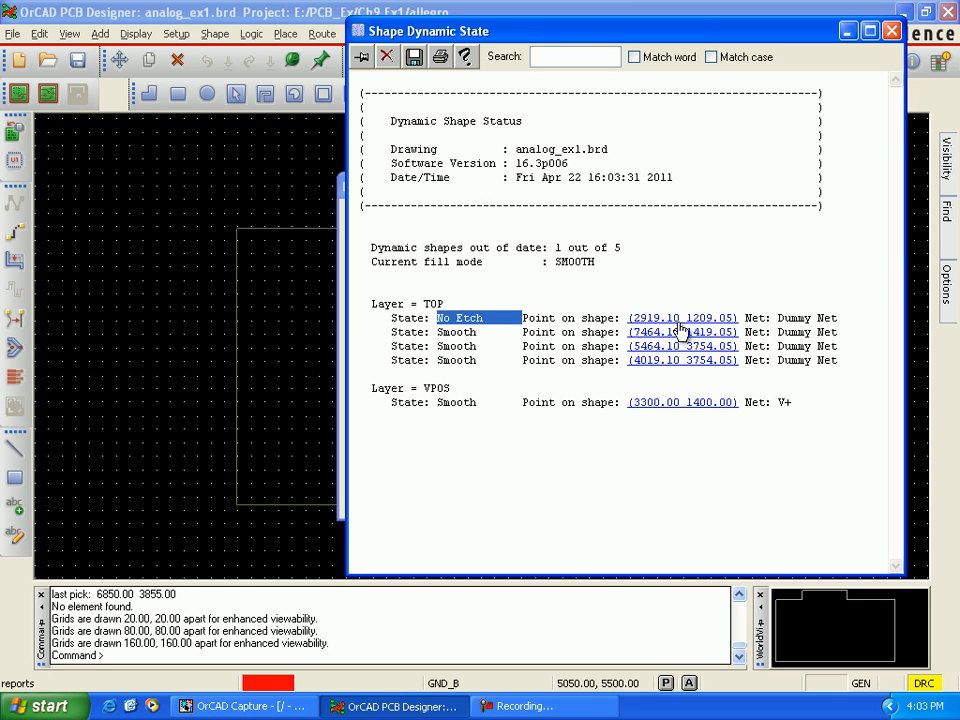
click(891, 30)
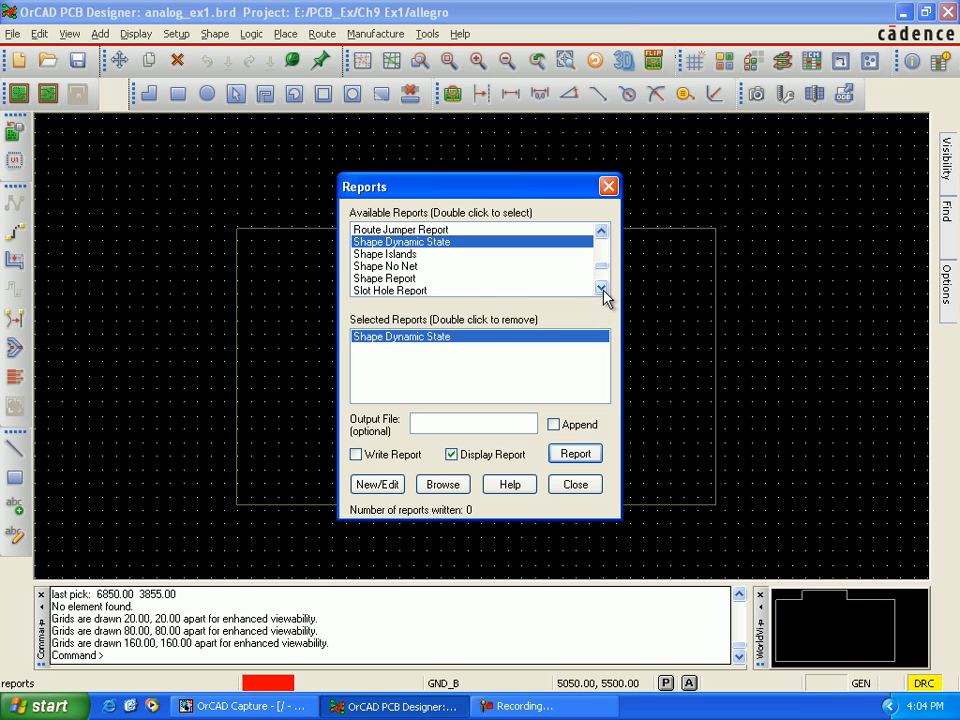
Step: Add the Shape Report to the selected reports and generate them
click(405, 280)
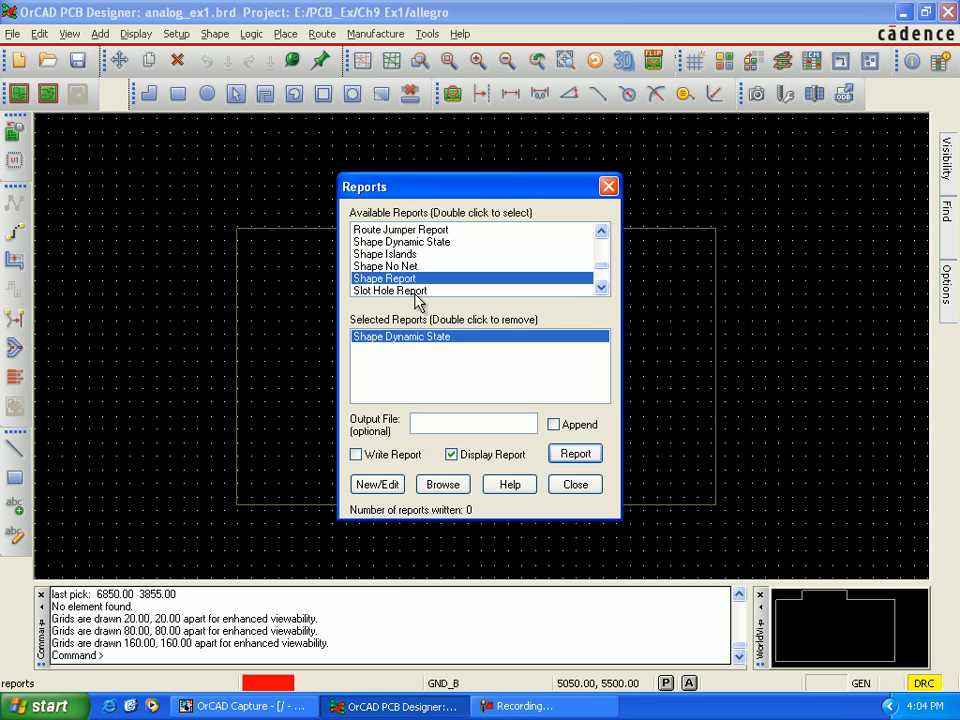
double_click(412, 283)
click(403, 350)
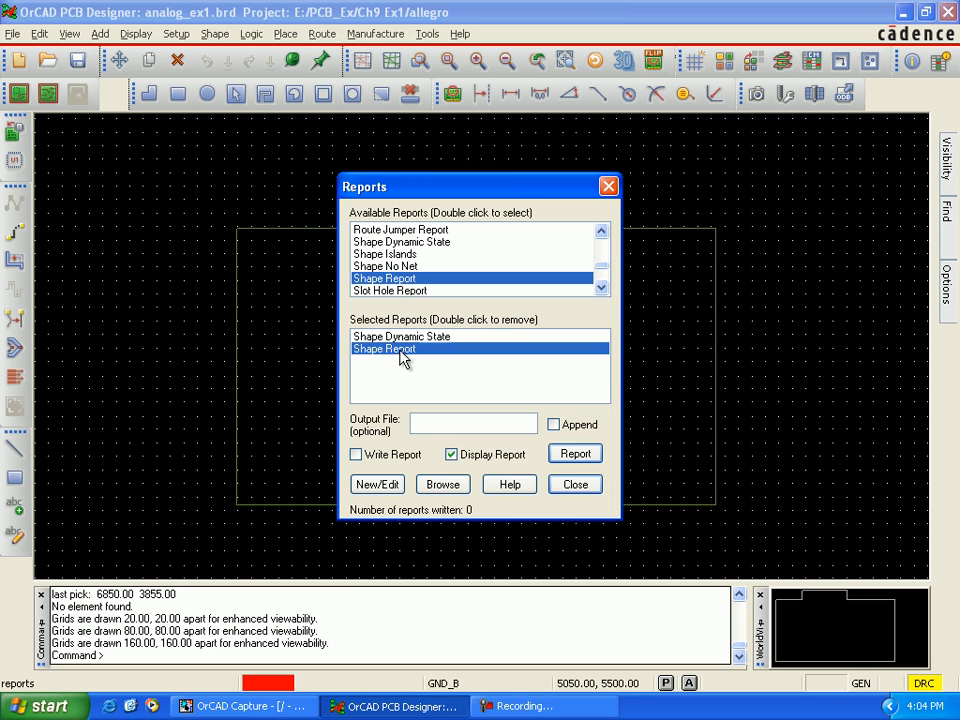
click(577, 455)
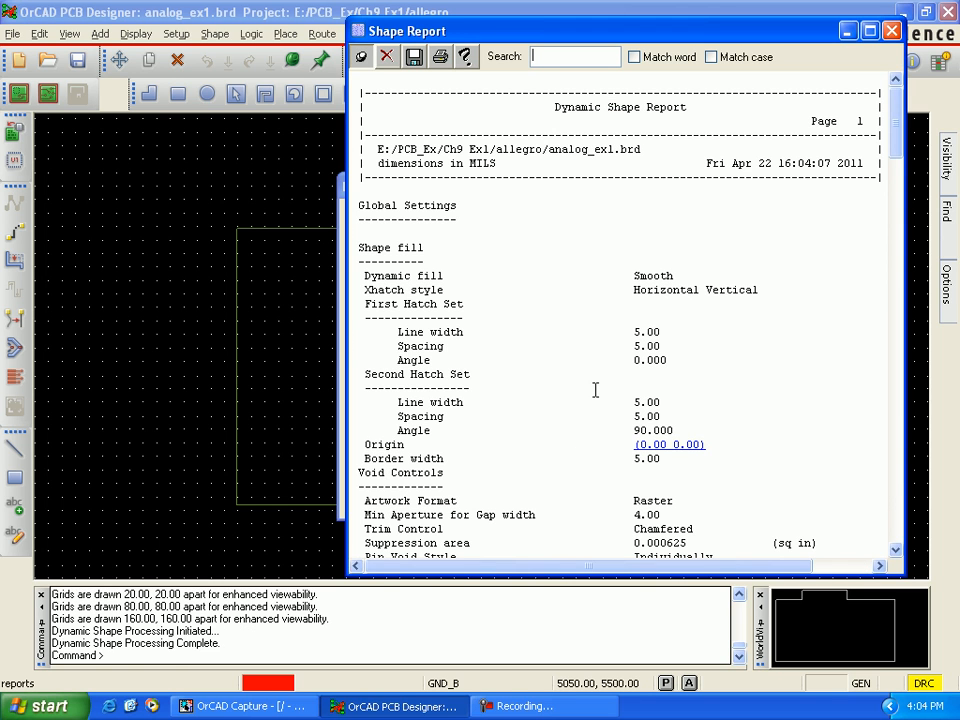
Step: Examine the Dynamic Shape Report's generation results and etch shape warnings for each shape, and close both reports and the report selection
drag(688, 106, 523, 106)
click(806, 318)
scroll(806, 320, down, 3)
scroll(804, 321, down, 3)
scroll(800, 320, down, 5)
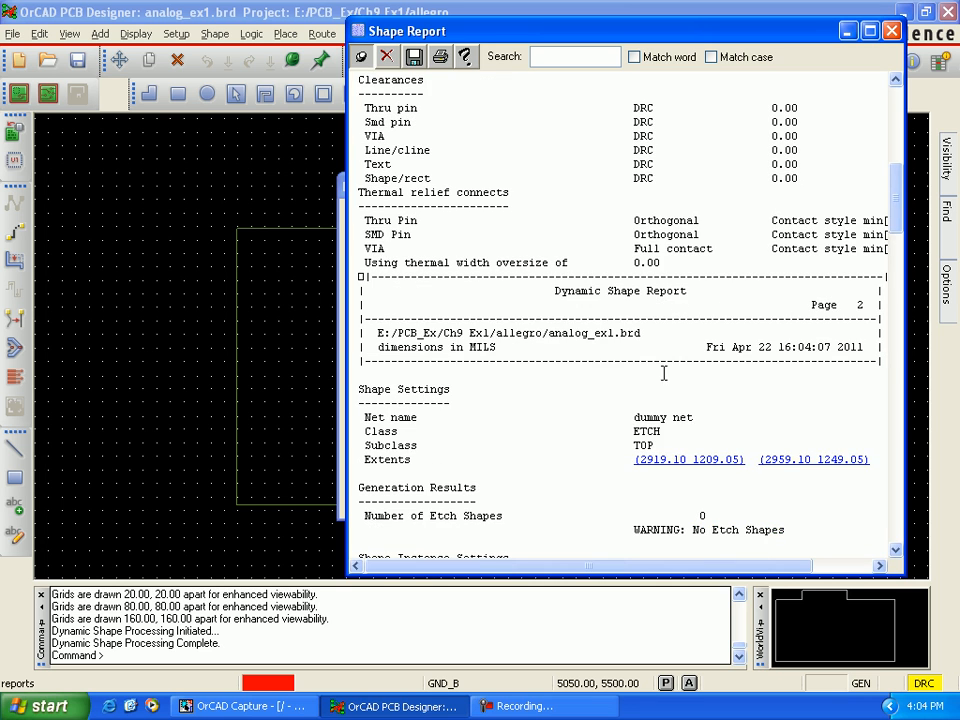
scroll(662, 307, down, 2)
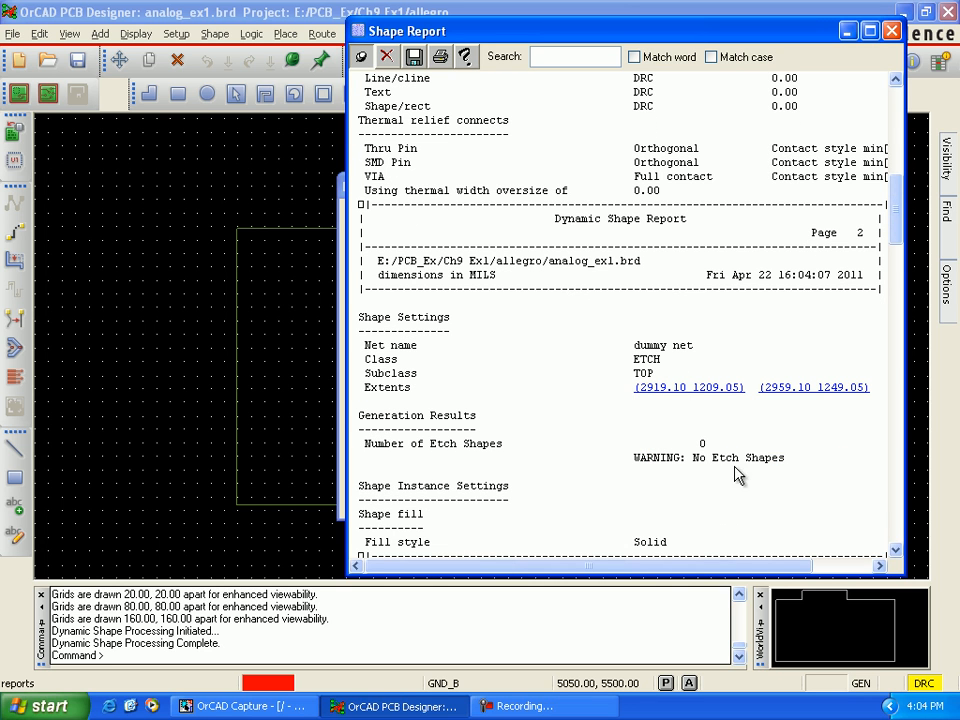
drag(785, 458, 654, 470)
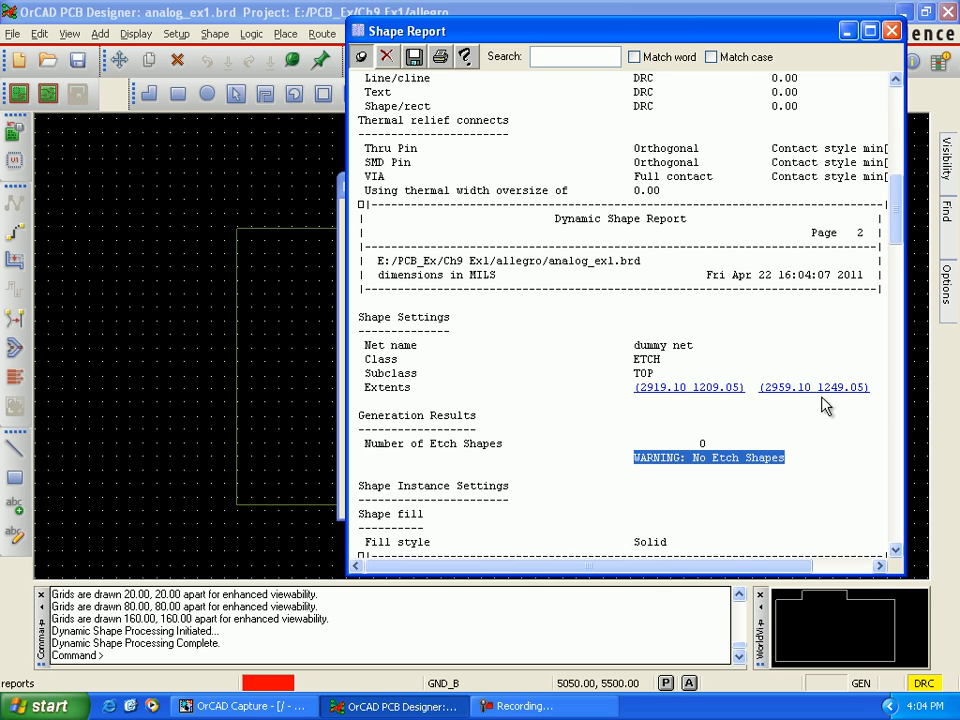
scroll(797, 465, down, 7)
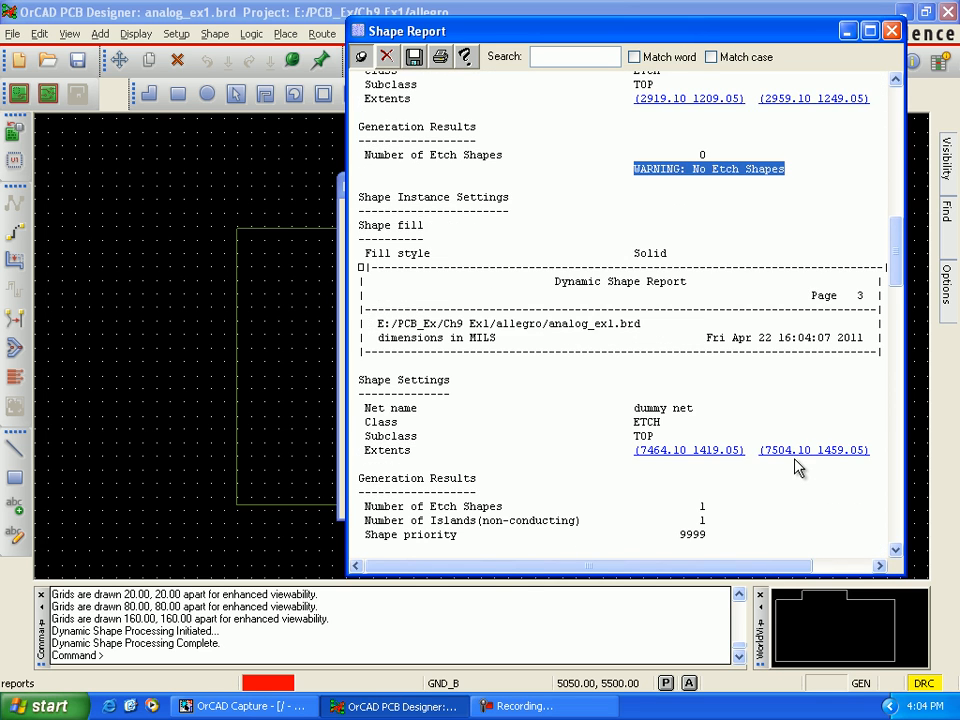
scroll(797, 465, down, 2)
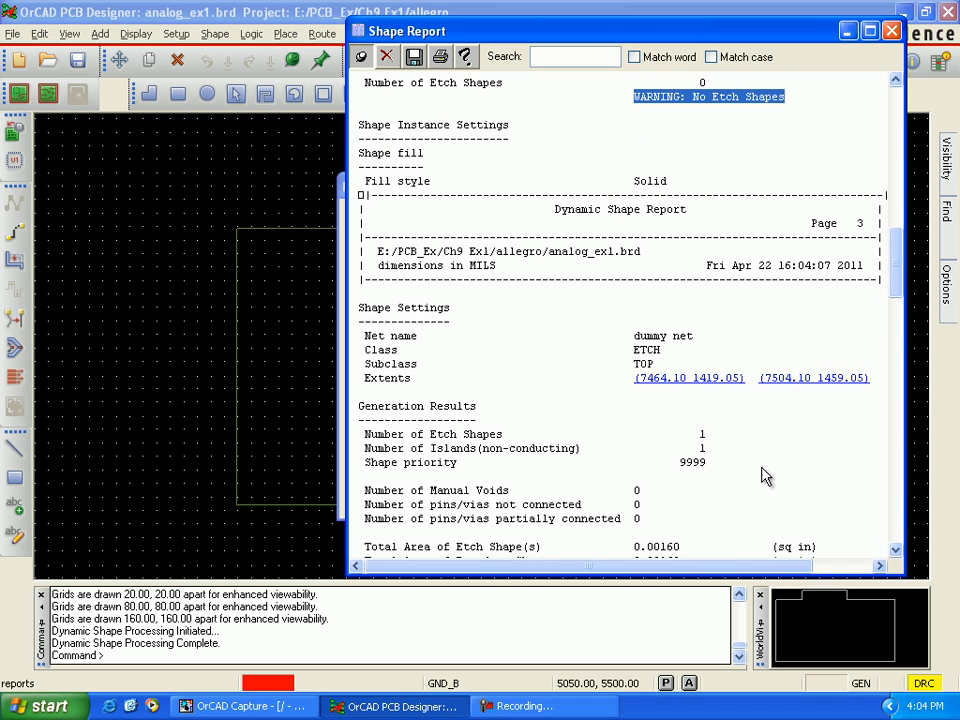
scroll(761, 430, down, 14)
scroll(761, 471, down, 11)
scroll(761, 471, up, 10)
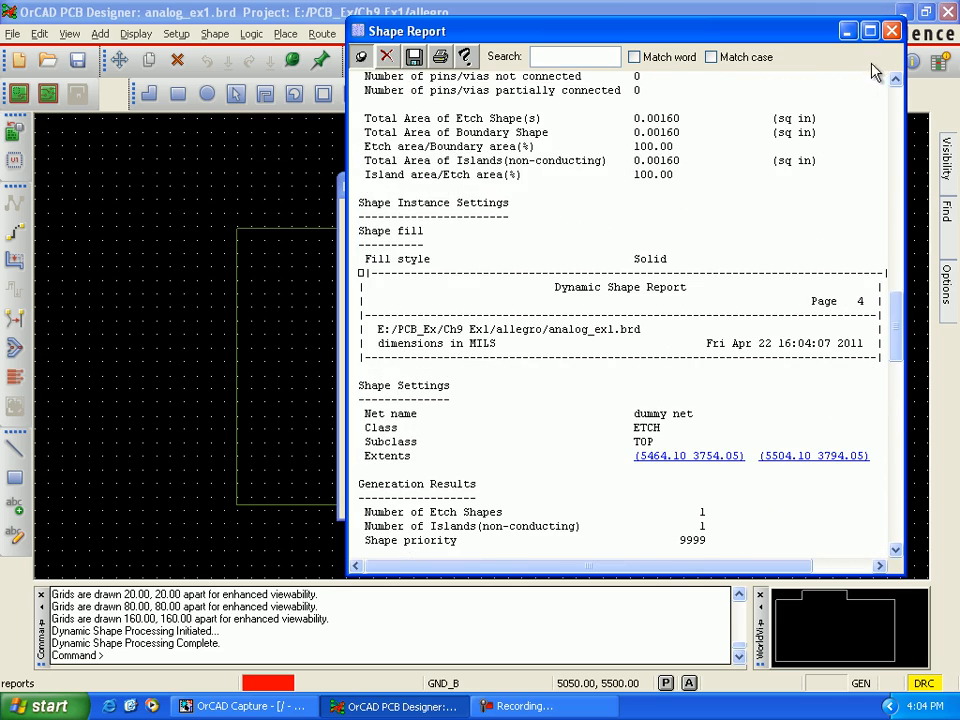
click(892, 31)
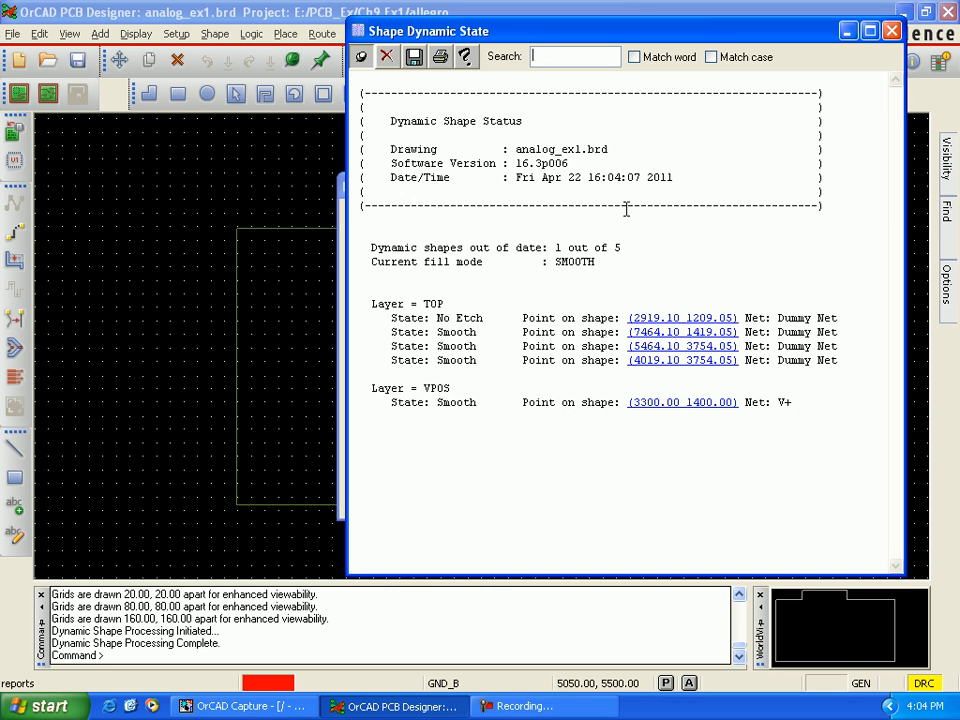
click(894, 31)
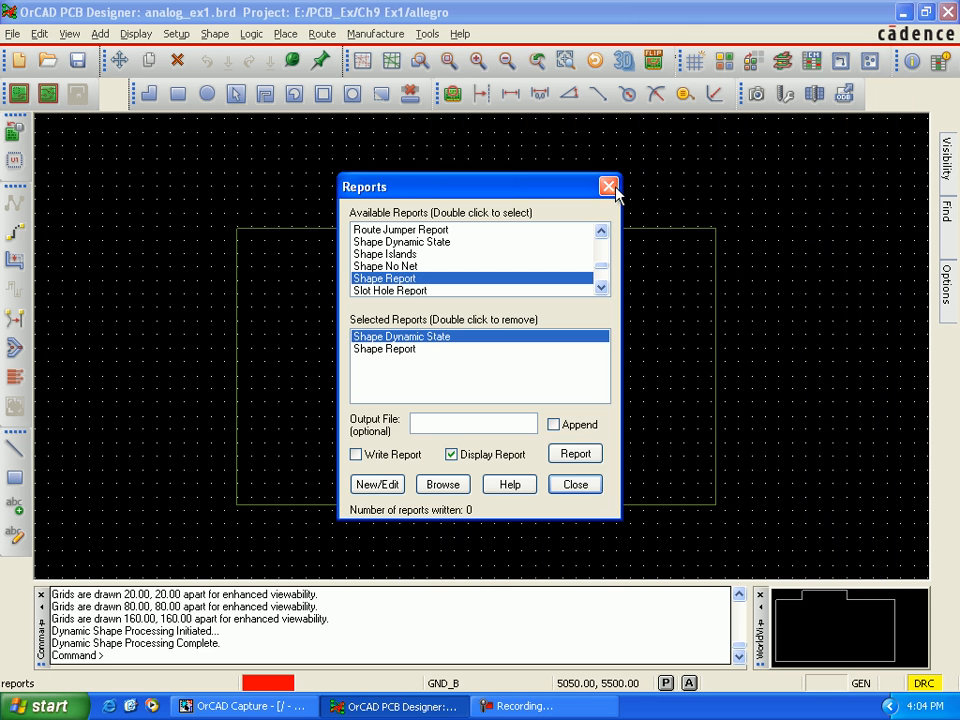
click(610, 187)
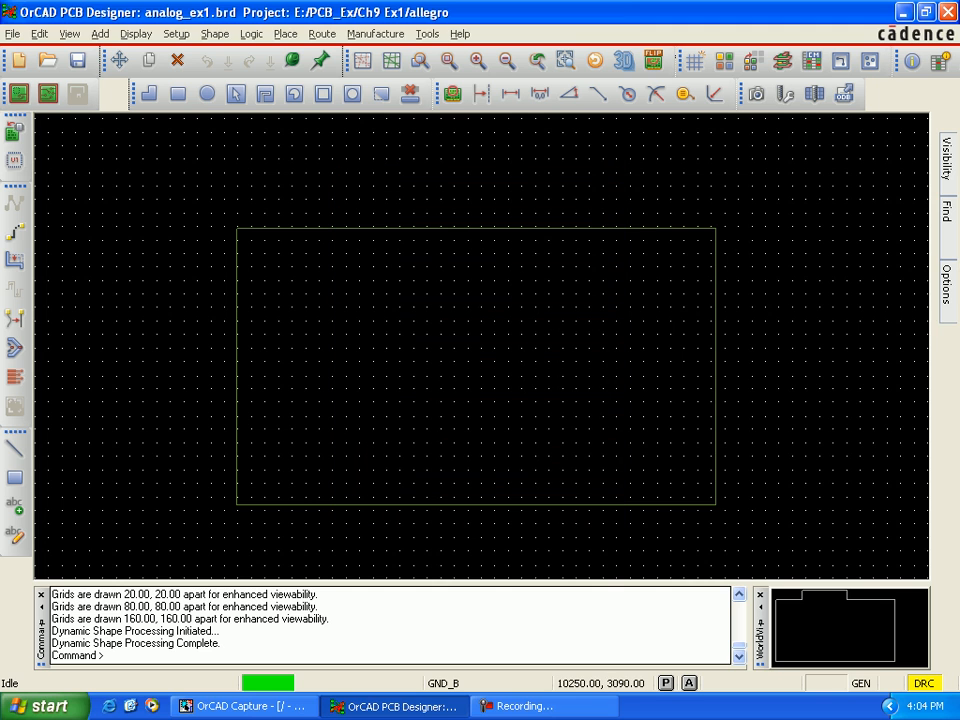
mouse_move(950, 305)
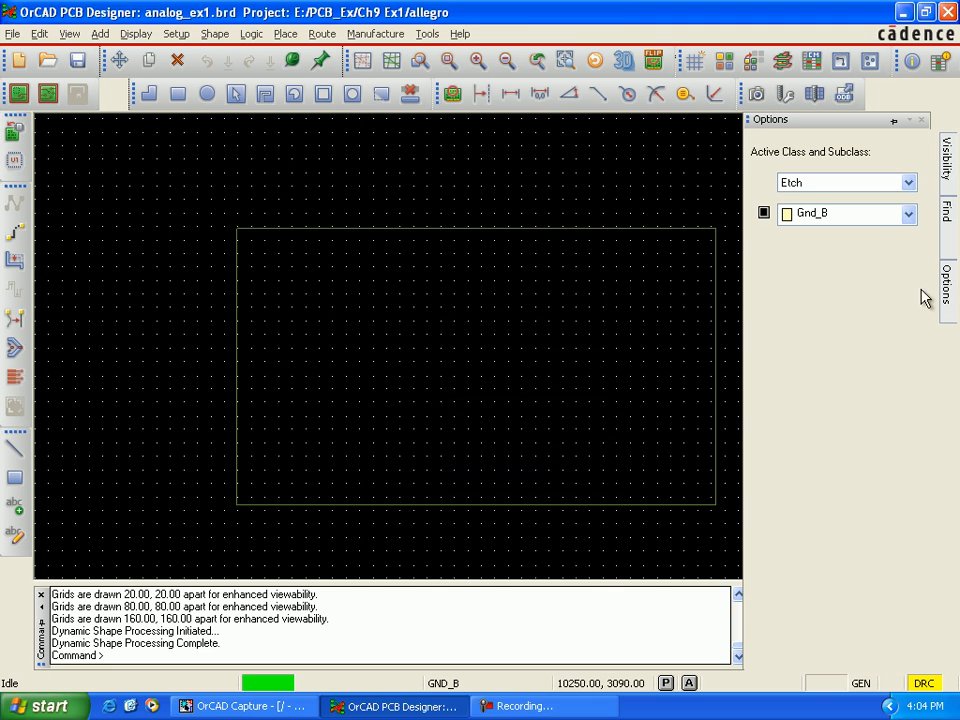
click(908, 183)
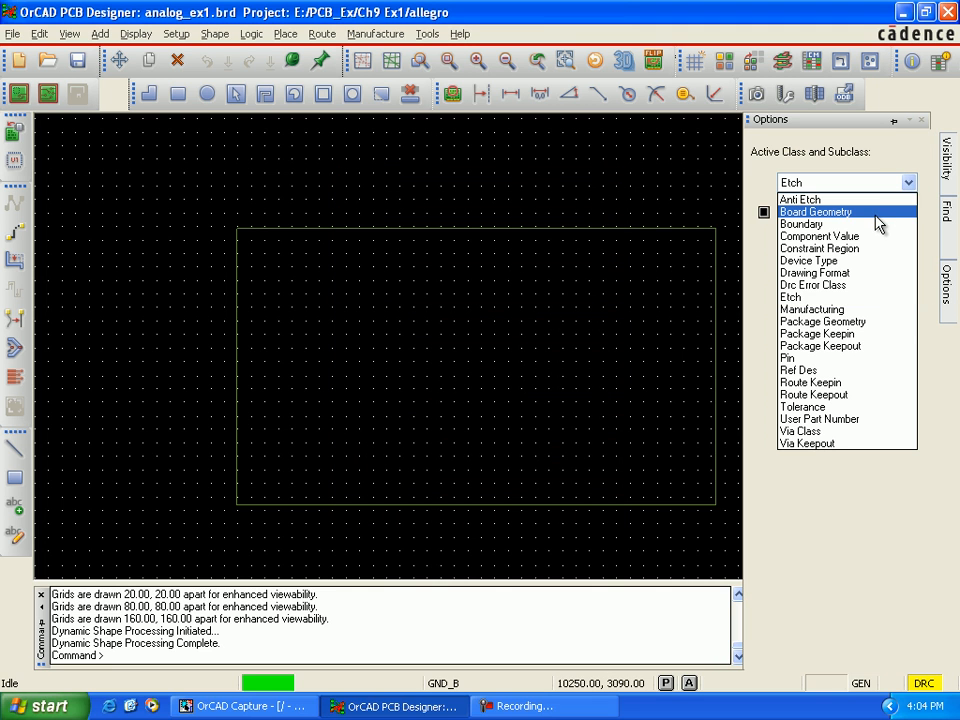
click(815, 212)
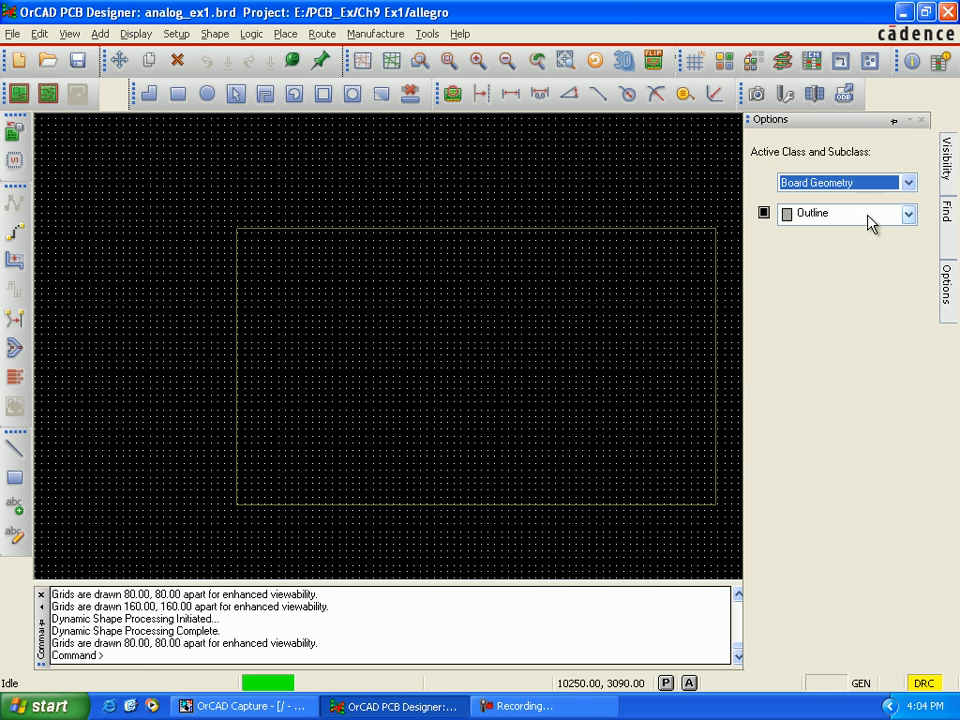
click(909, 214)
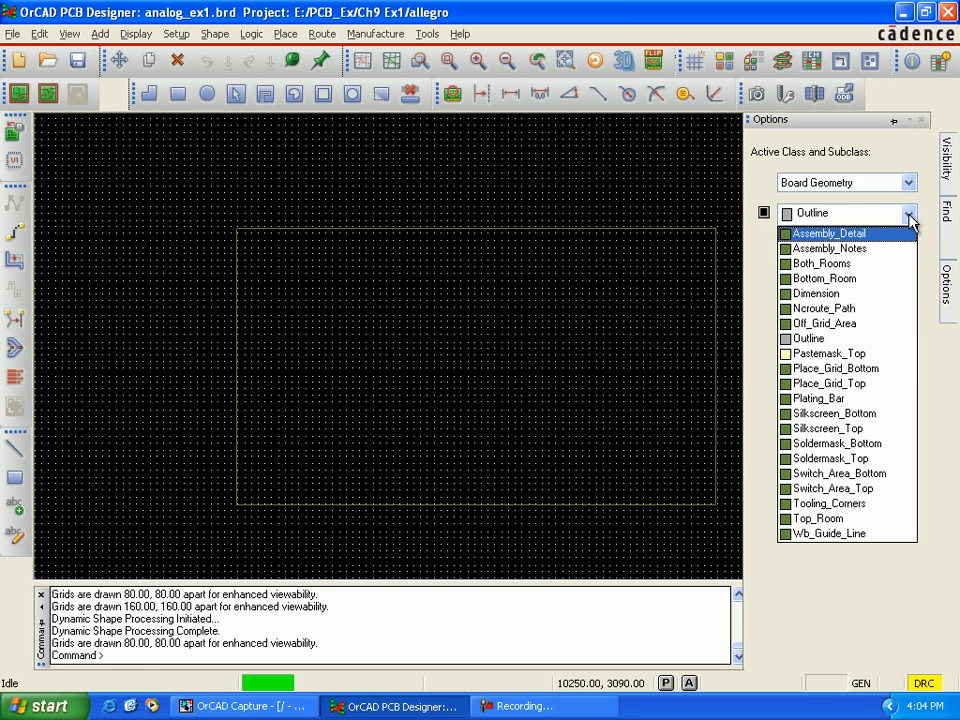
click(910, 216)
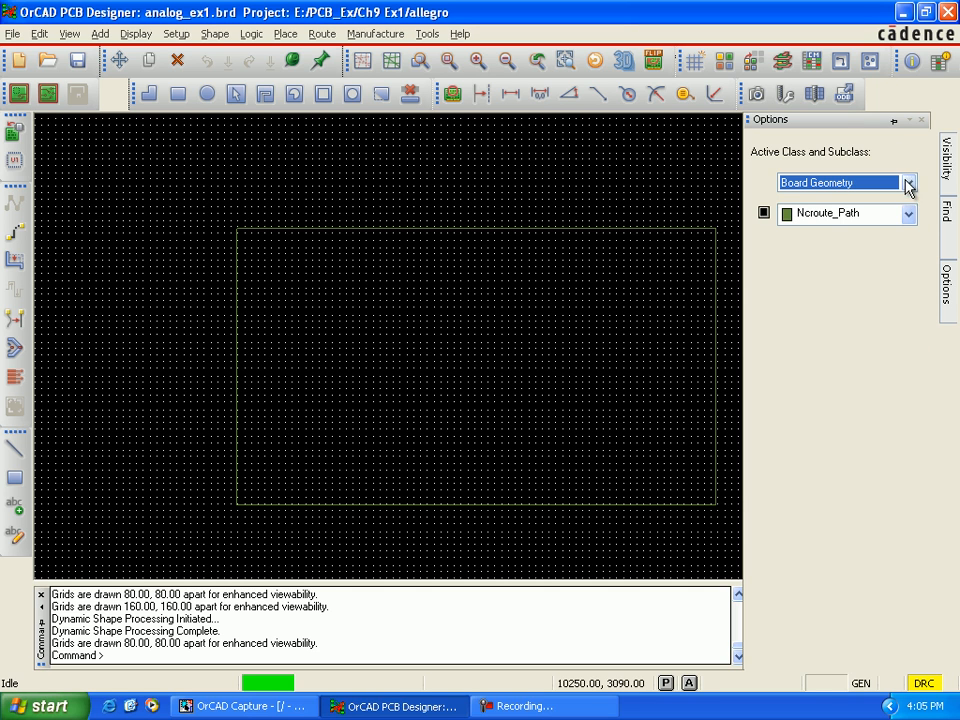
Step: Set the active class to Boundary with the Top subclass and make it visible
click(907, 183)
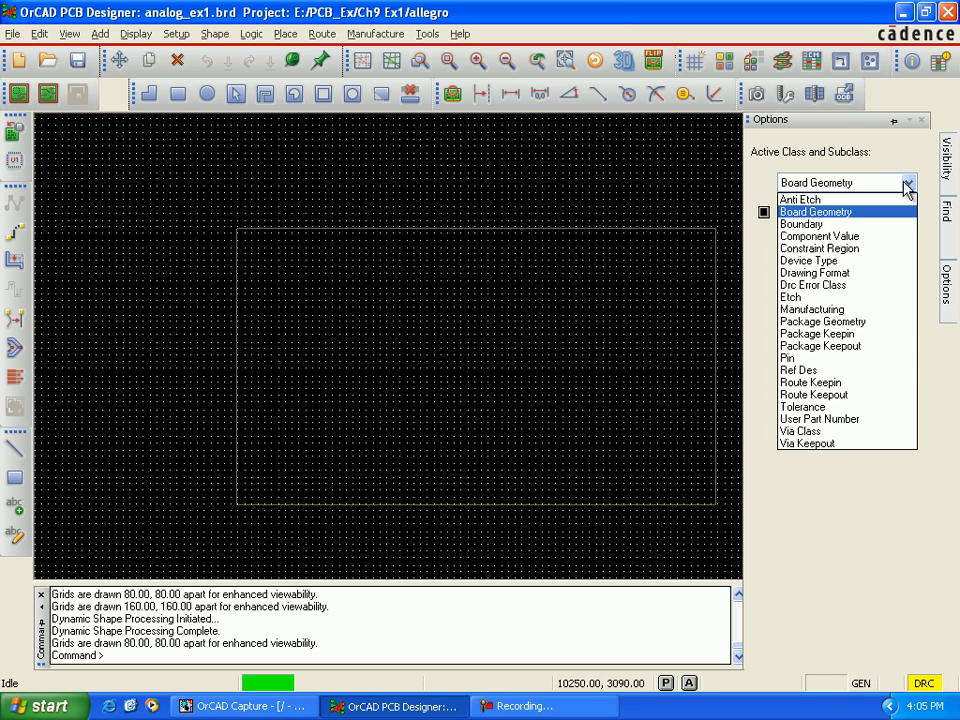
click(882, 231)
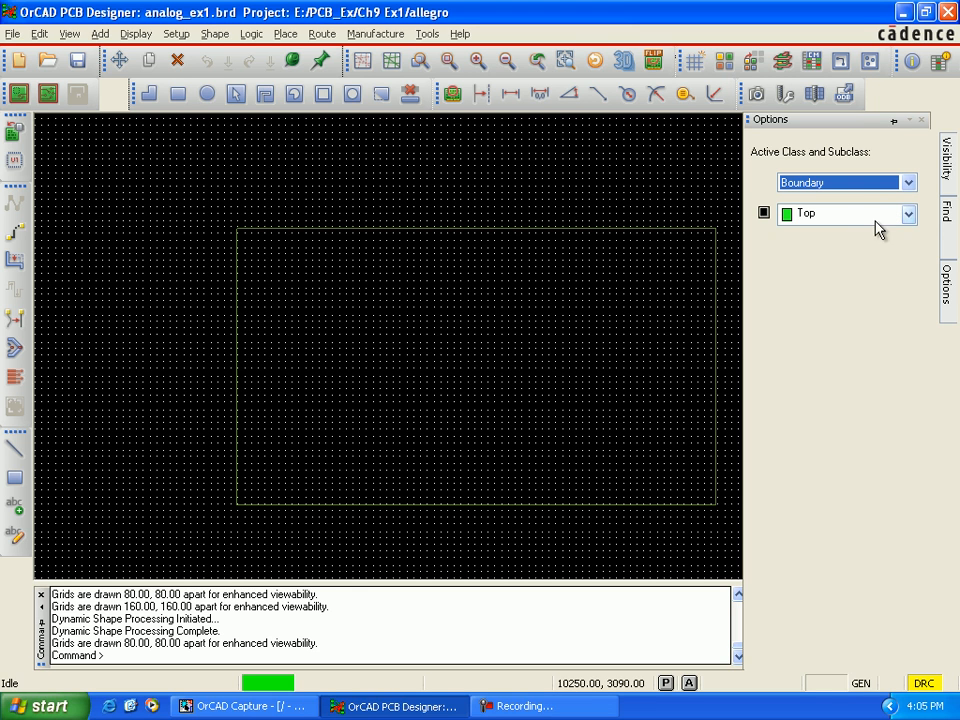
click(765, 213)
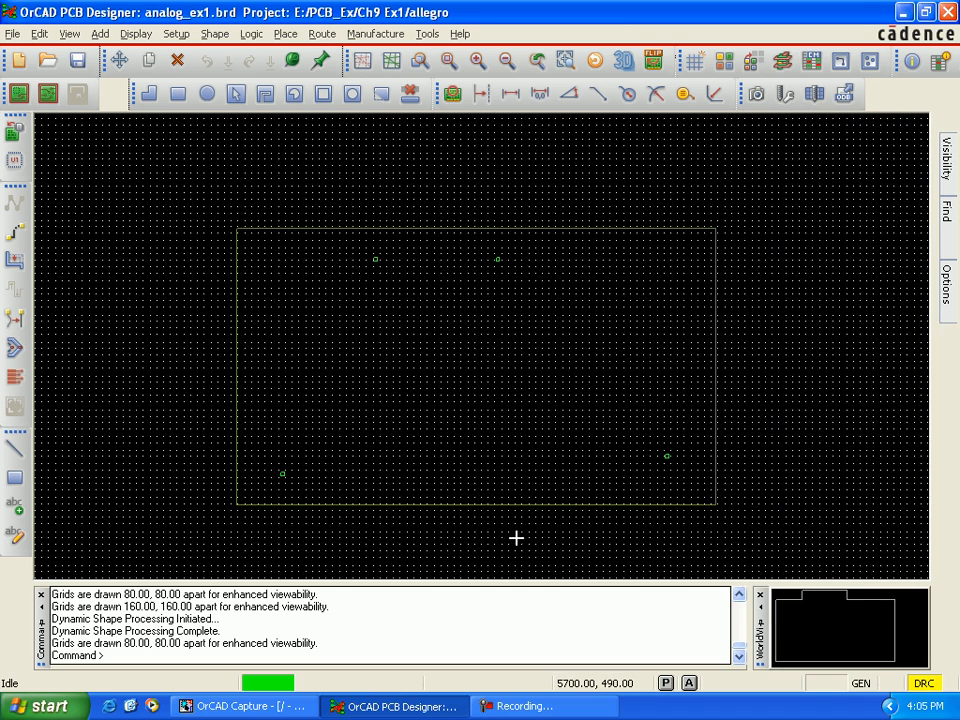
Step: Examine the small Top boundary square near the photoplot outline's lower-left corner, and return to the whole-board view
scroll(281, 490, up, 3)
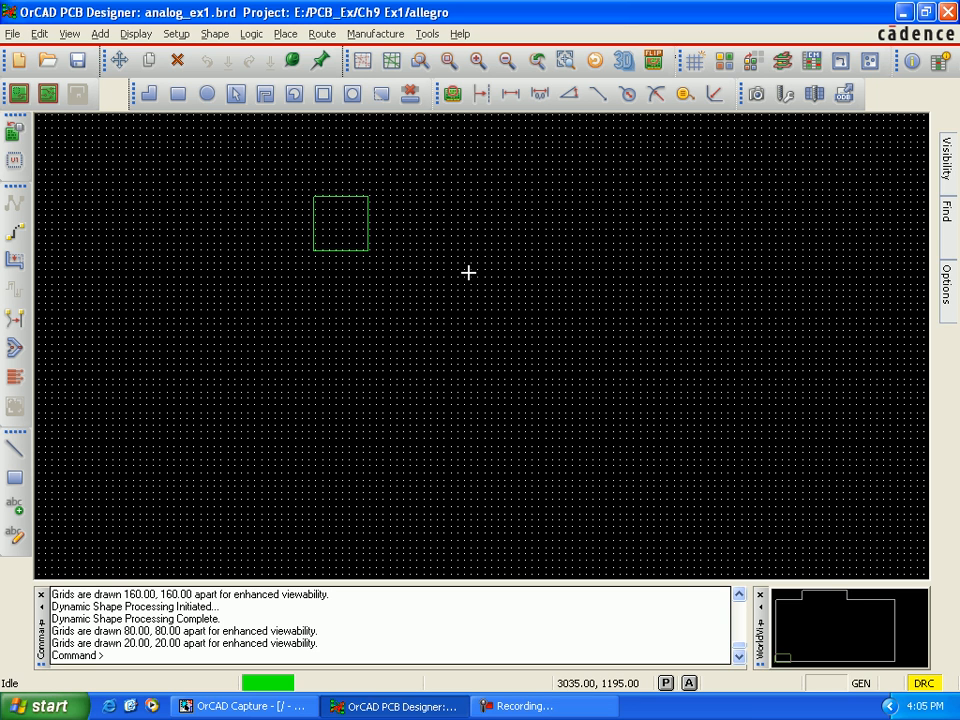
key(Up)
key(Up)
key(Up)
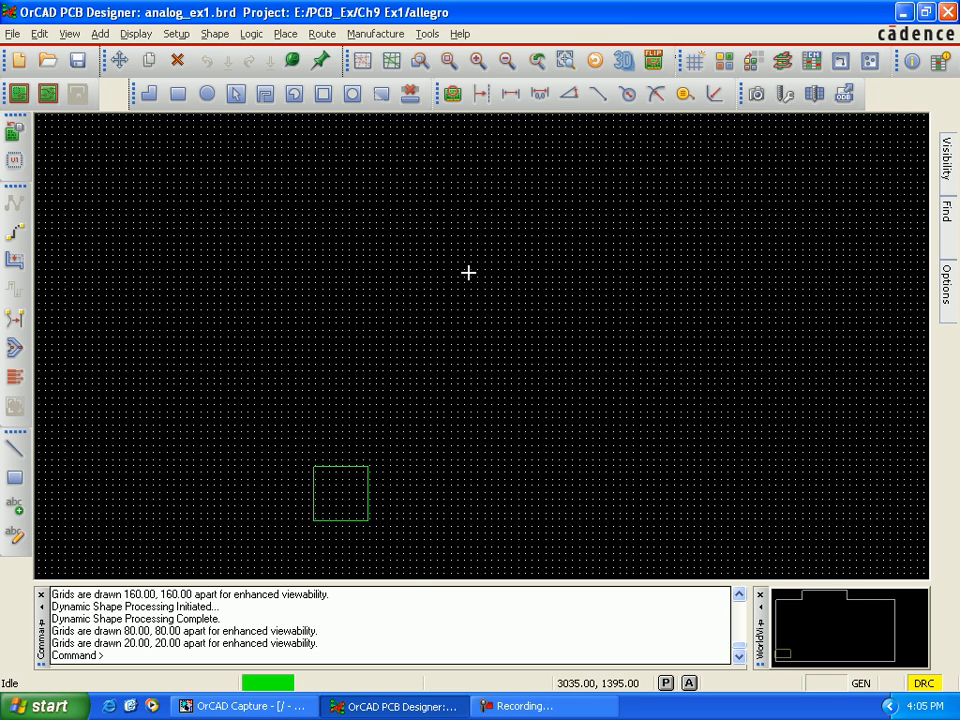
scroll(468, 272, down, 2)
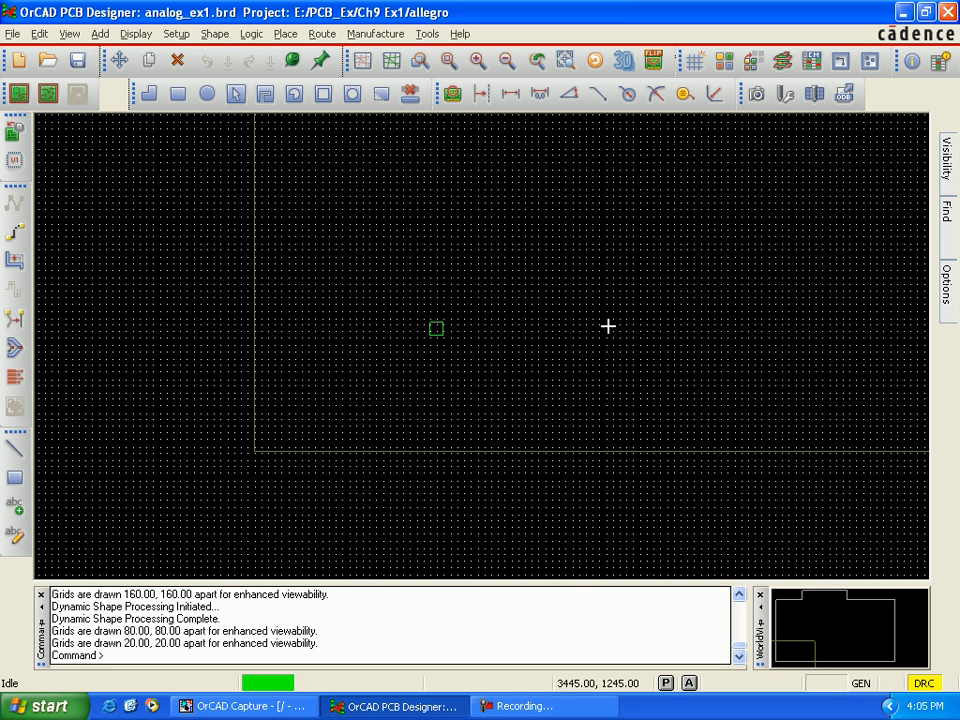
scroll(596, 326, down, 1)
key(Right)
key(Right)
scroll(596, 326, down, 1)
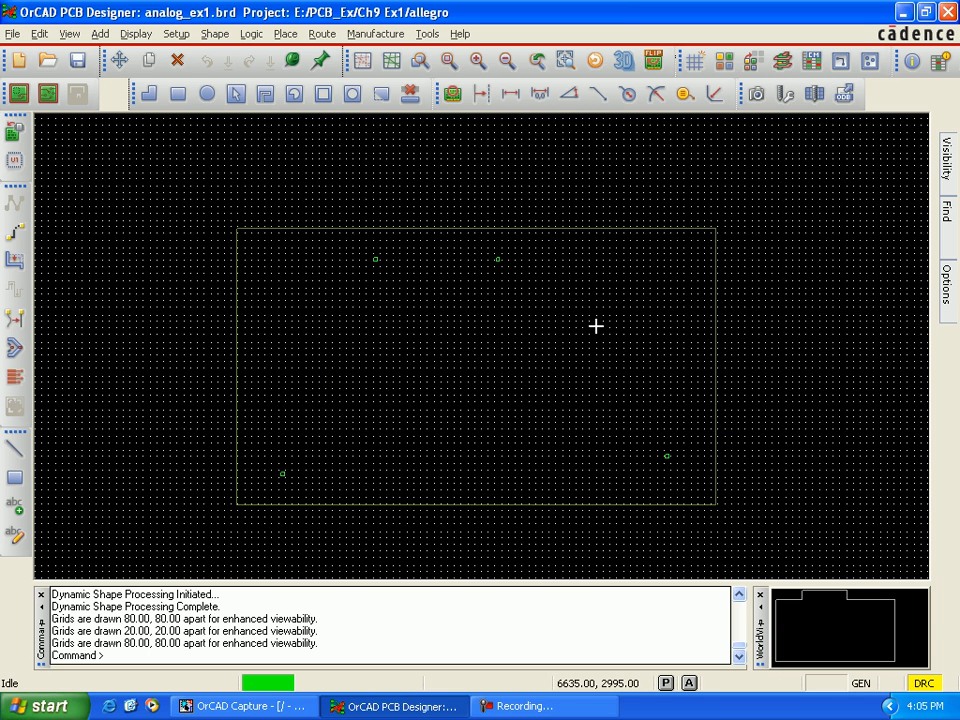
Step: Set the active class to Etch with the Top subclass and make it visible
mouse_move(945, 310)
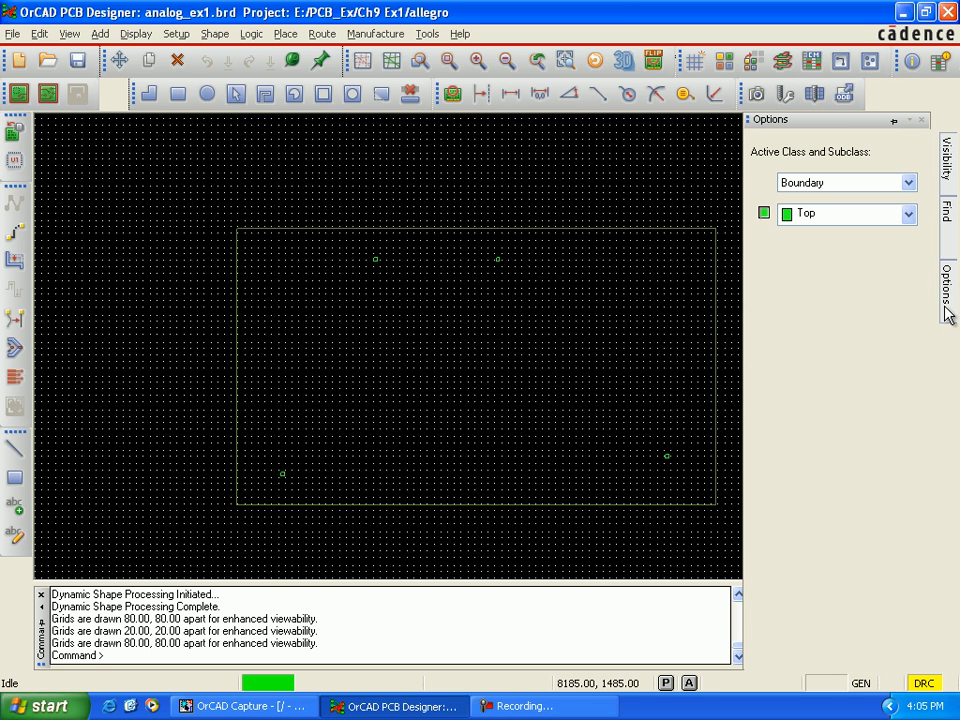
click(909, 184)
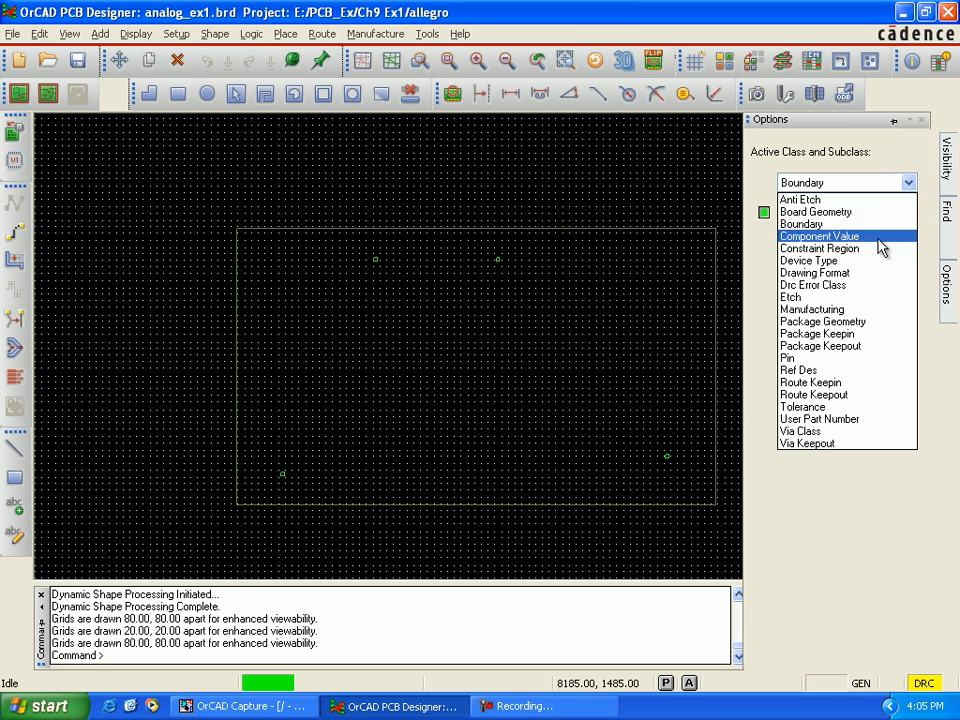
click(860, 298)
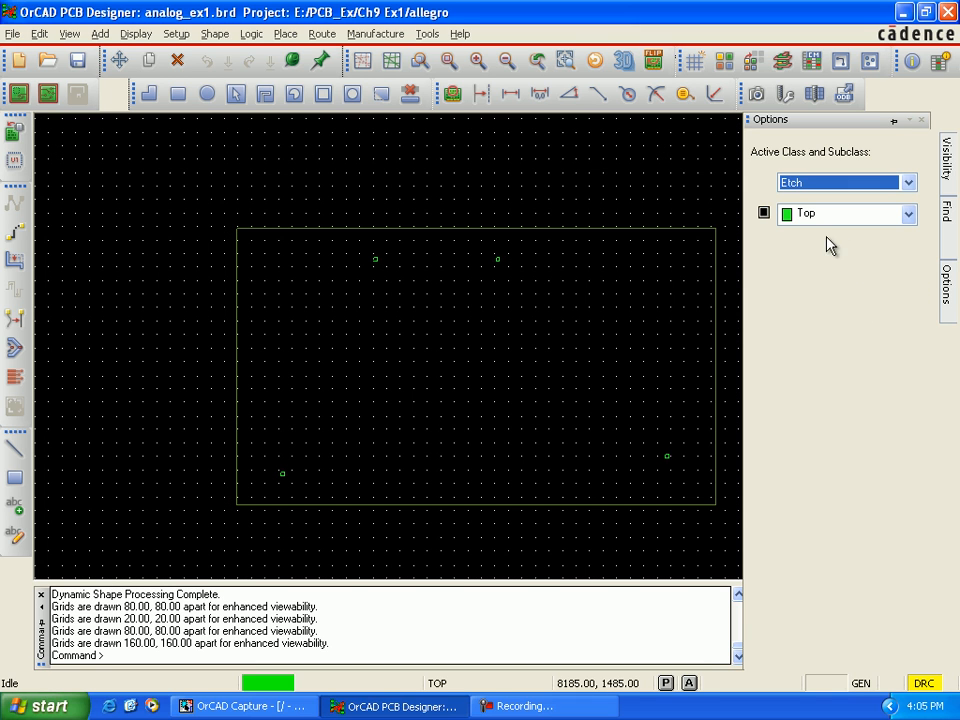
click(764, 214)
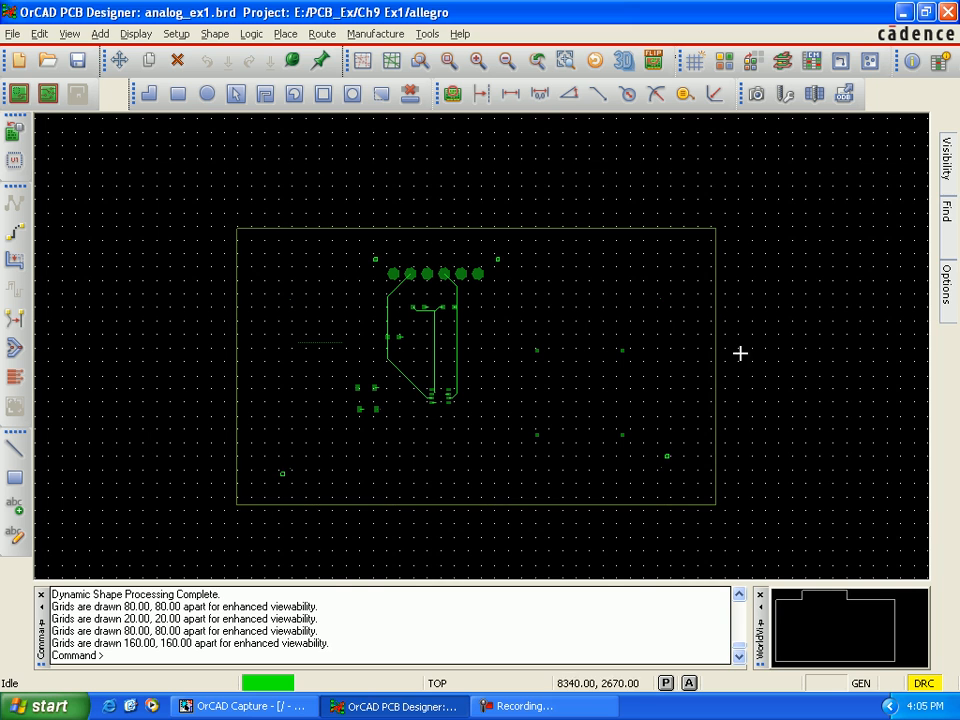
Step: Switch the active Etch subclass to Gnd_T and make it visible
mouse_move(946, 290)
click(908, 216)
click(896, 249)
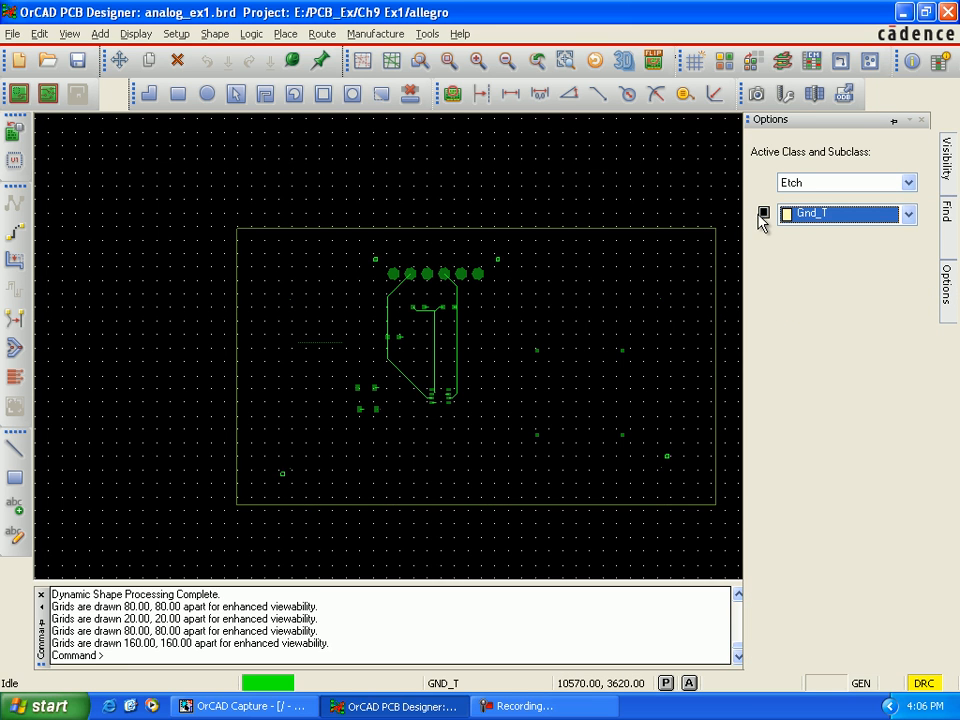
click(763, 214)
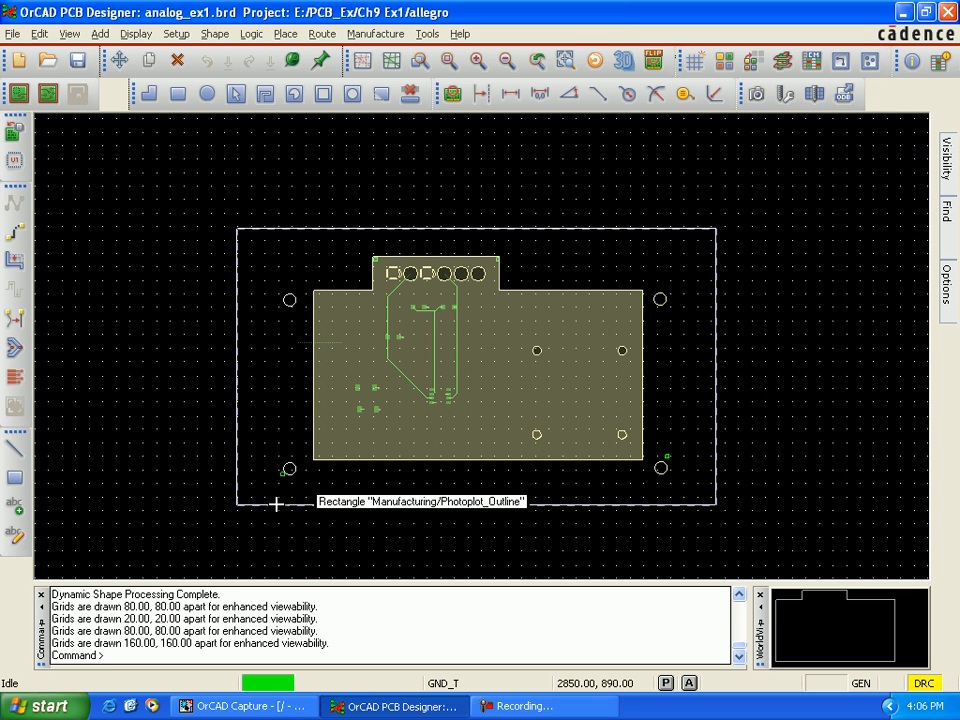
Step: Try to select the small Top boundary square beside the lower-left mounting hole
scroll(276, 486, up, 1)
scroll(279, 484, up, 1)
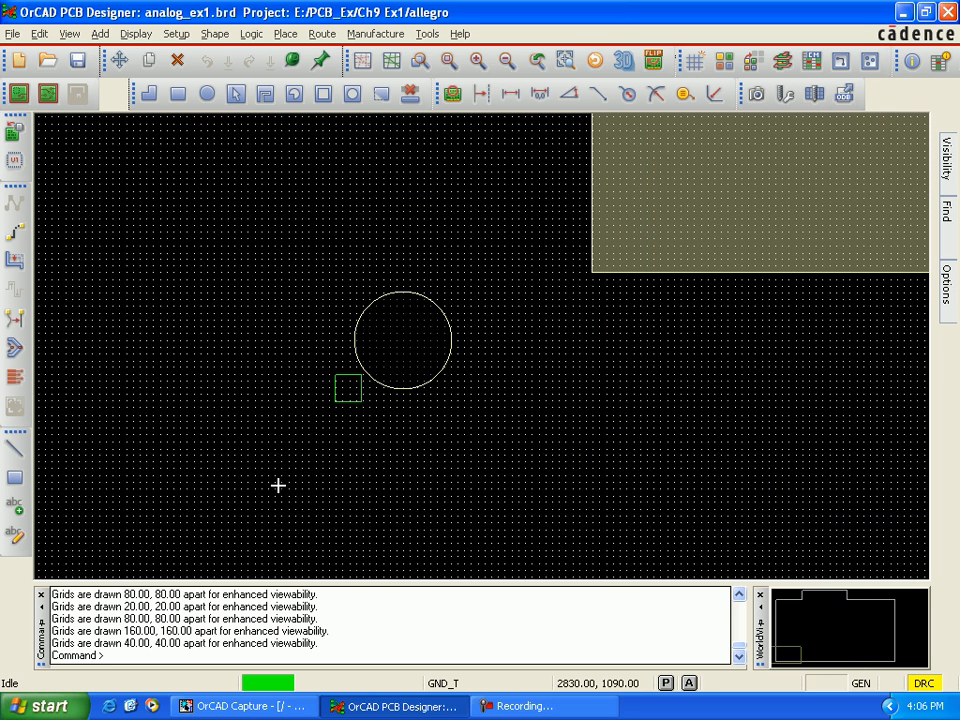
scroll(300, 471, up, 1)
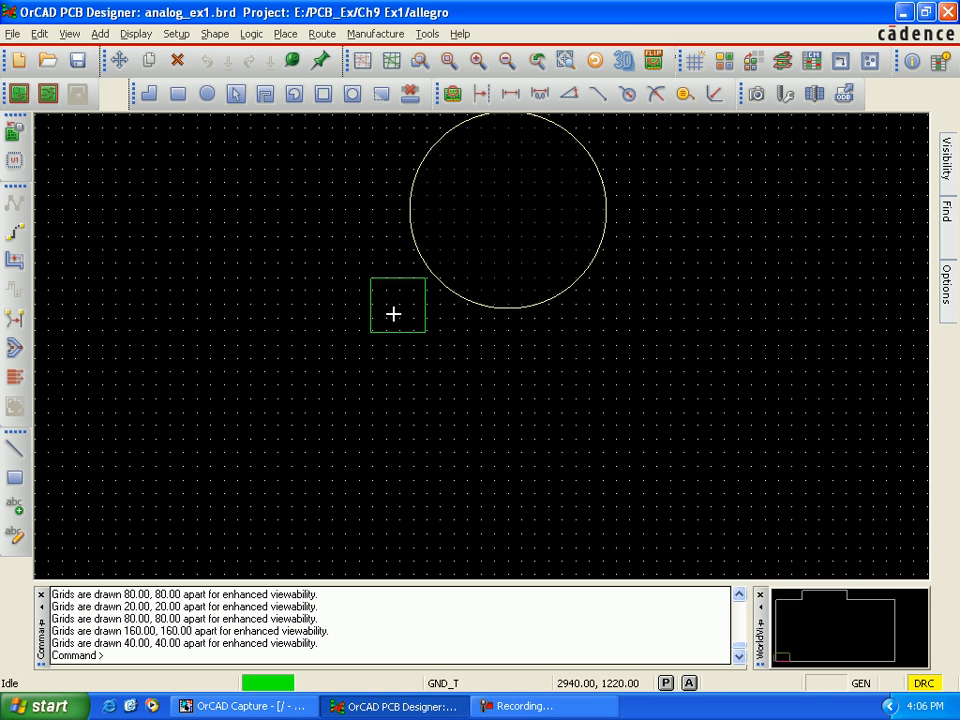
drag(355, 269, 431, 349)
drag(362, 269, 429, 343)
right_click(406, 311)
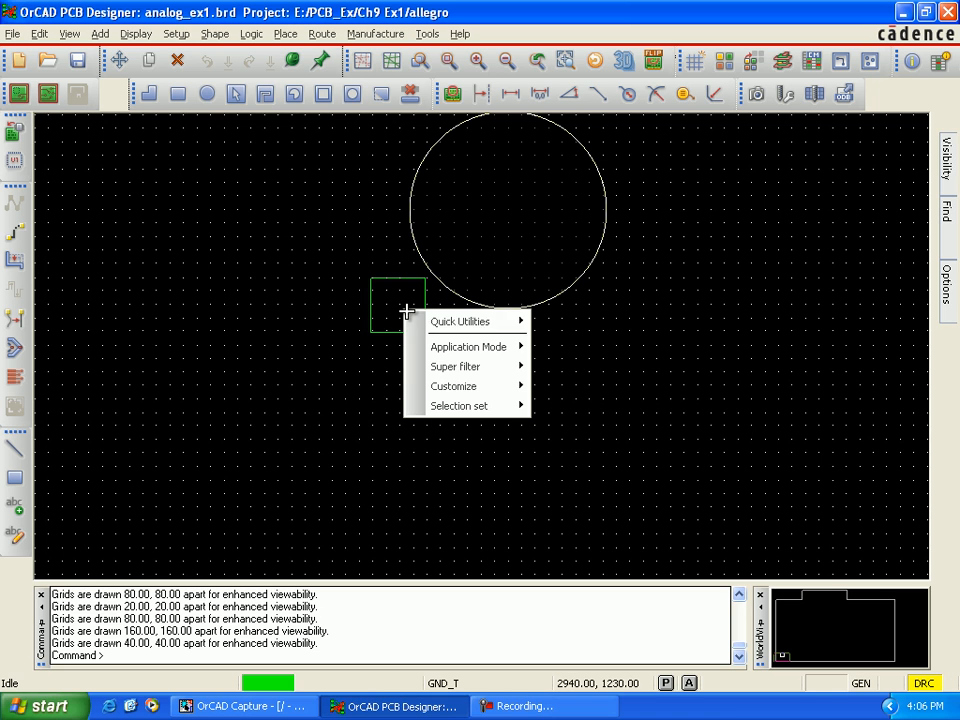
click(635, 363)
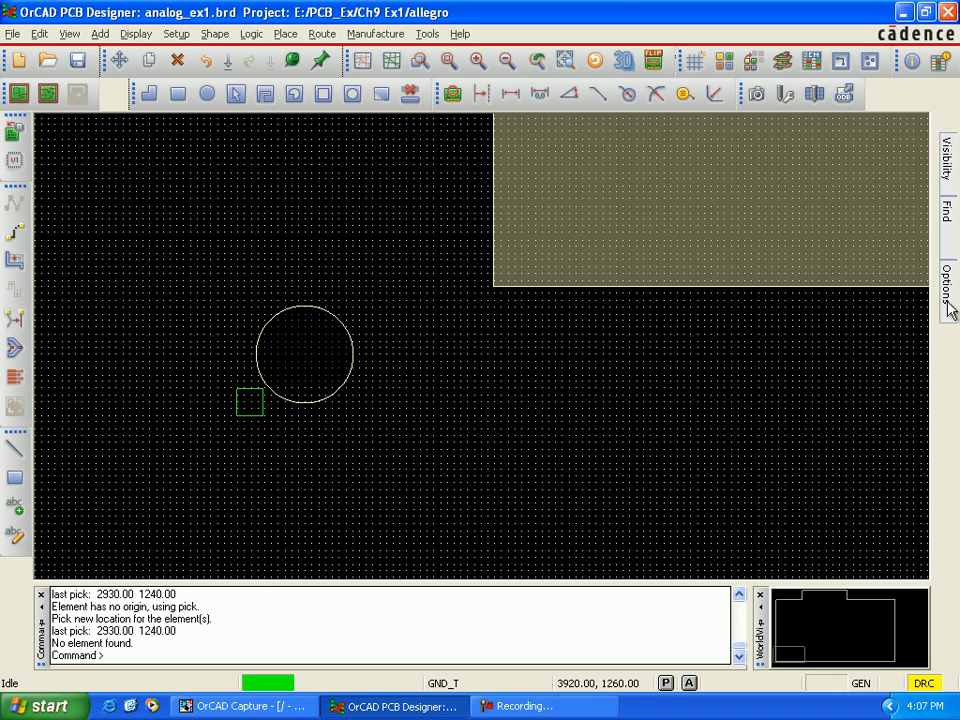
Step: Inspect the board from the lower-left mounting hole to the lower-right one and up to the connector for small Top boundary squares
mouse_move(955, 302)
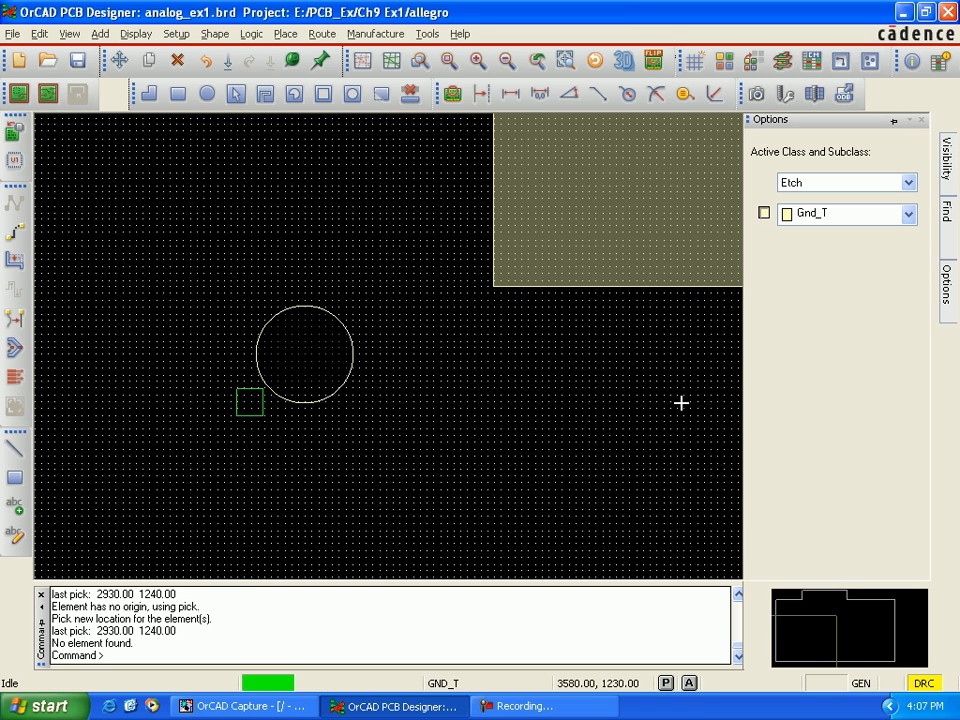
scroll(667, 403, down, 2)
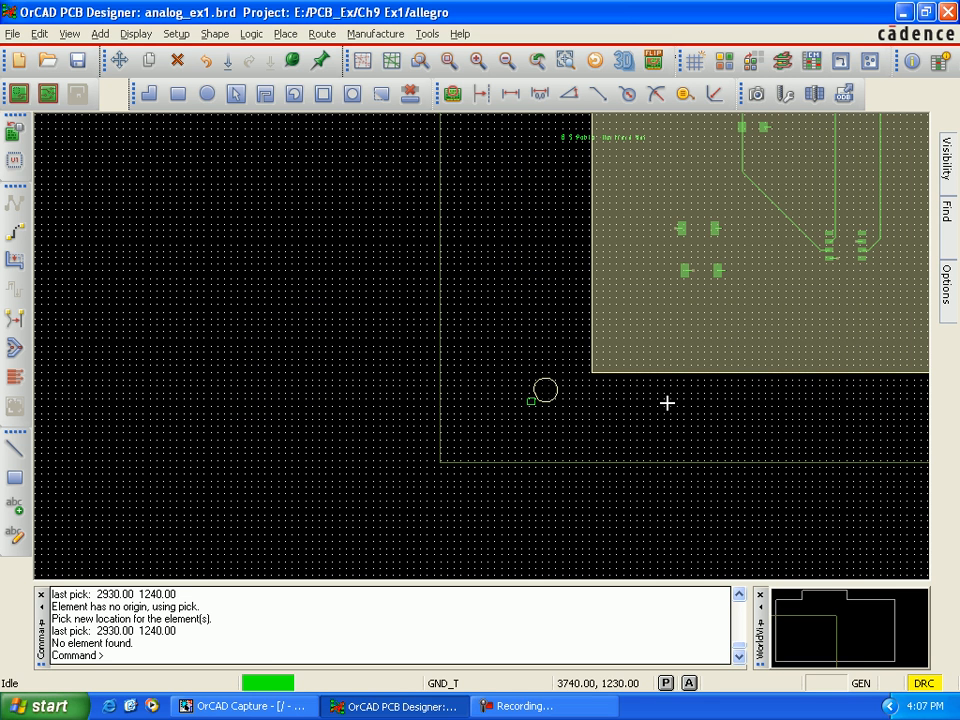
key(Right)
key(Right)
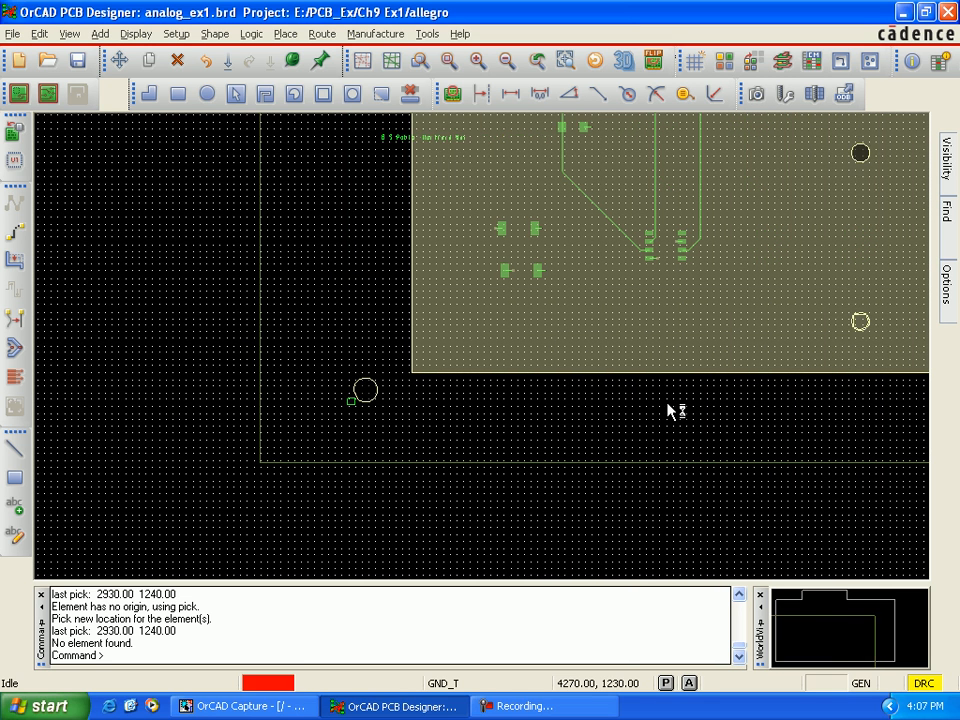
key(Right)
key(Right)
key(Right)
key(Right)
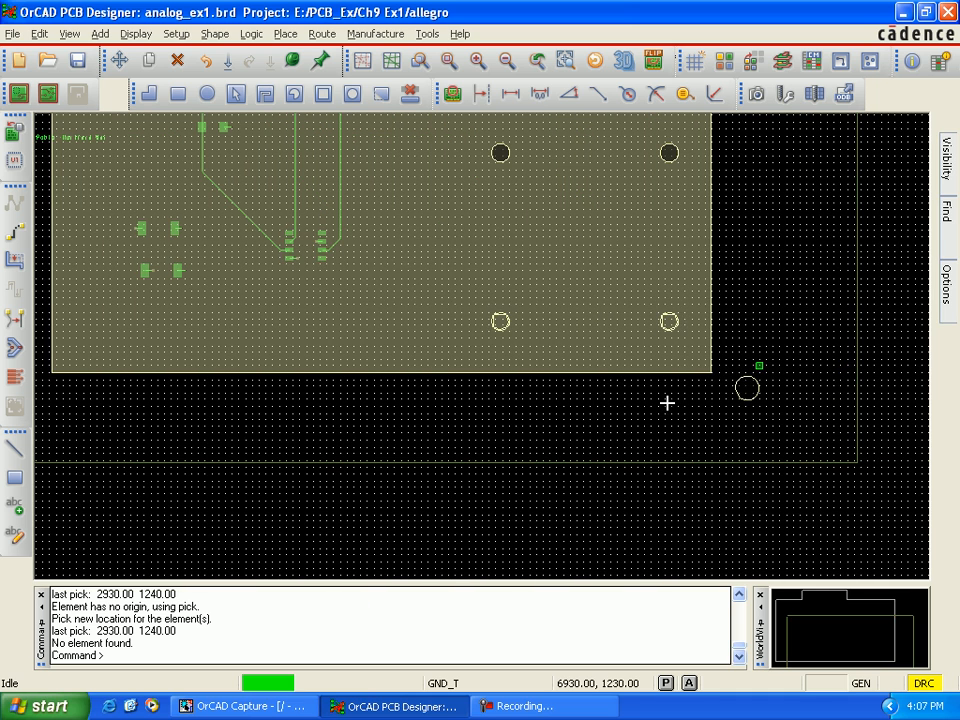
key(Left)
key(Up)
key(Up)
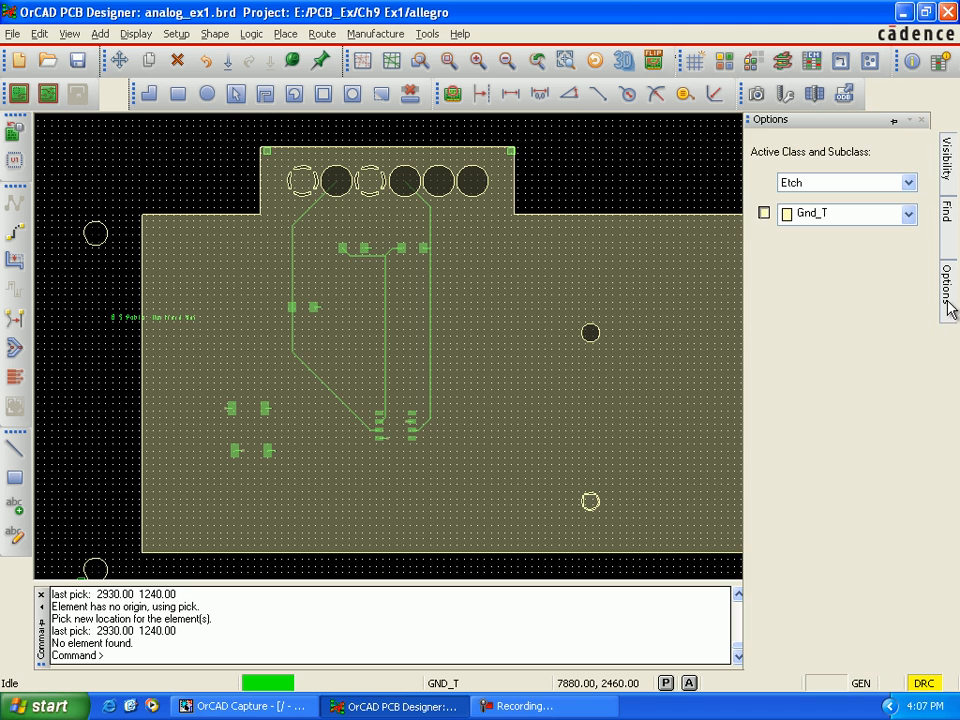
Step: Set the active class to Board Geometry and toggle the visibility of its Top_Room subclass
click(907, 182)
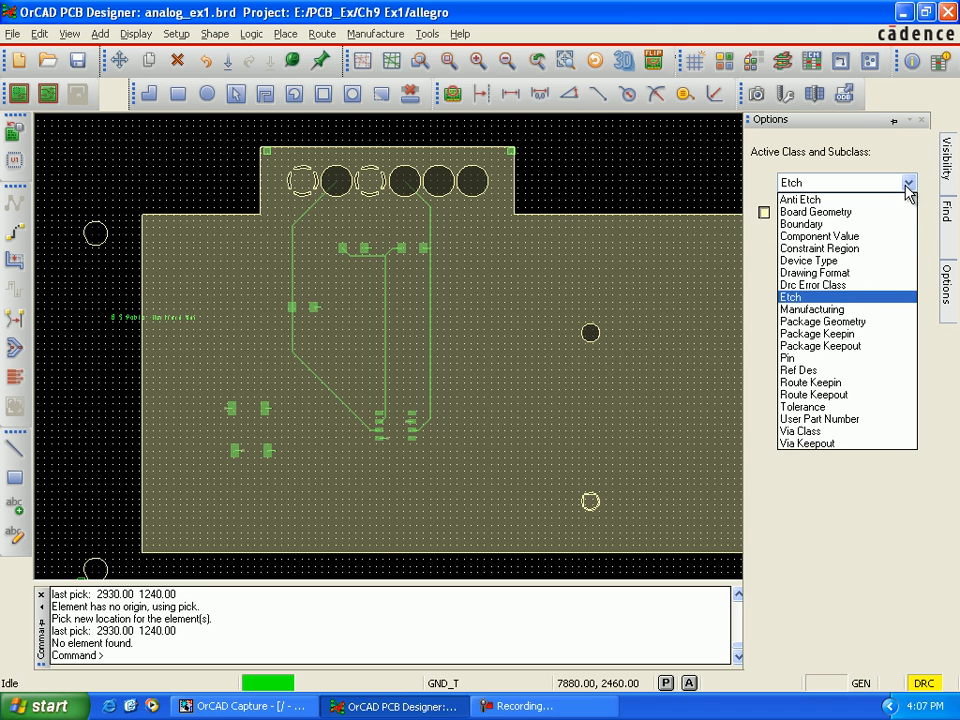
click(885, 212)
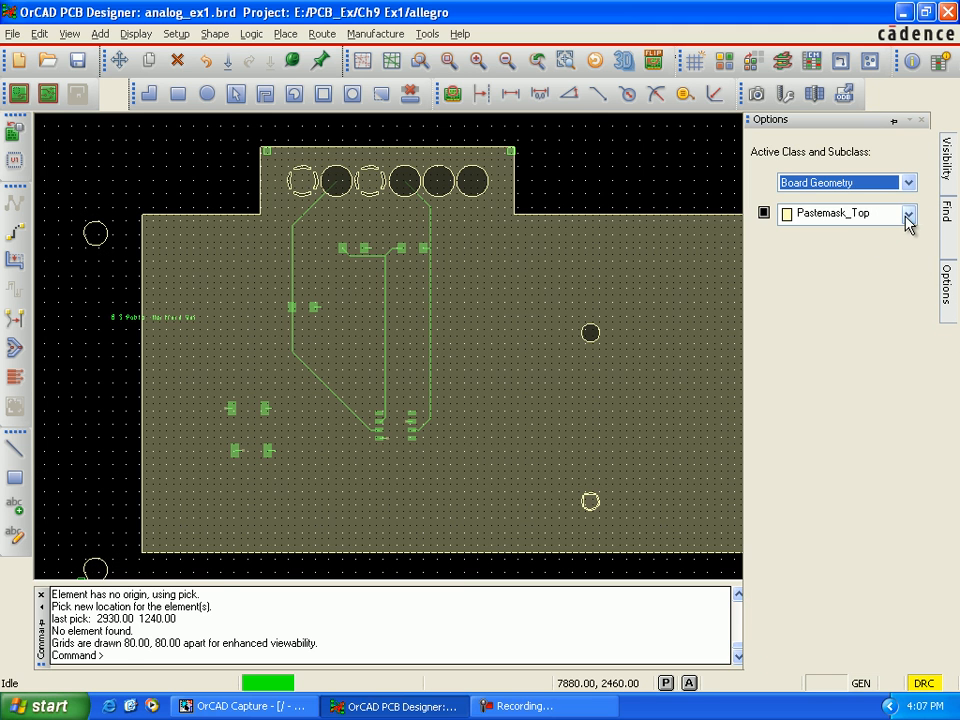
click(907, 214)
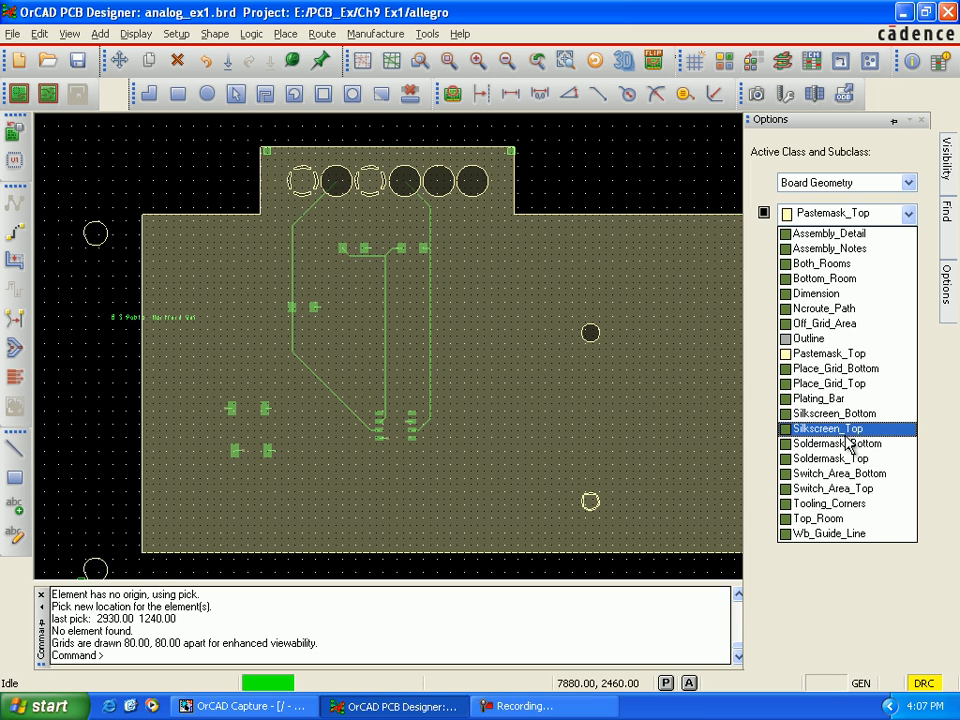
click(849, 524)
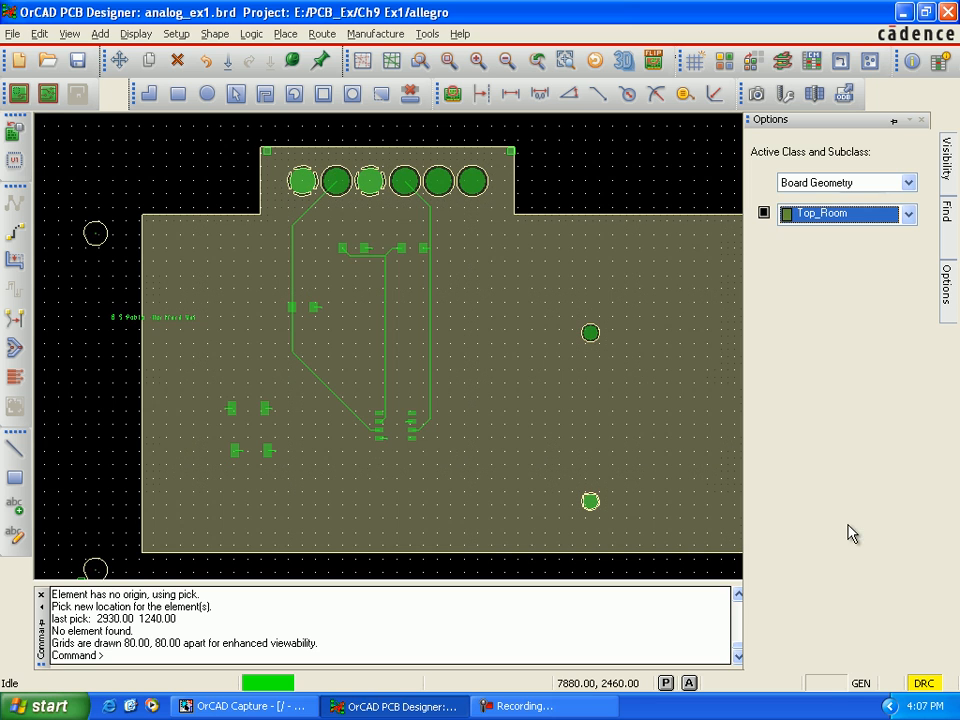
click(764, 213)
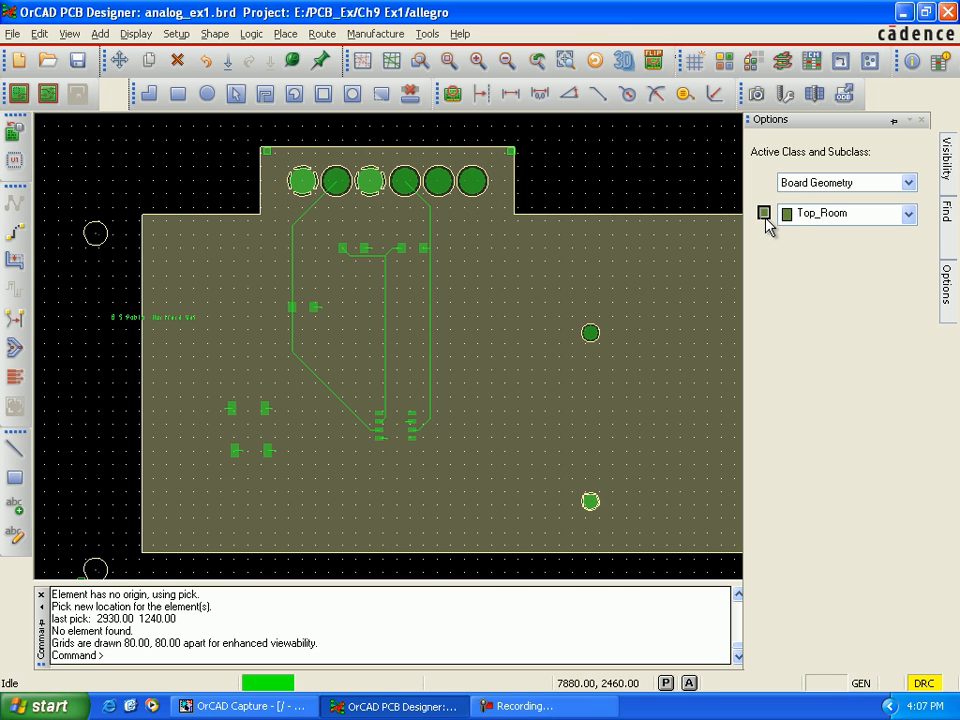
click(764, 214)
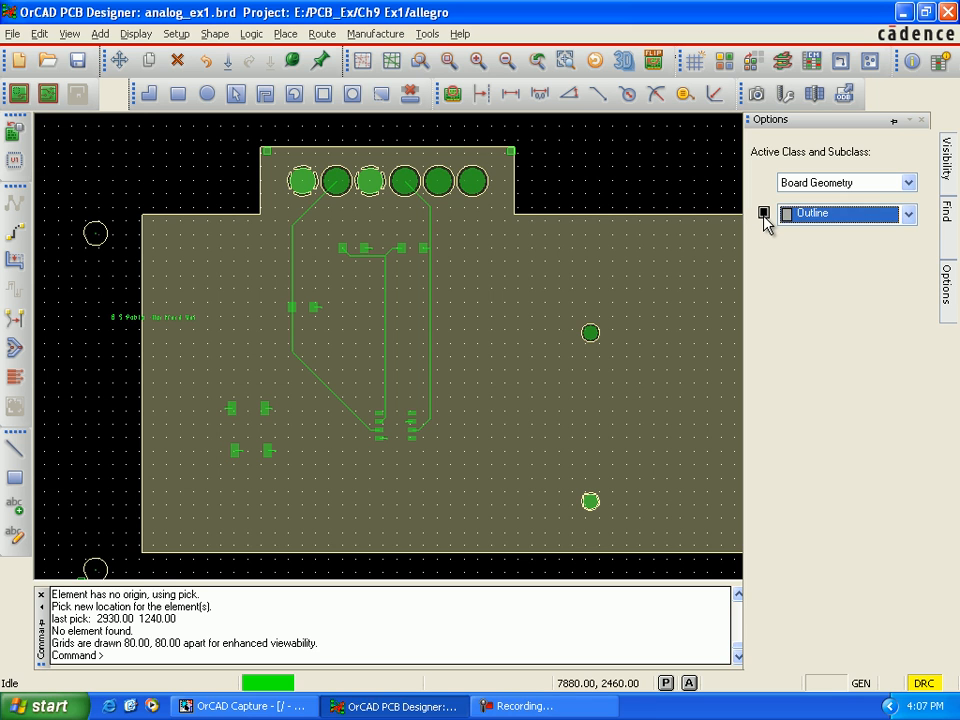
Step: Make the Outline subclass of Board Geometry visible
click(764, 216)
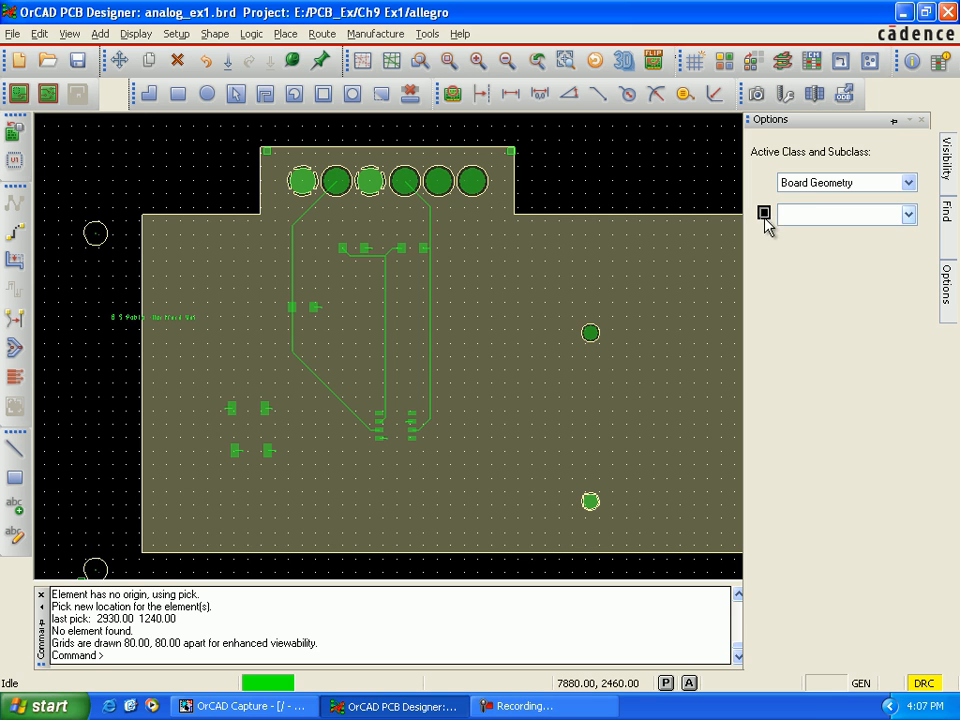
click(765, 219)
click(764, 218)
click(765, 220)
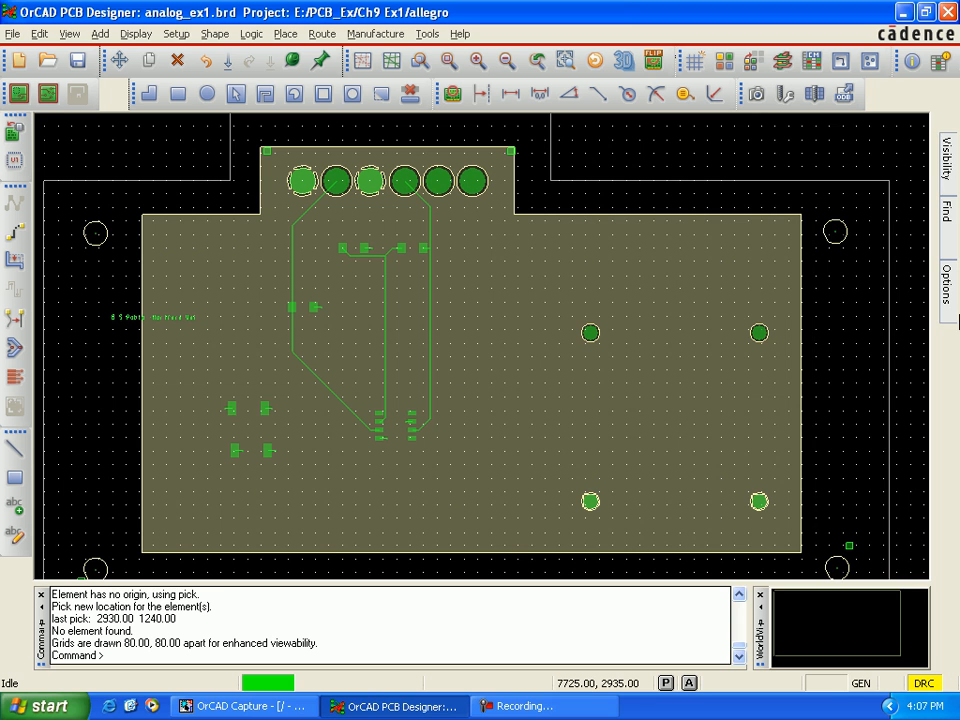
Step: Set the active class to Package Keepin and make its All subclass visible
mouse_move(952, 300)
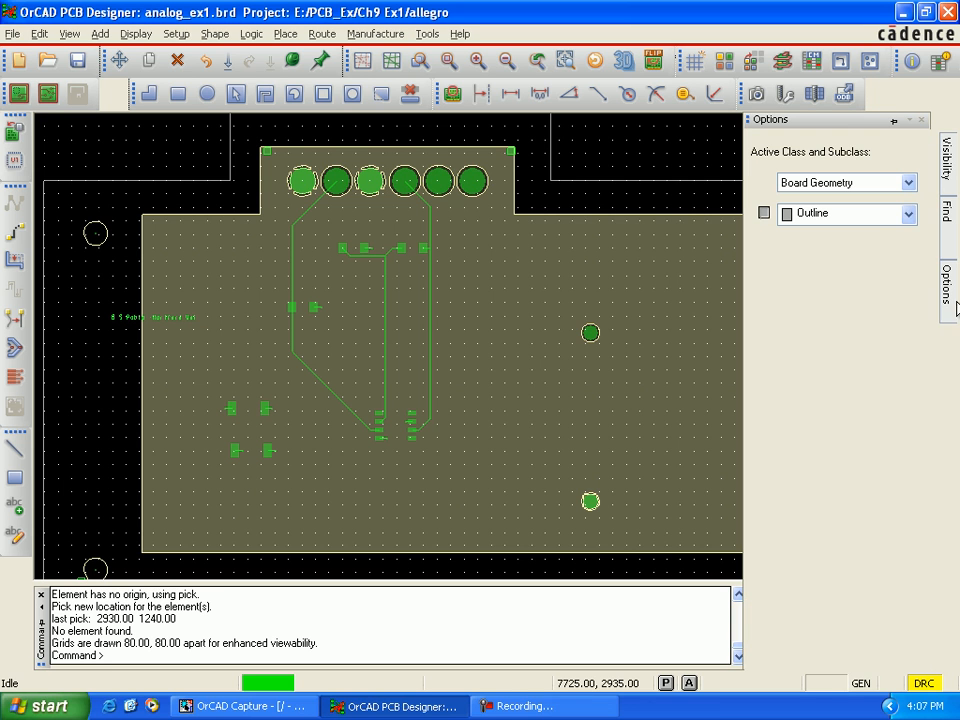
click(910, 218)
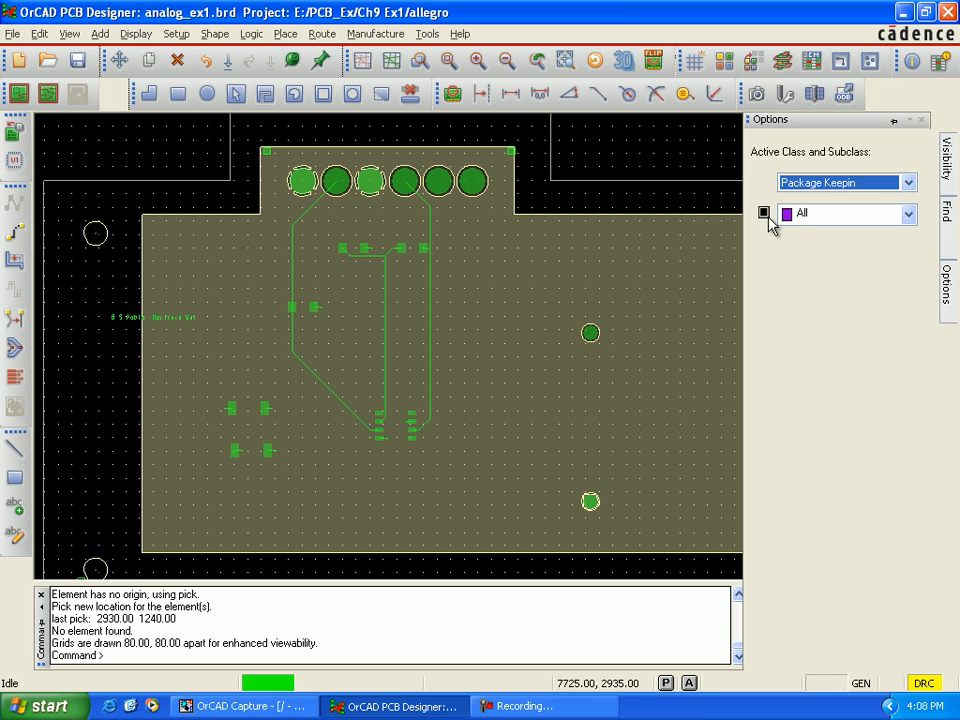
click(765, 214)
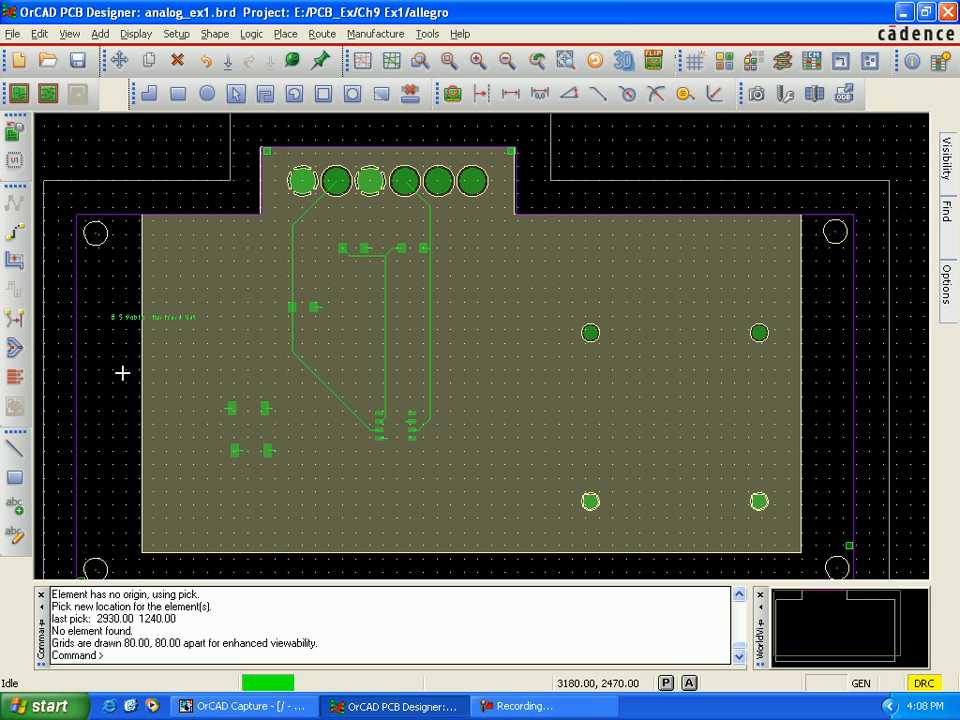
Step: Move the small Top boundary square from beside the lower-left mounting hole to about (2945, 1455), above the hole and inside the package keepin
scroll(122, 372, down, 2)
scroll(122, 372, up, 2)
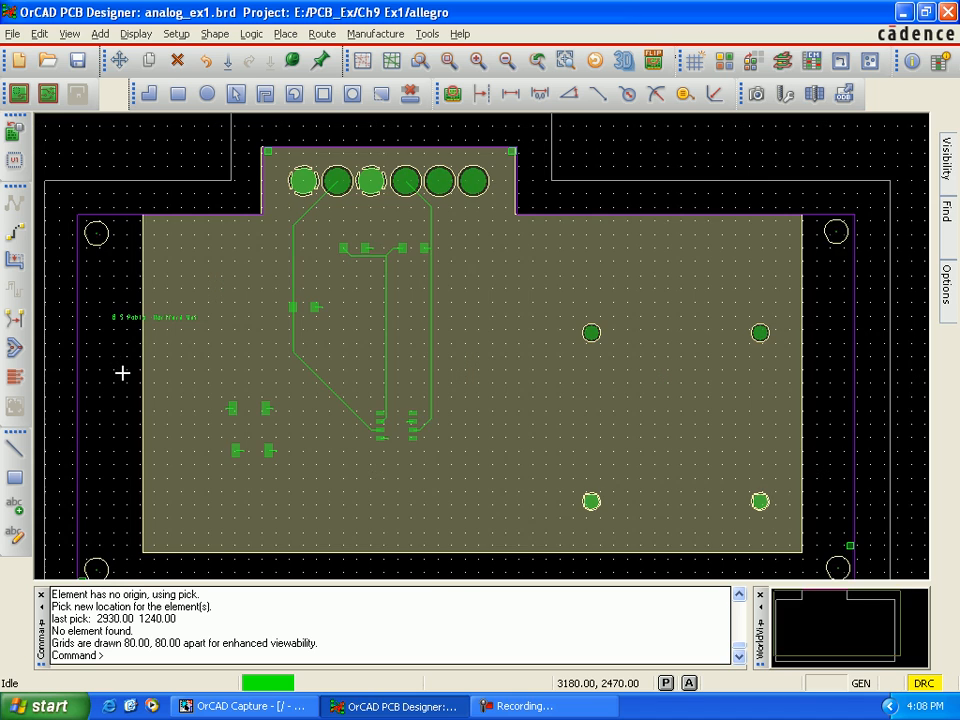
scroll(122, 372, up, 2)
key(Left)
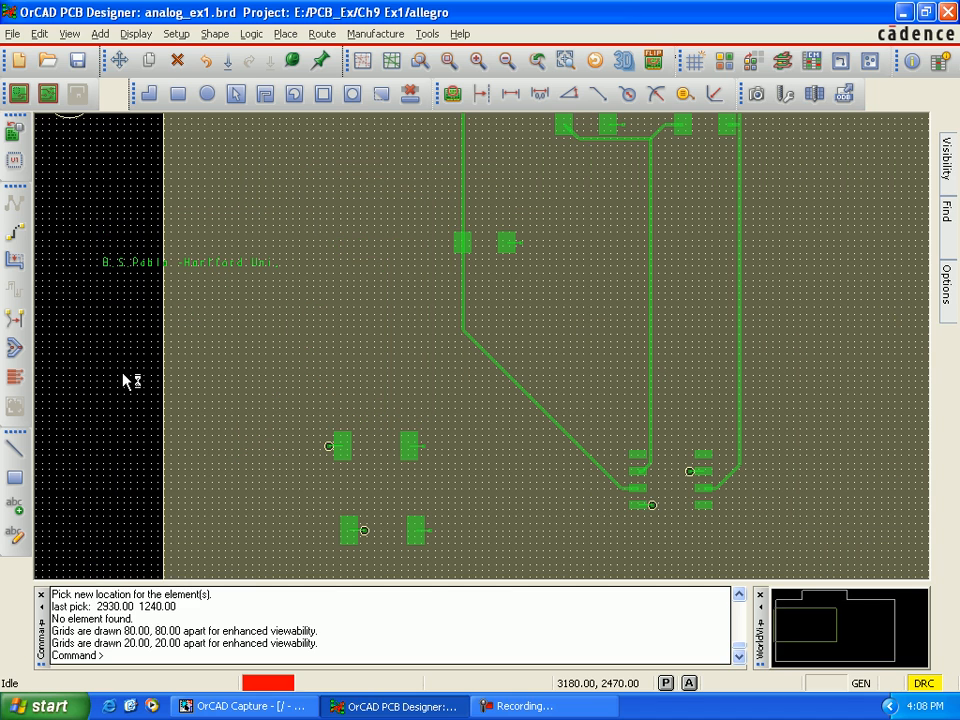
key(Down)
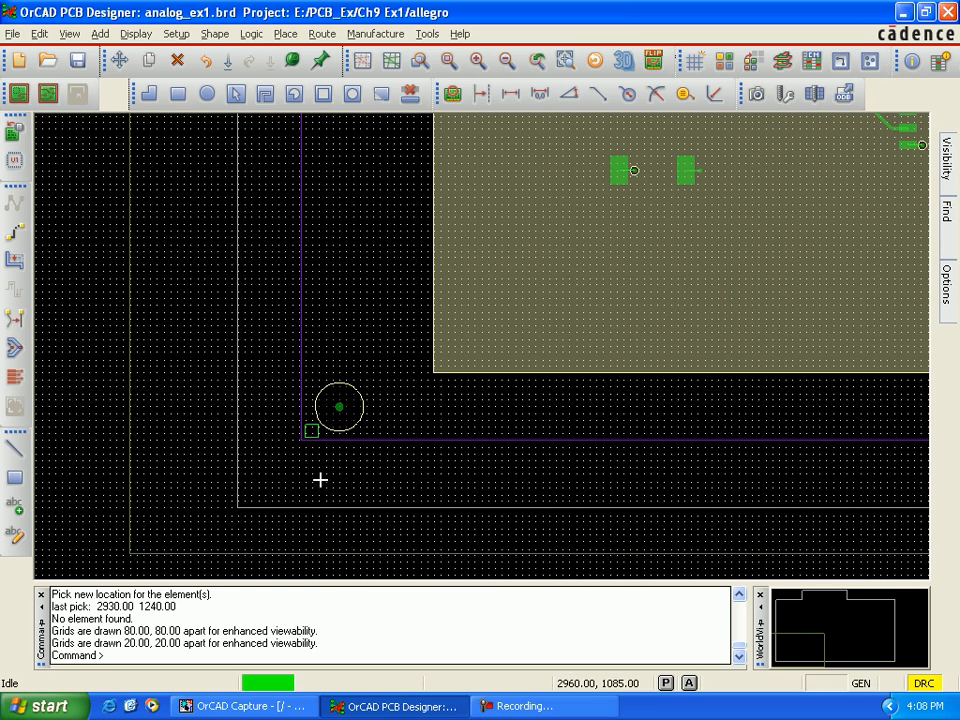
click(119, 62)
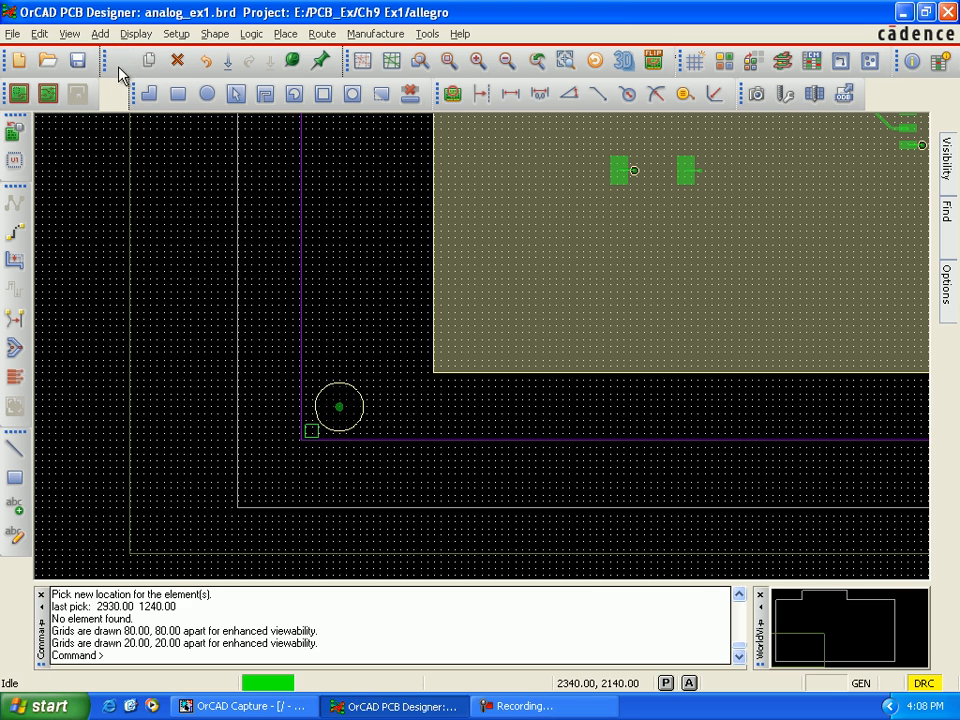
click(312, 431)
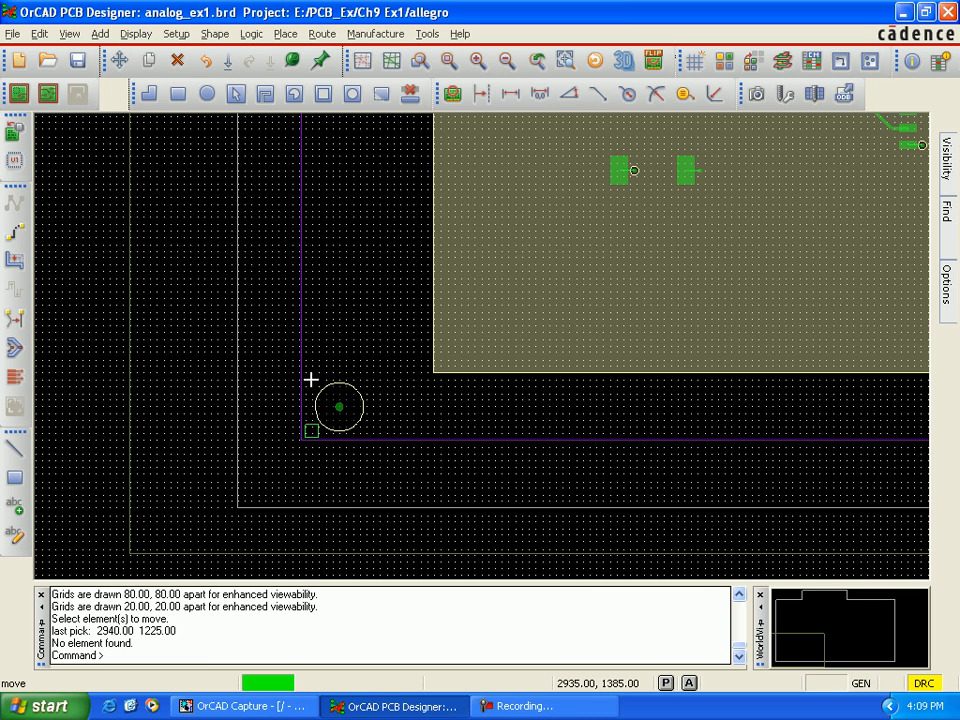
click(311, 430)
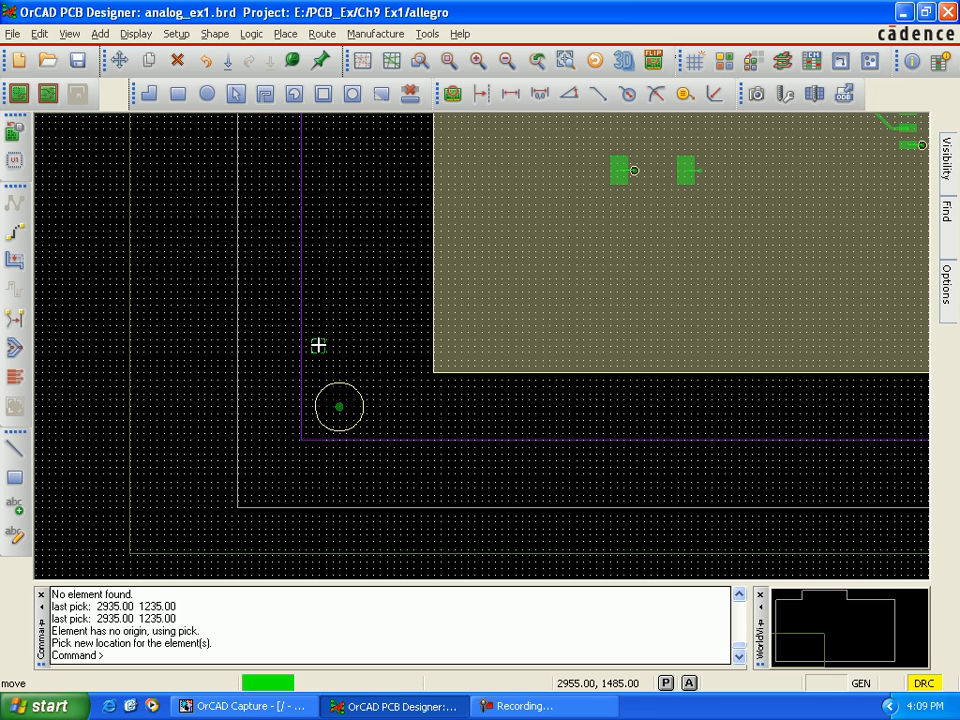
scroll(324, 345, up, 2)
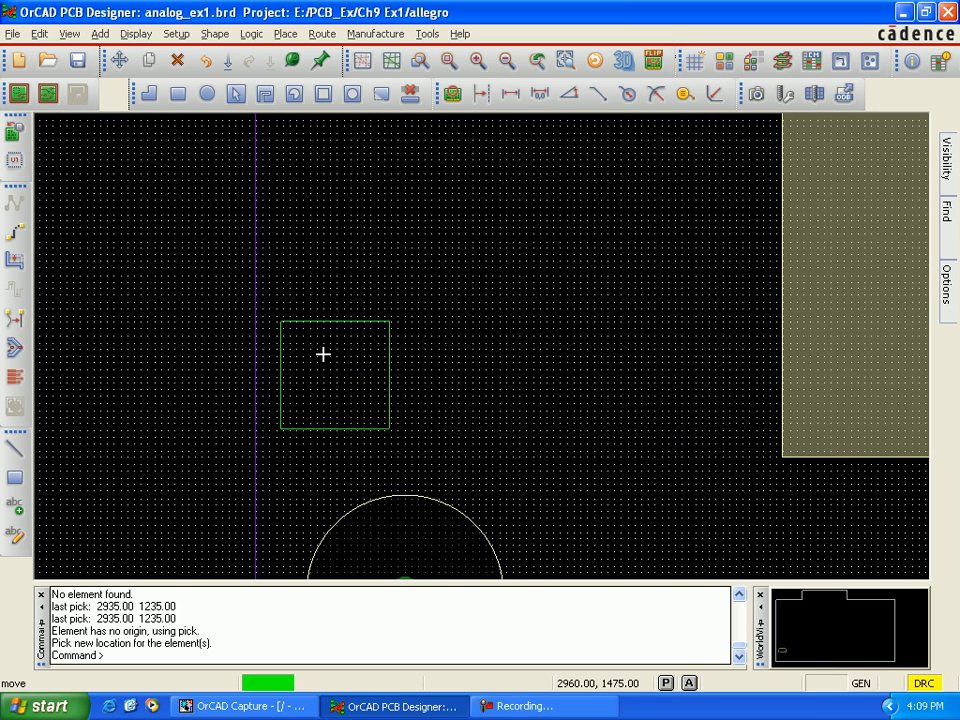
scroll(321, 357, up, 1)
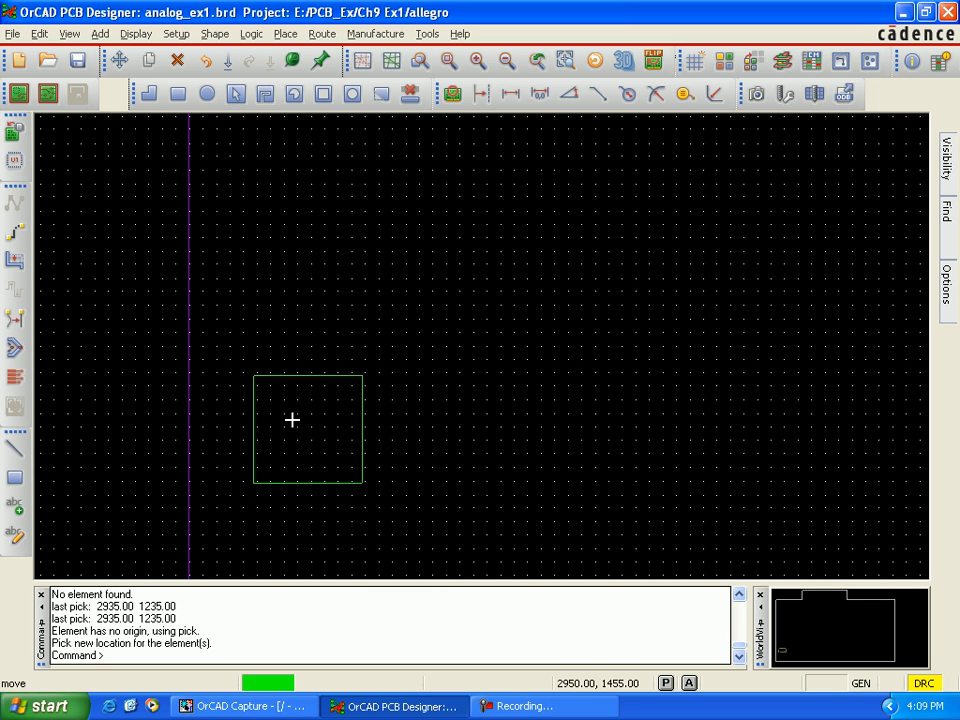
click(289, 420)
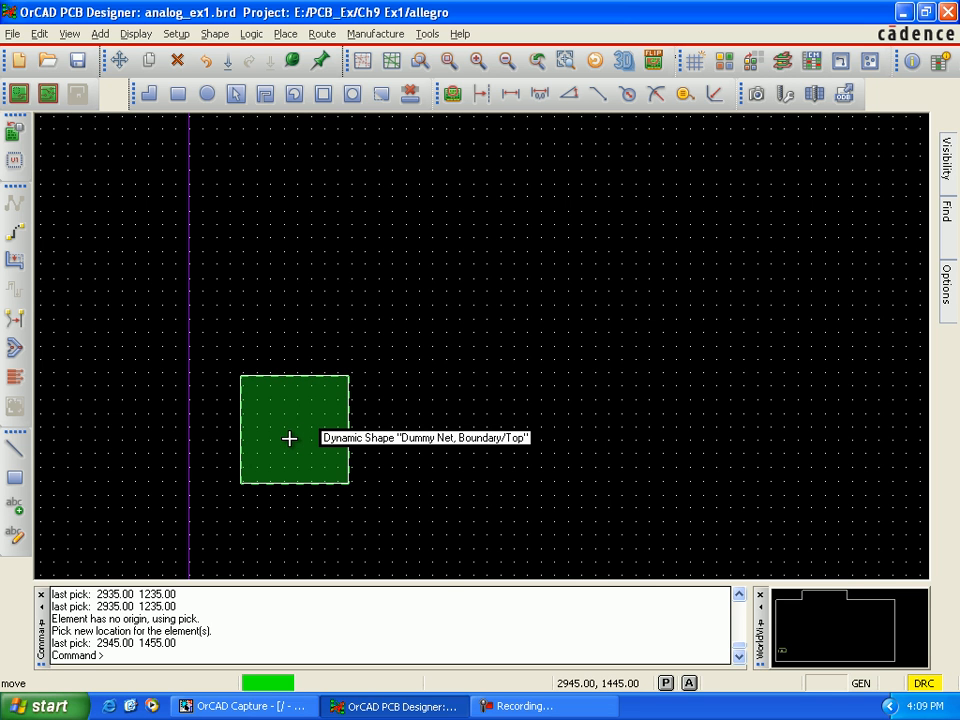
Step: Check the design status for out-of-date shapes and DRC errors
scroll(308, 441, down, 3)
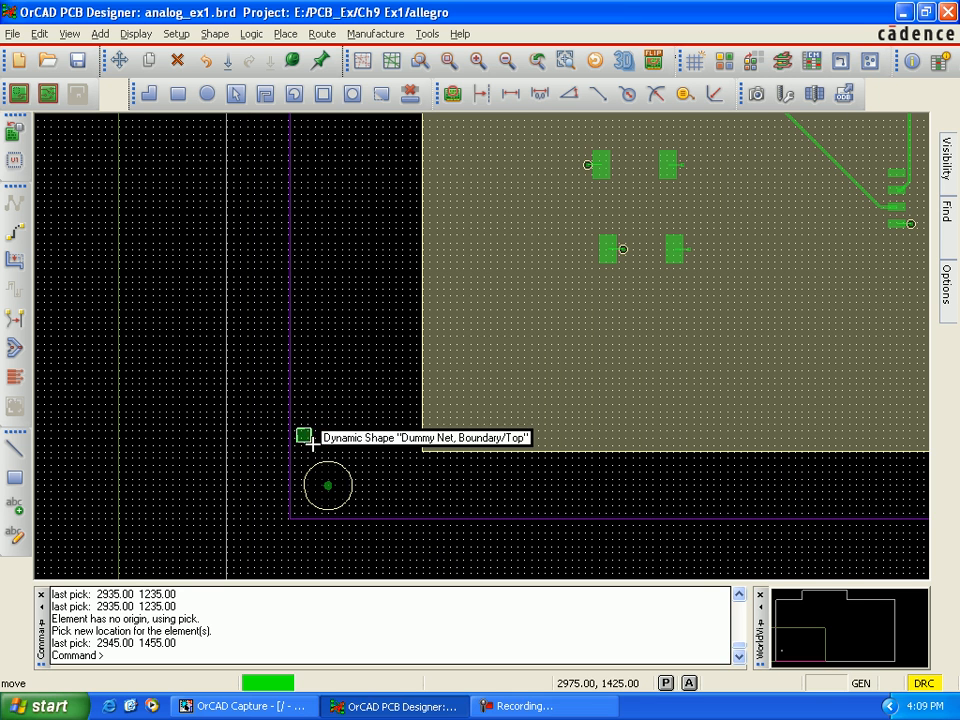
scroll(388, 427, down, 1)
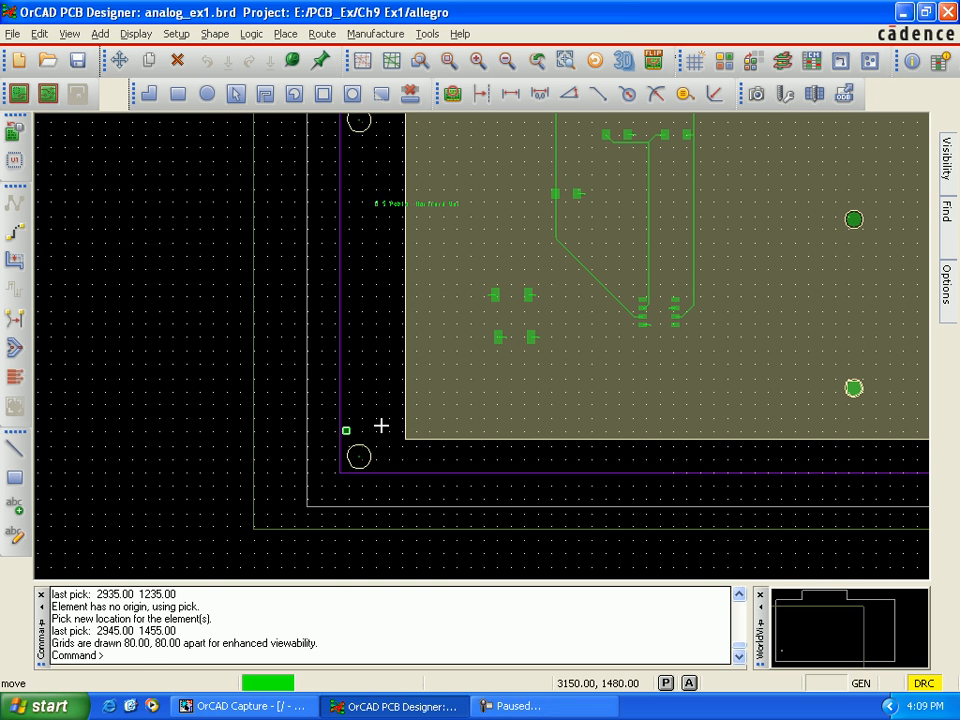
click(136, 34)
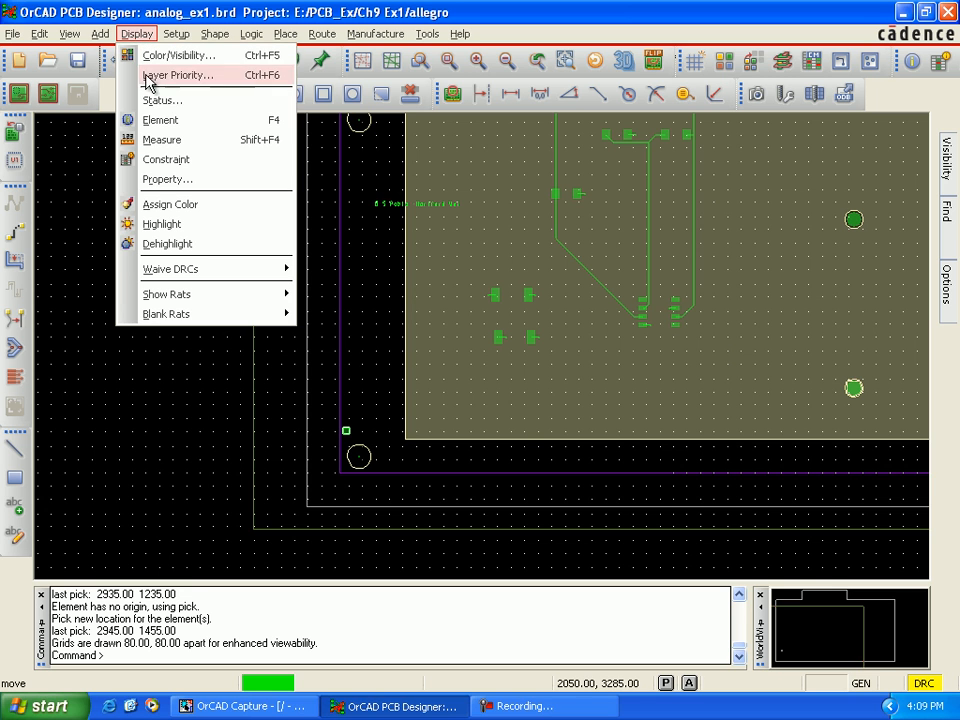
click(162, 101)
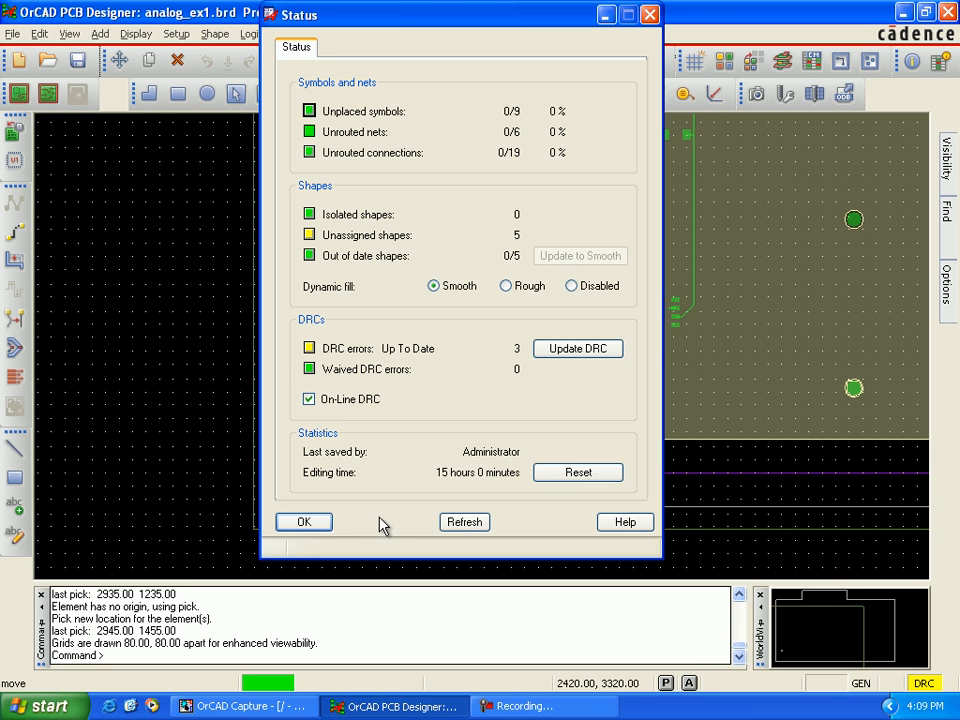
click(316, 519)
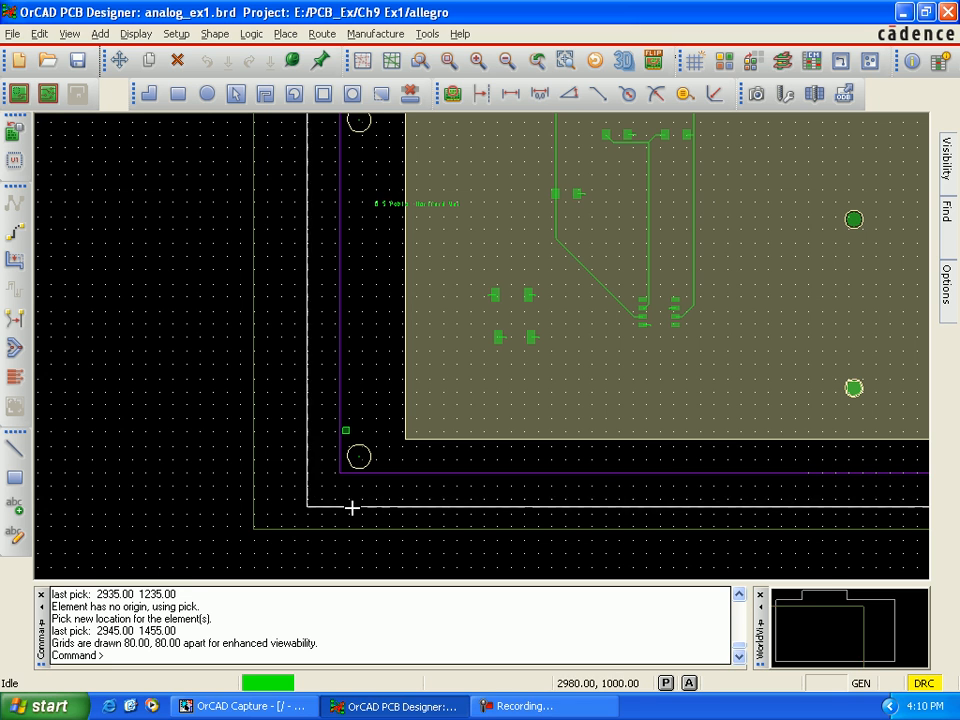
Step: Open the artwork settings and select all available films for output
click(375, 34)
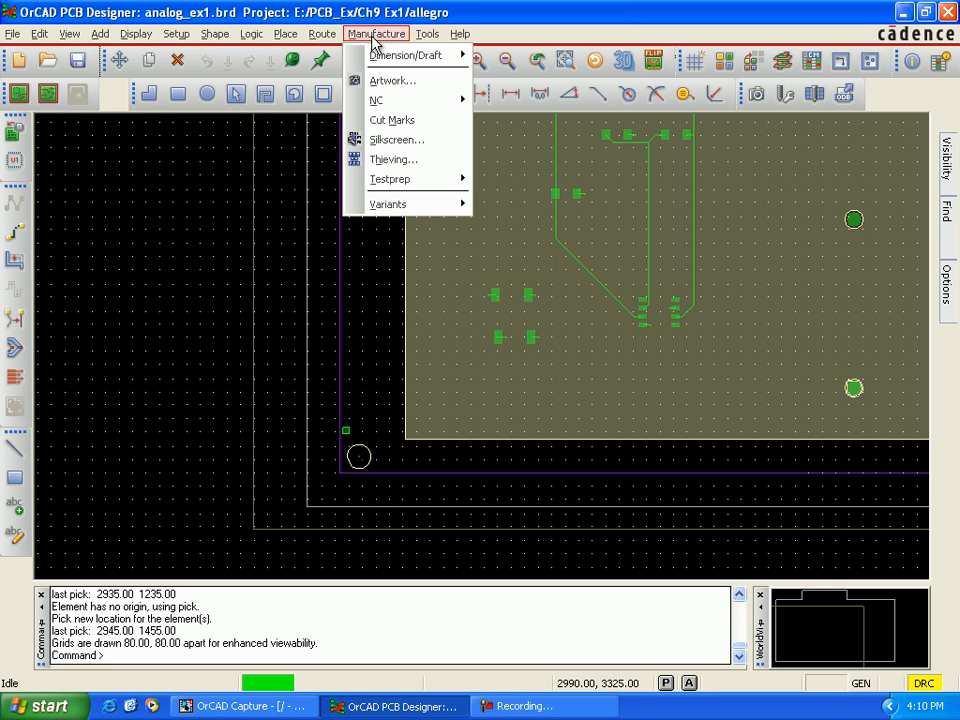
click(378, 80)
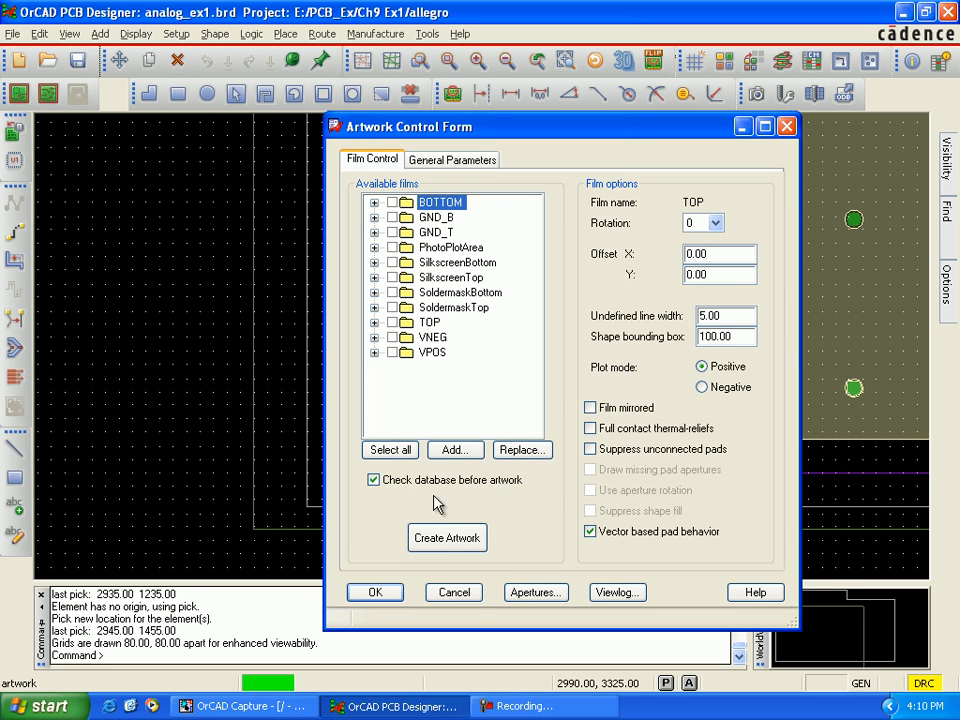
click(464, 550)
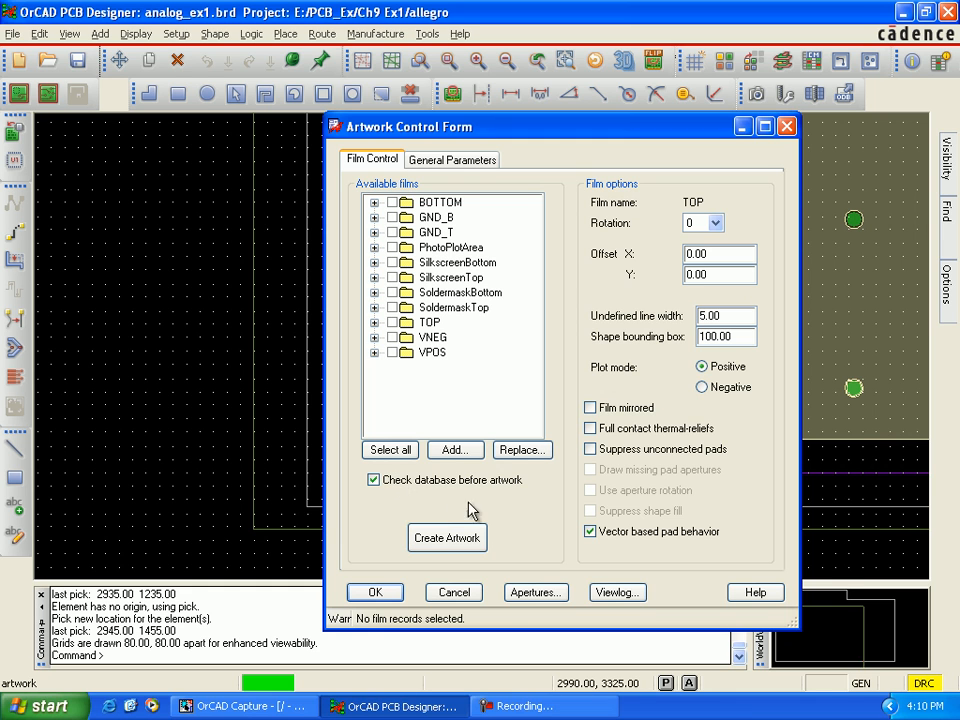
click(398, 449)
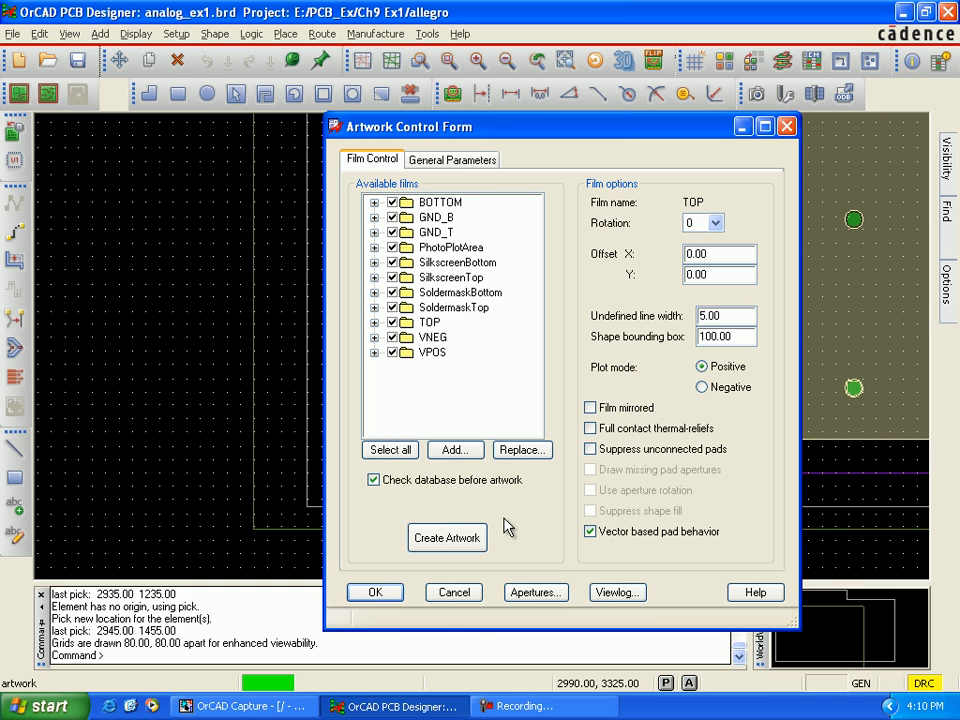
Step: Check the general artwork parameters, then set the TOP film's plot mode to Negative and create the artwork for all films
click(470, 162)
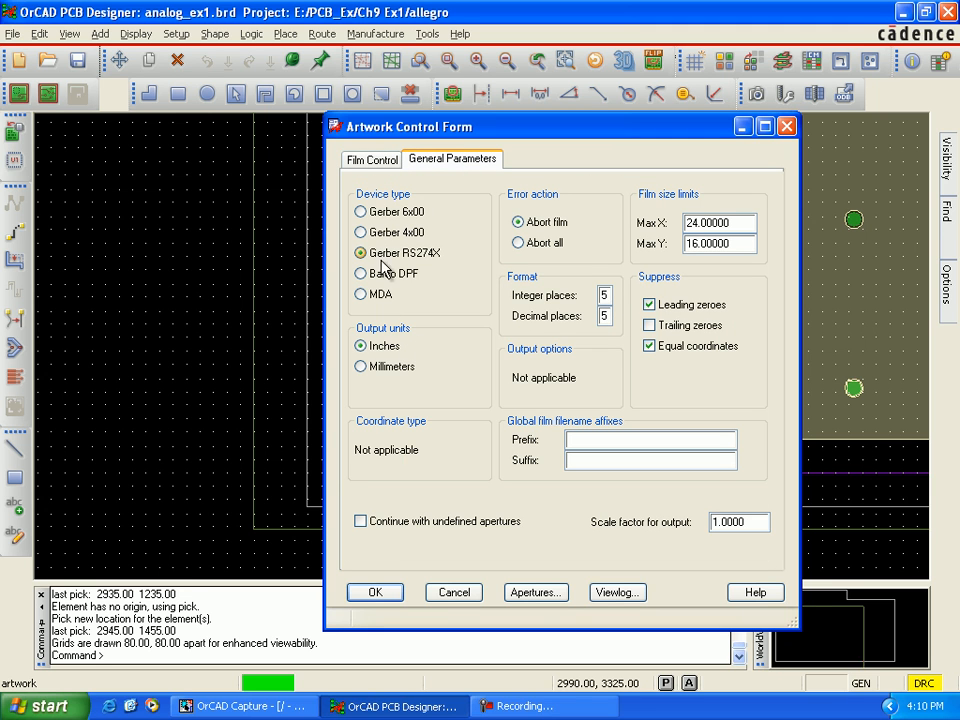
click(385, 163)
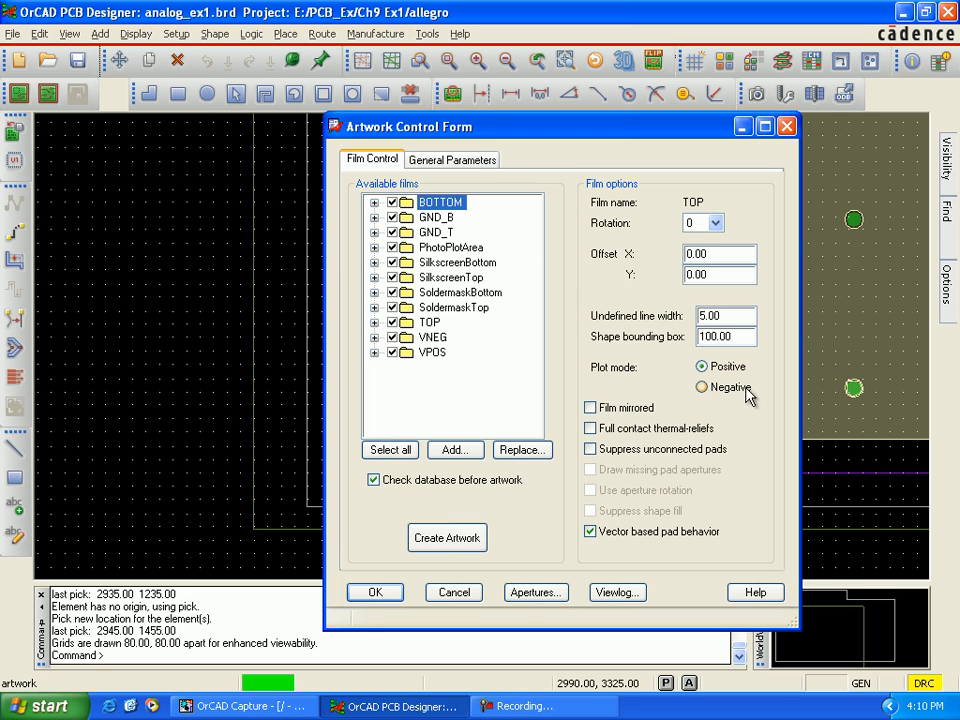
click(702, 388)
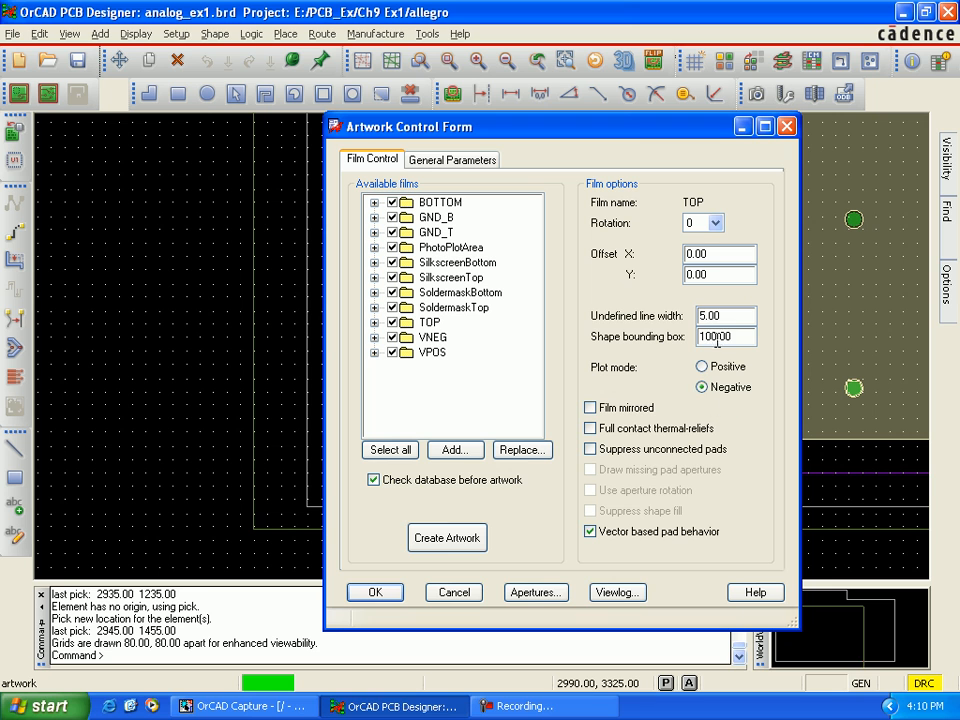
click(450, 541)
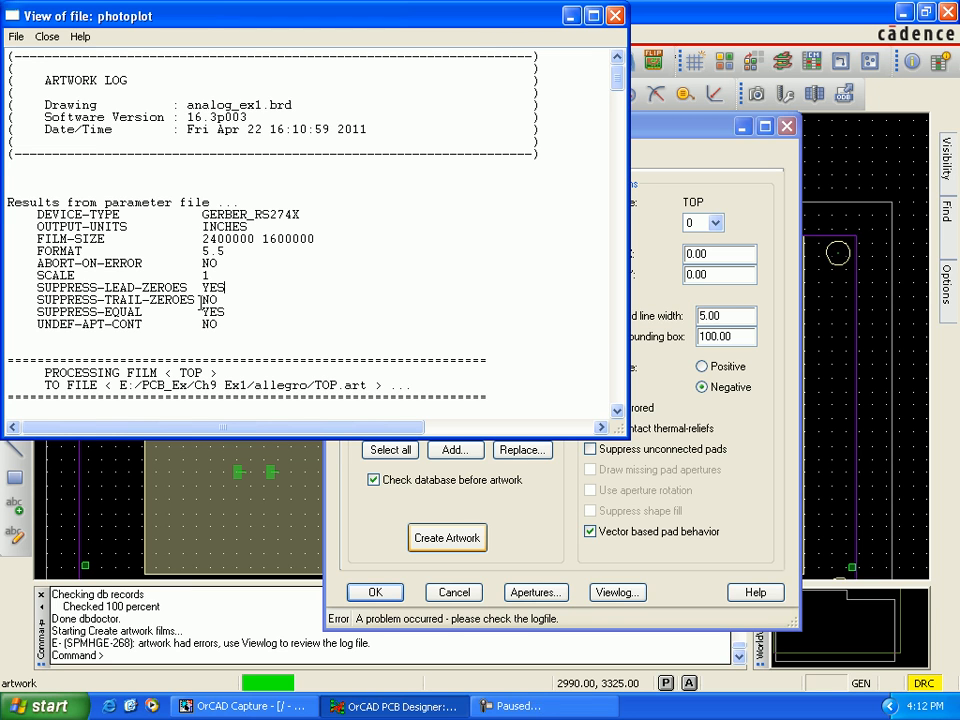
Step: Read the photoplot log's parameter results and the TOP film section, marking the text of its error entry
scroll(235, 320, down, 1)
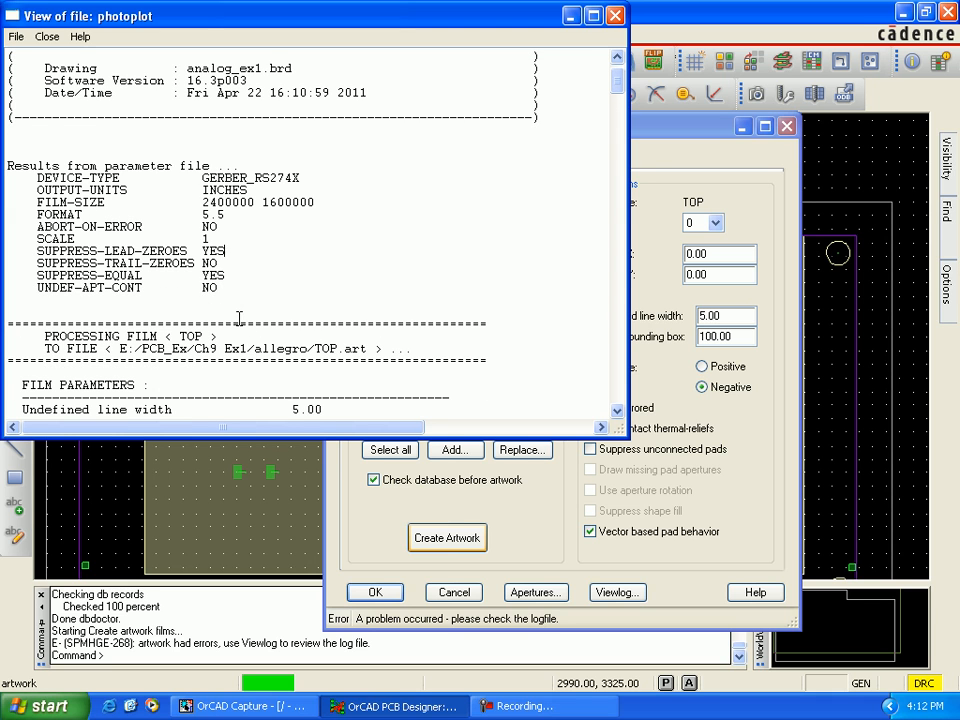
click(235, 255)
scroll(250, 314, down, 1)
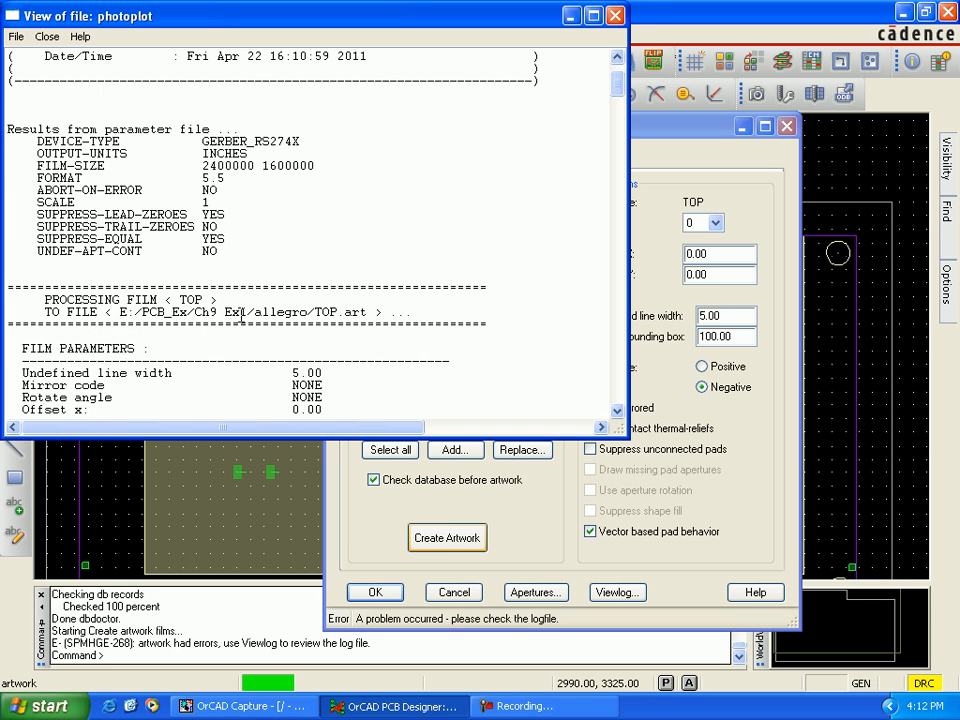
scroll(245, 314, down, 1)
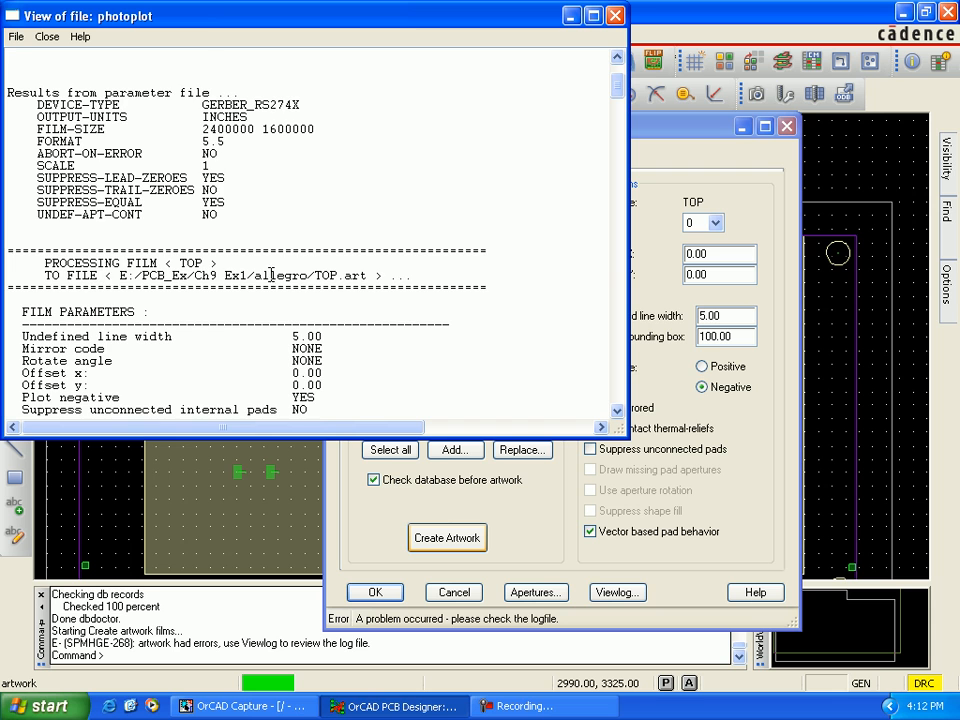
scroll(211, 305, down, 2)
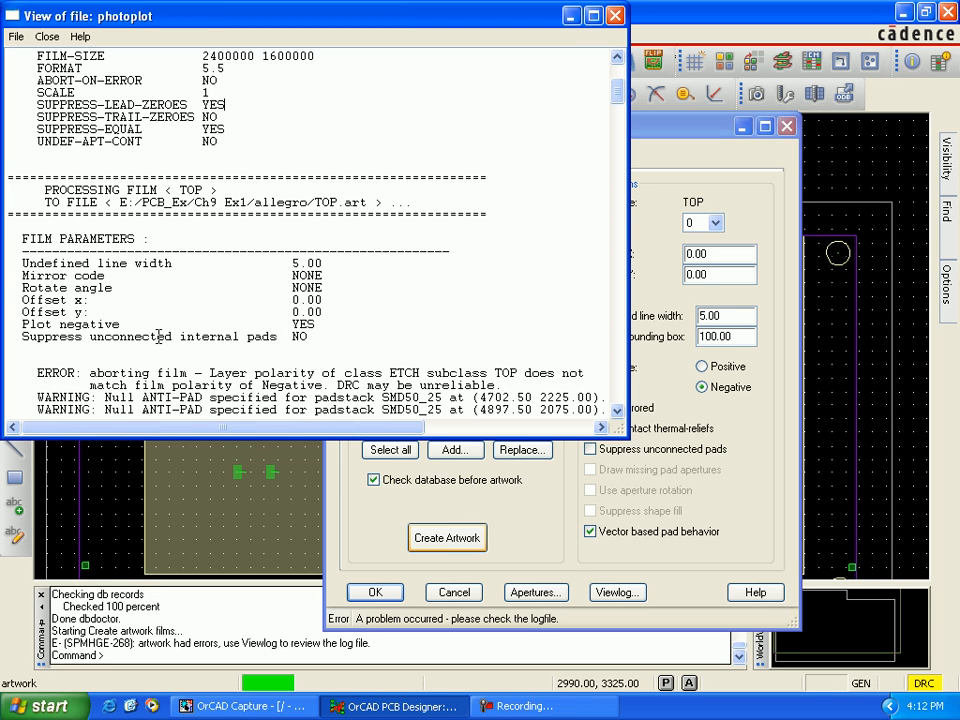
scroll(326, 328, down, 2)
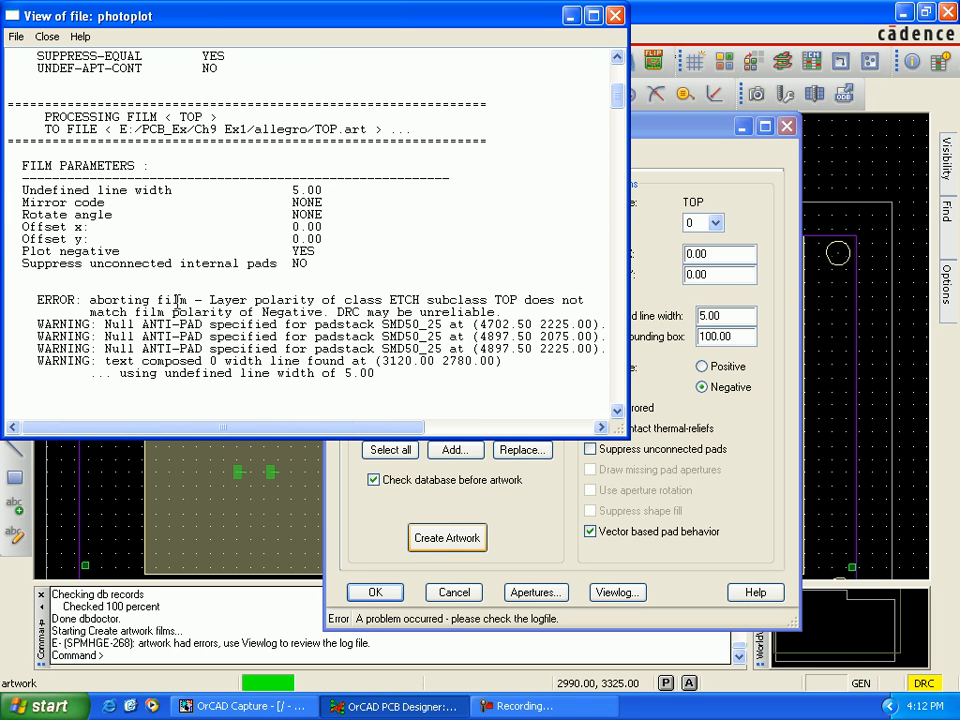
scroll(297, 354, down, 1)
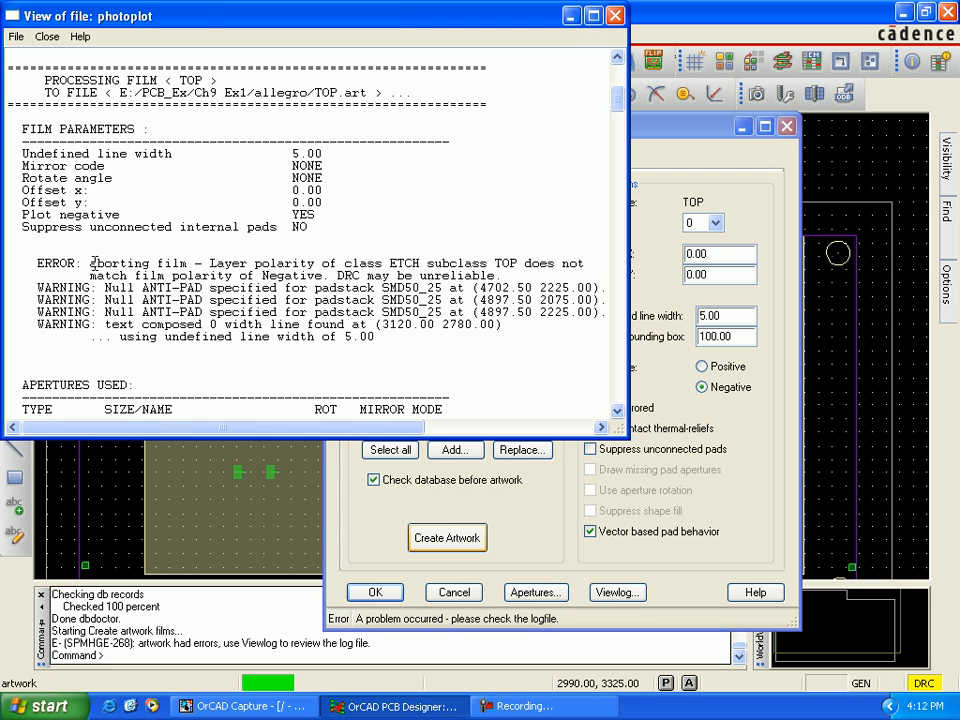
drag(90, 266, 550, 266)
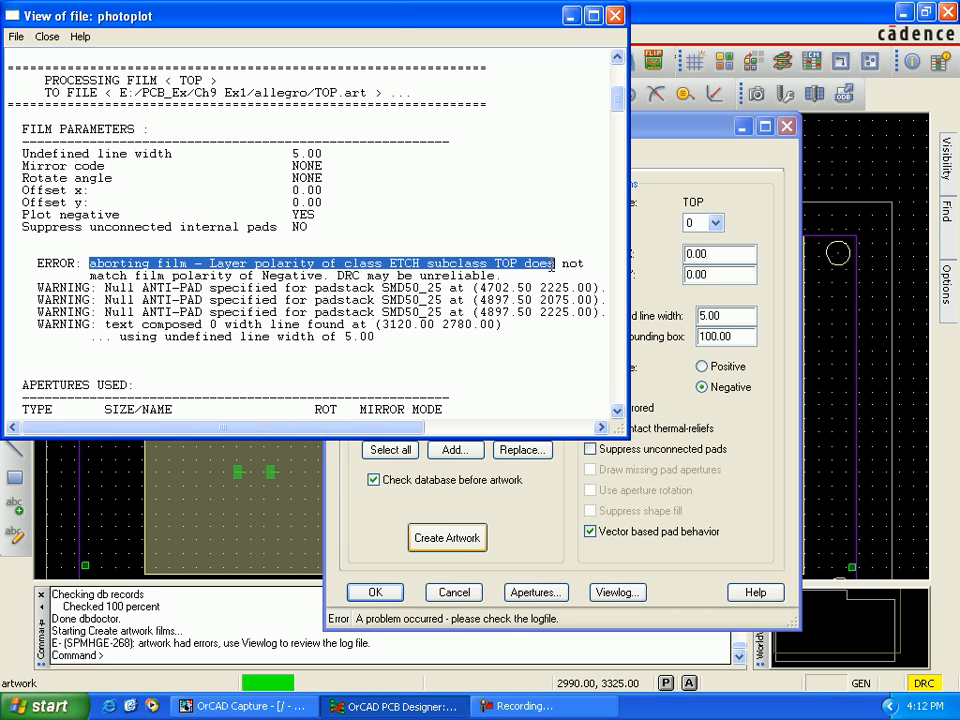
drag(173, 276, 390, 276)
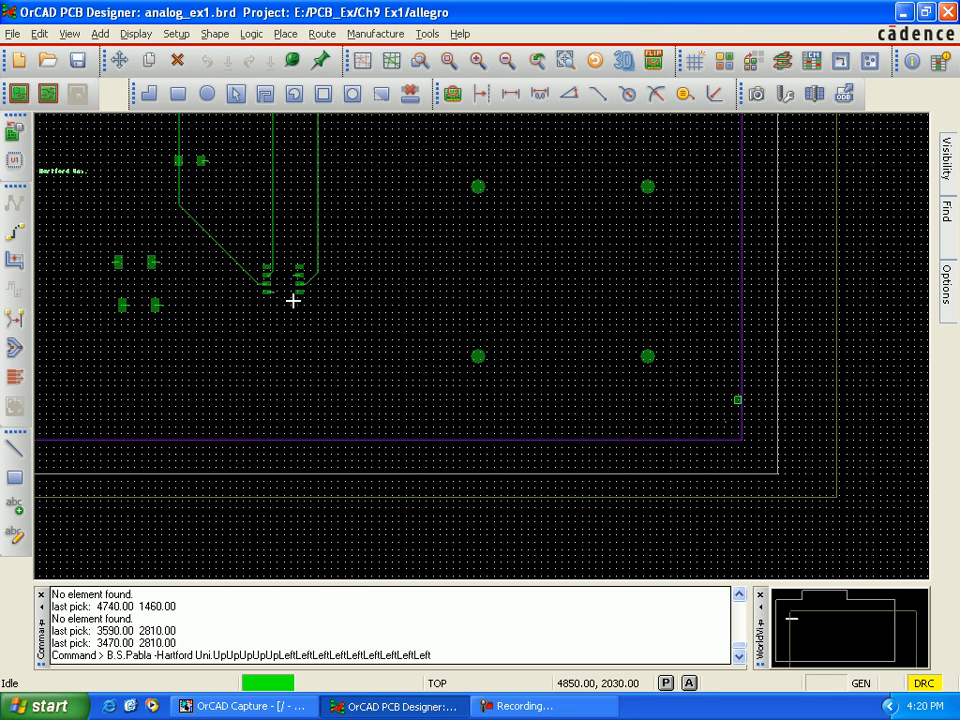
Step: Delete the author and university text label from the board's TOP layer
click(62, 173)
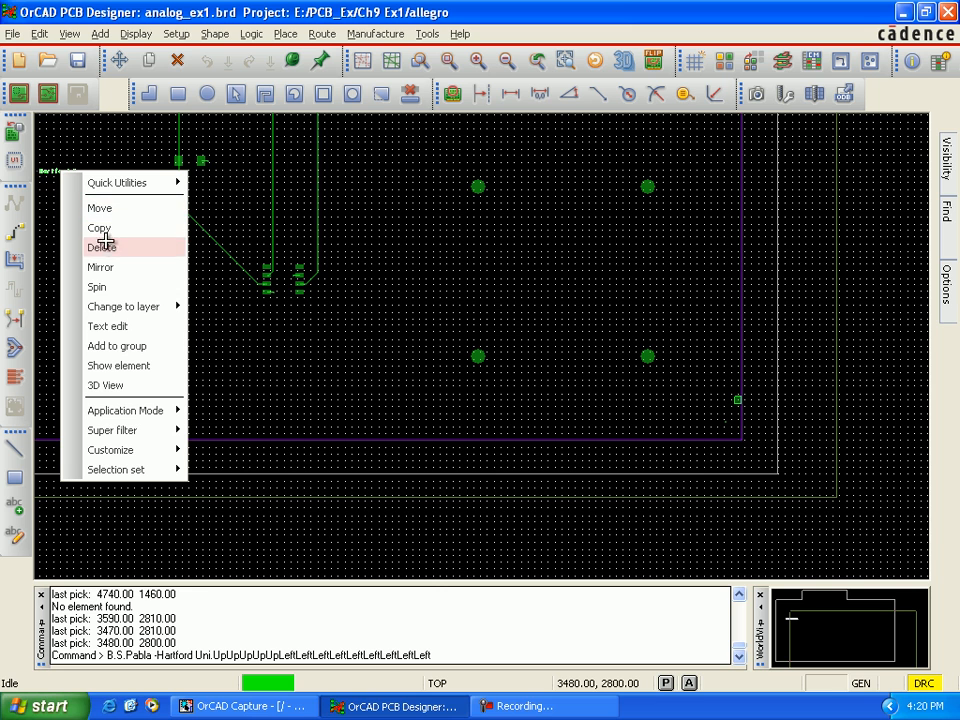
click(102, 247)
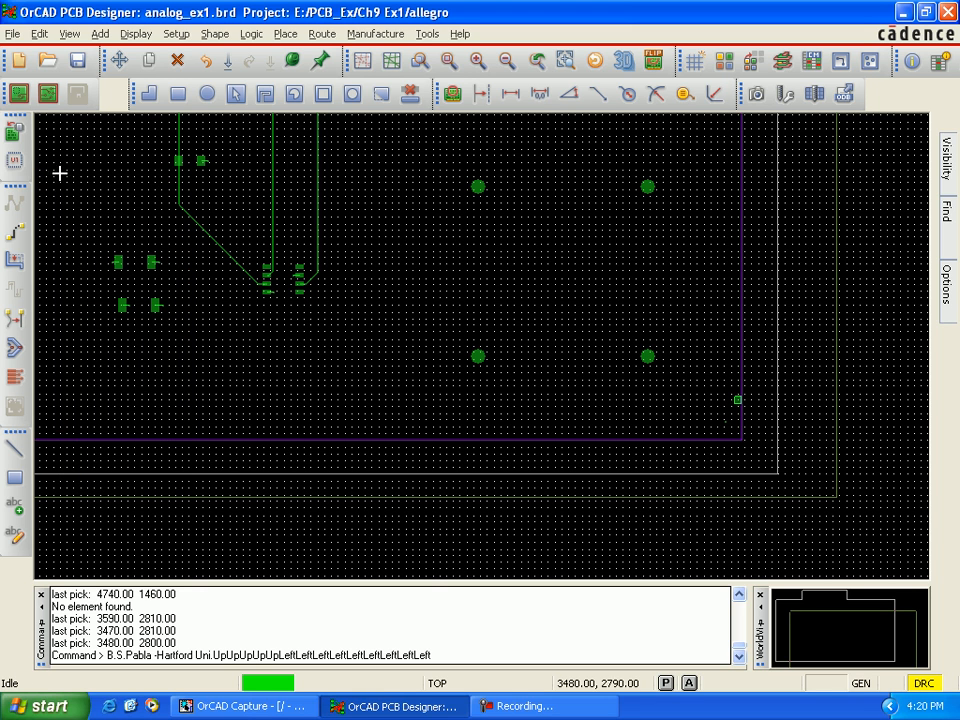
key(Left)
key(Left)
scroll(142, 364, up, 3)
scroll(142, 364, down, 1)
scroll(142, 364, down, 1)
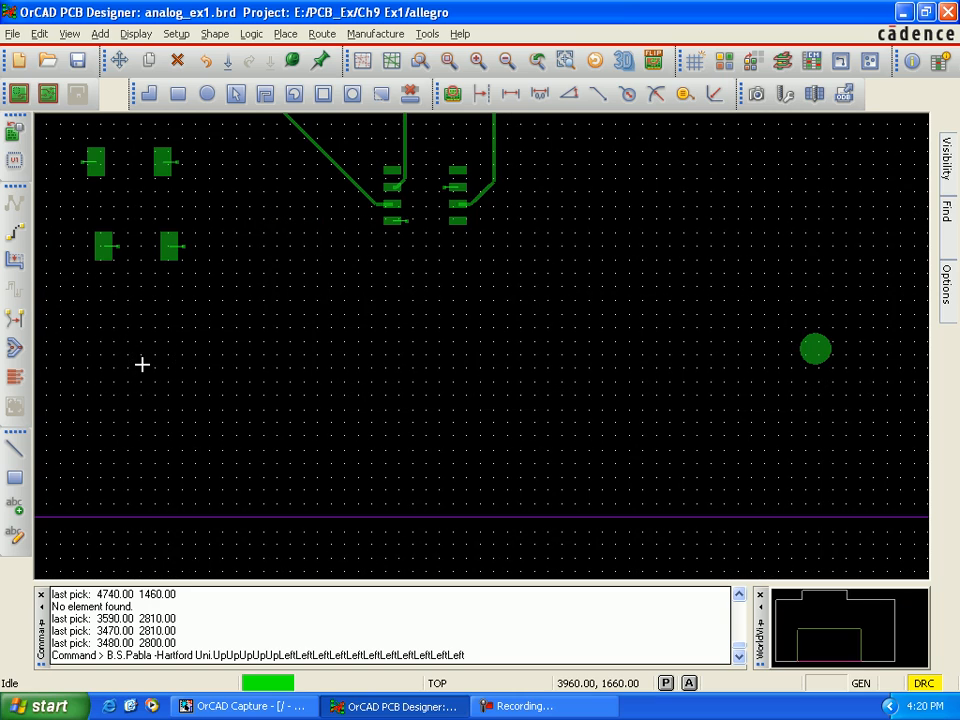
scroll(325, 343, up, 1)
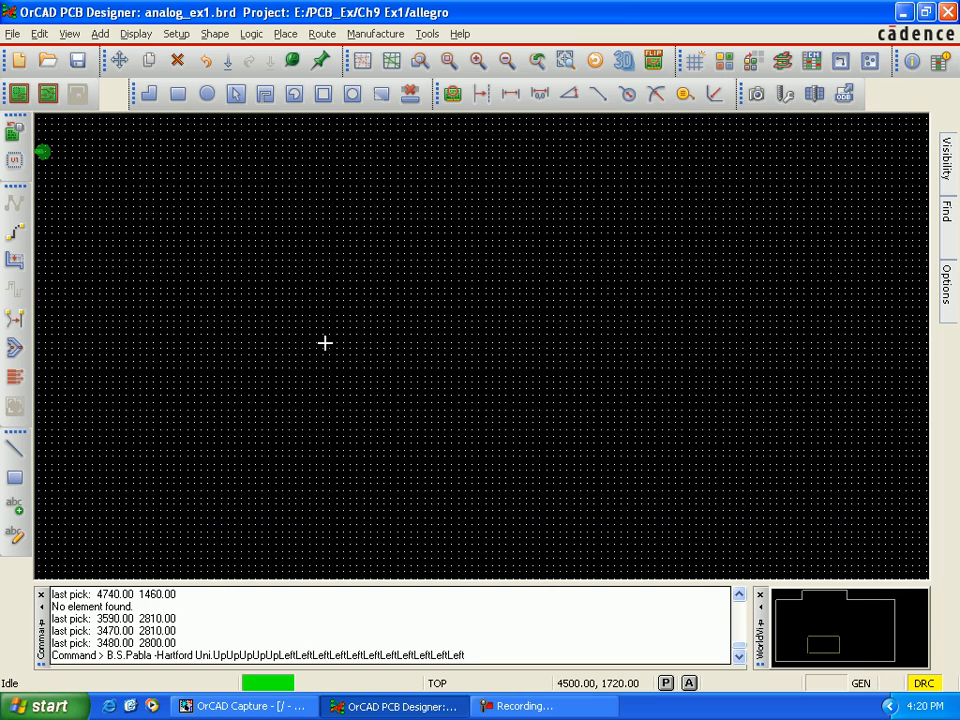
scroll(325, 343, down, 1)
scroll(325, 343, down, 1)
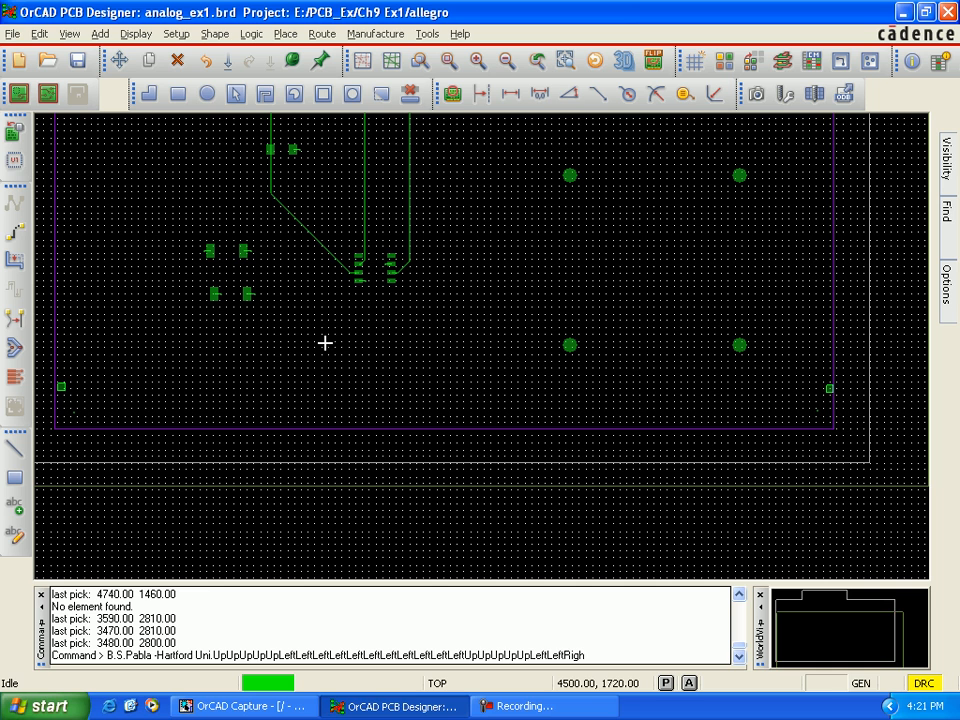
Step: Clear the leftover label text and stray entries from the command line, leaving an empty command prompt
key(BackSpace)
key(BackSpace)
key(BackSpace)
key(BackSpace)
key(BackSpace)
key(BackSpace)
key(BackSpace)
key(BackSpace)
key(BackSpace)
key(BackSpace)
key(BackSpace)
key(BackSpace)
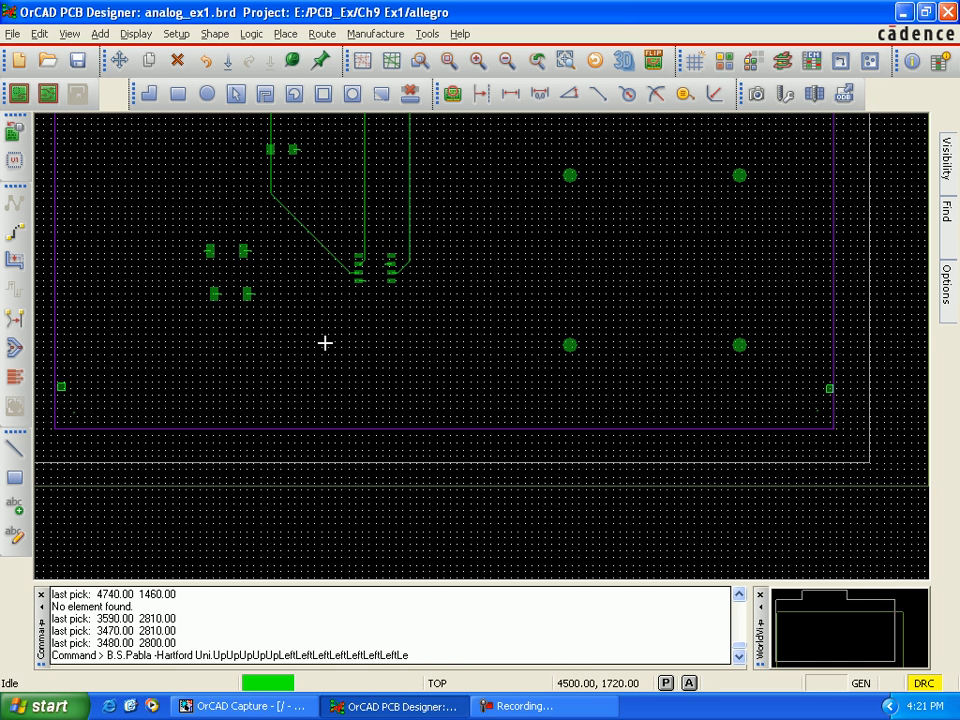
key(BackSpace)
key(BackSpace)
key(BackSpace)
key(BackSpace)
key(BackSpace)
key(BackSpace)
key(BackSpace)
key(BackSpace)
key(BackSpace)
key(BackSpace)
key(BackSpace)
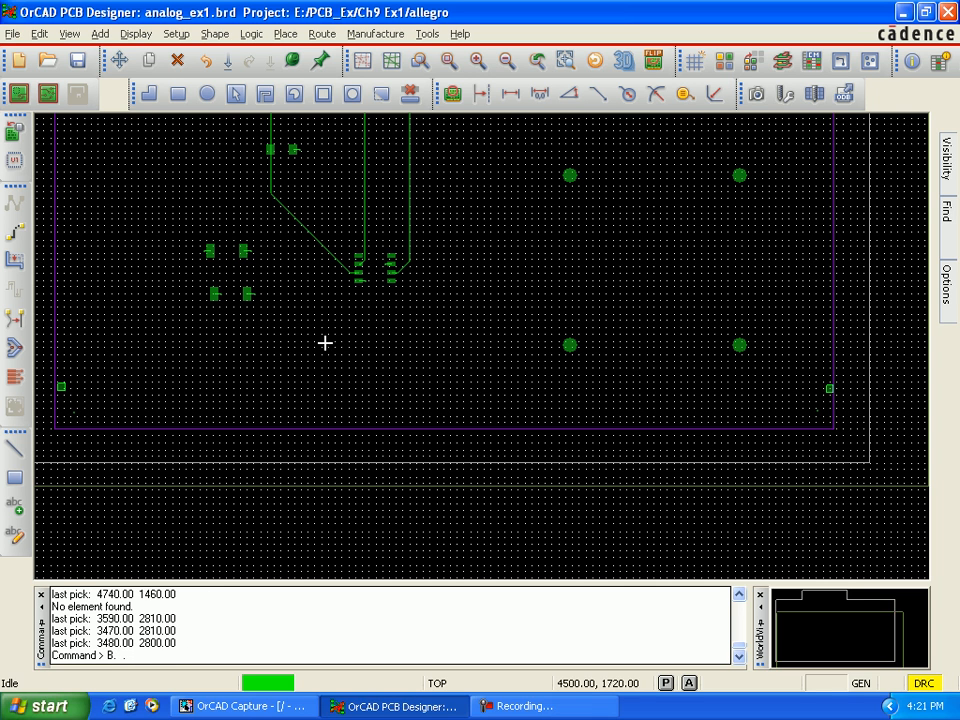
key(Return)
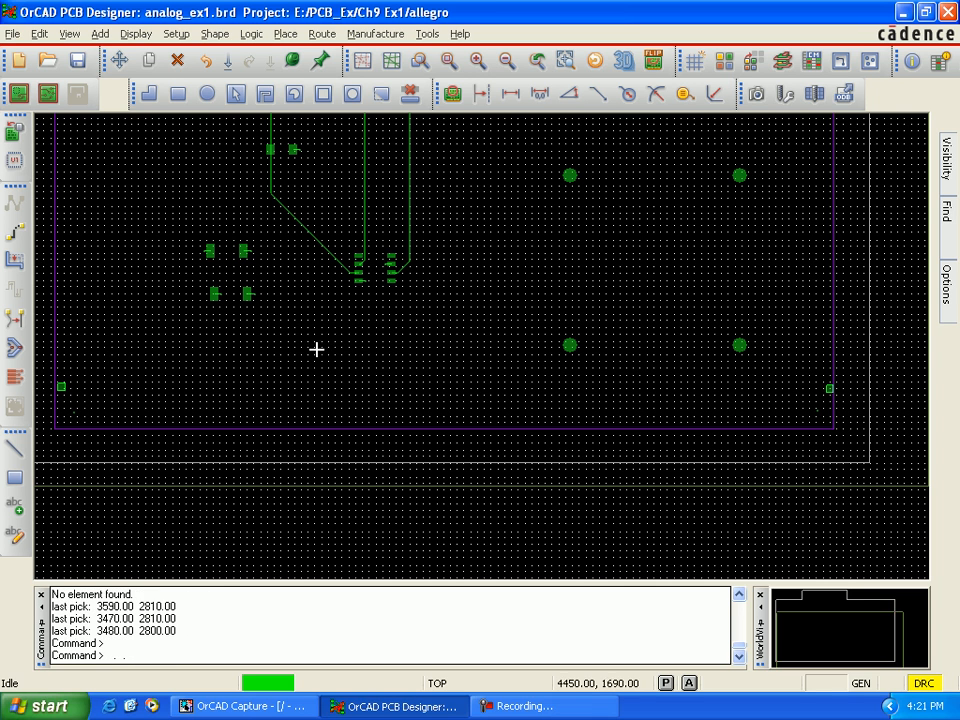
Step: Slide the horizontal TOP trace segment beneath the upper row of small pads downward, away from the pads, to about Y 3140
scroll(311, 345, up, 2)
scroll(311, 346, down, 2)
key(Up)
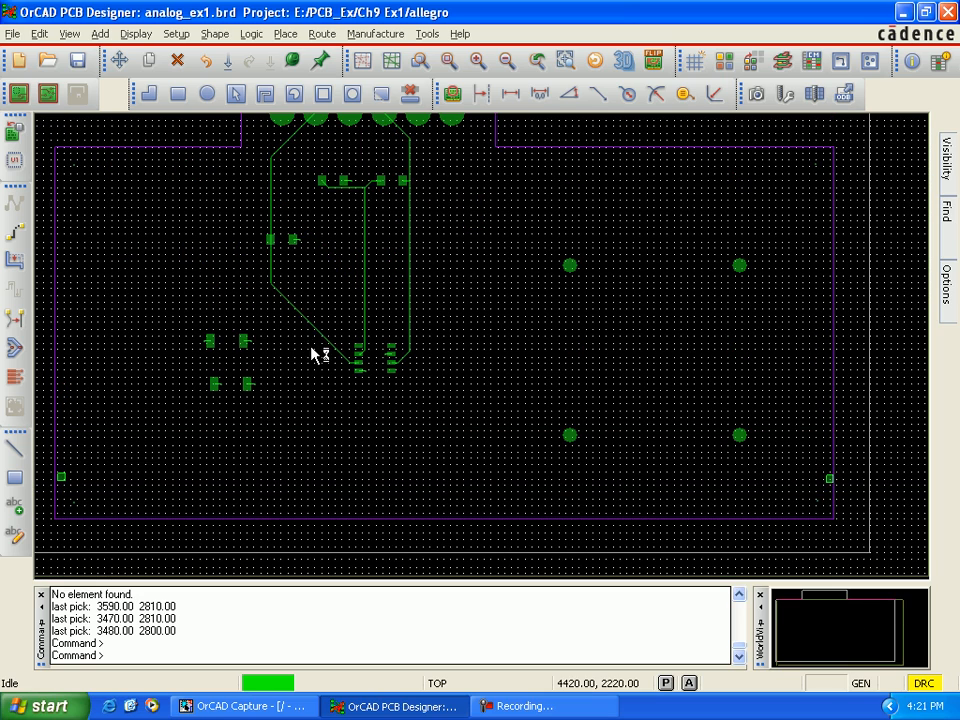
key(Up)
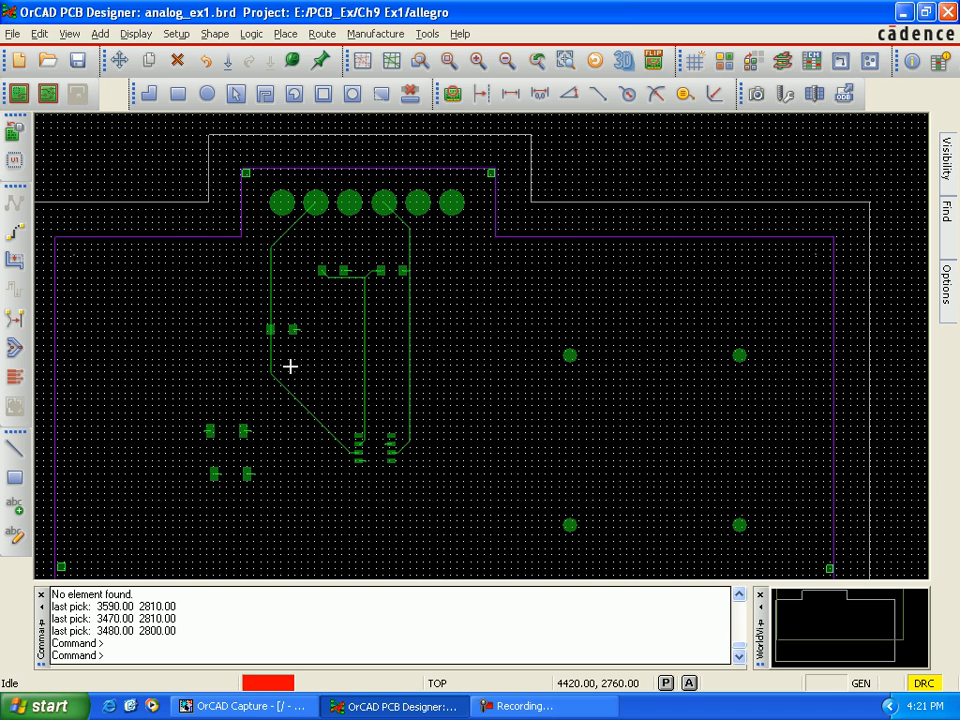
key(Up)
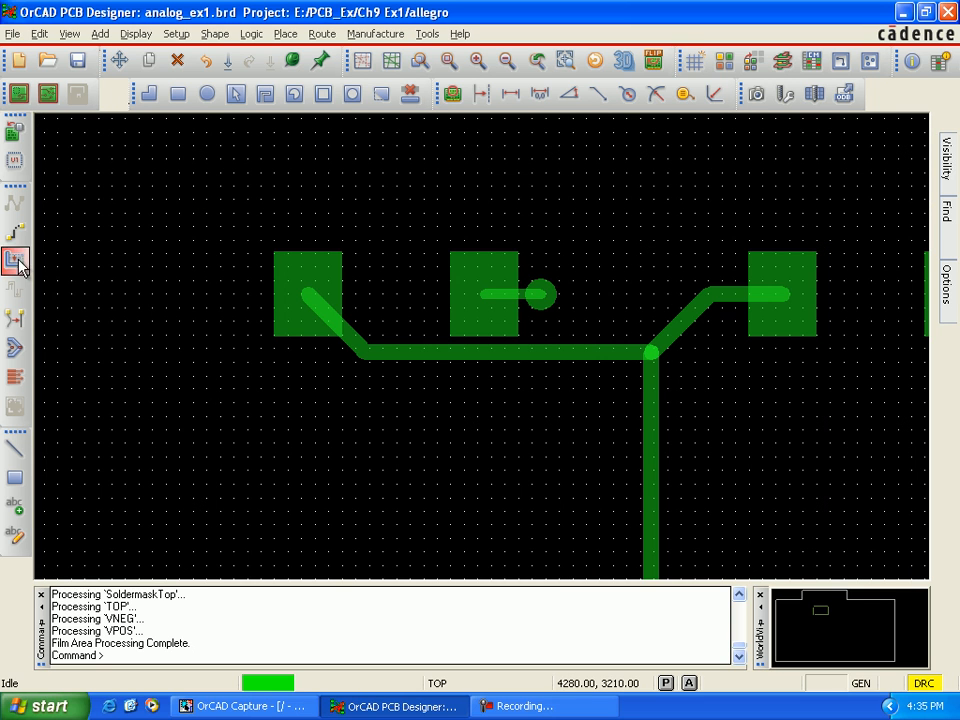
click(14, 260)
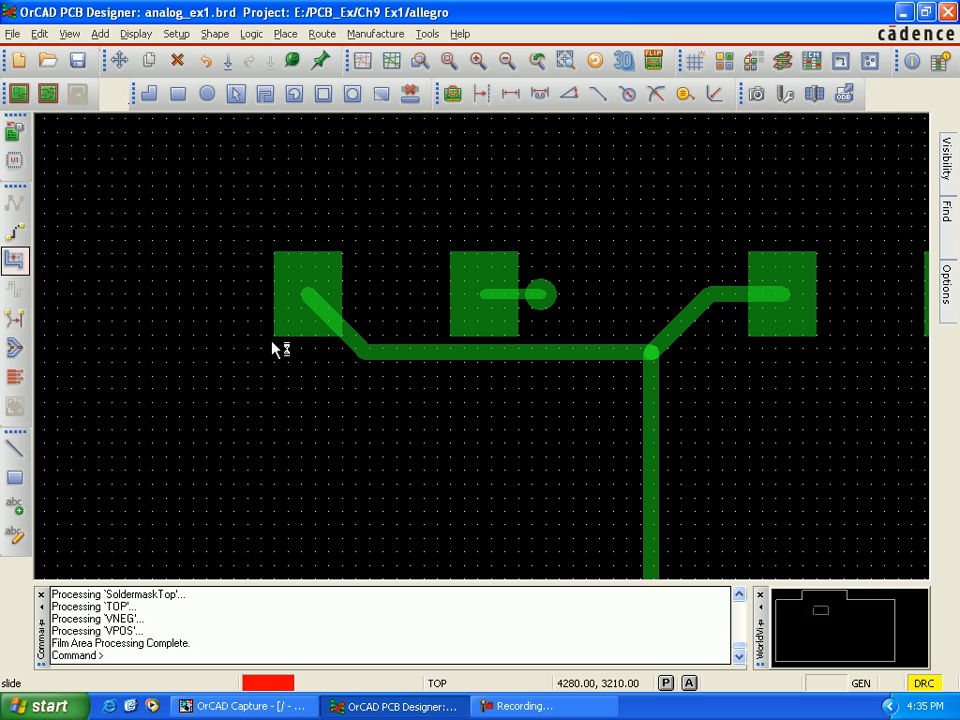
click(388, 357)
click(388, 383)
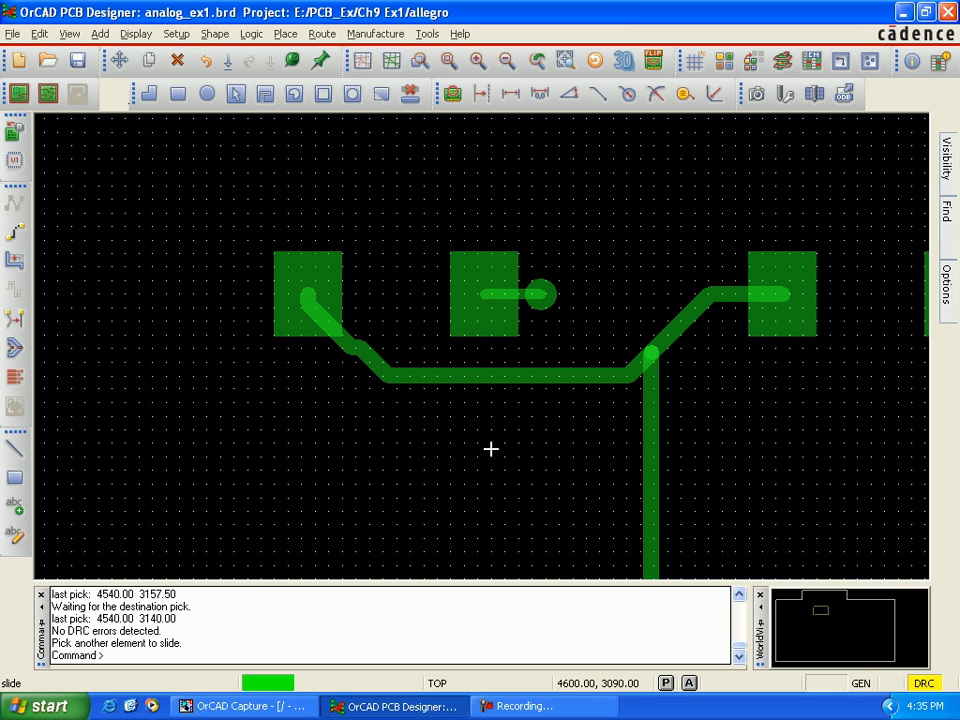
Step: Slide the diagonal trace segment below the leftmost small pad to about 4510, 3140, so the trace leaves the pad vertically
click(372, 369)
click(357, 355)
click(355, 362)
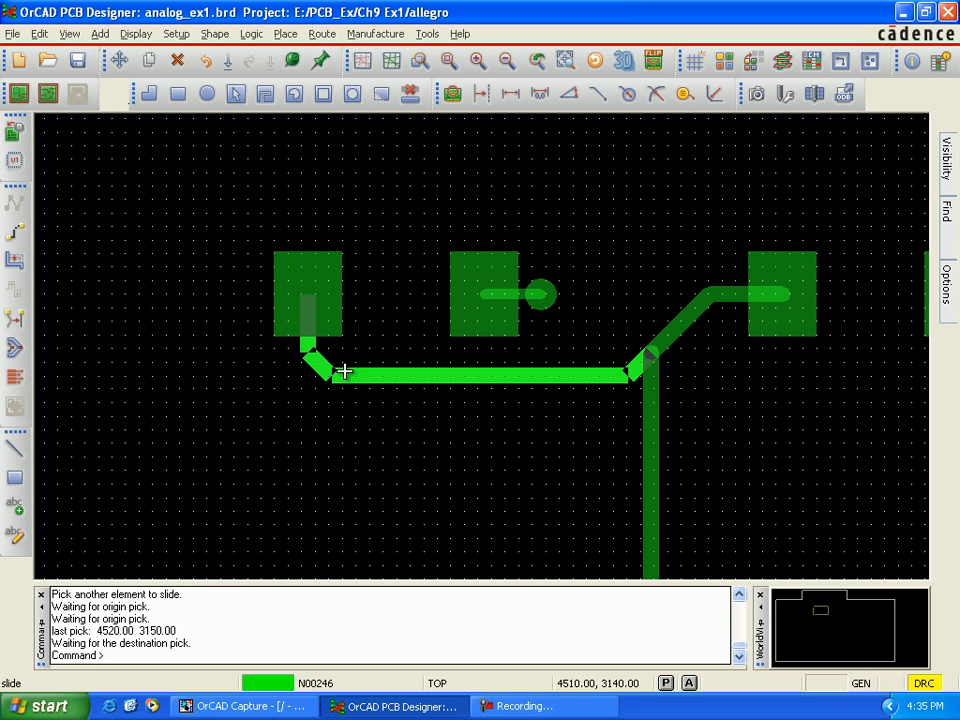
click(343, 371)
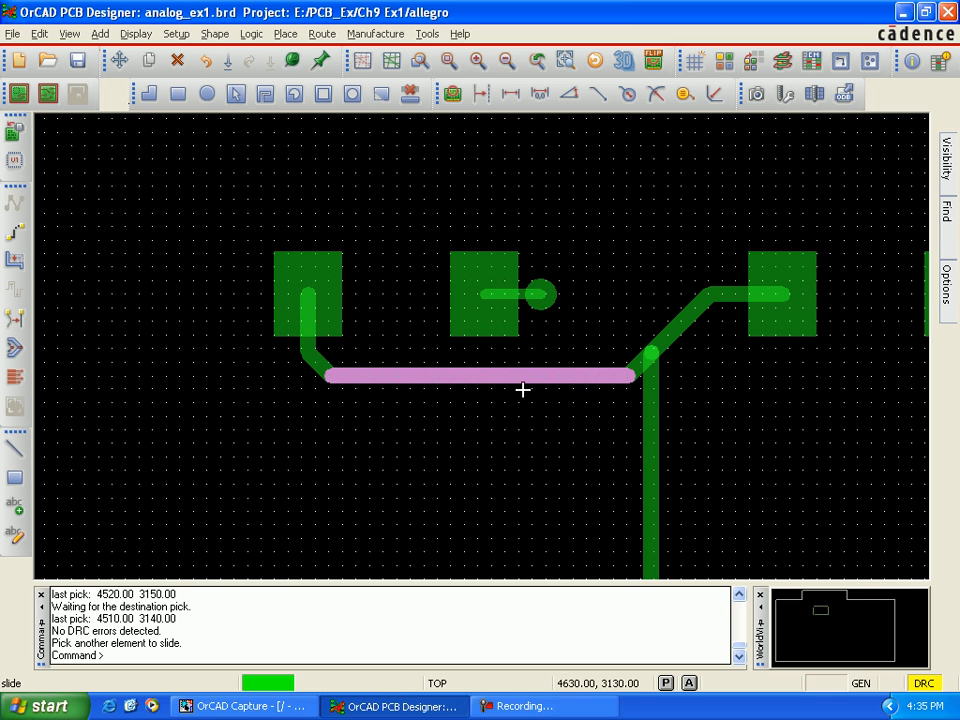
Step: Slide the lower bend and the long vertical segment of net N00246 away from the chip's left-hand pads, with the vertical at about X 4790
scroll(632, 455, down, 2)
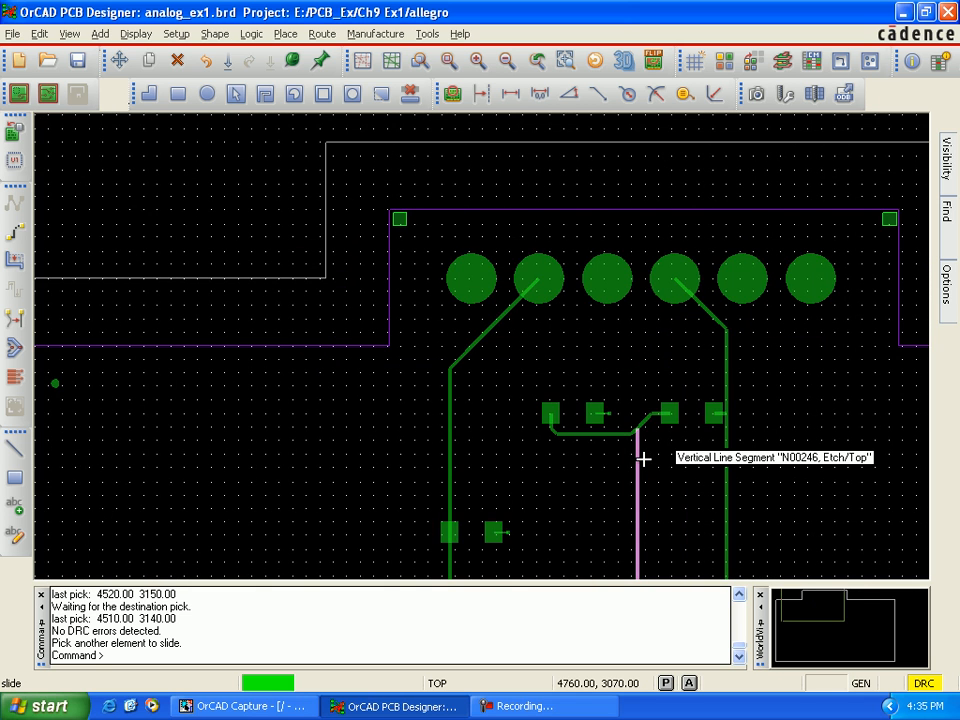
key(Down)
key(Down)
key(Down)
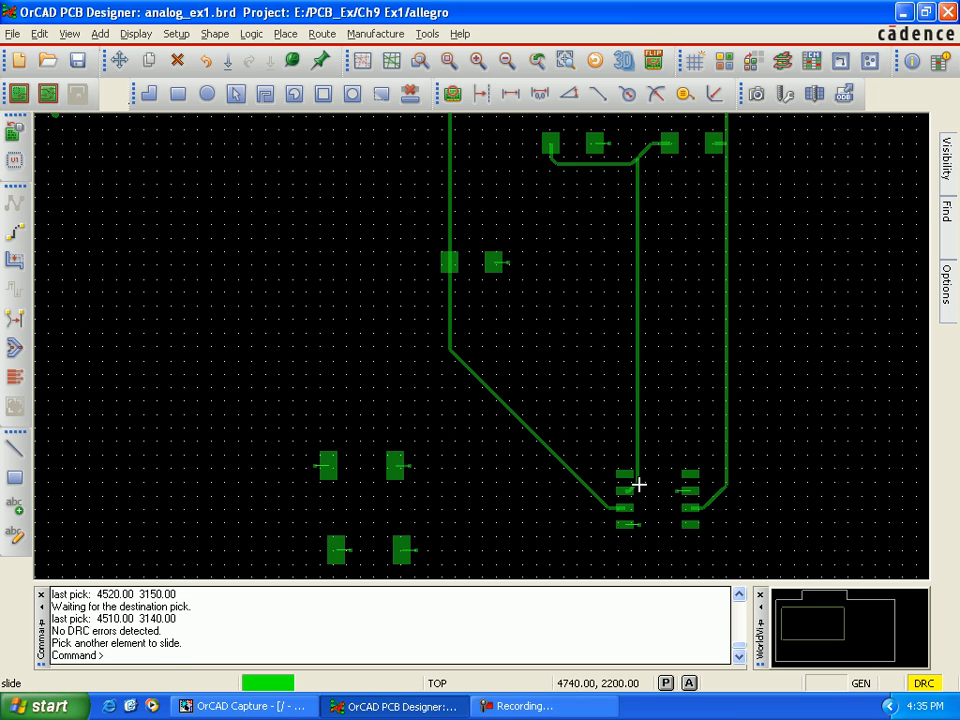
click(638, 484)
click(648, 484)
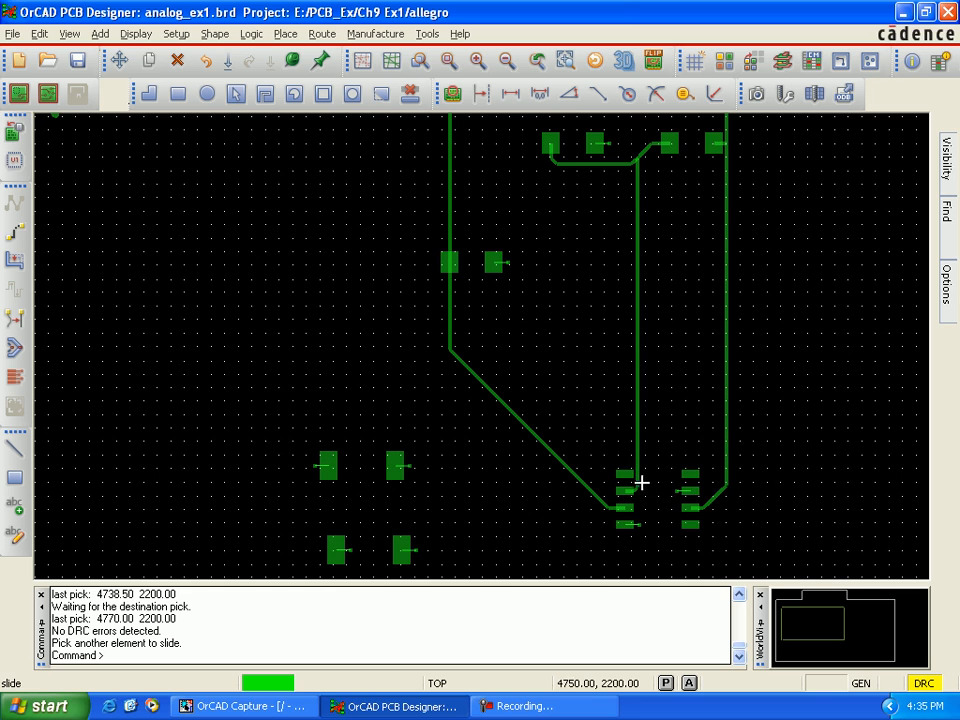
click(648, 483)
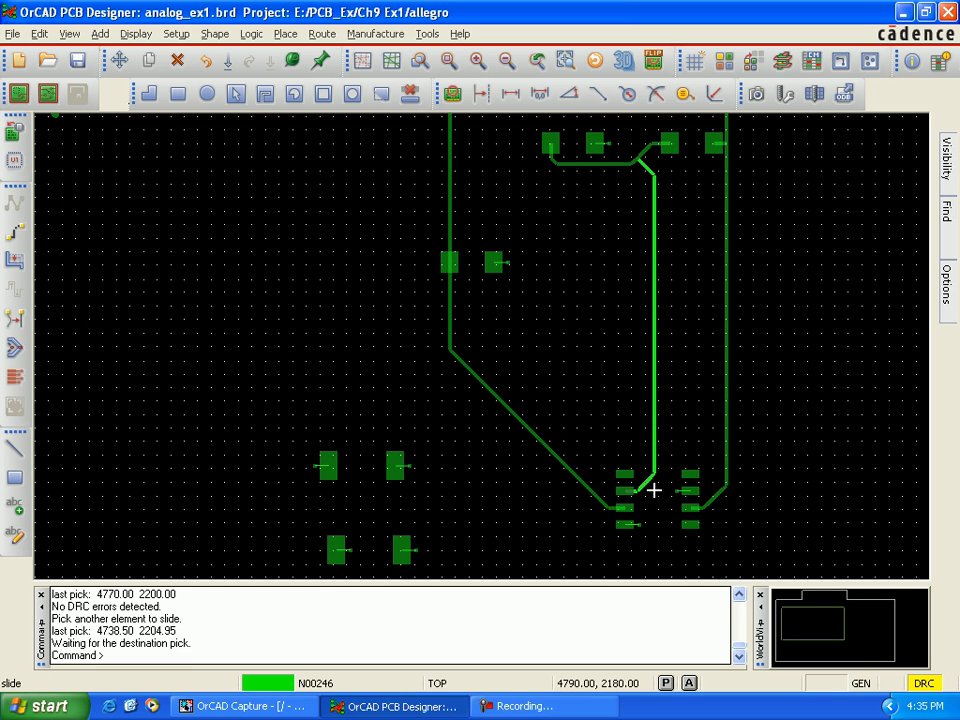
click(654, 490)
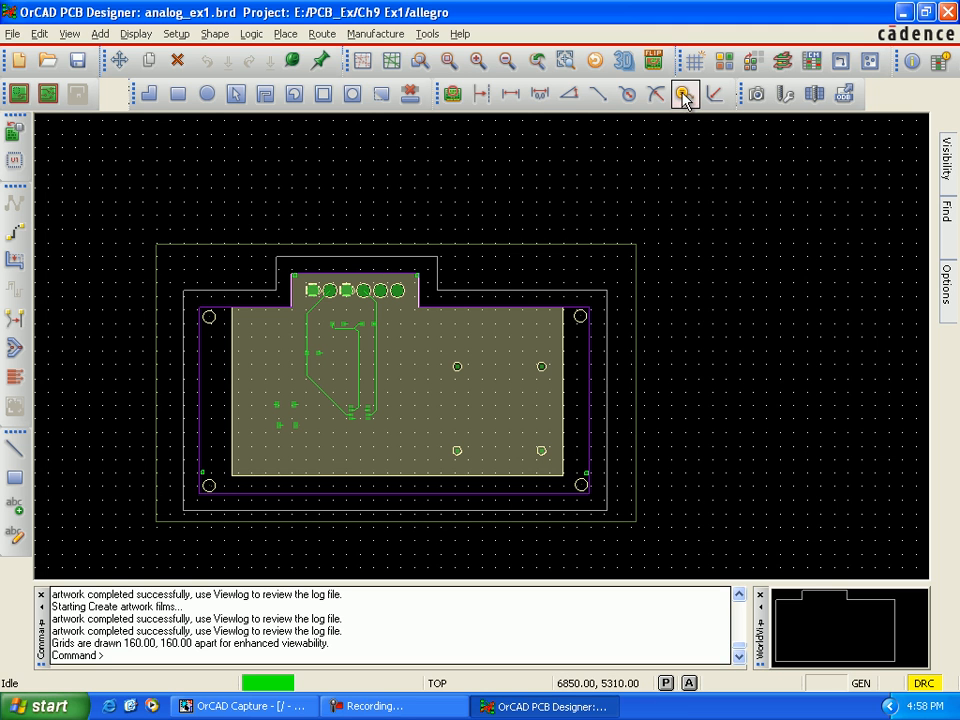
Step: Open the artwork settings and review the plot mode and line width of each film from GND_B to VPOS
click(759, 97)
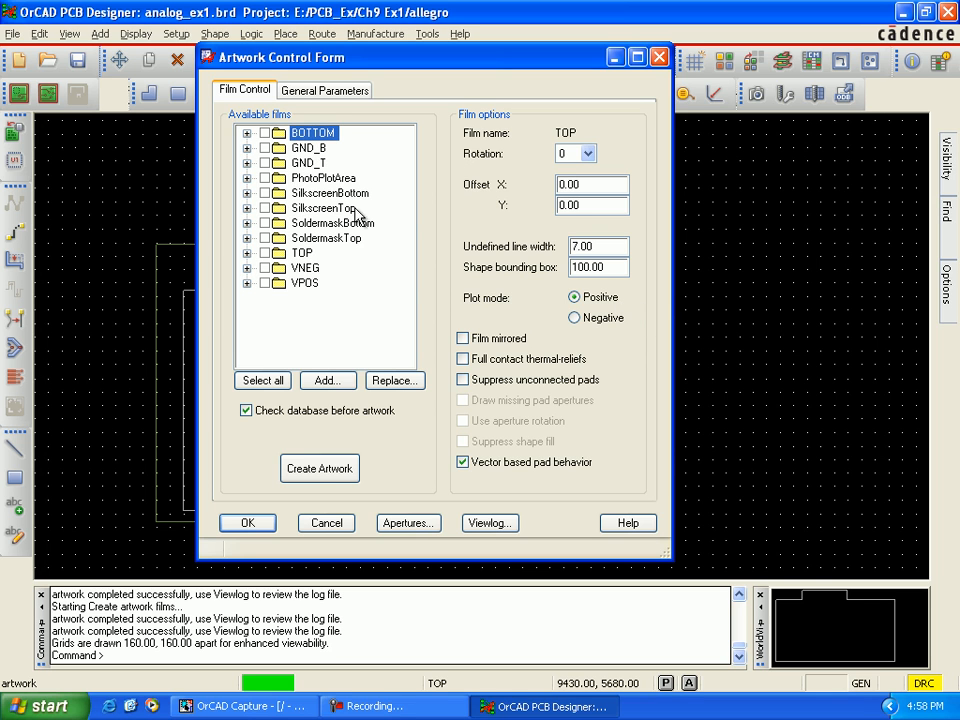
click(310, 148)
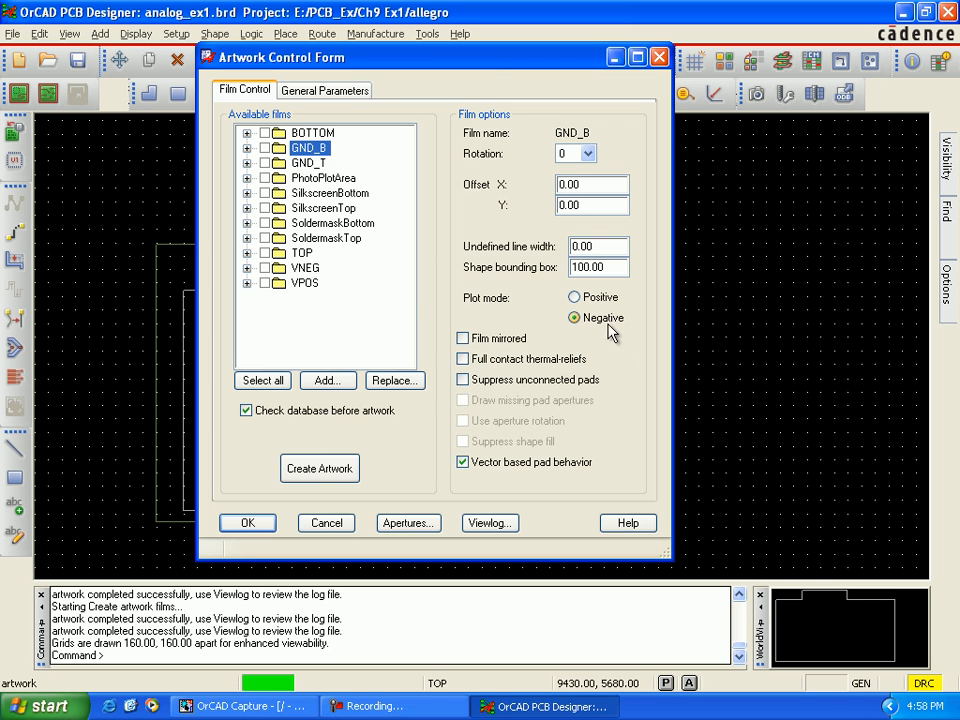
click(310, 162)
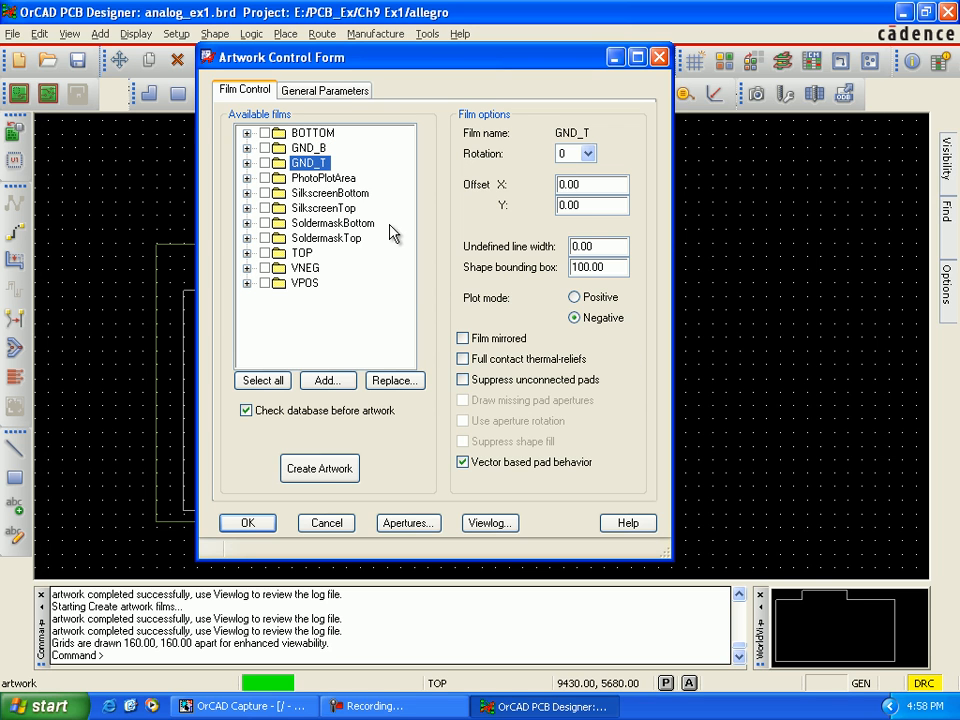
click(318, 178)
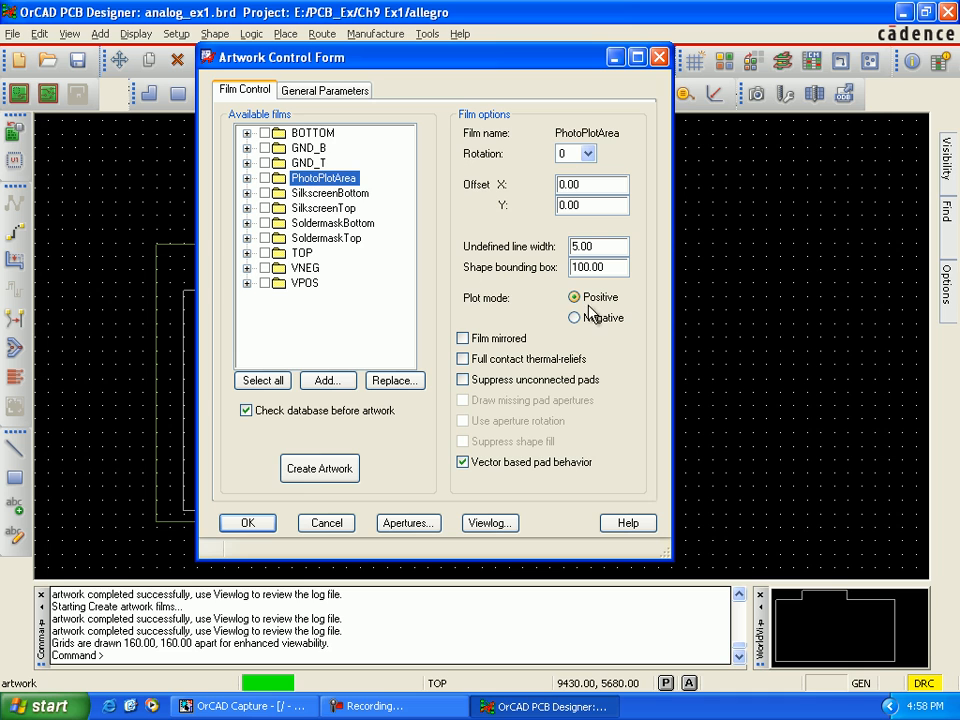
click(340, 195)
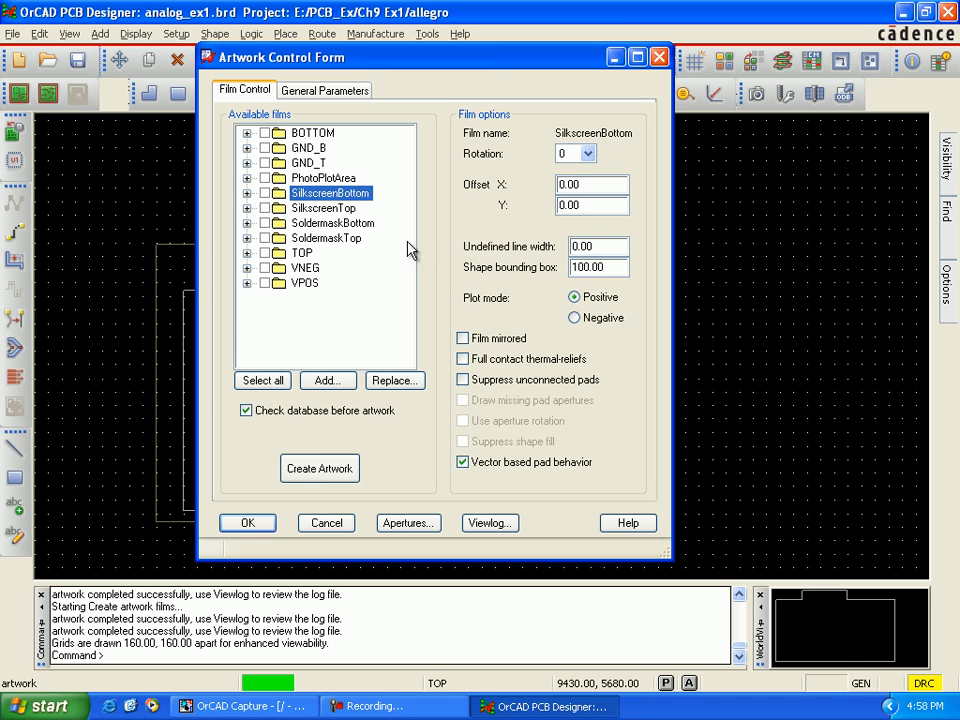
click(343, 208)
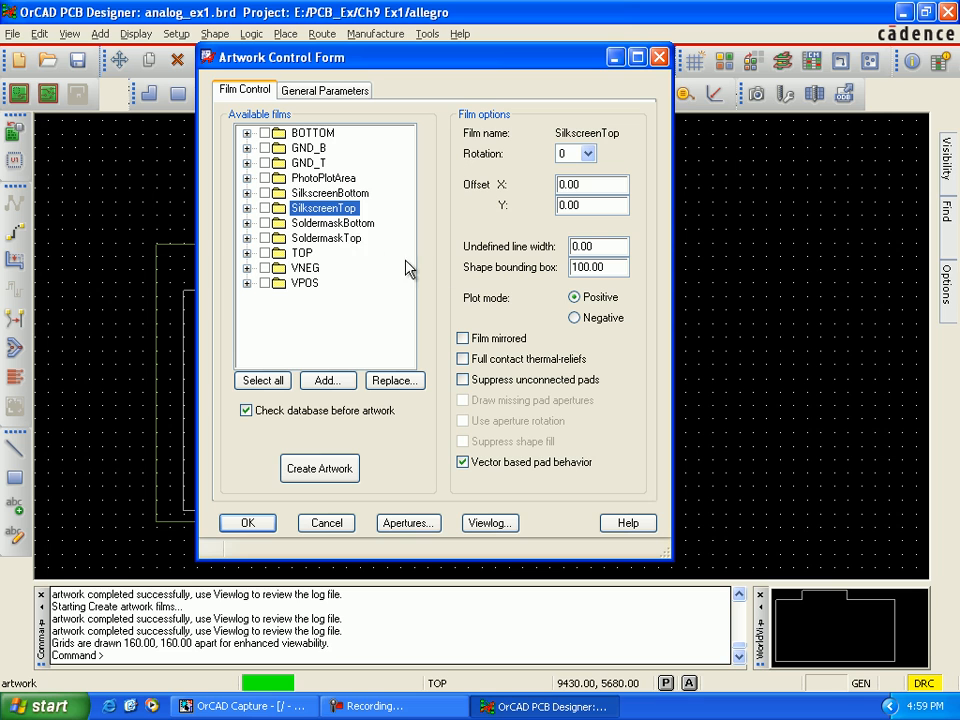
click(350, 224)
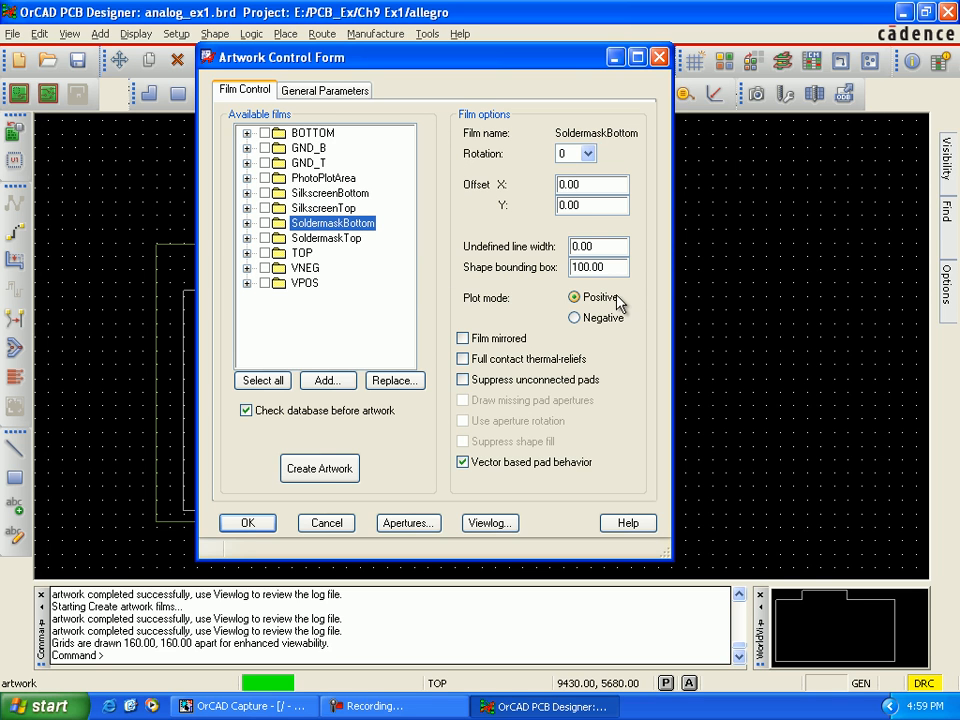
click(350, 239)
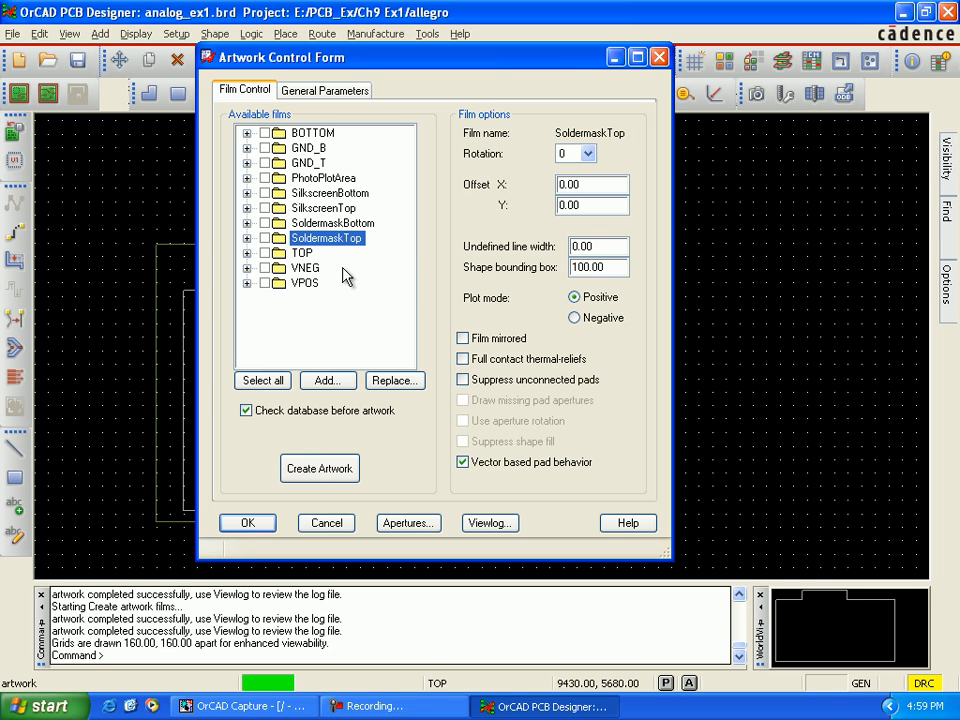
click(305, 254)
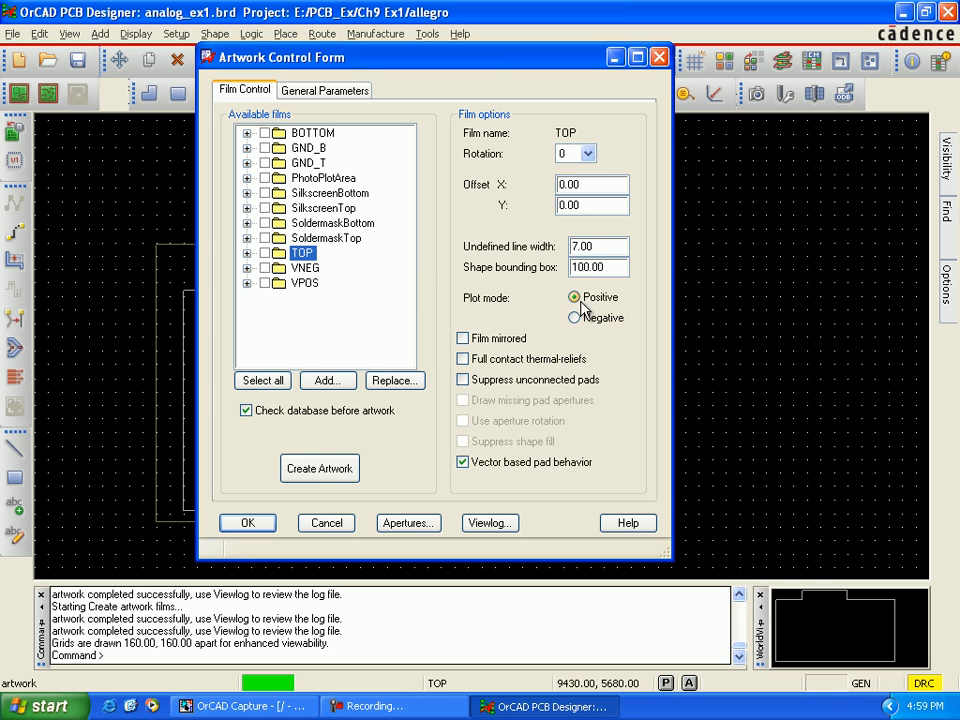
click(304, 268)
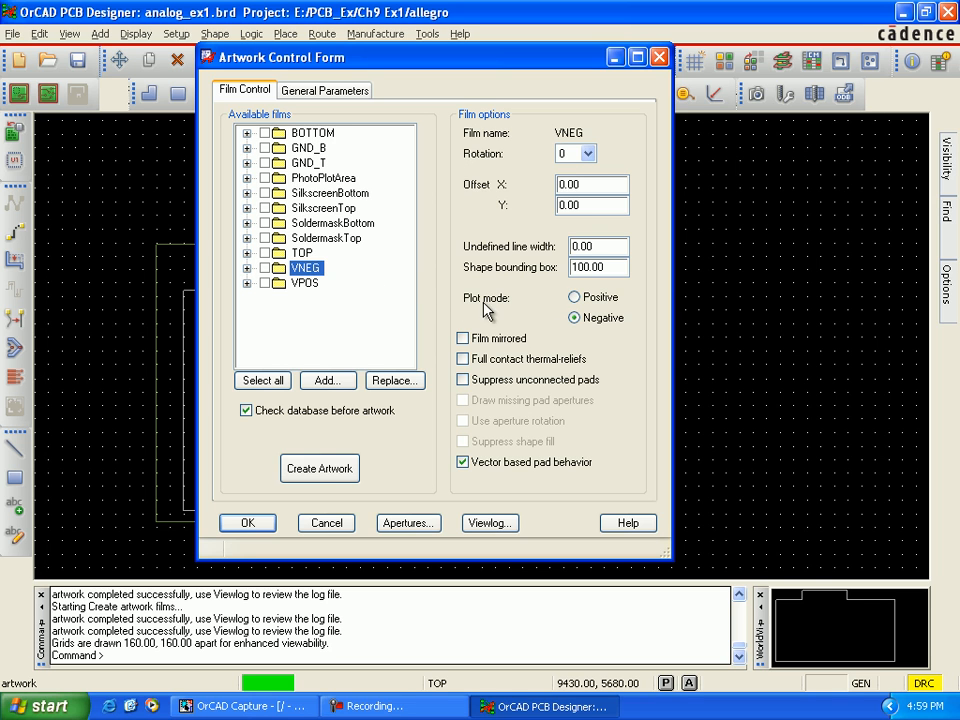
click(305, 283)
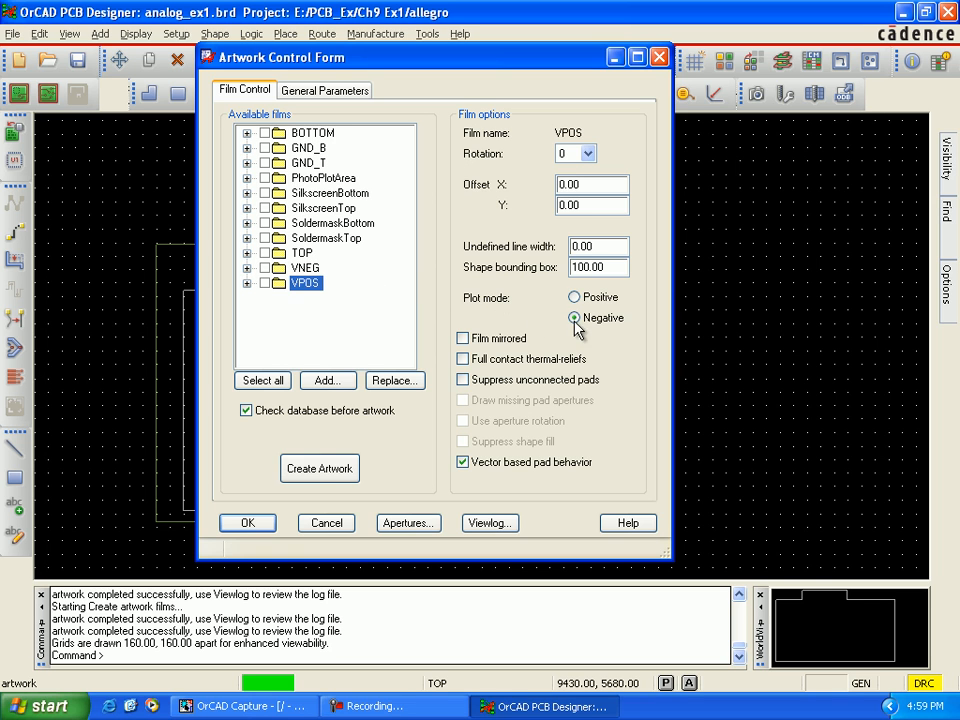
Step: Select all available films, check the TOP film's options, create the artwork and accept the artwork settings
click(260, 381)
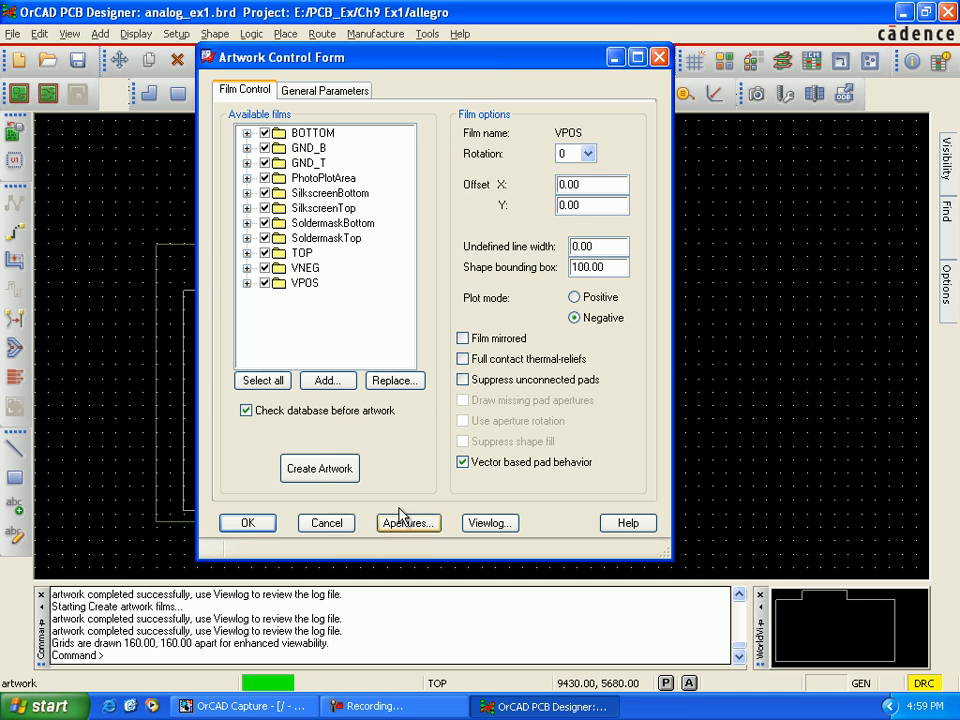
click(303, 254)
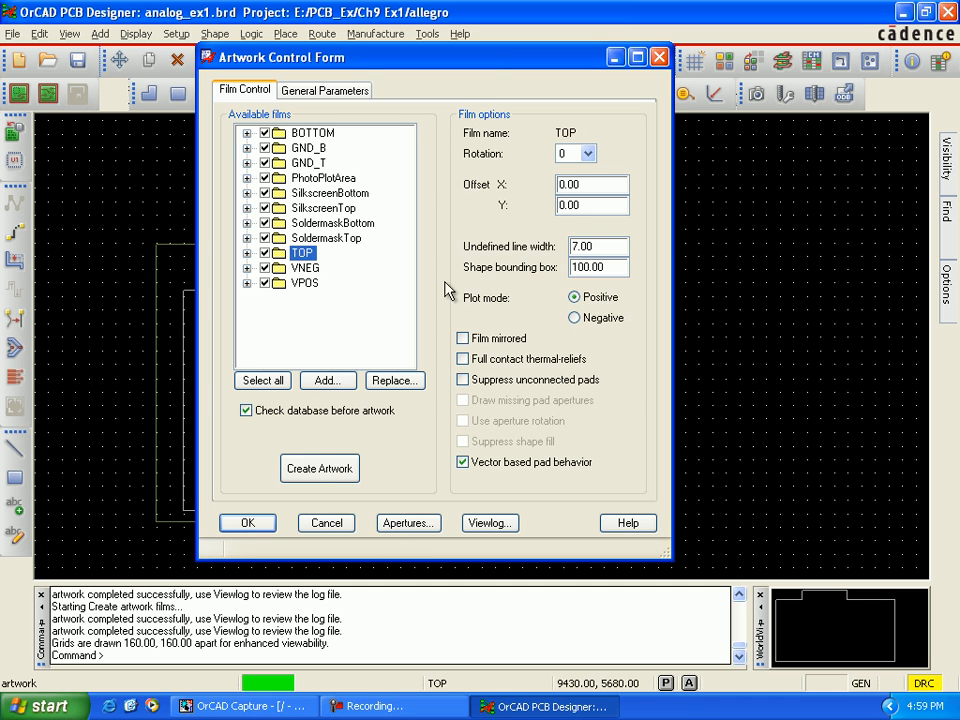
click(328, 468)
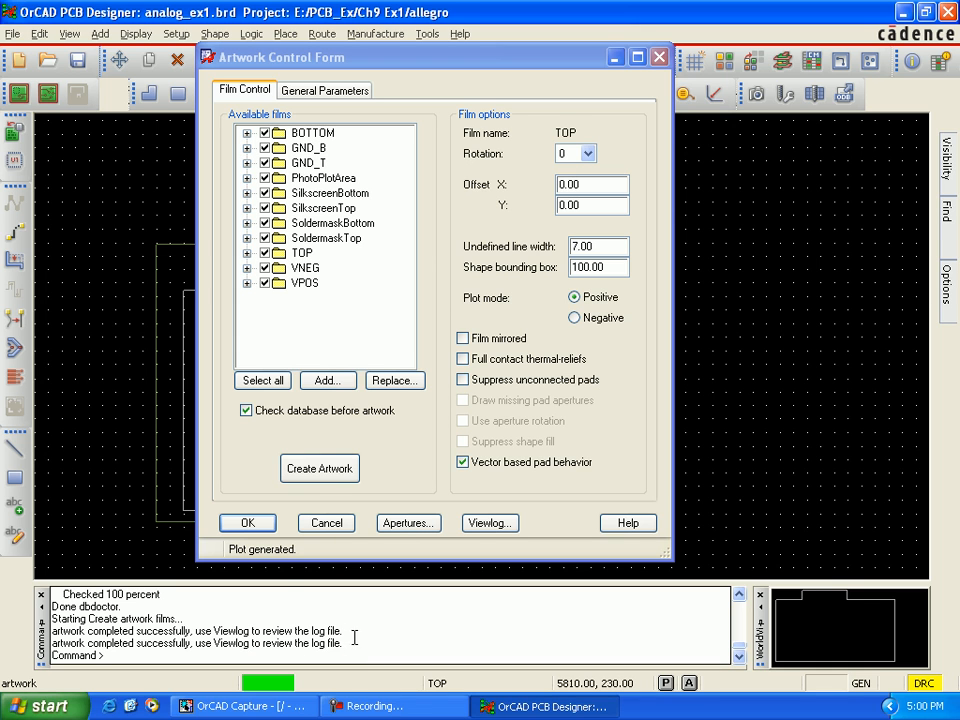
click(264, 526)
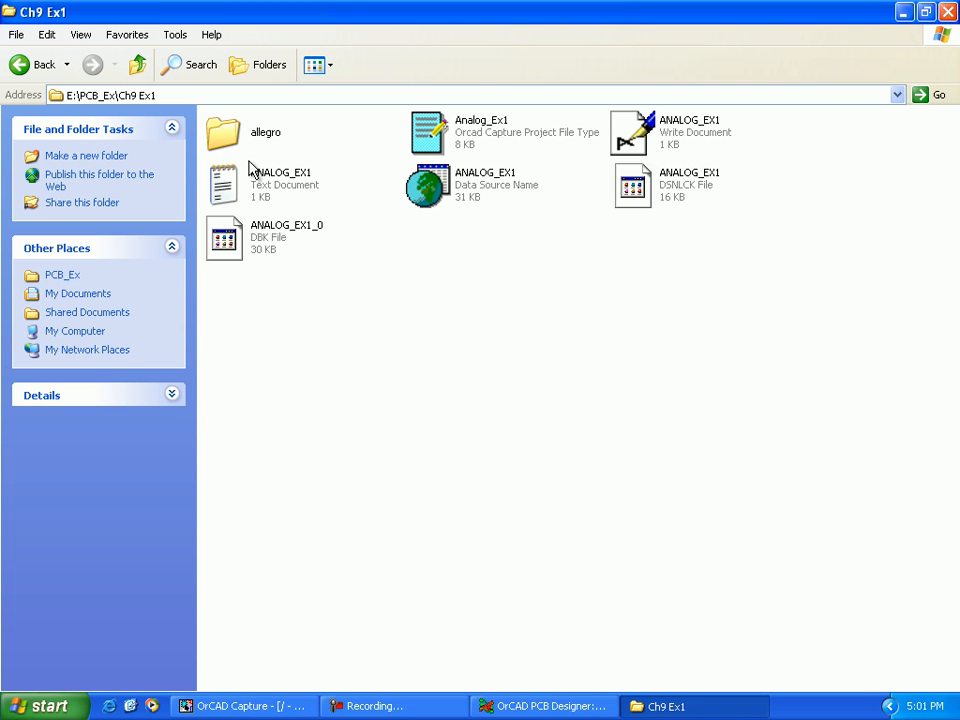
Step: Open the project's allegro folder in the file explorer and list its files in Details view sorted by type
double_click(222, 133)
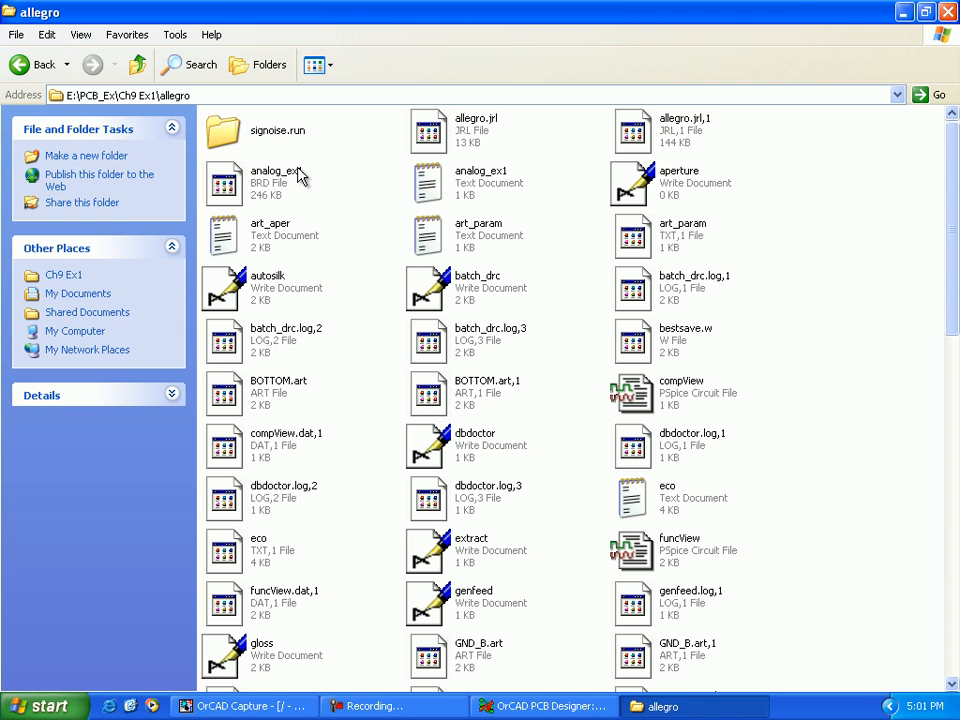
click(330, 67)
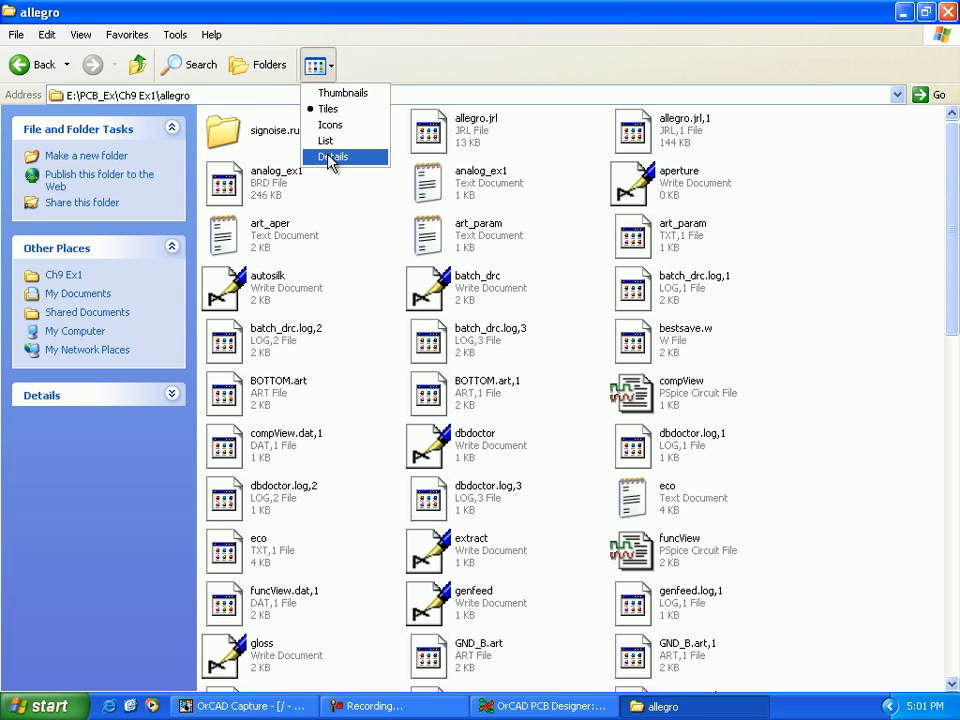
click(330, 157)
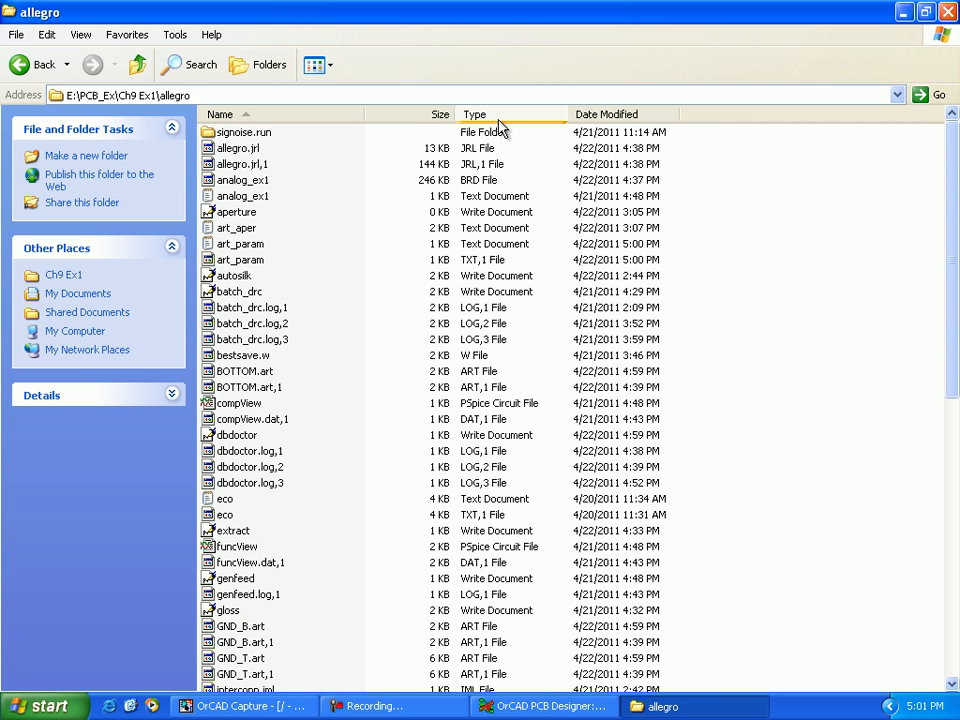
click(476, 116)
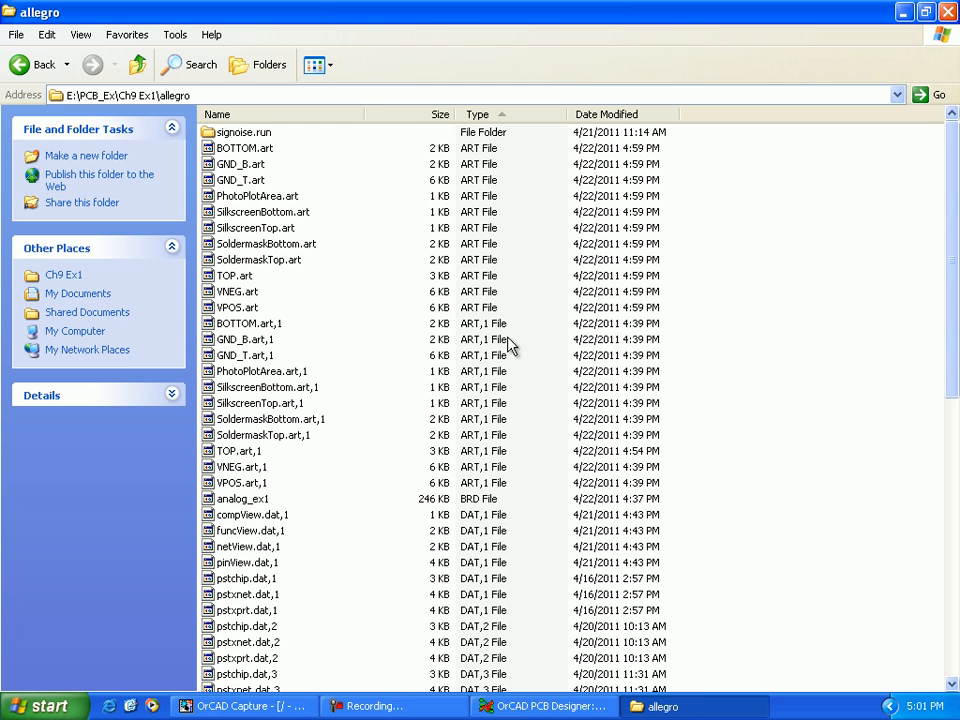
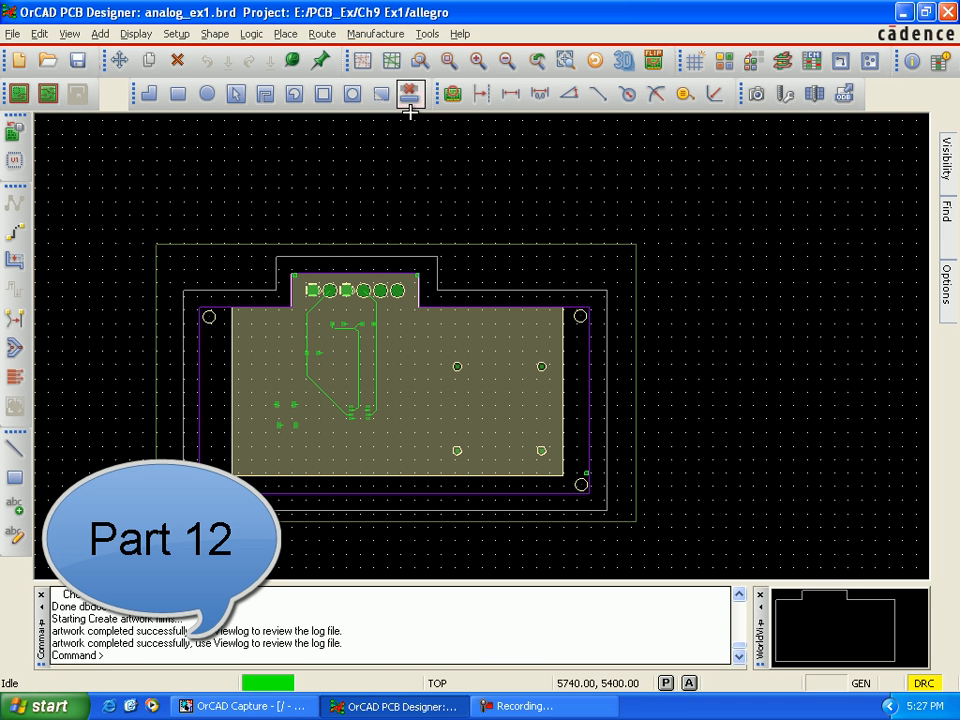
Step: Generate a layer-pair drill legend in mils and place the chart above the board with its origin at about X 6310, Y 5640
click(384, 36)
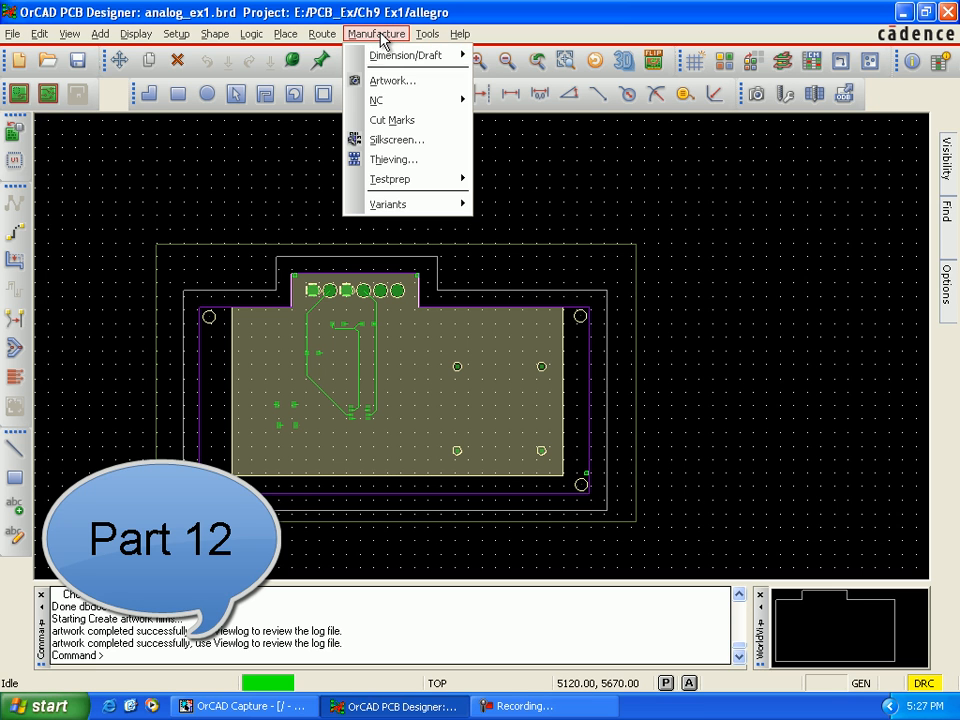
mouse_move(388, 98)
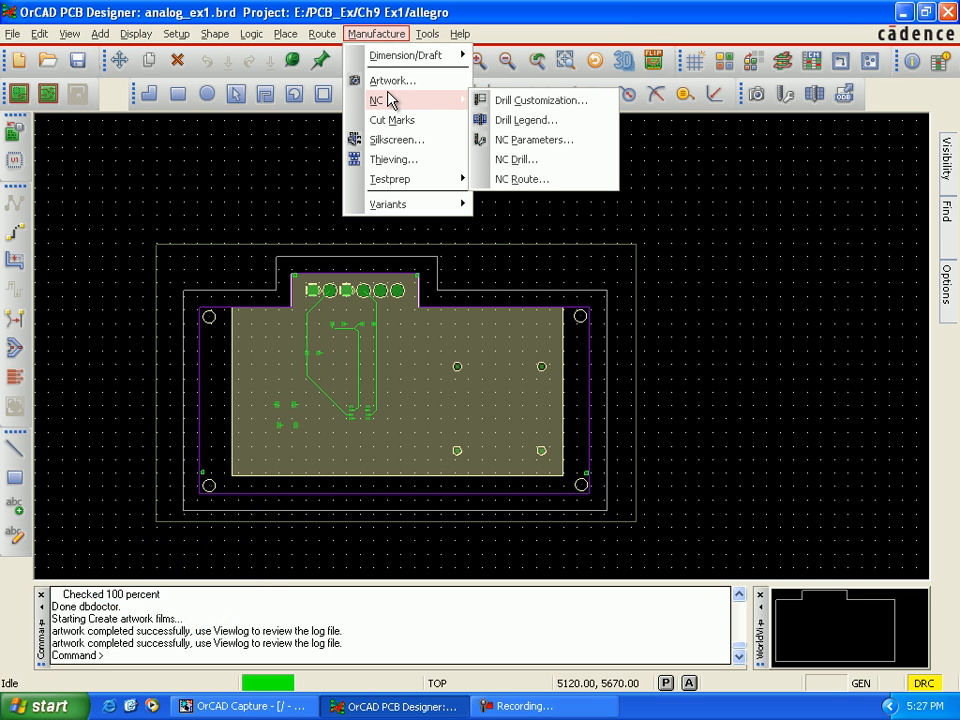
click(557, 124)
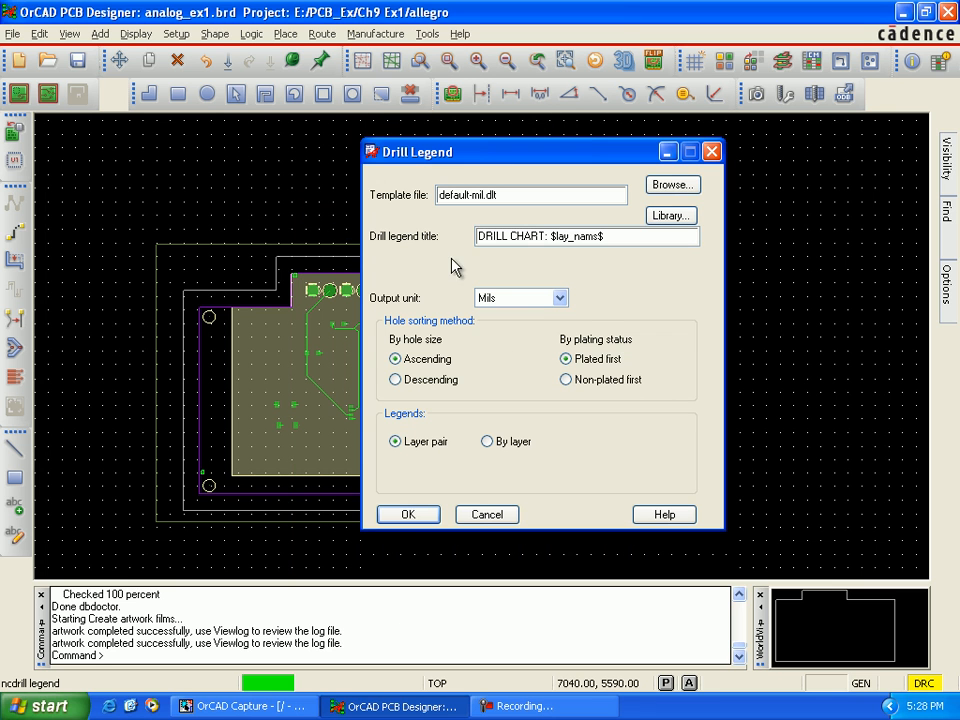
click(408, 513)
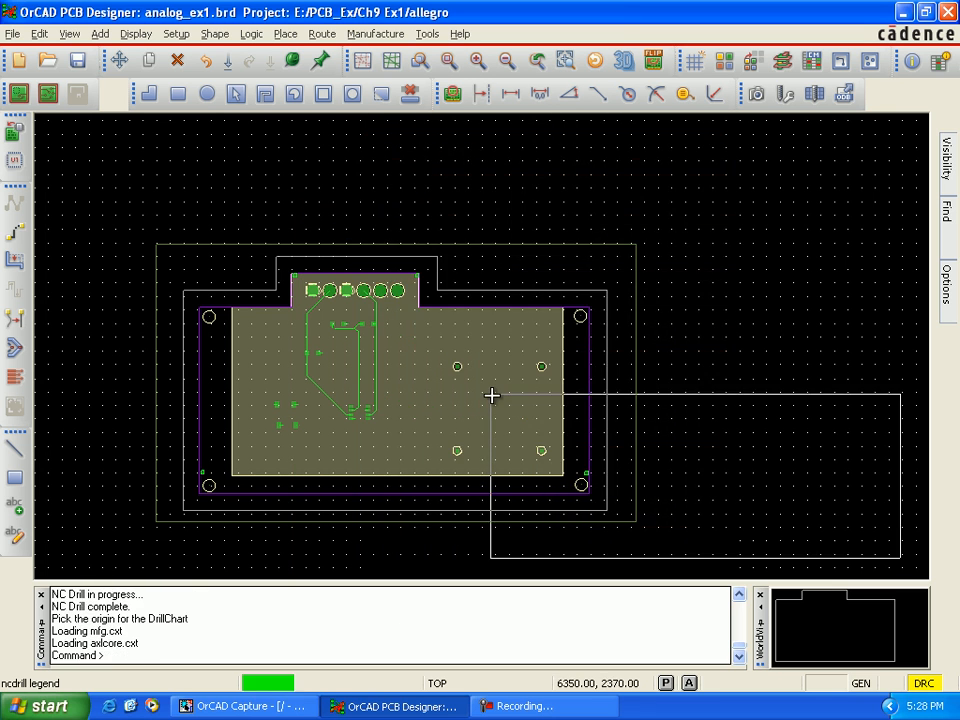
click(487, 118)
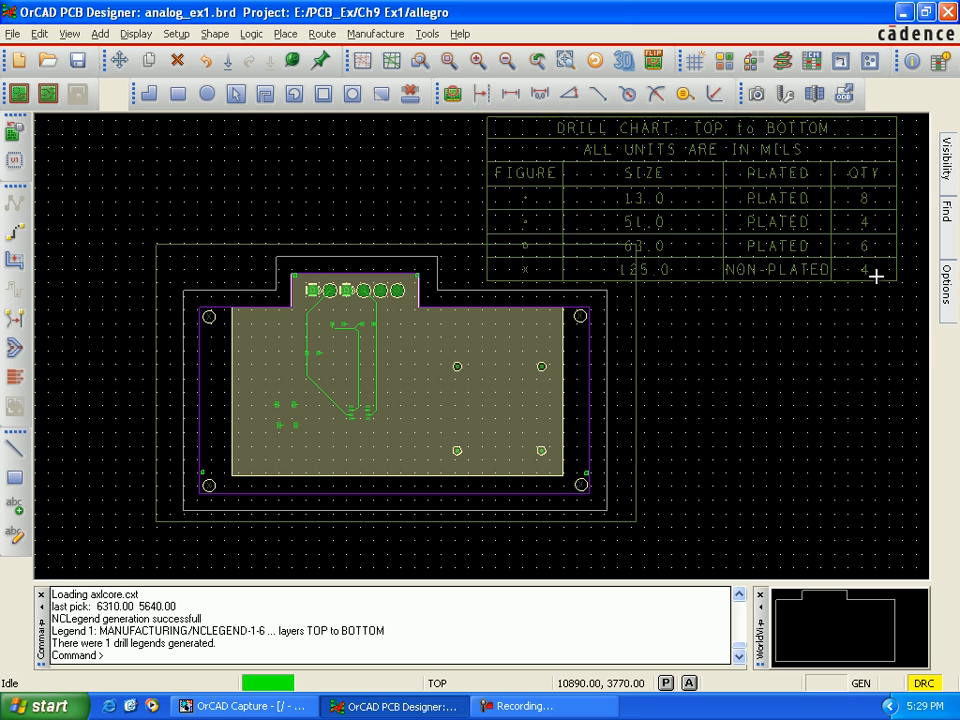
mouse_move(866, 272)
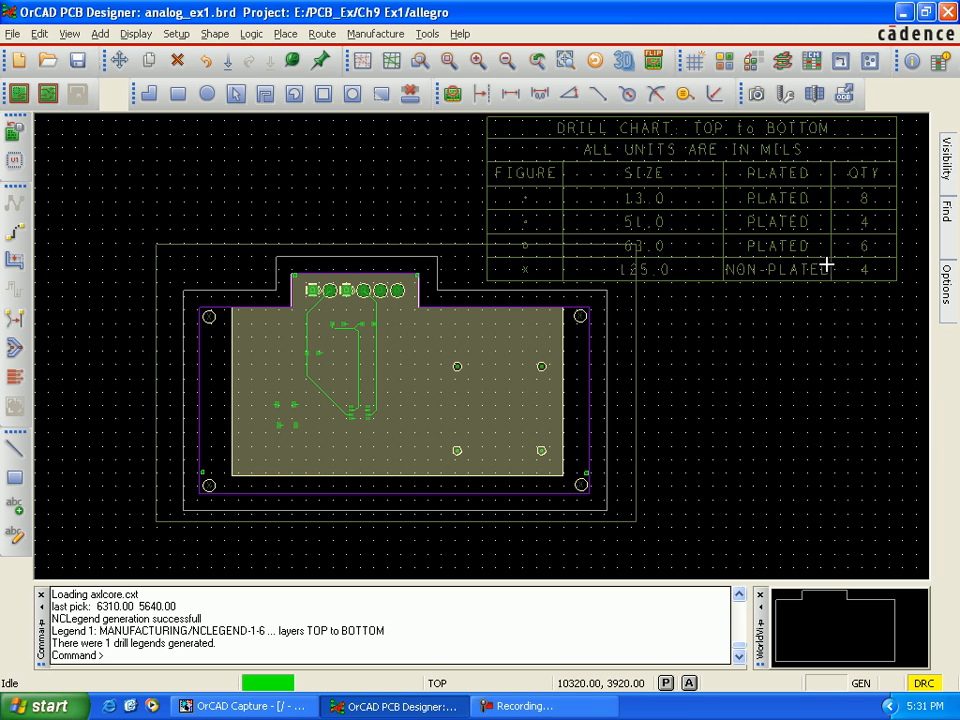
Step: Open the NC parameters and enter the designer's name and university as the output file header
click(390, 37)
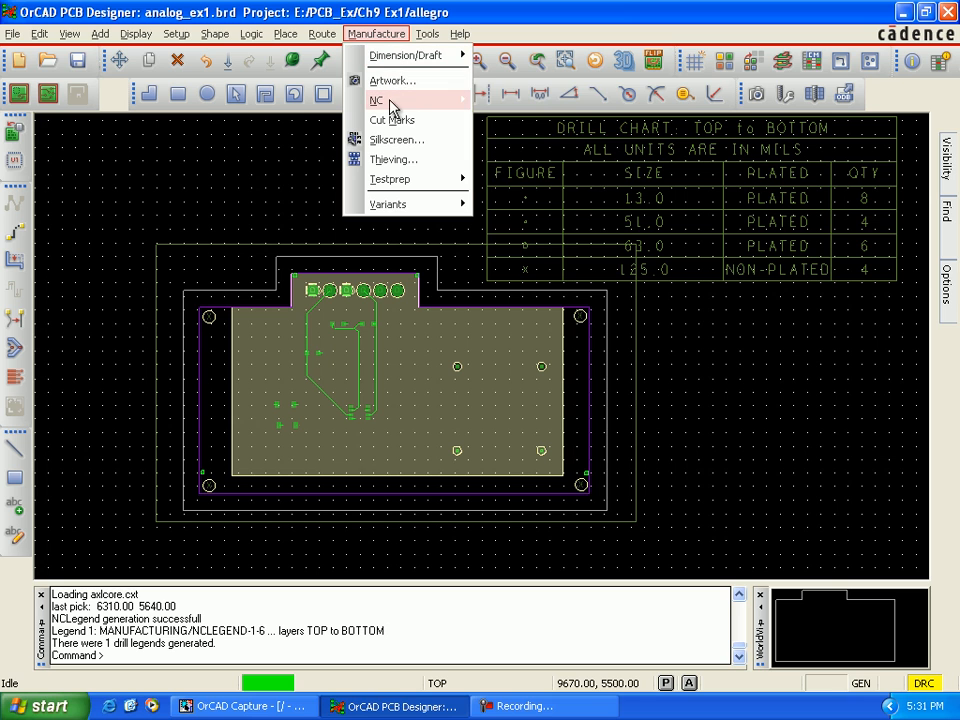
mouse_move(391, 103)
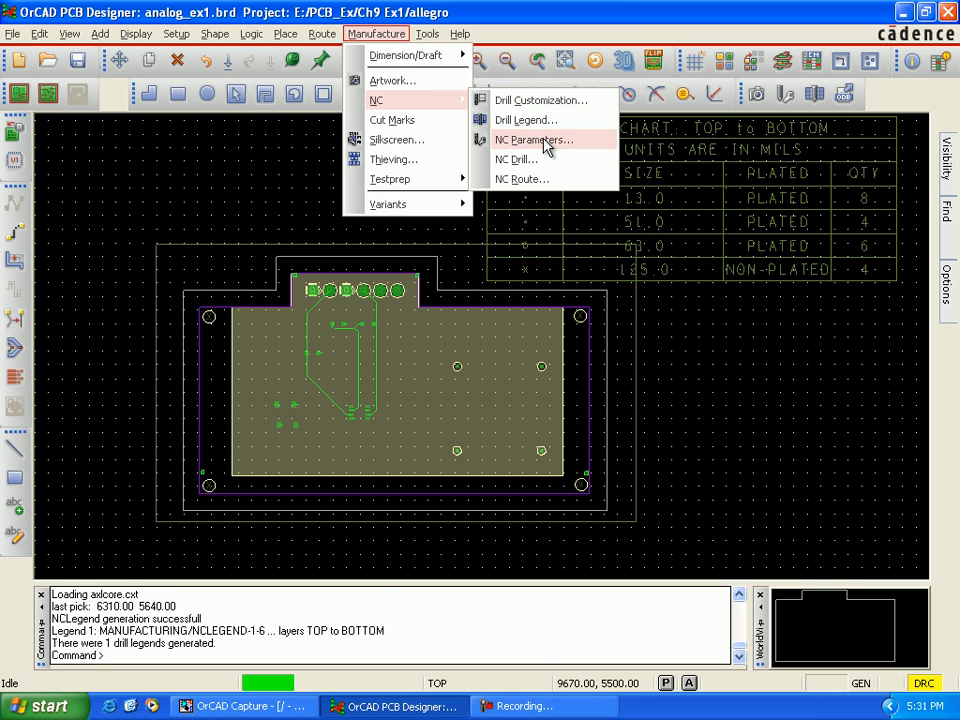
click(544, 139)
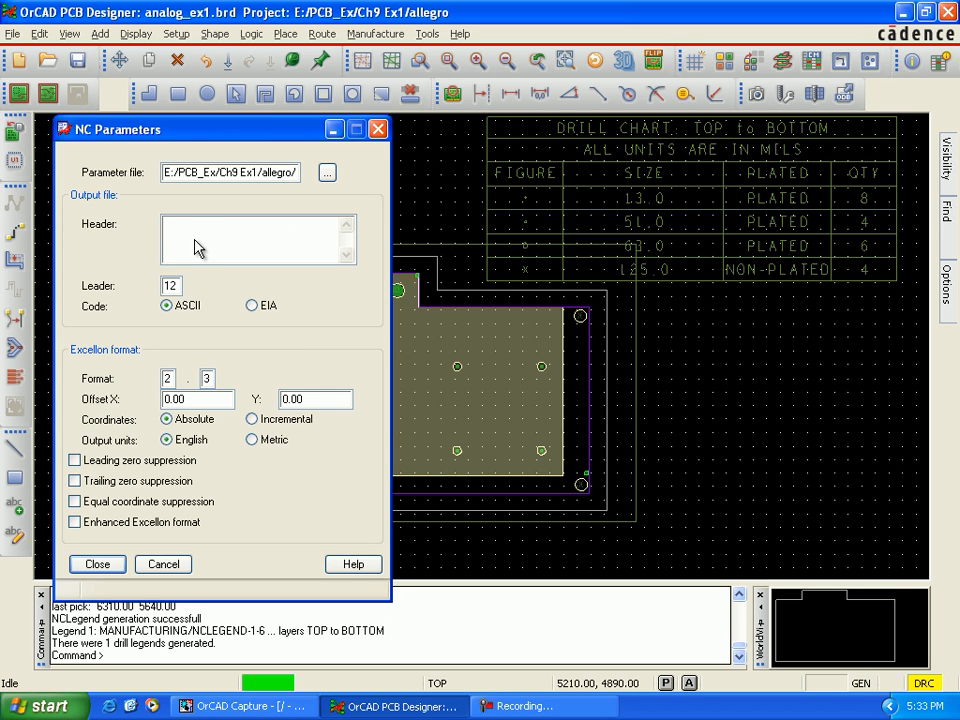
text(PABLA-Hartford Un)
Step: Set the Excellon format to 2.4, enable trailing zero suppression and enhanced Excellon format, and close the NC parameters
click(209, 378)
drag(209, 378, 202, 374)
text(4)
click(79, 483)
click(76, 524)
click(108, 566)
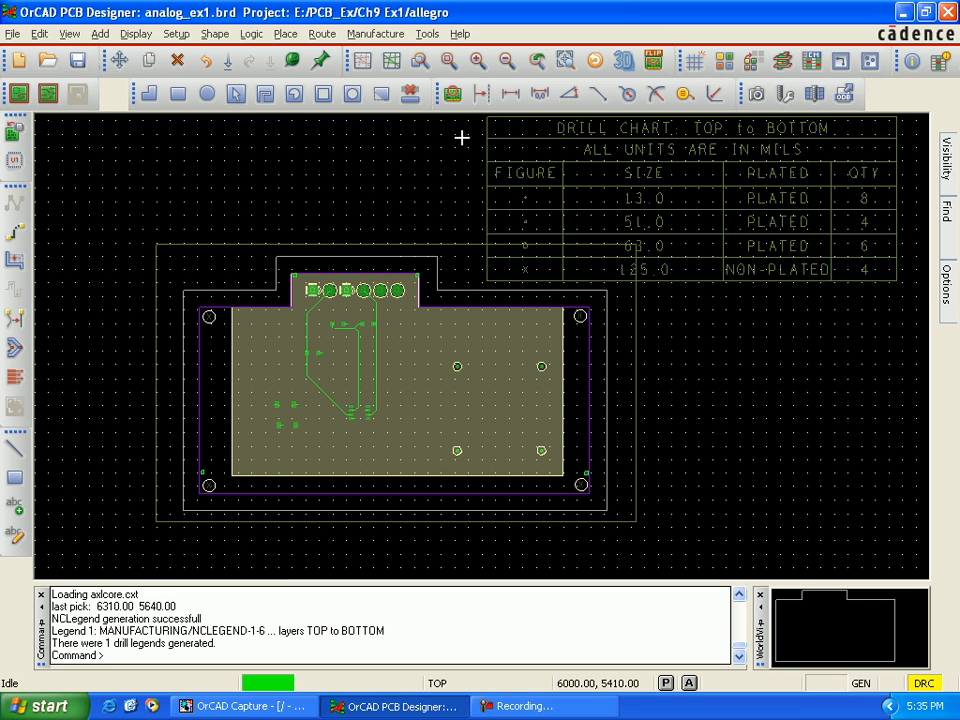
Step: Generate the analog_ex1.drl NC drill output with scale factor 1.00, auto tool select and separate files for plated/non-plated holes
click(378, 33)
mouse_move(393, 103)
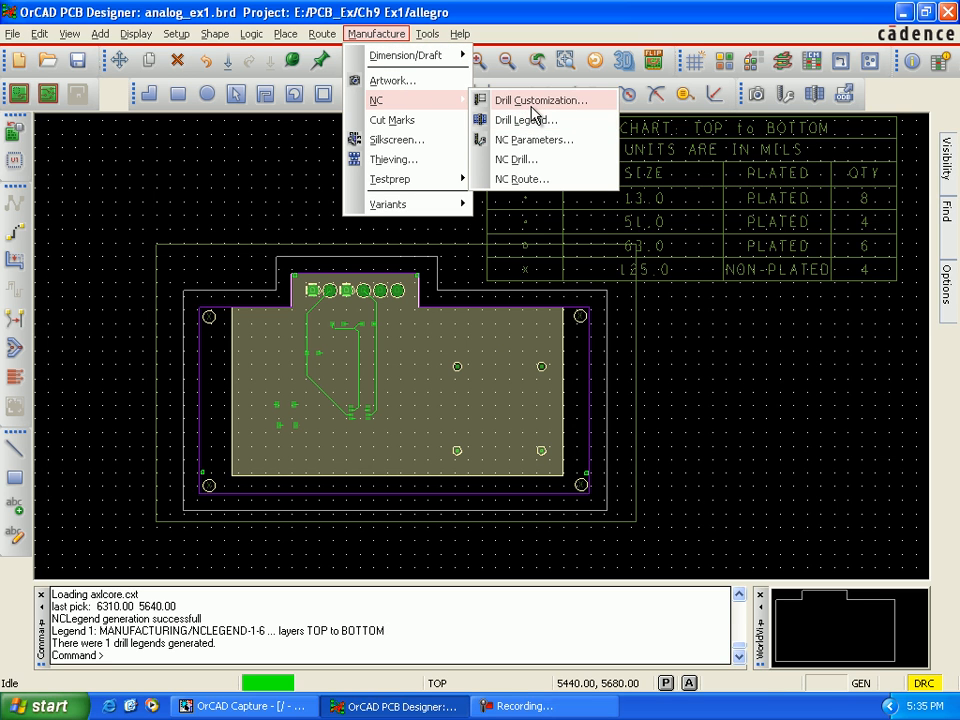
click(534, 160)
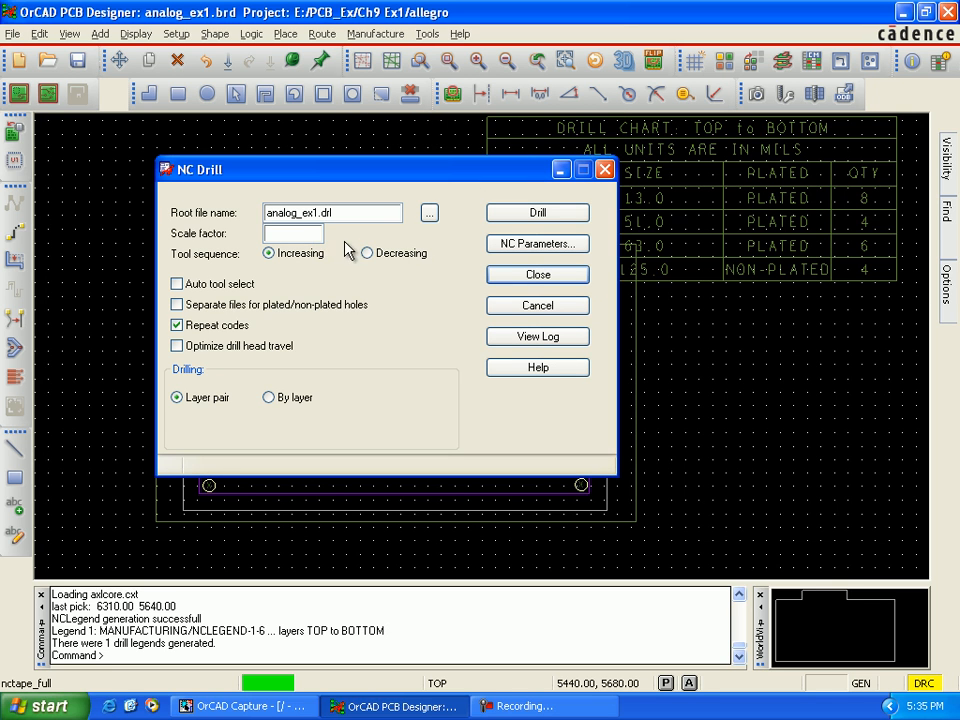
click(312, 234)
click(177, 286)
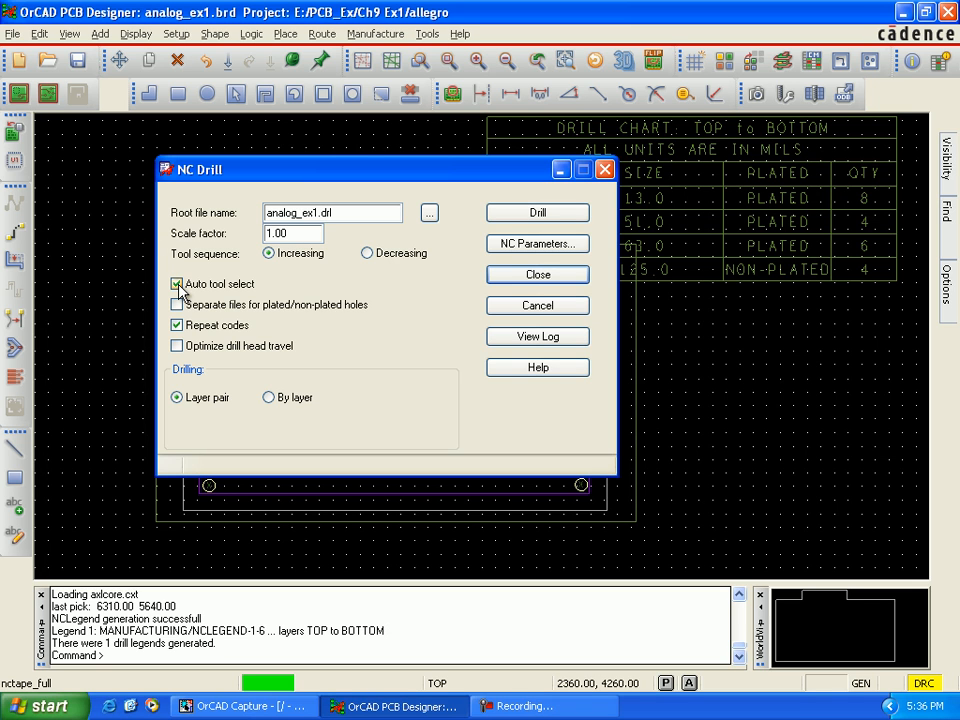
click(177, 305)
click(538, 220)
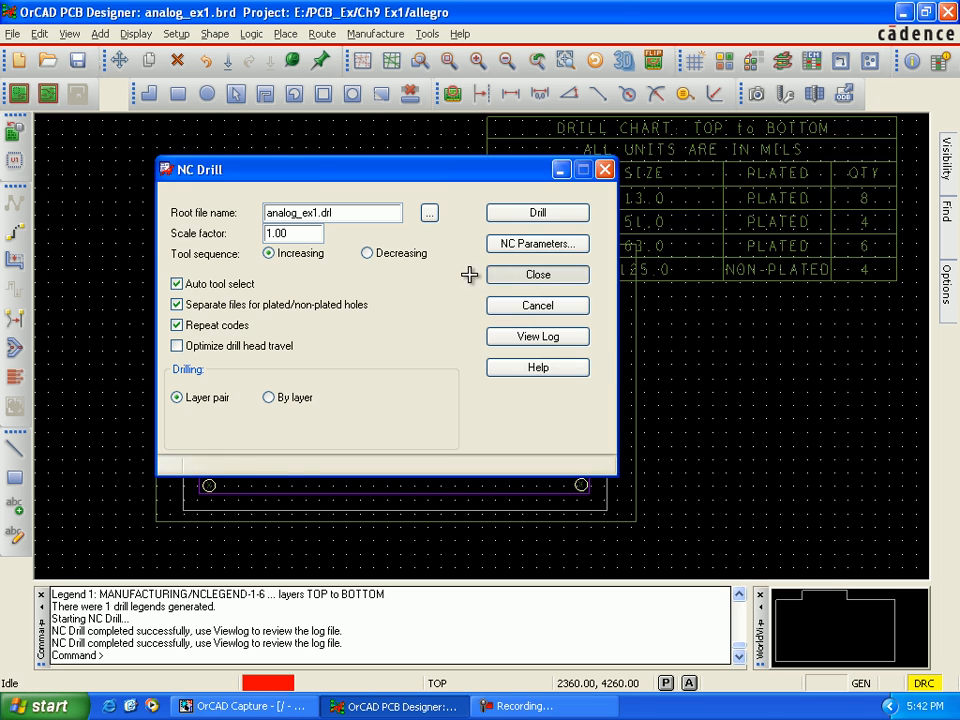
click(490, 274)
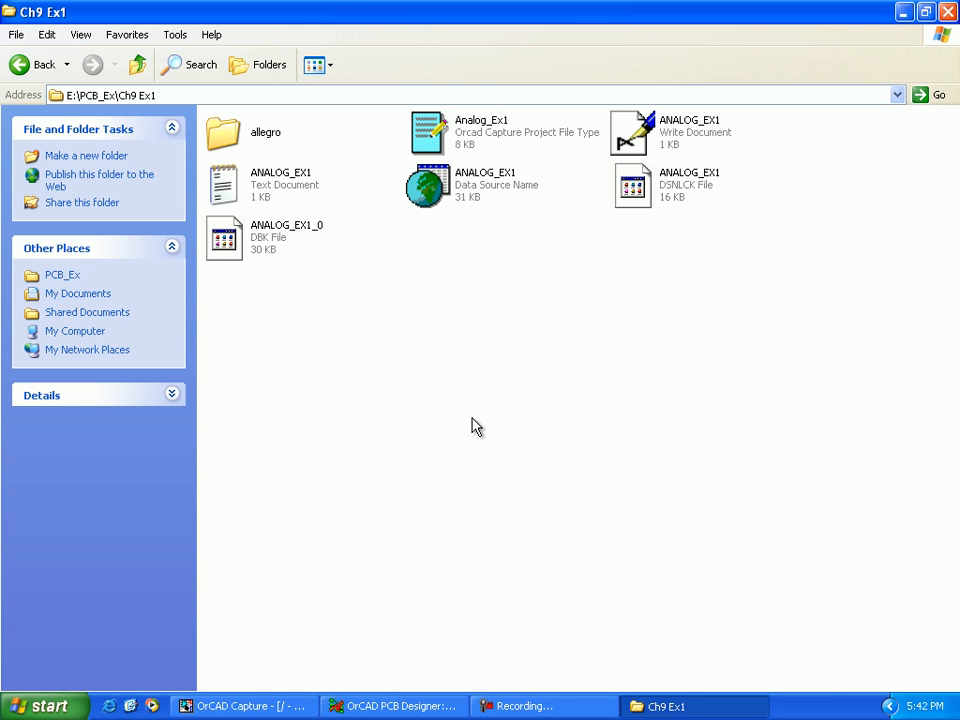
Step: Open the project's allegro folder in the file explorer and check for the plated and non-plated .drl files
double_click(244, 139)
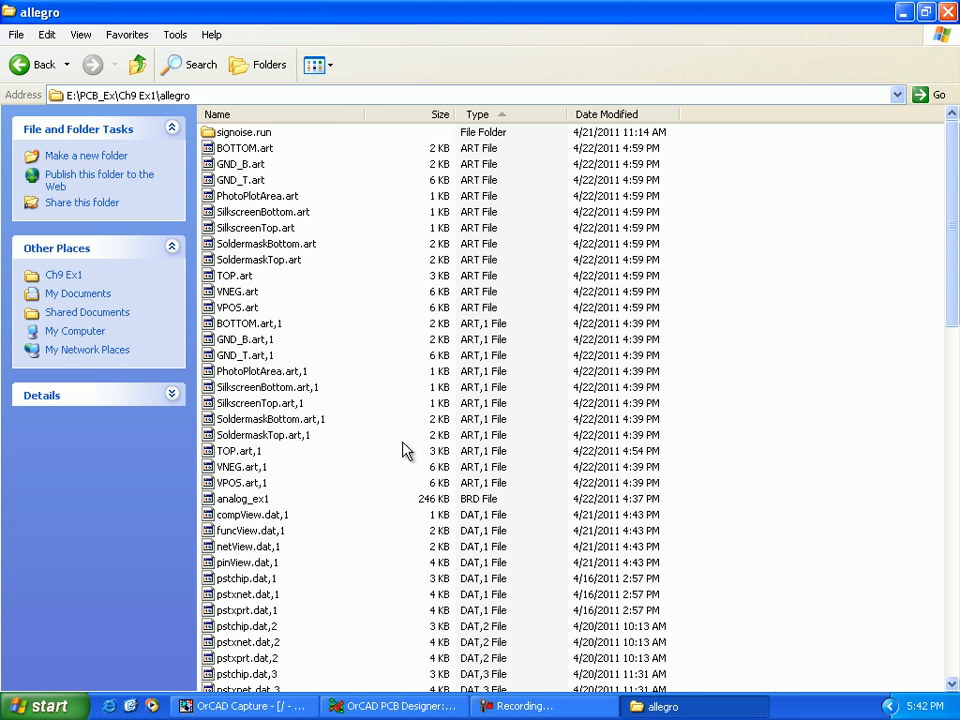
scroll(500, 540, down, 2)
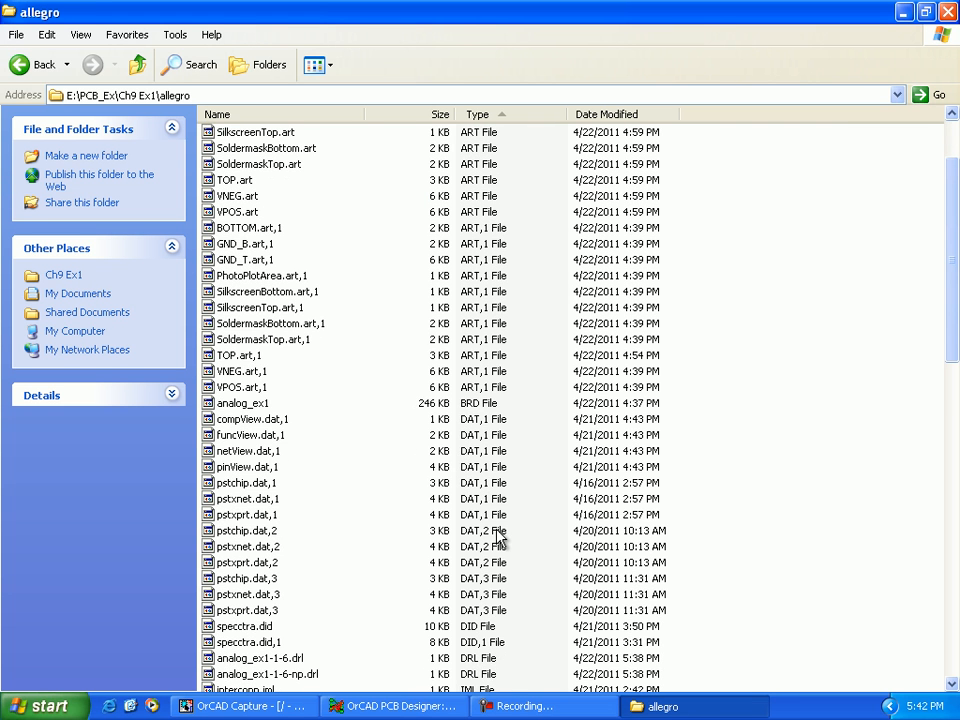
scroll(500, 540, down, 2)
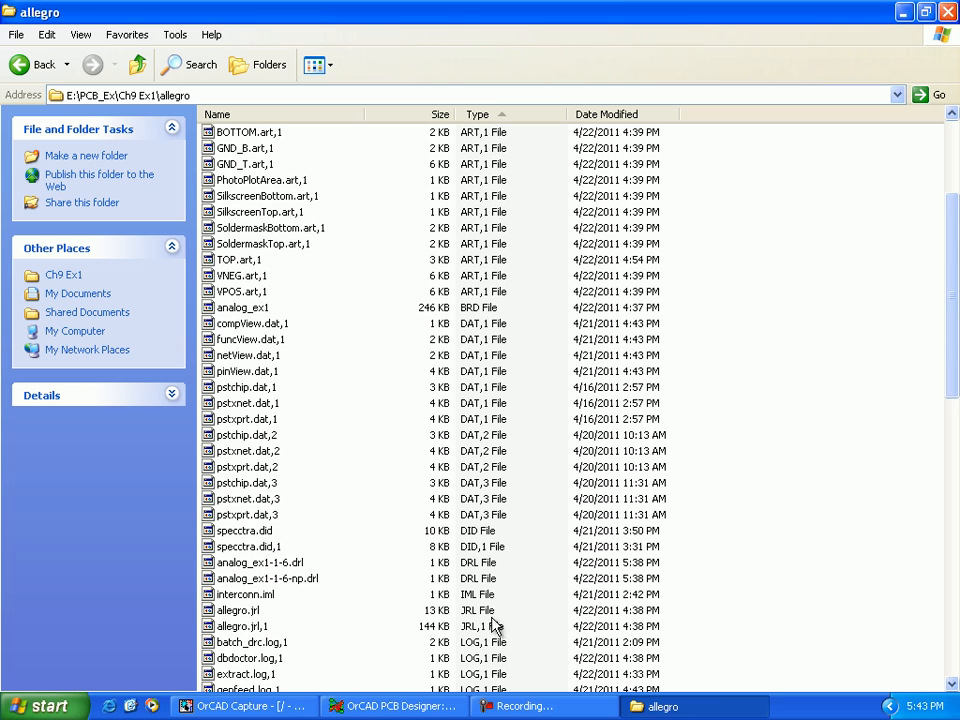
scroll(495, 600, down, 1)
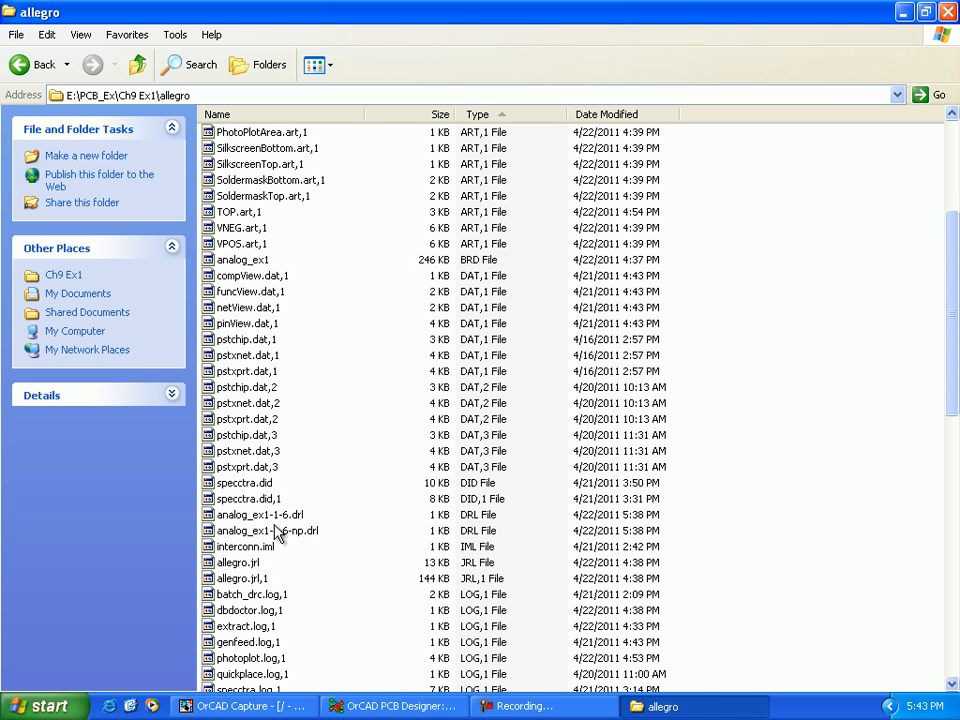
click(246, 516)
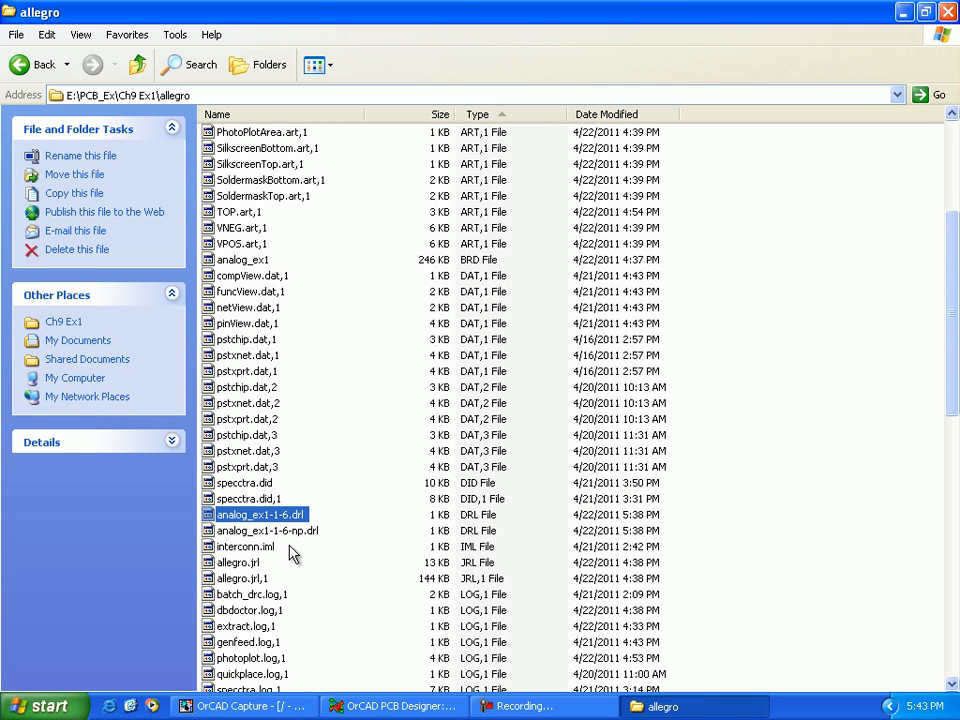
click(289, 534)
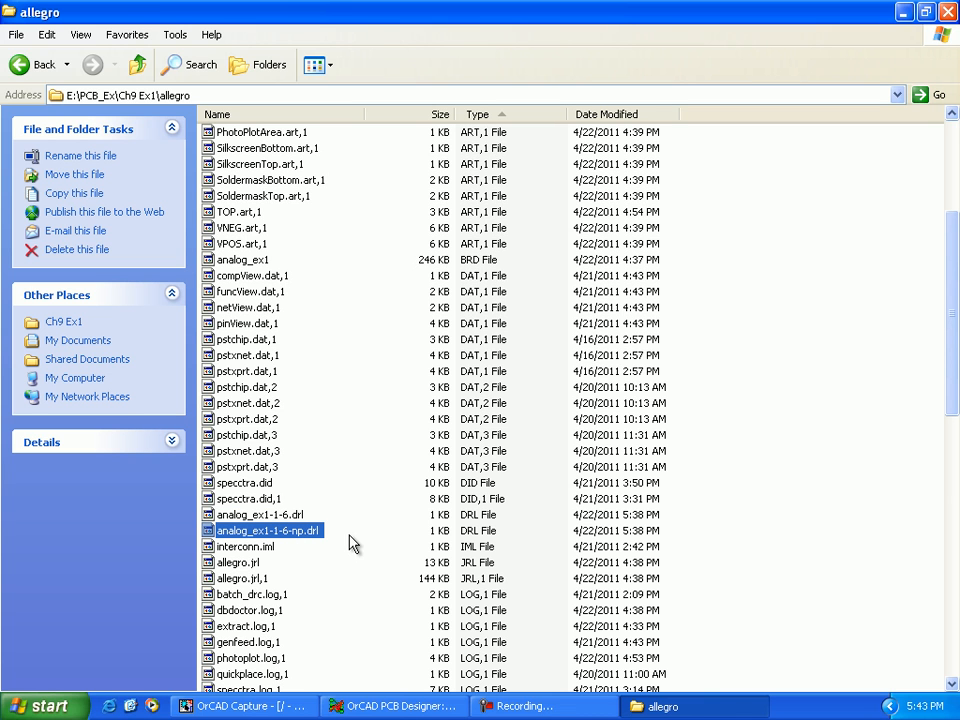
Step: Create a new text document named nc_tools in the allegro folder
scroll(343, 557, down, 11)
scroll(343, 550, down, 9)
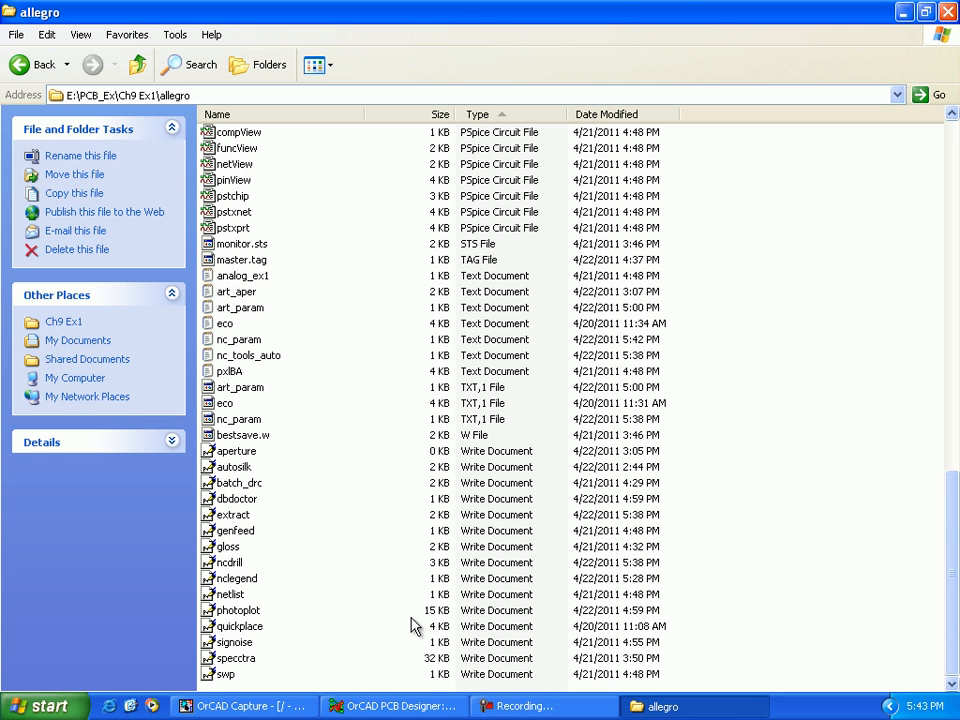
right_click(380, 580)
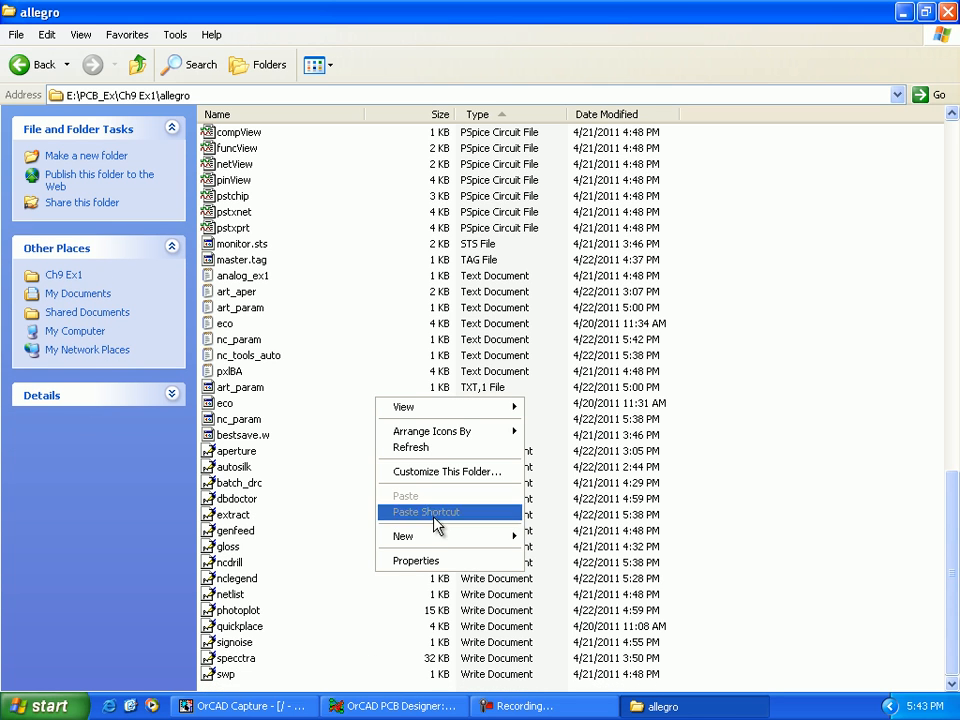
mouse_move(435, 541)
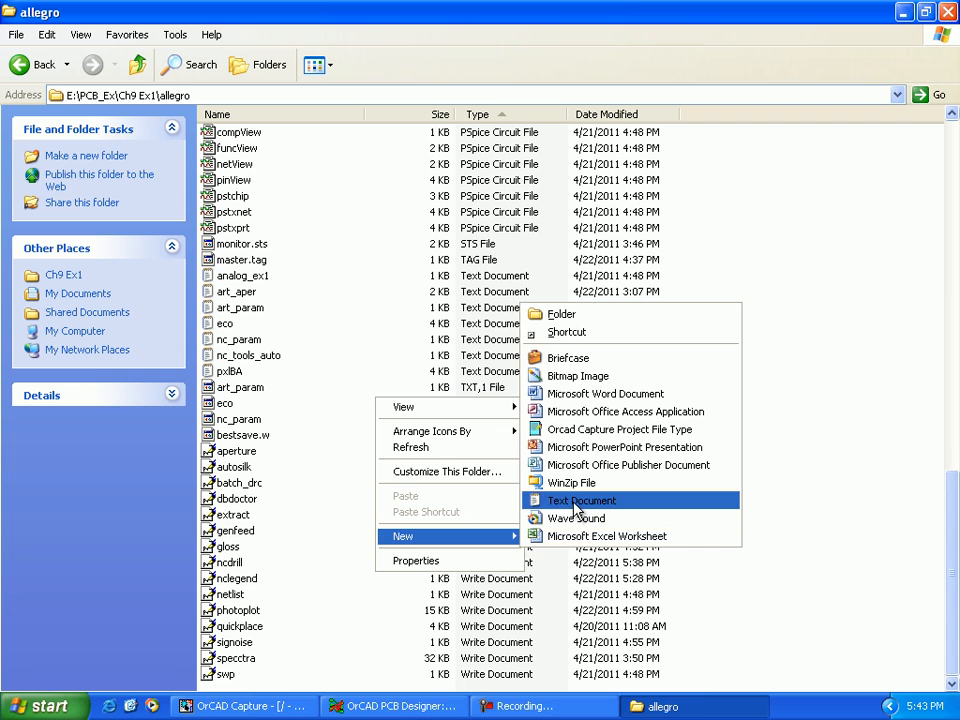
click(576, 501)
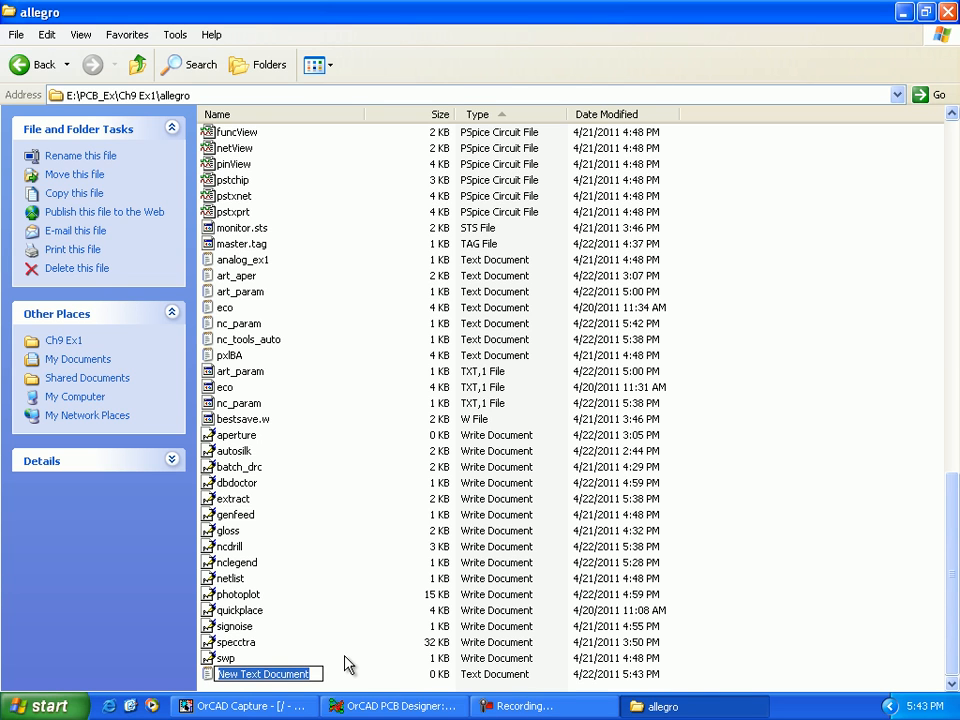
text(nc_to)
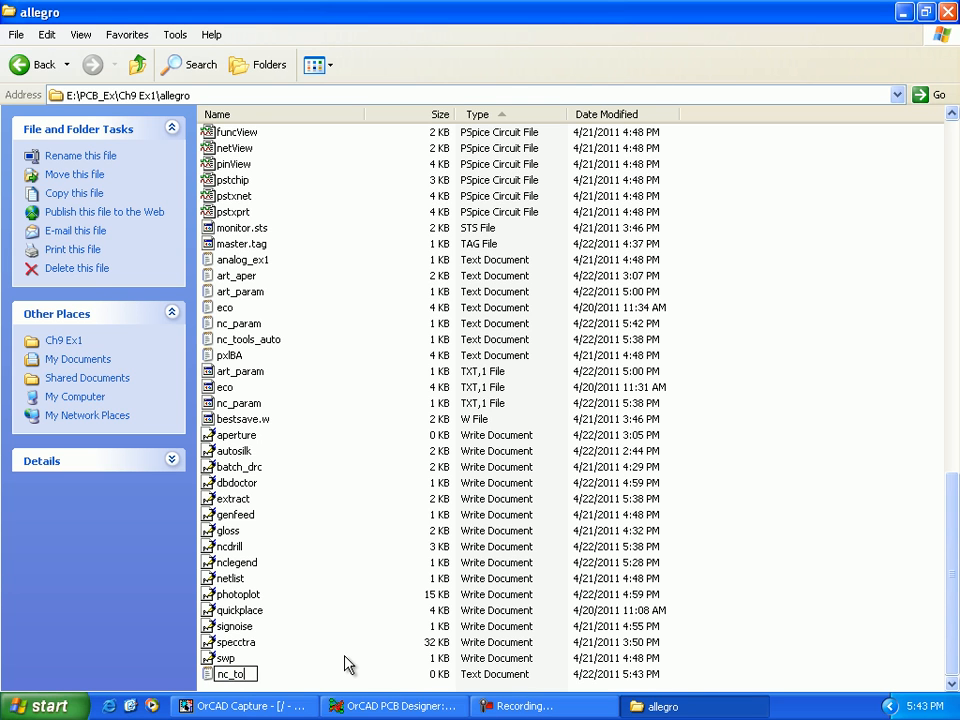
text(ols)
key(Return)
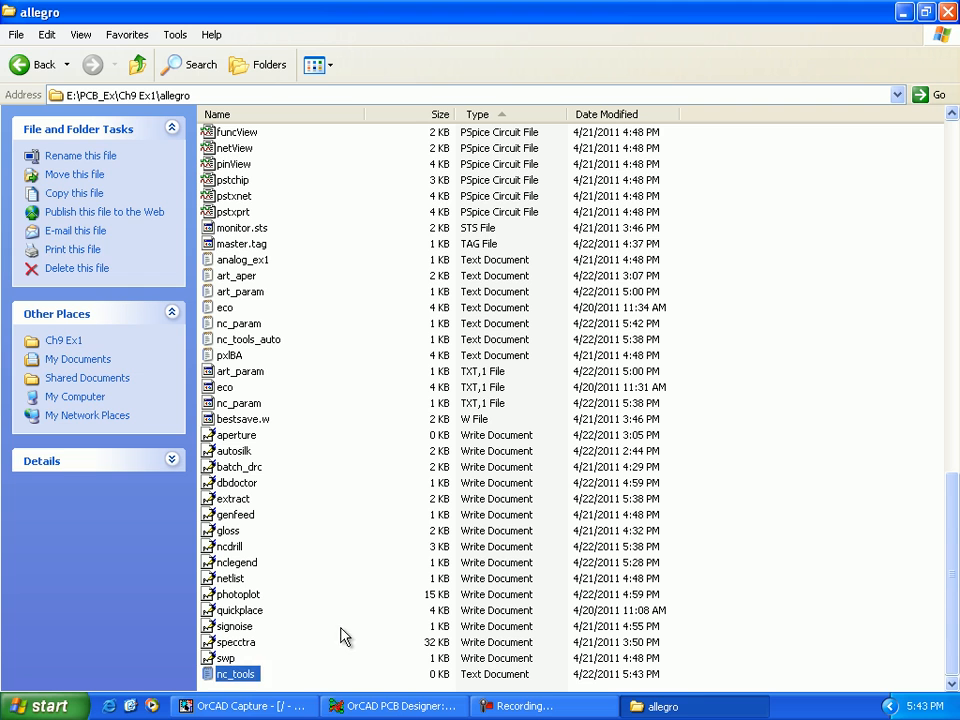
Step: Open the nc_tools text file in Notepad and bring it up over the board's drill chart
click(250, 686)
double_click(236, 676)
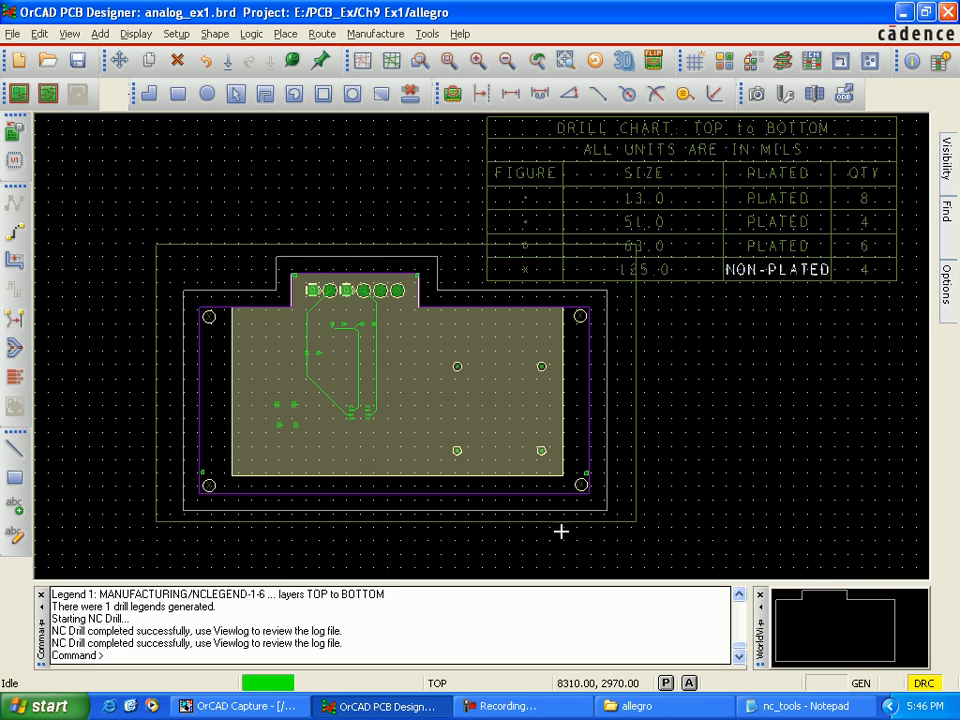
click(770, 706)
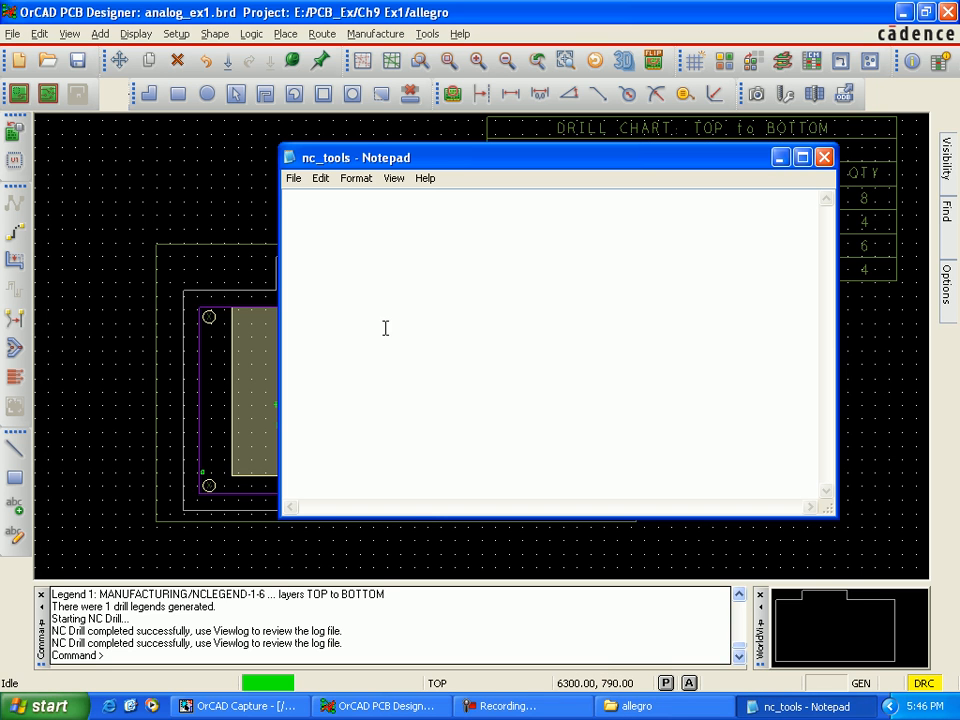
Step: Enter the first tool line in nc_tools as 13.00, P, TO1, 0.00000, 0.00000, separated into columns
text(13.00PT01)
key(Tab)
text(0.00000)
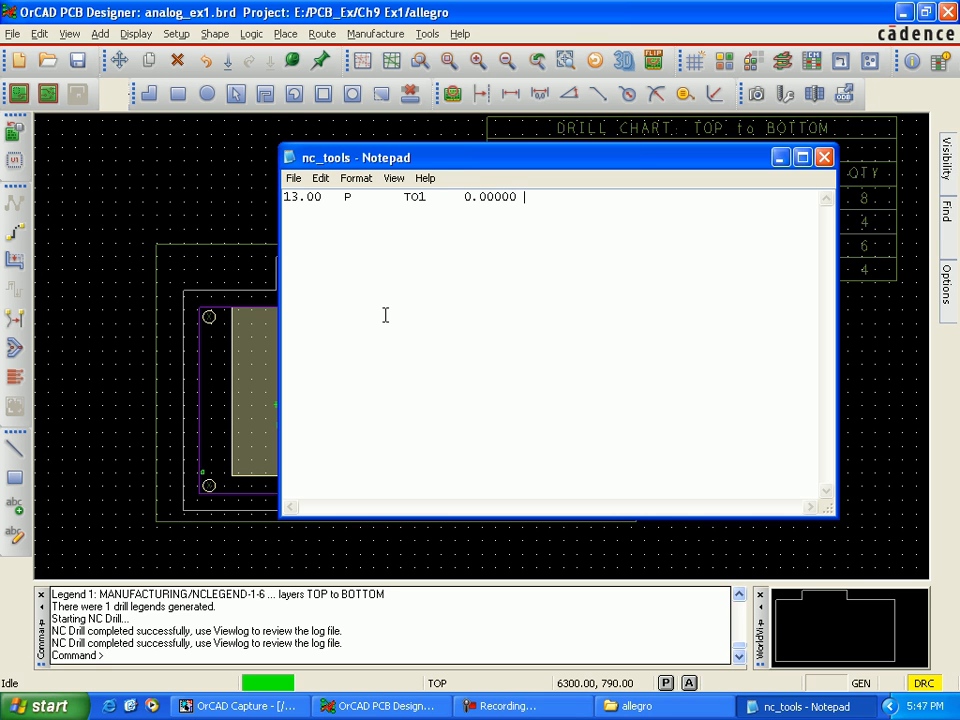
key(Tab)
text(0.00000)
key(Return)
Step: Add the second tool line to nc_tools as 51.00, P, TO2, 0.00000, 0.00000
text(51.00	P	T02)
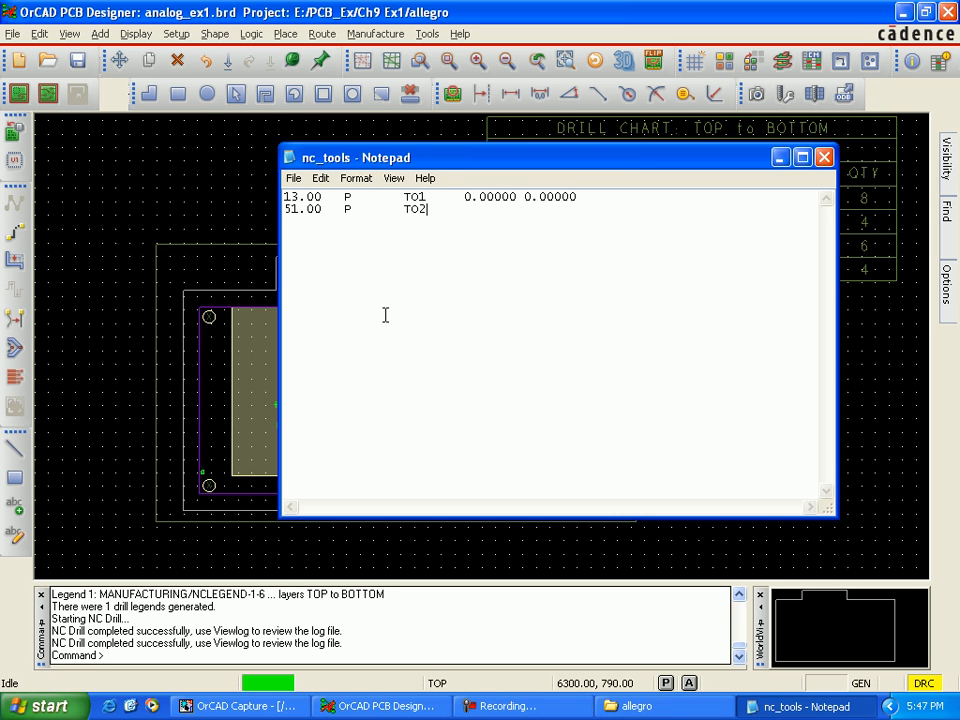
text(	0.00000 0.00000)
key(Return)
Step: Add the tool lines 63.00, P, TO3 and 125.00, N, TO4 to nc_tools, each ending in 0.00000 0.00000
text(63.00)
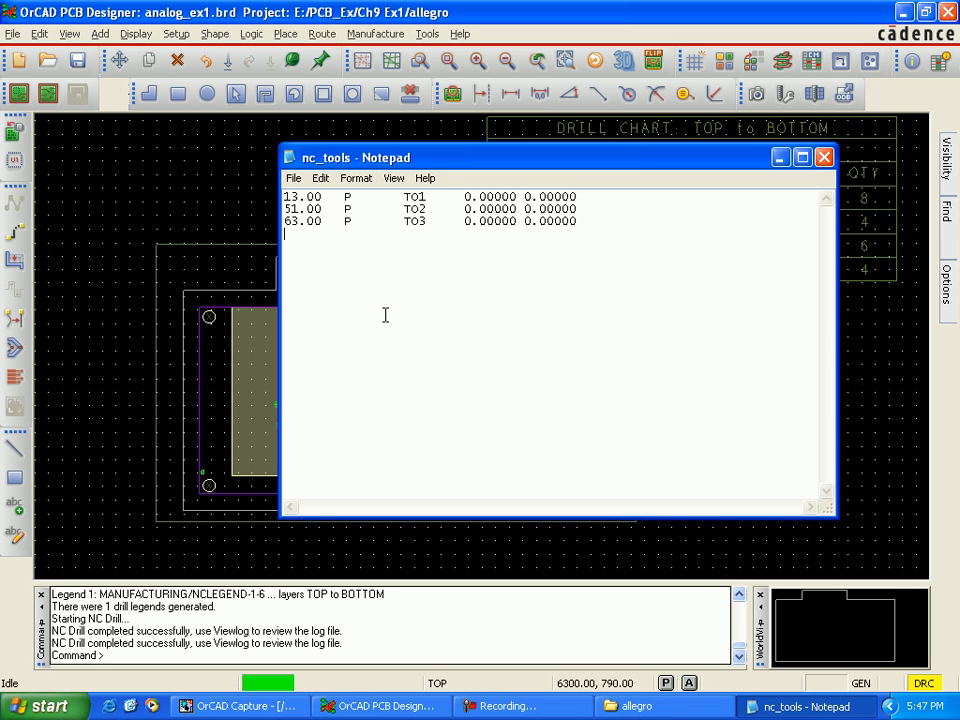
text(125.00    N    TO4)
text(0.00000 0.00000)
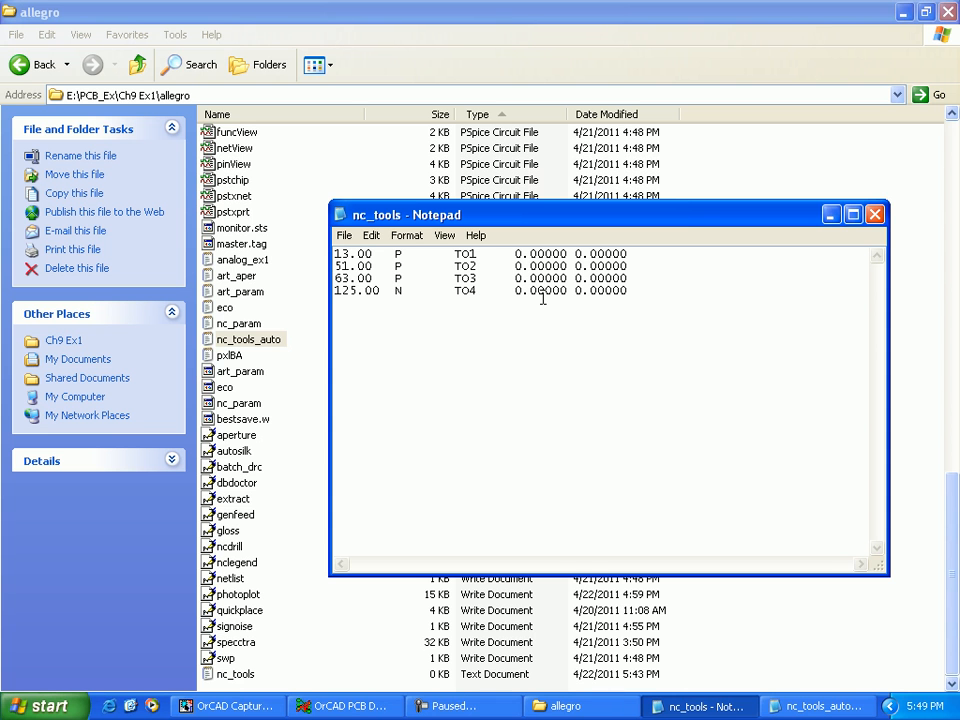
Step: Indent the four tool lines in nc_tools by one tab stop each and save the file
key(Tab)
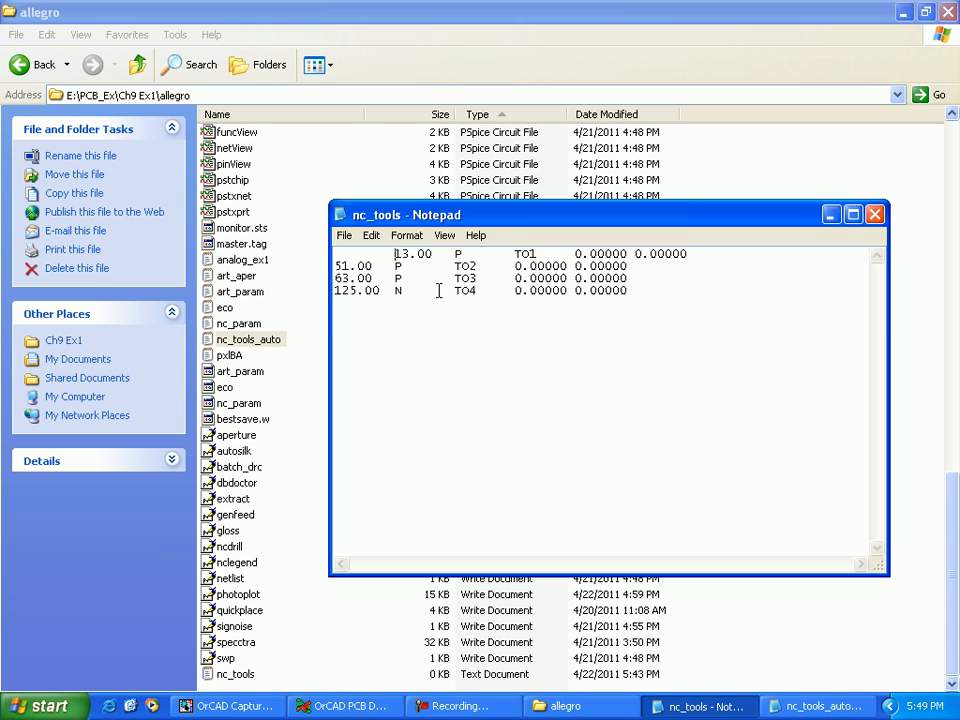
click(335, 266)
key(Tab)
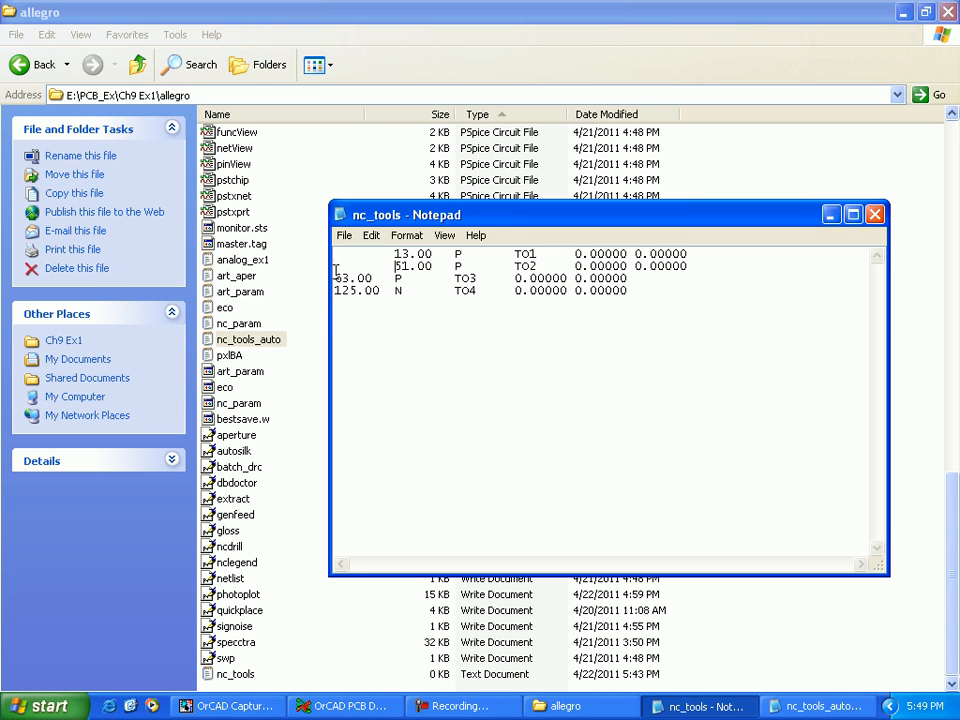
click(337, 279)
key(Tab)
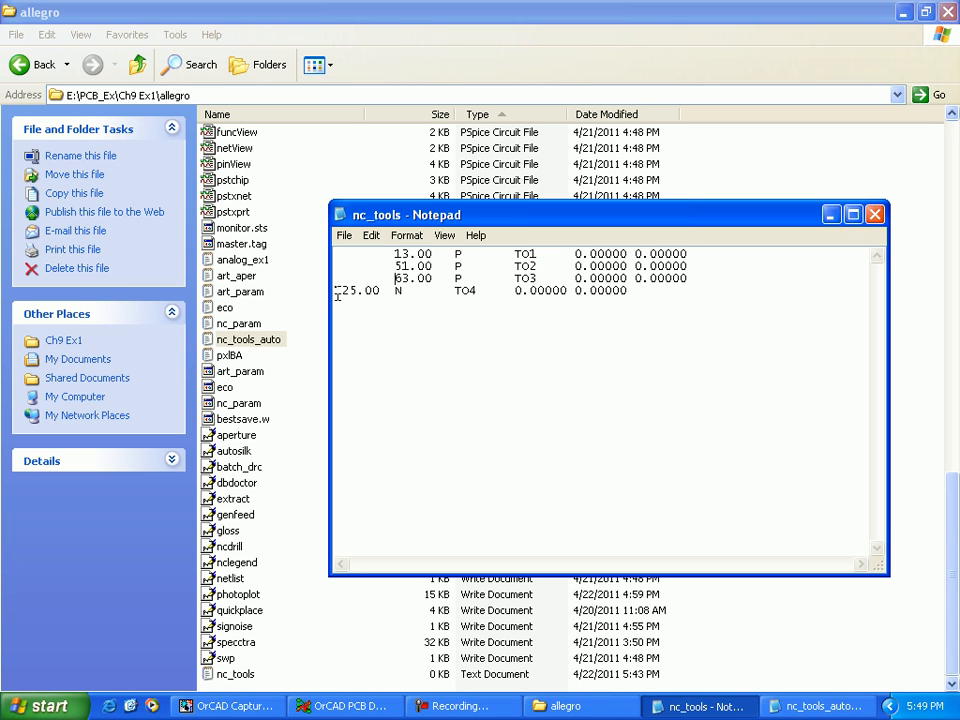
click(336, 290)
key(Tab)
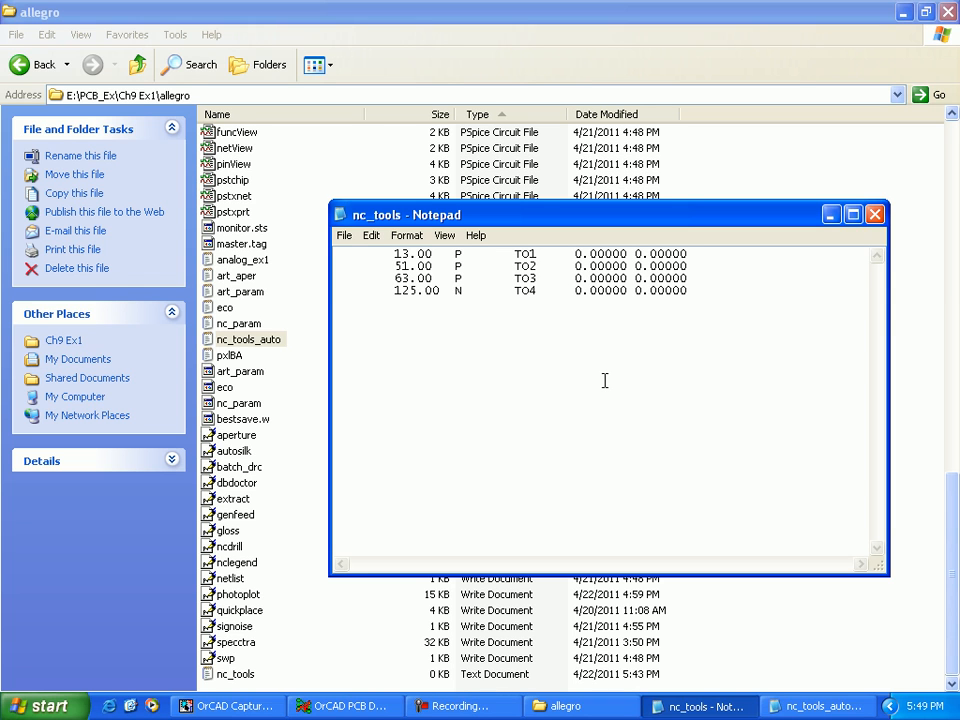
click(344, 235)
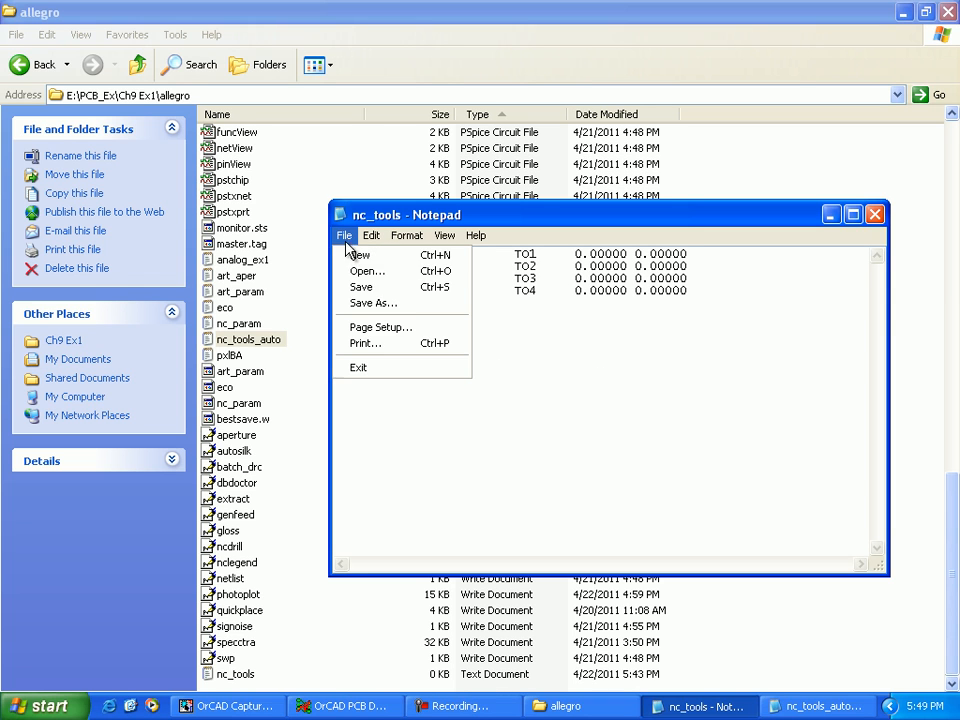
click(373, 289)
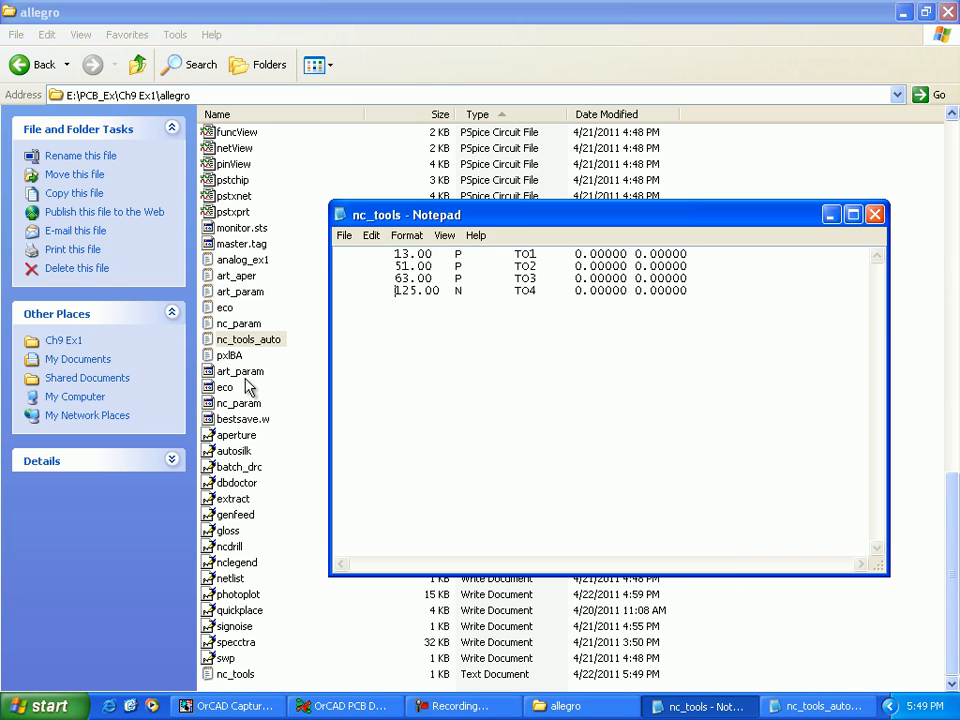
Step: Compare the saved nc_tools file with nc_tools_auto in Notepad, then close all the Notepad windows
click(240, 345)
double_click(240, 345)
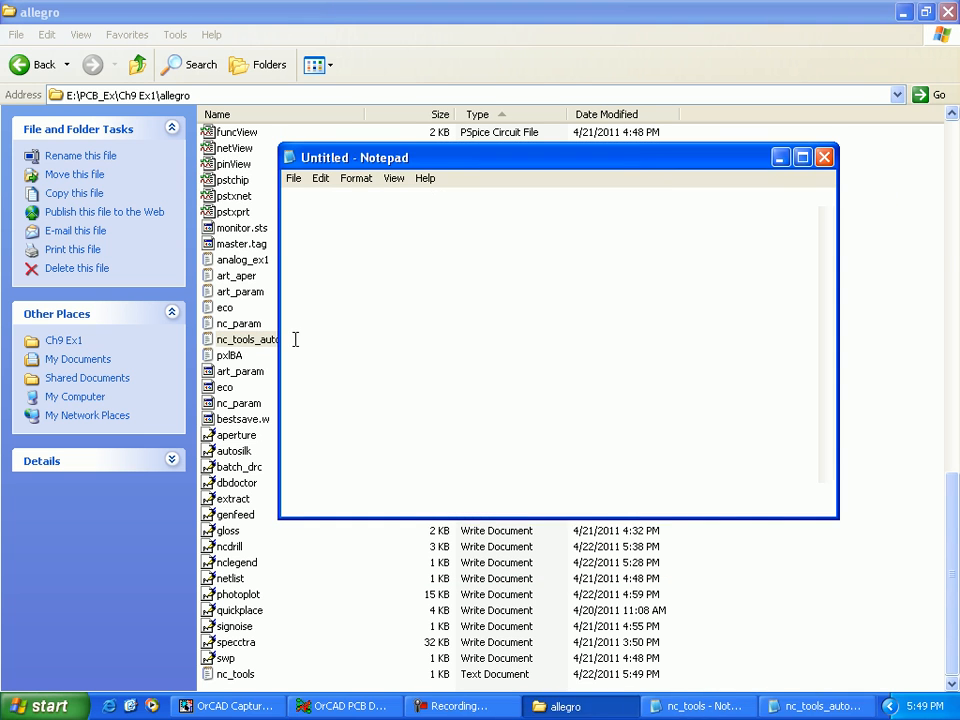
drag(544, 160, 310, 165)
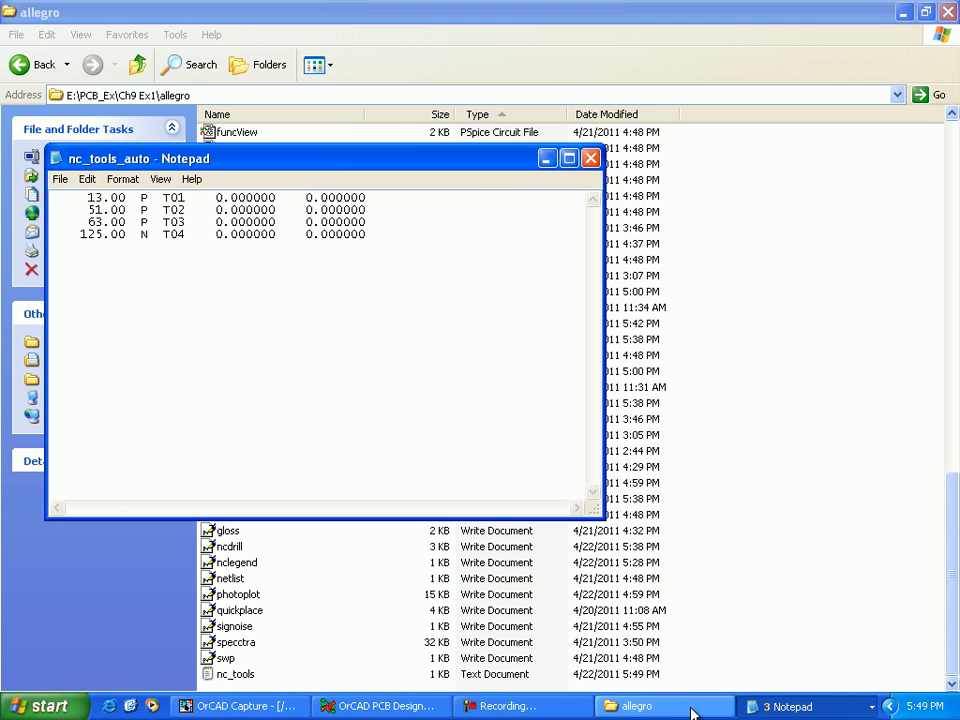
click(240, 676)
double_click(245, 677)
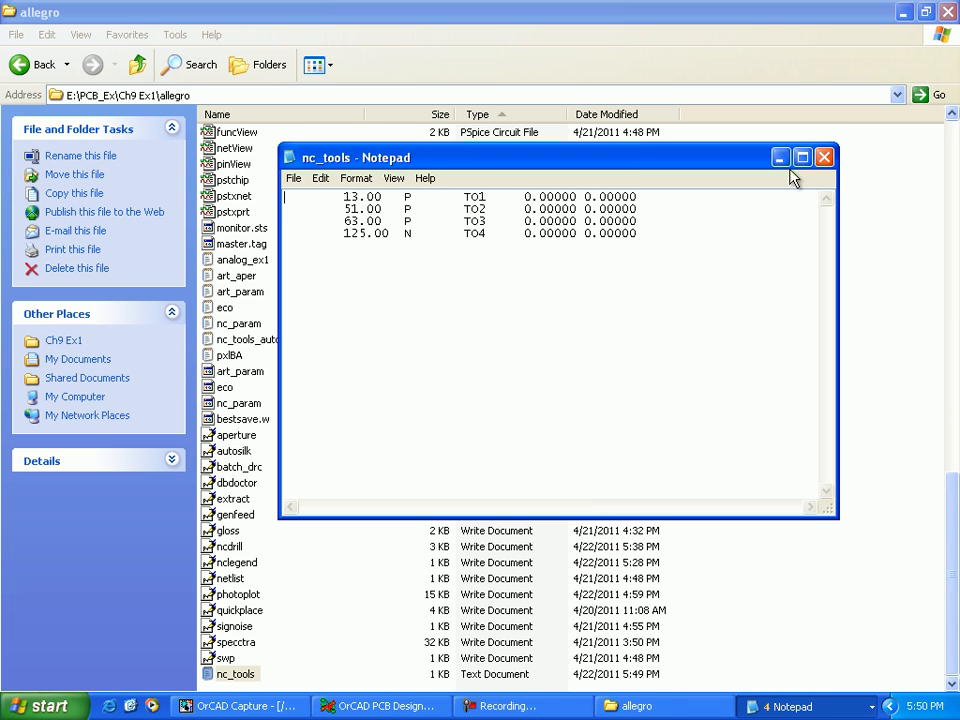
click(824, 158)
click(824, 158)
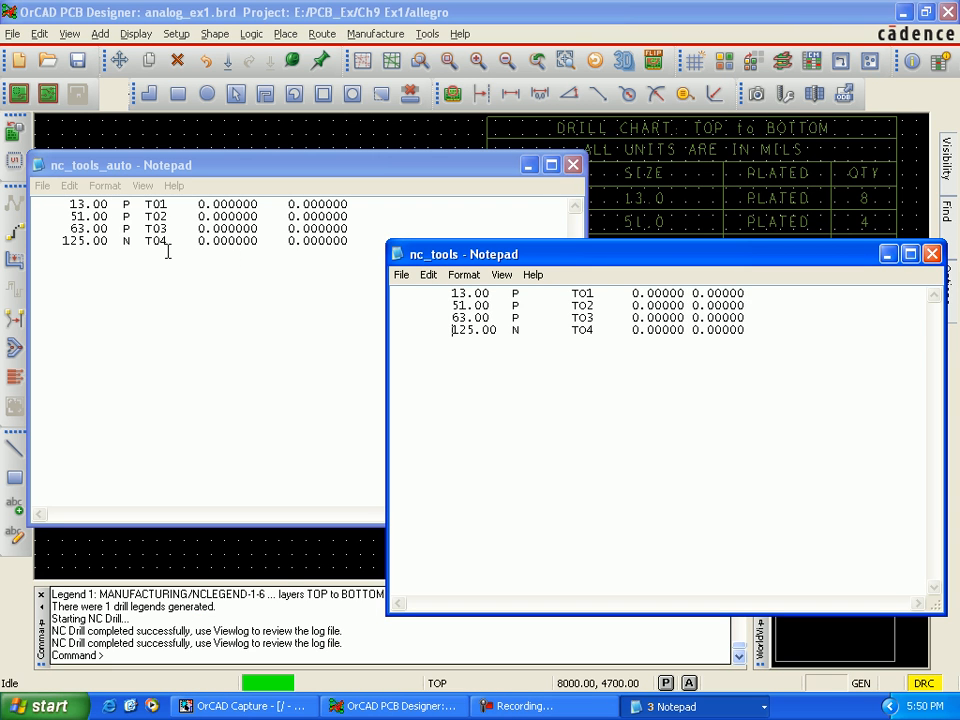
click(575, 164)
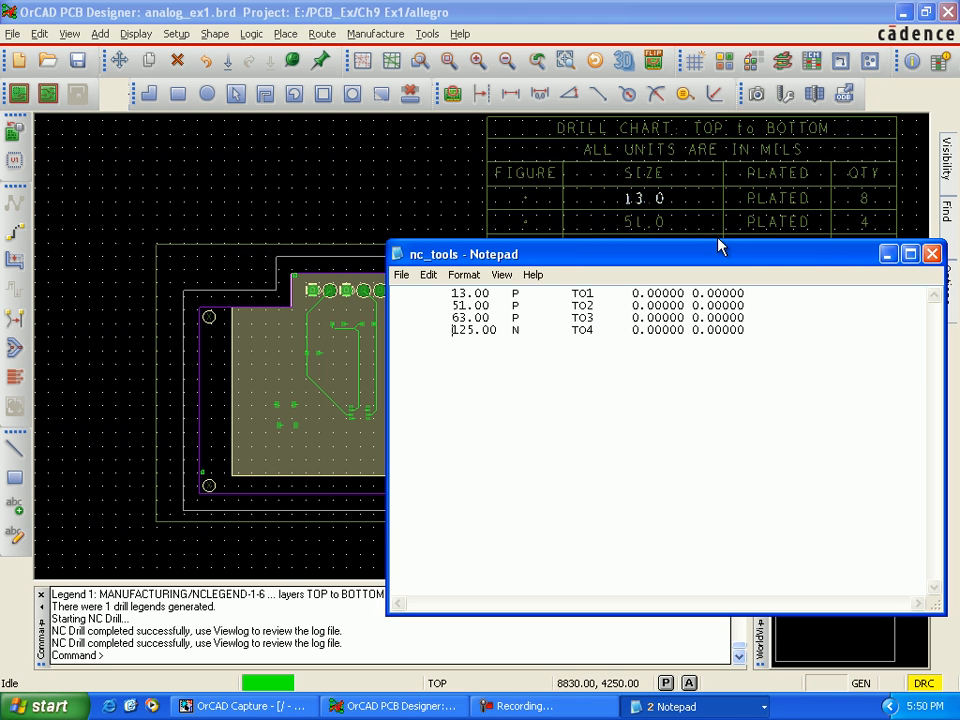
click(932, 253)
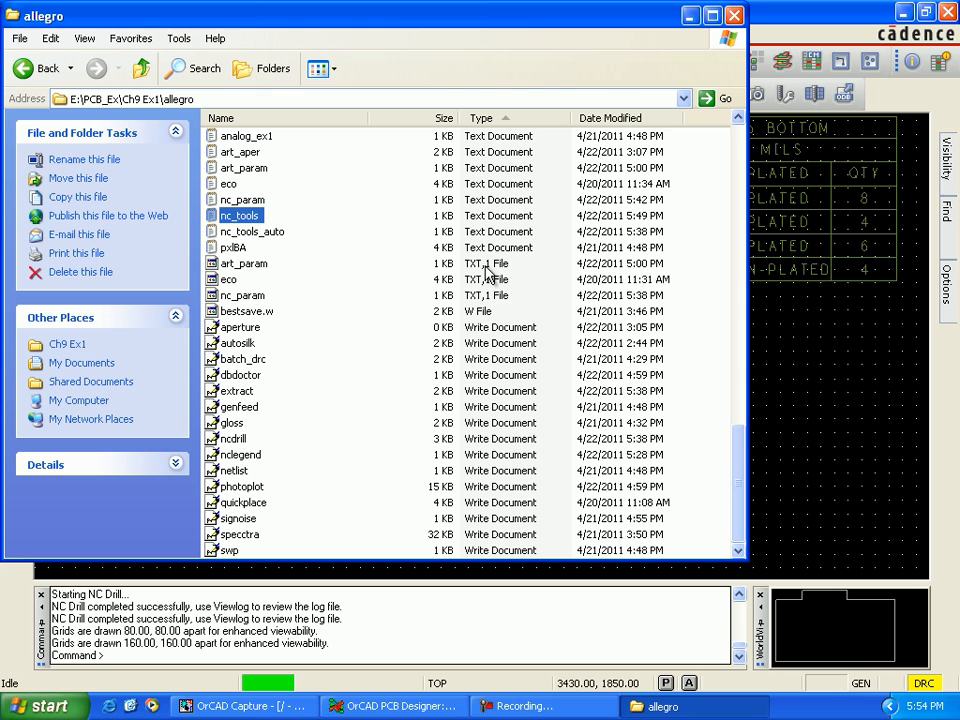
Step: Create a new text document named ncroutebits in the allegro folder
right_click(375, 298)
mouse_move(437, 456)
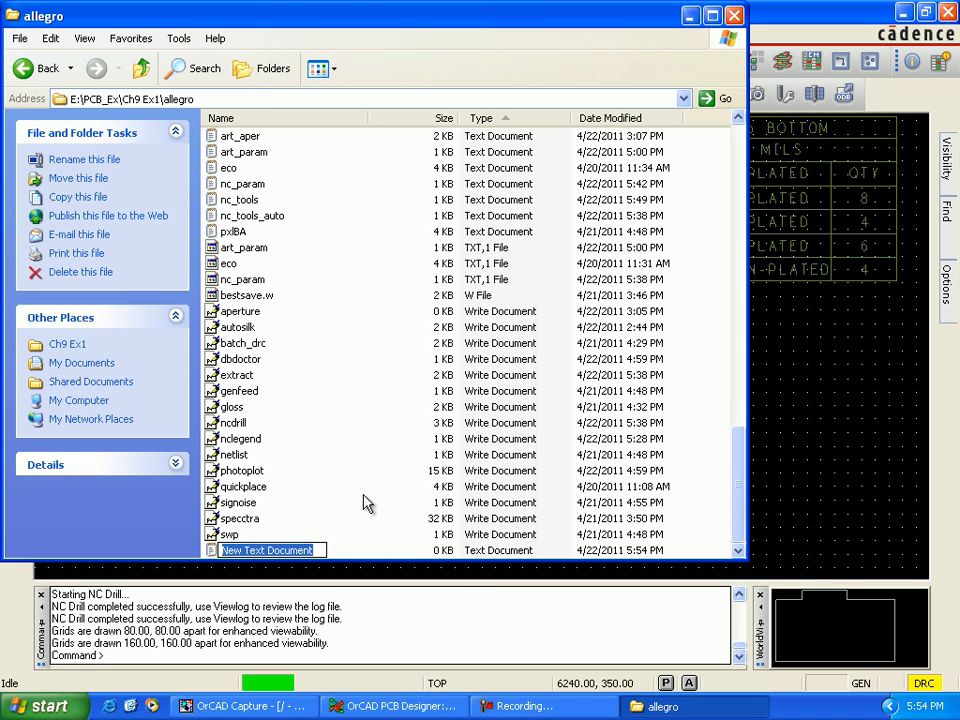
text(NC)
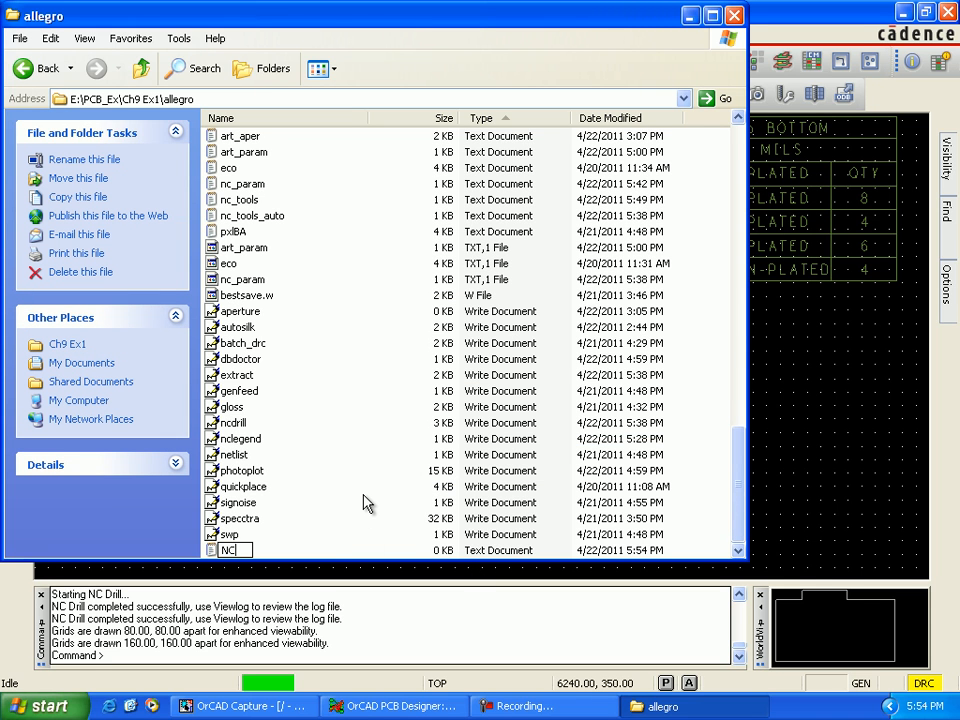
text(ROUT)
key(BackSpace)
key(BackSpace)
key(BackSpace)
key(BackSpace)
text(routebits)
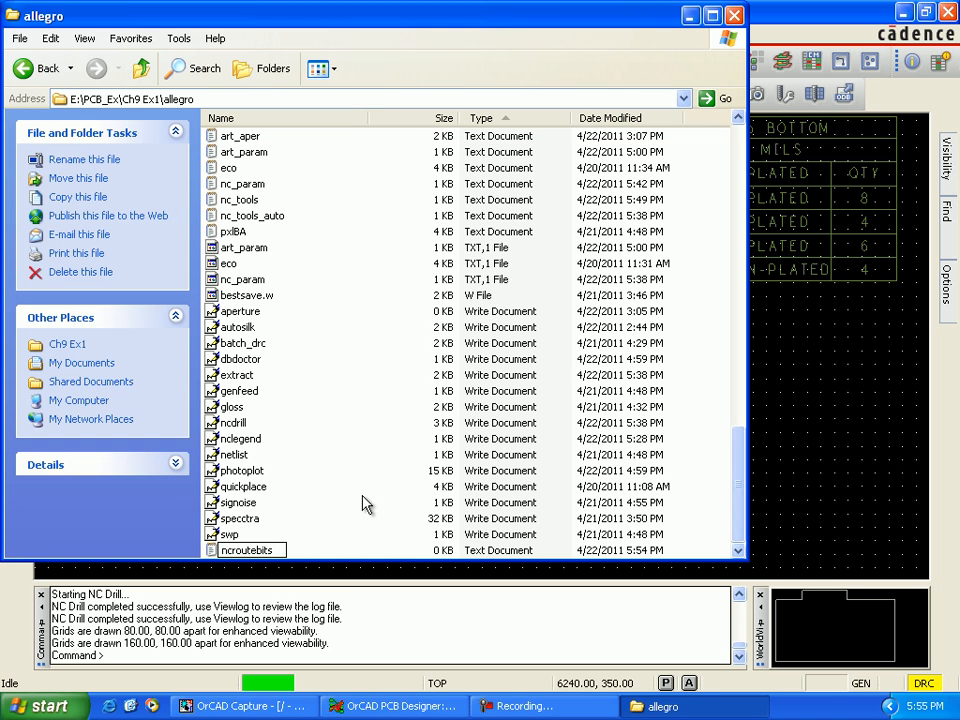
Step: Enter the router bit line 0.100 TO1 in the ncroutebits file, save and close it, and put the folder window away
click(275, 559)
double_click(268, 551)
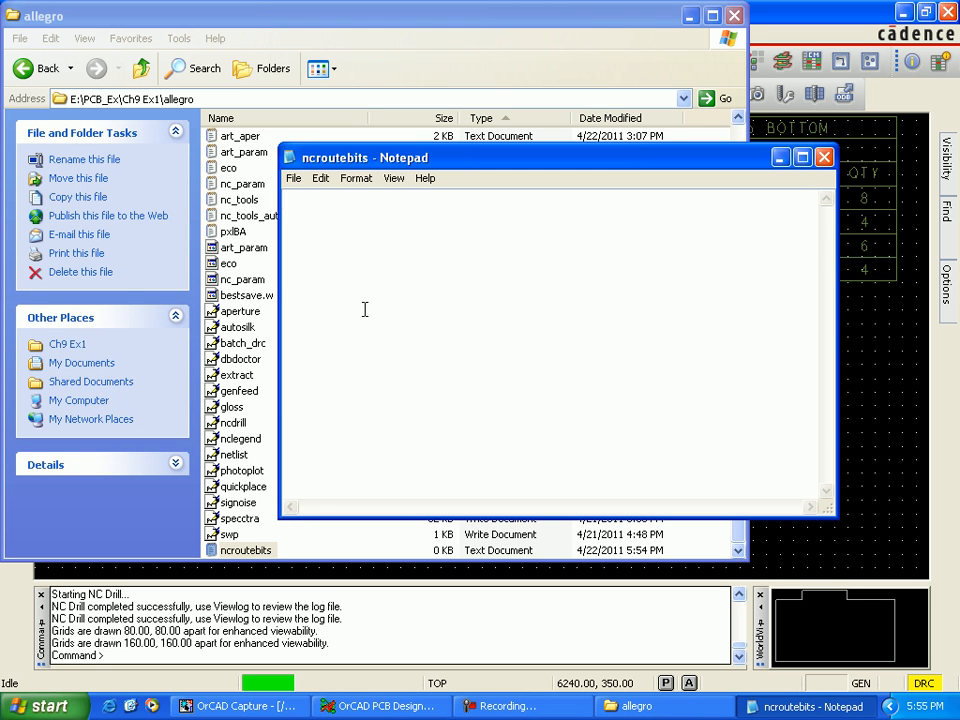
text(0.)
click(293, 178)
click(314, 229)
click(824, 157)
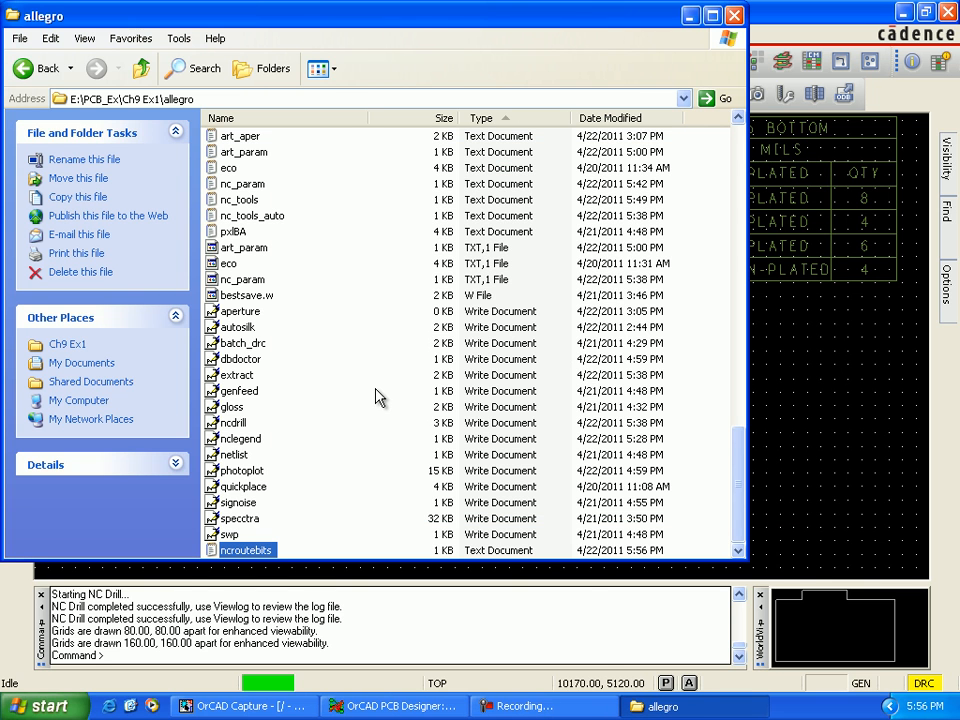
click(689, 15)
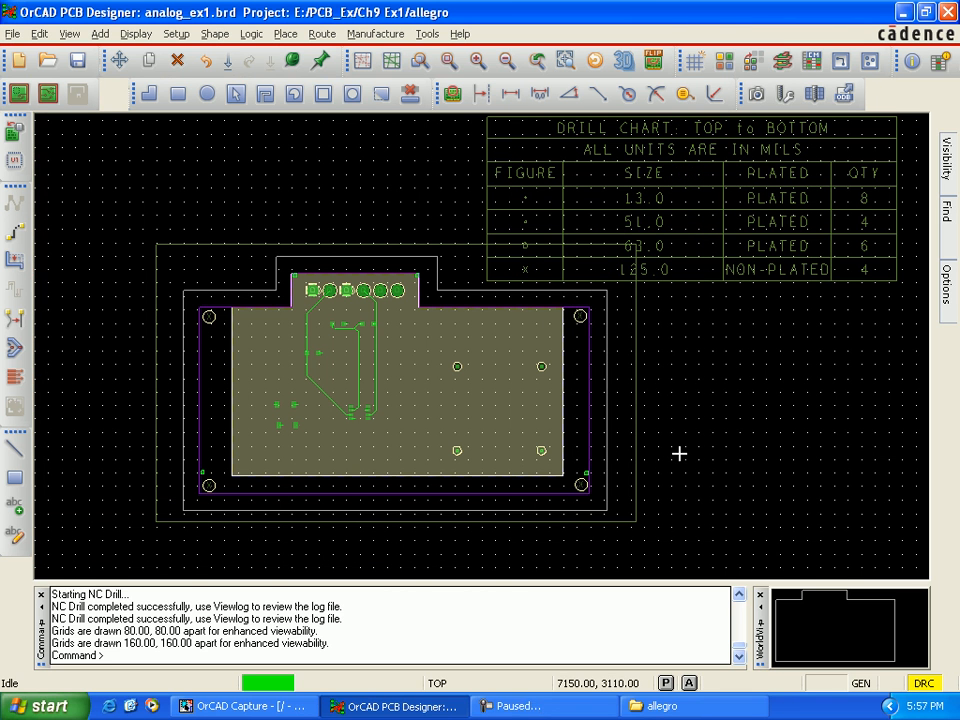
Step: Add cut marks at the board outline's outside and inside corners with offset 50.00, length 200.00 and line width 100.00
click(378, 35)
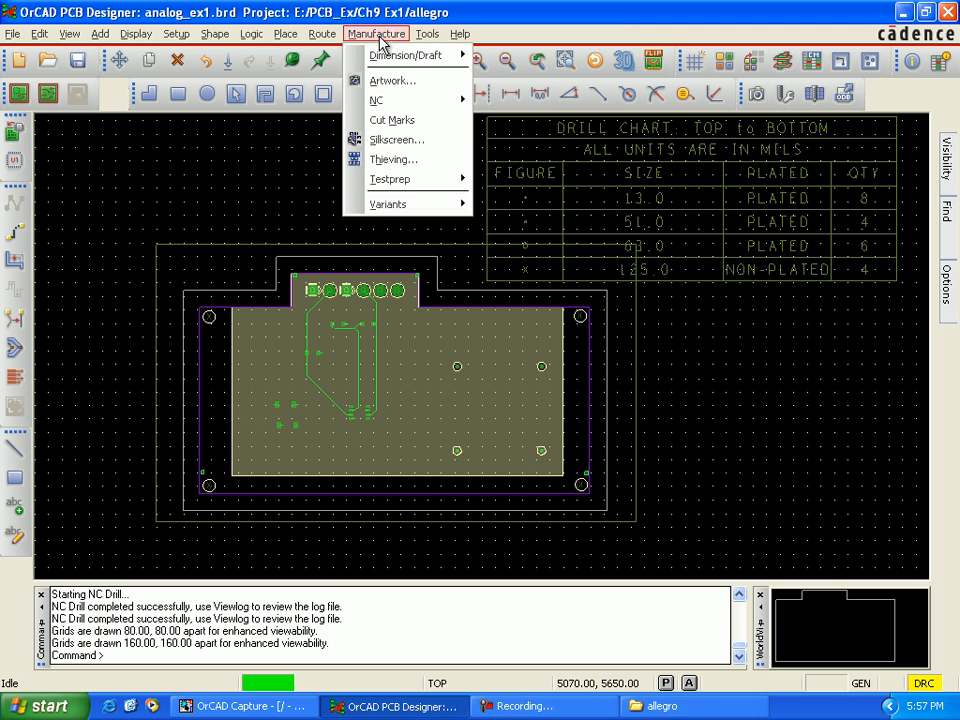
click(395, 120)
drag(504, 281, 573, 284)
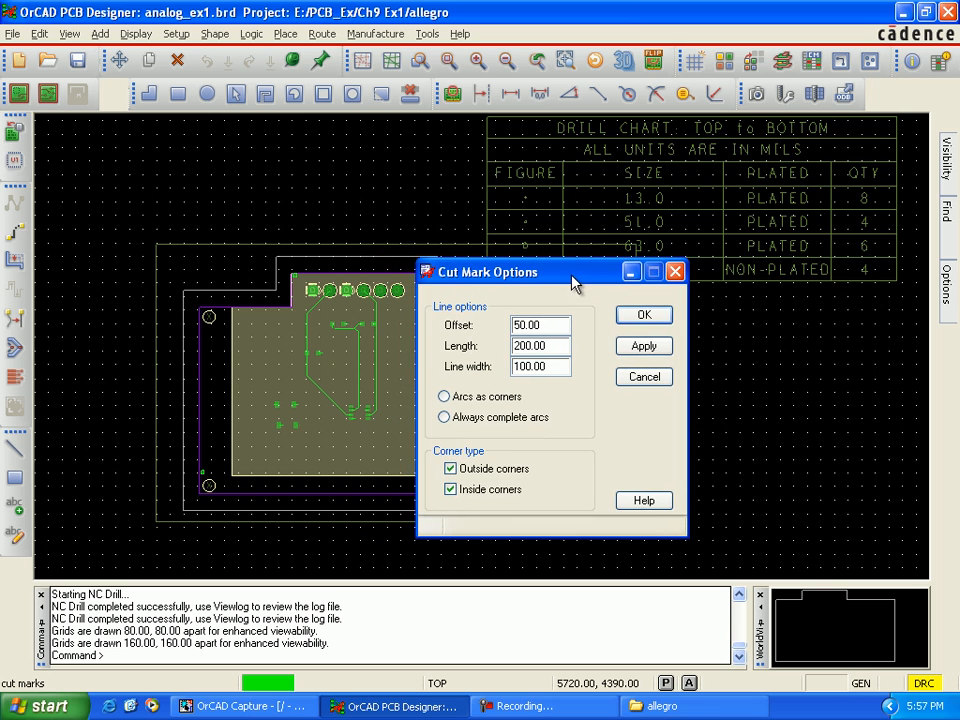
click(626, 313)
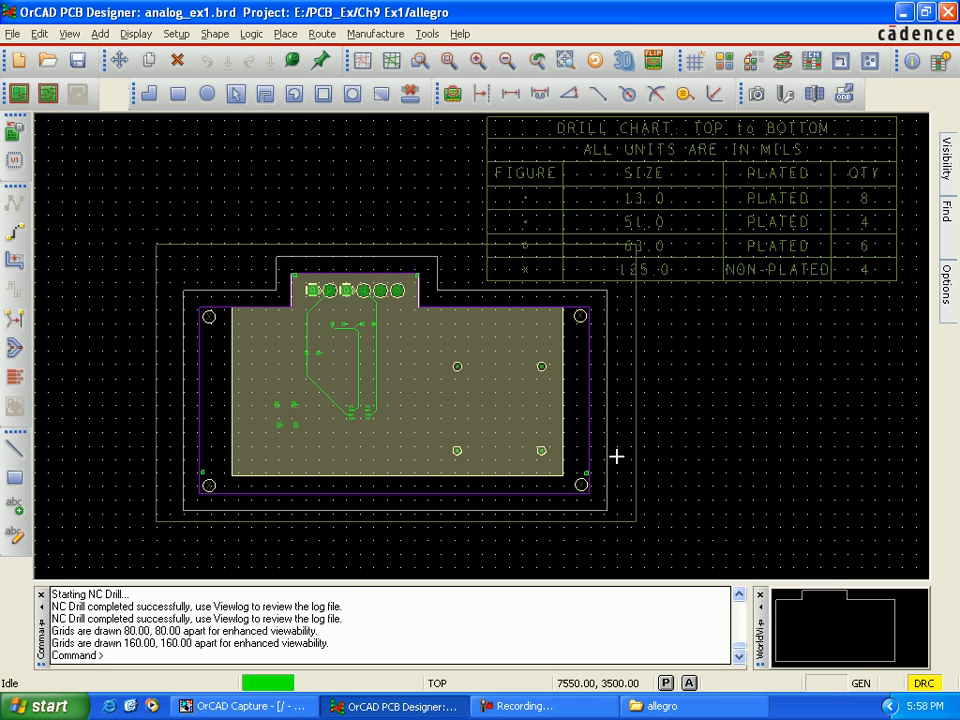
click(375, 34)
click(388, 168)
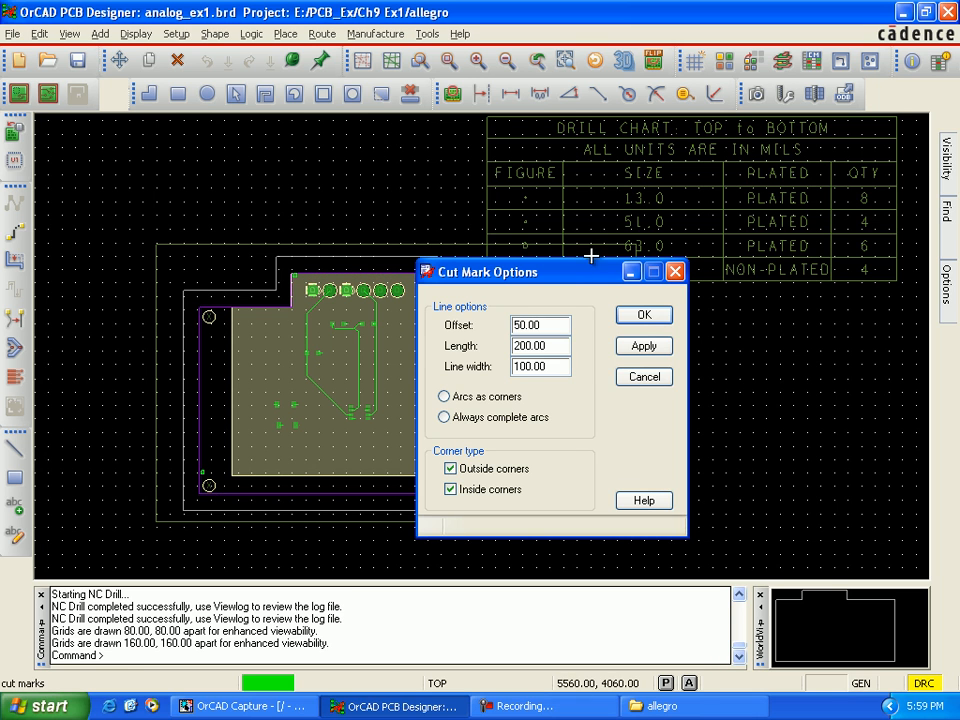
click(638, 356)
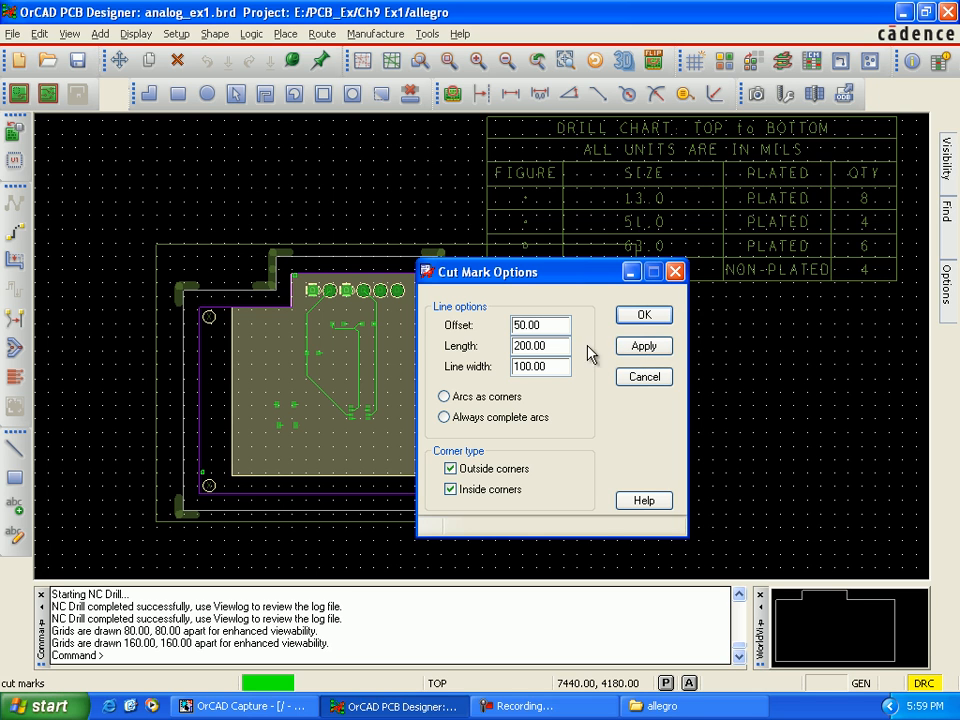
click(630, 318)
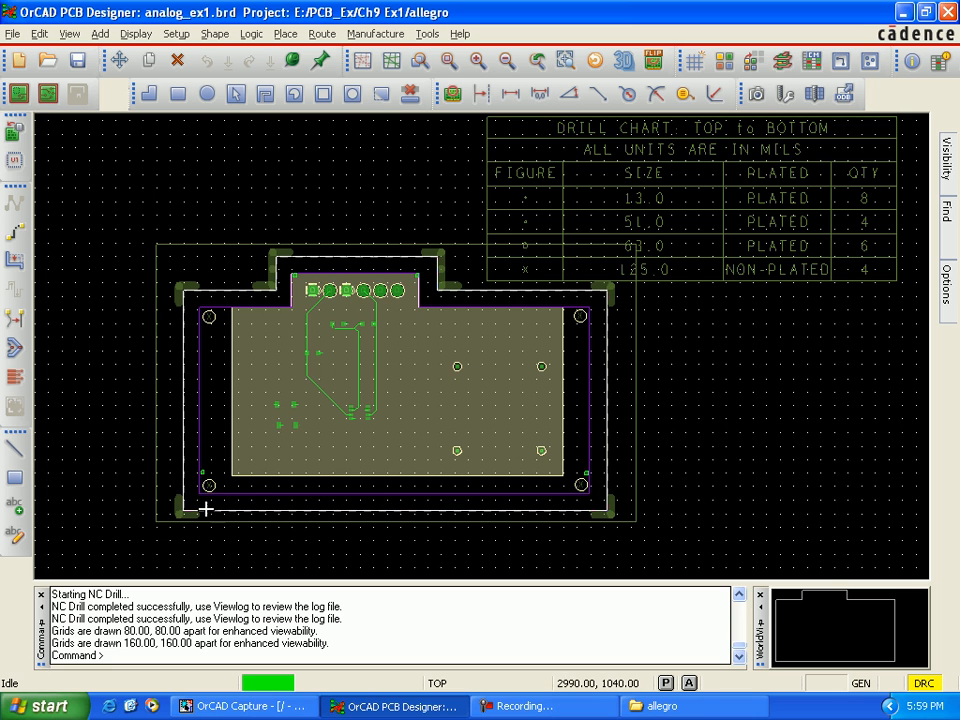
Step: Set the active class to Board Geometry with subclass Ncroute_Path and turn that subclass's visibility on
scroll(181, 511, up, 1)
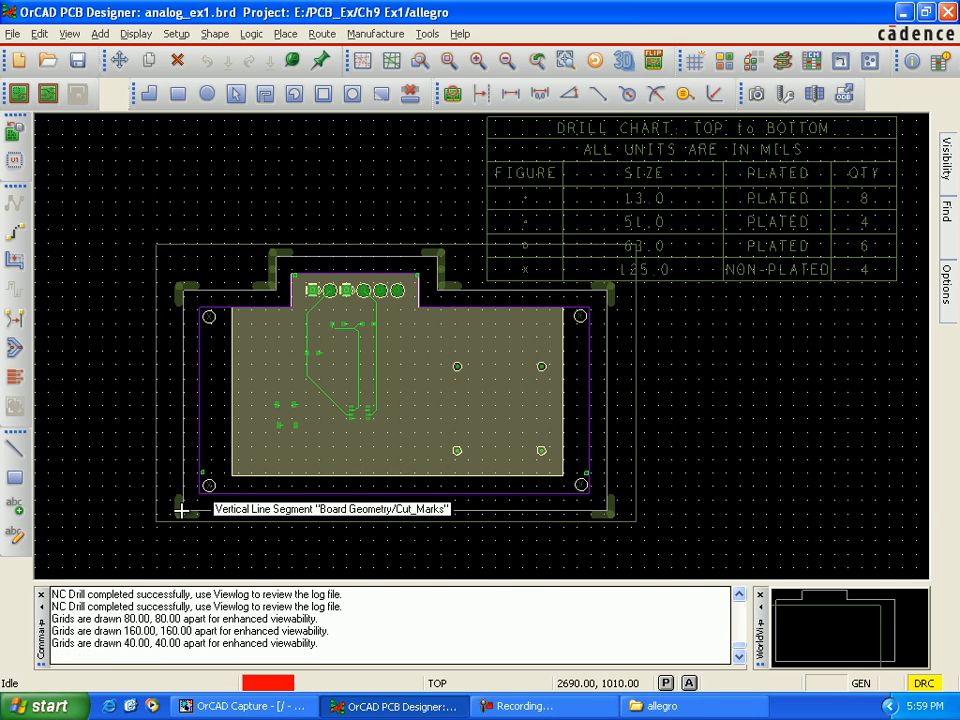
scroll(181, 511, up, 1)
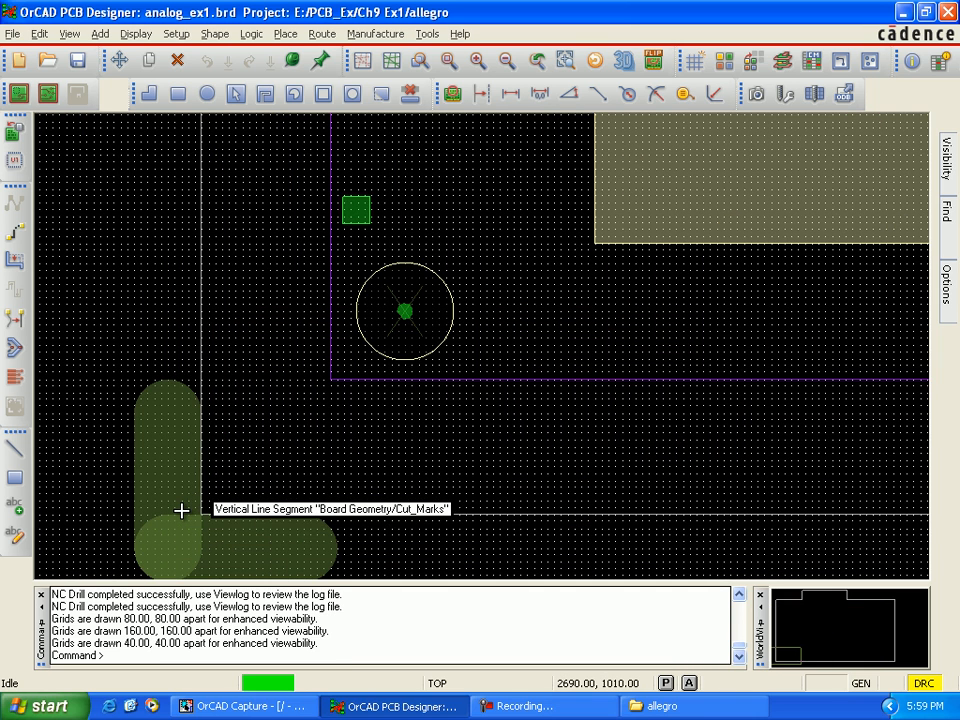
scroll(181, 511, up, 1)
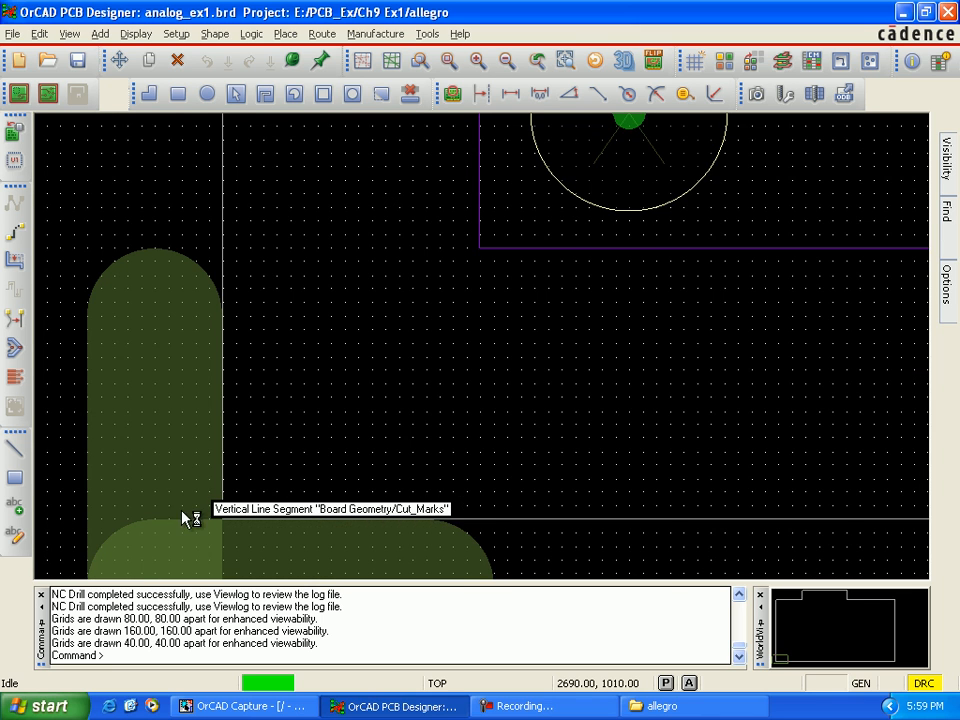
key(Down)
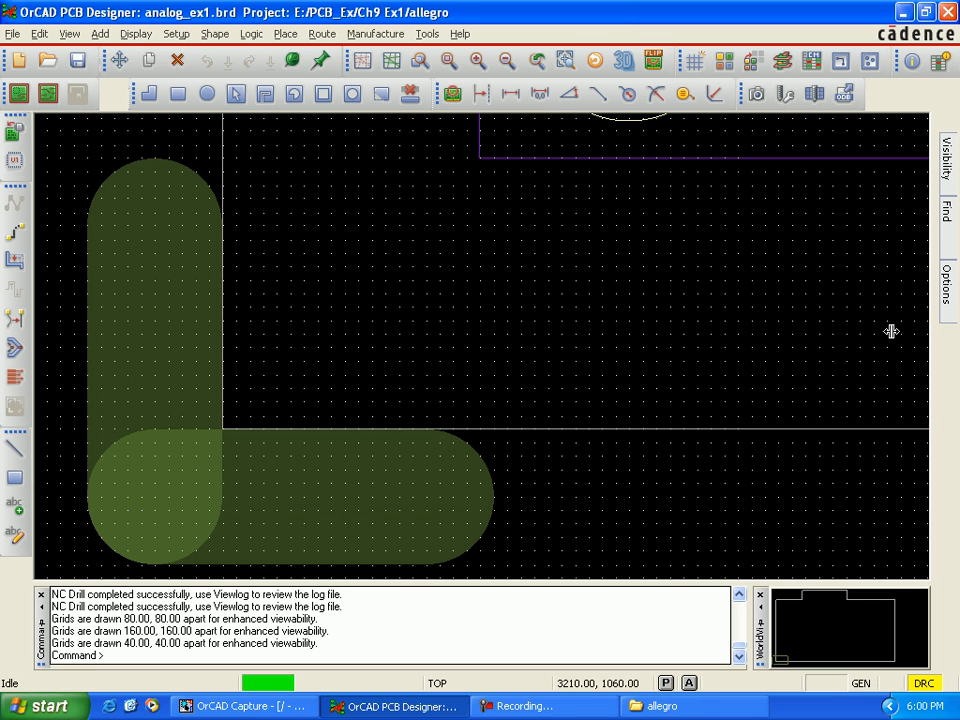
mouse_move(953, 295)
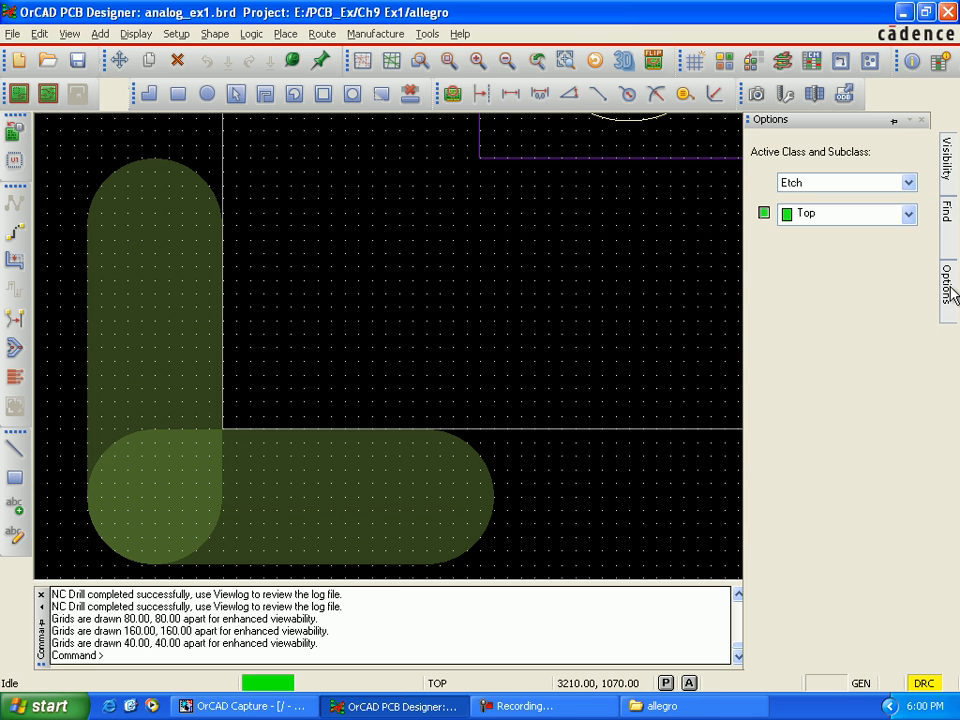
click(908, 182)
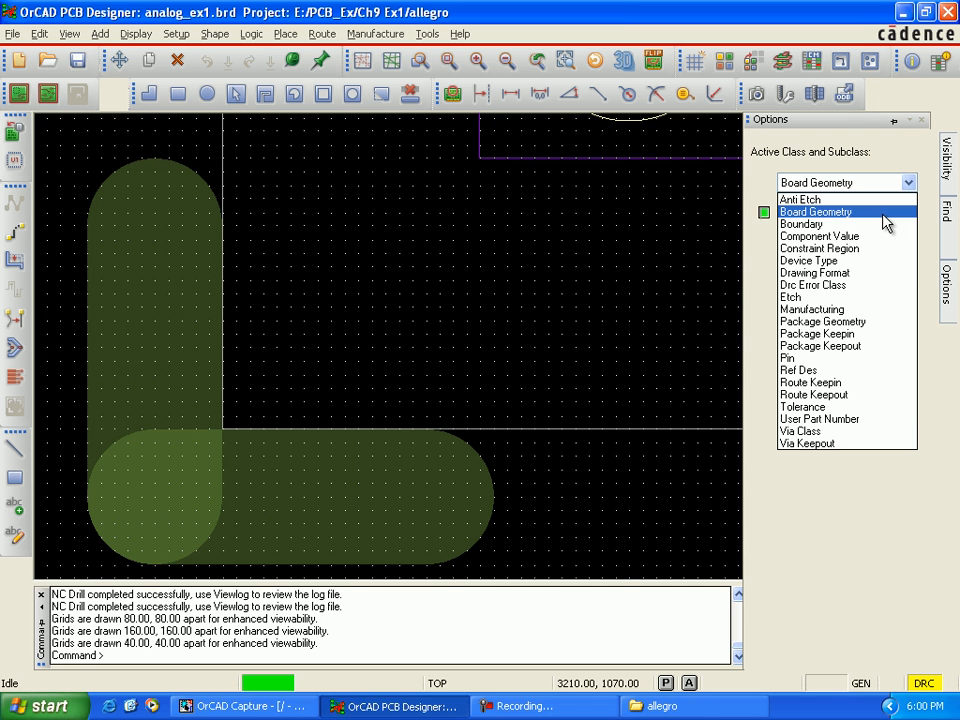
click(884, 213)
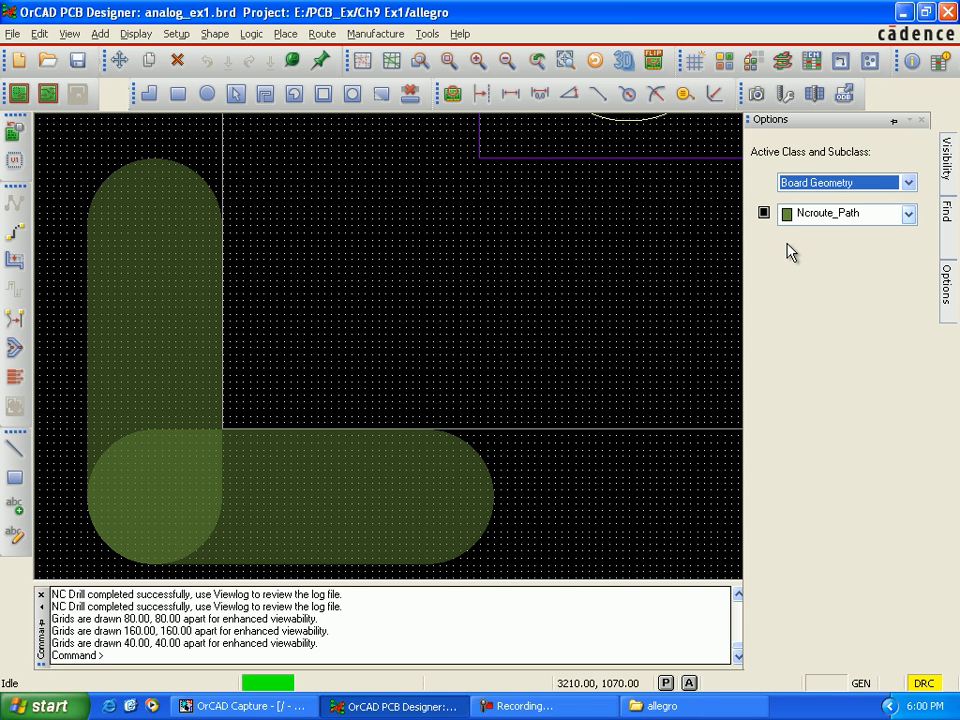
click(764, 214)
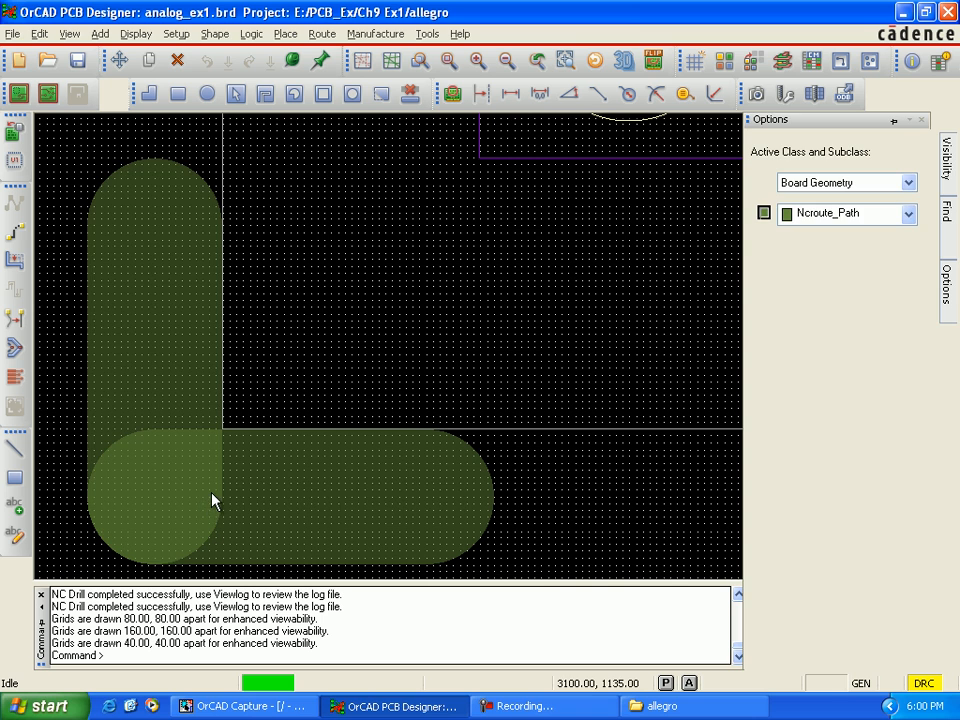
click(14, 449)
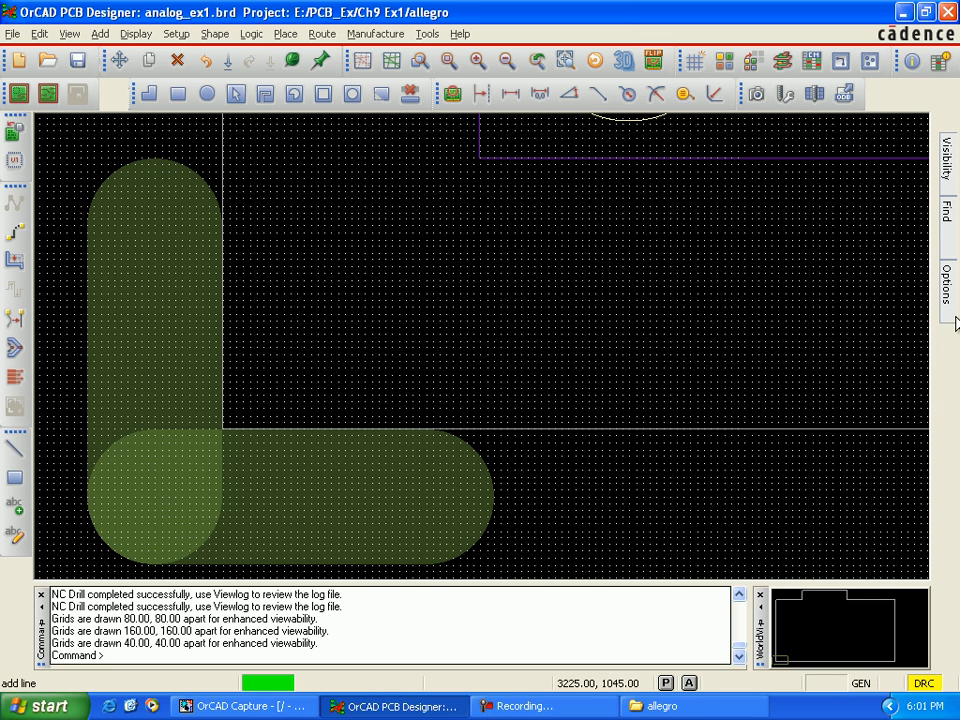
mouse_move(945, 290)
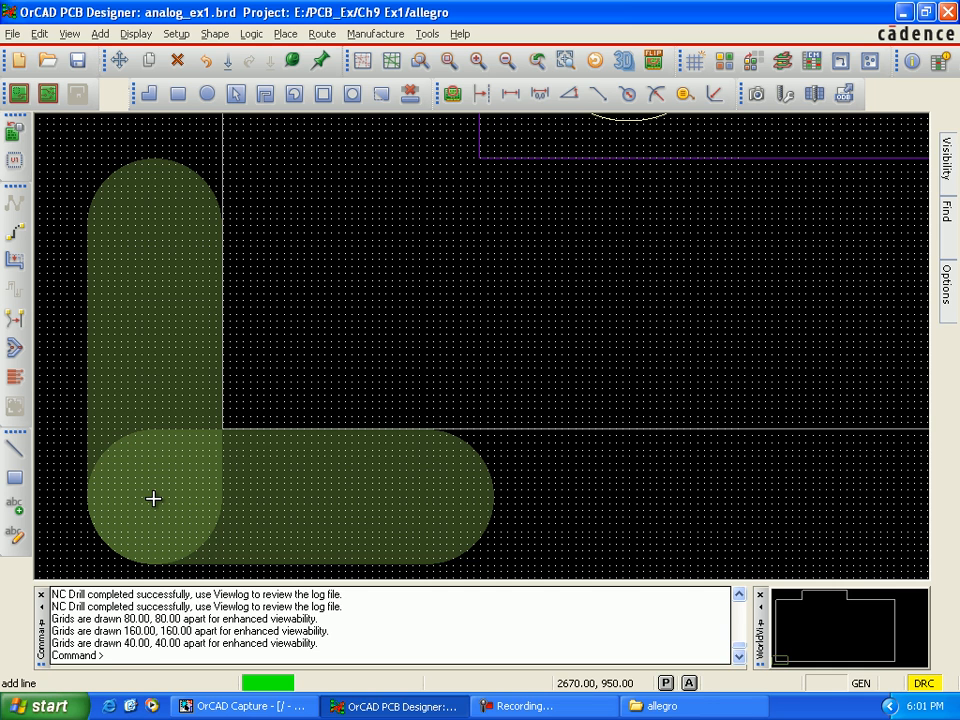
click(153, 498)
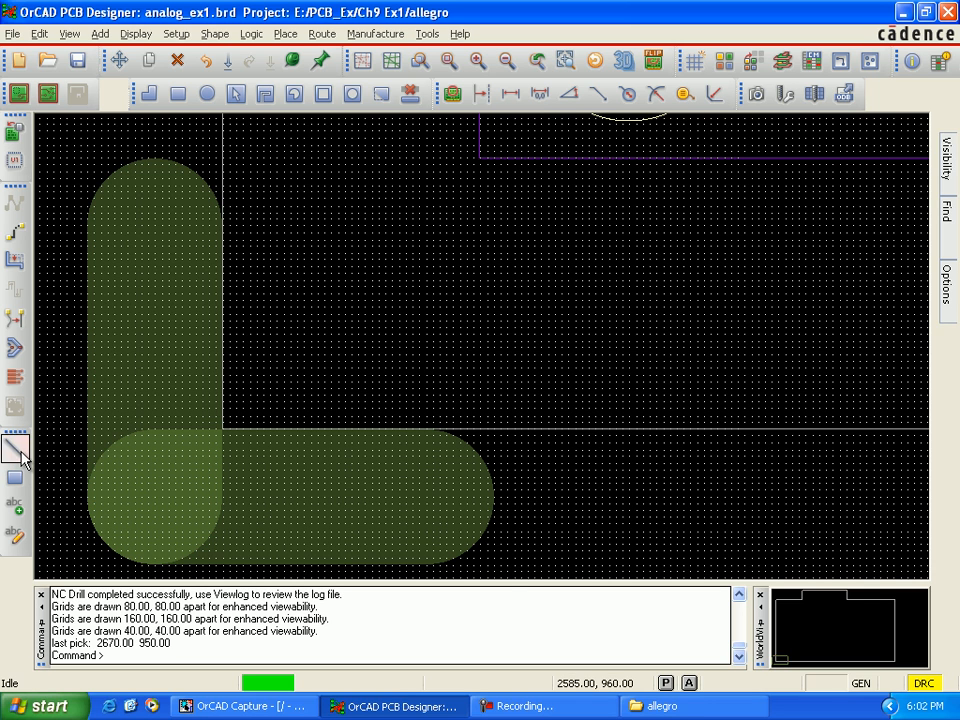
Step: Start the Ncroute_Path line at about 2665, 955 in the lower-left cut mark and run it up to the upper-left cut mark at about 2665, 3660
click(20, 454)
click(948, 298)
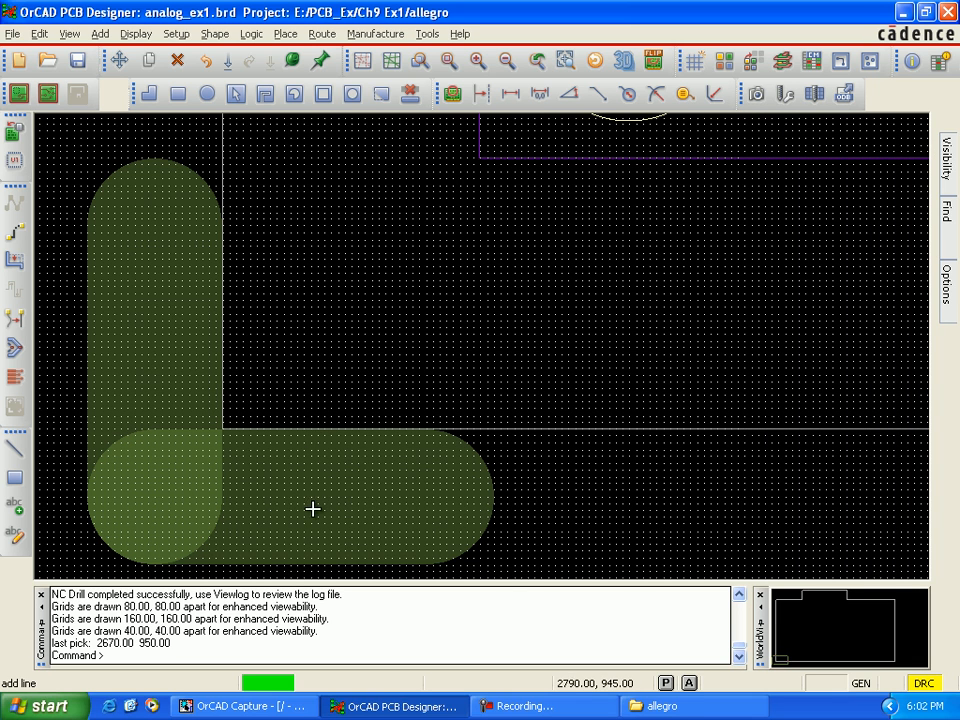
click(148, 490)
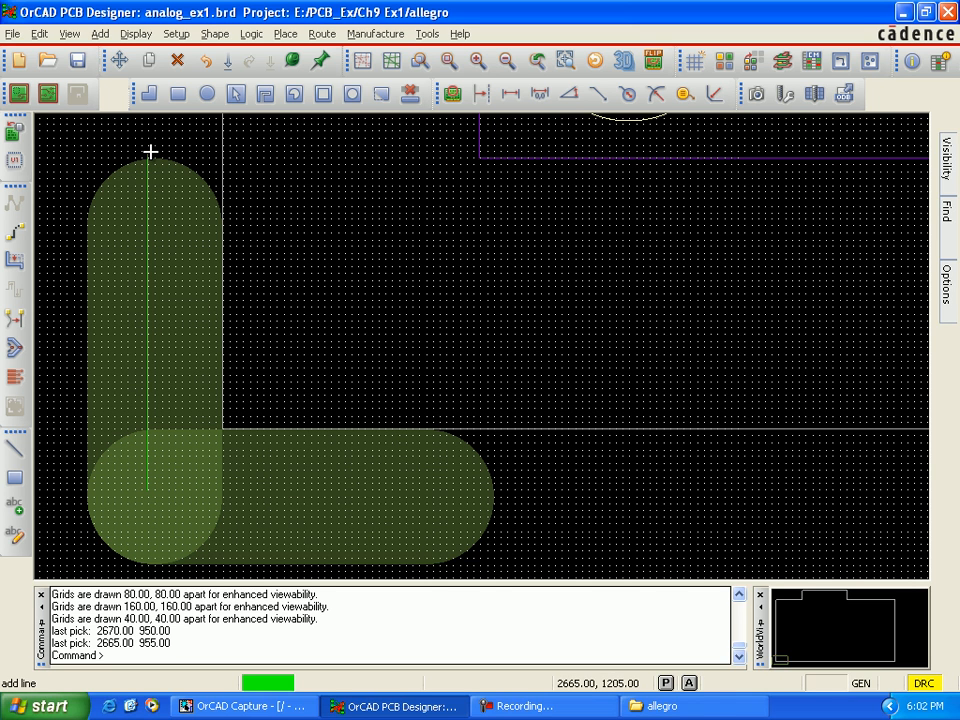
key(Up)
key(Up)
key(Up)
key(Up)
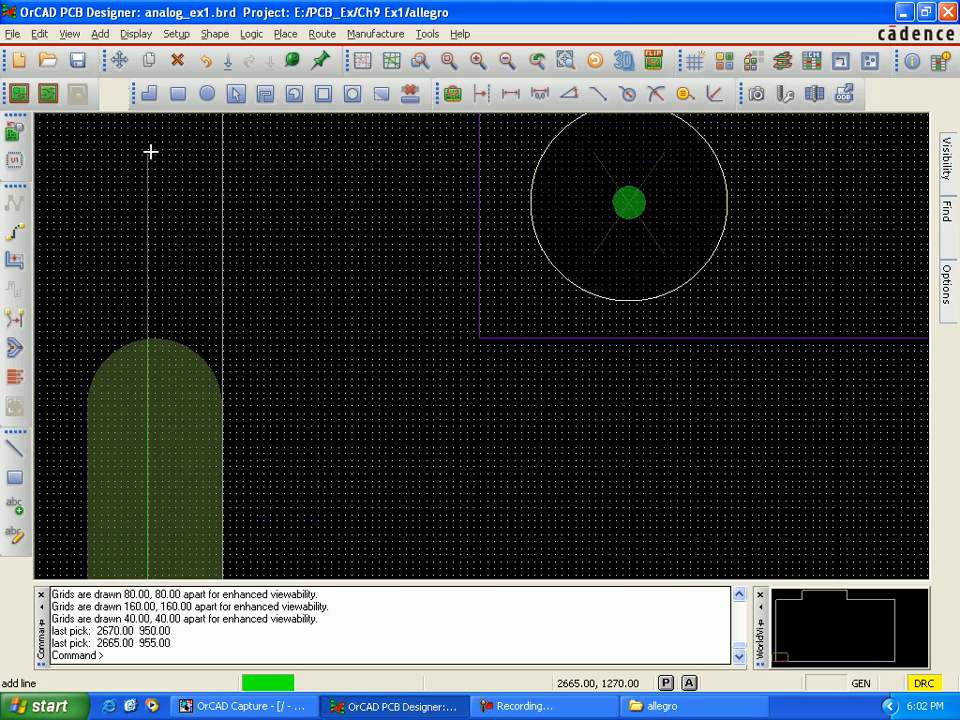
key(Up)
key(Up)
key(Up)
key(Up)
key(Up)
key(Up)
key(Up)
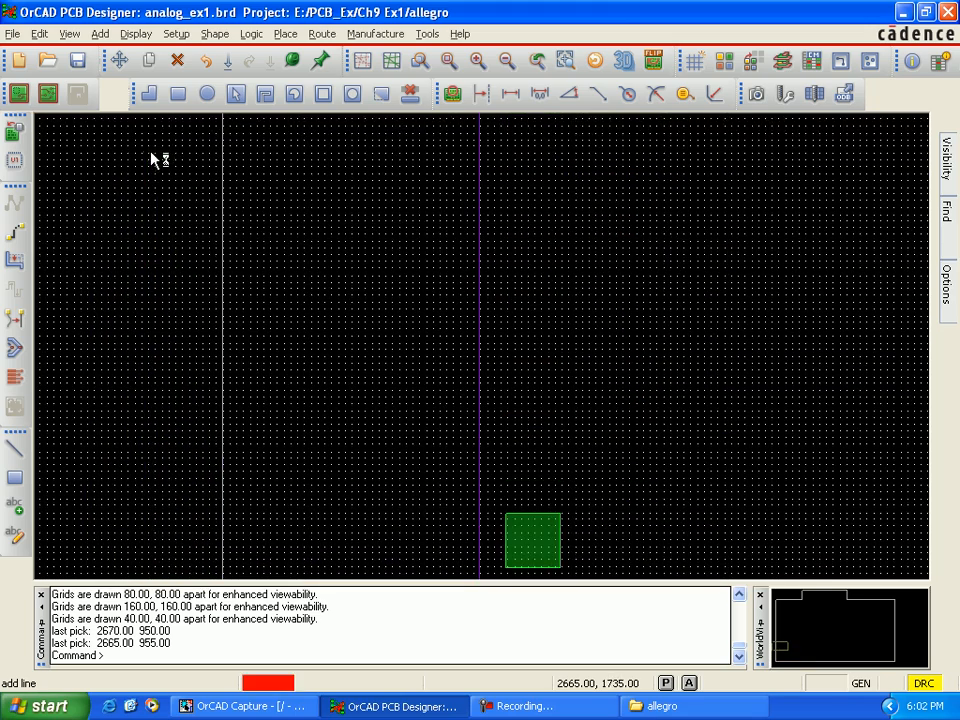
key(Up)
key(Up)
key(Up)
key(Up)
key(Up)
key(Up)
key(Up)
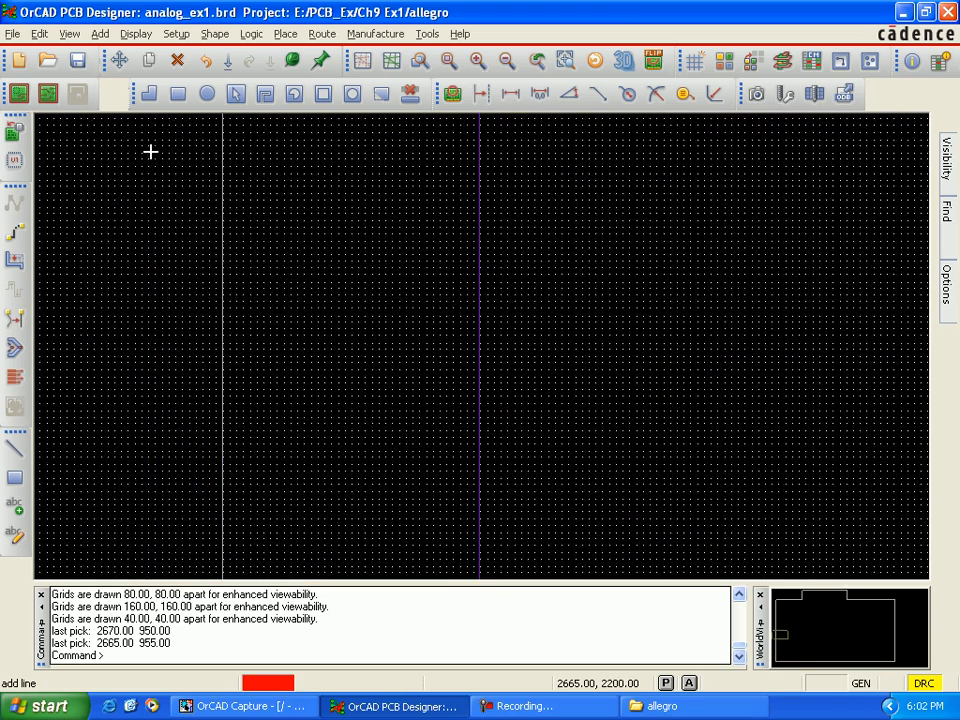
key(Up)
key(Up)
key(Up)
key(Up)
key(Up)
key(Up)
key(Up)
key(Up)
key(Up)
key(Up)
key(Up)
key(Up)
key(Up)
key(Up)
key(Up)
key(Up)
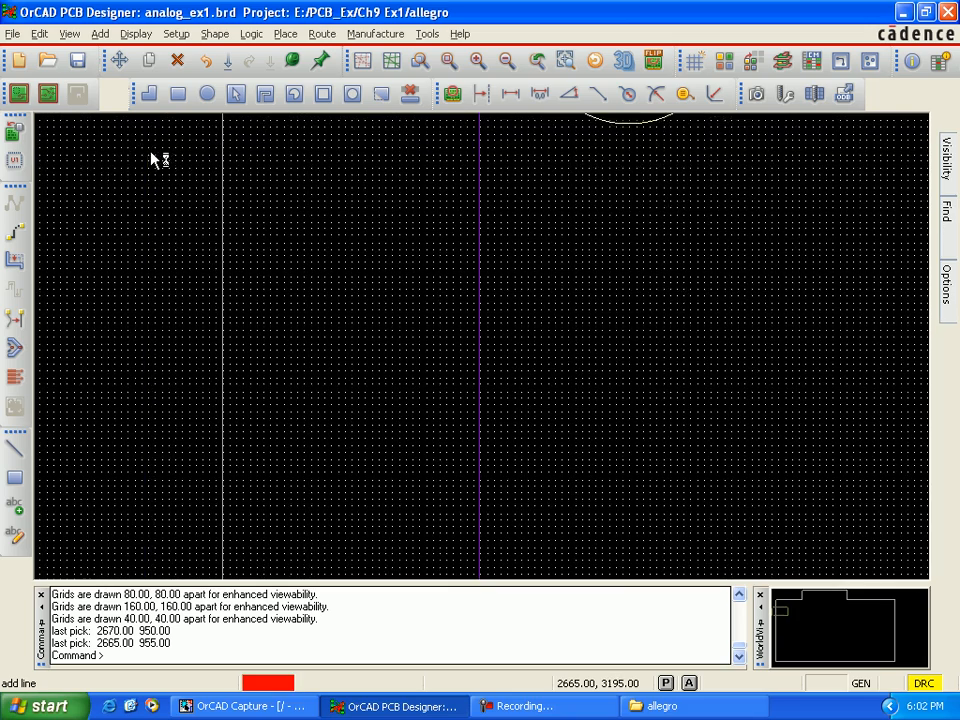
key(Up)
key(Up)
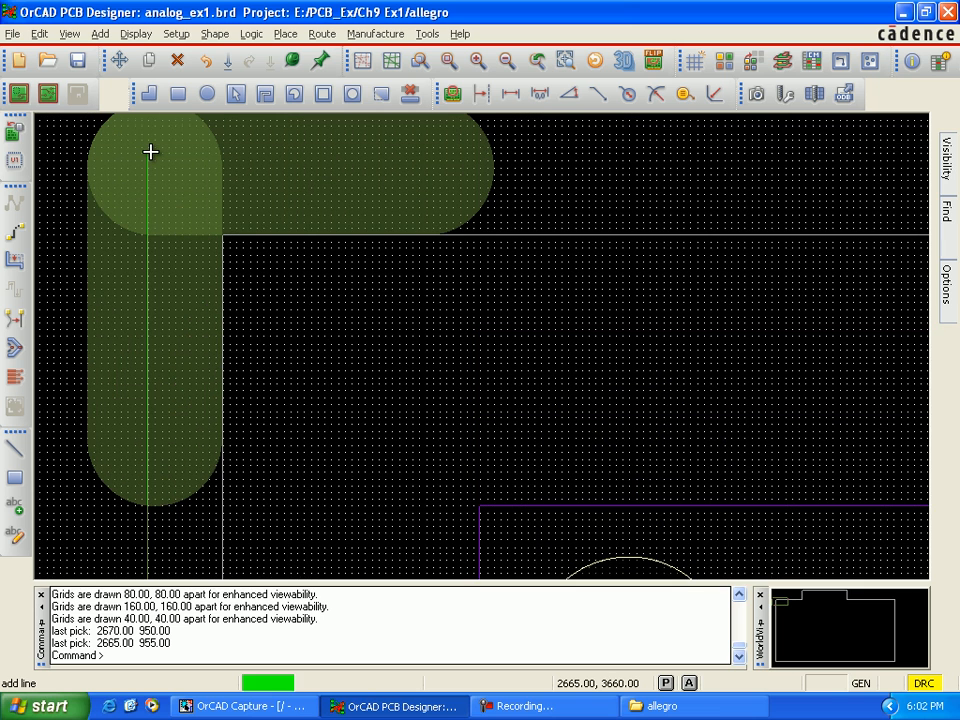
click(150, 151)
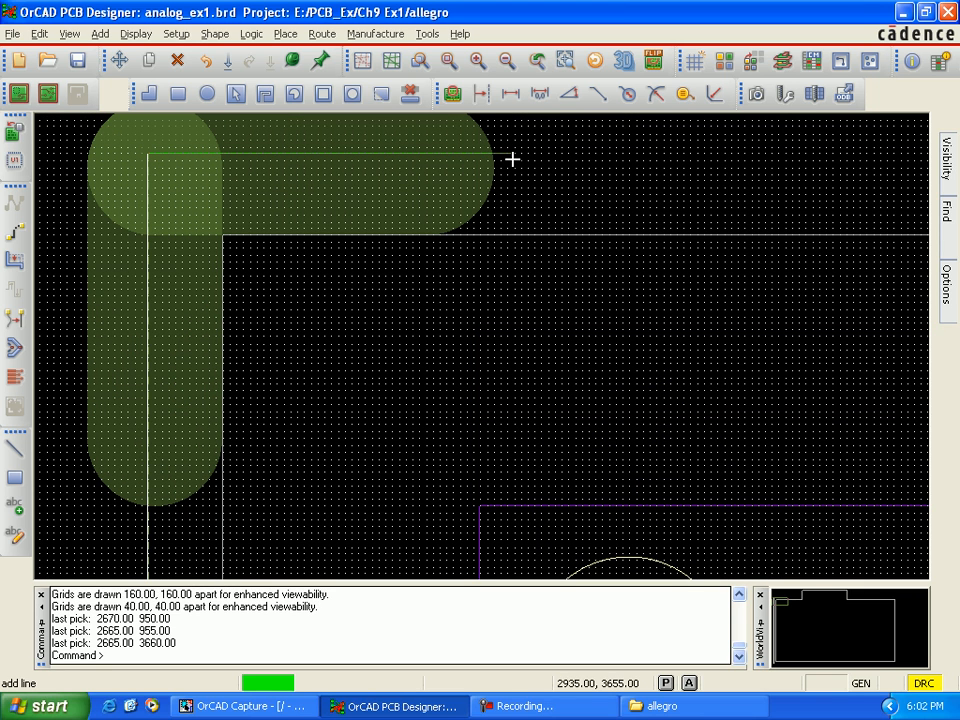
Step: Continue the route path horizontally to the inside-corner cut mark left of the board's raised section, at about 3770, 3660
key(Right)
key(Right)
key(Right)
key(Right)
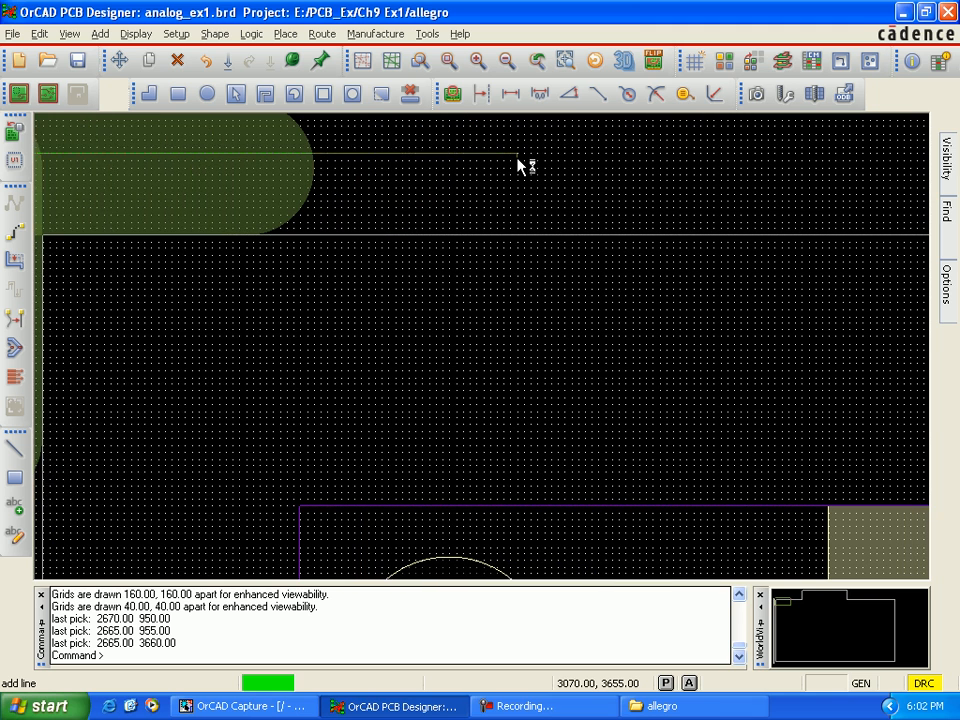
key(Right)
key(Right)
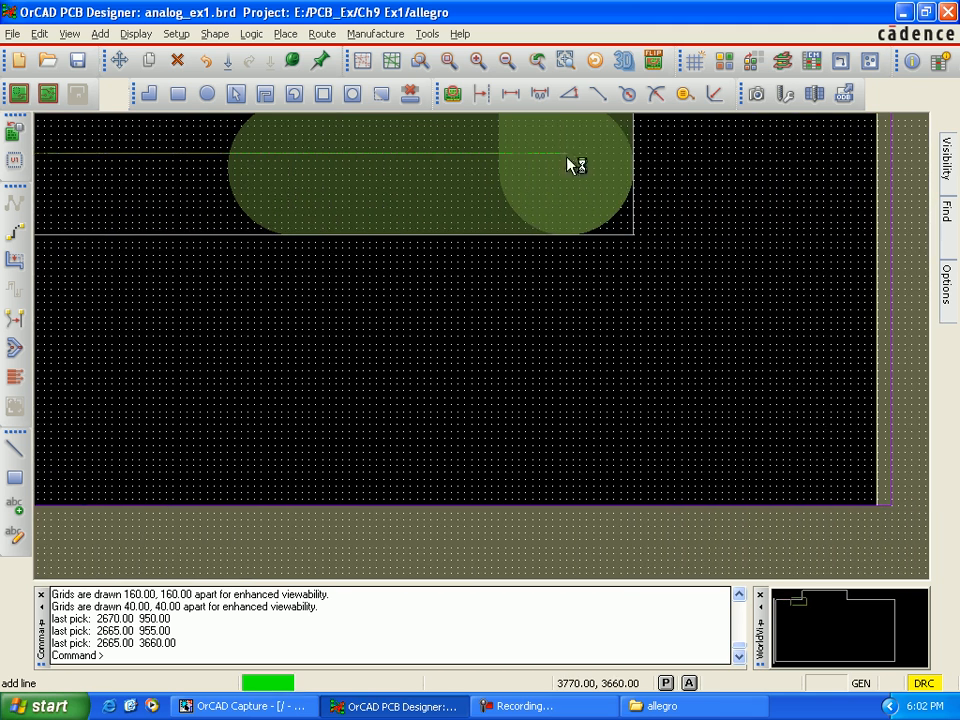
click(567, 157)
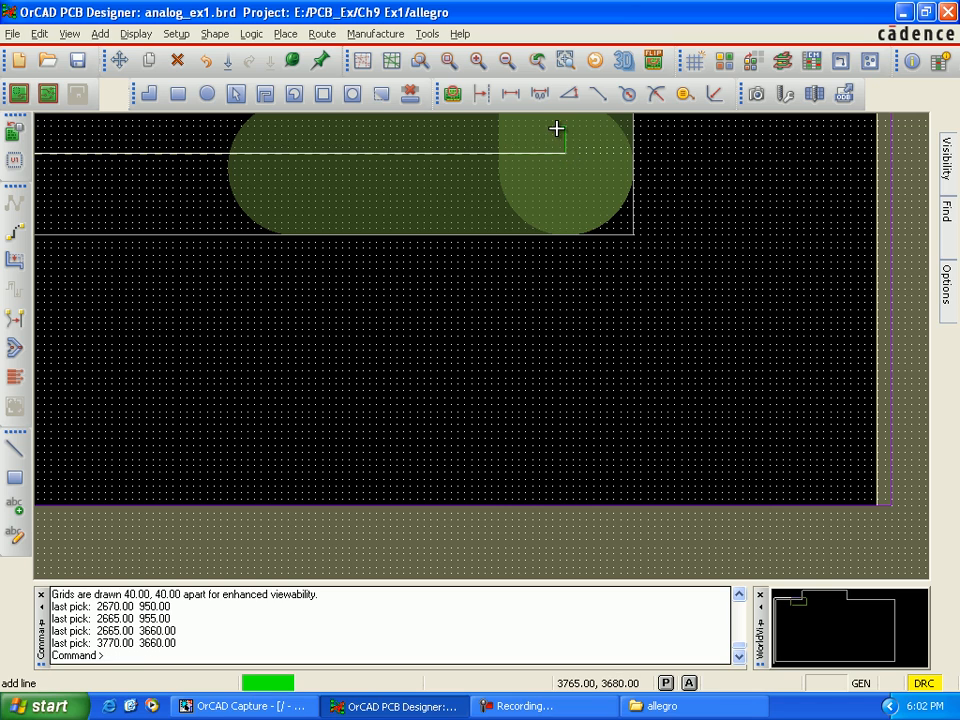
Step: Extend the route path up the left side of the raised section to its upper-left cut mark at about 3765, 4065
key(Up)
key(Up)
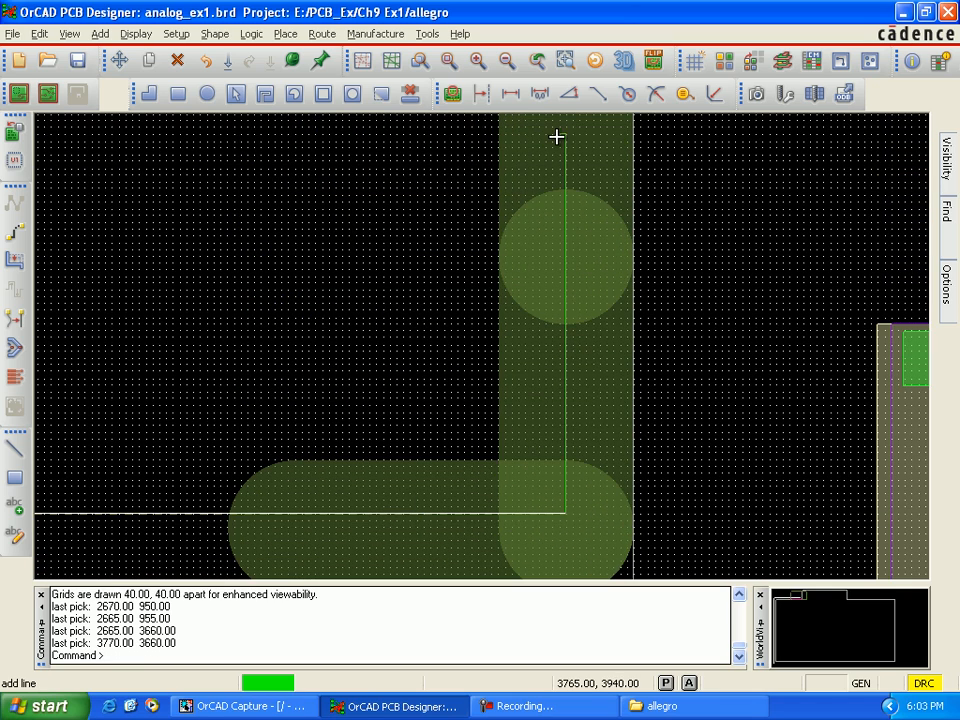
key(Up)
key(Up)
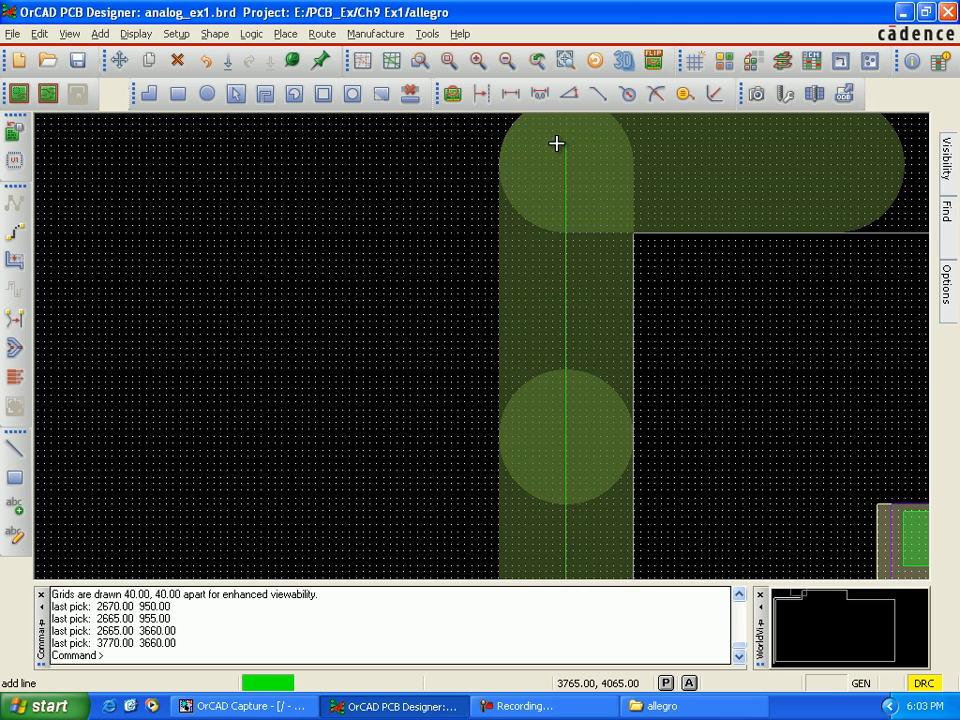
click(562, 146)
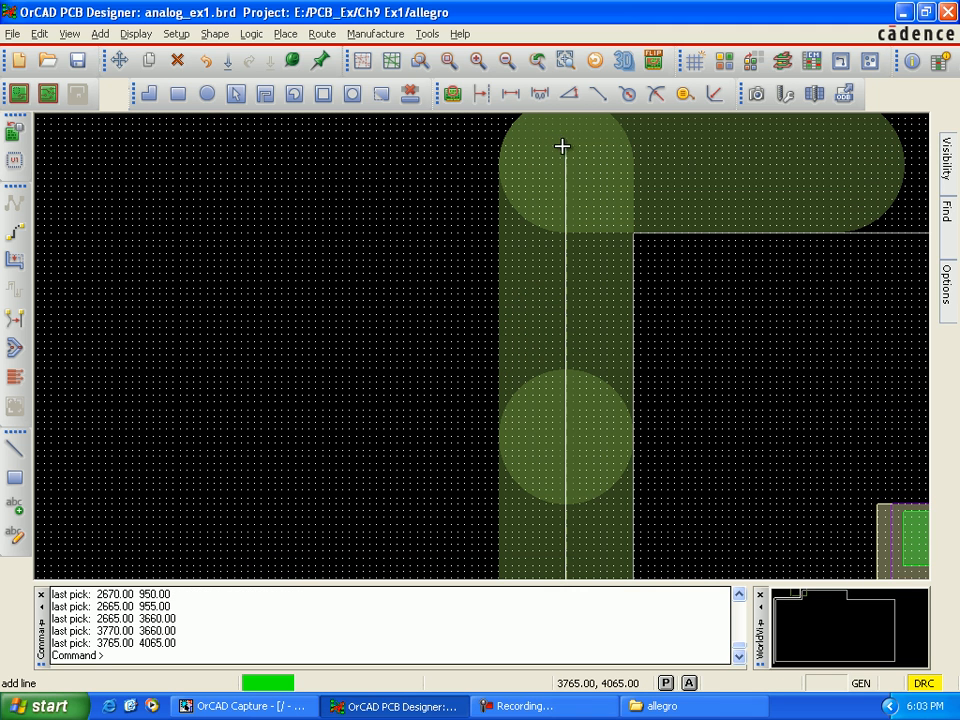
Step: Run the route path across the top of the raised section to the center of its upper-right cut mark at about 5770, 4050
key(Right)
key(Right)
key(Right)
key(Right)
key(Right)
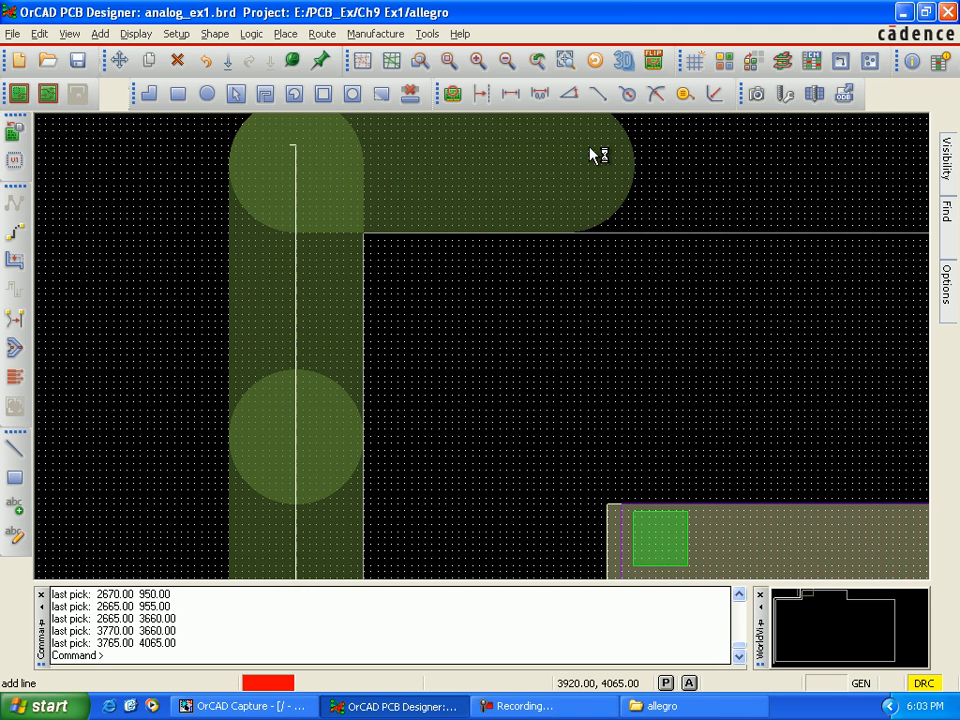
key(Right)
key(Right)
key(Right)
key(Right)
key(Right)
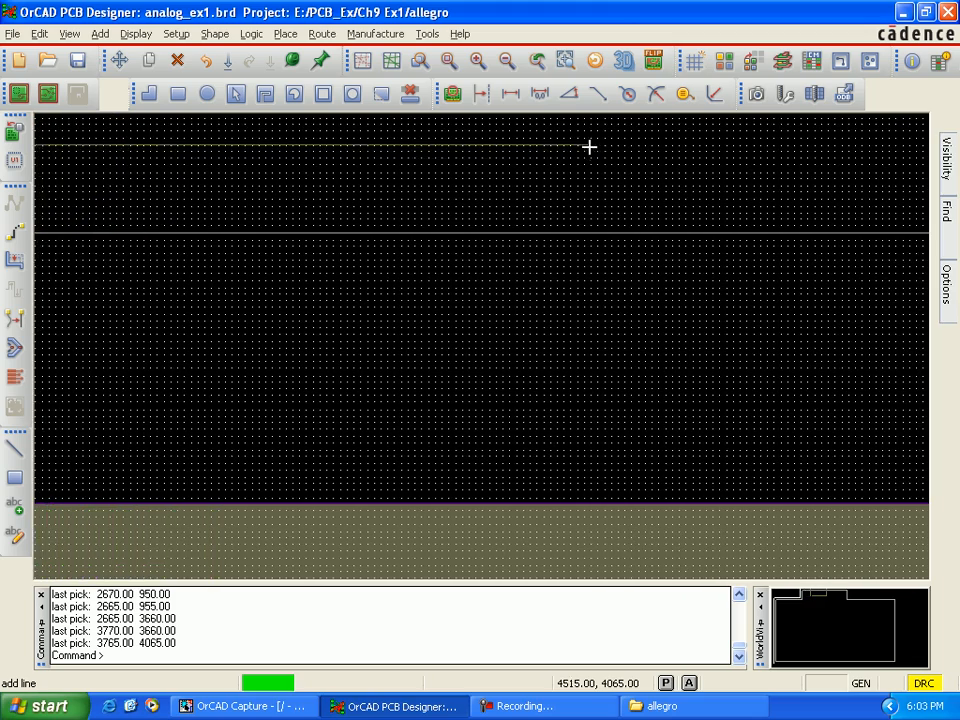
key(Right)
key(Right)
key(Right)
key(Right)
key(Right)
key(Right)
key(Right)
key(Right)
key(Right)
key(Right)
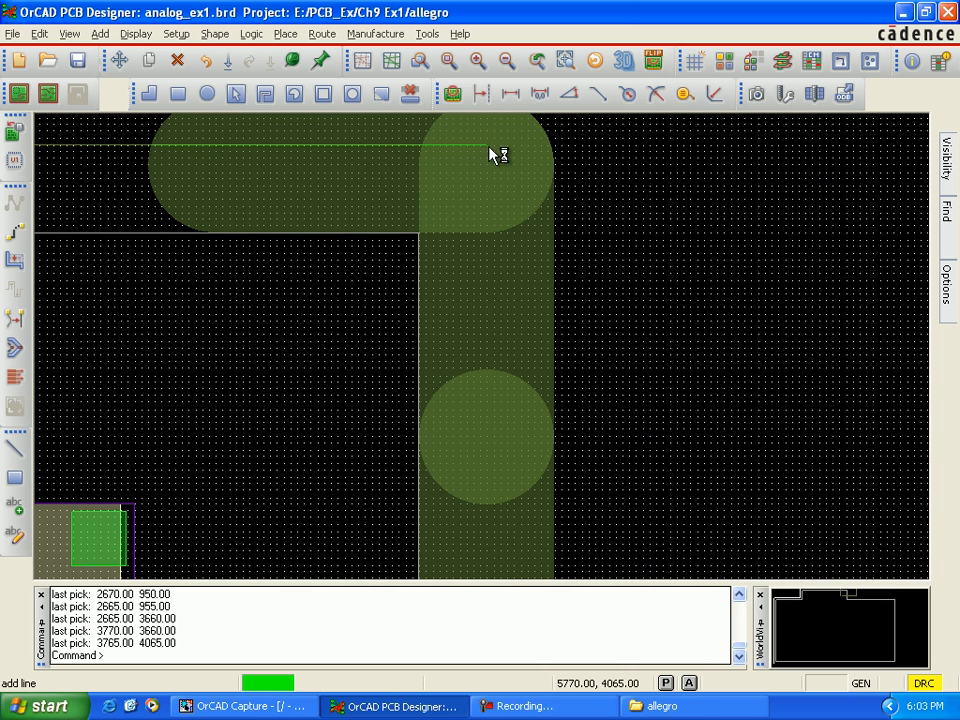
click(489, 147)
key(Down)
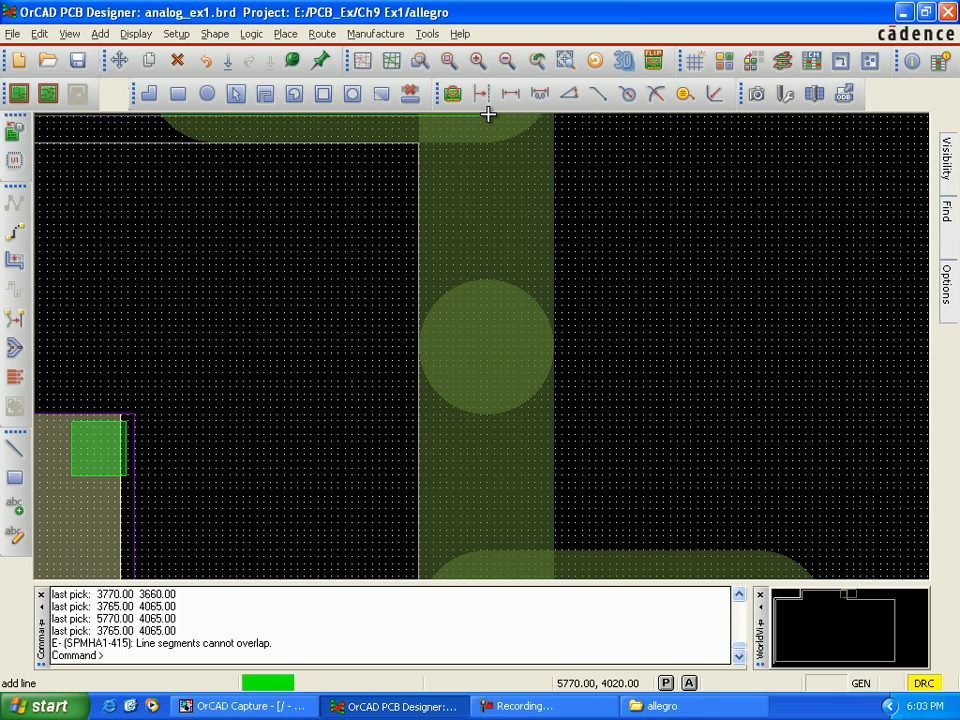
key(Up)
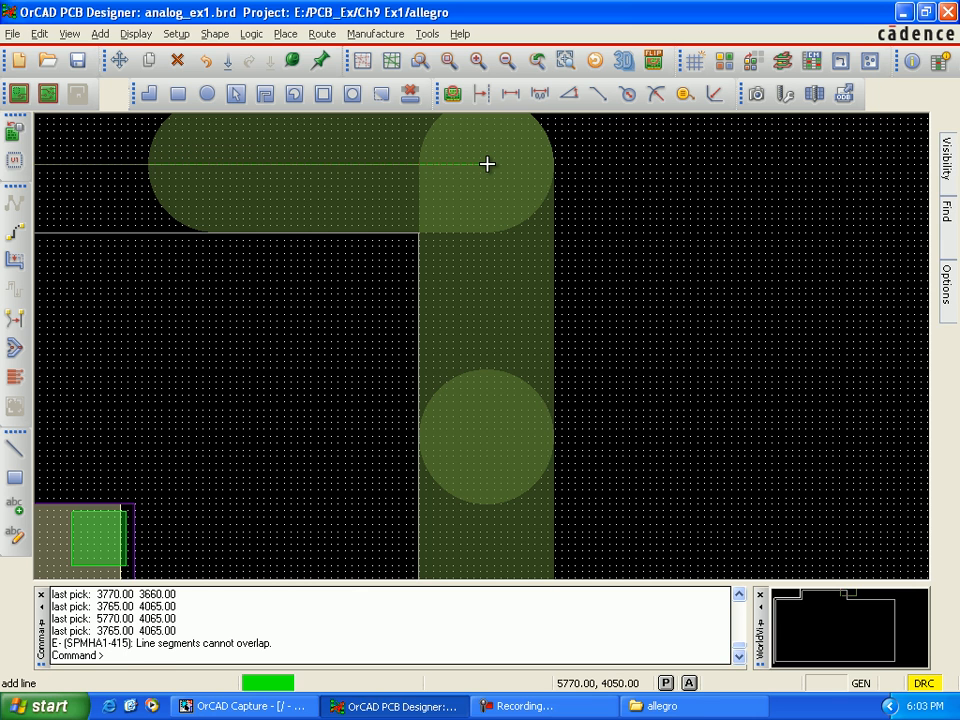
click(488, 165)
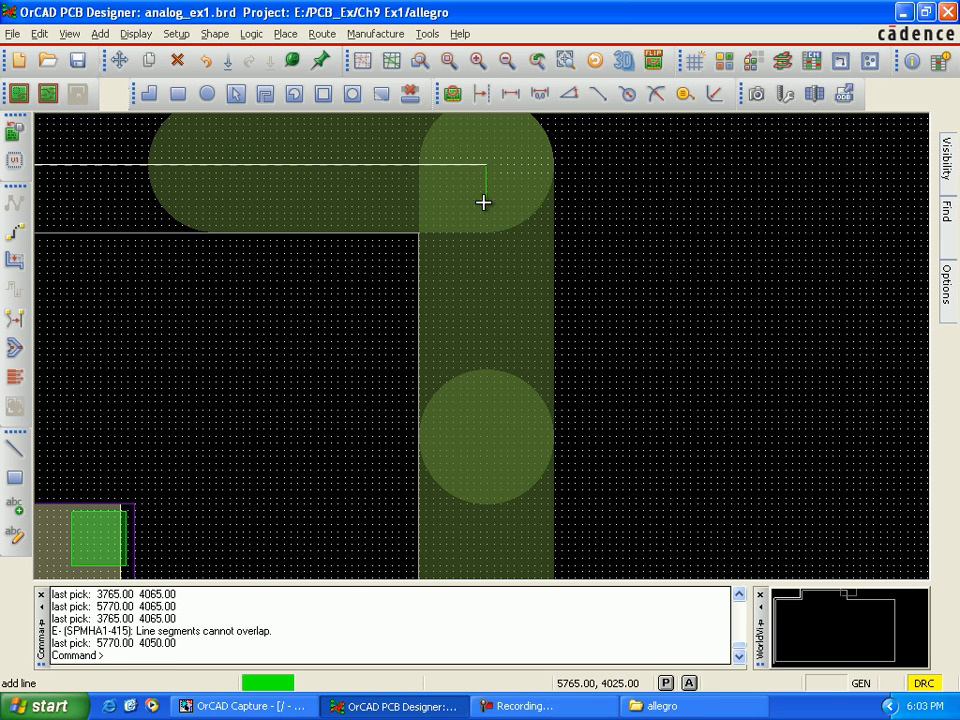
Step: Take the route path down the right side of the raised section to the inside-corner cut mark at about 5770, 3650
key(Down)
key(Down)
key(Down)
key(Down)
key(Down)
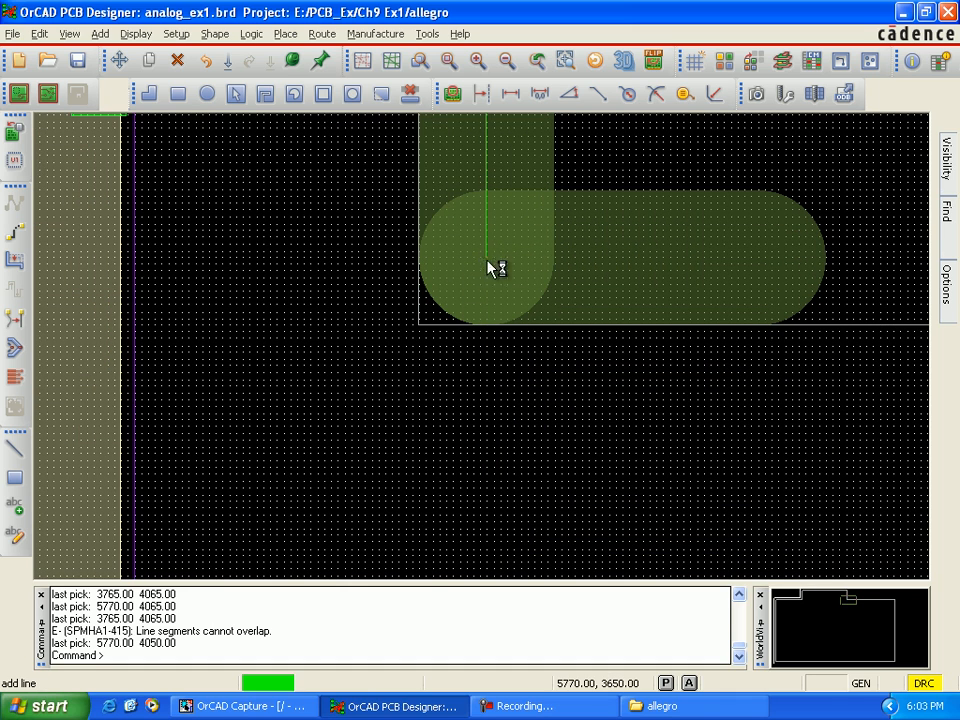
click(487, 260)
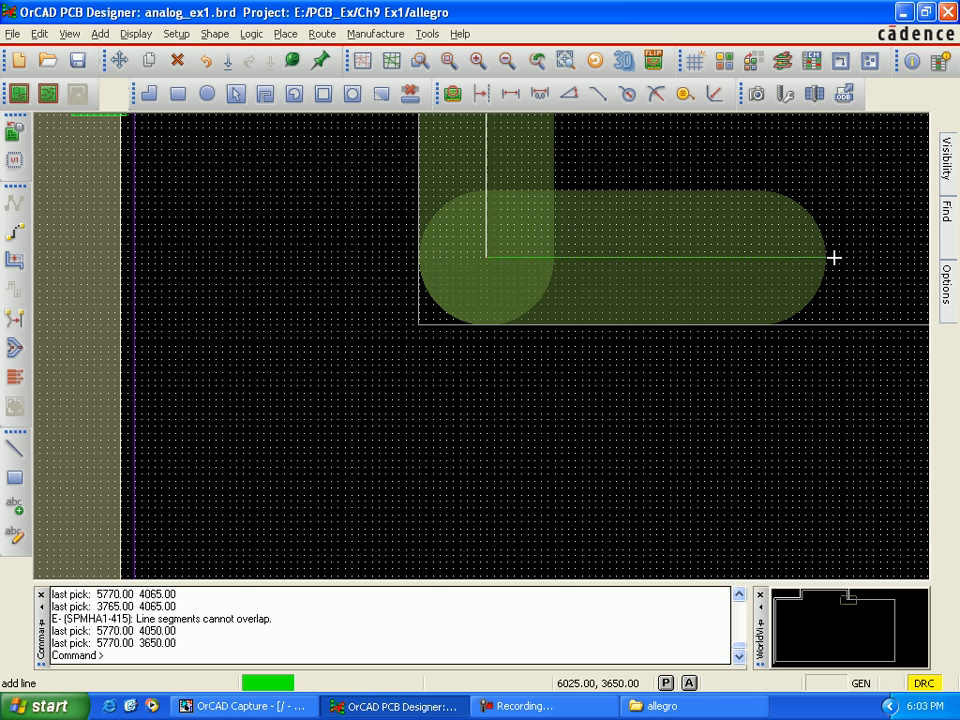
Step: Extend the route path along the board's upper edge to the upper-right corner cut mark at about 7770, 3650
key(Right)
key(Right)
key(Right)
key(Right)
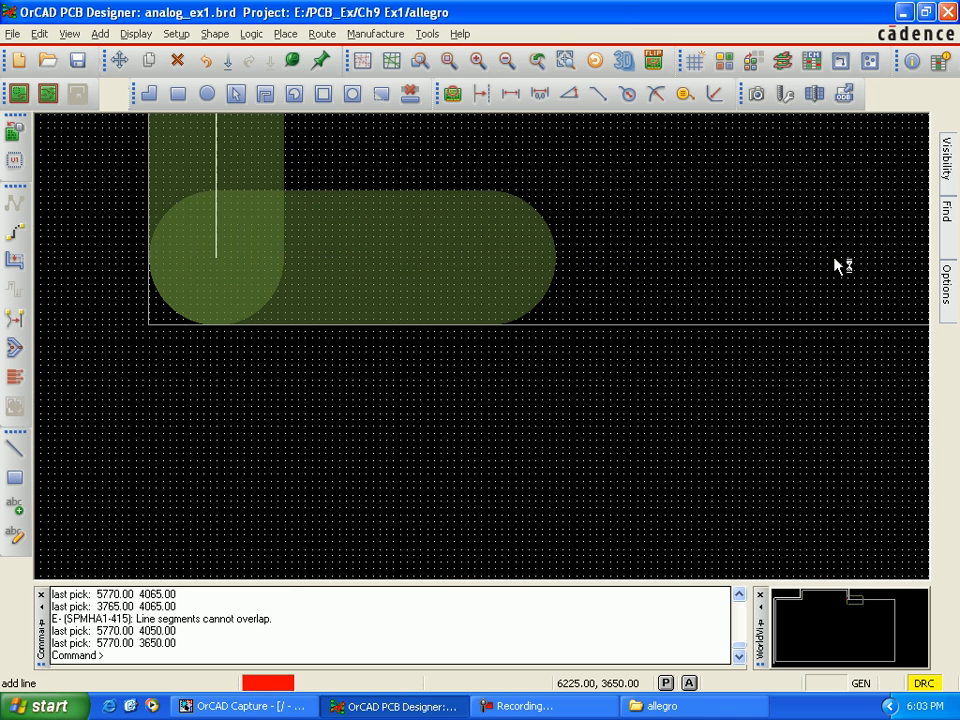
key(Right)
key(Right)
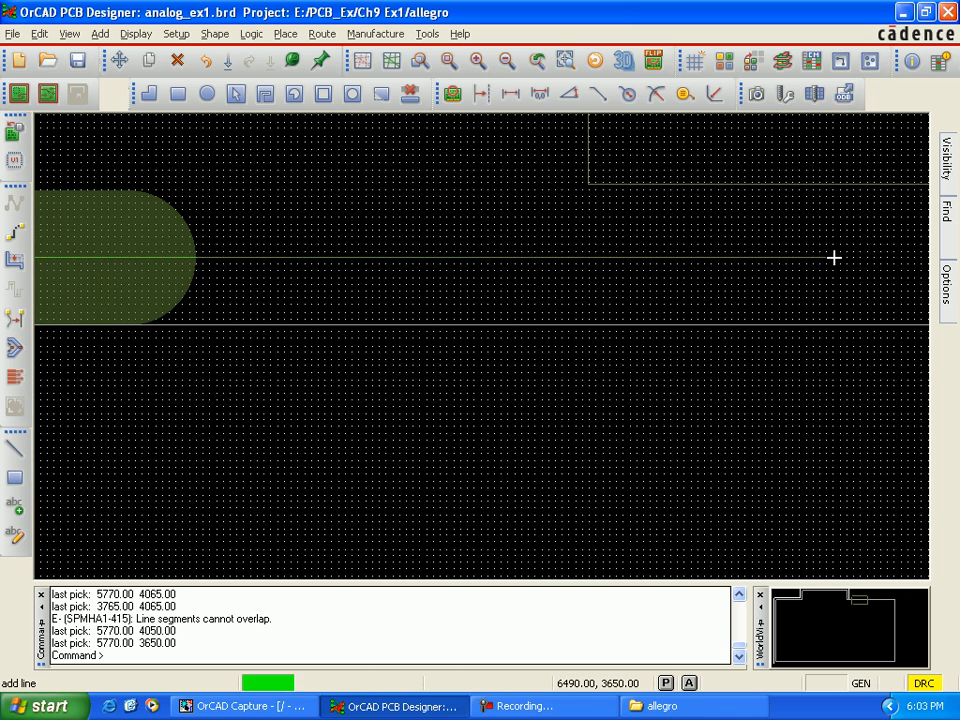
key(Right)
key(Right)
key(Right)
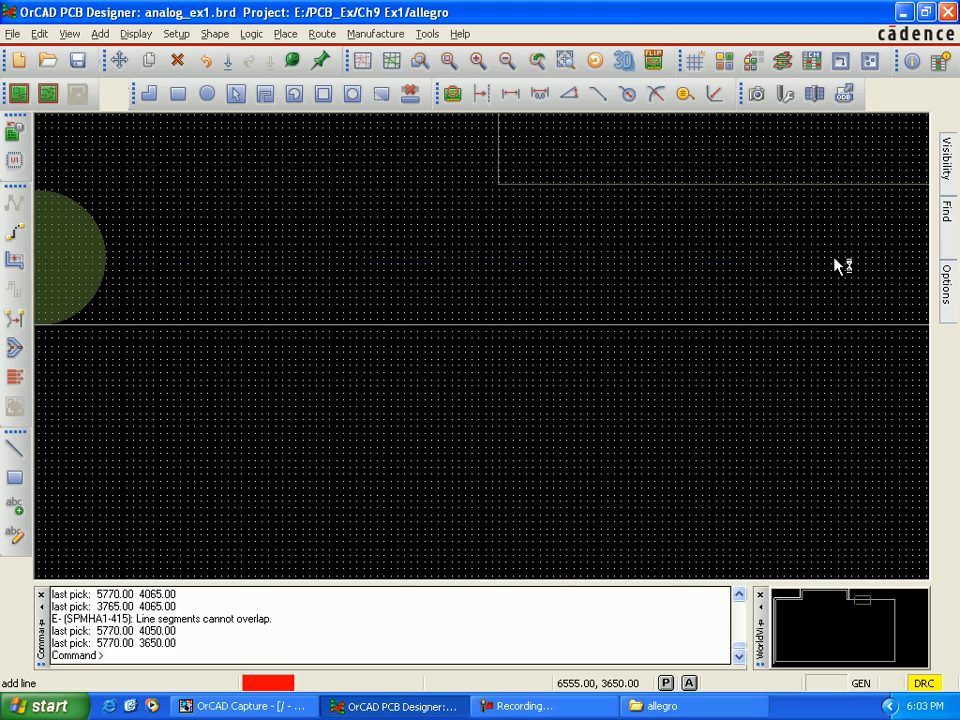
key(Right)
key(Right)
key(Right)
key(Right)
key(Right)
key(Right)
key(Right)
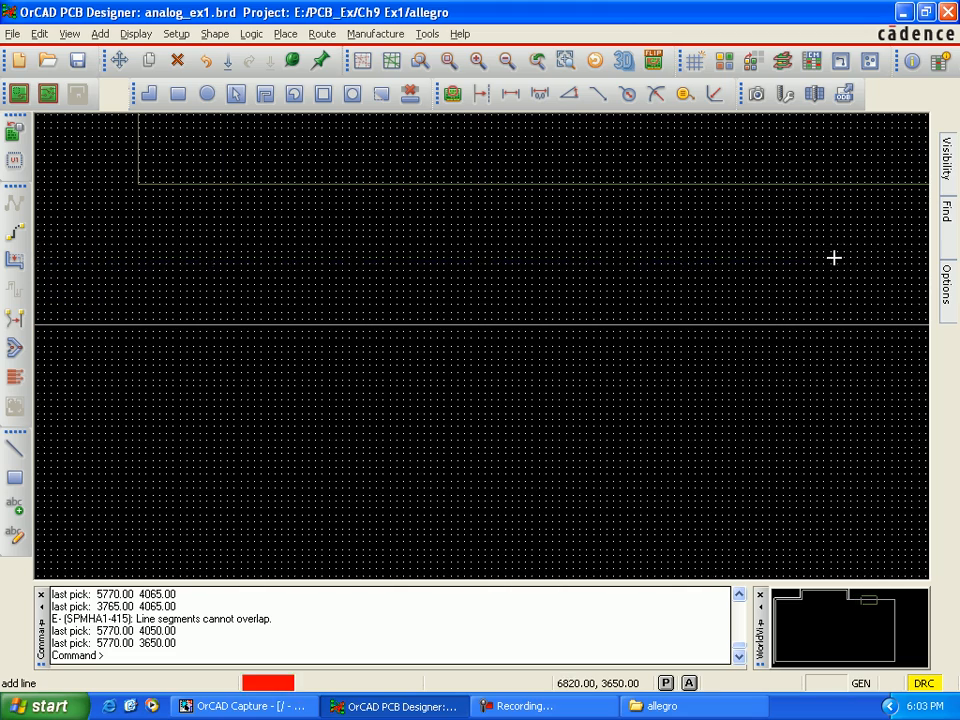
key(Right)
key(Right)
key(Right)
key(Right)
key(Right)
key(Right)
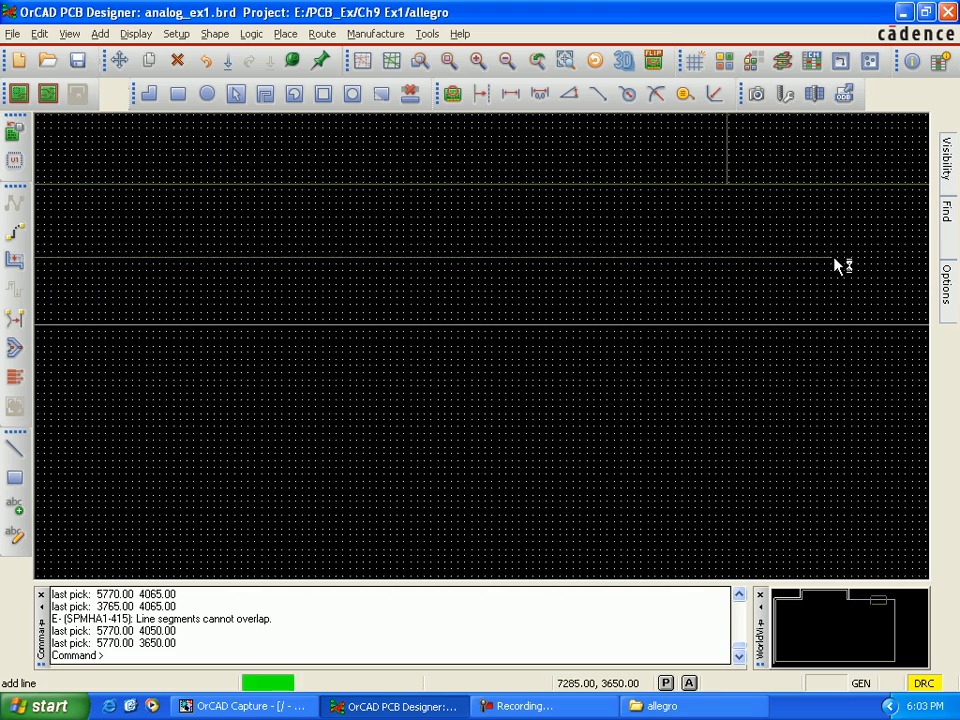
key(Right)
key(Right)
key(Right)
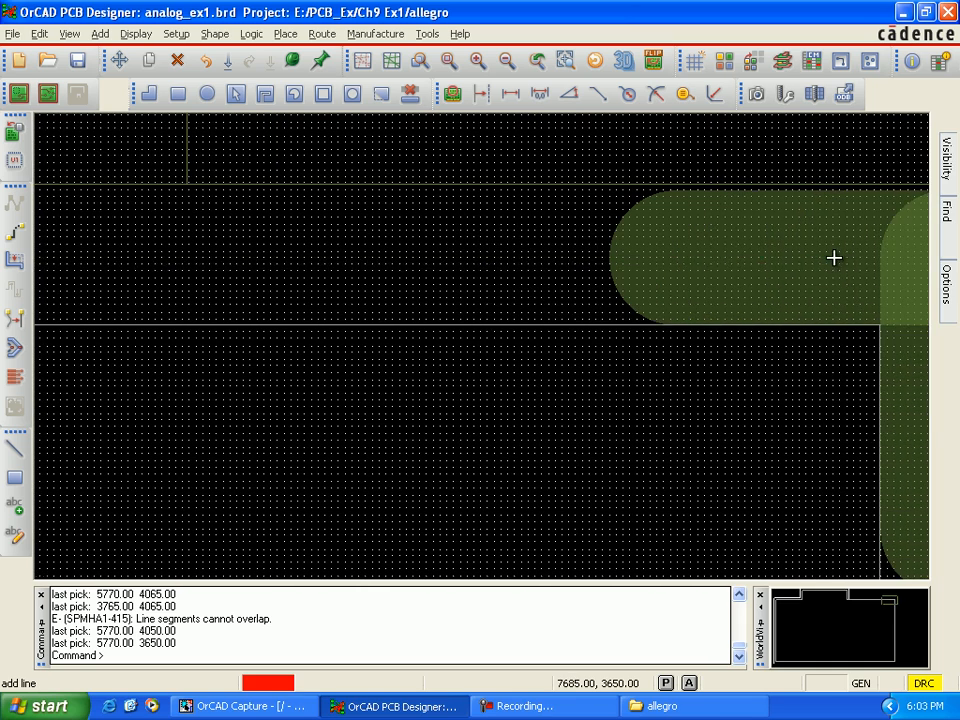
click(770, 257)
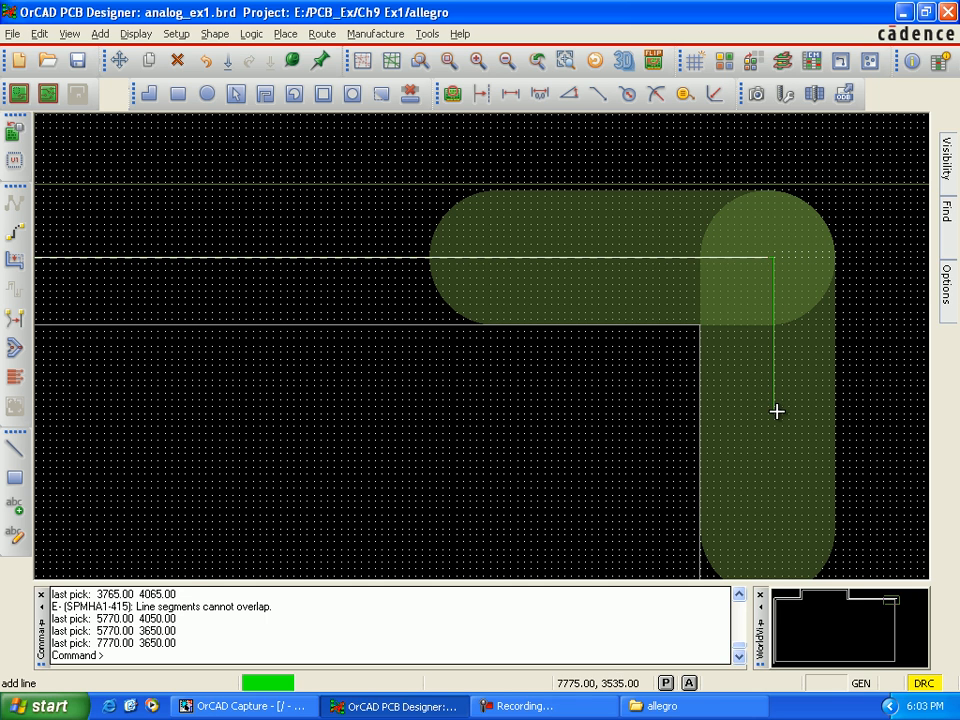
Step: Take the route path down the board's right side to the lower-right corner cut mark at about 7770, 950
key(Down)
key(Down)
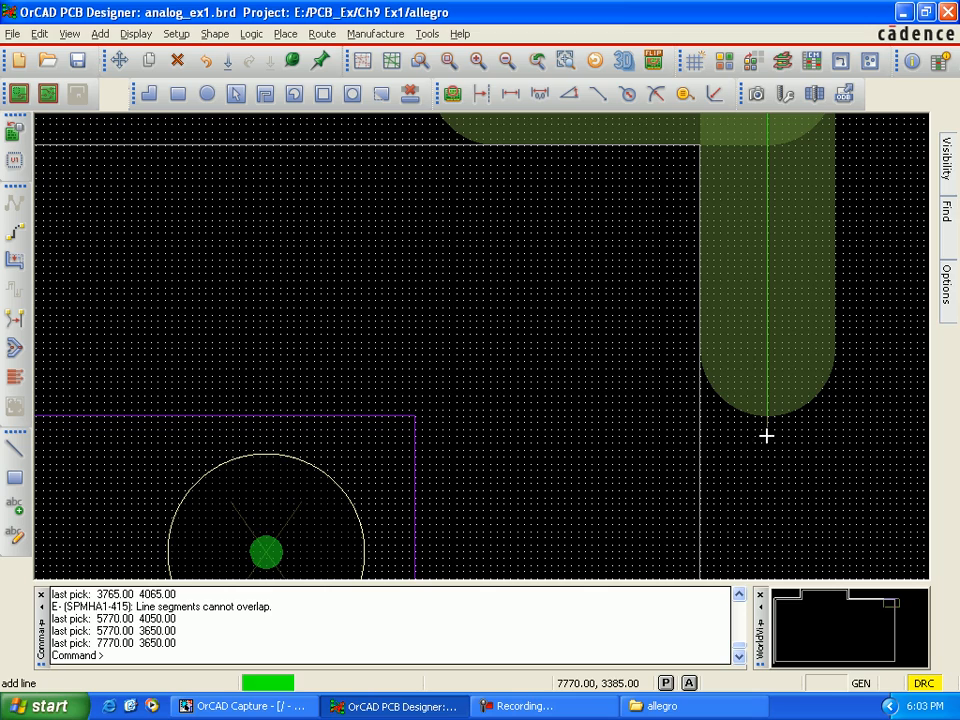
key(Down)
key(Down)
key(Down)
key(Down)
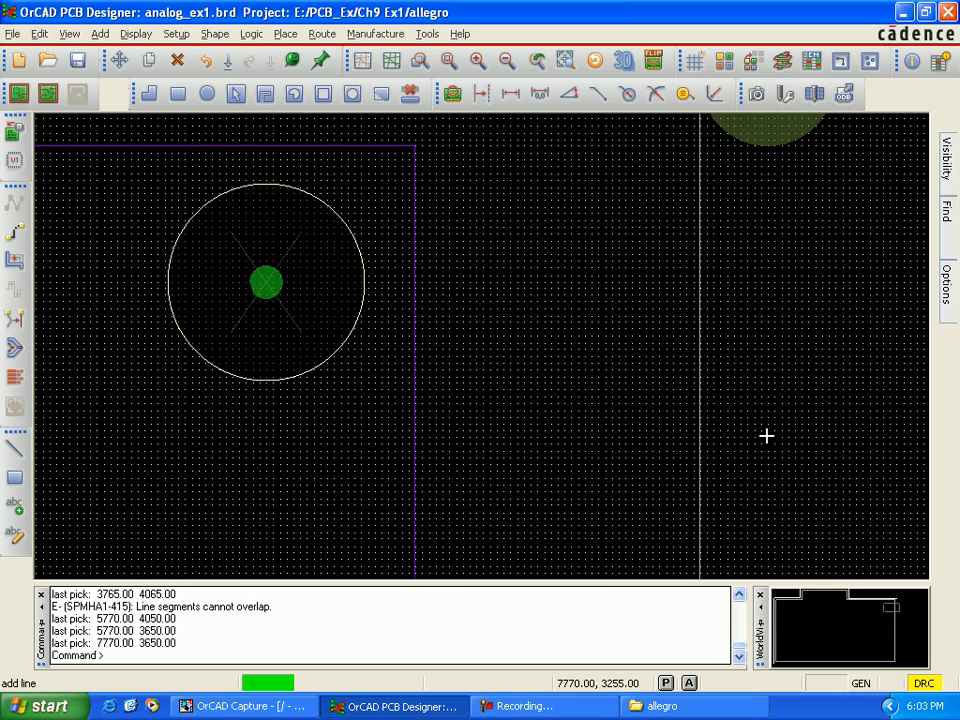
key(Down)
key(Down)
key(Down)
key(Down)
key(Down)
key(Down)
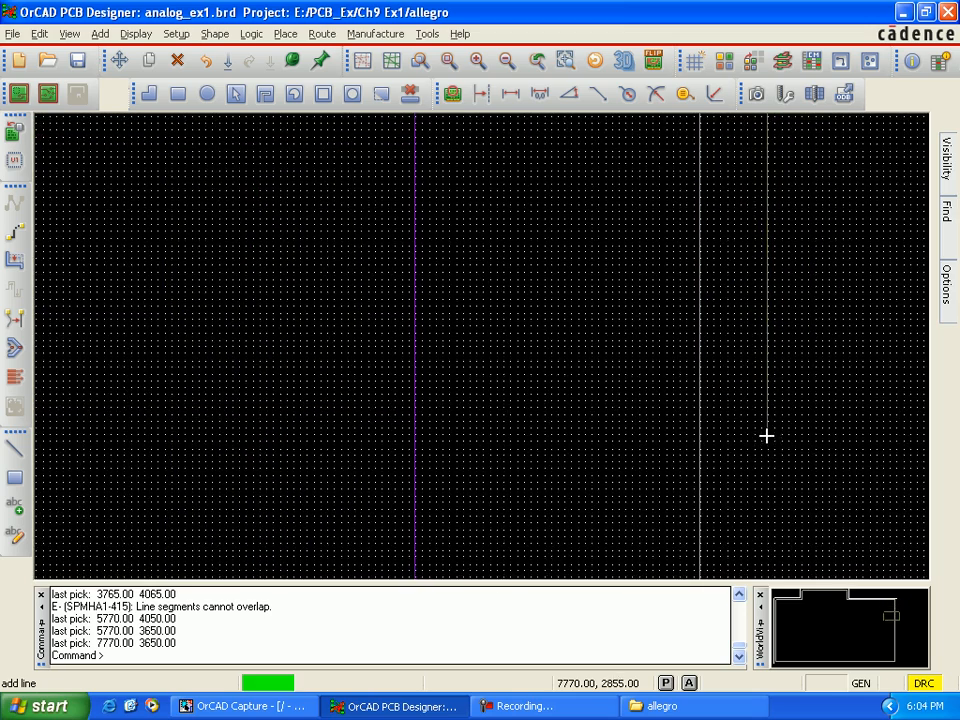
key(Down)
key(Down)
key(Down)
key(Down)
key(Down)
key(Down)
key(Down)
key(Down)
key(Down)
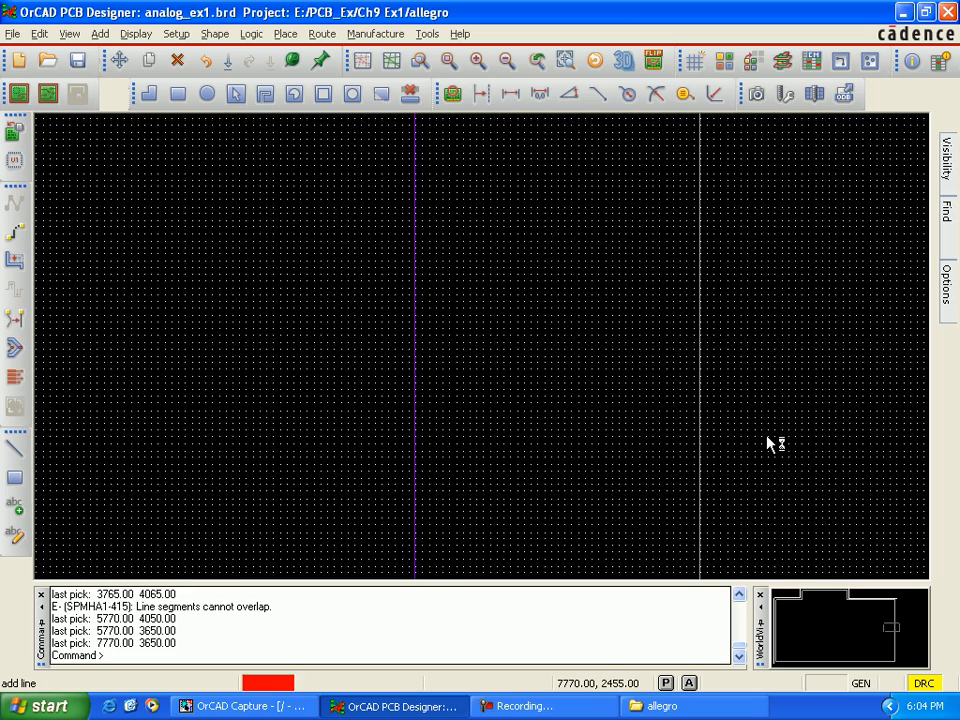
key(Down)
key(Down)
key(Down)
key(Down)
key(Down)
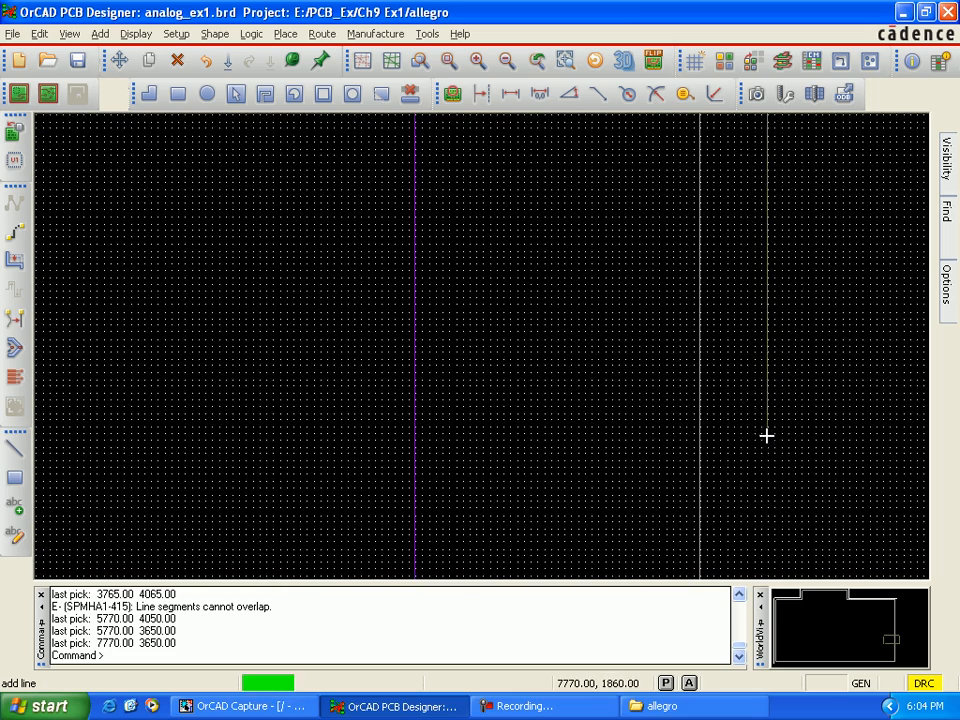
key(Down)
key(Down)
key(Down)
key(Down)
key(Down)
key(Down)
key(Down)
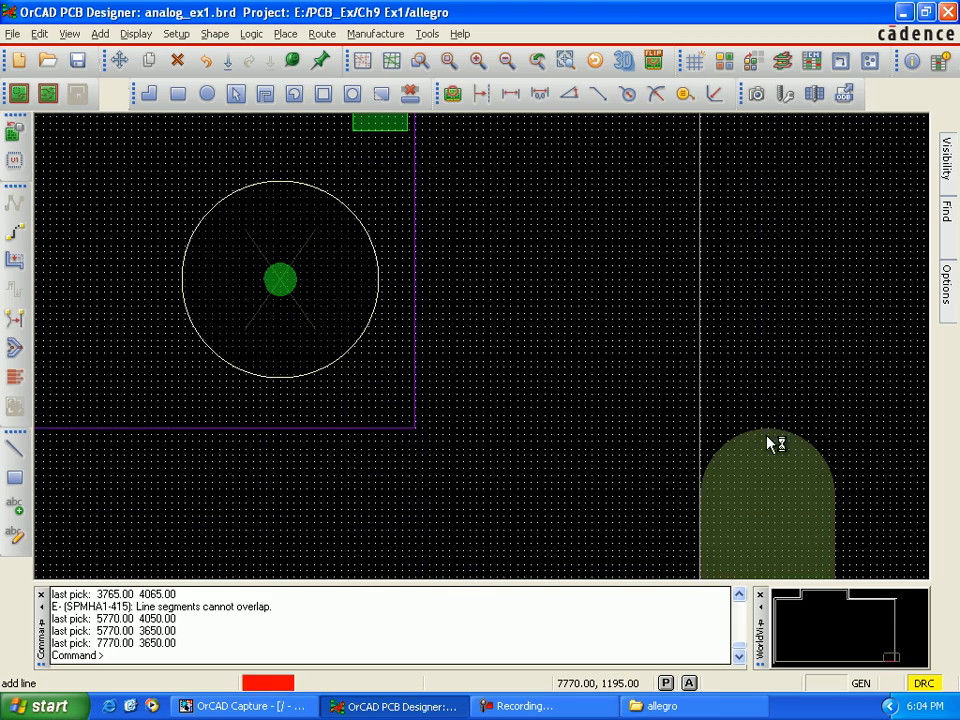
key(Down)
key(Down)
key(Down)
key(Down)
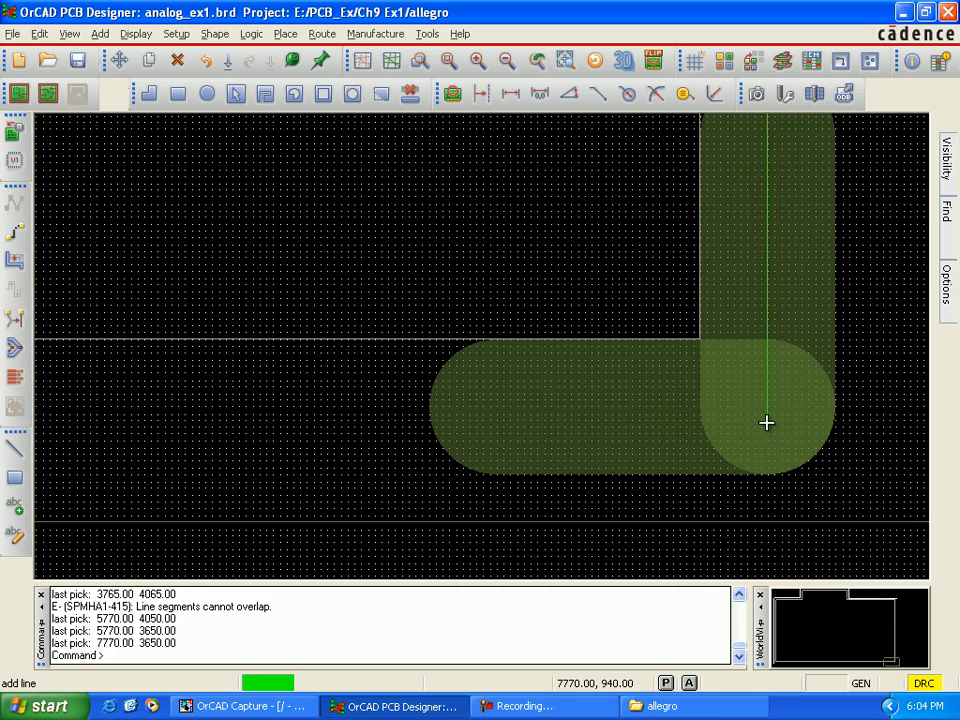
click(767, 407)
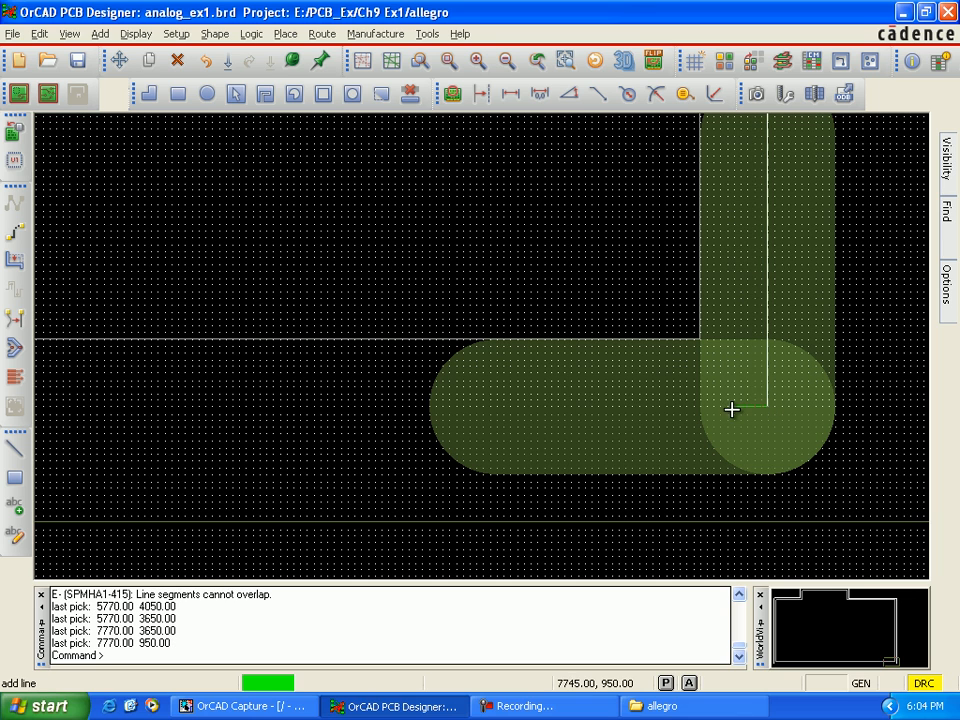
Step: Close the route path along the board's lower edge to its start at the lower-left cut mark, about 2665, 950, and finish the line
key(Left)
key(Left)
key(Left)
key(Left)
key(Left)
key(Left)
key(Left)
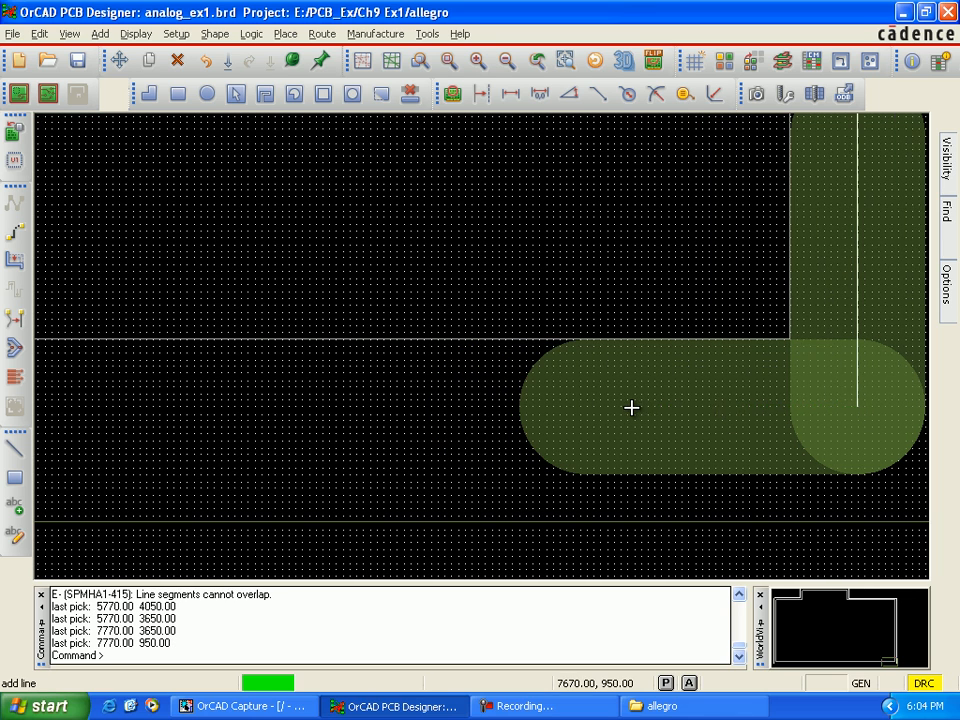
key(Left)
key(Left)
key(Left)
key(Left)
key(Left)
key(Left)
key(Left)
key(Left)
key(Left)
key(Left)
key(Left)
key(Left)
key(Left)
key(Left)
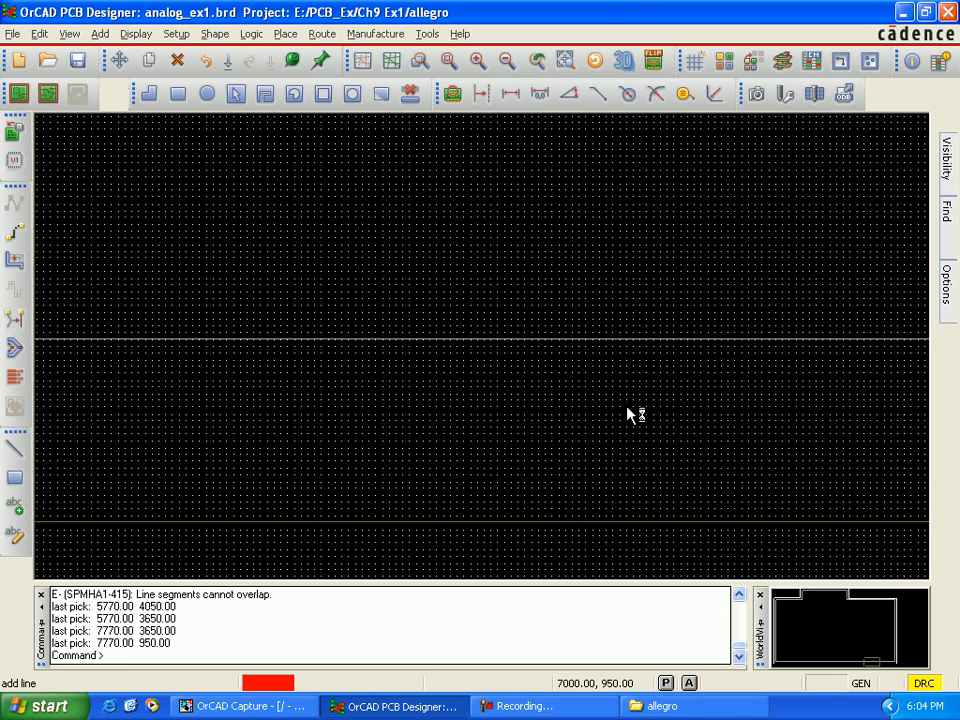
key(Left)
key(Left)
key(Left)
key(Left)
key(Left)
key(Left)
key(Left)
key(Left)
key(Left)
key(Left)
key(Left)
key(Left)
key(Left)
key(Left)
key(Left)
key(Left)
key(Left)
key(Left)
key(Left)
key(Left)
key(Left)
key(Left)
key(Left)
key(Left)
key(Left)
key(Left)
key(Left)
key(Left)
key(Left)
key(Left)
key(Left)
key(Left)
key(Left)
key(Left)
key(Left)
key(Left)
key(Left)
key(Left)
key(Left)
key(Left)
key(Left)
key(Left)
key(Left)
key(Left)
key(Left)
key(Left)
key(Left)
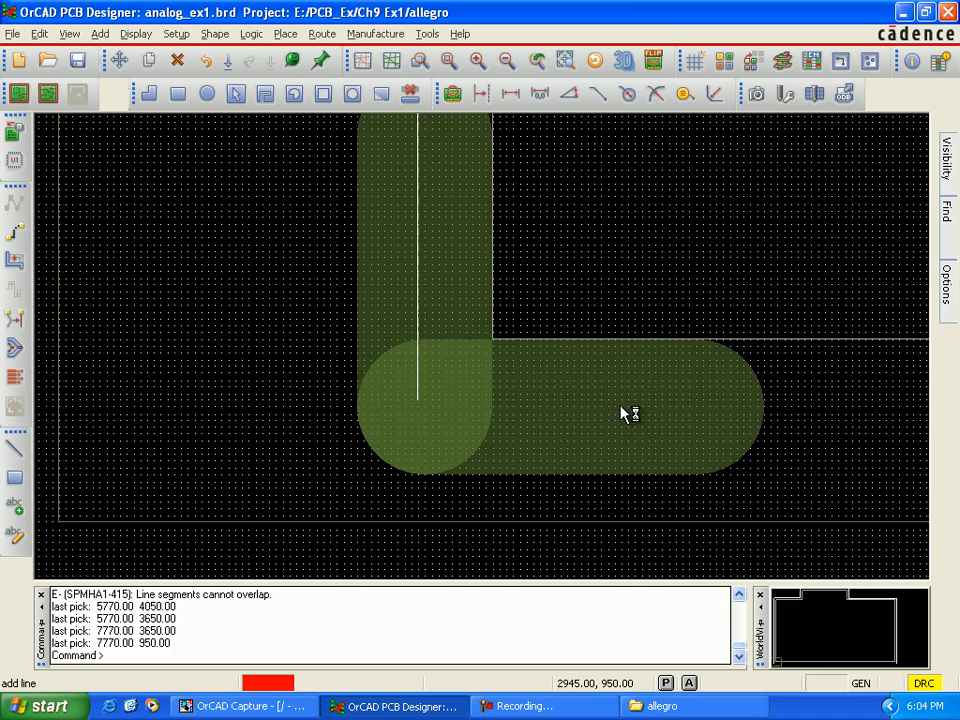
key(Left)
key(Left)
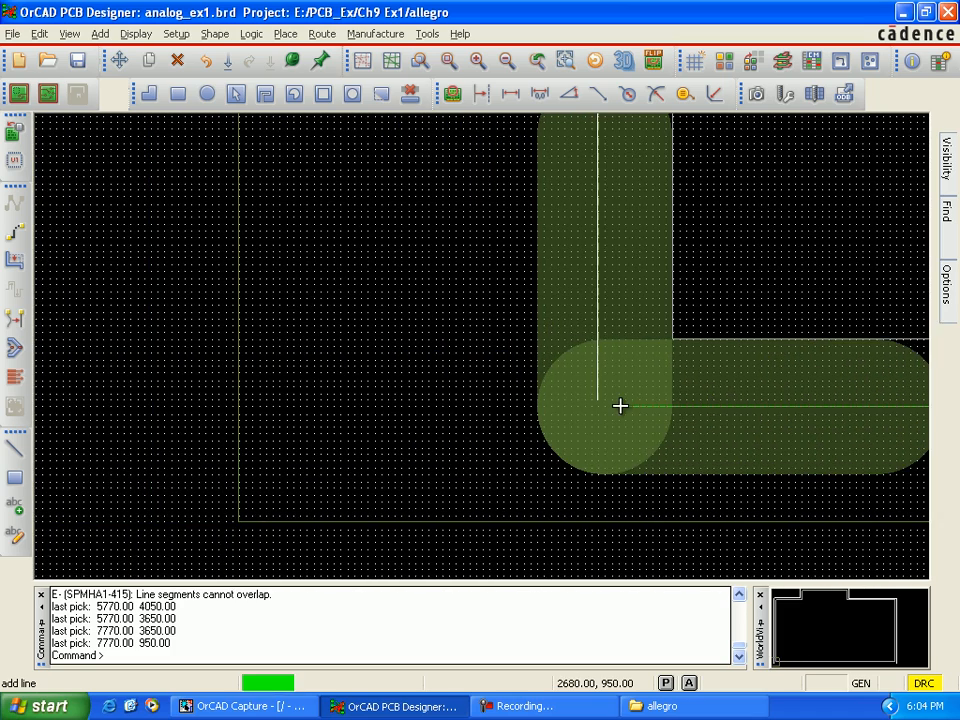
double_click(687, 404)
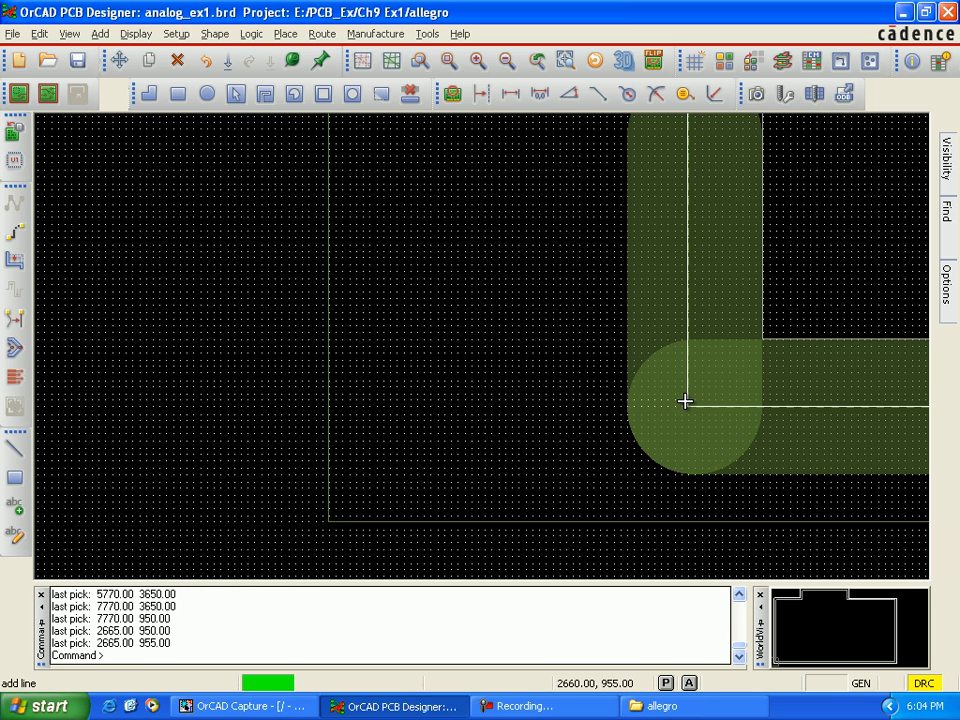
click(687, 404)
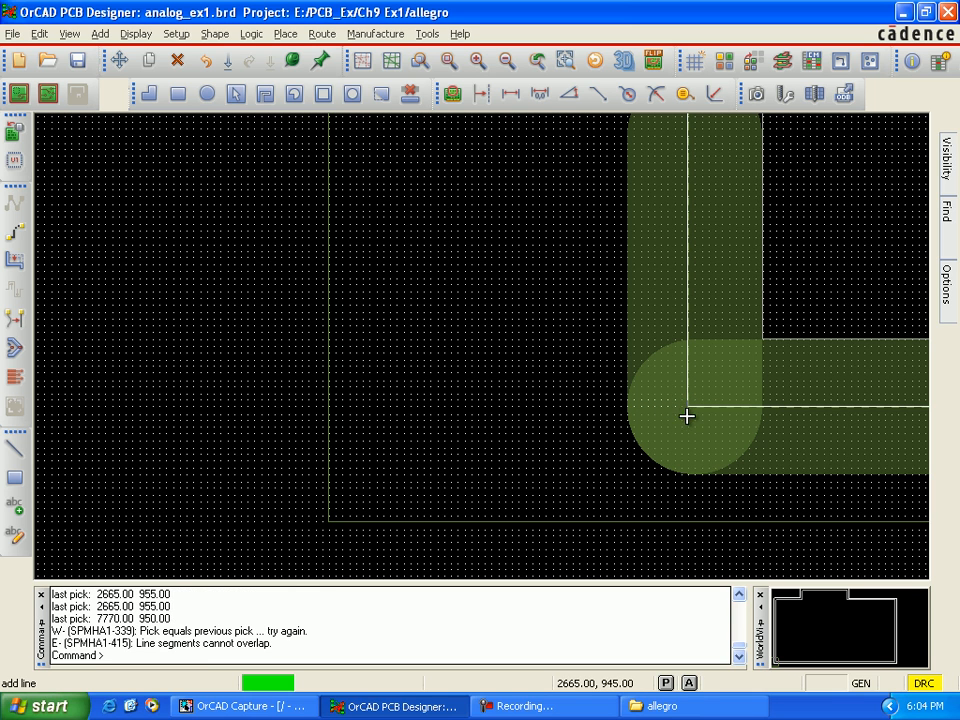
right_click(687, 404)
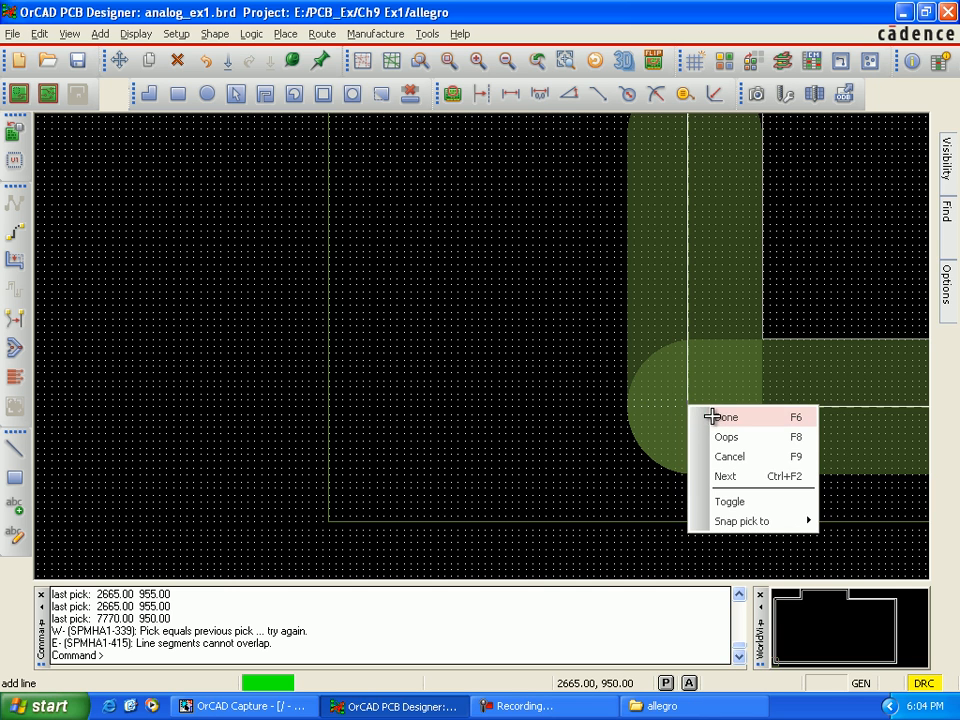
click(722, 416)
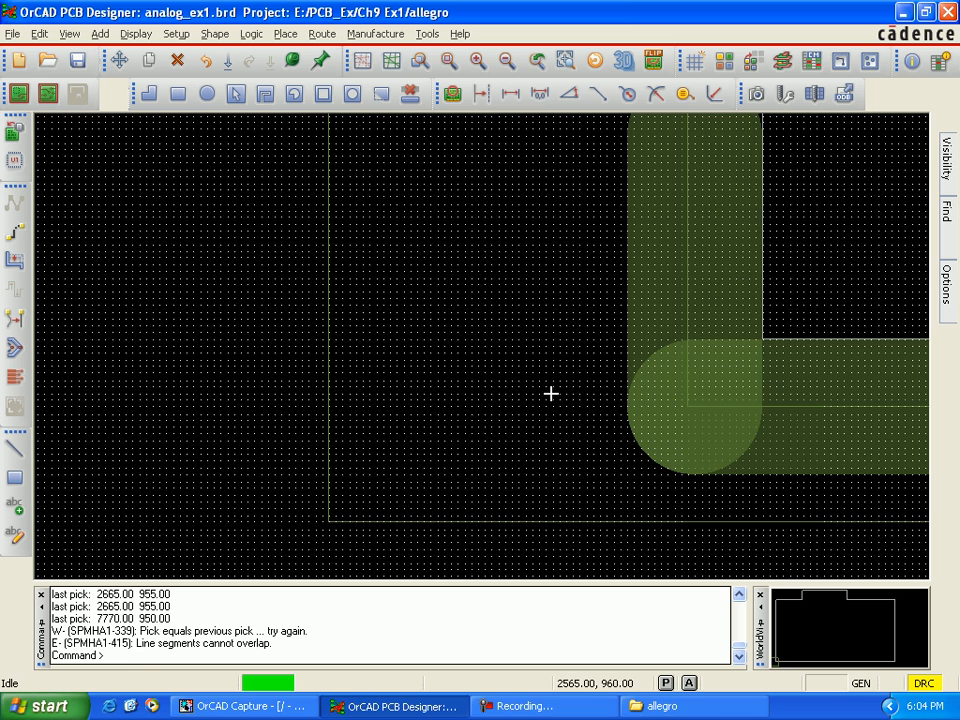
Step: Examine the completed route path around the board outline and its corner cut marks
scroll(551, 394, down, 1)
scroll(551, 394, down, 1)
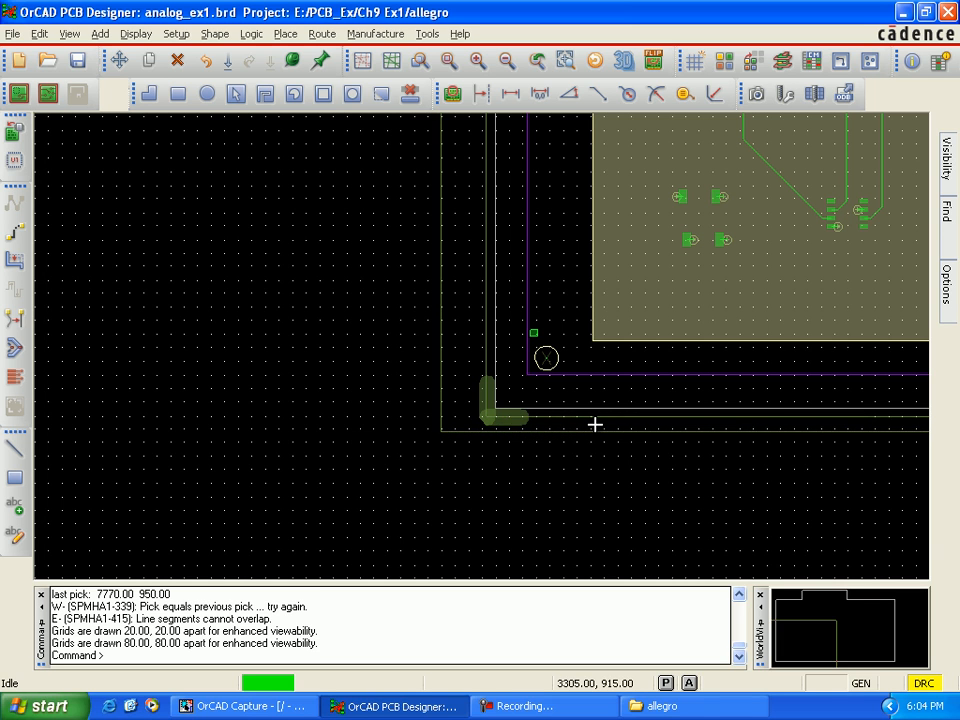
key(Up)
key(Up)
key(Right)
key(Right)
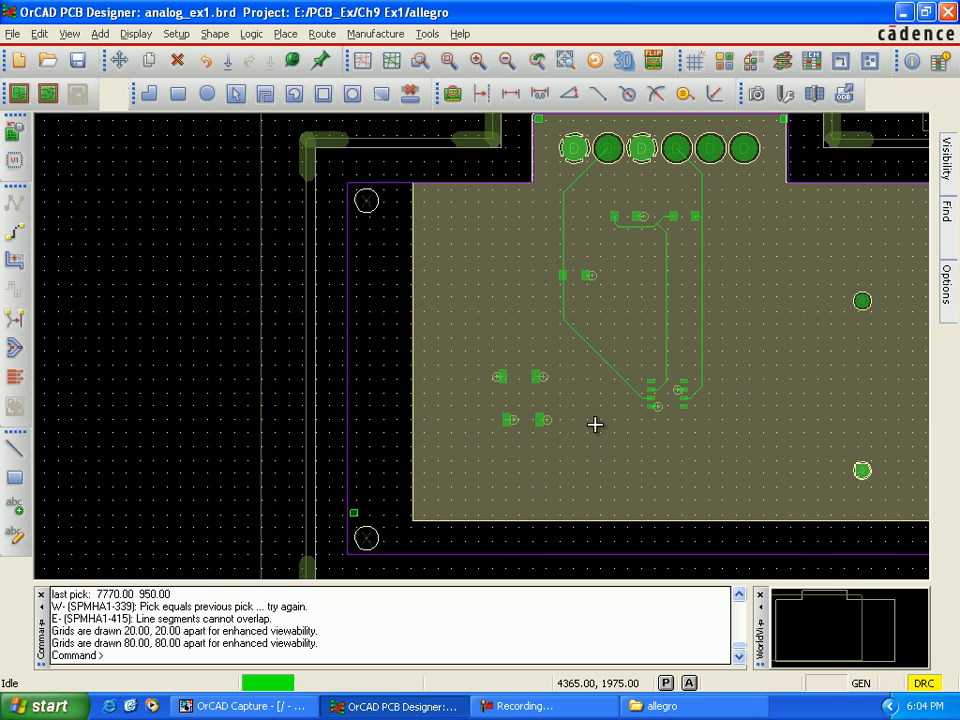
key(Right)
key(Right)
key(Down)
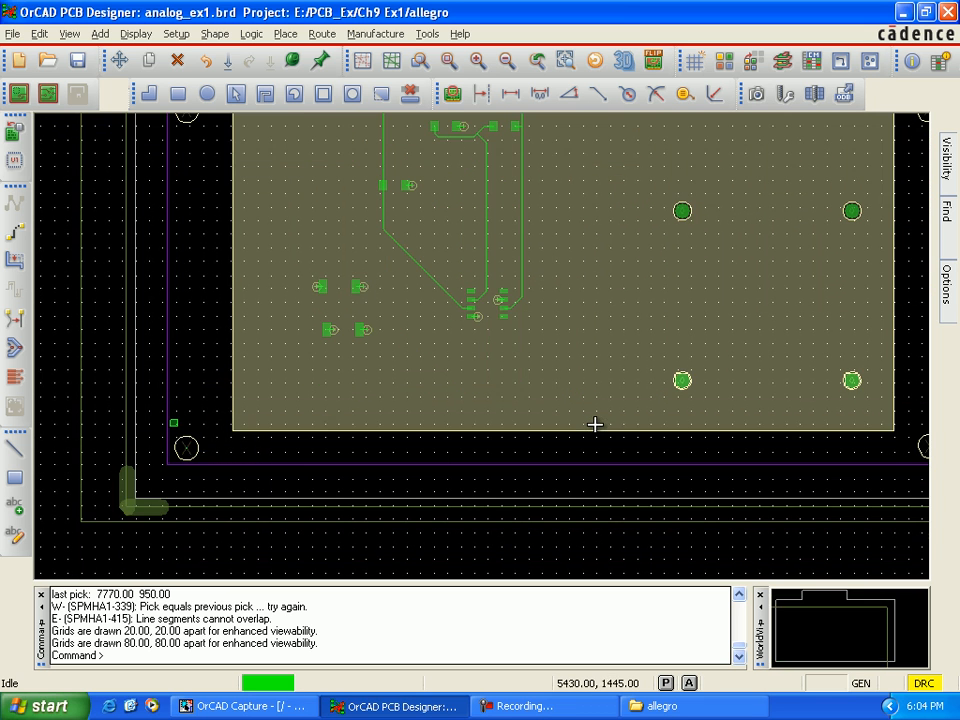
key(Up)
key(Up)
Step: Add the text label "1" just left of the lower-left corner cut mark at about 2580, 945
click(22, 514)
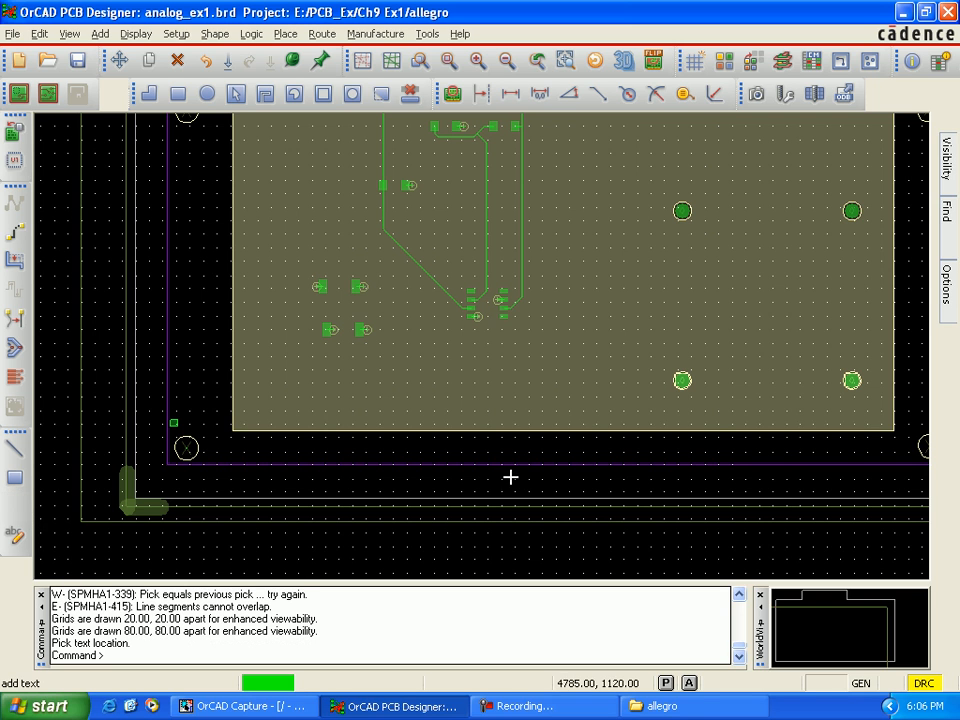
mouse_move(946, 310)
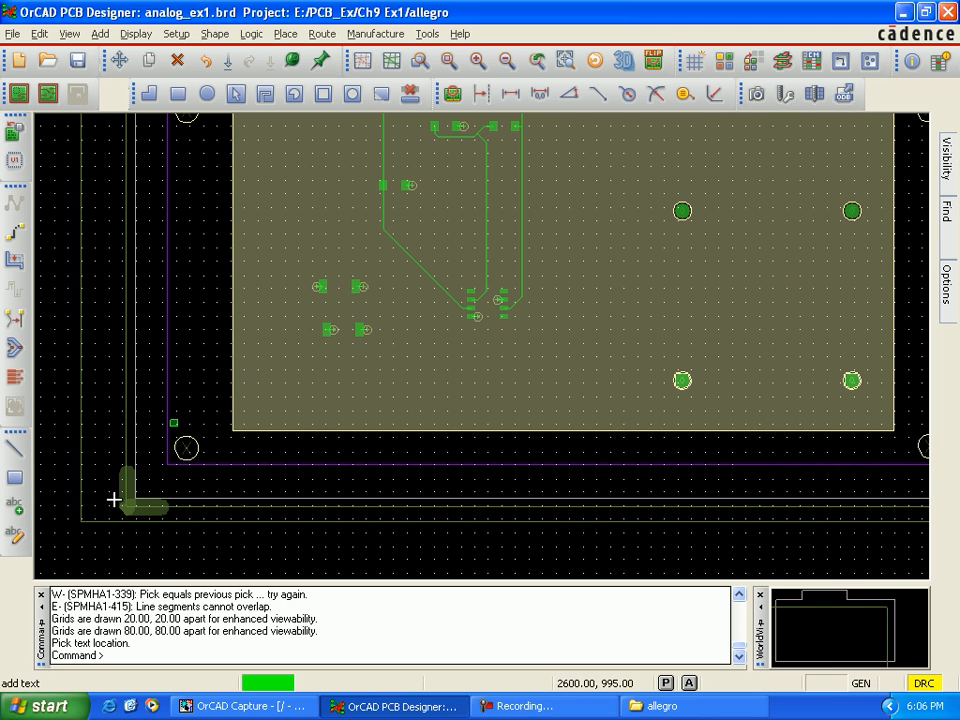
scroll(109, 498, up, 4)
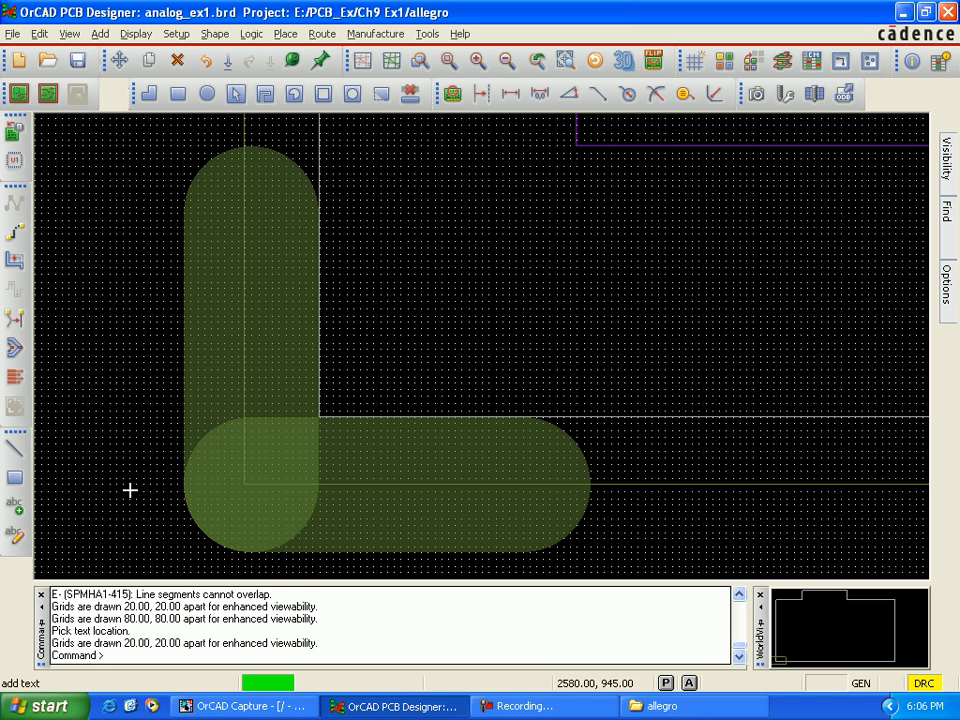
click(130, 490)
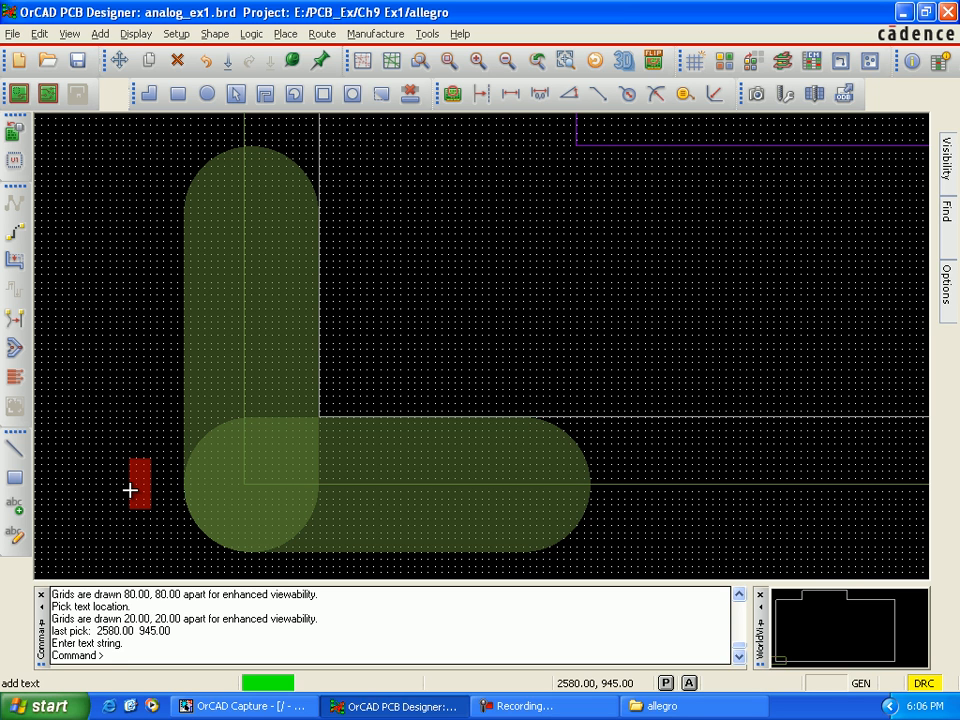
text(1)
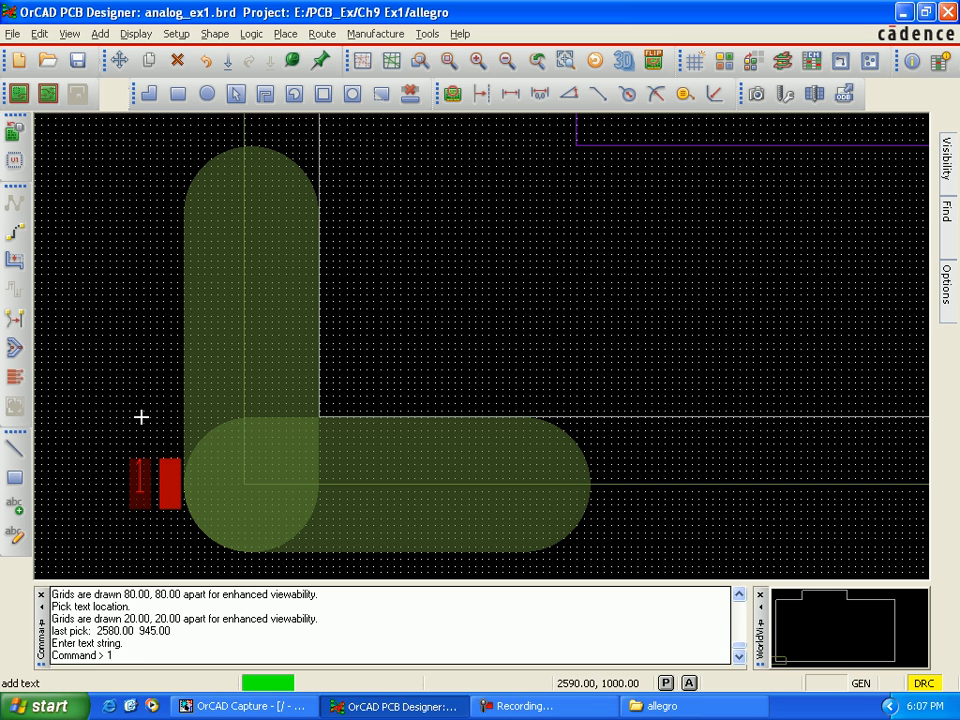
scroll(141, 416, up, 1)
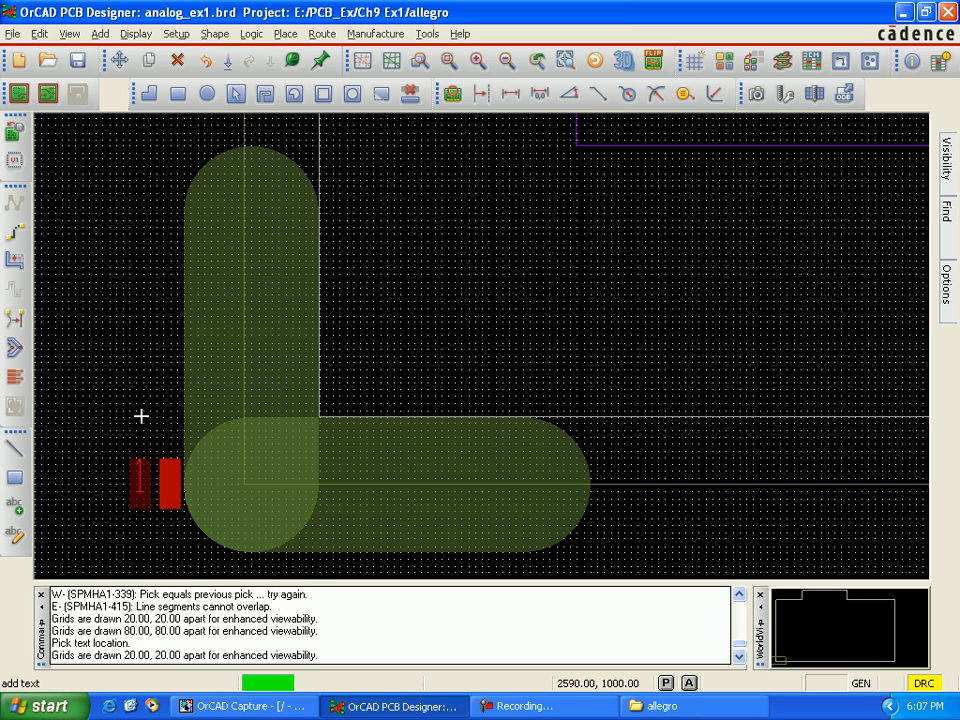
scroll(141, 416, down, 1)
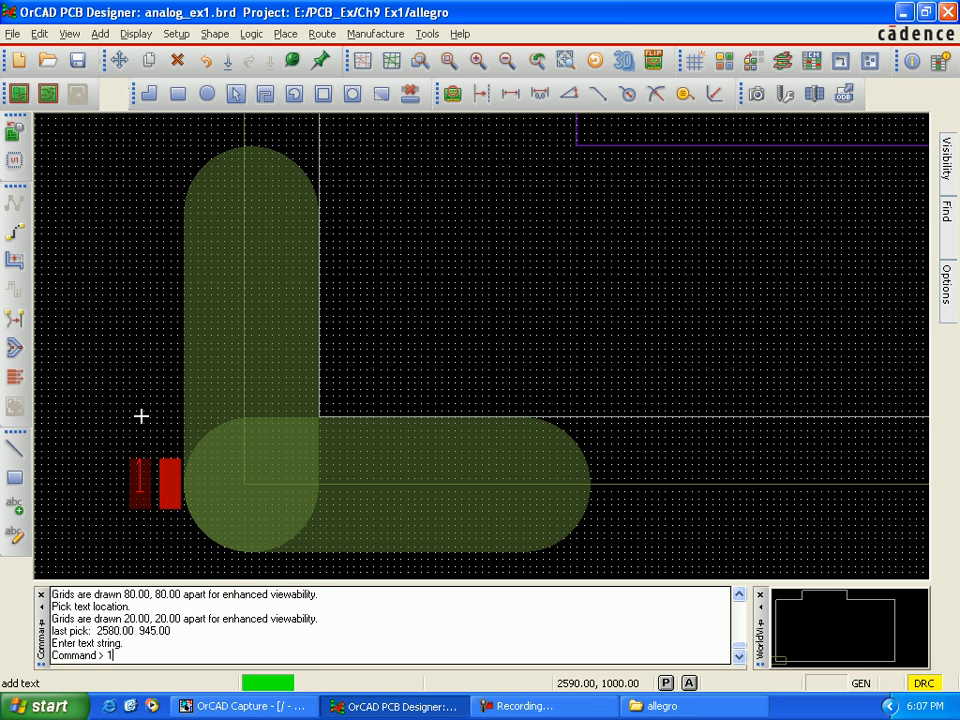
right_click(139, 489)
click(167, 503)
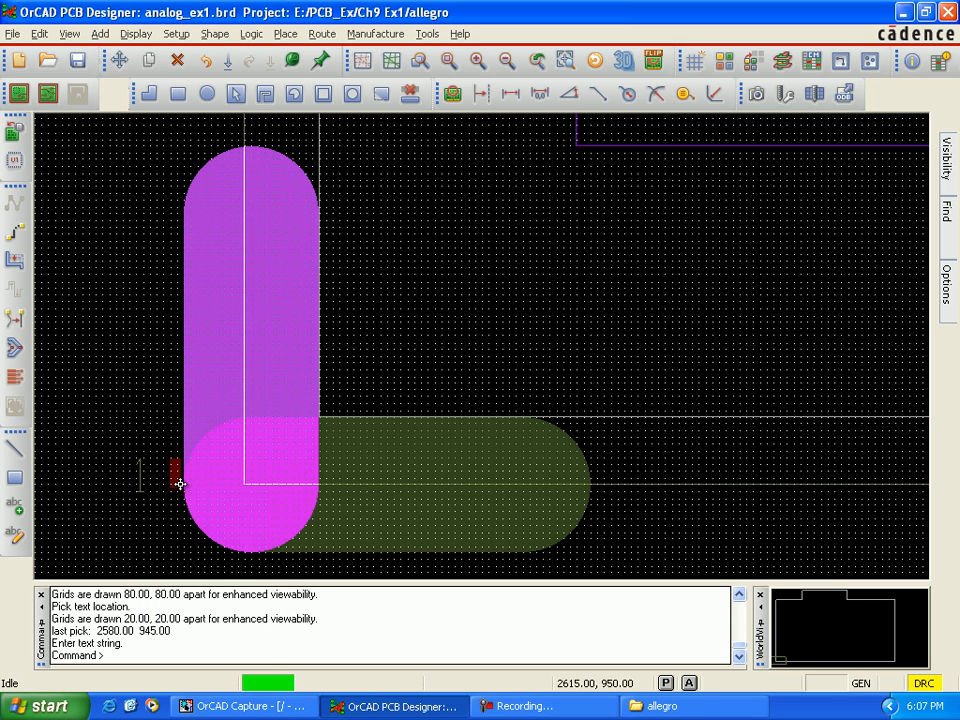
scroll(166, 481, down, 2)
scroll(163, 482, up, 1)
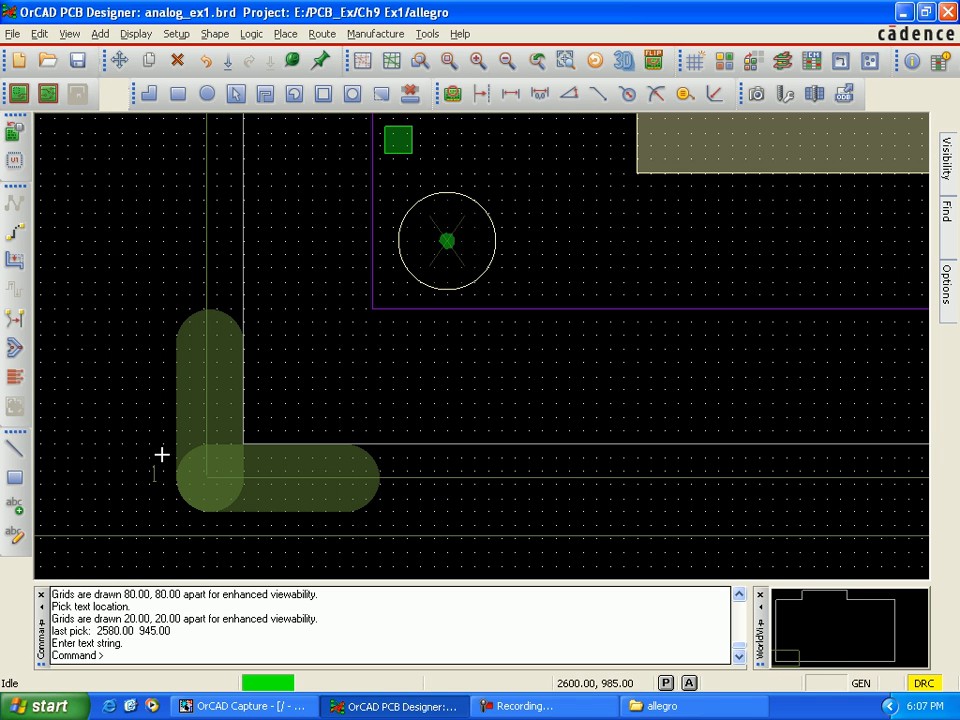
key(Up)
key(Up)
key(Up)
key(Up)
key(Up)
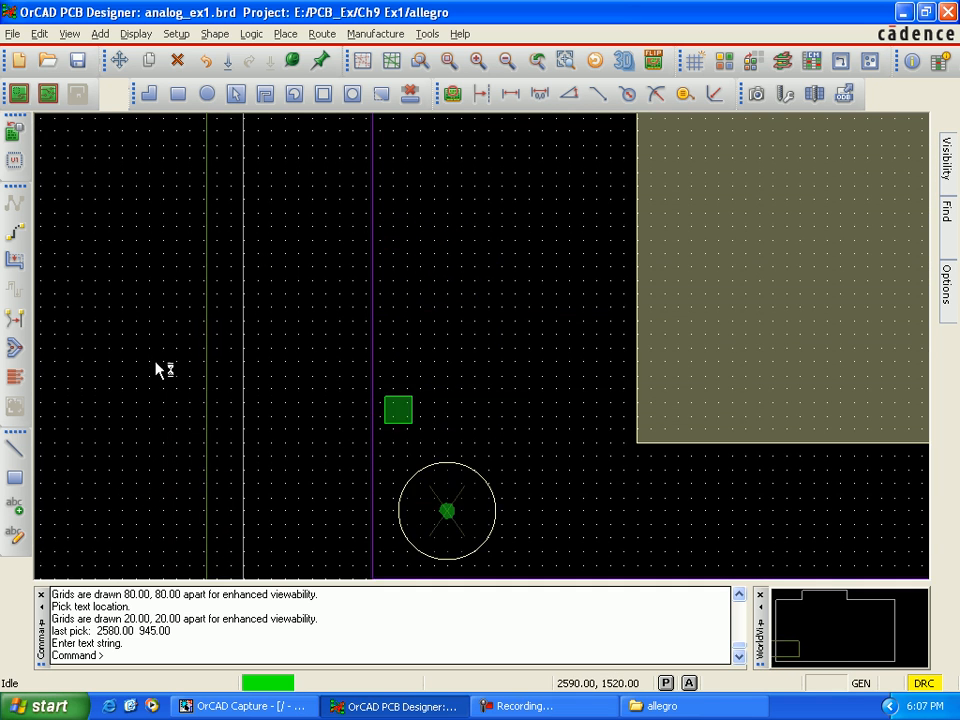
key(Up)
key(Up)
key(Up)
key(Up)
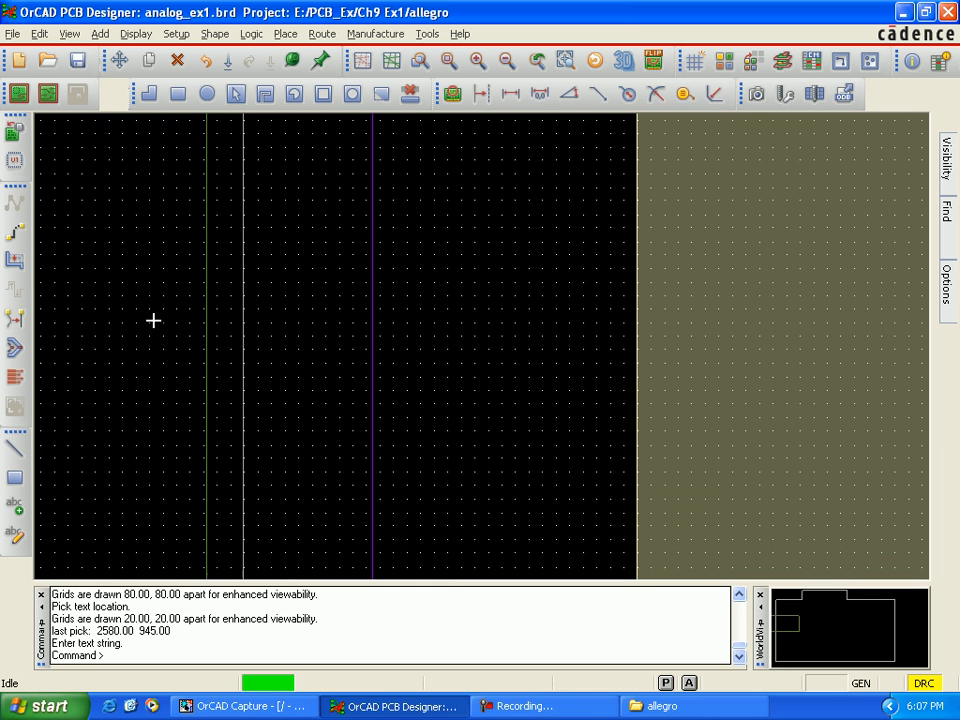
key(Up)
key(Up)
key(Up)
key(Up)
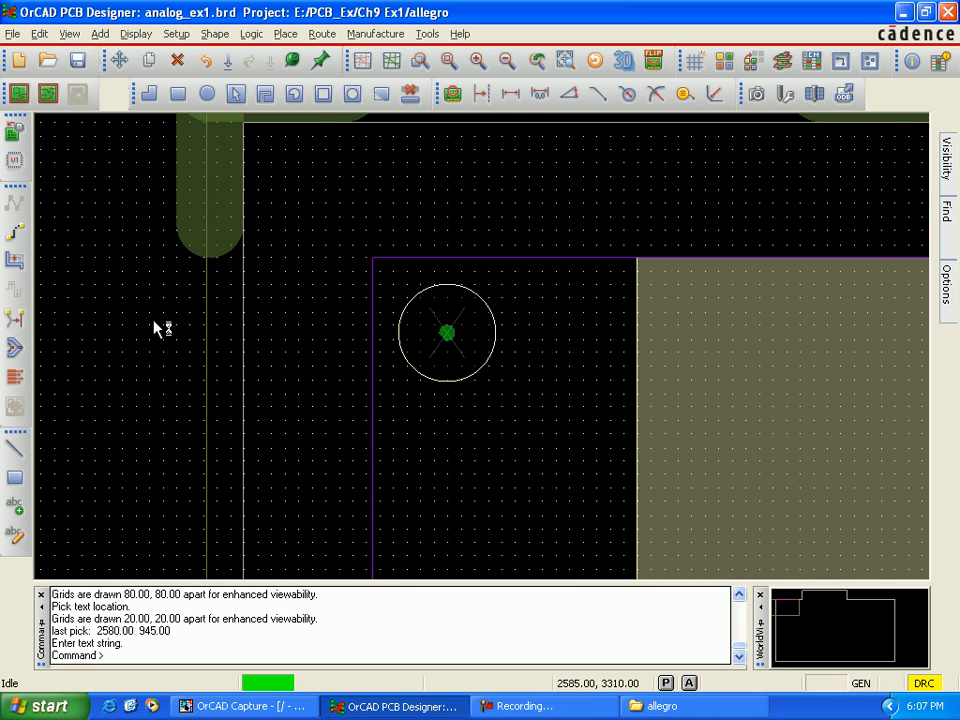
key(Up)
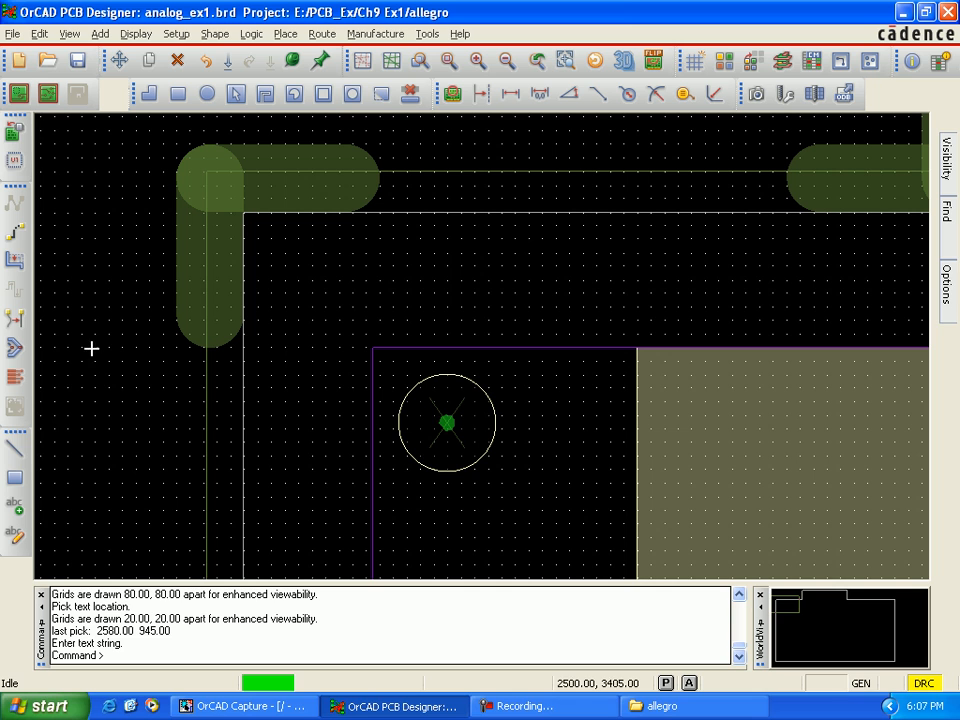
click(14, 447)
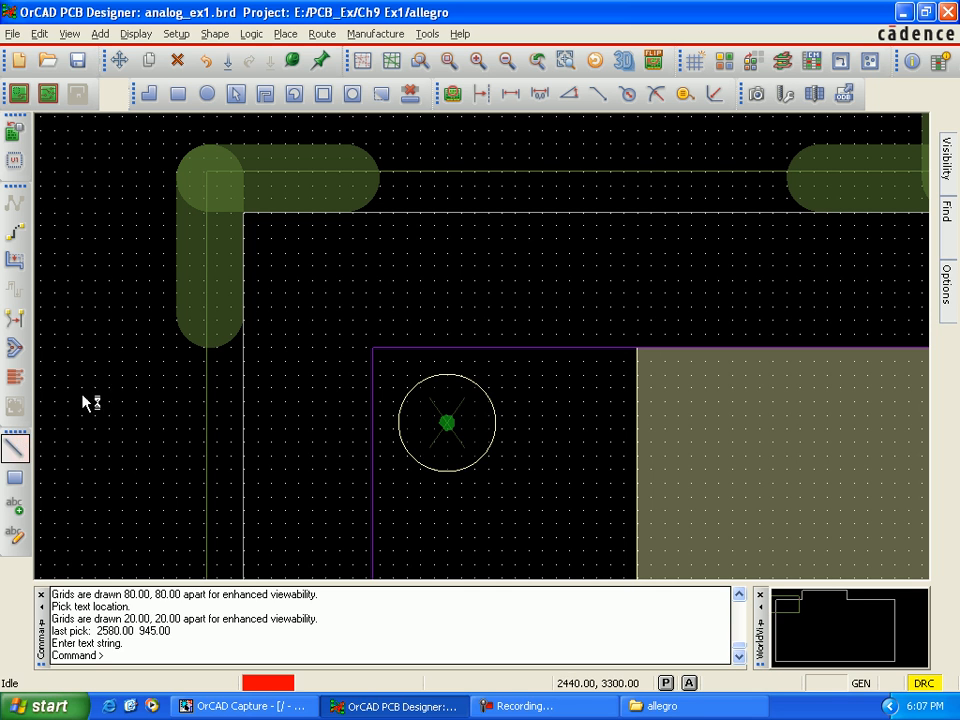
click(137, 173)
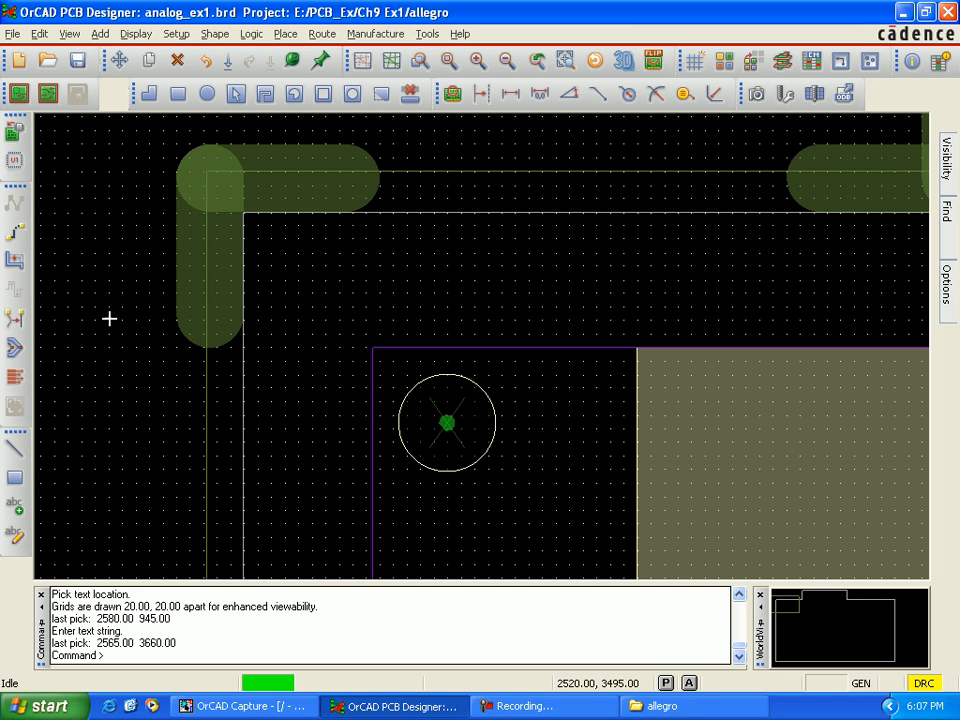
Step: Add the text label "2" just left of the board's upper-left corner cut mark at about 2560, 3660
click(22, 508)
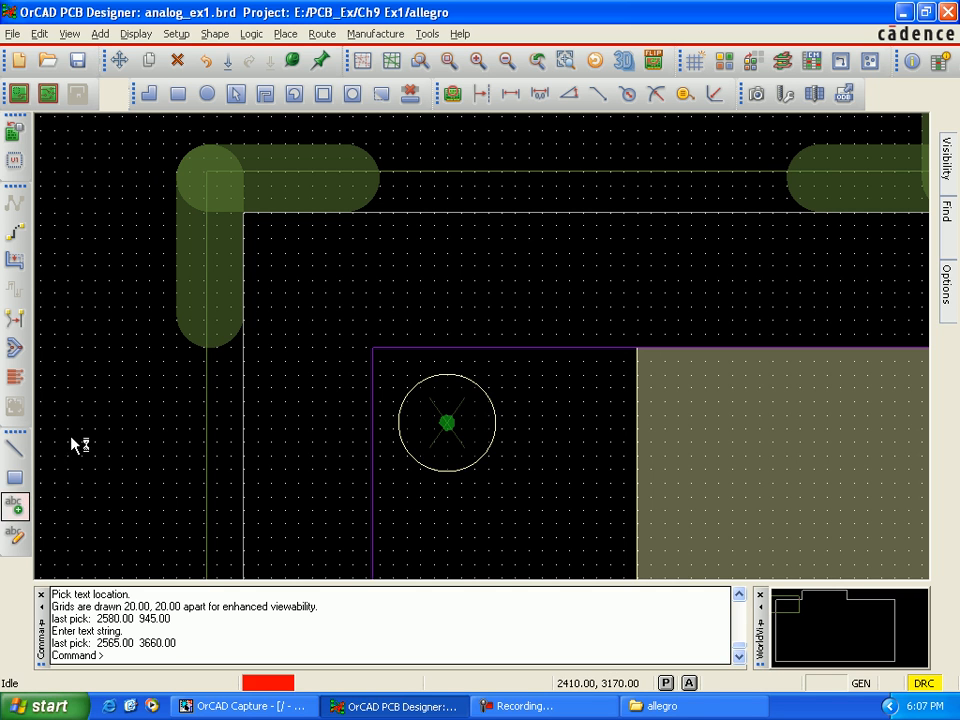
click(135, 172)
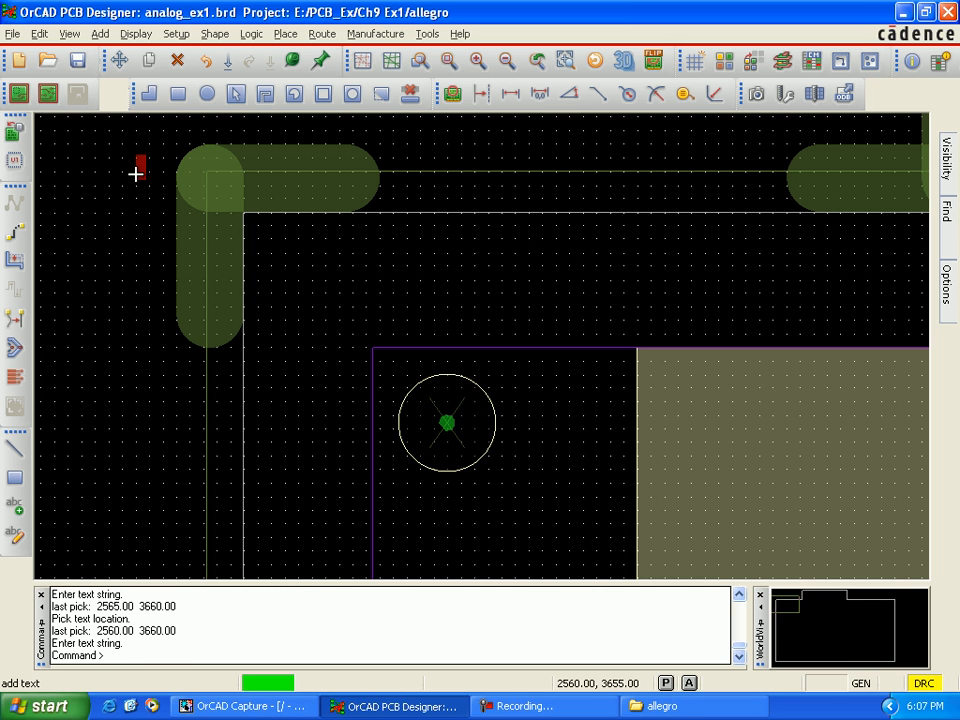
text(2)
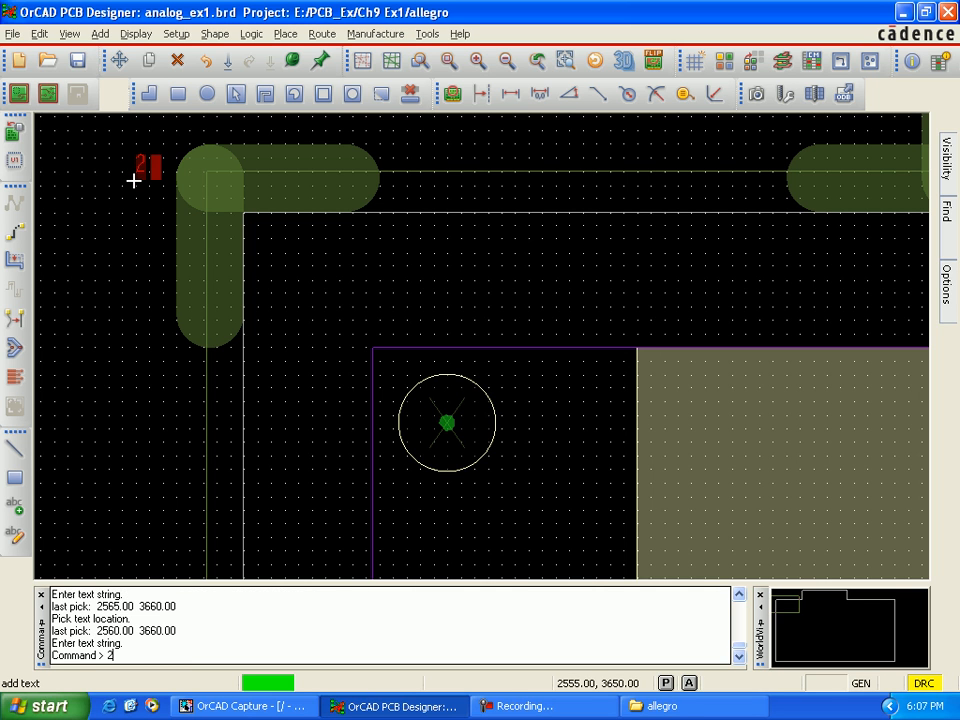
right_click(135, 165)
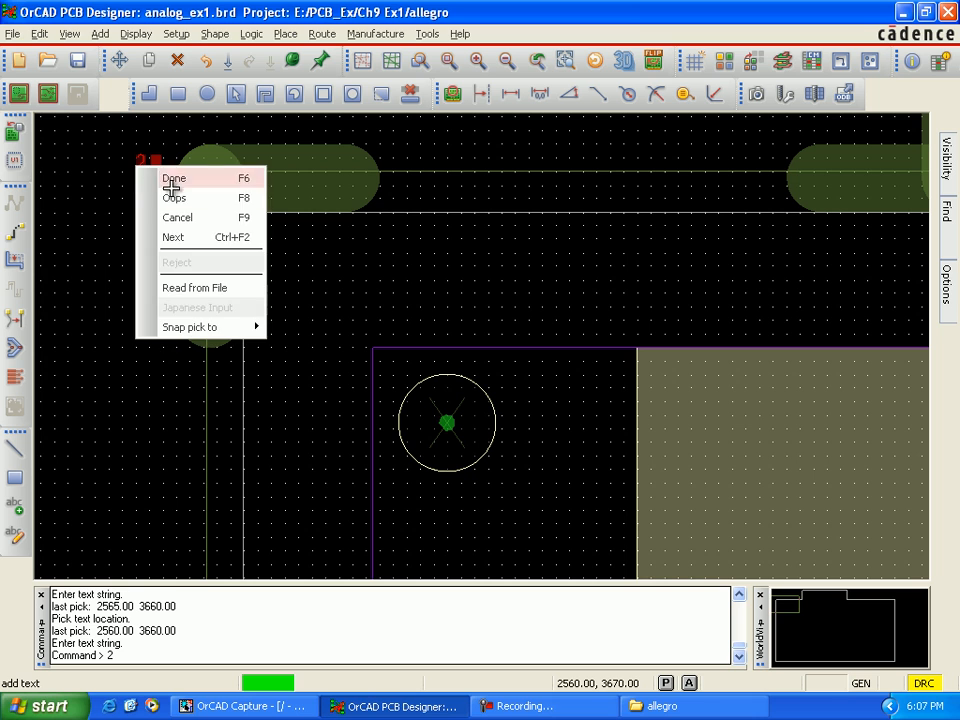
click(145, 178)
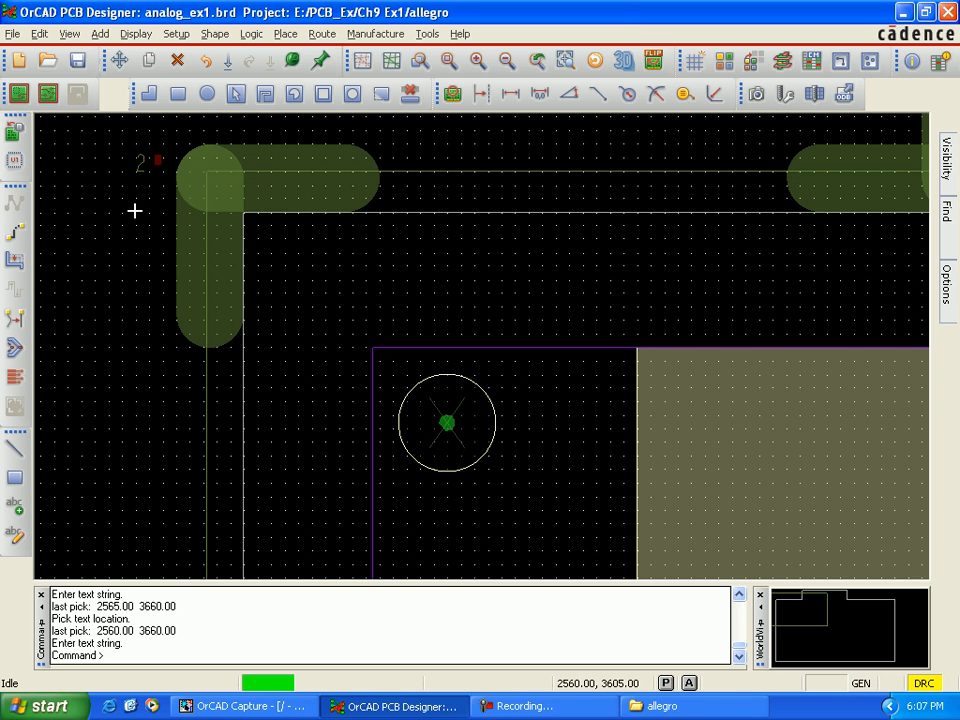
Step: Examine the route path's start and end labels beside the upper-left and lower-left corner cut marks
scroll(133, 210, down, 4)
scroll(152, 241, up, 2)
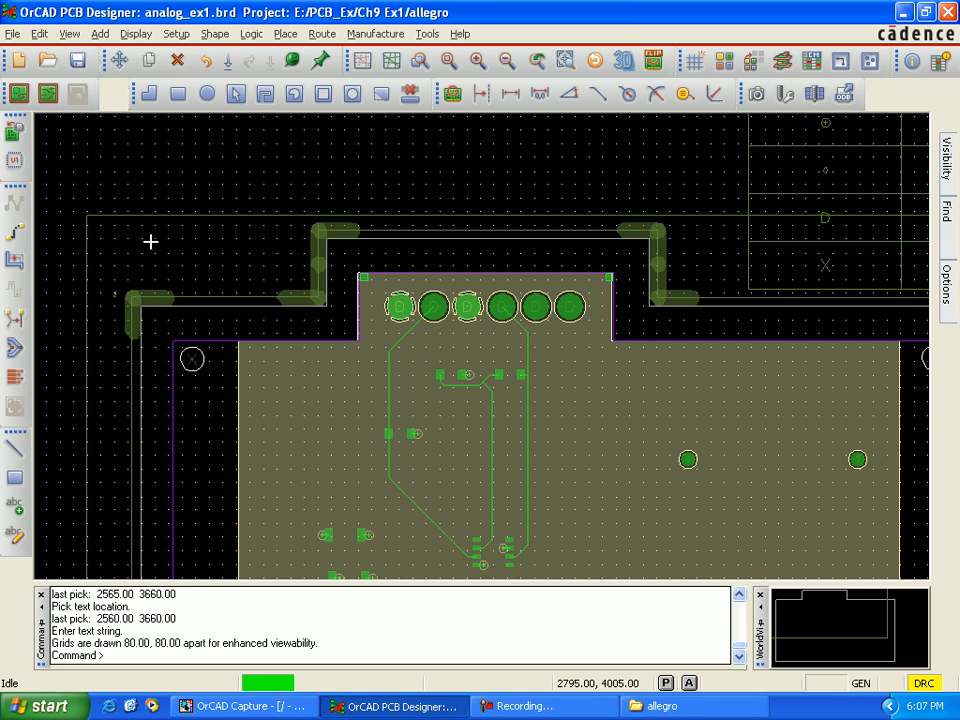
scroll(140, 290, up, 1)
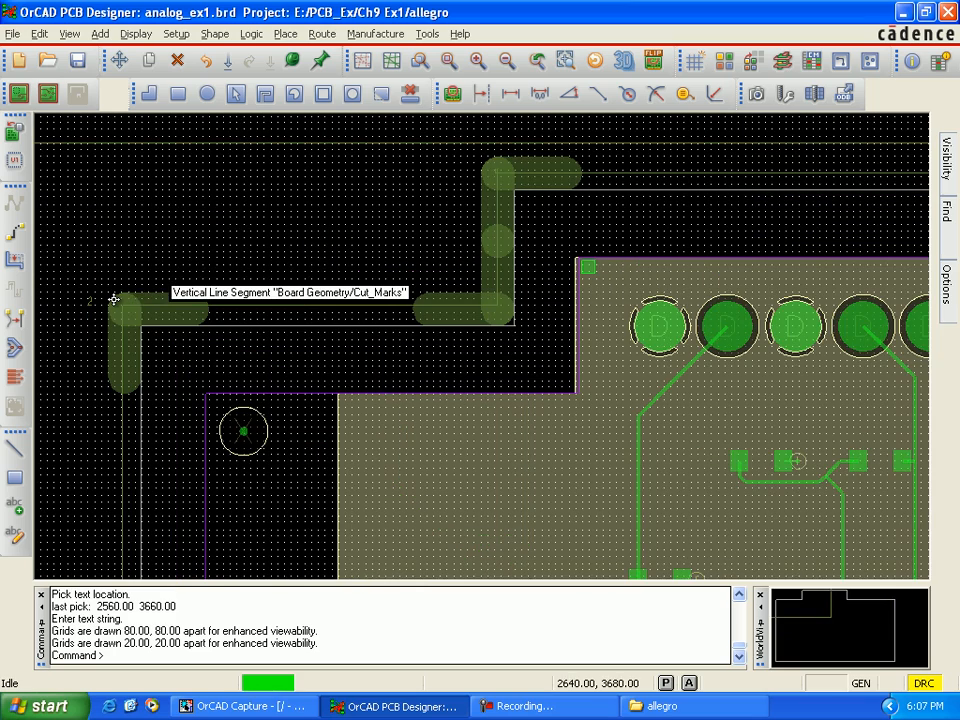
key(Down)
key(Down)
key(Down)
key(Down)
key(Down)
key(Down)
key(Down)
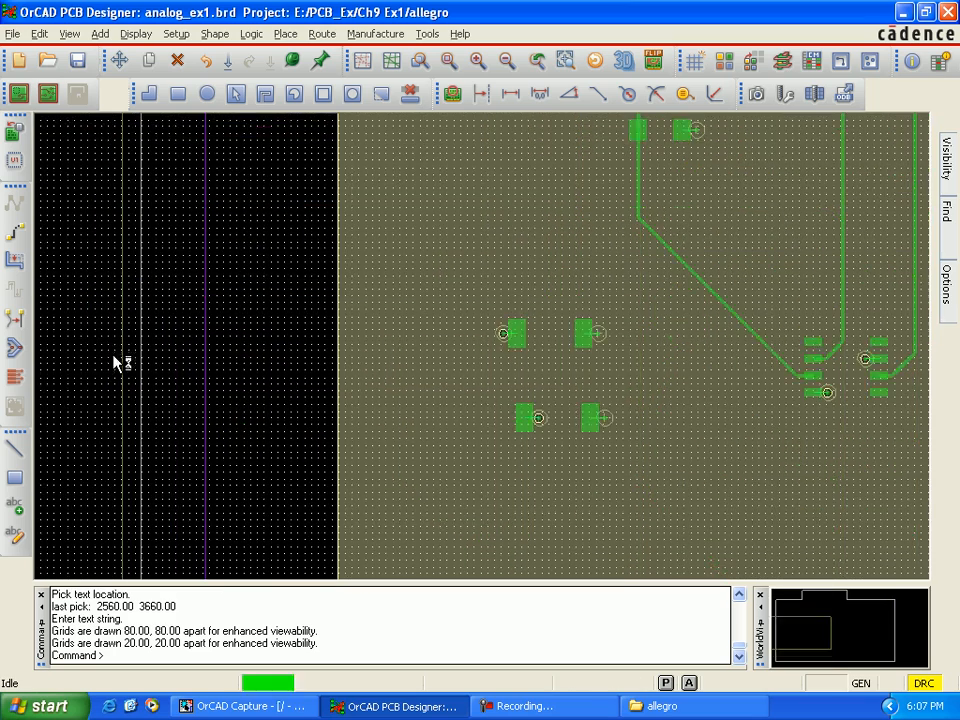
key(Down)
key(Down)
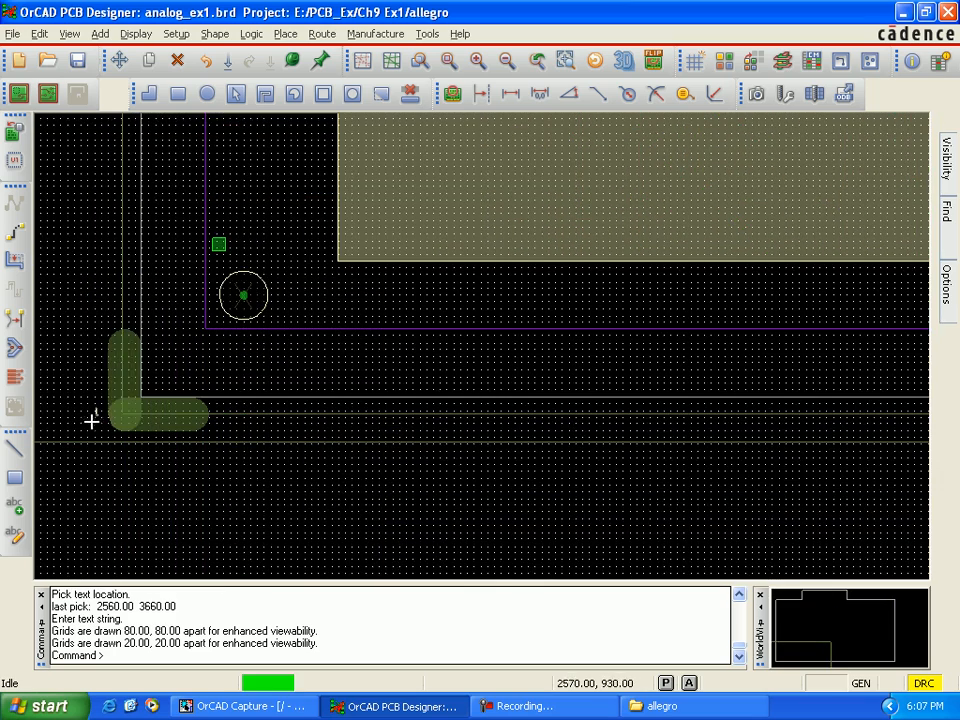
scroll(91, 420, up, 1)
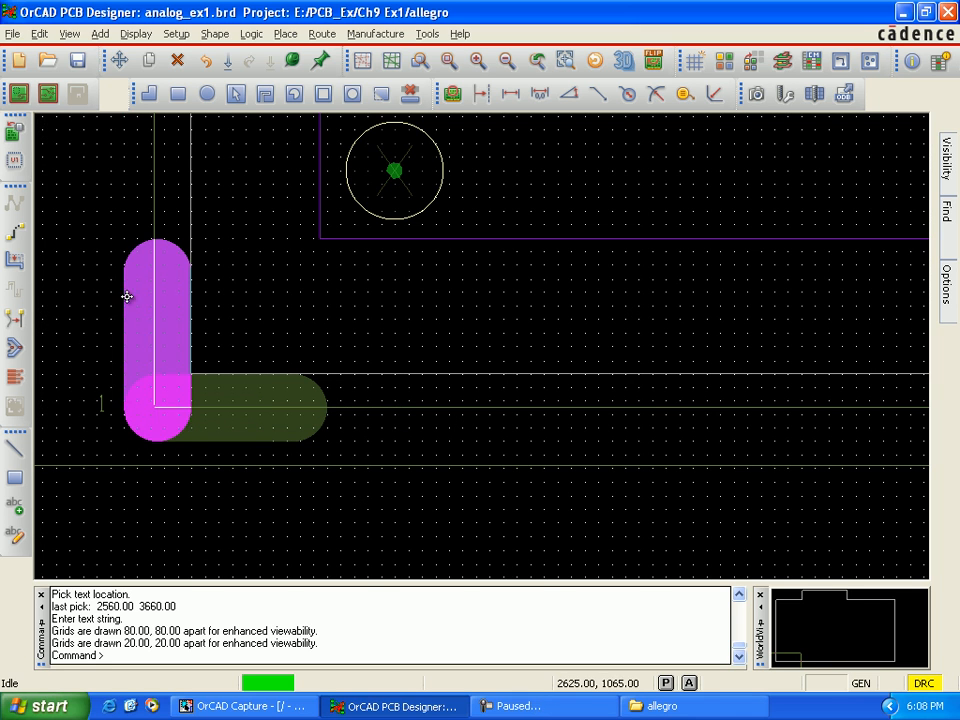
Step: Generate the NC route file analog_ex1.rou, leaving the route feedrate blank
click(366, 36)
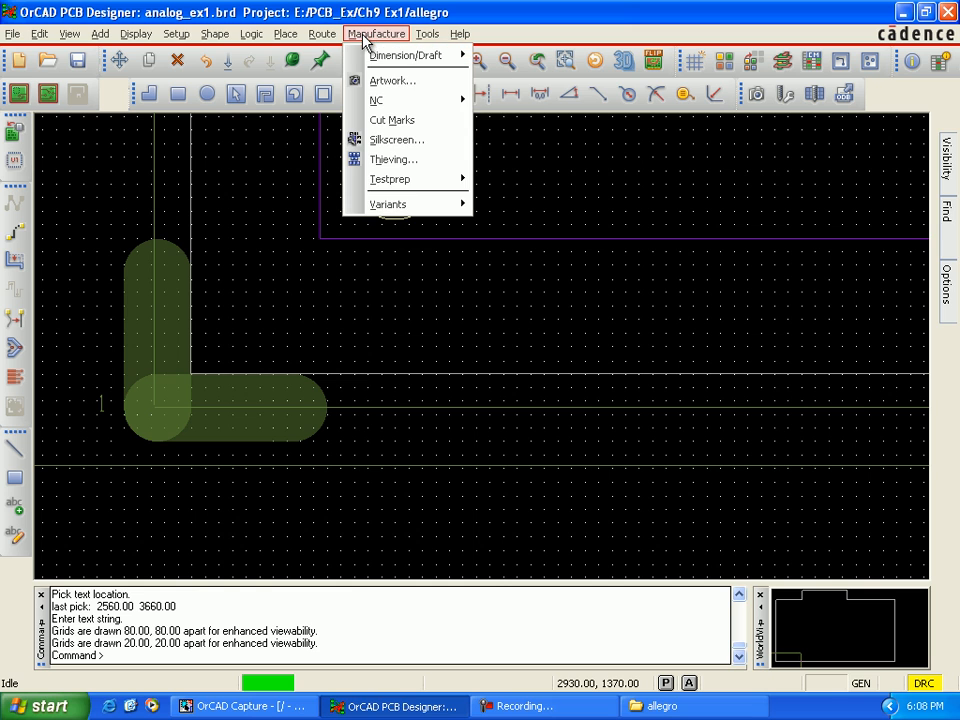
mouse_move(386, 105)
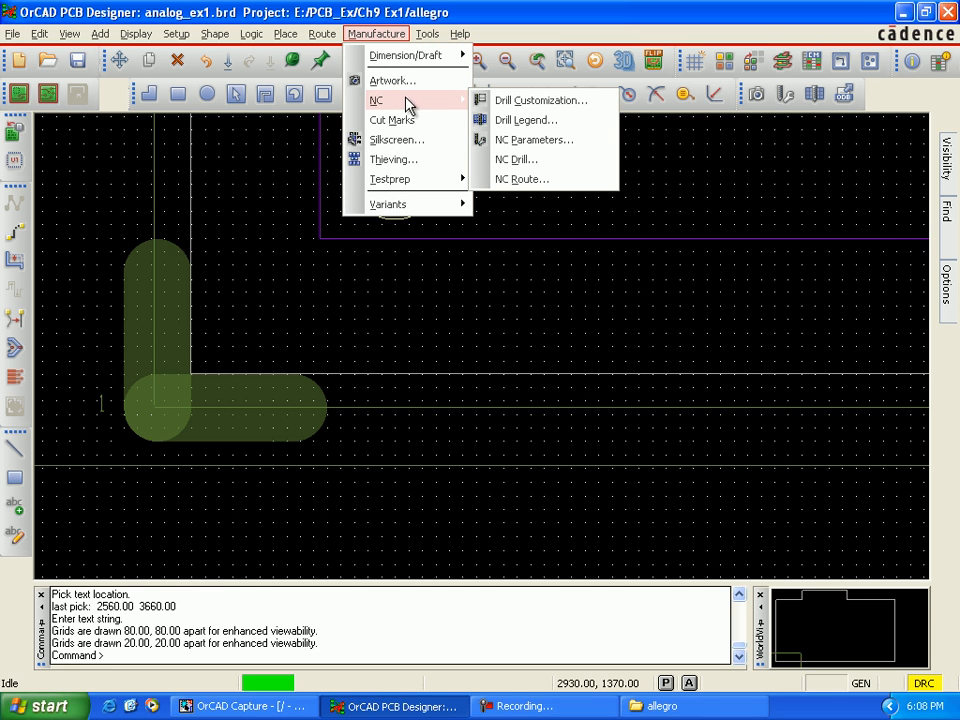
click(518, 183)
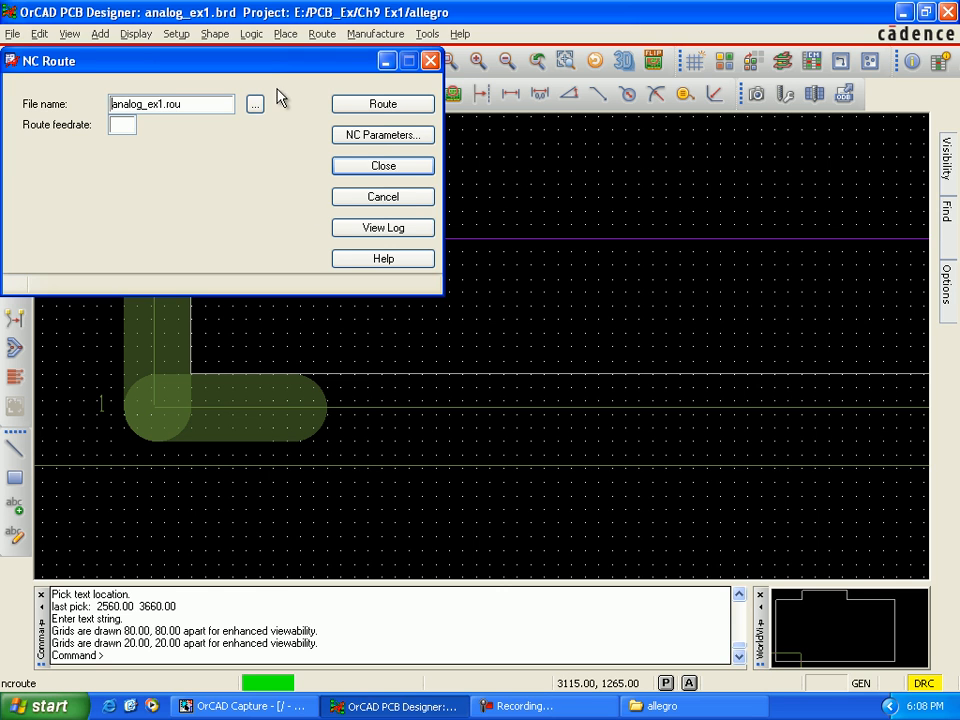
drag(283, 72, 379, 128)
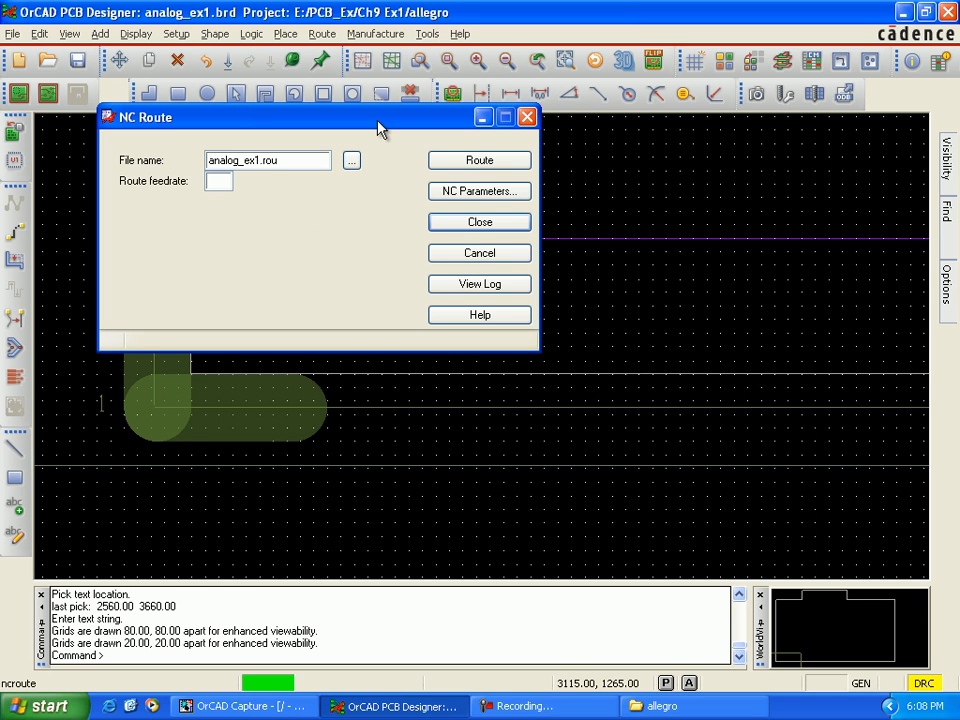
click(473, 163)
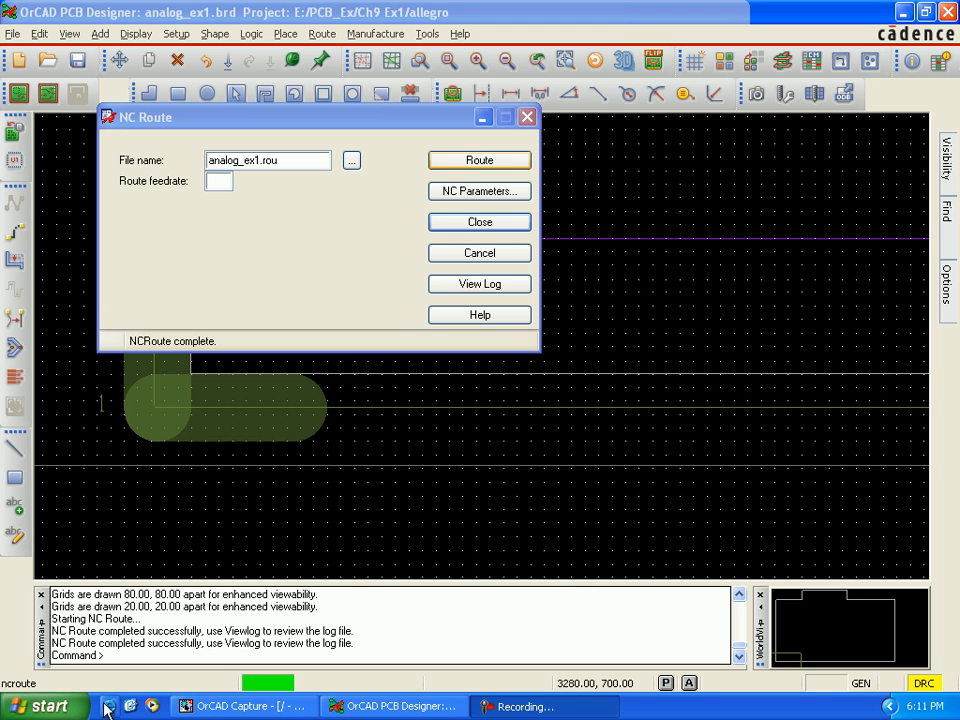
Step: Switch to the allegro folder in Windows Explorer and locate the generated route file analog_ex1.rou
click(62, 706)
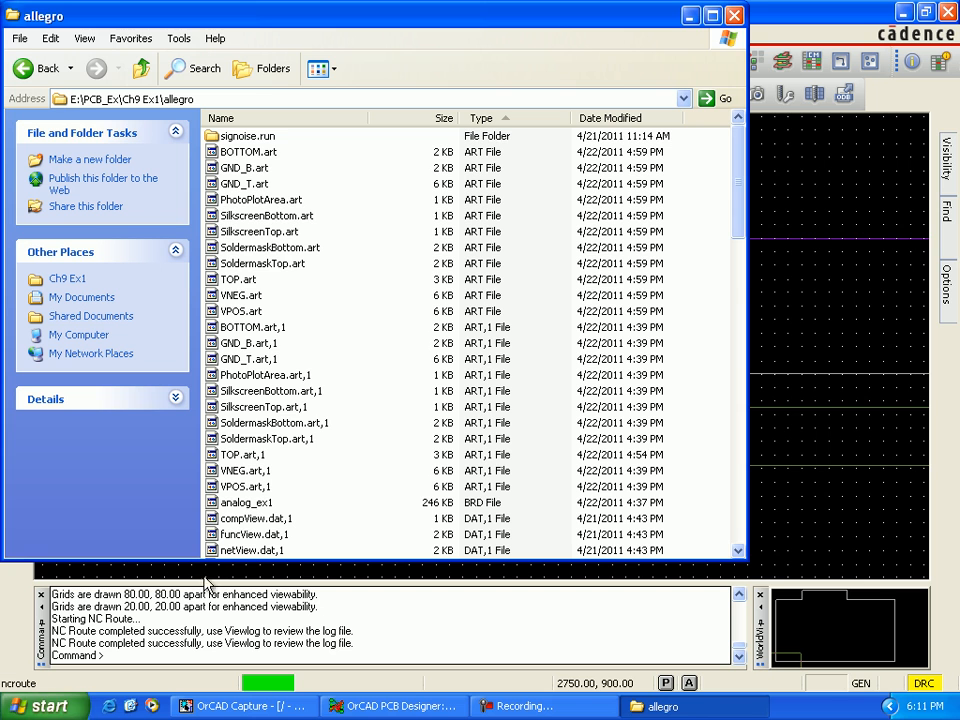
scroll(346, 484, down, 1)
scroll(350, 490, down, 9)
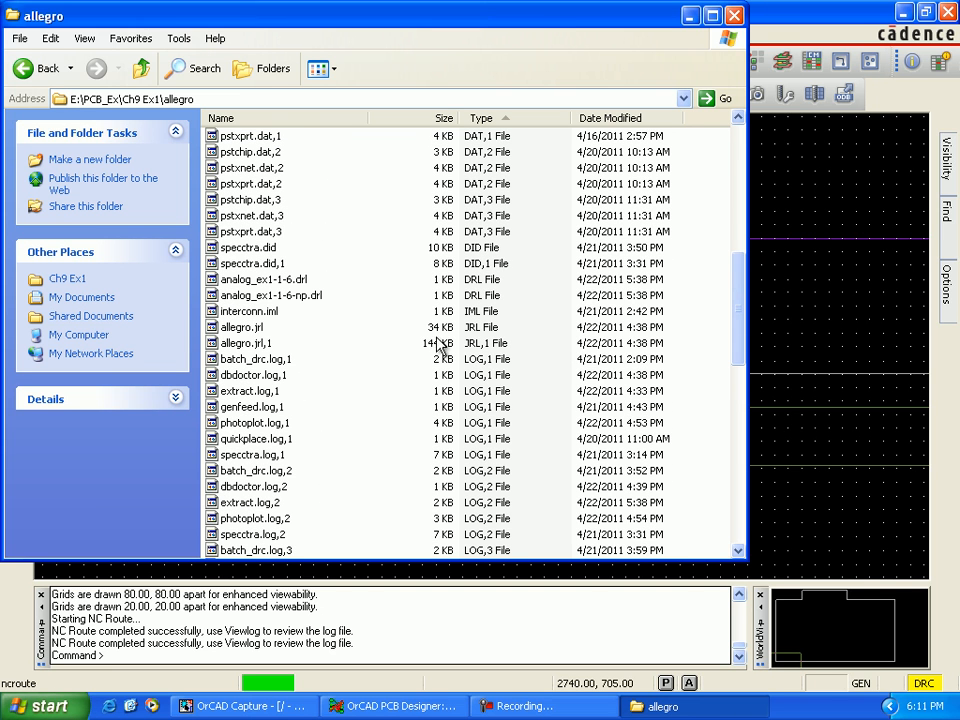
scroll(435, 410, down, 6)
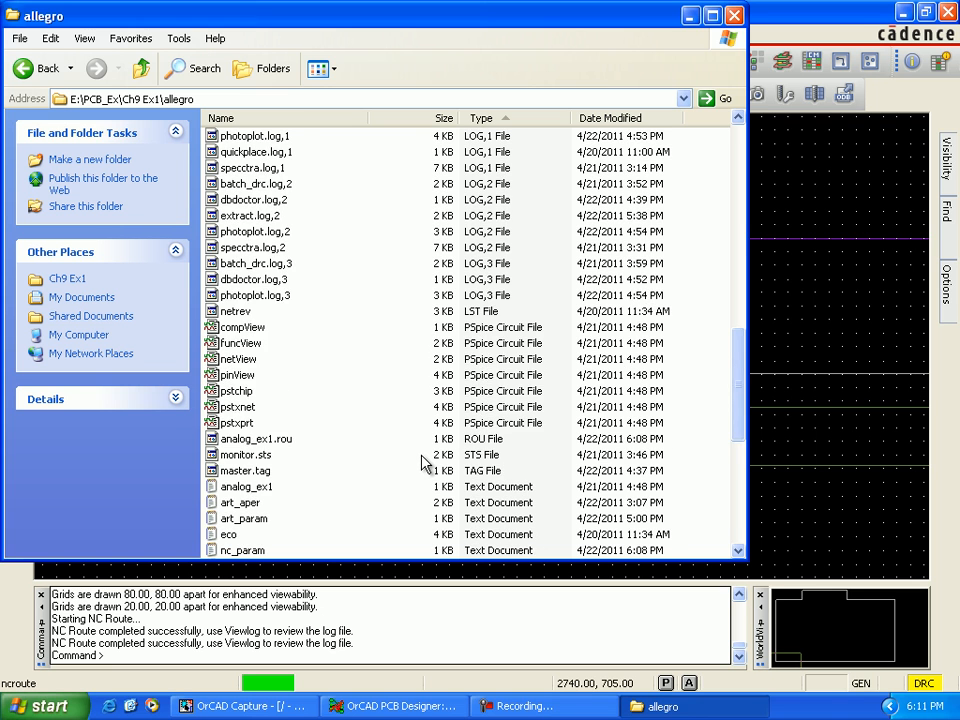
scroll(424, 463, down, 8)
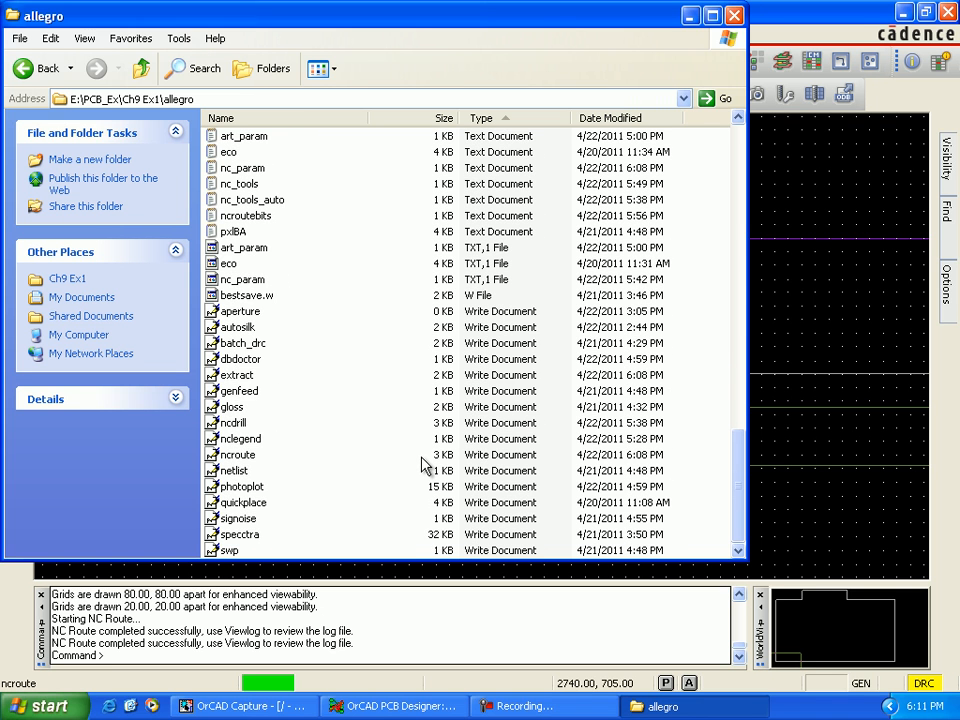
scroll(422, 461, up, 4)
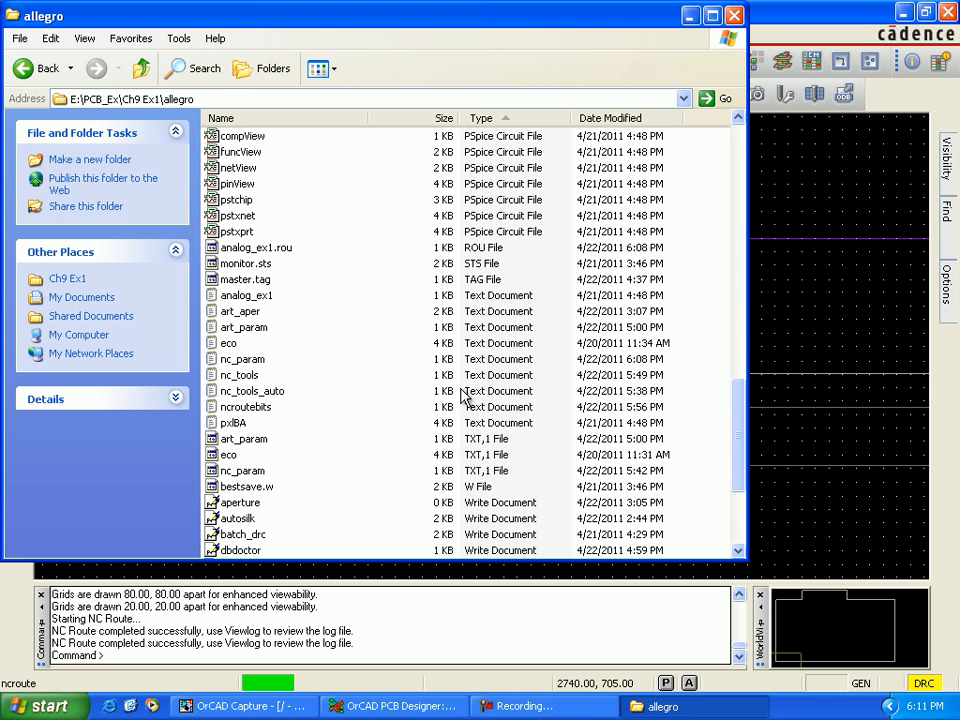
click(288, 252)
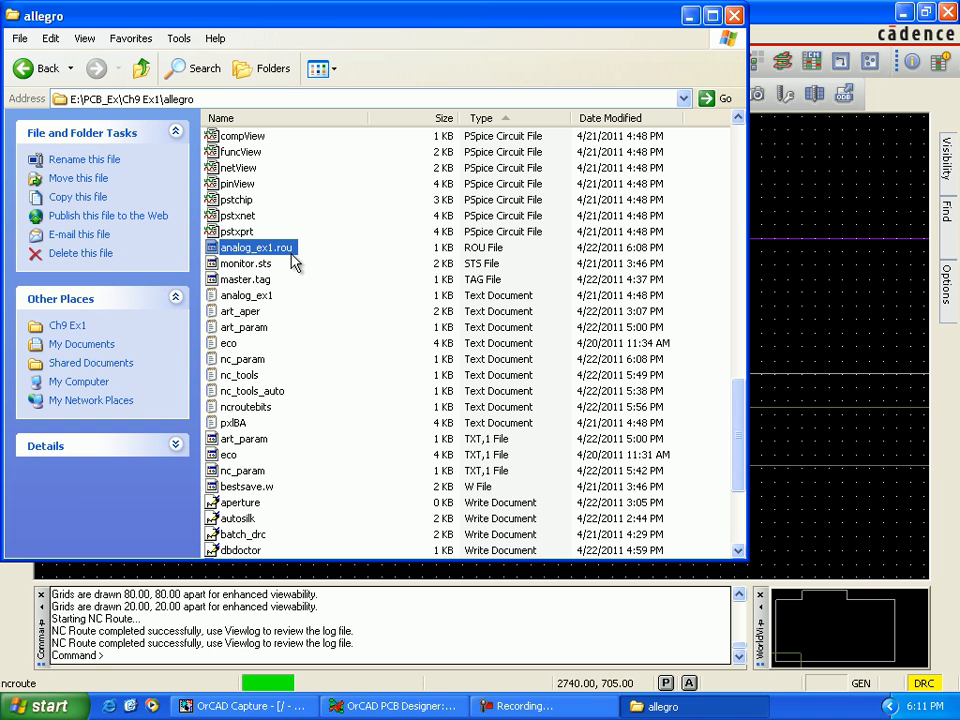
Step: Return to OrCAD PCB Designer, close the NC Route dialog and save the board, overwriting analog_ex1.brd
key(alt+Tab)
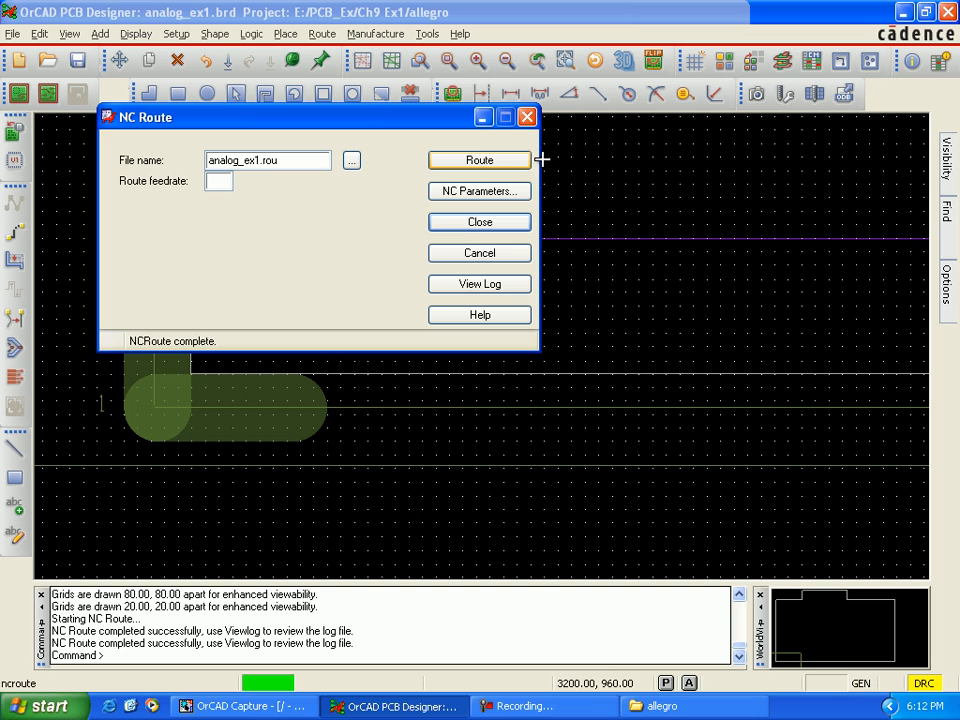
click(510, 224)
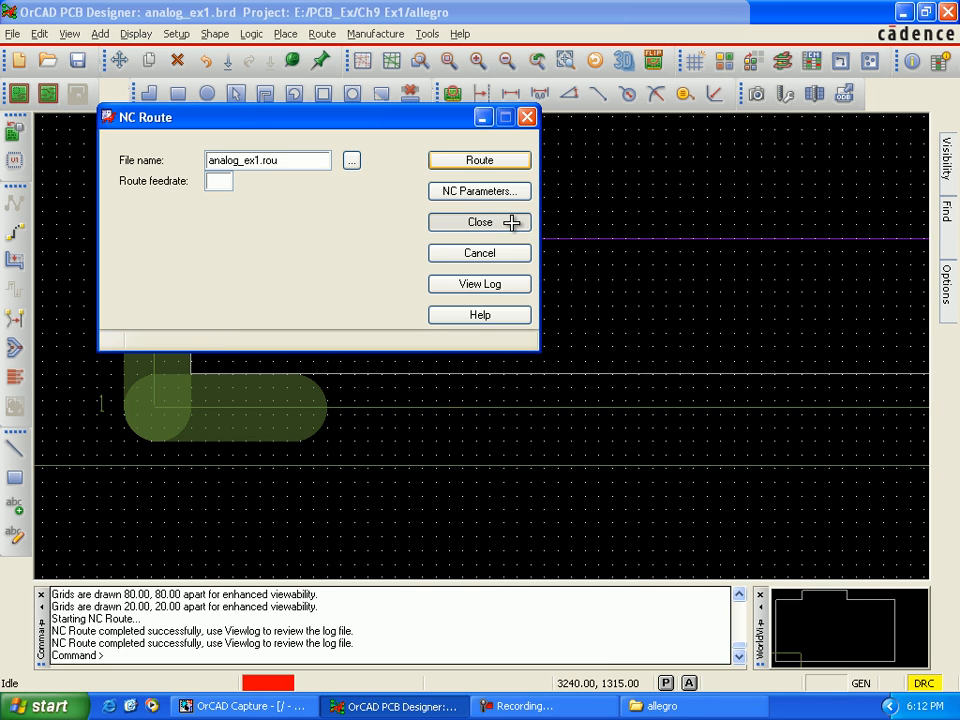
click(77, 60)
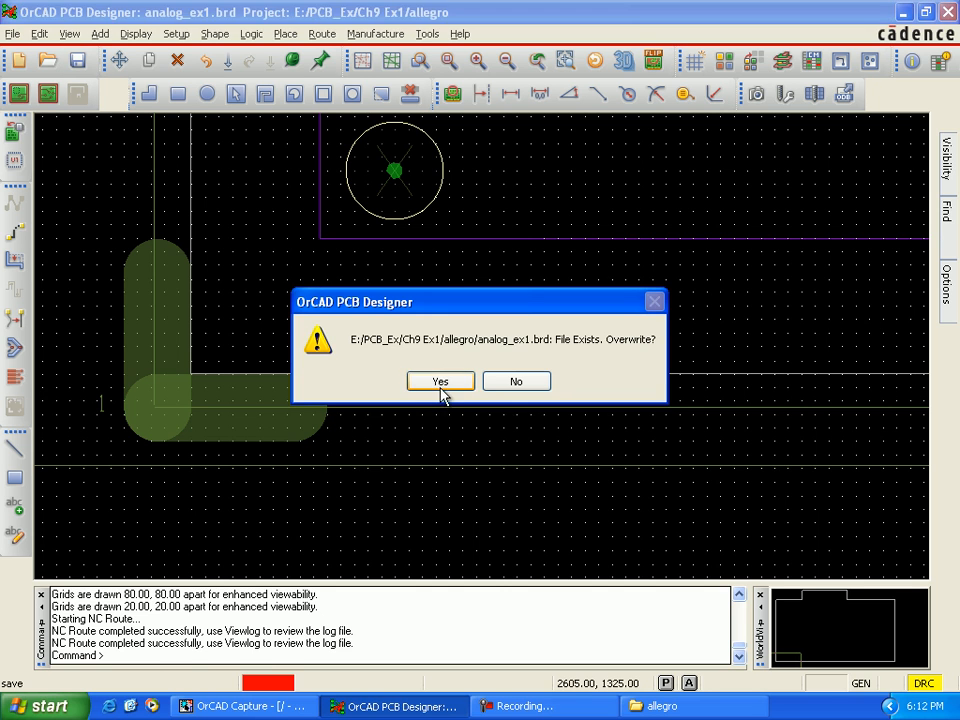
click(440, 382)
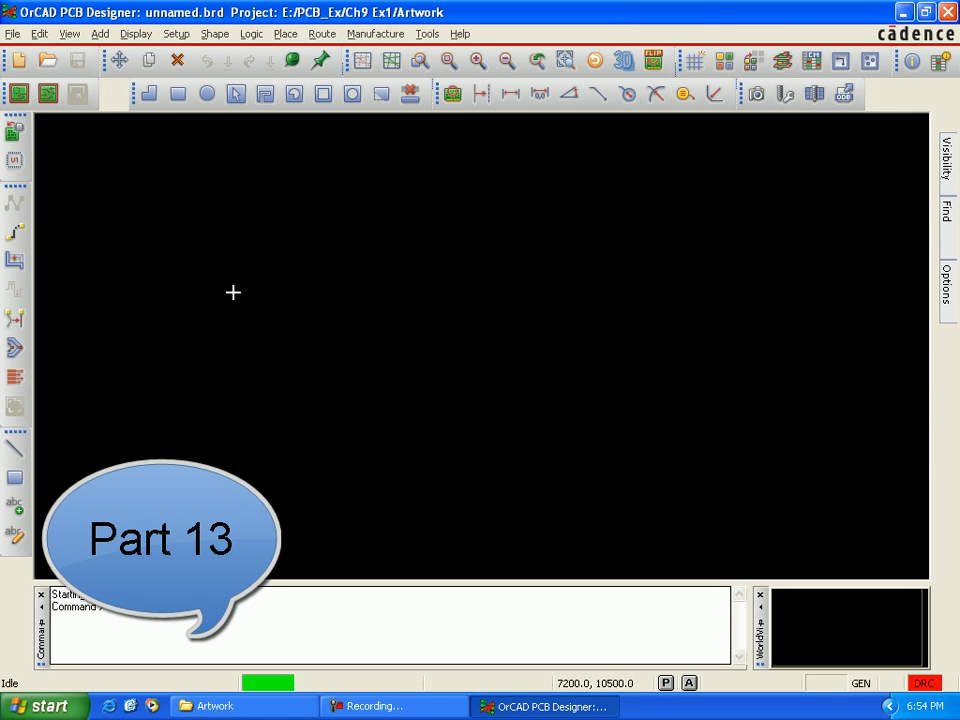
Step: Create a new Board drawing named ex1_artwork.brd in the E:/PCB_Ex/Ch9 Ex1/Artwork project directory
click(14, 36)
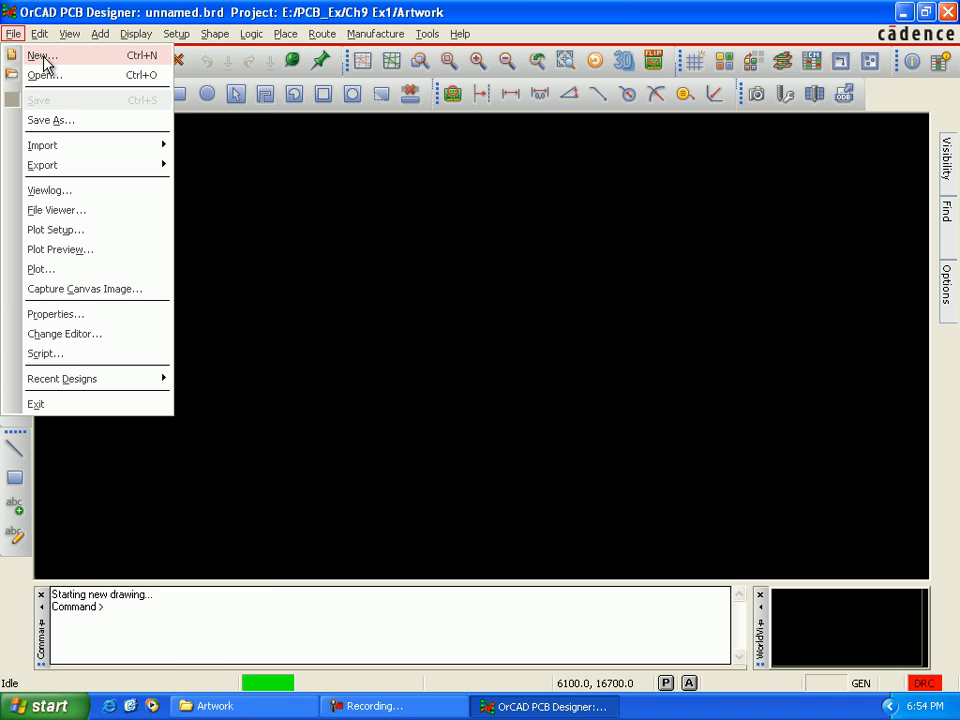
click(45, 58)
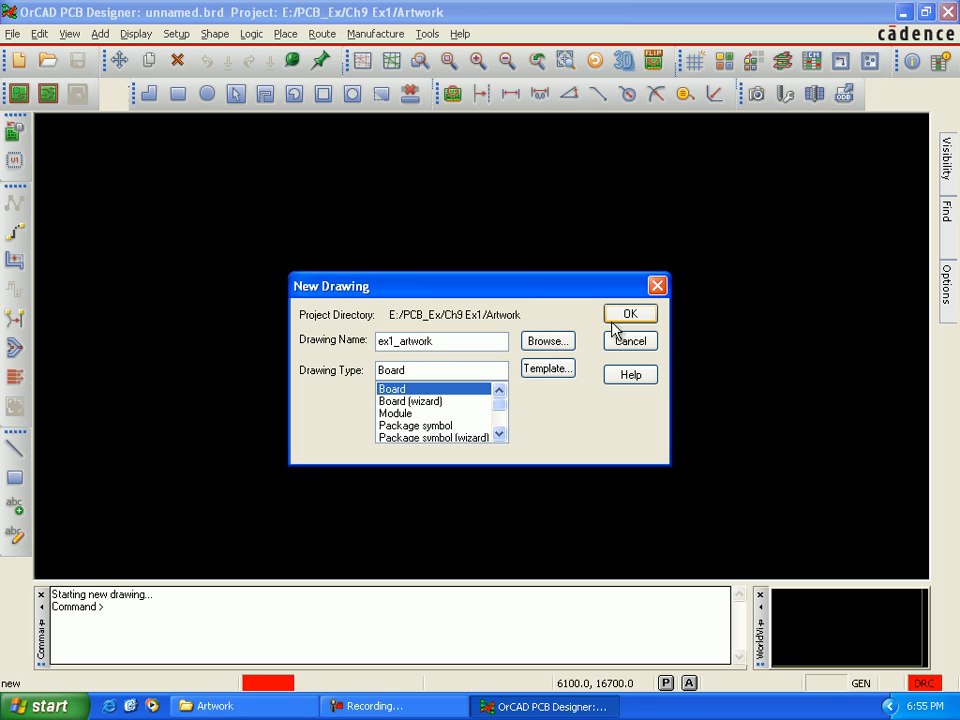
click(564, 344)
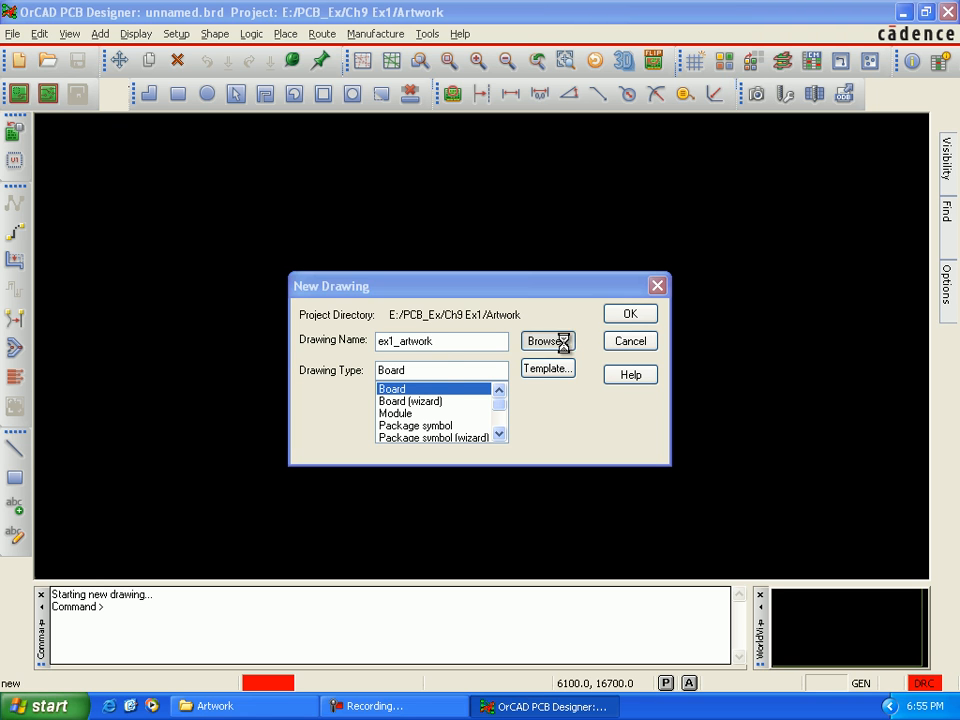
click(292, 238)
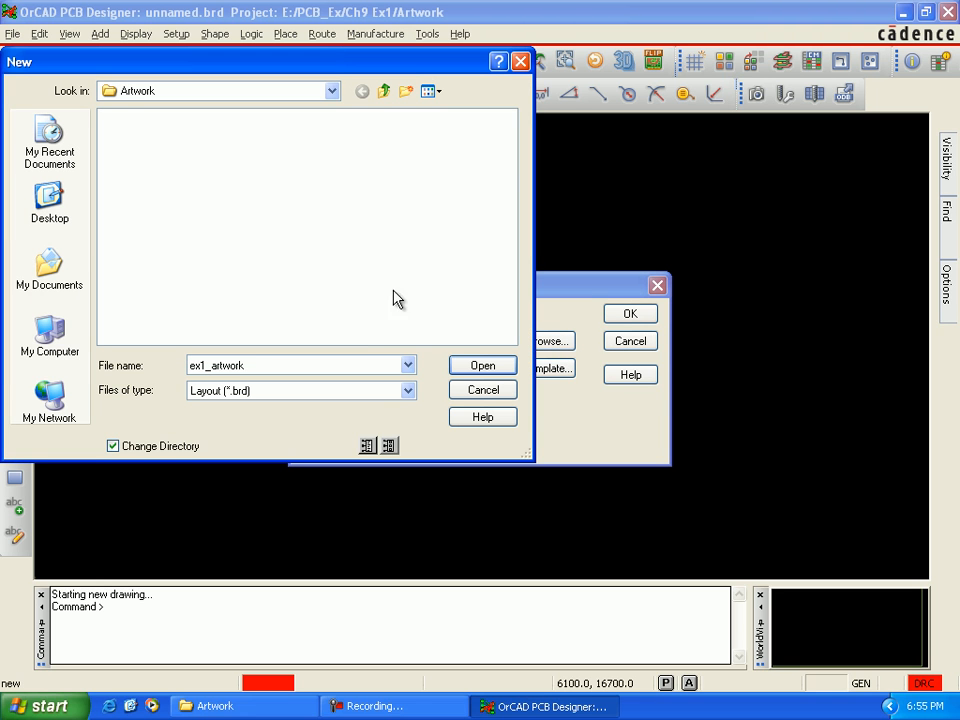
click(469, 365)
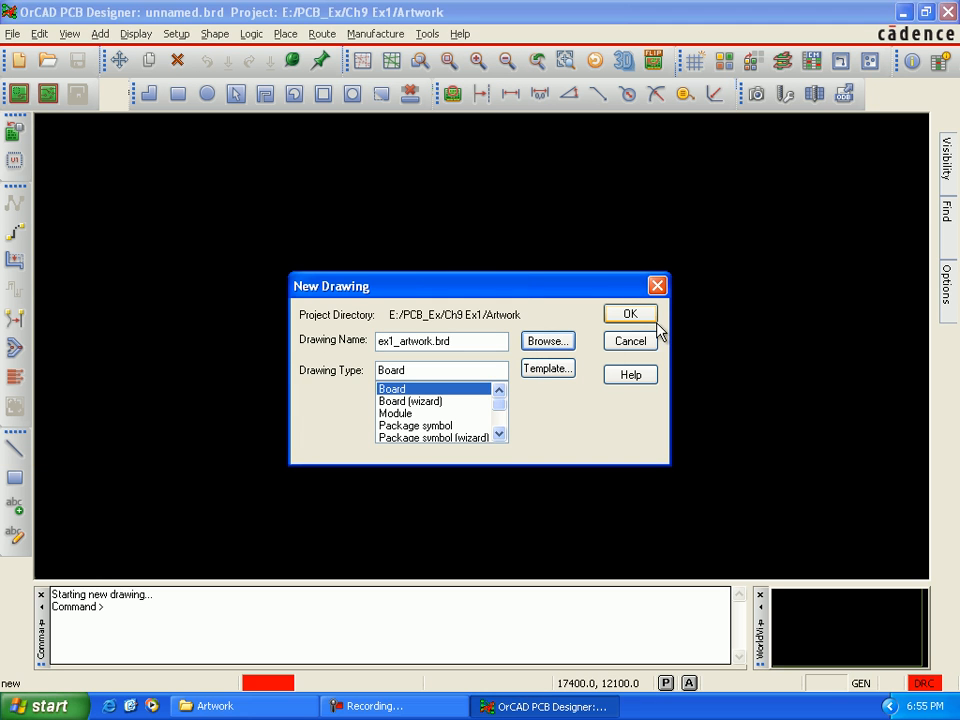
click(649, 320)
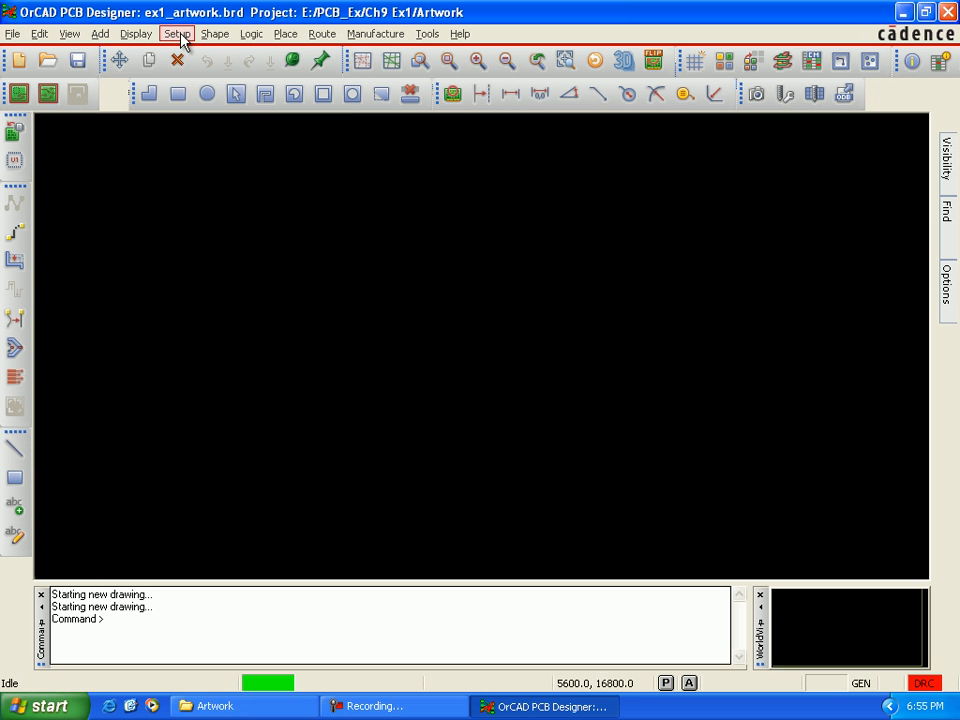
Step: Set the new drawing's extents to a width of 10000 mils and a height of 9000 mils and apply them
click(178, 35)
click(210, 56)
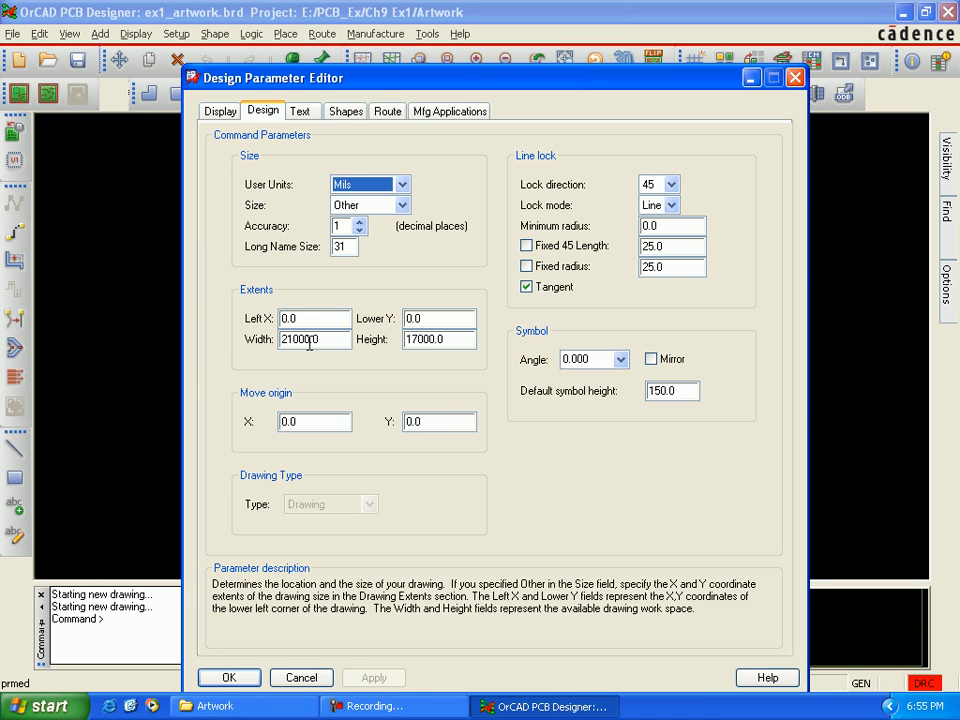
click(285, 340)
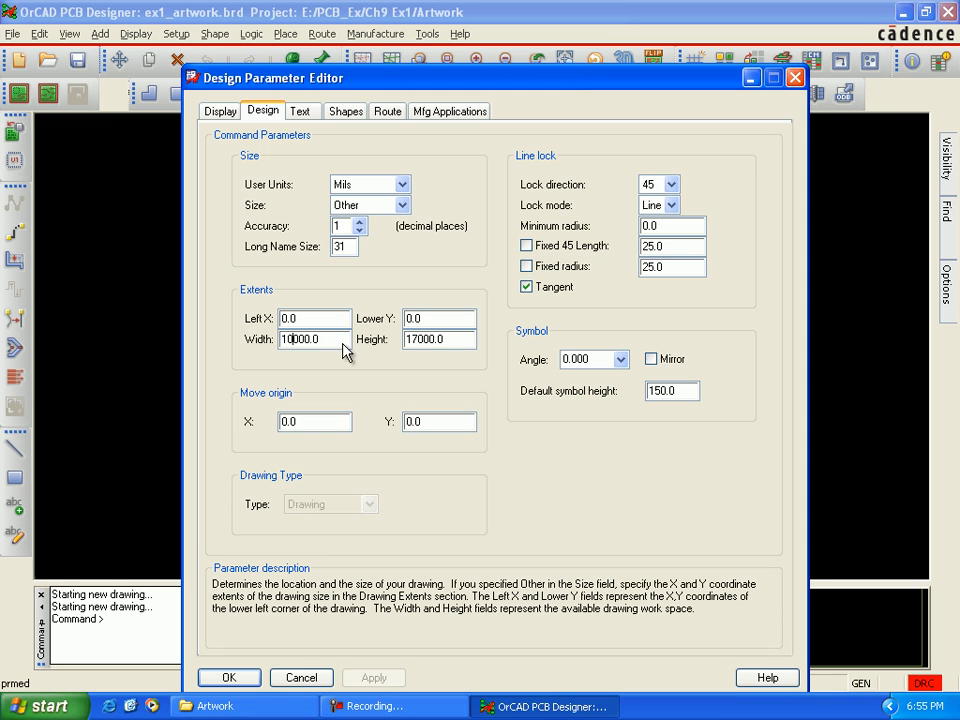
click(417, 338)
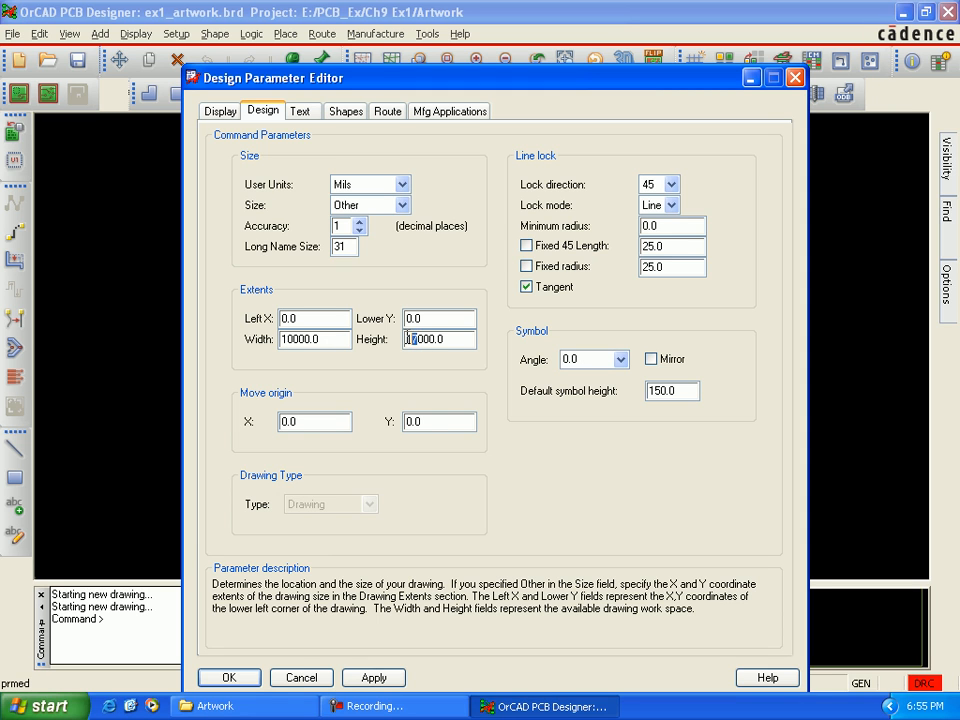
text(9)
click(374, 677)
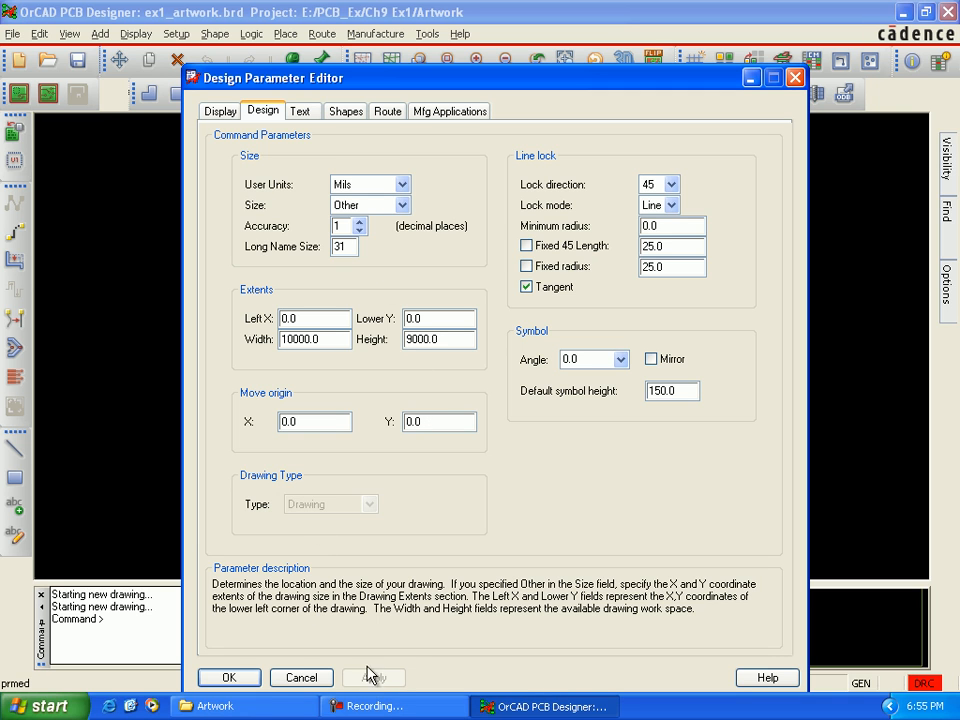
Step: Close the design parameters and review the new board's layer cross-section without changing it
click(243, 681)
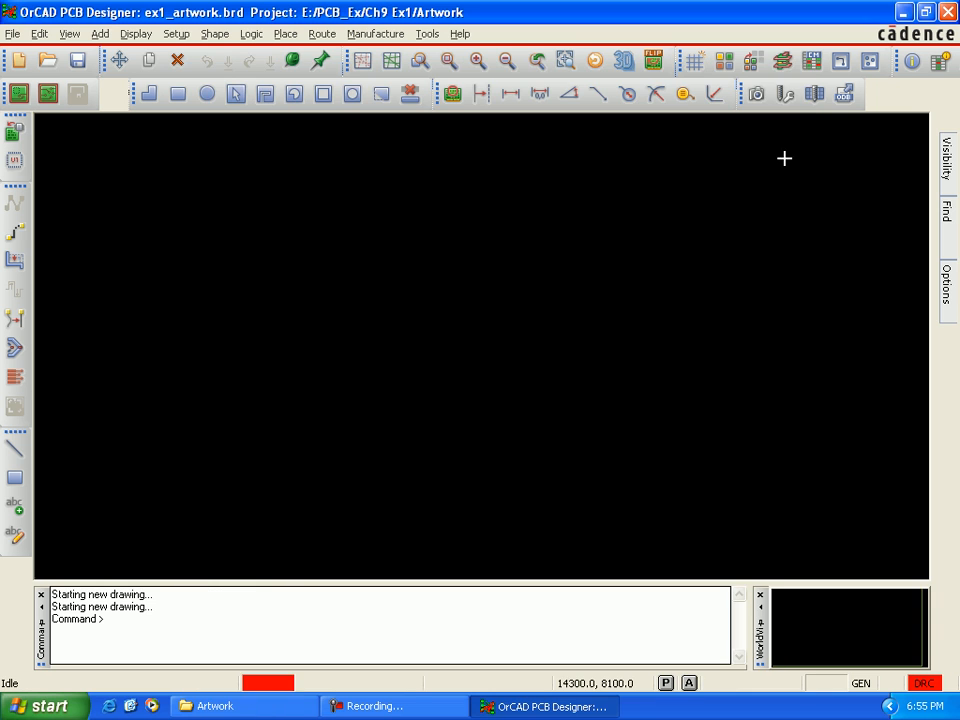
click(781, 62)
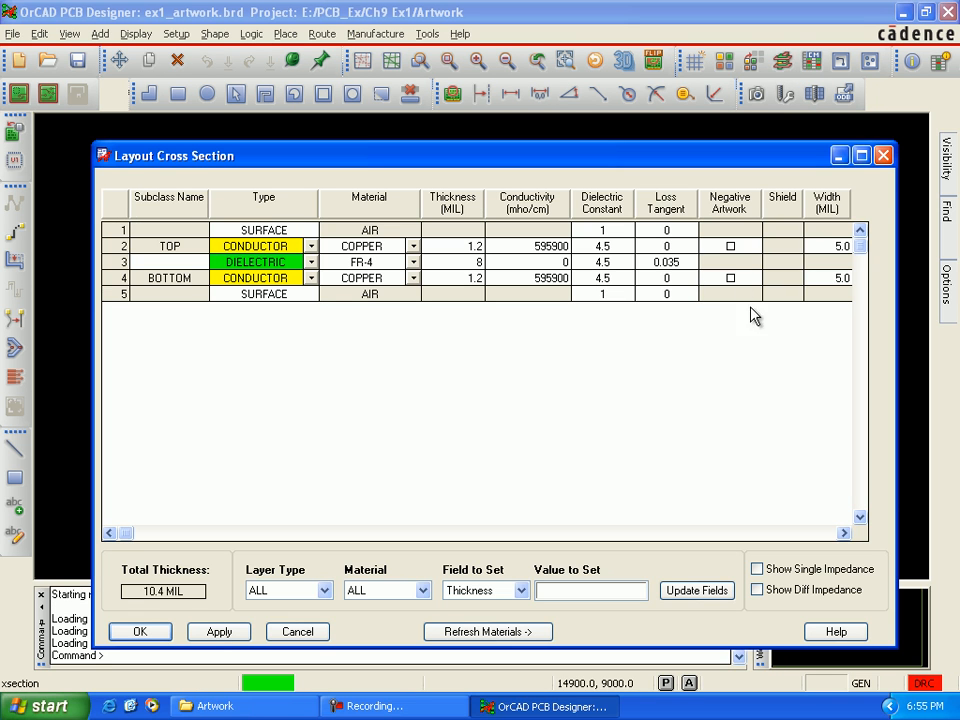
click(884, 156)
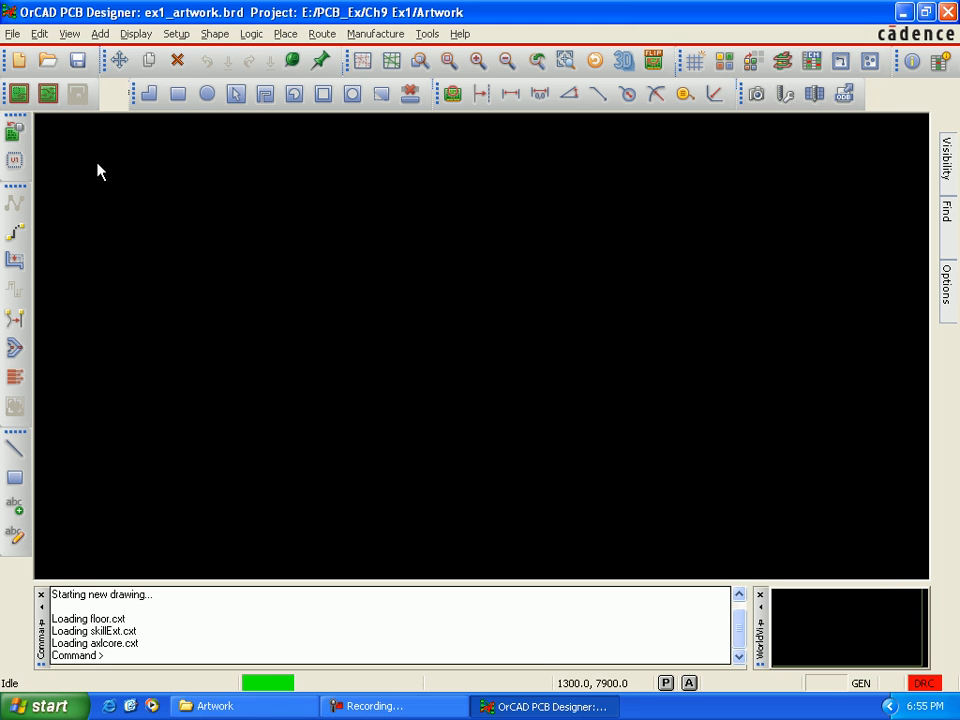
Step: Import the artwork file TOP.art from the allegro folder onto the Etch/Top subclass, with the image start point at 100, 175
click(22, 38)
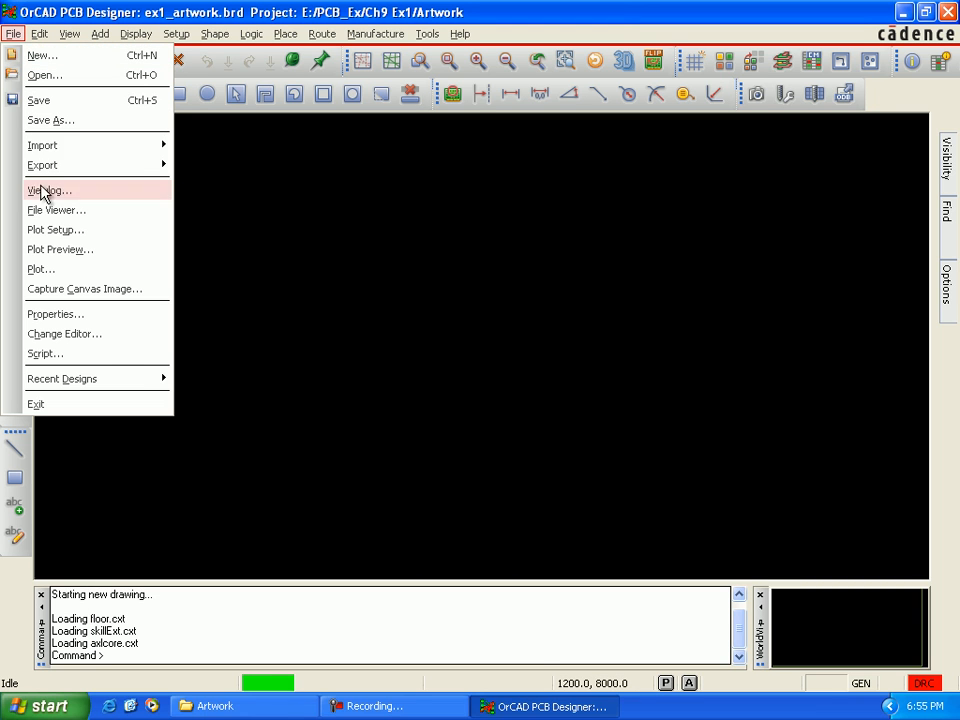
mouse_move(162, 148)
click(229, 170)
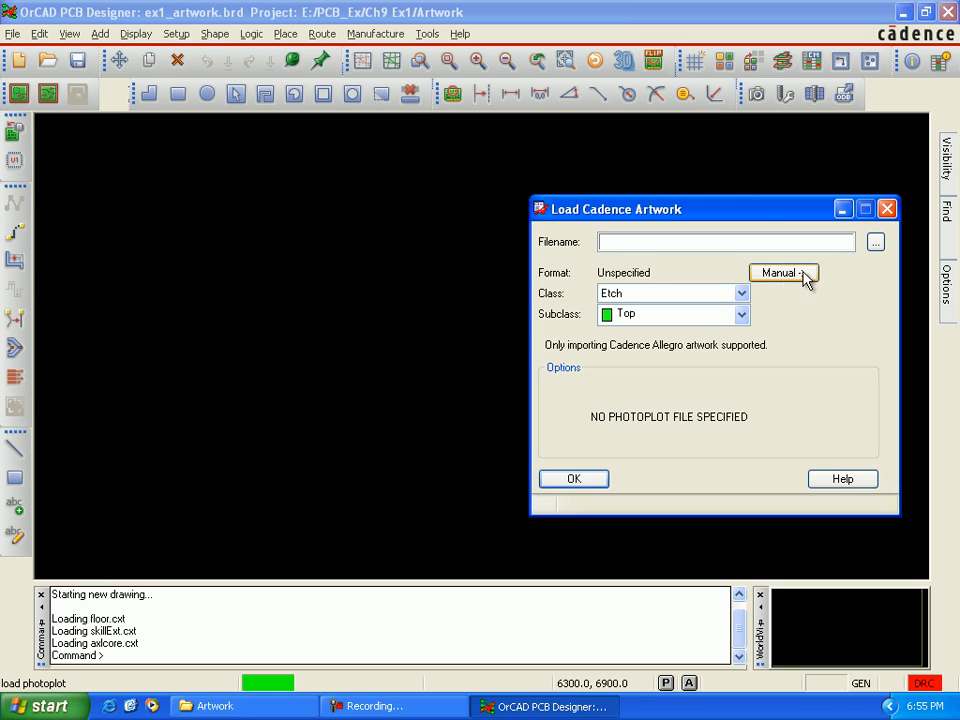
click(876, 243)
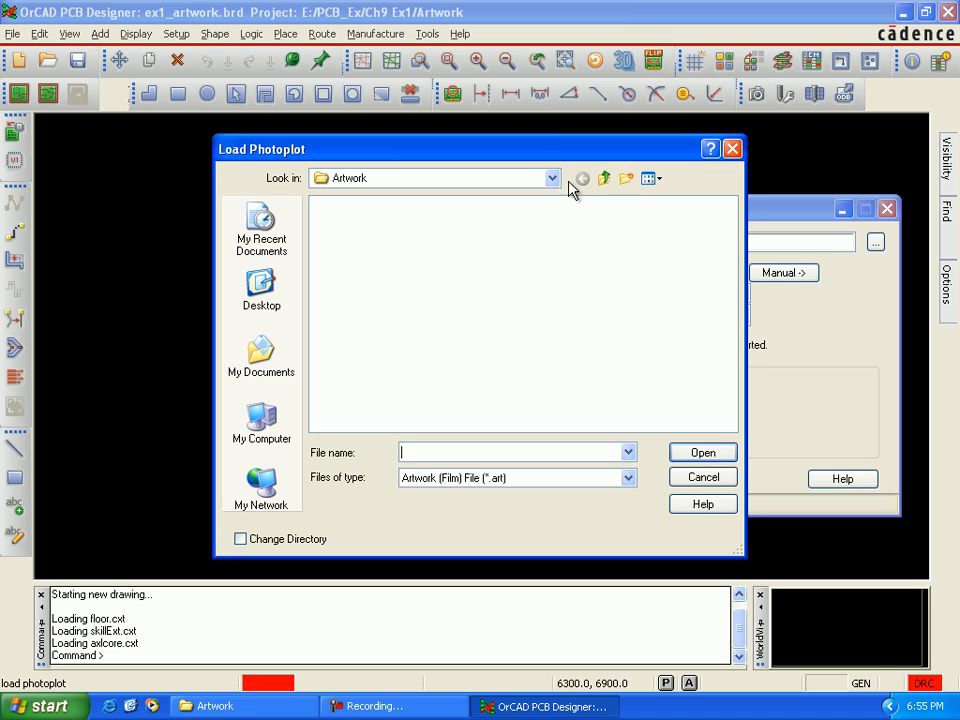
click(604, 179)
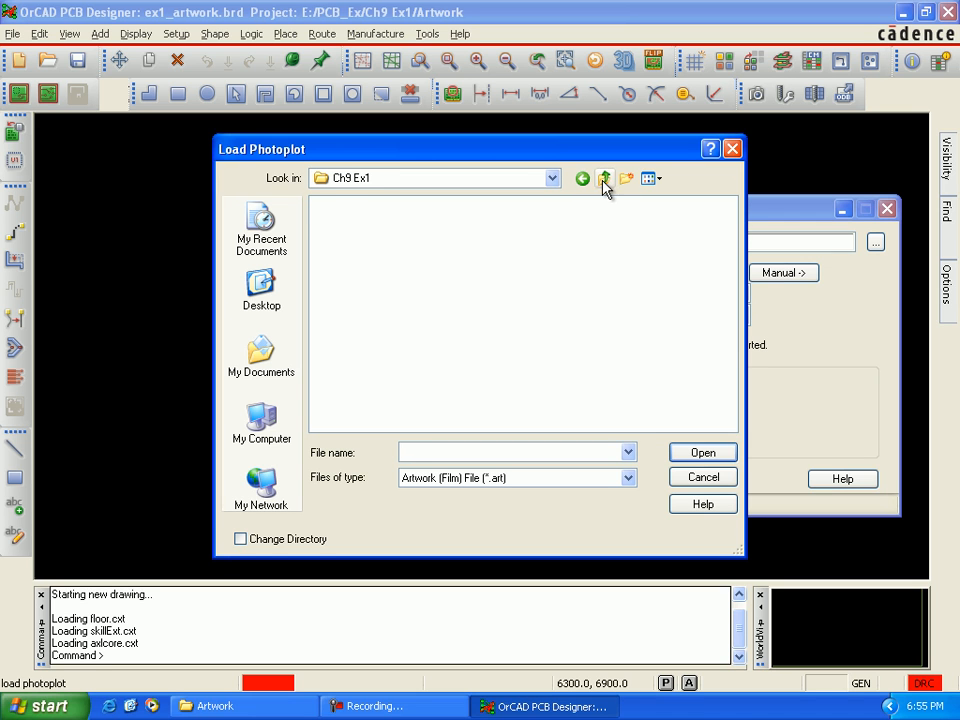
double_click(319, 205)
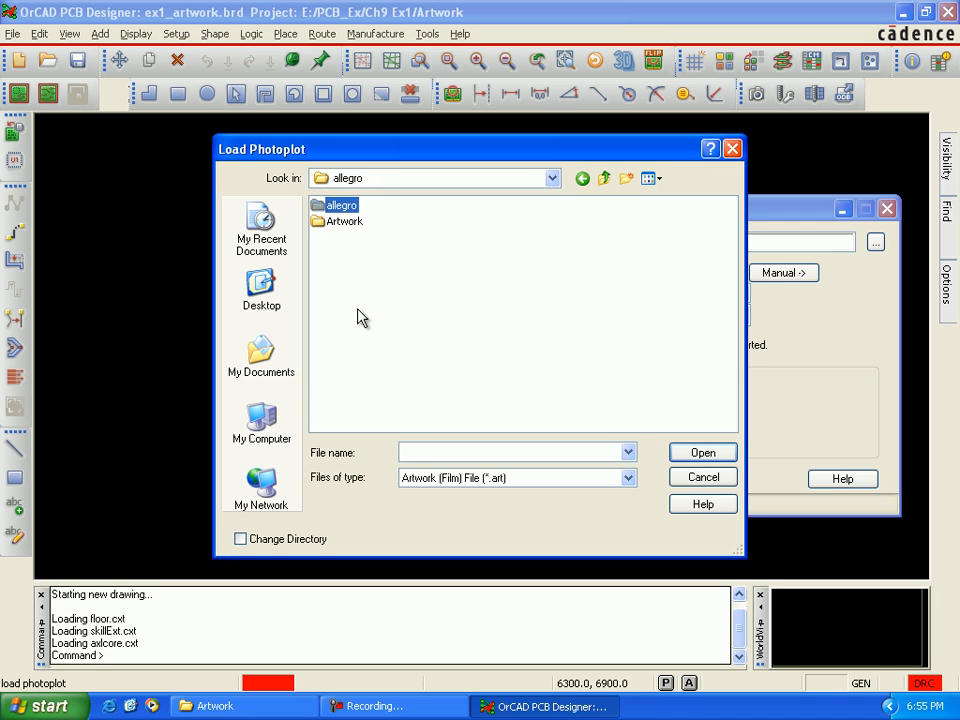
click(357, 348)
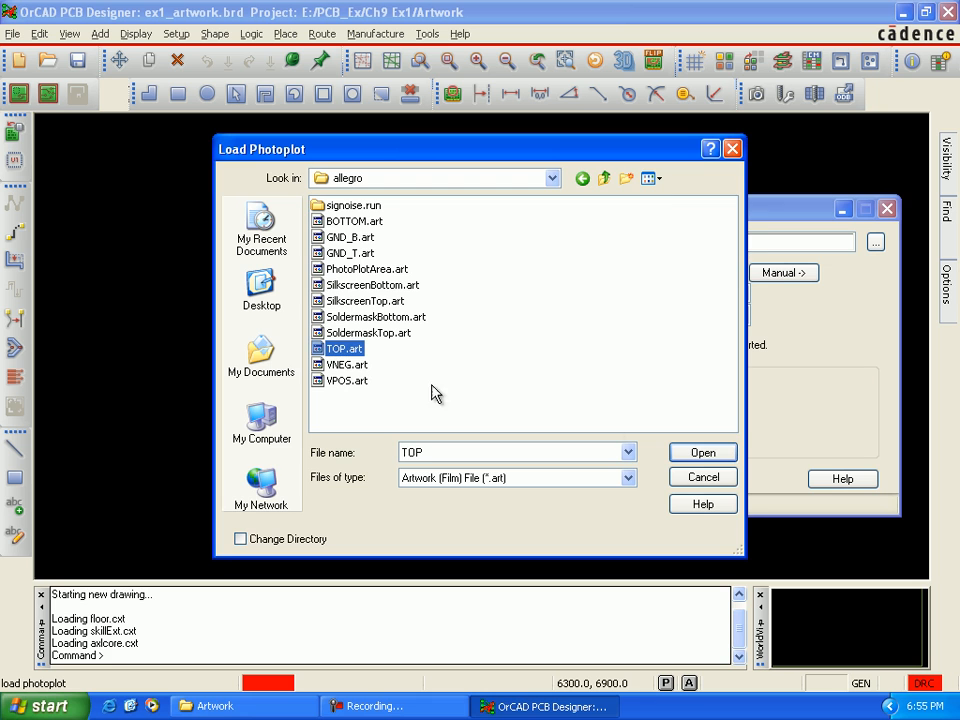
click(690, 458)
click(681, 479)
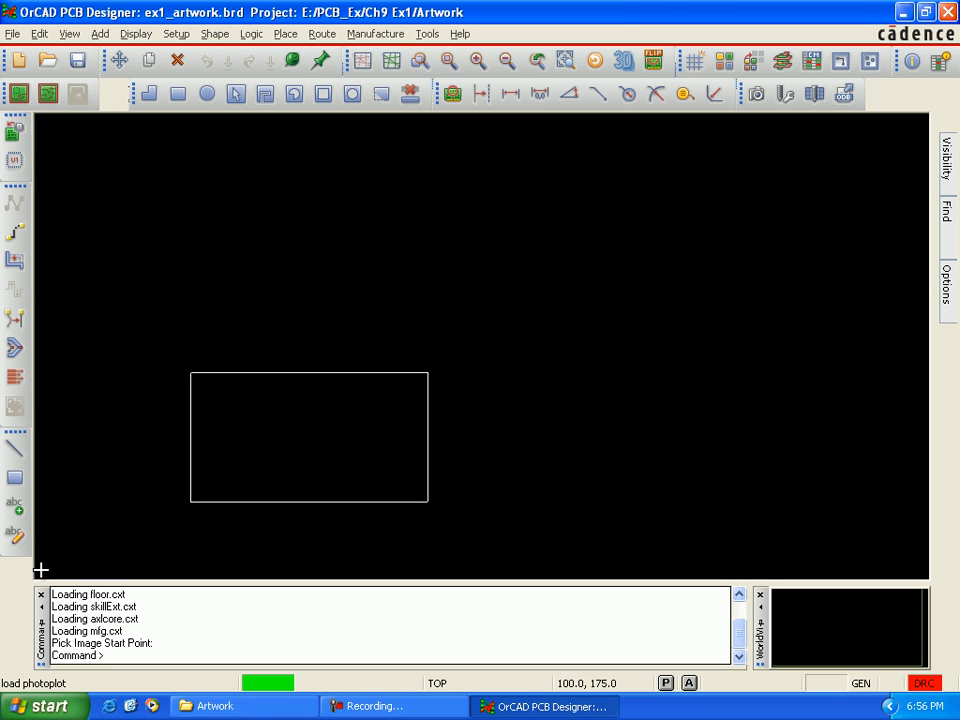
click(41, 570)
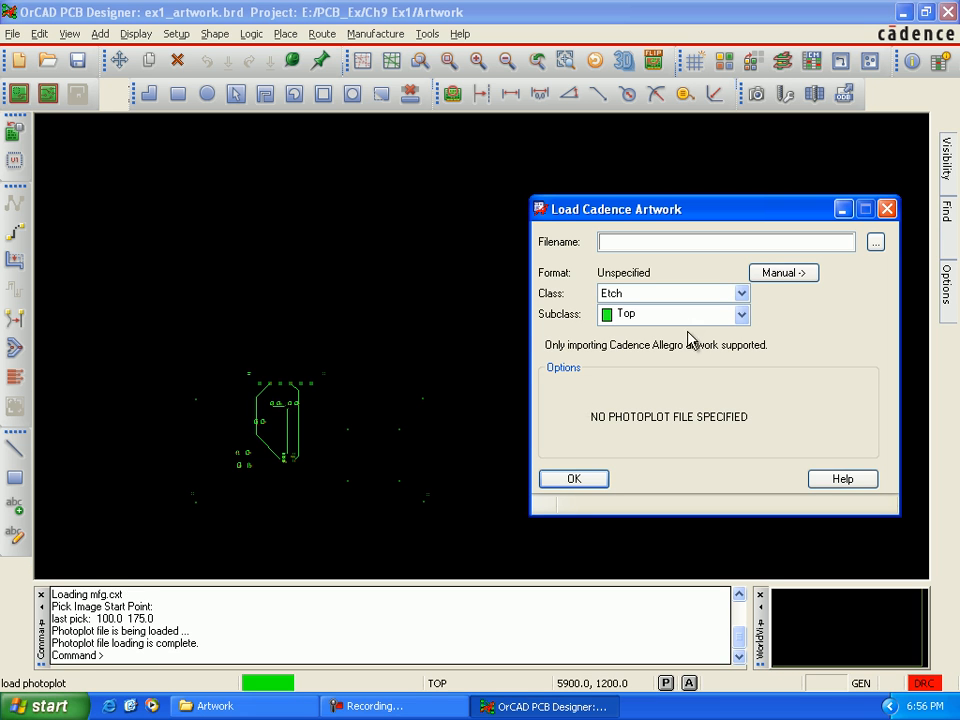
Step: Import BOTTOM.art onto the Etch/Bottom subclass, using the same image start point at 100, 175, and leave the artwork import
click(742, 316)
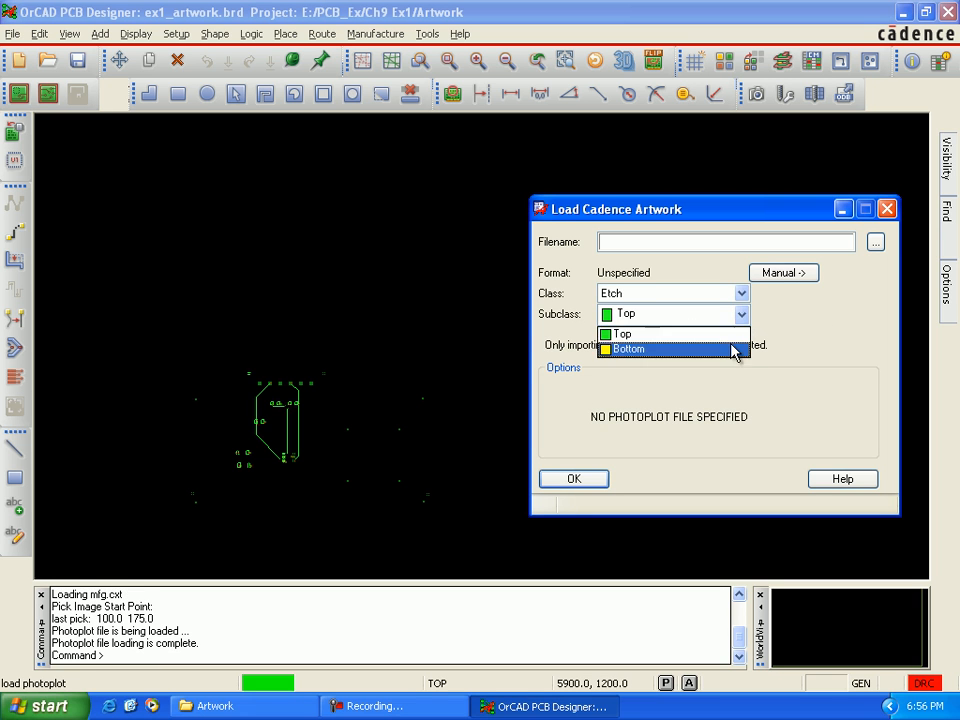
click(736, 349)
click(875, 244)
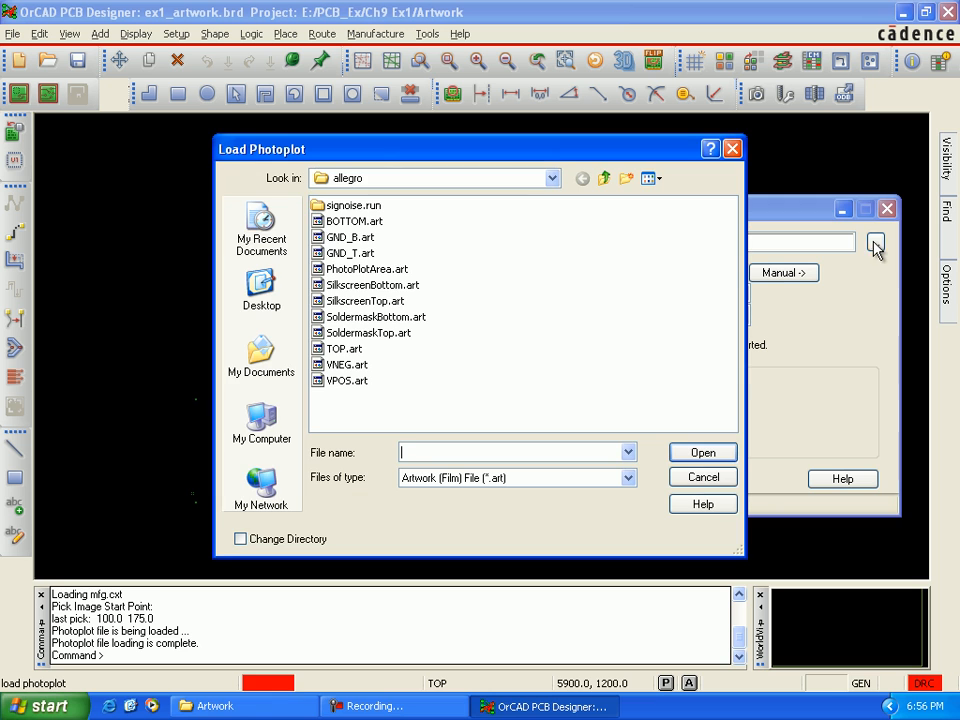
click(377, 221)
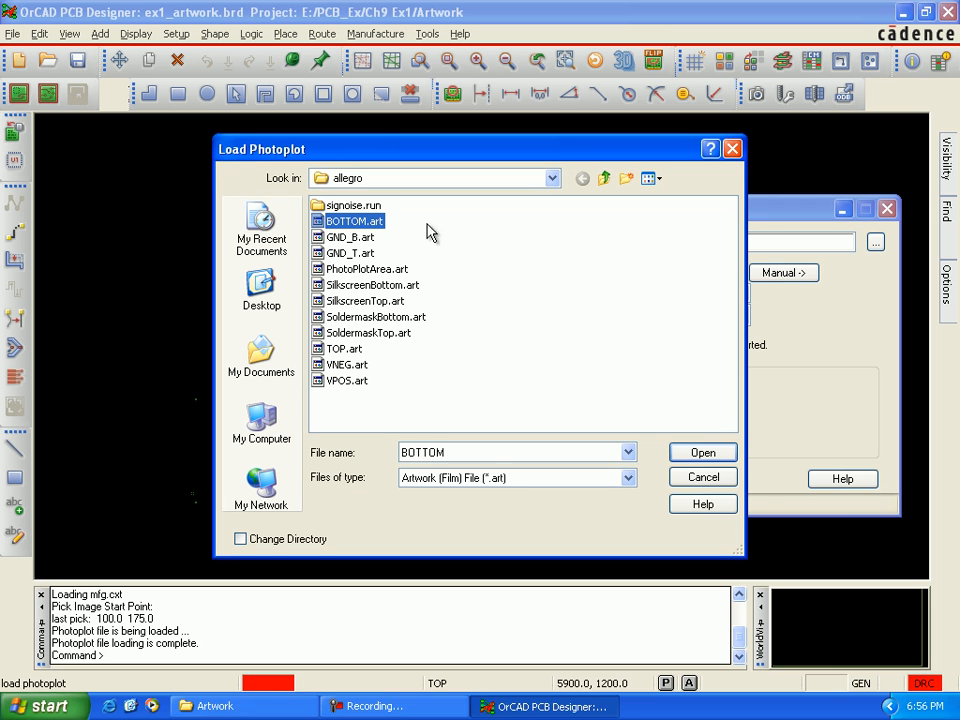
click(679, 458)
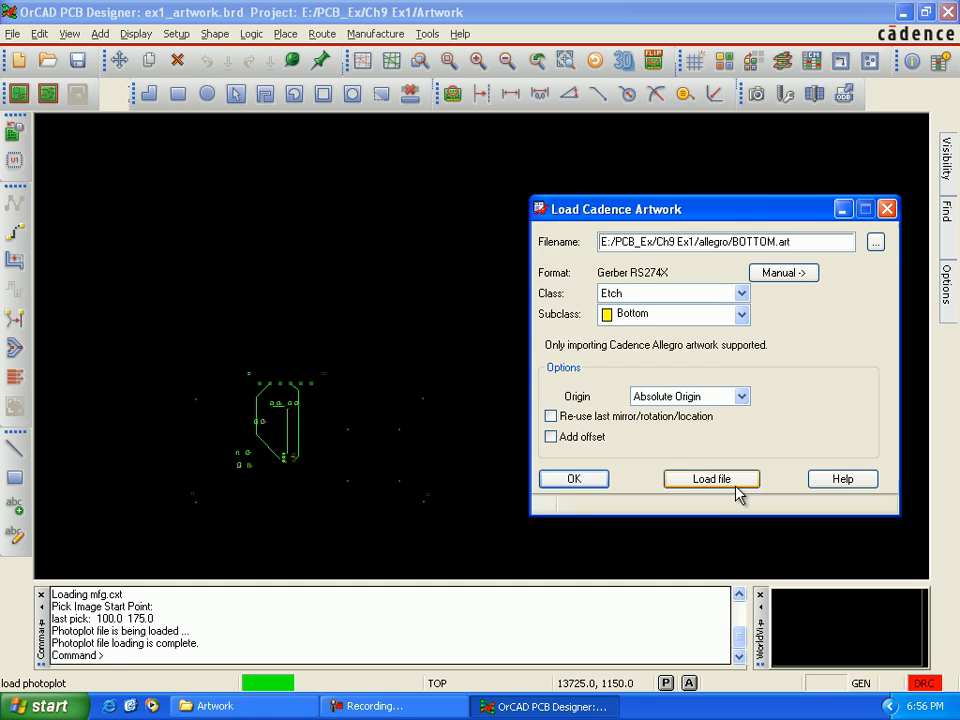
click(735, 486)
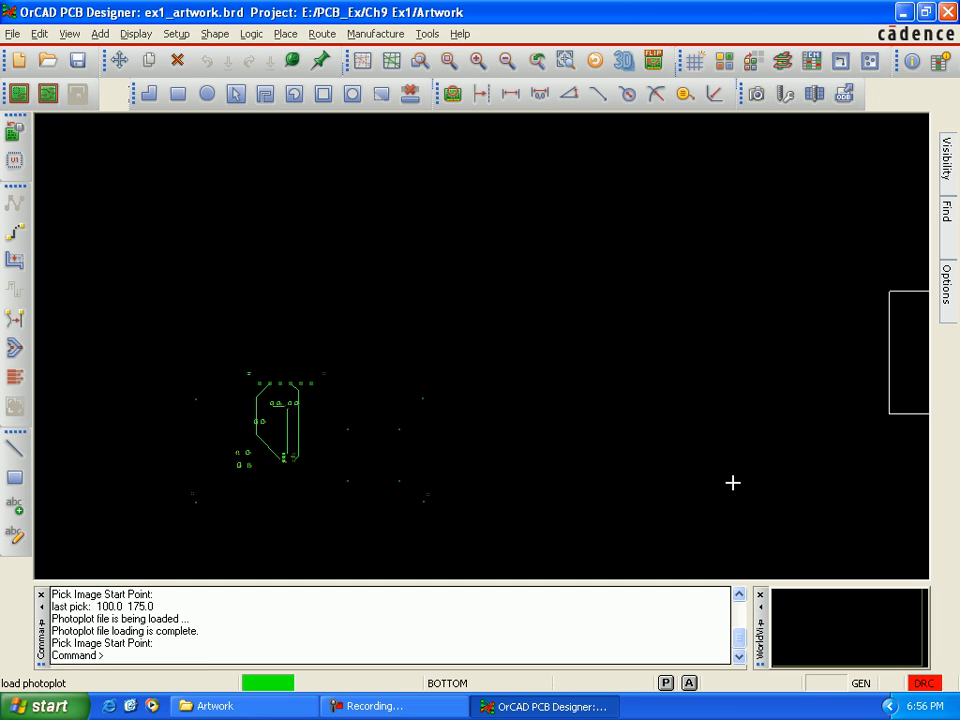
click(41, 570)
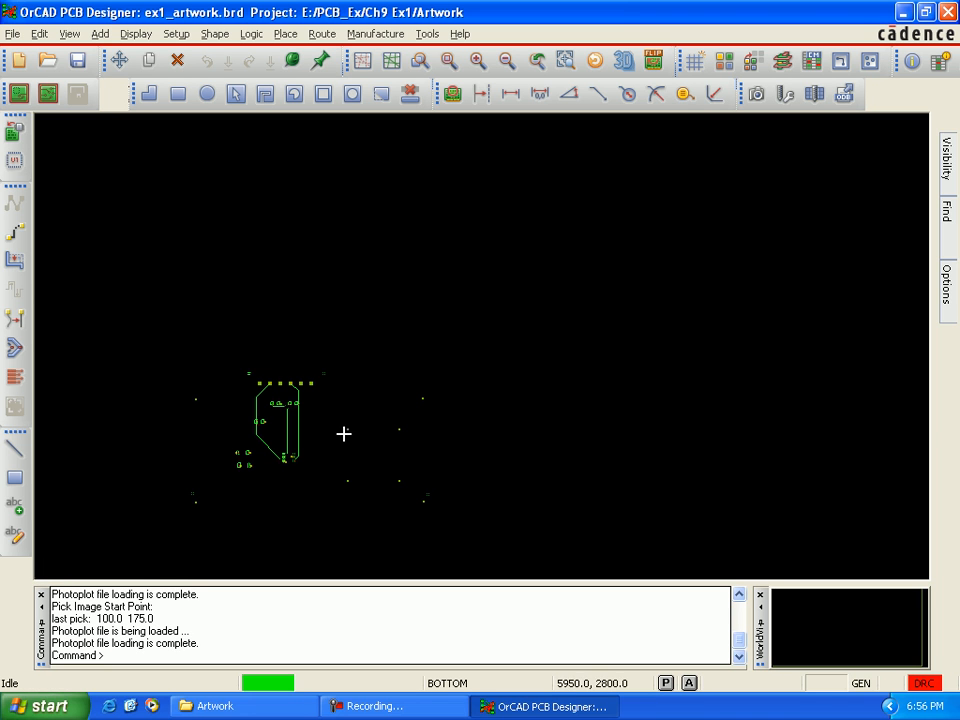
Step: Examine the imported top and bottom etch up close, checking pads, traces, vias and DRC markers across the board
scroll(322, 433, up, 2)
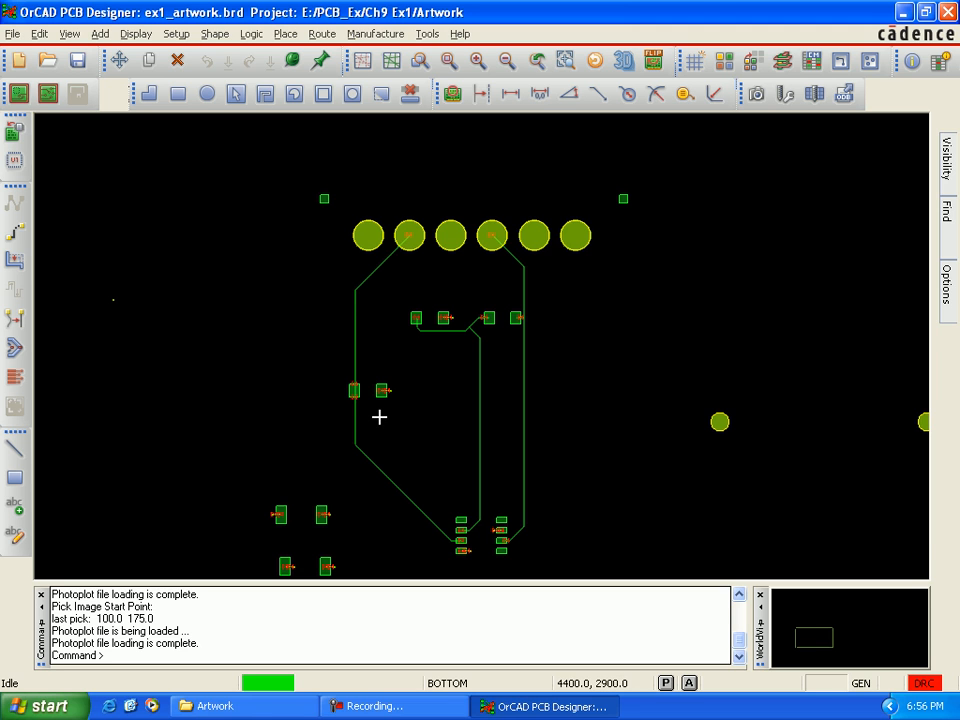
key(Down)
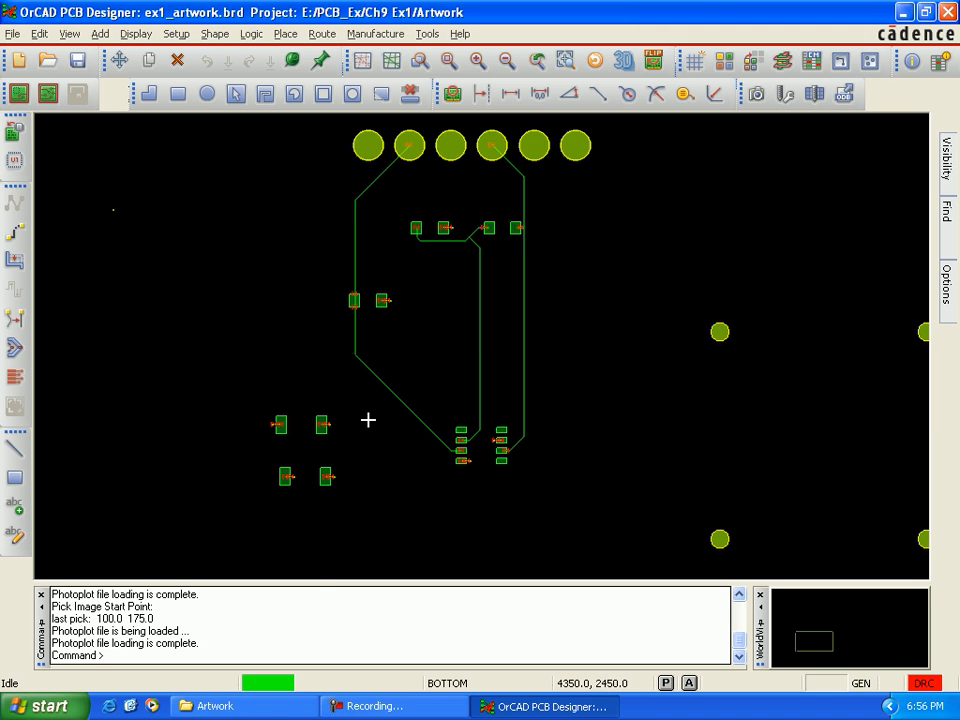
scroll(368, 420, up, 1)
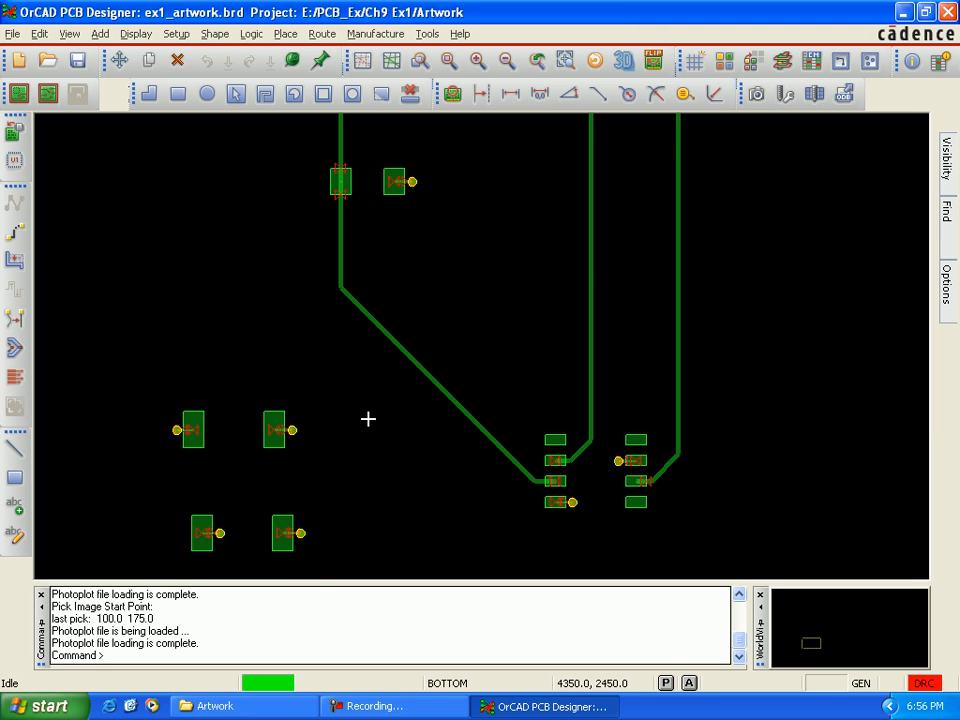
key(Up)
key(Up)
key(Up)
key(Up)
key(Up)
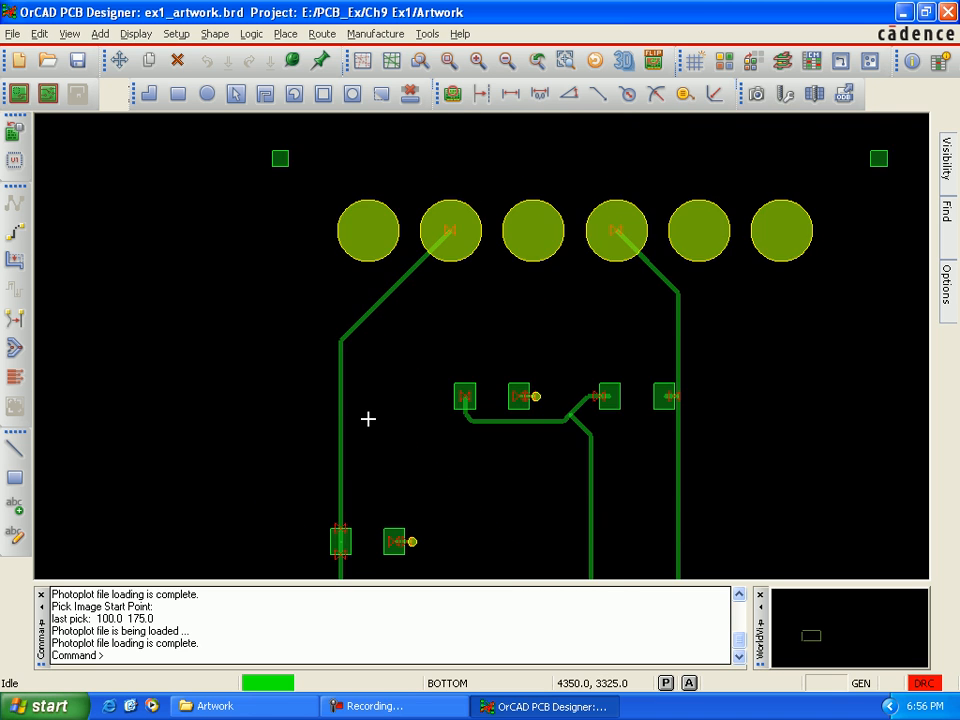
key(Down)
key(Right)
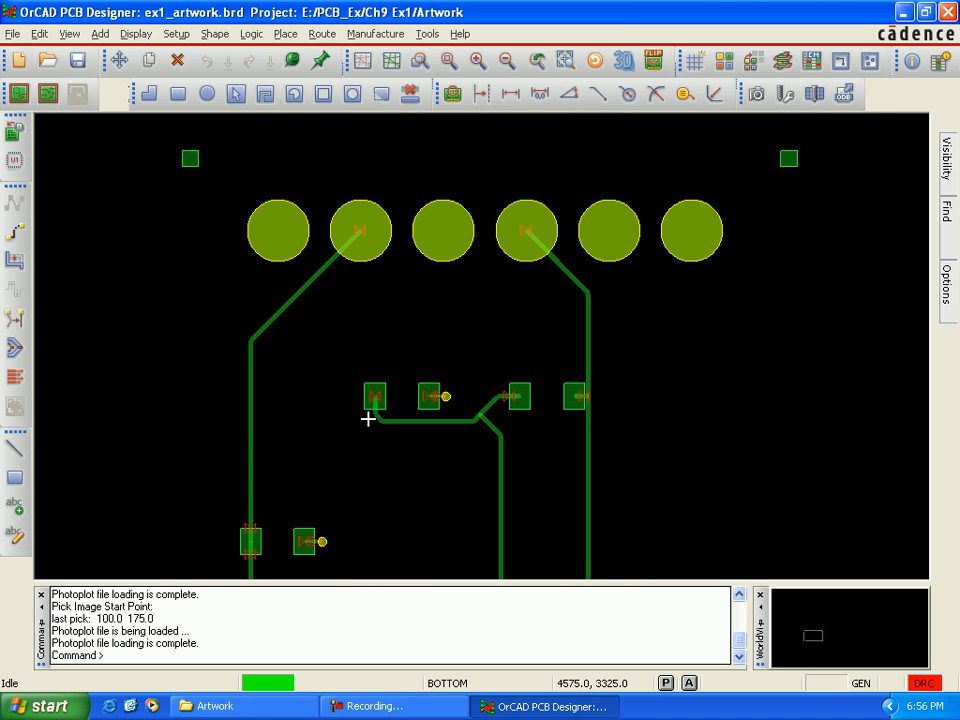
key(Left)
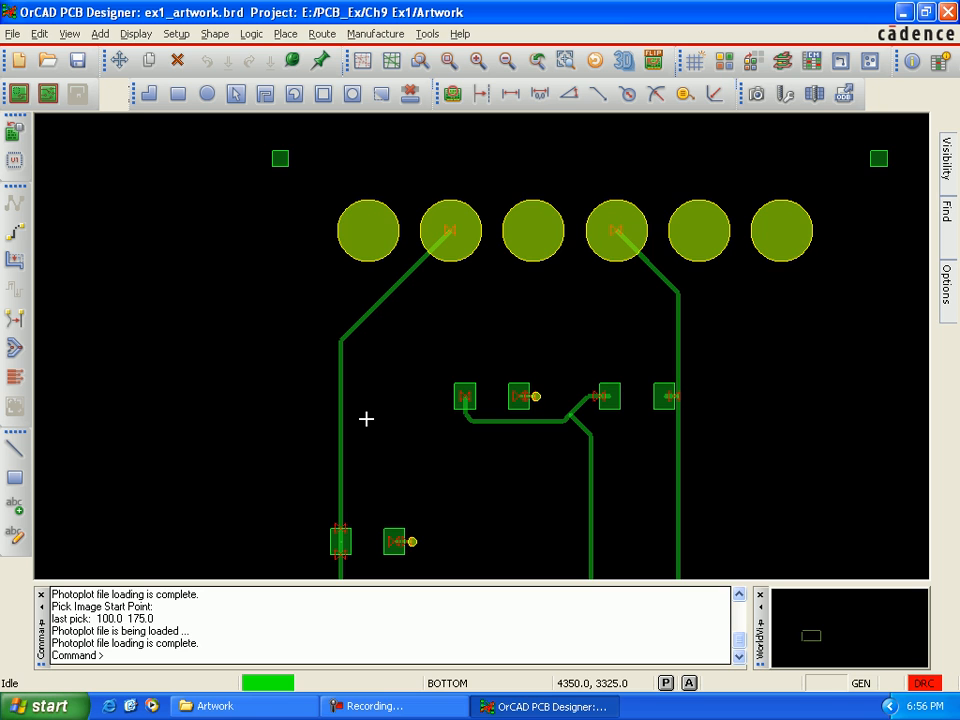
key(Down)
key(Down)
key(Down)
key(Down)
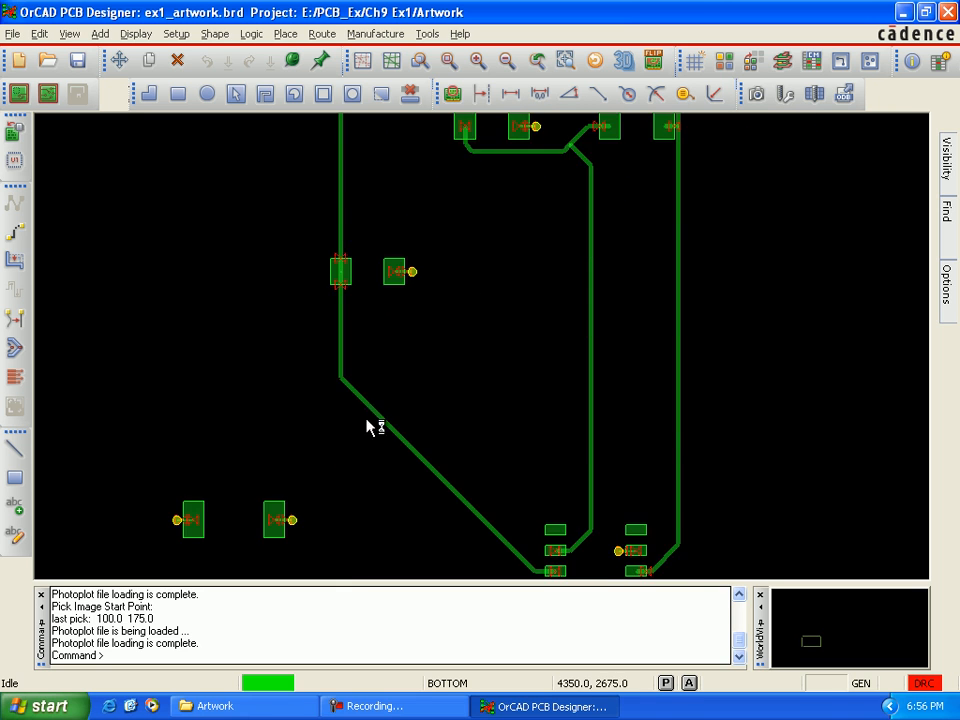
key(Right)
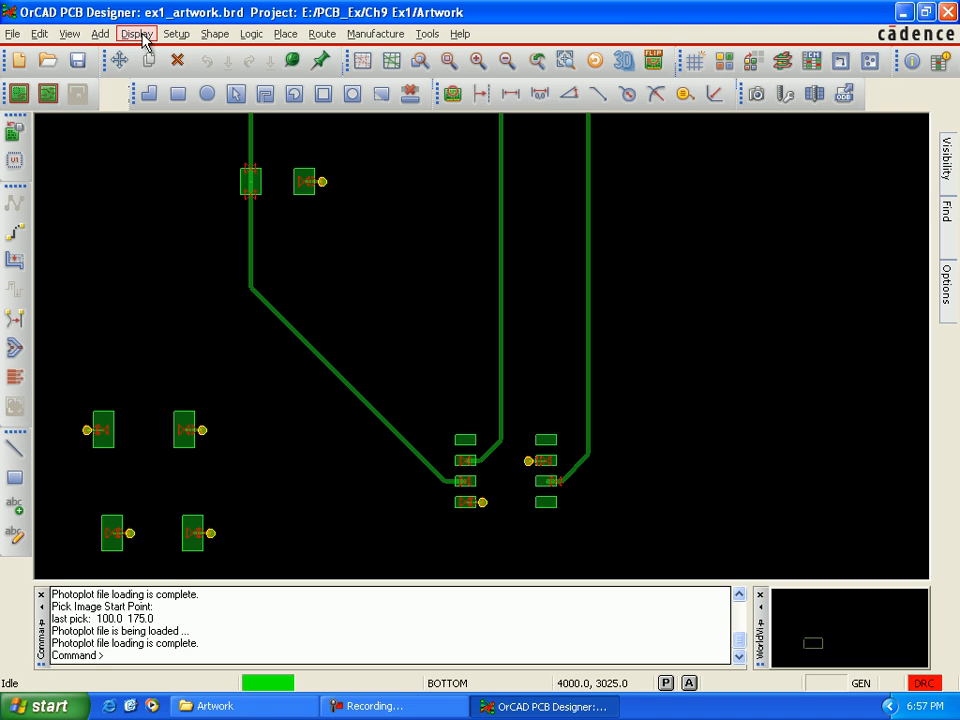
Step: Check the design status for shapes and DRC errors, close it, and save the ex1_artwork board
click(136, 38)
click(160, 100)
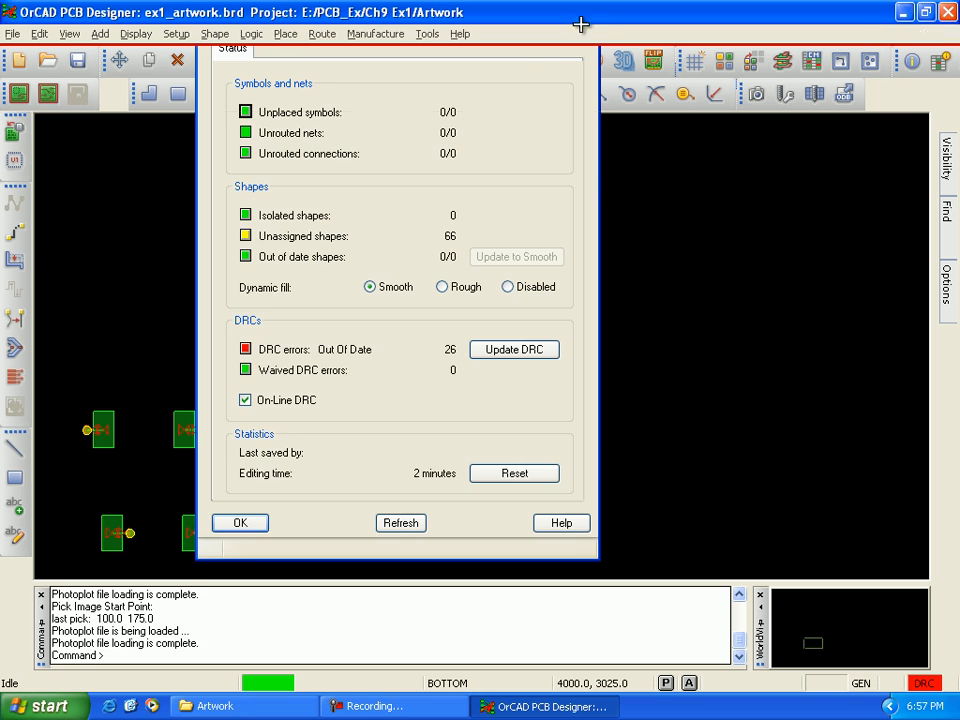
click(585, 16)
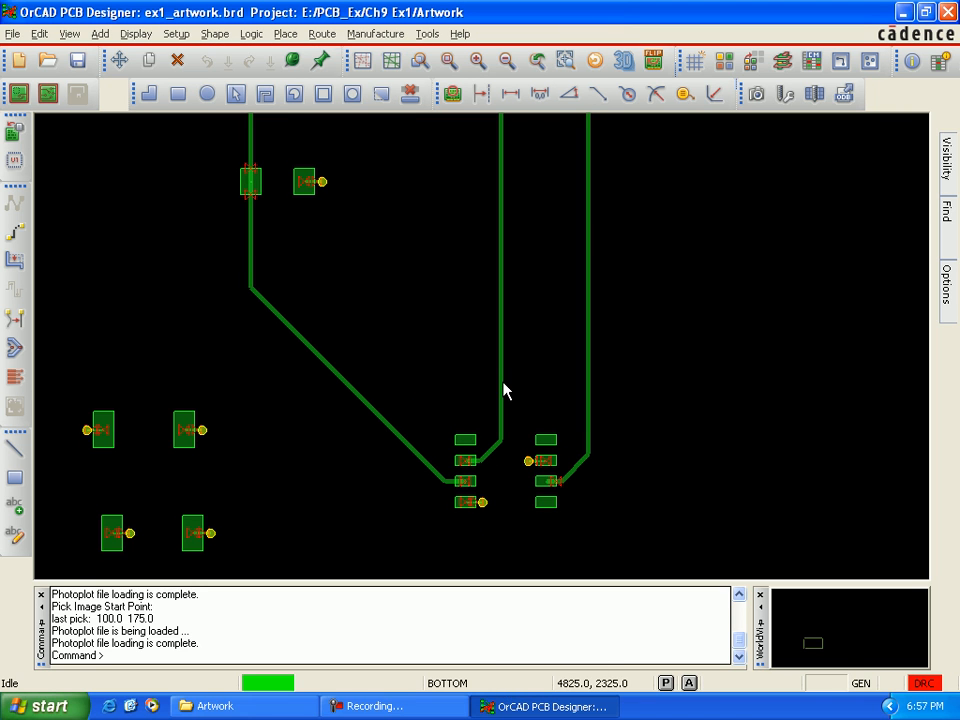
scroll(506, 390, down, 5)
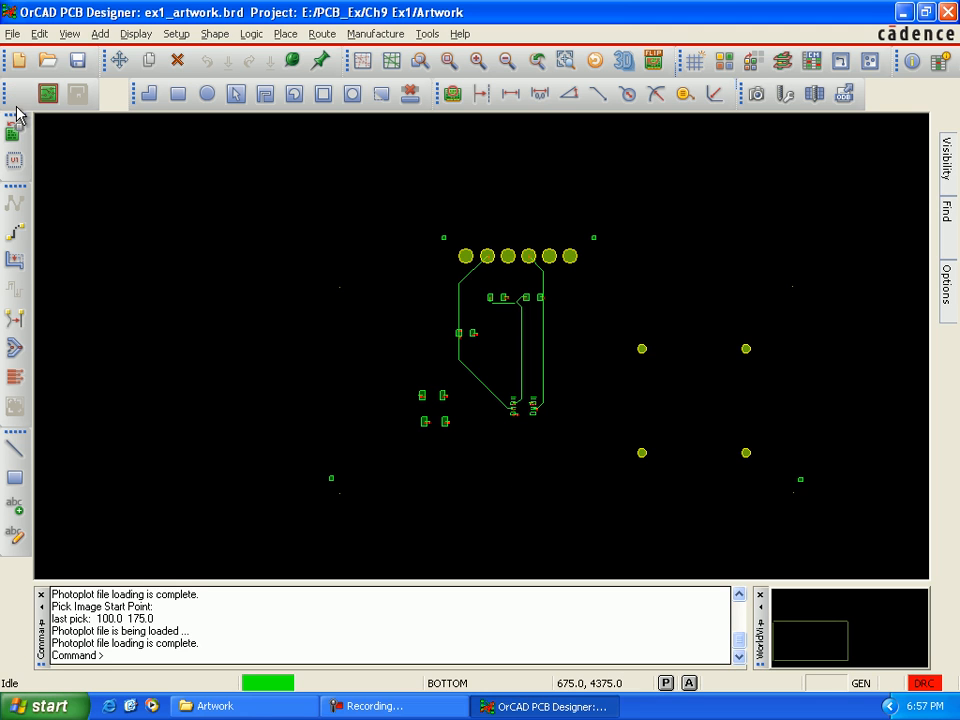
click(78, 62)
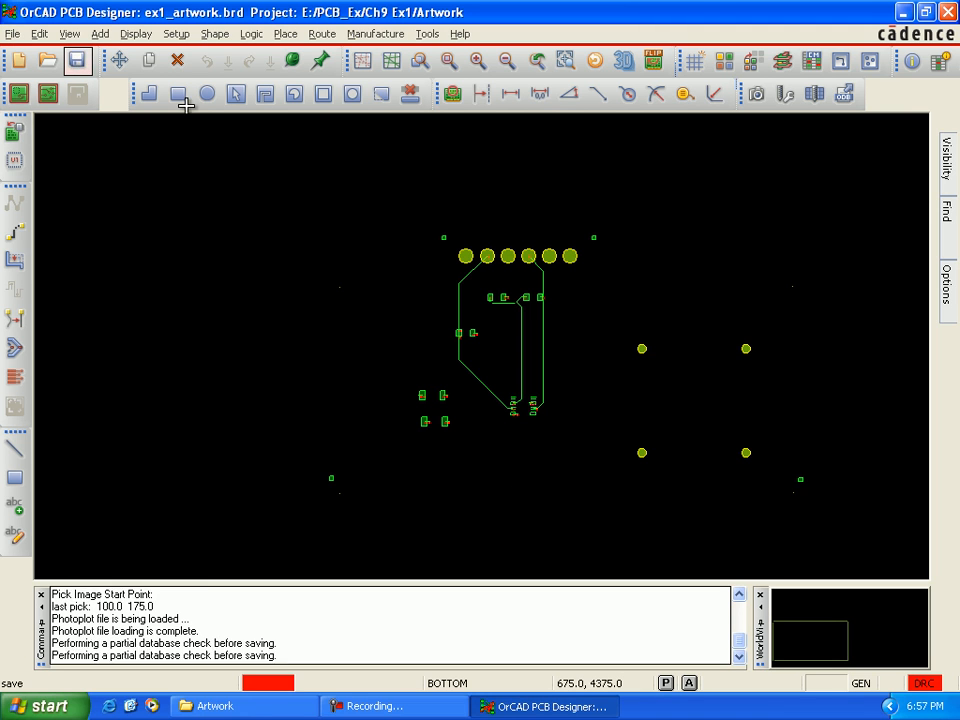
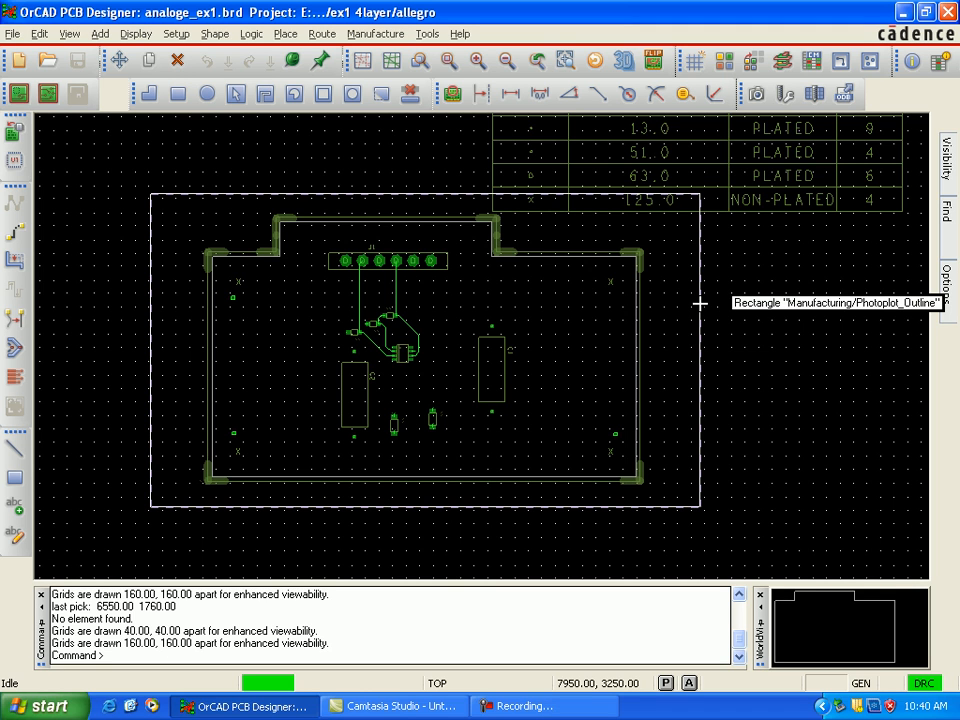
Step: Make Gnd the active etch subclass and turn on its visibility to show the ground plane
scroll(634, 332, up, 2)
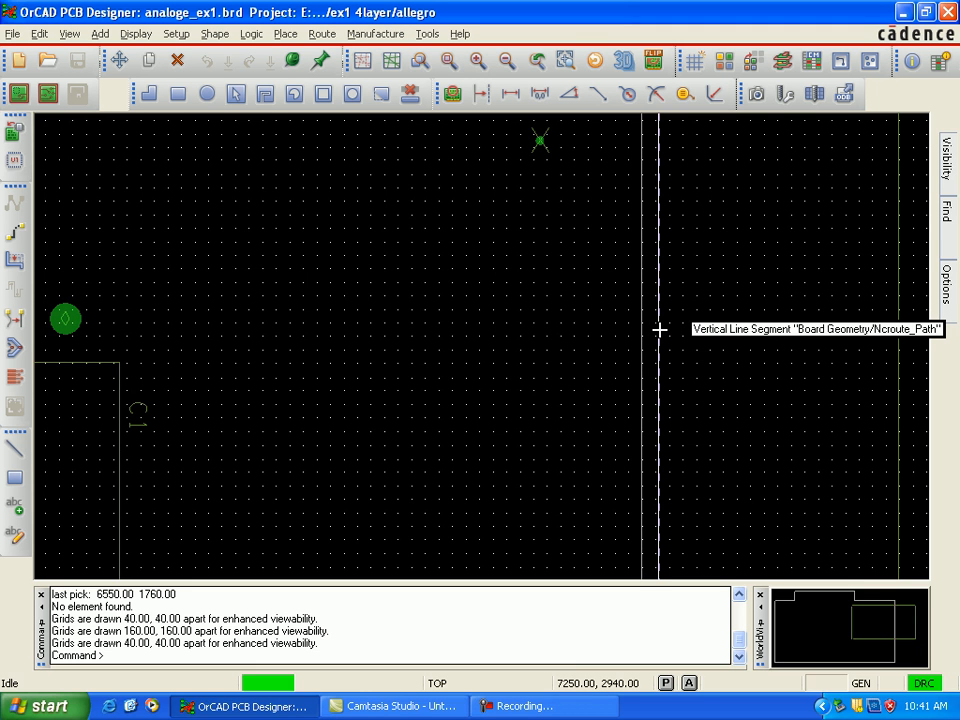
scroll(591, 328, down, 2)
mouse_move(946, 300)
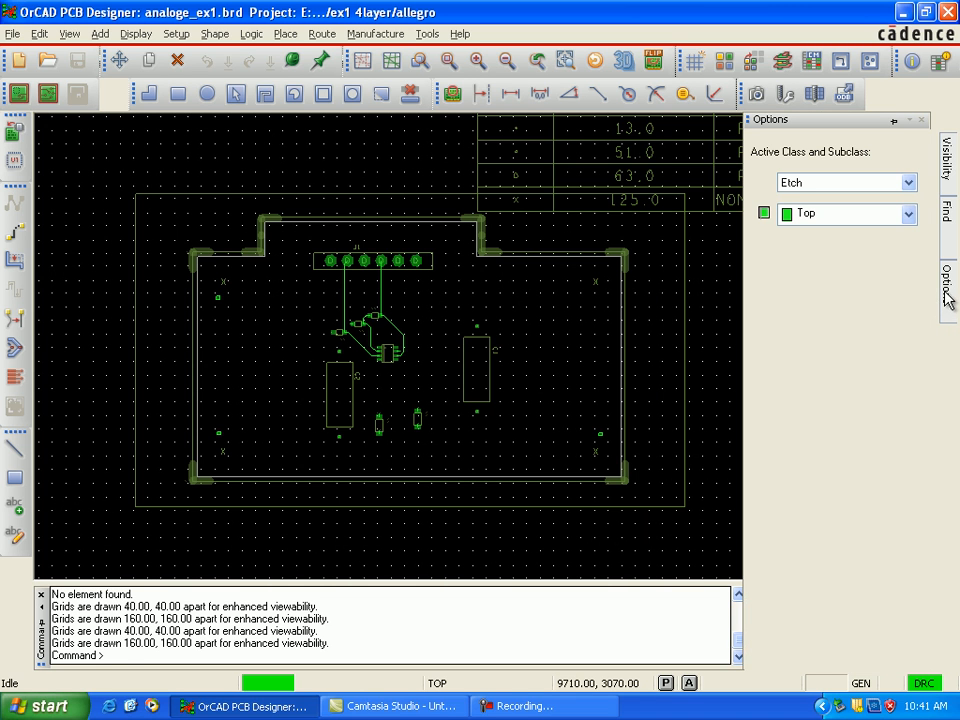
click(906, 222)
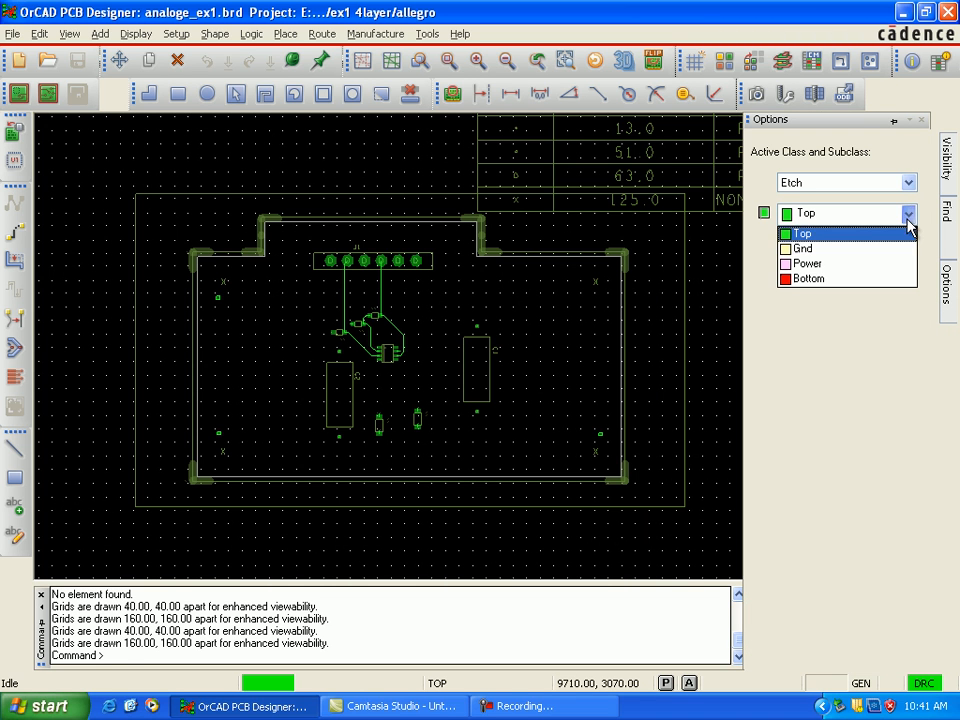
click(873, 252)
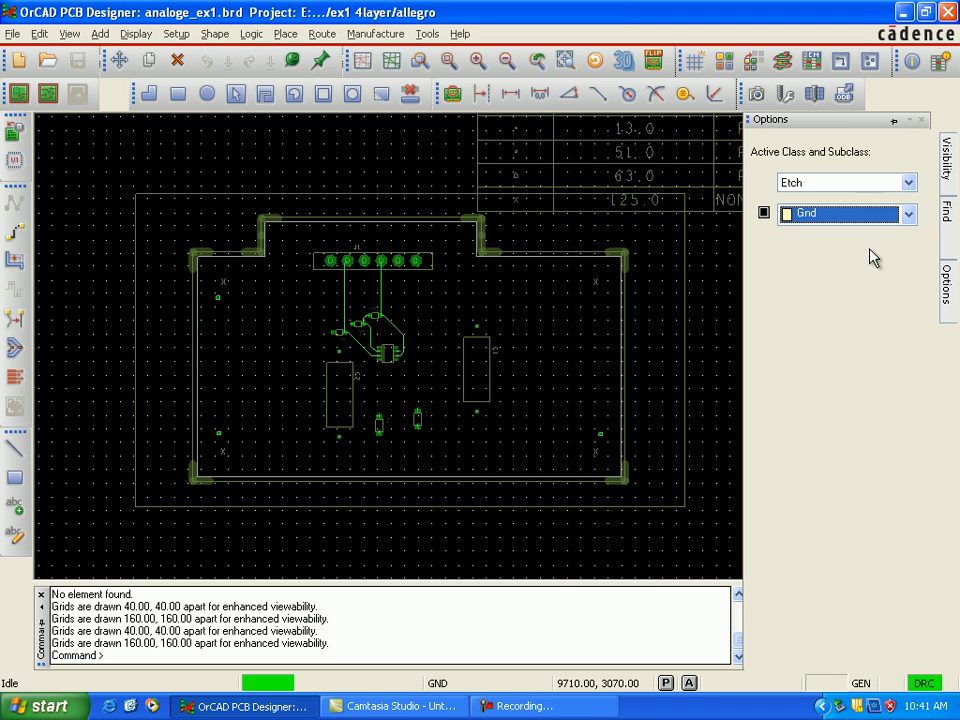
click(765, 213)
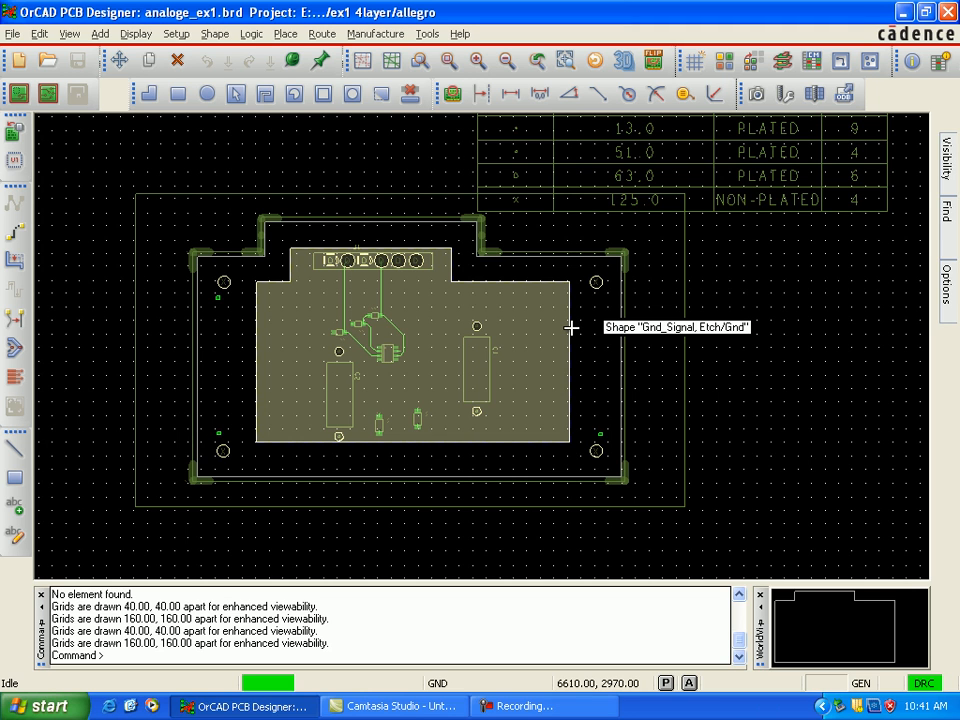
Step: Hide the Gnd etch layer and show the Power etch layer with its split planes
mouse_move(945, 285)
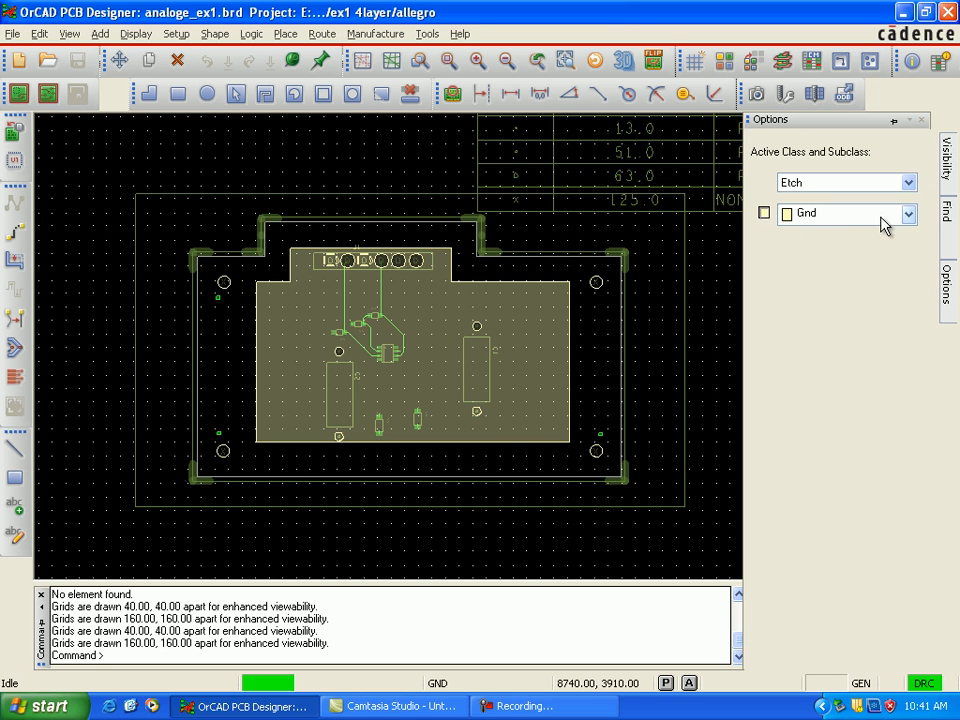
click(764, 212)
click(908, 215)
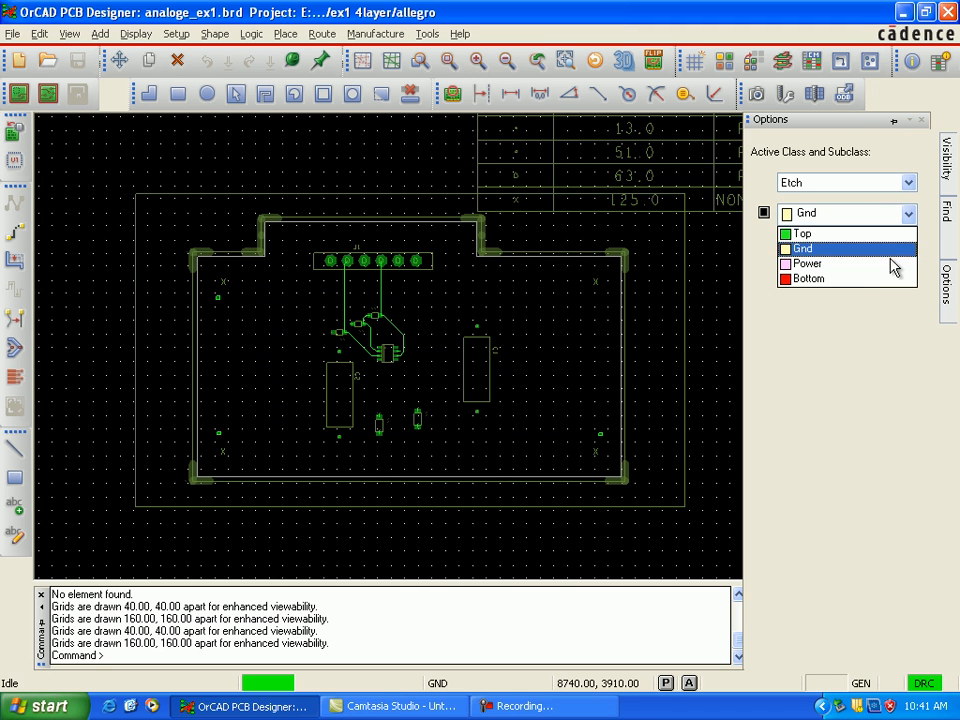
click(885, 270)
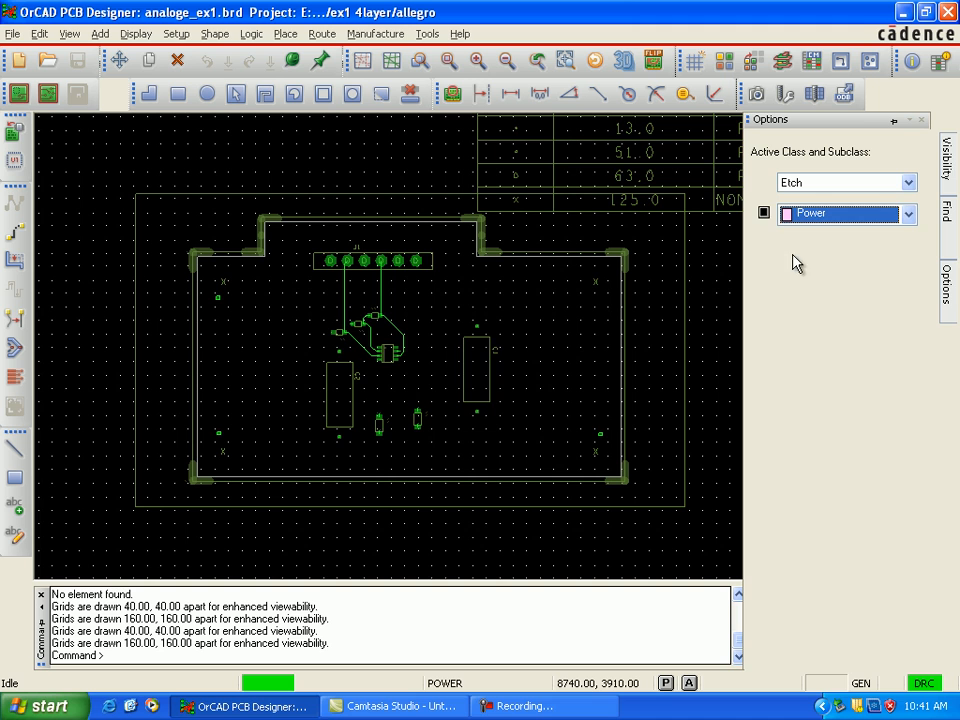
click(764, 212)
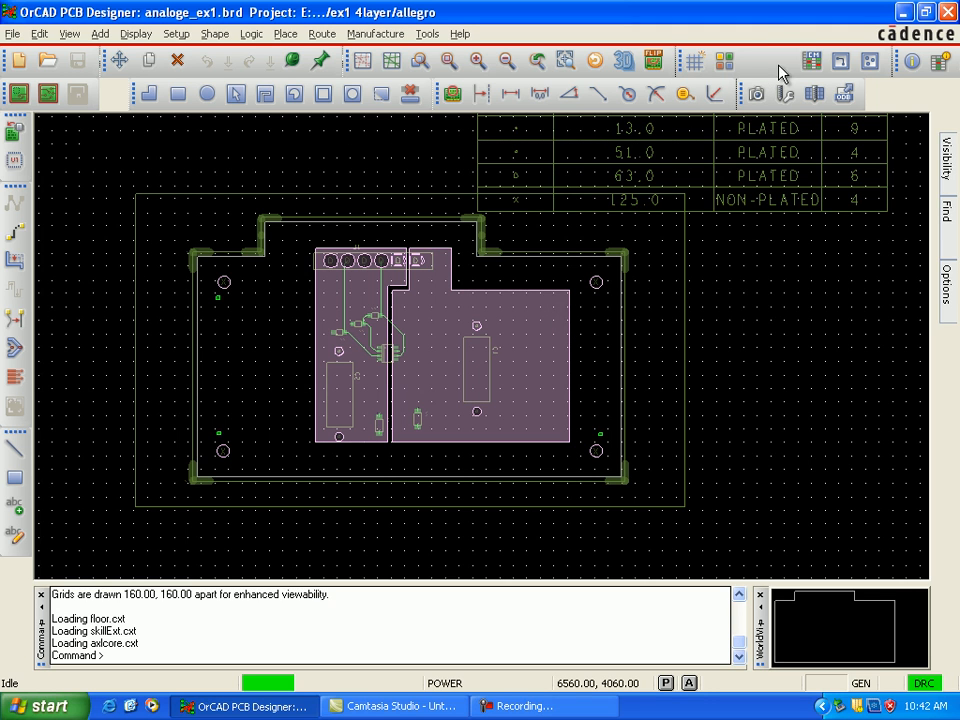
Step: Review the board's layer stack, including layer types and negative artwork settings, in the Layout Cross Section
click(782, 62)
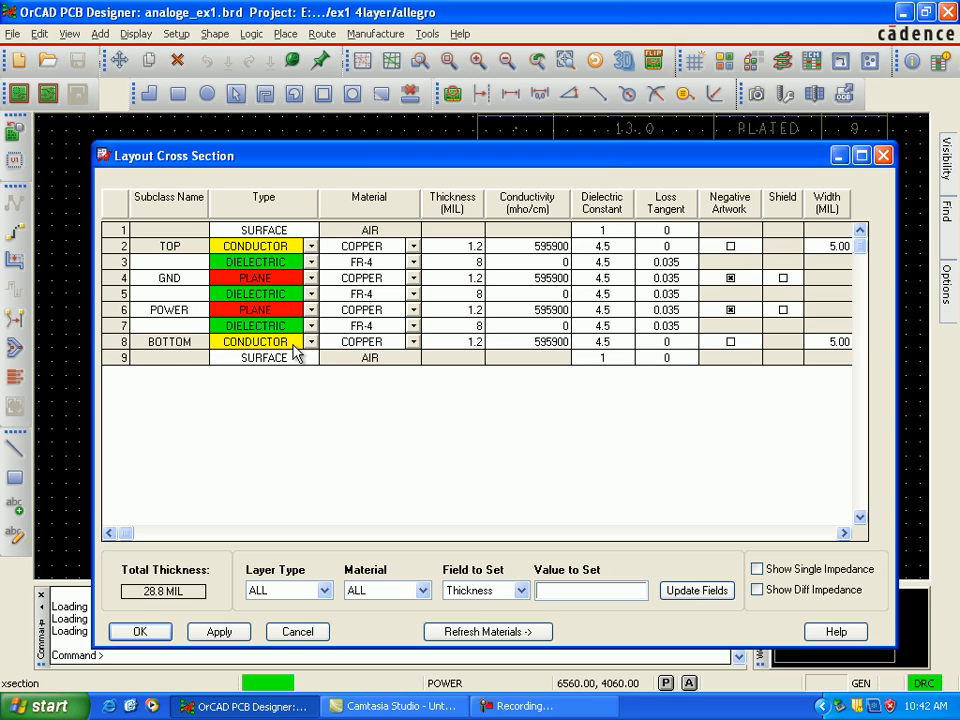
click(886, 156)
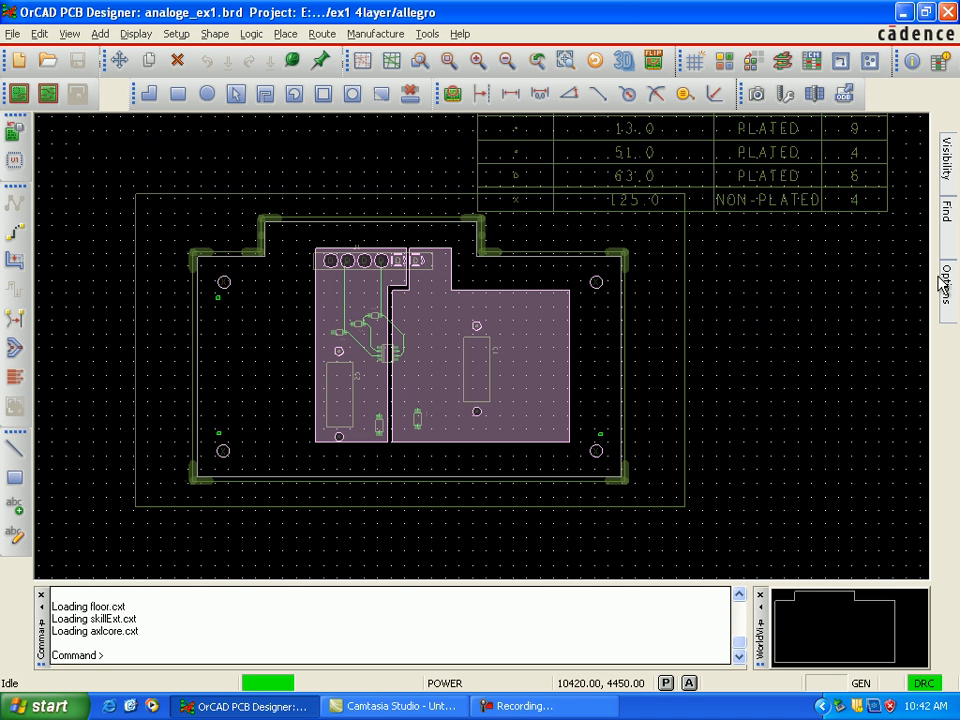
Step: Turn on the visibility of the Bottom etch layer and turn off the Top etch layer
mouse_move(950, 290)
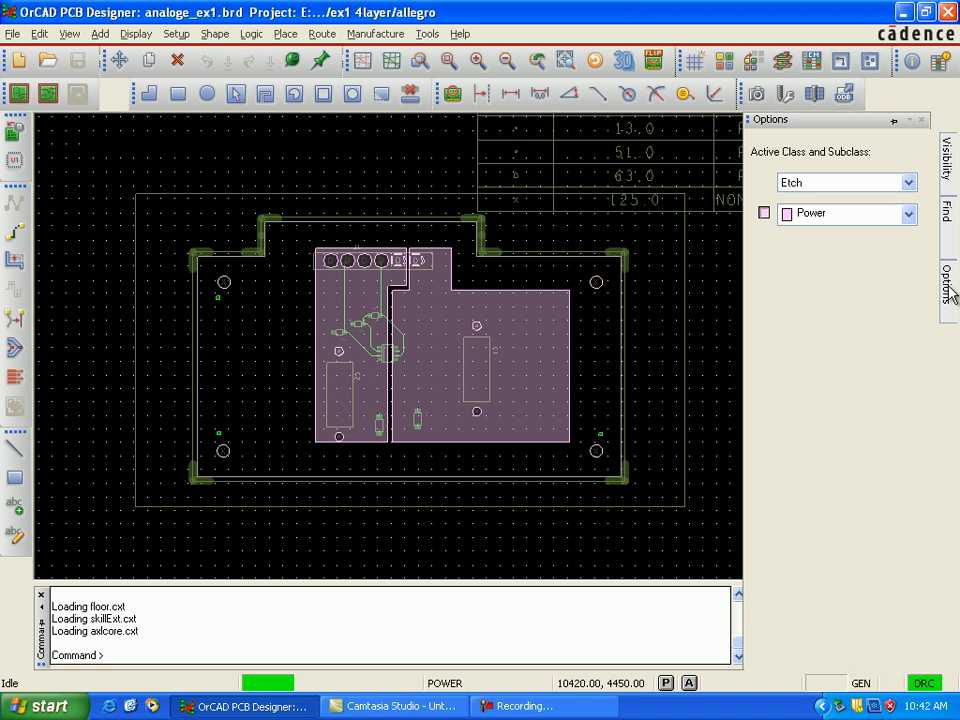
click(909, 214)
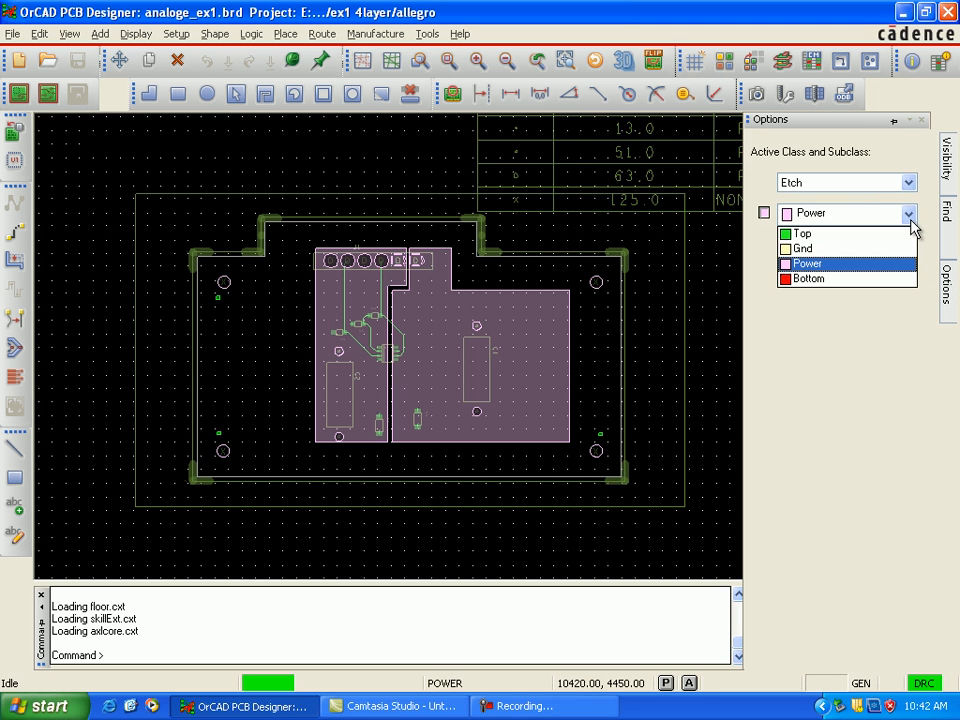
click(801, 279)
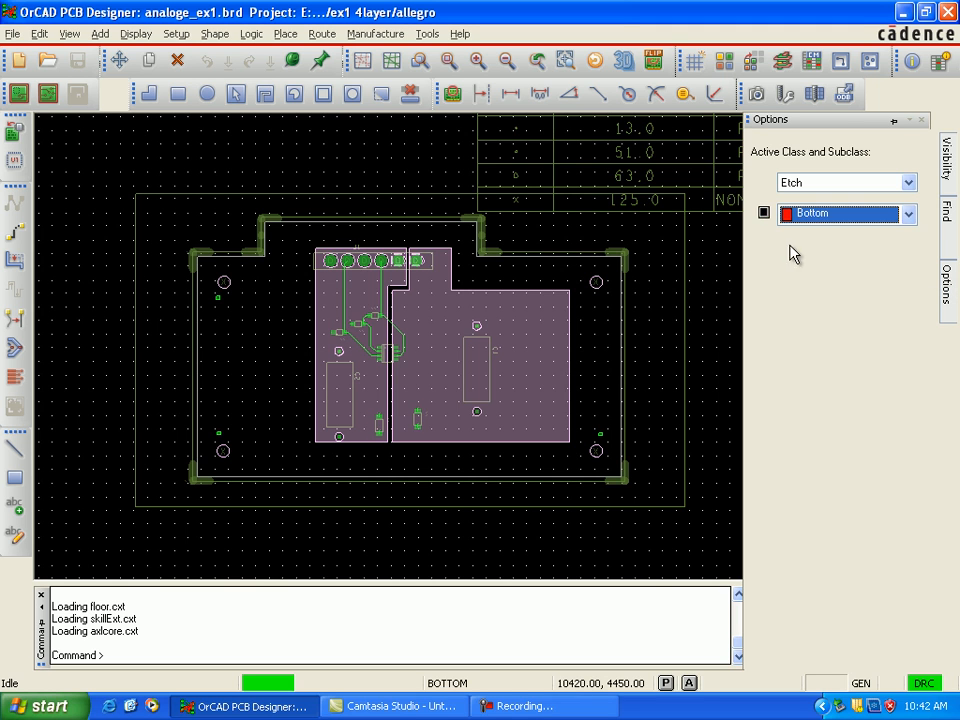
click(765, 214)
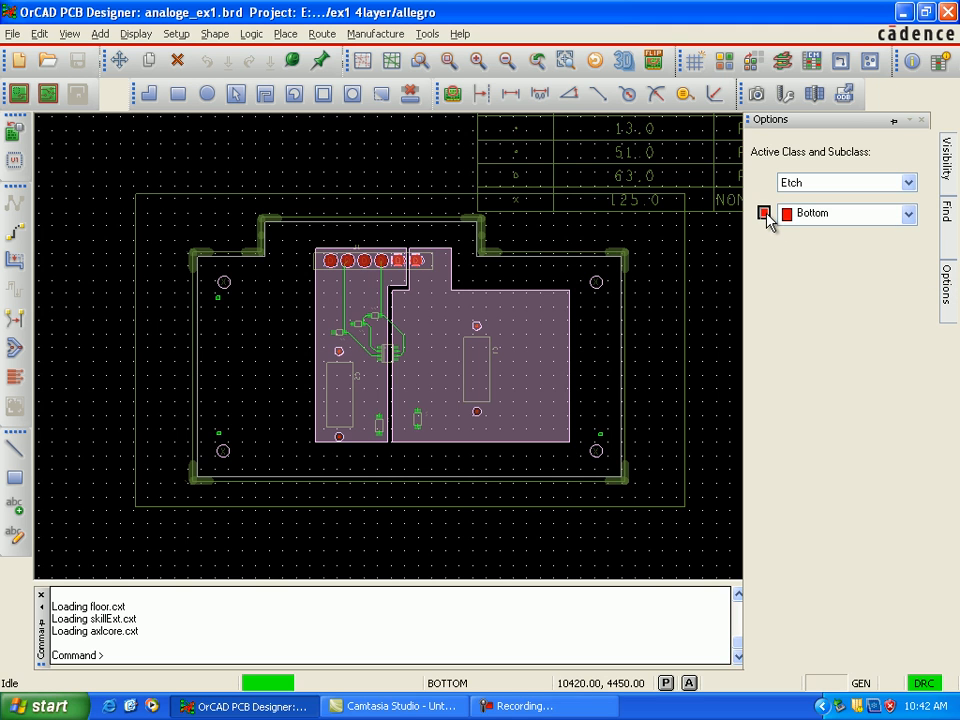
click(908, 216)
click(830, 234)
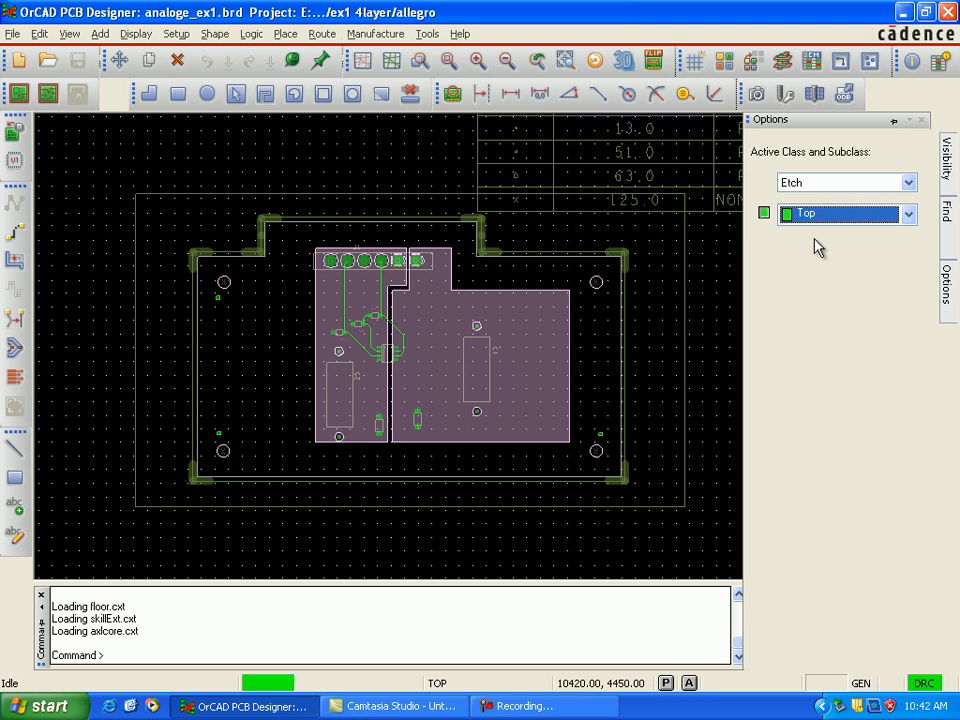
click(764, 214)
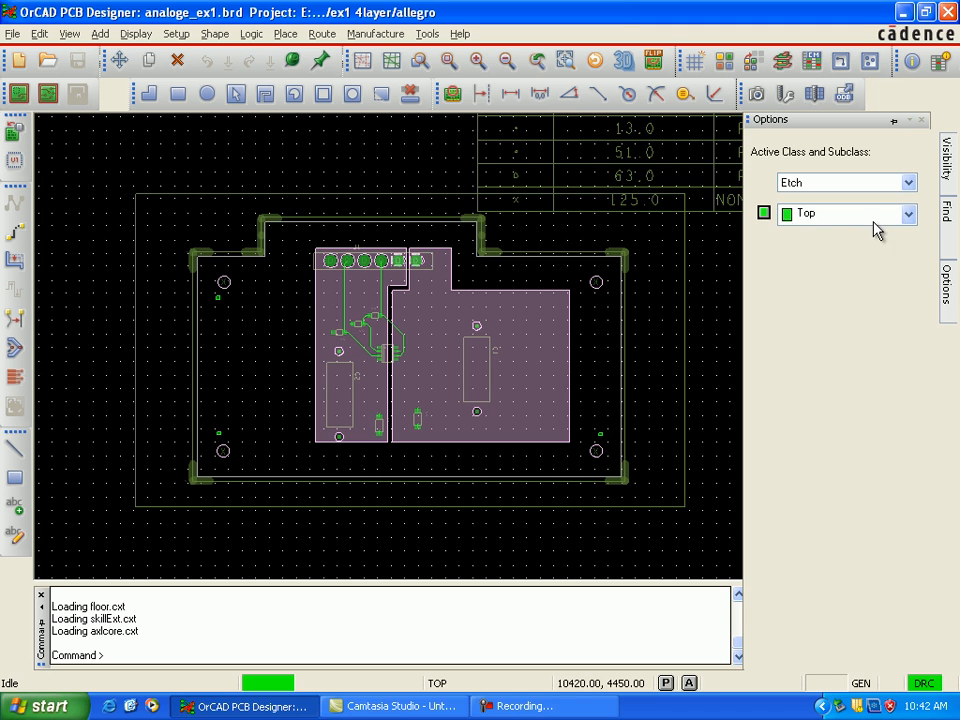
click(908, 215)
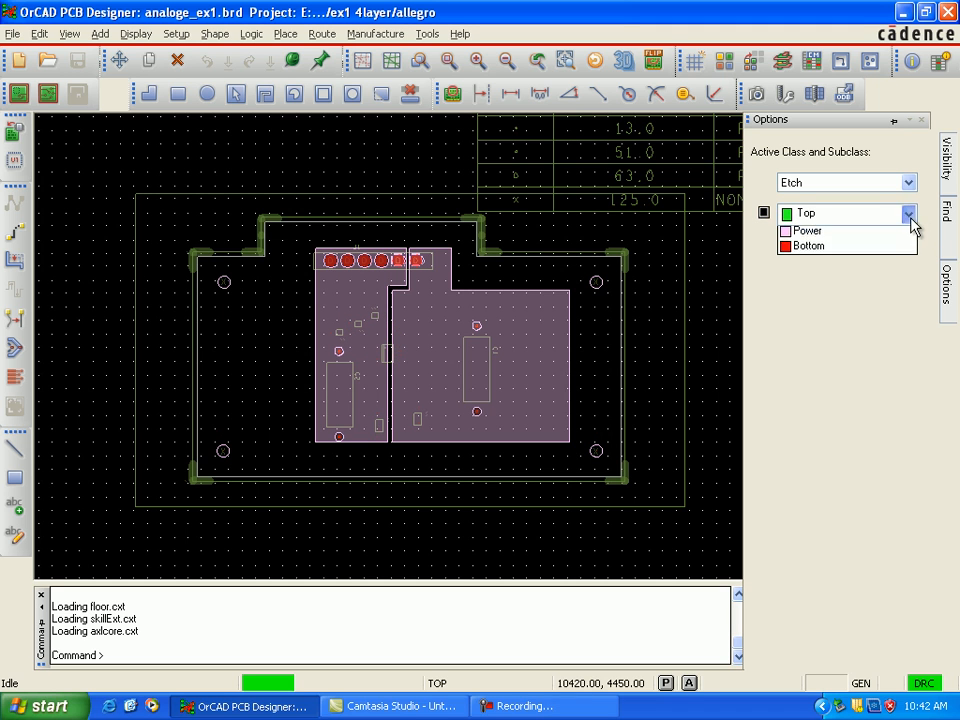
click(850, 248)
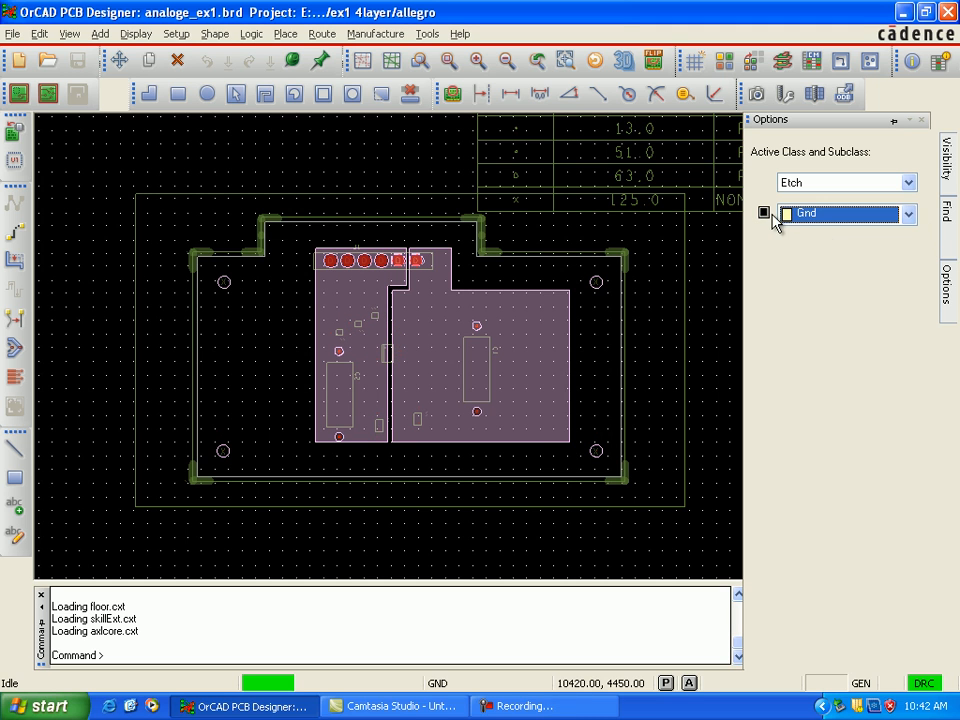
click(764, 214)
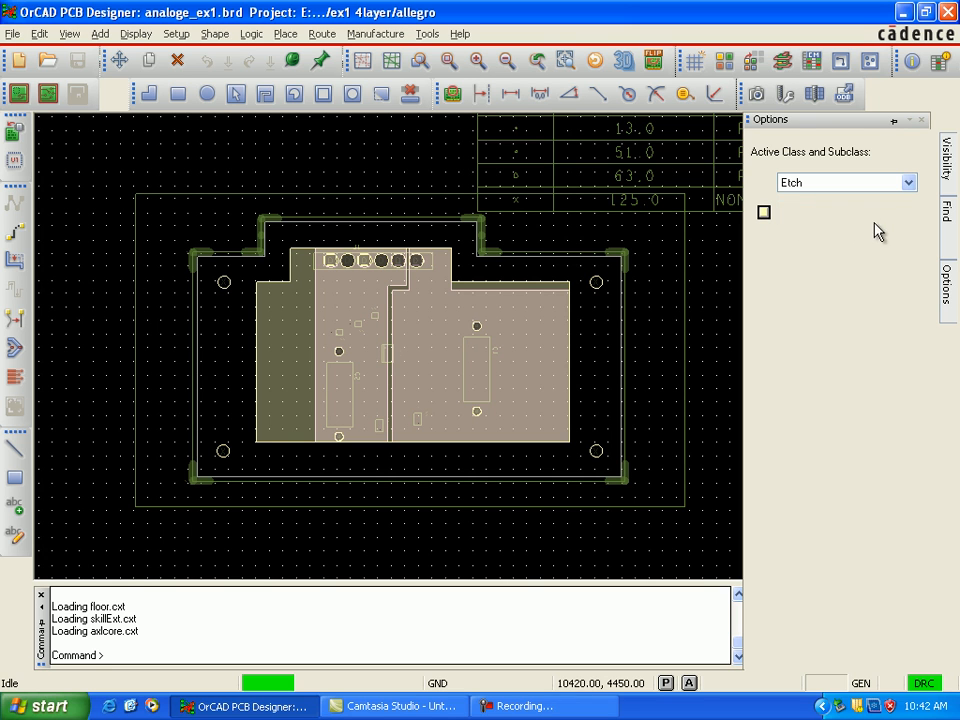
click(945, 210)
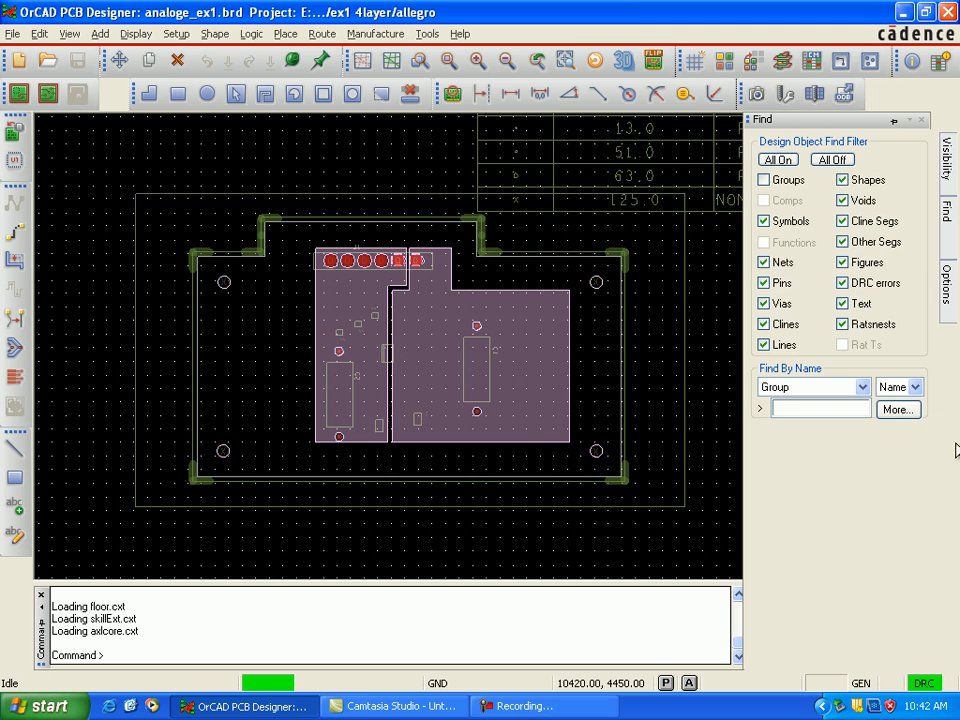
Step: Make Power the active etch subclass and hide its planes
click(948, 302)
click(910, 215)
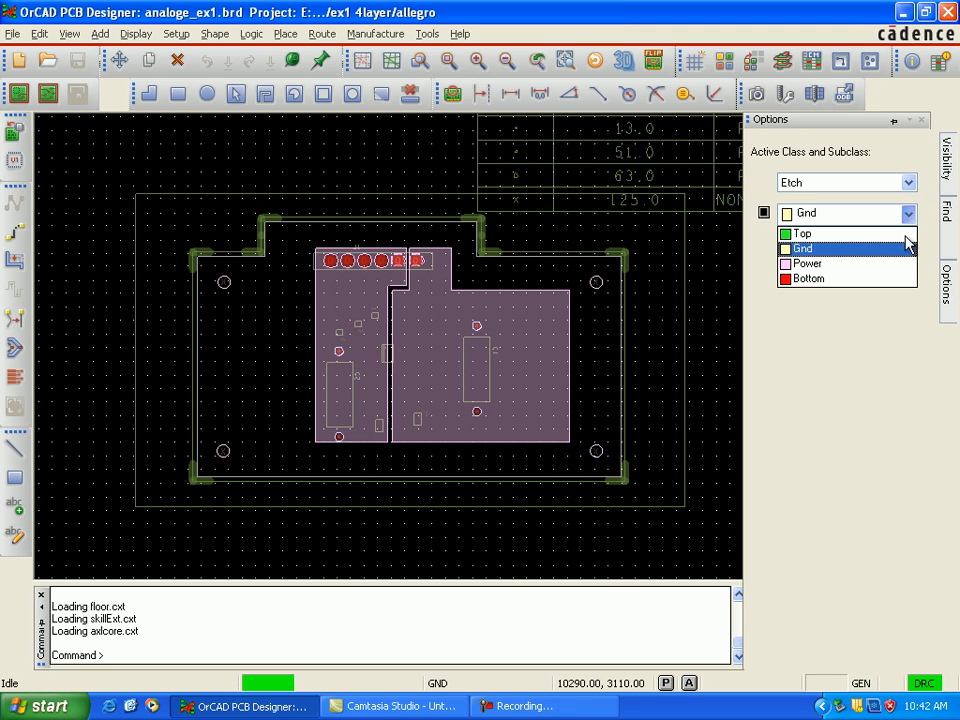
click(906, 264)
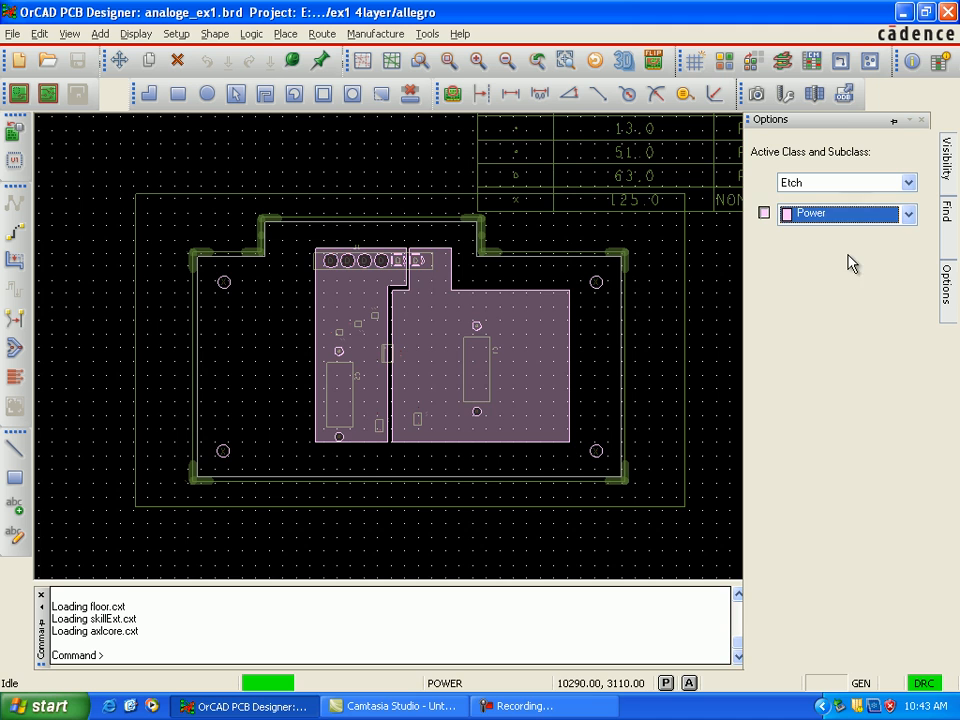
click(764, 212)
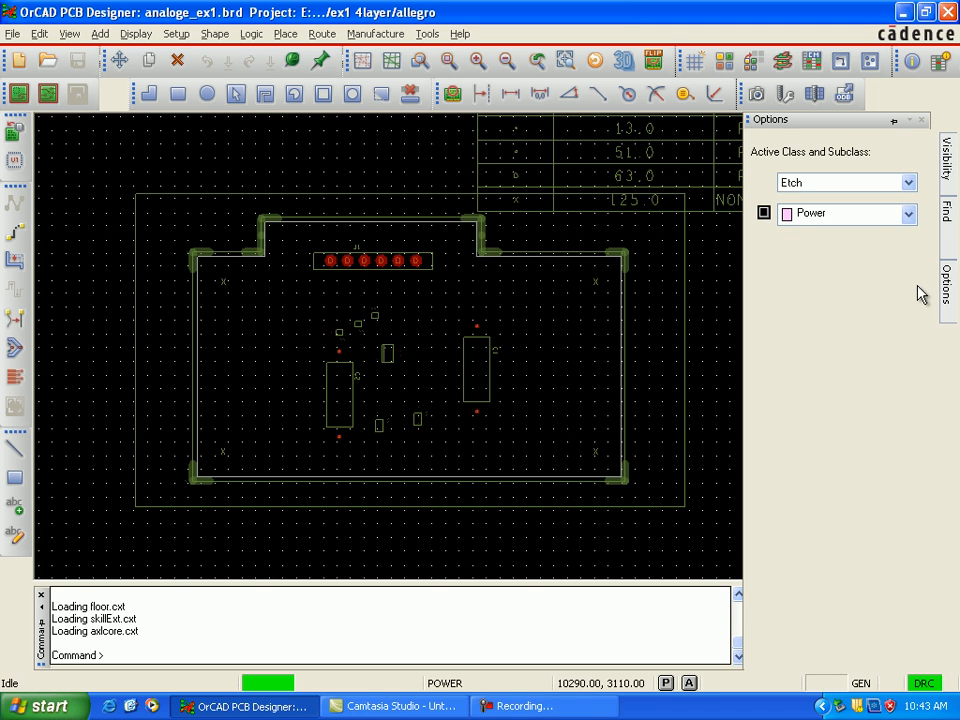
Step: Turn on the visibility of the Top, Gnd and Power etch layers together
click(910, 215)
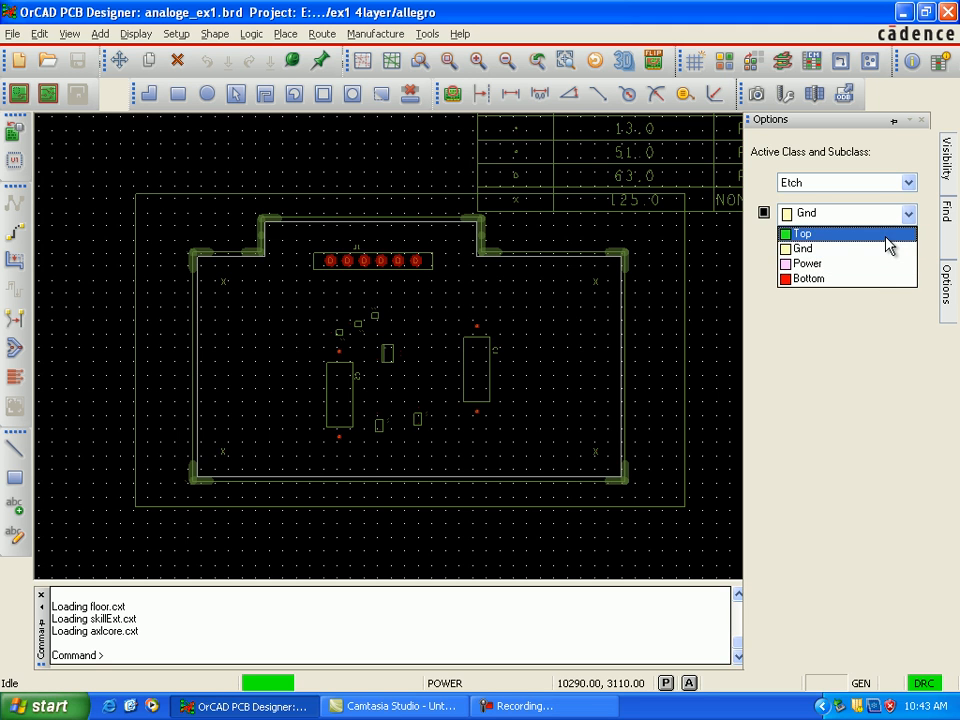
click(887, 237)
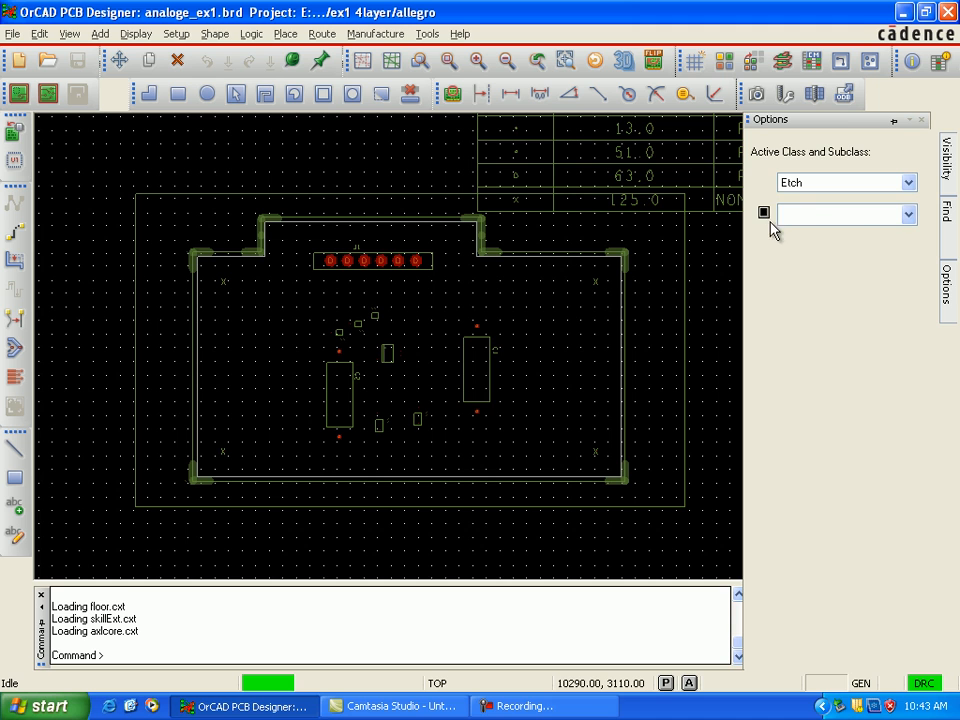
click(910, 214)
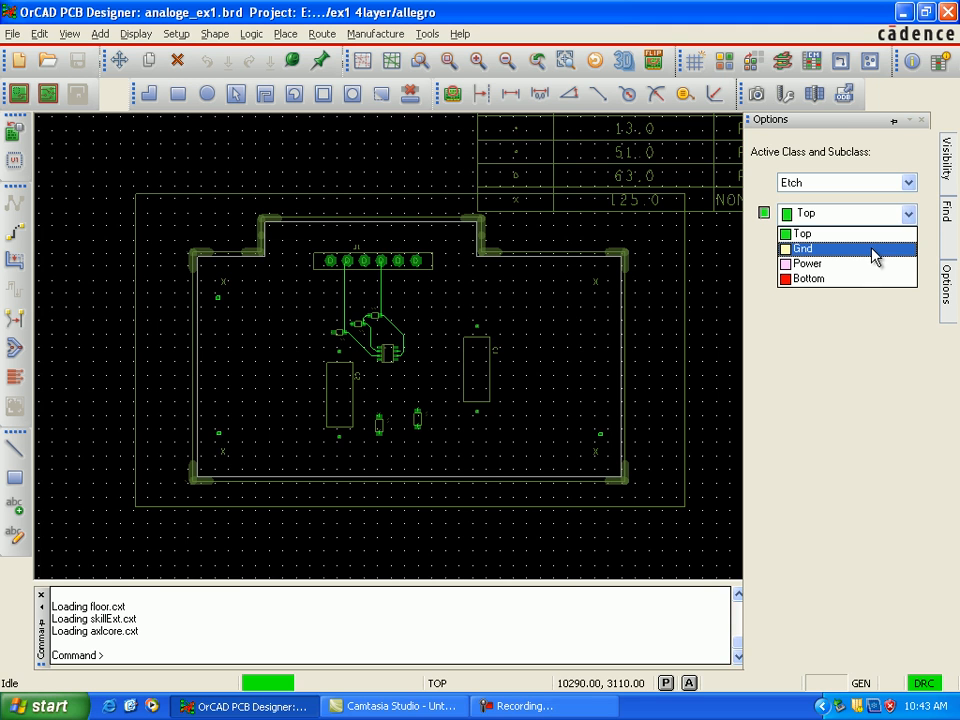
click(875, 250)
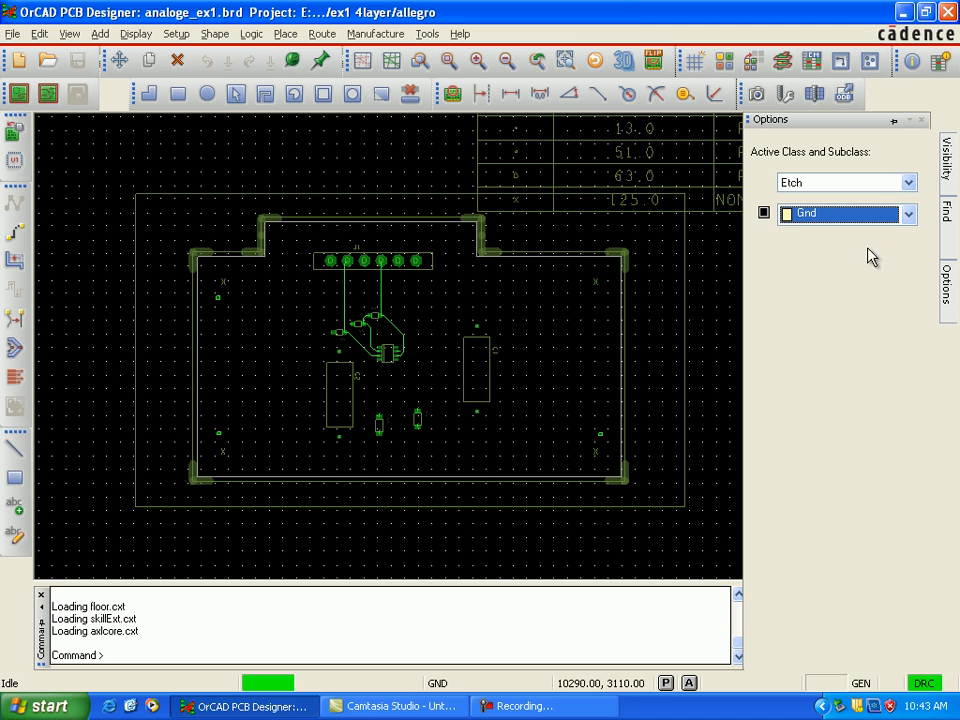
click(765, 218)
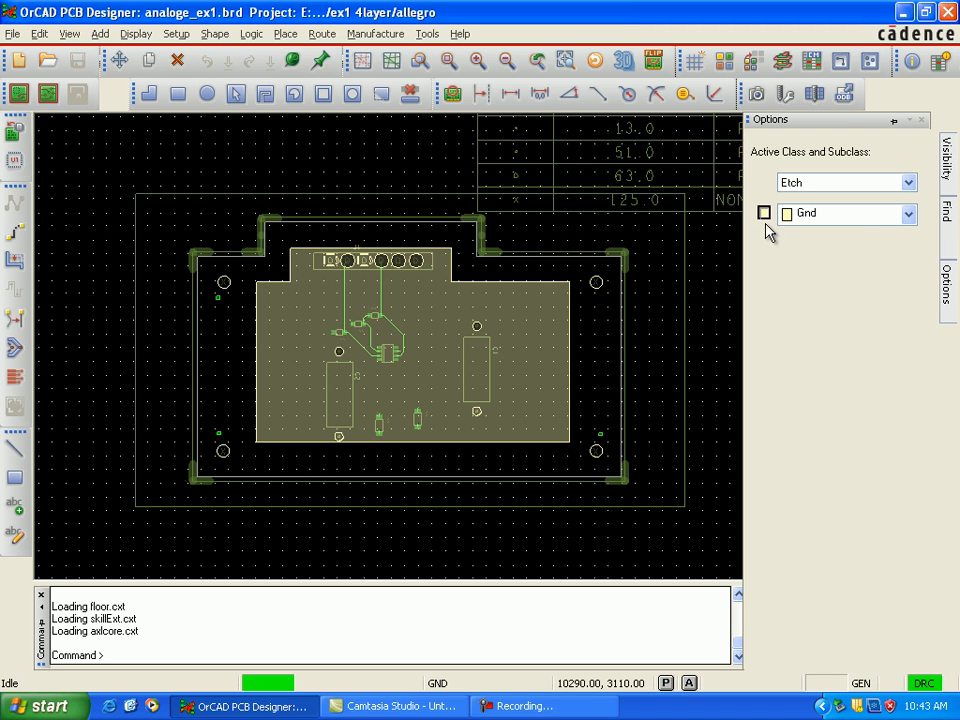
click(908, 216)
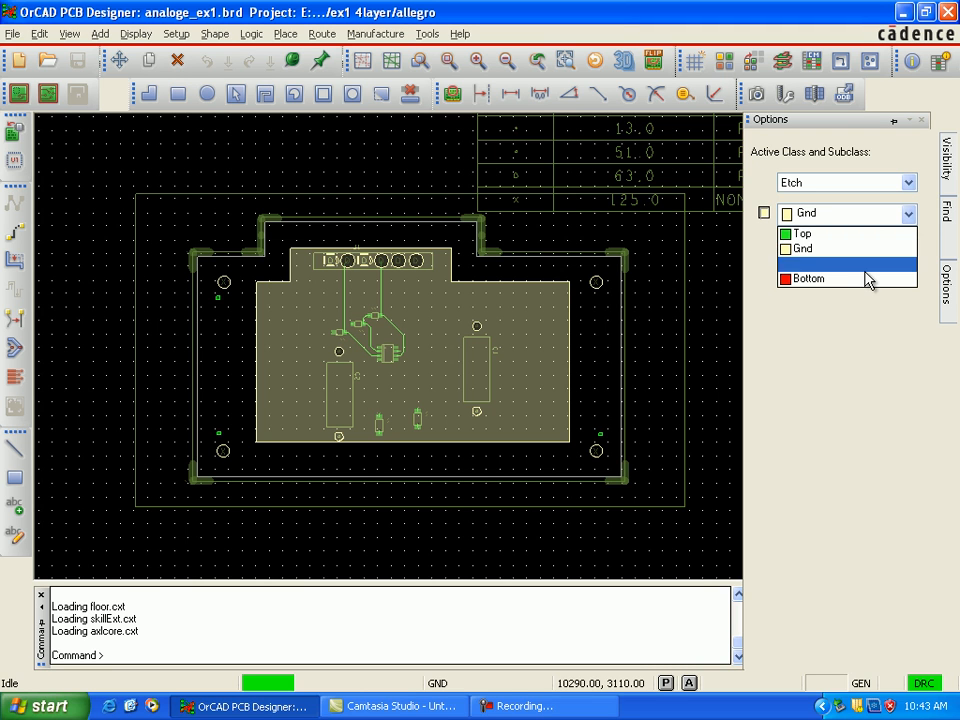
click(830, 264)
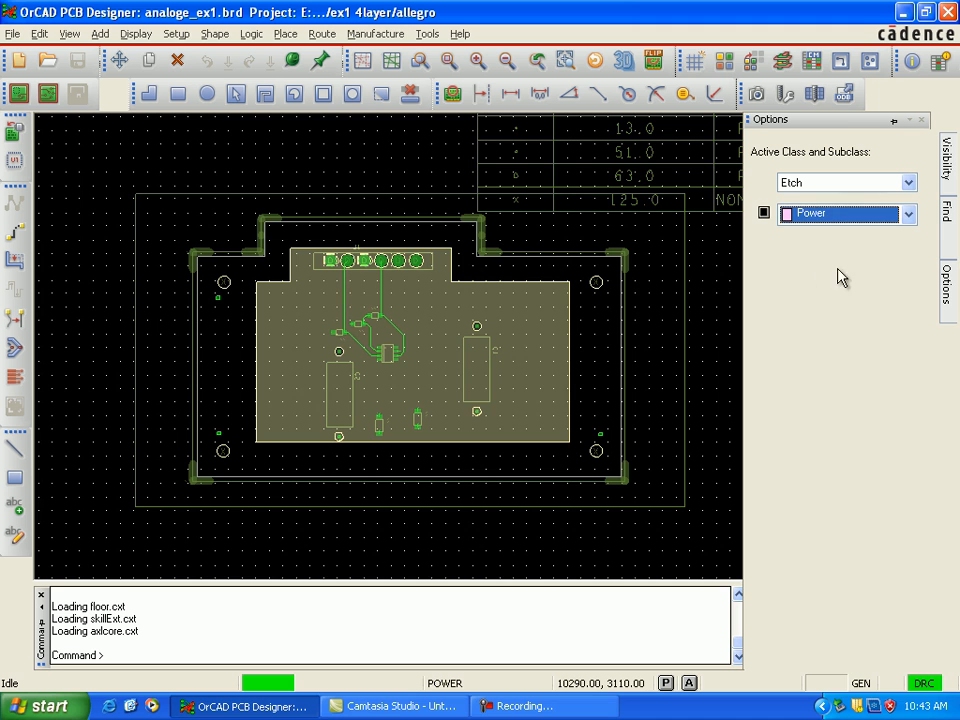
click(765, 214)
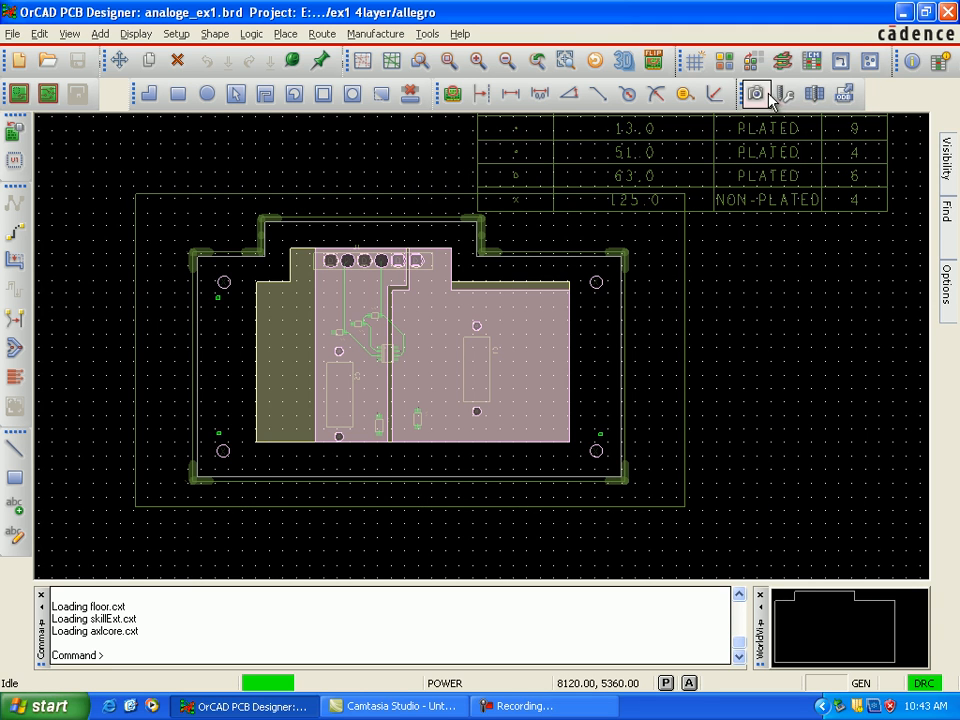
Step: Open the board in the Allegro 3D Viewer and examine its components and planes from a tilted view
click(636, 64)
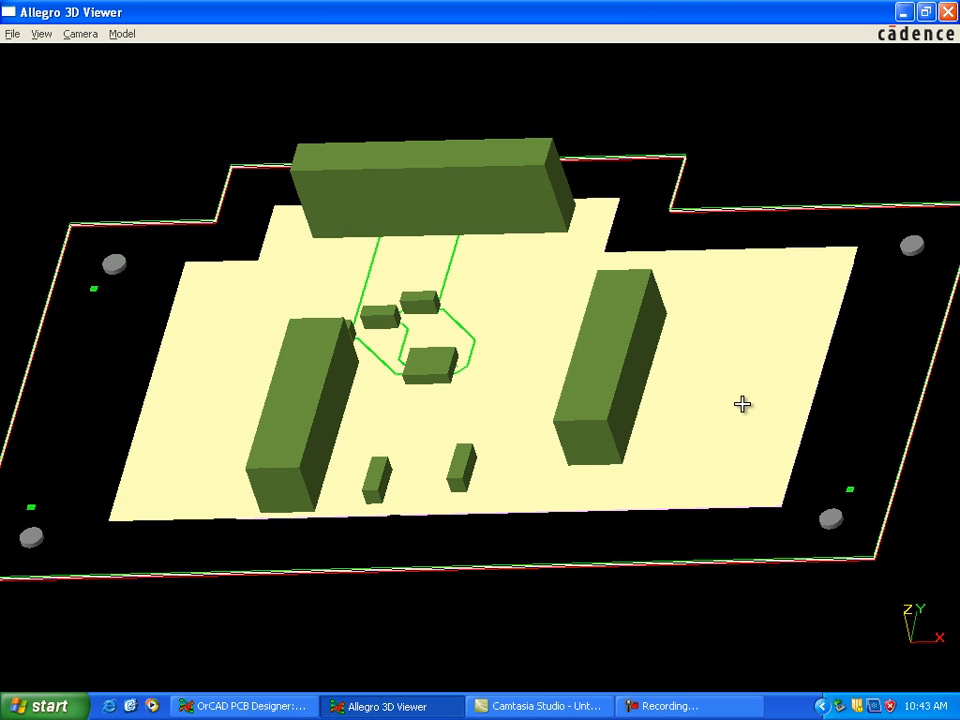
scroll(699, 428, down, 1)
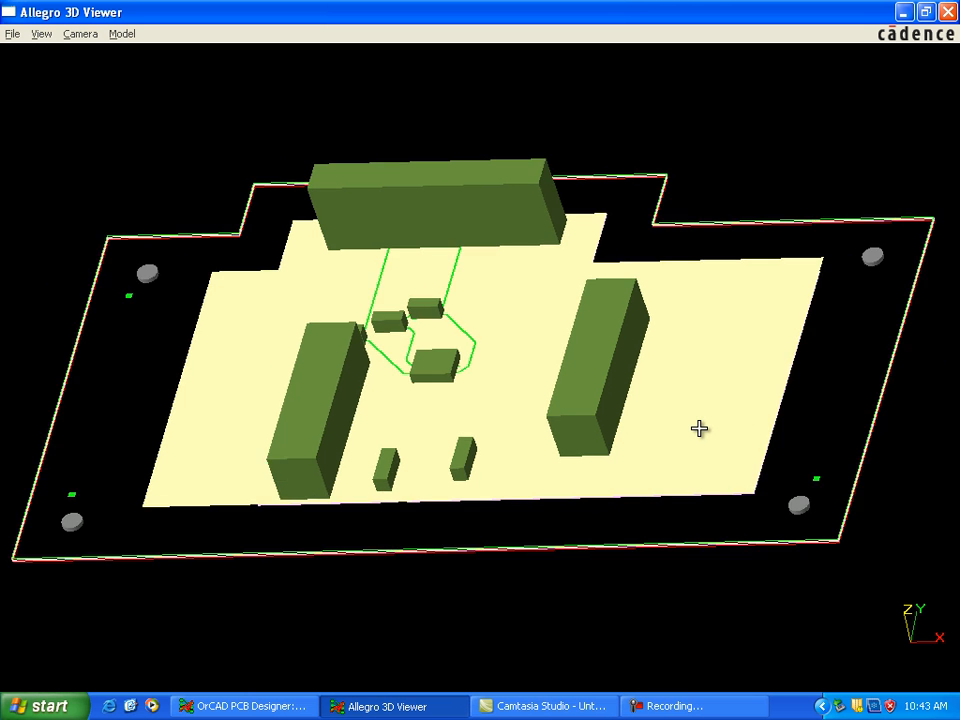
key(Down)
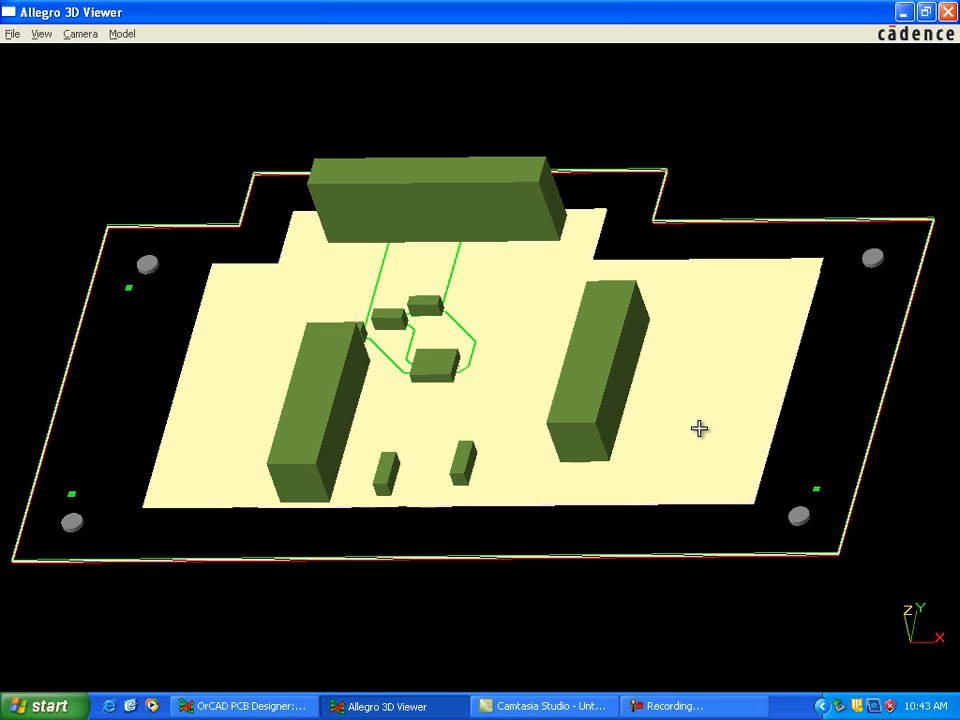
Step: Tilt the 3D board back and forth to examine its component side, ending close to an edge-on view
key(Down)
key(Down)
key(Down)
key(Down)
key(Down)
key(Down)
key(Down)
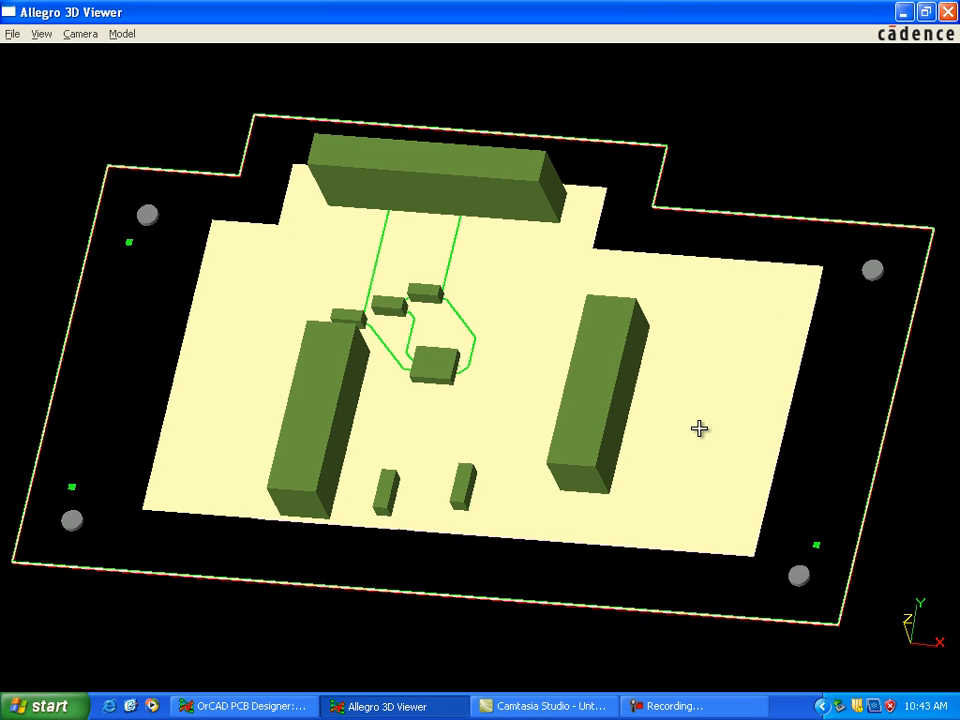
key(Down)
key(Down)
key(Down)
key(Down)
key(Up)
key(Up)
key(Up)
key(Up)
key(Up)
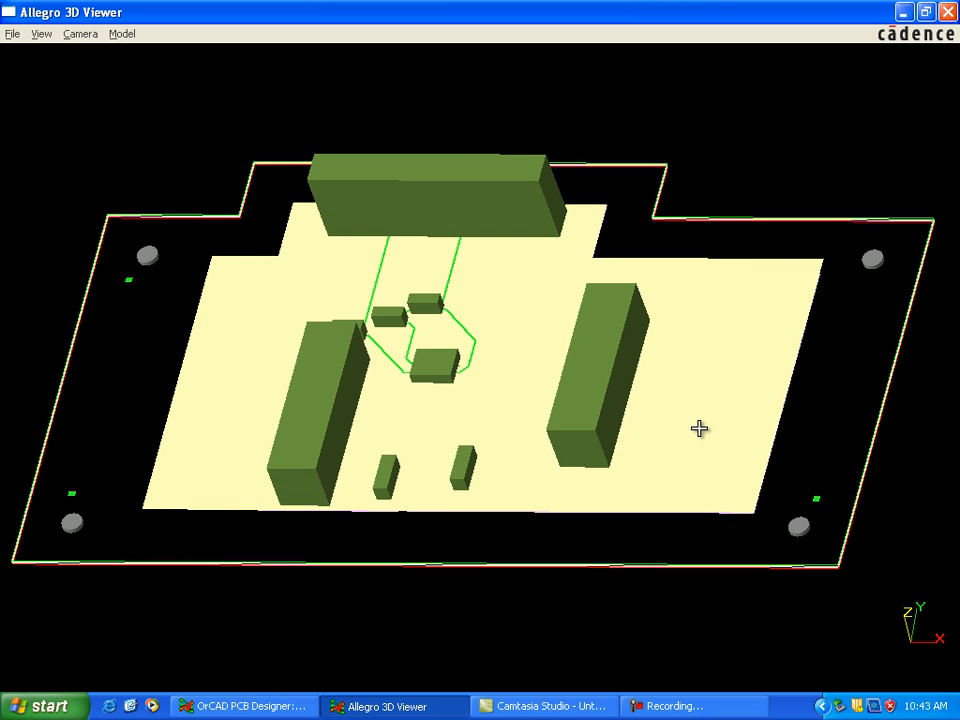
key(Up)
key(Up)
key(Up)
key(Up)
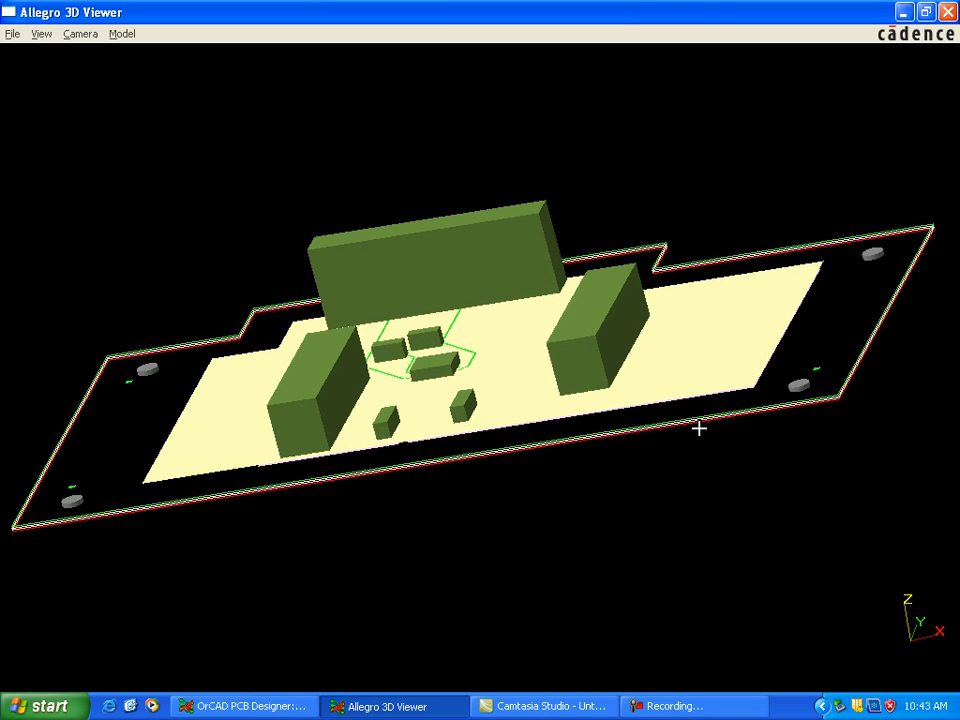
key(Up)
key(Up)
key(Up)
key(Up)
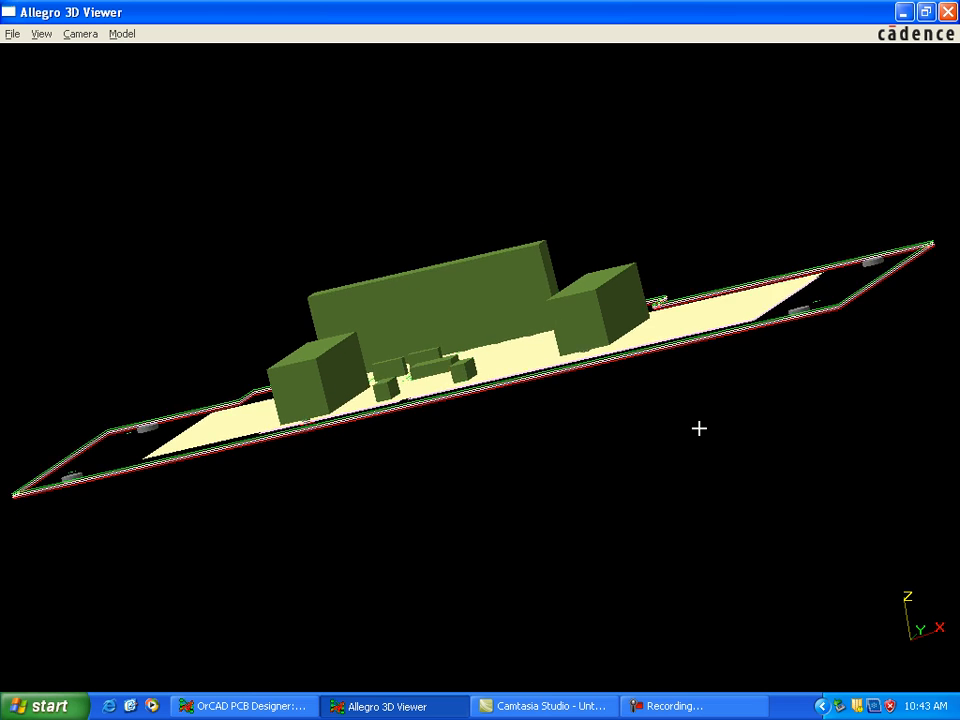
Step: Turn the 3D board over to examine the Power and Gnd planes and the through-hole pads from the underside
key(Up)
key(Up)
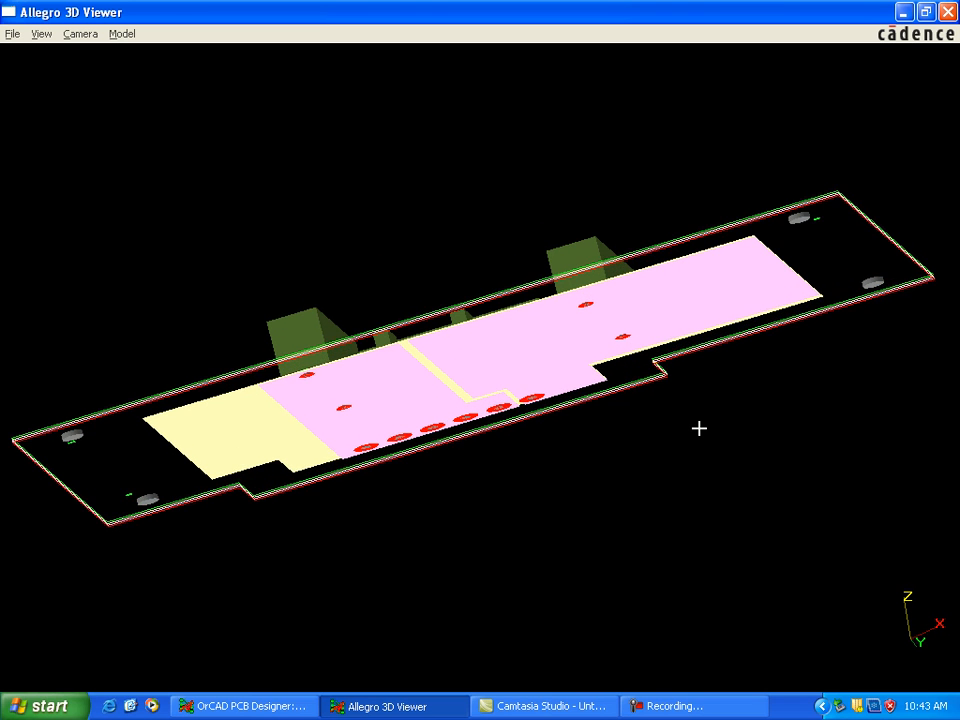
key(Up)
key(Up)
key(Up)
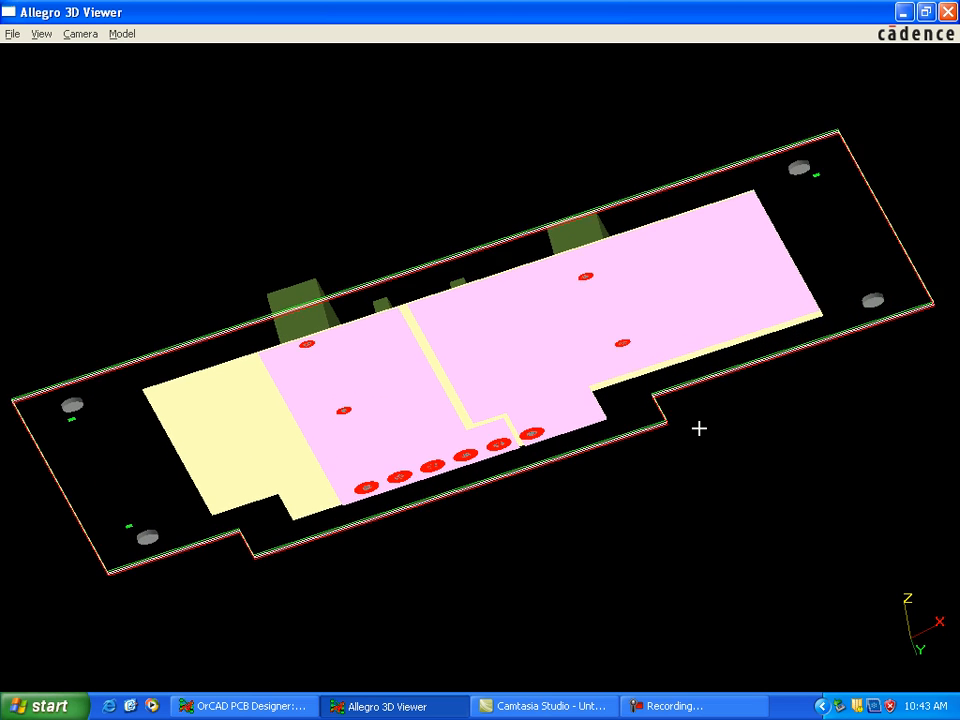
key(Up)
key(Up)
key(Up)
key(Up)
key(Up)
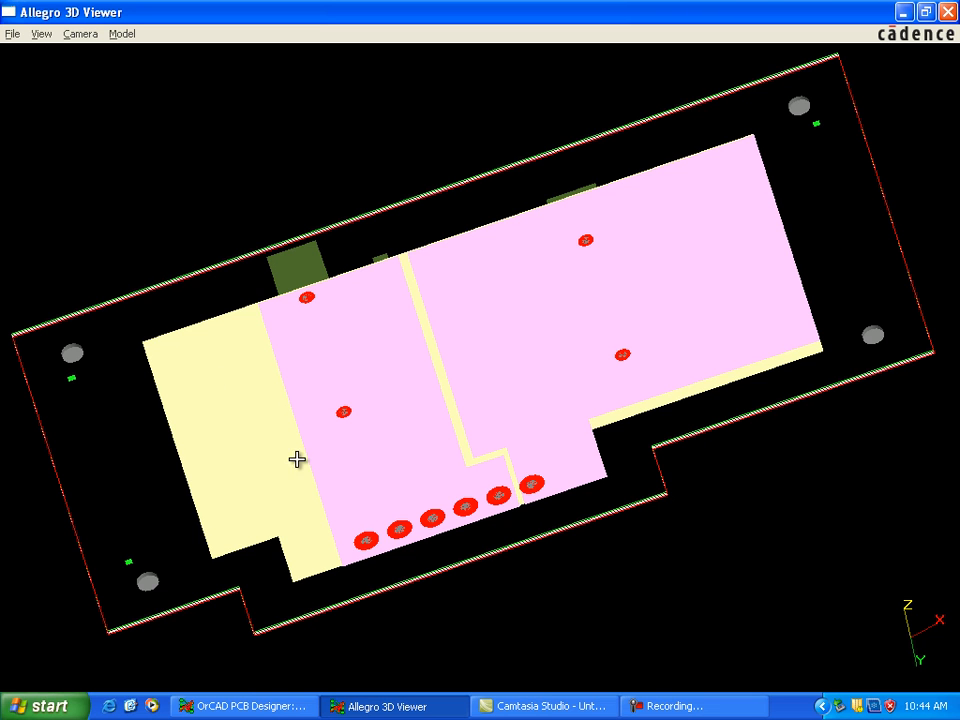
drag(543, 553, 543, 553)
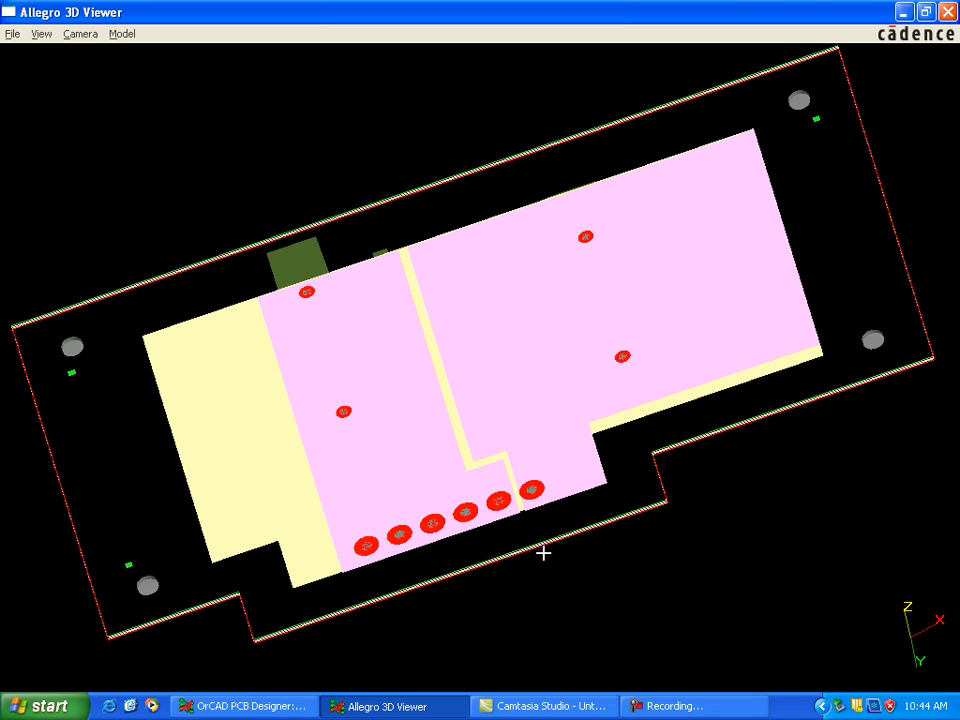
key(Up)
key(Up)
key(Up)
key(Up)
key(Up)
key(Up)
key(Up)
key(Up)
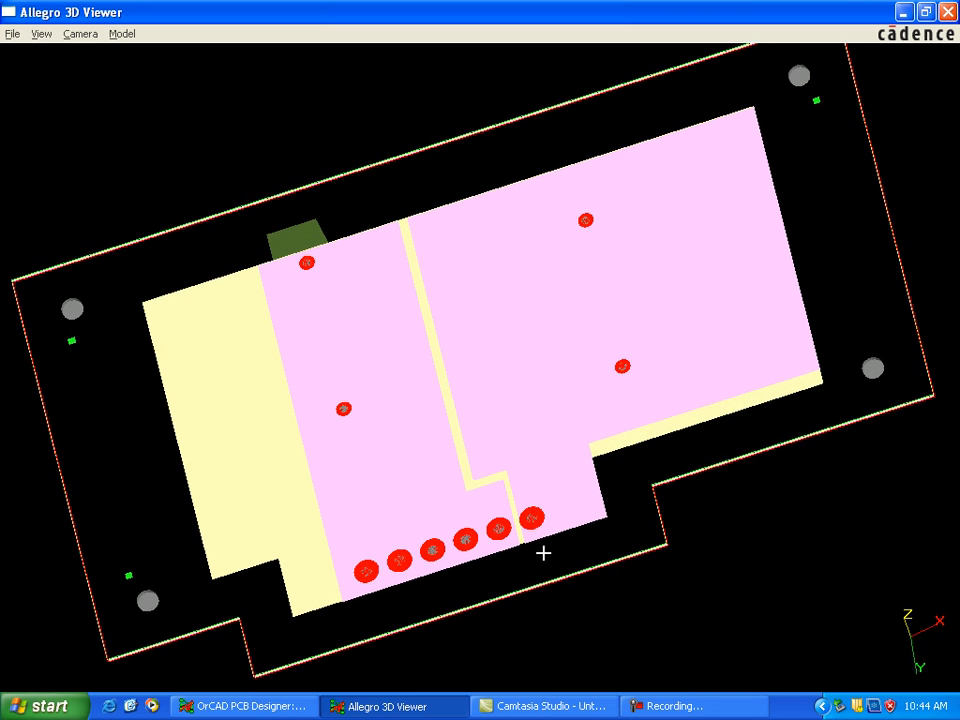
key(Up)
key(Up)
key(Up)
key(Up)
key(Up)
key(Up)
key(Up)
key(Up)
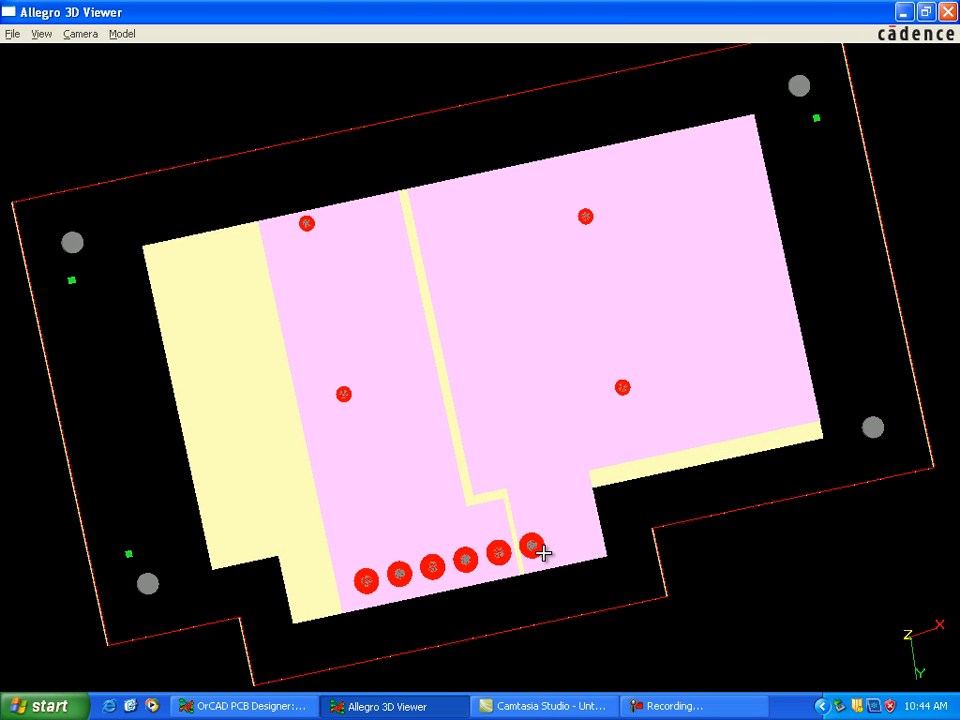
key(Up)
key(Up)
key(Up)
key(Up)
key(Up)
key(Up)
key(Up)
key(Up)
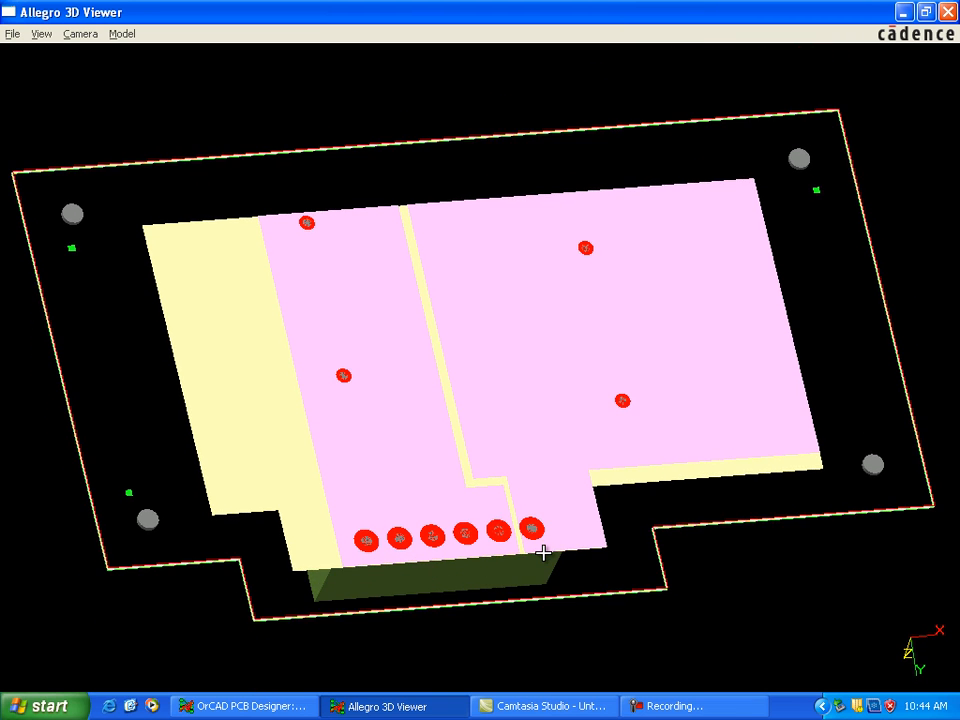
key(Up)
key(Up)
key(Up)
key(Up)
key(Up)
key(Up)
key(Up)
key(Up)
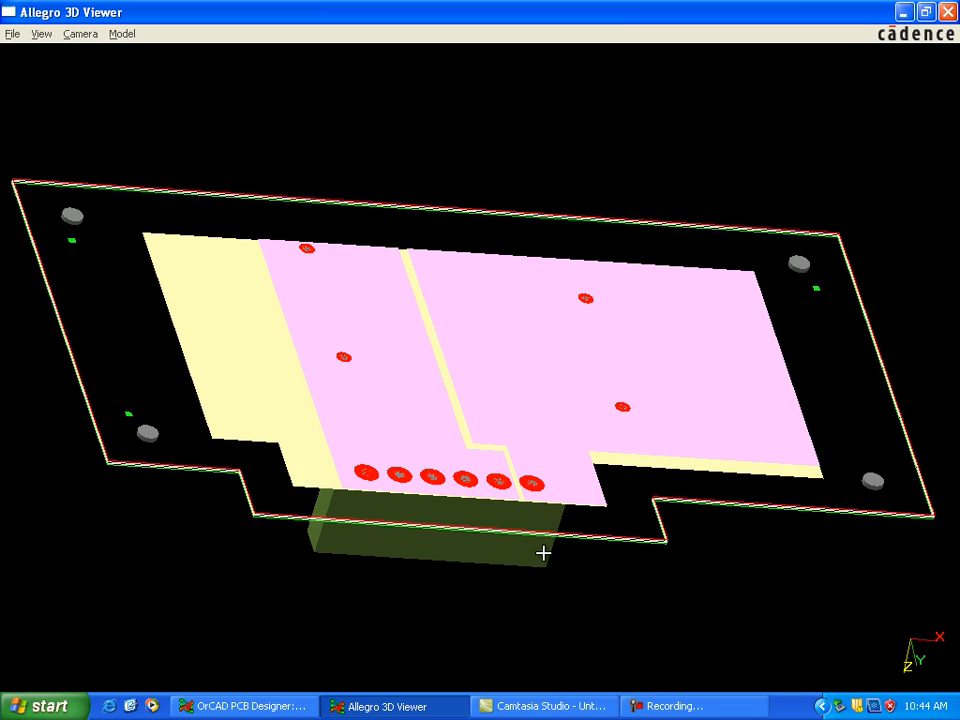
key(Up)
key(Up)
key(Up)
key(Up)
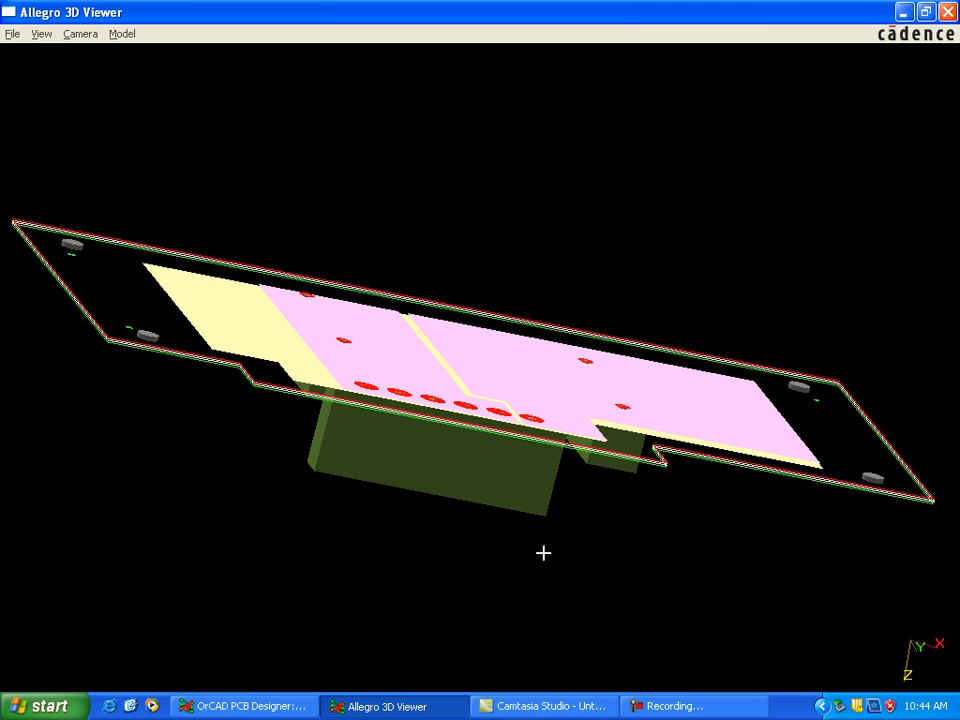
Step: Rotate the 3D board past edge-on to examine the components, Gnd plane and top traces from the component side again
key(Up)
key(Up)
key(Up)
key(Up)
key(Up)
key(Up)
key(Up)
key(Up)
key(Up)
key(Up)
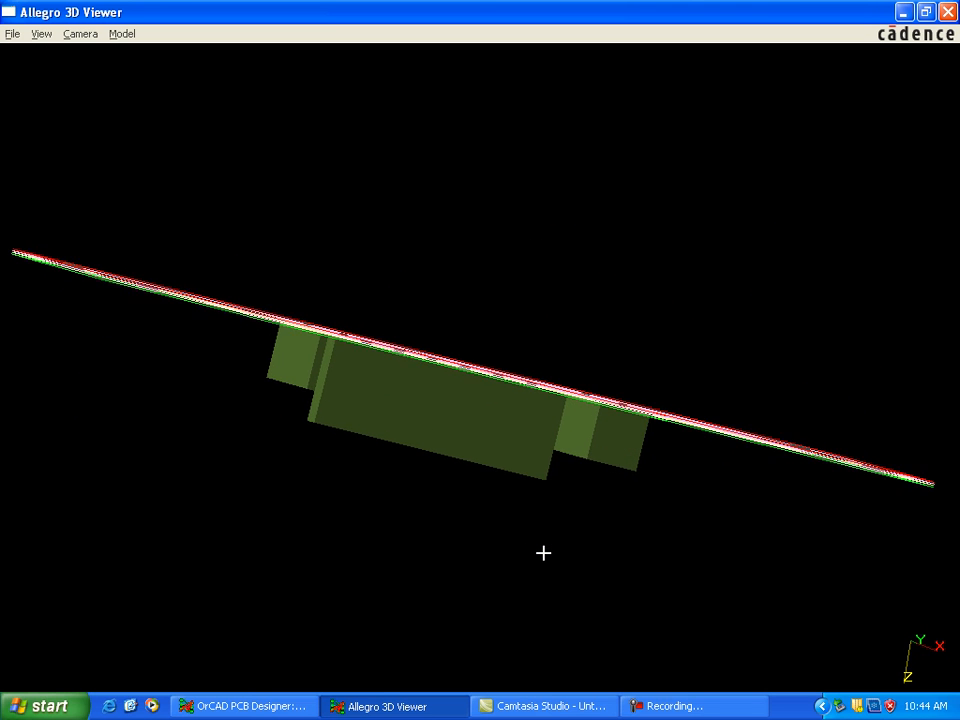
key(Up)
key(Up)
key(Up)
key(Up)
key(Up)
key(Up)
key(Up)
key(Up)
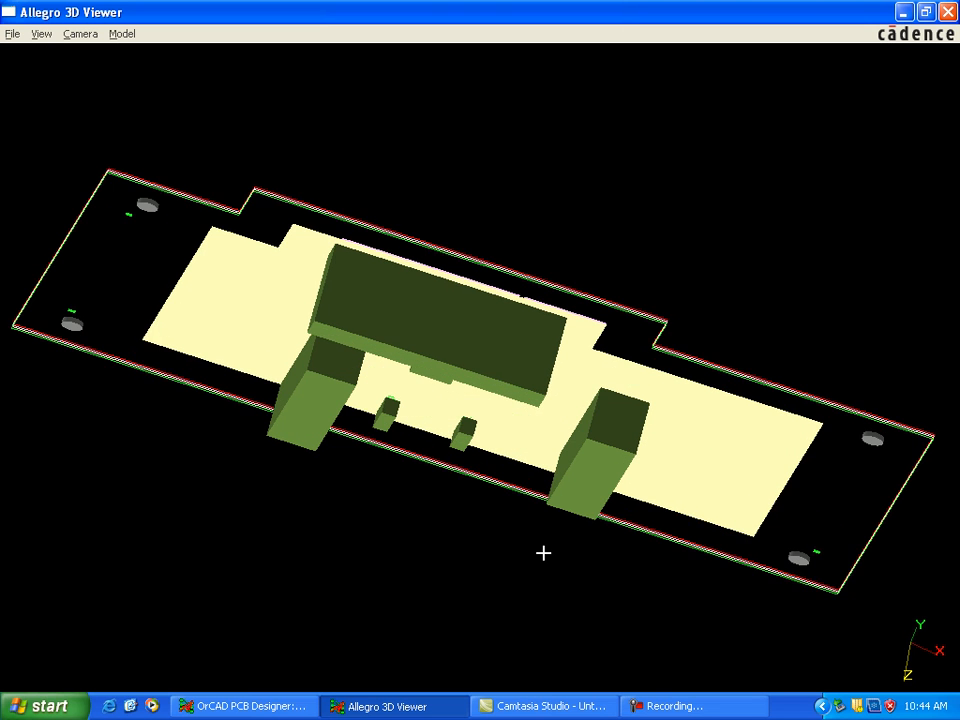
key(Up)
key(Up)
key(Up)
key(Up)
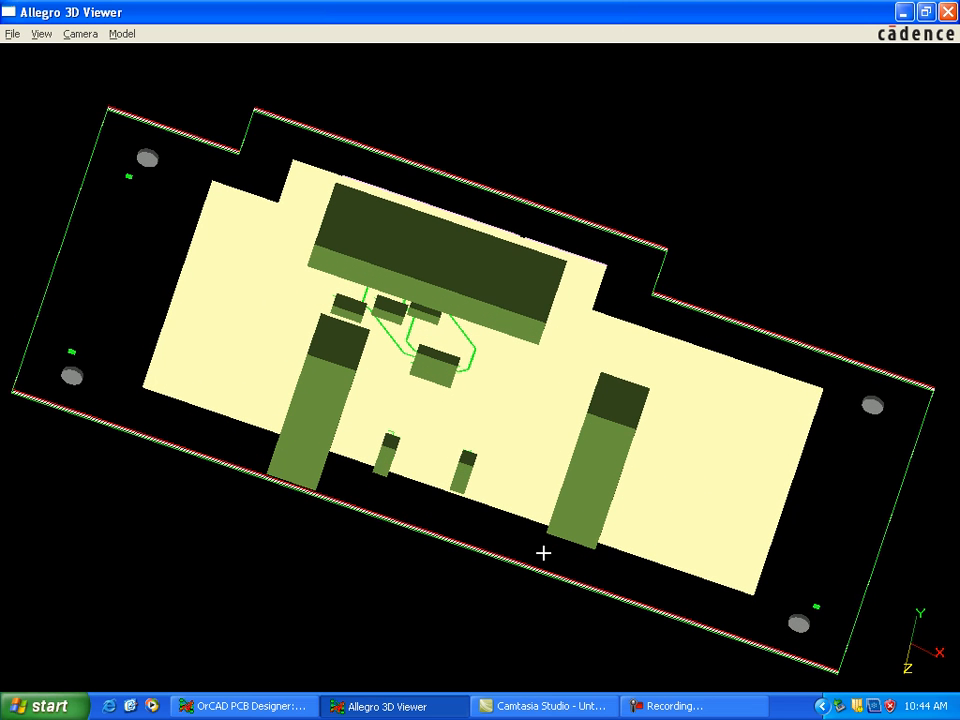
key(Up)
key(Up)
key(Up)
key(Up)
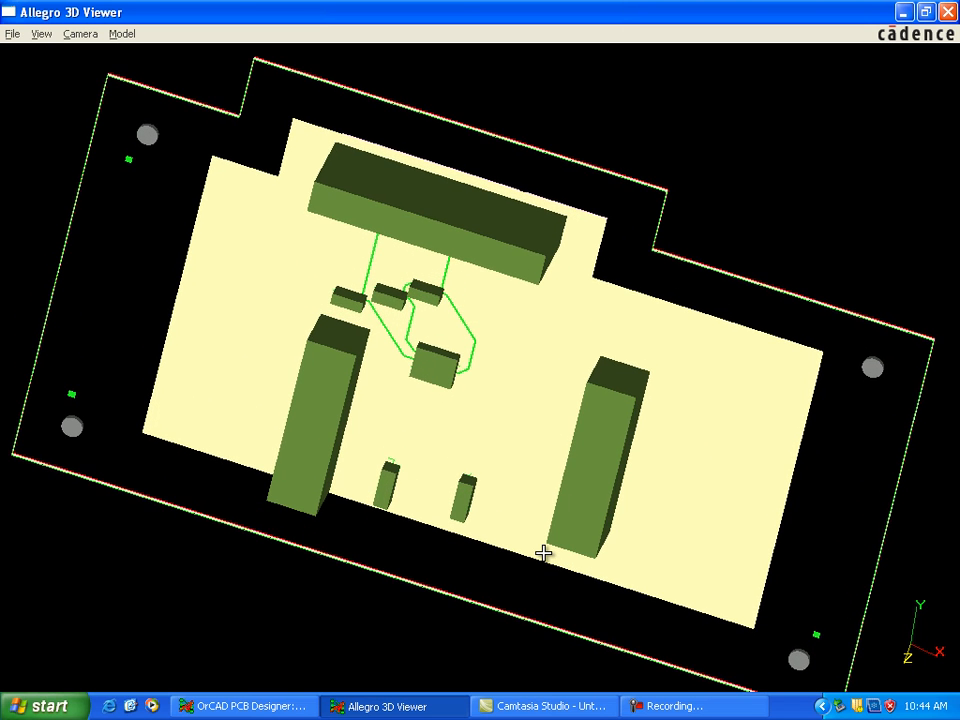
key(Up)
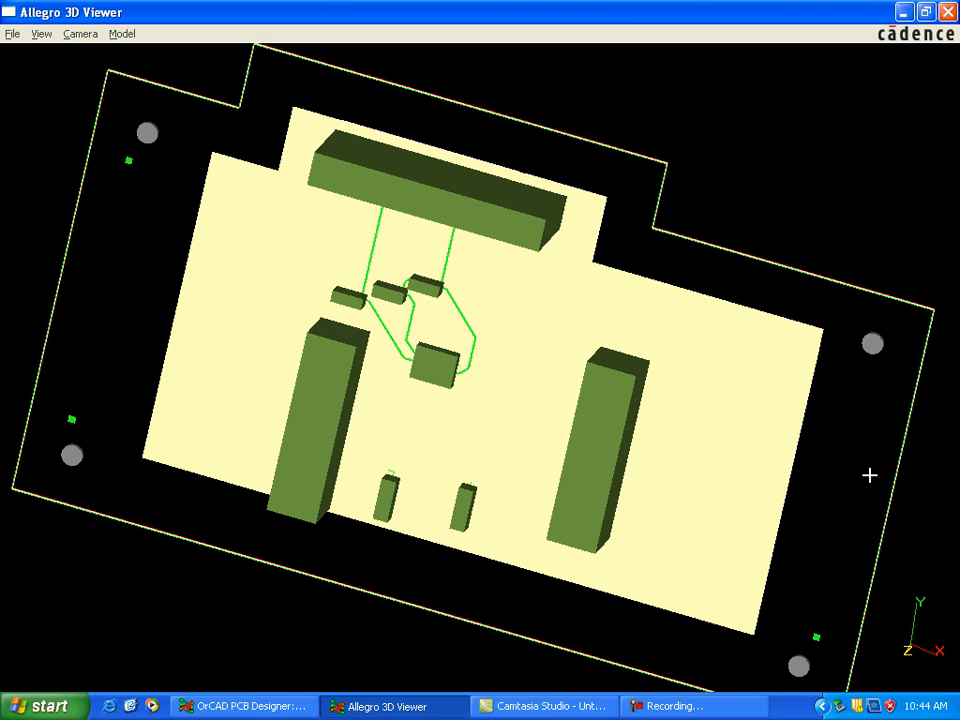
key(Up)
key(Up)
key(Up)
key(Up)
key(Up)
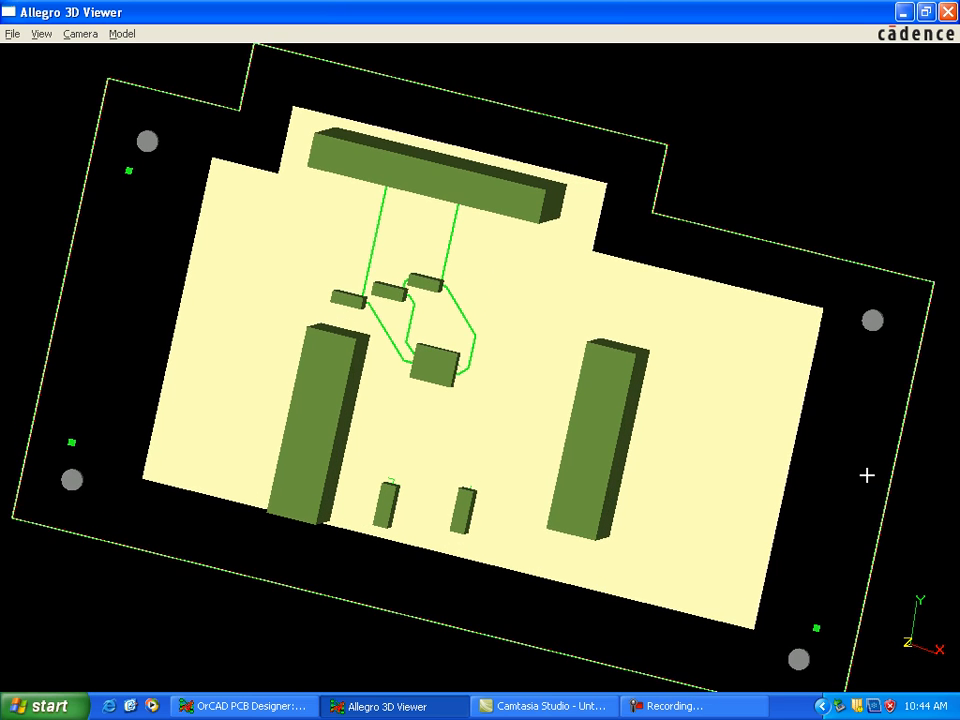
key(Up)
key(Up)
key(Up)
key(Up)
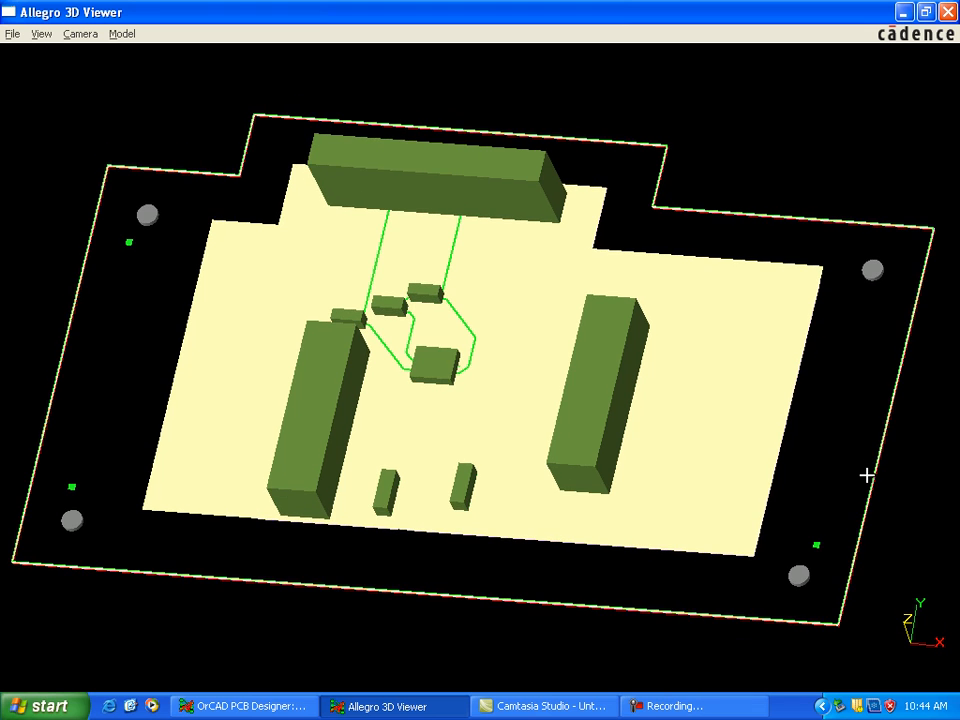
Step: Swing the 3D board sideways to examine the component bodies from different side angles
key(Right)
key(Right)
key(Right)
key(Right)
key(Right)
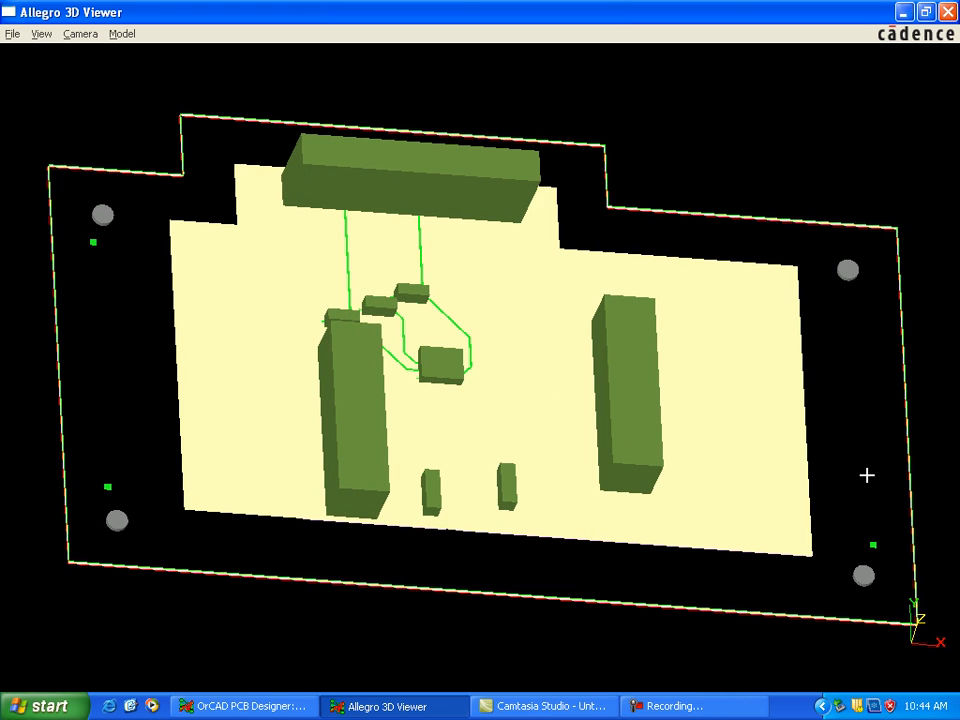
key(Right)
key(Right)
key(Right)
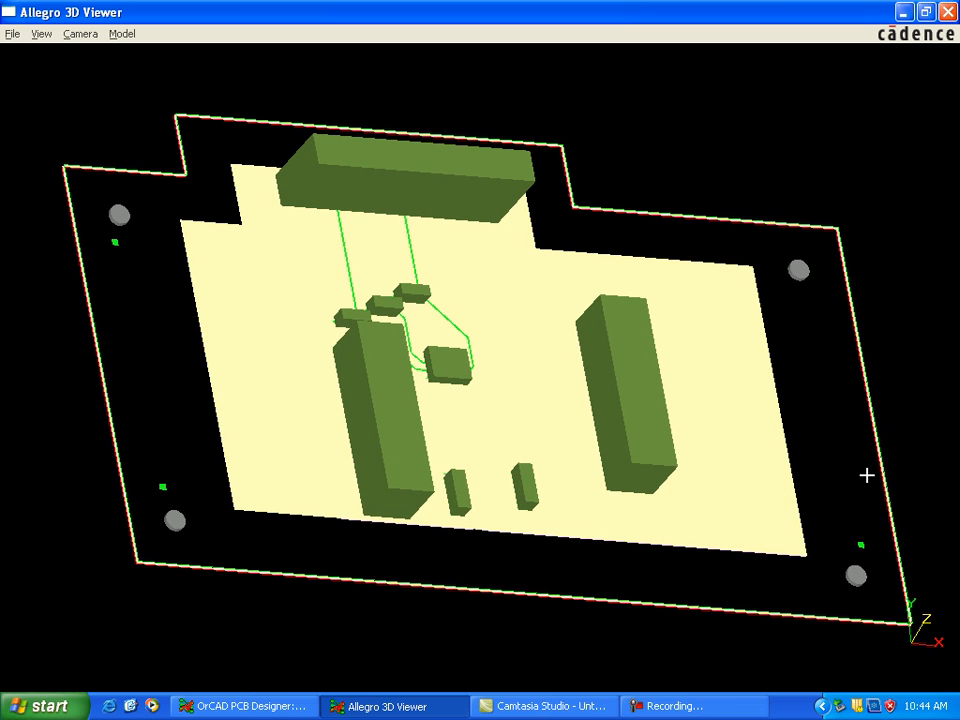
key(Right)
key(Right)
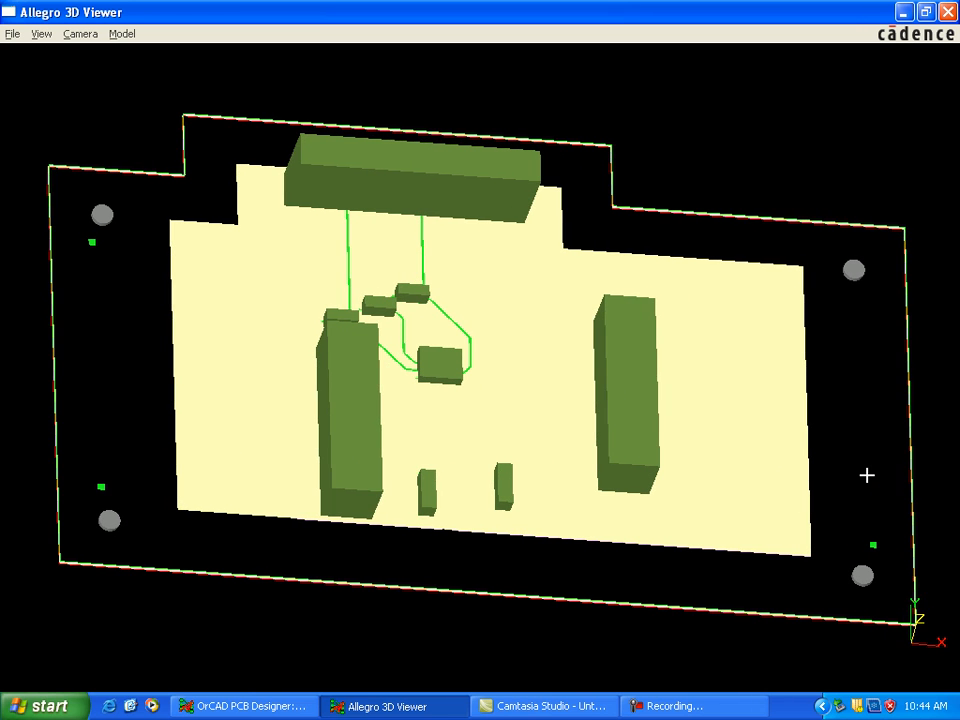
key(Right)
Step: Tilt the 3D board to a shallow angle to examine the separate layers along its edge and the underside planes
key(Down)
key(Down)
key(Down)
key(Down)
key(Down)
key(Down)
key(Down)
key(Down)
key(Down)
key(Down)
key(Down)
key(Down)
key(Down)
key(Down)
key(Down)
key(Down)
key(Down)
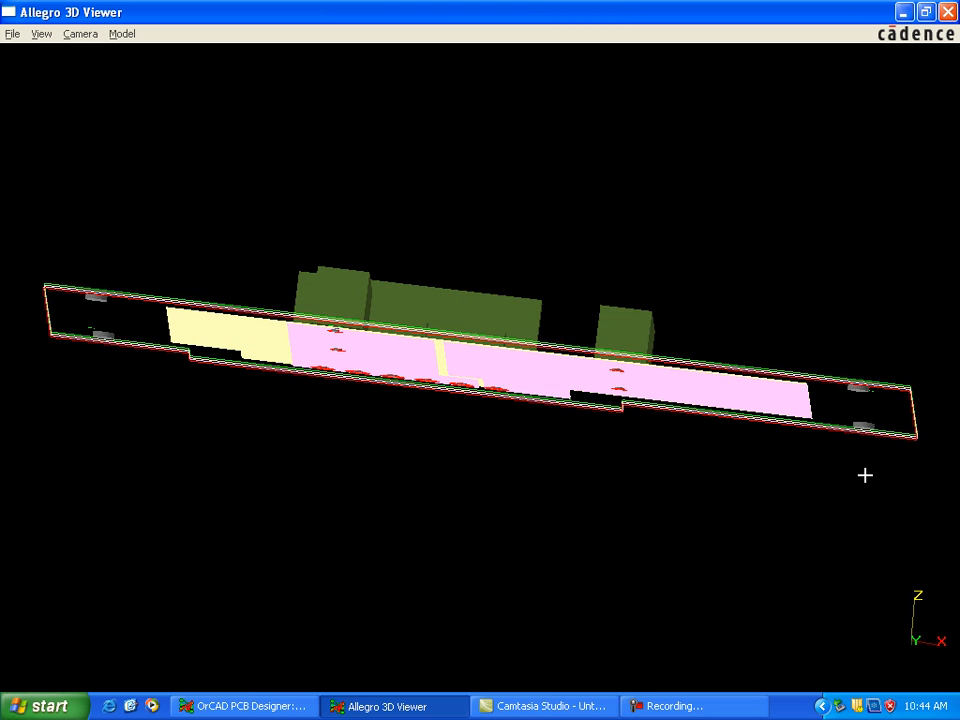
key(Down)
key(Down)
key(Down)
key(Down)
key(Down)
Step: Bring the 3D board back to a nearly straight-down view of the component side, and close the 3D viewer
key(Up)
key(Up)
key(Up)
key(Up)
key(Up)
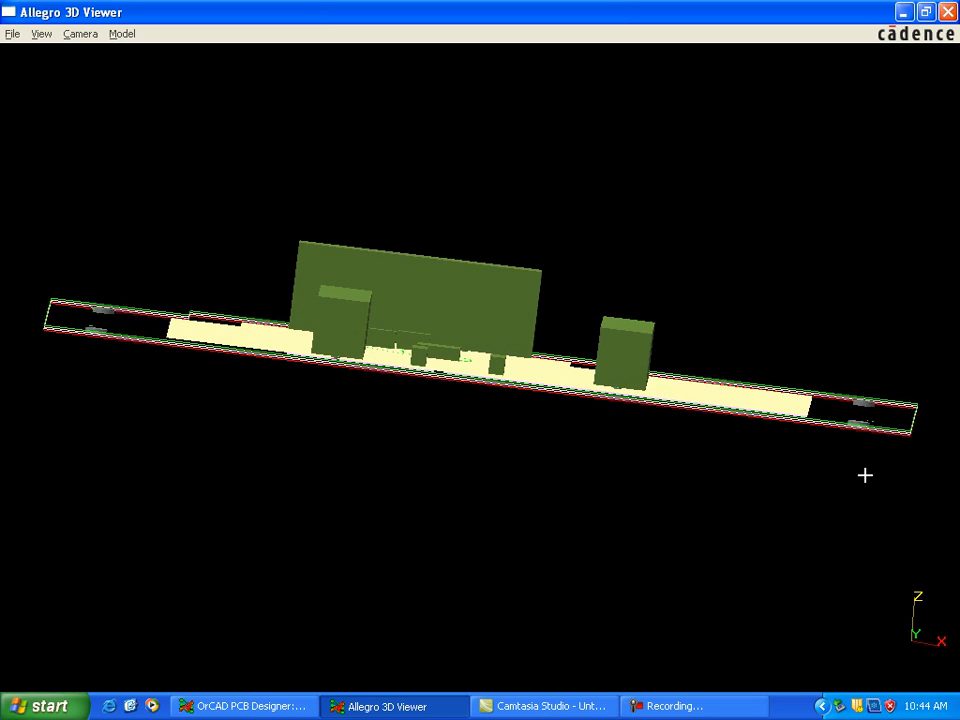
key(Up)
key(Up)
key(Up)
key(Up)
key(Up)
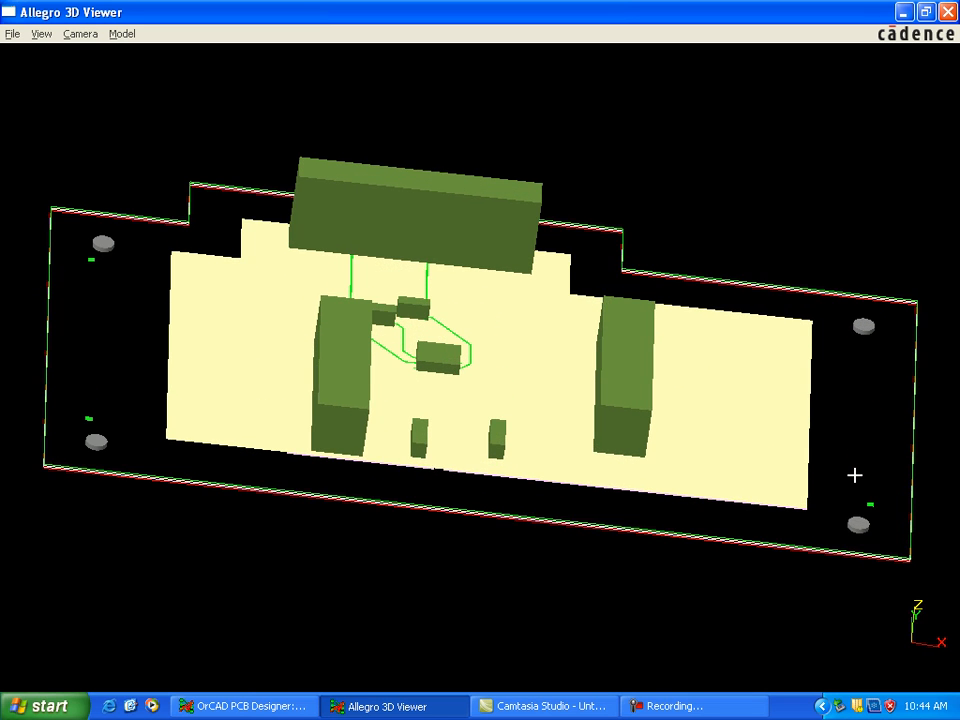
key(Up)
key(Up)
key(Up)
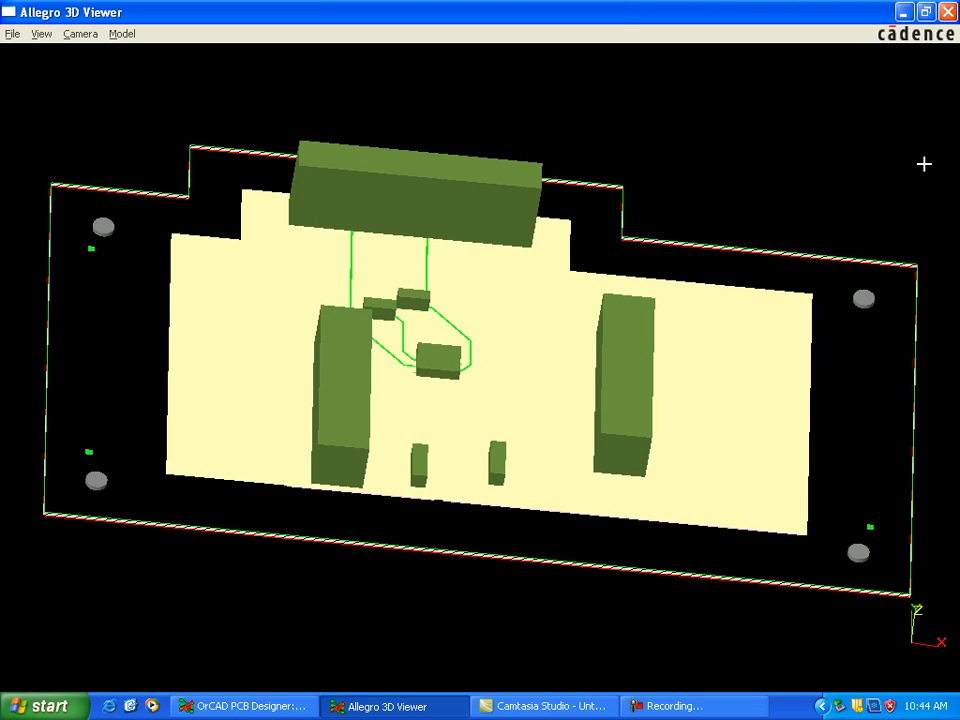
key(Up)
key(Up)
key(Up)
key(Up)
key(Up)
key(Up)
key(Up)
key(Up)
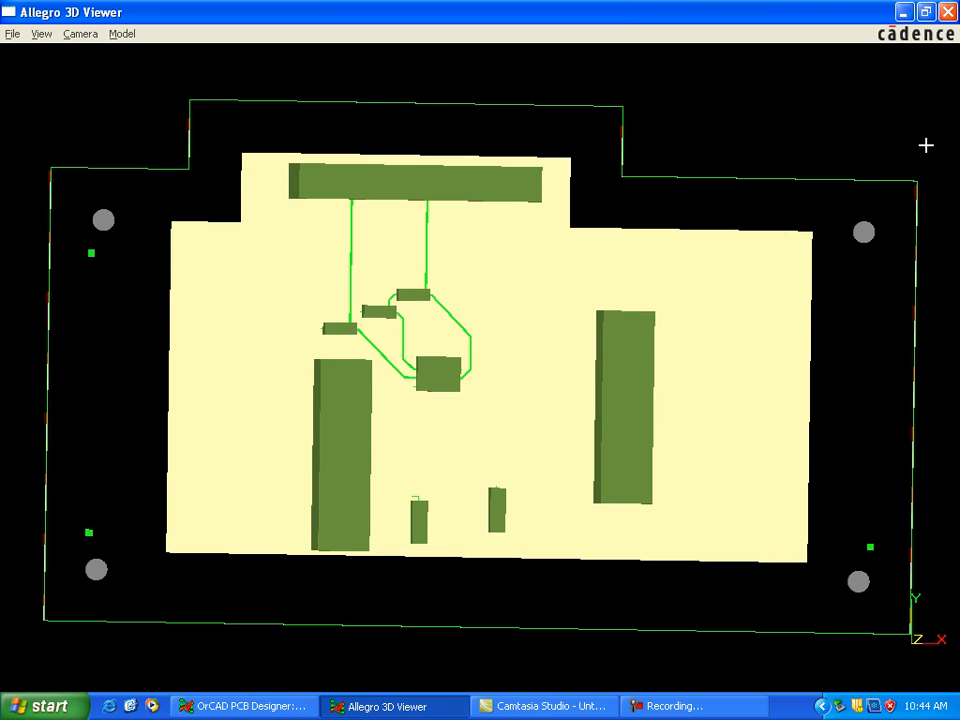
click(946, 12)
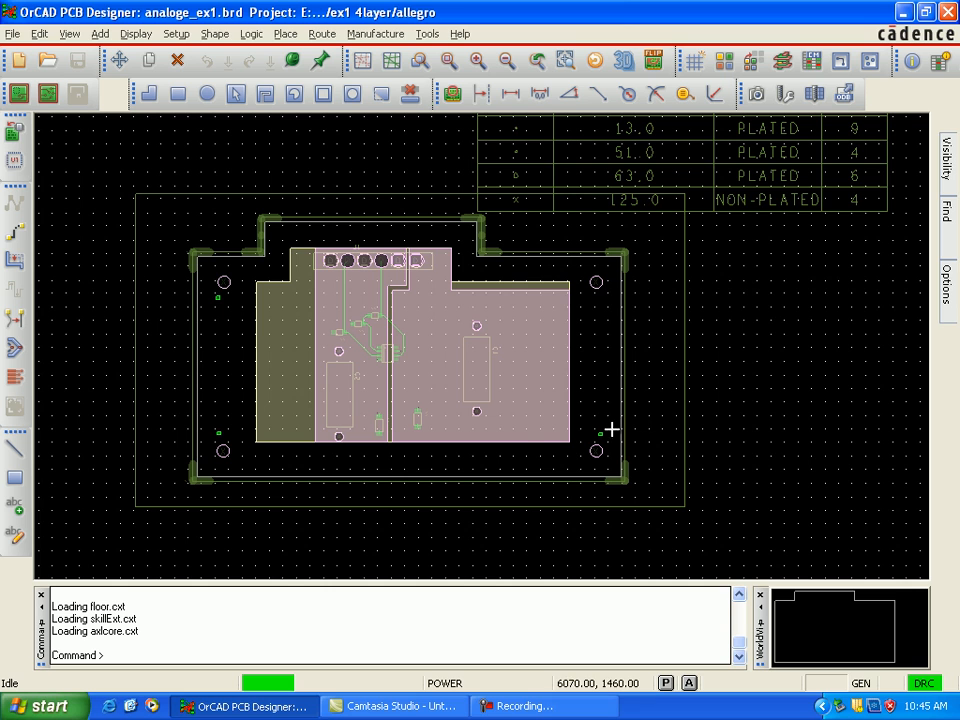
Step: Keep Power as the active etch subclass and turn off its visibility
mouse_move(953, 300)
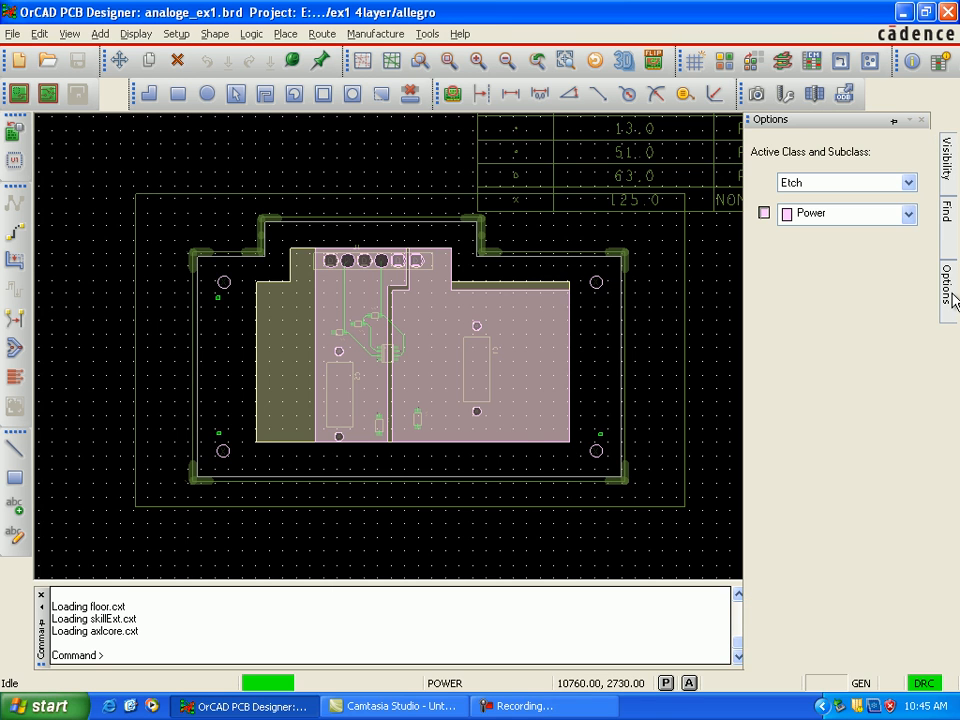
click(908, 214)
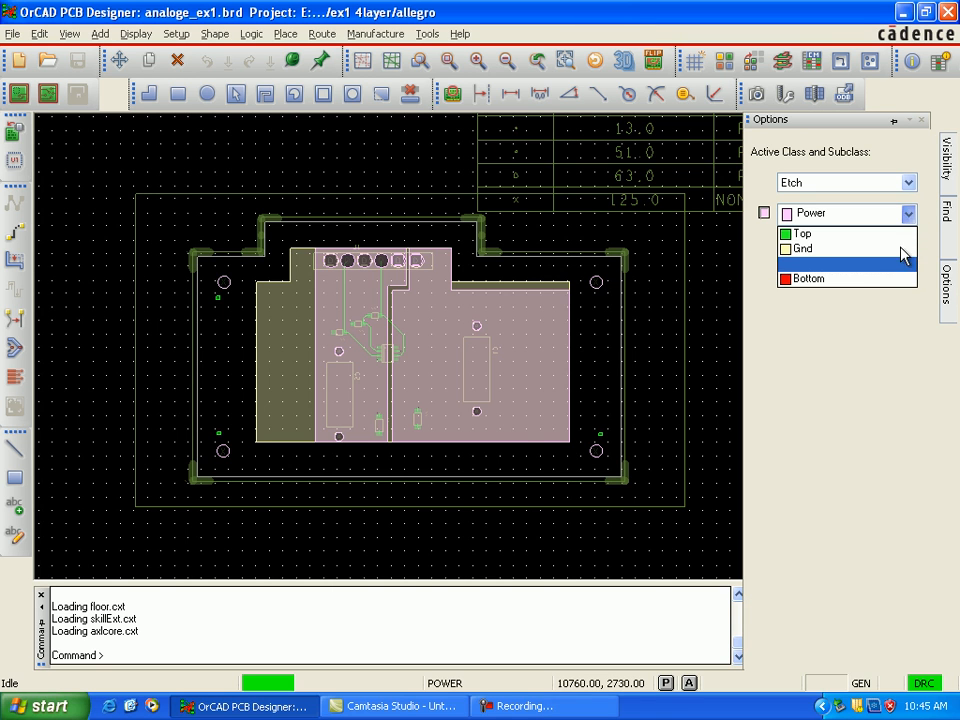
click(766, 218)
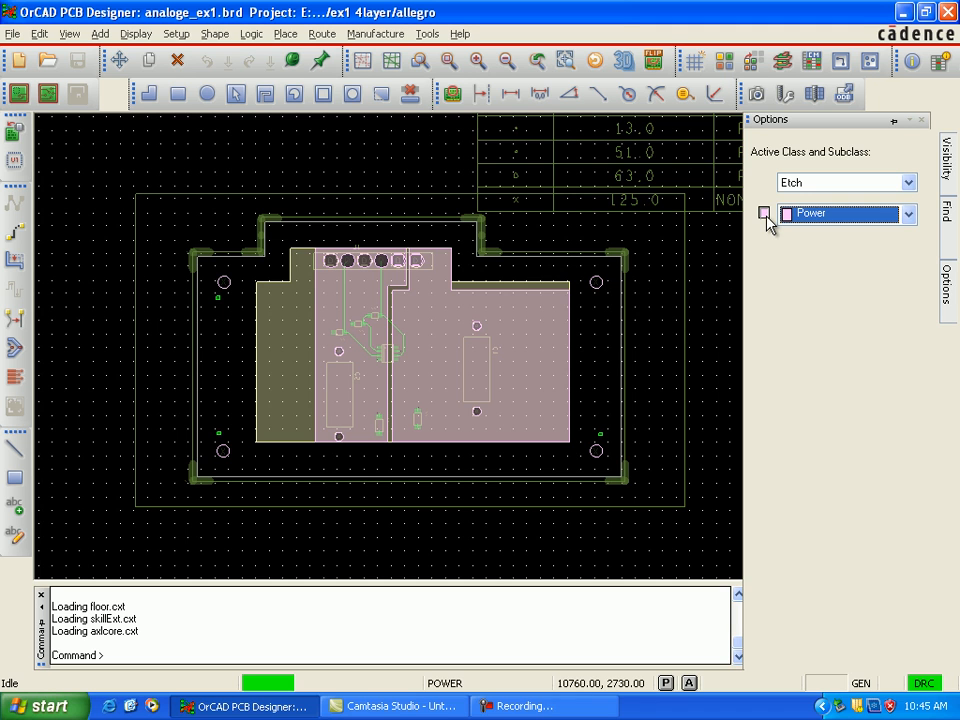
click(766, 217)
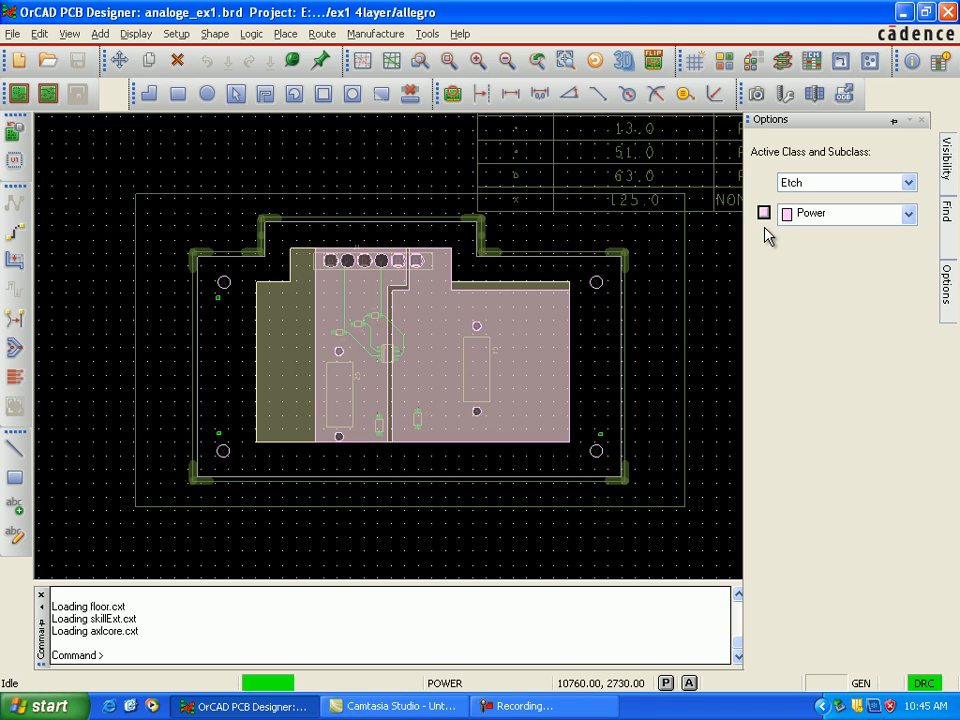
click(765, 216)
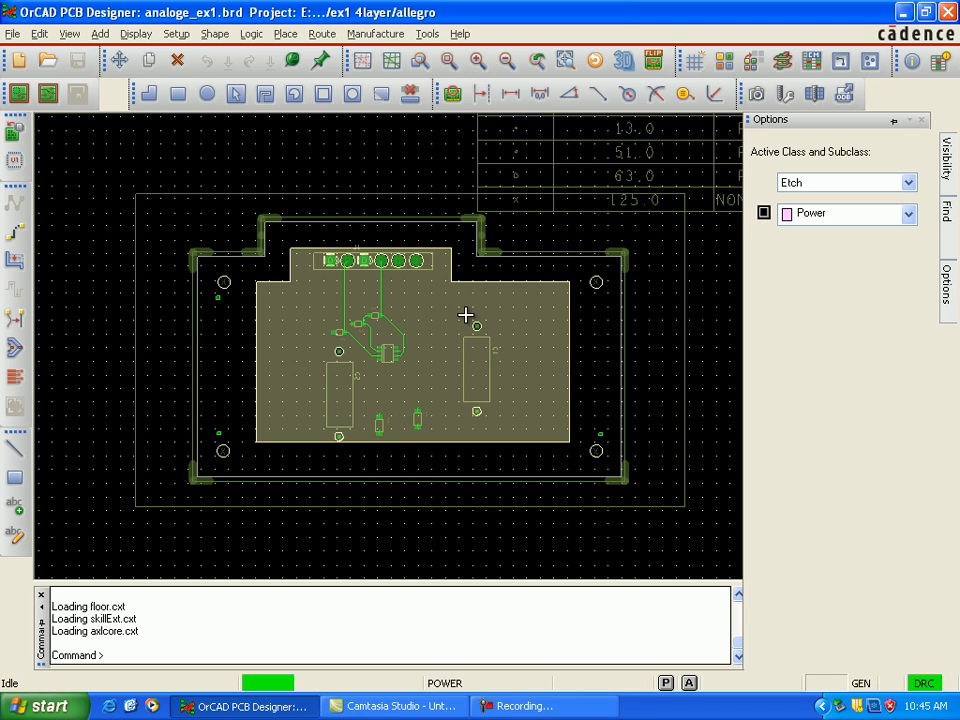
Step: Make Top and Bottom the active etch subclass in turn and turn off the visibility of each
mouse_move(950, 290)
click(912, 217)
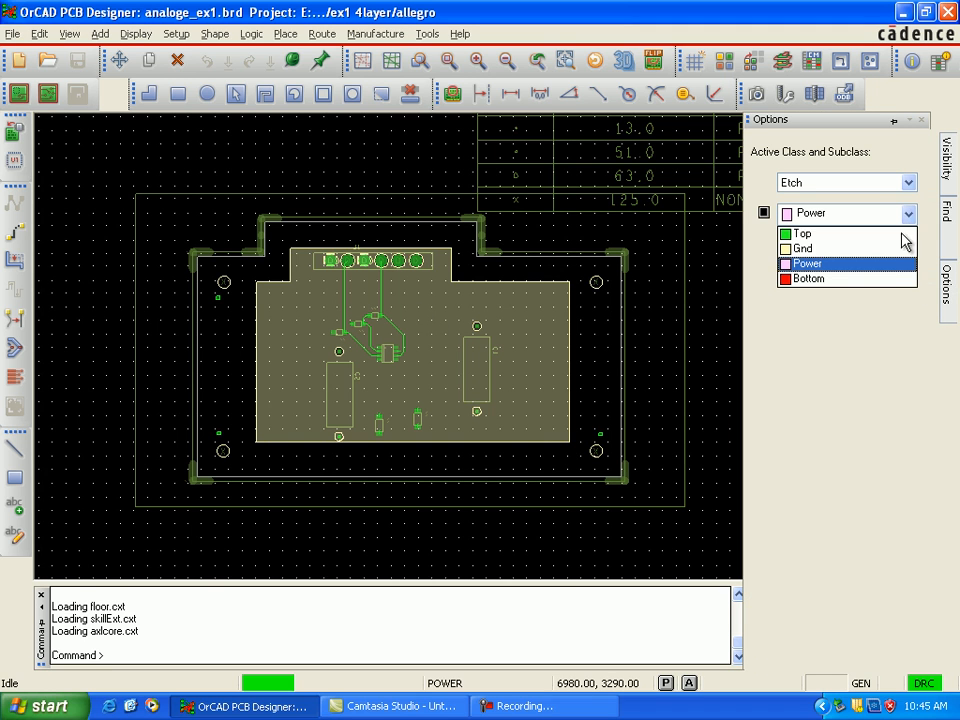
click(877, 235)
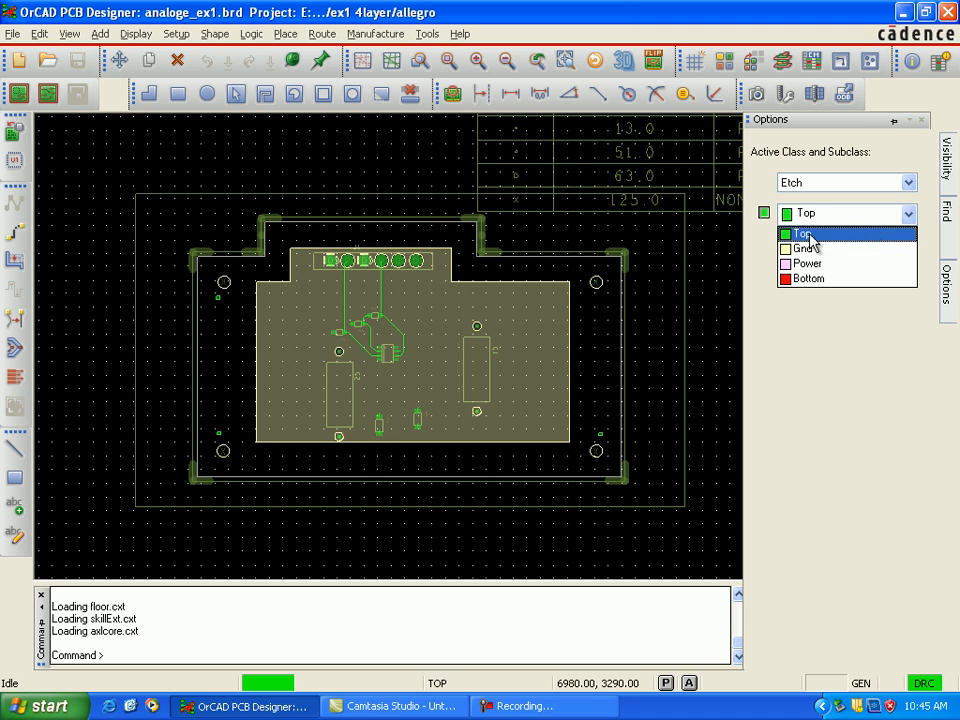
click(765, 214)
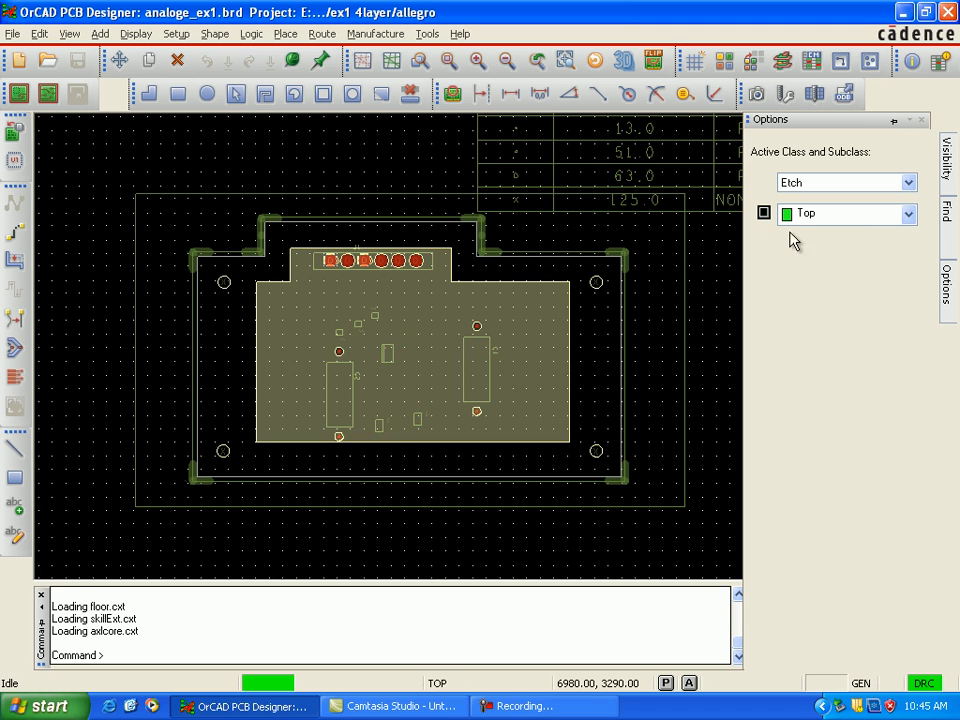
click(908, 214)
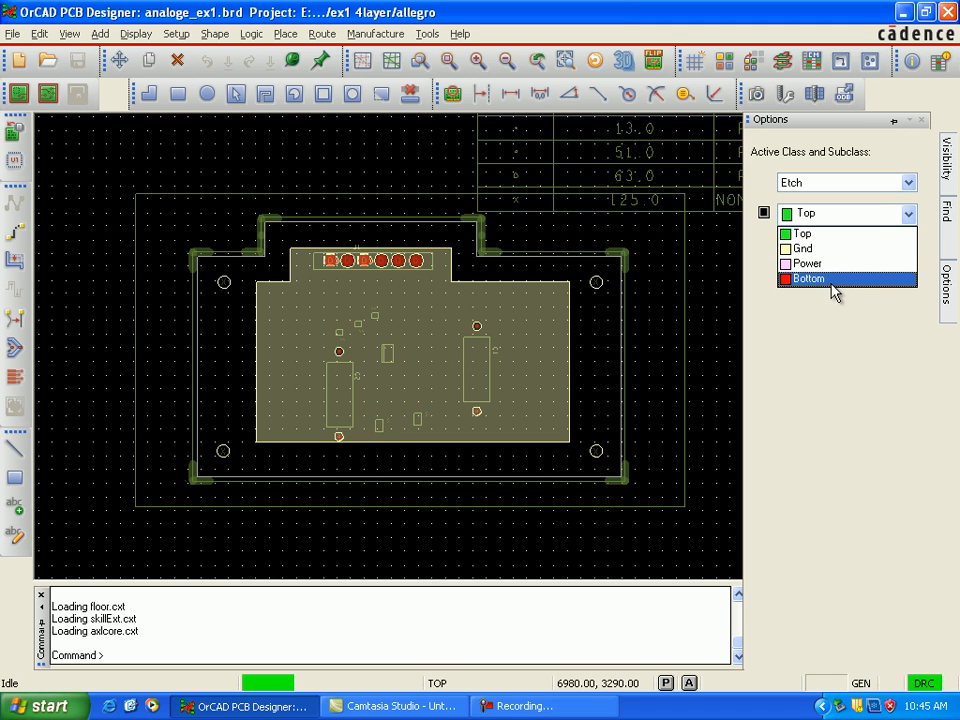
click(832, 280)
click(765, 214)
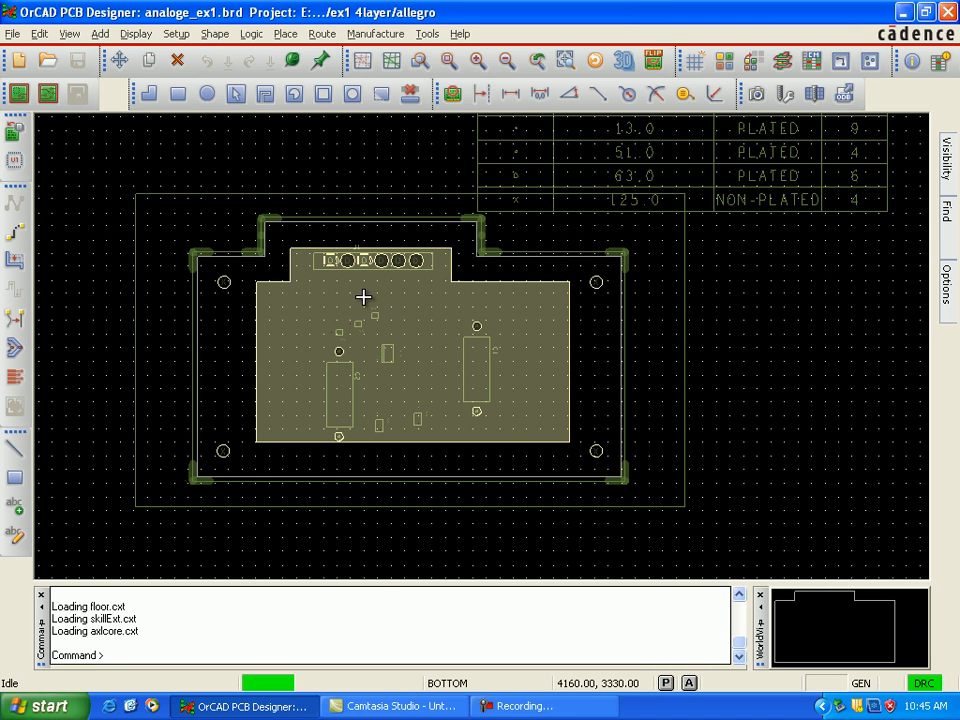
Step: View the connector J1 pins on the ground plane up close and make Gnd the active etch subclass
scroll(364, 296, up, 4)
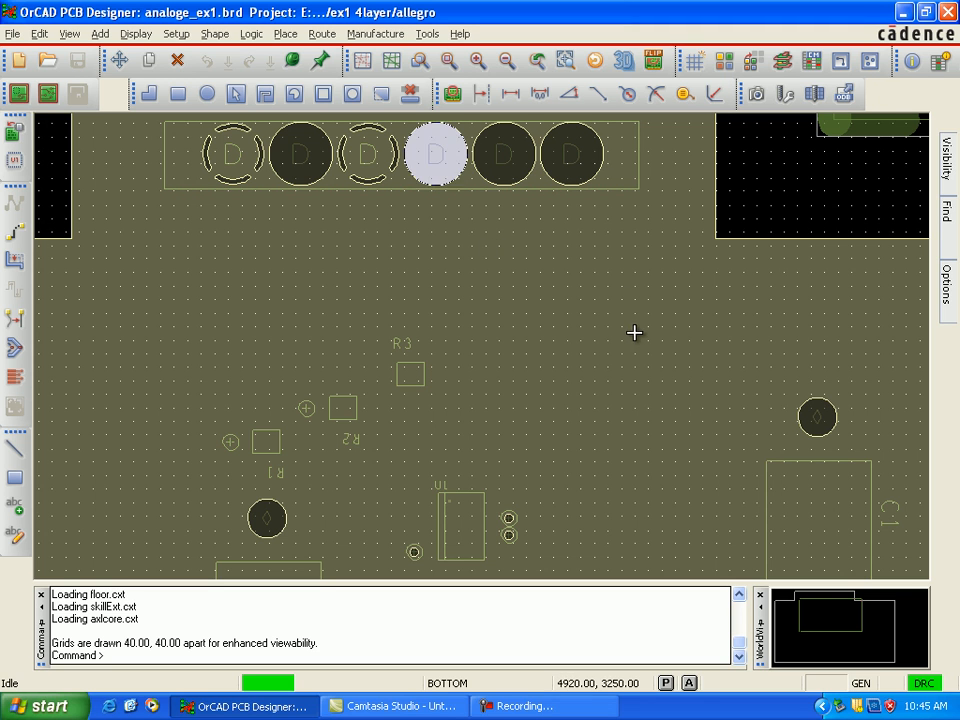
mouse_move(953, 295)
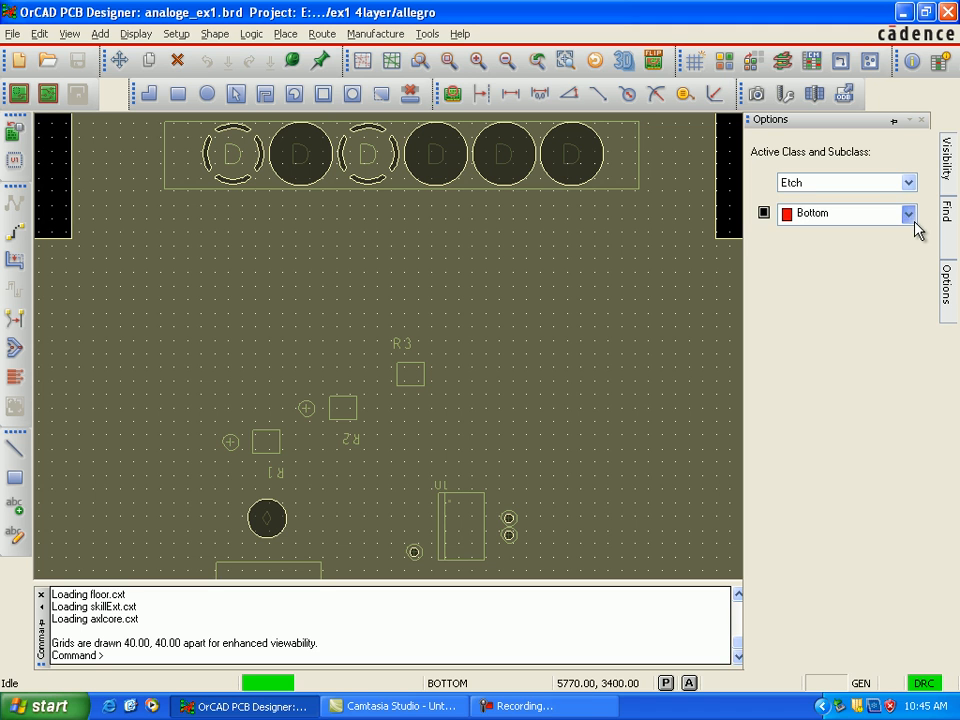
click(913, 215)
click(902, 250)
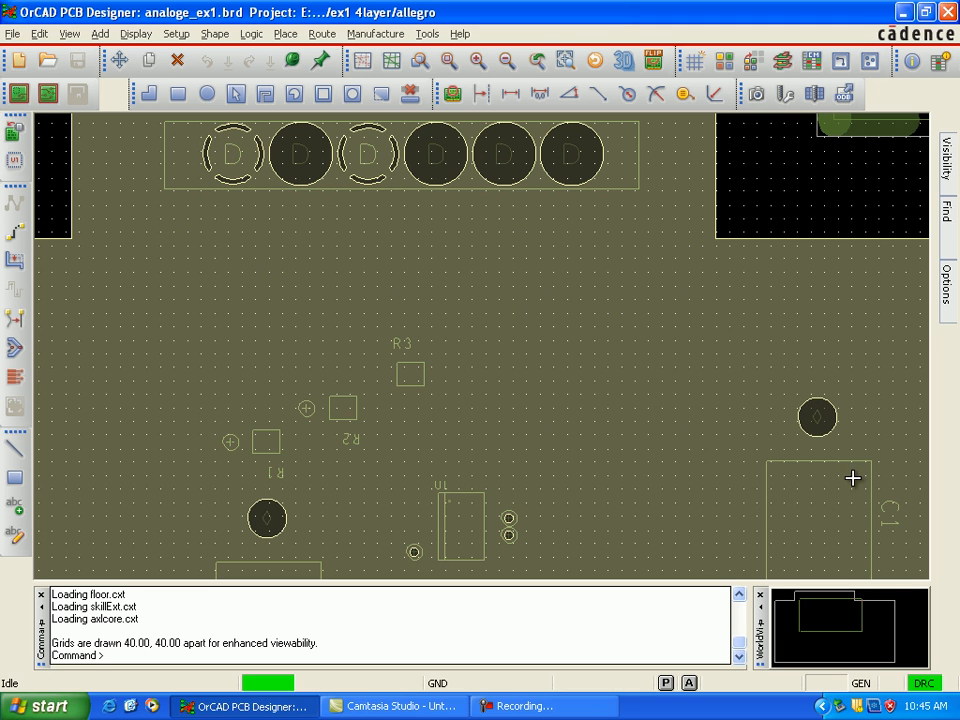
Step: Examine the ground-plane connections at the C1 to C4 capacitors, their vias and connector J1
scroll(840, 482, down, 3)
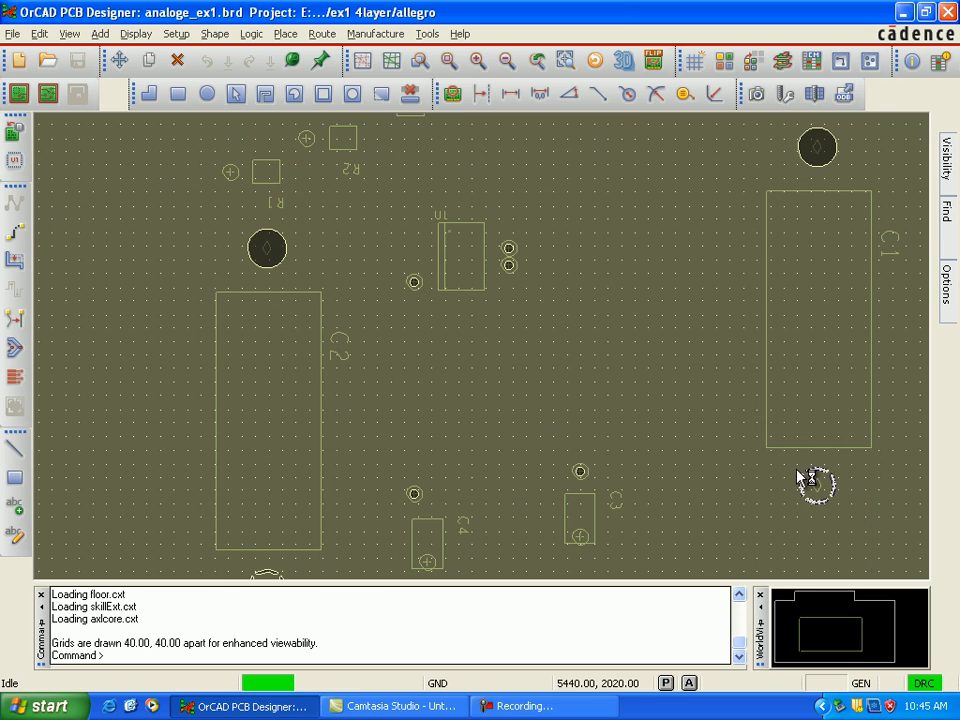
scroll(822, 490, down, 2)
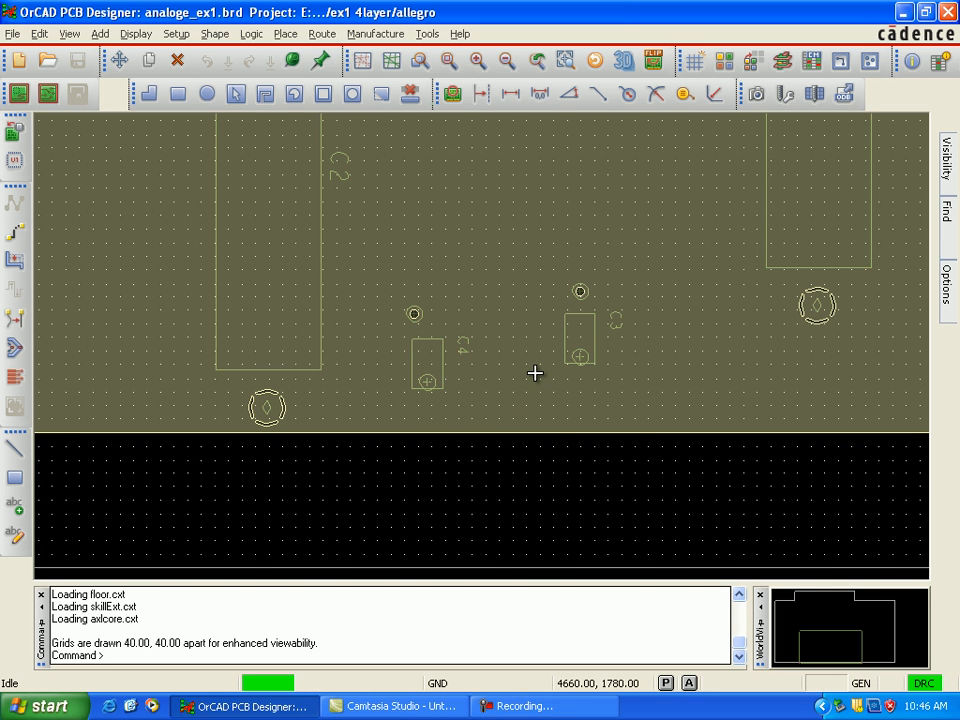
scroll(536, 375, down, 1)
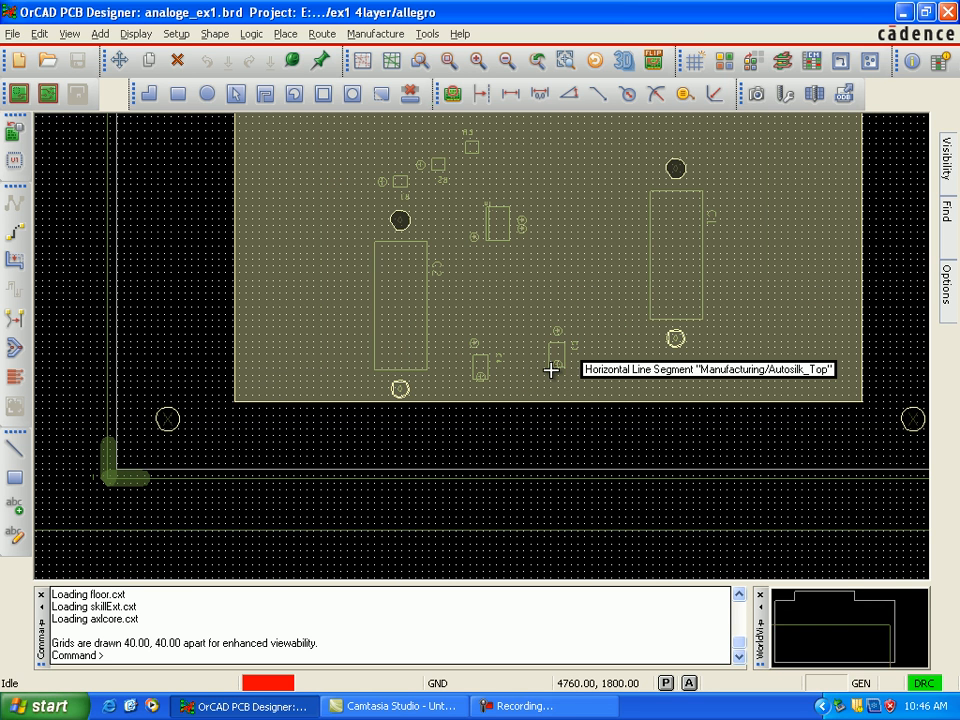
key(Down)
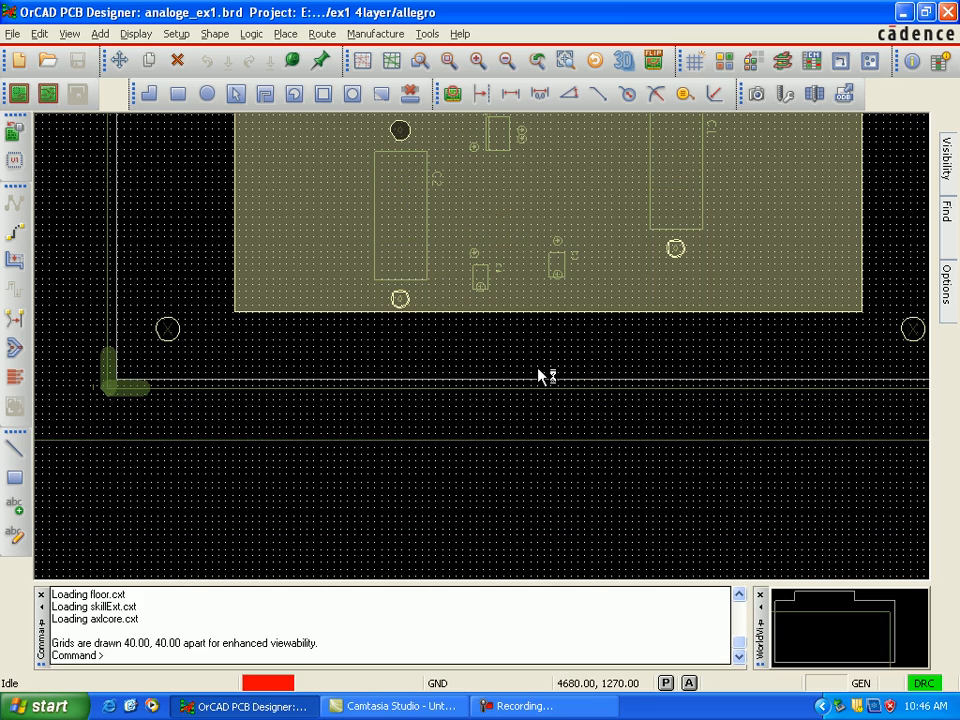
key(Up)
key(Up)
key(Up)
scroll(570, 367, up, 1)
scroll(570, 367, down, 1)
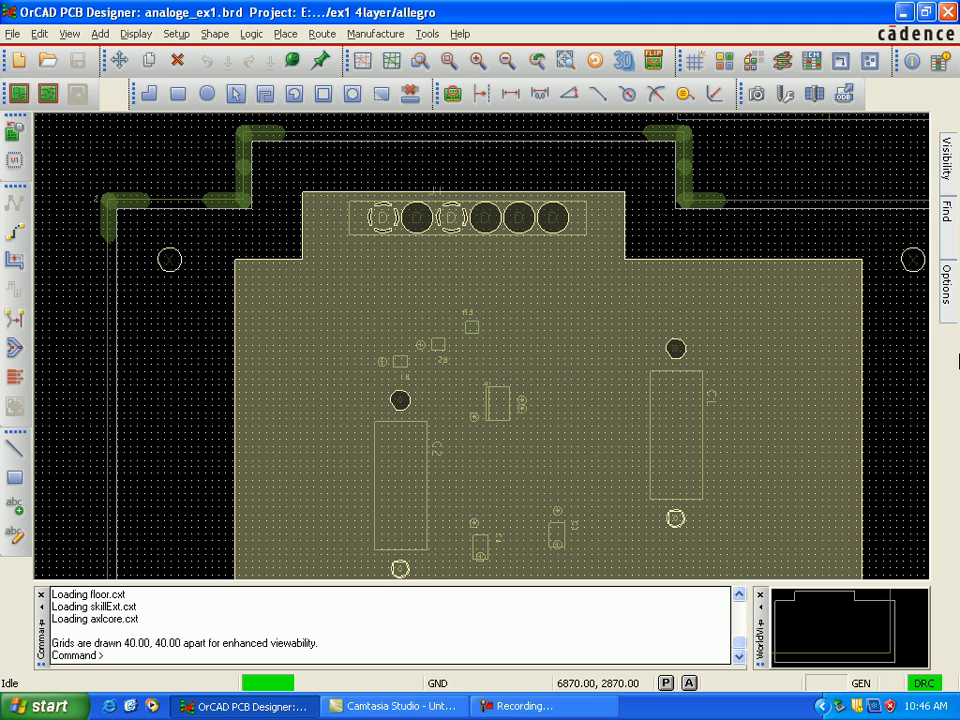
Step: Hide the Gnd etch layer, then make Power the active etch subclass and turn on its visibility
mouse_move(946, 285)
click(764, 213)
click(907, 215)
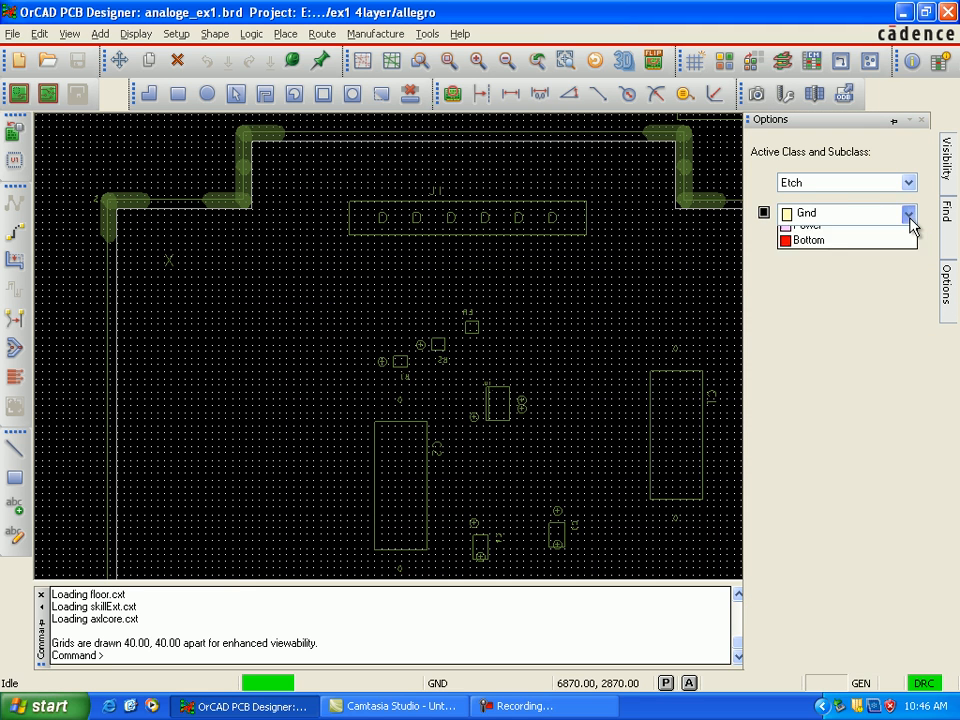
click(898, 264)
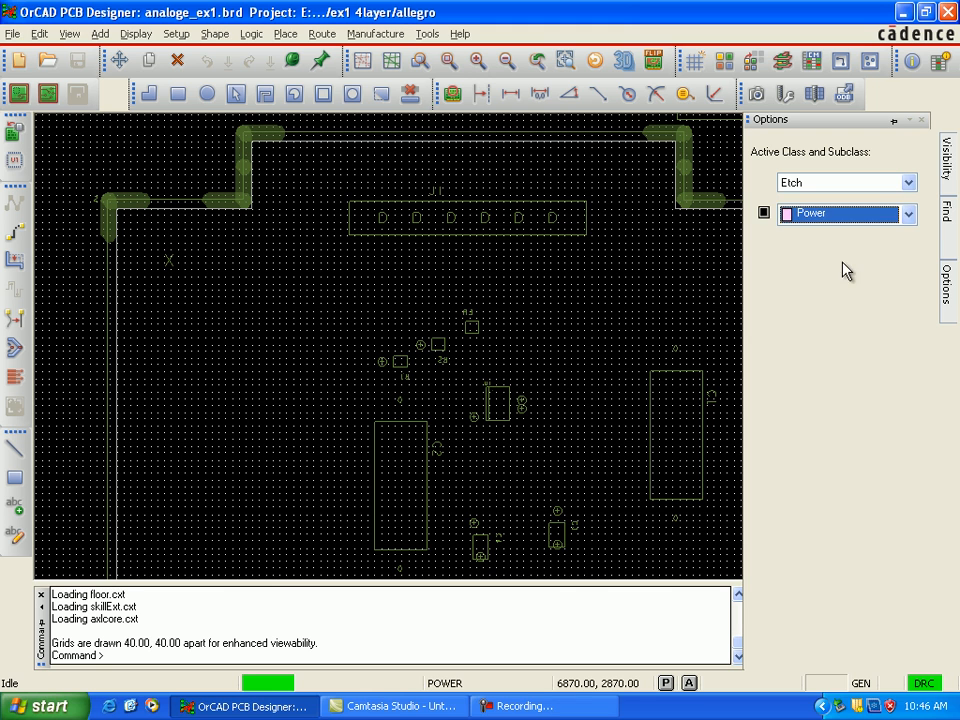
click(765, 214)
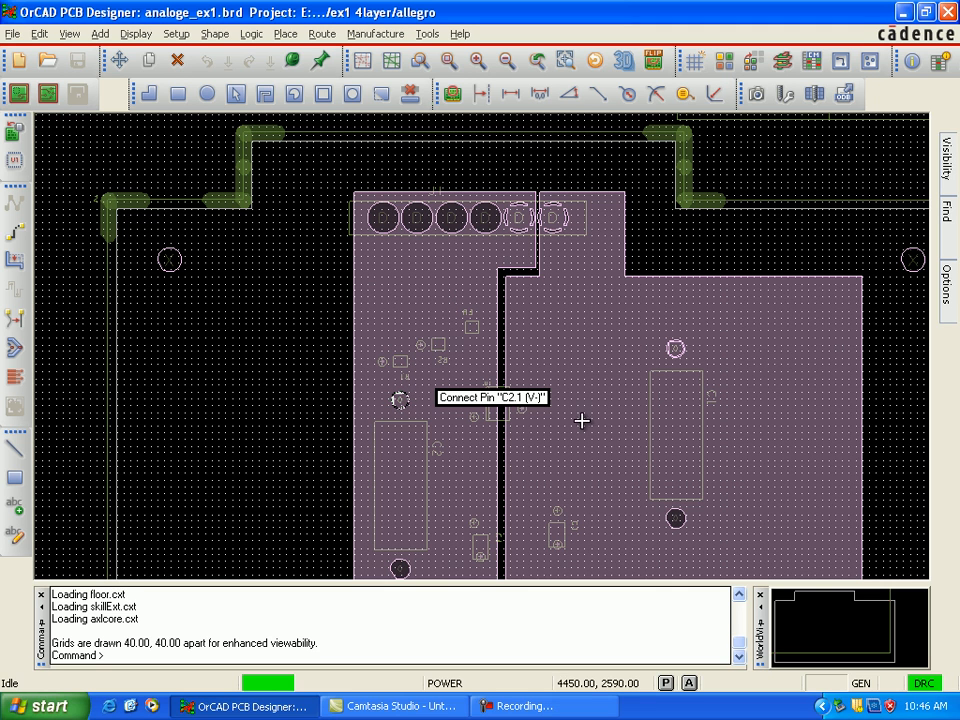
Step: Examine the vias on both sides of U1 to identify their nets and connections to the split power planes
scroll(523, 413, up, 2)
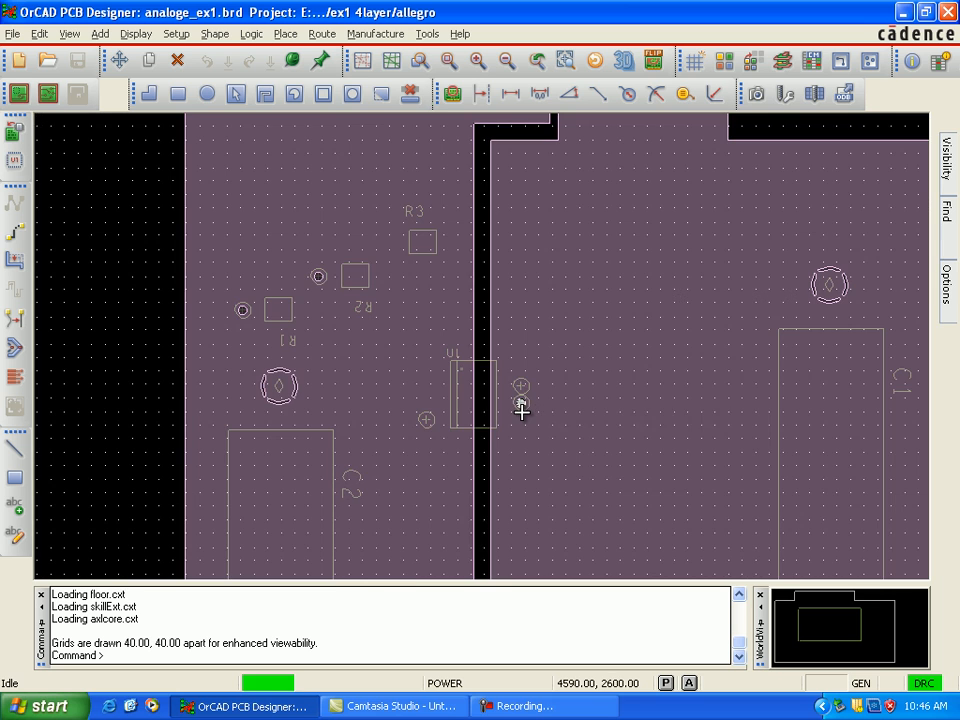
scroll(518, 415, up, 5)
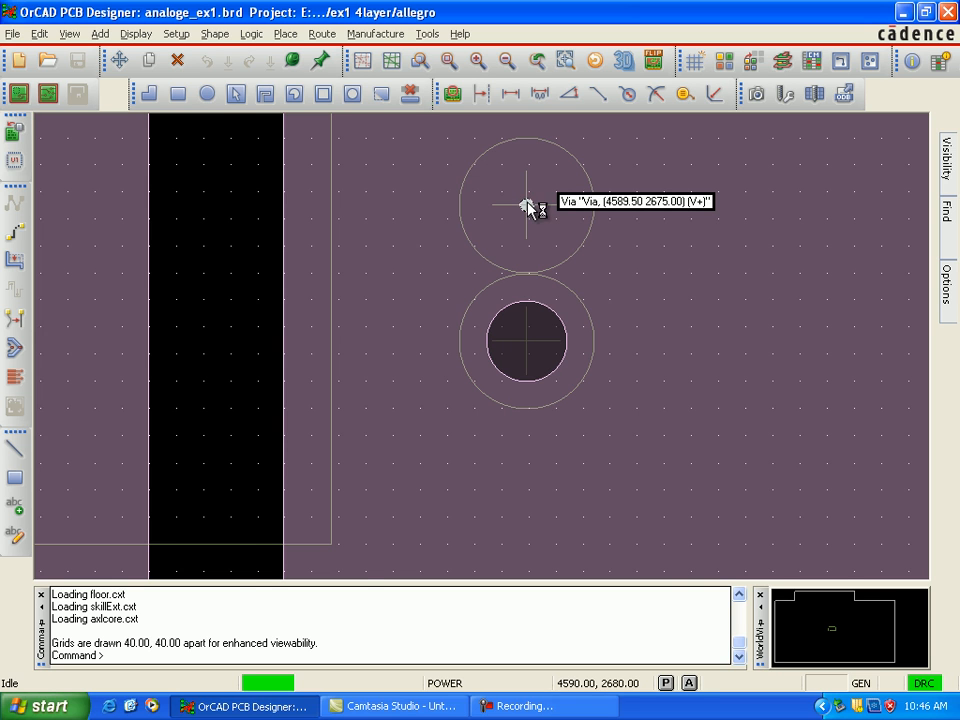
key(Left)
key(Left)
key(Left)
key(Left)
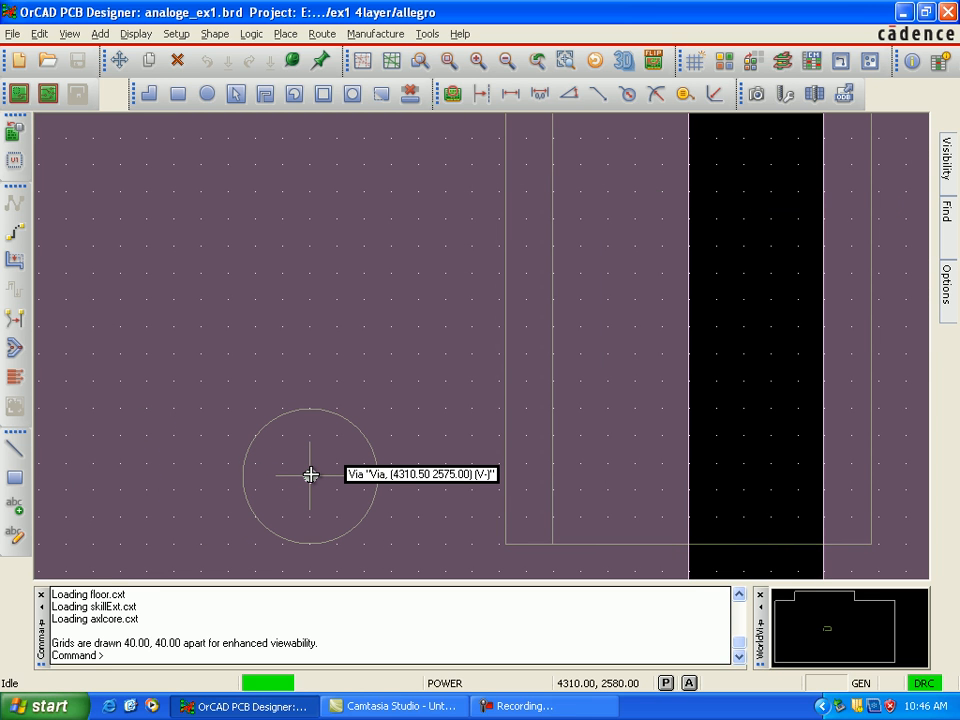
scroll(310, 474, down, 1)
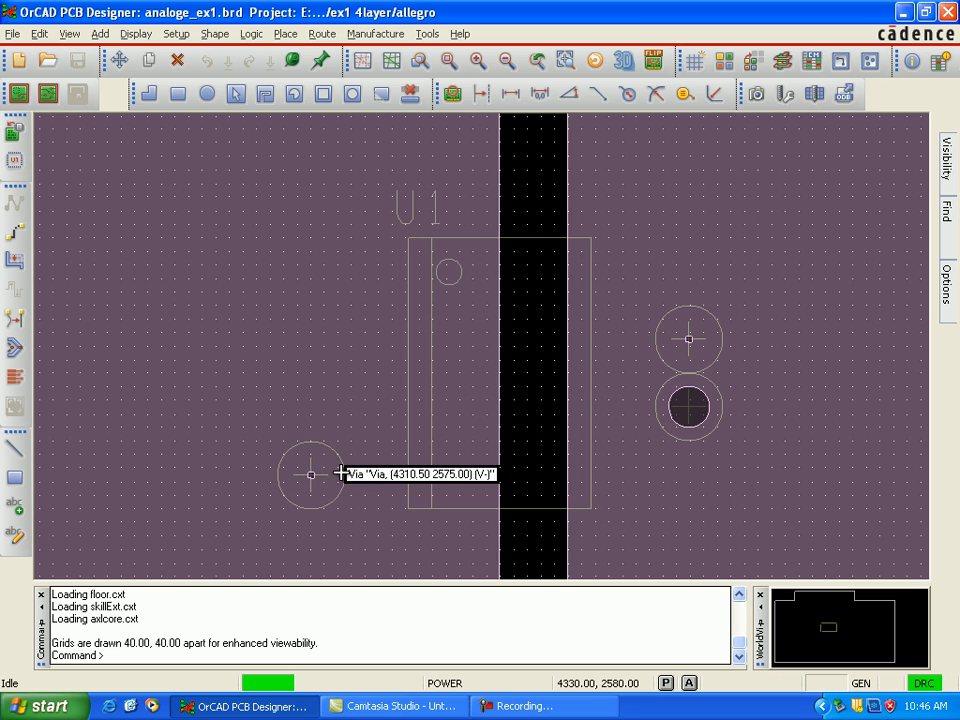
Step: Examine the vias next to capacitors C4 and C3 to identify their nets and power-plane connections
key(Down)
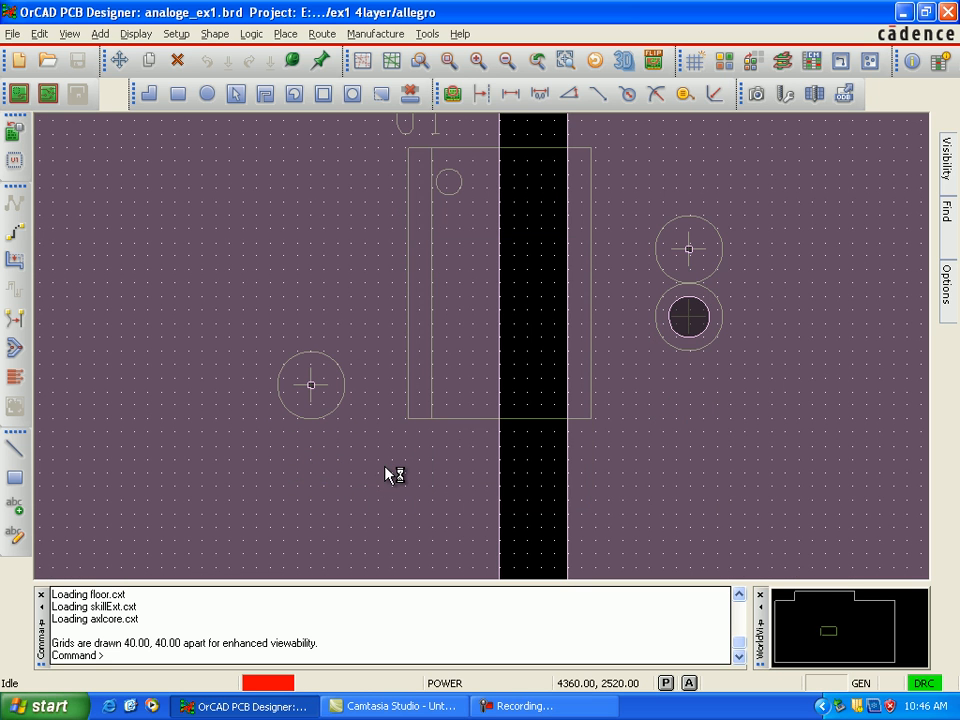
key(Down)
key(Down)
key(Down)
key(Down)
key(Down)
key(Down)
key(Down)
key(Down)
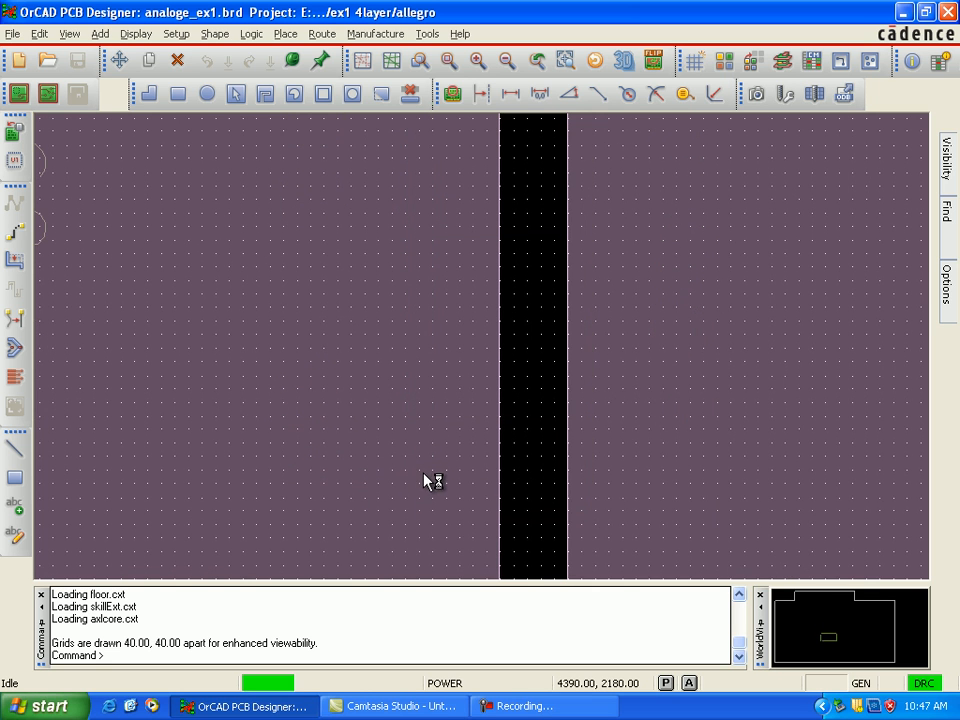
key(Down)
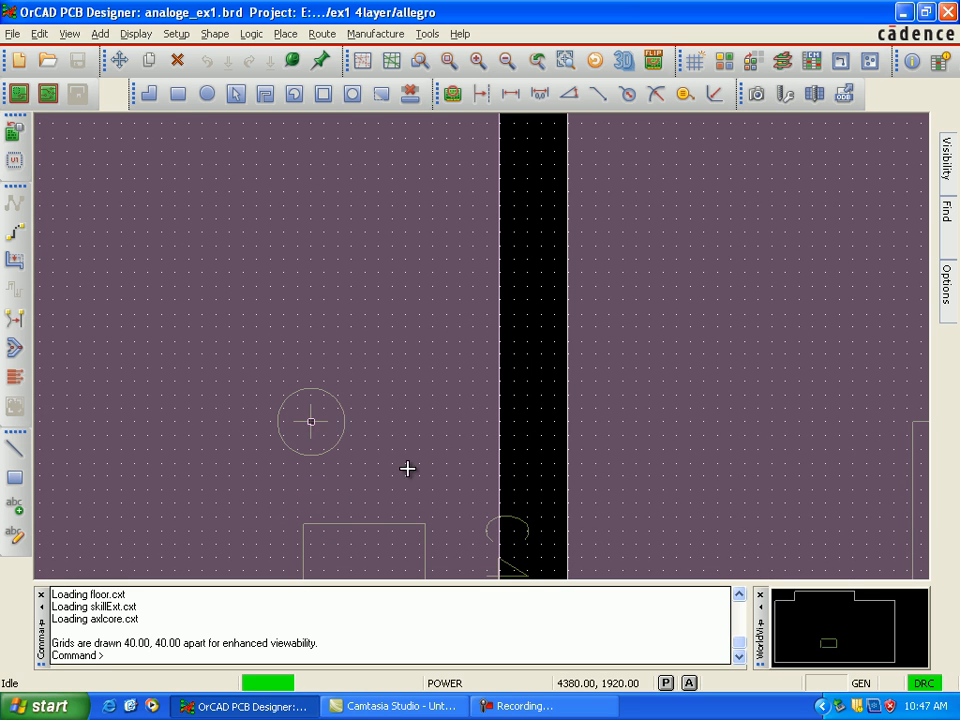
mouse_move(309, 421)
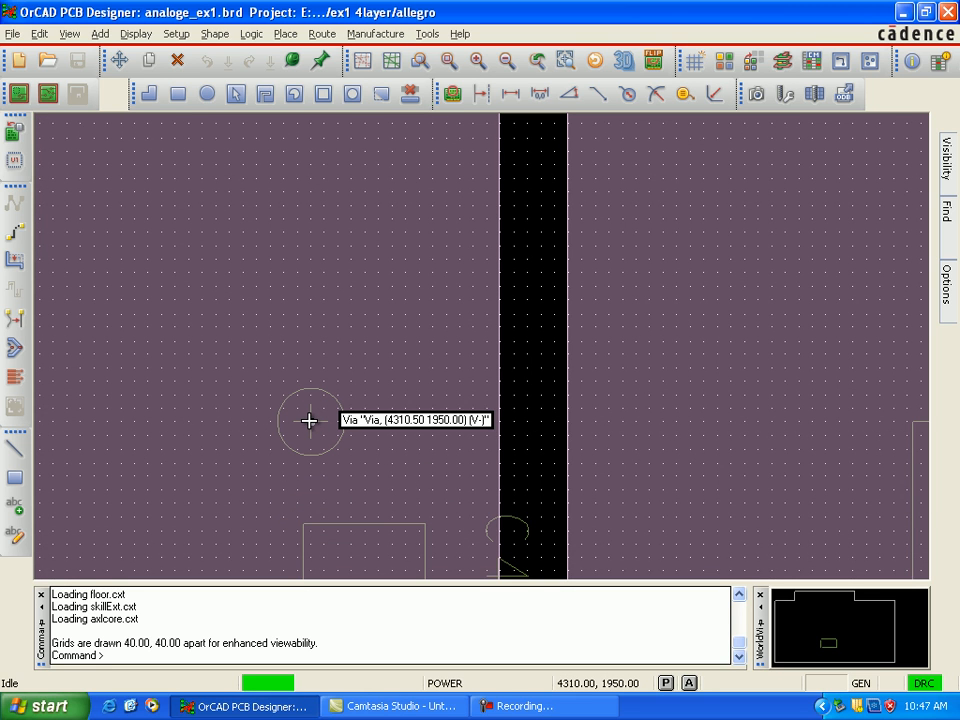
key(Down)
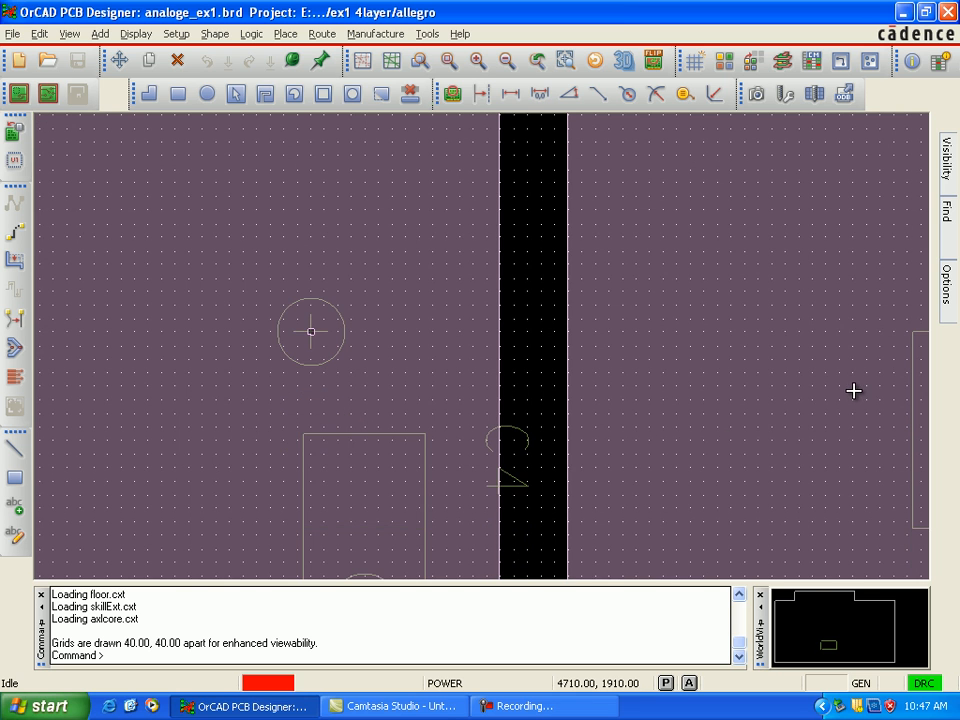
key(Right)
key(Right)
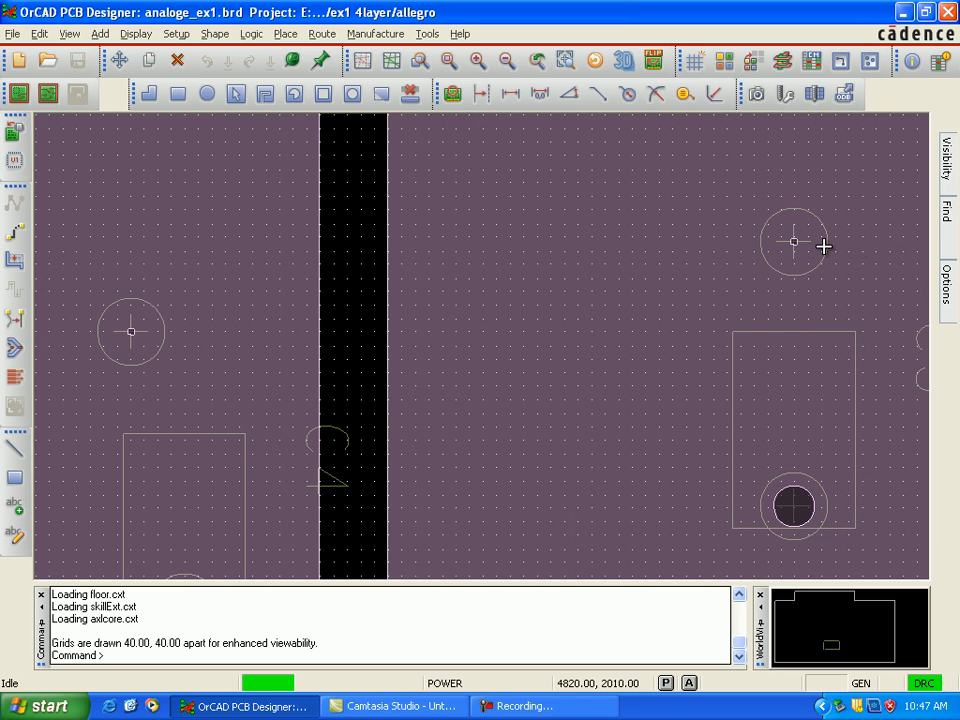
mouse_move(795, 242)
scroll(703, 294, down, 2)
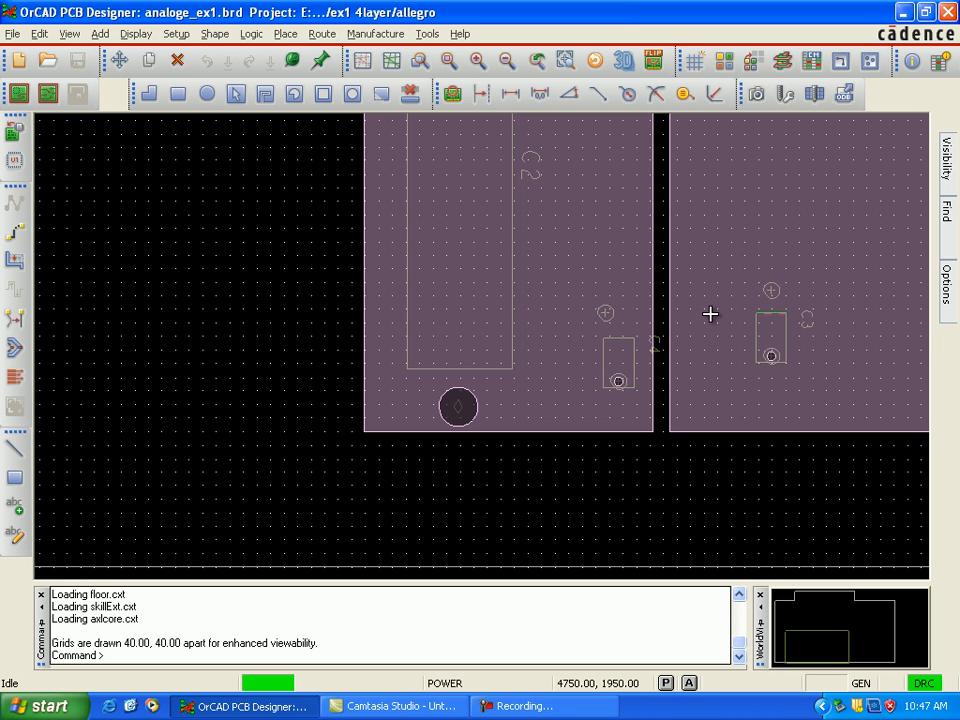
key(Down)
key(Down)
Step: Hide the Power etch layer, then make Gnd the active etch subclass and turn on its visibility
mouse_move(945, 300)
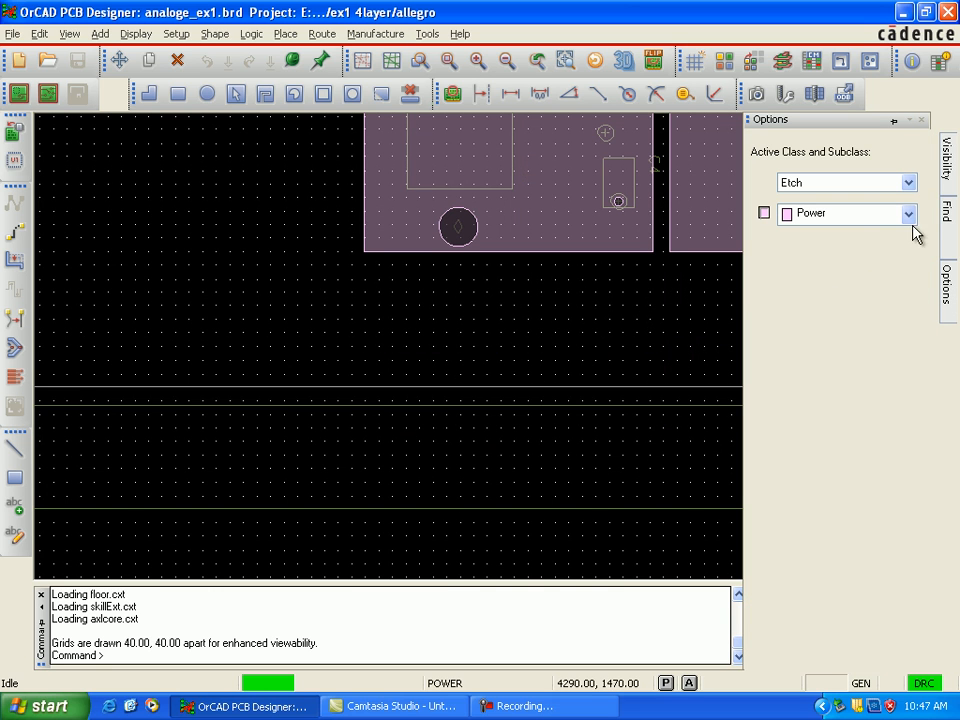
click(762, 217)
click(764, 213)
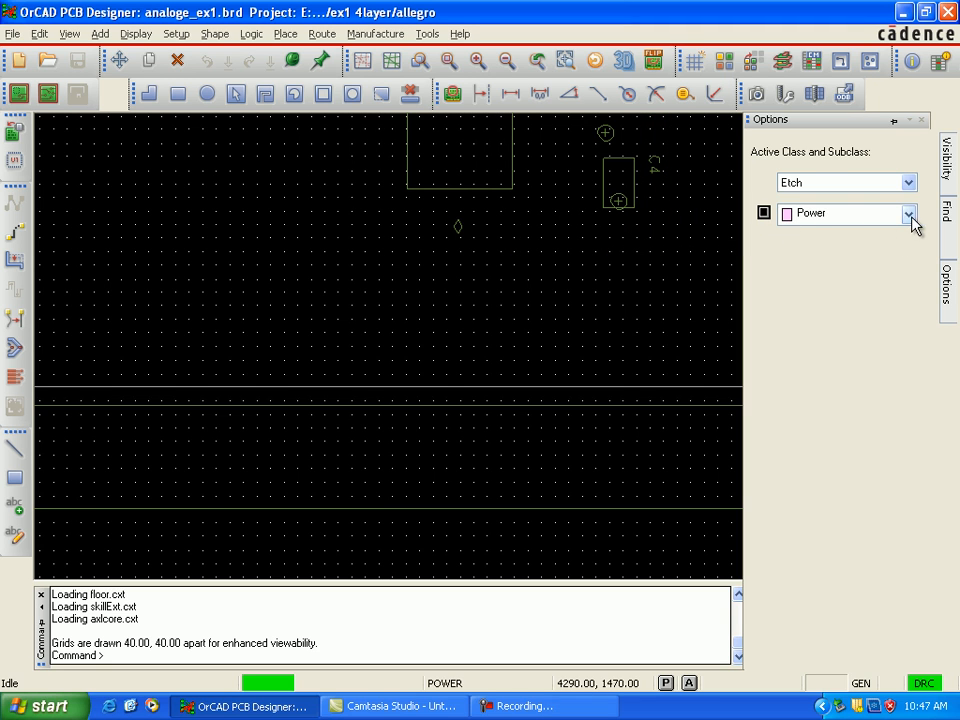
click(909, 218)
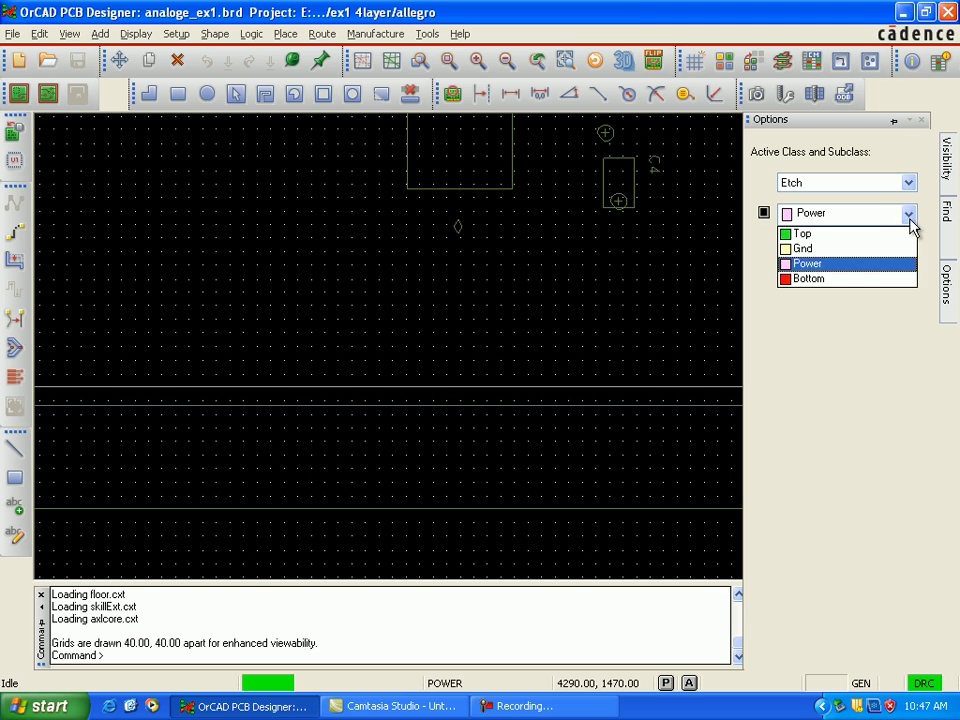
click(829, 249)
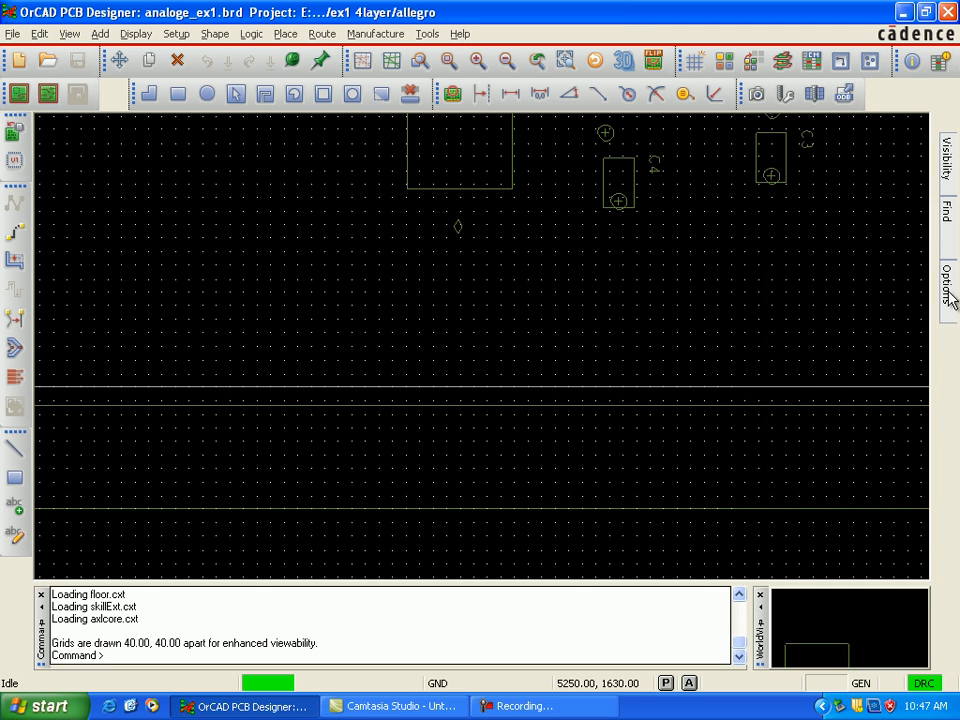
mouse_move(948, 295)
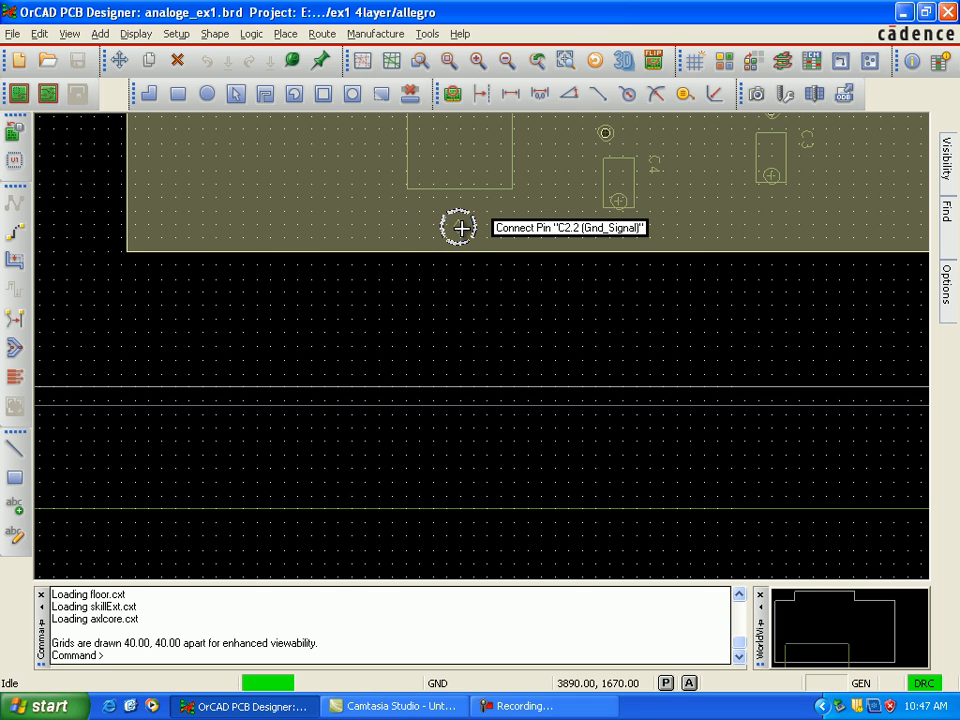
Step: Examine the ground-plane connections of the lower C2 and C1 capacitor pins
key(Right)
key(Right)
key(Right)
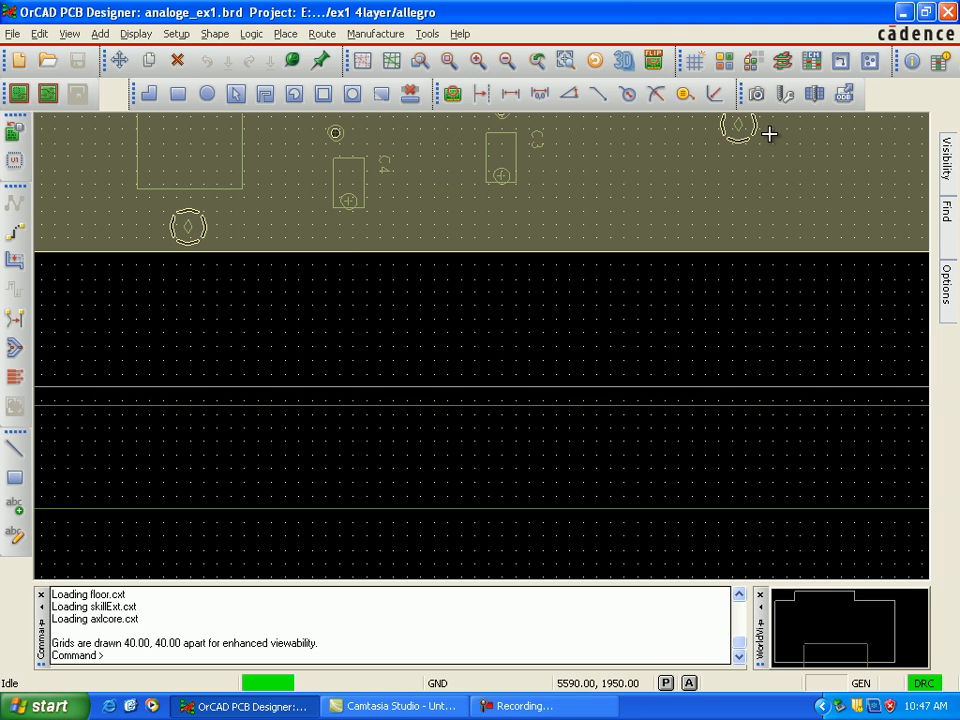
key(Up)
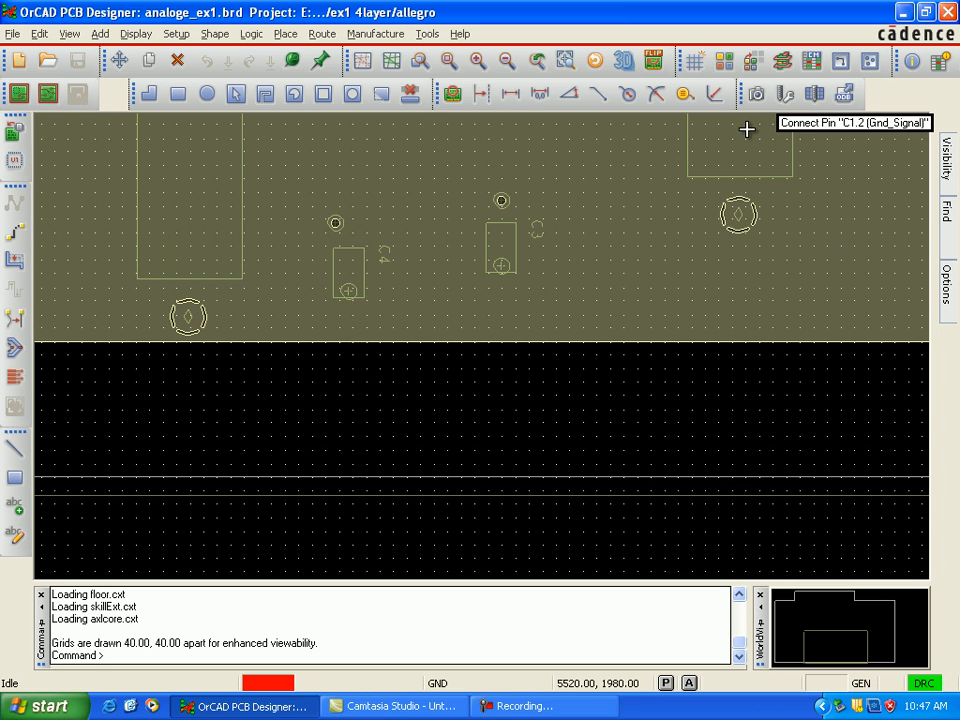
key(Up)
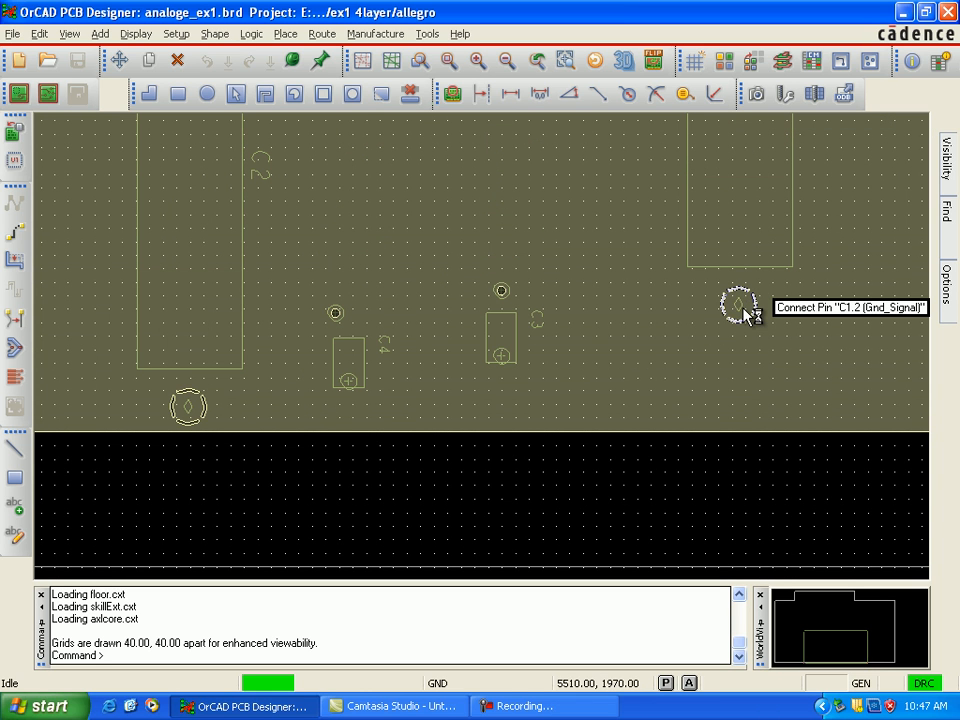
Step: Make Top the active etch subclass and show its etch around connector J1 and U1
key(Up)
key(Up)
key(Up)
key(Up)
key(Up)
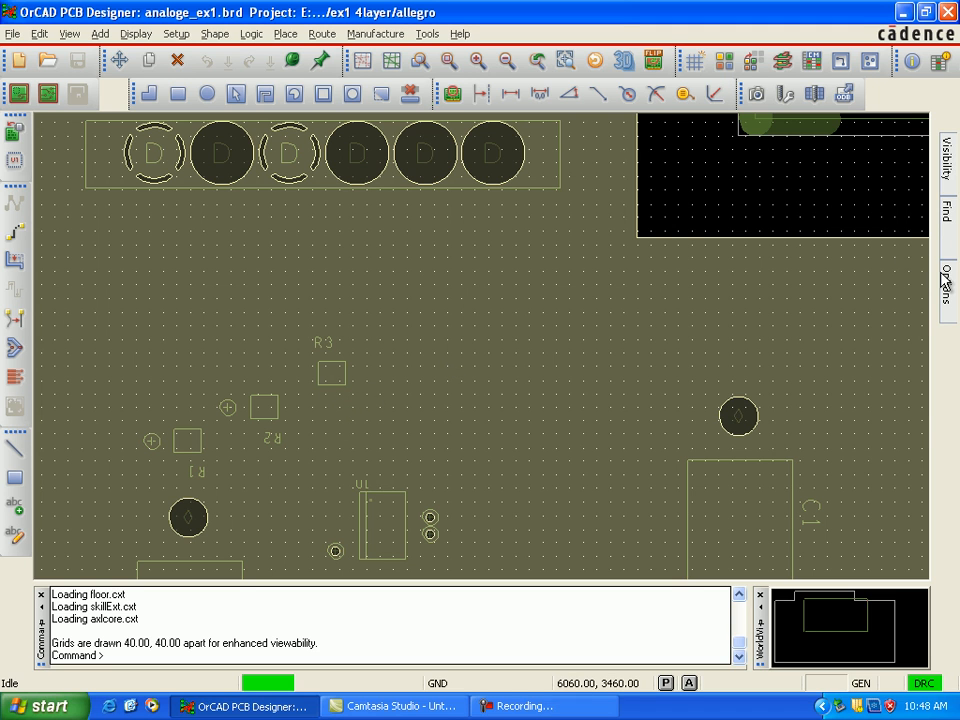
click(908, 218)
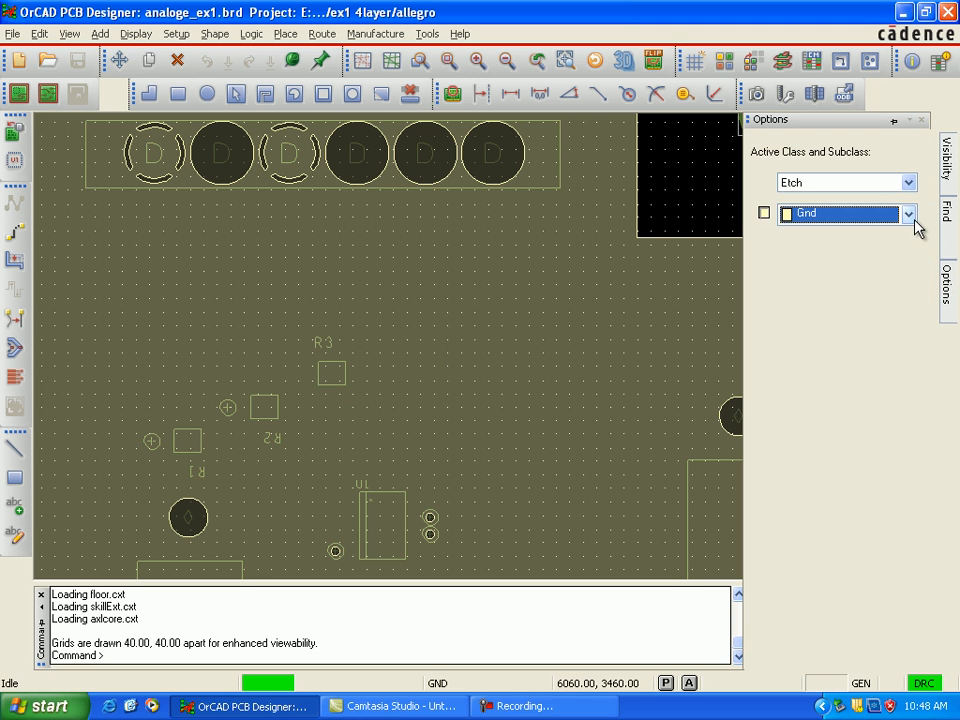
click(905, 236)
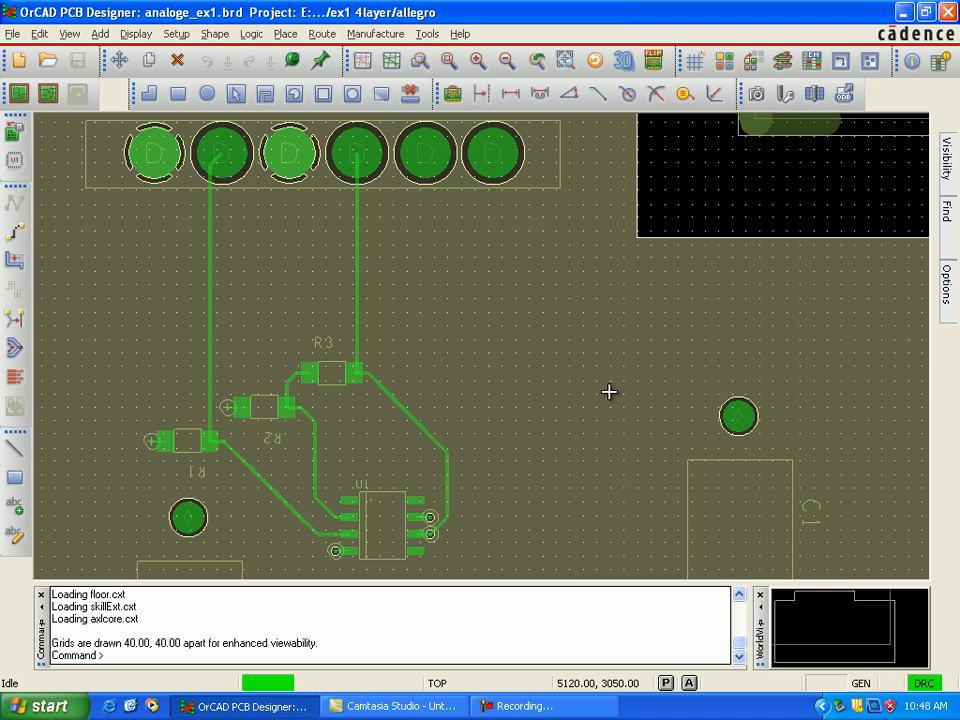
Step: Examine the drill chart's figure, size, plating and quantity columns beside the board outline
scroll(609, 391, down, 2)
scroll(609, 391, down, 2)
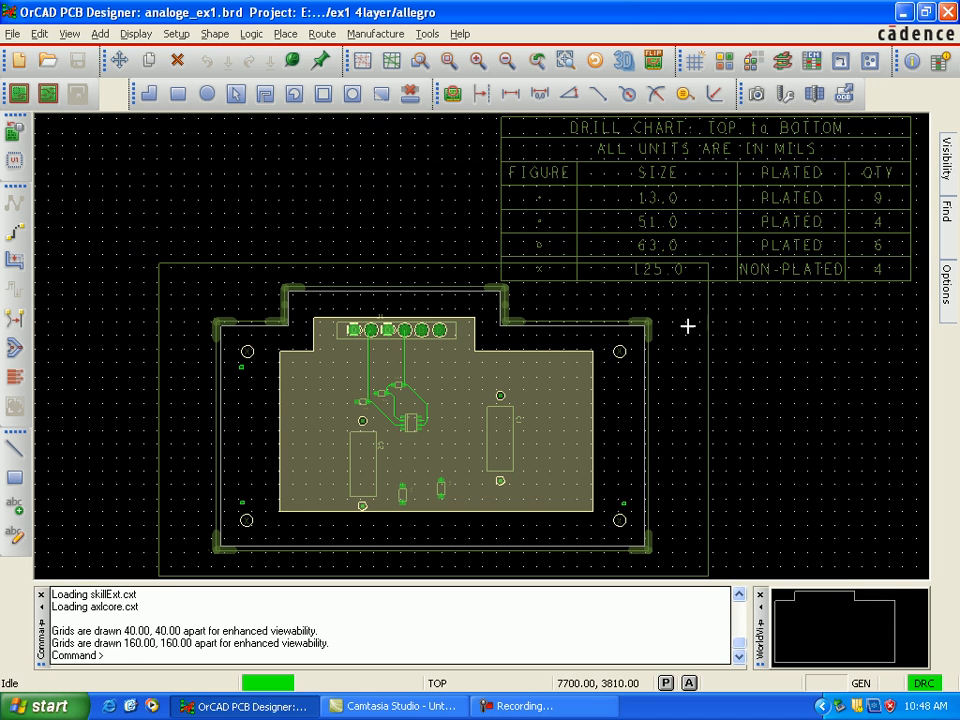
scroll(712, 250, up, 2)
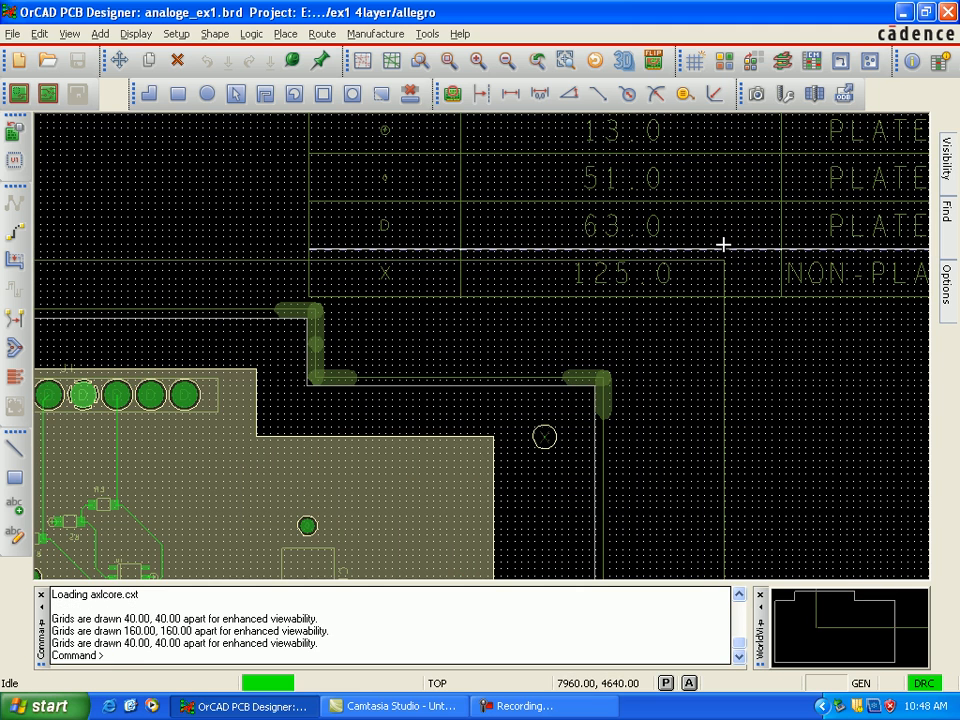
scroll(720, 241, up, 1)
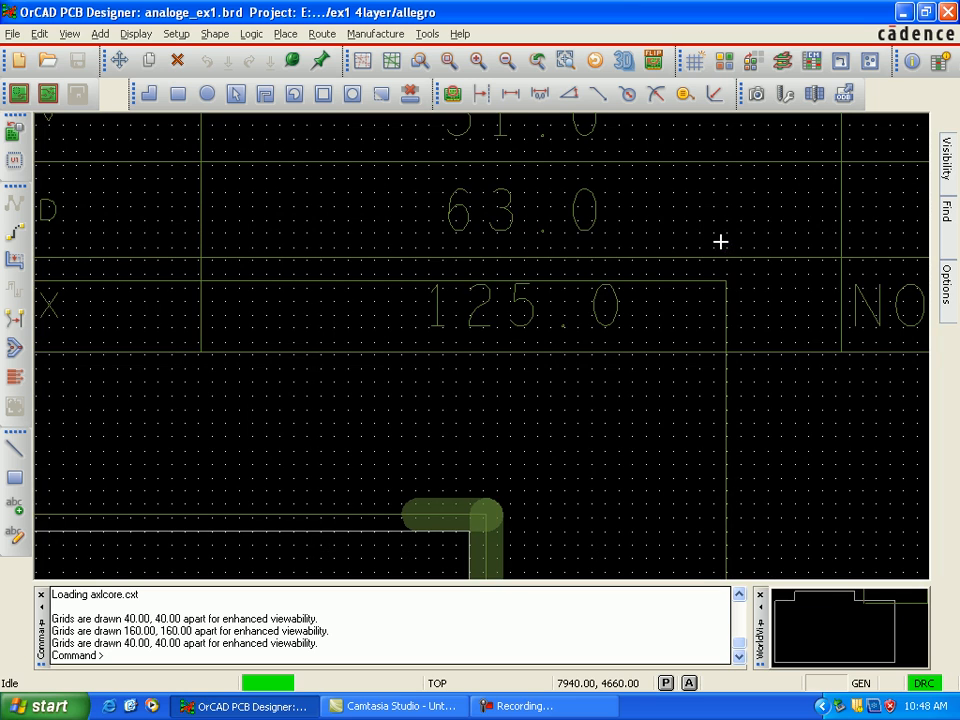
key(Up)
key(Up)
key(Up)
key(Up)
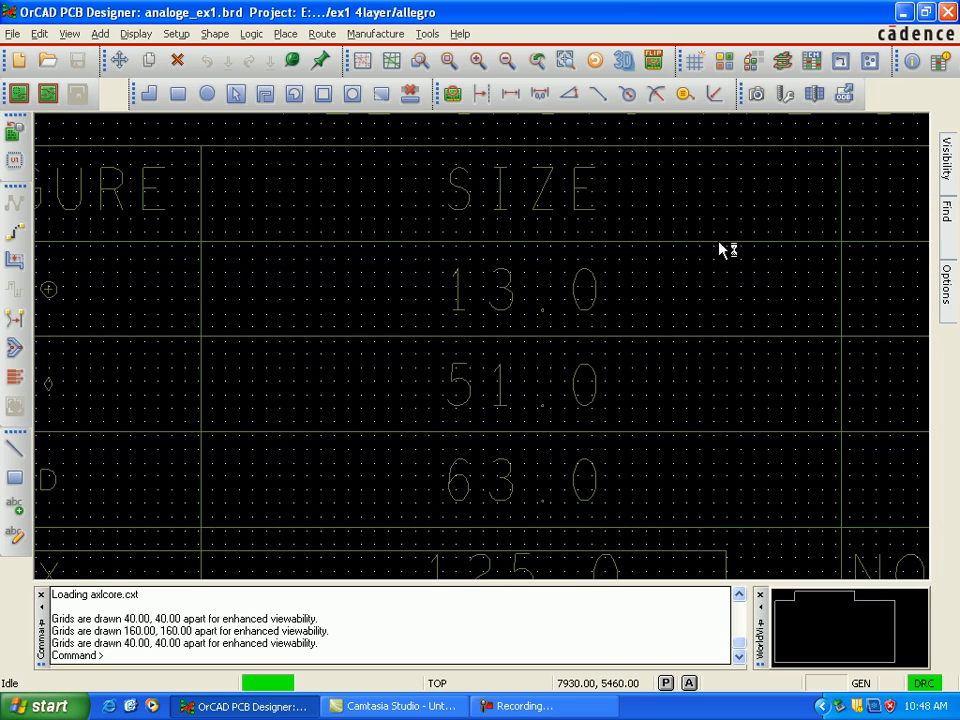
scroll(700, 282, down, 1)
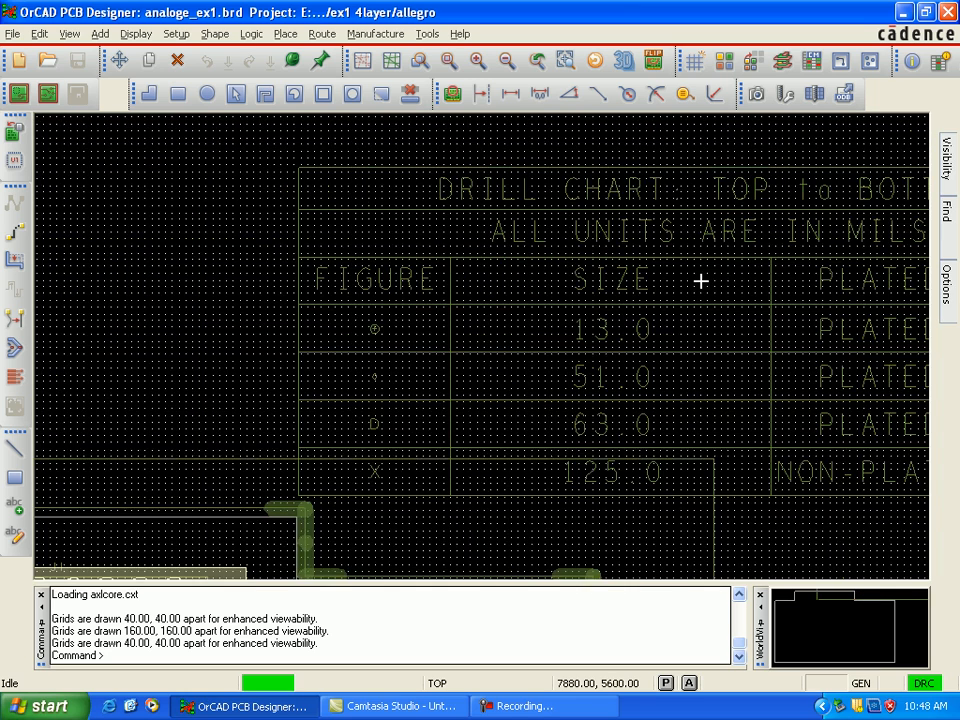
key(Right)
key(Right)
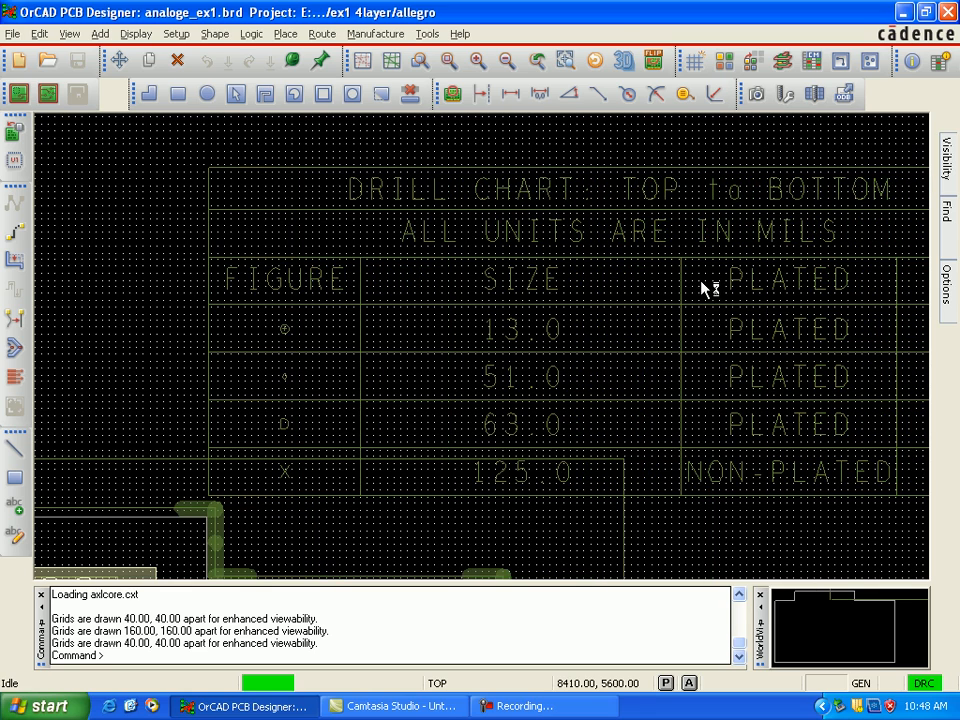
key(Right)
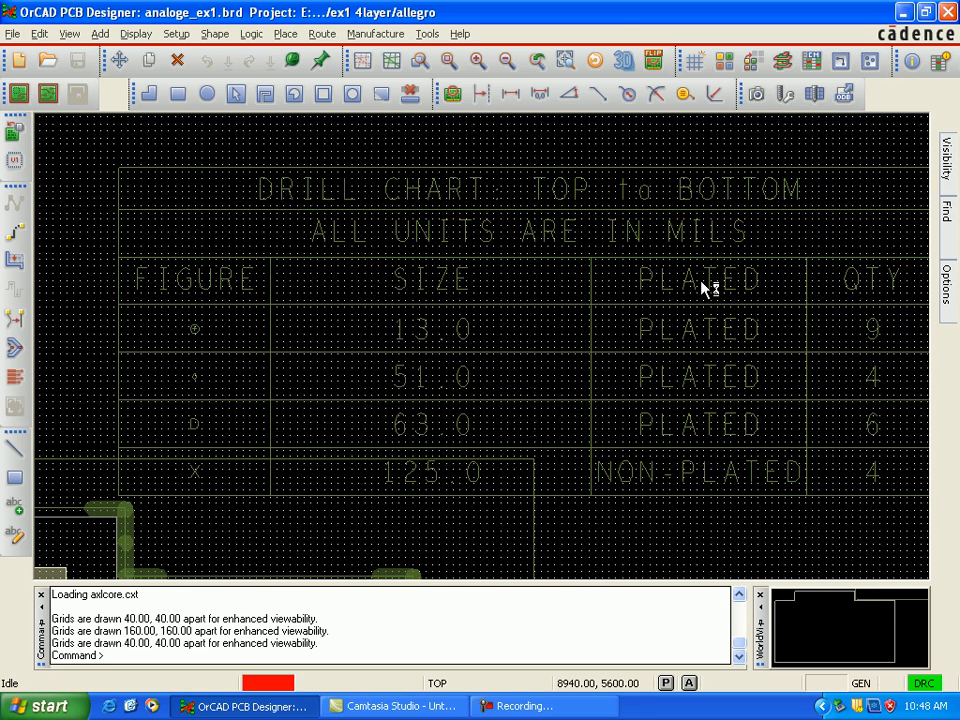
key(Right)
key(Left)
key(Left)
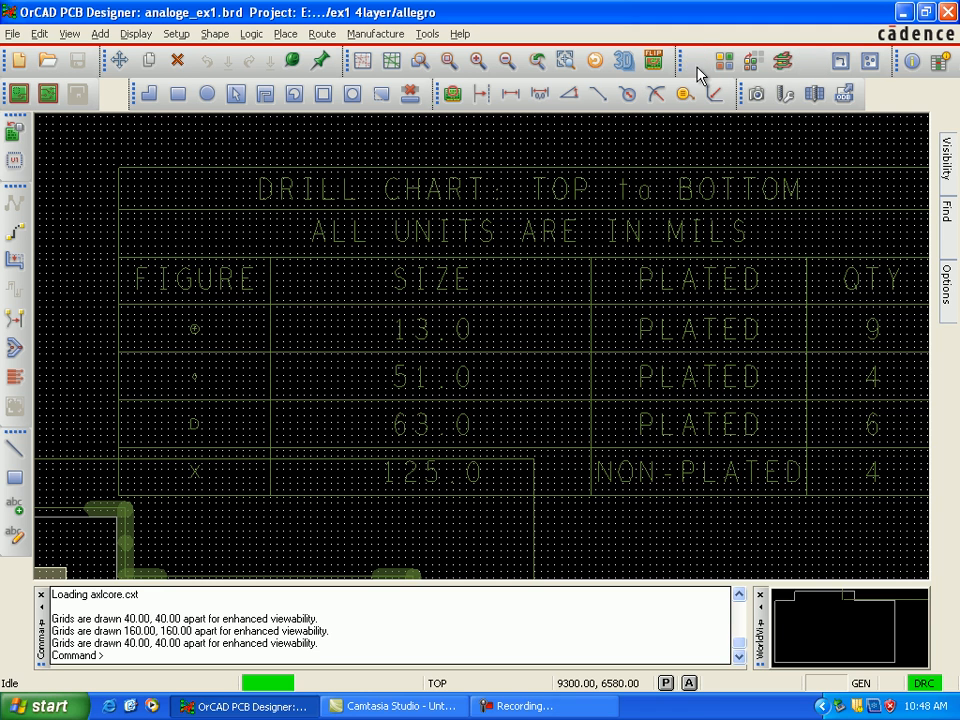
Step: Turn off the grid display and read the 13.0 mil row of the drill chart
click(695, 62)
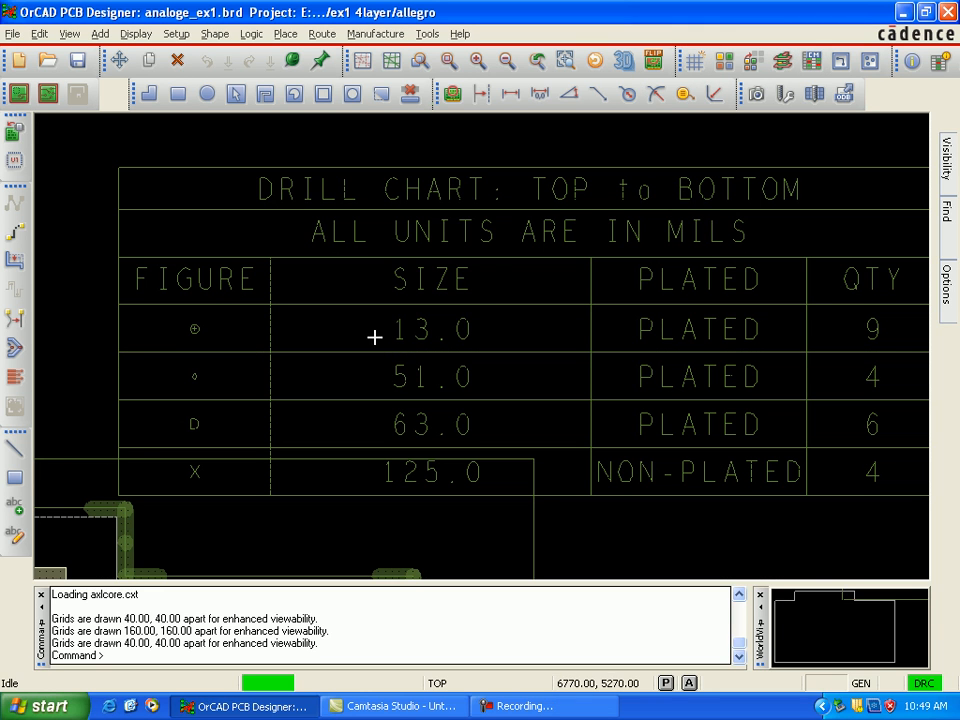
mouse_move(400, 342)
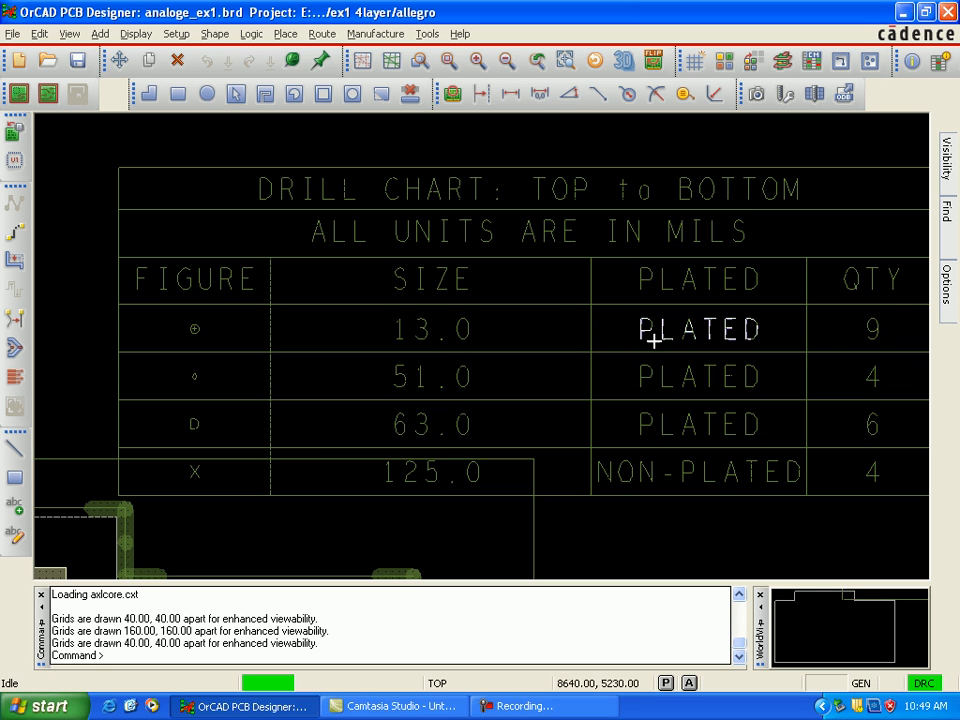
mouse_move(658, 340)
key(Right)
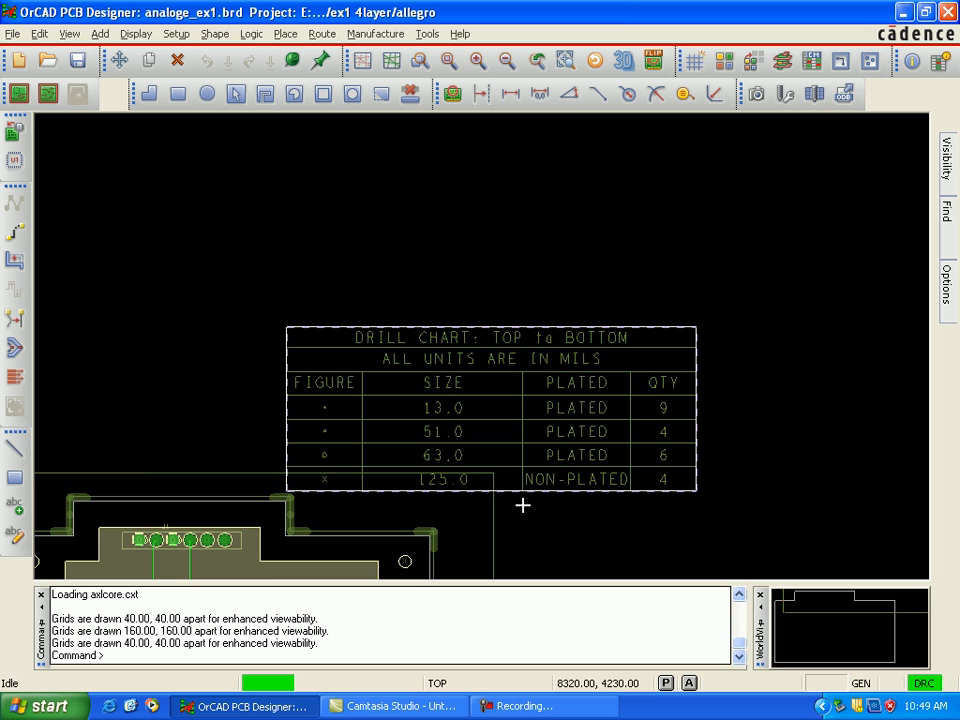
Step: Examine the mechanical mounting holes at the board's corners against the 125.0 mil drill chart entry
scroll(523, 503, down, 2)
scroll(126, 535, up, 3)
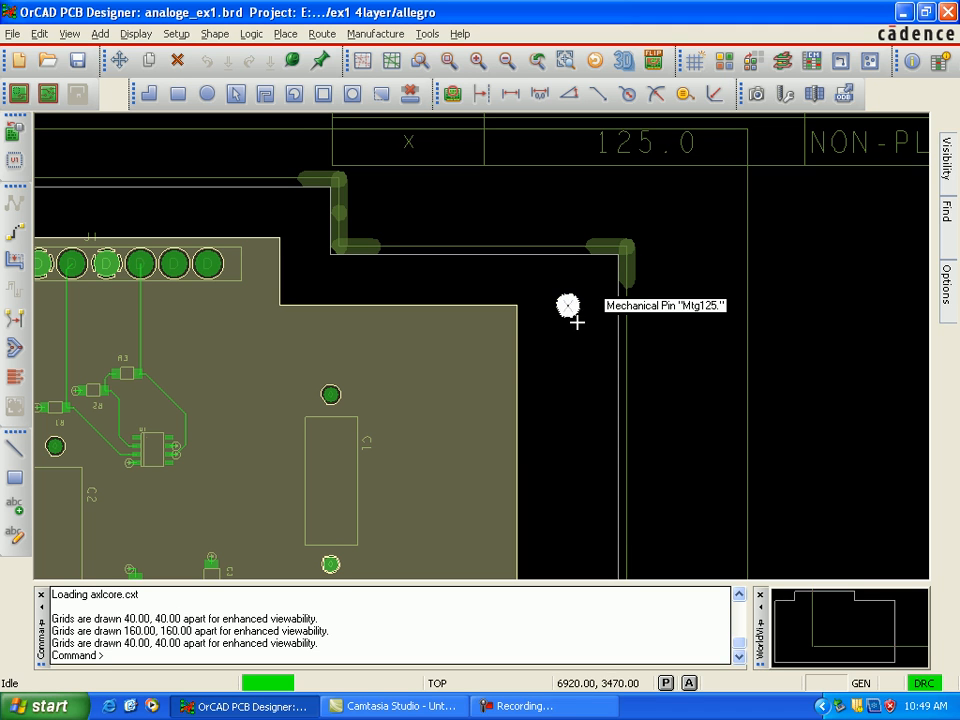
key(Down)
key(Down)
key(Down)
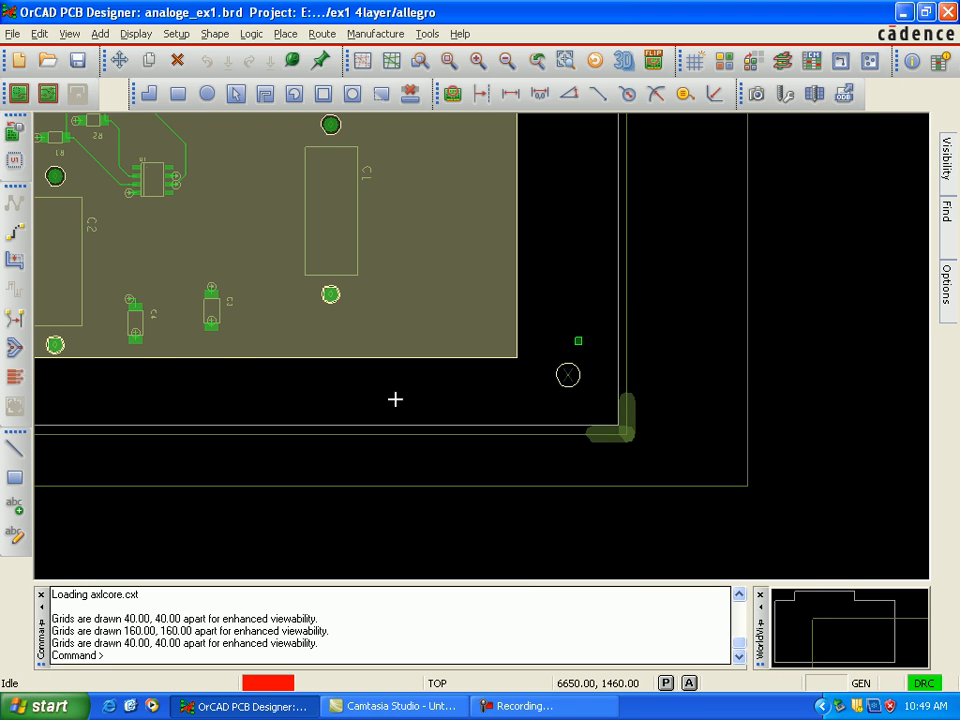
key(Left)
key(Left)
key(Left)
key(Left)
key(Left)
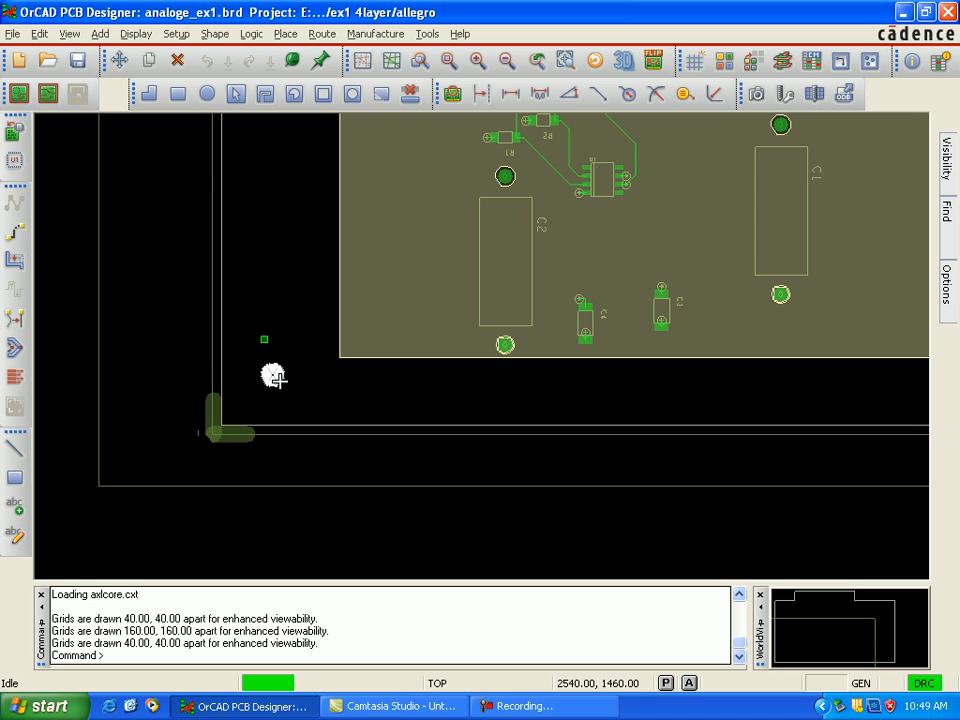
key(Up)
key(Up)
key(Up)
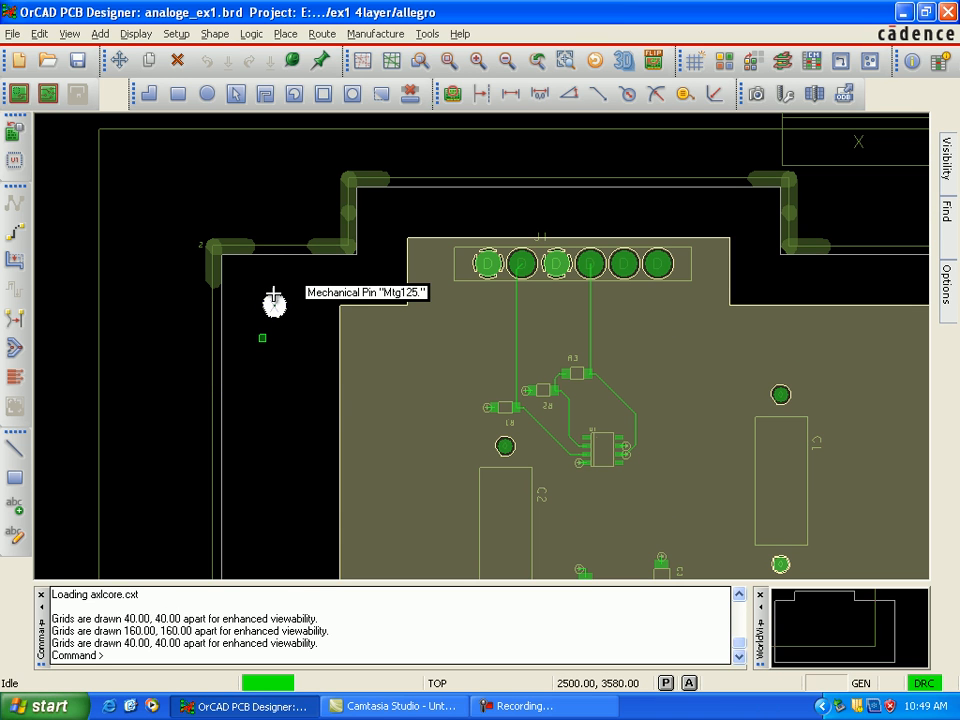
key(Right)
key(Right)
key(Right)
scroll(729, 211, up, 1)
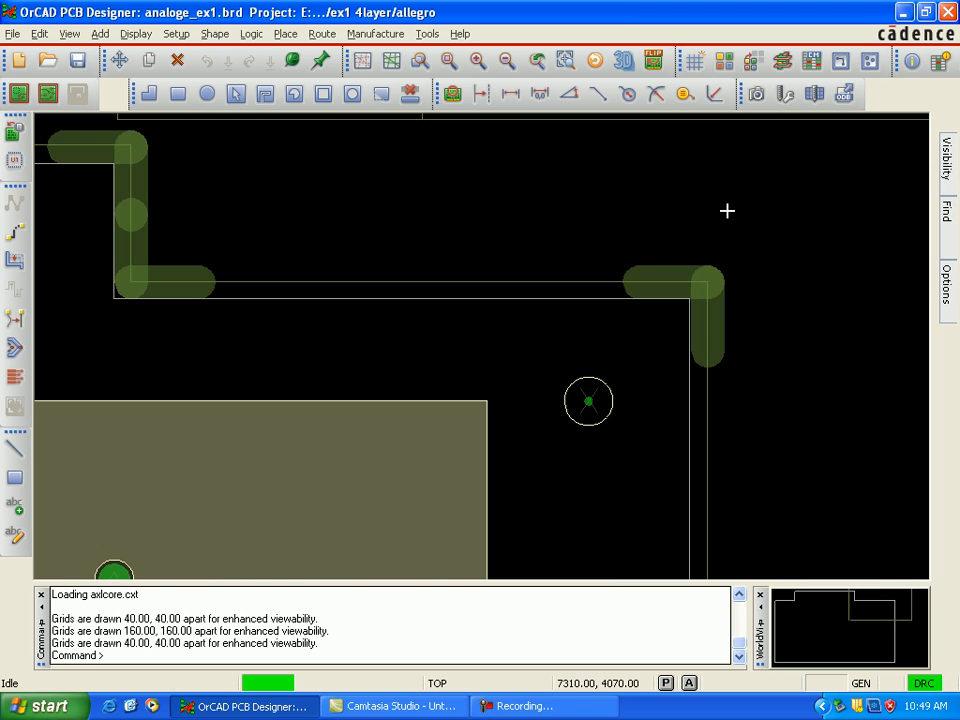
scroll(719, 240, down, 1)
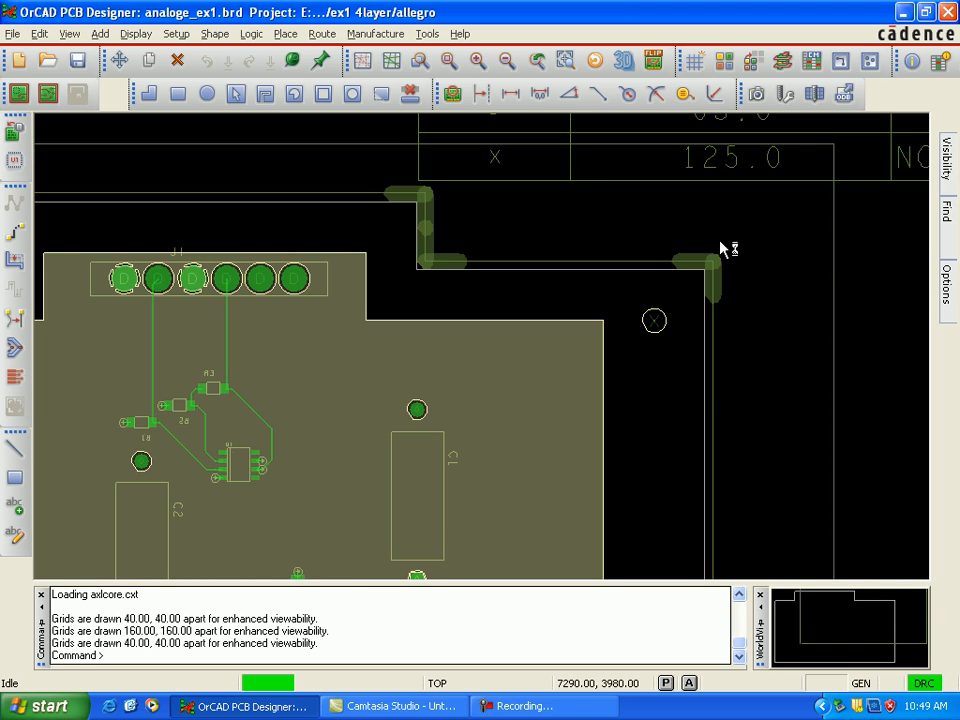
Step: Check the 63.0 mil drill chart row's plating and quantity against the pins of connector J1
key(Up)
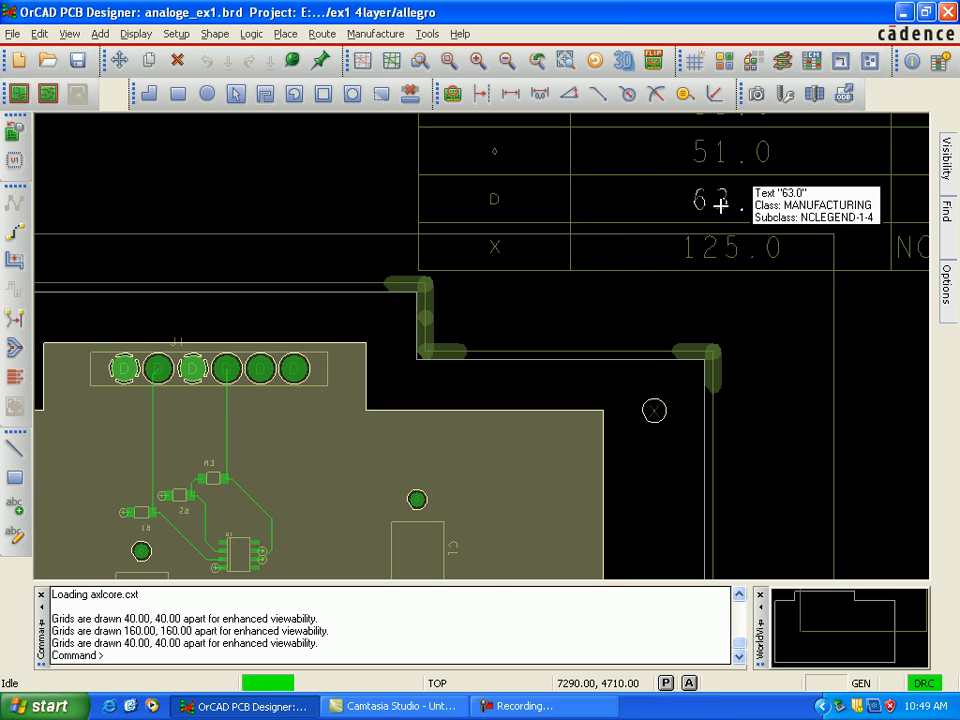
key(Right)
key(Right)
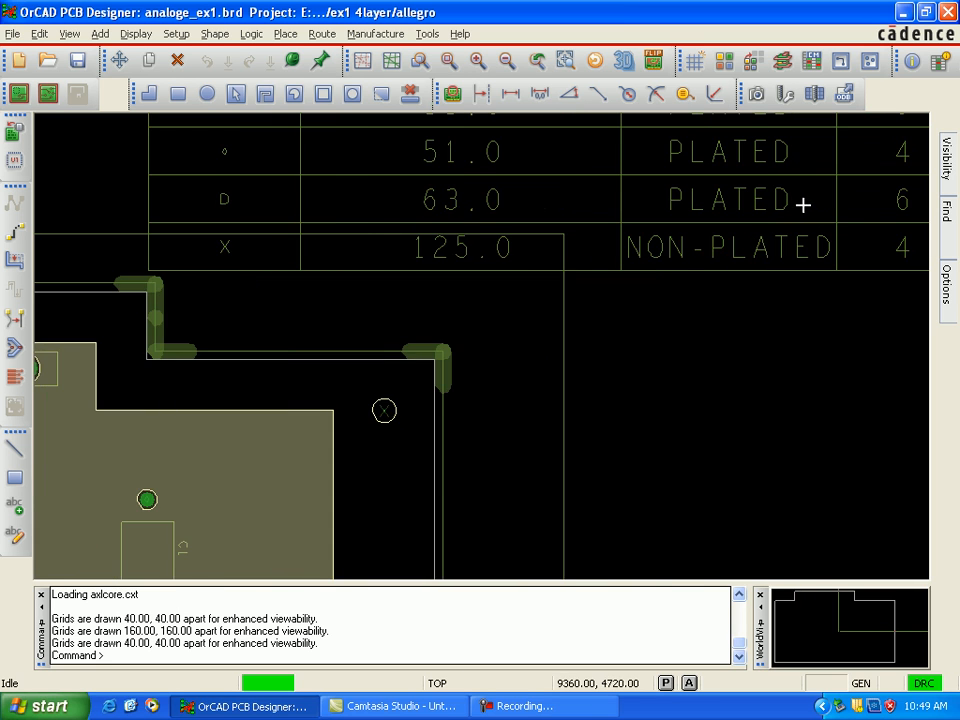
key(Right)
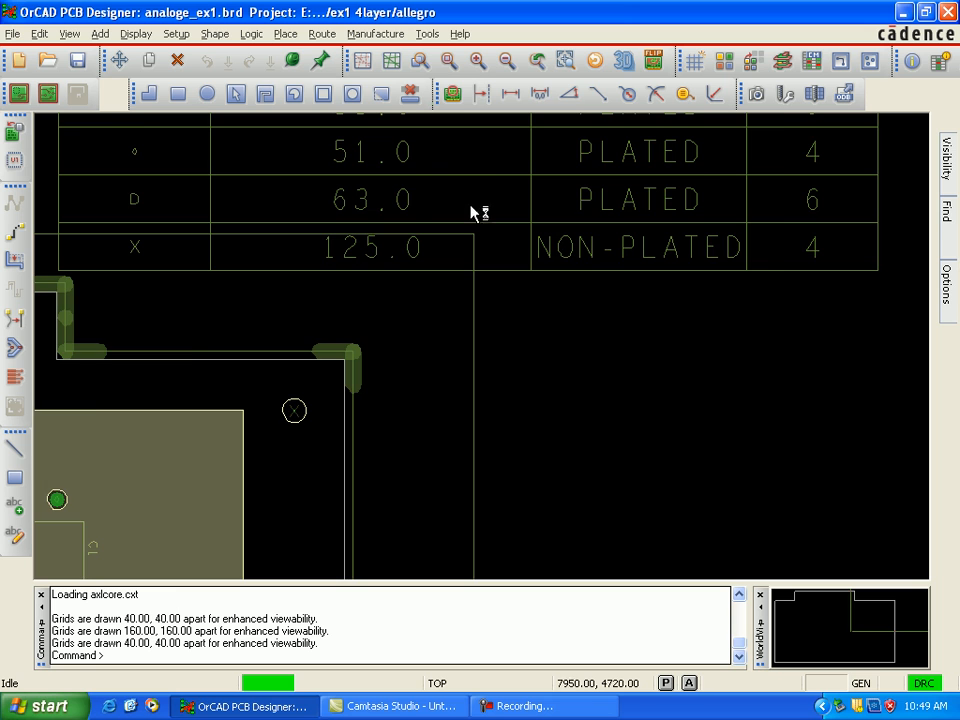
key(Left)
key(Left)
key(Left)
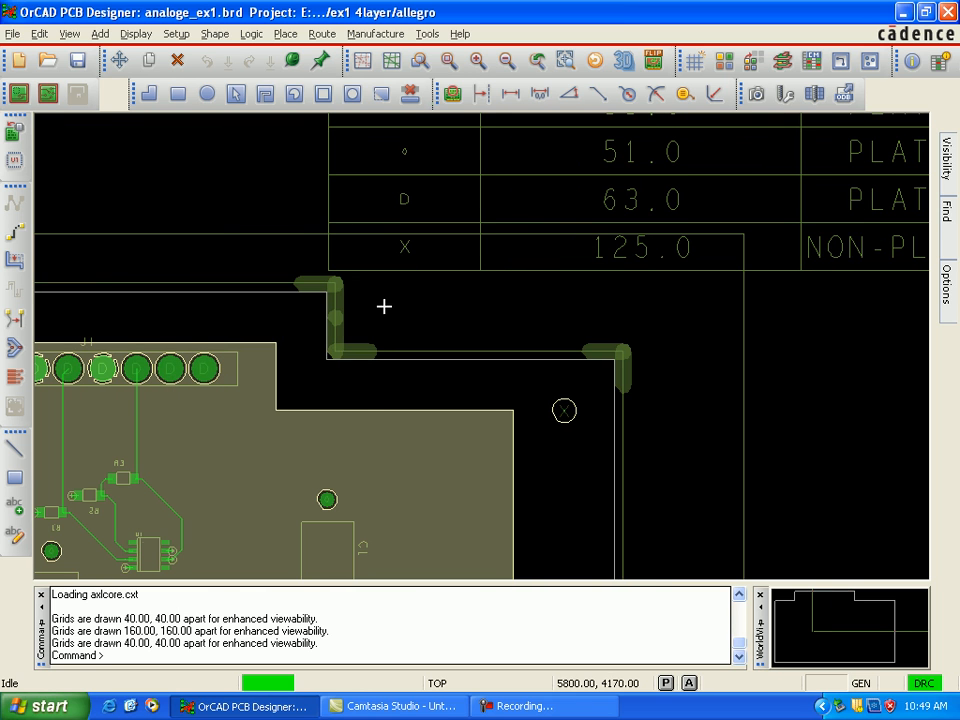
key(Left)
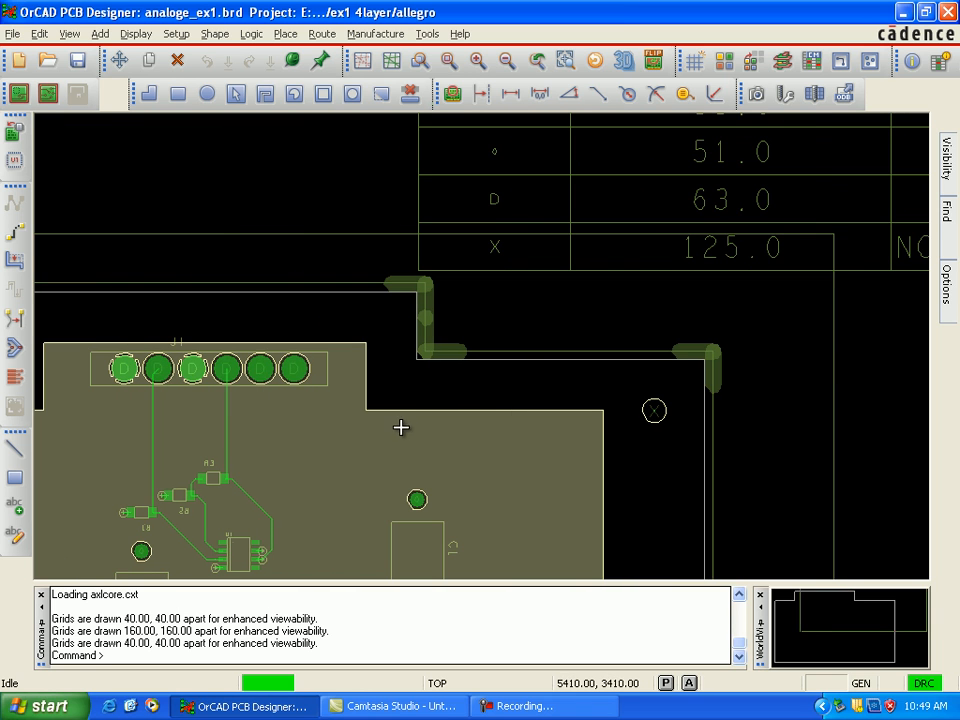
key(Down)
key(Down)
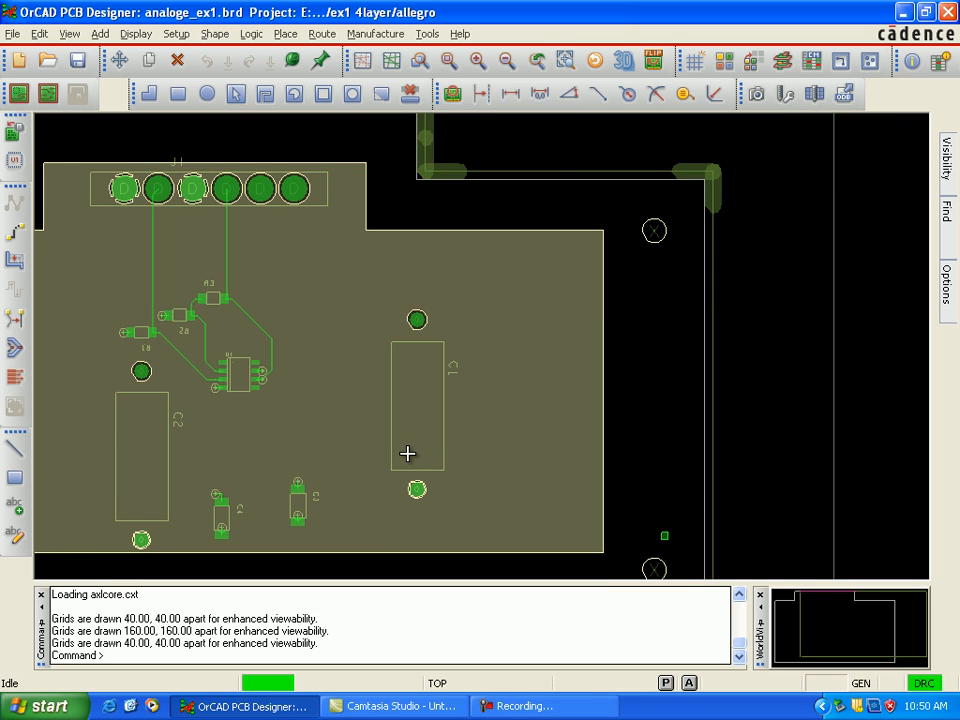
key(Left)
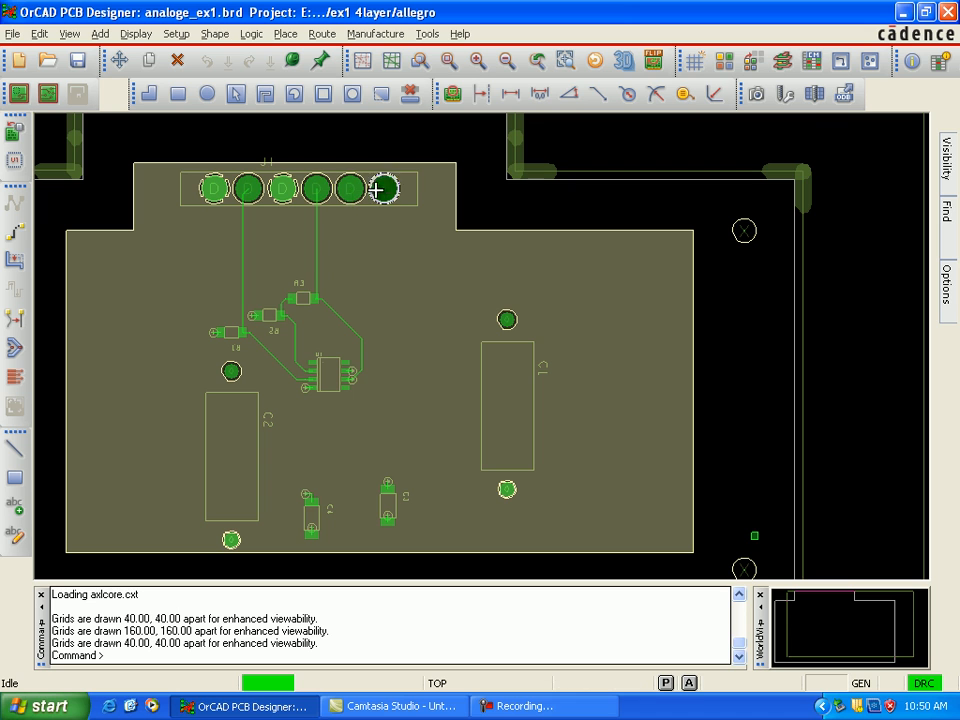
Step: Check the 51.0 mil drill chart row's plating and quantity against the C1 and C2 capacitor pins
scroll(591, 200, up, 2)
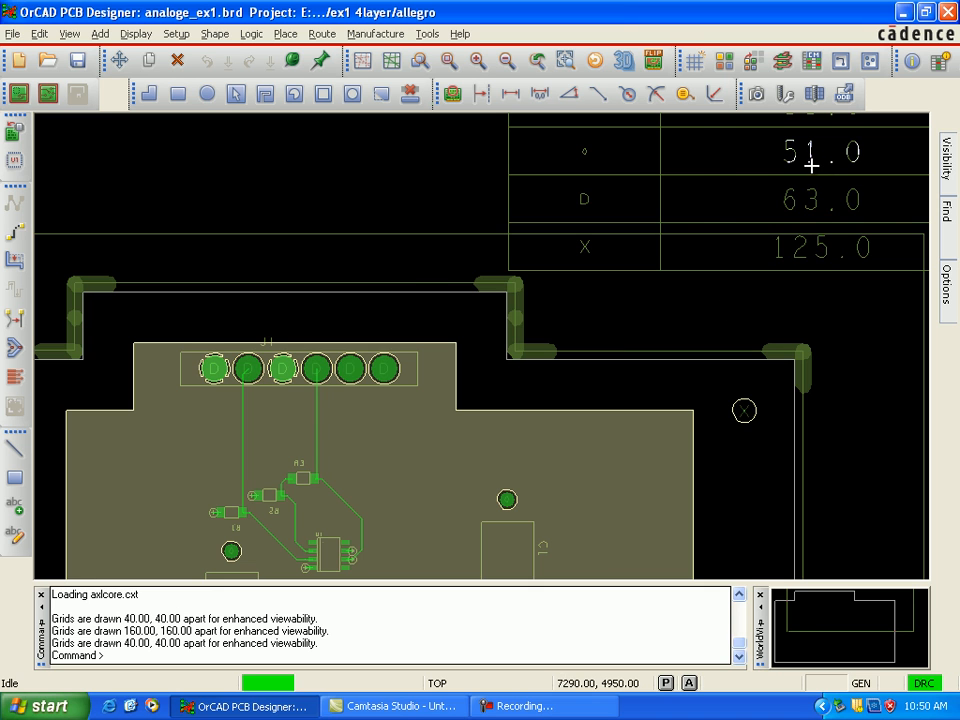
key(Right)
key(Right)
key(Right)
key(Right)
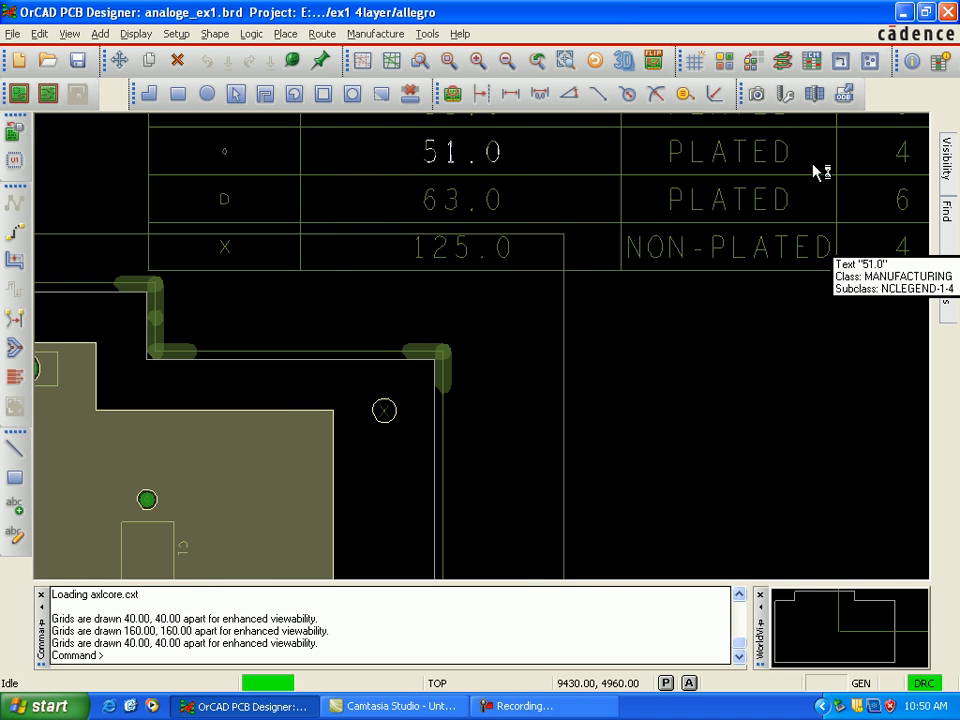
key(Right)
key(Right)
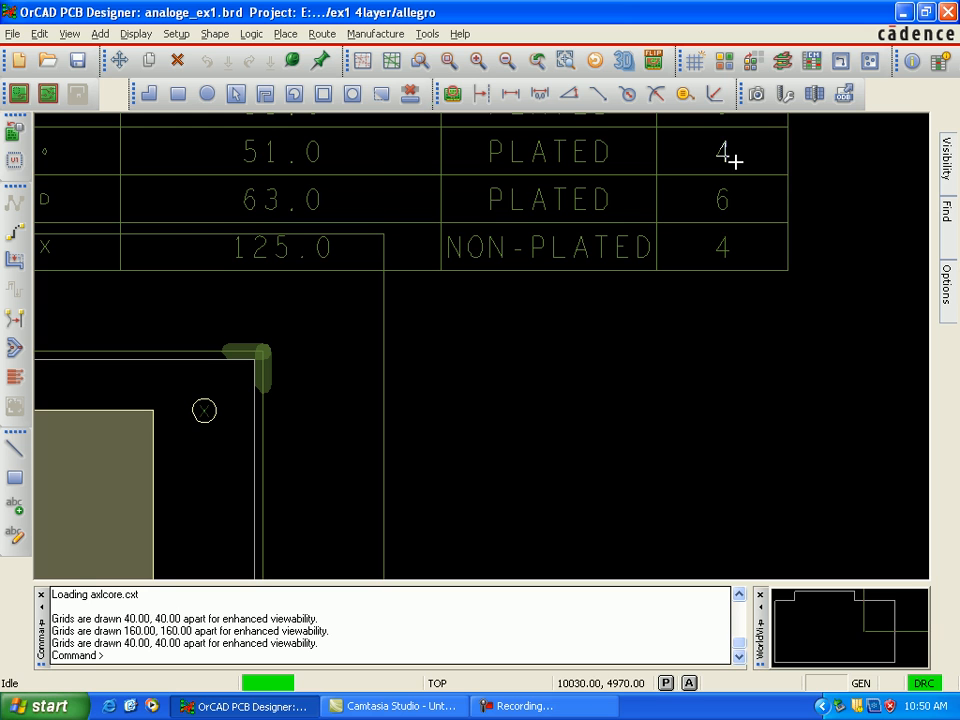
key(Left)
key(Left)
key(Left)
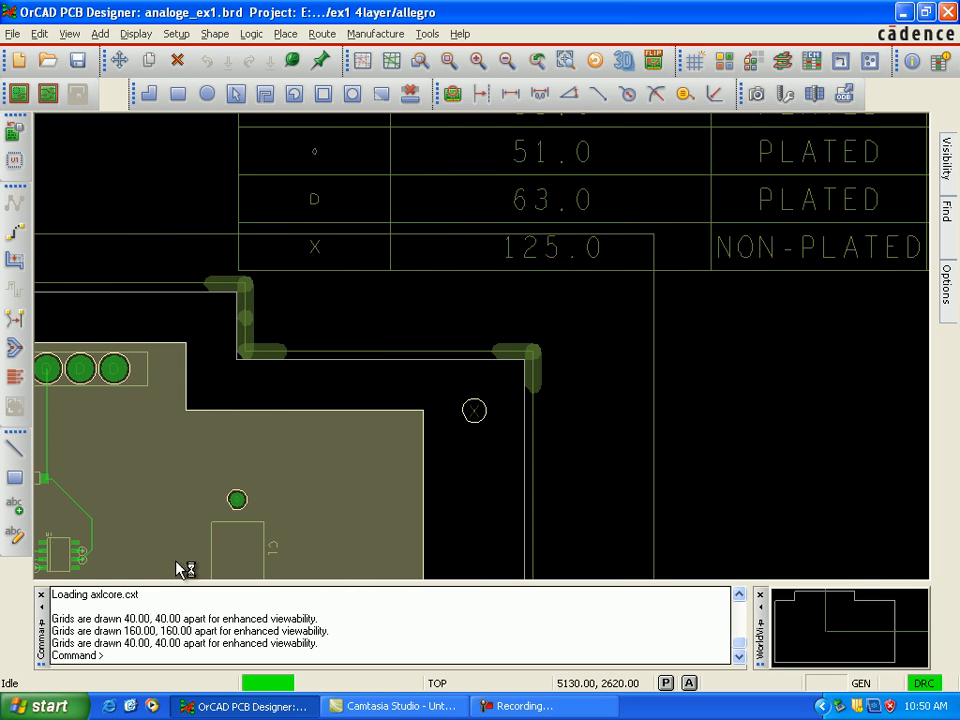
key(Left)
key(Down)
key(Down)
key(Down)
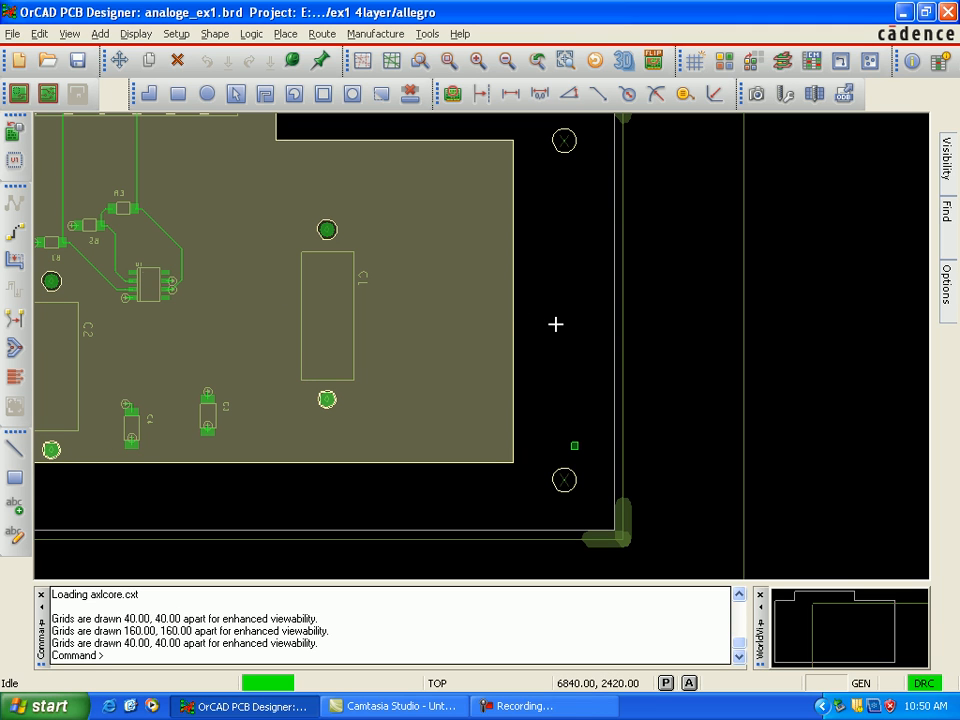
Step: Check the hole symbol, plating and quantity in the drill chart's 13.0 mil row
key(Up)
key(Up)
key(Up)
key(Up)
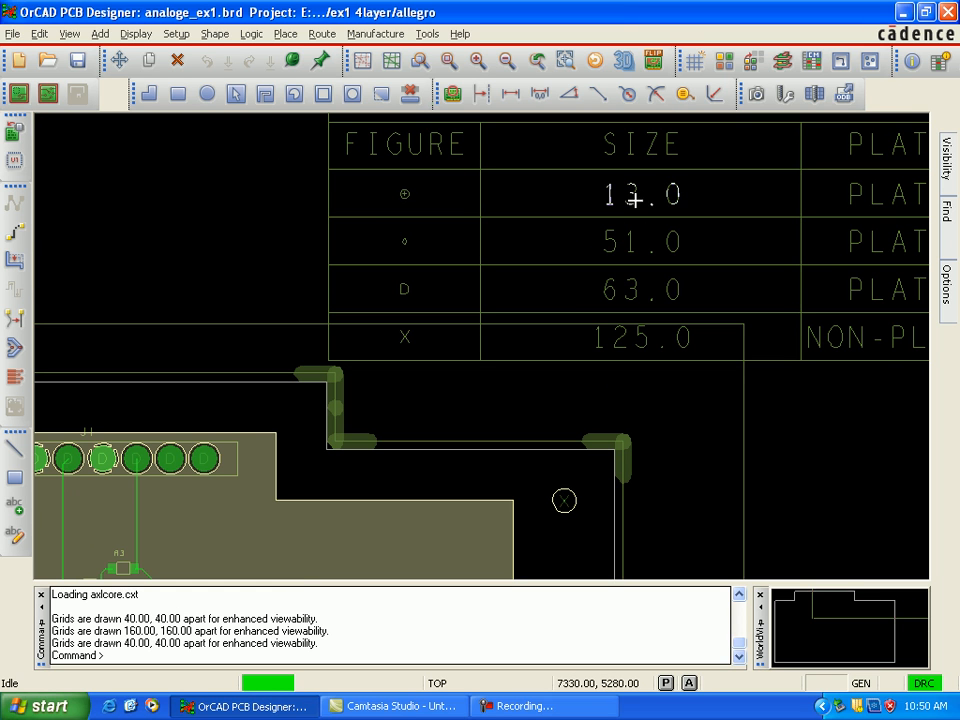
key(Right)
key(Right)
key(Right)
key(Right)
key(Right)
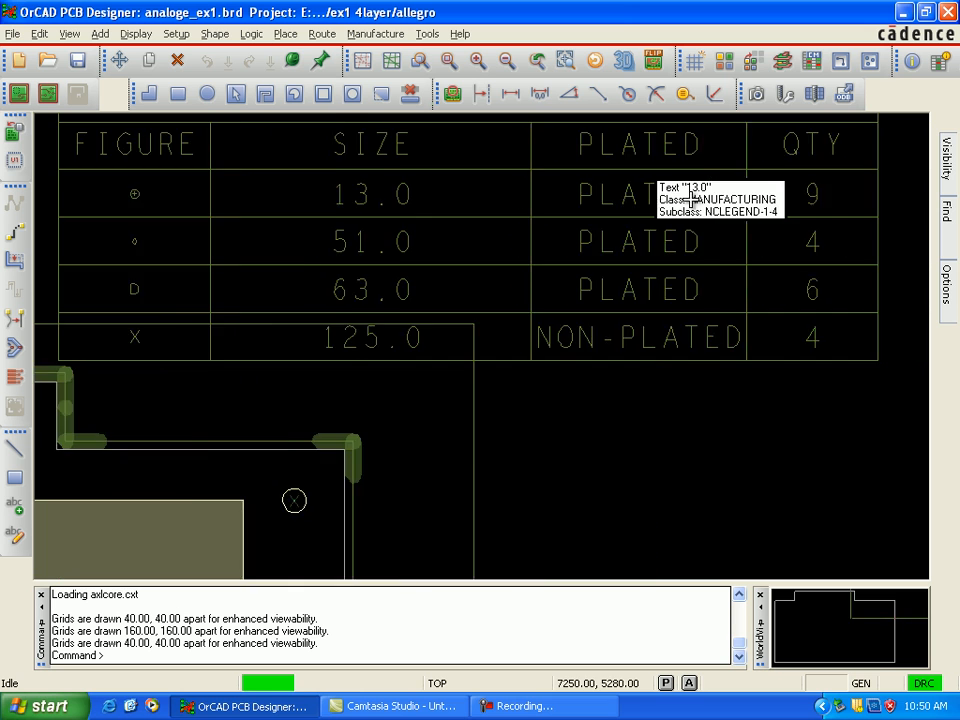
key(Left)
key(Left)
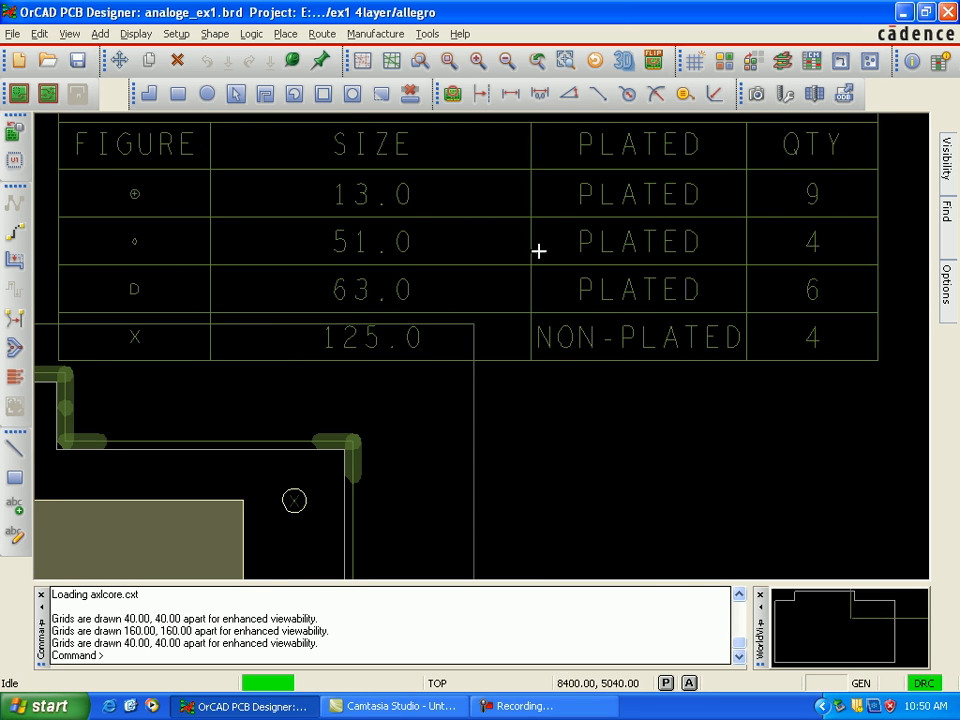
Step: Compare the vias beside the resistors, U1 and the small capacitors with the drill chart's 13.0 mil row
key(Left)
key(Left)
key(Left)
key(Left)
key(Left)
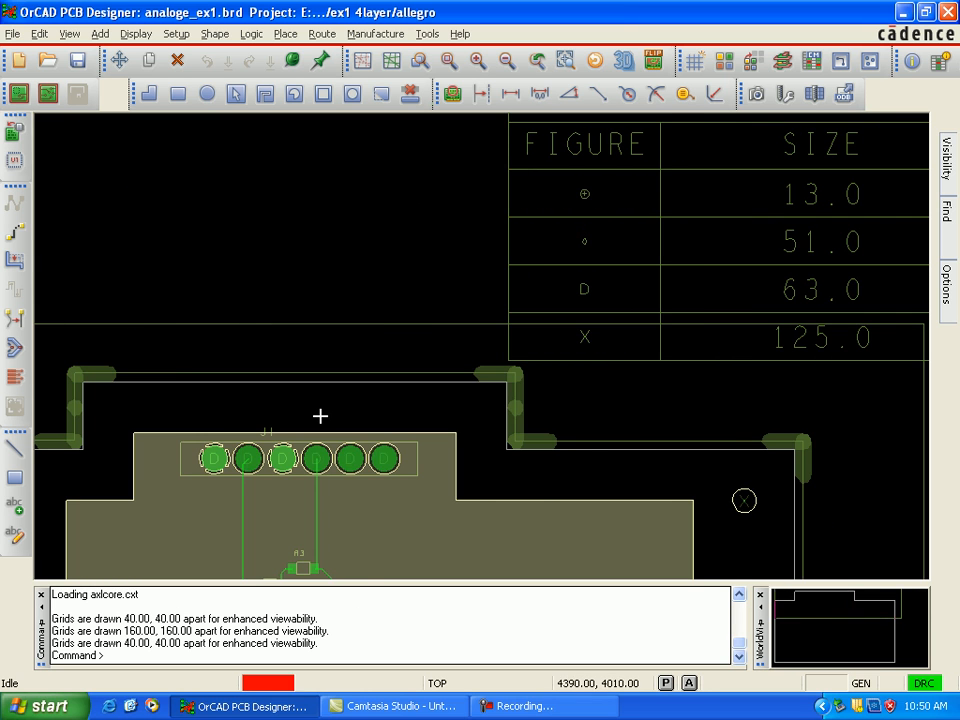
key(Left)
key(Down)
key(Down)
key(Down)
key(Down)
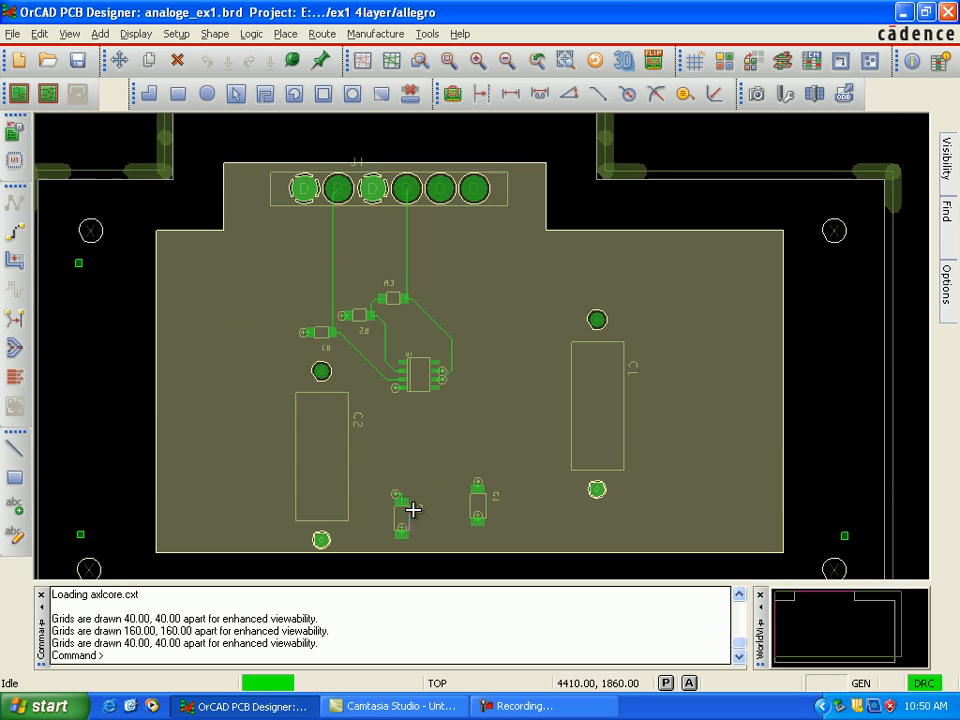
mouse_move(394, 402)
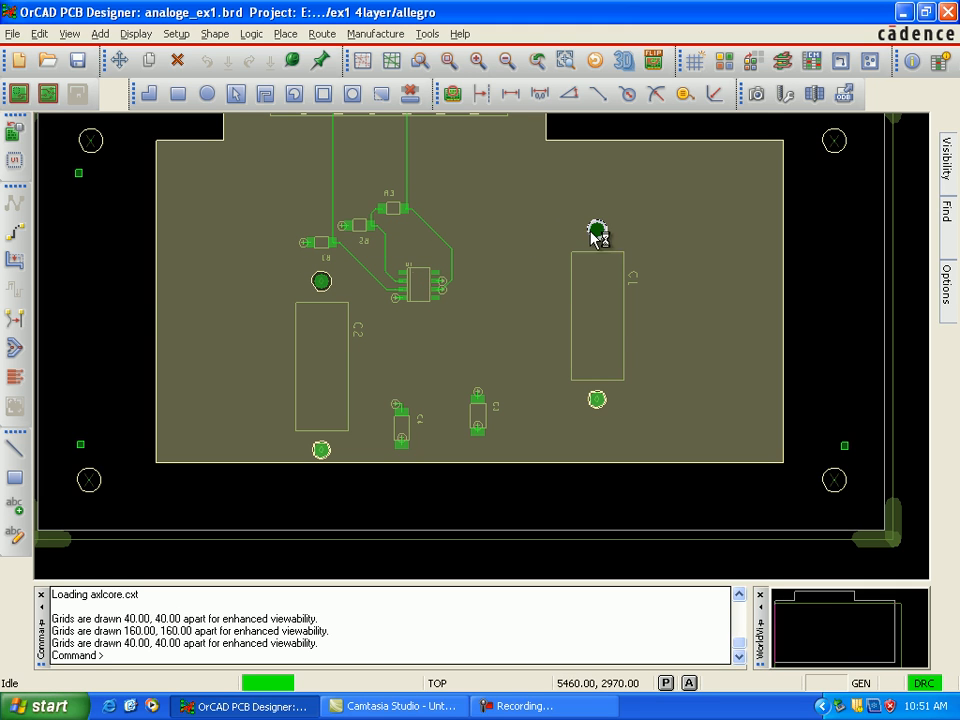
scroll(656, 233, up, 2)
scroll(829, 193, up, 1)
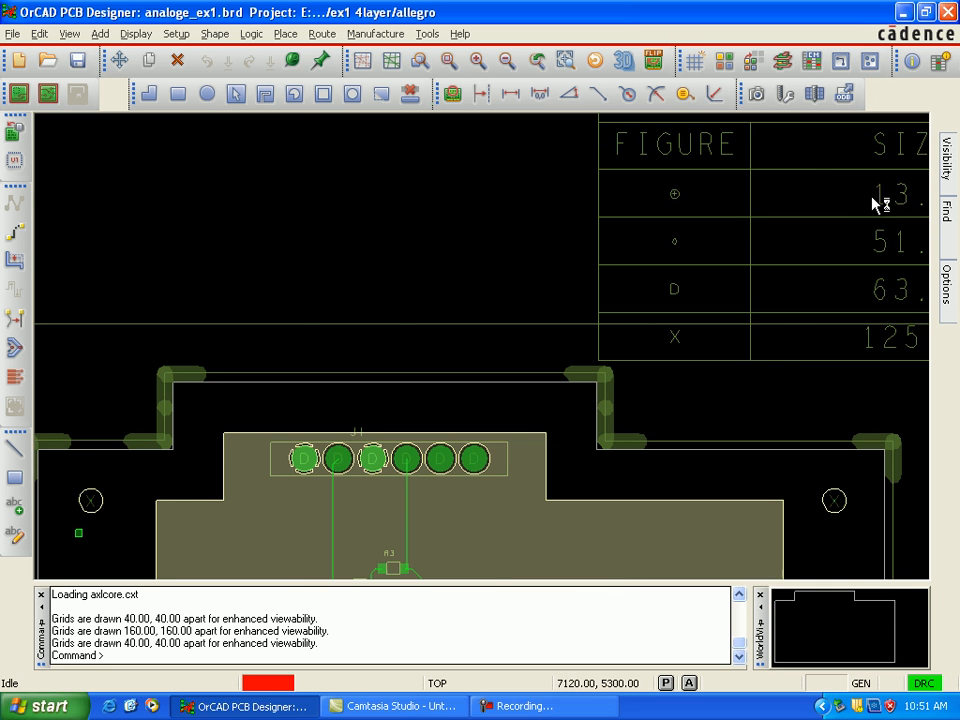
scroll(870, 196, right, 3)
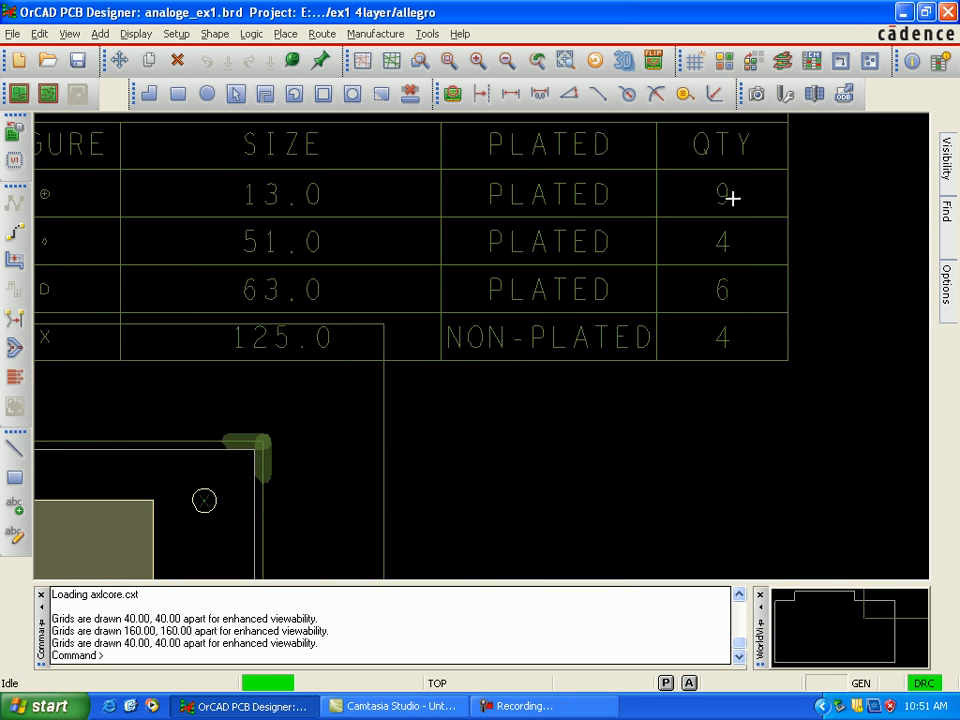
Step: Examine the overall board beside the complete drill chart, including connector J1 and the component area
scroll(555, 381, down, 1)
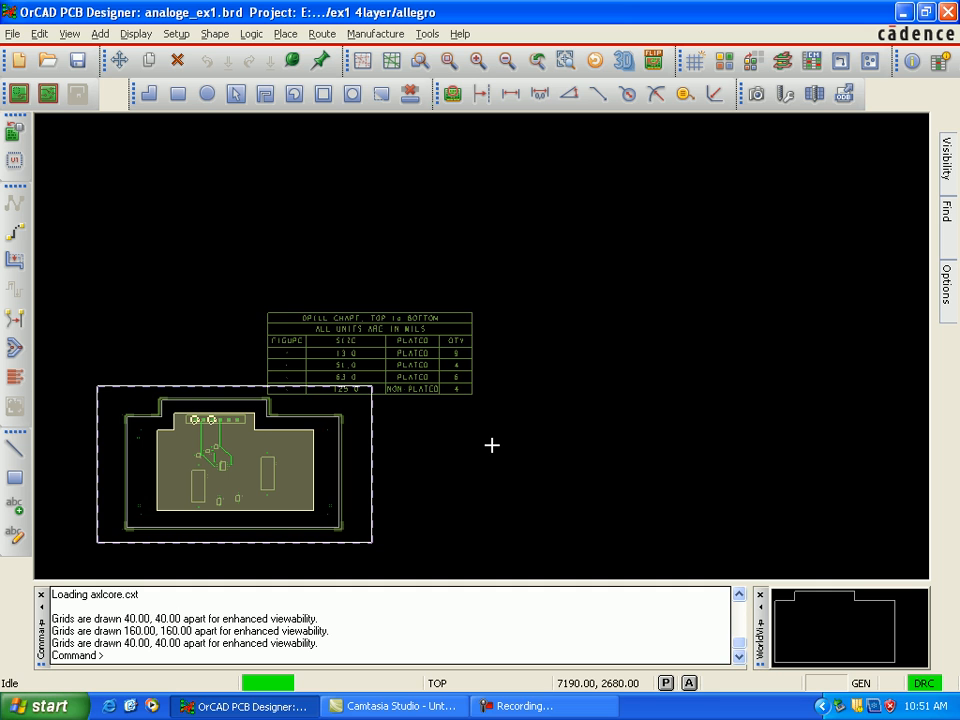
scroll(491, 445, up, 1)
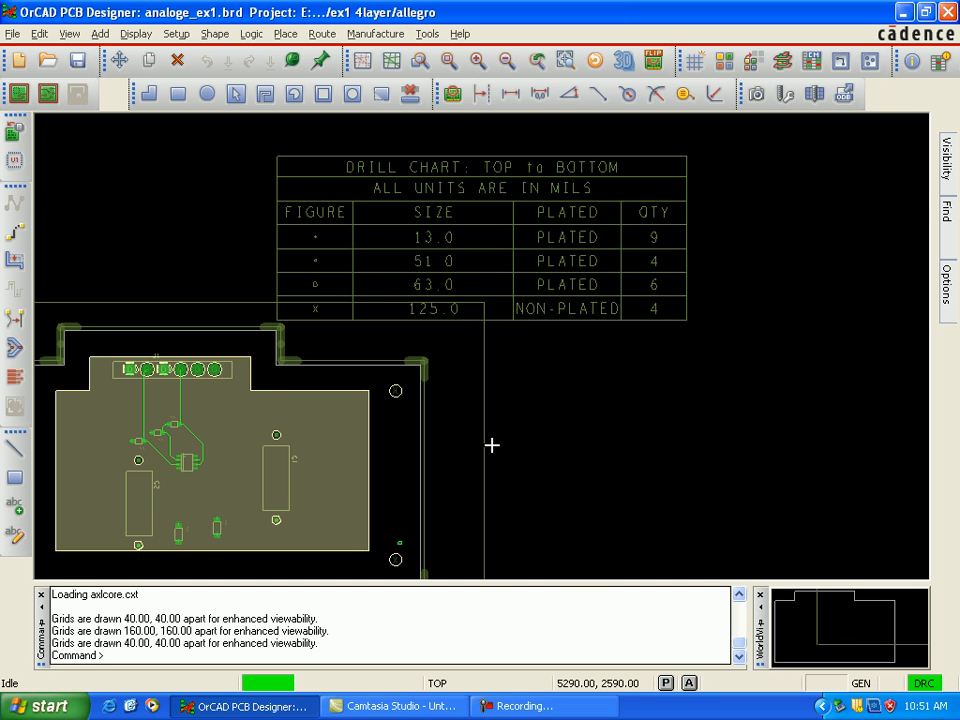
scroll(491, 445, up, 1)
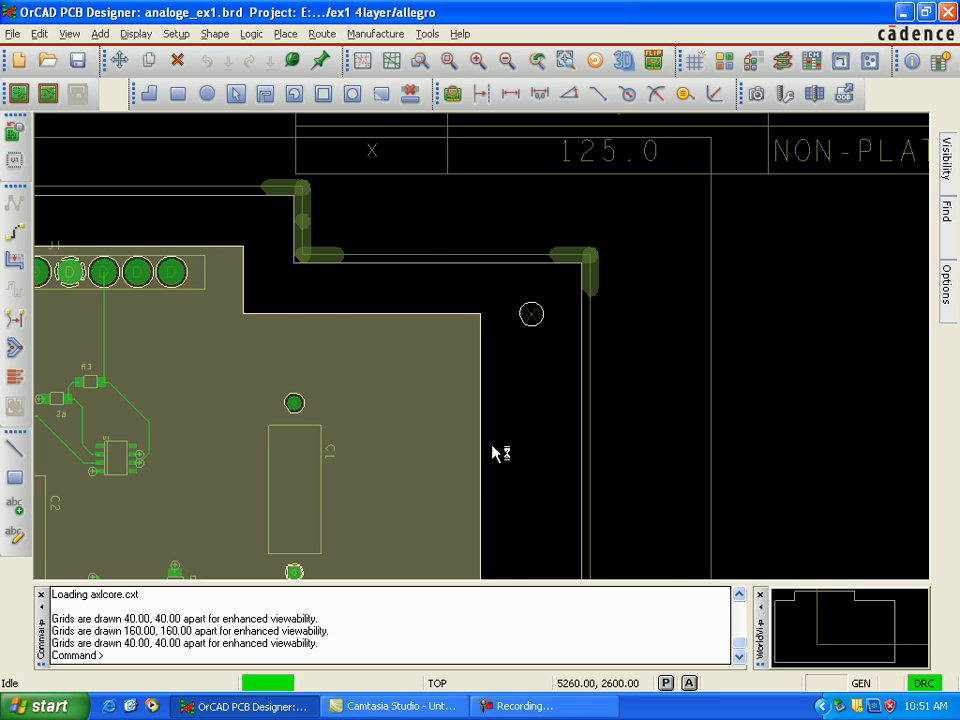
key(Left)
key(Left)
key(Left)
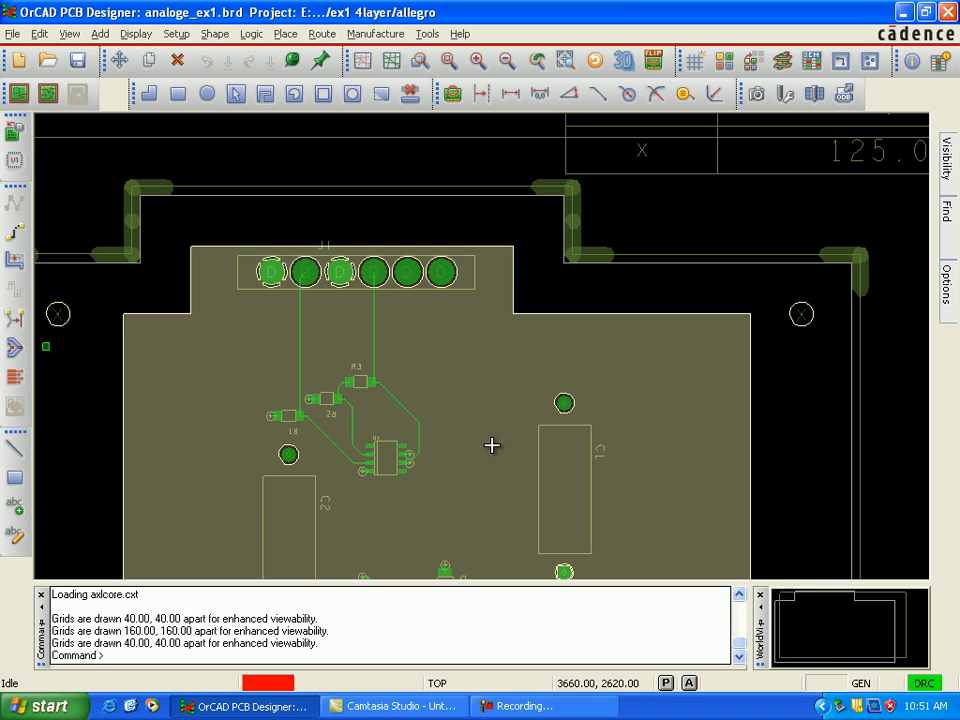
key(Down)
key(Down)
key(Up)
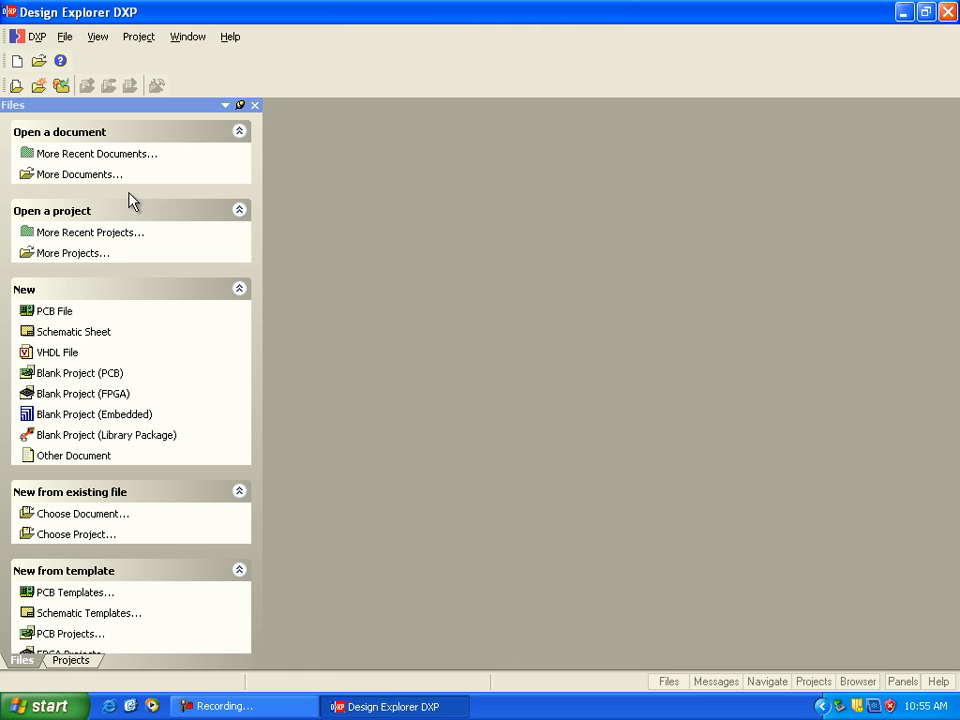
Step: Switch to Design Explorer DXP and create a new CAM document
click(65, 37)
mouse_move(206, 62)
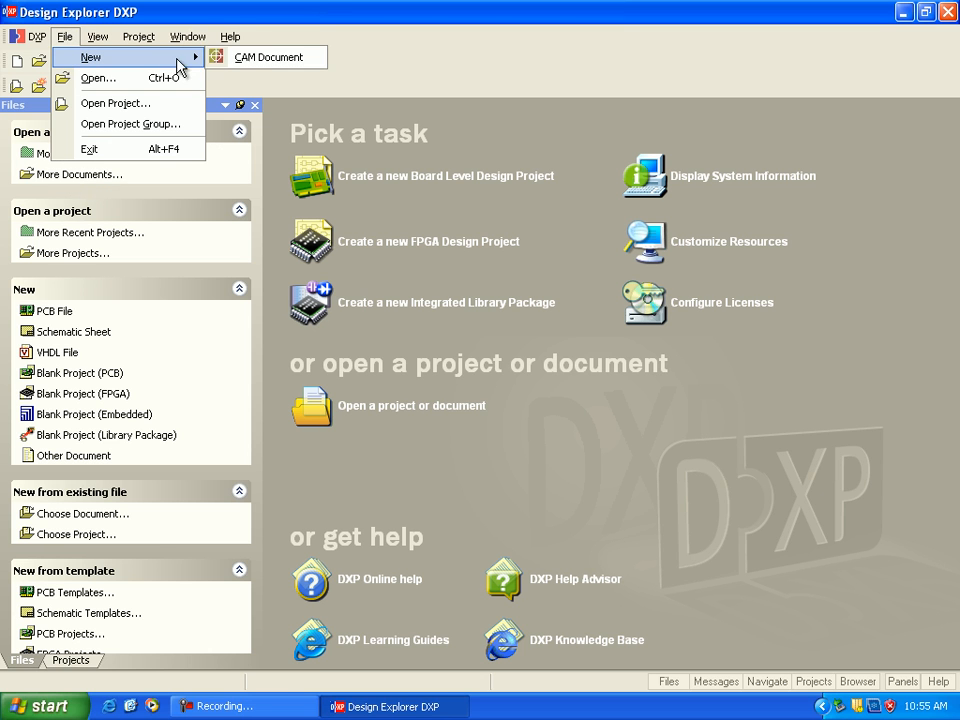
click(249, 60)
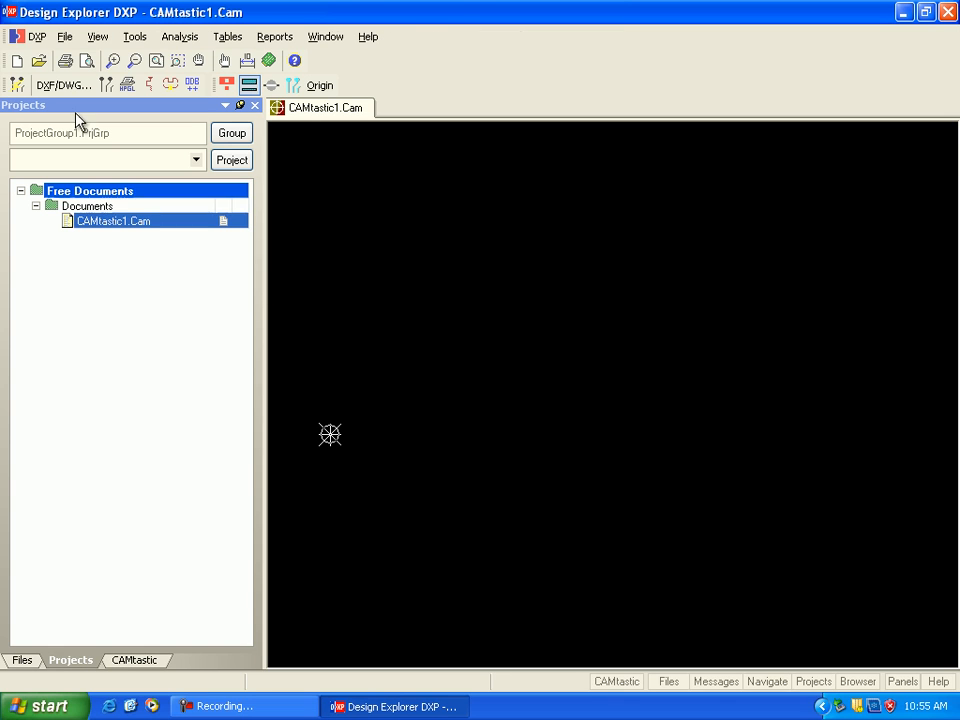
Step: Quick-load the Gerber and drill files from the allegro folder on drive E, accepting the default drill import settings
click(65, 36)
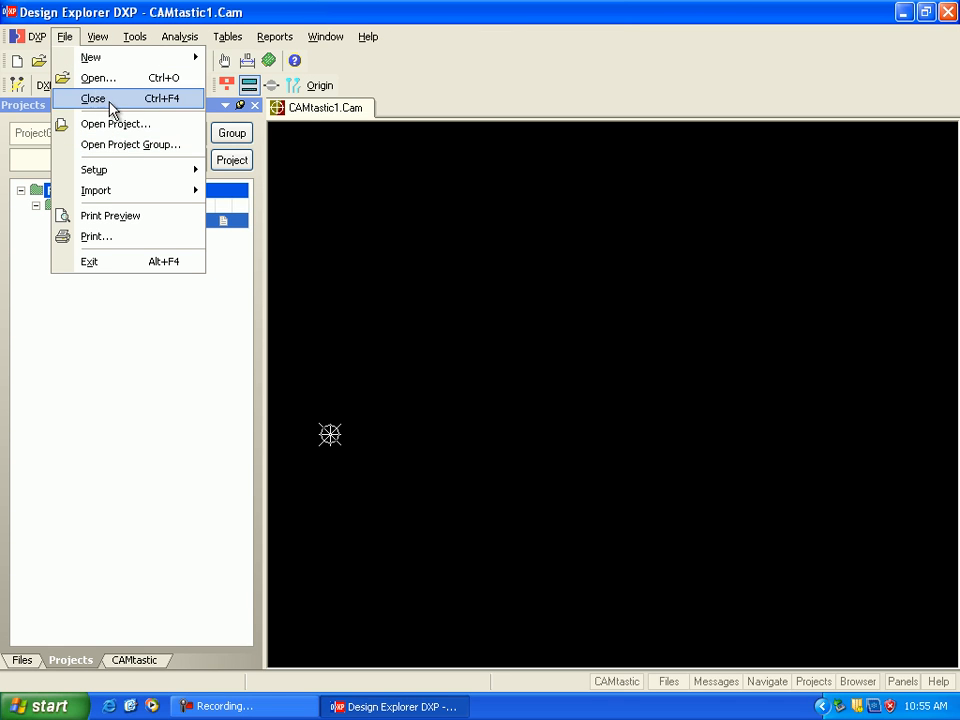
mouse_move(140, 190)
click(281, 195)
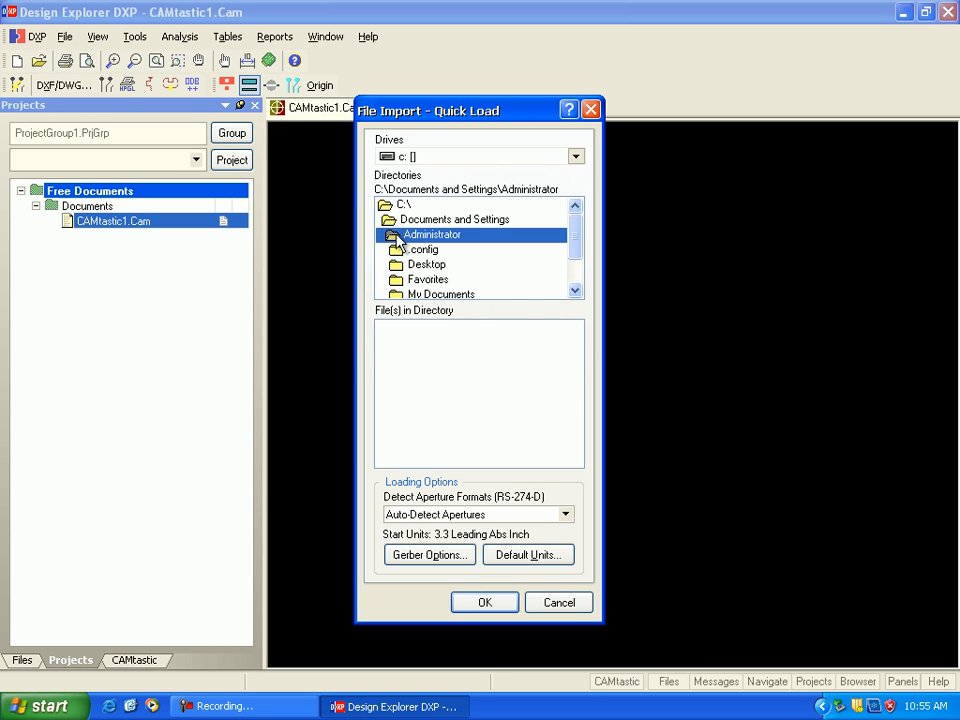
click(577, 158)
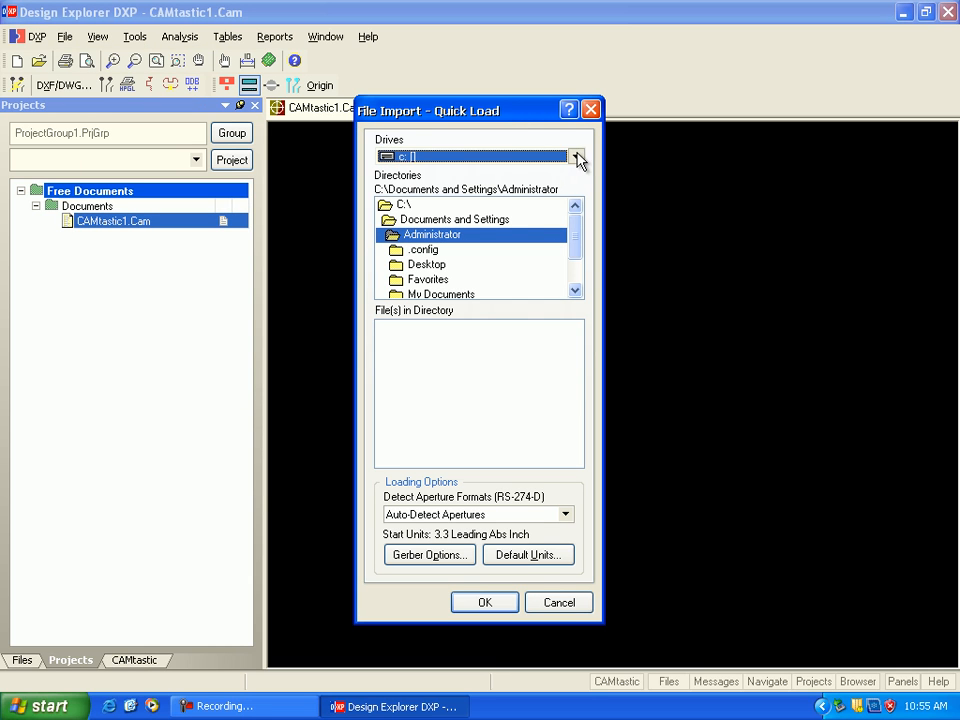
click(579, 157)
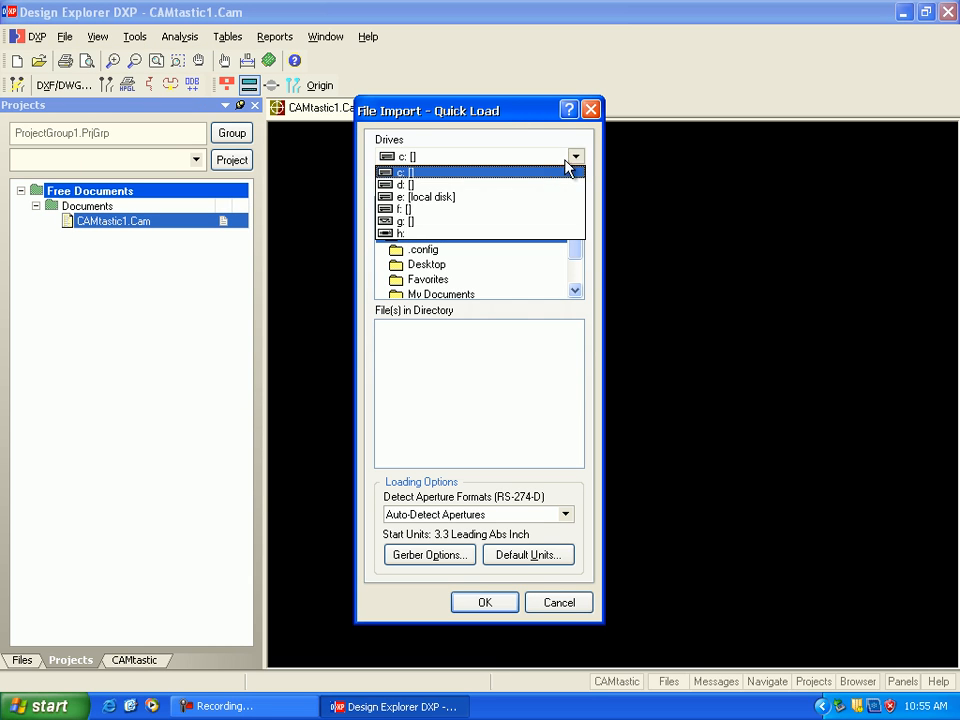
click(529, 207)
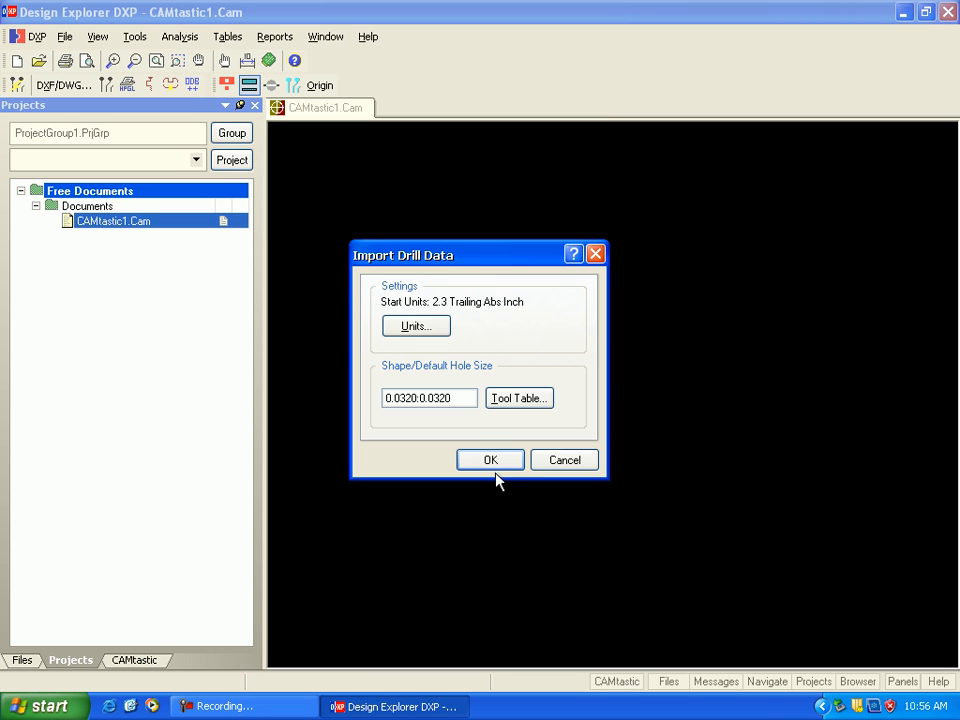
click(494, 468)
click(490, 461)
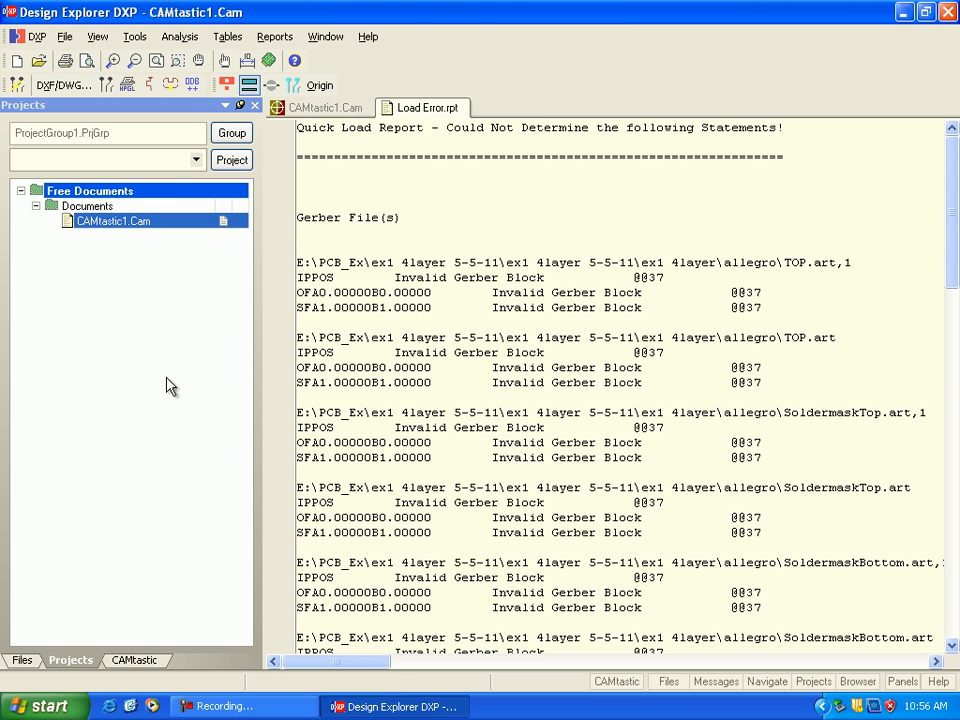
Step: Return to the CAMtastic1.Cam document and inspect the top.art layer on its own
click(280, 105)
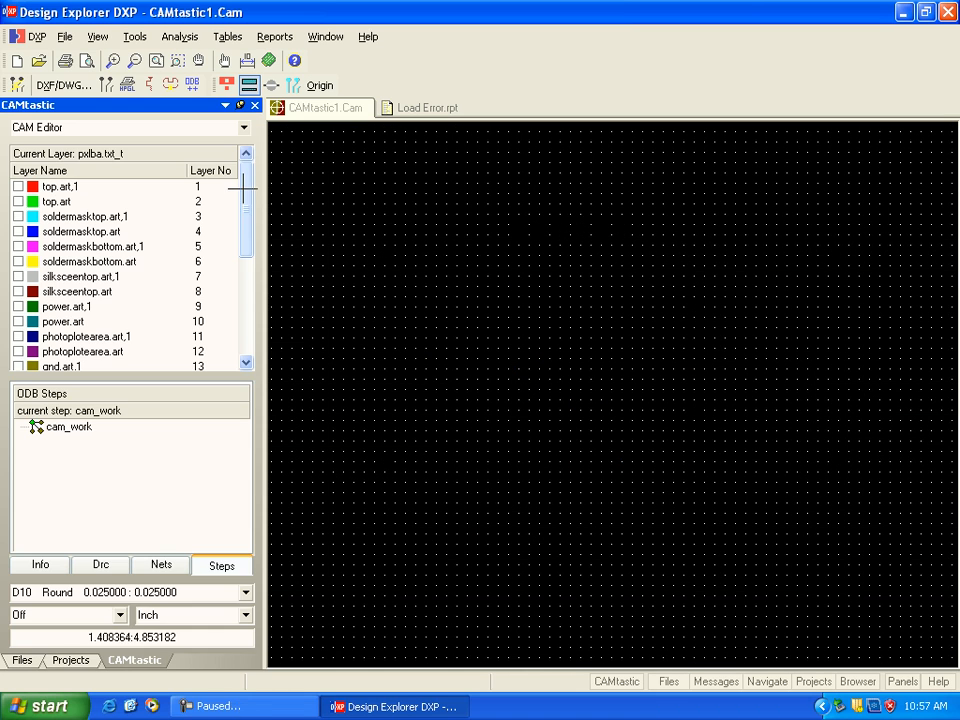
click(17, 202)
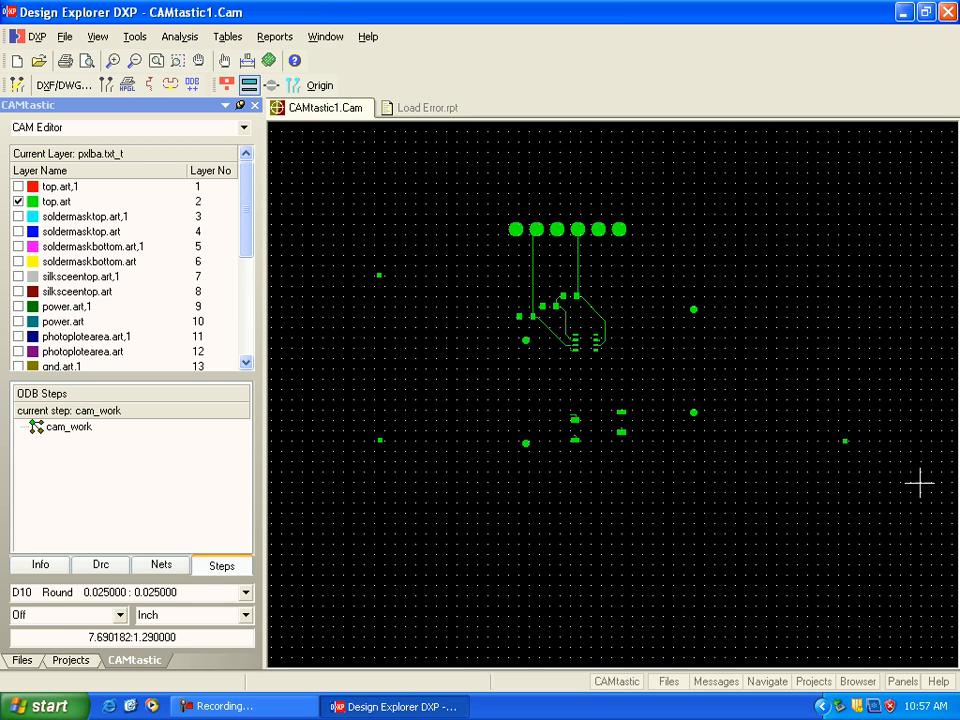
click(18, 203)
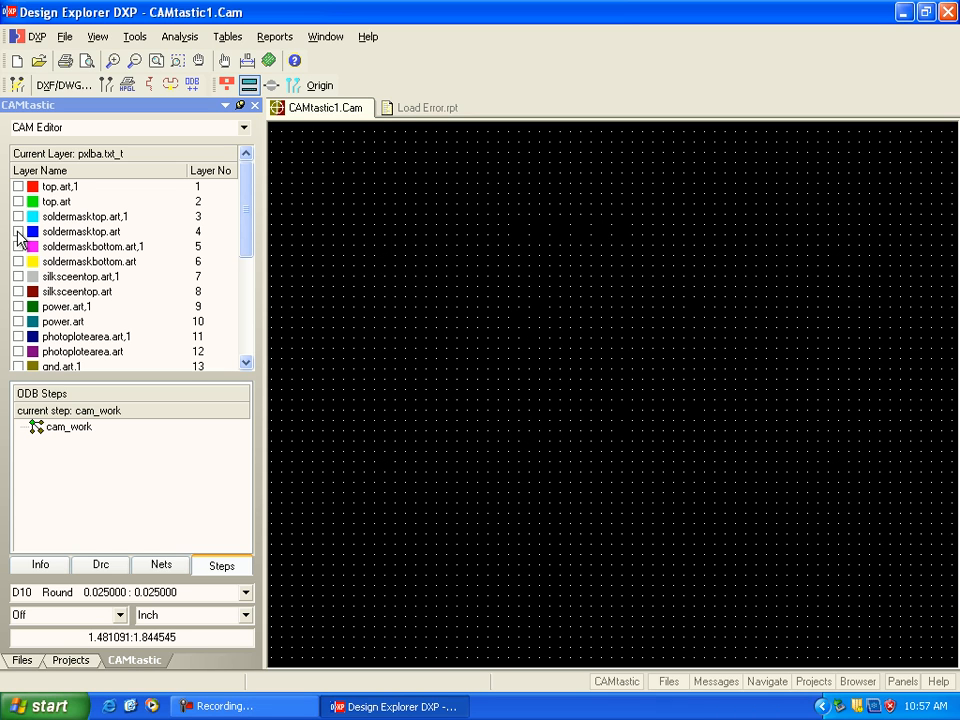
Step: Inspect the soldermasktop.art and soldermaskbottom.art layers one at a time, hiding each after viewing
click(18, 232)
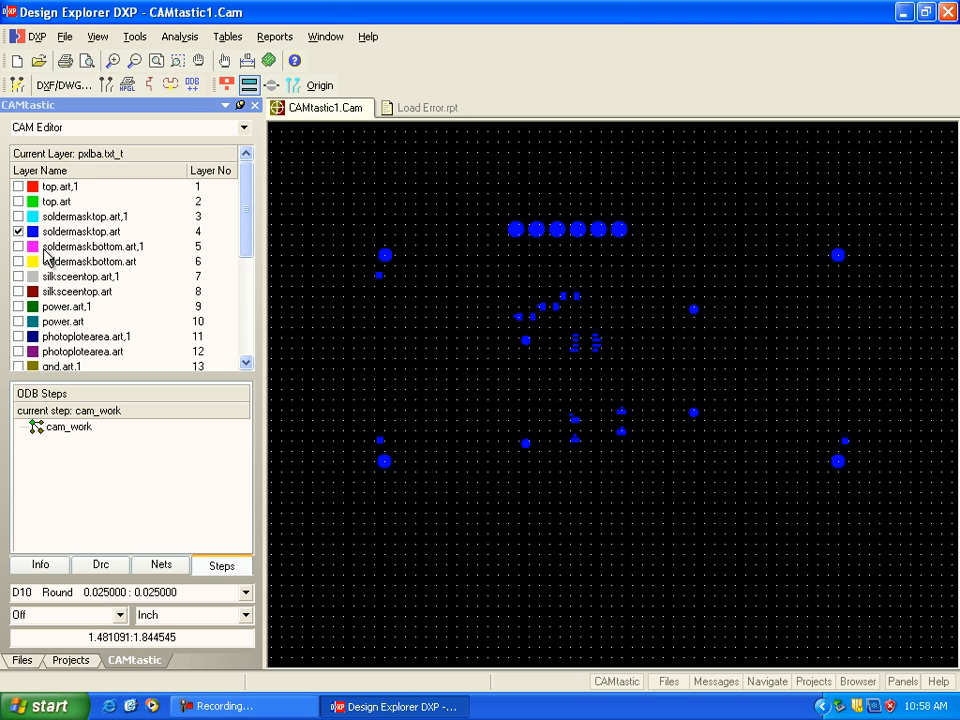
click(18, 231)
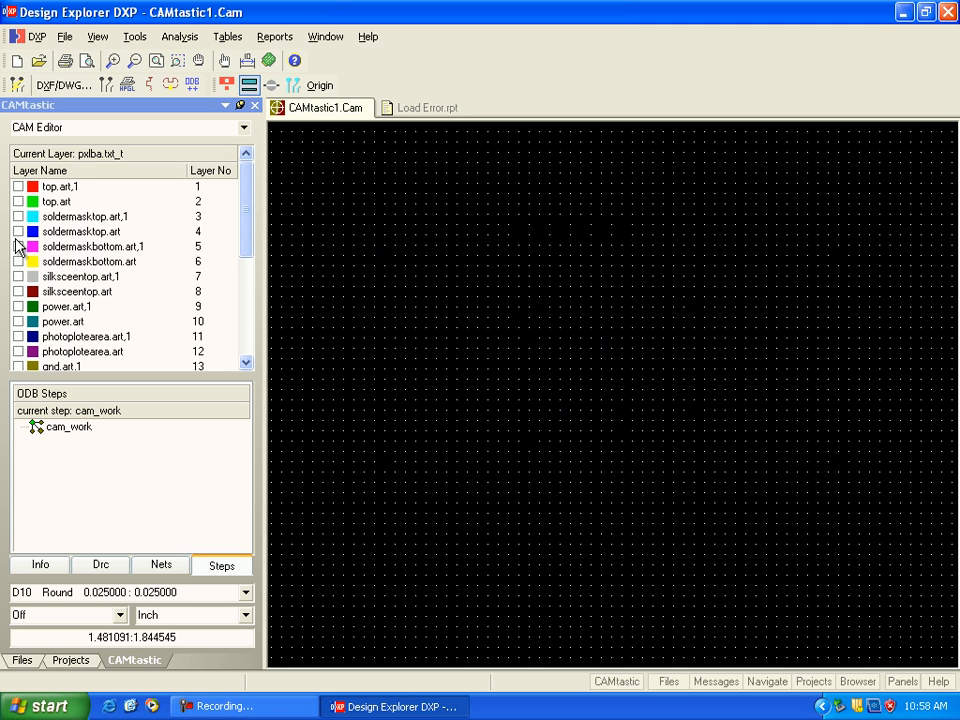
click(18, 261)
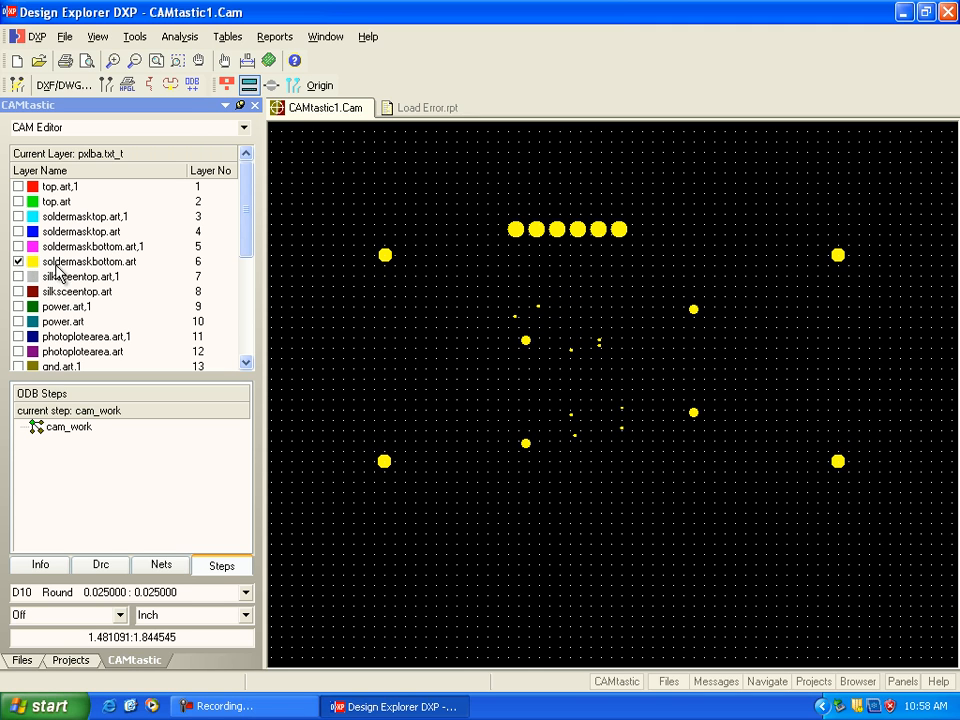
click(18, 261)
Step: Inspect the silksceentop.art layer and the power.art plane layer separately, hiding each after viewing
click(18, 291)
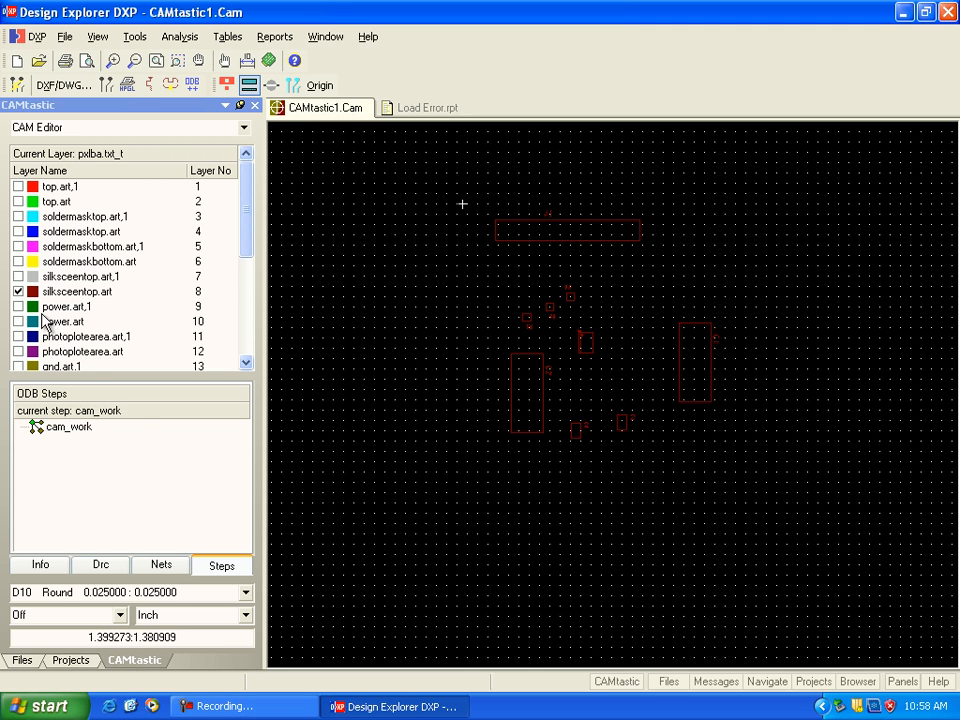
click(18, 291)
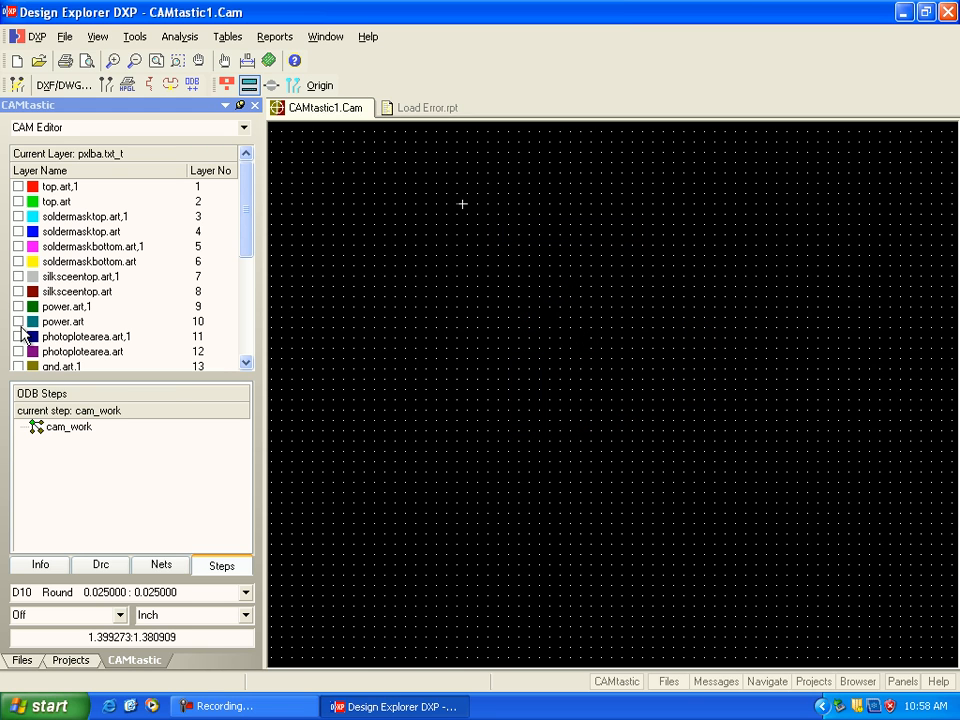
click(18, 322)
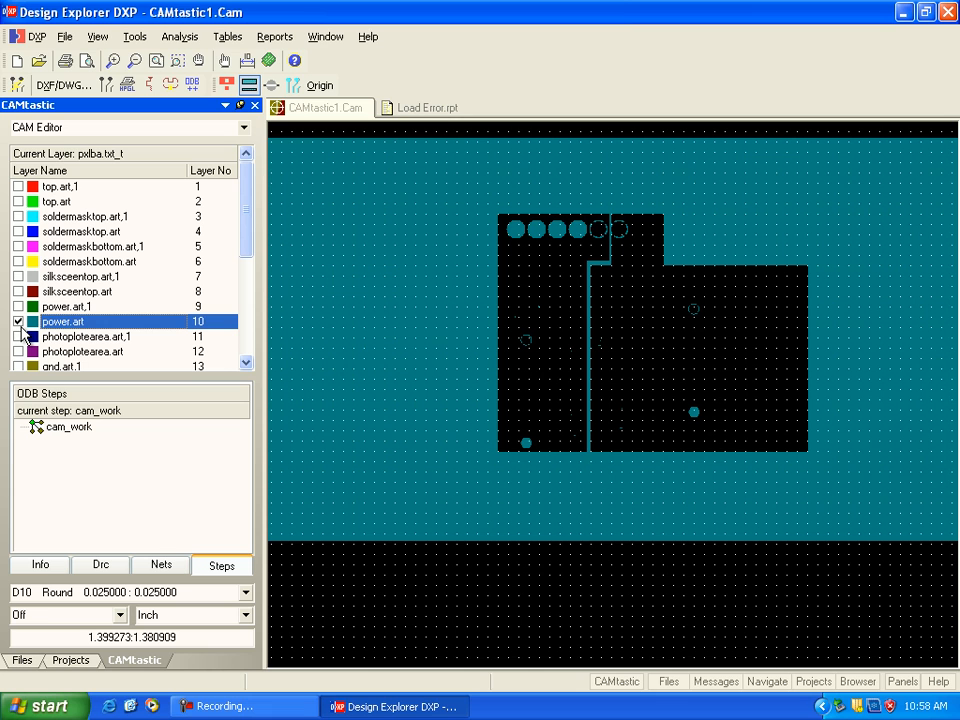
click(19, 322)
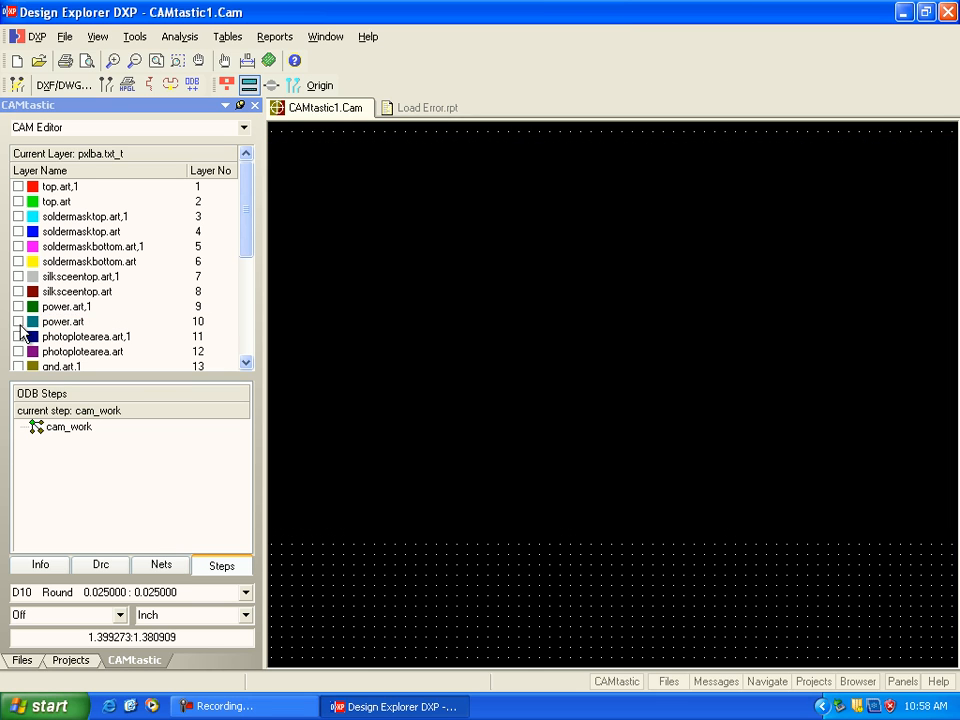
Step: Inspect the outline on the photoplotearea.art layer, then hide that layer
click(18, 352)
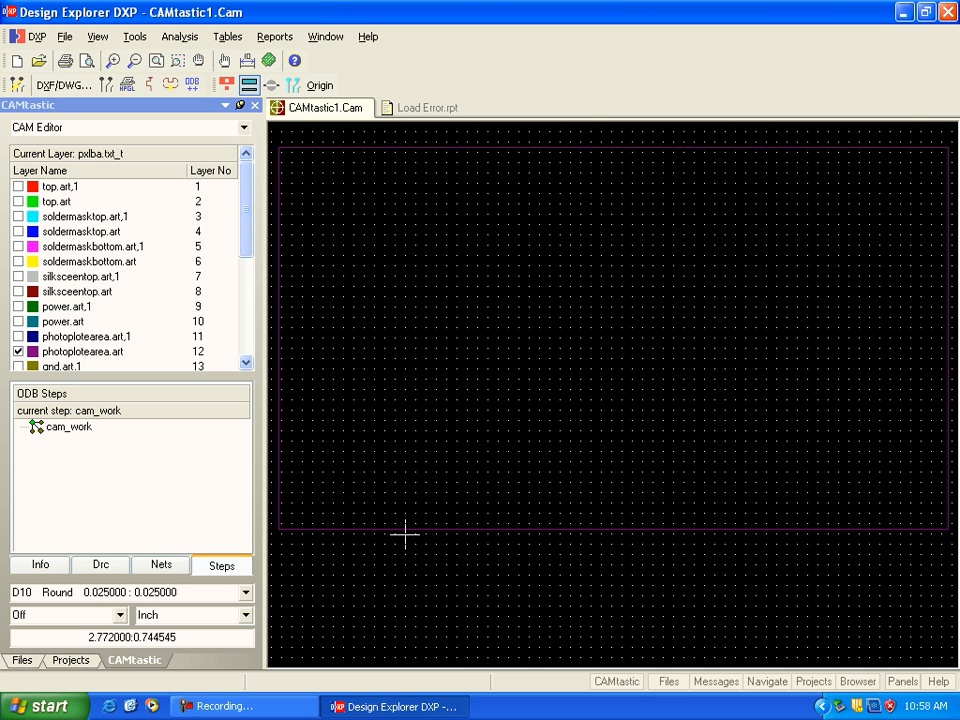
scroll(394, 497, down, 2)
scroll(394, 497, up, 4)
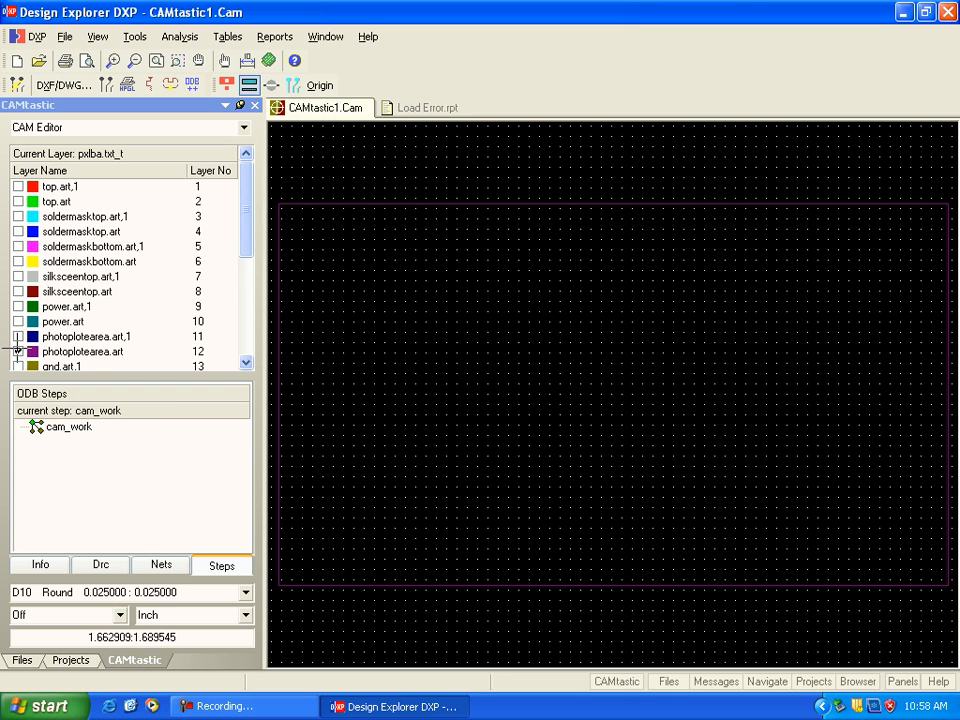
double_click(247, 364)
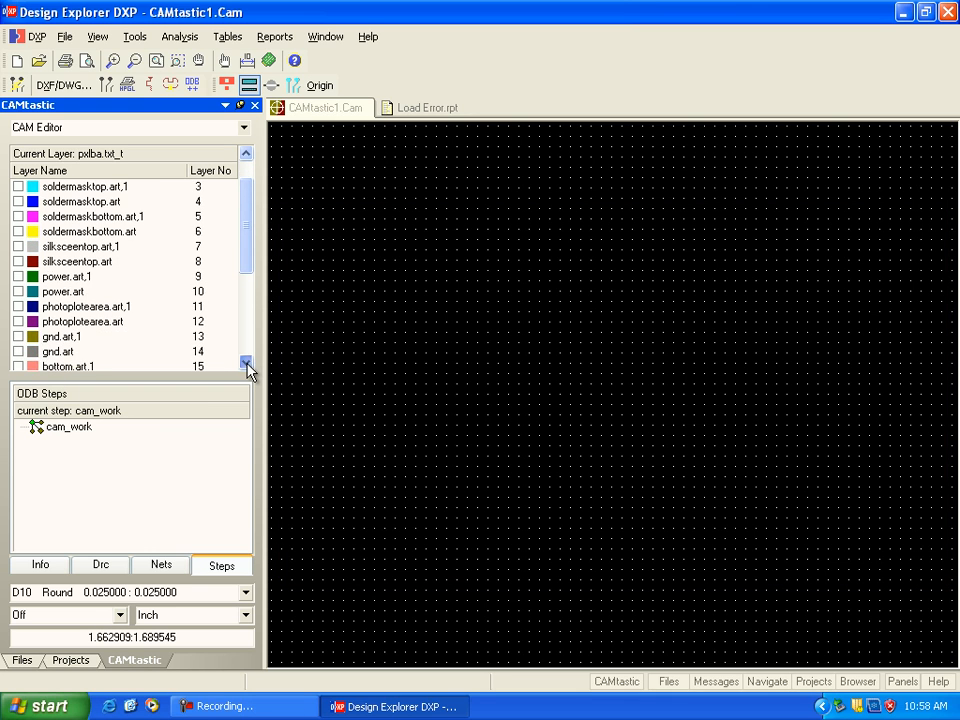
Step: Inspect the gnd.art plane layer, hide it and display only the bottom.art layer
double_click(247, 364)
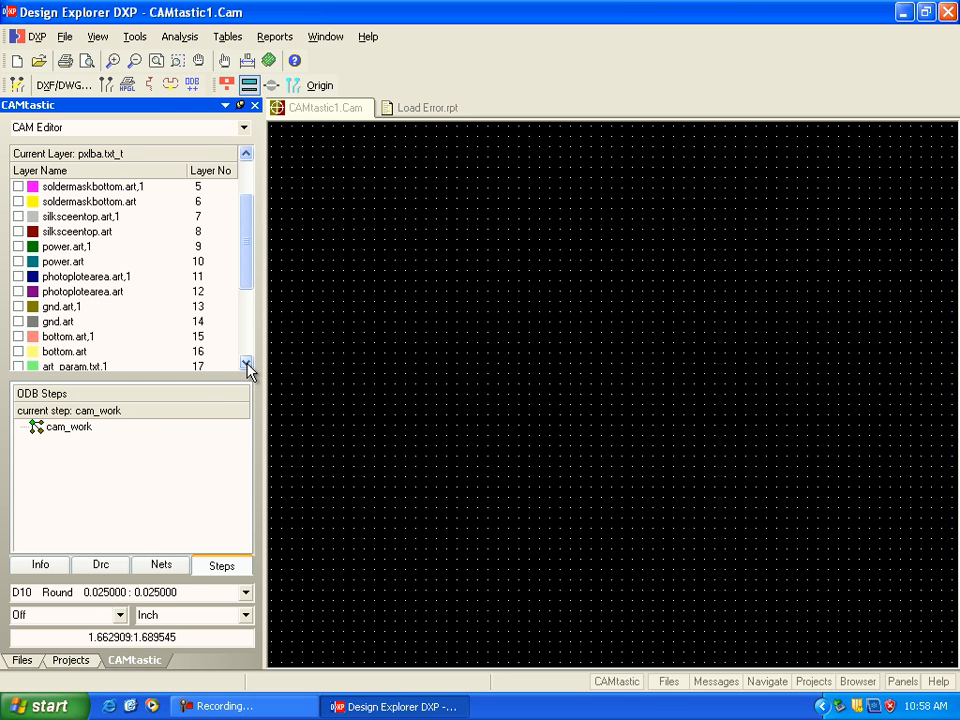
click(18, 322)
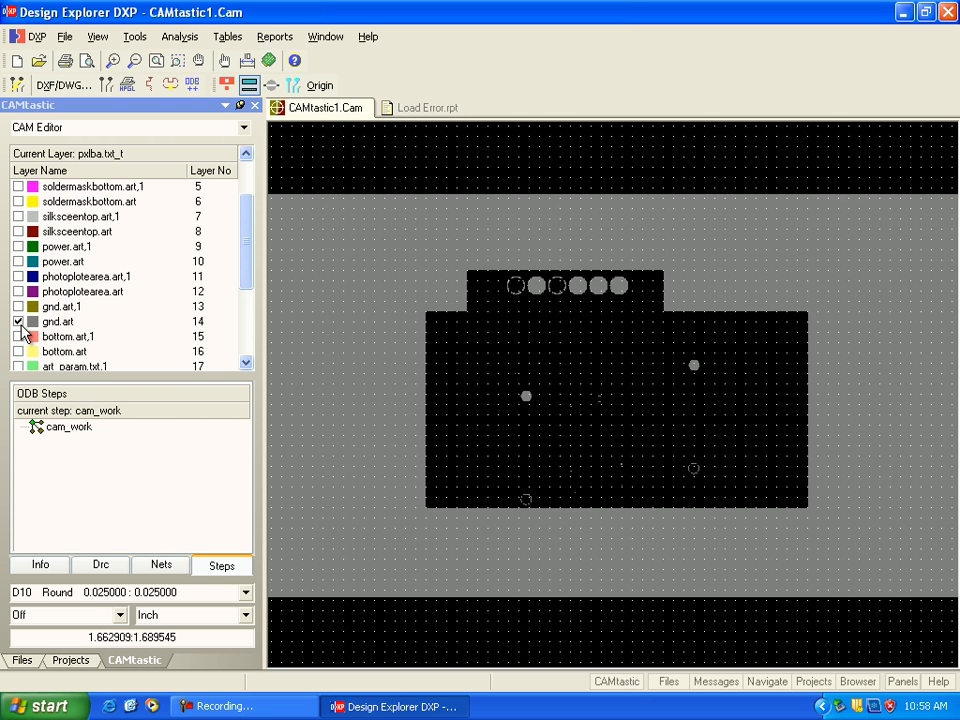
click(18, 321)
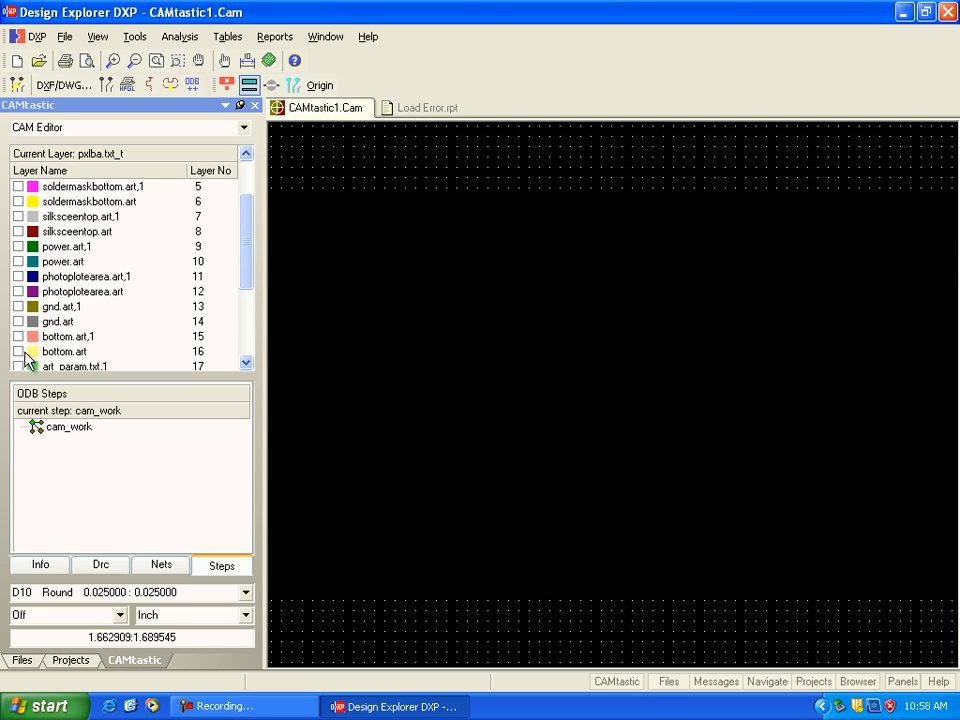
click(19, 352)
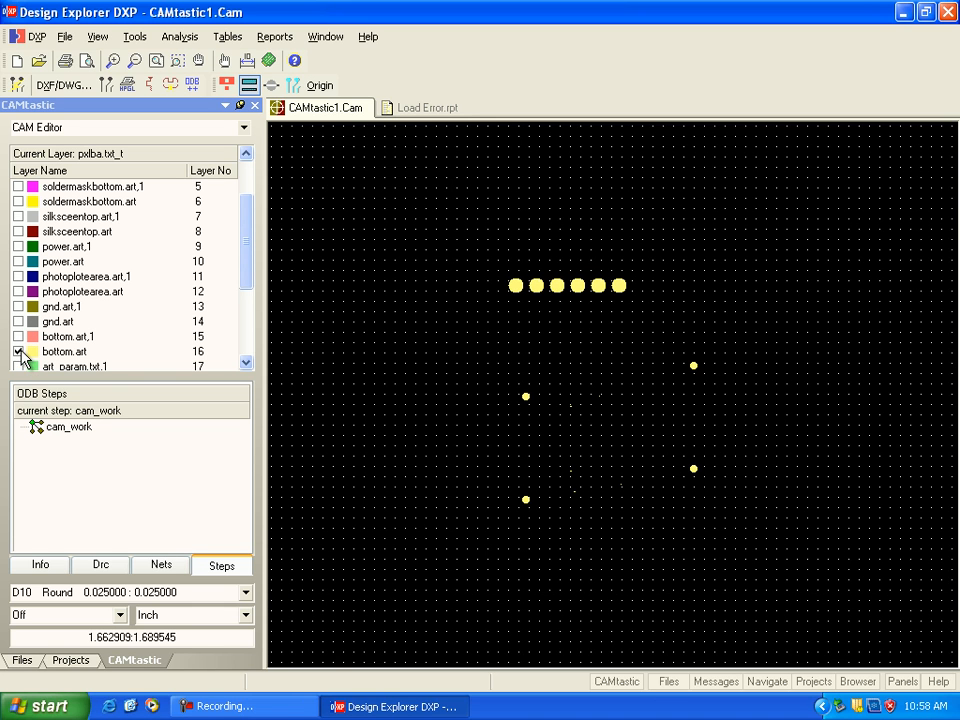
Step: Hide the bottom.art layer, inspect the art_param.txt layer on its own and hide it as well
click(247, 364)
click(247, 364)
click(247, 364)
click(247, 364)
click(247, 364)
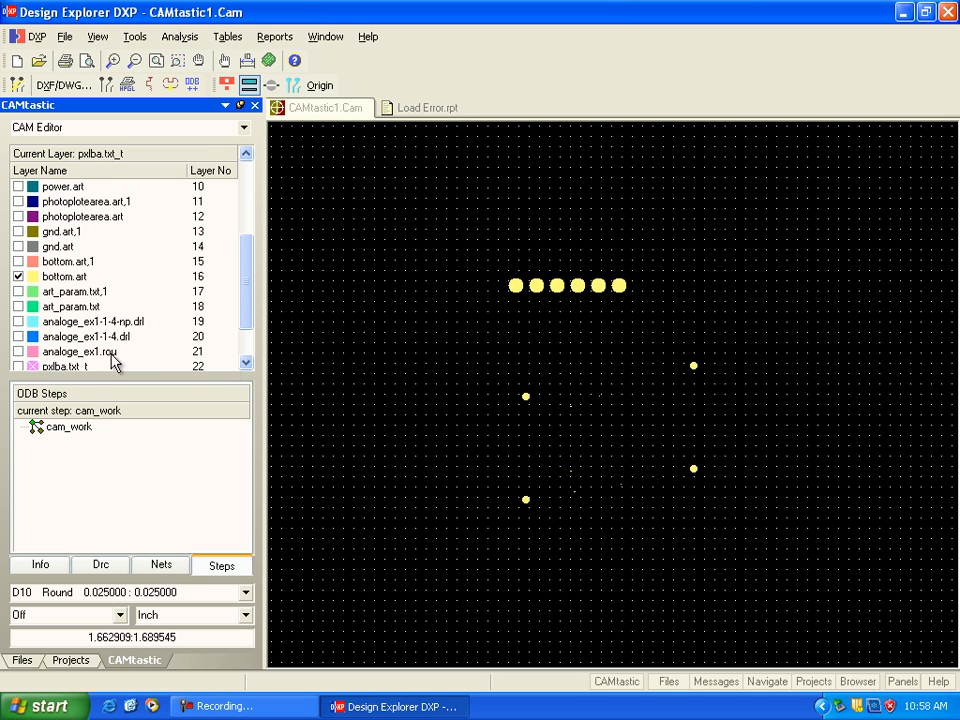
click(18, 307)
click(18, 276)
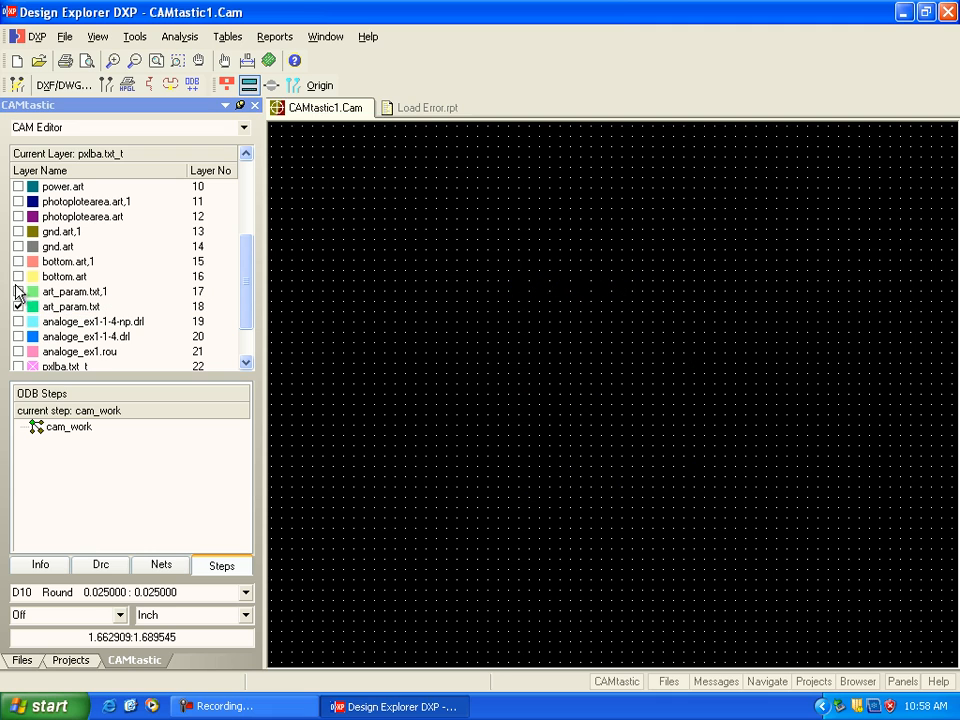
click(18, 307)
Step: Display the analoge_ex1-1-4-np.drl and analoge_ex1-1-4.drl drill layers together with the analoge_ex1.rou route layer
click(17, 322)
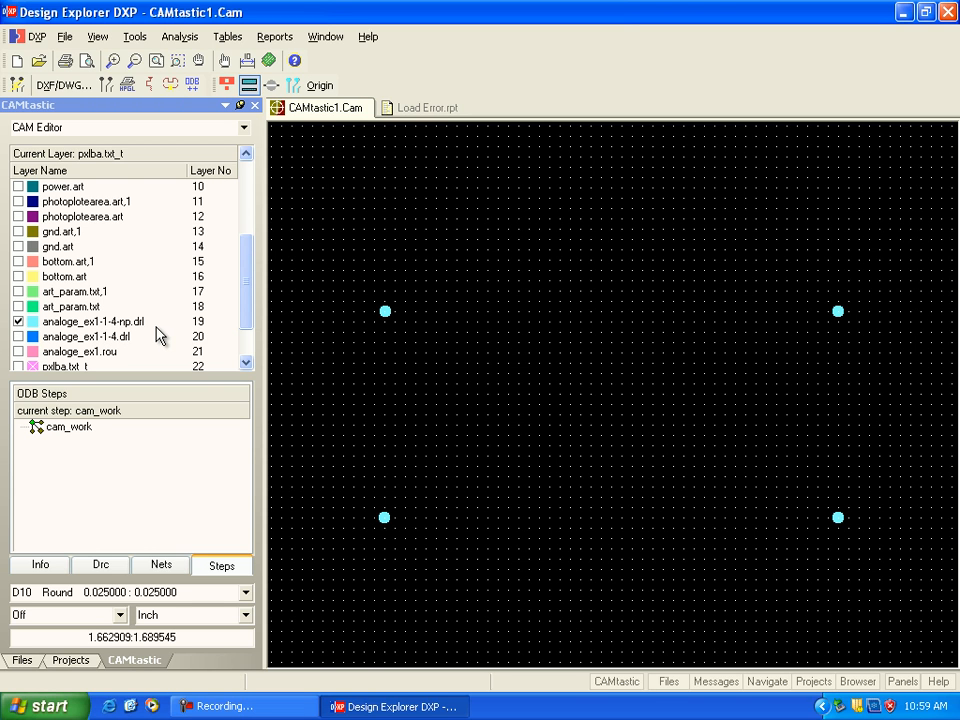
click(19, 339)
click(18, 352)
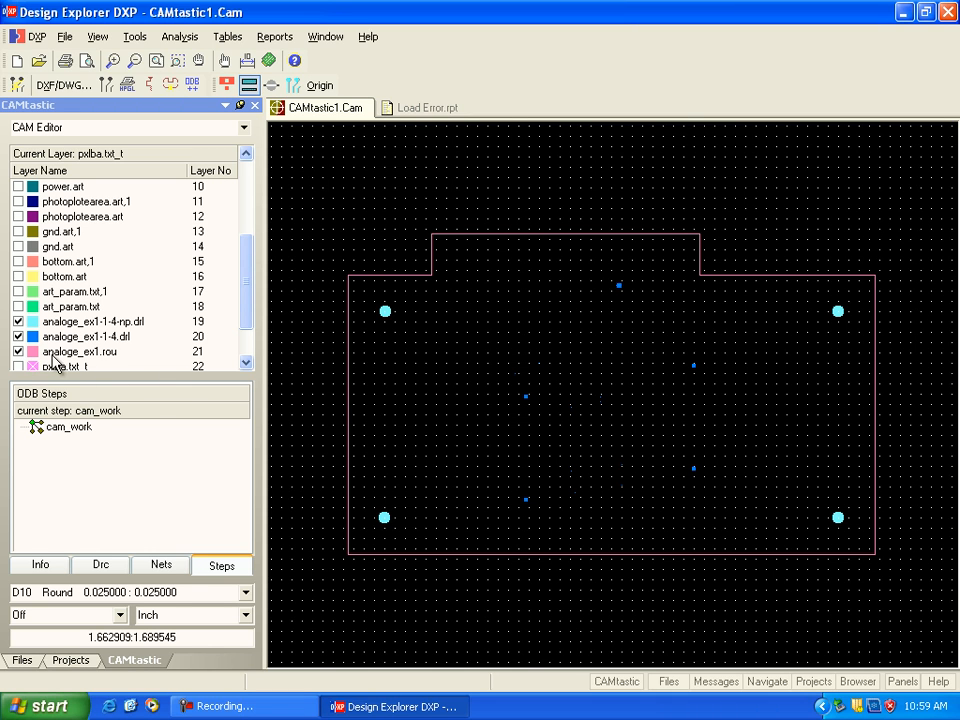
click(246, 364)
click(246, 364)
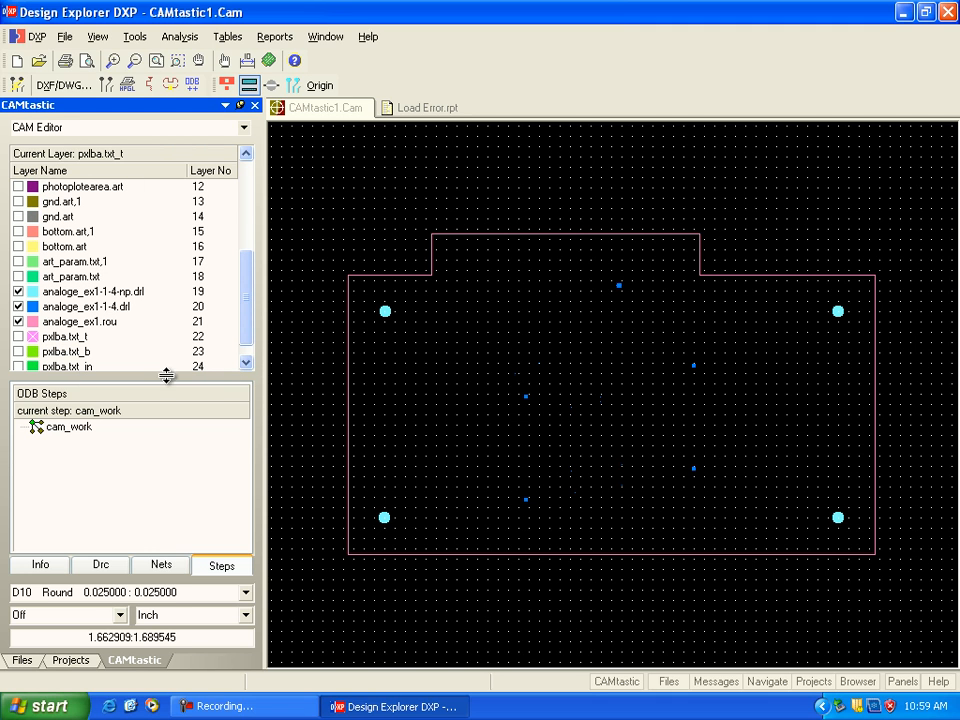
click(246, 364)
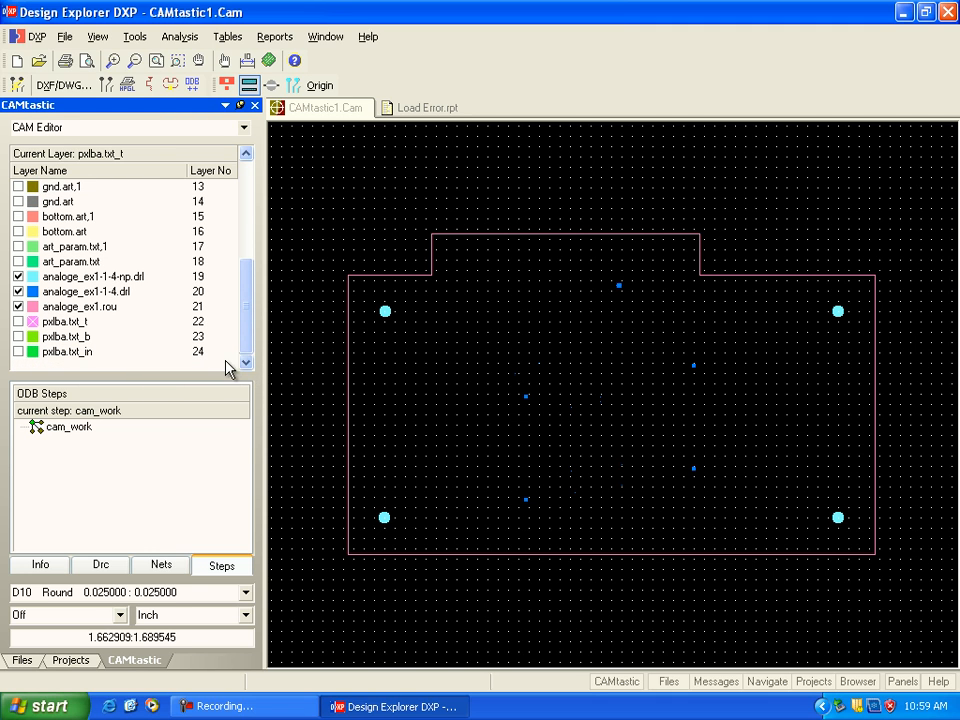
drag(241, 342, 244, 326)
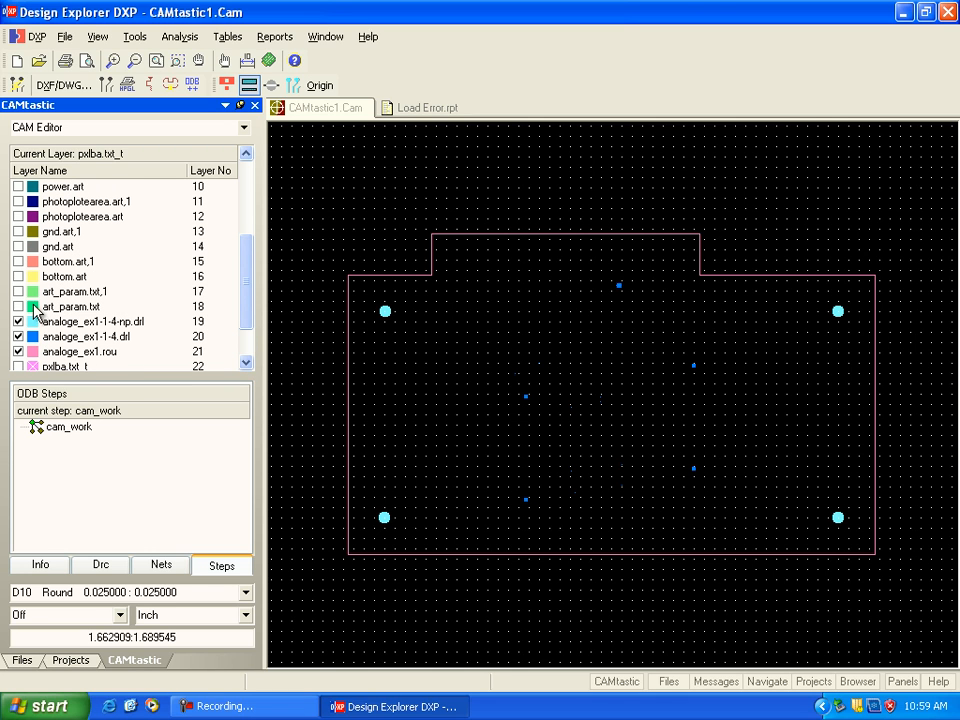
Step: Compare bottom.art and gnd.art with the drill and route layers one at a time, hiding each after viewing
click(18, 278)
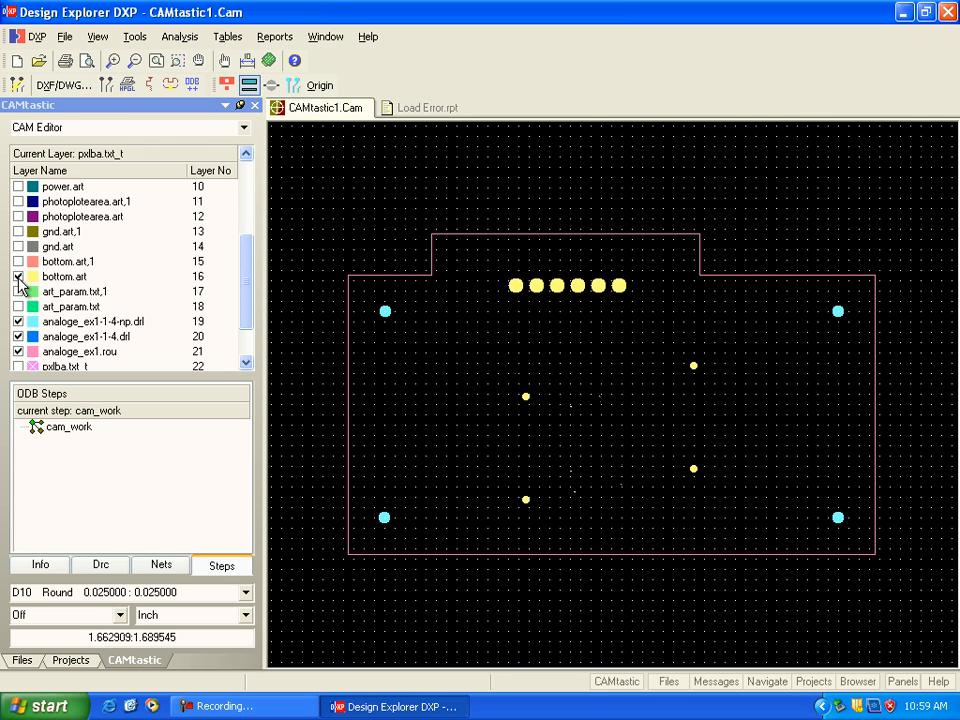
click(18, 277)
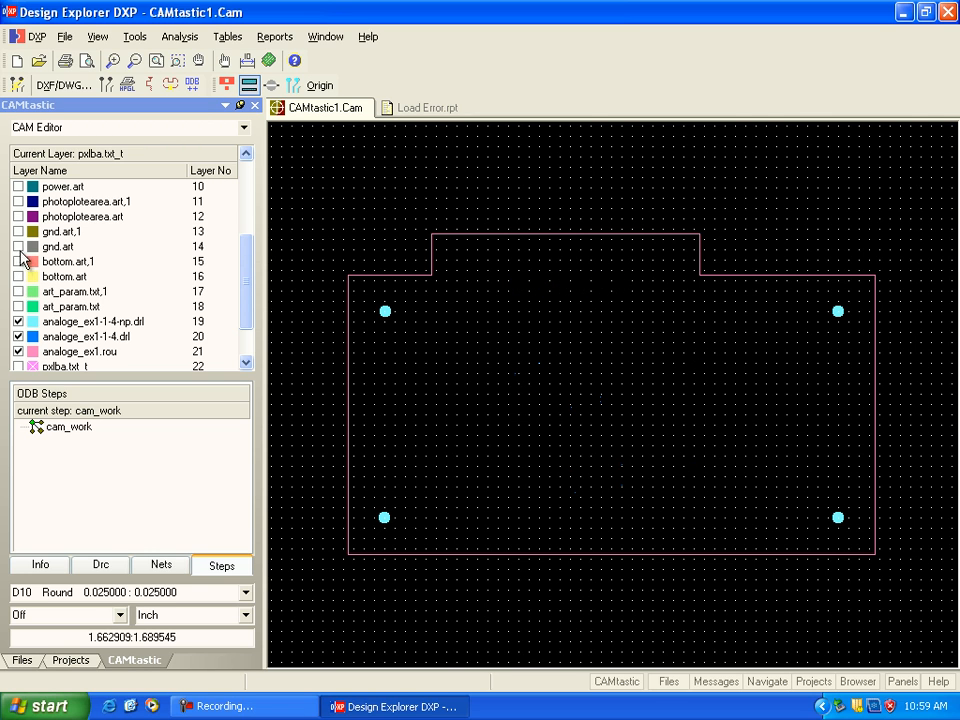
click(18, 247)
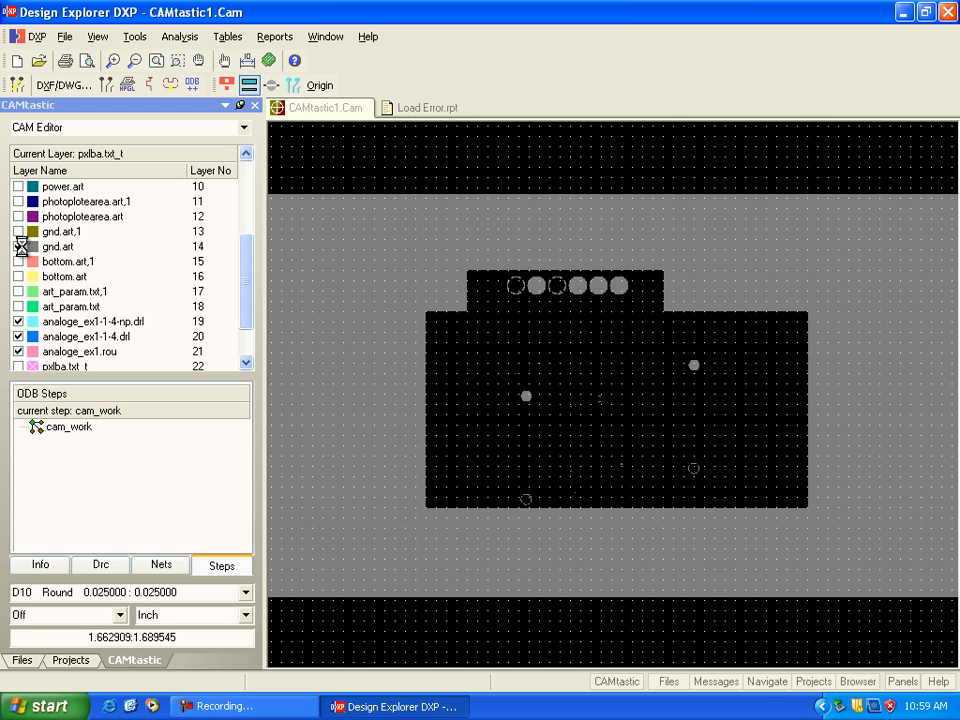
click(18, 247)
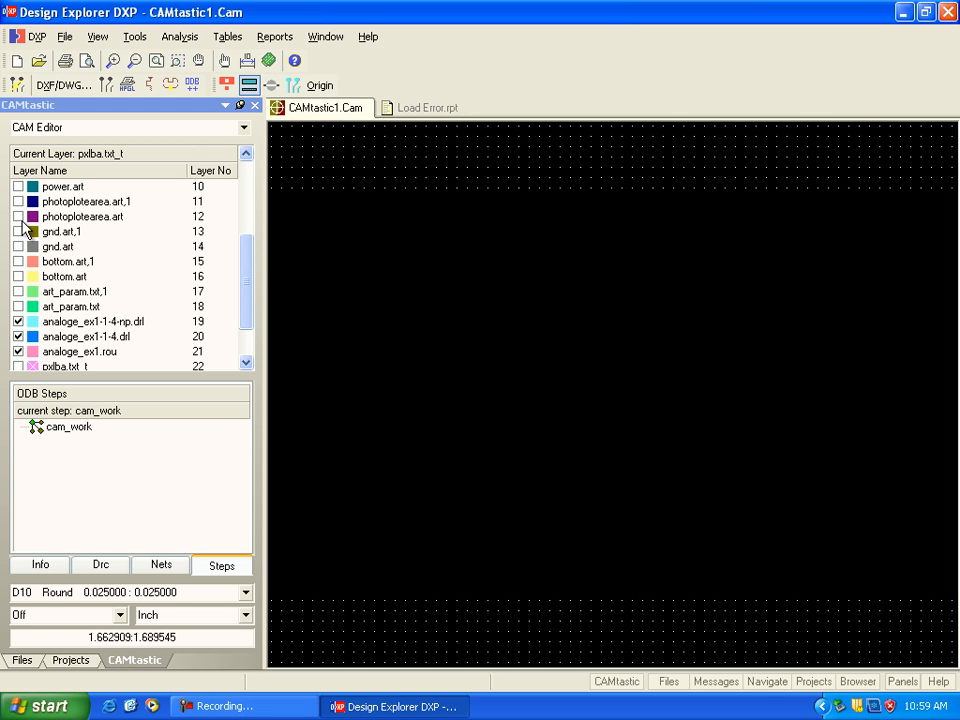
Step: Display the photoplotearea.art layer with the analoge_ex1.rou board outline and hide both drill layers
click(18, 217)
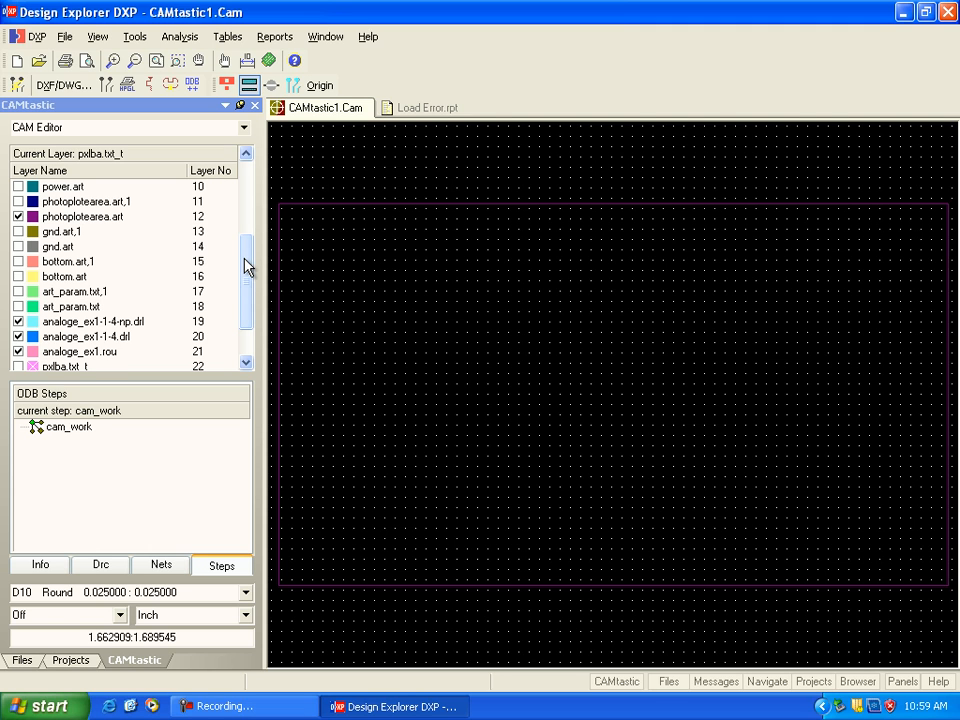
scroll(246, 262, up, 1)
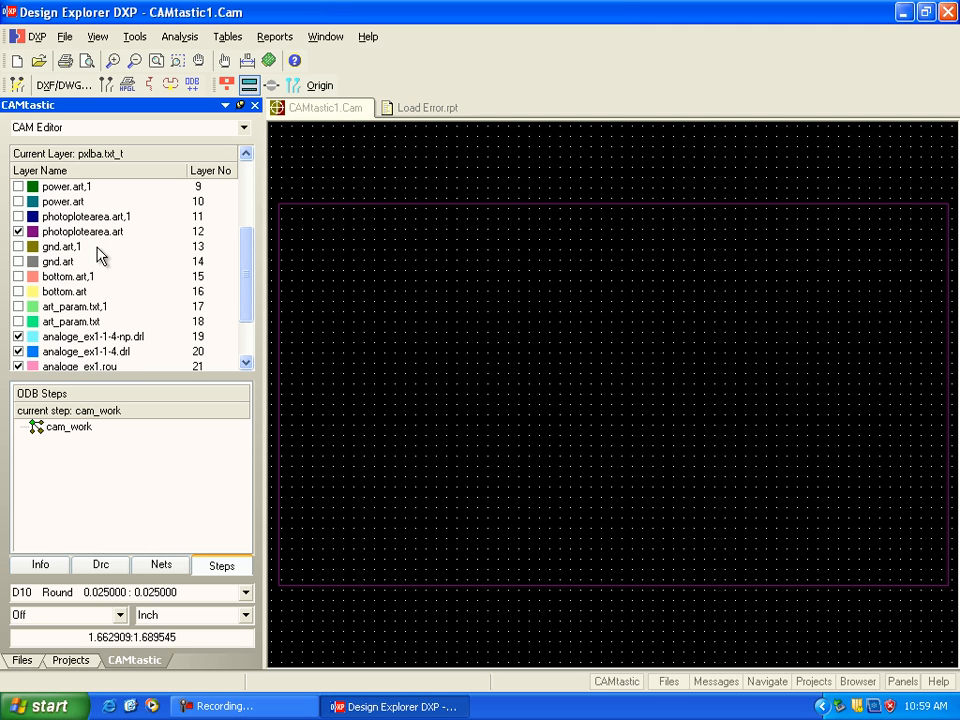
drag(246, 300, 250, 320)
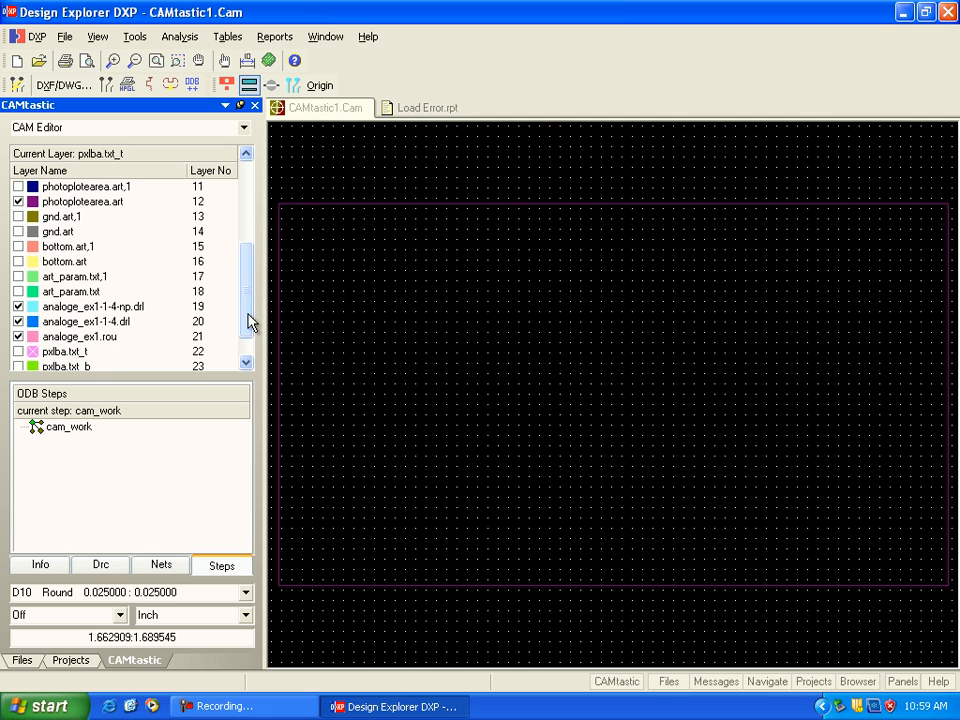
click(18, 337)
click(18, 322)
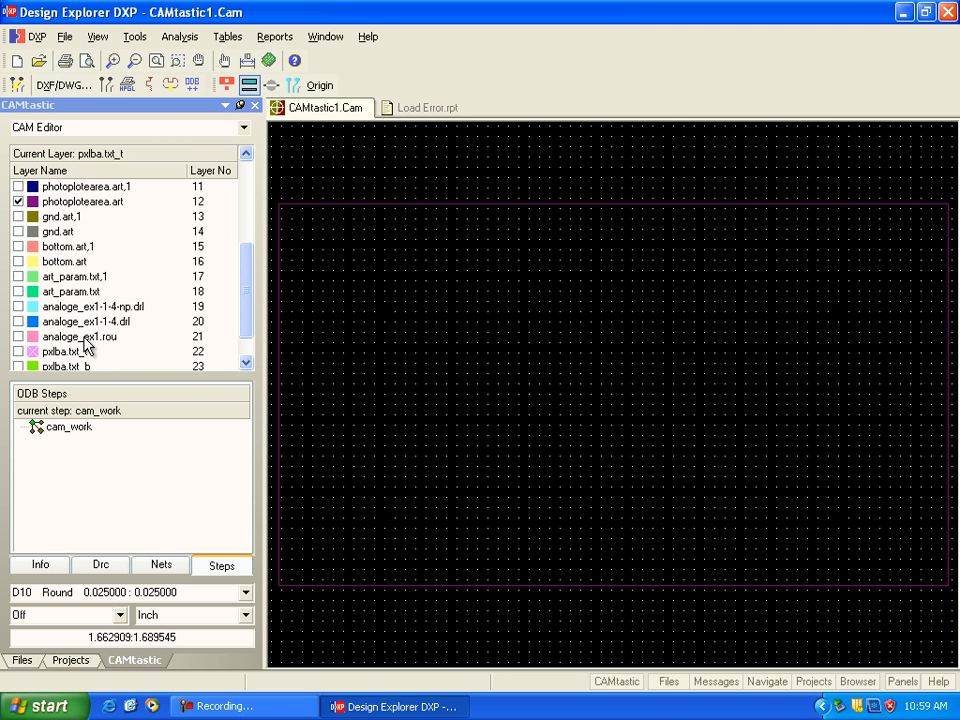
click(18, 337)
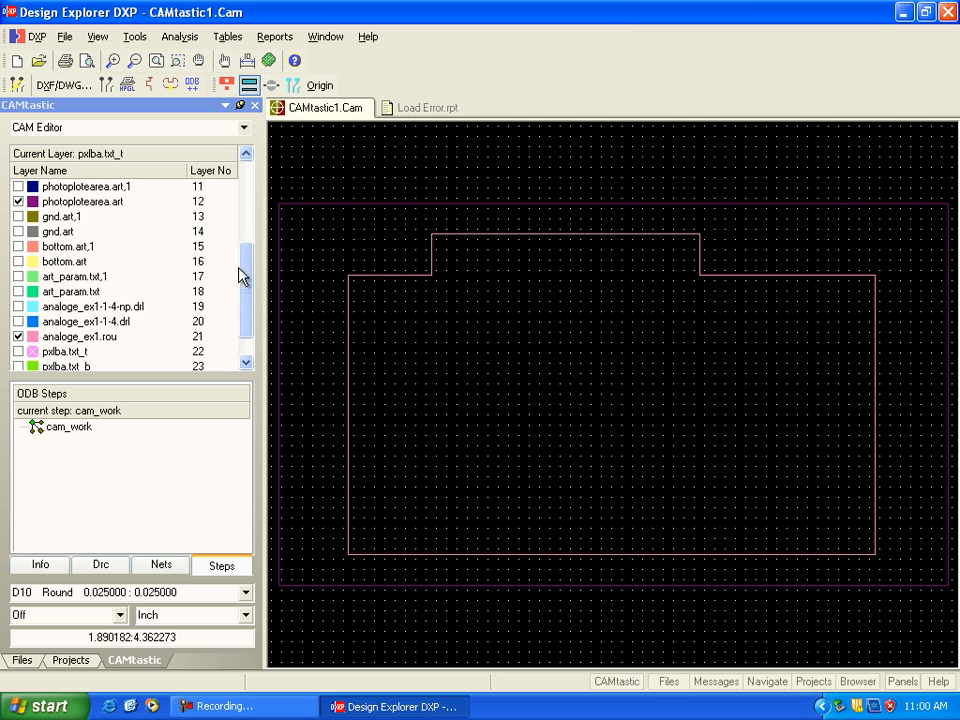
Step: Add the power.art and gnd.art plane layers to the displayed outlines
drag(248, 272, 246, 242)
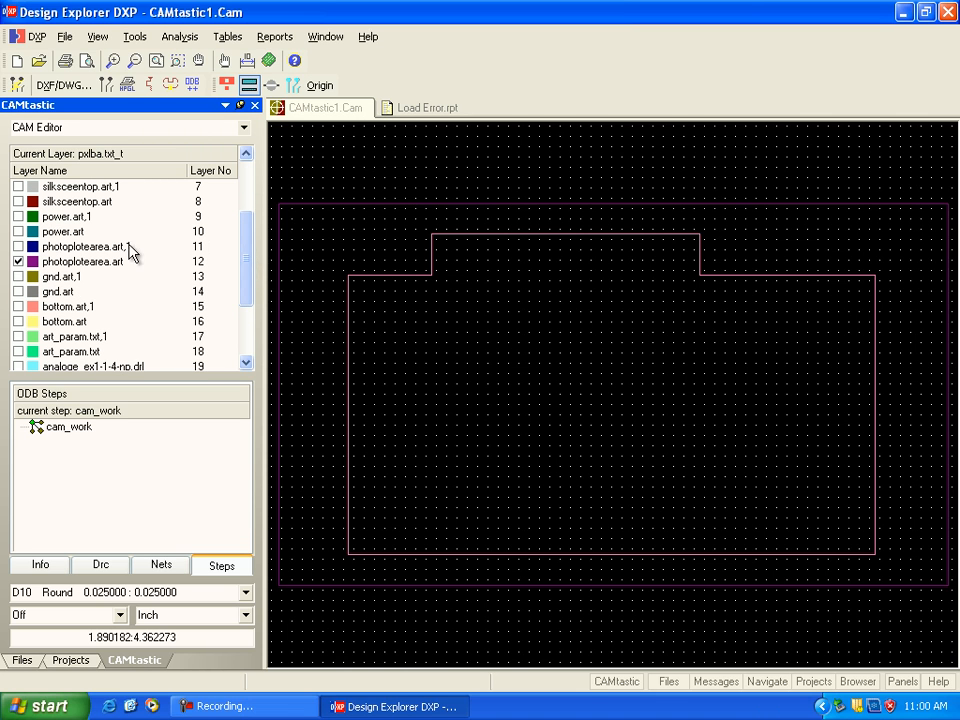
click(18, 231)
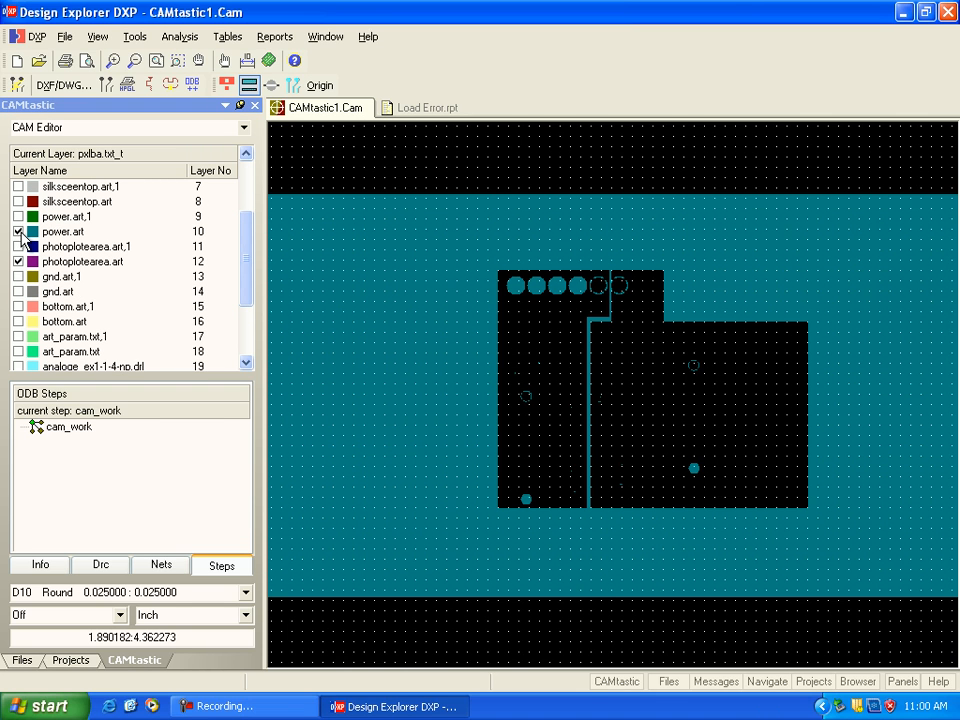
click(18, 292)
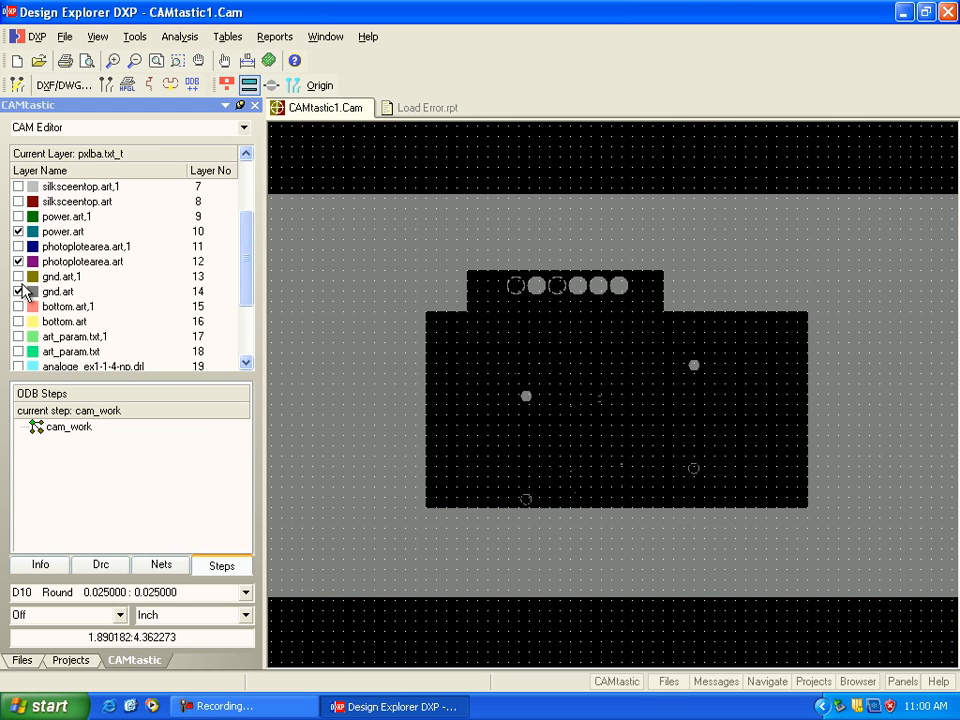
Step: Toggle the silksceentop.art layer repeatedly over the planes to compare its component outlines, and leave it displayed
click(18, 201)
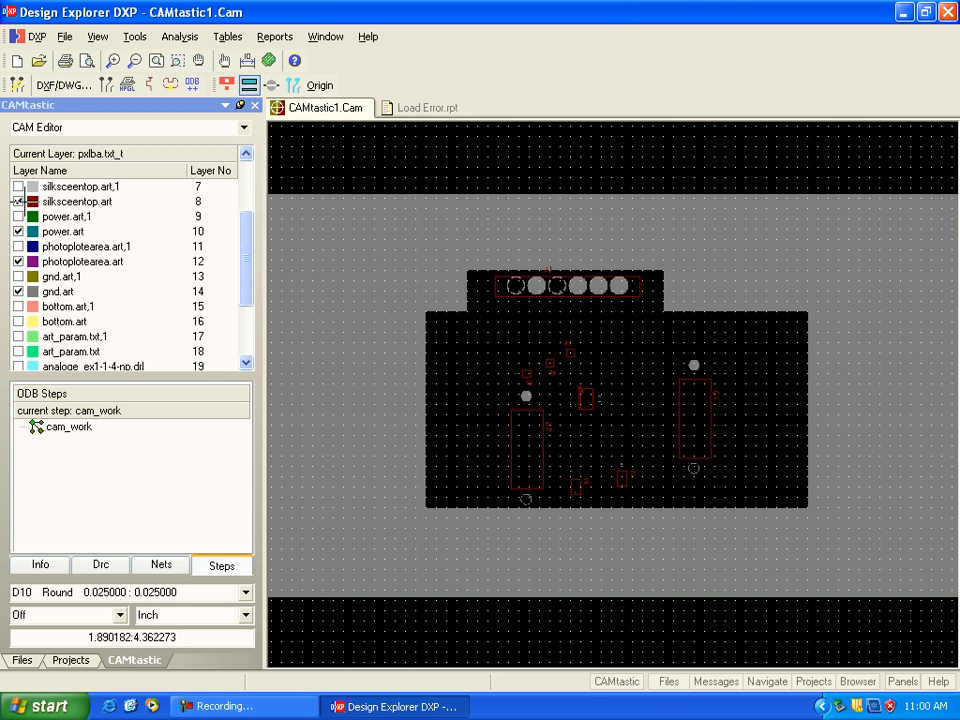
click(18, 202)
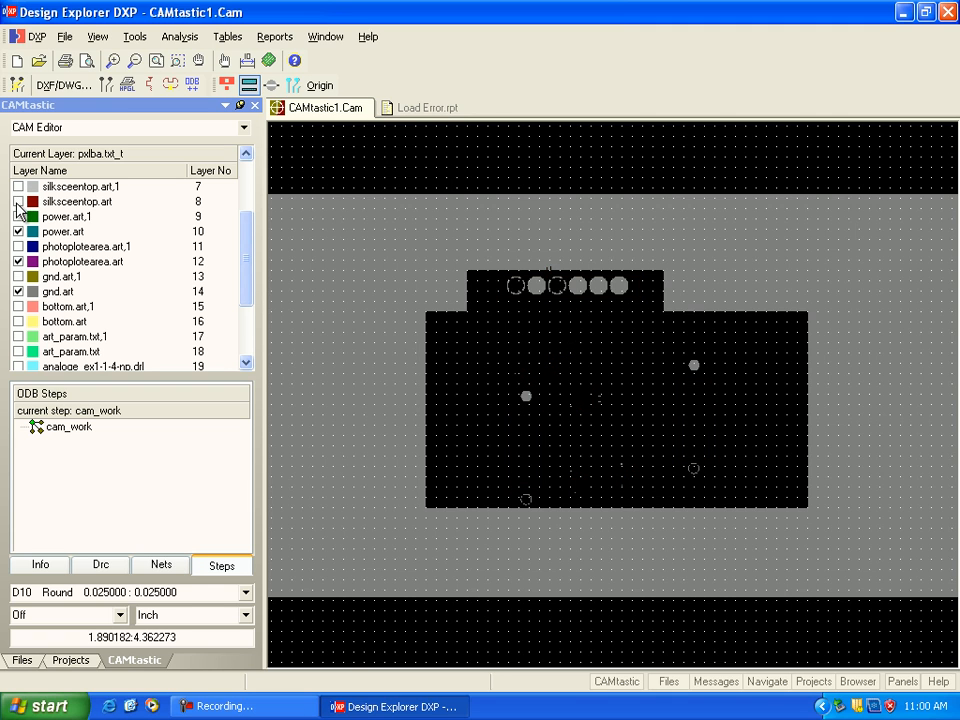
click(18, 202)
click(17, 202)
click(18, 202)
click(18, 202)
click(18, 202)
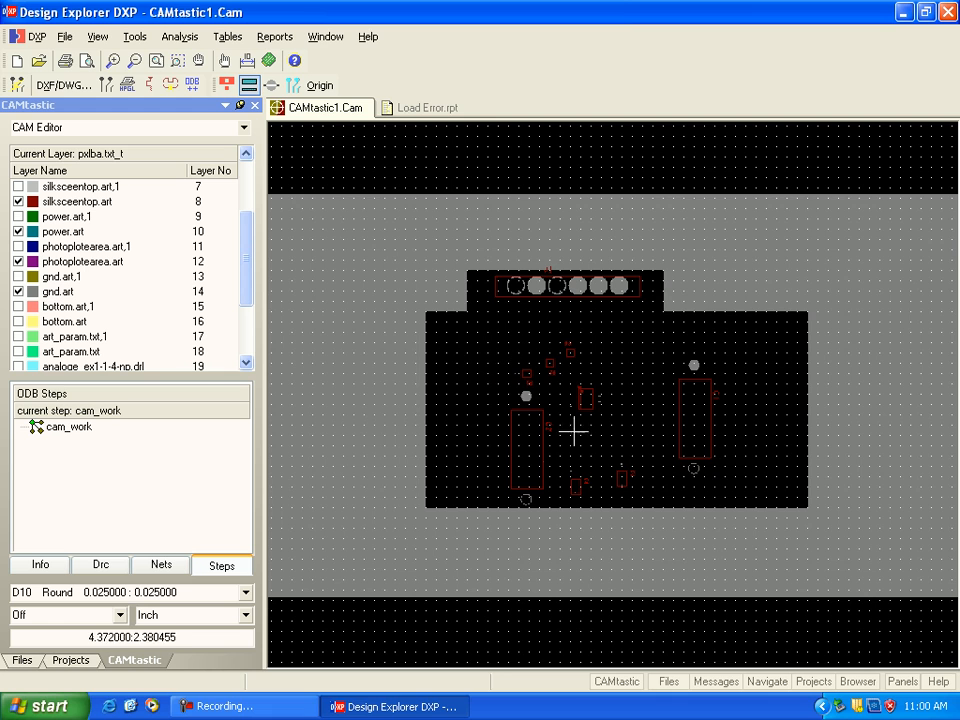
click(18, 202)
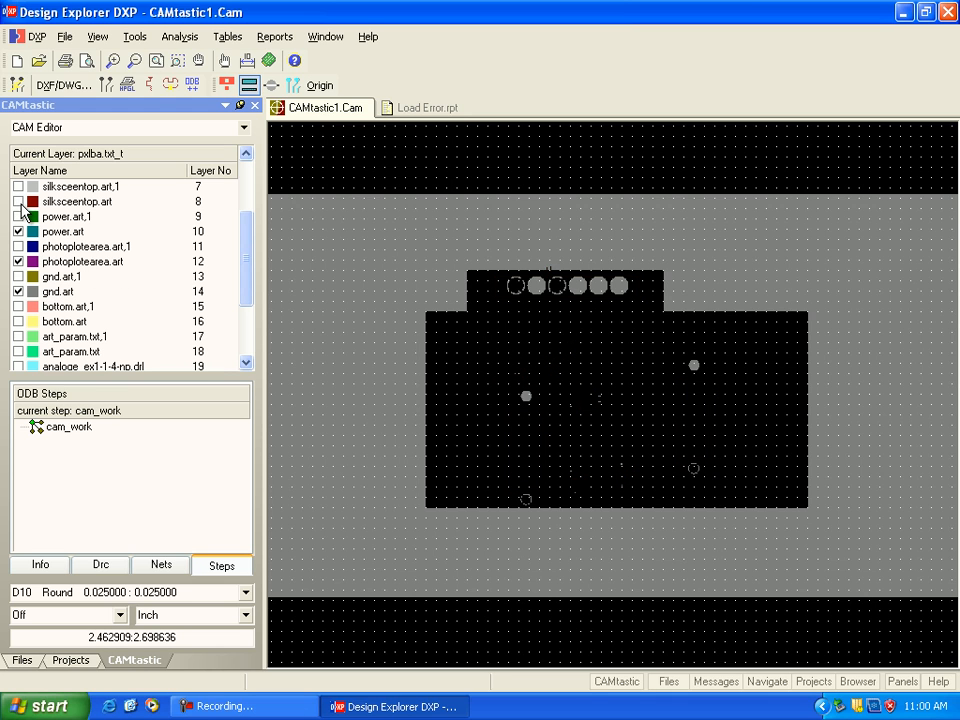
click(19, 203)
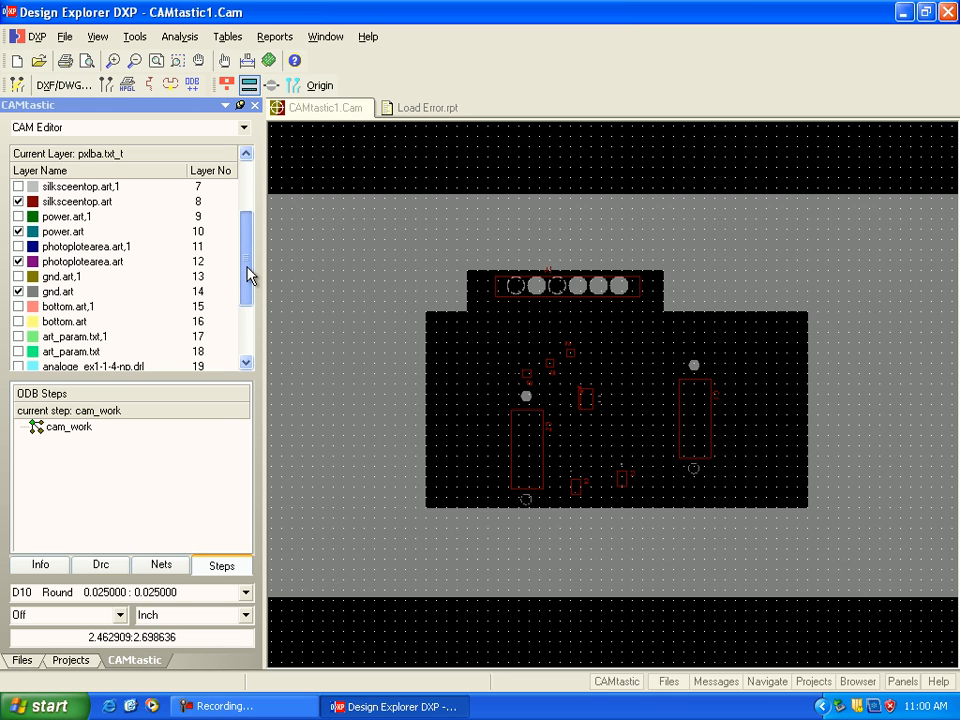
Step: Overlay the soldermaskbottom.art, soldermasktop.art and top.art layers on the displayed planes and silkscreen
drag(250, 277, 249, 251)
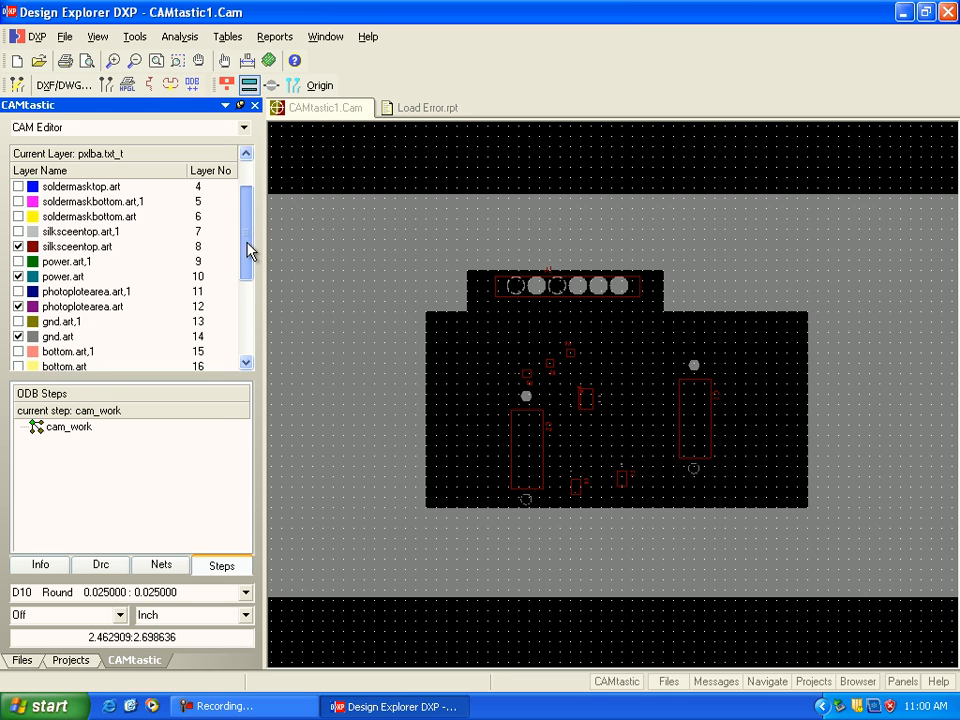
click(18, 216)
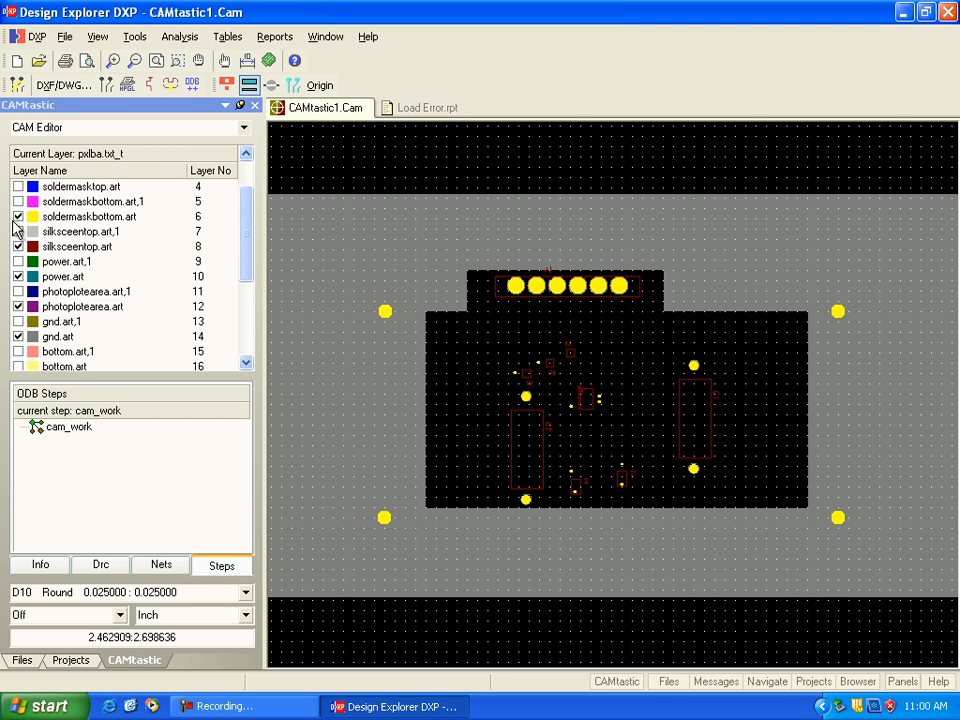
click(18, 216)
click(18, 187)
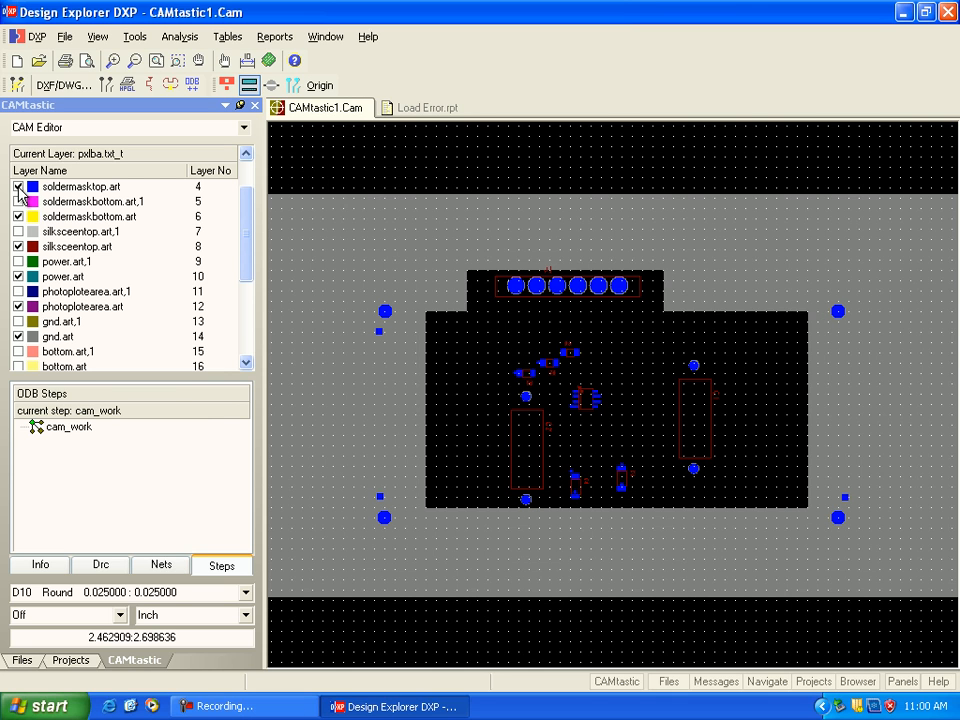
drag(246, 221, 242, 203)
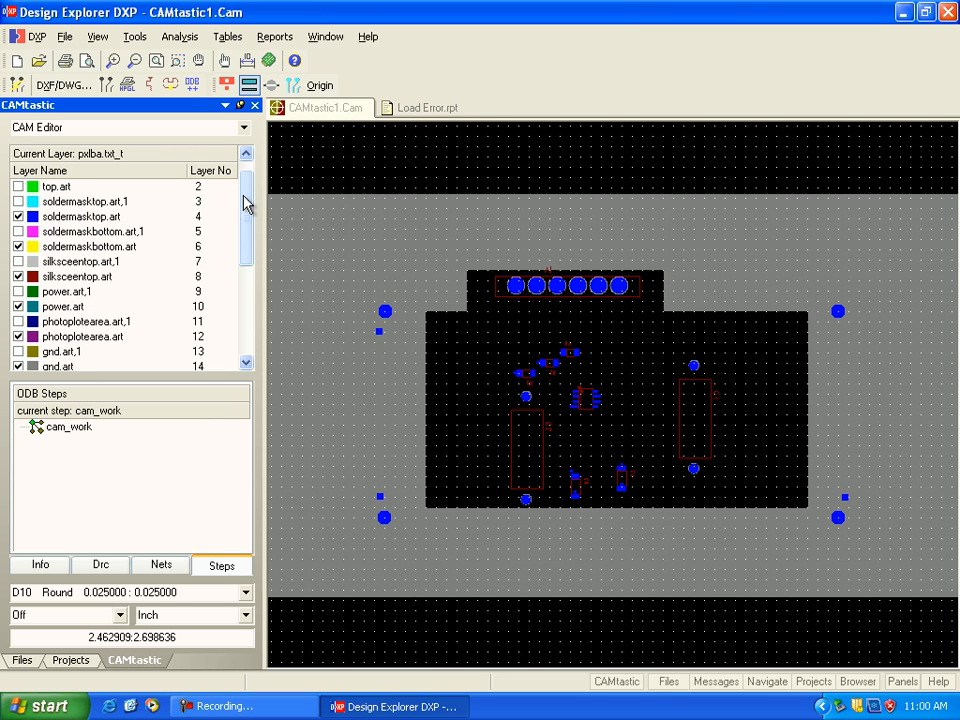
click(18, 187)
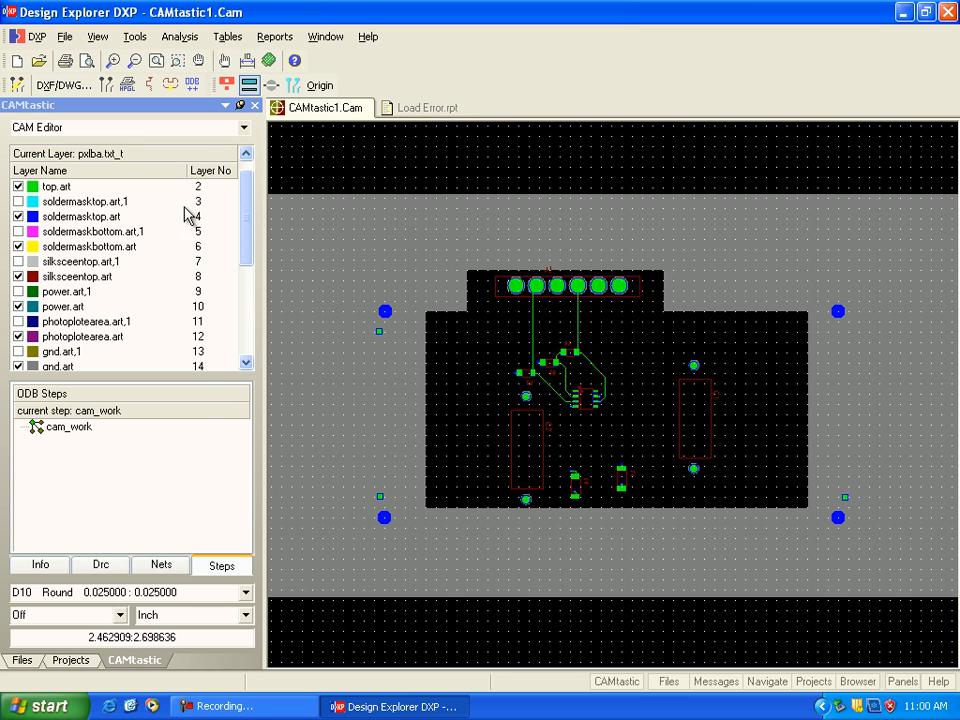
Step: Hide and redisplay the analoge_ex1.rou layer so the board outline is drawn over the plane layers
drag(250, 208, 246, 264)
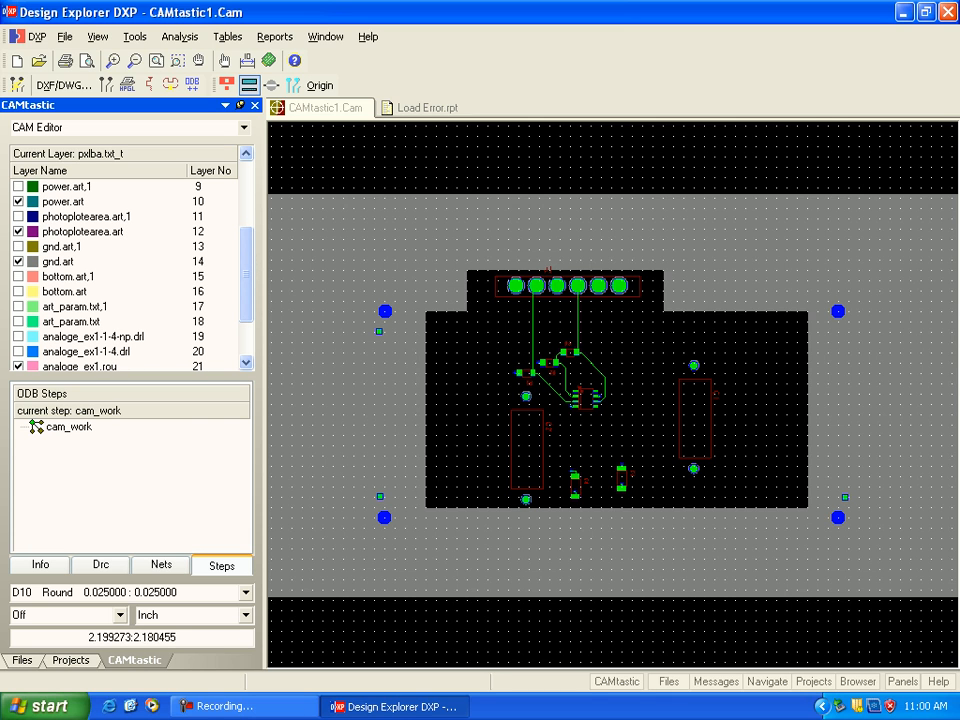
drag(242, 306, 242, 339)
click(19, 308)
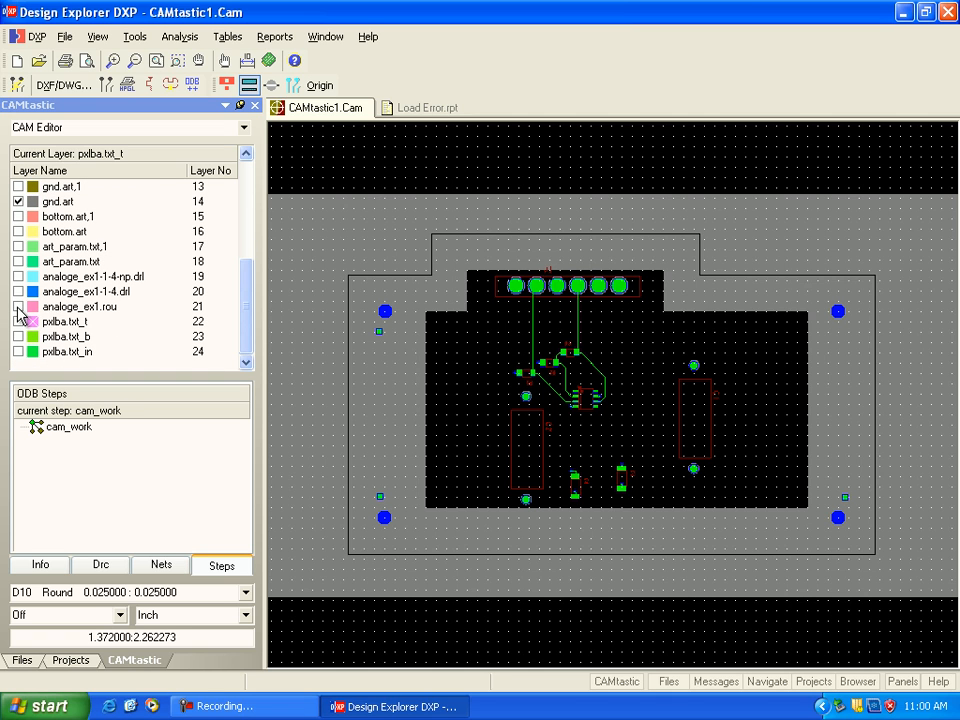
click(19, 307)
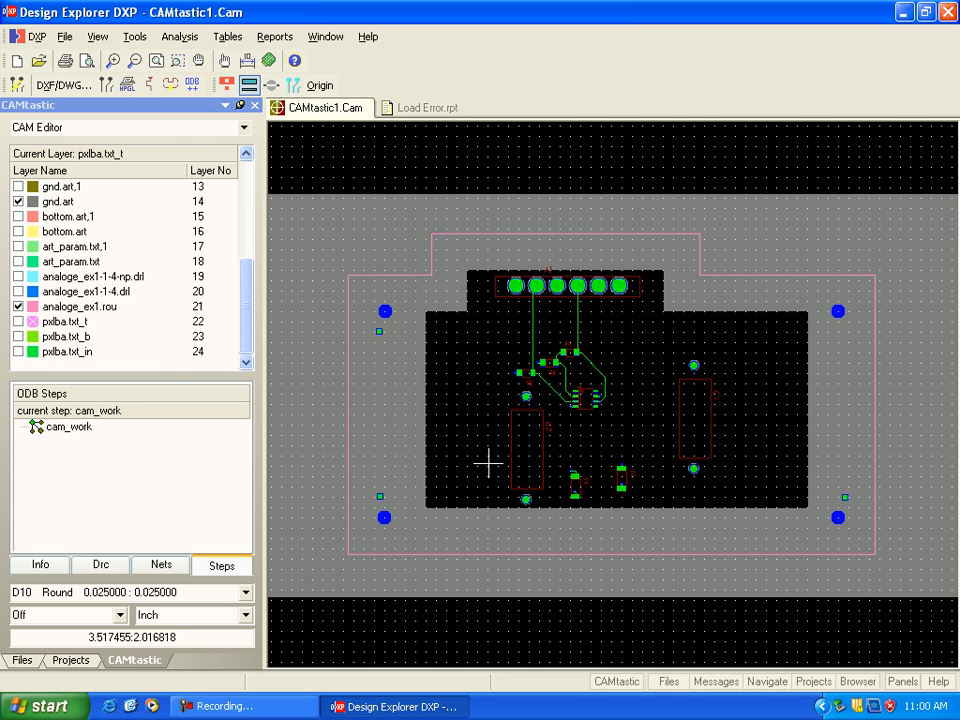